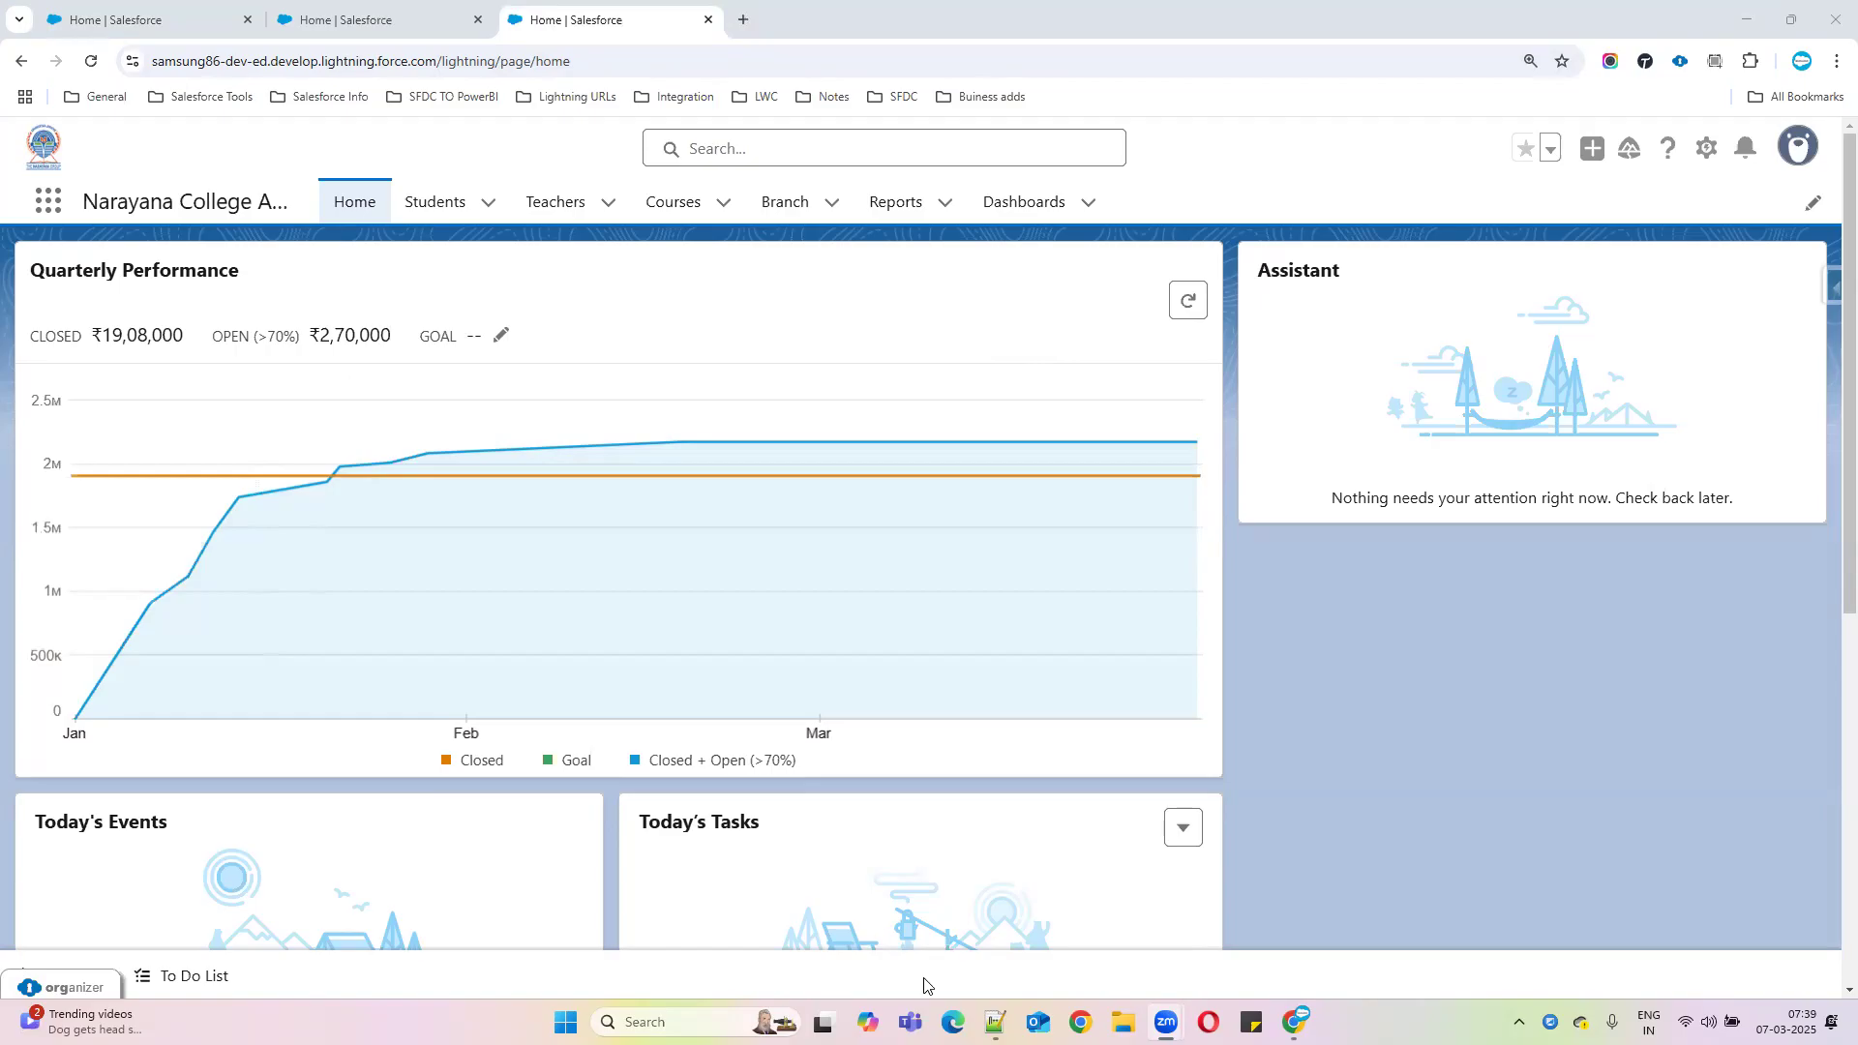
Bring up the class notes and add blank lines below the Salesforce help link
{"action": "left_click", "coordinate": [995, 1022]}
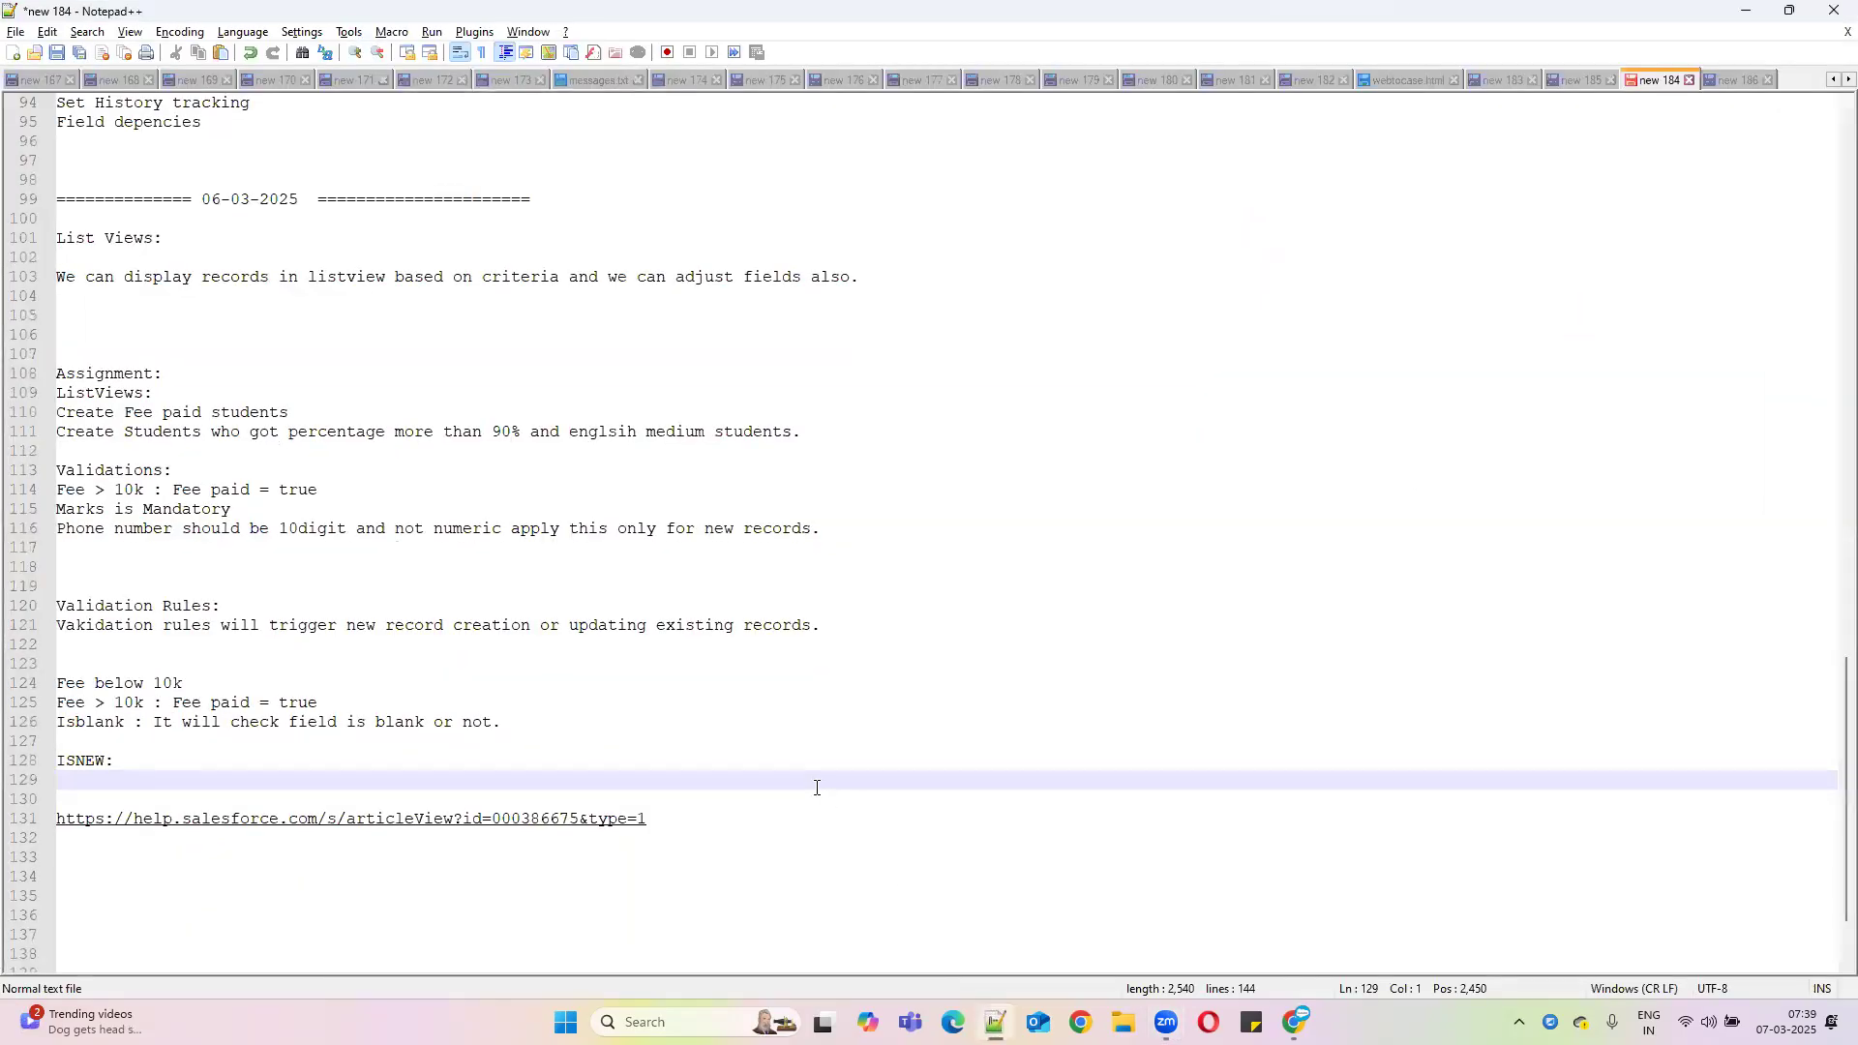
{"action": "scroll", "coordinate": [745, 763], "scroll_direction": "down", "scroll_amount": 1}
{"action": "left_click", "coordinate": [749, 764]}
{"action": "key", "text": "Return"}
{"action": "key", "text": "Return"}
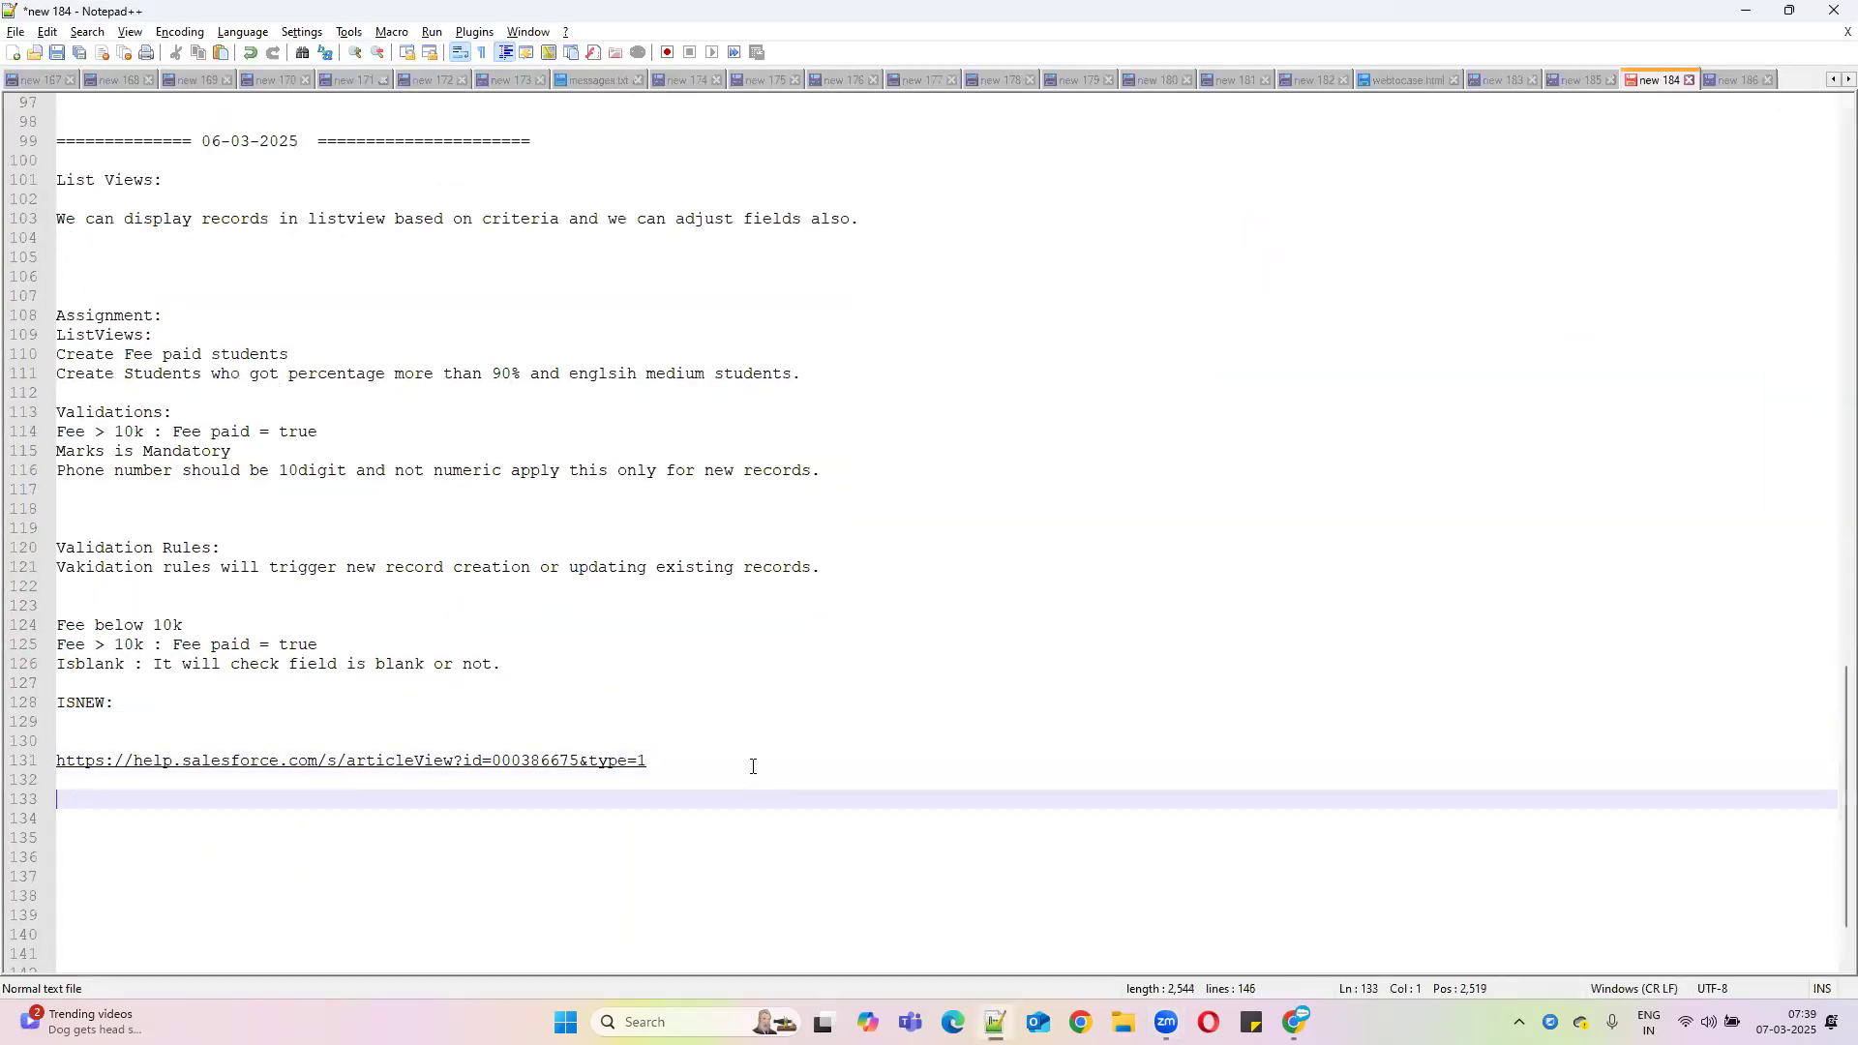
{"action": "key", "text": "Return"}
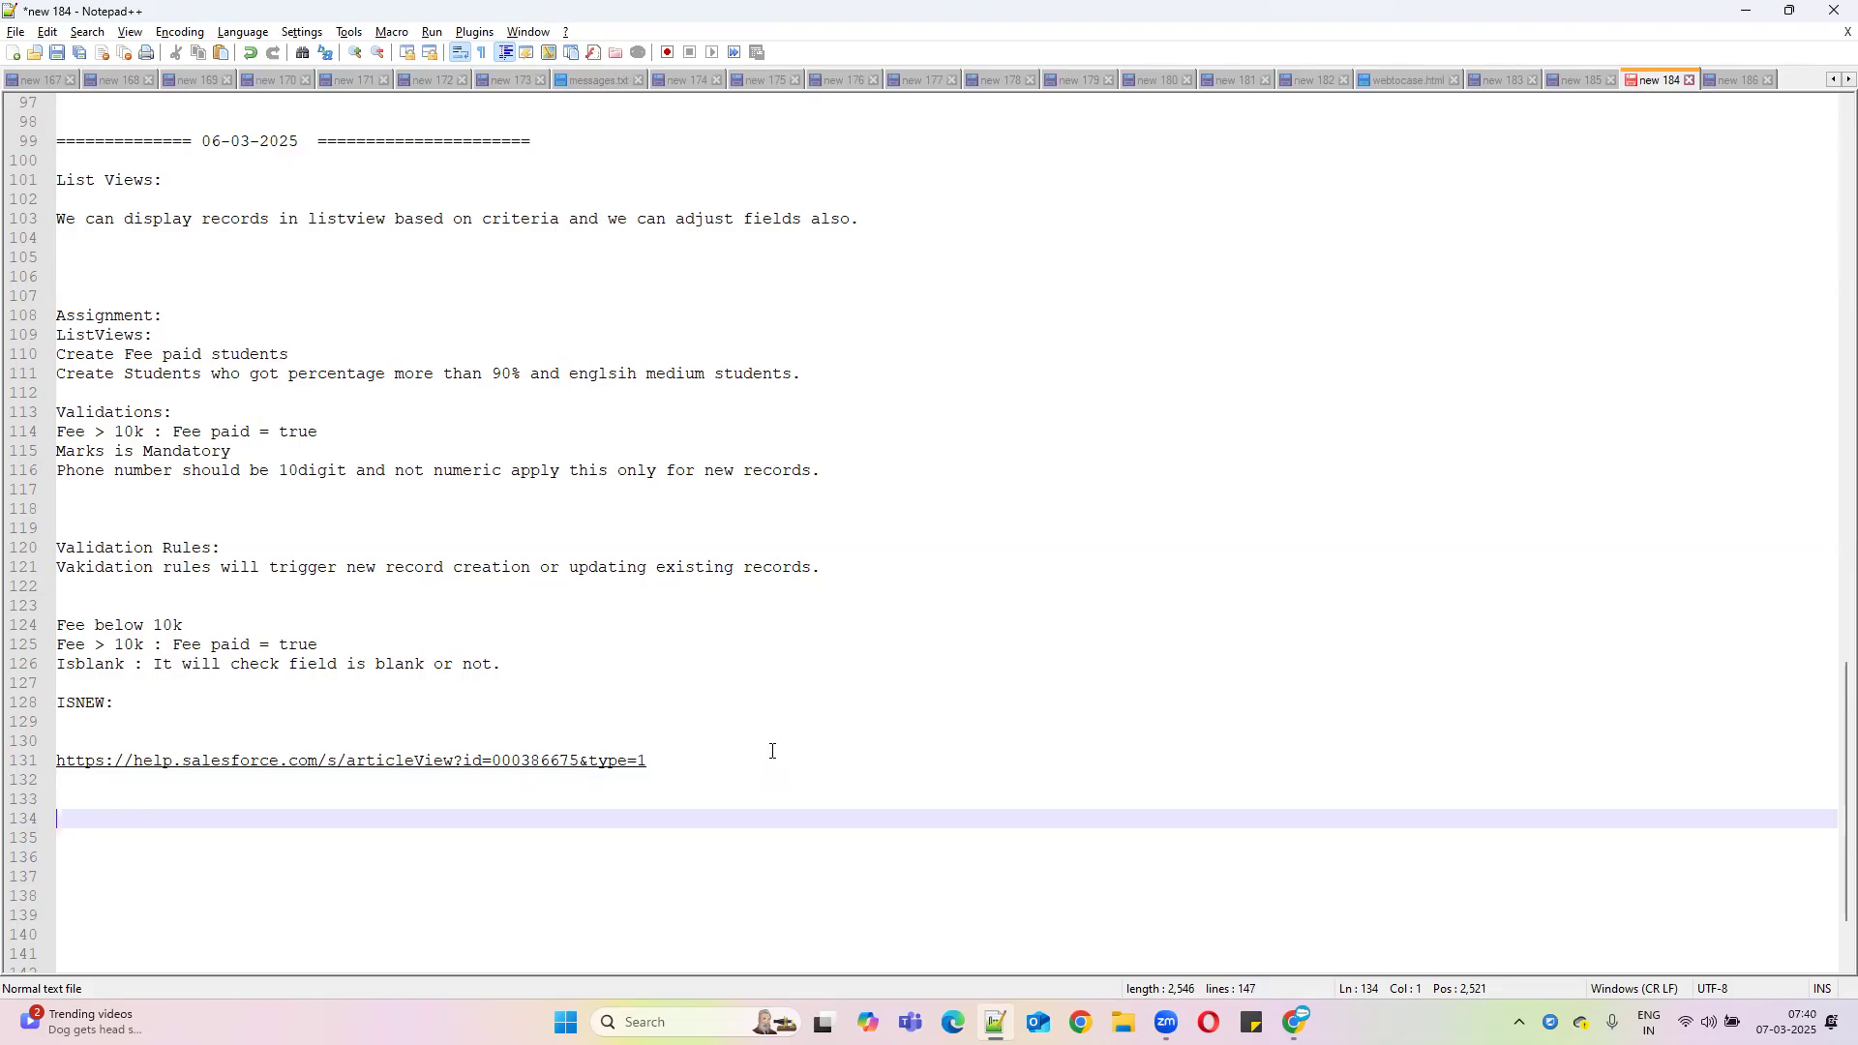
{"action": "scroll", "coordinate": [772, 753], "scroll_direction": "down", "scroll_amount": 2}
{"action": "scroll", "coordinate": [777, 745], "scroll_direction": "up", "scroll_amount": 2}
Under line 121, add 'For Quality data purpose we can use validation rules.'
{"action": "left_click", "coordinate": [864, 570]}
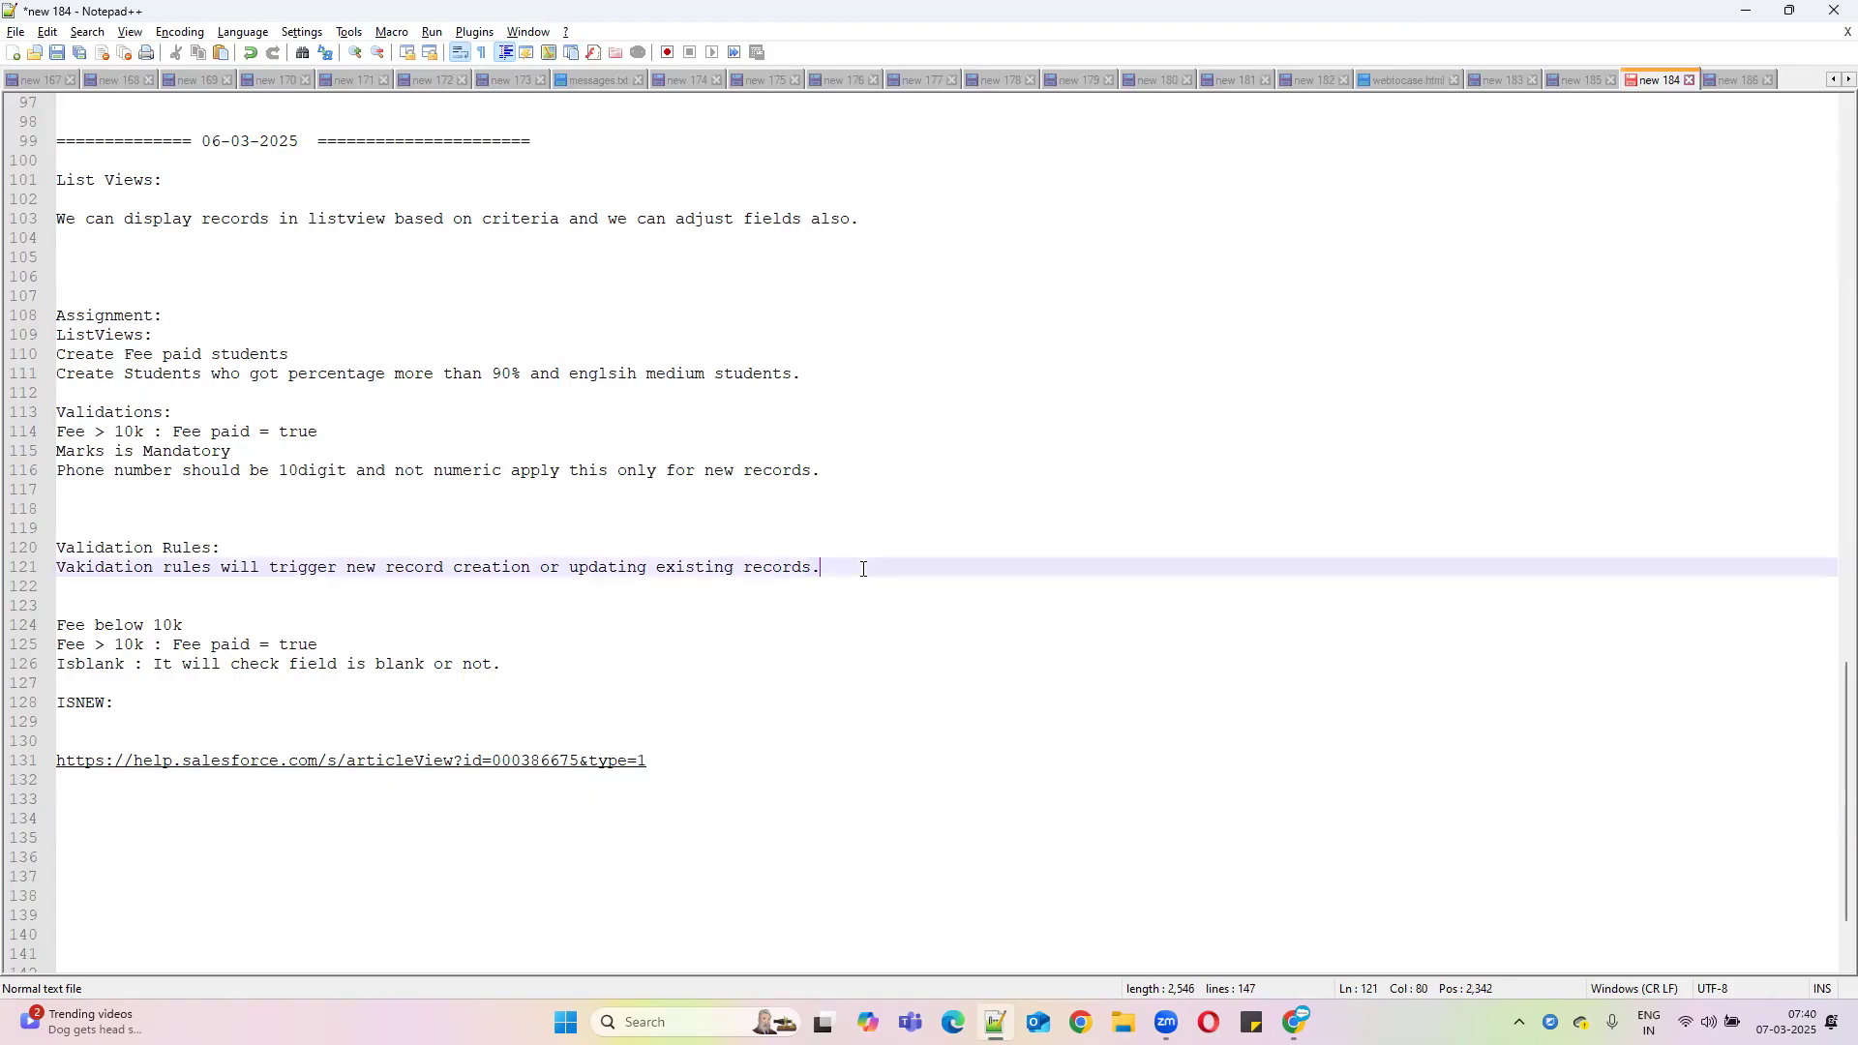
{"action": "key", "text": "Return"}
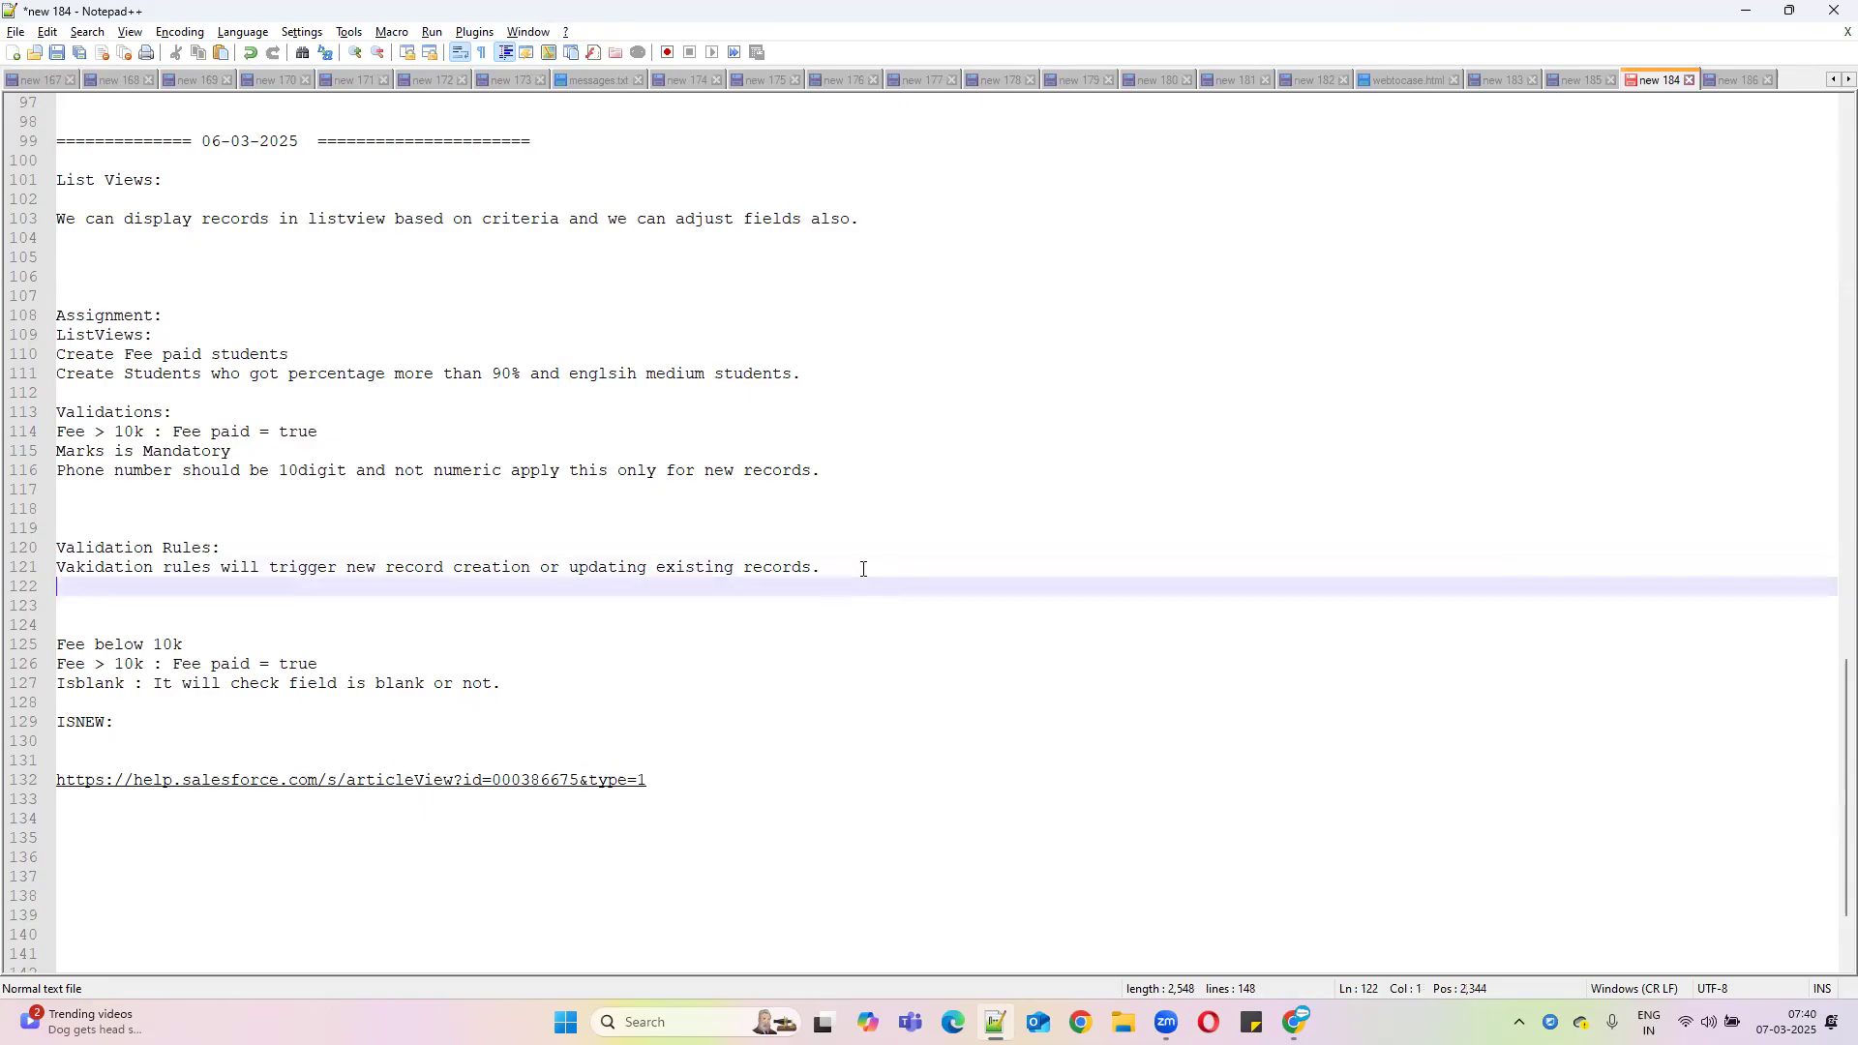
{"action": "type", "text": "For Quality dat"}
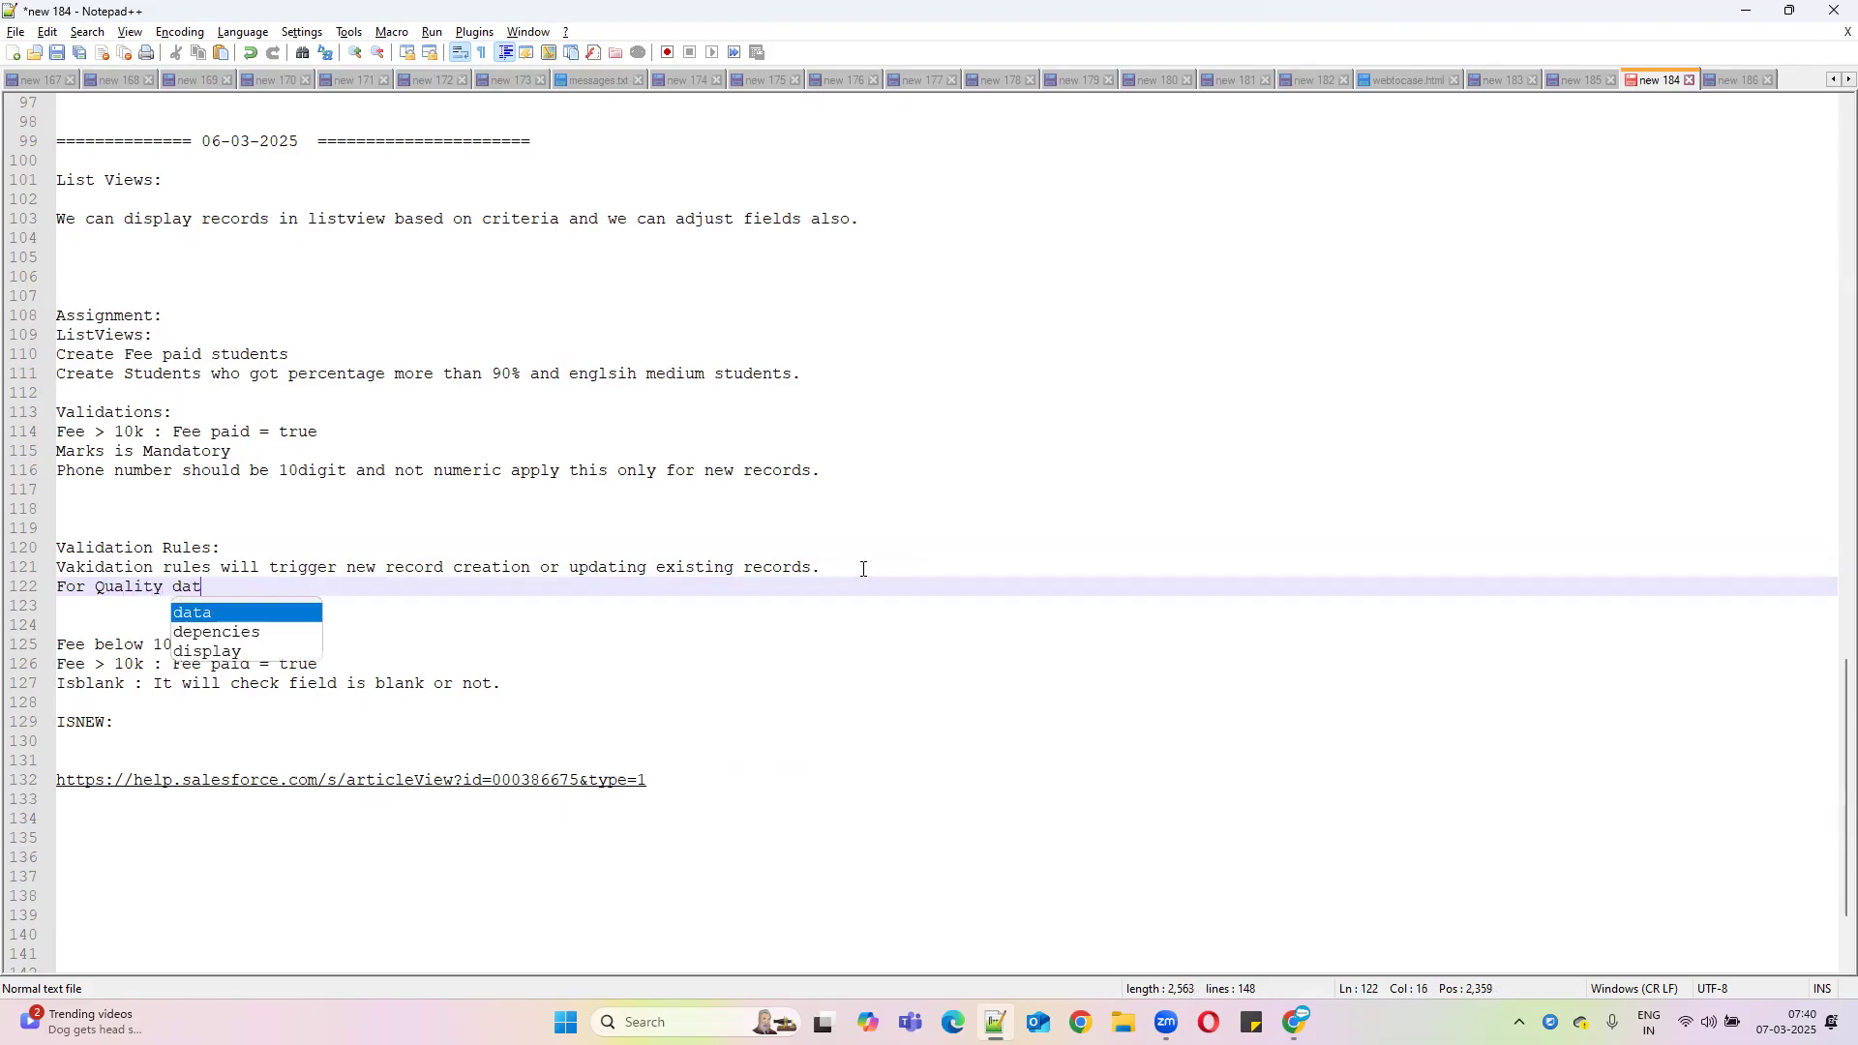
{"action": "type", "text": "a"}
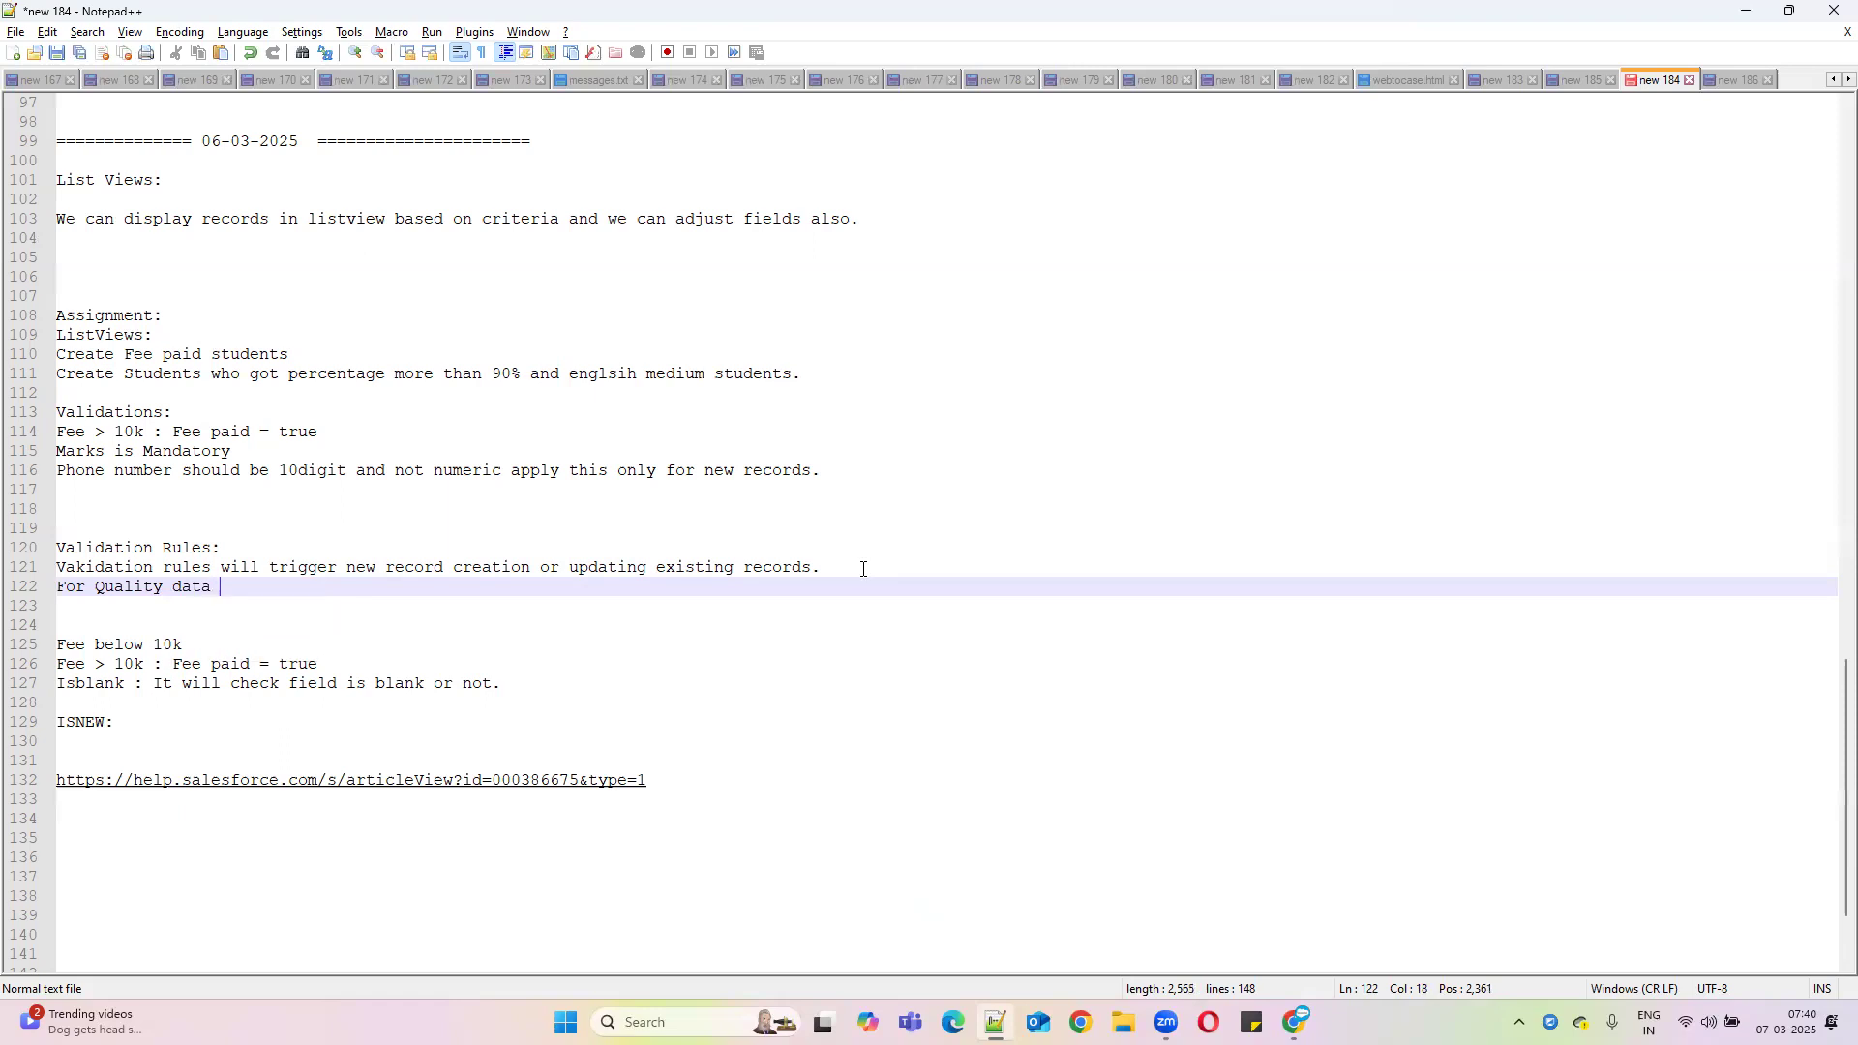
{"action": "type", "text": "p"}
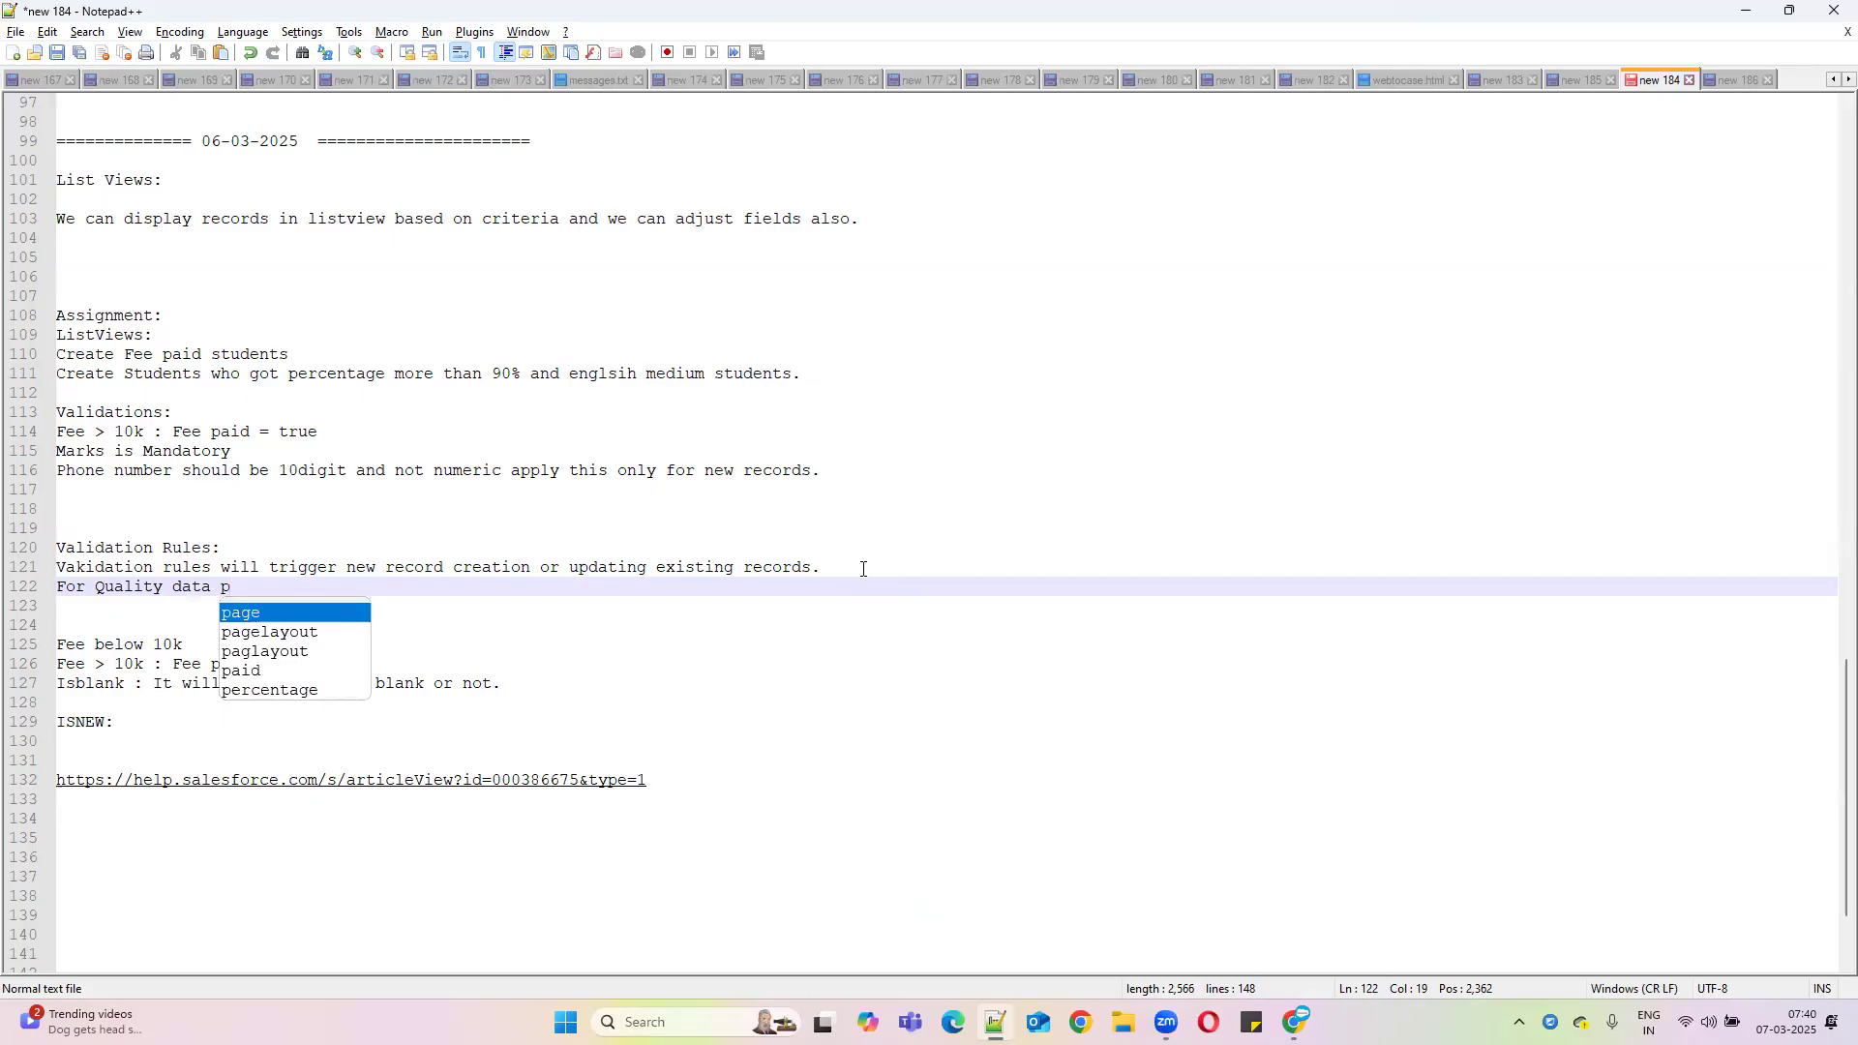
{"action": "type", "text": "urpose we can use validation"}
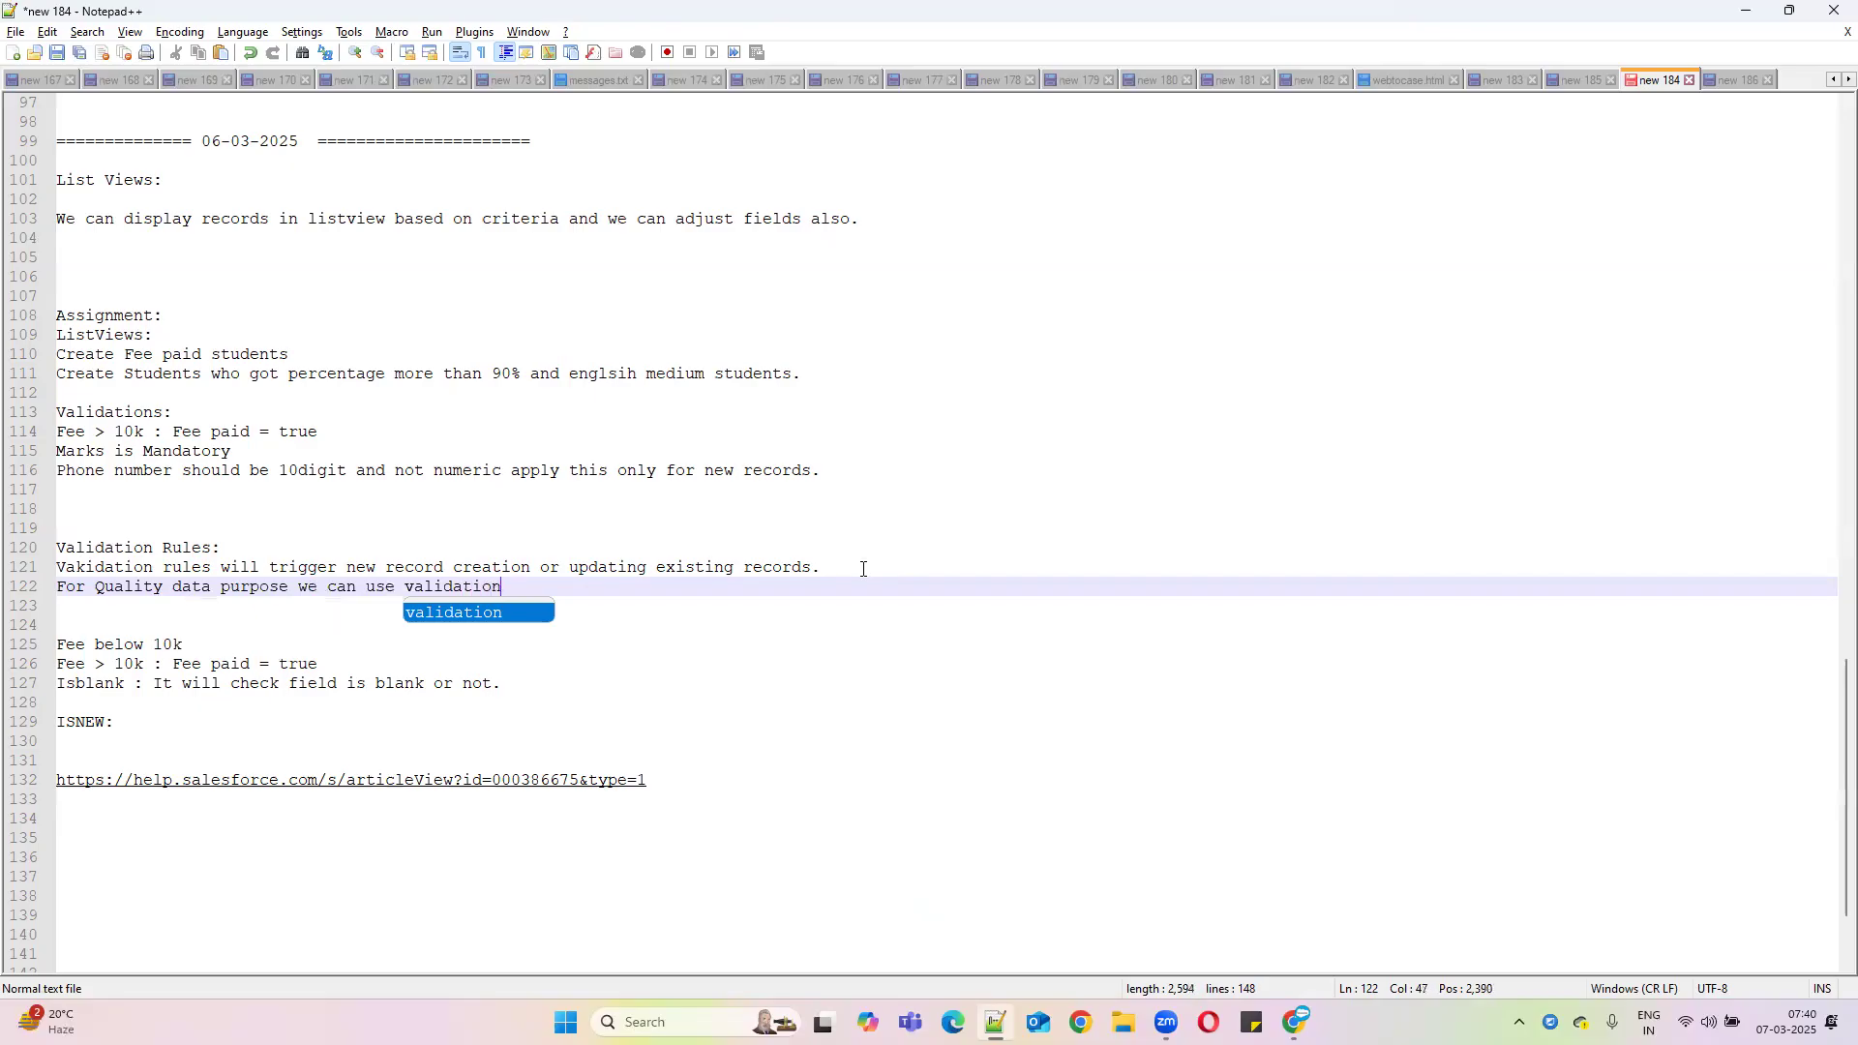
{"action": "type", "text": " rules."}
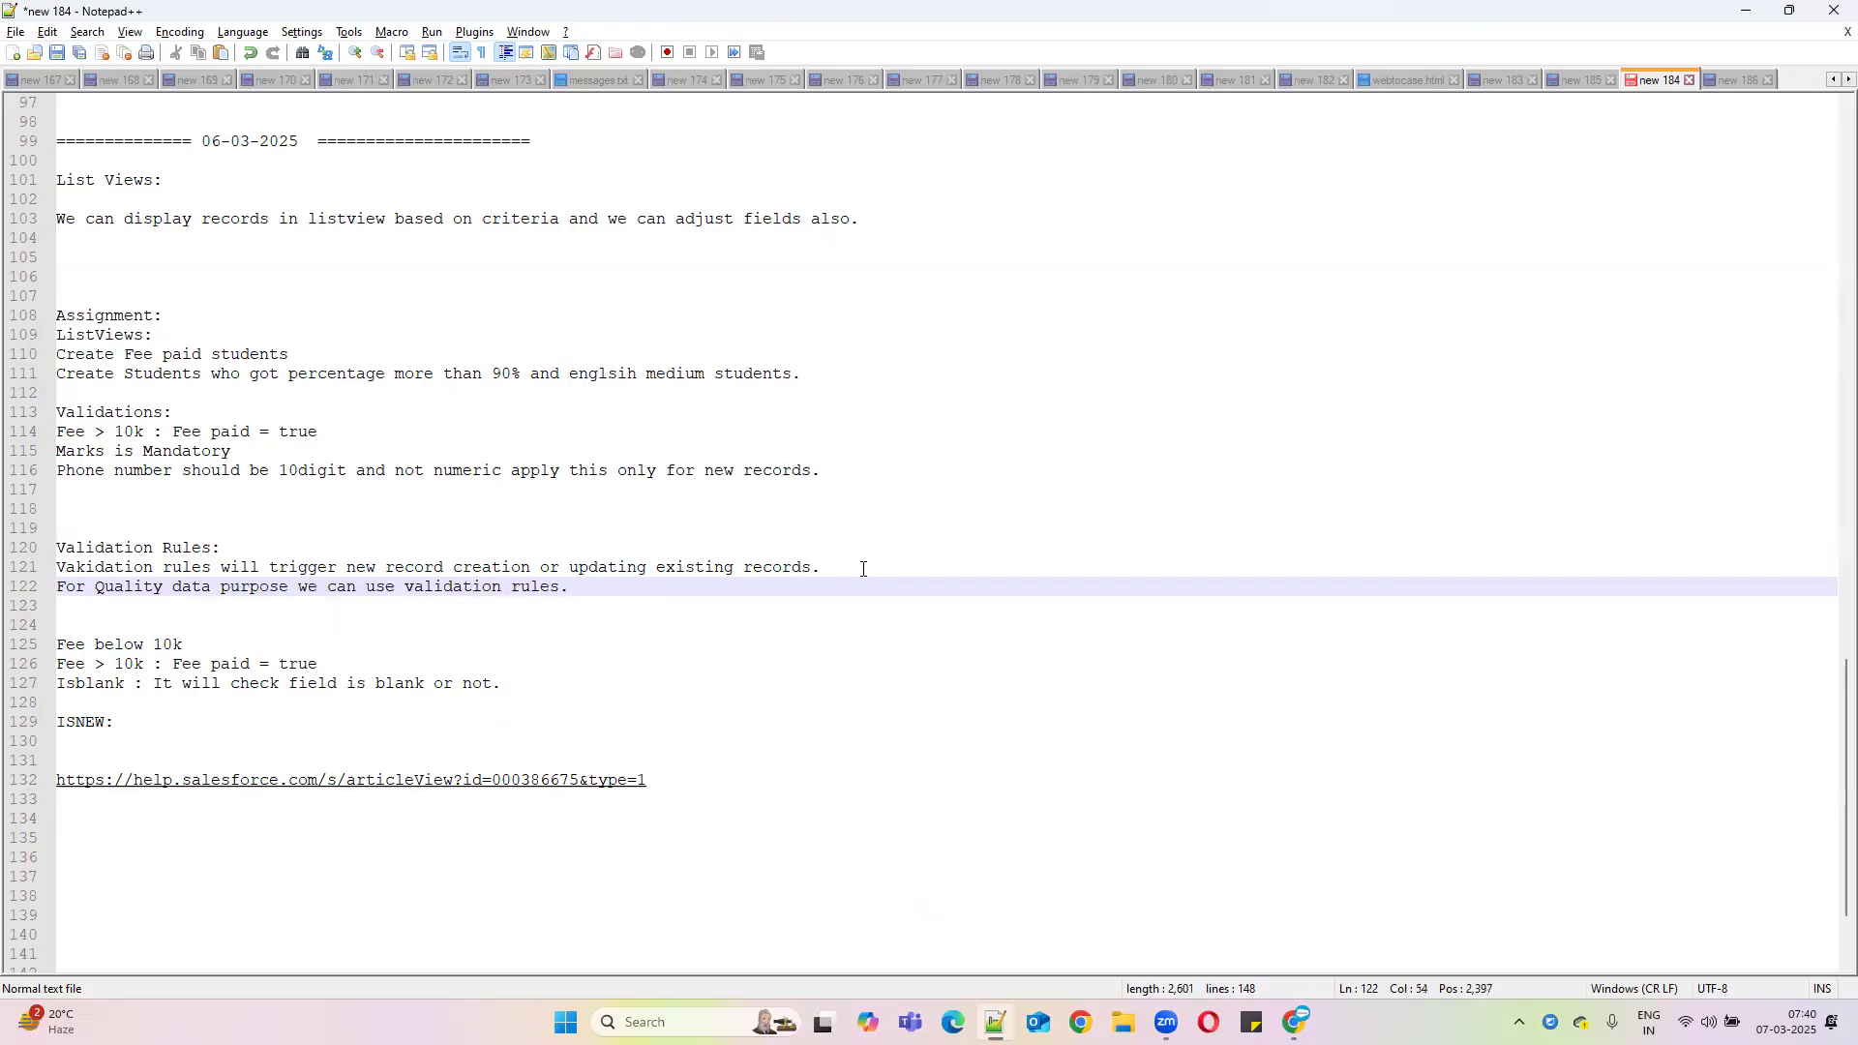
{"action": "scroll", "coordinate": [825, 543], "scroll_direction": "up", "scroll_amount": 1}
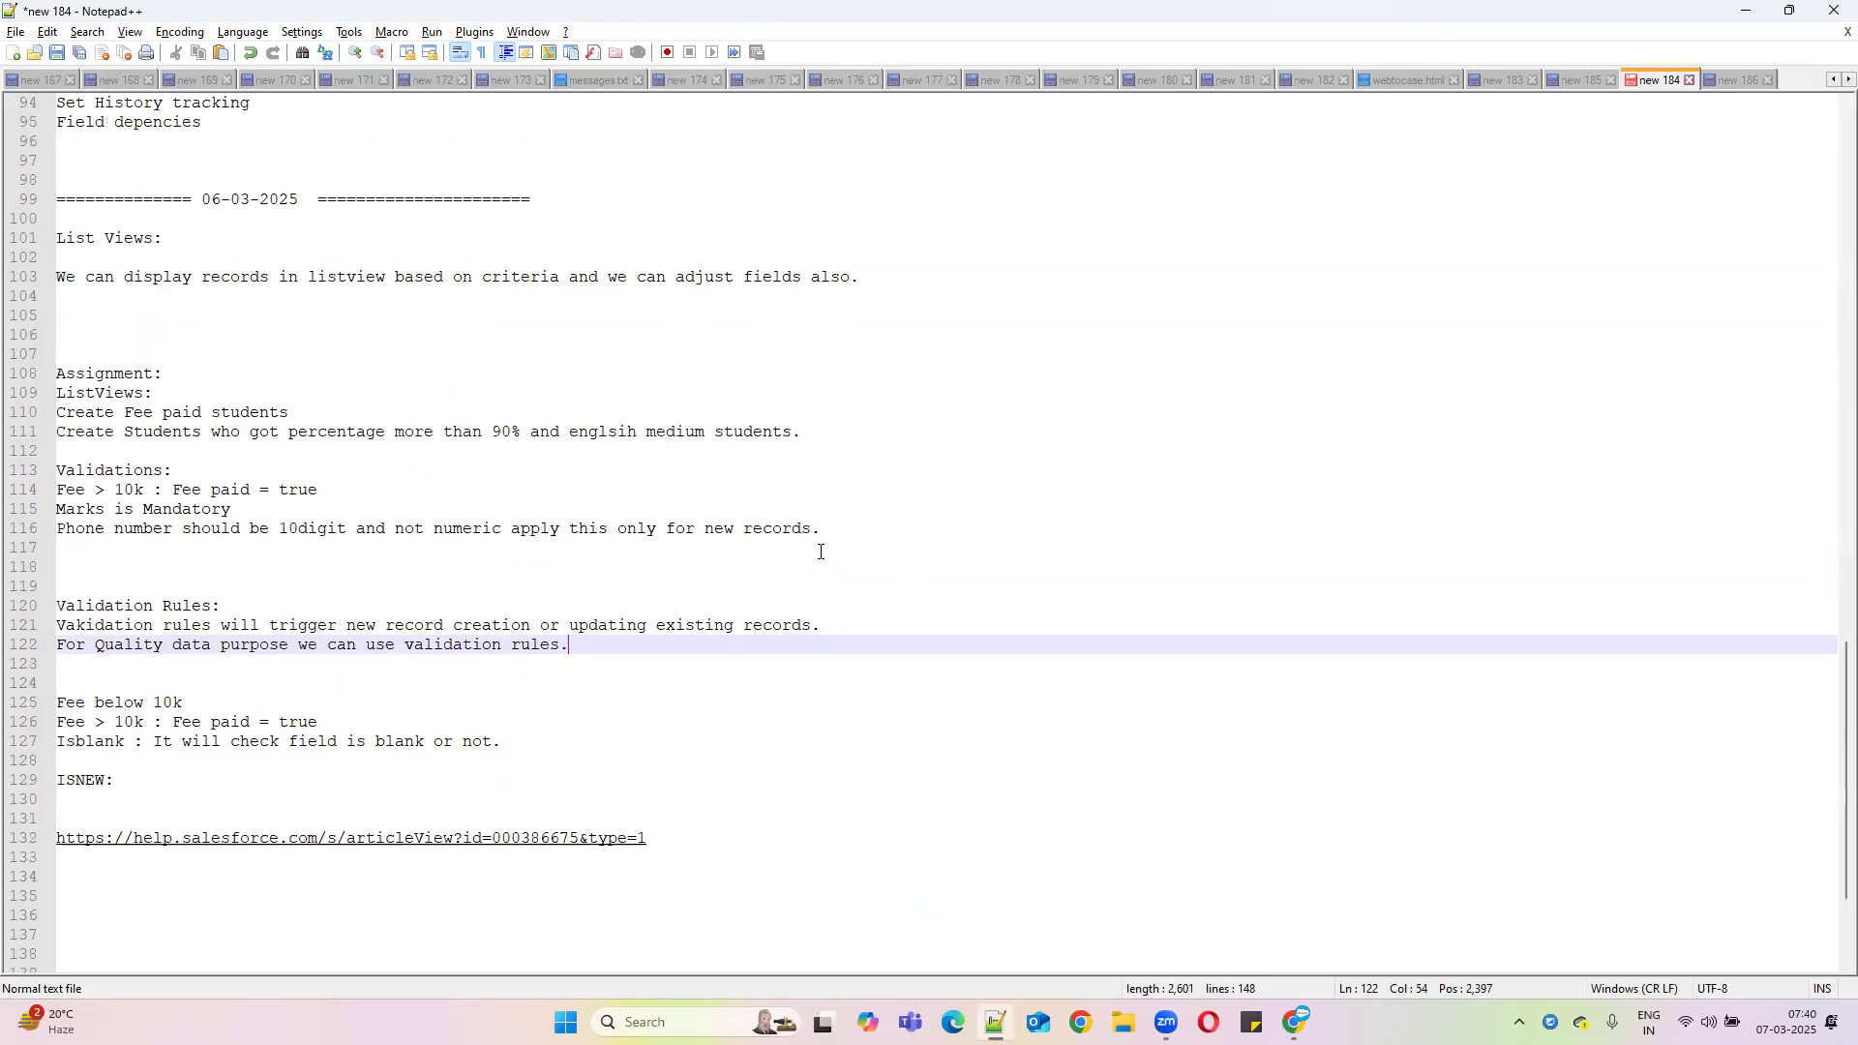
{"action": "scroll", "coordinate": [817, 547], "scroll_direction": "down", "scroll_amount": 2}
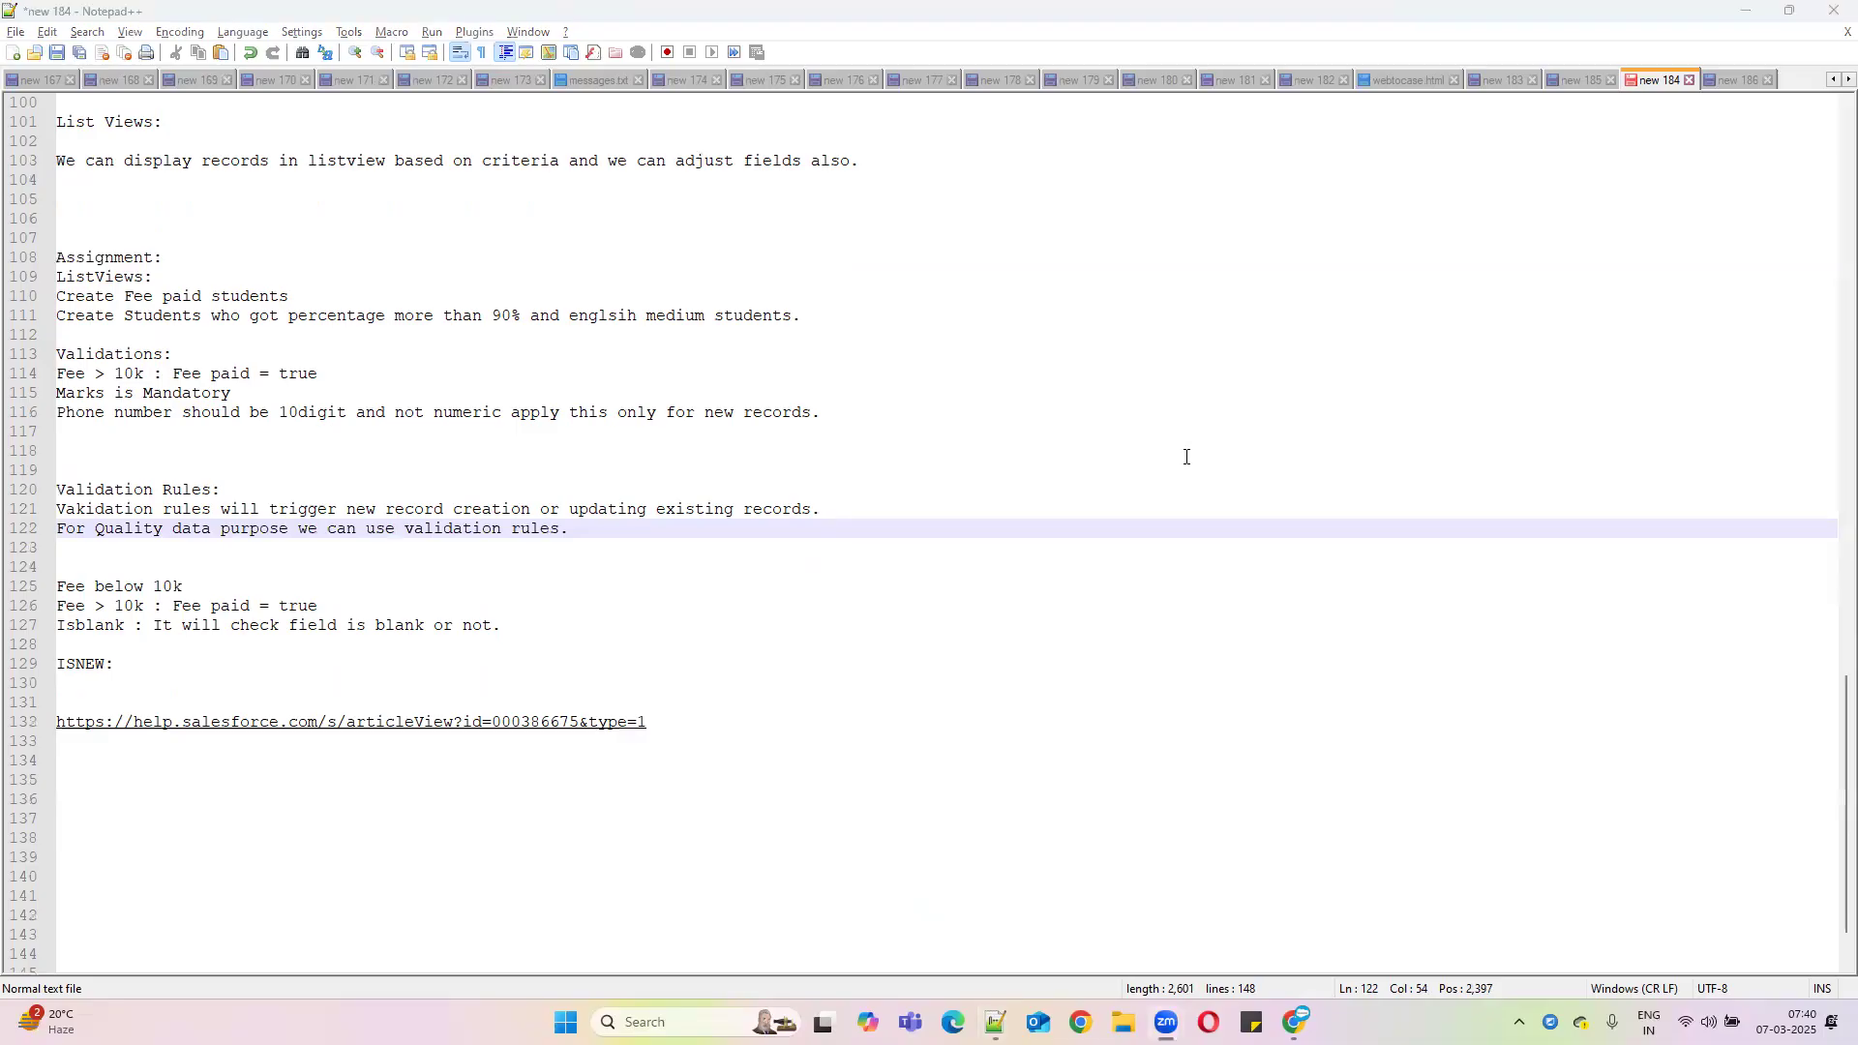
{"action": "scroll", "coordinate": [519, 340], "scroll_direction": "up", "scroll_amount": 7}
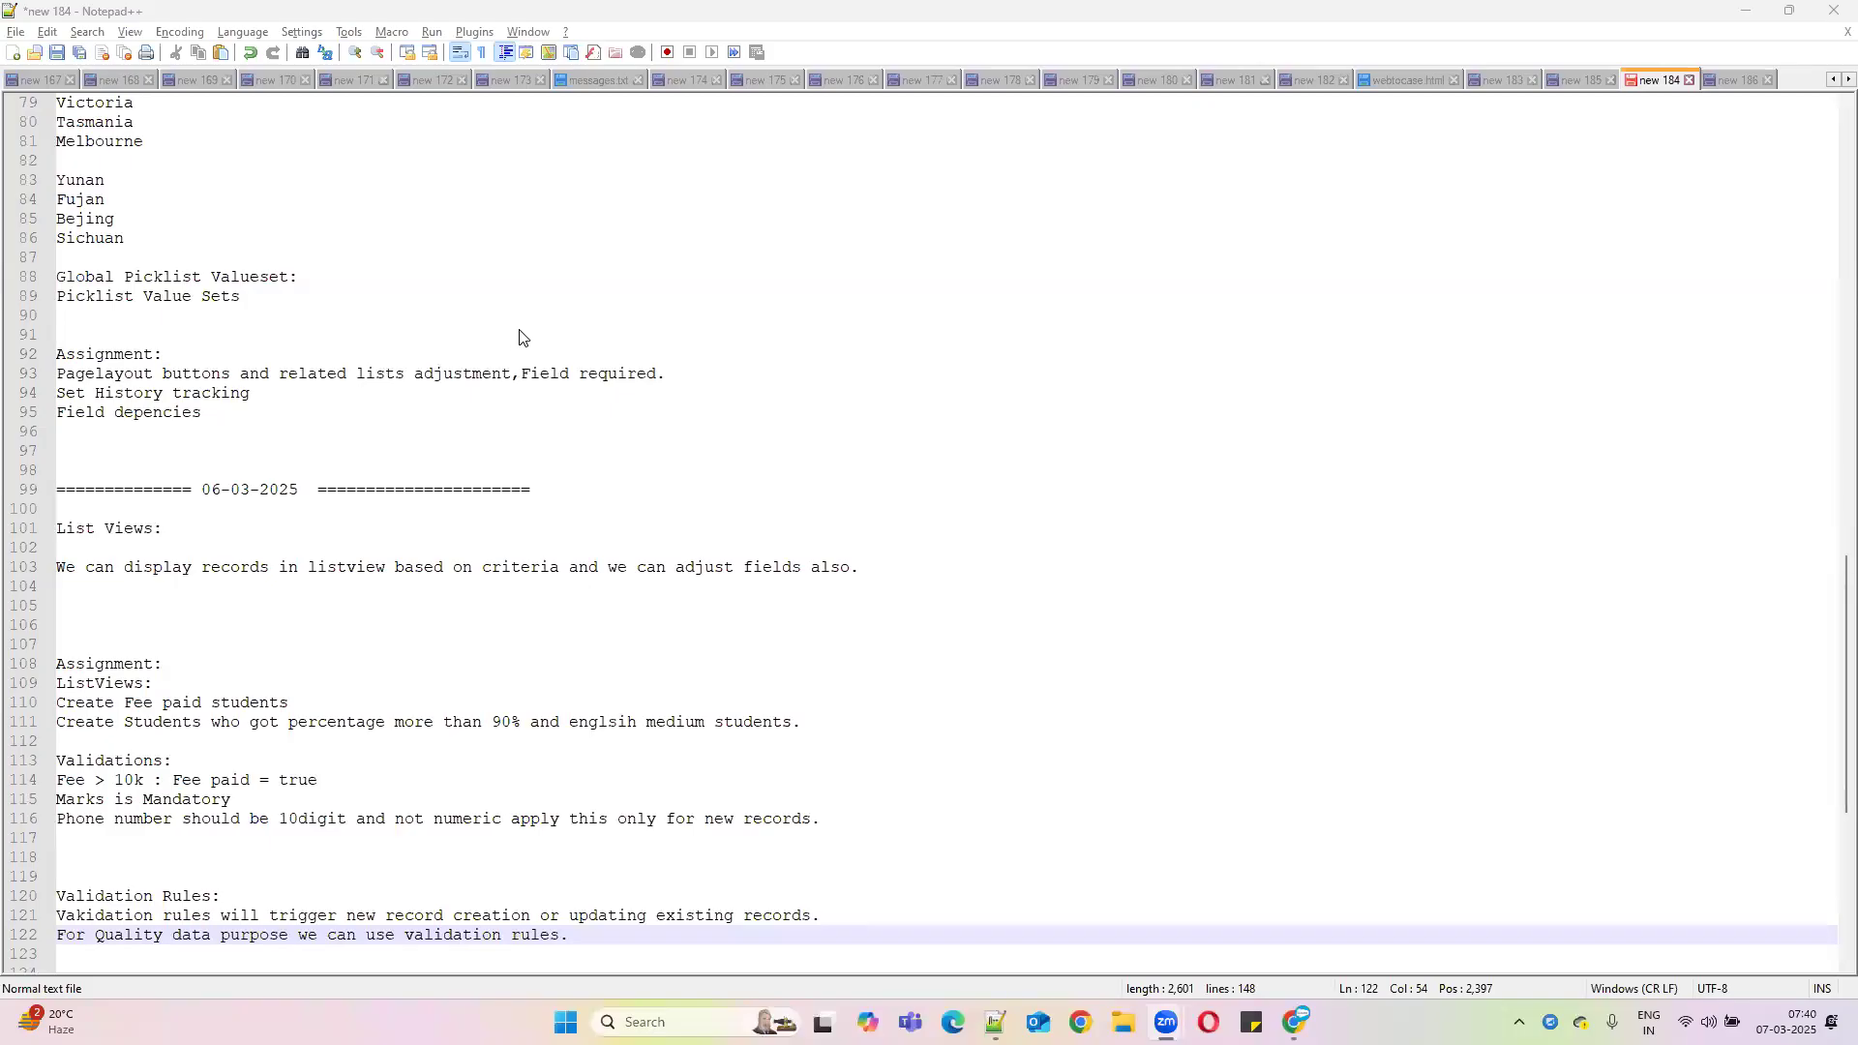
{"action": "scroll", "coordinate": [528, 346], "scroll_direction": "down", "scroll_amount": 2}
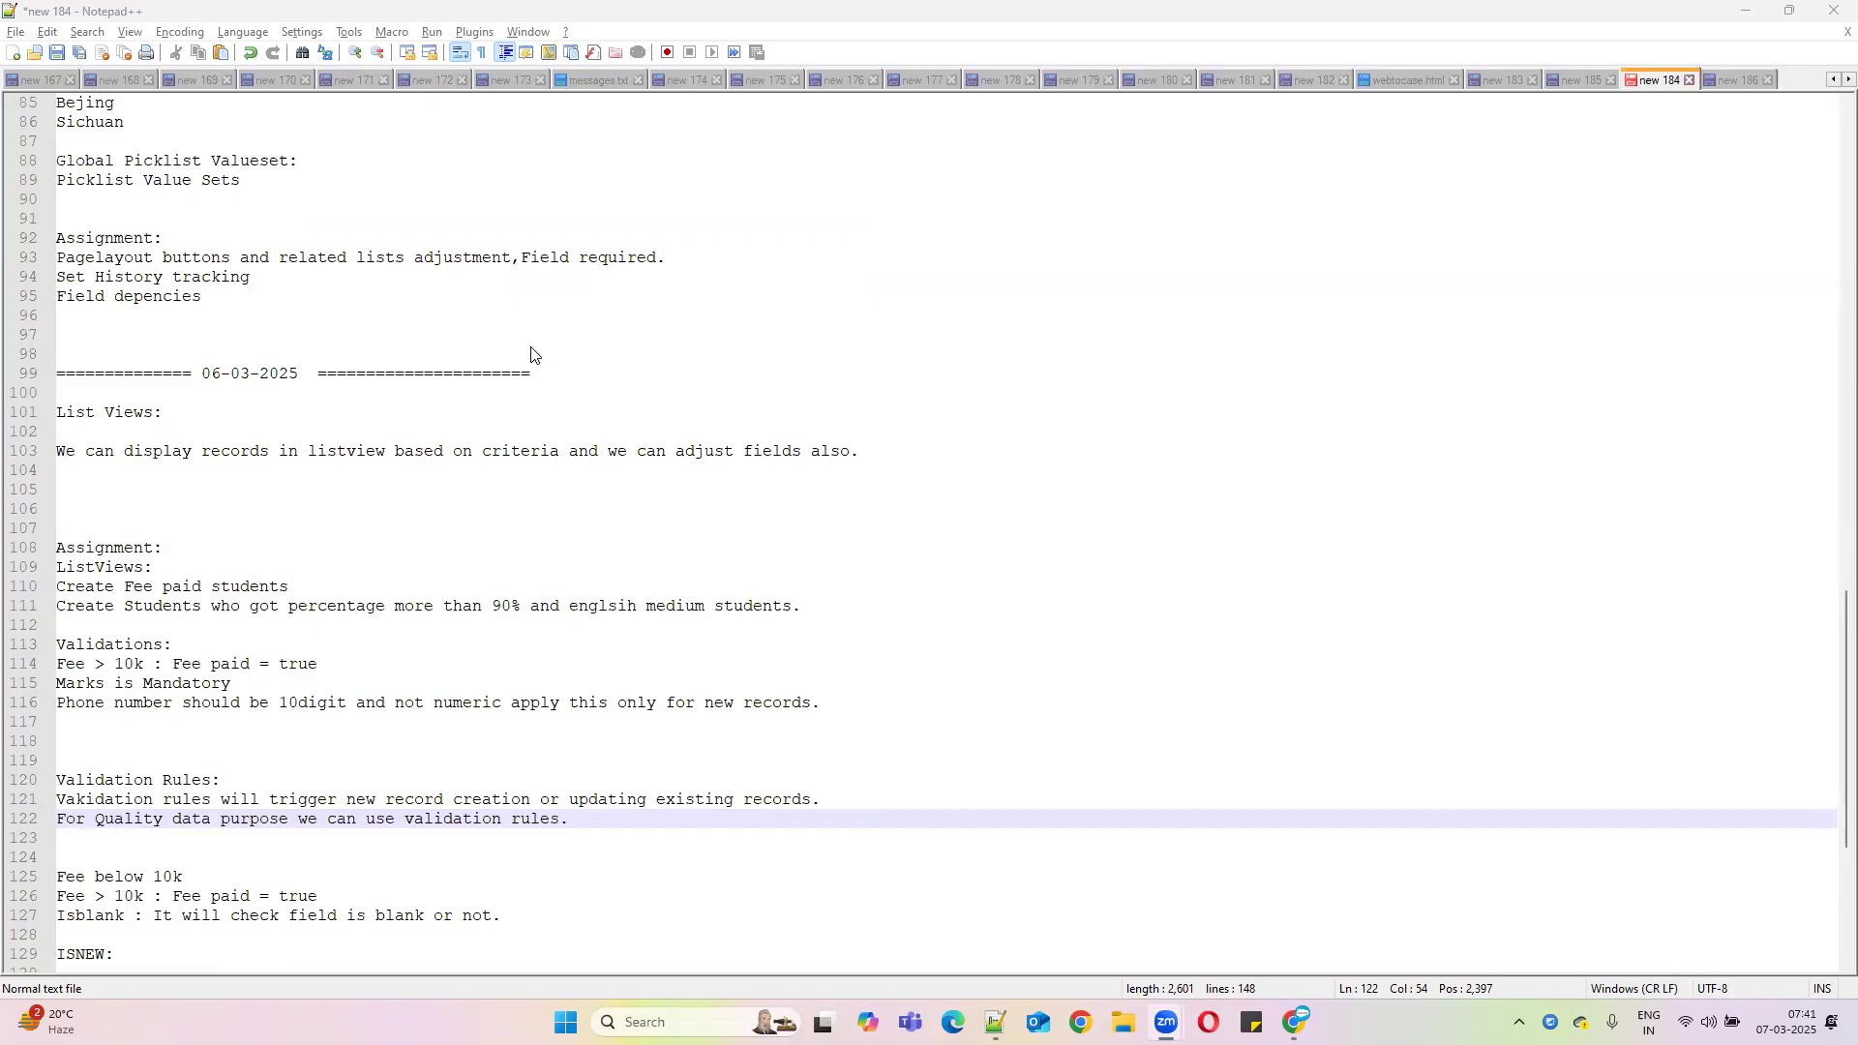
{"action": "scroll", "coordinate": [638, 503], "scroll_direction": "up", "scroll_amount": 3}
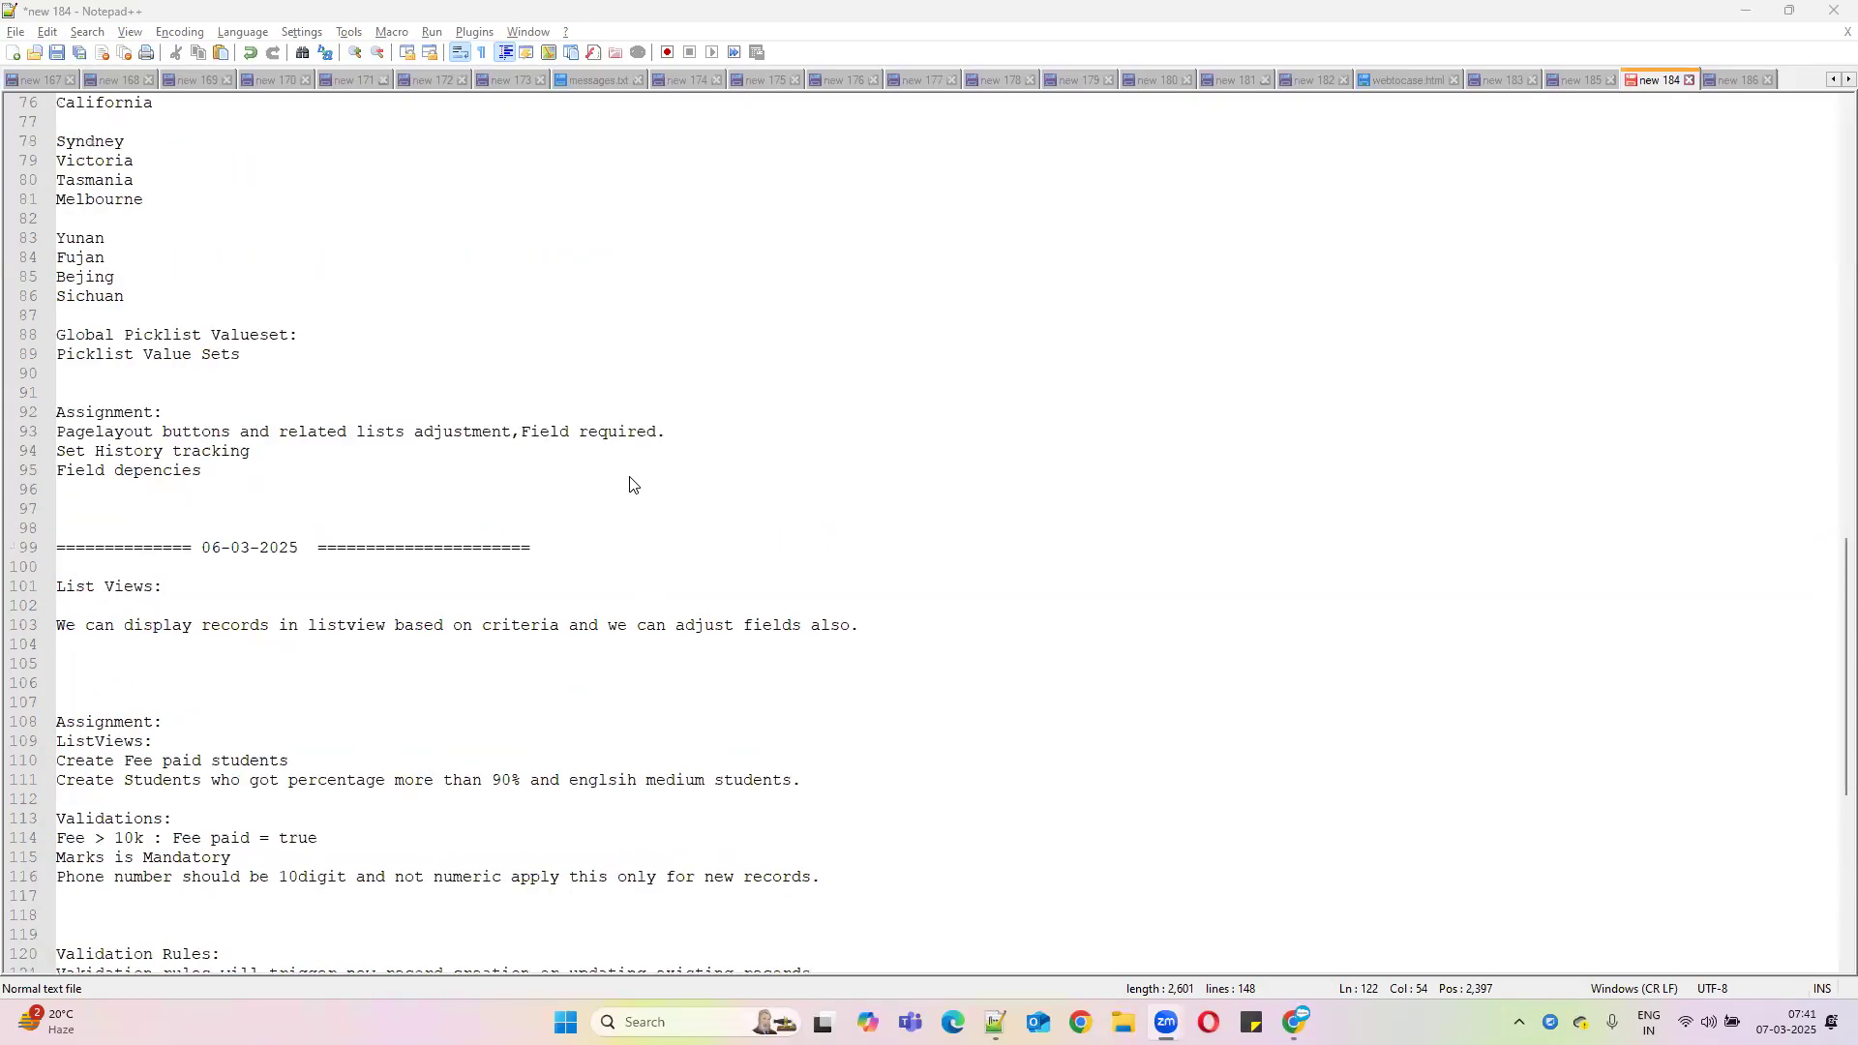
{"action": "scroll", "coordinate": [630, 481], "scroll_direction": "down", "scroll_amount": 5}
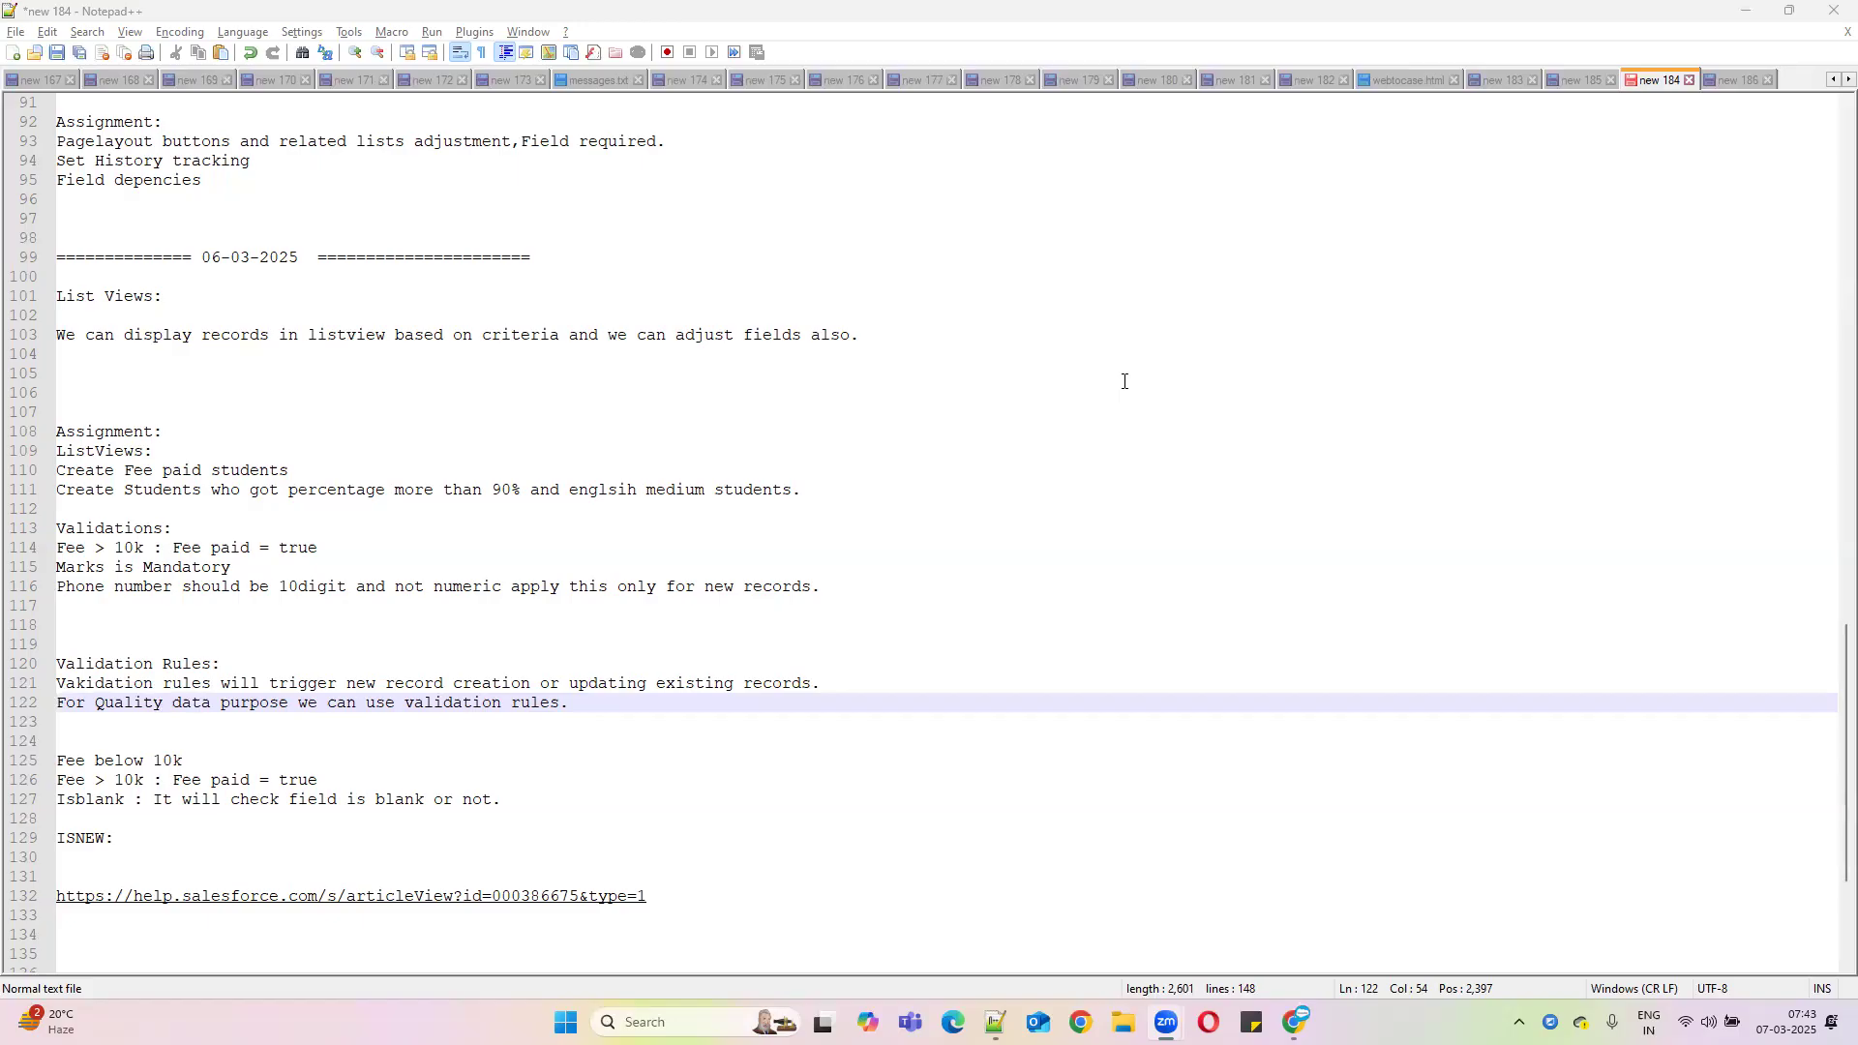
{"action": "scroll", "coordinate": [707, 515], "scroll_direction": "down", "scroll_amount": 3}
Below the help link, add an 'Opportunity :' heading and begin a 'StageName' line
{"action": "left_click", "coordinate": [729, 713]}
{"action": "key", "text": "Return"}
{"action": "key", "text": "Return"}
{"action": "key", "text": "Return"}
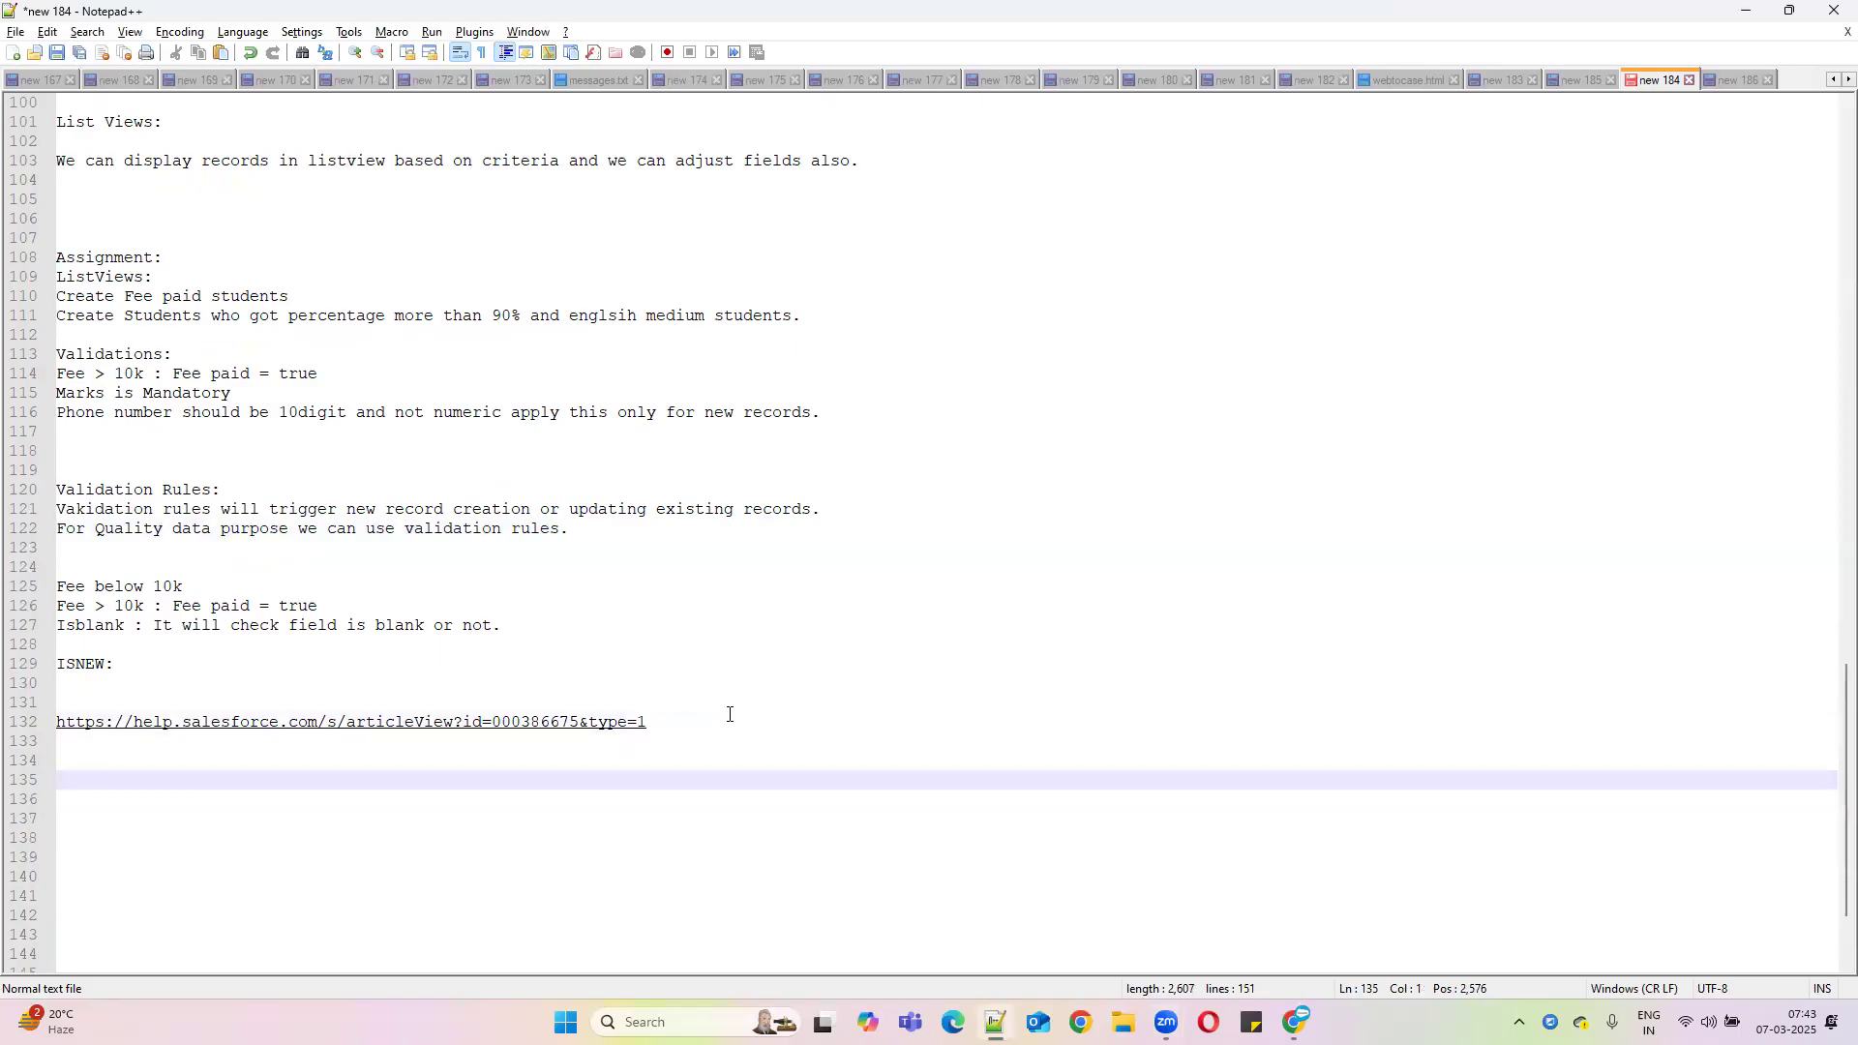
{"action": "left_click", "coordinate": [300, 801]}
{"action": "type", "text": "Op"}
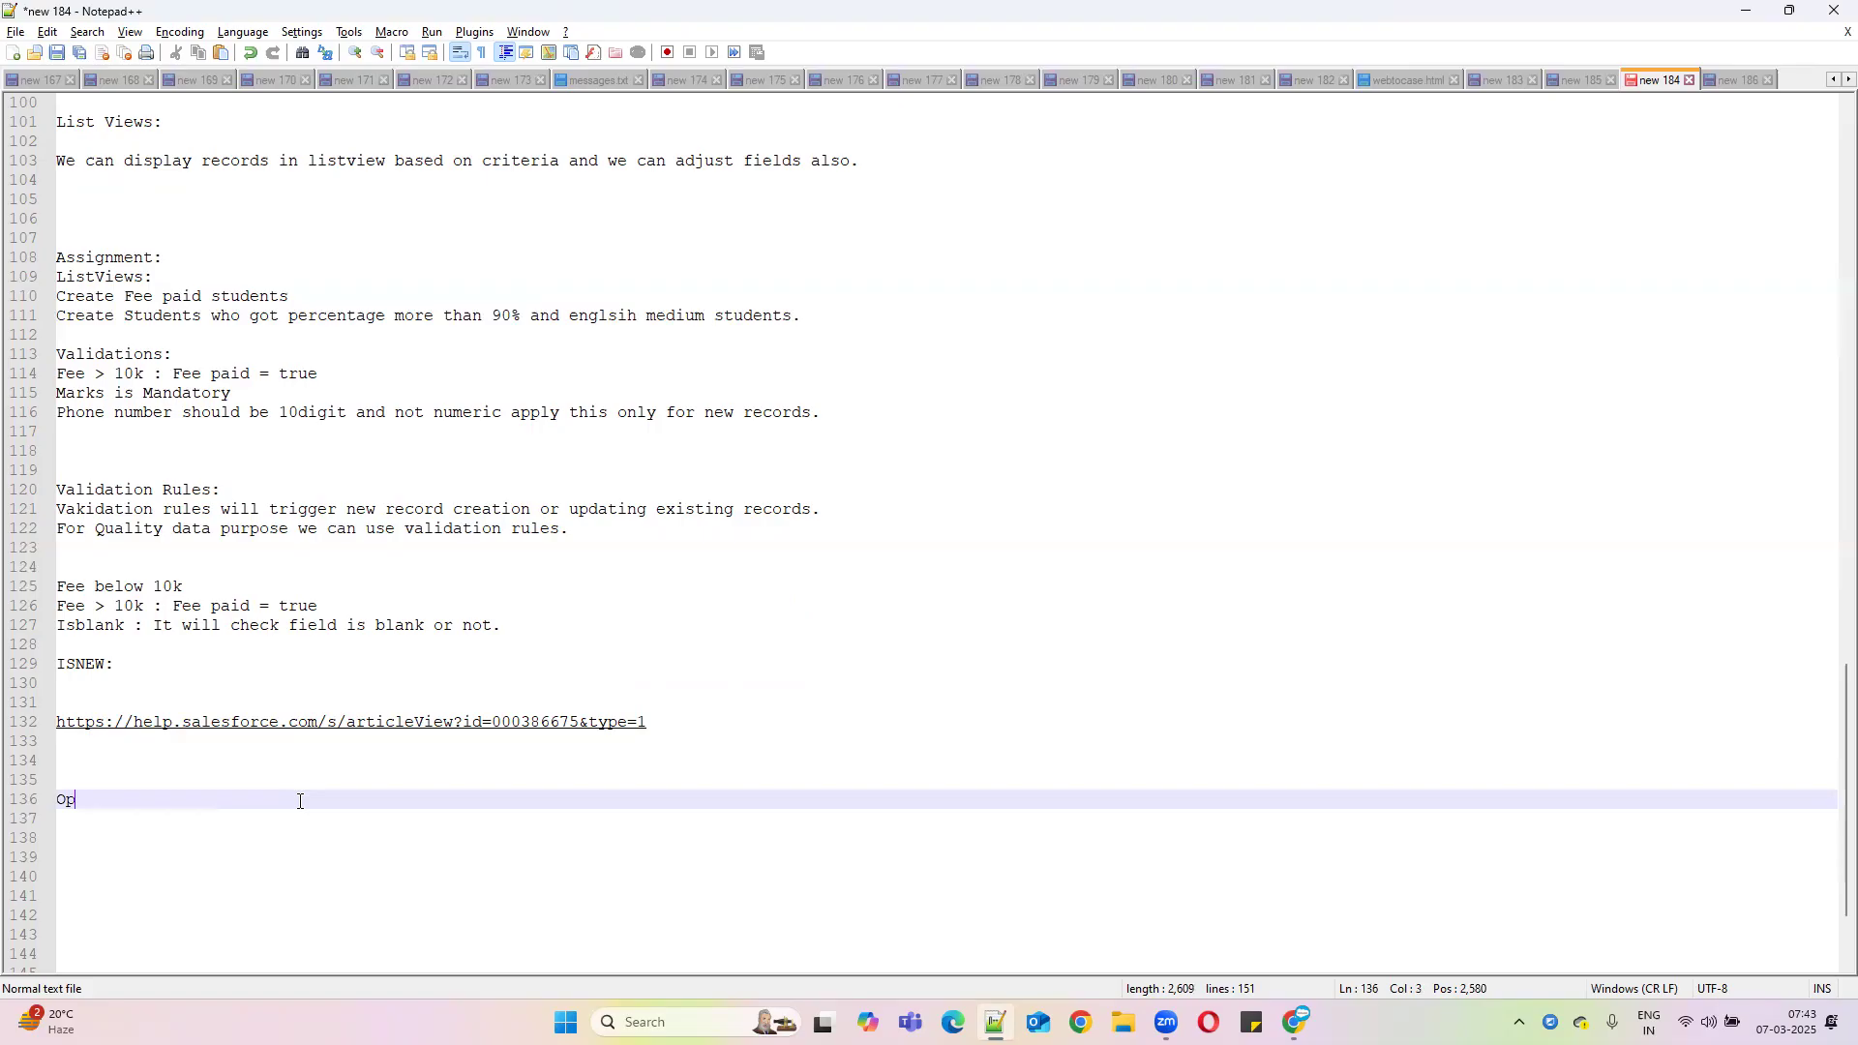
{"action": "type", "text": "portunity :"}
{"action": "key", "text": "Return"}
{"action": "key", "text": "Return"}
{"action": "type", "text": "St"}
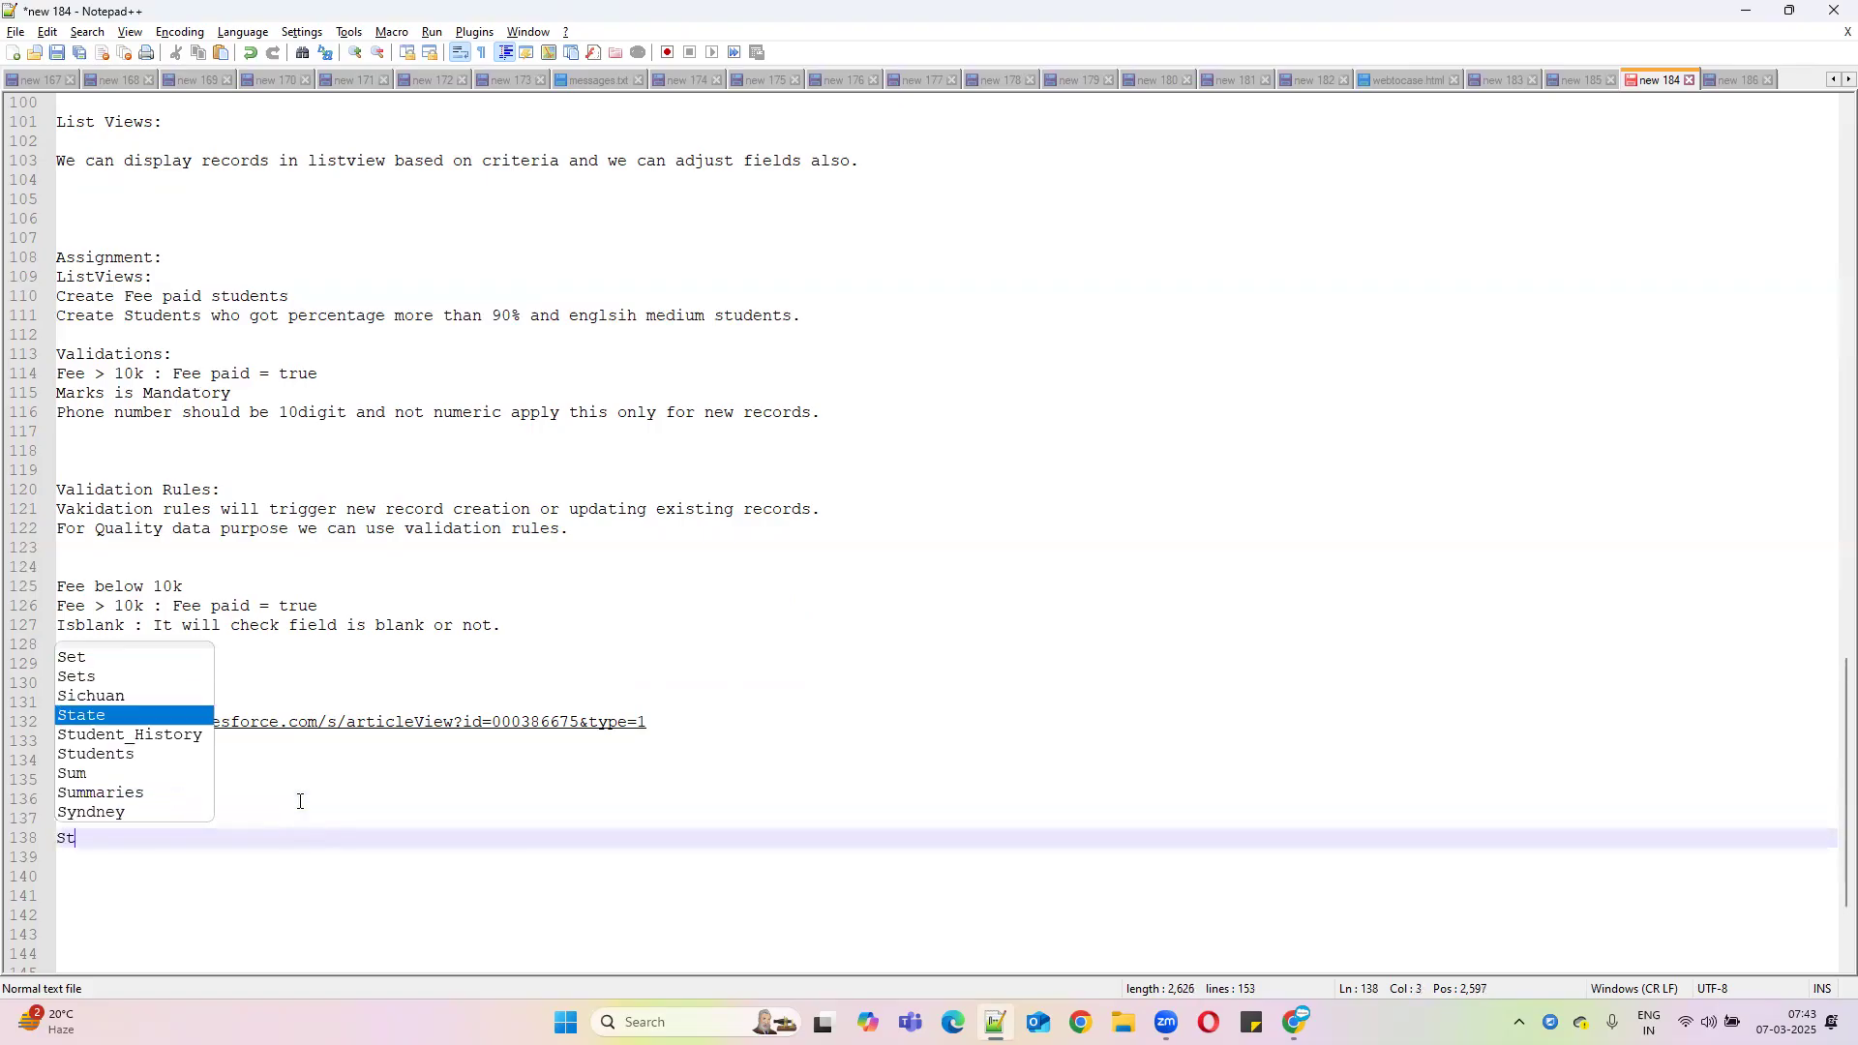
{"action": "type", "text": "ageName ="}
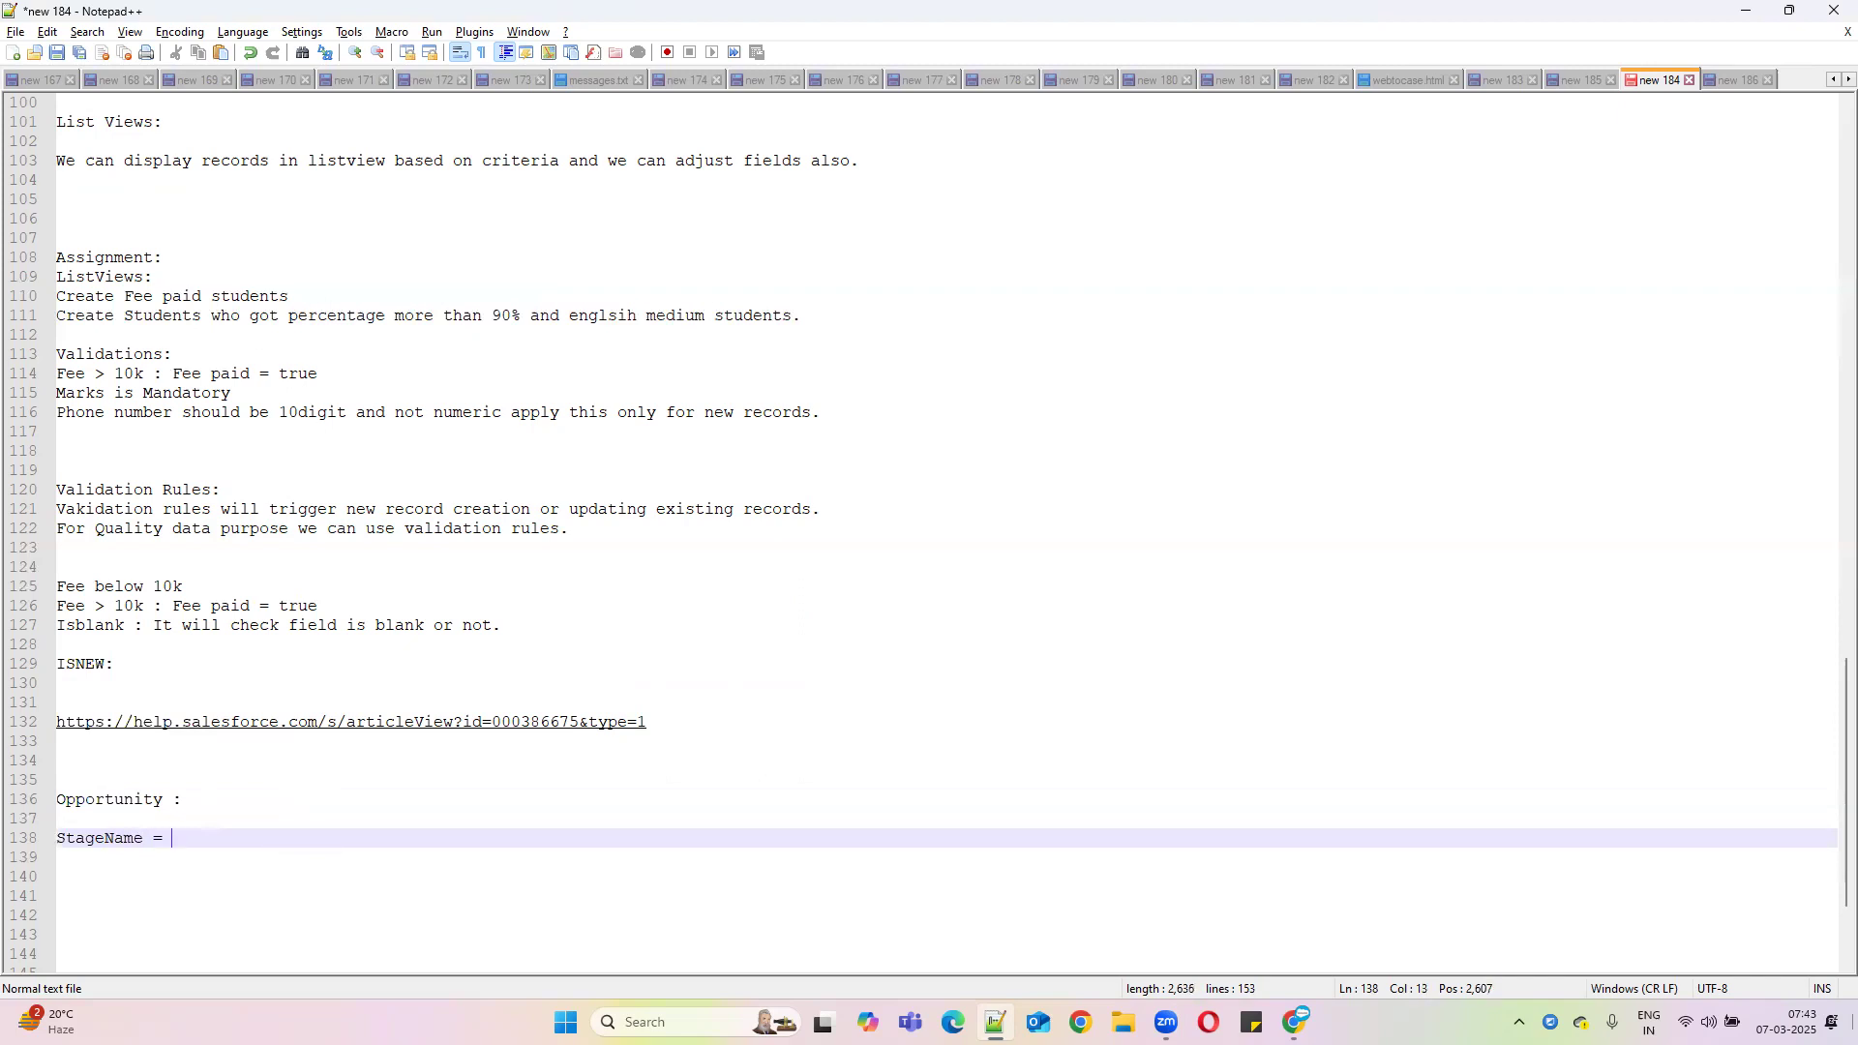
Switch to Salesforce, find the Sales app through App Launcher search, and show Opportunities
{"action": "left_click", "coordinate": [1747, 11]}
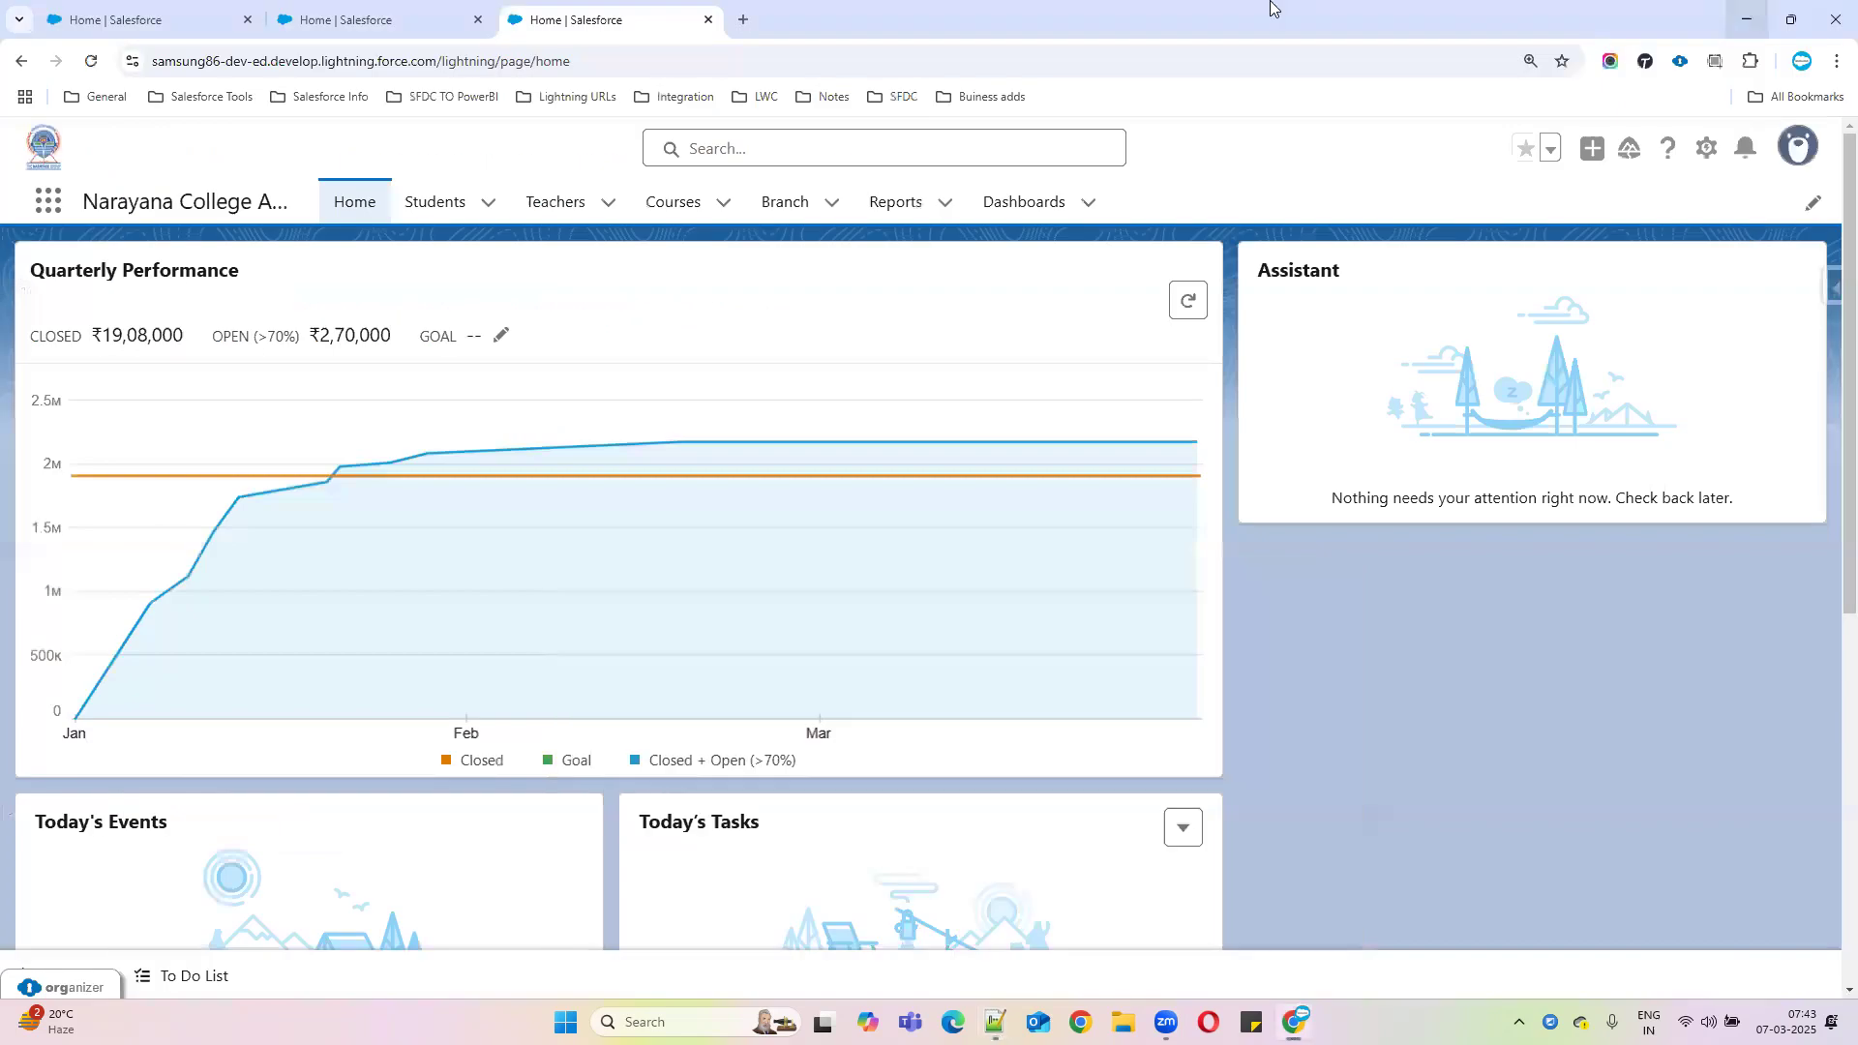
{"action": "left_click", "coordinate": [53, 205]}
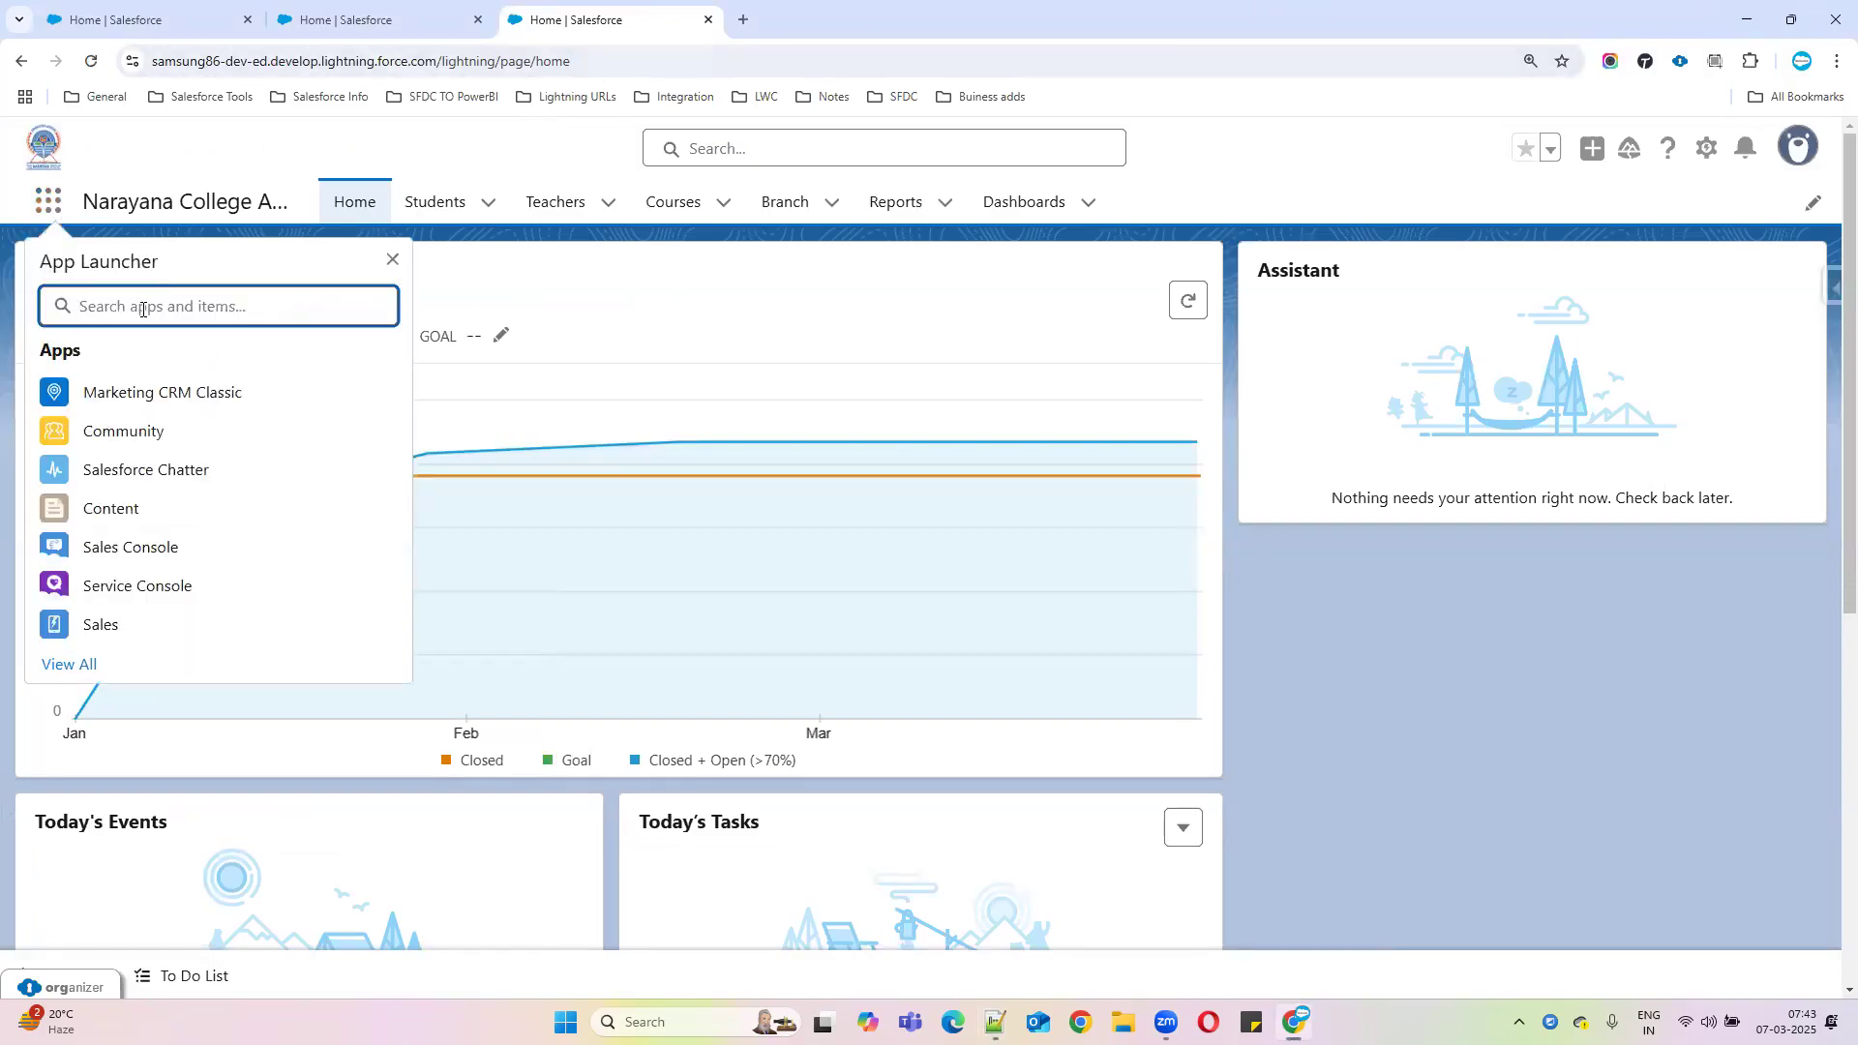
{"action": "type", "text": "sales"}
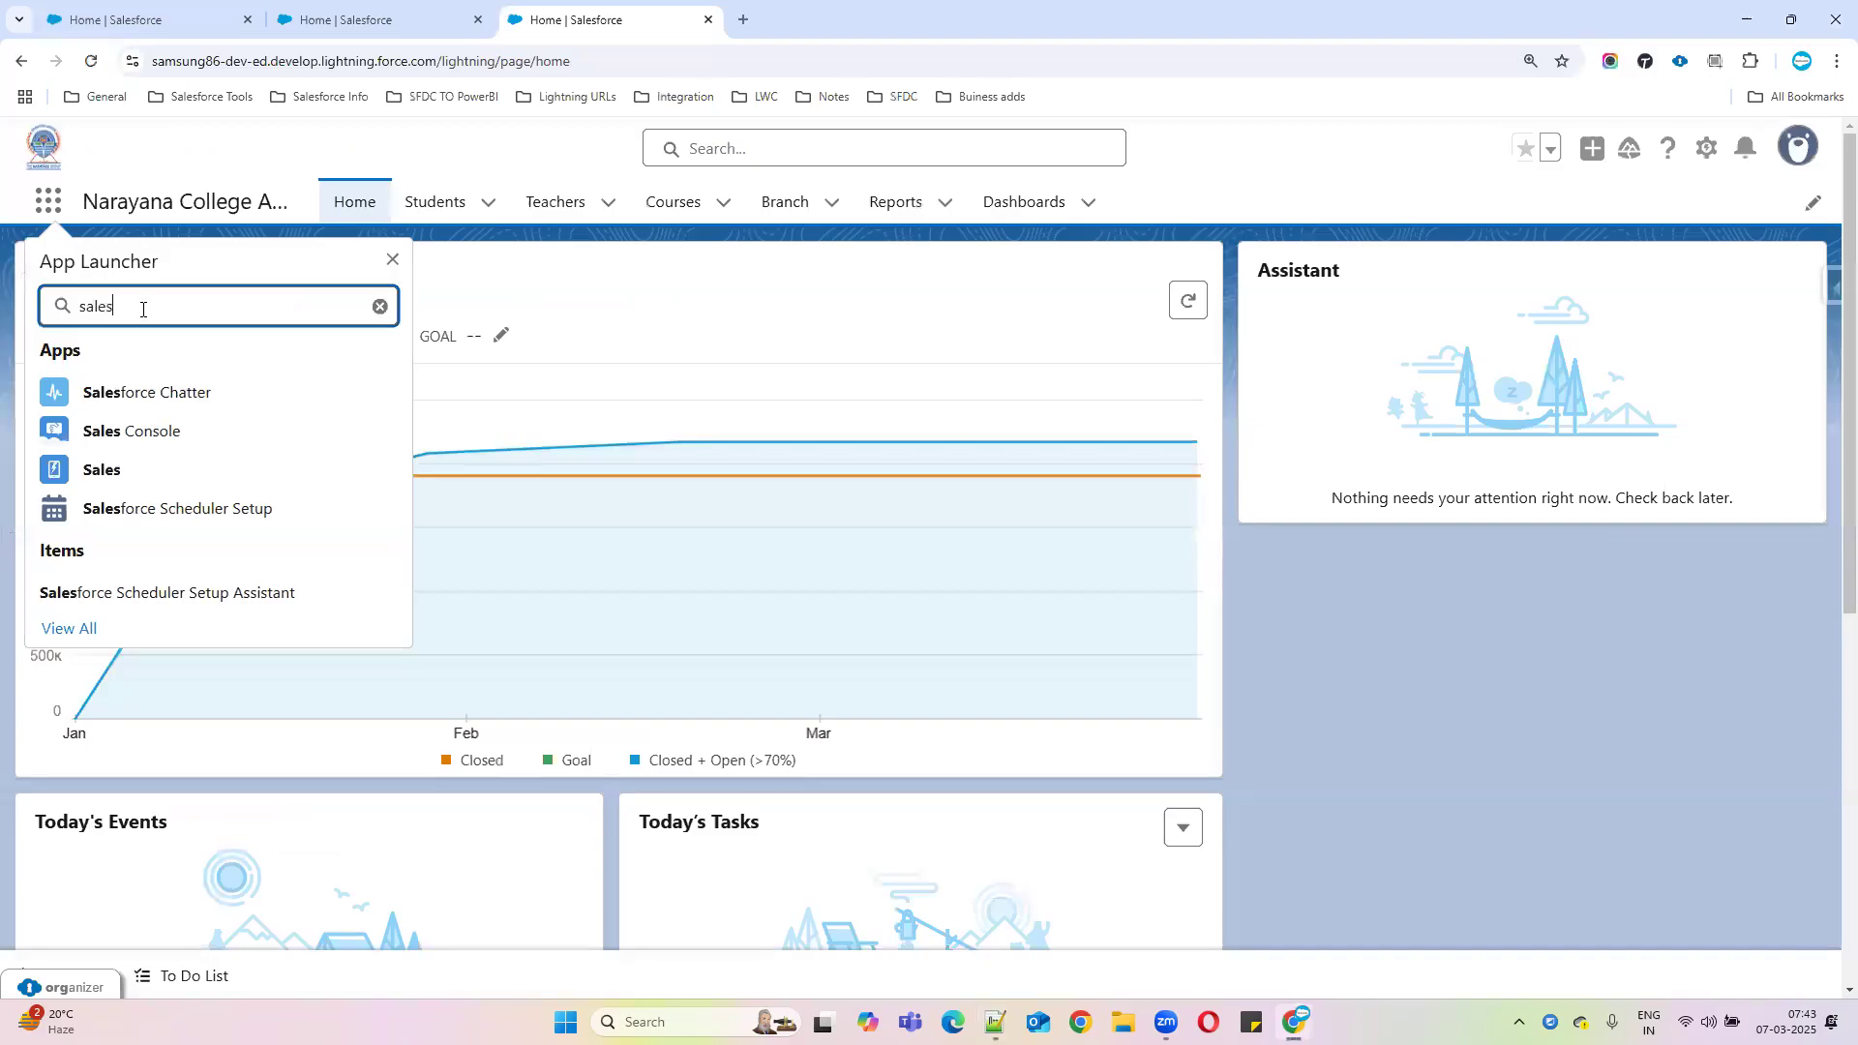
{"action": "left_click", "coordinate": [120, 471]}
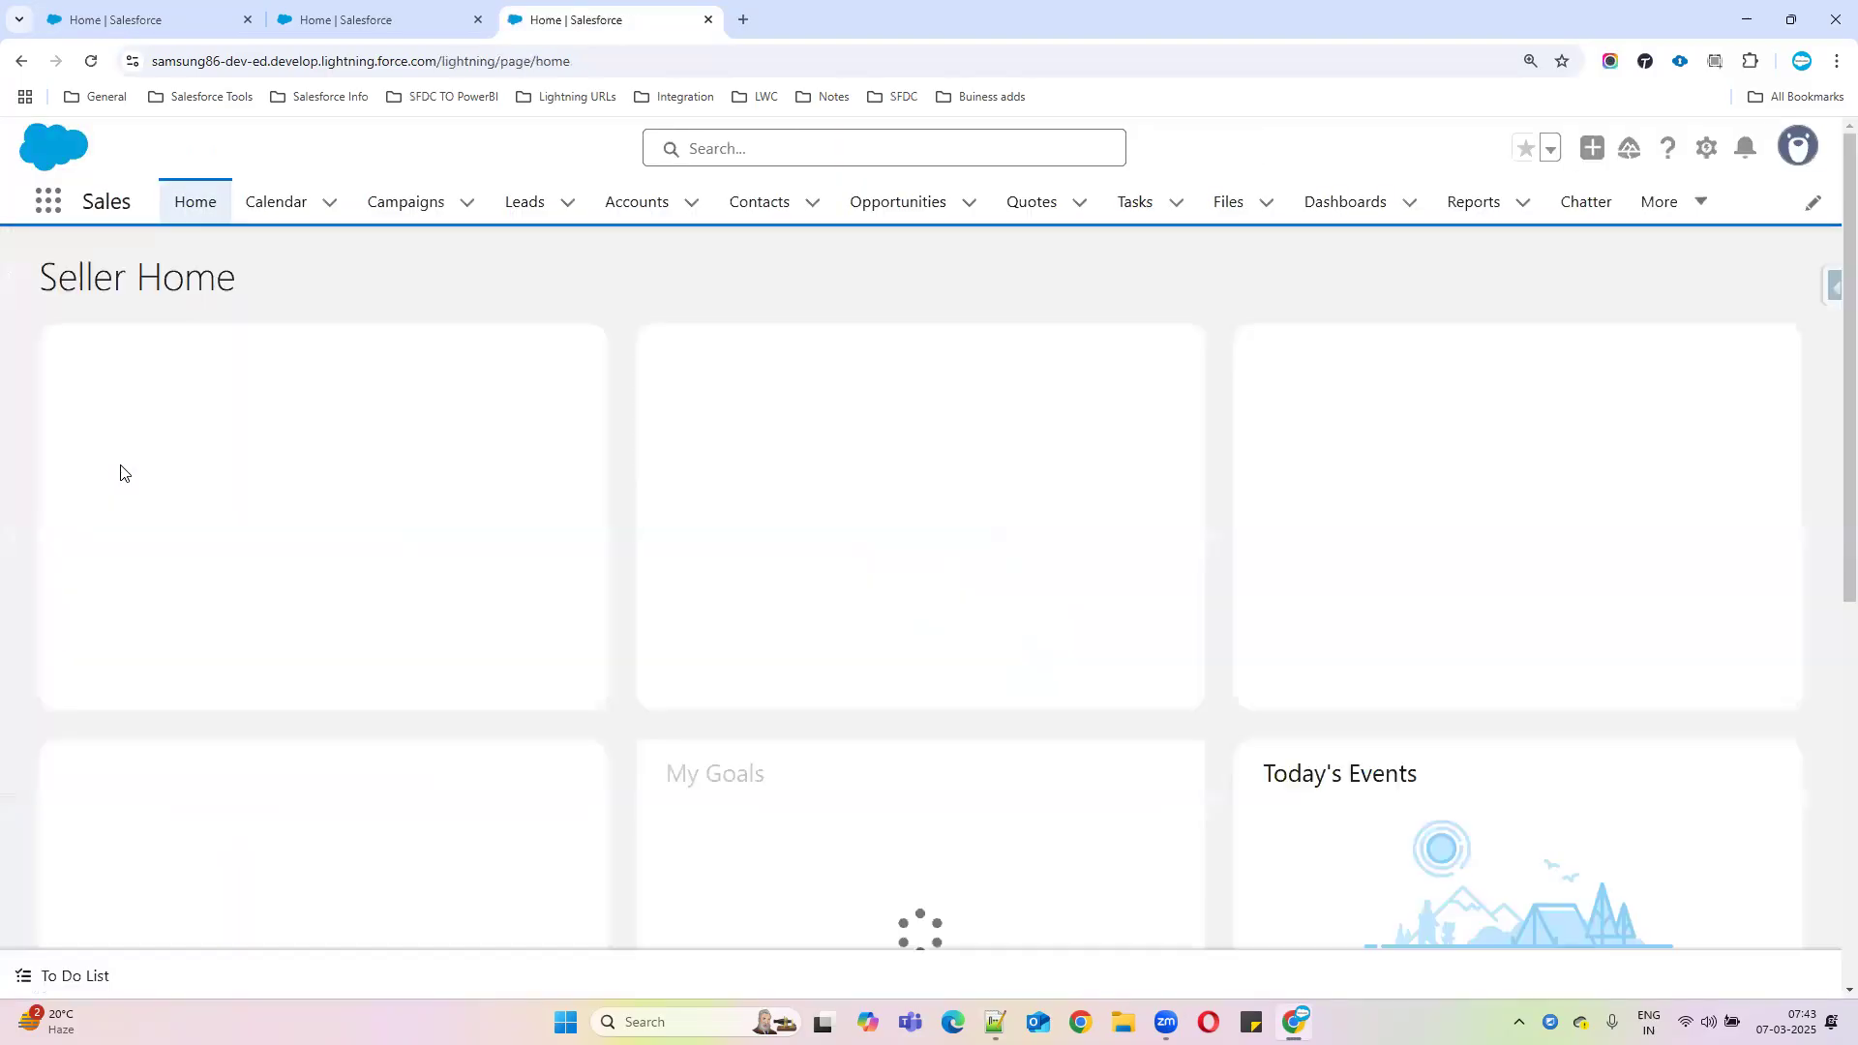
{"action": "left_click", "coordinate": [883, 206]}
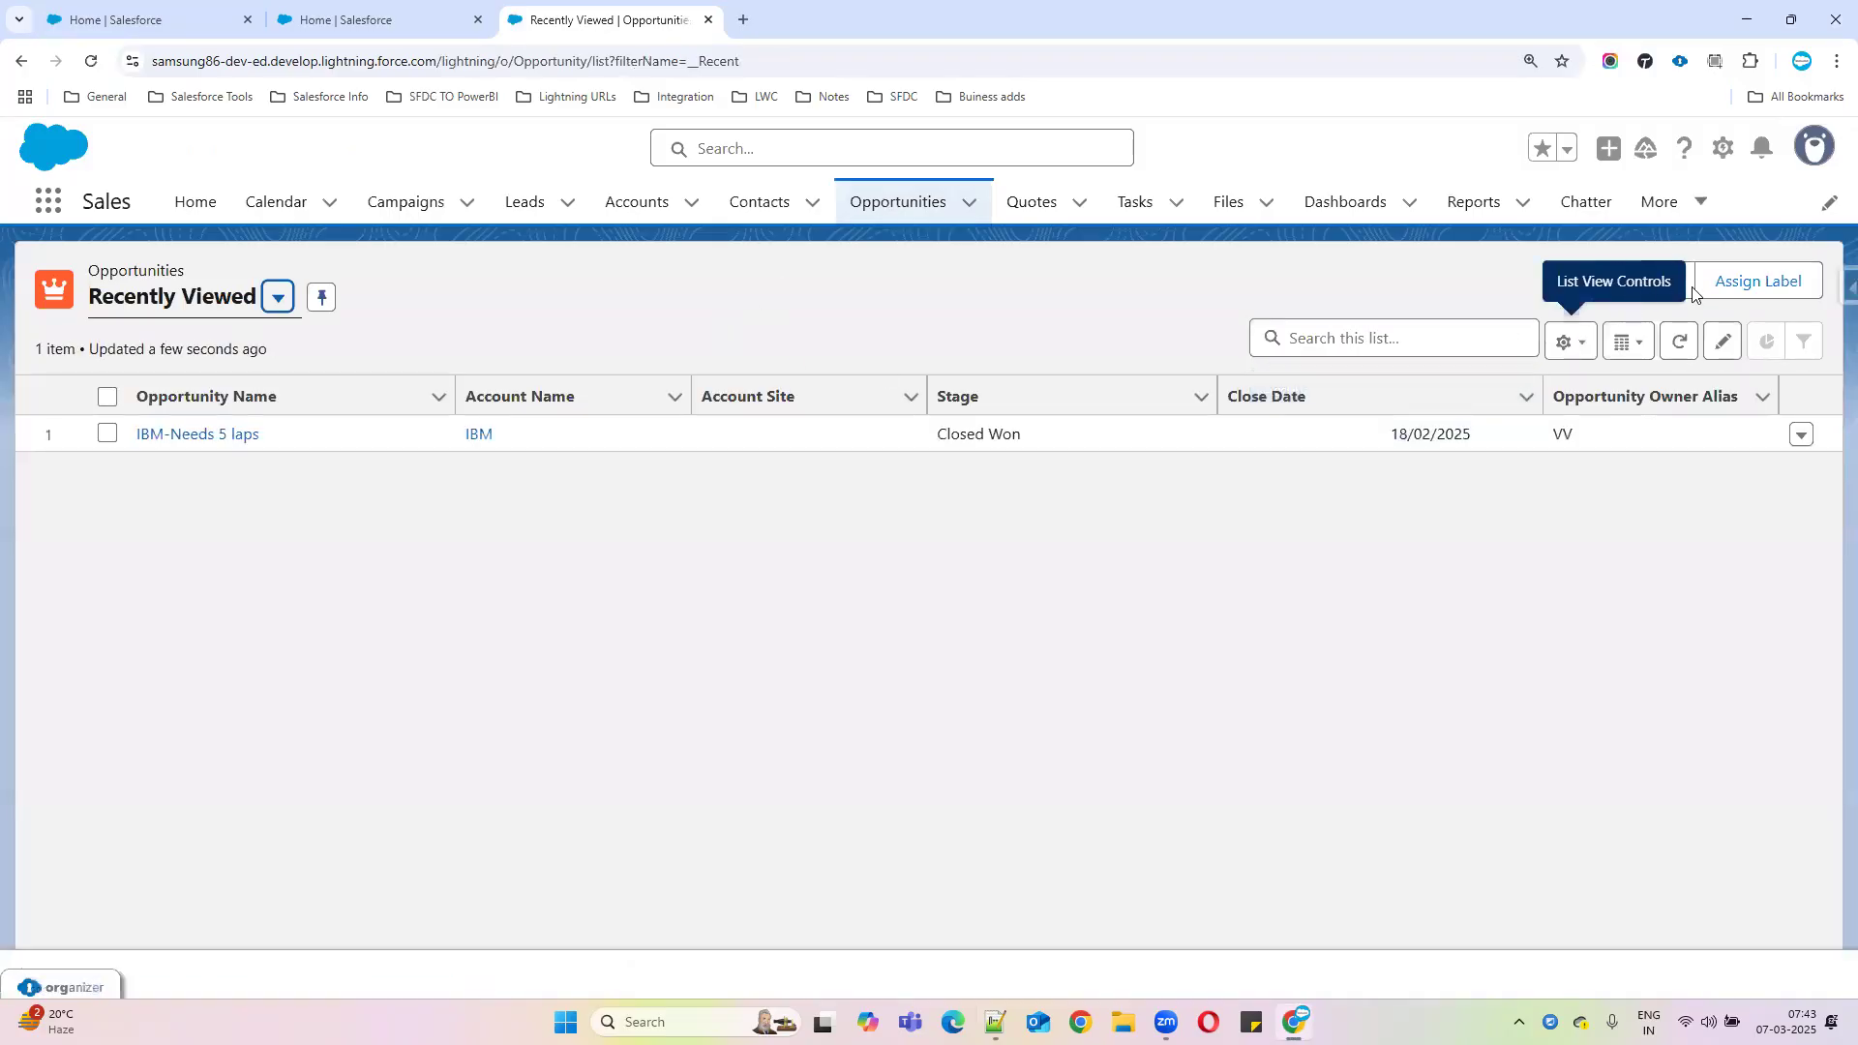
Start a new opportunity and set its Stage to Closed Lost, giving 0% probability
{"action": "left_click", "coordinate": [1661, 282]}
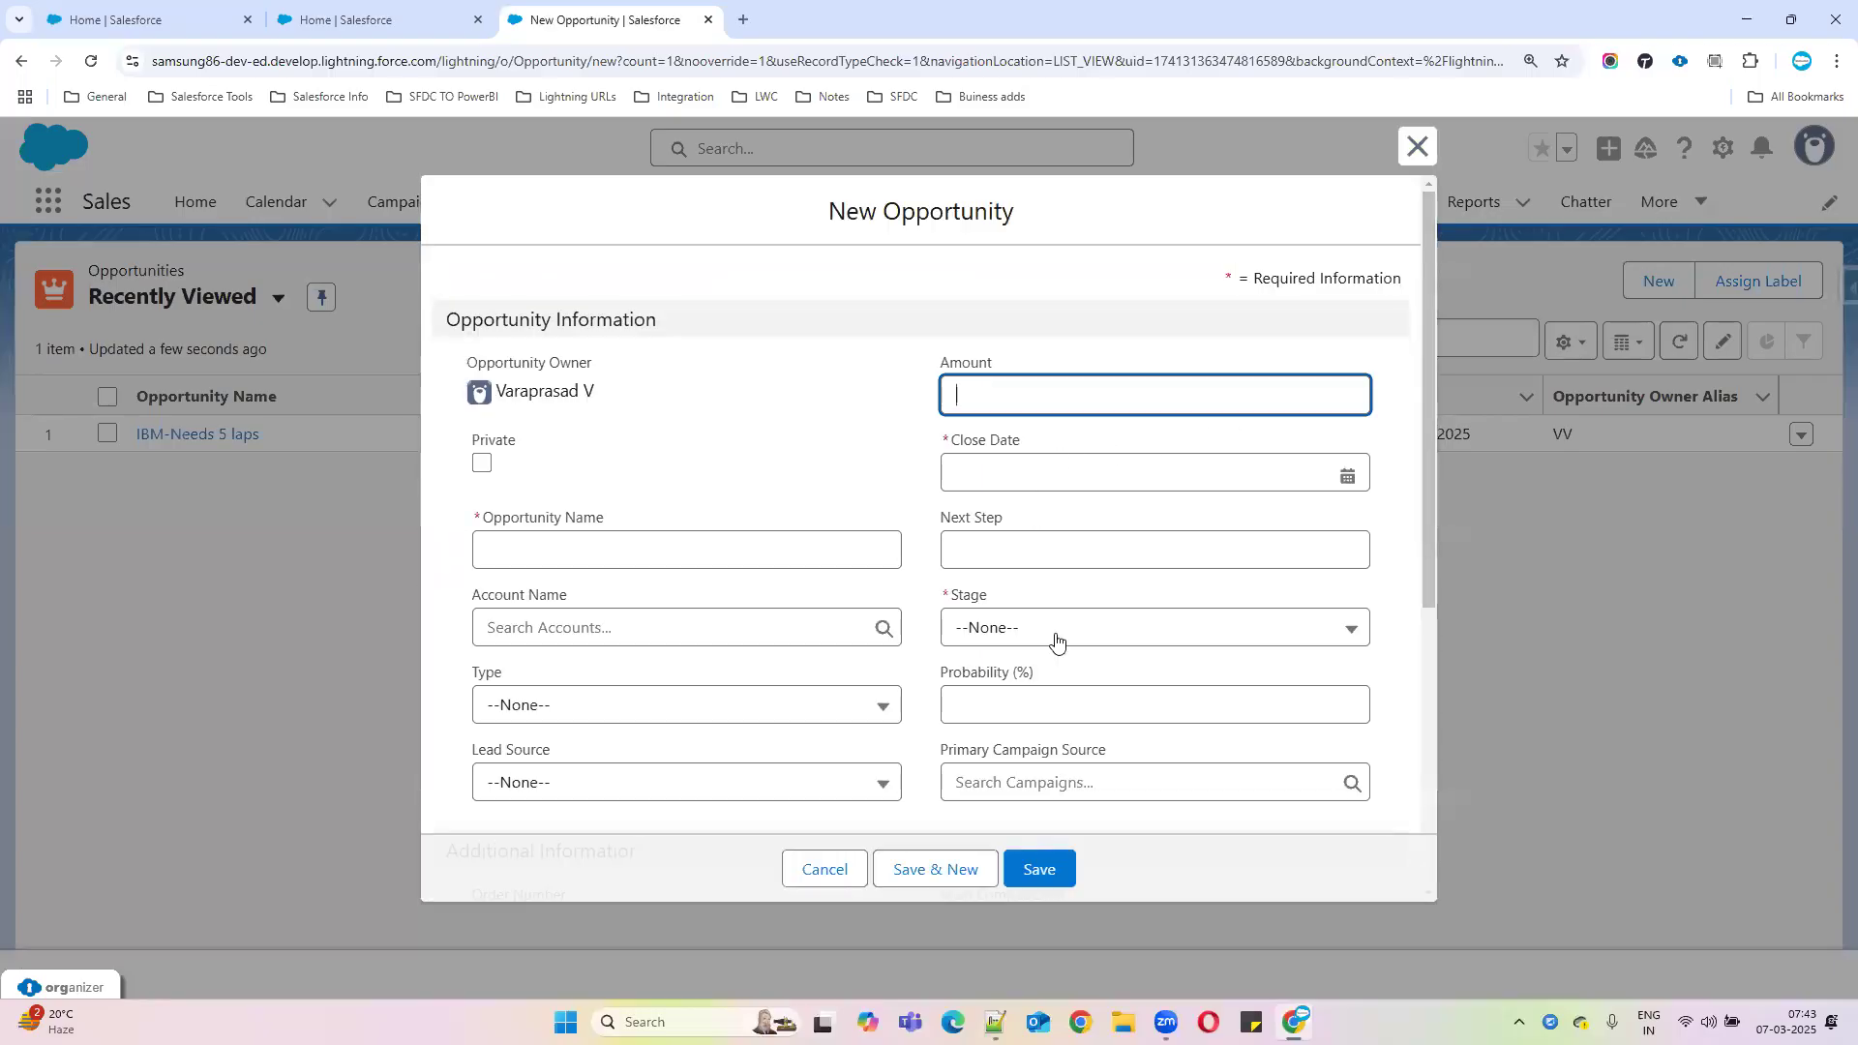
{"action": "left_click", "coordinate": [1056, 629]}
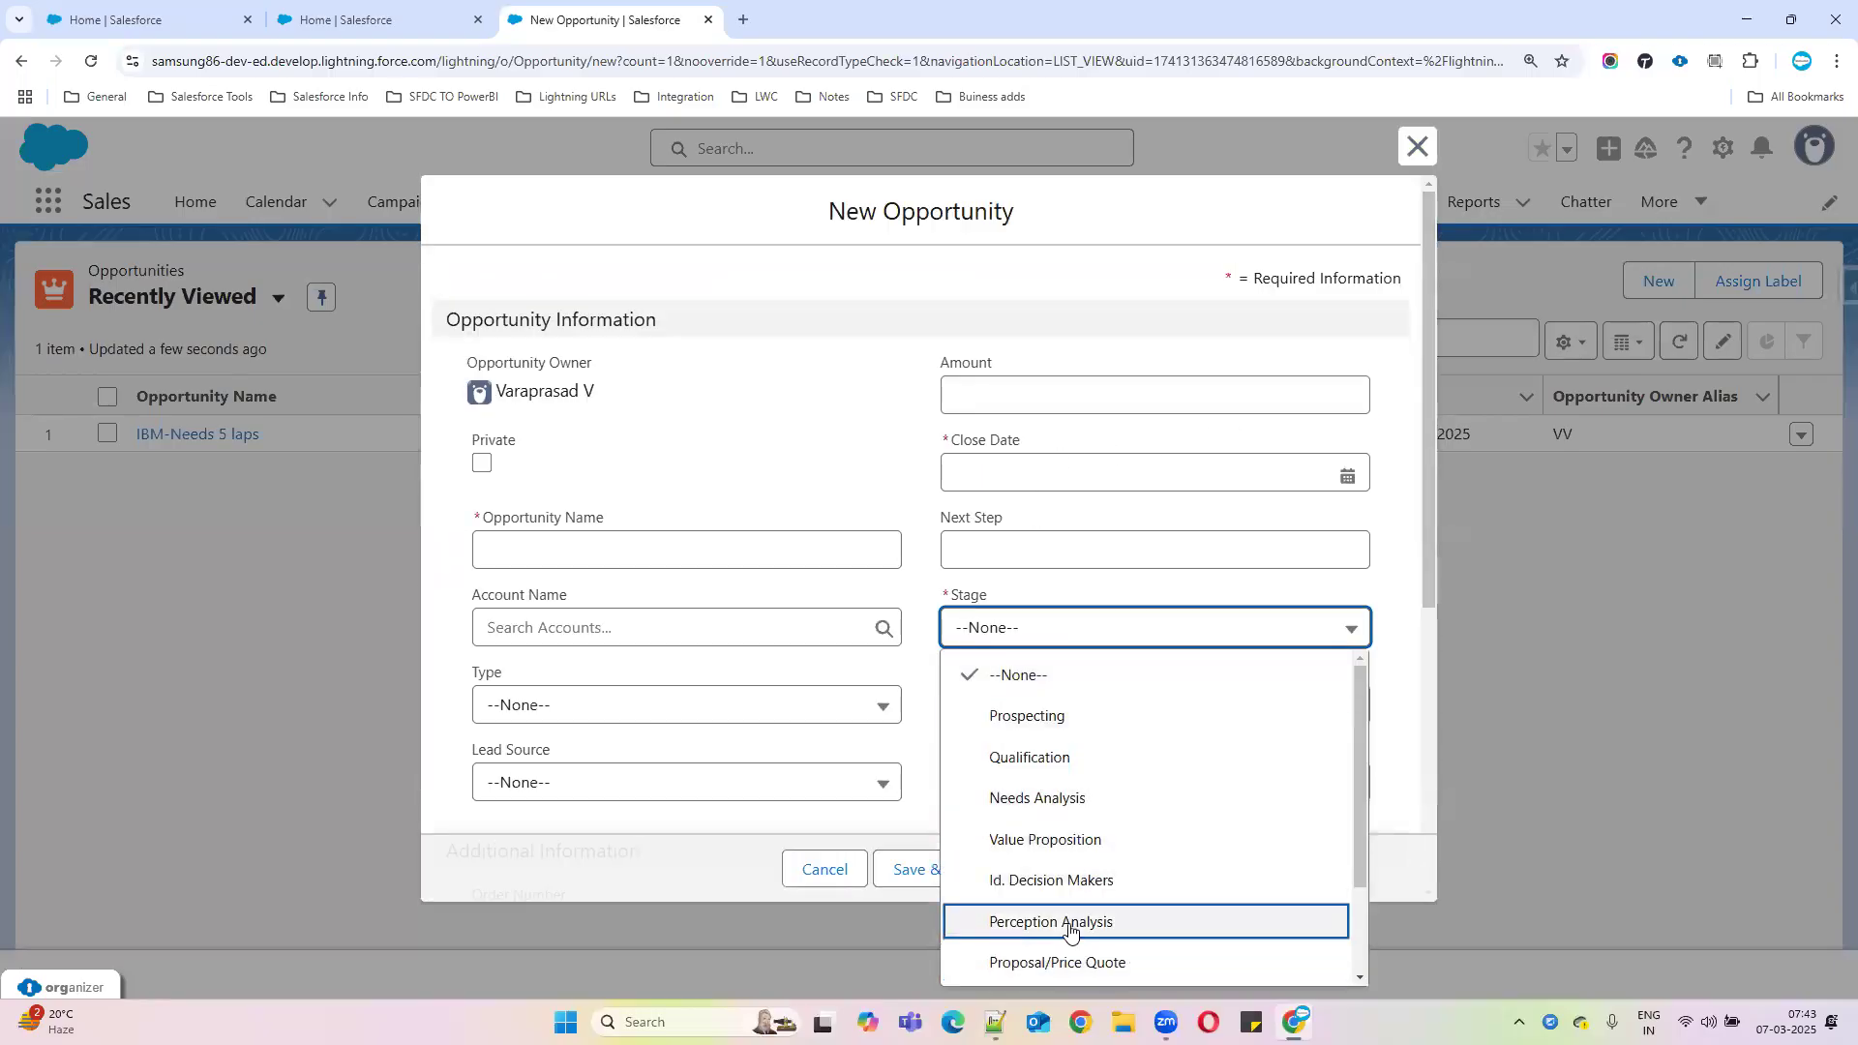
{"action": "scroll", "coordinate": [1128, 704], "scroll_direction": "down", "scroll_amount": 2}
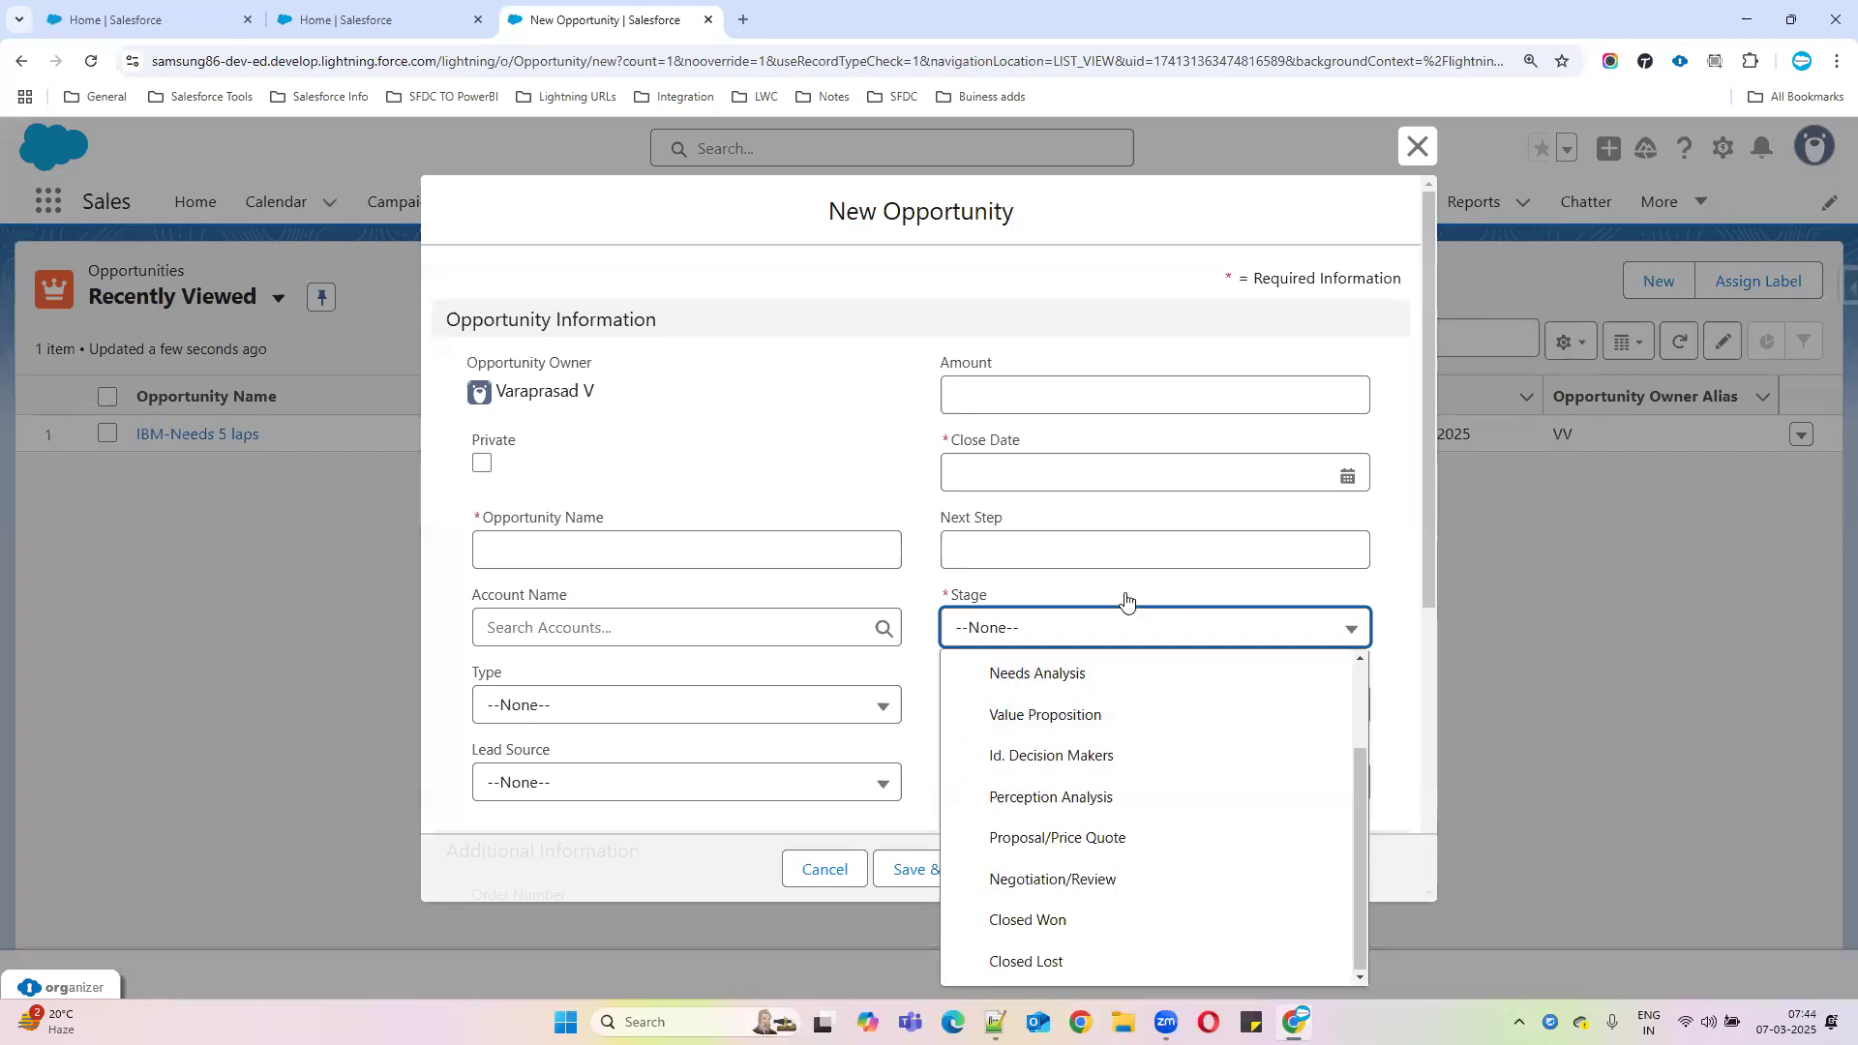
{"action": "left_click", "coordinate": [978, 595]}
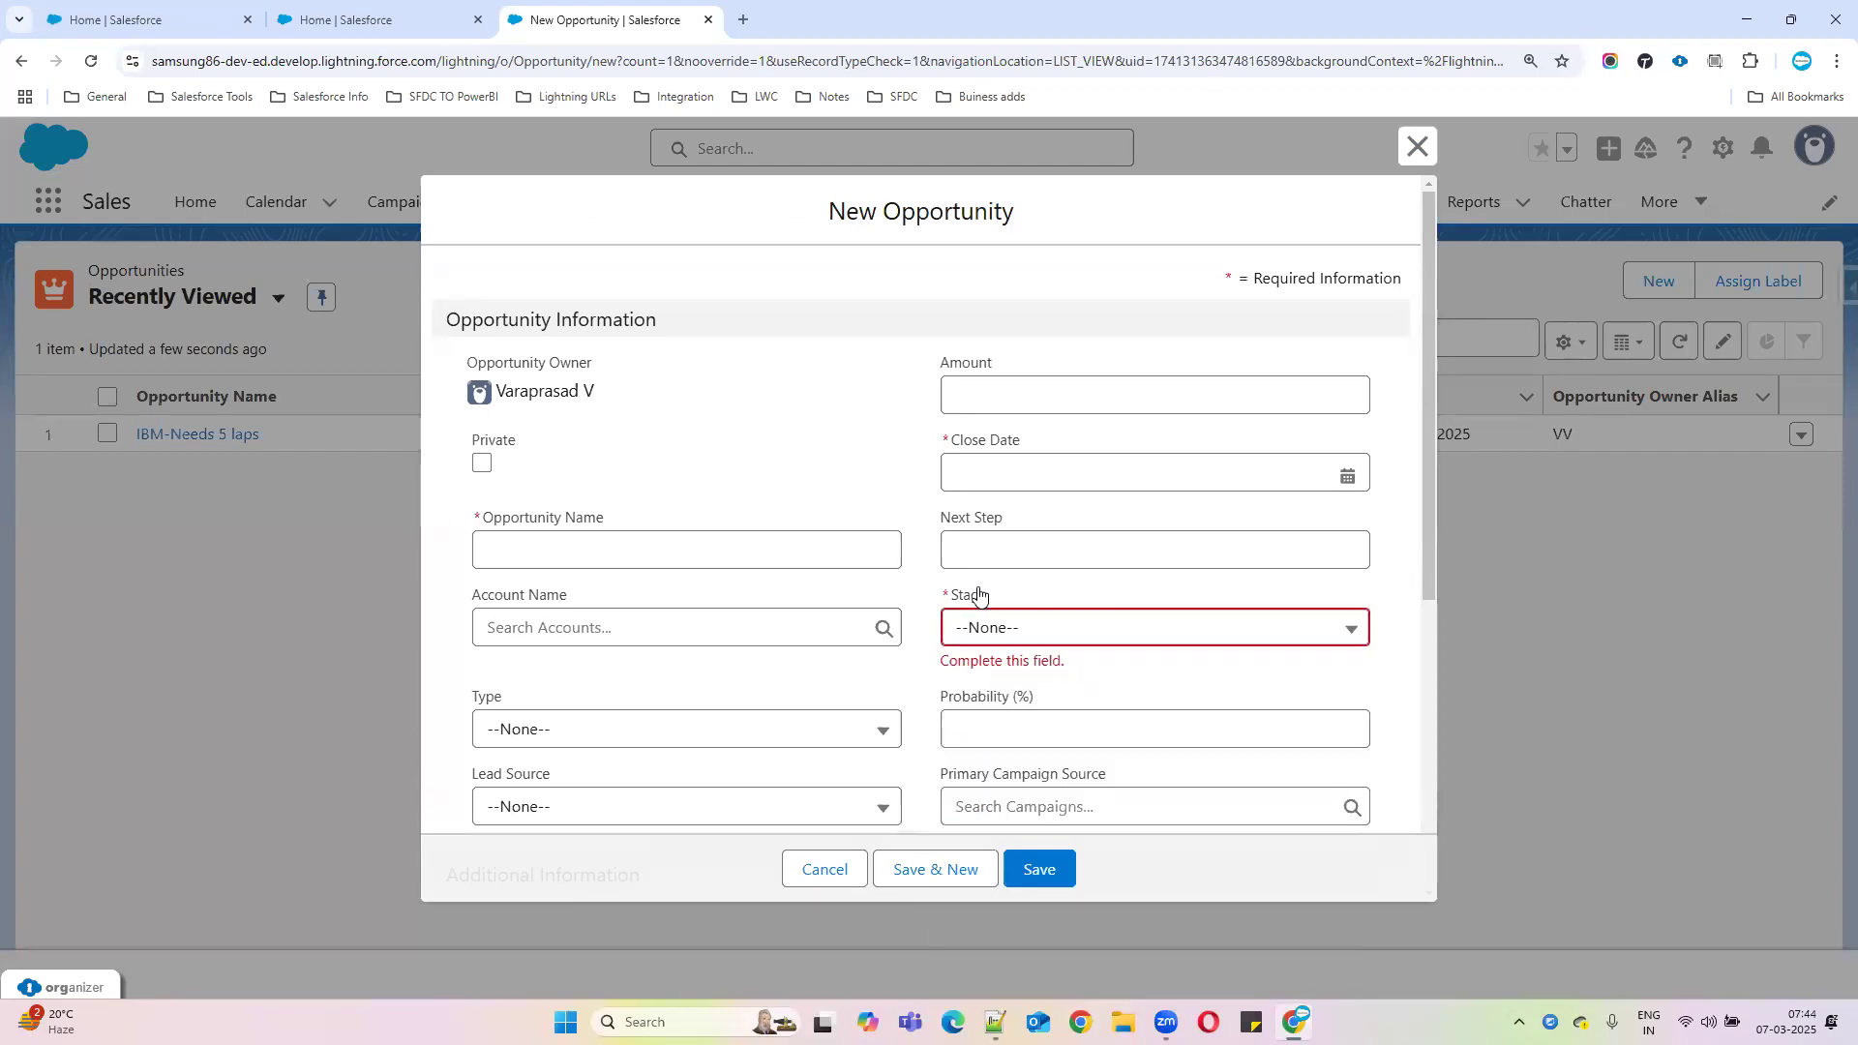
{"action": "left_click", "coordinate": [1018, 622]}
{"action": "scroll", "coordinate": [1185, 851], "scroll_direction": "down", "scroll_amount": 2}
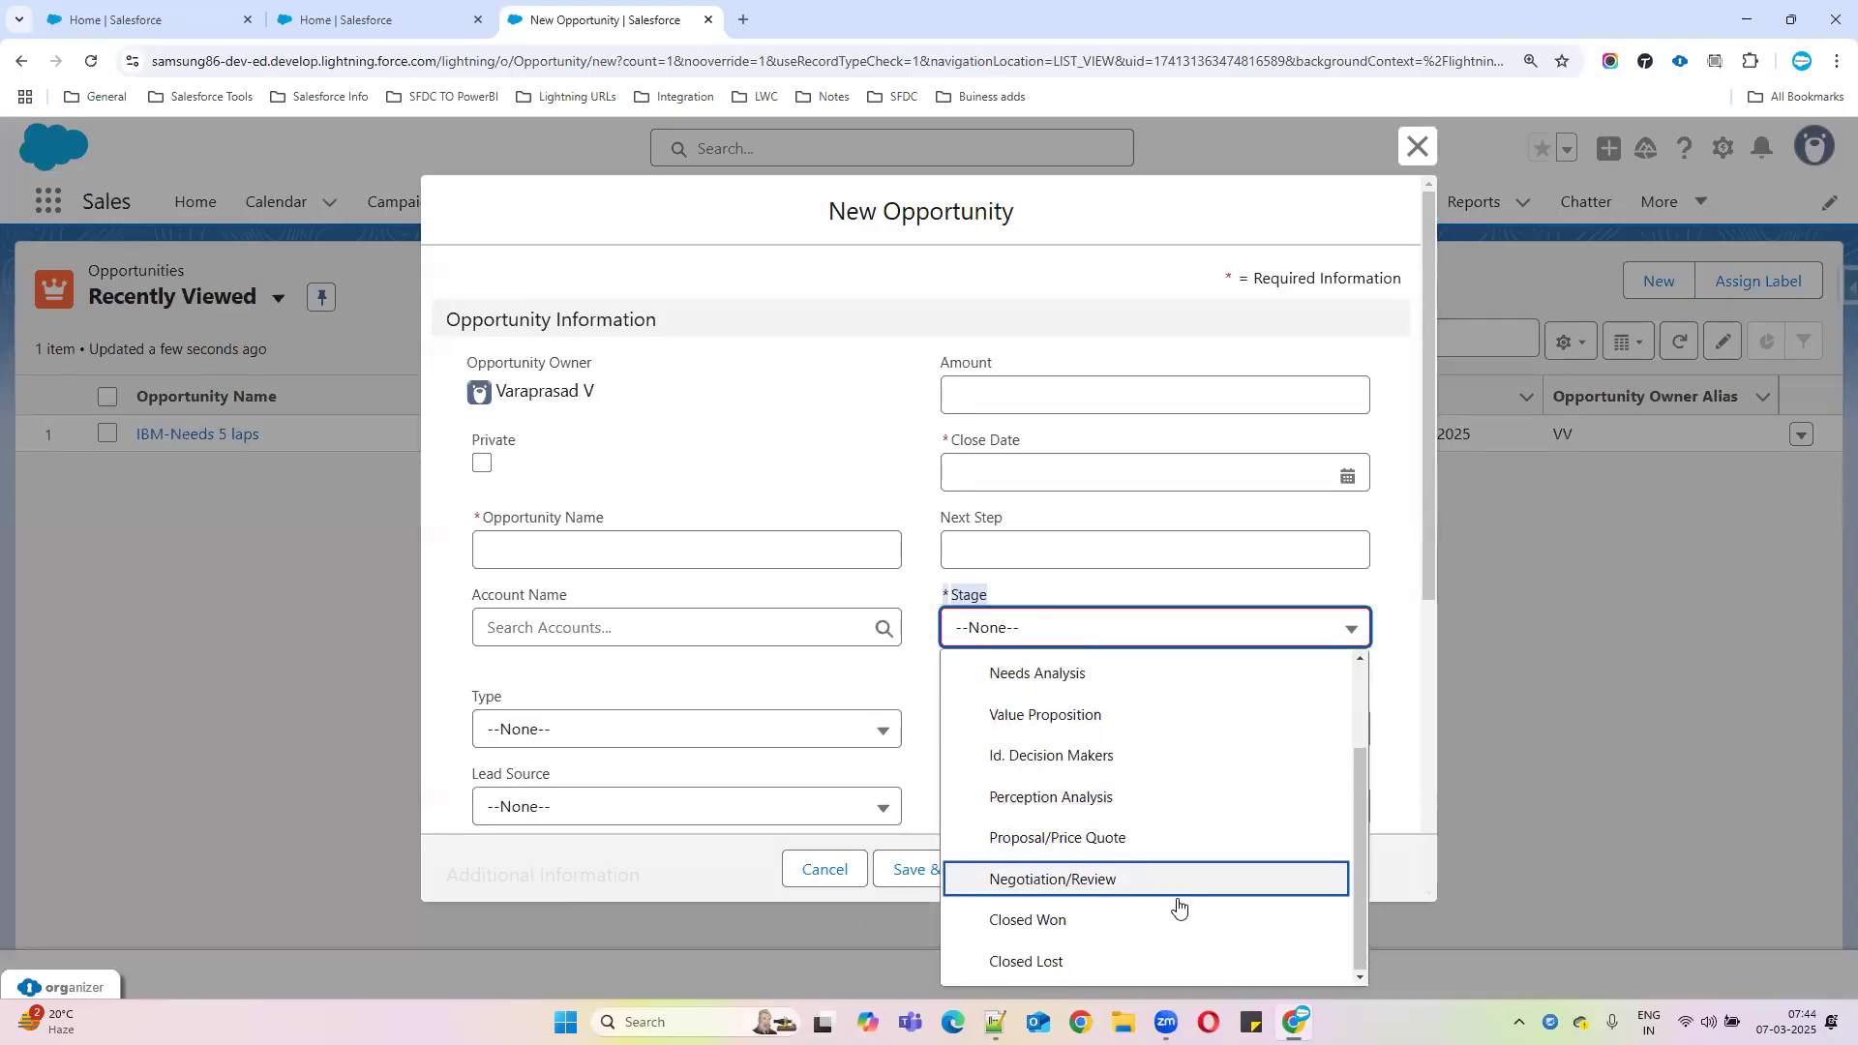
{"action": "left_click", "coordinate": [1074, 965]}
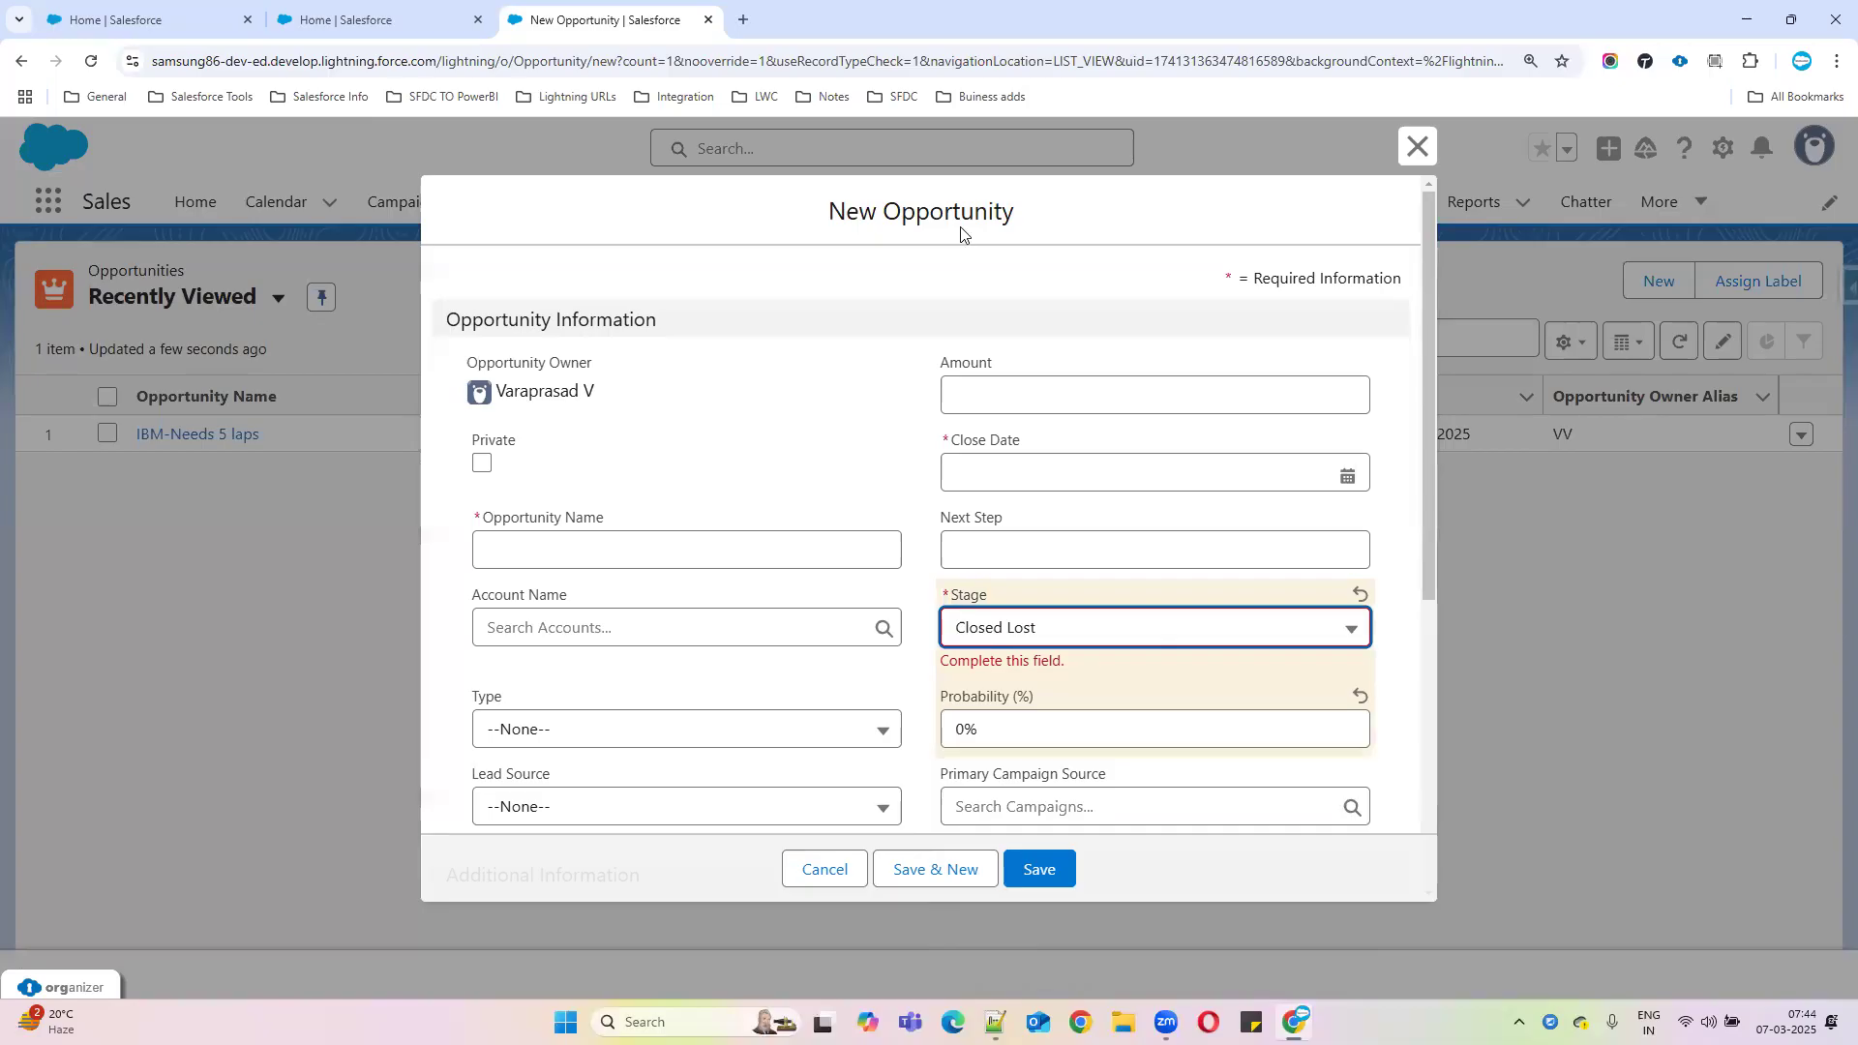
{"action": "scroll", "coordinate": [600, 639], "scroll_direction": "down", "scroll_amount": 5}
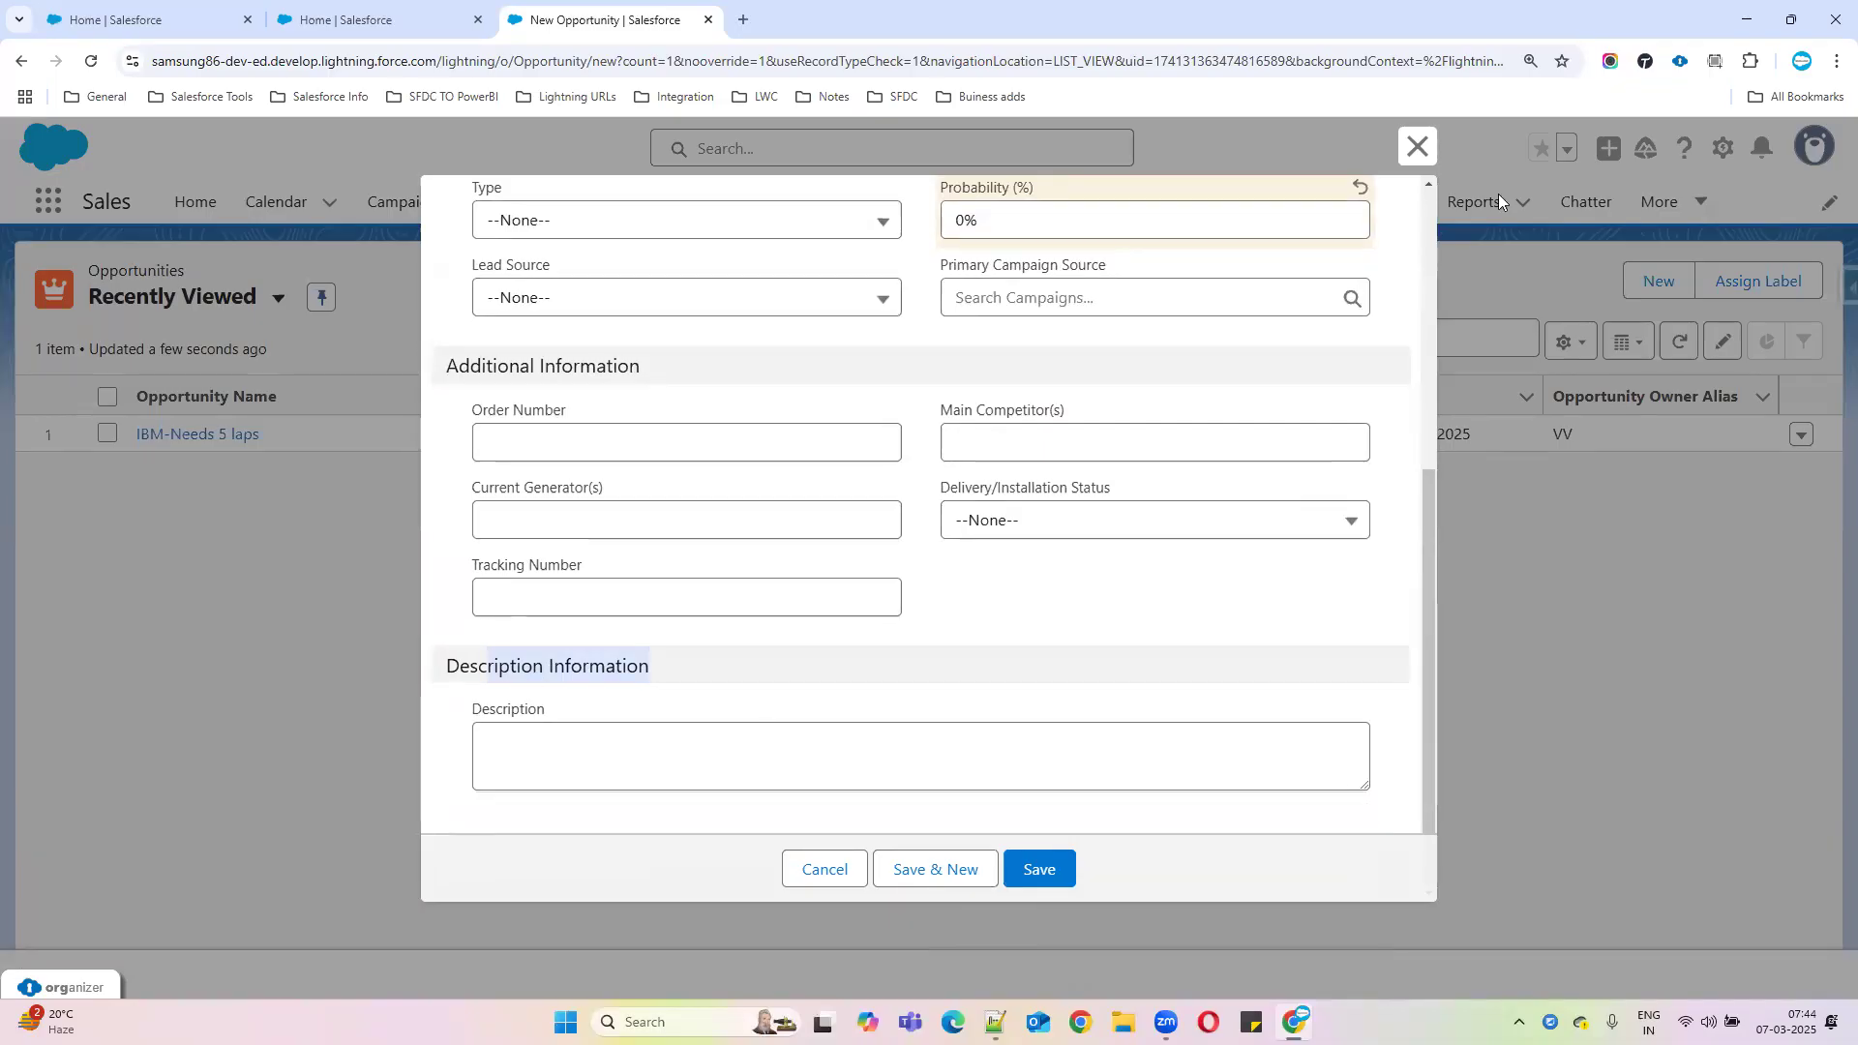
Discard the new opportunity and view the Opportunity object's Fields & Relationships in Object Manager
{"action": "left_click", "coordinate": [1416, 146]}
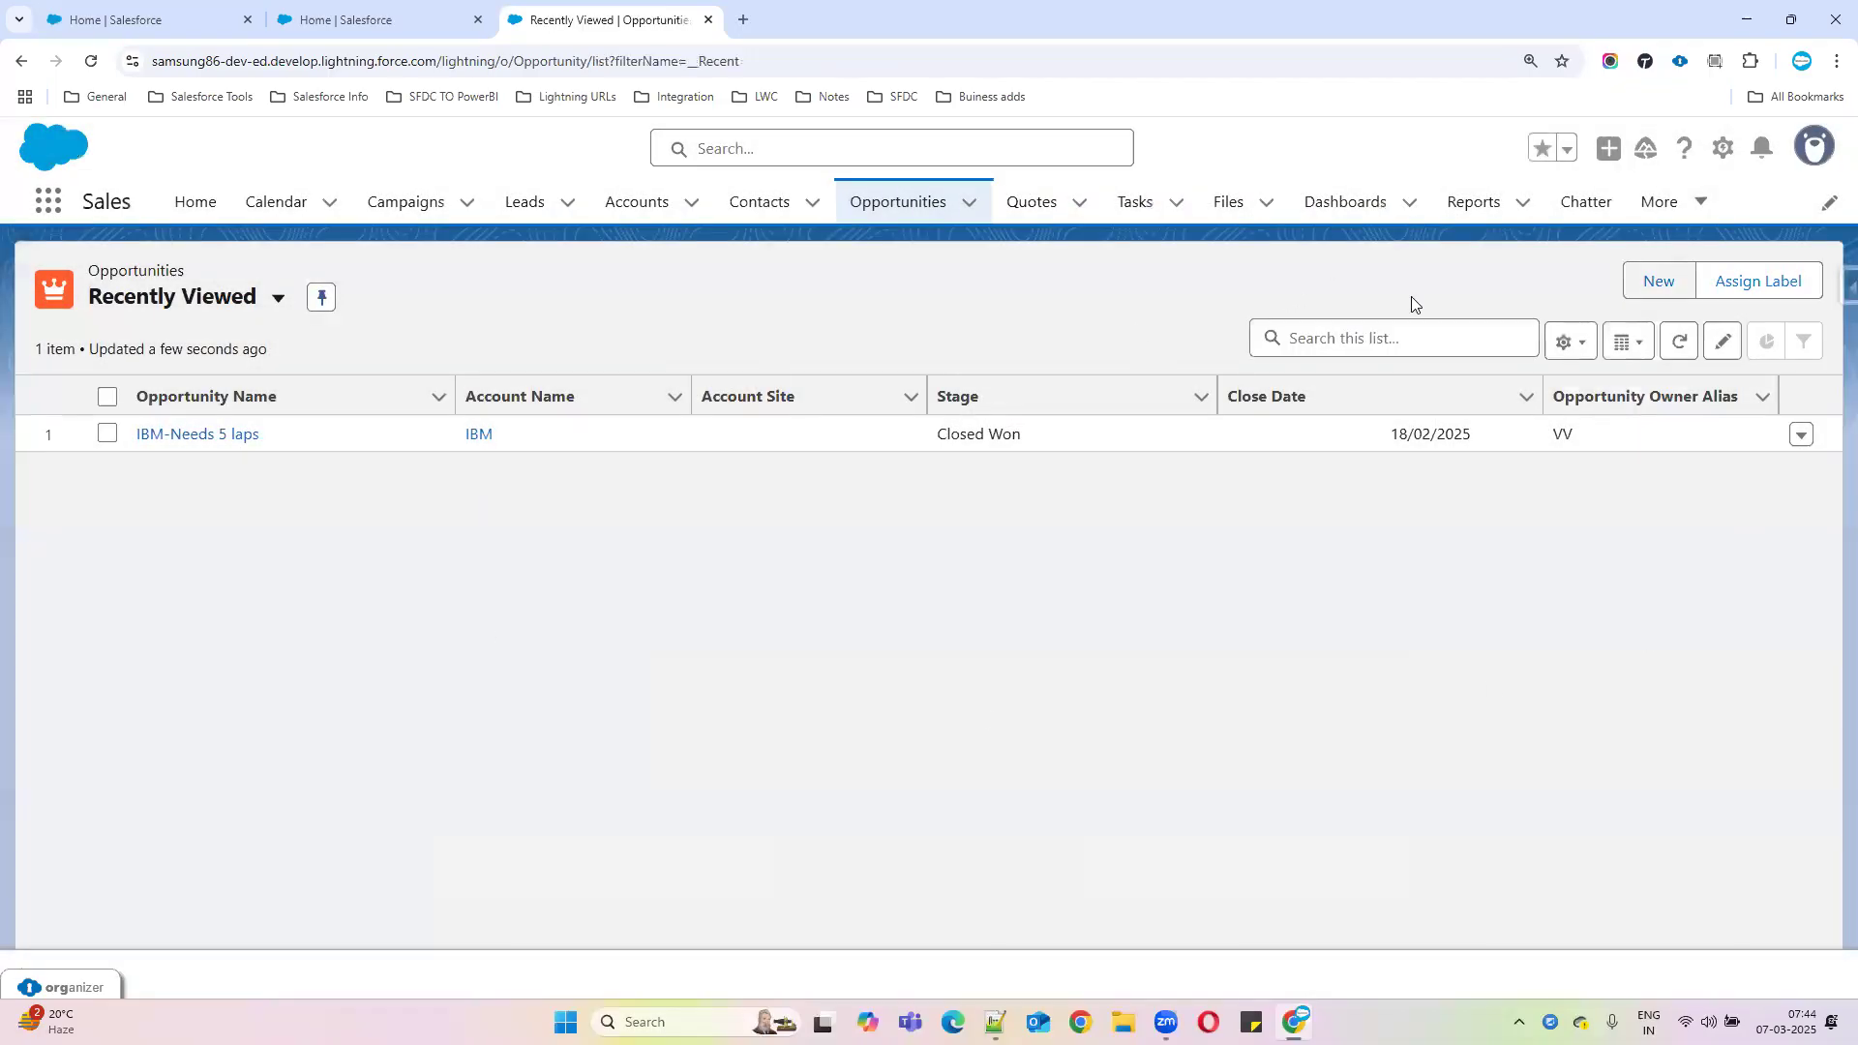
{"action": "left_click", "coordinate": [1722, 150]}
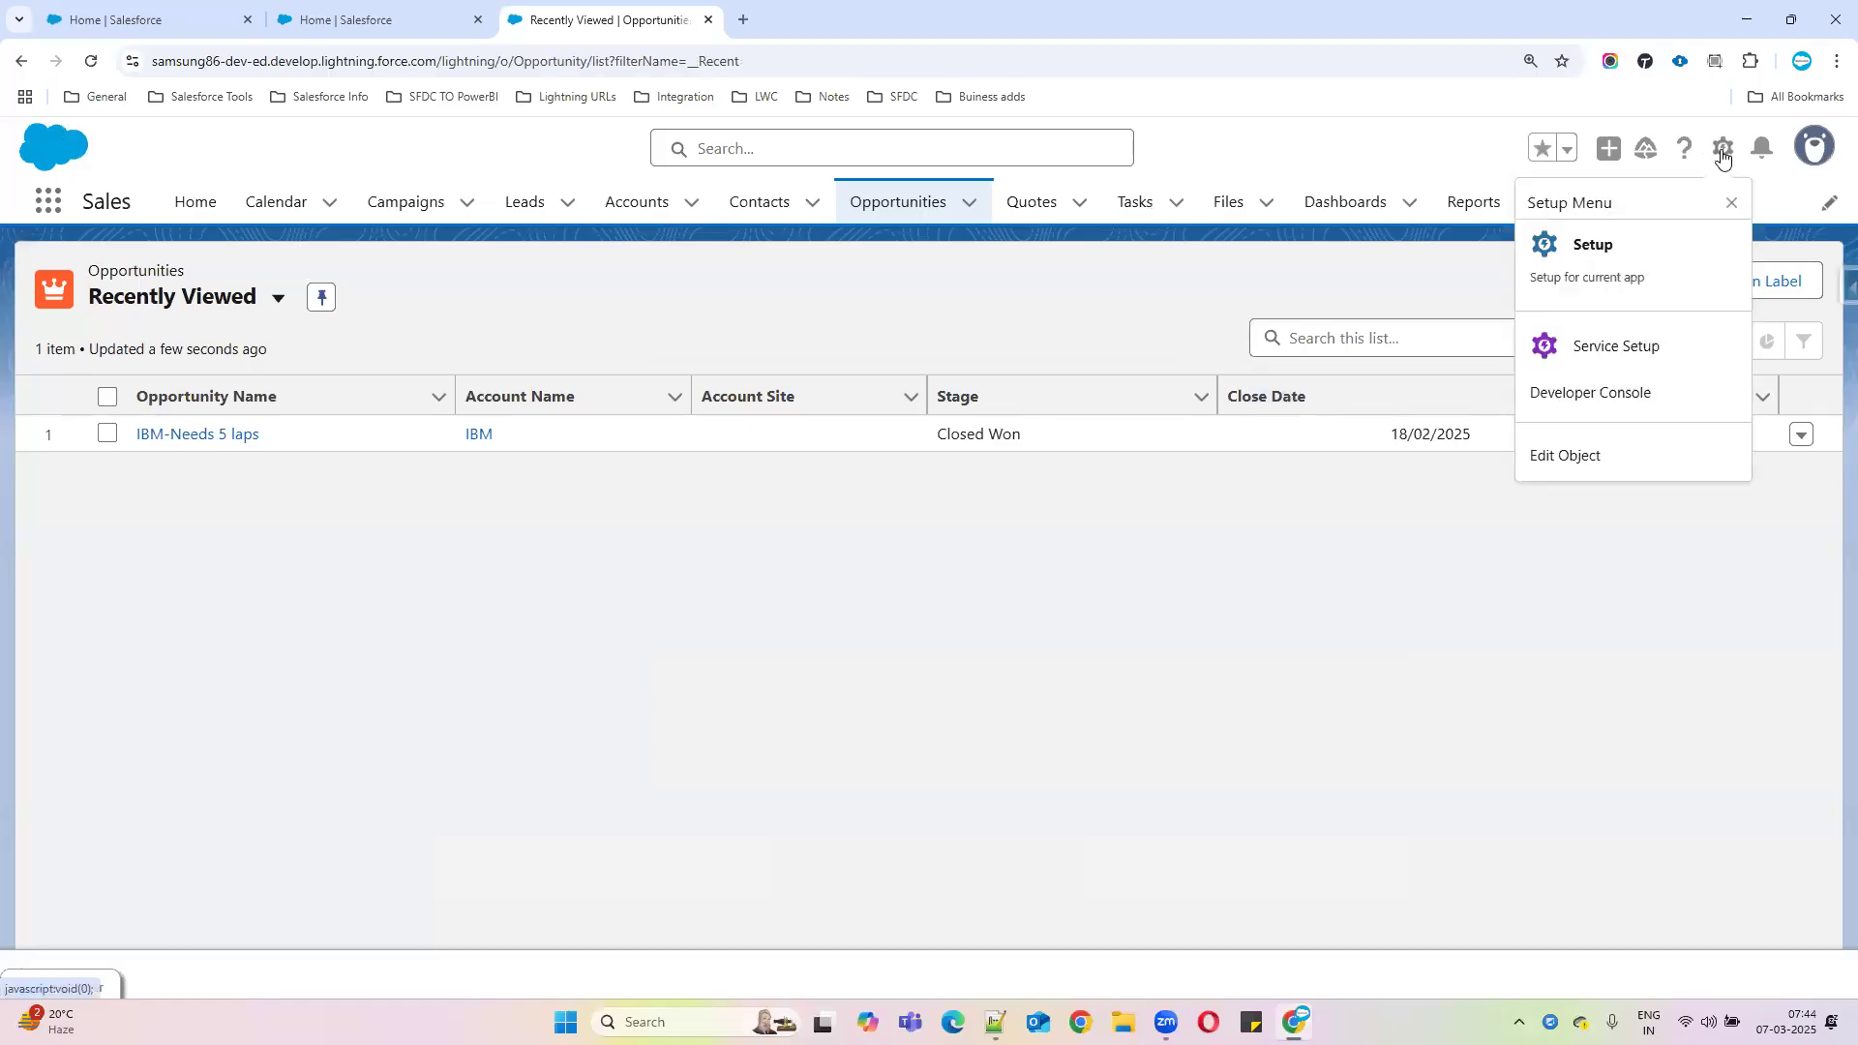
{"action": "left_click", "coordinate": [1587, 453]}
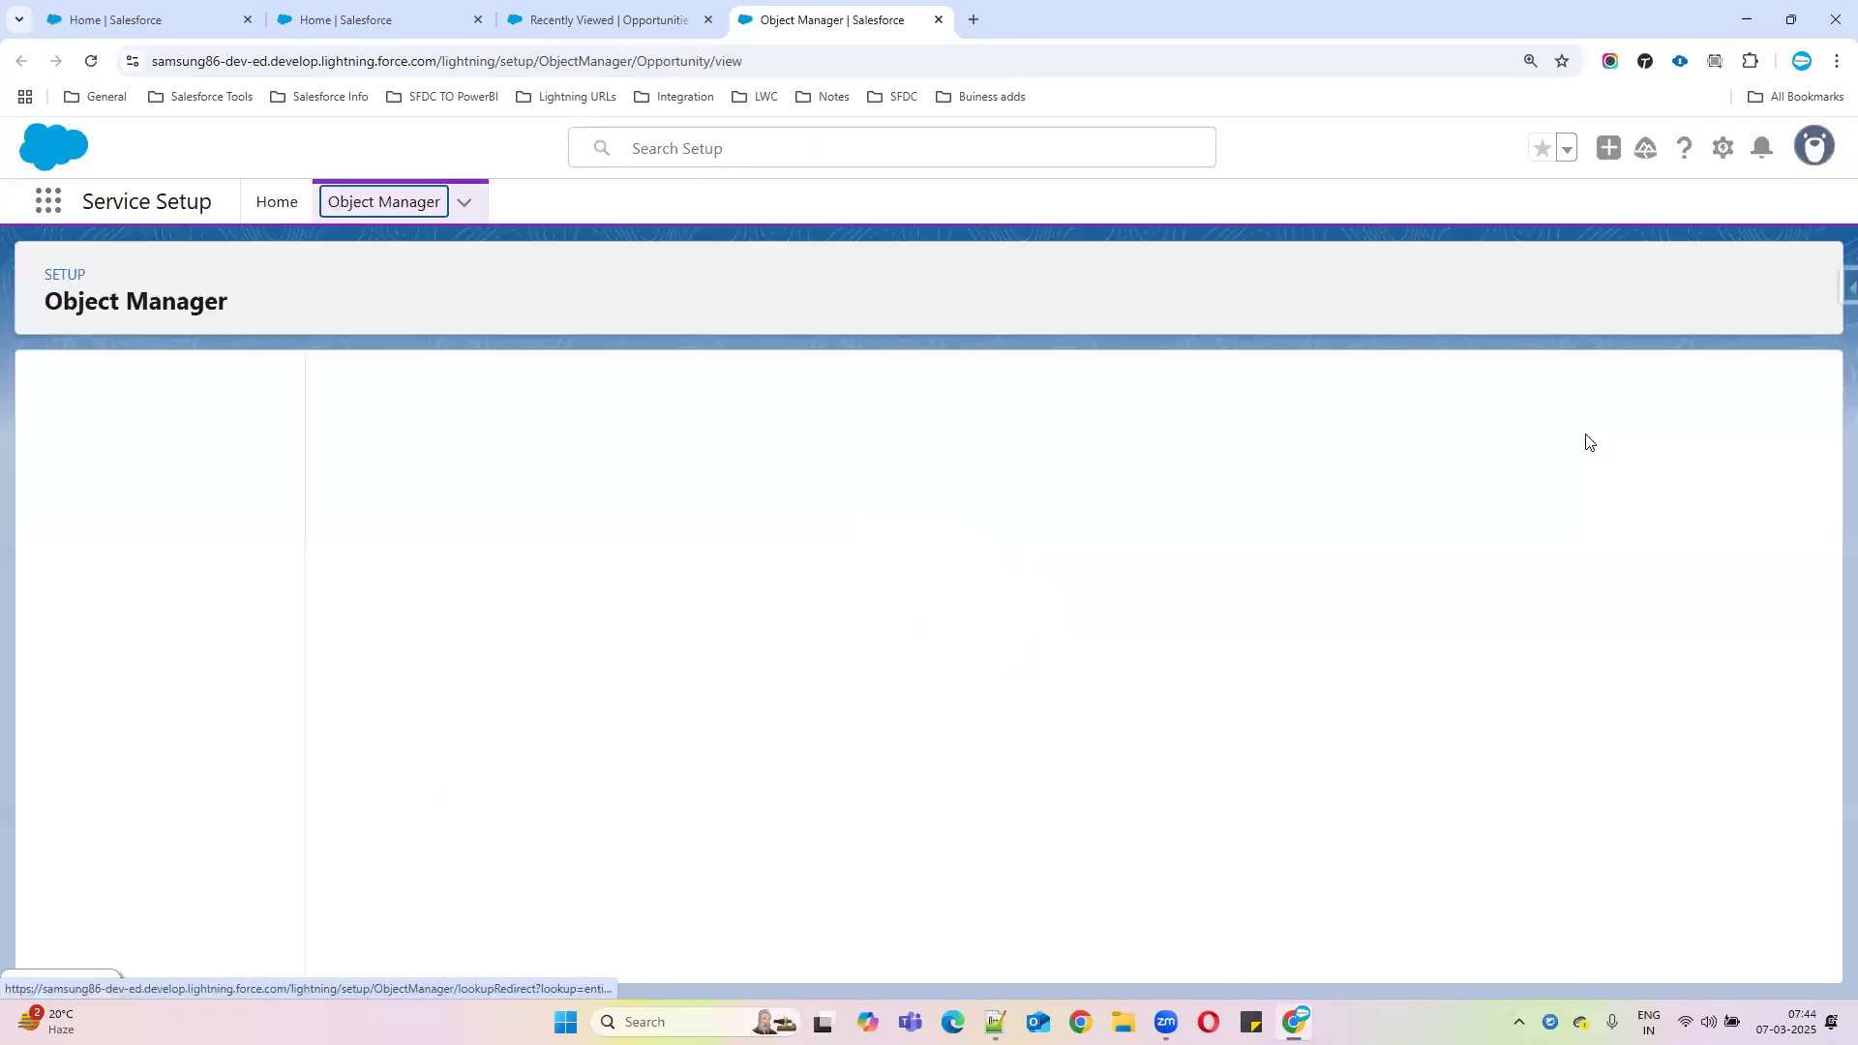
{"action": "left_click", "coordinate": [107, 443]}
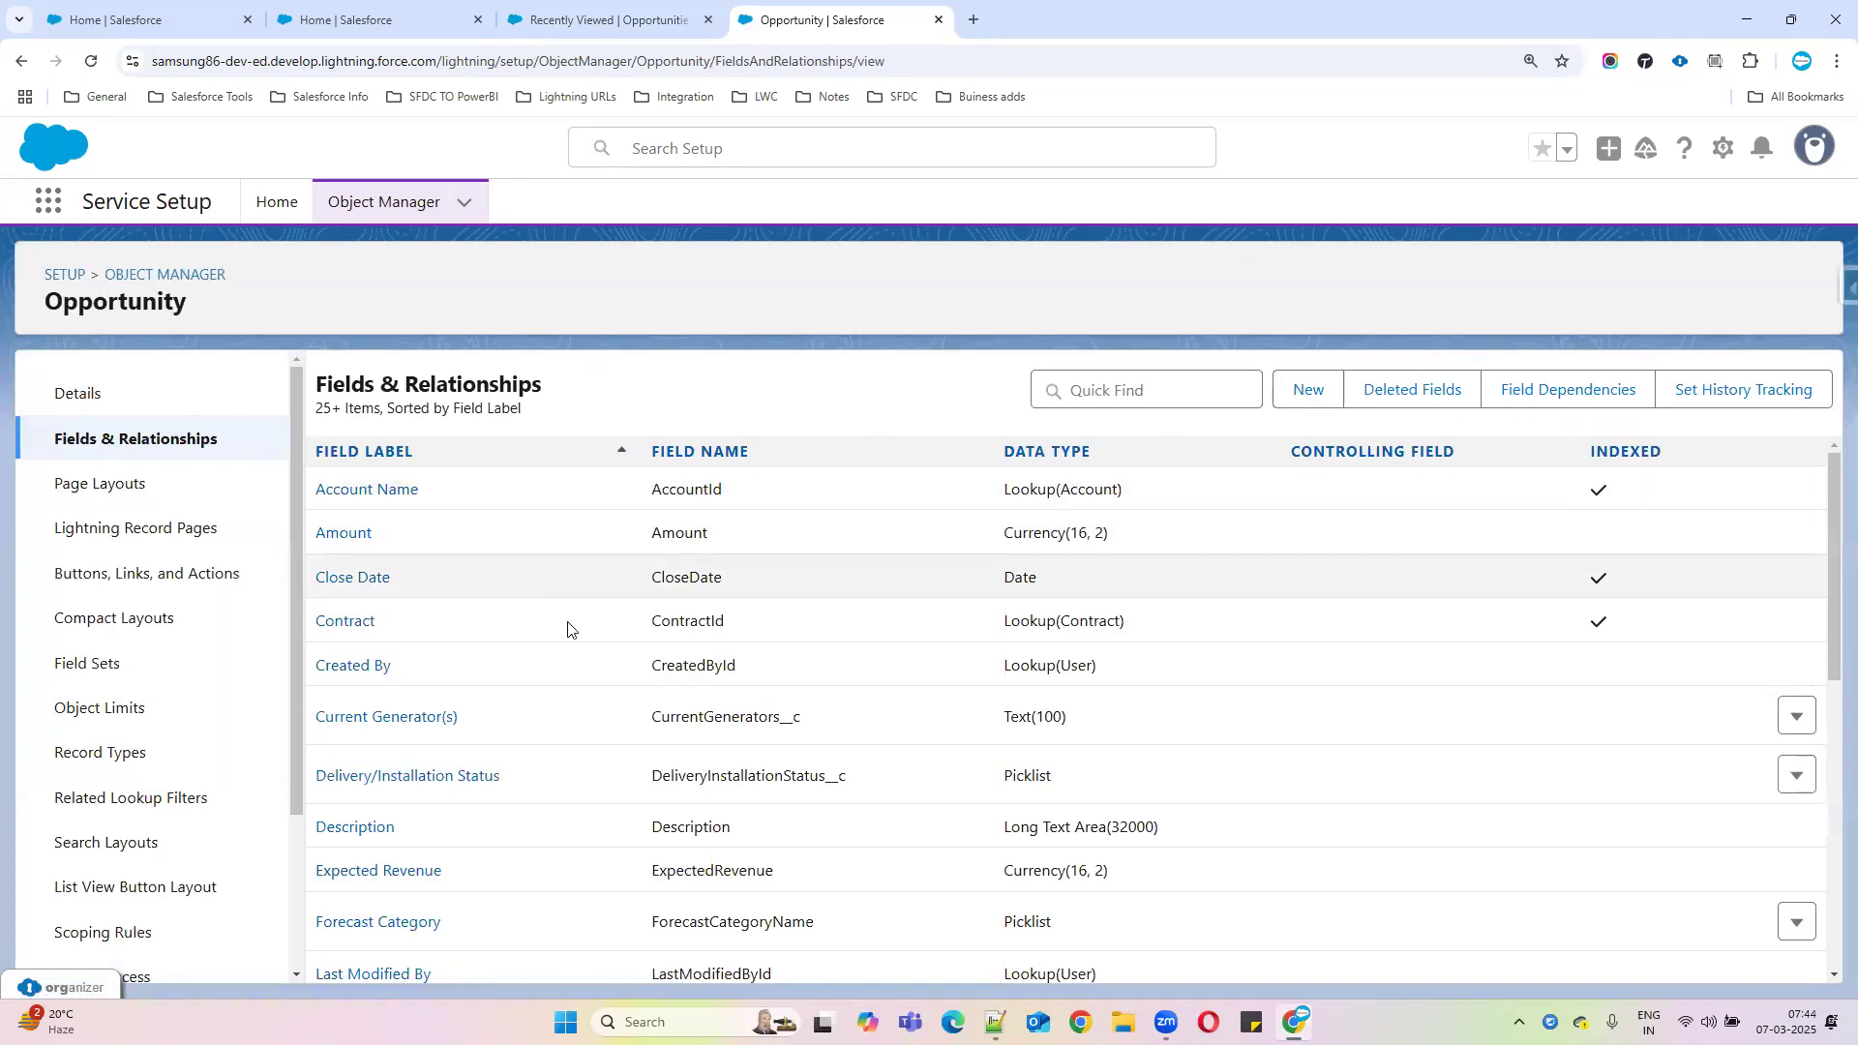
{"action": "scroll", "coordinate": [568, 630], "scroll_direction": "down", "scroll_amount": 10}
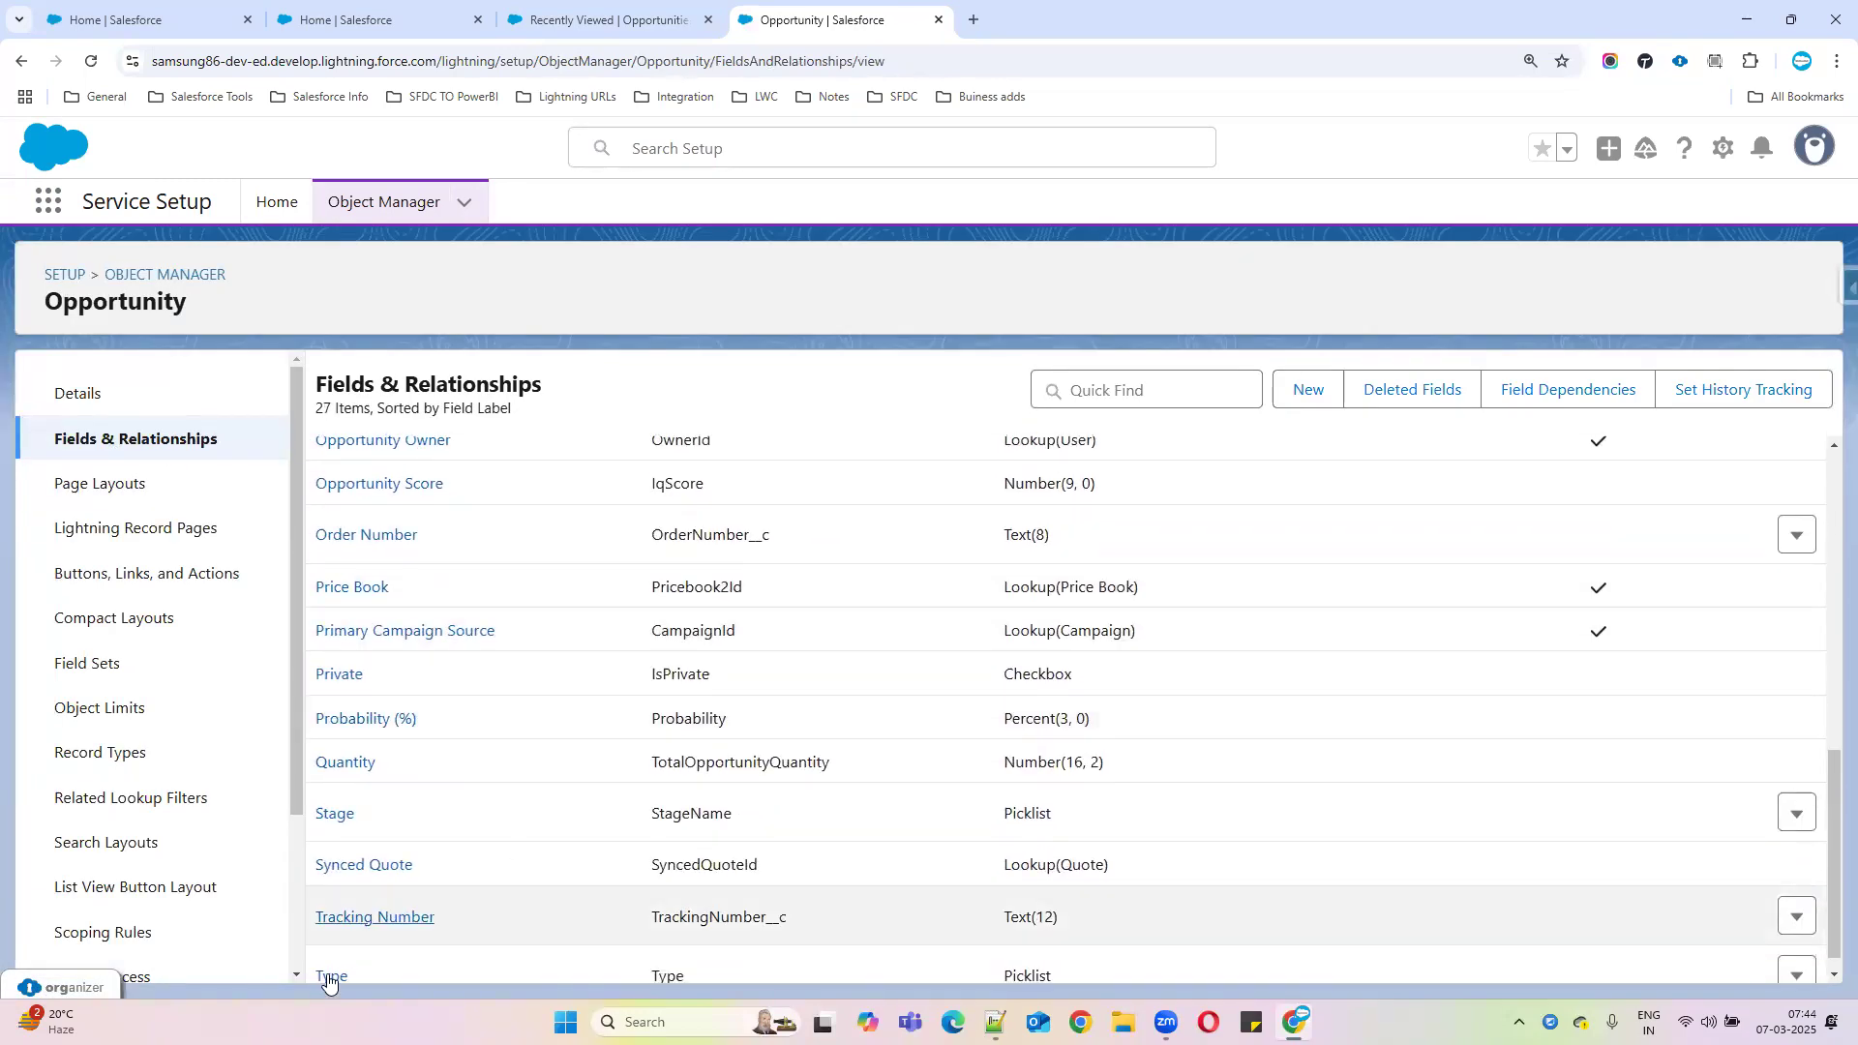
{"action": "scroll", "coordinate": [531, 717], "scroll_direction": "up", "scroll_amount": 6}
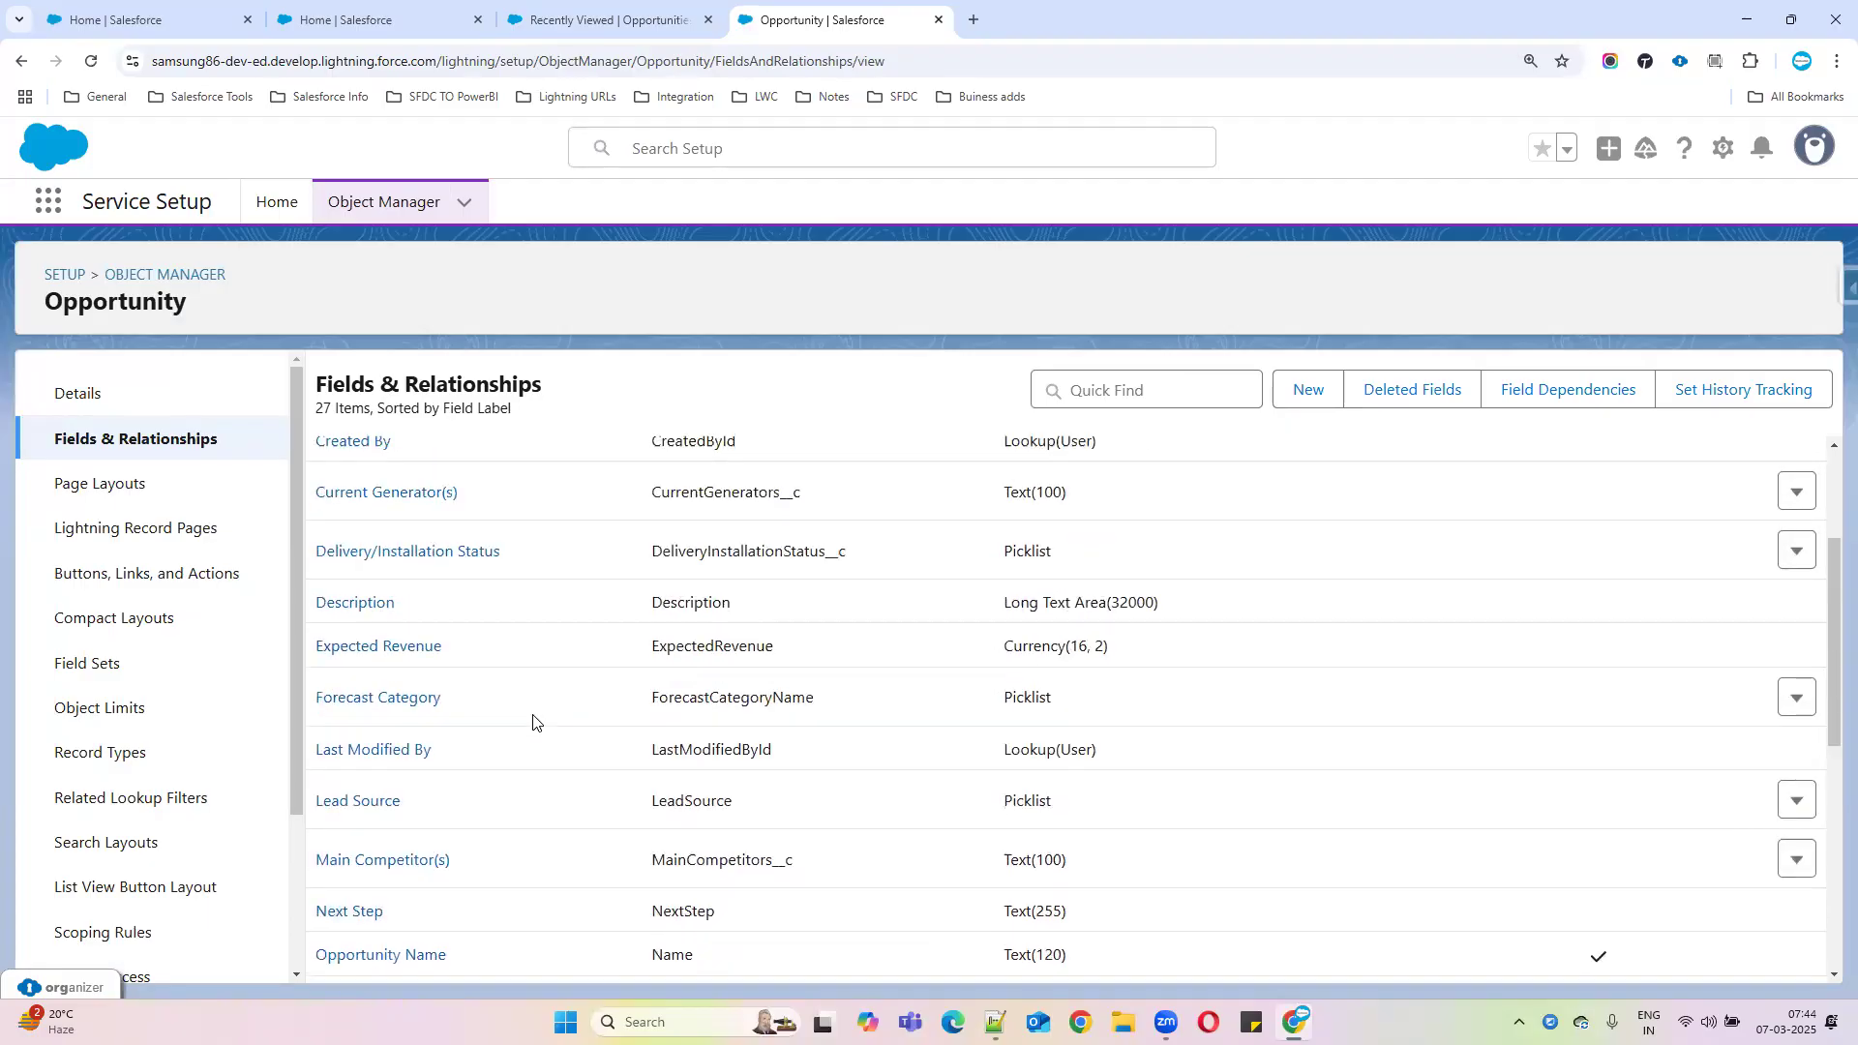
Start a new custom Opportunity field with the Text data type
{"action": "left_click", "coordinate": [1301, 399]}
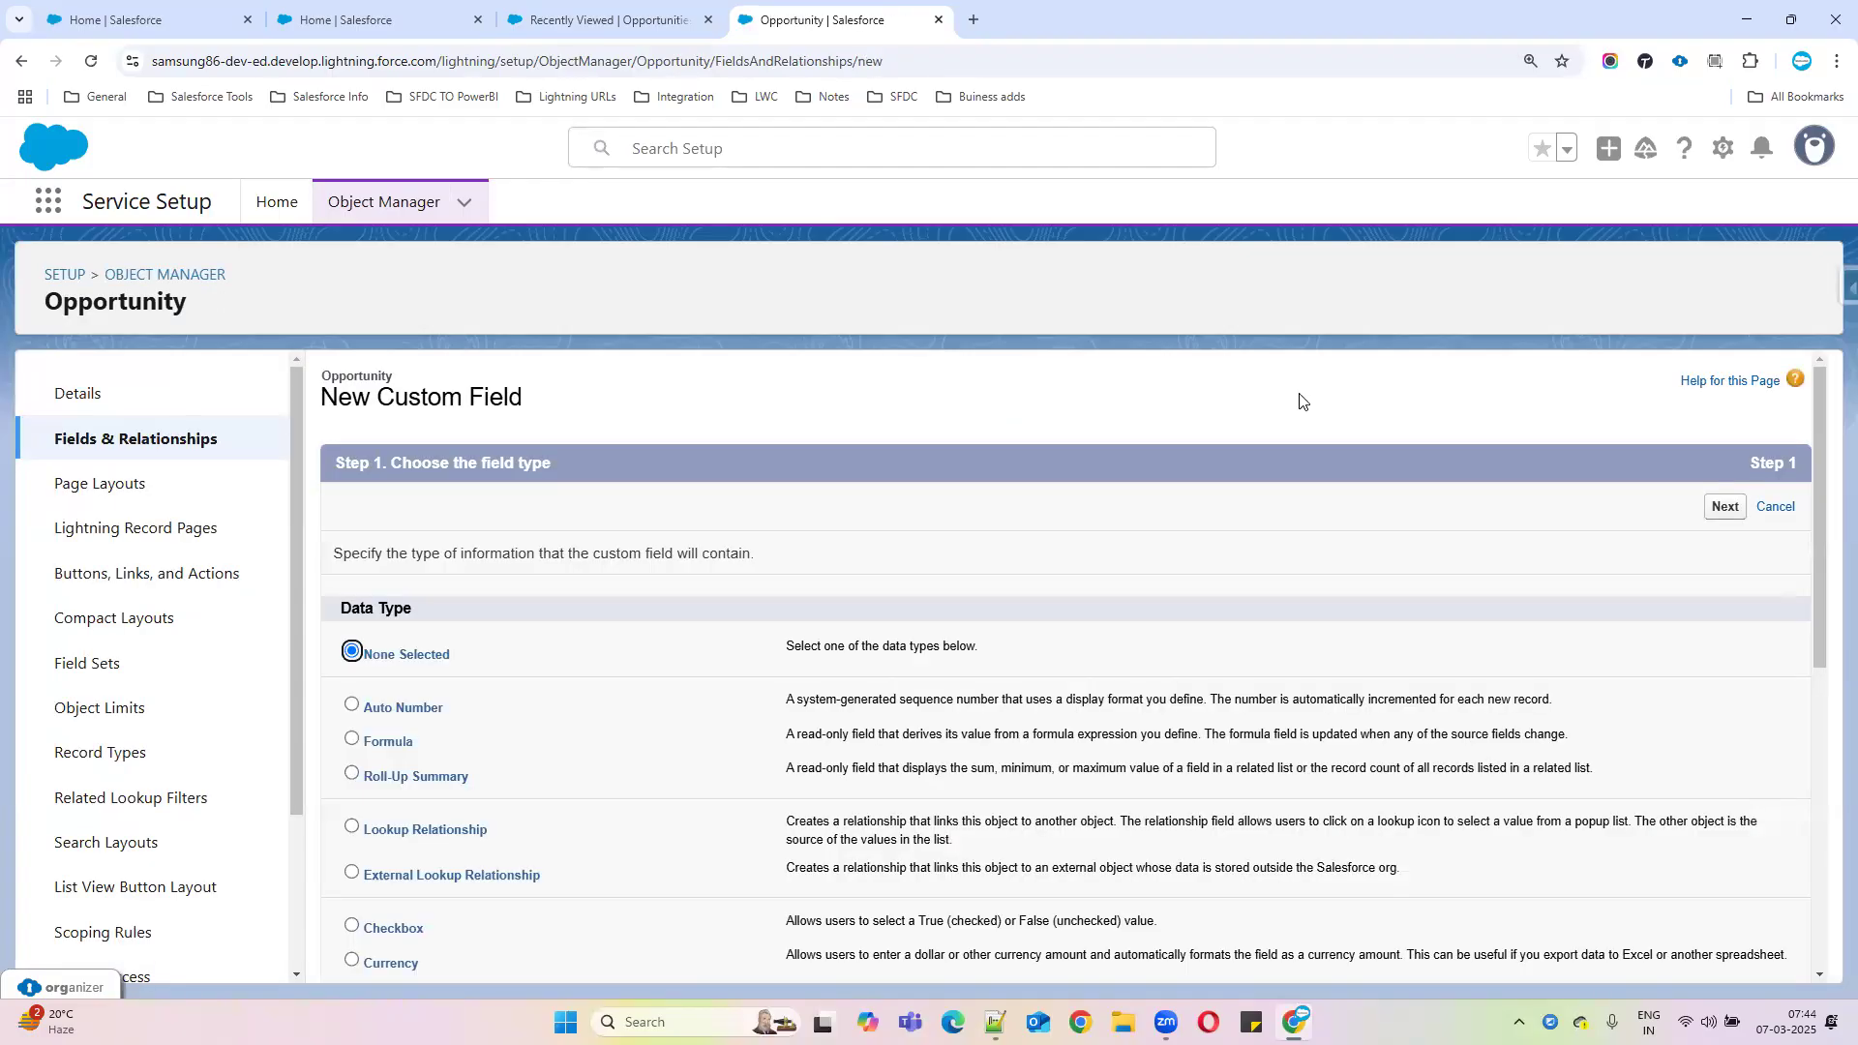
{"action": "scroll", "coordinate": [433, 921], "scroll_direction": "down", "scroll_amount": 5}
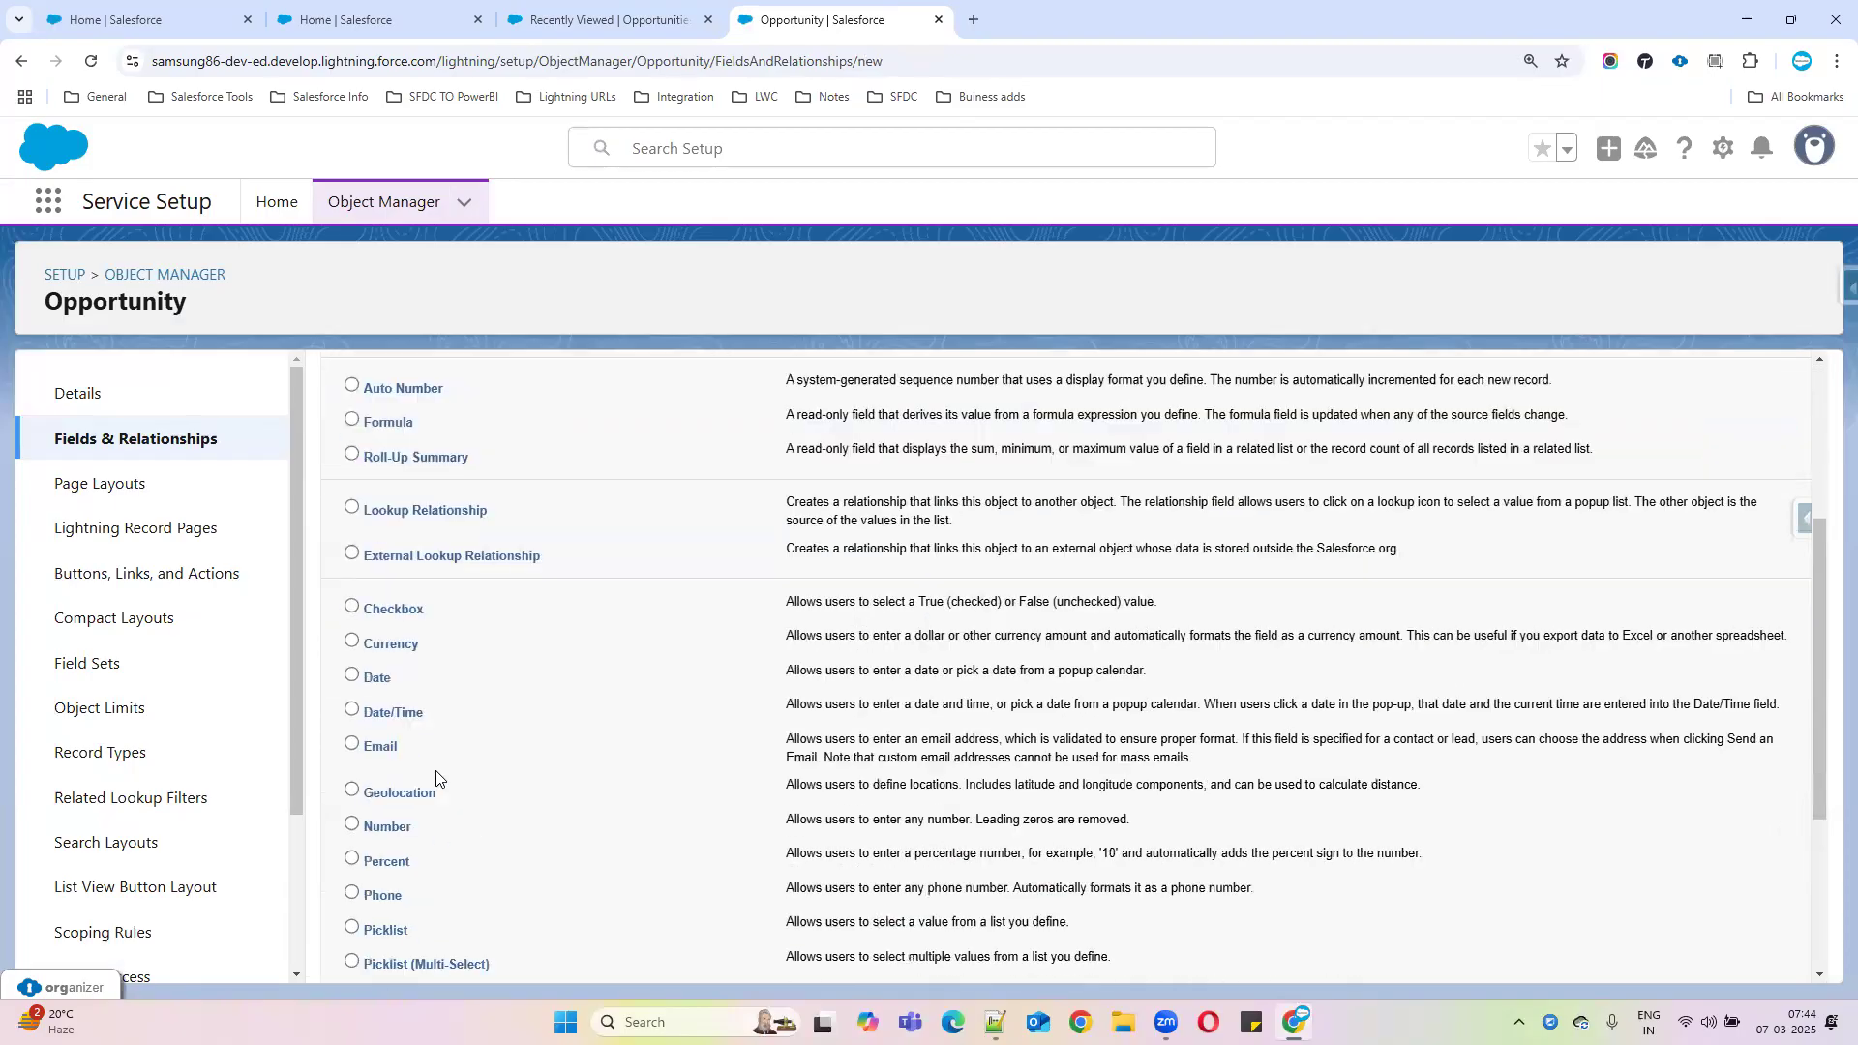
{"action": "left_click", "coordinate": [375, 834]}
{"action": "scroll", "coordinate": [1819, 508], "scroll_direction": "up", "scroll_amount": 1}
{"action": "scroll", "coordinate": [1724, 601], "scroll_direction": "up", "scroll_amount": 4}
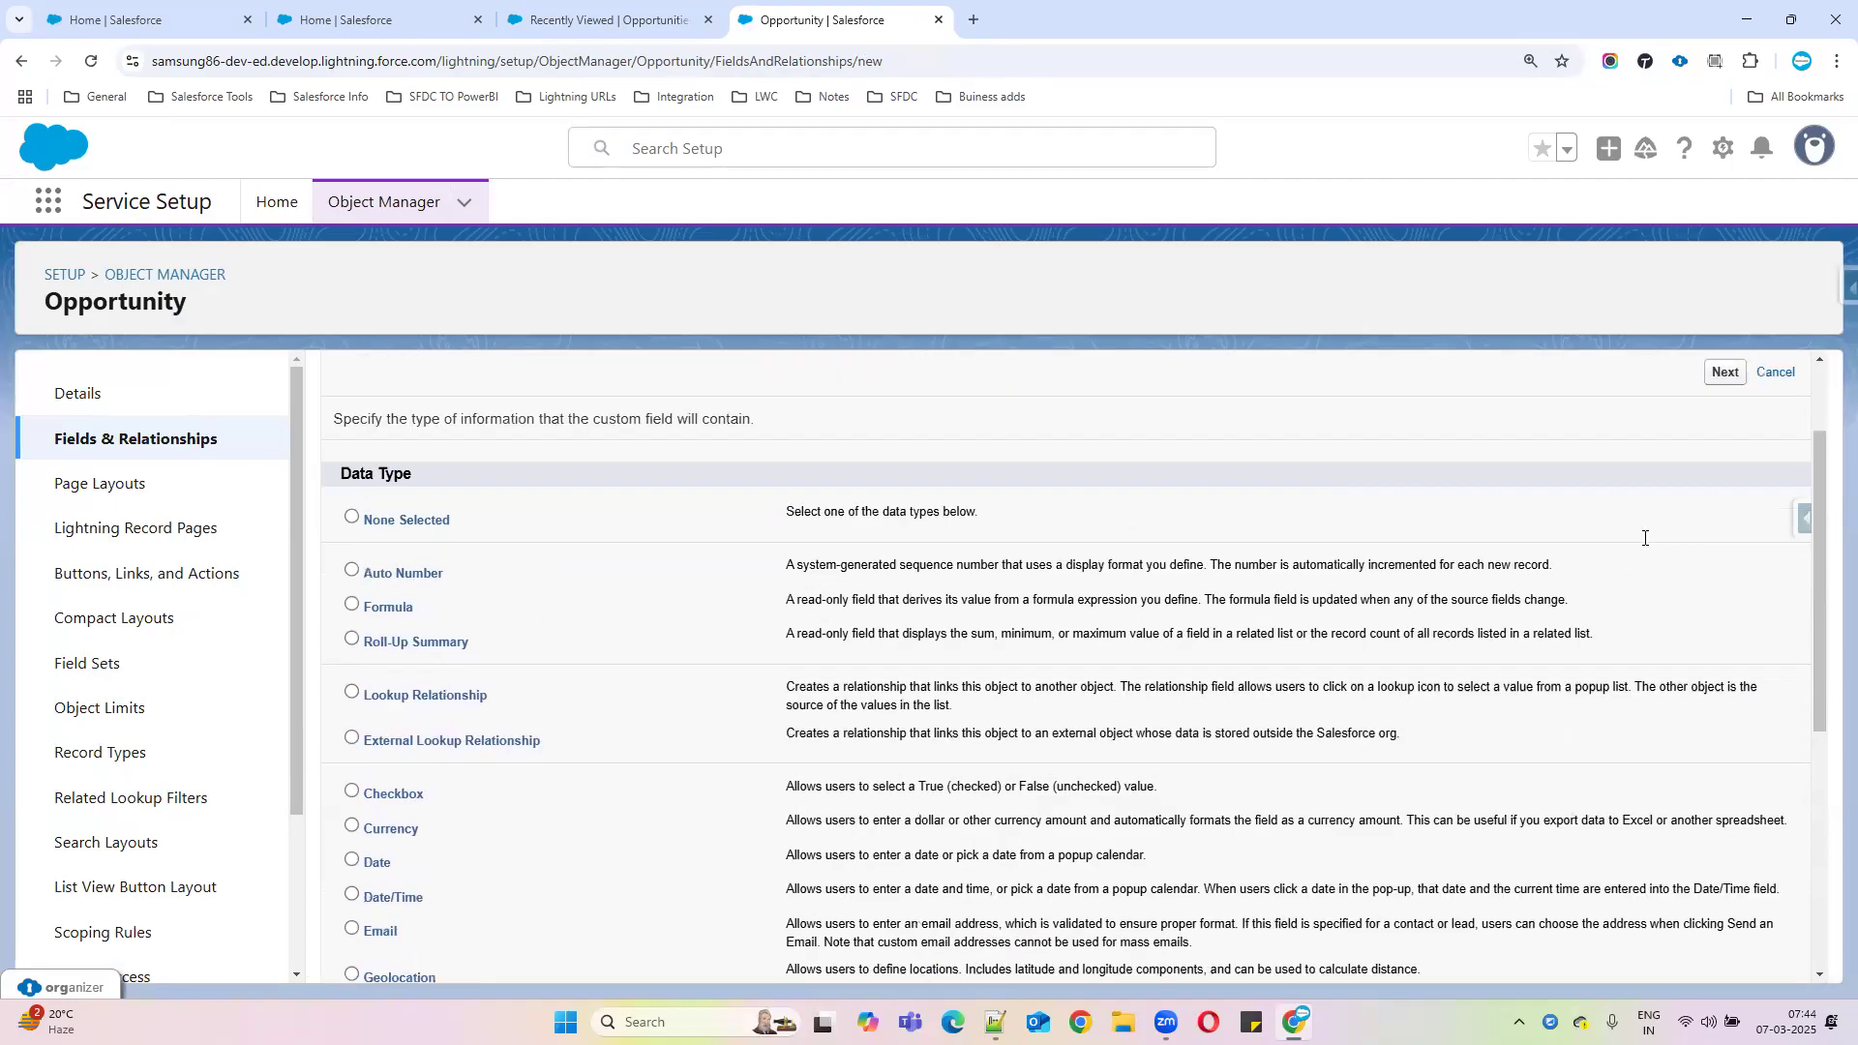
{"action": "left_click", "coordinate": [1724, 507]}
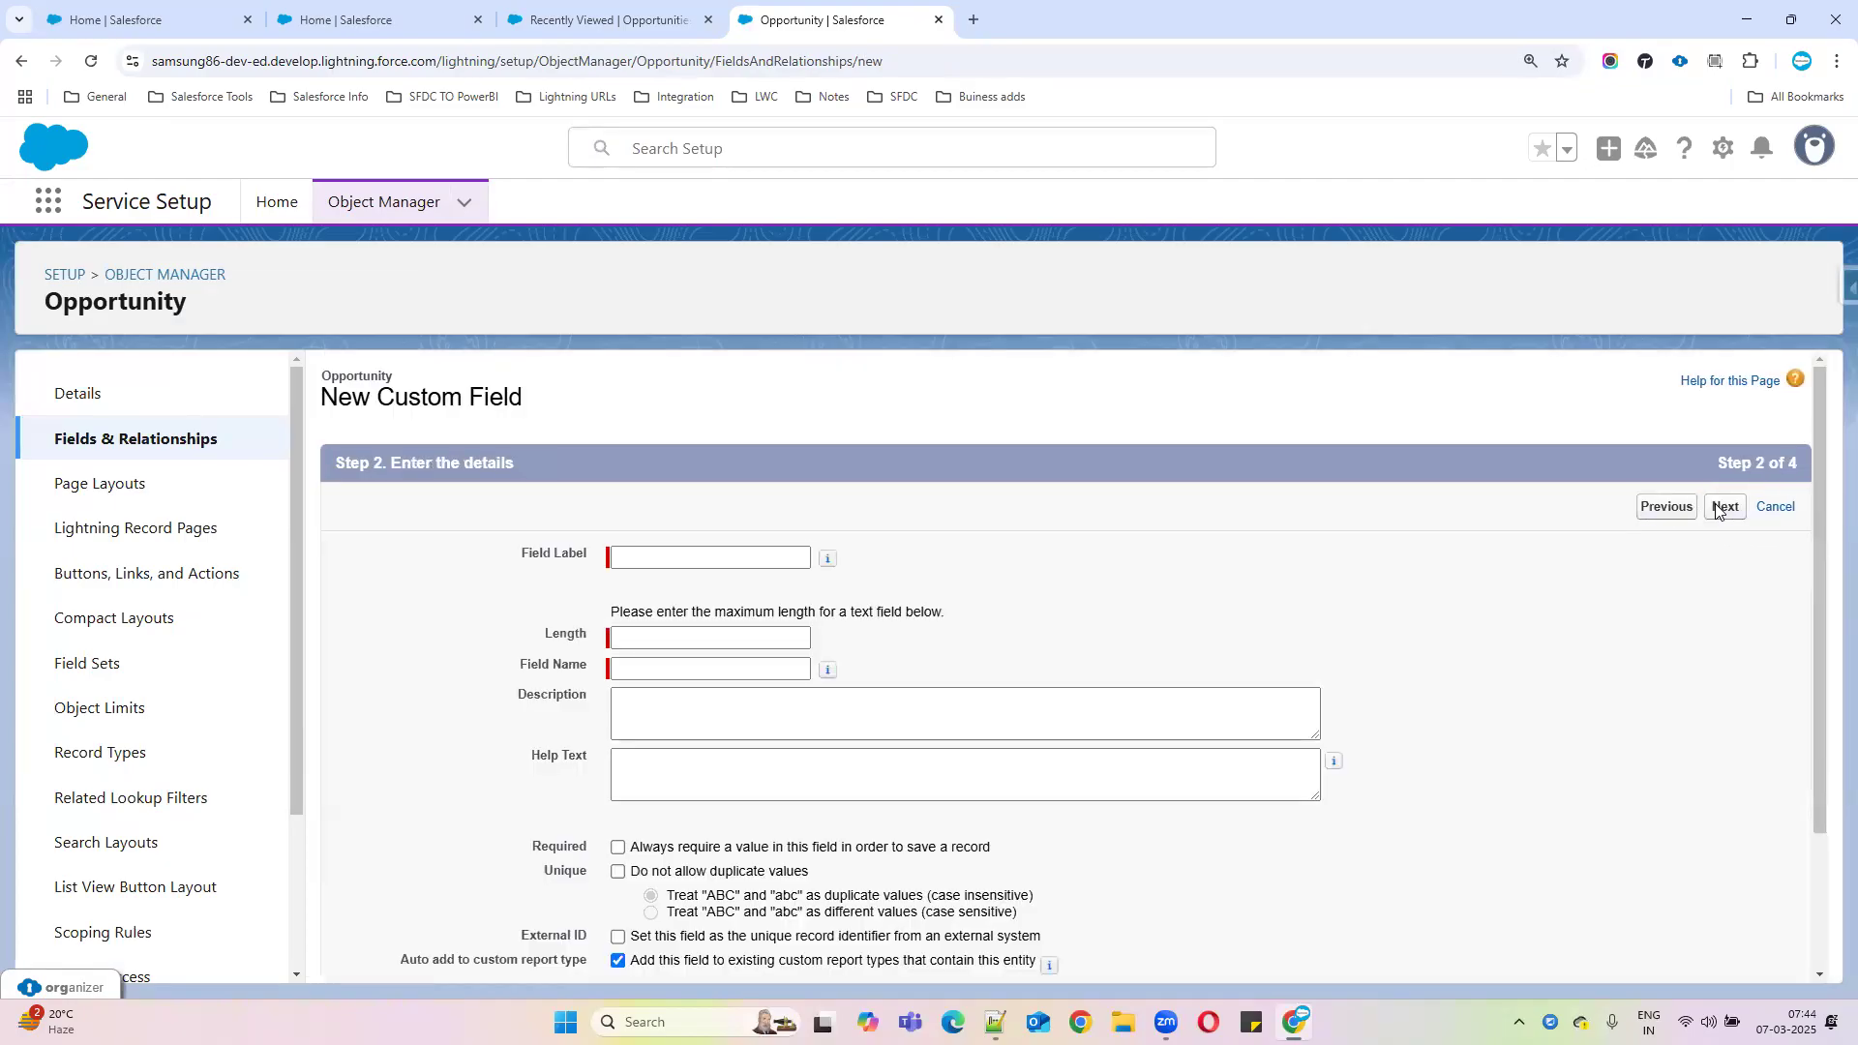
Label it 'Lost Reson' with length 50, keep default security and layouts, and save
{"action": "type", "text": "Lost Re"}
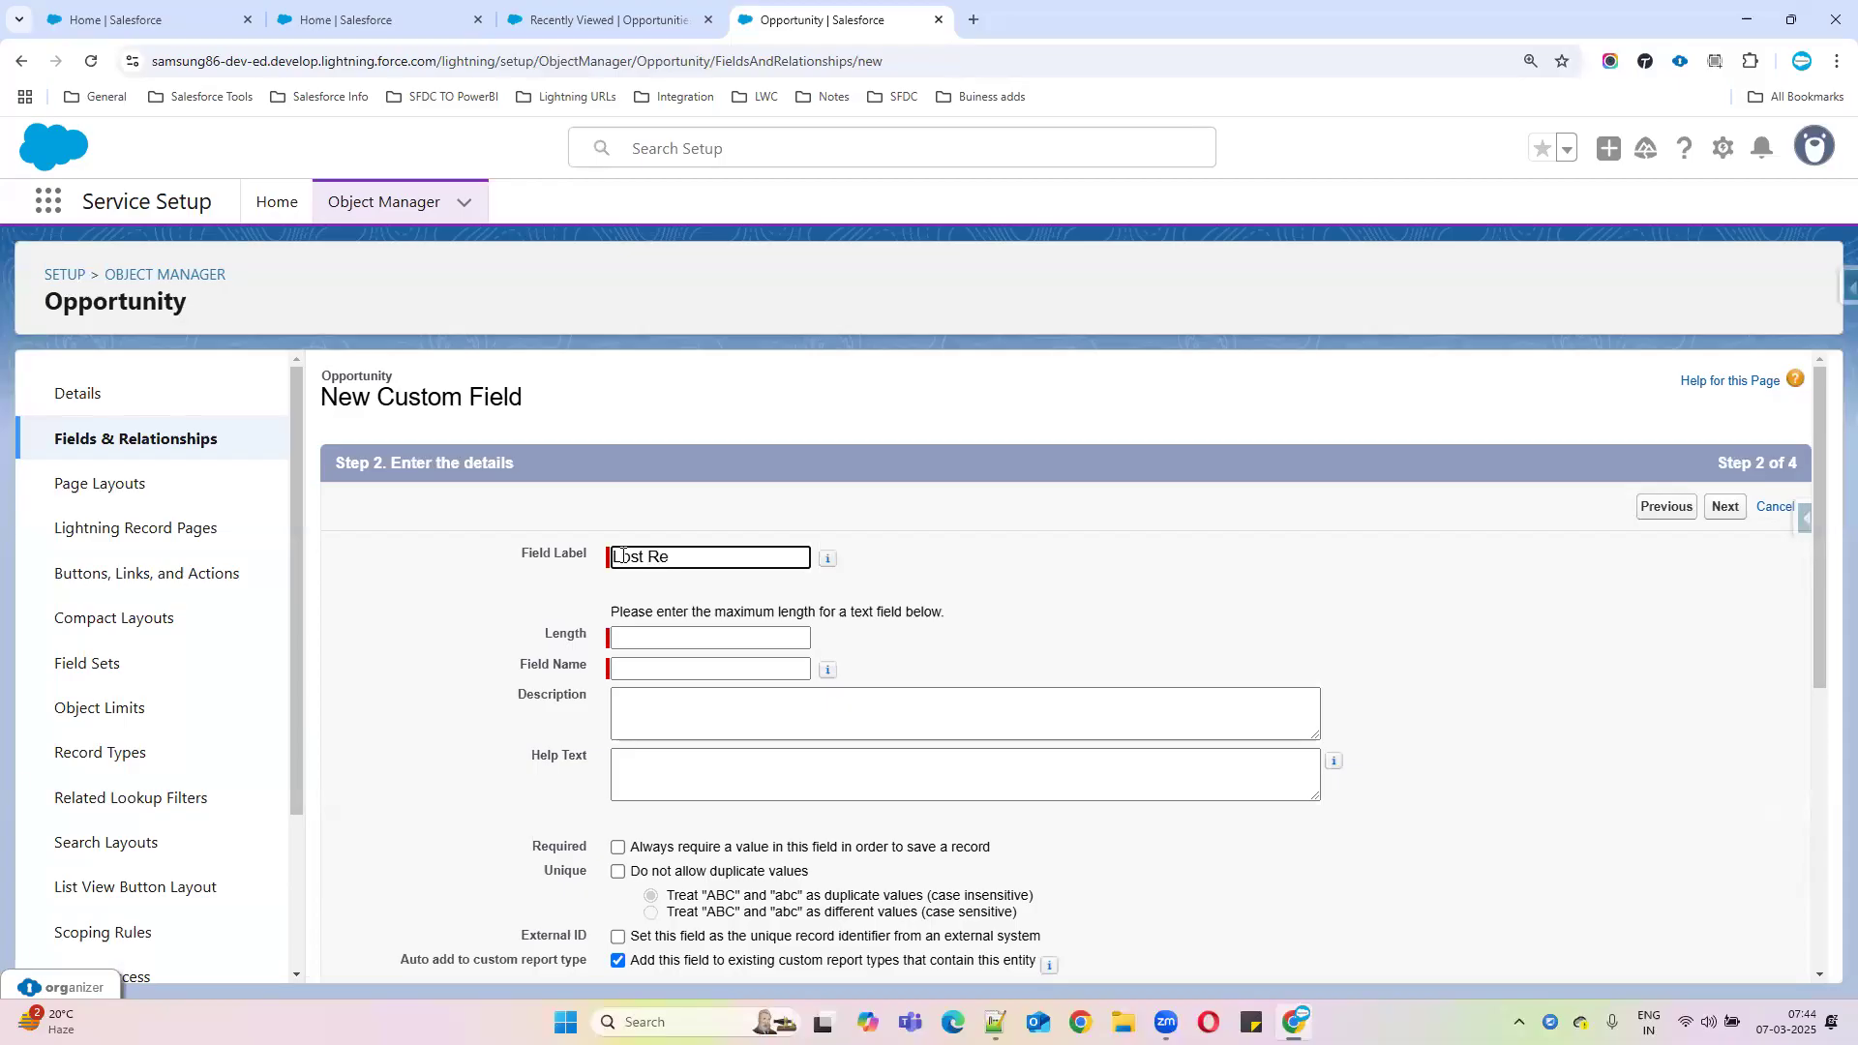
{"action": "type", "text": "son"}
{"action": "left_click", "coordinate": [683, 646]}
{"action": "type", "text": "50"}
{"action": "left_click", "coordinate": [1017, 653]}
{"action": "scroll", "coordinate": [1013, 660], "scroll_direction": "down", "scroll_amount": 2}
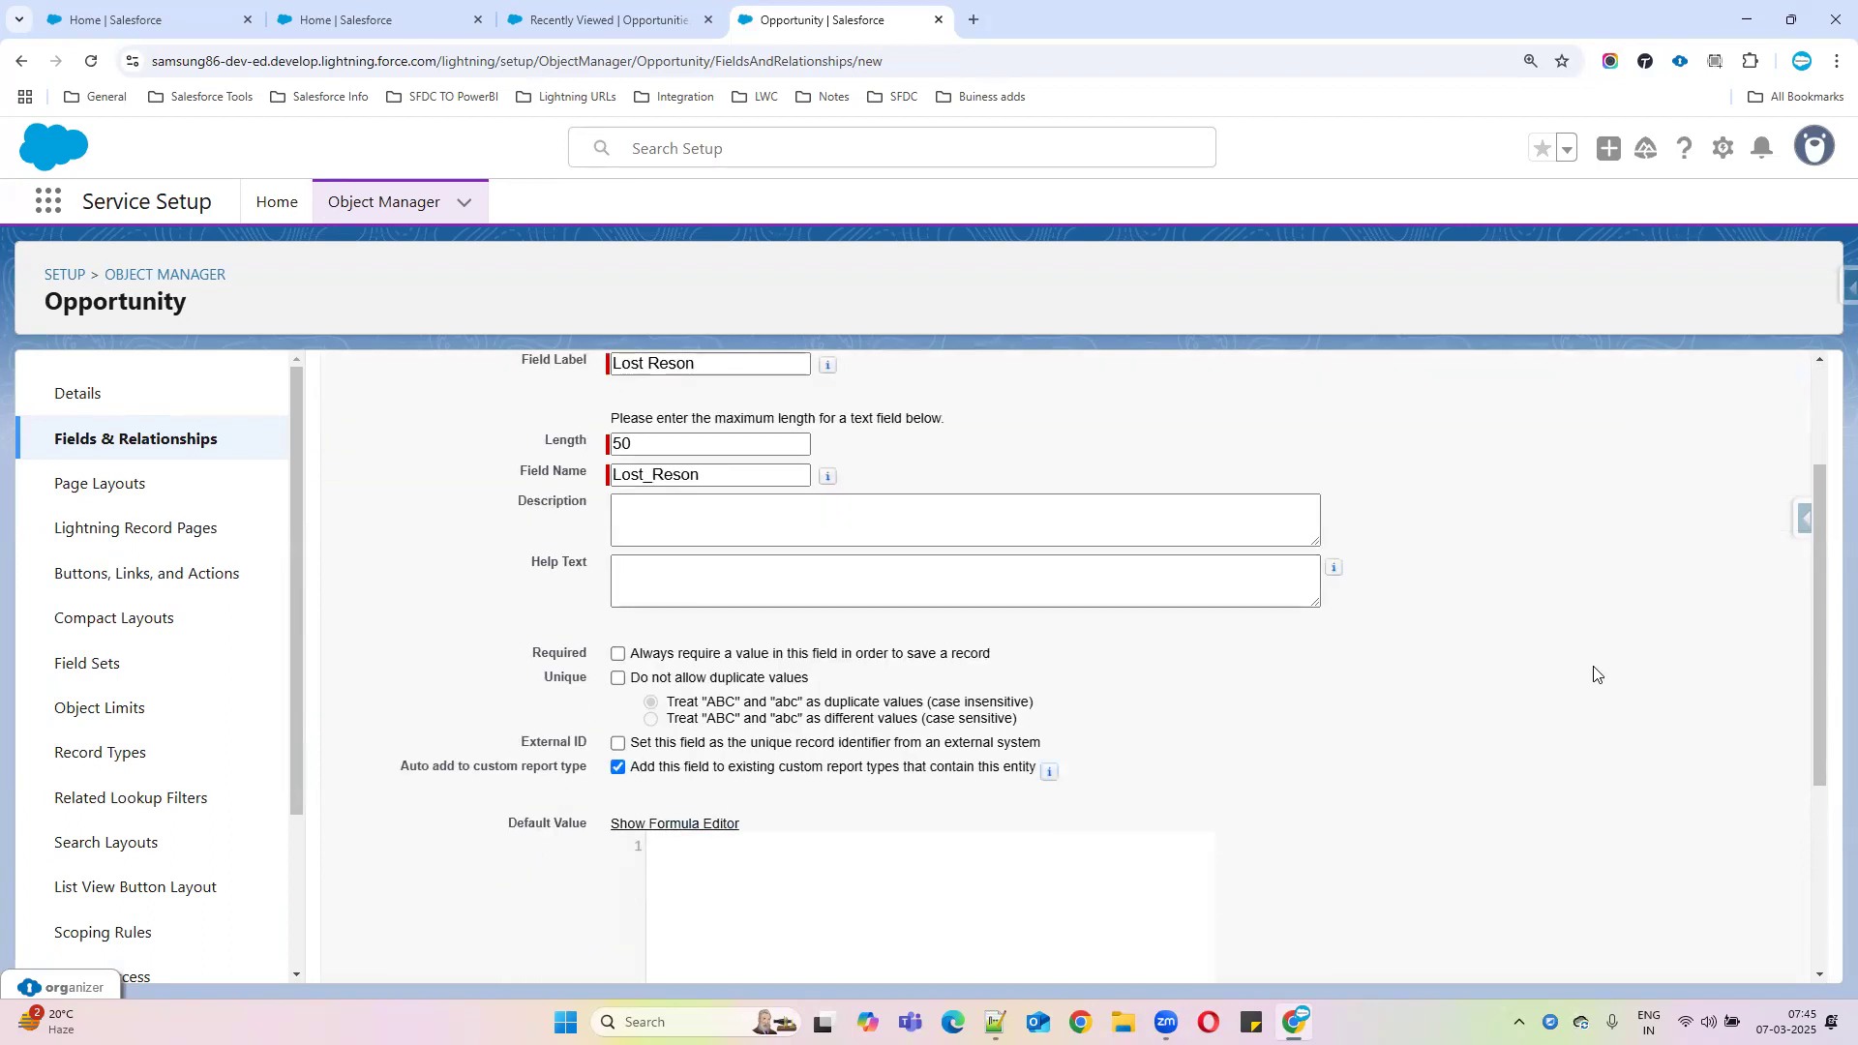
{"action": "scroll", "coordinate": [1742, 799], "scroll_direction": "down", "scroll_amount": 2}
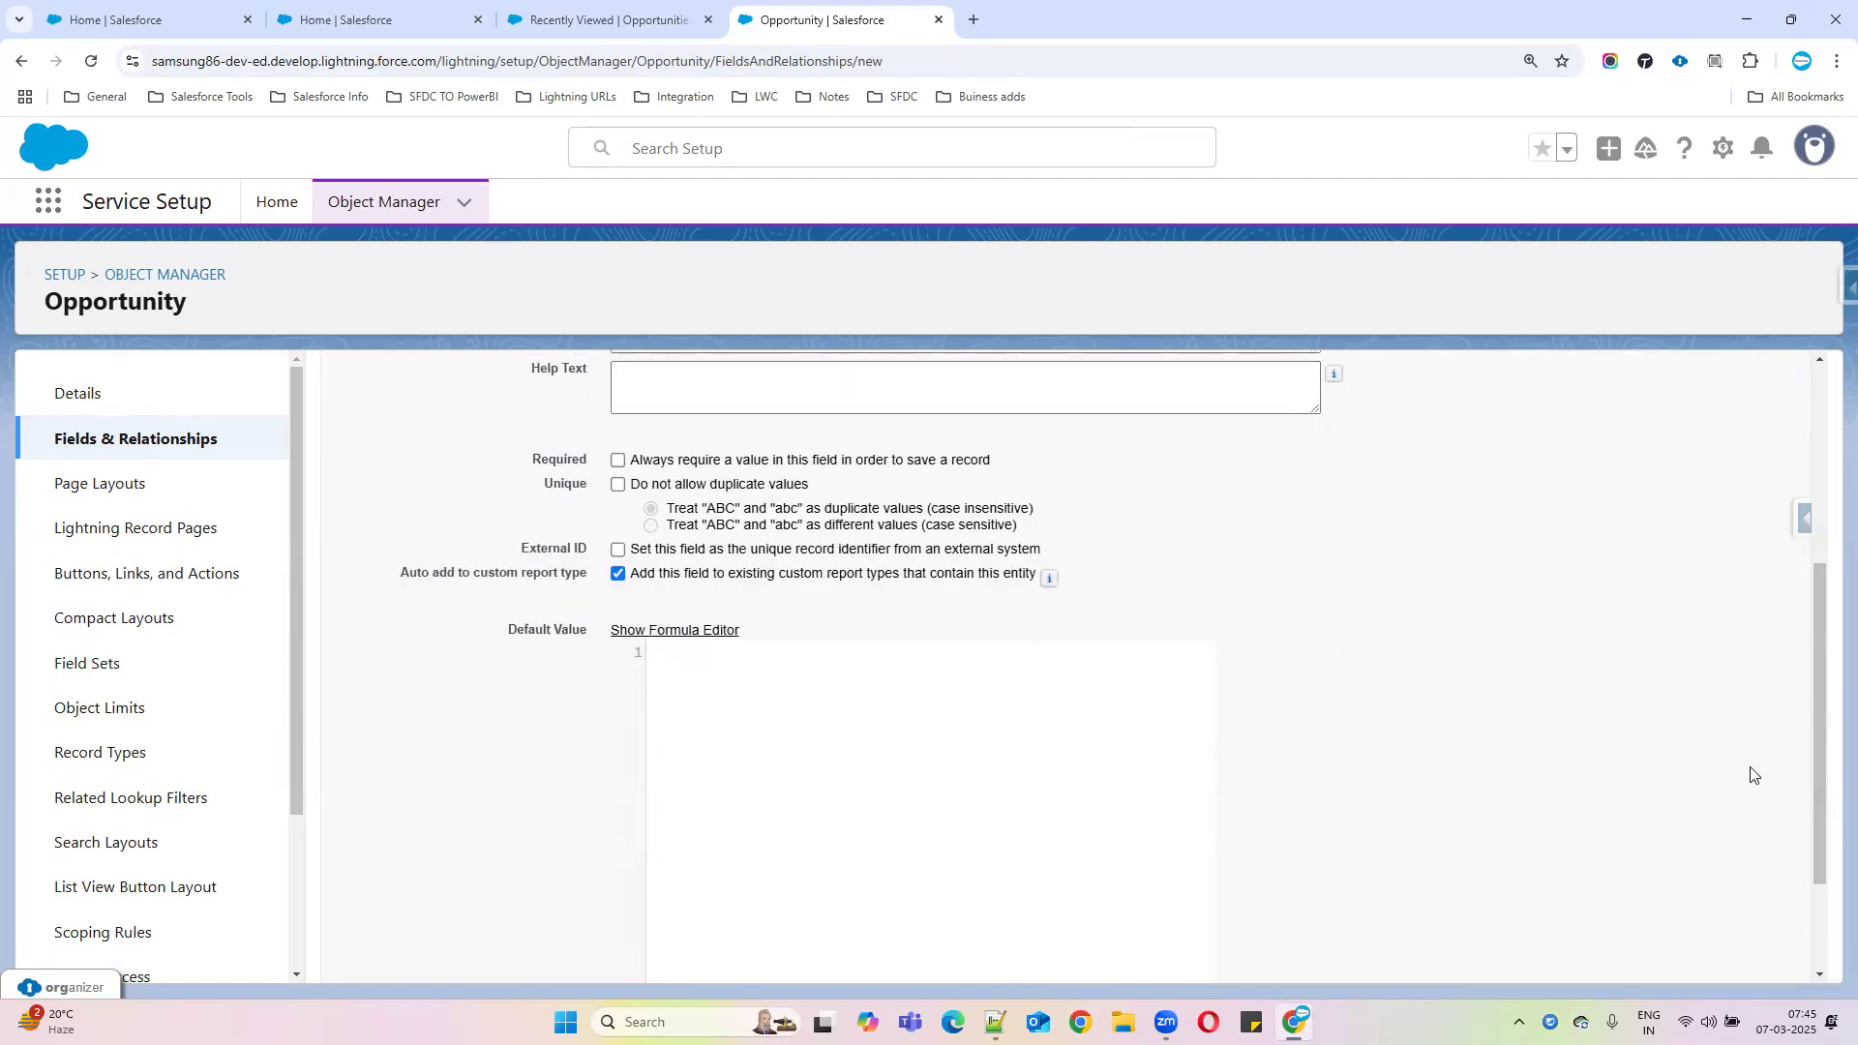
{"action": "scroll", "coordinate": [1727, 759], "scroll_direction": "up", "scroll_amount": 4}
{"action": "left_click", "coordinate": [1731, 523]}
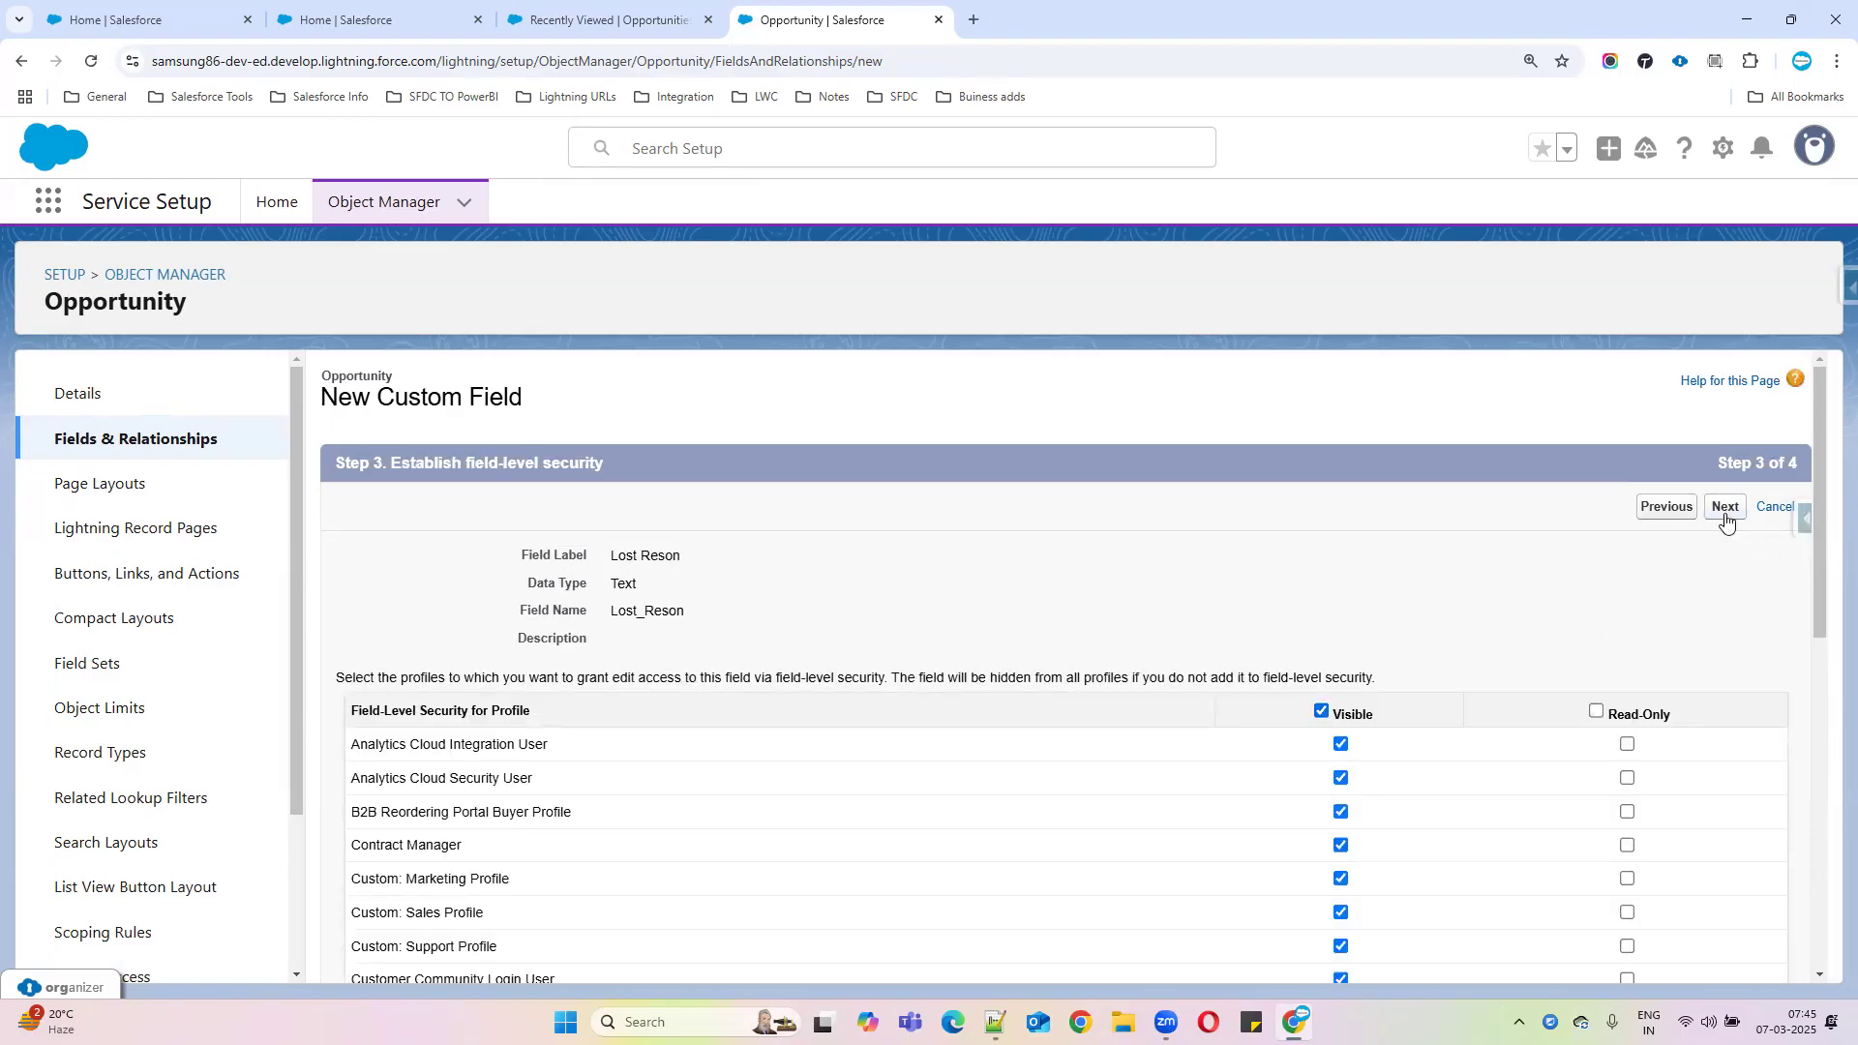
{"action": "left_click", "coordinate": [1725, 507]}
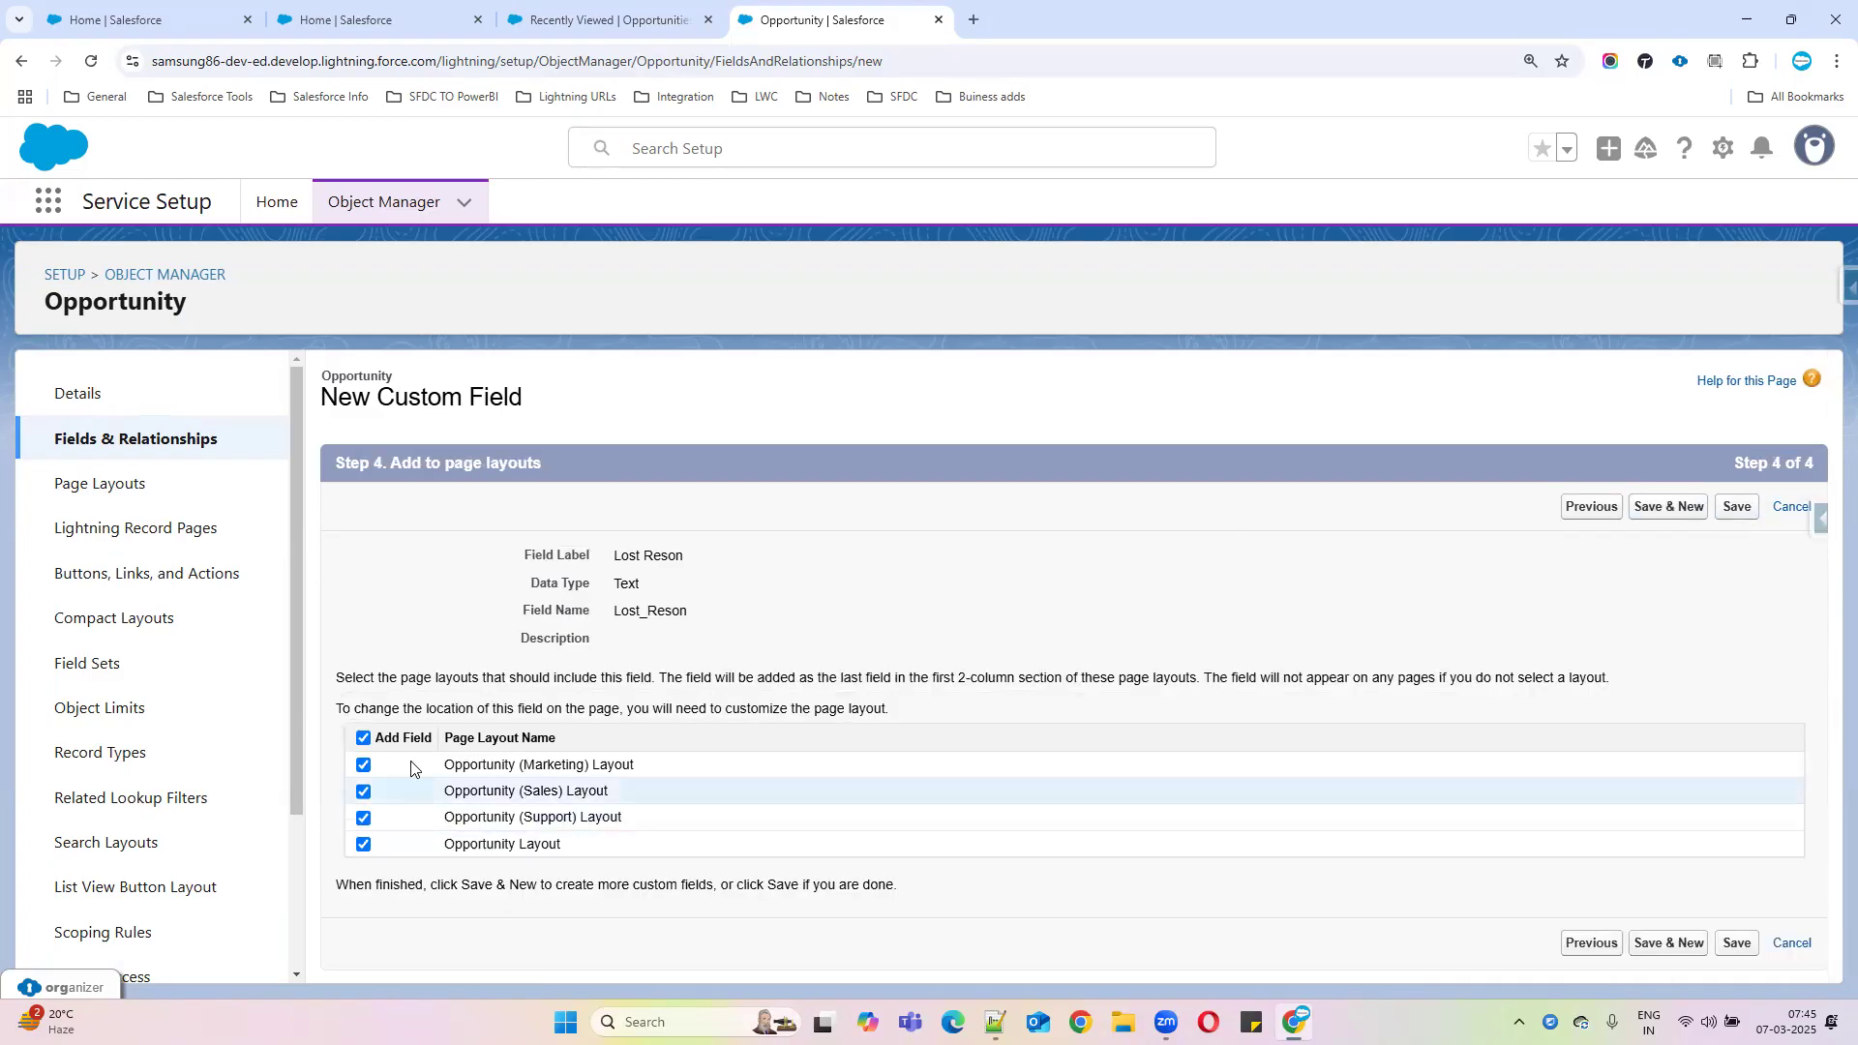
{"action": "left_click", "coordinate": [1737, 943]}
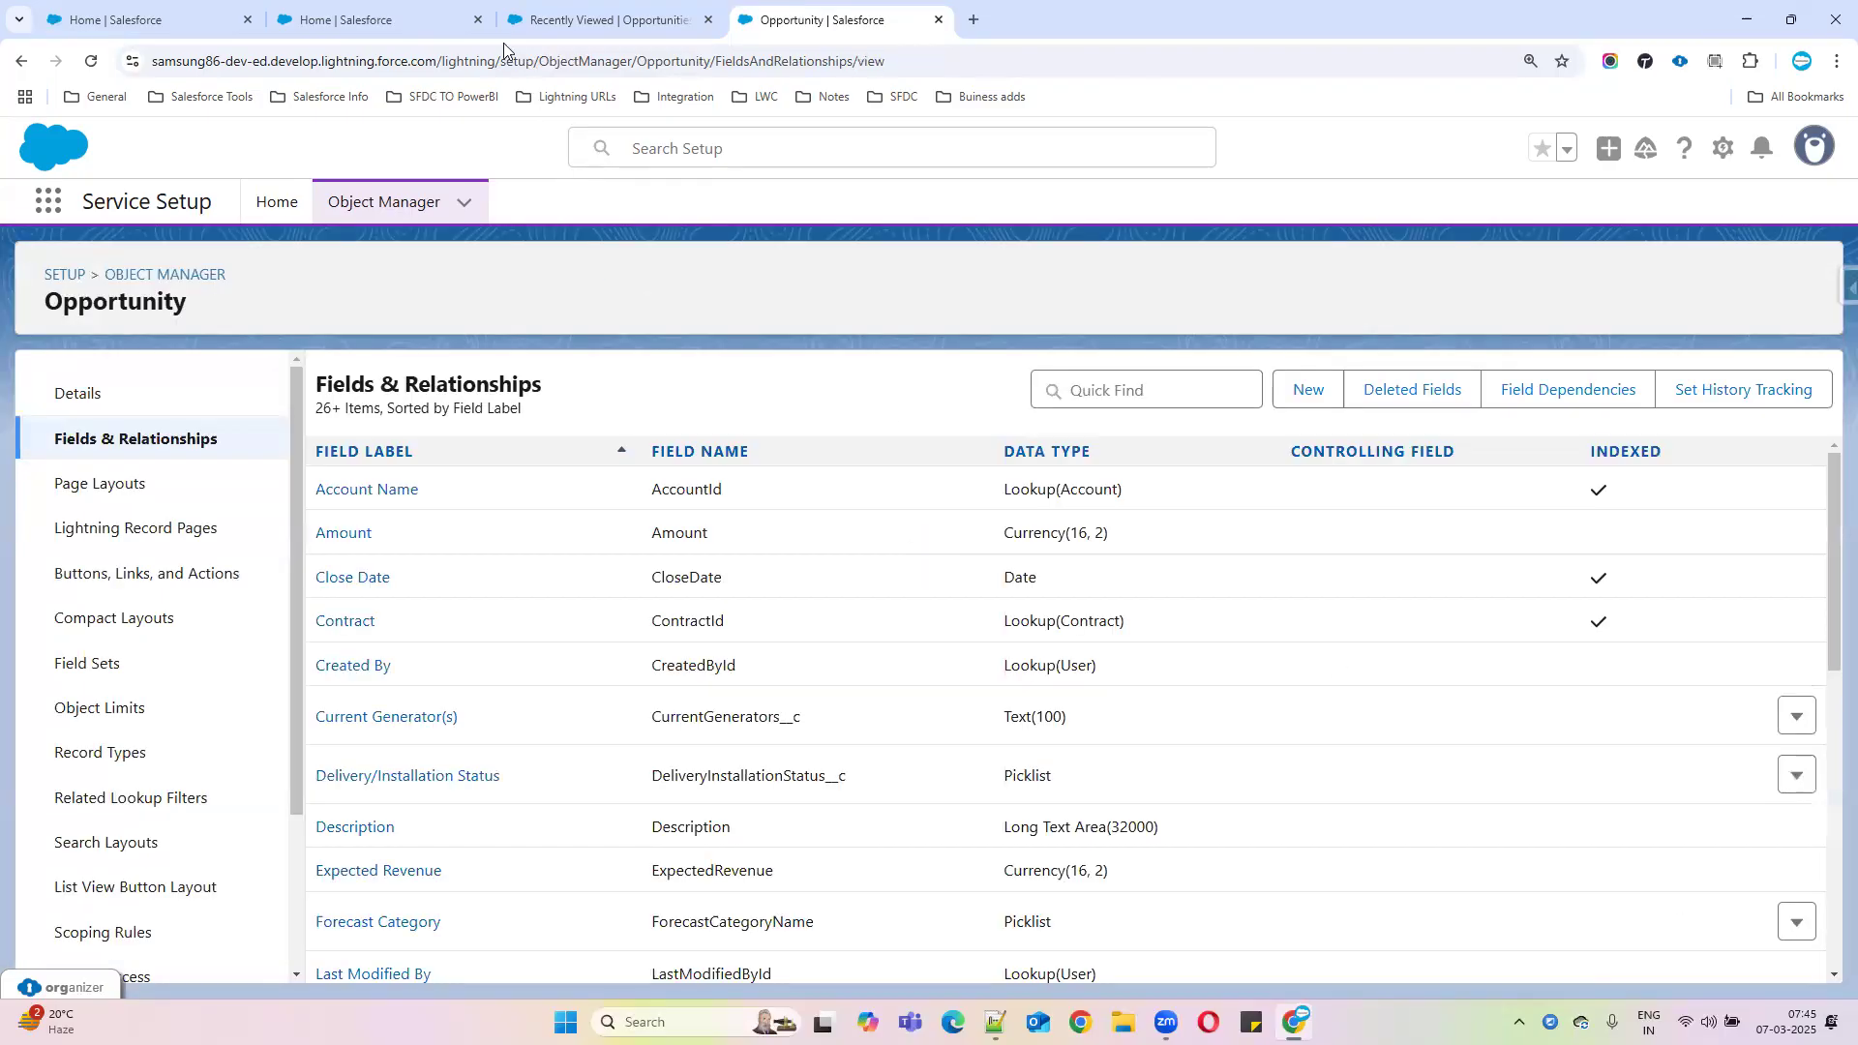
{"action": "left_click", "coordinate": [500, 29]}
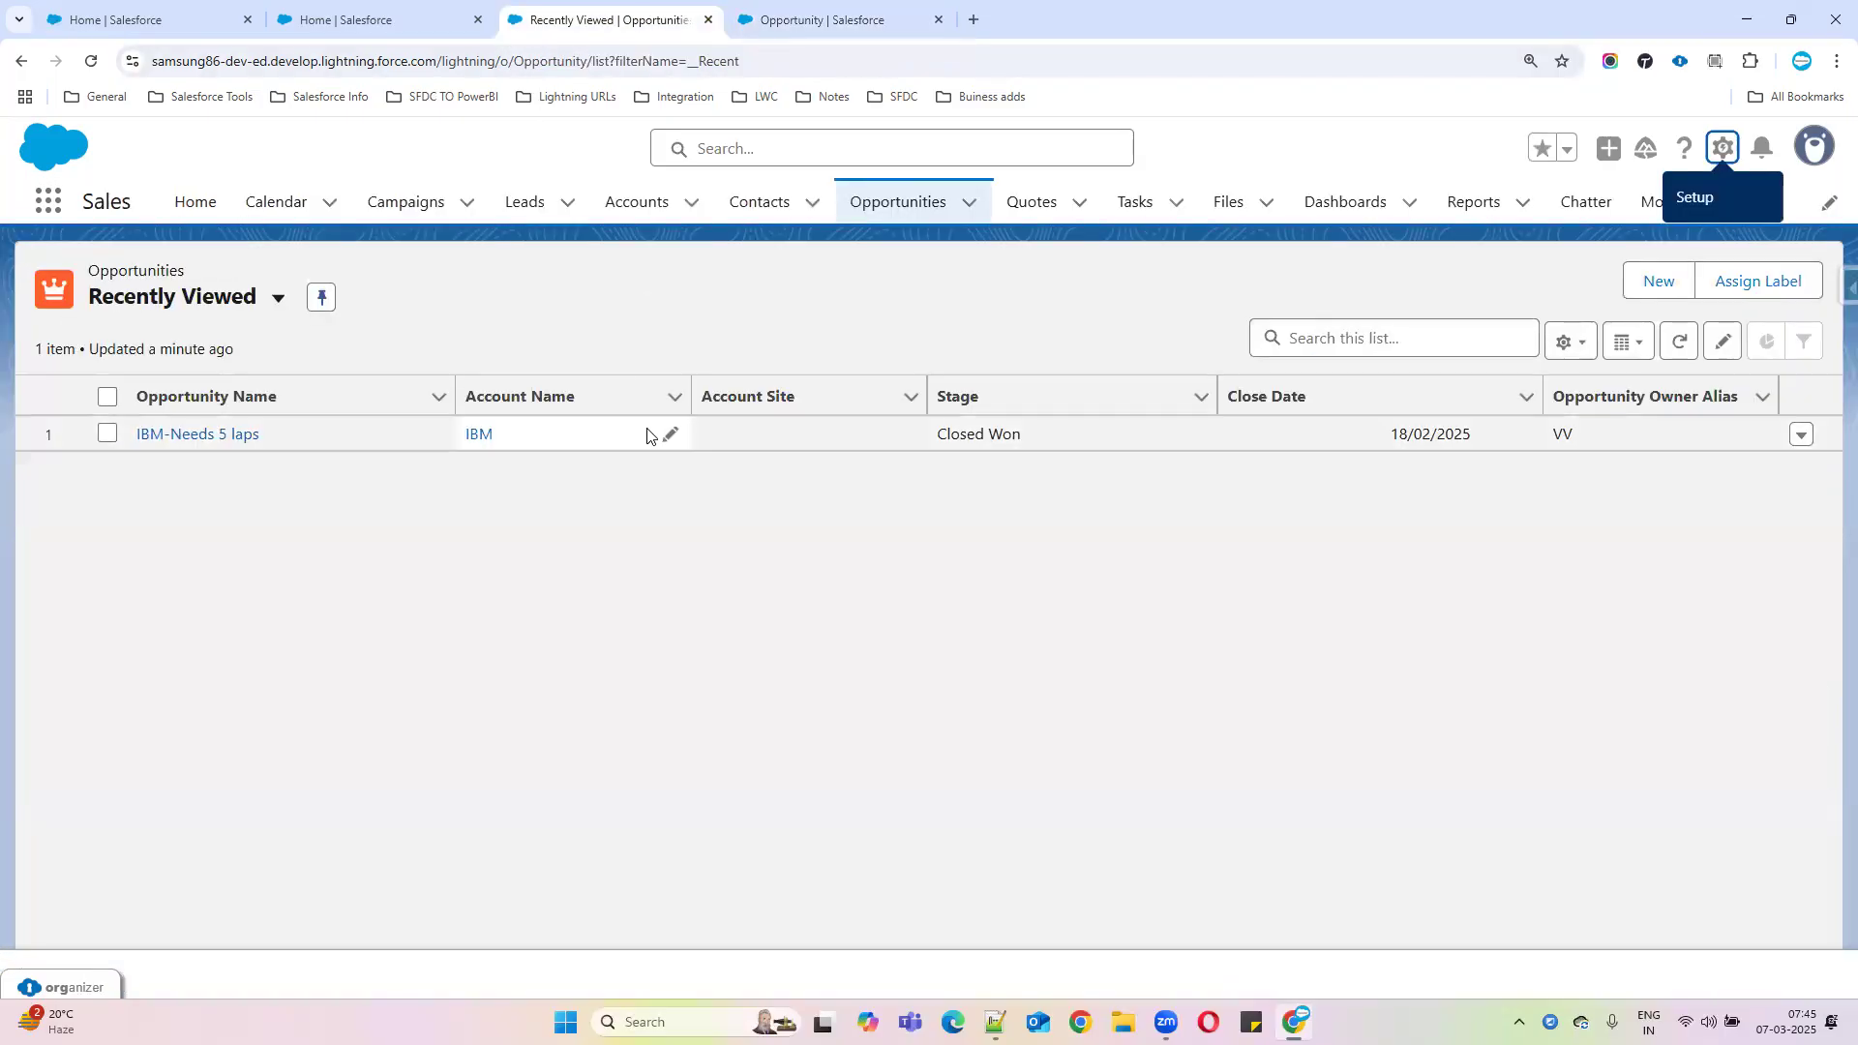
{"action": "left_click", "coordinate": [1658, 283]}
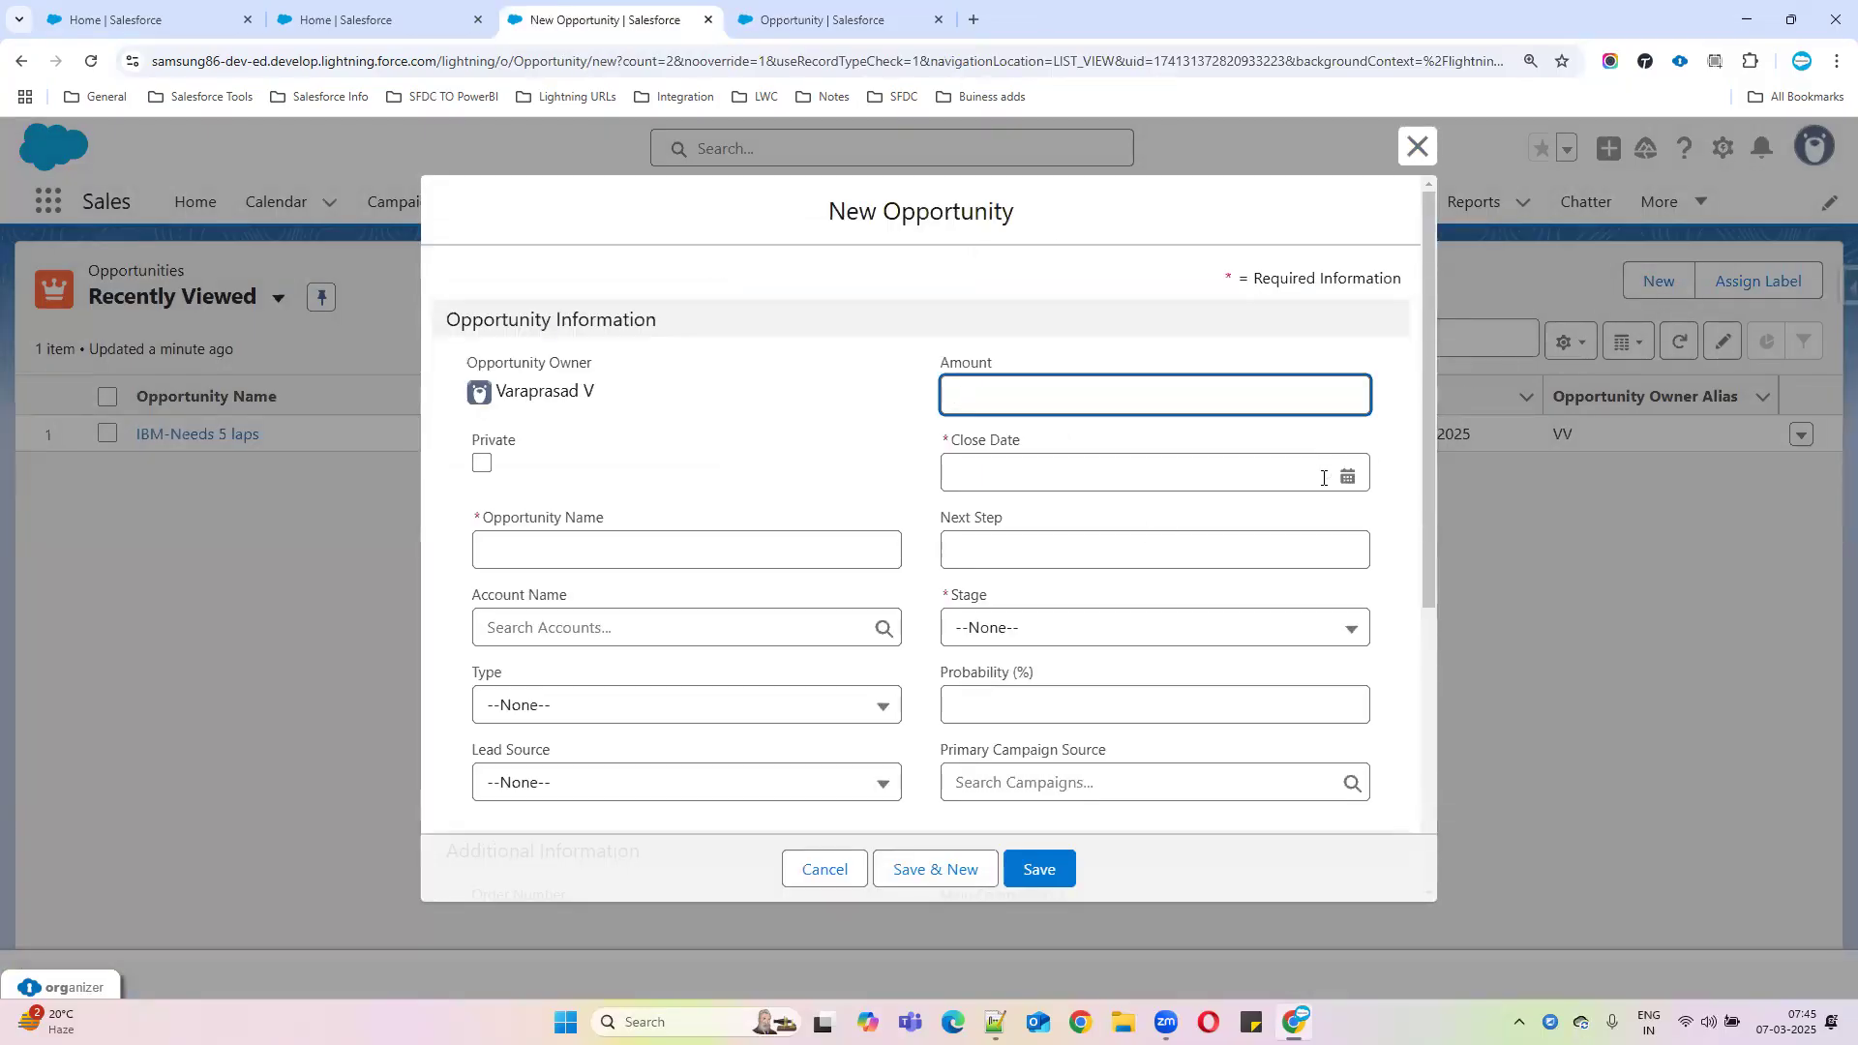
{"action": "scroll", "coordinate": [987, 584], "scroll_direction": "down", "scroll_amount": 3}
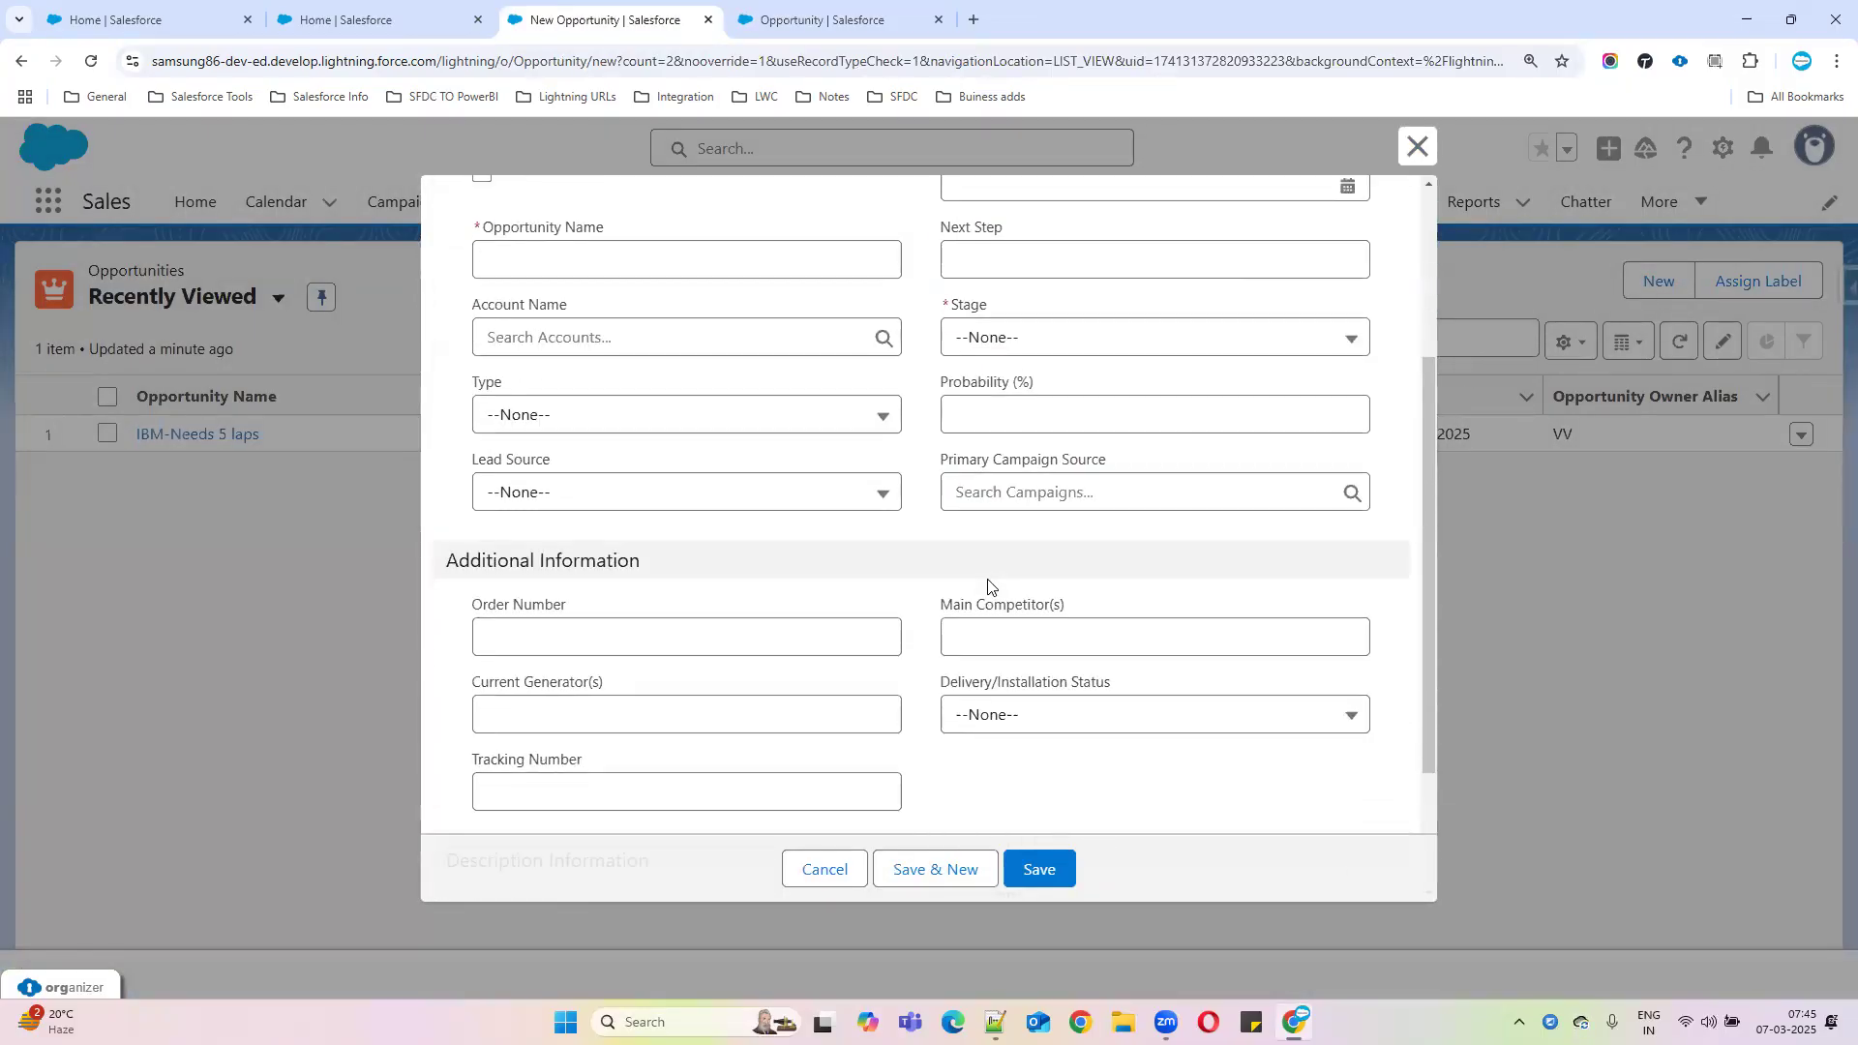
{"action": "scroll", "coordinate": [988, 585], "scroll_direction": "down", "scroll_amount": 2}
{"action": "scroll", "coordinate": [1030, 618], "scroll_direction": "up", "scroll_amount": 3}
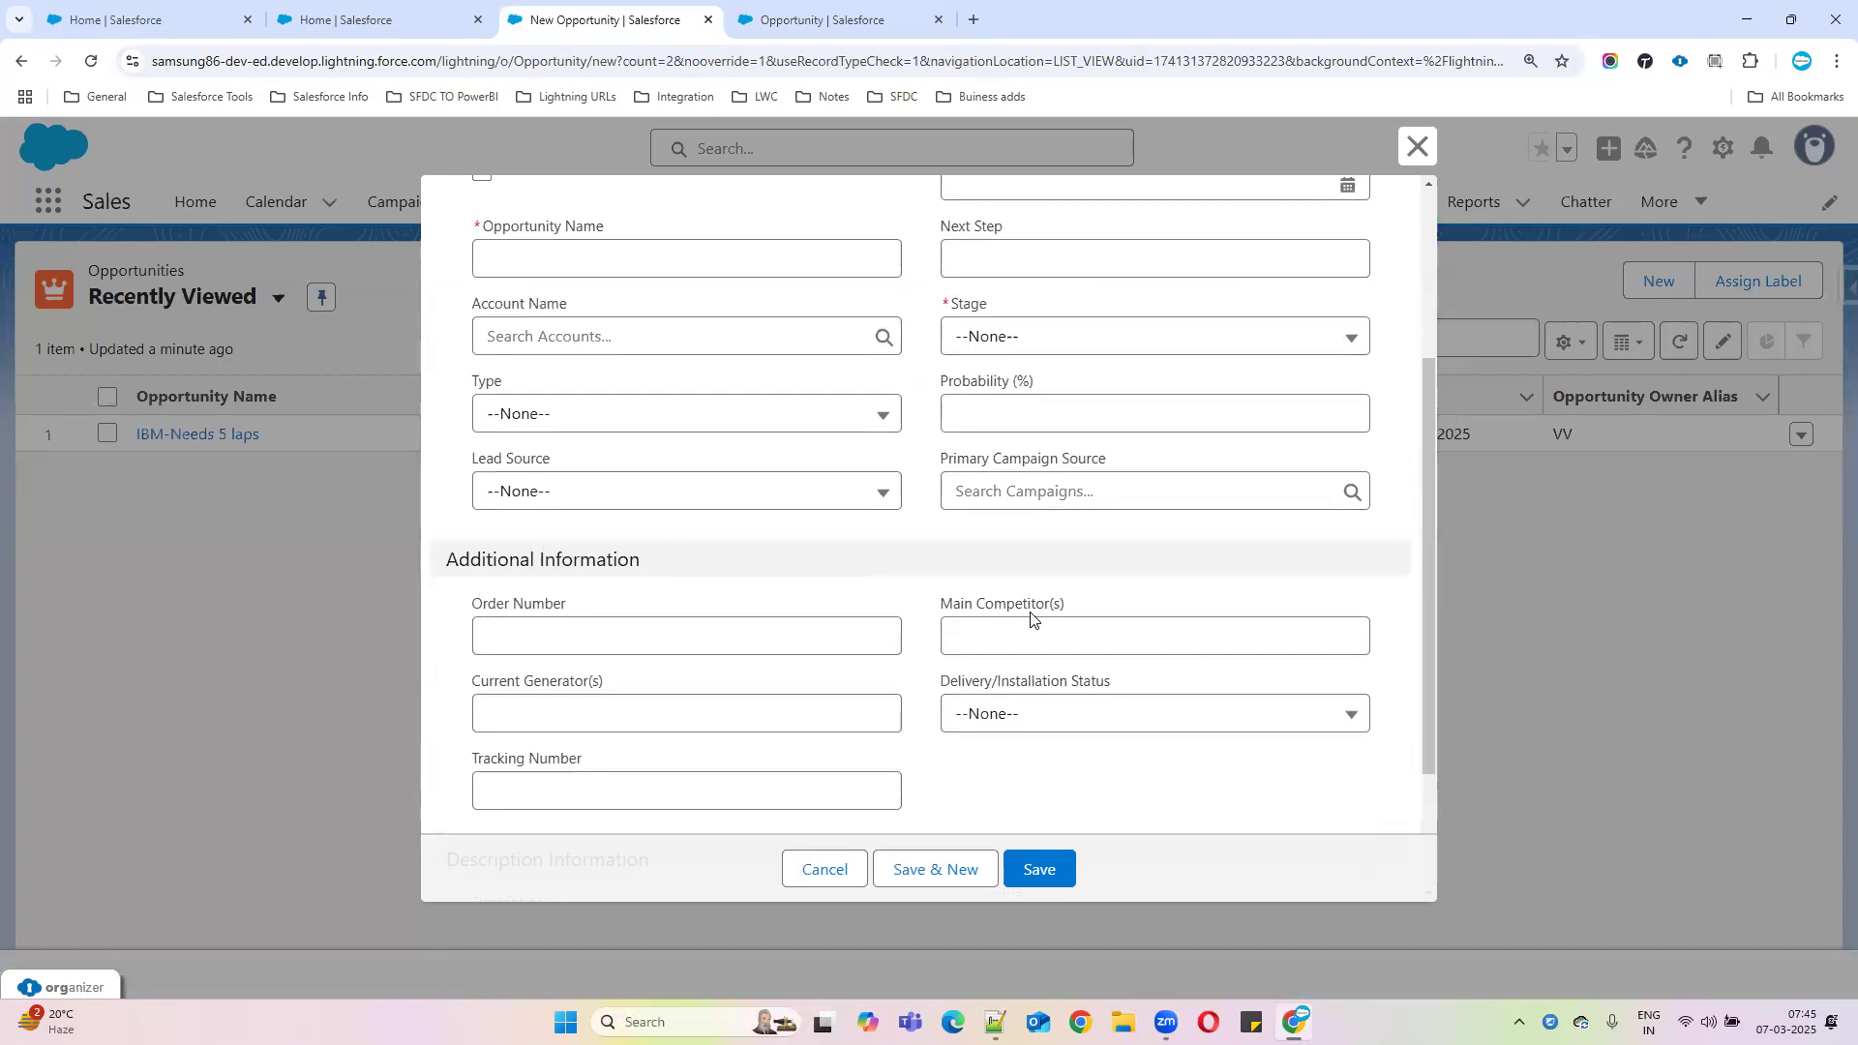
{"action": "scroll", "coordinate": [1030, 618], "scroll_direction": "up", "scroll_amount": 1}
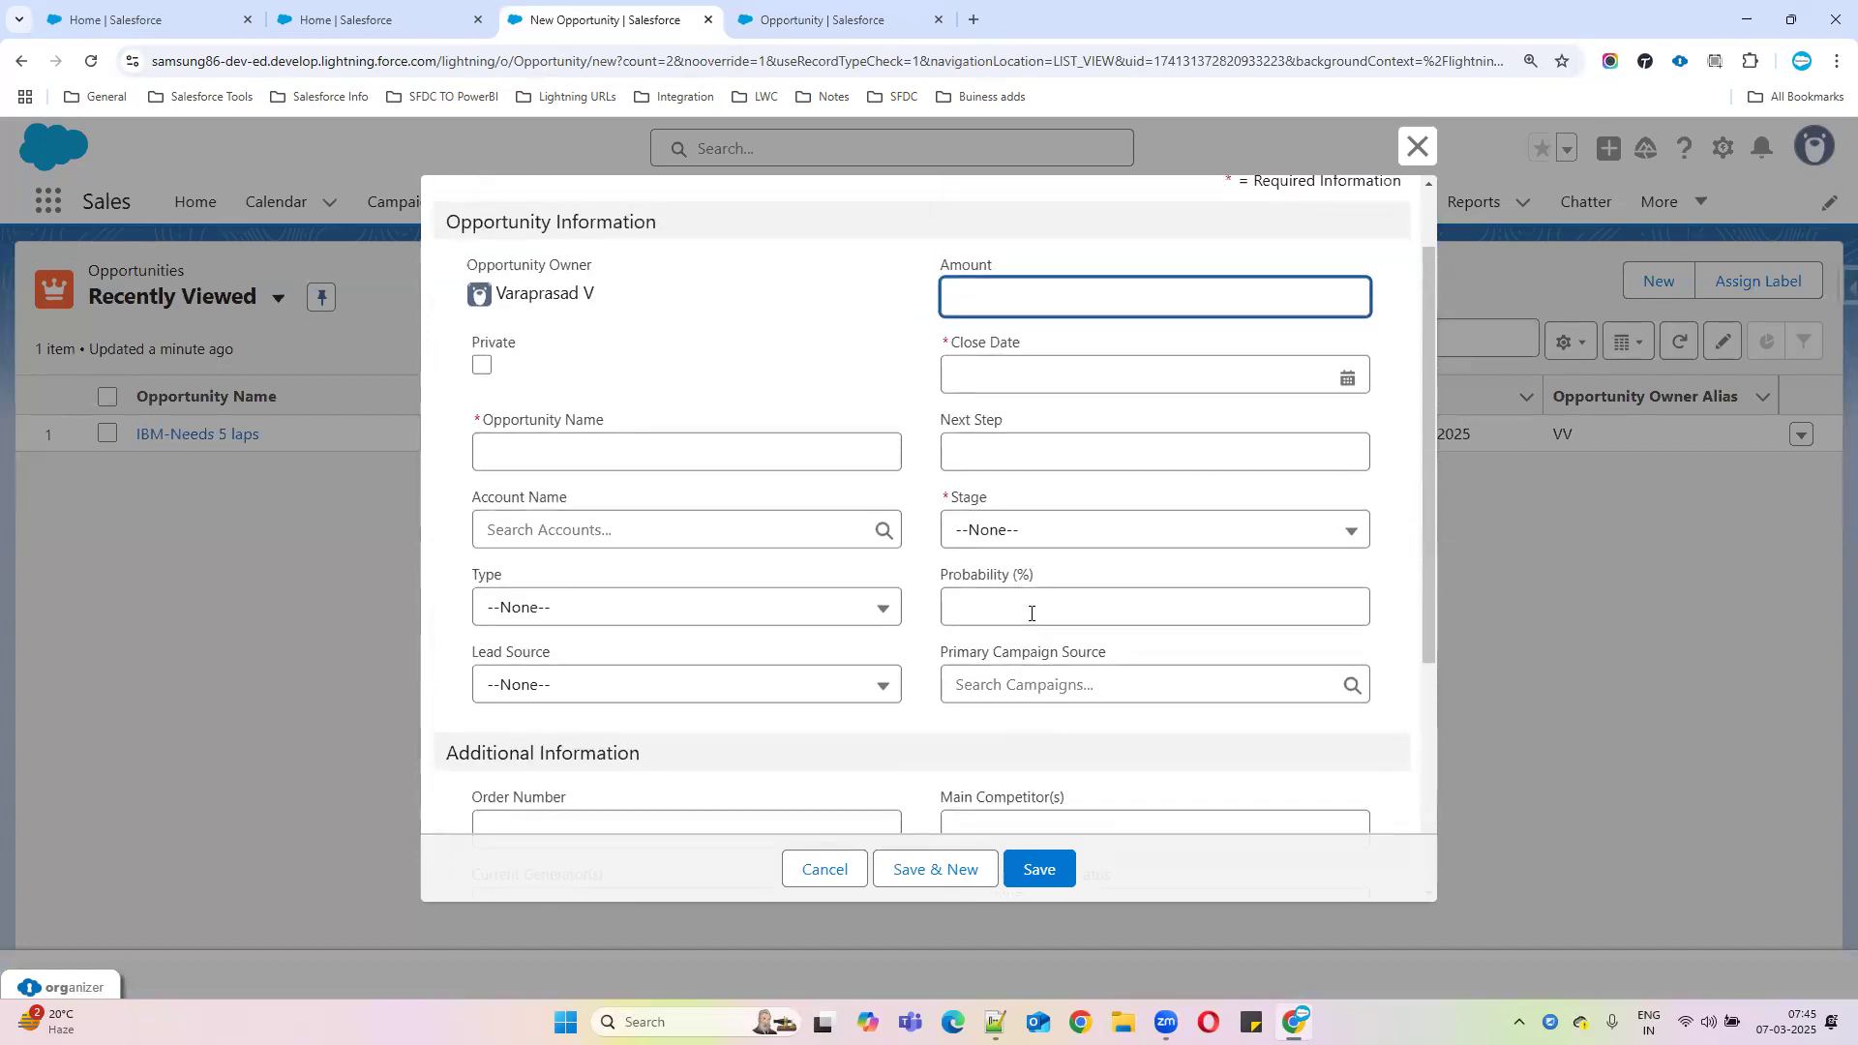
{"action": "left_click", "coordinate": [1416, 146]}
{"action": "key", "text": "F5"}
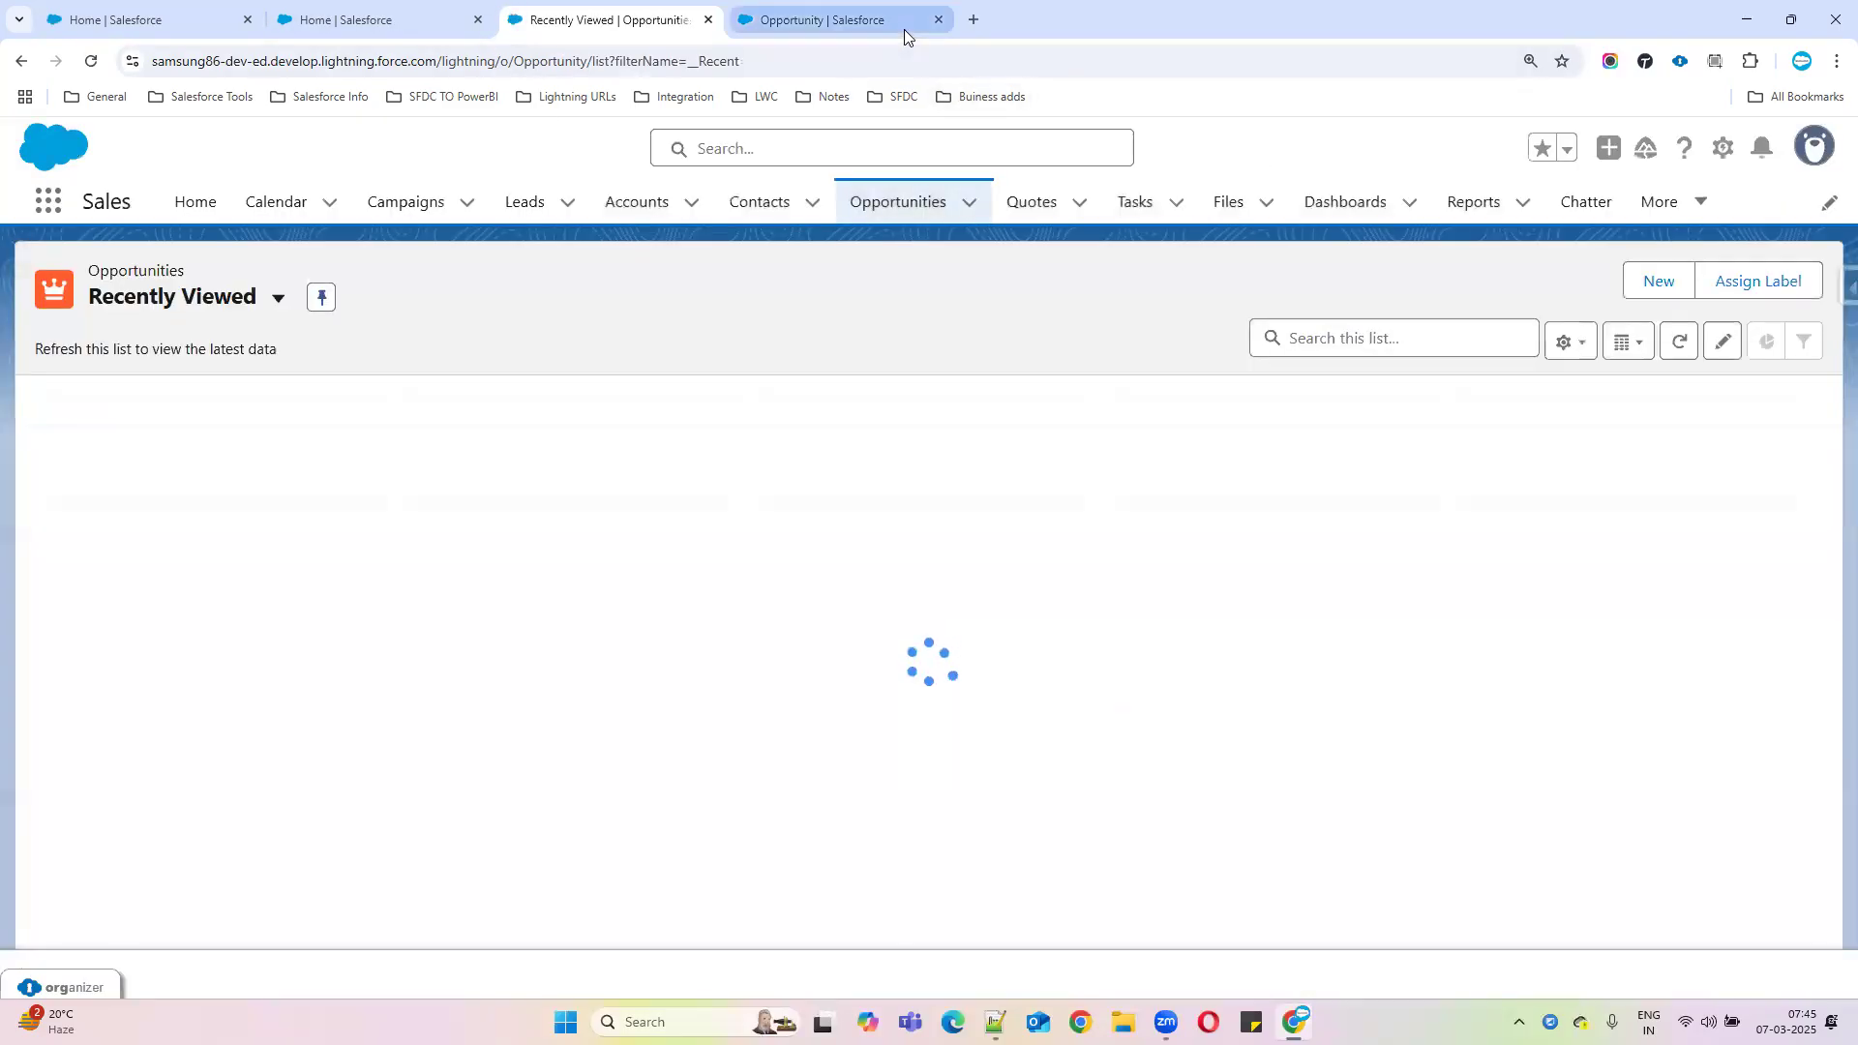
{"action": "left_click", "coordinate": [904, 27]}
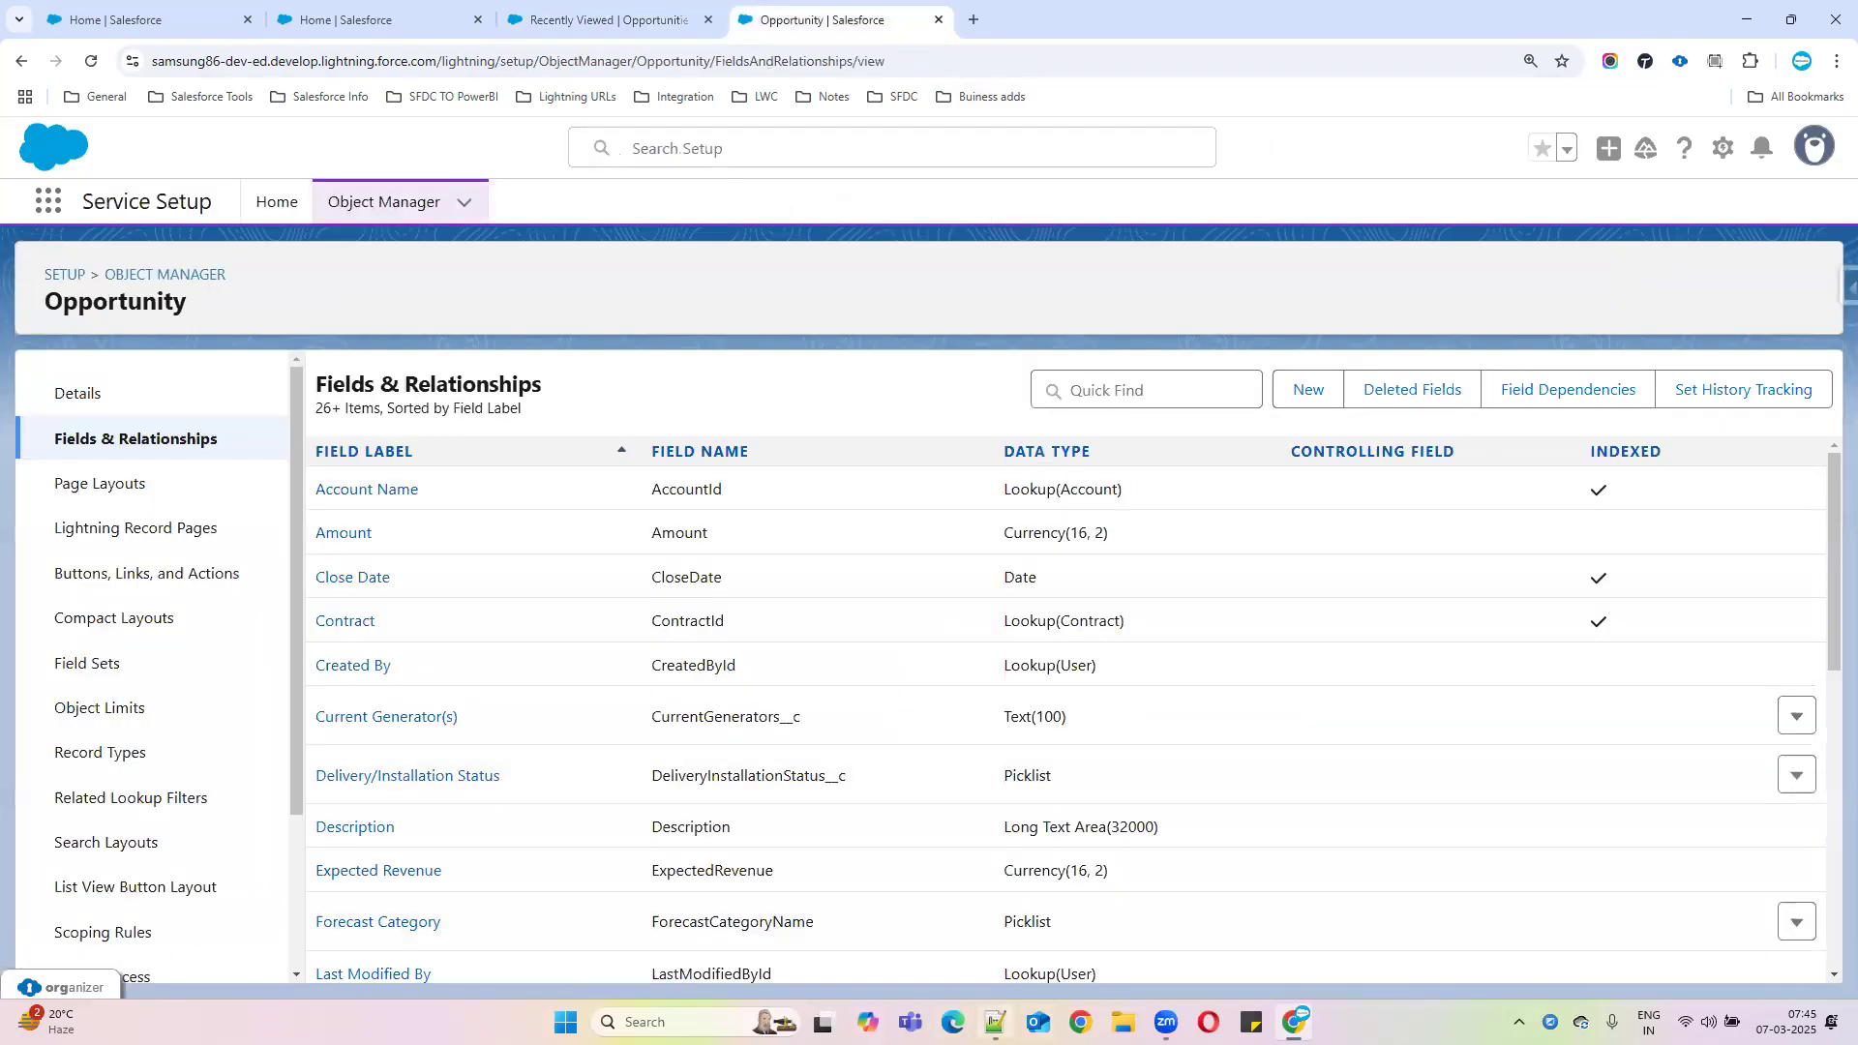
{"action": "left_click", "coordinate": [996, 1021]}
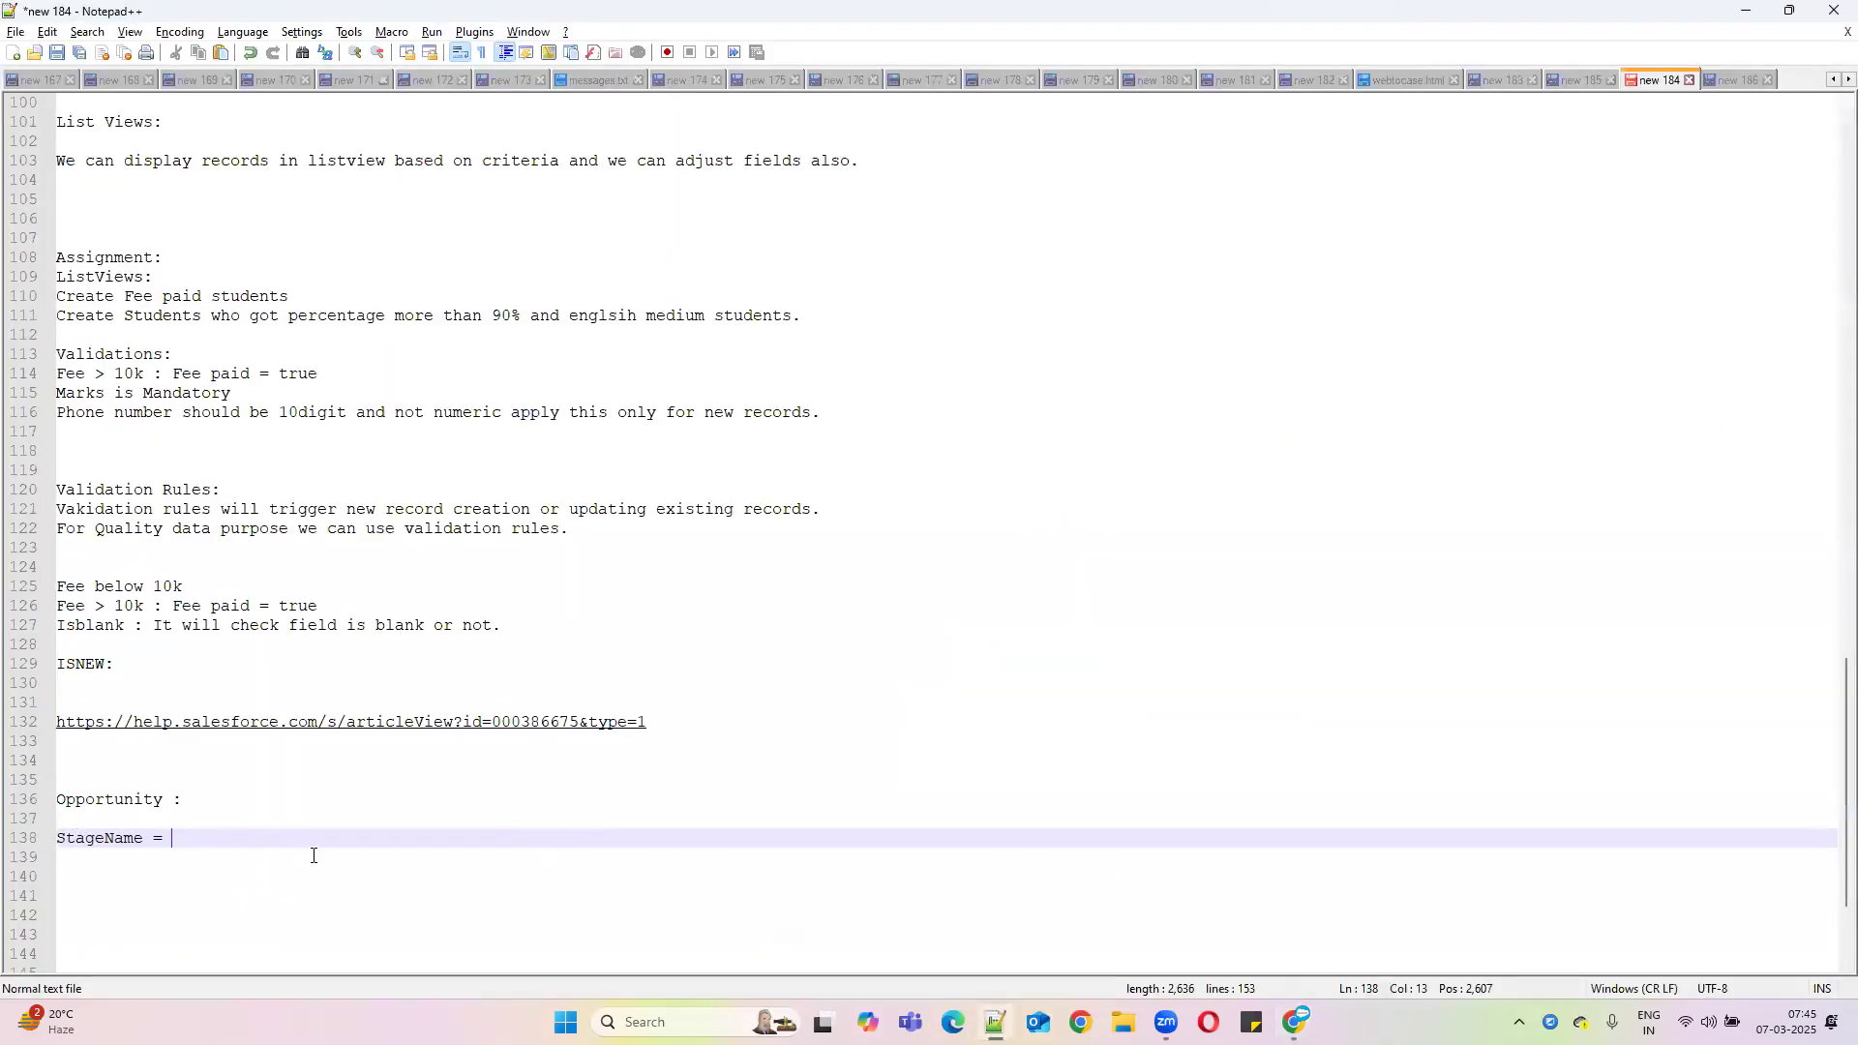
Complete the StageName condition with 'Closed Lost' and add the line 'Lost Reason : is mandatory'
{"action": "type", "text": "Closed Lost"}
{"action": "key", "text": "Return"}
{"action": "type", "text": "Lost Reason : "}
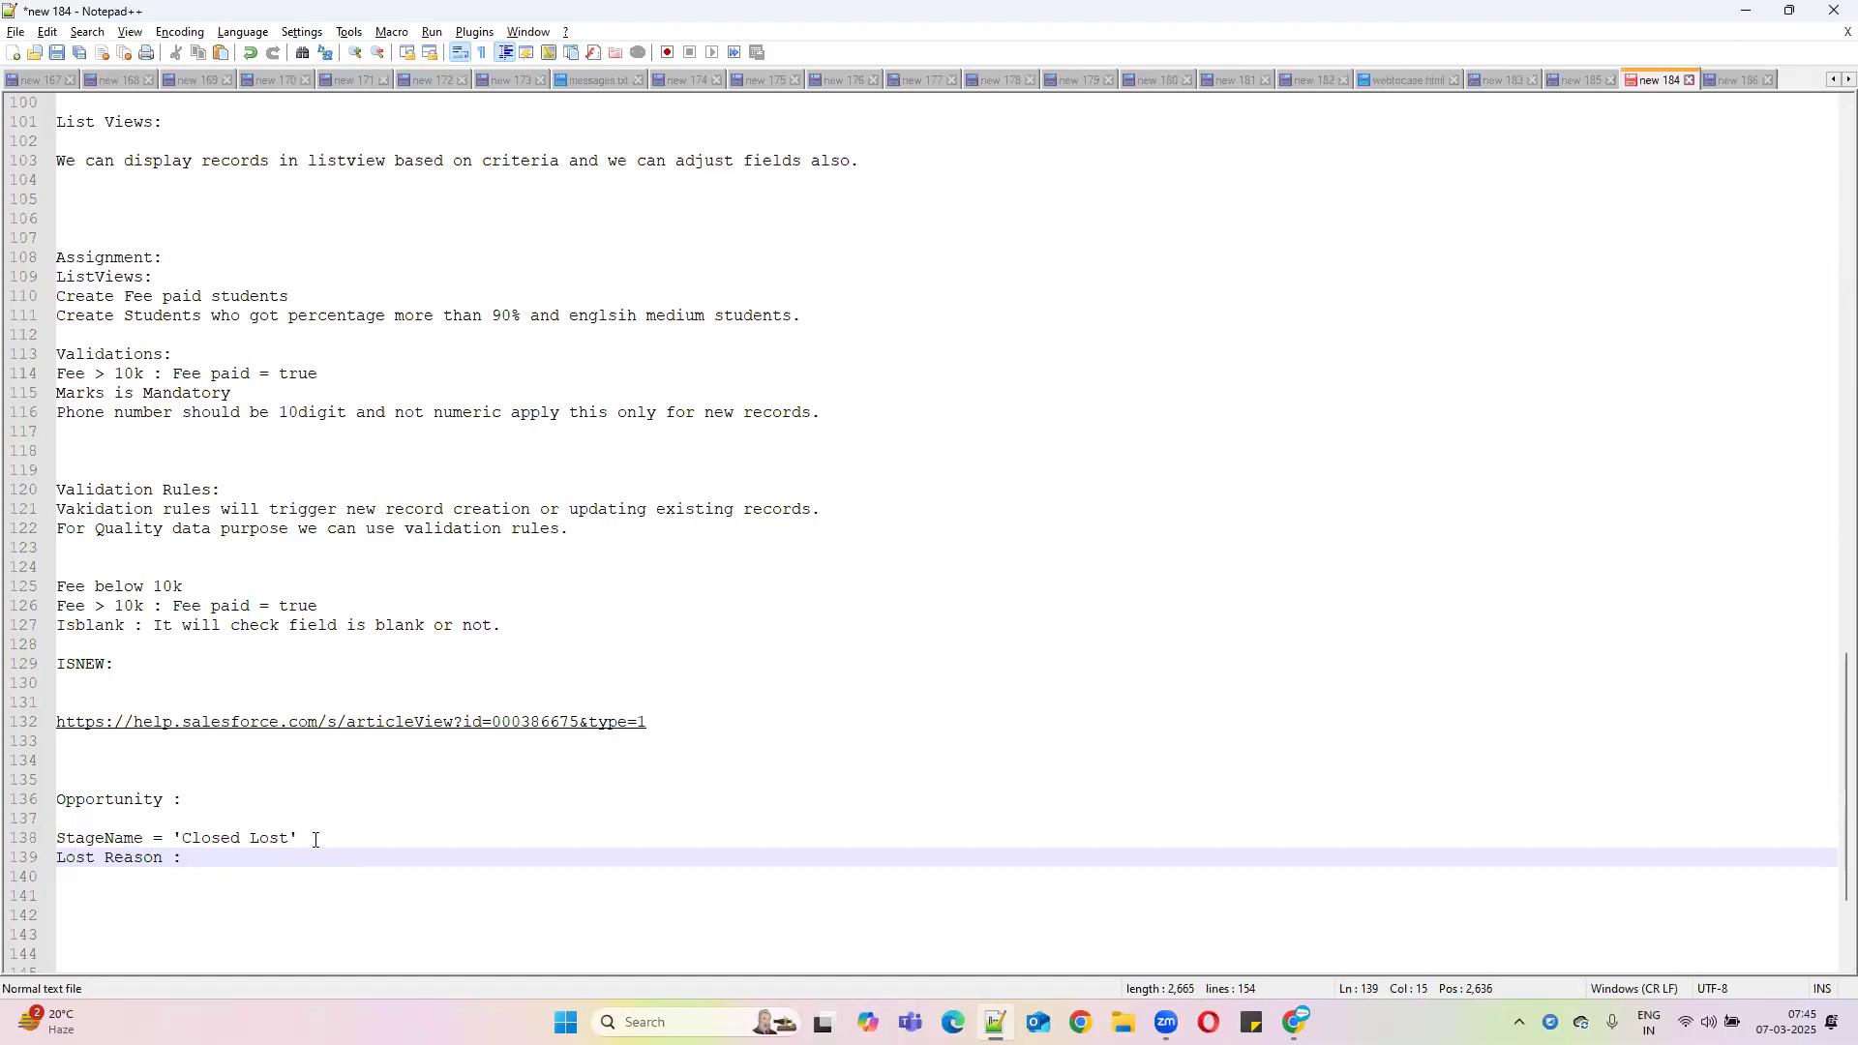
{"action": "type", "text": "is mandatory"}
{"action": "left_click", "coordinate": [1745, 16]}
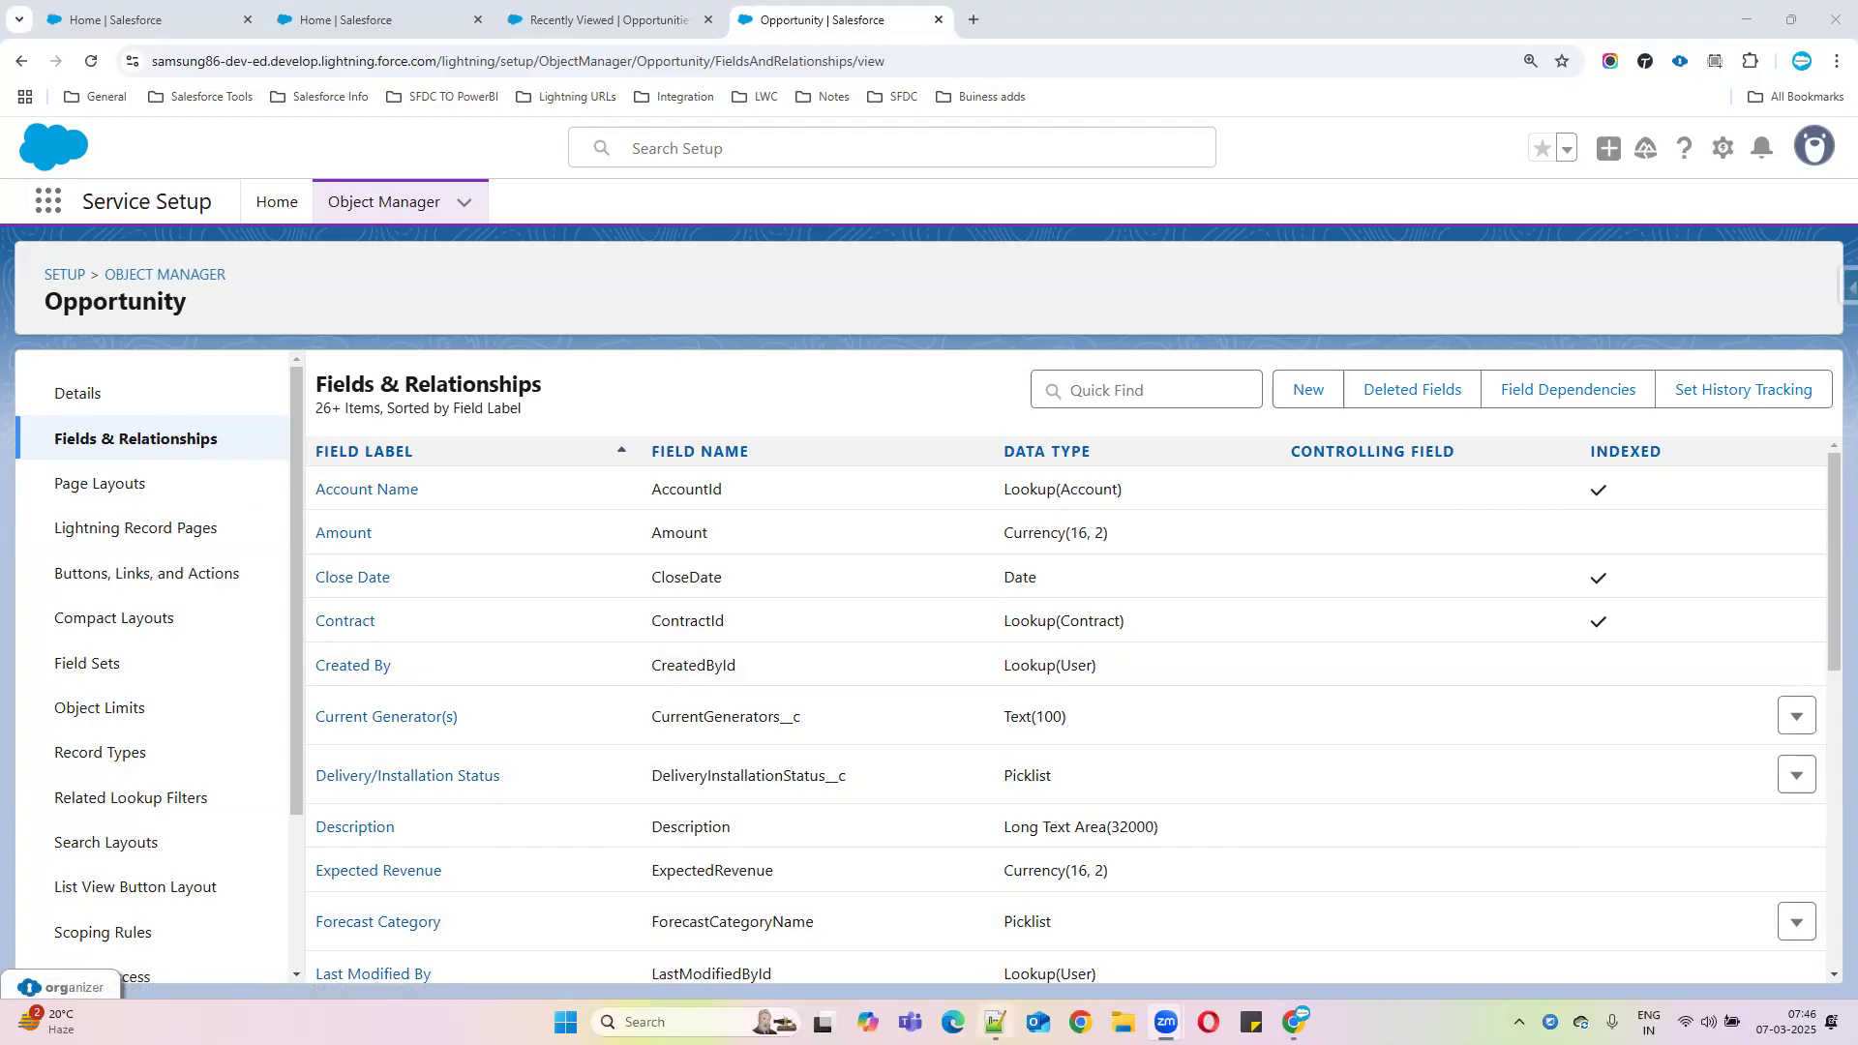
Review the Opportunity, StageName, Closed Lost and Lost Reason notes, then return to Salesforce
{"action": "left_click", "coordinate": [995, 1022]}
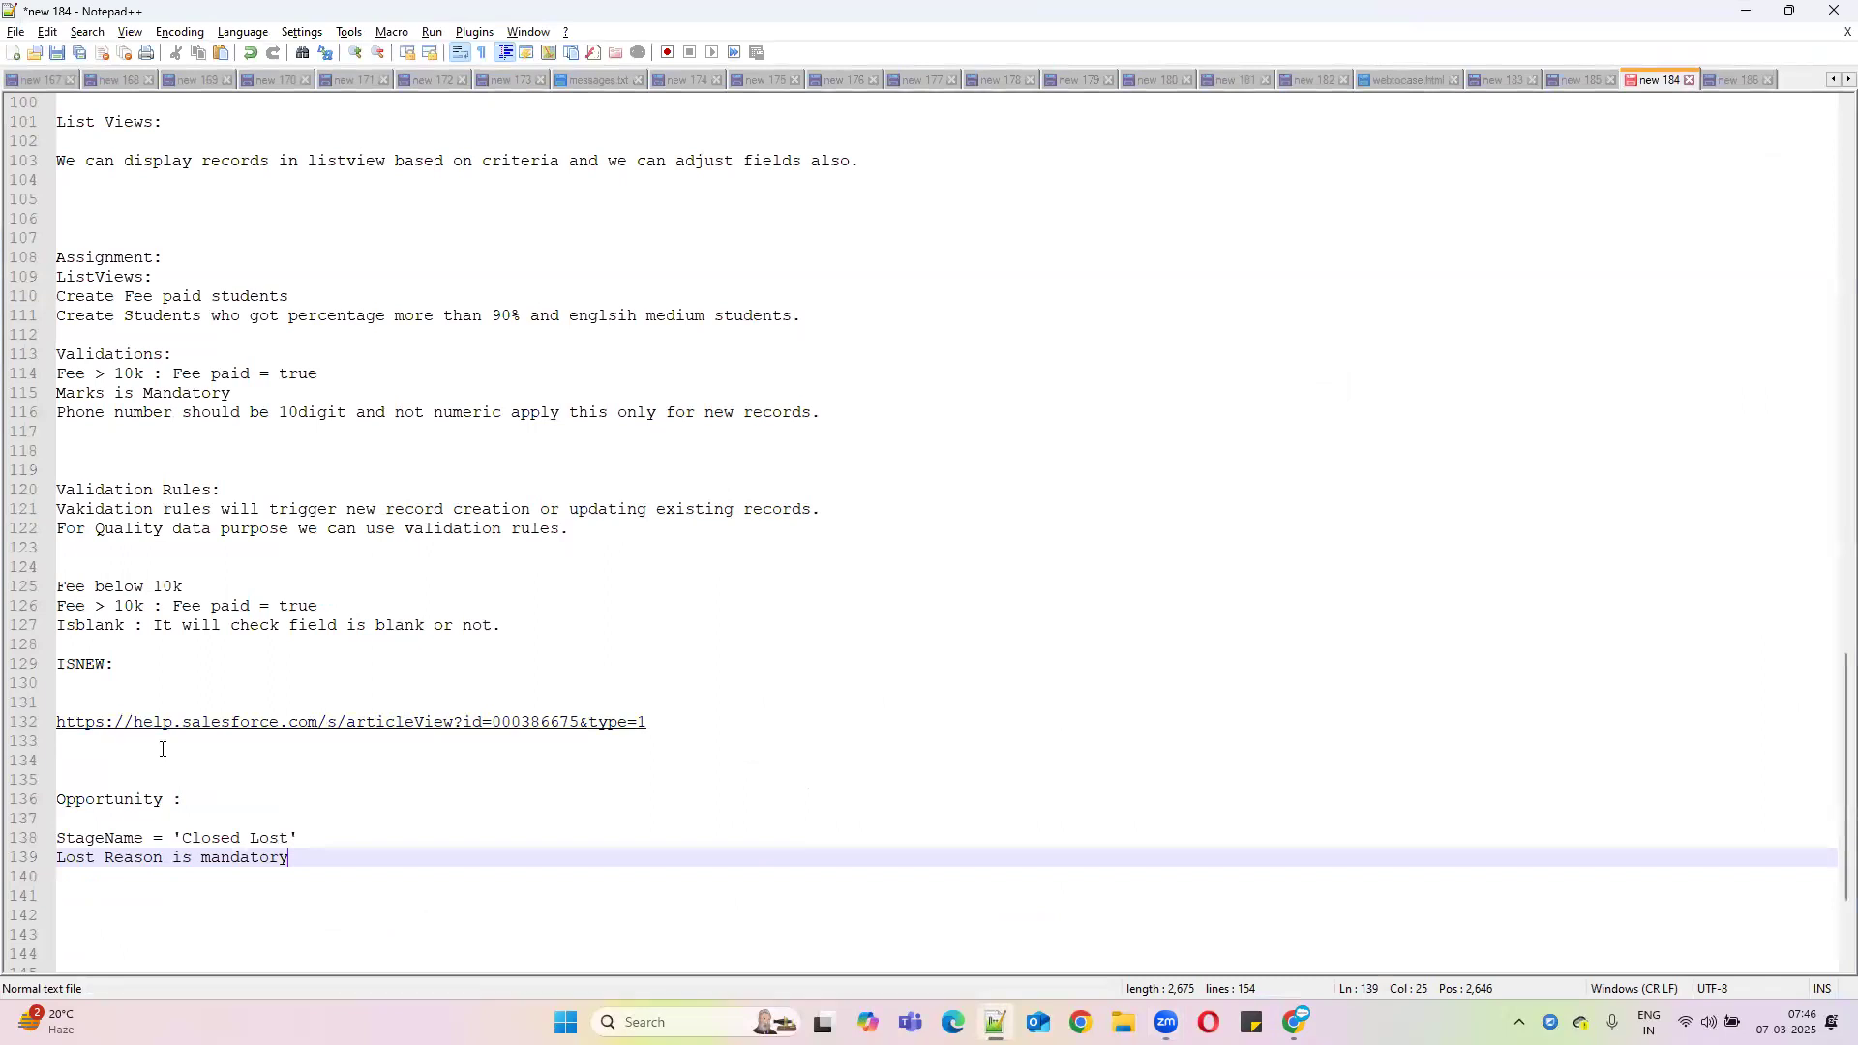
{"action": "left_click_drag", "start_coordinate": [186, 799], "coordinate": [58, 780]}
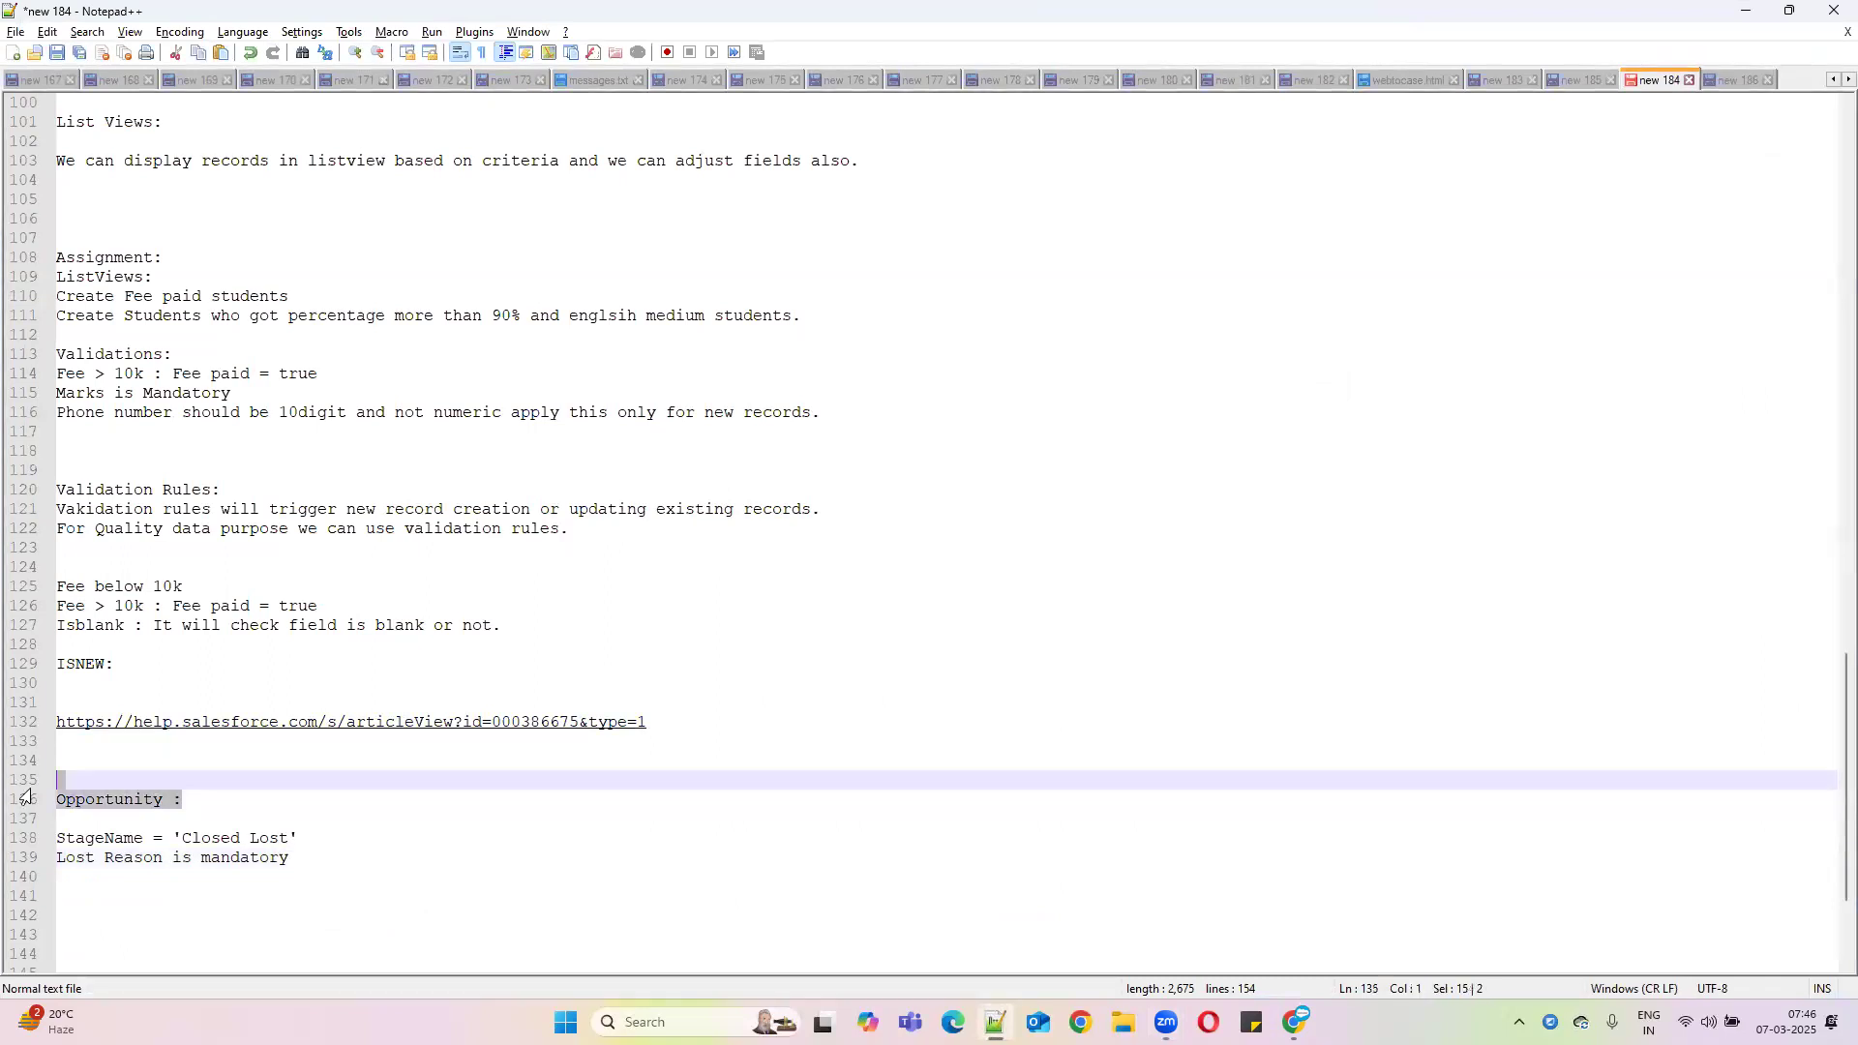
{"action": "double_click", "coordinate": [77, 838]}
{"action": "left_click_drag", "start_coordinate": [176, 838], "coordinate": [300, 838]}
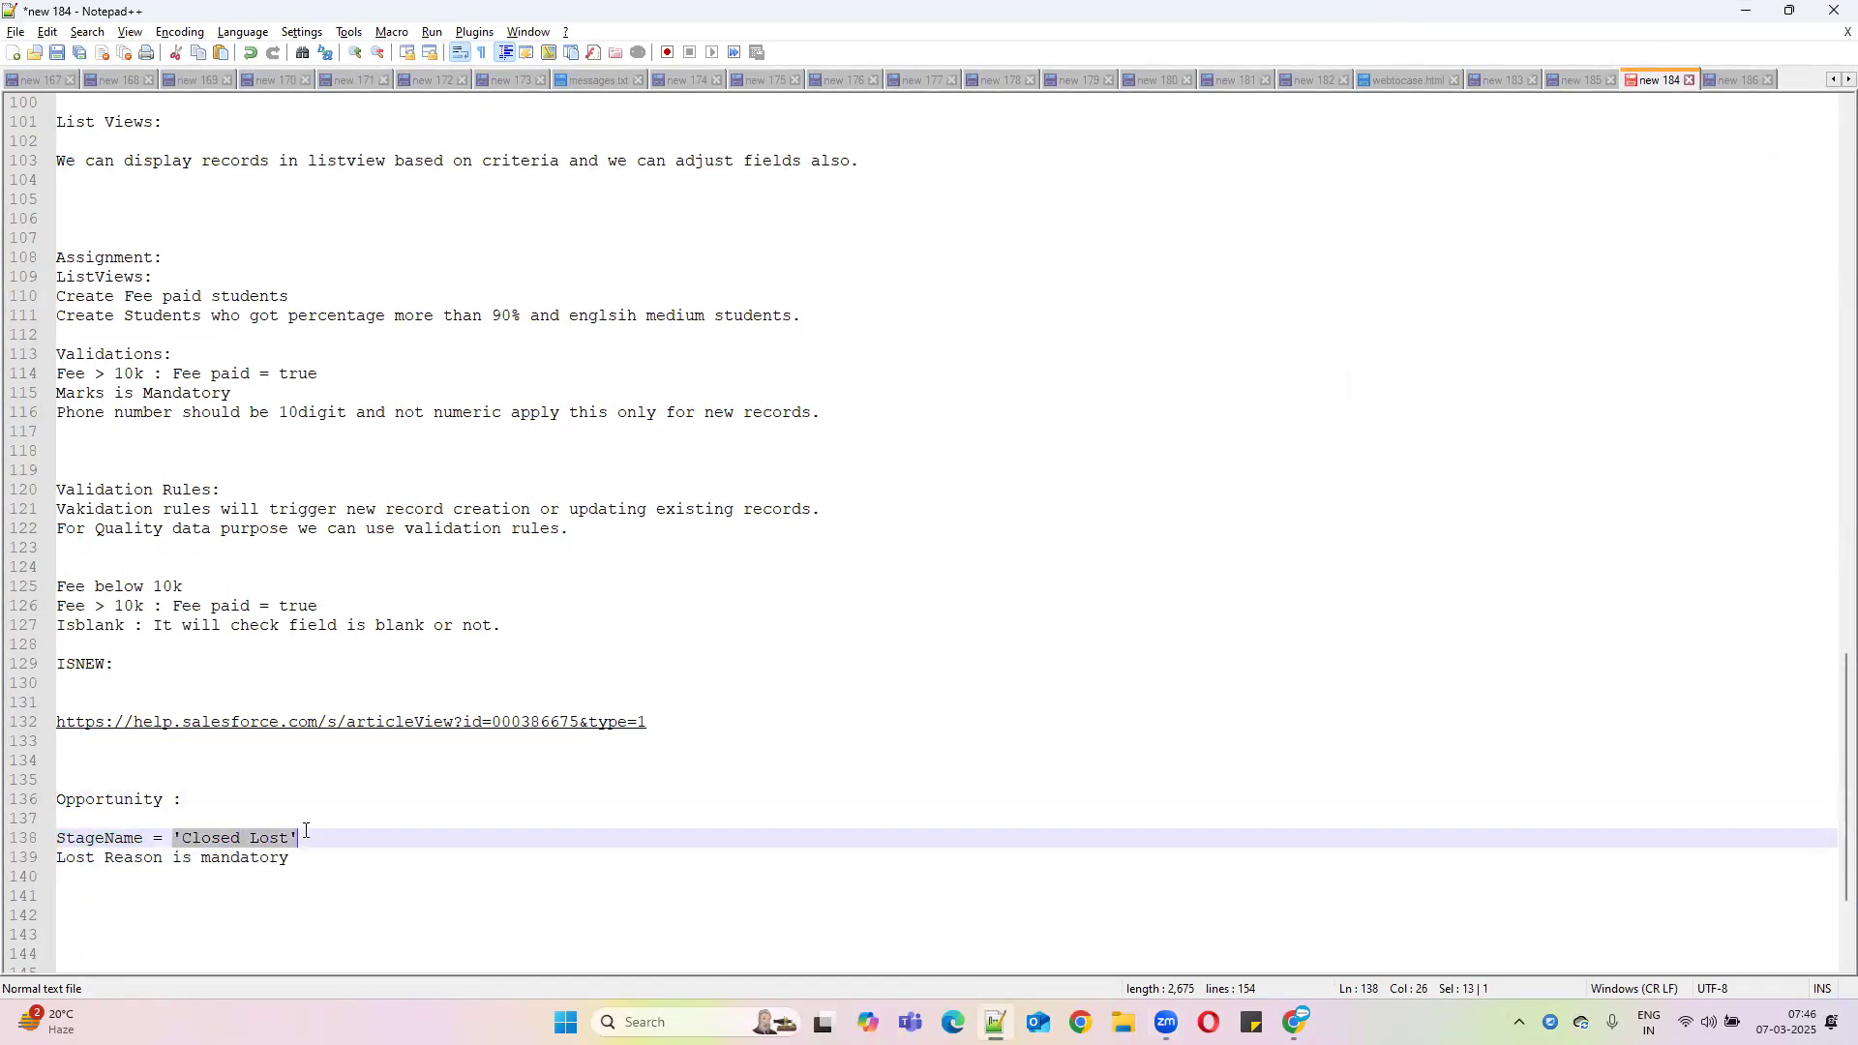
{"action": "double_click", "coordinate": [144, 858]}
{"action": "key", "text": "shift+End"}
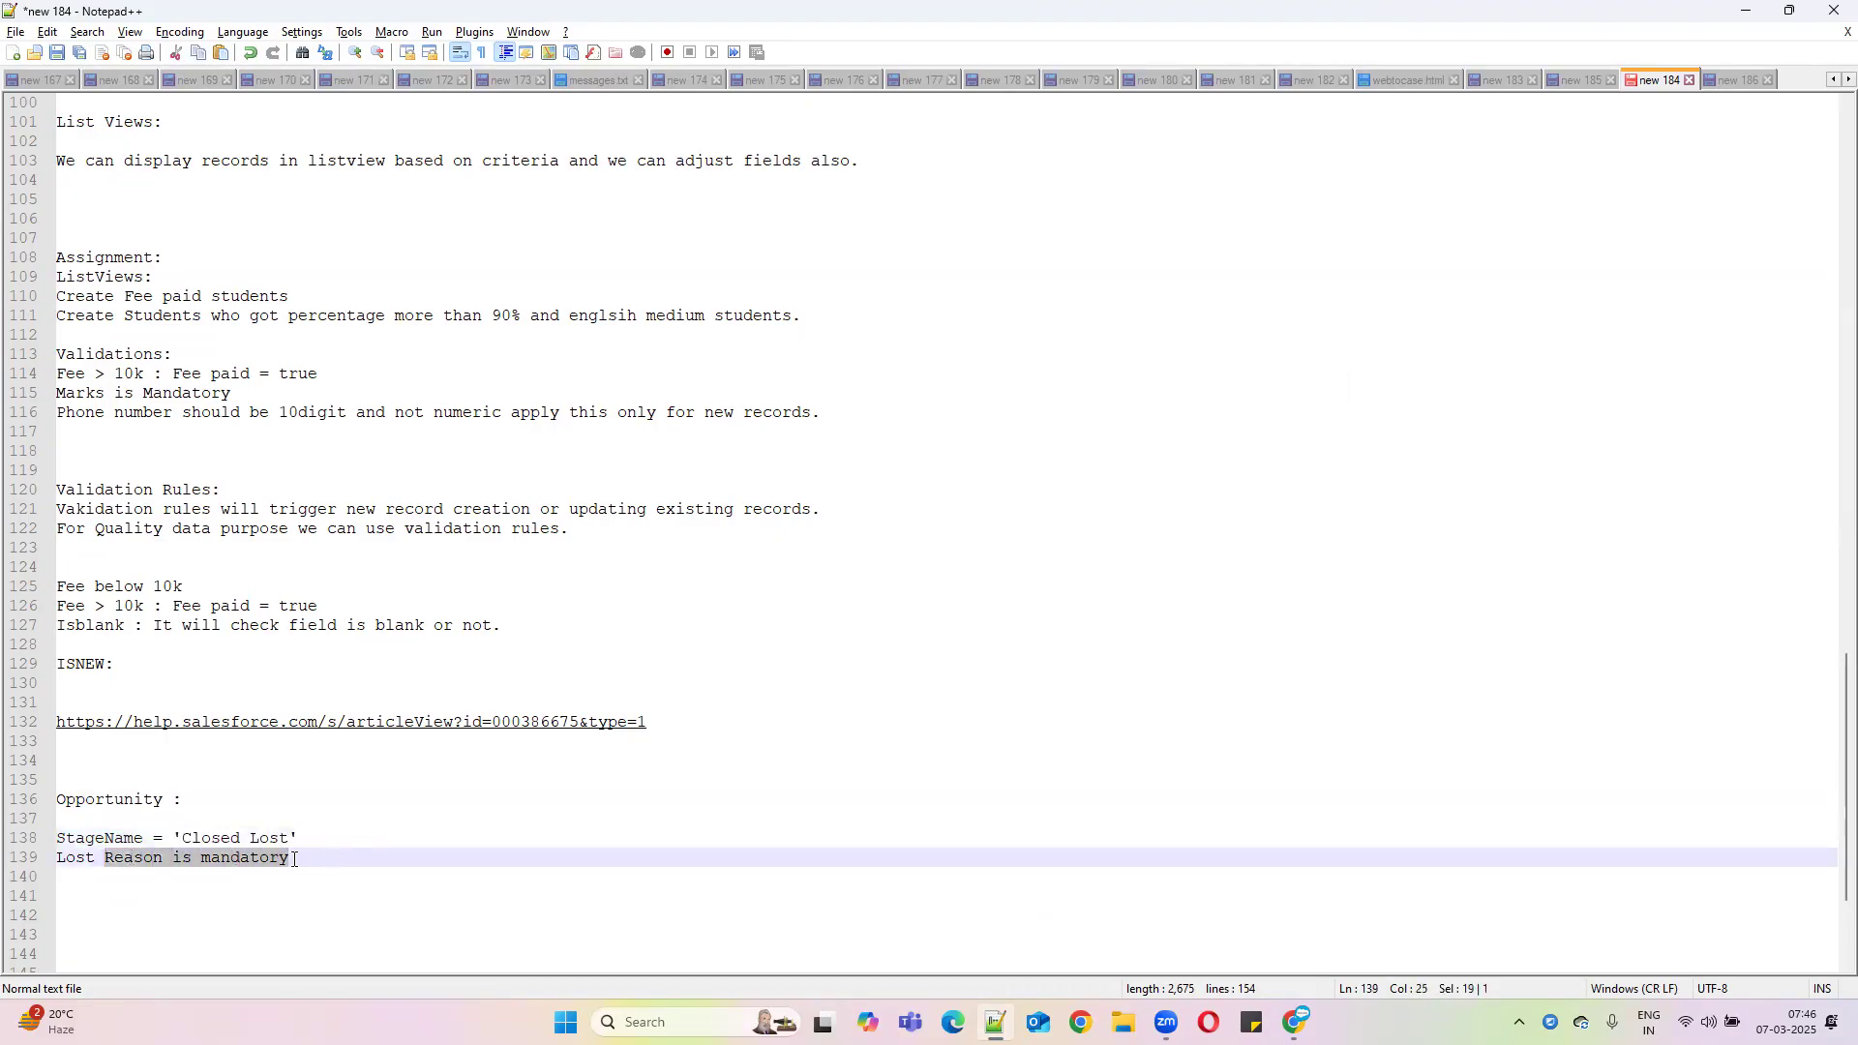
{"action": "left_click", "coordinate": [1738, 13]}
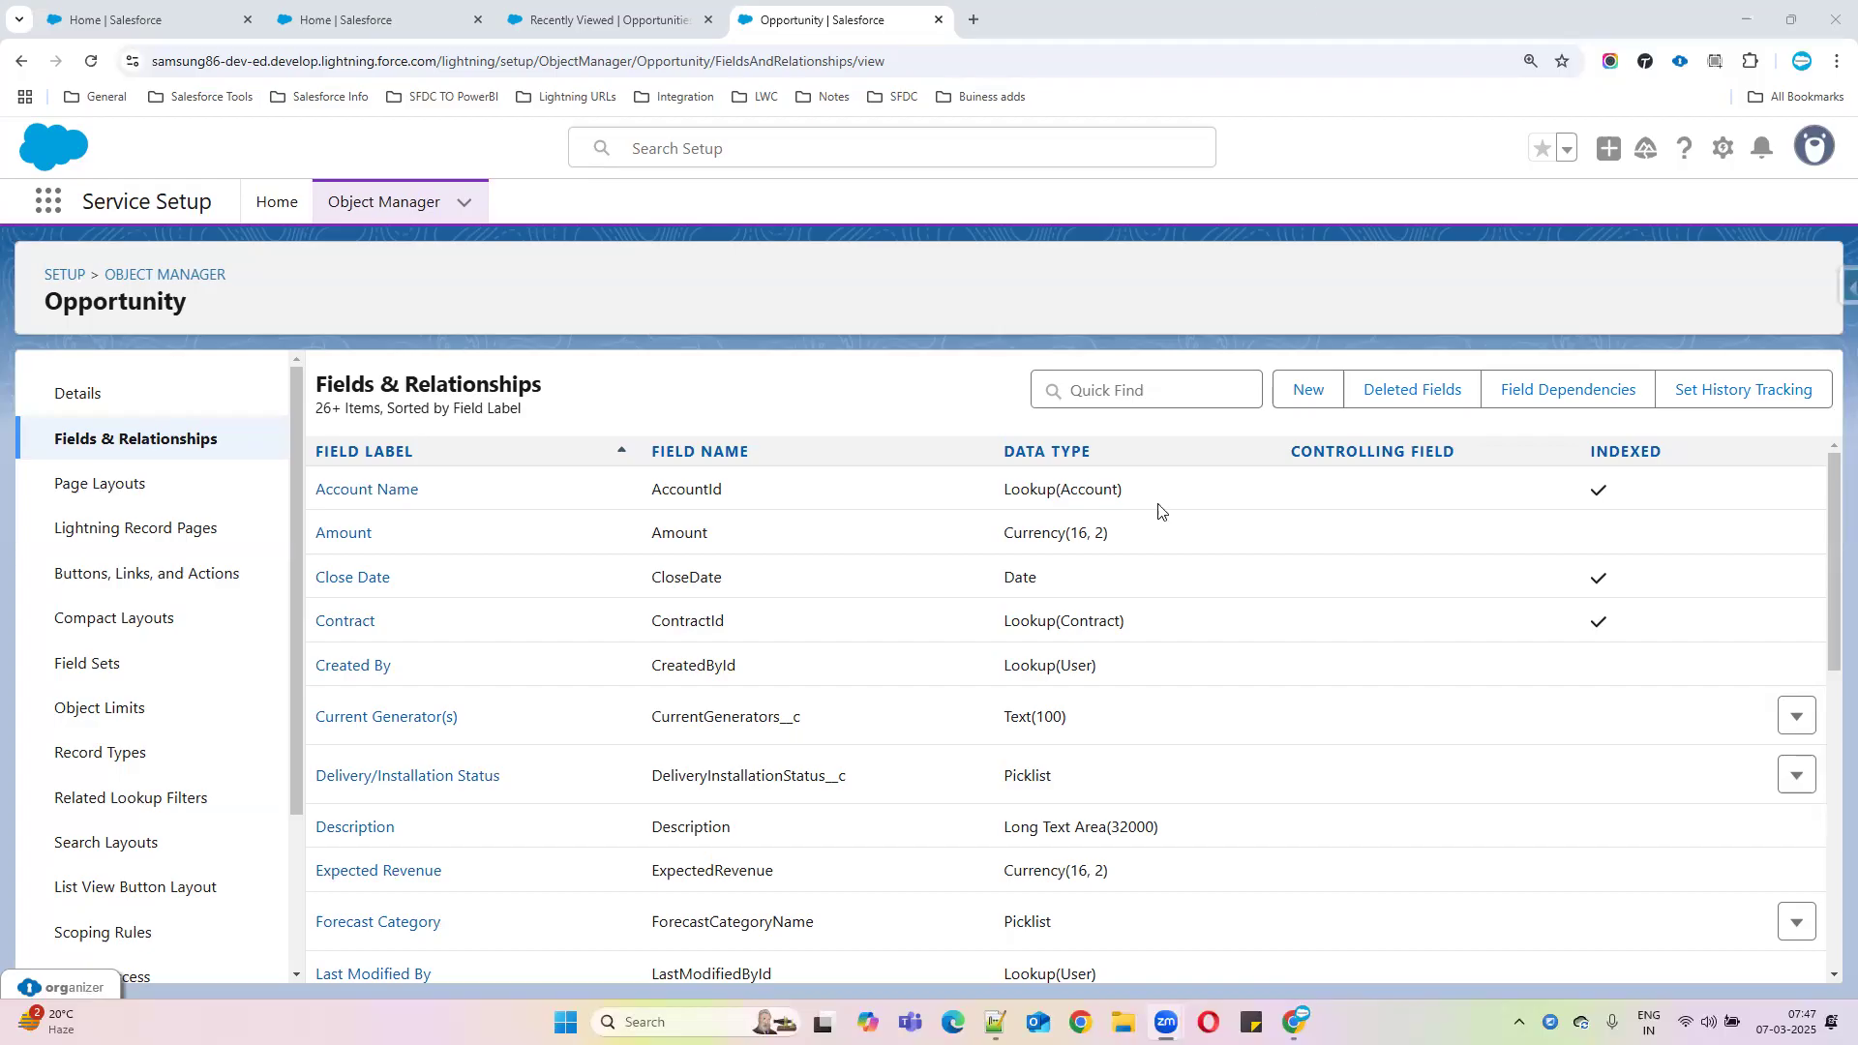
{"action": "left_click", "coordinate": [1797, 1023]}
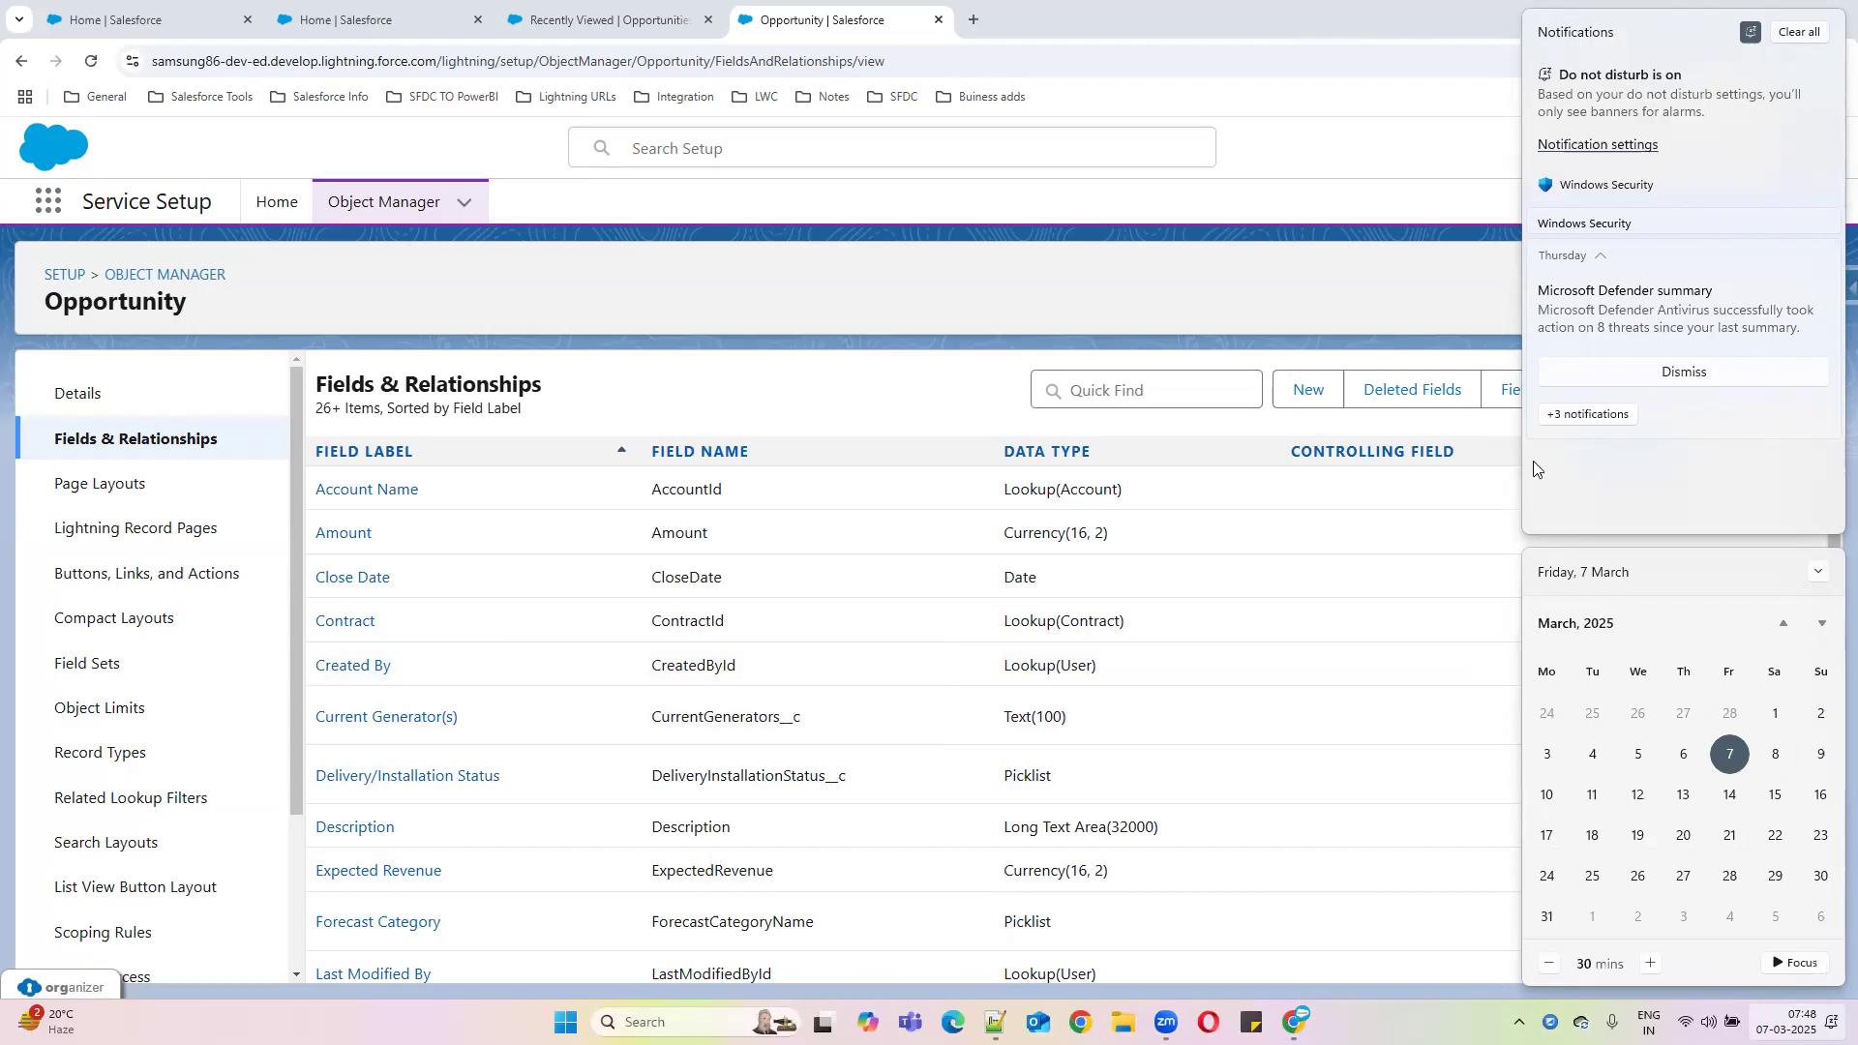
{"action": "left_click", "coordinate": [1783, 37]}
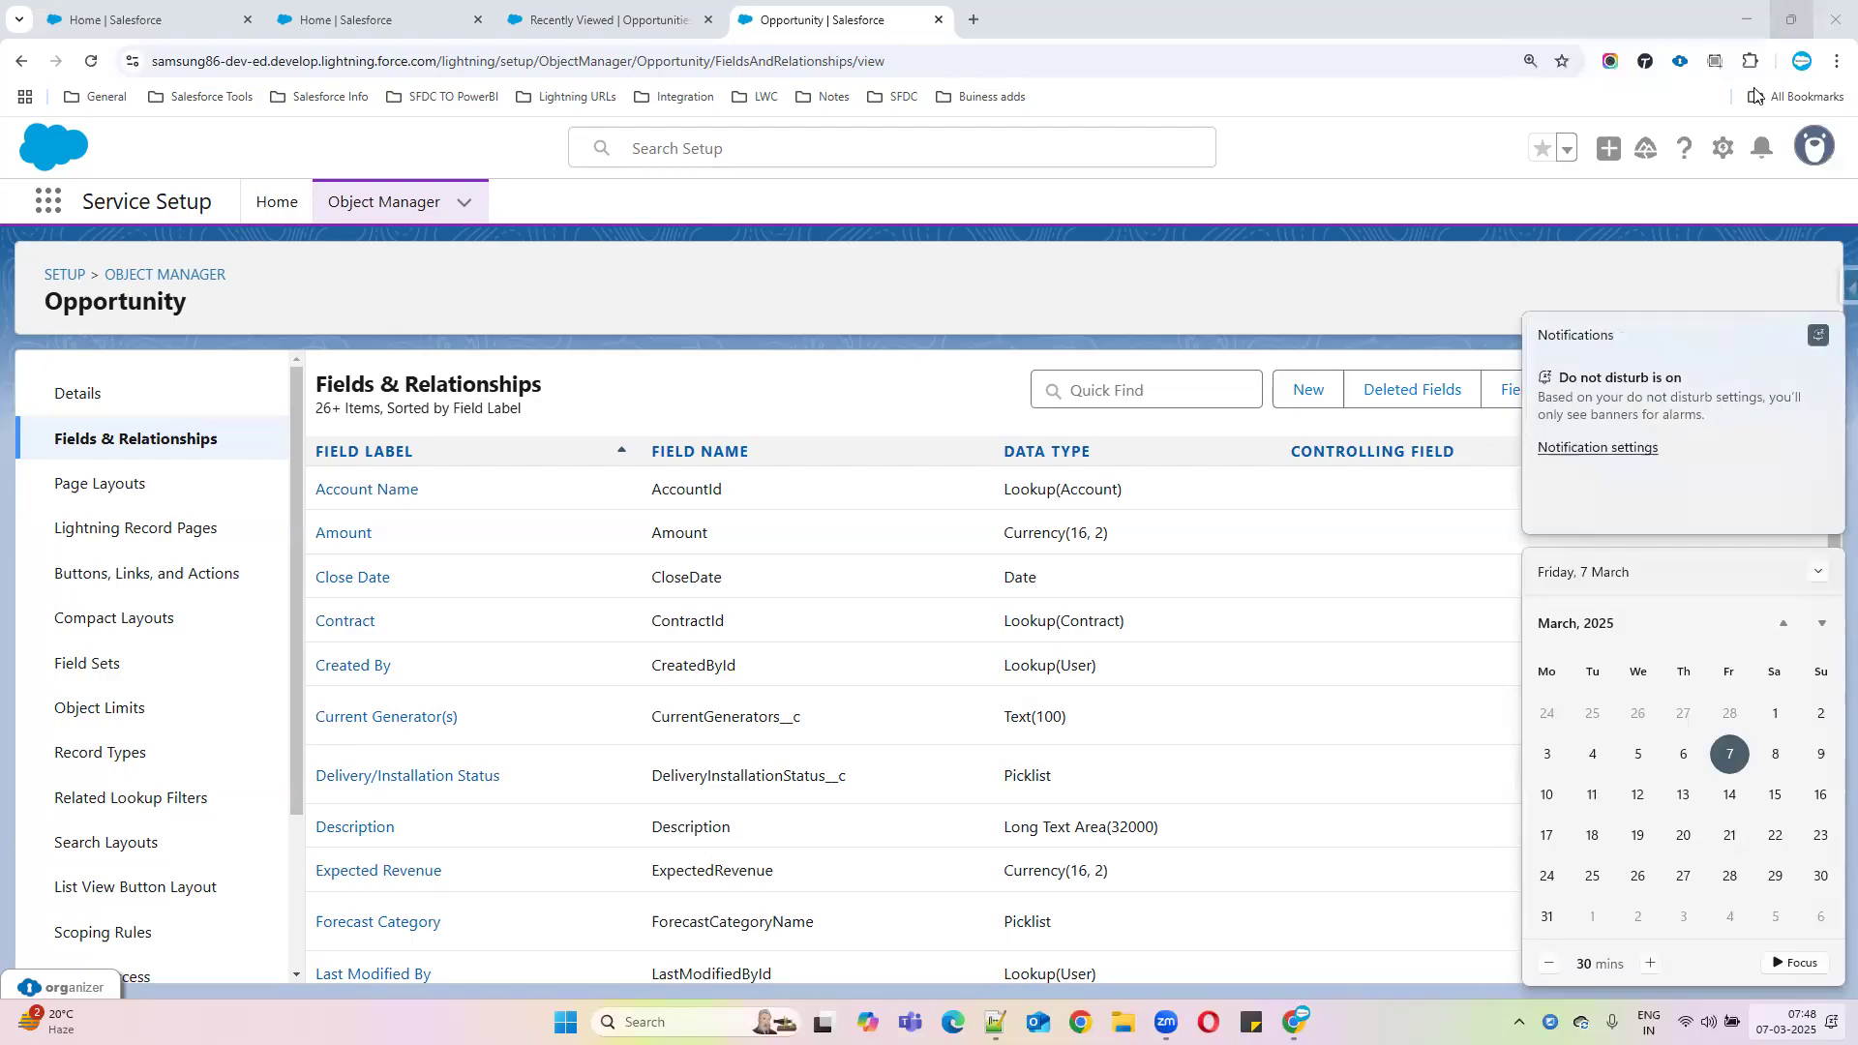
{"action": "left_click", "coordinate": [1677, 284]}
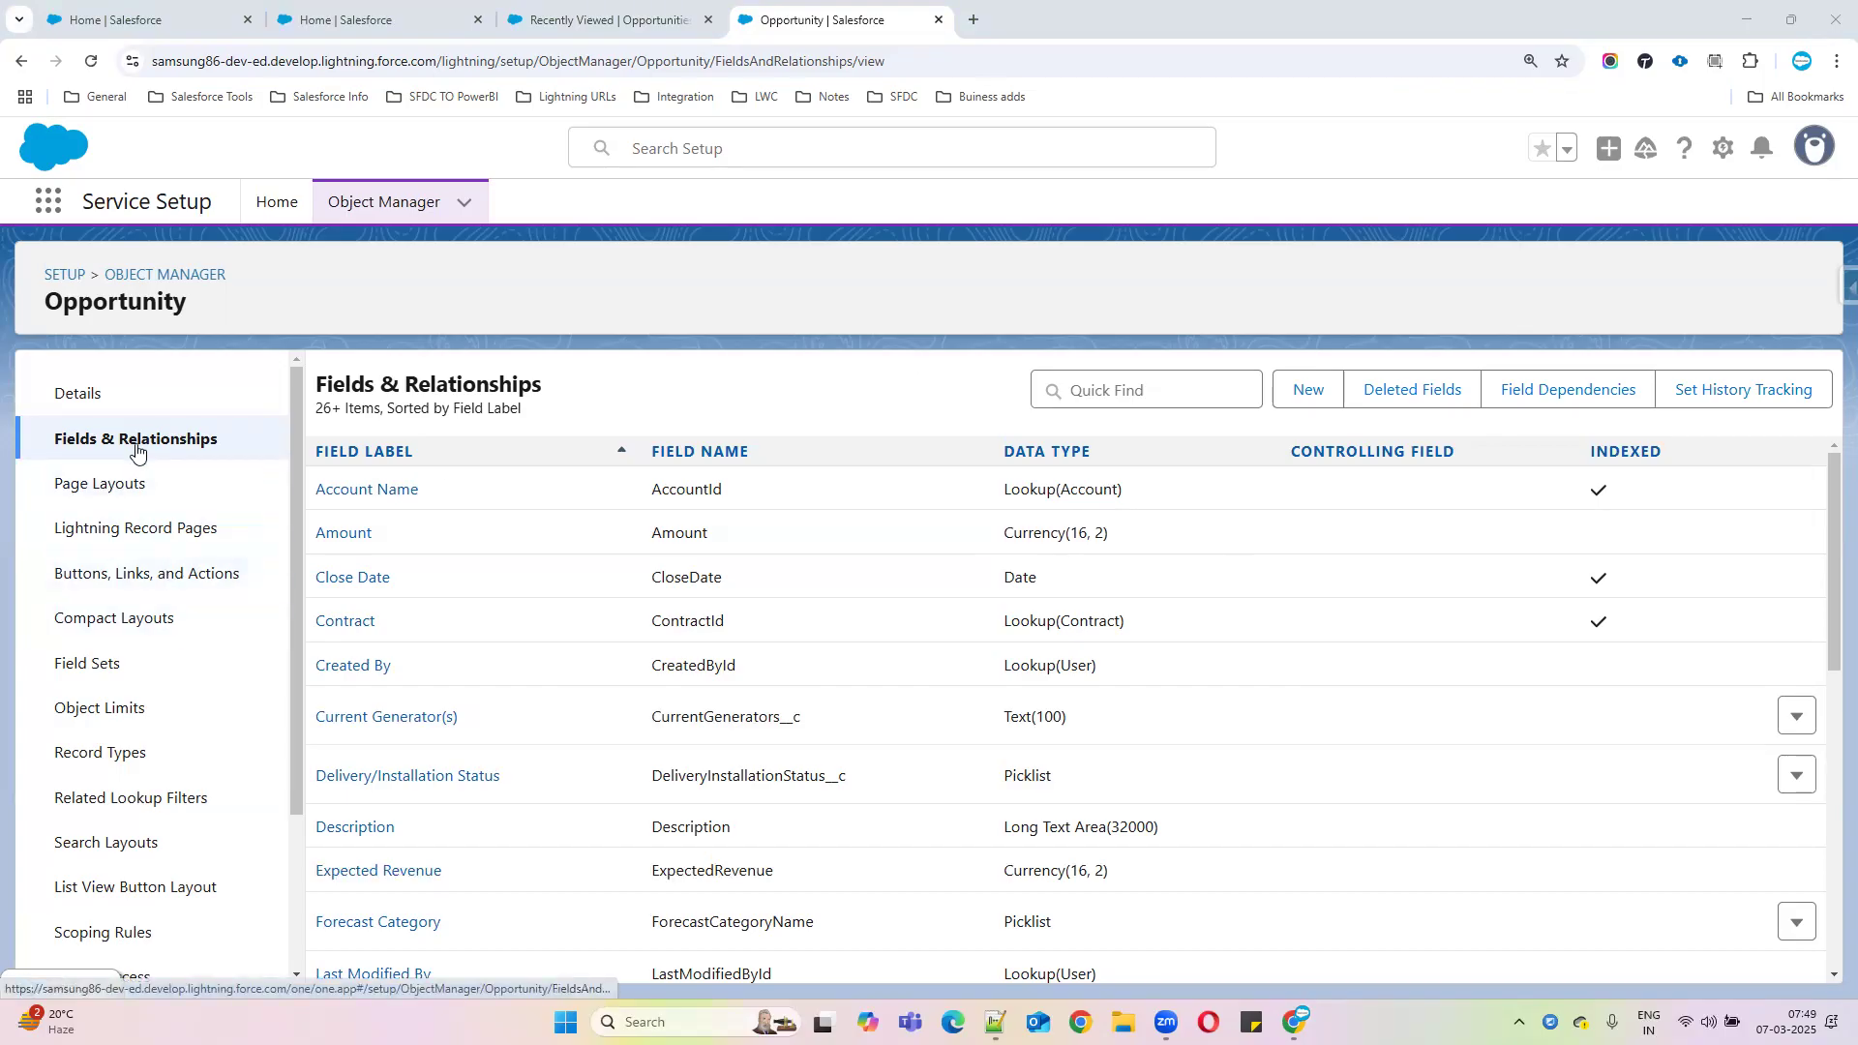
Open the Opportunity's empty Validation Rules list and start a new validation rule
{"action": "scroll", "coordinate": [165, 651], "scroll_direction": "down", "scroll_amount": 2}
{"action": "scroll", "coordinate": [158, 654], "scroll_direction": "up", "scroll_amount": 1}
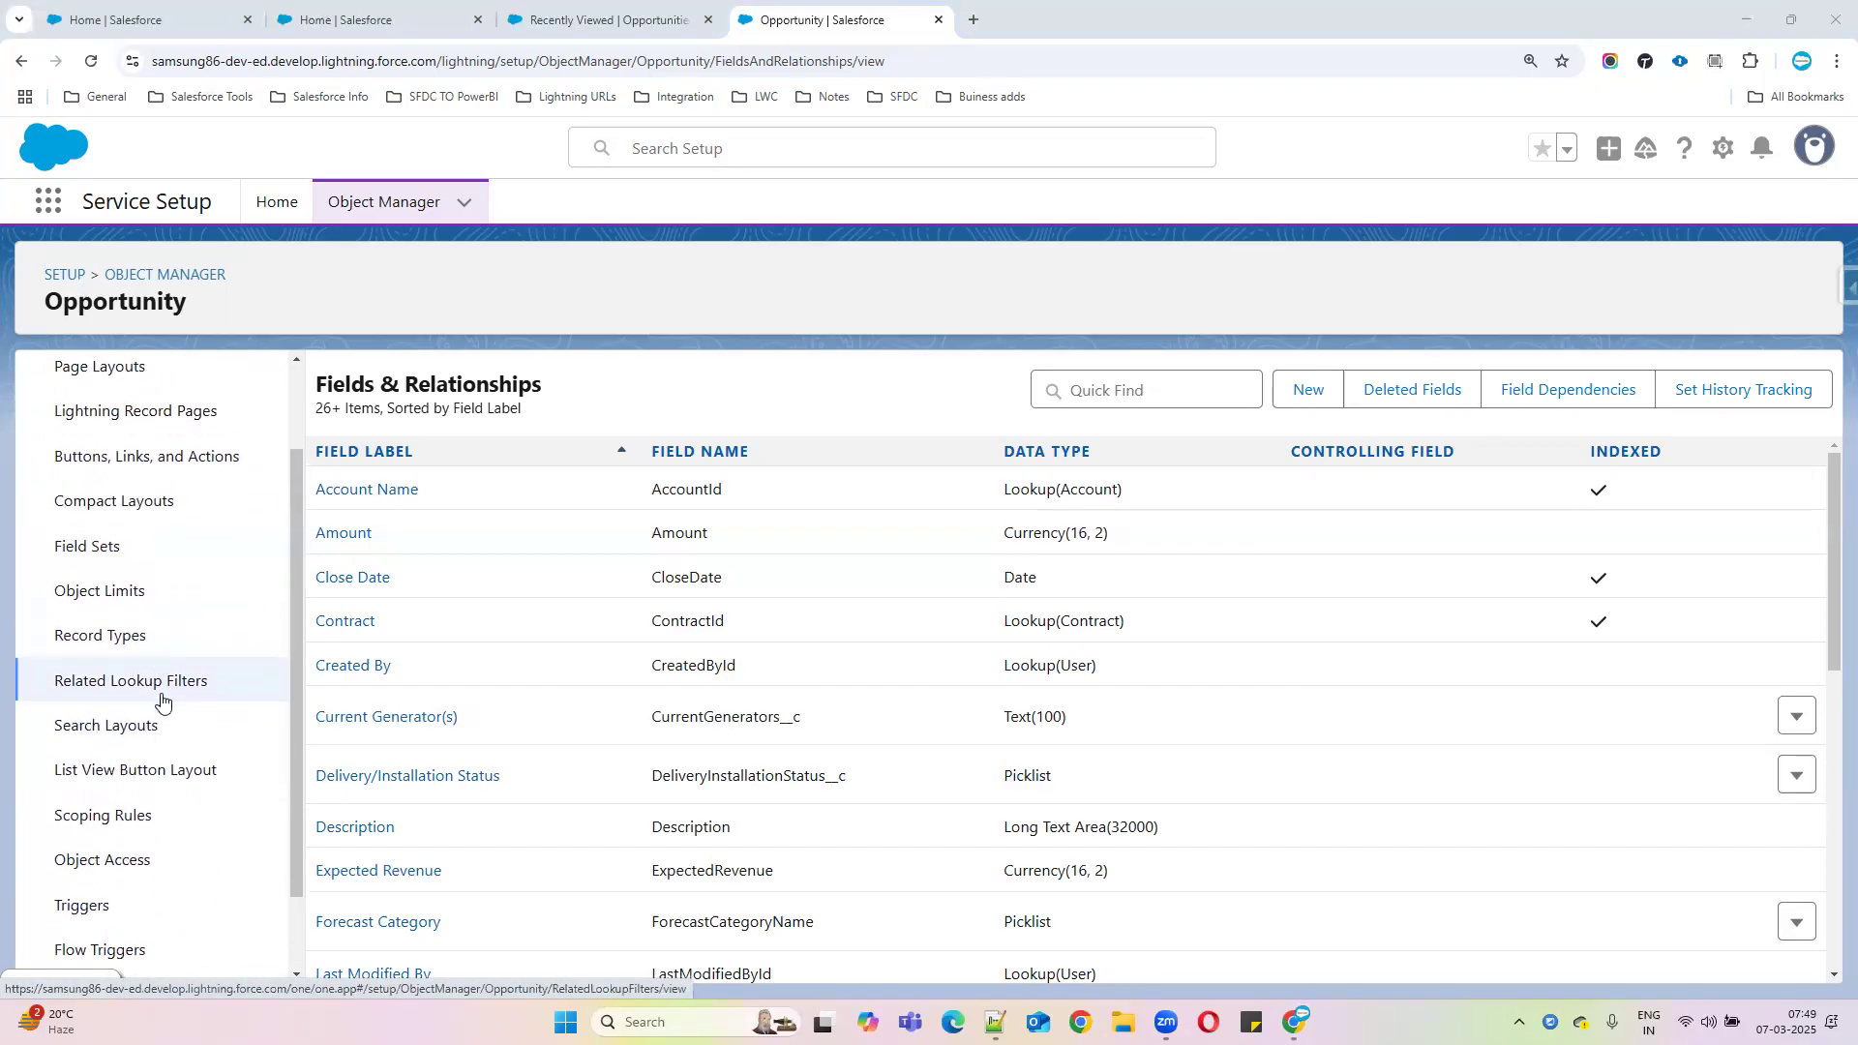
{"action": "scroll", "coordinate": [161, 700], "scroll_direction": "down", "scroll_amount": 1}
{"action": "left_click", "coordinate": [132, 895]}
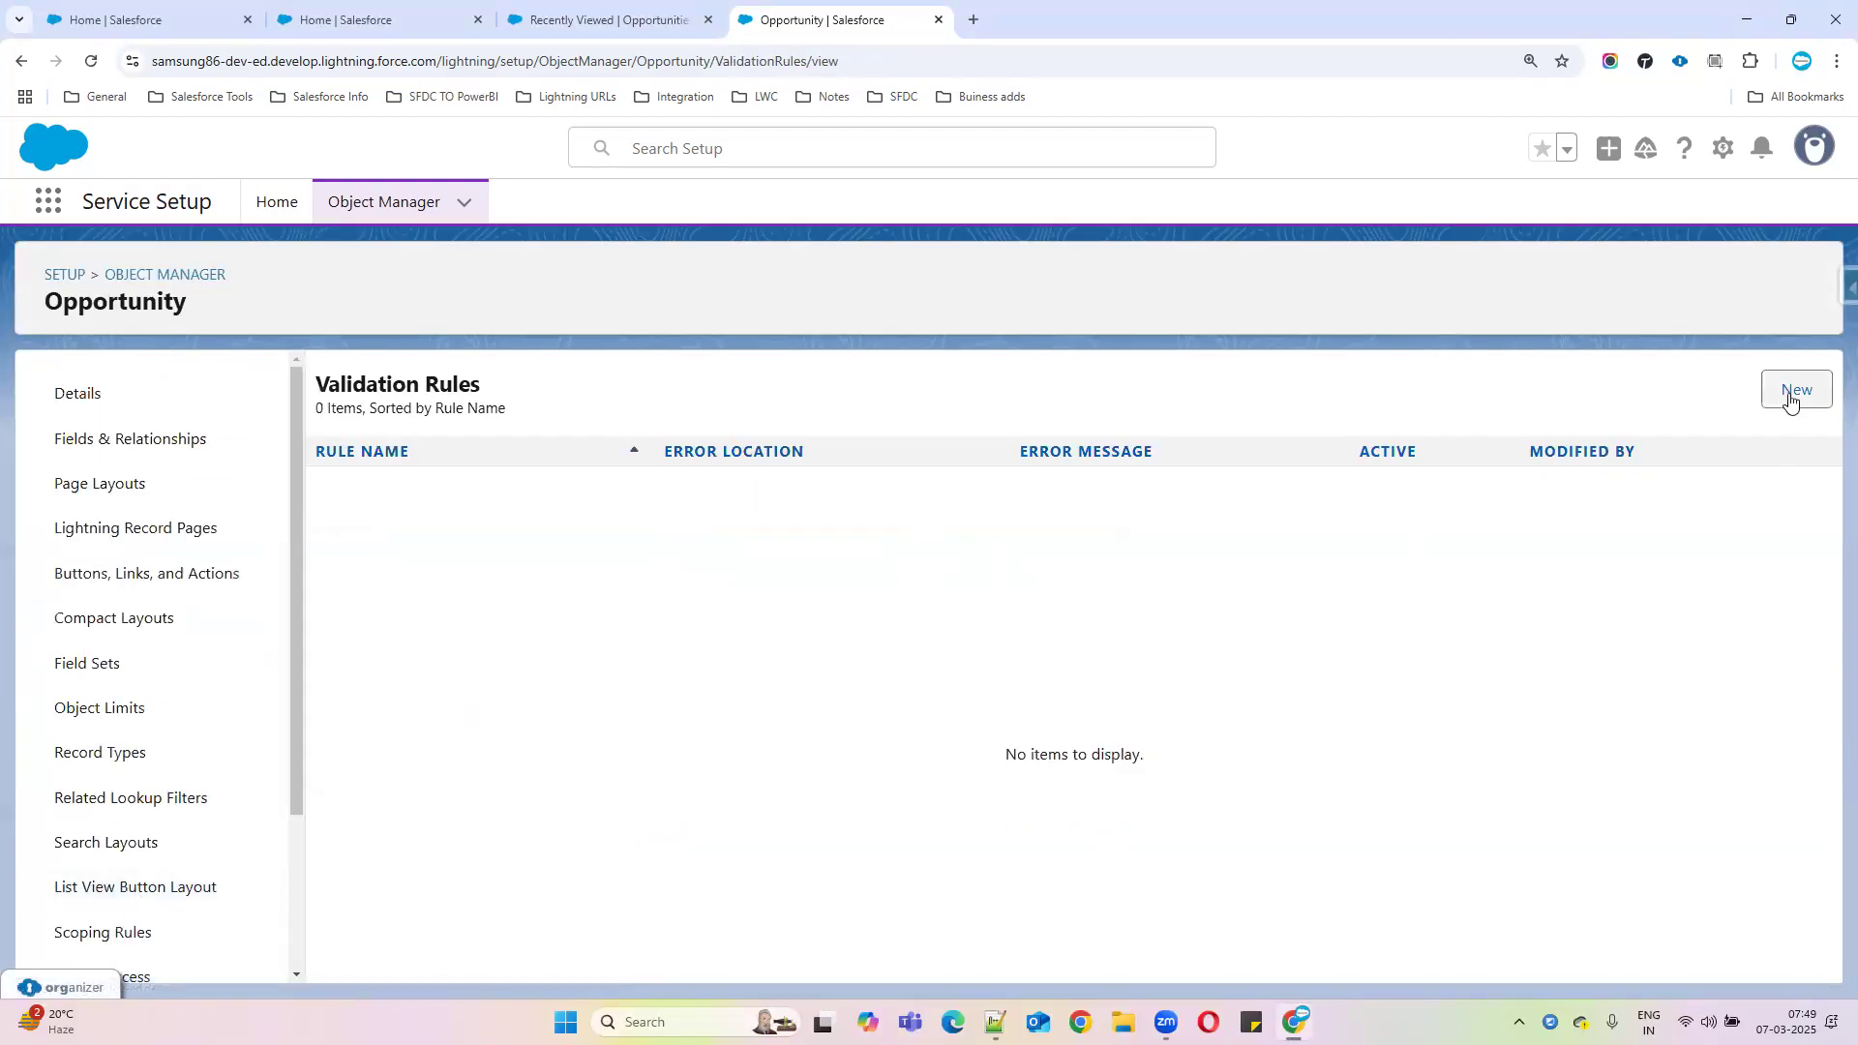
{"action": "left_click", "coordinate": [1788, 401]}
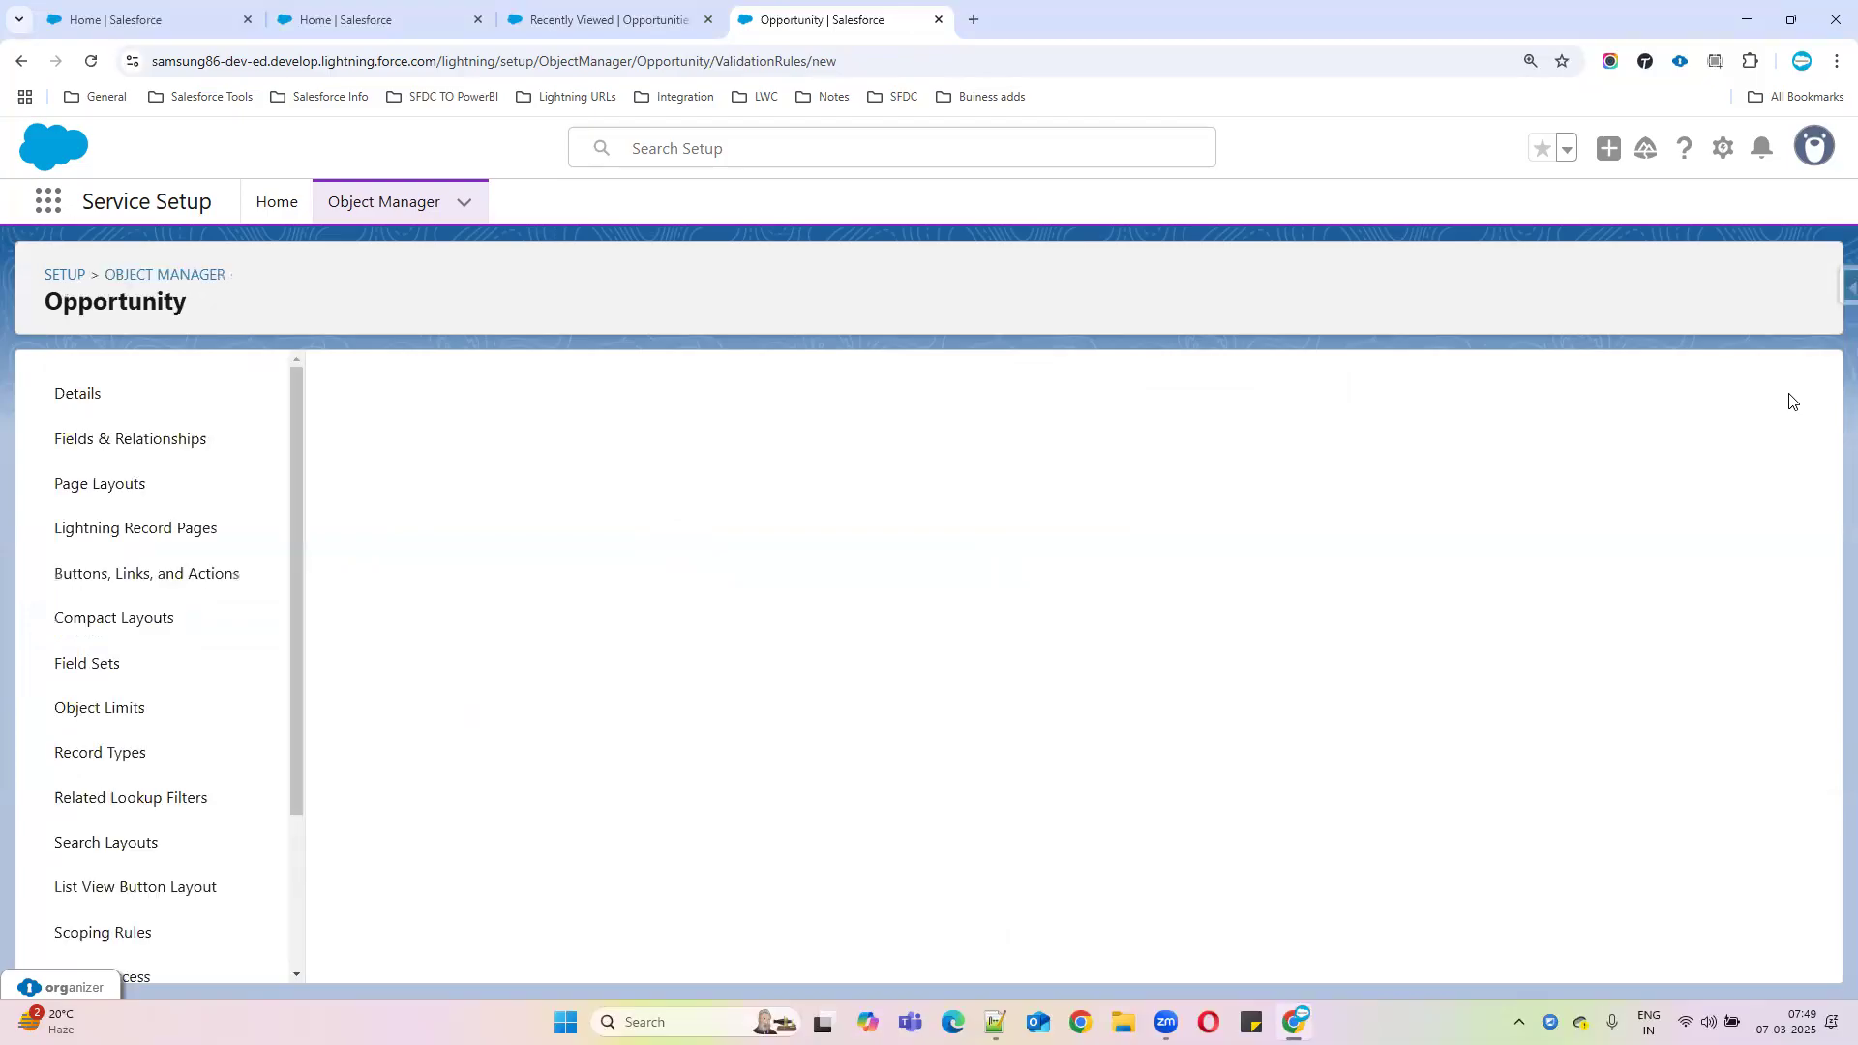
In the notes, prefix the StageName = 'Closed Lost' condition with 'If ='
{"action": "left_click", "coordinate": [995, 1022]}
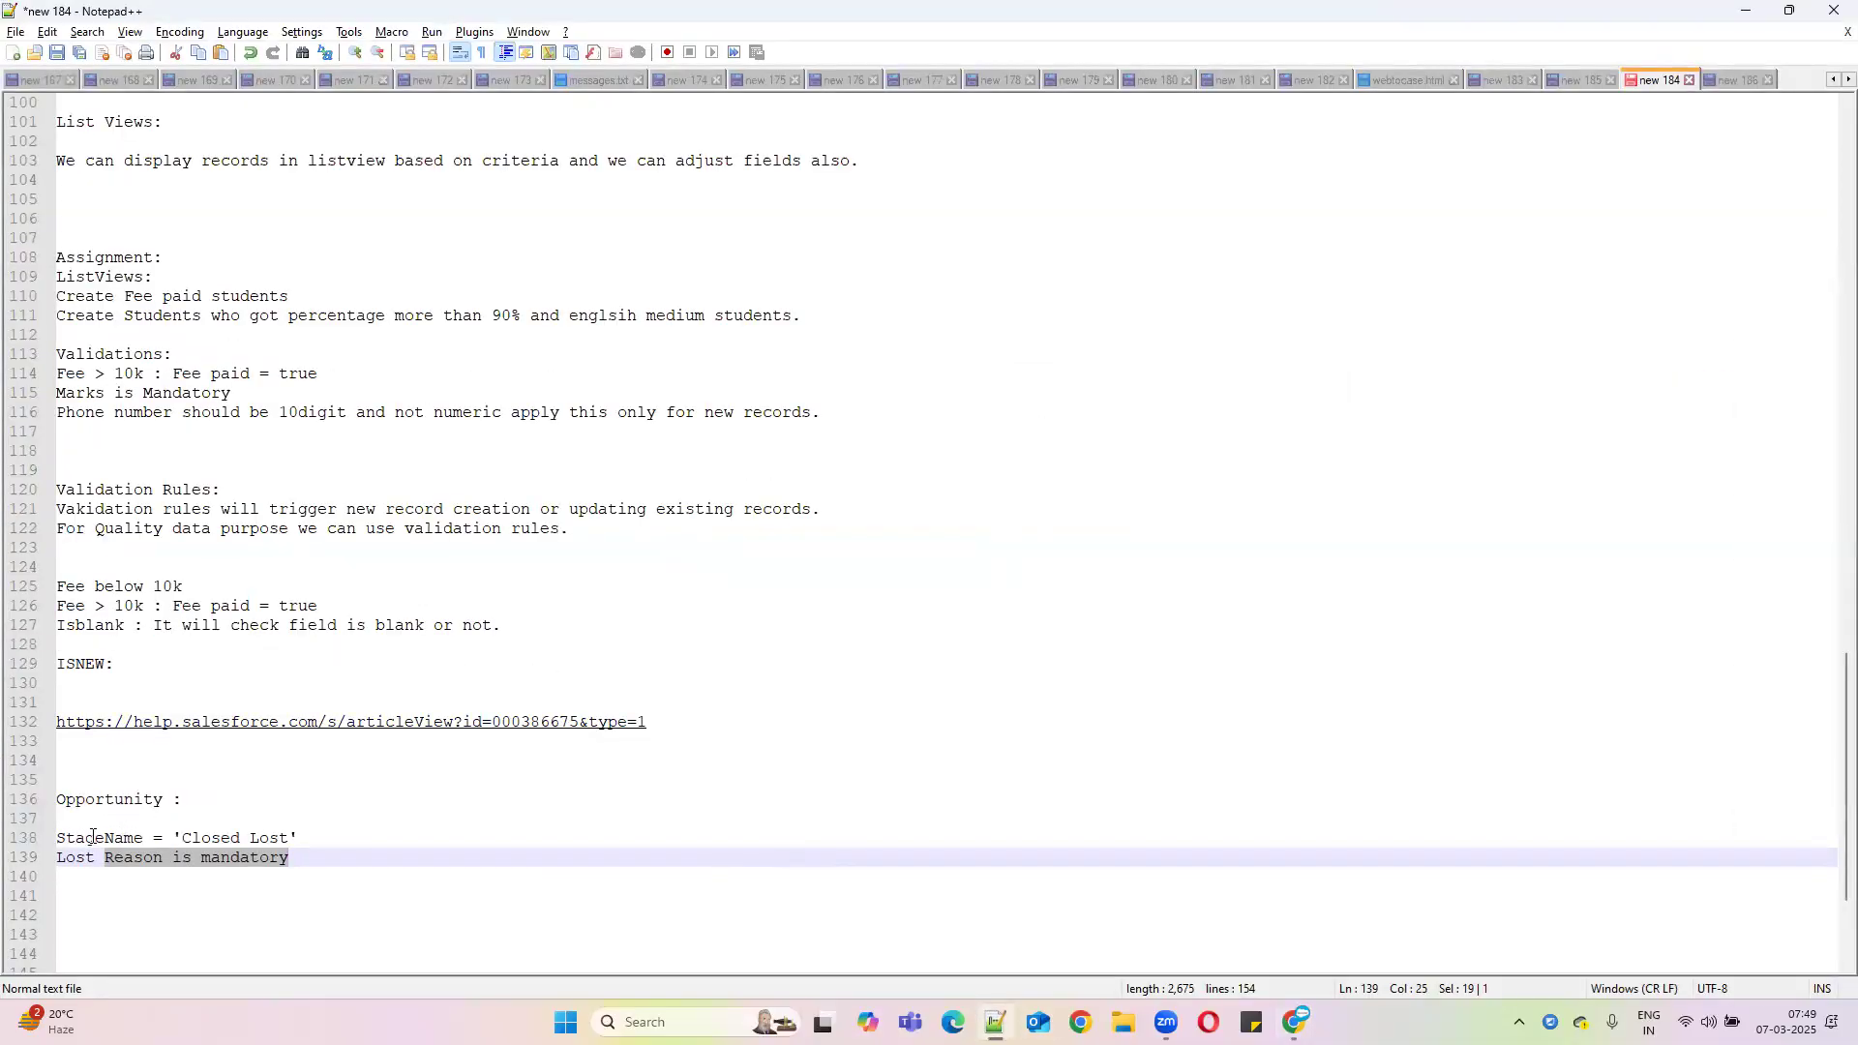
{"action": "left_click", "coordinate": [58, 834]}
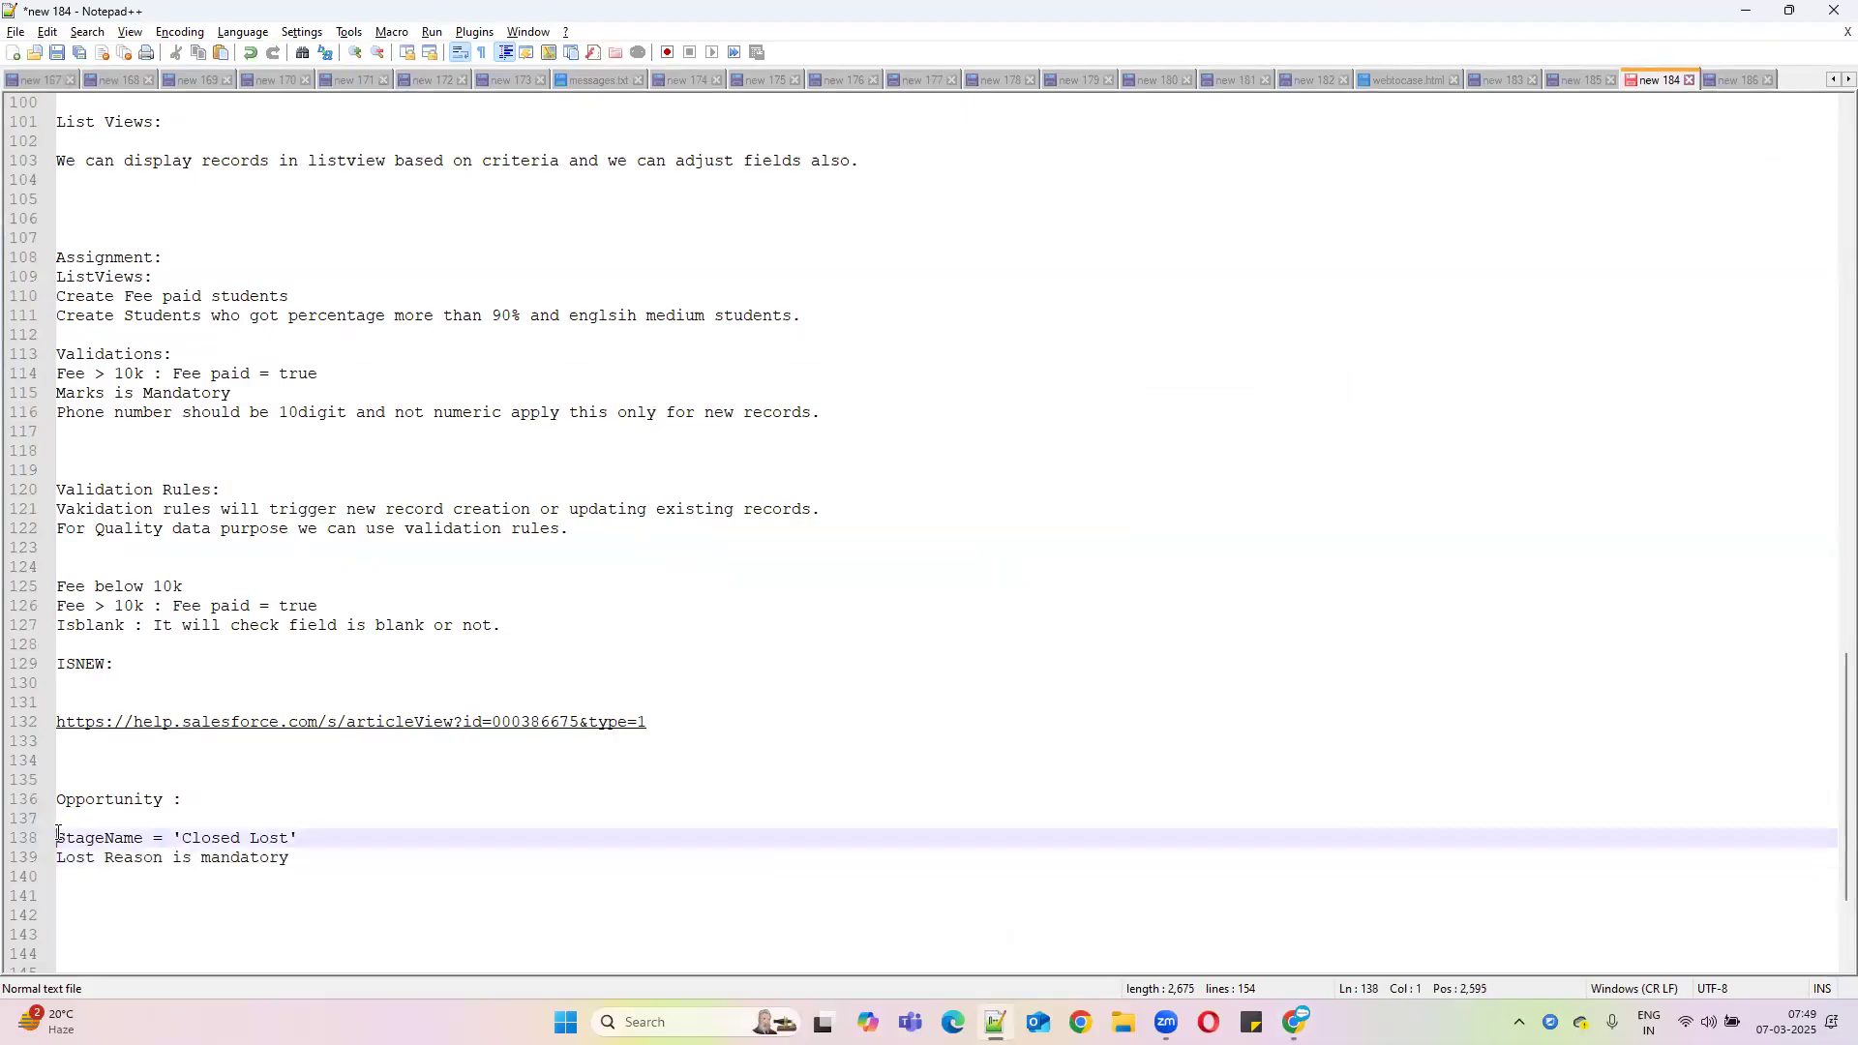
{"action": "type", "text": "If ="}
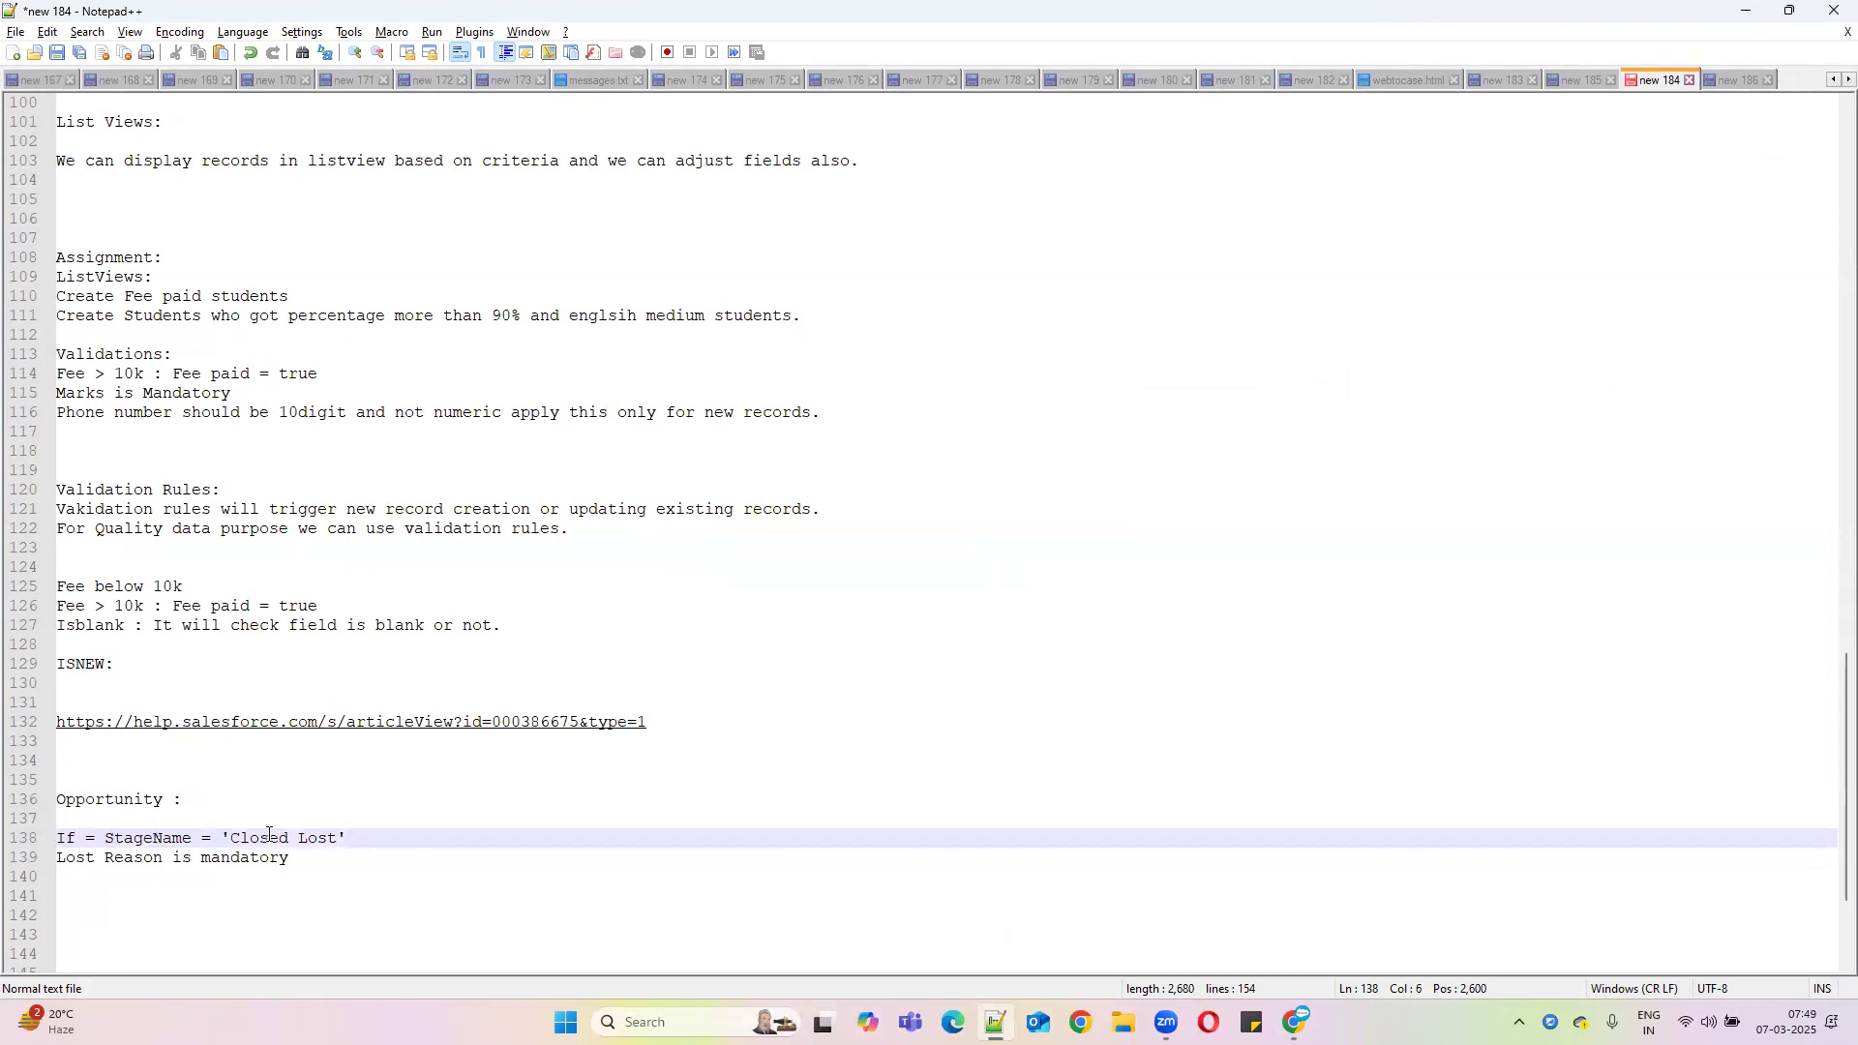
{"action": "left_click", "coordinate": [354, 834]}
{"action": "left_click_drag", "start_coordinate": [54, 859], "coordinate": [306, 859]}
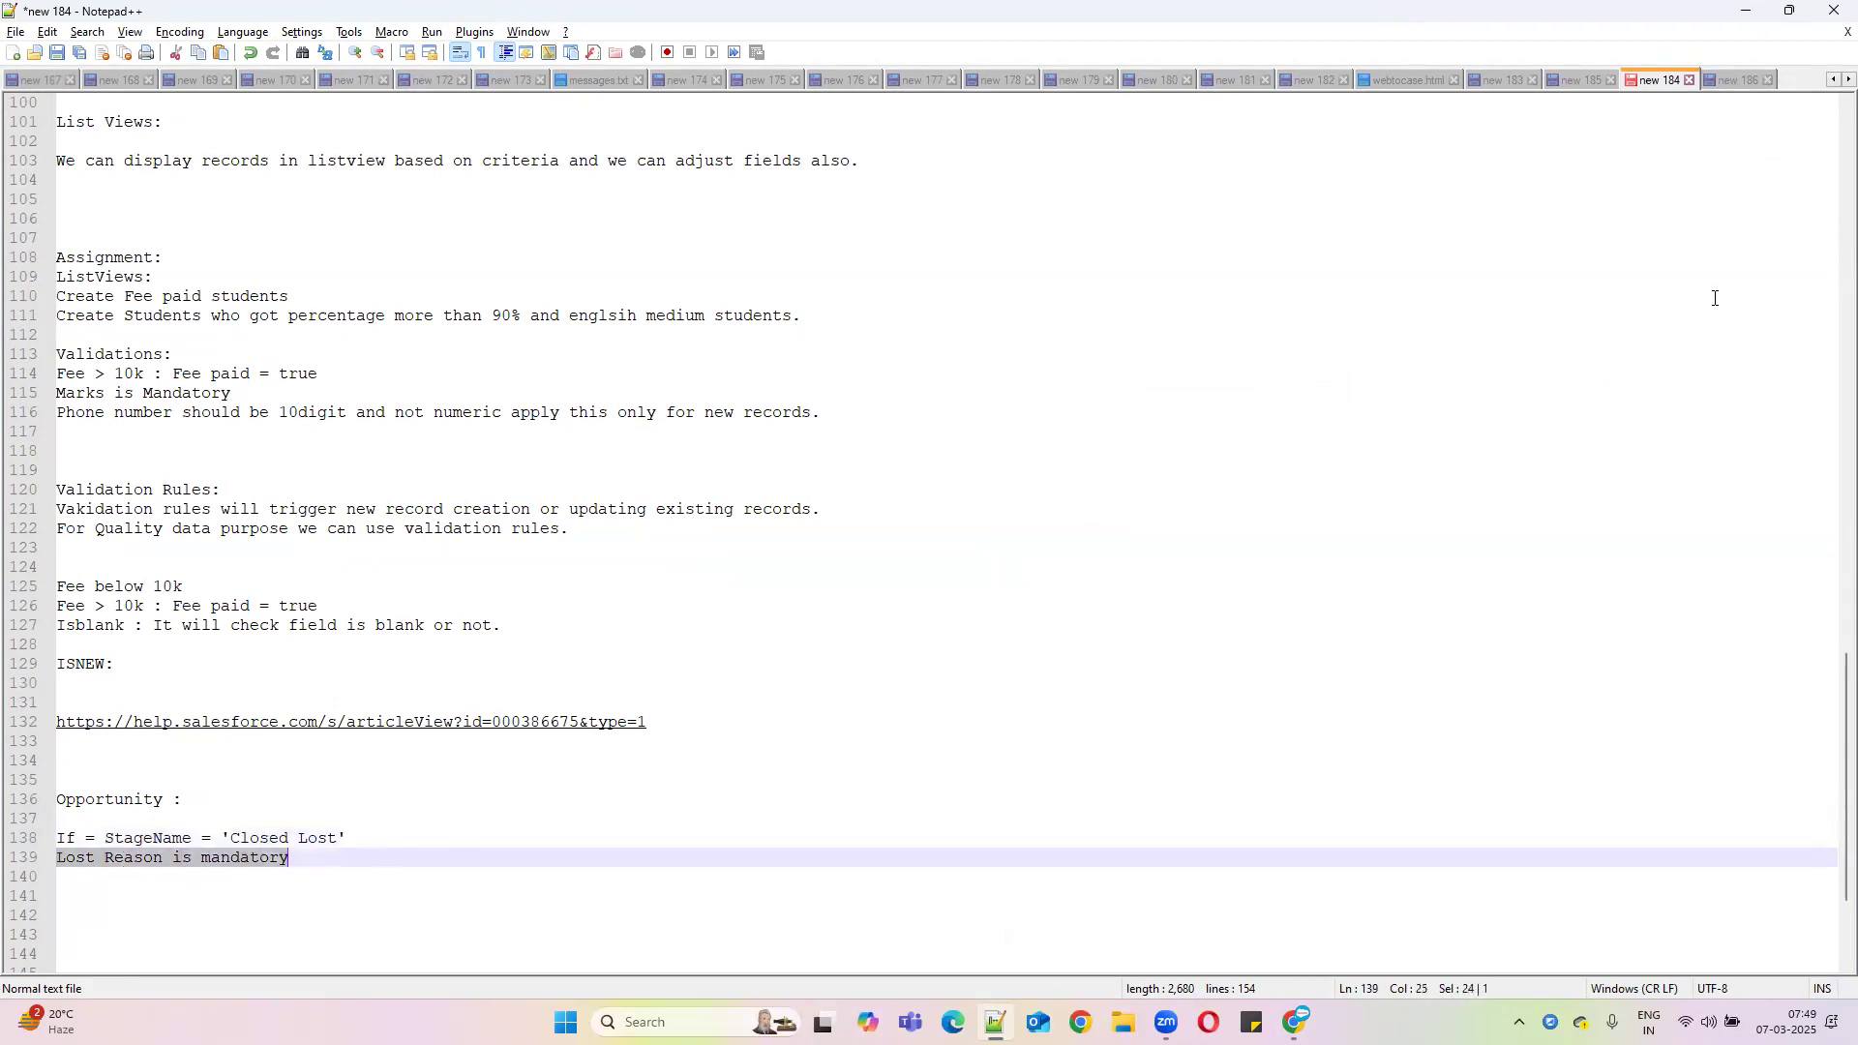
{"action": "double_click", "coordinate": [143, 836]}
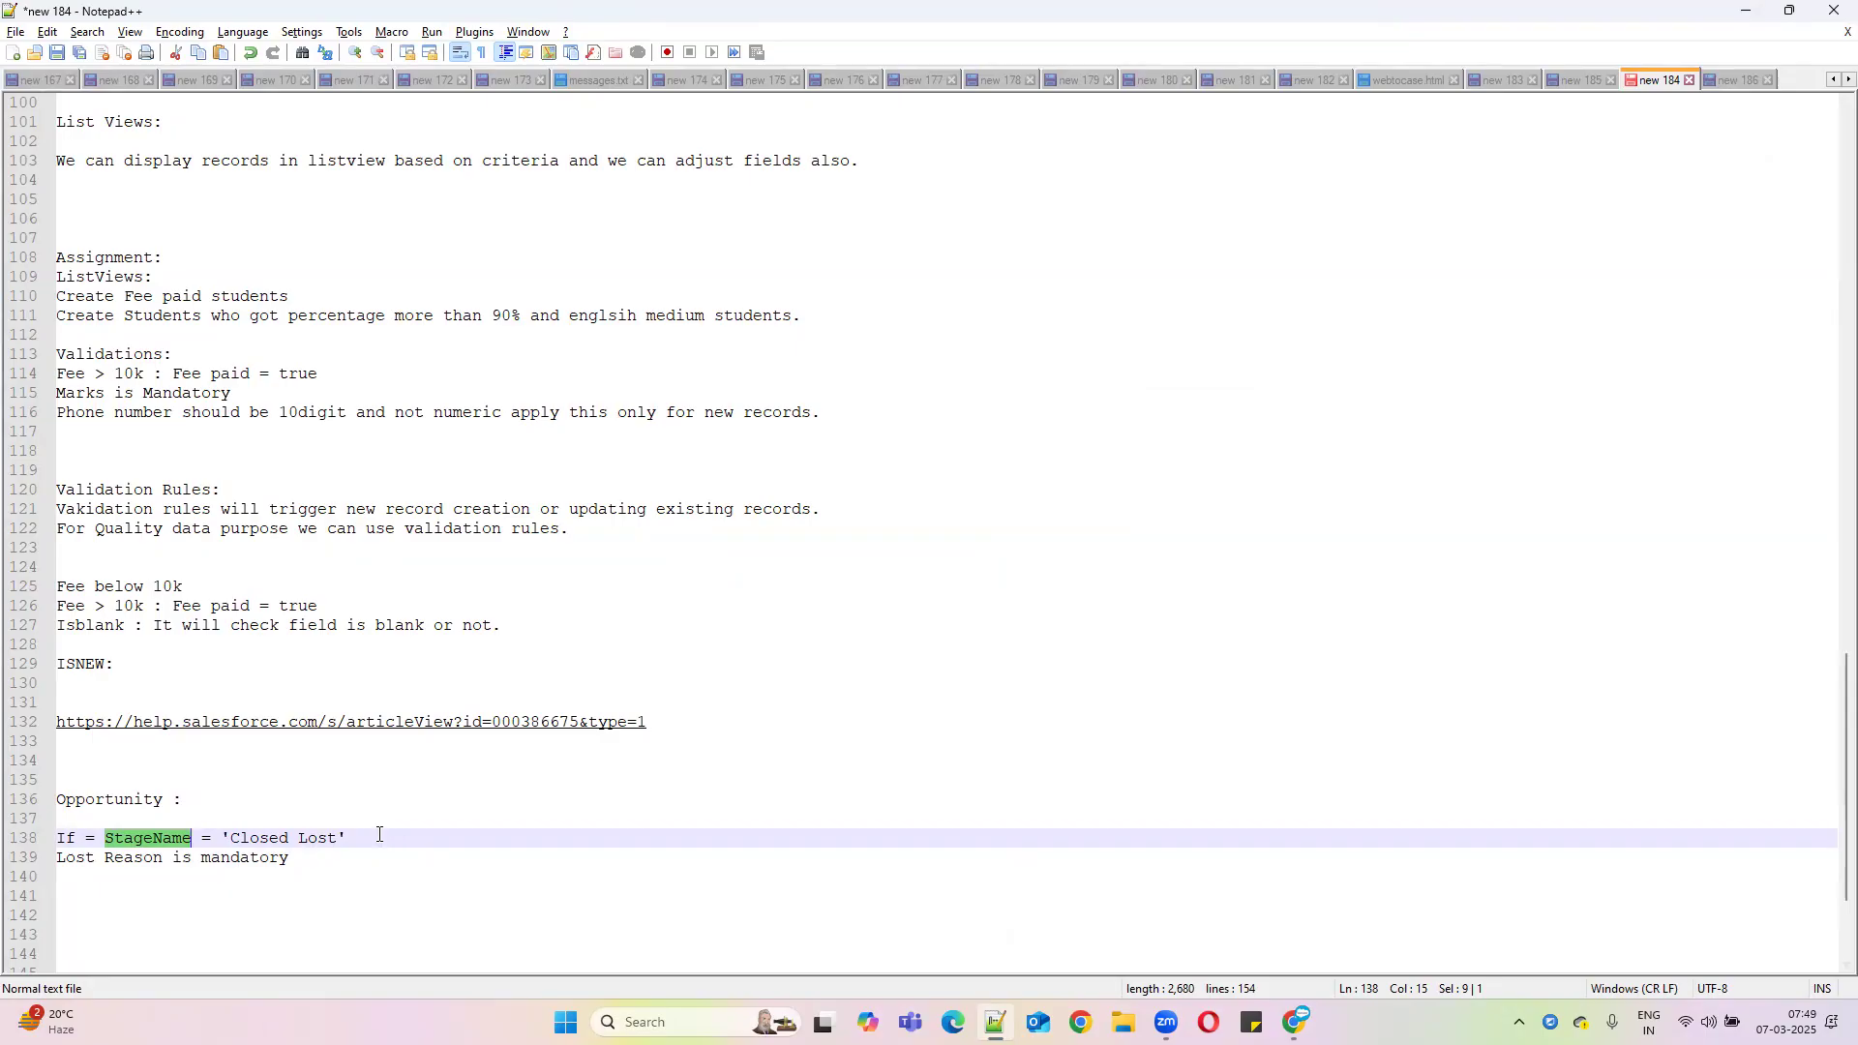
Add an 'IspickValue' line under the Opportunity heading and return to the rule form
{"action": "left_click", "coordinate": [232, 796]}
{"action": "key", "text": "Return"}
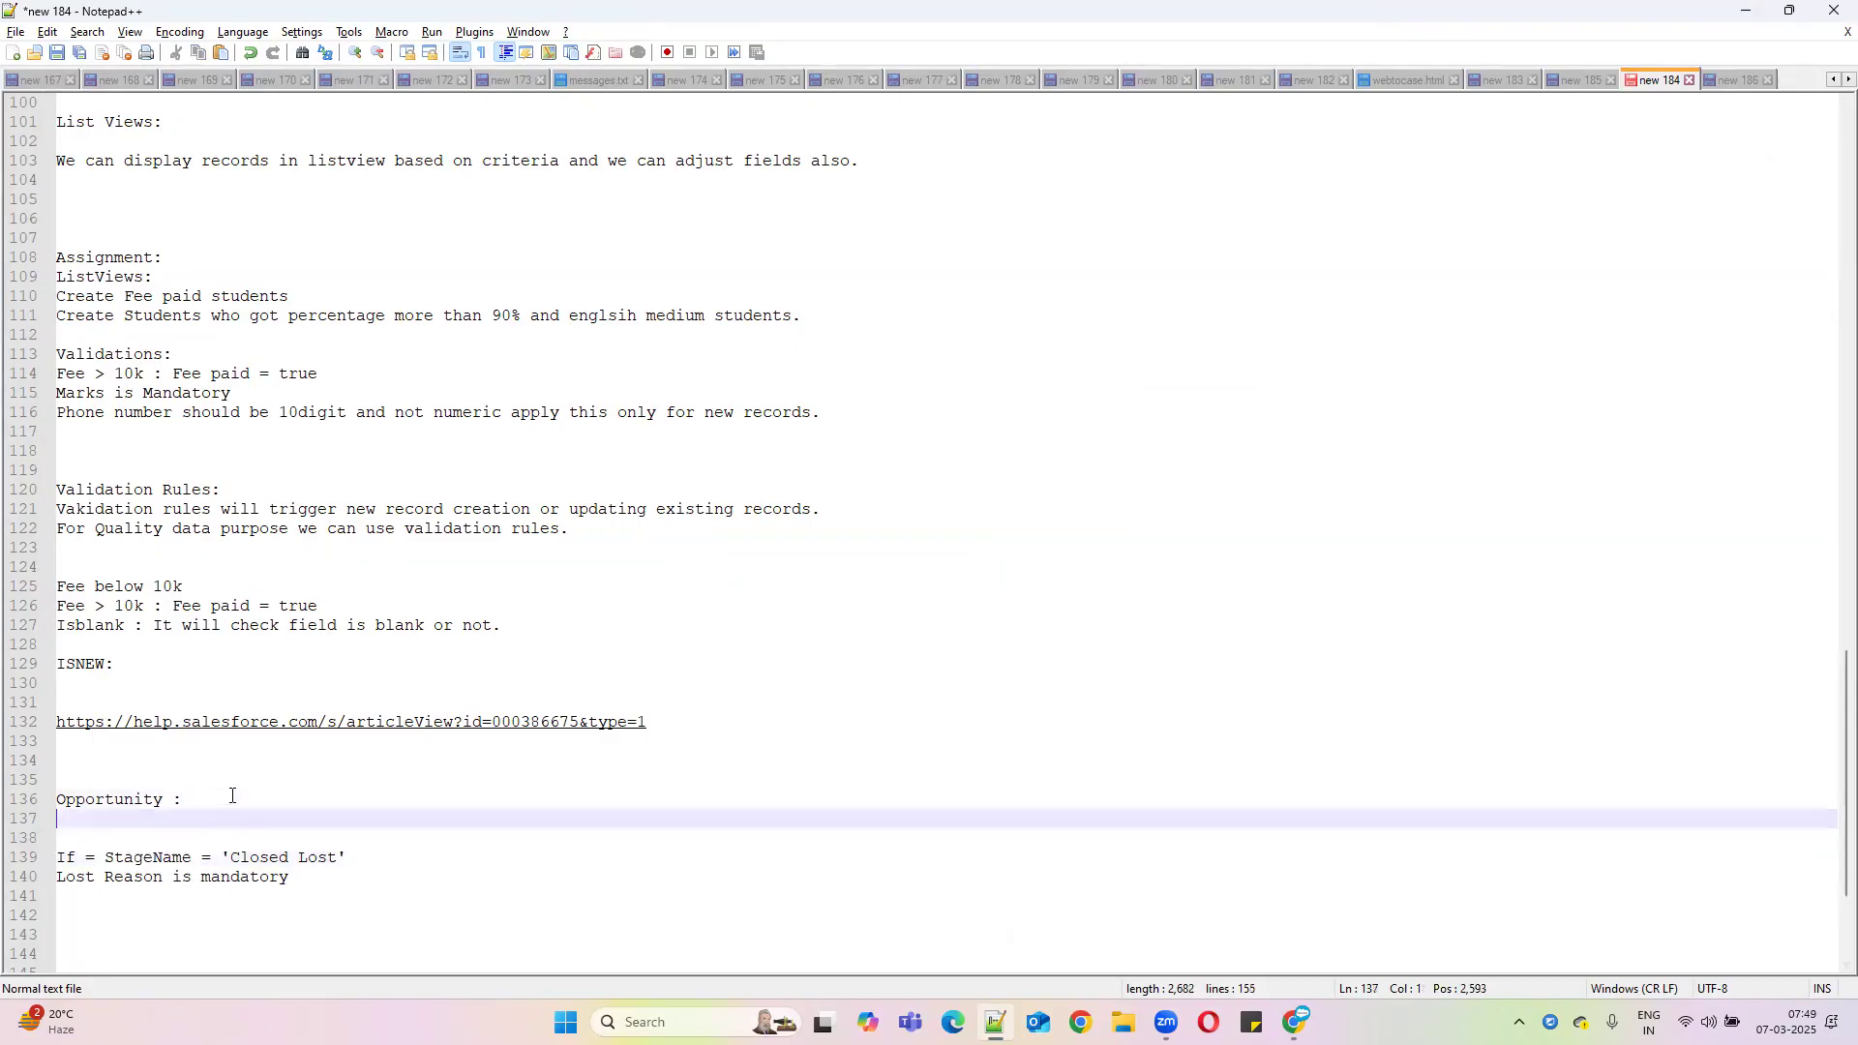
{"action": "type", "text": "IspickValue"}
{"action": "double_click", "coordinate": [147, 858]}
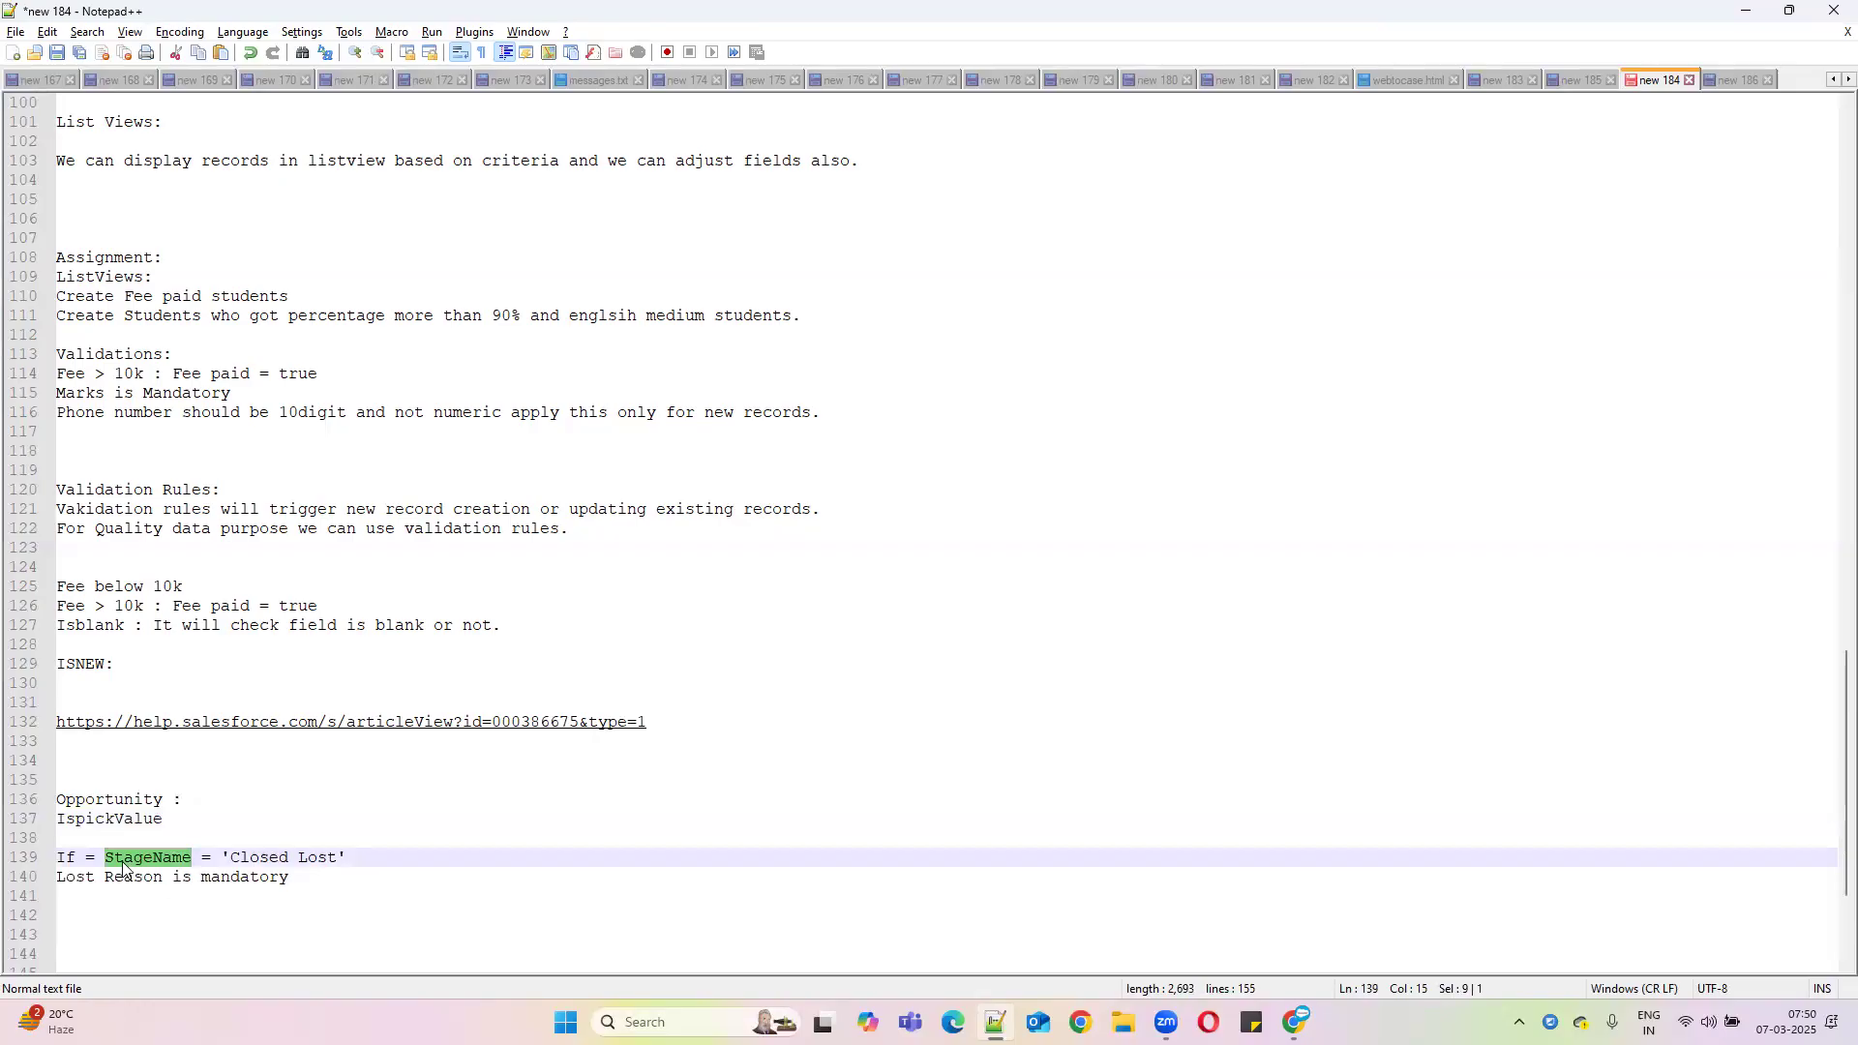
{"action": "double_click", "coordinate": [135, 821]}
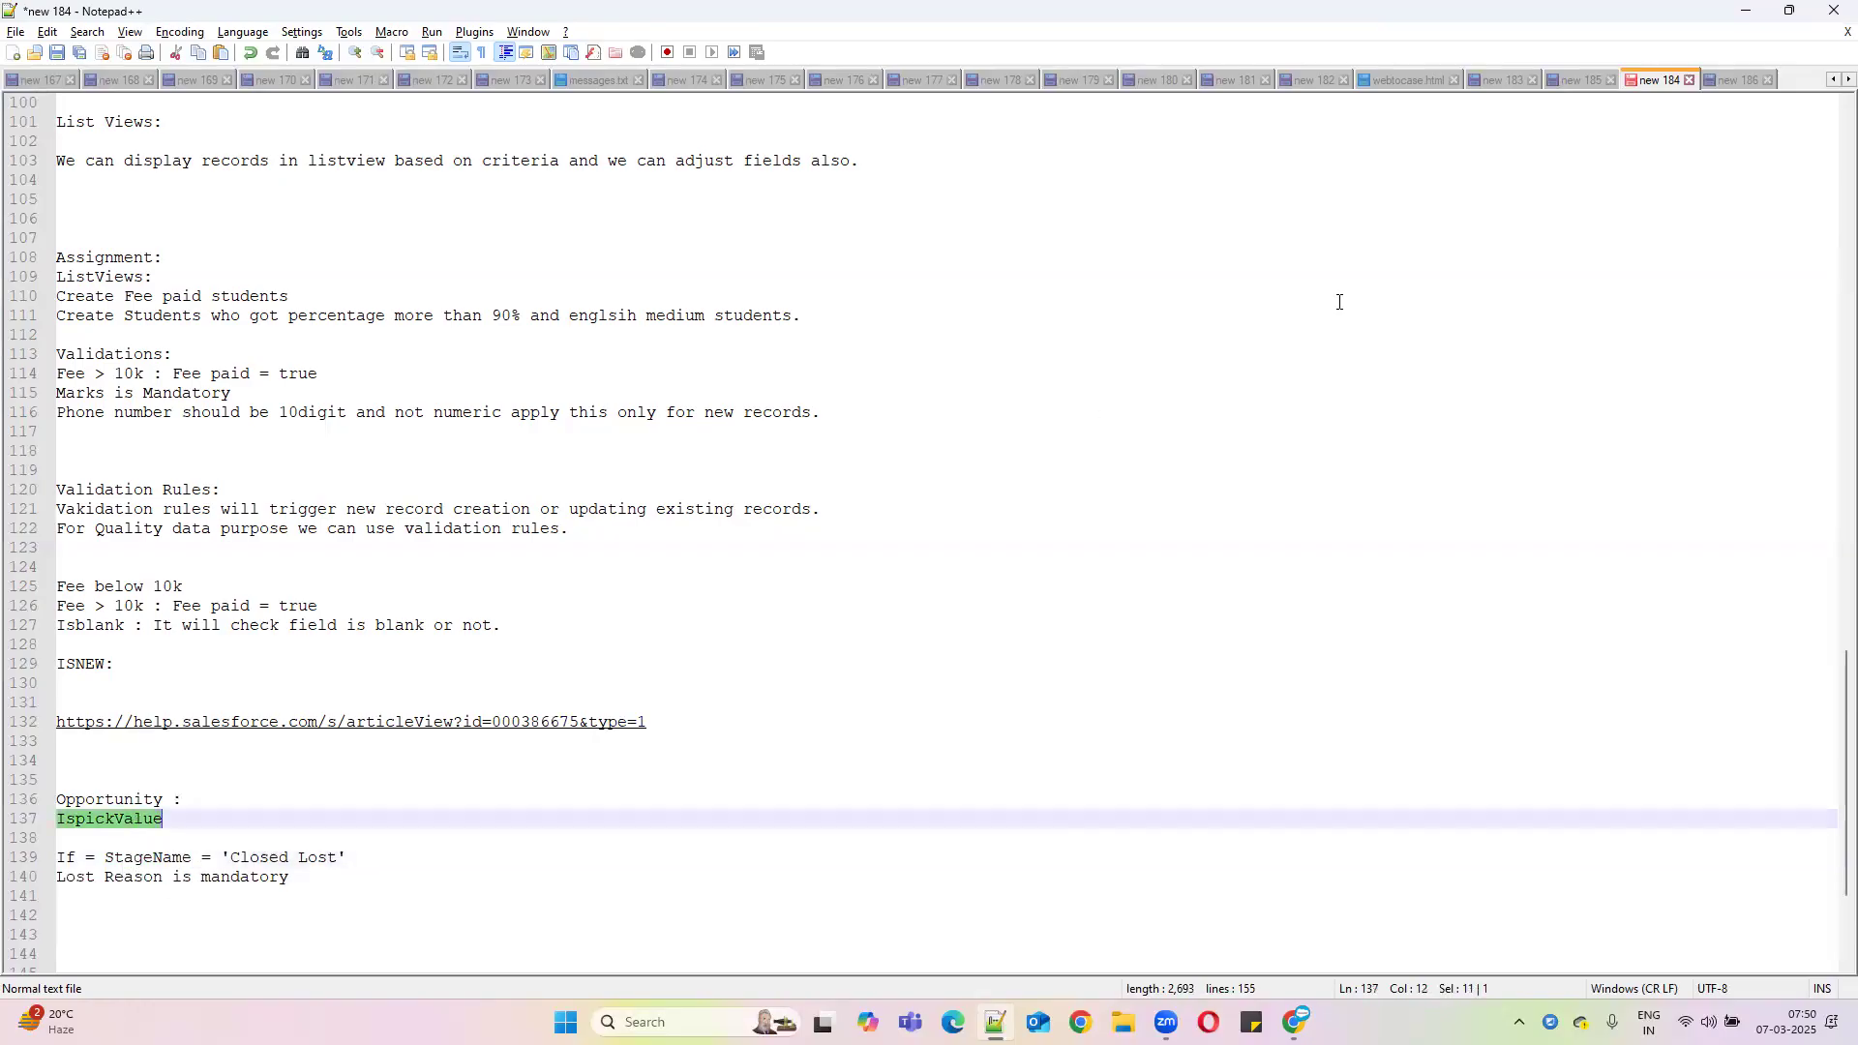
{"action": "left_click", "coordinate": [1725, 17]}
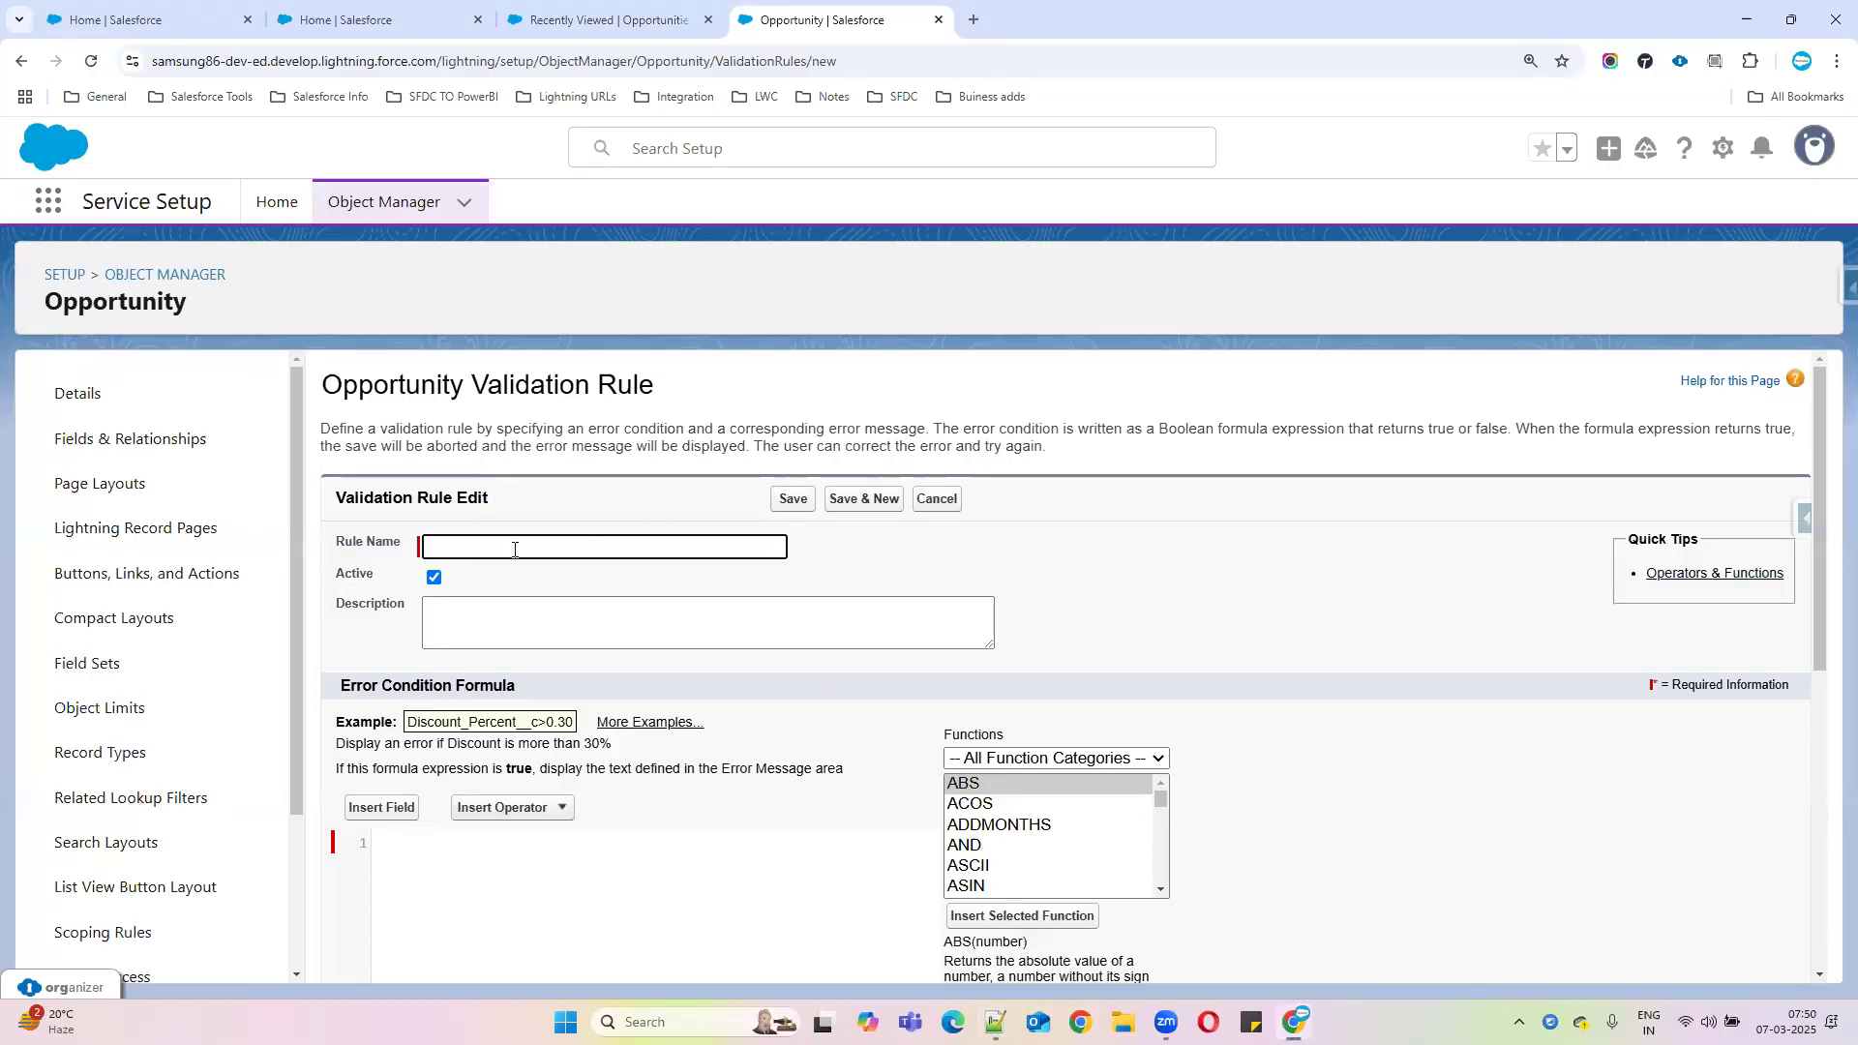
Enter 'Reason is required for lost opportunitie' as the Rule Name and select the whole name
{"action": "type", "text": "Reason is required for lost opport"}
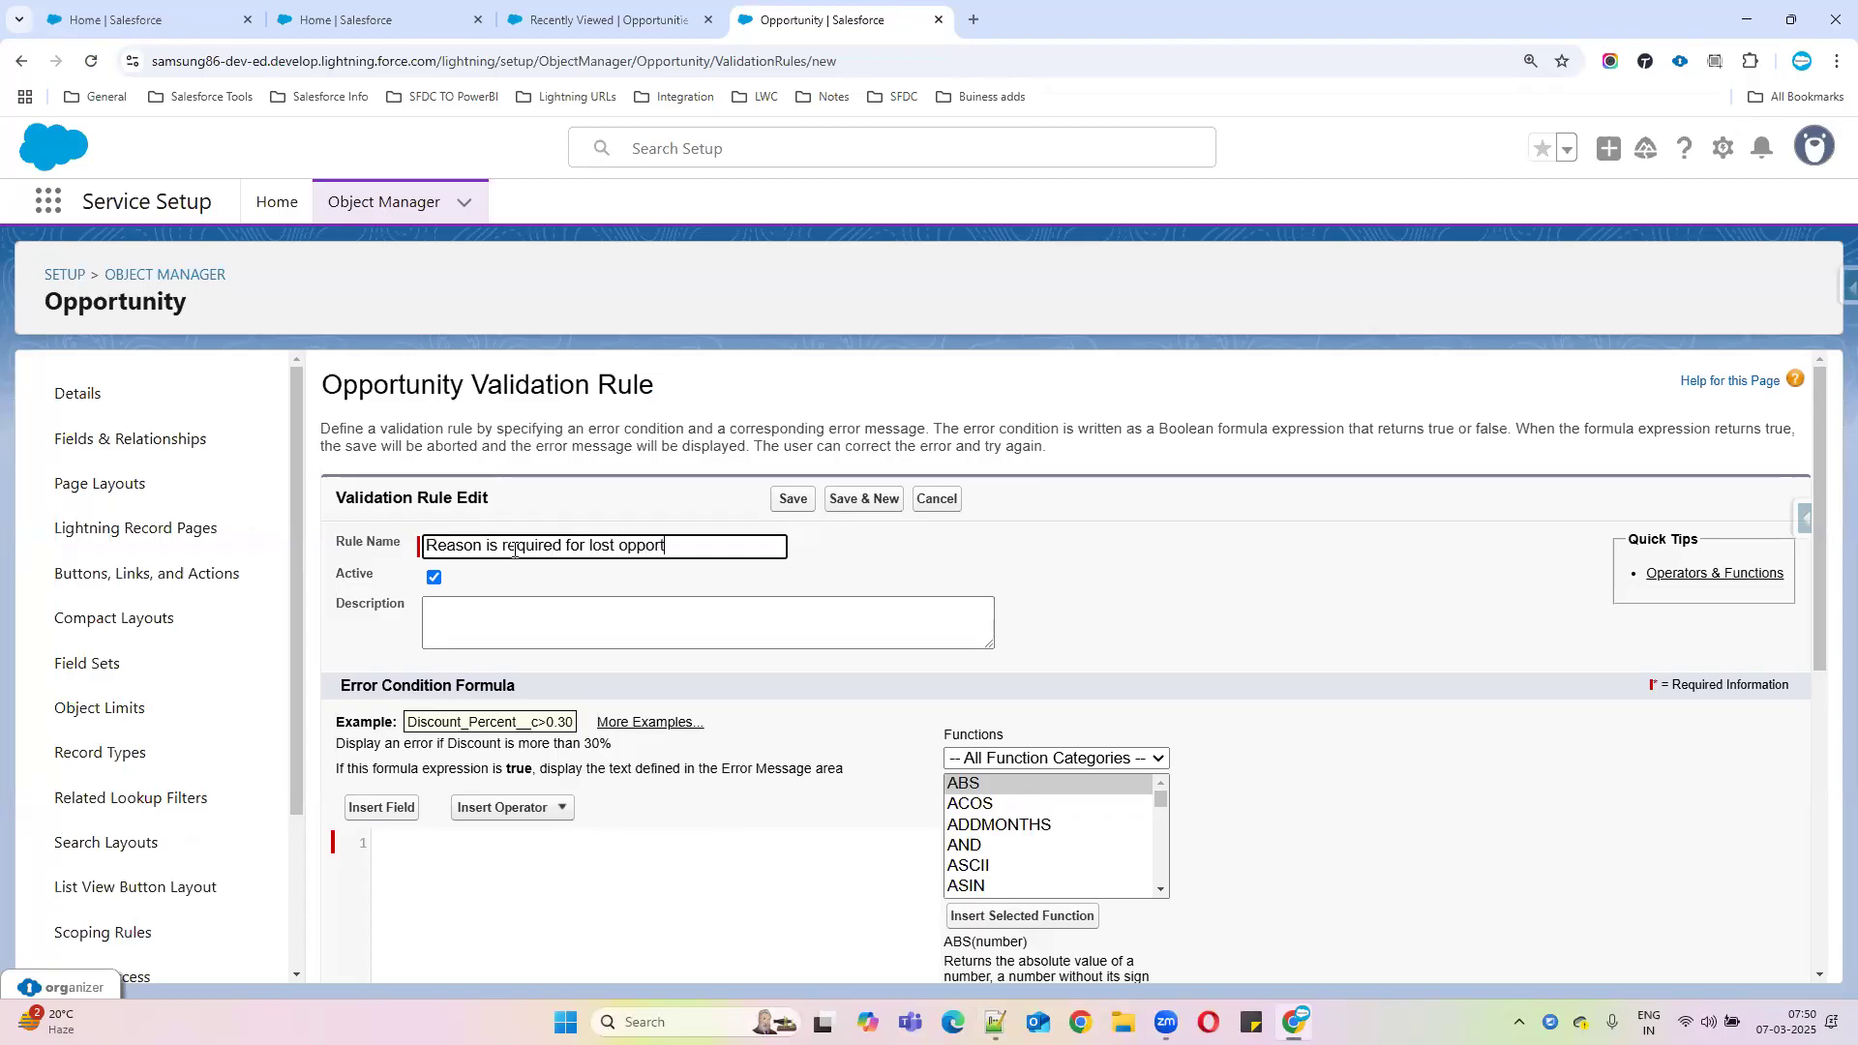
{"action": "type", "text": "unitie"}
{"action": "left_click_drag", "start_coordinate": [704, 546], "coordinate": [414, 551]}
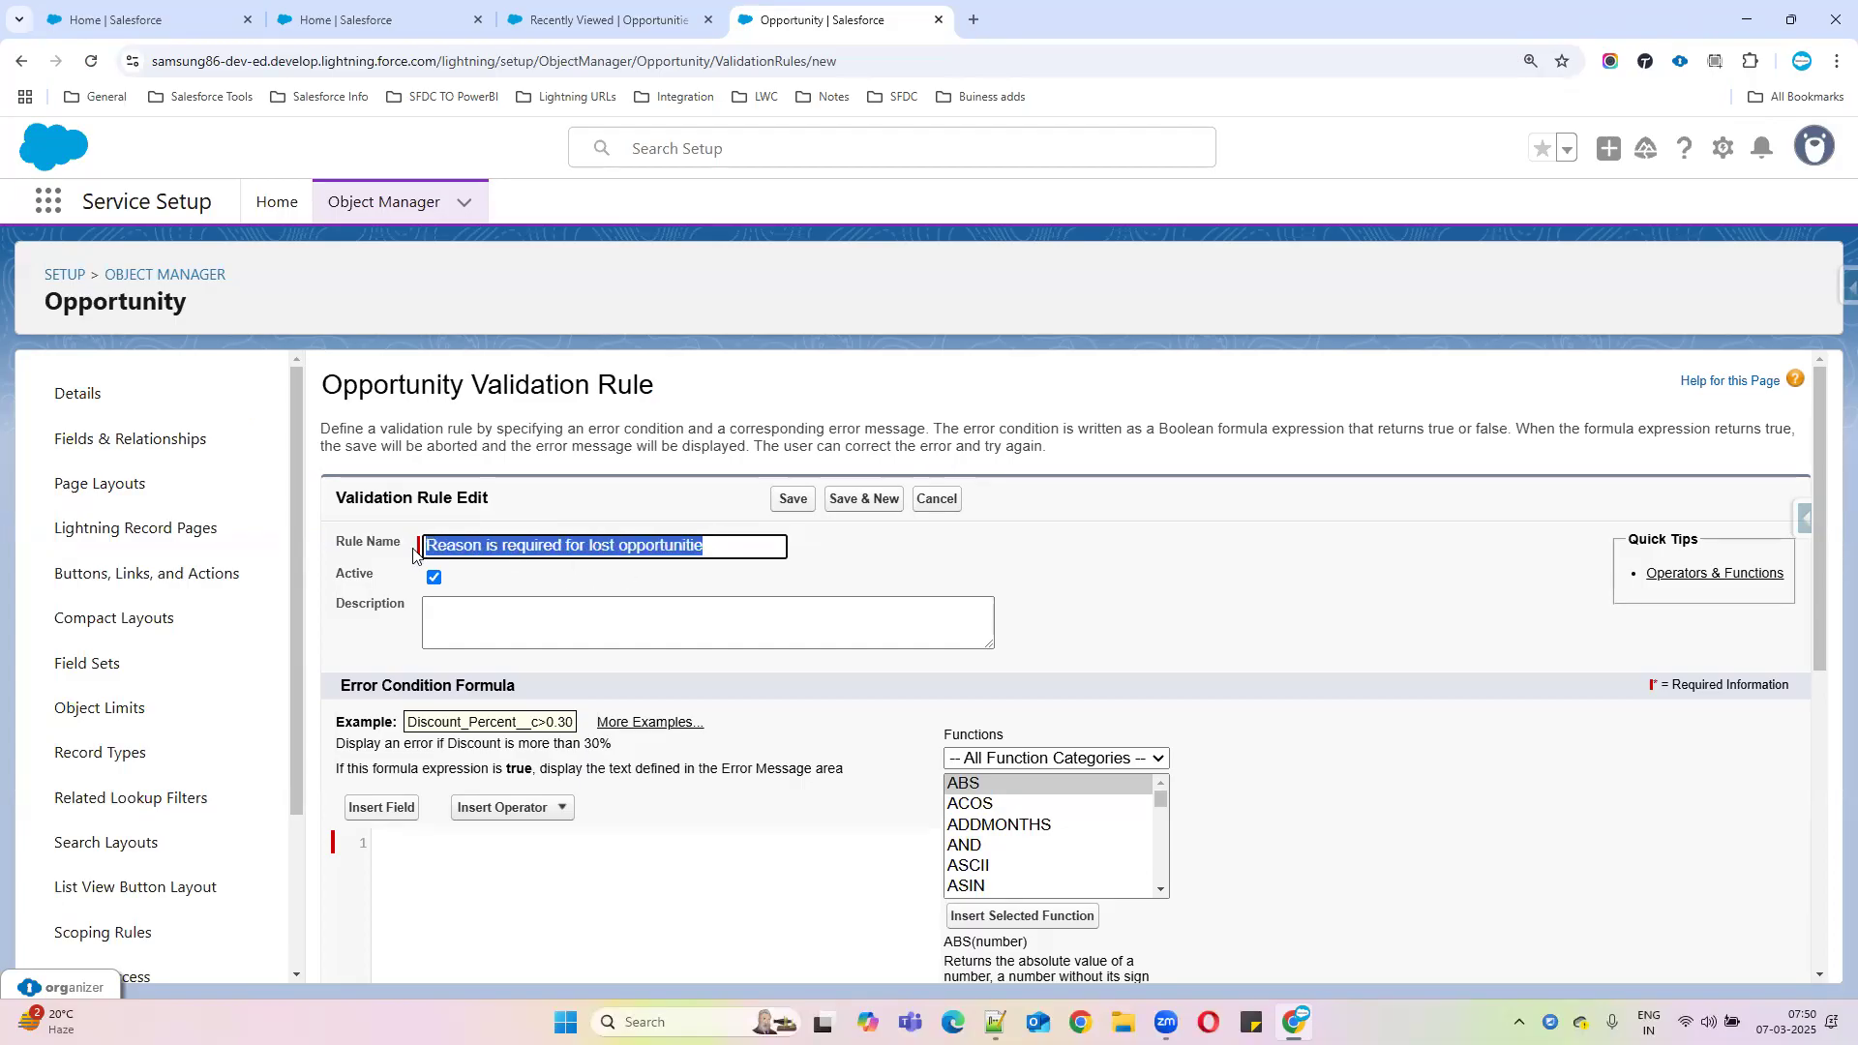
{"action": "left_click", "coordinate": [717, 548]}
{"action": "left_click_drag", "start_coordinate": [707, 547], "coordinate": [423, 548]}
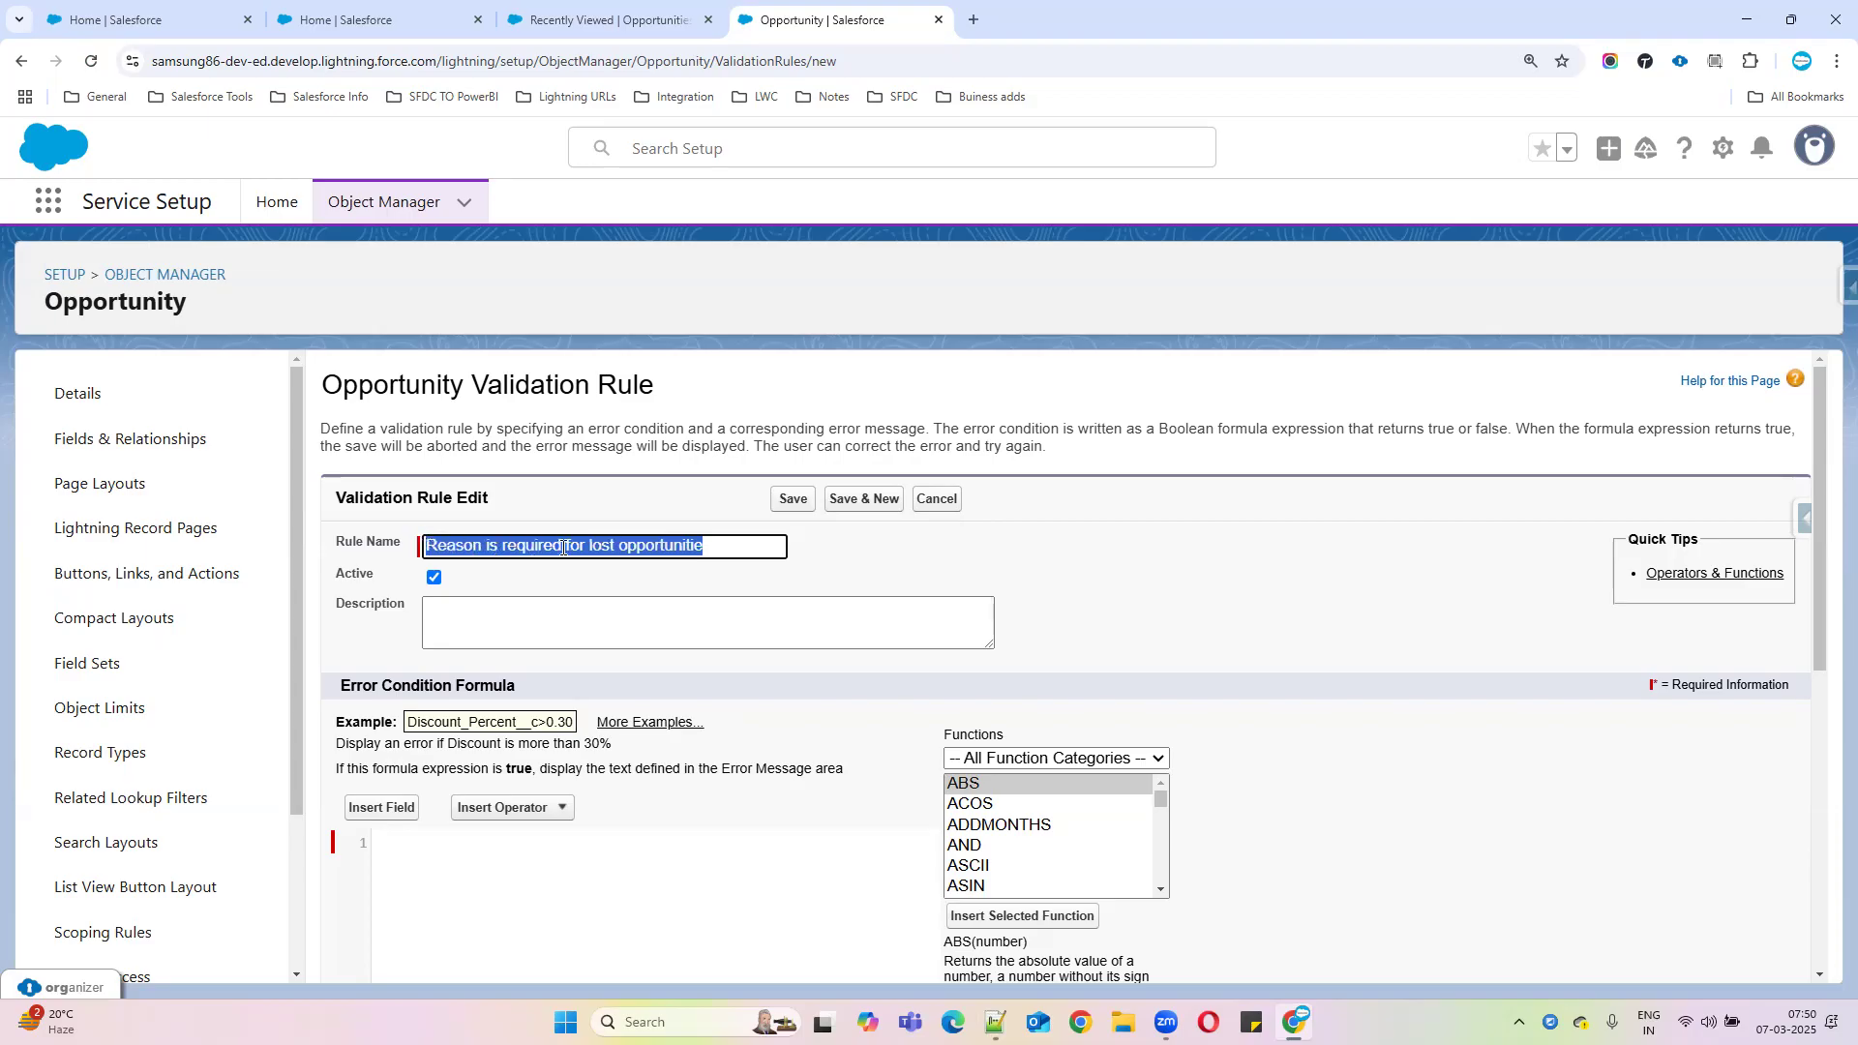
{"action": "left_click", "coordinate": [710, 544]}
{"action": "left_click_drag", "start_coordinate": [709, 545], "coordinate": [401, 547]}
Copy the rule name onto a new line in the Notepad++ notes, then return to the rule form
{"action": "left_click", "coordinate": [656, 547]}
{"action": "left_click_drag", "start_coordinate": [712, 546], "coordinate": [430, 513]}
{"action": "key", "text": "ctrl+c"}
{"action": "left_click", "coordinate": [995, 1022]}
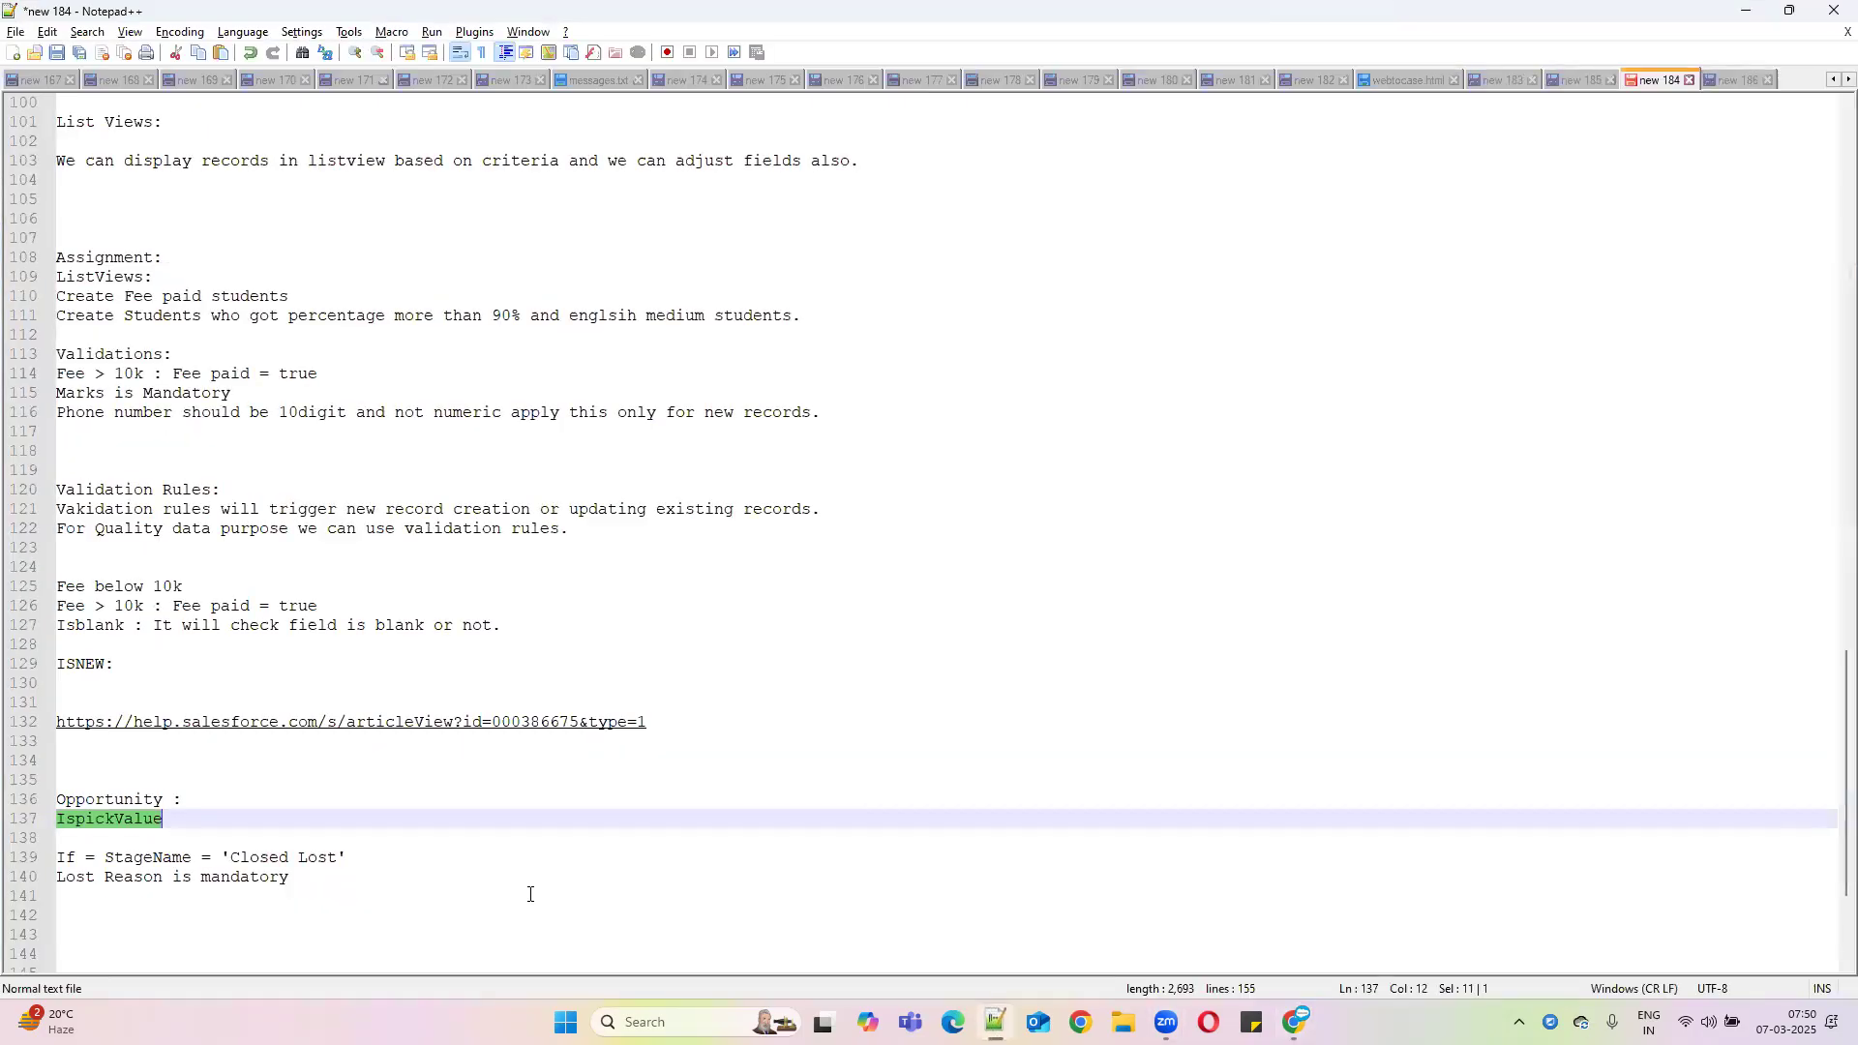
{"action": "left_click", "coordinate": [462, 894]}
{"action": "key", "text": "Return"}
{"action": "key", "text": "ctrl+v"}
{"action": "left_click_drag", "start_coordinate": [445, 915], "coordinate": [54, 913]}
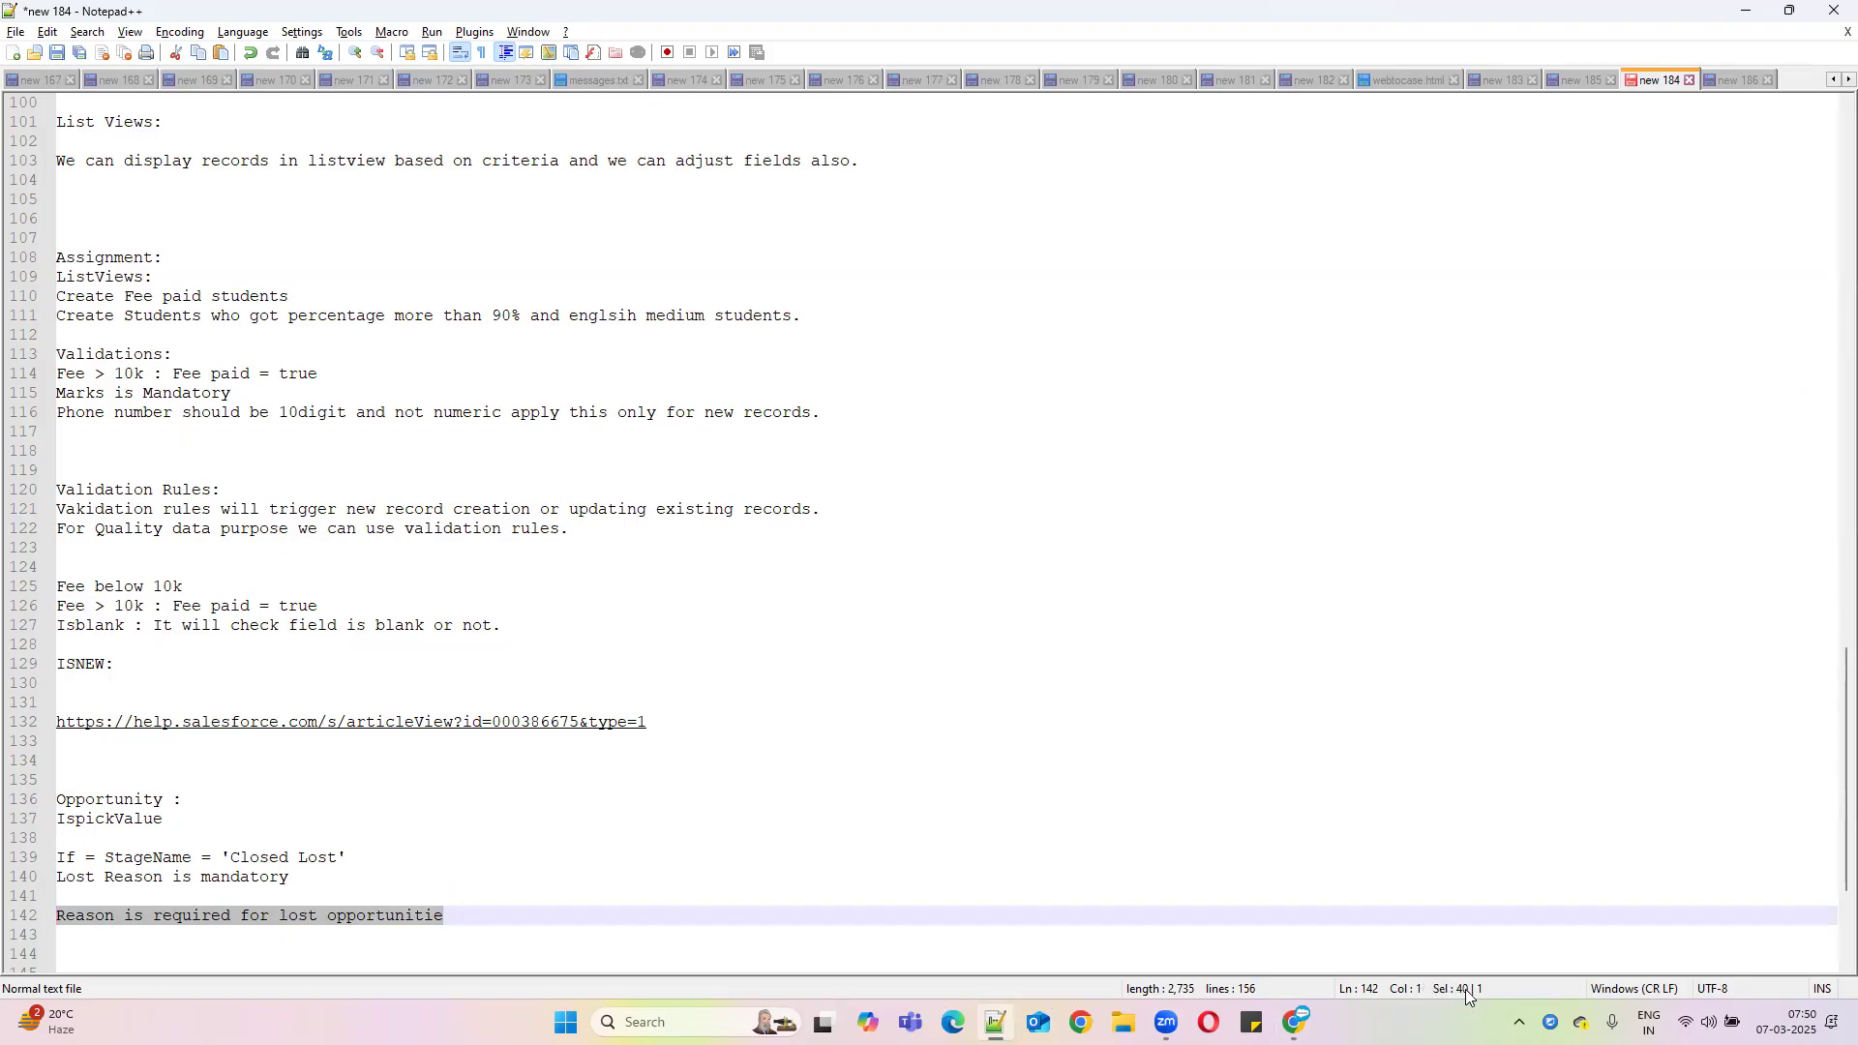
{"action": "left_click", "coordinate": [1745, 11]}
{"action": "left_click", "coordinate": [486, 621]}
Find ISPICKVAL in the Functions list and review its picklist_field and text_literal arguments
{"action": "scroll", "coordinate": [654, 755], "scroll_direction": "down", "scroll_amount": 1}
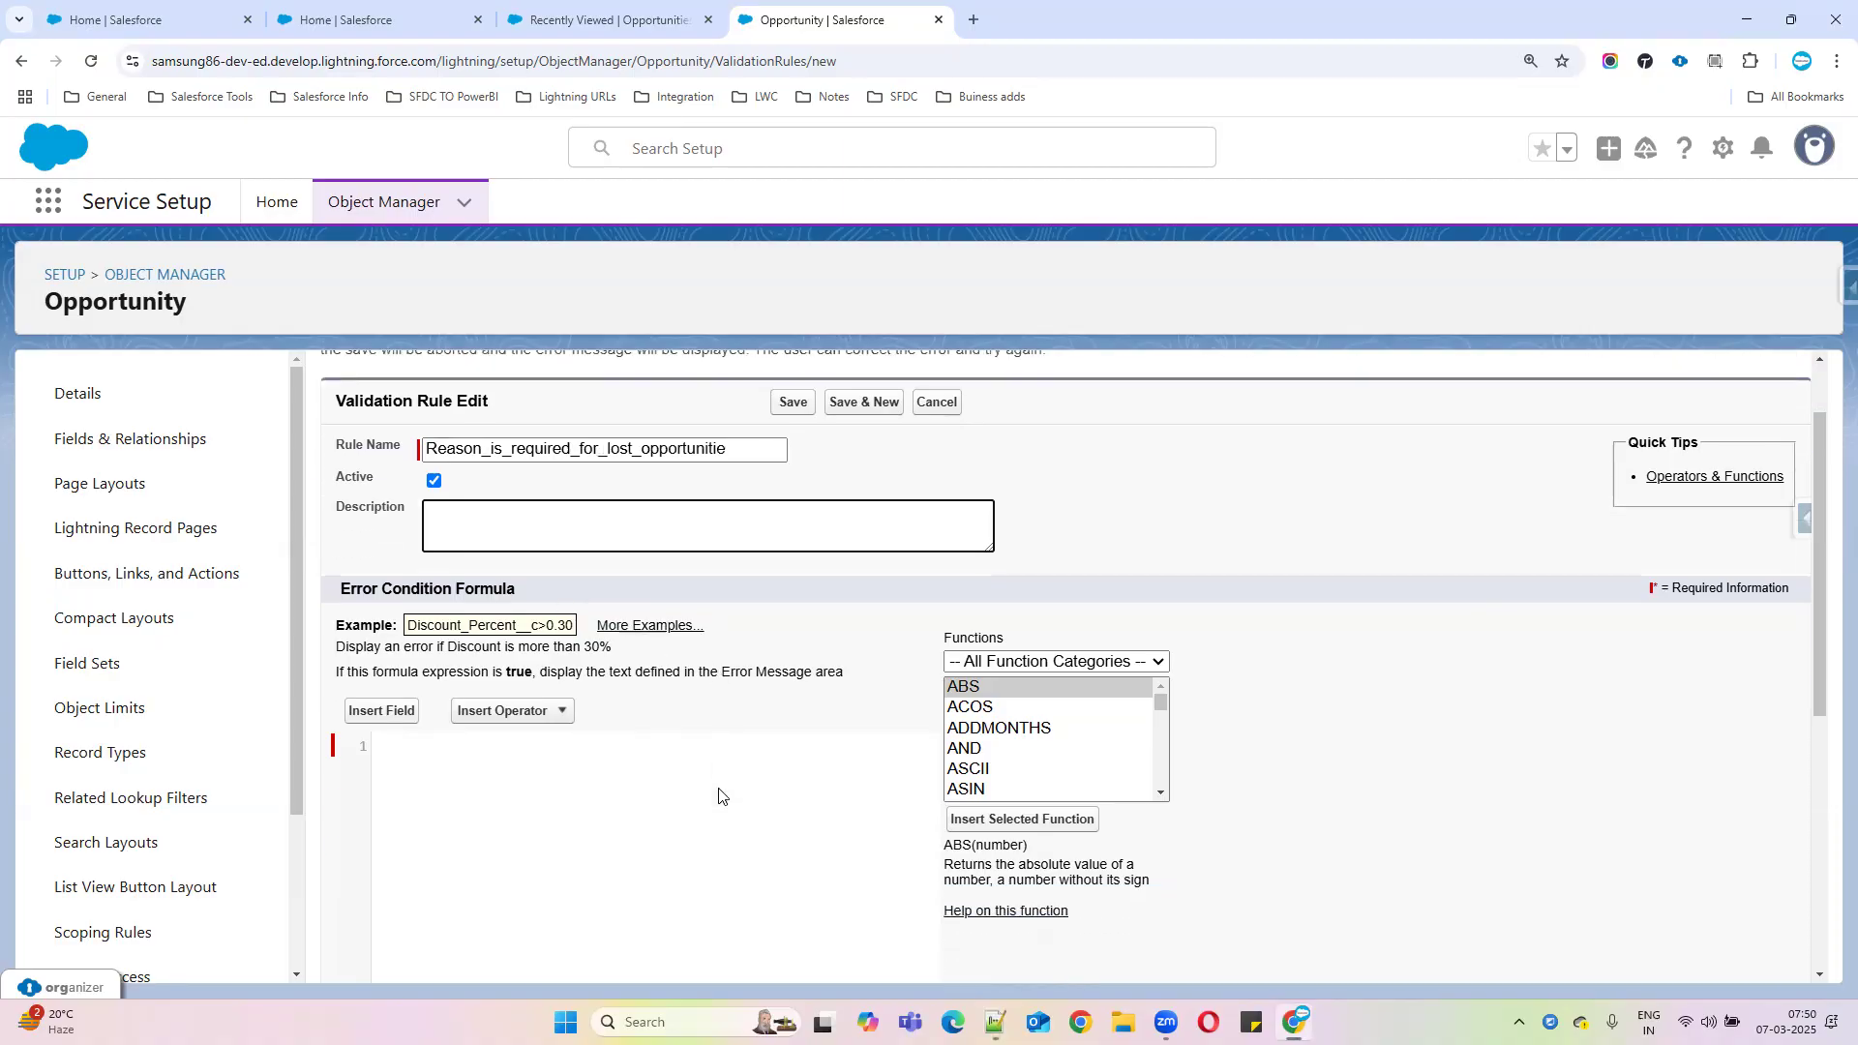
{"action": "left_click", "coordinate": [996, 736]}
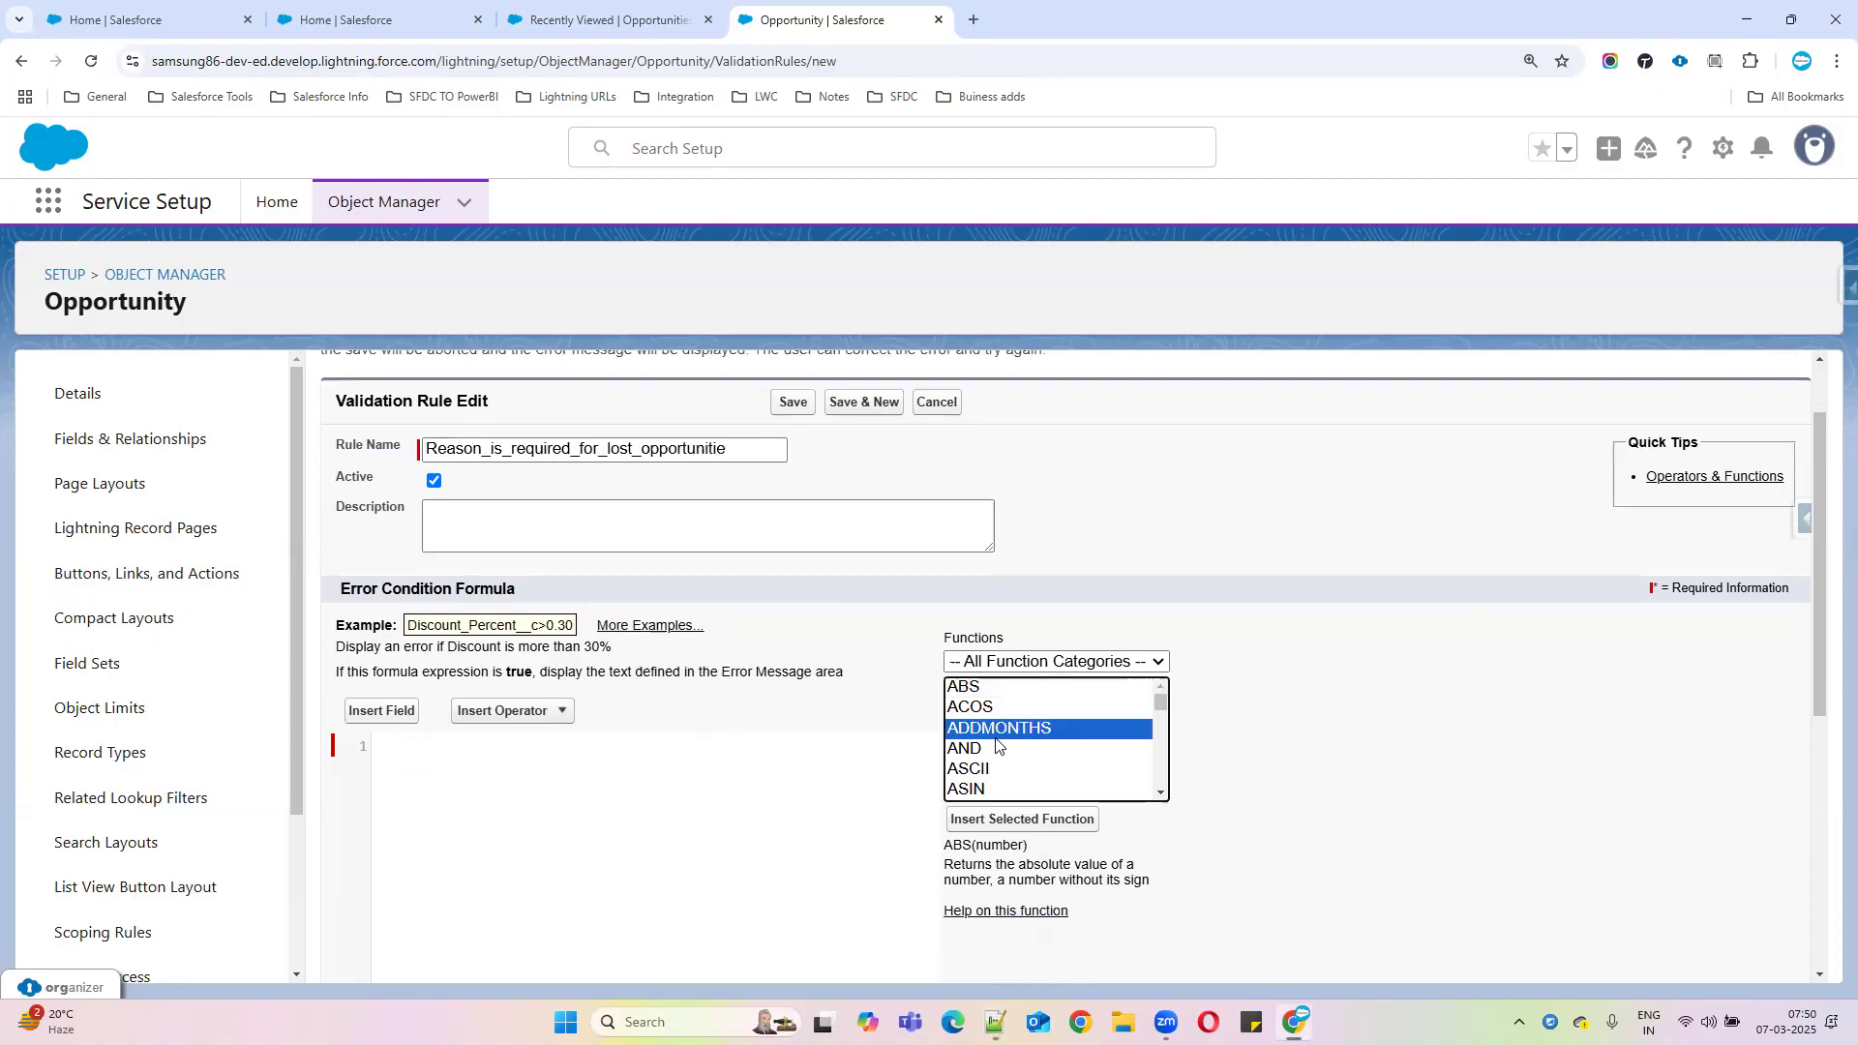
{"action": "type", "text": "is"}
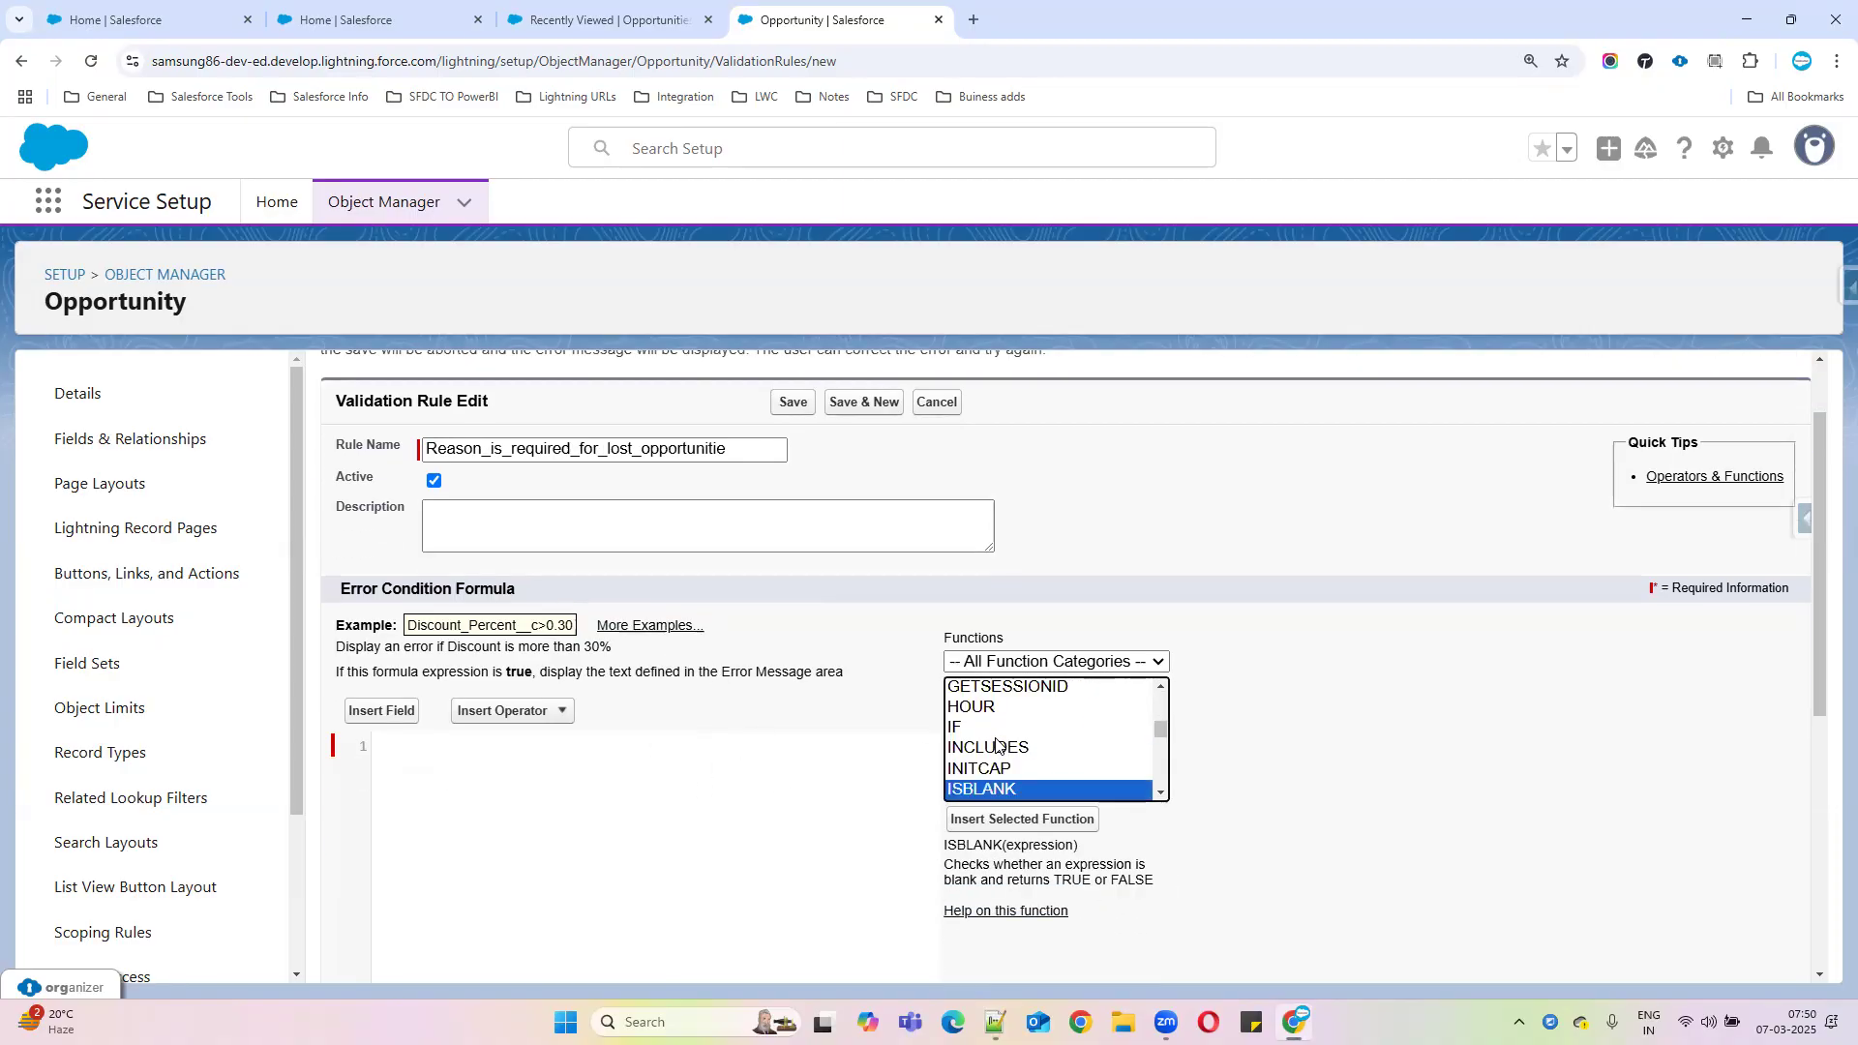
{"action": "left_click", "coordinate": [1160, 793]}
{"action": "left_click", "coordinate": [1160, 793]}
{"action": "left_click", "coordinate": [1160, 793]}
{"action": "left_click", "coordinate": [1160, 793]}
{"action": "left_click", "coordinate": [1160, 793]}
{"action": "left_click", "coordinate": [1160, 792]}
{"action": "left_click", "coordinate": [1161, 793]}
{"action": "left_click", "coordinate": [1160, 792]}
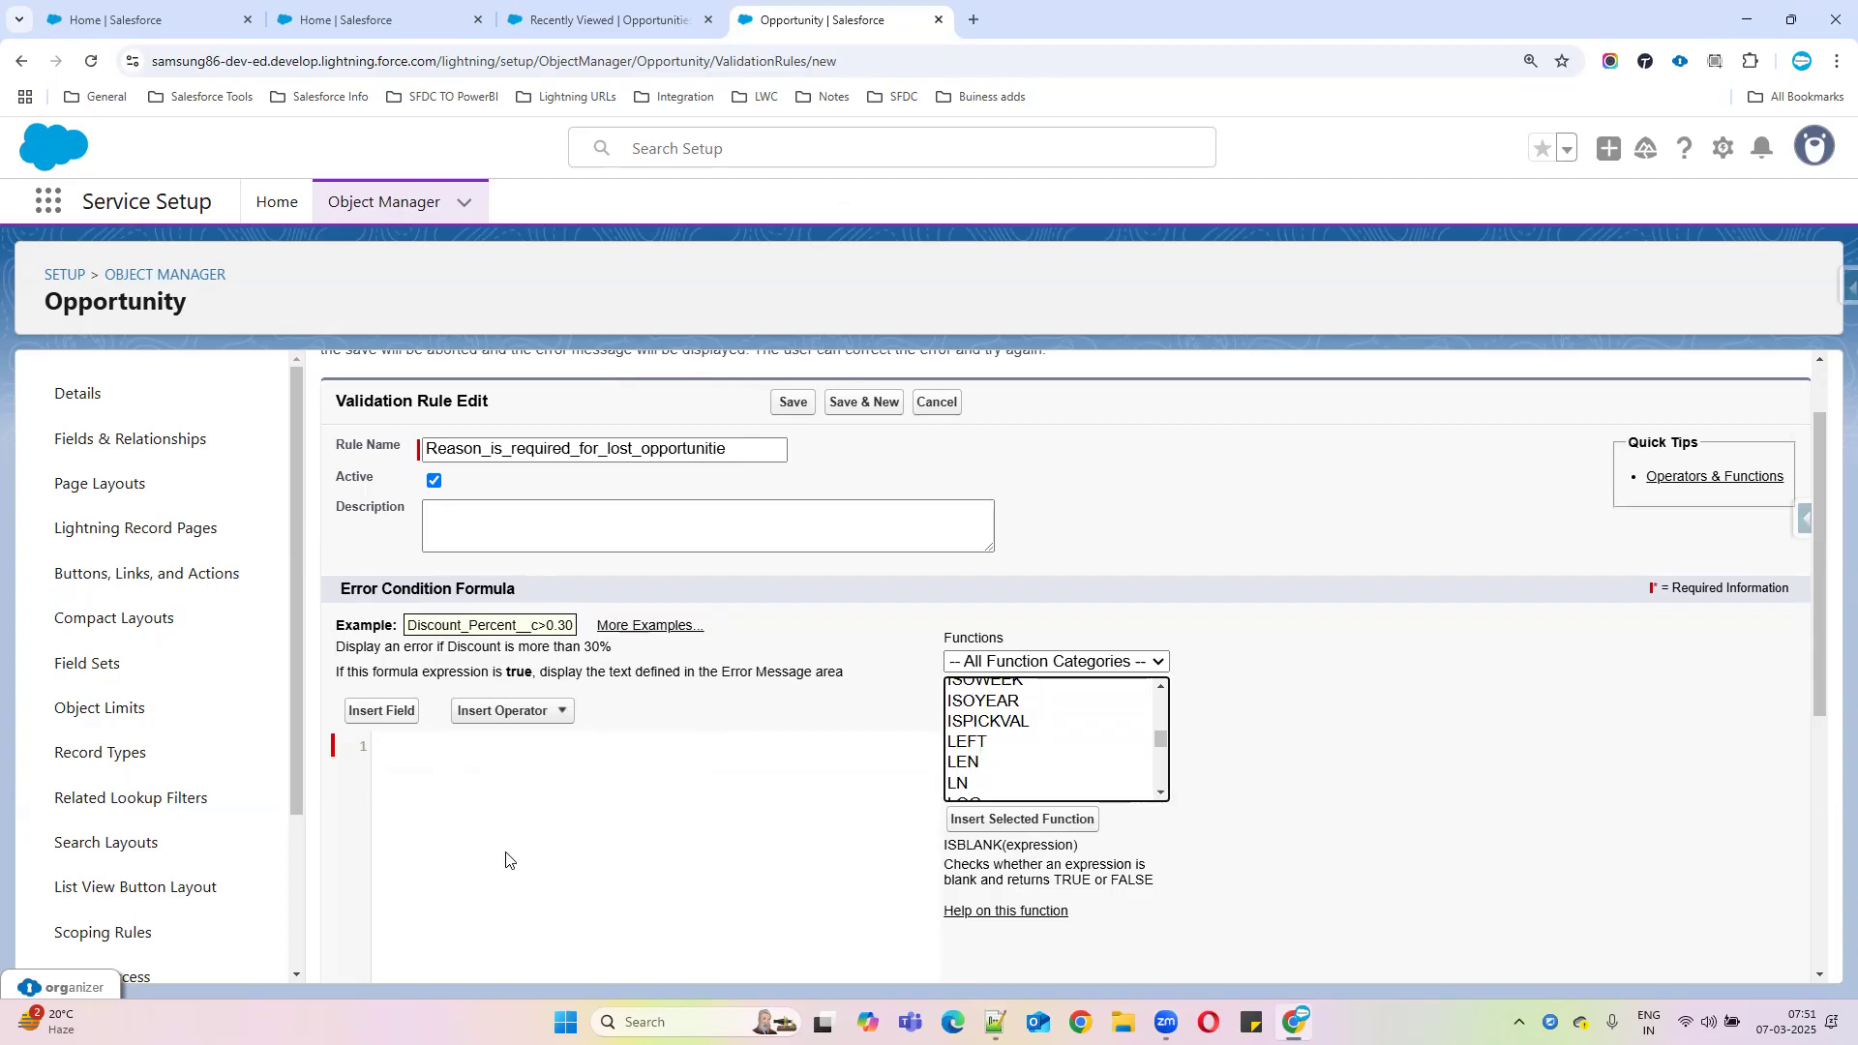
{"action": "left_click", "coordinate": [994, 724]}
{"action": "left_click_drag", "start_coordinate": [944, 844], "coordinate": [1207, 848]}
{"action": "double_click", "coordinate": [1052, 843]}
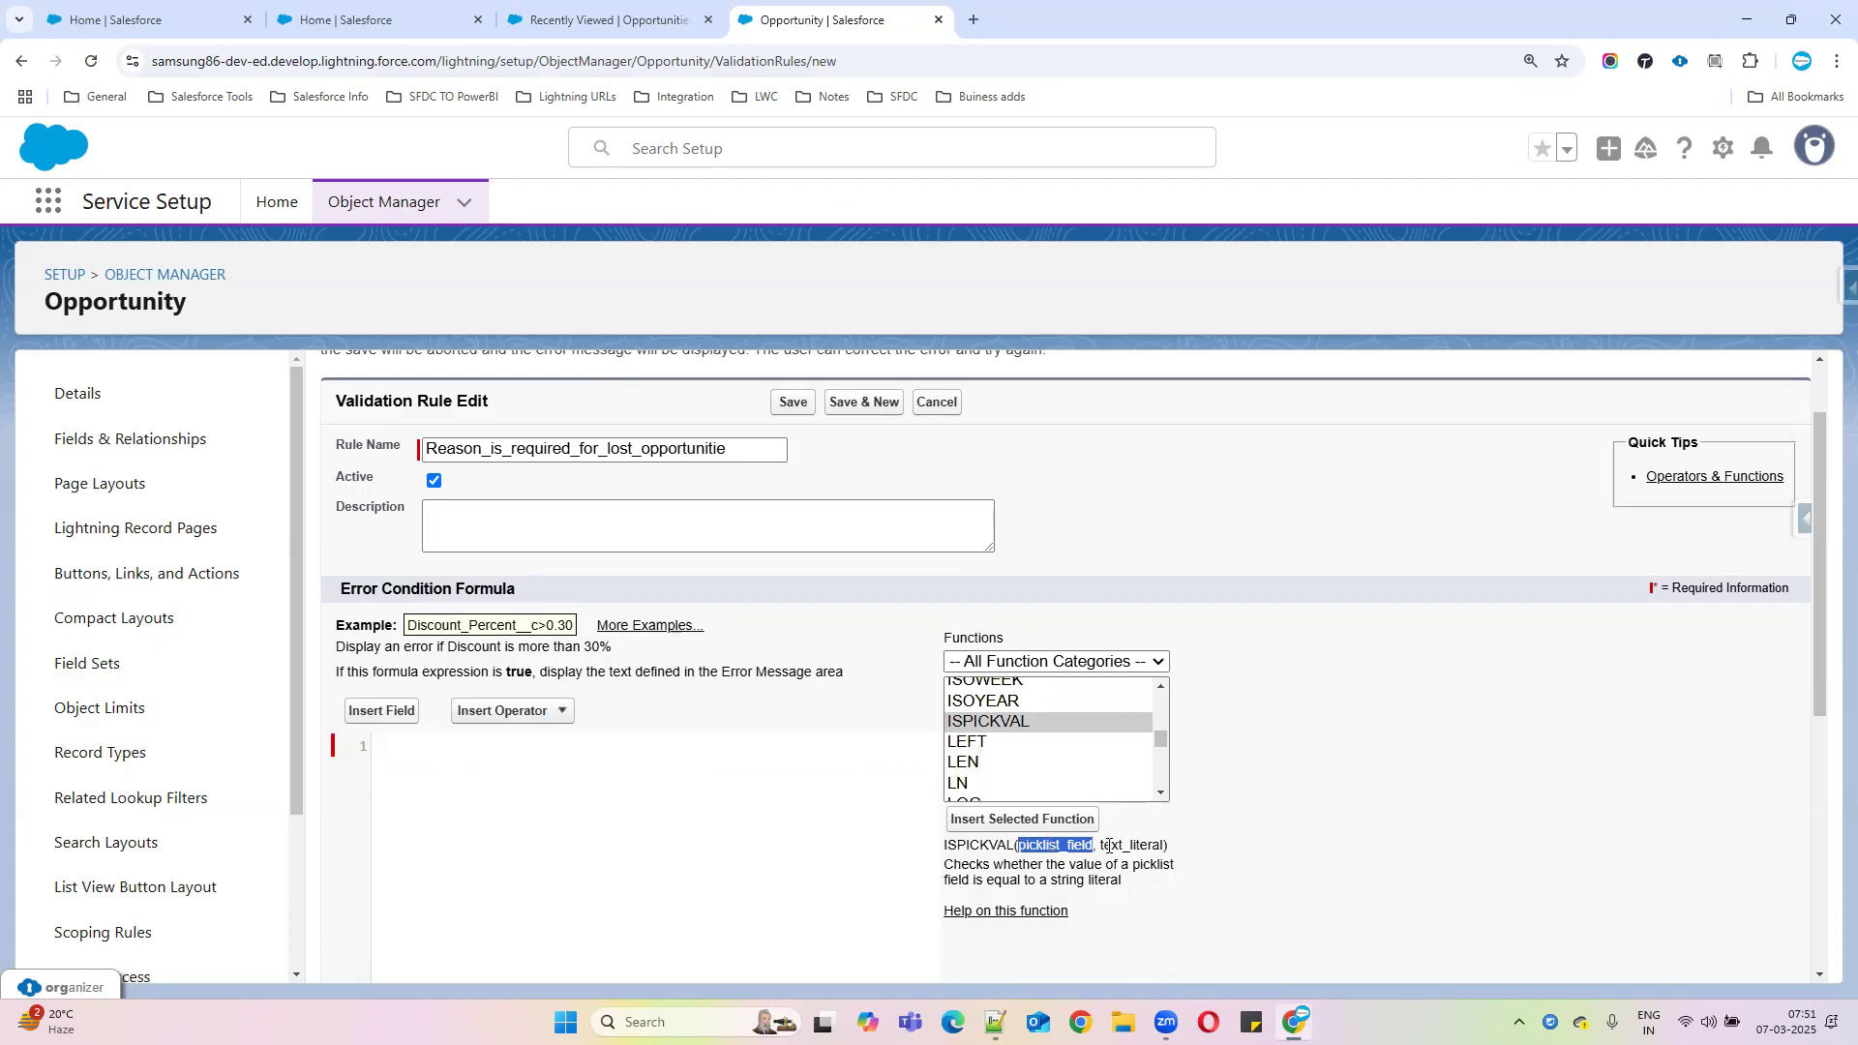
{"action": "left_click_drag", "start_coordinate": [1102, 844], "coordinate": [1166, 842]}
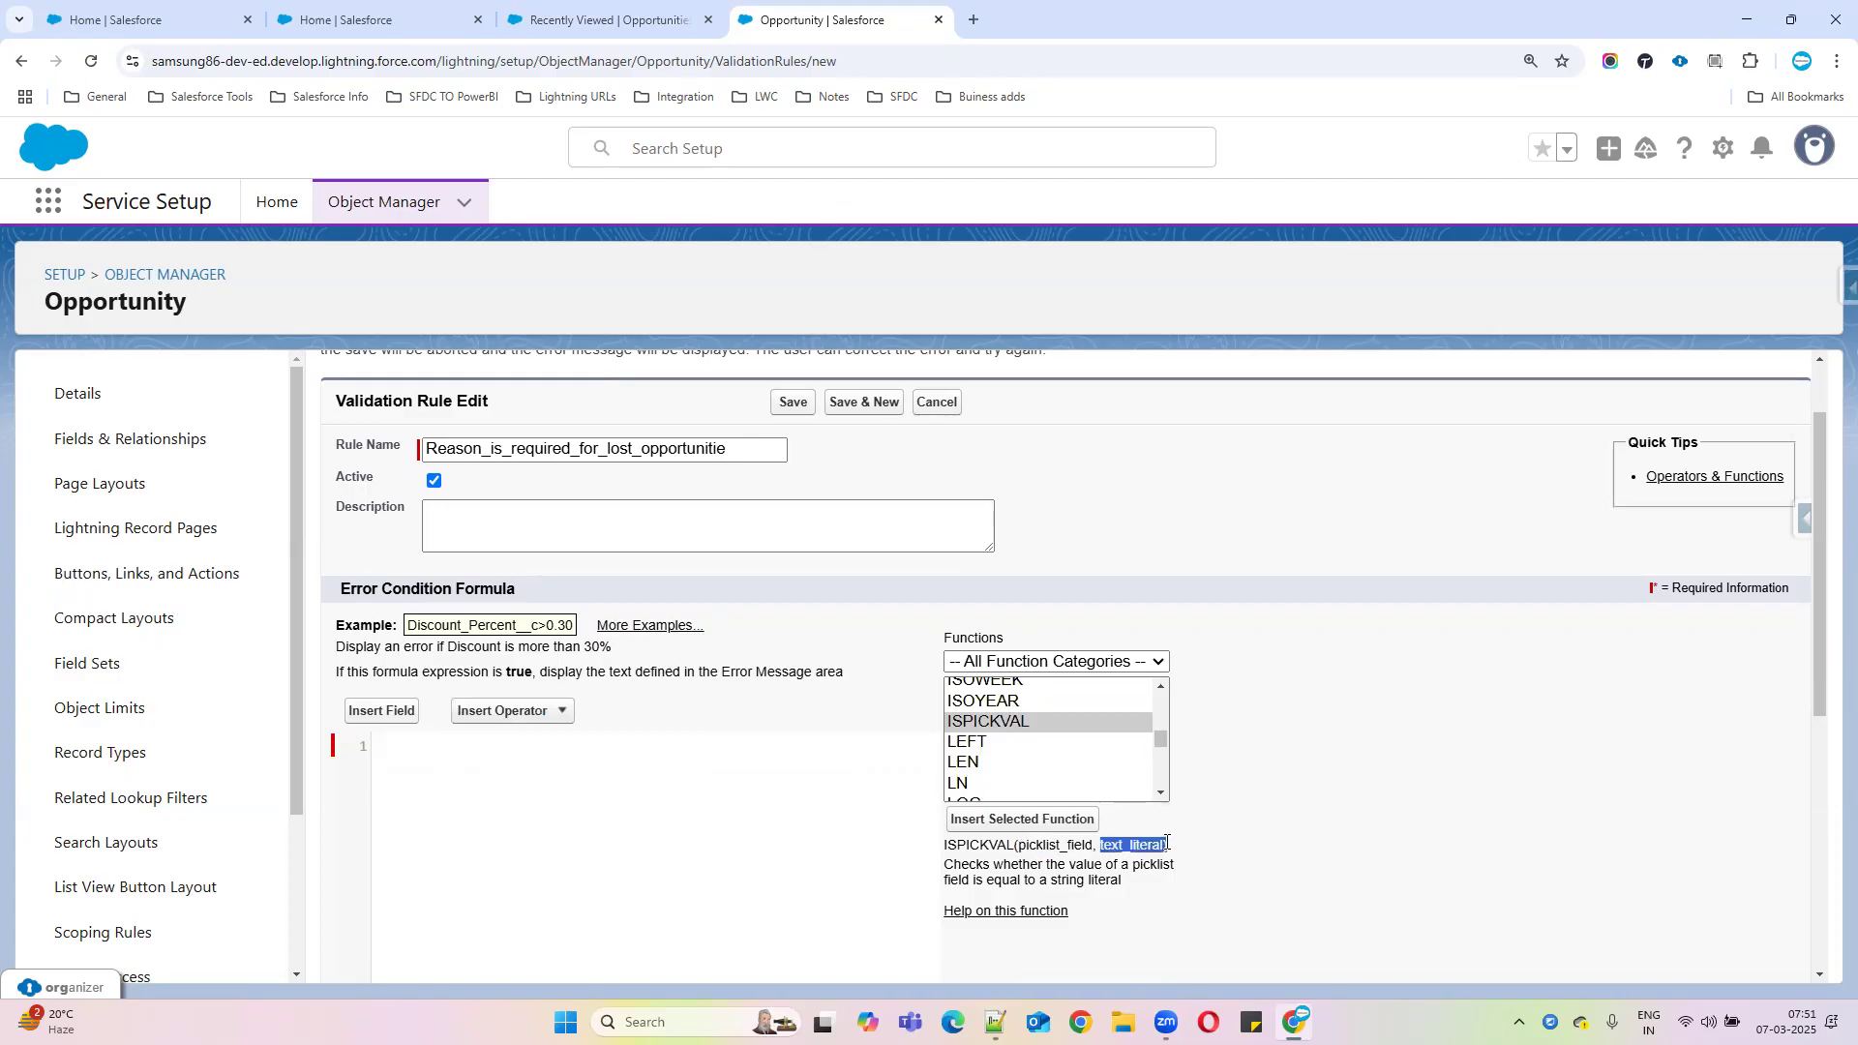
{"action": "double_click", "coordinate": [1045, 844]}
{"action": "left_click_drag", "start_coordinate": [1100, 845], "coordinate": [1164, 844]}
Insert ISPICKVAL into the formula, removing the leading space and the picklist_field placeholder
{"action": "left_click", "coordinate": [1007, 820]}
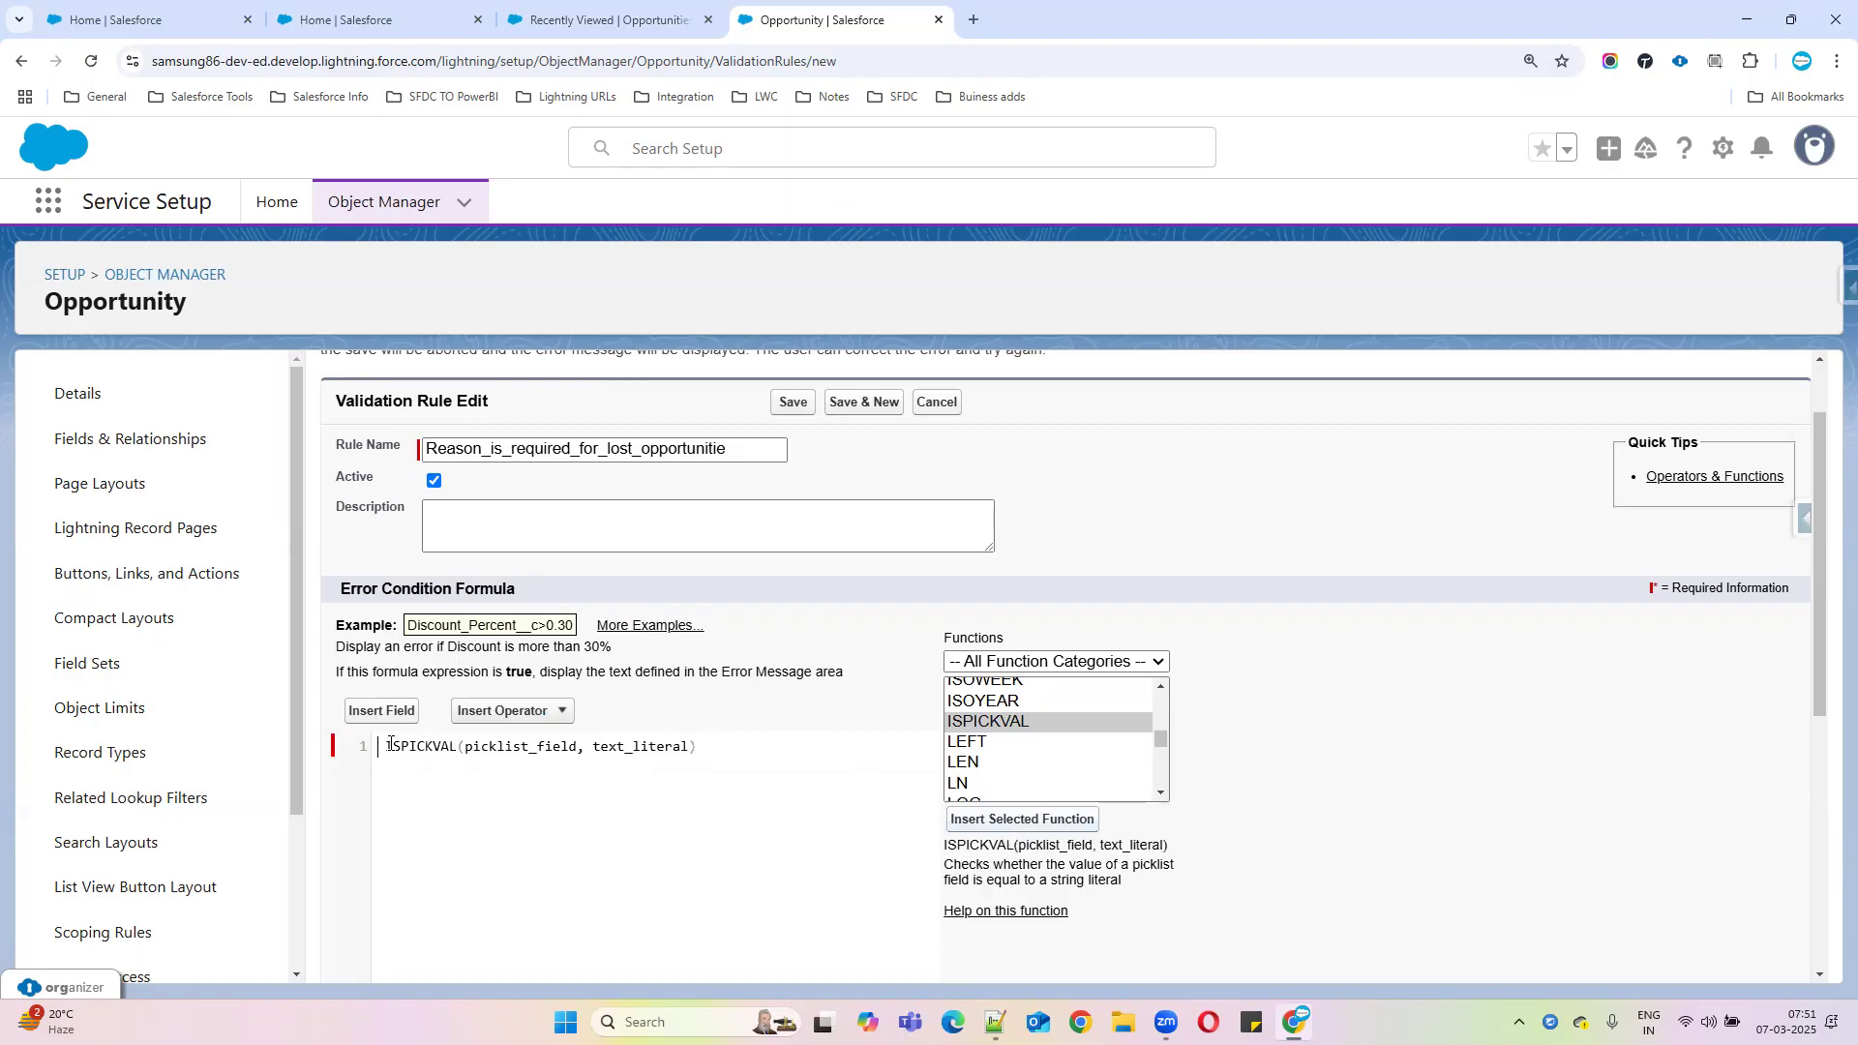
{"action": "key", "text": "Delete"}
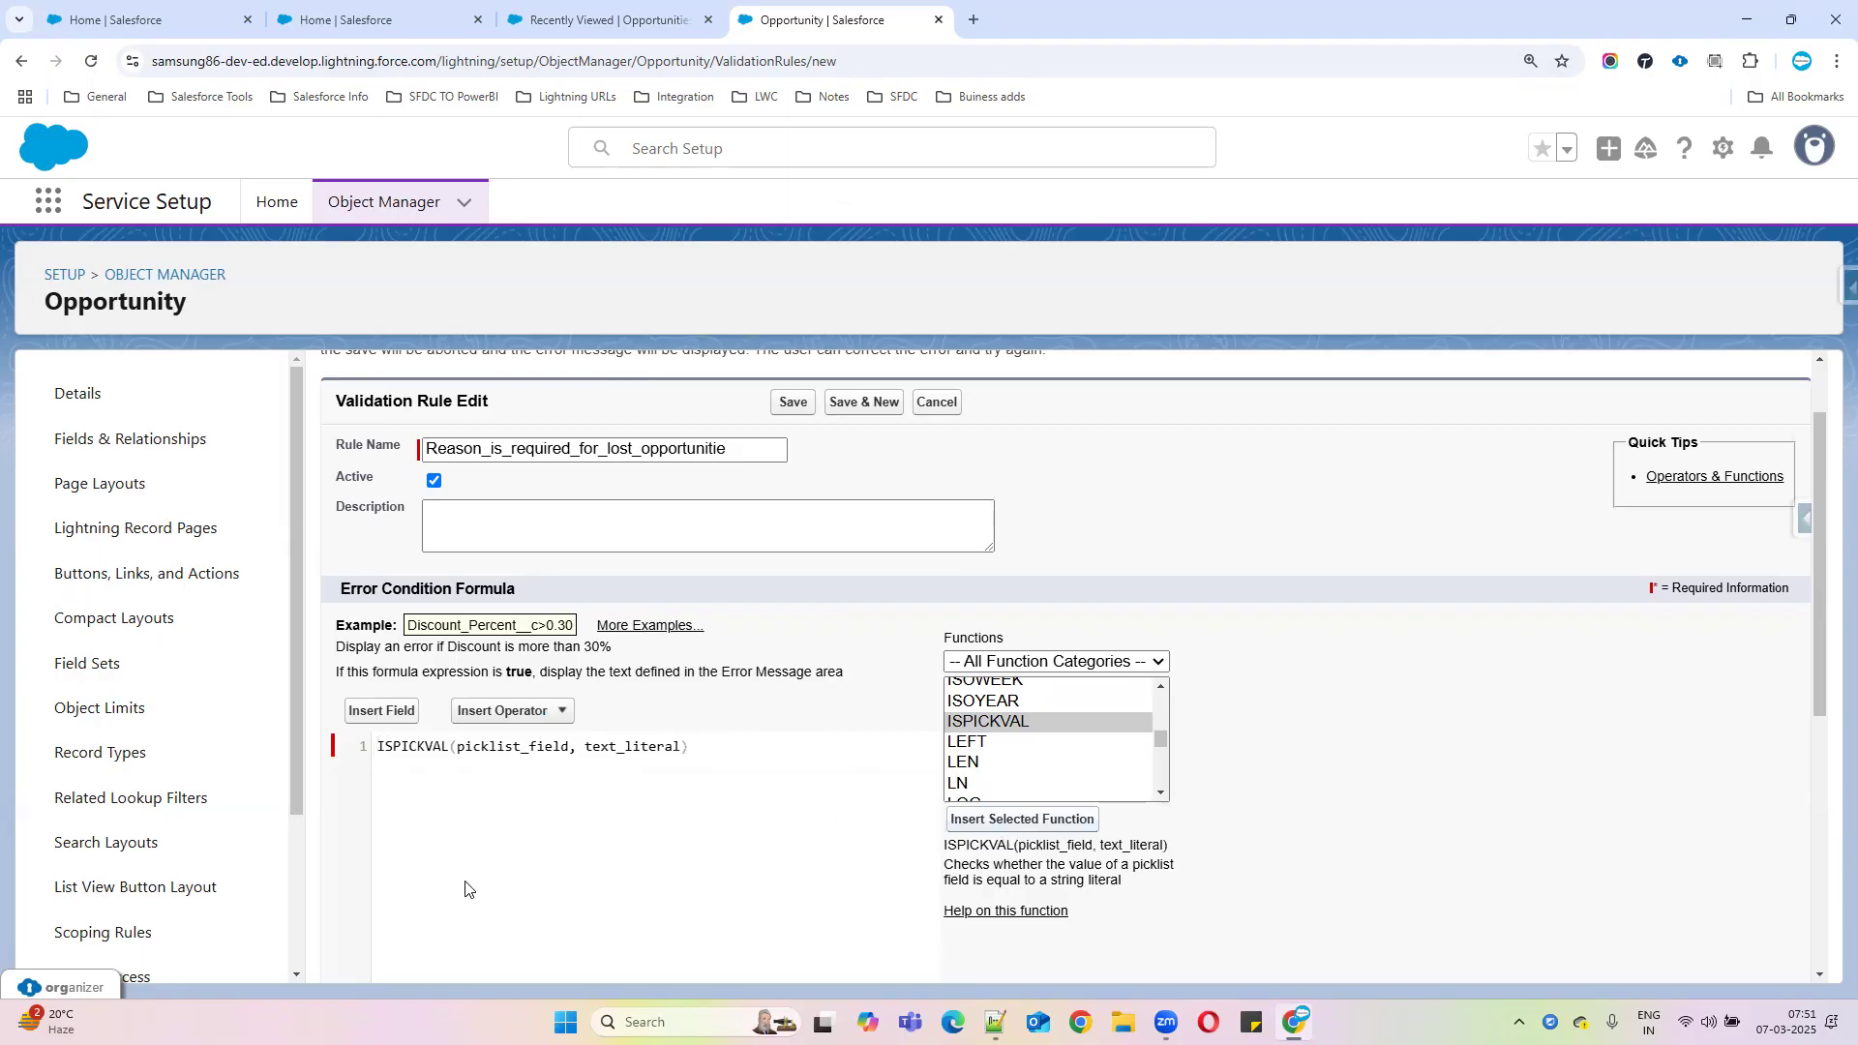
{"action": "double_click", "coordinate": [511, 745]}
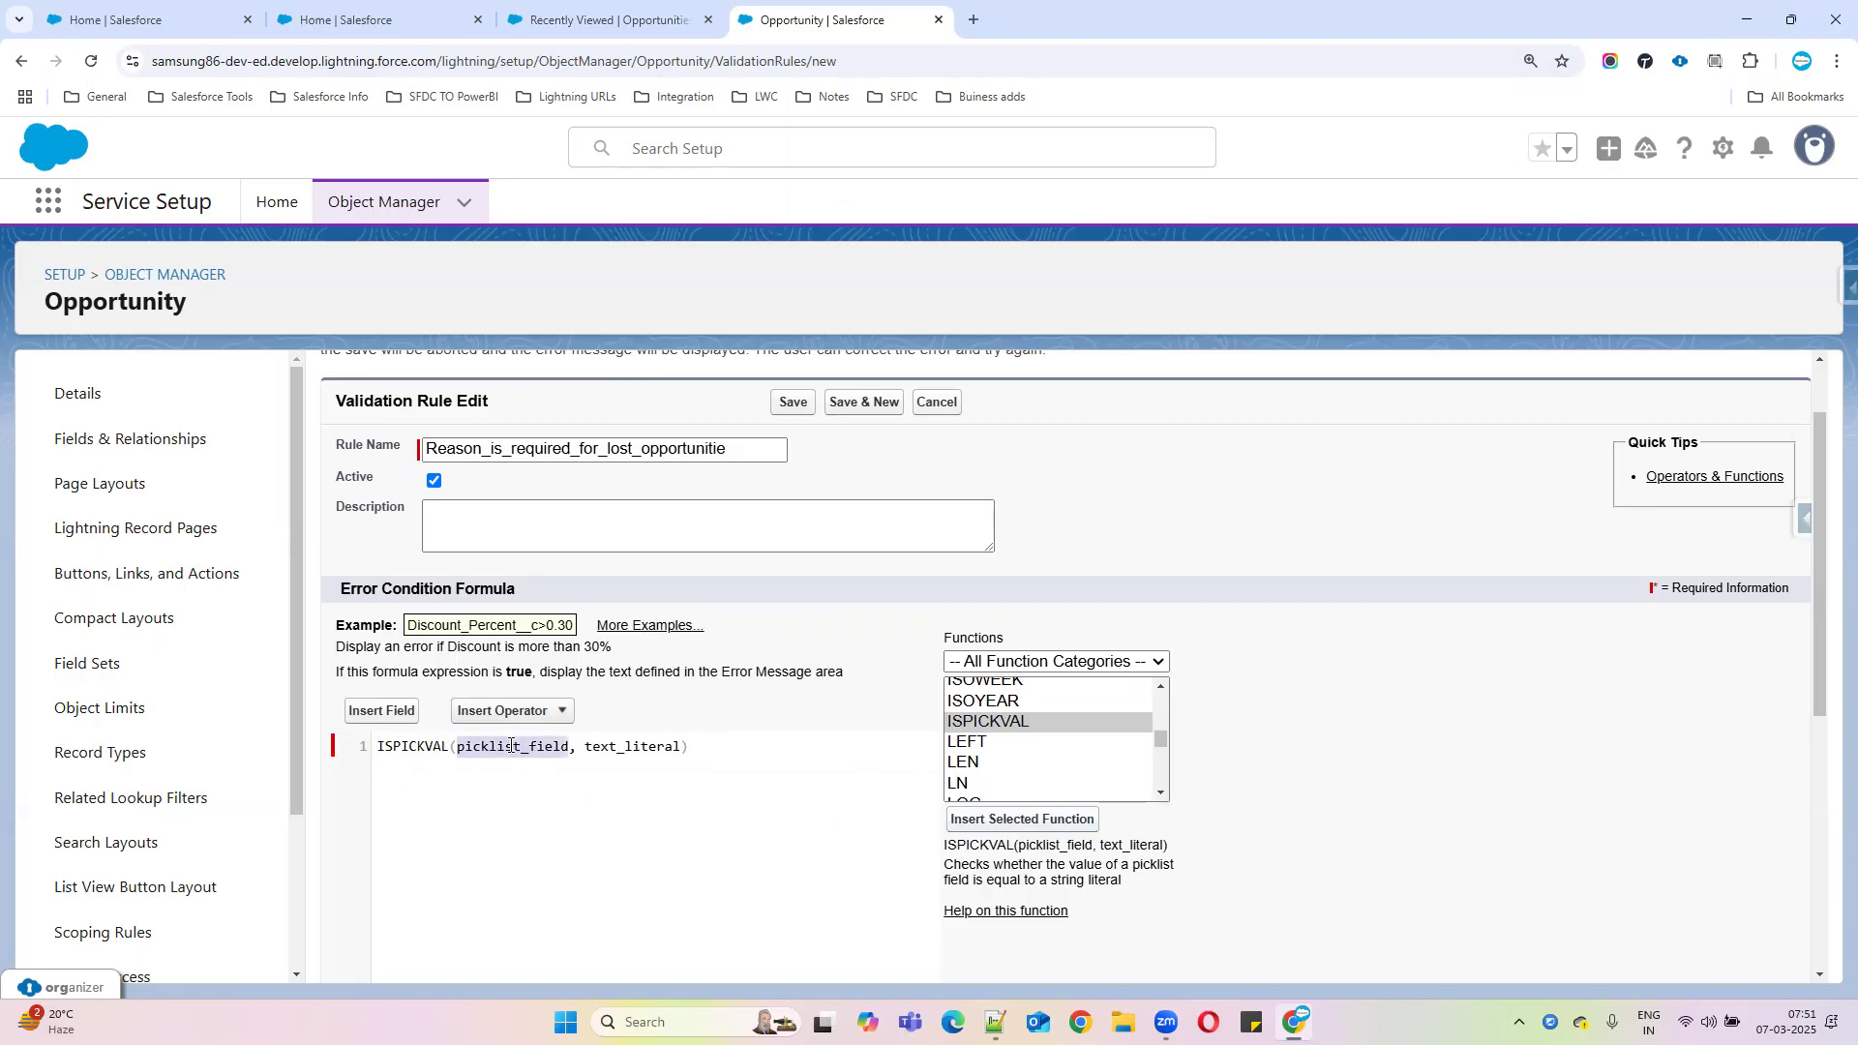
{"action": "key", "text": "BackSpace"}
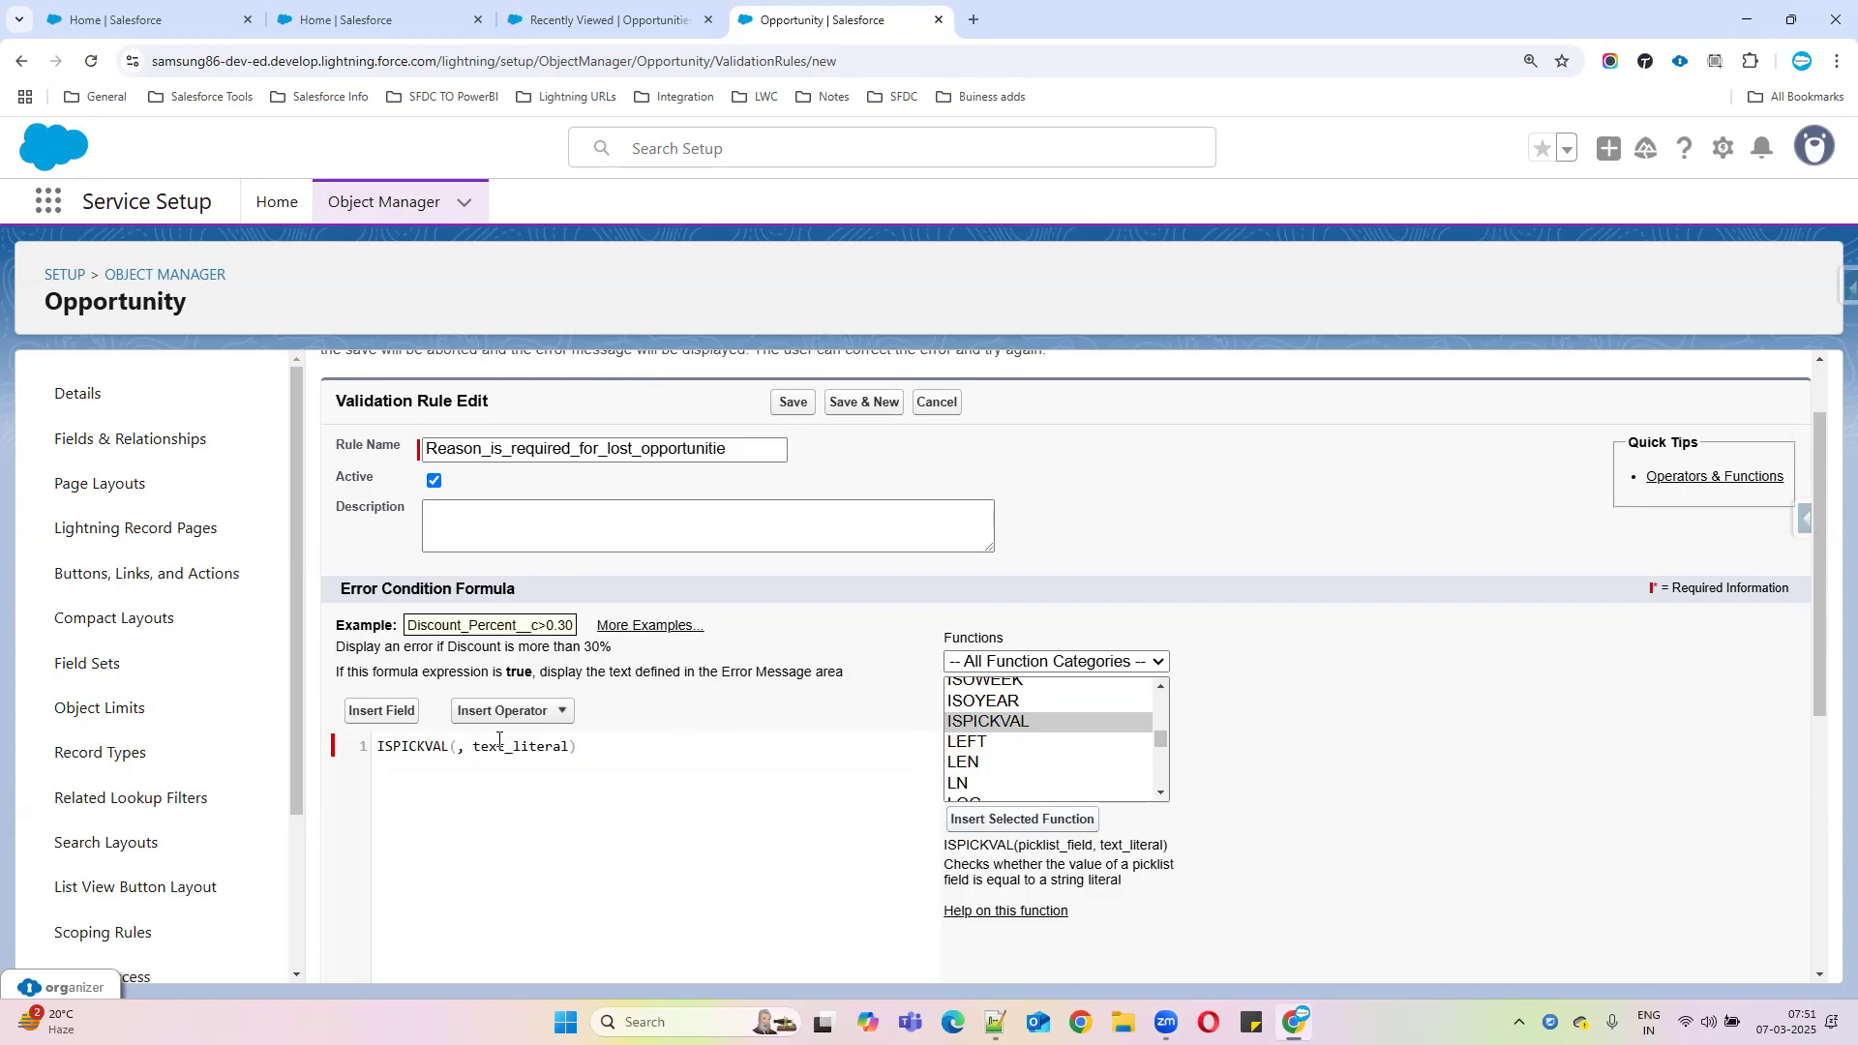
Insert the Opportunity Stage field as StageName, ISPICKVAL's first argument
{"action": "left_click", "coordinate": [387, 714]}
{"action": "left_click", "coordinate": [818, 660]}
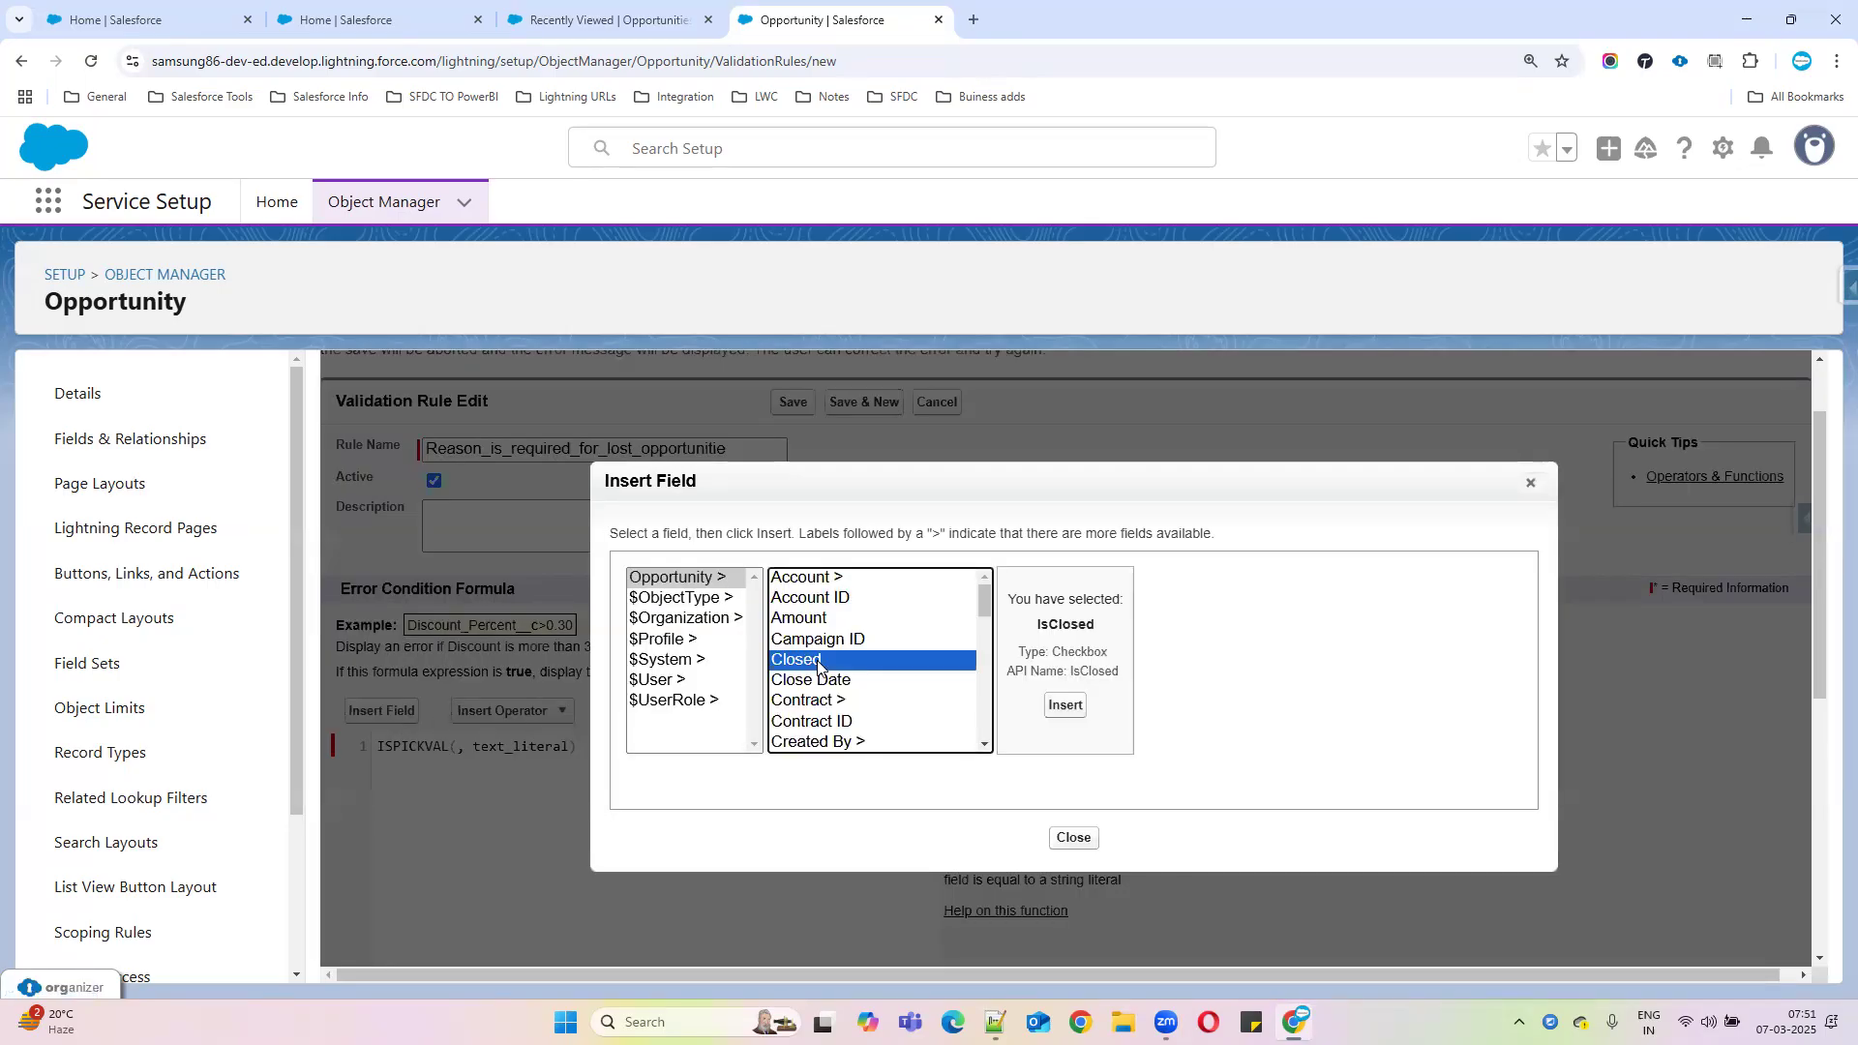
{"action": "key", "text": "s"}
{"action": "left_click", "coordinate": [1065, 708]}
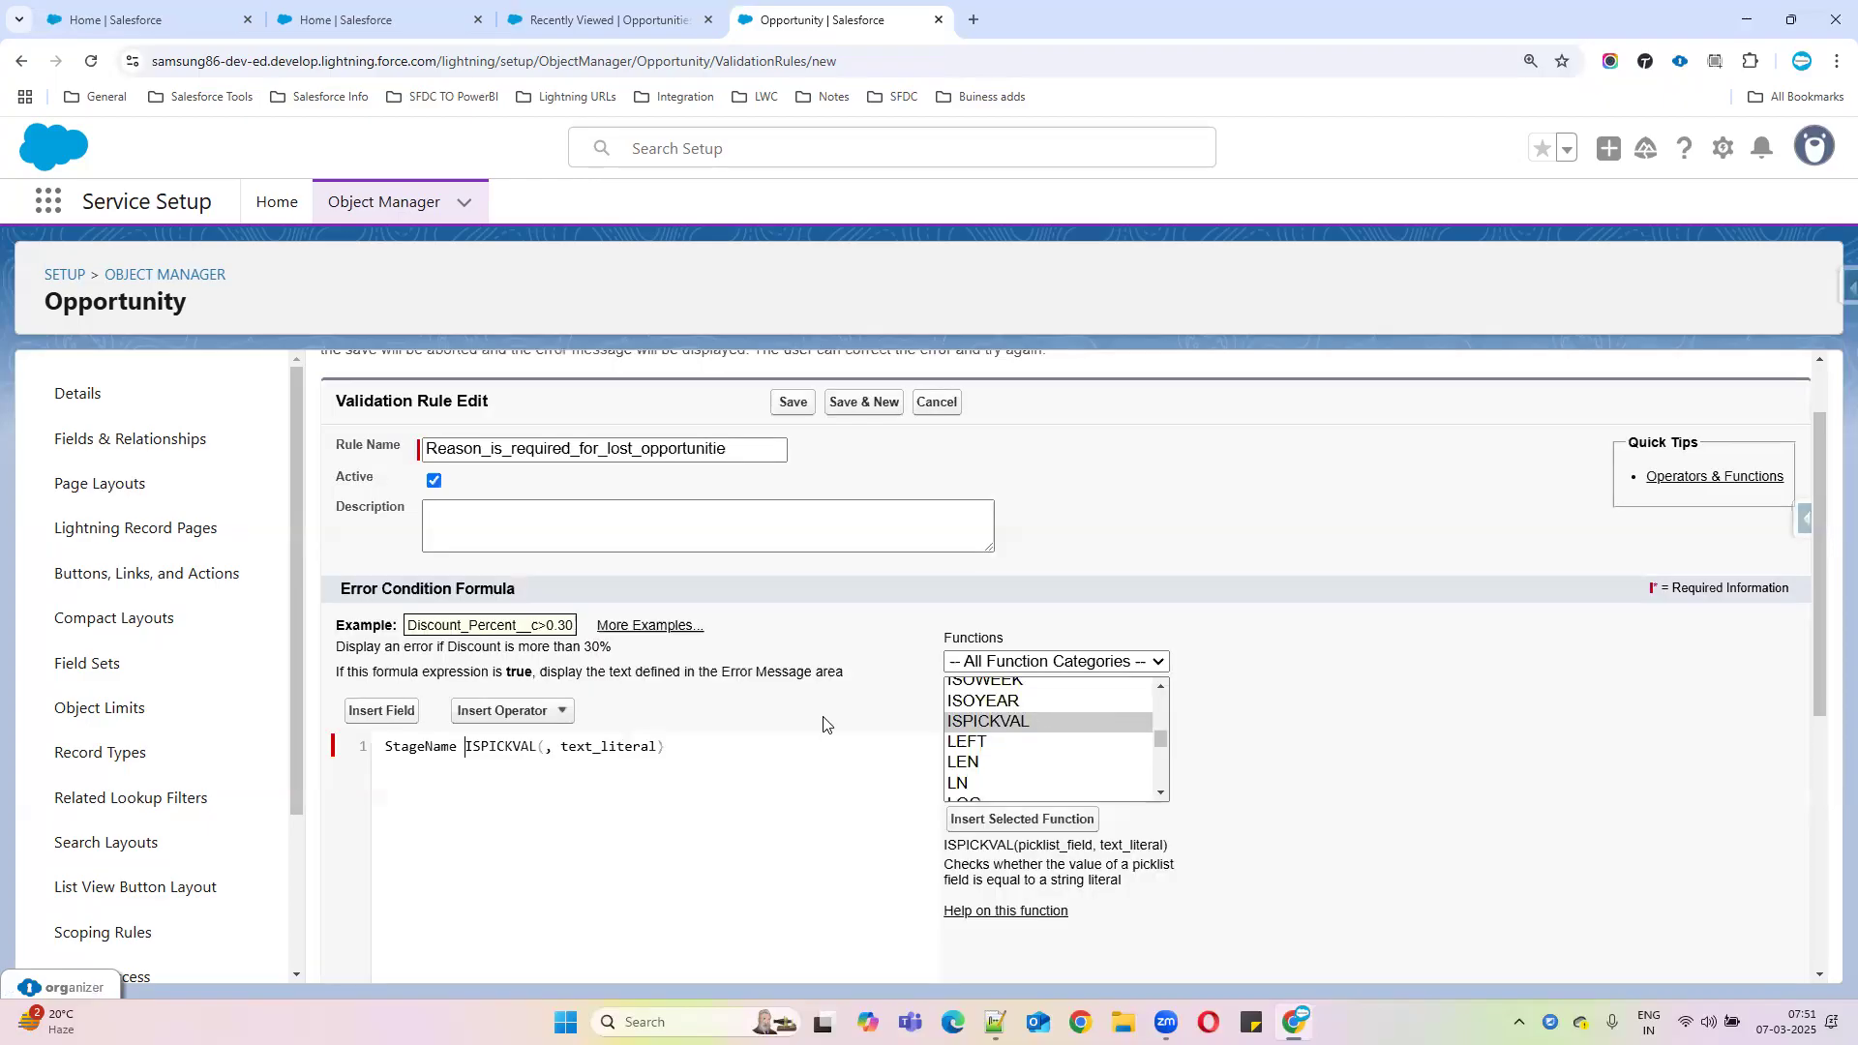
{"action": "double_click", "coordinate": [440, 745]}
{"action": "key", "text": "ctrl+x"}
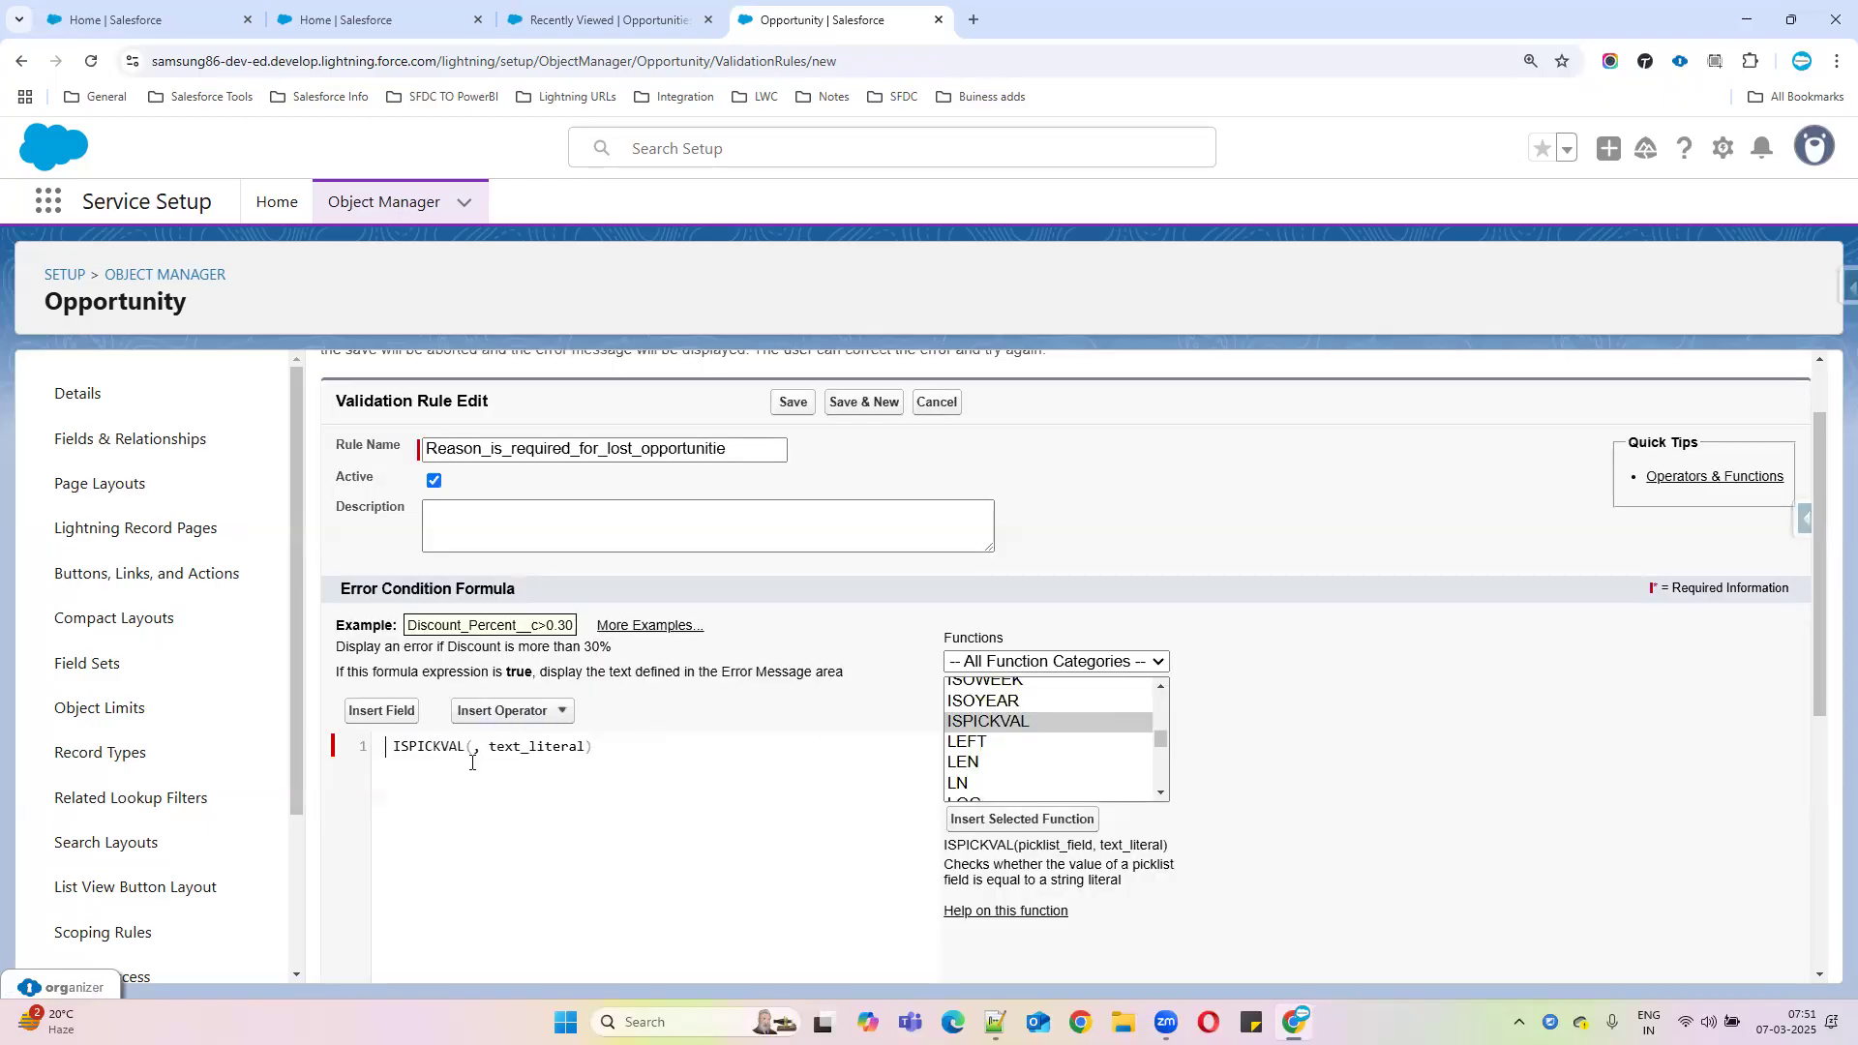
{"action": "left_click", "coordinate": [471, 747]}
{"action": "key", "text": "ctrl+v"}
{"action": "left_click", "coordinate": [396, 745]}
{"action": "key", "text": "BackSpace"}
{"action": "key", "text": "BackSpace"}
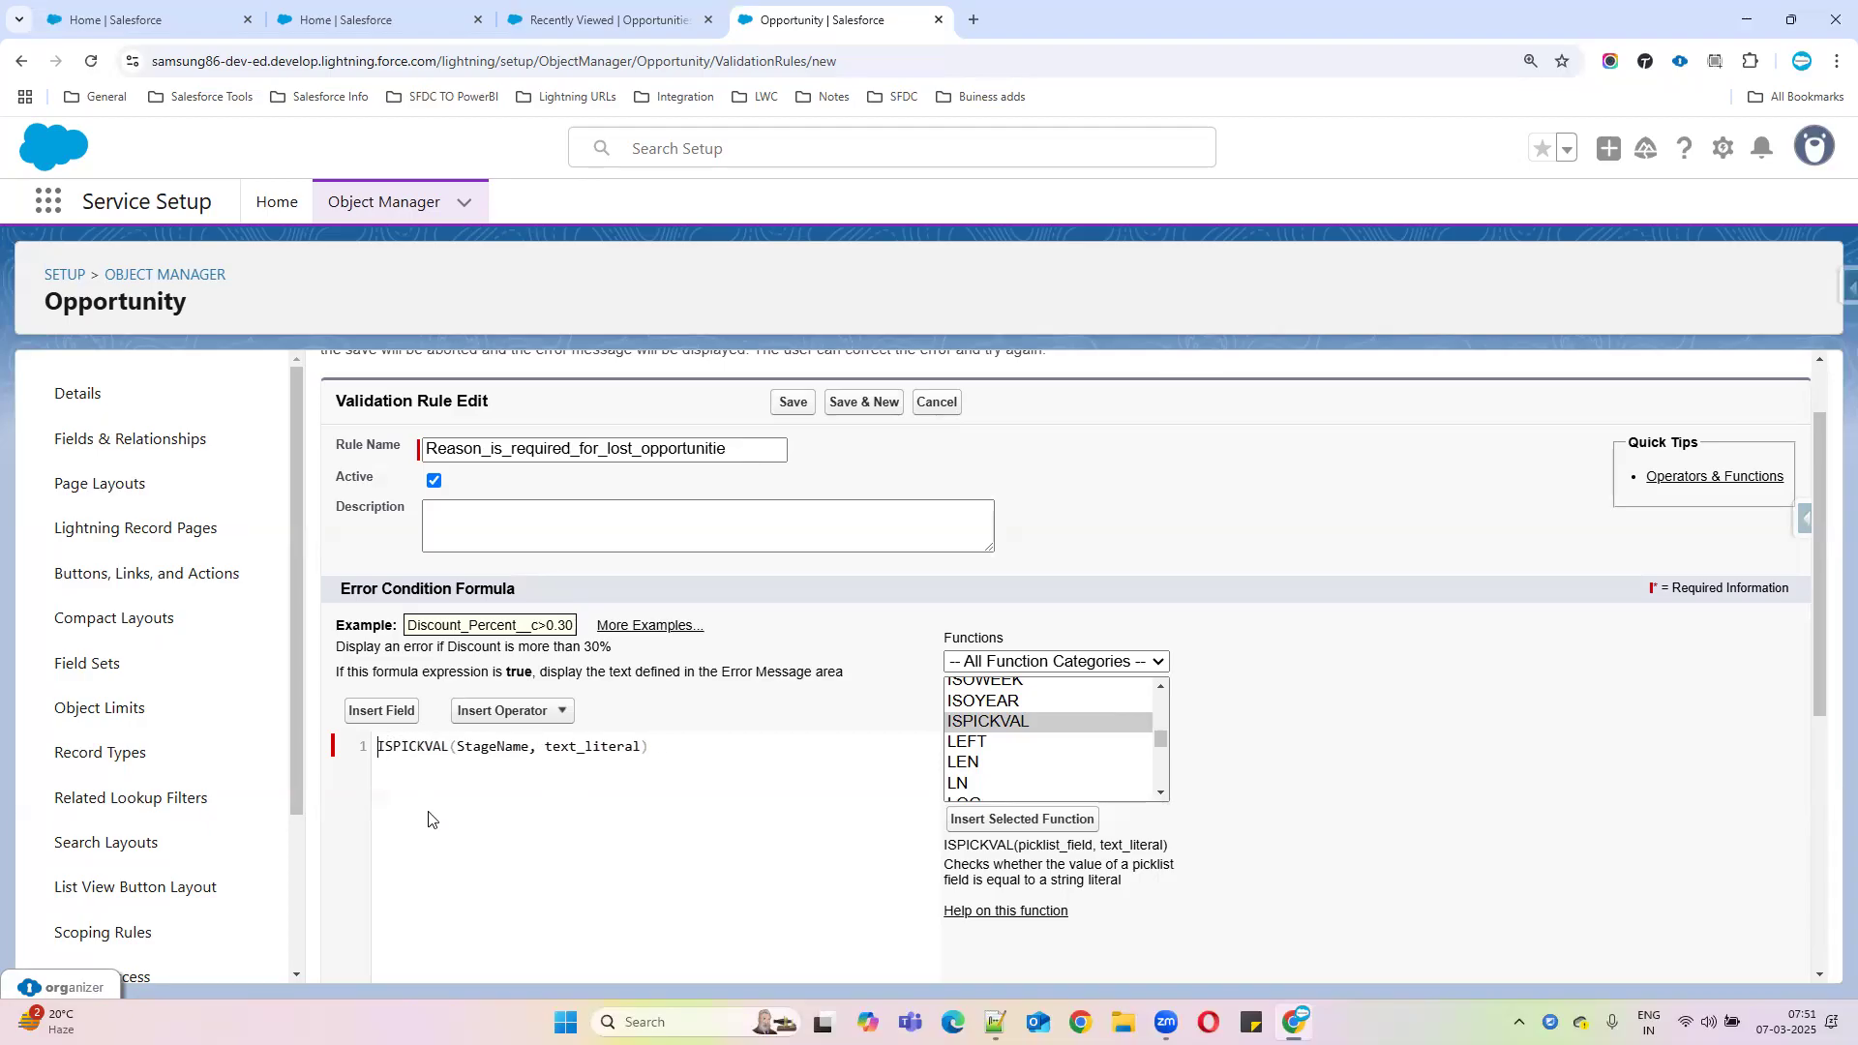
Replace text_literal with '' and open Fields & Relationships in a new tab
{"action": "double_click", "coordinate": [569, 746]}
{"action": "key", "text": "BackSpace"}
{"action": "type", "text": "''"}
{"action": "middle_click", "coordinate": [179, 438]}
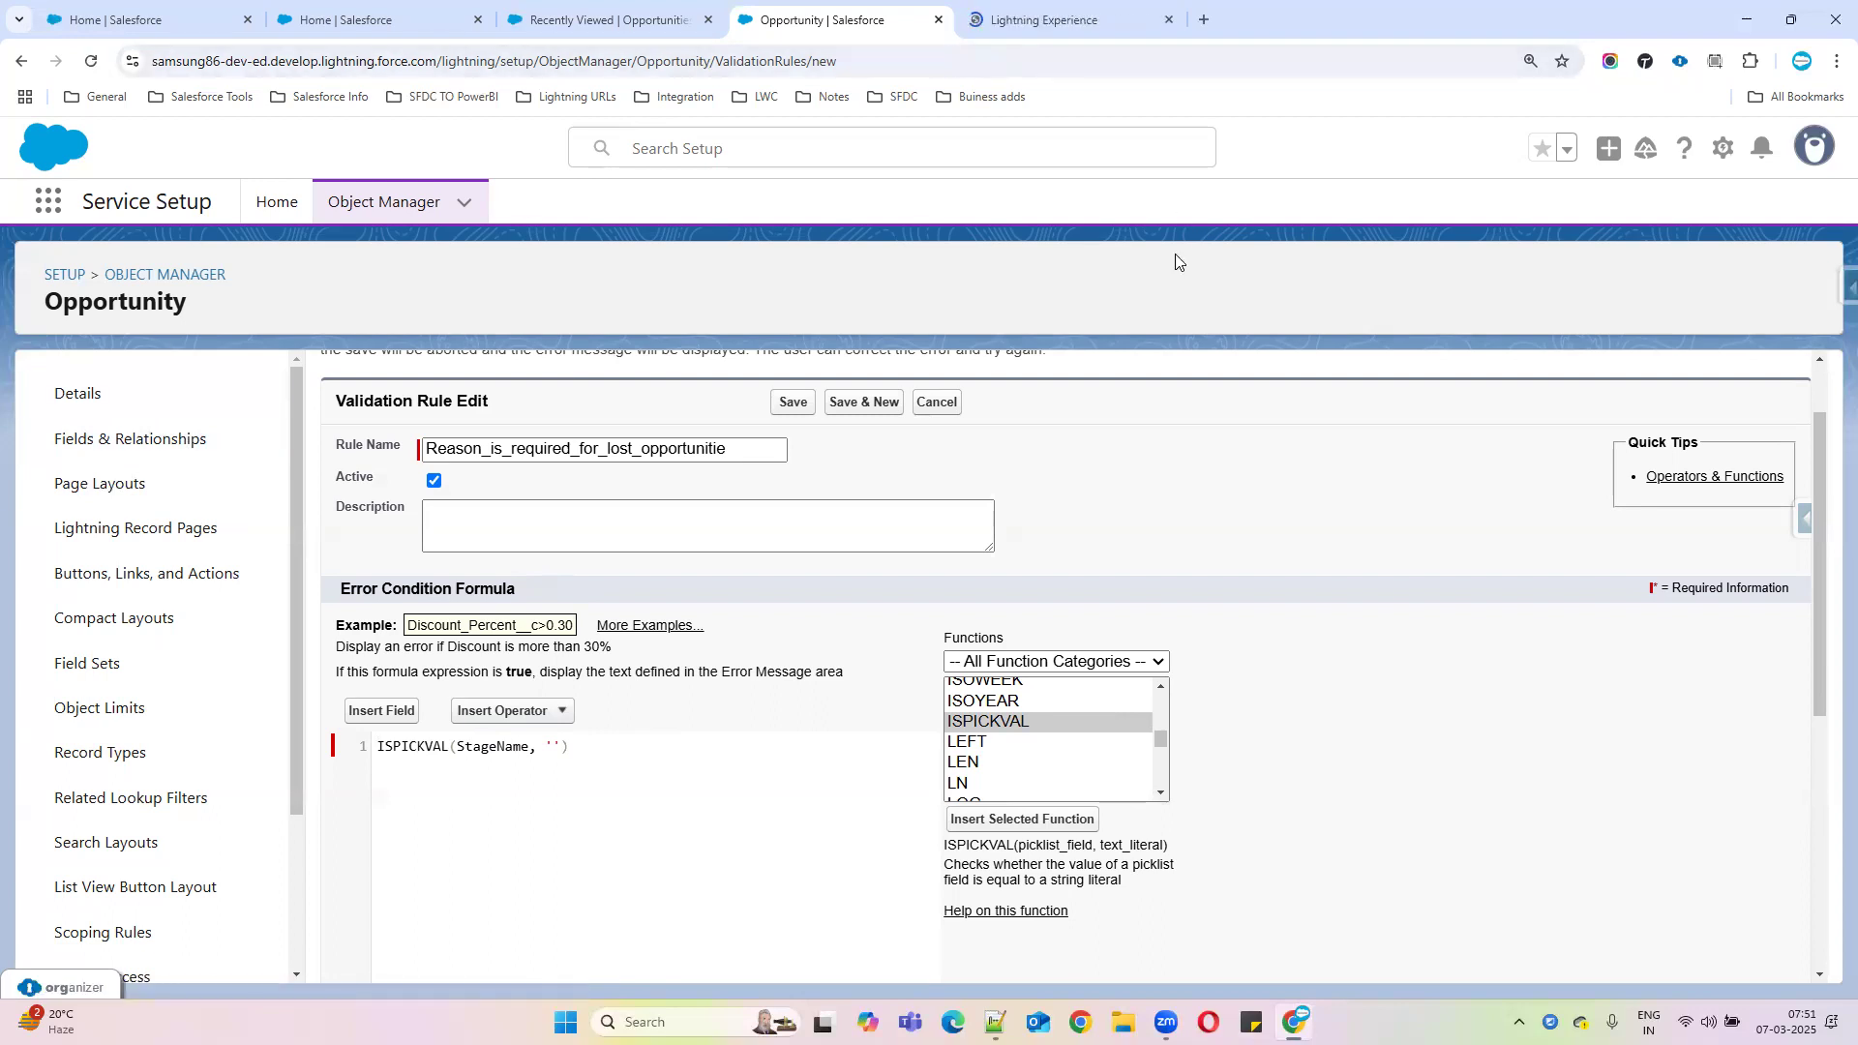
{"action": "left_click", "coordinate": [995, 1022]}
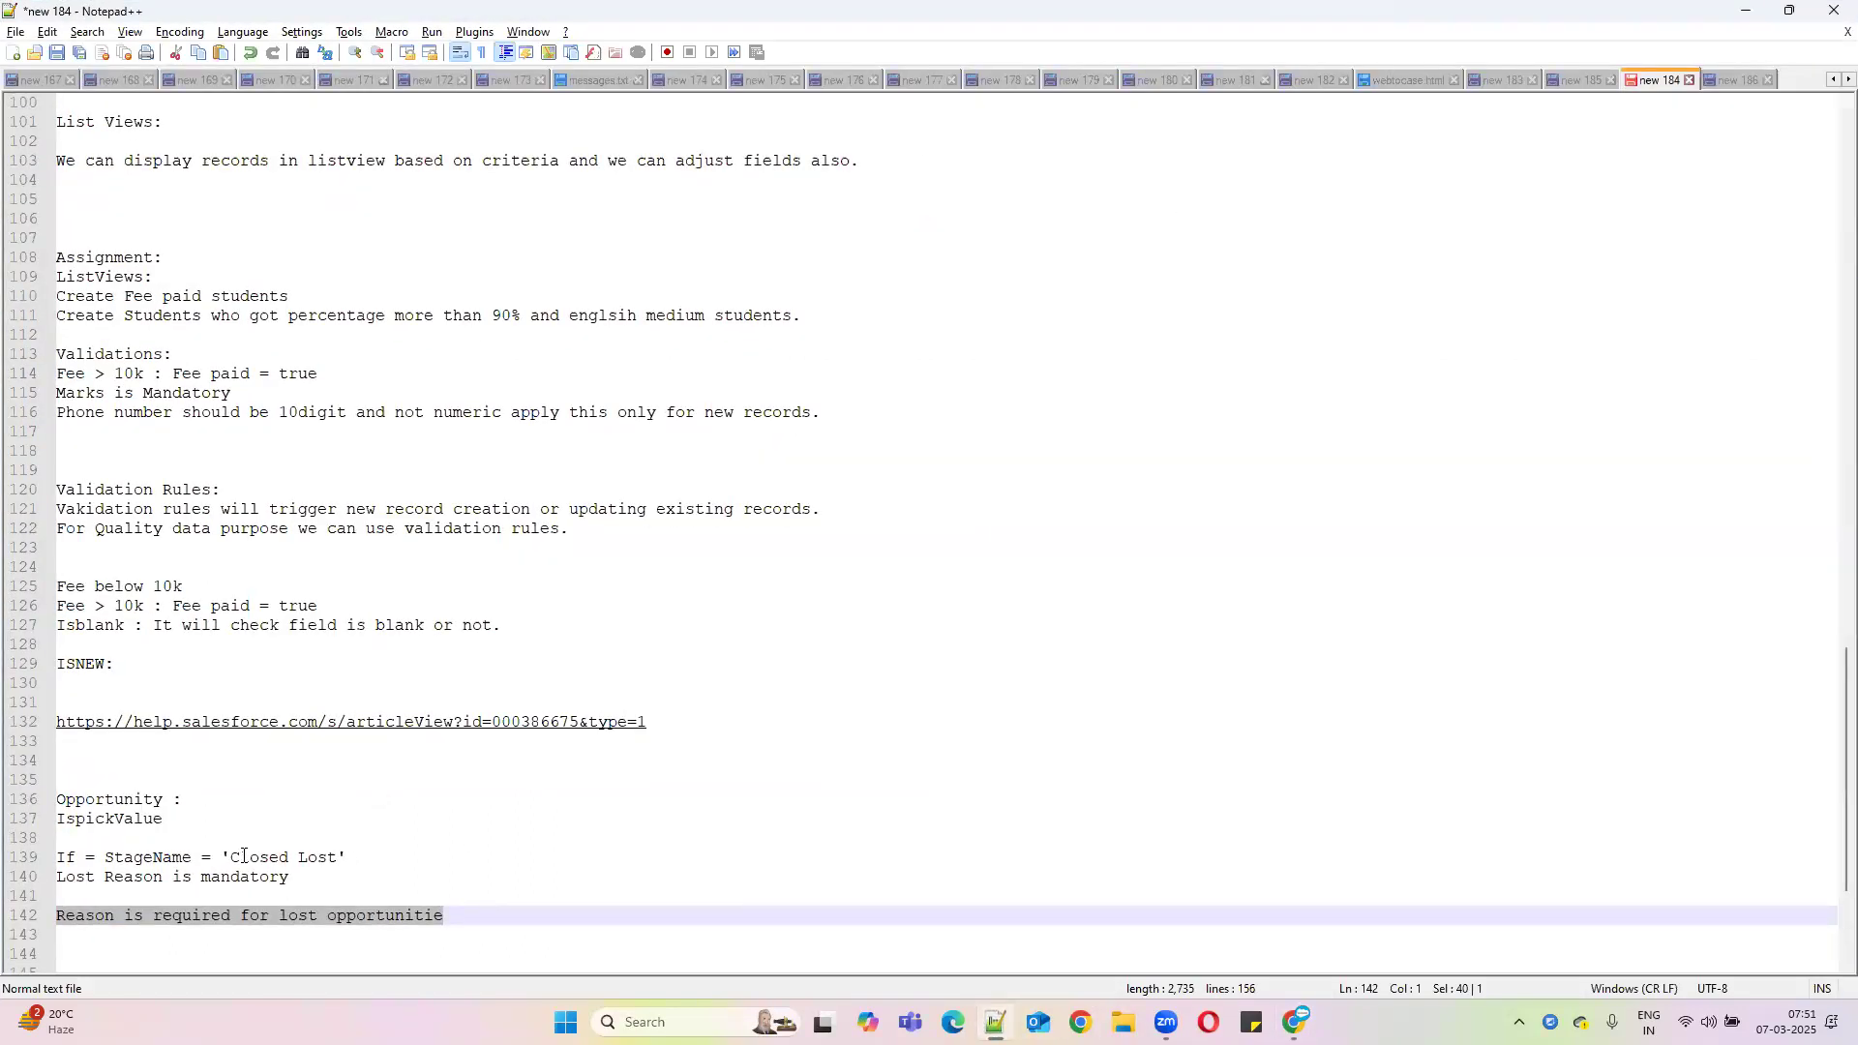
Select StageName = 'Closed Lost' on line 139 of the notes, then minimize Notepad++
{"action": "left_click_drag", "start_coordinate": [104, 857], "coordinate": [347, 858]}
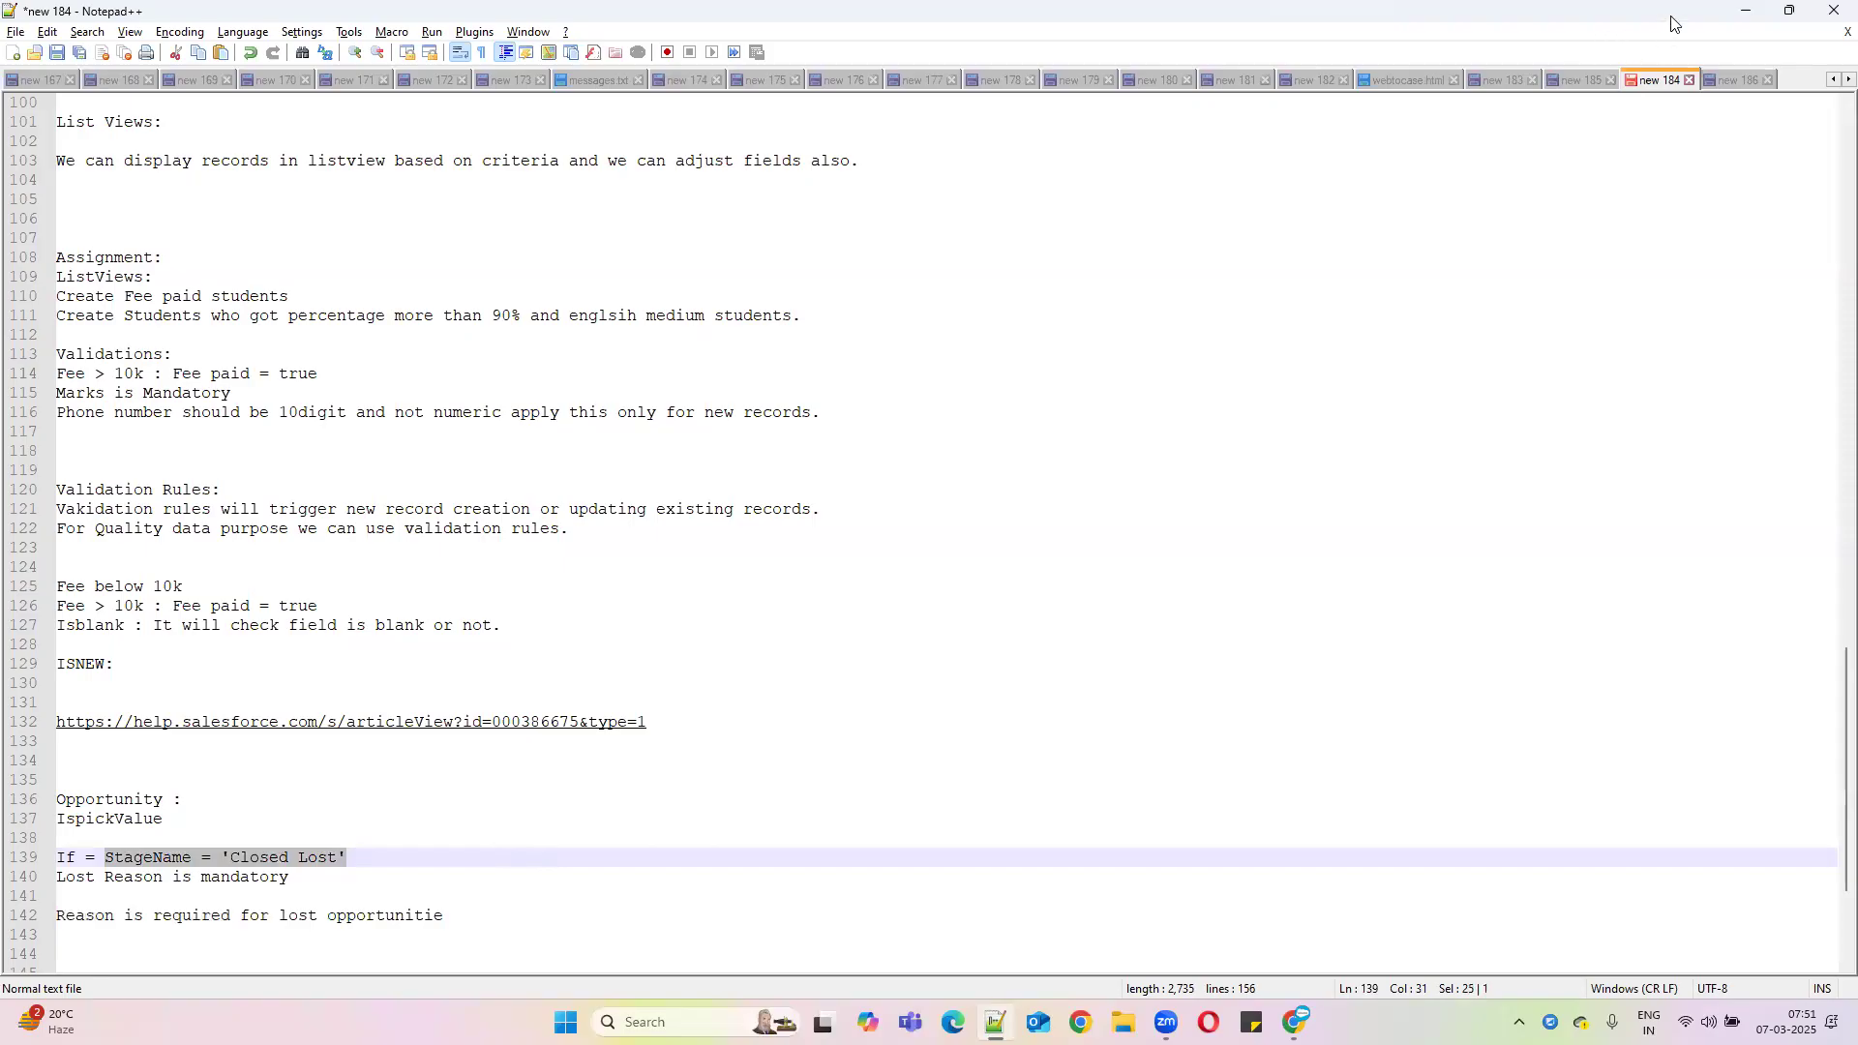
{"action": "left_click", "coordinate": [1746, 10]}
{"action": "double_click", "coordinate": [489, 756]}
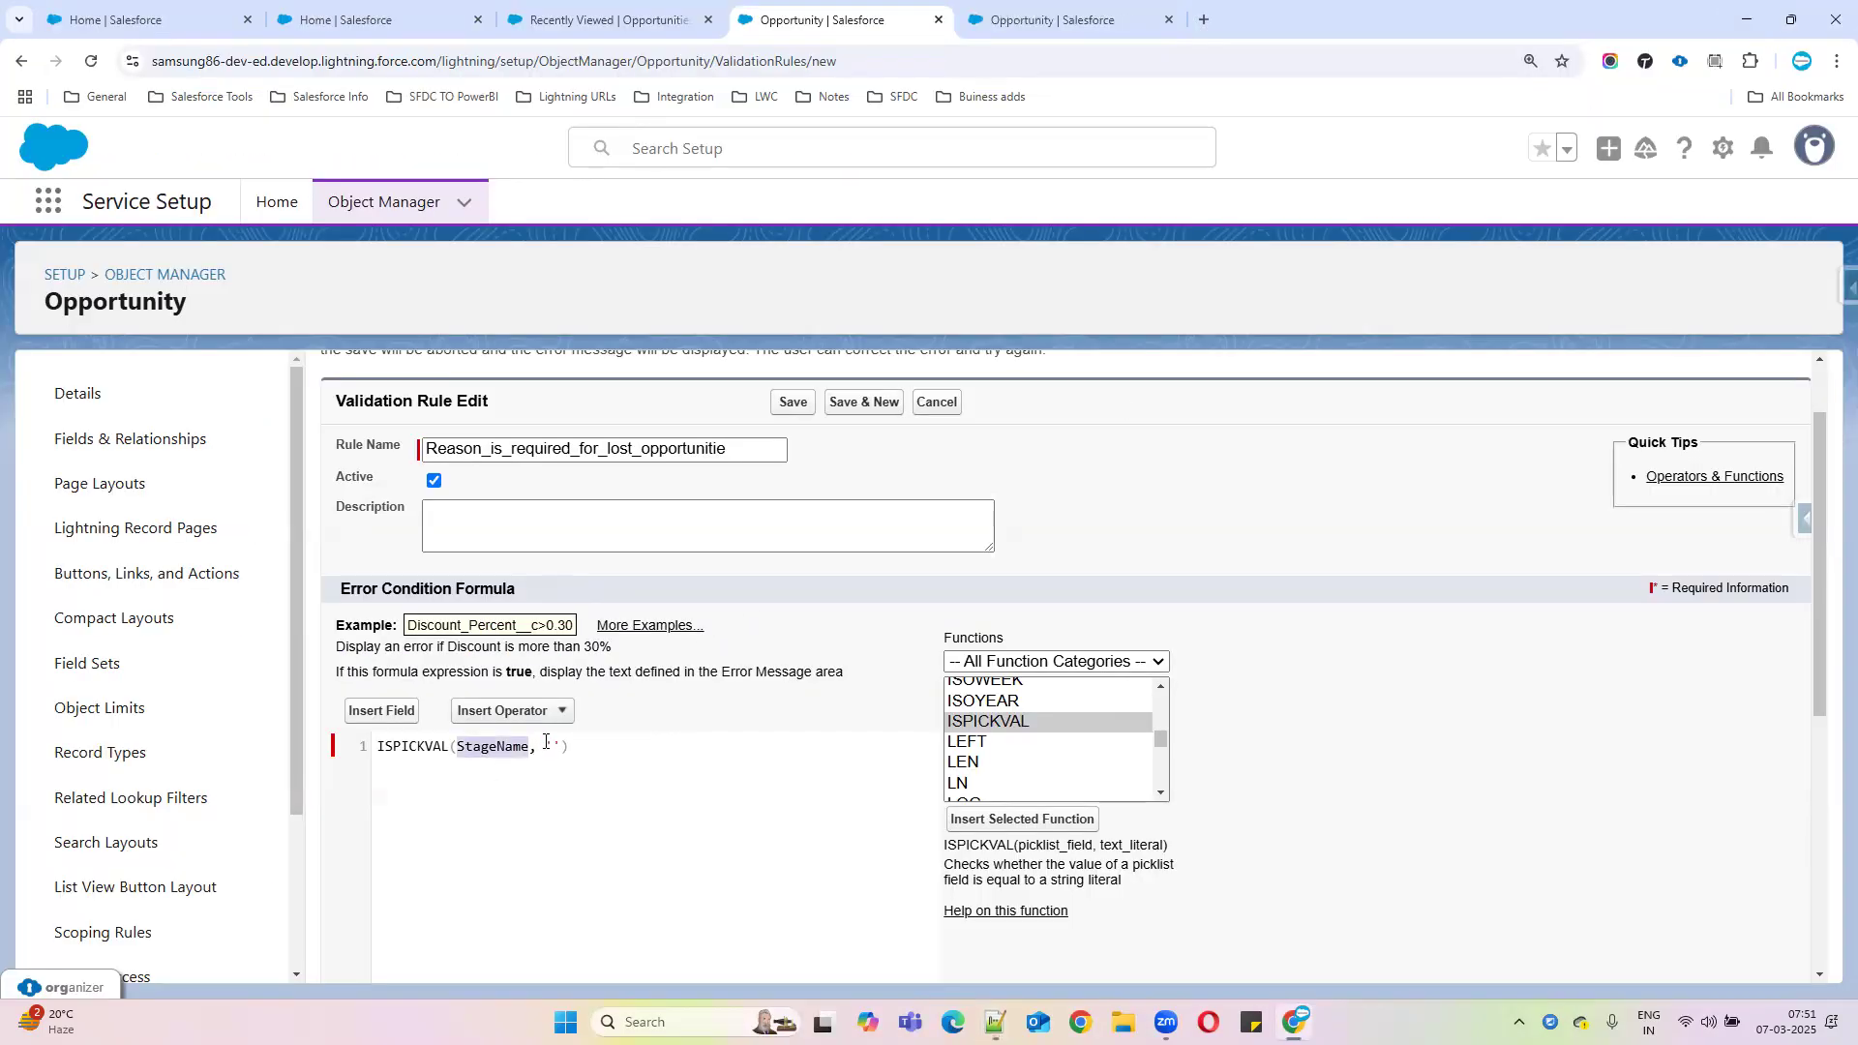
Look up the Opportunity Stage field and copy the Closed Lost picklist API name
{"action": "left_click", "coordinate": [1022, 28]}
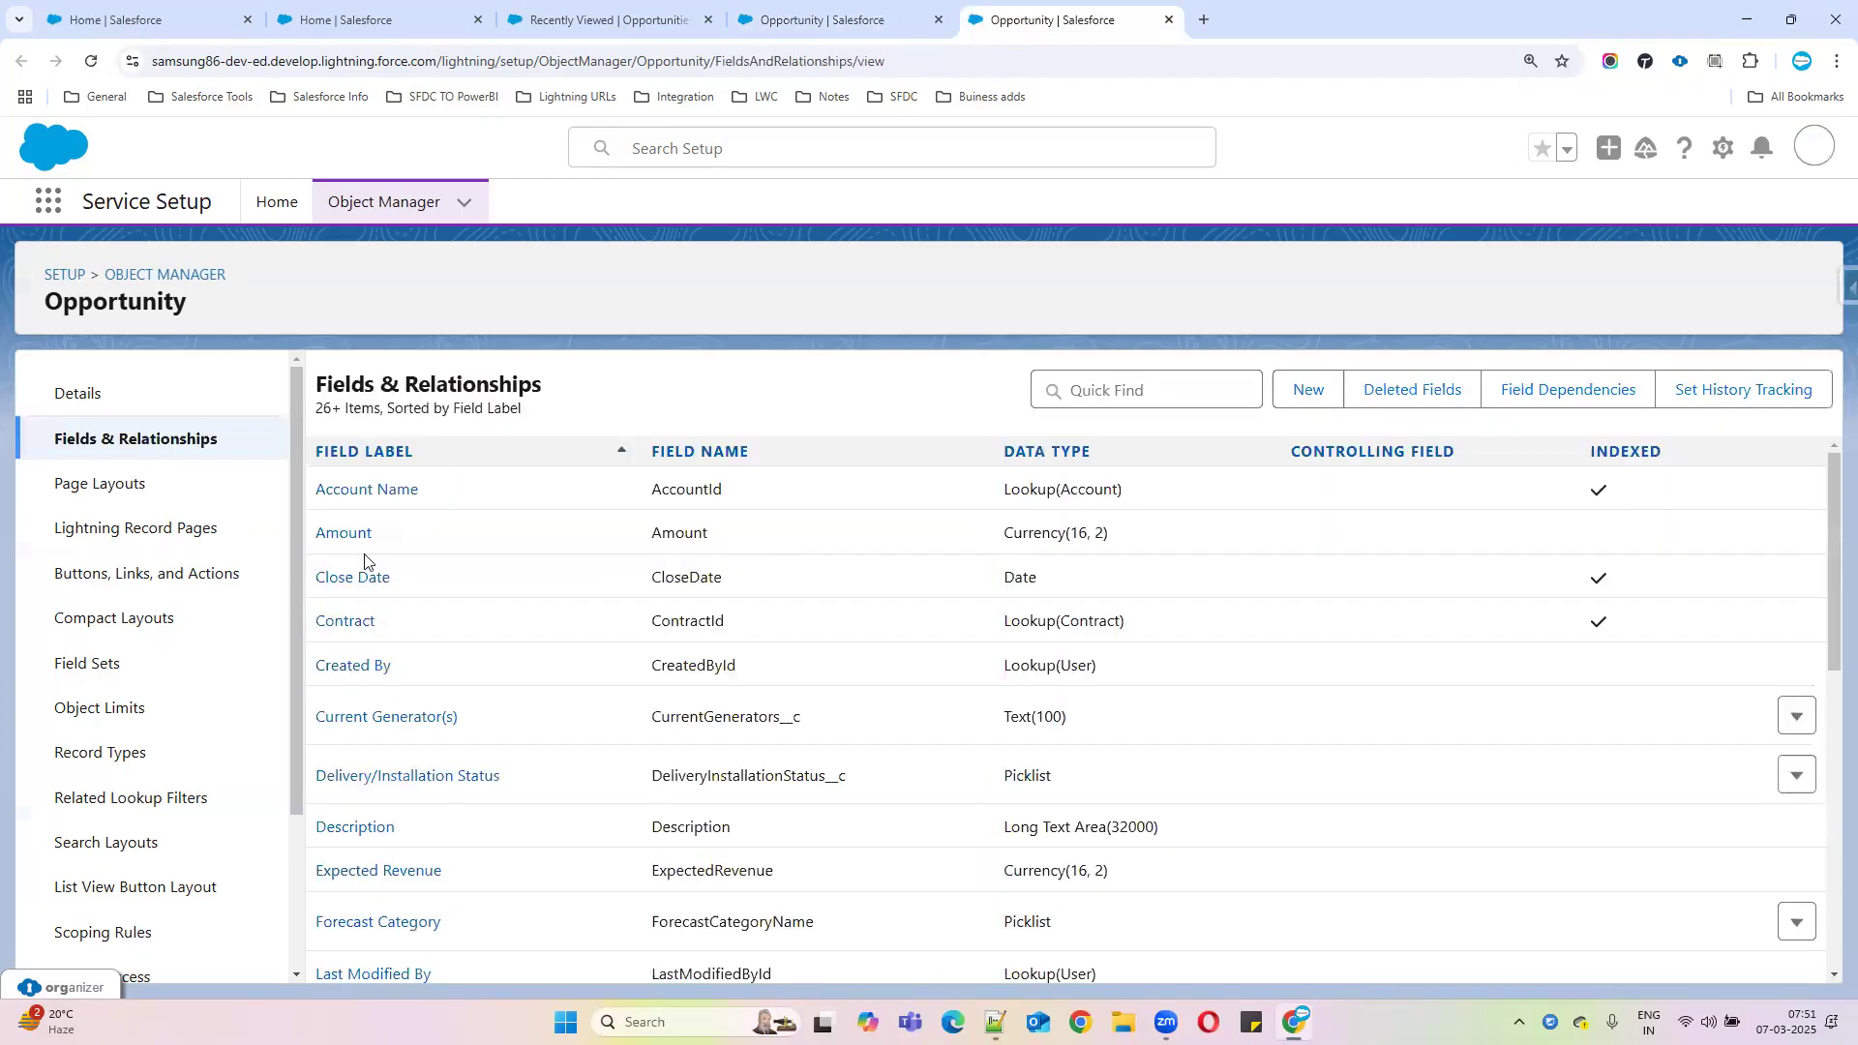
{"action": "left_click", "coordinate": [1196, 391]}
{"action": "type", "text": "sta"}
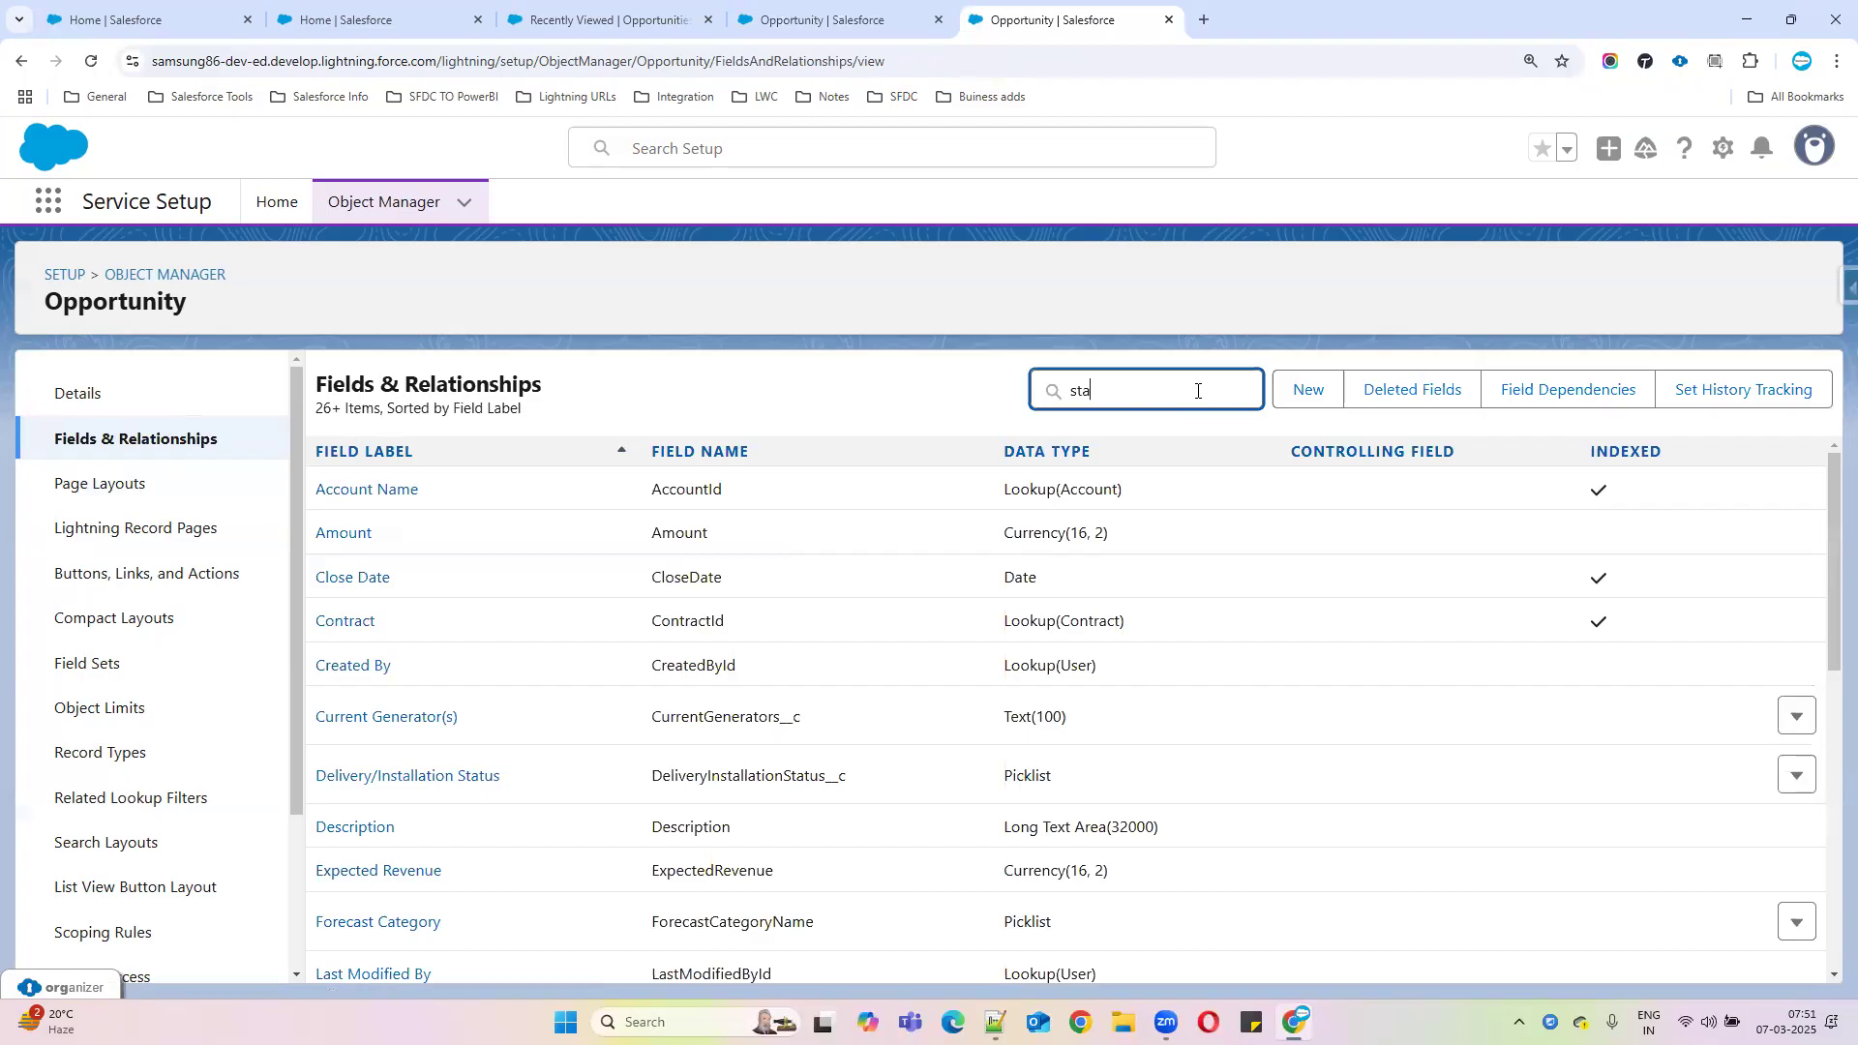
{"action": "type", "text": "ge"}
{"action": "left_click", "coordinate": [341, 502]}
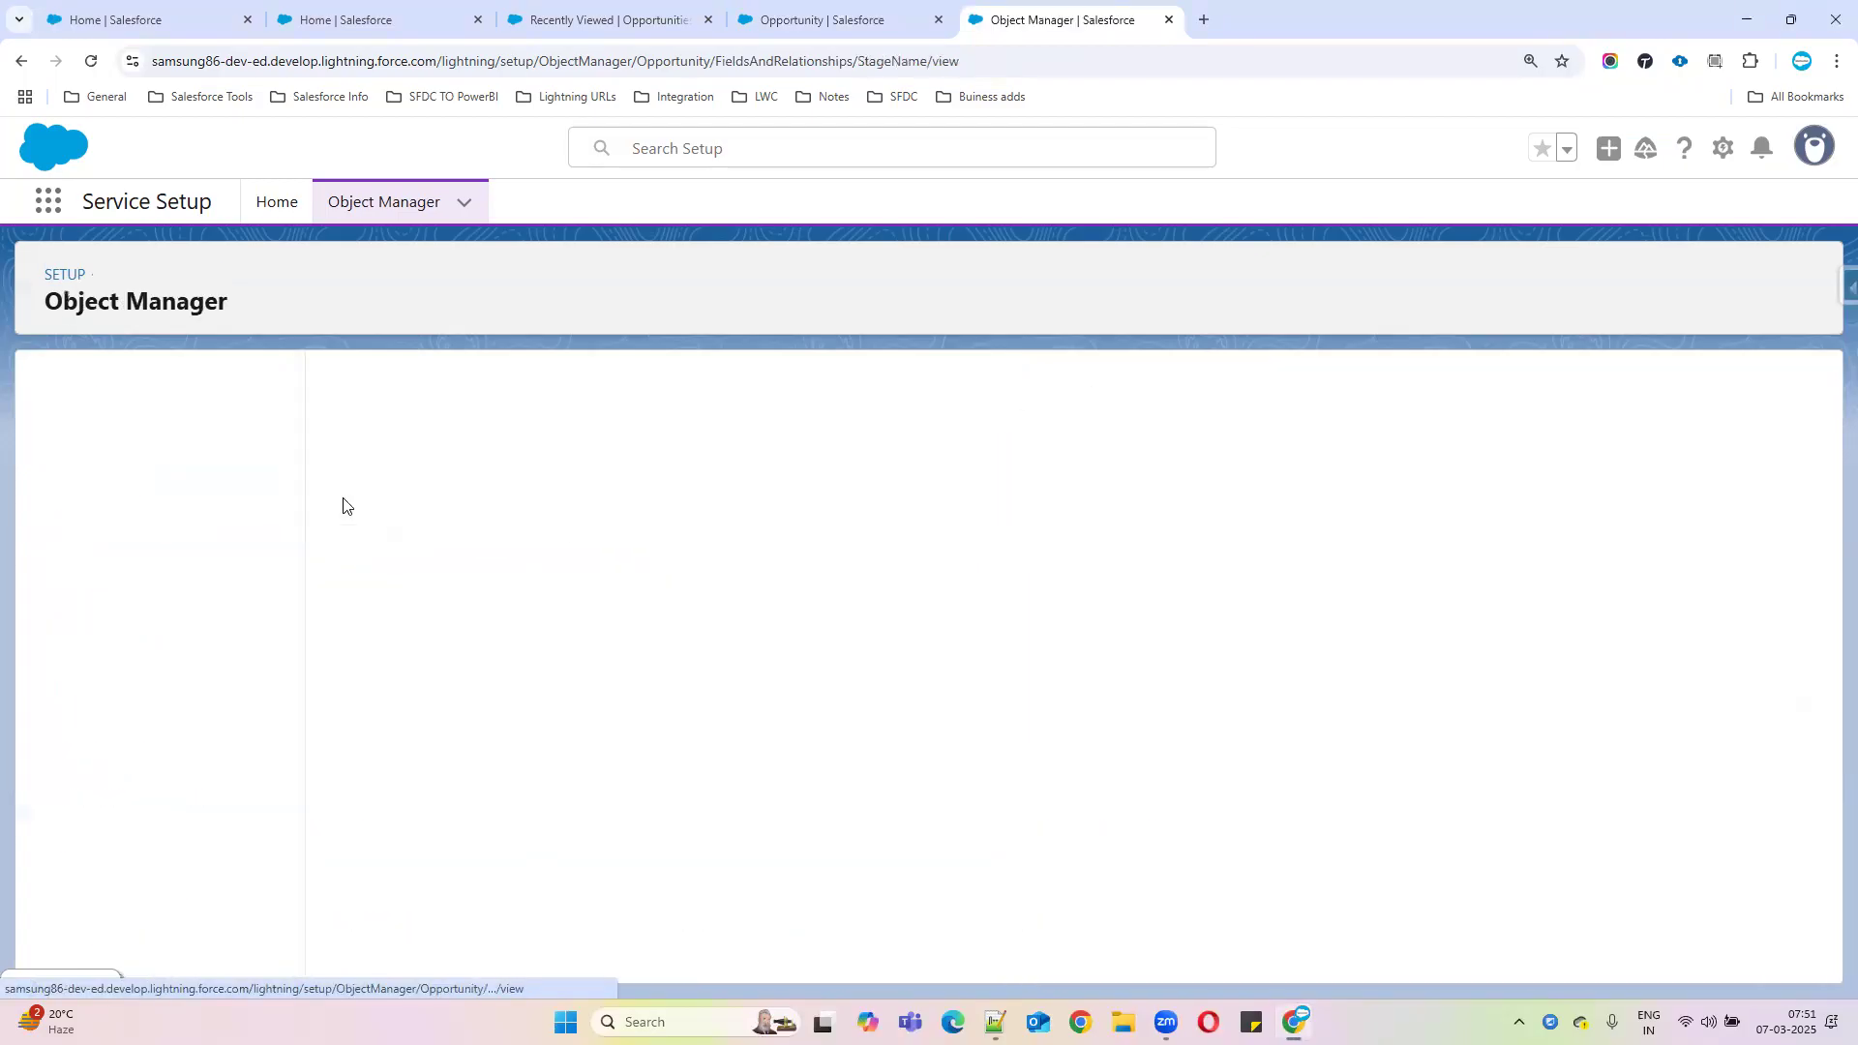
{"action": "scroll", "coordinate": [728, 783], "scroll_direction": "down", "scroll_amount": 1}
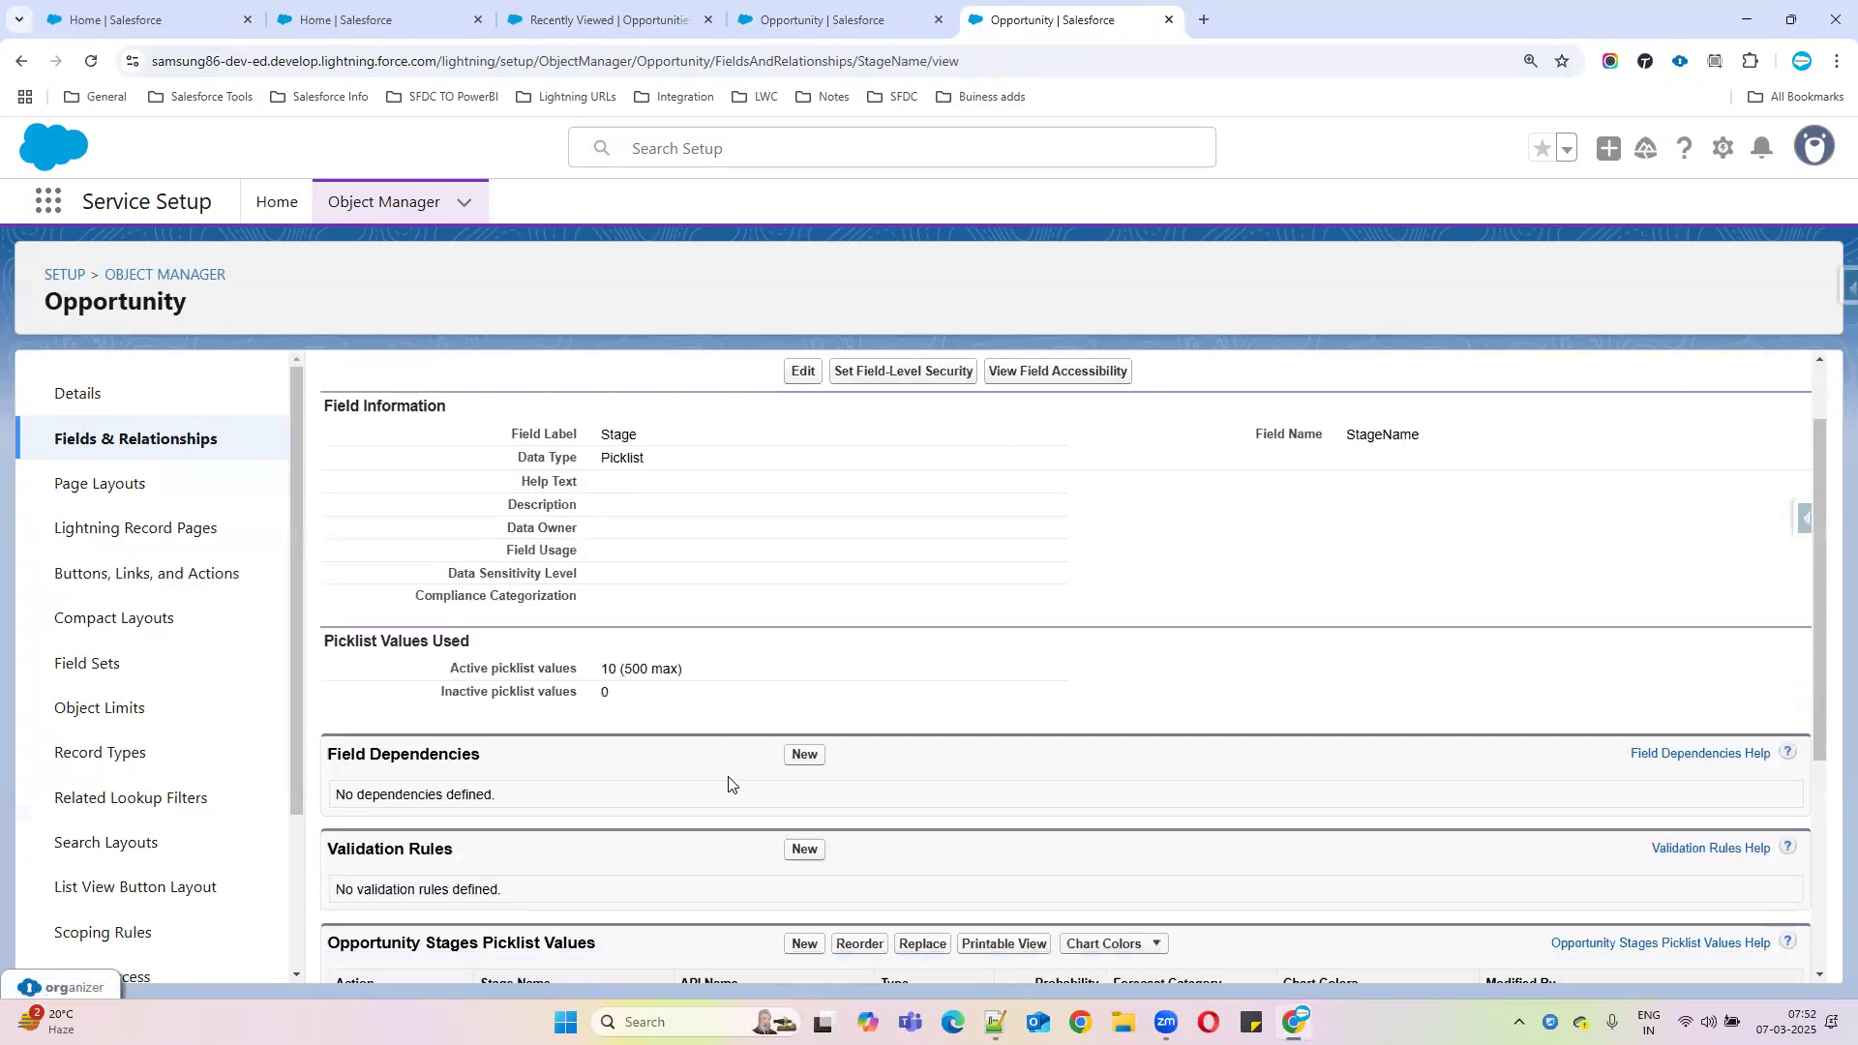
{"action": "scroll", "coordinate": [728, 784], "scroll_direction": "down", "scroll_amount": 1}
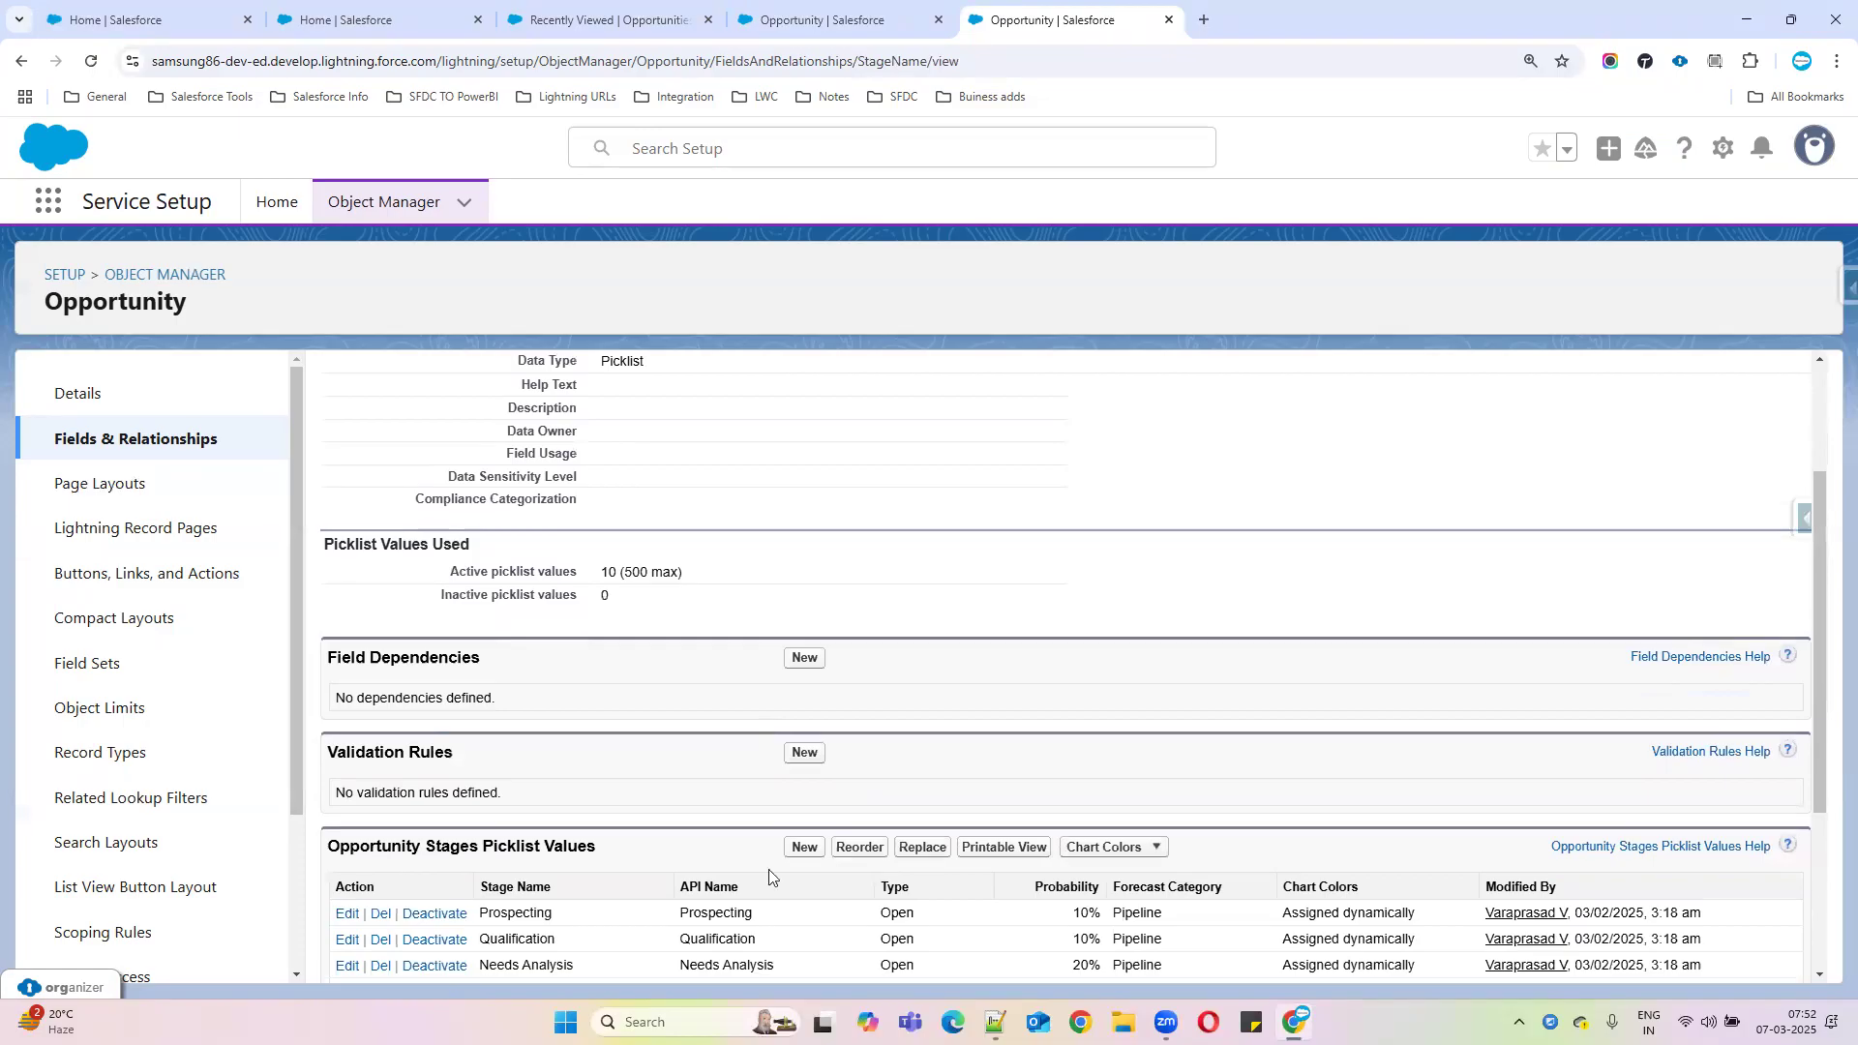
{"action": "scroll", "coordinate": [766, 869], "scroll_direction": "down", "scroll_amount": 3}
{"action": "left_click_drag", "start_coordinate": [766, 868], "coordinate": [679, 857]}
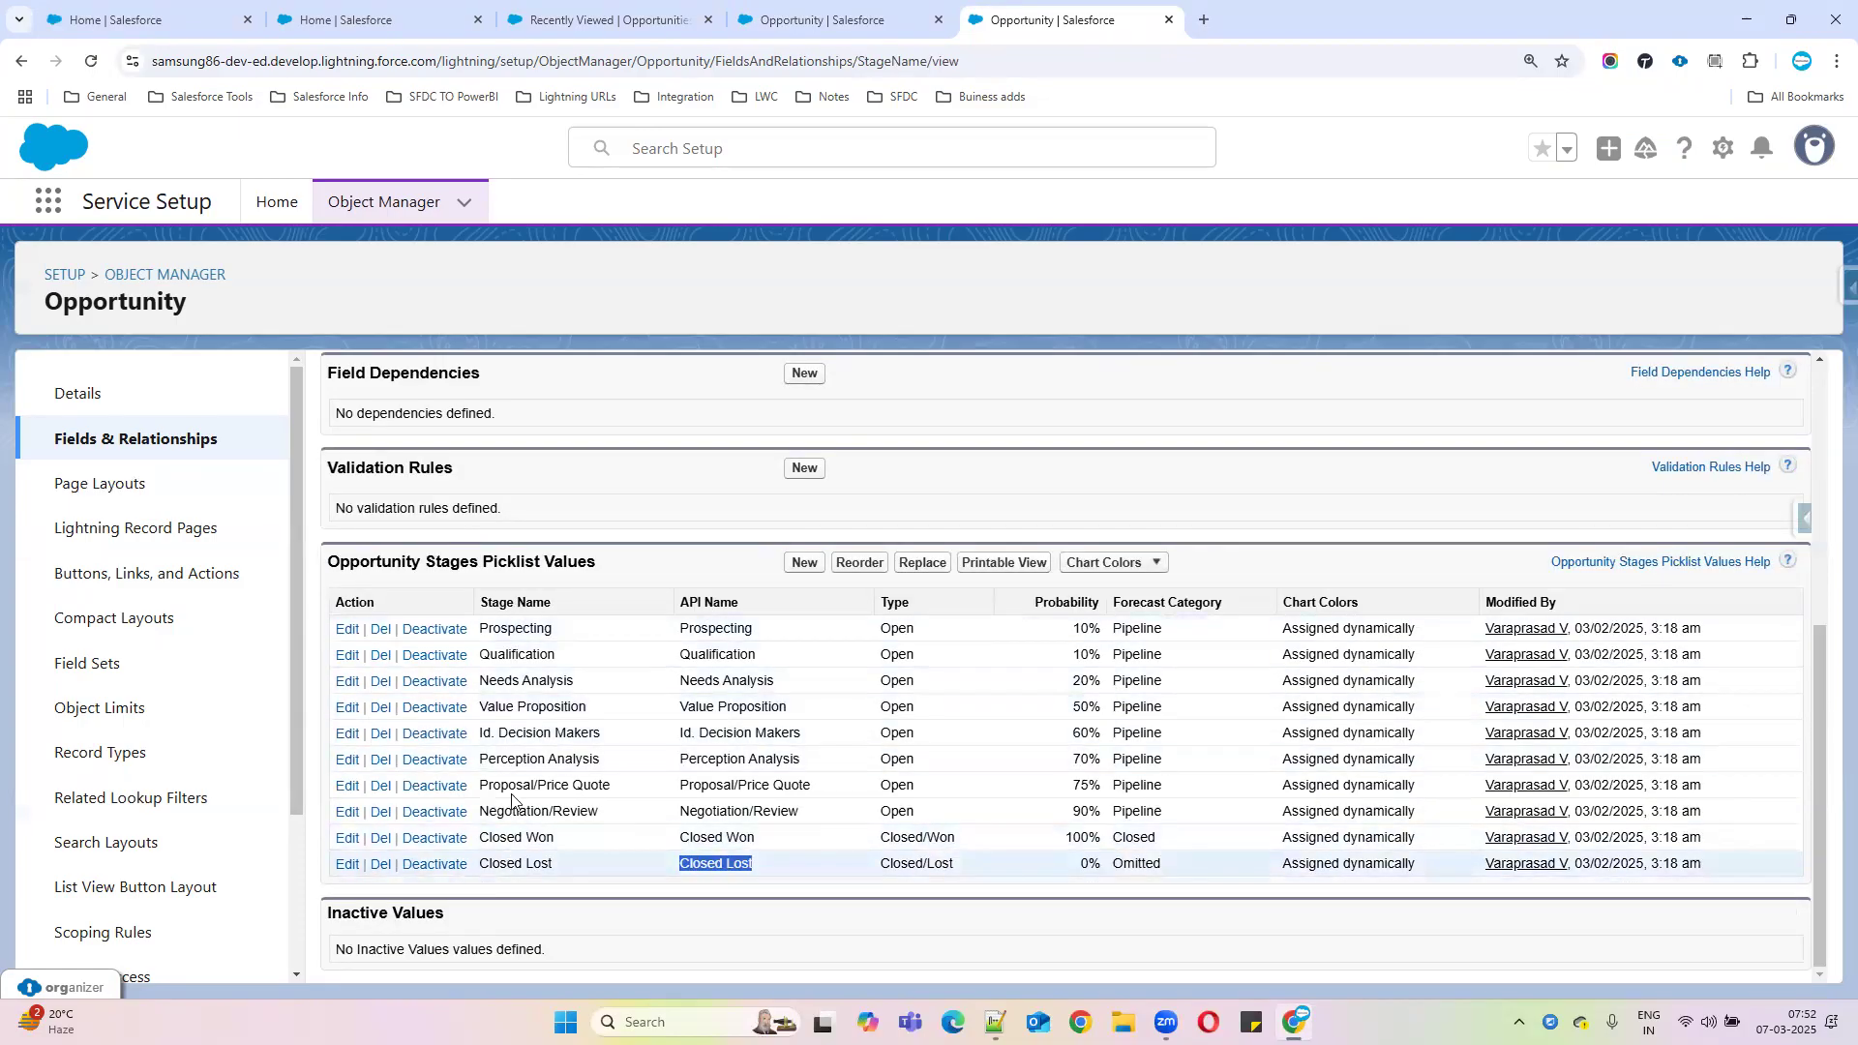
{"action": "left_click_drag", "start_coordinate": [765, 869], "coordinate": [681, 863]}
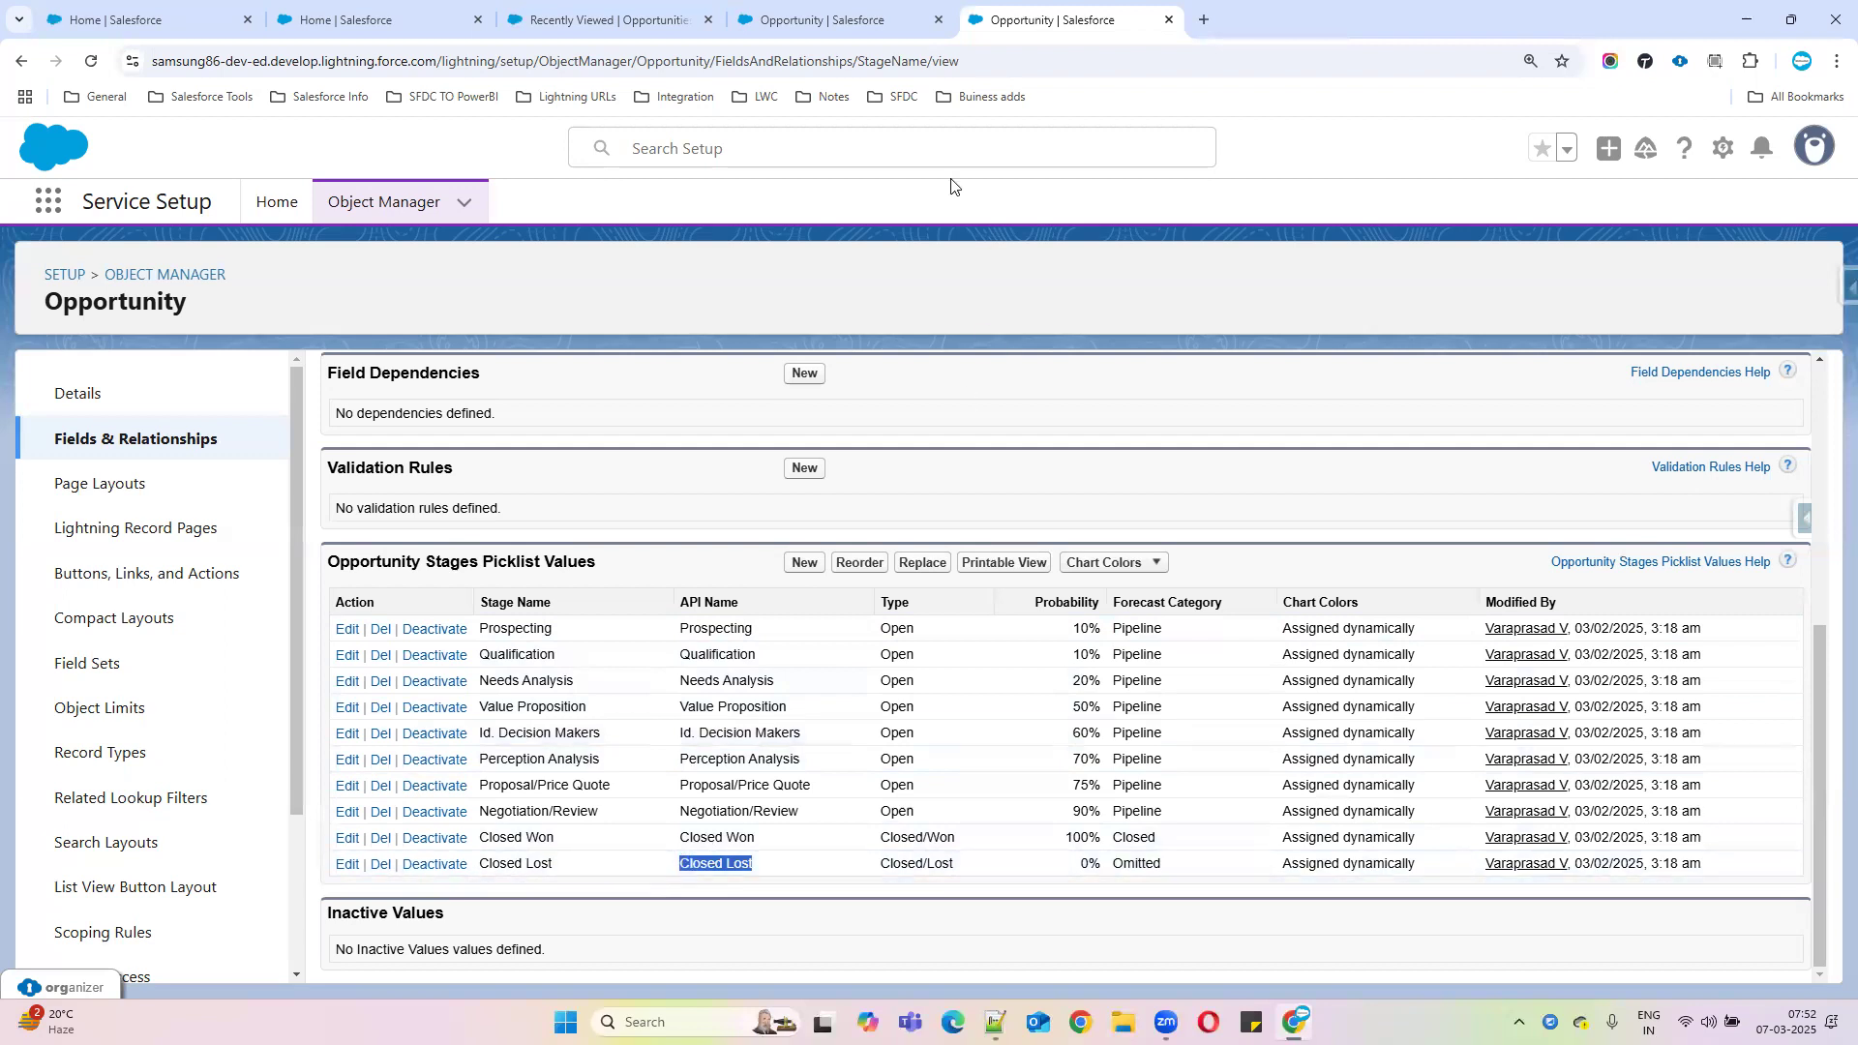
{"action": "left_click", "coordinate": [892, 29]}
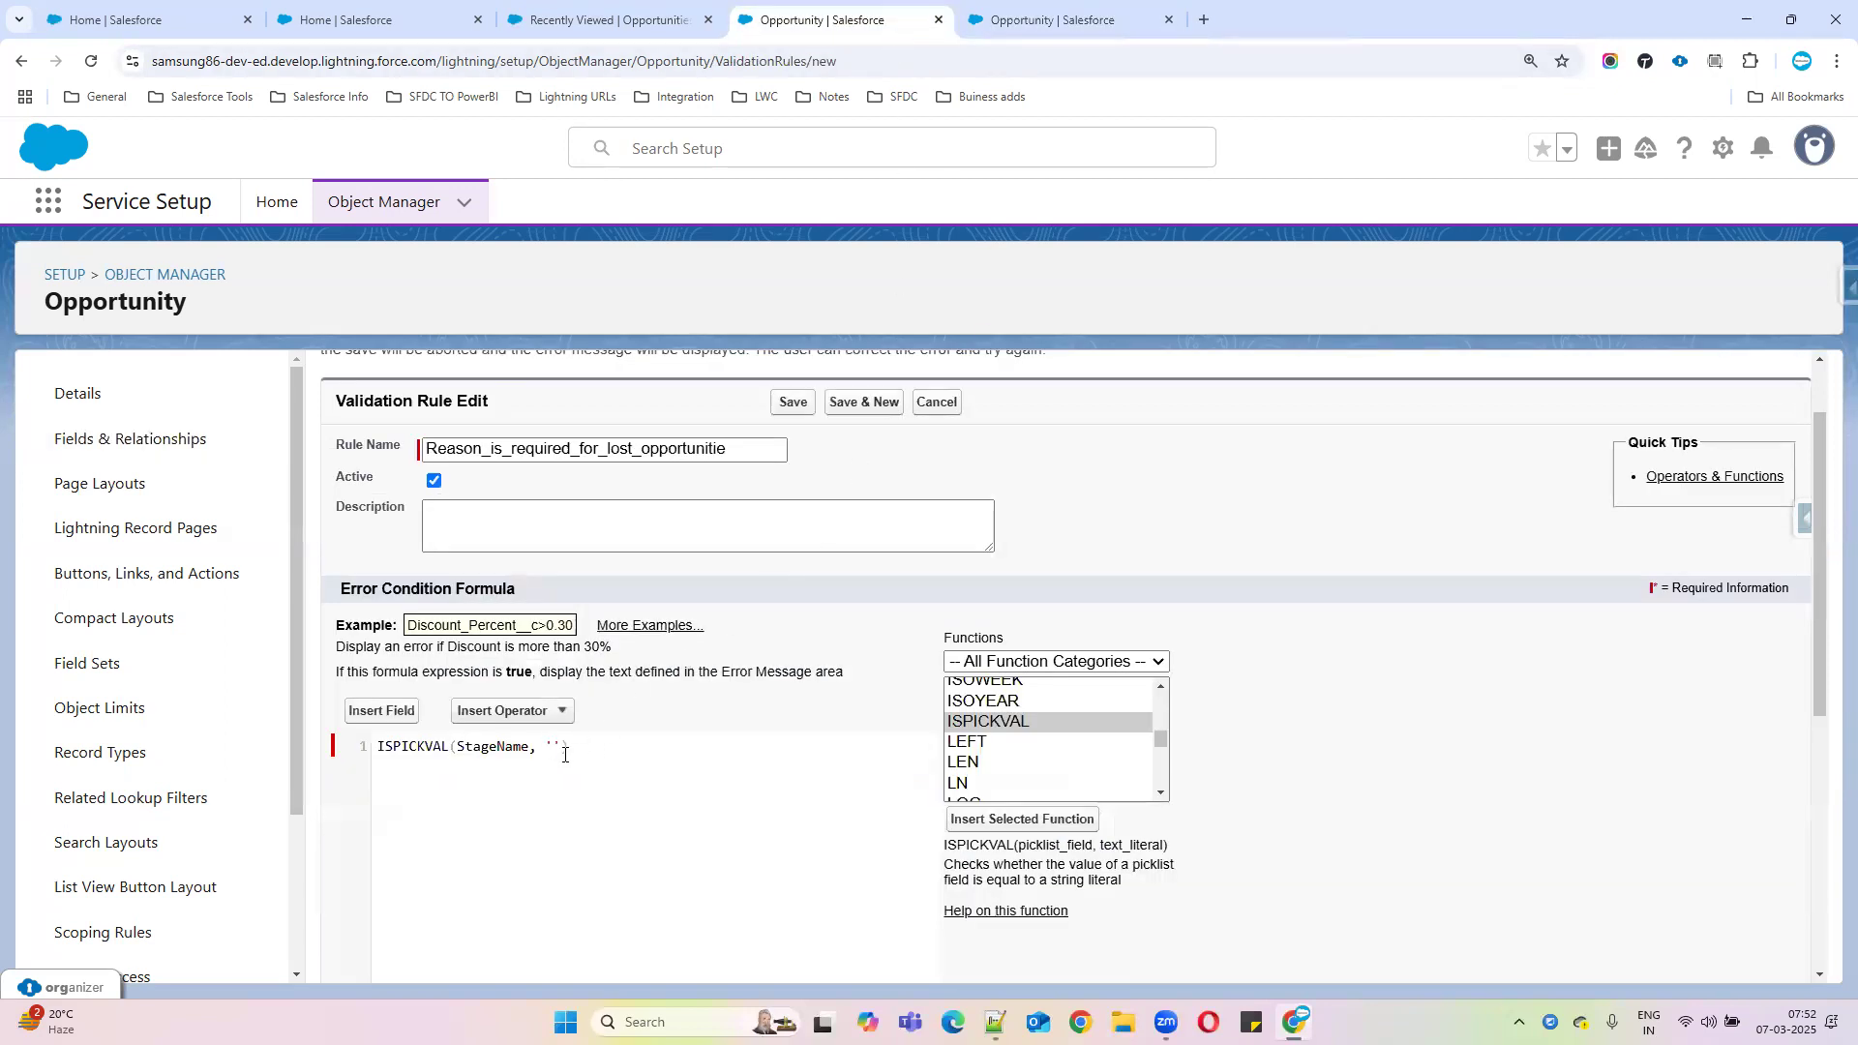
Paste Closed Lost between the empty quotes in ISPICKVAL(StageName, '')
{"action": "key", "text": "ctrl+v"}
{"action": "left_click_drag", "start_coordinate": [379, 746], "coordinate": [691, 743]}
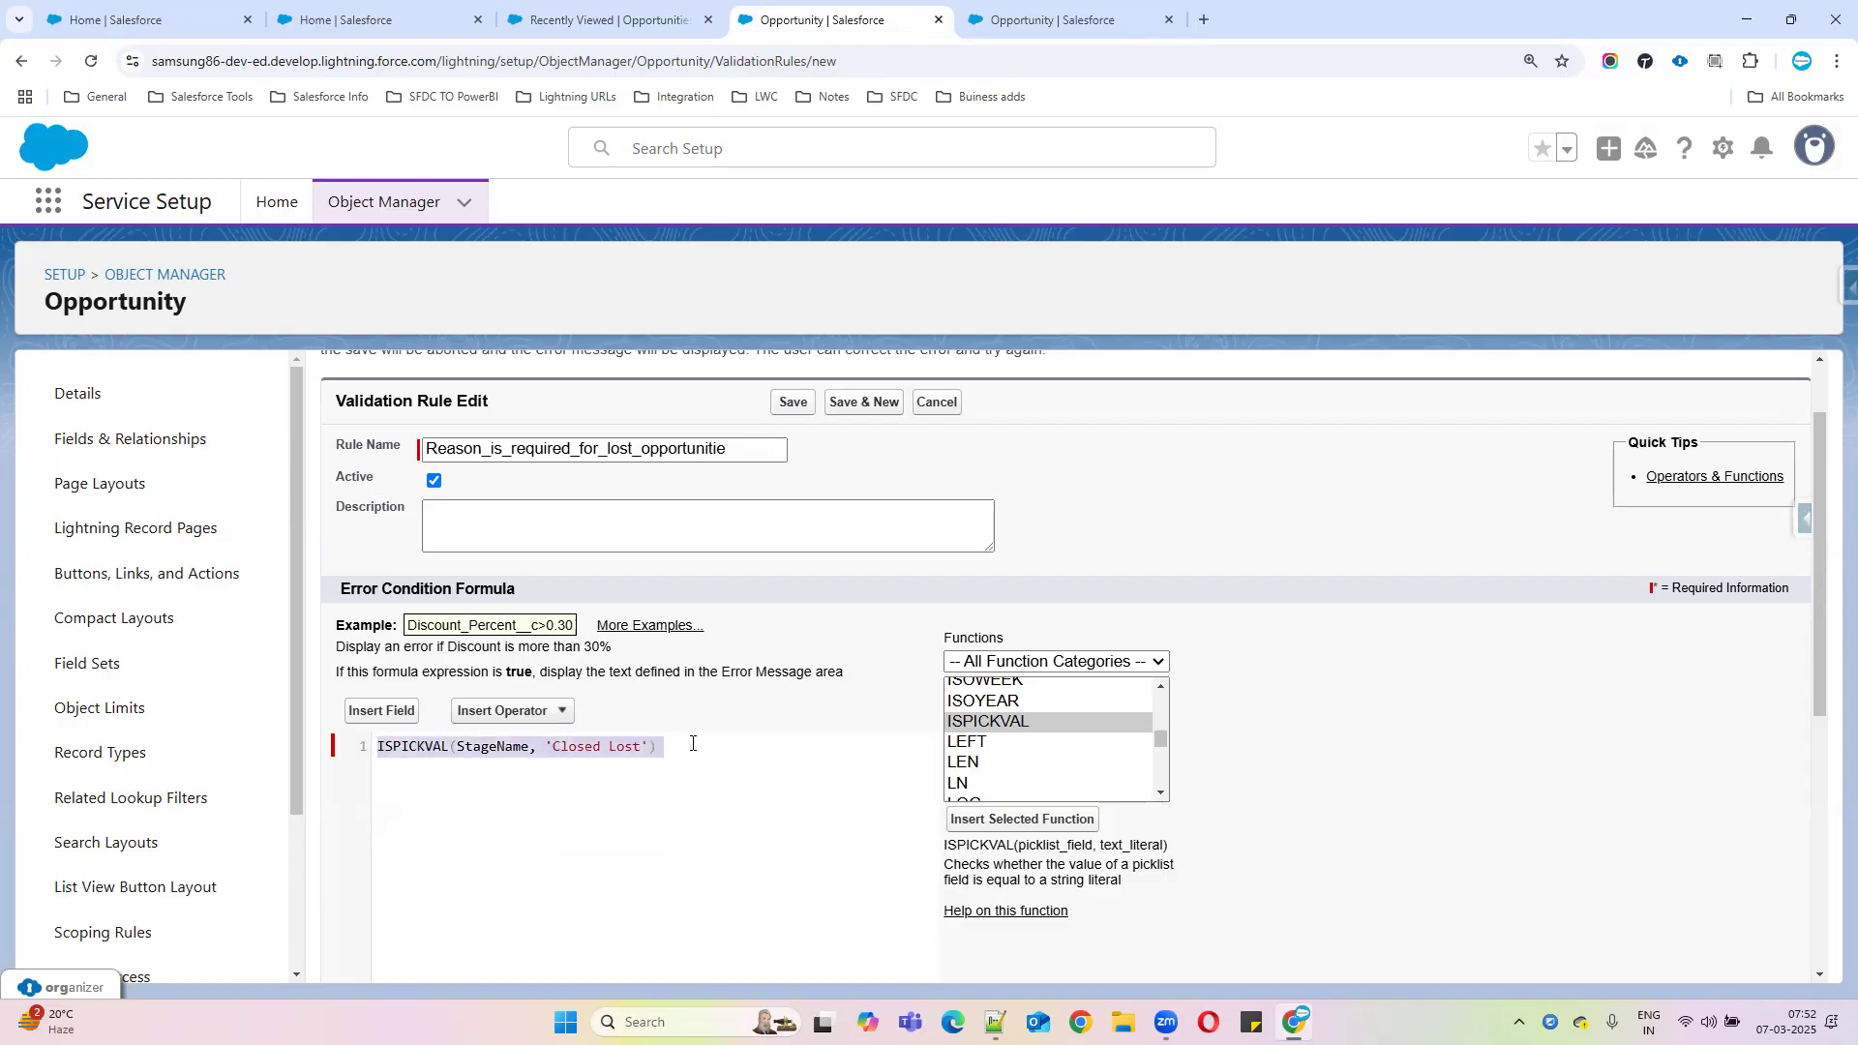
{"action": "left_click", "coordinate": [692, 743]}
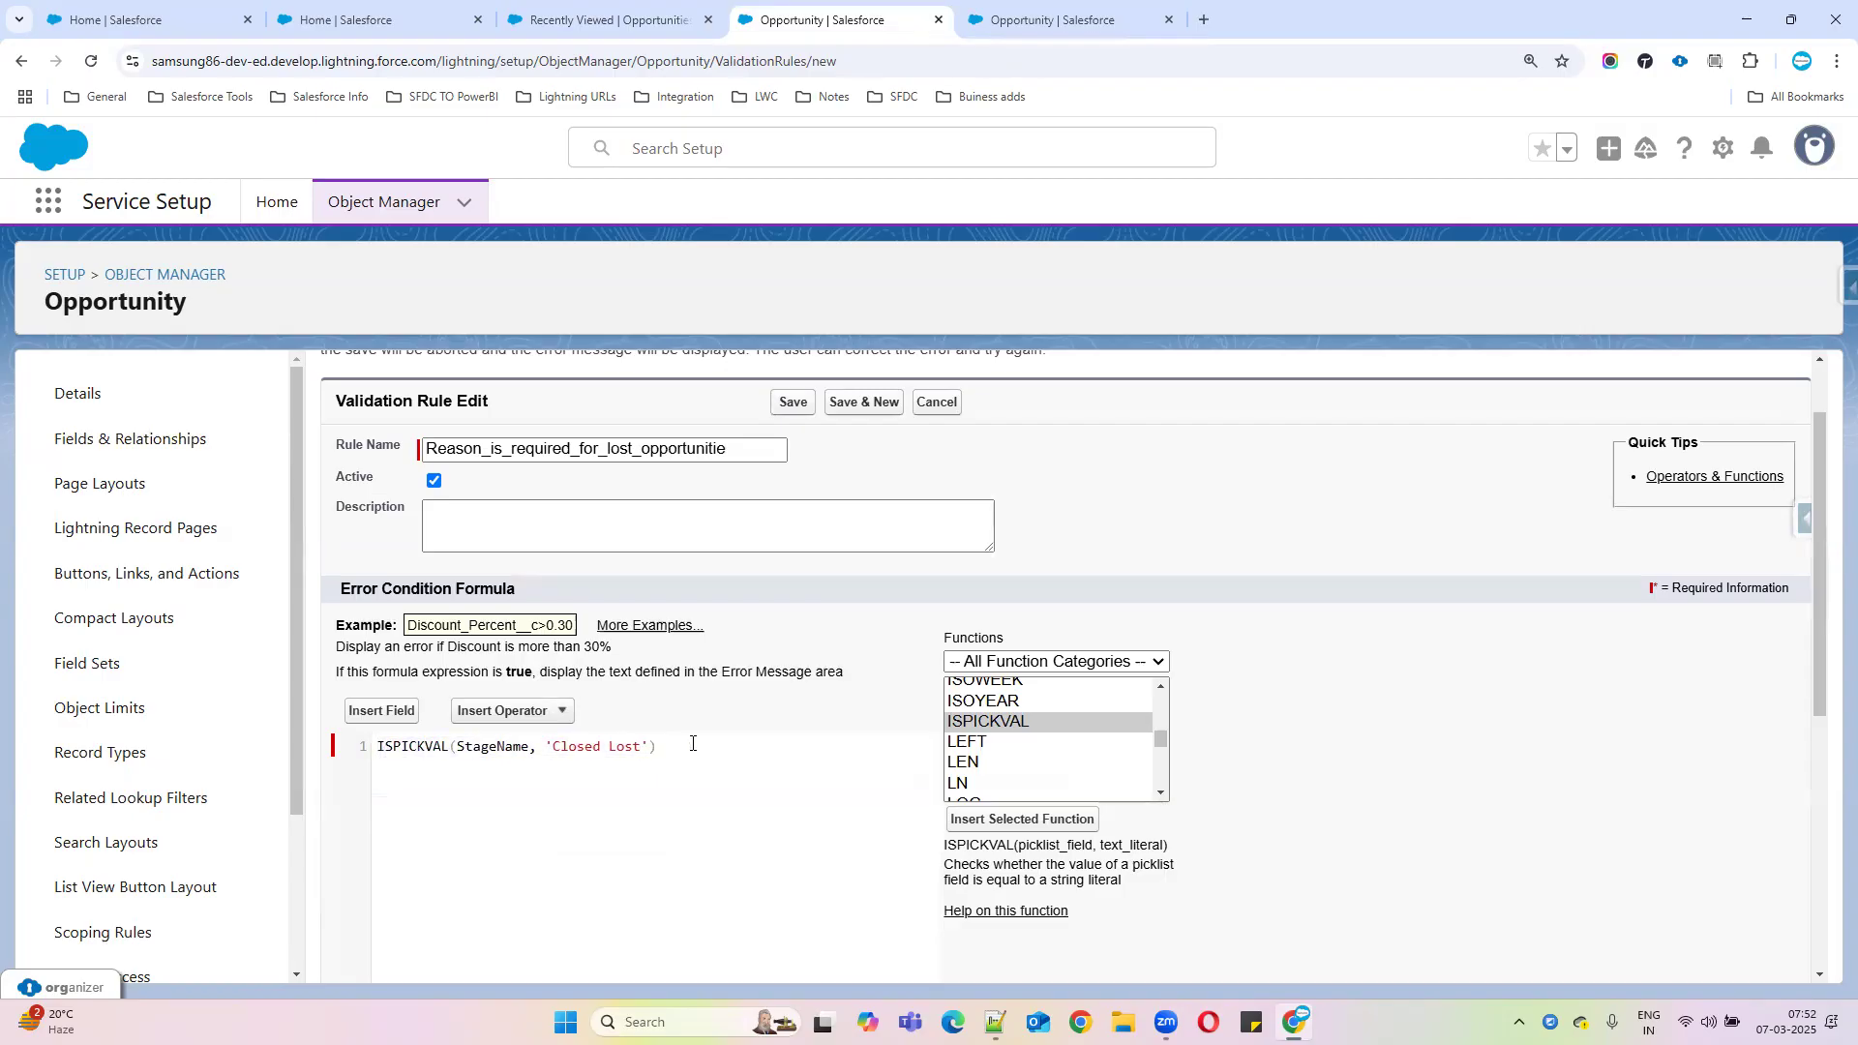
{"action": "left_click", "coordinate": [996, 1022]}
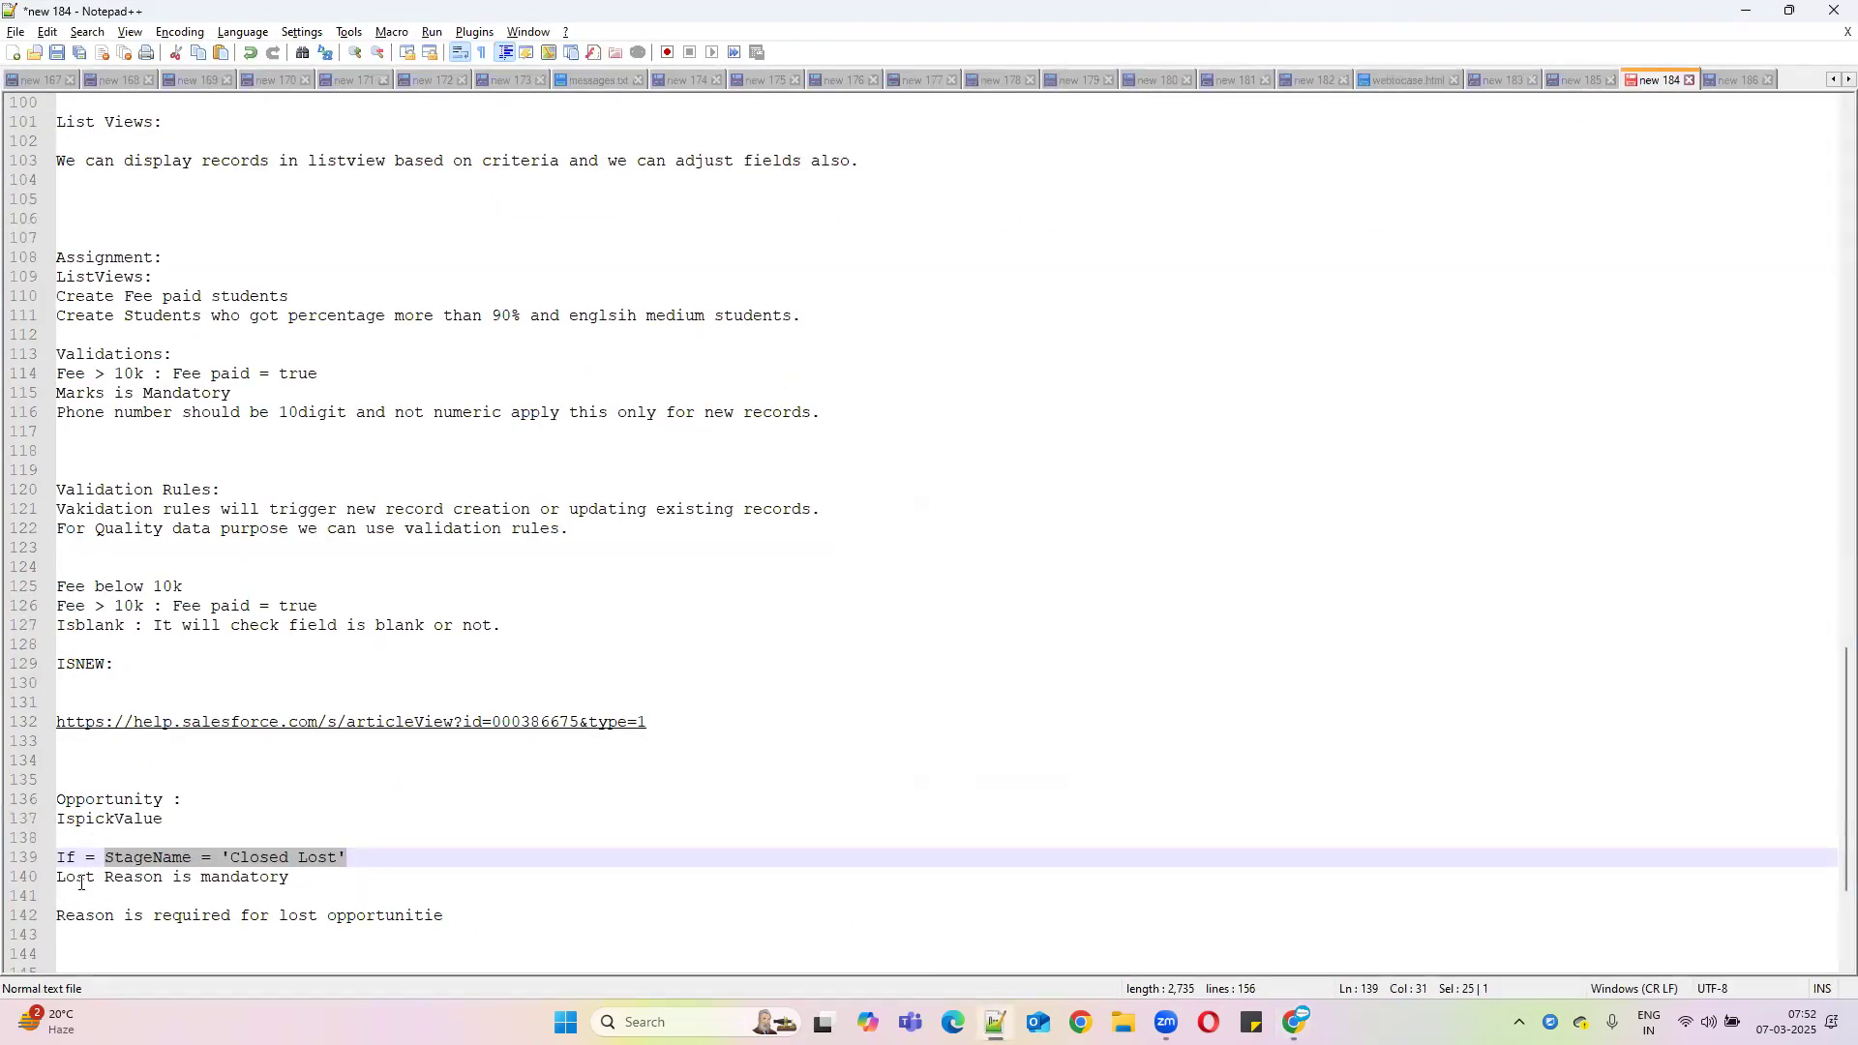
Select the 'Lost Reason is mandatory' note on line 140, then minimize Notepad++
{"action": "left_click_drag", "start_coordinate": [58, 878], "coordinate": [292, 878]}
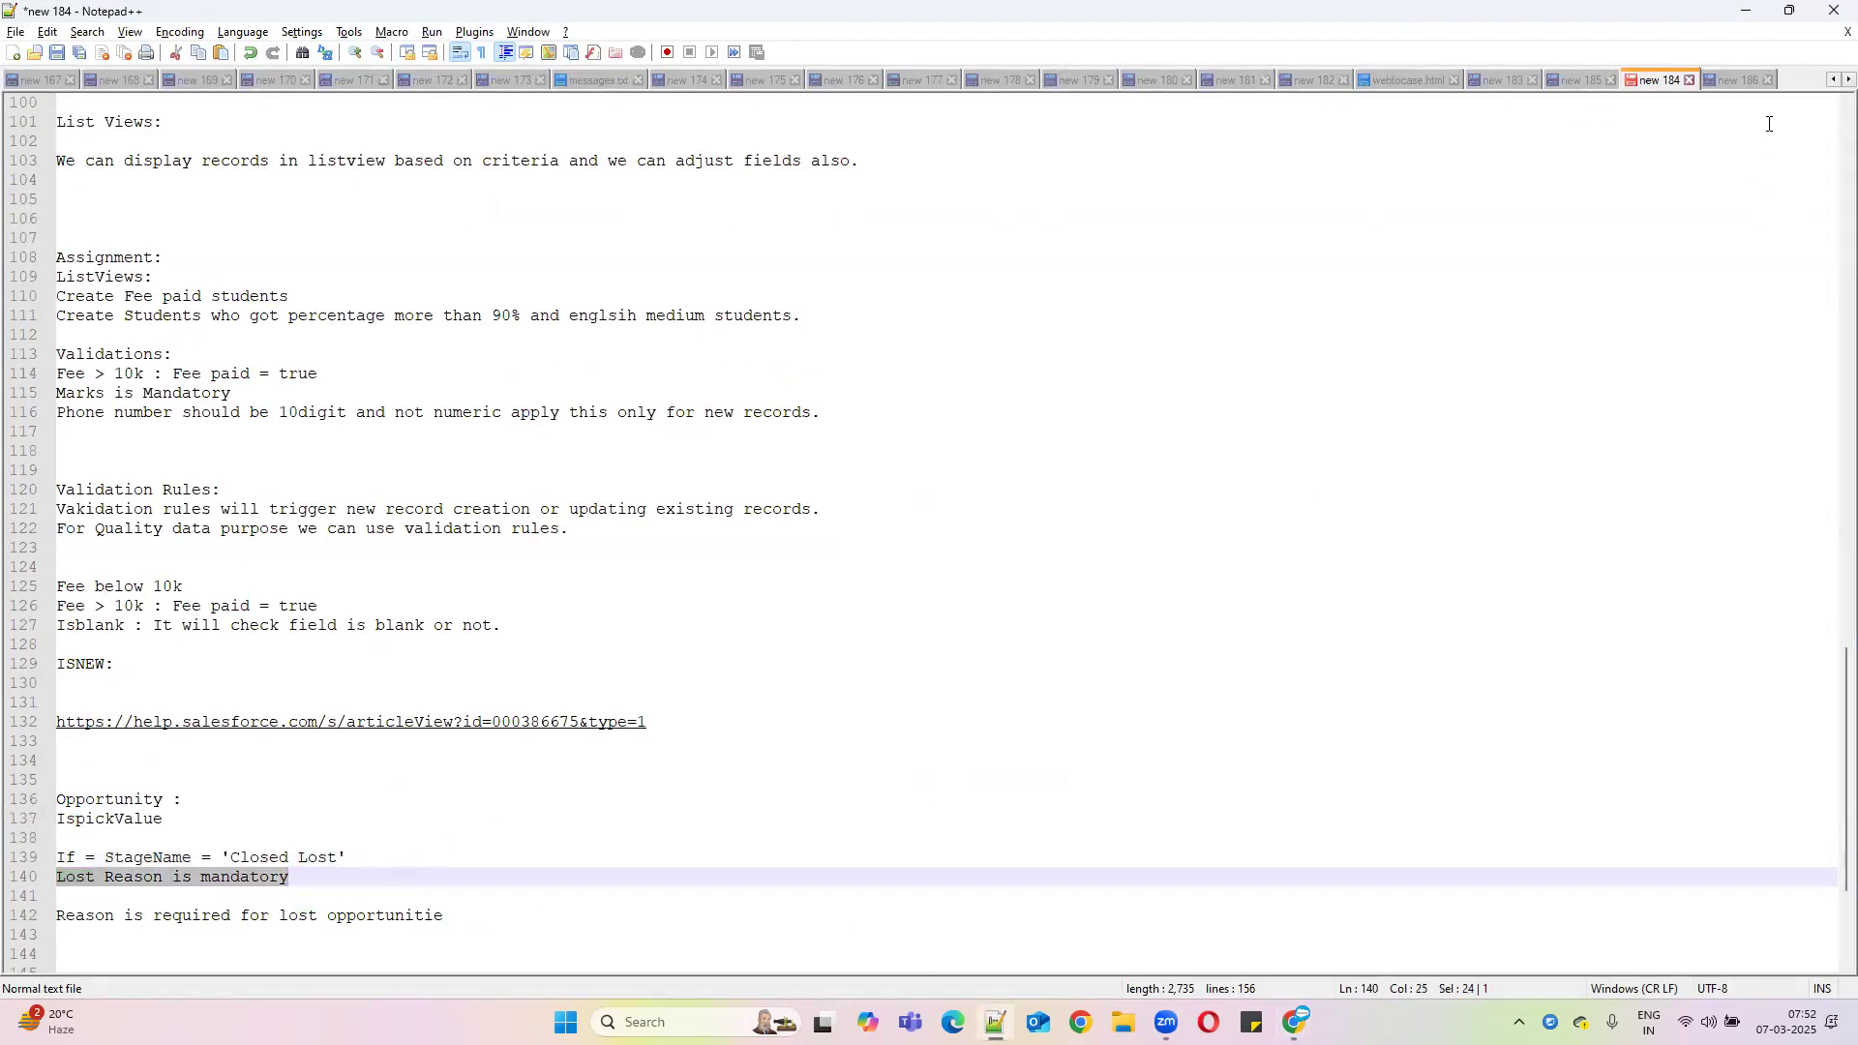
{"action": "left_click", "coordinate": [1747, 10]}
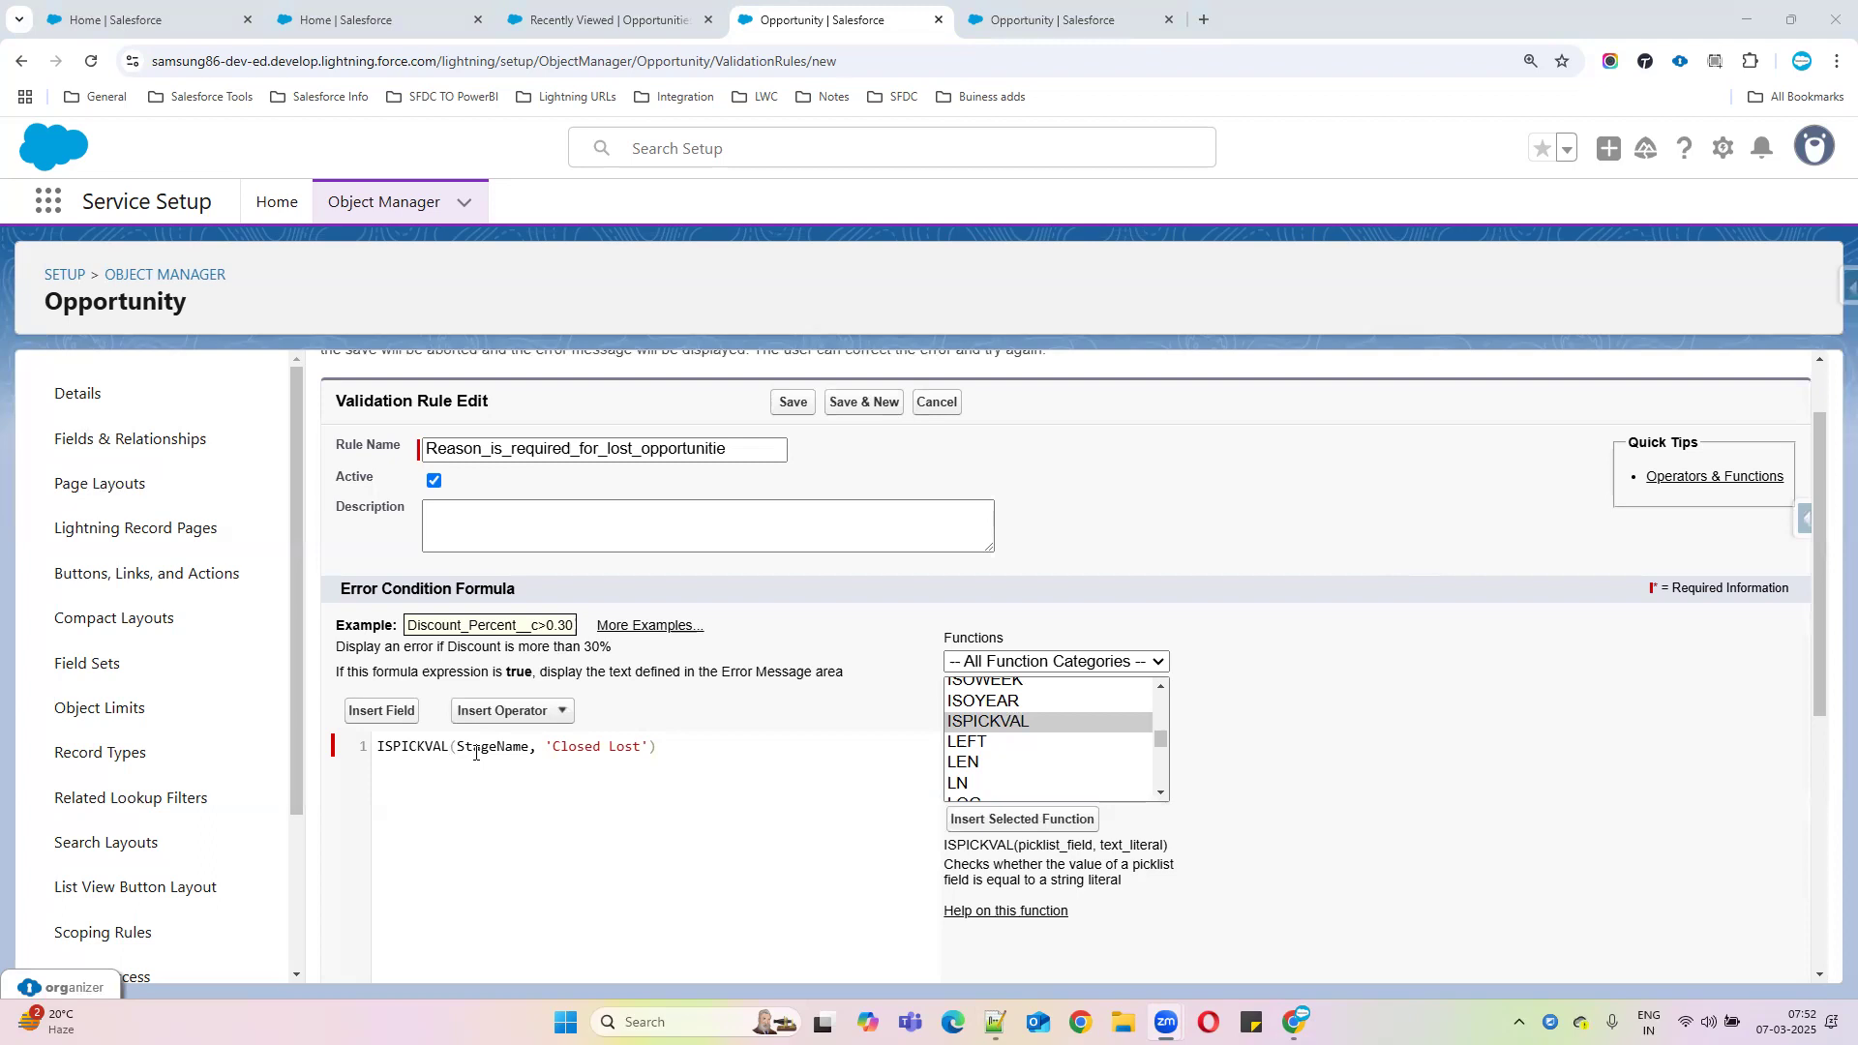
Review the ISPICKVAL(StageName, 'Closed Lost') formula and place the caret at its end
{"action": "double_click", "coordinate": [516, 746]}
{"action": "left_click", "coordinate": [617, 747]}
{"action": "left_click_drag", "start_coordinate": [659, 747], "coordinate": [366, 750]}
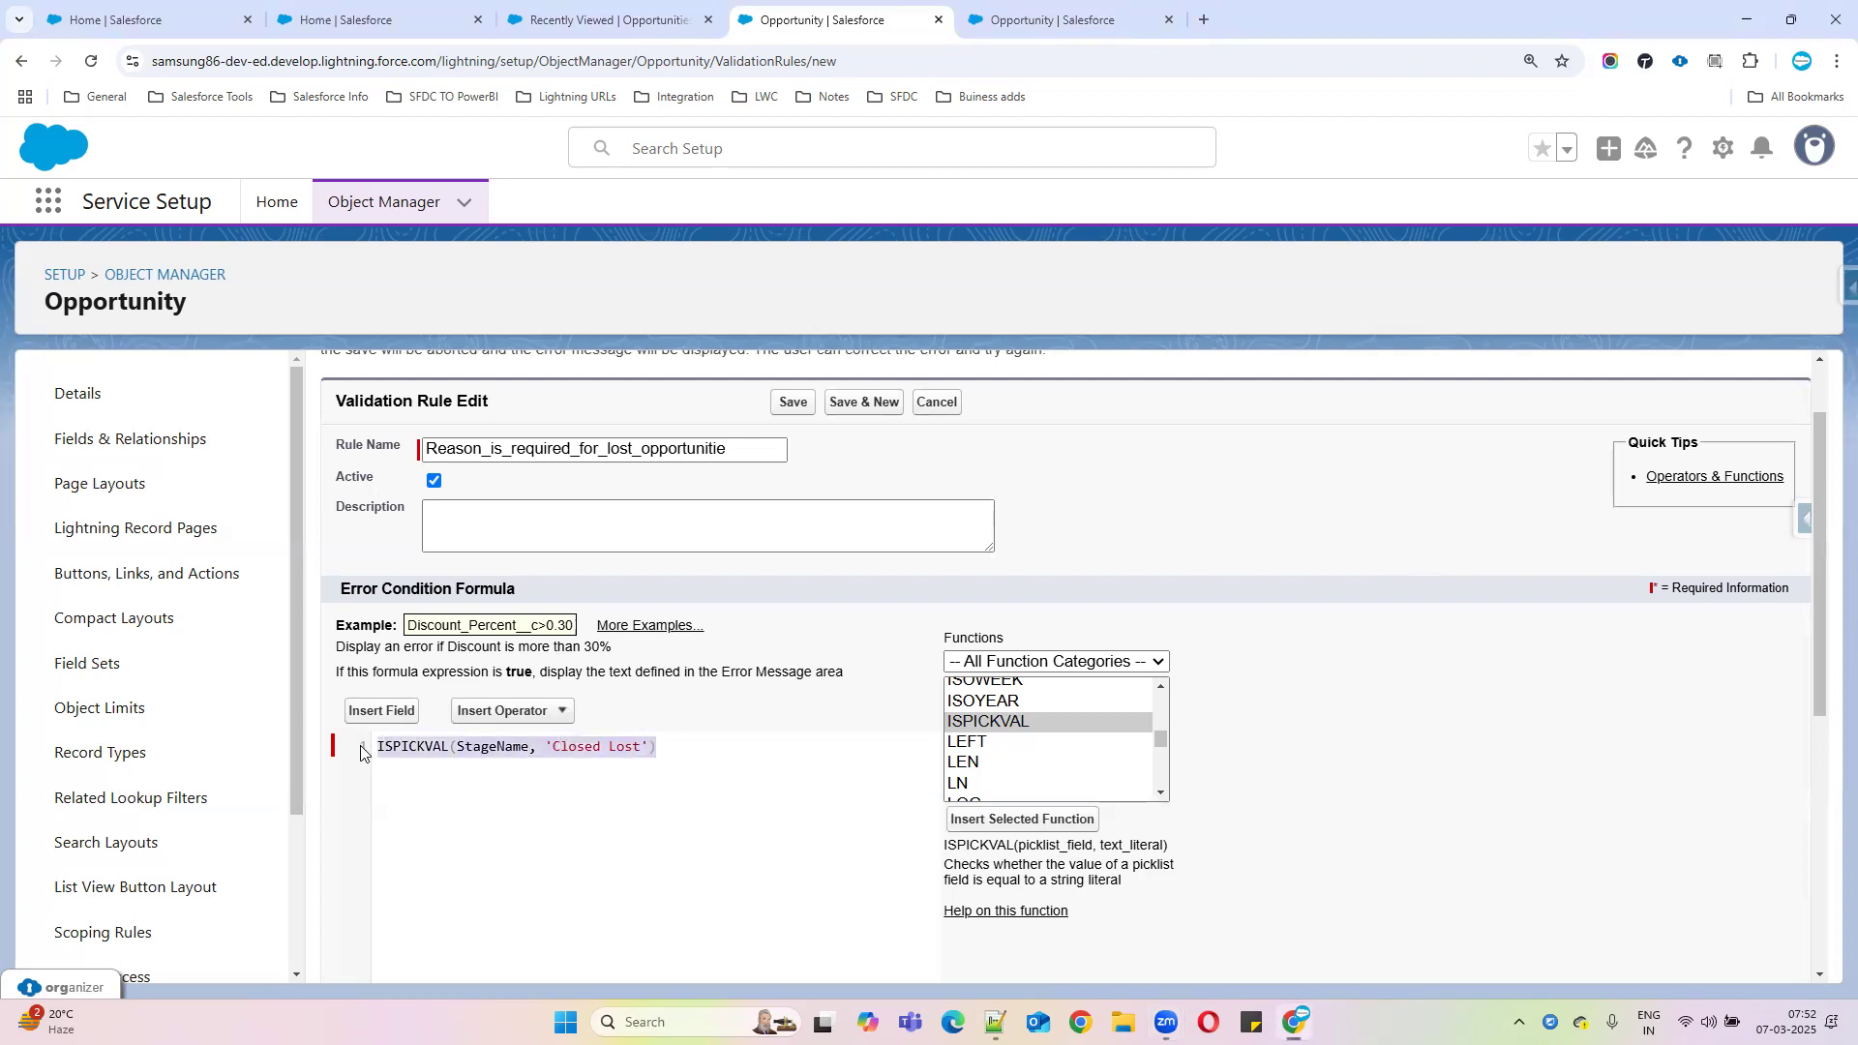
{"action": "double_click", "coordinate": [600, 746]}
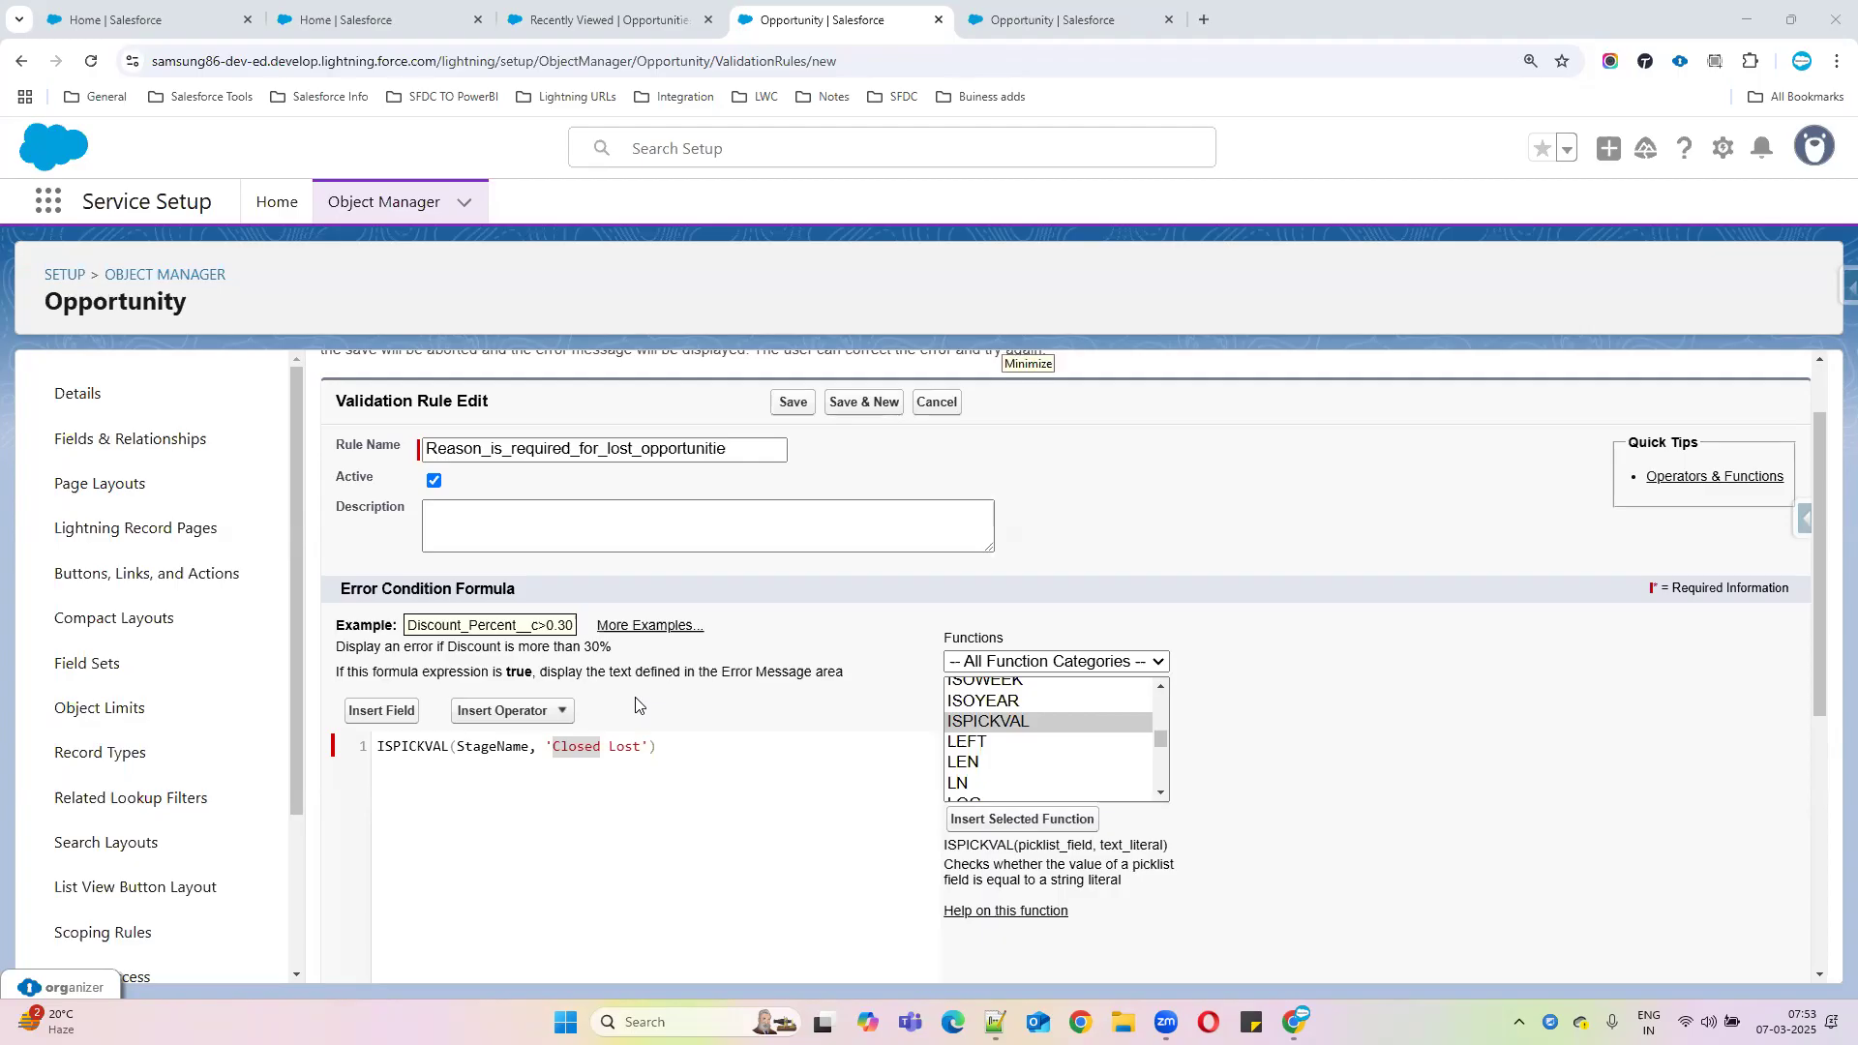
{"action": "left_click", "coordinate": [667, 746]}
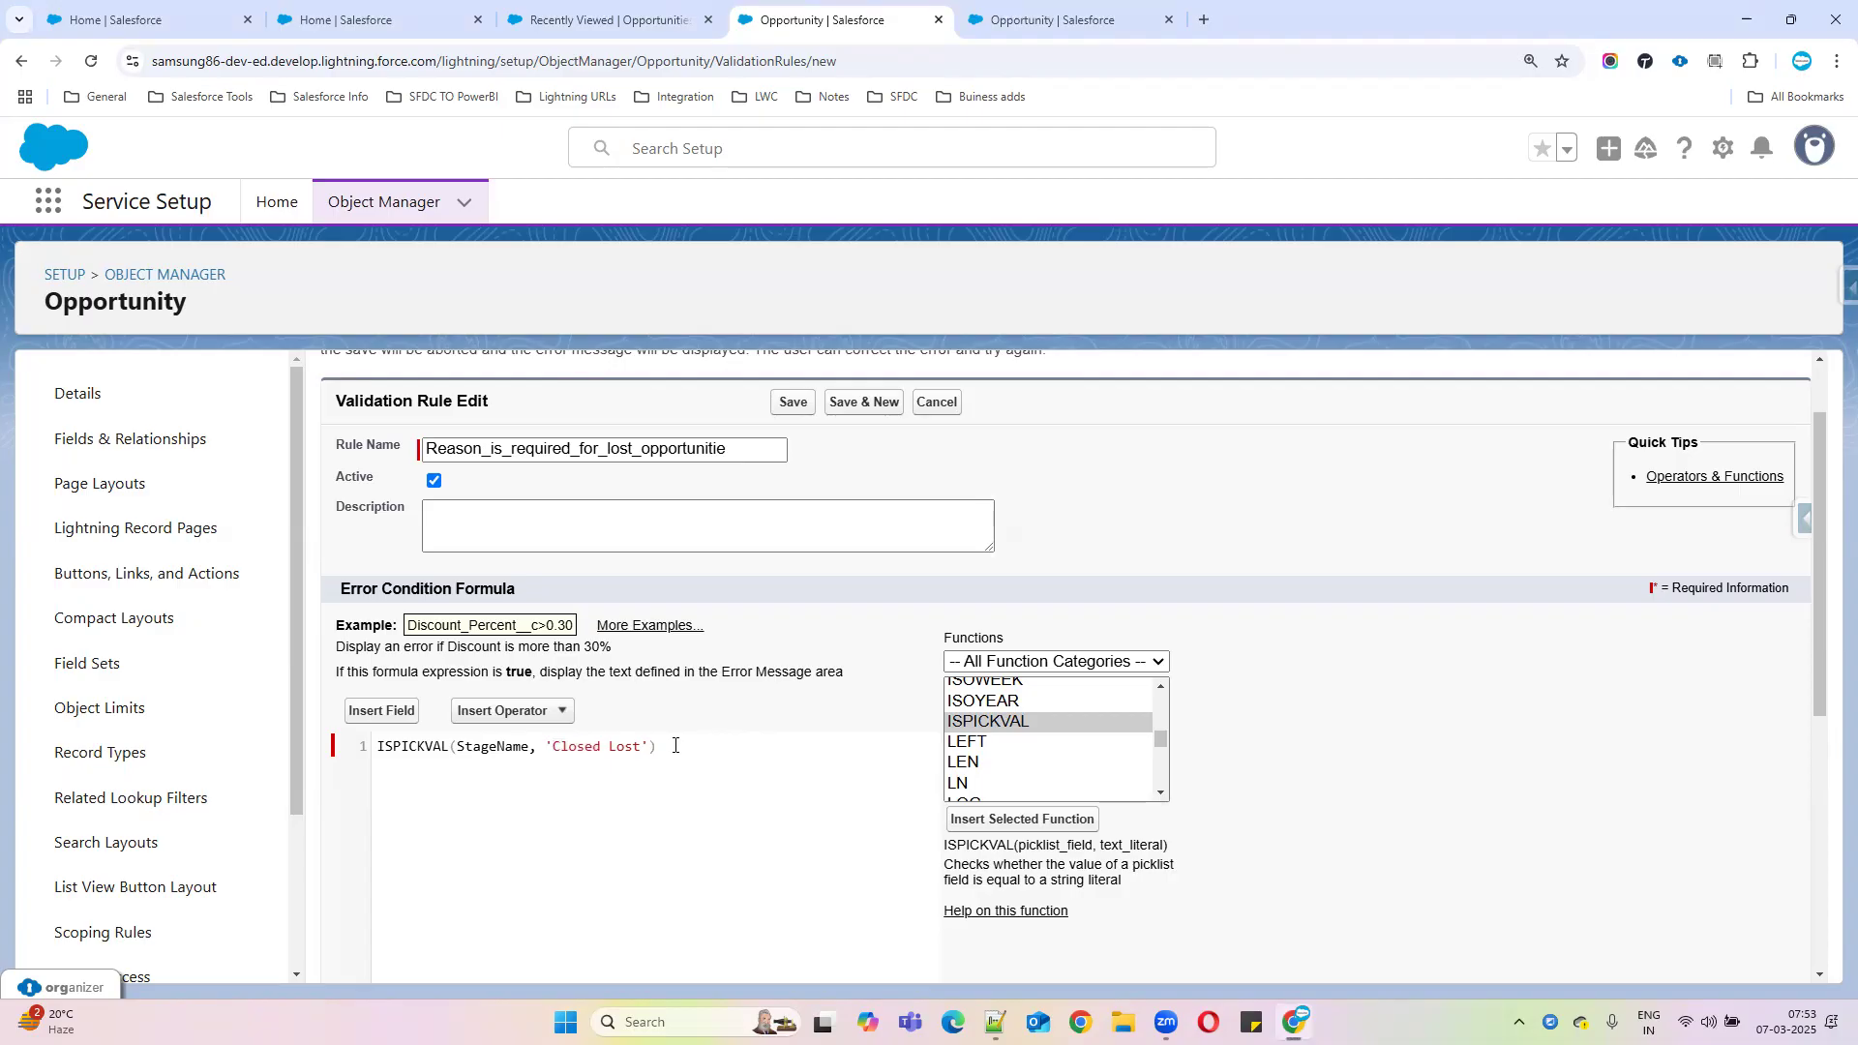
{"action": "left_click", "coordinate": [547, 713]}
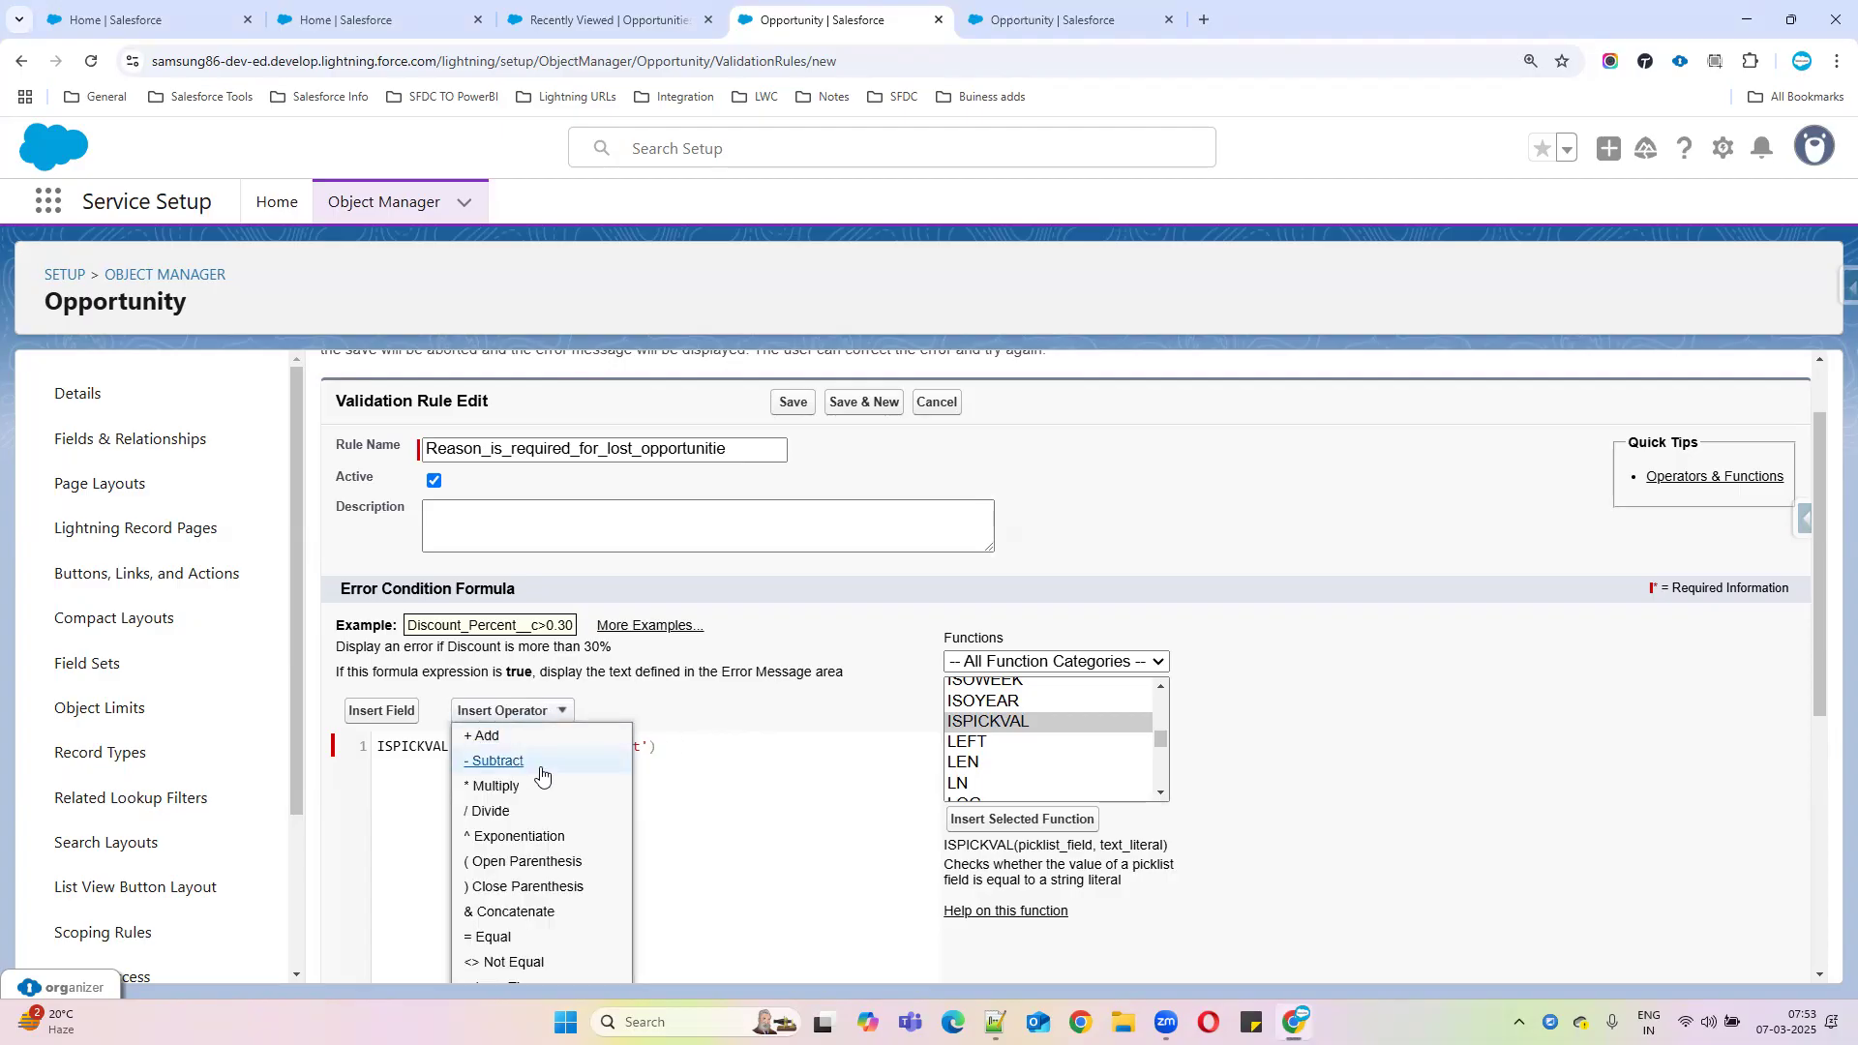
Append && and ISBLANK to the formula, clearing ISBLANK's expression placeholder
{"action": "scroll", "coordinate": [525, 902], "scroll_direction": "down", "scroll_amount": 2}
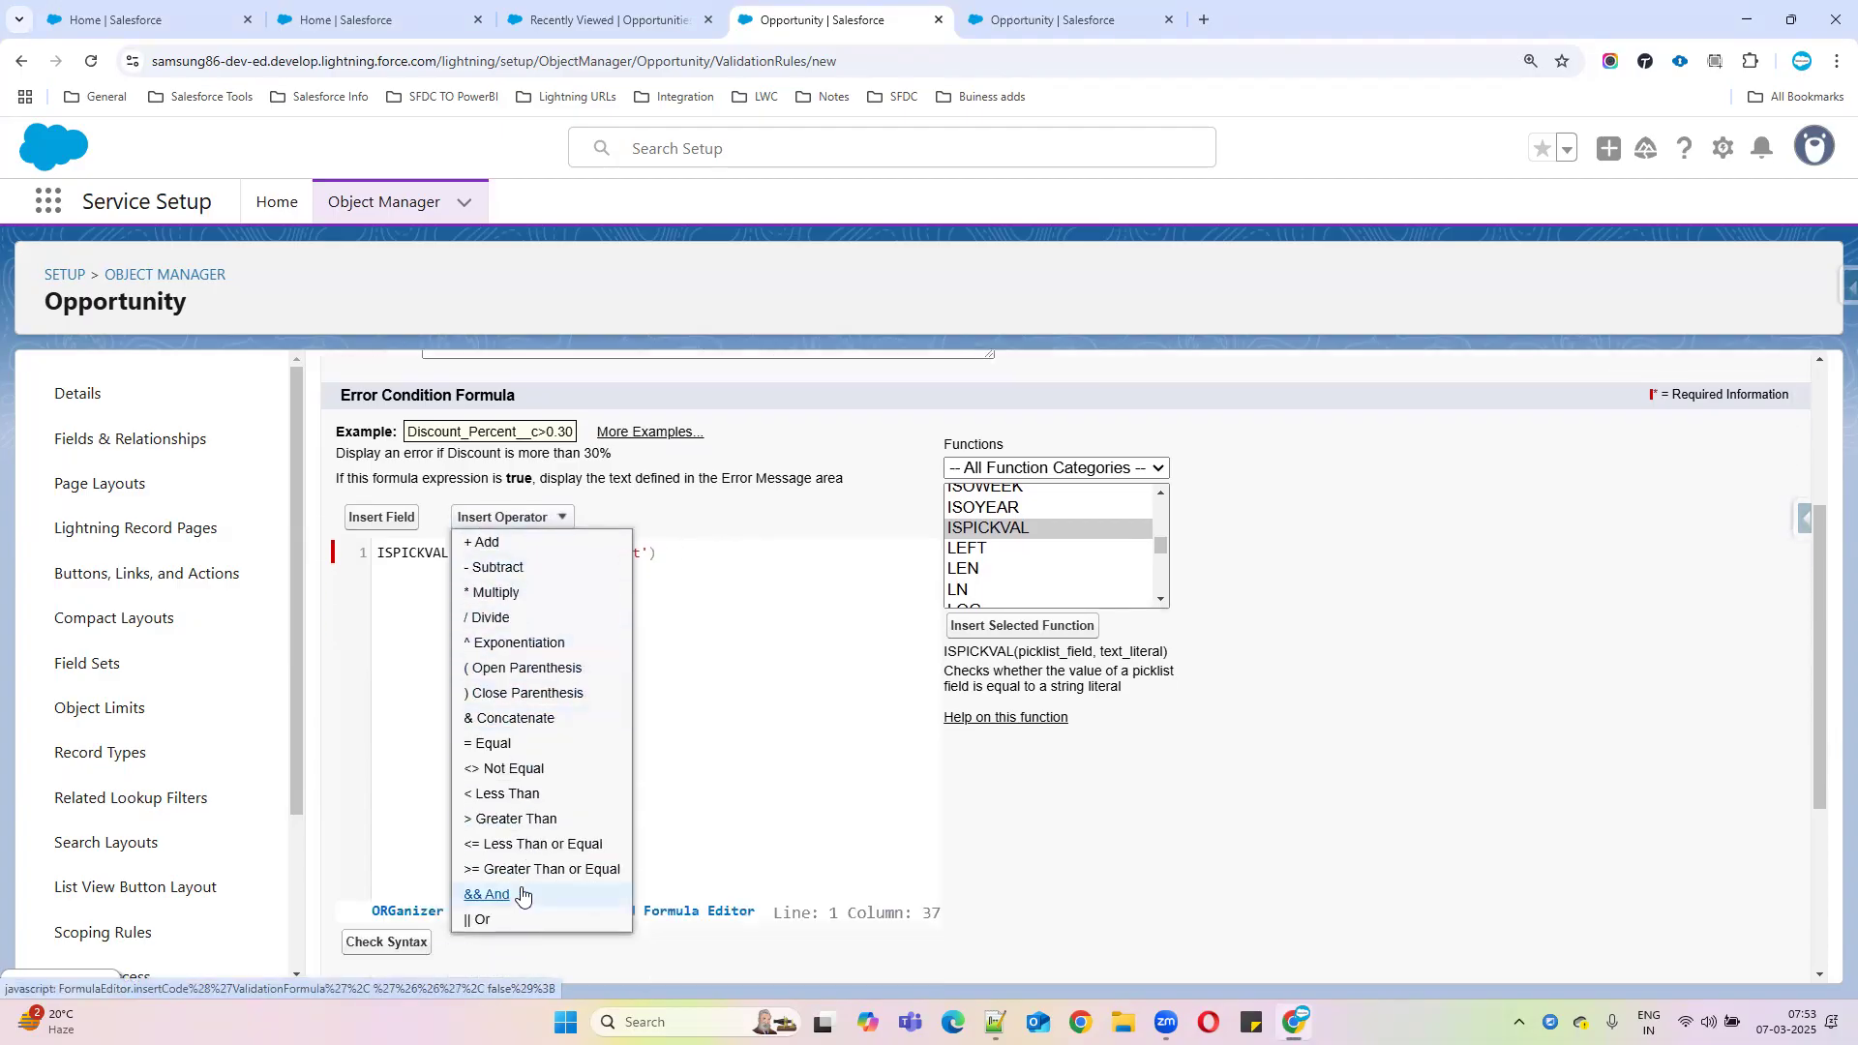
{"action": "left_click", "coordinate": [521, 895]}
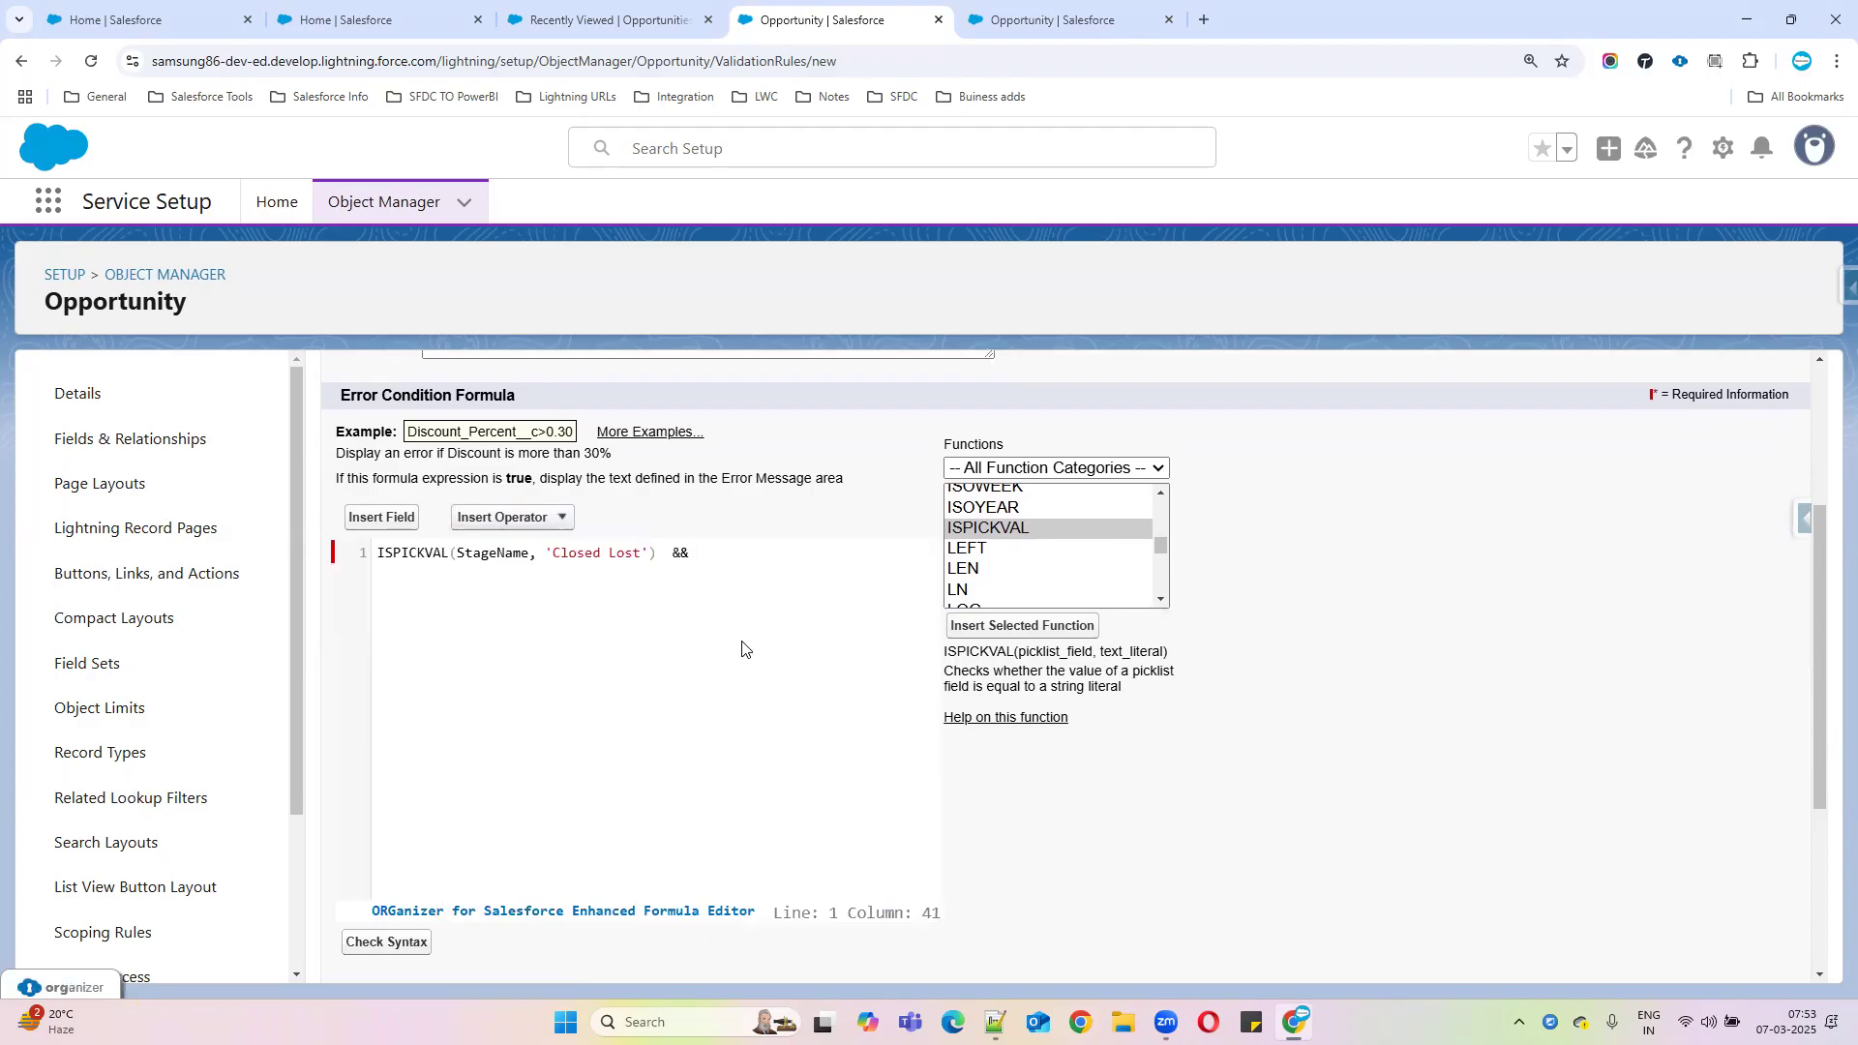
{"action": "left_click", "coordinate": [394, 523]}
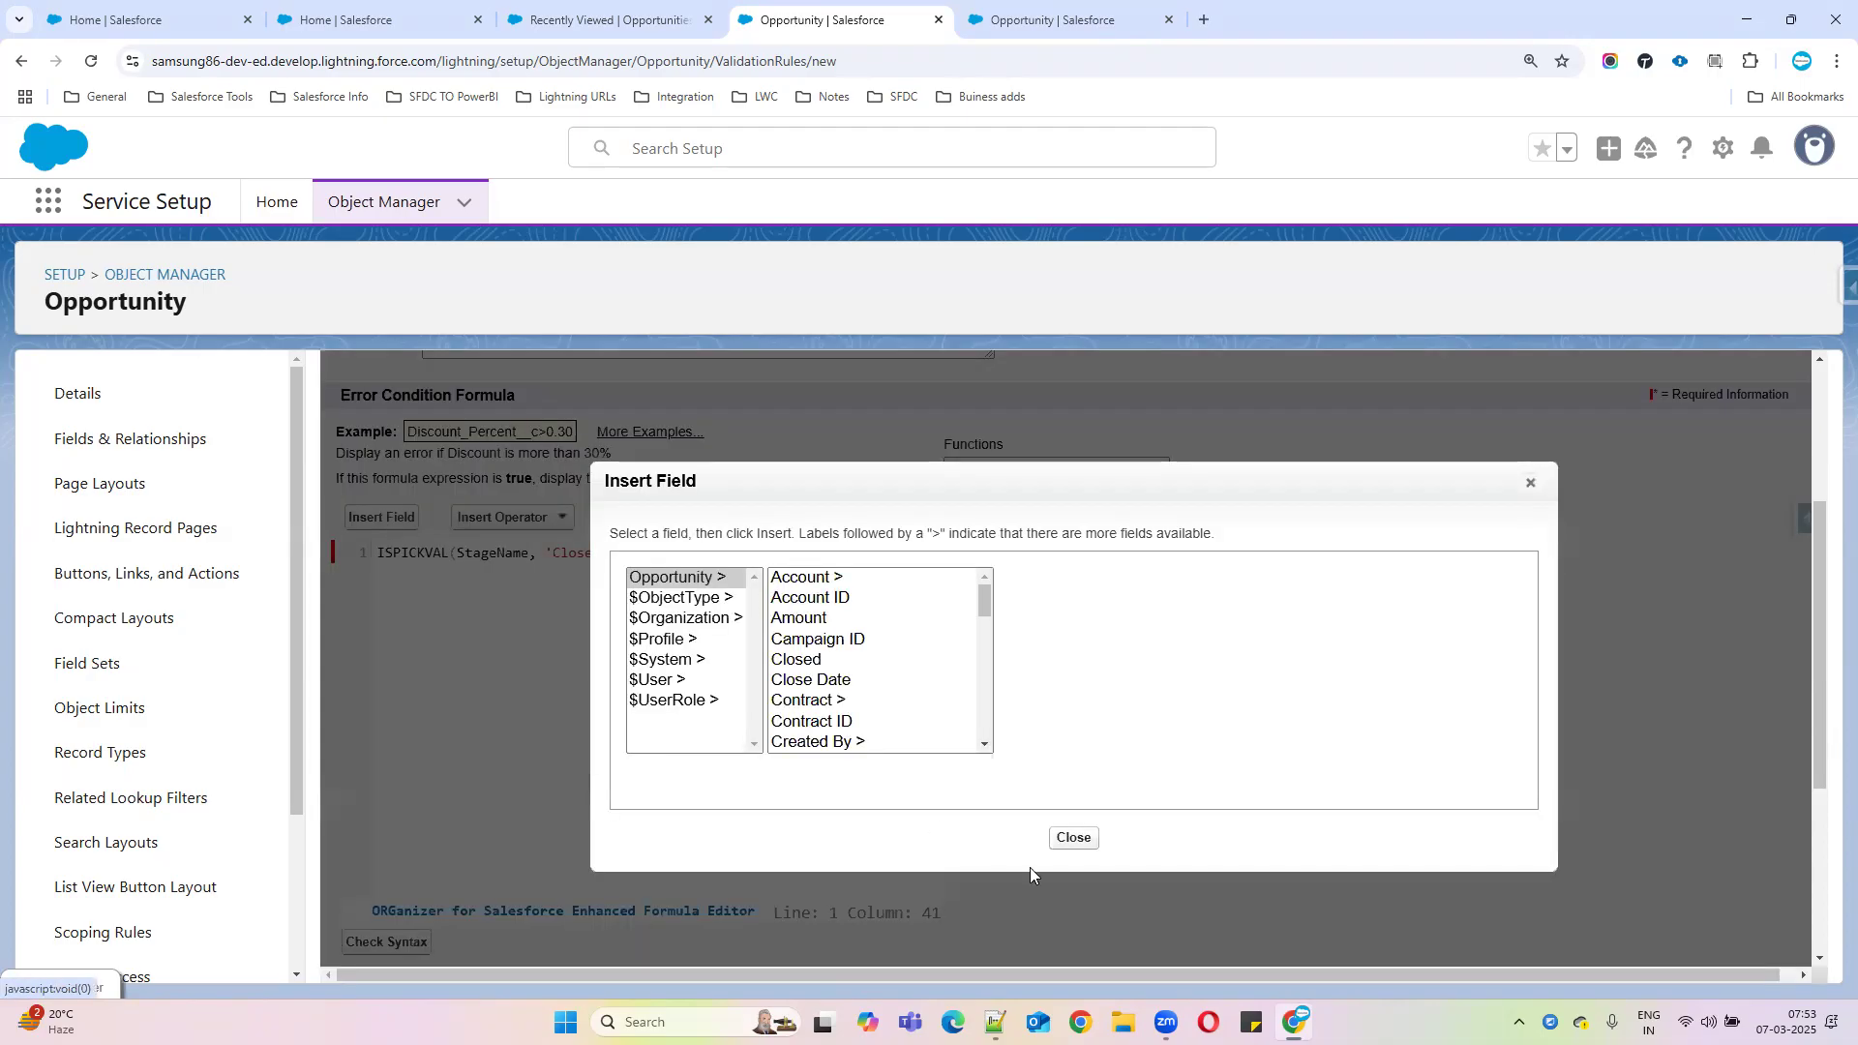
{"action": "left_click", "coordinate": [1069, 838]}
{"action": "left_click", "coordinate": [991, 588]}
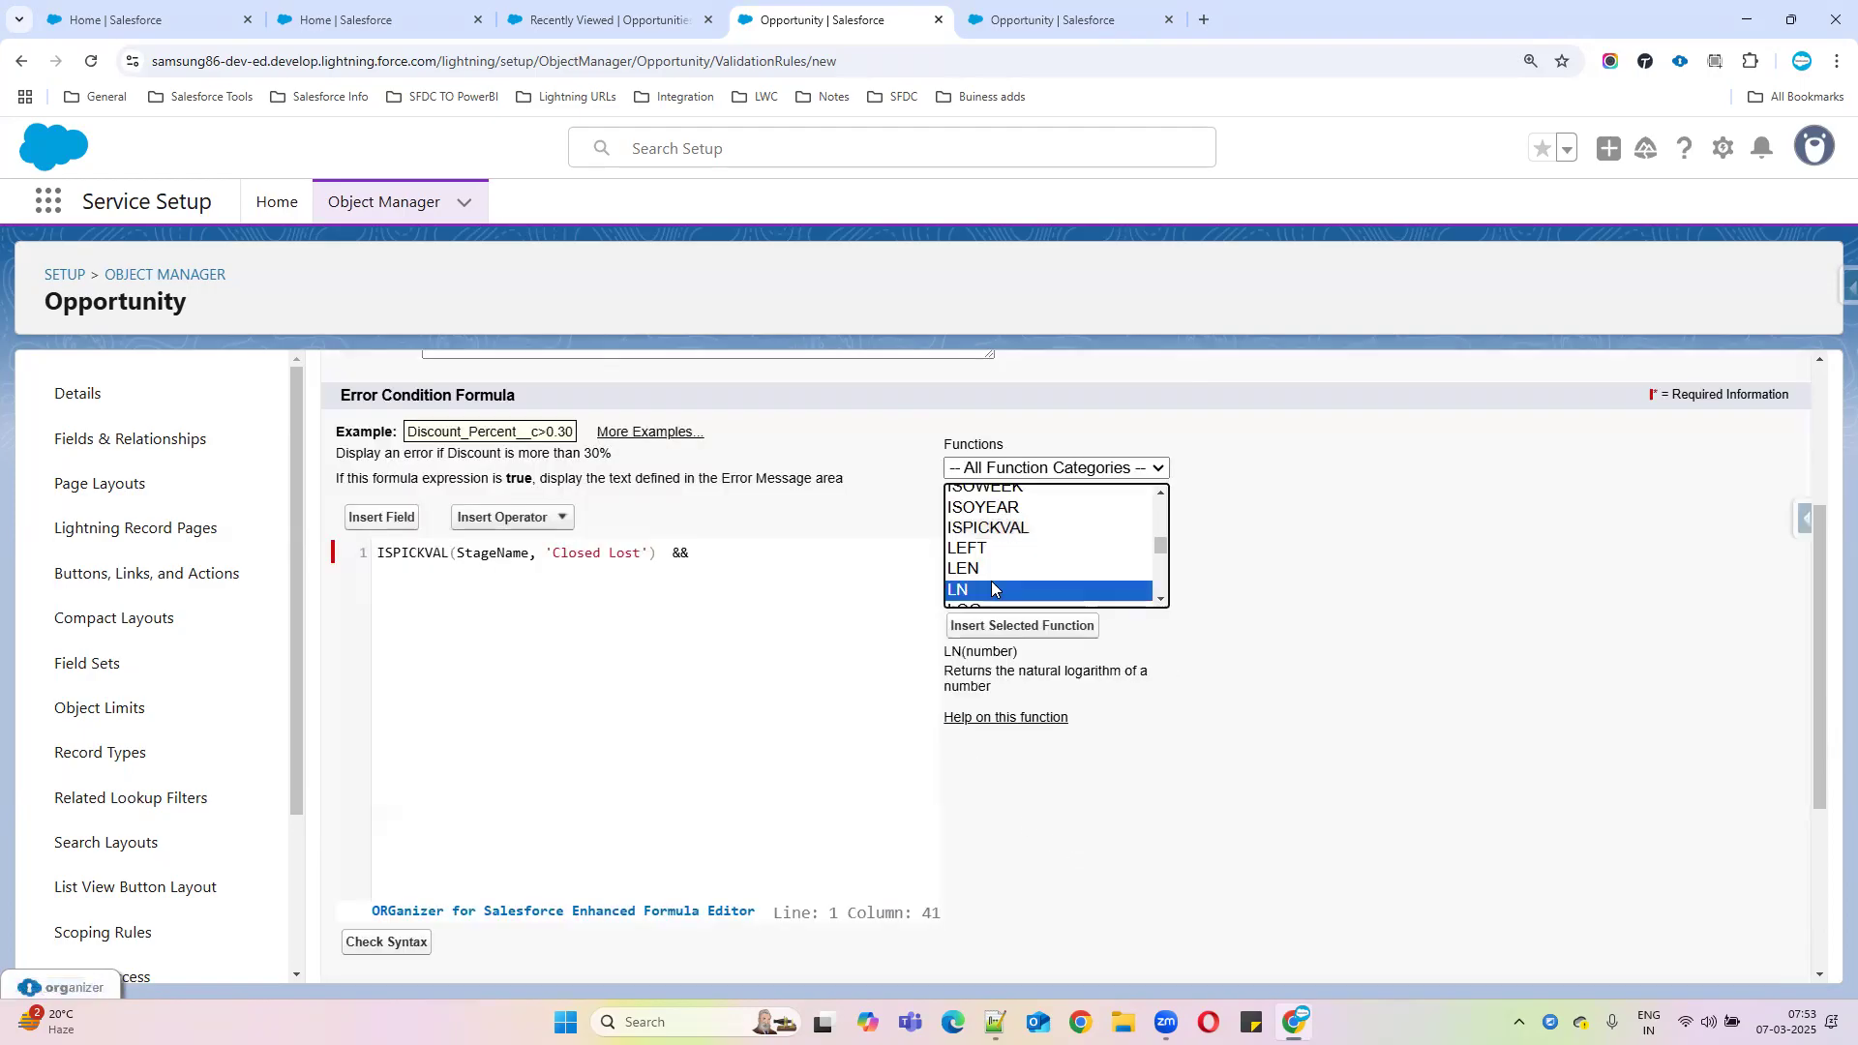
{"action": "scroll", "coordinate": [991, 581], "scroll_direction": "up", "scroll_amount": 3}
{"action": "left_click", "coordinate": [962, 554]}
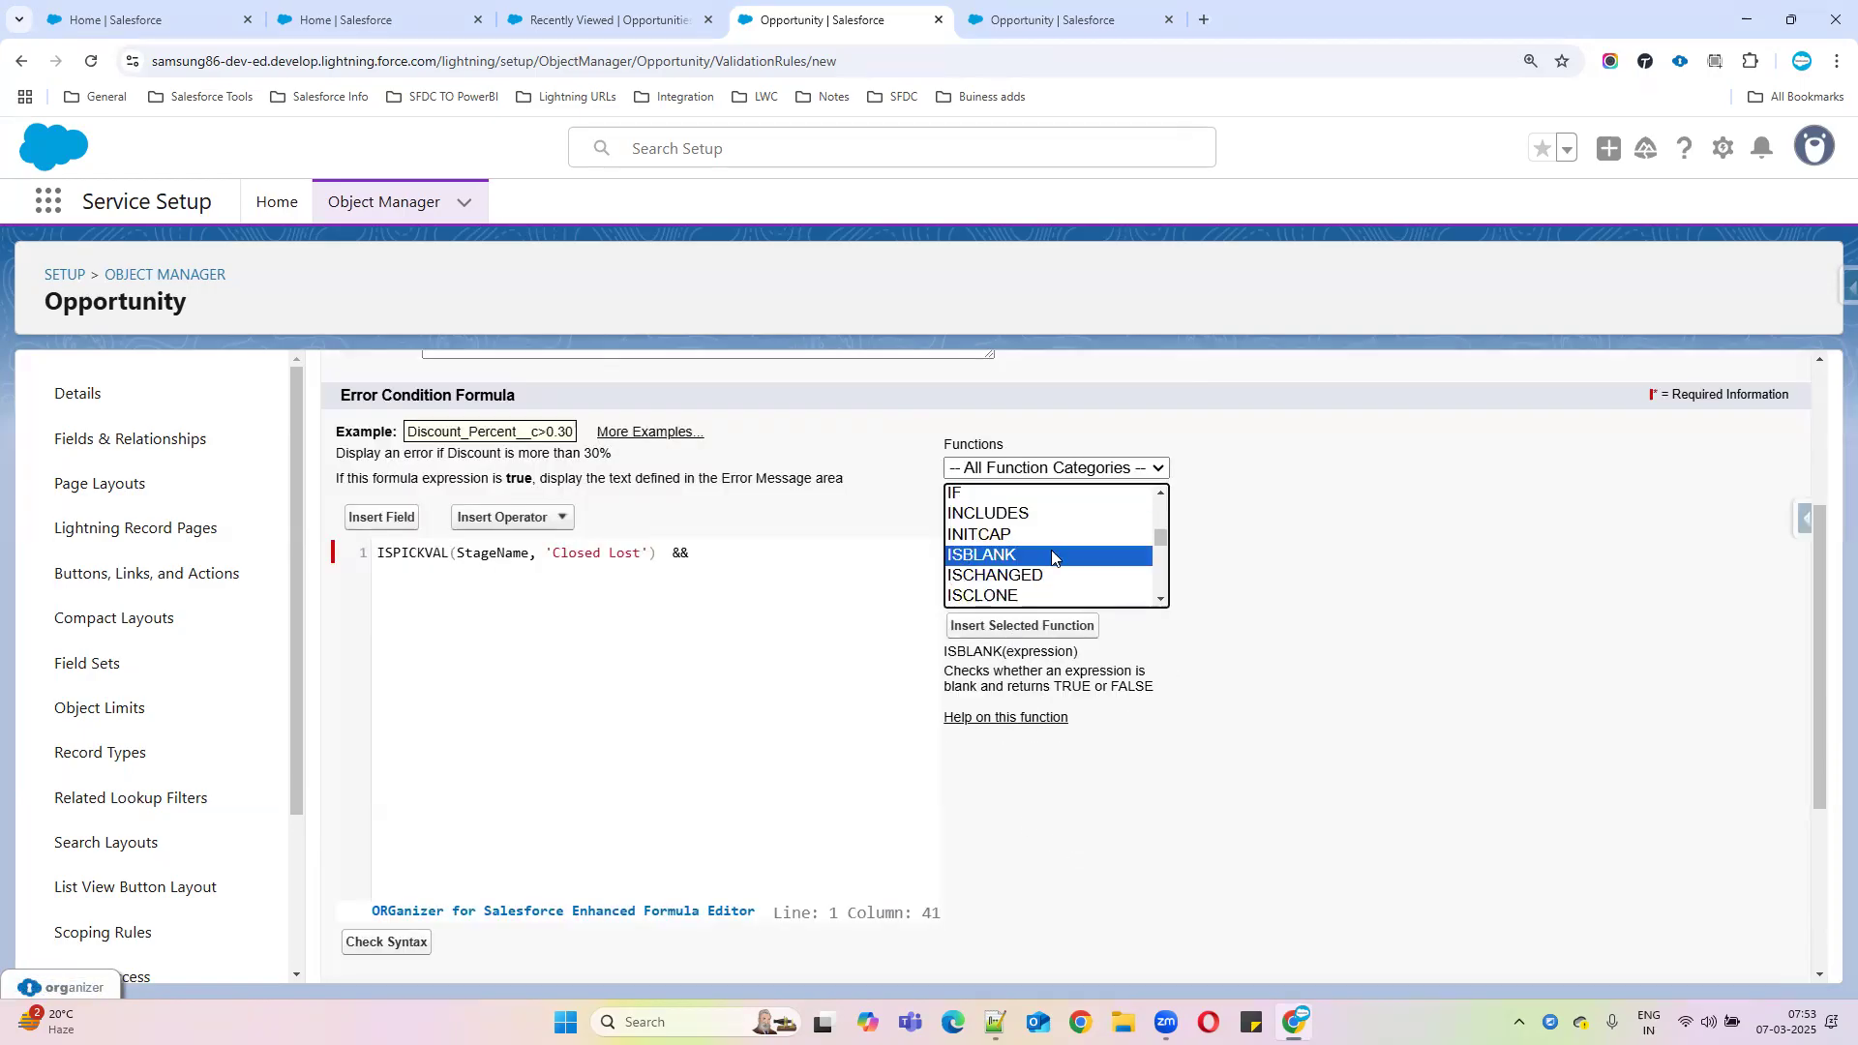
{"action": "left_click", "coordinate": [1015, 627]}
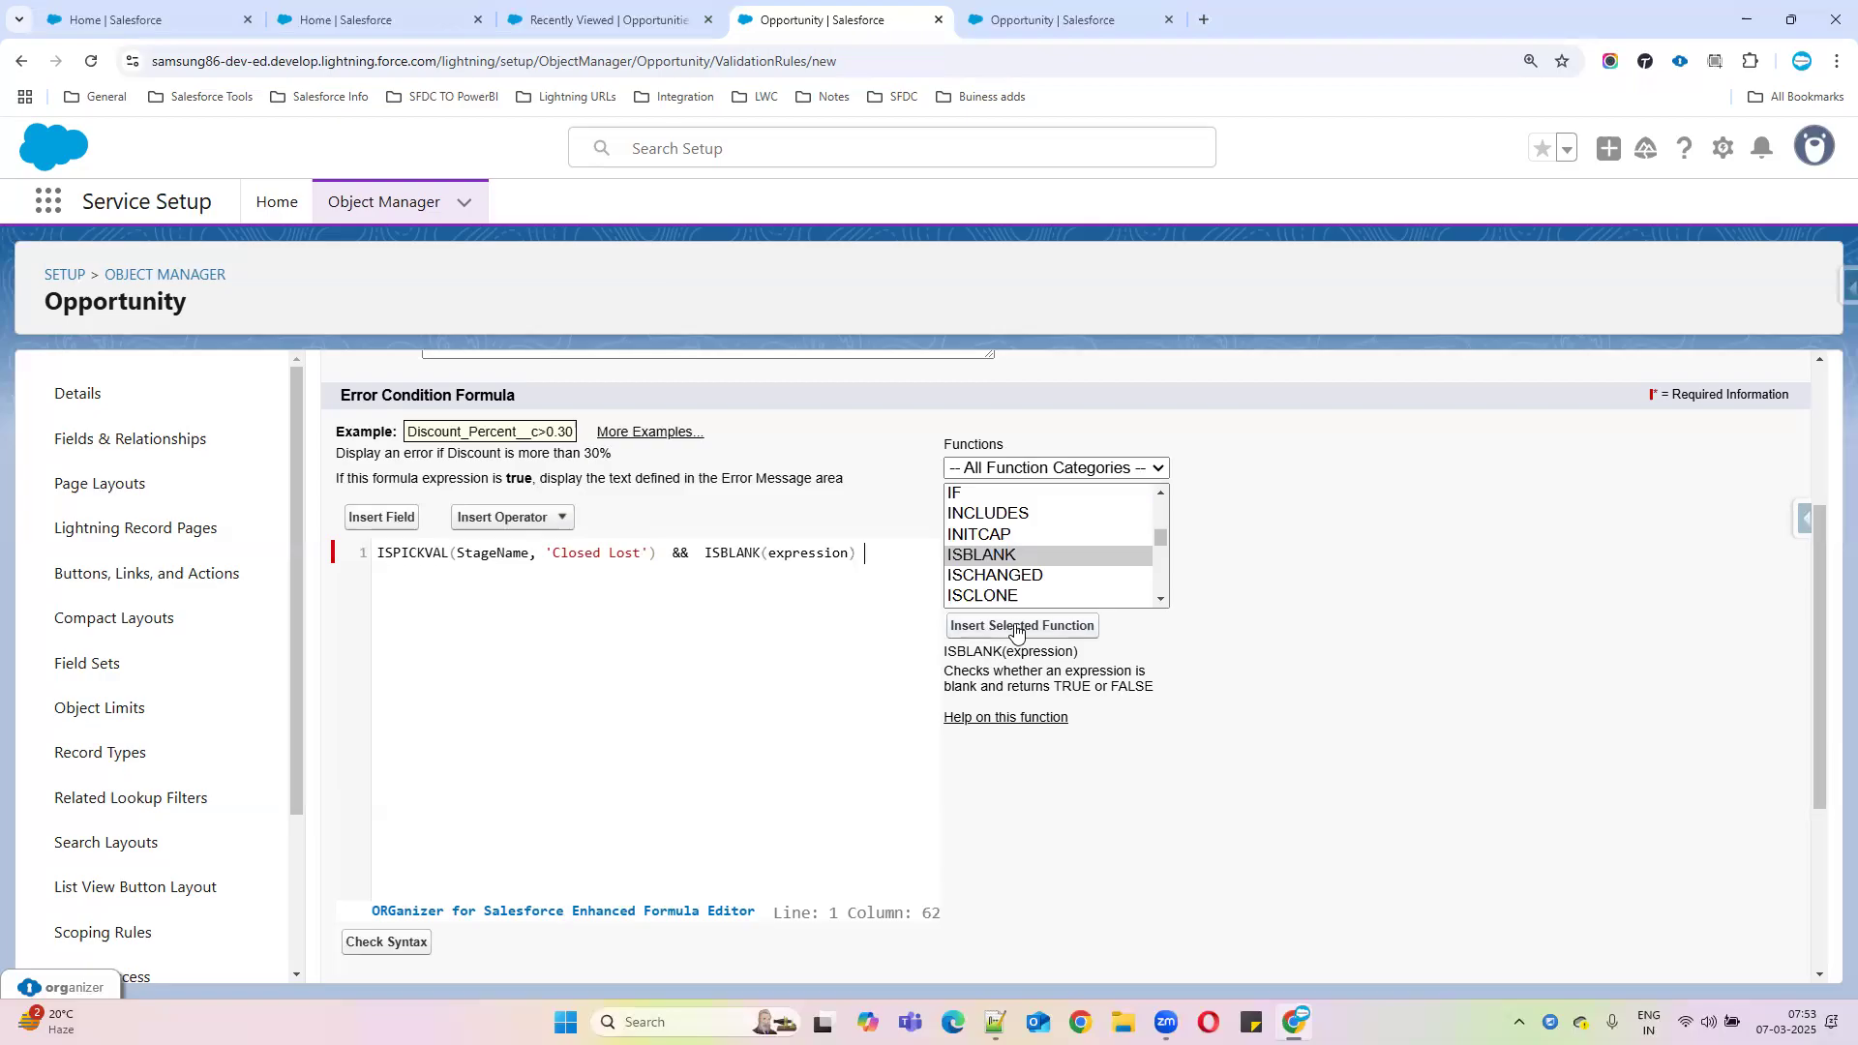
{"action": "double_click", "coordinate": [814, 553]}
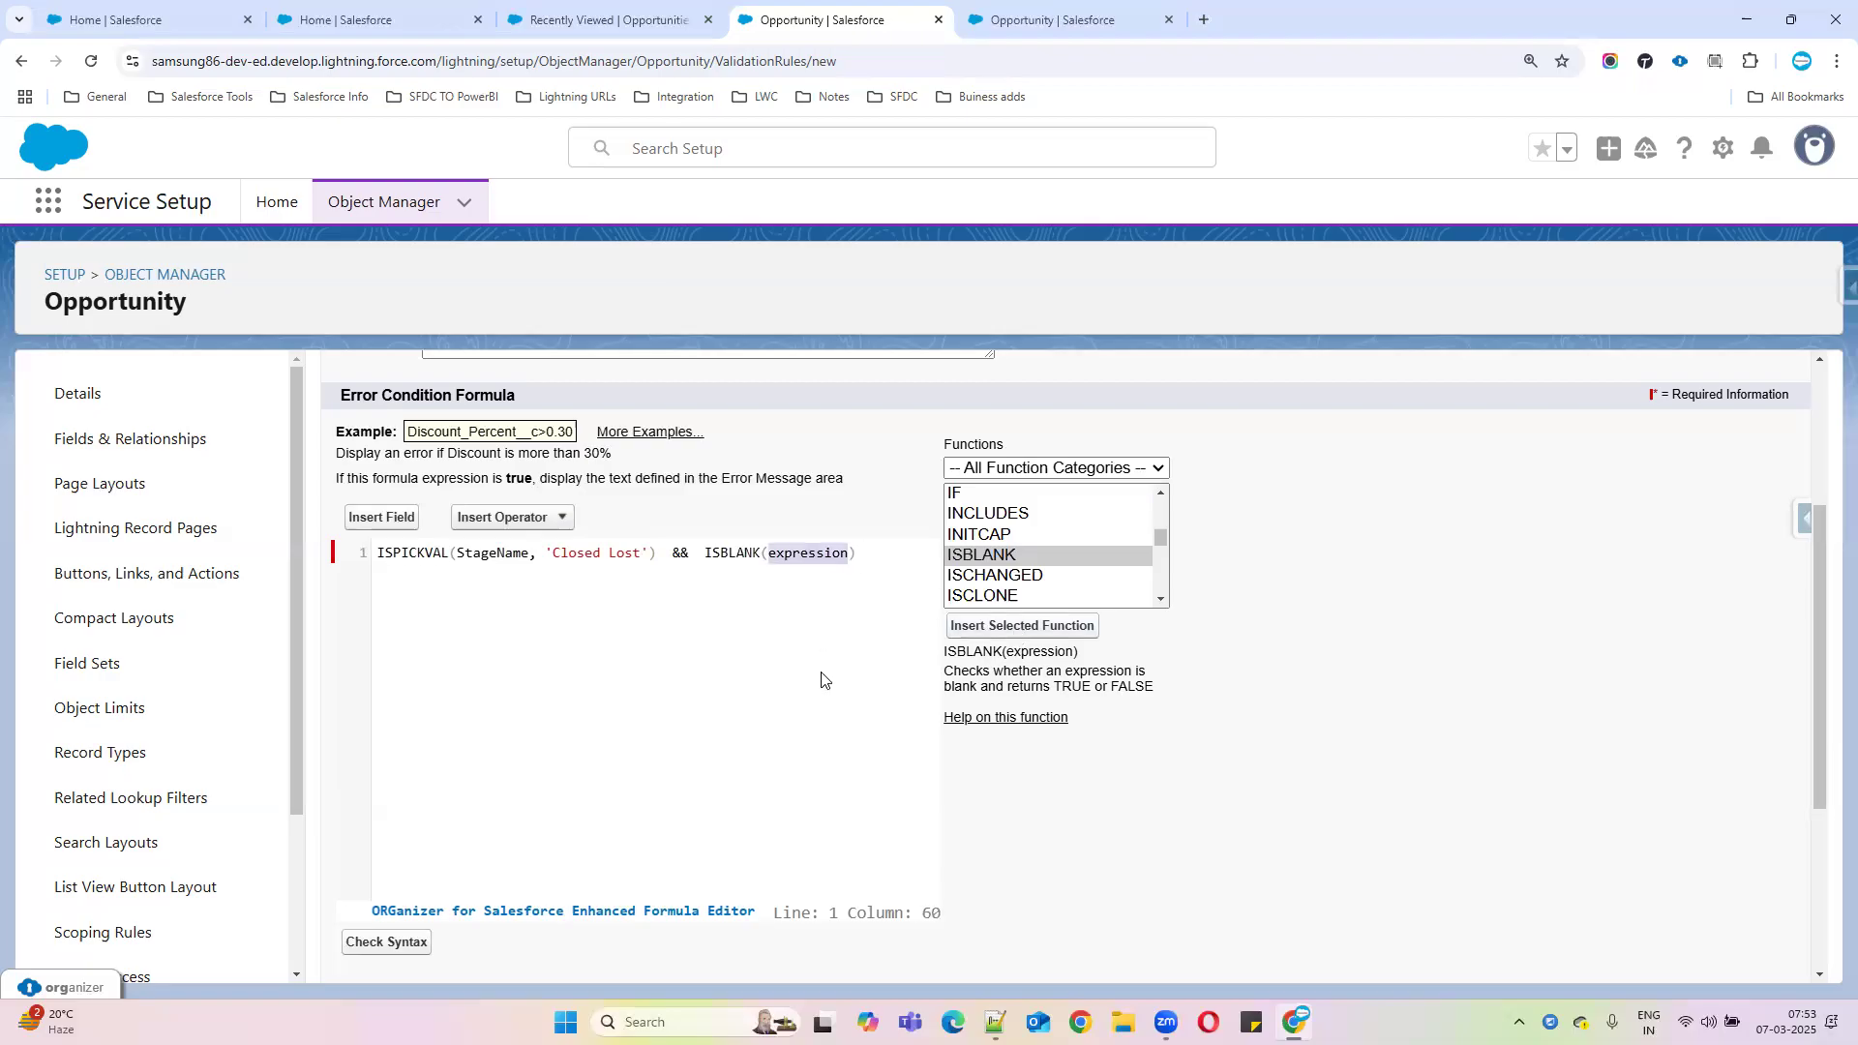
{"action": "key", "text": "BackSpace"}
Put the Lost_Reson__c field inside the ISBLANK parentheses
{"action": "left_click", "coordinate": [382, 518]}
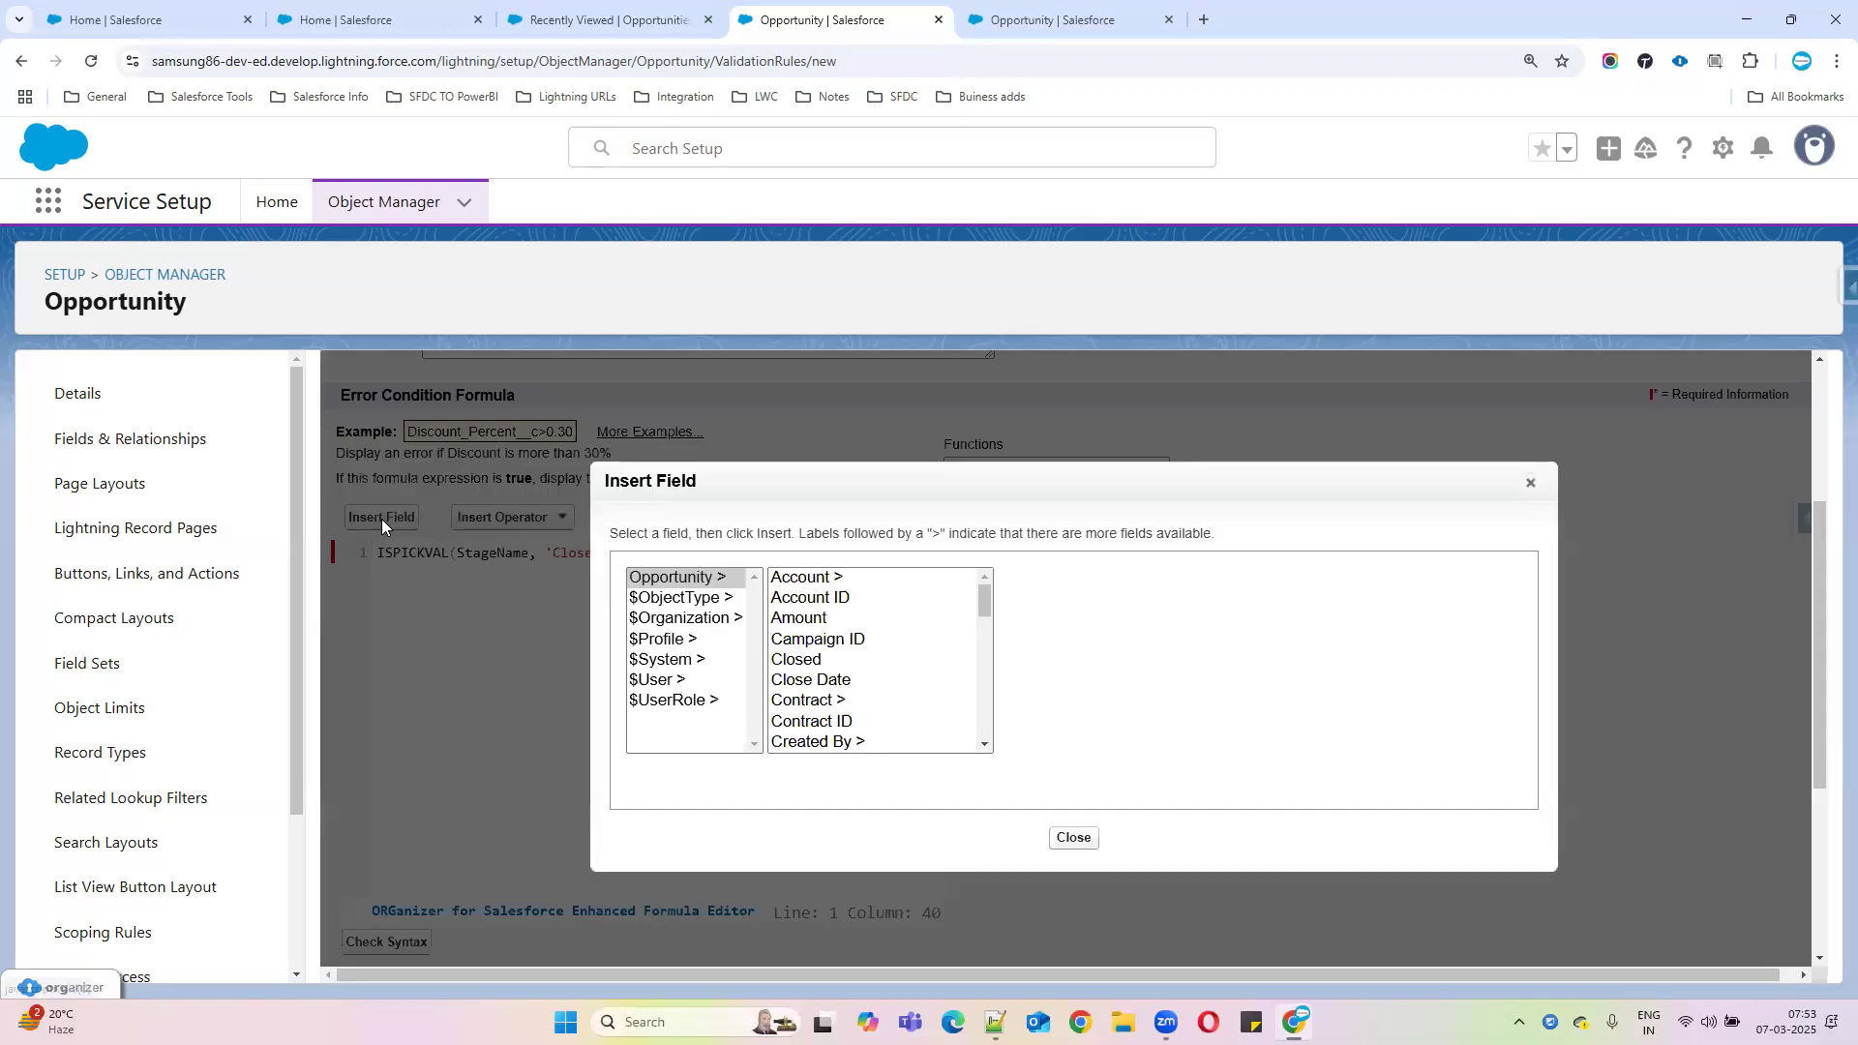
{"action": "left_click", "coordinate": [782, 624]}
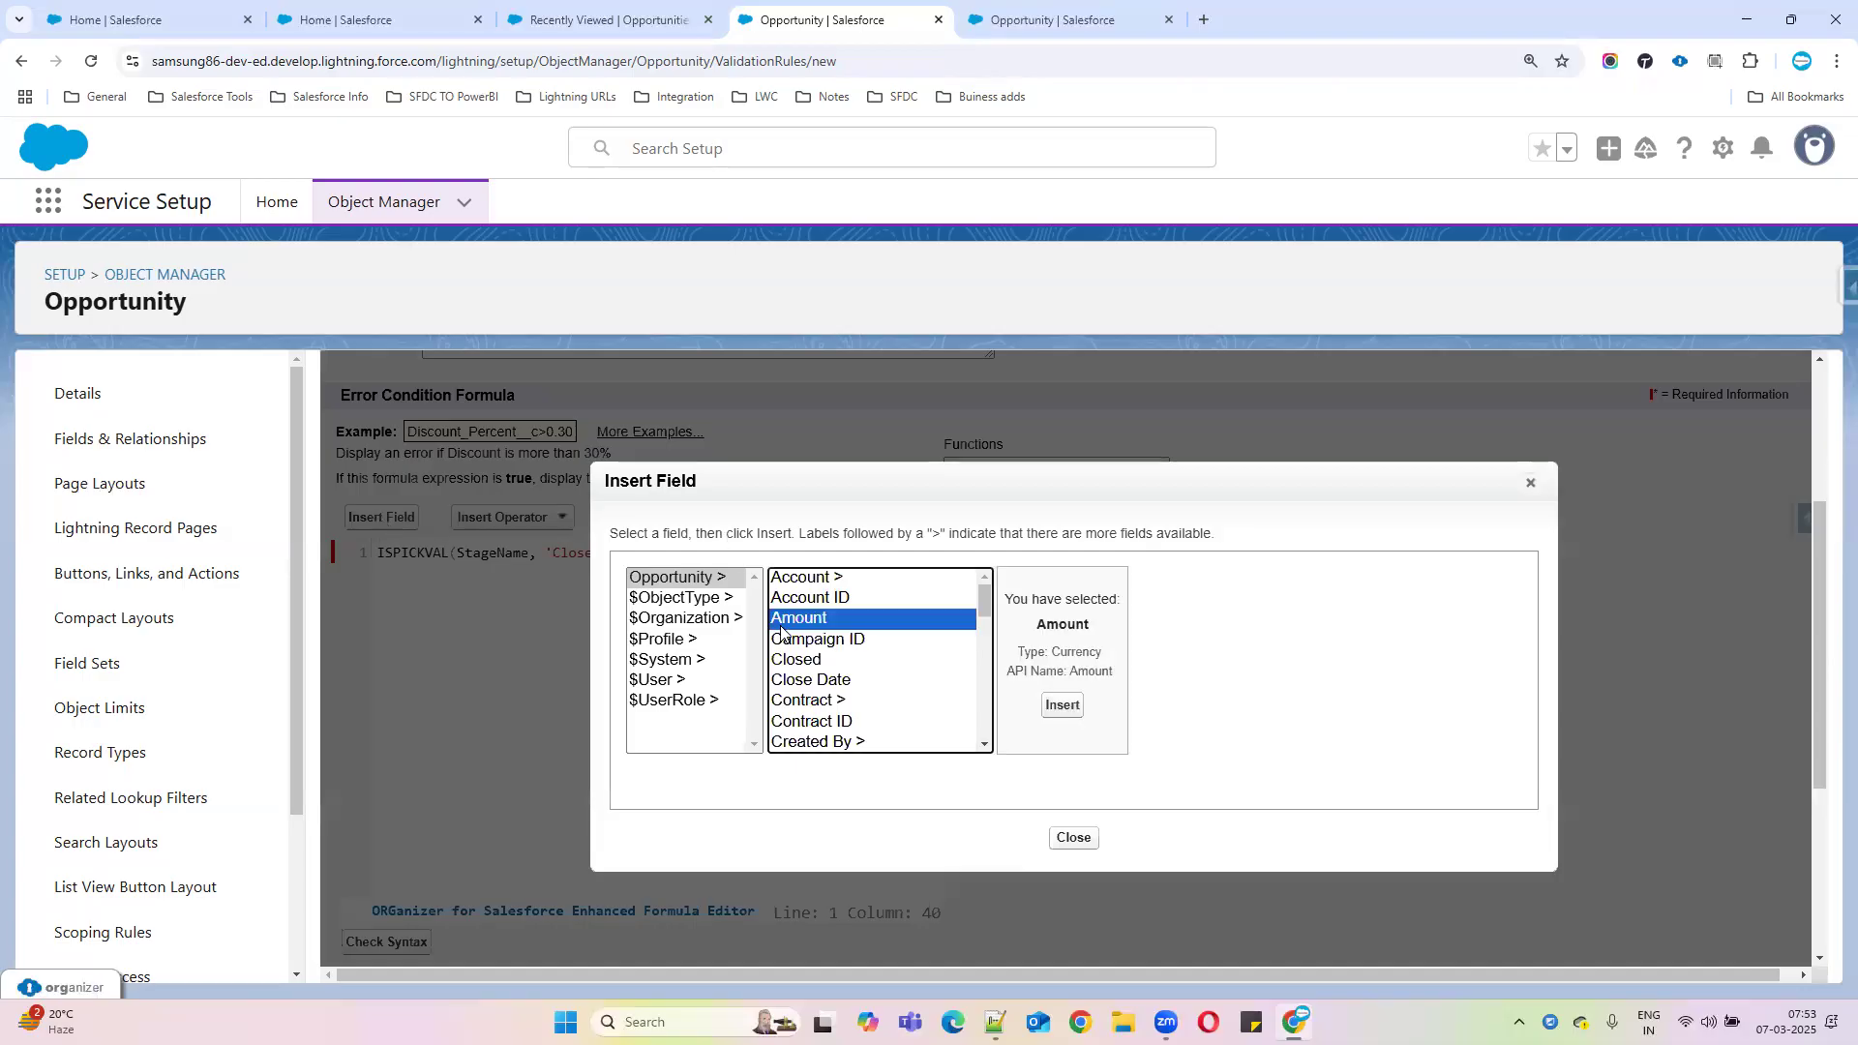
{"action": "key", "text": "l"}
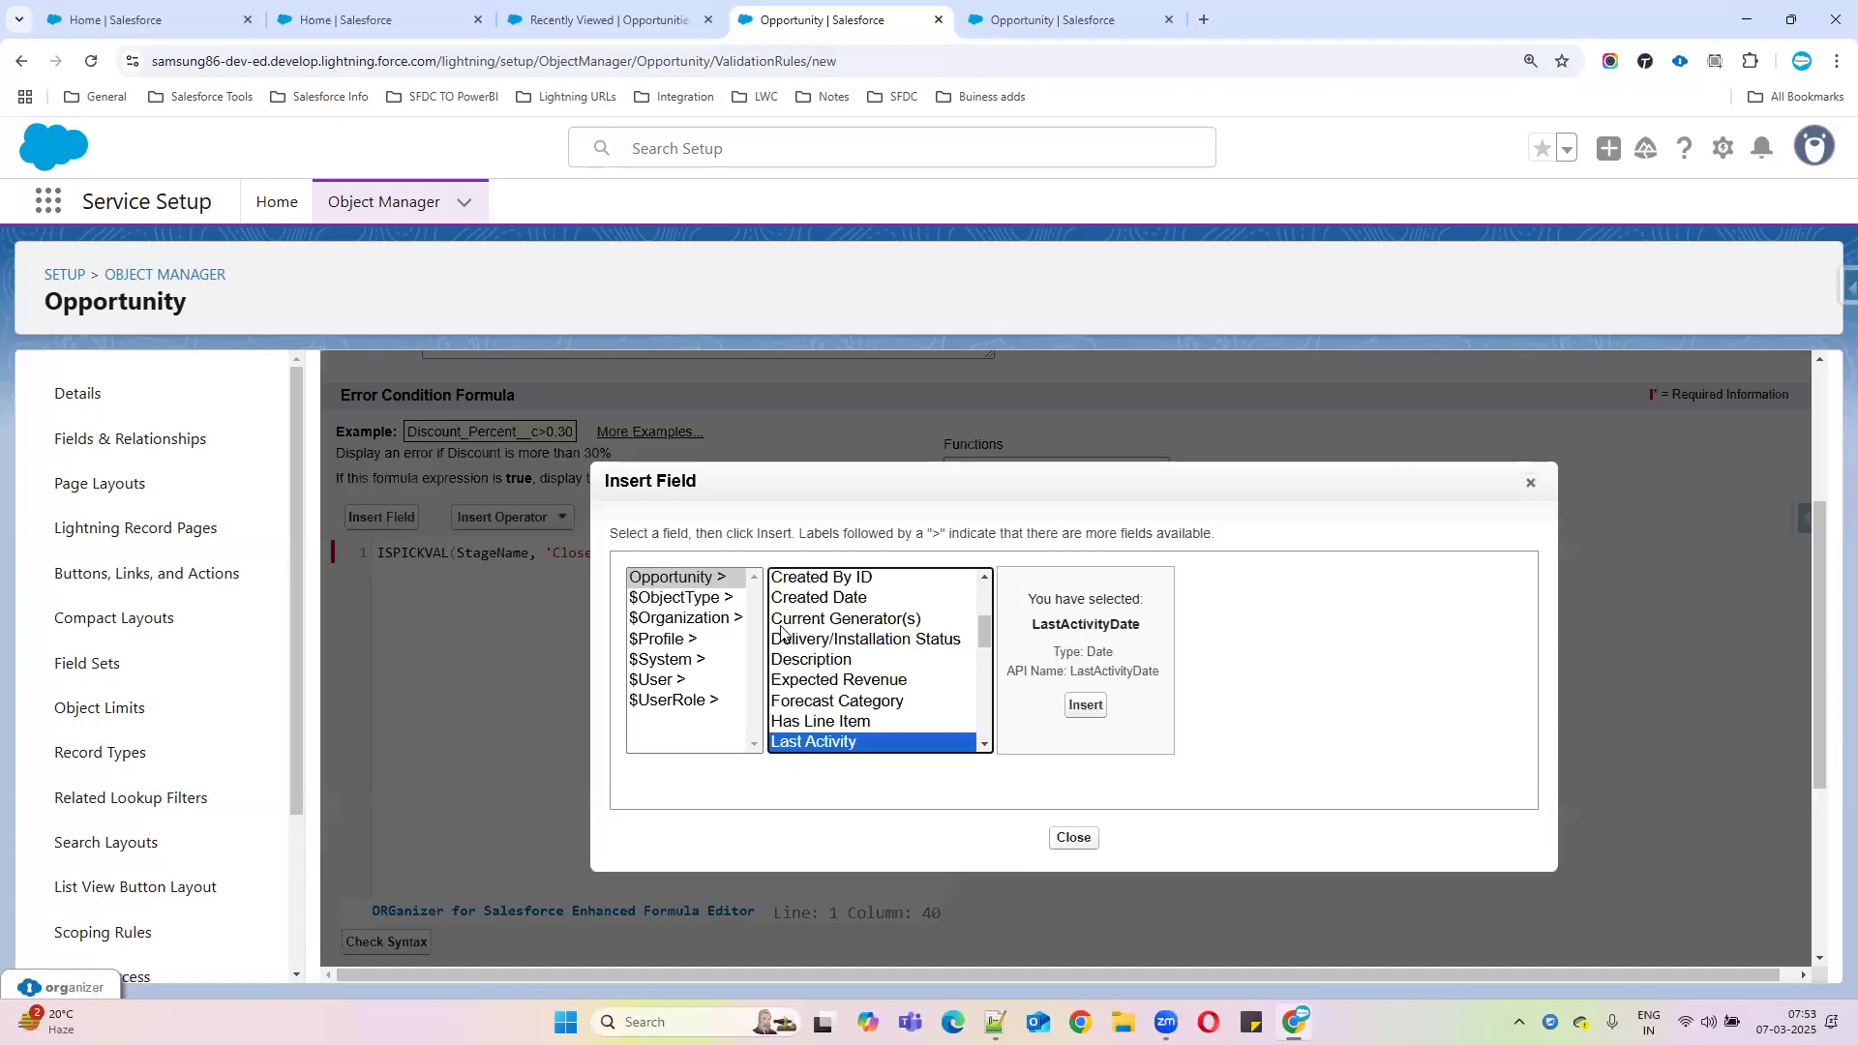
{"action": "key", "text": "o"}
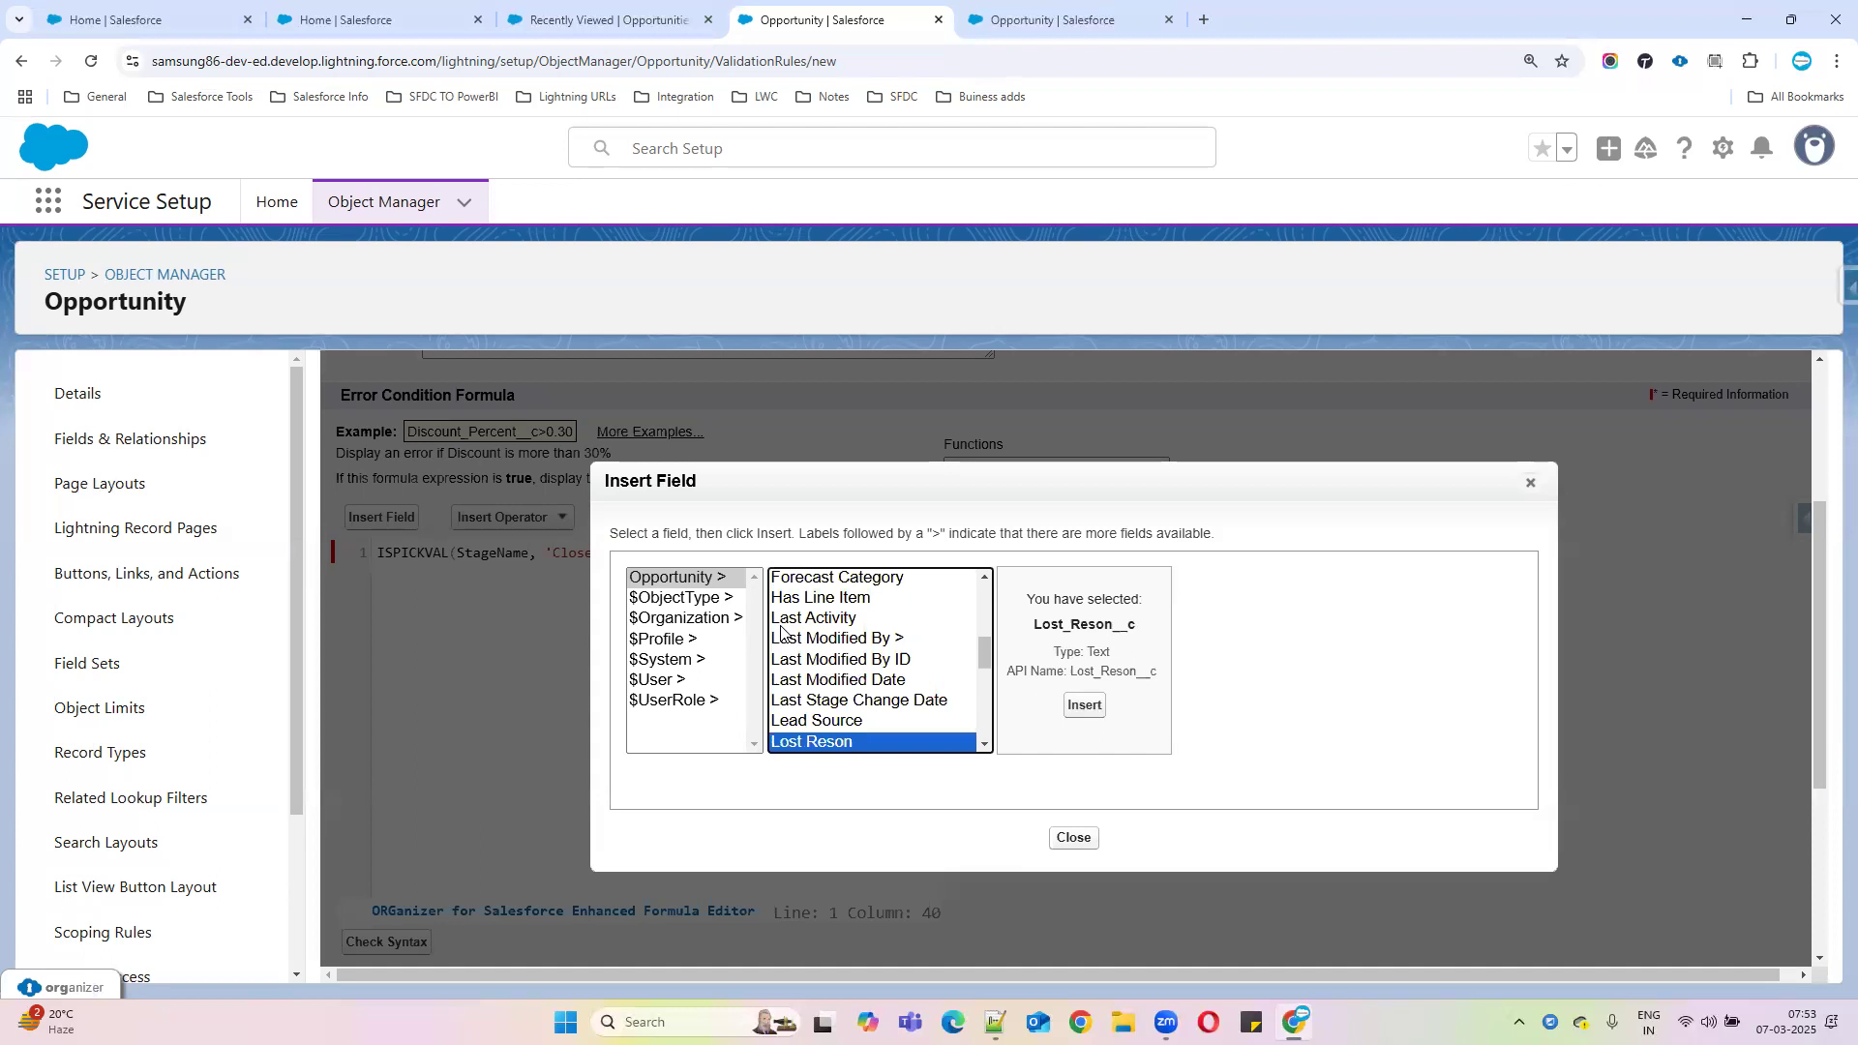
{"action": "left_click", "coordinate": [1081, 711]}
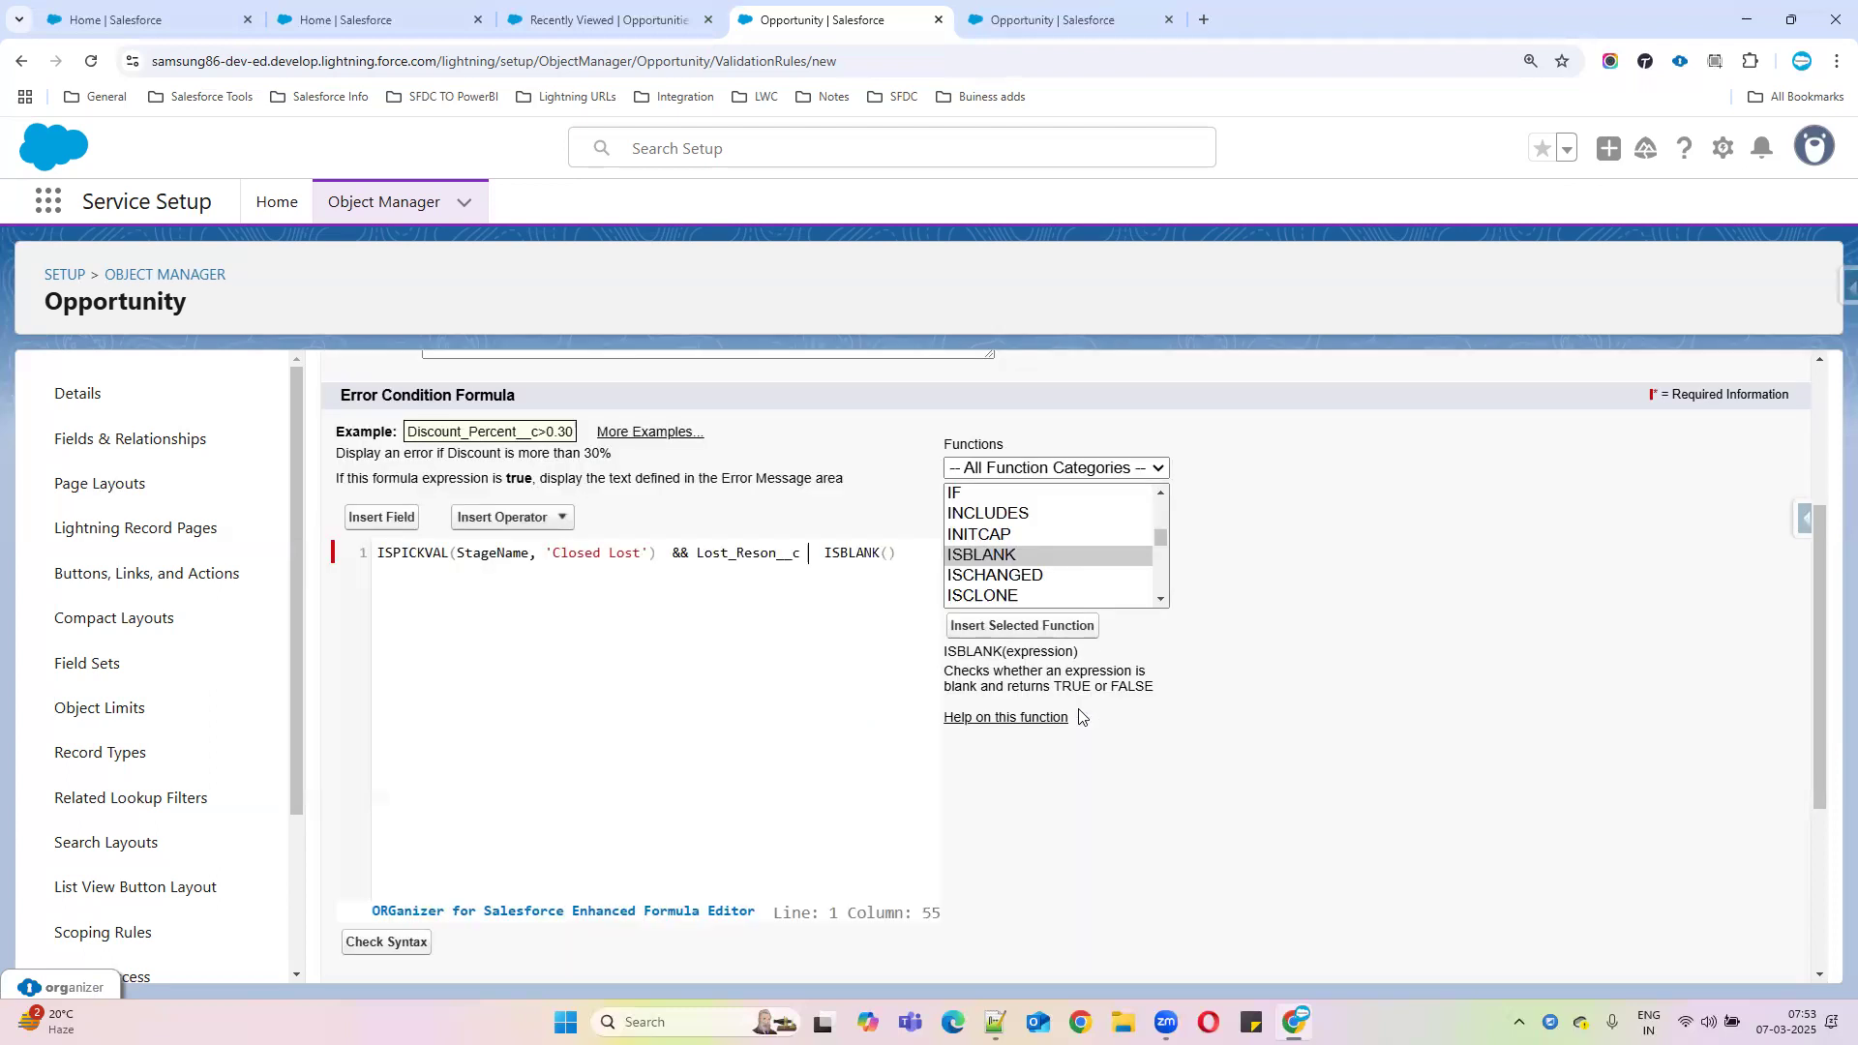
{"action": "double_click", "coordinate": [764, 553]}
{"action": "key", "text": "ctrl+c"}
{"action": "key", "text": "BackSpace"}
{"action": "left_click", "coordinate": [785, 554]}
{"action": "key", "text": "ctrl+v"}
Remove the extra spaces before ISBLANK and run Check Syntax on the formula
{"action": "left_click", "coordinate": [722, 550]}
{"action": "key", "text": "BackSpace"}
{"action": "key", "text": "BackSpace"}
{"action": "key", "text": "BackSpace"}
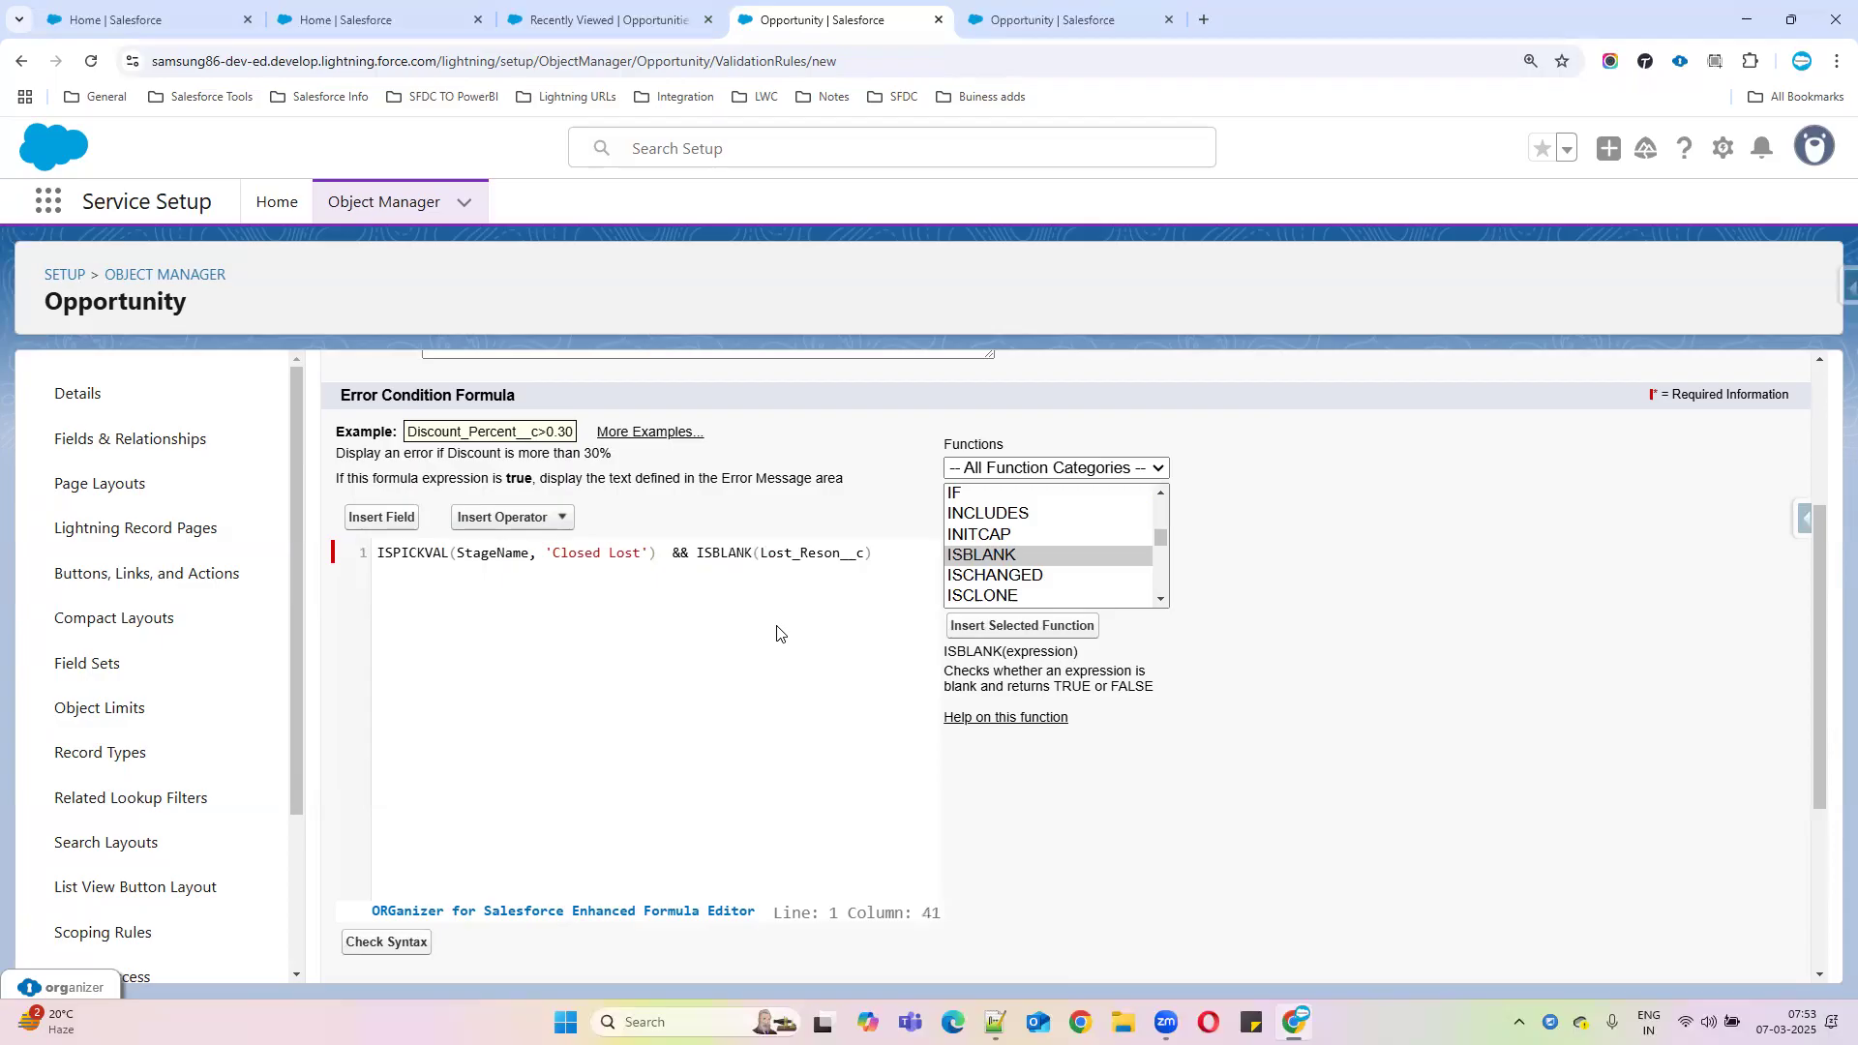
{"action": "key", "text": "Left"}
{"action": "key", "text": "Left"}
{"action": "key", "text": "Left"}
{"action": "left_click", "coordinate": [396, 943]}
{"action": "left_click", "coordinate": [398, 940]}
Scroll down to confirm the syntax check reports No errors found, then back to the formula
{"action": "scroll", "coordinate": [638, 823], "scroll_direction": "down", "scroll_amount": 1}
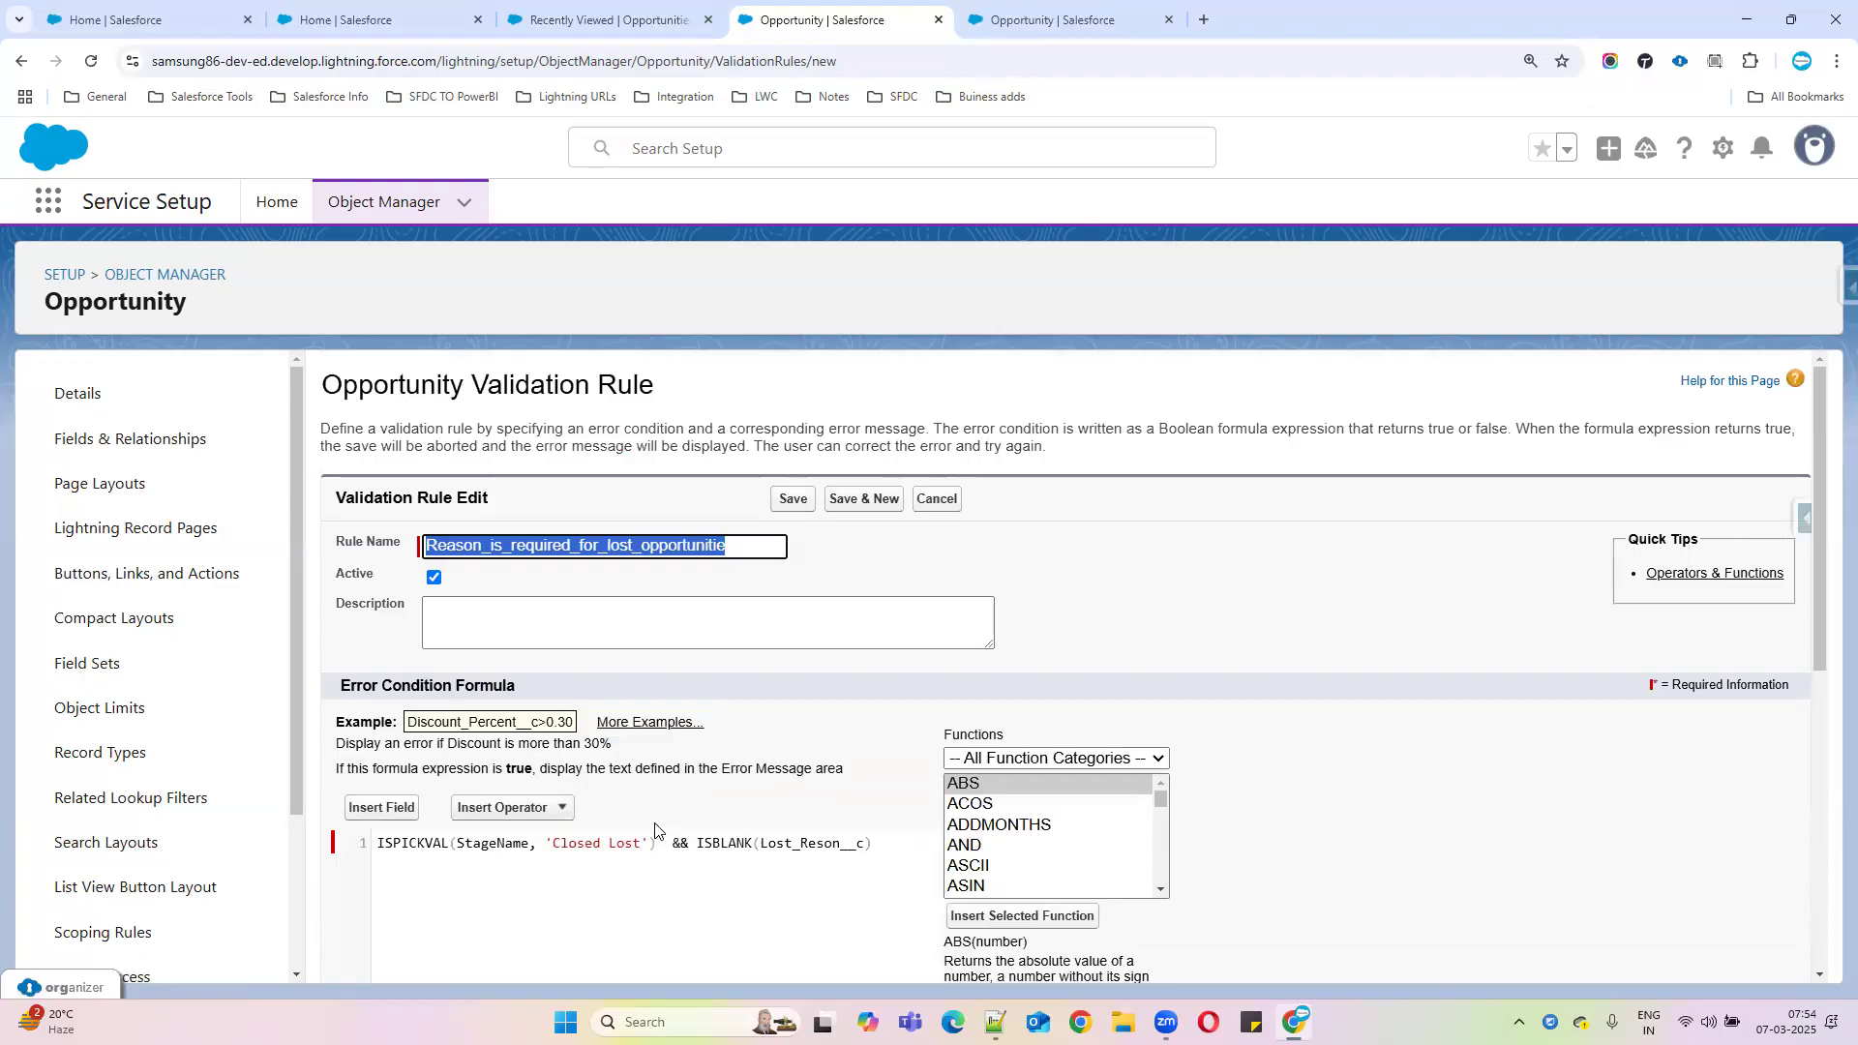
{"action": "scroll", "coordinate": [705, 825], "scroll_direction": "down", "scroll_amount": 2}
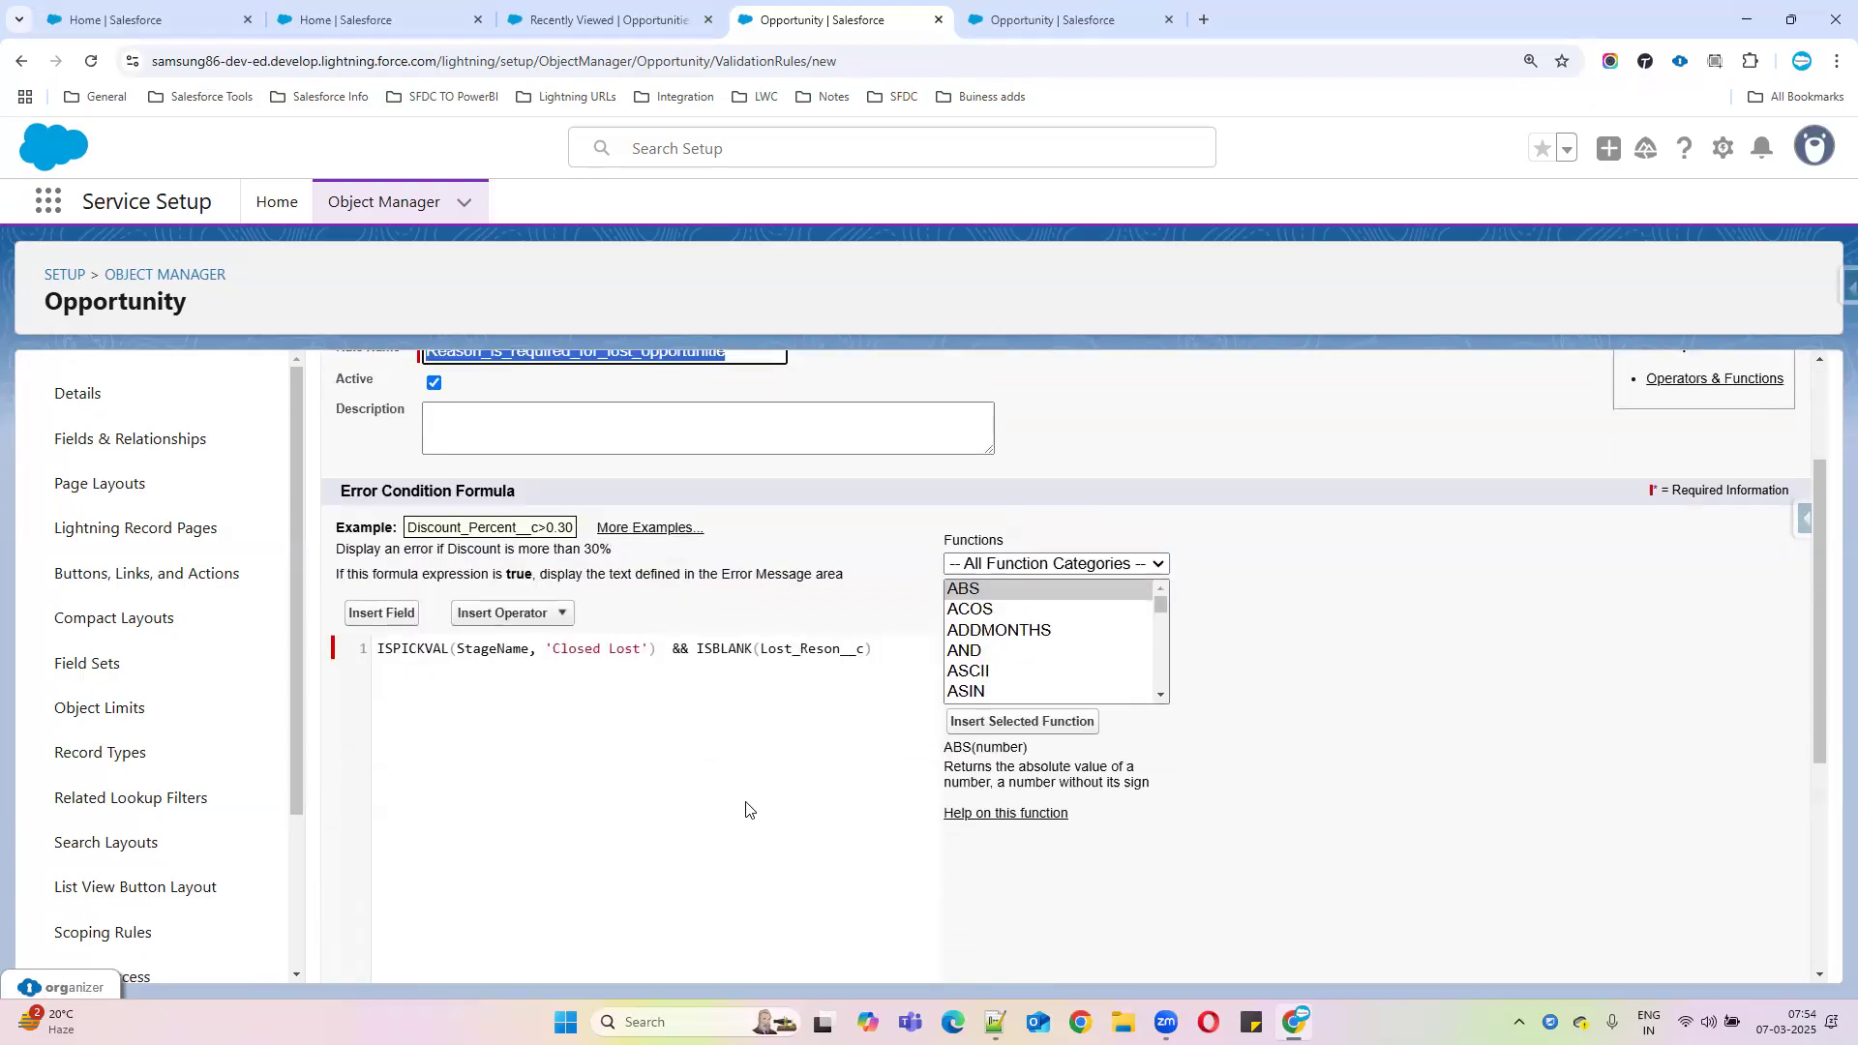
{"action": "scroll", "coordinate": [764, 784], "scroll_direction": "down", "scroll_amount": 2}
{"action": "scroll", "coordinate": [527, 822], "scroll_direction": "down", "scroll_amount": 2}
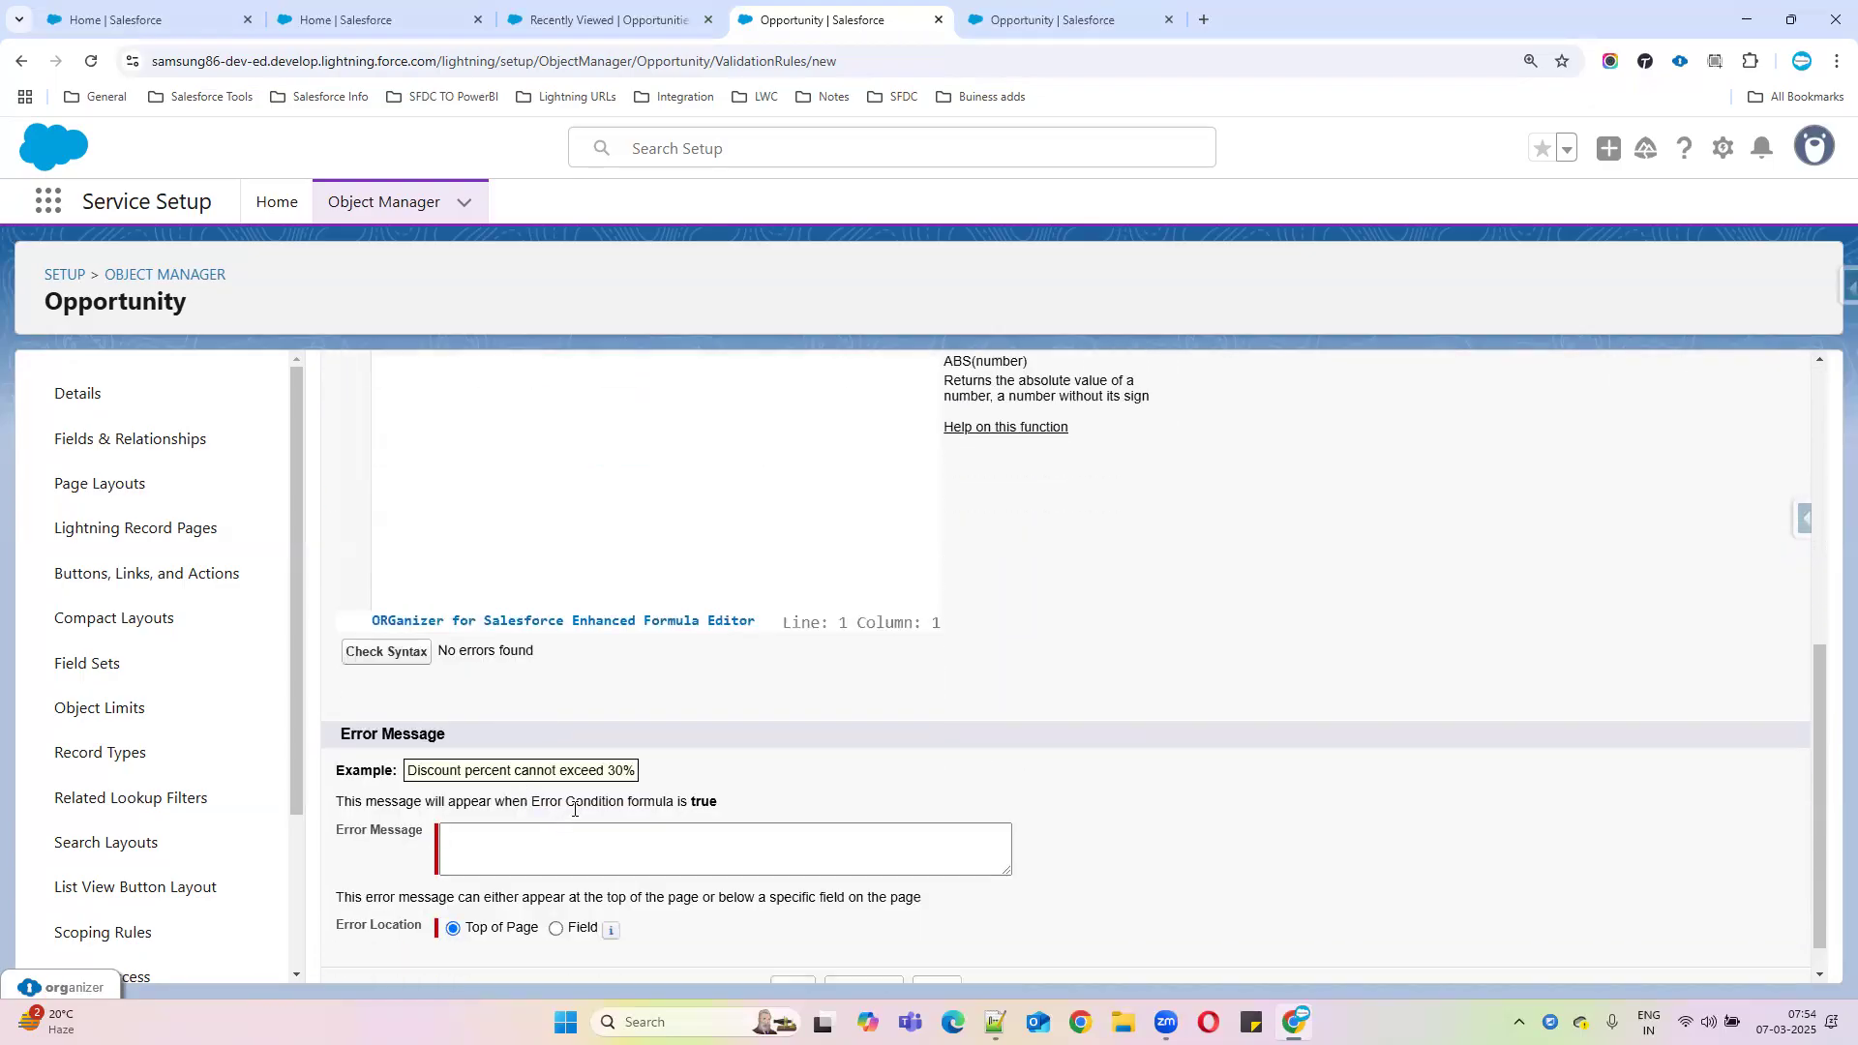
{"action": "scroll", "coordinate": [574, 809], "scroll_direction": "up", "scroll_amount": 2}
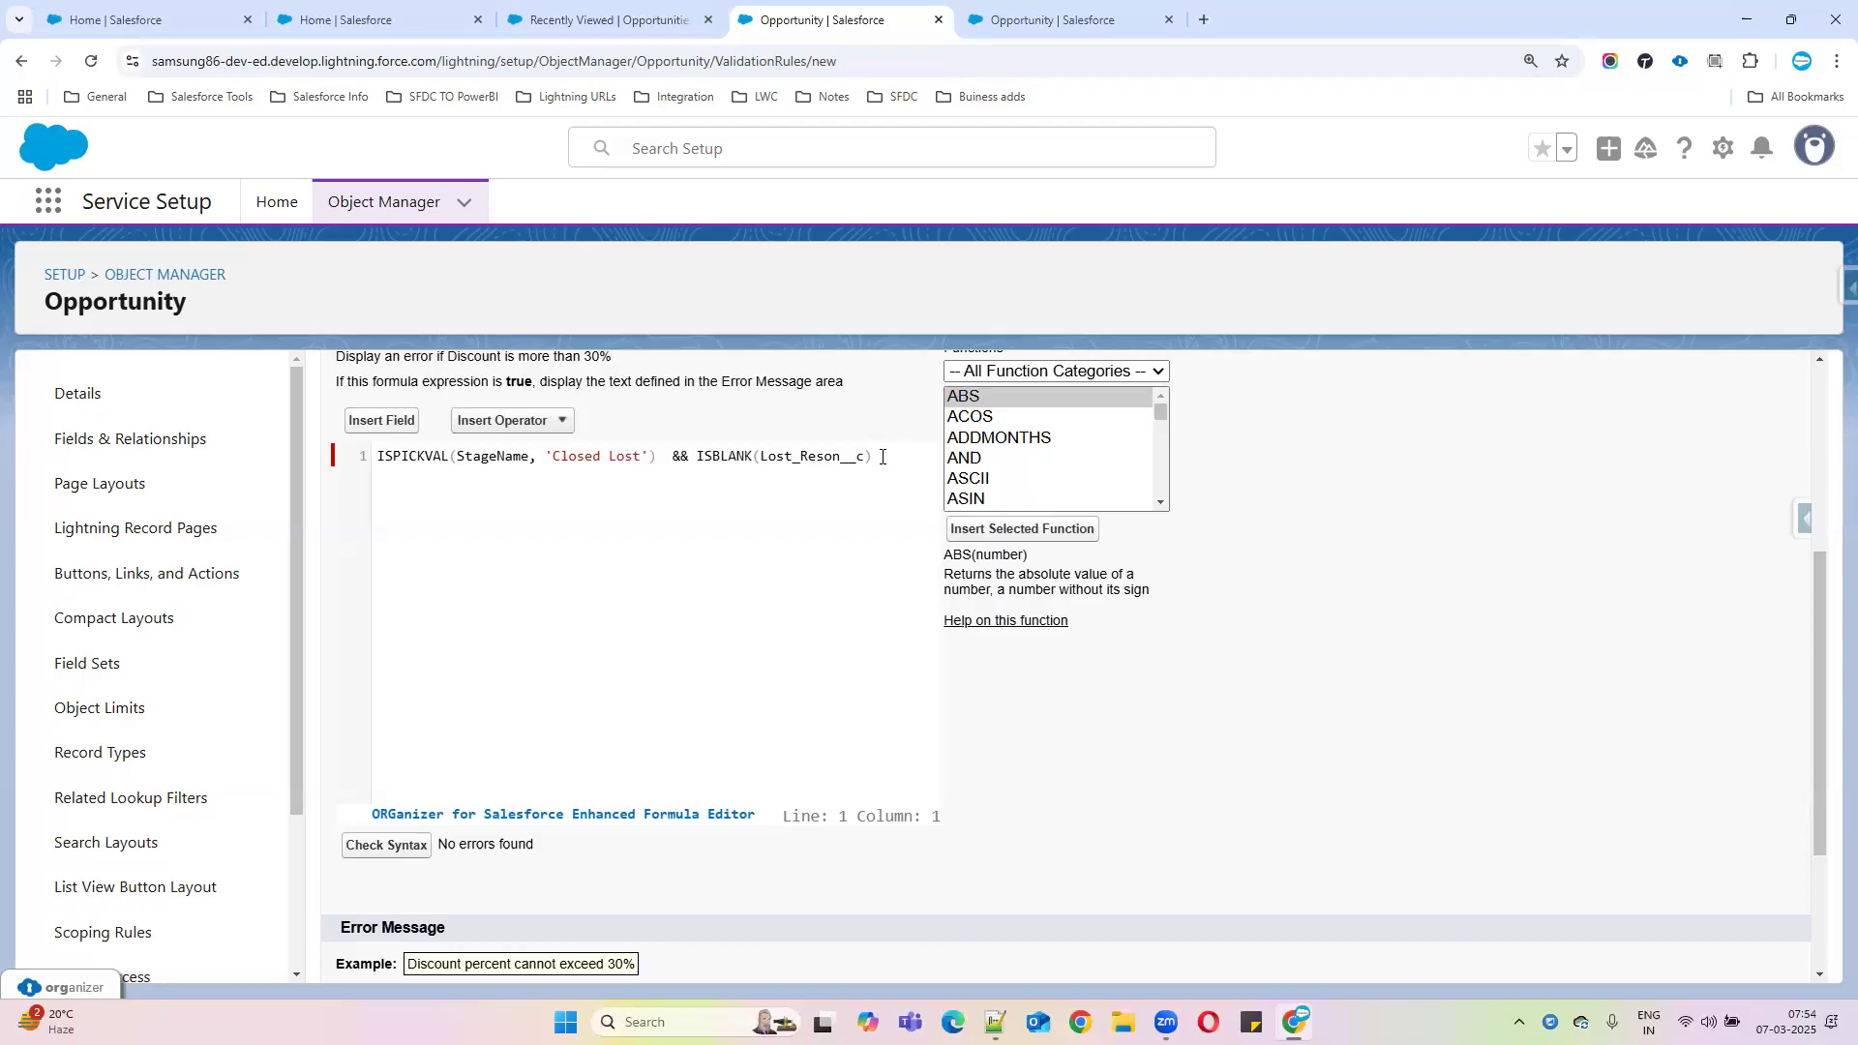
Review the completed error condition formula text in the editor
{"action": "left_click", "coordinate": [883, 457]}
{"action": "left_click", "coordinate": [800, 468]}
{"action": "left_click_drag", "start_coordinate": [876, 460], "coordinate": [356, 472]}
{"action": "scroll", "coordinate": [711, 789], "scroll_direction": "down", "scroll_amount": 3}
Enter the error message 'Provide reson for Closed lost'
{"action": "left_click", "coordinate": [592, 812]}
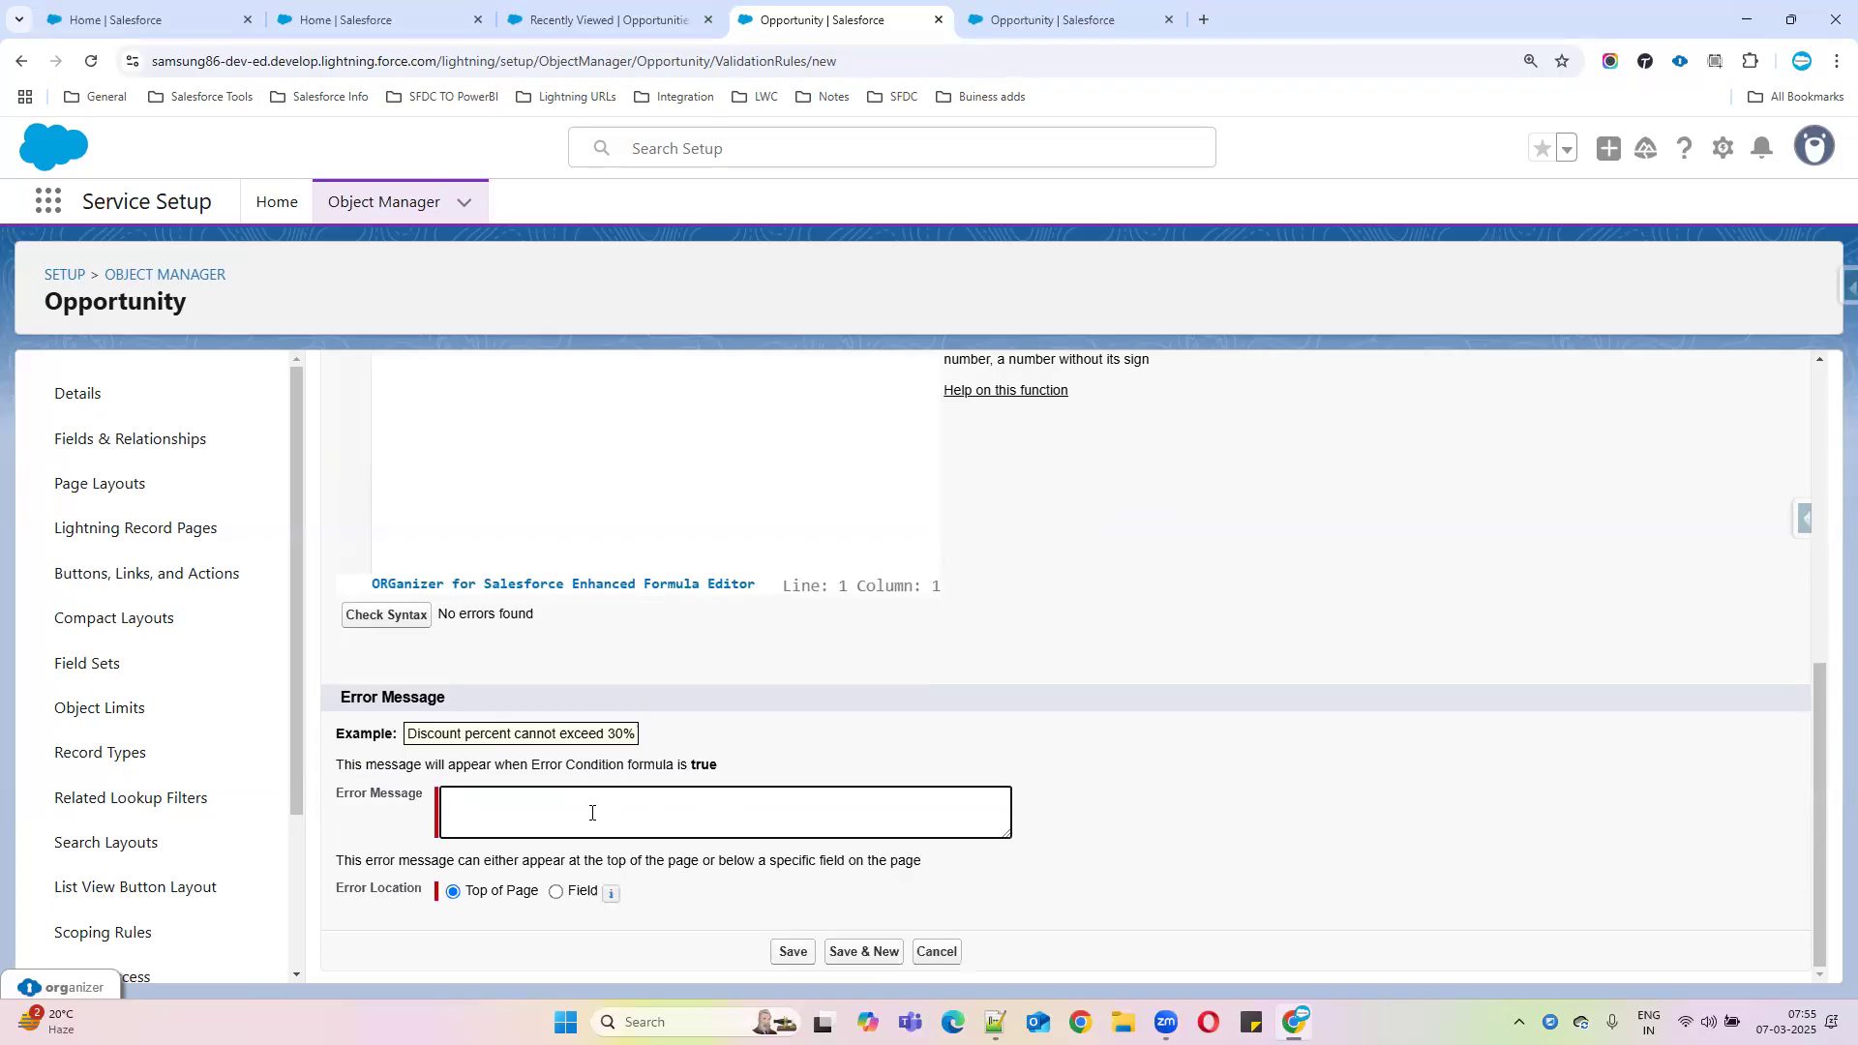
{"action": "type", "text": "Provide reson fo"}
{"action": "type", "text": "r lost"}
{"action": "key", "text": "BackSpace"}
{"action": "key", "text": "BackSpace"}
{"action": "key", "text": "BackSpace"}
{"action": "type", "text": "CLosed lost"}
{"action": "left_click", "coordinate": [569, 798]}
{"action": "key", "text": "BackSpace"}
{"action": "type", "text": "l"}
Keep the error location at Top of Page and save the validation rule
{"action": "left_click", "coordinate": [556, 891]}
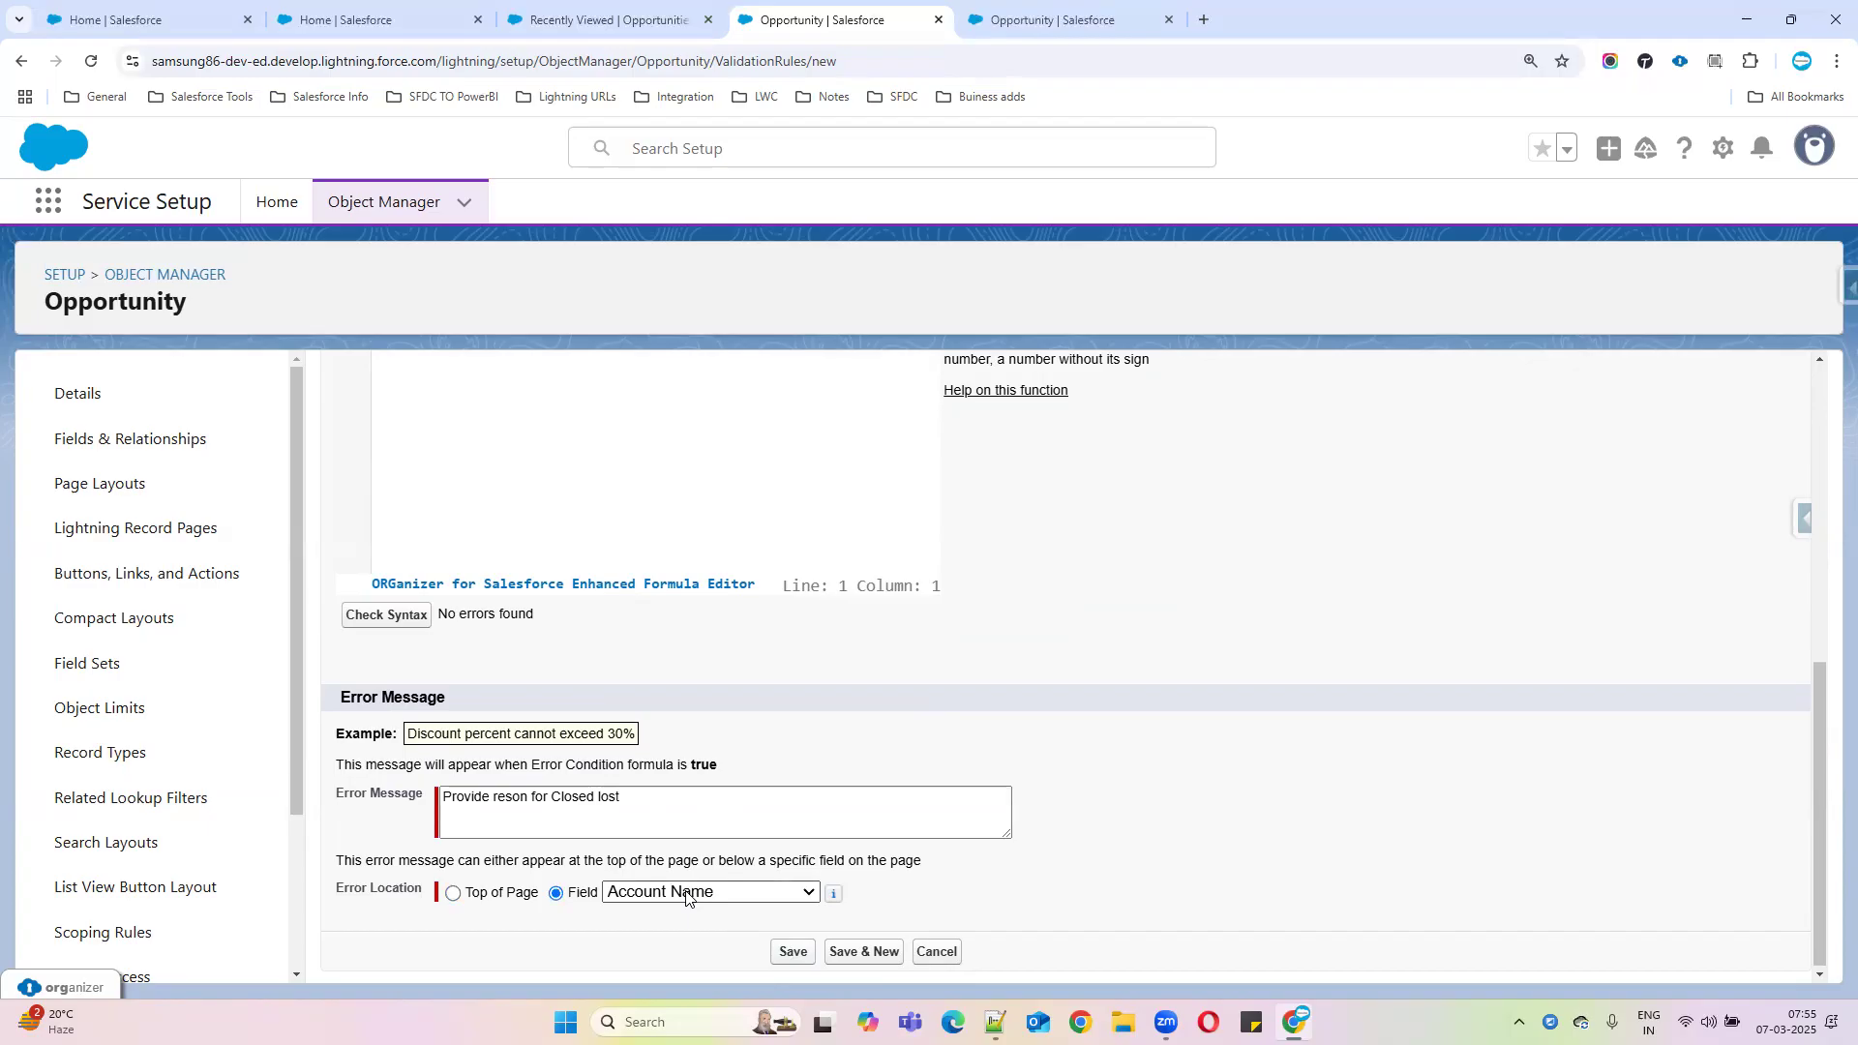
{"action": "left_click", "coordinate": [502, 892]}
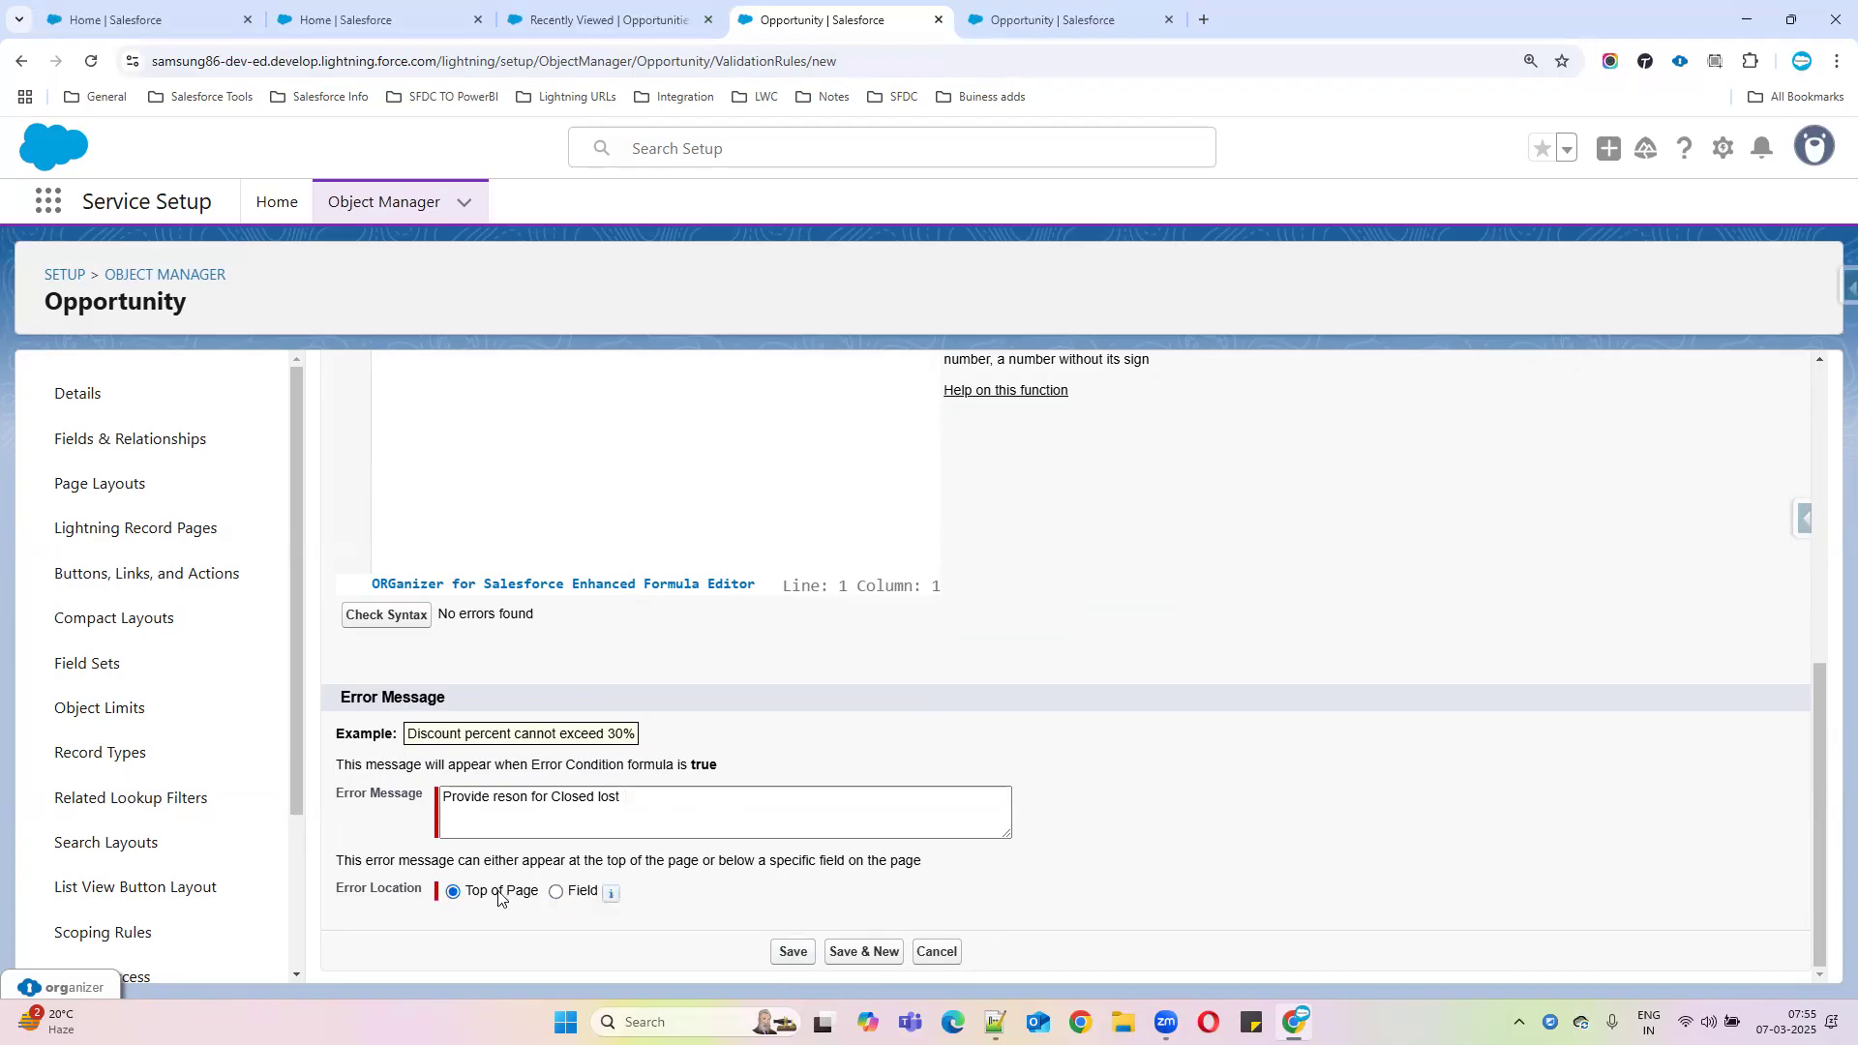
{"action": "left_click", "coordinate": [785, 951]}
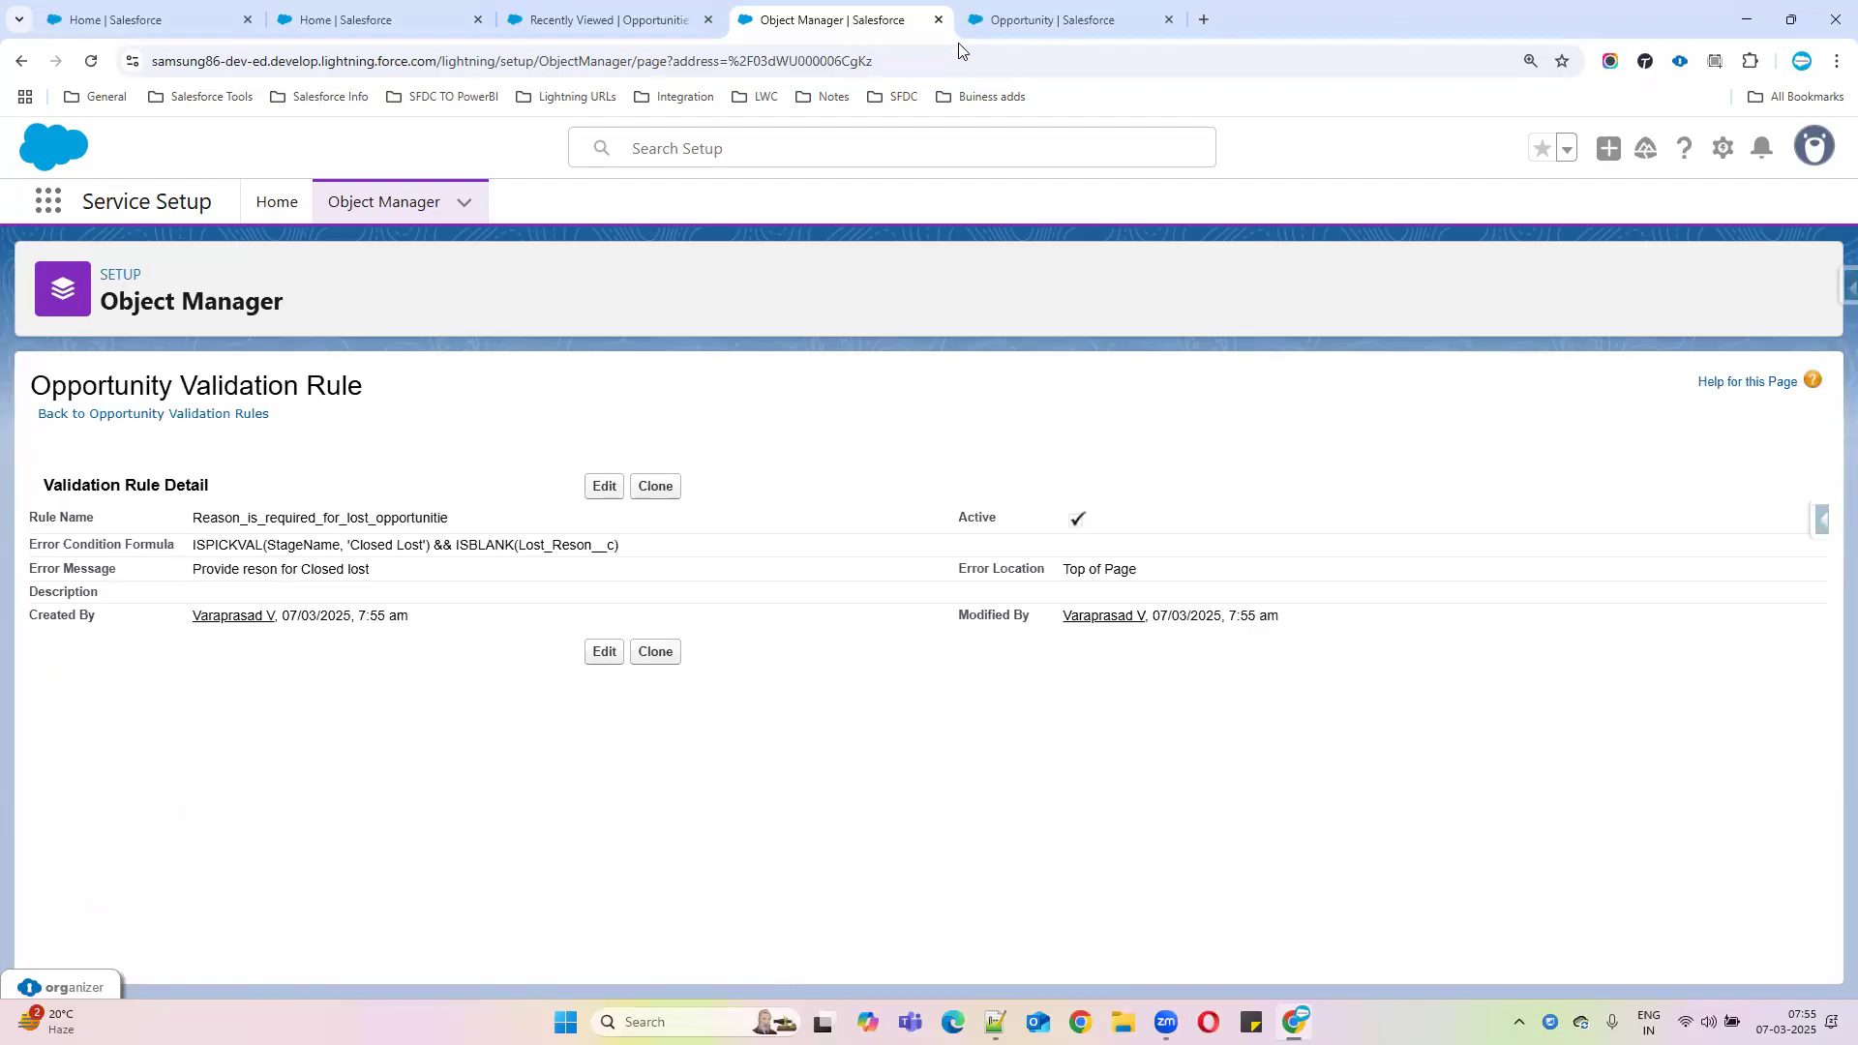
Start a blank New Opportunity from the Recently Viewed opportunities list
{"action": "left_click", "coordinate": [539, 36]}
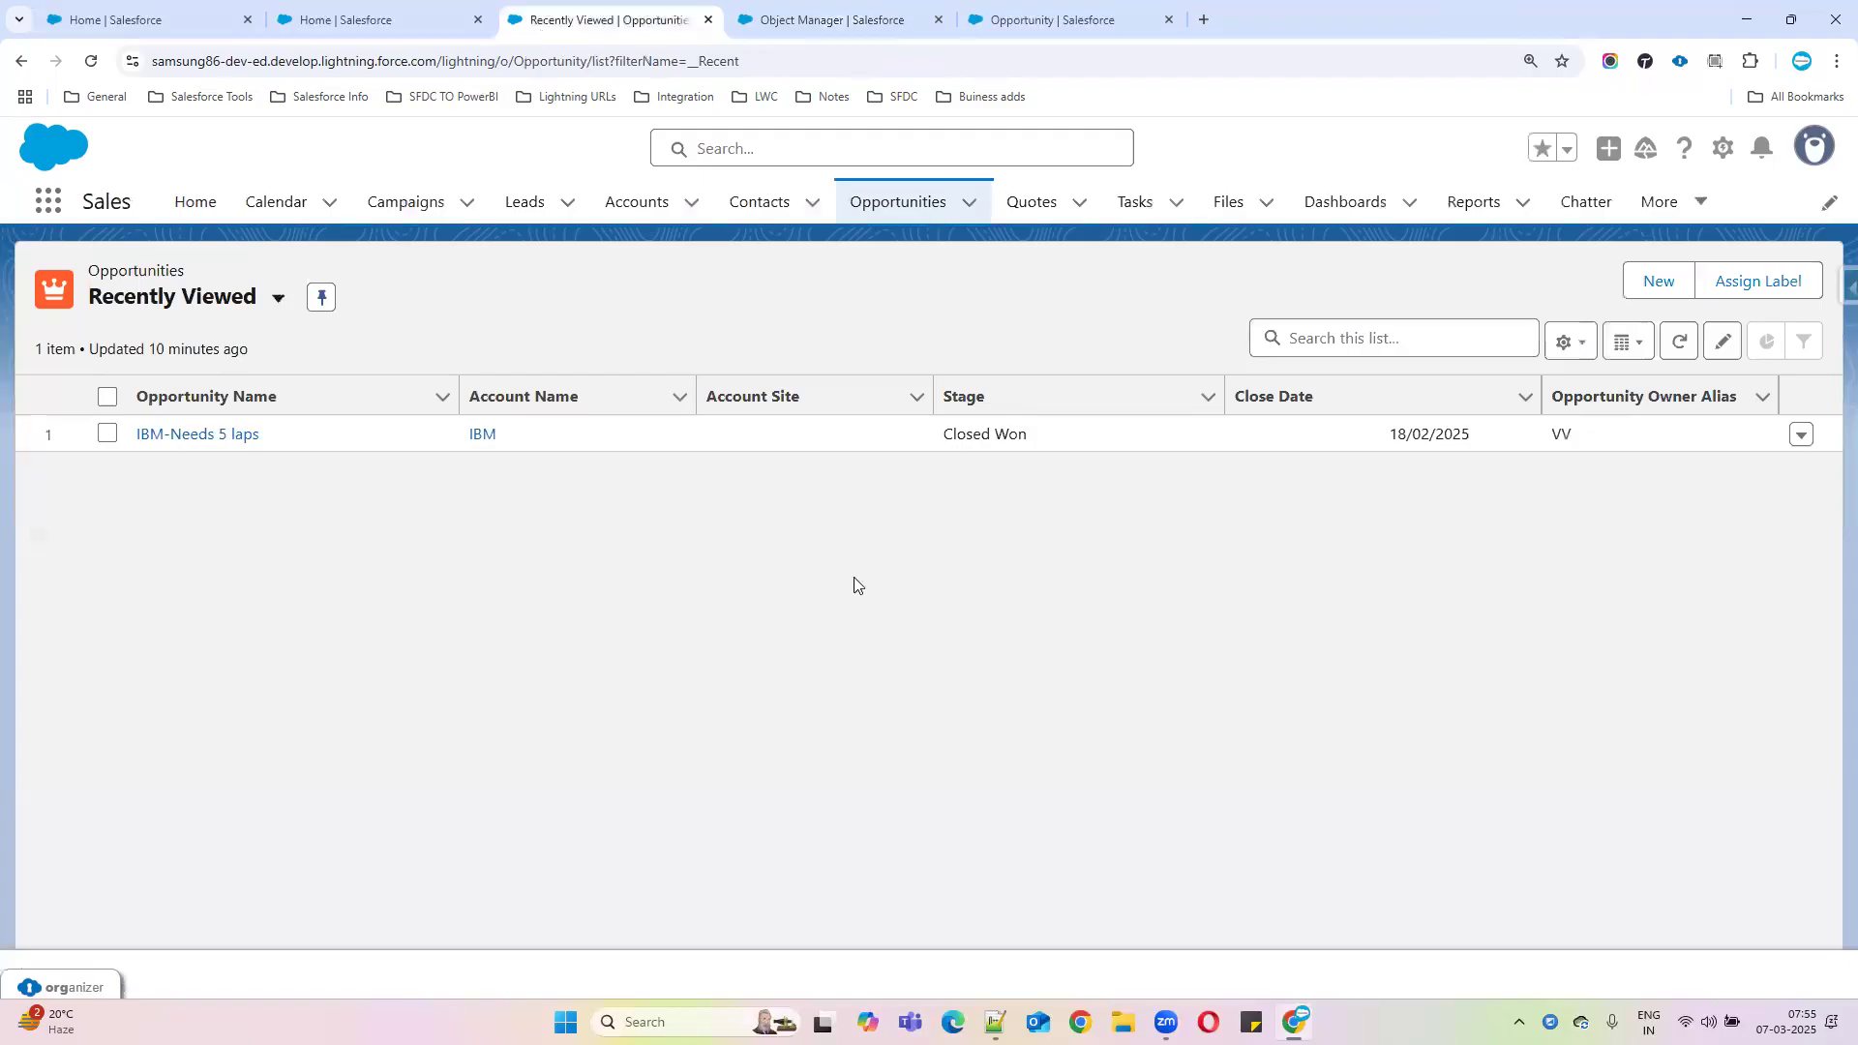
{"action": "left_click", "coordinate": [1653, 280]}
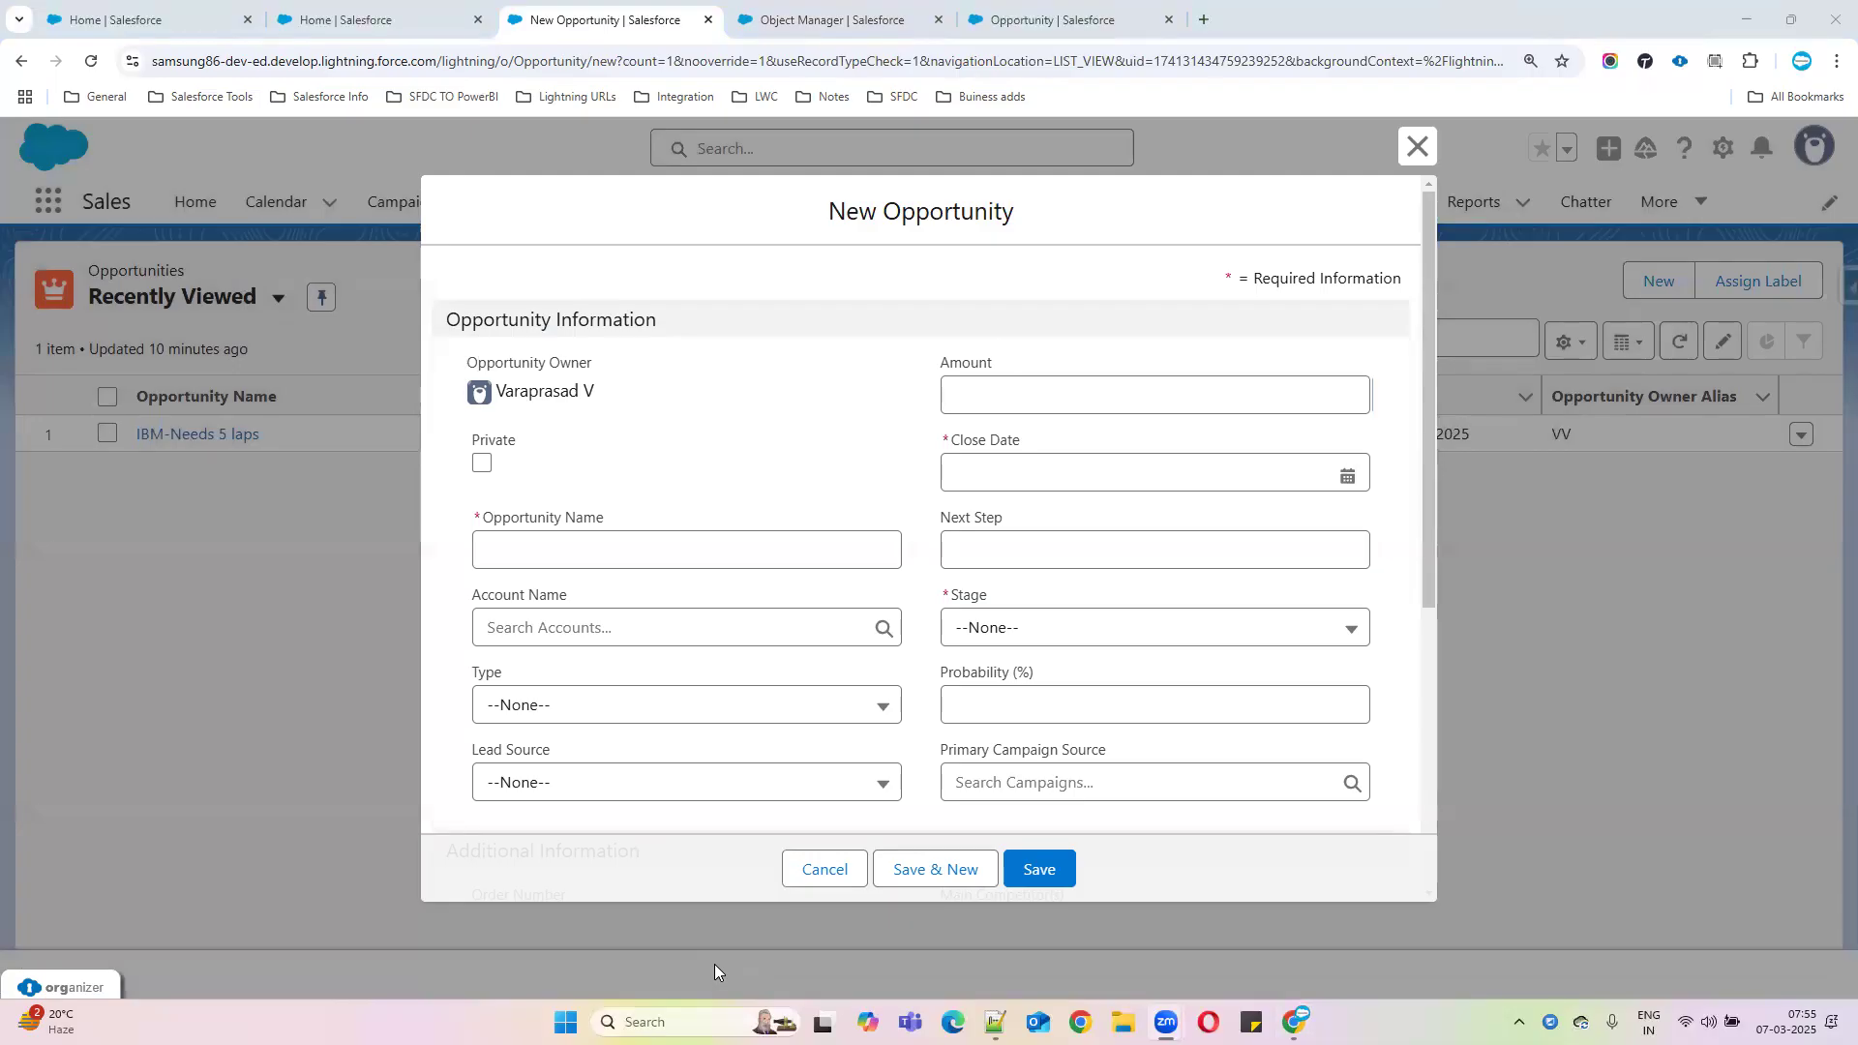
Name the opportunity 'Max It Solution' and review the saved rule's formula and error message
{"action": "left_click", "coordinate": [677, 538]}
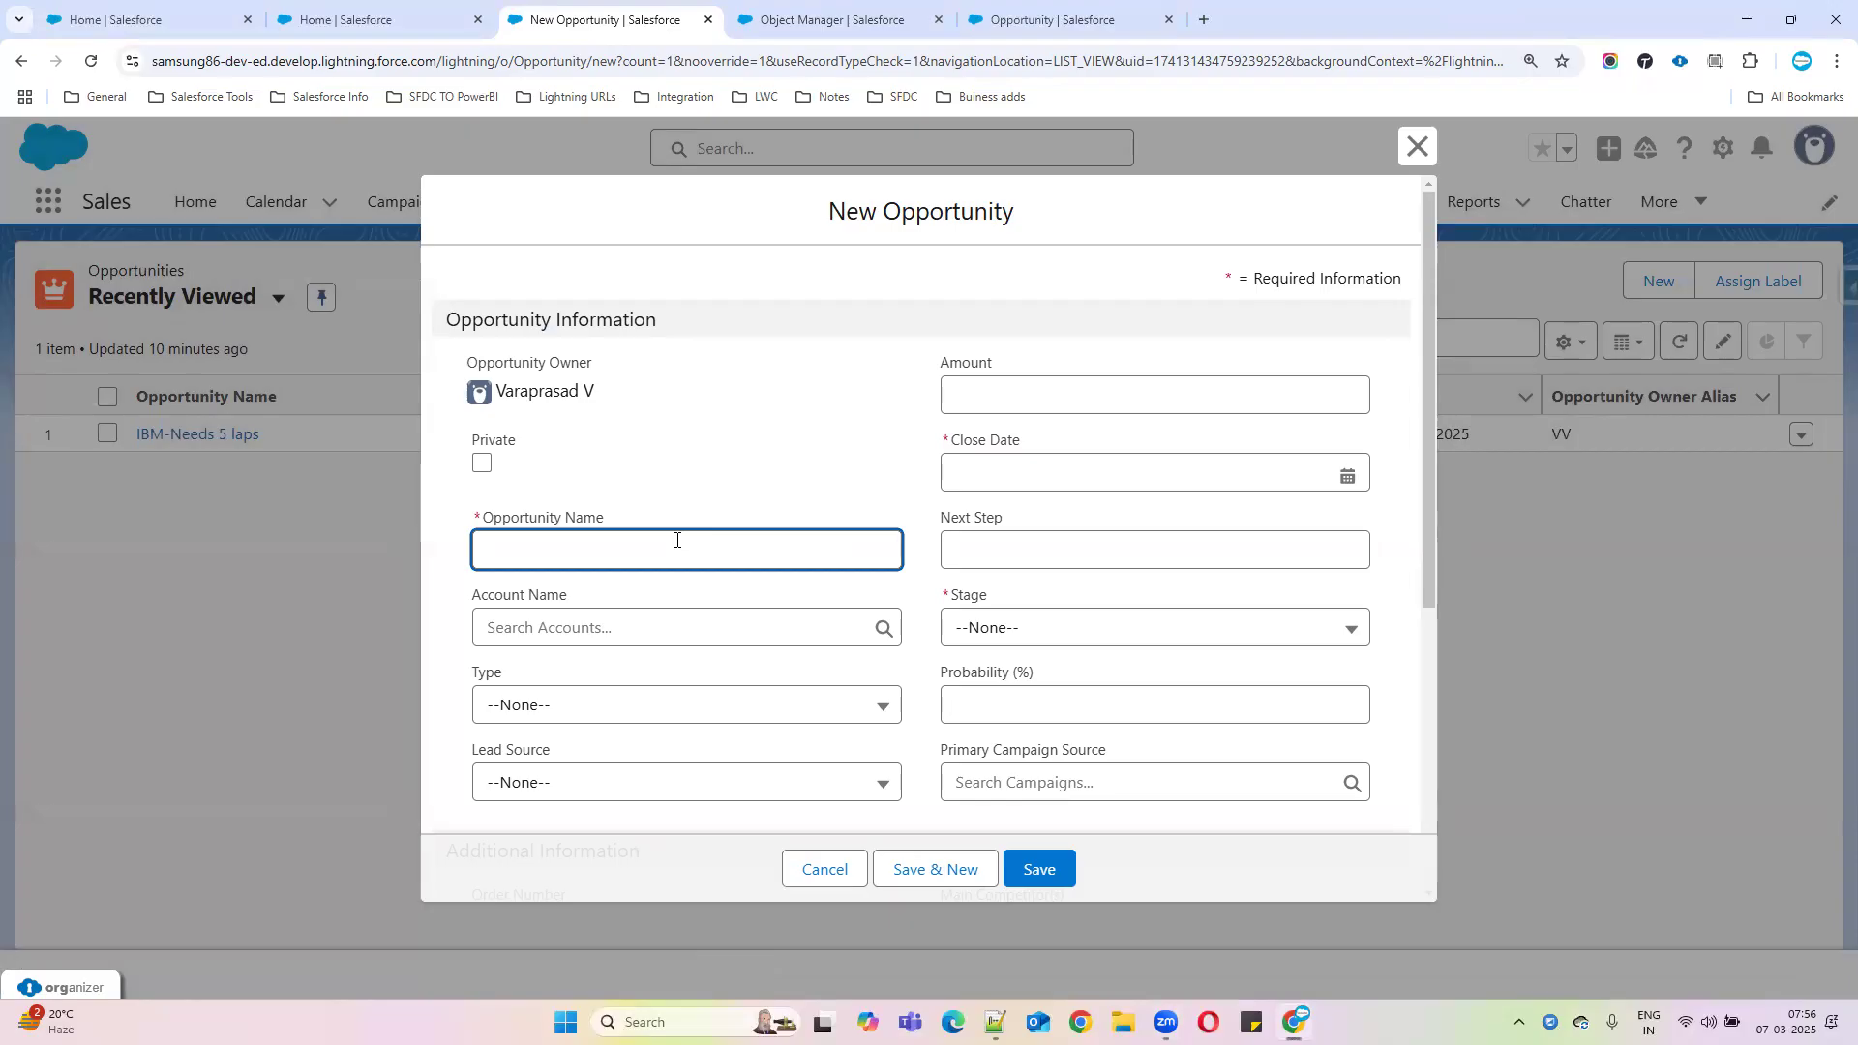
{"action": "type", "text": "Max"}
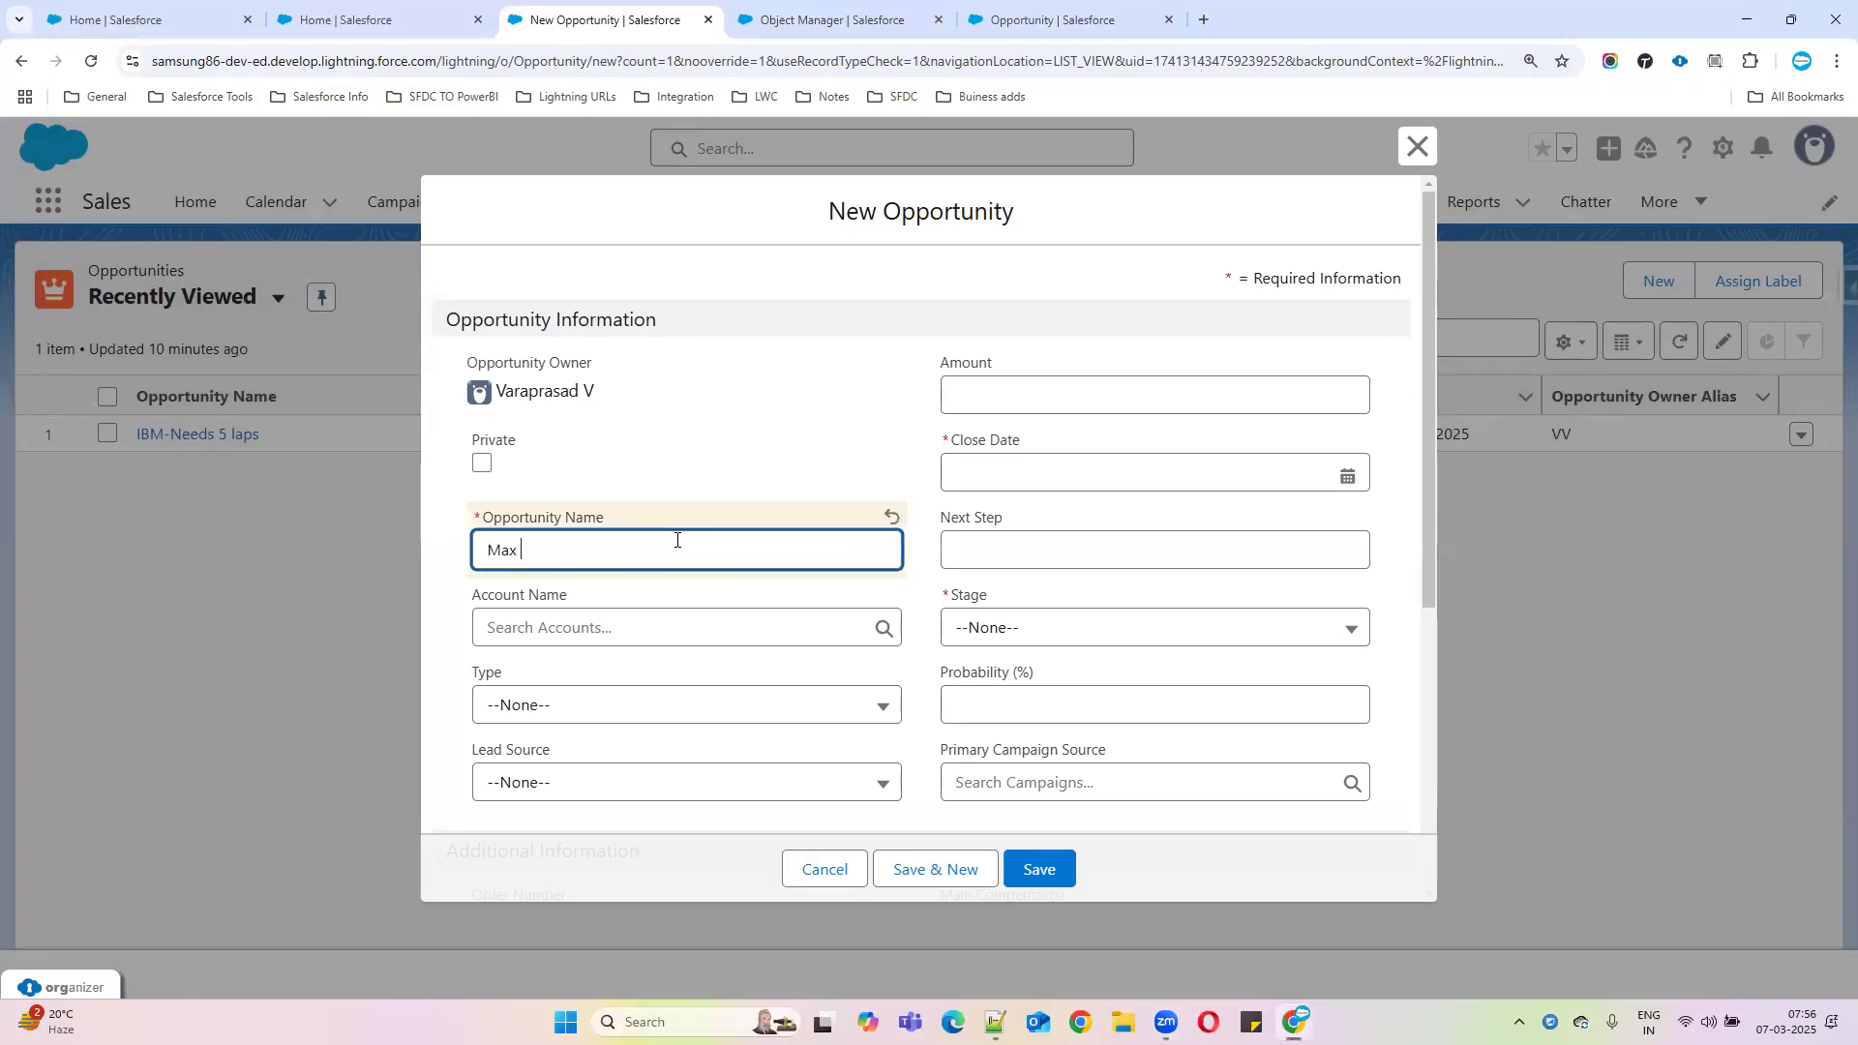
{"action": "type", "text": " It Solution"}
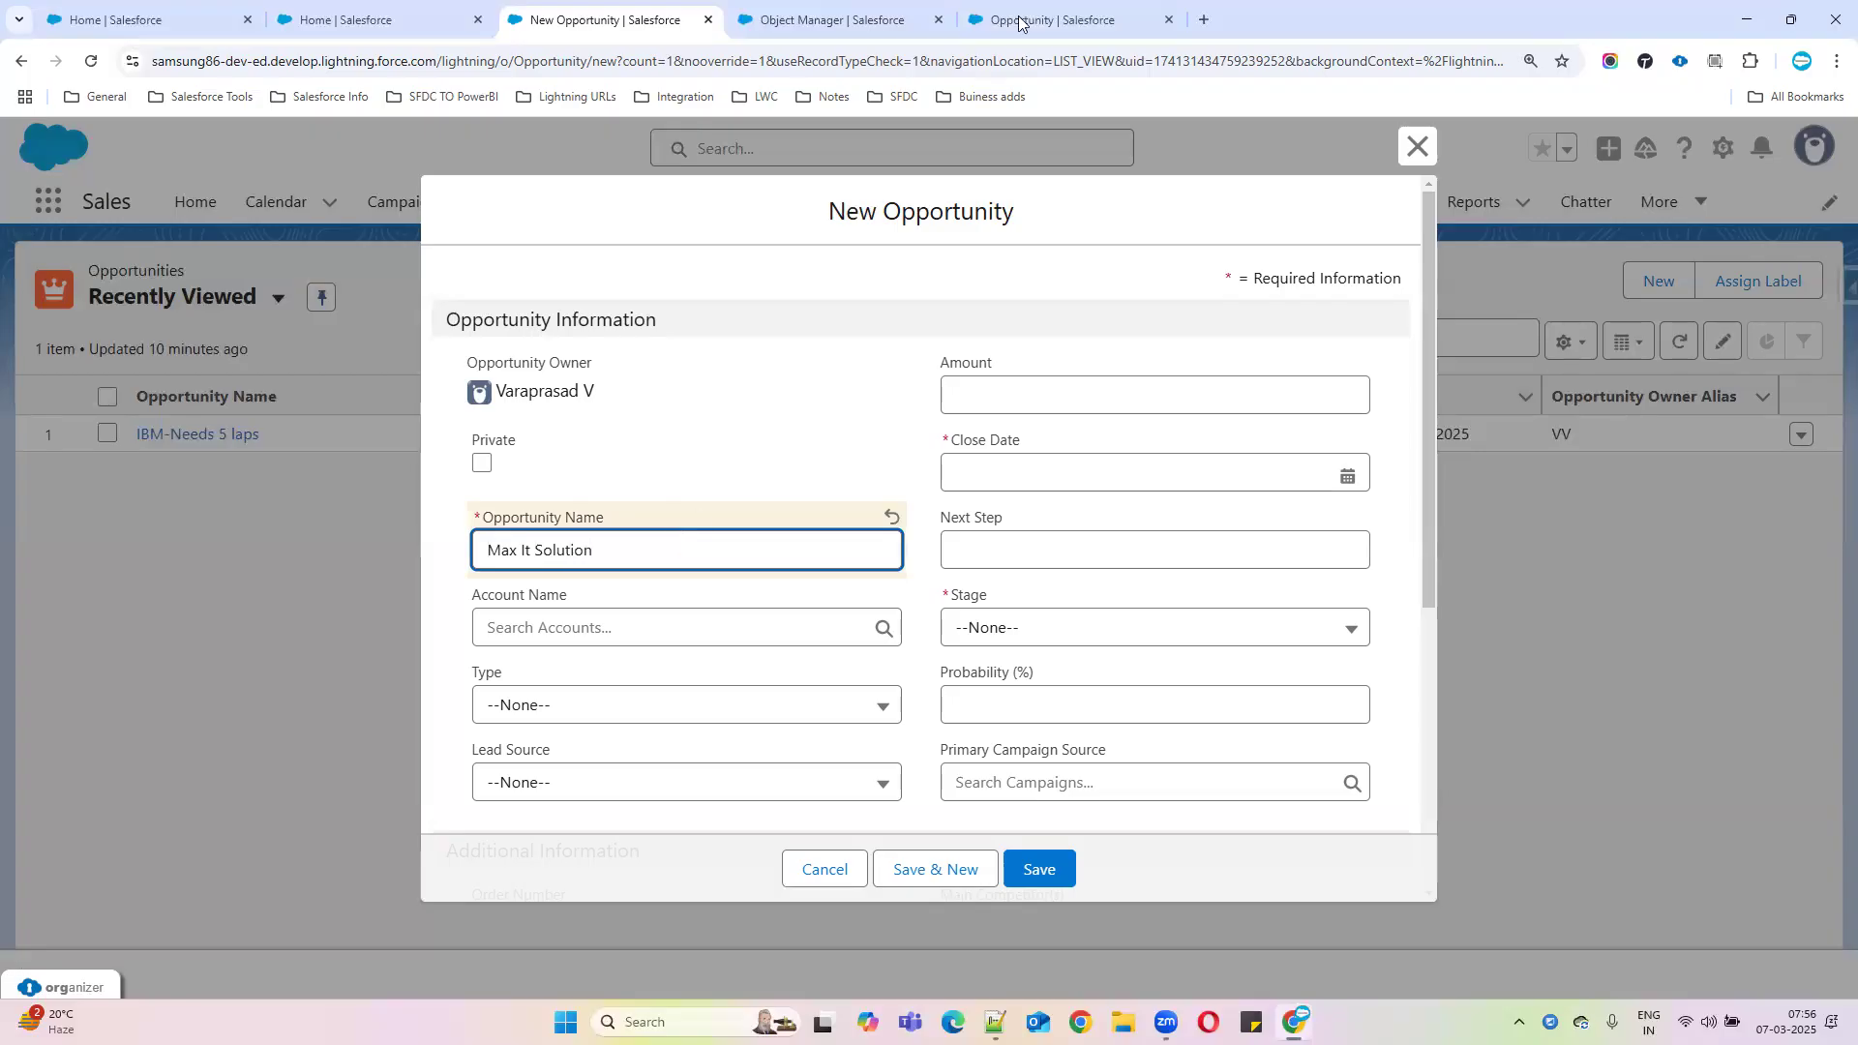
{"action": "left_click", "coordinate": [837, 20]}
{"action": "left_click_drag", "start_coordinate": [192, 577], "coordinate": [370, 571]}
{"action": "left_click_drag", "start_coordinate": [202, 548], "coordinate": [577, 582]}
{"action": "left_click", "coordinate": [577, 582]}
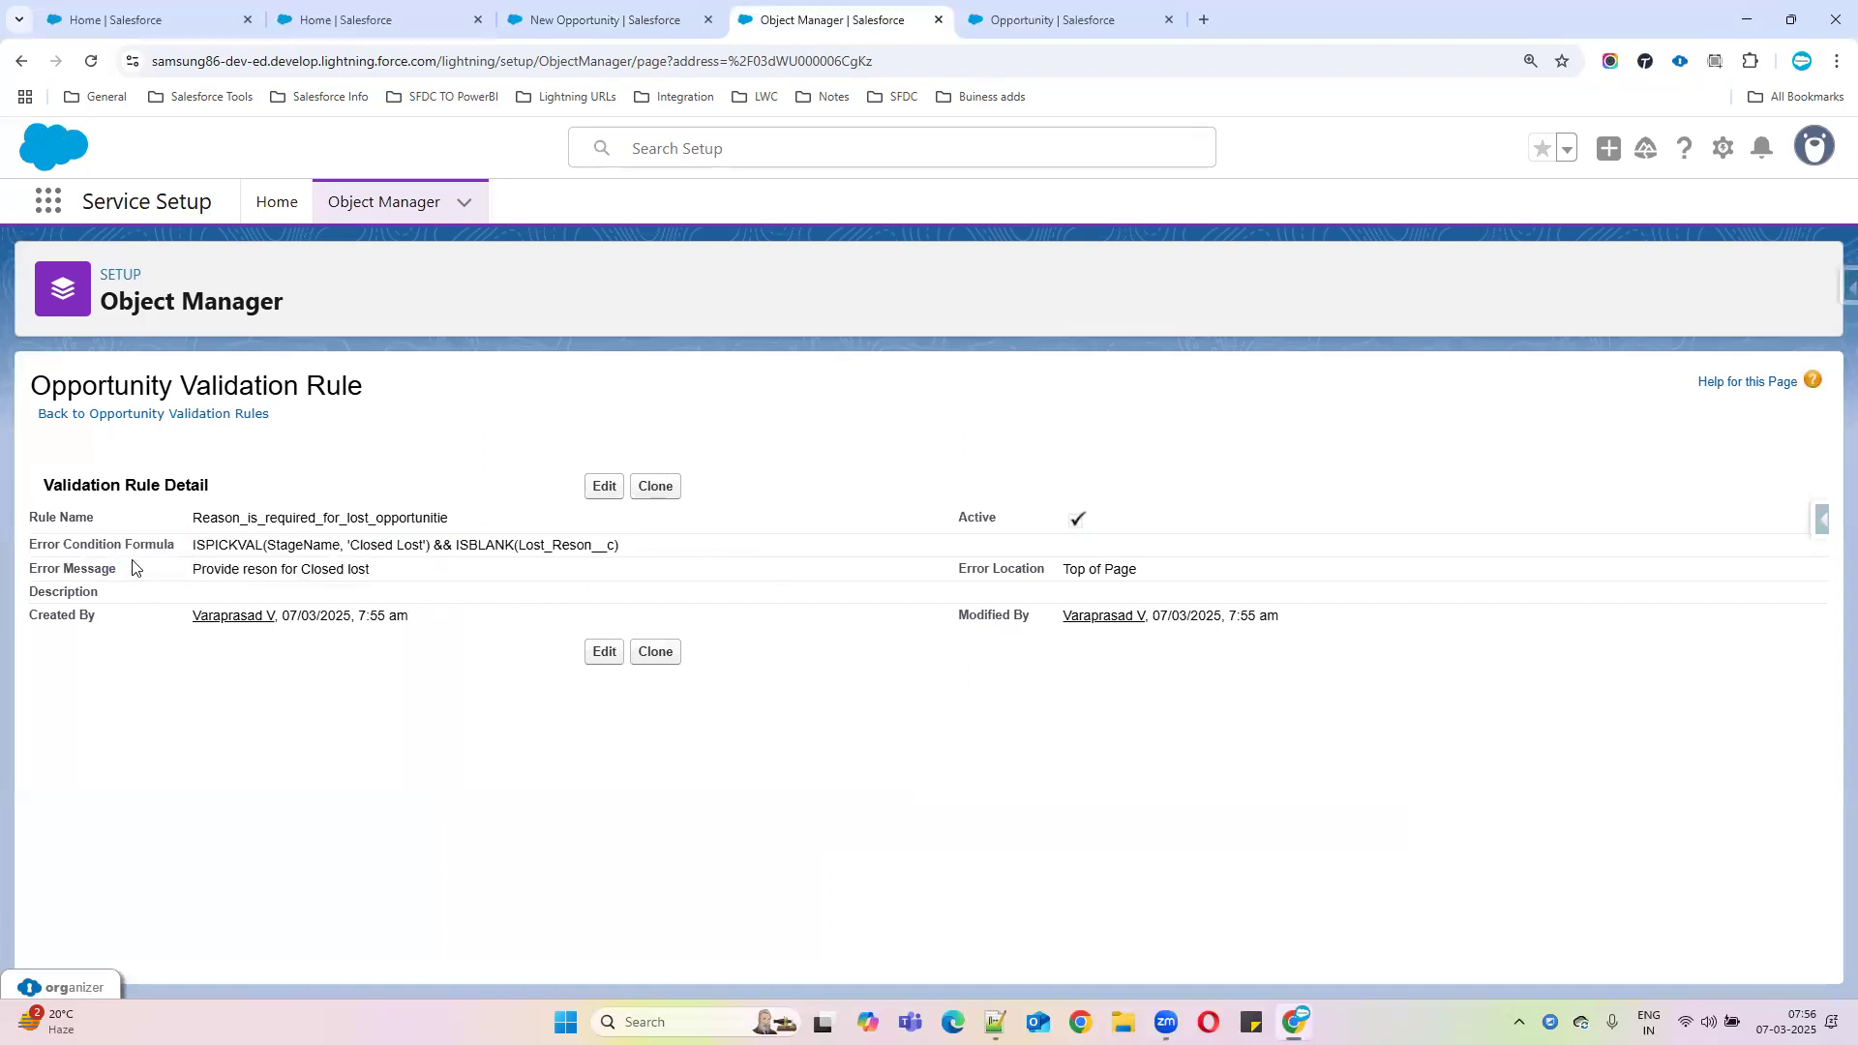
{"action": "left_click_drag", "start_coordinate": [198, 545], "coordinate": [656, 549]}
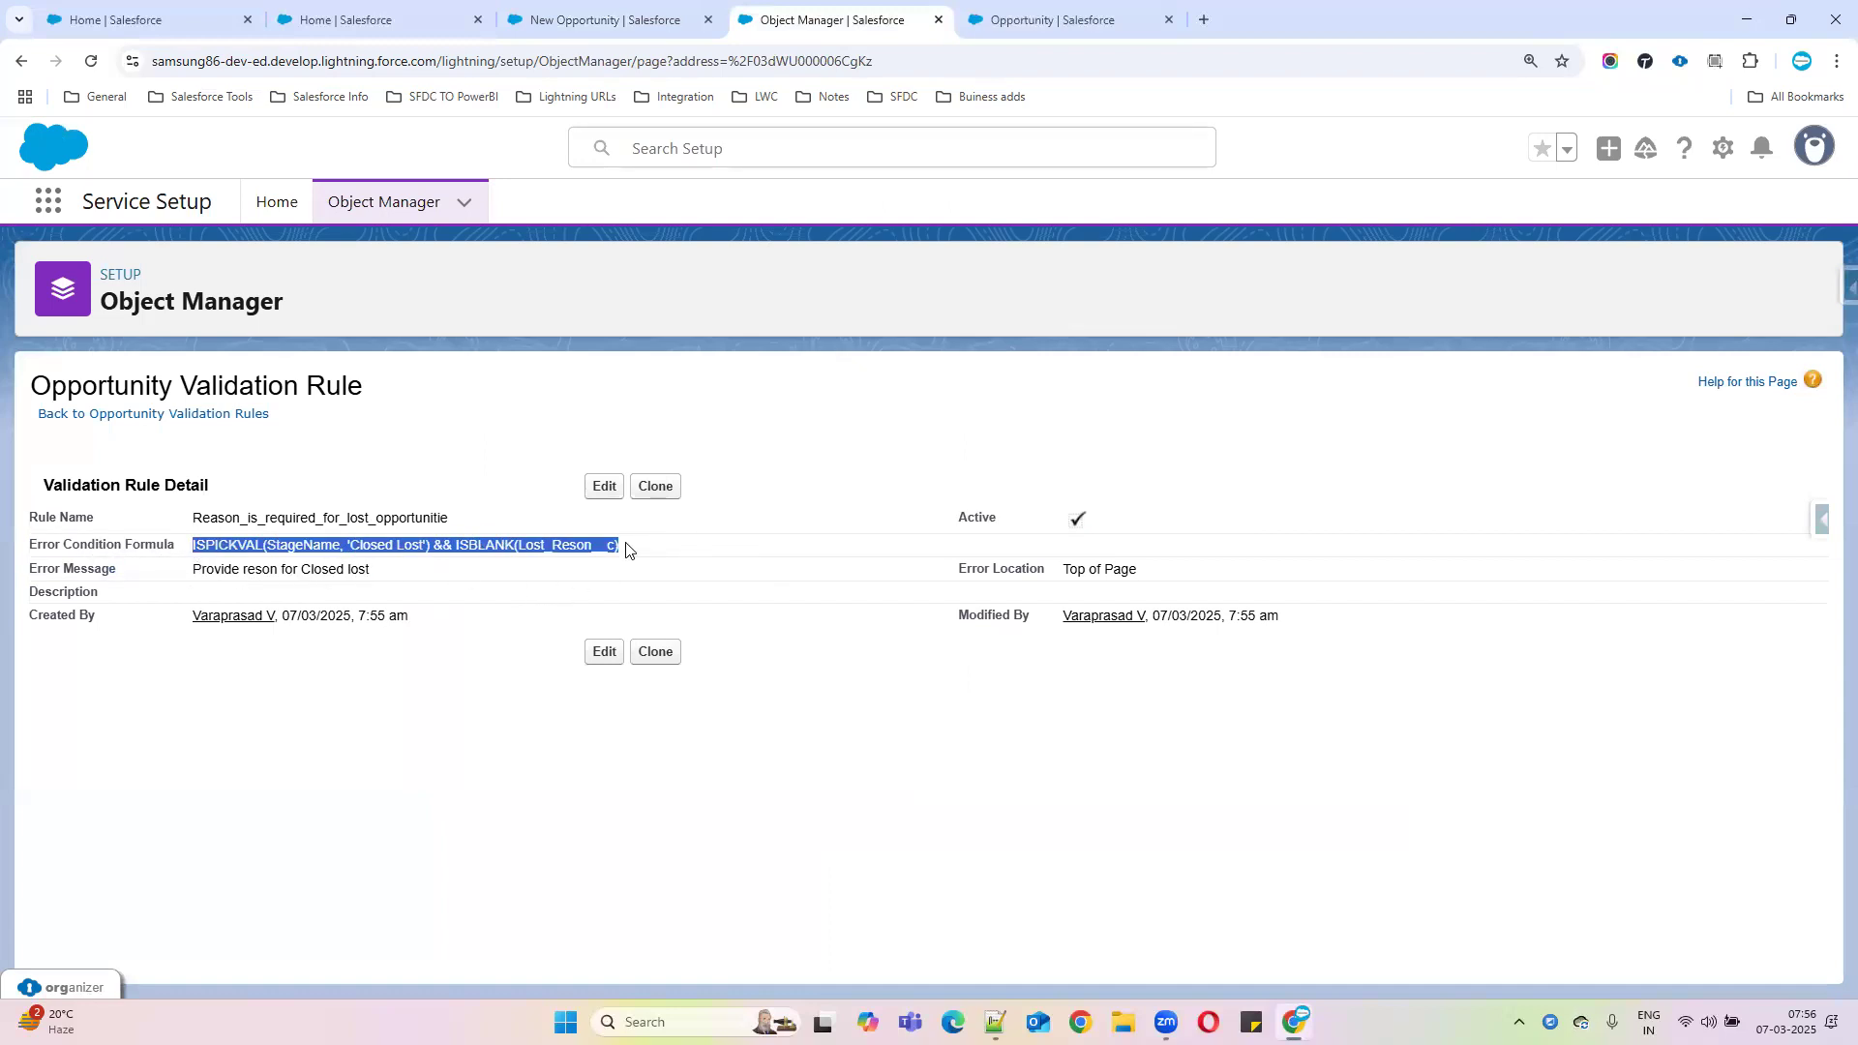
{"action": "left_click_drag", "start_coordinate": [187, 569], "coordinate": [485, 566]}
{"action": "left_click", "coordinate": [580, 19]}
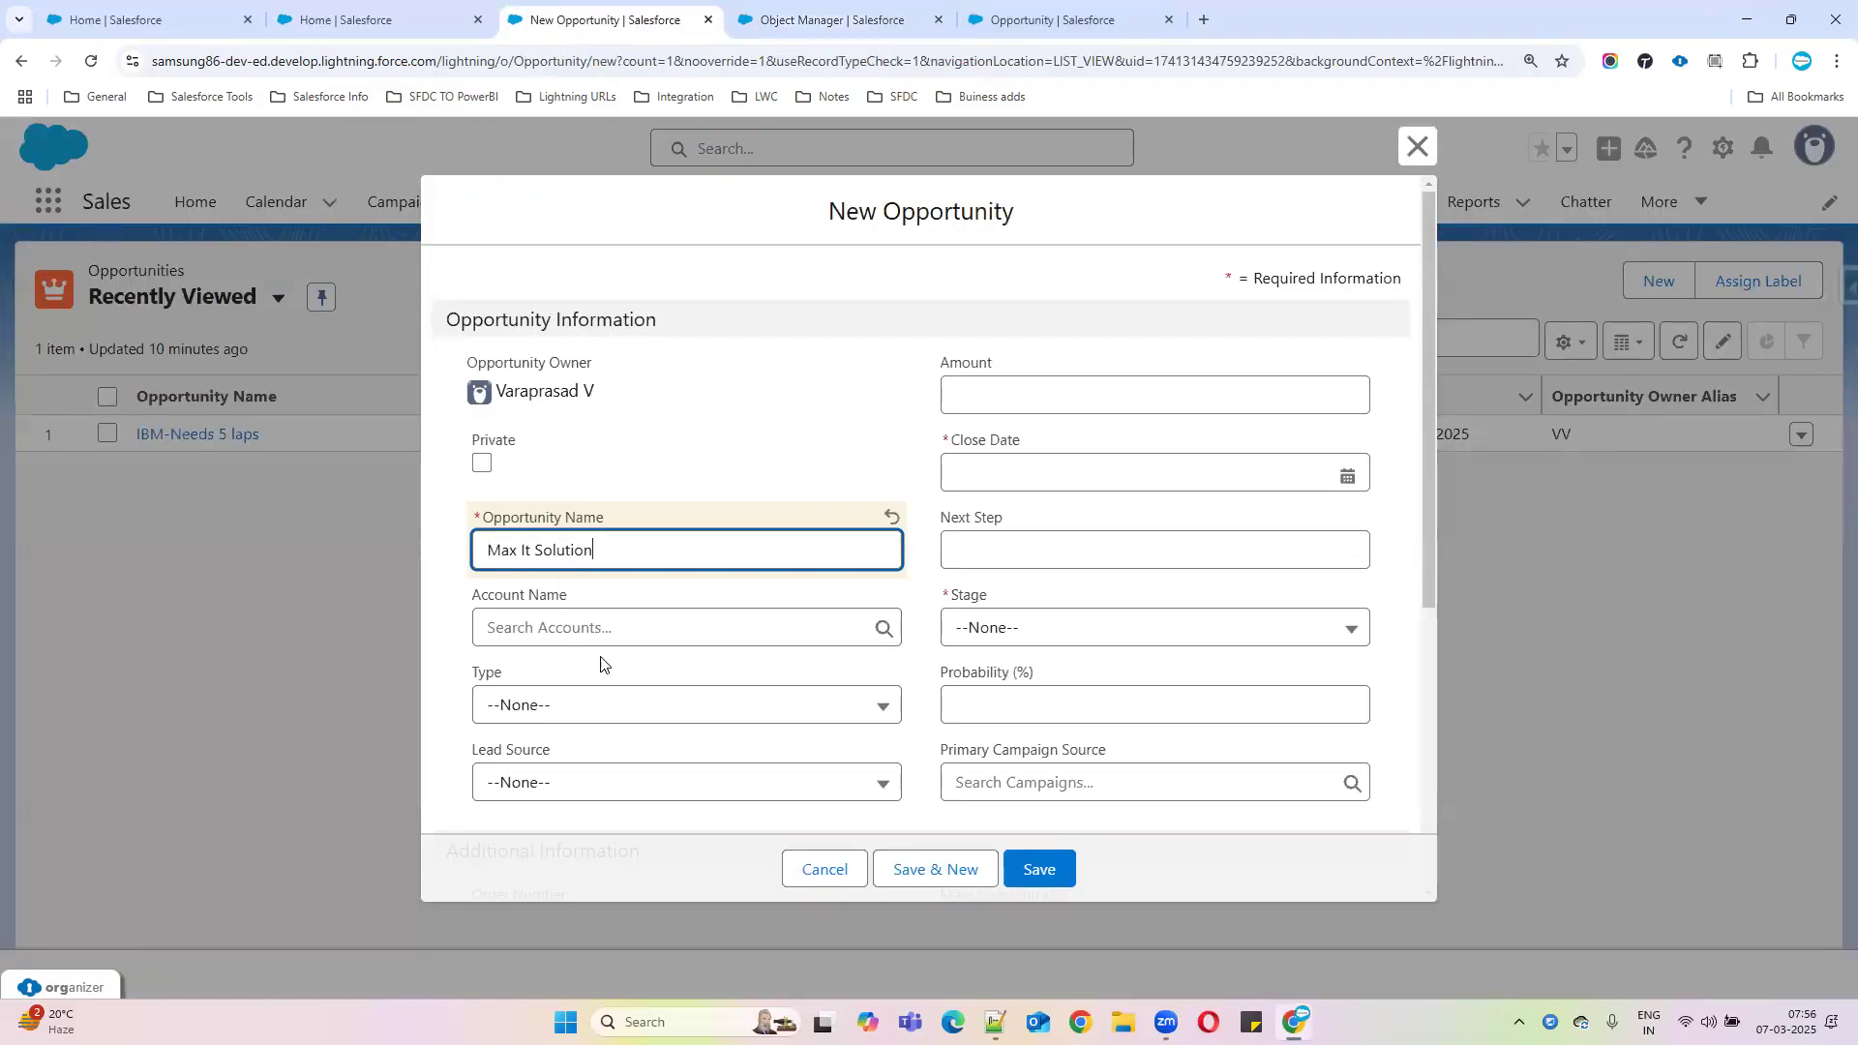
Set the Close Date to 05/03/2025
{"action": "left_click", "coordinate": [1128, 473]}
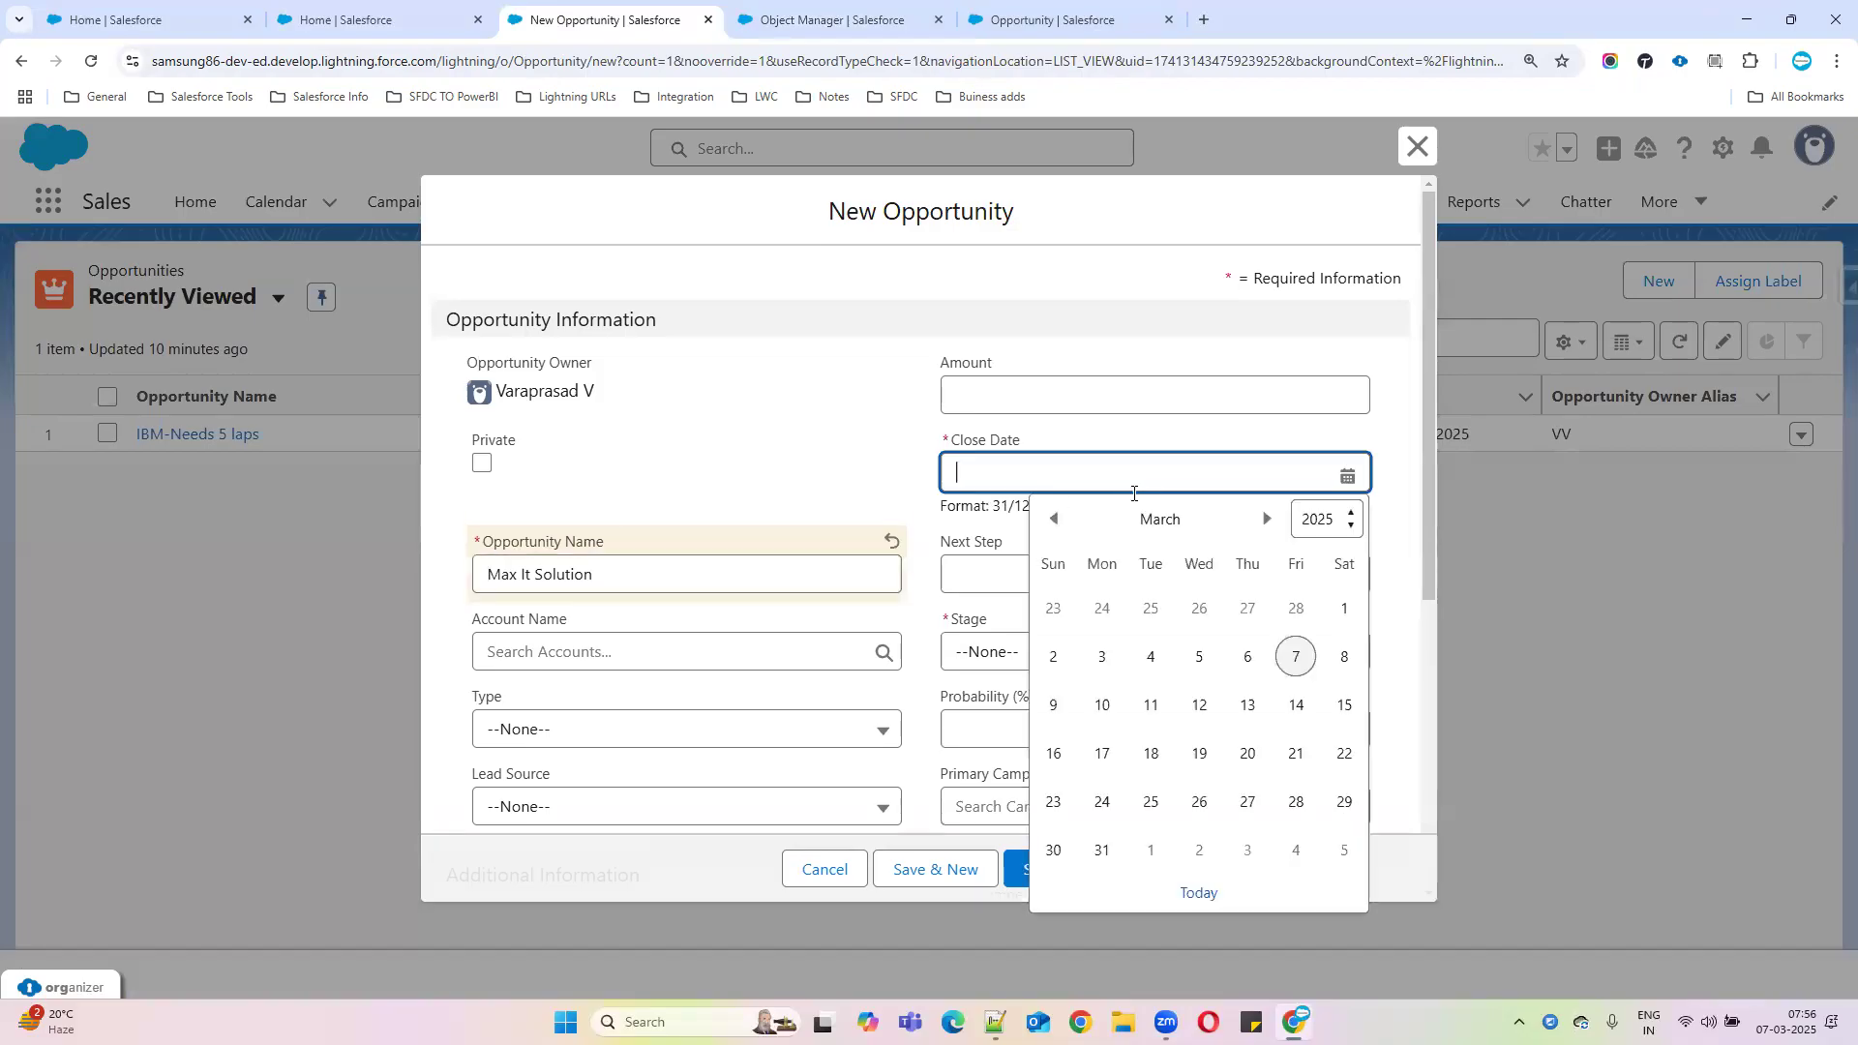
{"action": "left_click", "coordinate": [1343, 658]}
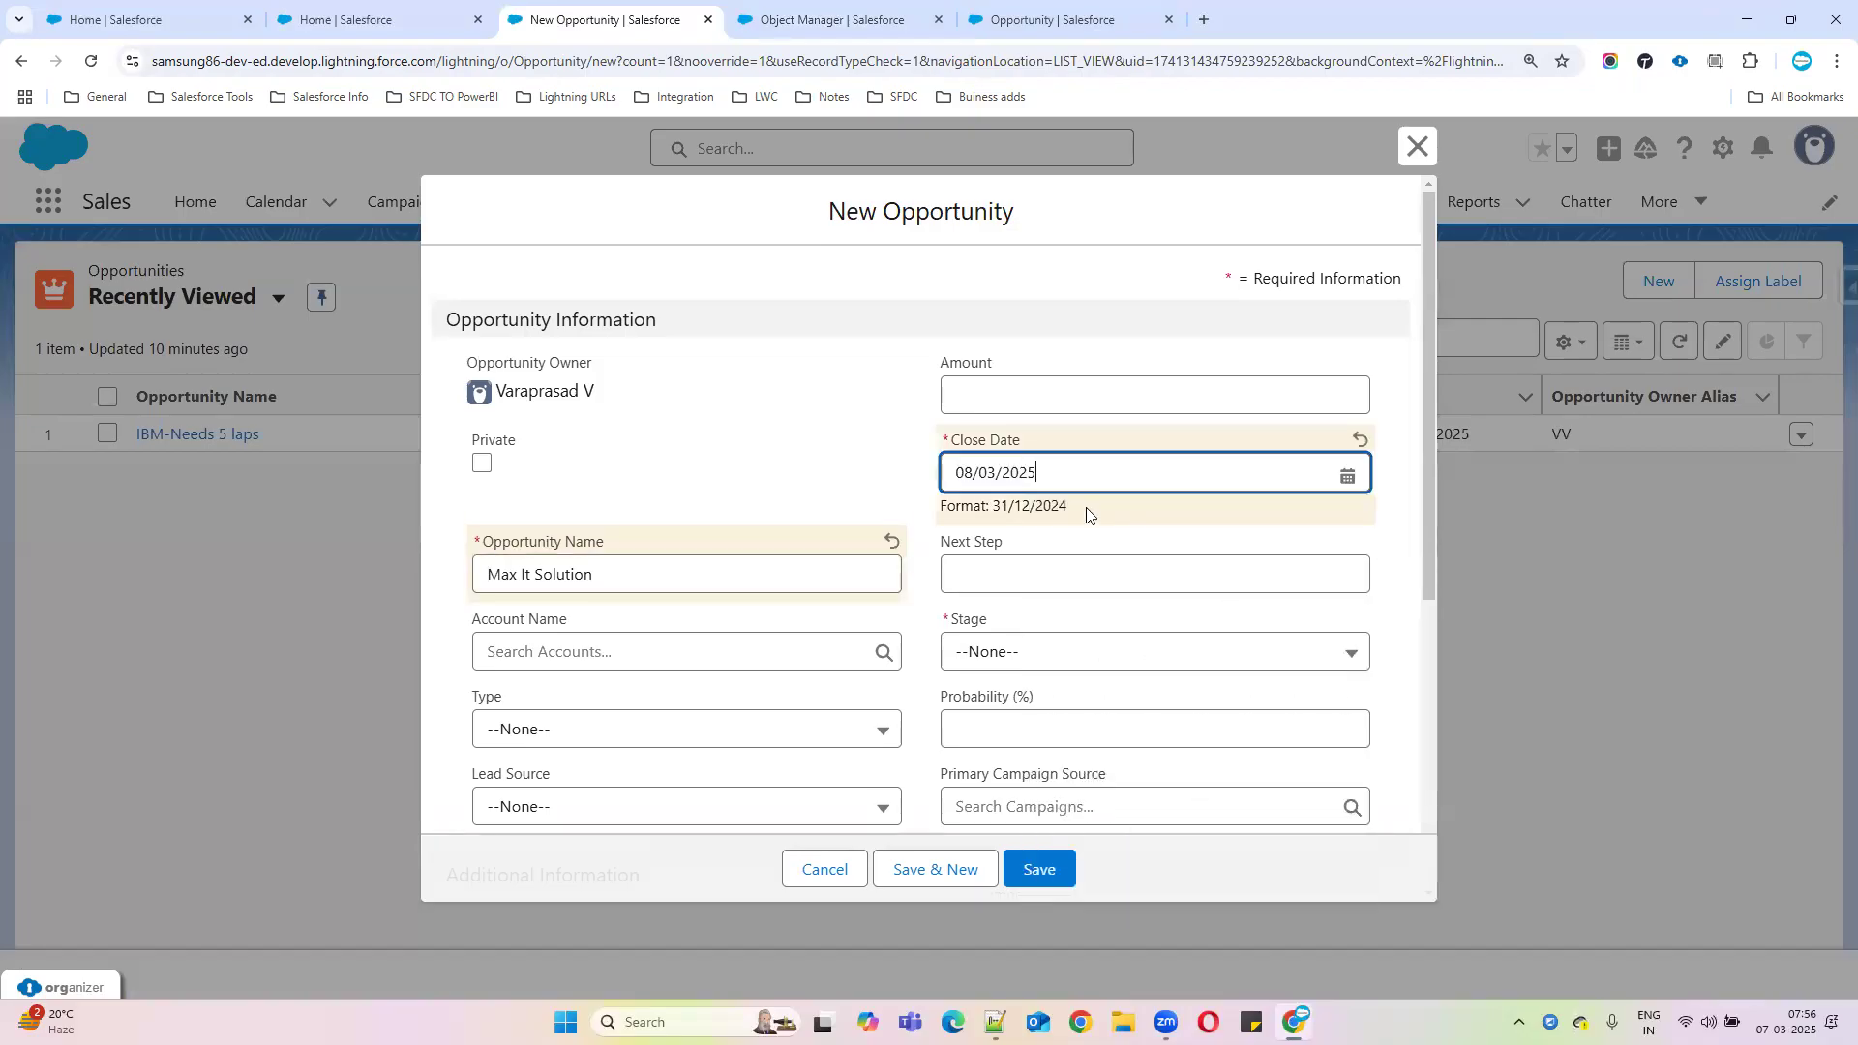
{"action": "left_click", "coordinate": [1050, 476]}
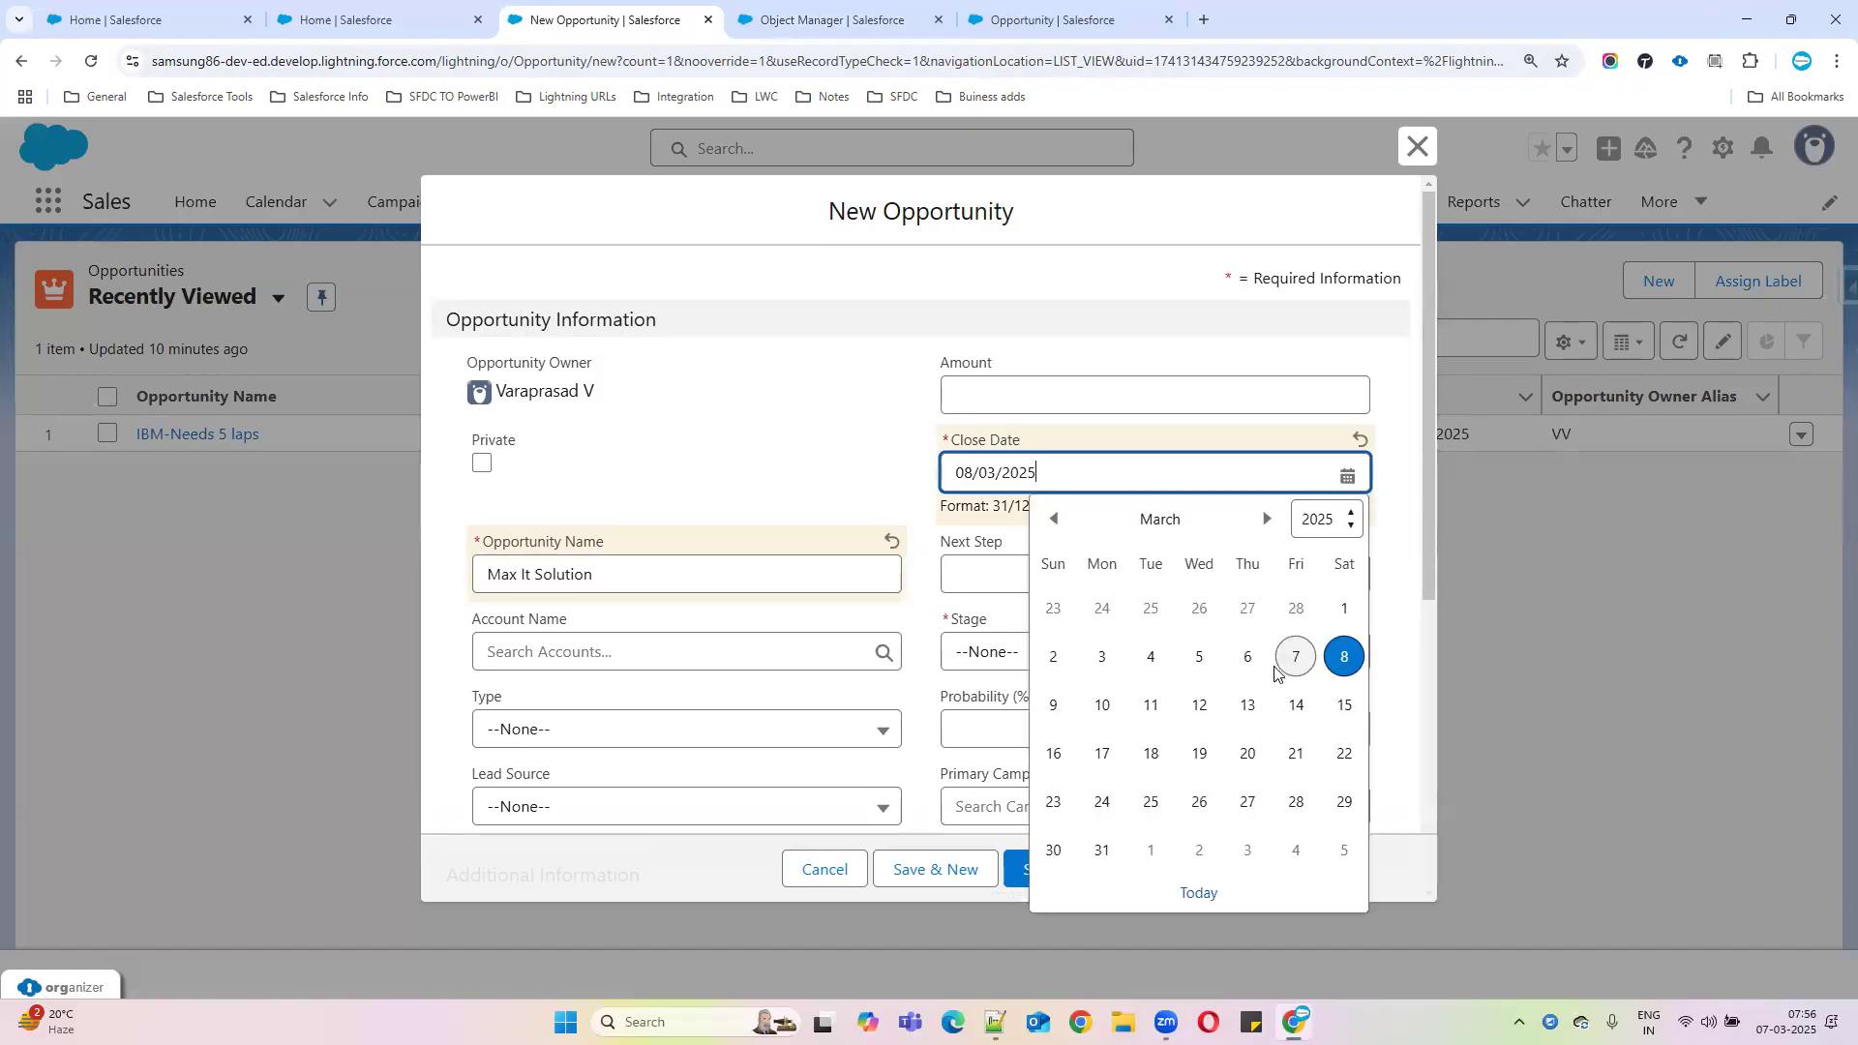
{"action": "left_click", "coordinate": [1198, 657]}
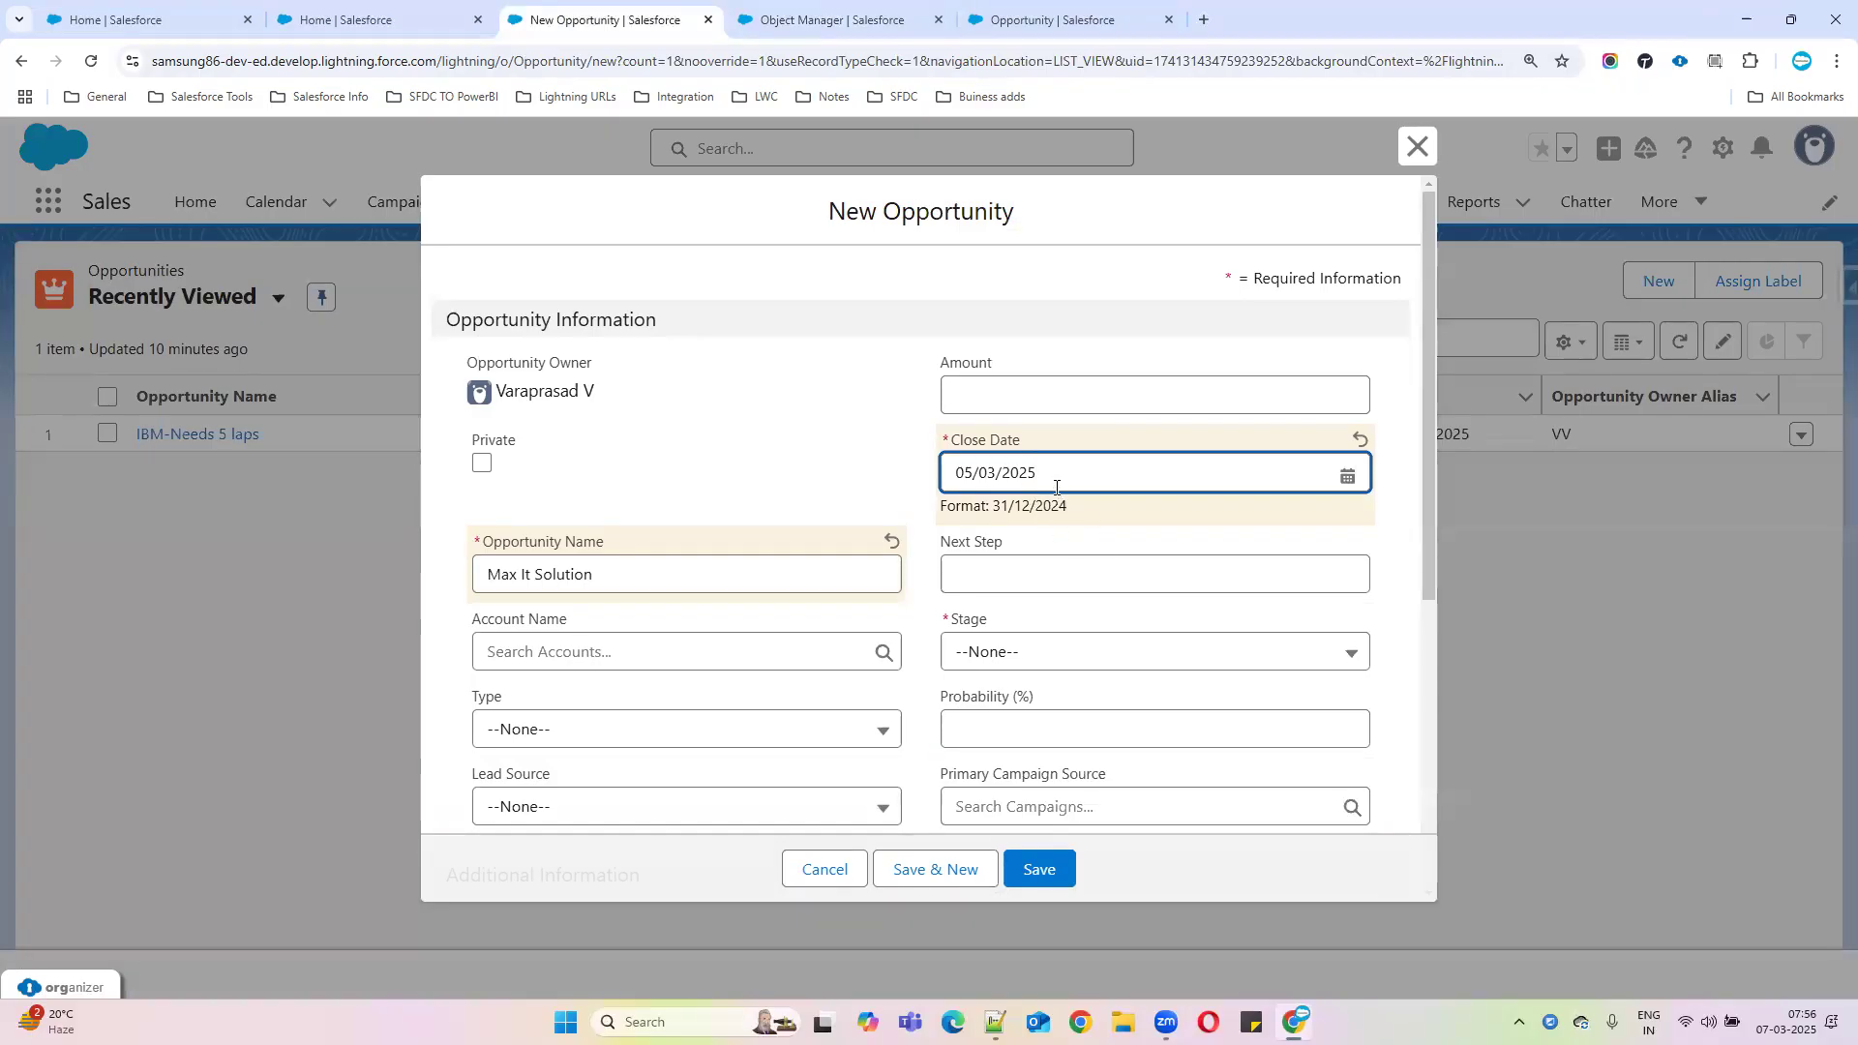
Set Stage to Closed Lost and scroll through the form down to Description
{"action": "left_click", "coordinate": [1145, 651]}
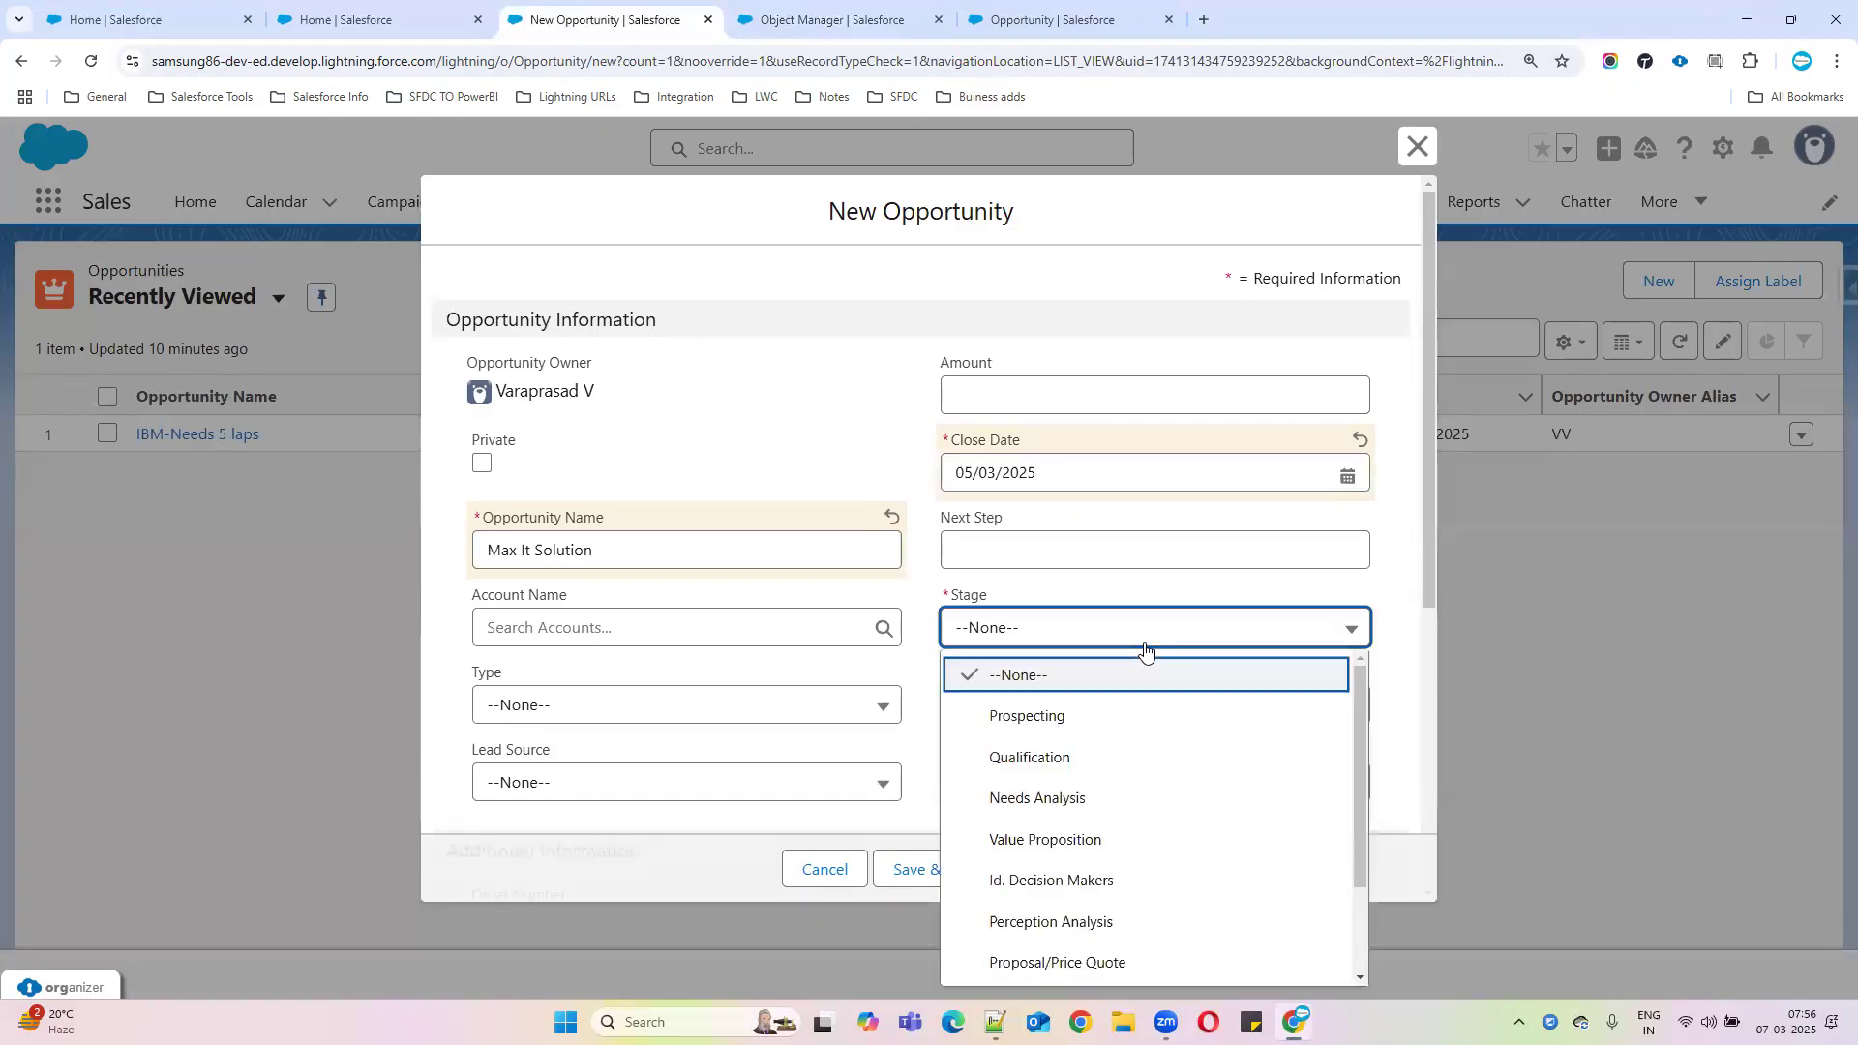
{"action": "scroll", "coordinate": [1104, 813], "scroll_direction": "down", "scroll_amount": 2}
{"action": "left_click", "coordinate": [1037, 961]}
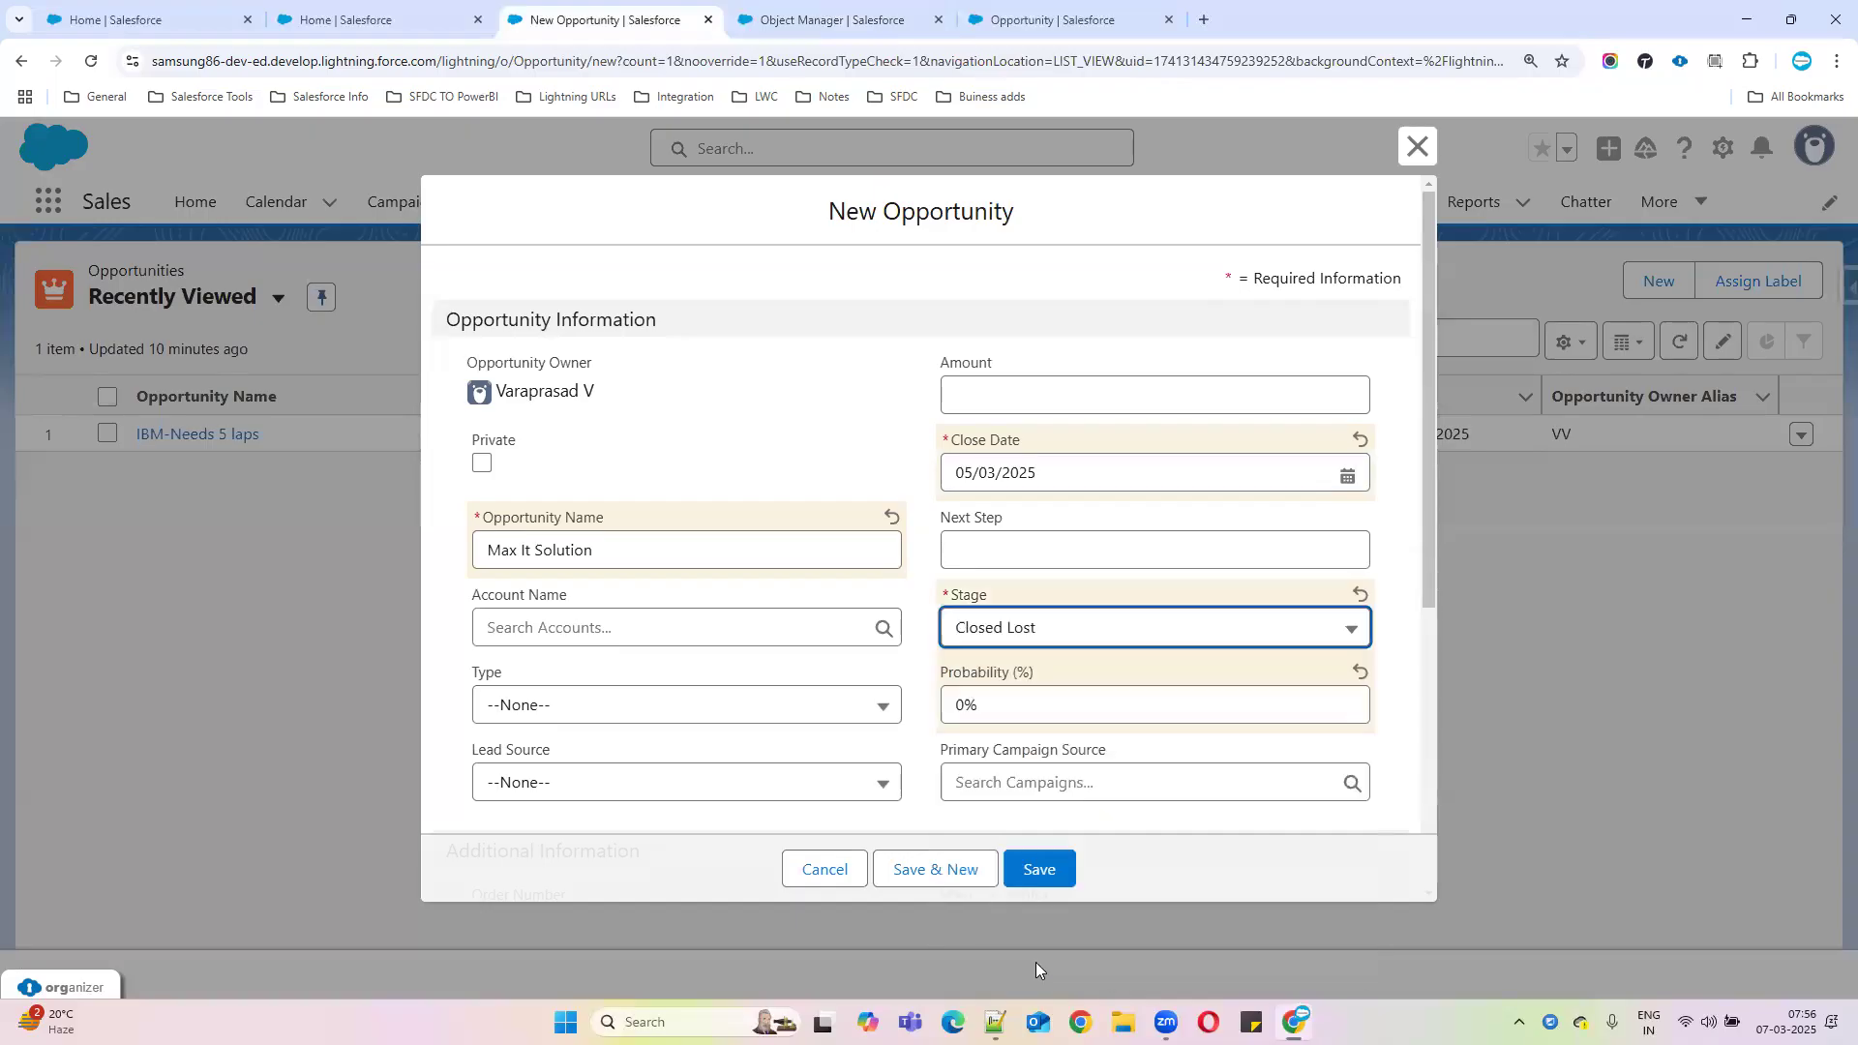
{"action": "scroll", "coordinate": [1165, 692], "scroll_direction": "down", "scroll_amount": 2}
{"action": "scroll", "coordinate": [1171, 702], "scroll_direction": "up", "scroll_amount": 1}
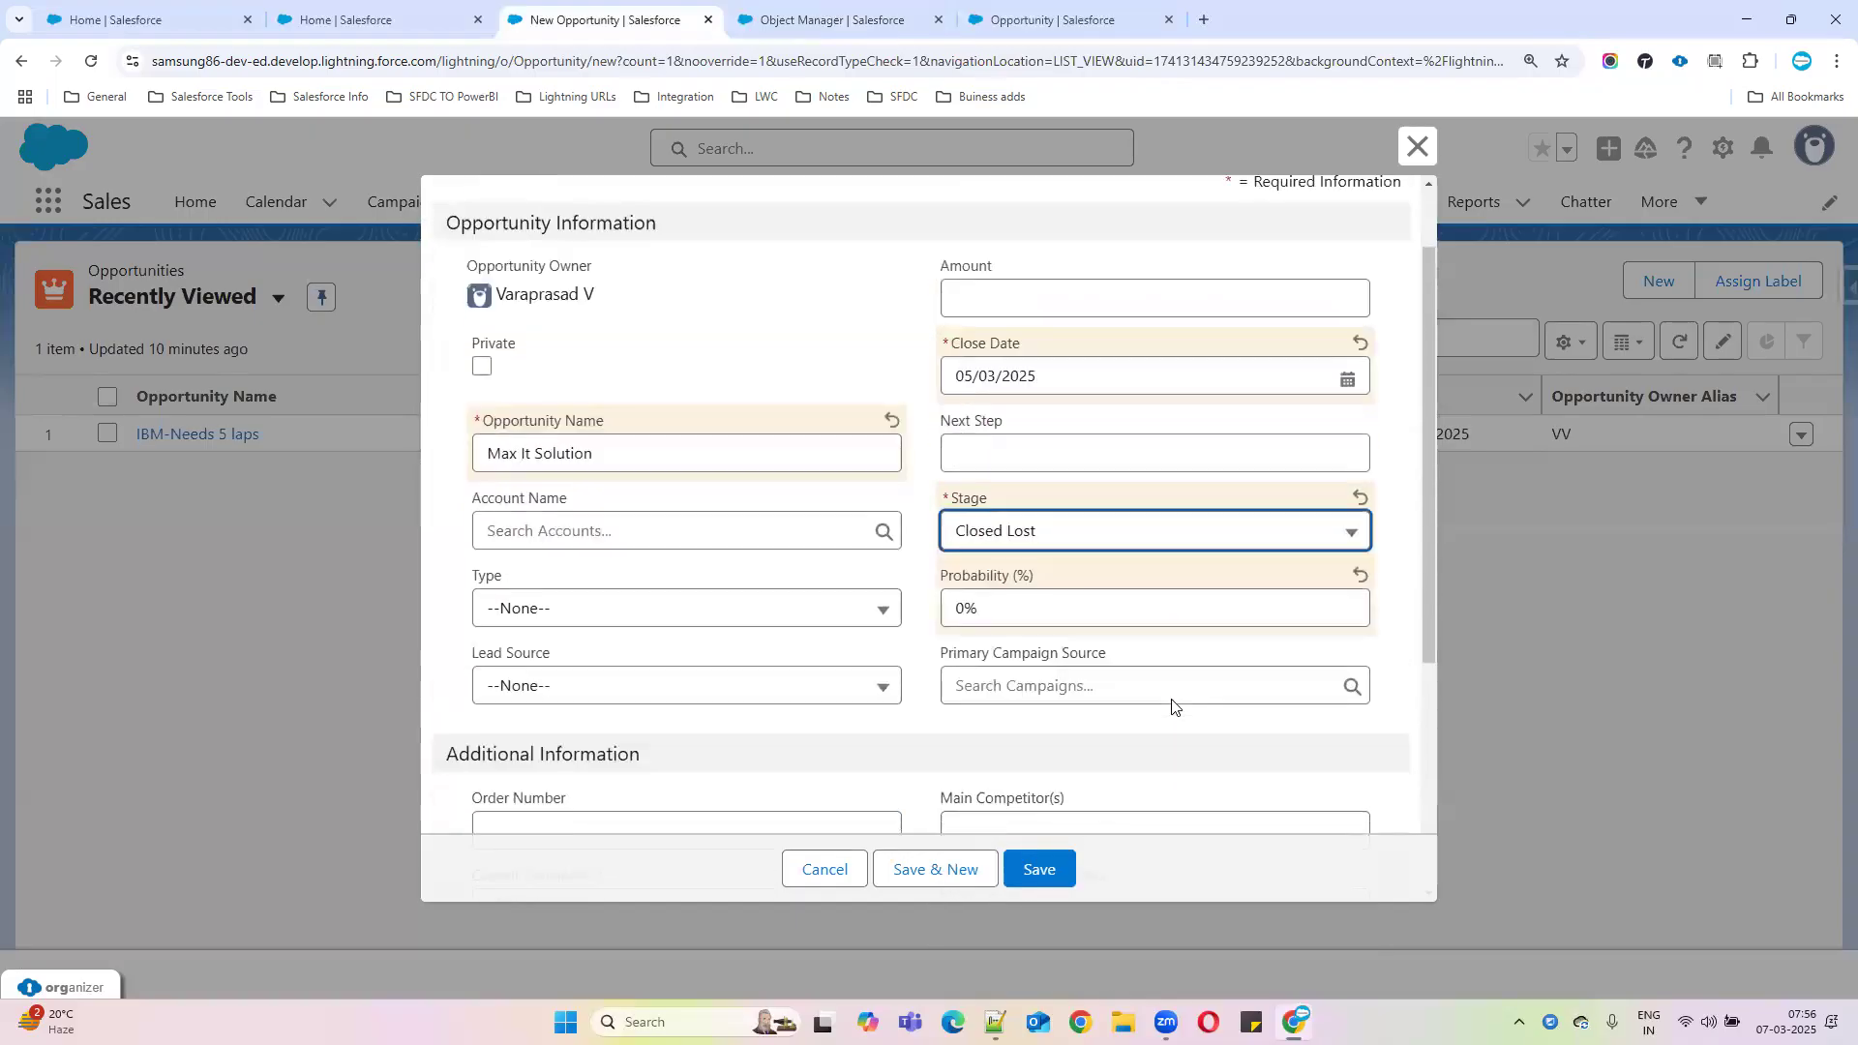
{"action": "scroll", "coordinate": [1132, 694], "scroll_direction": "down", "scroll_amount": 4}
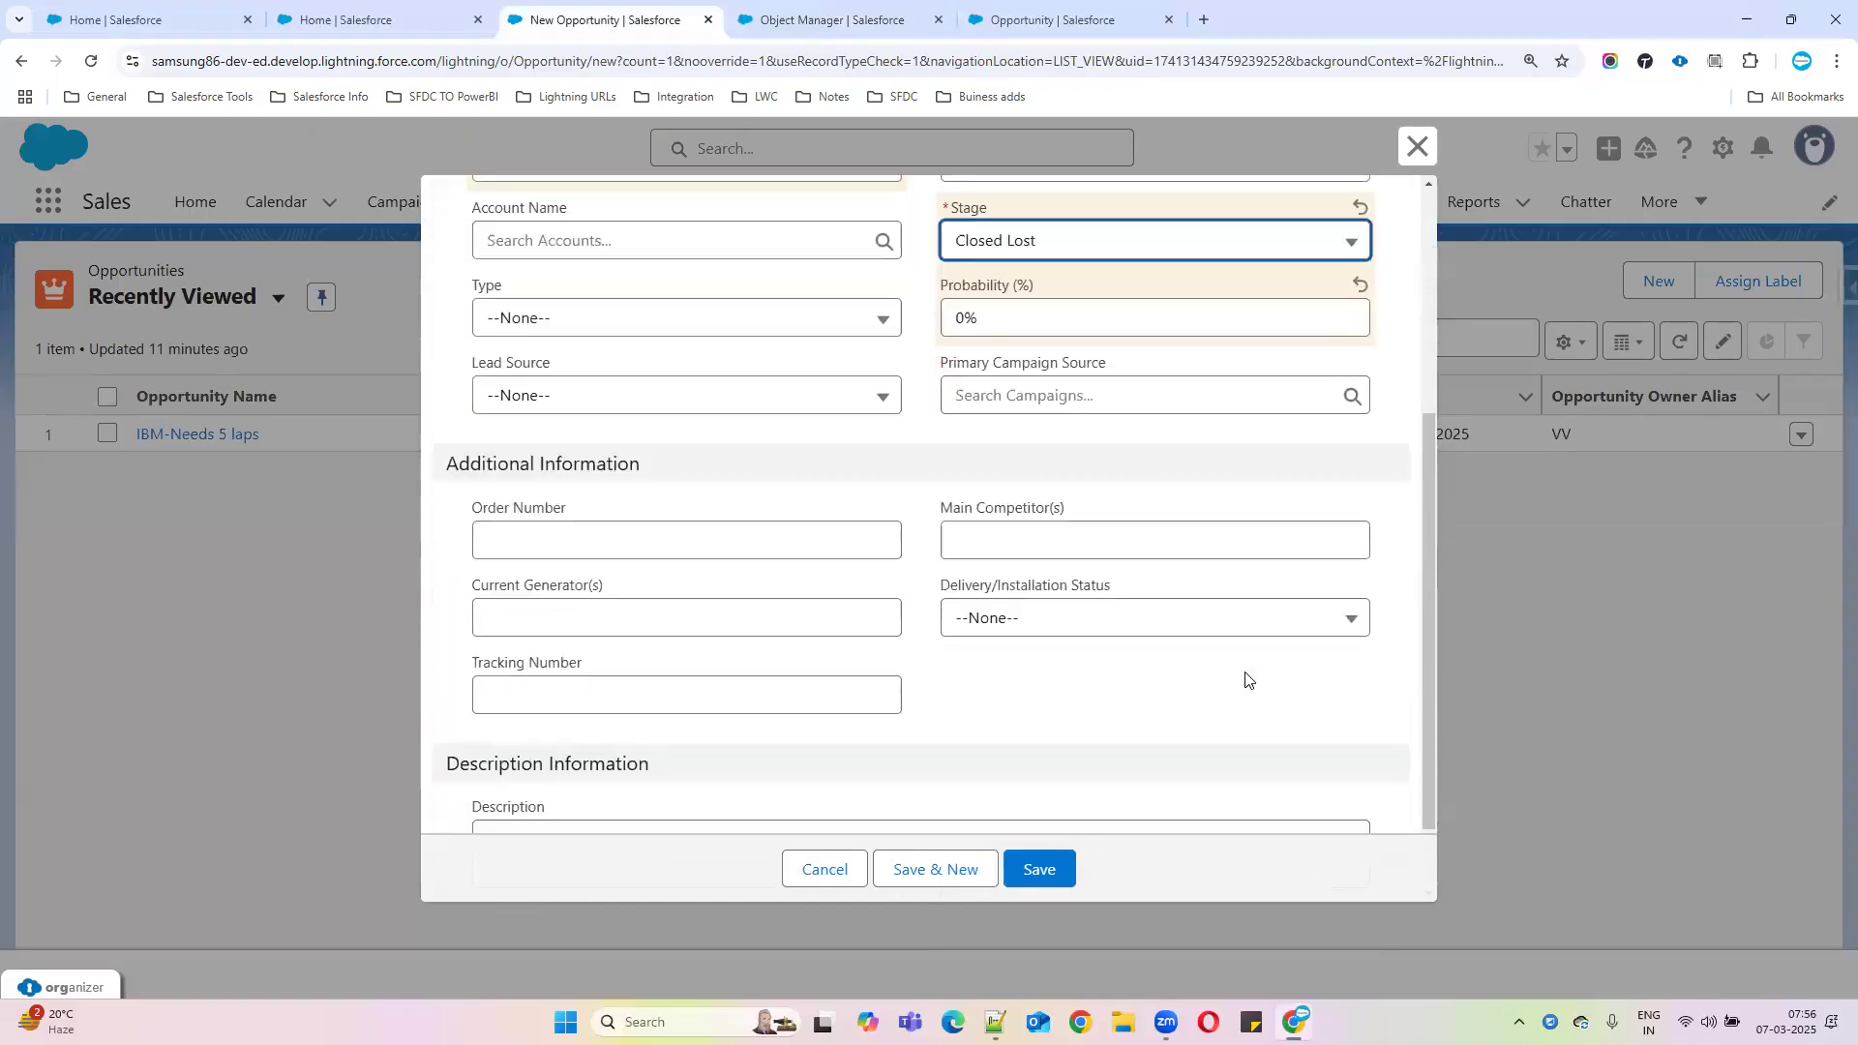
{"action": "scroll", "coordinate": [1249, 684], "scroll_direction": "up", "scroll_amount": 1}
{"action": "scroll", "coordinate": [1249, 687], "scroll_direction": "down", "scroll_amount": 1}
{"action": "scroll", "coordinate": [1250, 690], "scroll_direction": "up", "scroll_amount": 1}
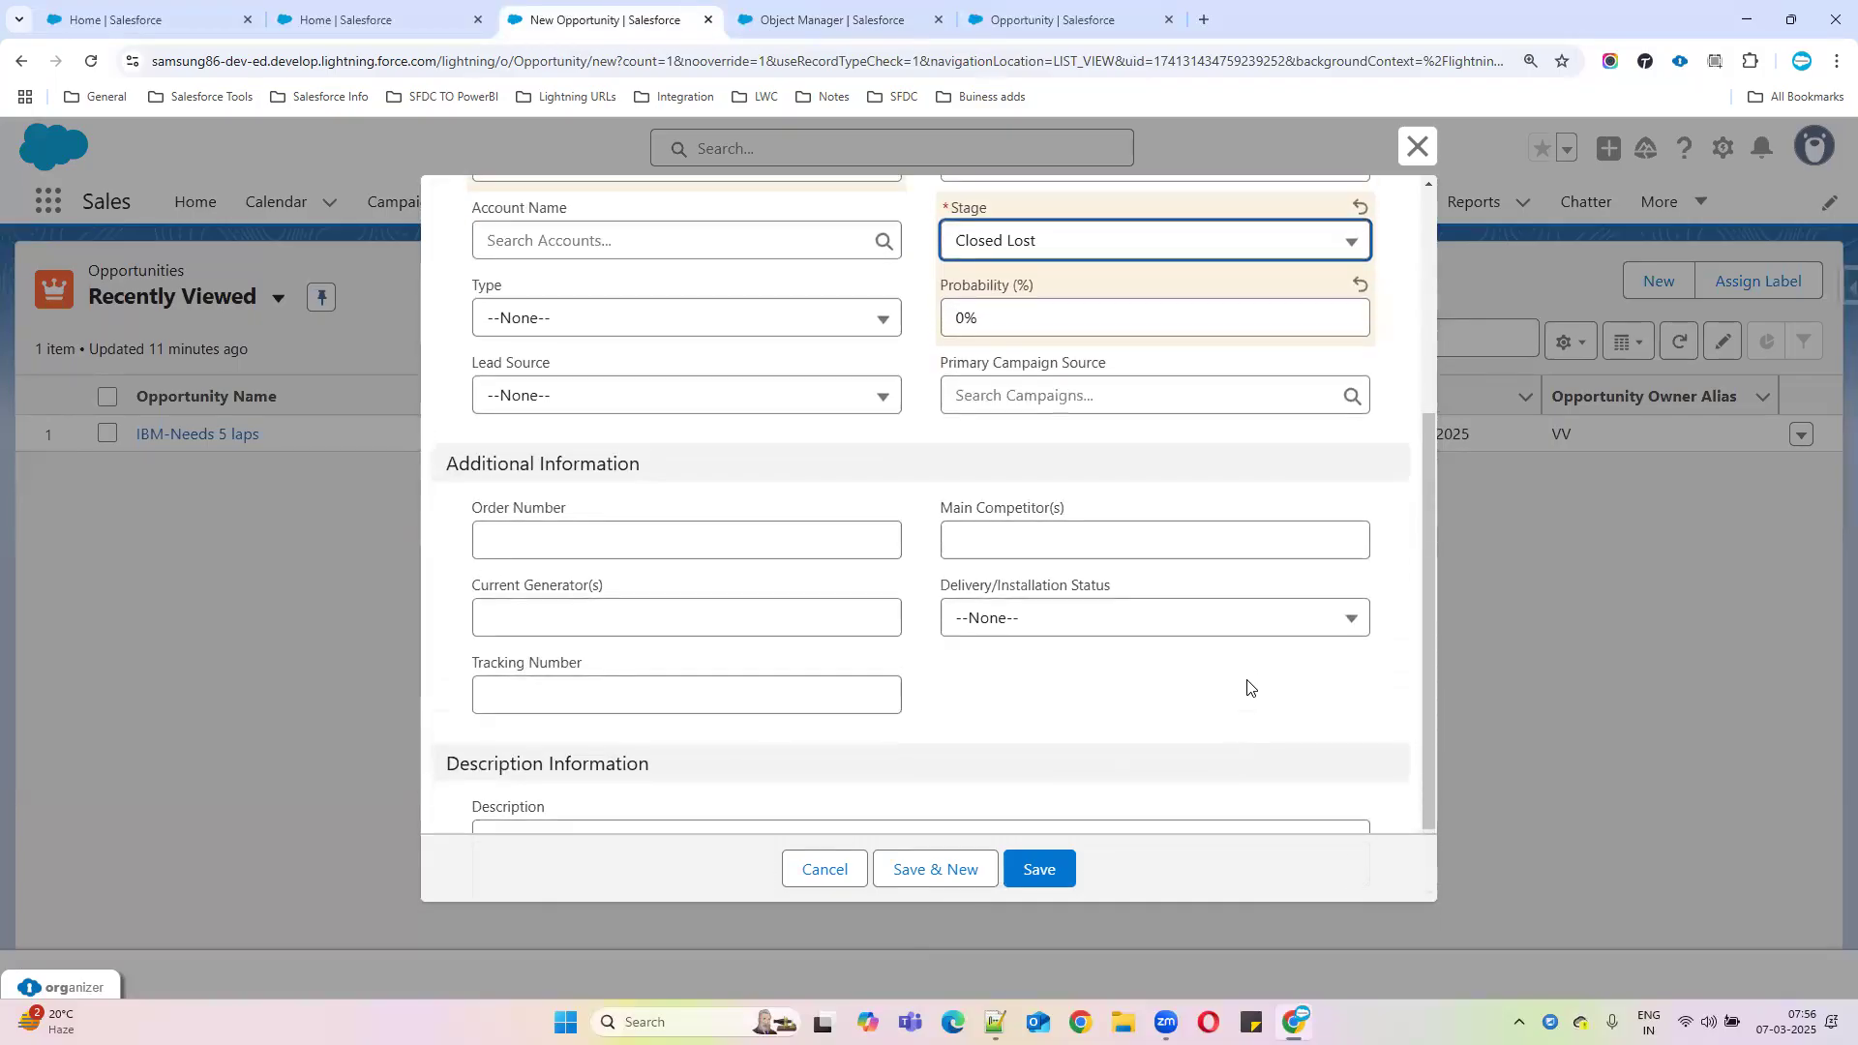
{"action": "scroll", "coordinate": [1253, 692], "scroll_direction": "down", "scroll_amount": 1}
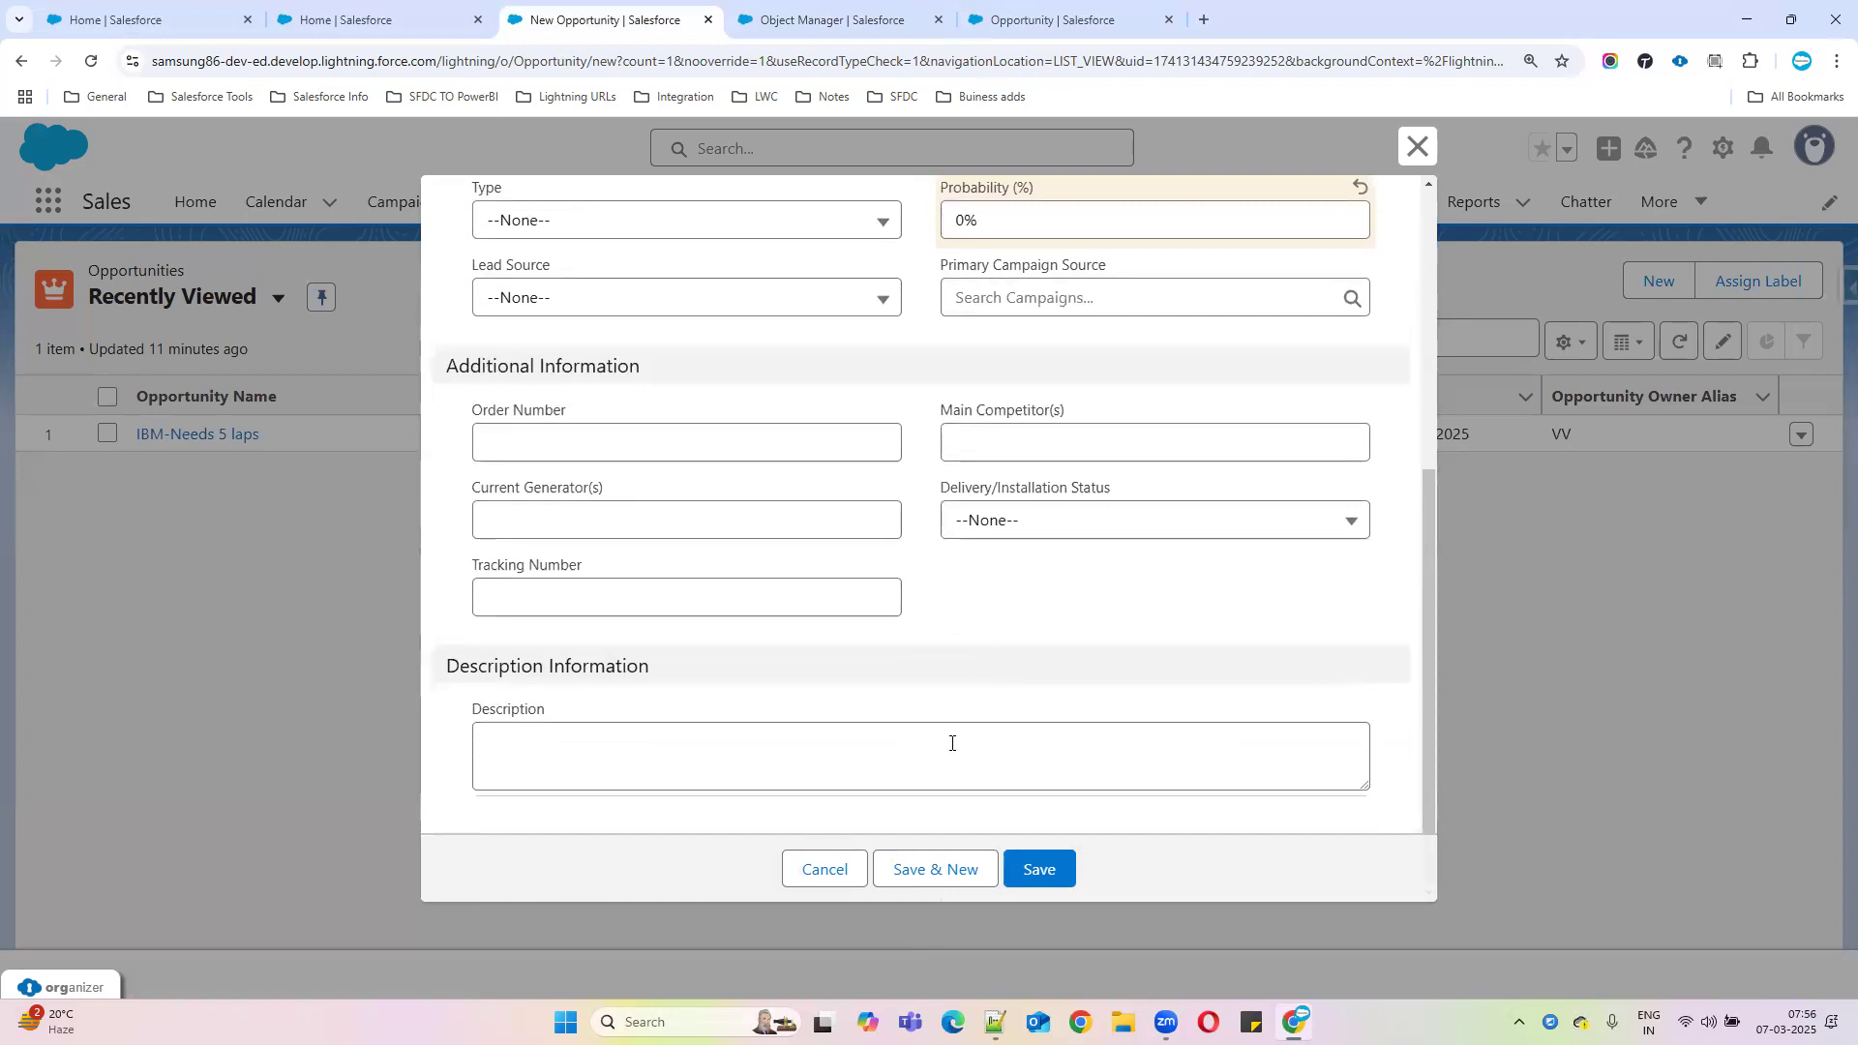
Discard the new opportunity, open IBM-Needs 5 laps details, and start editing Lost Reson
{"action": "left_click", "coordinate": [830, 868]}
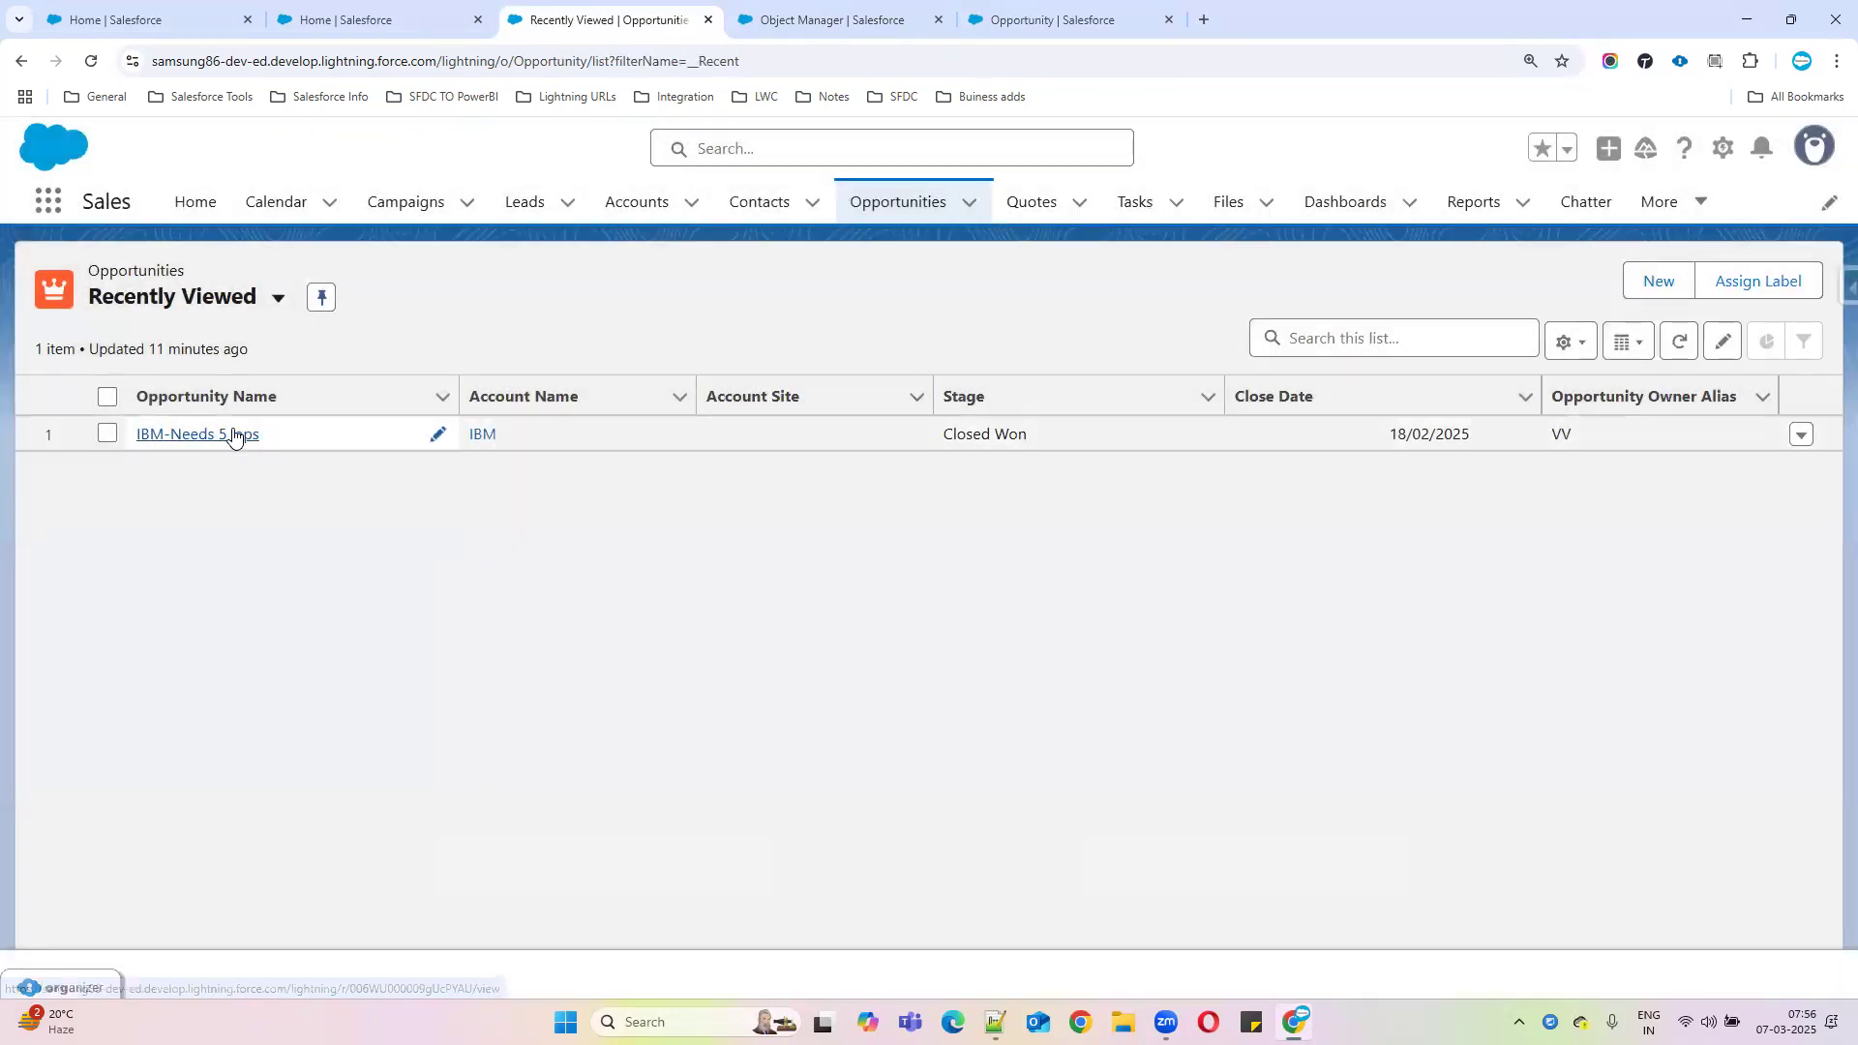
{"action": "left_click", "coordinate": [232, 434]}
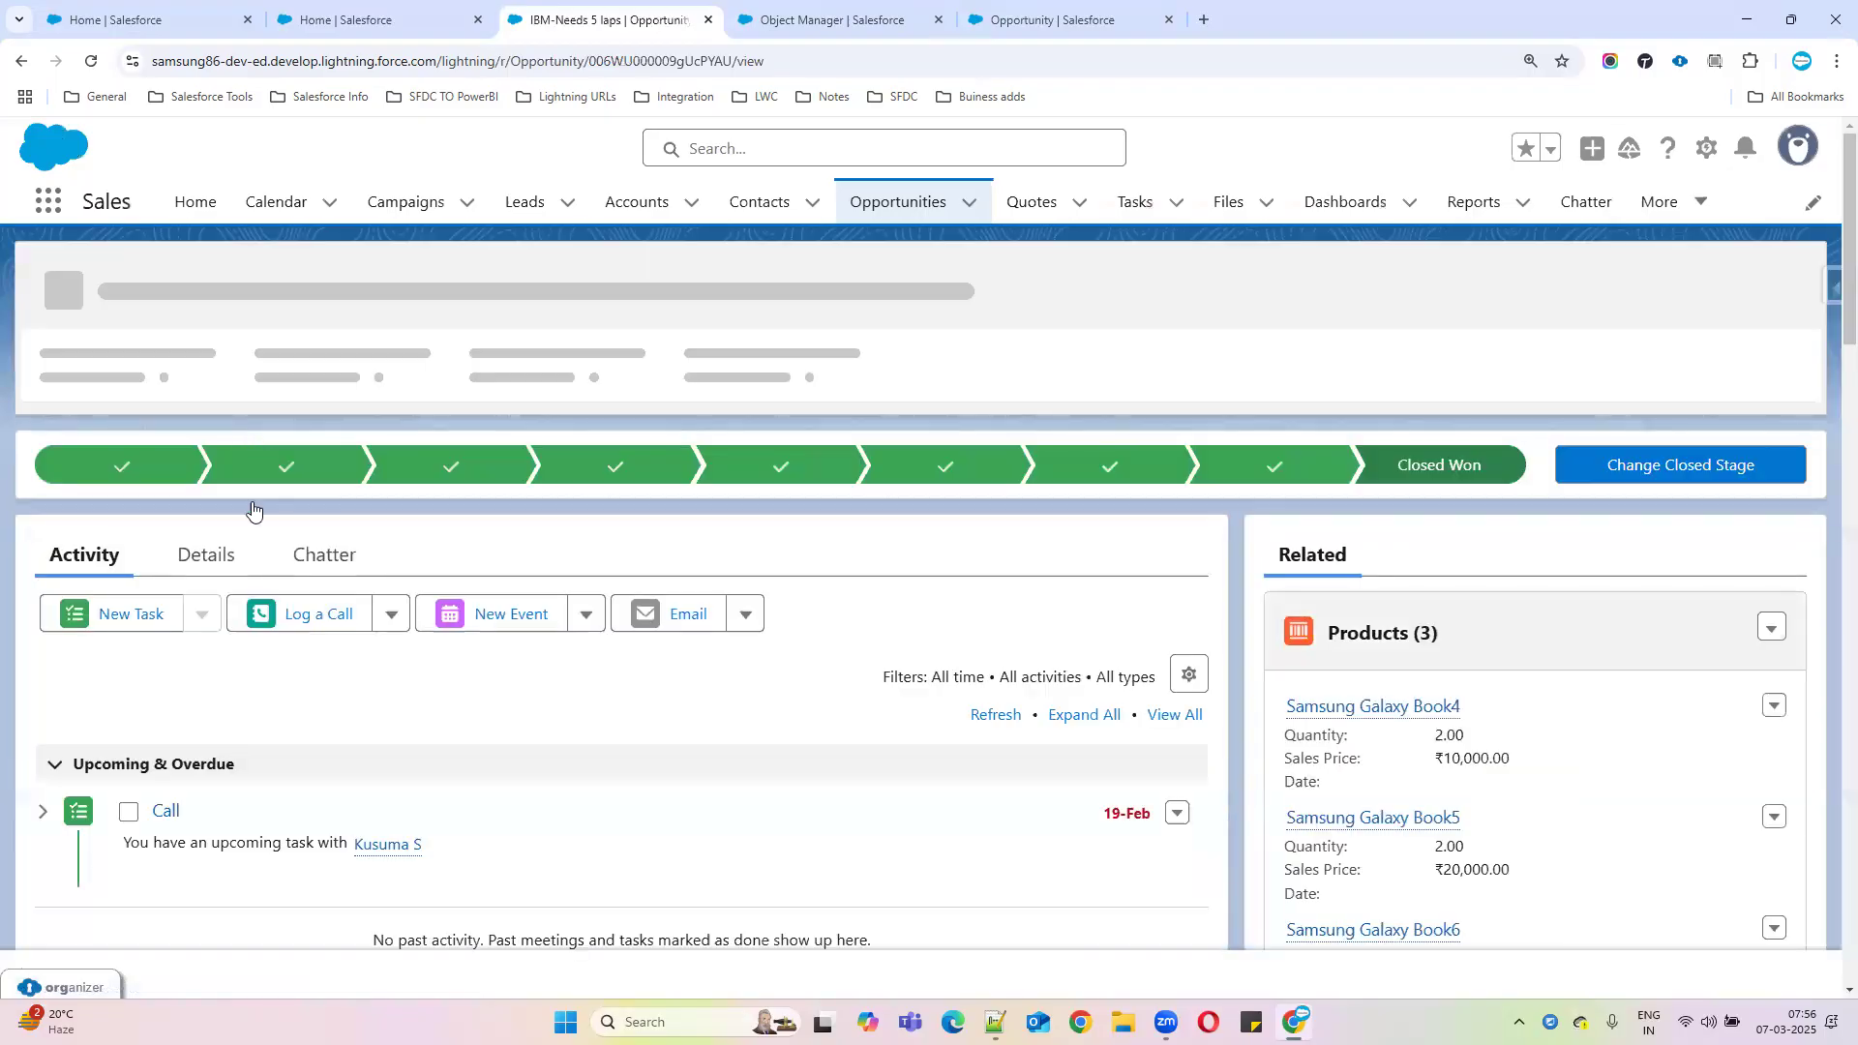
{"action": "left_click", "coordinate": [211, 556]}
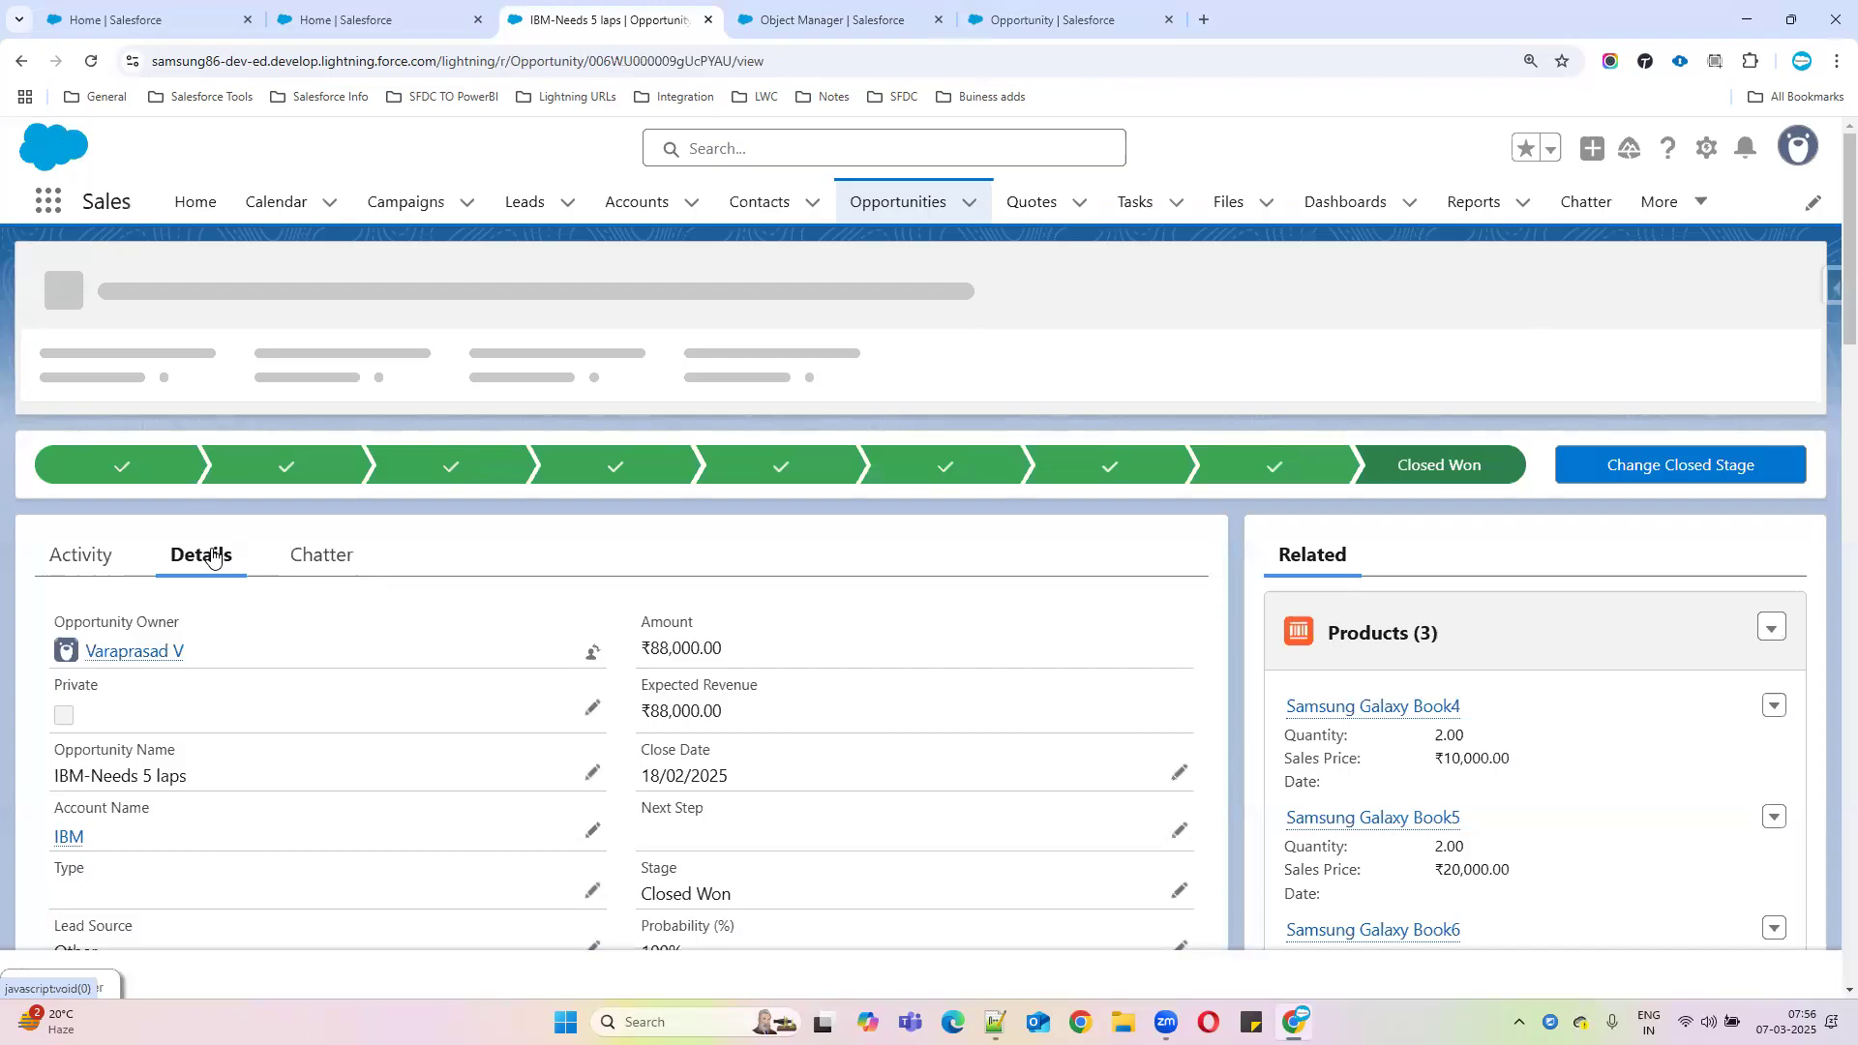
{"action": "scroll", "coordinate": [1103, 659], "scroll_direction": "down", "scroll_amount": 4}
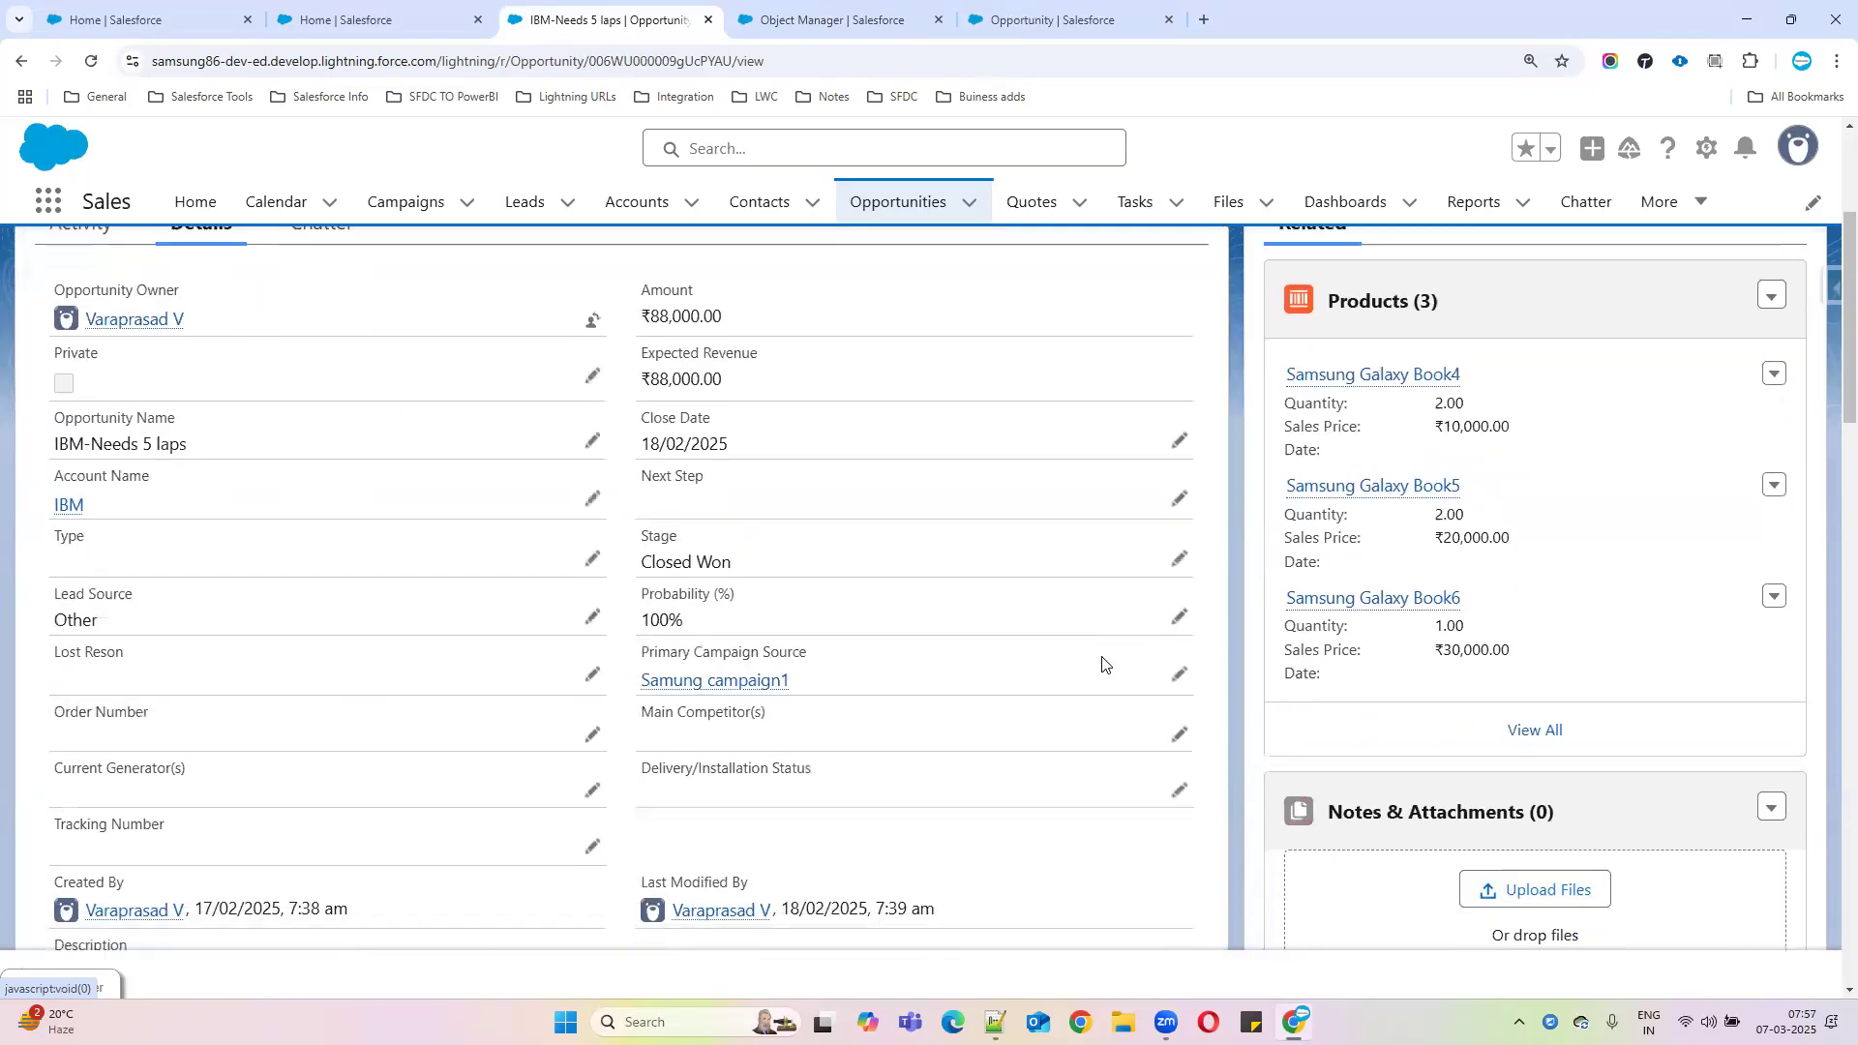
{"action": "scroll", "coordinate": [728, 660], "scroll_direction": "up", "scroll_amount": 4}
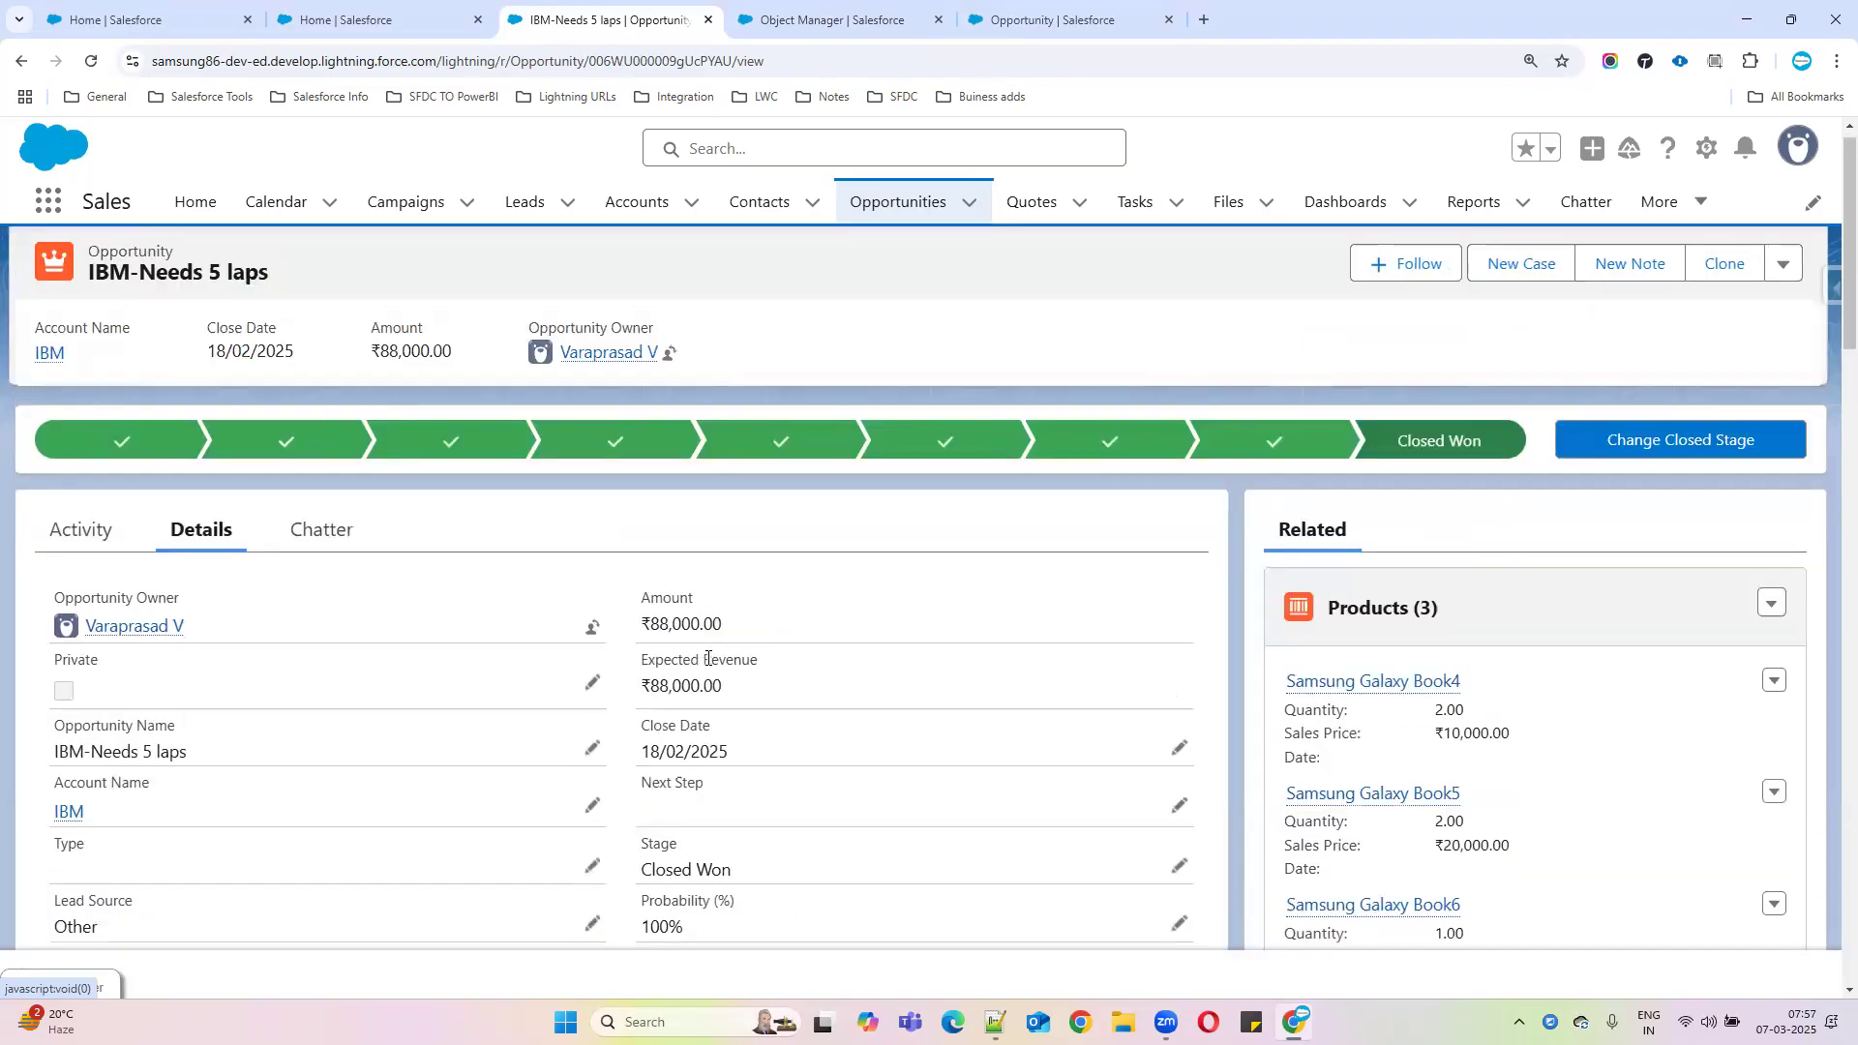
{"action": "scroll", "coordinate": [707, 662], "scroll_direction": "down", "scroll_amount": 4}
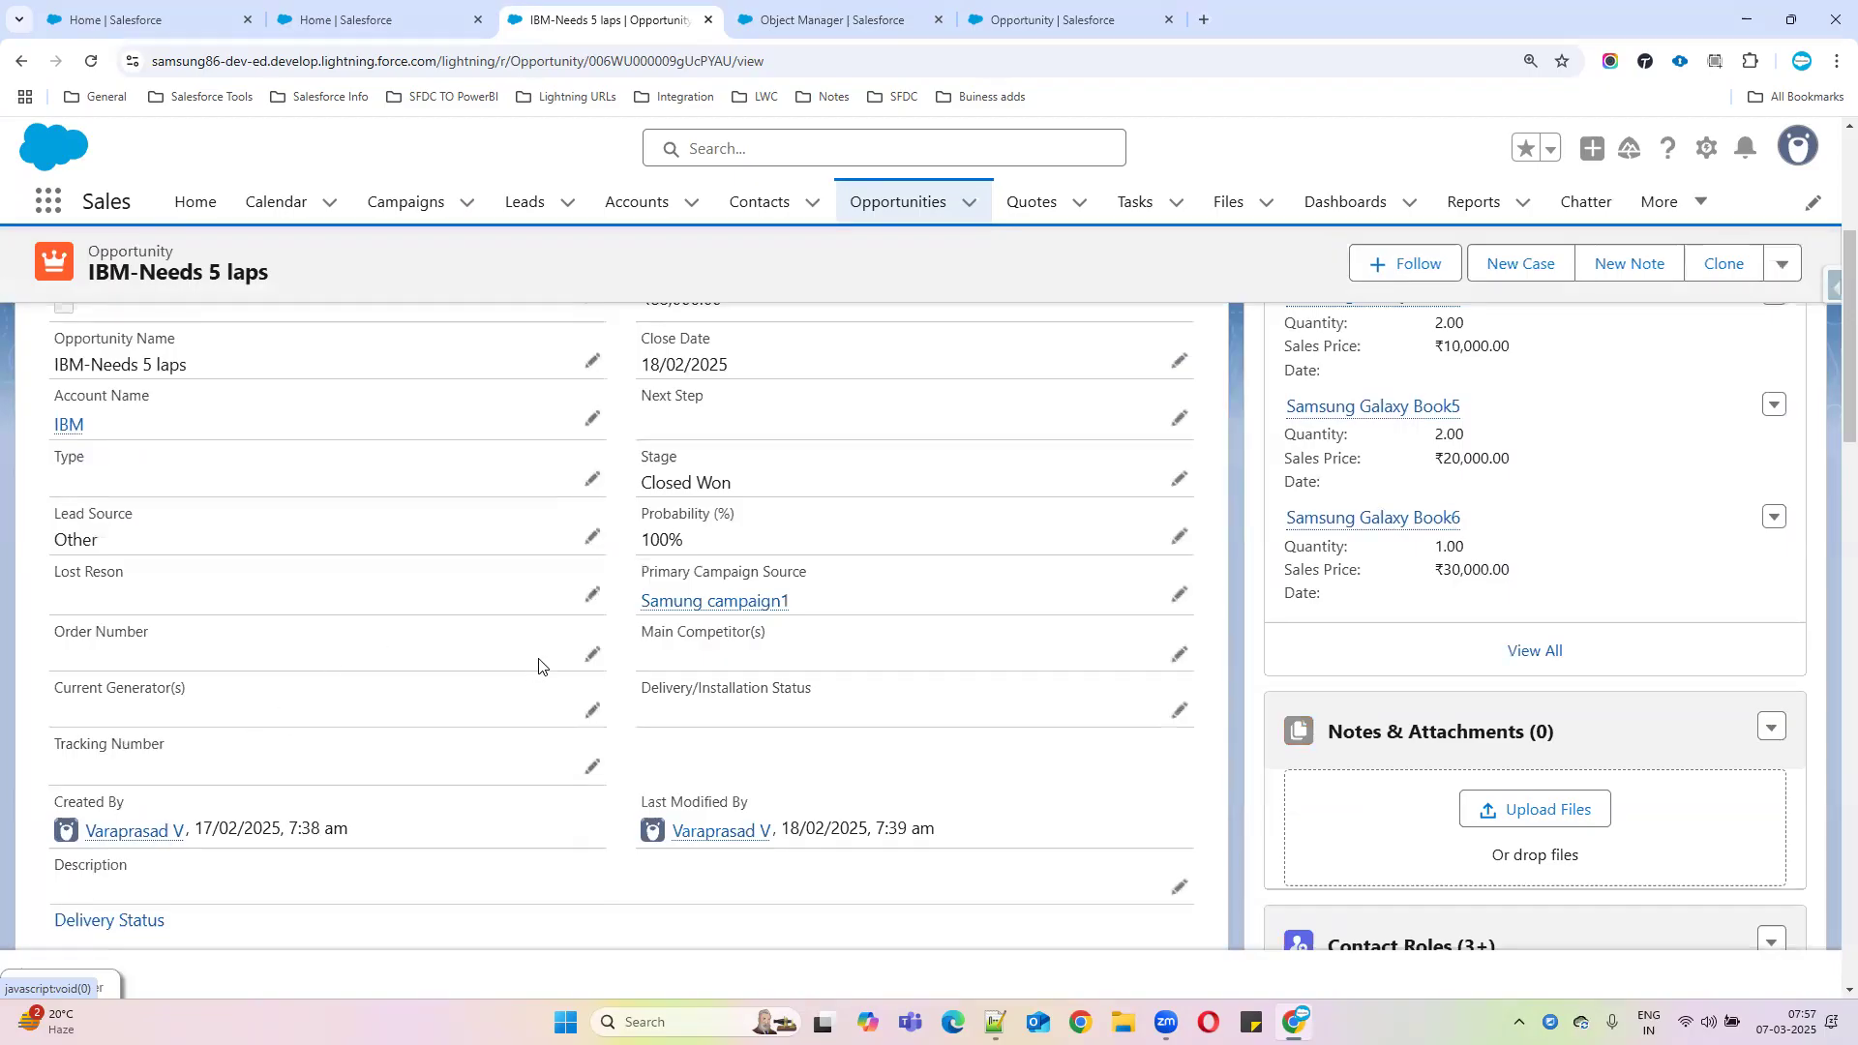
{"action": "scroll", "coordinate": [540, 668], "scroll_direction": "up", "scroll_amount": 1}
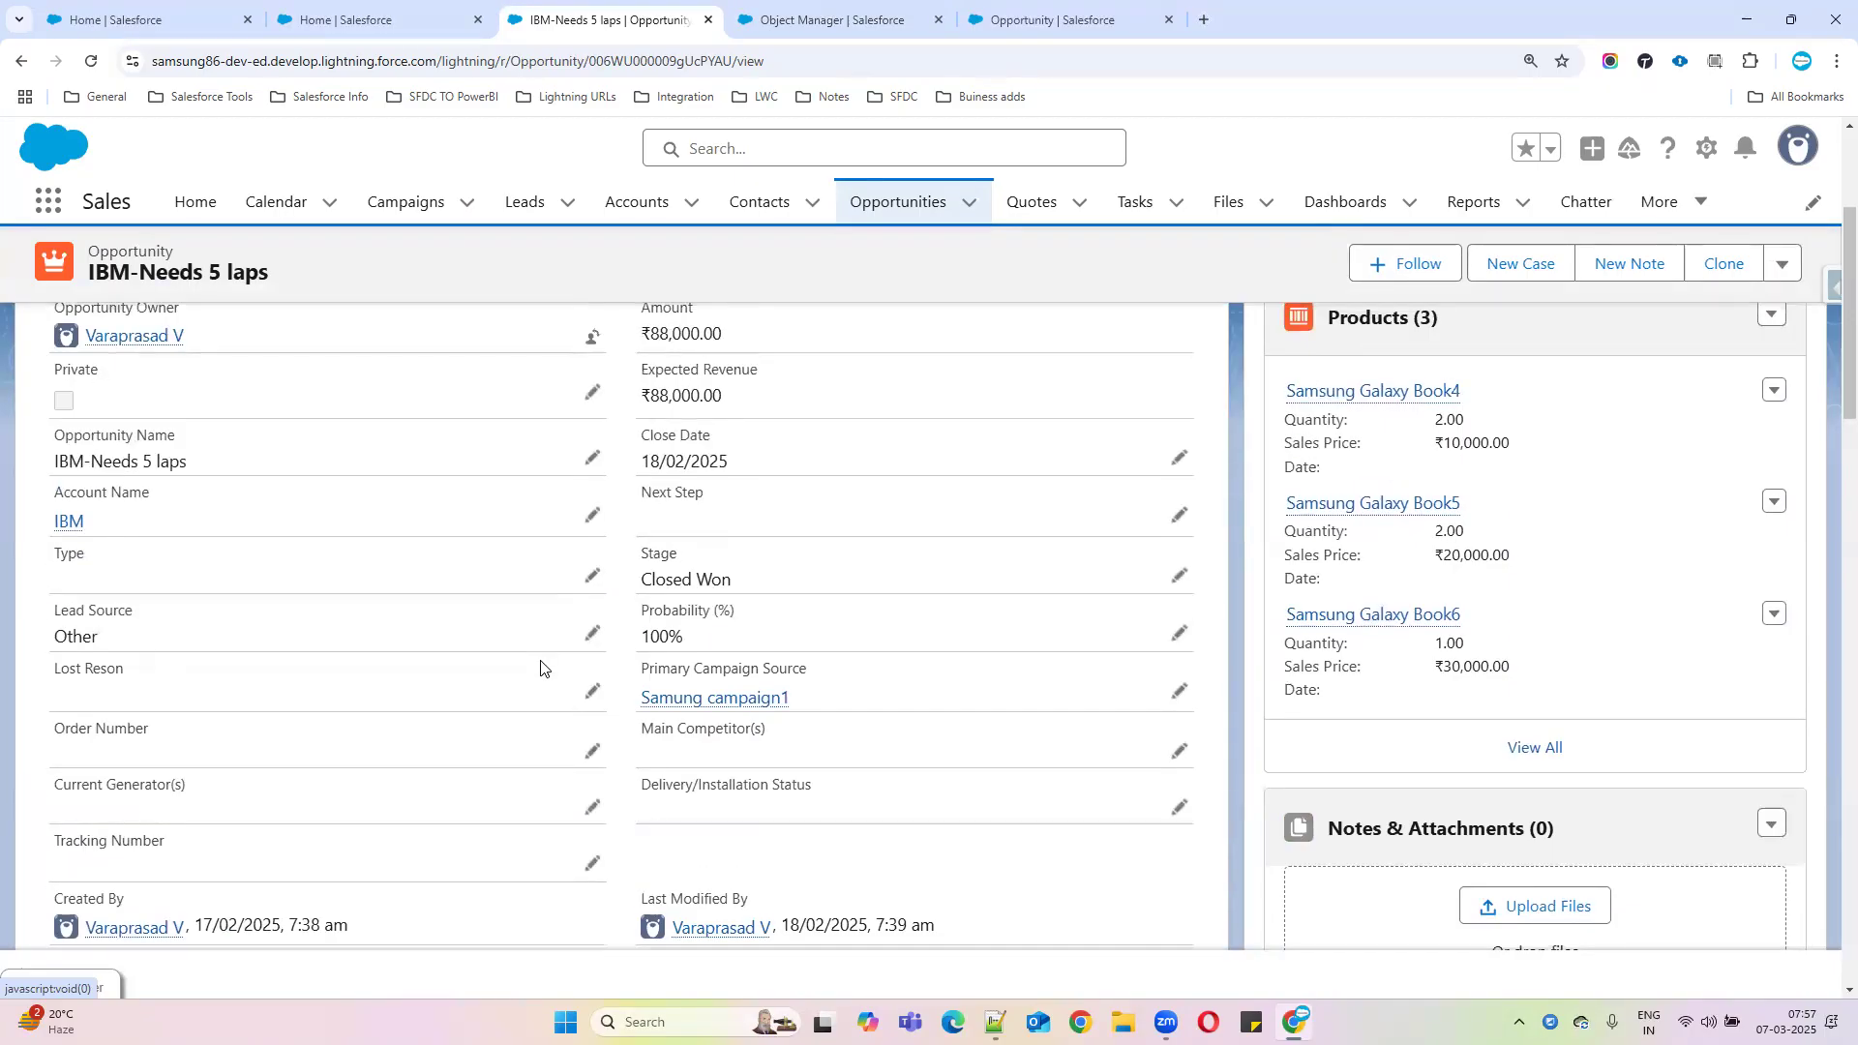
{"action": "left_click", "coordinate": [590, 691]}
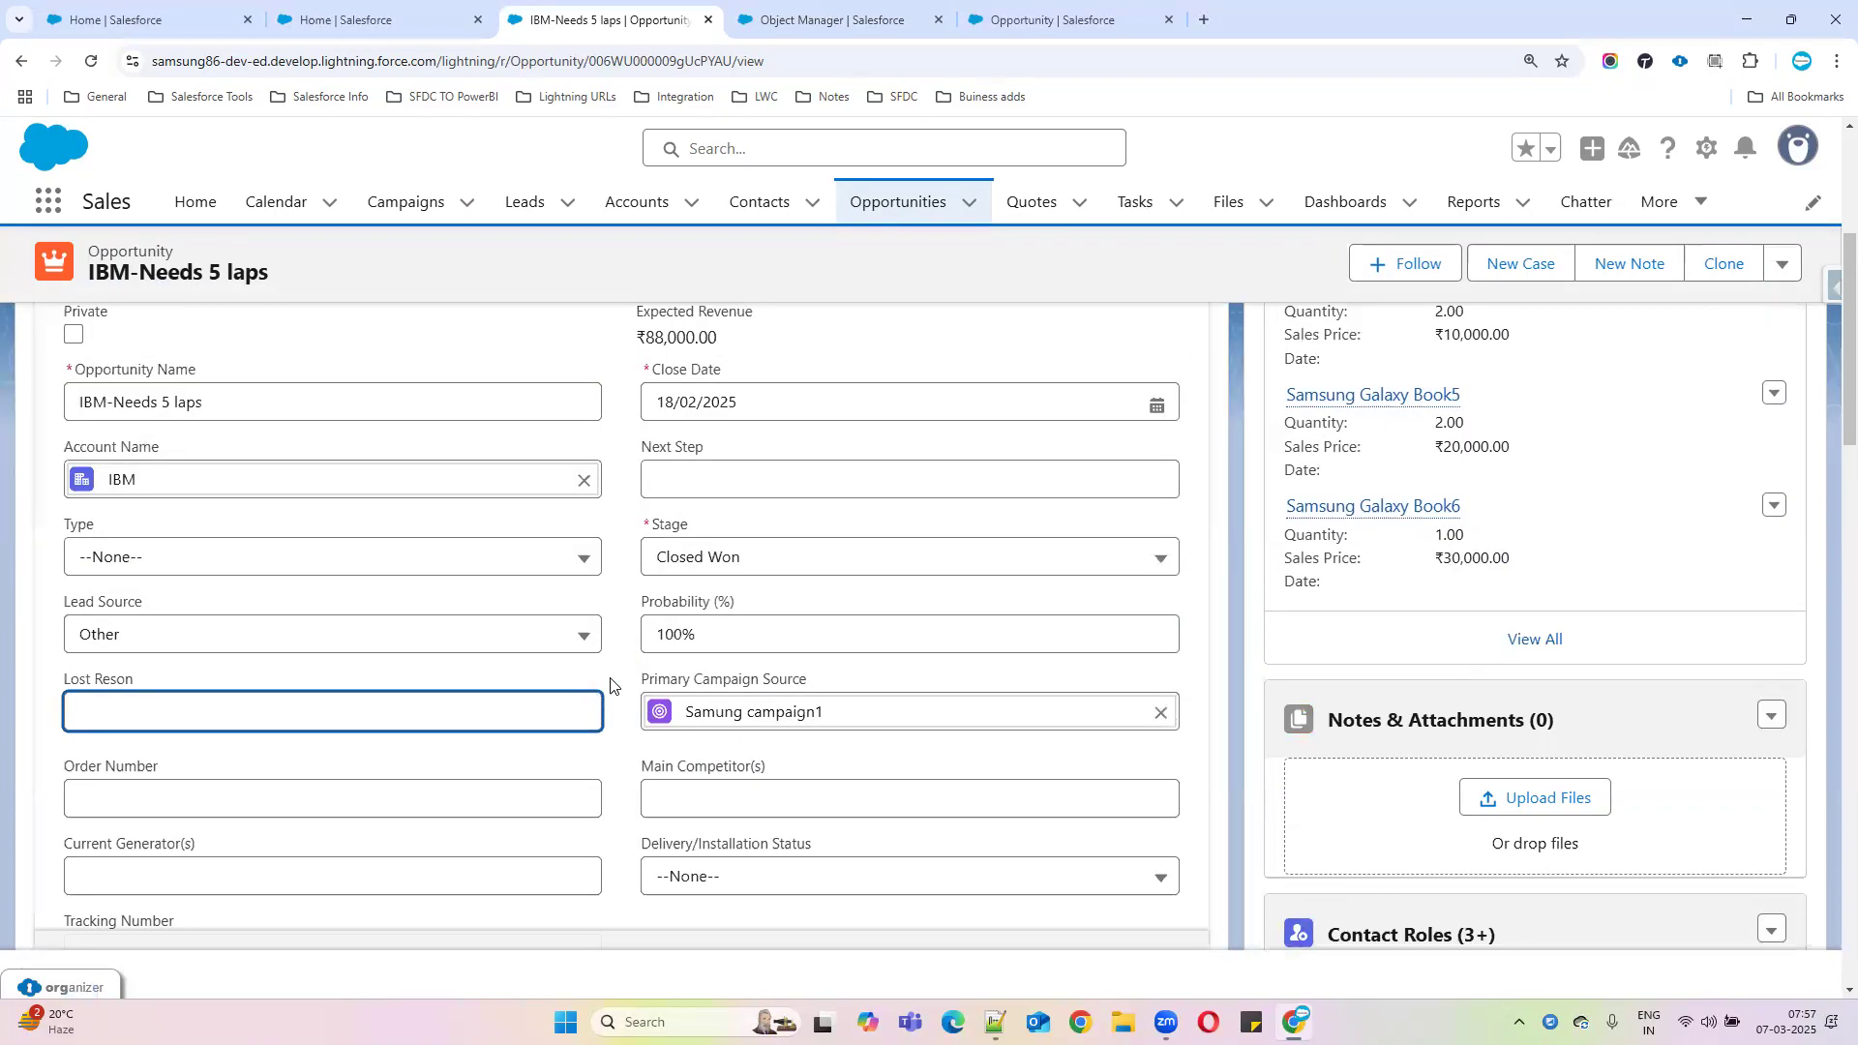
Change the IBM-Needs 5 laps Stage to Closed Lost
{"action": "left_click", "coordinate": [907, 561]}
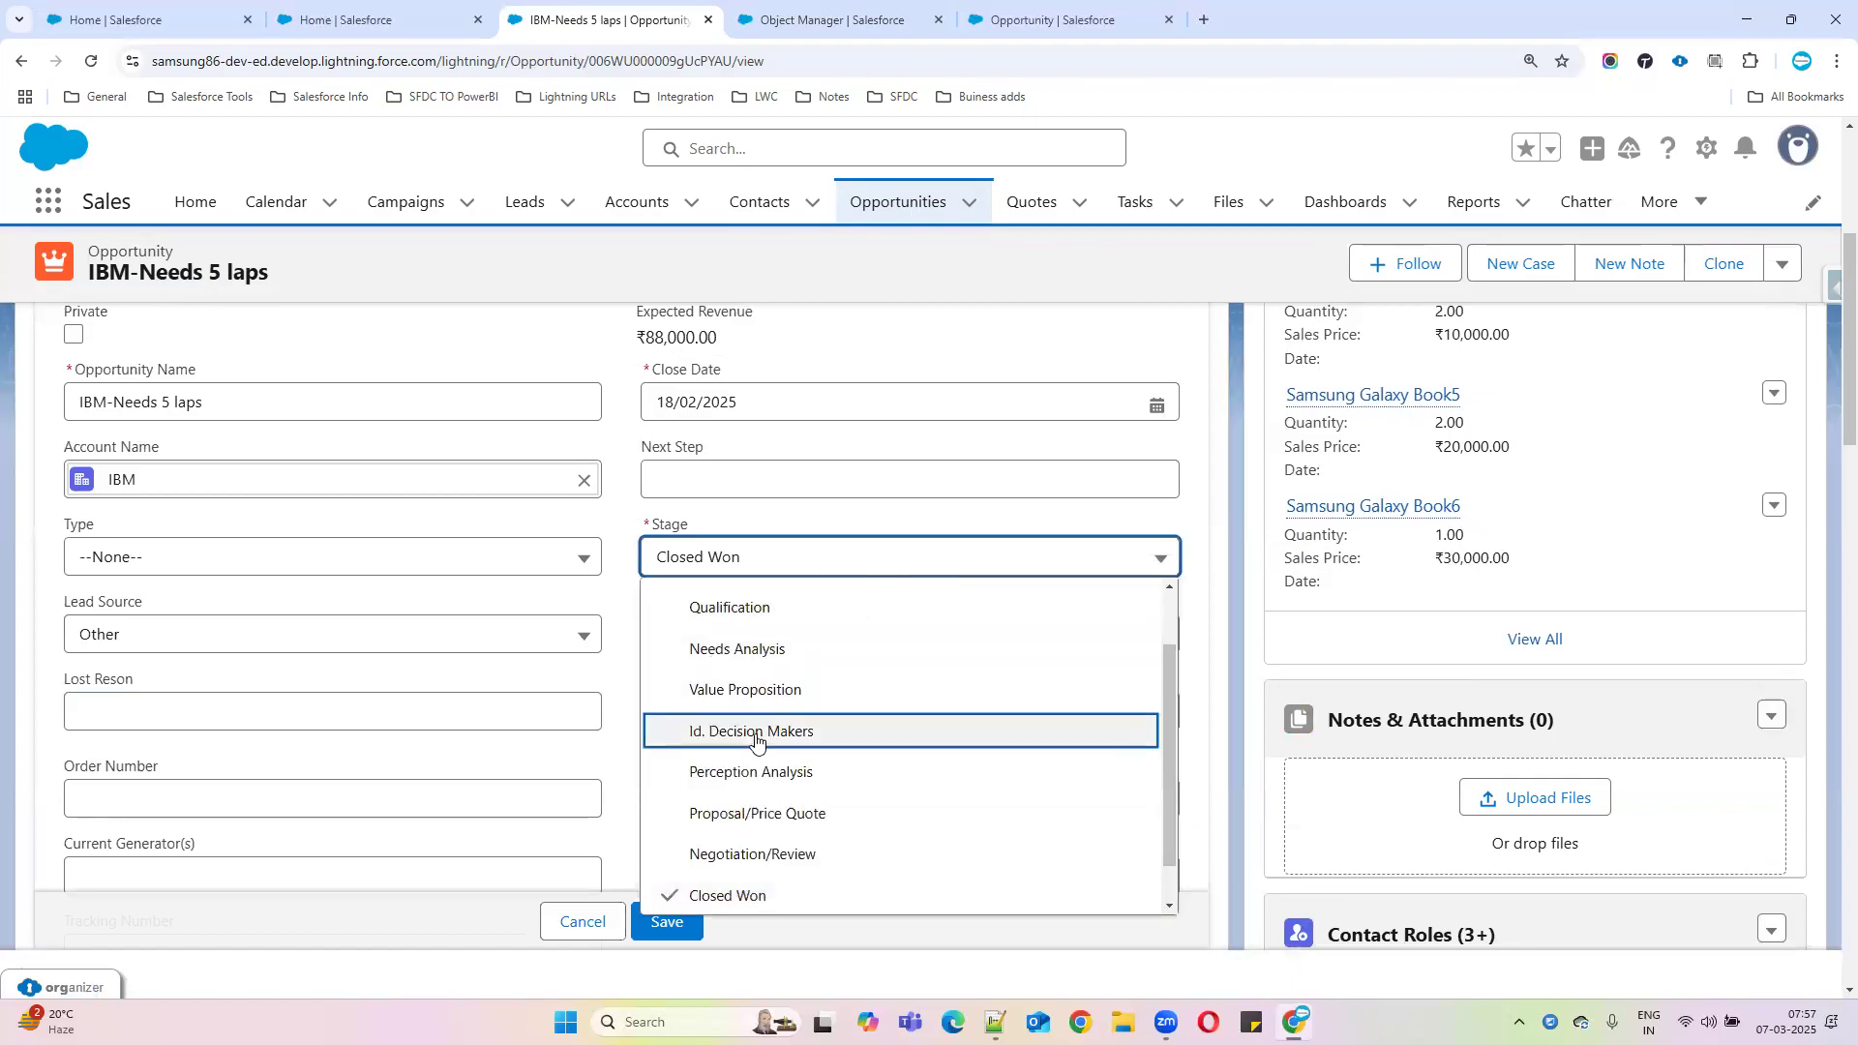
{"action": "scroll", "coordinate": [832, 842], "scroll_direction": "down", "scroll_amount": 1}
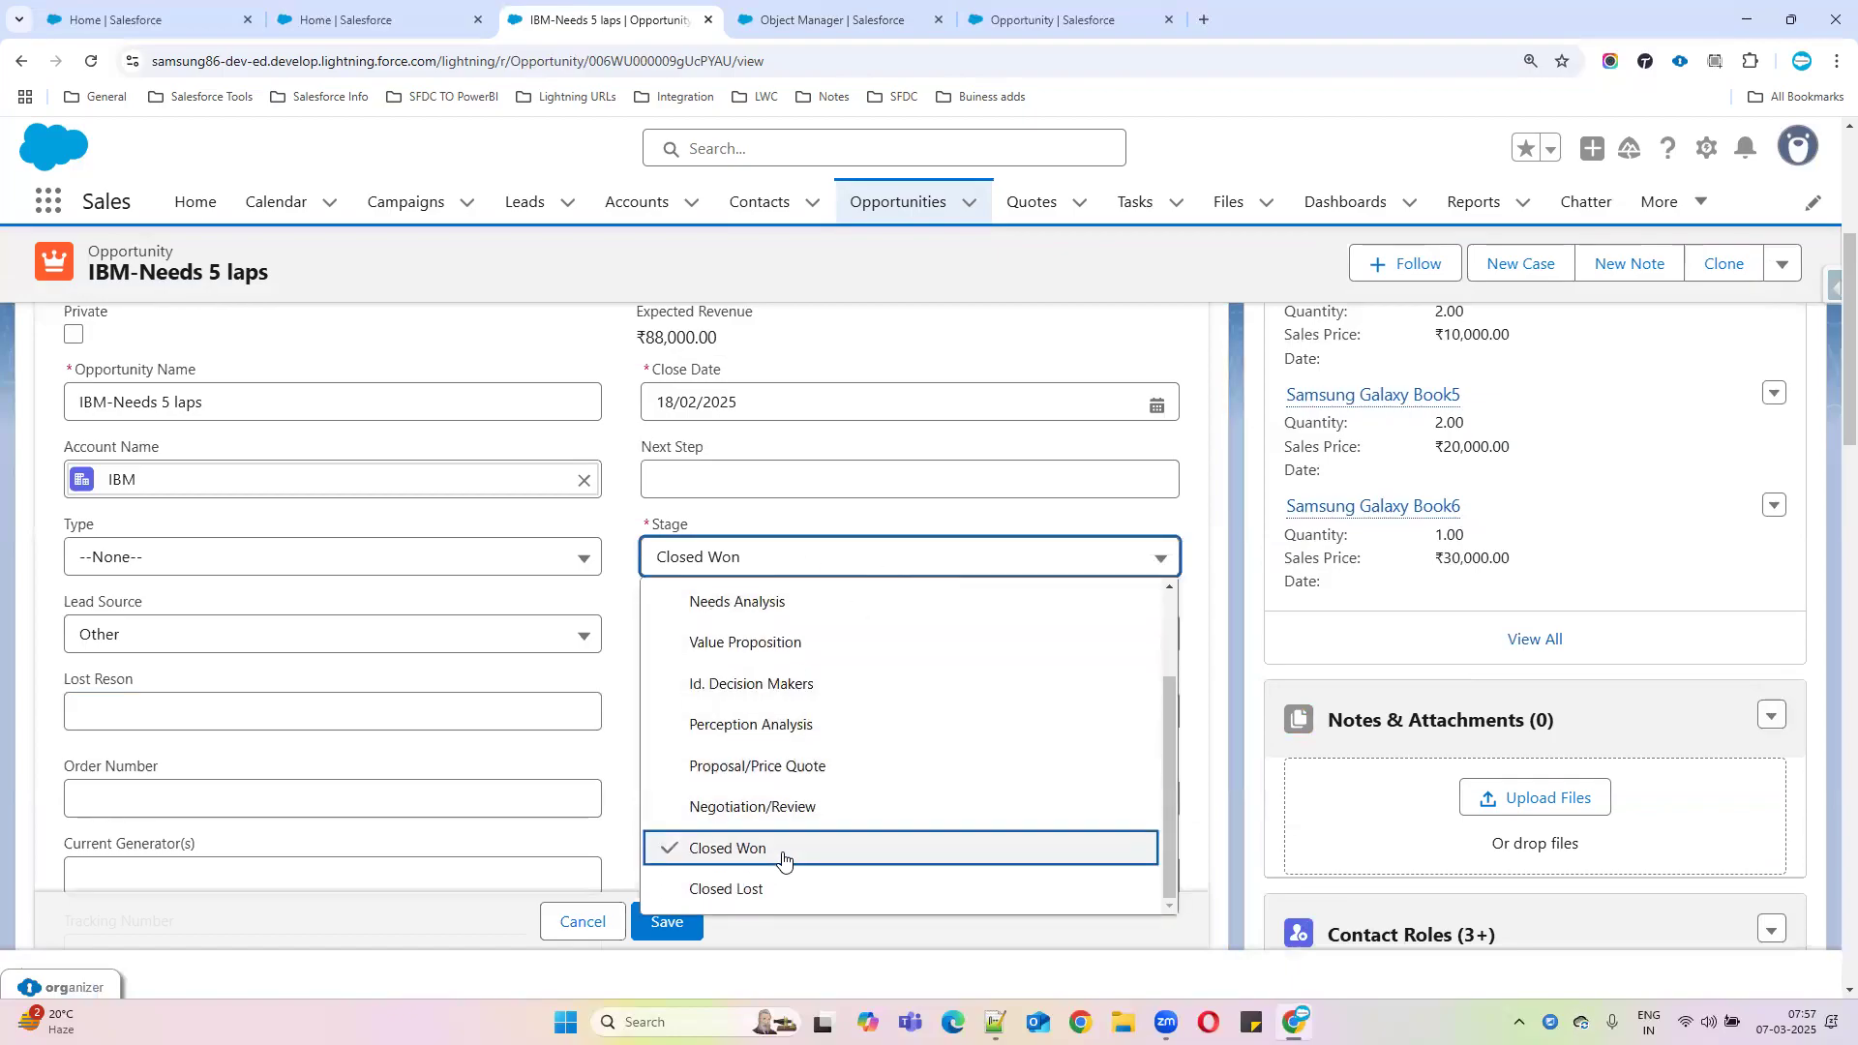
{"action": "left_click", "coordinate": [733, 888]}
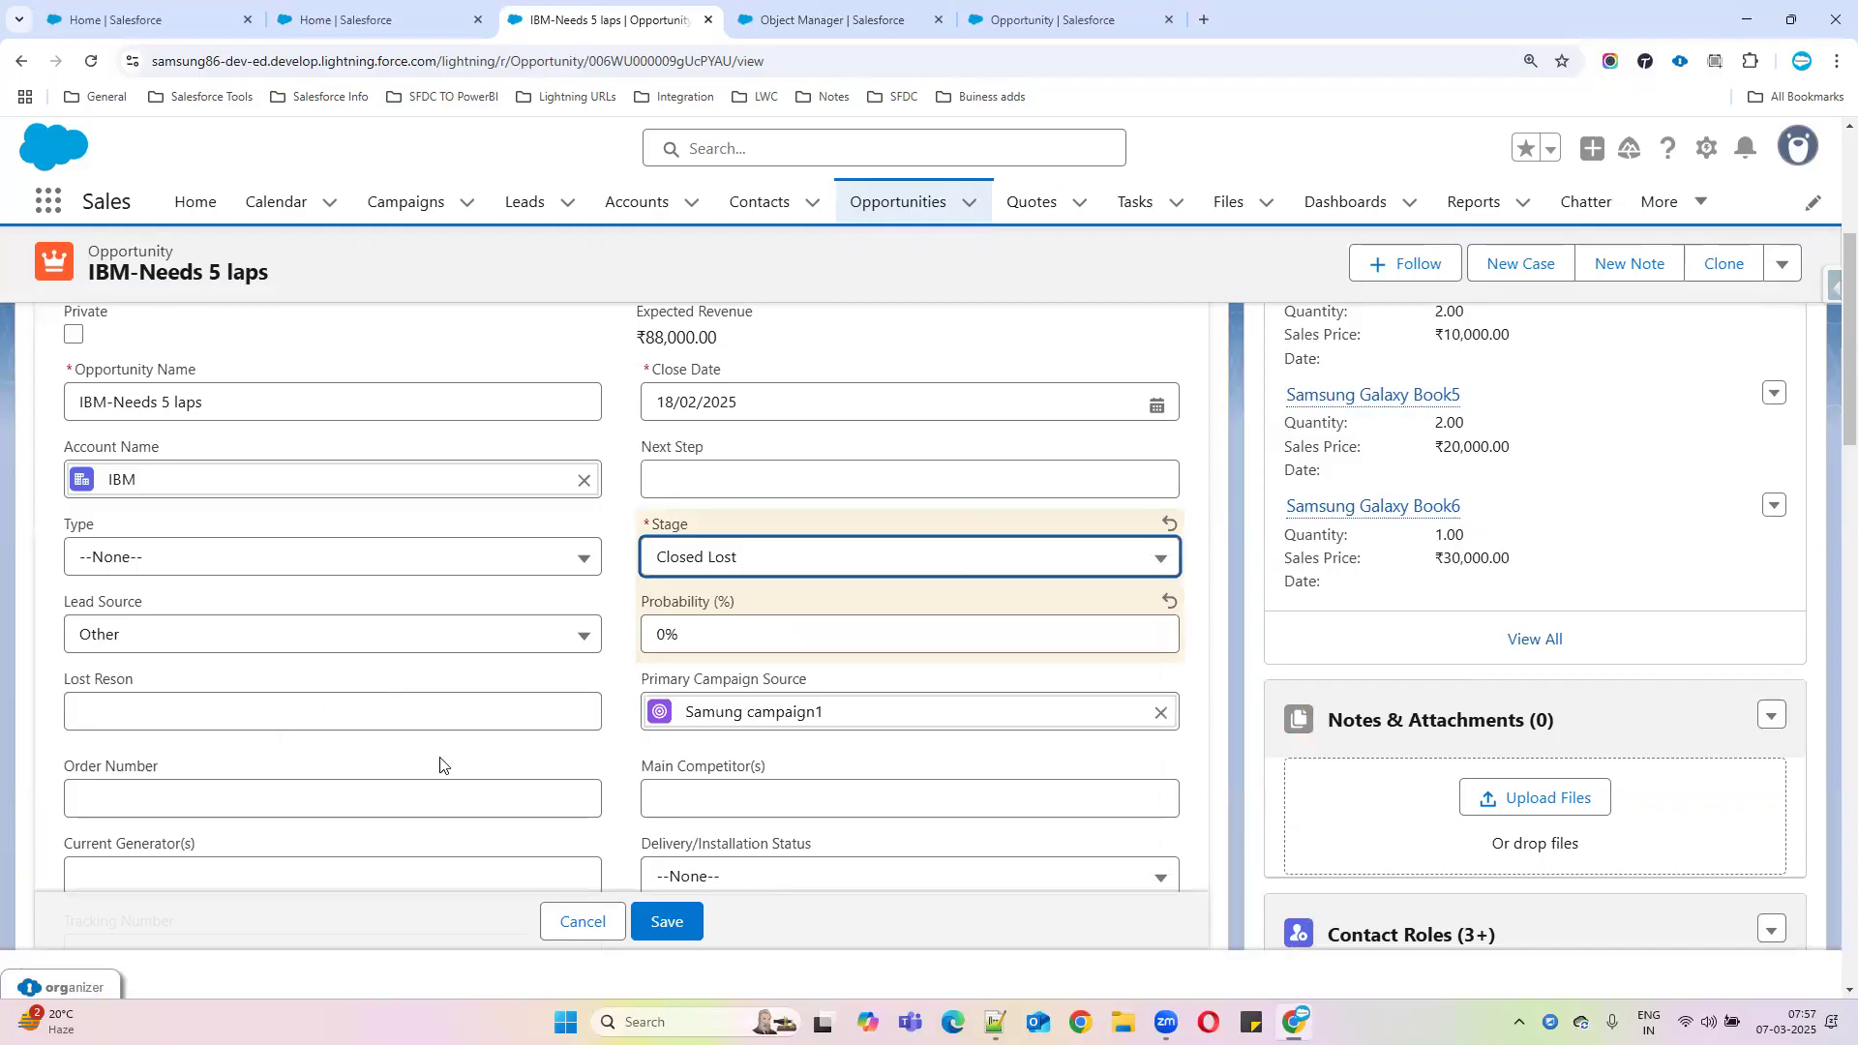
Review the rule's ISPICKVAL and ISBLANK(Lost_Reson__c) conditions and its error message
{"action": "left_click", "coordinate": [797, 21]}
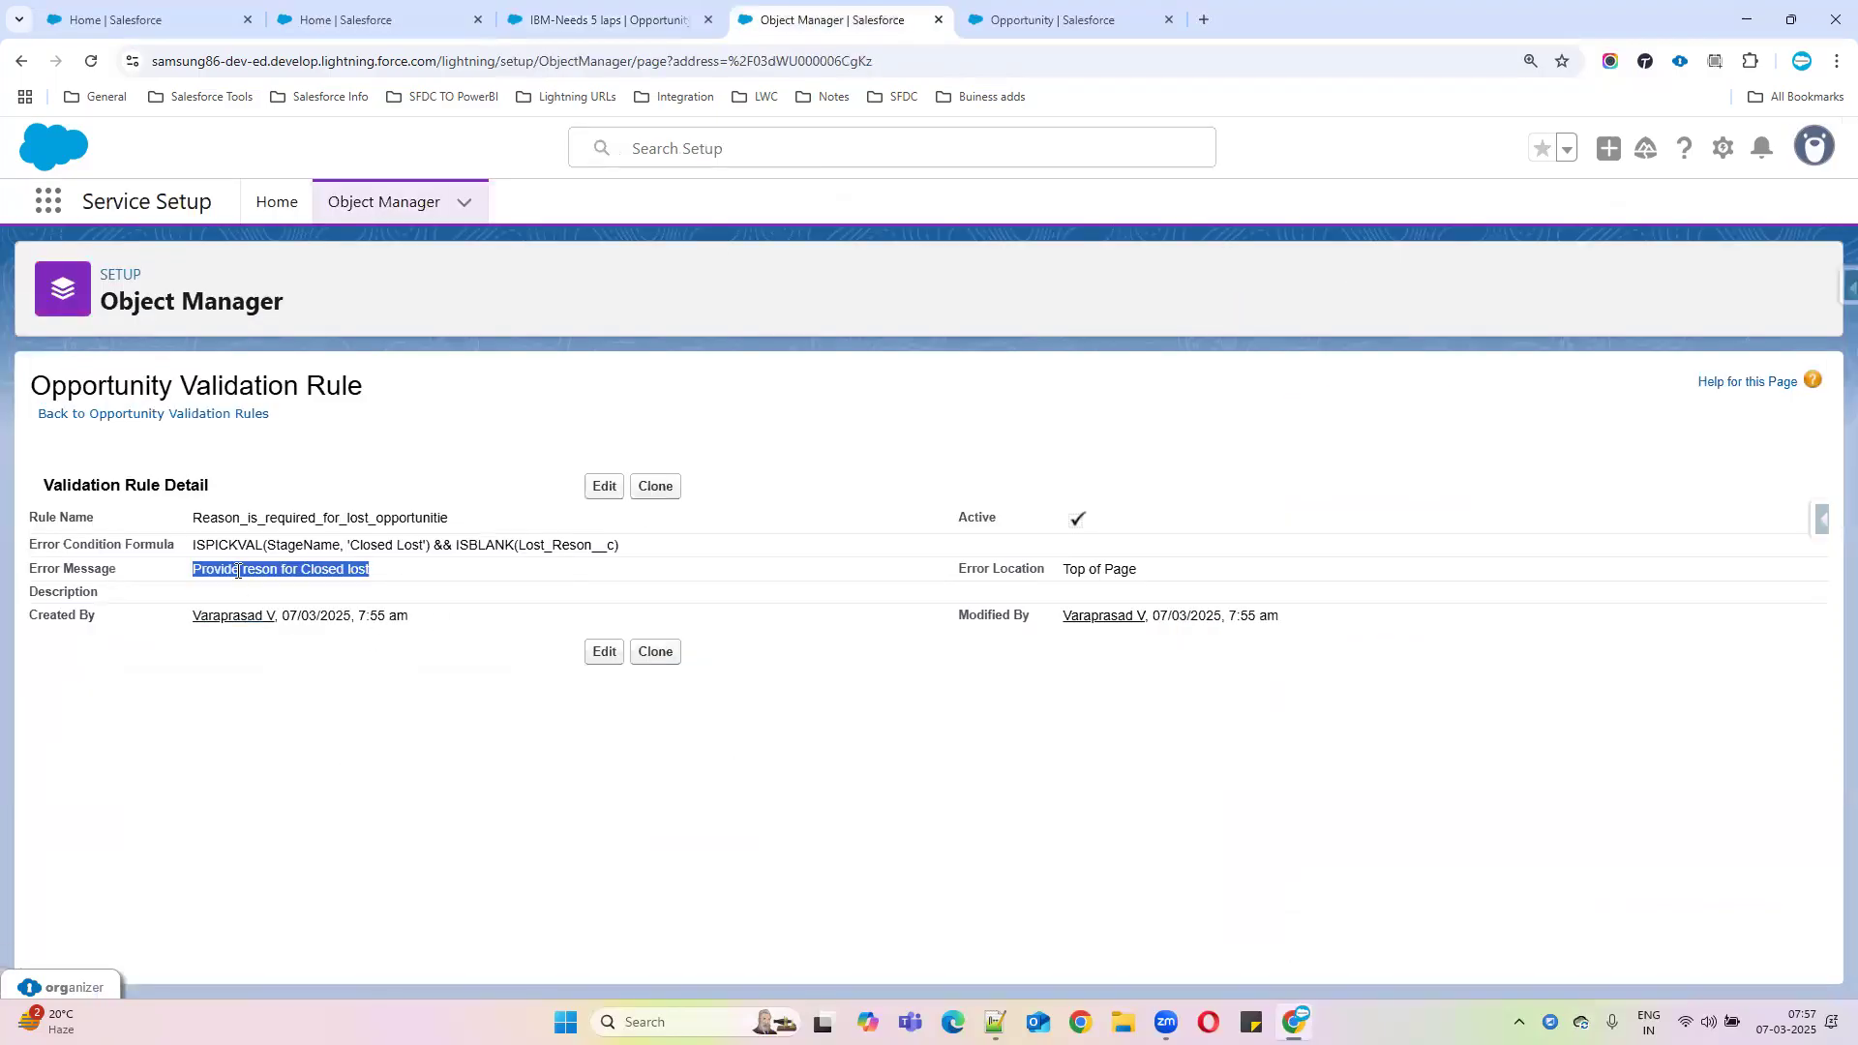
{"action": "left_click", "coordinate": [219, 549]}
{"action": "left_click_drag", "start_coordinate": [195, 547], "coordinate": [433, 546]}
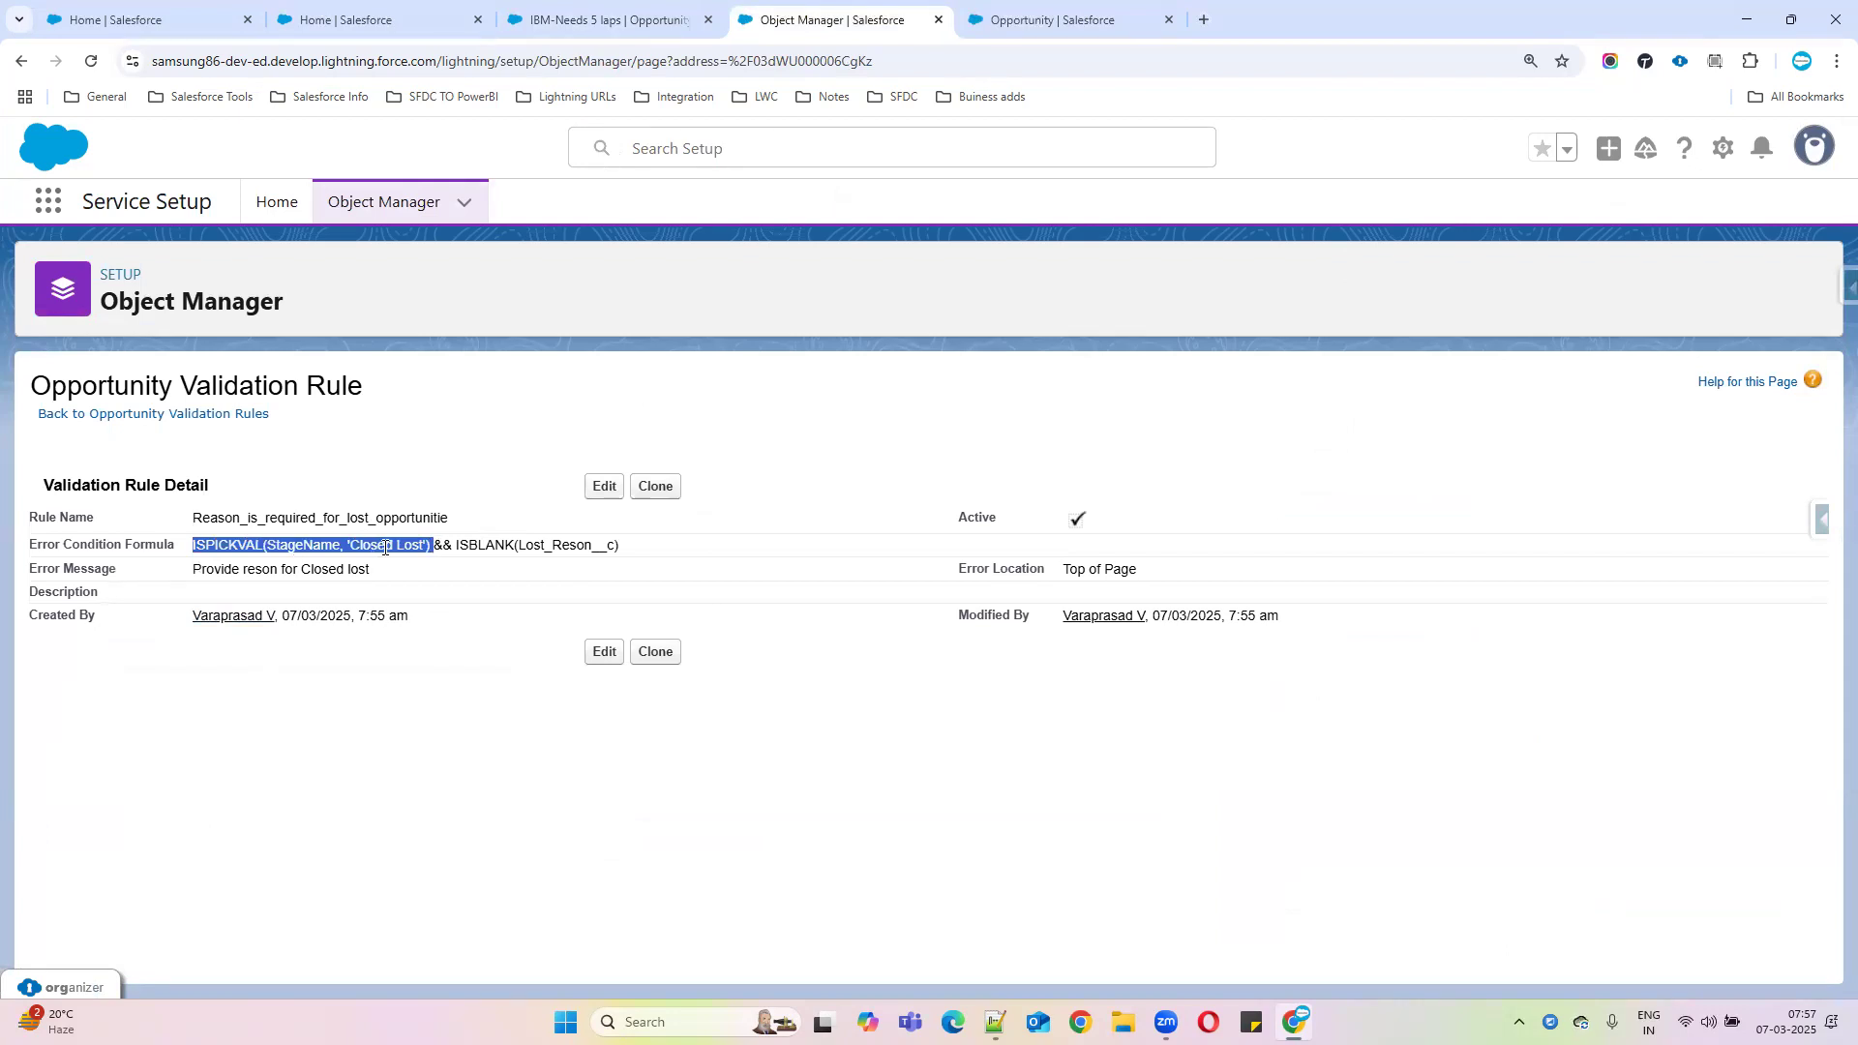
{"action": "double_click", "coordinate": [441, 545]}
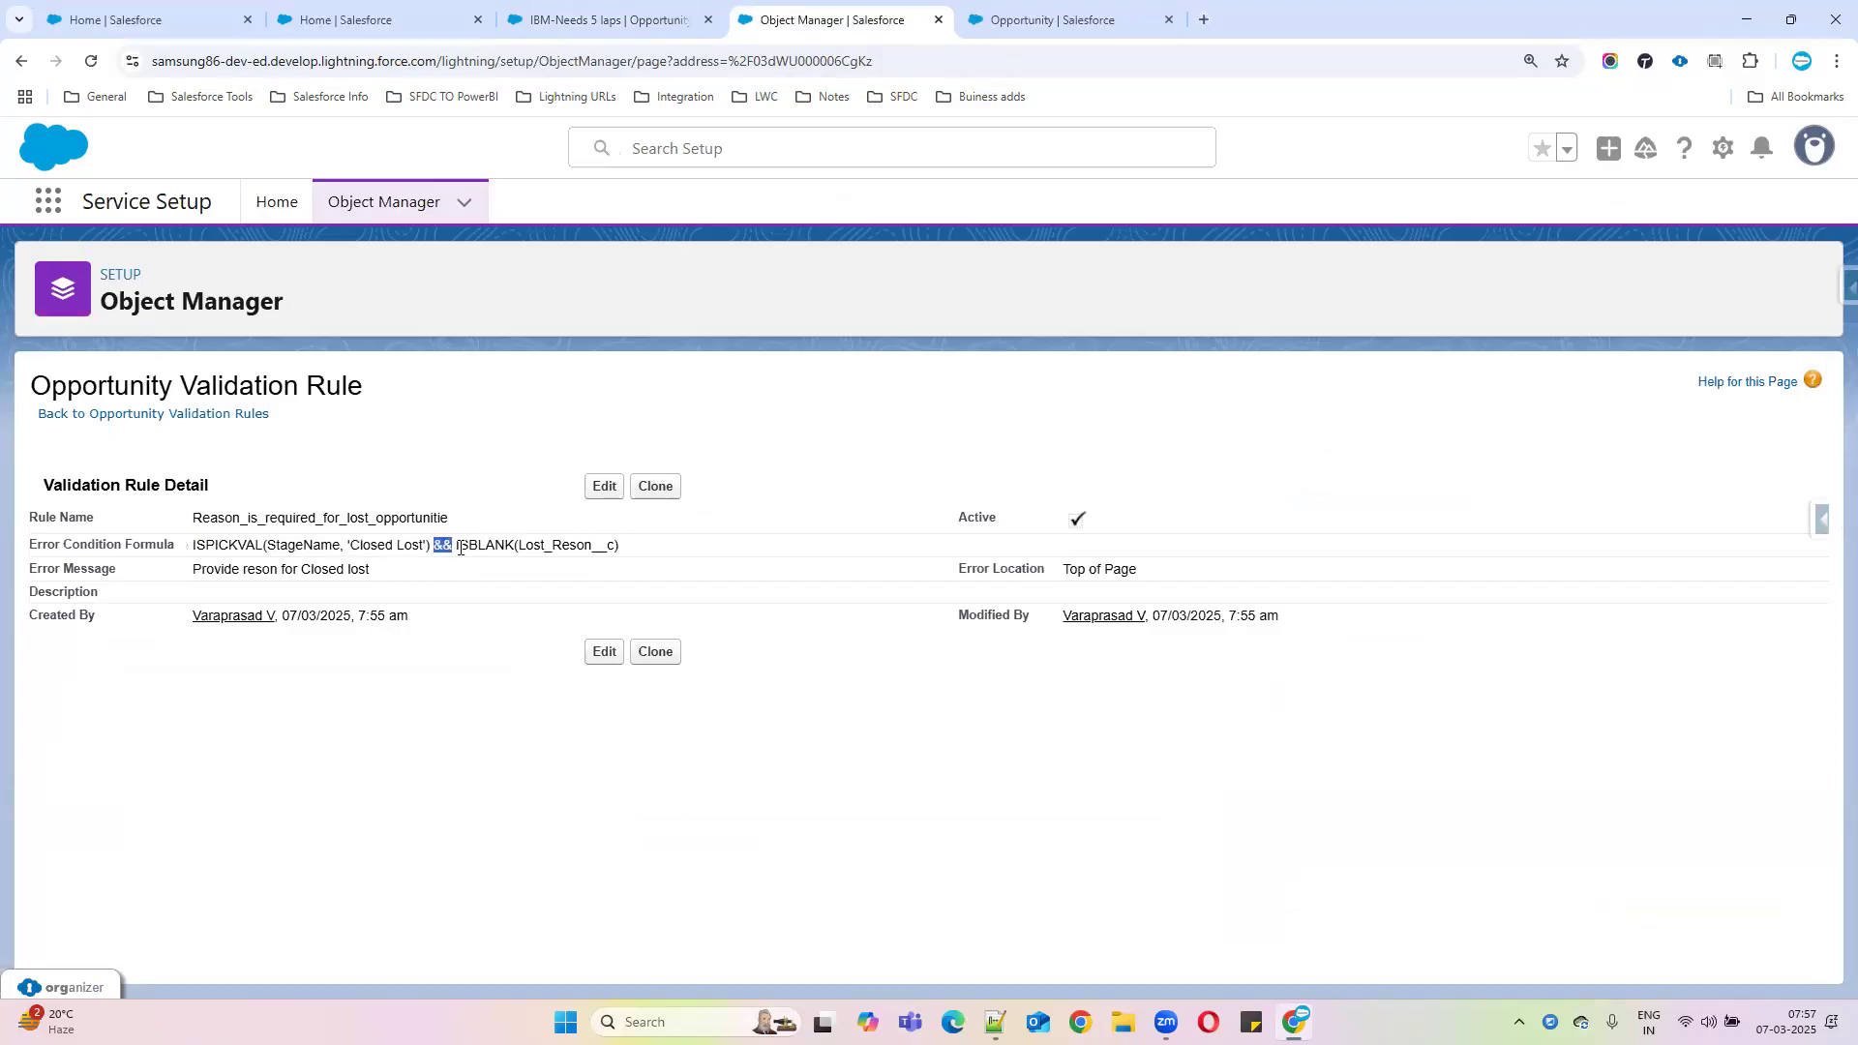
{"action": "left_click", "coordinate": [521, 545]}
{"action": "left_click_drag", "start_coordinate": [455, 544], "coordinate": [620, 546]}
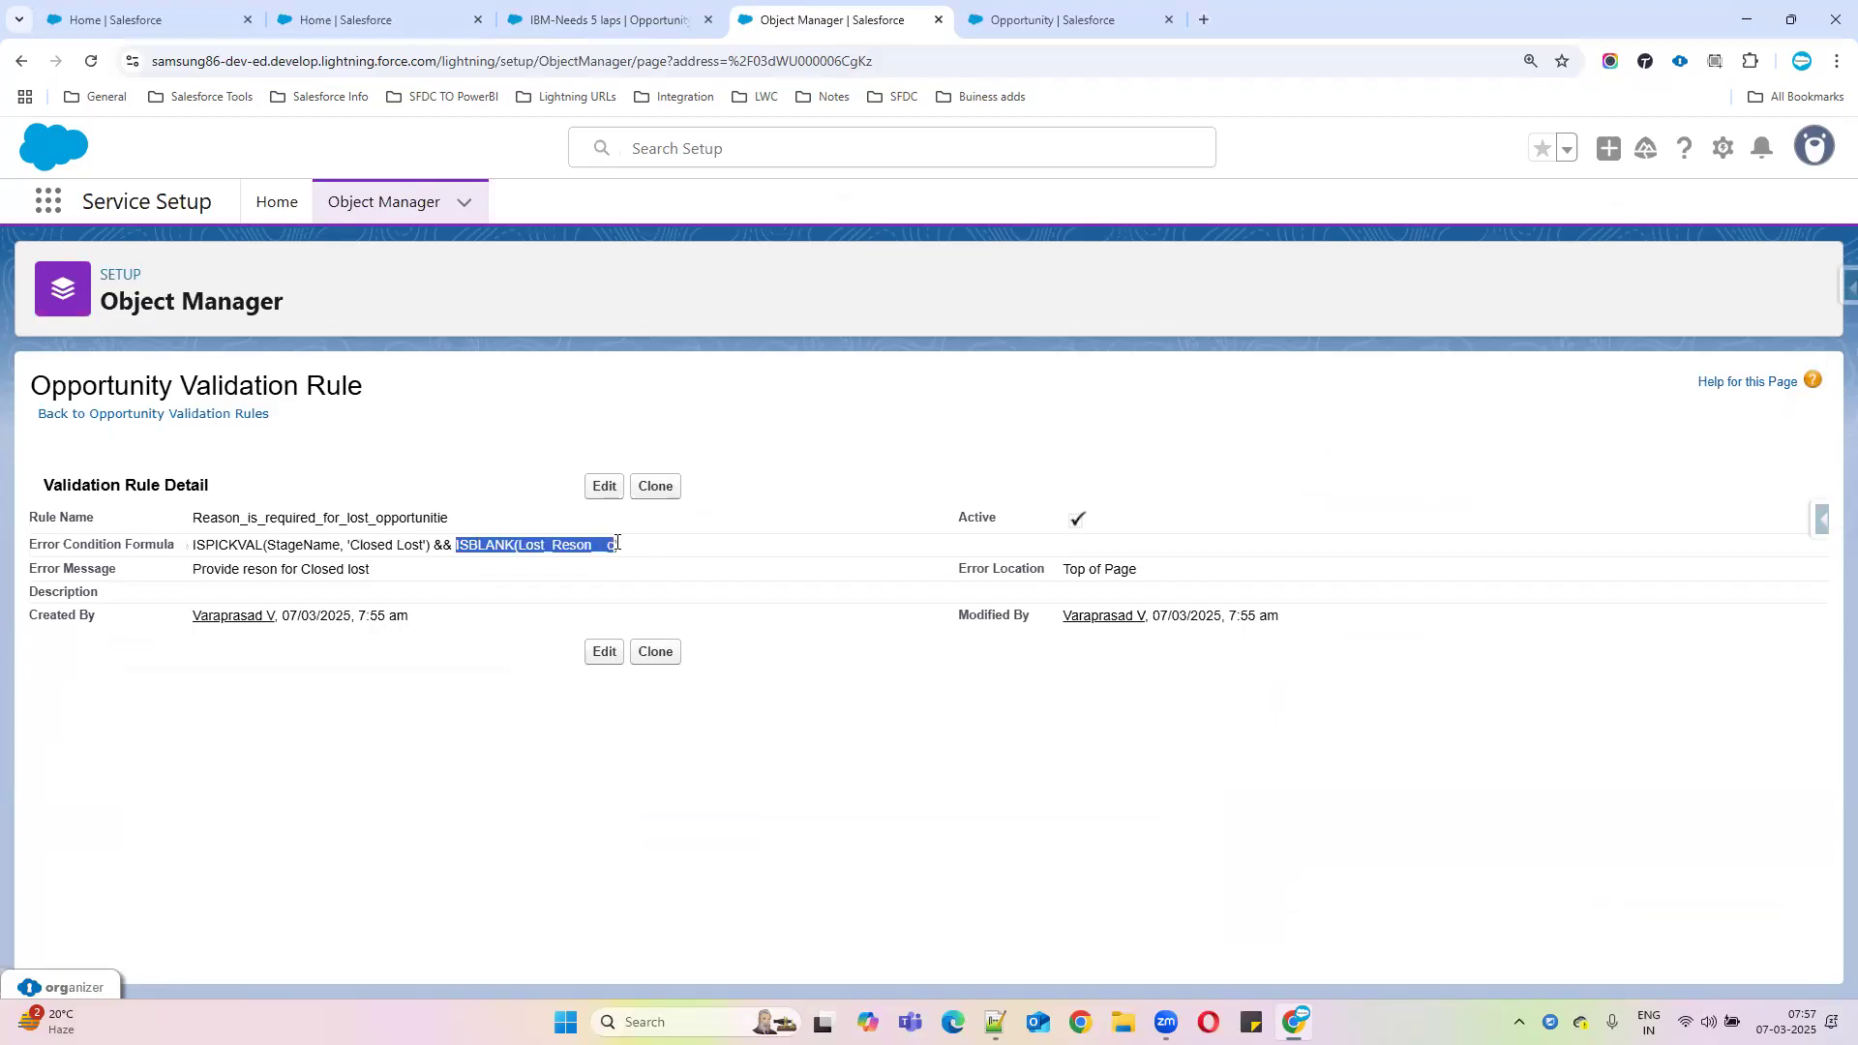
{"action": "left_click", "coordinate": [560, 19]}
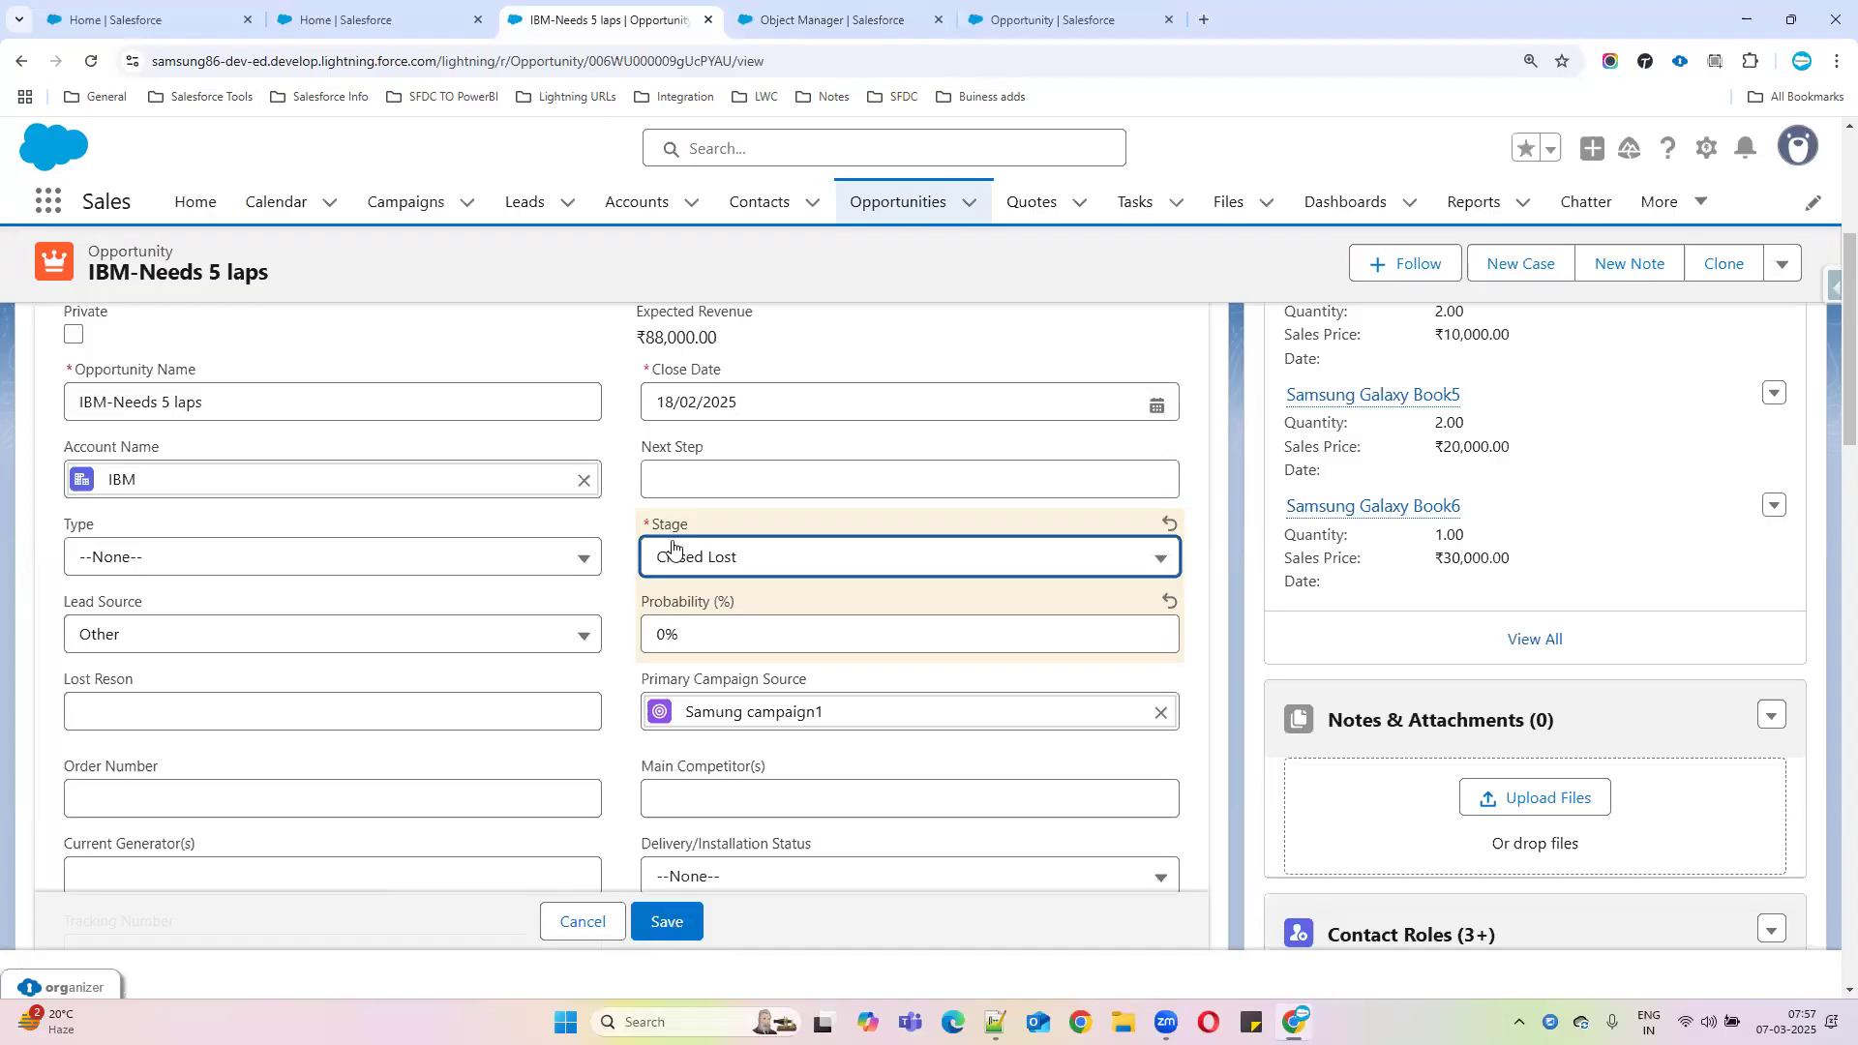
{"action": "left_click", "coordinate": [799, 15]}
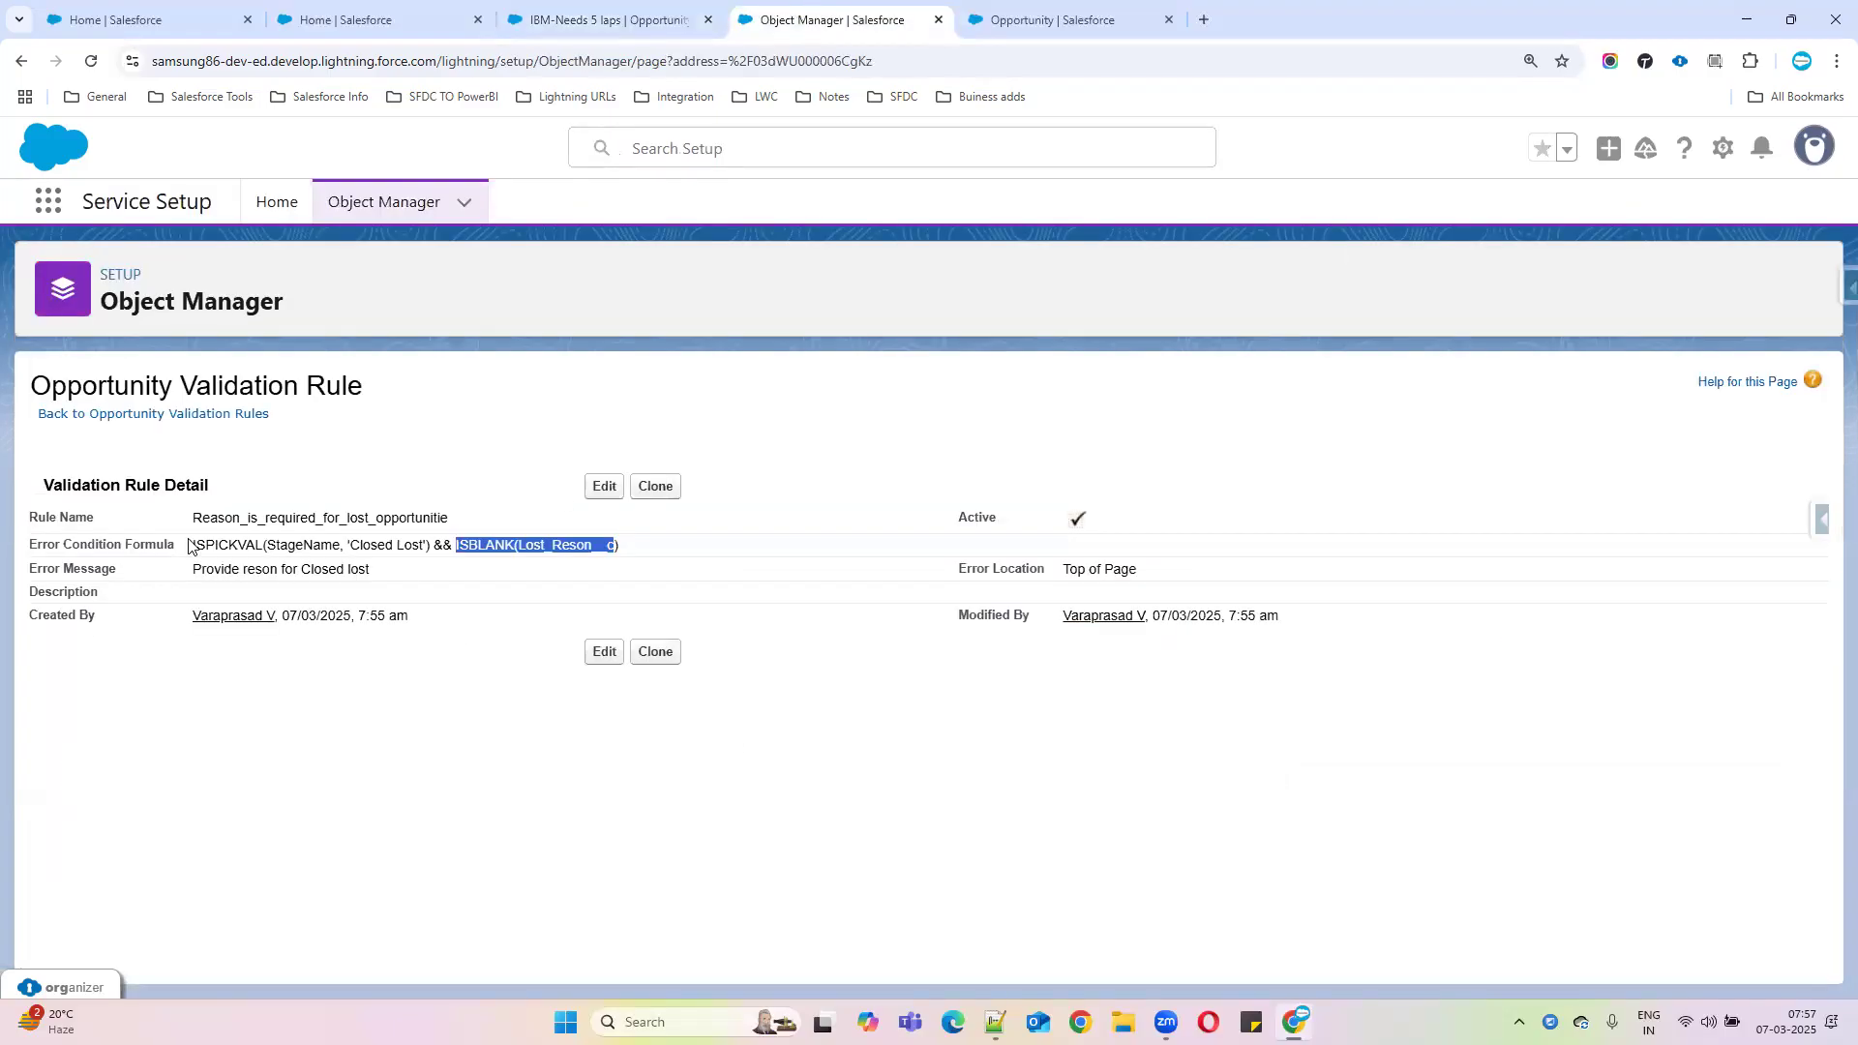
{"action": "left_click_drag", "start_coordinate": [189, 547], "coordinate": [714, 526]}
{"action": "left_click_drag", "start_coordinate": [184, 570], "coordinate": [395, 571]}
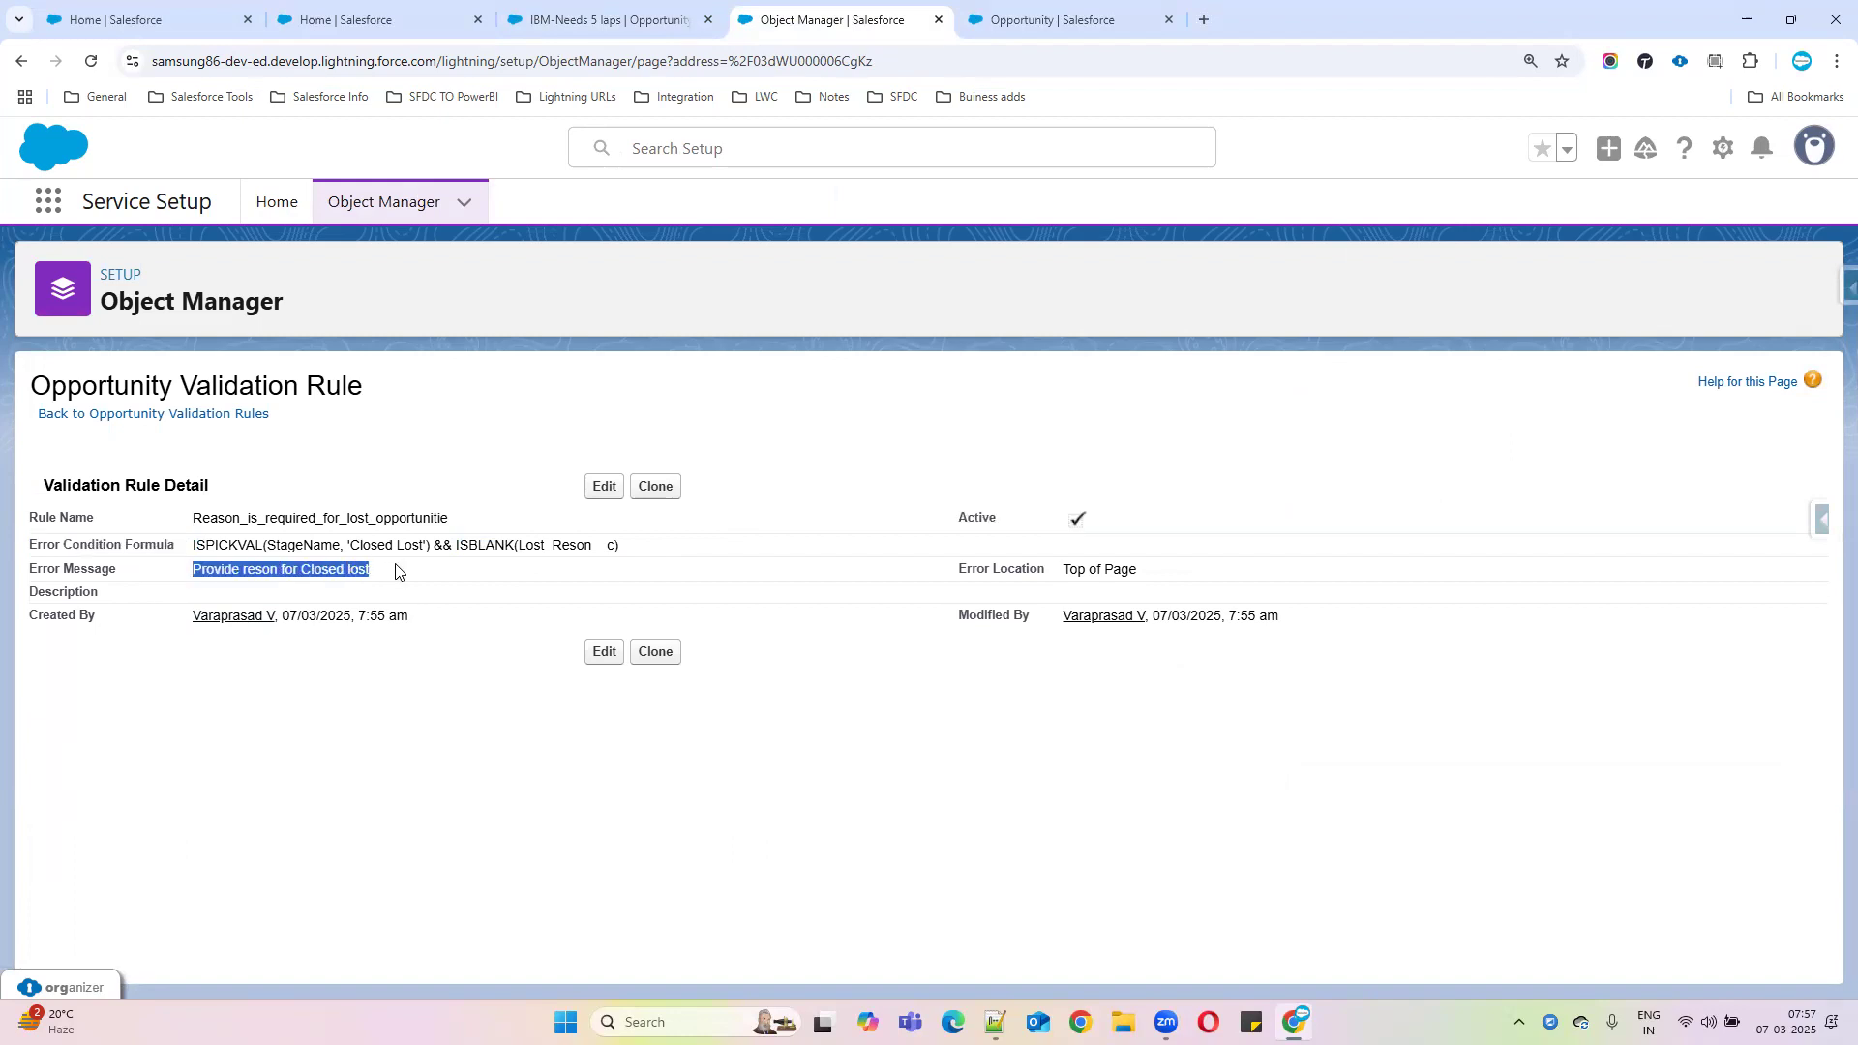
{"action": "left_click", "coordinate": [557, 21]}
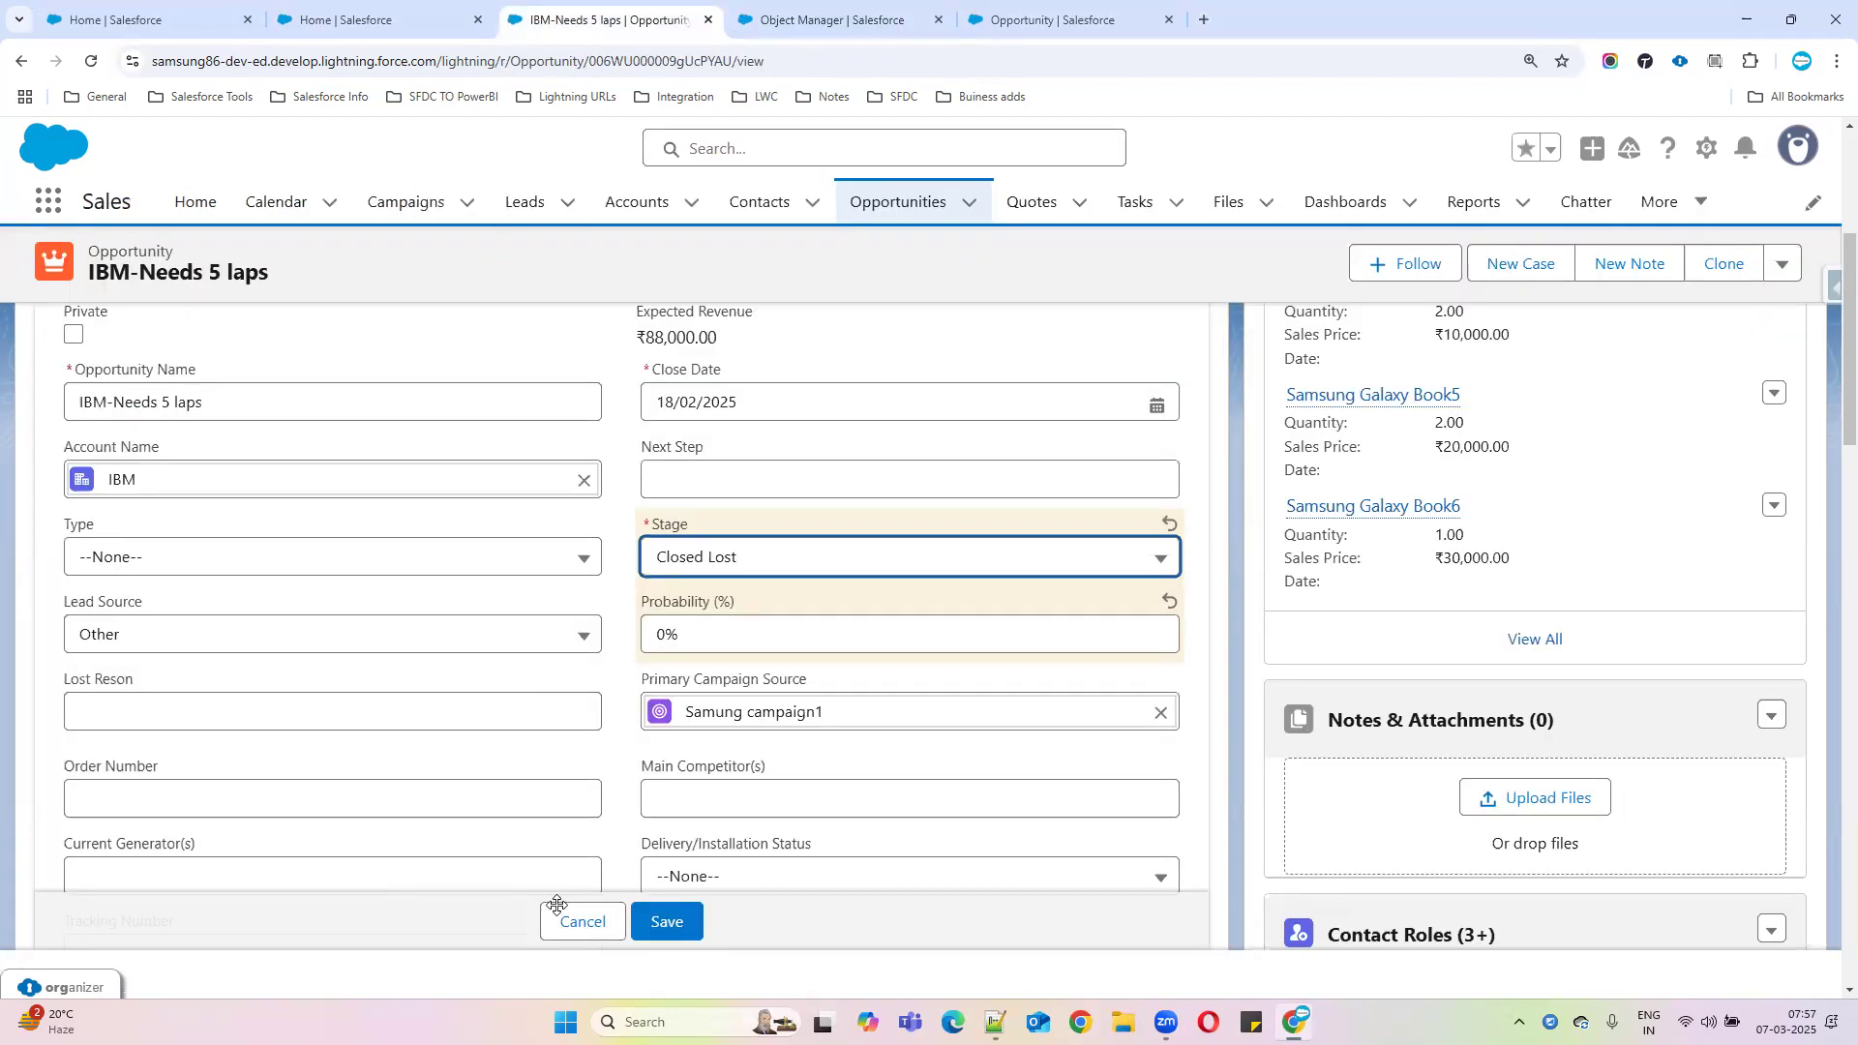
Save as Closed Lost, hit the validation error, then fill Lost Reson 'Competors lenovo' and save
{"action": "left_click", "coordinate": [677, 922]}
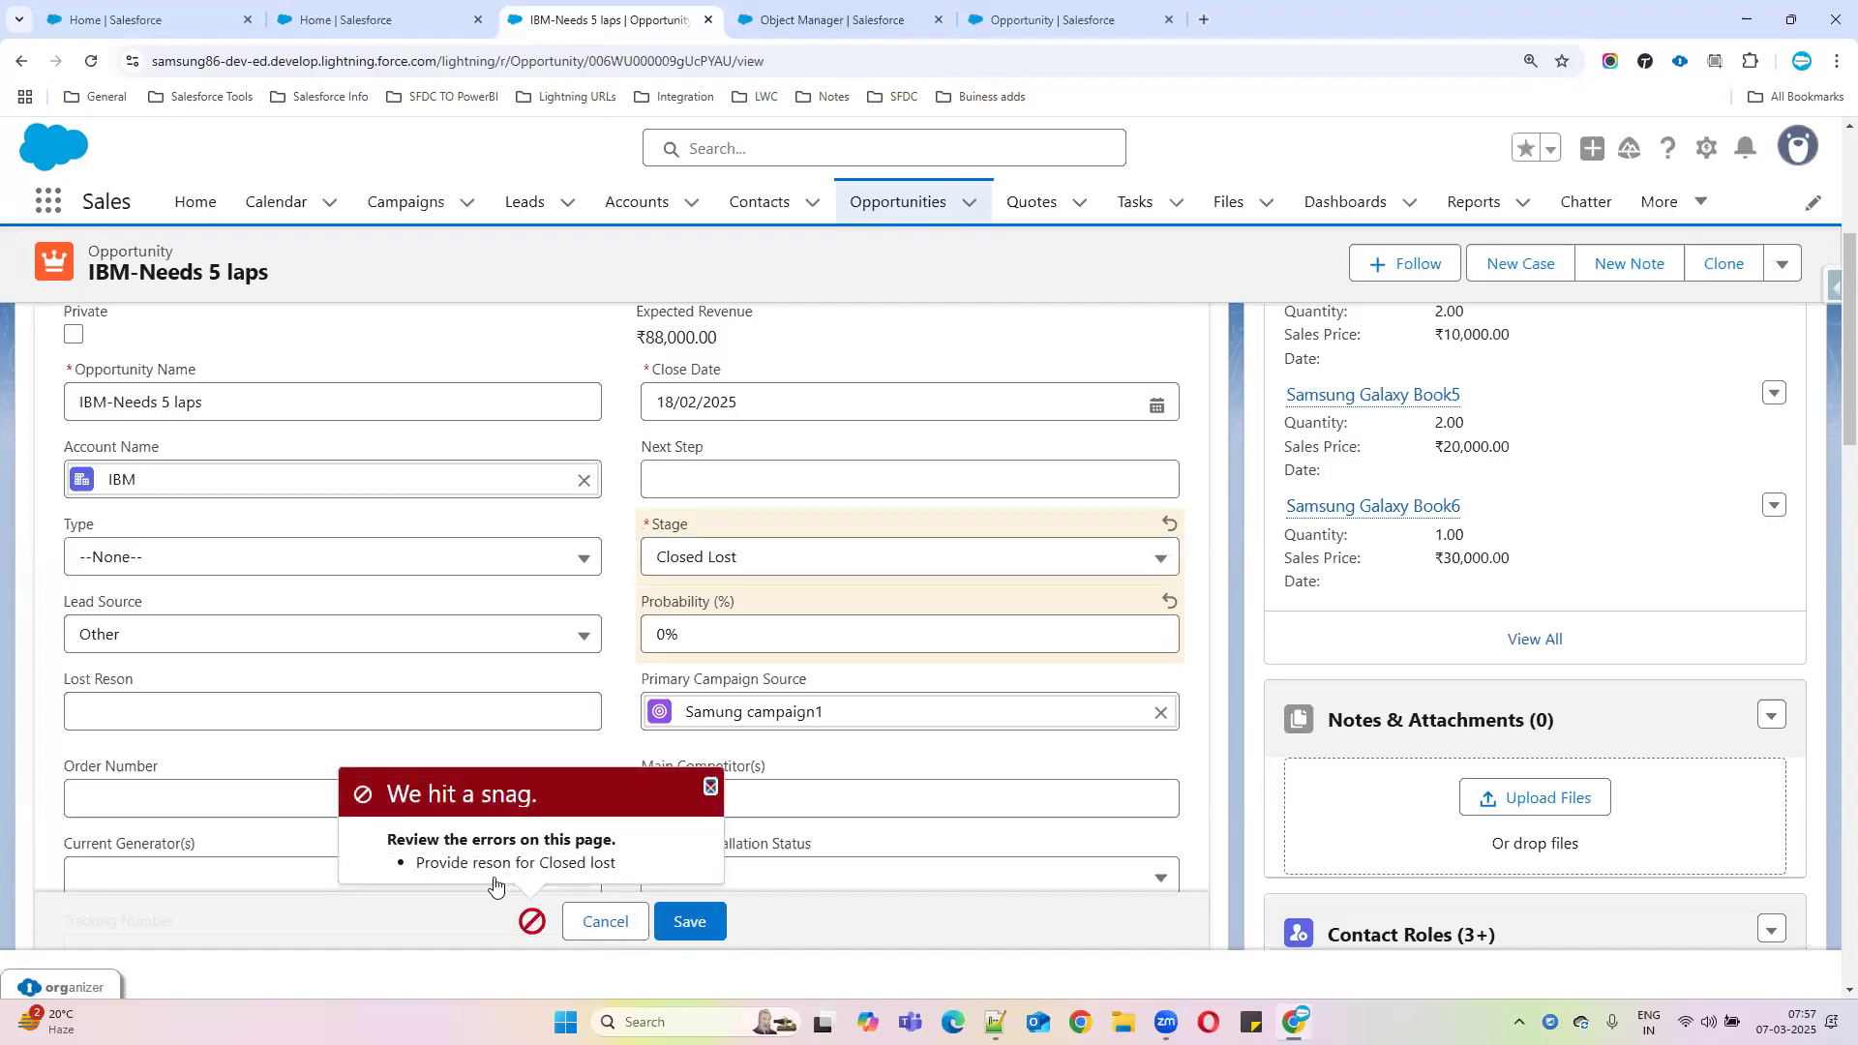
{"action": "left_click_drag", "start_coordinate": [408, 876], "coordinate": [688, 874]}
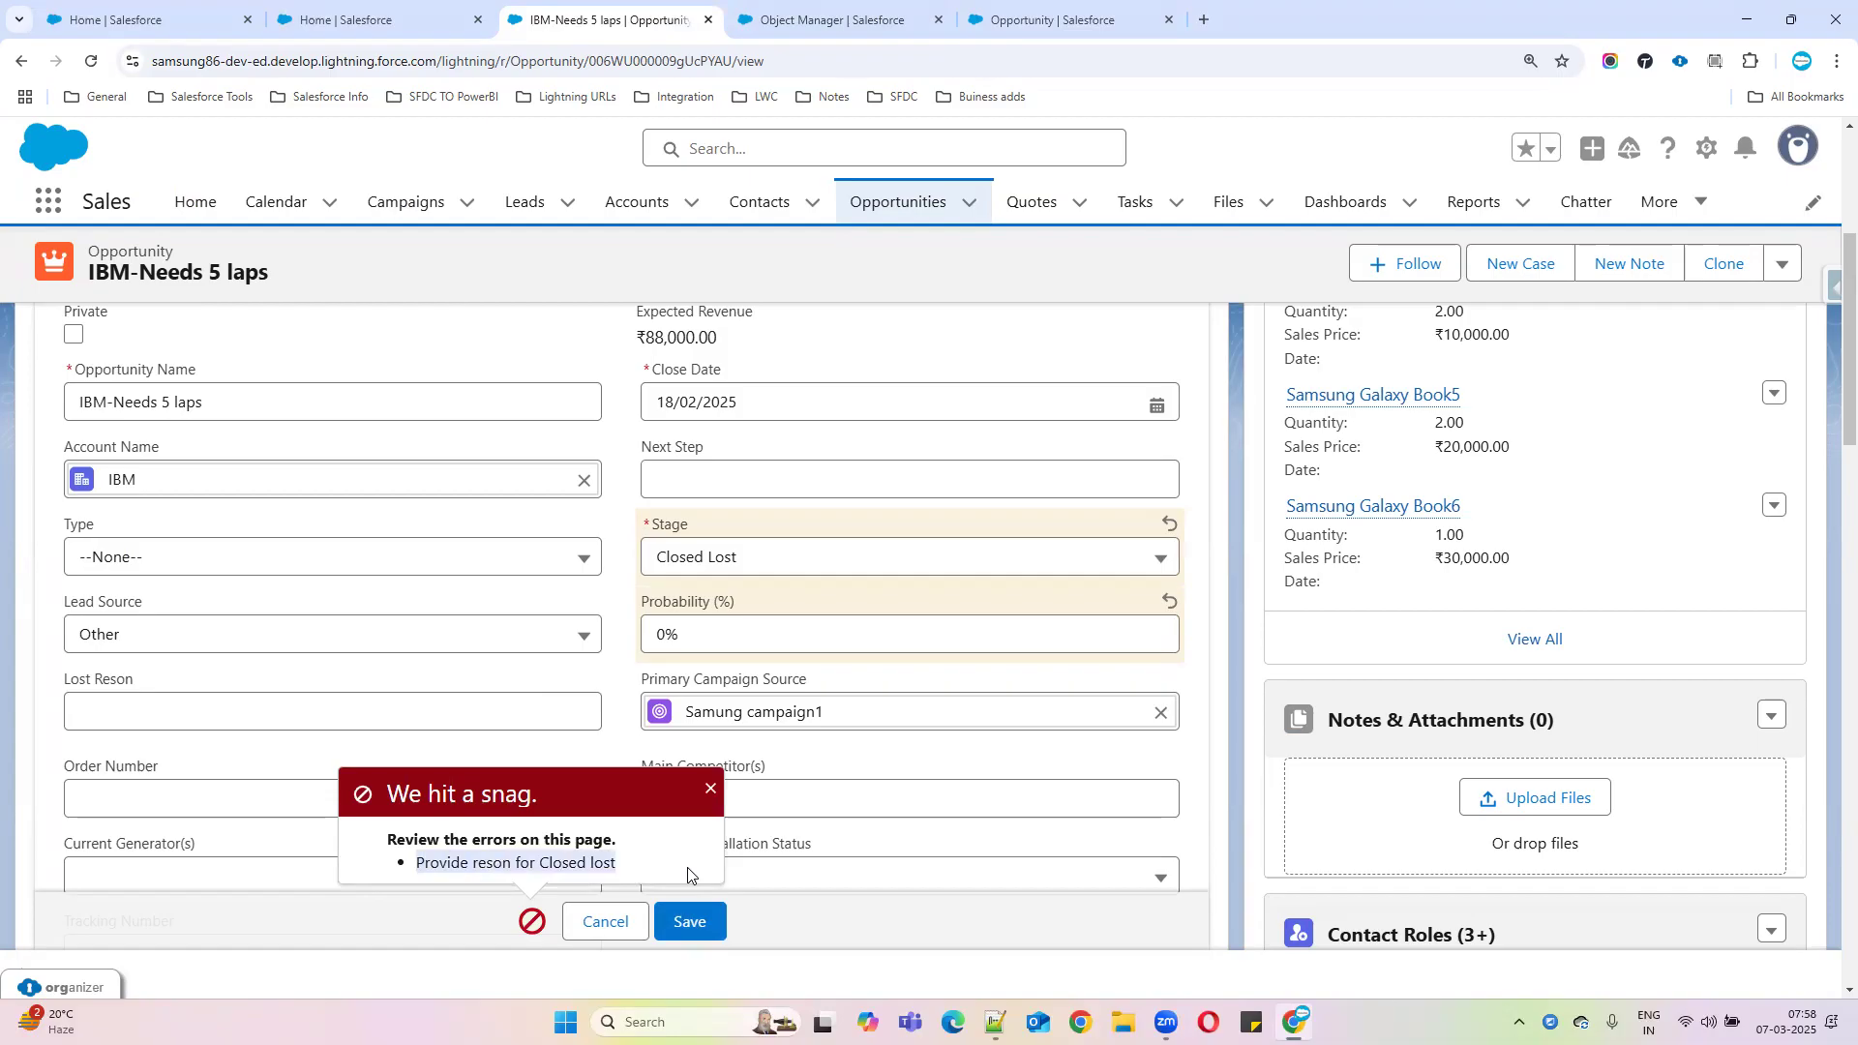
{"action": "left_click", "coordinate": [90, 725]}
{"action": "type", "text": "Competors lenovo"}
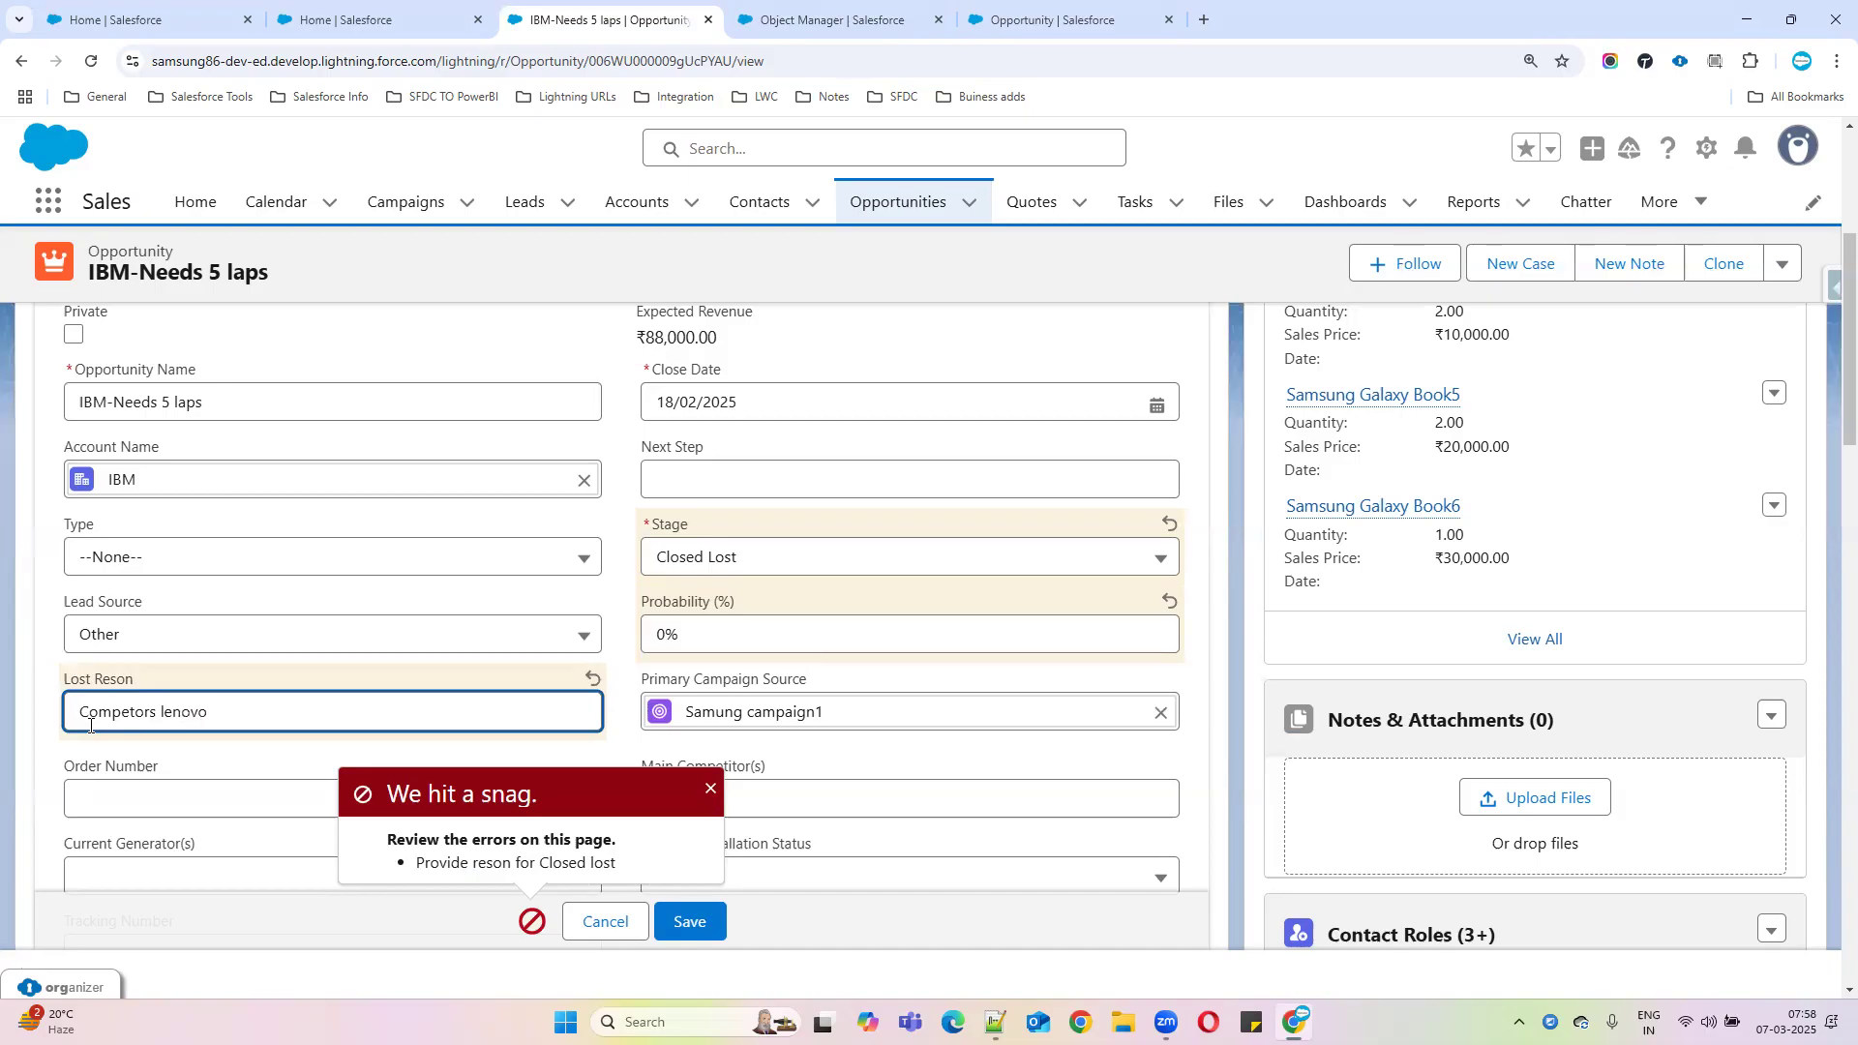
{"action": "left_click", "coordinate": [714, 921]}
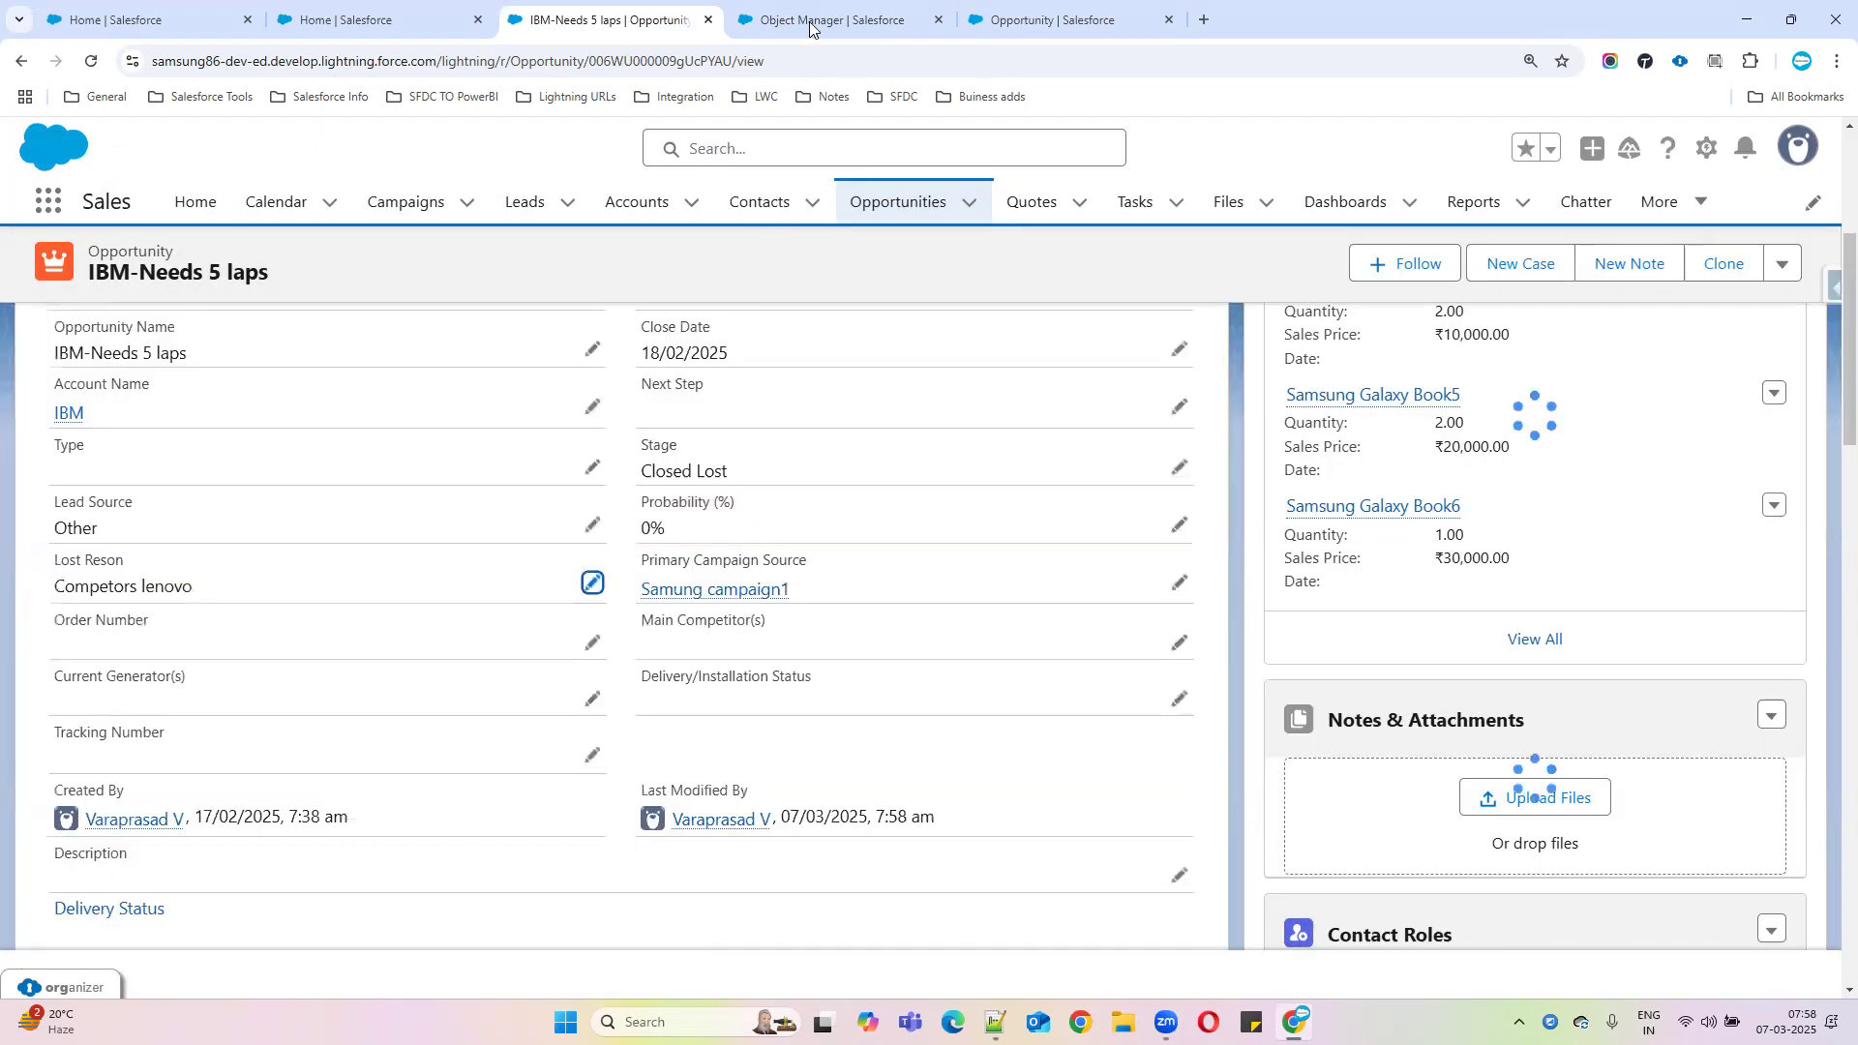
Re-read the rule's error condition formula, then go to the college app's Home page
{"action": "left_click", "coordinate": [810, 21]}
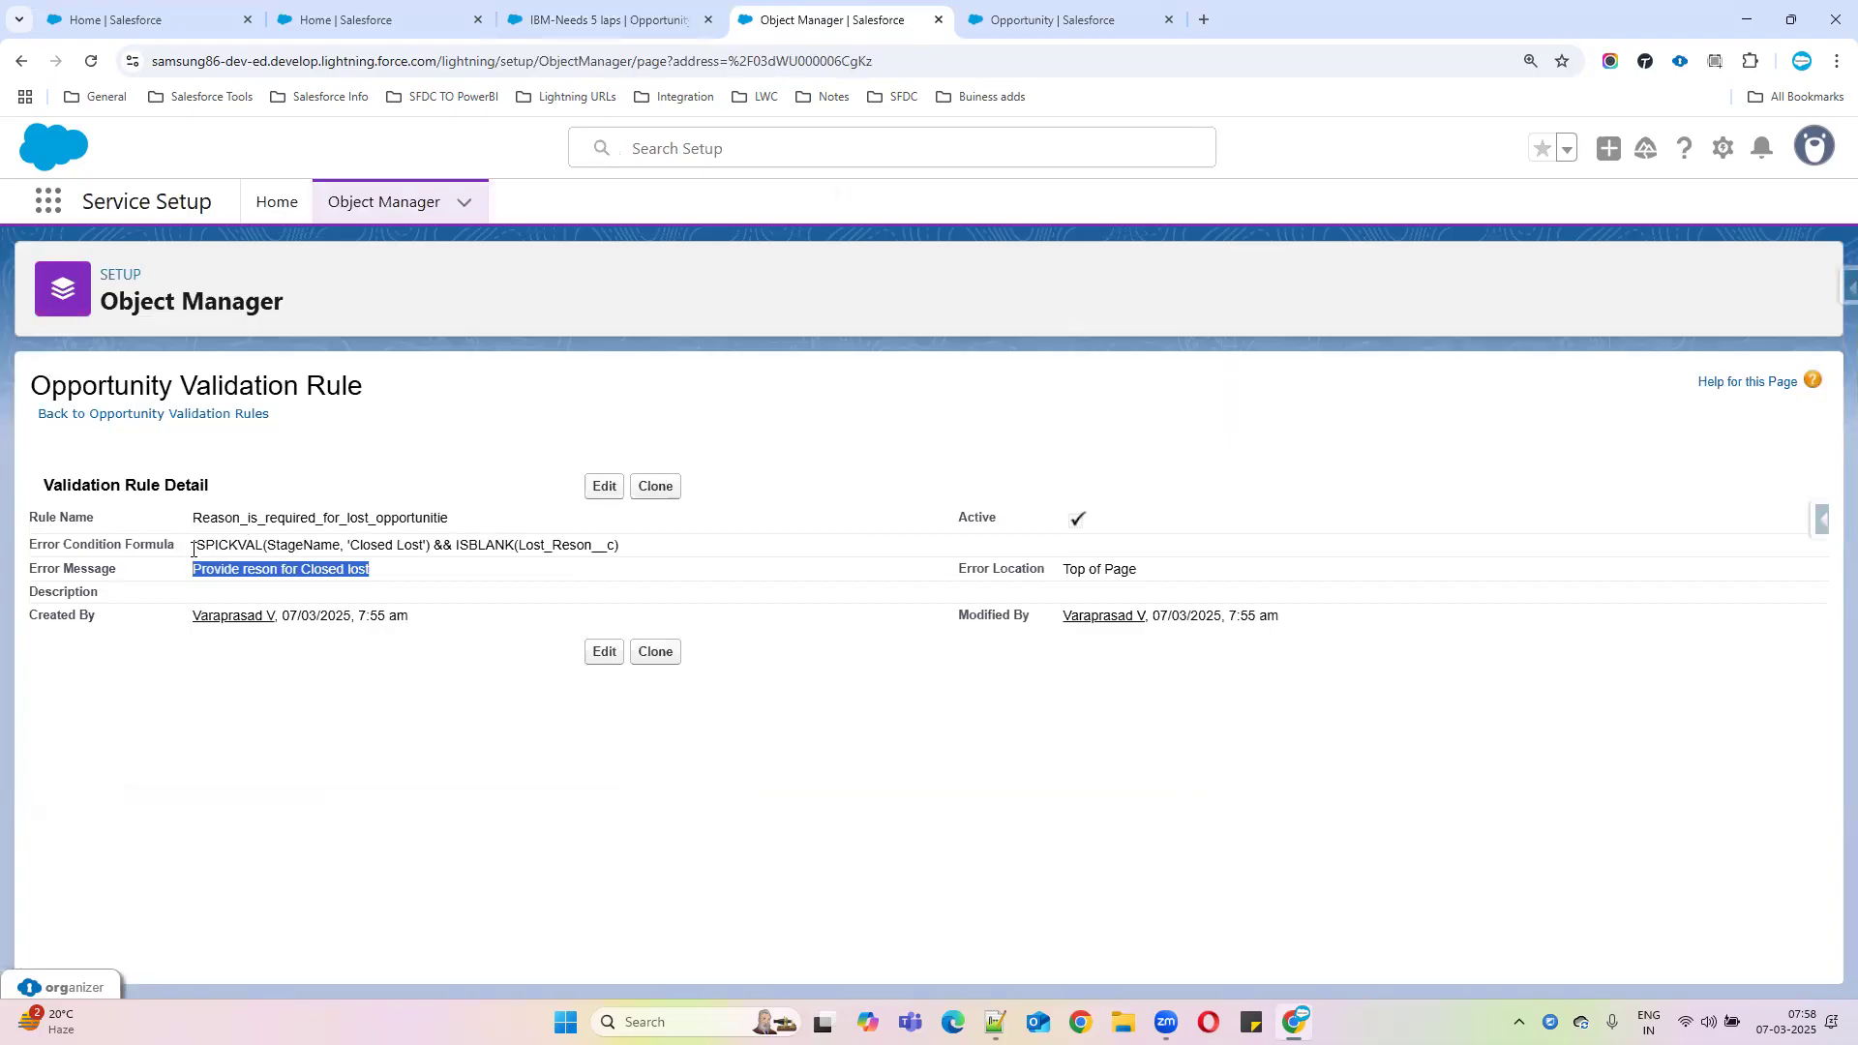
{"action": "left_click_drag", "start_coordinate": [193, 548], "coordinate": [720, 551]}
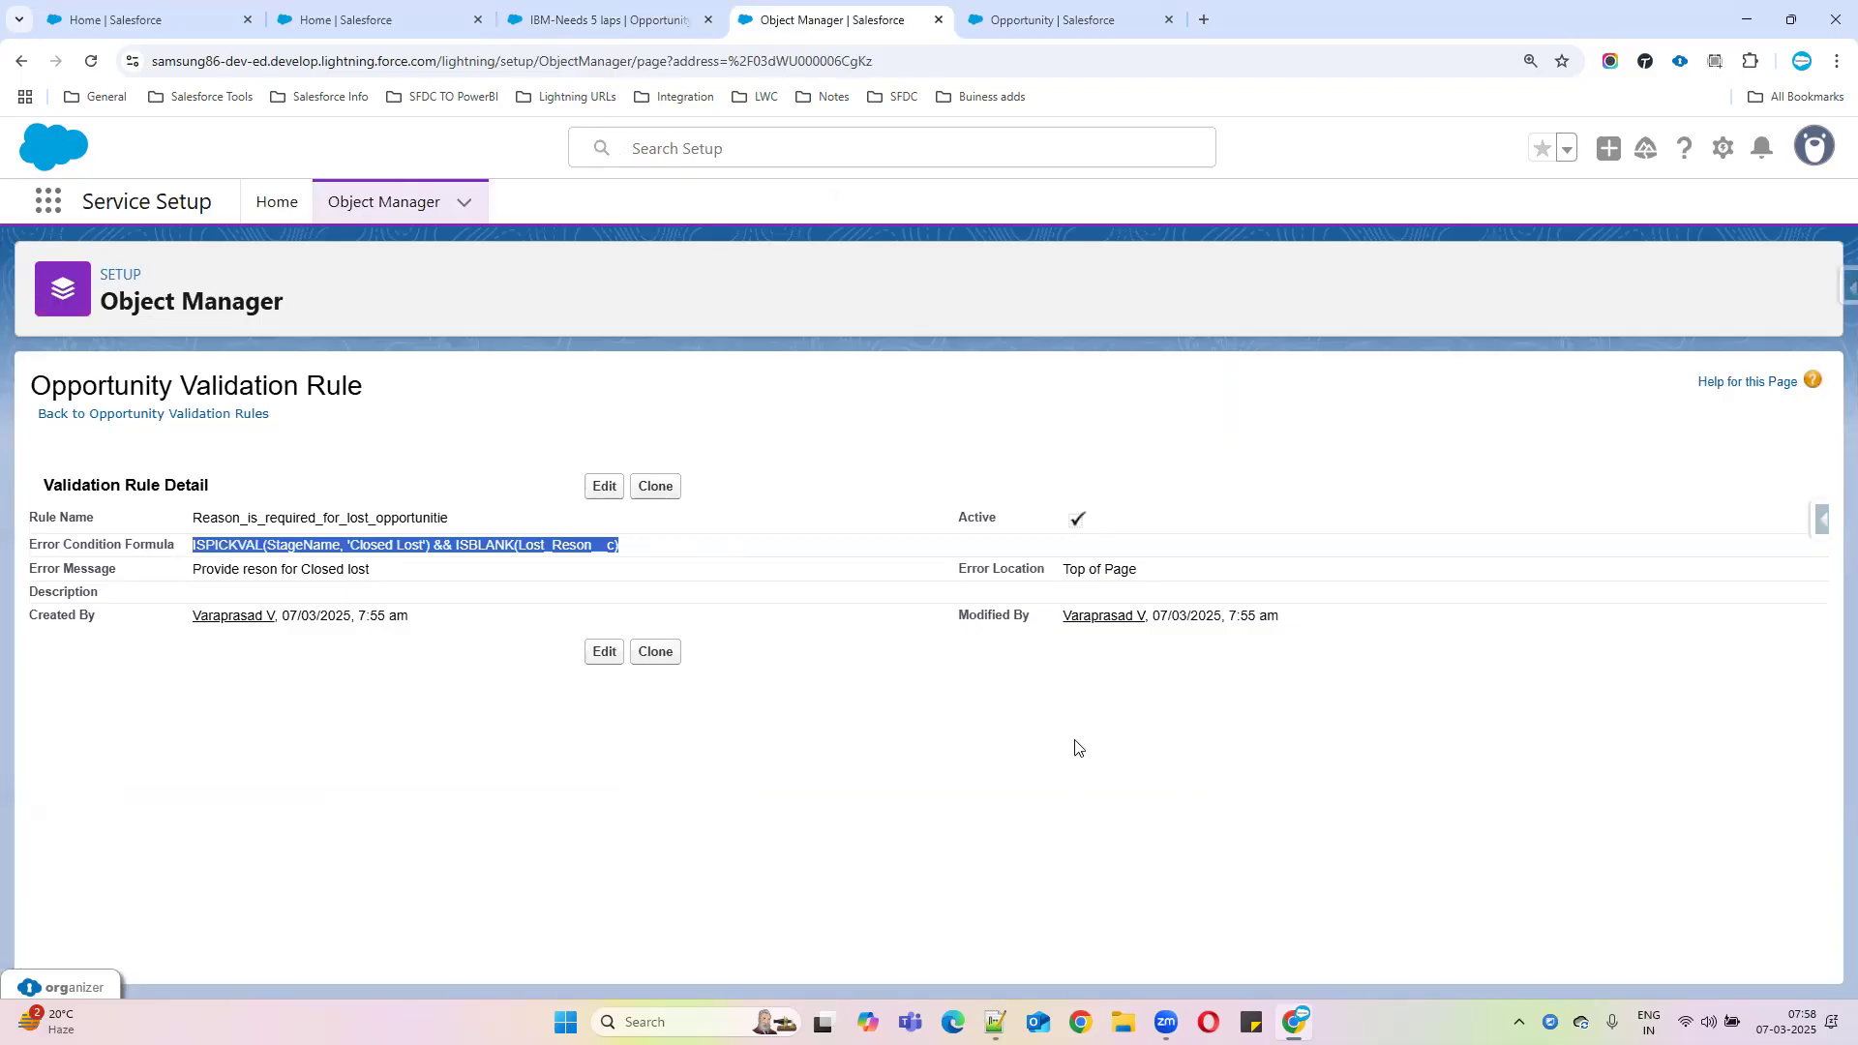
{"action": "left_click", "coordinate": [545, 19]}
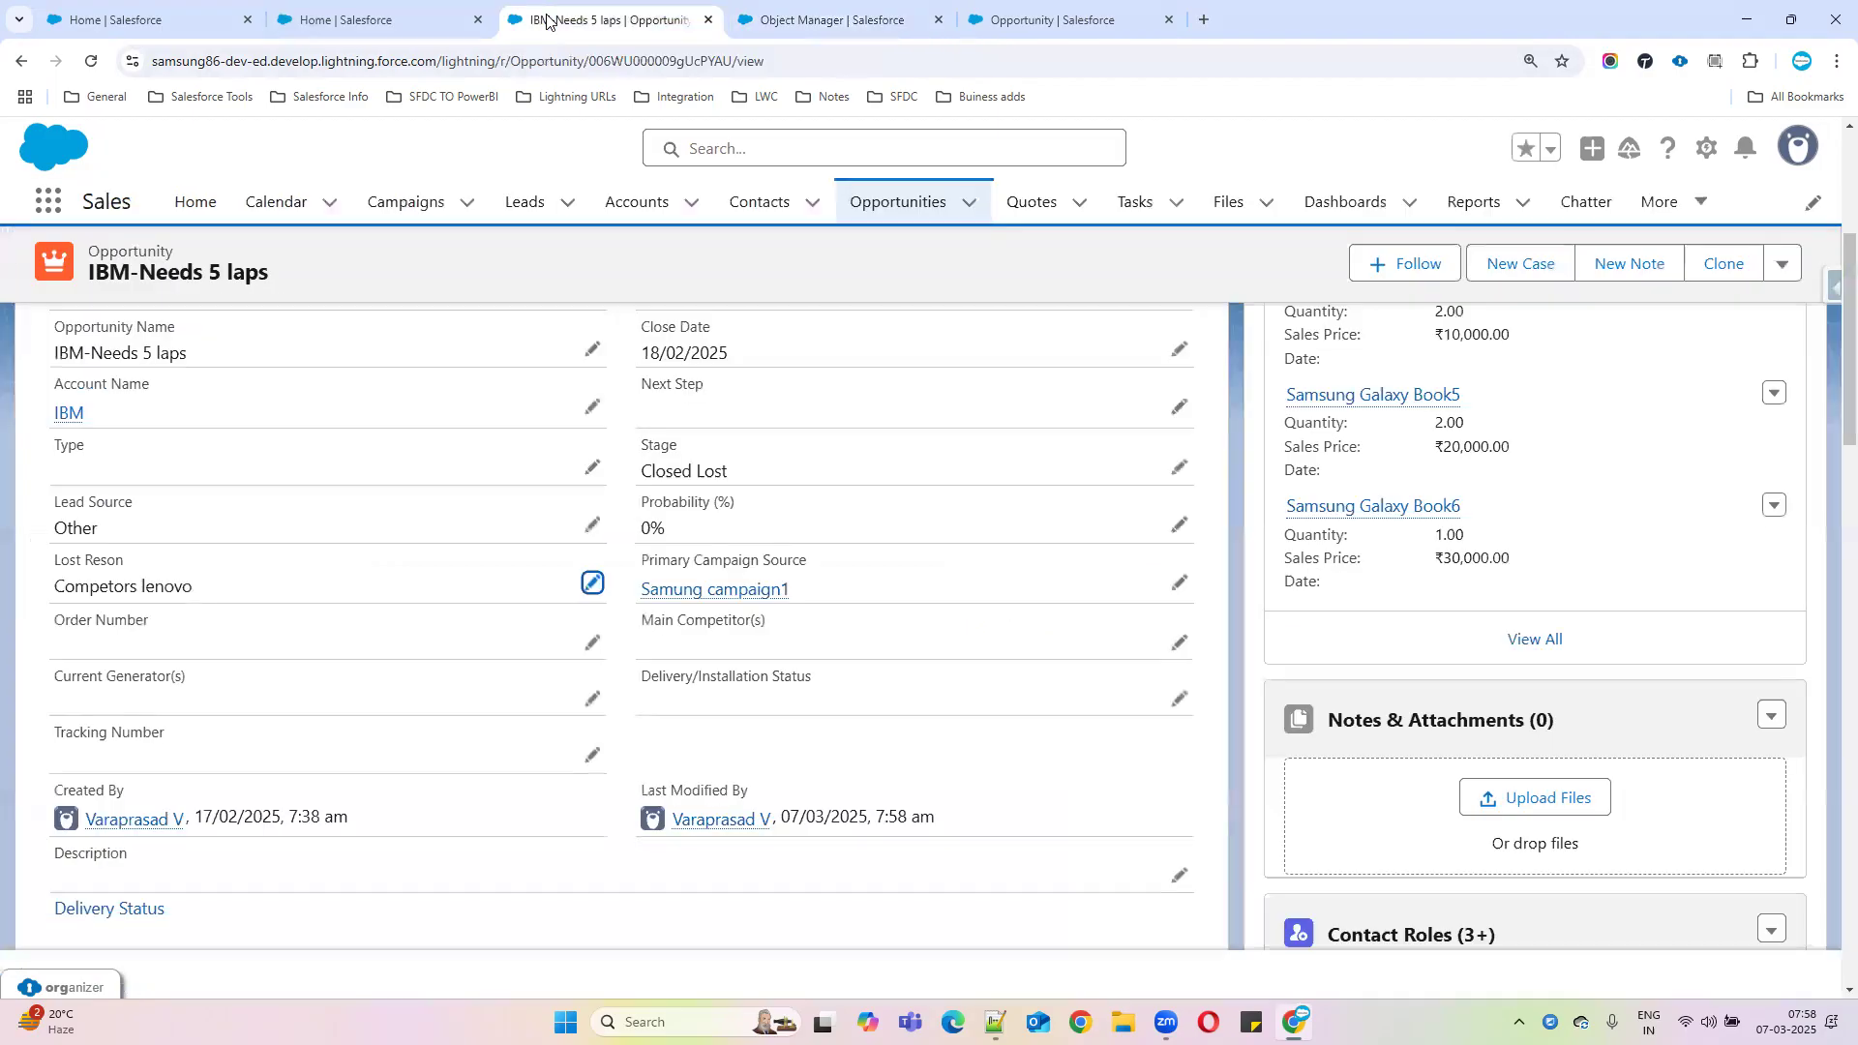
{"action": "left_click", "coordinate": [377, 20]}
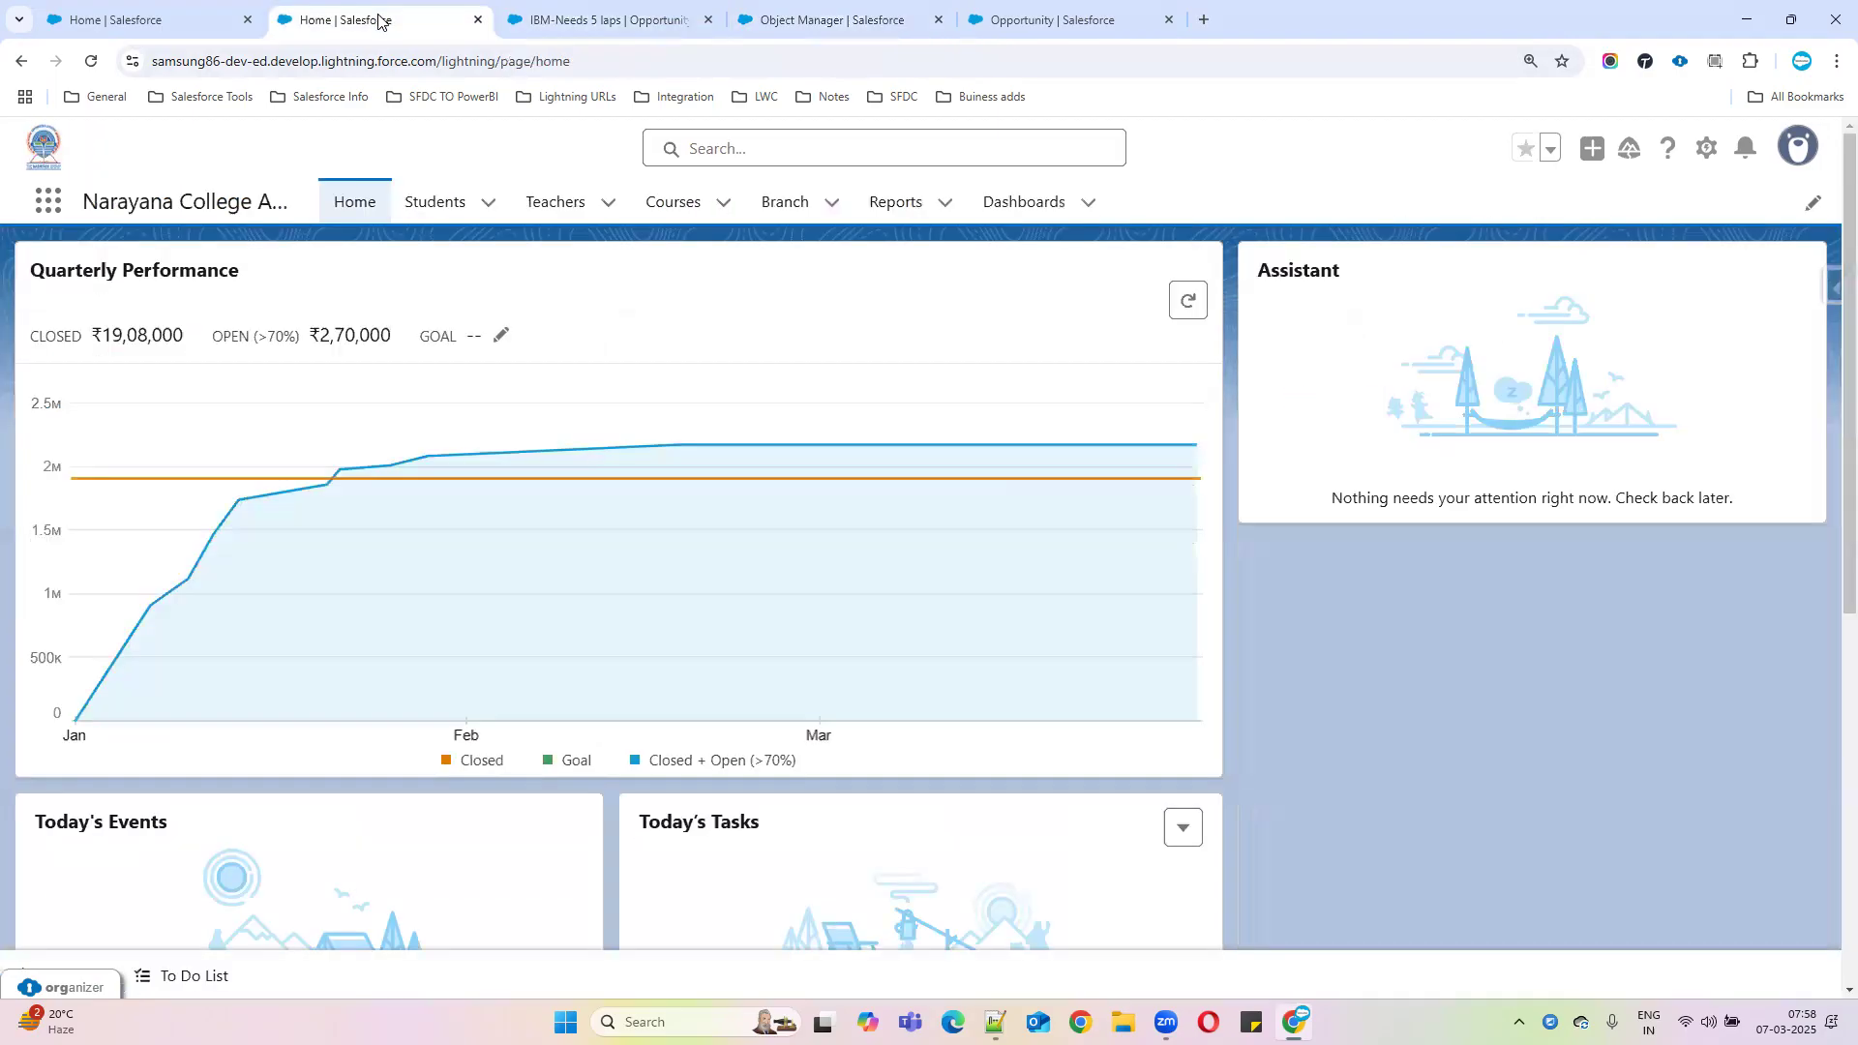
Open Setup in a new tab and find the All Users list by searching 'user'
{"action": "left_click", "coordinate": [1706, 150]}
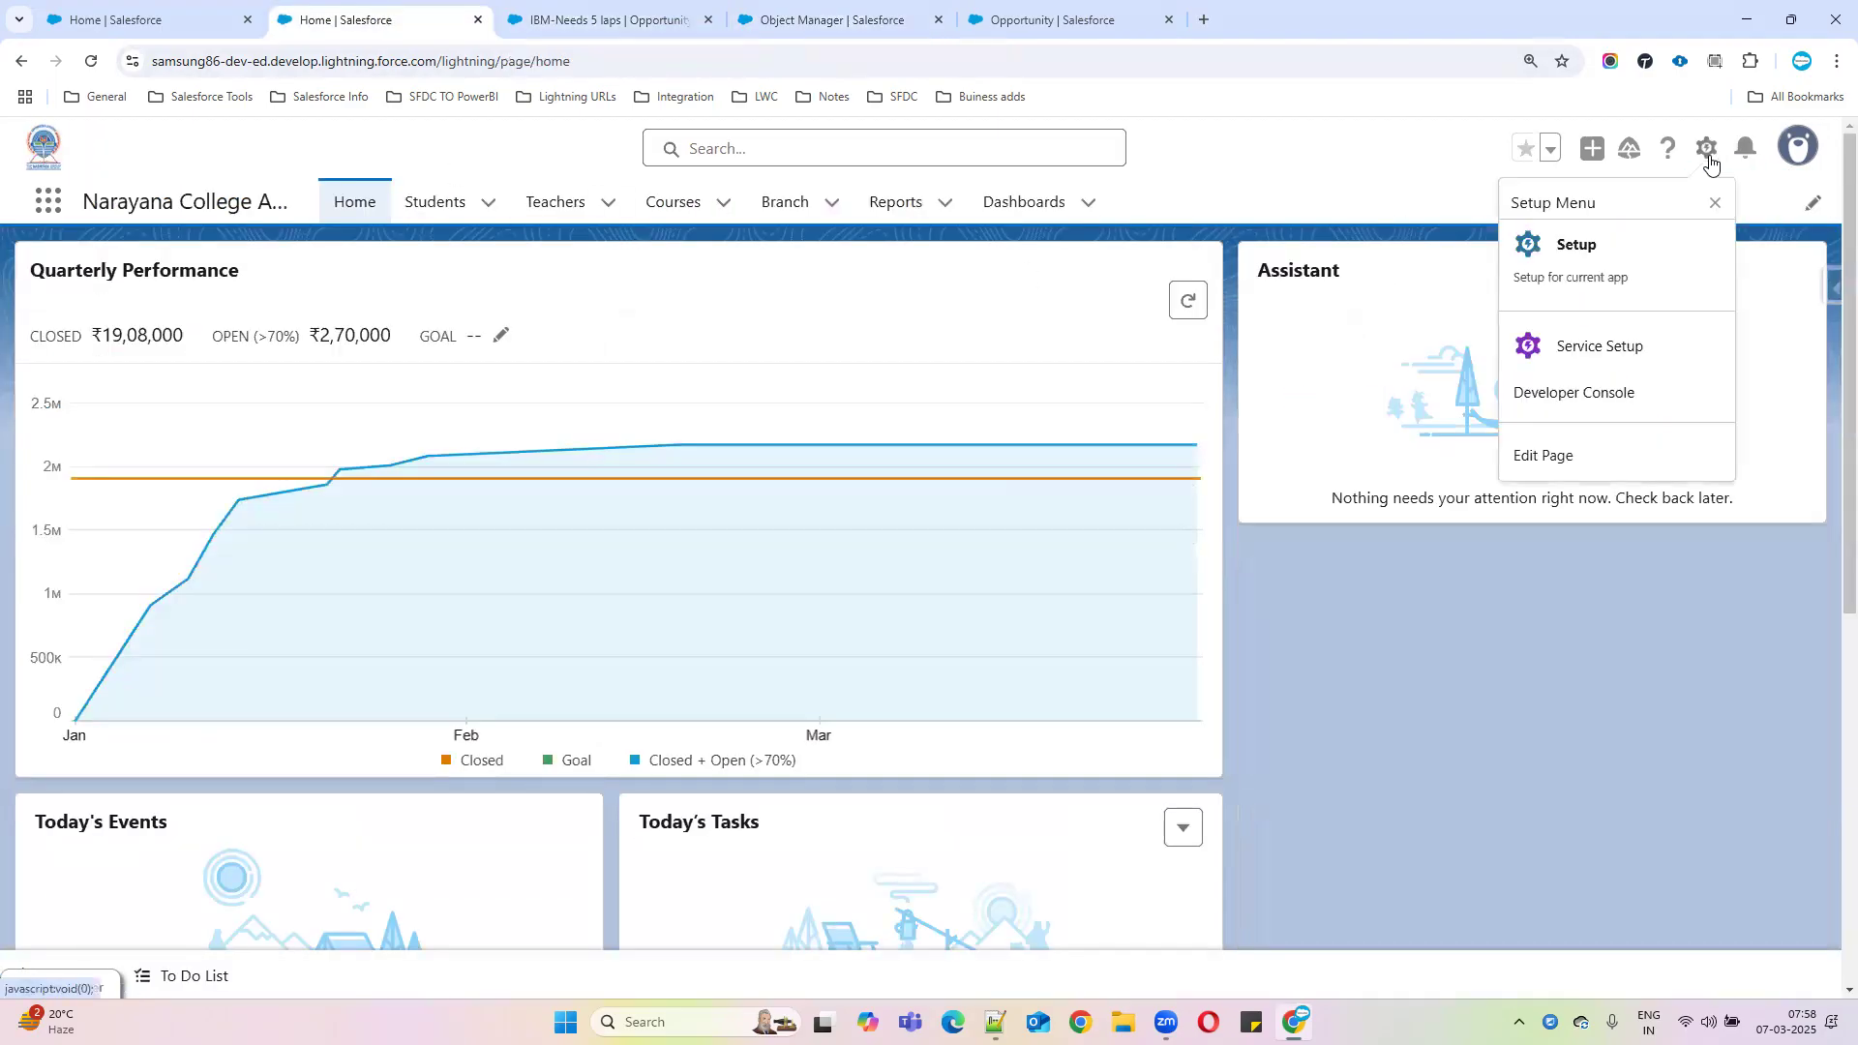
{"action": "left_click", "coordinate": [1575, 259]}
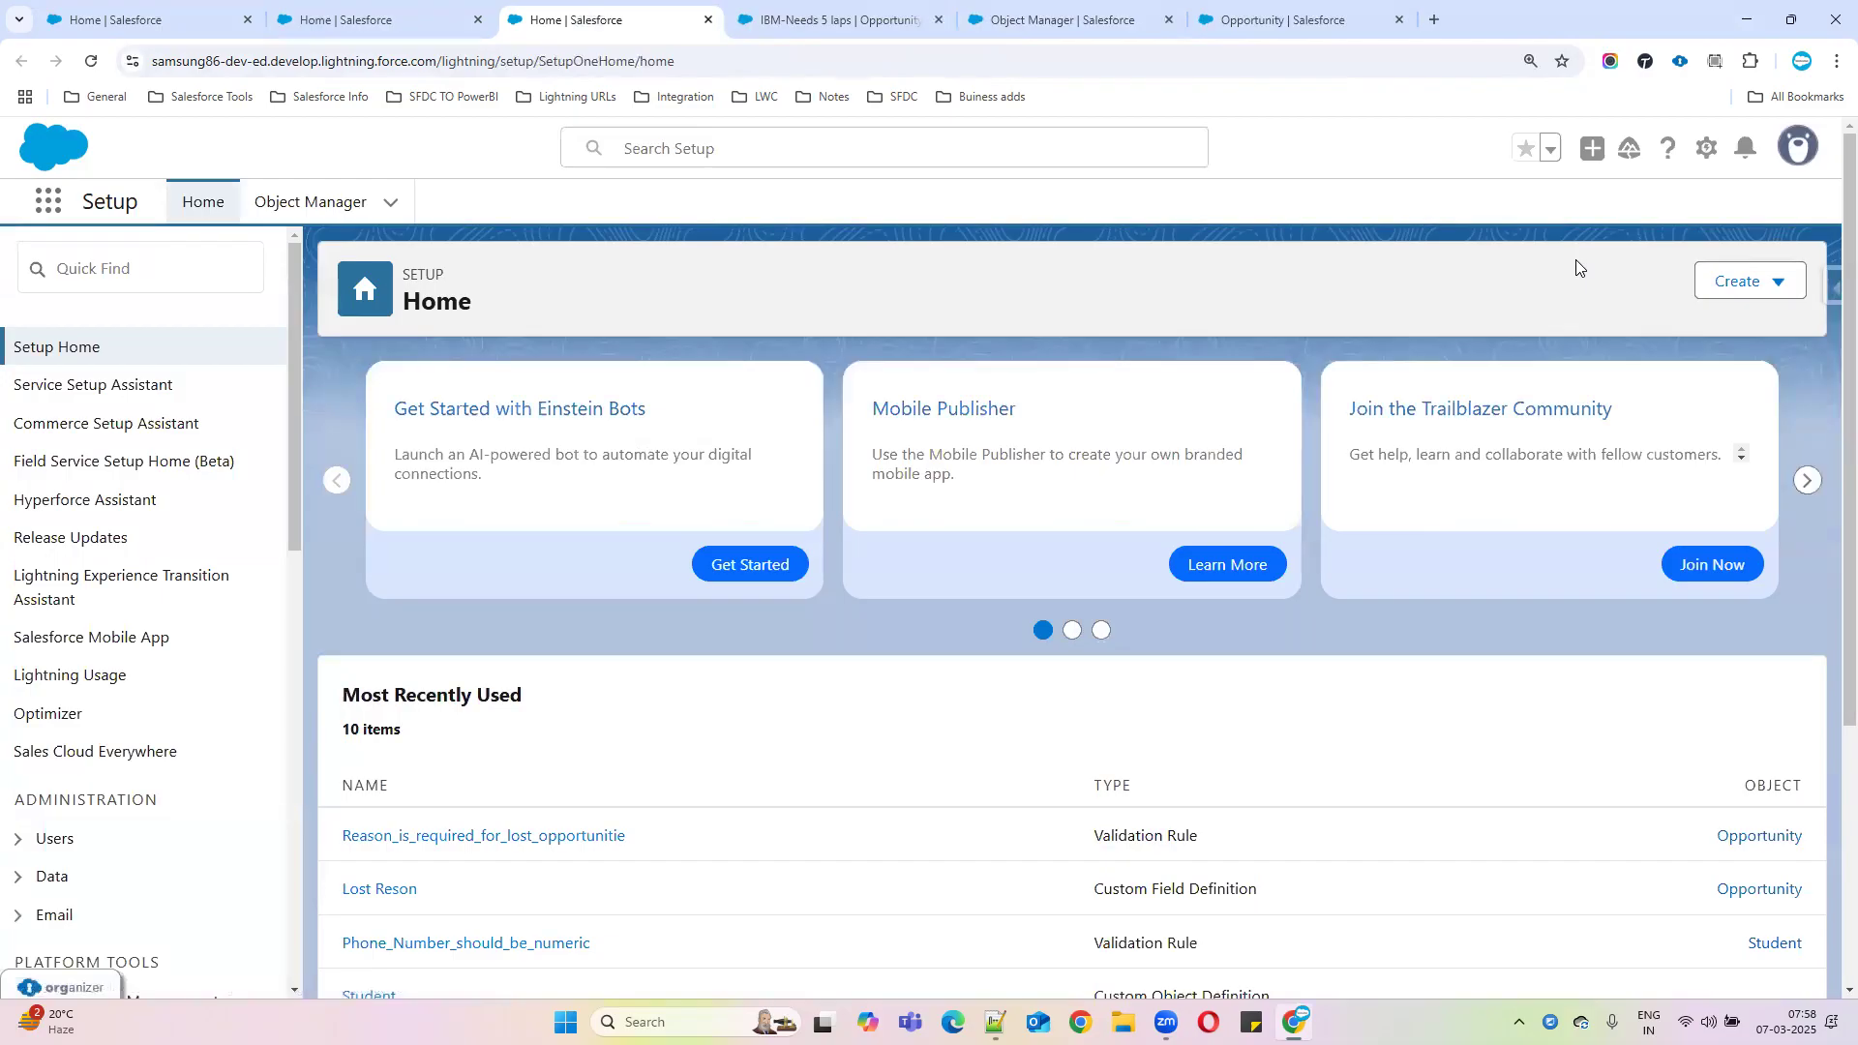
{"action": "left_click", "coordinate": [146, 285]}
{"action": "type", "text": "user"}
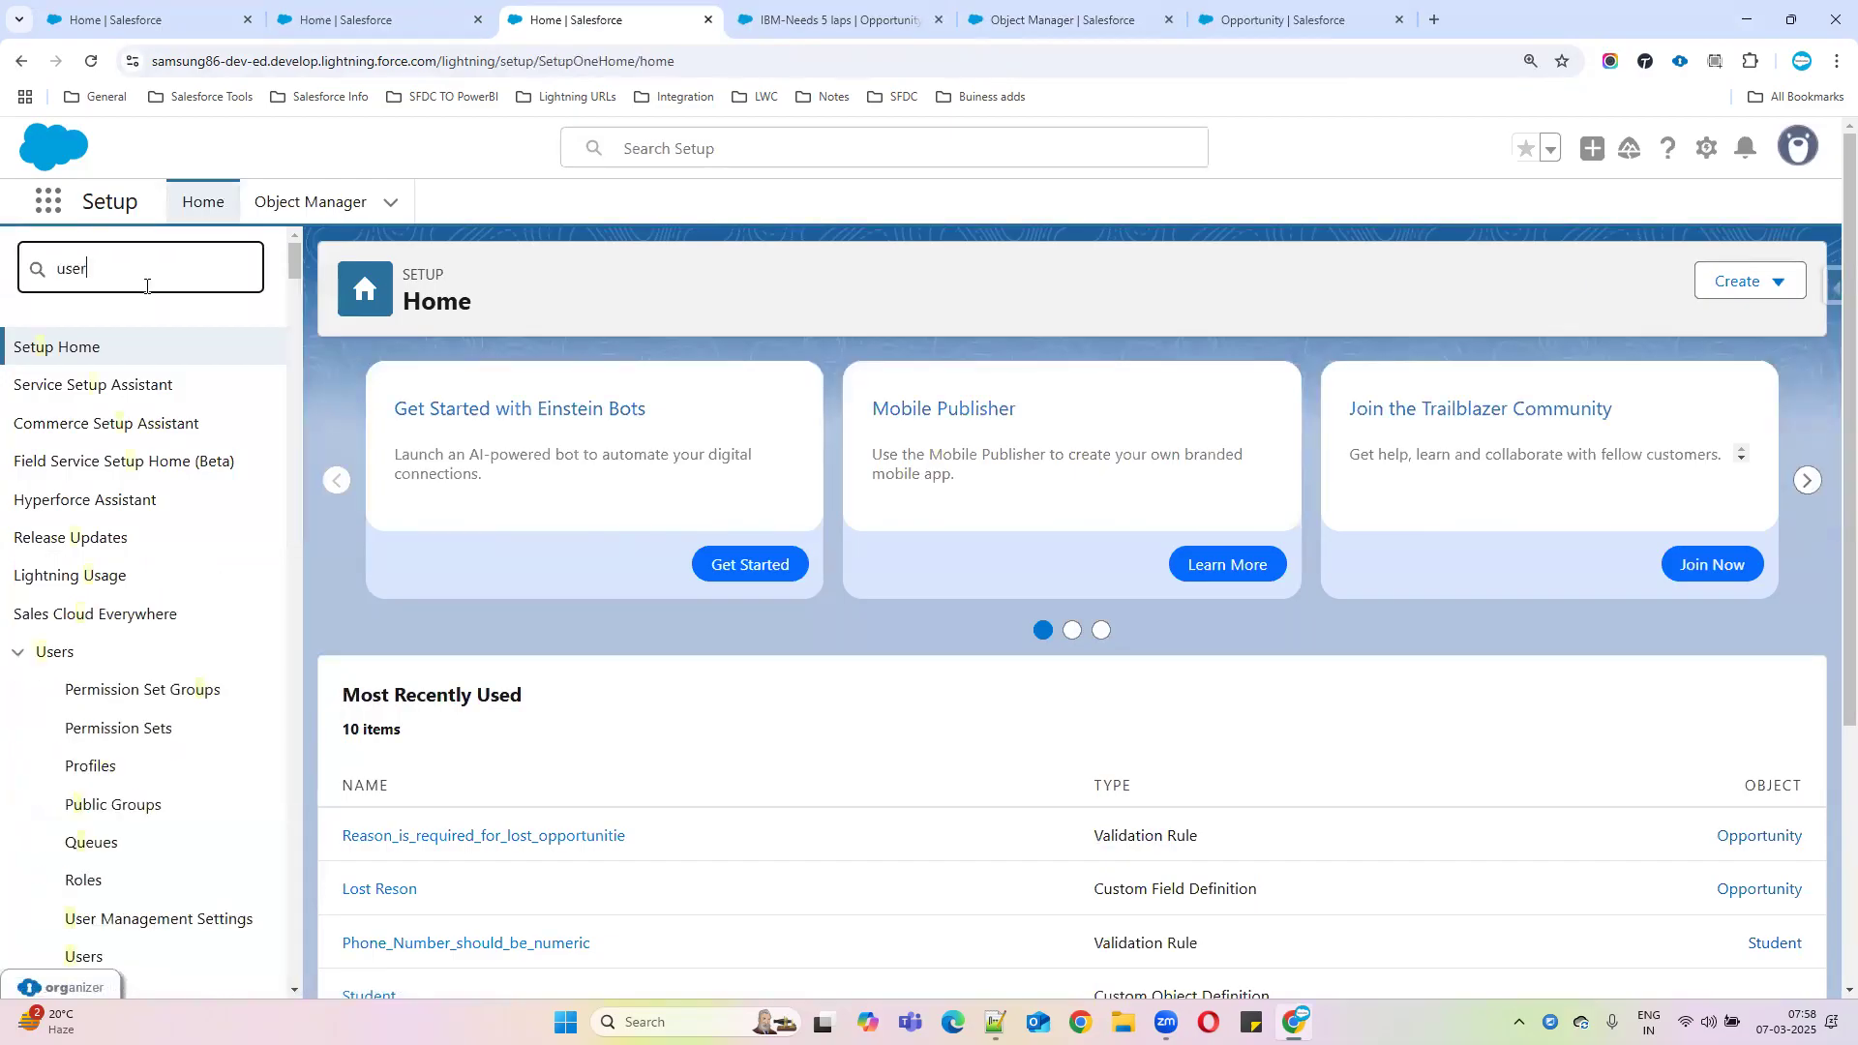
{"action": "left_click", "coordinate": [79, 655]}
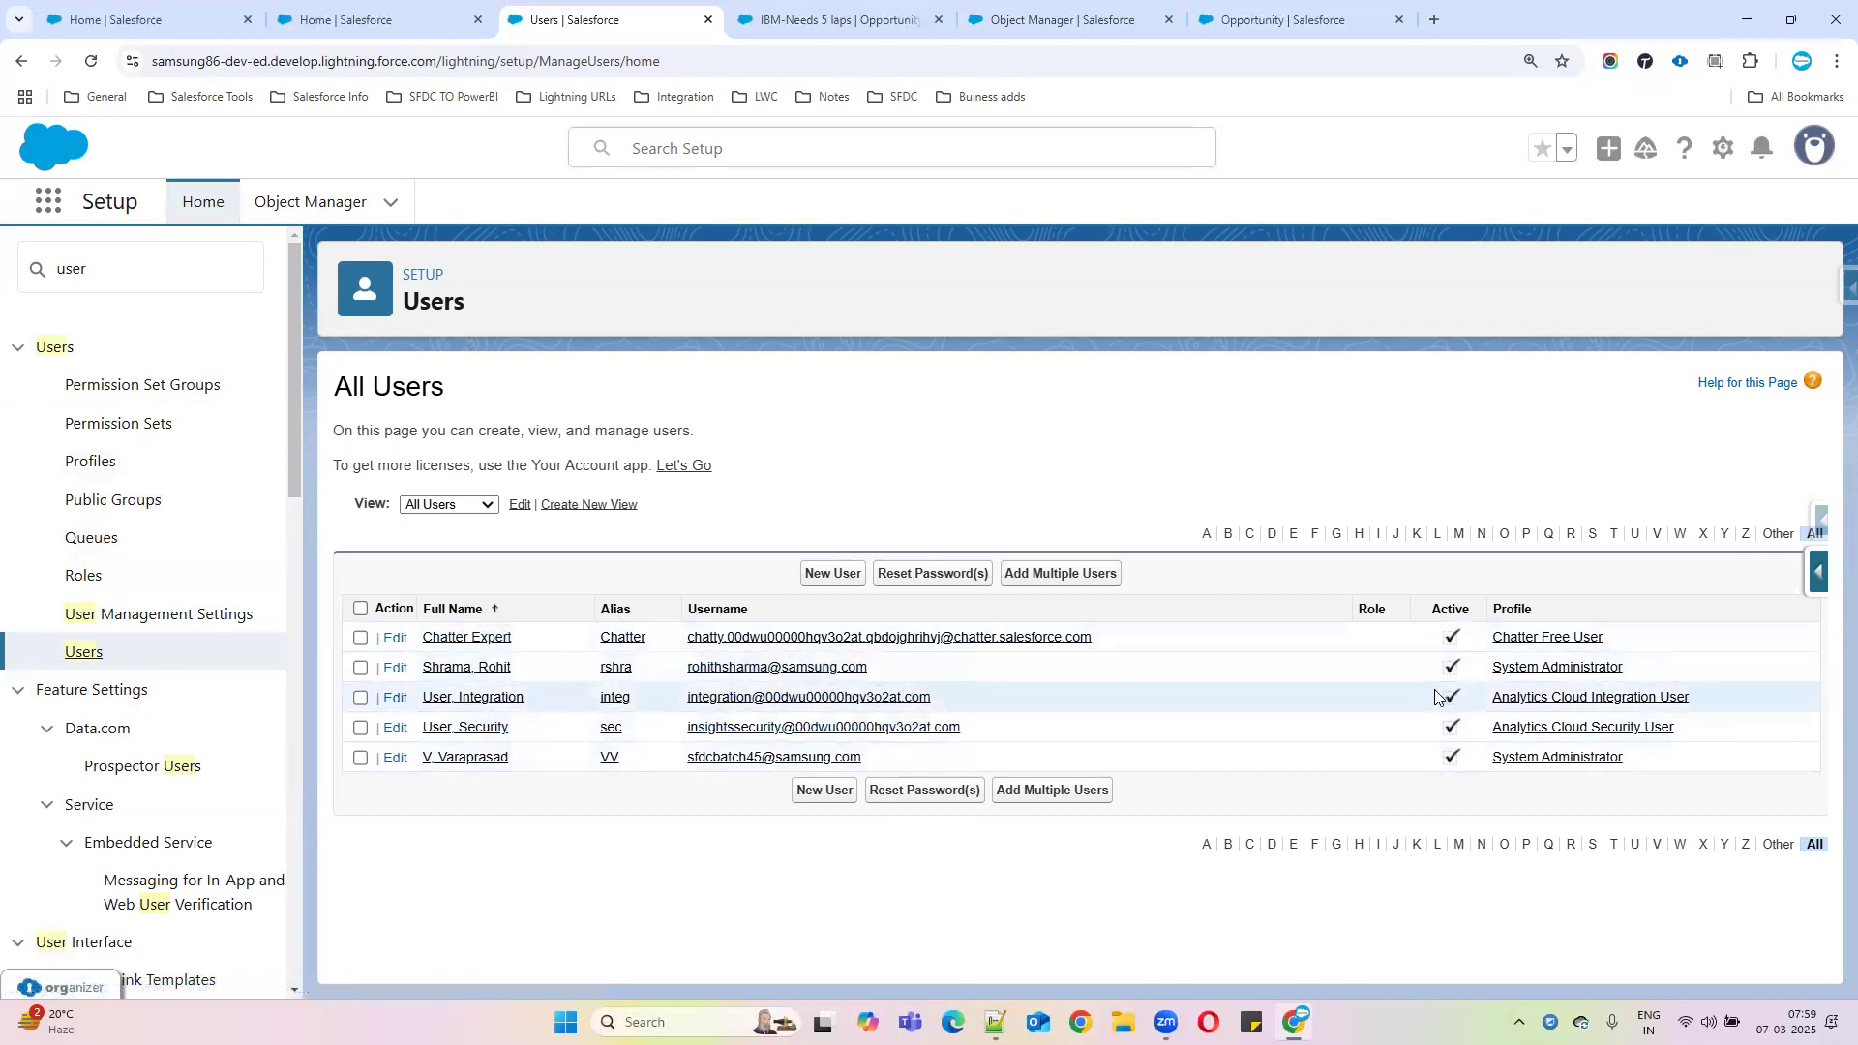
Glance at the Opportunity and validation rule tabs, then bring the Notepad++ notes forward
{"action": "left_click", "coordinate": [1258, 20]}
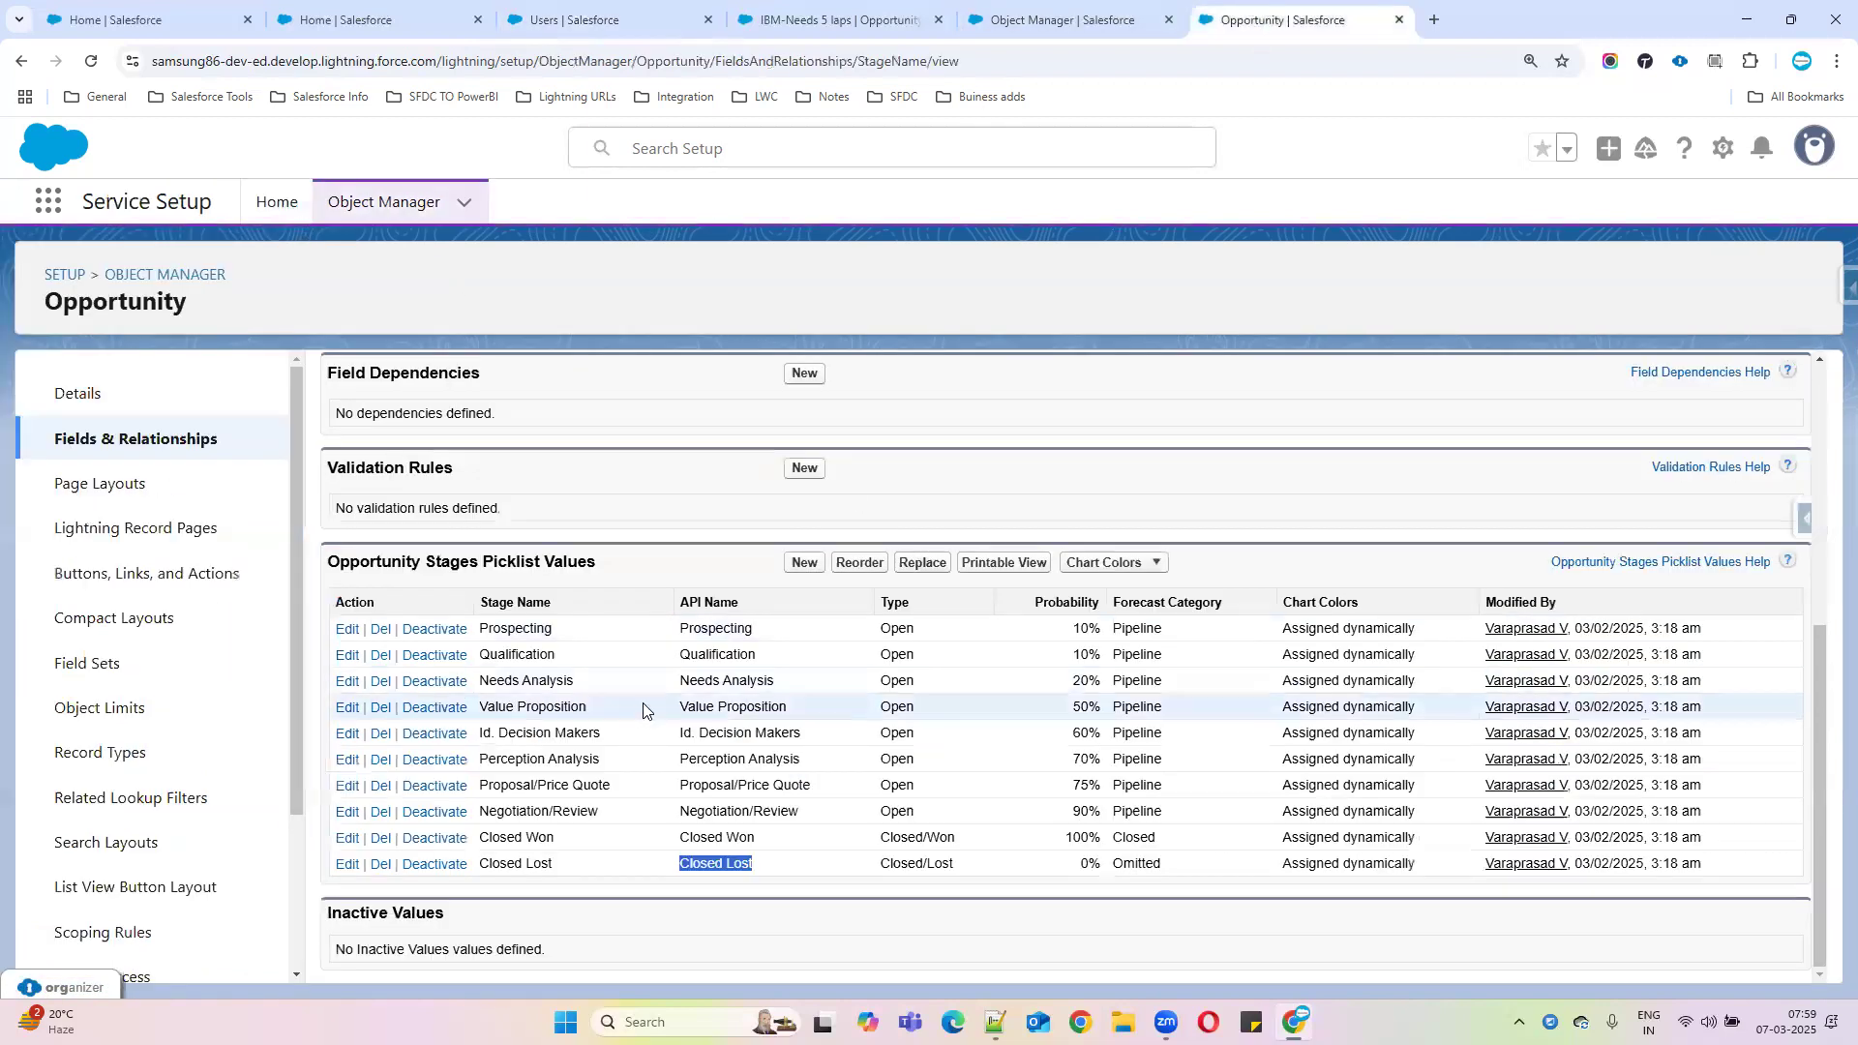
{"action": "left_click", "coordinate": [1143, 10]}
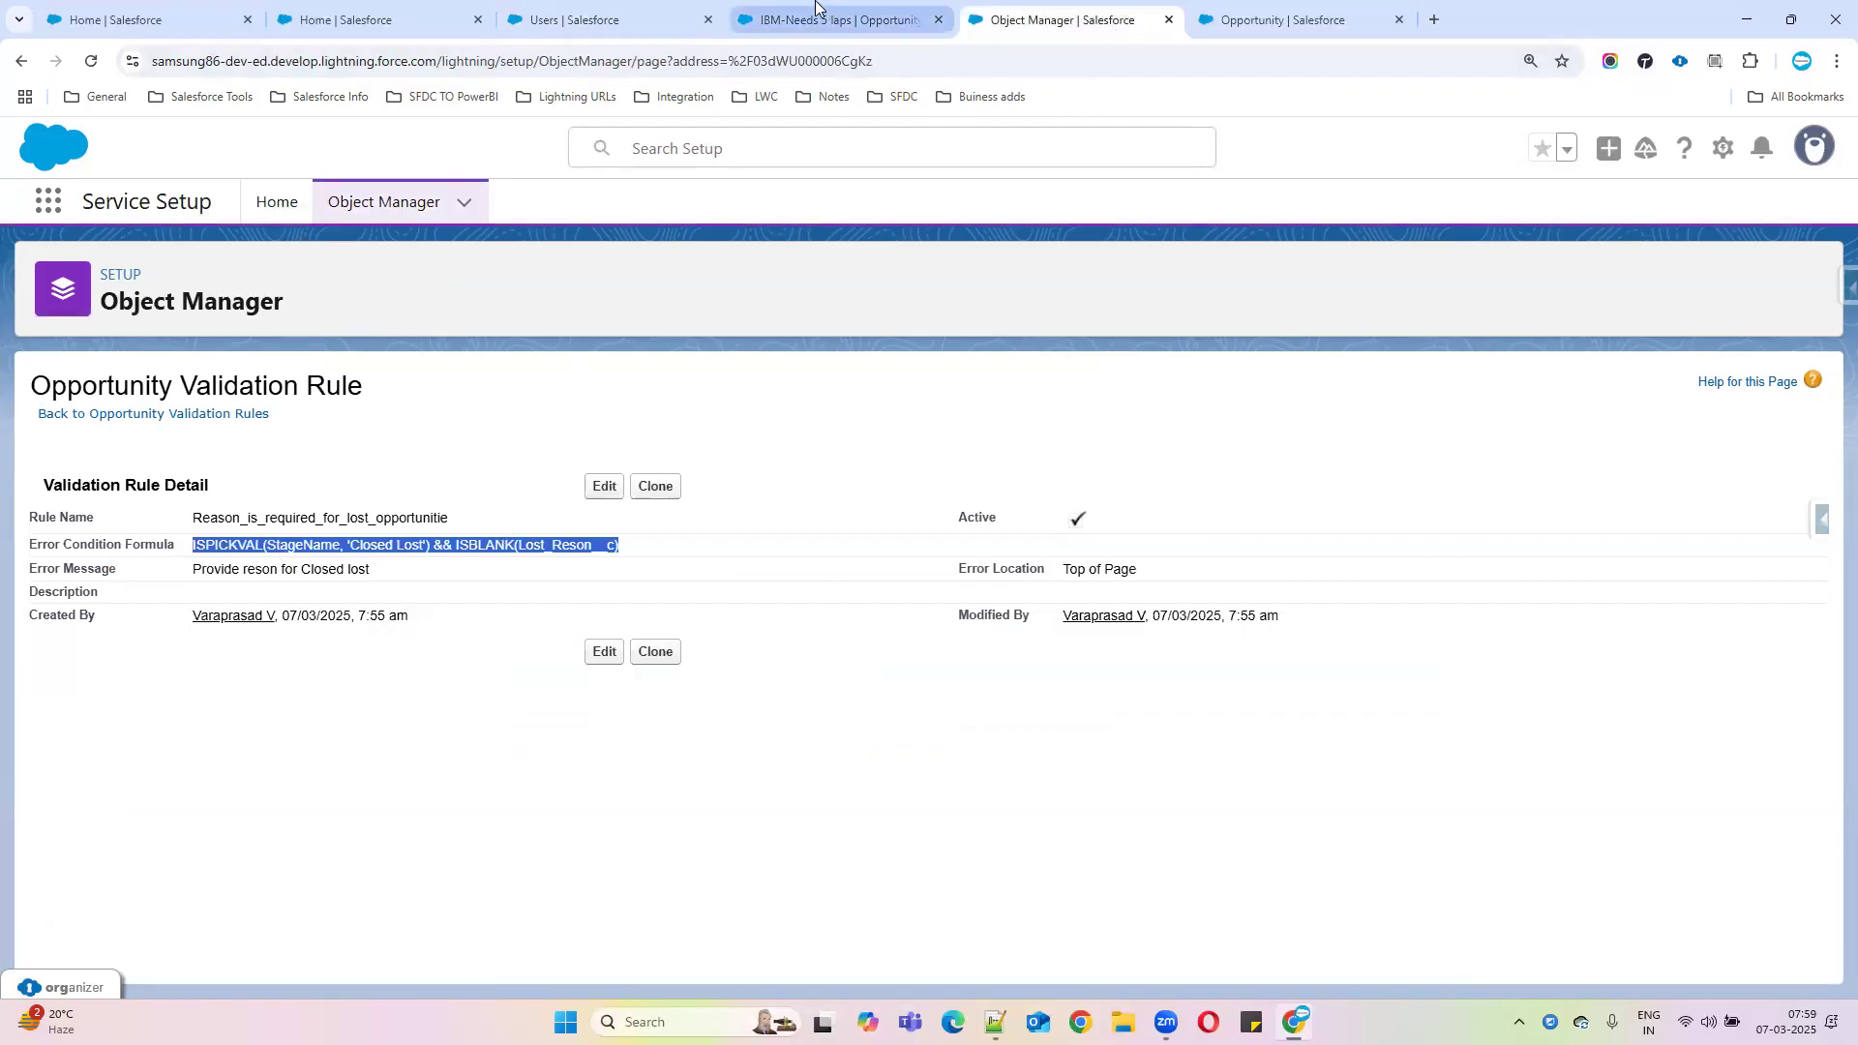
{"action": "left_click", "coordinate": [995, 1022]}
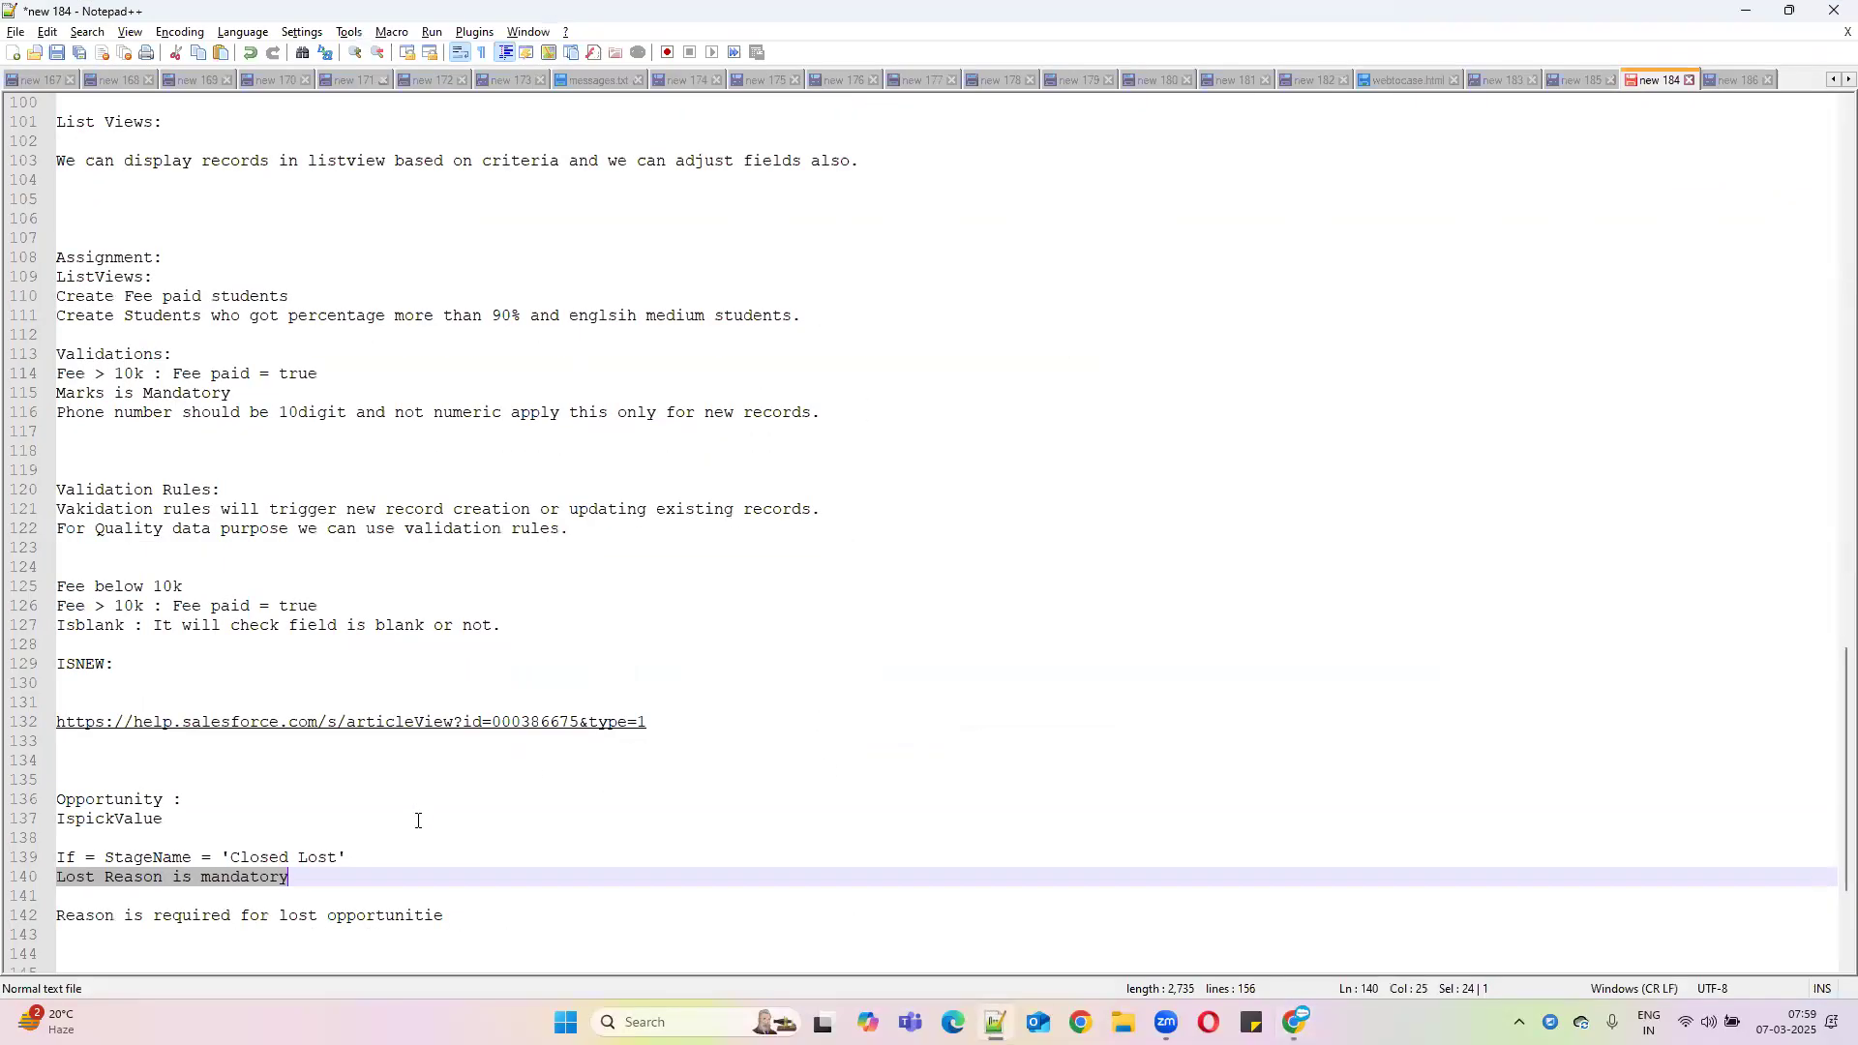
Add a new line 'System admin Profile' at the end of the Notepad++ notes
{"action": "scroll", "coordinate": [473, 803], "scroll_direction": "down", "scroll_amount": 3}
{"action": "left_click", "coordinate": [473, 737]}
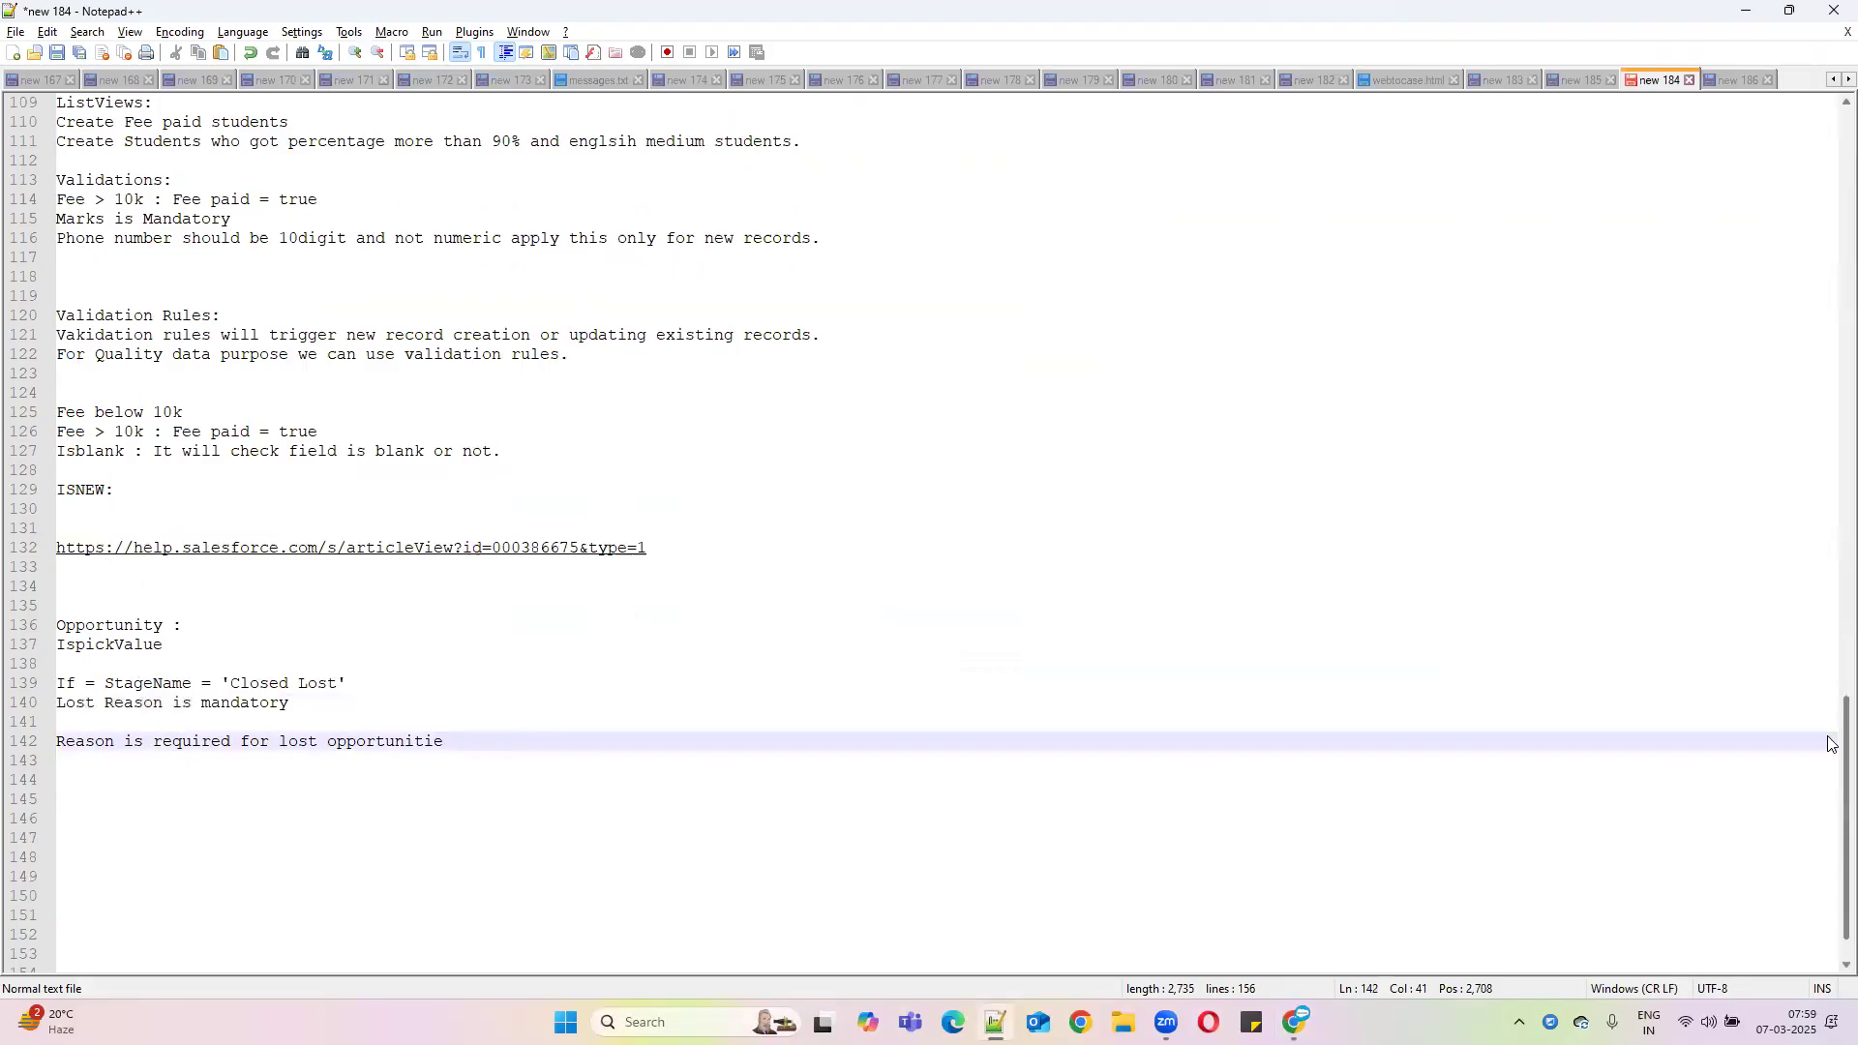
{"action": "key", "text": "Return"}
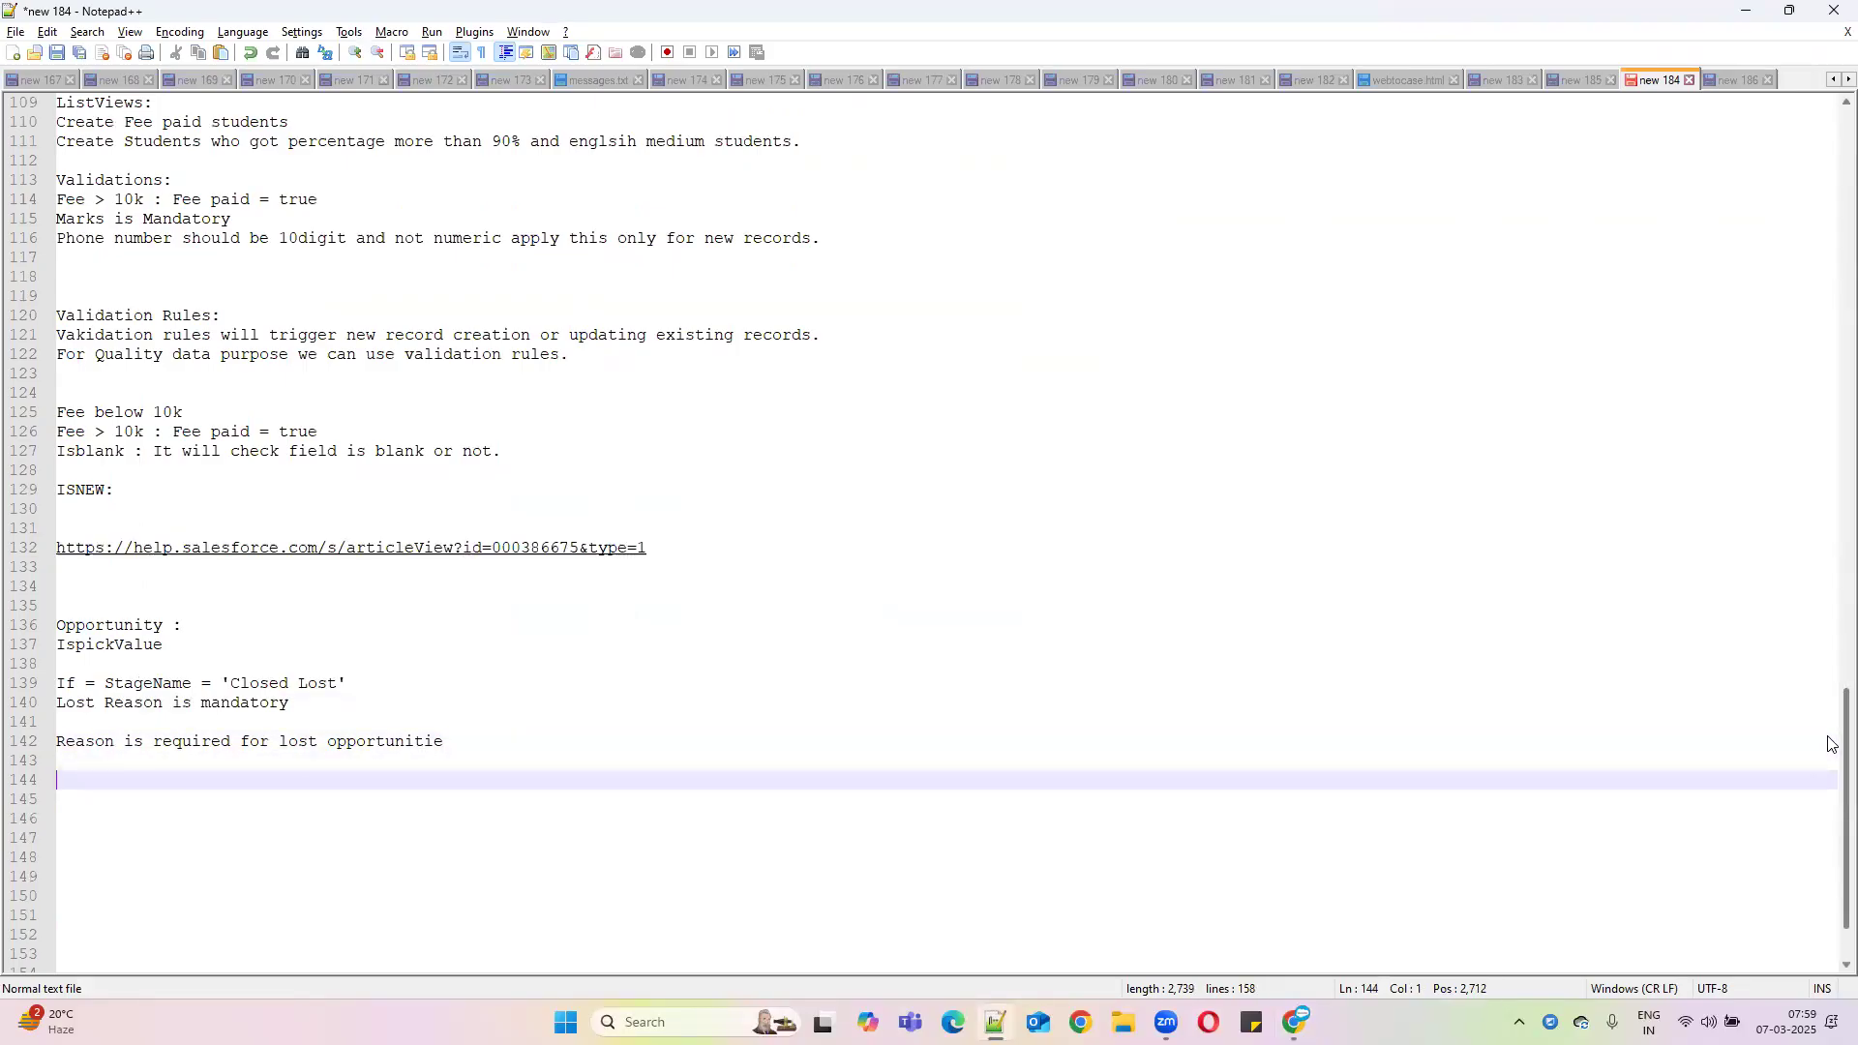
{"action": "type", "text": "System admin P"}
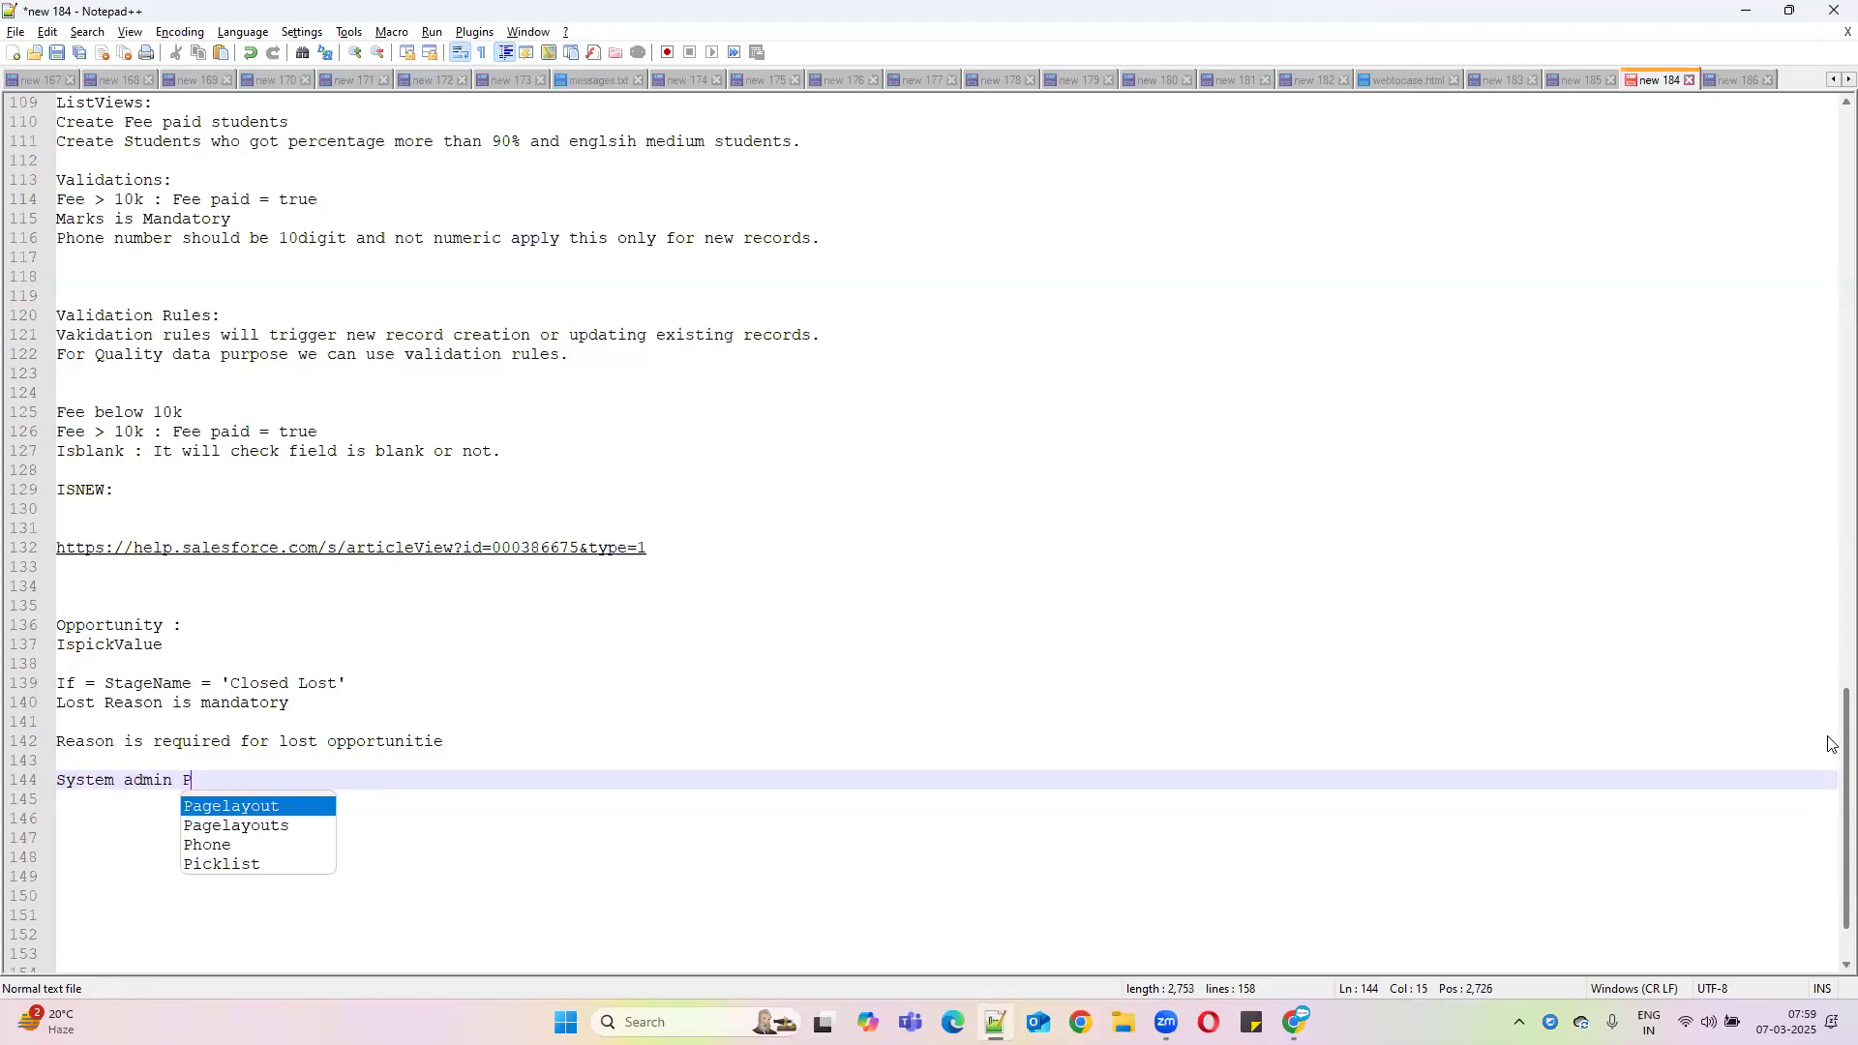
{"action": "type", "text": "rofile"}
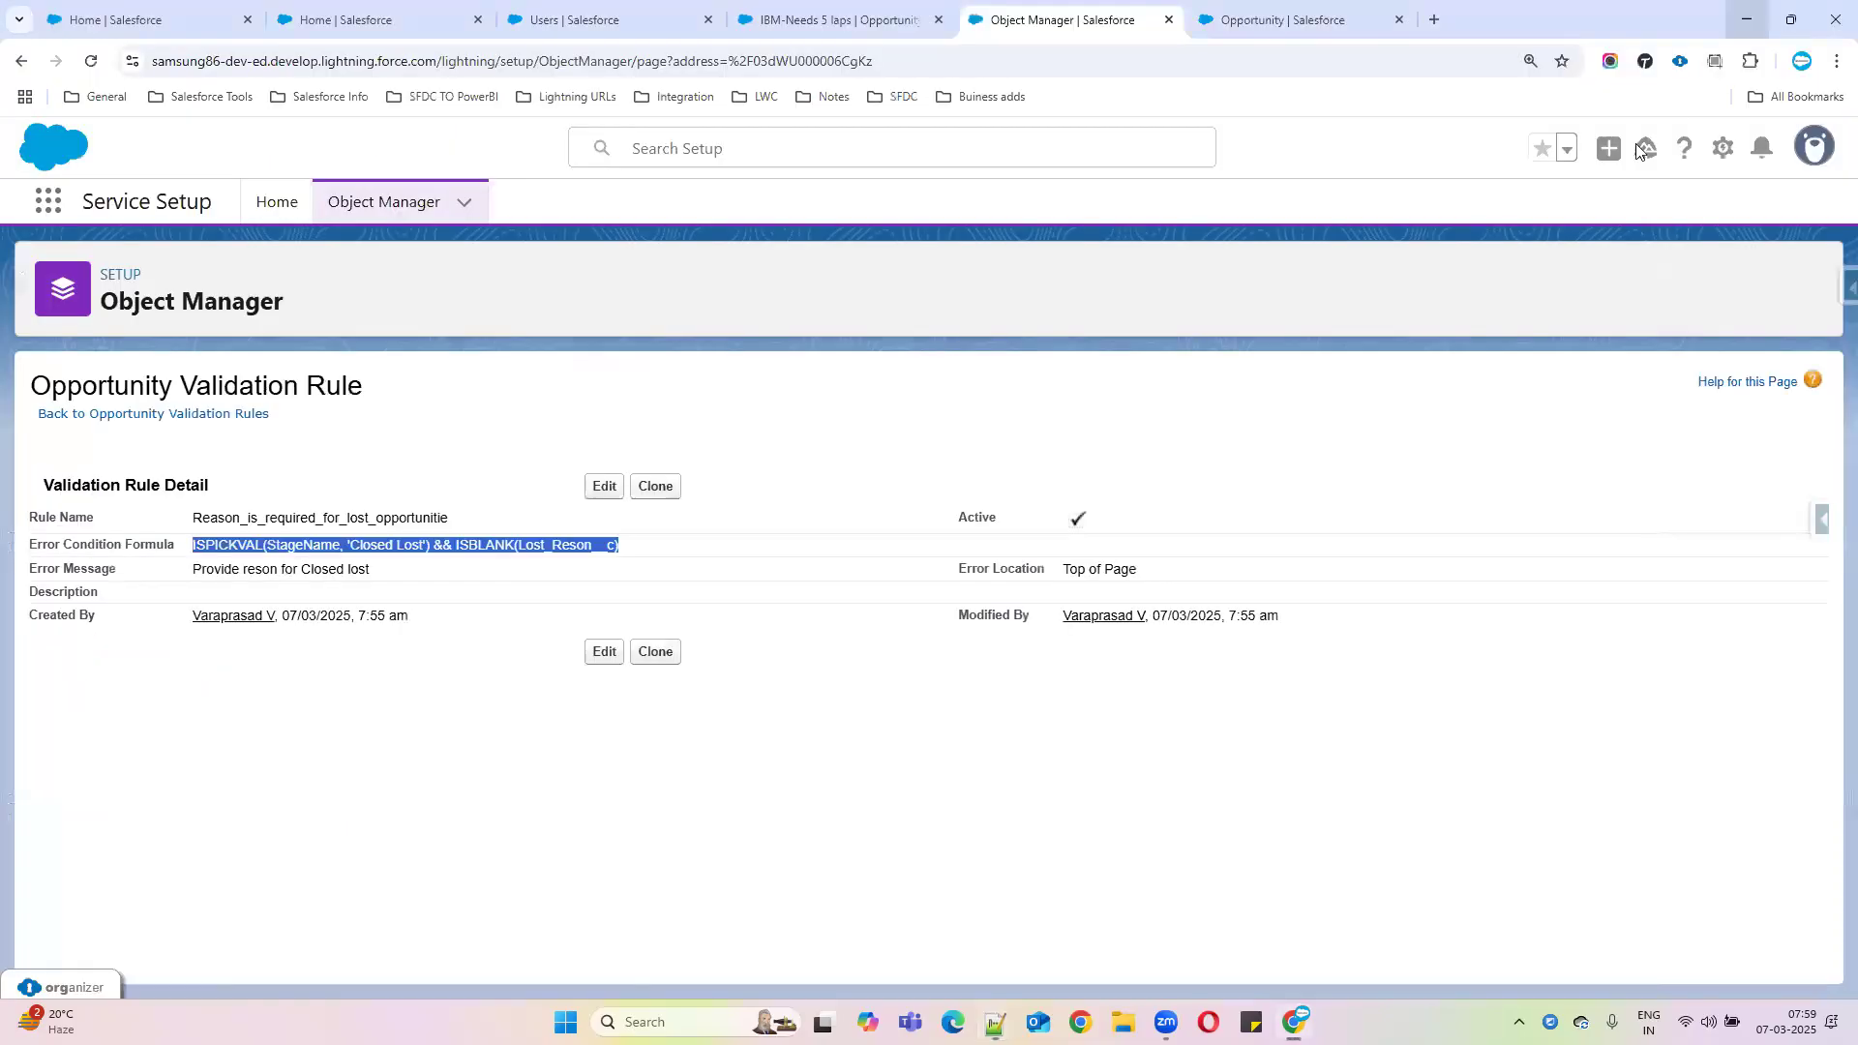
Back in the All Users list, highlight users' profiles and search setup for 'profil'
{"action": "left_click", "coordinate": [1747, 9]}
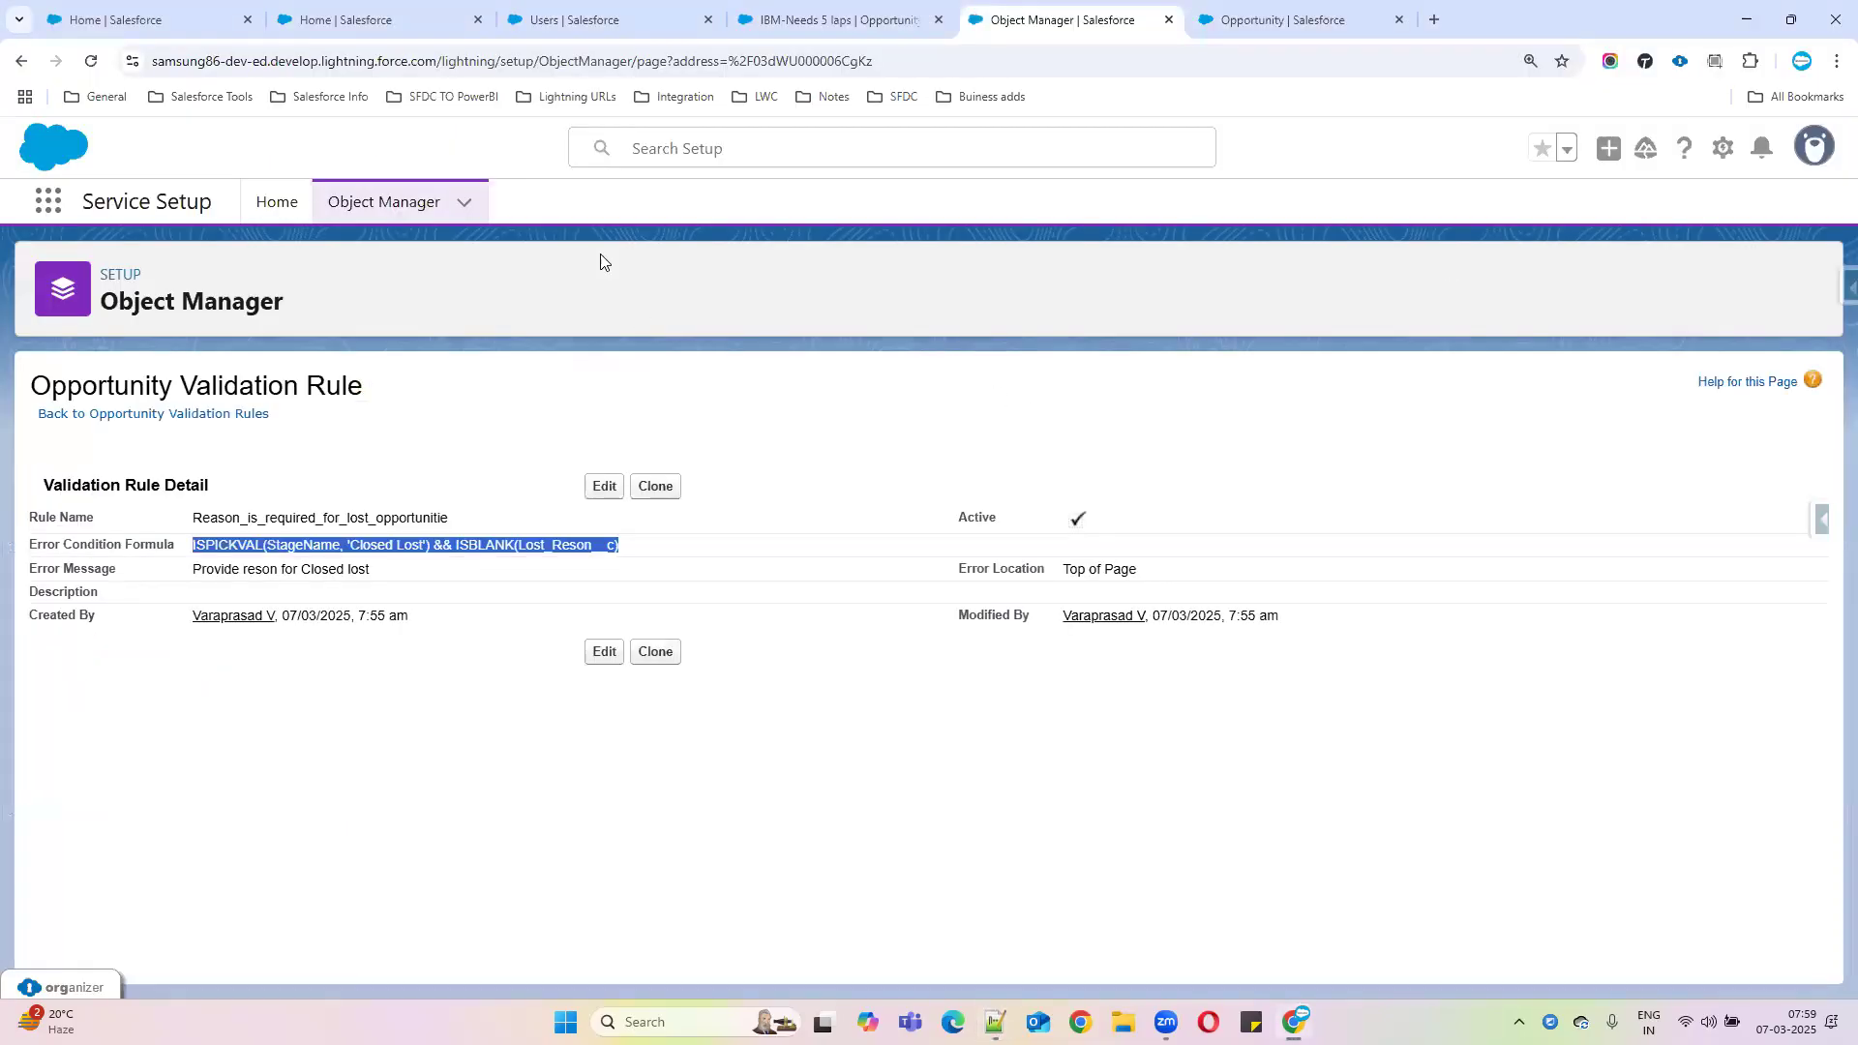
{"action": "left_click", "coordinate": [767, 8]}
{"action": "left_click", "coordinate": [590, 21]}
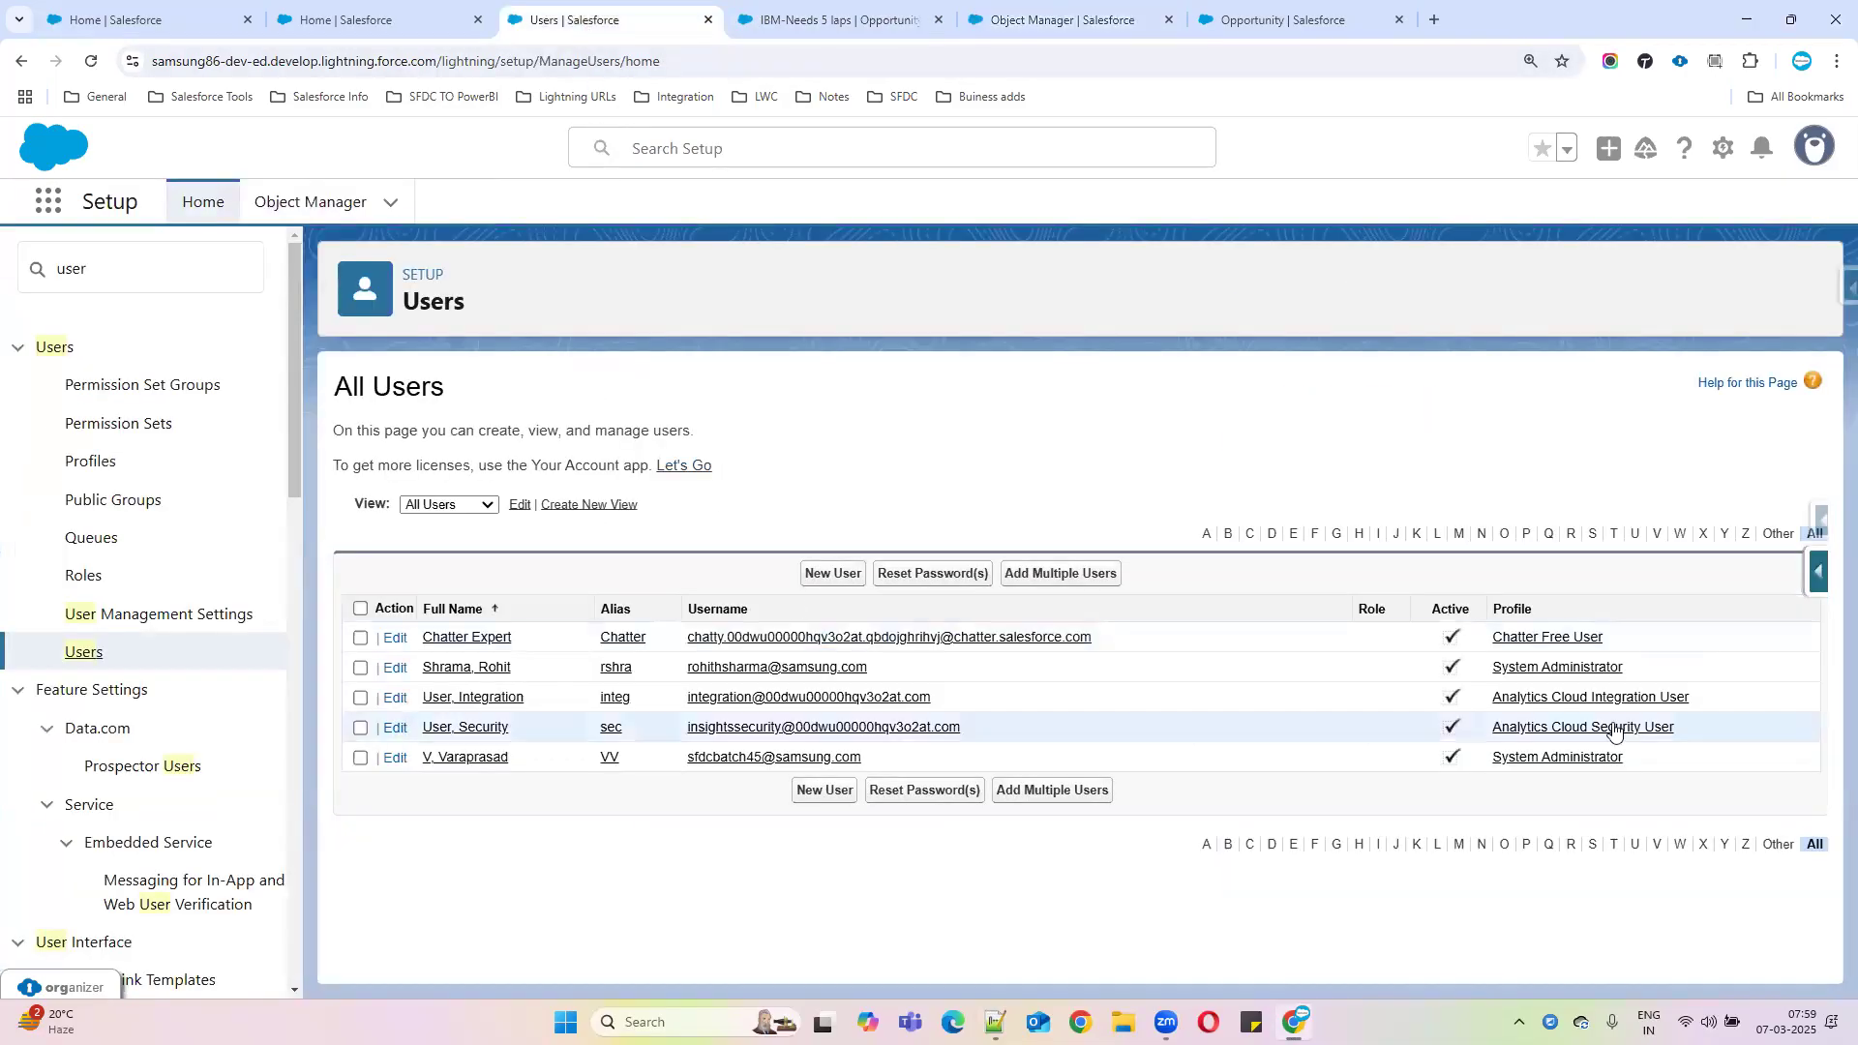
{"action": "mouse_move", "coordinate": [1657, 639]}
{"action": "left_mouse_down"}
{"action": "mouse_move", "coordinate": [1492, 636]}
{"action": "mouse_move", "coordinate": [1728, 784]}
{"action": "left_mouse_up"}
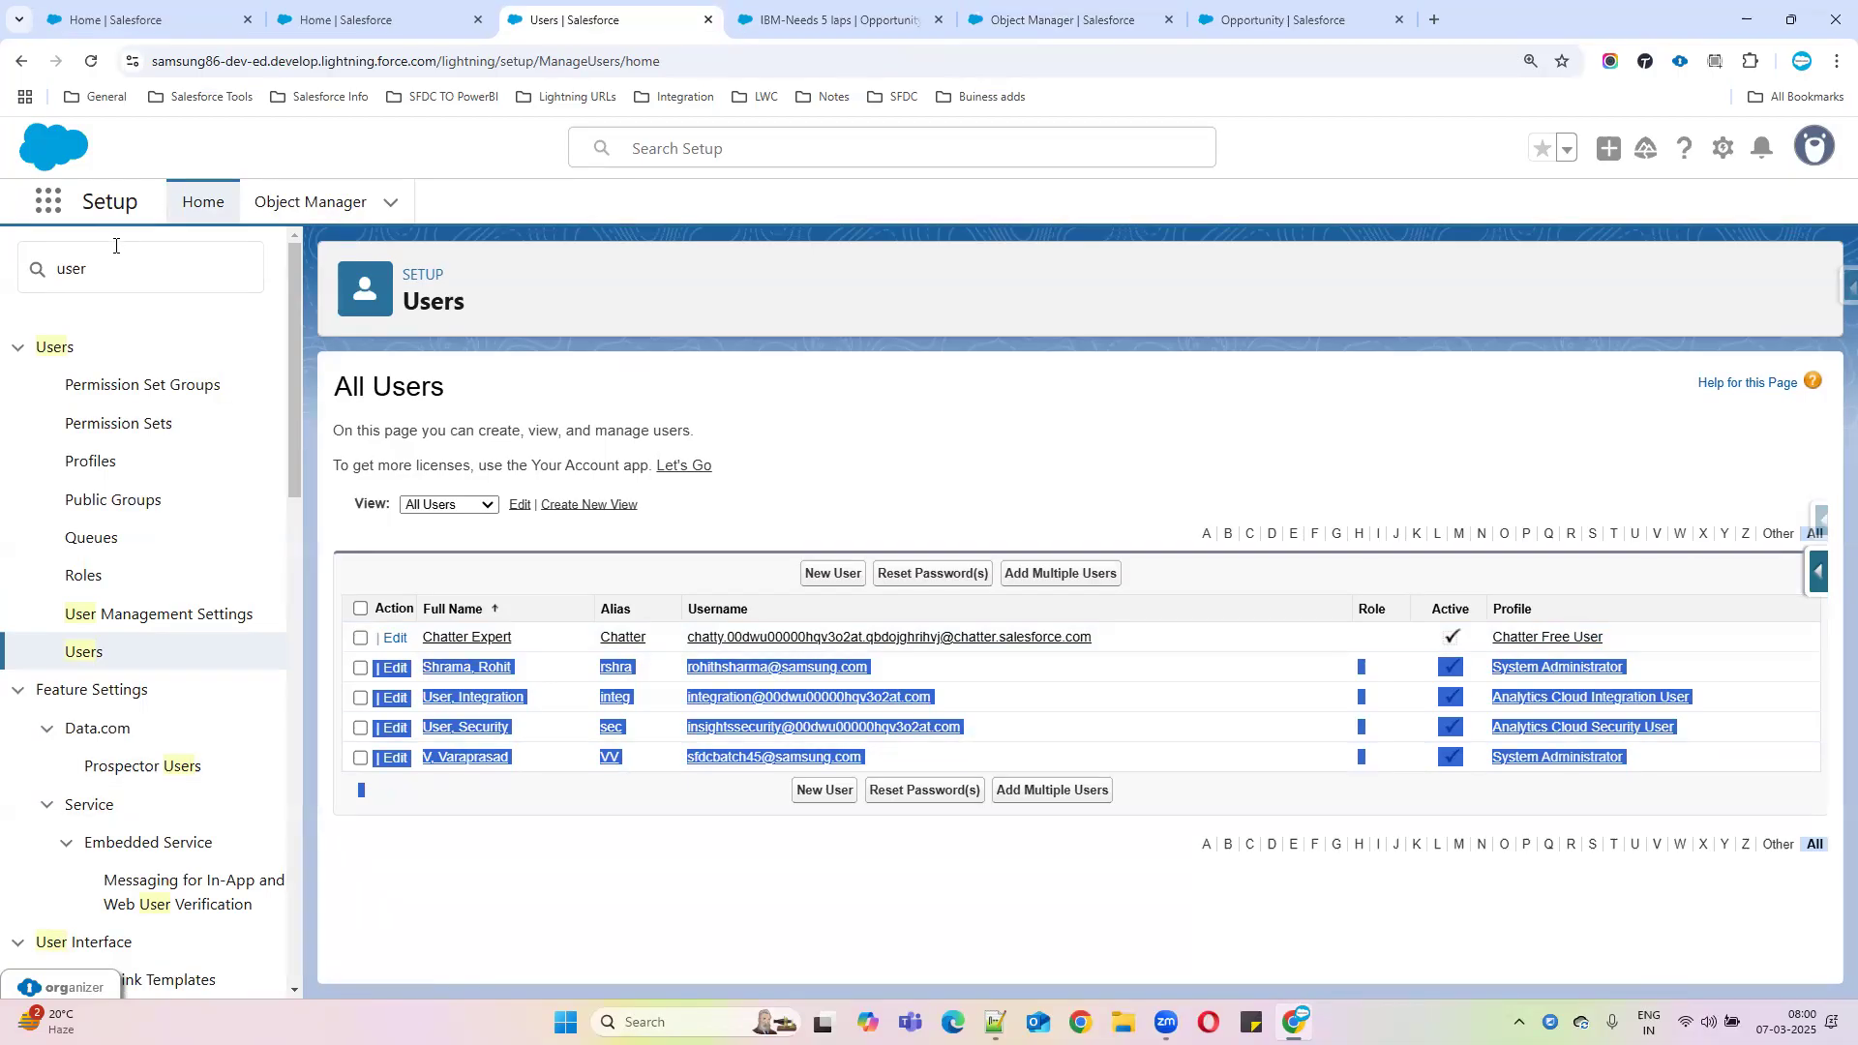
{"action": "double_click", "coordinate": [58, 267]}
{"action": "type", "text": "pr"}
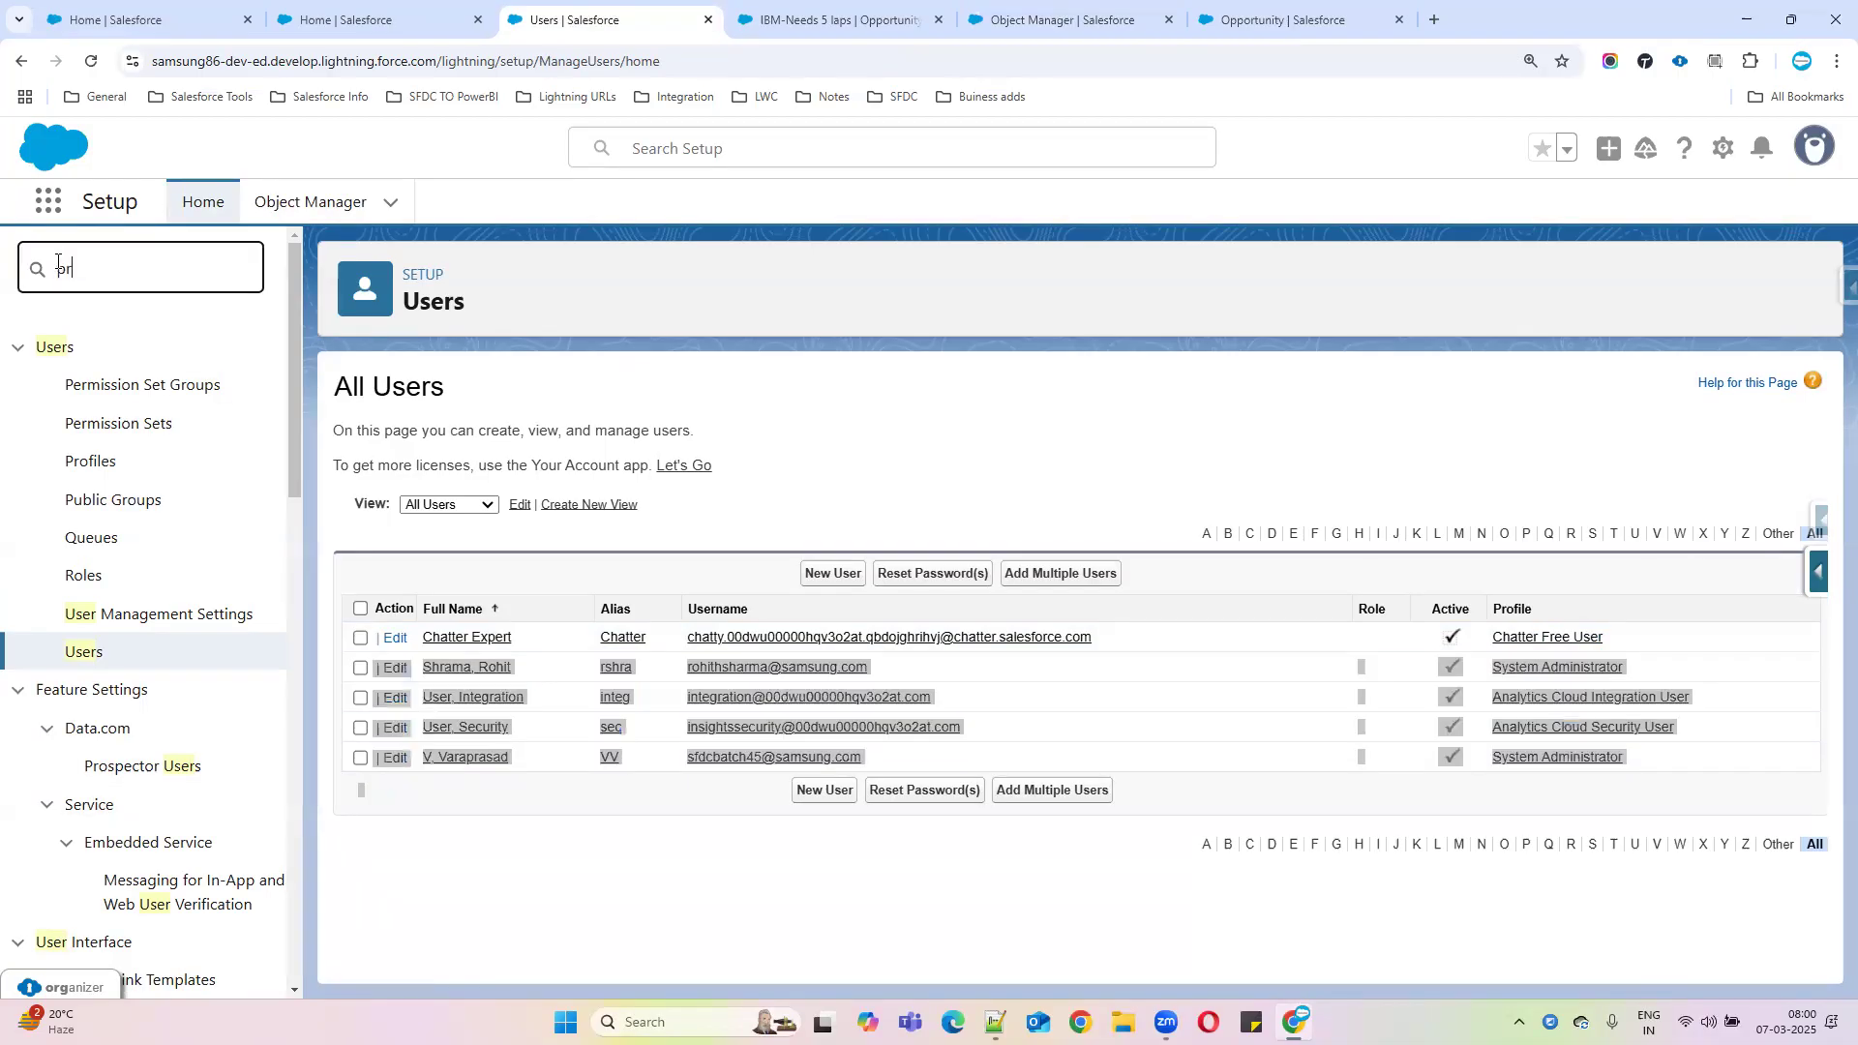
{"action": "type", "text": "ofil"}
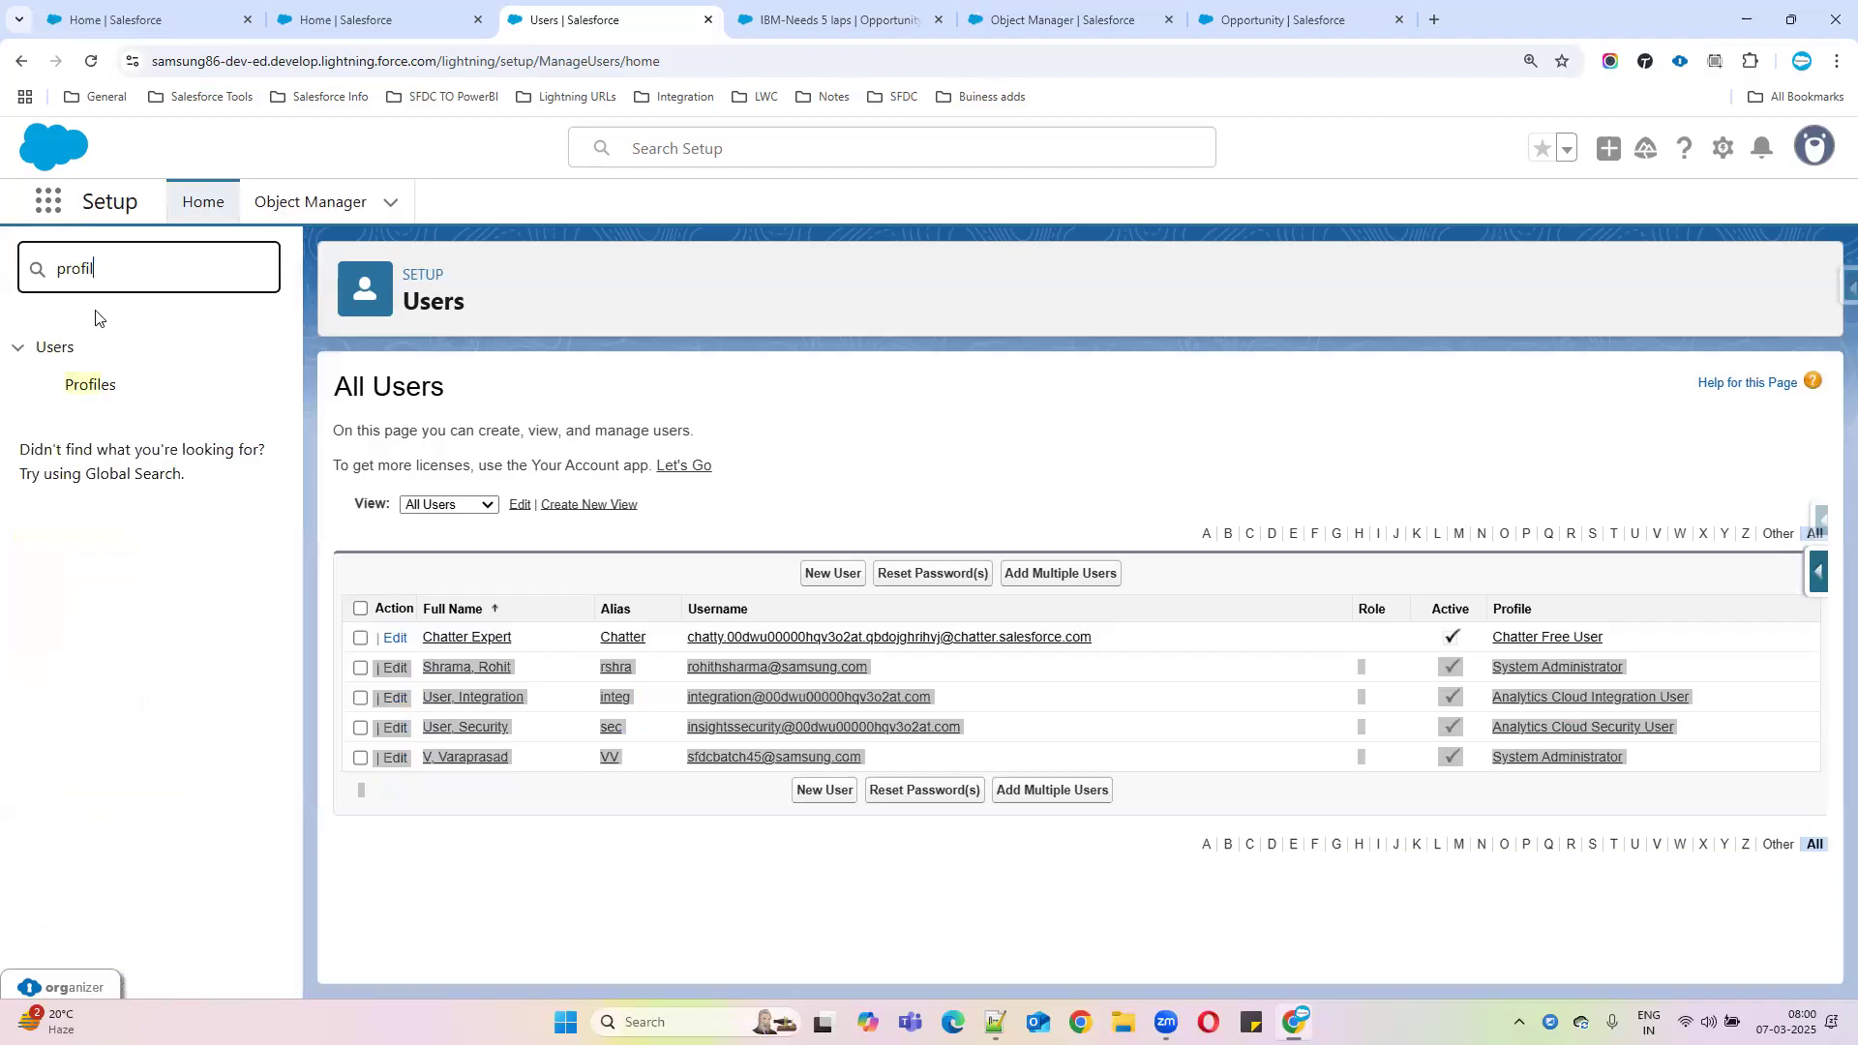
Open the Profiles setup page and look through the list of existing profiles
{"action": "left_click", "coordinate": [97, 386]}
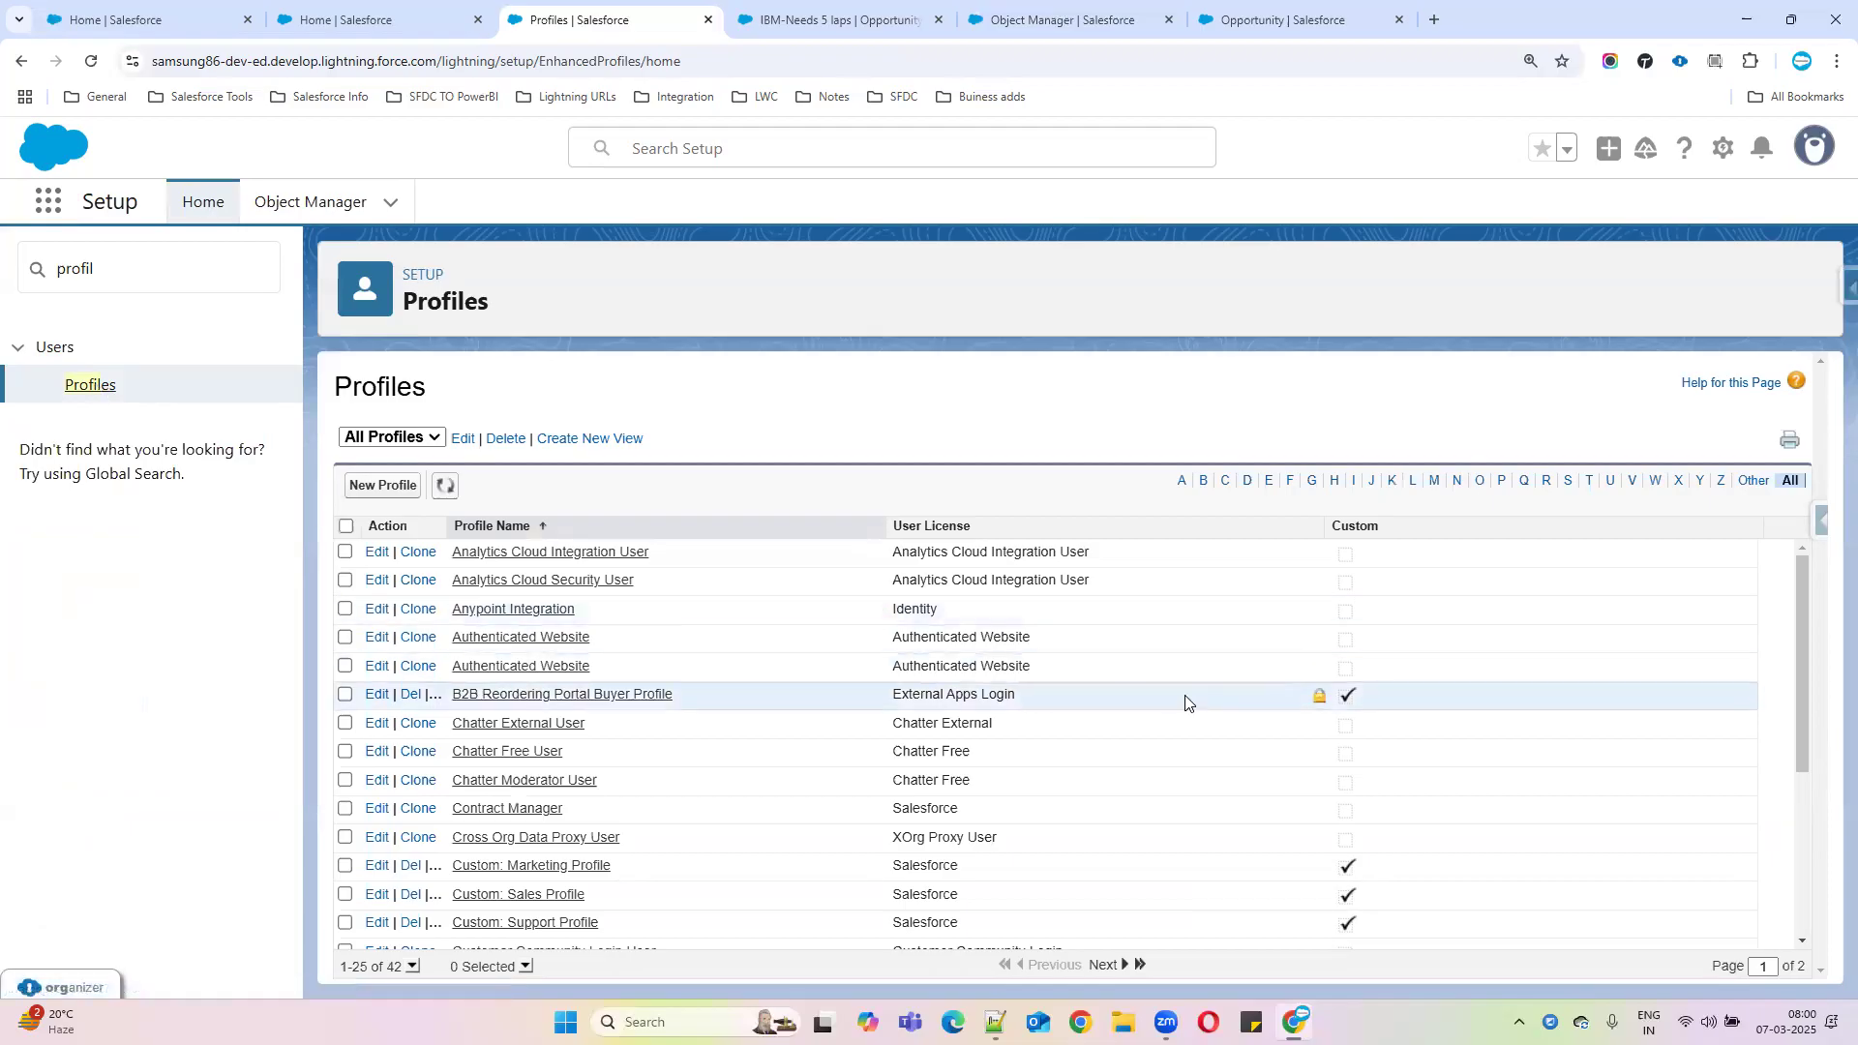
{"action": "scroll", "coordinate": [1190, 684], "scroll_direction": "down", "scroll_amount": 3}
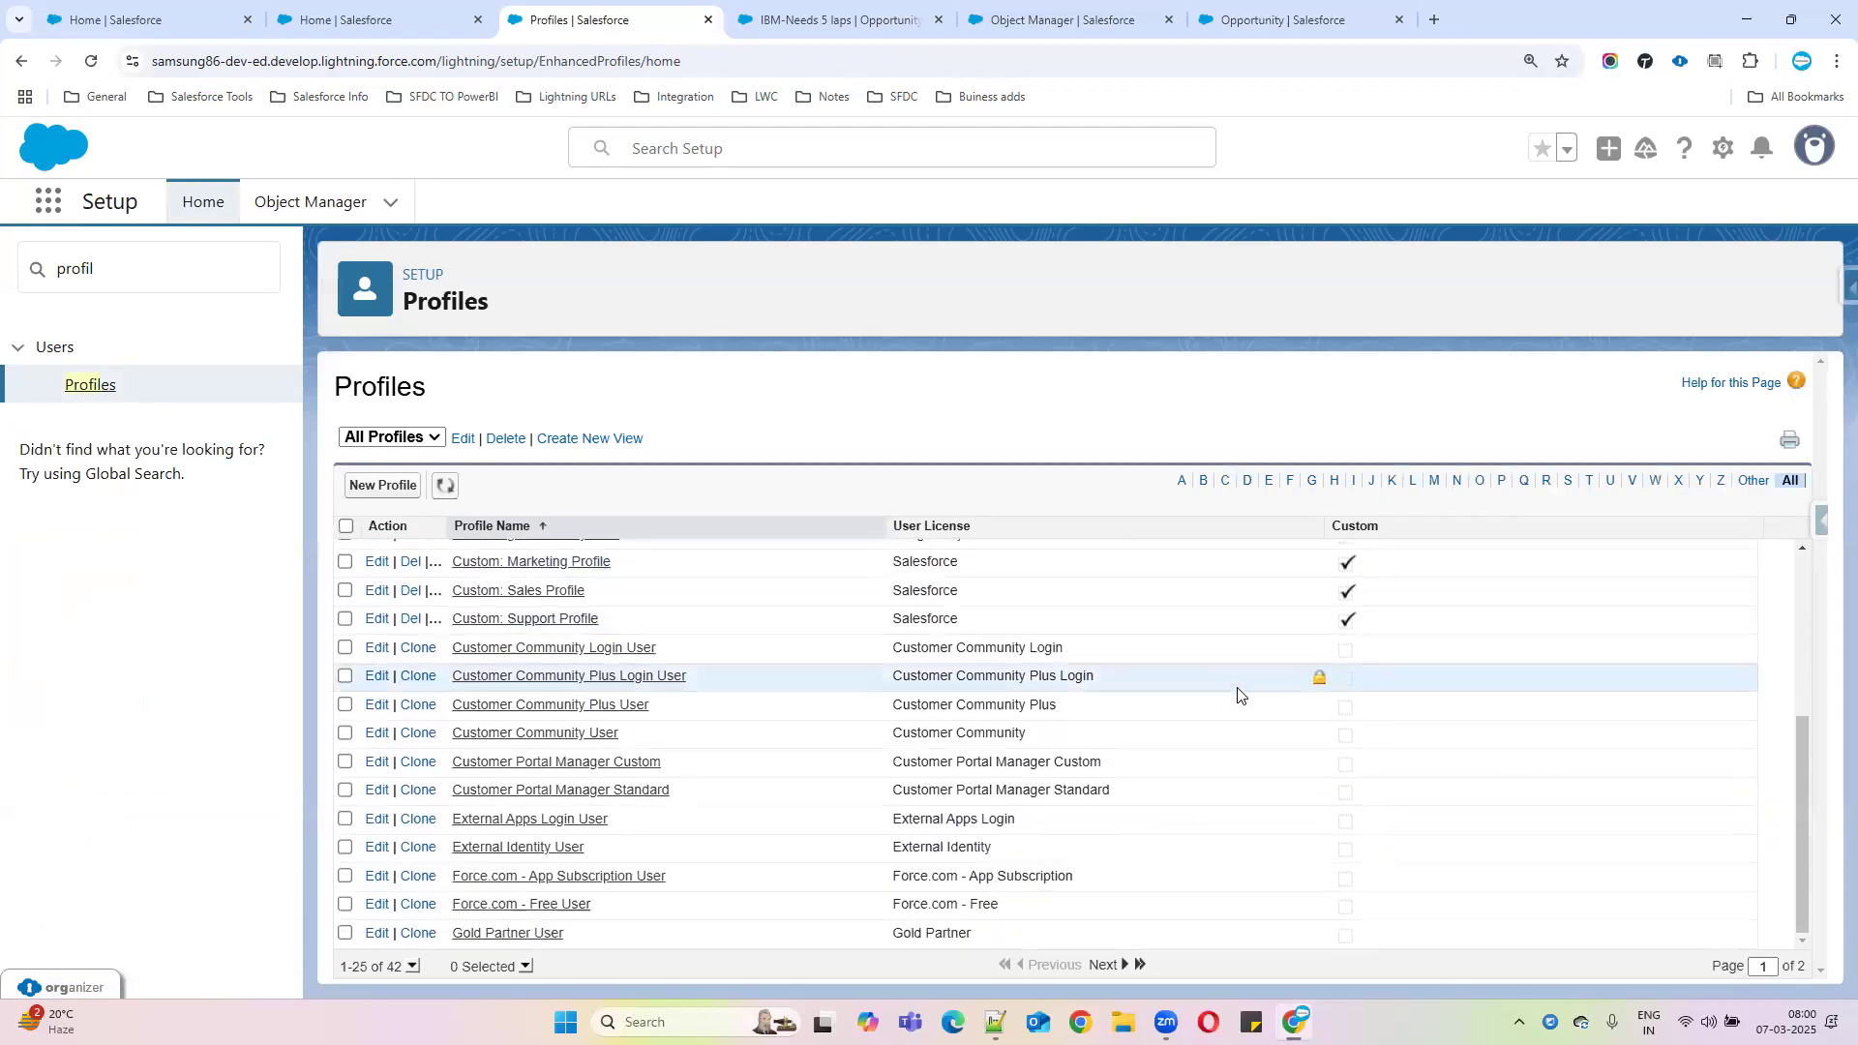
{"action": "scroll", "coordinate": [605, 708], "scroll_direction": "up", "scroll_amount": 1}
{"action": "scroll", "coordinate": [619, 721], "scroll_direction": "up", "scroll_amount": 2}
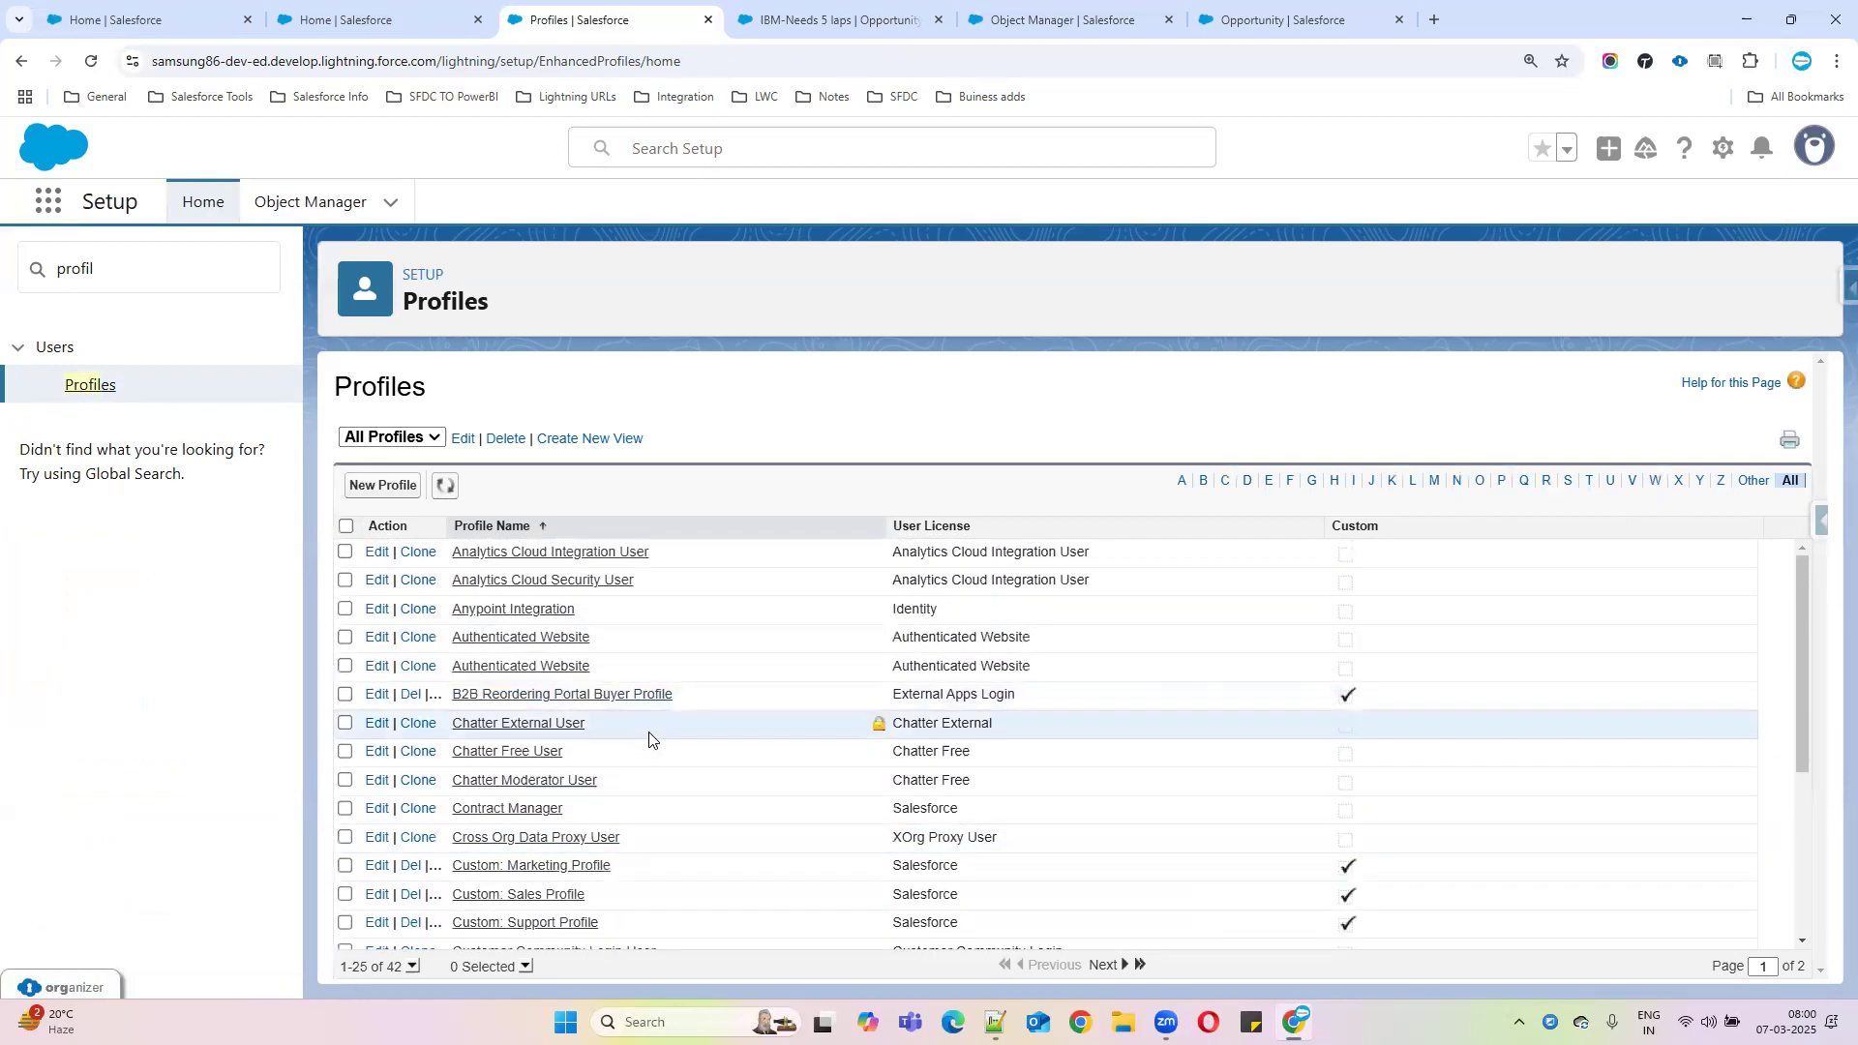
{"action": "scroll", "coordinate": [639, 716], "scroll_direction": "down", "scroll_amount": 3}
{"action": "scroll", "coordinate": [648, 801], "scroll_direction": "down", "scroll_amount": 1}
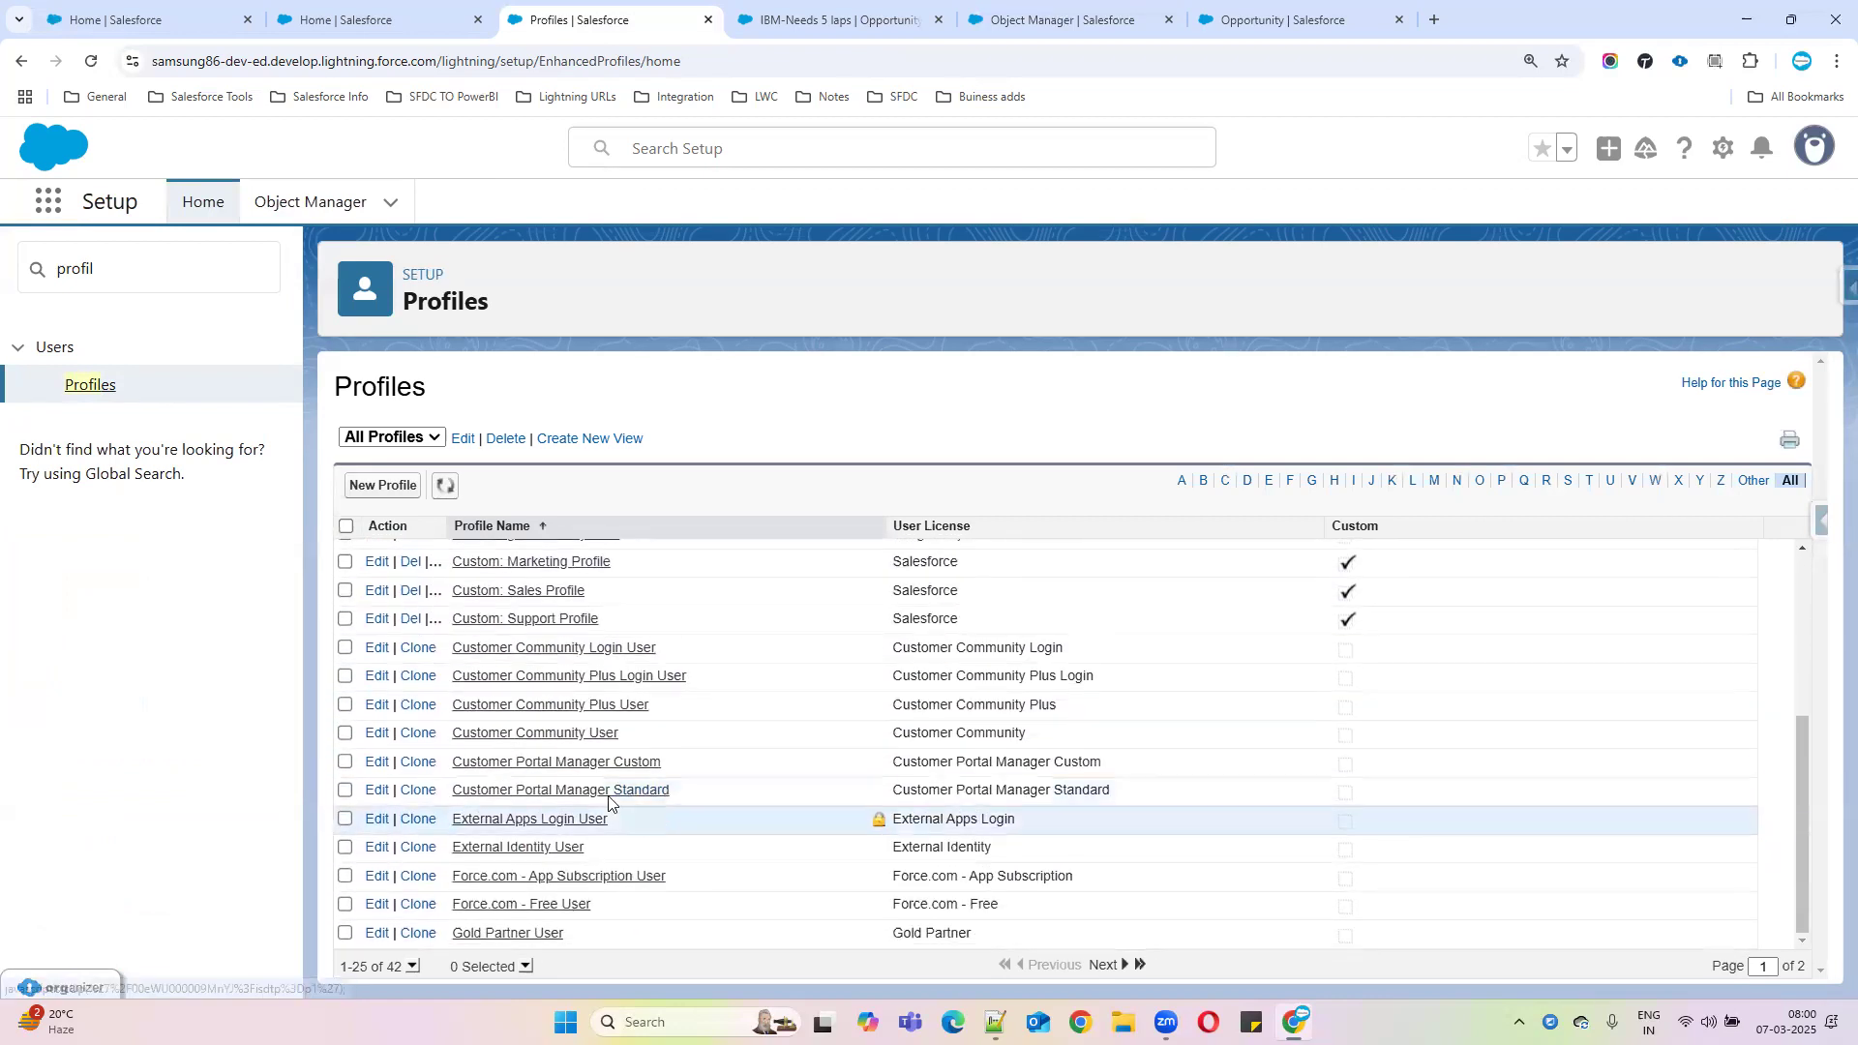
{"action": "scroll", "coordinate": [455, 581], "scroll_direction": "up", "scroll_amount": 2}
Start a new profile and open the Existing Profile list to pick a source
{"action": "left_click", "coordinate": [397, 491]}
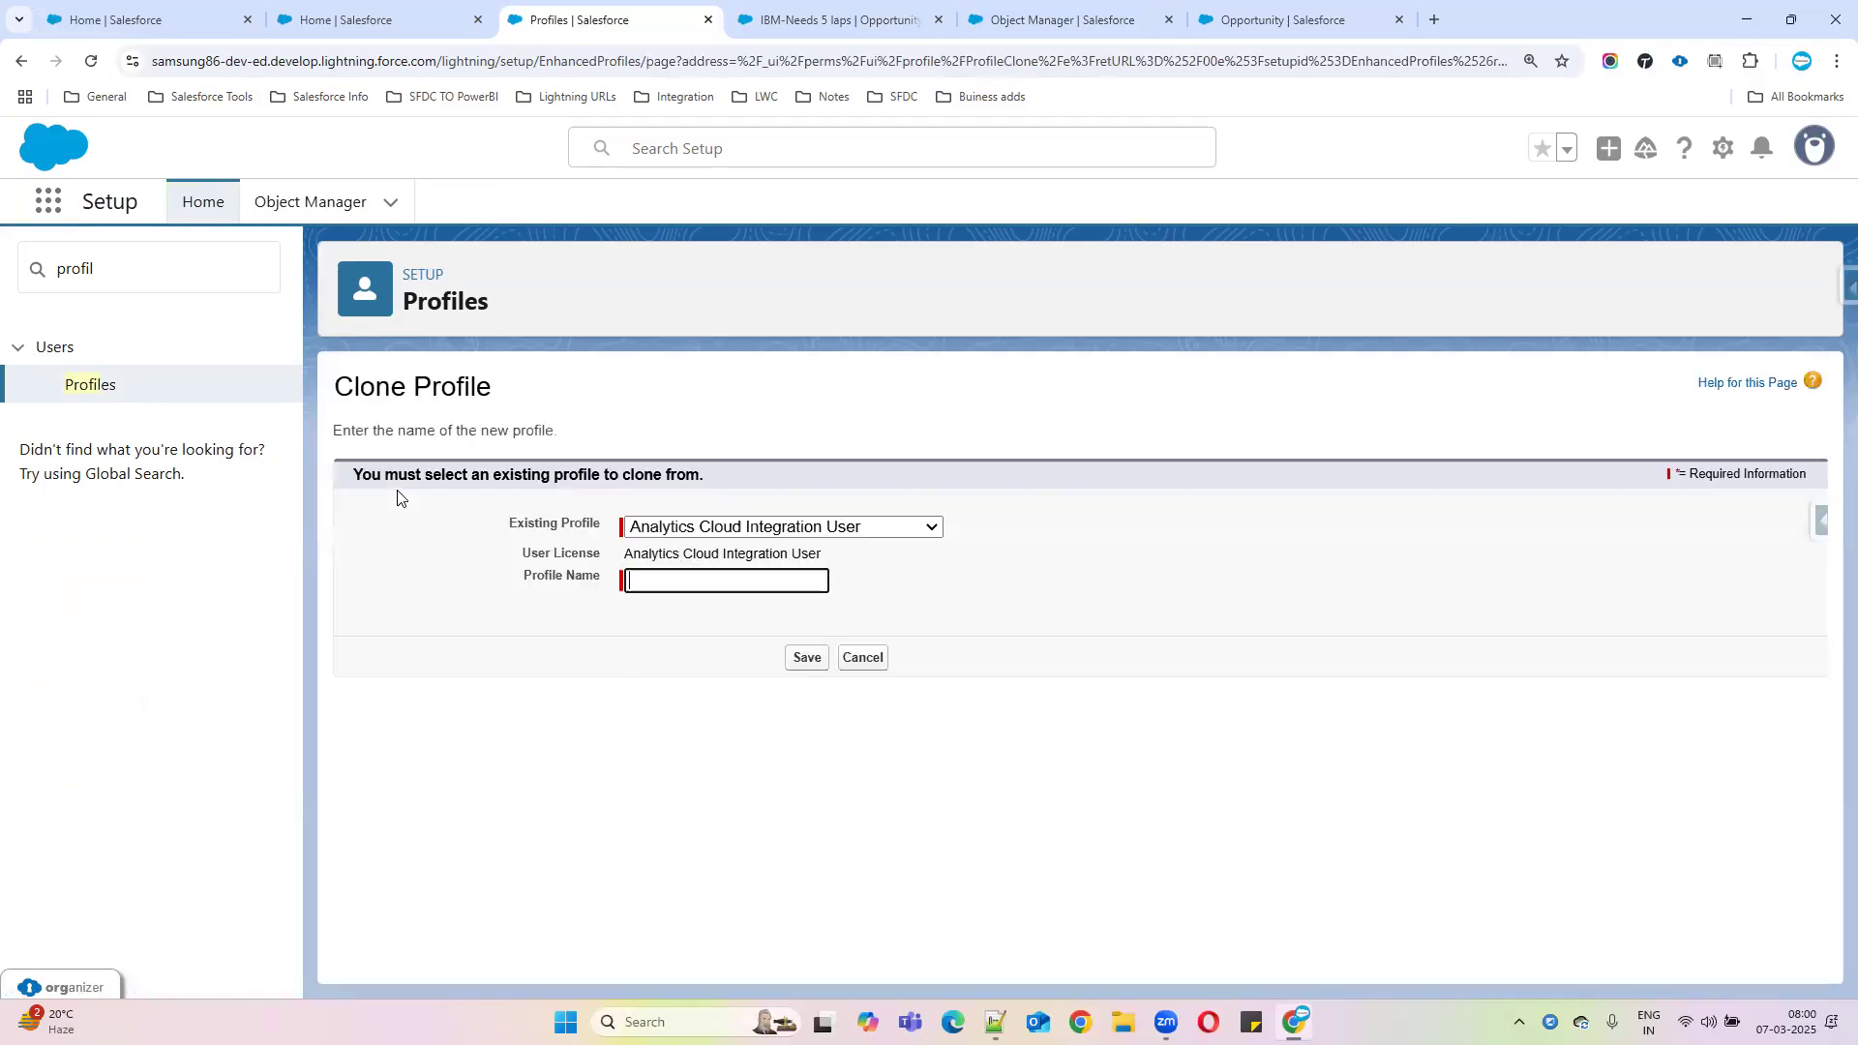
{"action": "triple_click", "coordinate": [518, 523]}
{"action": "left_click", "coordinate": [886, 526]}
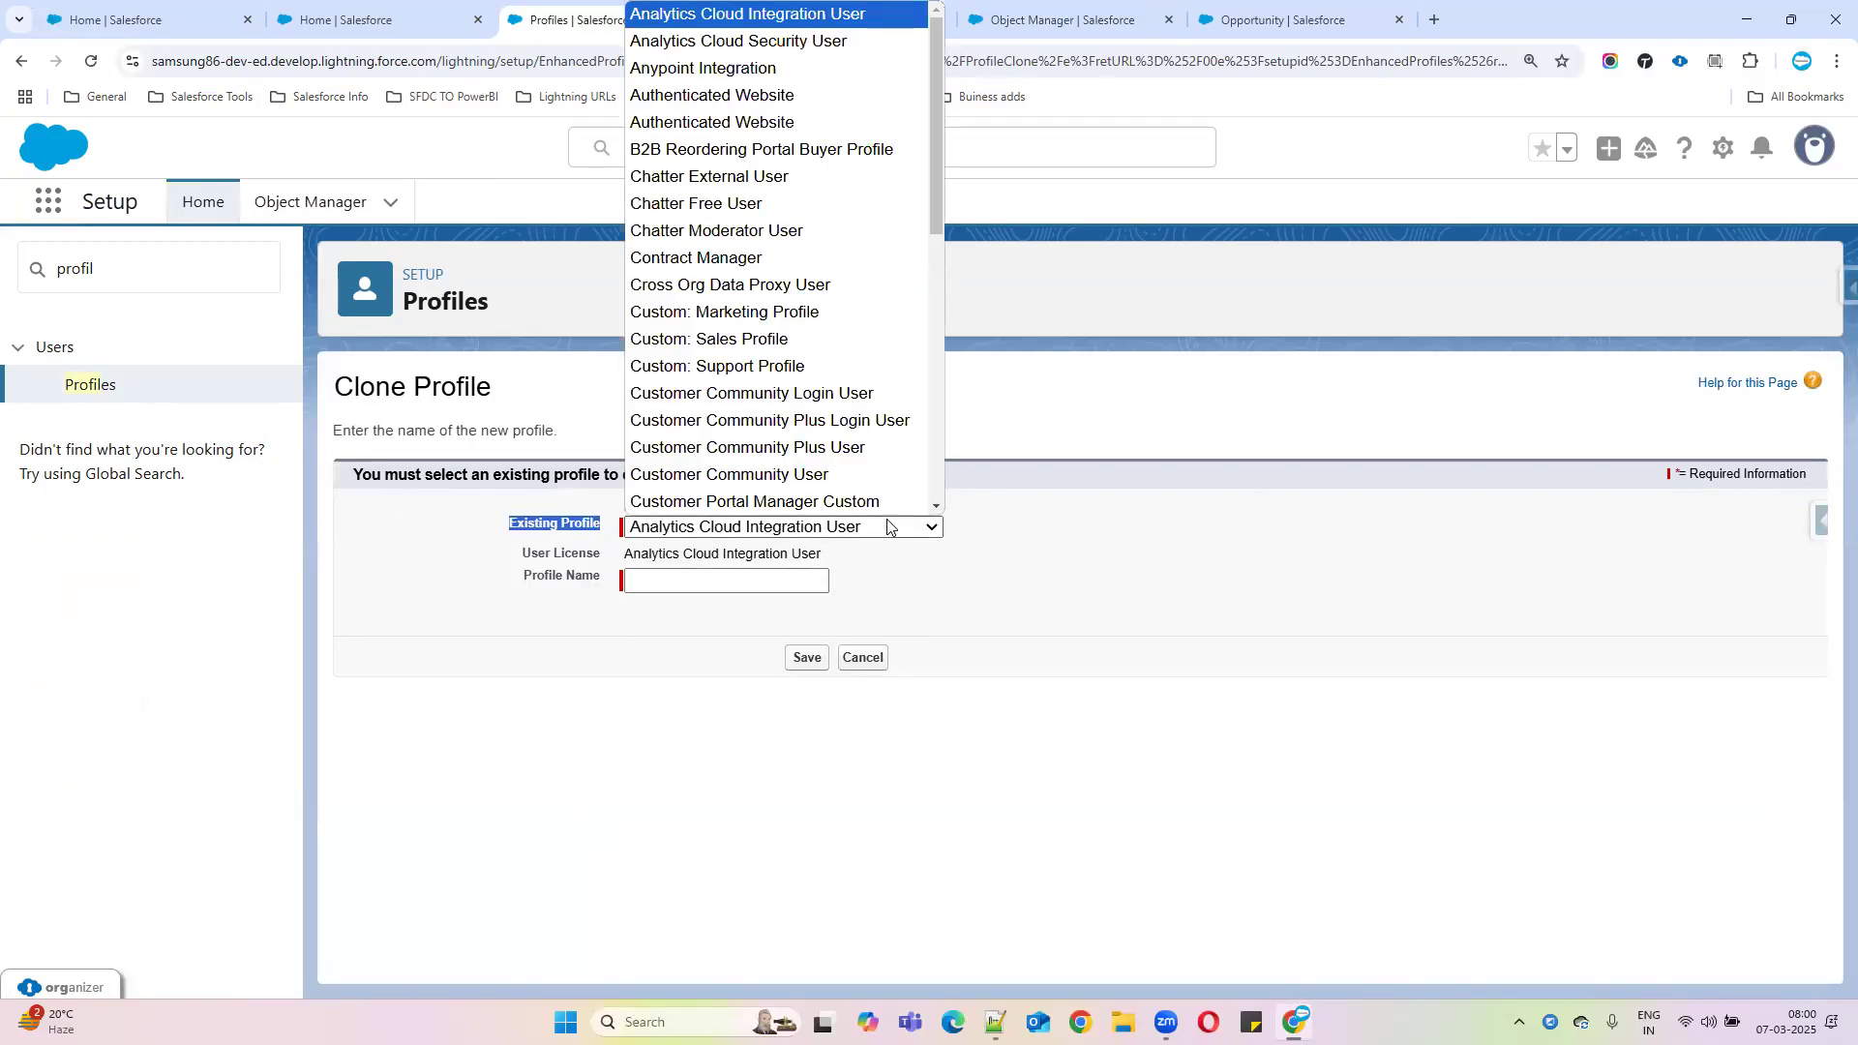
Clone System Administrator into a new profile named 'Manager Profile' and save it
{"action": "type", "text": "sy"}
{"action": "key", "text": "Return"}
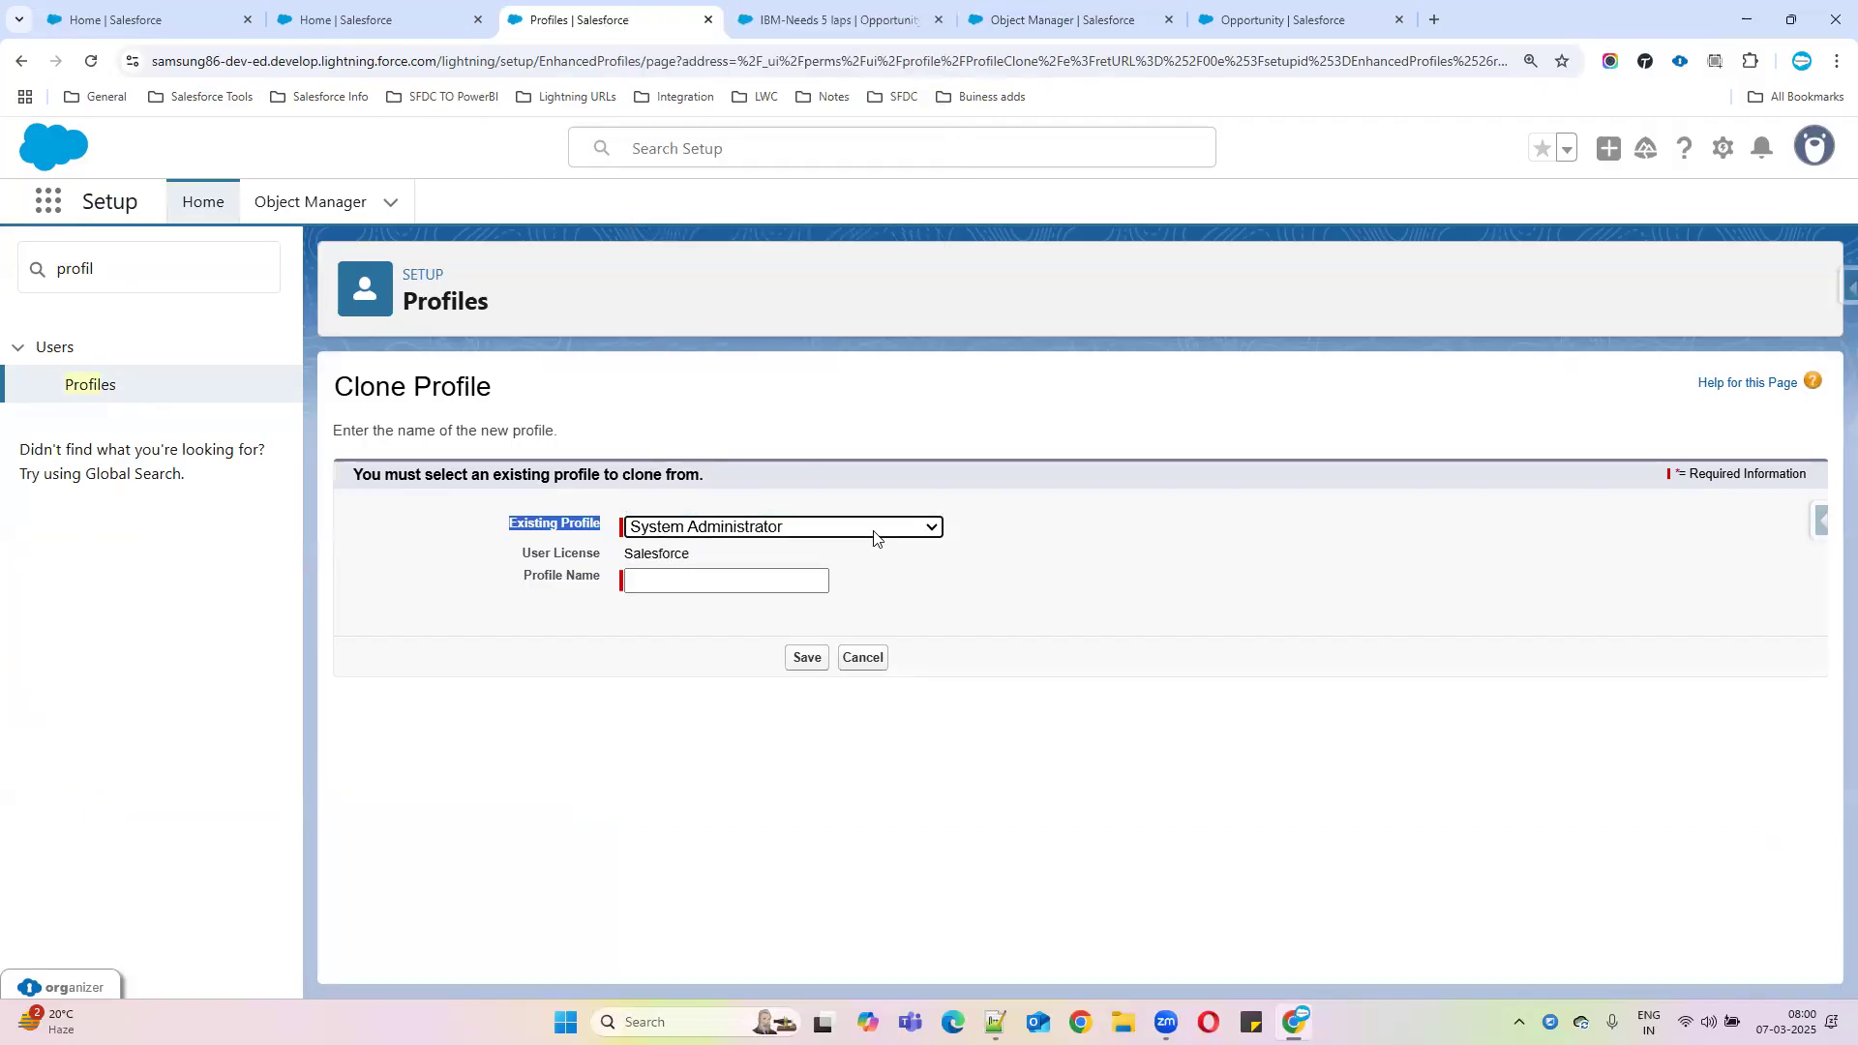
{"action": "left_click", "coordinate": [658, 582]}
{"action": "left_click", "coordinate": [643, 584]}
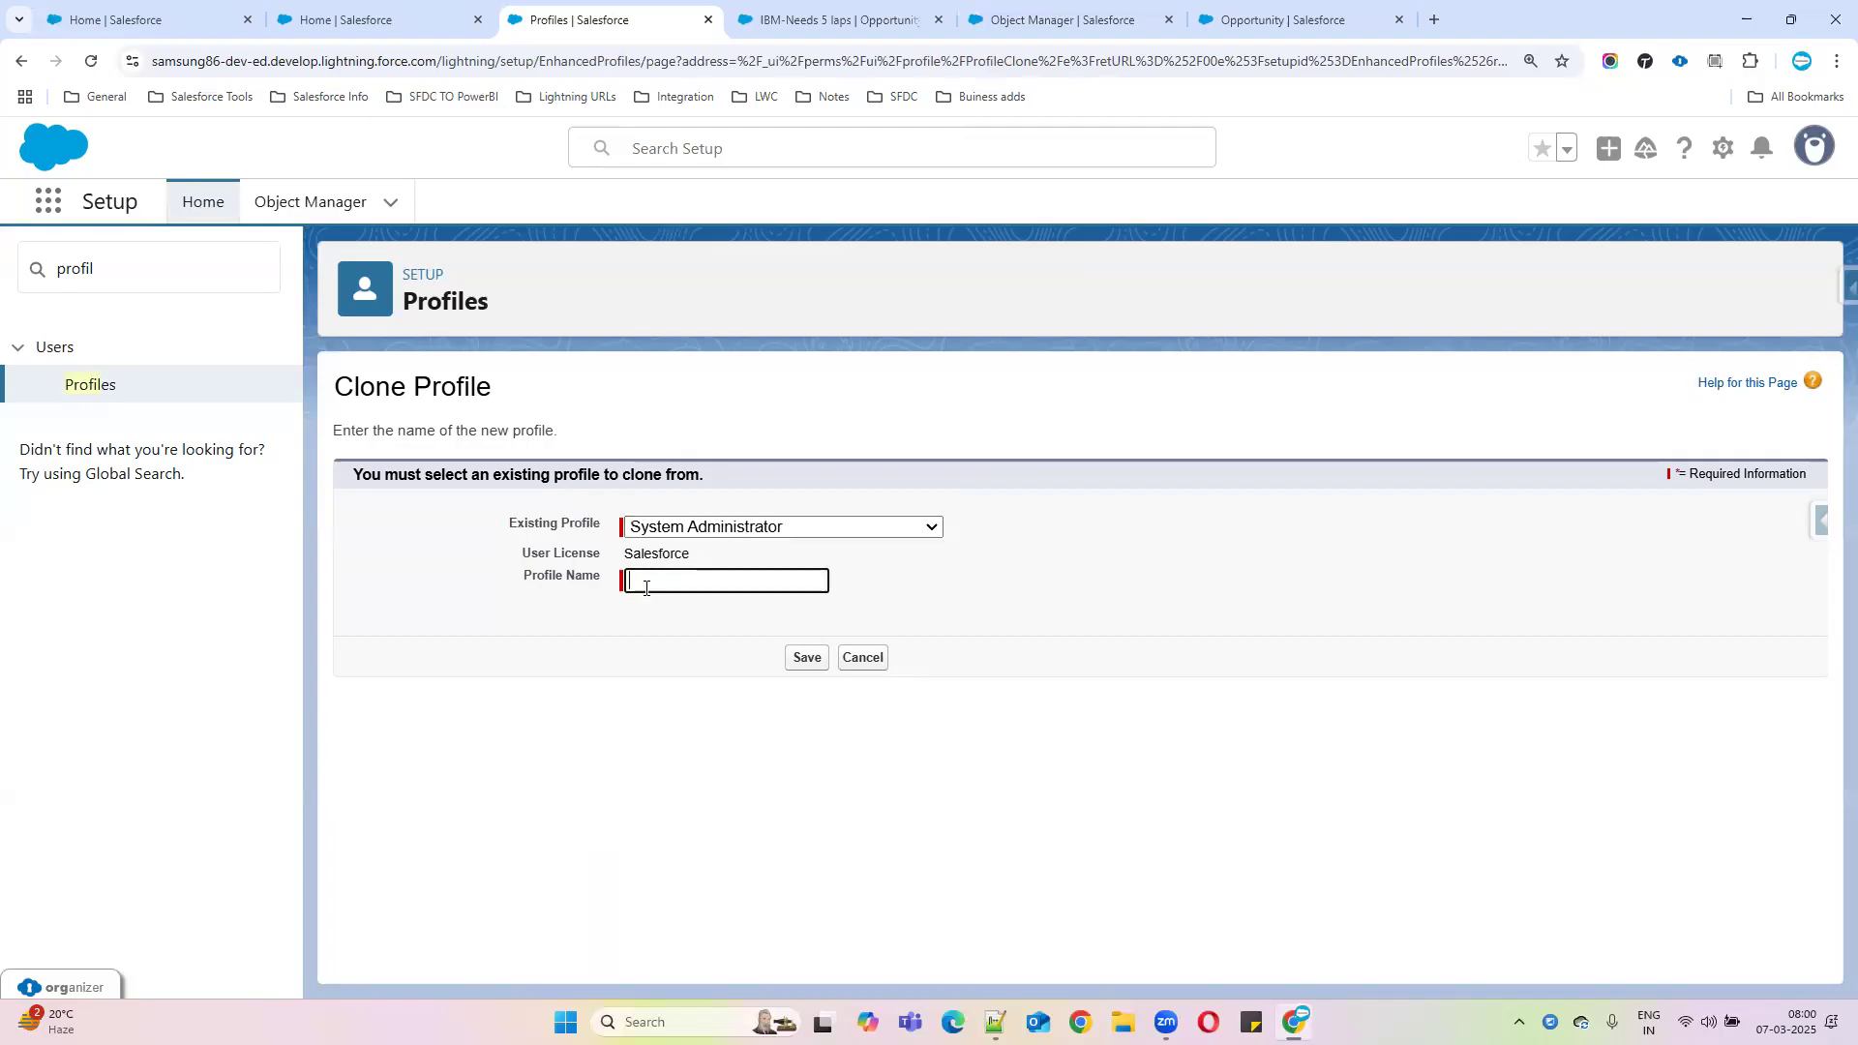
{"action": "type", "text": "Manager Profile"}
{"action": "left_click_drag", "start_coordinate": [769, 584], "coordinate": [625, 583]}
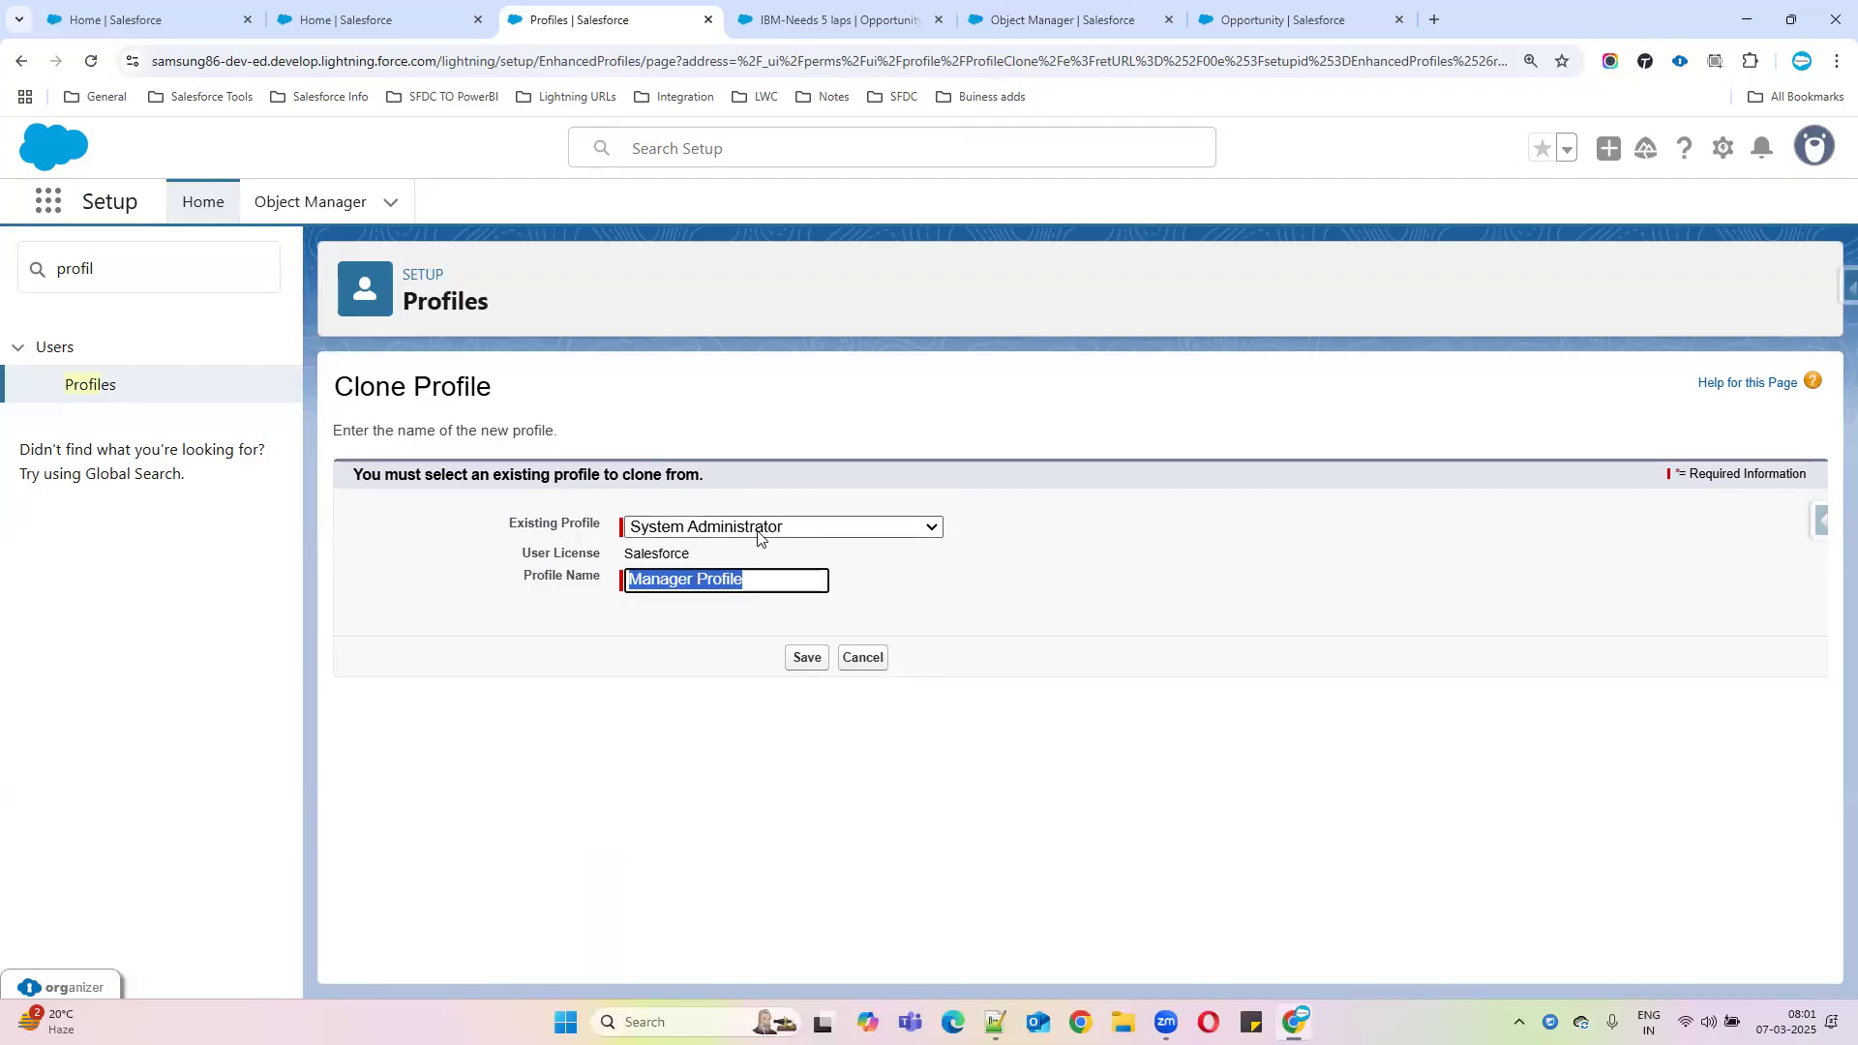
{"action": "left_click_drag", "start_coordinate": [755, 580], "coordinate": [551, 584]}
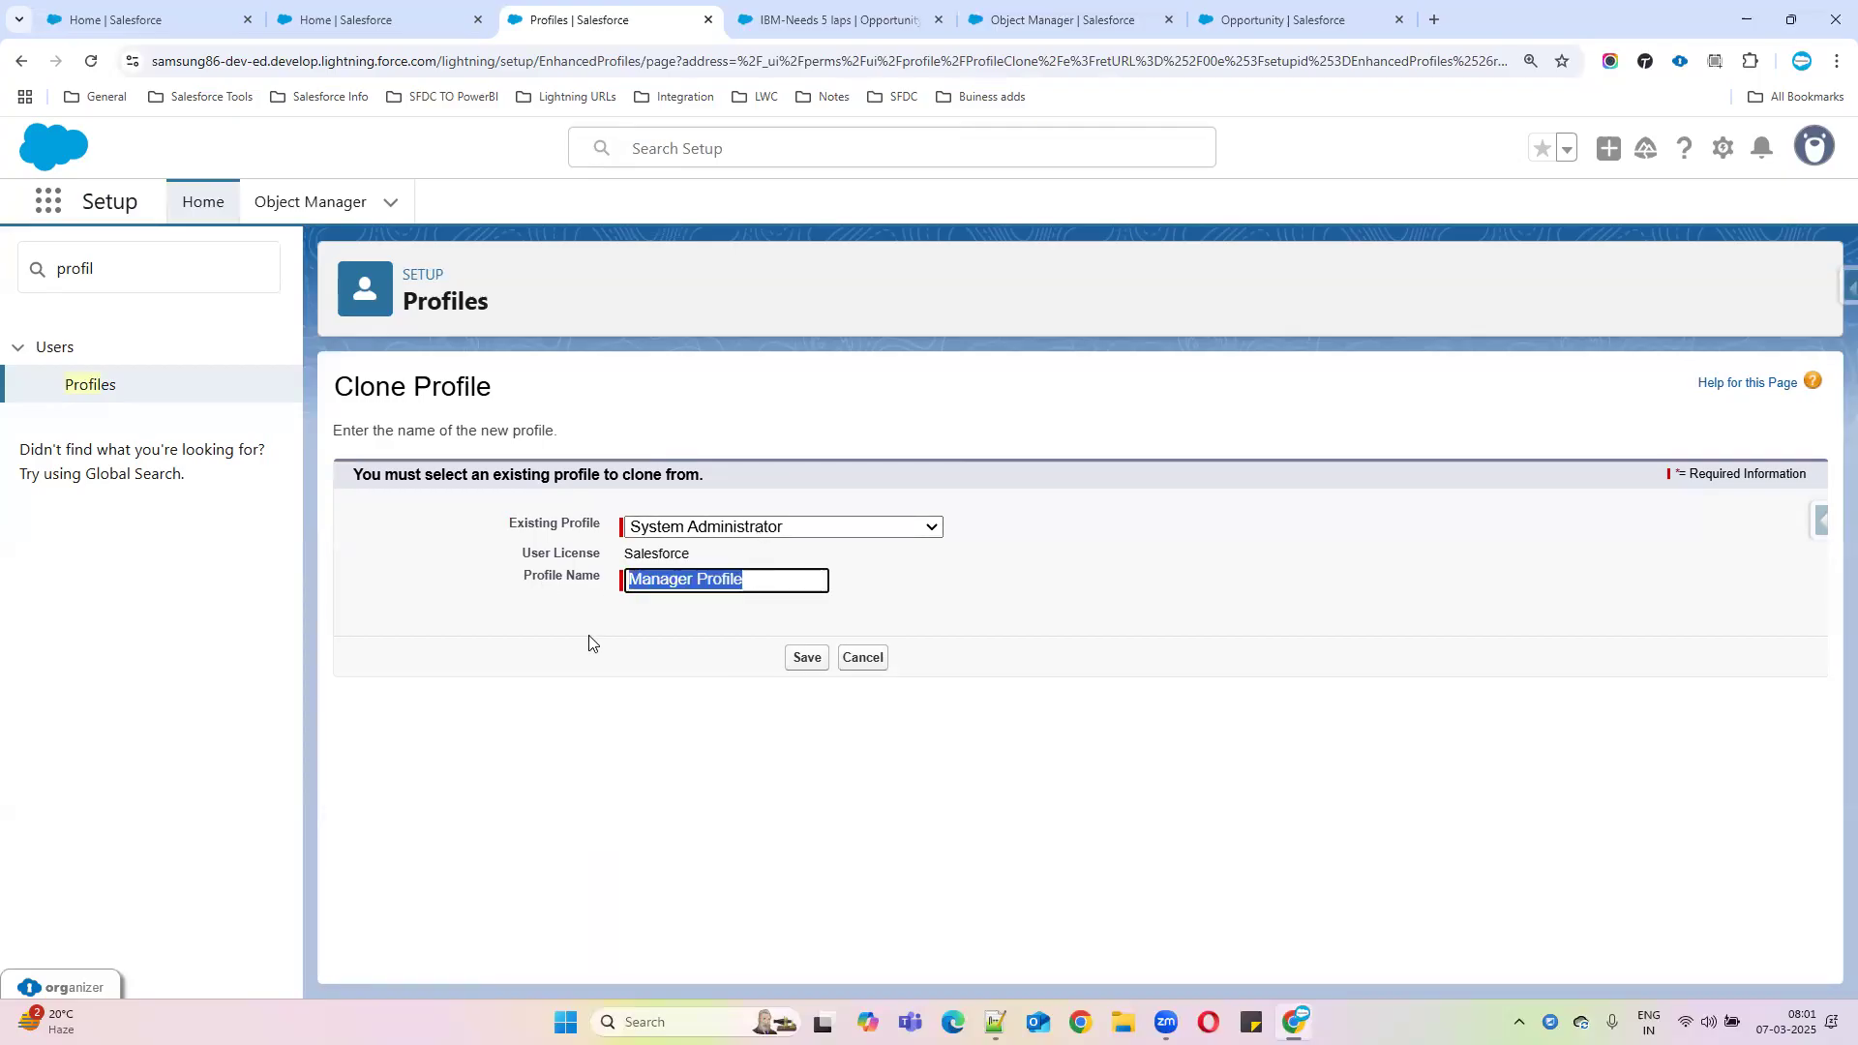
{"action": "left_click", "coordinate": [805, 659]}
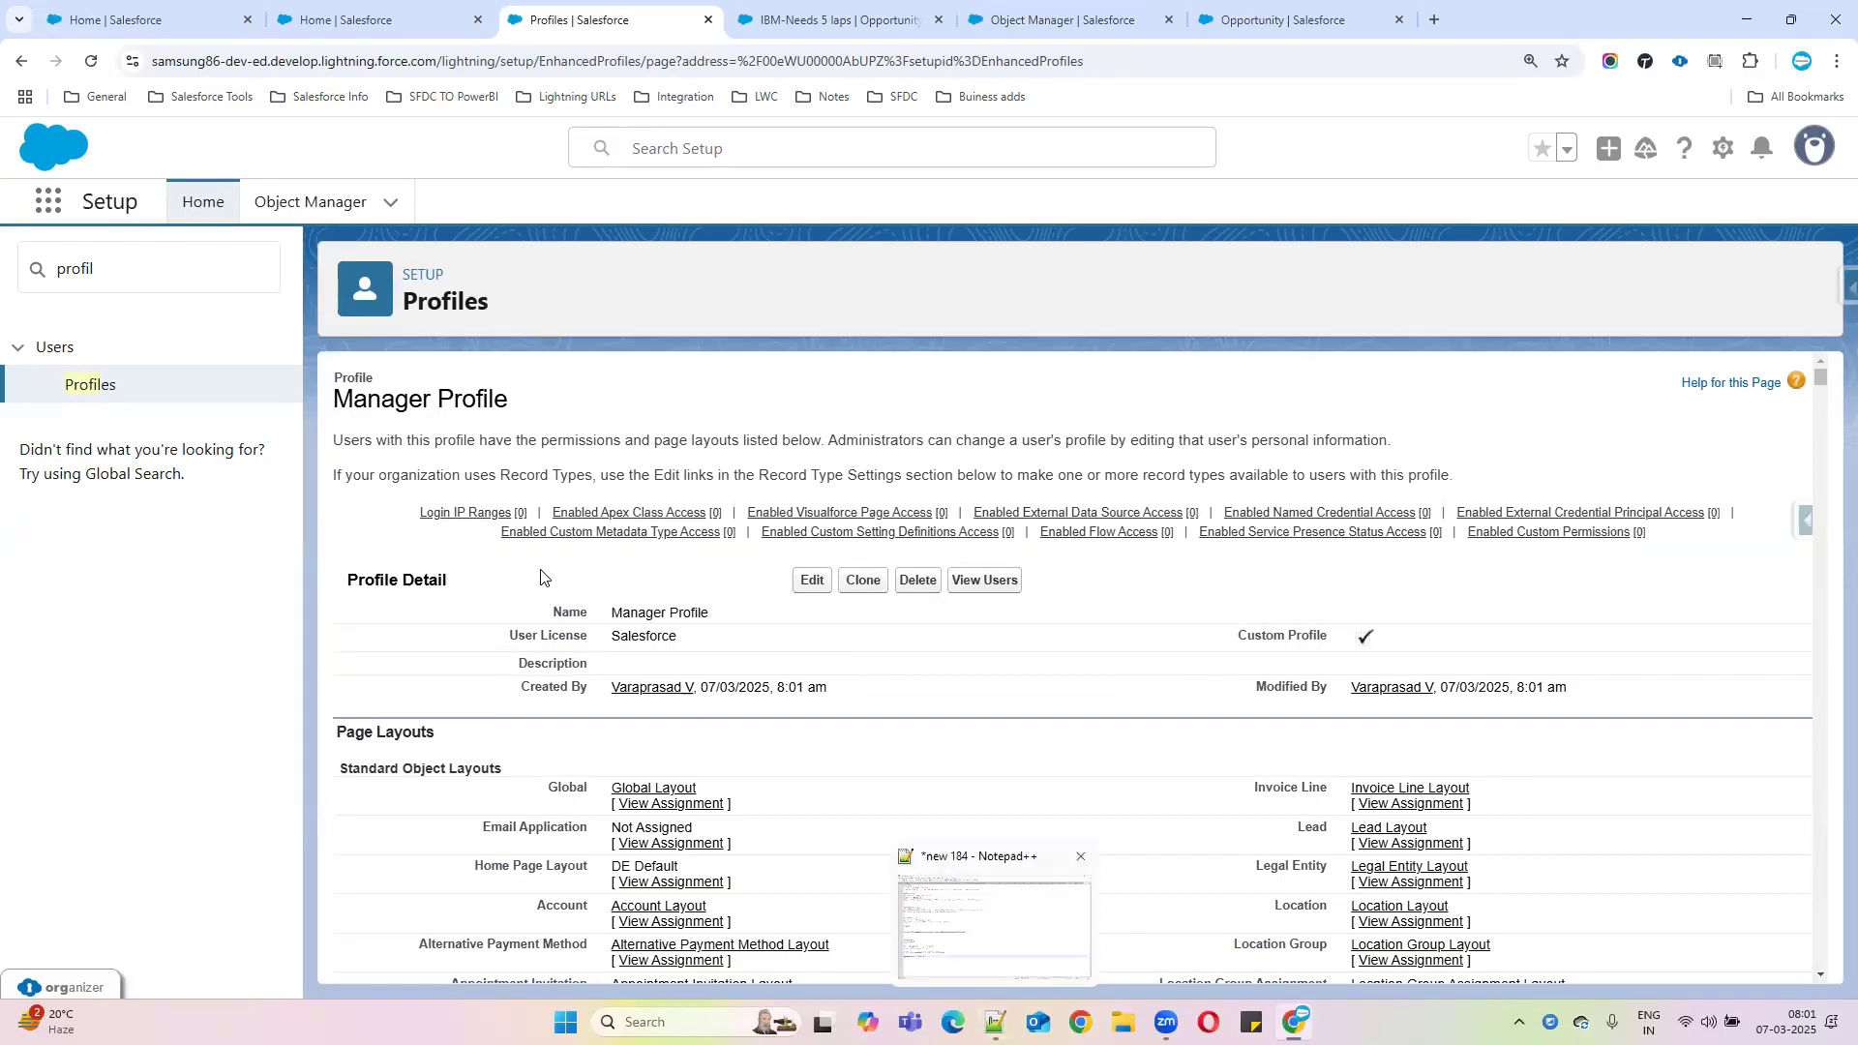
Review the saved Manager Profile, then note 'Create Manager Profile' on a new Notepad++ line
{"action": "scroll", "coordinate": [1435, 663], "scroll_direction": "down", "scroll_amount": 4}
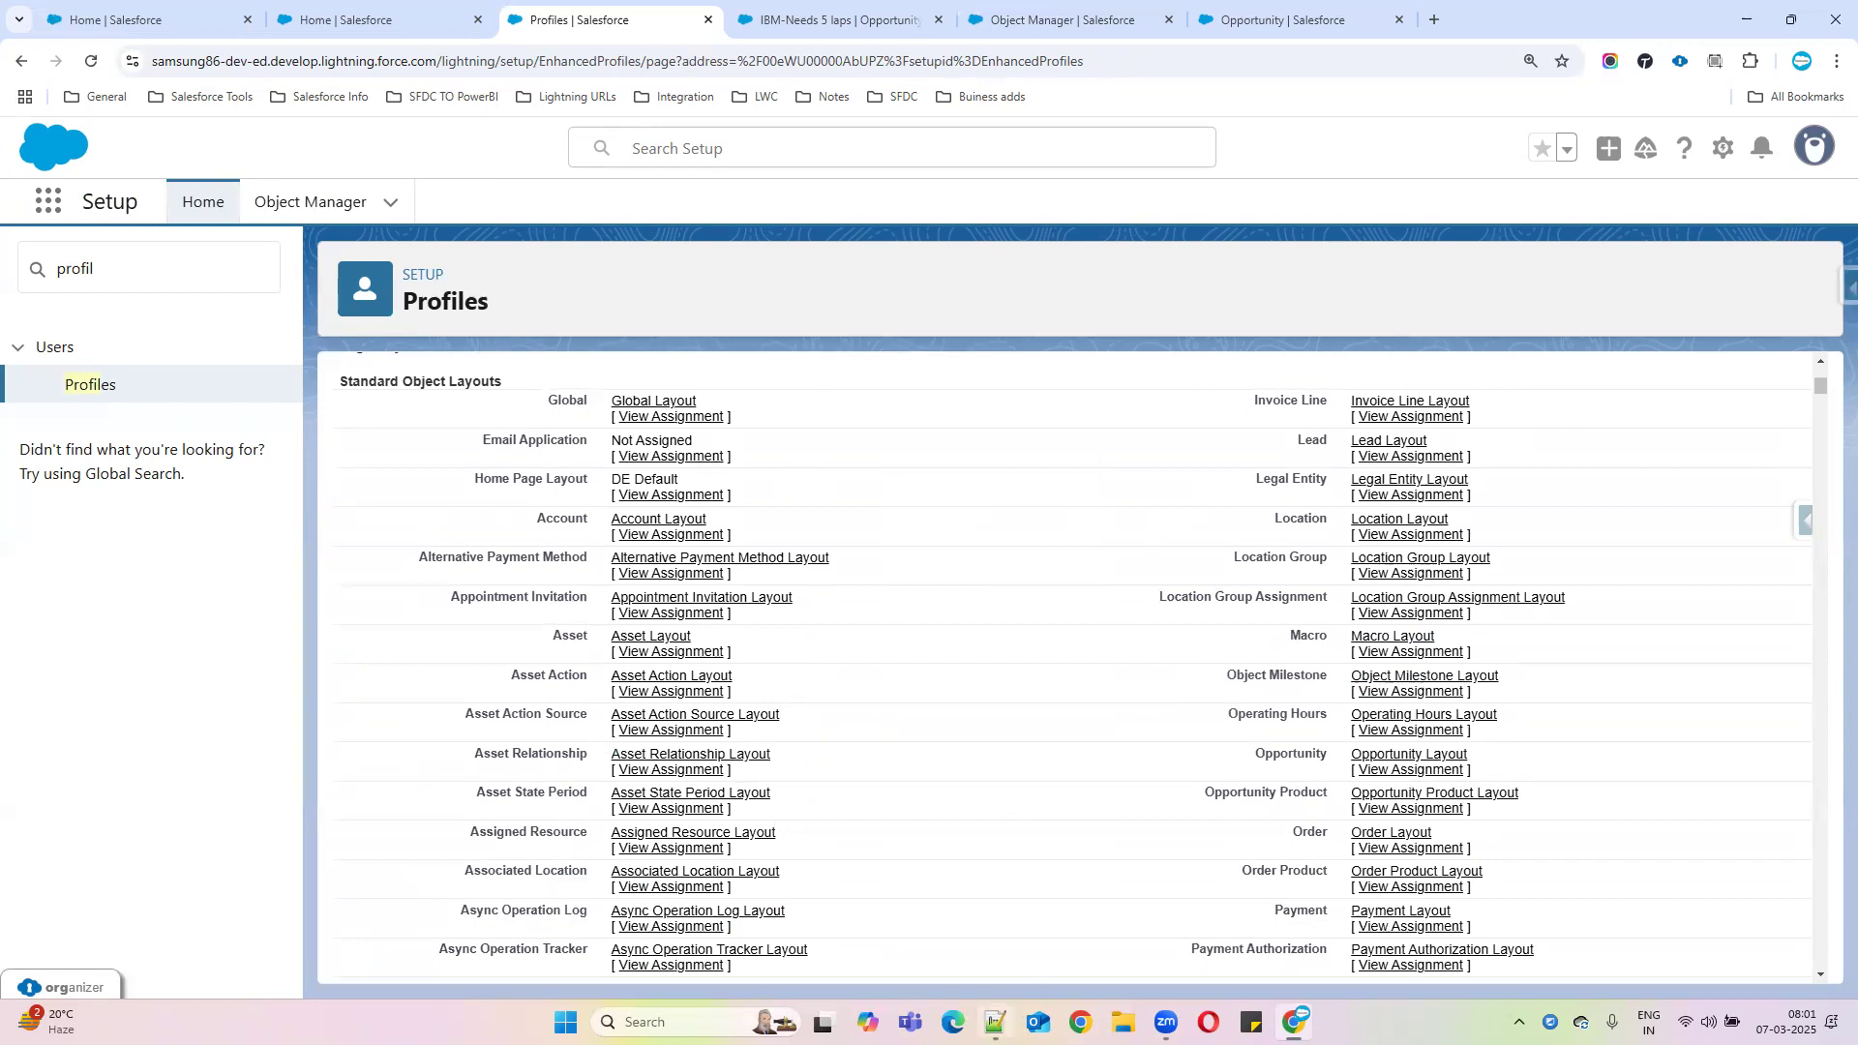
{"action": "left_click", "coordinate": [995, 1021]}
{"action": "key", "text": "Return"}
{"action": "key", "text": "Return"}
{"action": "type", "text": "Create Manager "}
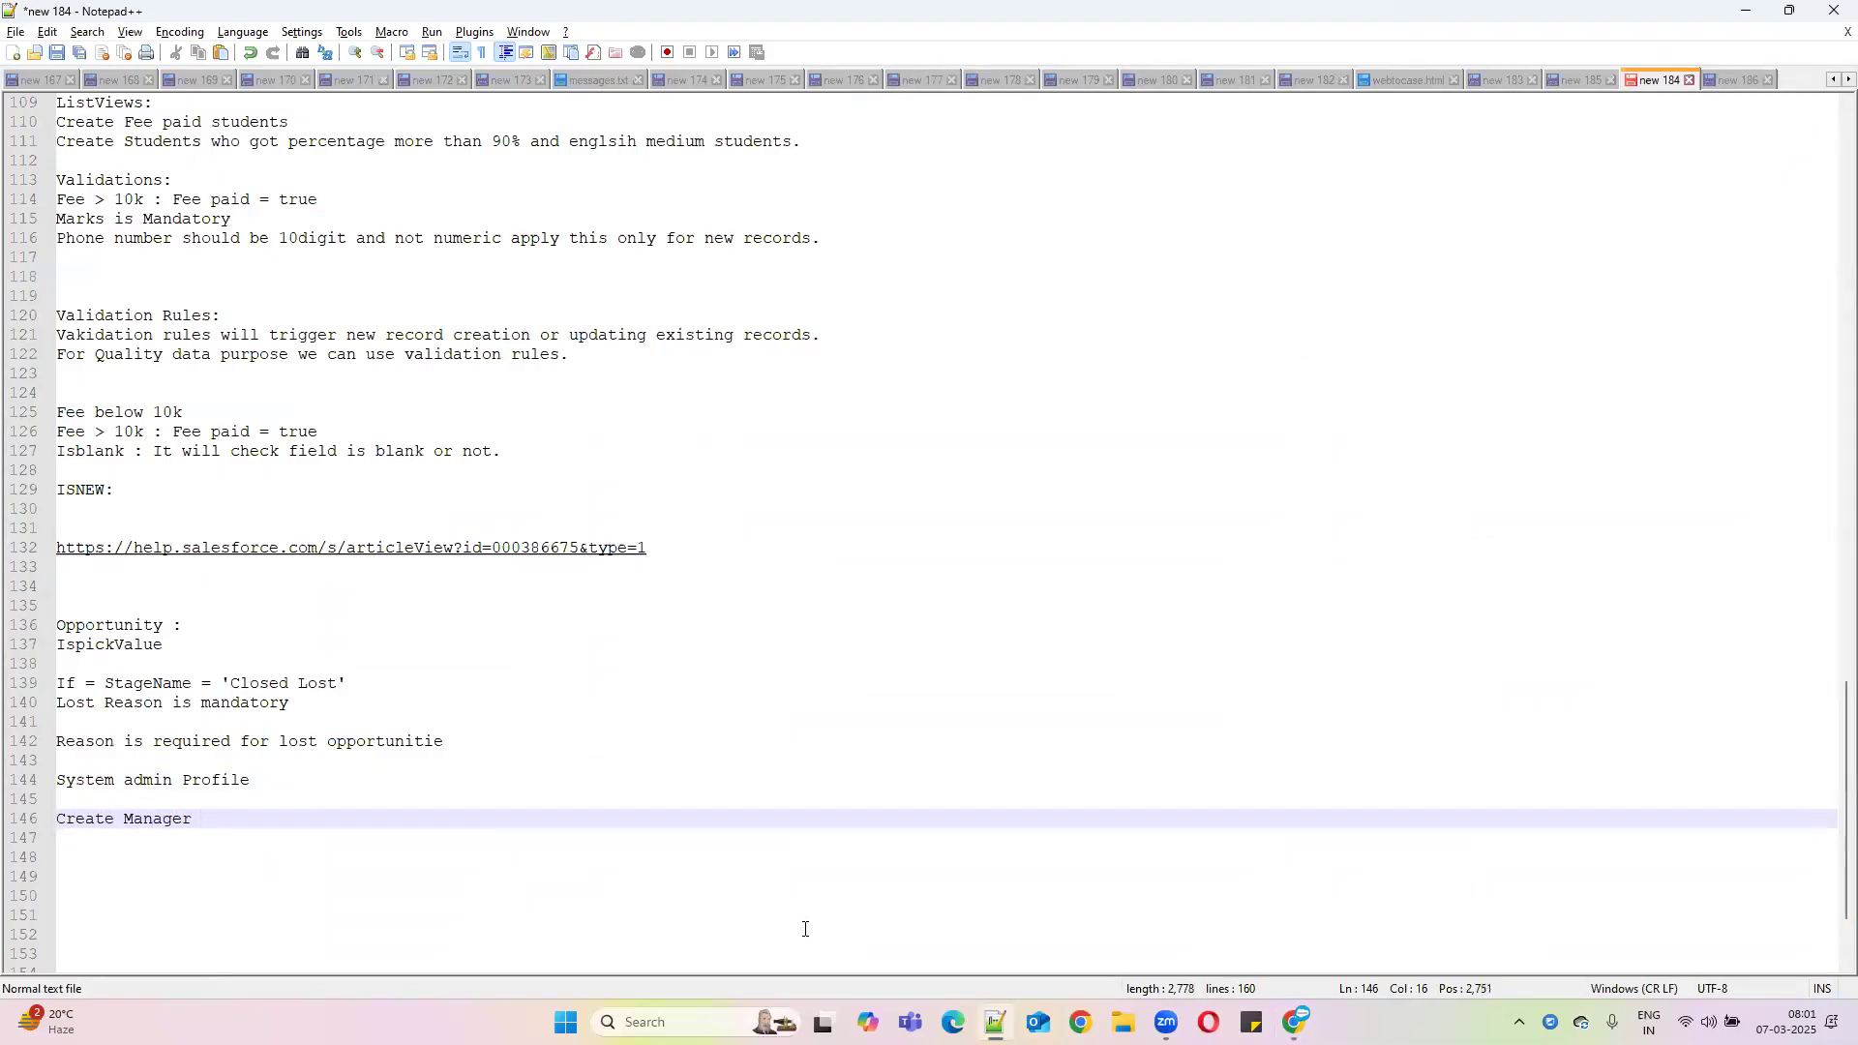
{"action": "type", "text": "Profile"}
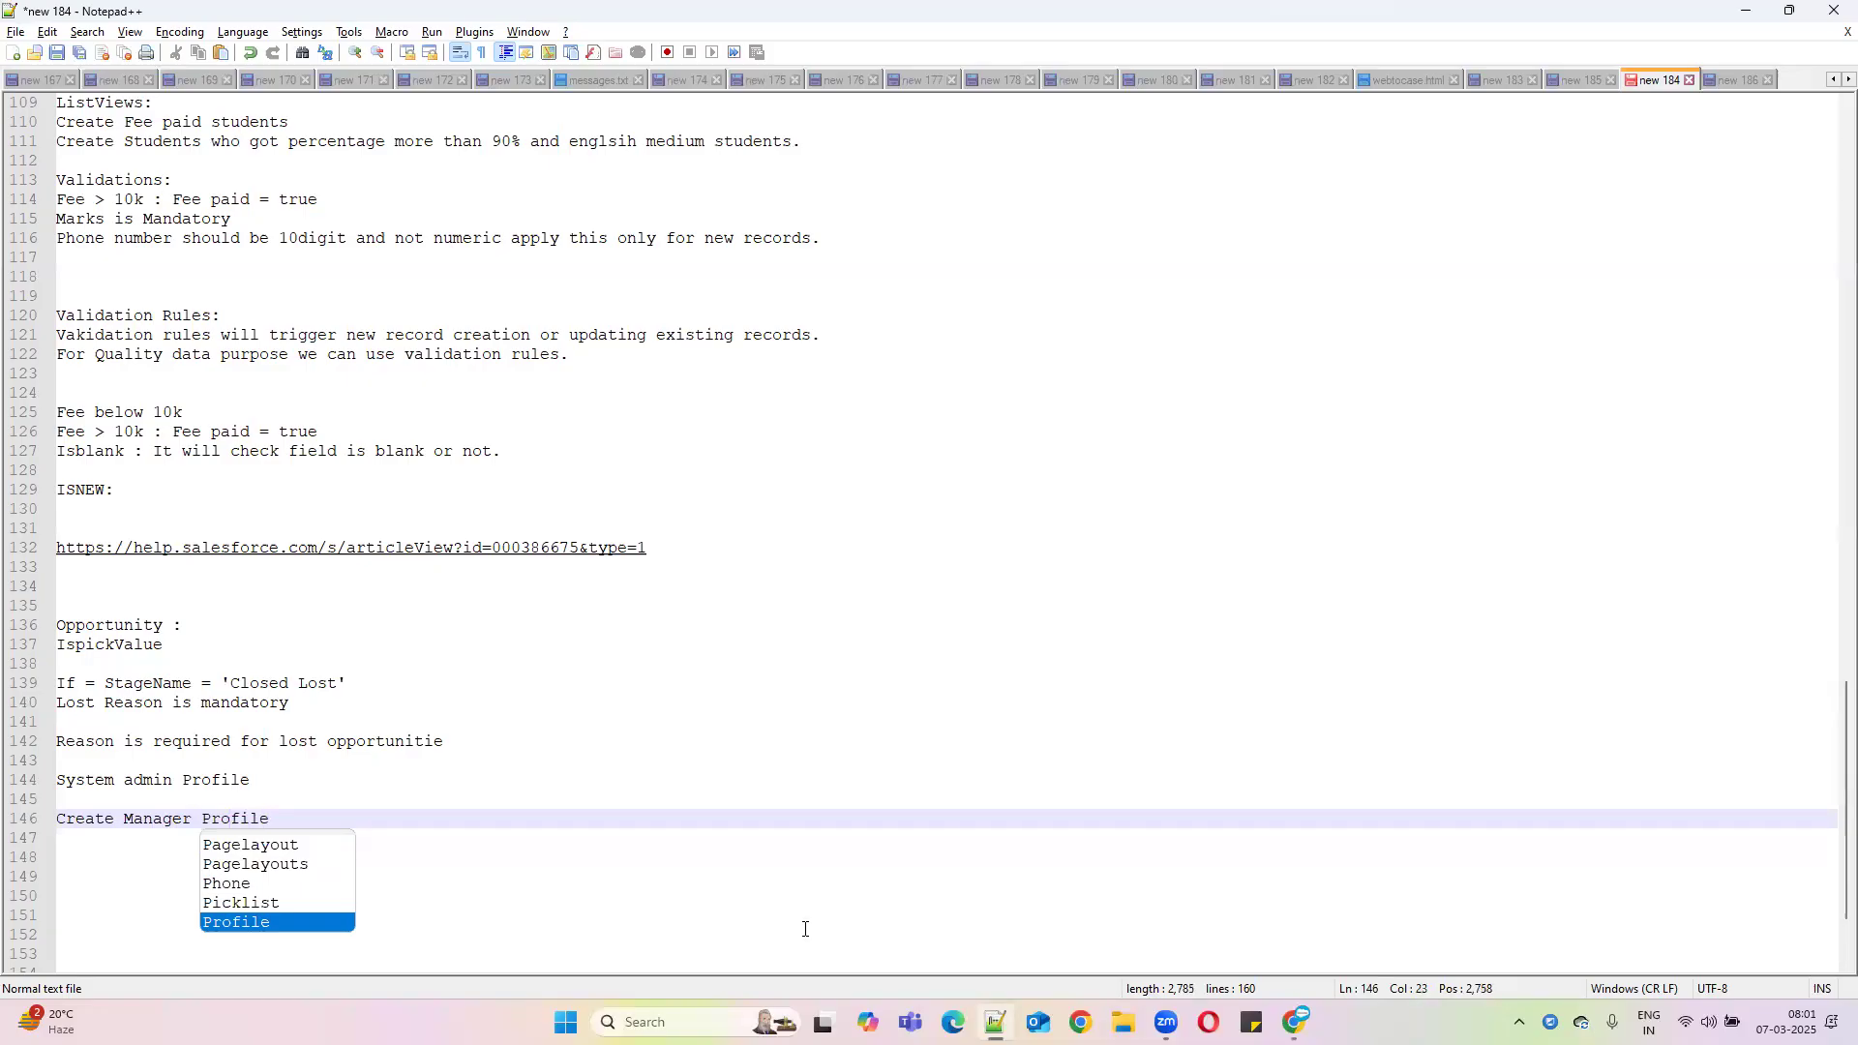
Minimize Notepad++ to return to the Manager Profile detail page
{"action": "left_click", "coordinate": [1741, 12]}
{"action": "scroll", "coordinate": [647, 549], "scroll_direction": "up", "scroll_amount": 3}
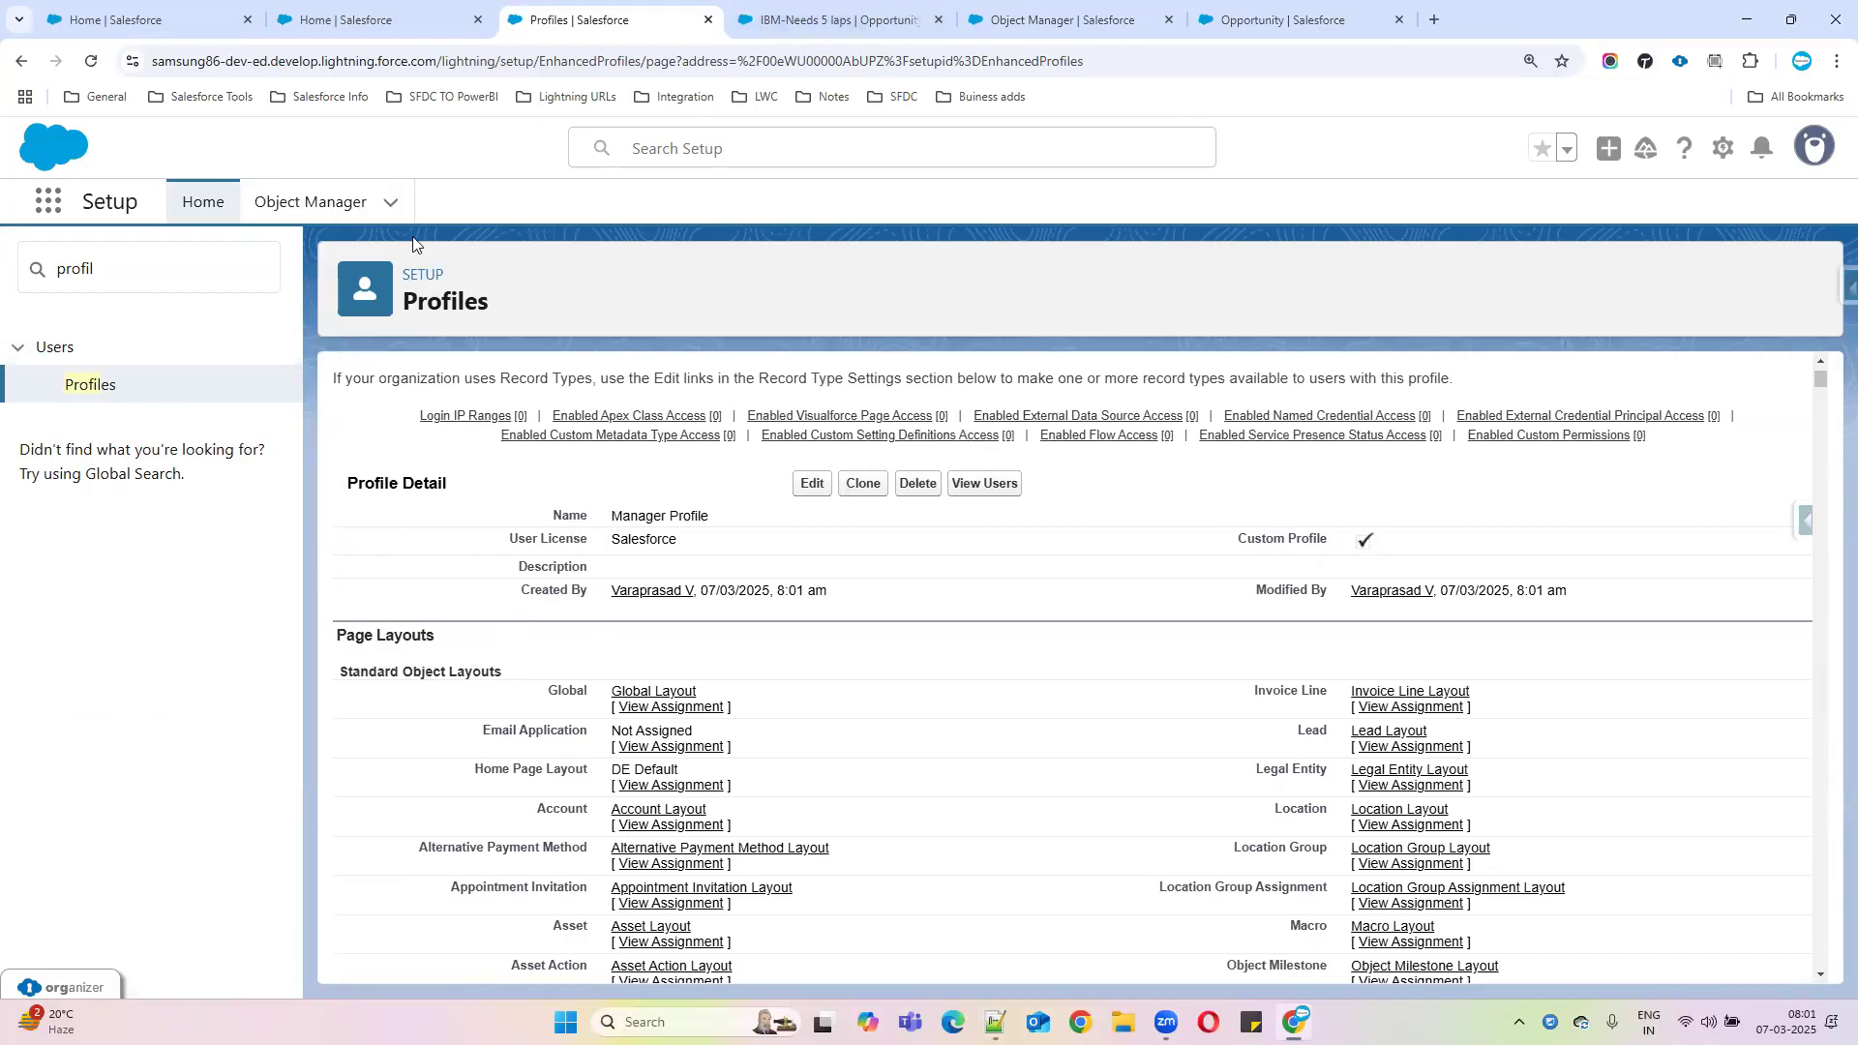
Search Setup for 'users' and open the All Users list
{"action": "left_click", "coordinate": [852, 27]}
{"action": "left_click", "coordinate": [600, 23]}
{"action": "left_click_drag", "start_coordinate": [106, 269], "coordinate": [2, 273]}
{"action": "type", "text": "users"}
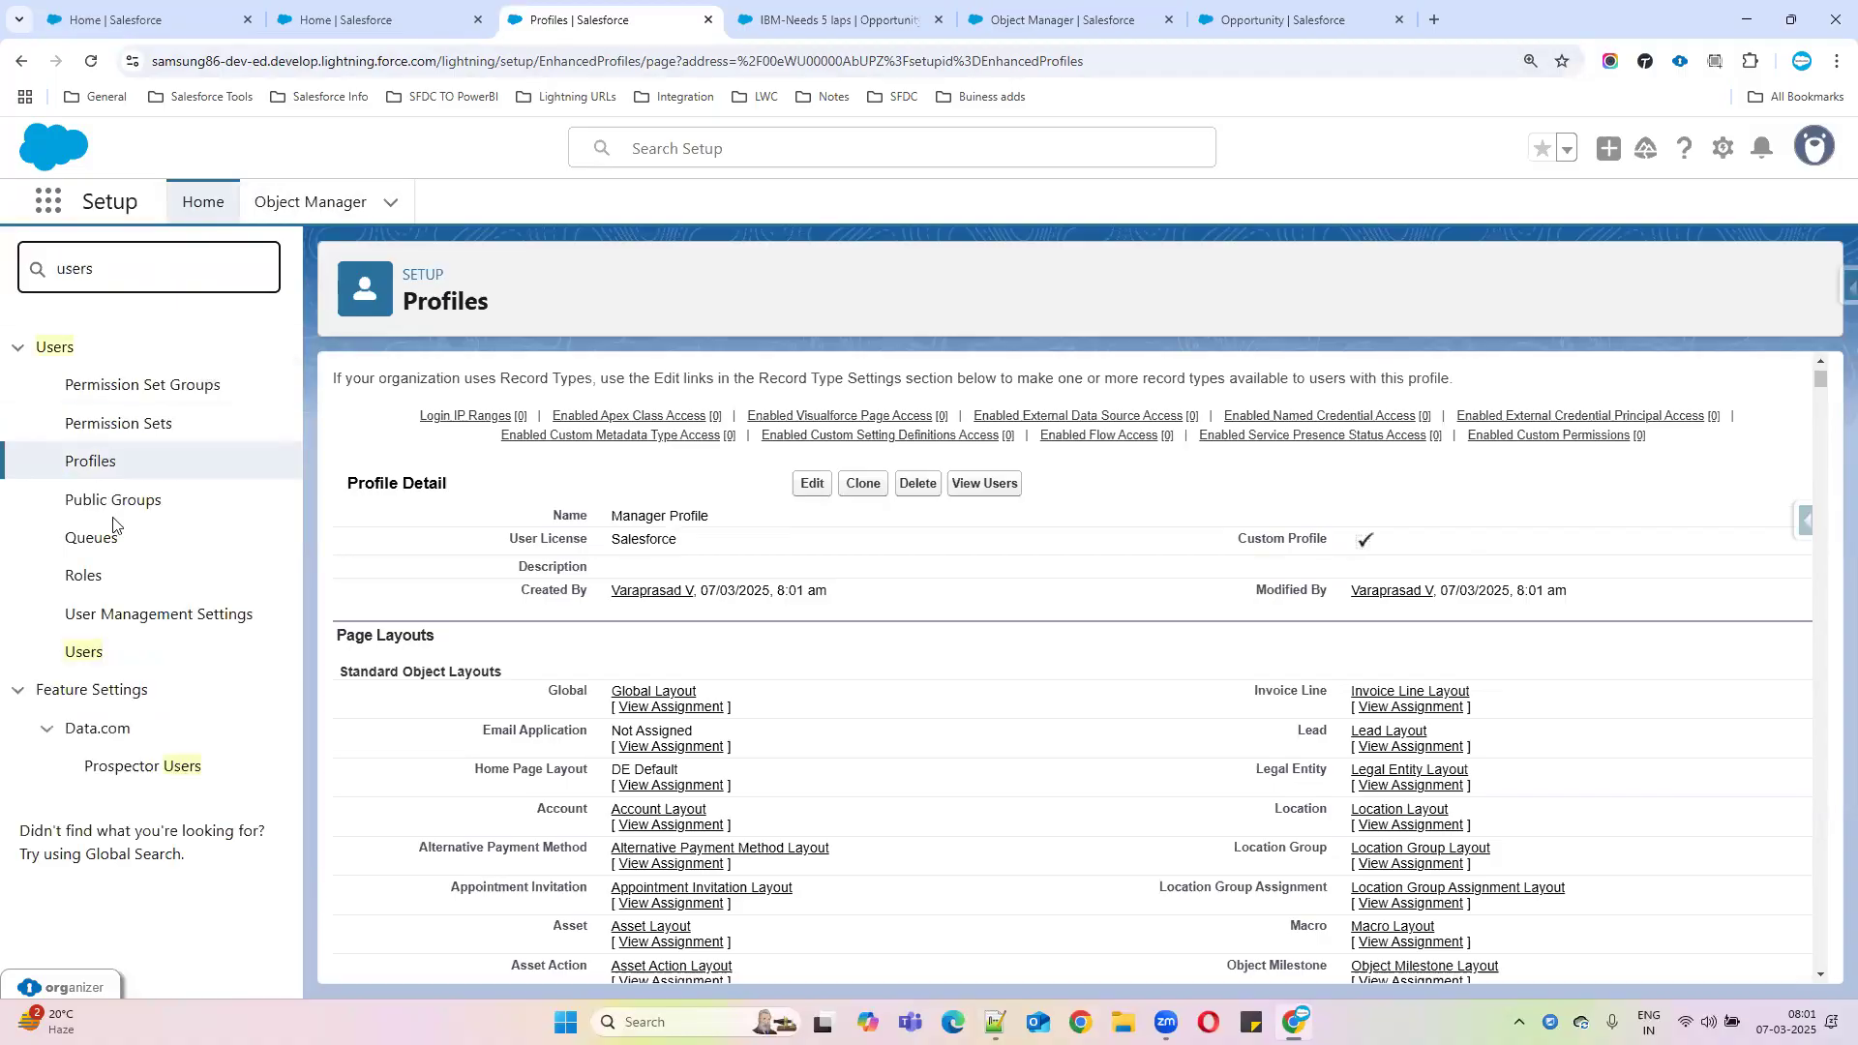
{"action": "left_click", "coordinate": [89, 652]}
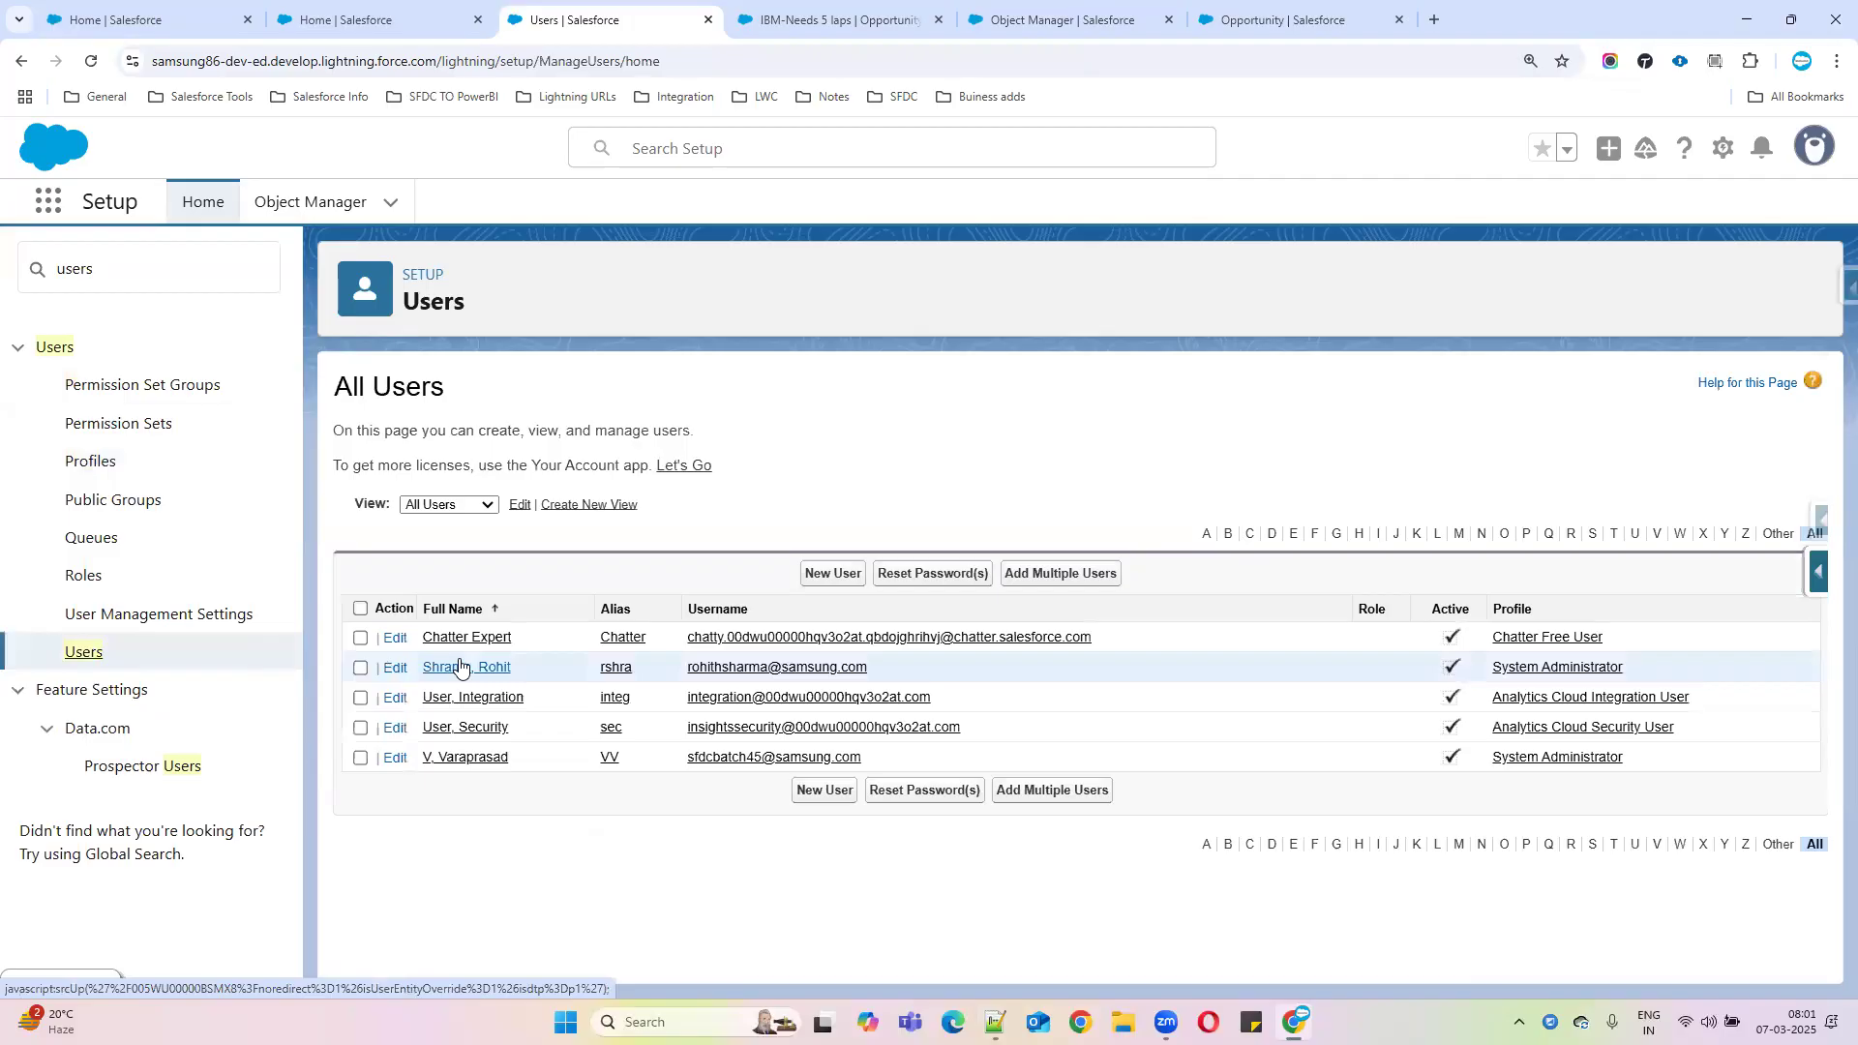
Change the System Administrator user's profile to Manager Profile and save
{"action": "left_click", "coordinate": [396, 670]}
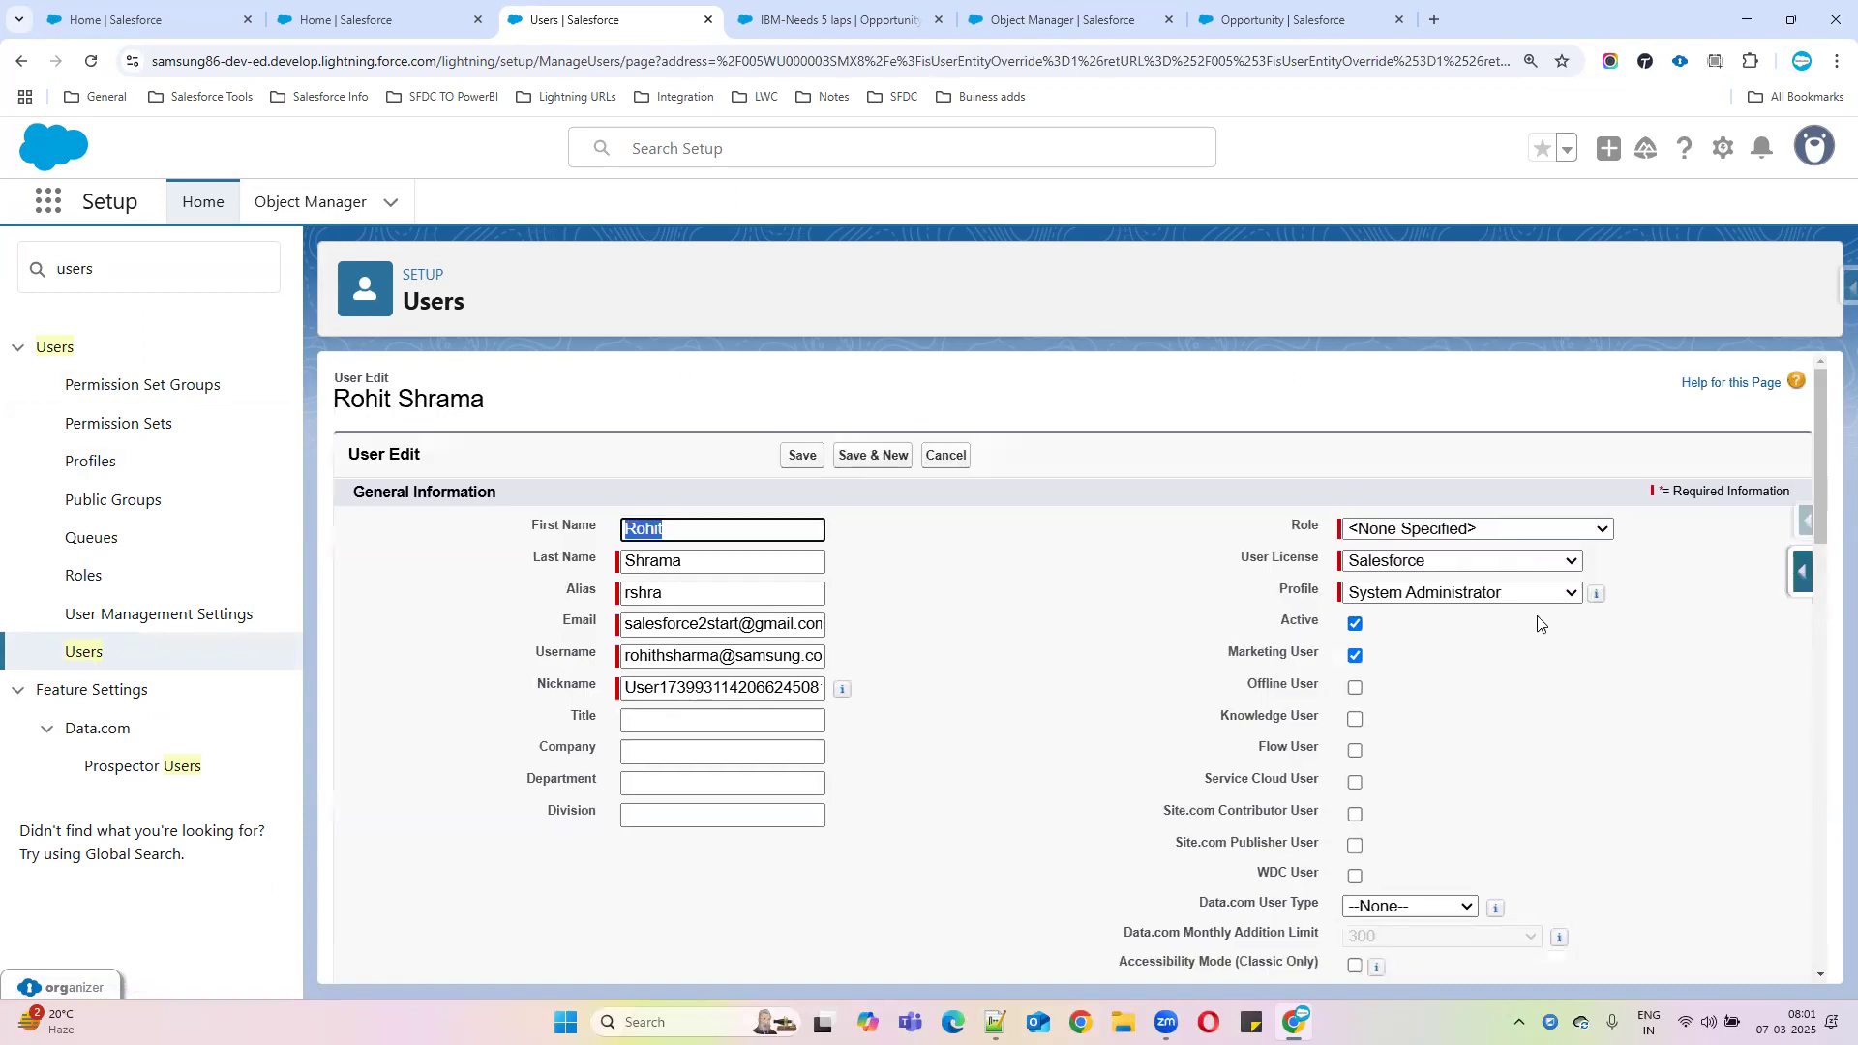
{"action": "left_click", "coordinate": [1468, 592]}
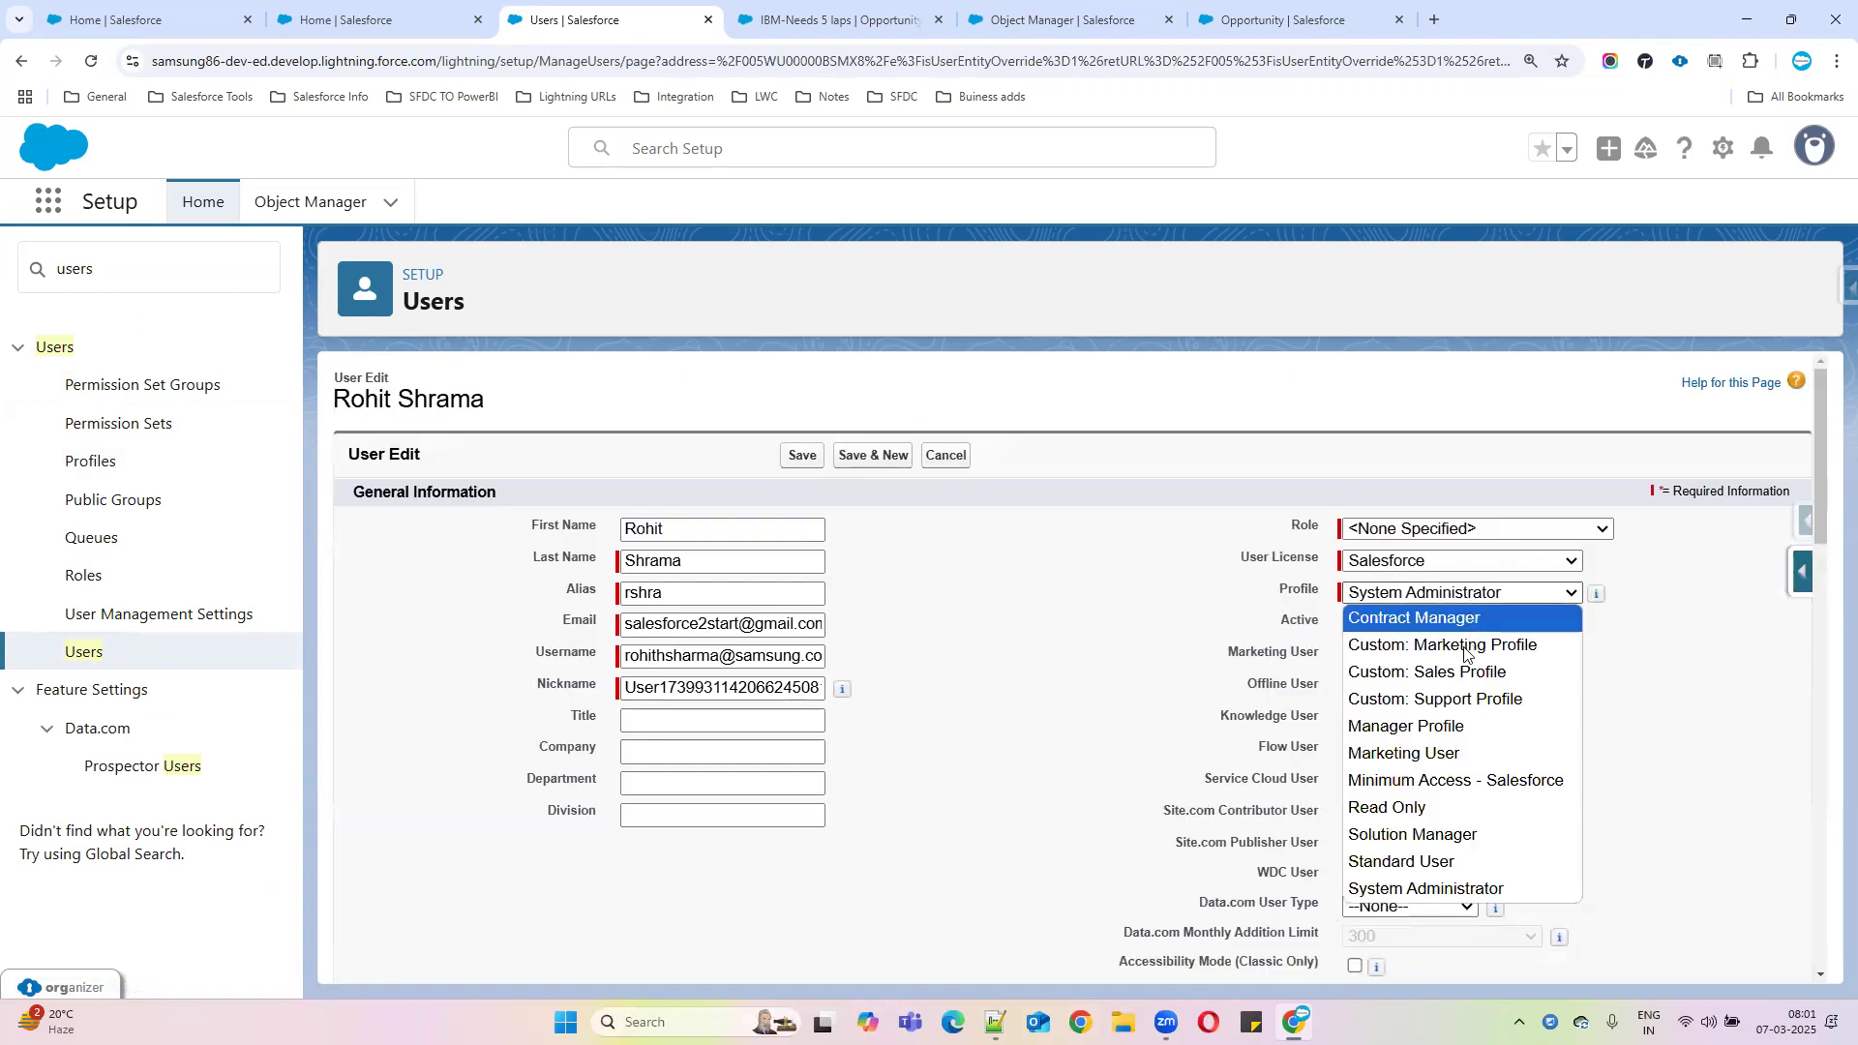
{"action": "left_click", "coordinate": [1448, 728]}
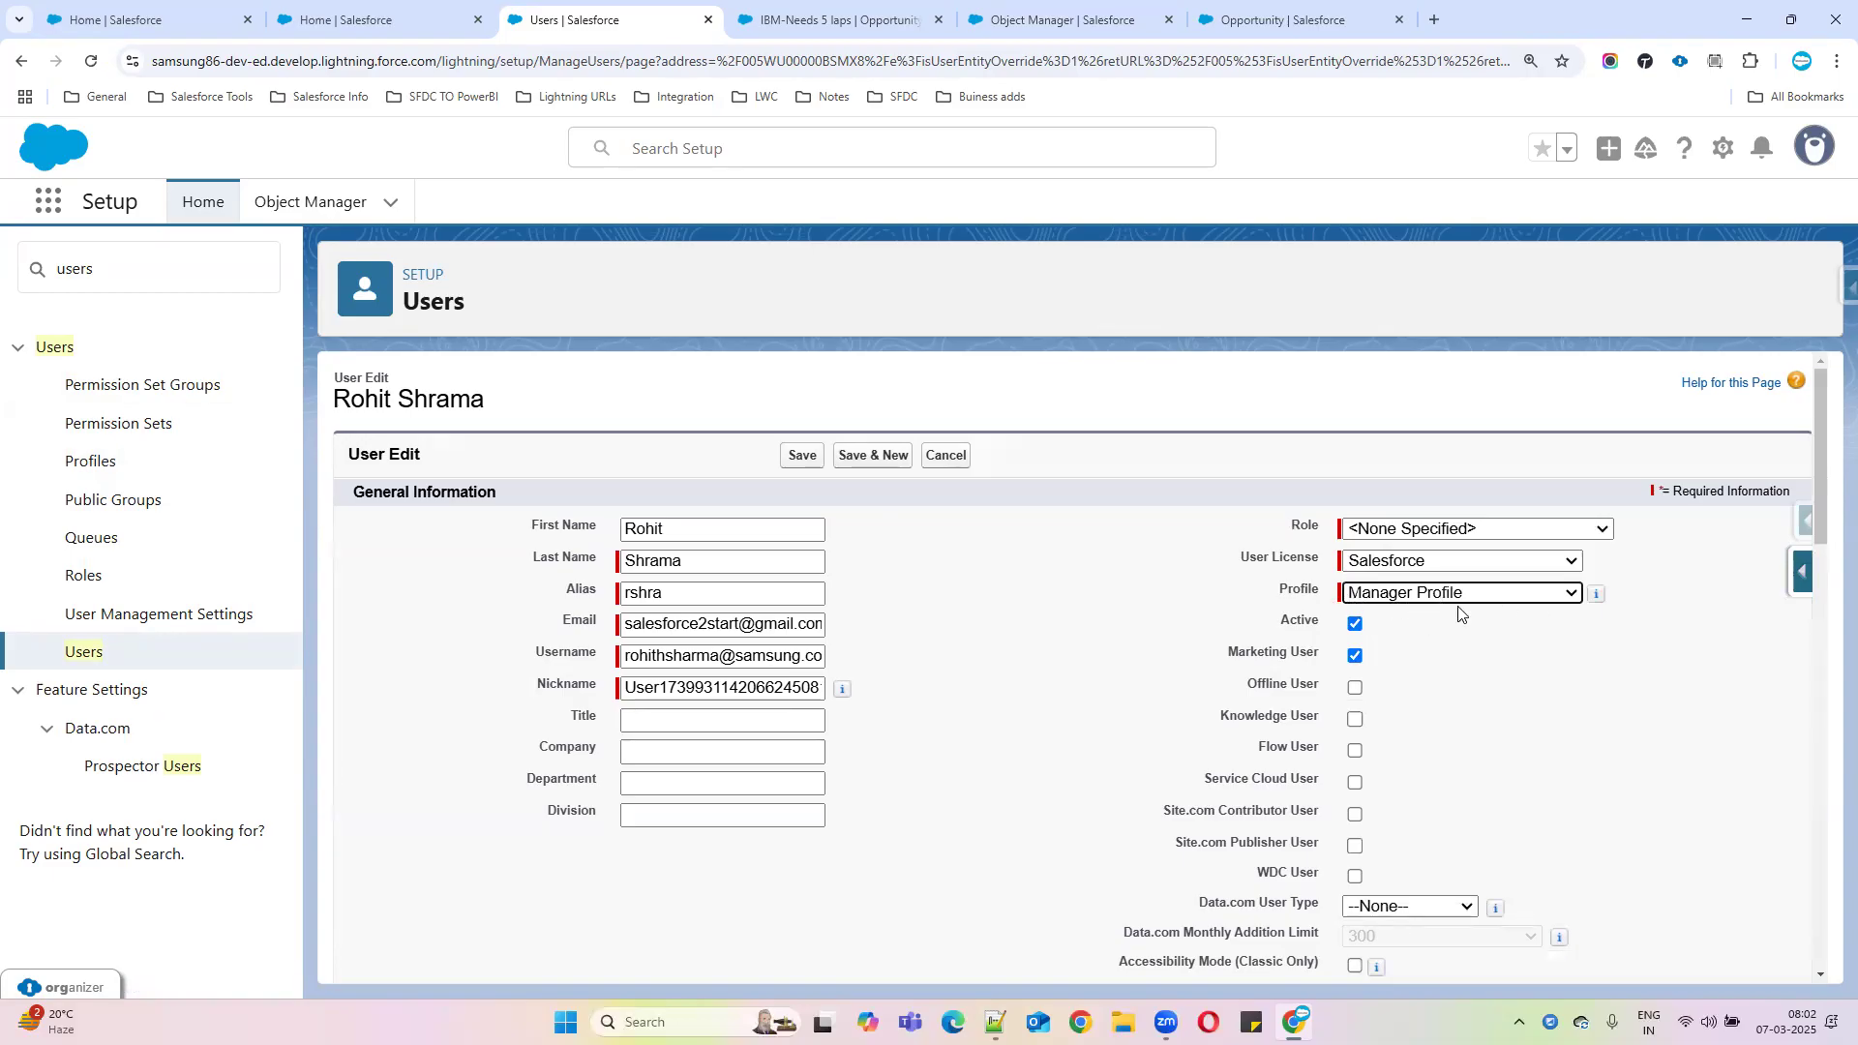
{"action": "left_click", "coordinate": [797, 455]}
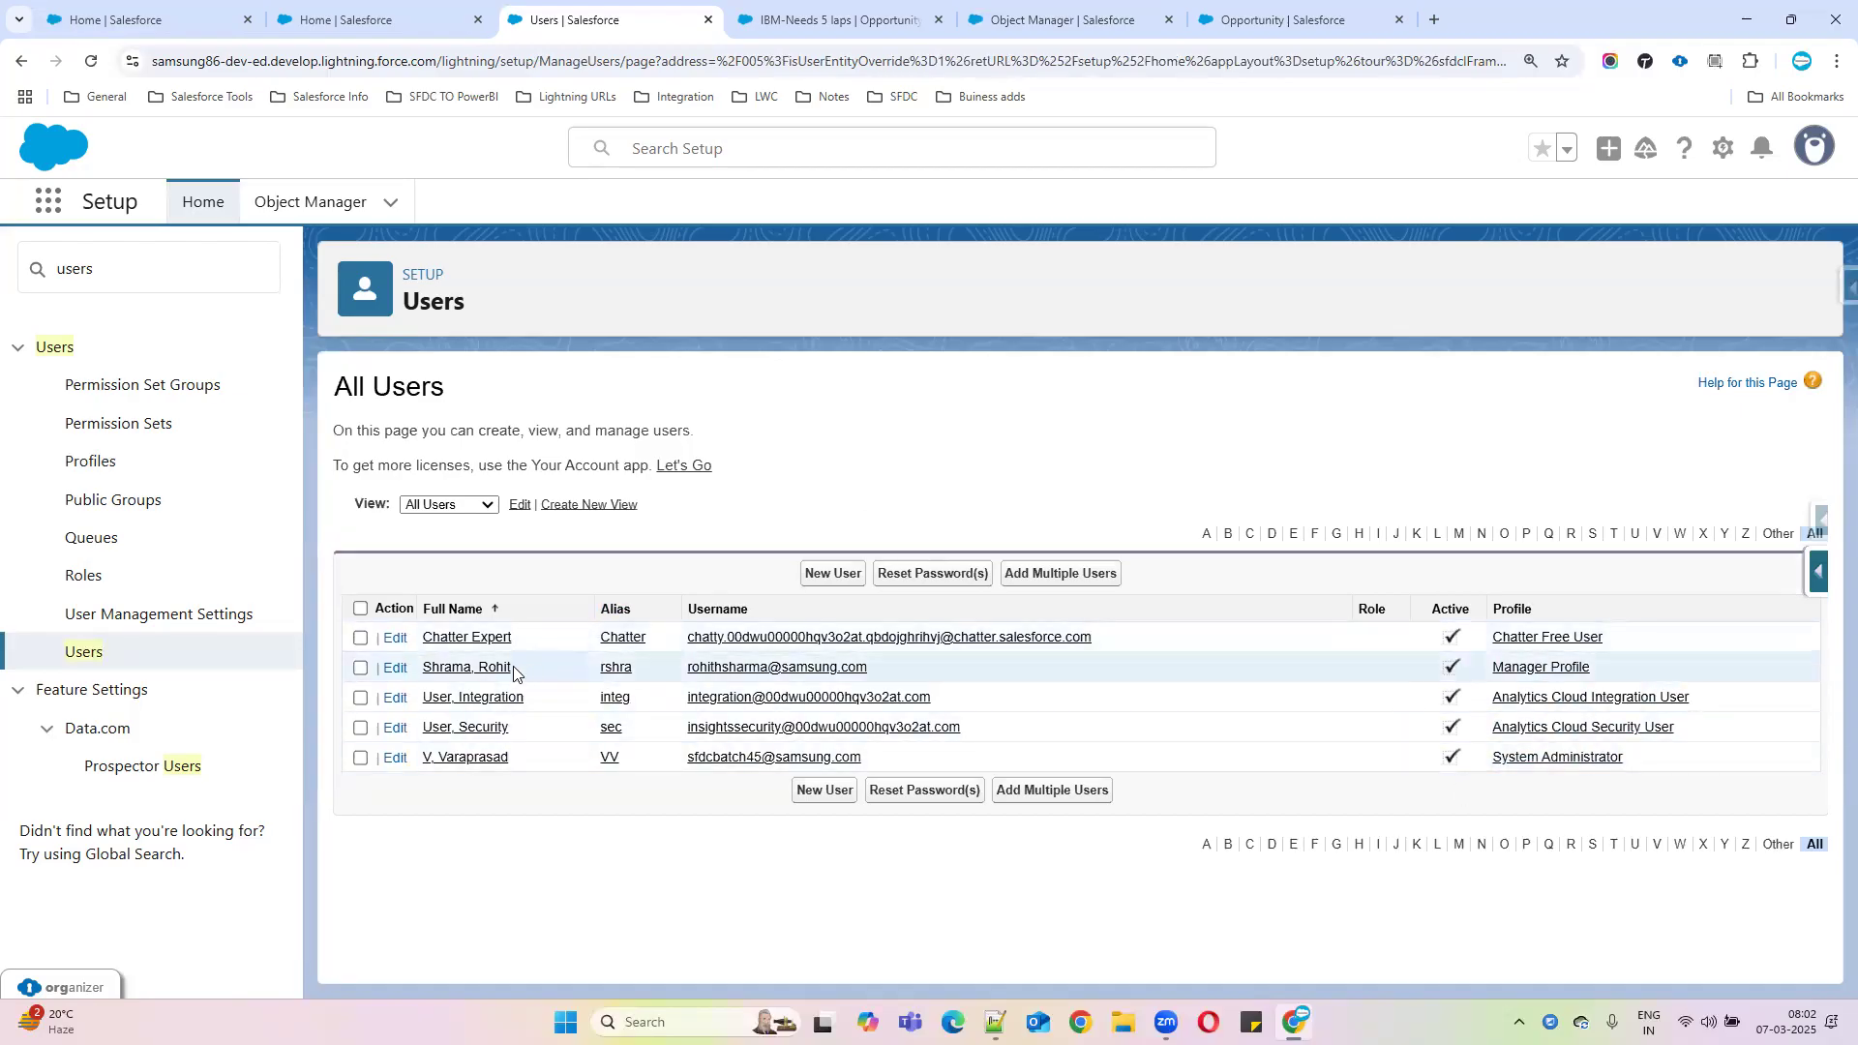
{"action": "left_click_drag", "start_coordinate": [1640, 759], "coordinate": [1488, 765]}
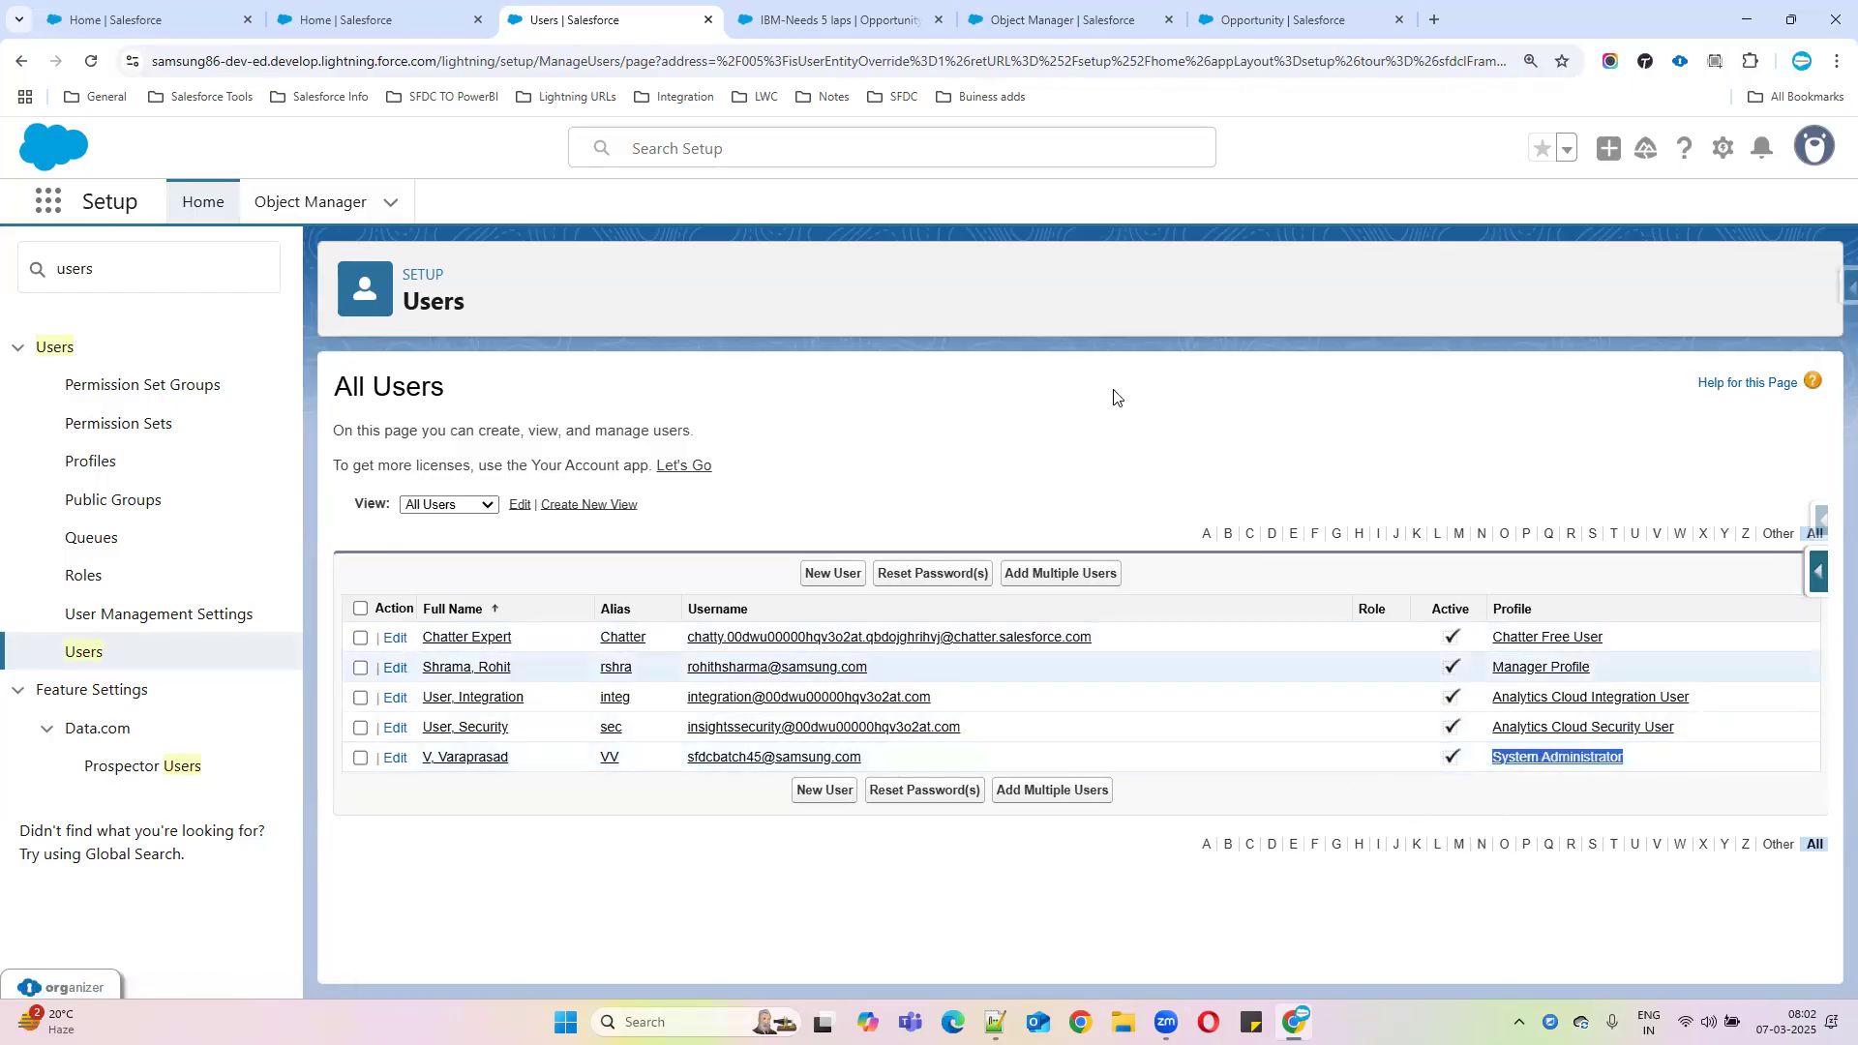
Review the ISPICKVAL(StageName, 'Closed Lost') && ISBLANK(Lost_Reson__c) formula and open the rule for editing
{"action": "left_click", "coordinate": [835, 8]}
{"action": "left_click", "coordinate": [1056, 18]}
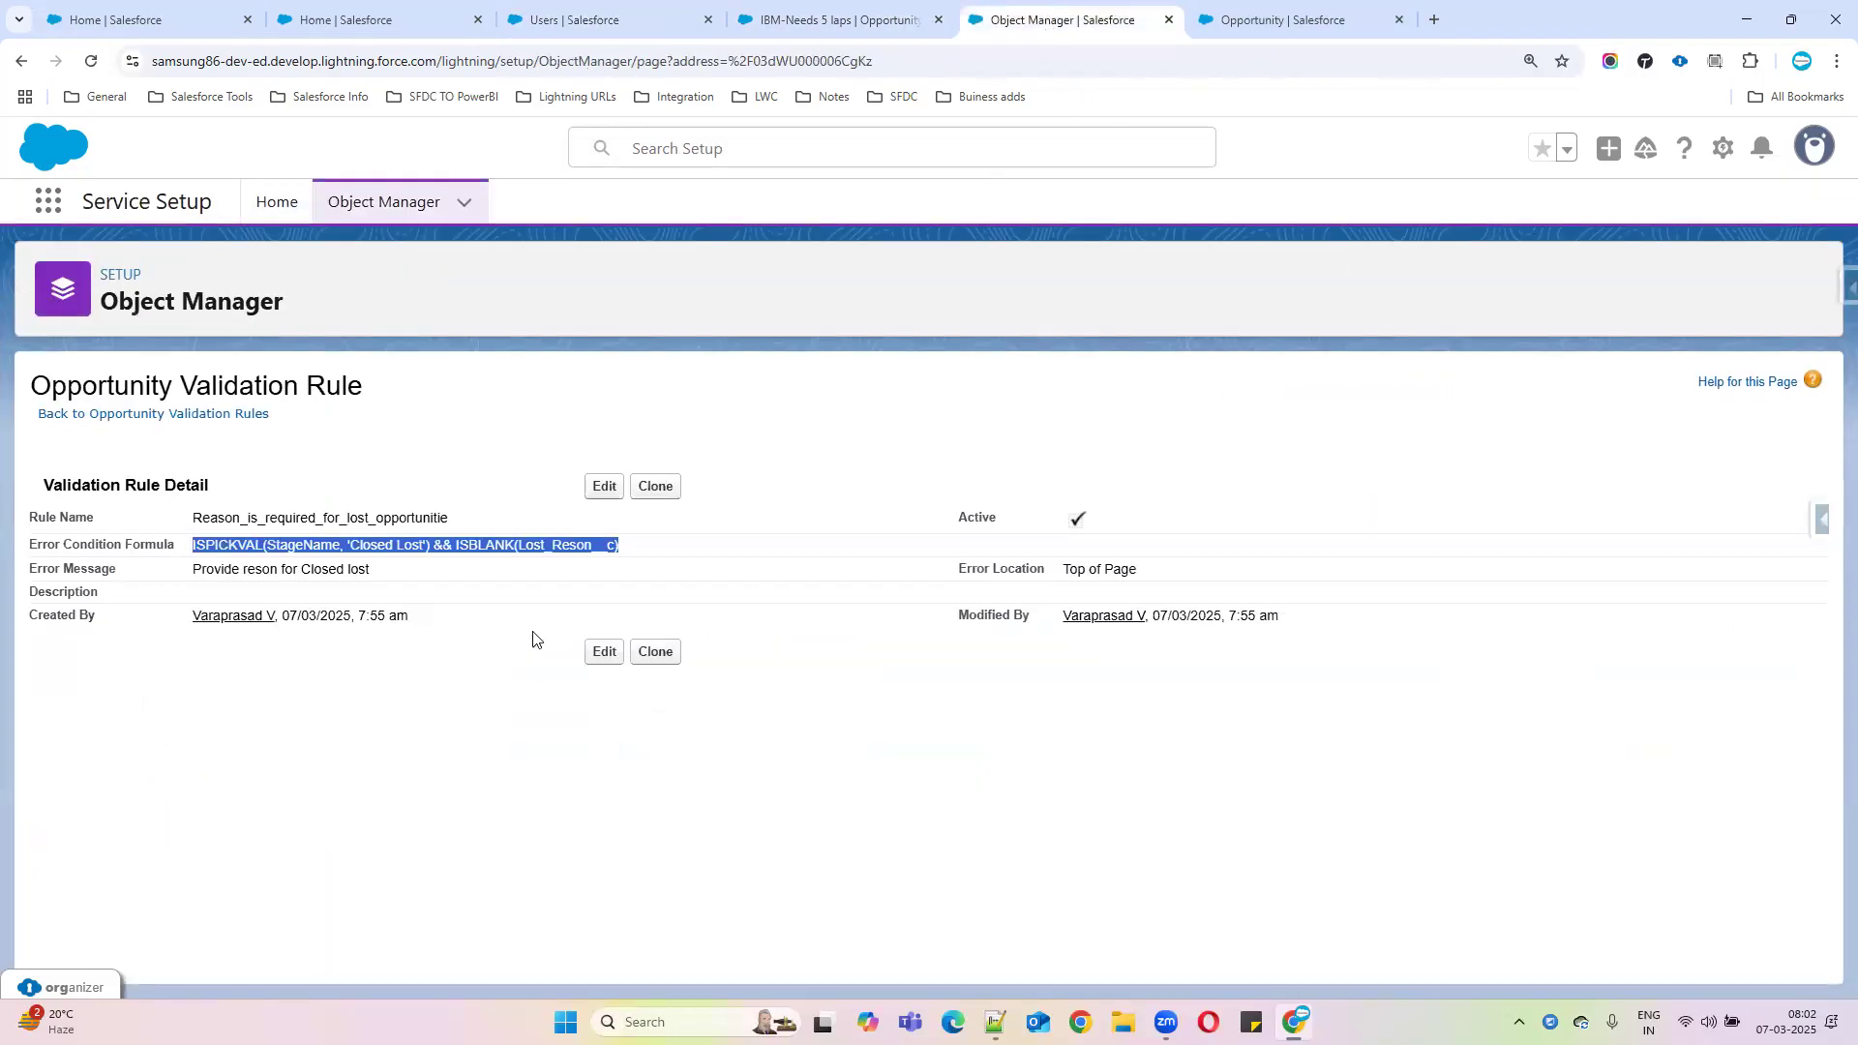
{"action": "left_click", "coordinate": [450, 588]}
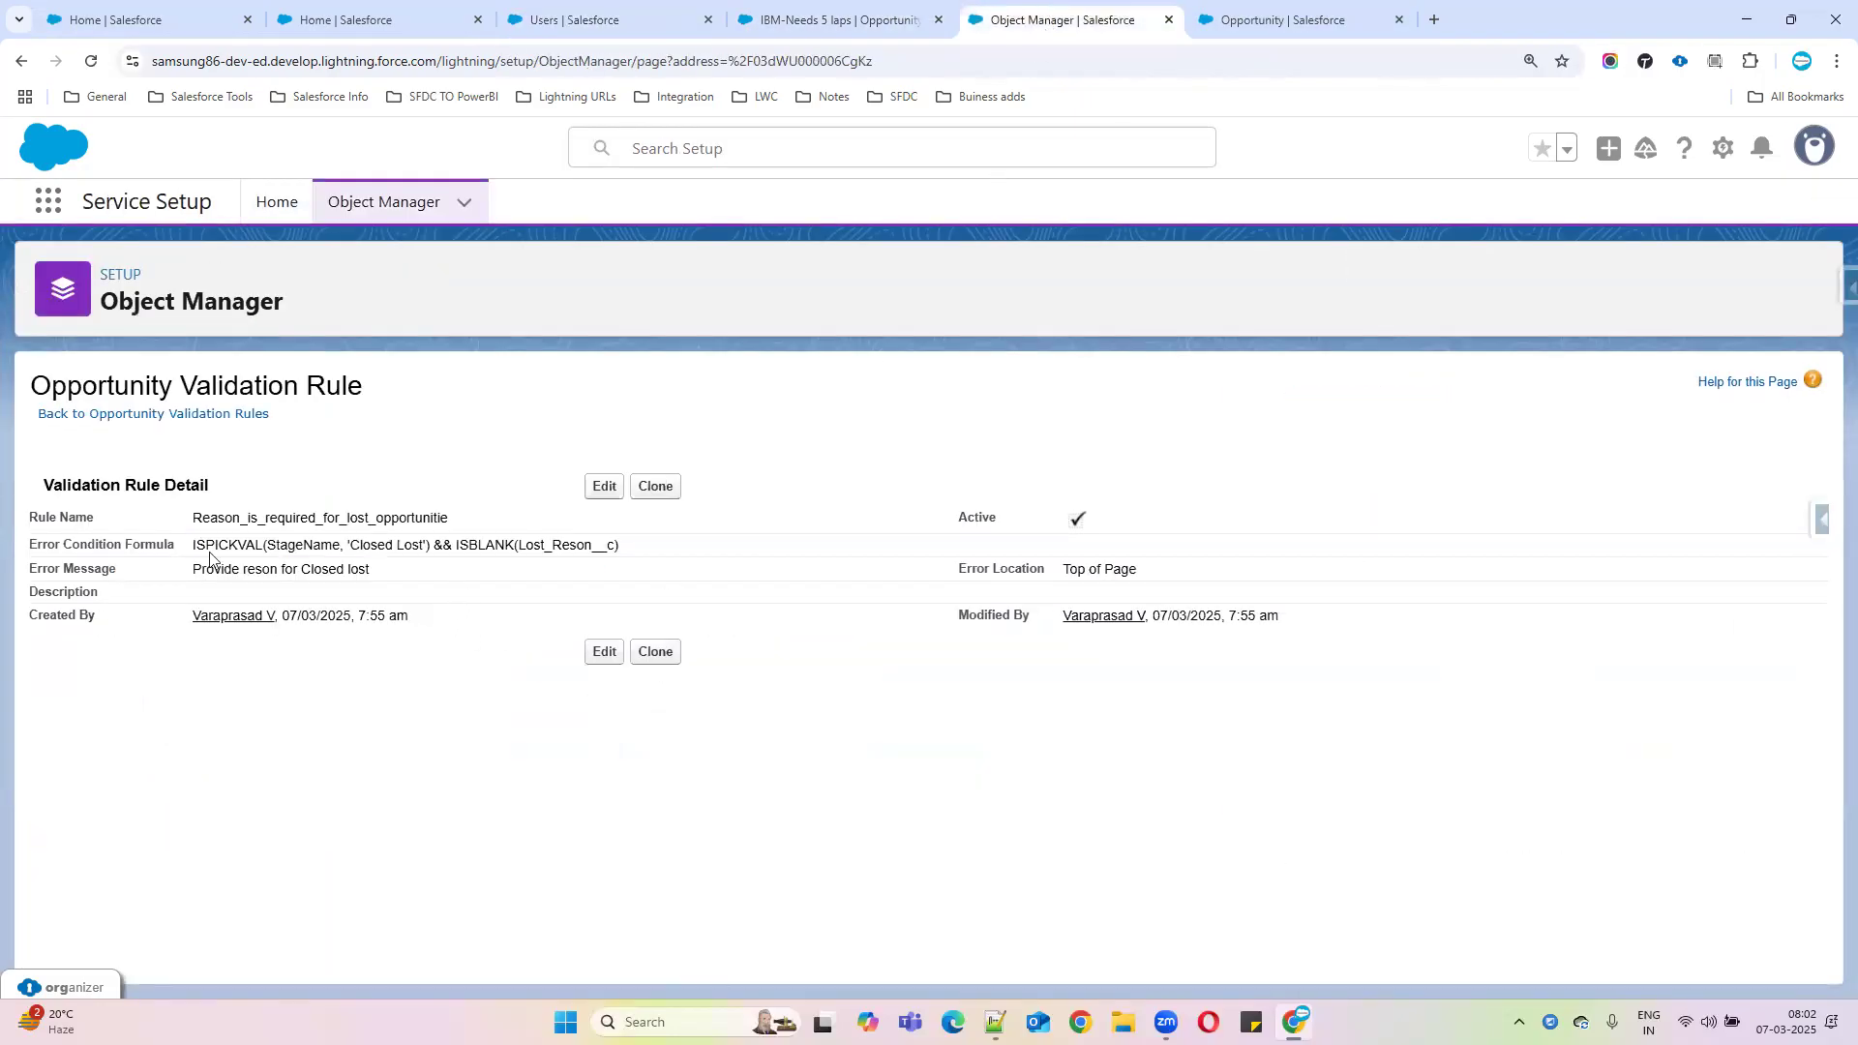
{"action": "left_click_drag", "start_coordinate": [209, 559], "coordinate": [726, 531]}
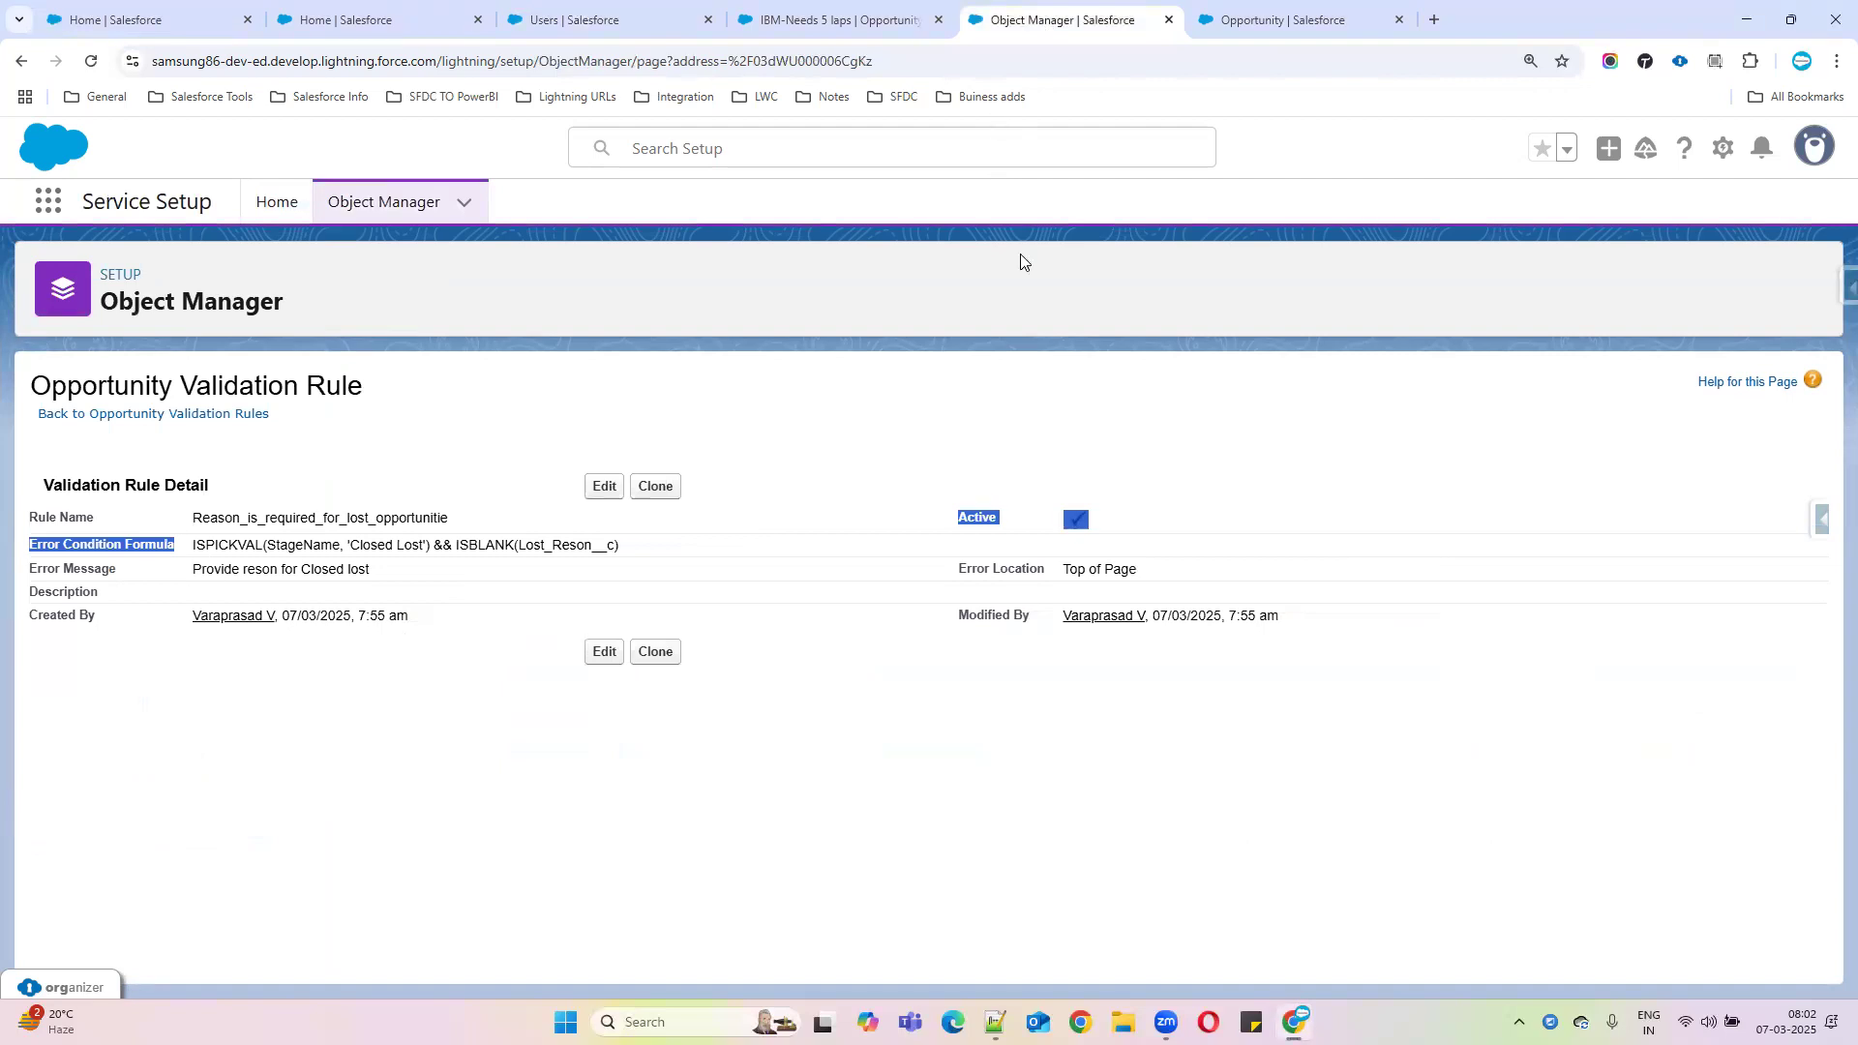
{"action": "left_click", "coordinate": [198, 544]}
{"action": "left_click_drag", "start_coordinate": [198, 544], "coordinate": [695, 551]}
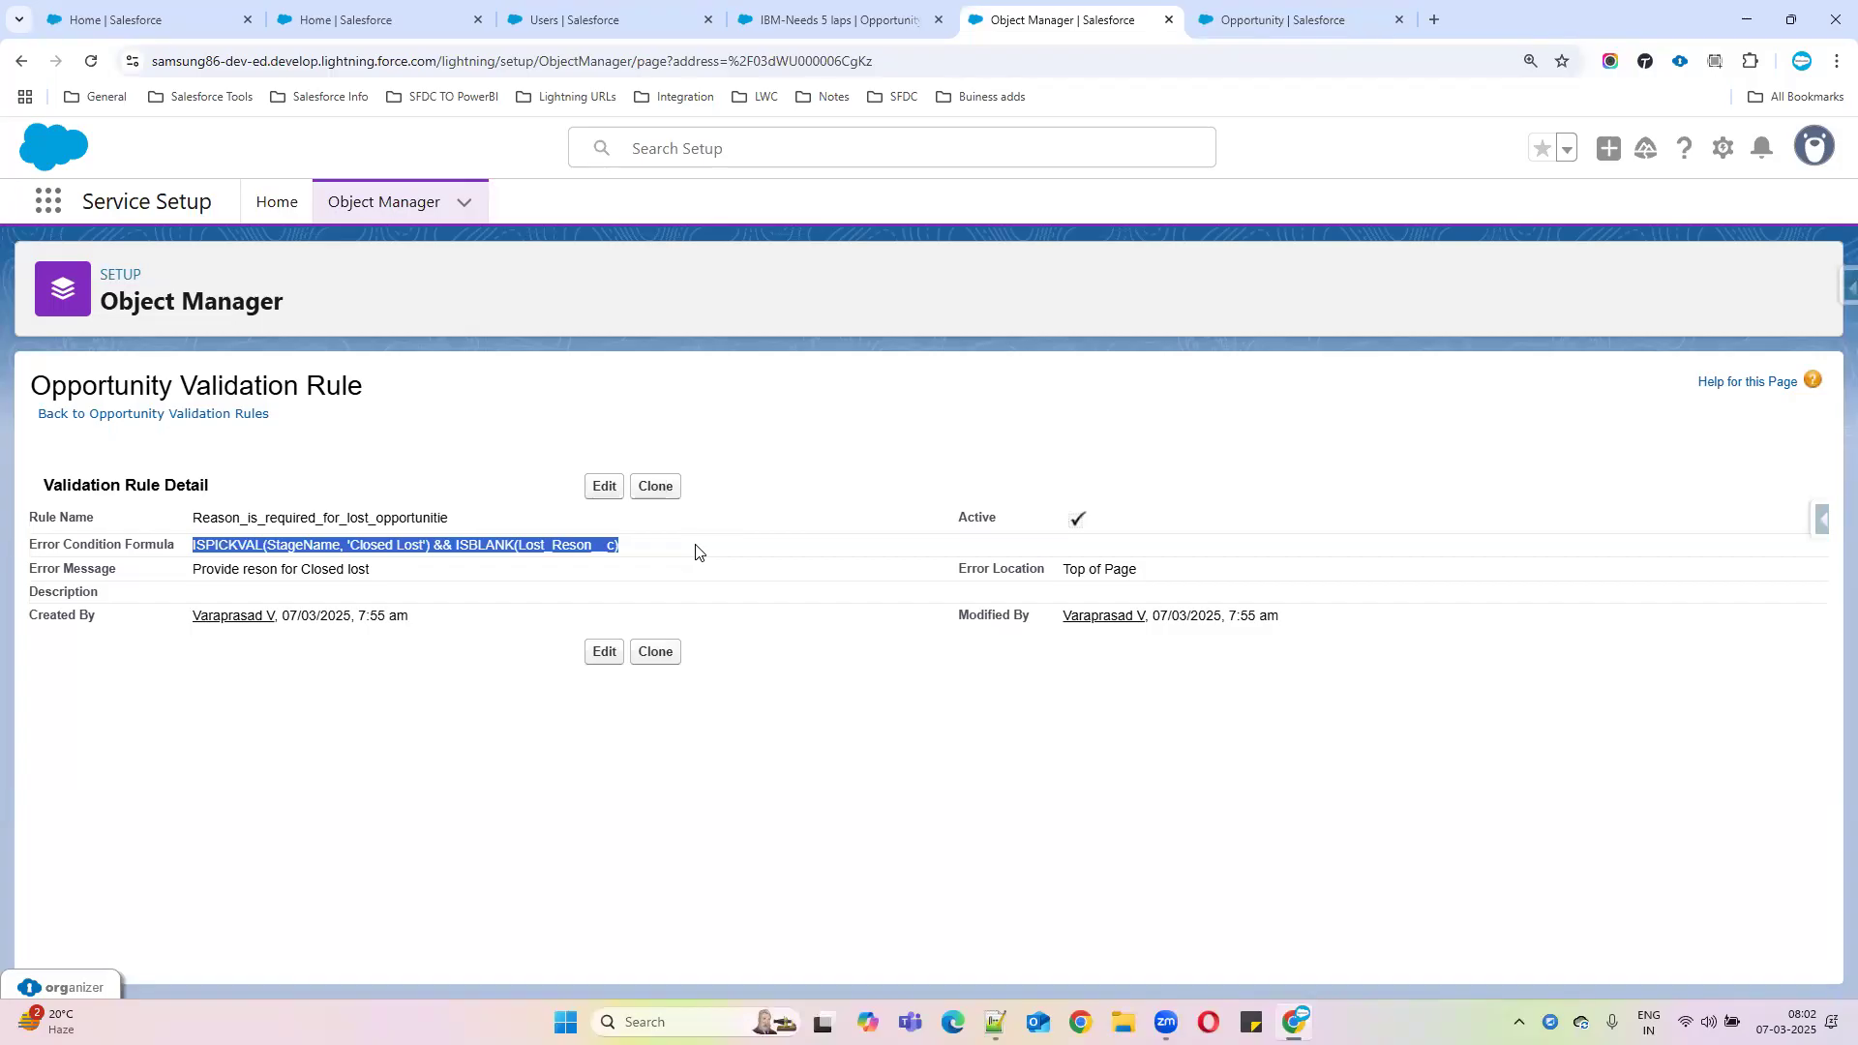
{"action": "left_click", "coordinate": [607, 488]}
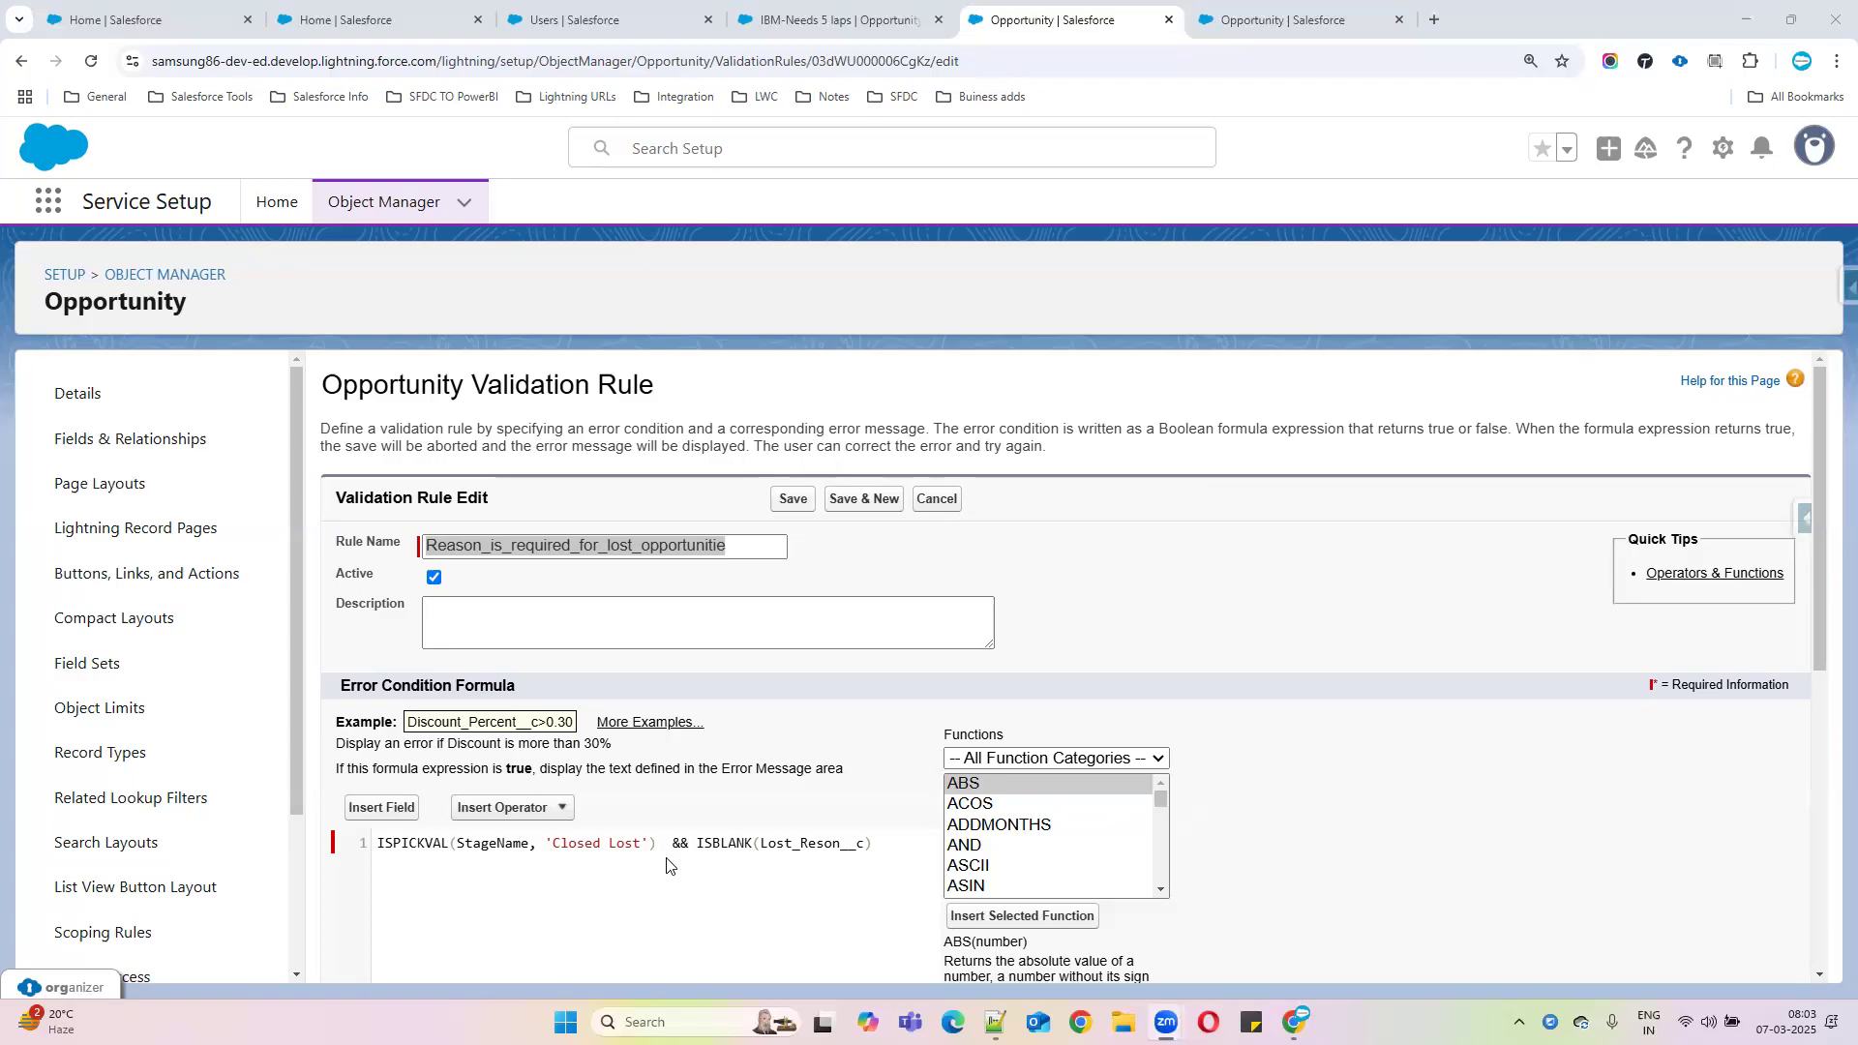
Insert 'AND(' at the formula's start, moving ISPICKVAL(StageName, 'Closed Lost') onto its own line
{"action": "left_click", "coordinate": [864, 845]}
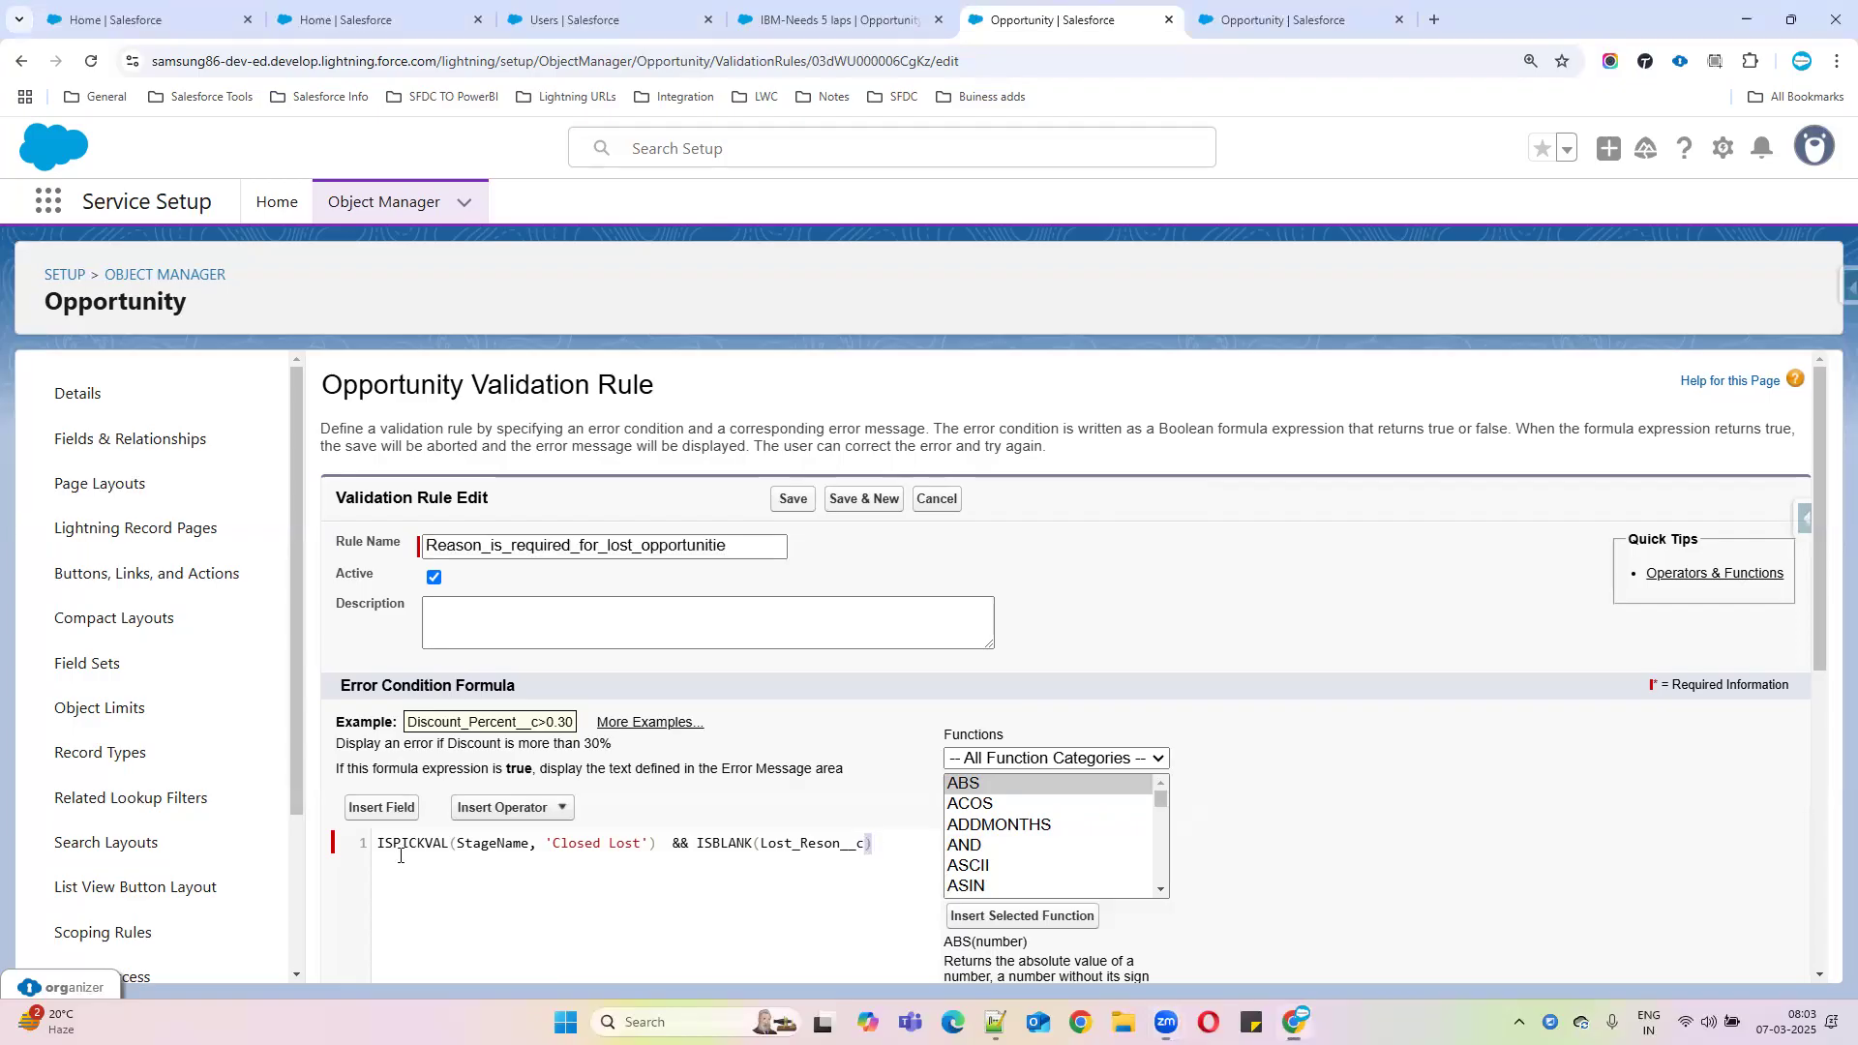
{"action": "key", "text": "ctrl+a"}
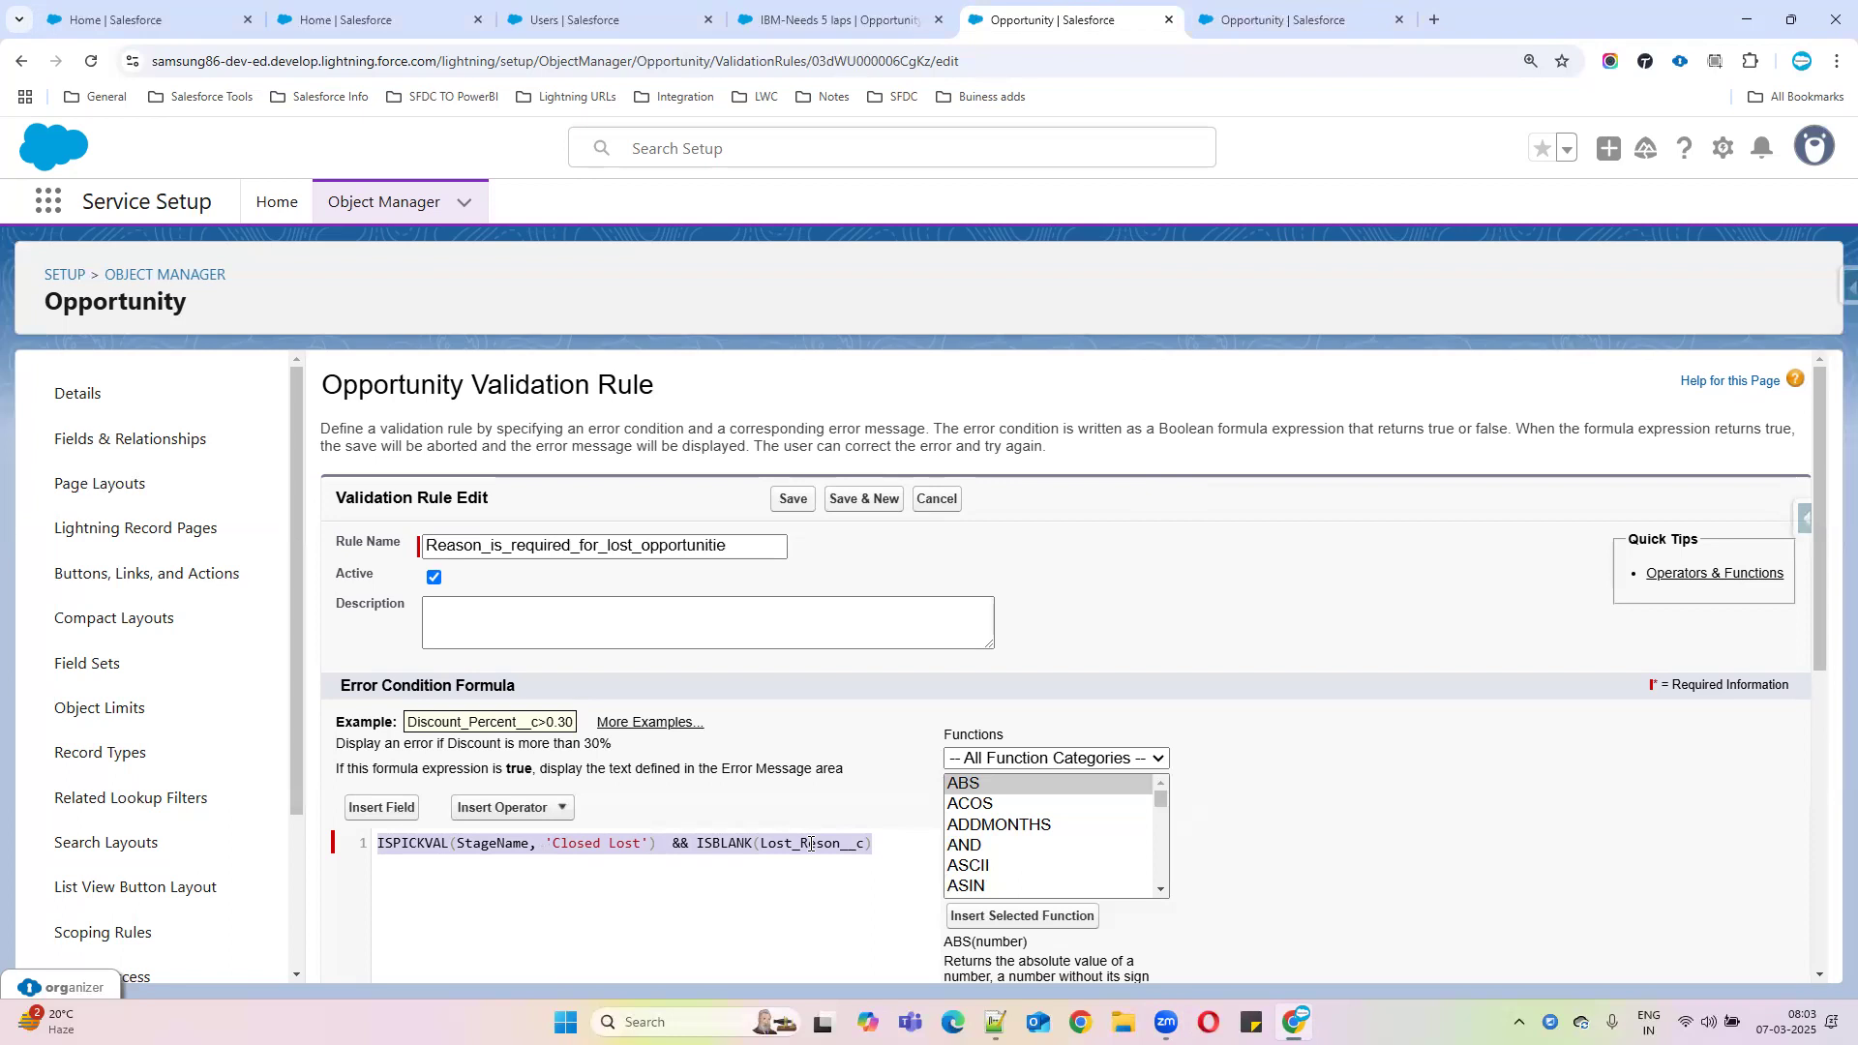
{"action": "left_click", "coordinate": [890, 871]}
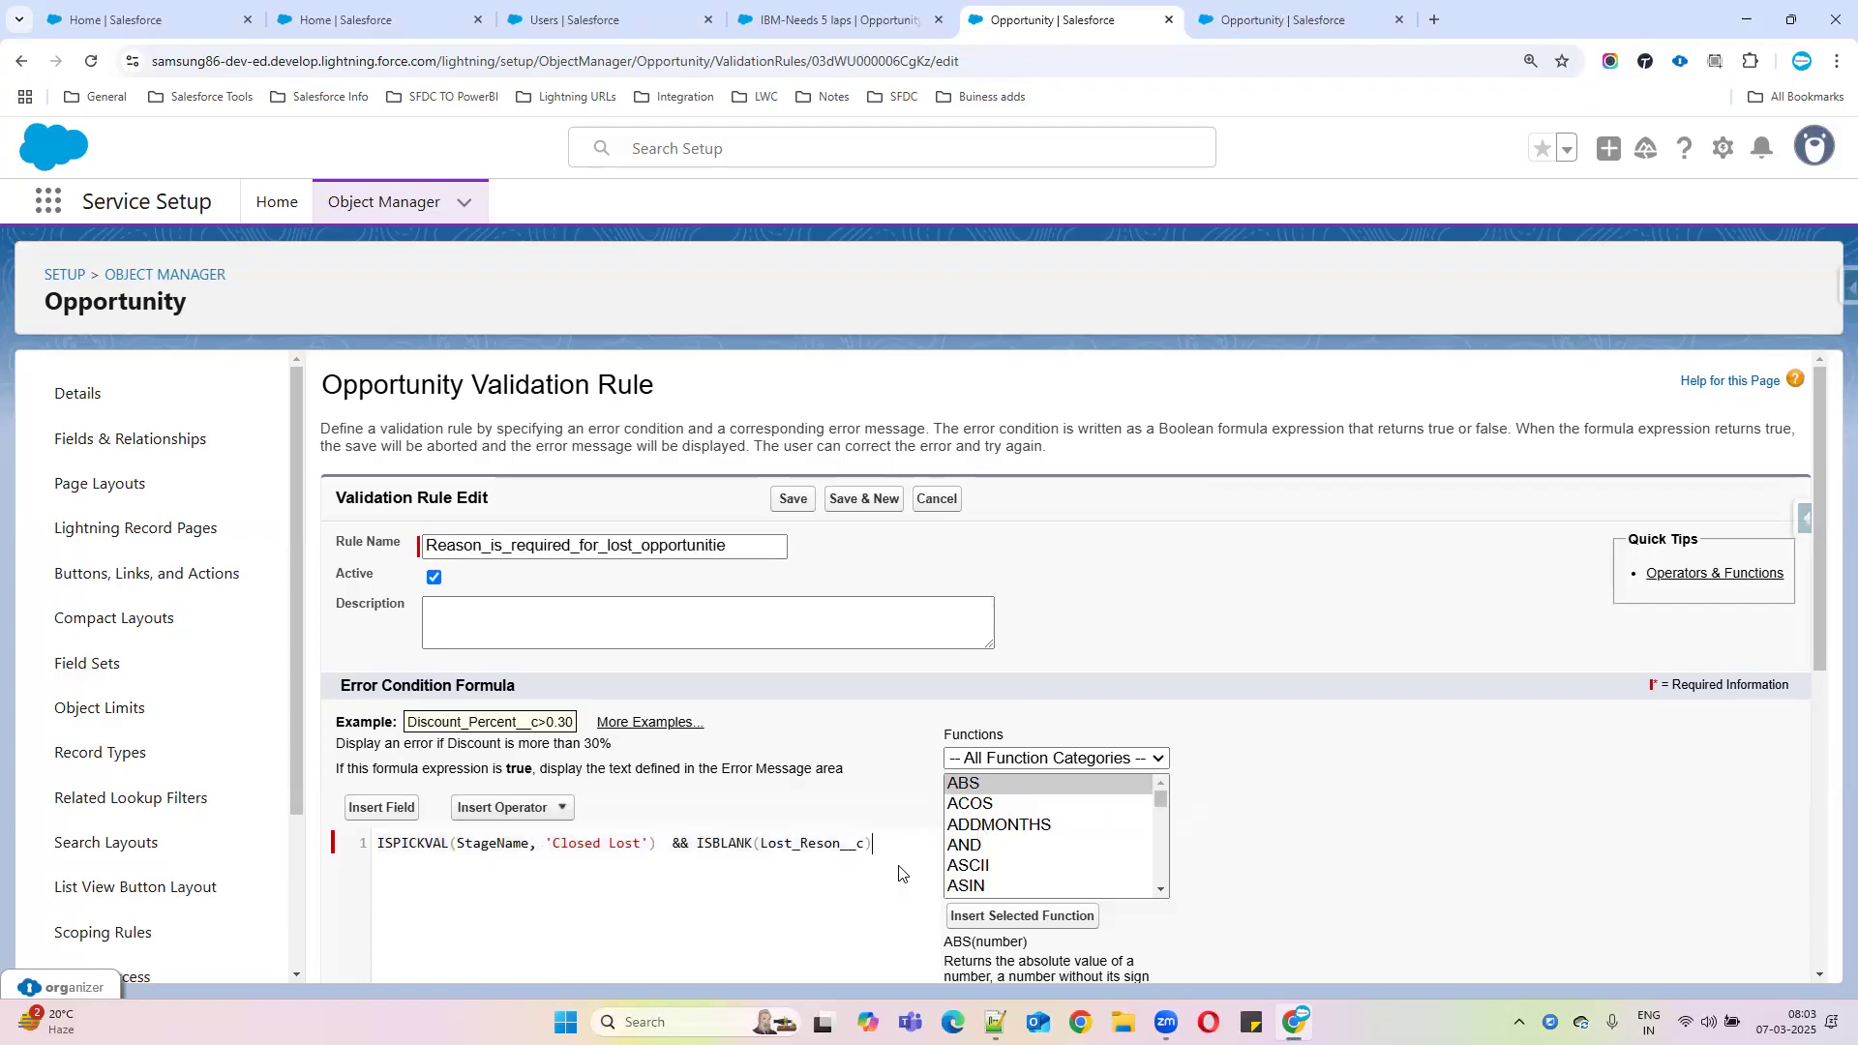
{"action": "scroll", "coordinate": [705, 870], "scroll_direction": "down", "scroll_amount": 4}
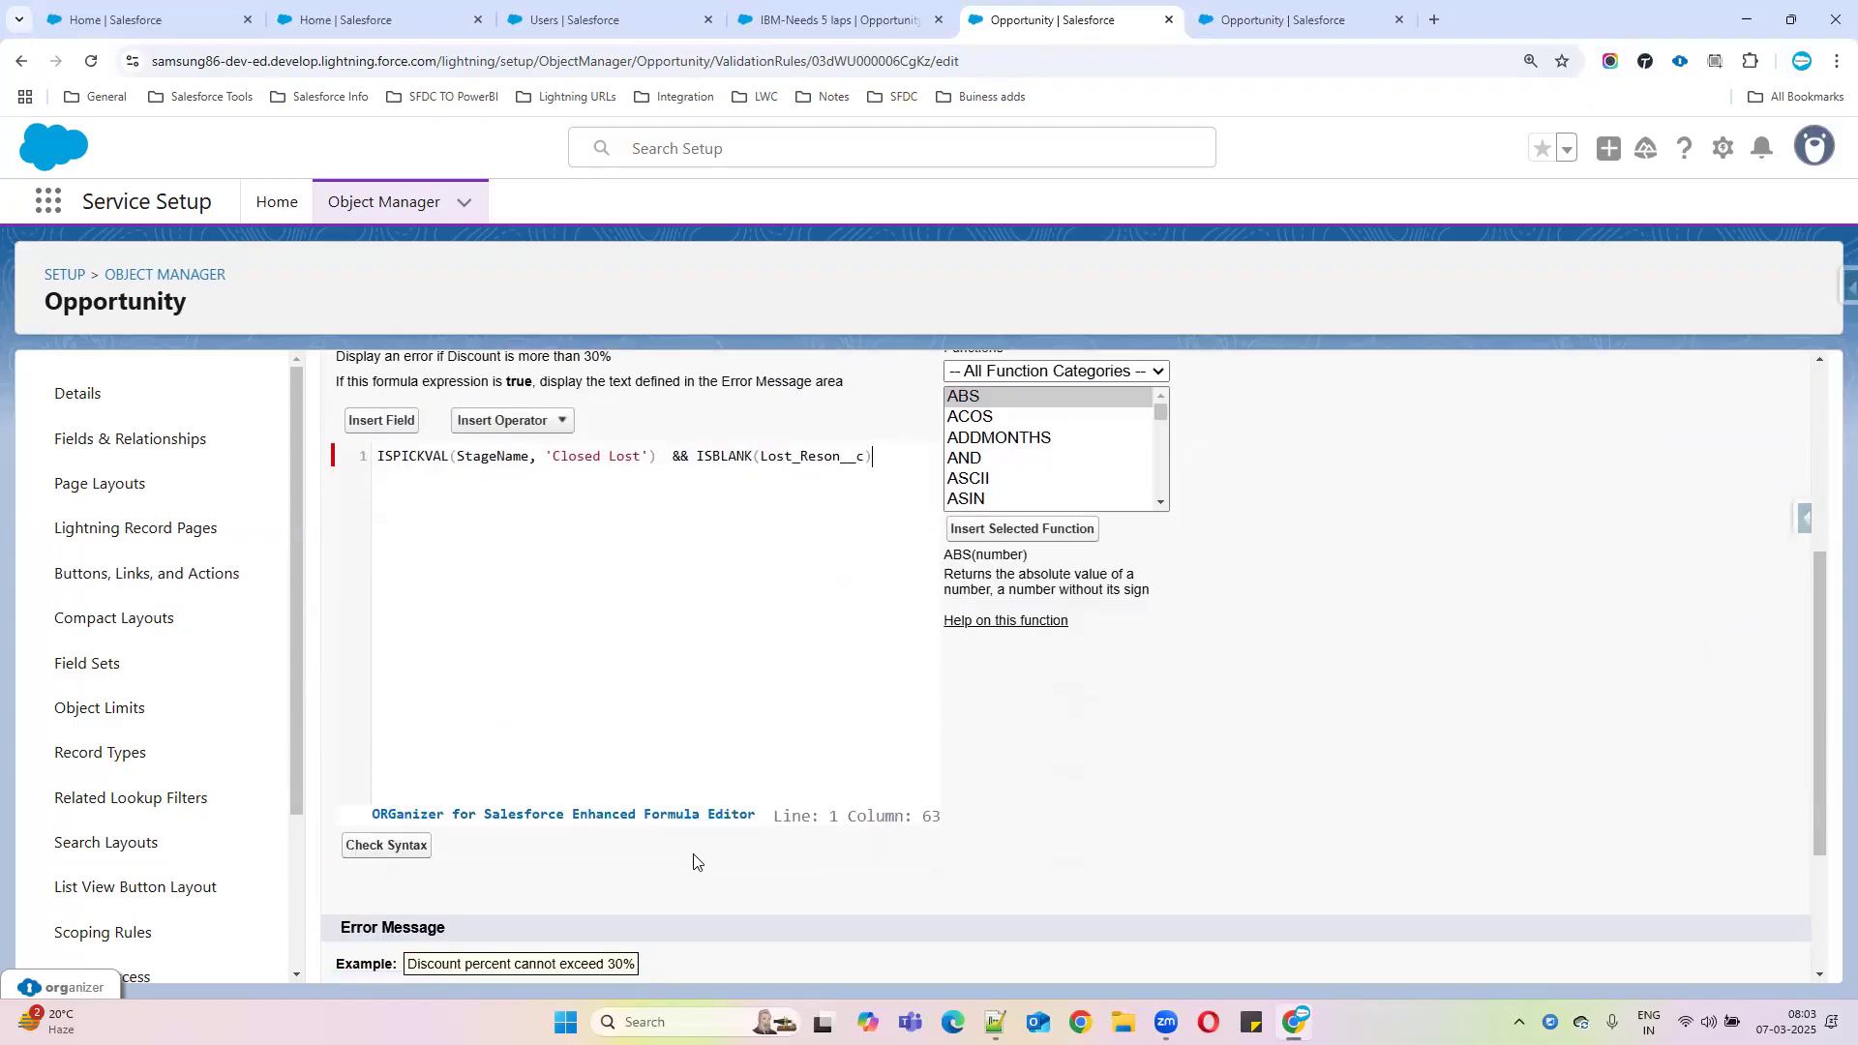
{"action": "left_click_drag", "start_coordinate": [690, 457], "coordinate": [666, 458]}
{"action": "left_click", "coordinate": [379, 457]}
{"action": "type", "text": "AND"}
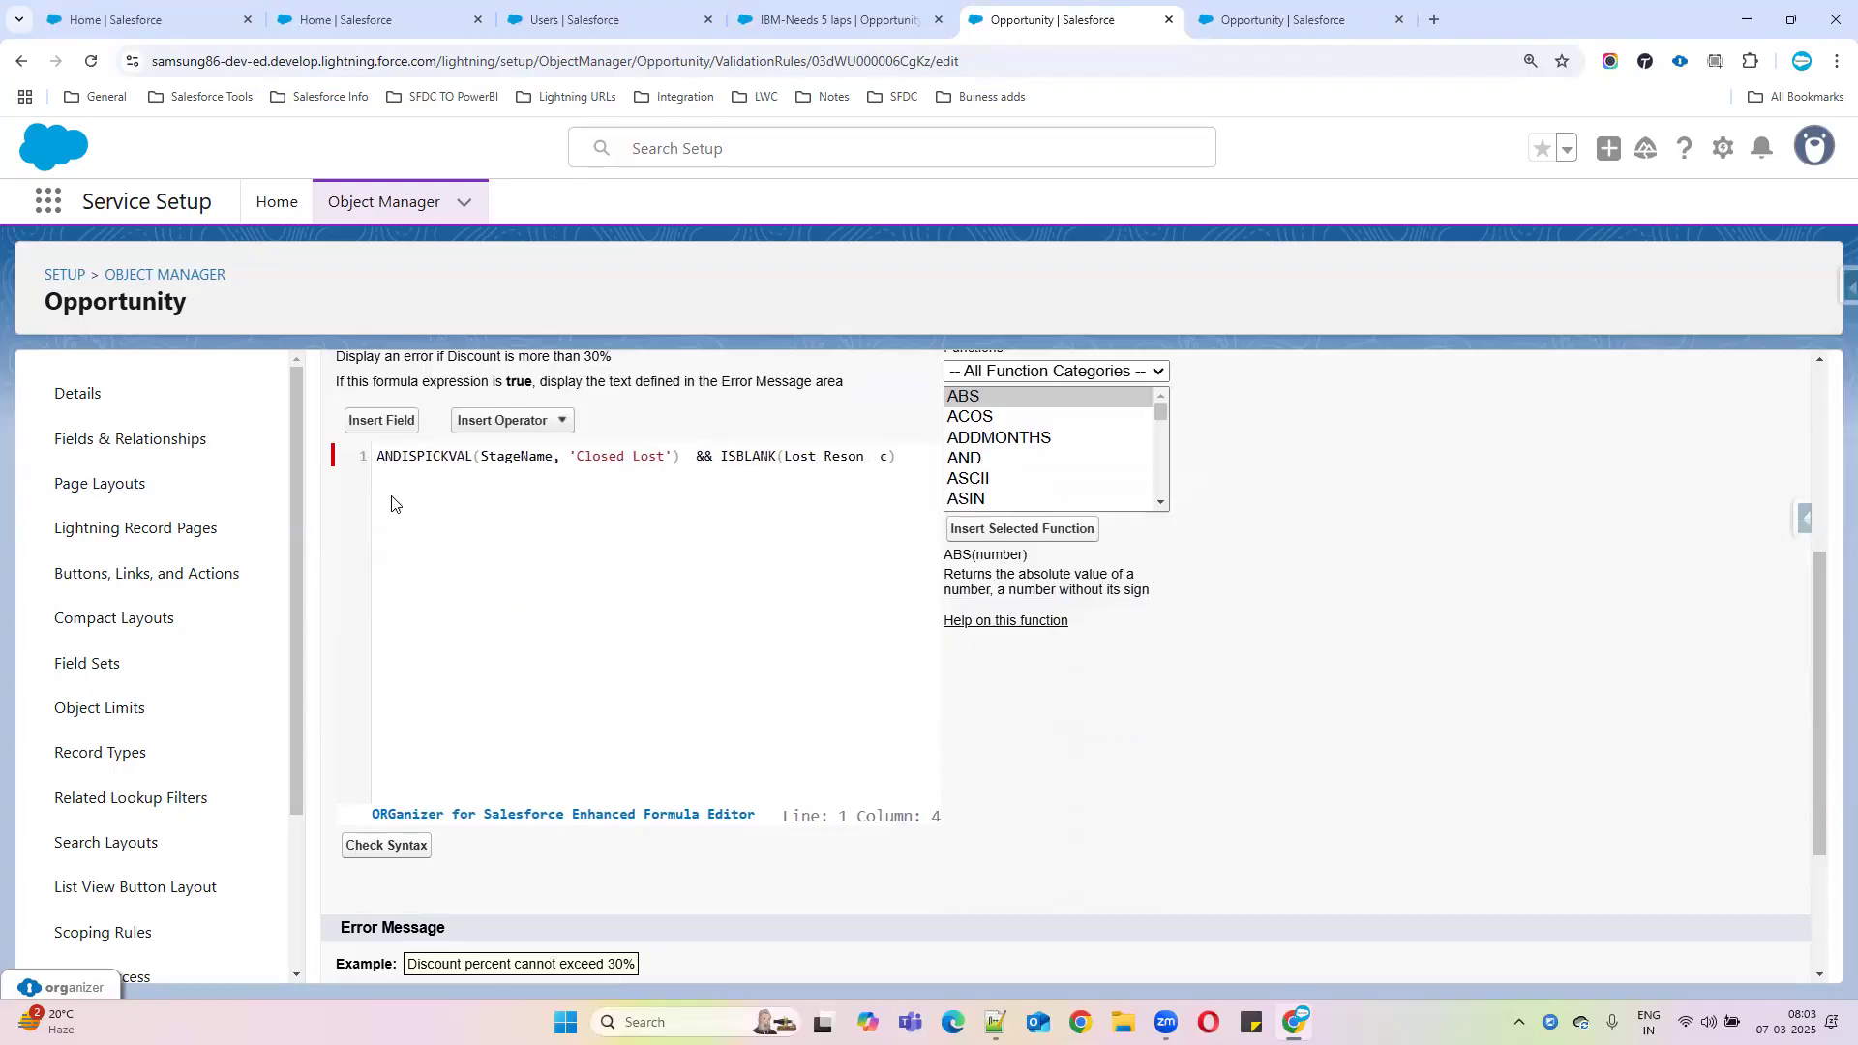
{"action": "type", "text": ")"}
{"action": "key", "text": "BackSpace"}
{"action": "type", "text": "("}
{"action": "key", "text": "Return"}
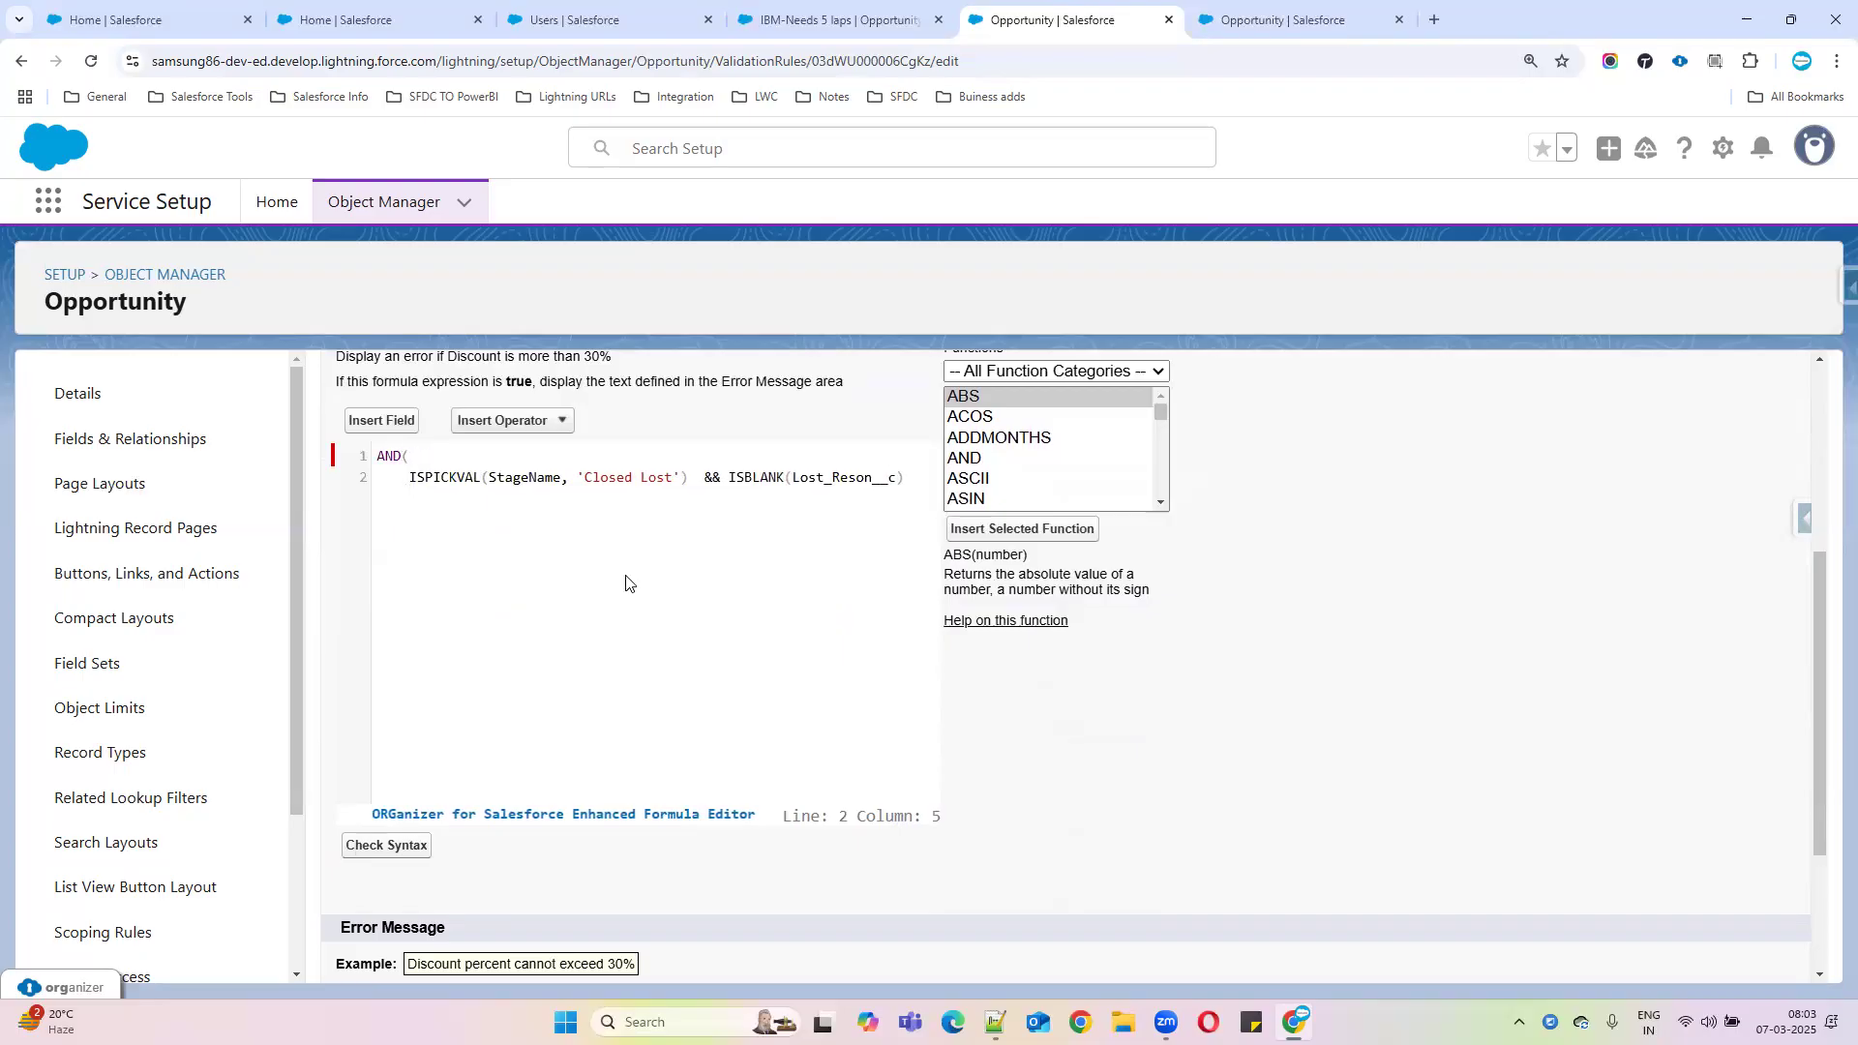
Replace && with a comma, put ISBLANK(Lost_Reson__c) on its own line, and add a line for another condition
{"action": "left_click", "coordinate": [690, 478]}
{"action": "type", "text": ","}
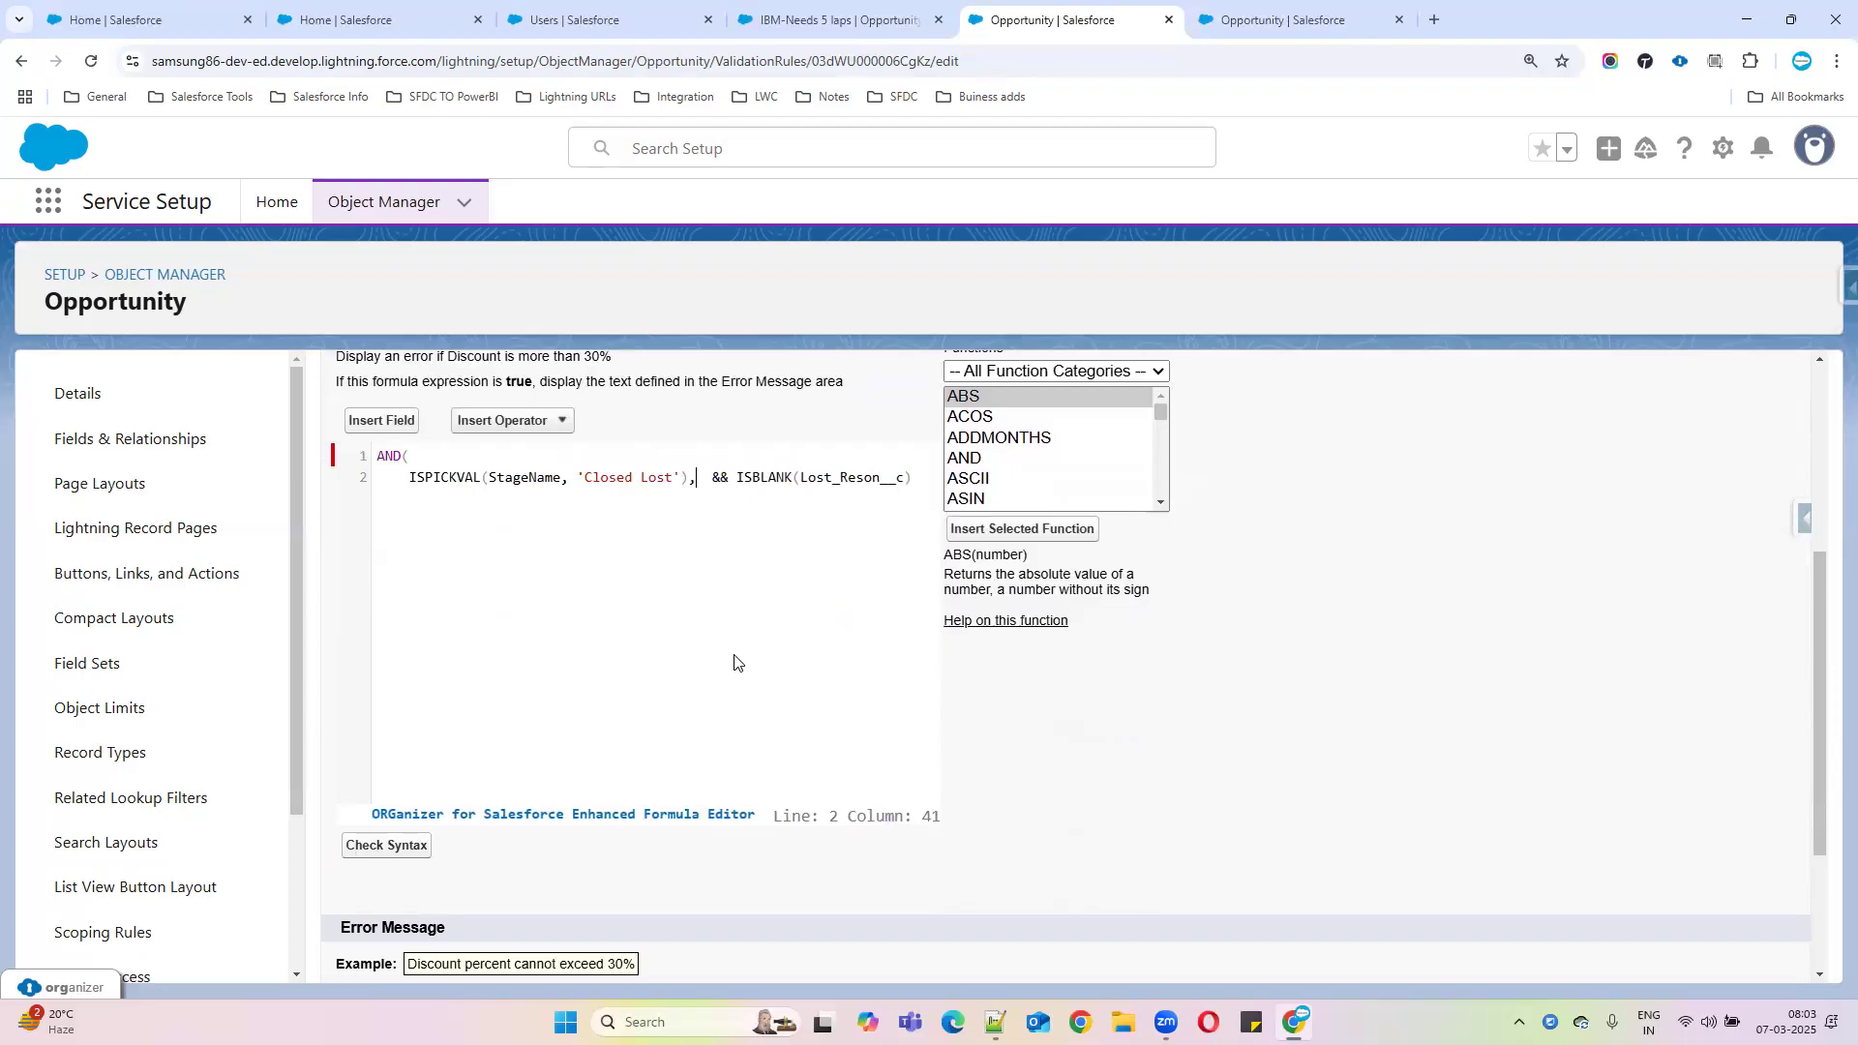
{"action": "key", "text": "Return"}
{"action": "left_click", "coordinate": [427, 498]}
{"action": "key", "text": "BackSpace"}
{"action": "key", "text": "BackSpace"}
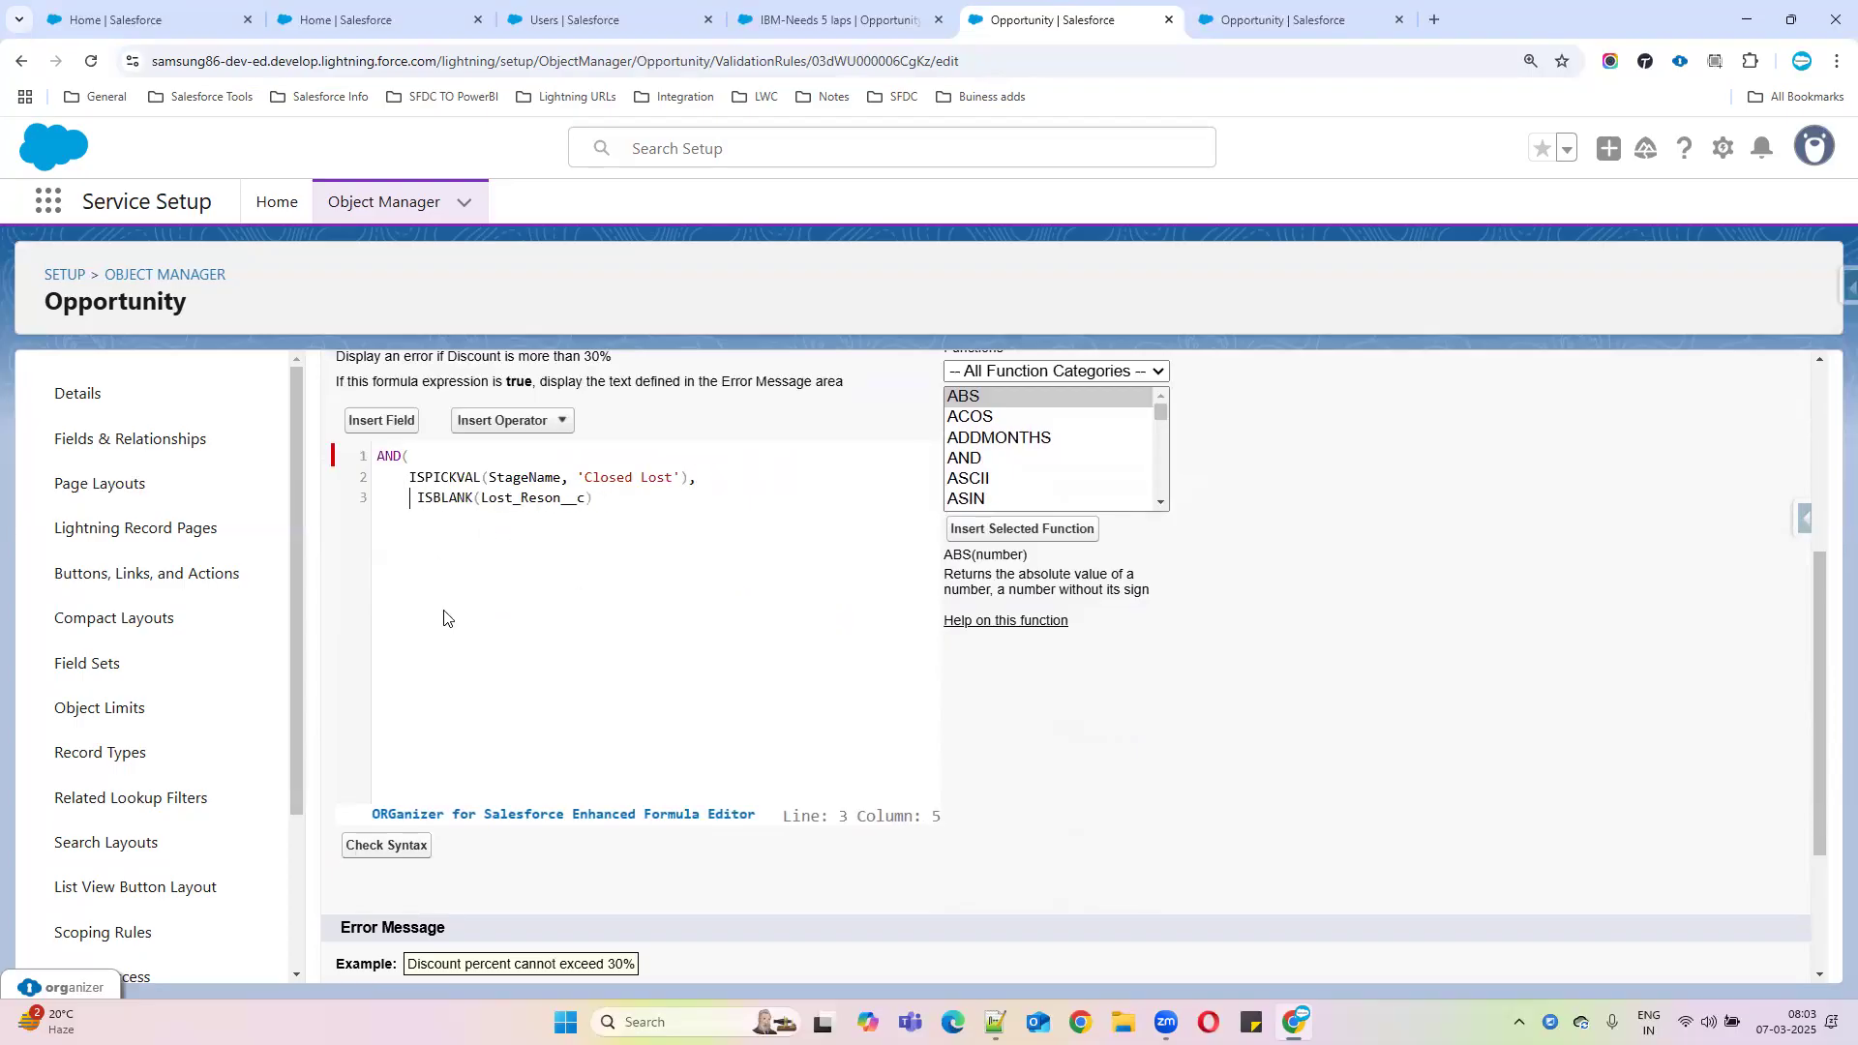
{"action": "key", "text": "BackSpace"}
{"action": "left_click", "coordinate": [582, 499]}
{"action": "key", "text": "Return"}
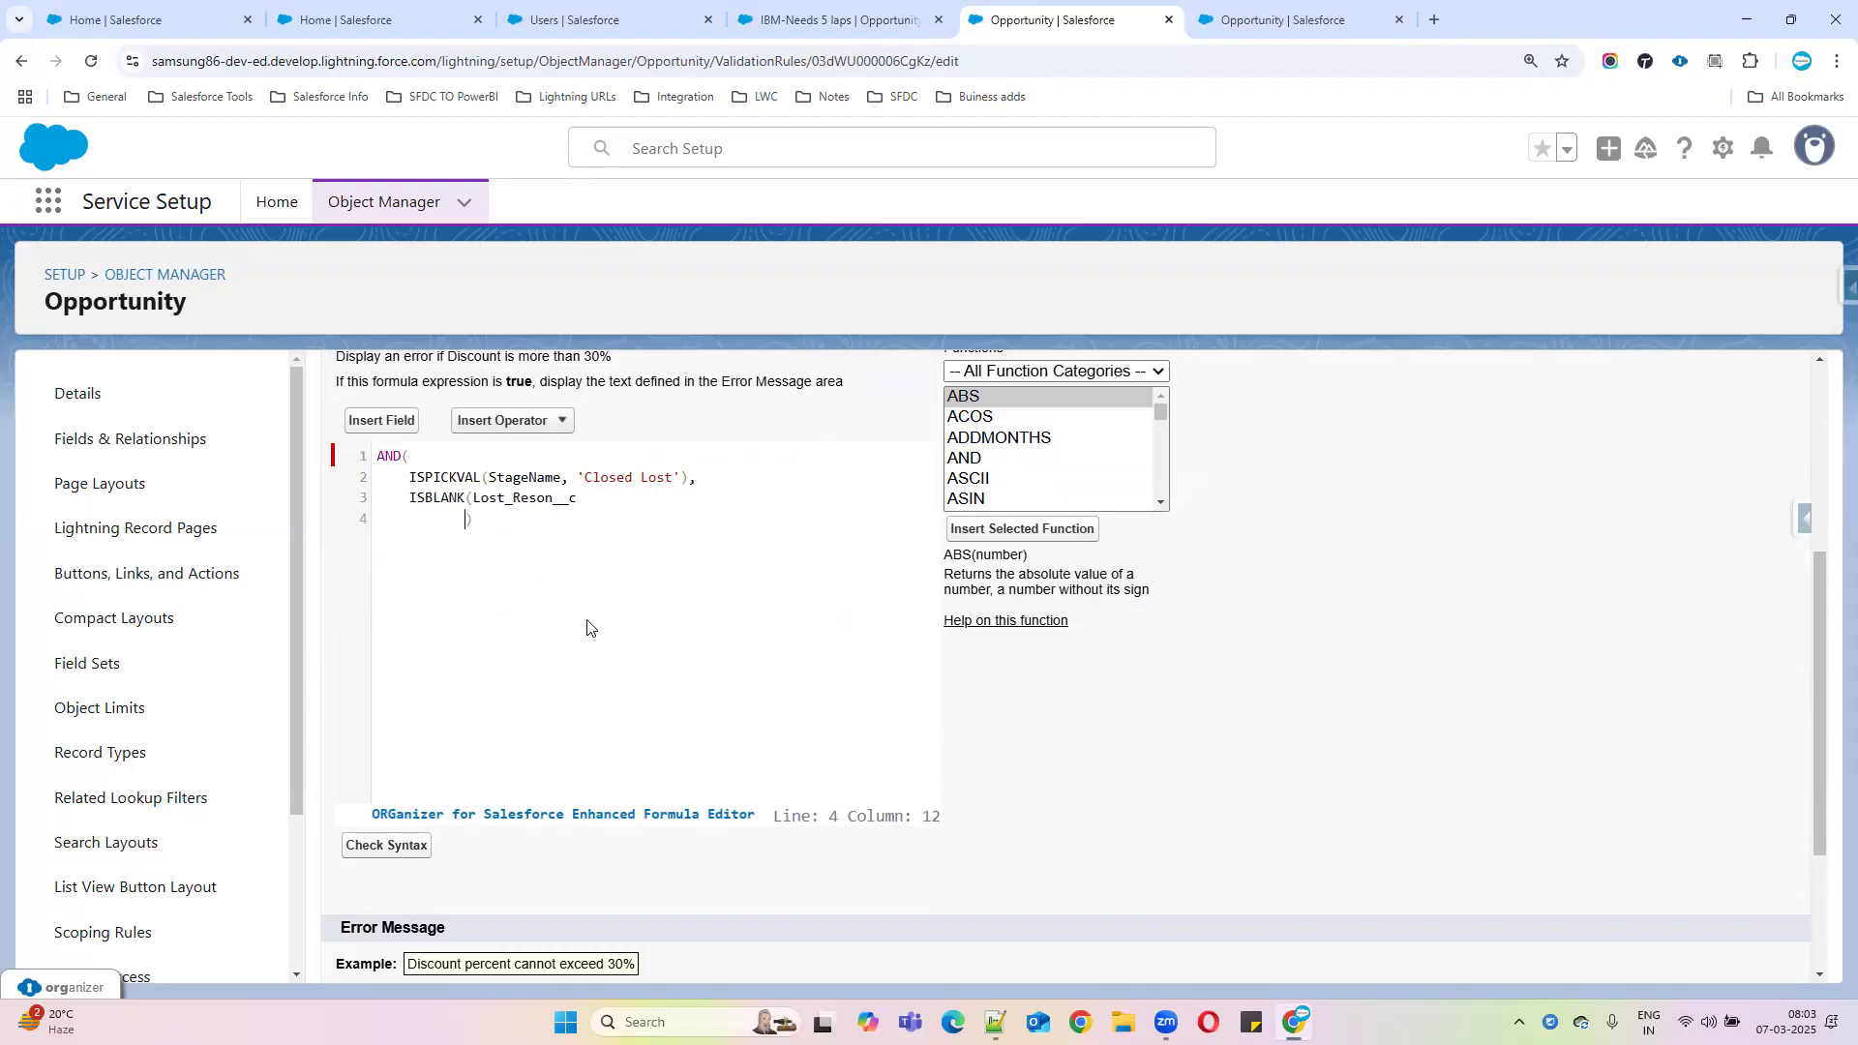
{"action": "left_click", "coordinate": [583, 503]}
{"action": "type", "text": ","}
{"action": "key", "text": "Return"}
{"action": "key", "text": "BackSpace"}
{"action": "key", "text": "BackSpace"}
Open the Insert Field picker listing Opportunity fields like Account ID and Amount
{"action": "left_click", "coordinate": [382, 420]}
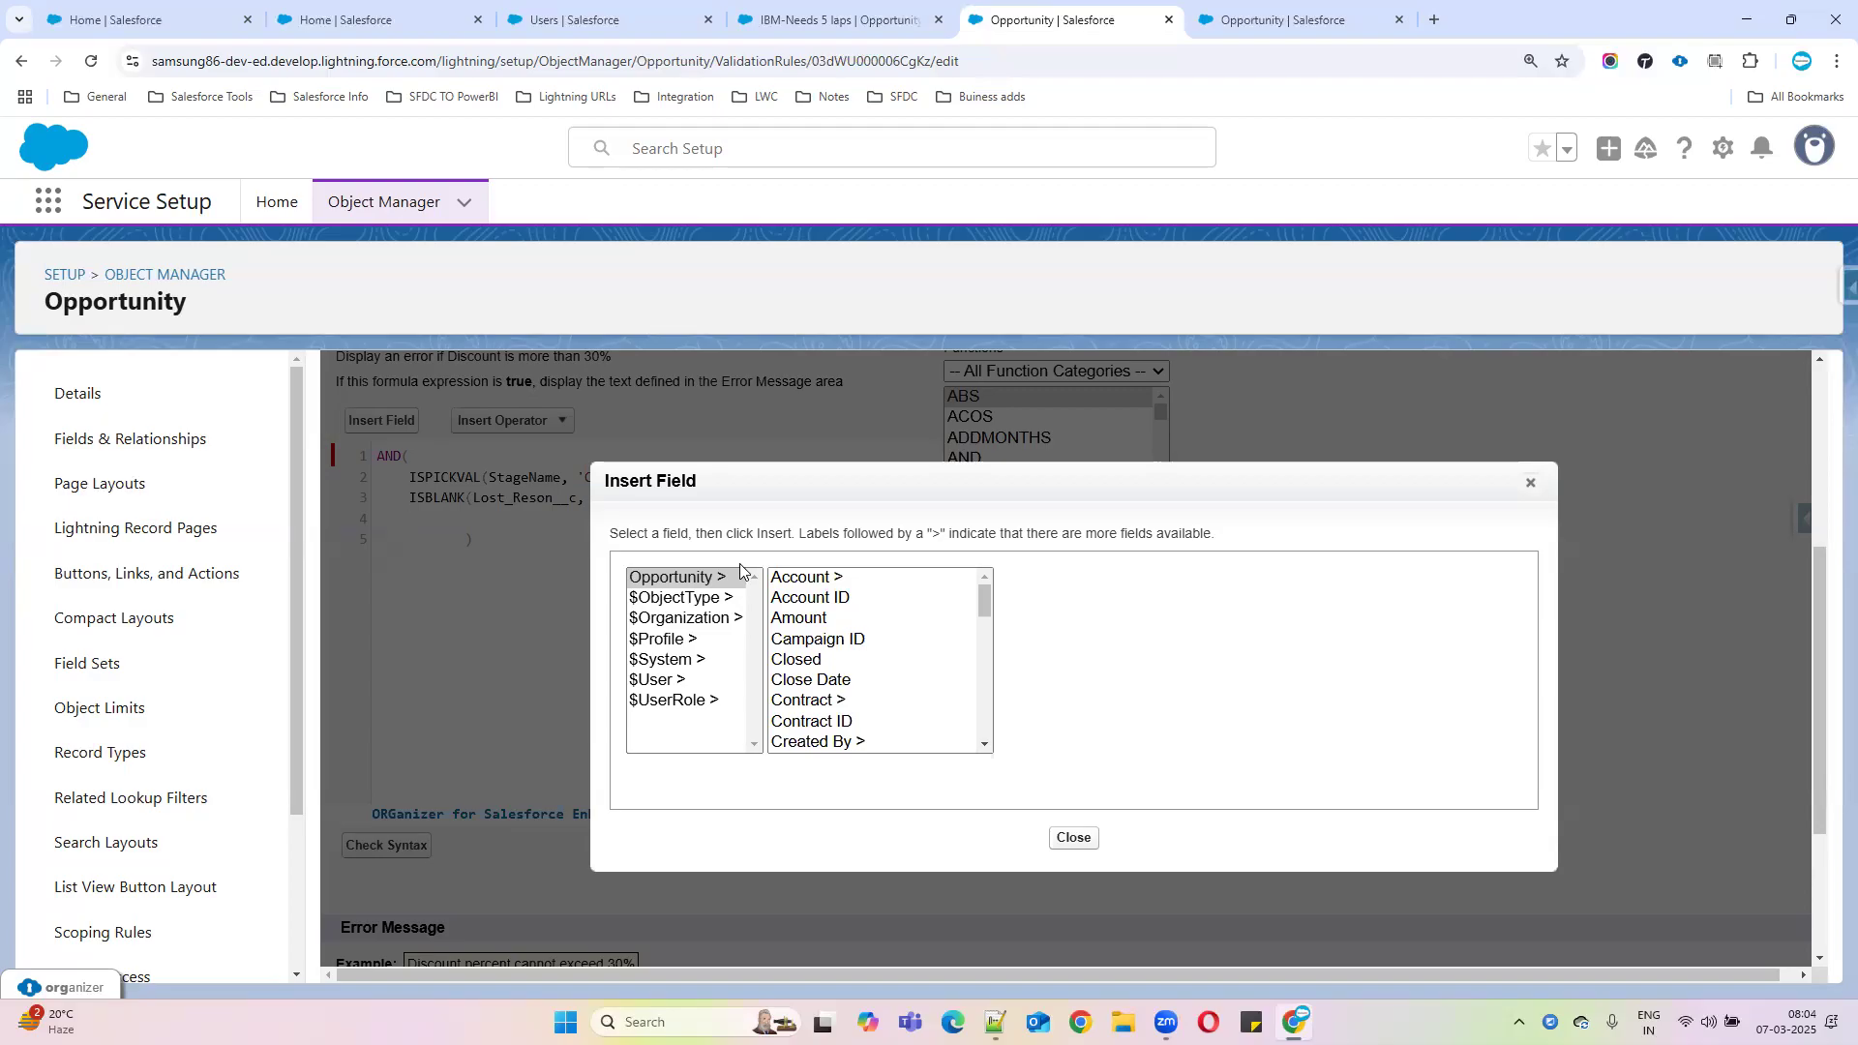
Add the note '$: This Objects belongs organiztion.' in Notepad++, then minimize it
{"action": "left_click", "coordinate": [996, 1022]}
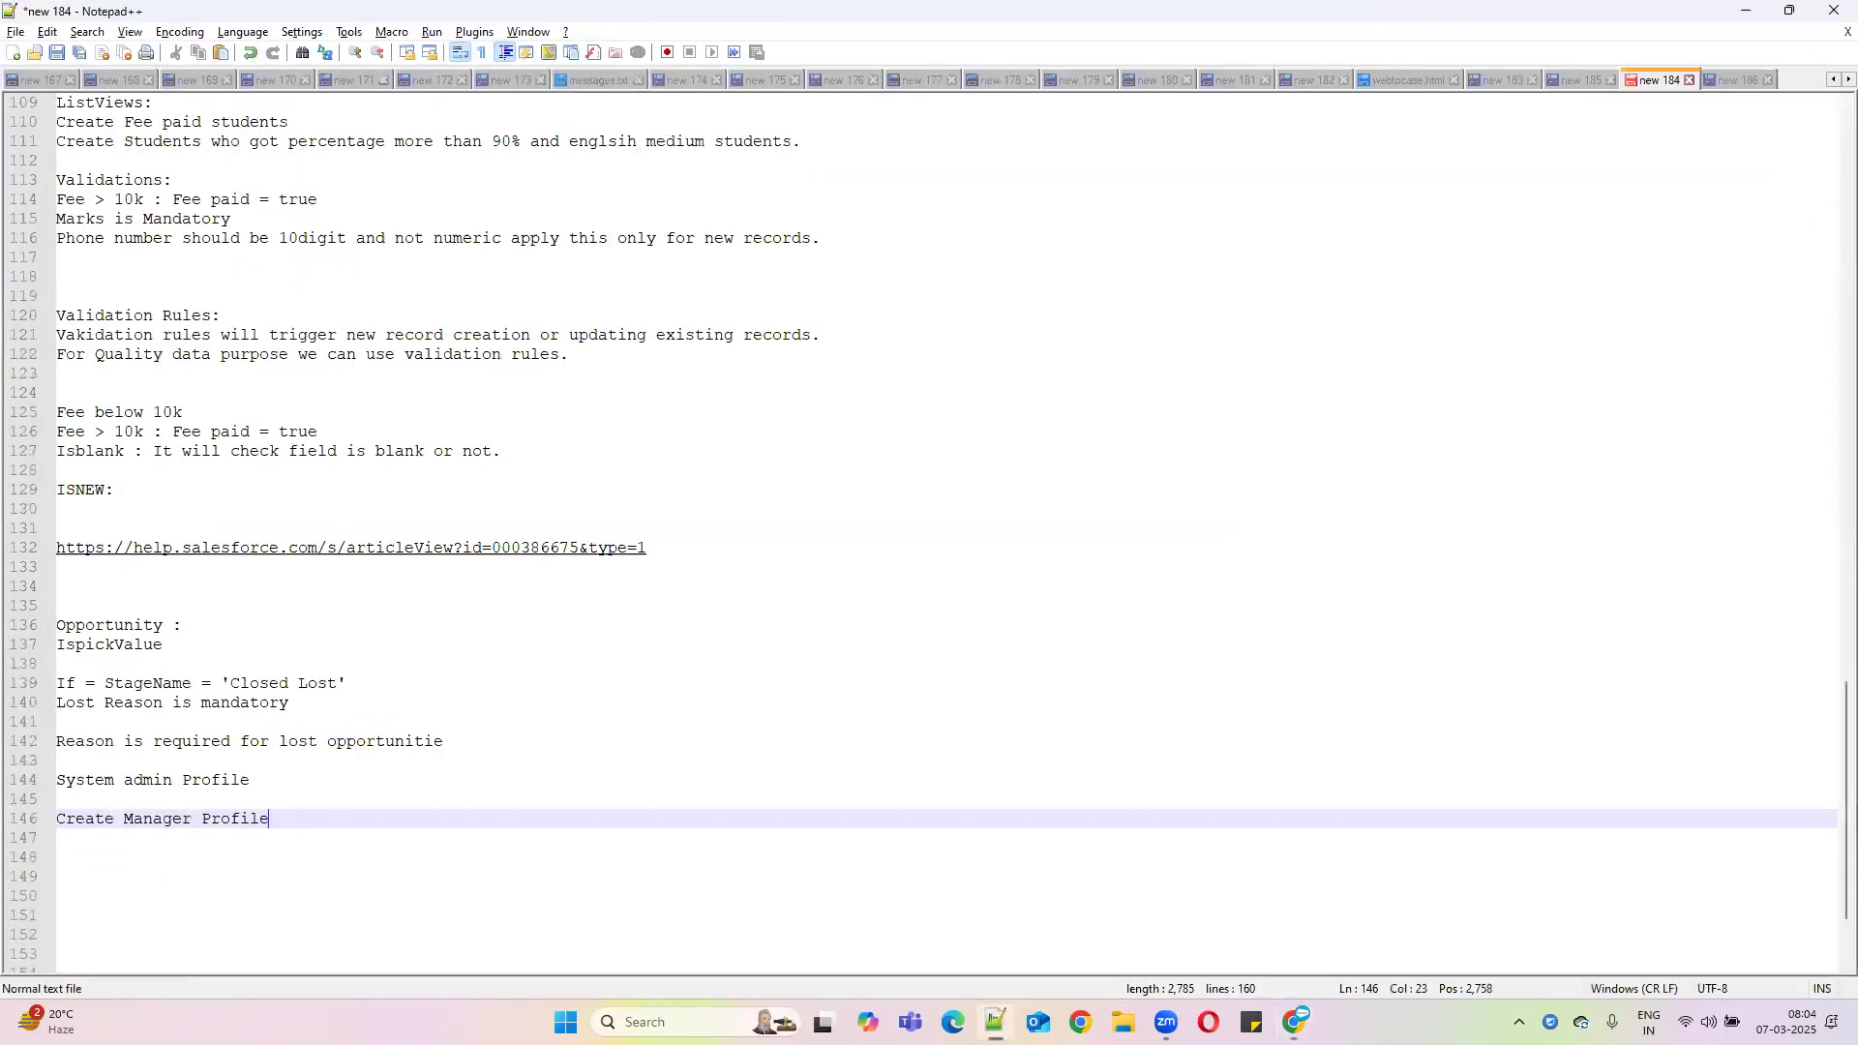
{"action": "key", "text": "Return"}
{"action": "key", "text": "Return"}
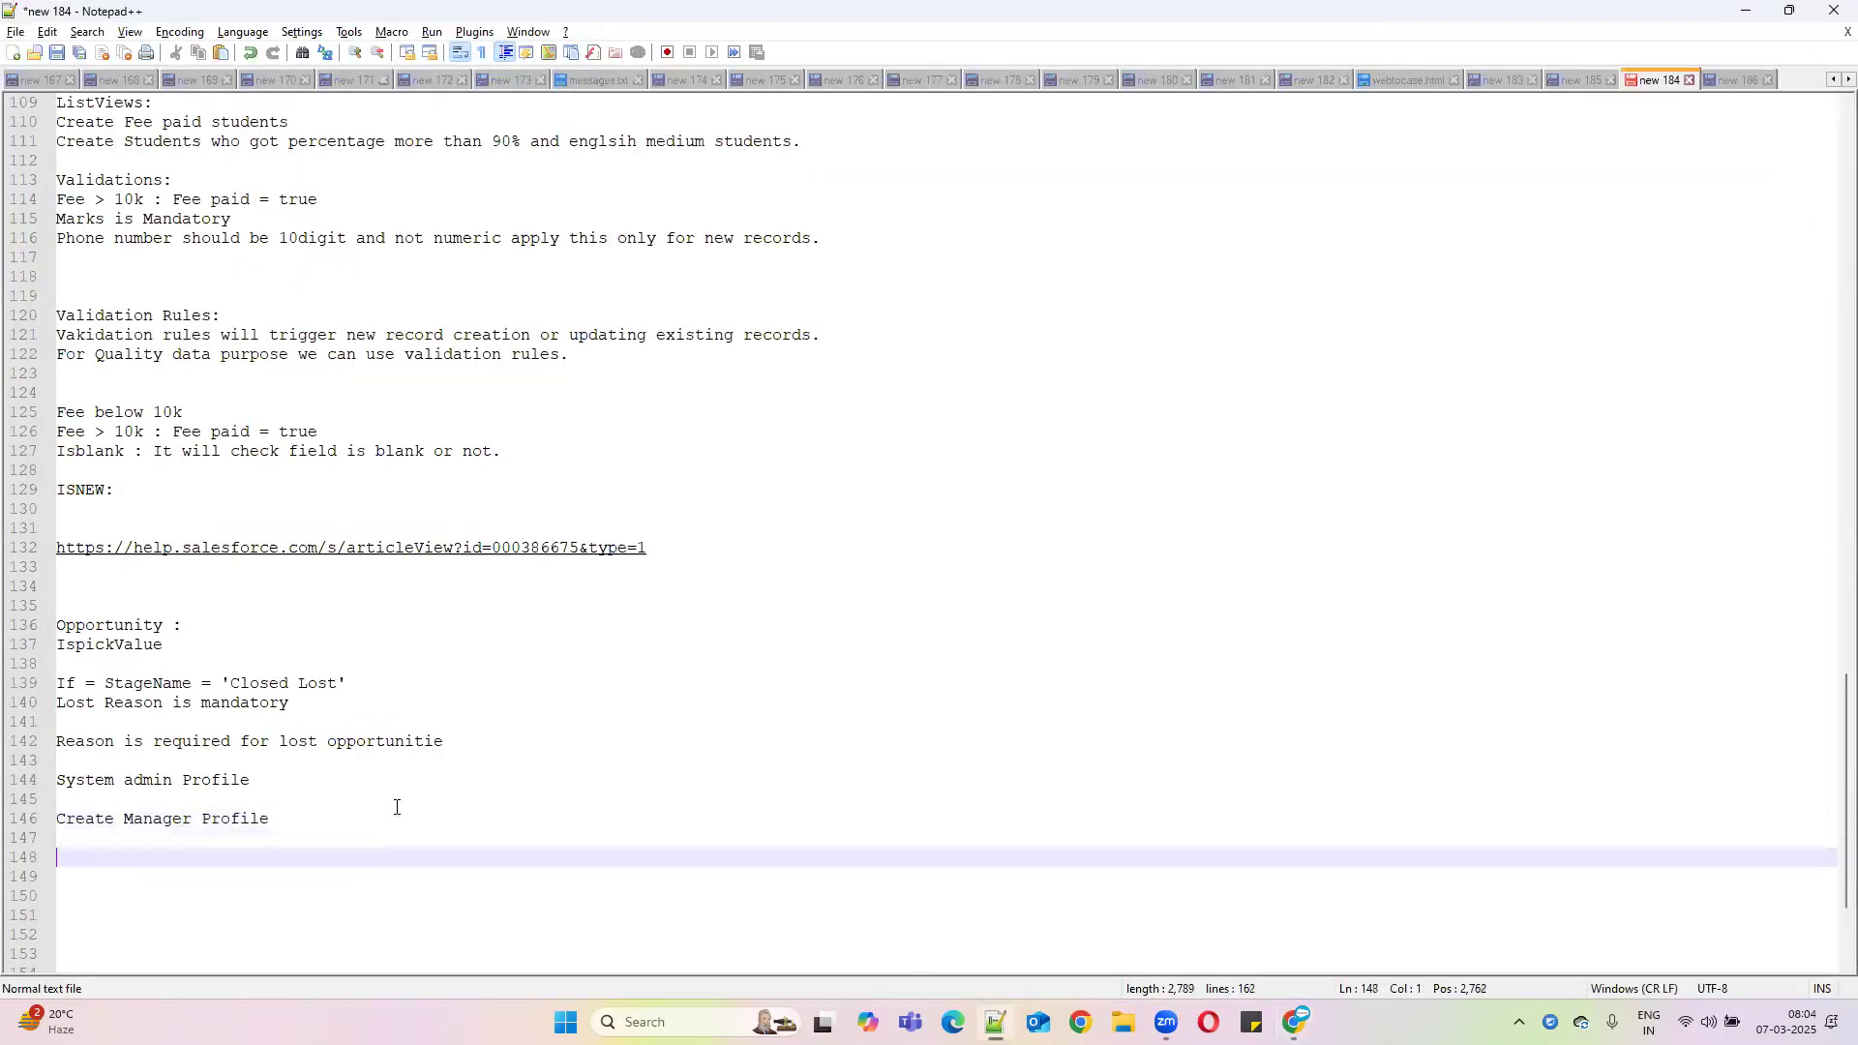
{"action": "type", "text": "S"}
{"action": "type", "text": ": This"}
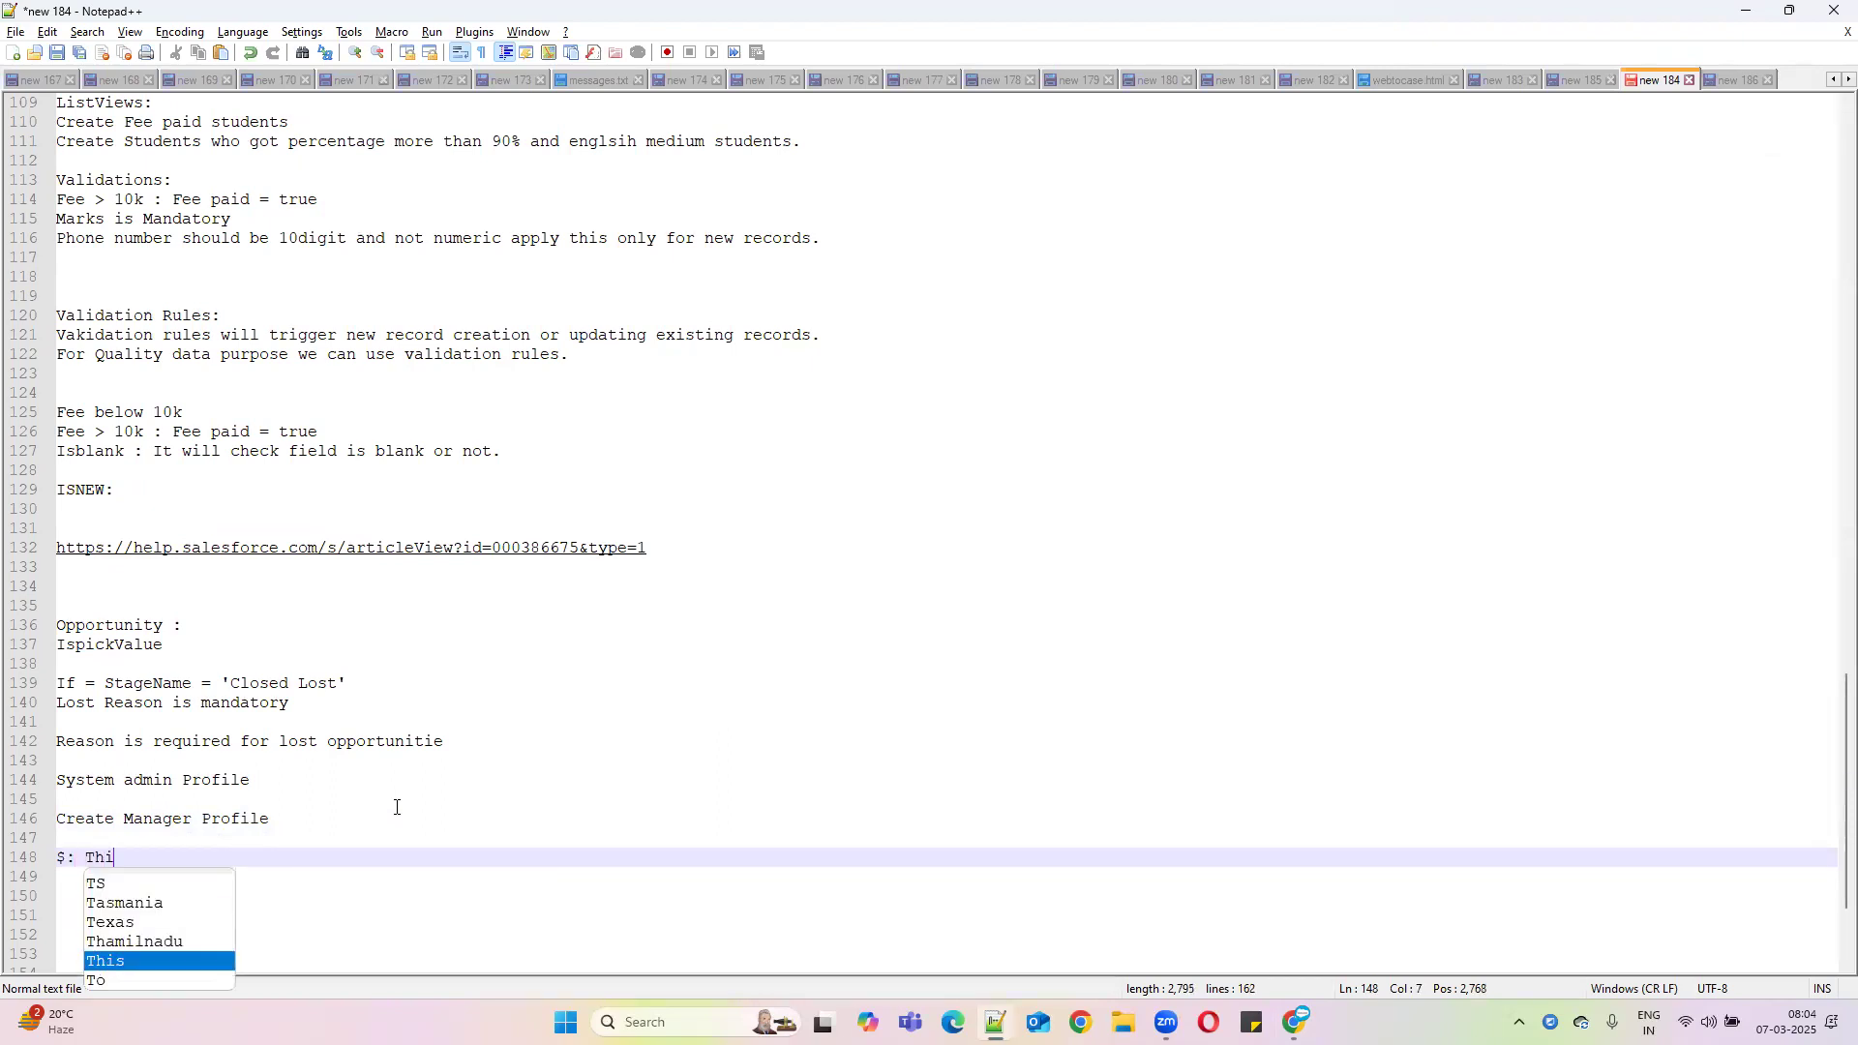
{"action": "key", "text": "BackSpace"}
{"action": "key", "text": "BackSpace"}
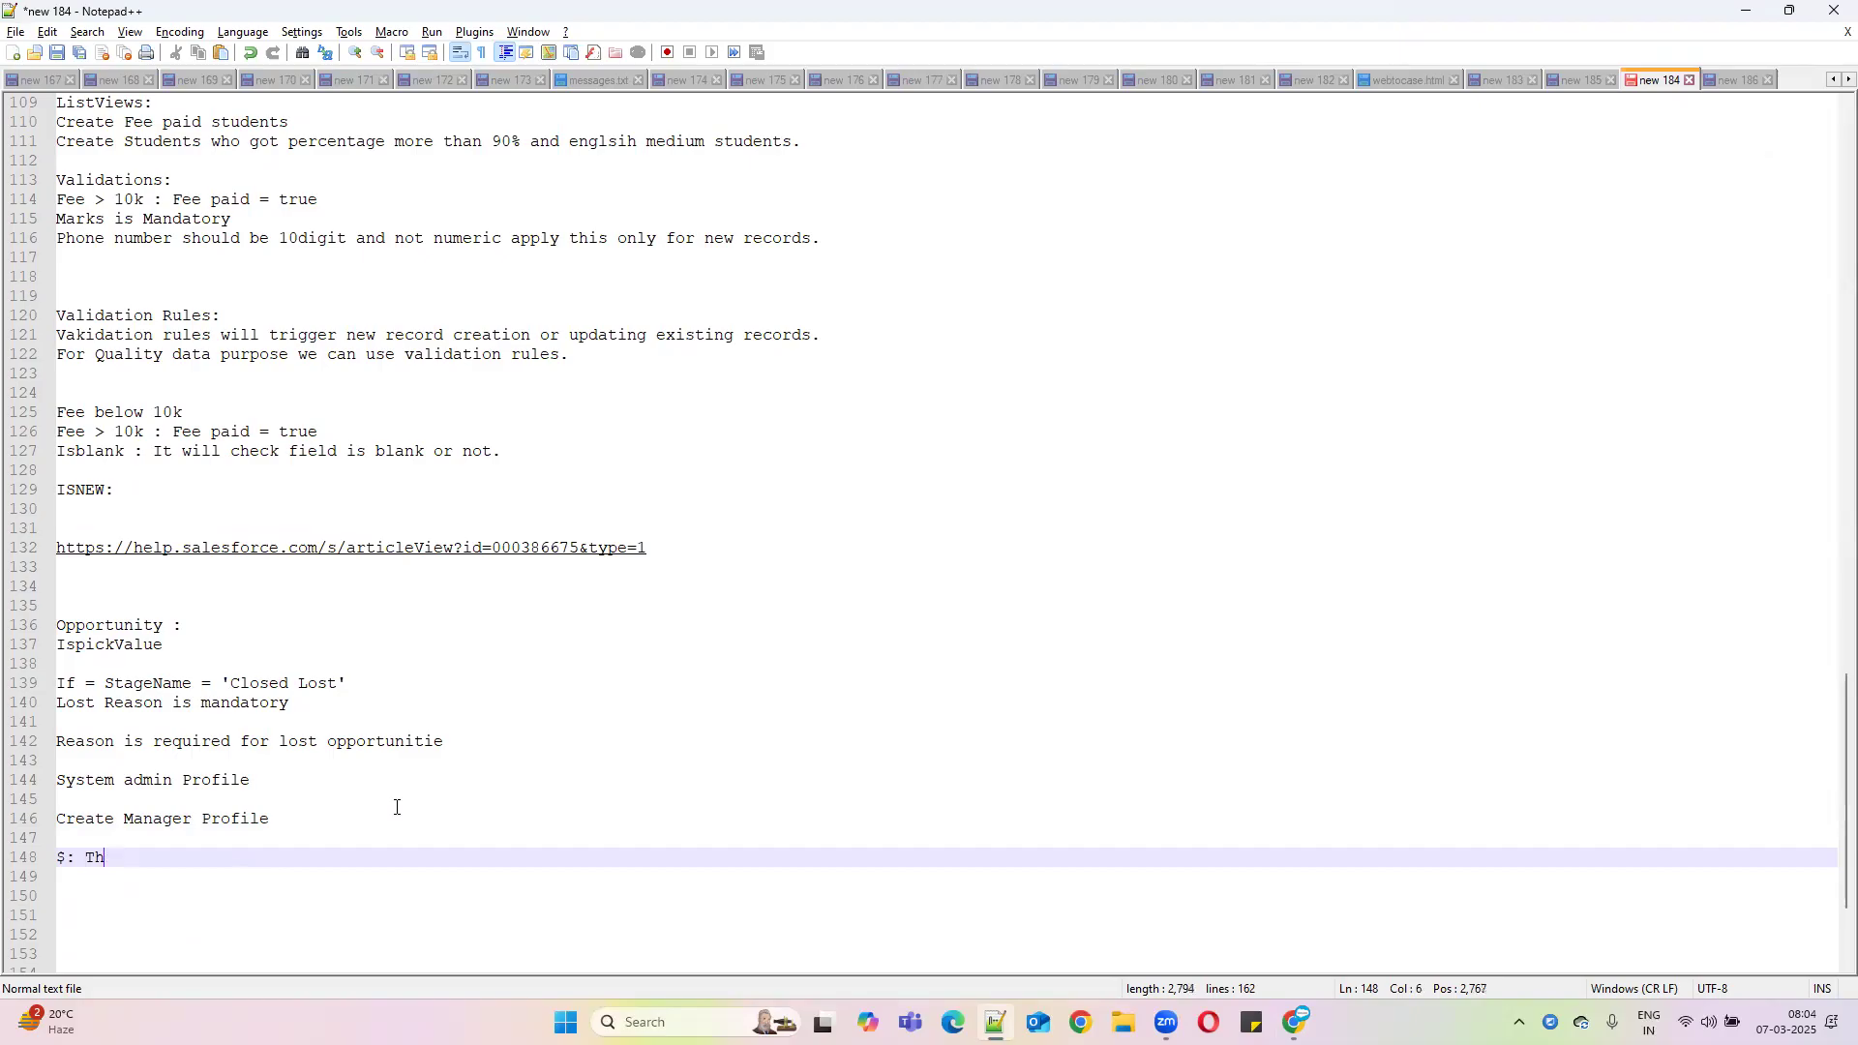
{"action": "type", "text": "is"}
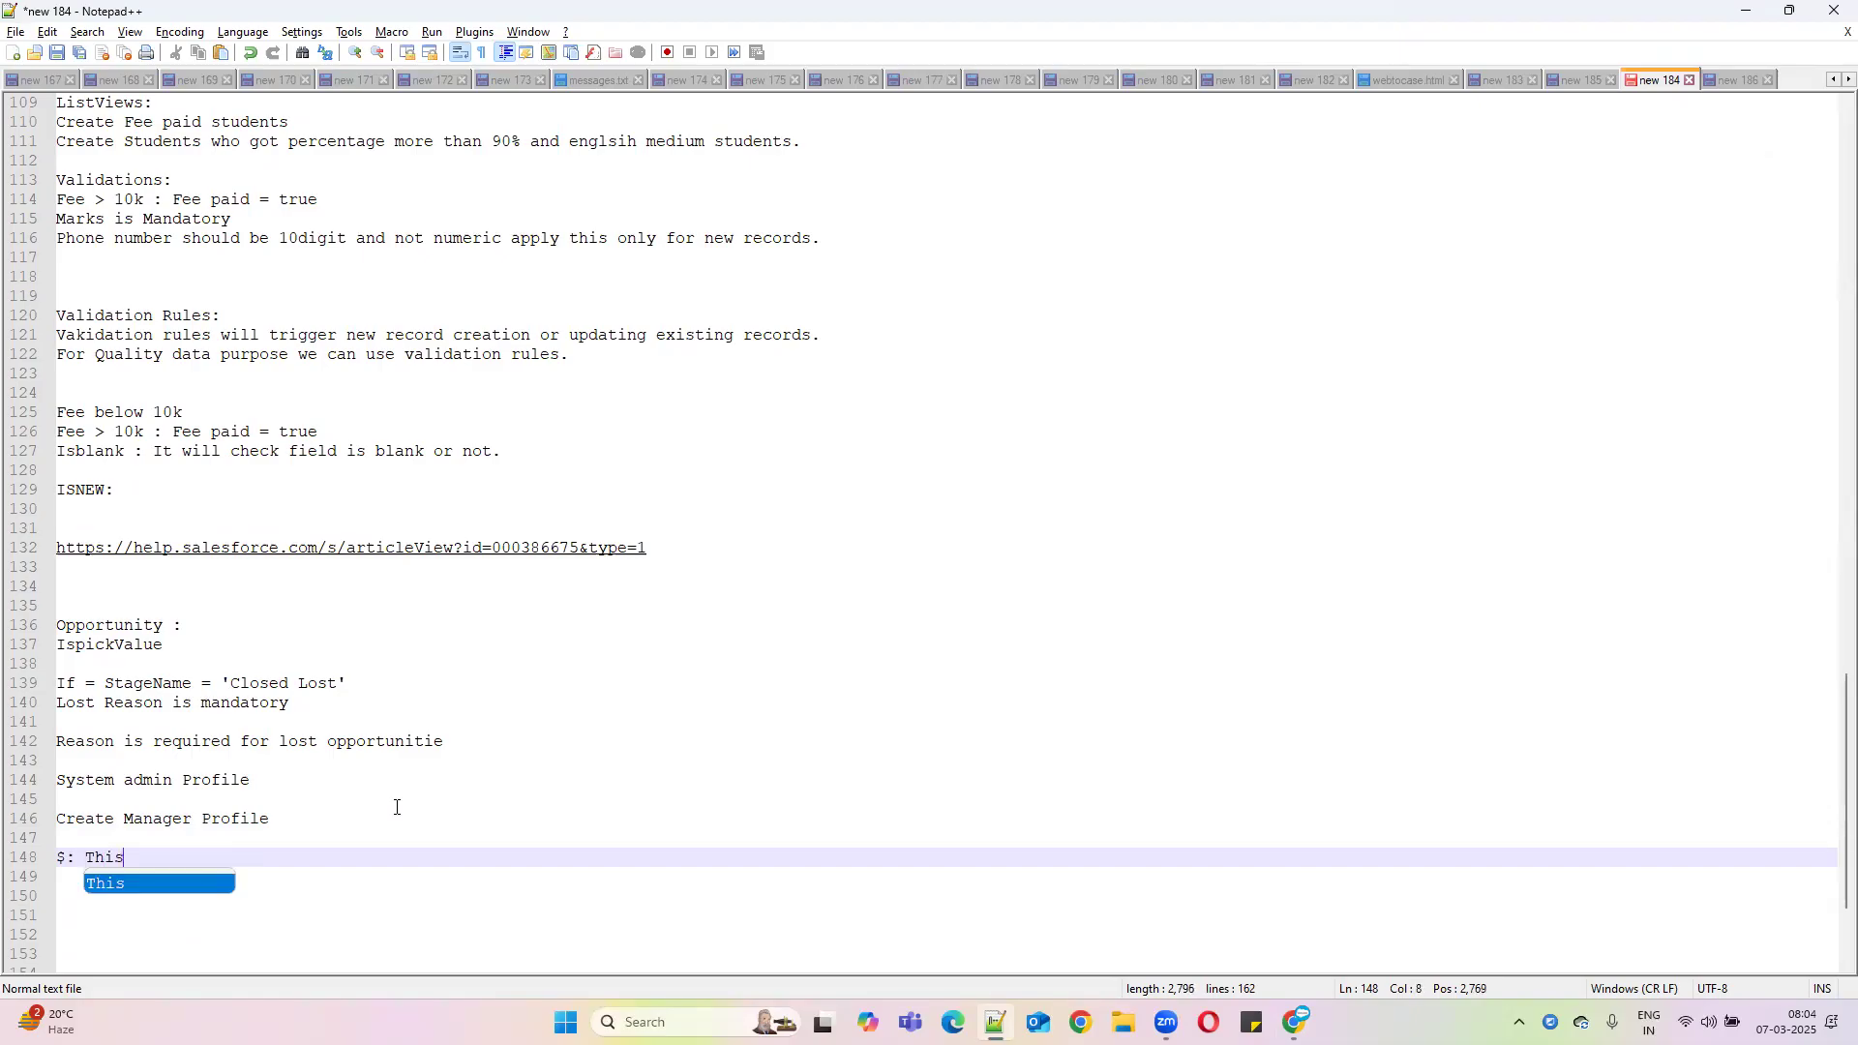
{"action": "type", "text": " Object"}
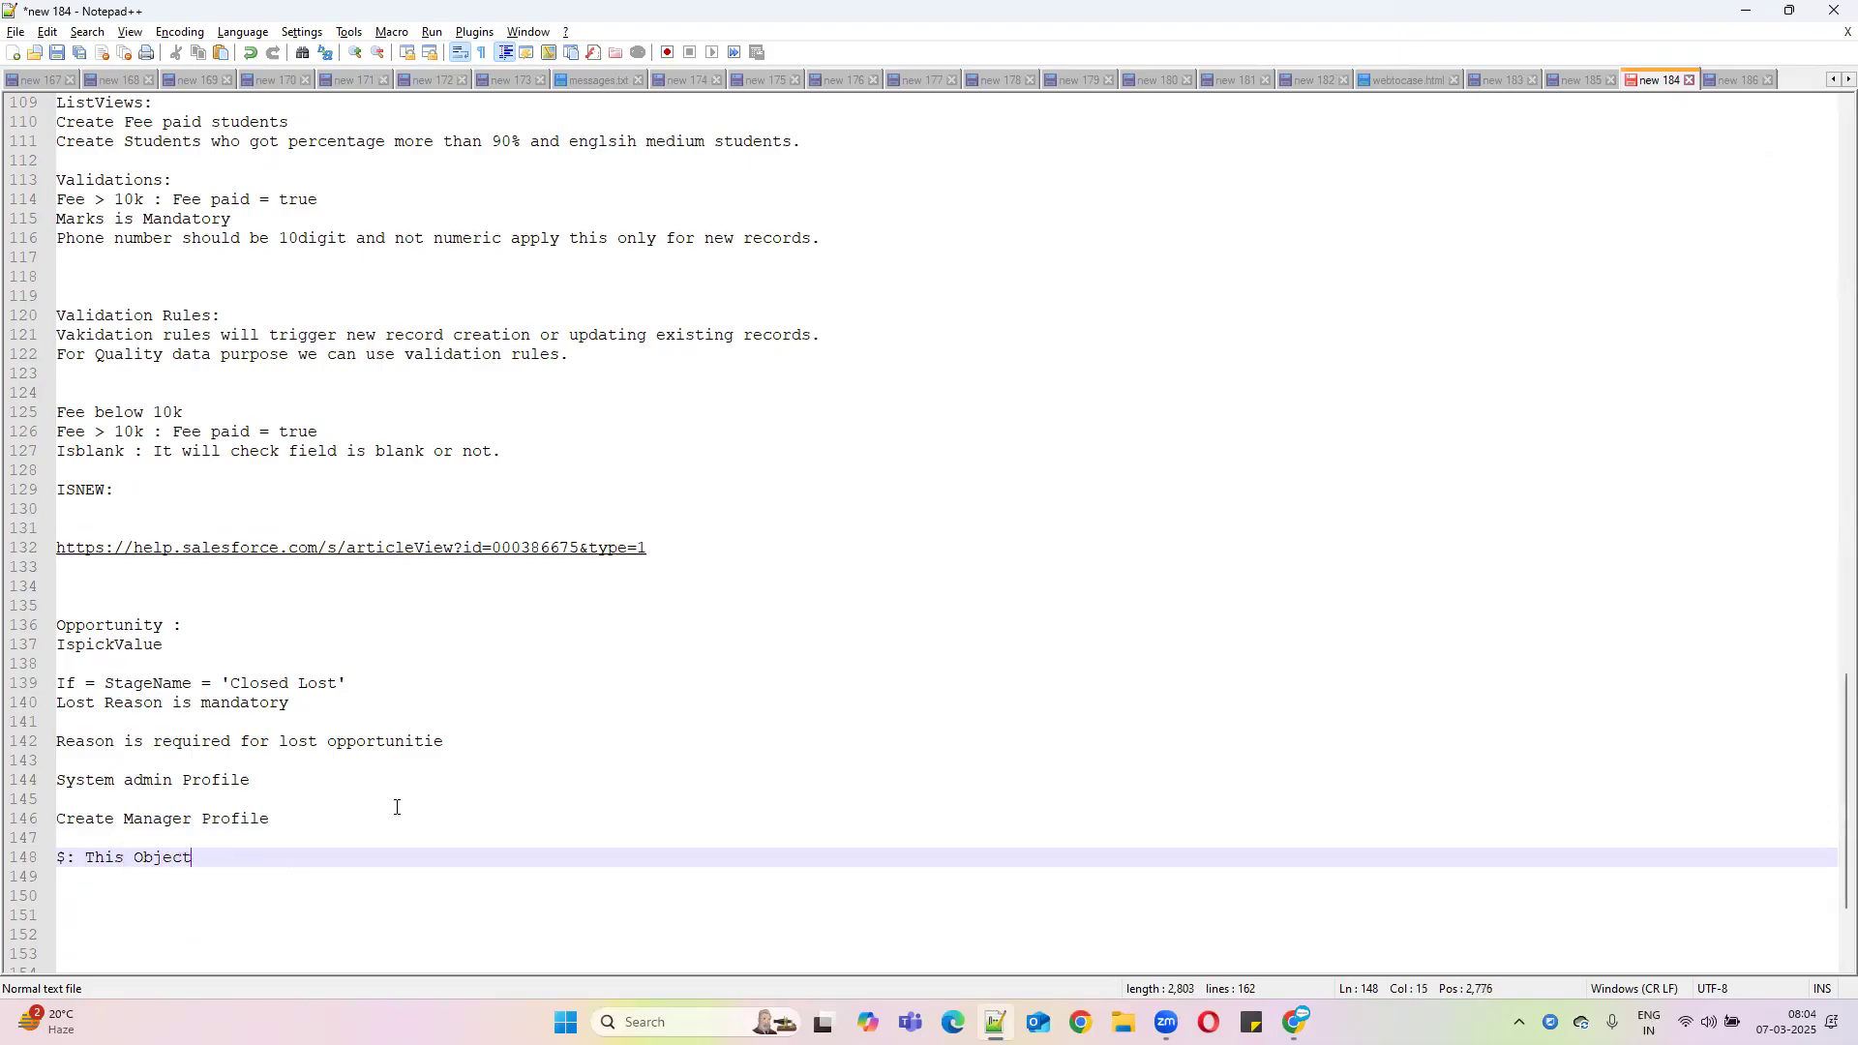
{"action": "type", "text": "s belongs"}
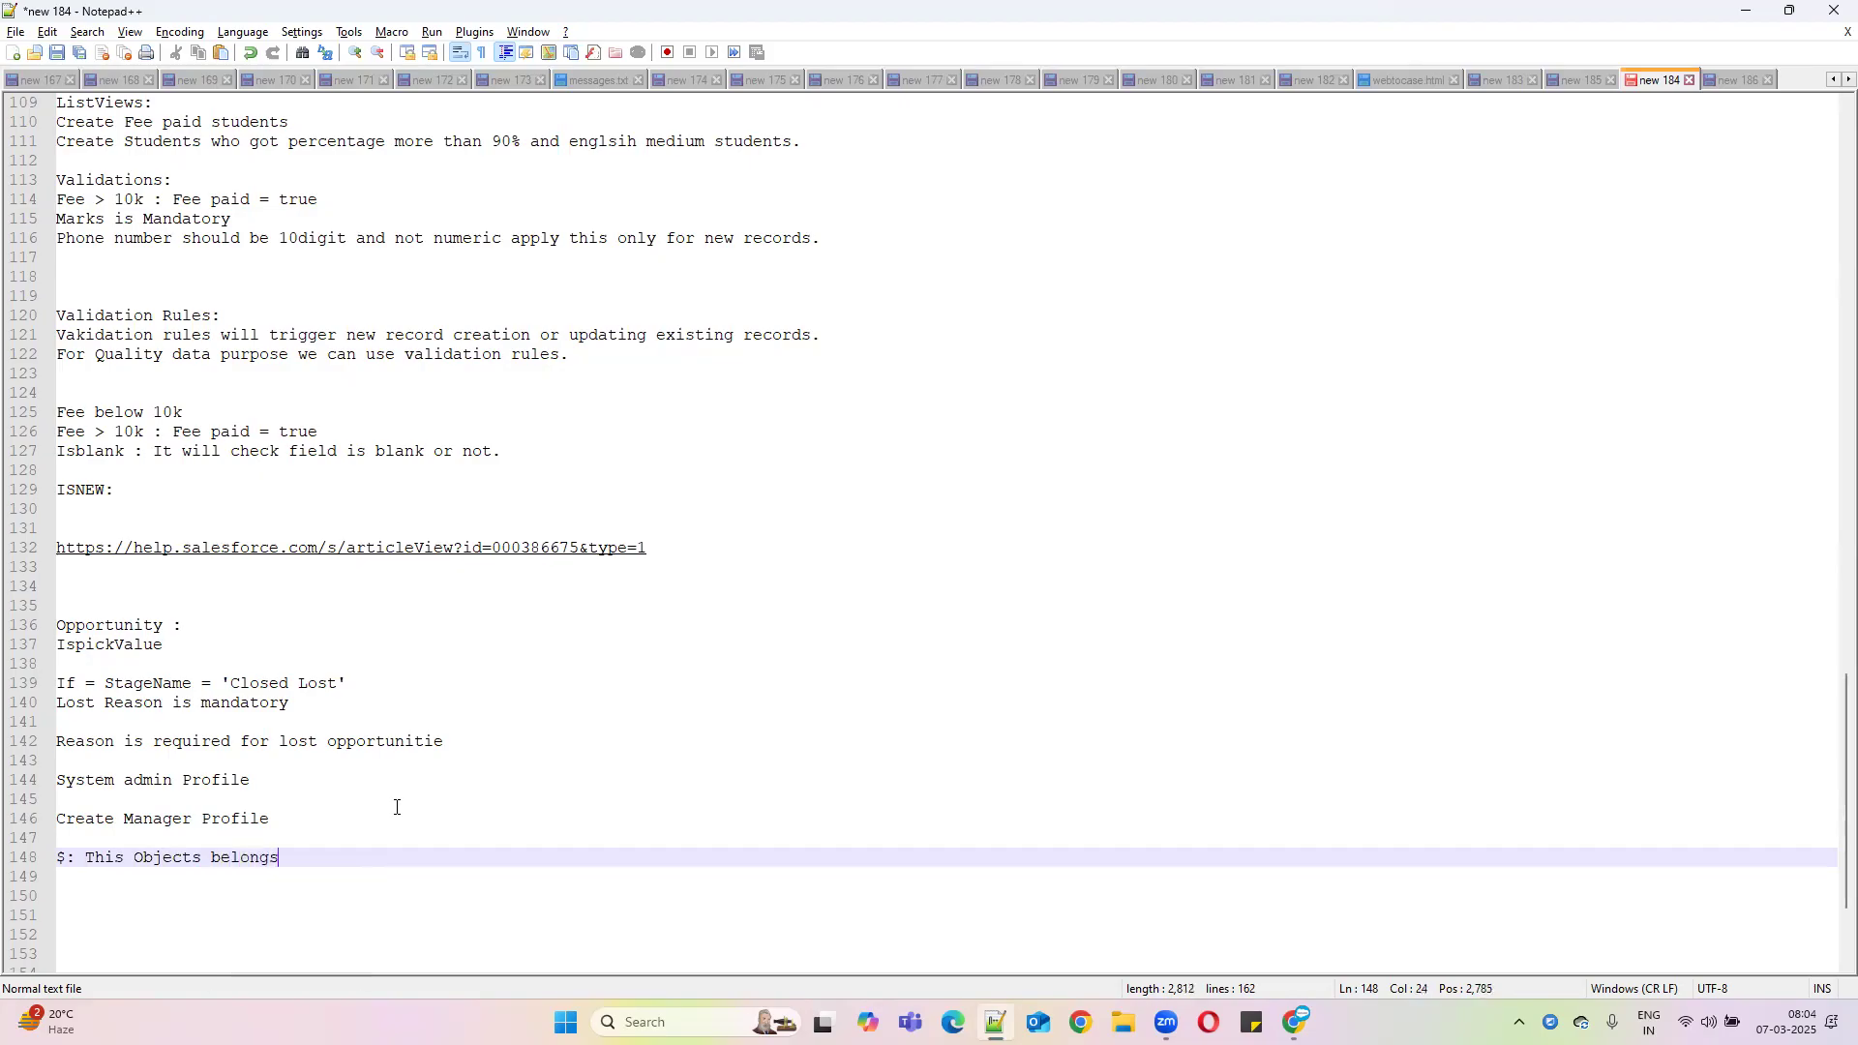
{"action": "type", "text": " organ"}
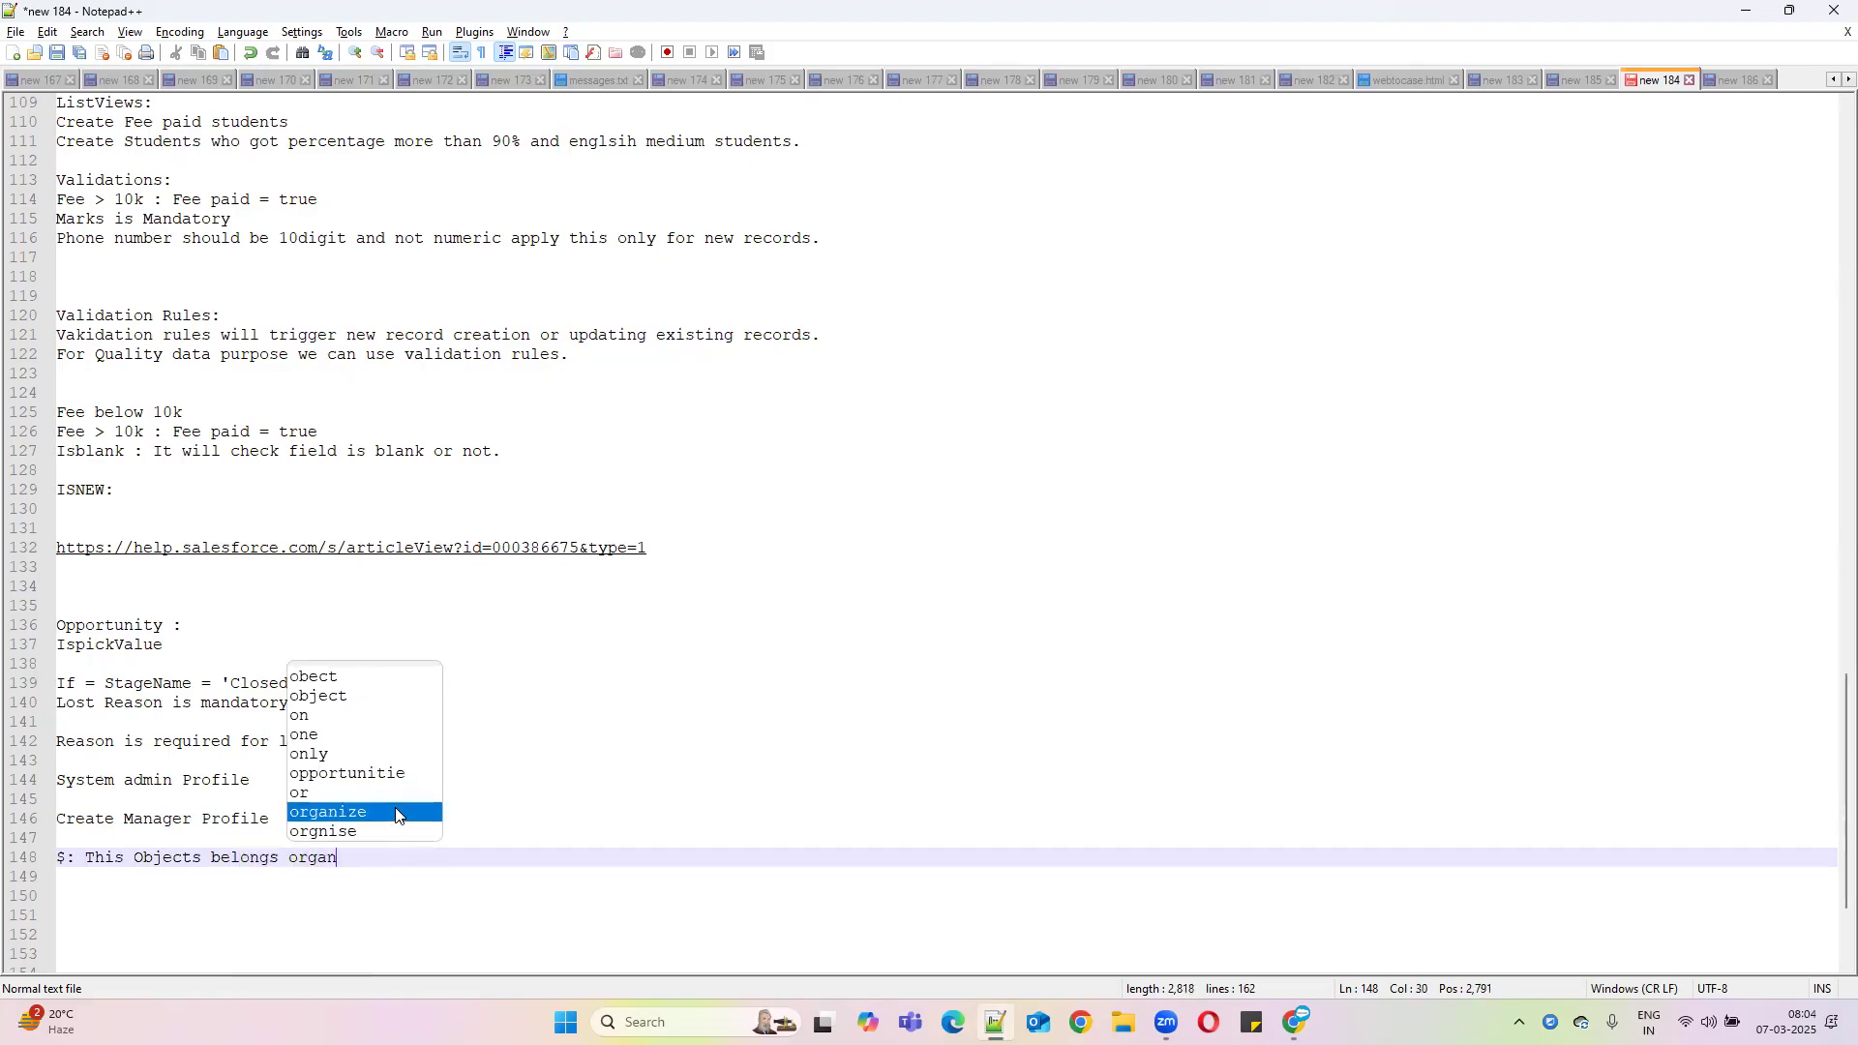
{"action": "type", "text": "iztion."}
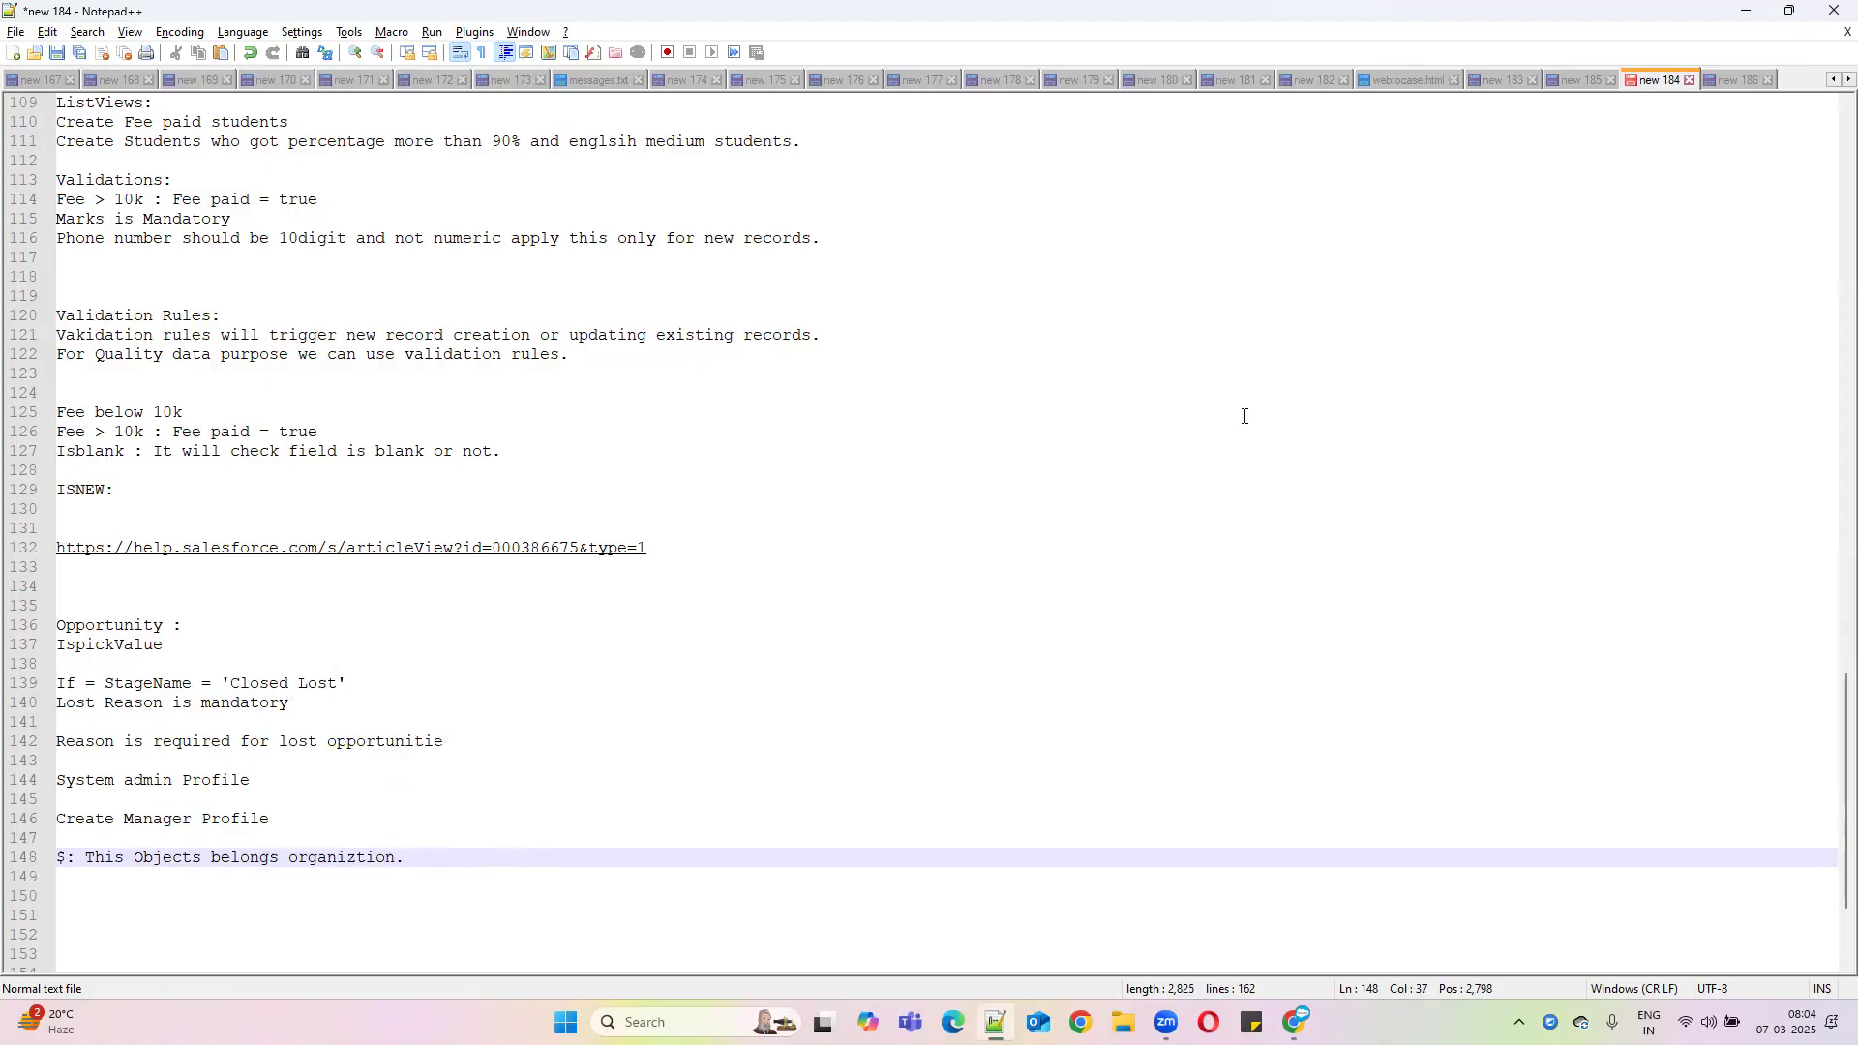
{"action": "left_click", "coordinate": [1746, 19]}
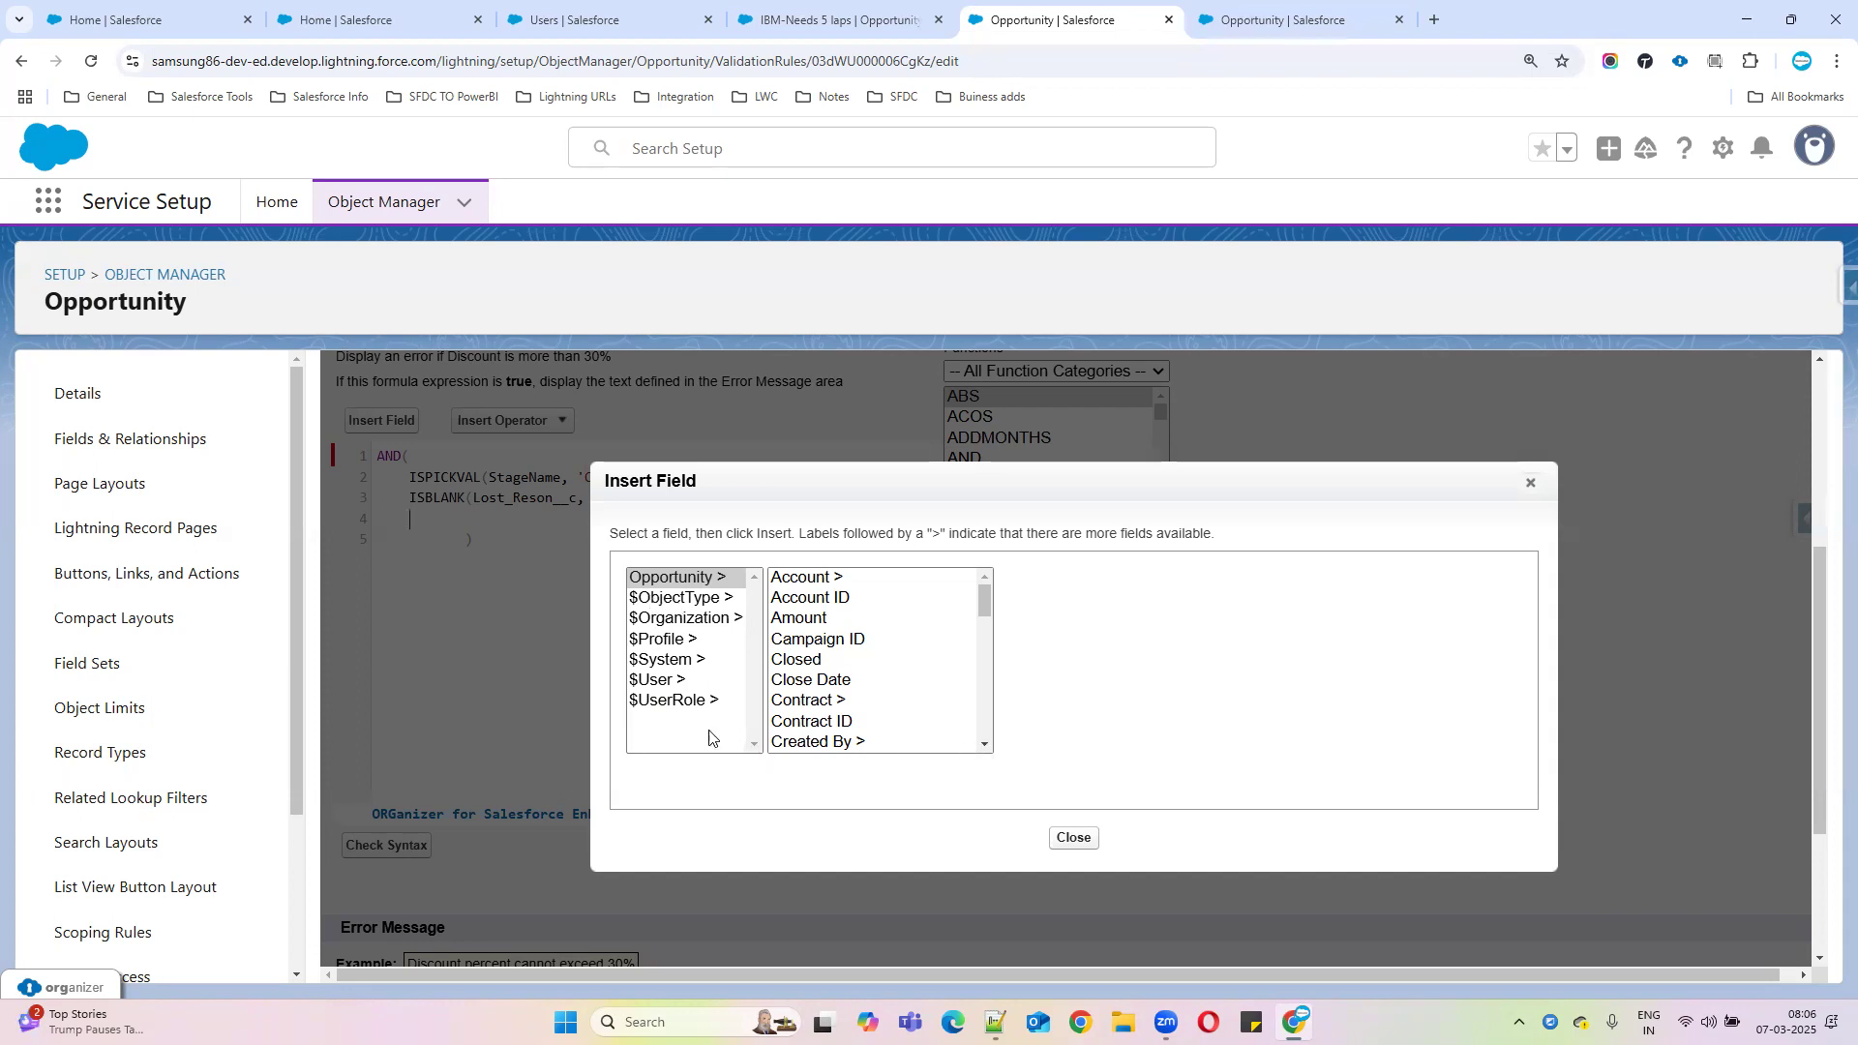
Insert $Profile.Name on formula line 4 and remove the extra space before it
{"action": "left_click", "coordinate": [663, 639]}
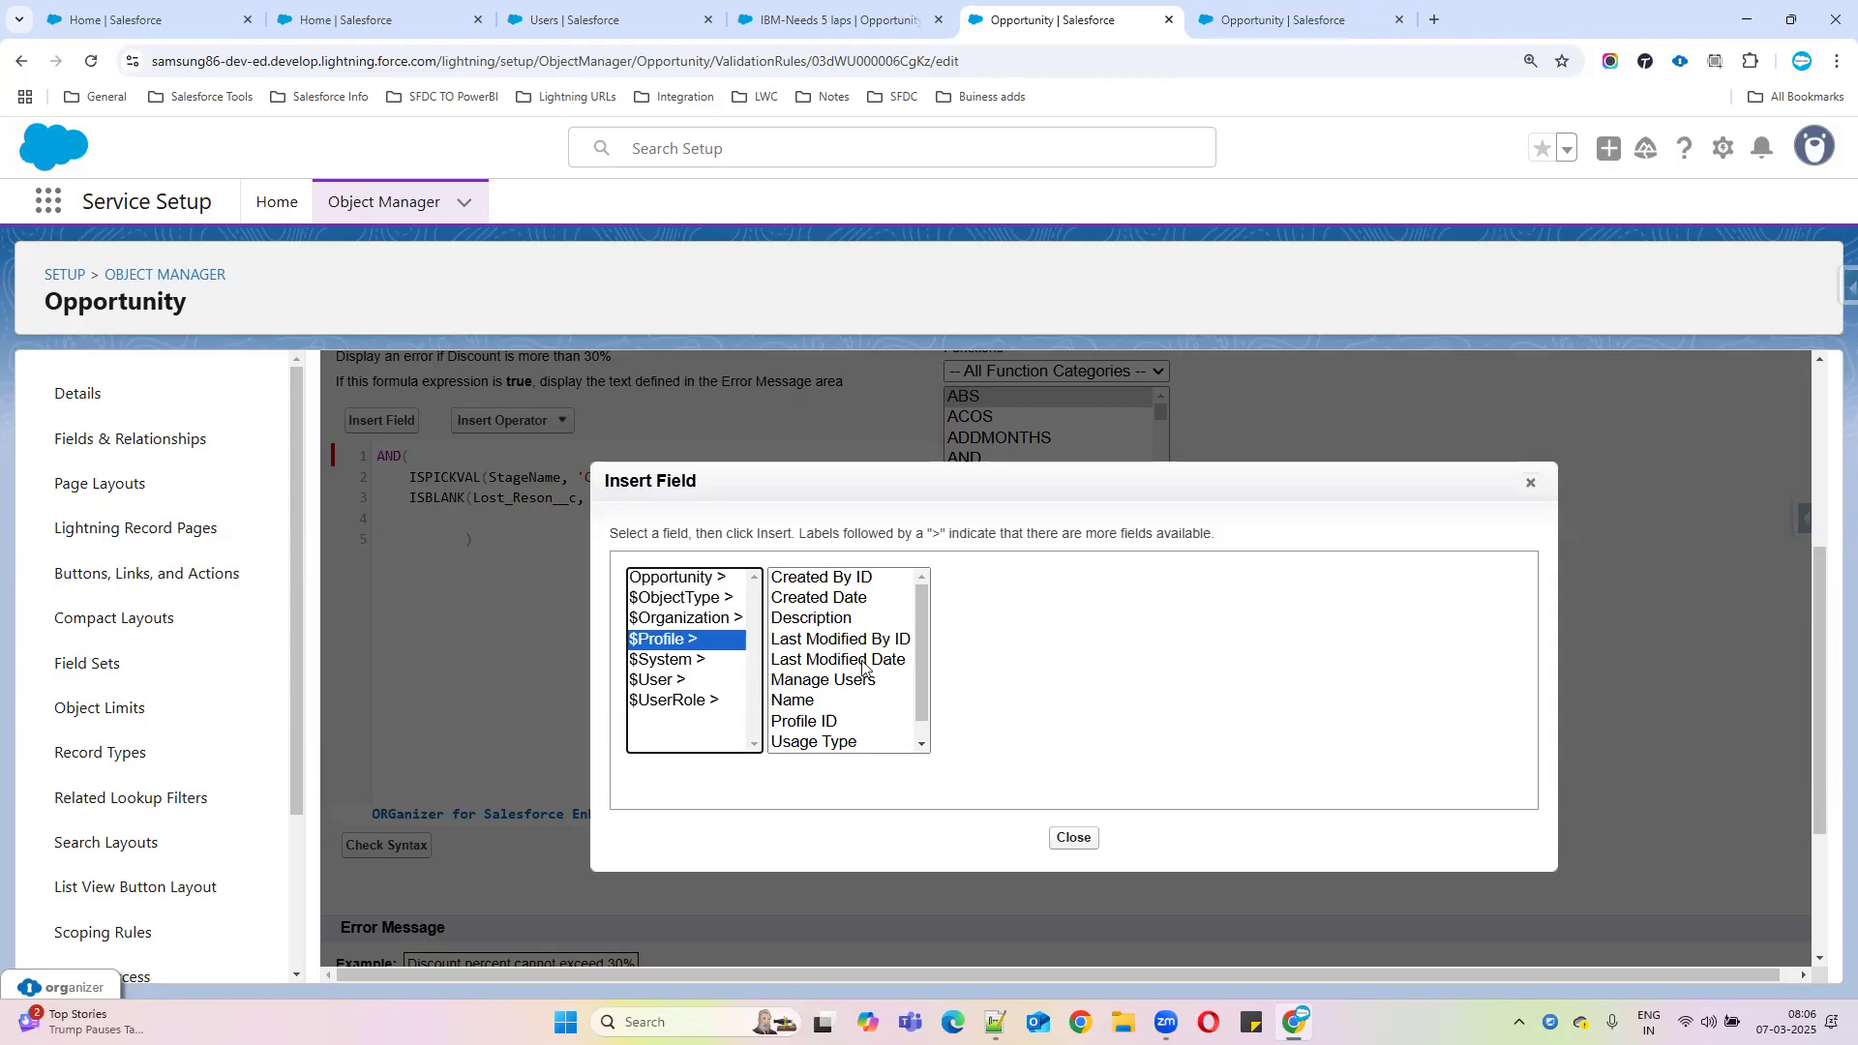
{"action": "scroll", "coordinate": [817, 716], "scroll_direction": "down", "scroll_amount": 3}
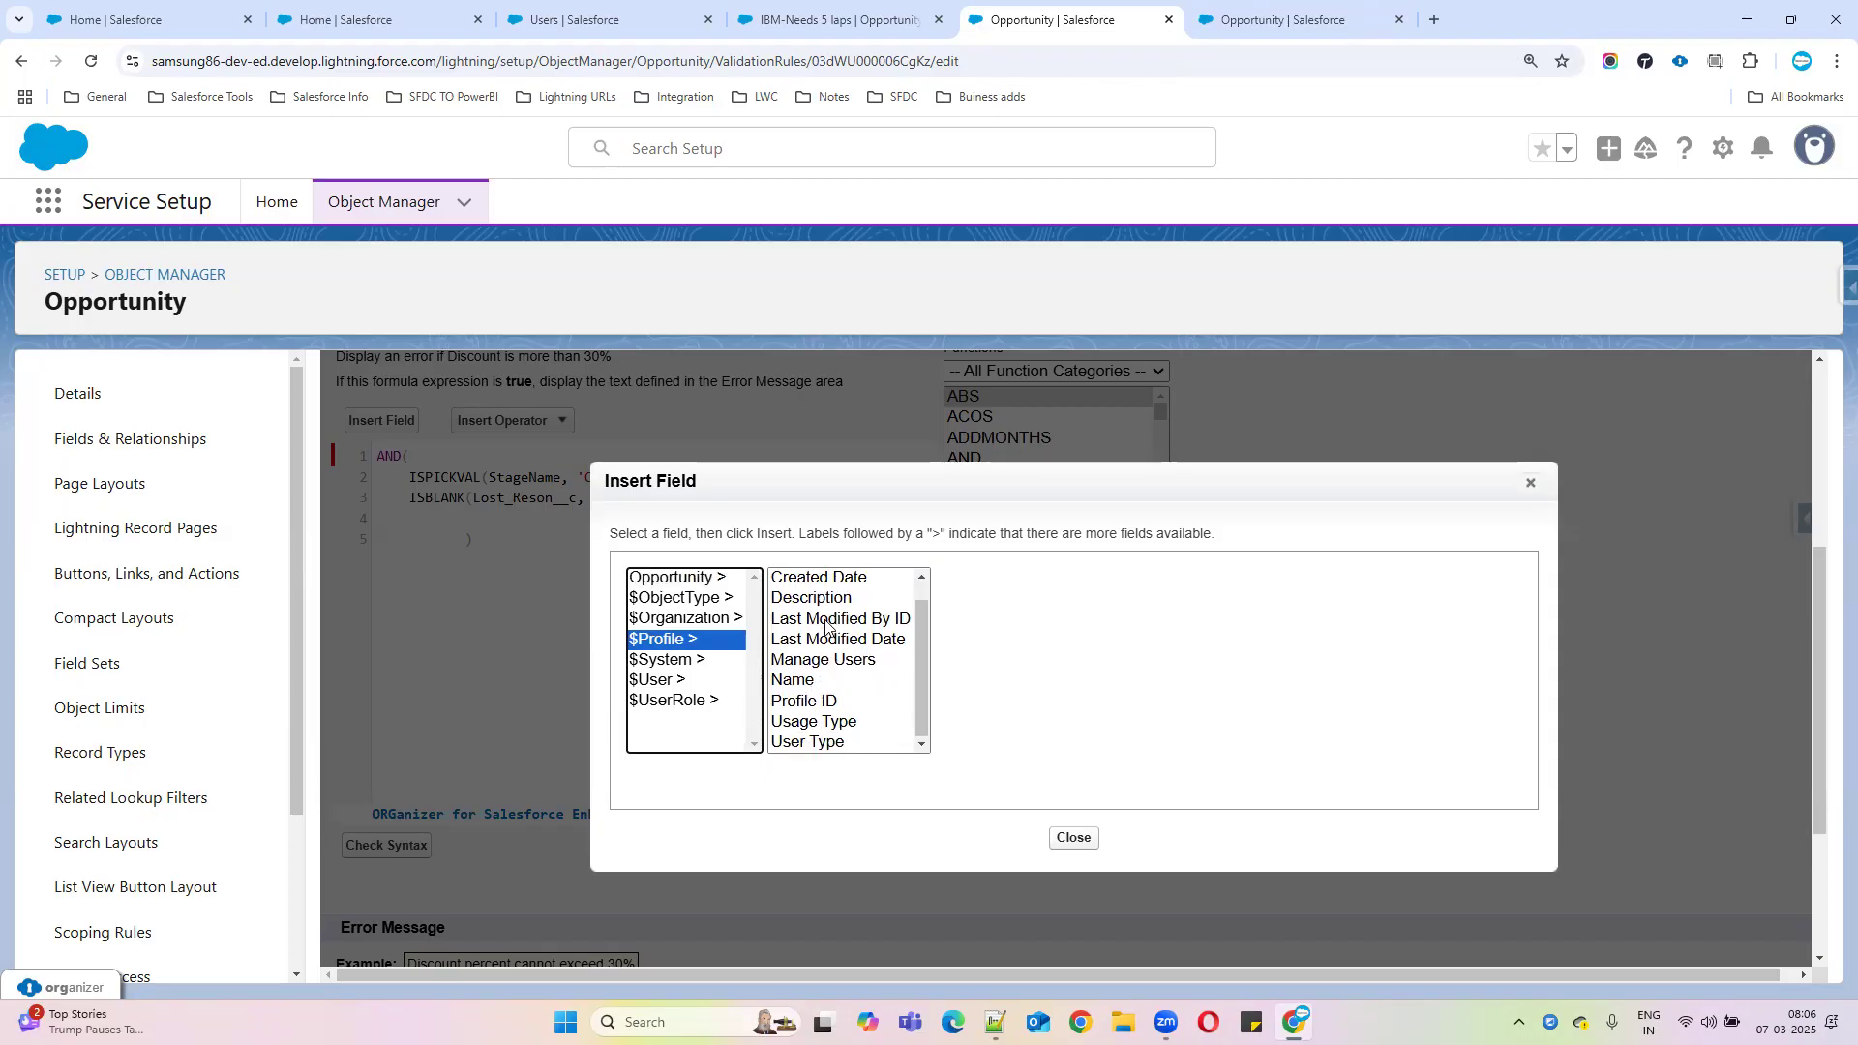
{"action": "left_click", "coordinate": [795, 681]}
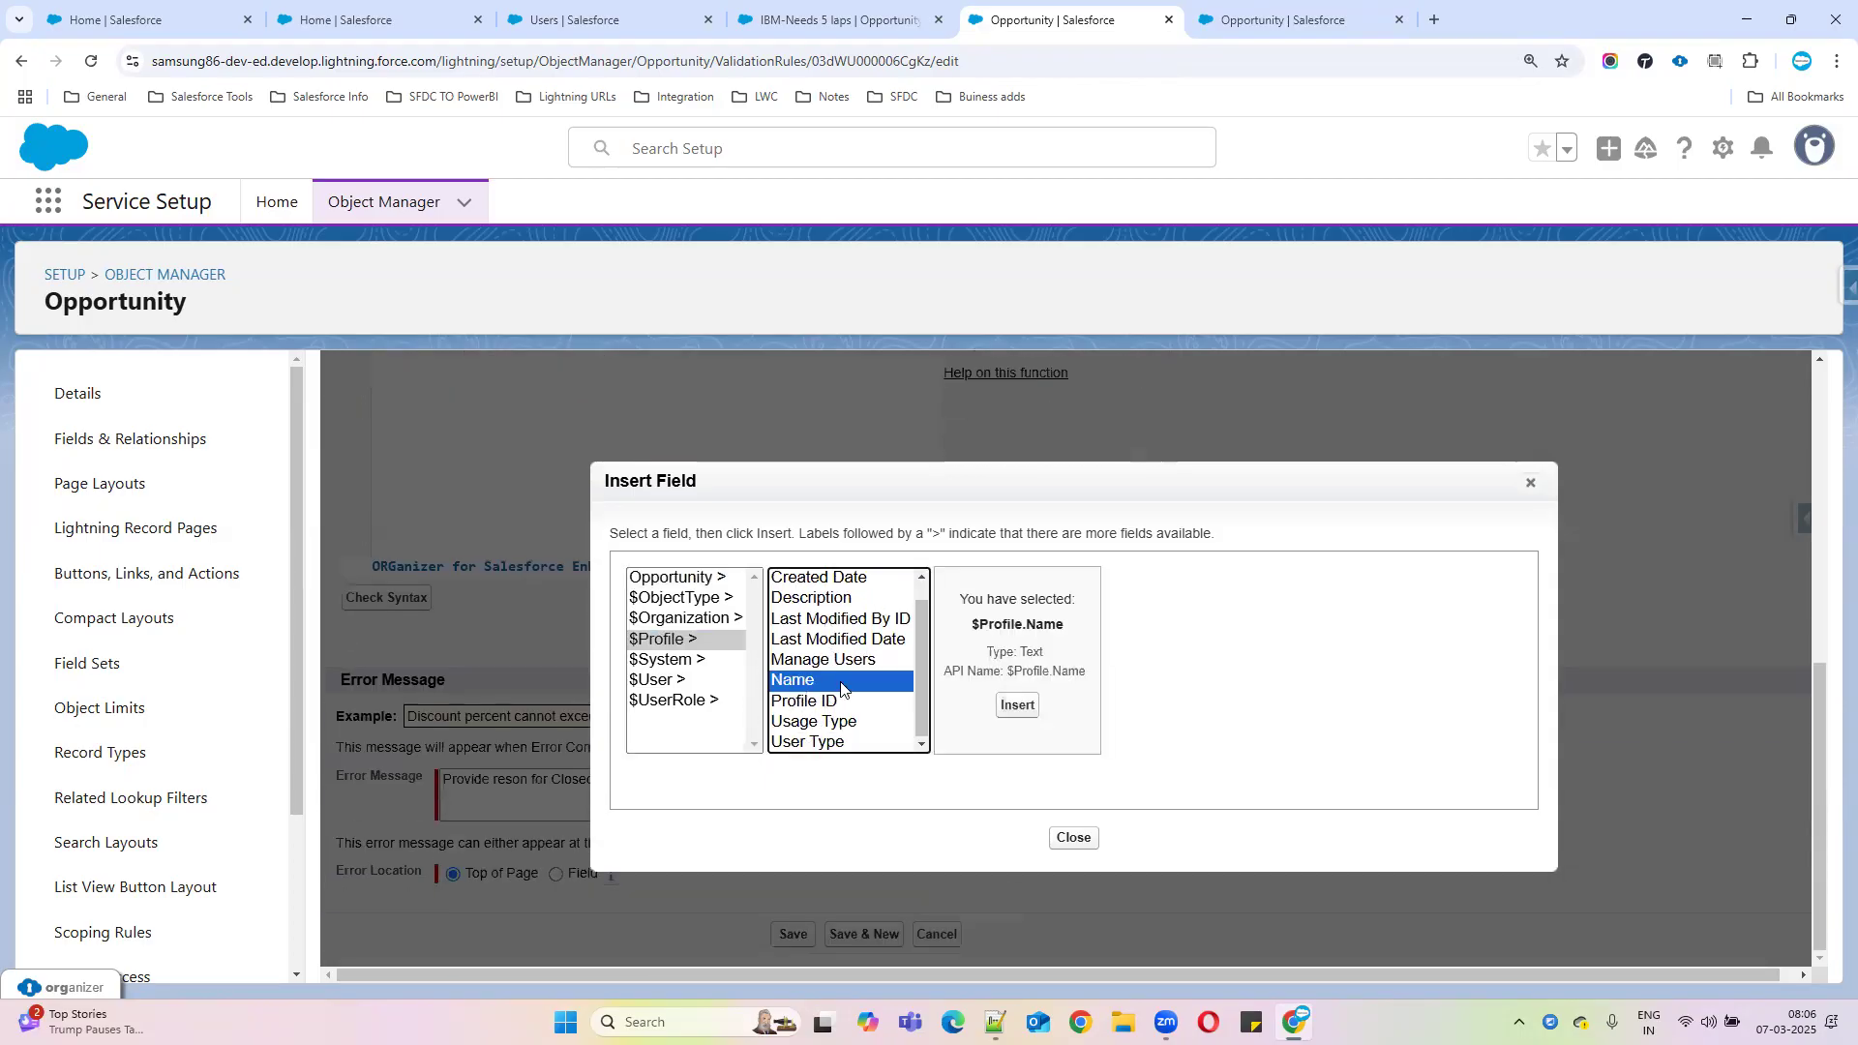
{"action": "left_click", "coordinate": [1017, 704]}
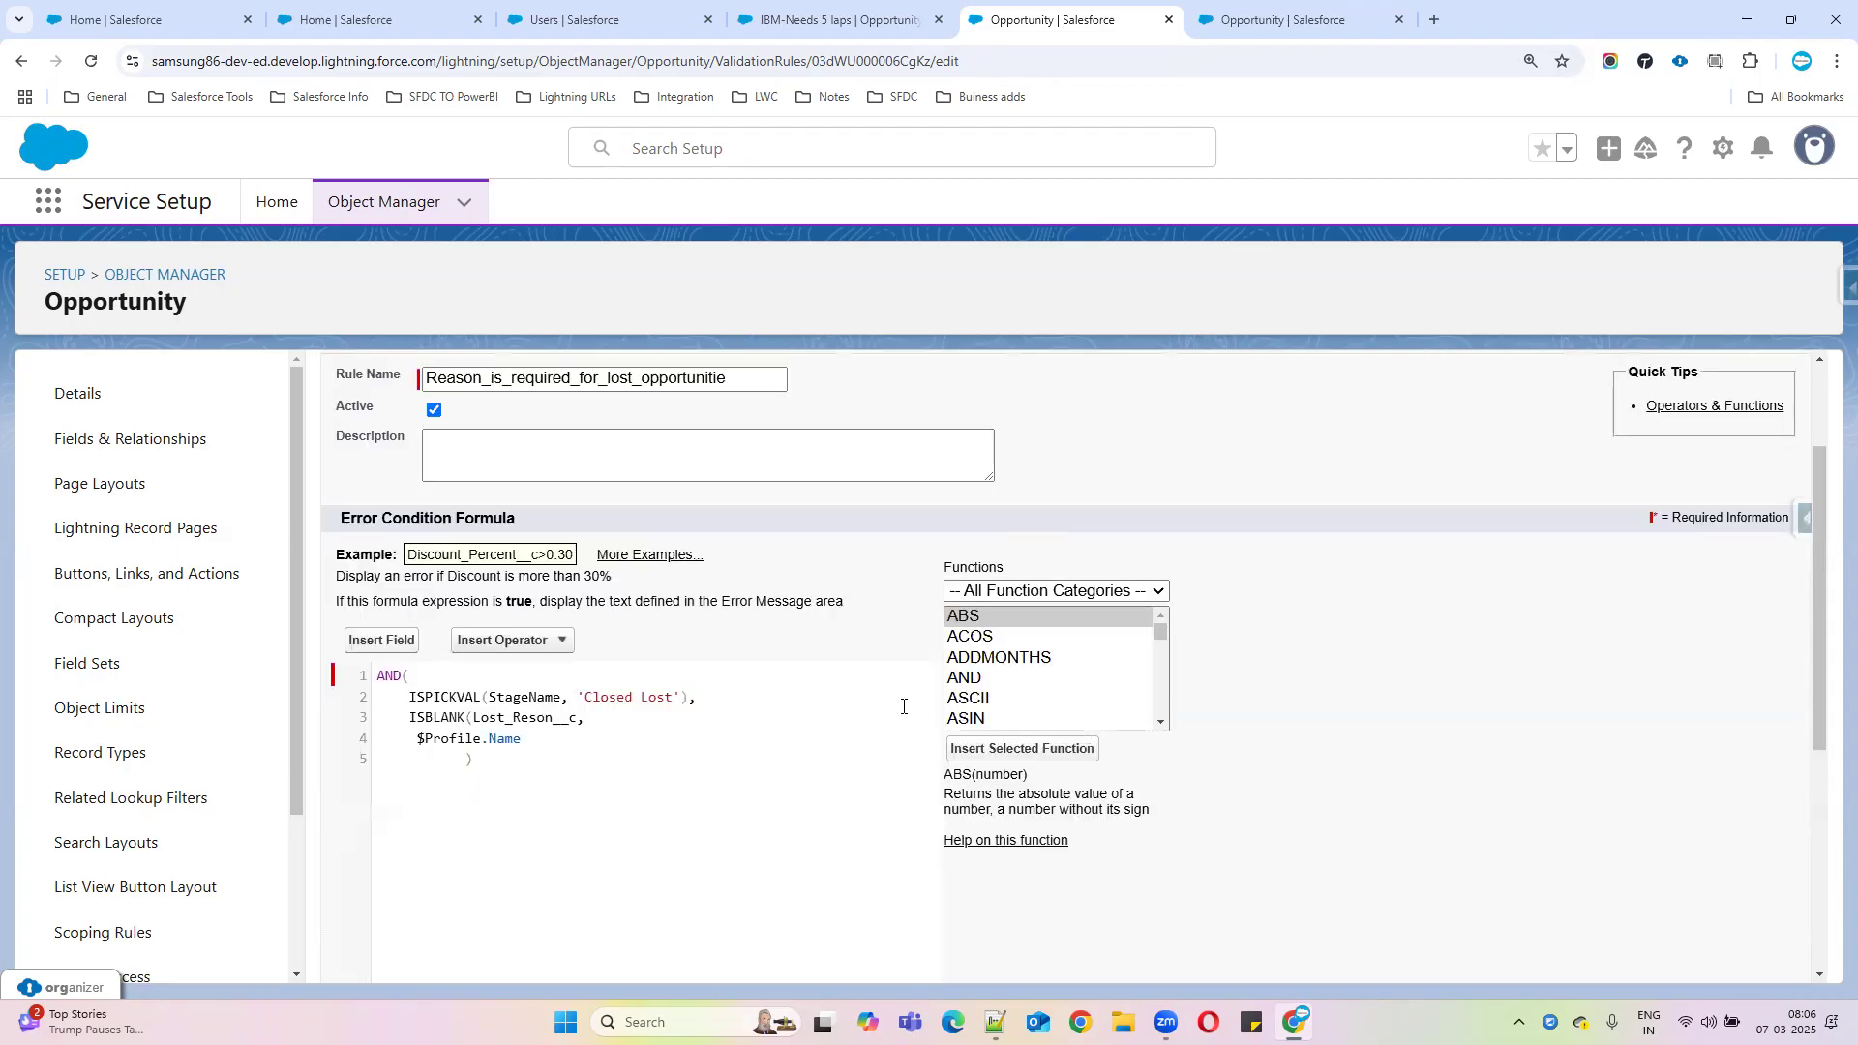
{"action": "left_click", "coordinate": [418, 739]}
{"action": "key", "text": "BackSpace"}
Complete line 4 as $Profile.Name <> 'System Administrator', copying the profile name from the Users list
{"action": "left_click", "coordinate": [566, 640]}
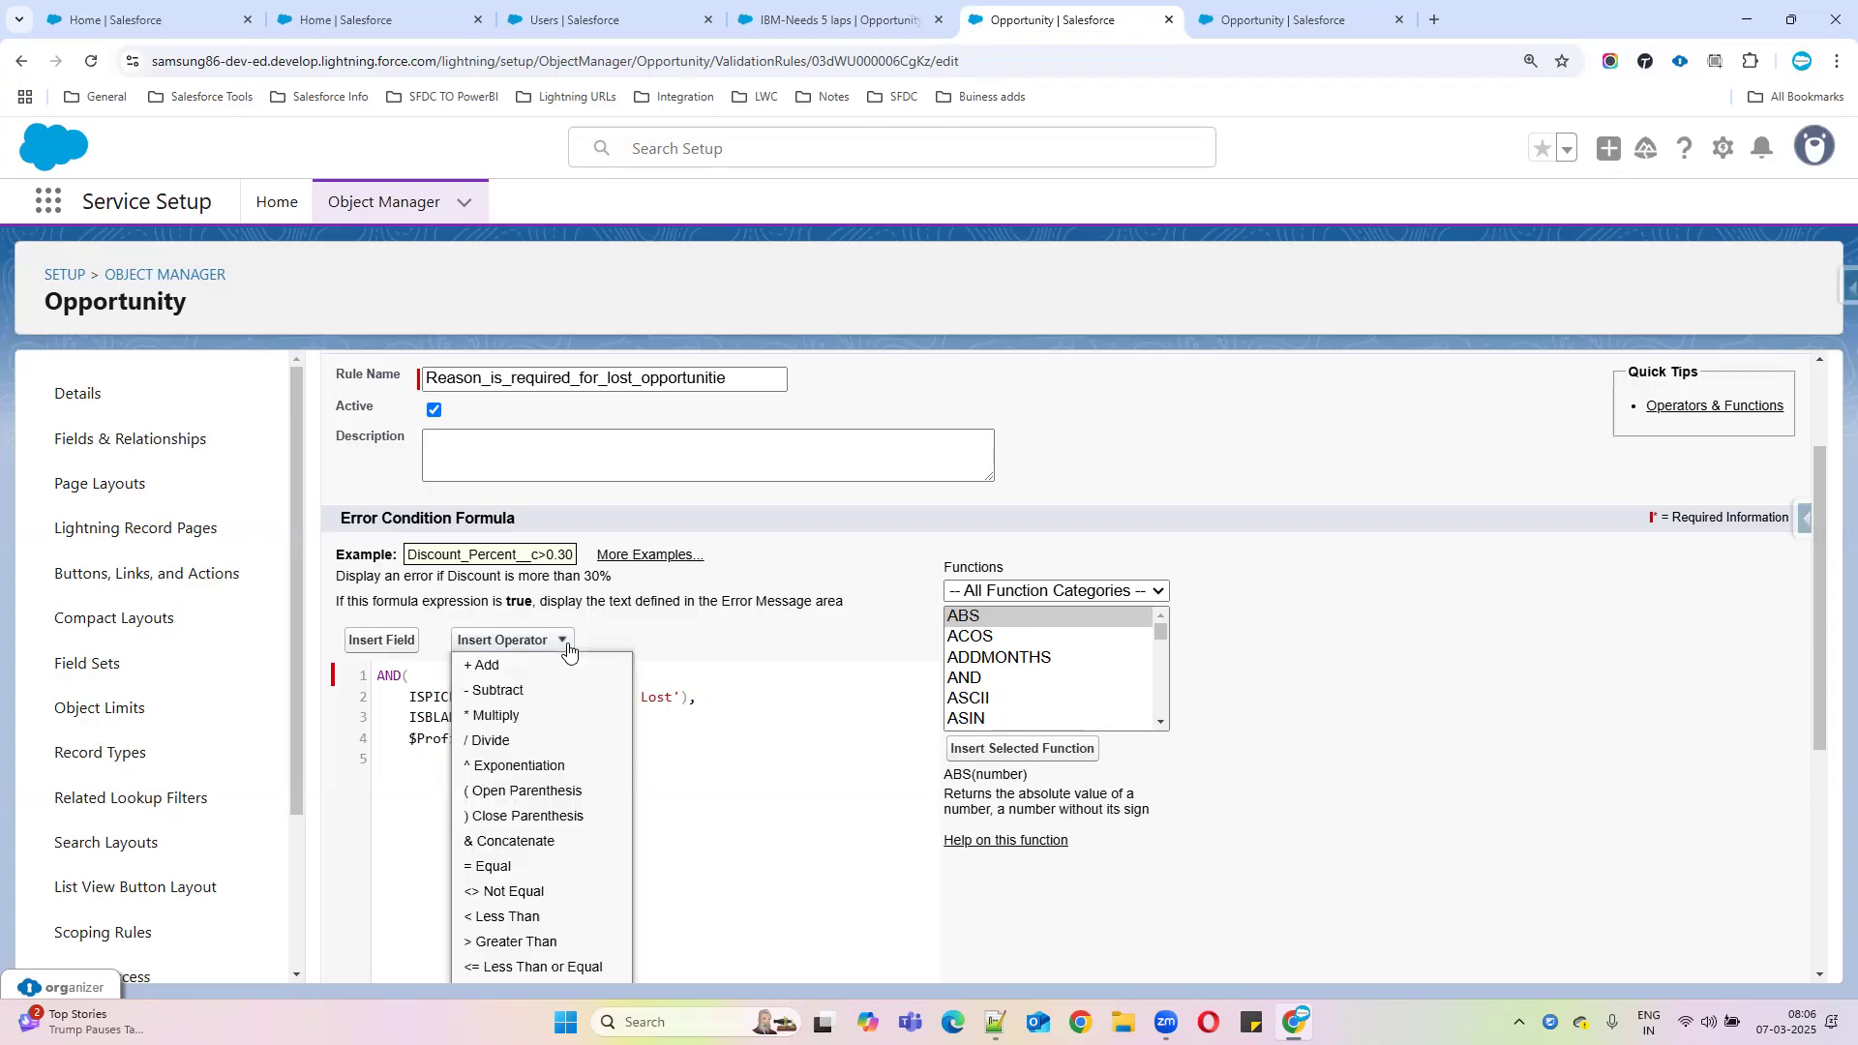
{"action": "left_click", "coordinate": [513, 891]}
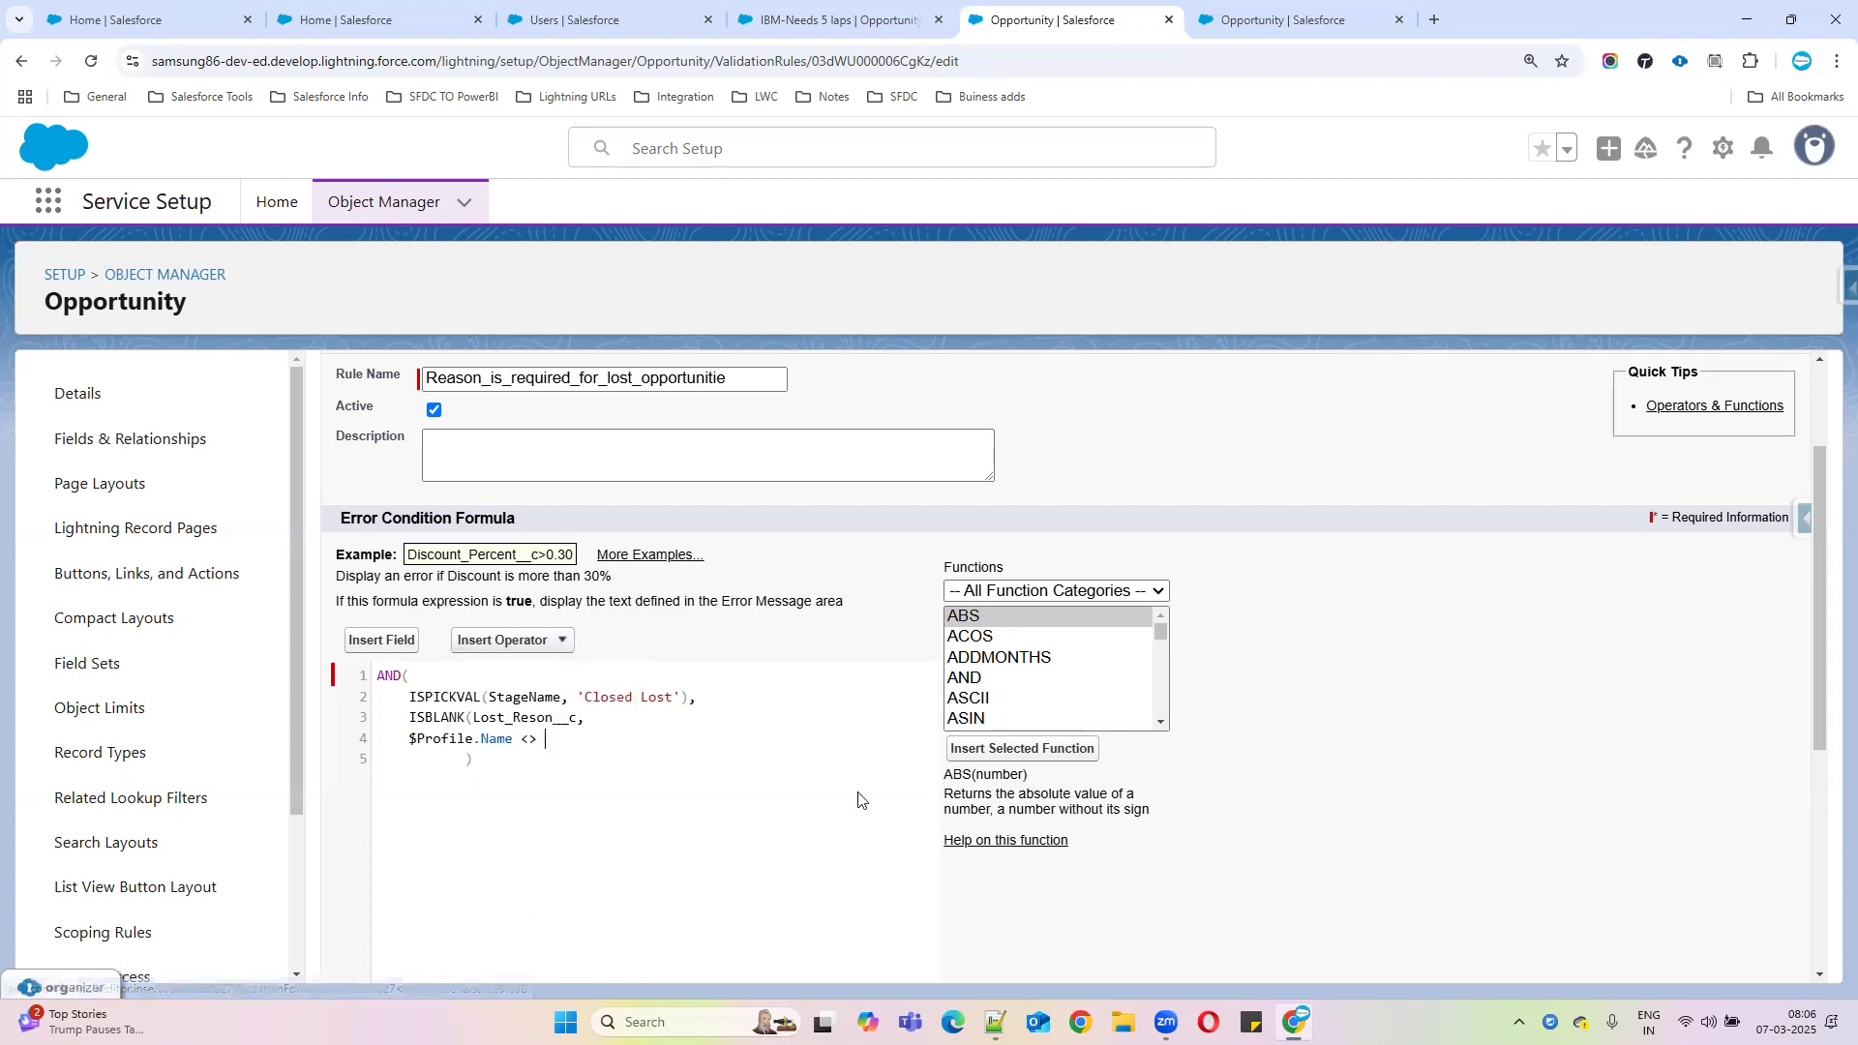
{"action": "type", "text": "''"}
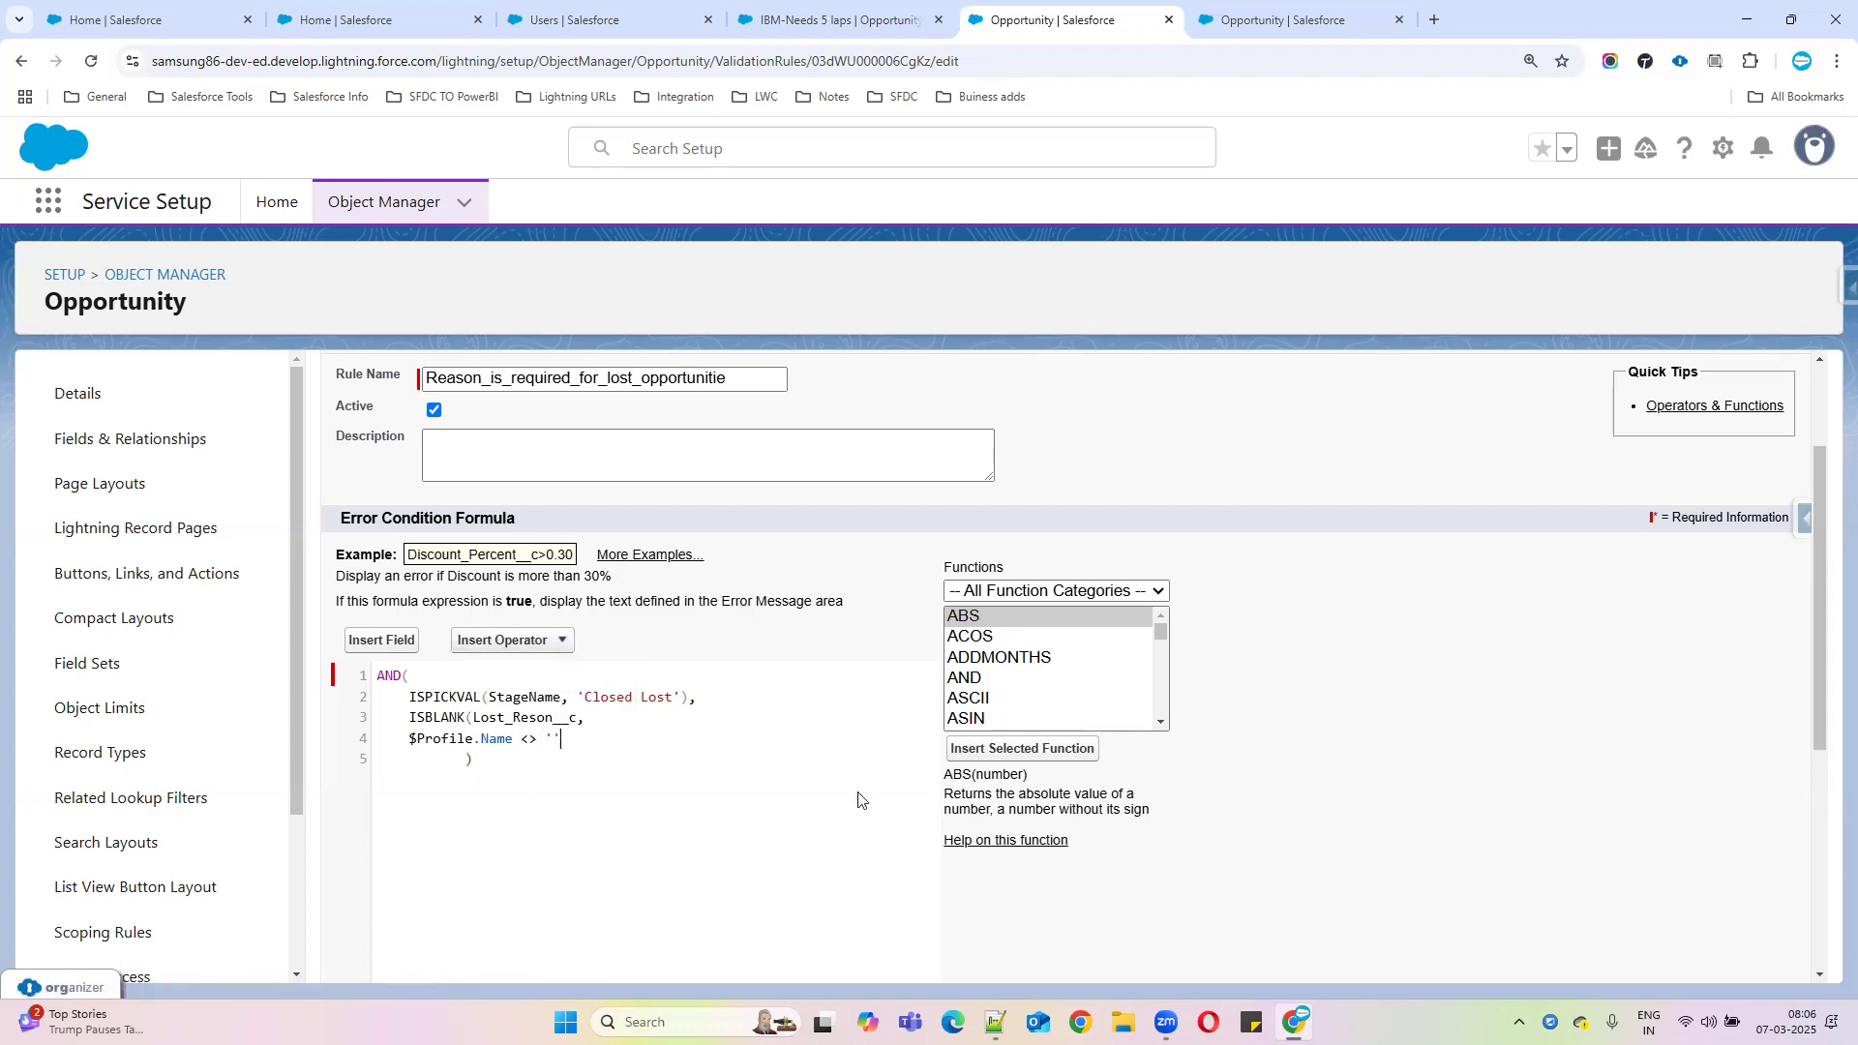
{"action": "left_click", "coordinate": [580, 20]}
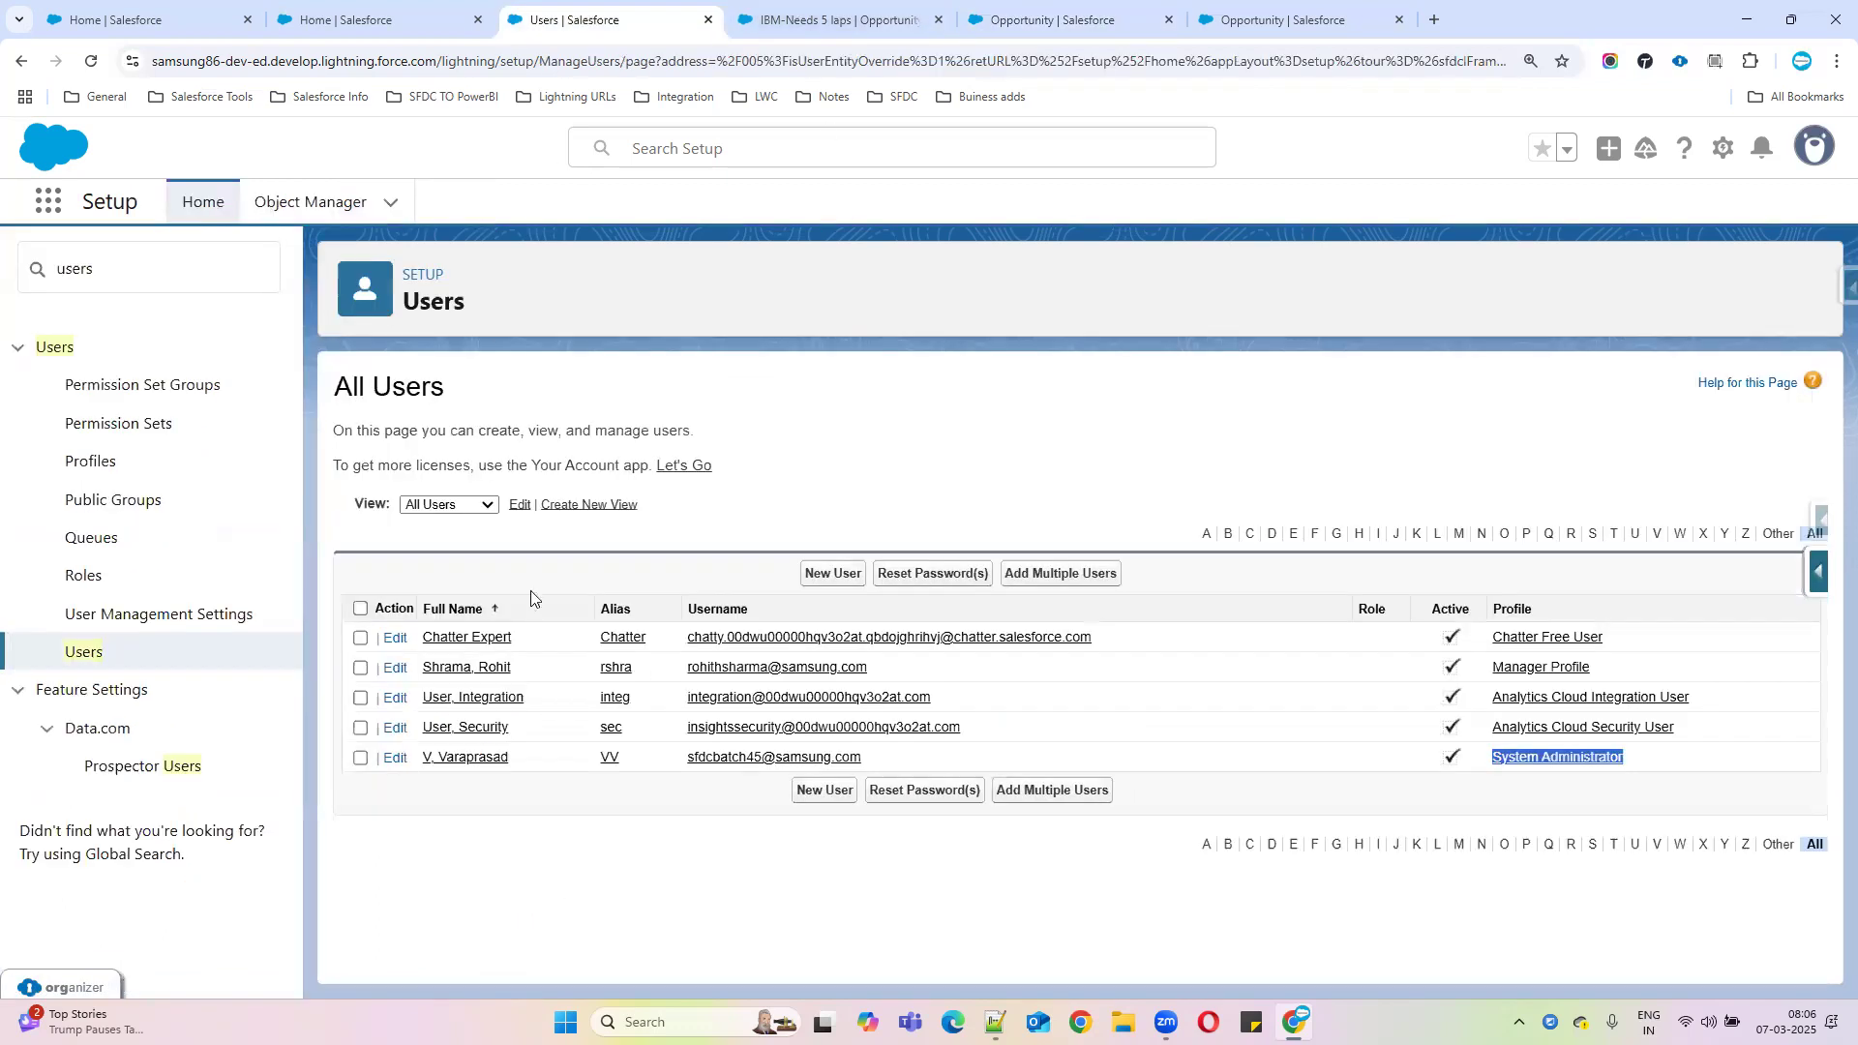
{"action": "left_click_drag", "start_coordinate": [1651, 766], "coordinate": [1496, 764]}
{"action": "key", "text": "ctrl+c"}
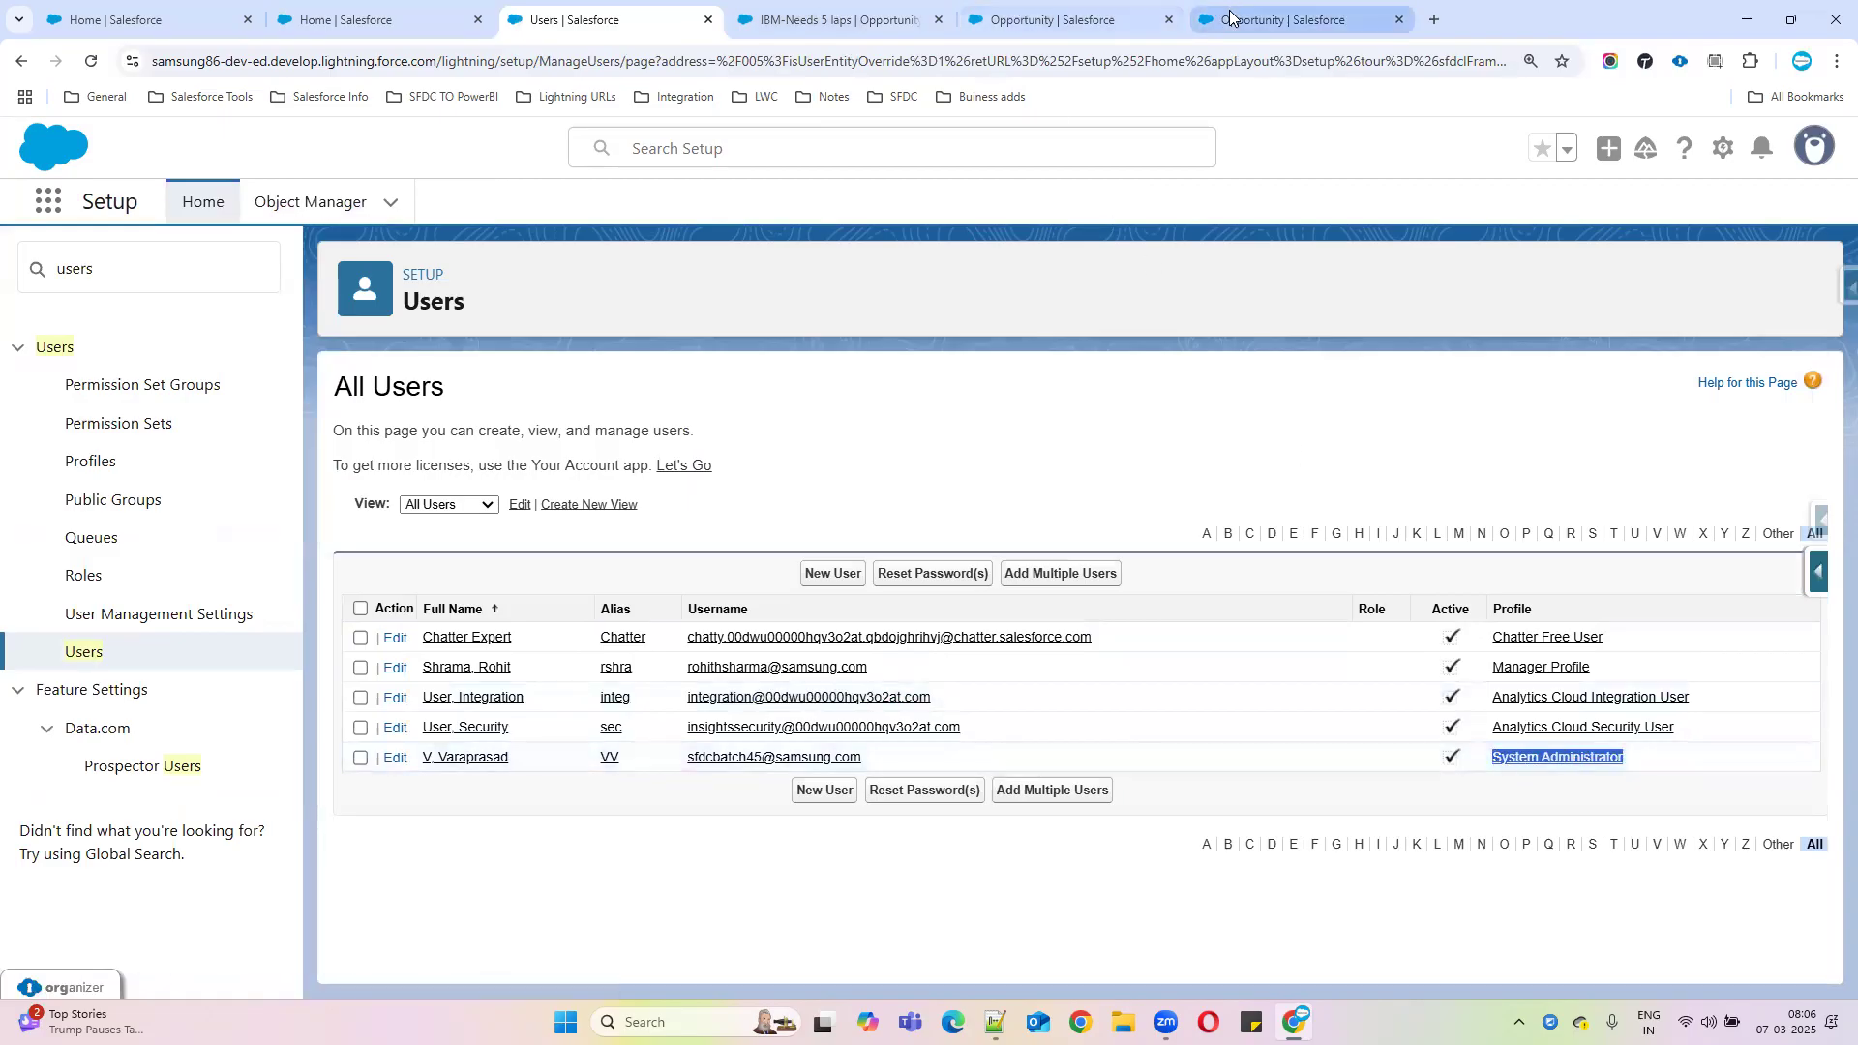
{"action": "left_click", "coordinate": [839, 19]}
{"action": "left_click", "coordinate": [1064, 20]}
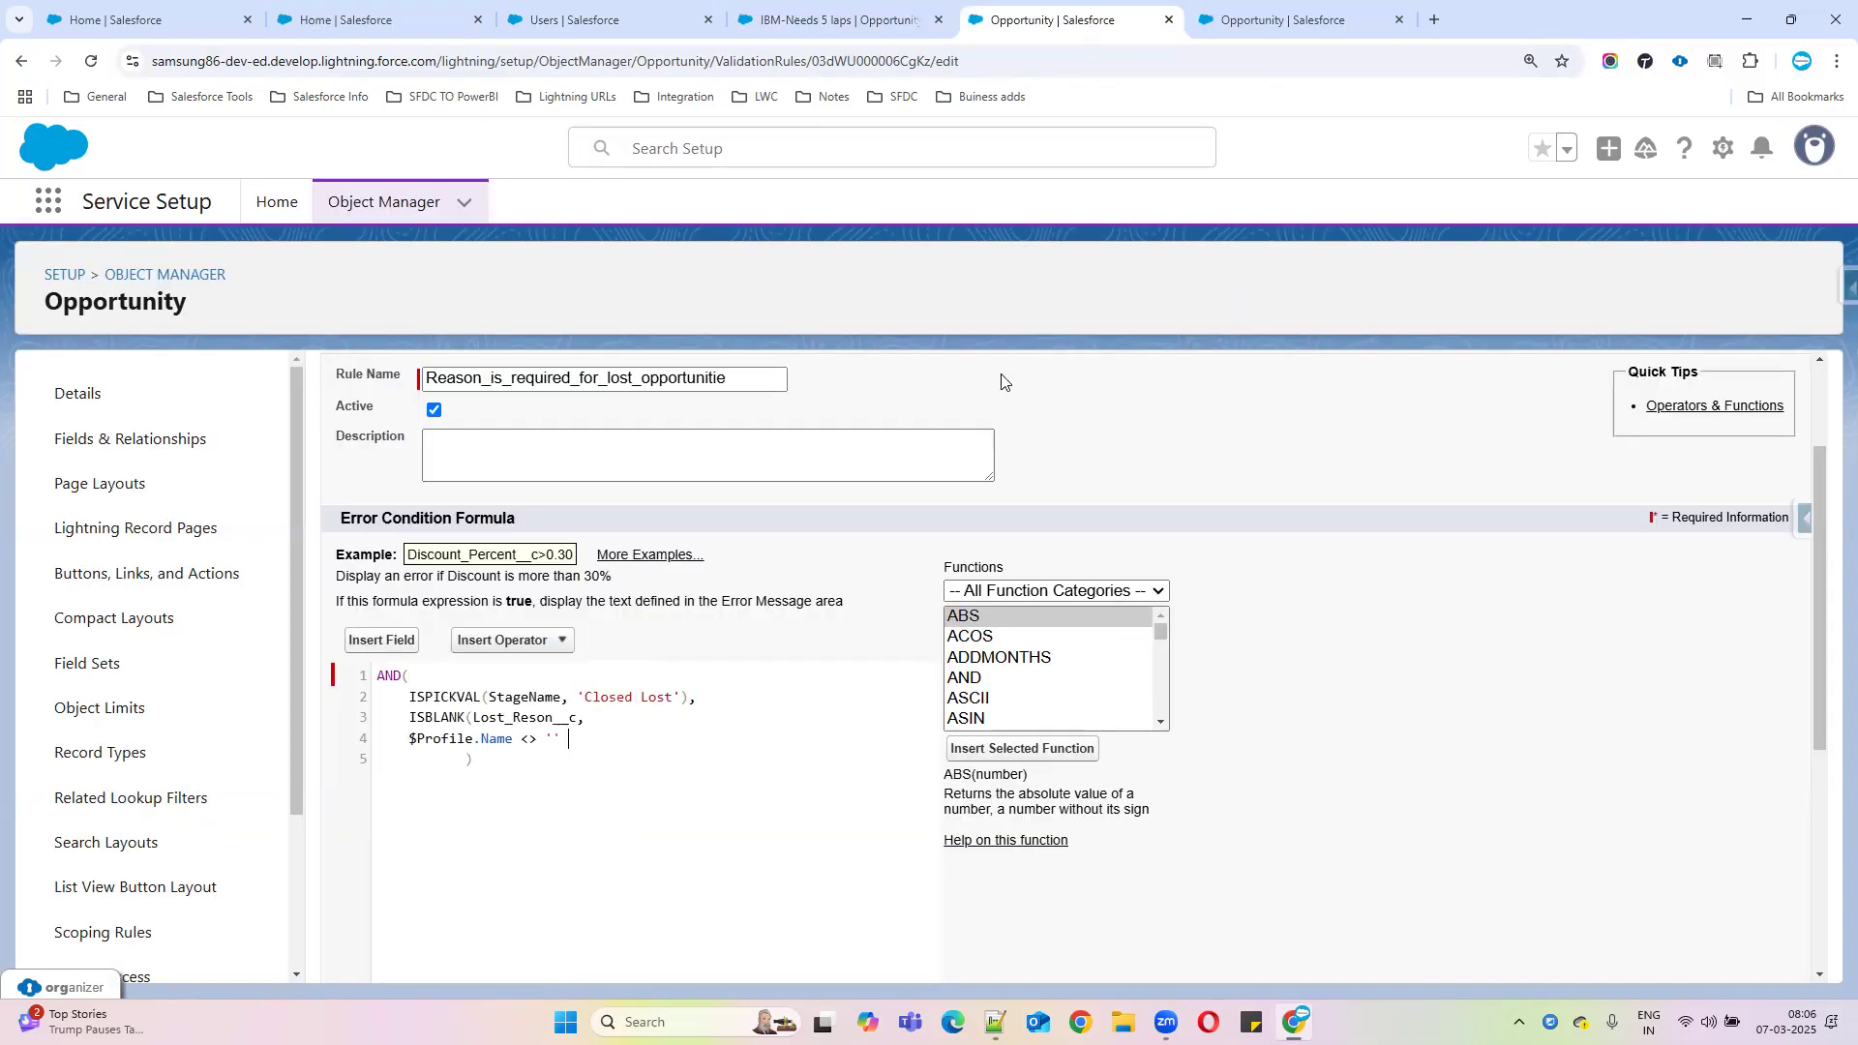
{"action": "key", "text": "ctrl+v"}
{"action": "left_click_drag", "start_coordinate": [408, 696], "coordinate": [789, 741]}
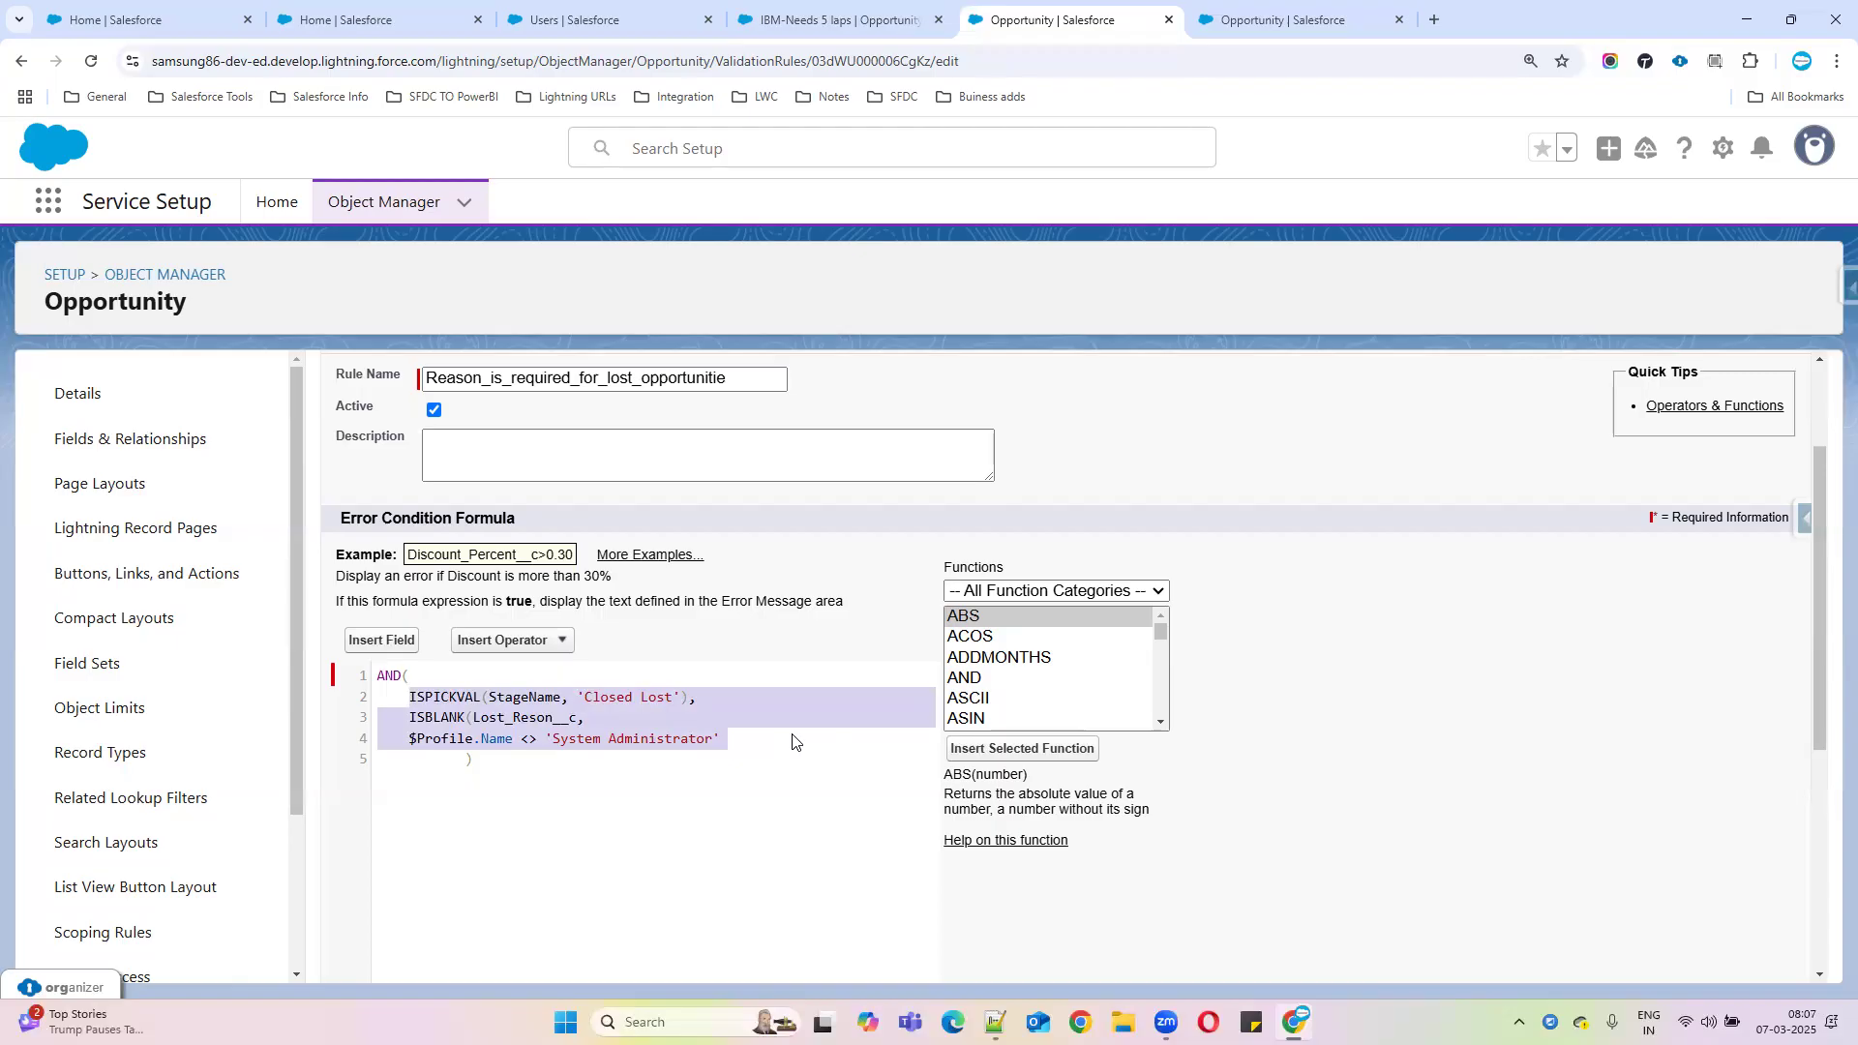
Append the lines 'System Admin' and 'Integration Profiles' to the Notepad++ notes, then minimize it
{"action": "left_click", "coordinate": [995, 1023]}
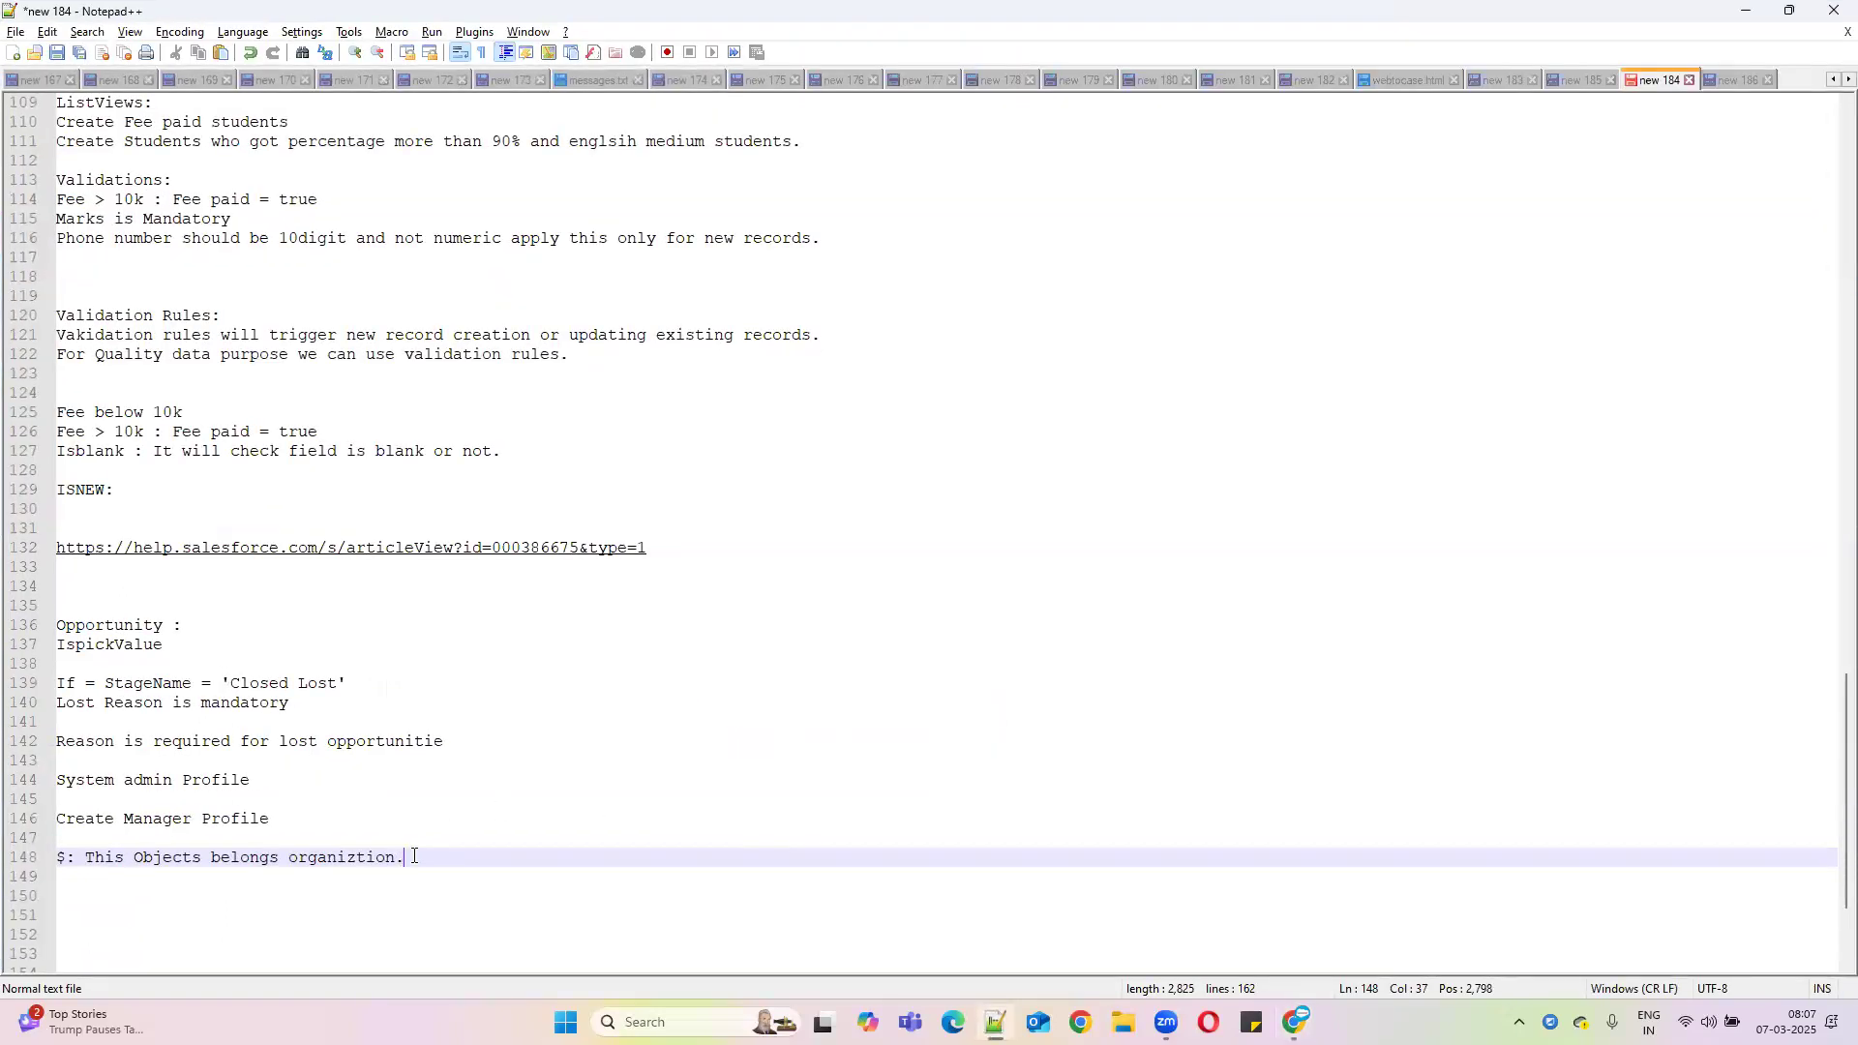
{"action": "key", "text": "Return"}
{"action": "key", "text": "Return"}
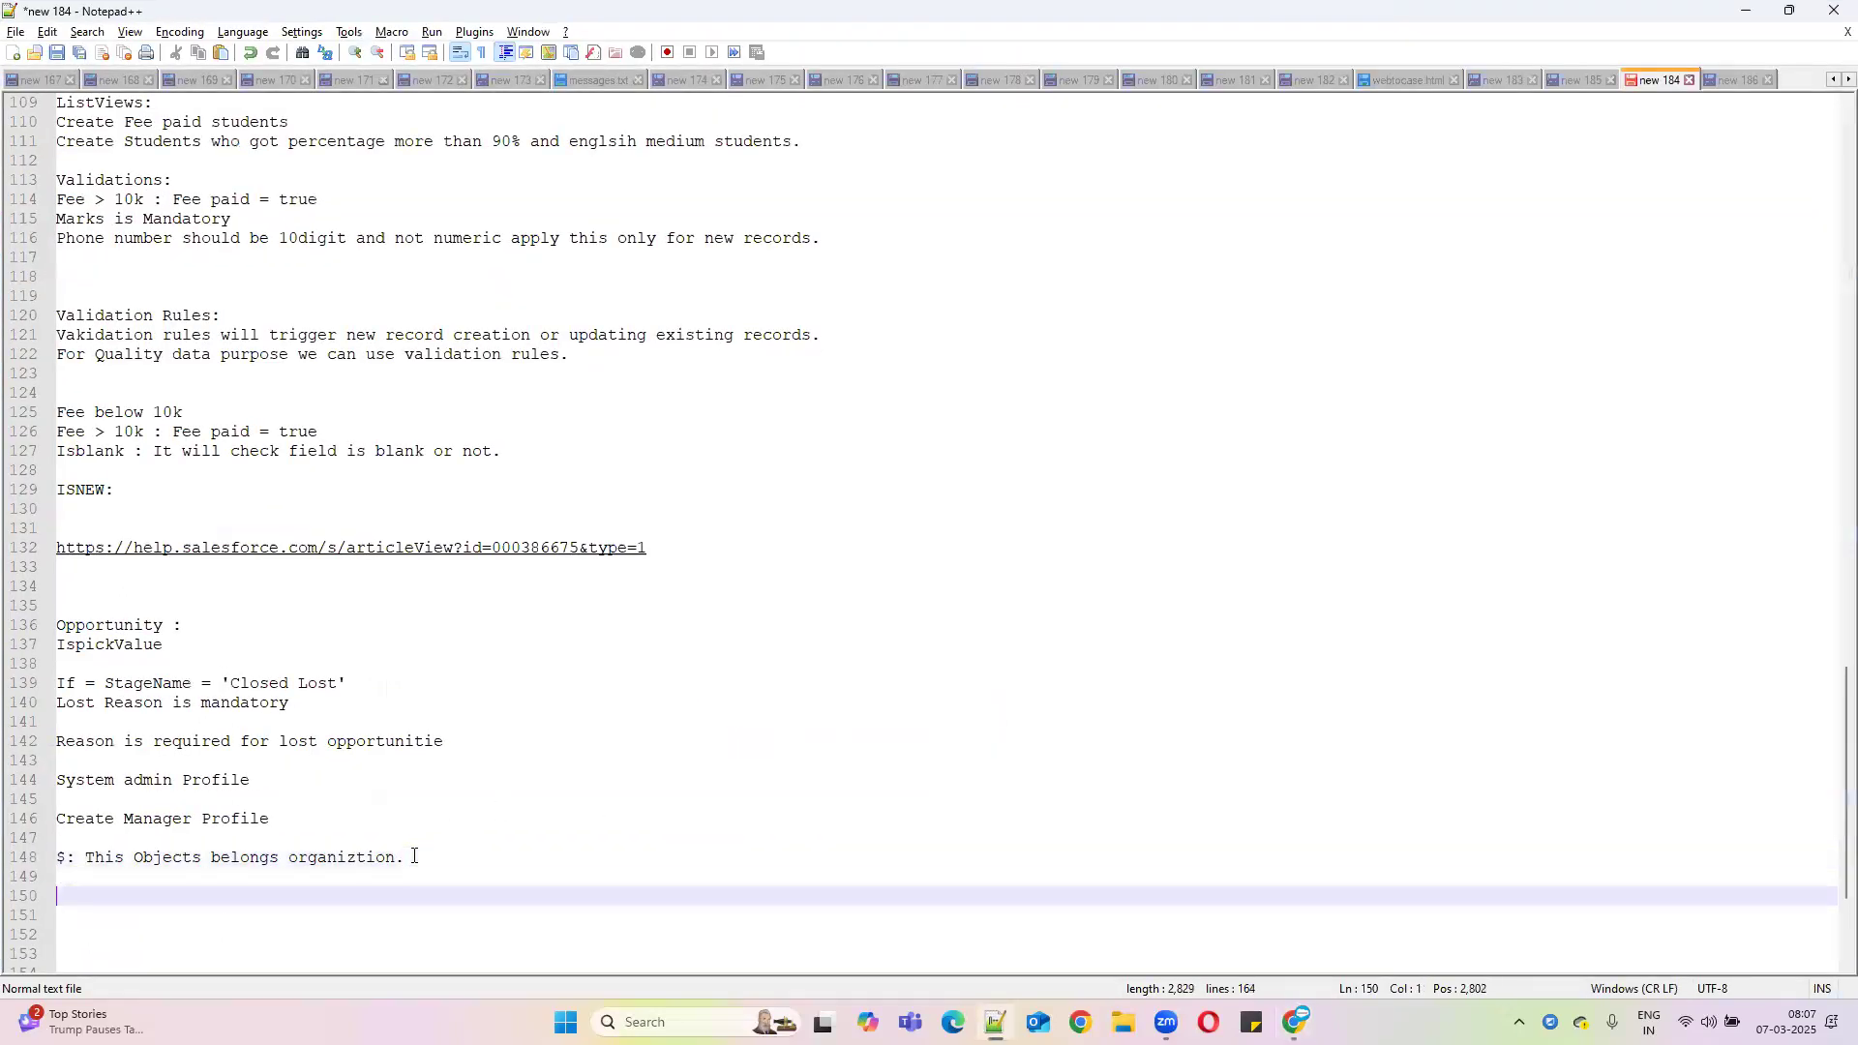
{"action": "type", "text": "System "}
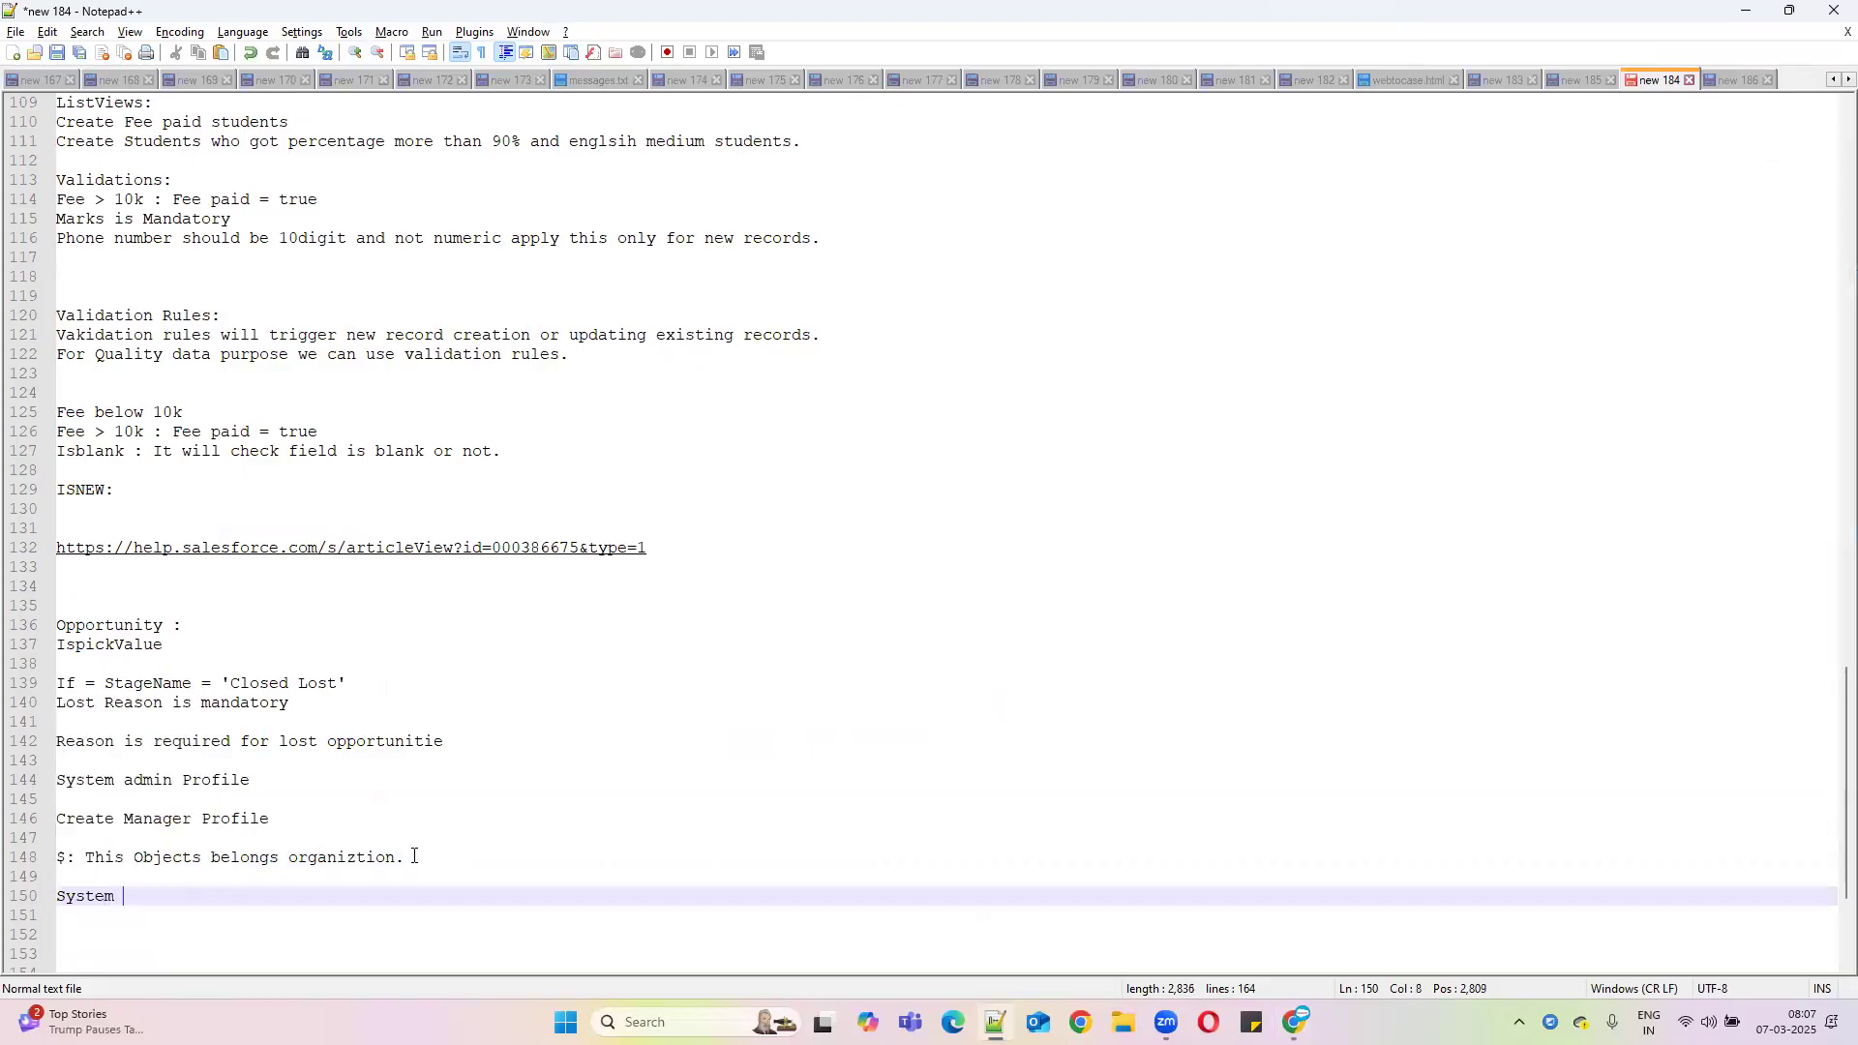
{"action": "type", "text": "Admin"}
{"action": "key", "text": "Return"}
{"action": "type", "text": "Inte"}
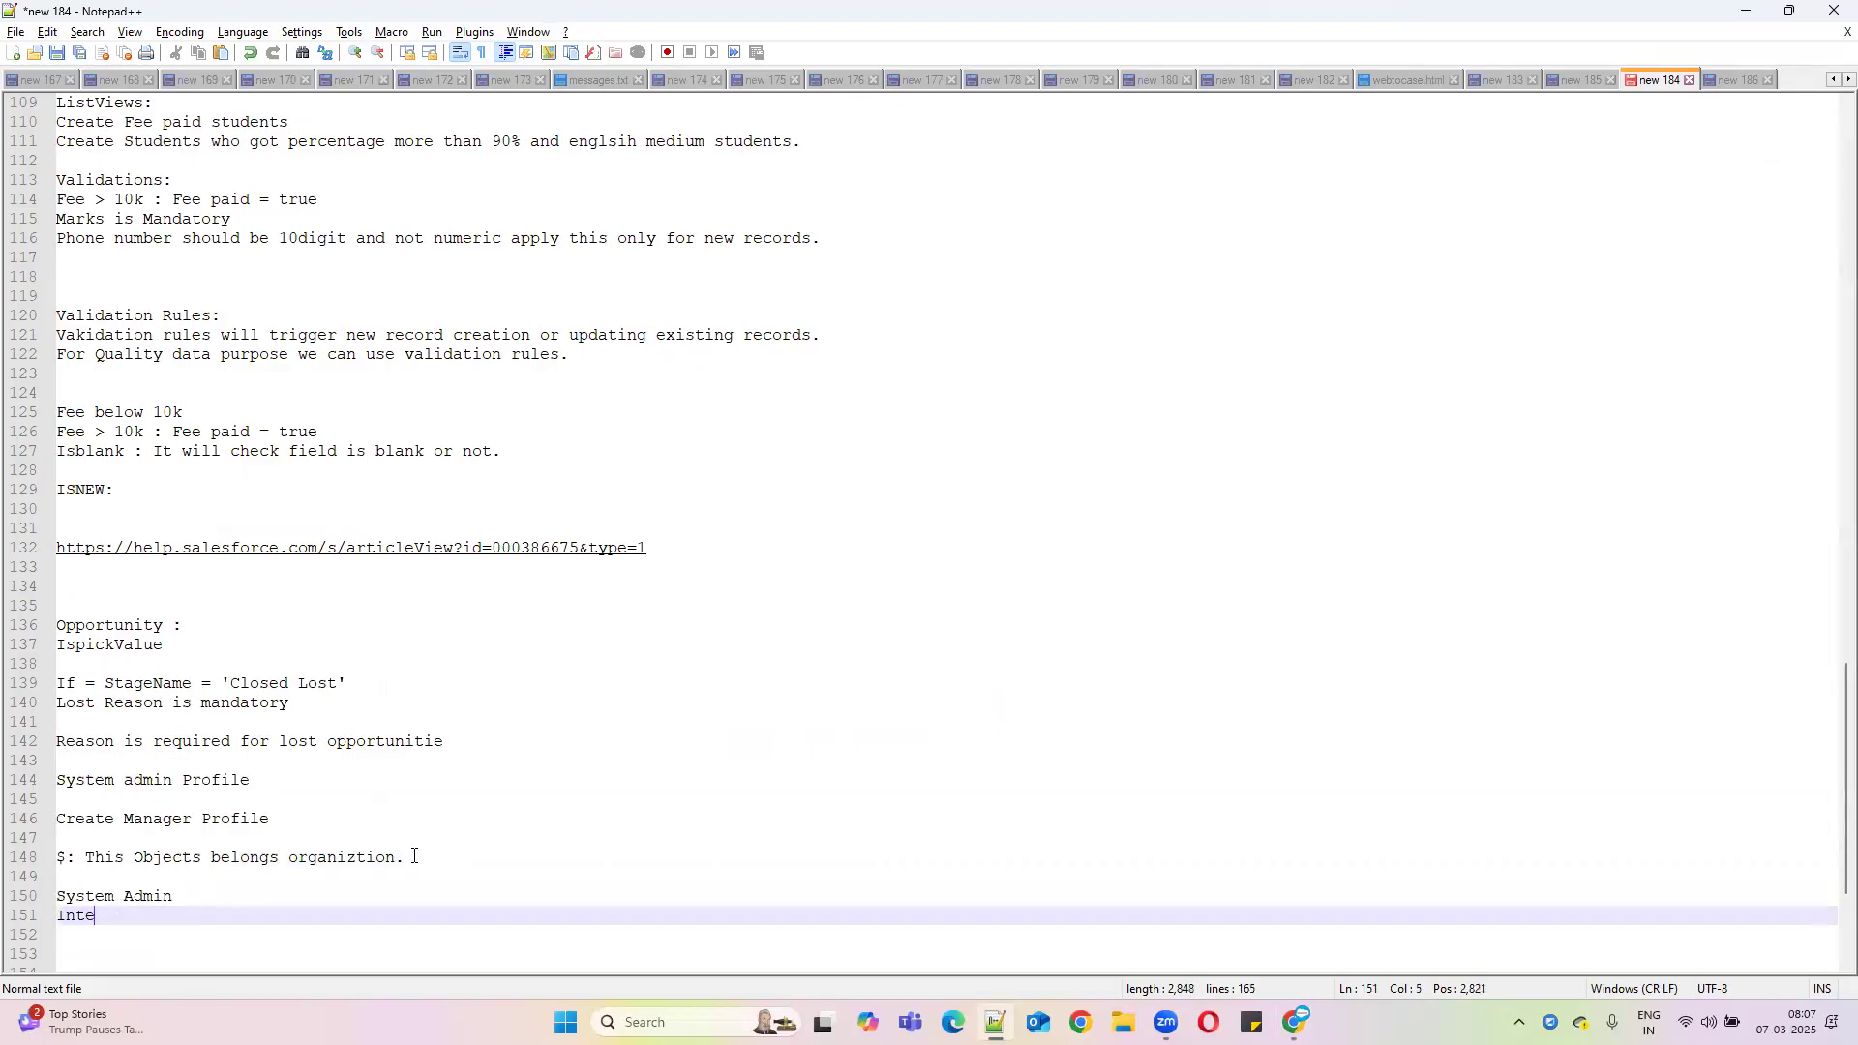
{"action": "type", "text": "gration users"}
{"action": "double_click", "coordinate": [205, 915]}
{"action": "type", "text": "Profiles"}
{"action": "left_click", "coordinate": [1742, 11]}
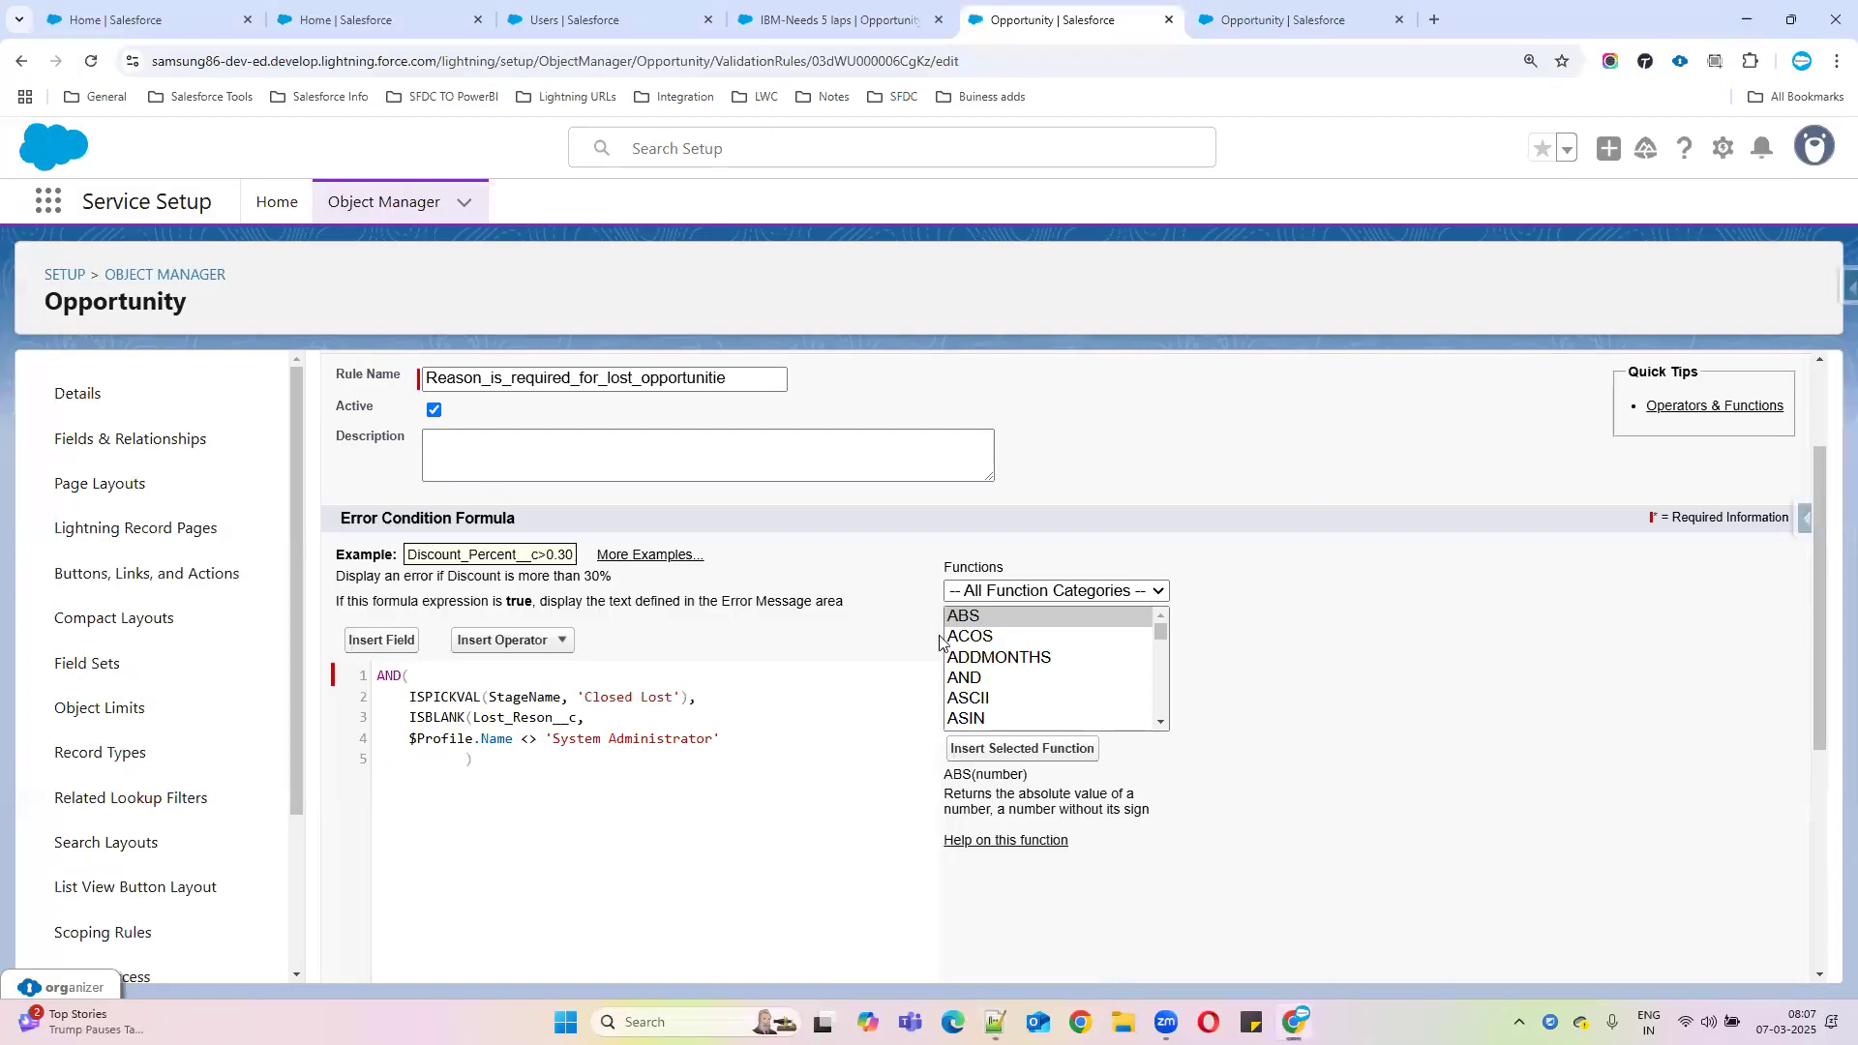
Check syntax, then add ')' after Lost_Reson__c and remove indentation before the final ')'
{"action": "scroll", "coordinate": [515, 764], "scroll_direction": "down", "scroll_amount": 1}
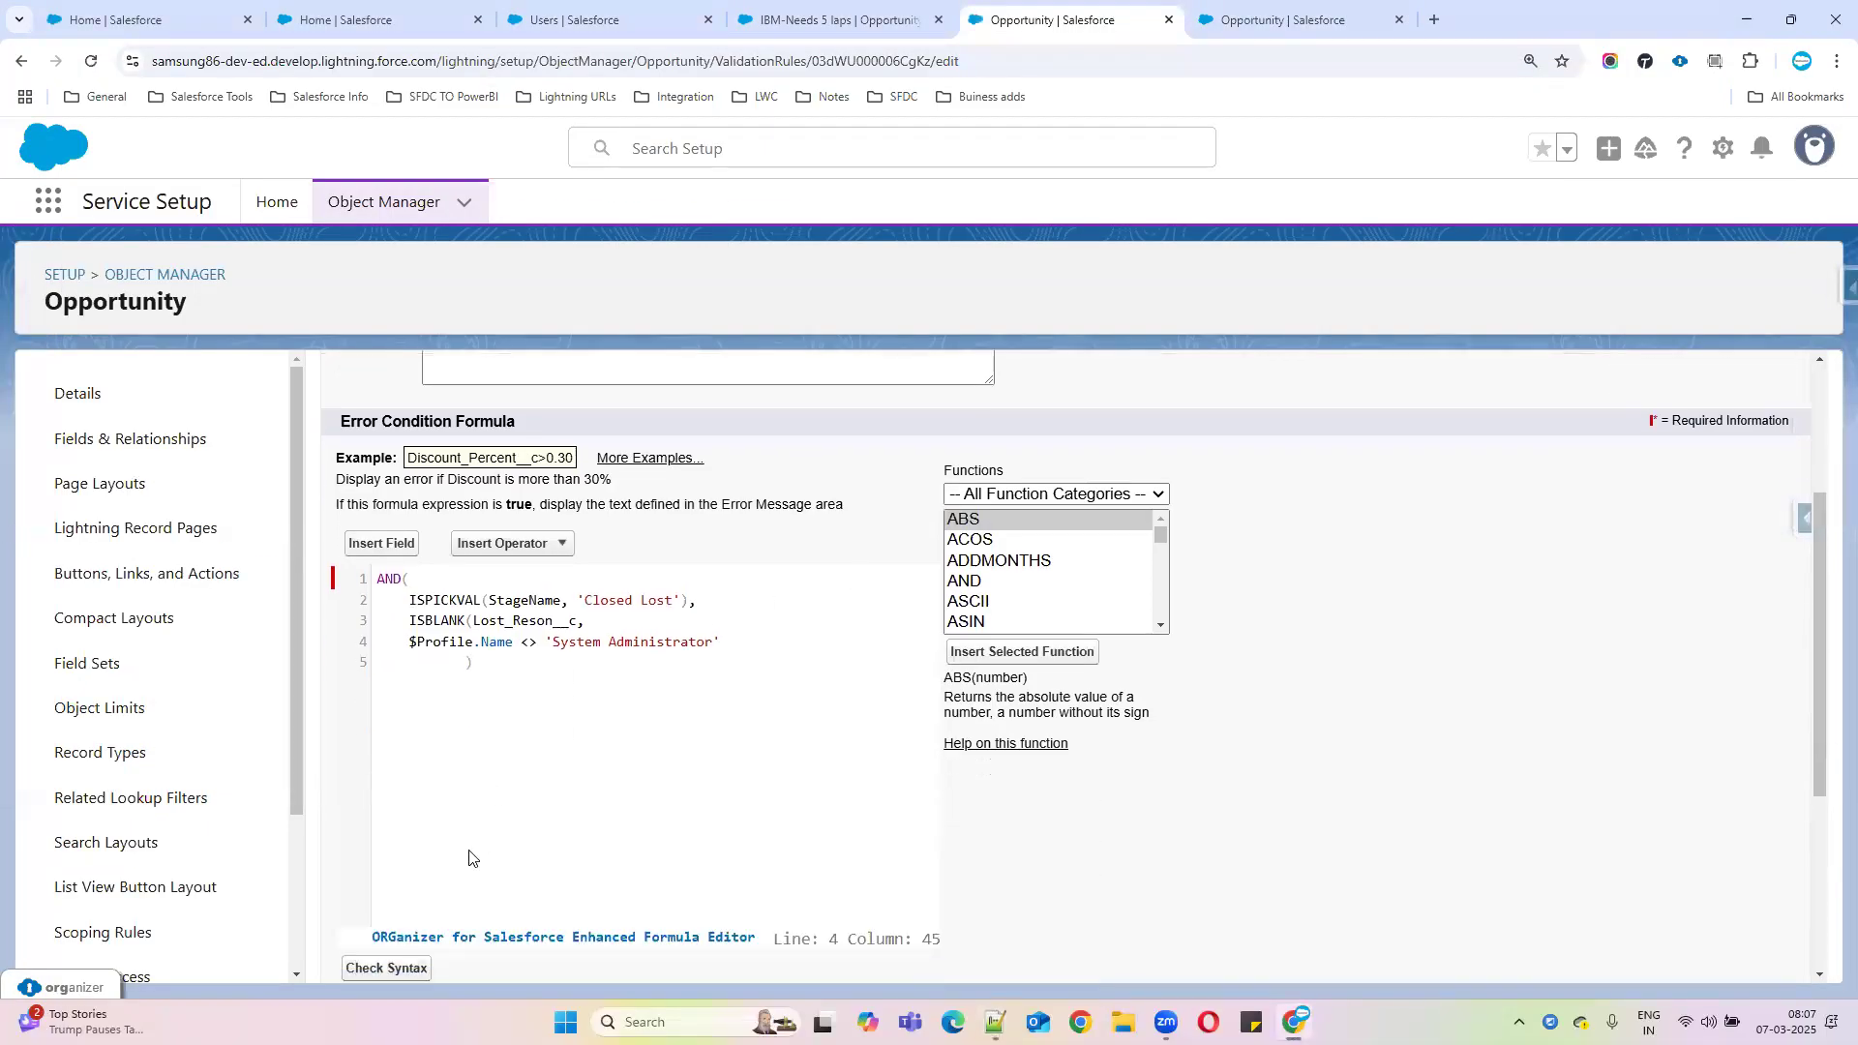
{"action": "left_click", "coordinate": [387, 967]}
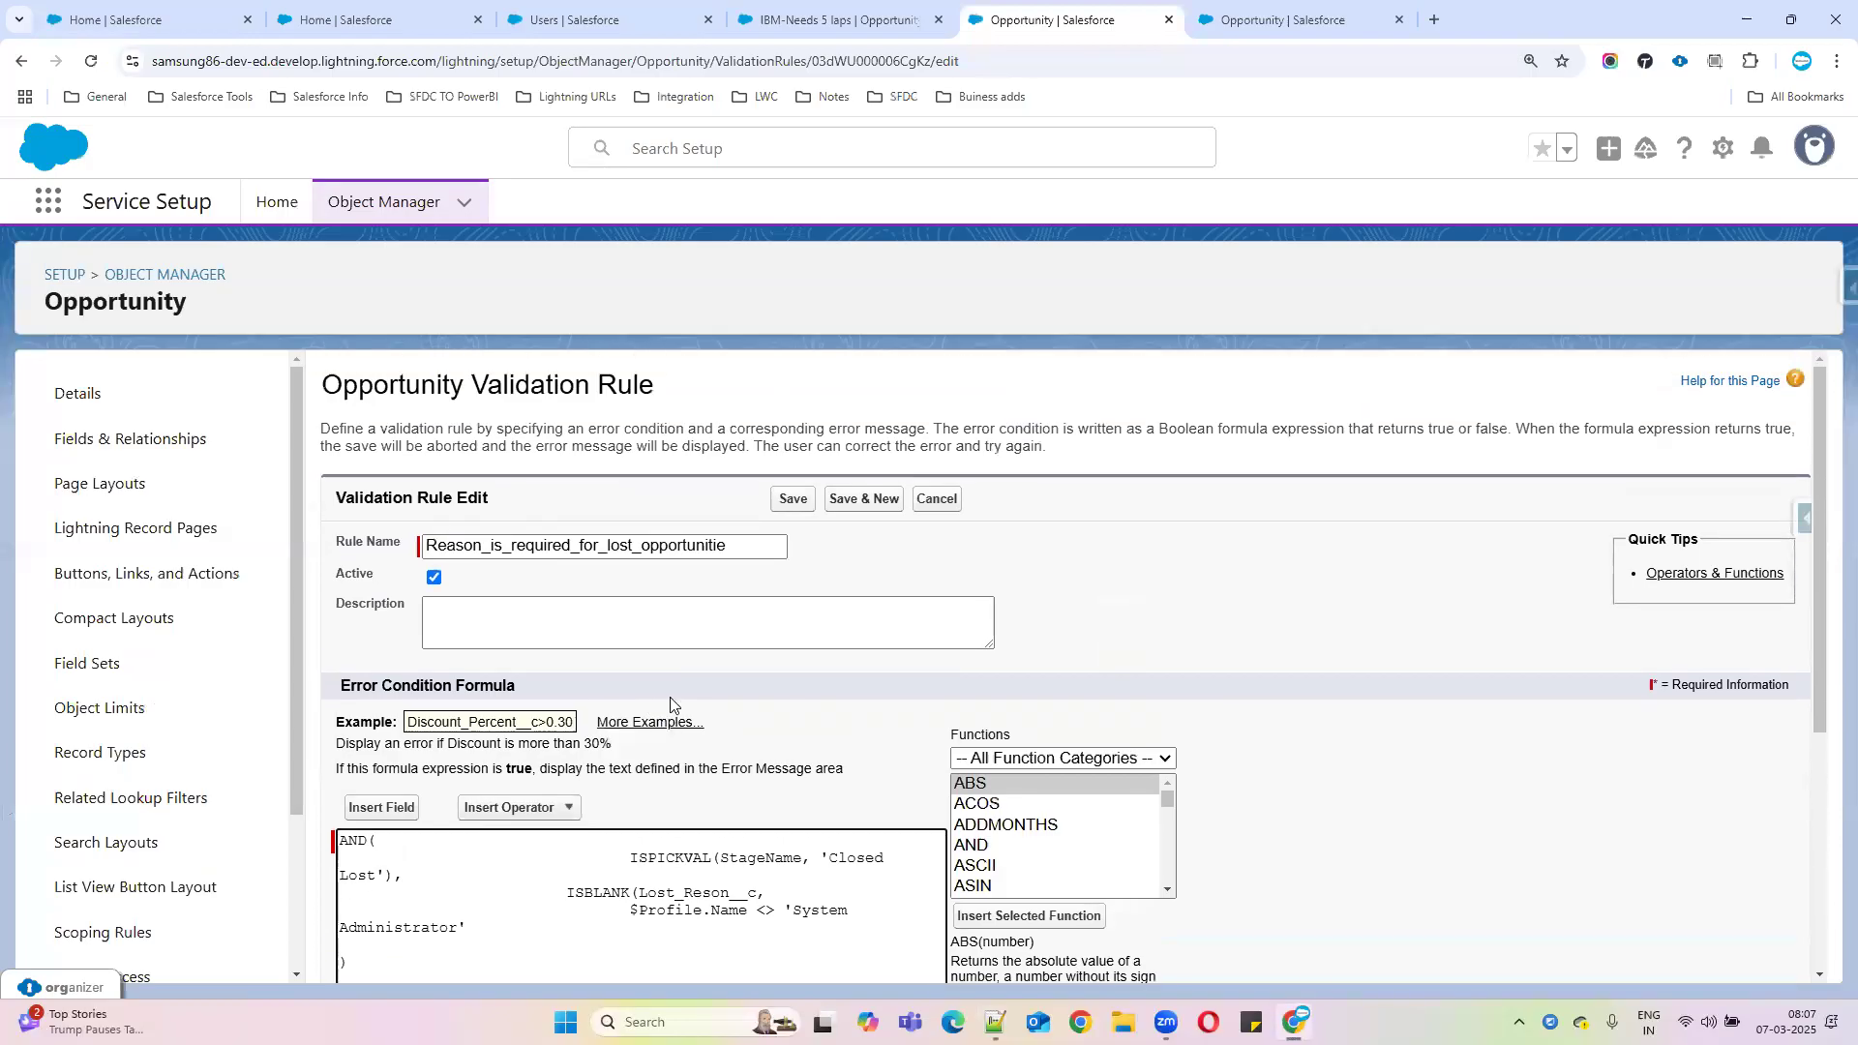
{"action": "scroll", "coordinate": [735, 692], "scroll_direction": "down", "scroll_amount": 4}
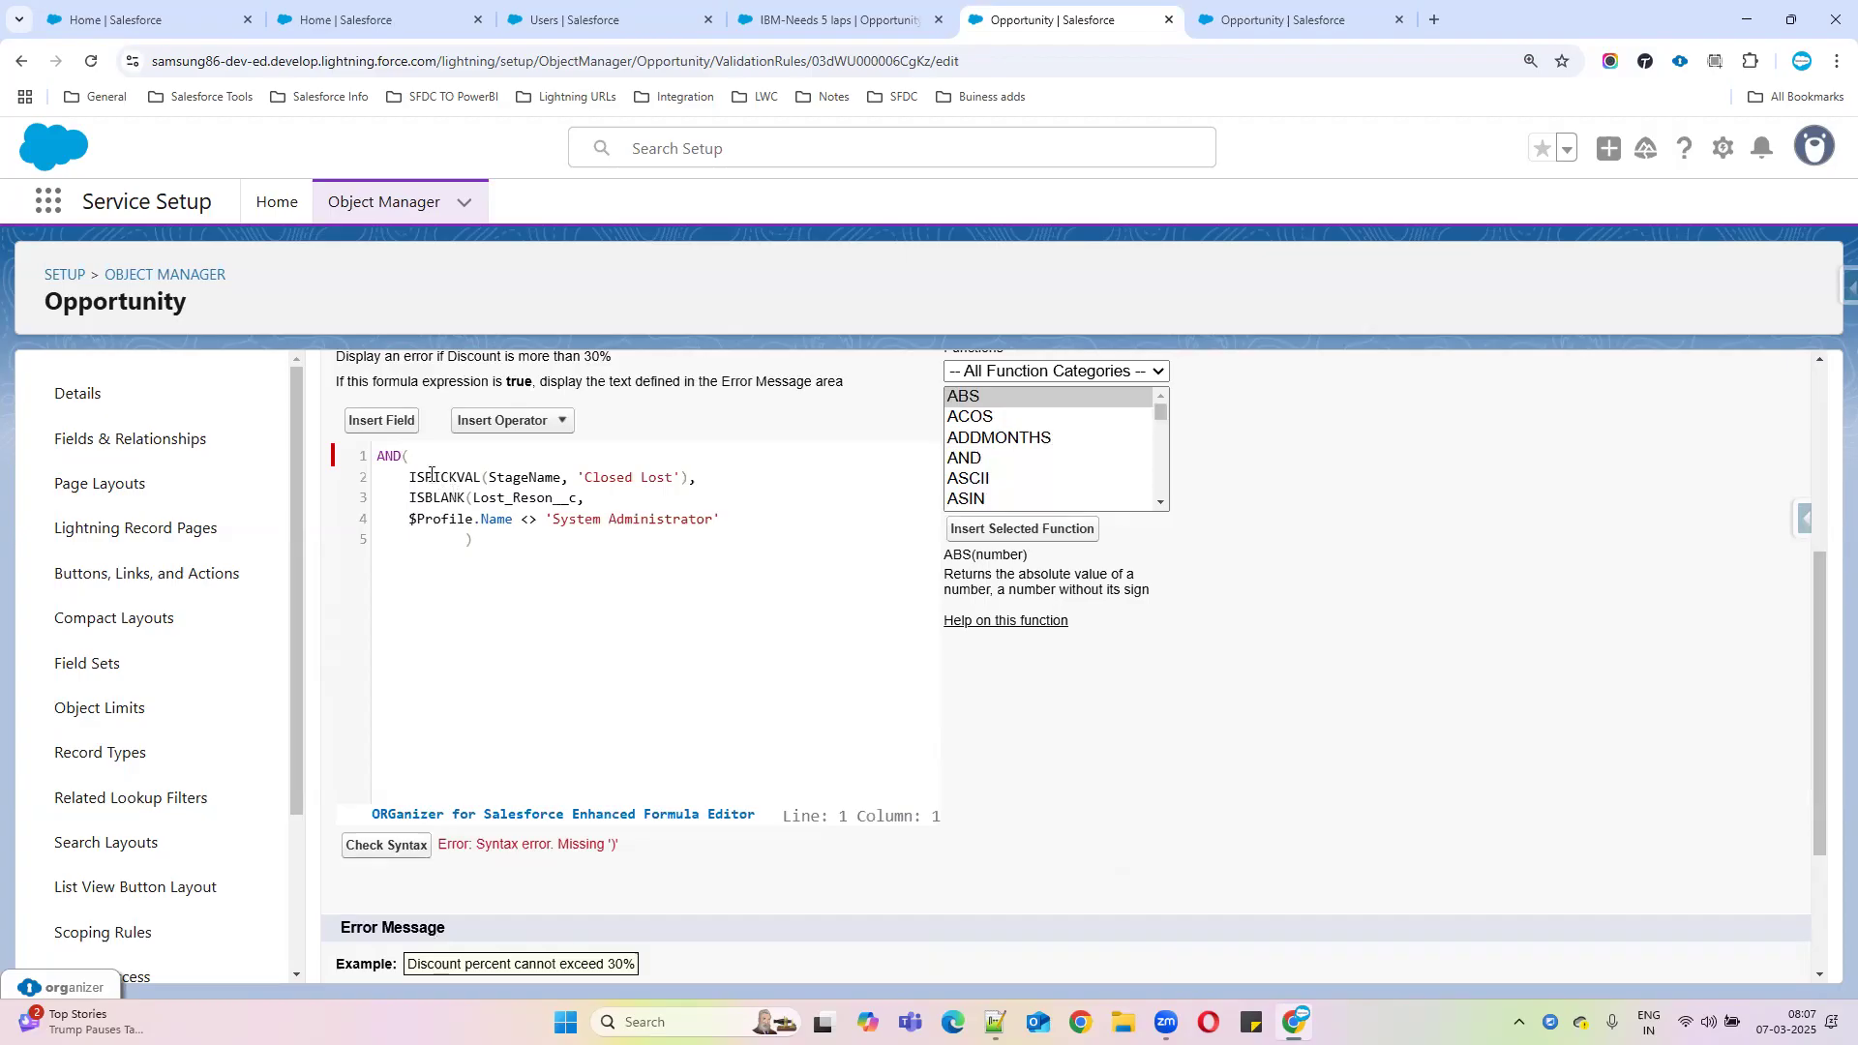
{"action": "left_click", "coordinate": [583, 496]}
{"action": "type", "text": ")"}
{"action": "left_click", "coordinate": [462, 540]}
{"action": "key", "text": "BackSpace"}
{"action": "key", "text": "BackSpace"}
{"action": "key", "text": "BackSpace"}
{"action": "key", "text": "BackSpace"}
{"action": "key", "text": "BackSpace"}
{"action": "key", "text": "BackSpace"}
Recheck the corrected formula's syntax and save the validation rule
{"action": "left_click", "coordinate": [406, 849]}
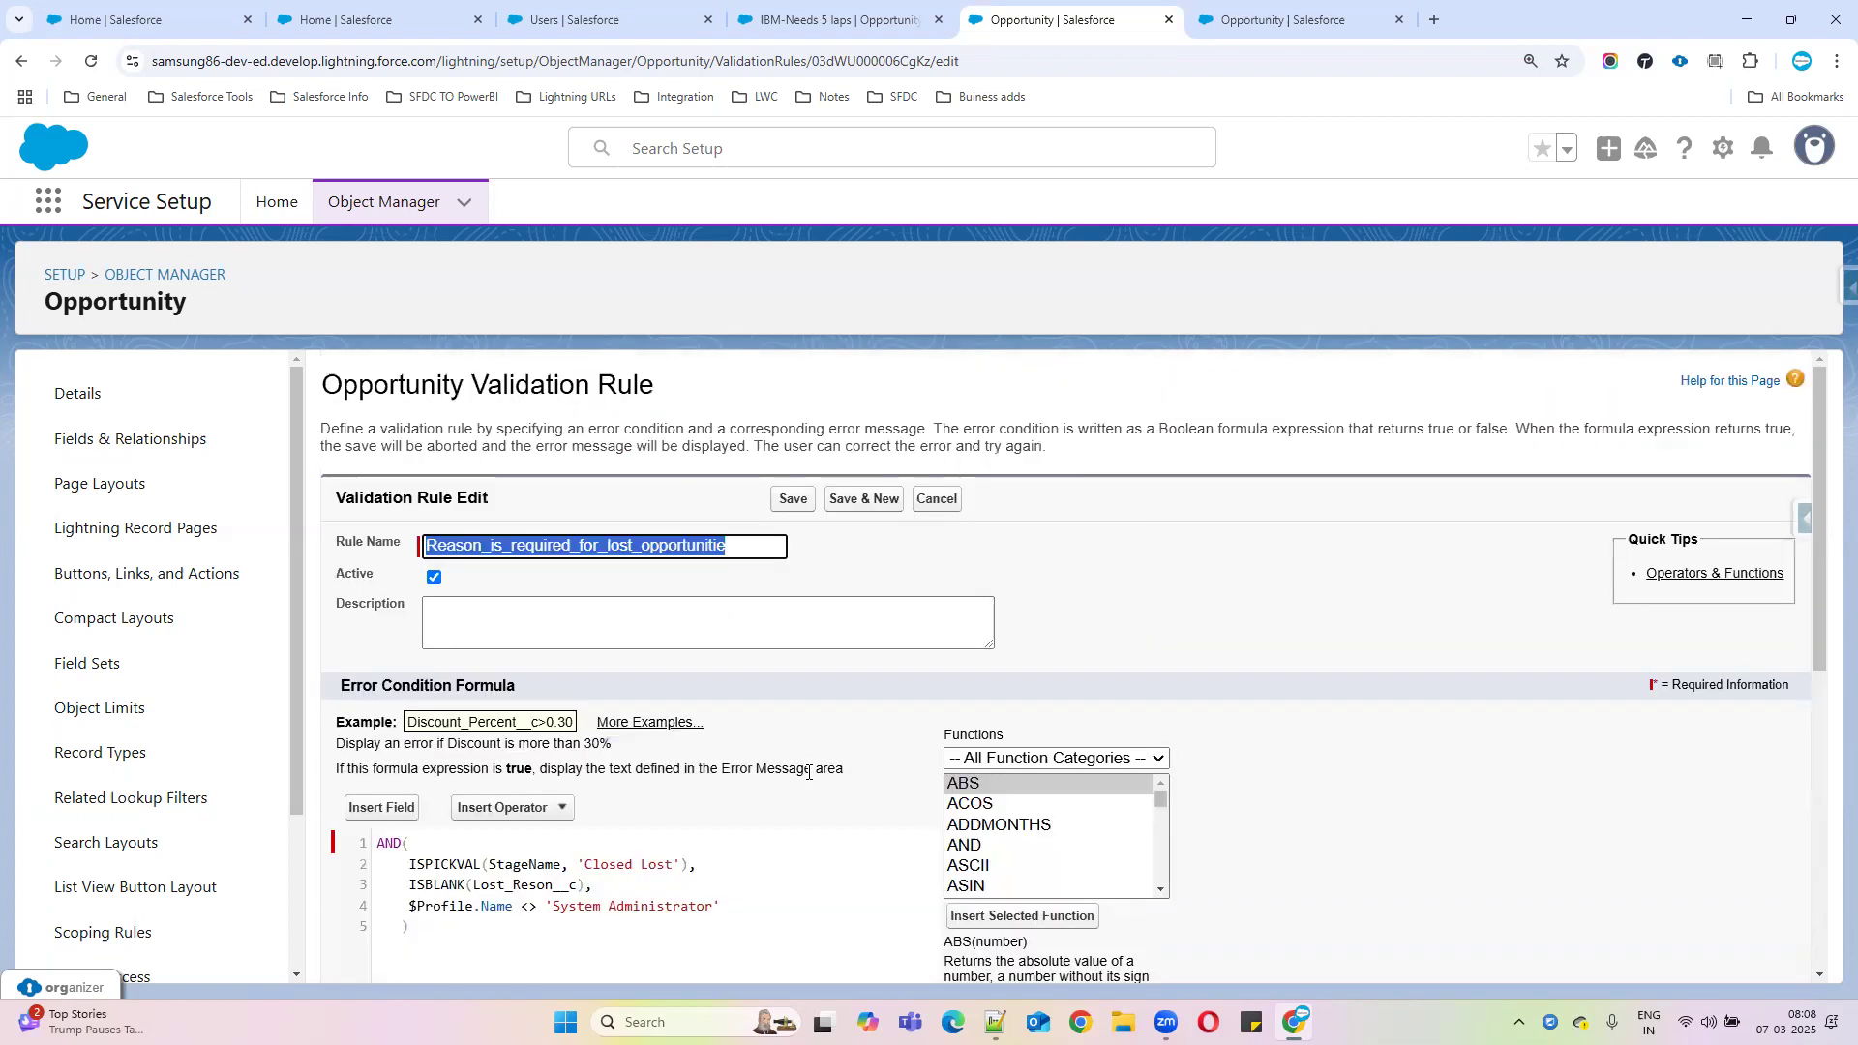
{"action": "scroll", "coordinate": [808, 772], "scroll_direction": "down", "scroll_amount": 3}
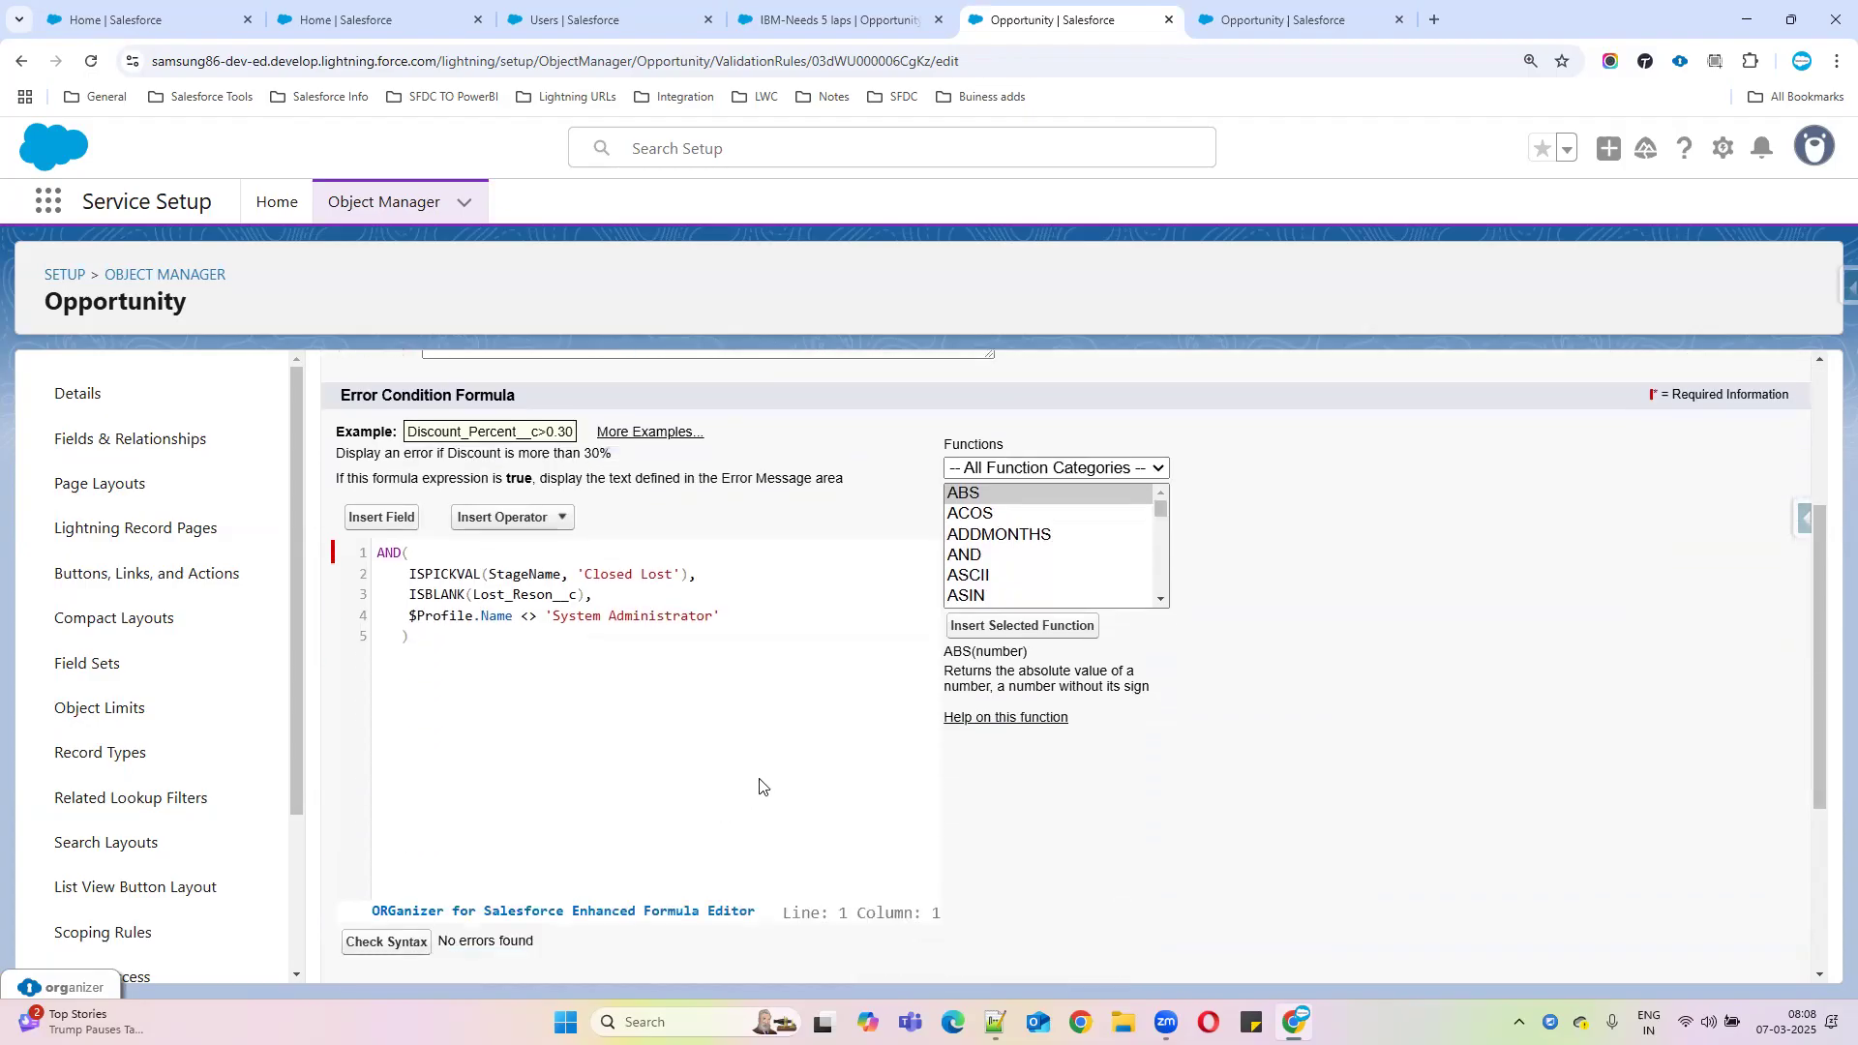
{"action": "scroll", "coordinate": [759, 785], "scroll_direction": "down", "scroll_amount": 3}
{"action": "left_click", "coordinate": [790, 951]}
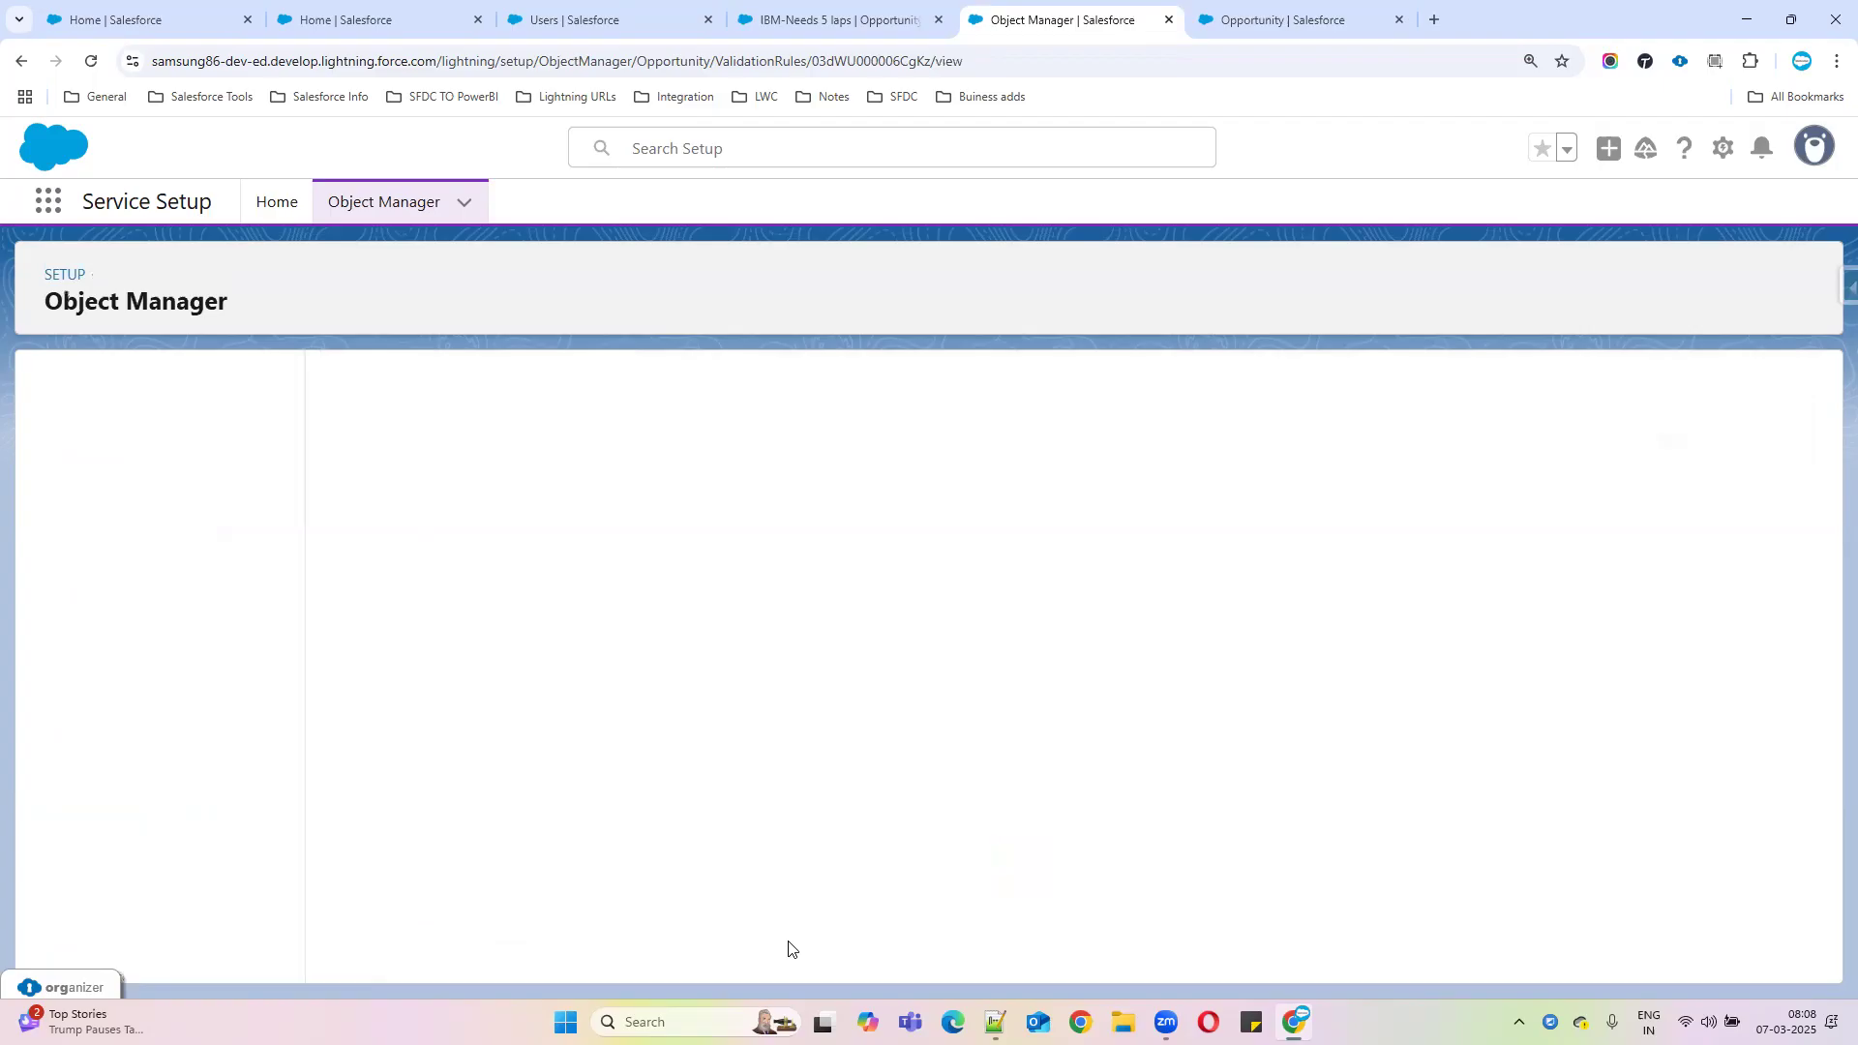
Clear the Lost Reson text on the IBM-Needs 5 laps opportunity, then view the saved rule
{"action": "left_click", "coordinate": [823, 19]}
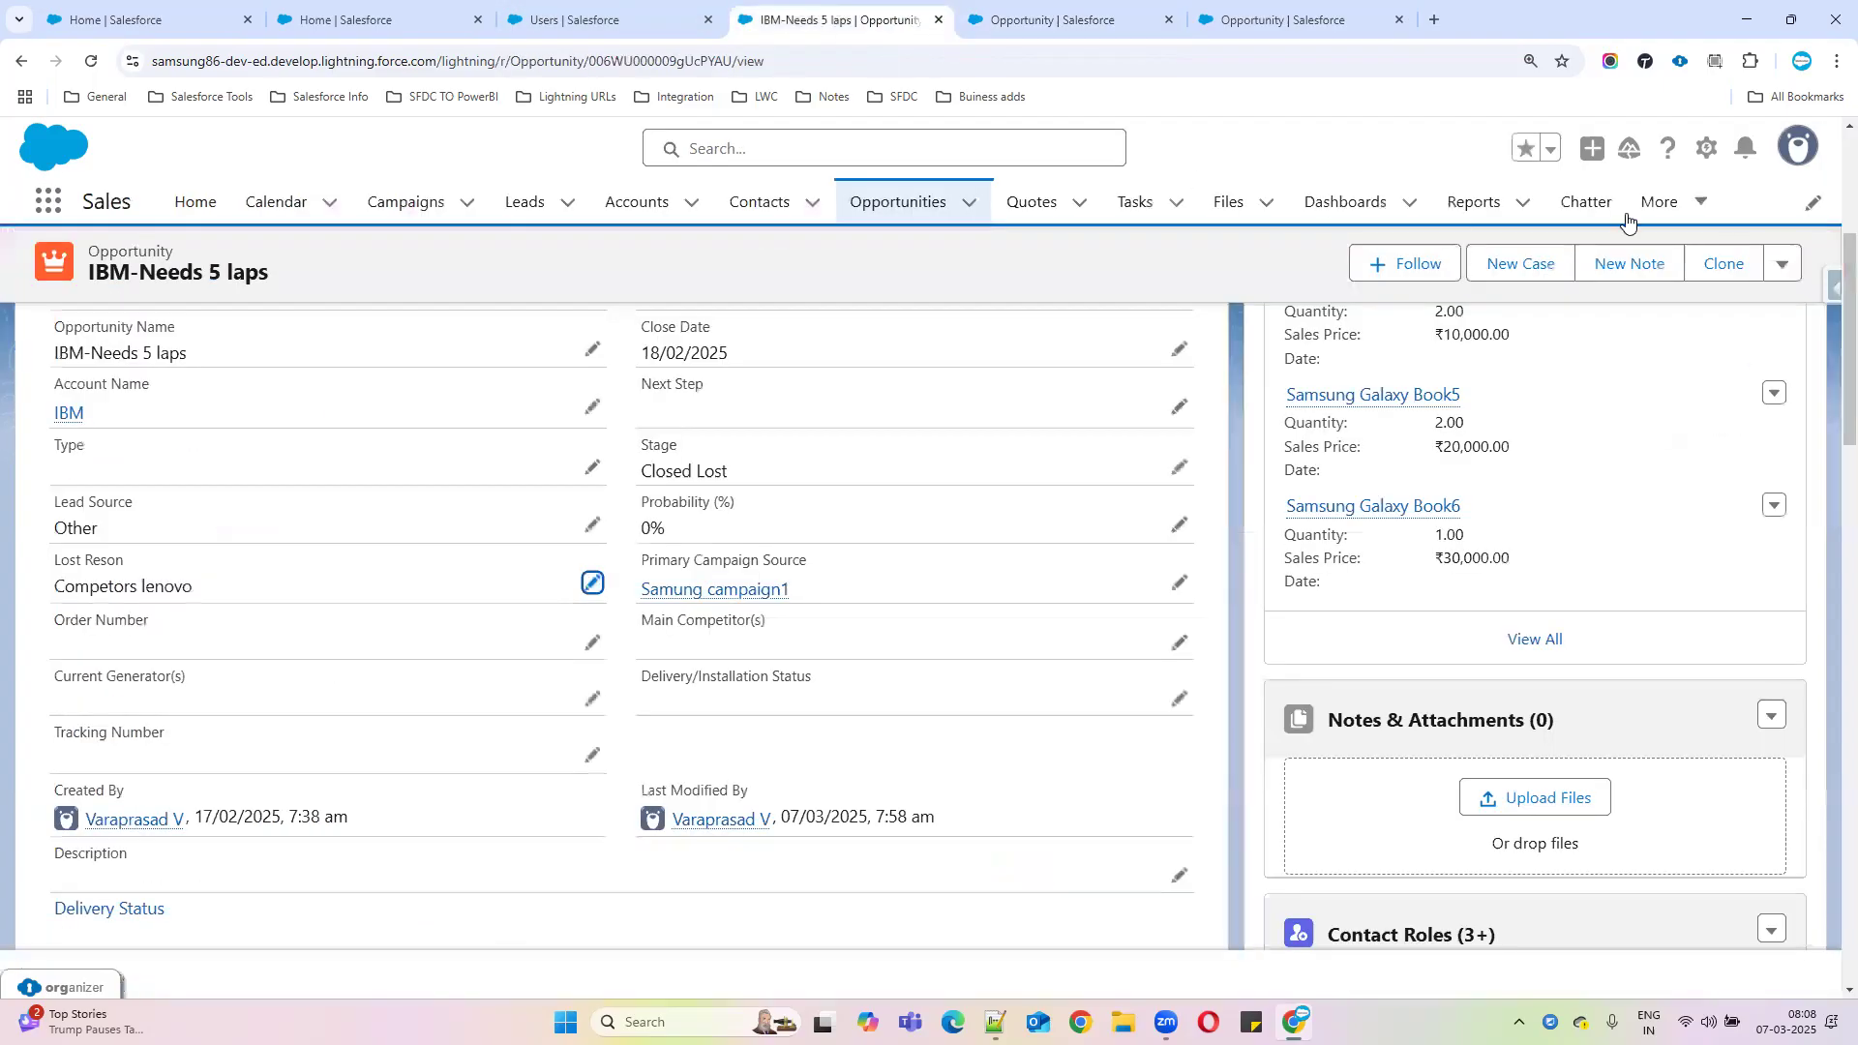
{"action": "left_click", "coordinate": [581, 20]}
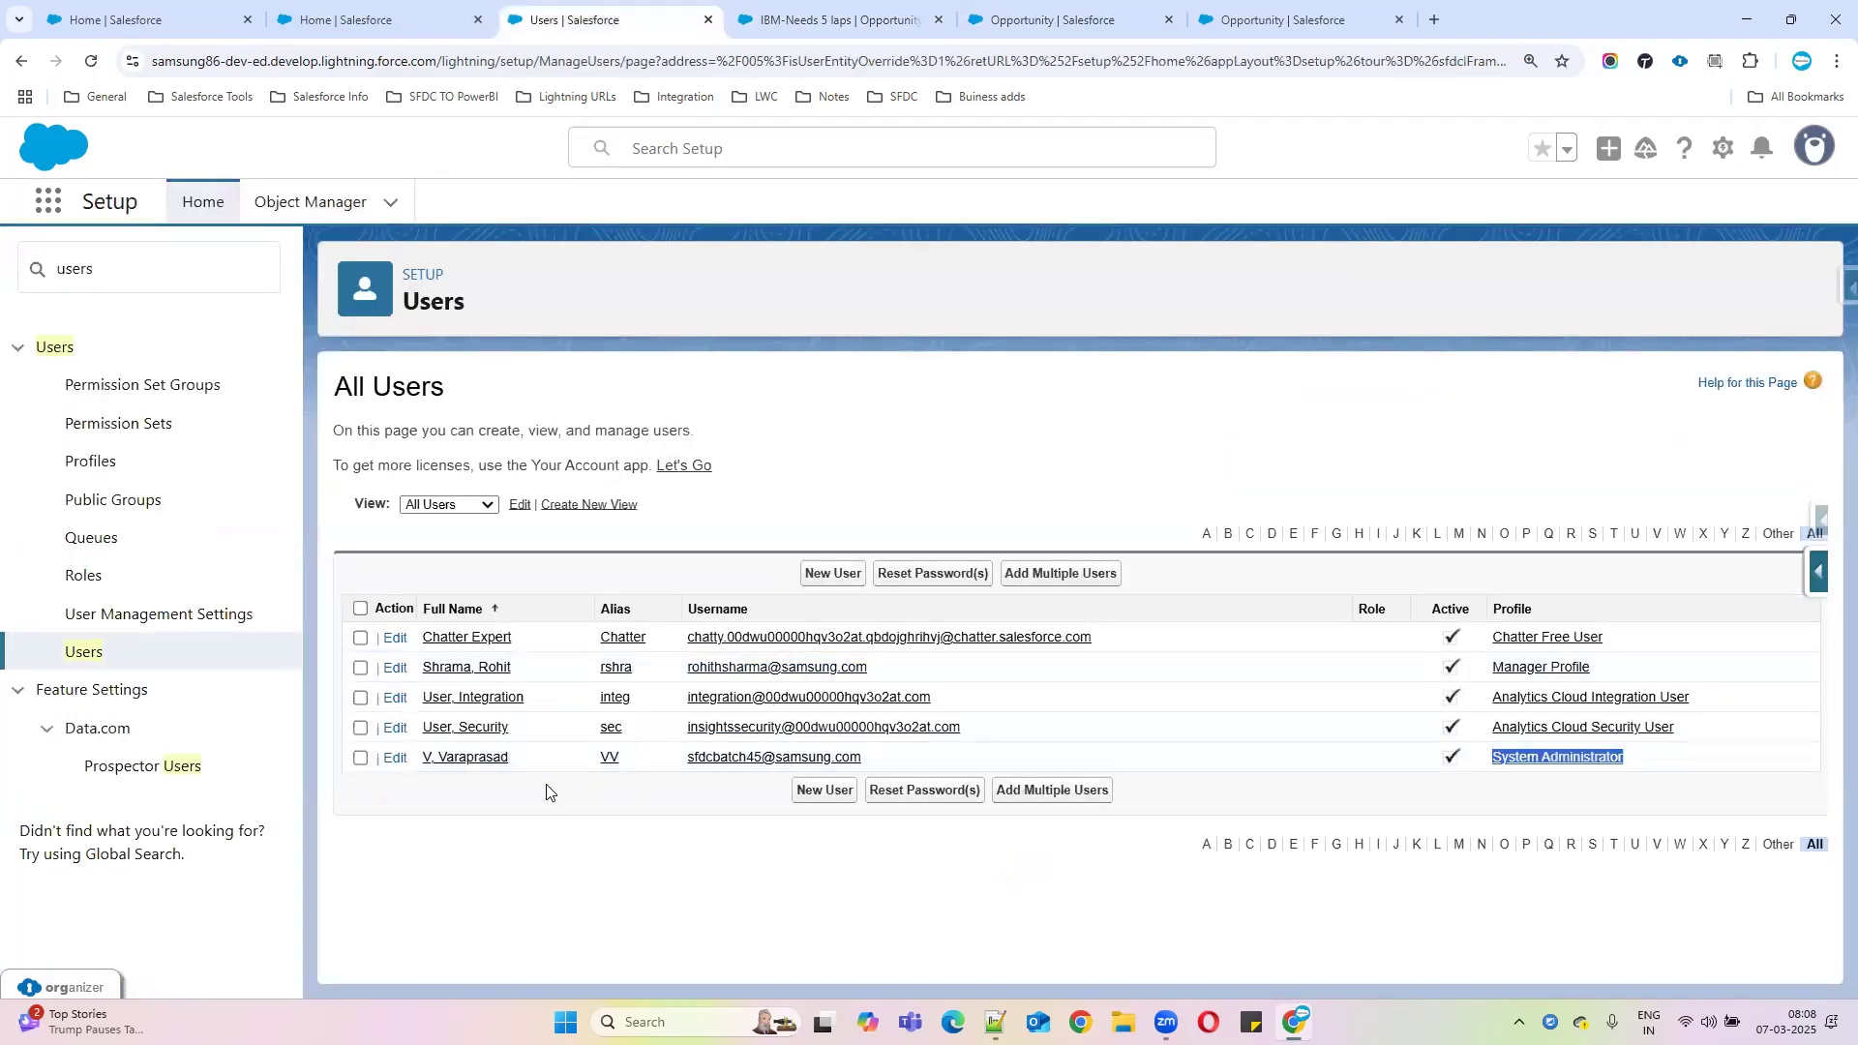
{"action": "left_click_drag", "start_coordinate": [1710, 754], "coordinate": [414, 764]}
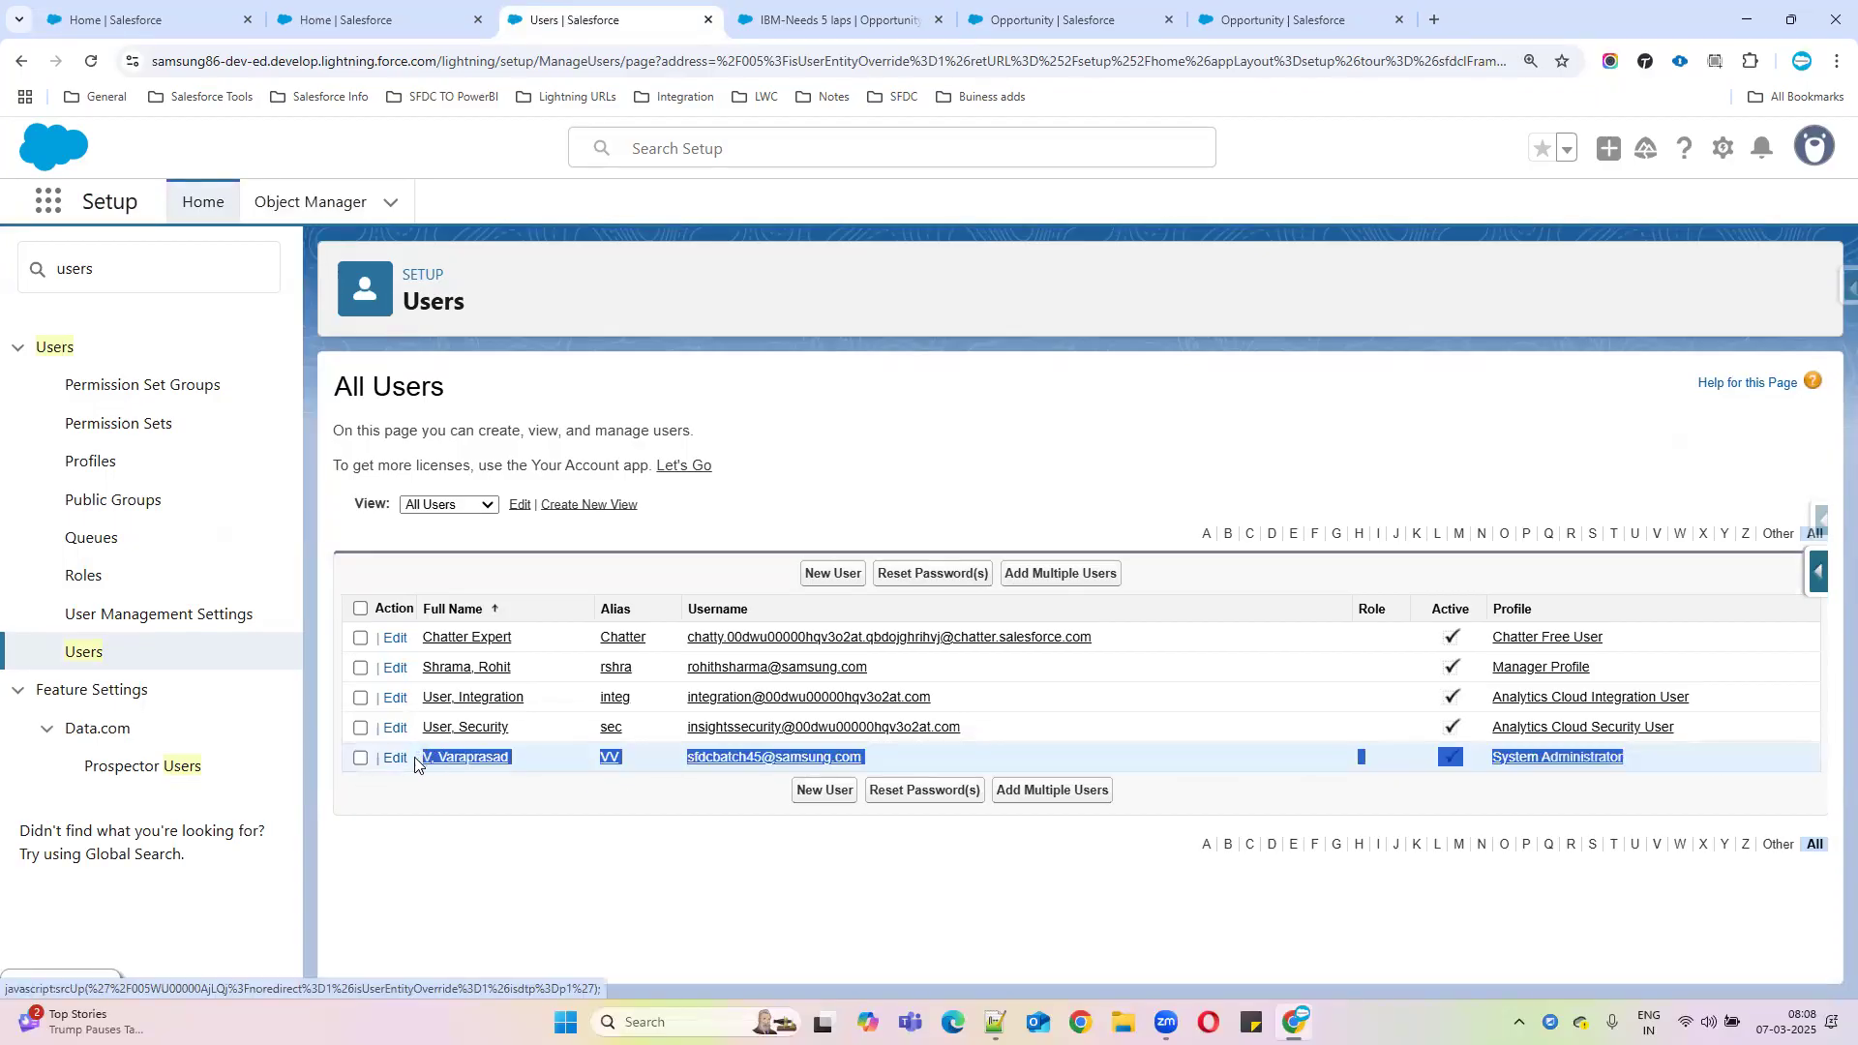
{"action": "left_click", "coordinate": [811, 17]}
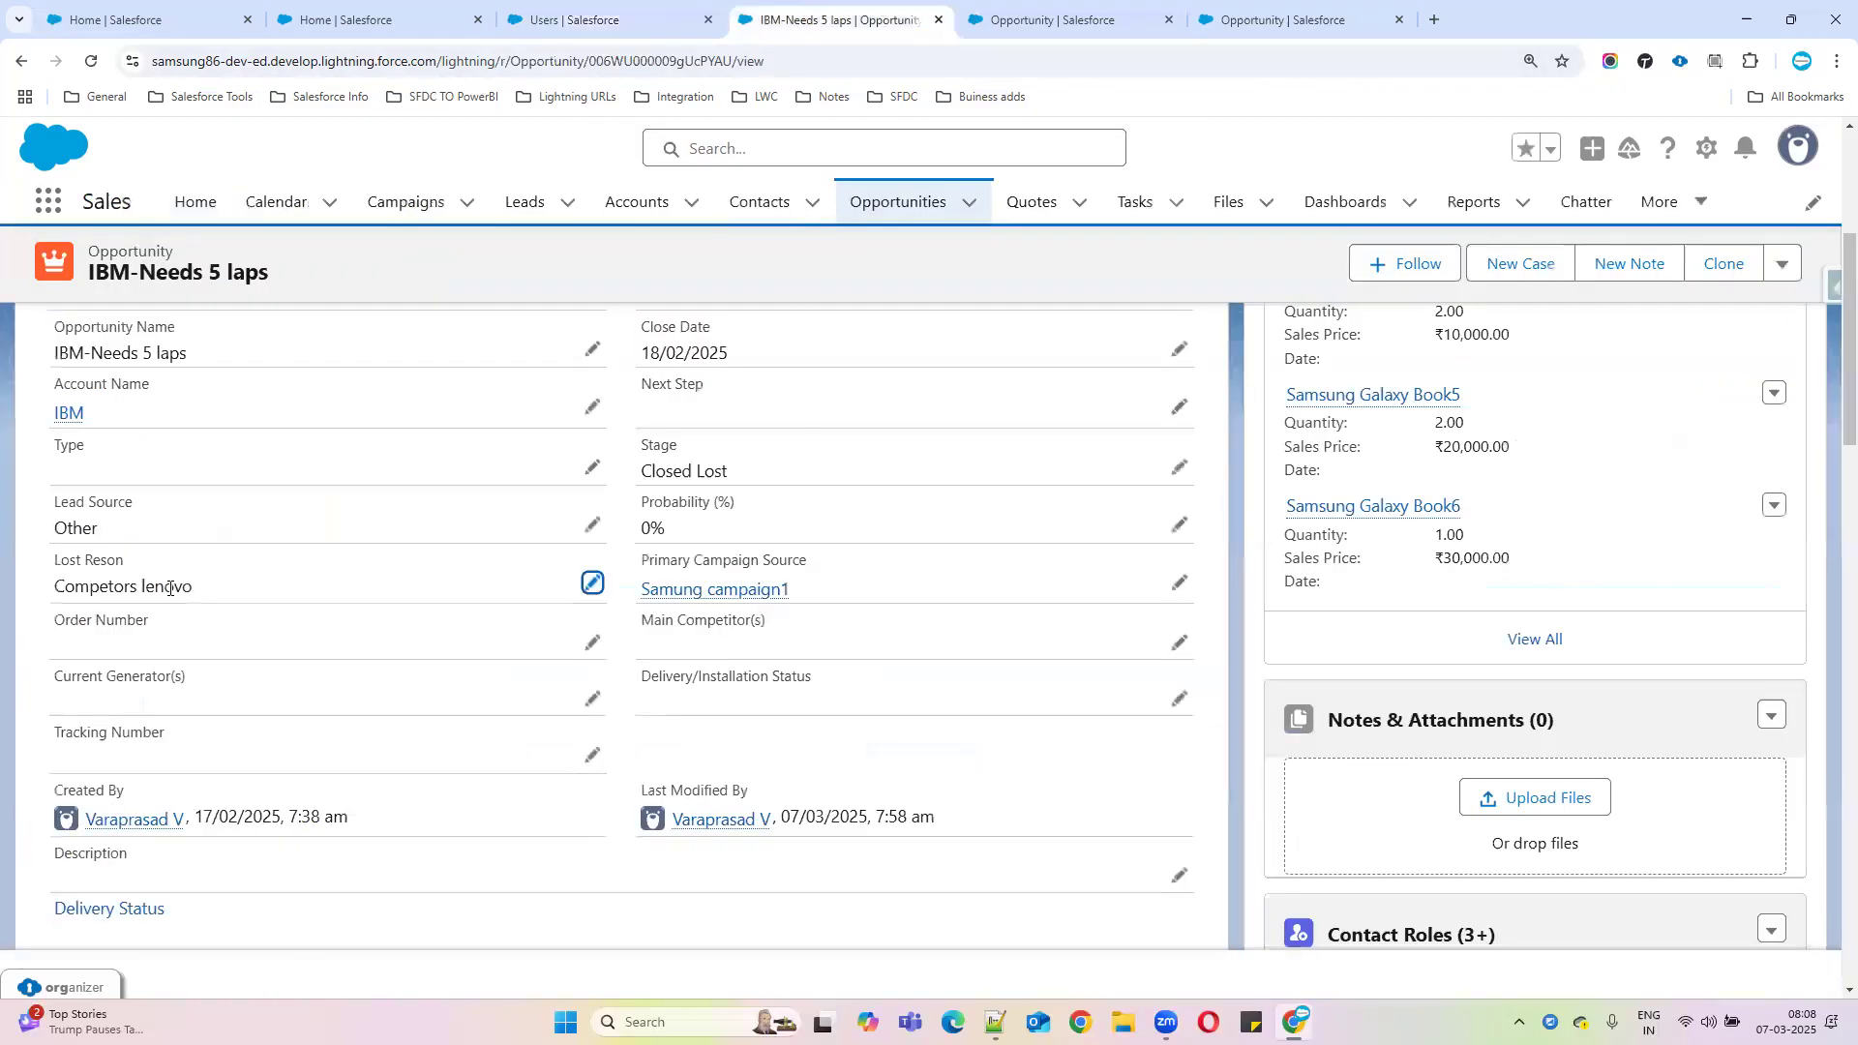
{"action": "left_click", "coordinate": [592, 584]}
{"action": "left_click_drag", "start_coordinate": [209, 606], "coordinate": [3, 619]}
{"action": "key", "text": "BackSpace"}
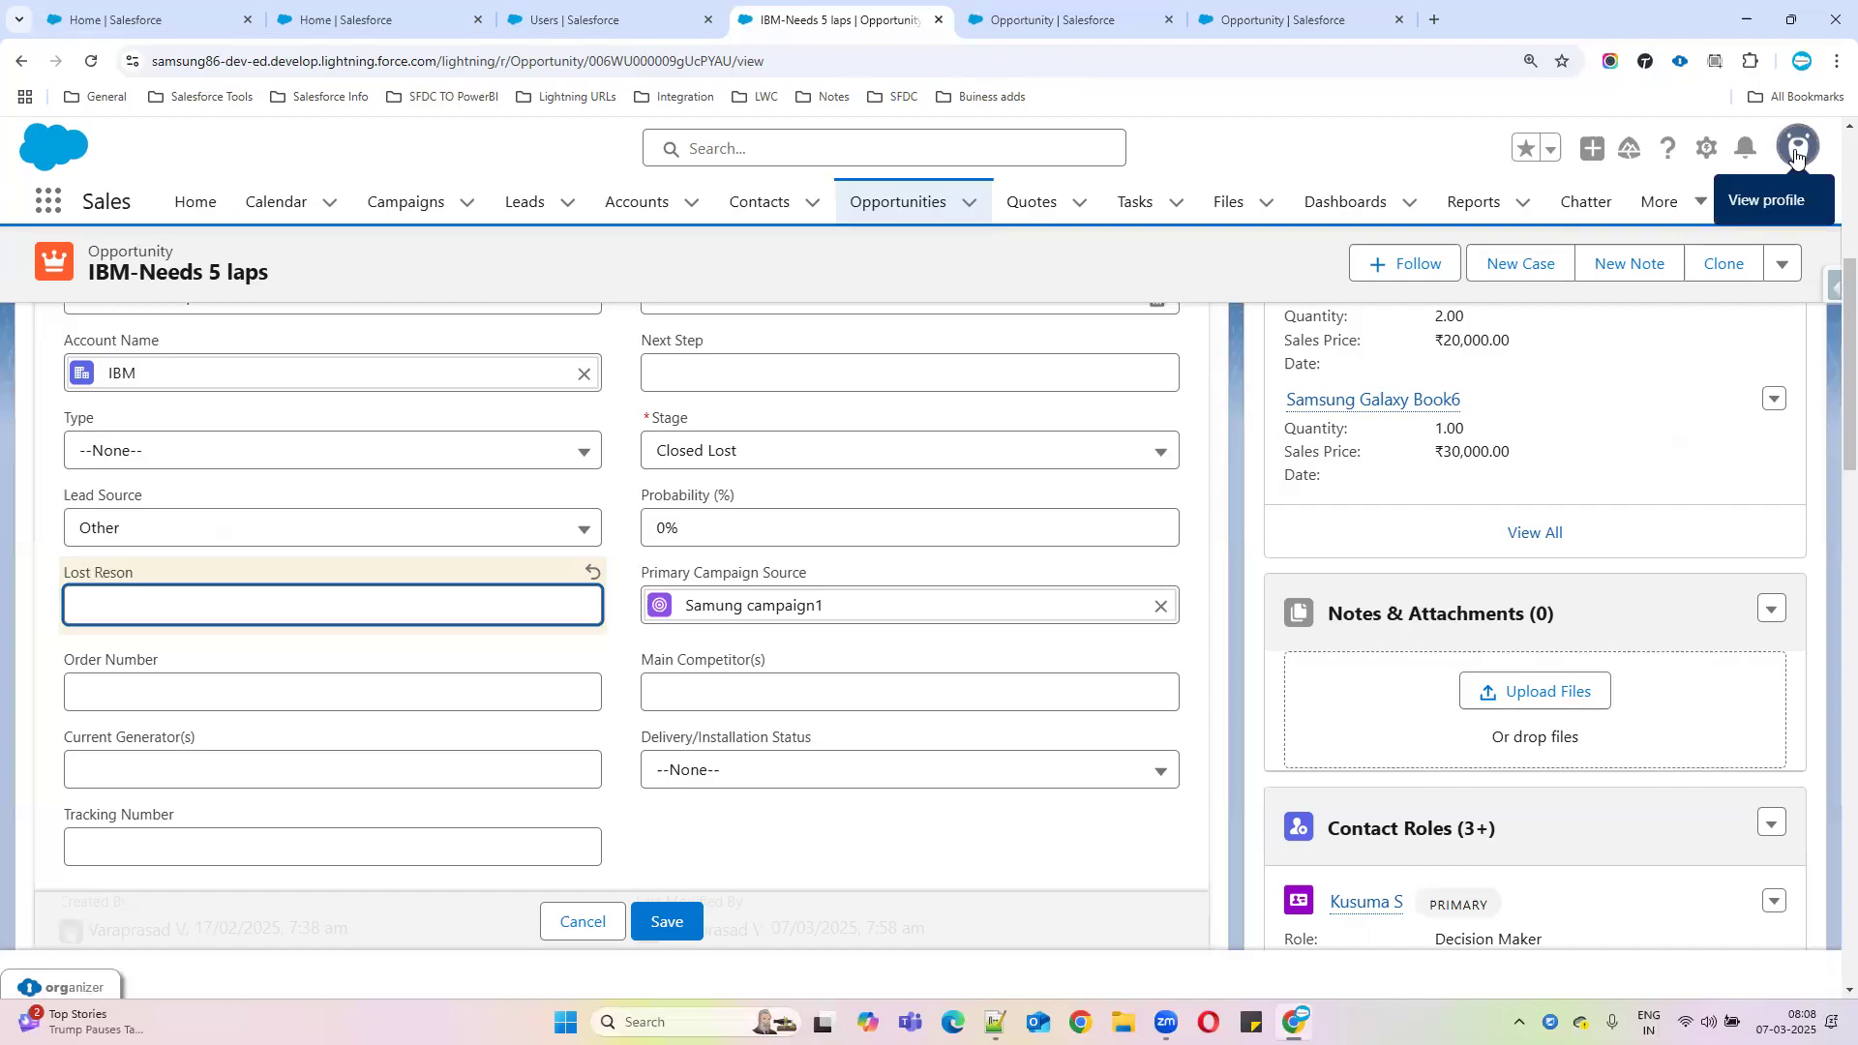
{"action": "left_click", "coordinate": [1050, 19]}
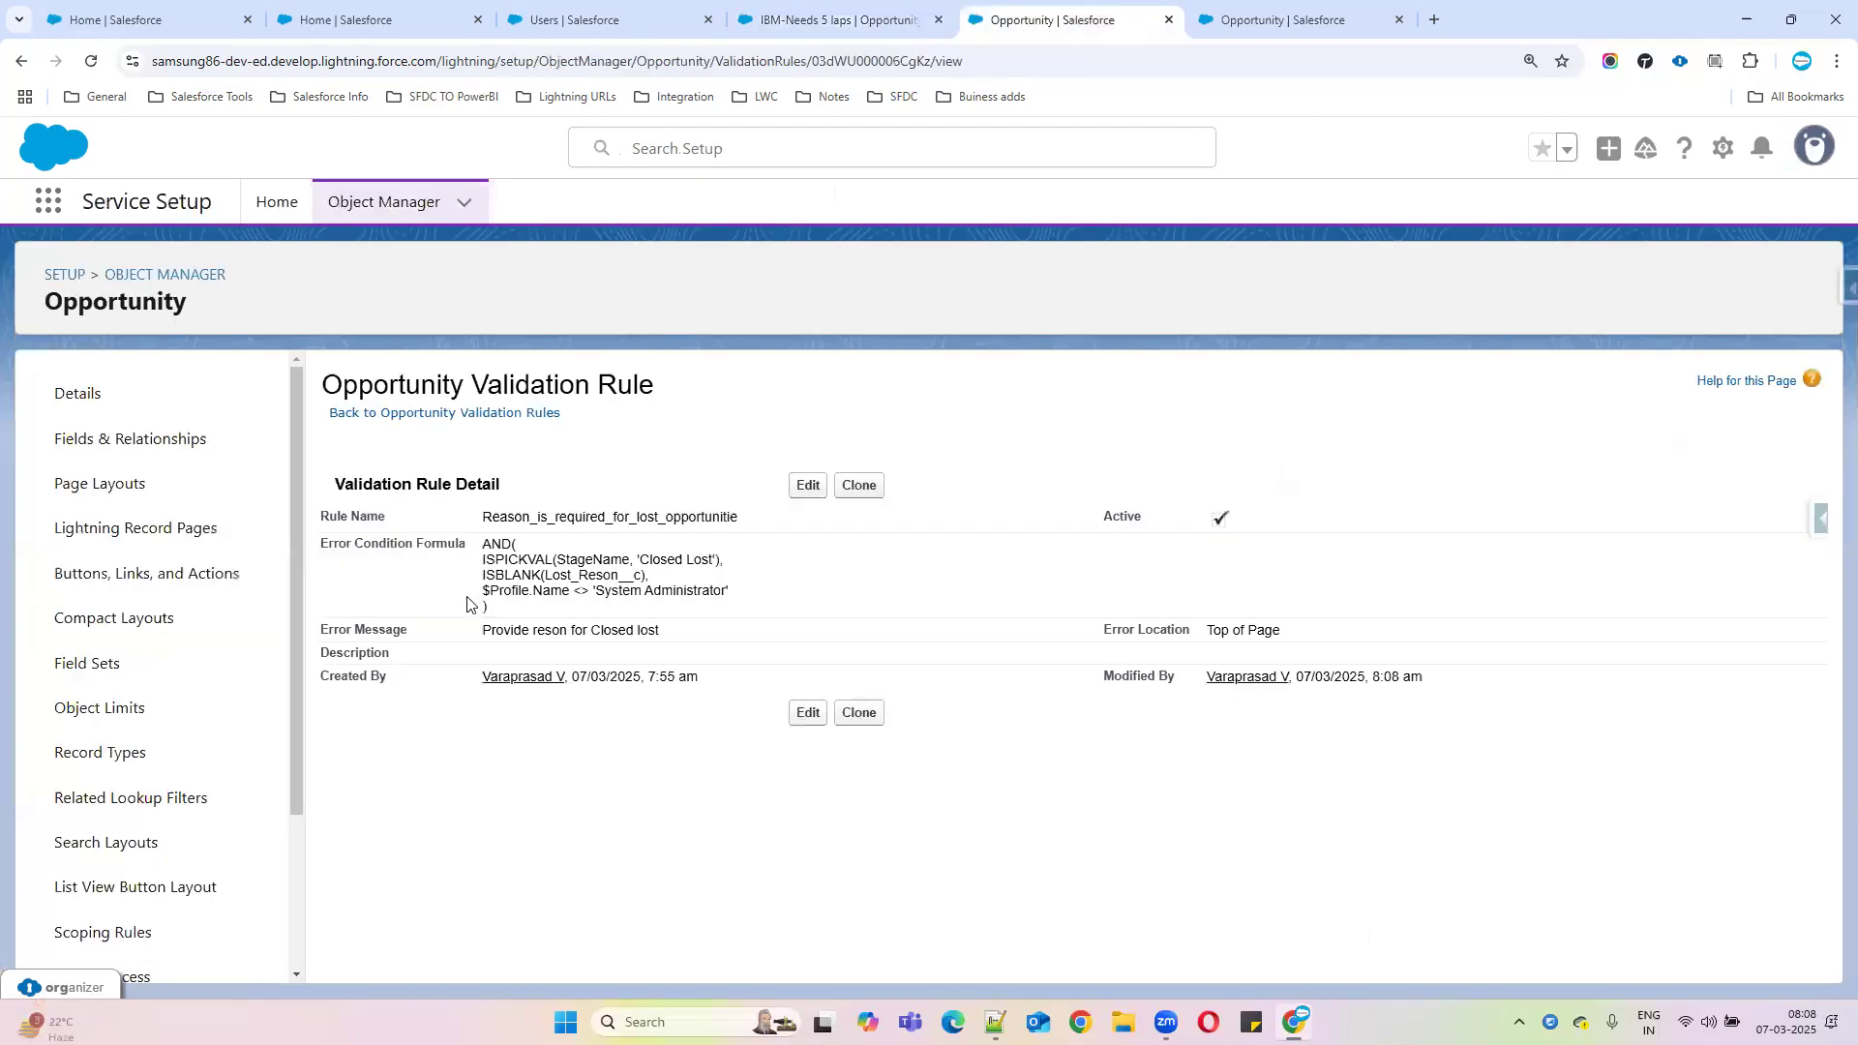
Save the IBM-Needs 5 laps opportunity with an empty Lost Reson to test the rule
{"action": "left_click_drag", "start_coordinate": [481, 590], "coordinate": [793, 592]}
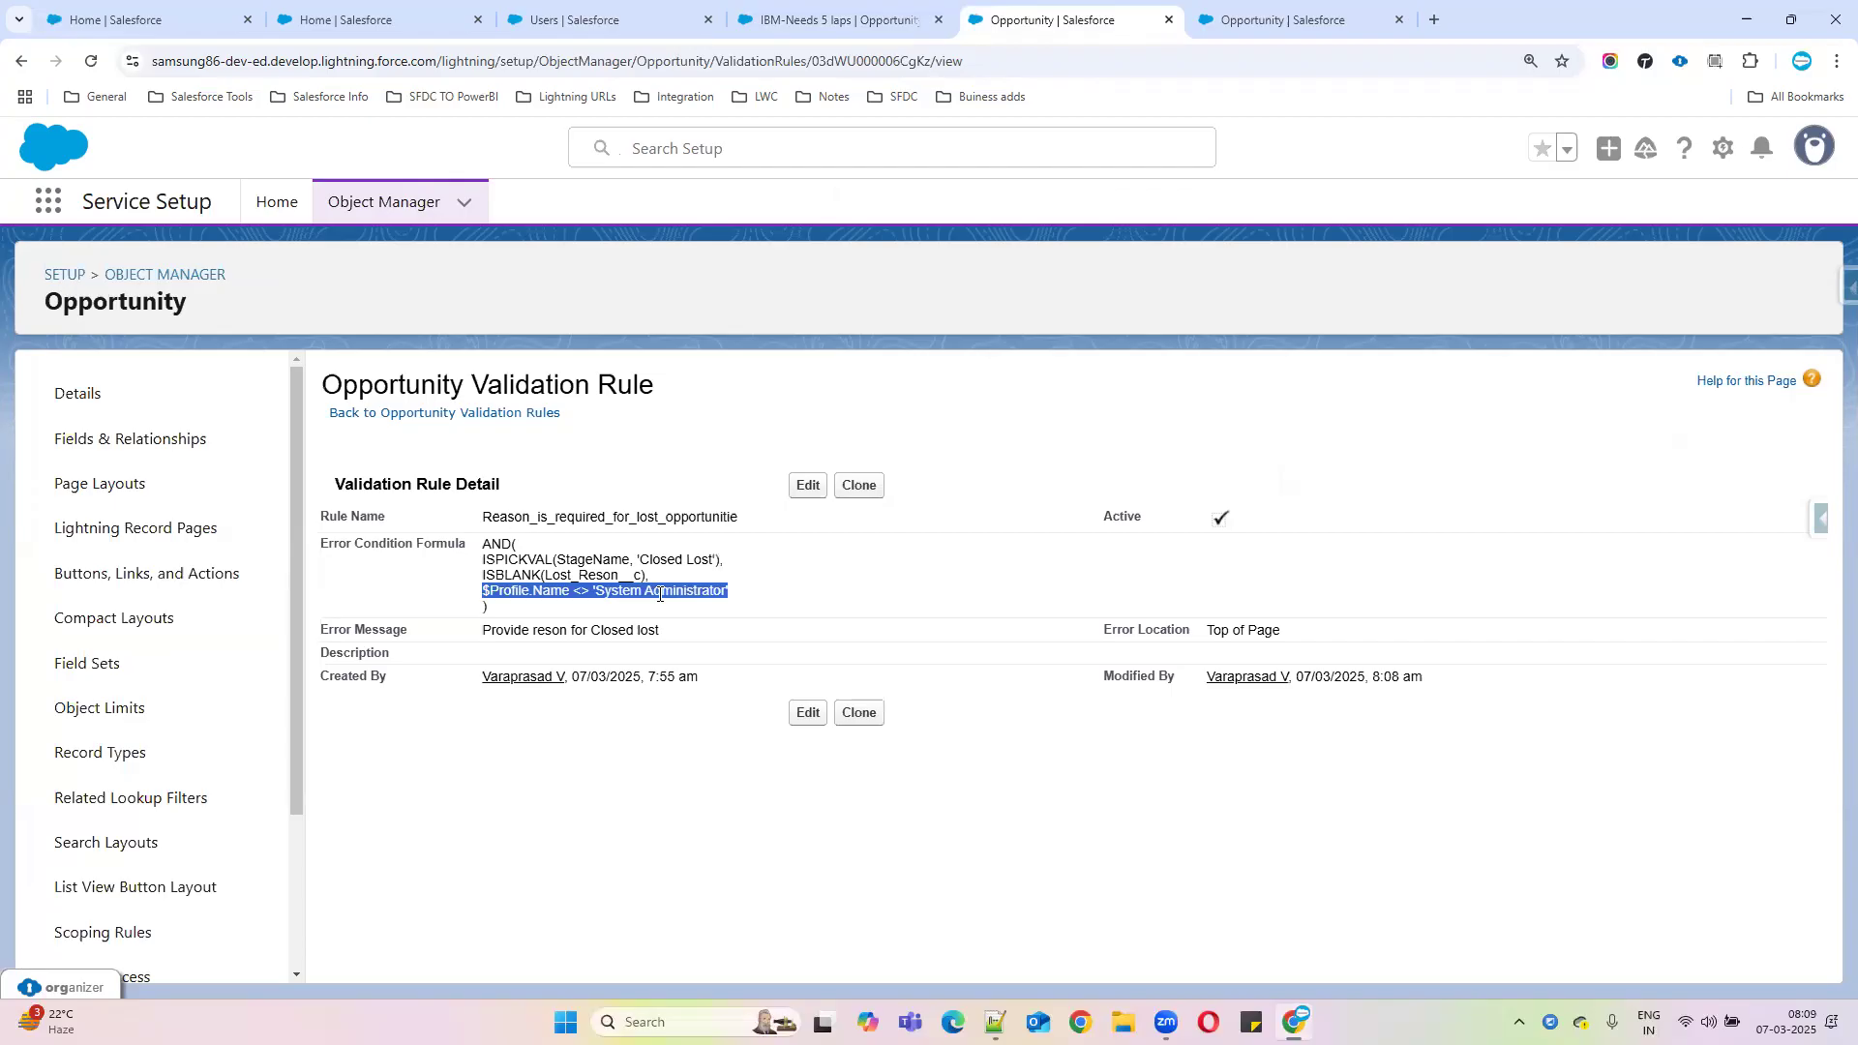
{"action": "left_click", "coordinate": [800, 19]}
{"action": "left_click", "coordinate": [664, 921]}
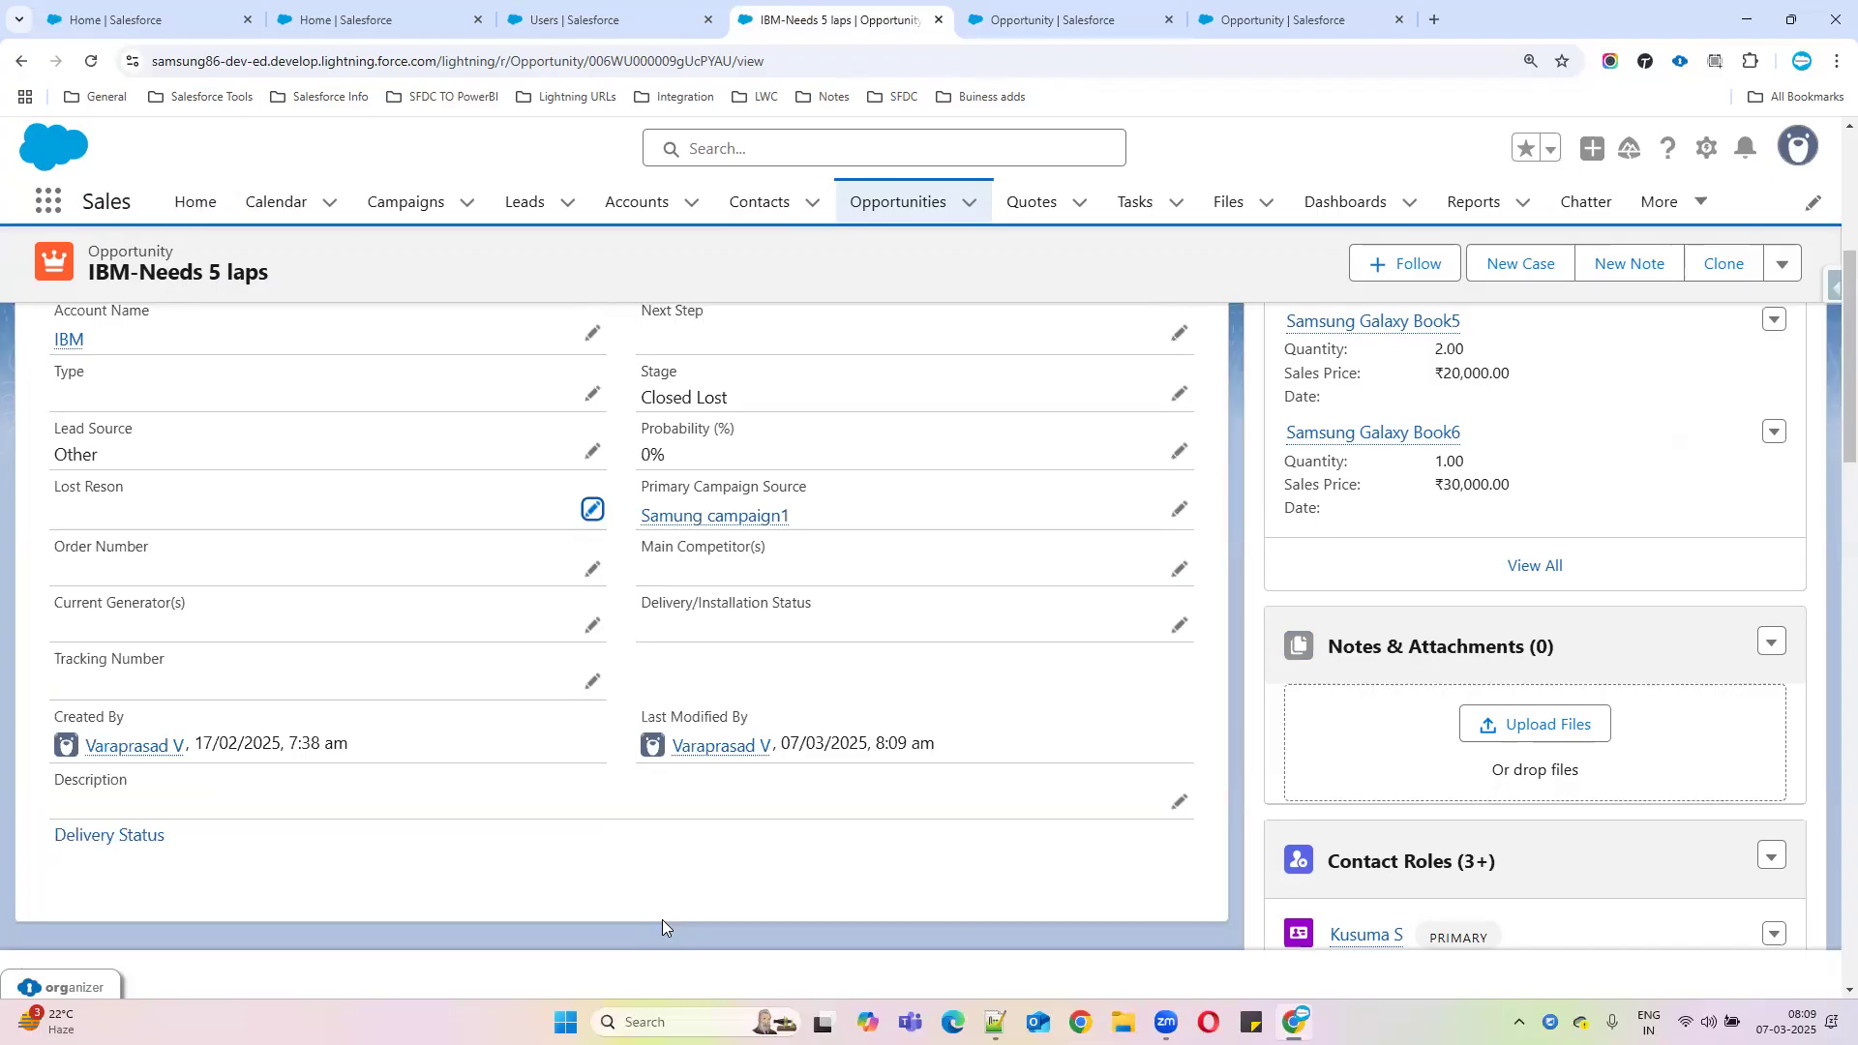
Copy the rule's error condition formula and bring up the Notepad++ notes
{"action": "left_click", "coordinate": [1065, 19]}
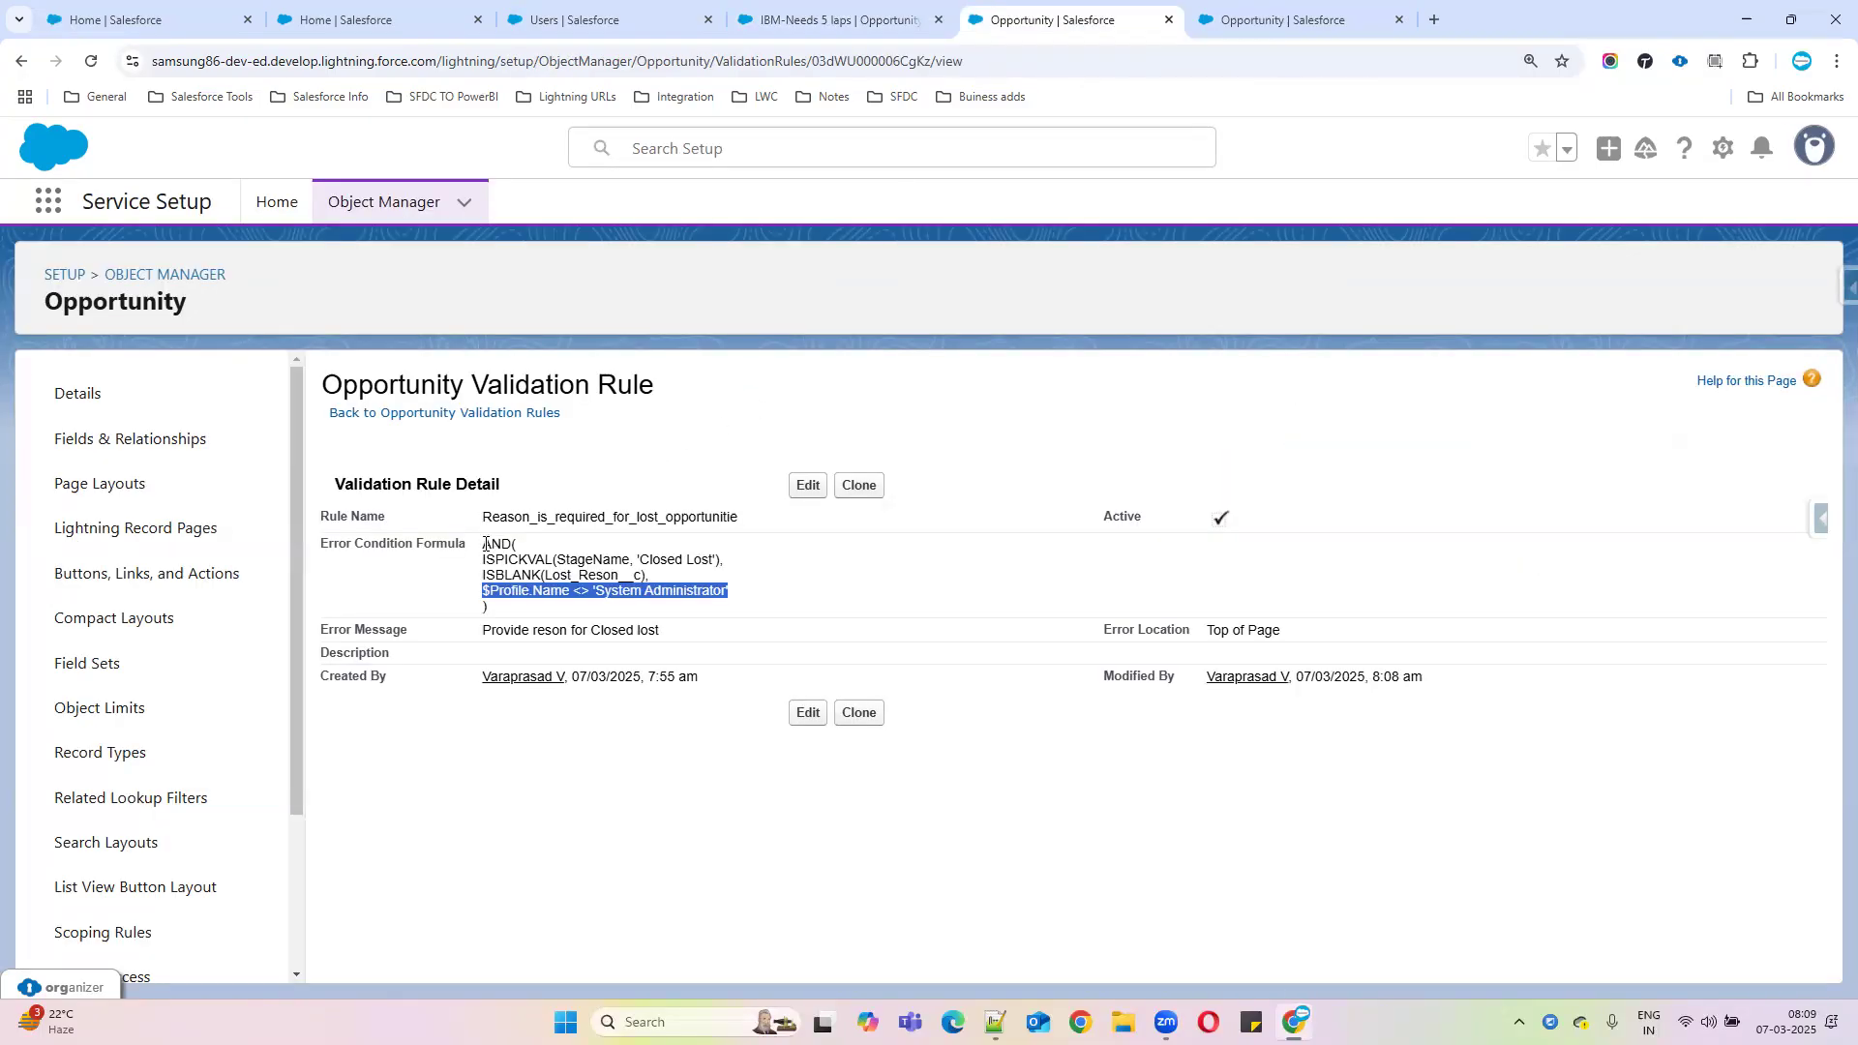
{"action": "left_click_drag", "start_coordinate": [482, 543], "coordinate": [520, 601]}
{"action": "key", "text": "ctrl+c"}
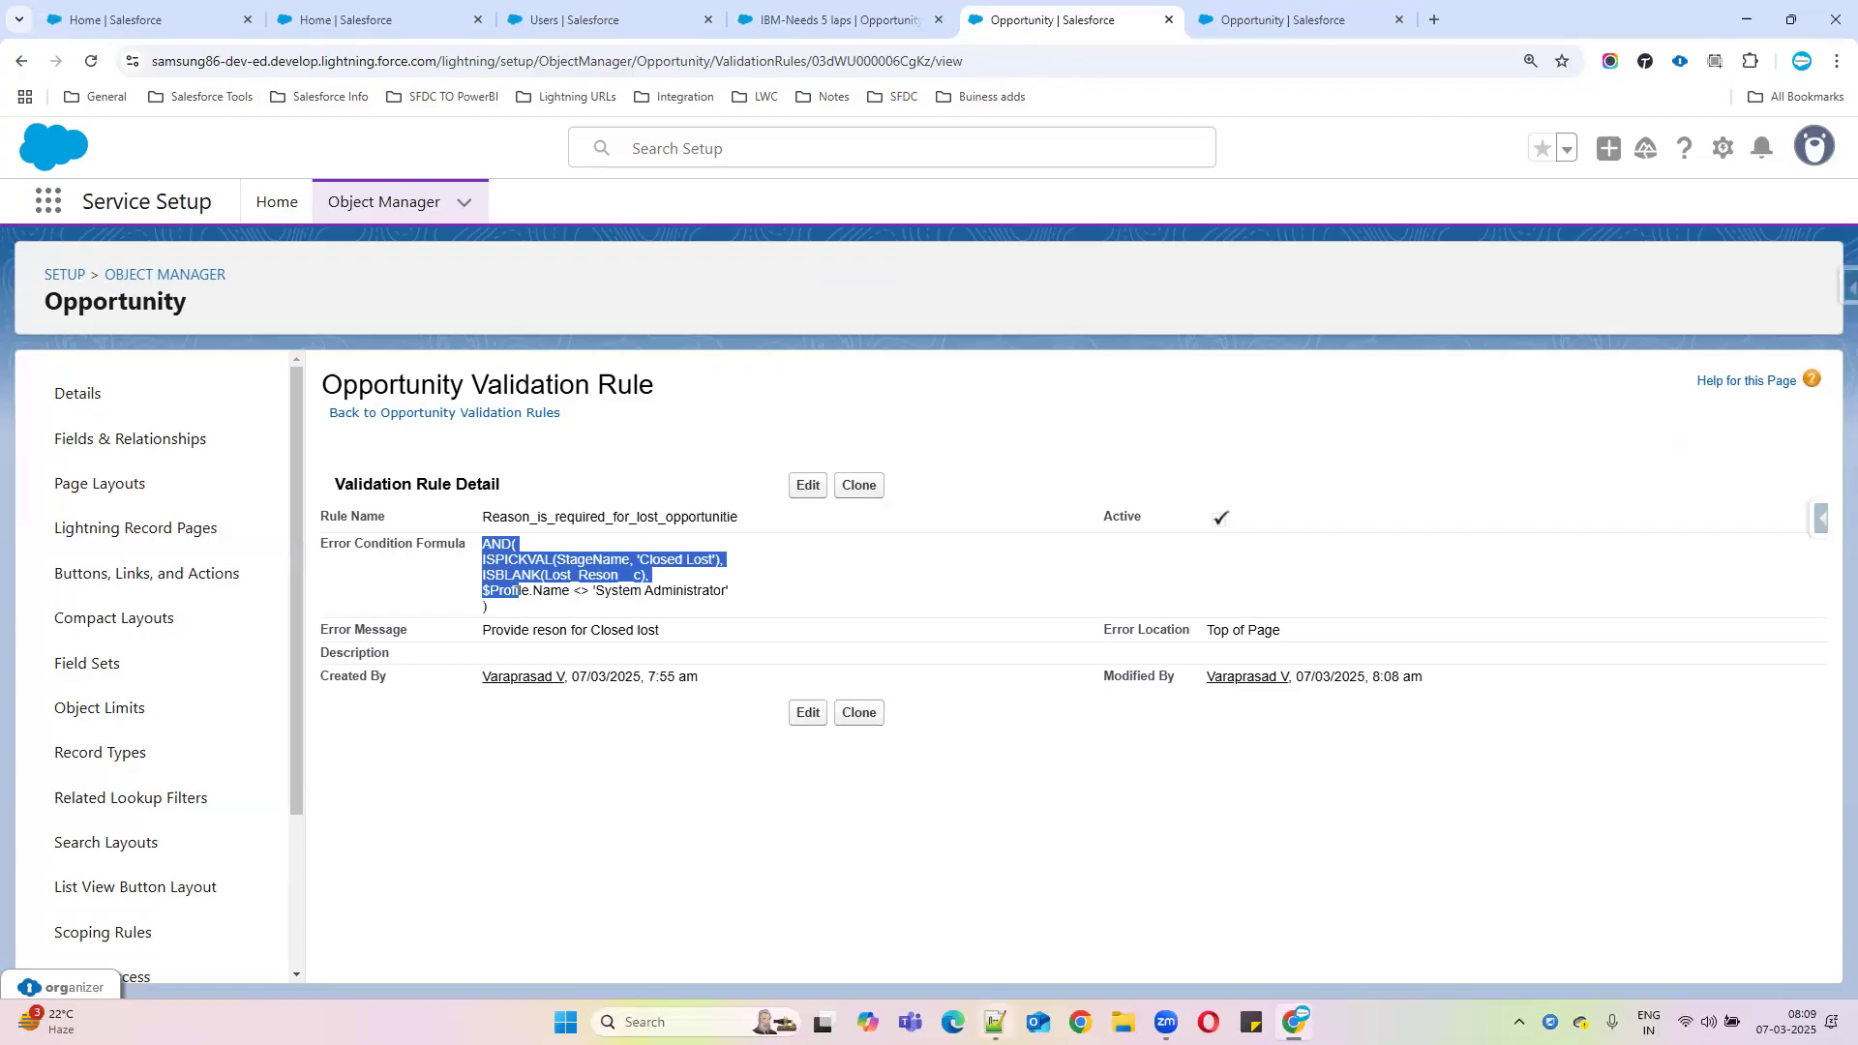
{"action": "left_click", "coordinate": [996, 1022]}
{"action": "scroll", "coordinate": [490, 754], "scroll_direction": "down", "scroll_amount": 1}
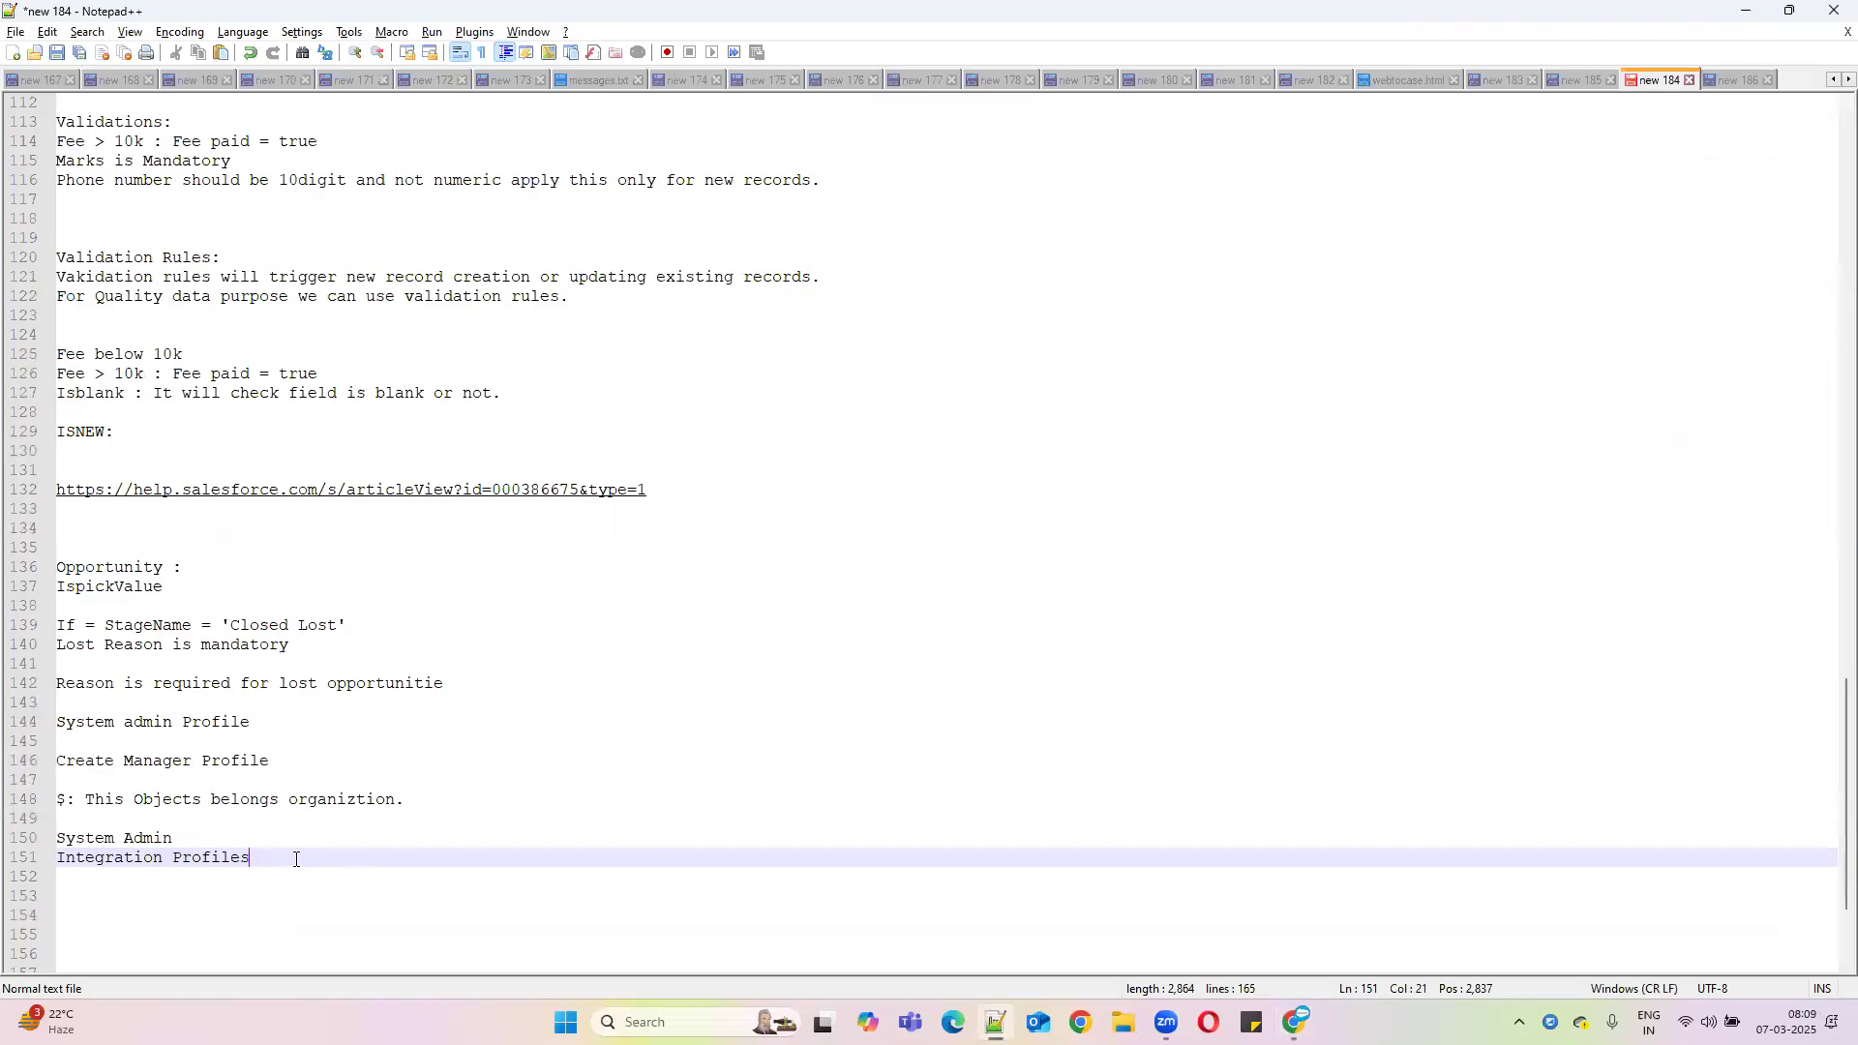
Paste the full formula, including the System Administrator exclusion, into the notes at lines 154–158
{"action": "key", "text": "Return"}
{"action": "key", "text": "Return"}
{"action": "key", "text": "Return"}
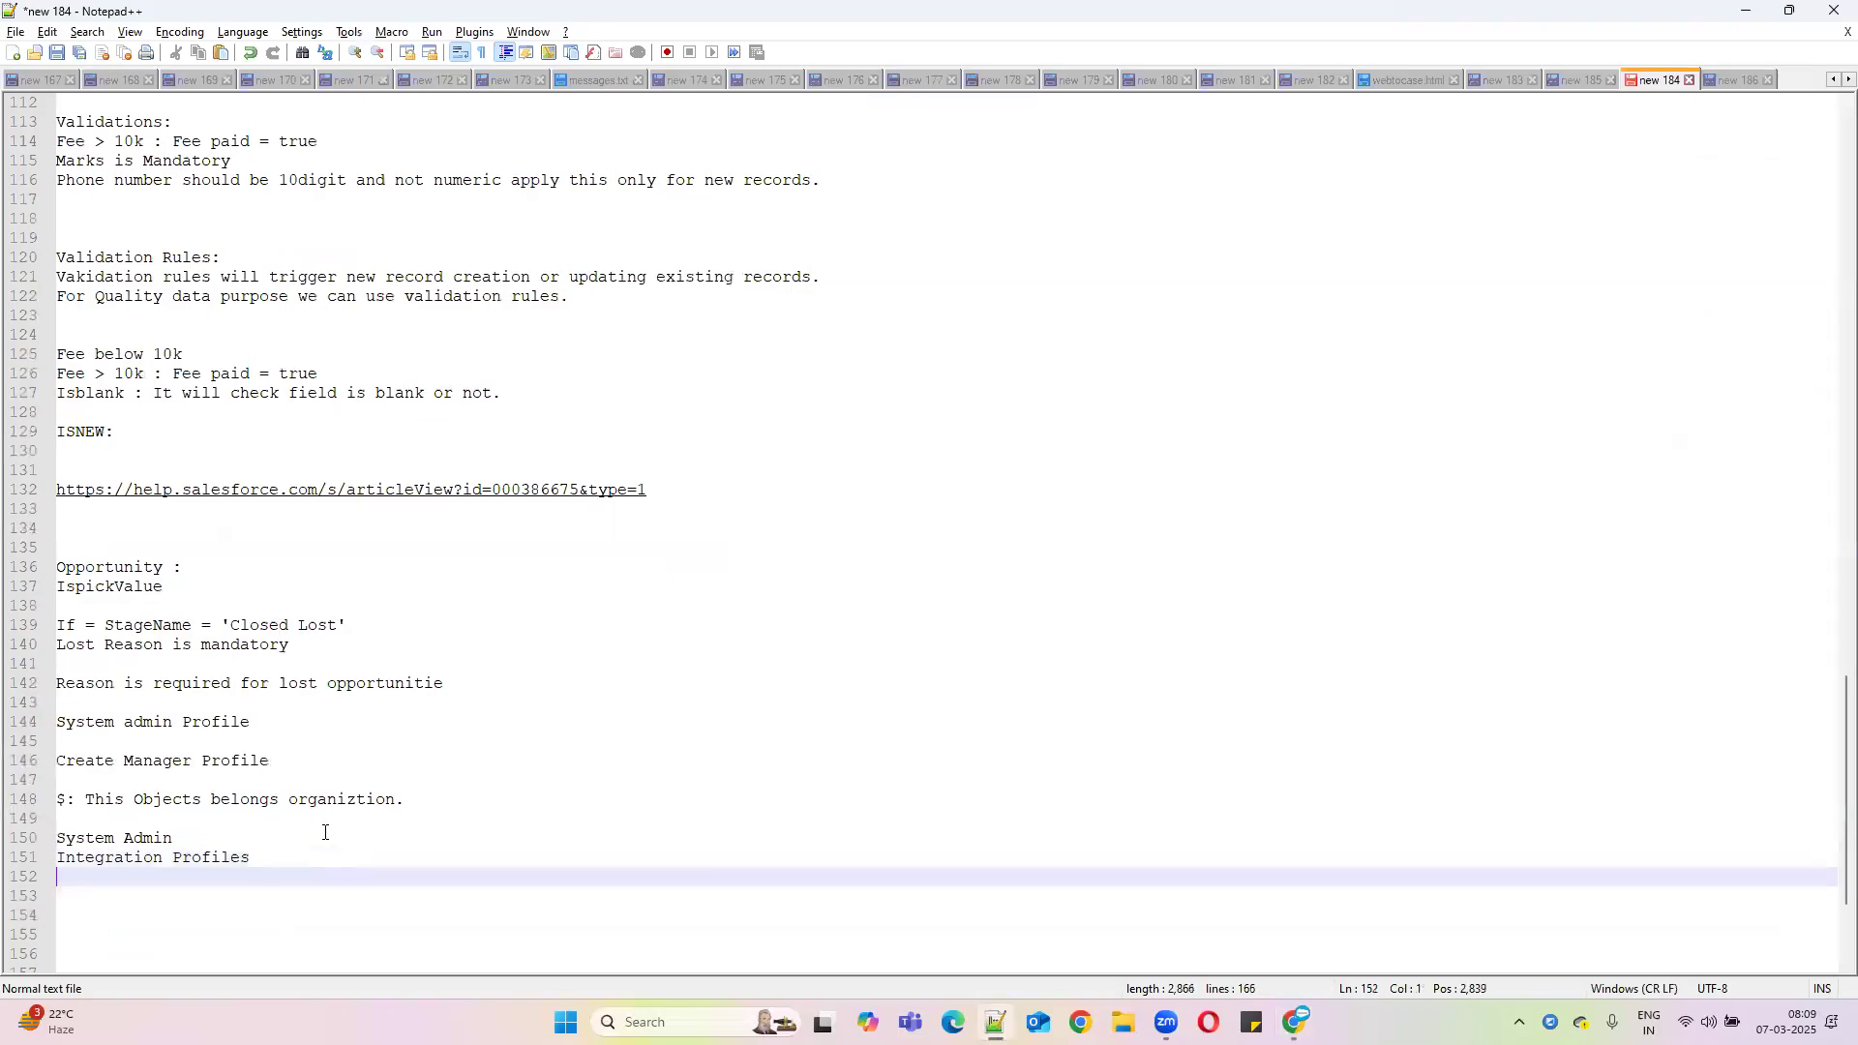
{"action": "key", "text": "ctrl+v"}
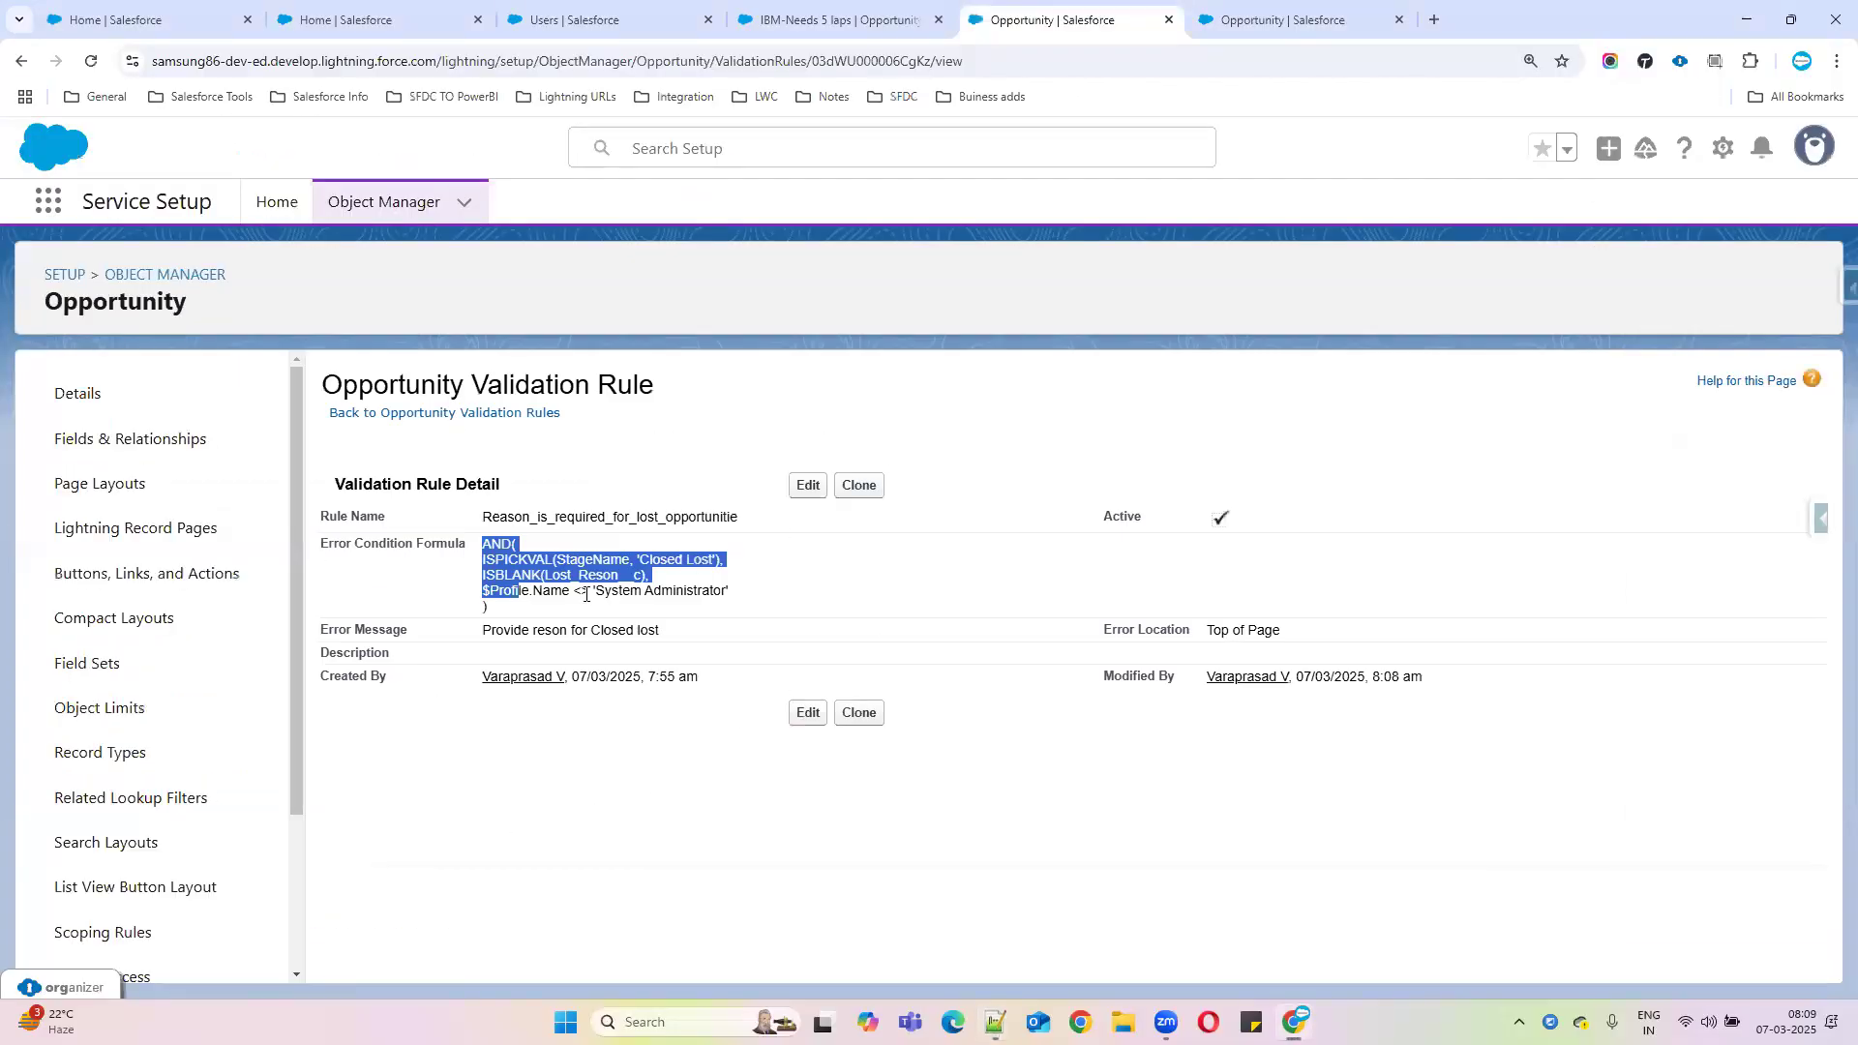
{"action": "left_click", "coordinate": [610, 587]}
{"action": "left_click_drag", "start_coordinate": [483, 545], "coordinate": [527, 621]}
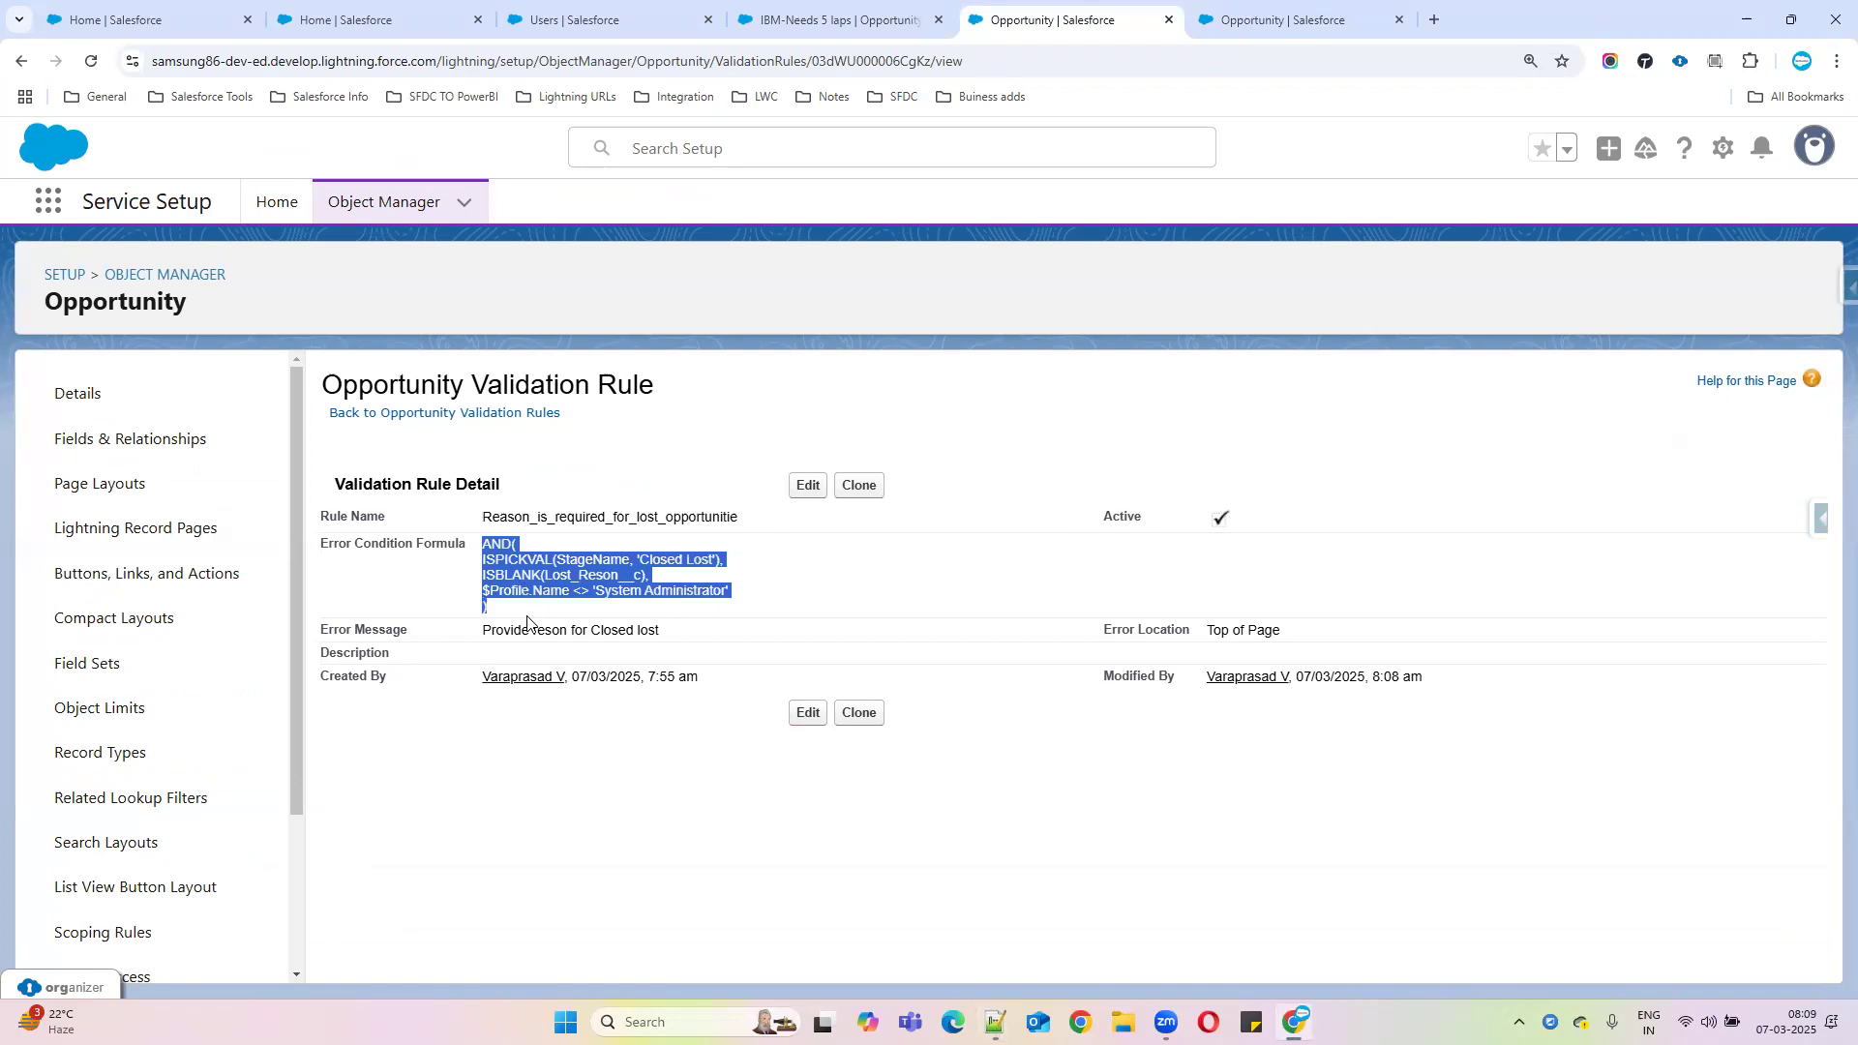
{"action": "left_click", "coordinate": [996, 1023]}
{"action": "scroll", "coordinate": [150, 842], "scroll_direction": "down", "scroll_amount": 3}
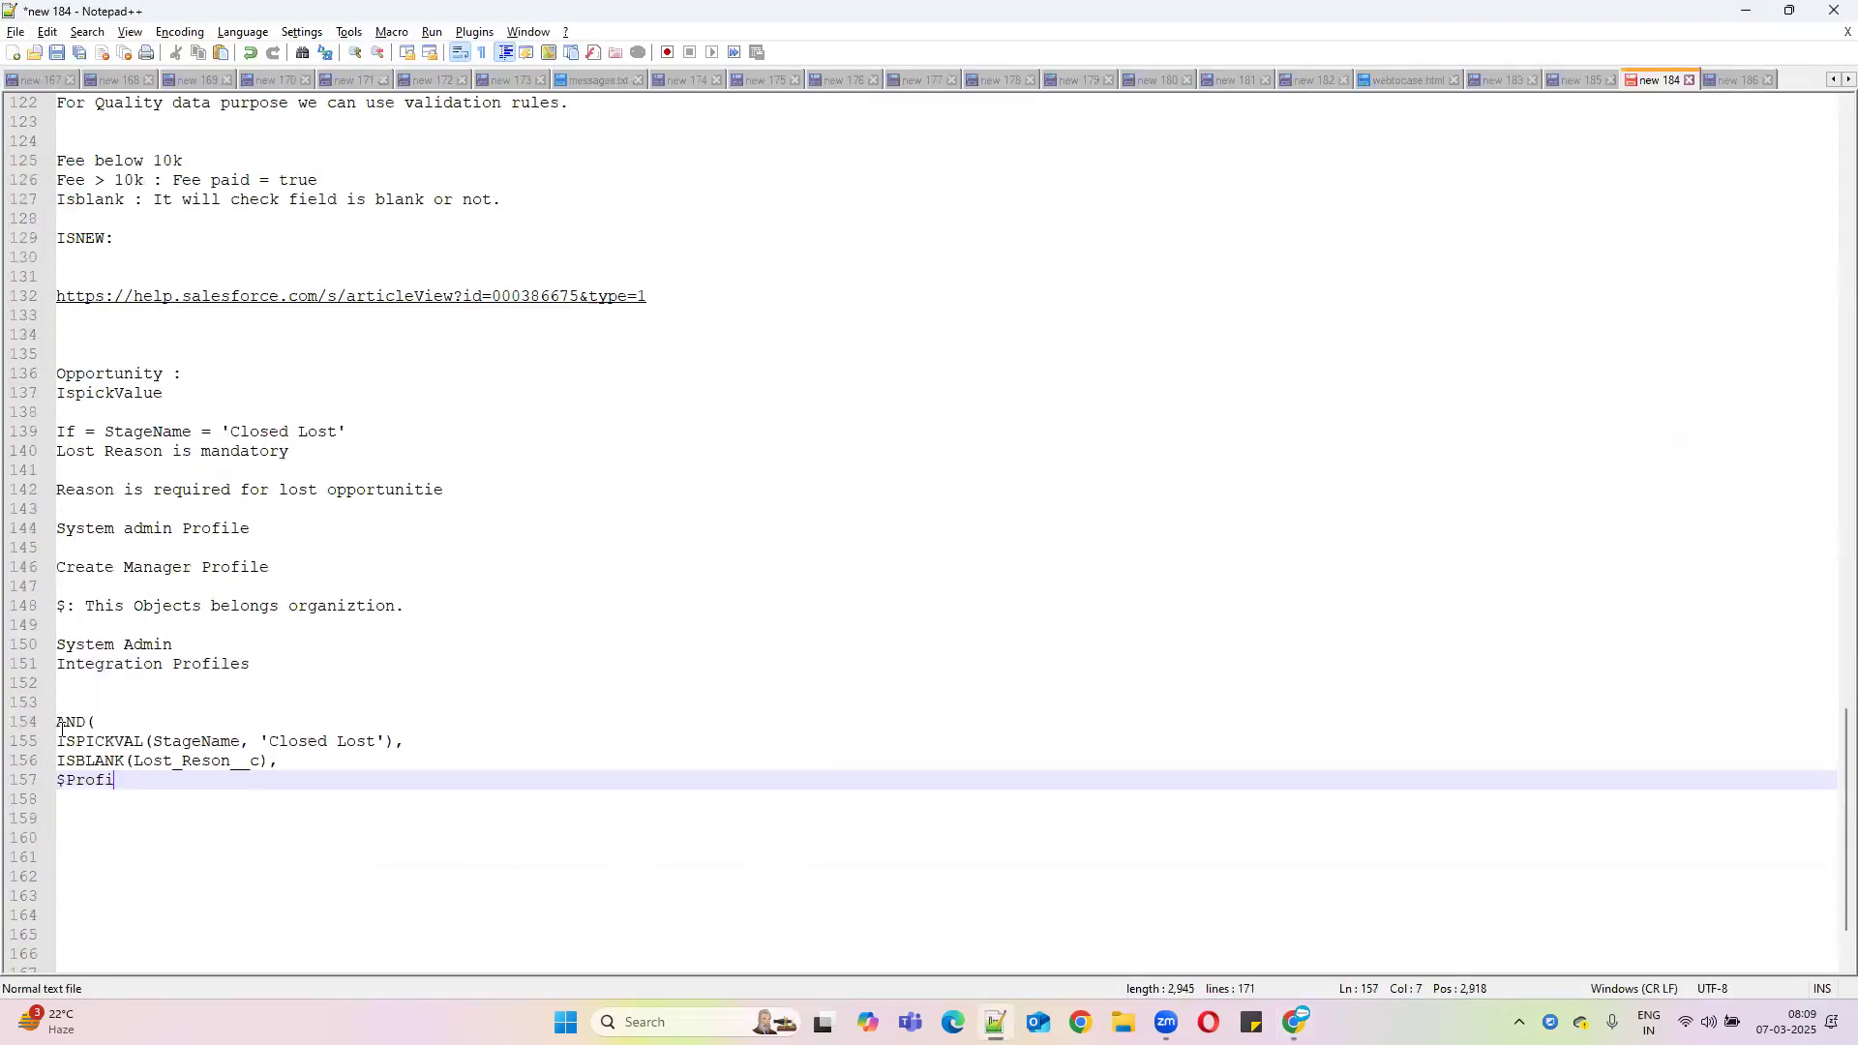
{"action": "left_click_drag", "start_coordinate": [58, 723], "coordinate": [158, 817]}
{"action": "key", "text": "Delete"}
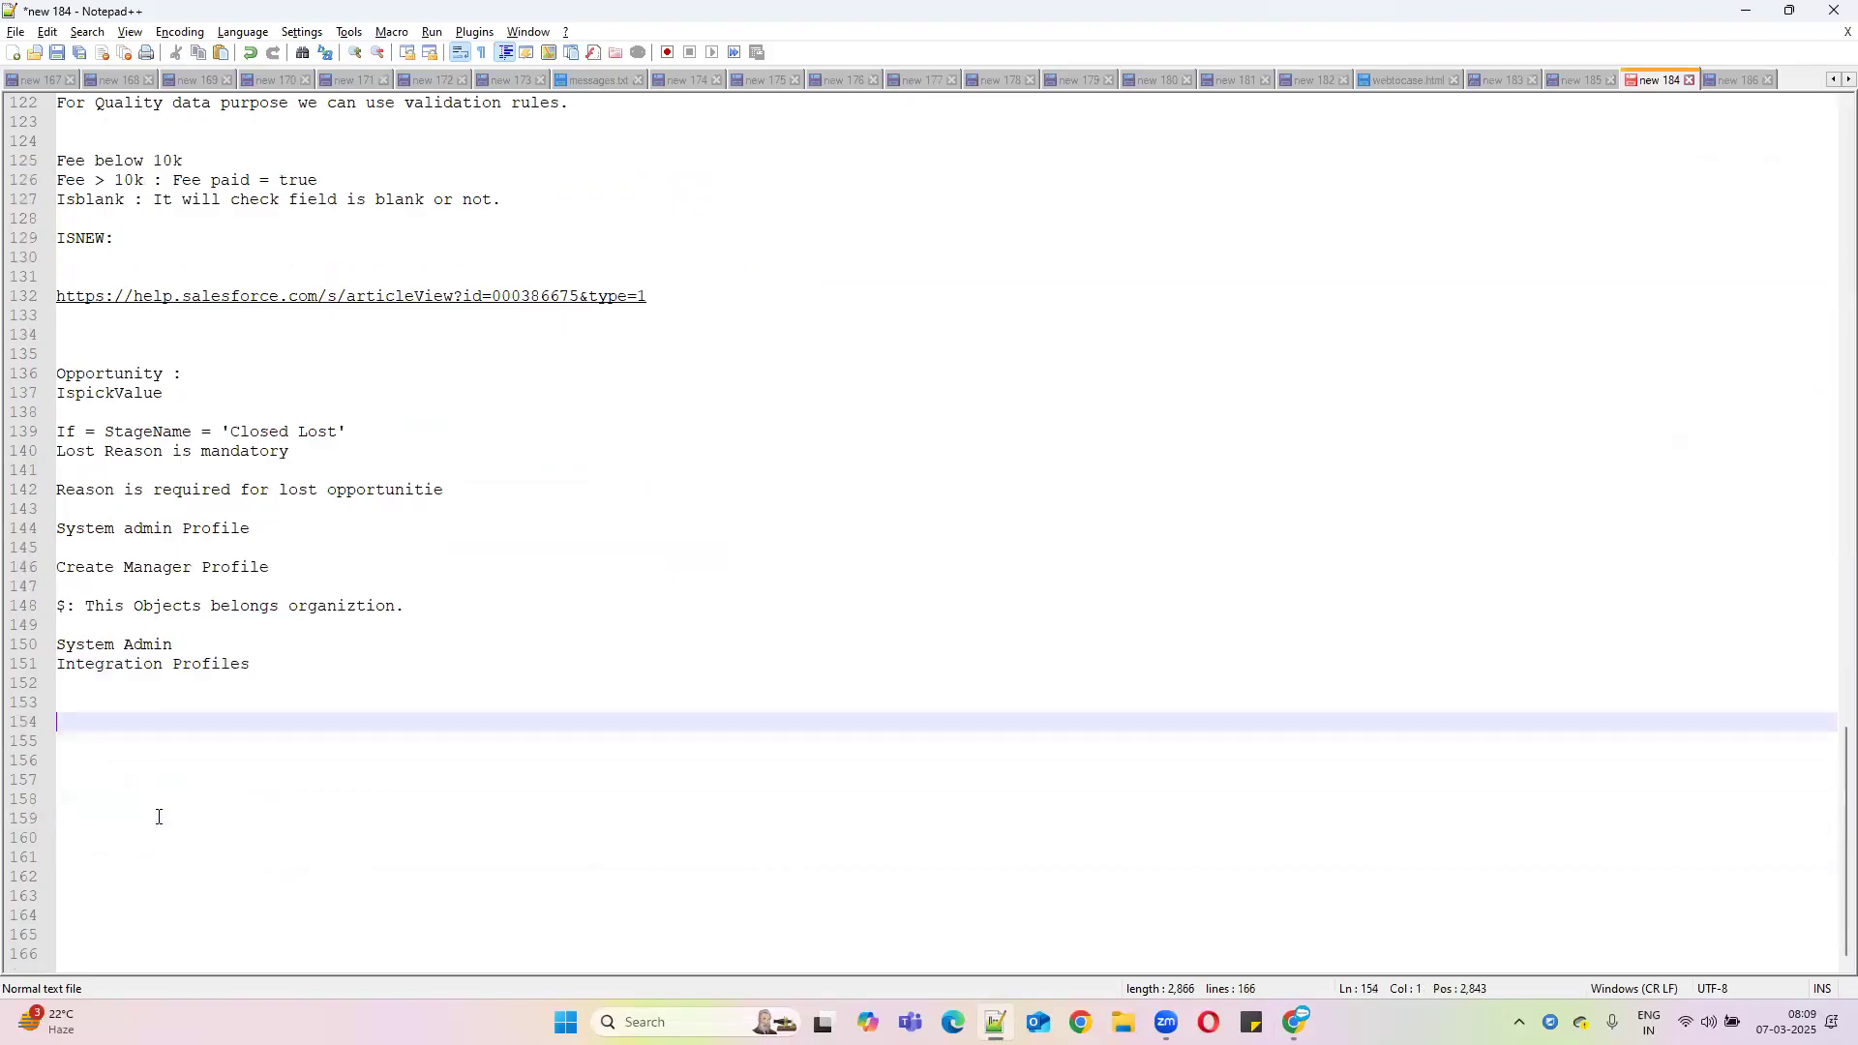
{"action": "key", "text": "ctrl+v"}
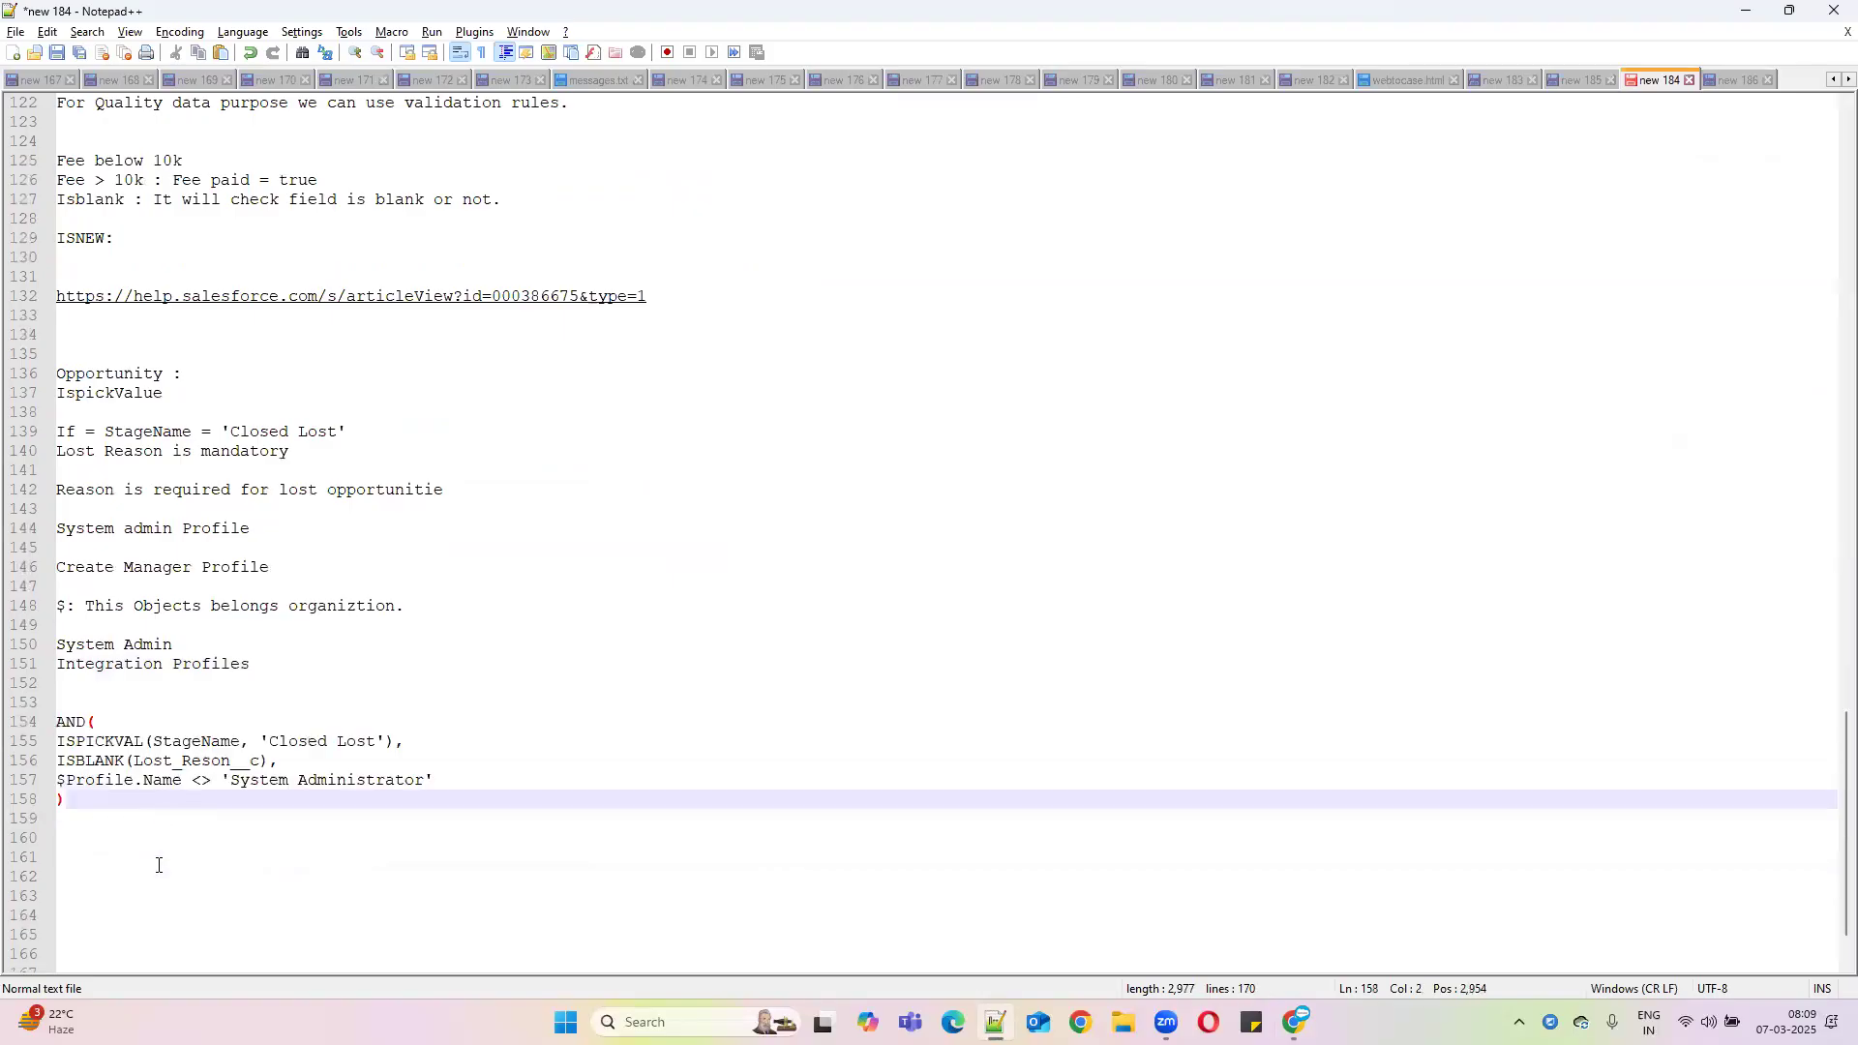
{"action": "left_click", "coordinate": [1746, 11]}
{"action": "left_click", "coordinate": [825, 575]}
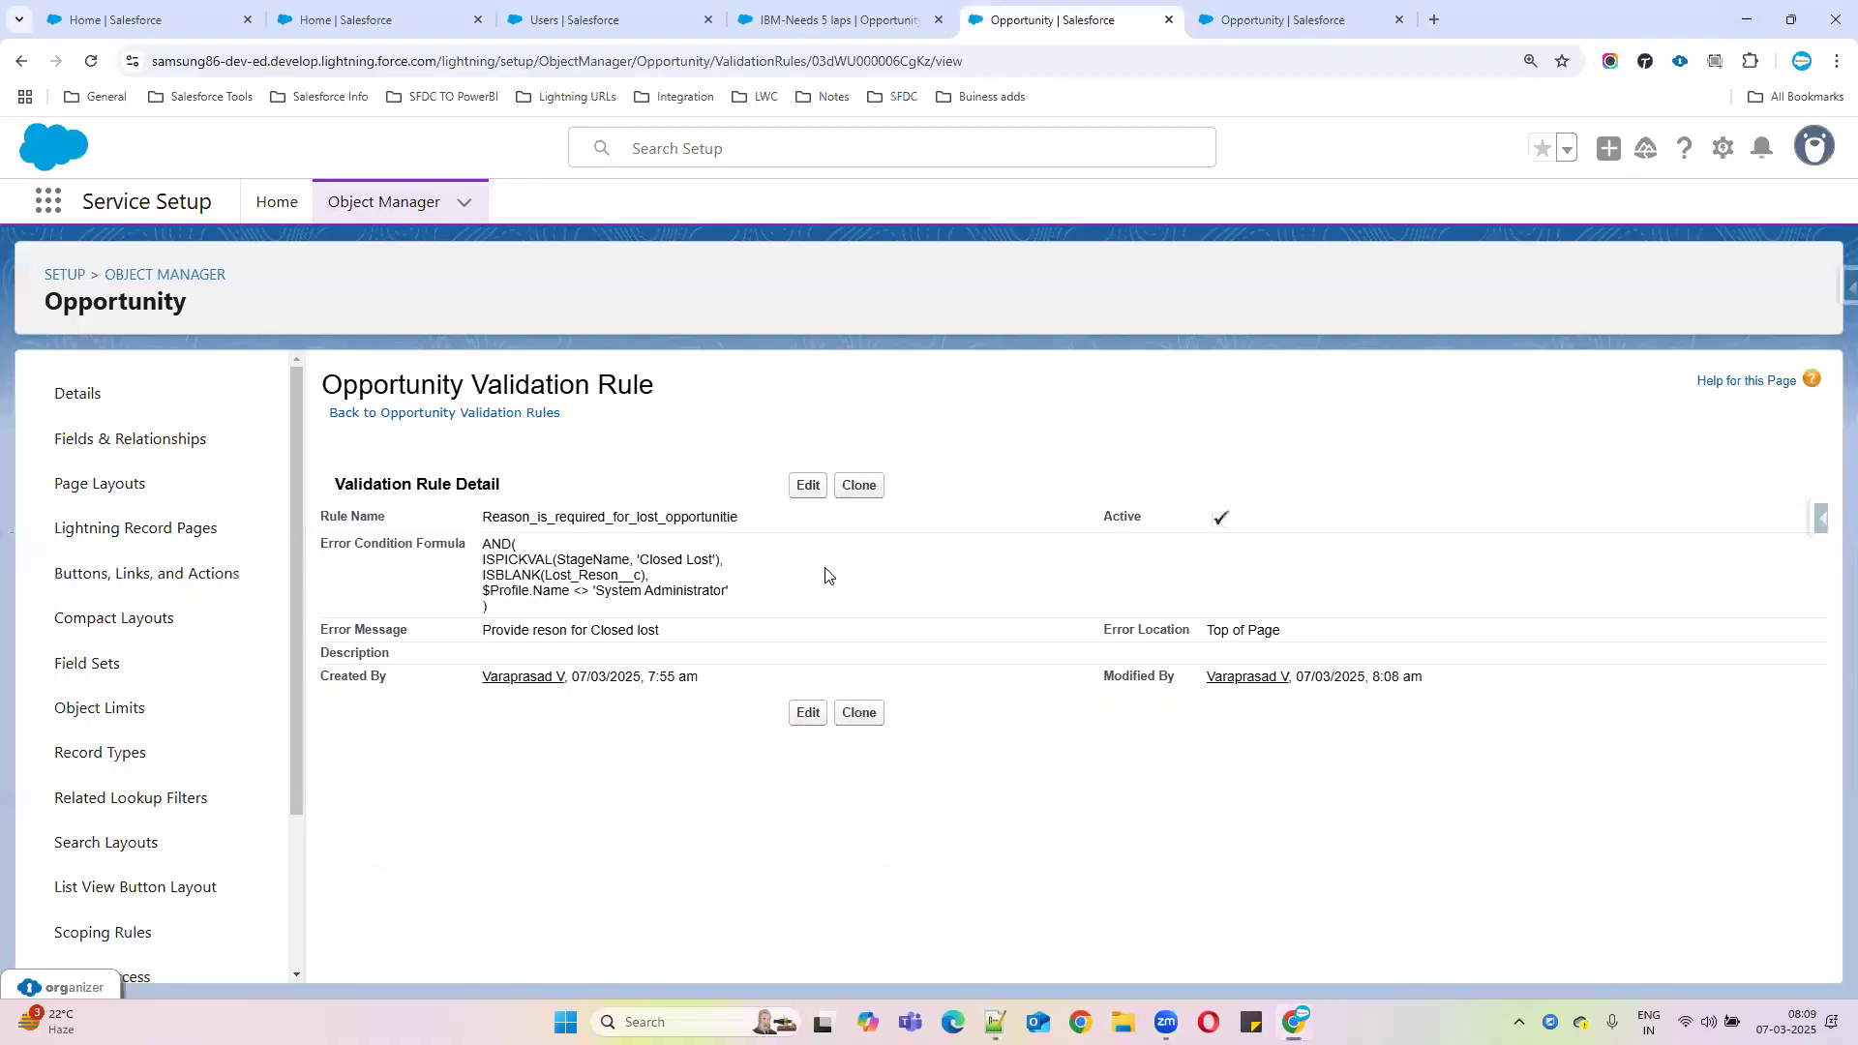
Select the Manager Profile user's username in the All Users list
{"action": "left_click", "coordinate": [590, 20]}
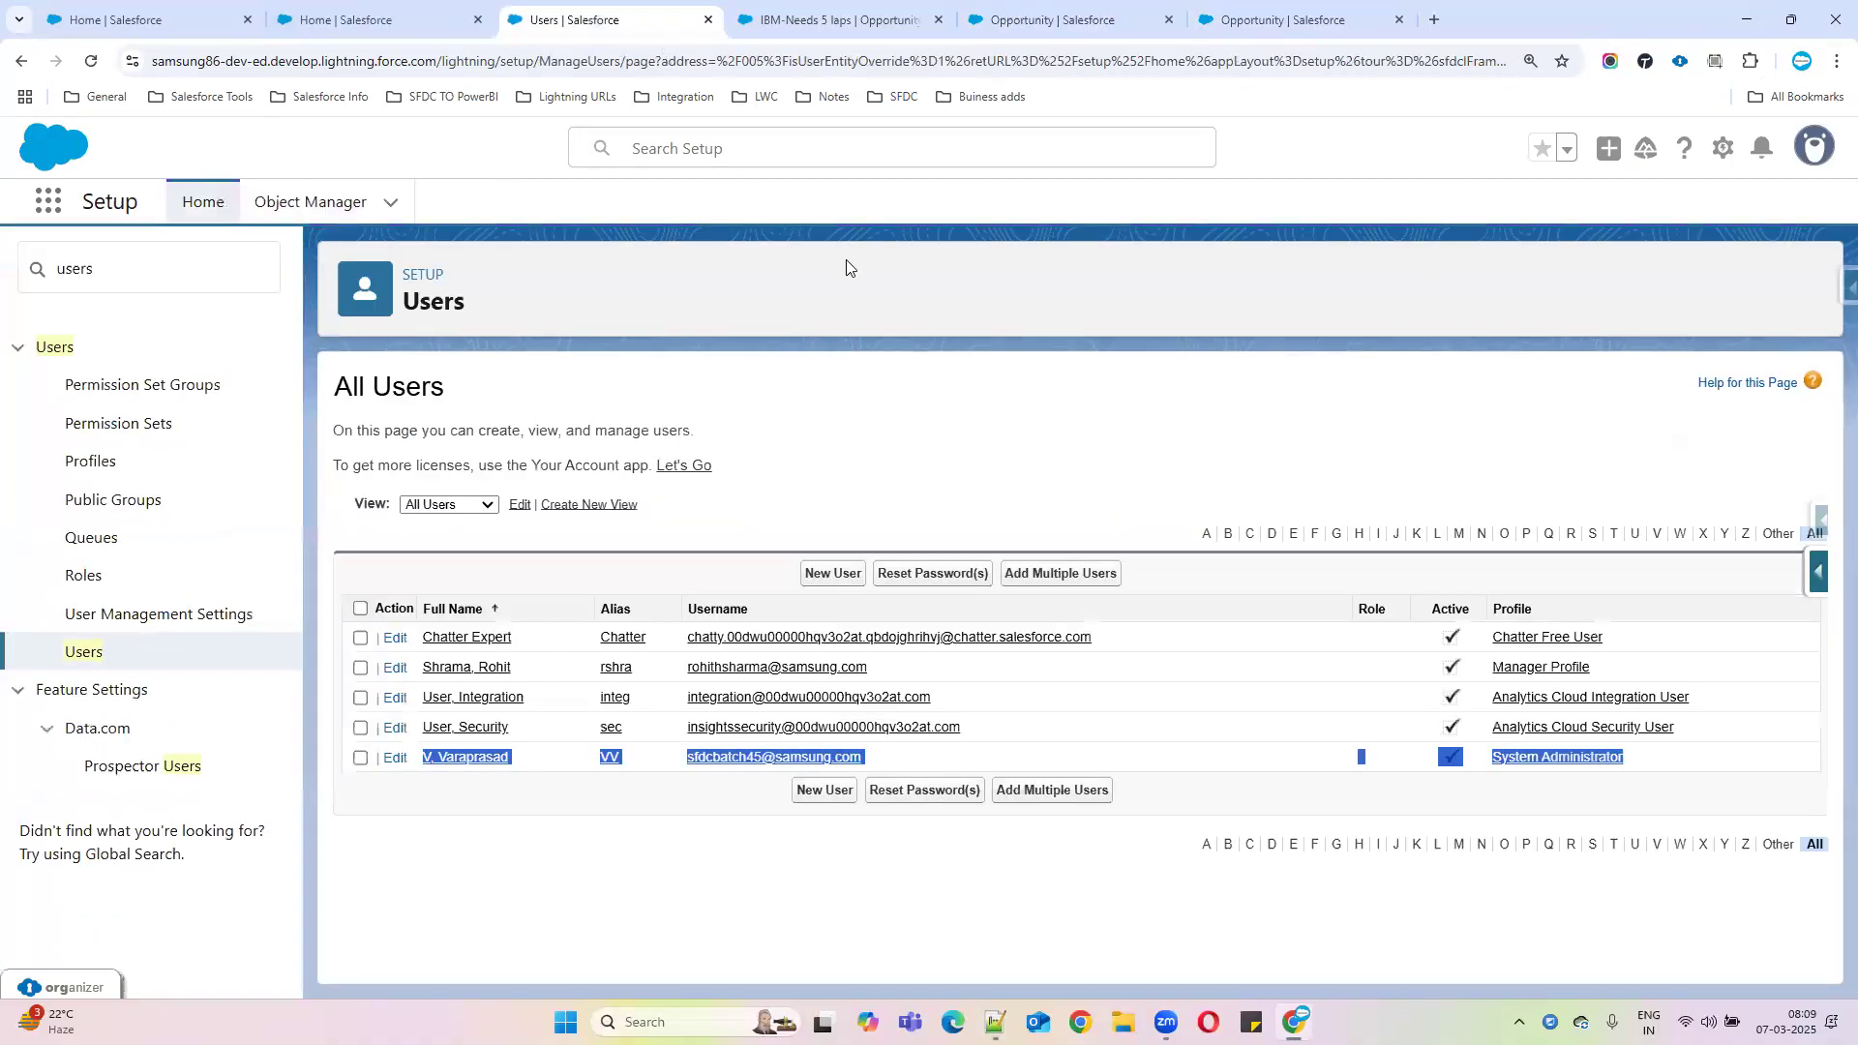
{"action": "left_click", "coordinate": [1654, 663]}
{"action": "left_click_drag", "start_coordinate": [1655, 664], "coordinate": [364, 671]}
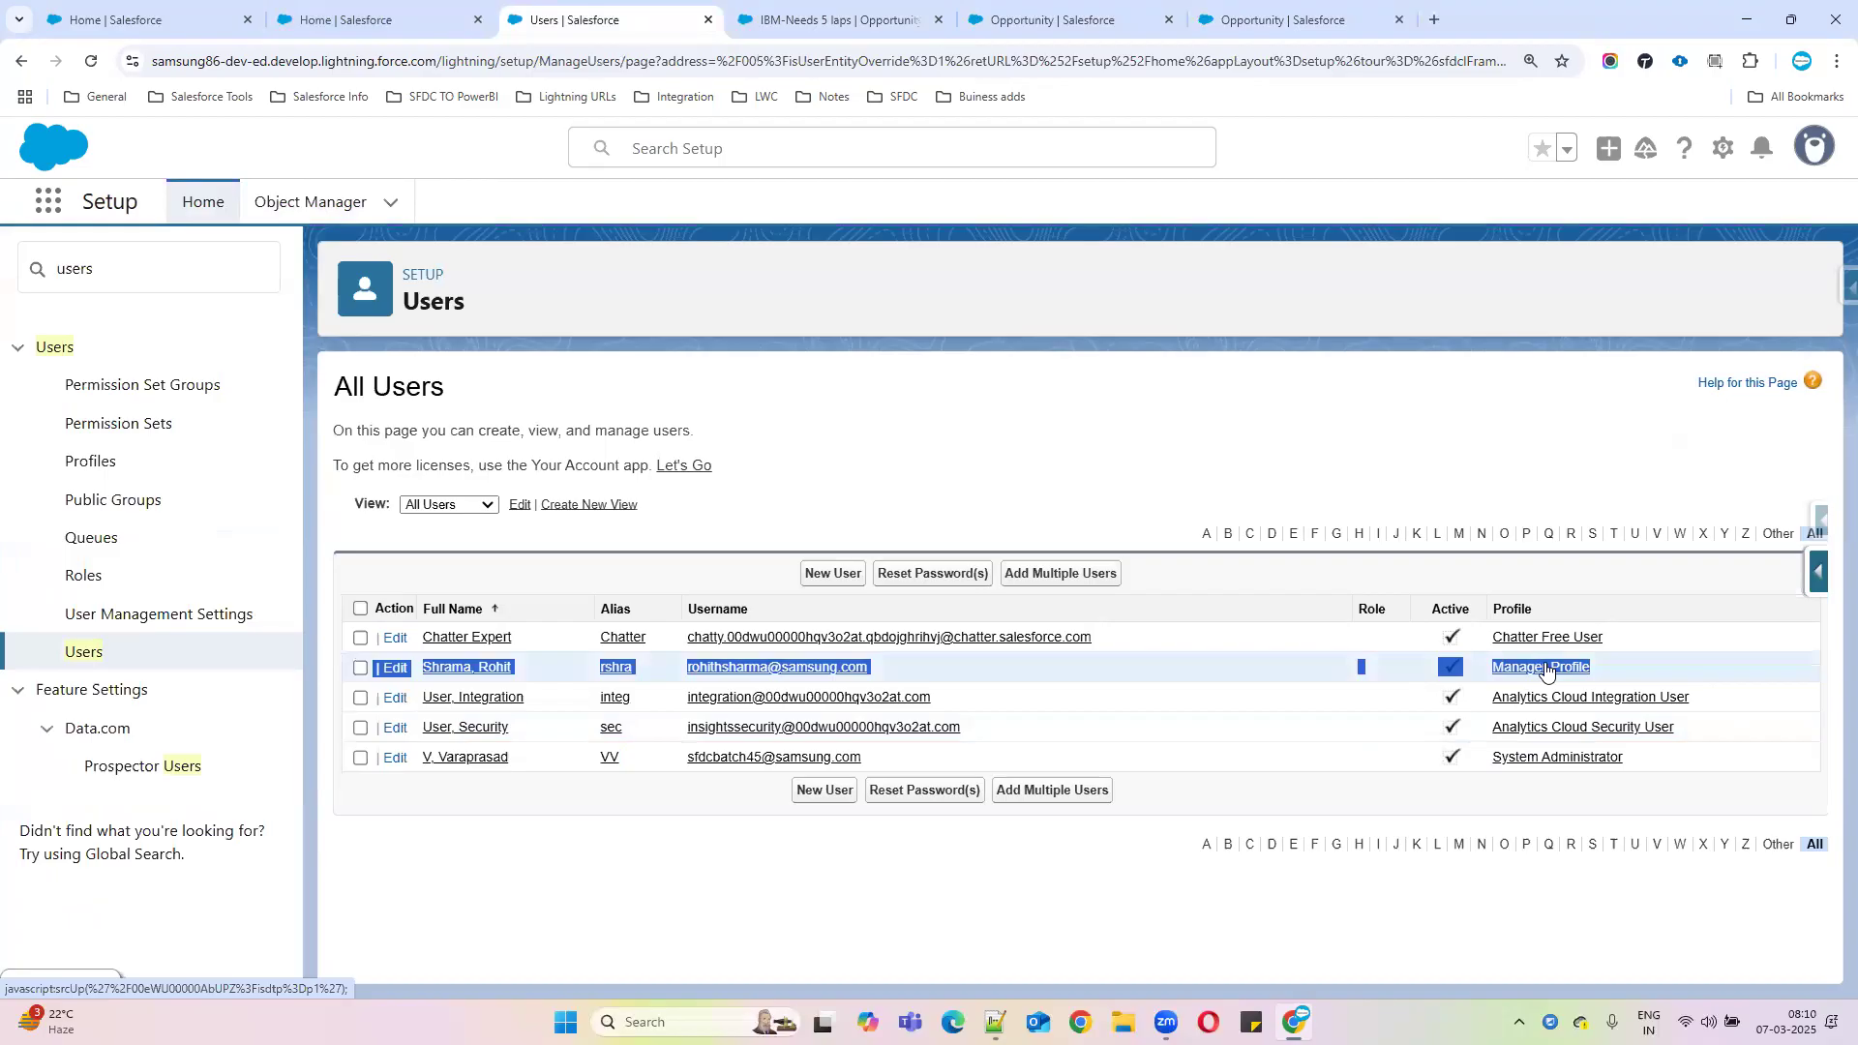
{"action": "left_click_drag", "start_coordinate": [1649, 668], "coordinate": [1417, 666]}
{"action": "left_click_drag", "start_coordinate": [890, 665], "coordinate": [472, 668]}
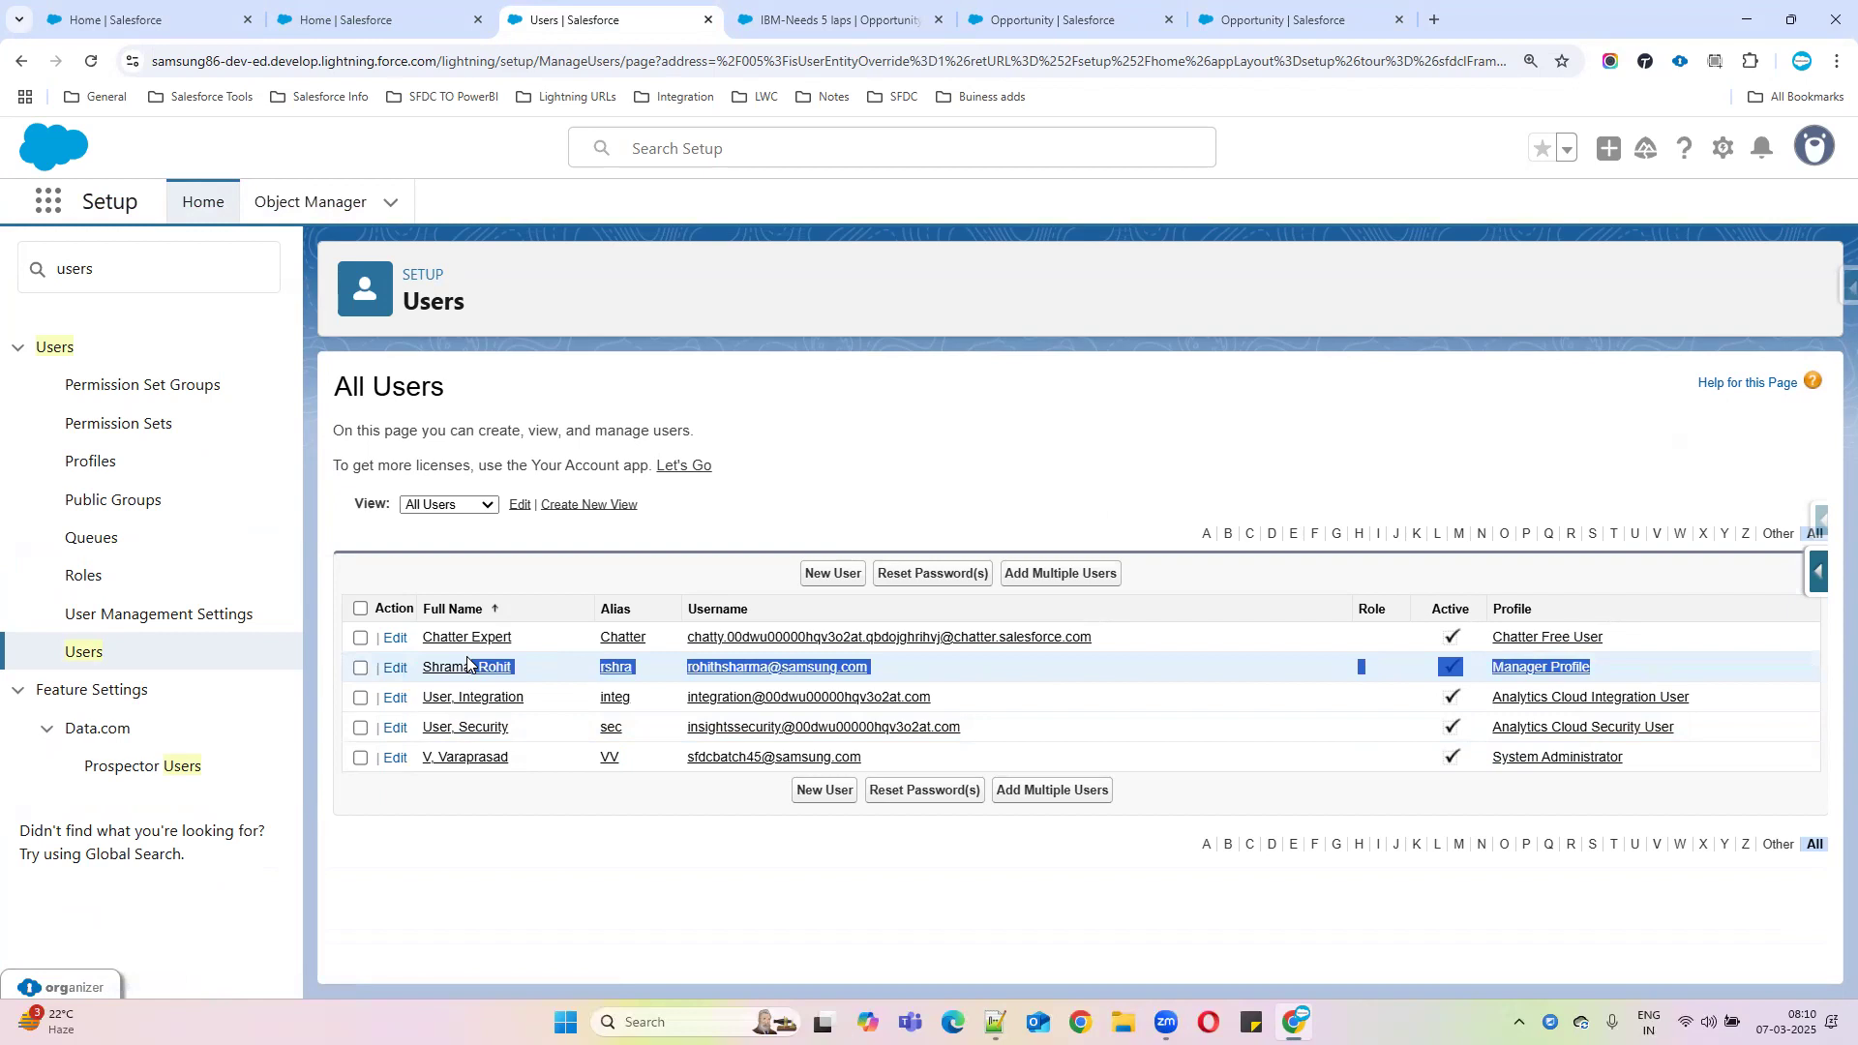
{"action": "left_click", "coordinate": [1687, 658]}
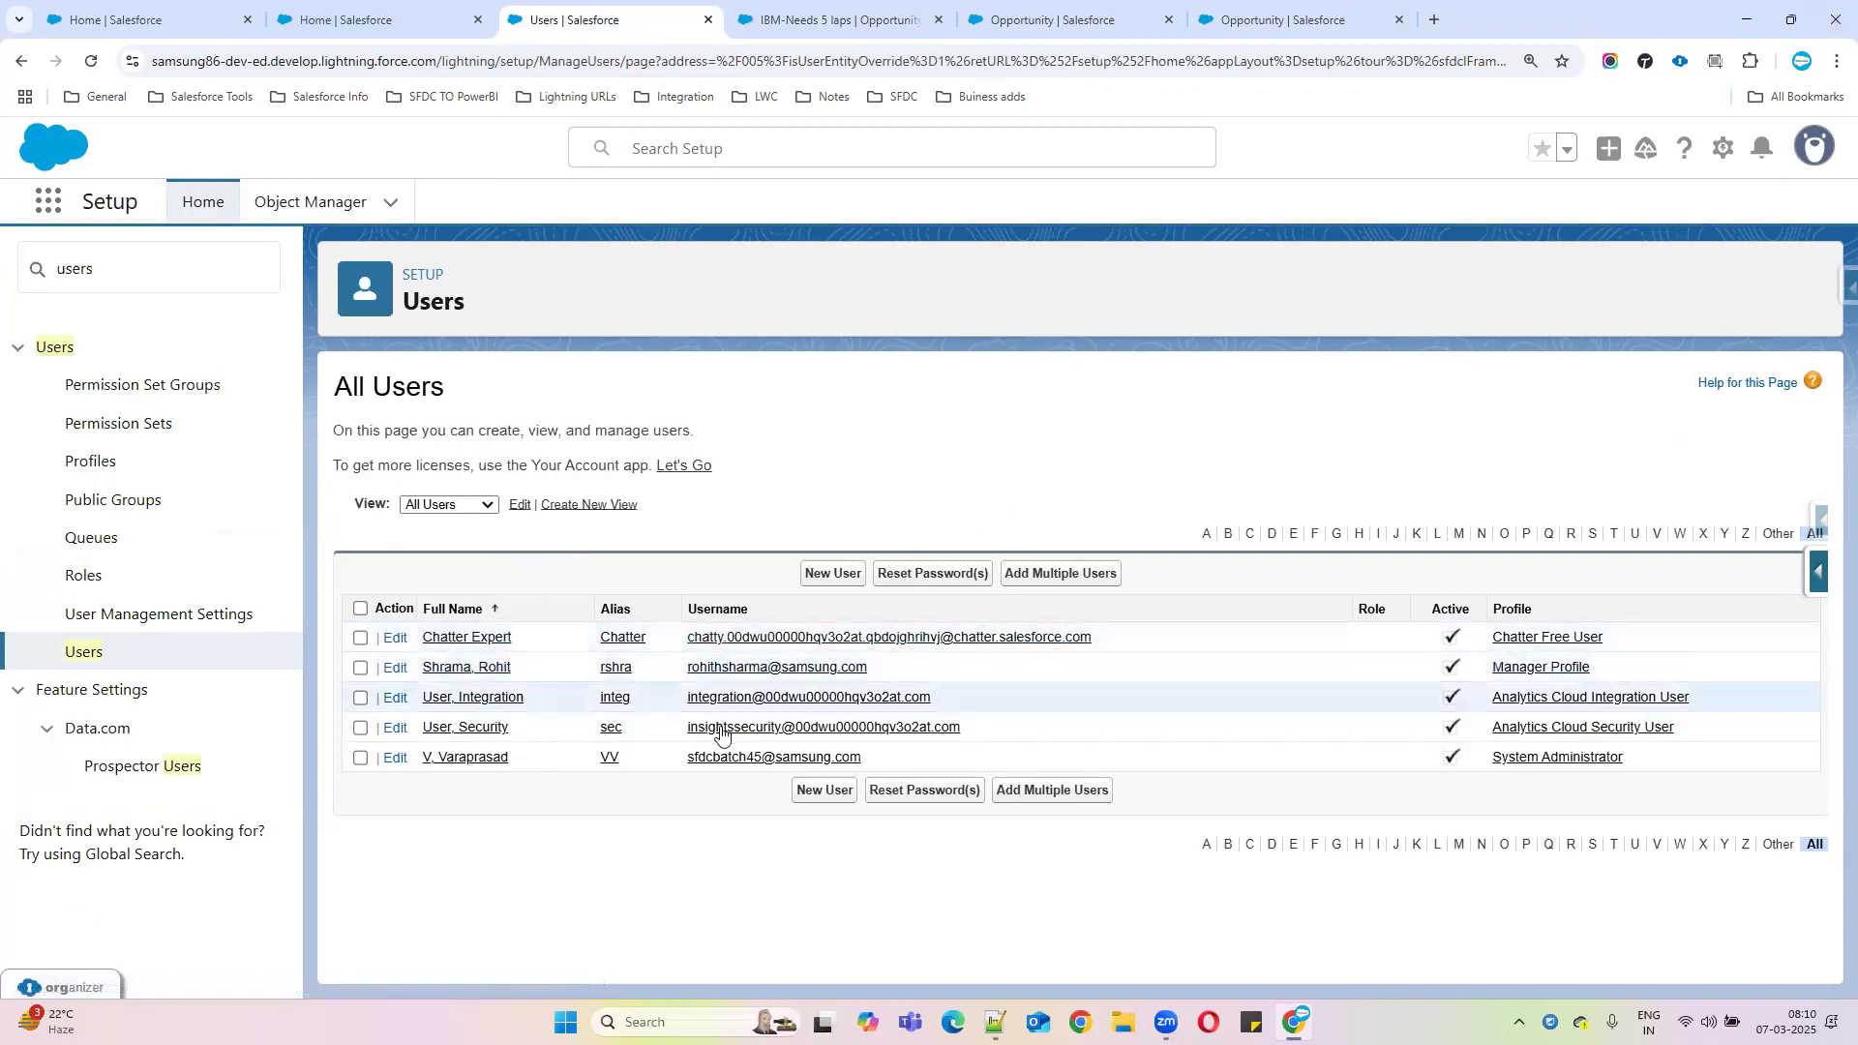
{"action": "left_click_drag", "start_coordinate": [684, 669], "coordinate": [879, 672]}
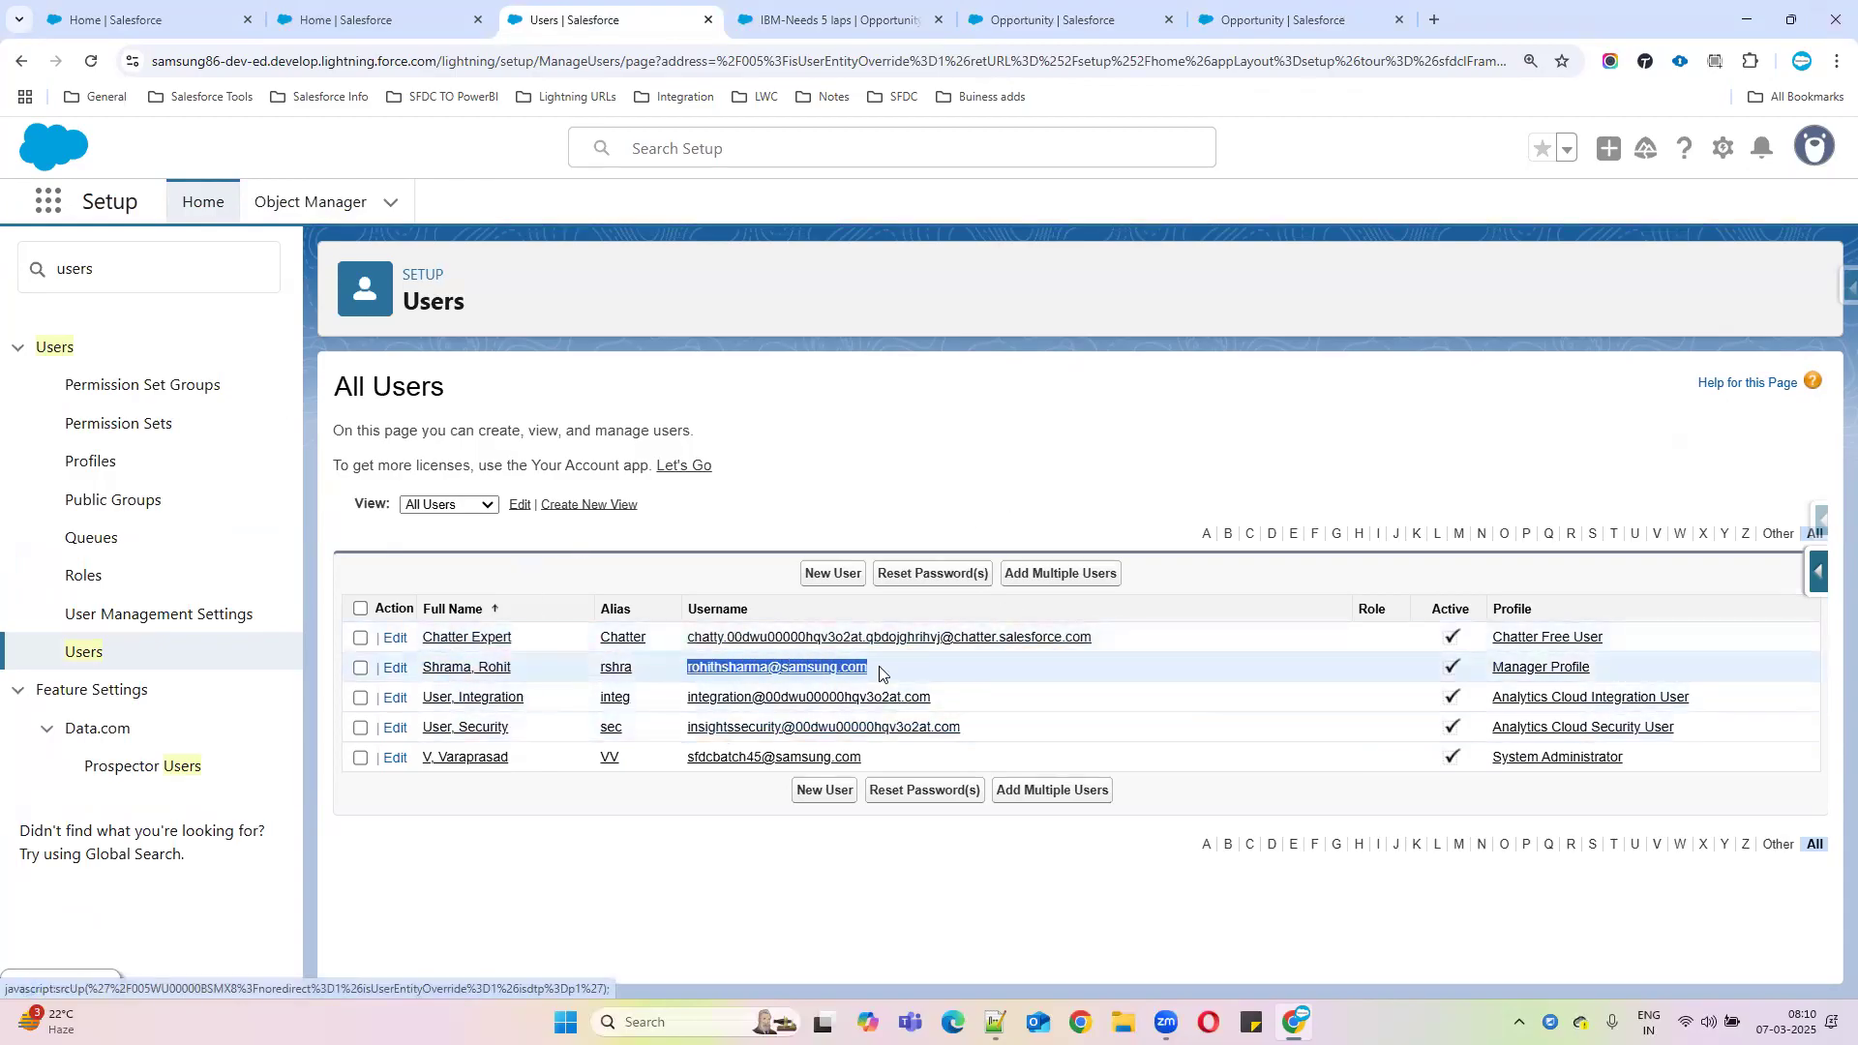
{"action": "left_click", "coordinate": [1295, 1021]}
{"action": "right_click", "coordinate": [1296, 1022]}
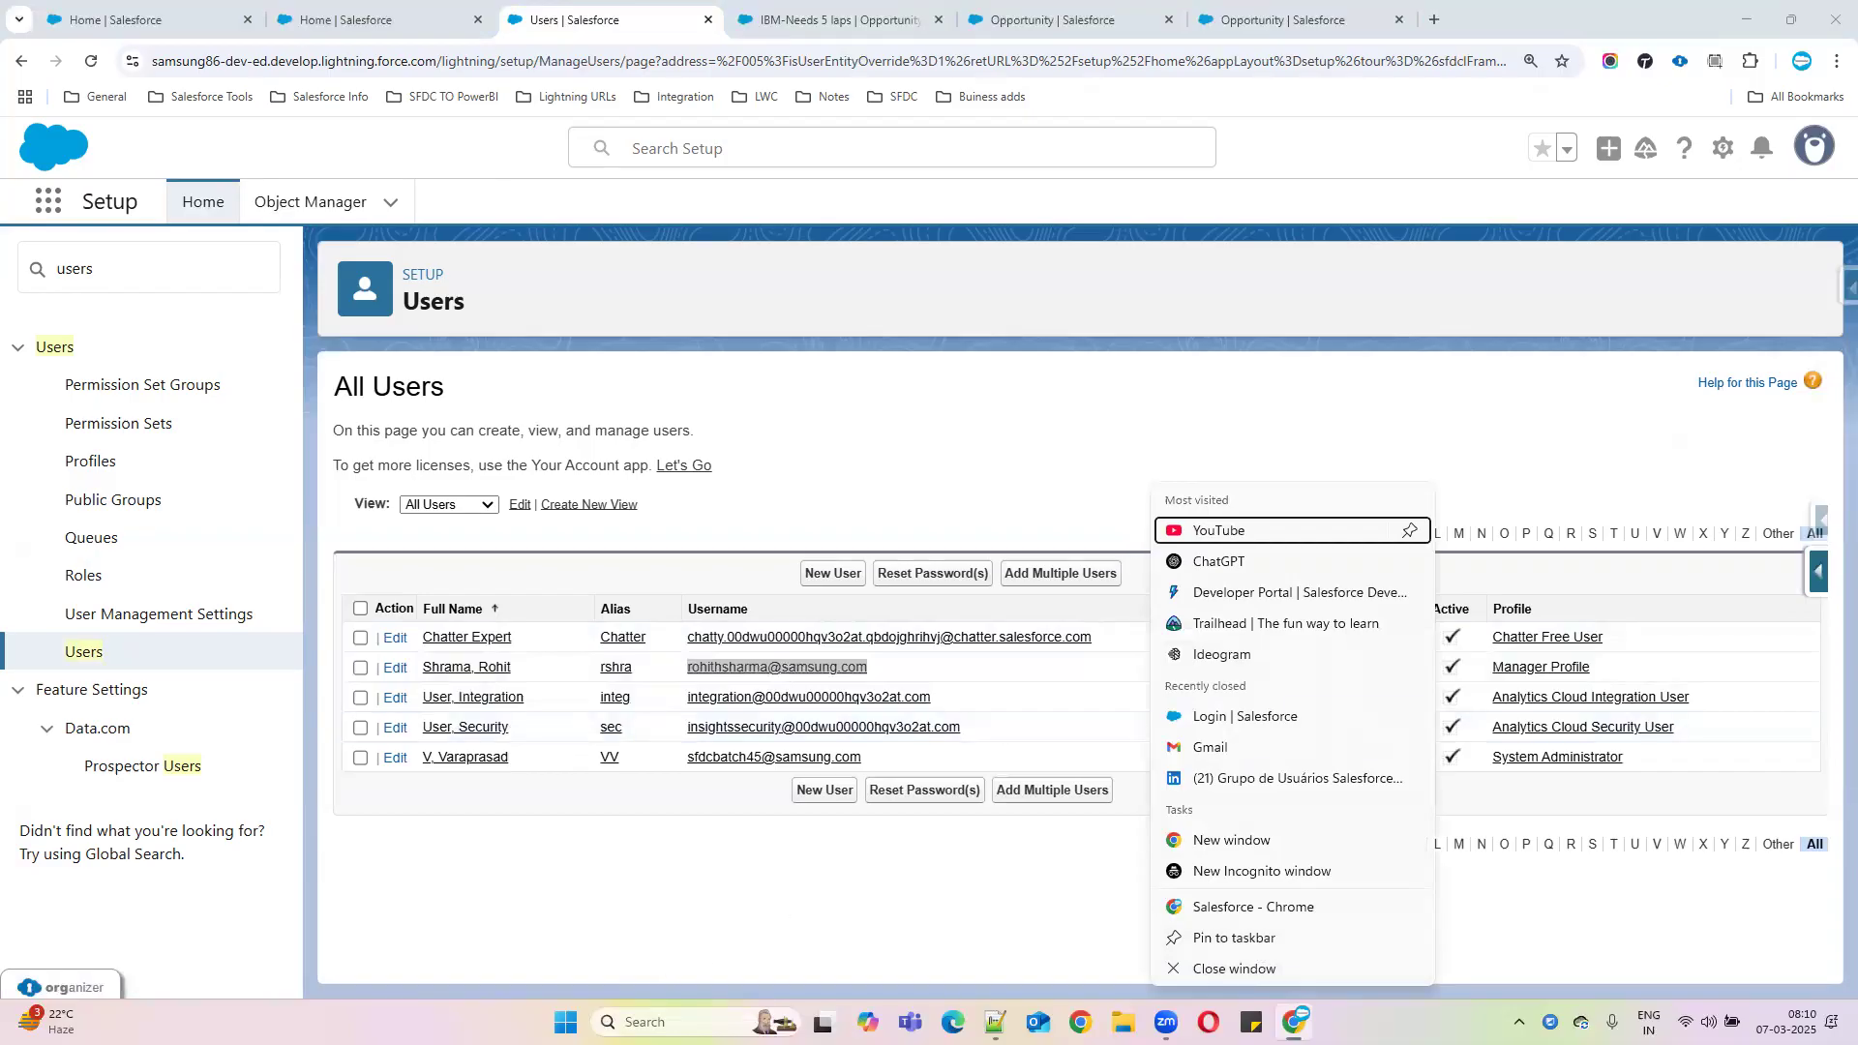
Launch Microsoft Edge and go to login.salesforce.com
{"action": "left_click", "coordinate": [681, 1022]}
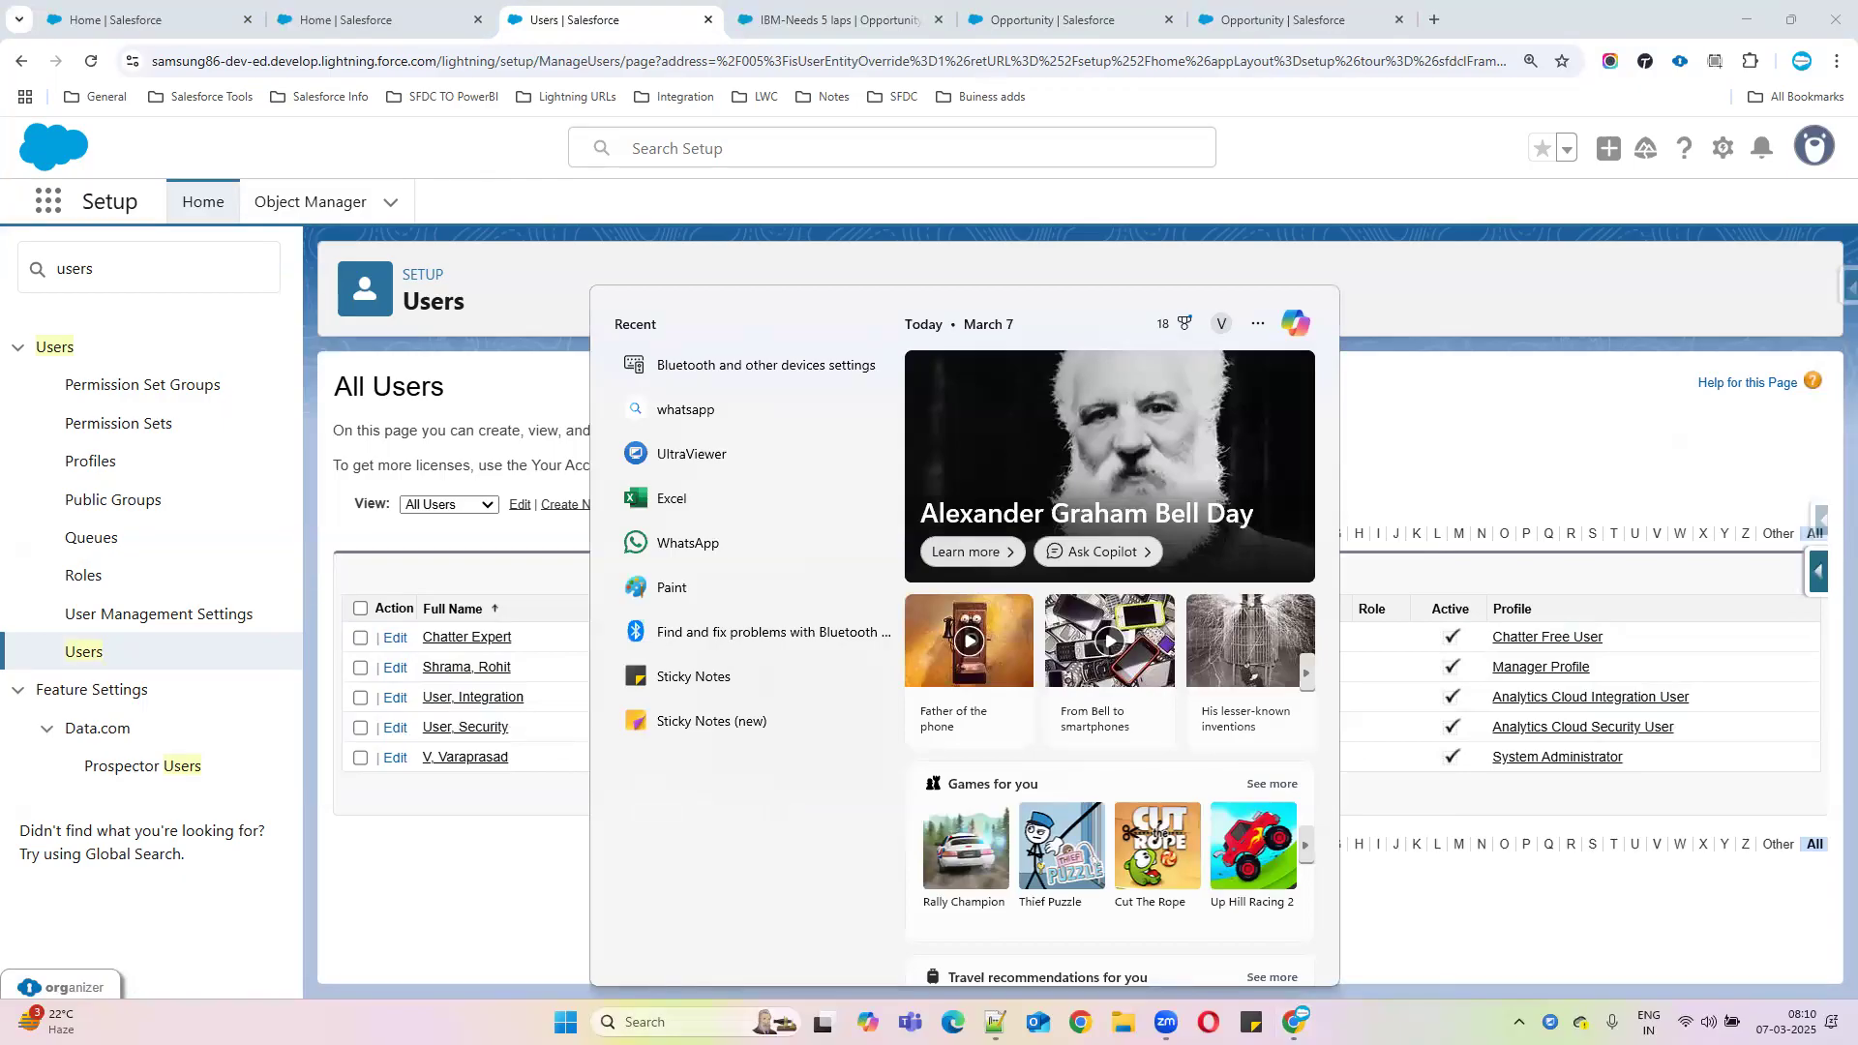
{"action": "type", "text": "mi"}
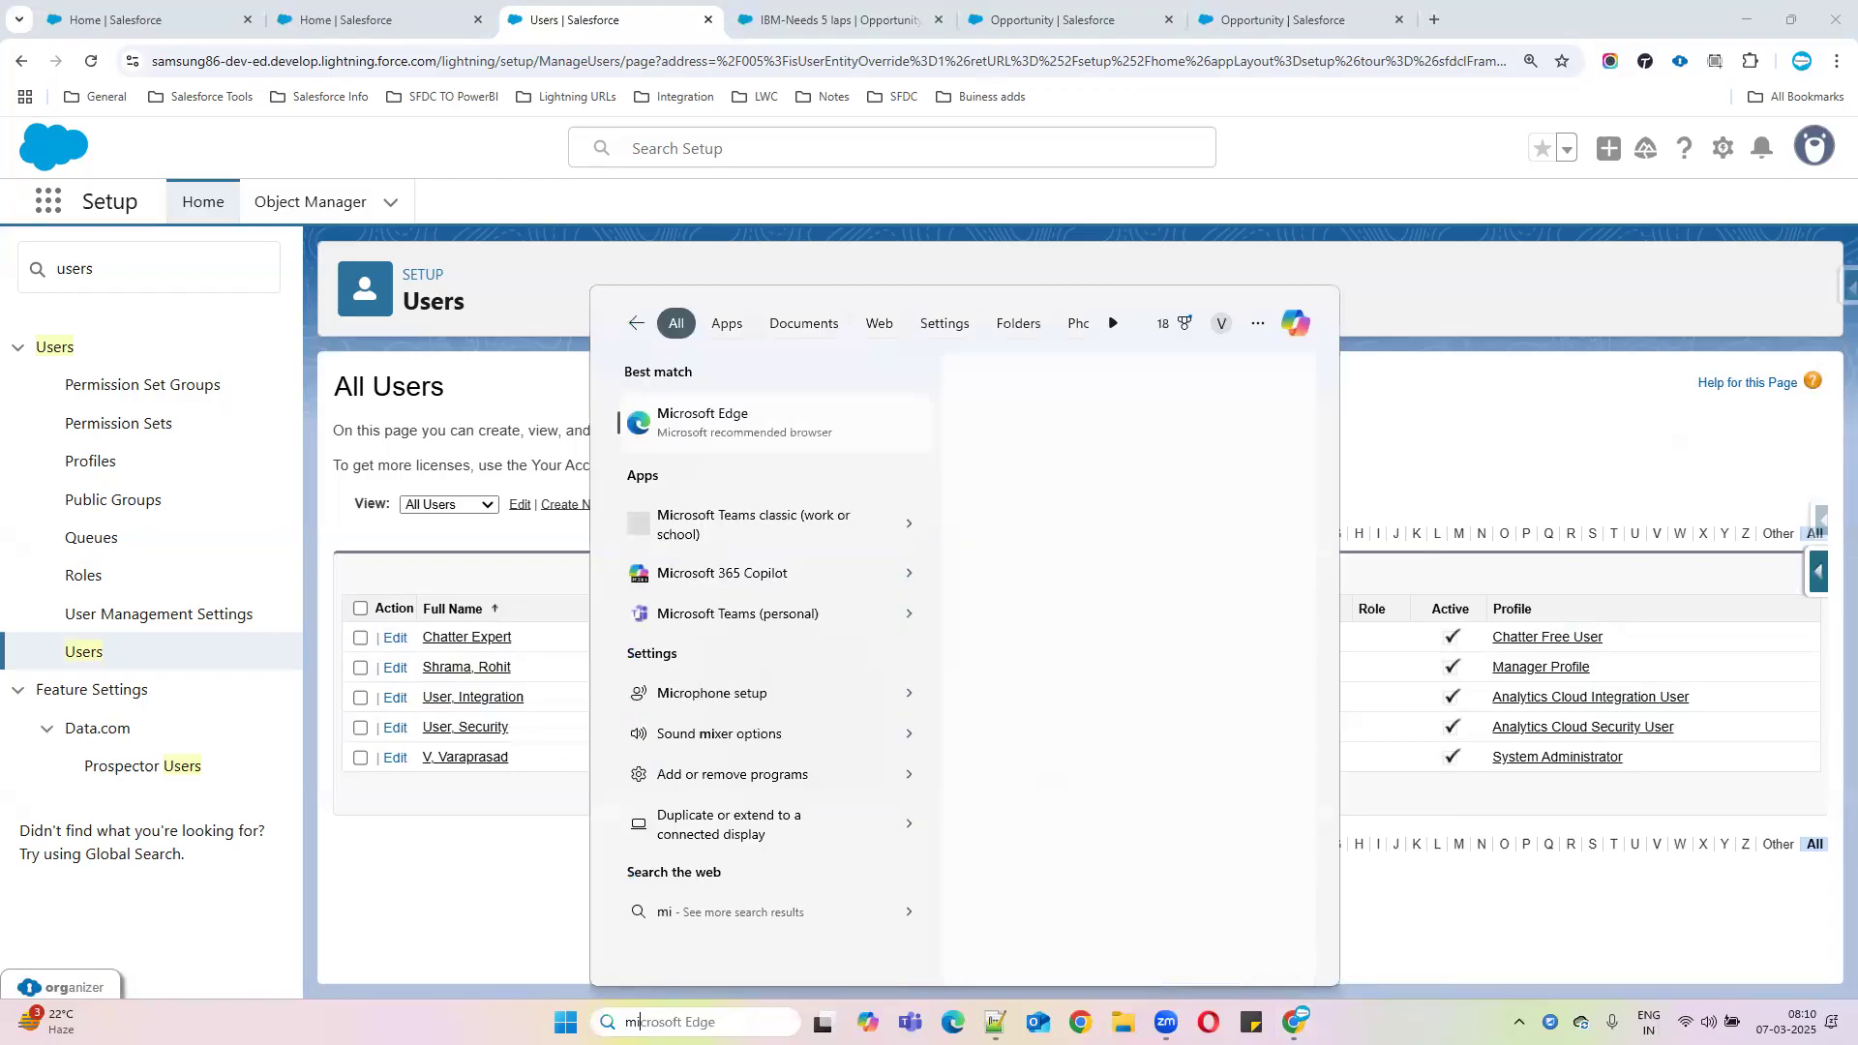
{"action": "left_click", "coordinate": [706, 427]}
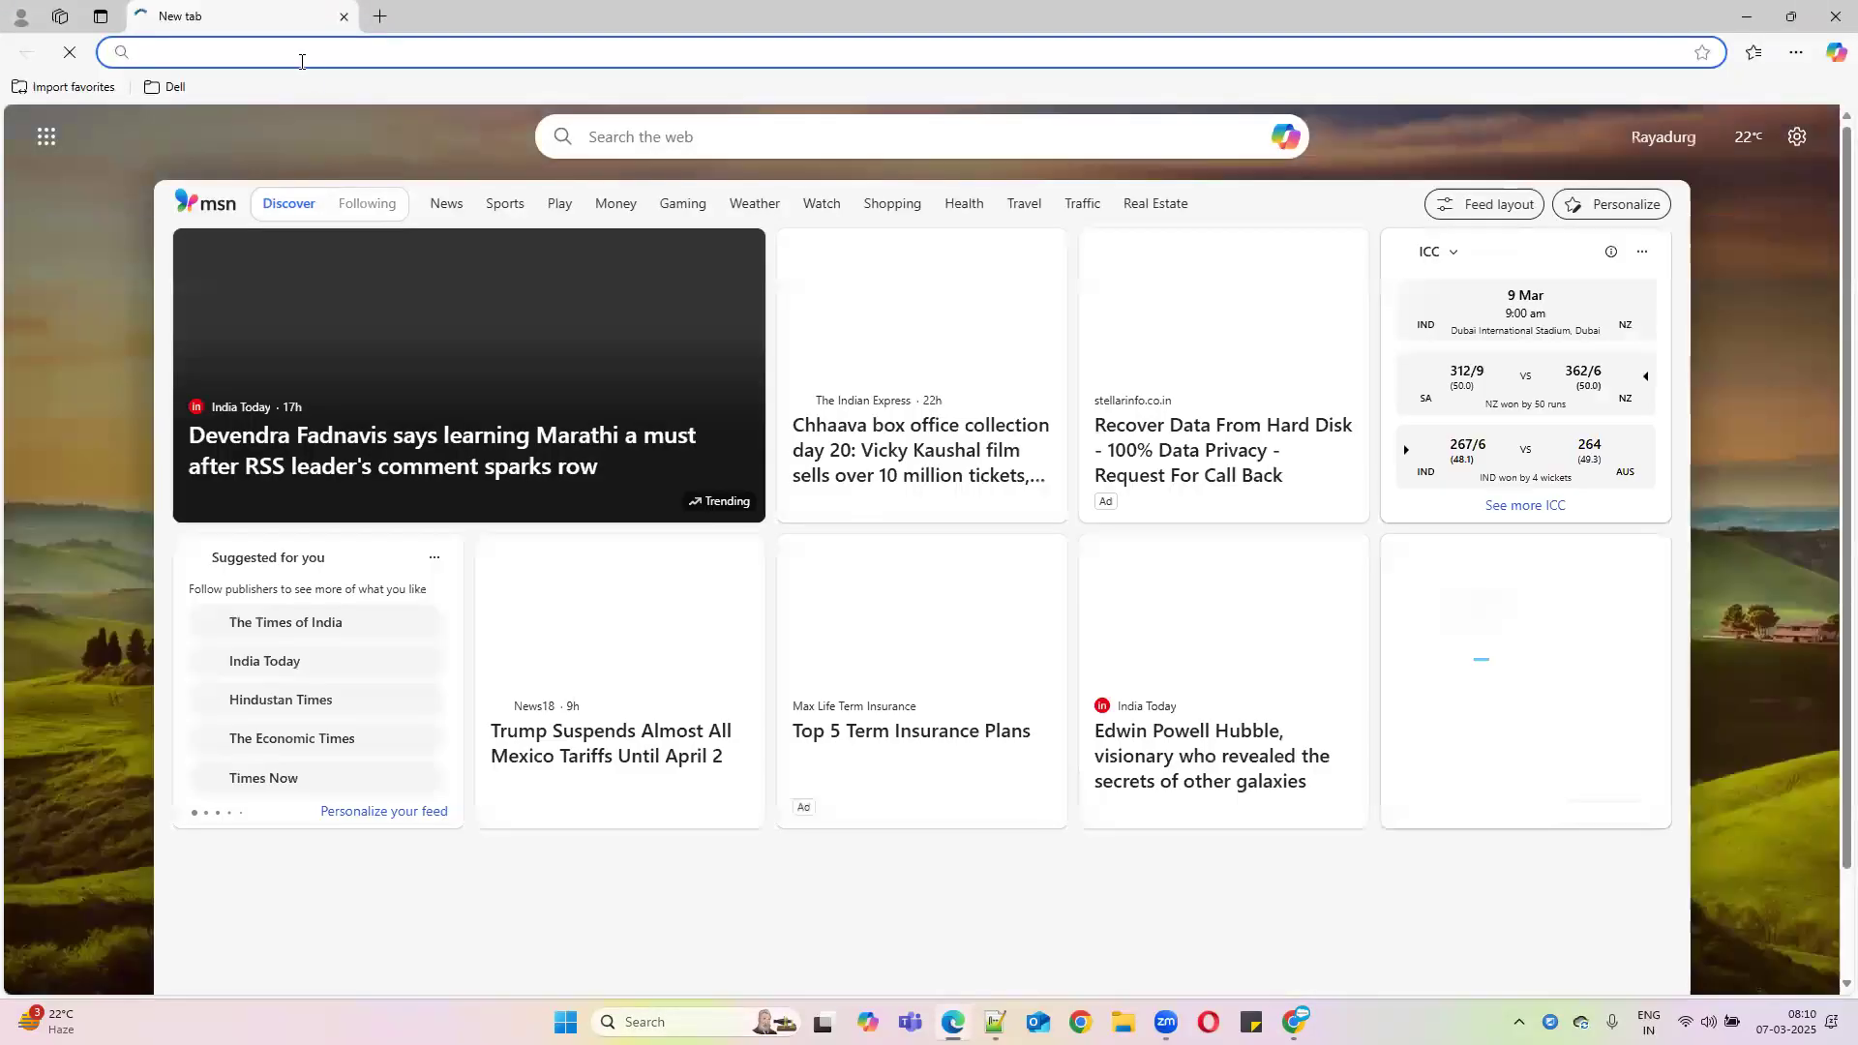
{"action": "left_click", "coordinate": [276, 50]}
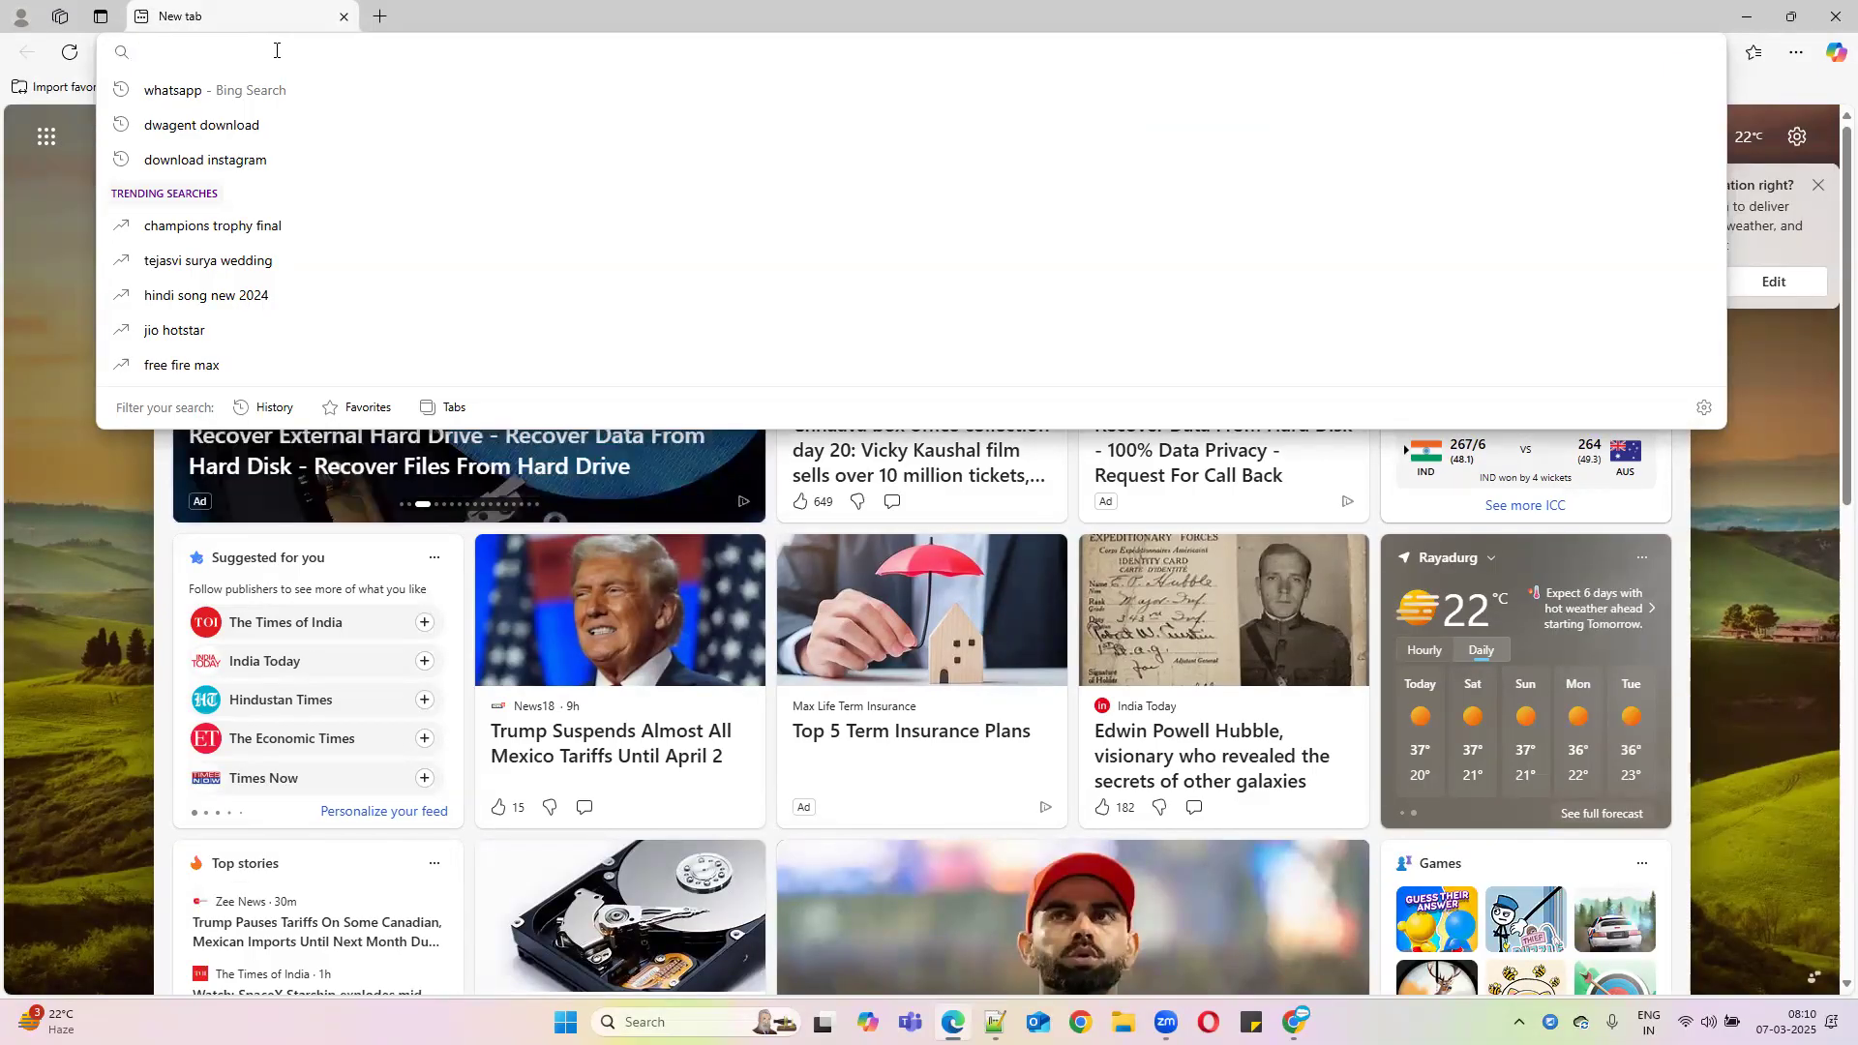
{"action": "type", "text": "login"}
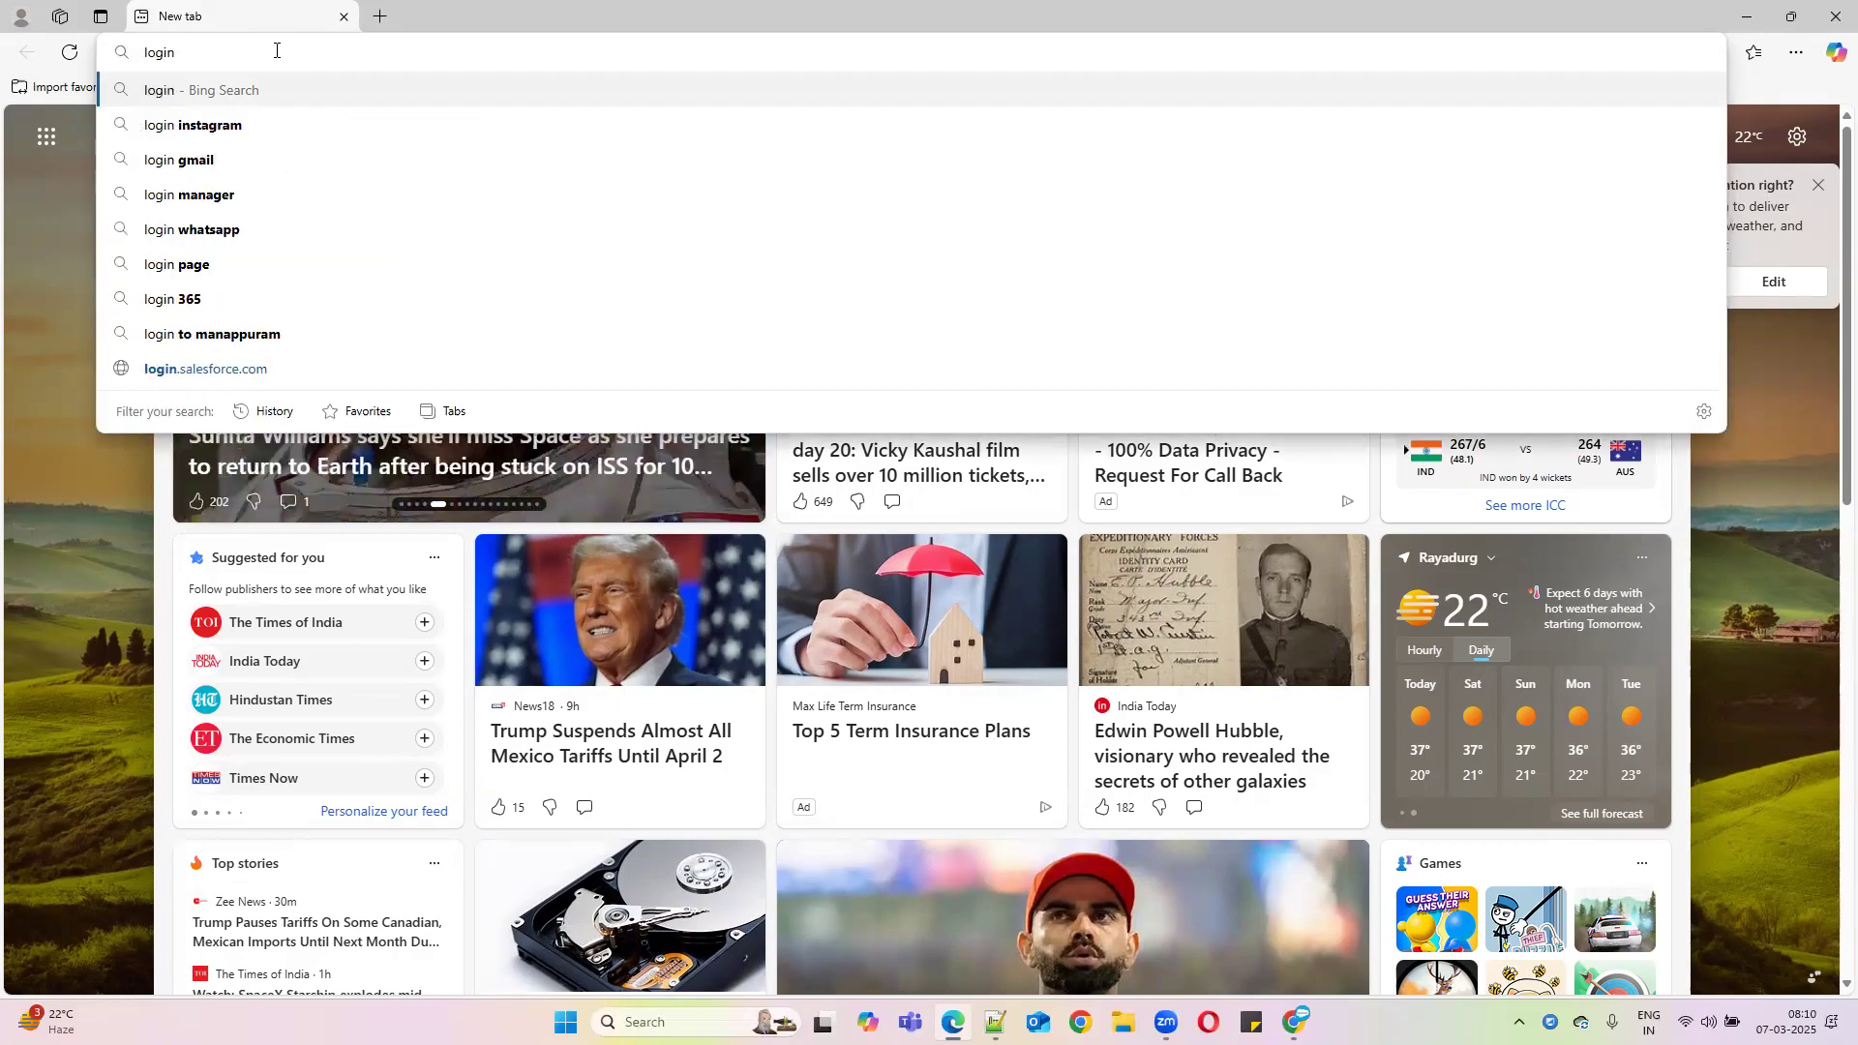
{"action": "type", "text": ".salesforce.com"}
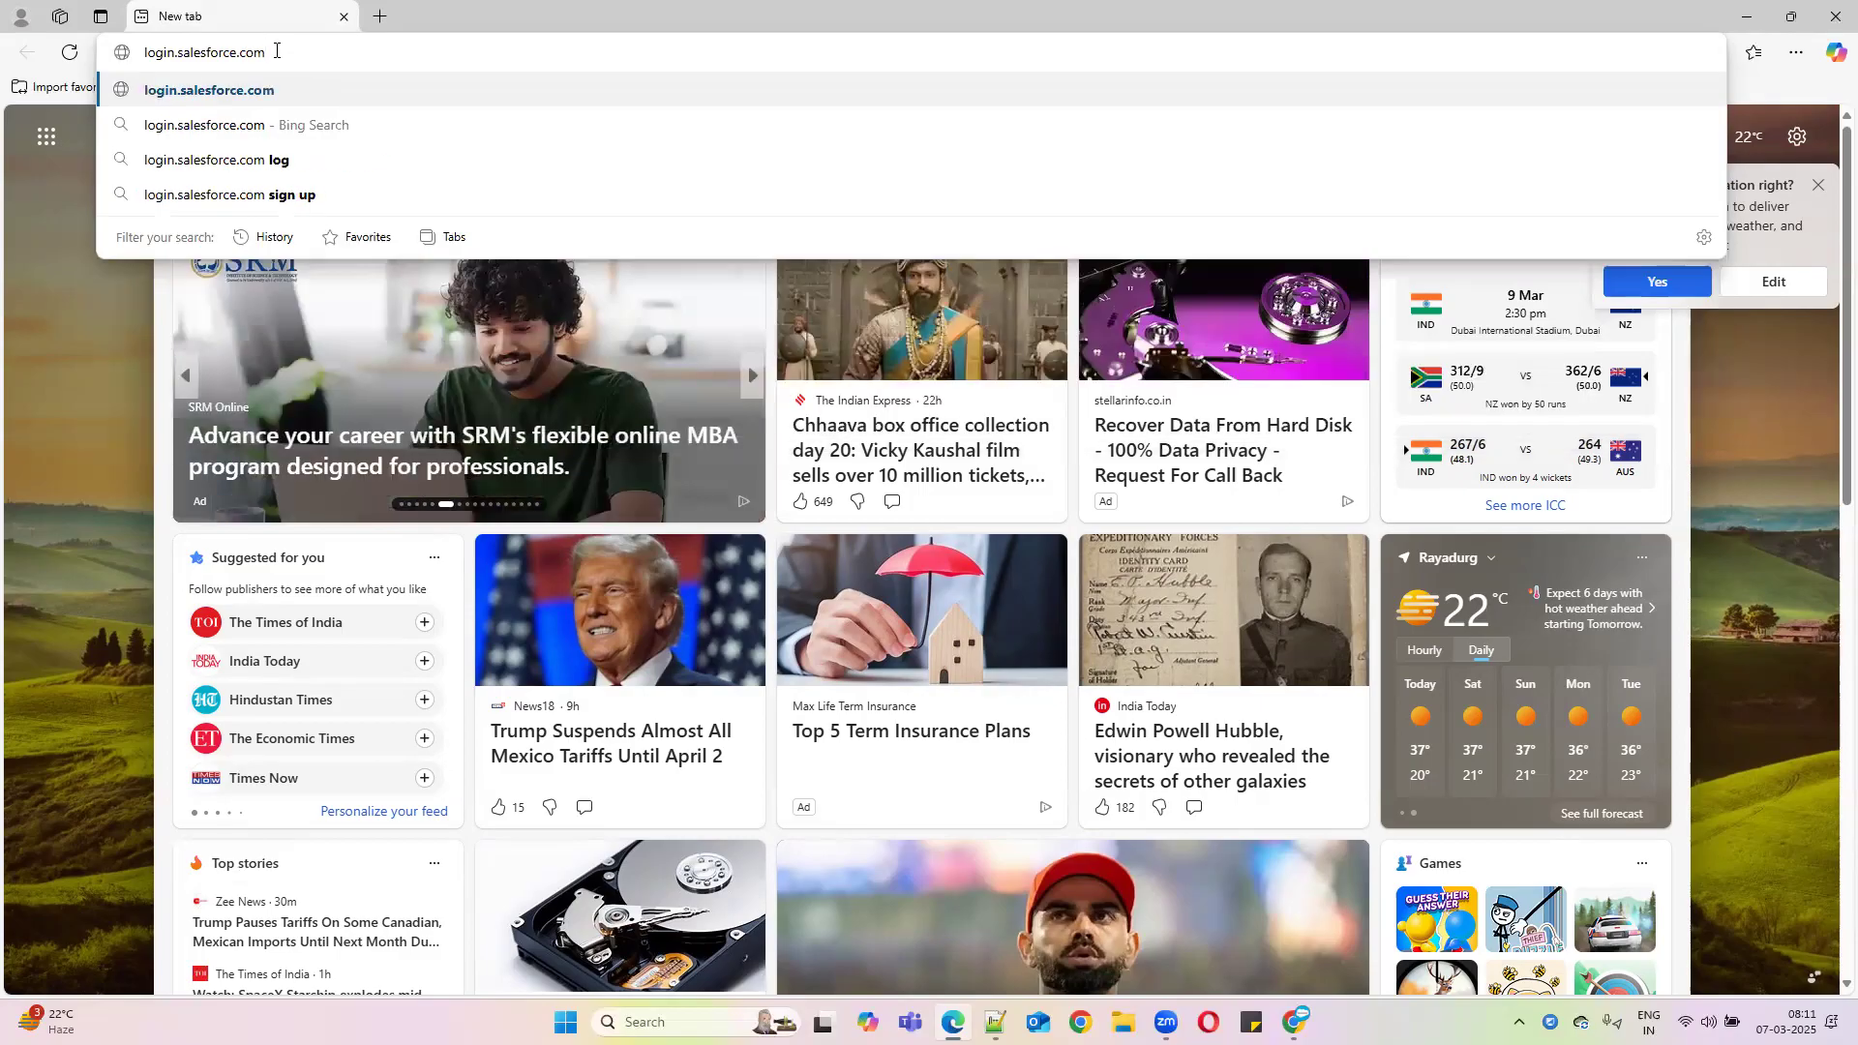
{"action": "key", "text": "Return"}
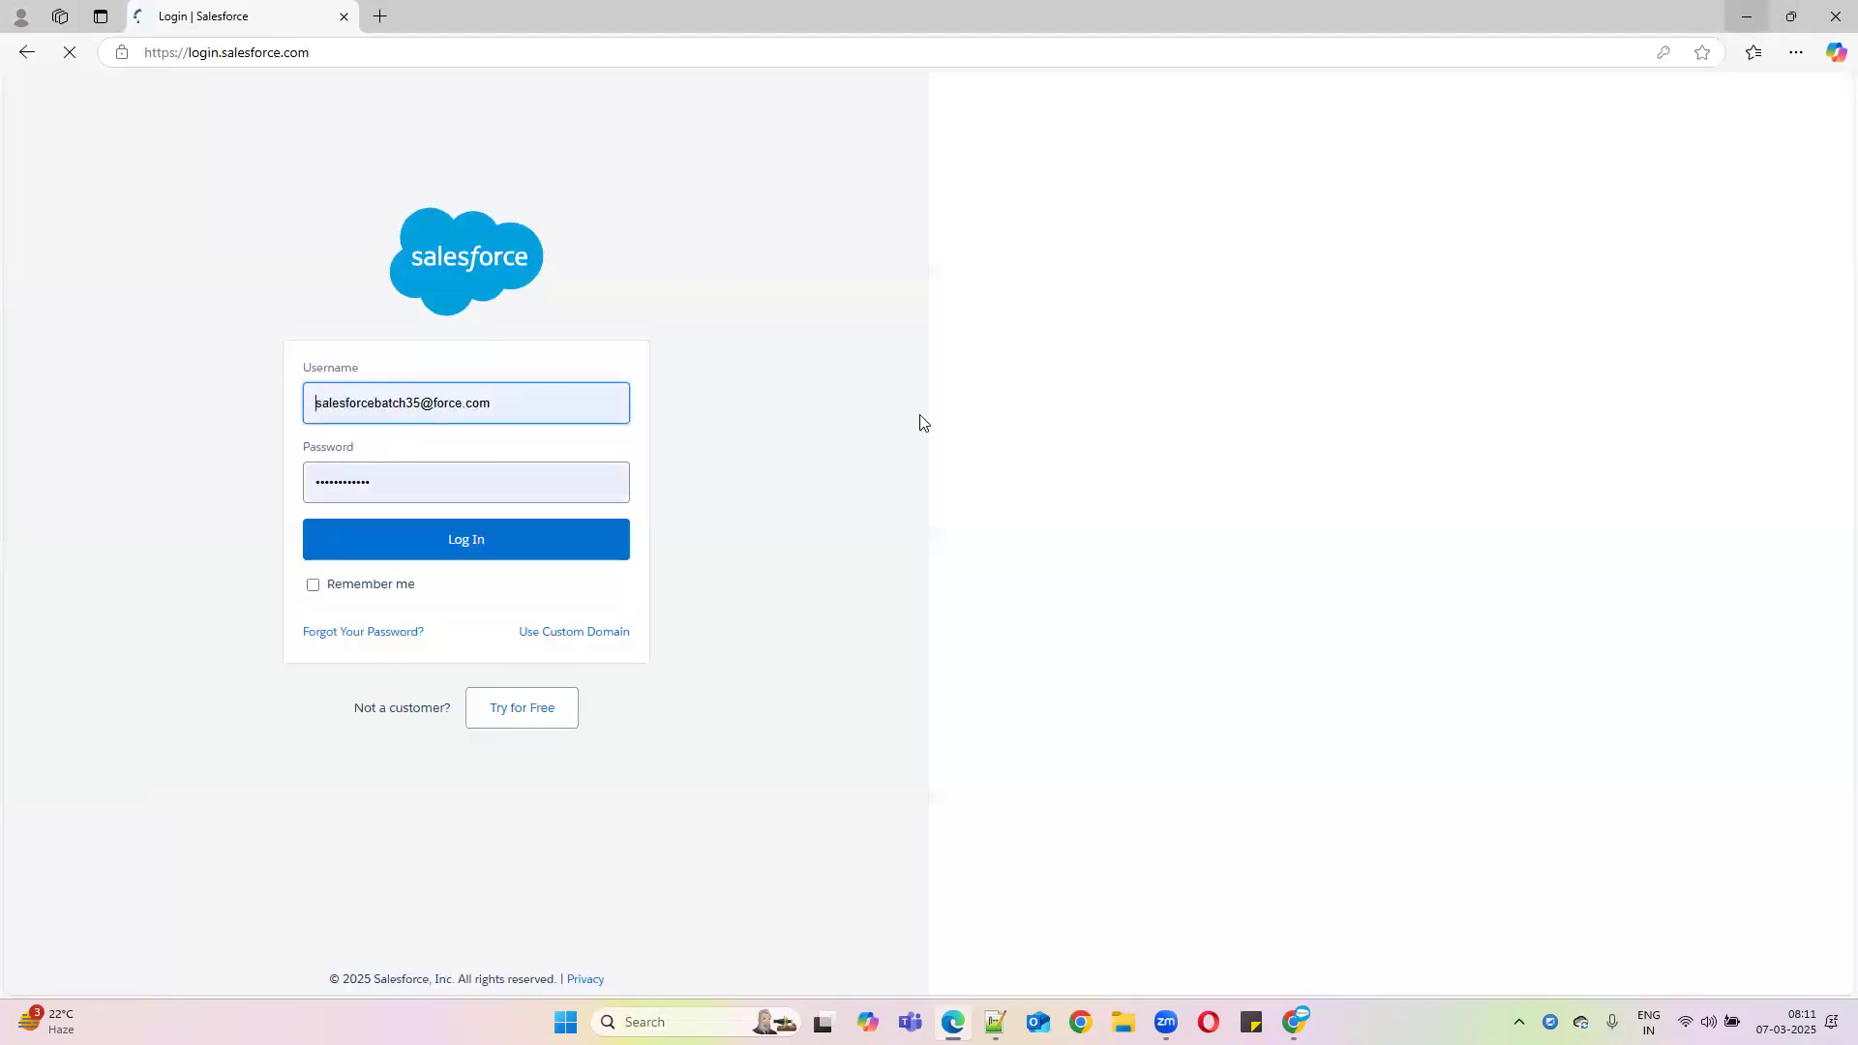
Copy the Manager Profile user's username from the Salesforce users list
{"action": "key", "text": "alt+Tab"}
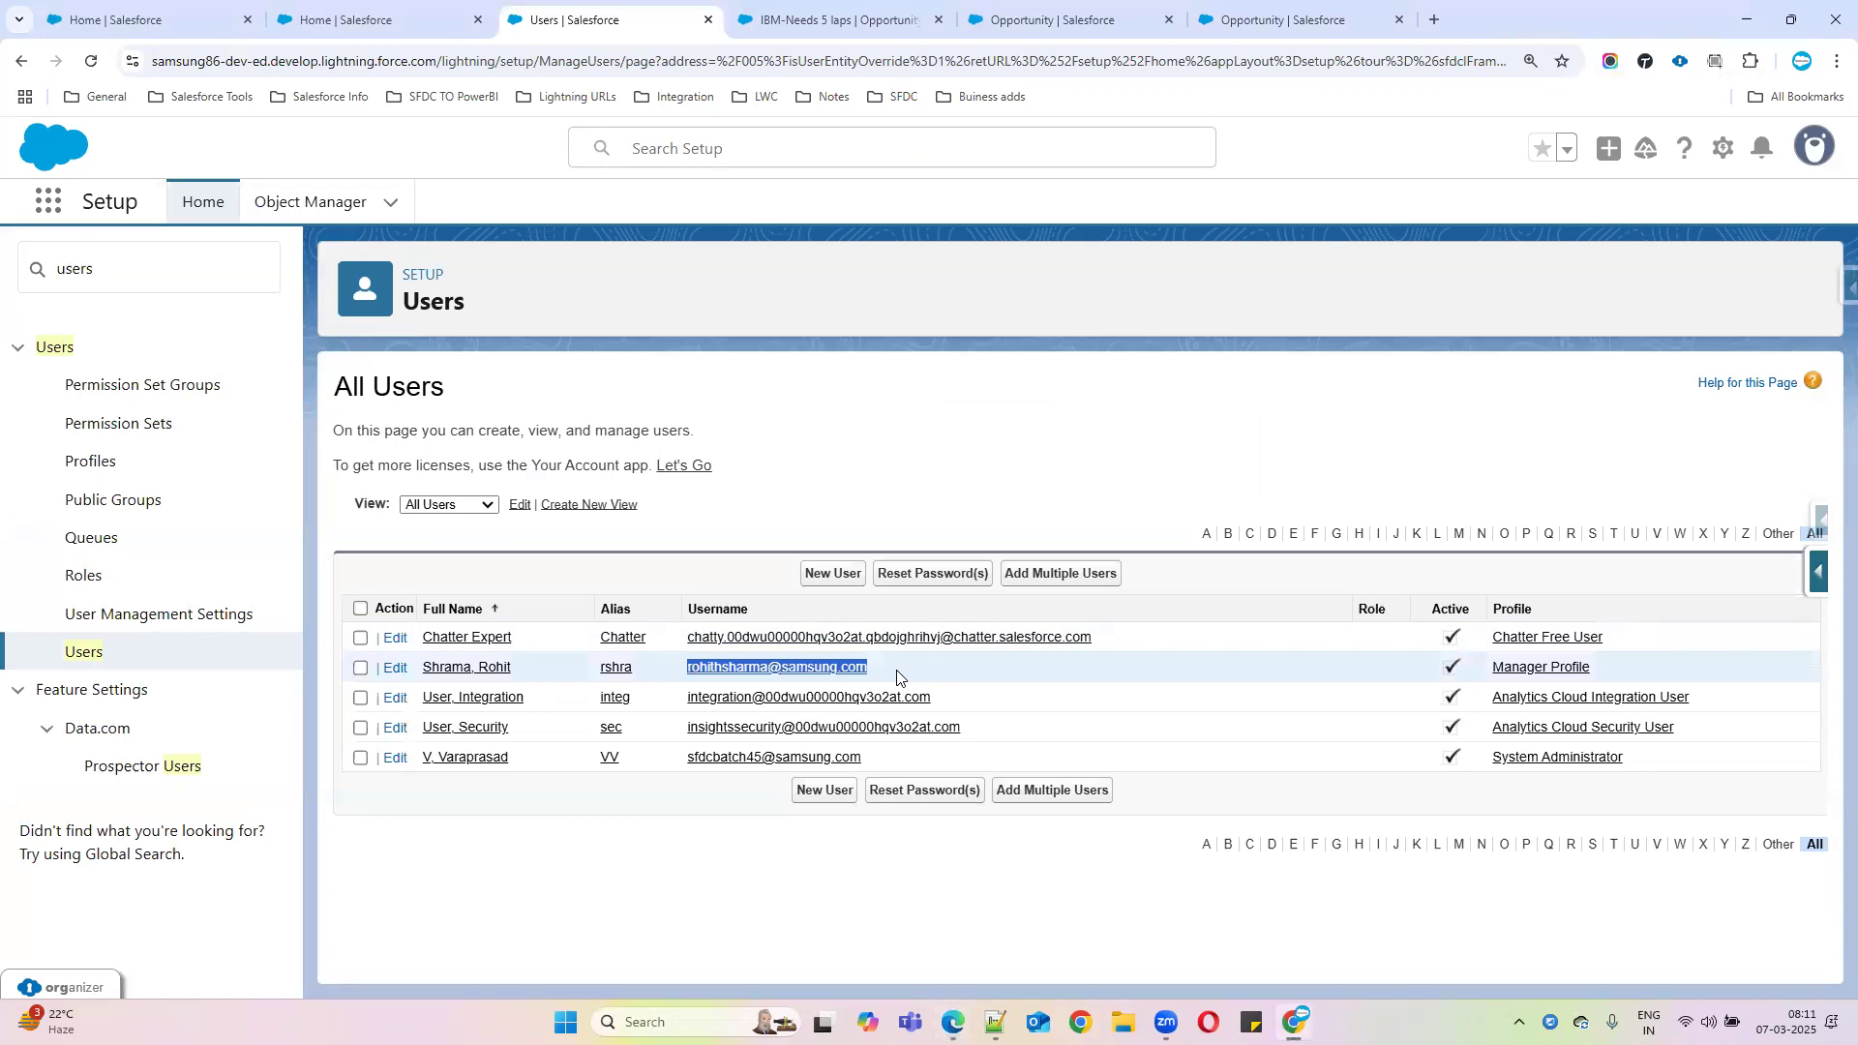
{"action": "left_click", "coordinate": [896, 673]}
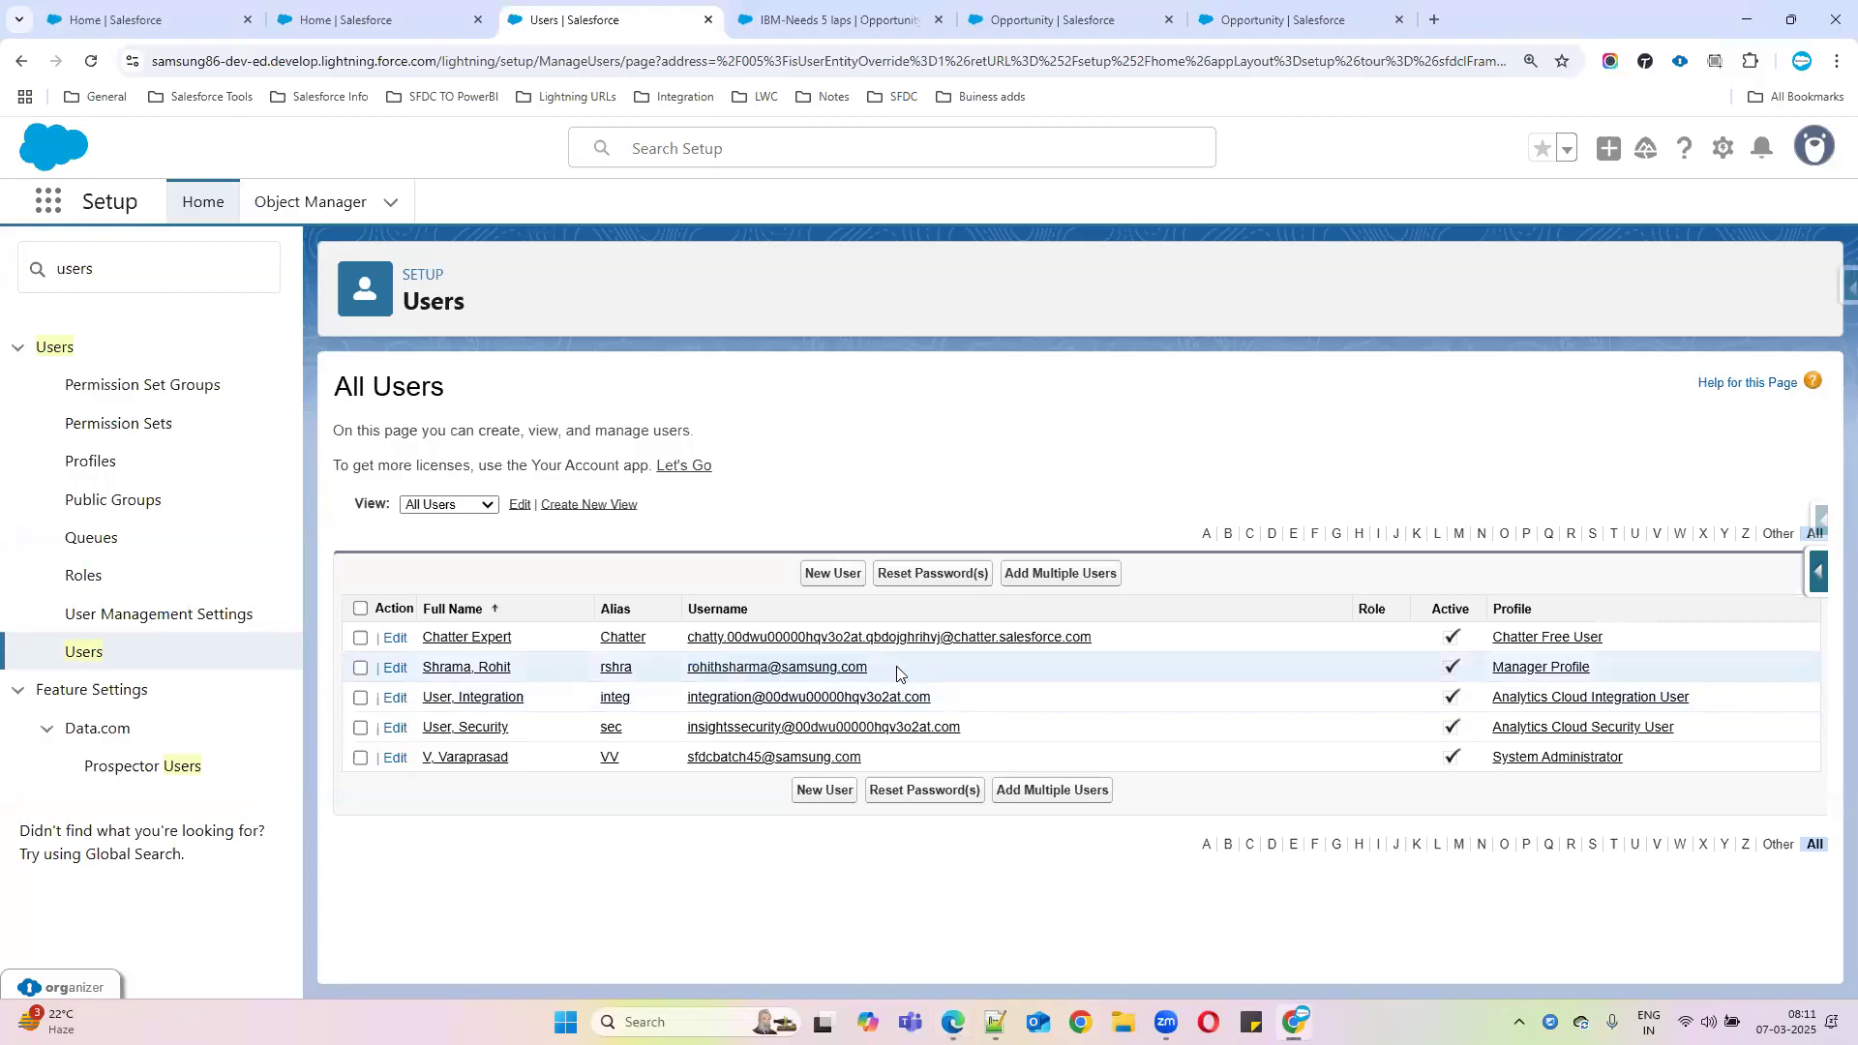
{"action": "left_click_drag", "start_coordinate": [897, 673], "coordinate": [1835, 13]}
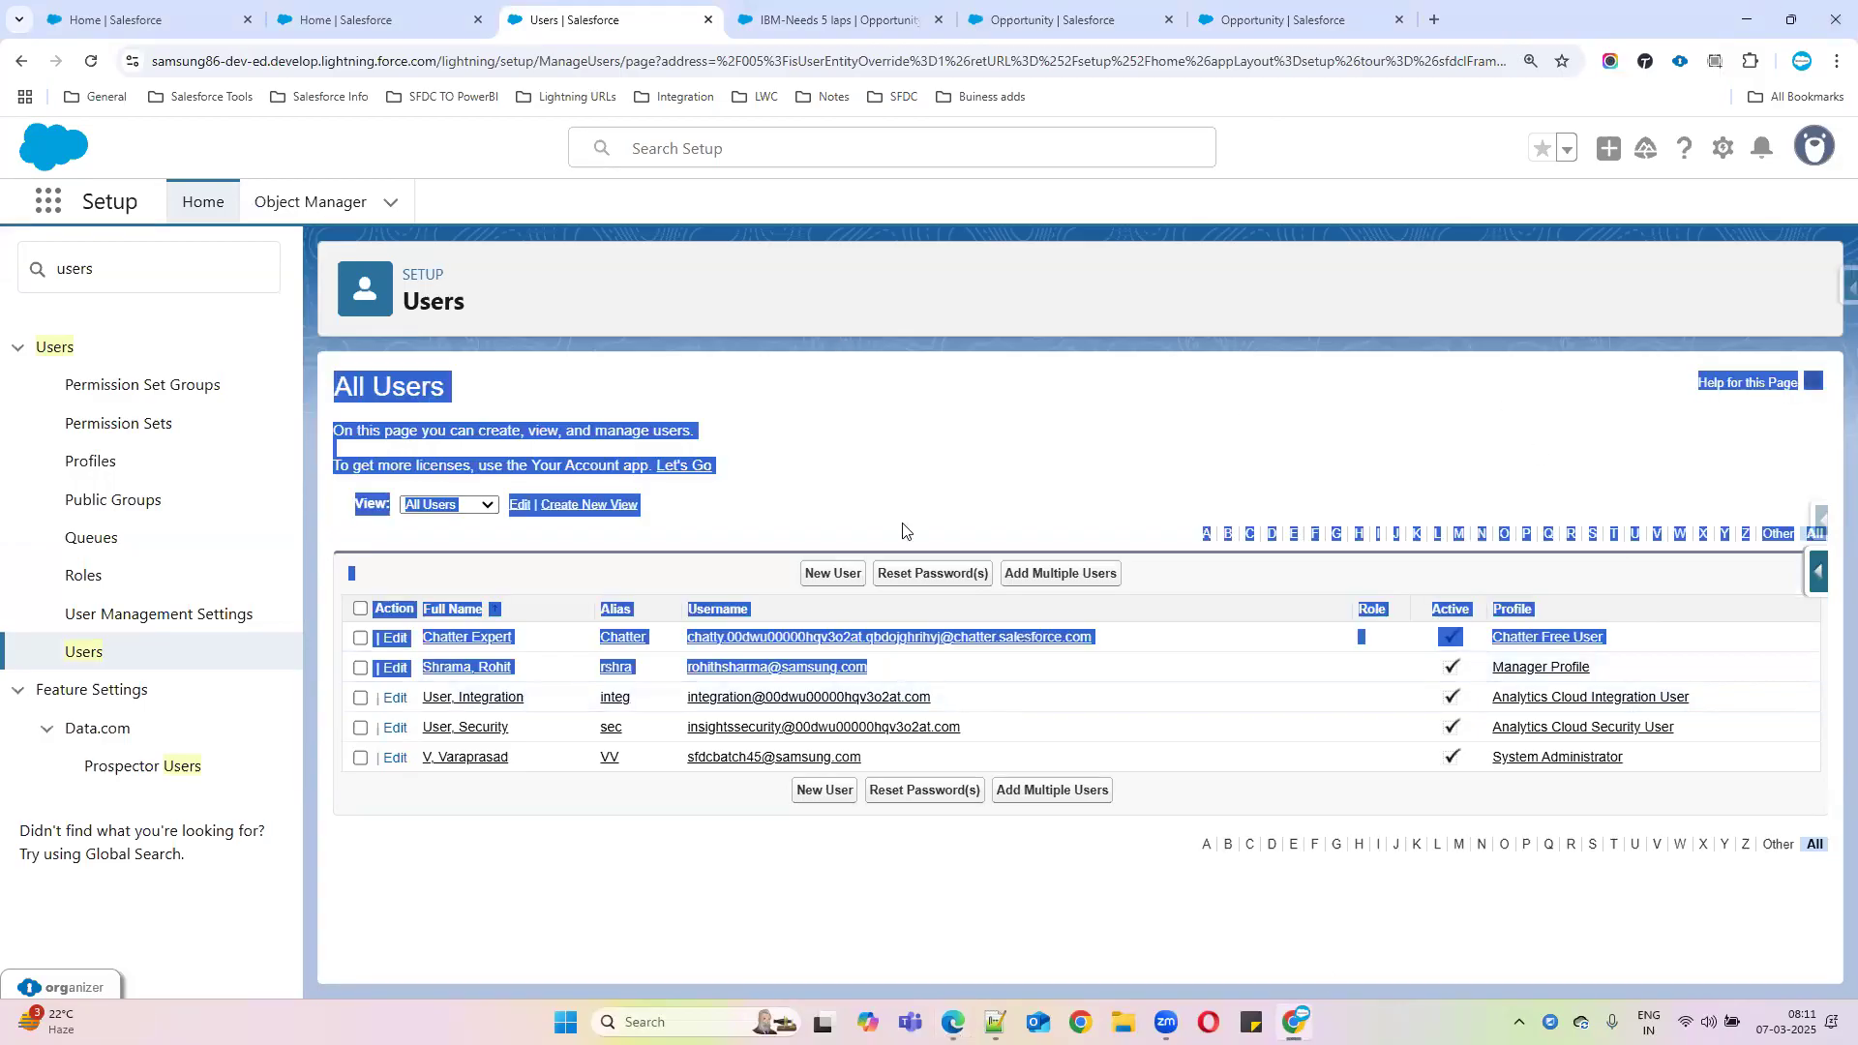
{"action": "left_click", "coordinate": [861, 452]}
{"action": "left_click_drag", "start_coordinate": [896, 667], "coordinate": [693, 671]}
{"action": "key", "text": "ctrl+c"}
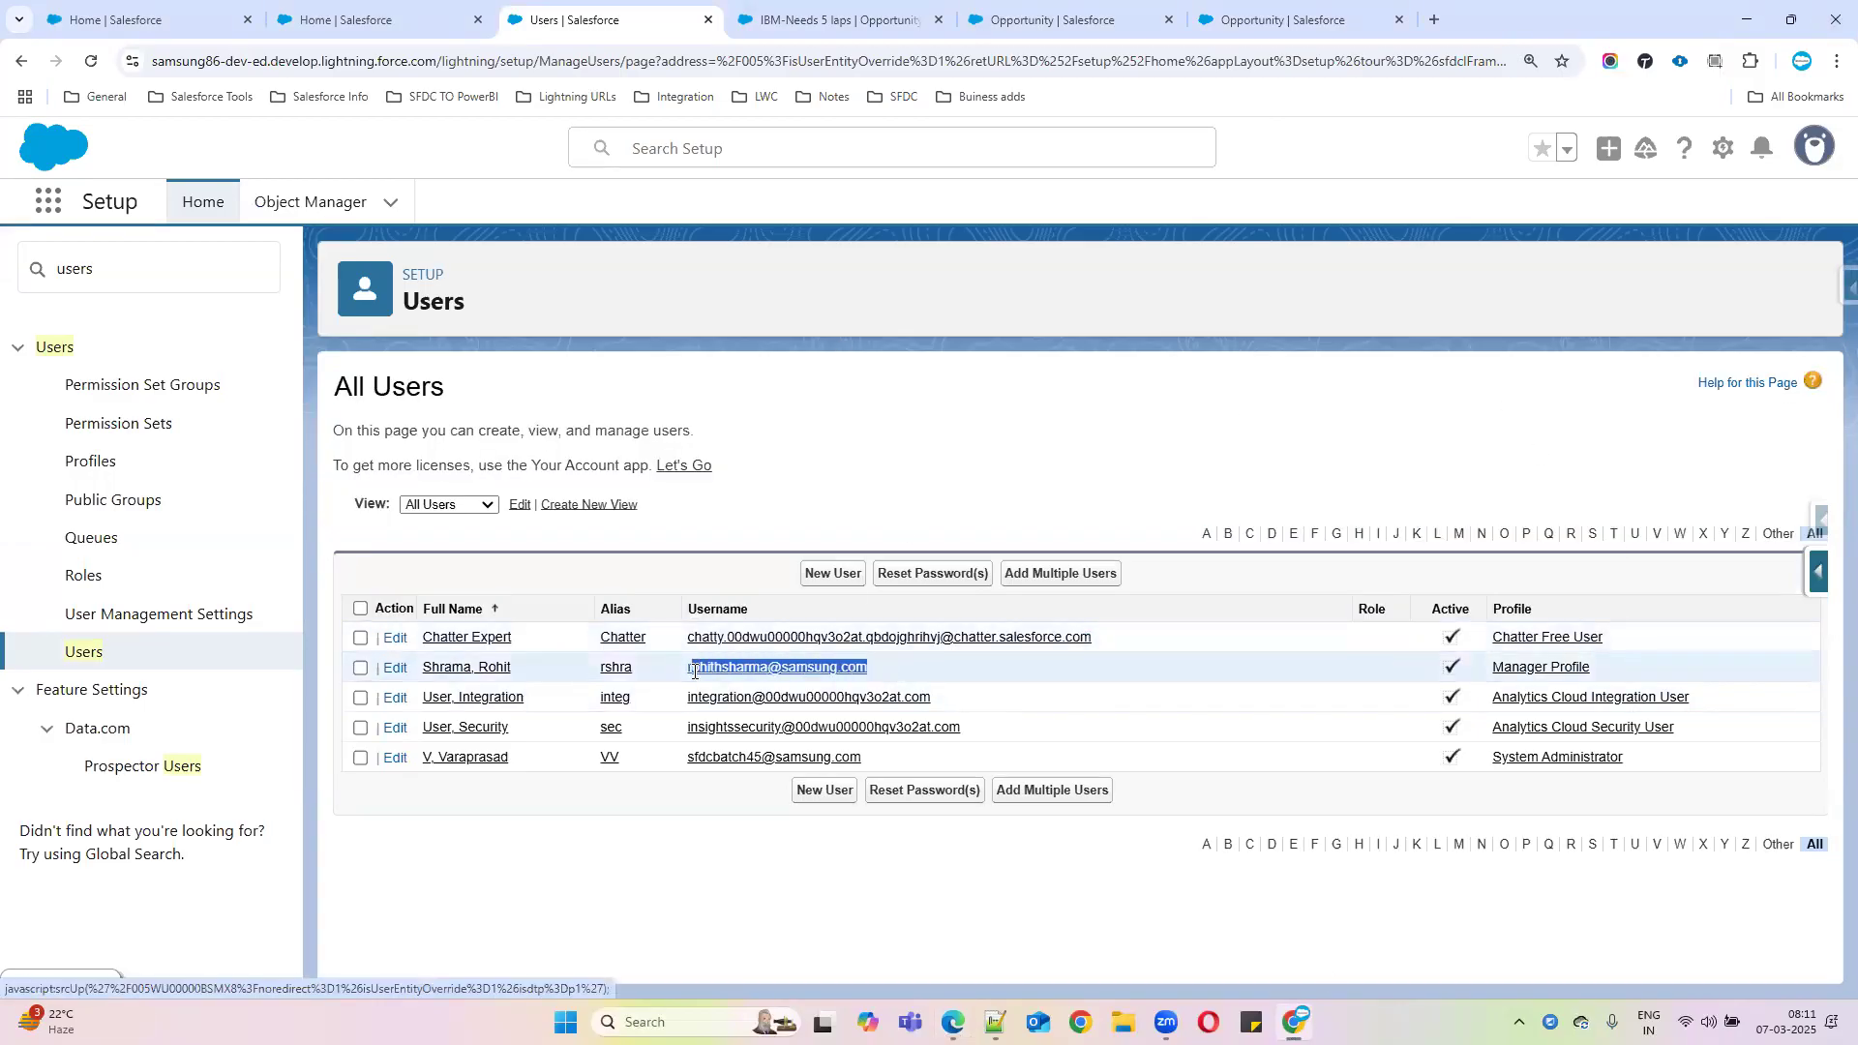
In Edge, log in with that username and the account password
{"action": "key", "text": "alt+Tab"}
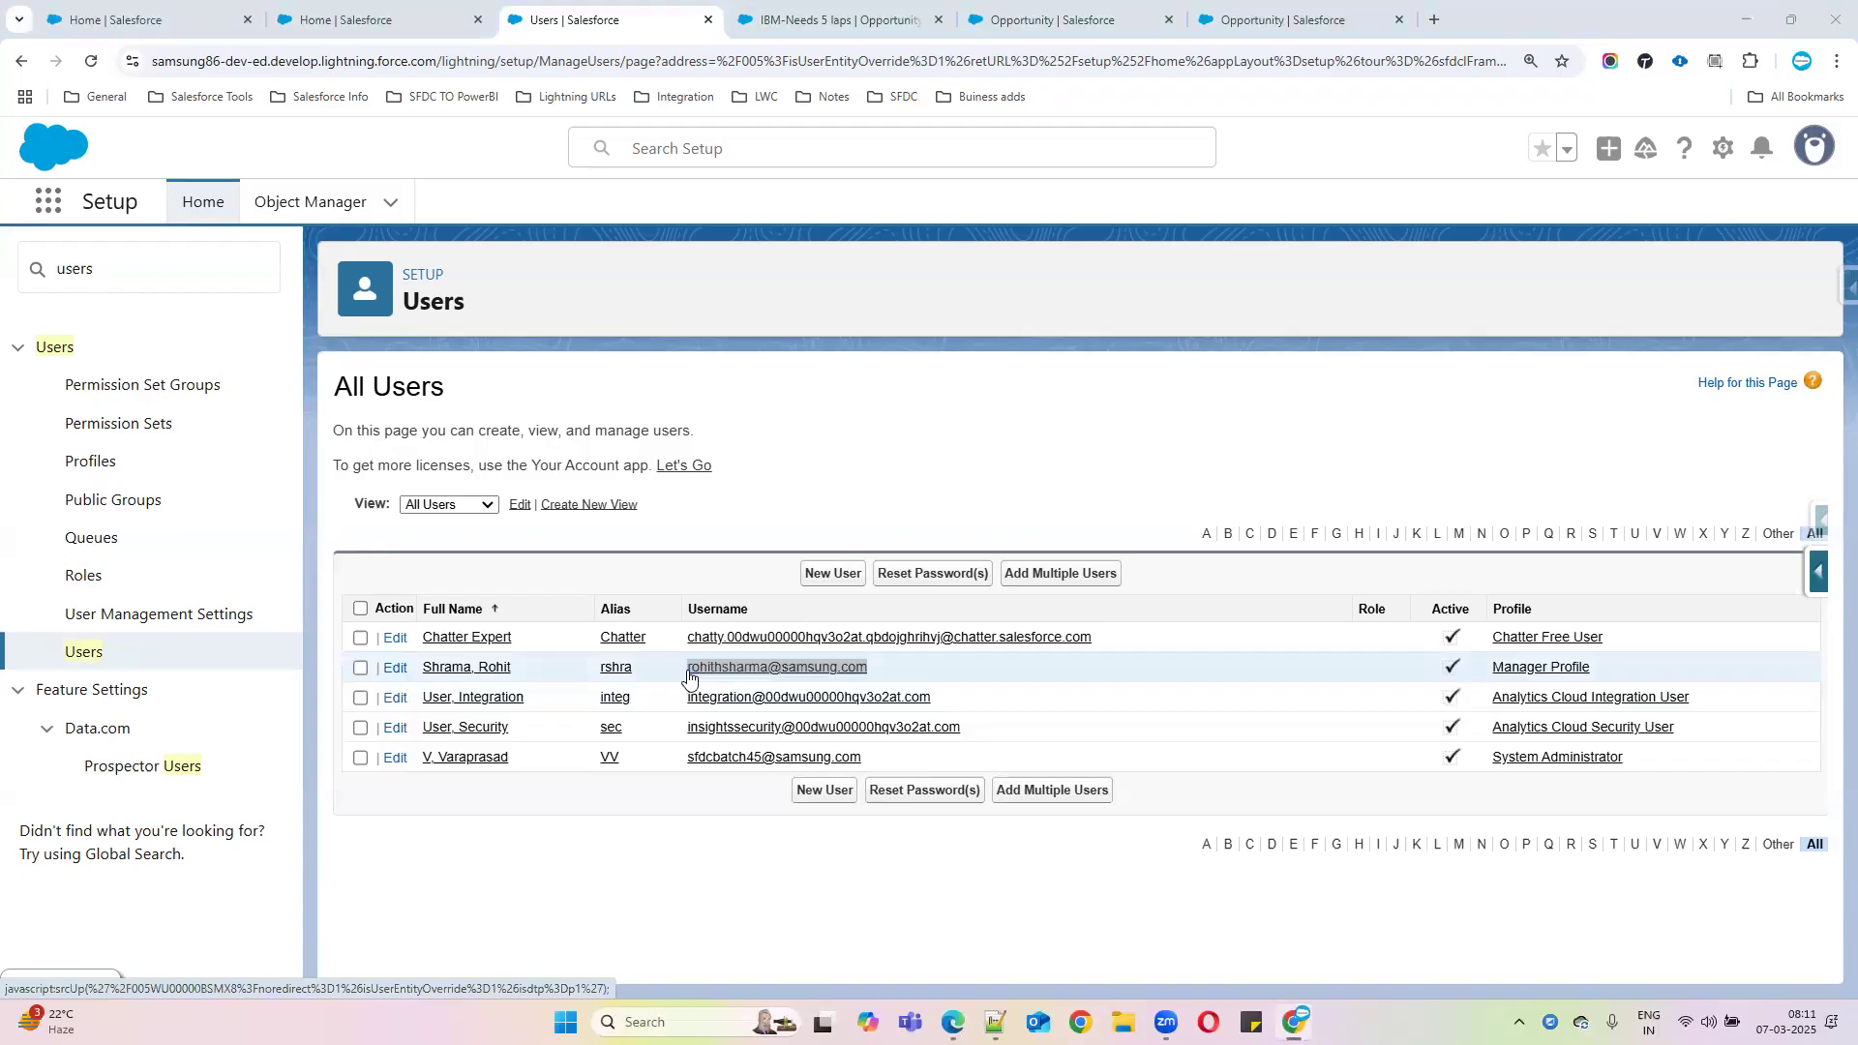
{"action": "left_click_drag", "start_coordinate": [499, 410], "coordinate": [277, 398]}
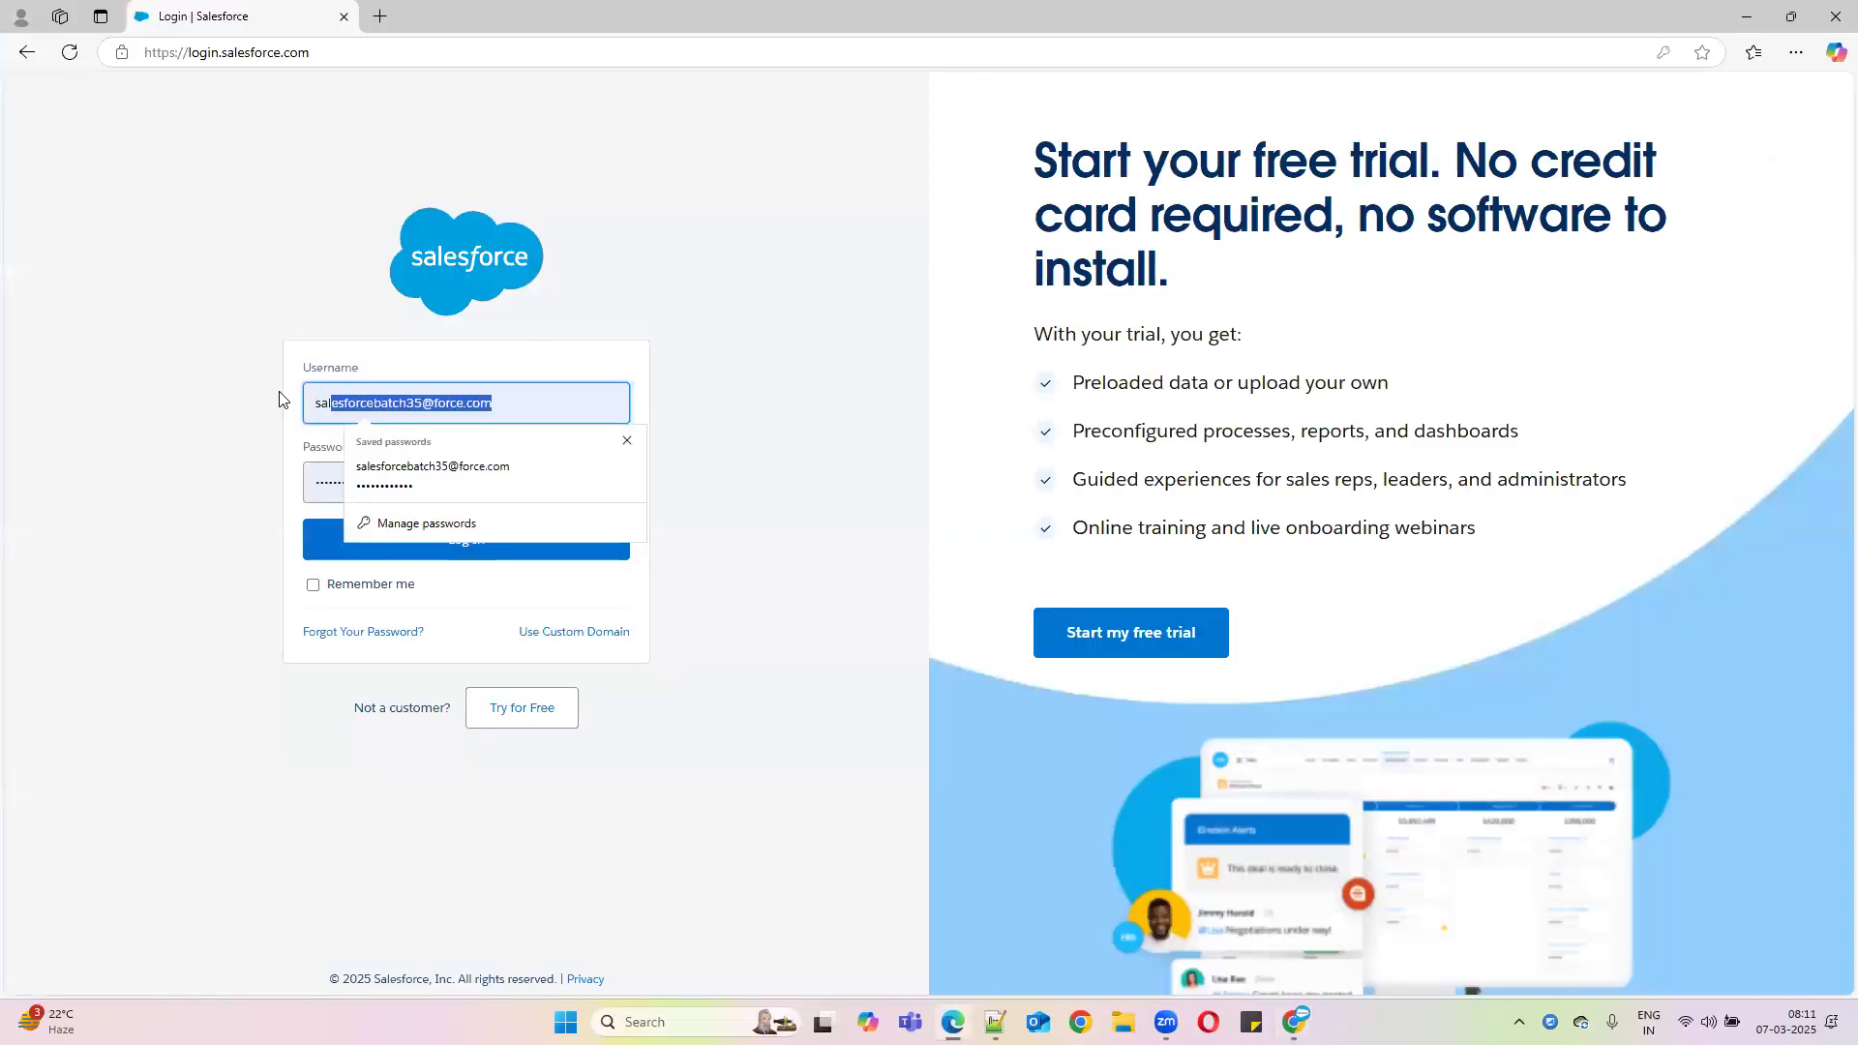
{"action": "key", "text": "ctrl+v"}
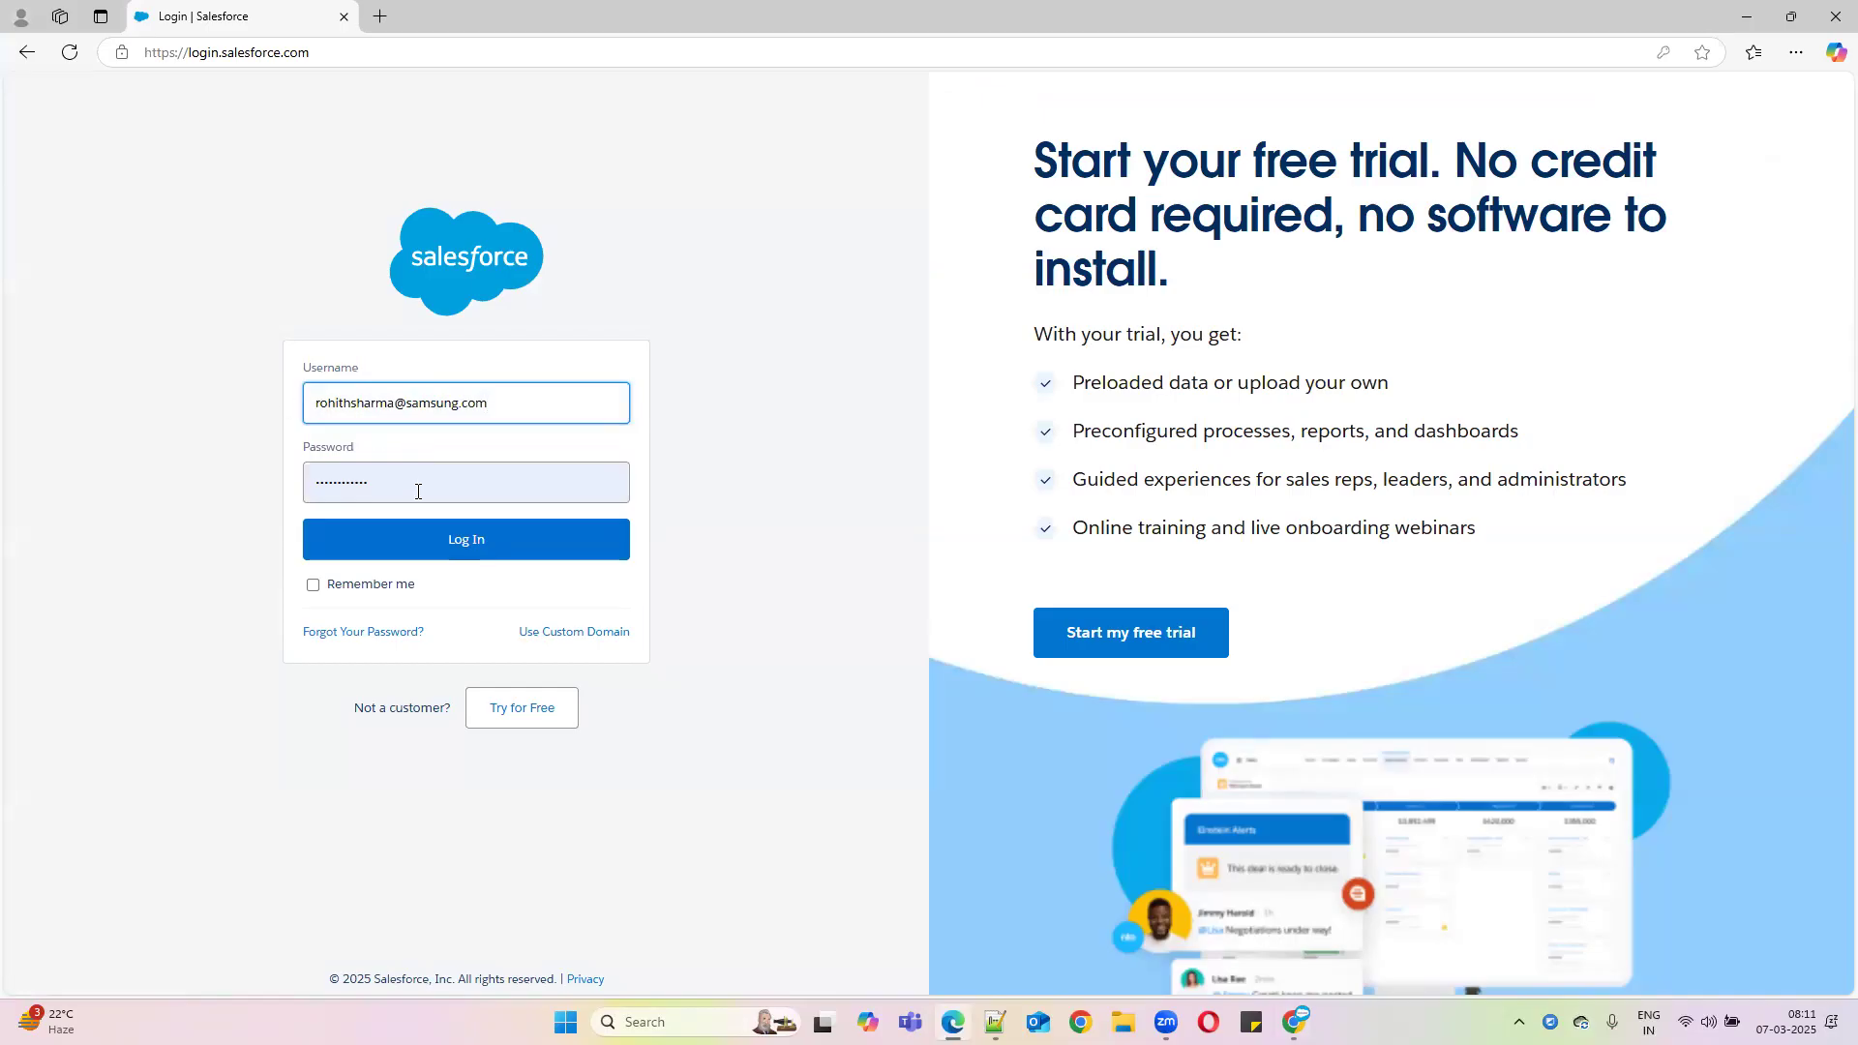
{"action": "left_click_drag", "start_coordinate": [418, 492], "coordinate": [243, 485]}
{"action": "type", "text": "••"}
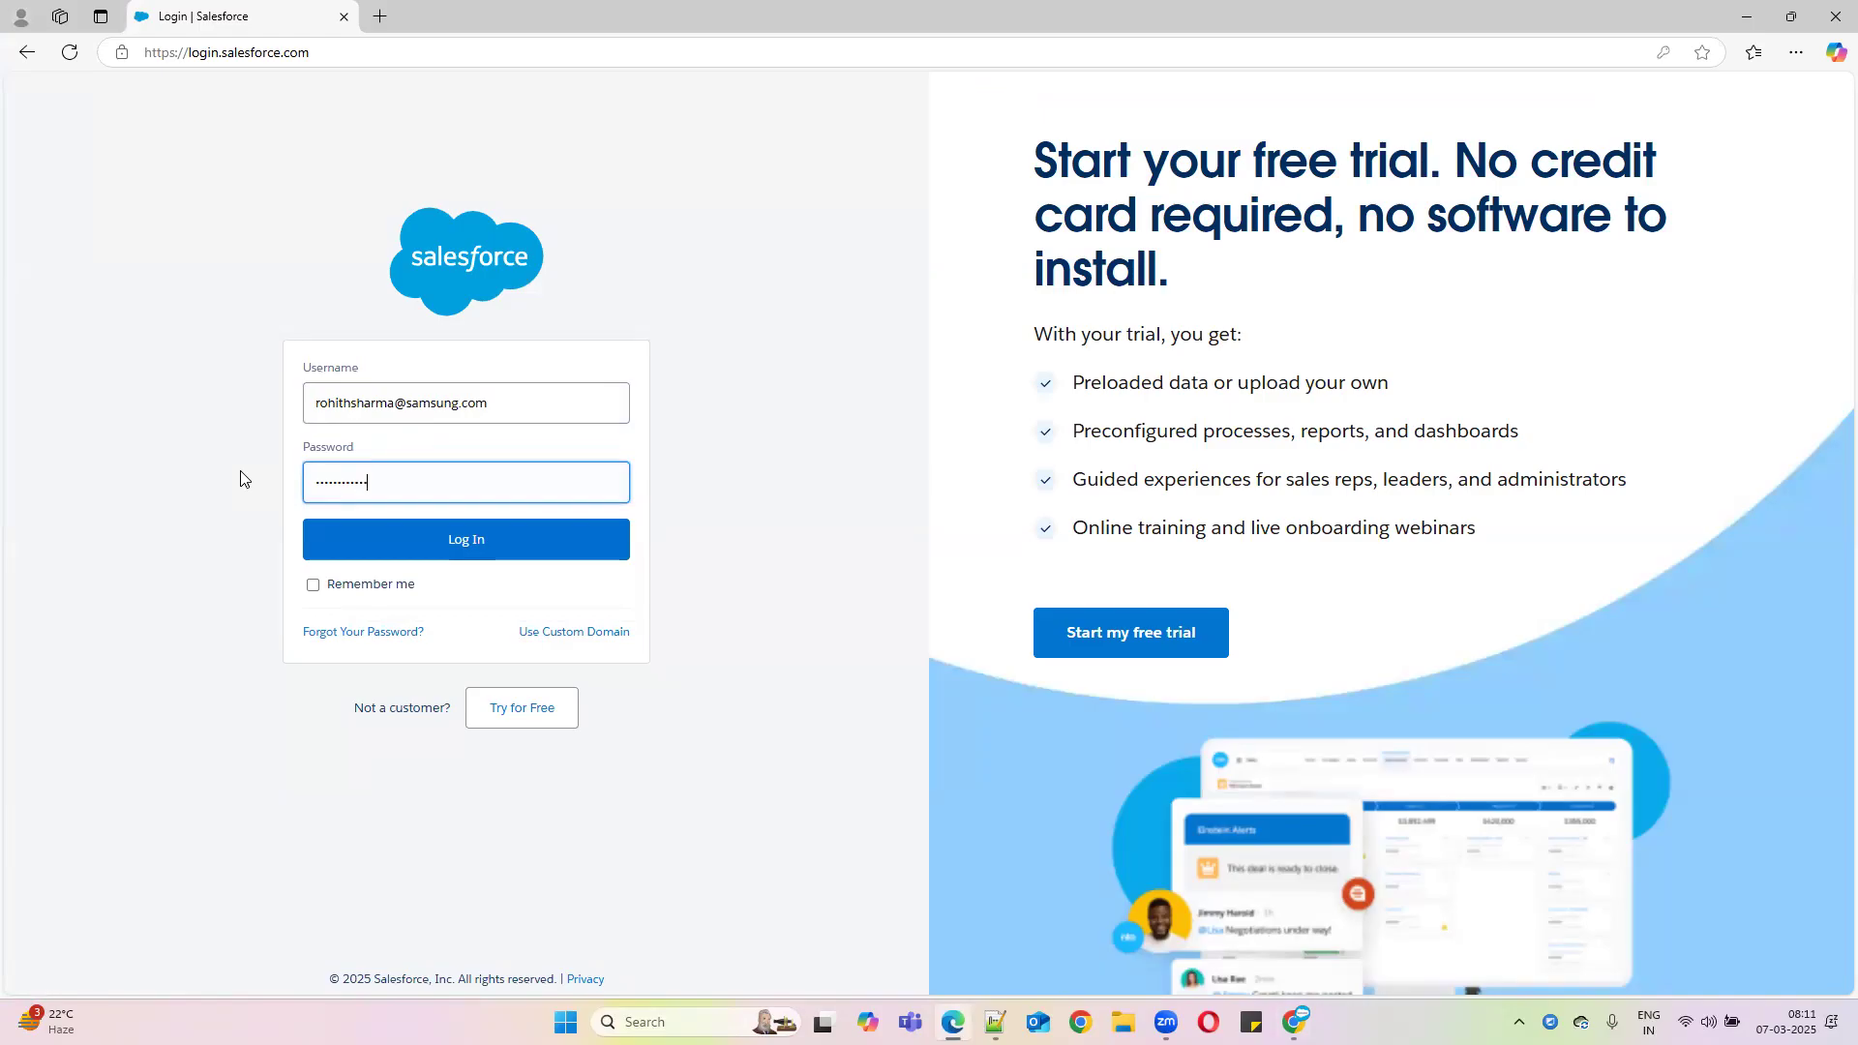
{"action": "left_click", "coordinate": [428, 529]}
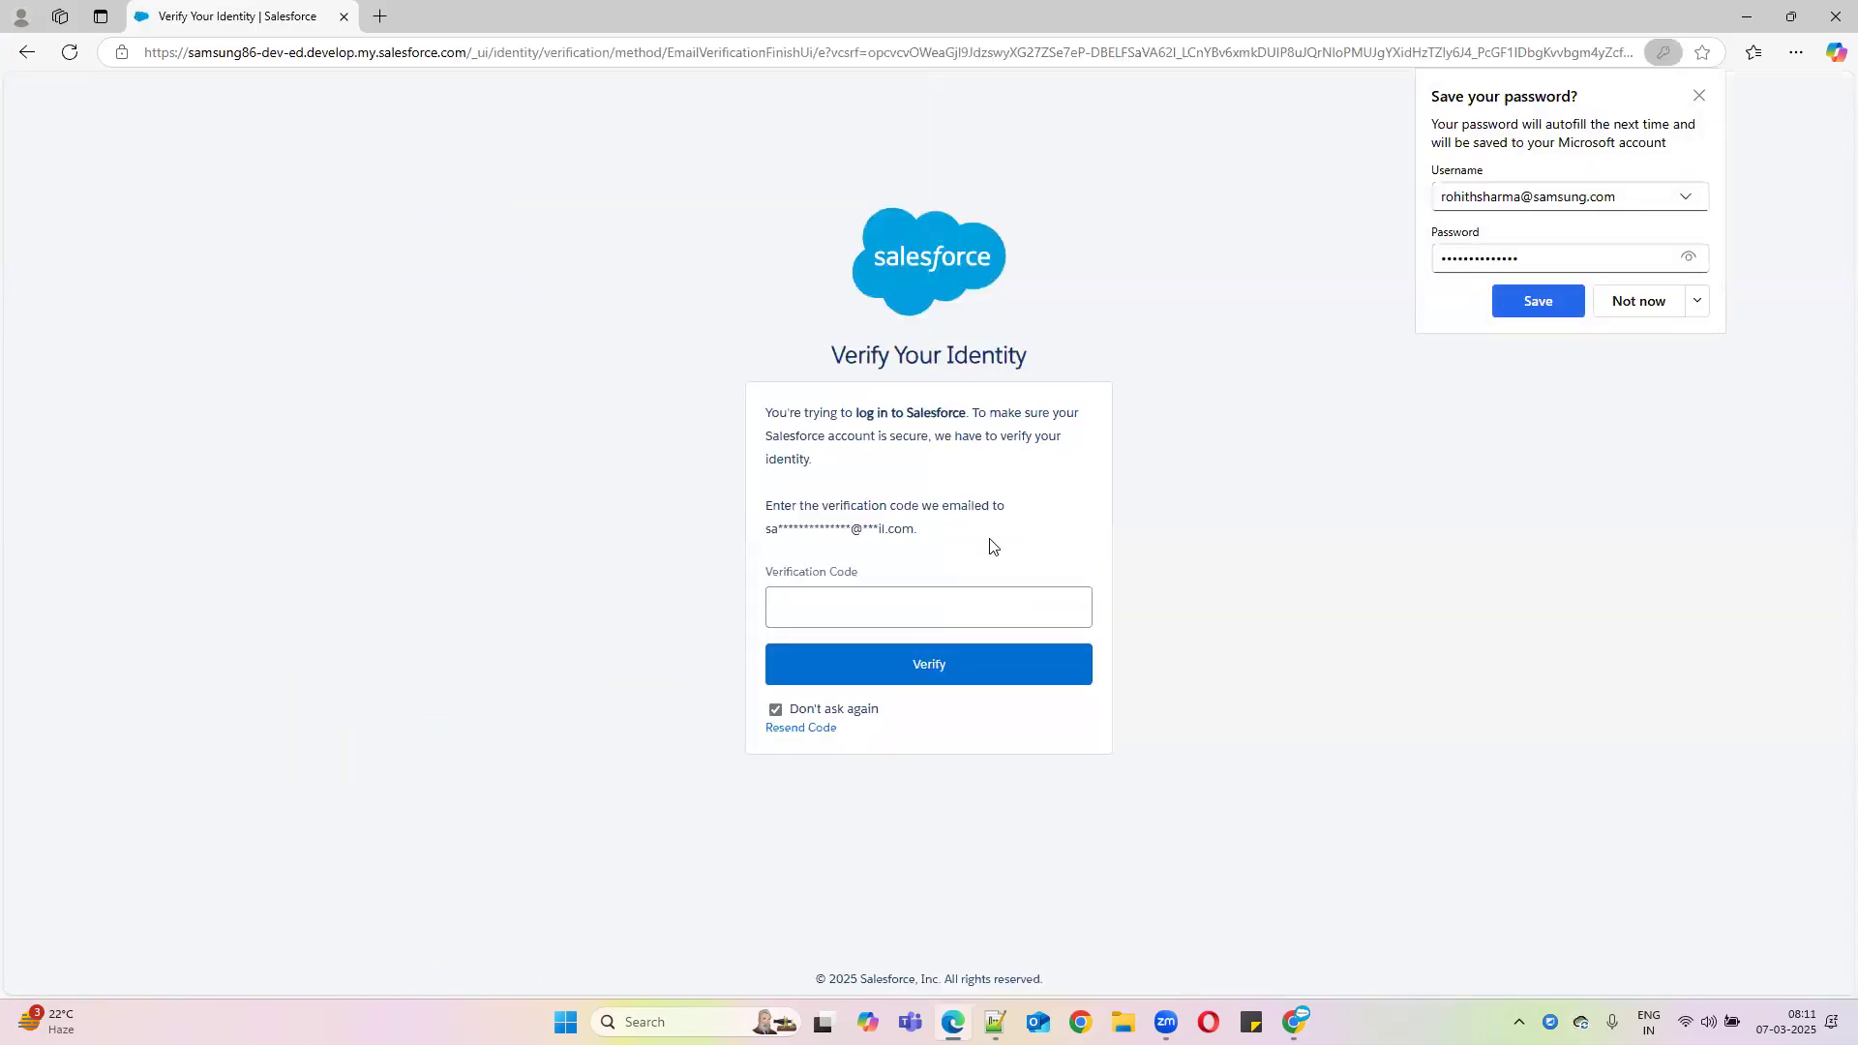
Open the test user's detail record and select the user's email address
{"action": "left_click", "coordinate": [1741, 31]}
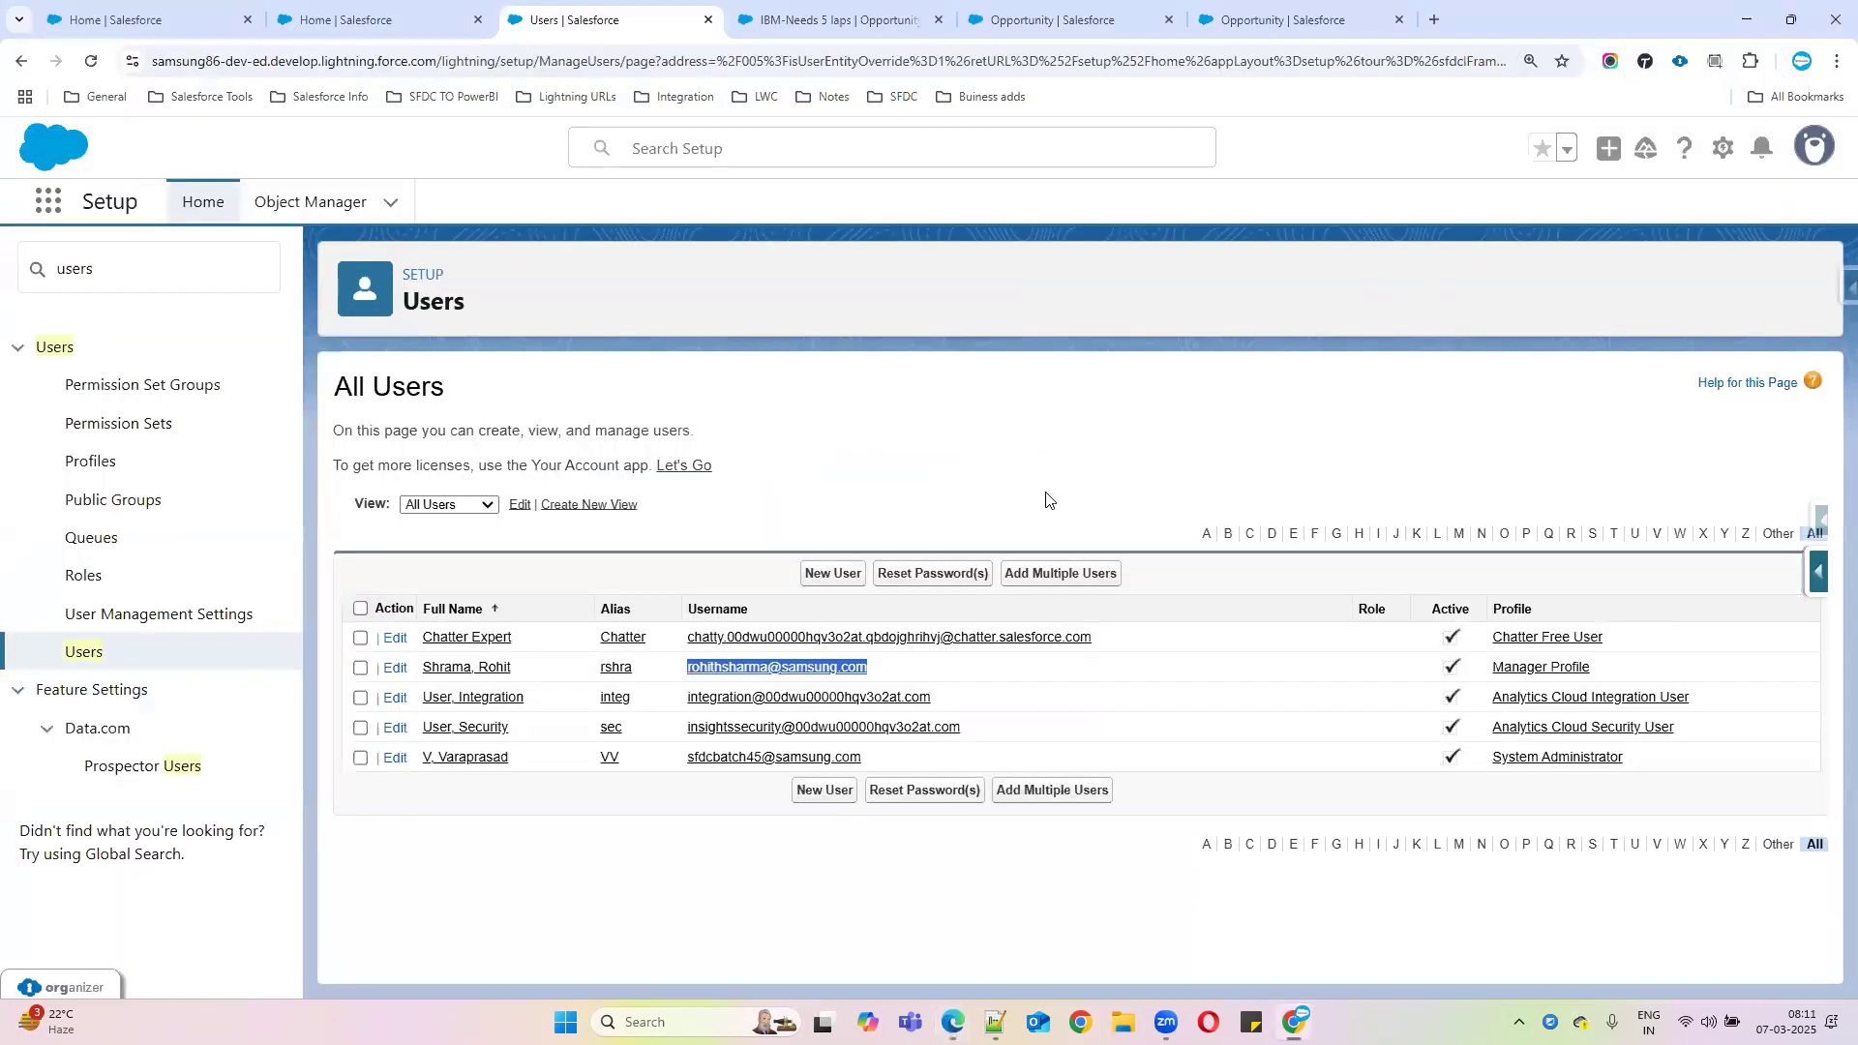
{"action": "left_click", "coordinate": [468, 670]}
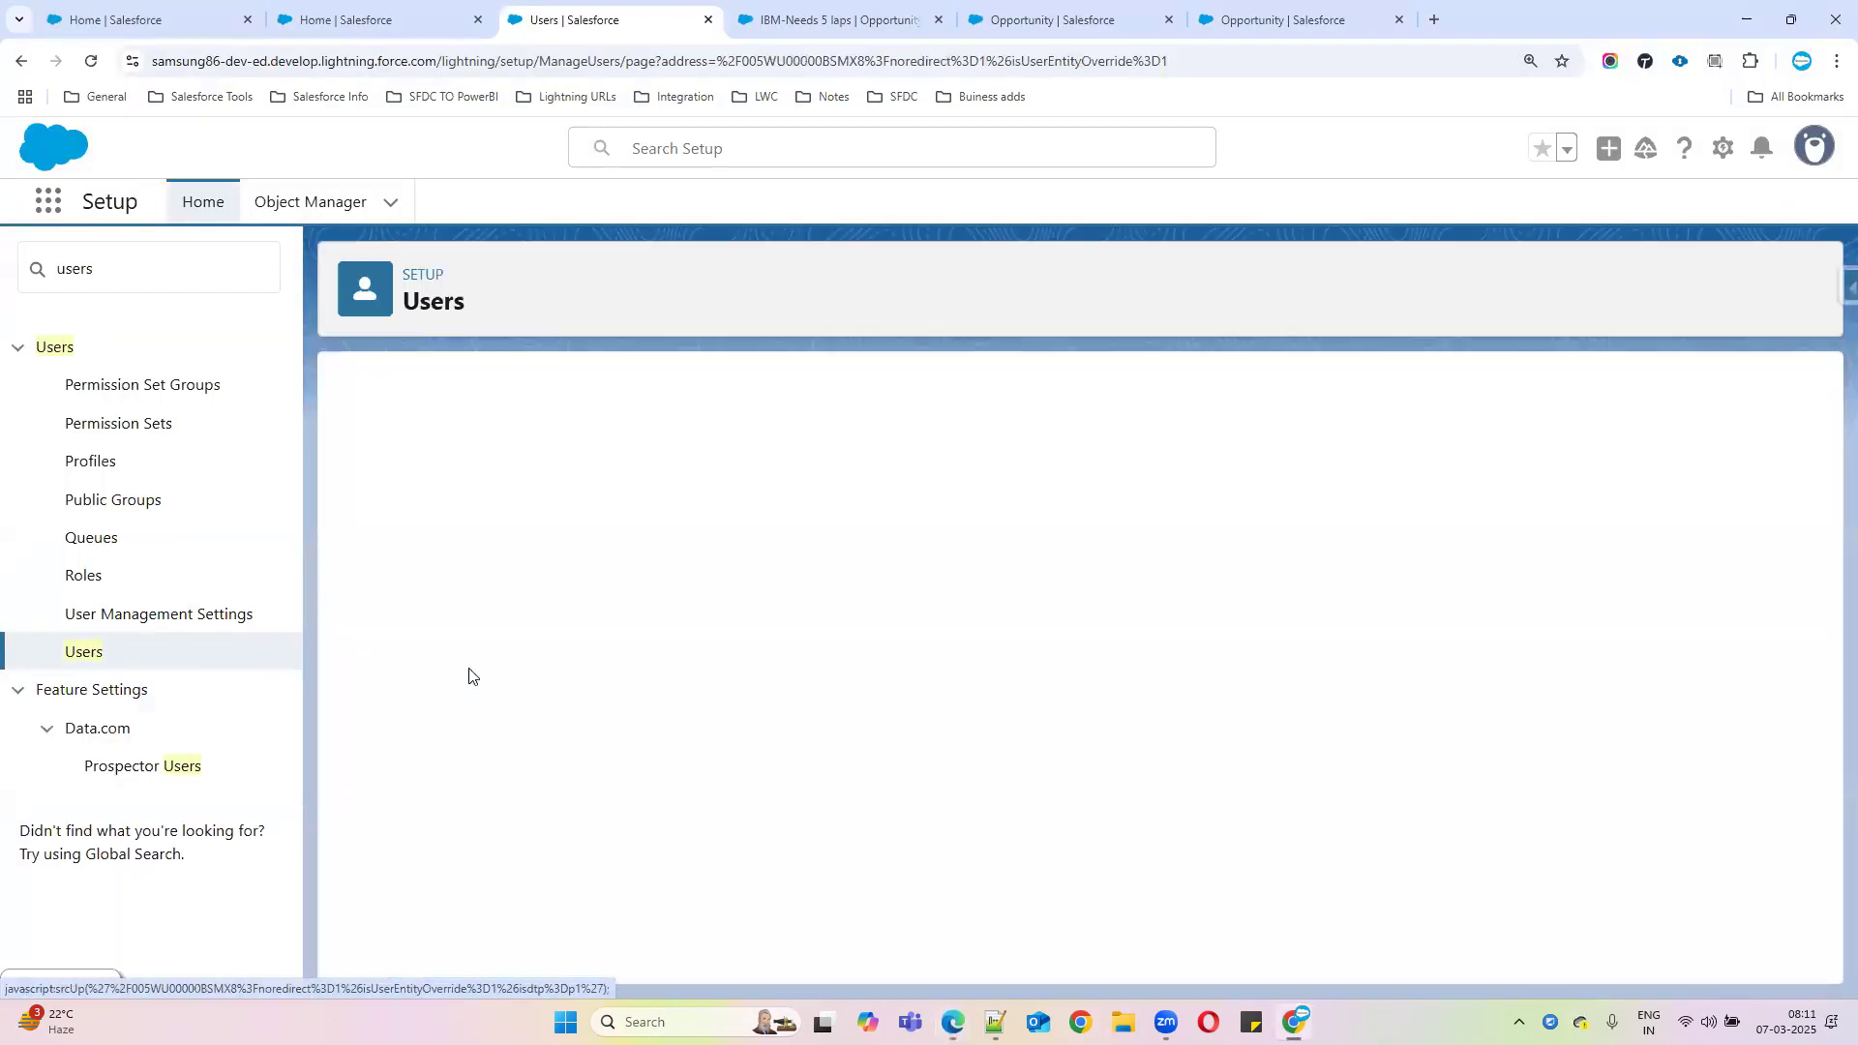
{"action": "left_click_drag", "start_coordinate": [610, 574], "coordinate": [909, 556]}
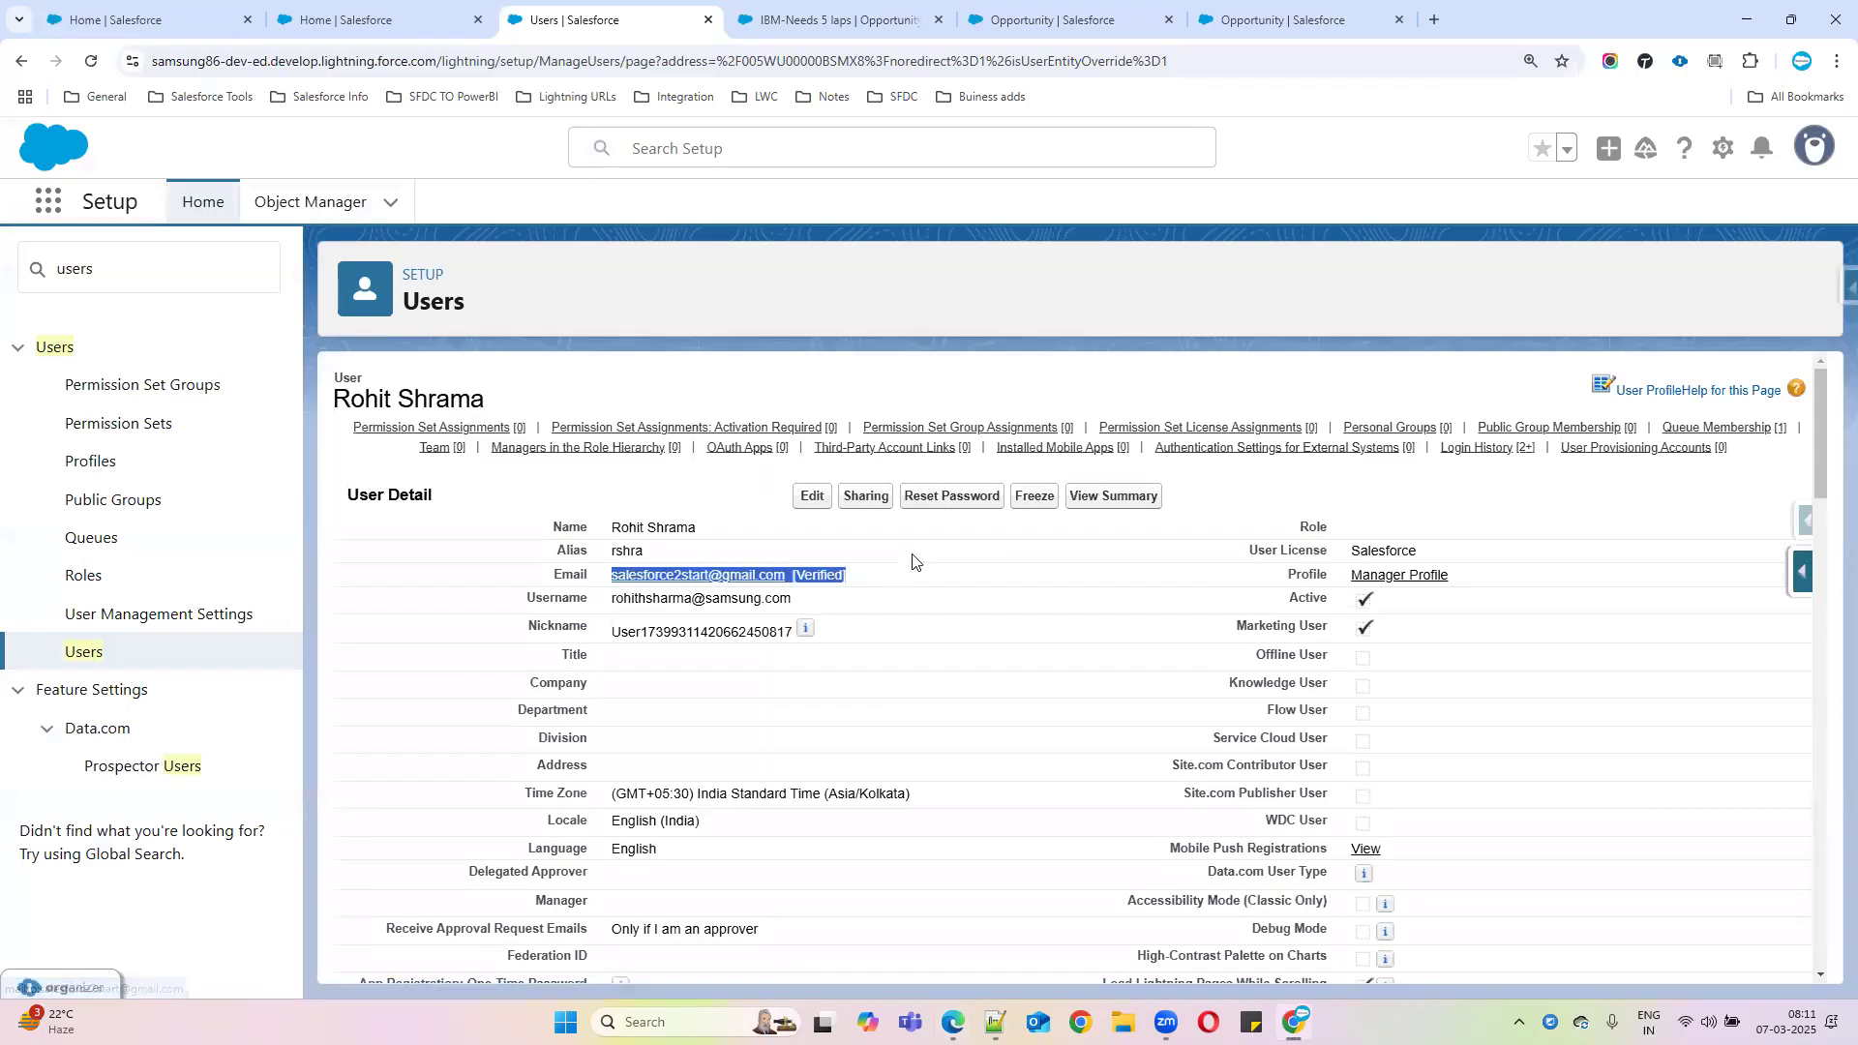
In a new tab, switch to the Google account matching that email and open Gmail
{"action": "left_click", "coordinate": [1432, 21]}
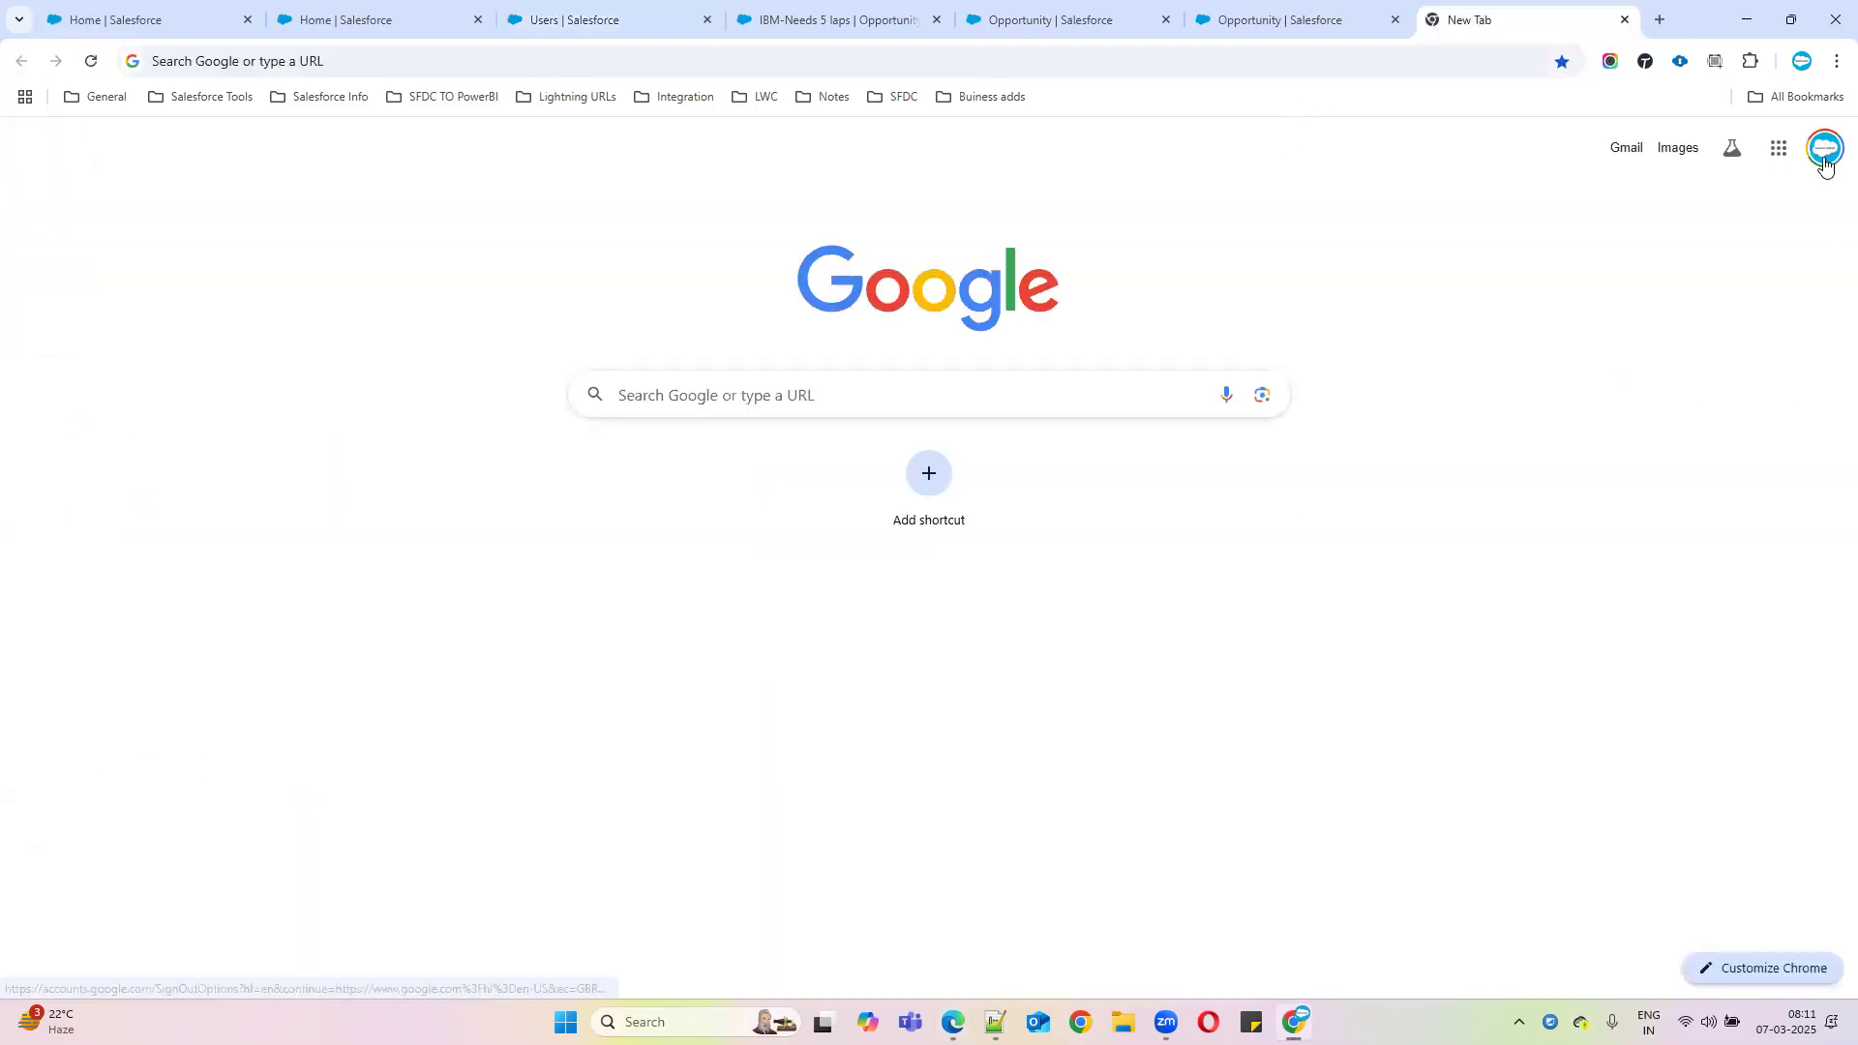
{"action": "left_click", "coordinate": [1824, 162]}
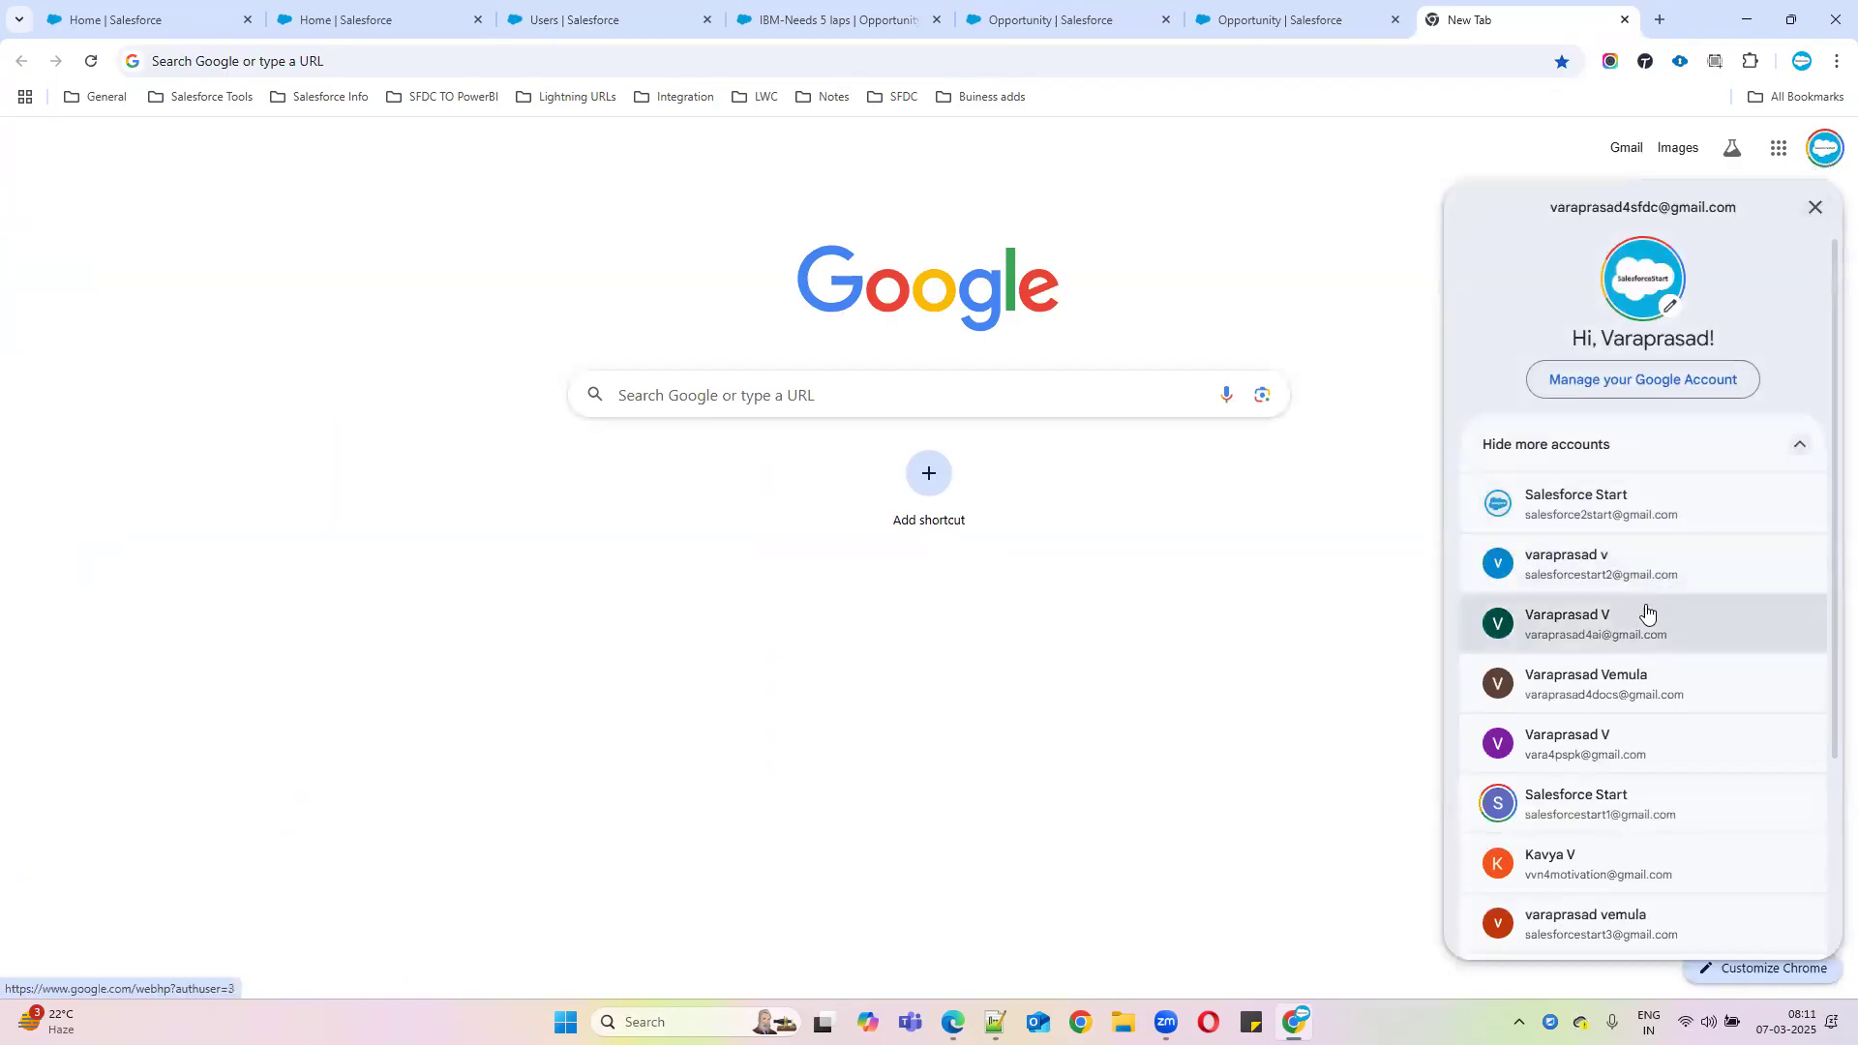
{"action": "left_click", "coordinate": [1571, 520]}
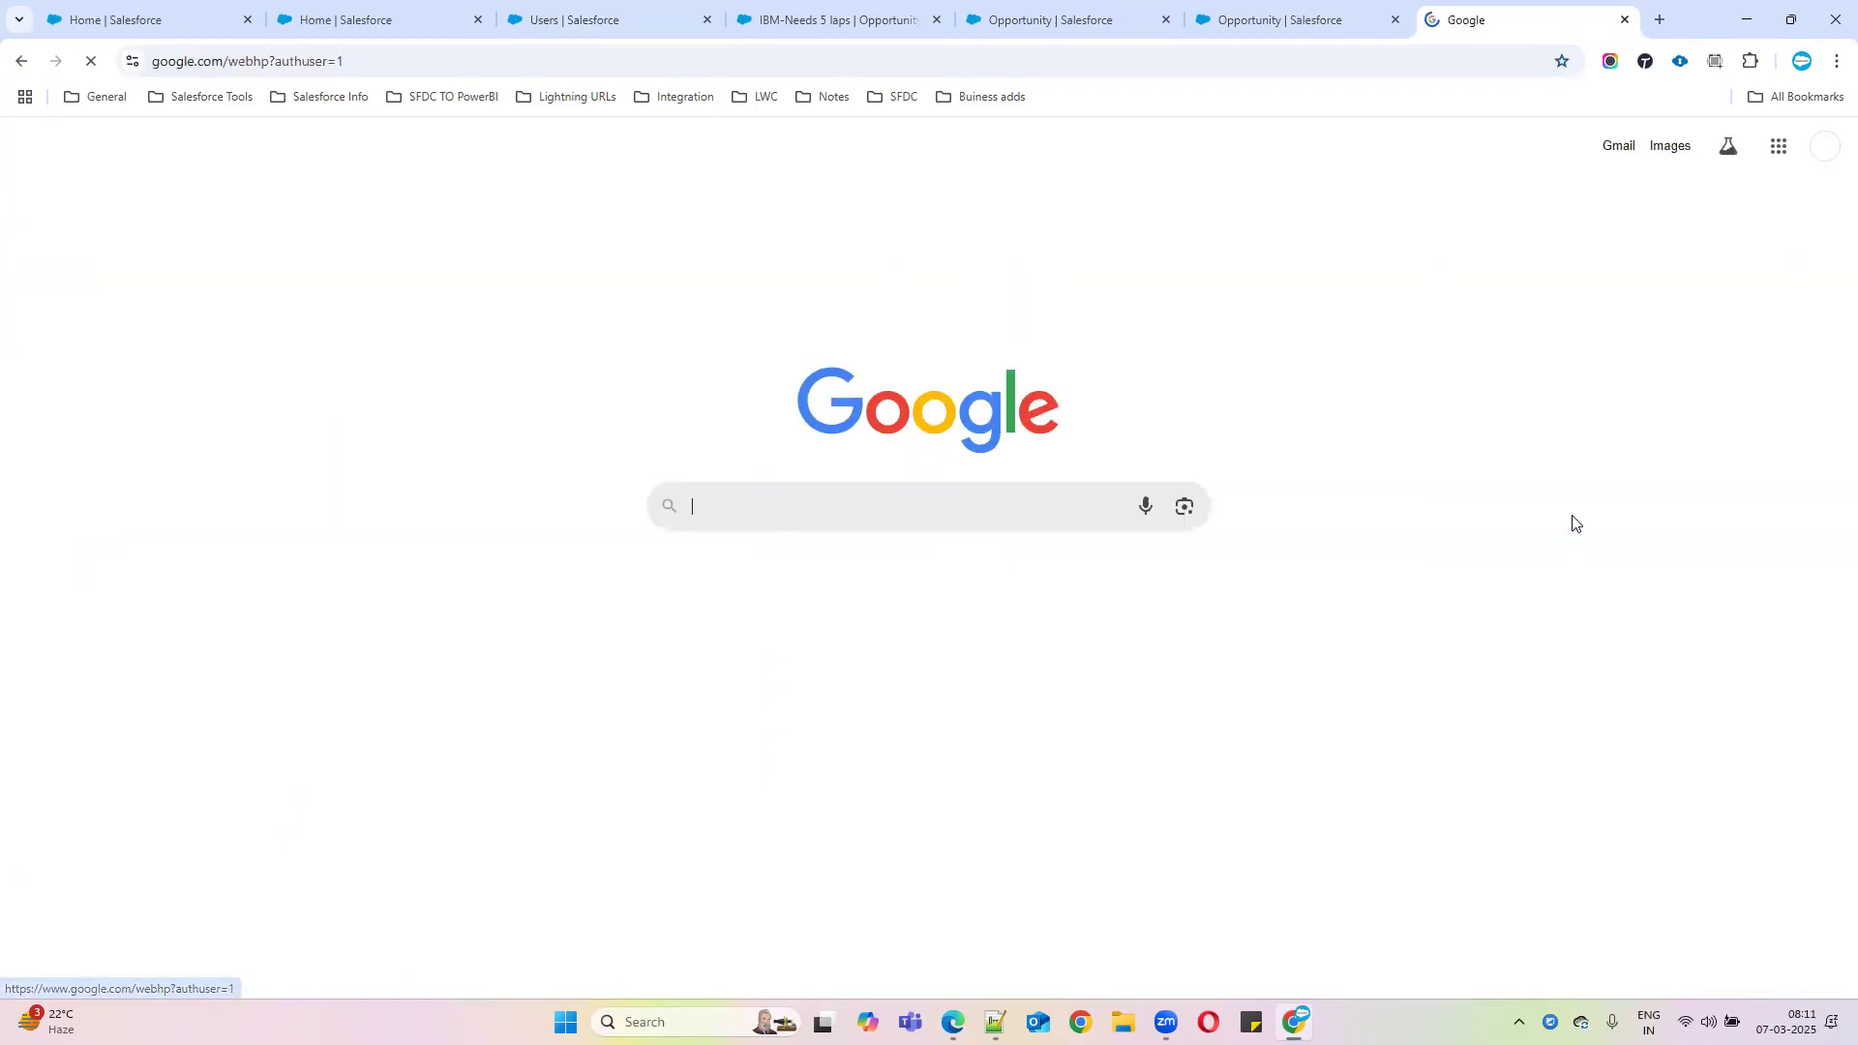
{"action": "left_click", "coordinate": [1630, 138]}
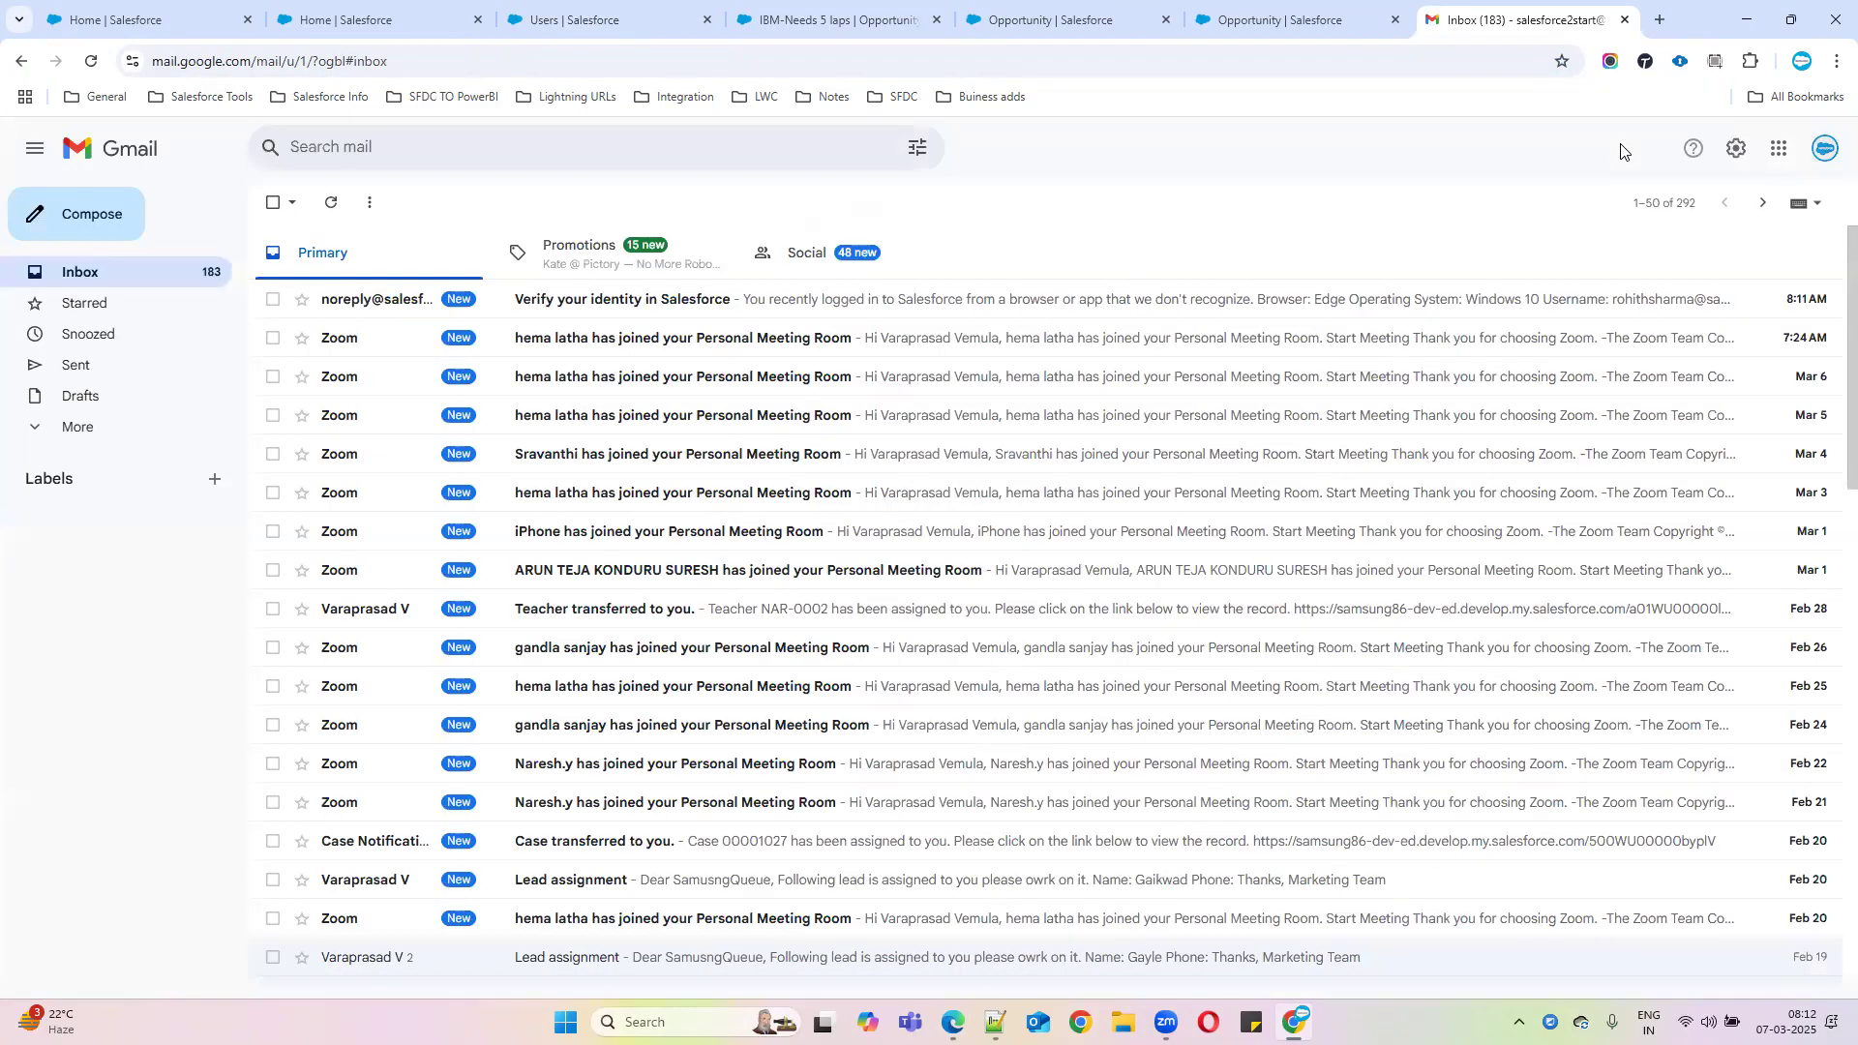
Copy the code from the 'Verify your identity in Salesforce' email and submit it on the Edge verification page
{"action": "left_click", "coordinate": [669, 298]}
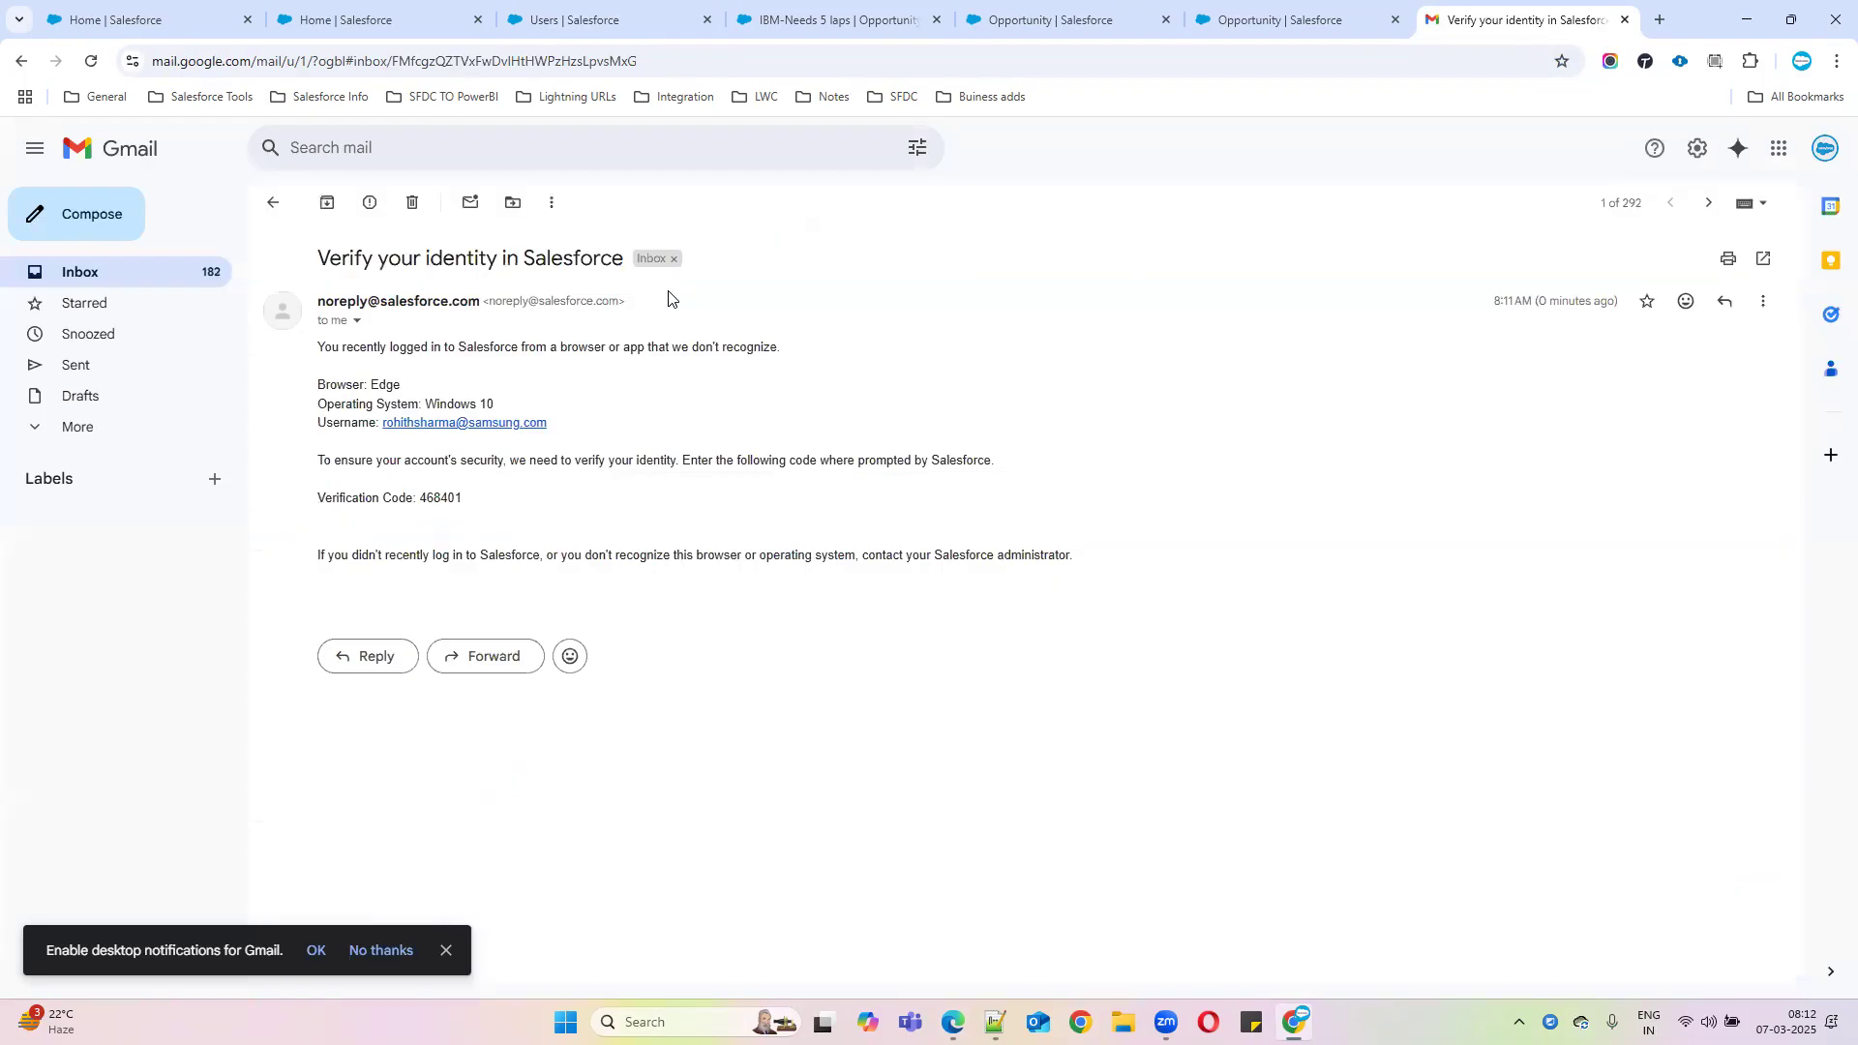
{"action": "double_click", "coordinate": [447, 497]}
{"action": "key", "text": "ctrl+c"}
{"action": "left_click", "coordinate": [953, 1022]}
{"action": "left_click", "coordinate": [815, 615]}
{"action": "key", "text": "ctrl+v"}
{"action": "left_click", "coordinate": [903, 663]}
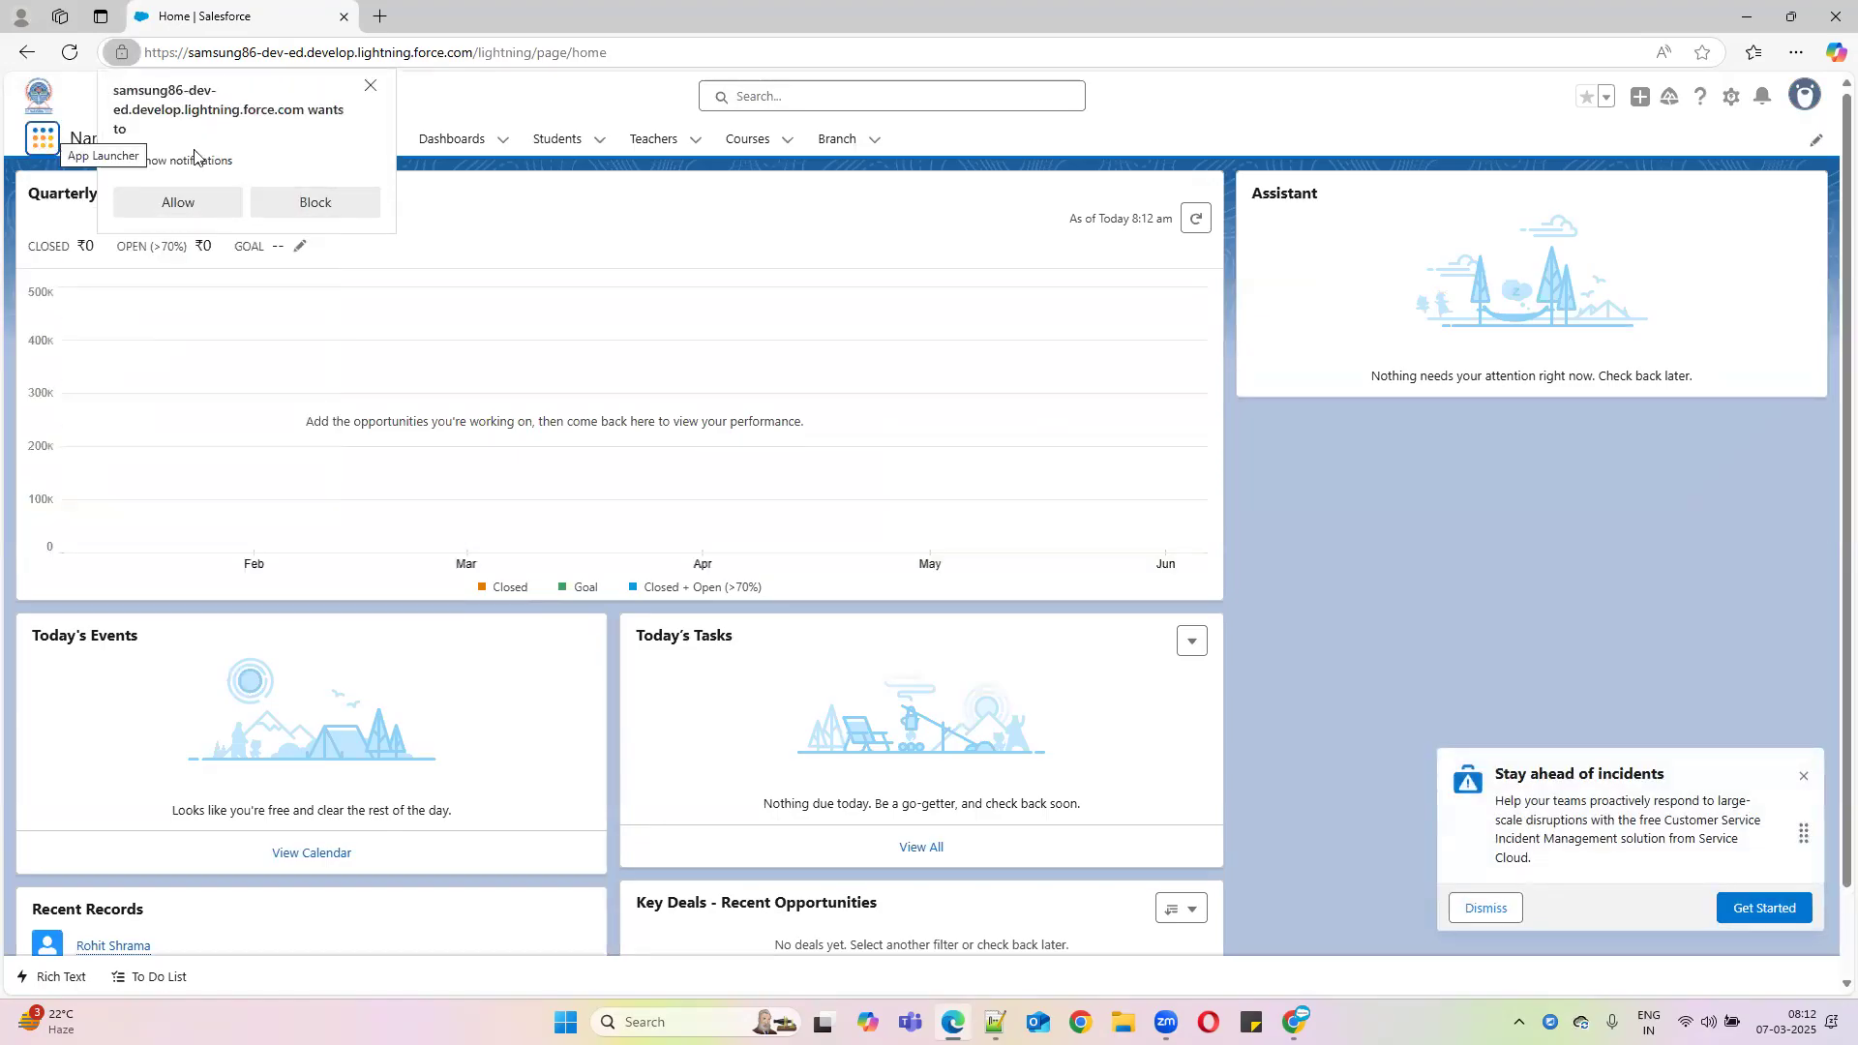
Dismiss the notification prompt and switch to the Sales app via the App Launcher search 'sal'
{"action": "left_click", "coordinate": [367, 86]}
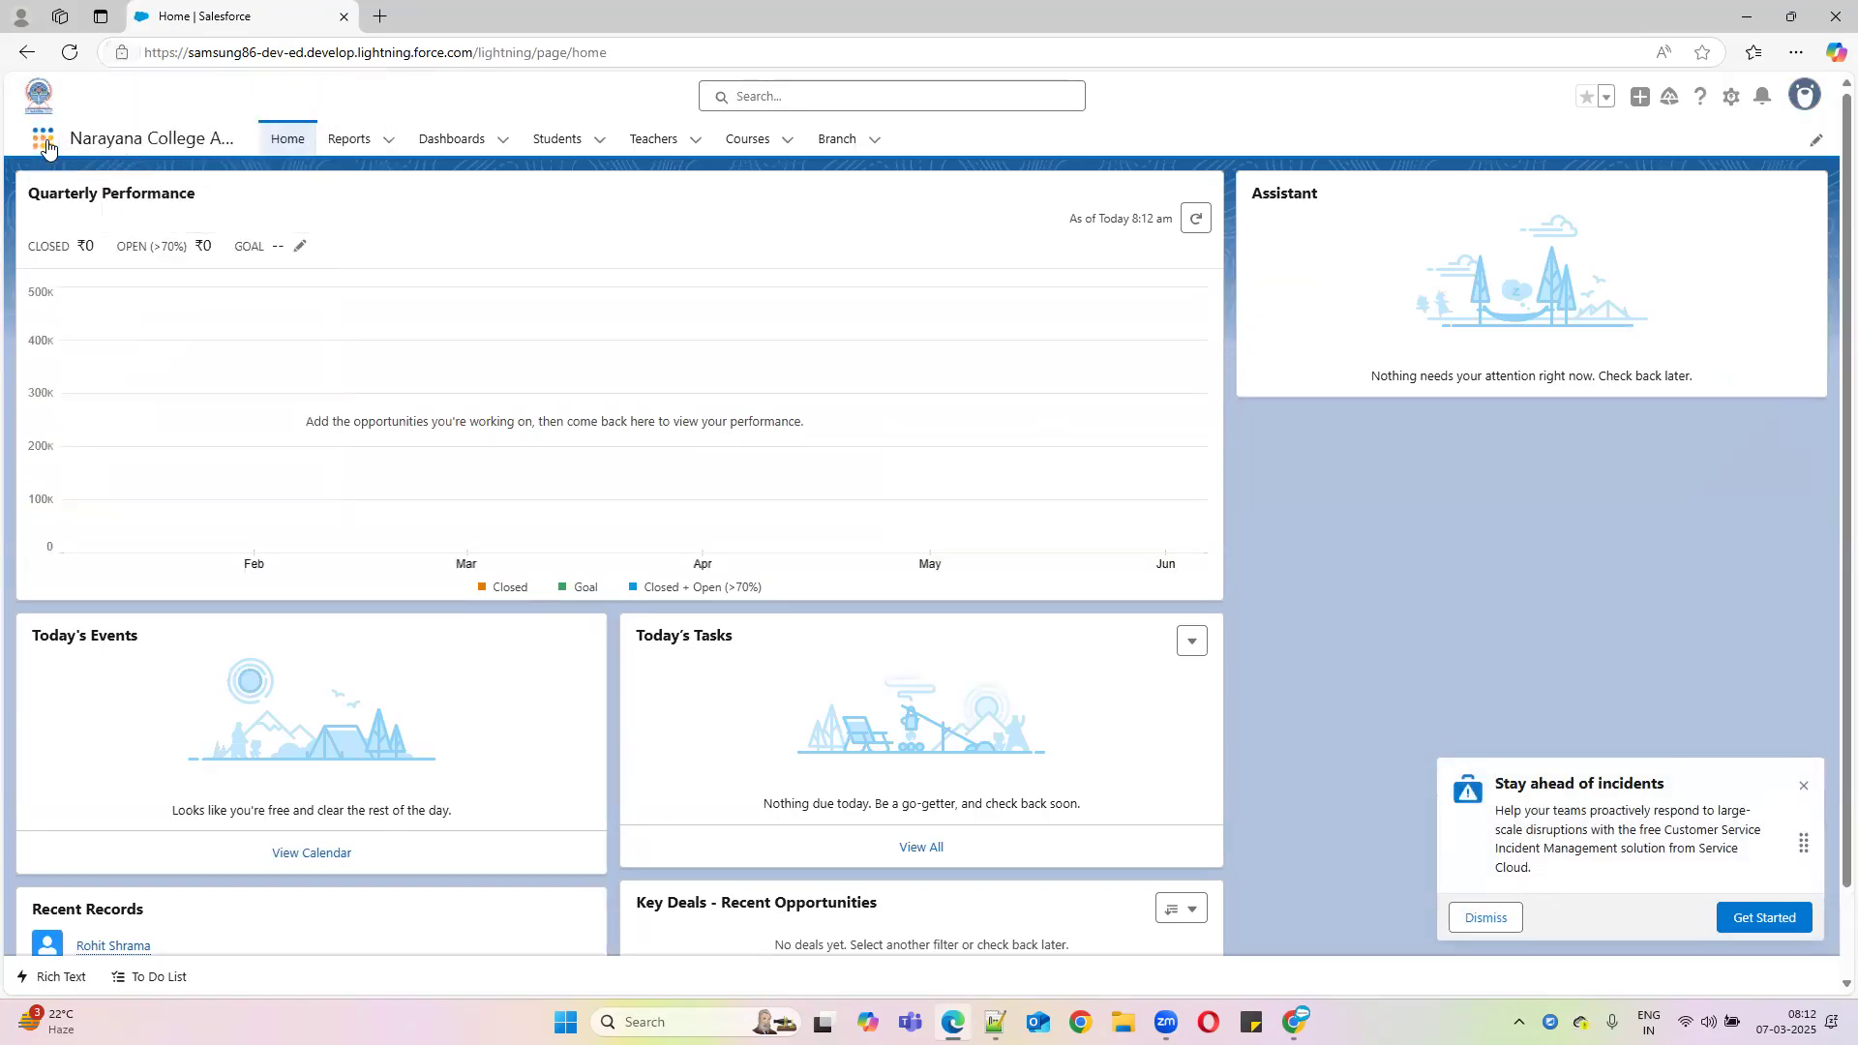
{"action": "left_click", "coordinate": [44, 140]}
{"action": "type", "text": "sales"}
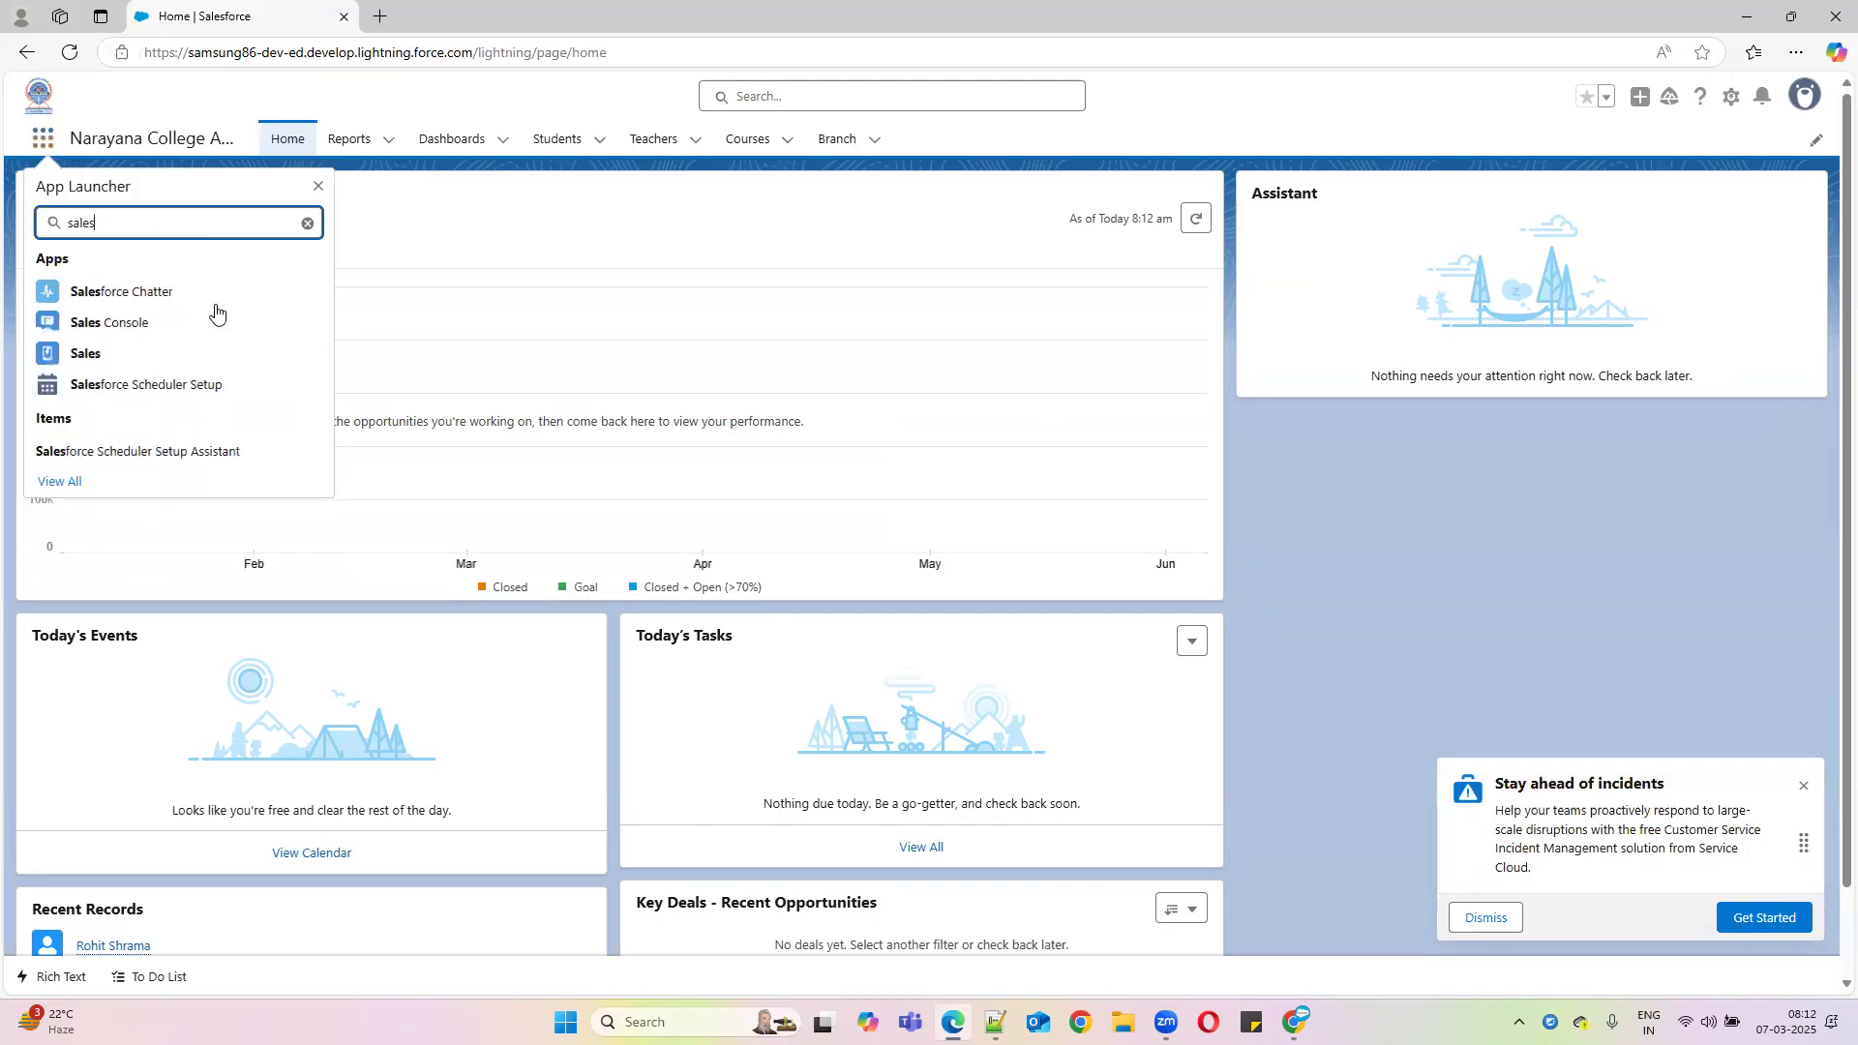
{"action": "left_click", "coordinate": [97, 364]}
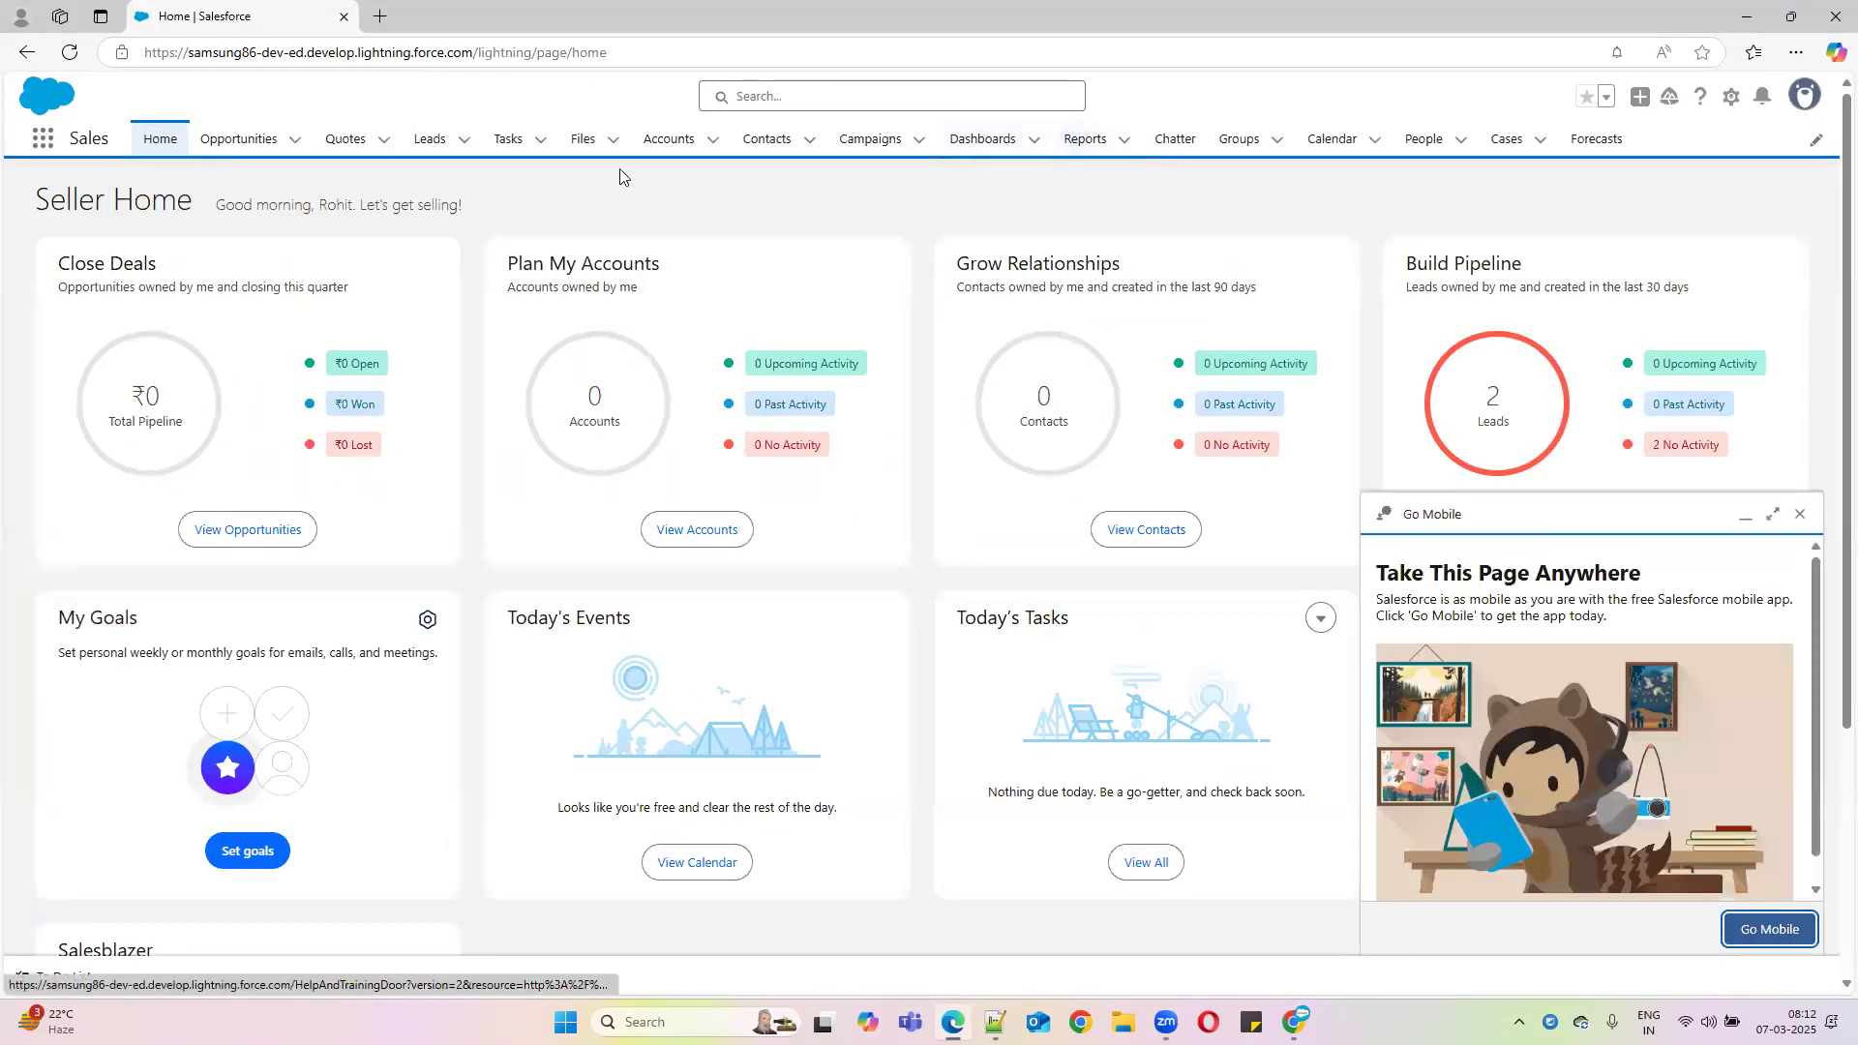
Start a new opportunity from the Opportunities list and name it 'ICC Champion Sales'
{"action": "left_click", "coordinate": [214, 142]}
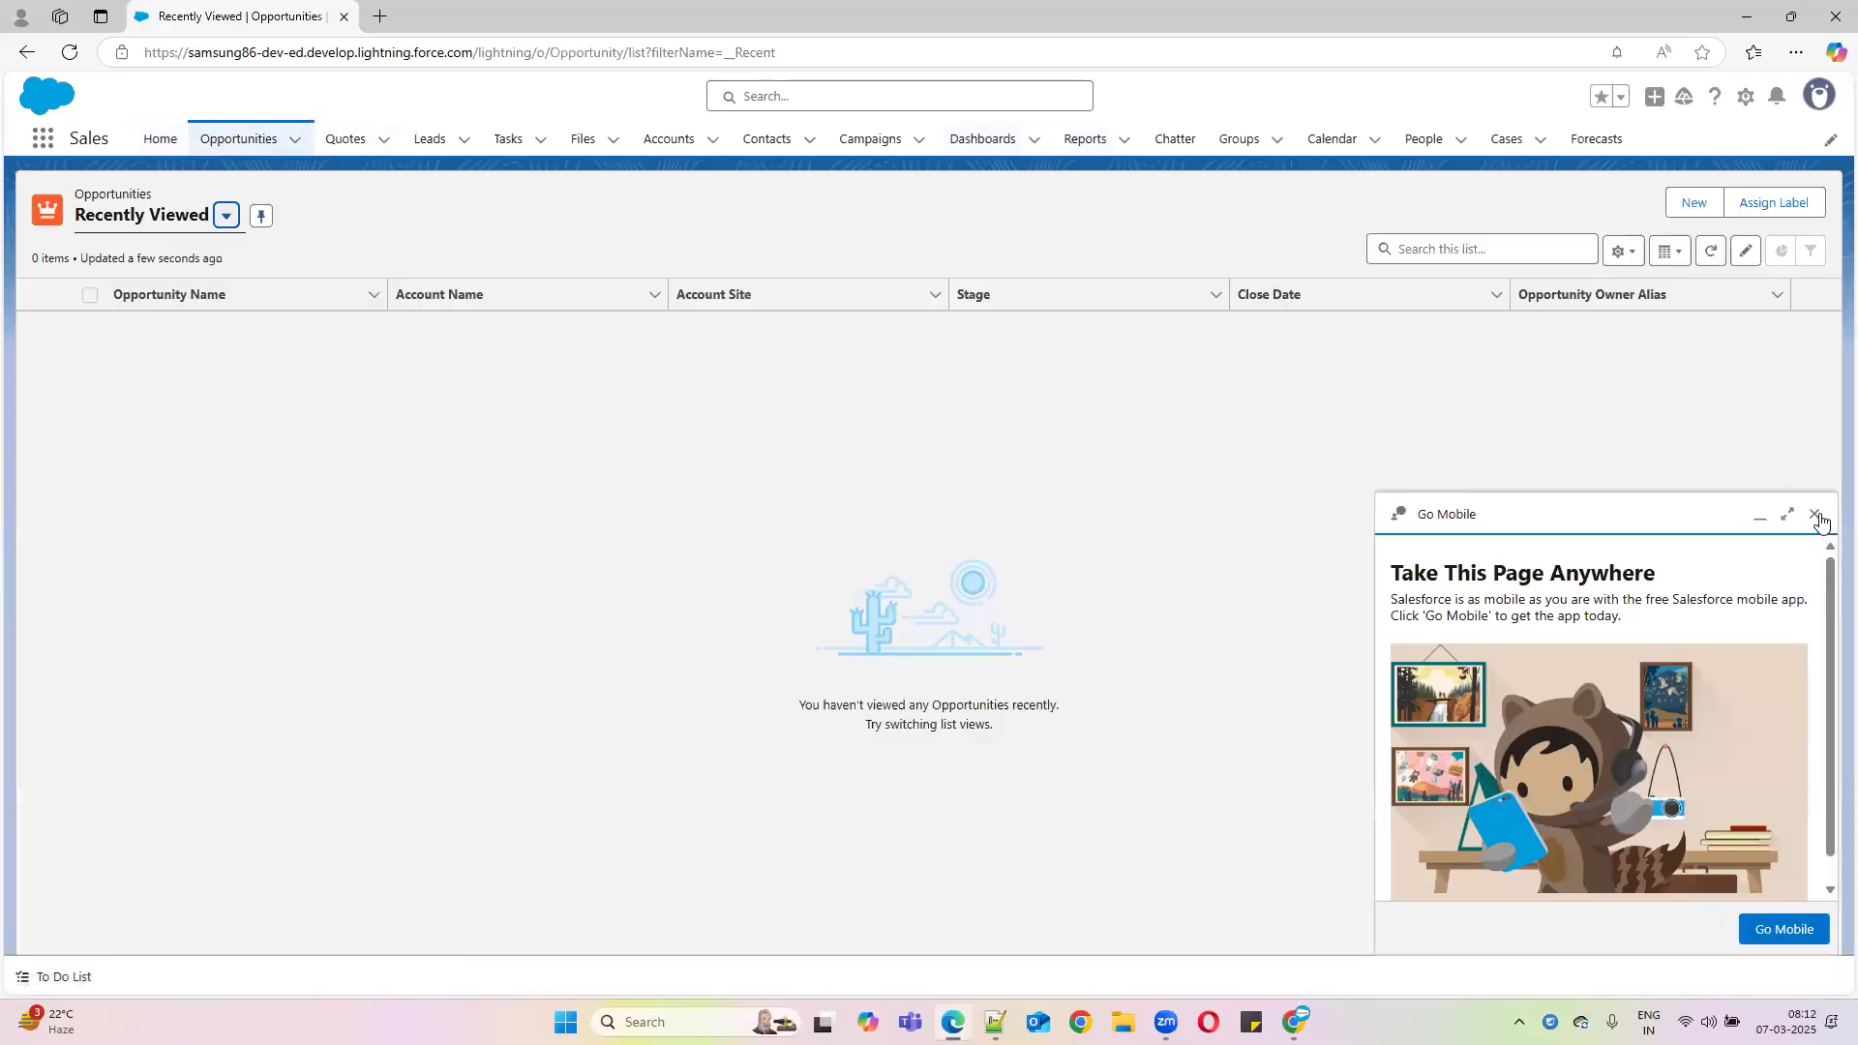
{"action": "left_click", "coordinate": [1816, 515]}
{"action": "left_click", "coordinate": [1699, 201]}
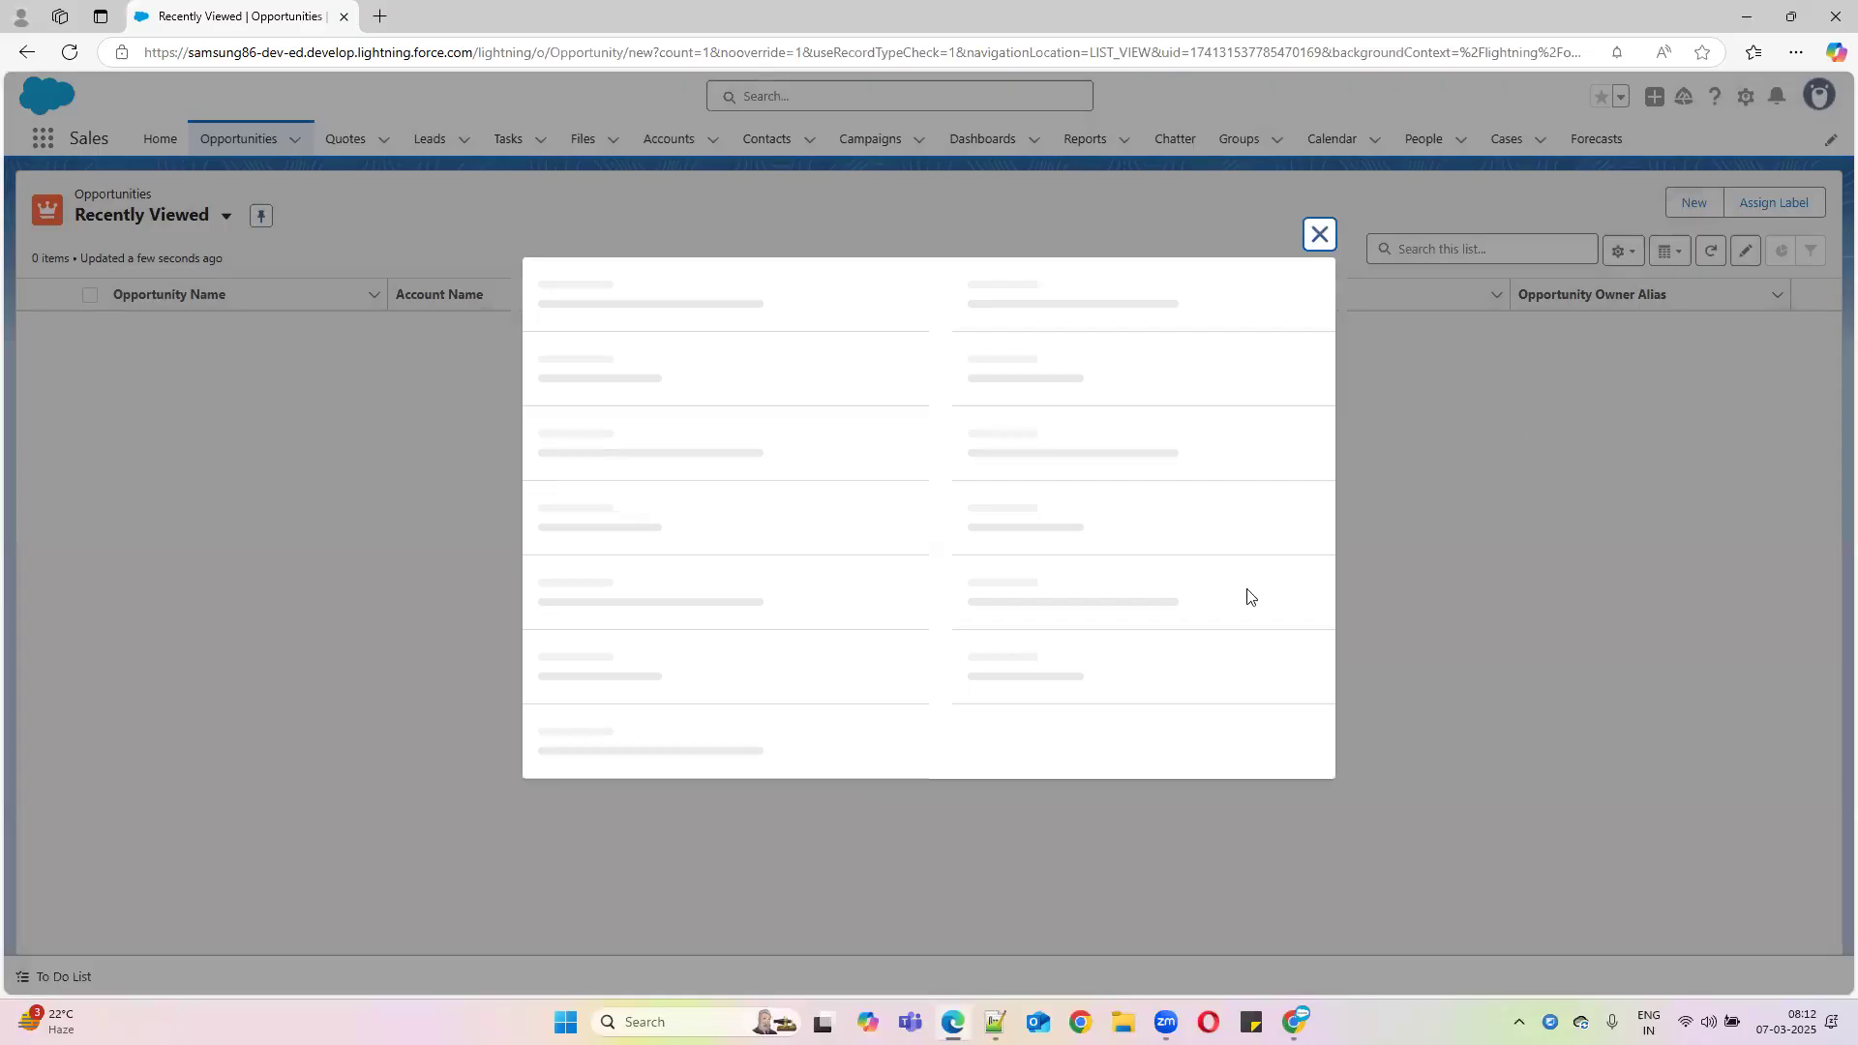
{"action": "left_click", "coordinate": [633, 414]}
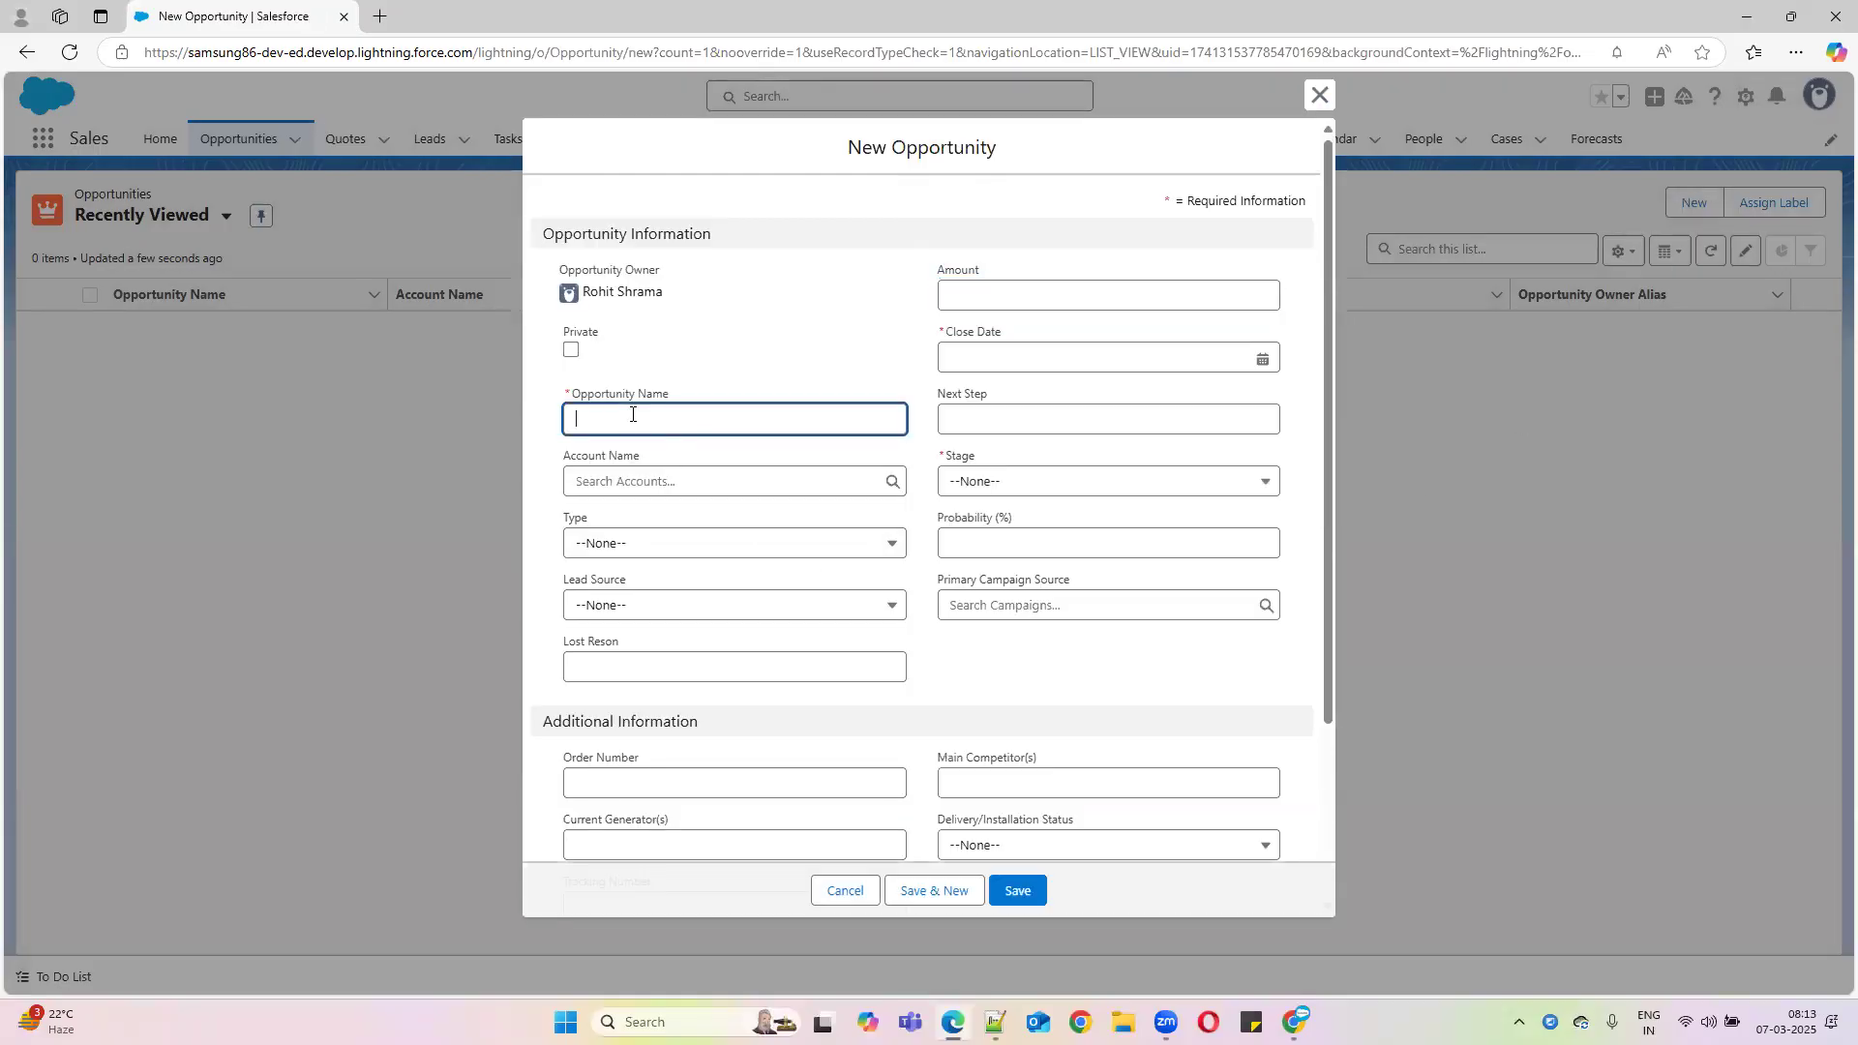
{"action": "type", "text": "Max"}
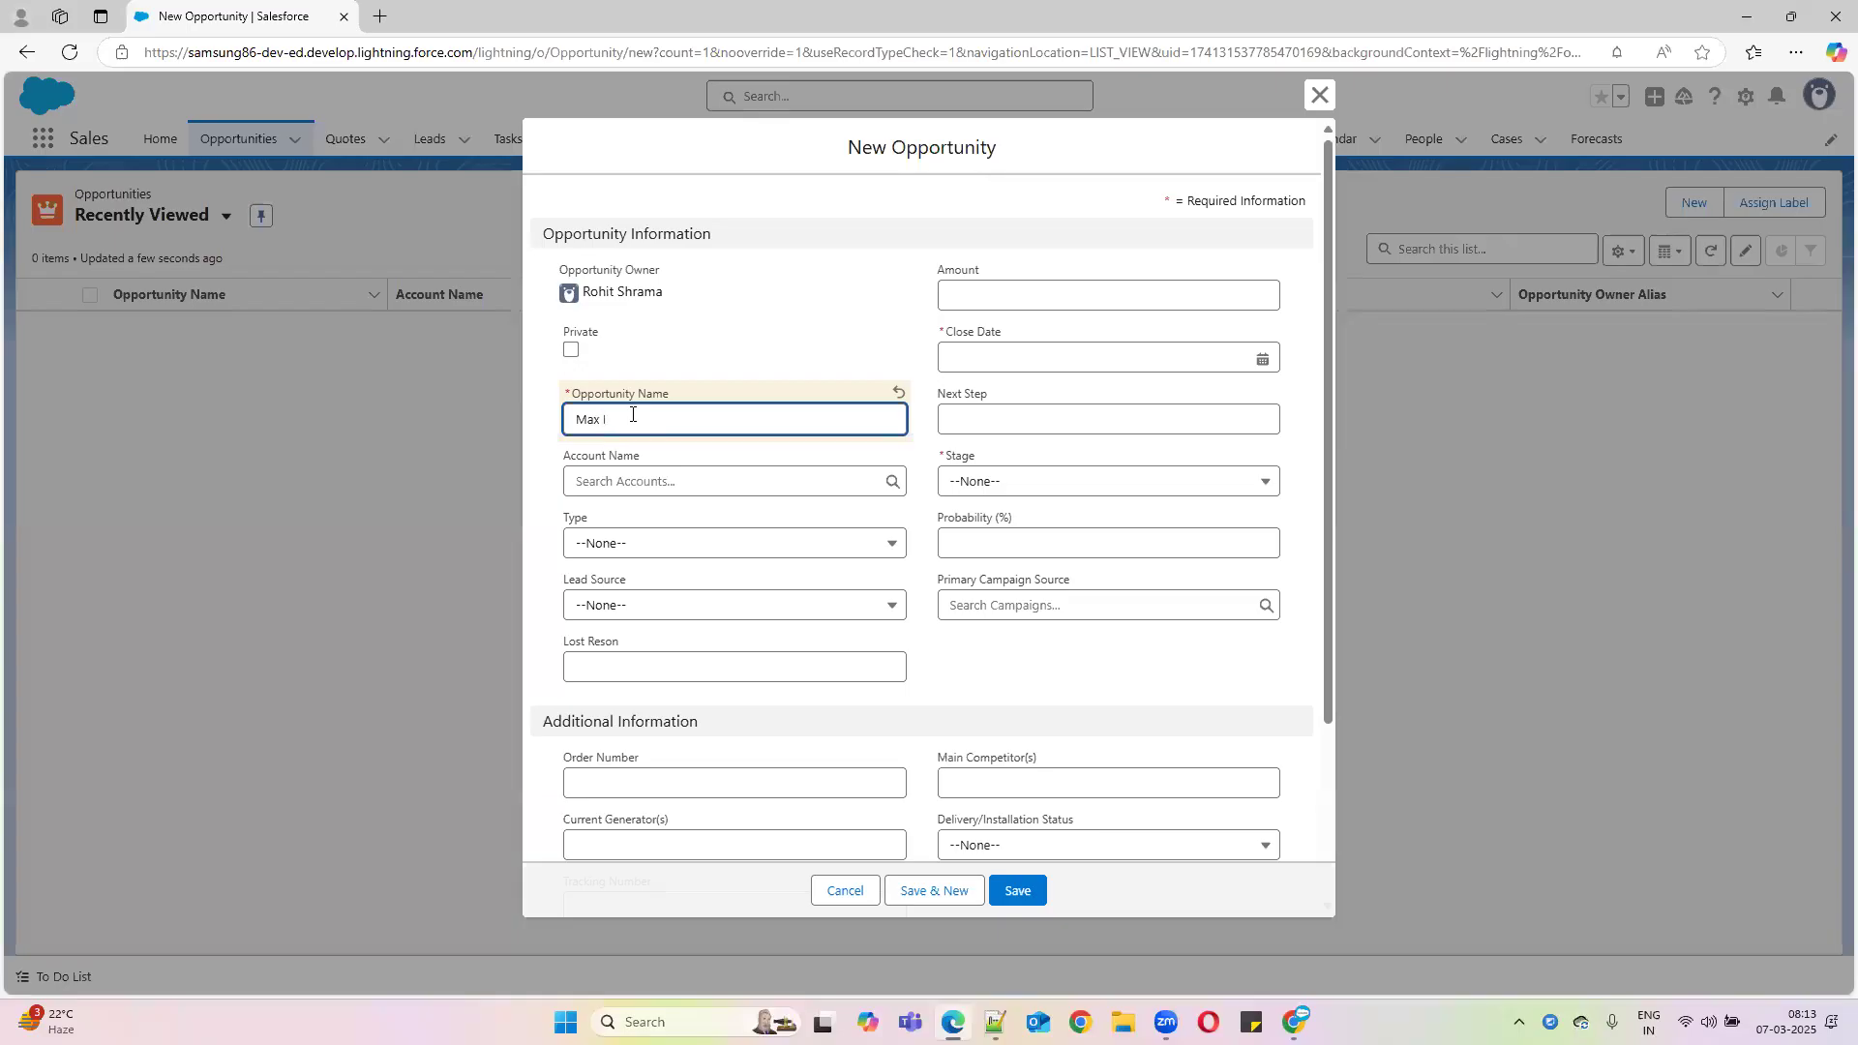
{"action": "key", "text": "BackSpace"}
{"action": "key", "text": "BackSpace"}
{"action": "type", "text": "ICC Champion Sales"}
Set the Close Date to 14/03/2025 and the Stage to Closed Lost, leaving Lost Reason empty
{"action": "left_click", "coordinate": [1006, 360]}
{"action": "left_click", "coordinate": [1211, 543]}
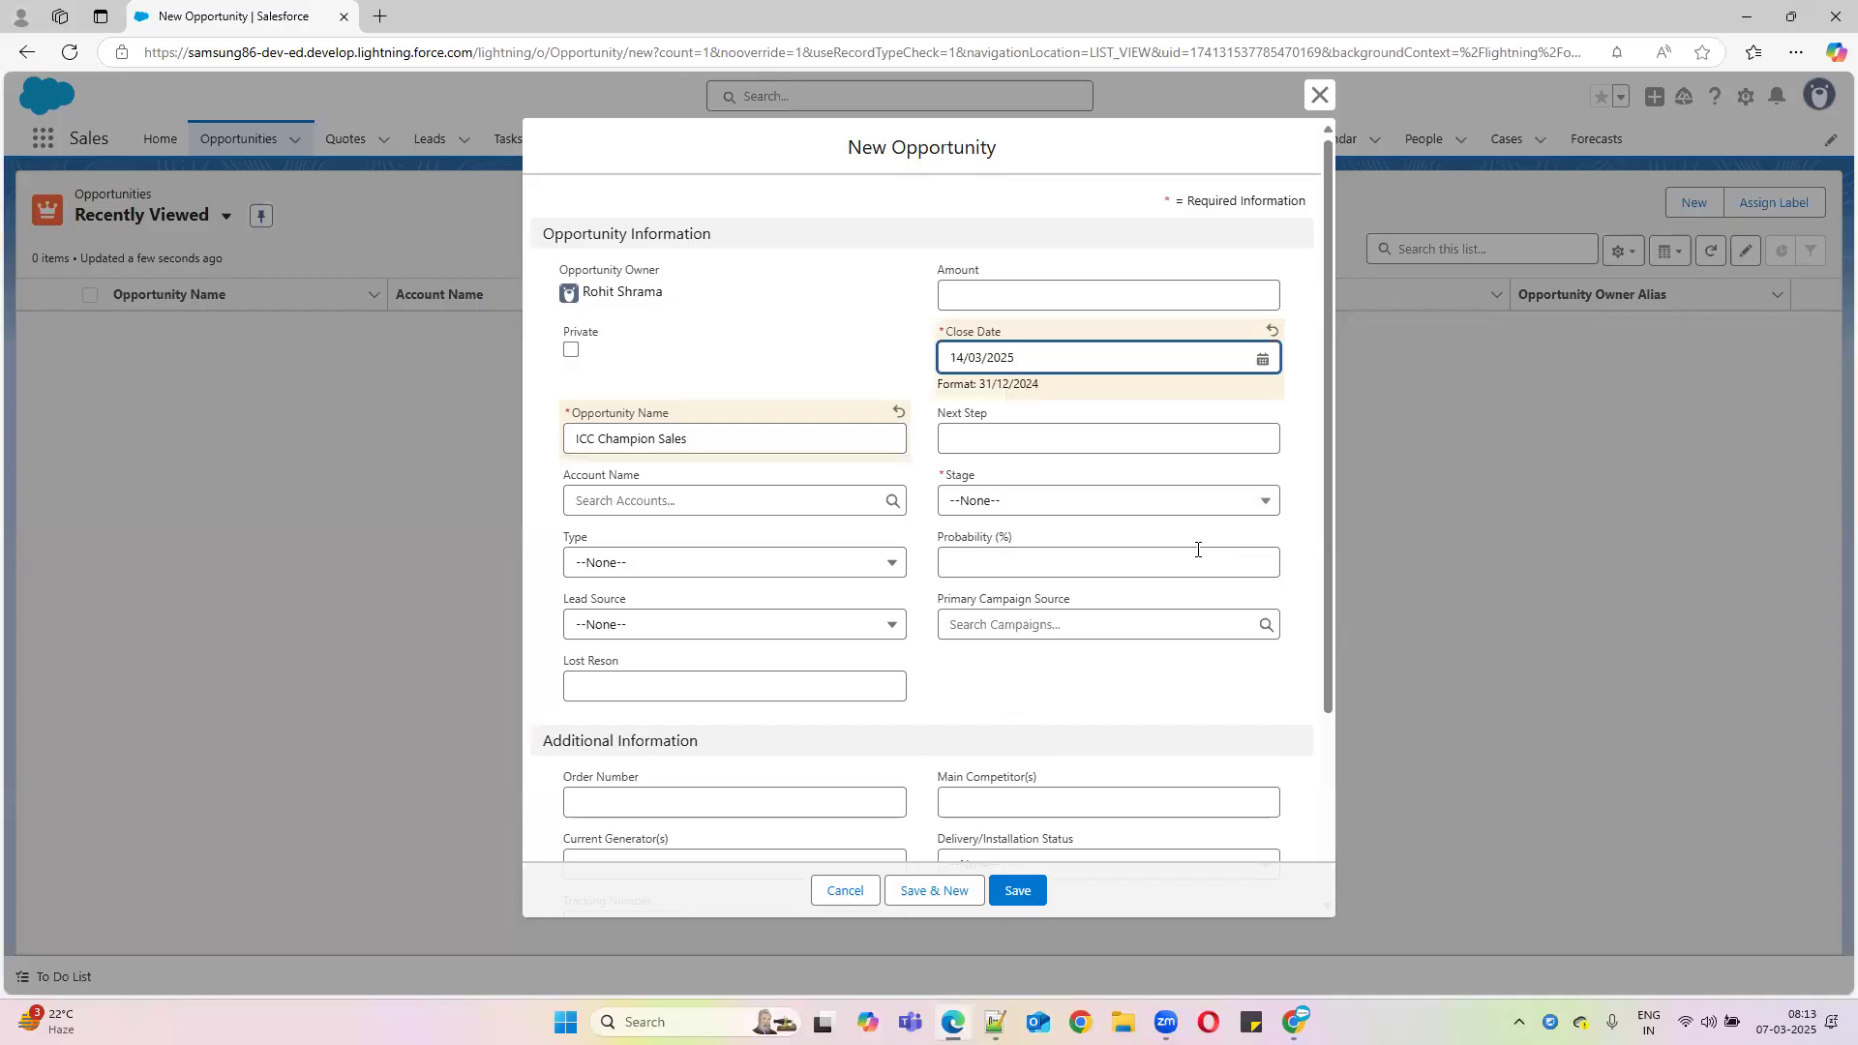
{"action": "left_click", "coordinate": [1055, 511]}
{"action": "left_click", "coordinate": [1051, 501]}
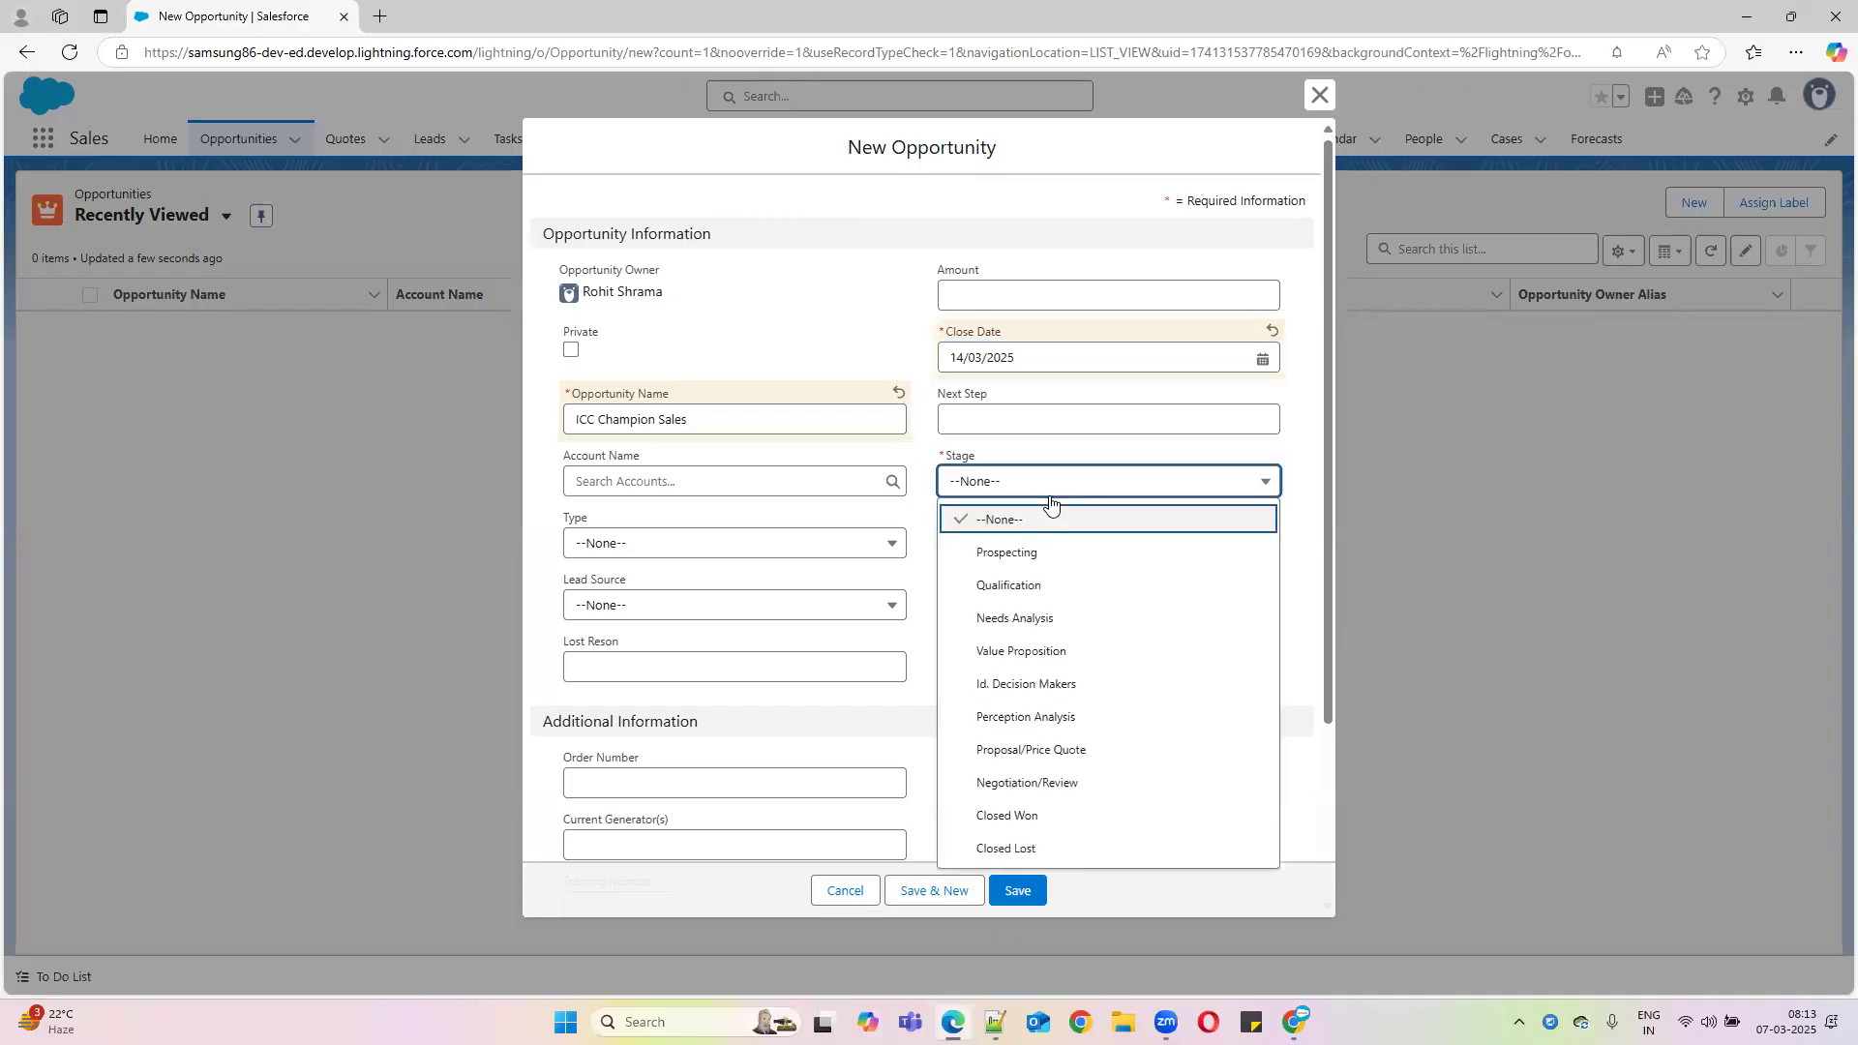
{"action": "left_click", "coordinate": [1032, 846]}
{"action": "left_click_drag", "start_coordinate": [566, 646], "coordinate": [672, 651]}
Try saving the Closed Lost opportunity, note the 'Provide reson for Closed lost' error, and discard the form
{"action": "scroll", "coordinate": [967, 692], "scroll_direction": "down", "scroll_amount": 2}
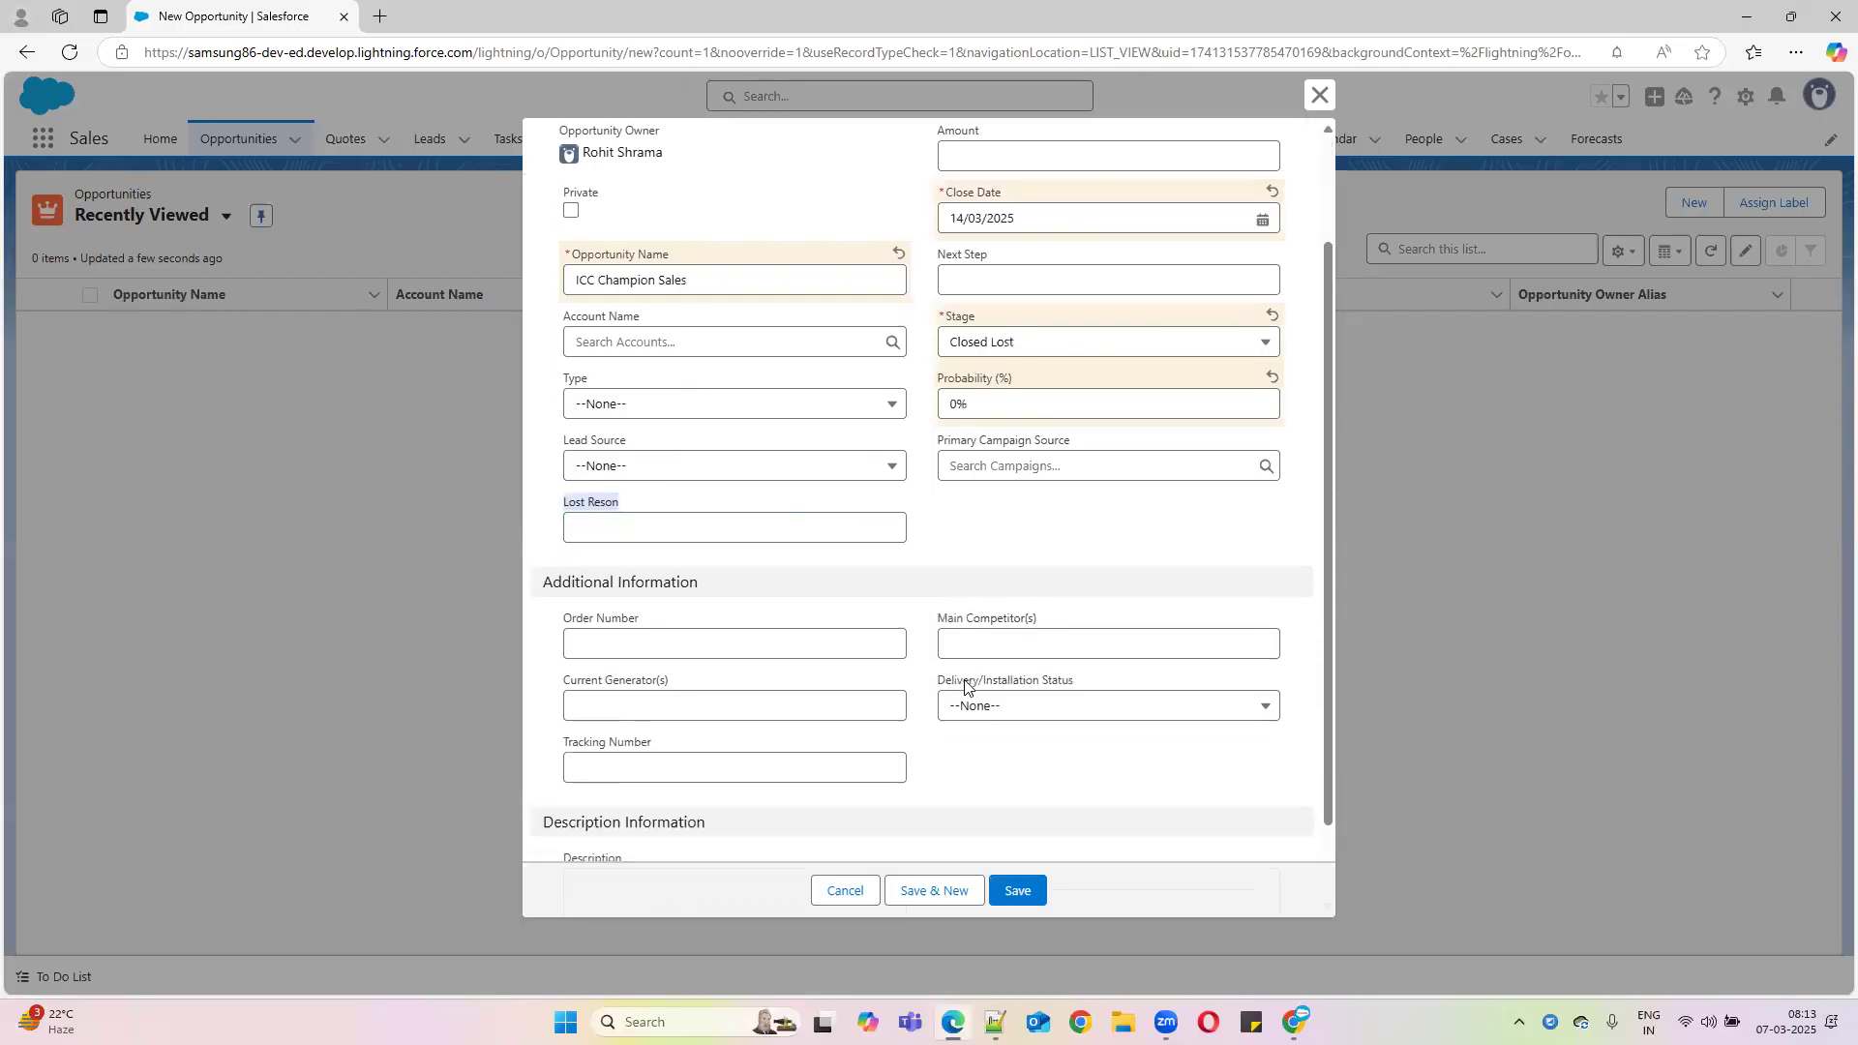
{"action": "scroll", "coordinate": [1011, 740], "scroll_direction": "down", "scroll_amount": 1}
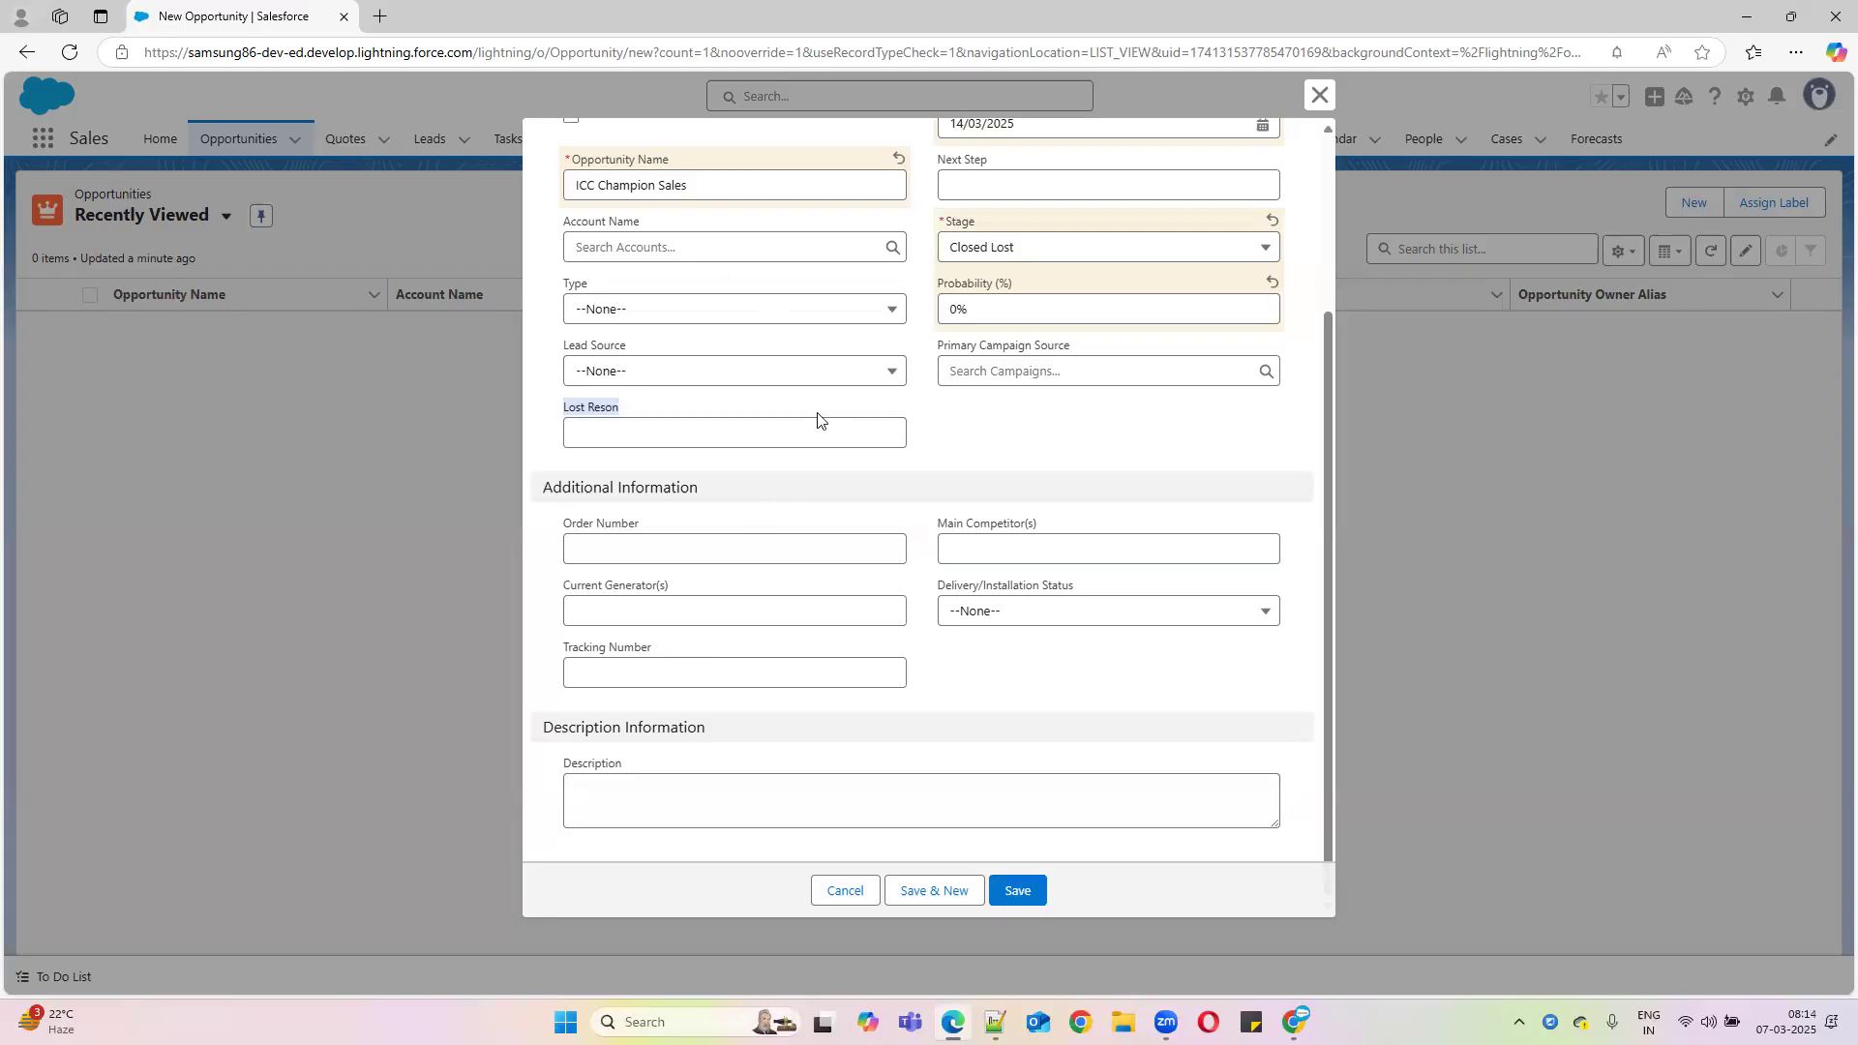
{"action": "left_click", "coordinate": [1018, 891]}
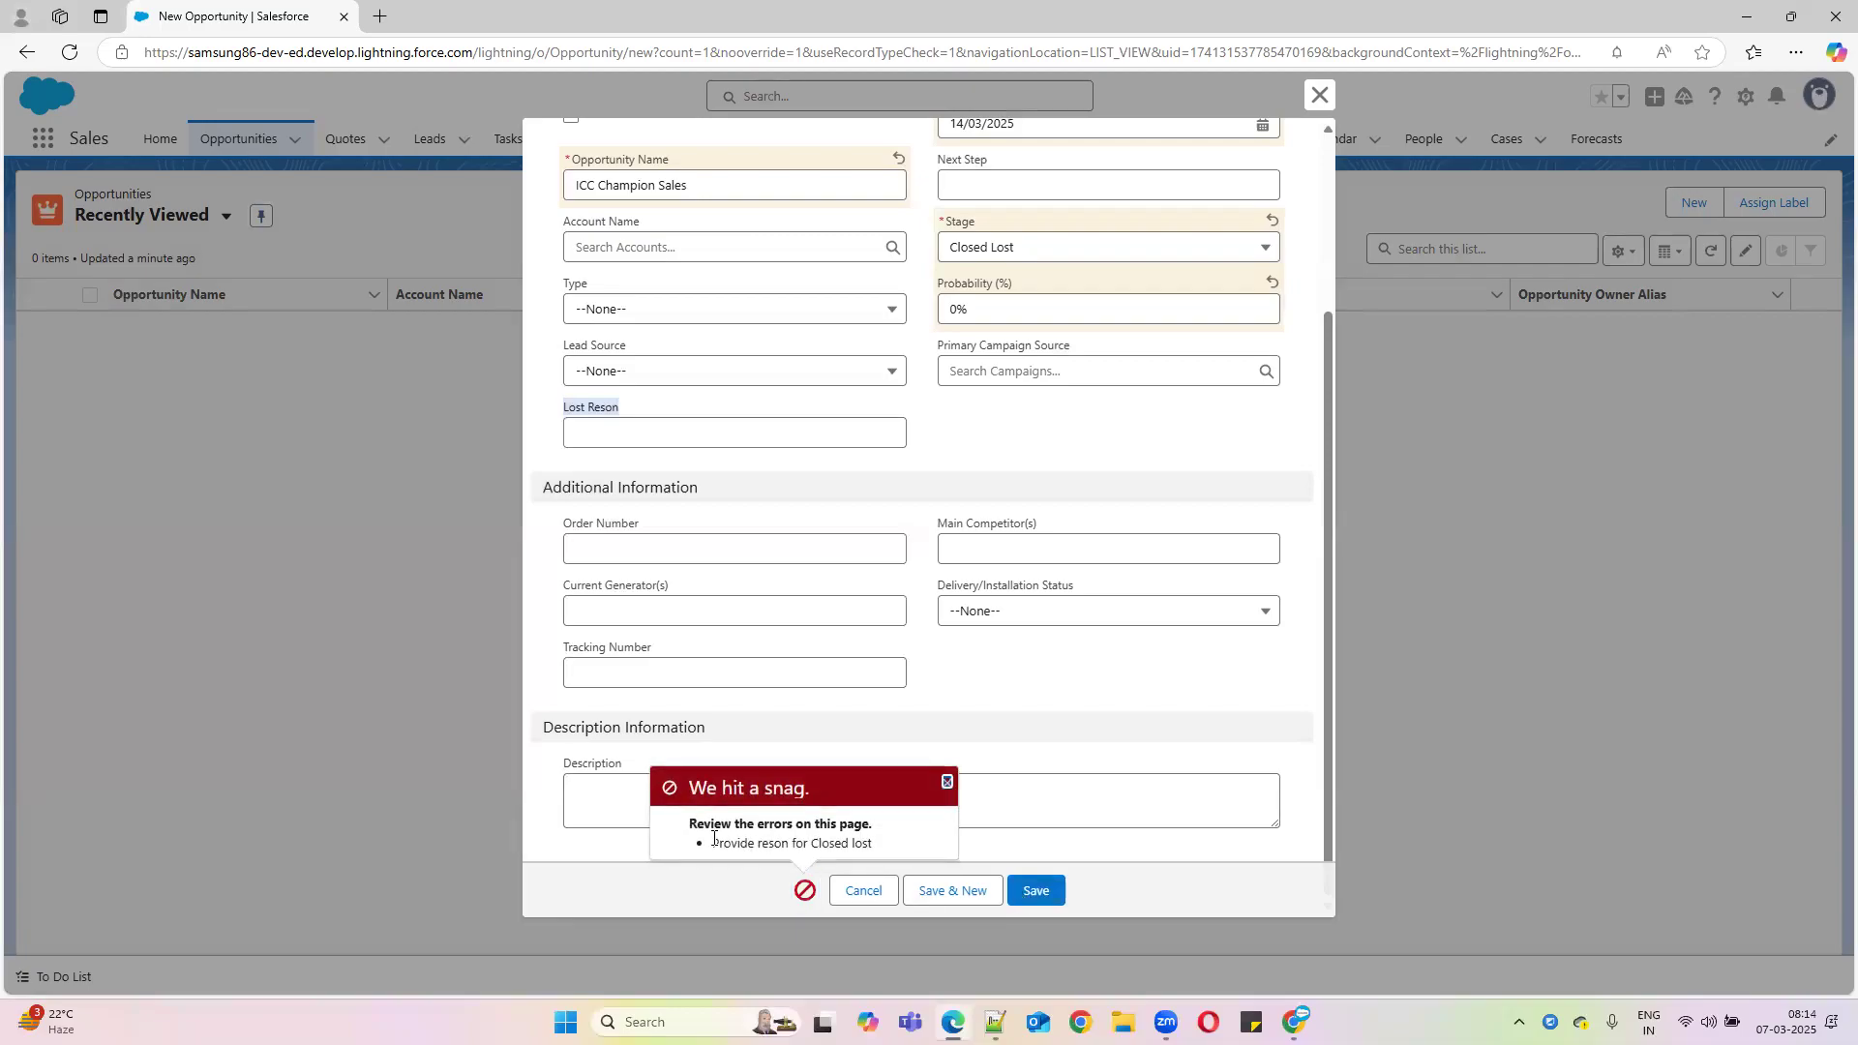
{"action": "left_click_drag", "start_coordinate": [714, 837], "coordinate": [1075, 827]}
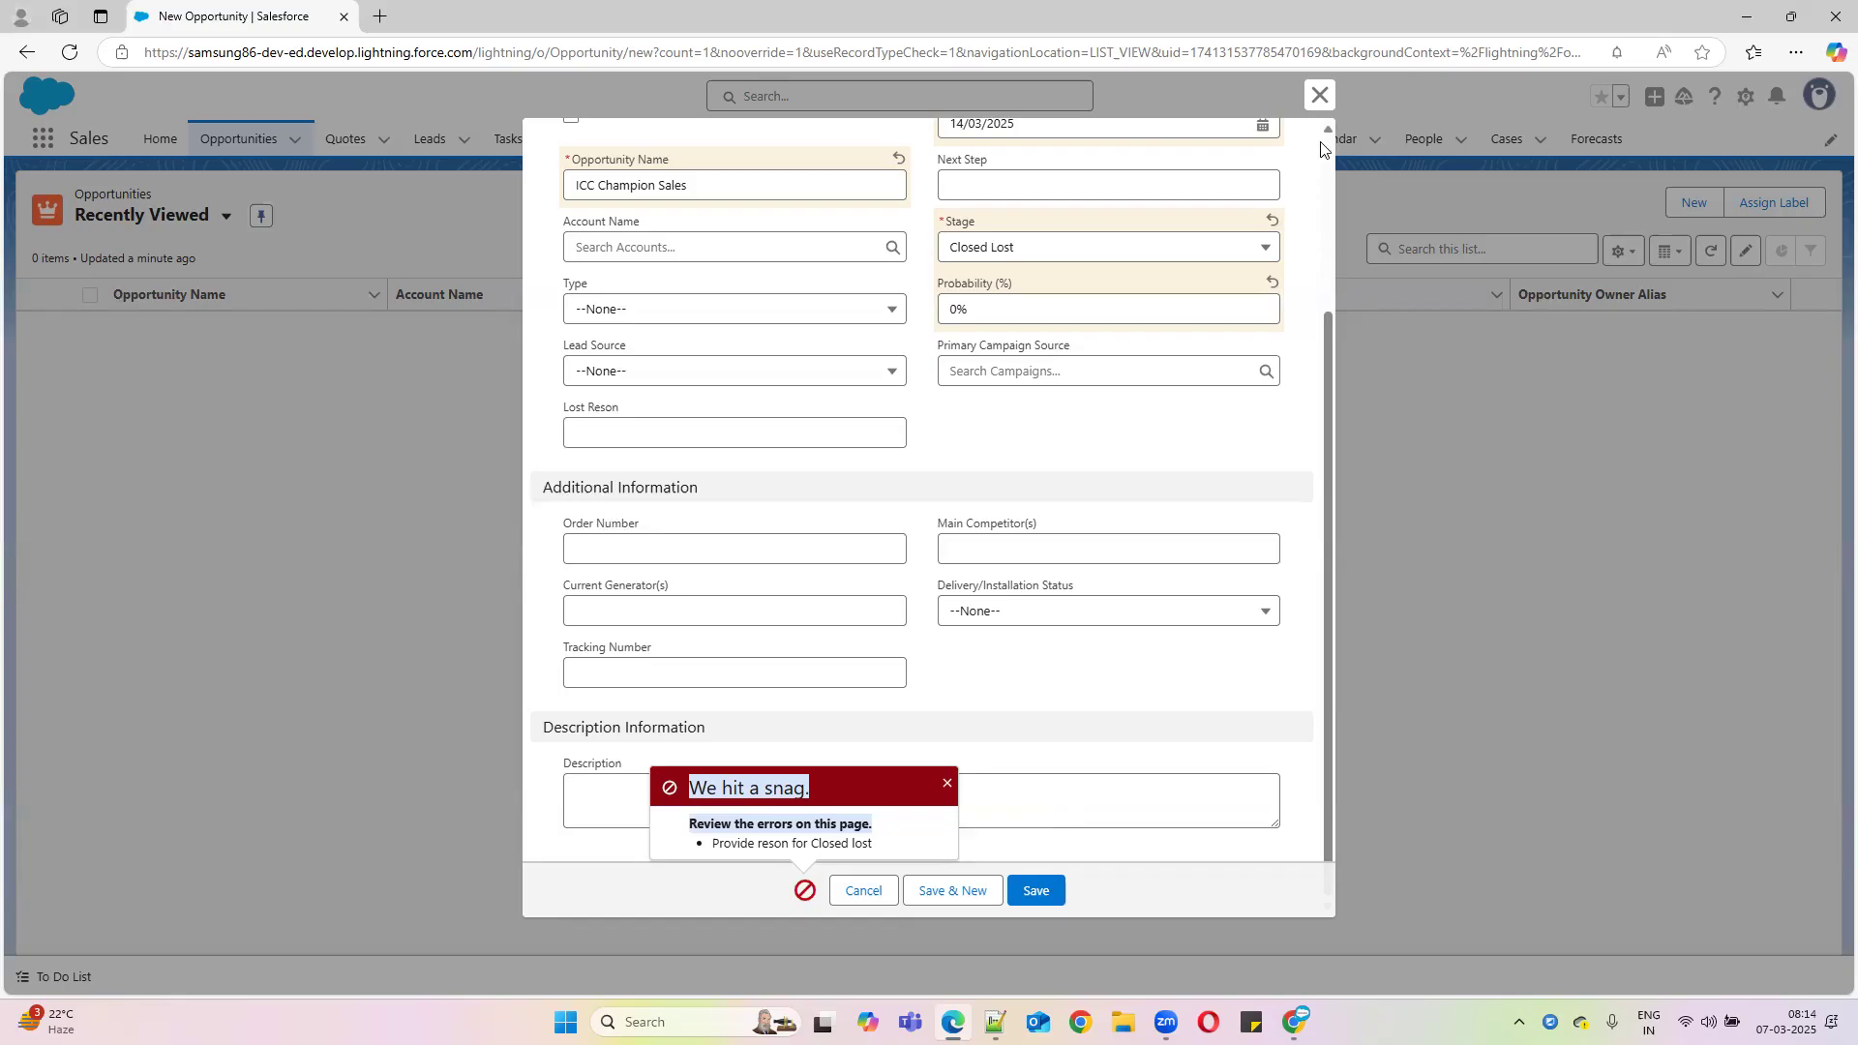
{"action": "left_click", "coordinate": [1319, 94]}
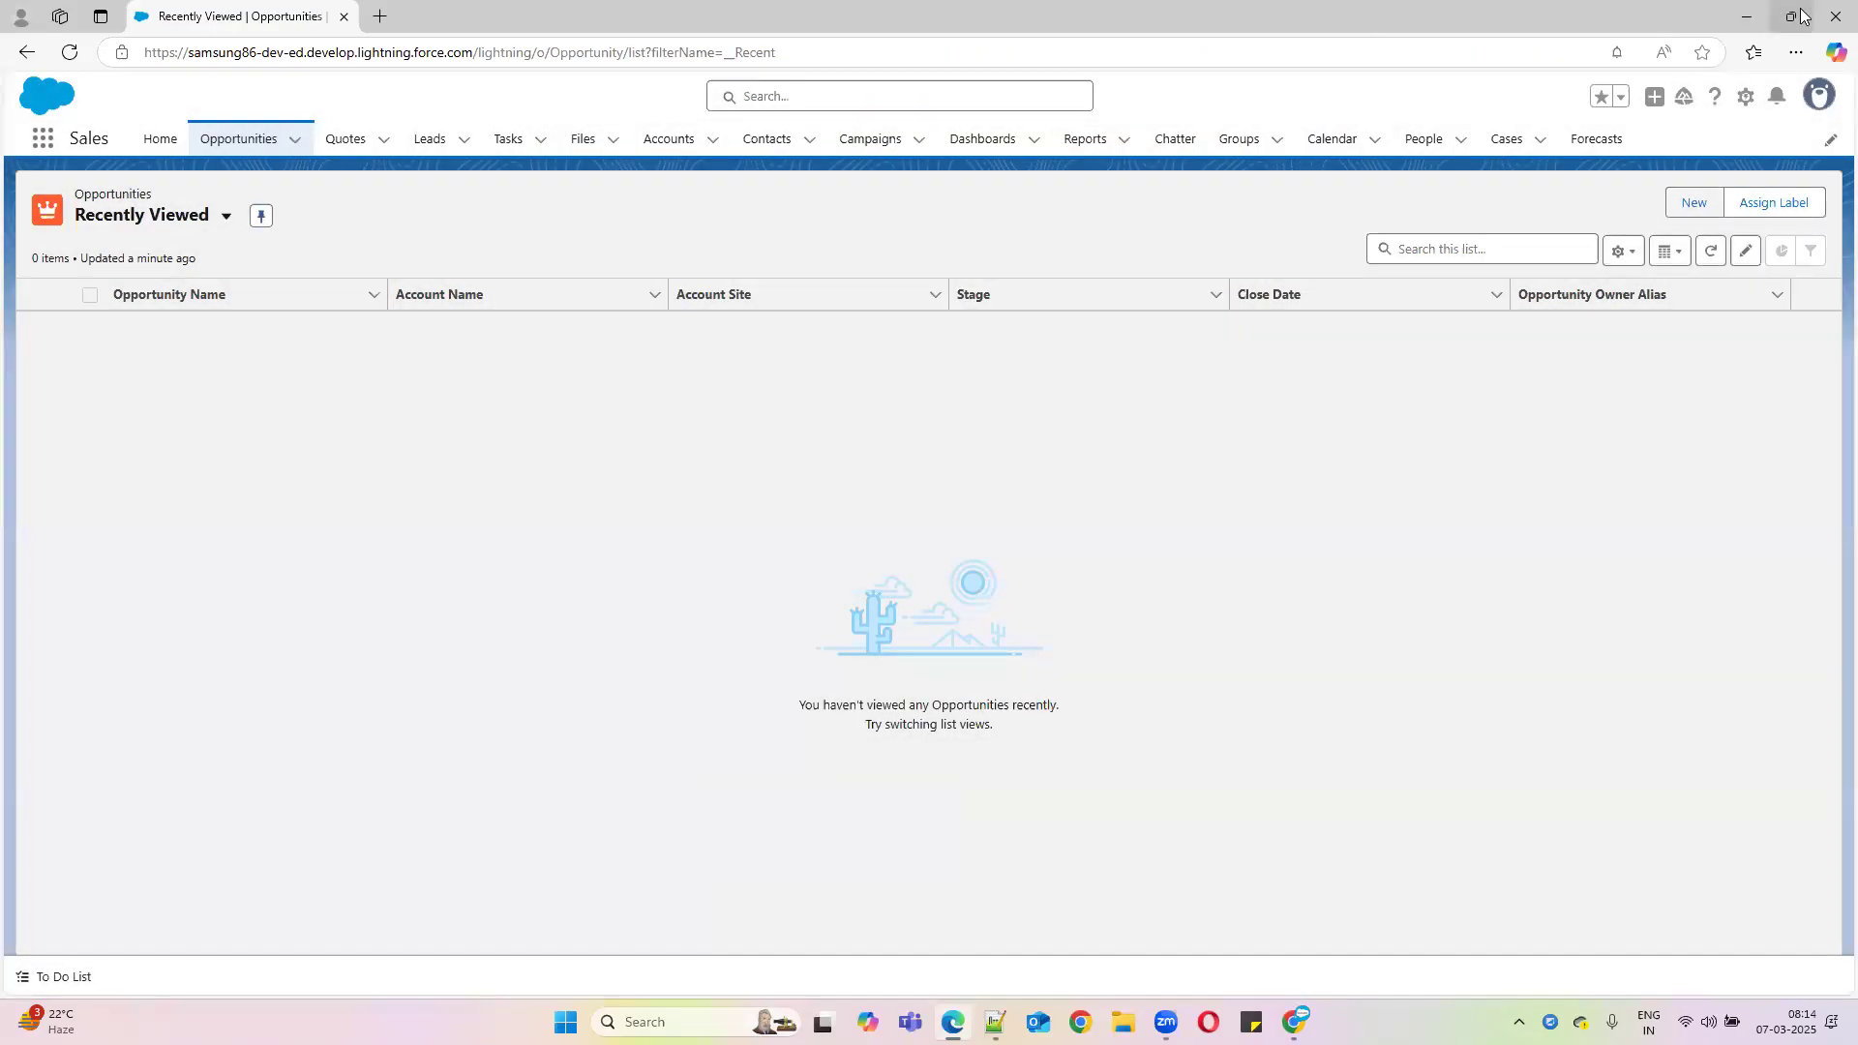
{"action": "left_click", "coordinate": [1745, 16]}
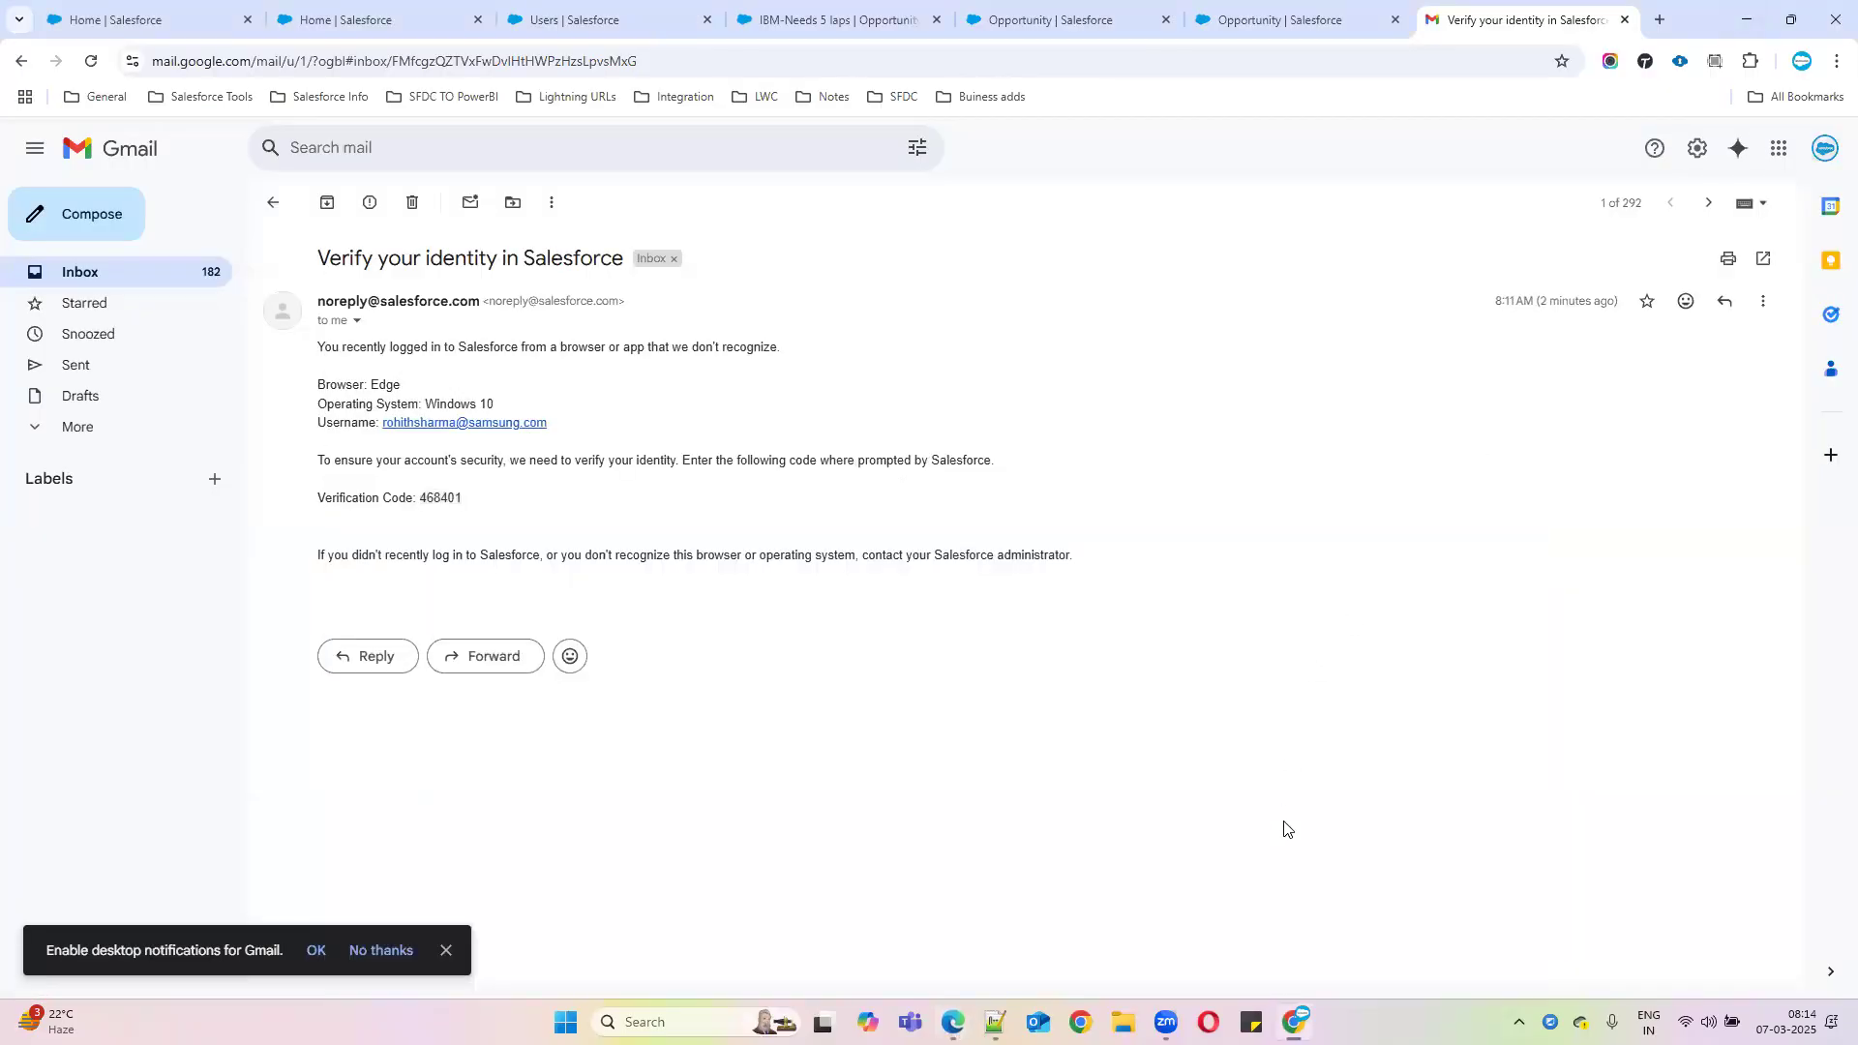
{"action": "mouse_move", "coordinate": [1270, 1008]}
{"action": "left_click", "coordinate": [953, 1022]}
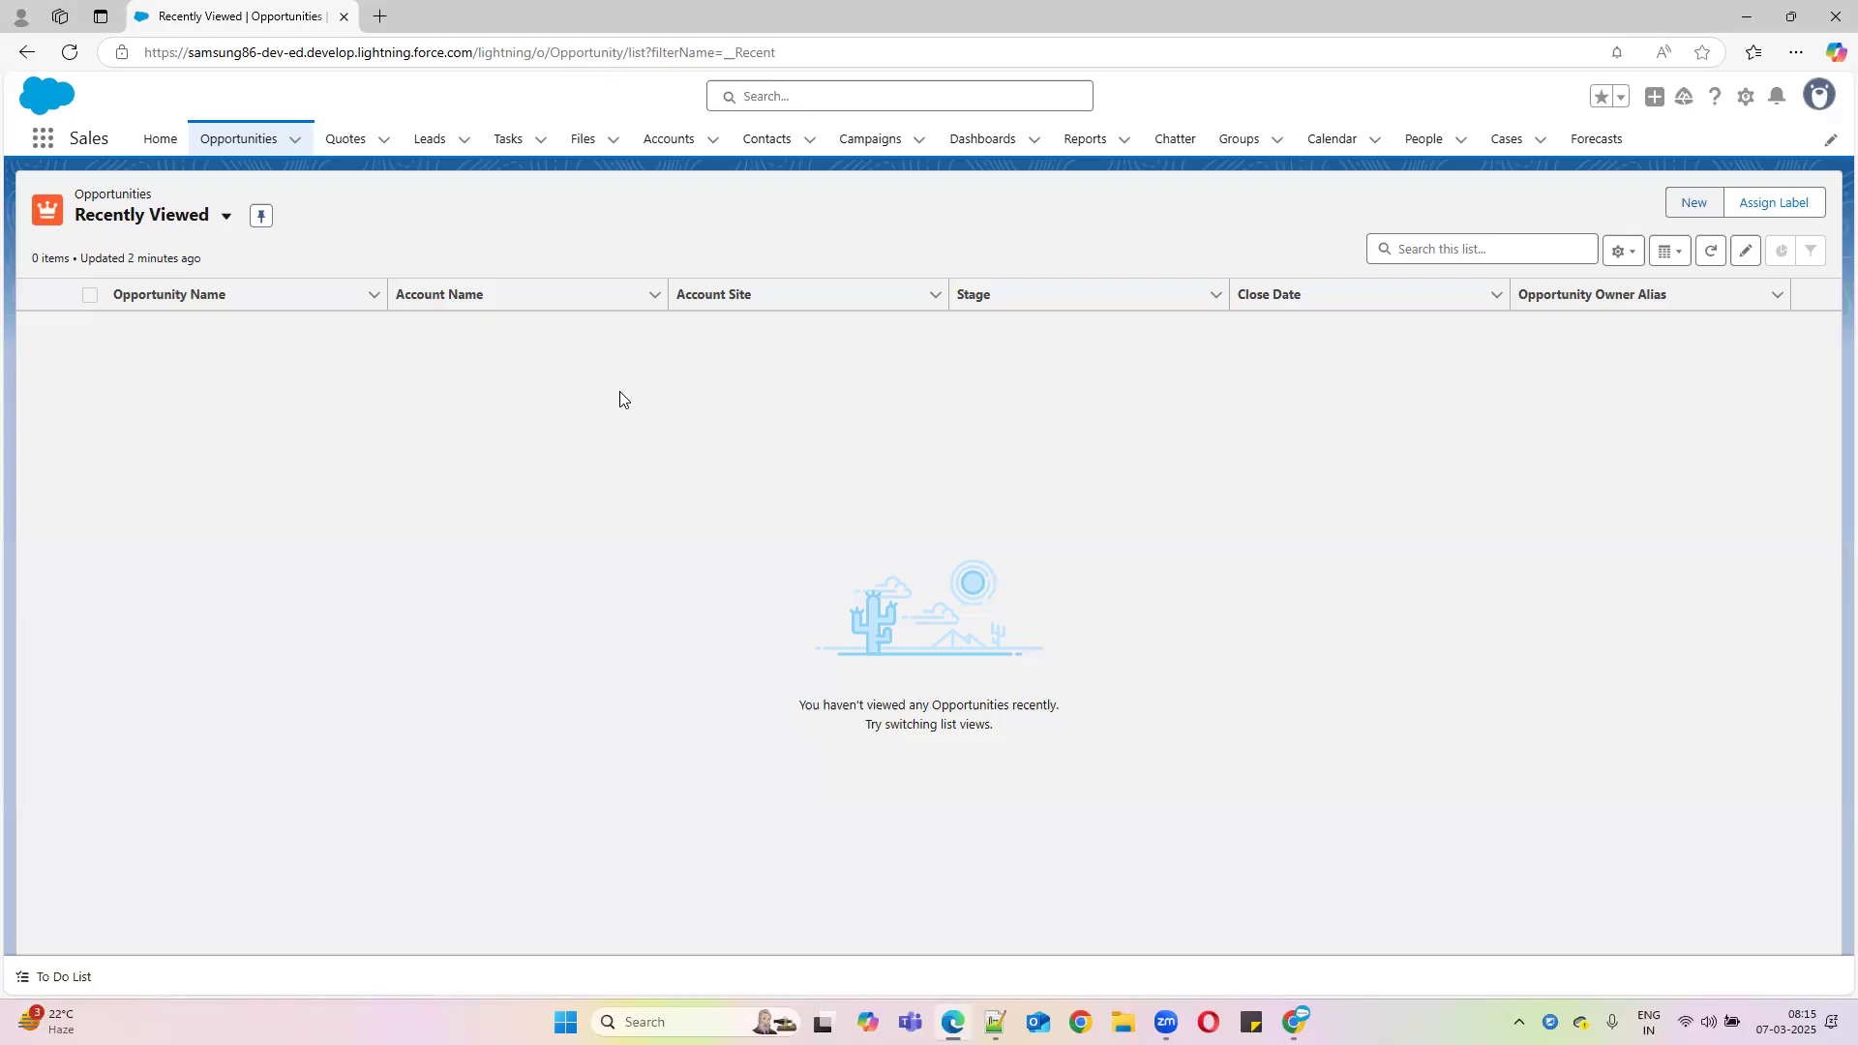
{"action": "left_click", "coordinate": [1747, 96]}
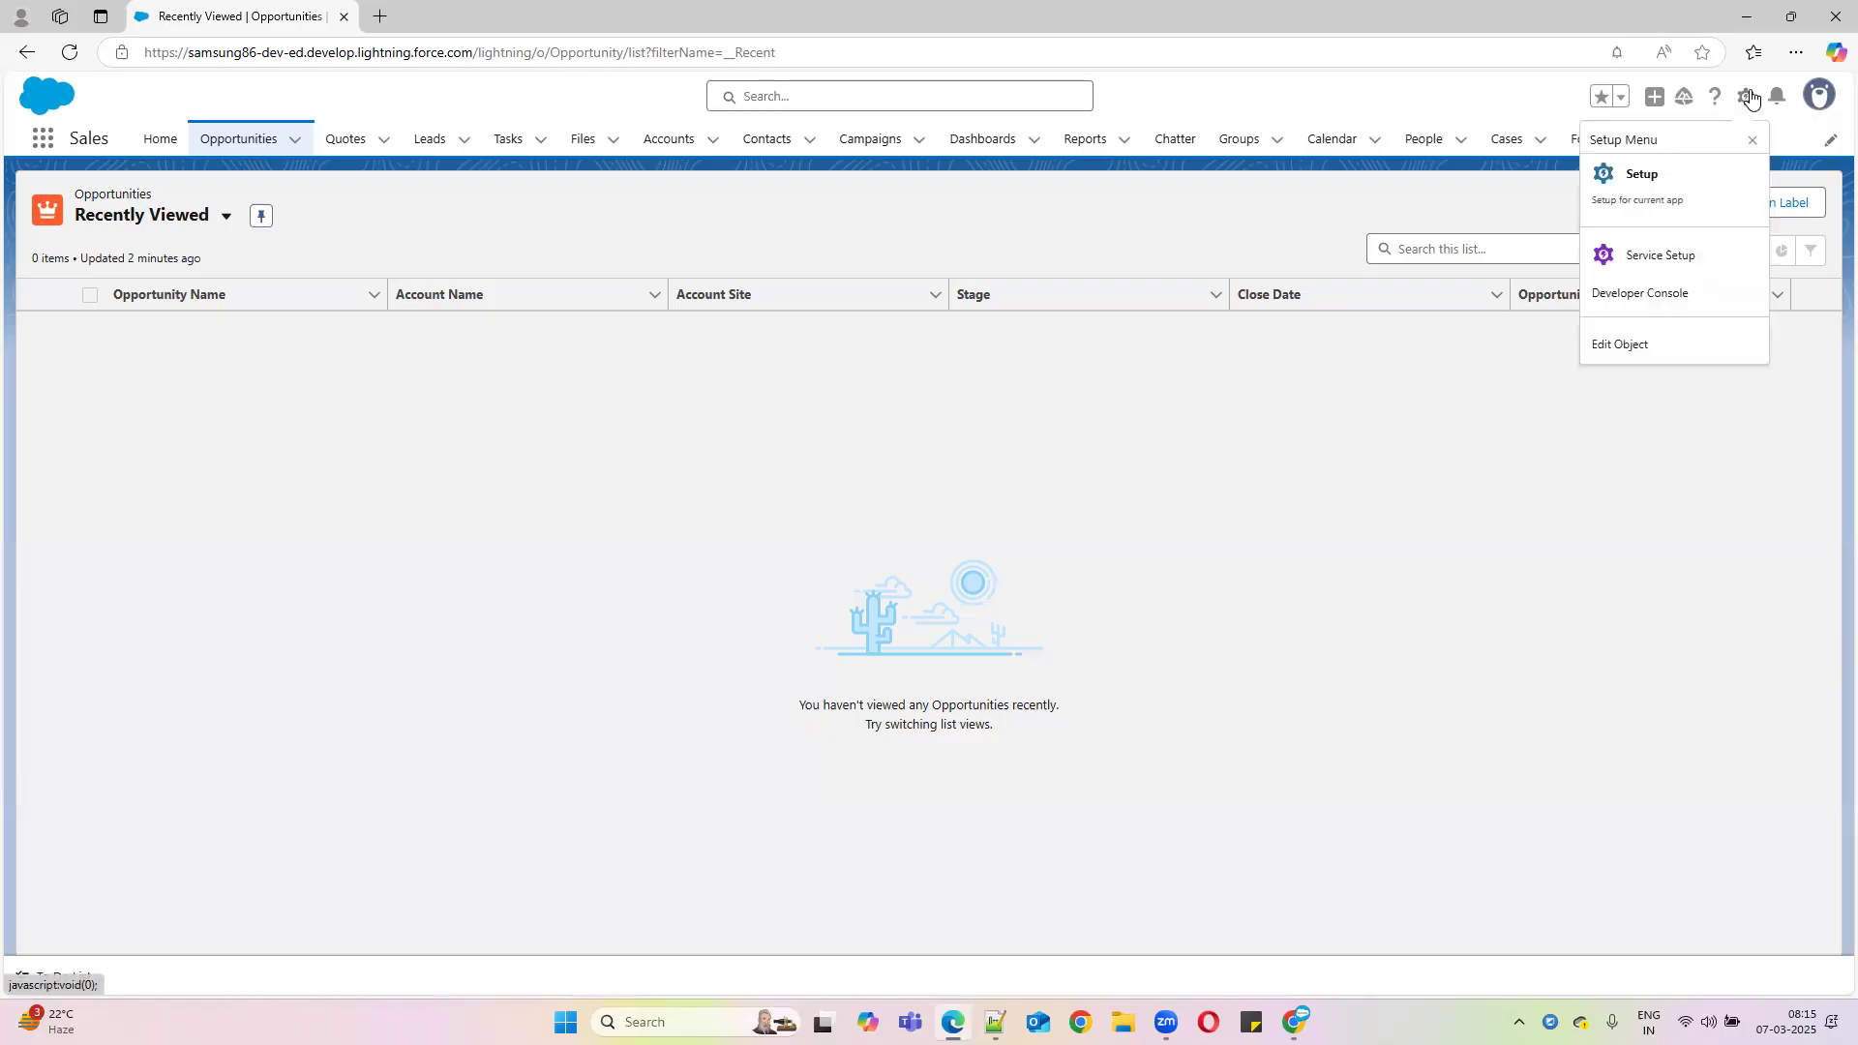
Go to personal Settings, open Grant Account Login Access, and select its page title
{"action": "left_click", "coordinate": [1818, 97]}
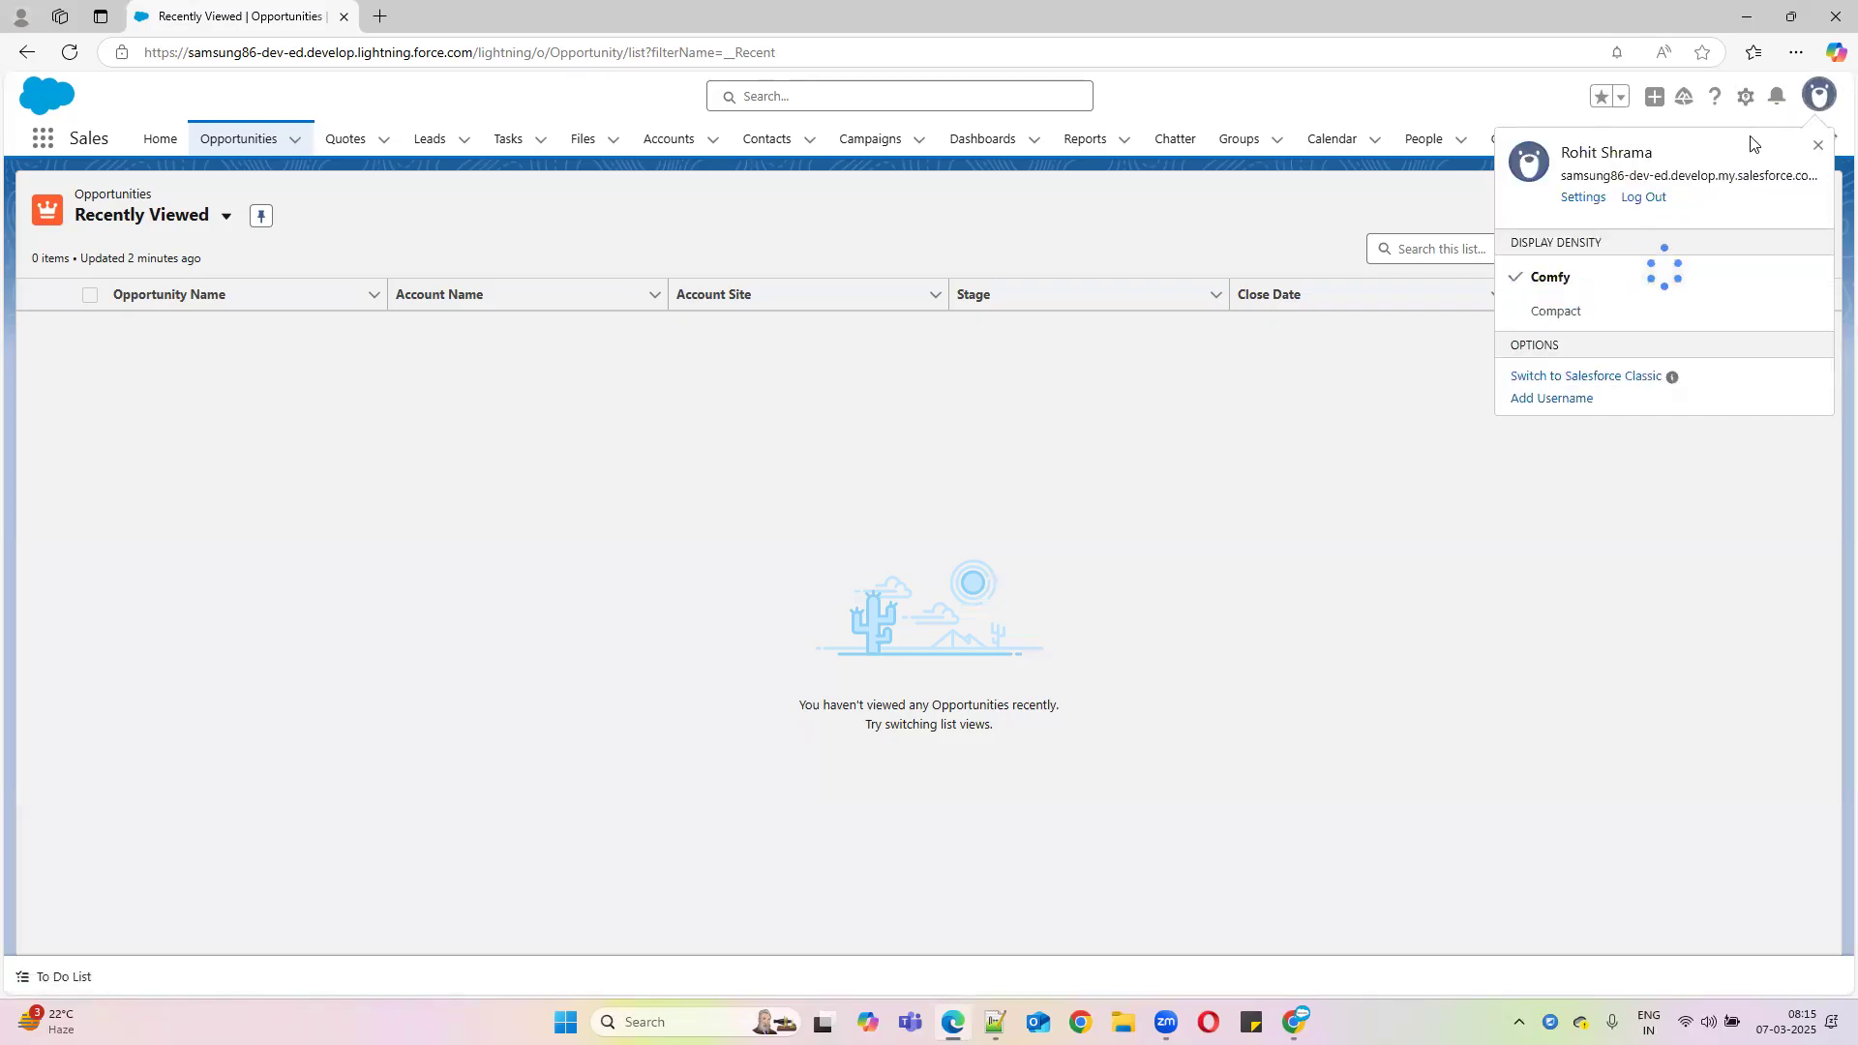
{"action": "left_click", "coordinate": [1583, 199]}
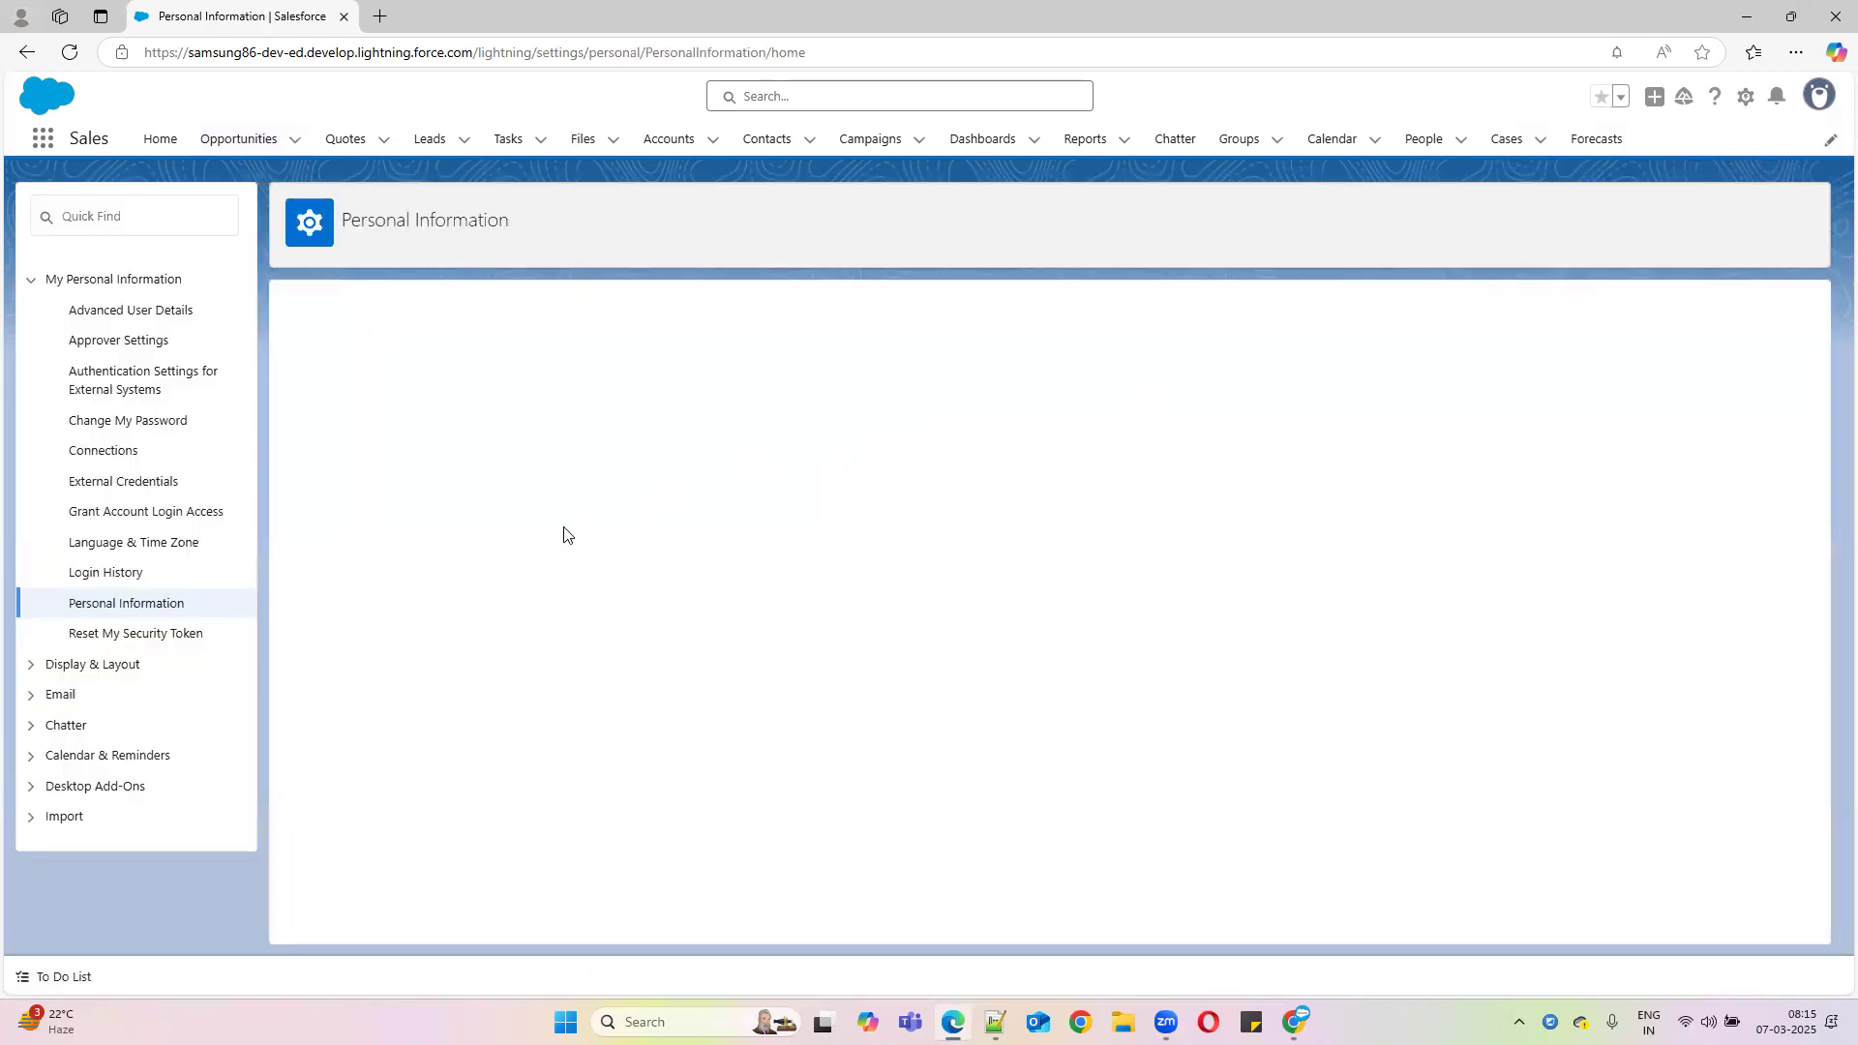
{"action": "left_click", "coordinate": [85, 512]}
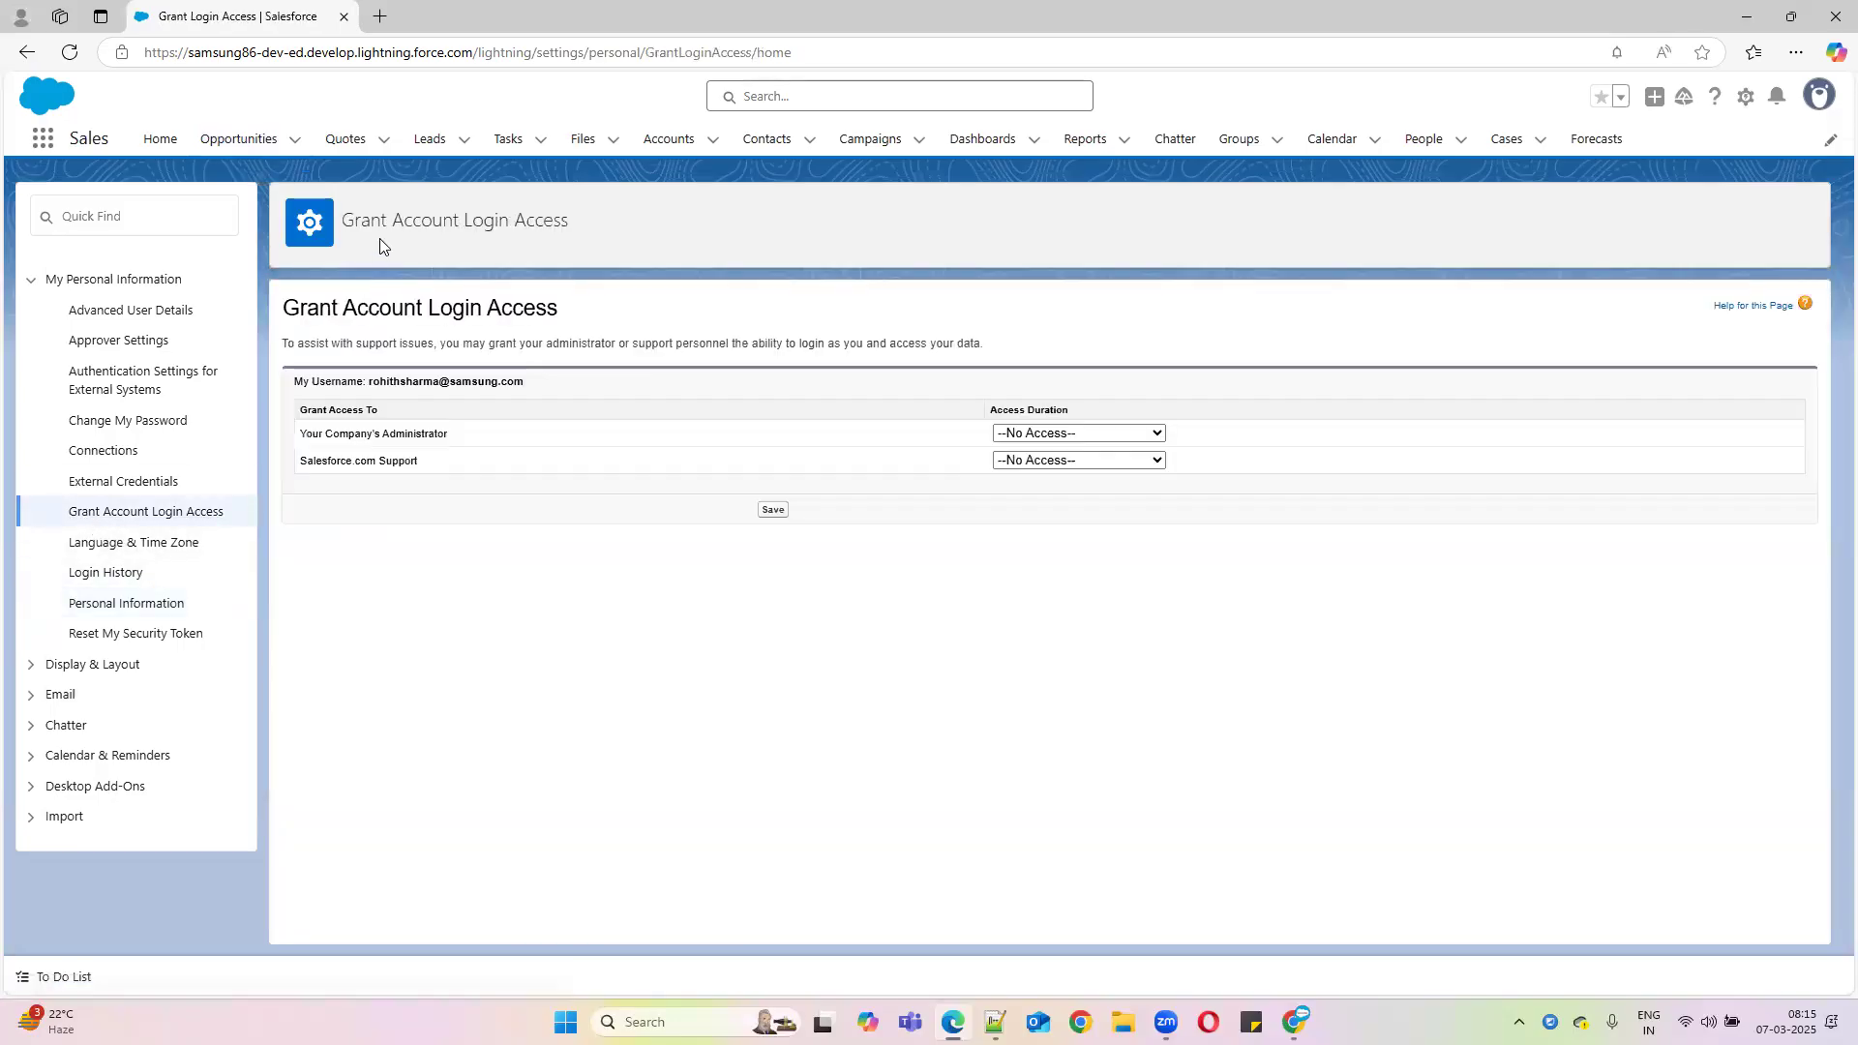
{"action": "left_click_drag", "start_coordinate": [340, 220], "coordinate": [656, 233]}
{"action": "key", "text": "ctrl+c"}
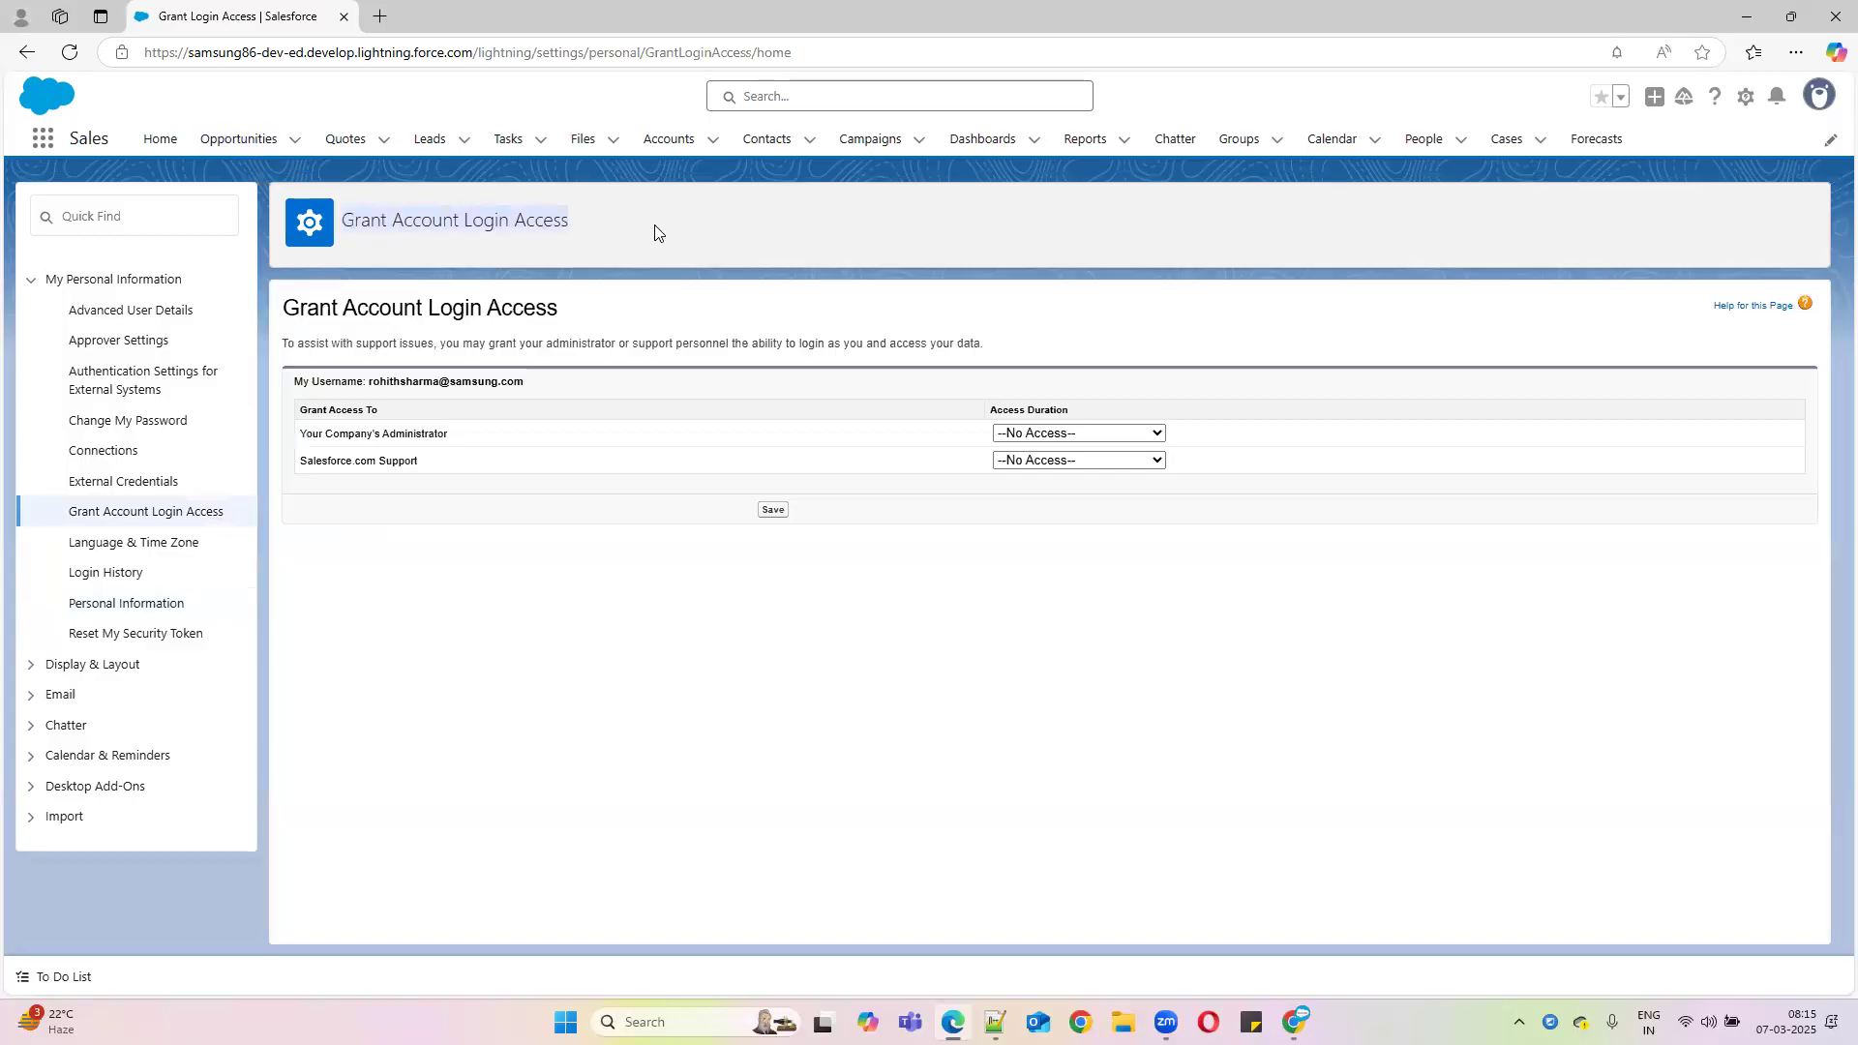
Add 'Grant Account Login Access:' to the notes on line 161, then minimize Notepad++
{"action": "key", "text": "alt+Tab"}
{"action": "key", "text": "Return"}
{"action": "key", "text": "Return"}
{"action": "key", "text": "Return"}
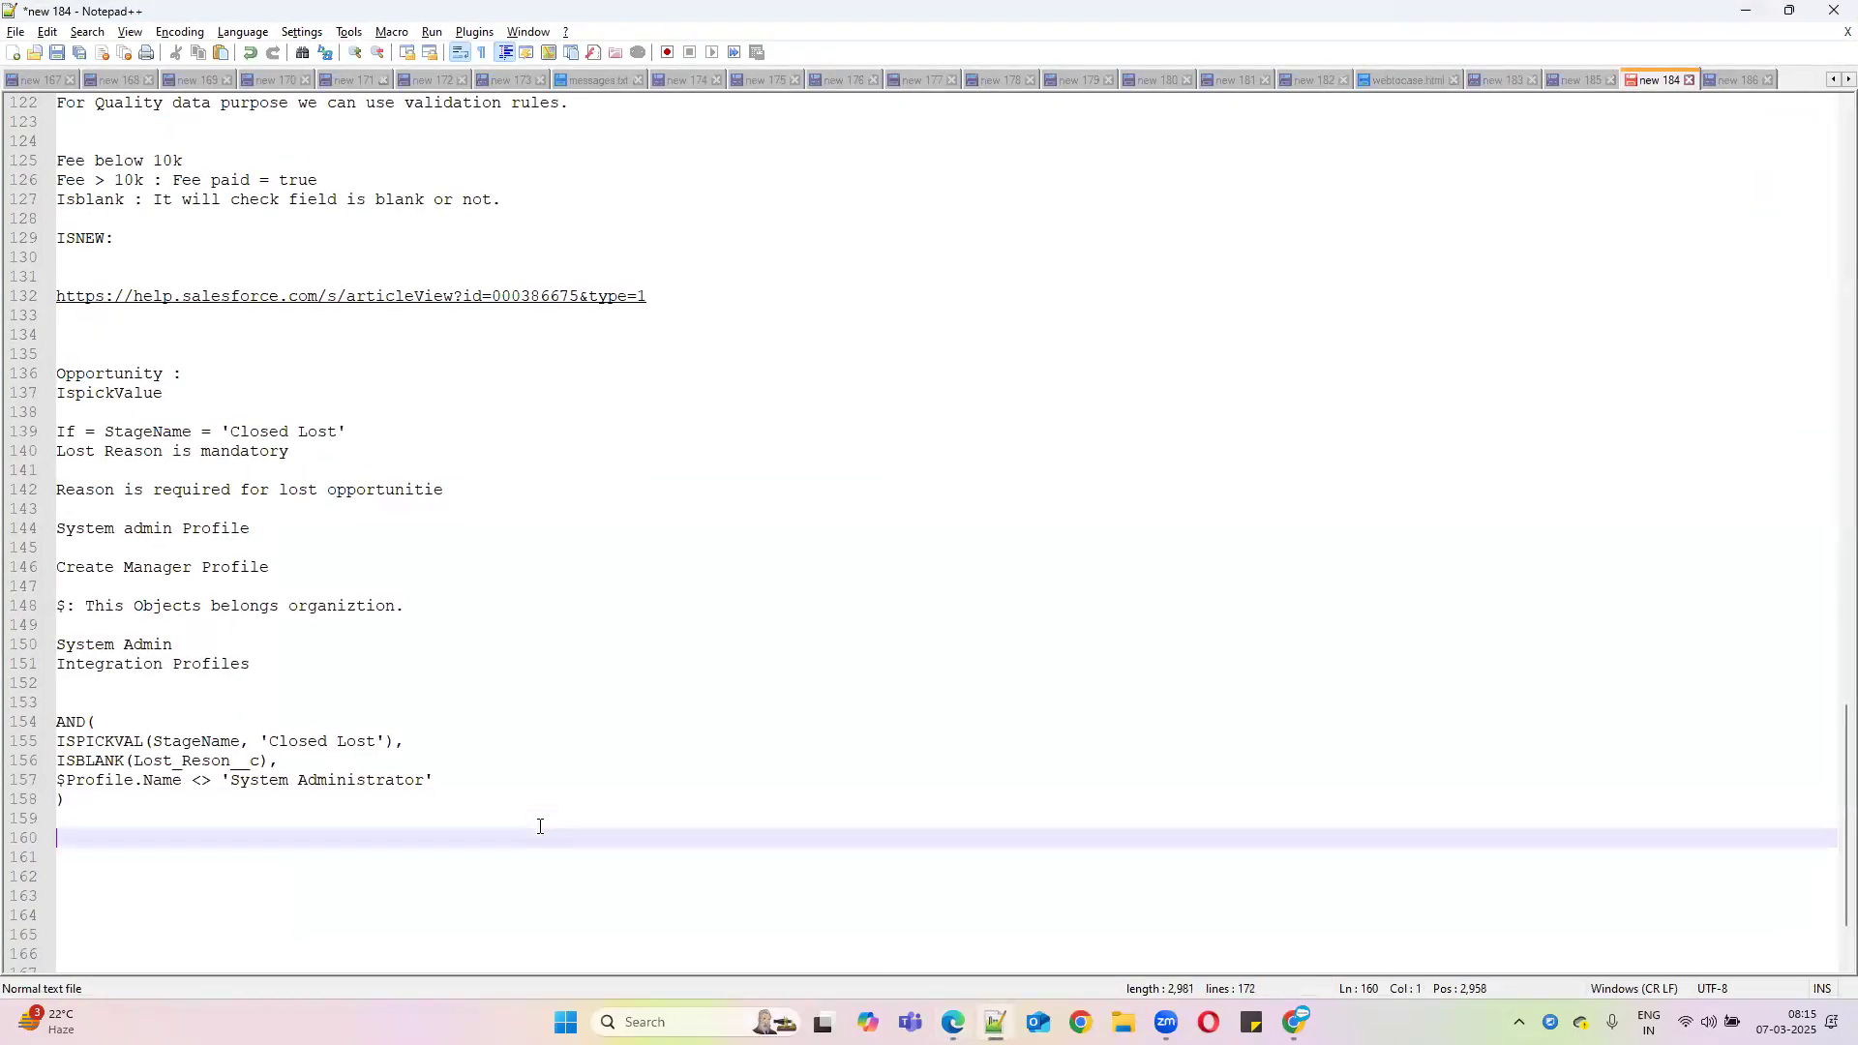
{"action": "key", "text": "ctrl+v"}
{"action": "key", "text": "Return"}
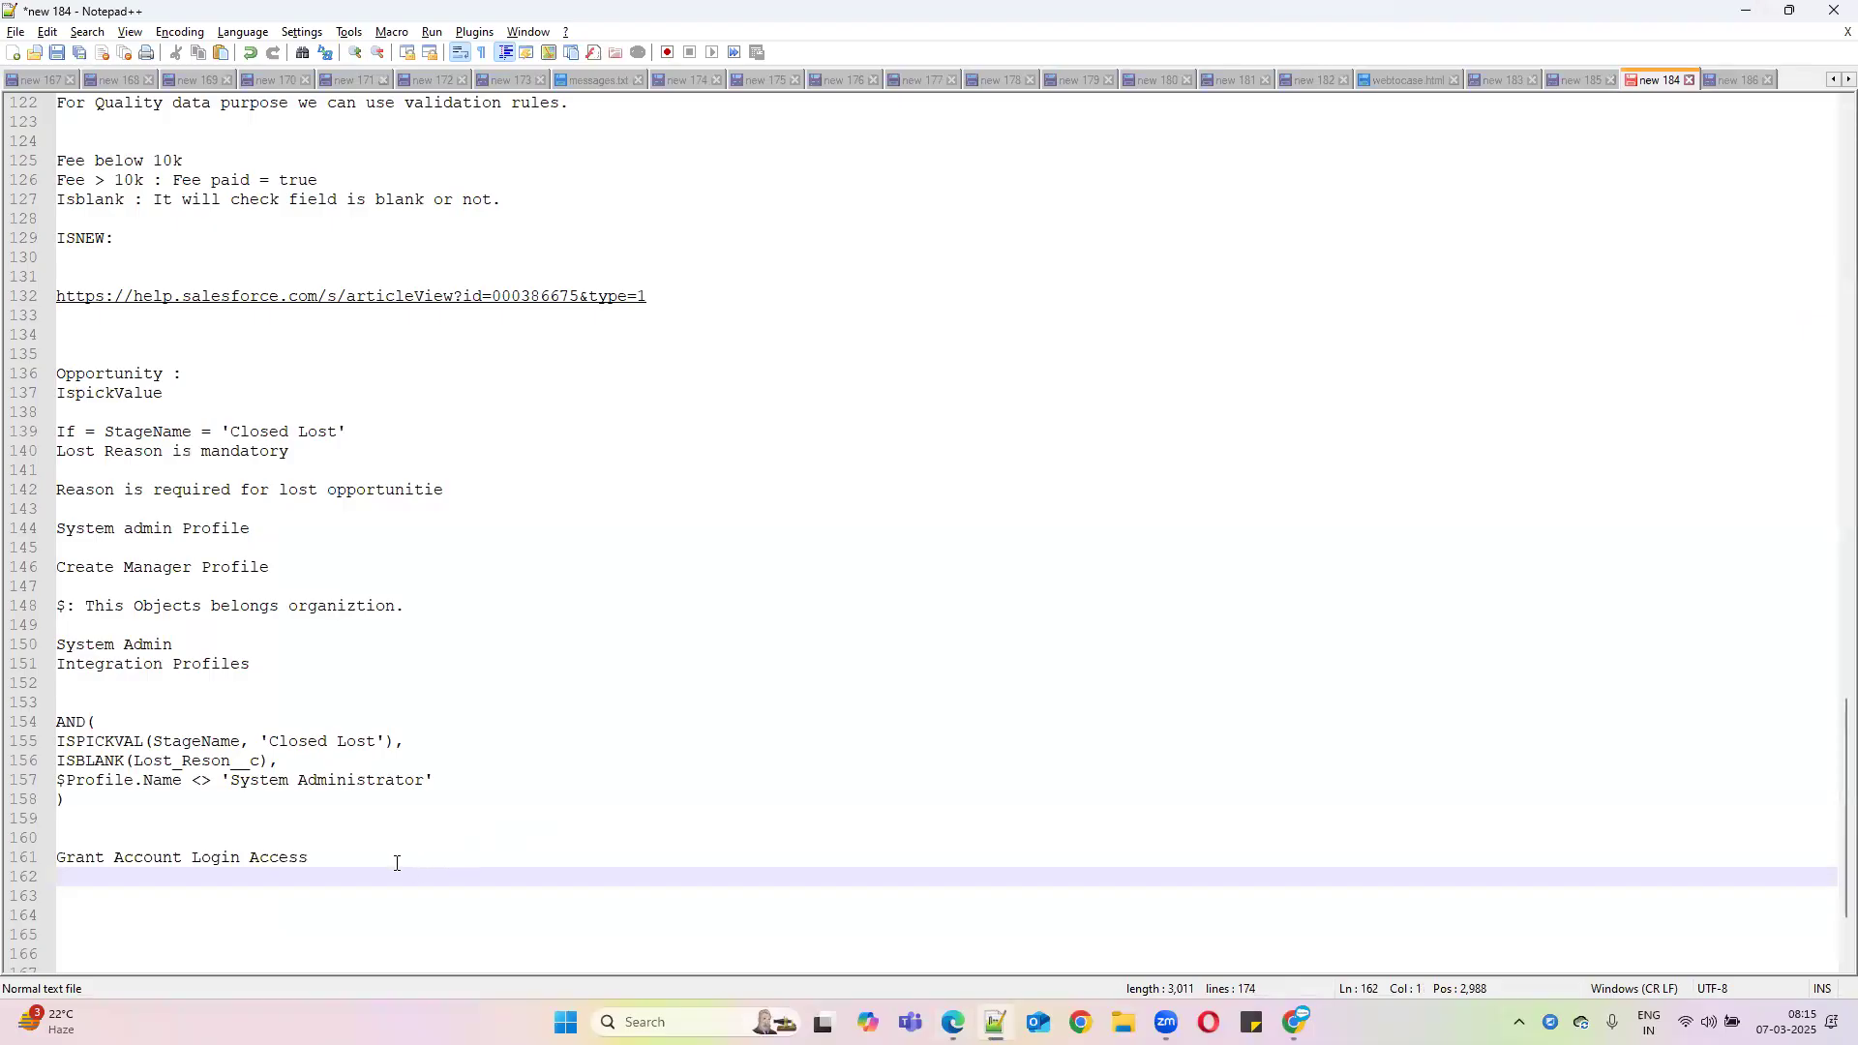
{"action": "left_click", "coordinate": [396, 862]}
{"action": "type", "text": ":"}
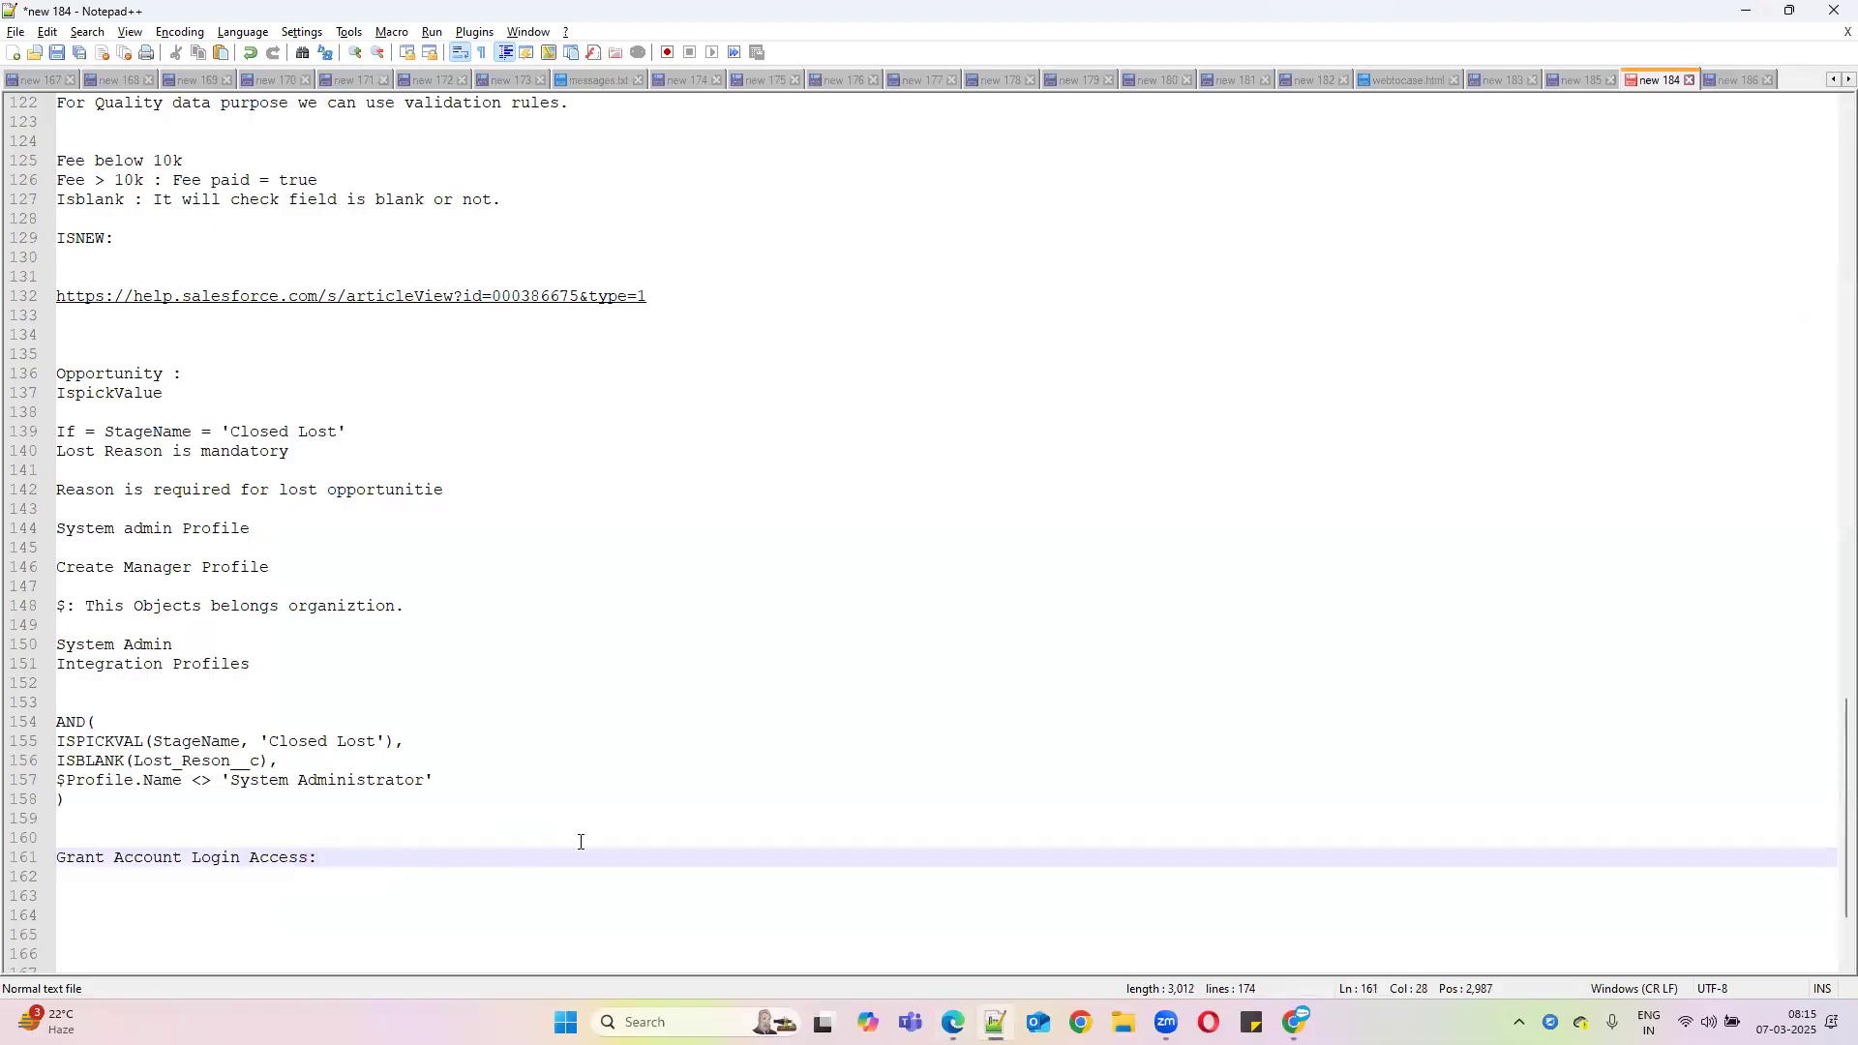
{"action": "left_click", "coordinate": [1744, 11]}
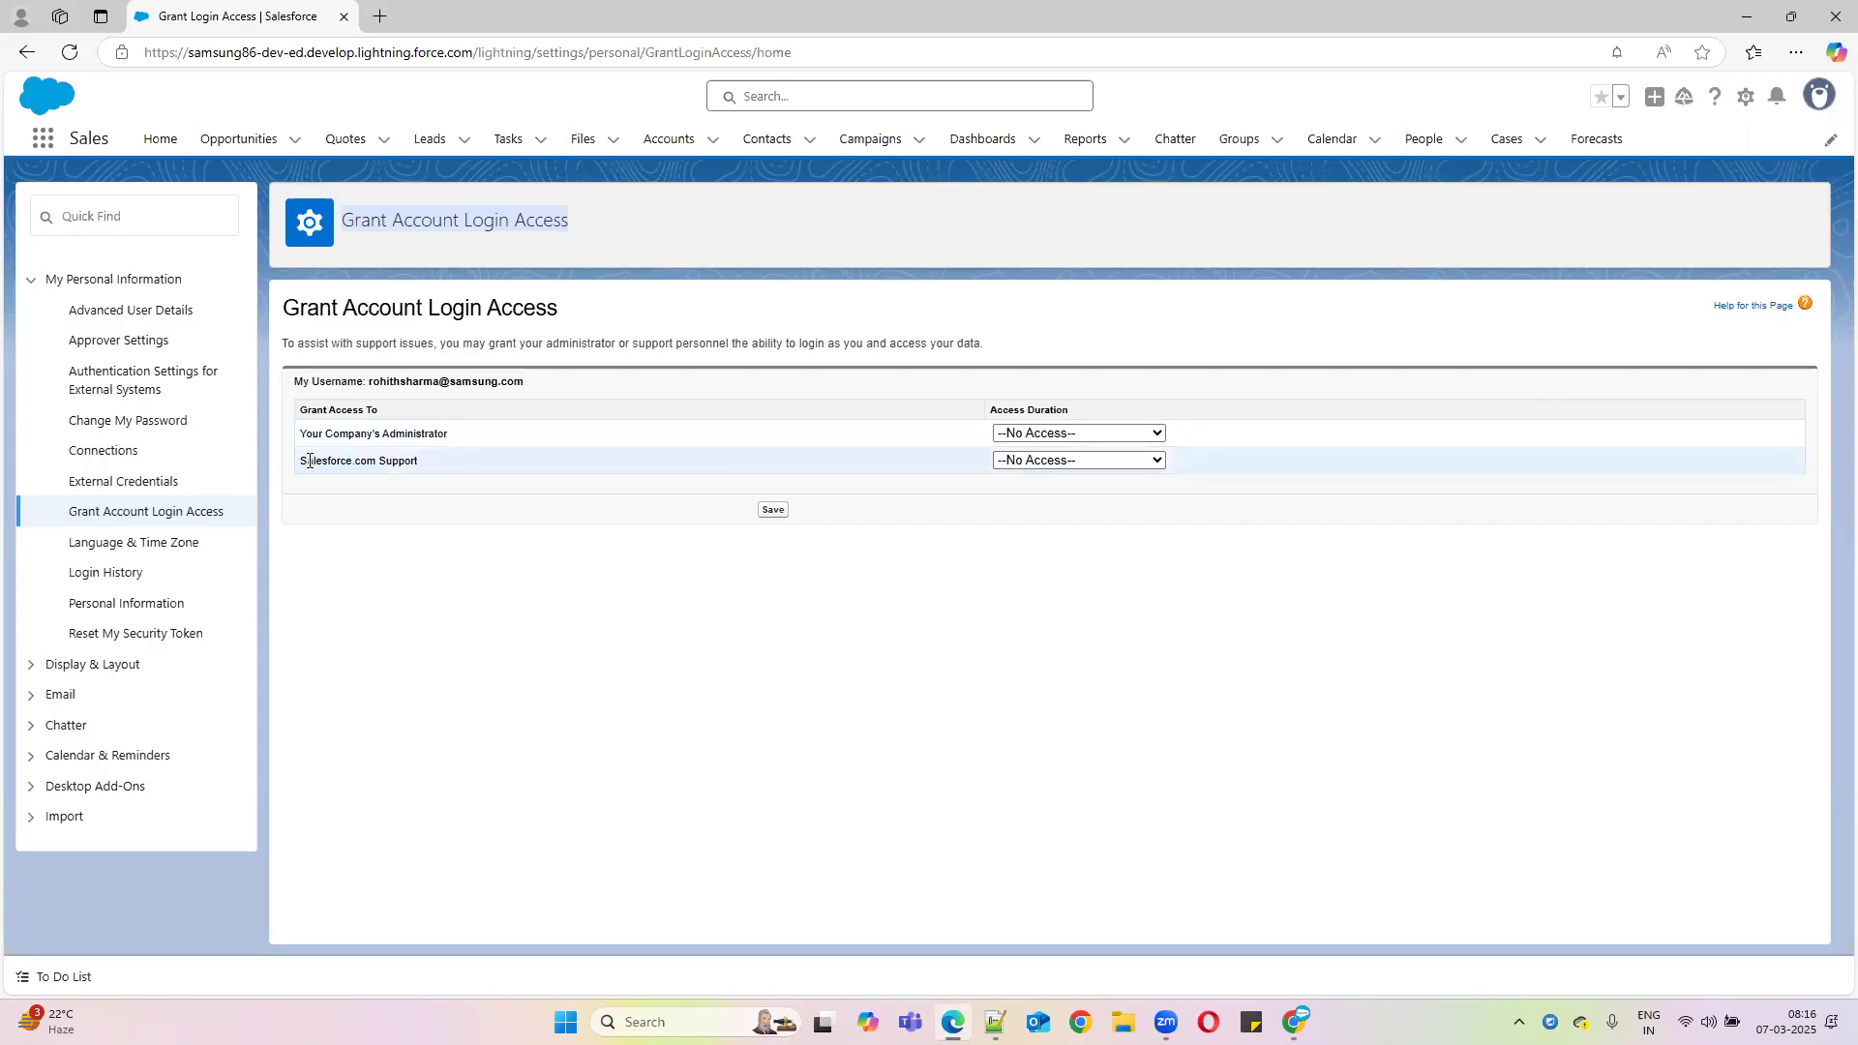
Set the Salesforce.com Support access duration to 1 Week
{"action": "left_click_drag", "start_coordinate": [301, 461], "coordinate": [437, 462]}
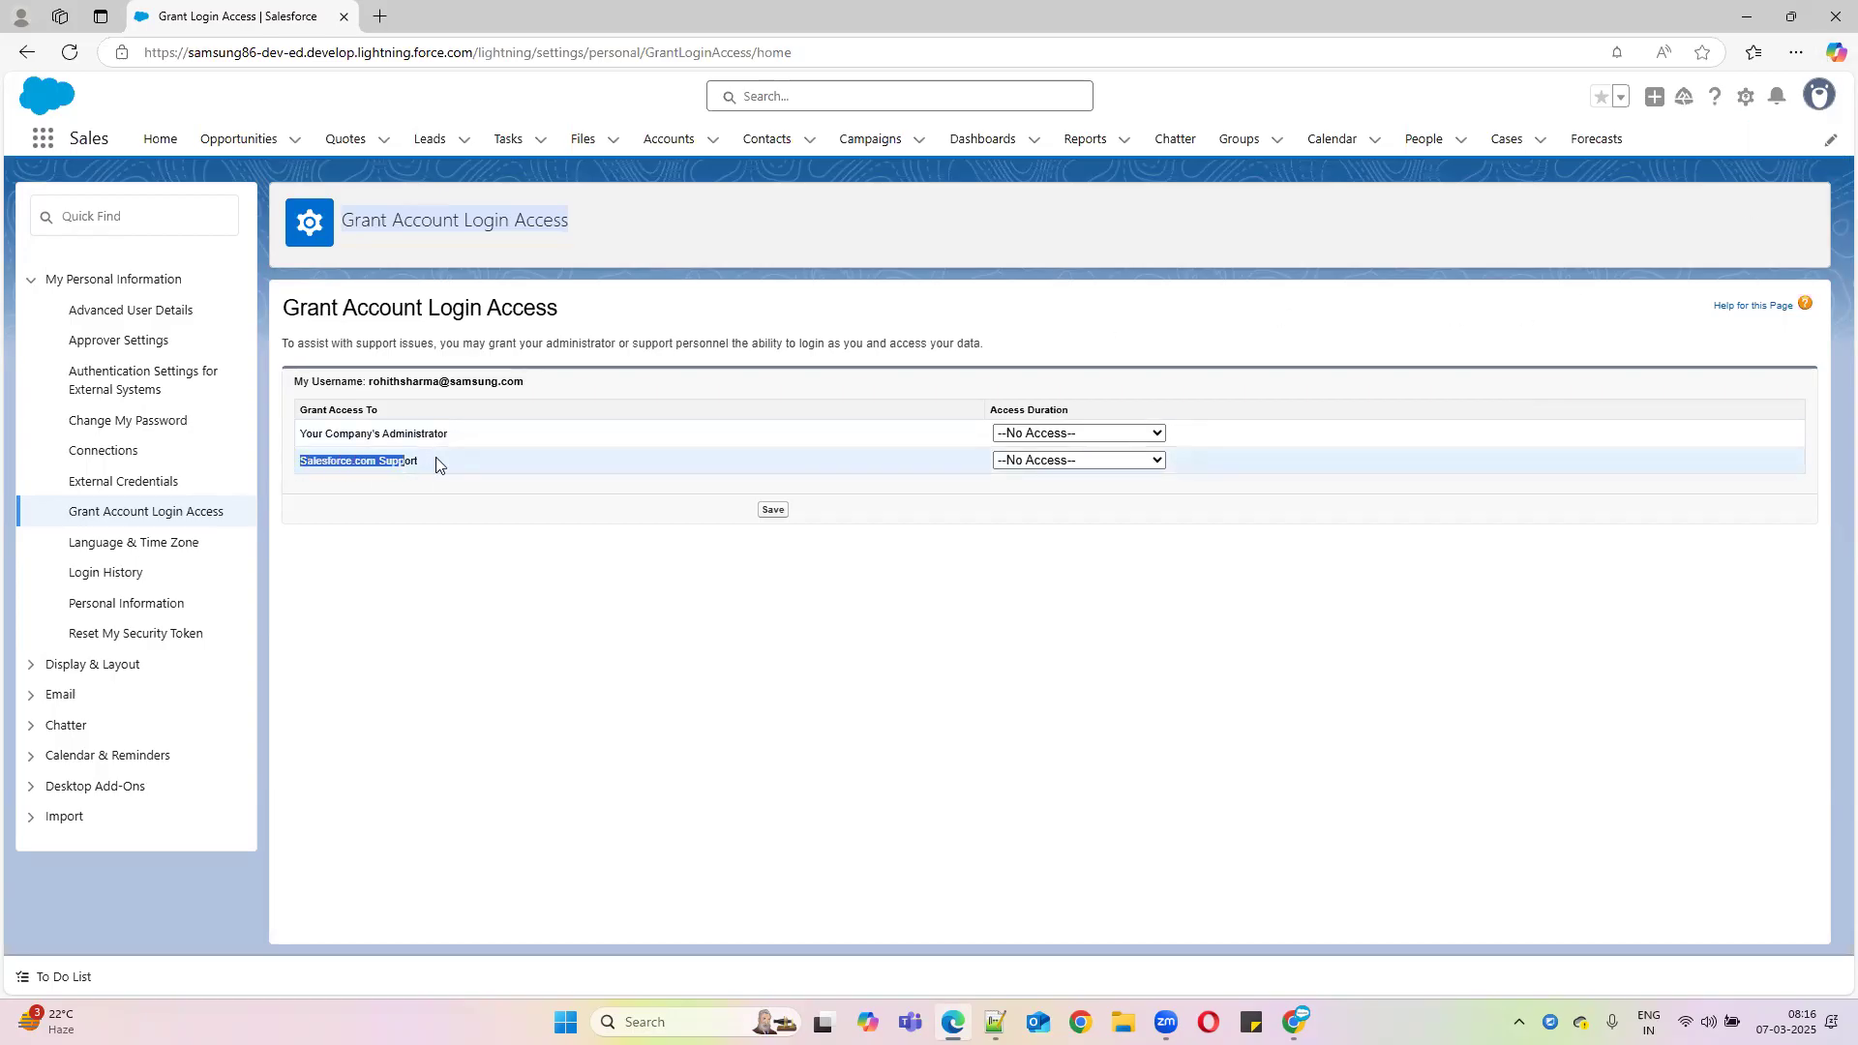
{"action": "left_click", "coordinate": [1126, 465]}
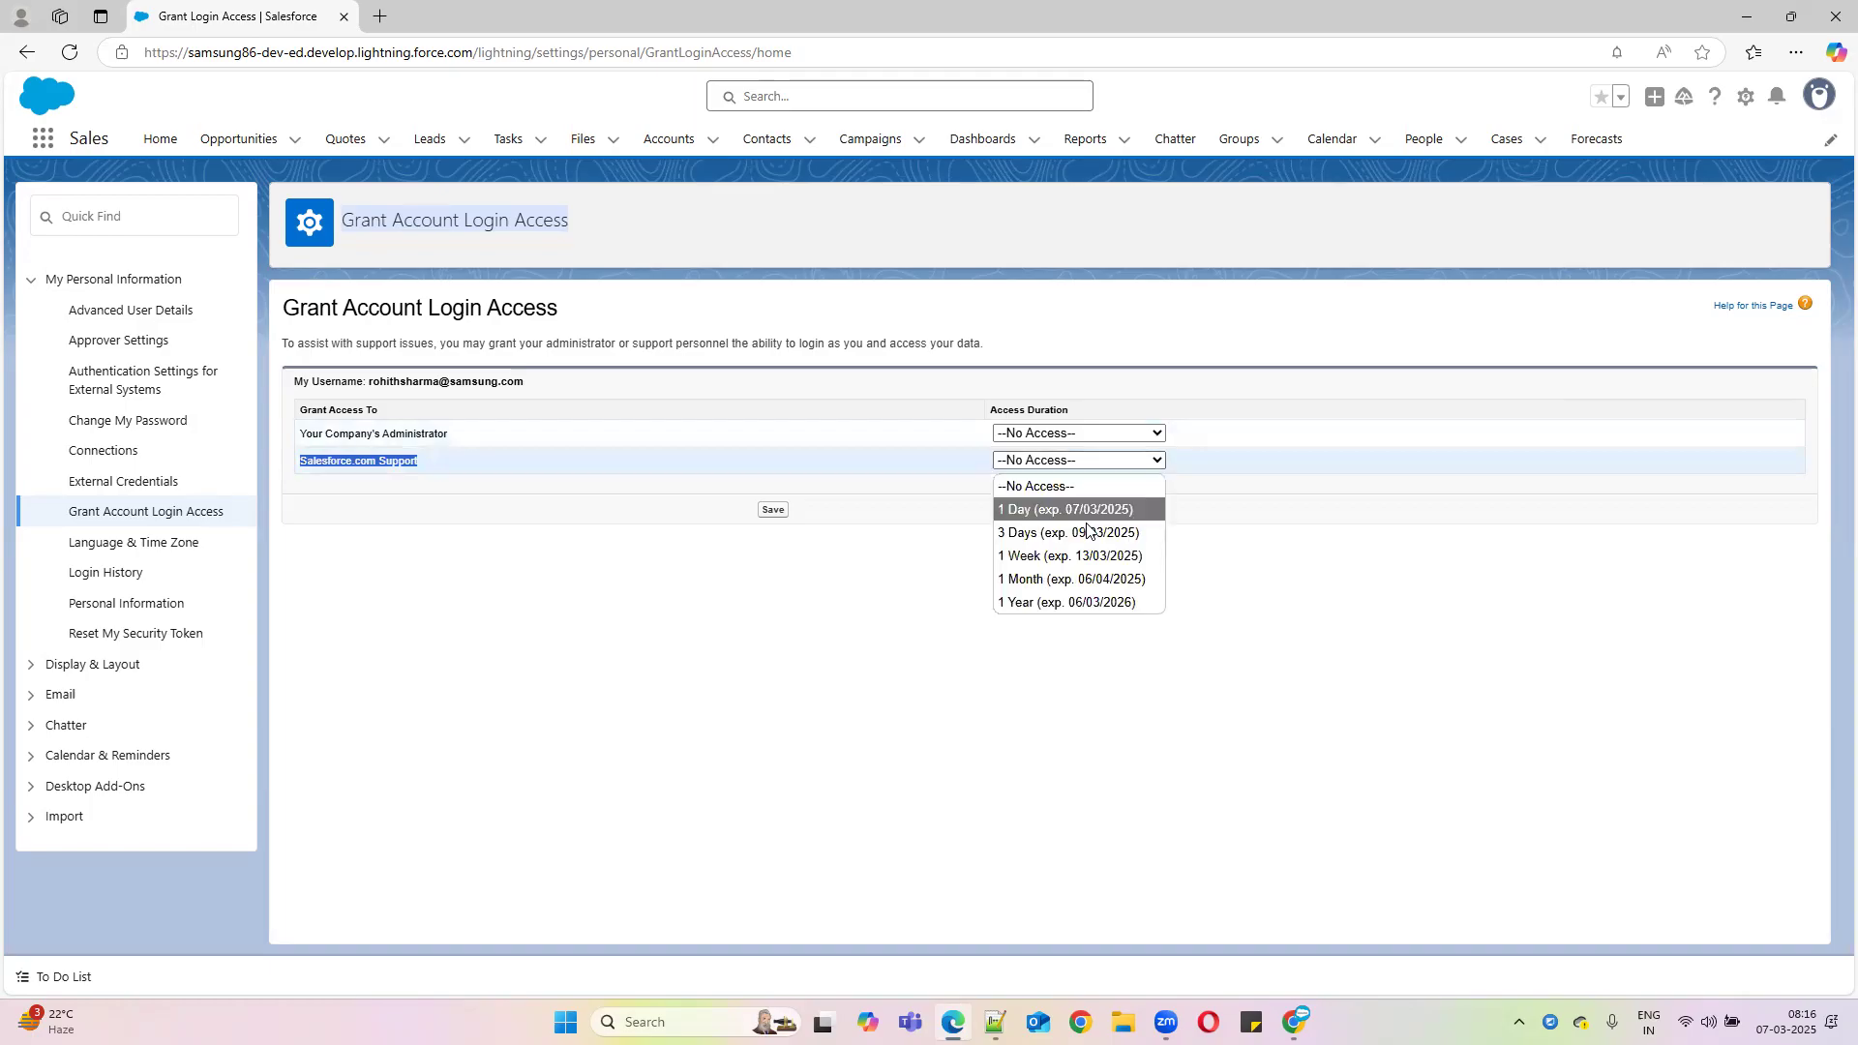
{"action": "left_click", "coordinate": [1040, 555]}
{"action": "left_click", "coordinate": [418, 475]}
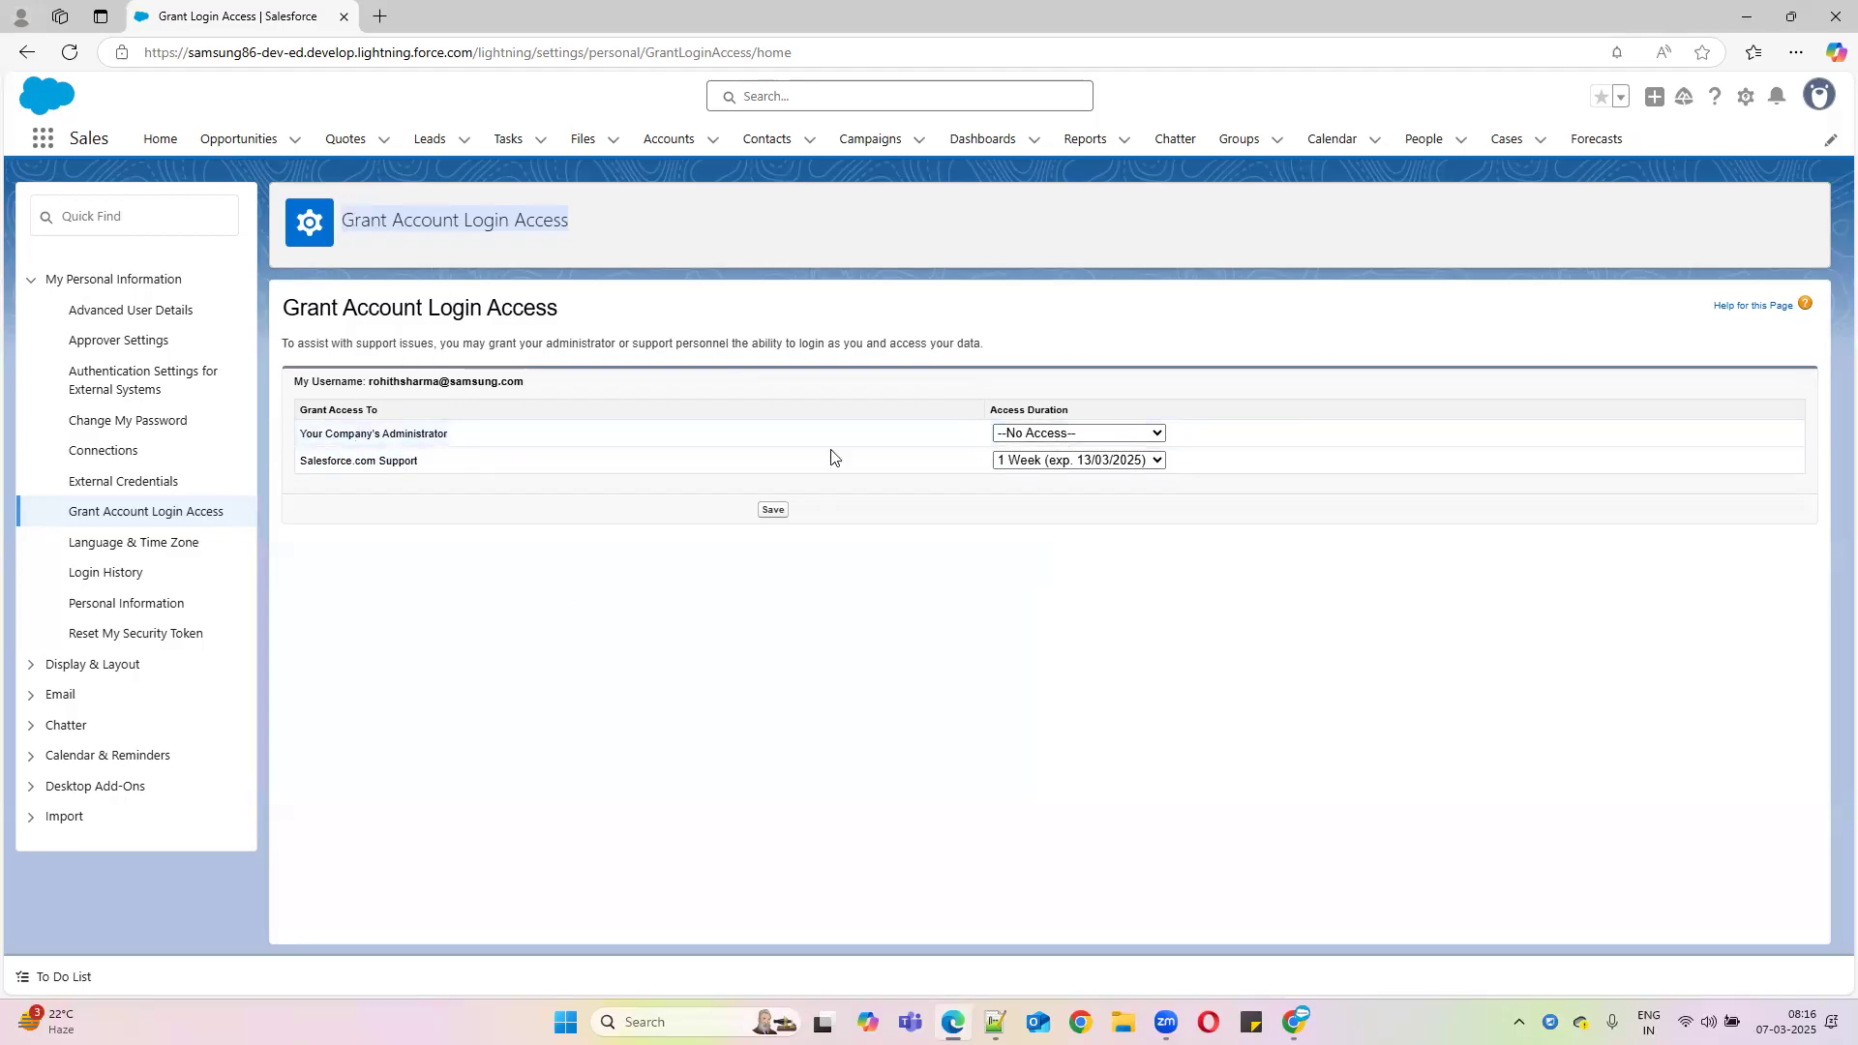
Set the administrator's access to 1 Year, save, and check the expiry dates 06/03/2026 and 13/03/2025
{"action": "left_click", "coordinate": [1105, 433]}
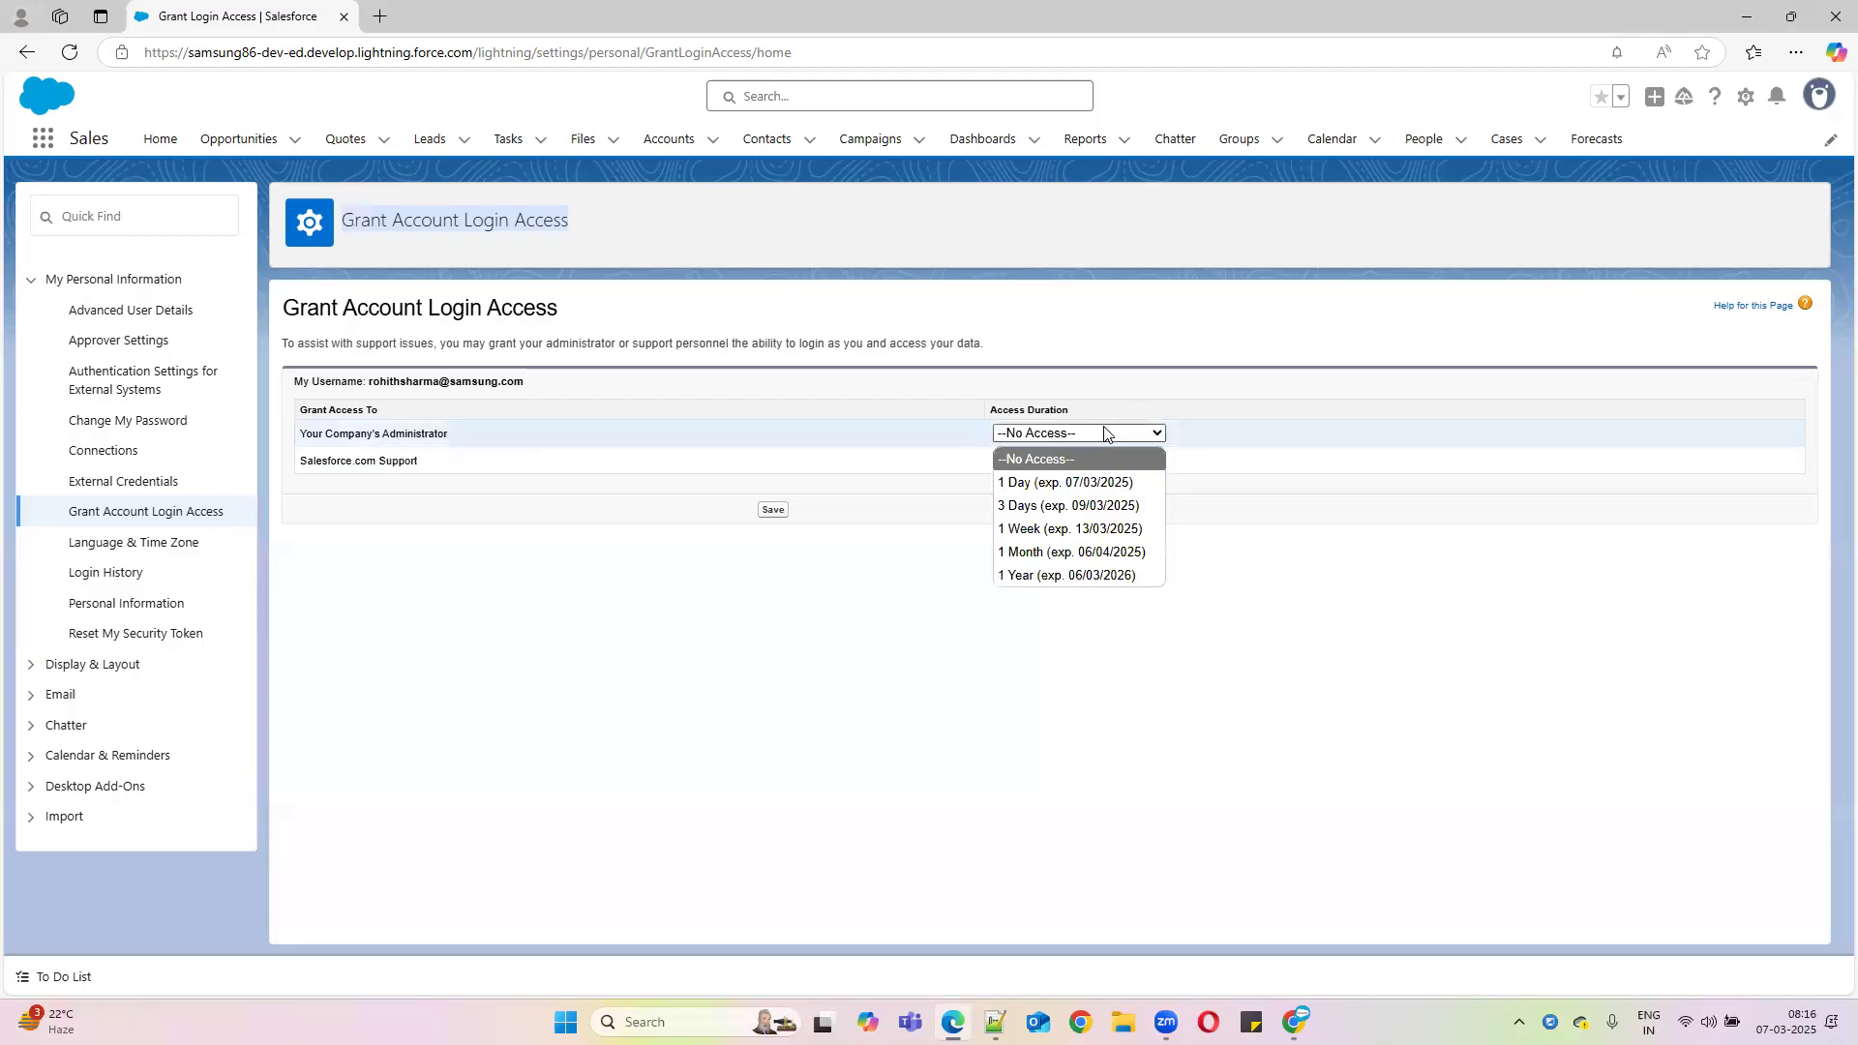
{"action": "left_click", "coordinate": [1070, 529]}
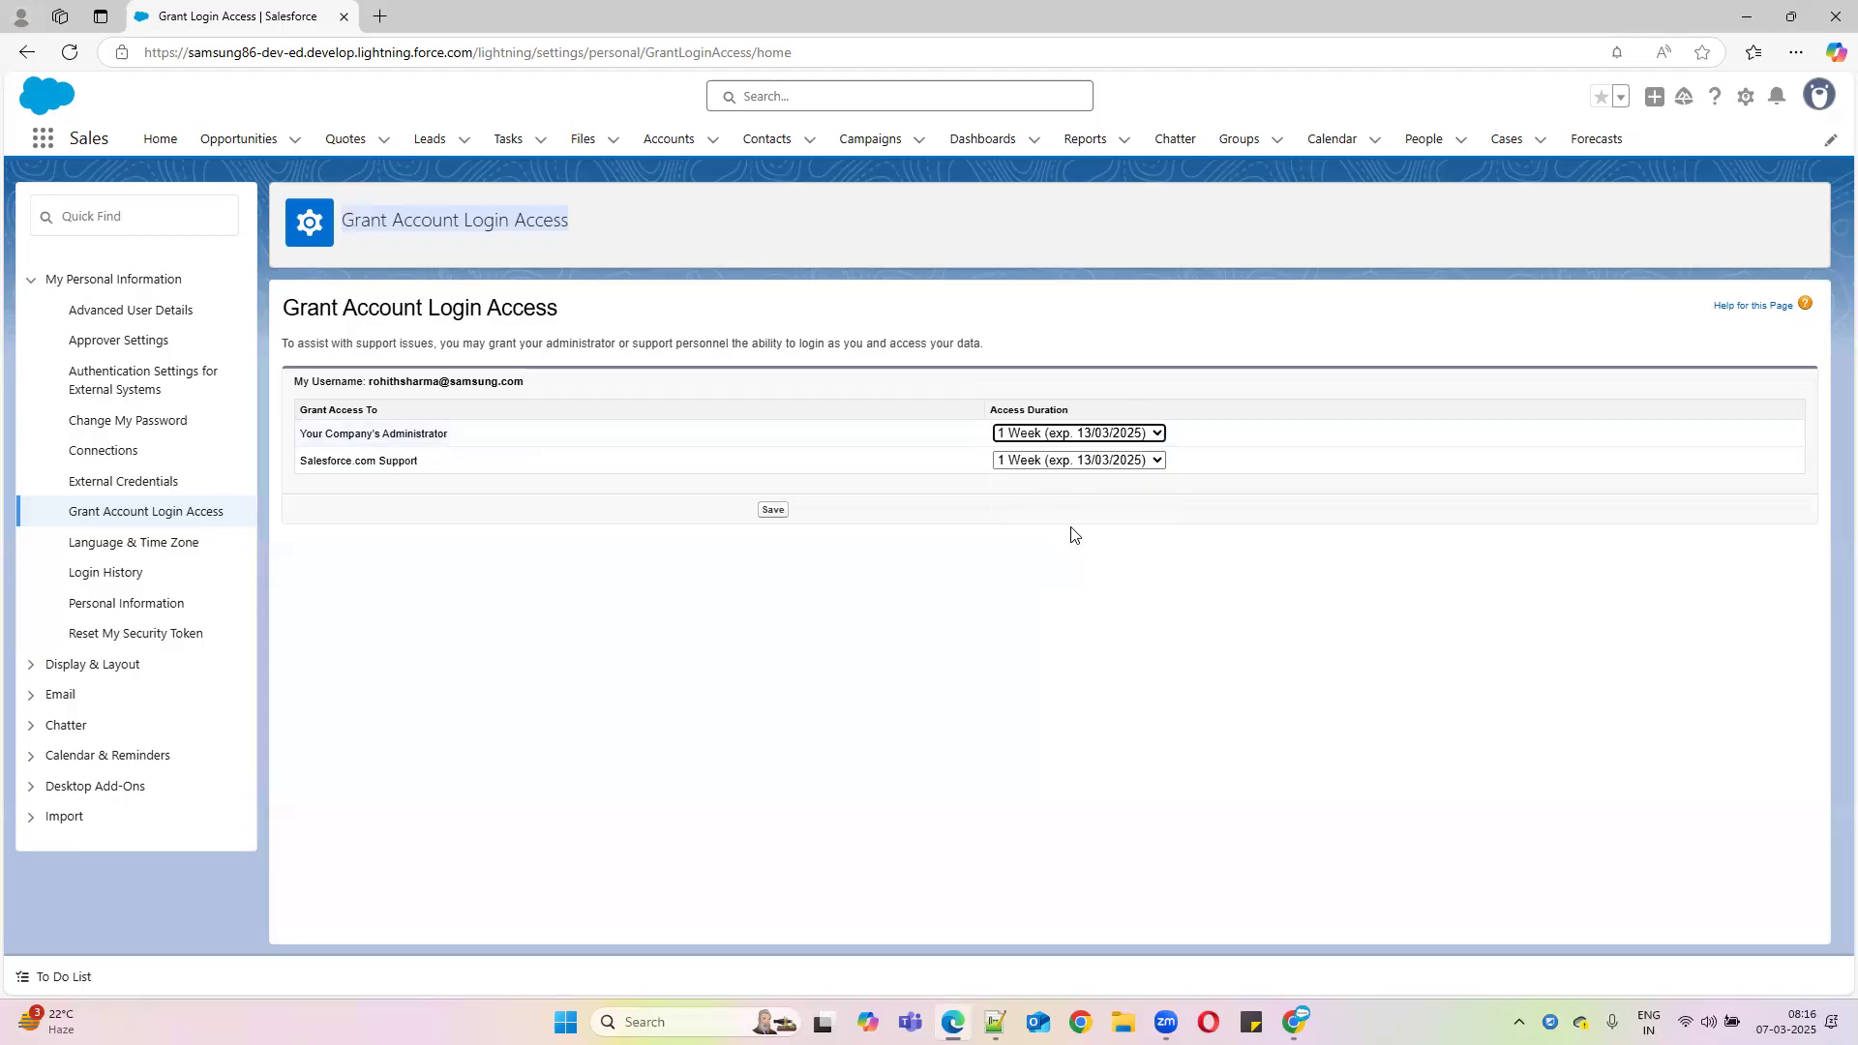
{"action": "left_click", "coordinate": [1077, 434]}
{"action": "left_click", "coordinate": [1068, 575]}
{"action": "left_click", "coordinate": [773, 511]}
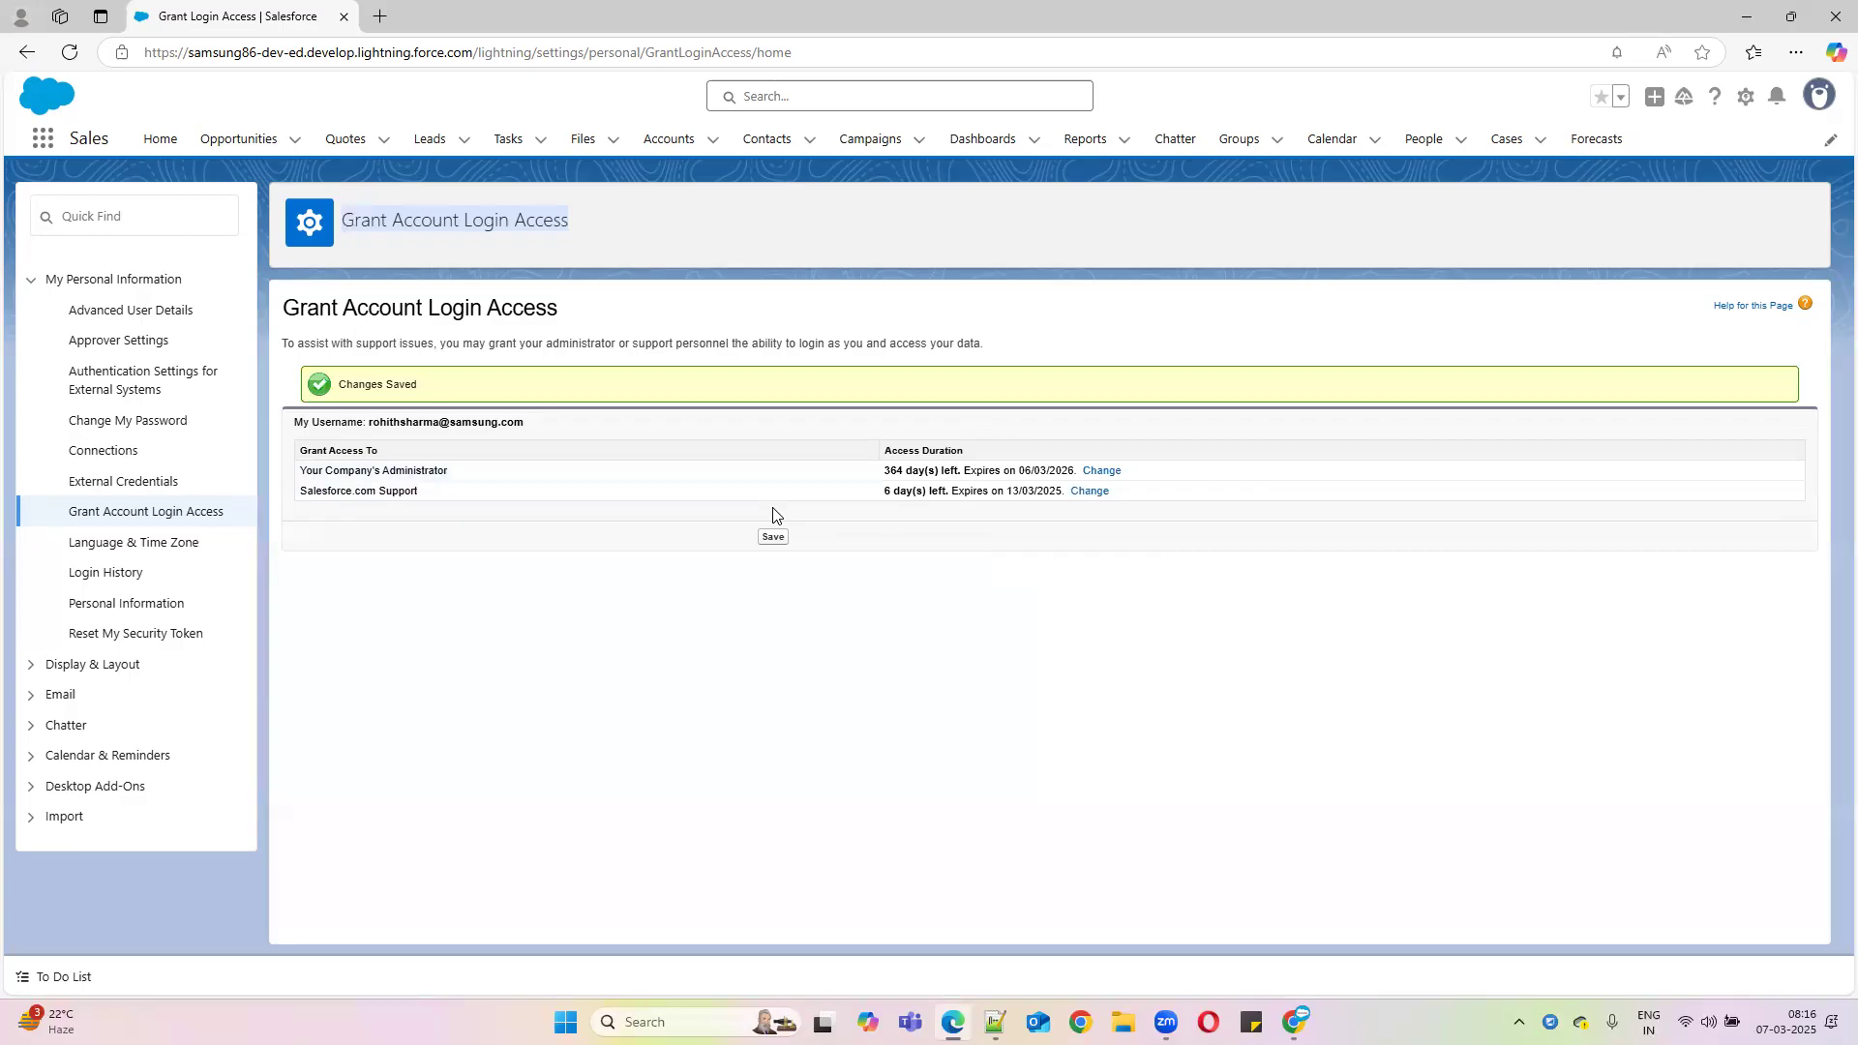
{"action": "left_click_drag", "start_coordinate": [299, 491], "coordinate": [989, 494]}
{"action": "left_click_drag", "start_coordinate": [472, 470], "coordinate": [295, 474]}
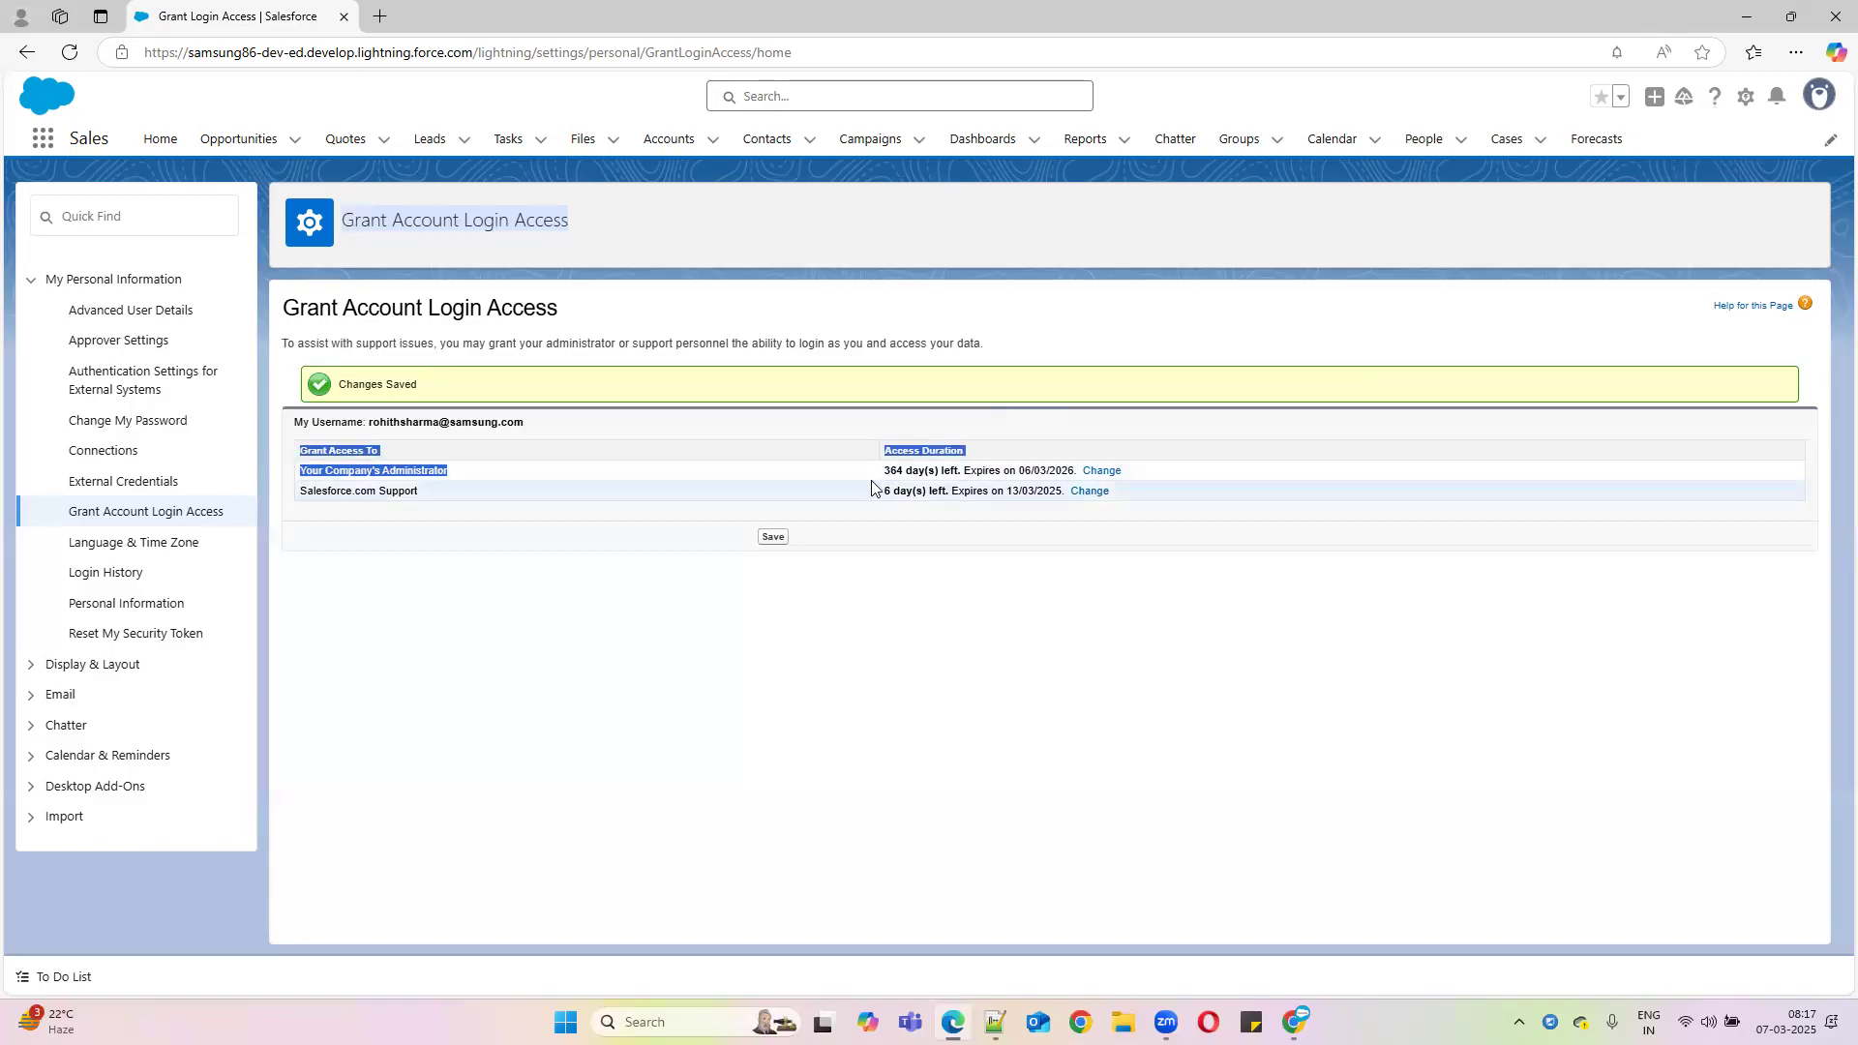
{"action": "left_click_drag", "start_coordinate": [882, 474], "coordinate": [1304, 468]}
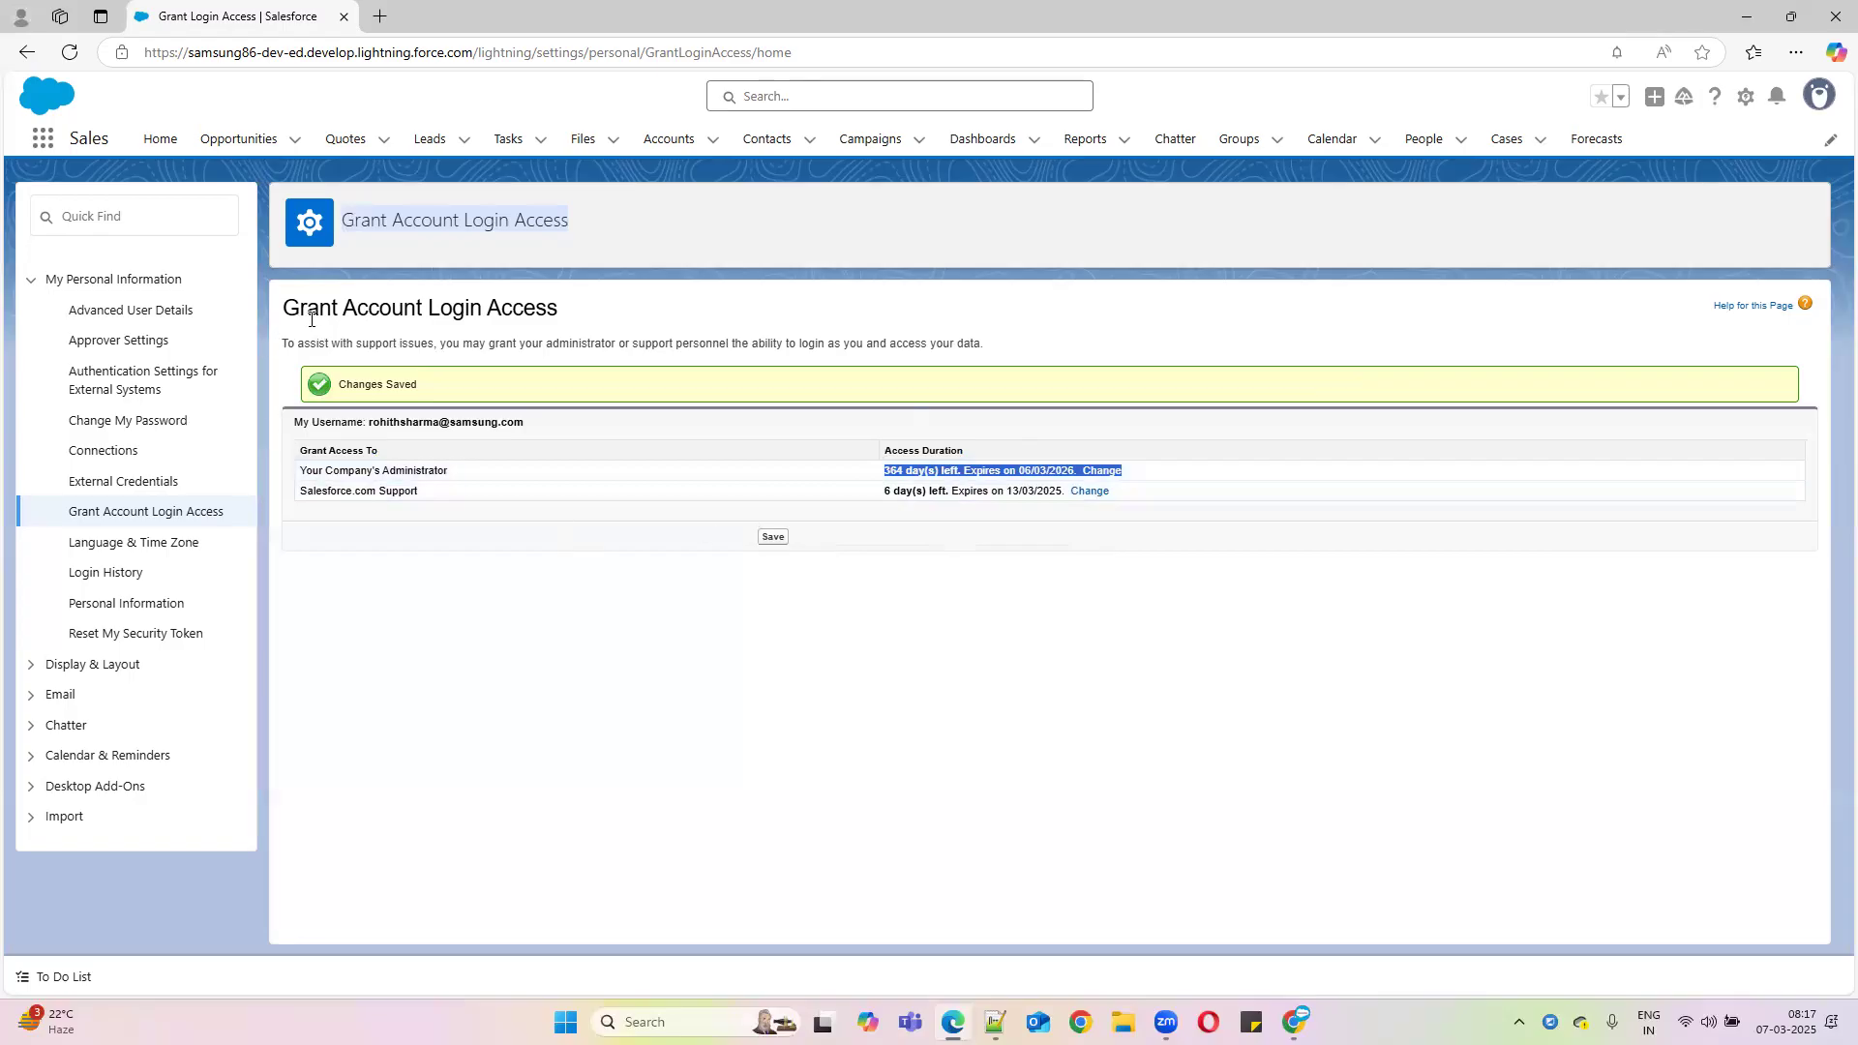
Bring up the Chrome tab showing the Manager Profile user's detail page
{"action": "left_click", "coordinate": [1751, 20]}
{"action": "left_click", "coordinate": [334, 20]}
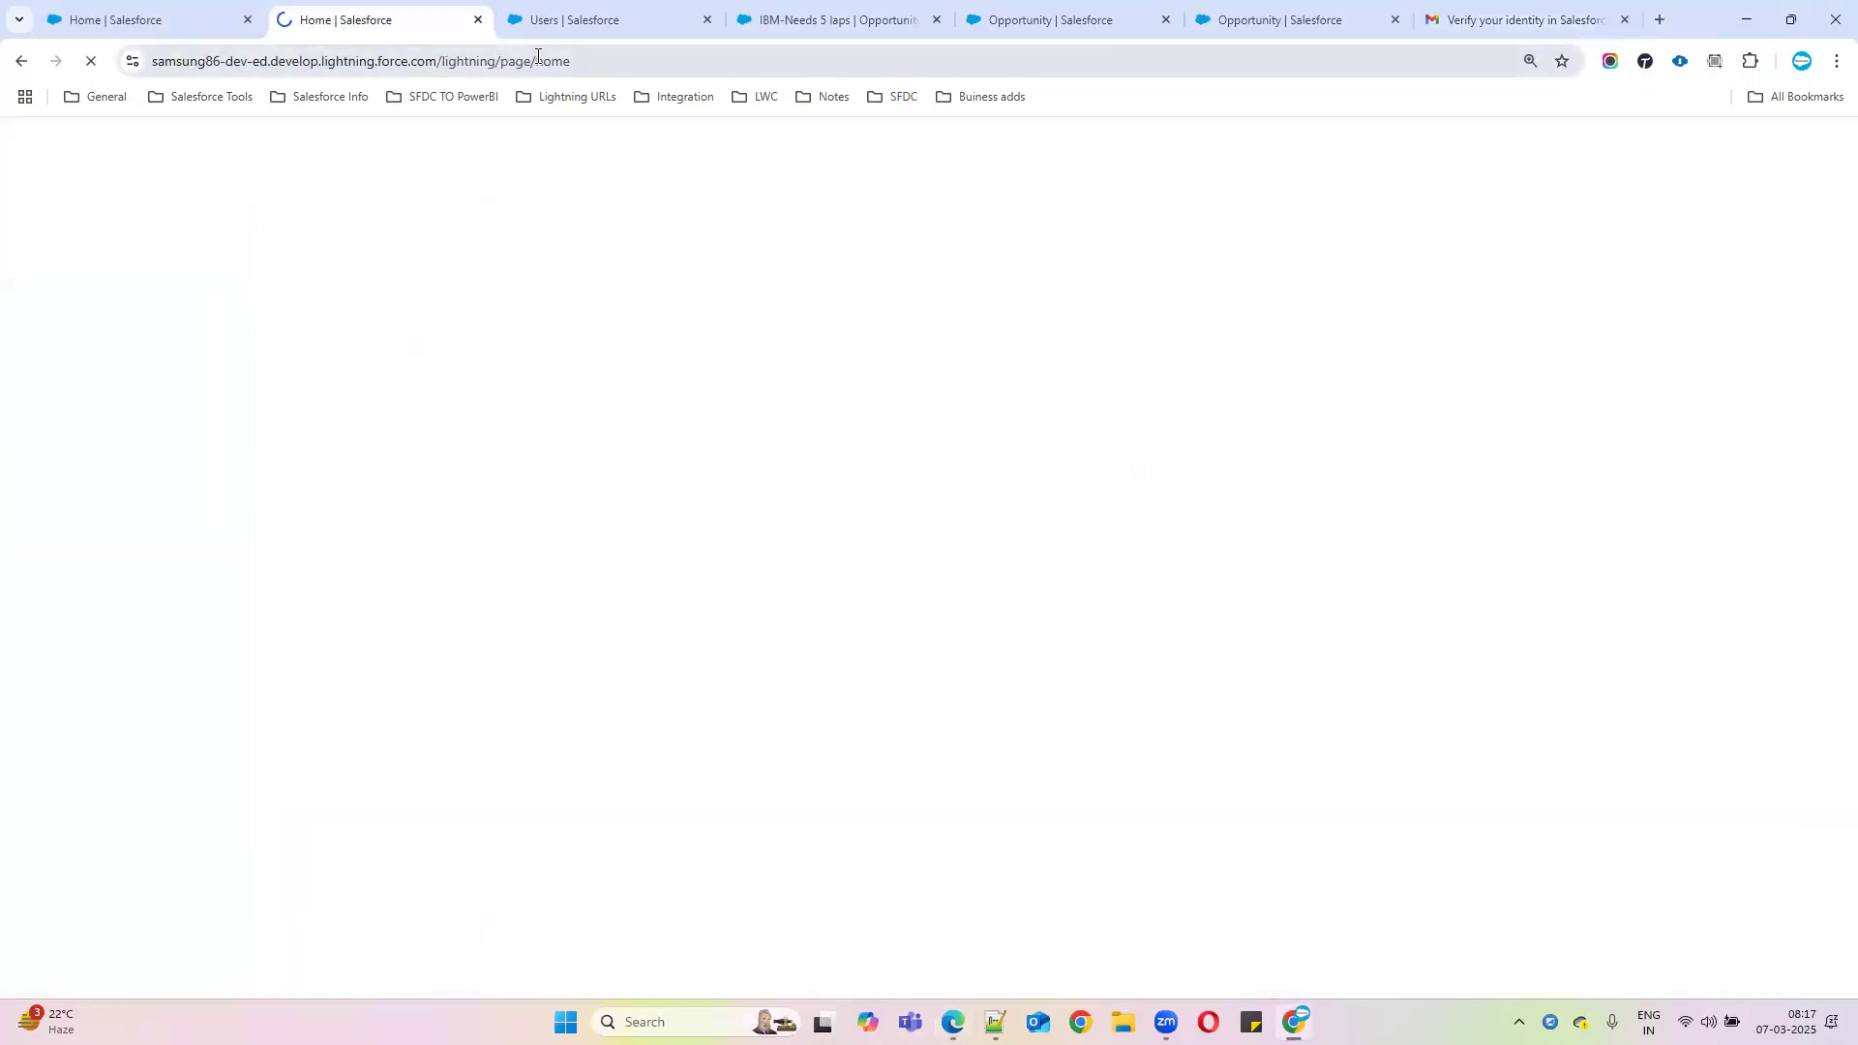
{"action": "left_click", "coordinate": [571, 20]}
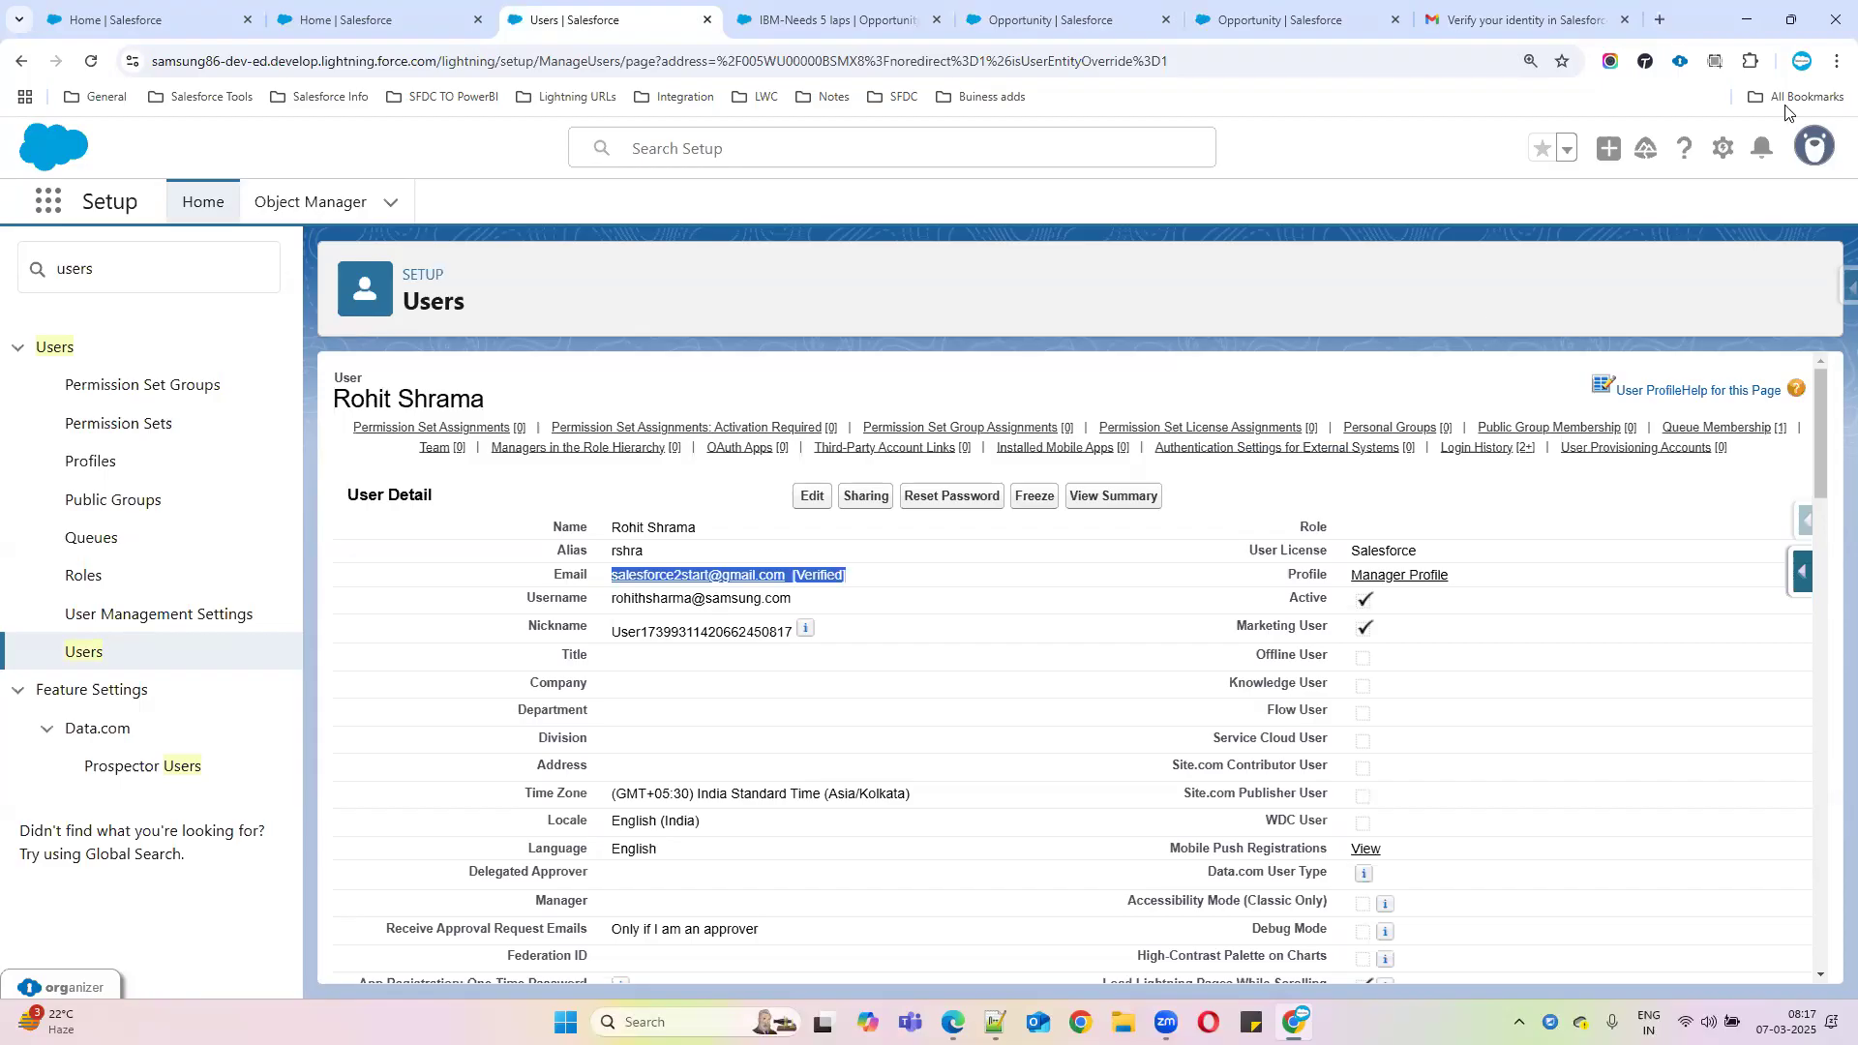
{"action": "left_click", "coordinate": [1797, 165]}
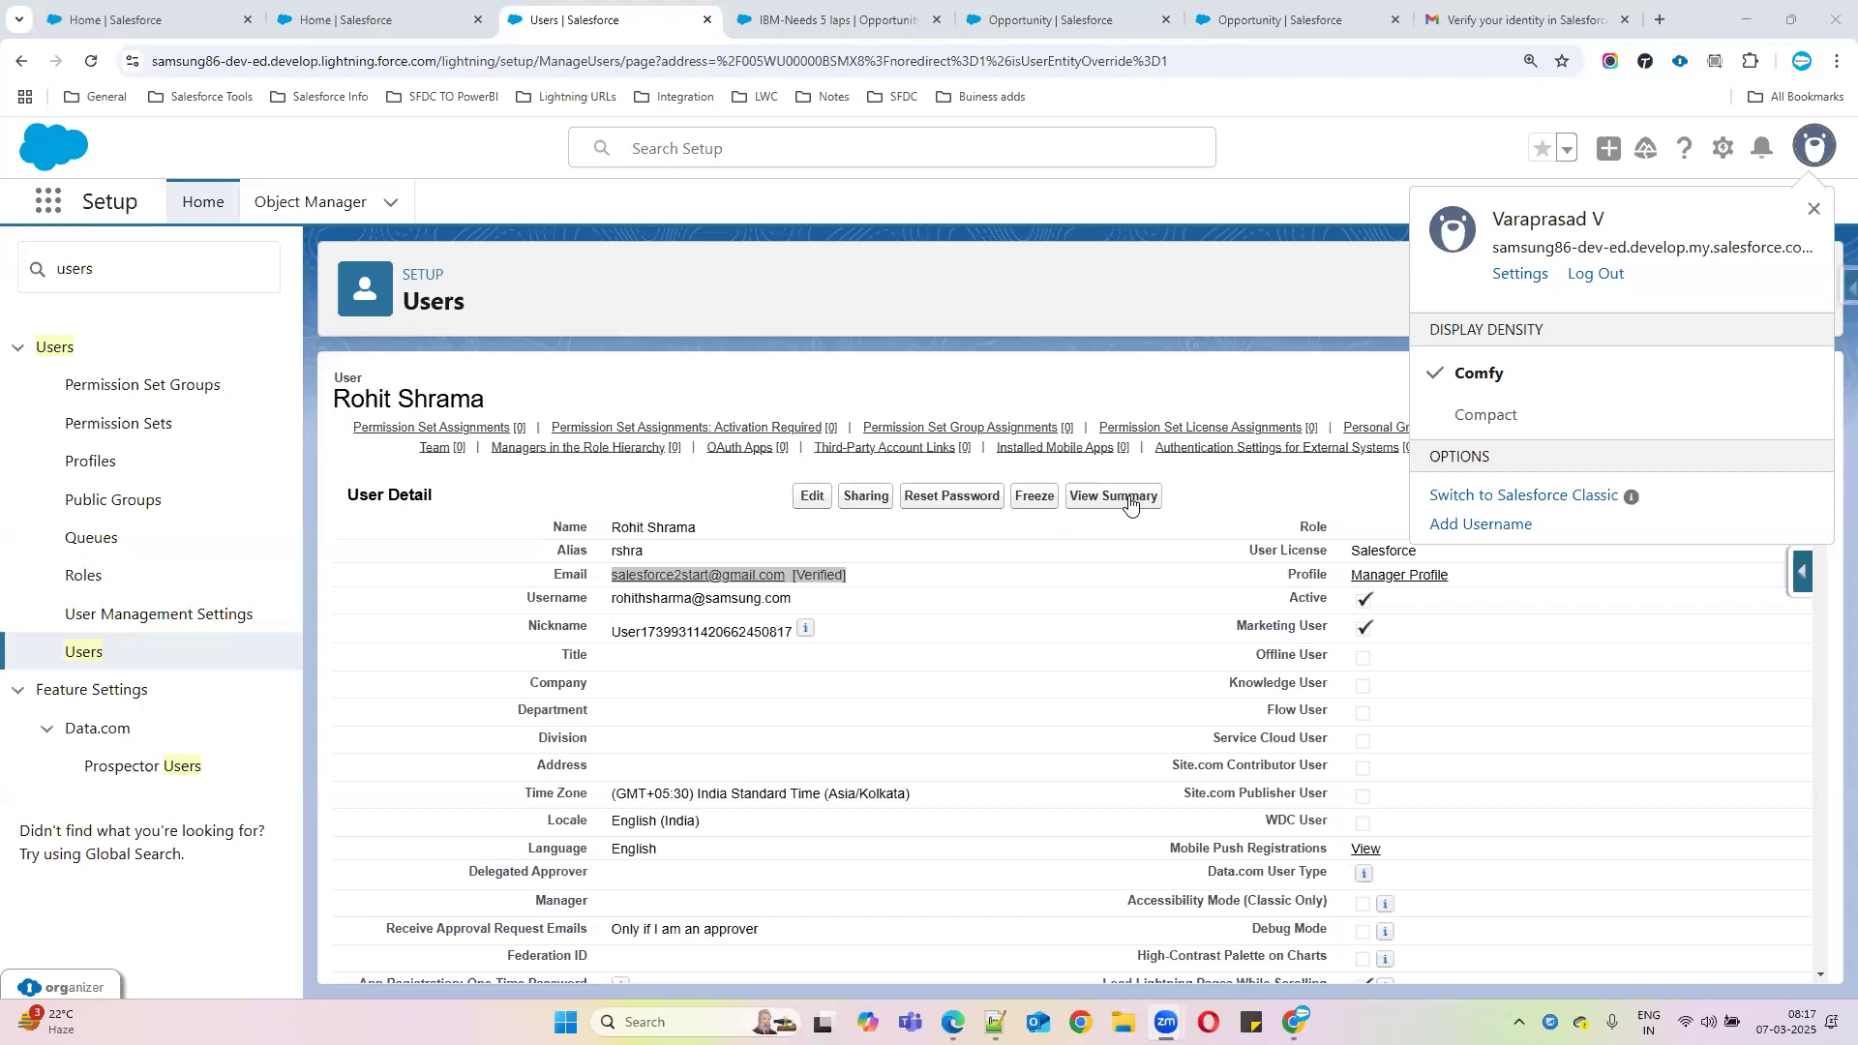
{"action": "left_click", "coordinate": [1012, 319]}
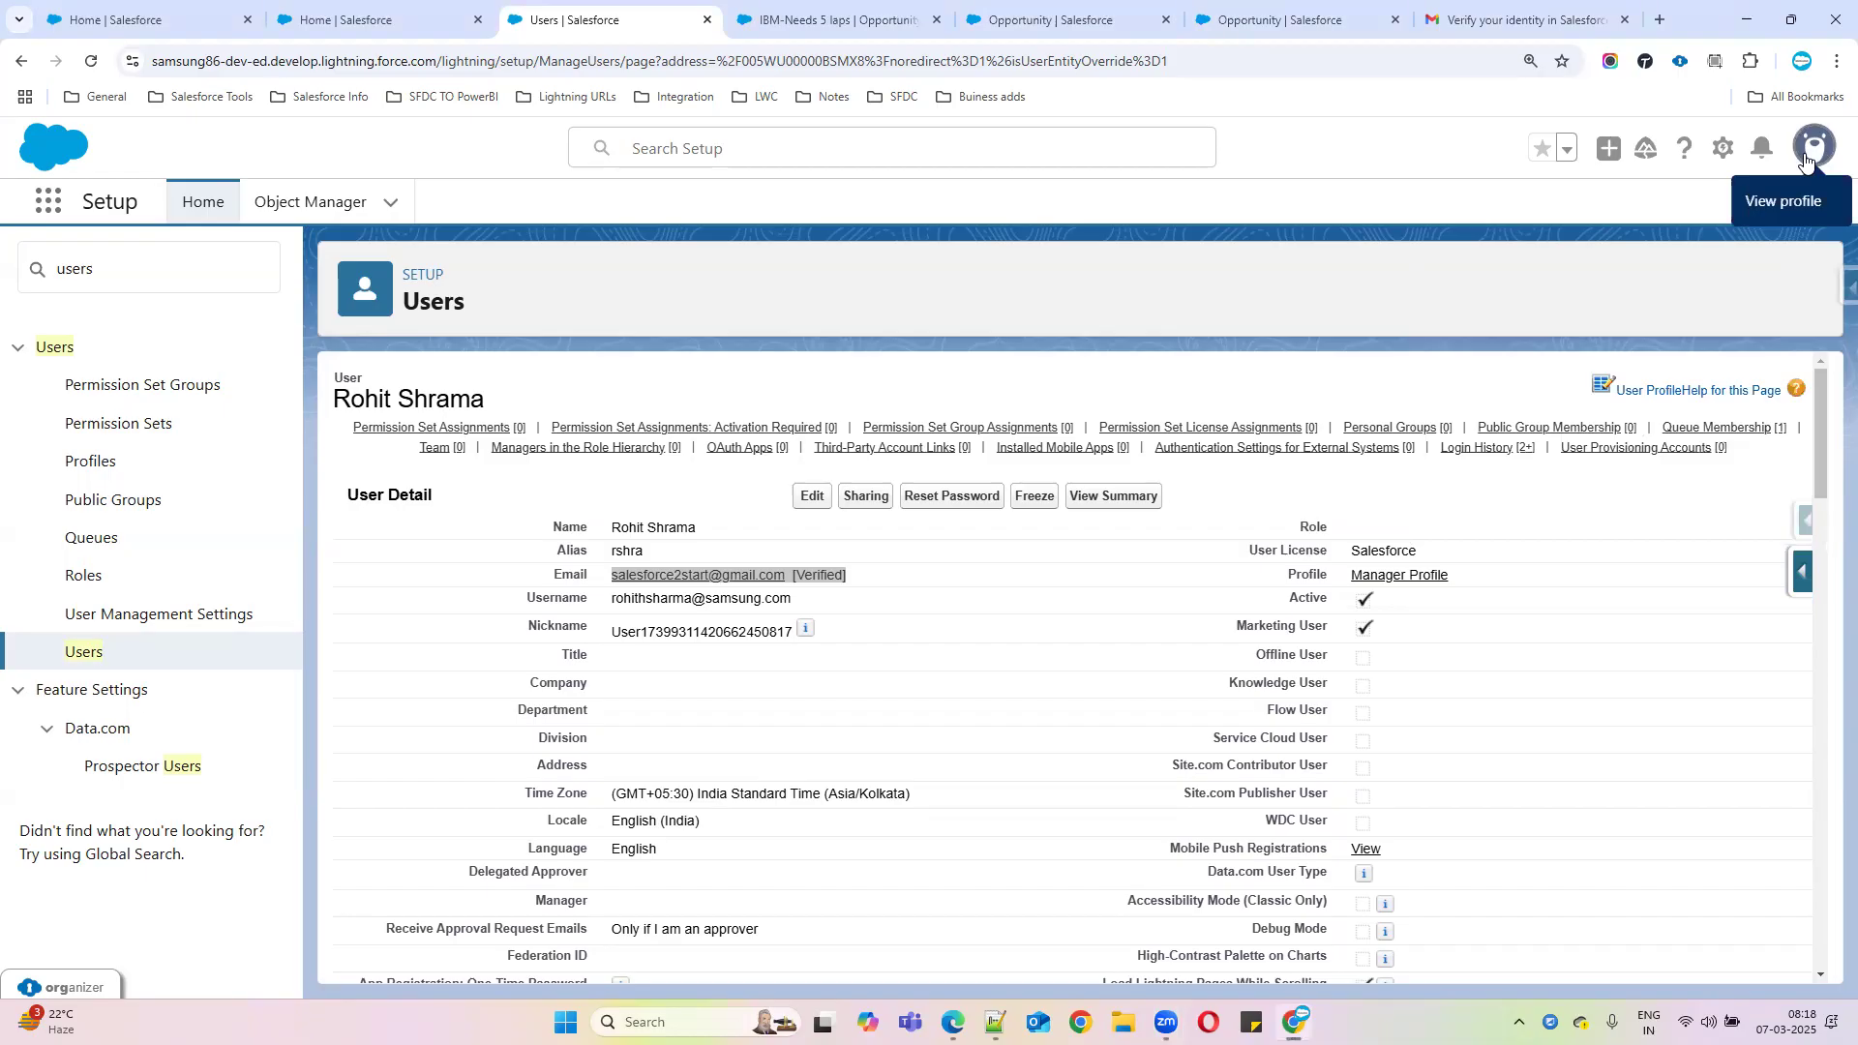
Review the granted access table on the login access page, then reload the Chrome user detail page
{"action": "left_click", "coordinate": [953, 1023]}
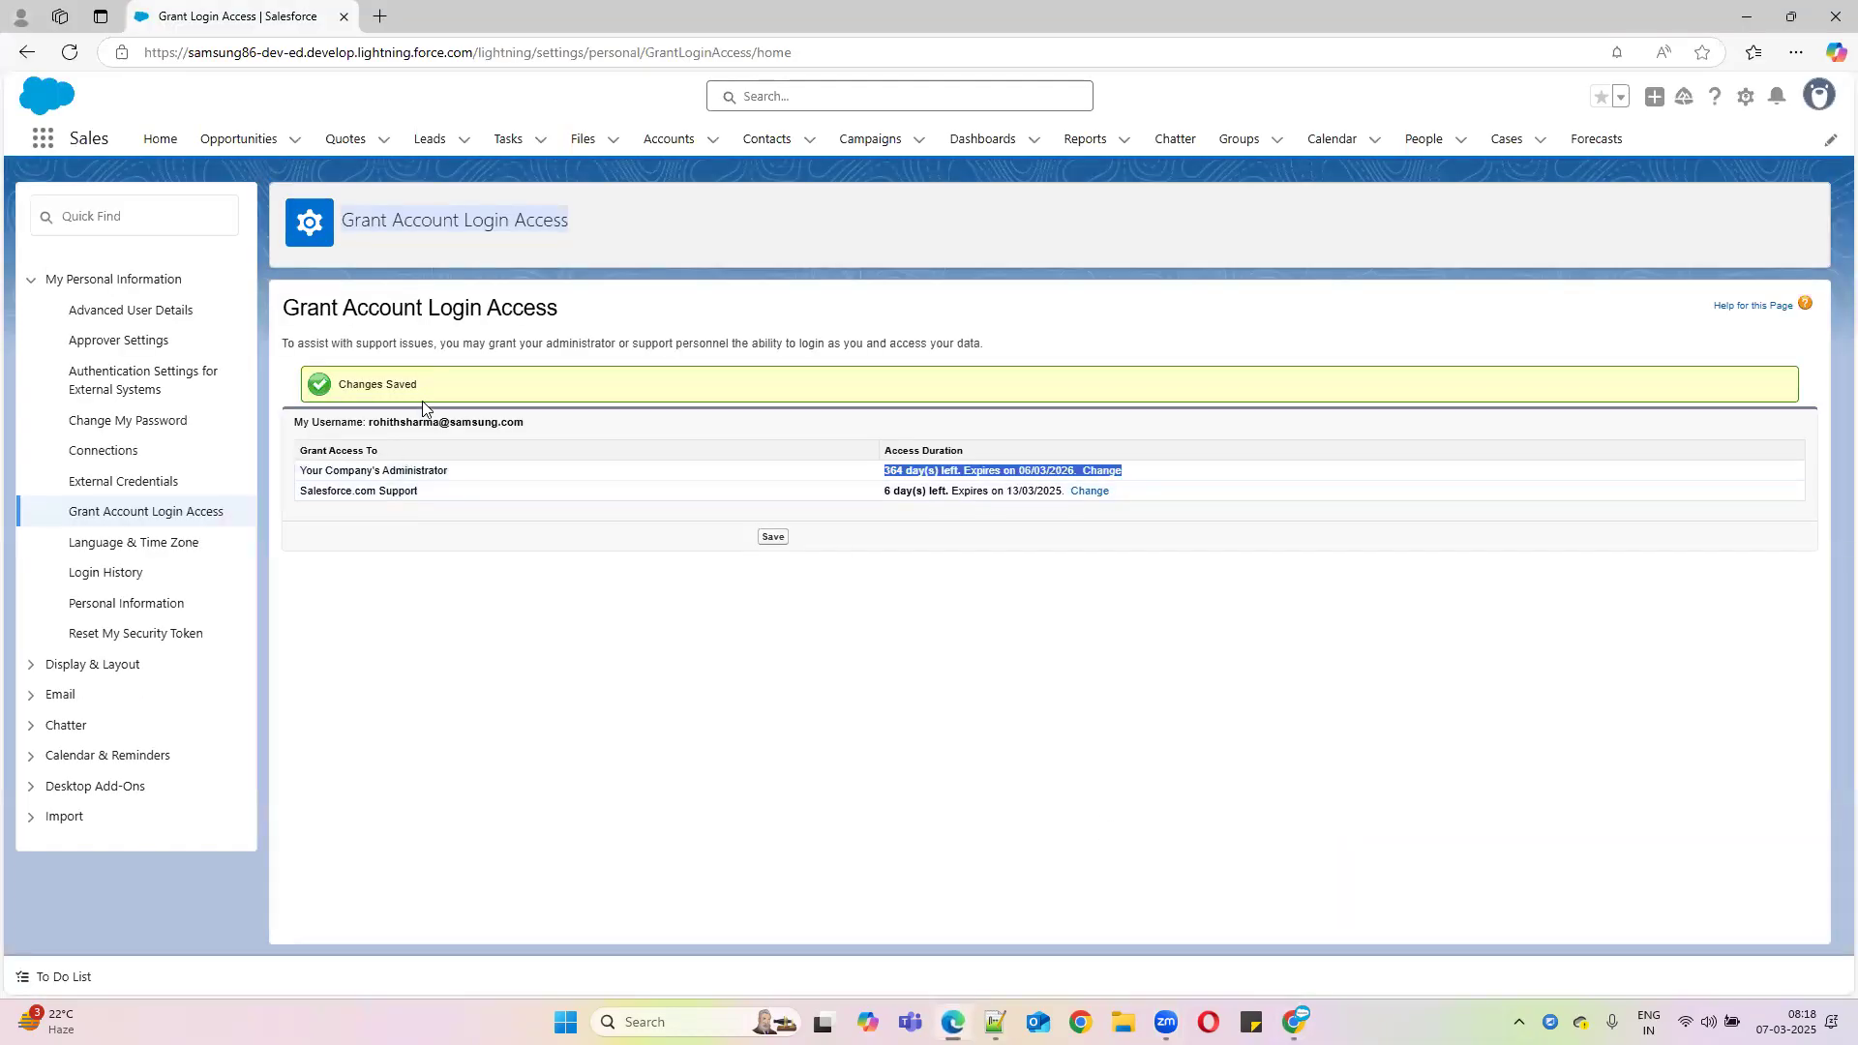
{"action": "left_click_drag", "start_coordinate": [360, 418], "coordinate": [563, 418]}
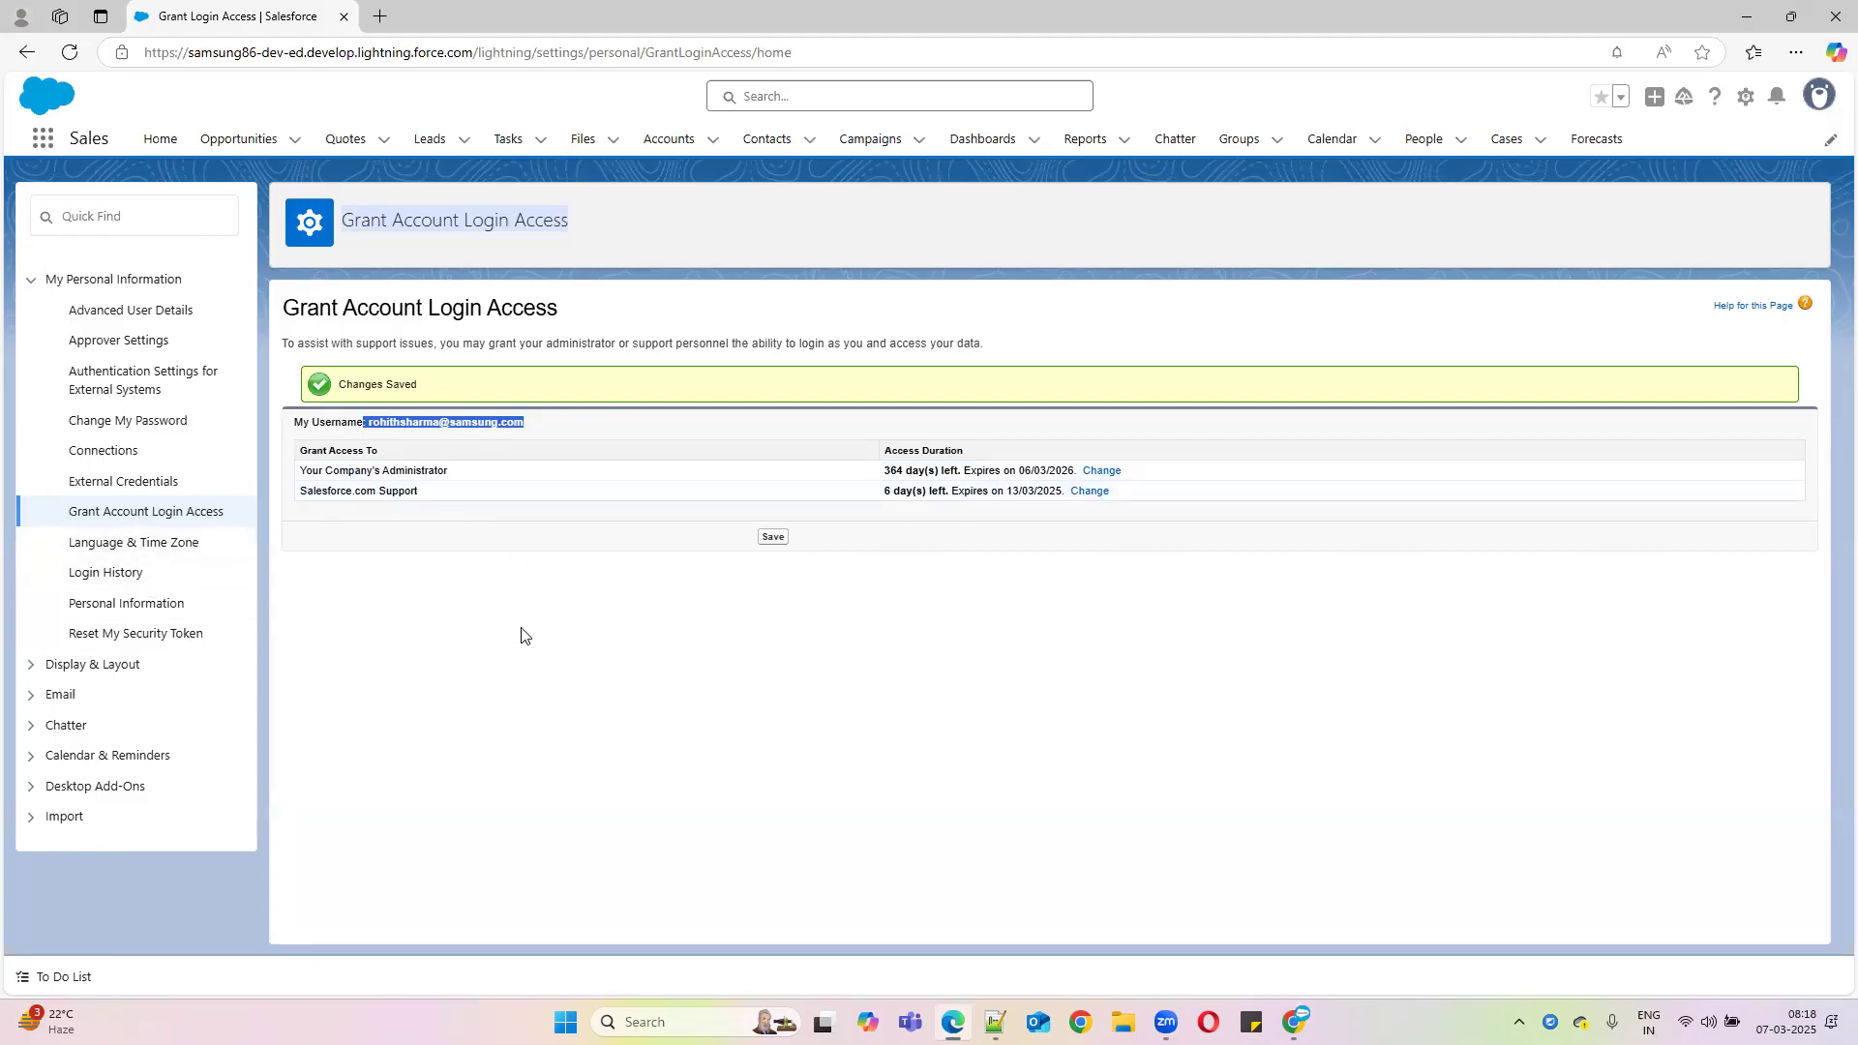
{"action": "left_click_drag", "start_coordinate": [461, 477], "coordinate": [220, 480]}
{"action": "left_click", "coordinate": [407, 495]}
{"action": "left_click_drag", "start_coordinate": [407, 495], "coordinate": [295, 447]}
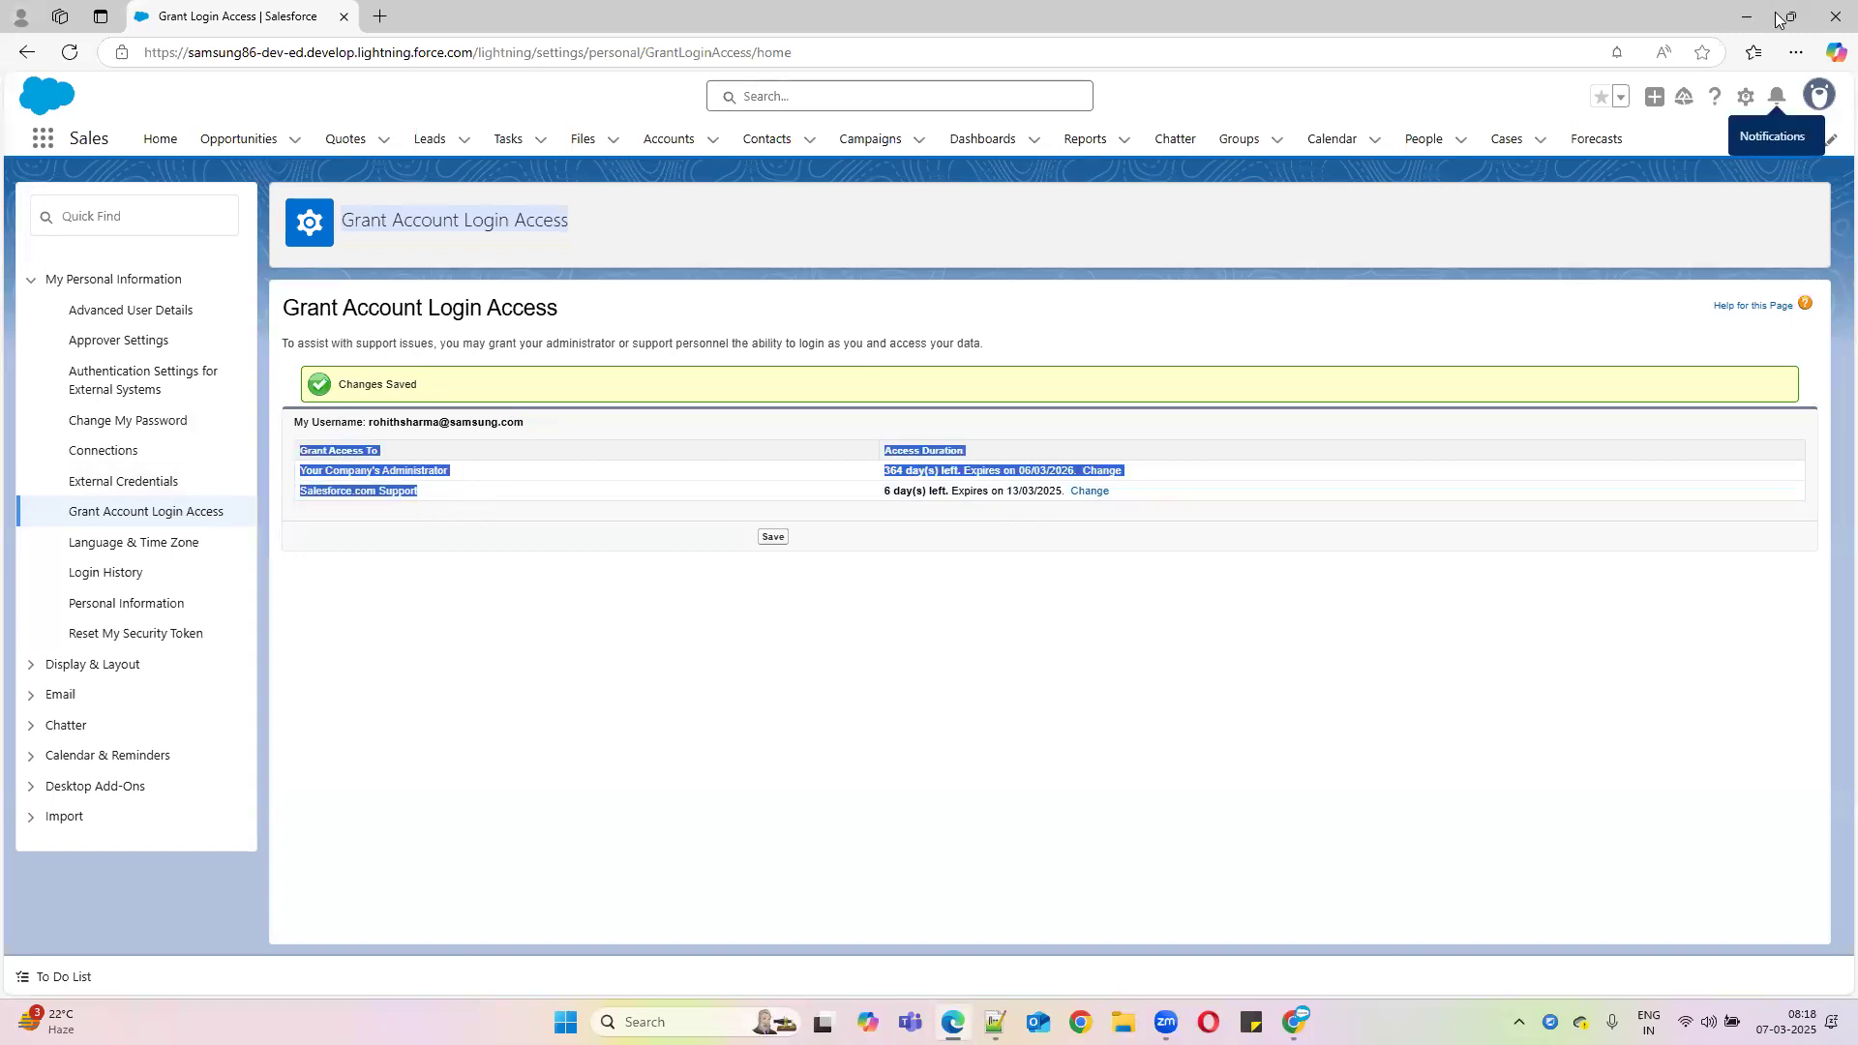
{"action": "left_click", "coordinate": [1747, 16]}
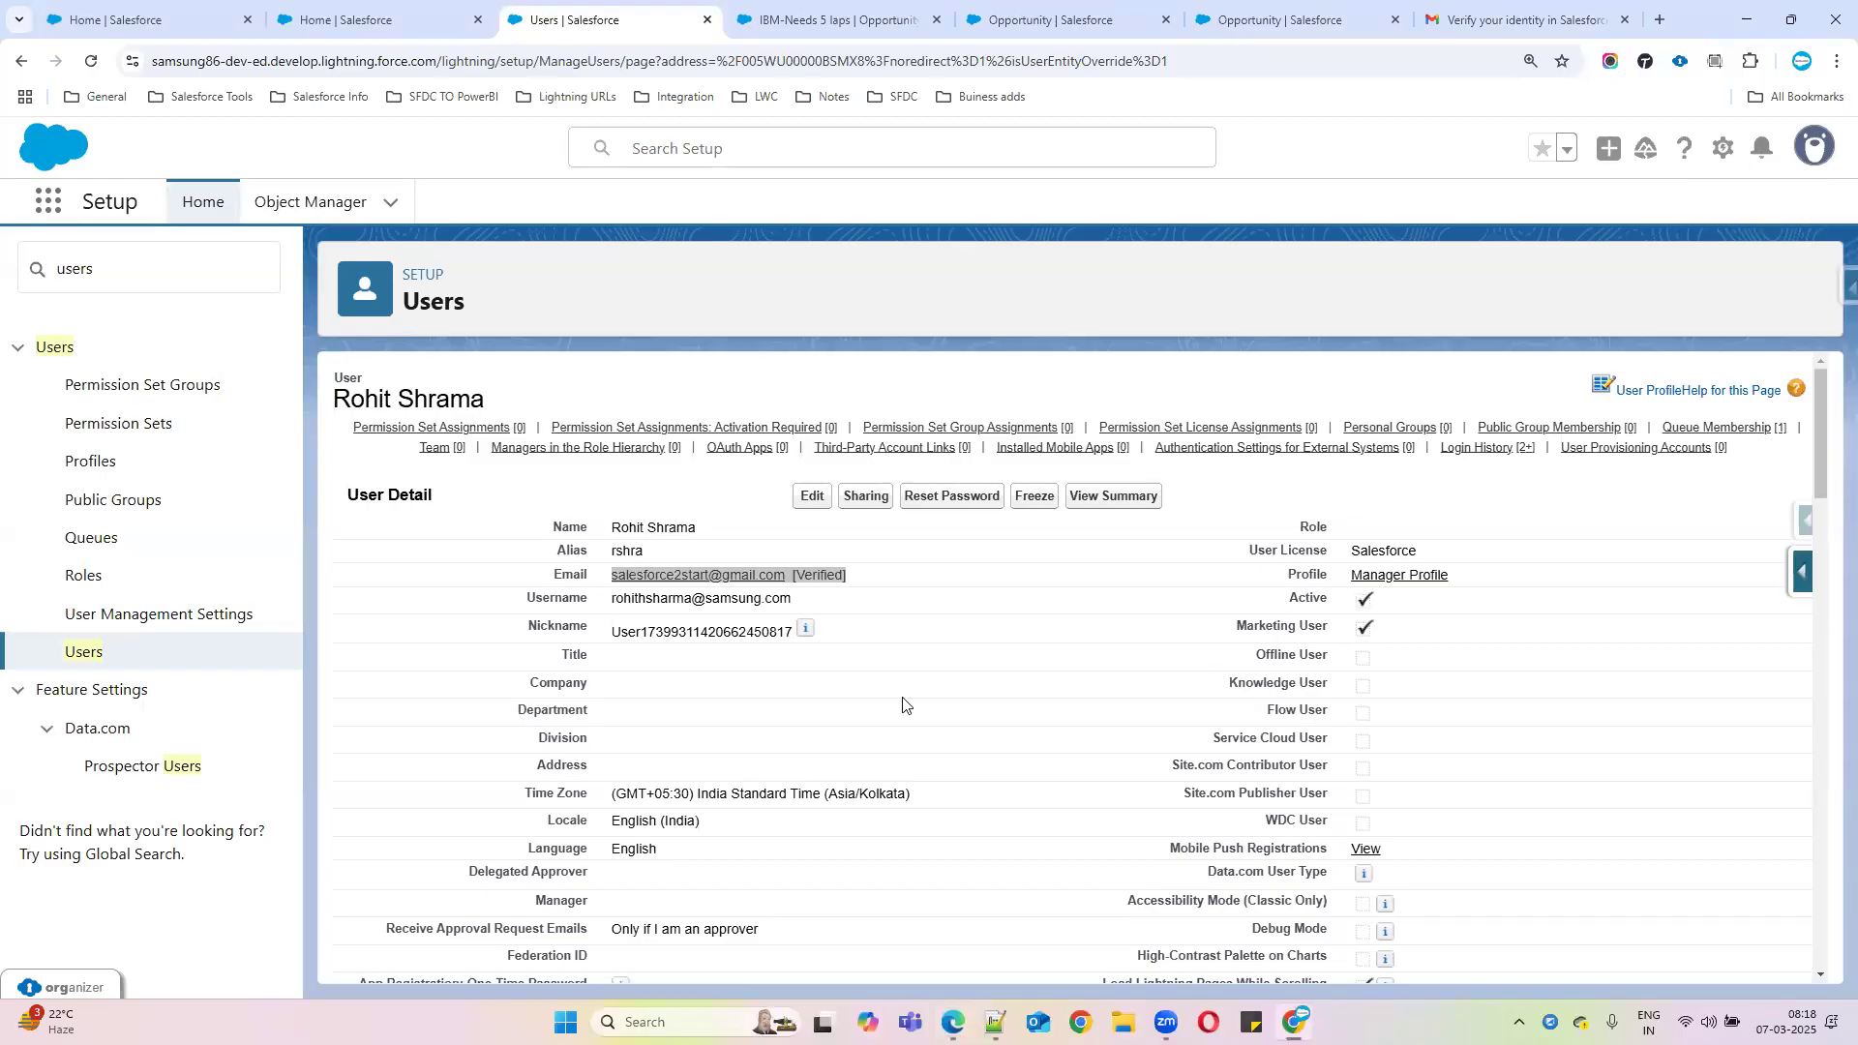
{"action": "left_click", "coordinate": [97, 70]}
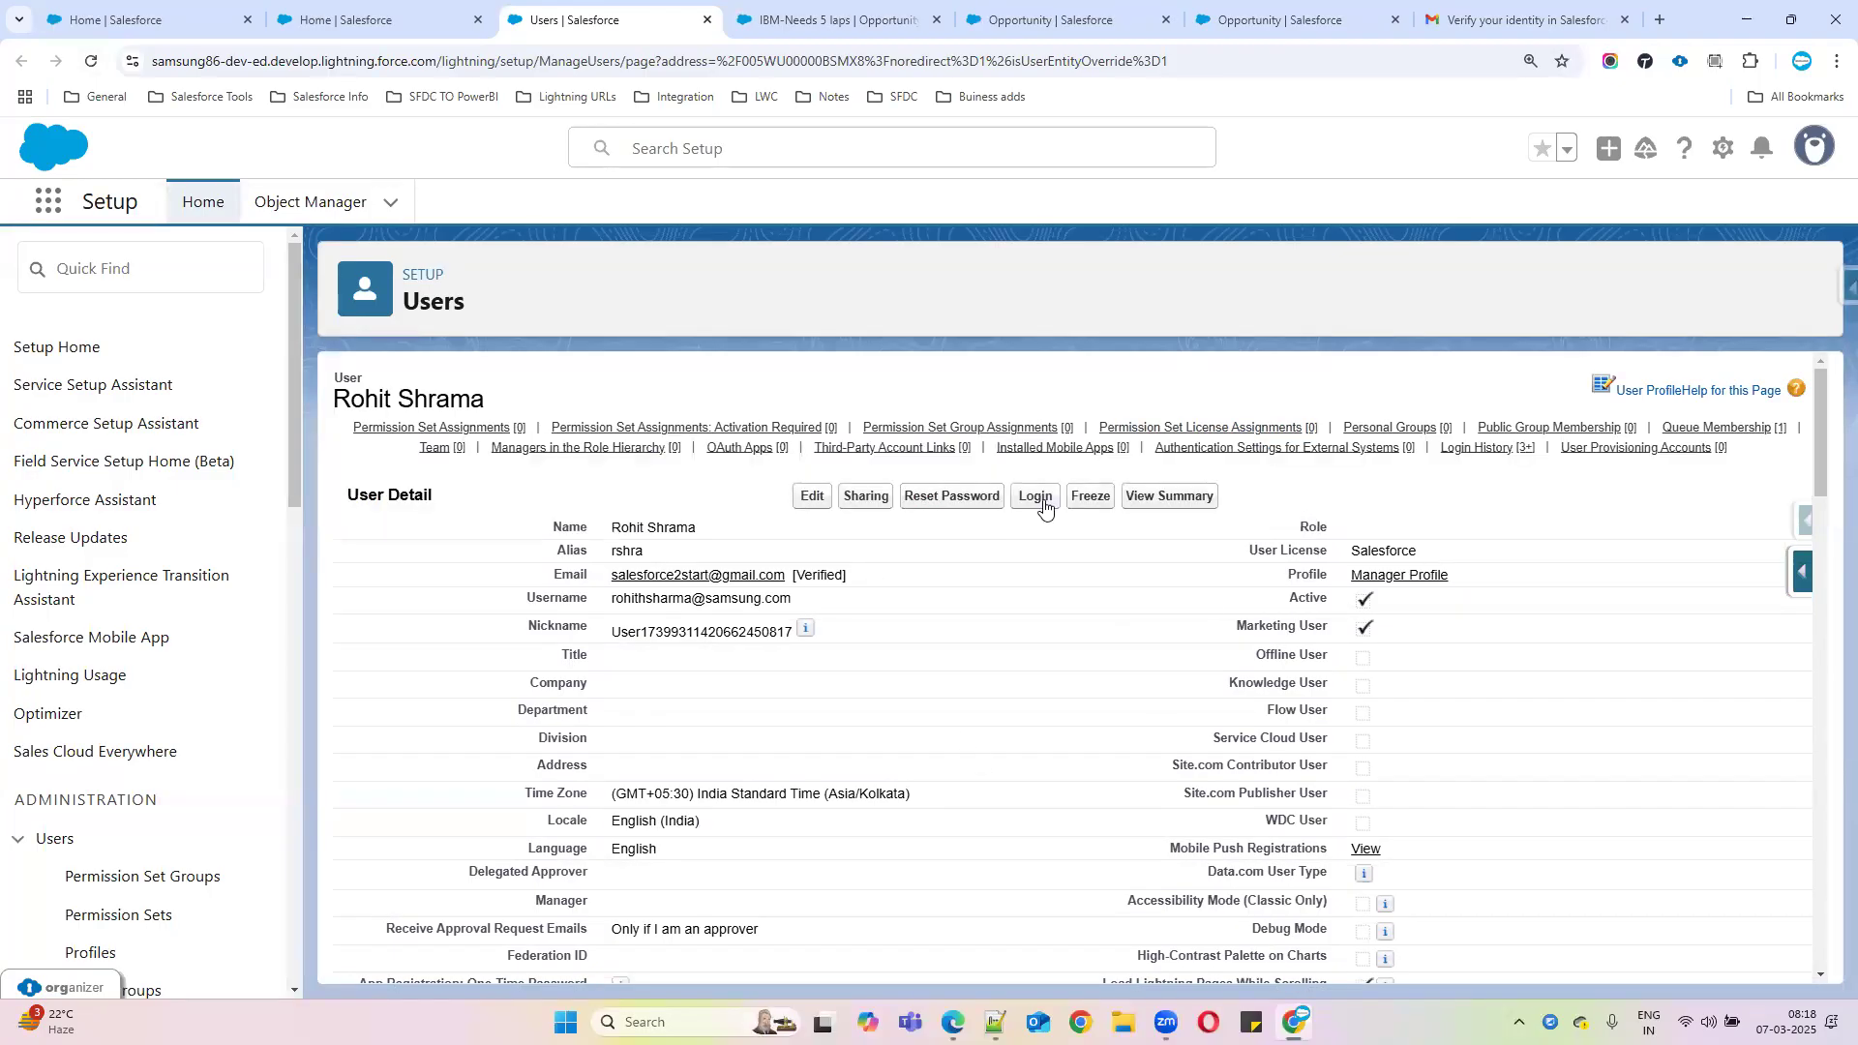
Log in as the Manager Profile user, then return to the Edge Grant Account Login Access page
{"action": "left_click", "coordinate": [1800, 152]}
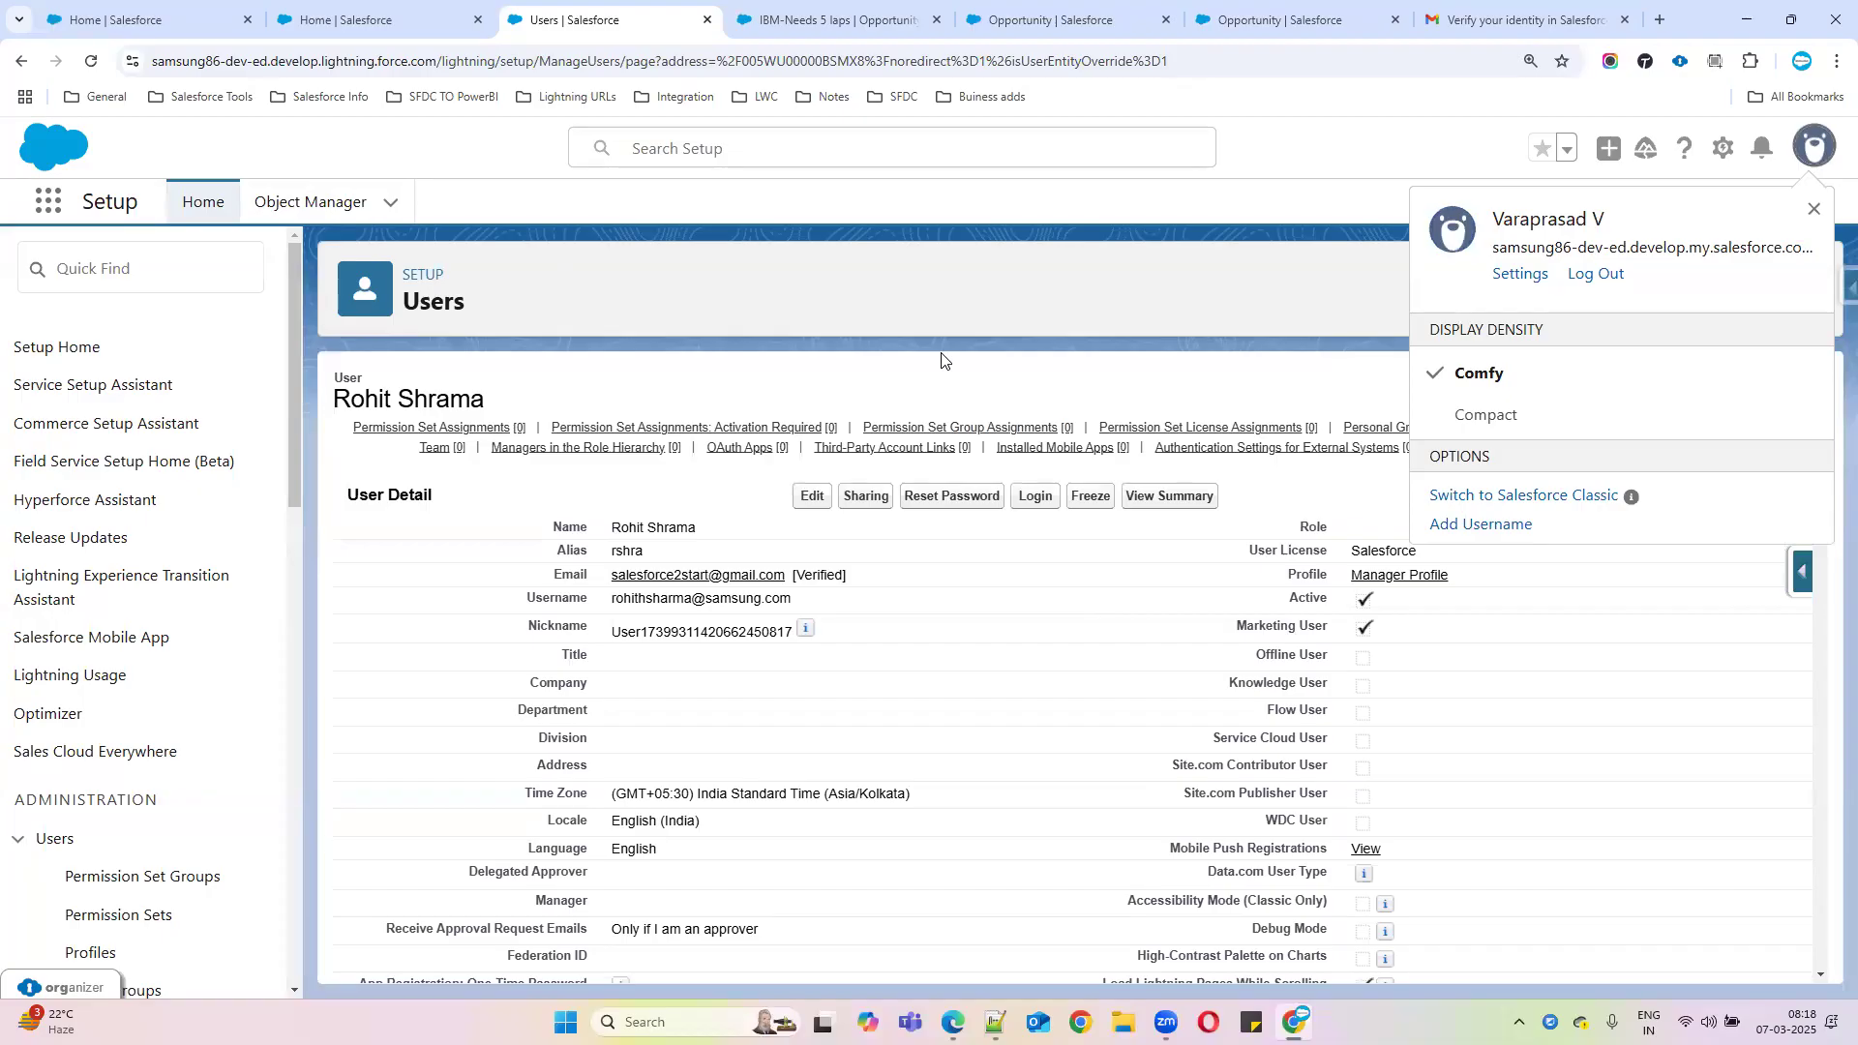
{"action": "left_click", "coordinate": [1814, 209]}
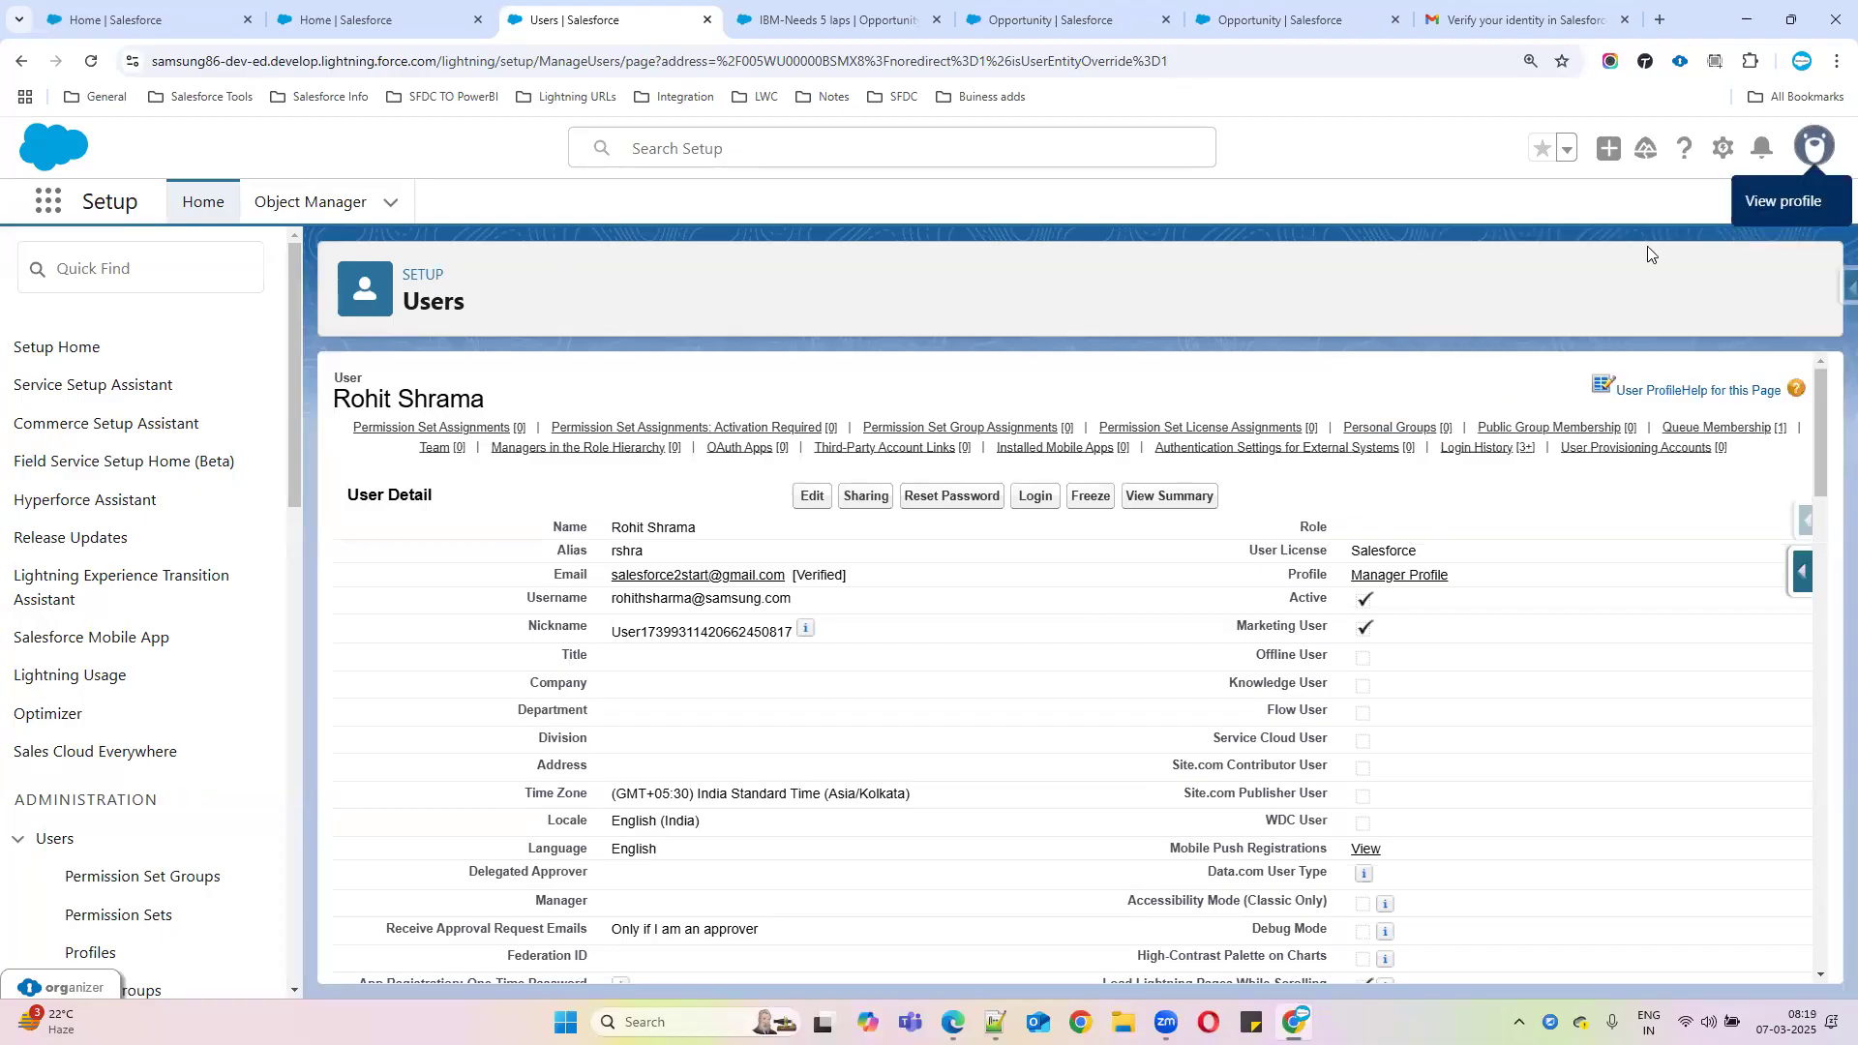
{"action": "left_click", "coordinate": [1034, 496]}
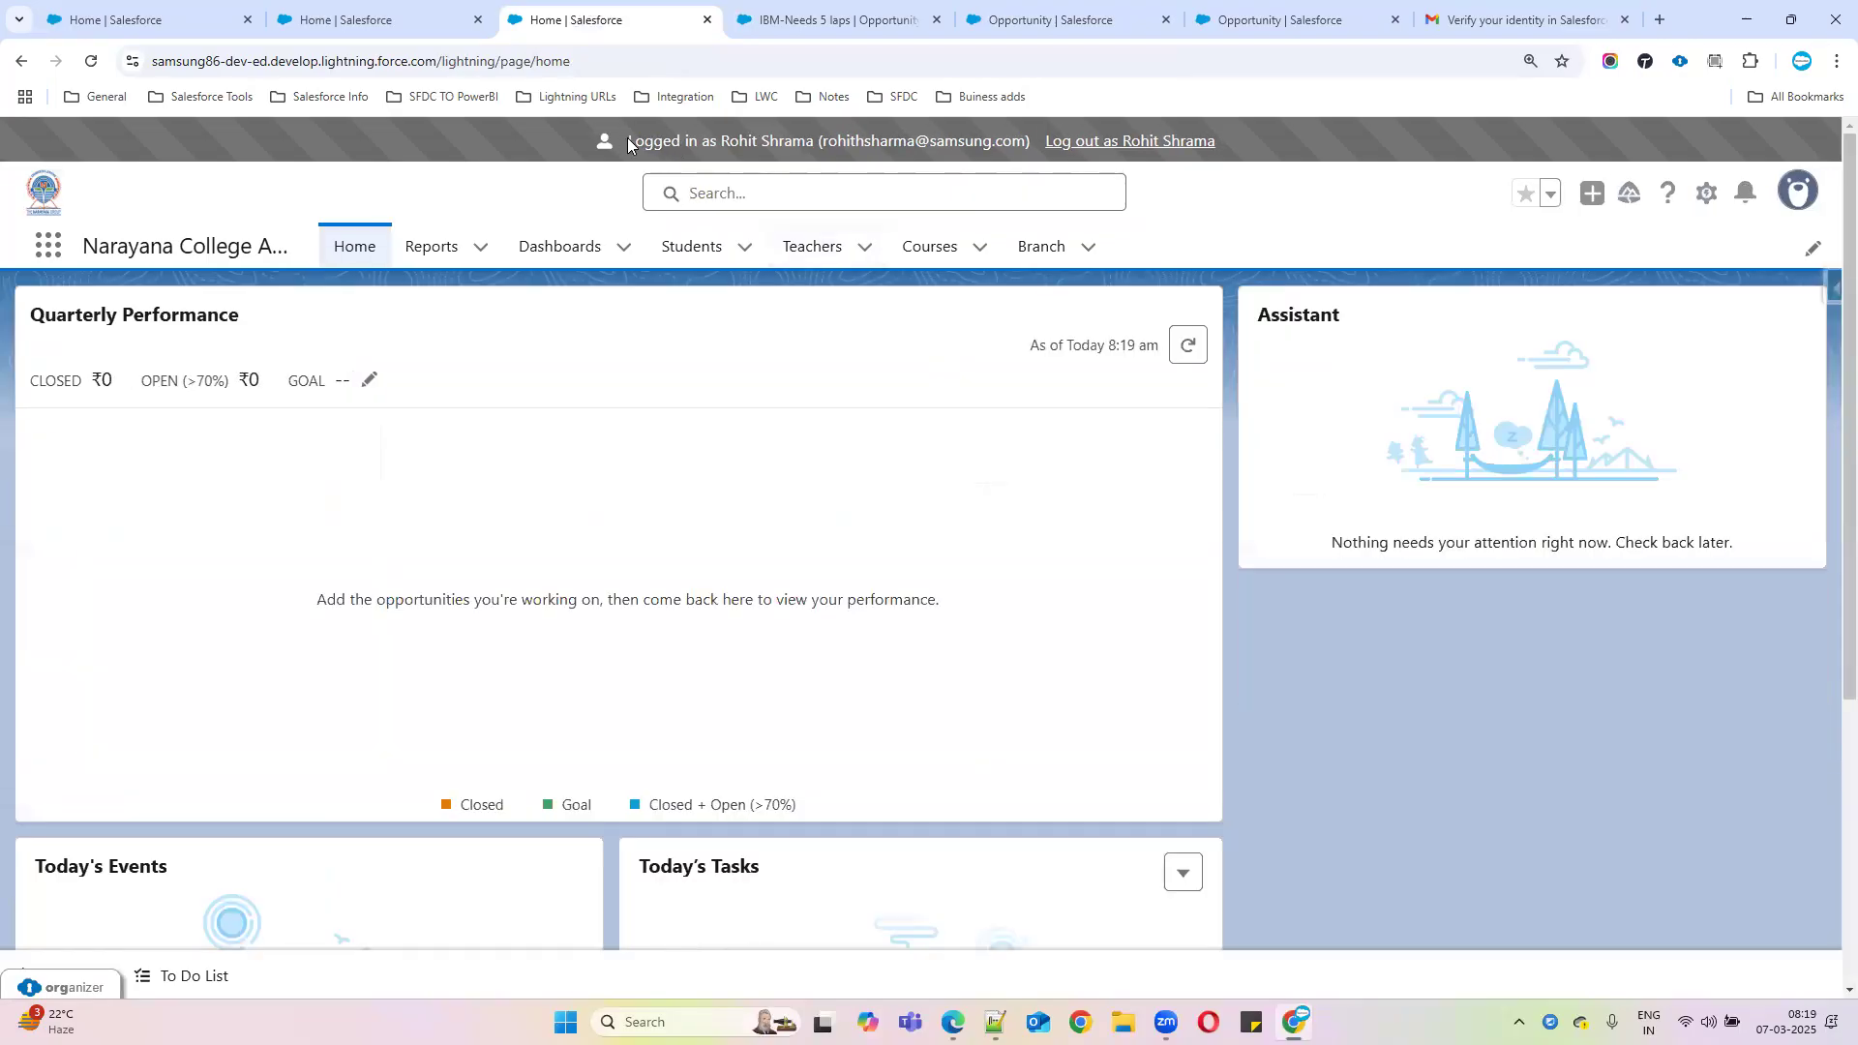
{"action": "left_click_drag", "start_coordinate": [626, 143], "coordinate": [1031, 145]}
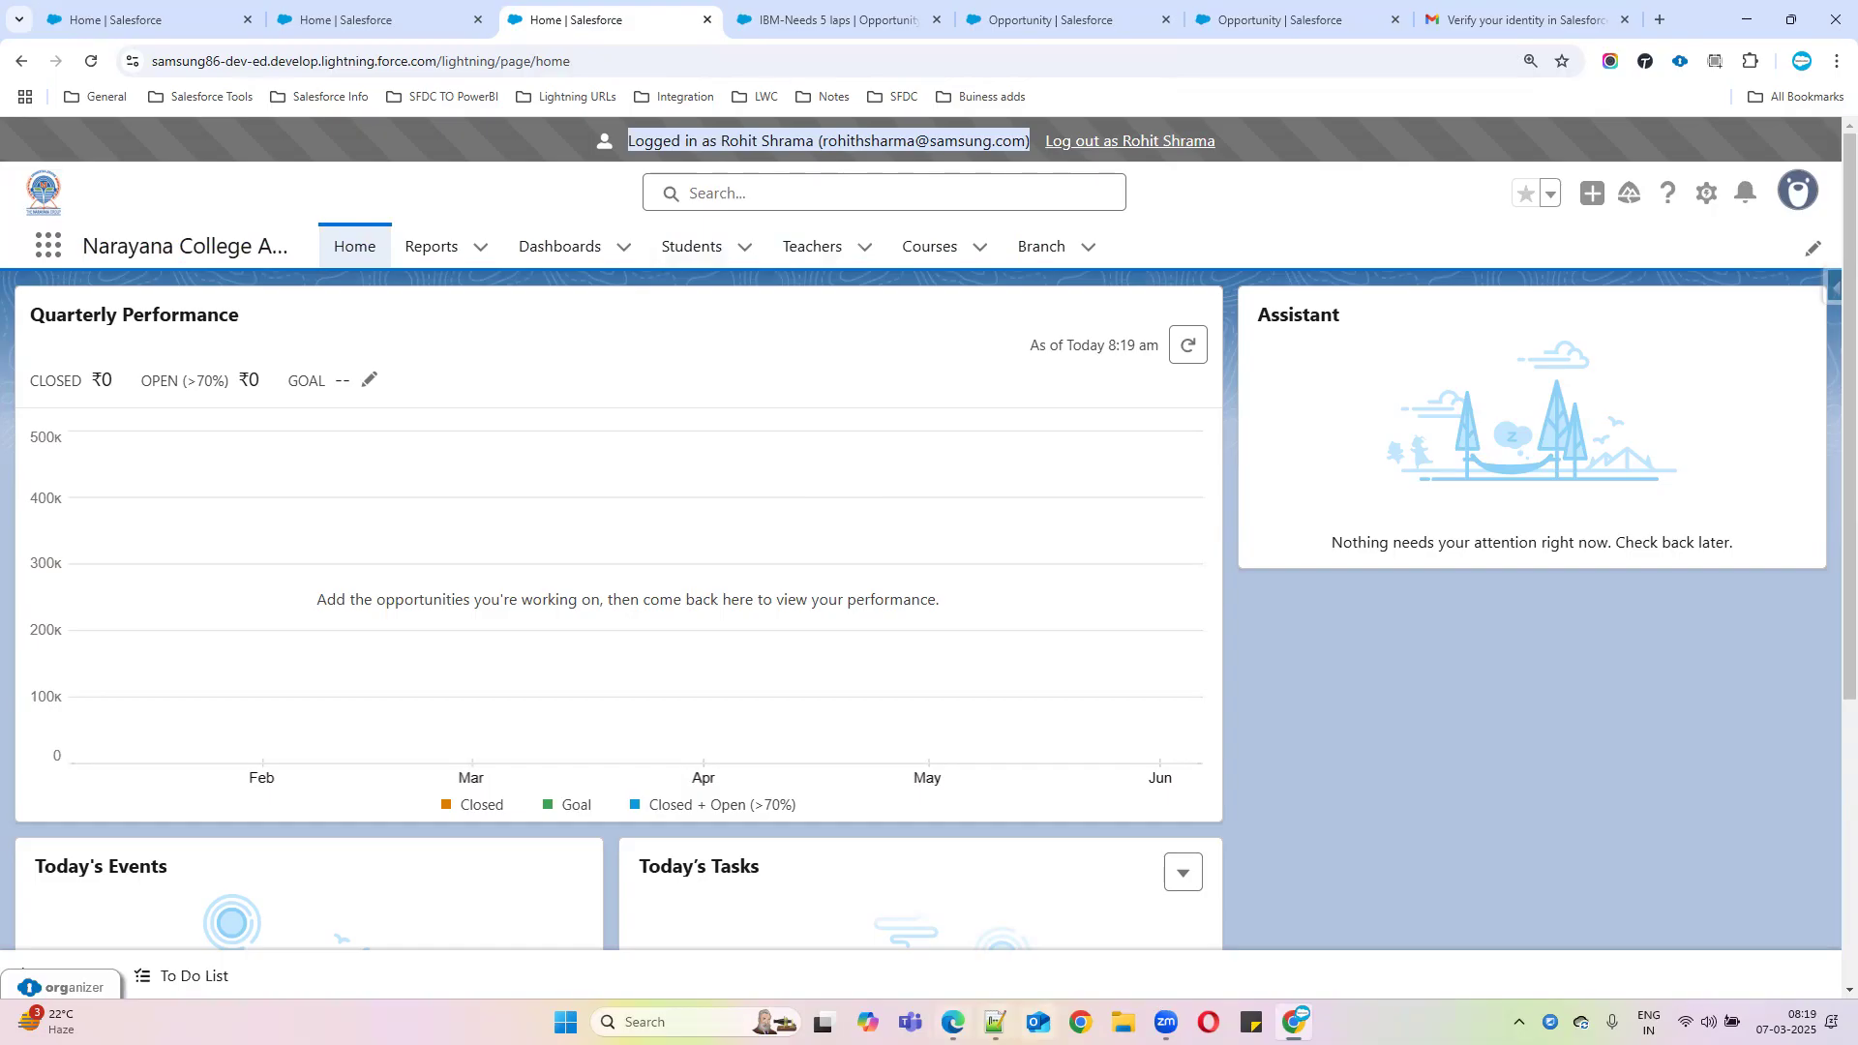
{"action": "left_click", "coordinate": [953, 1021]}
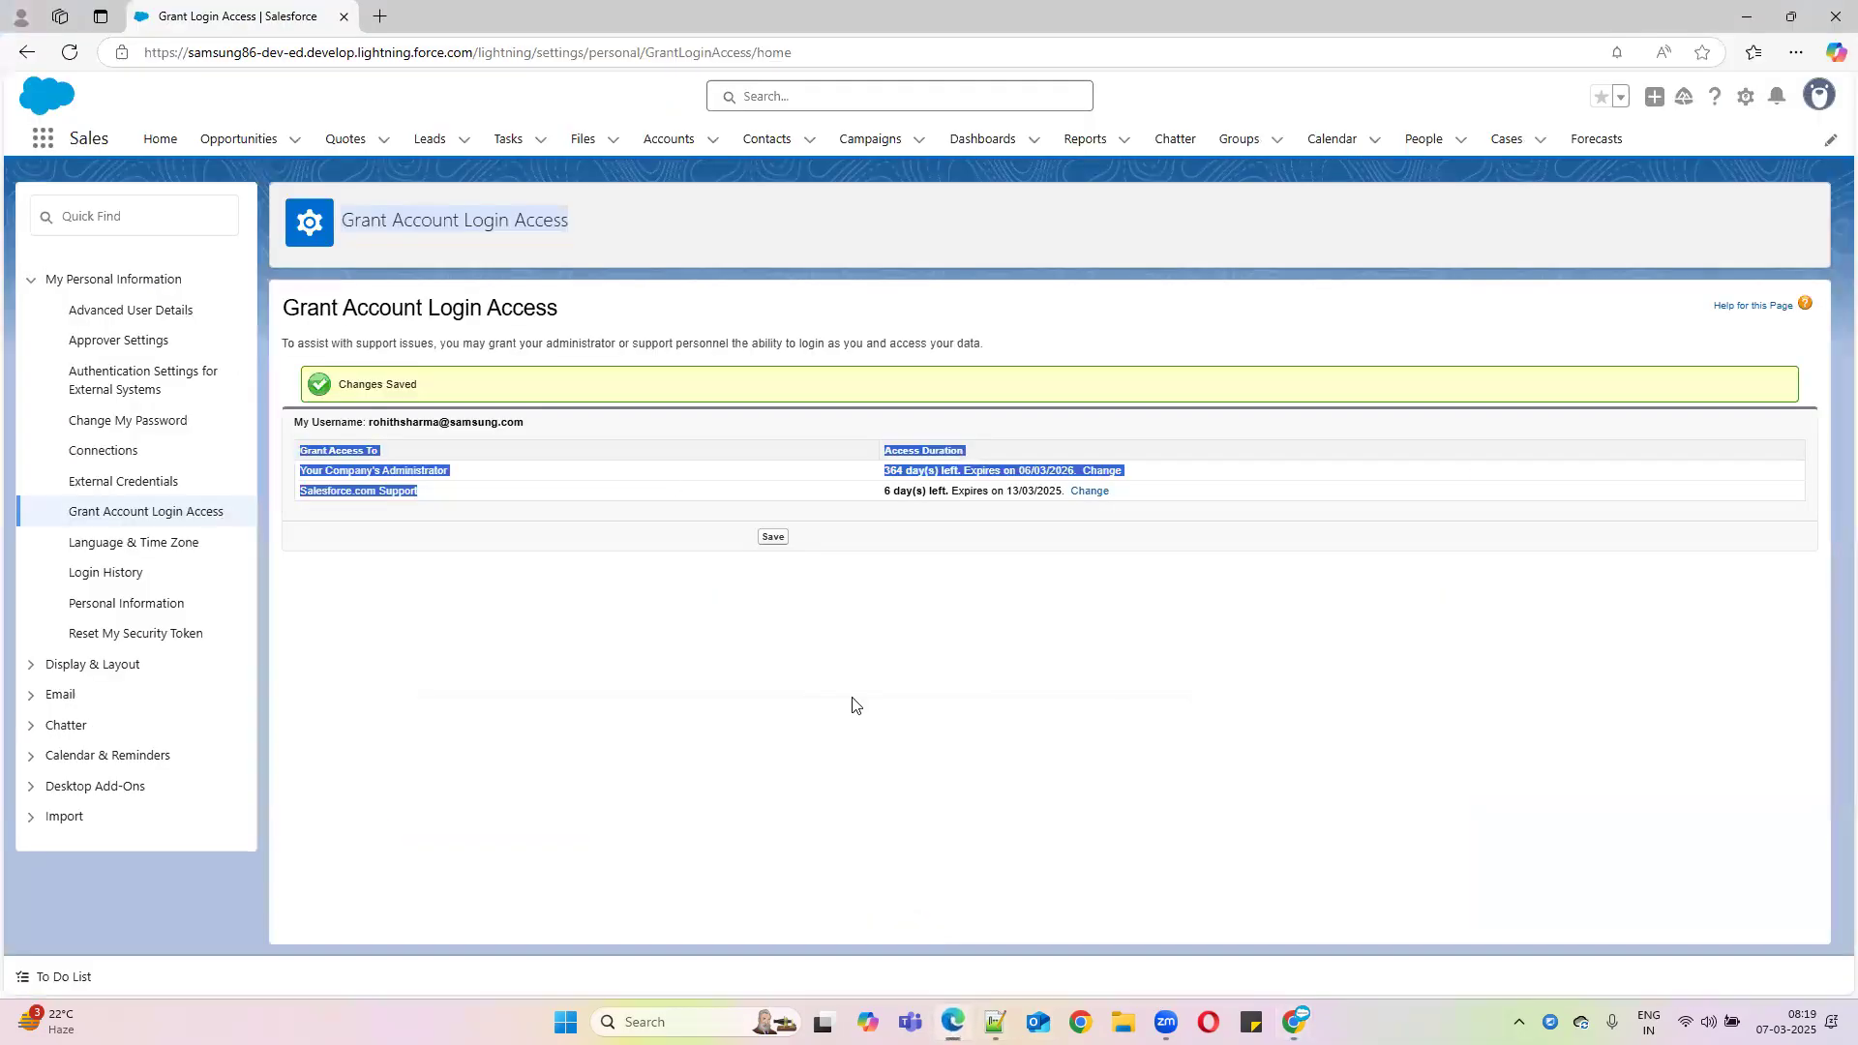
Highlight the username access row and the Salesforce.com Support row in the Grant Account Login Access table
{"action": "left_click", "coordinate": [434, 494]}
{"action": "left_click_drag", "start_coordinate": [435, 495], "coordinate": [295, 424]}
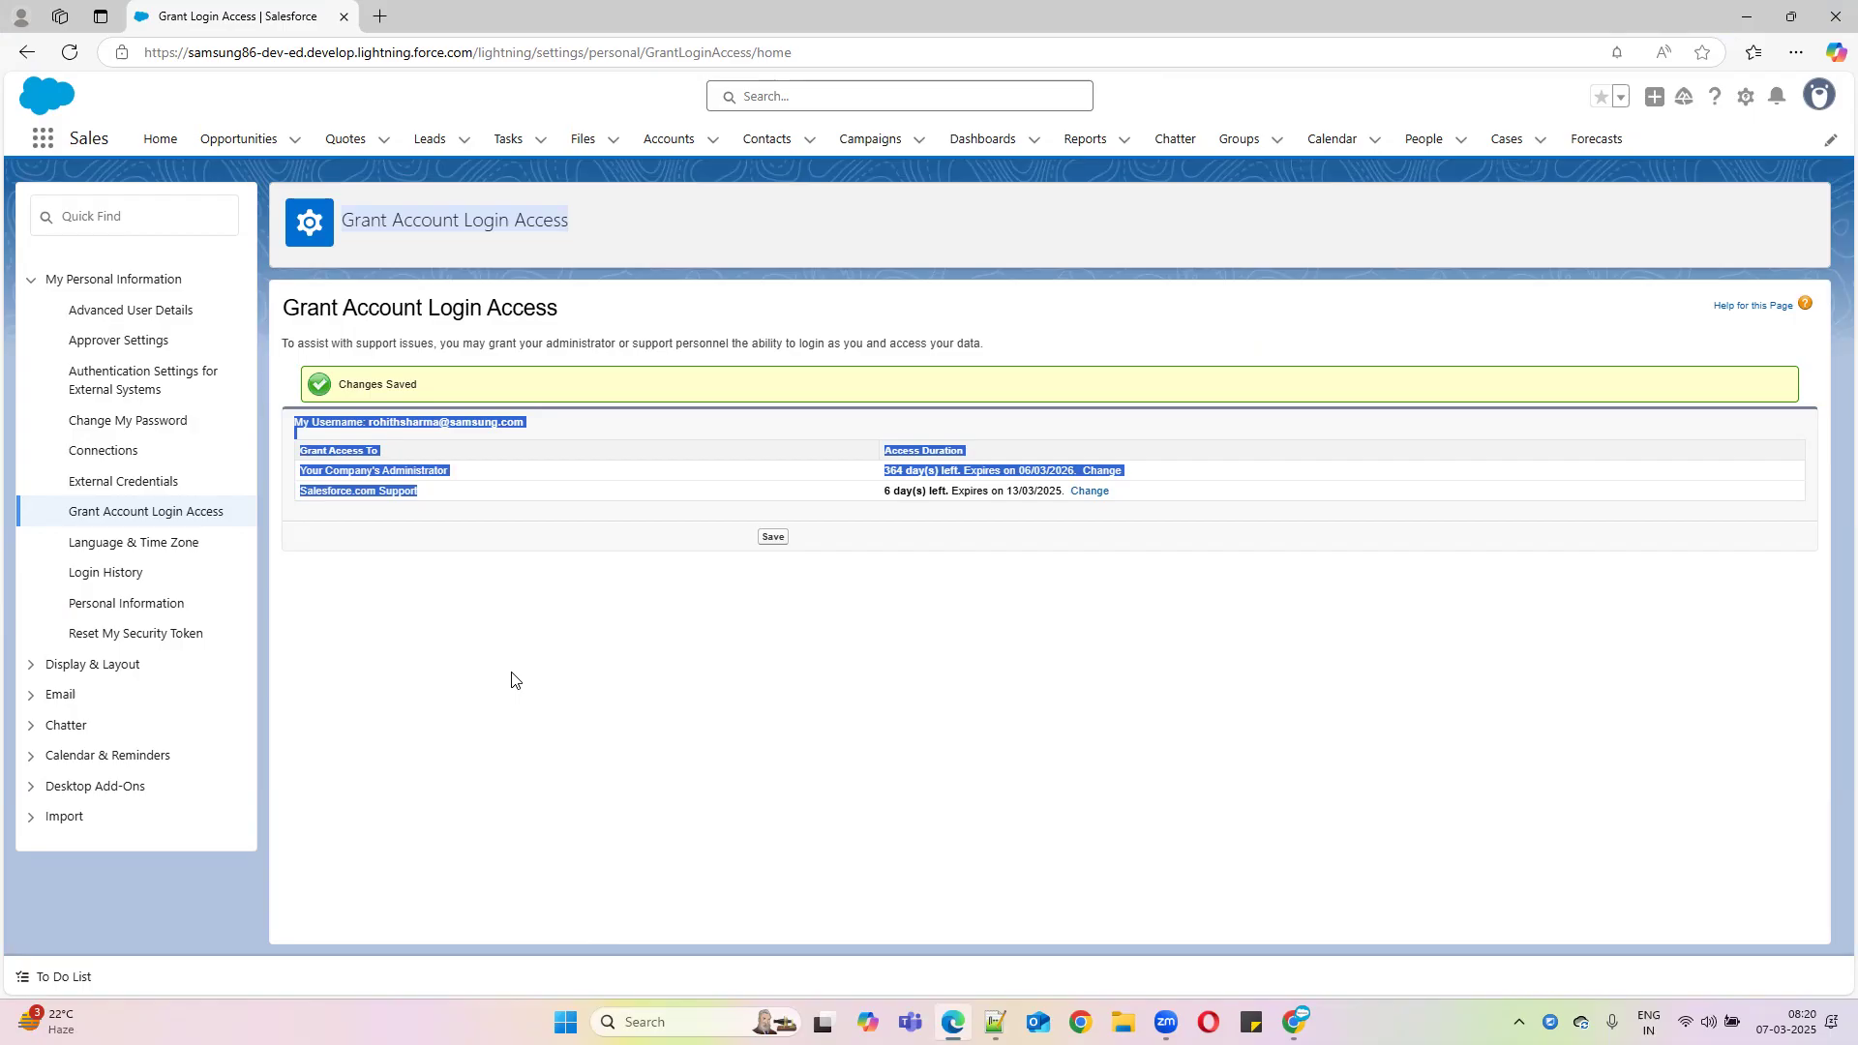
{"action": "left_click_drag", "start_coordinate": [511, 680], "coordinate": [298, 489]}
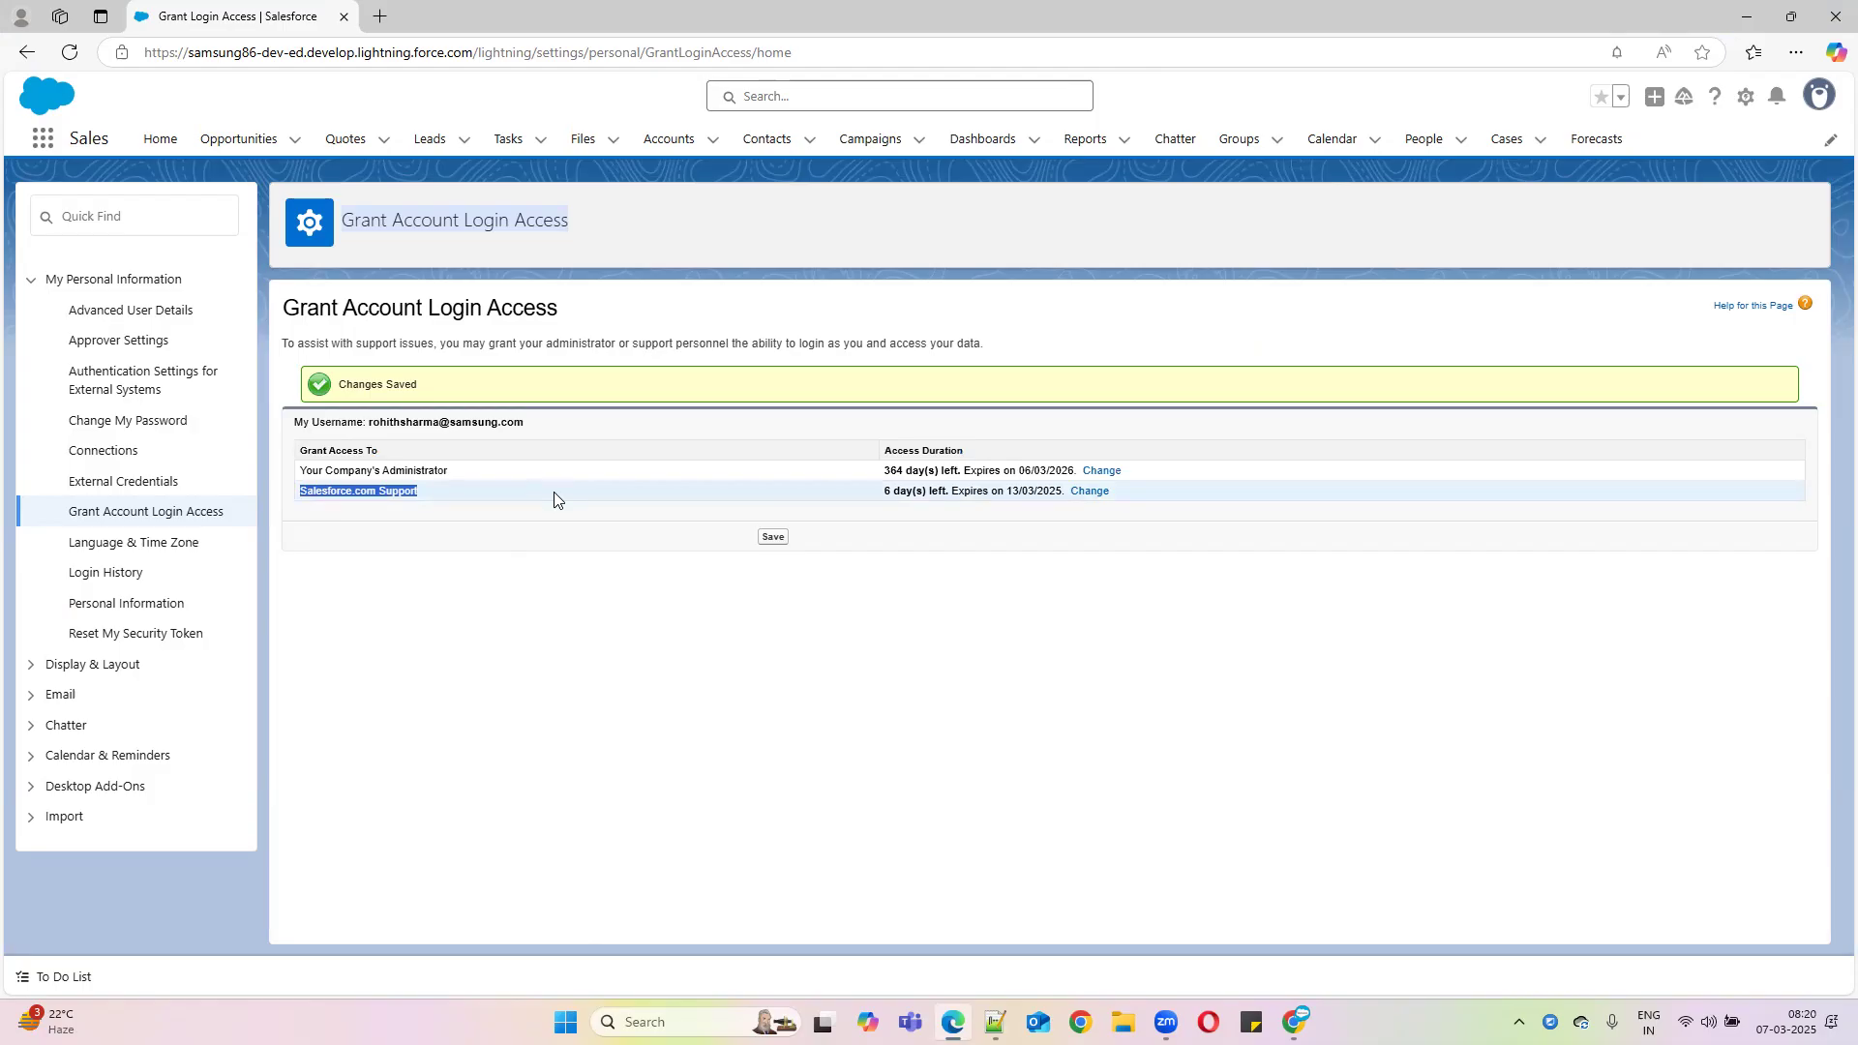
Minimize Edge, end the login-as session, and log back into Batch45 through ORGanizer
{"action": "left_click", "coordinate": [1745, 16]}
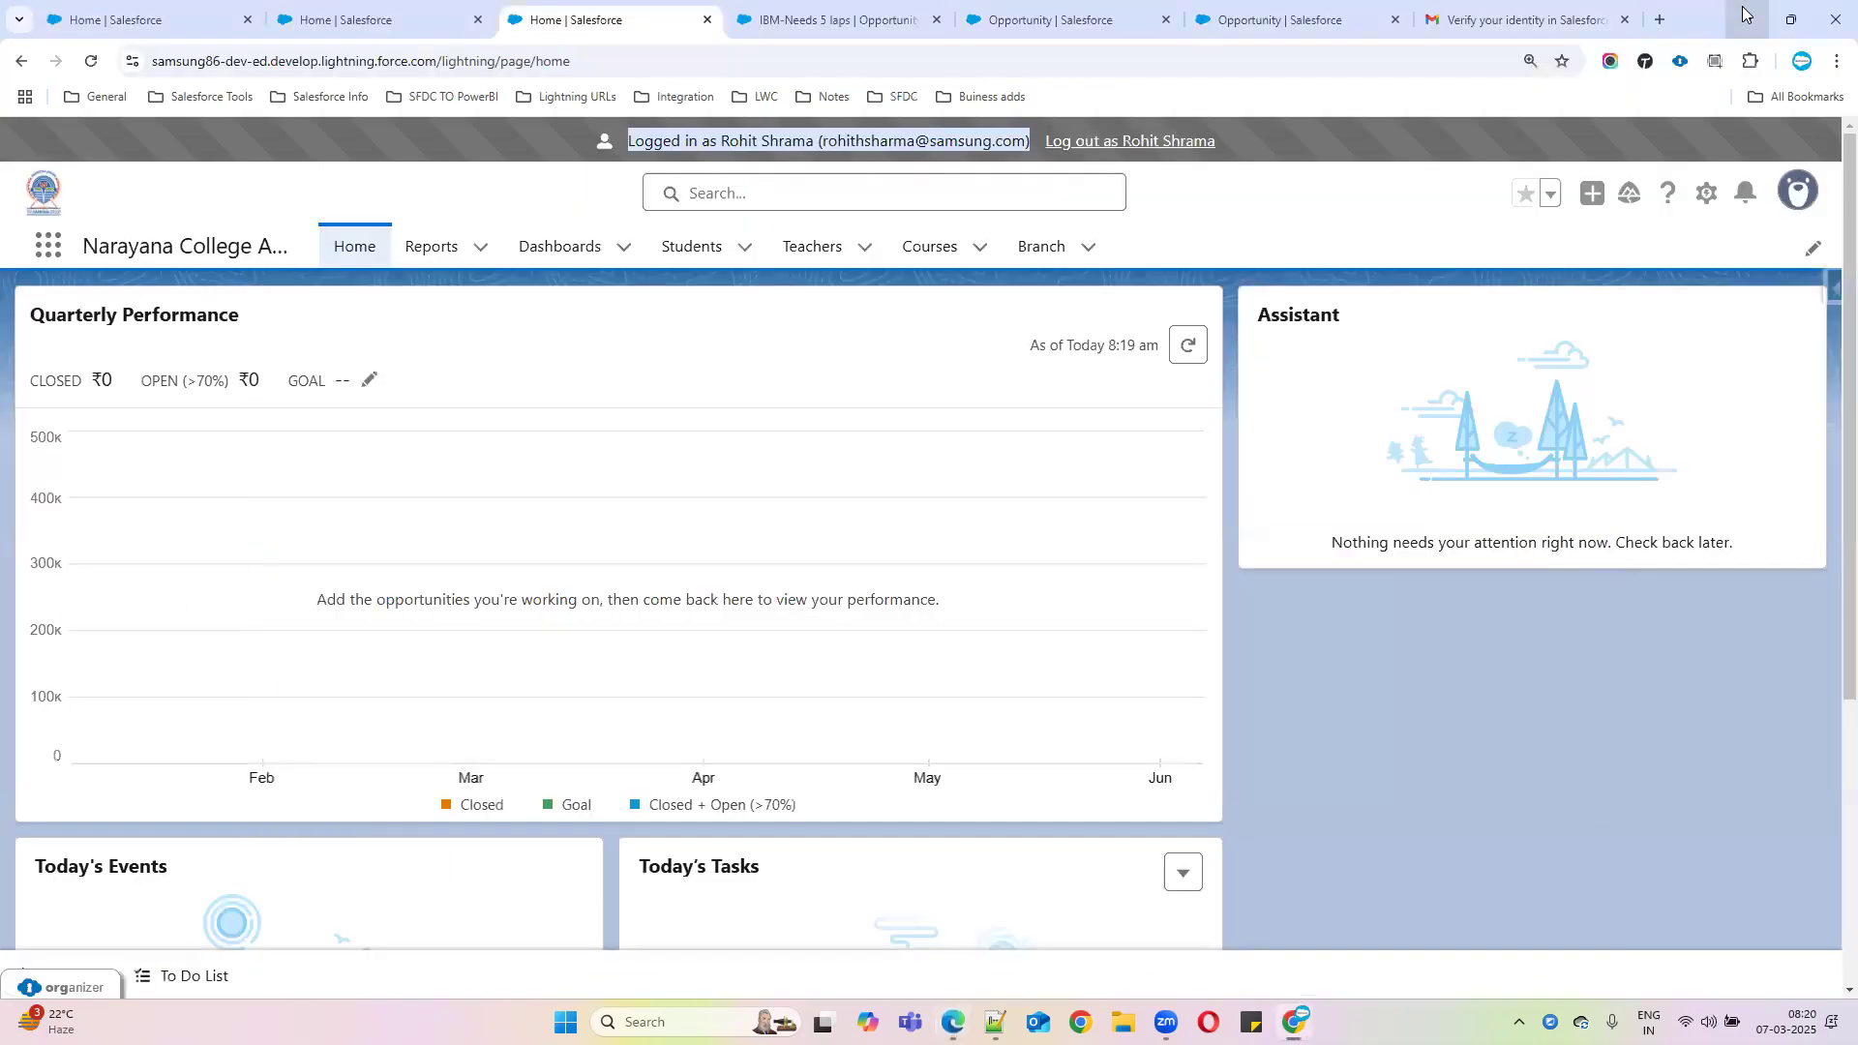
{"action": "left_click", "coordinate": [1142, 141]}
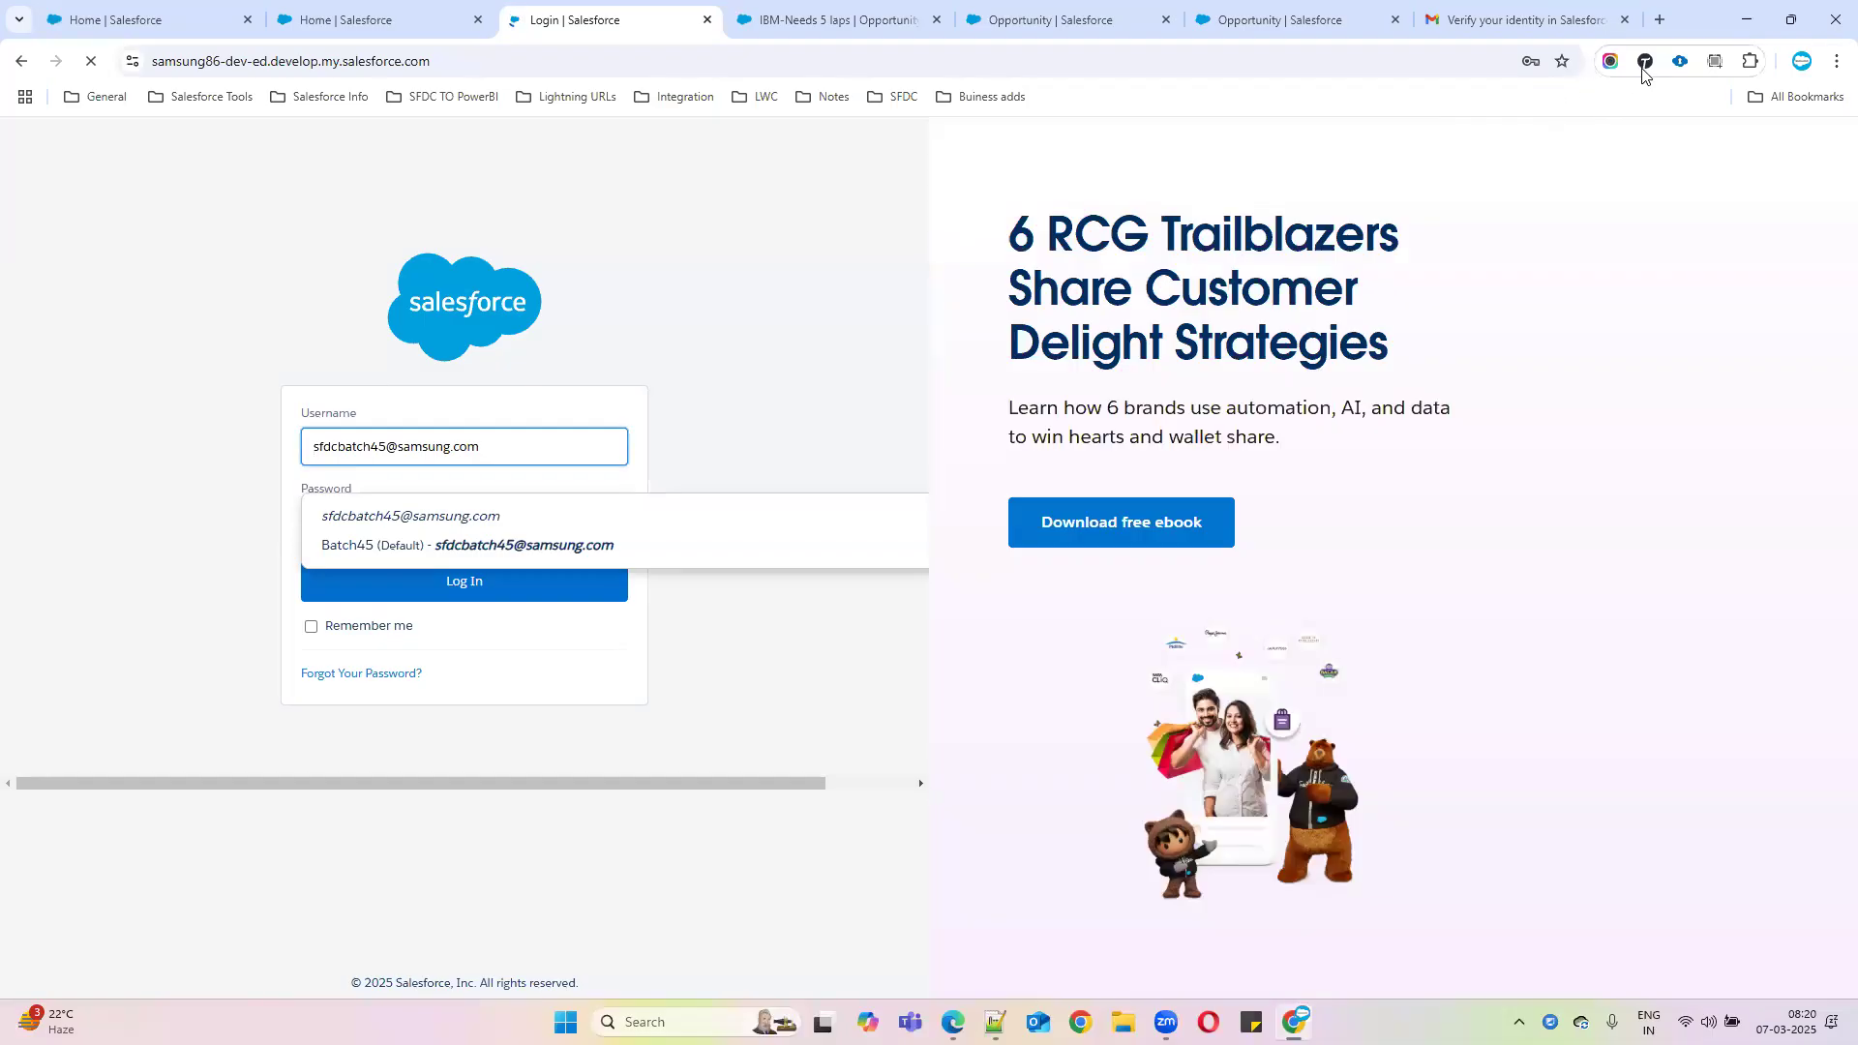
{"action": "left_click", "coordinate": [1680, 64]}
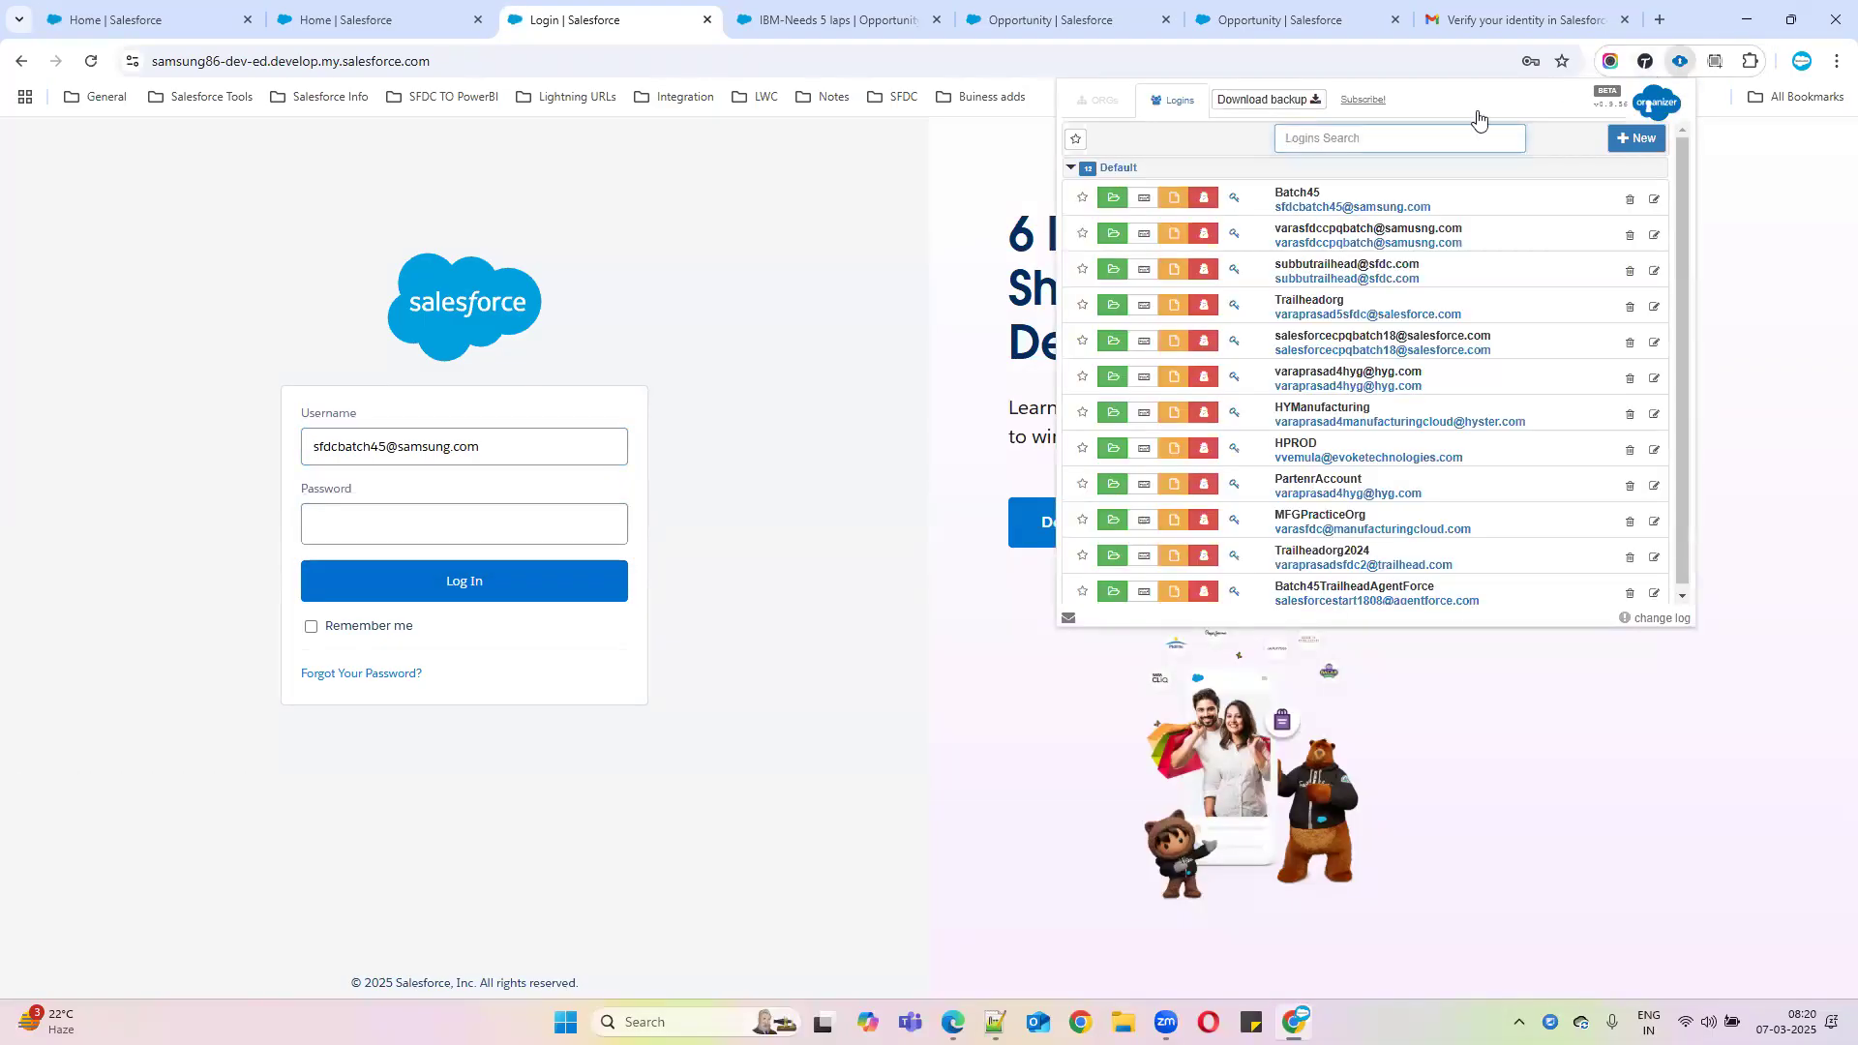
{"action": "left_click", "coordinate": [1112, 299]}
Close the extra login tab and bring up the Opportunity validation rule page
{"action": "left_click_drag", "start_coordinate": [1499, 27], "coordinate": [553, 19]}
{"action": "left_click", "coordinate": [821, 20]}
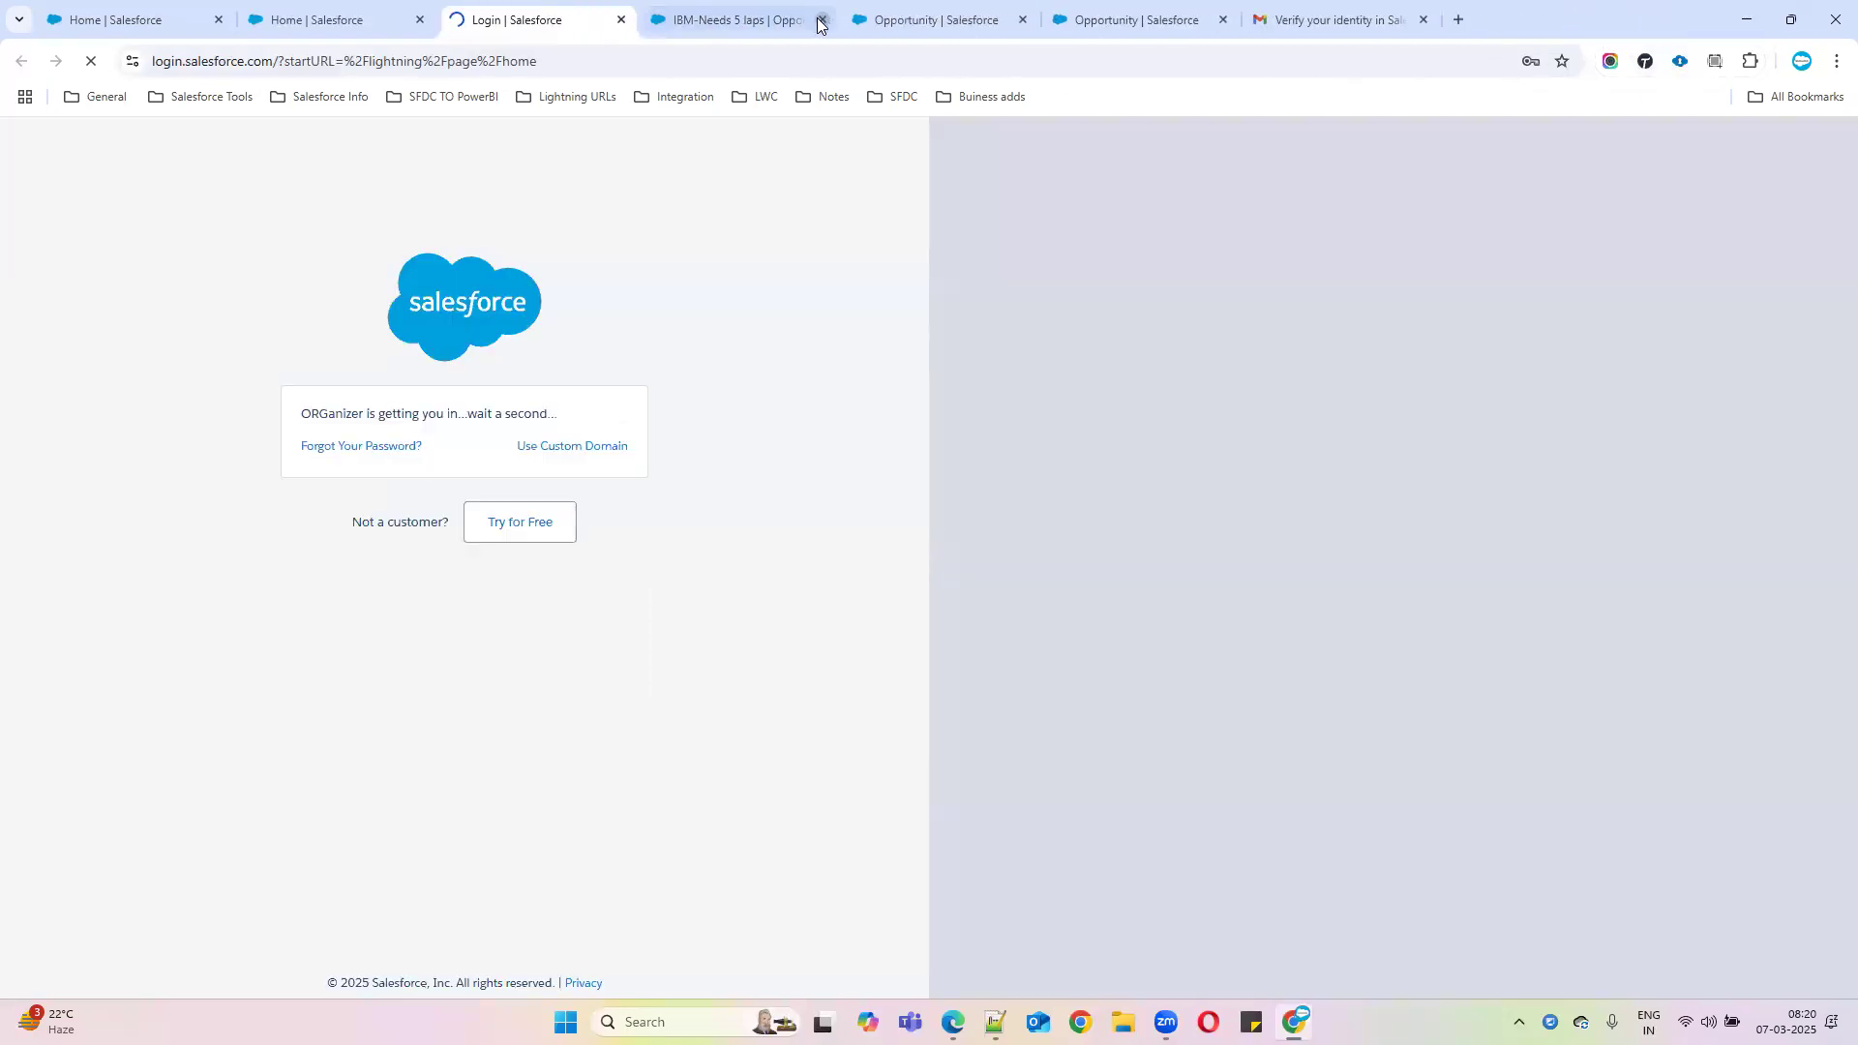
{"action": "left_click", "coordinate": [716, 14]}
{"action": "left_click", "coordinate": [891, 19]}
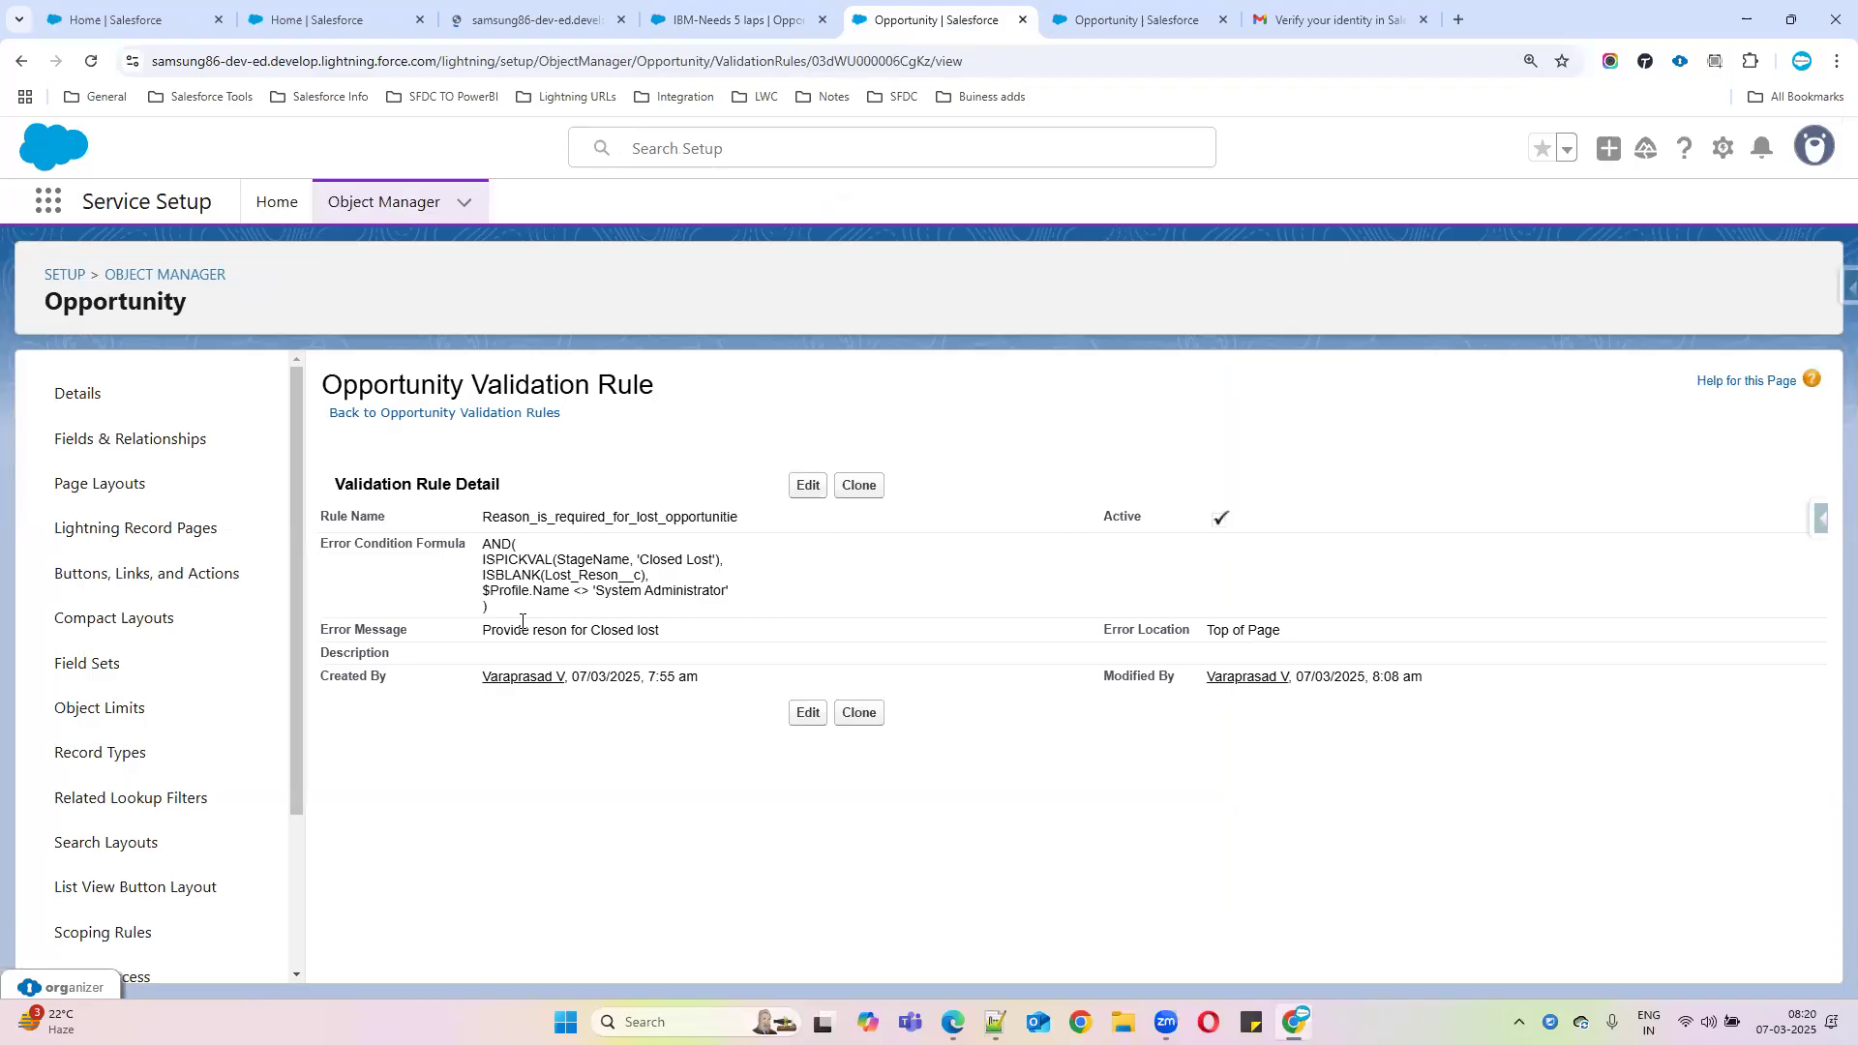
Highlight the rule formula and its System Administrator profile exemption, then return to Seller Home
{"action": "left_click_drag", "start_coordinate": [481, 512], "coordinate": [683, 613]}
{"action": "left_click", "coordinate": [801, 605]}
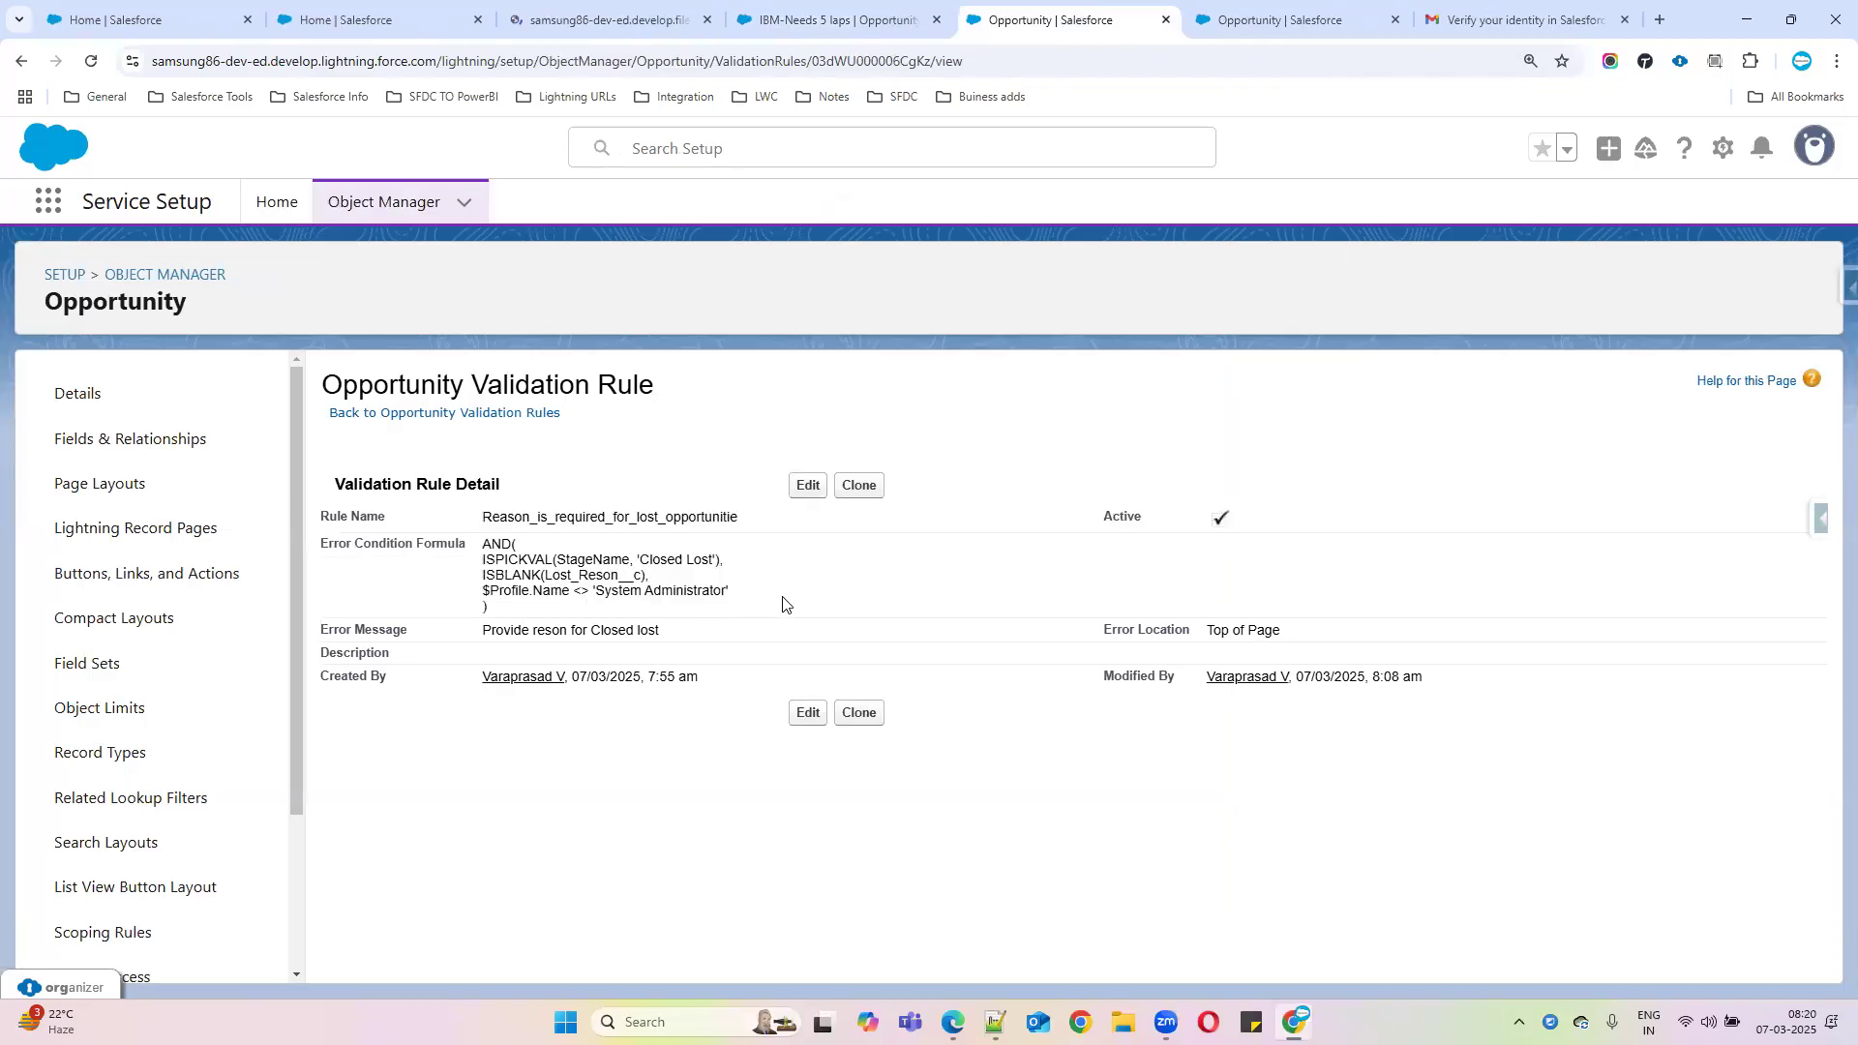
{"action": "left_click_drag", "start_coordinate": [485, 589], "coordinate": [755, 593]}
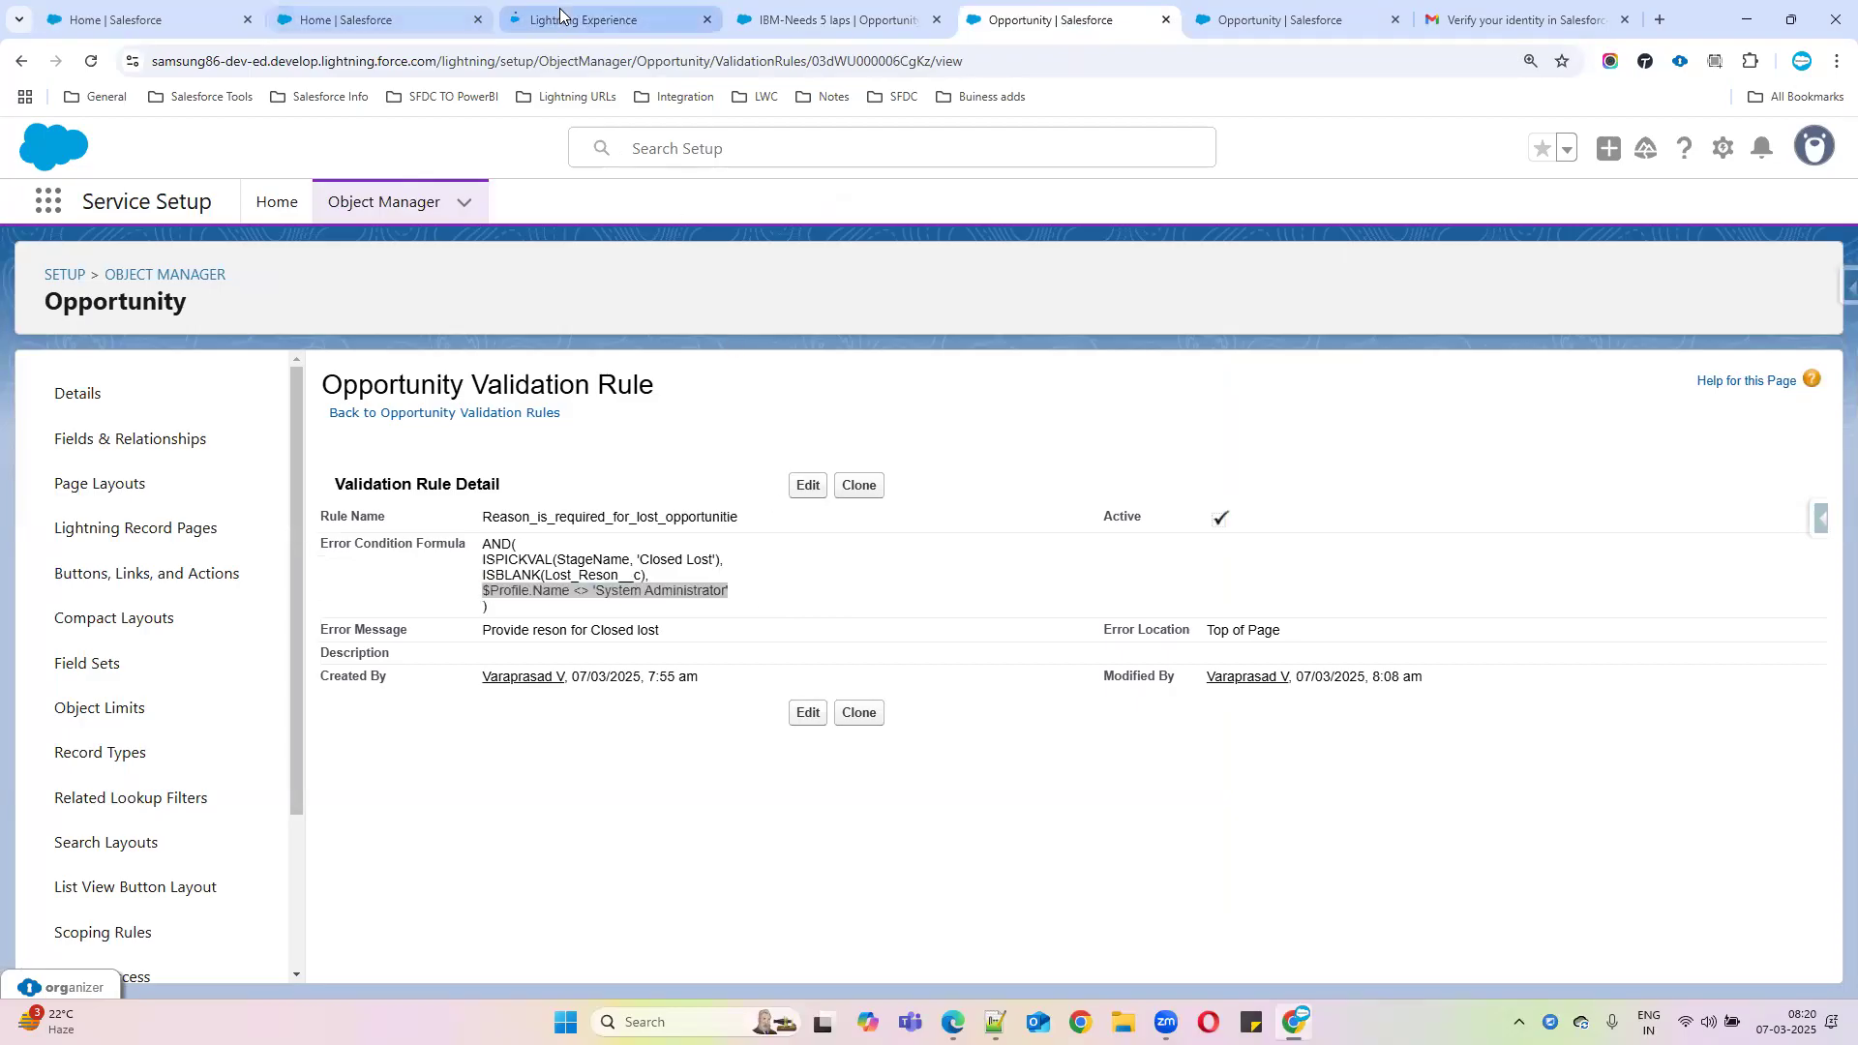
{"action": "left_click", "coordinate": [559, 13]}
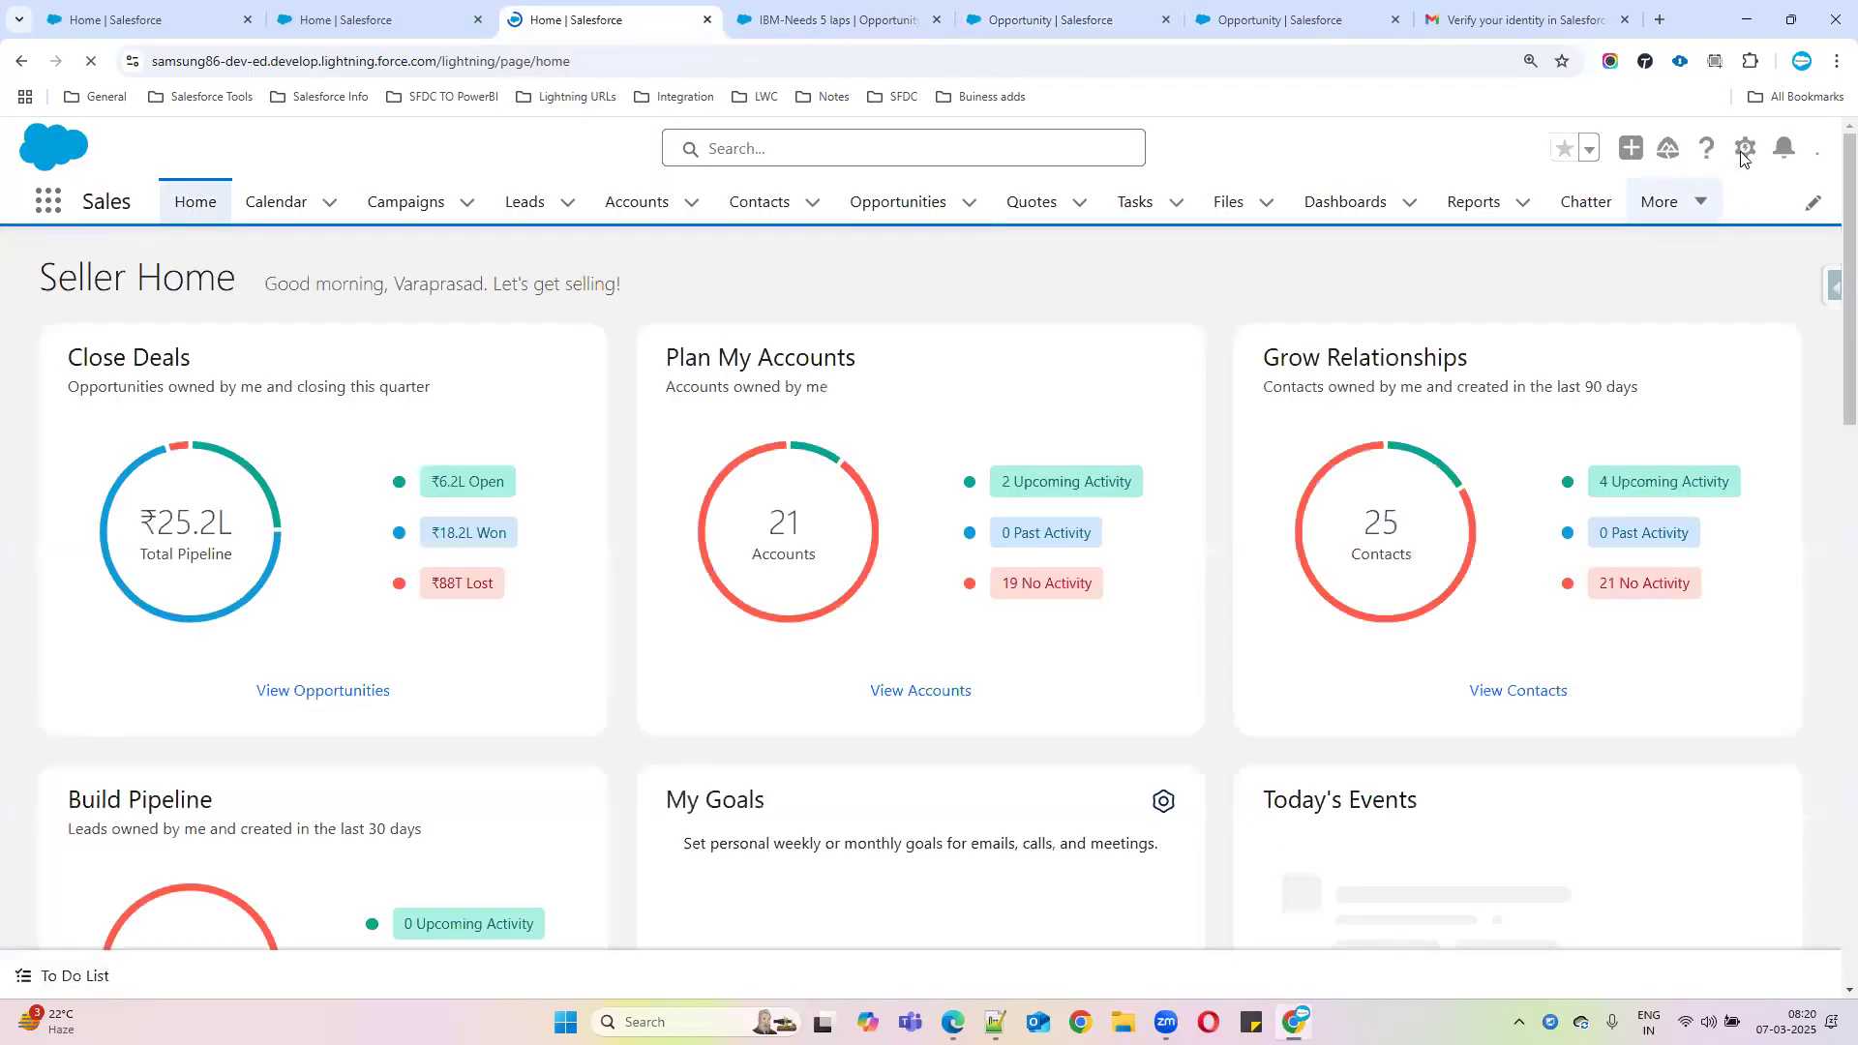
Go to Setup and open the Users list via a Quick Find search for 'user'
{"action": "left_click", "coordinate": [1751, 152]}
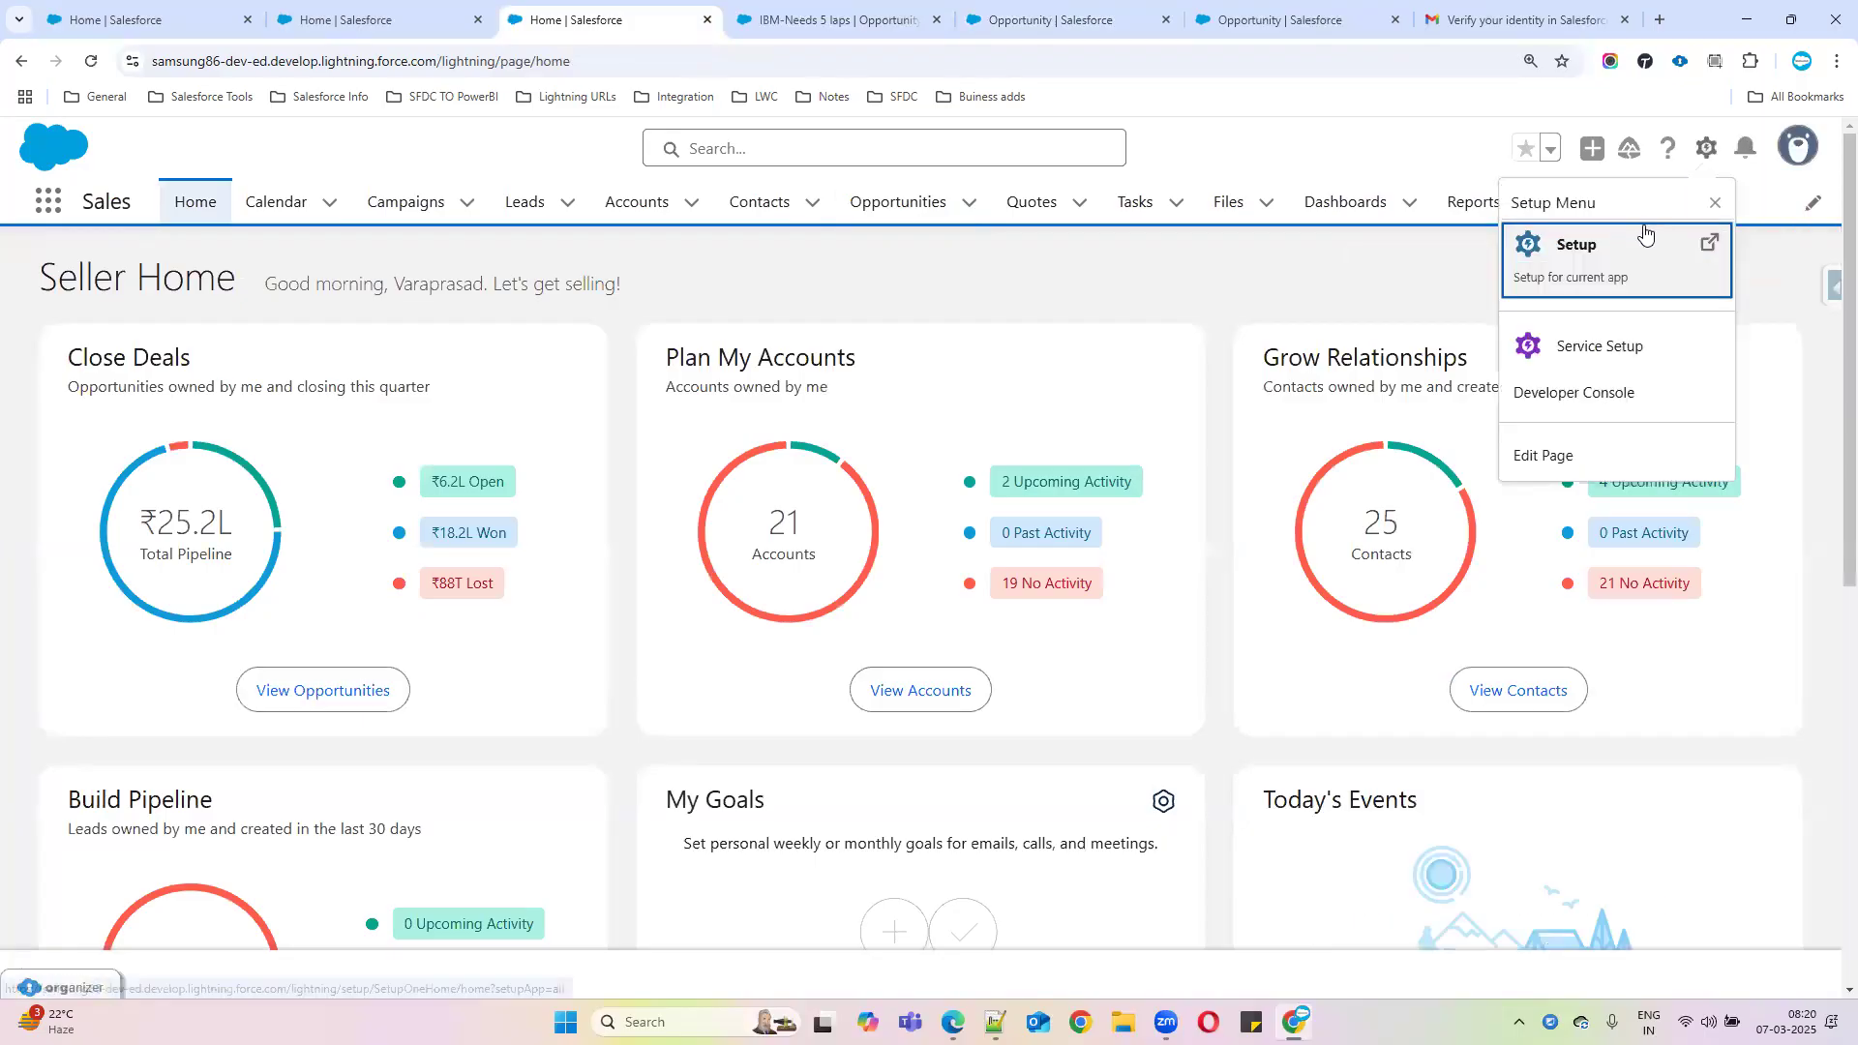
{"action": "left_click", "coordinate": [1555, 251]}
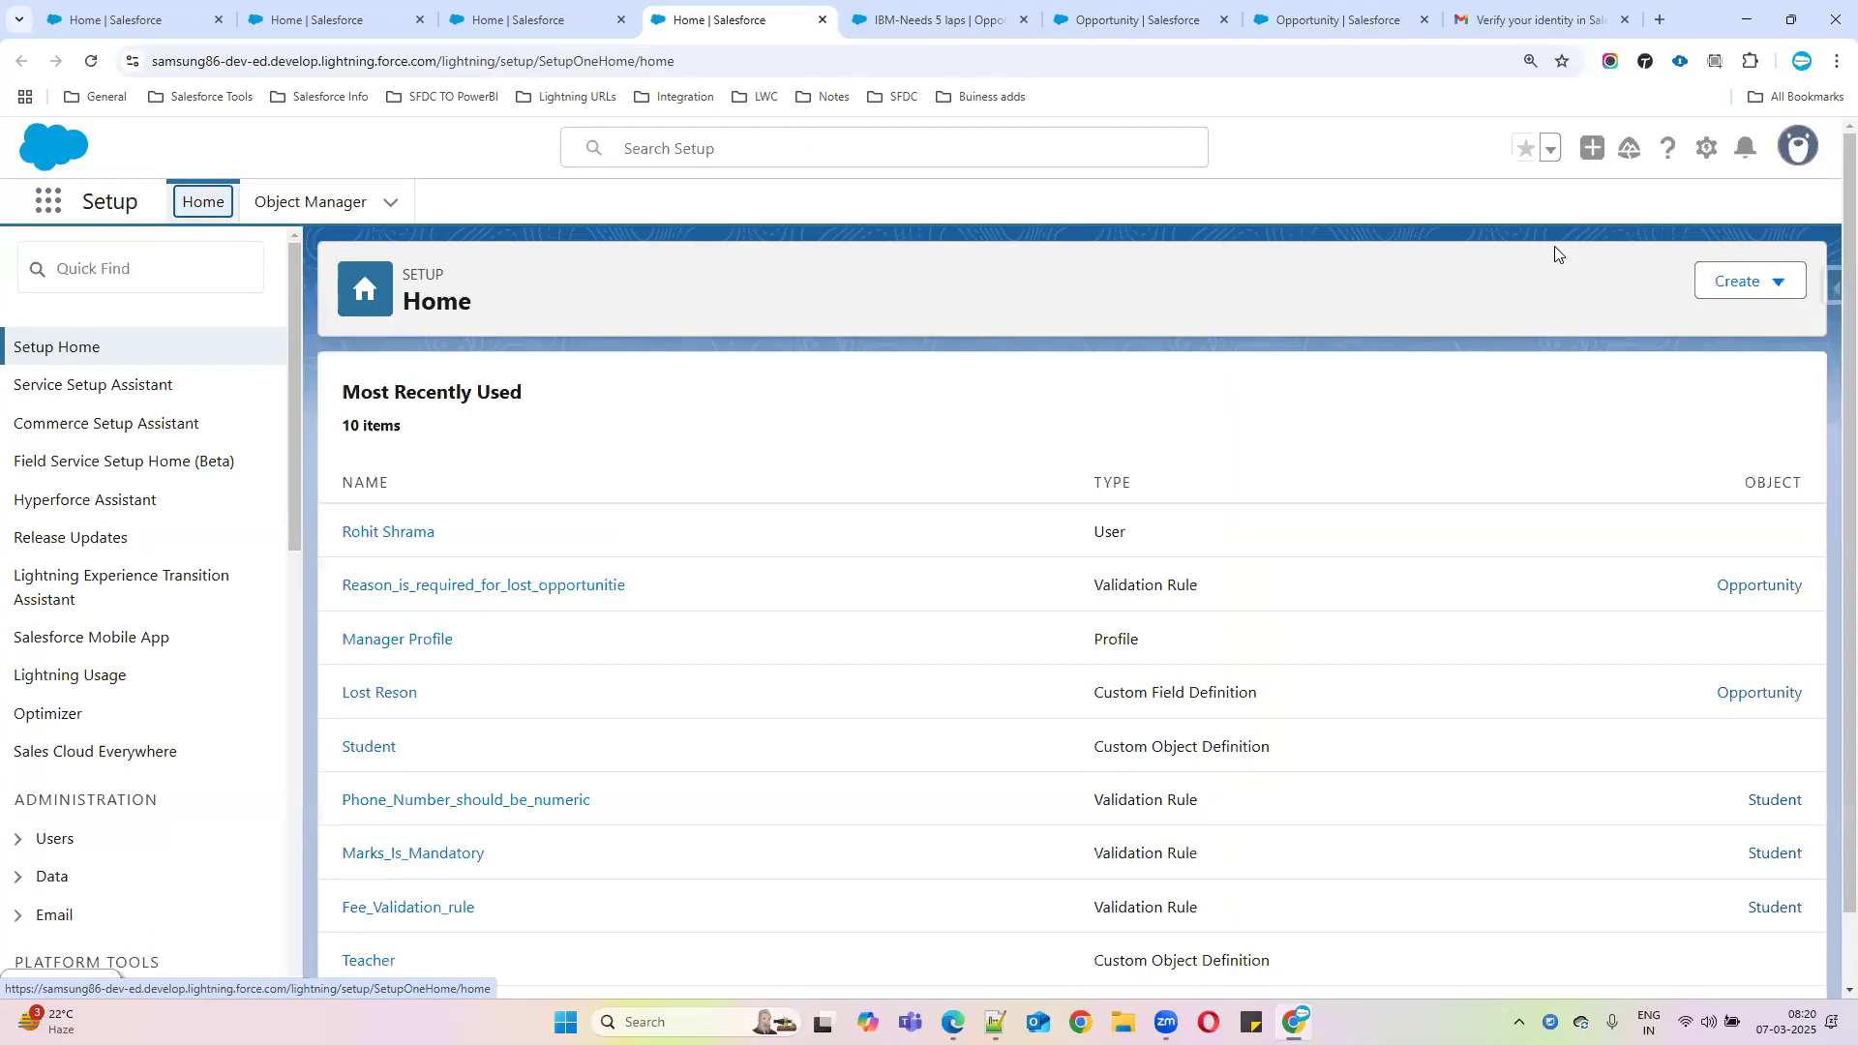
{"action": "left_click", "coordinate": [228, 268]}
{"action": "type", "text": "u"}
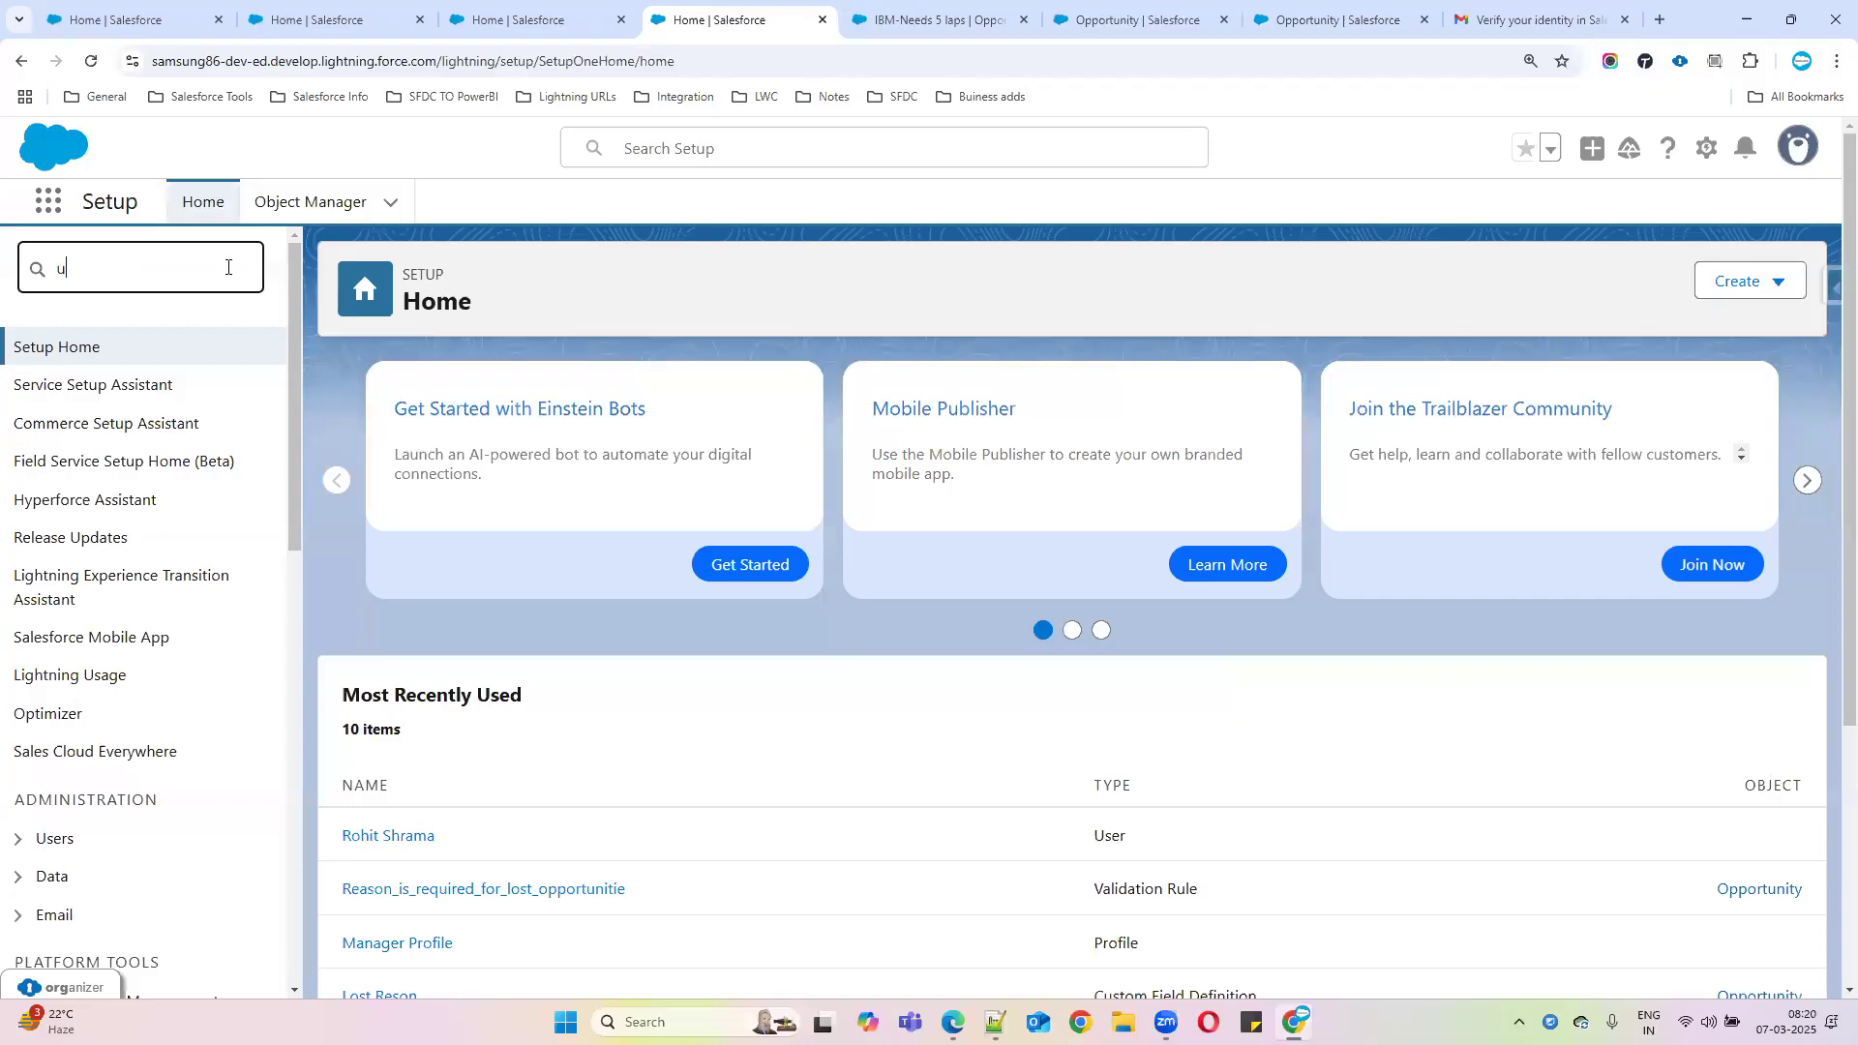
{"action": "type", "text": "ser"}
{"action": "left_click", "coordinate": [75, 654]}
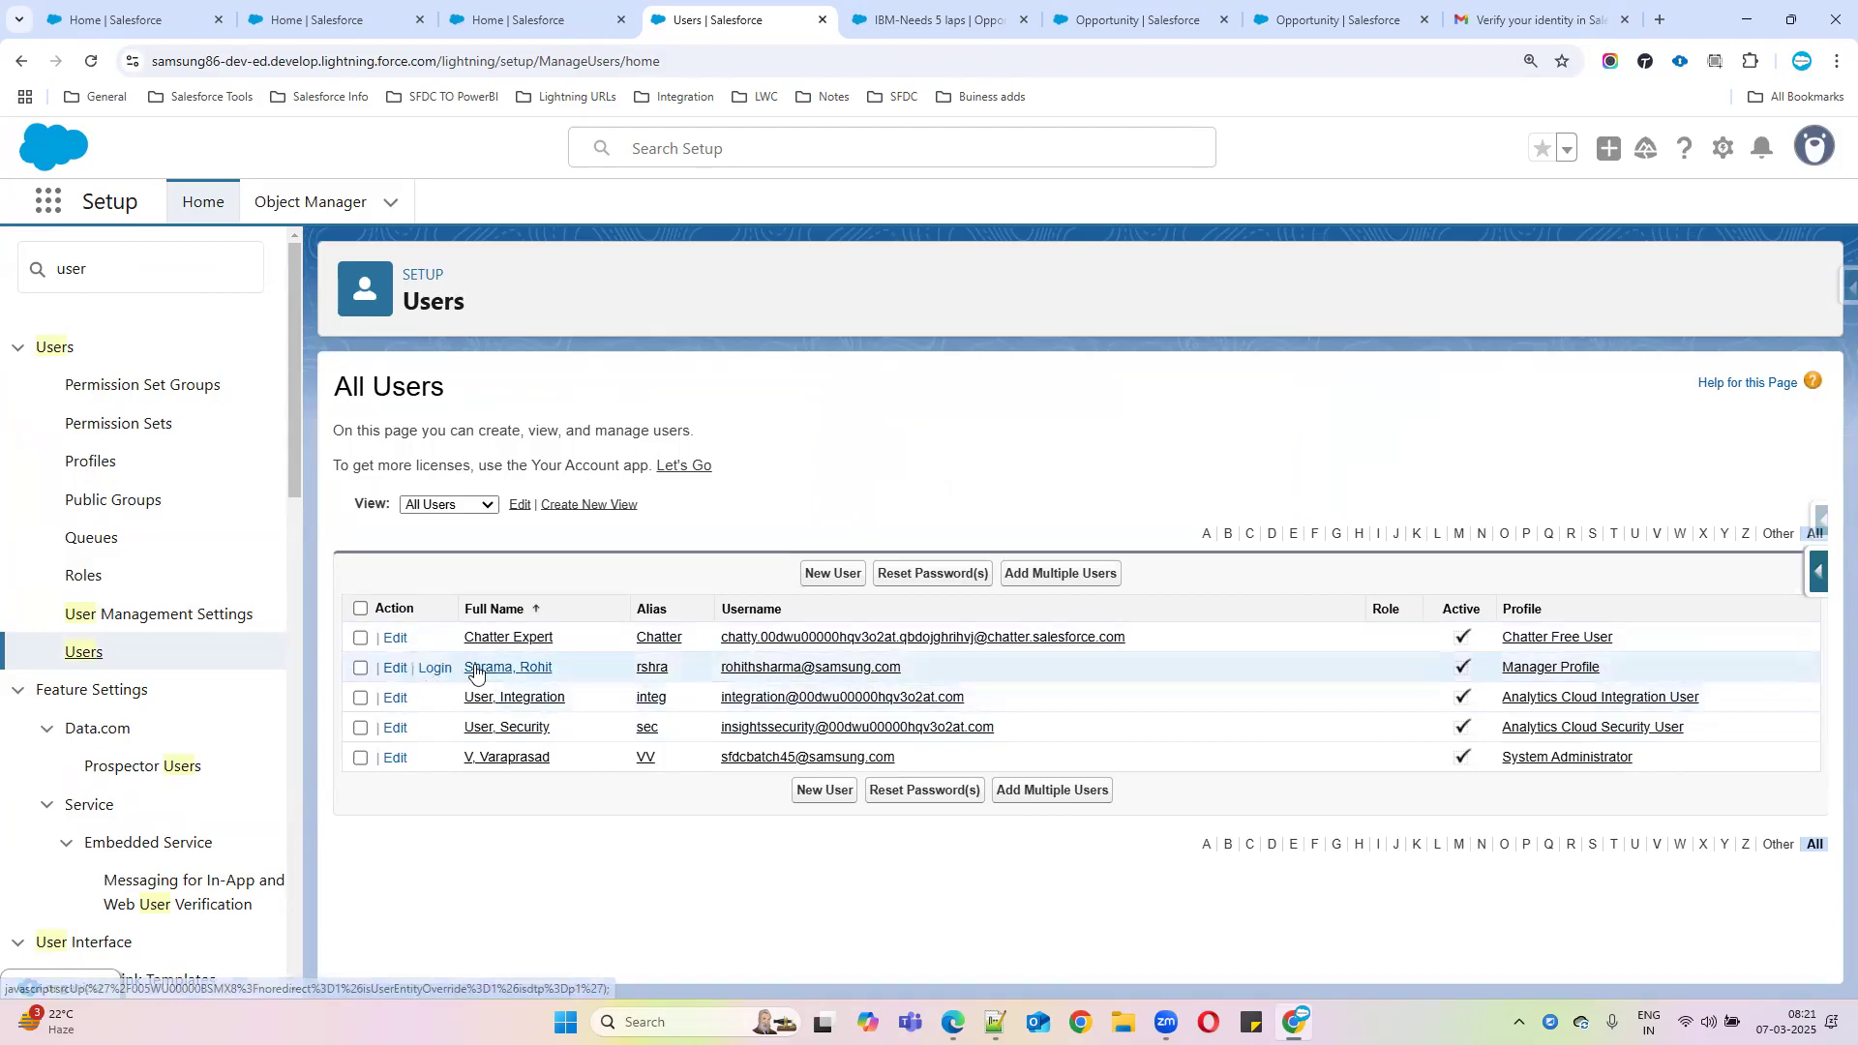
Open the System Administrator user's detail record from the Users list
{"action": "left_click_drag", "start_coordinate": [485, 668], "coordinate": [553, 668]}
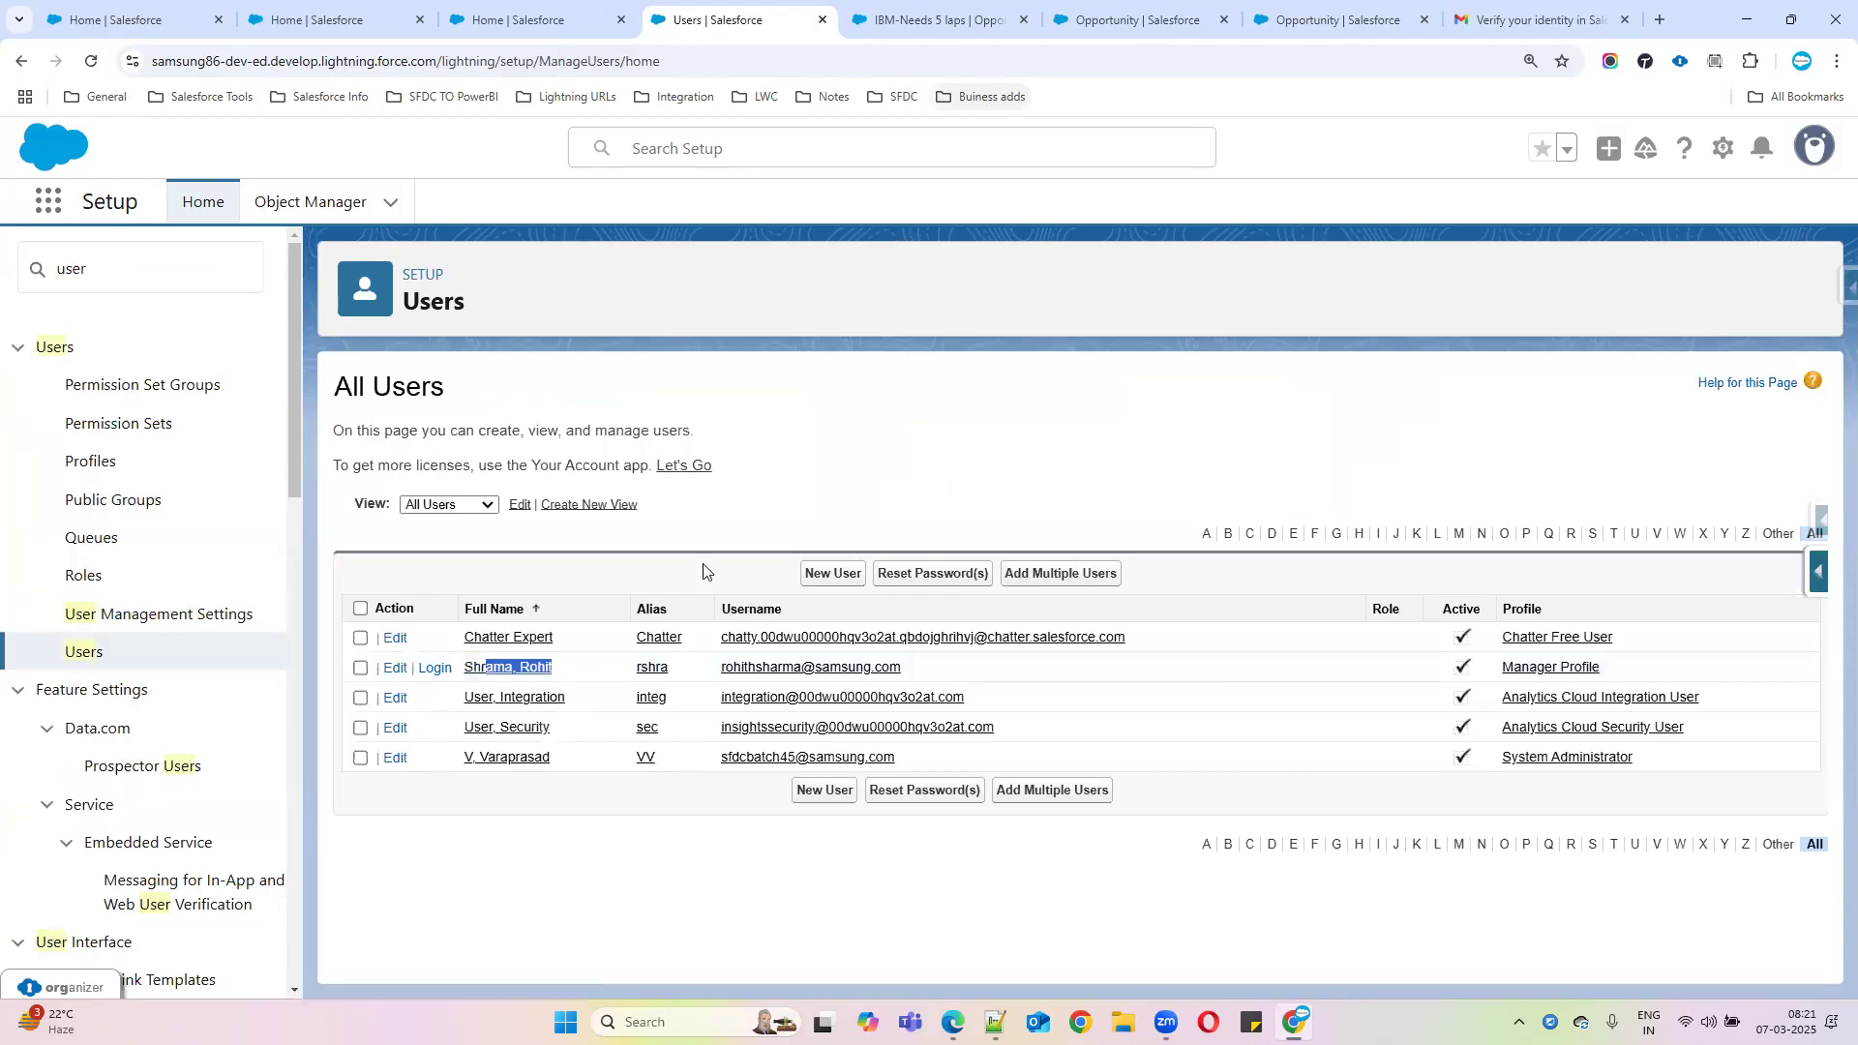
{"action": "left_click", "coordinate": [556, 806]}
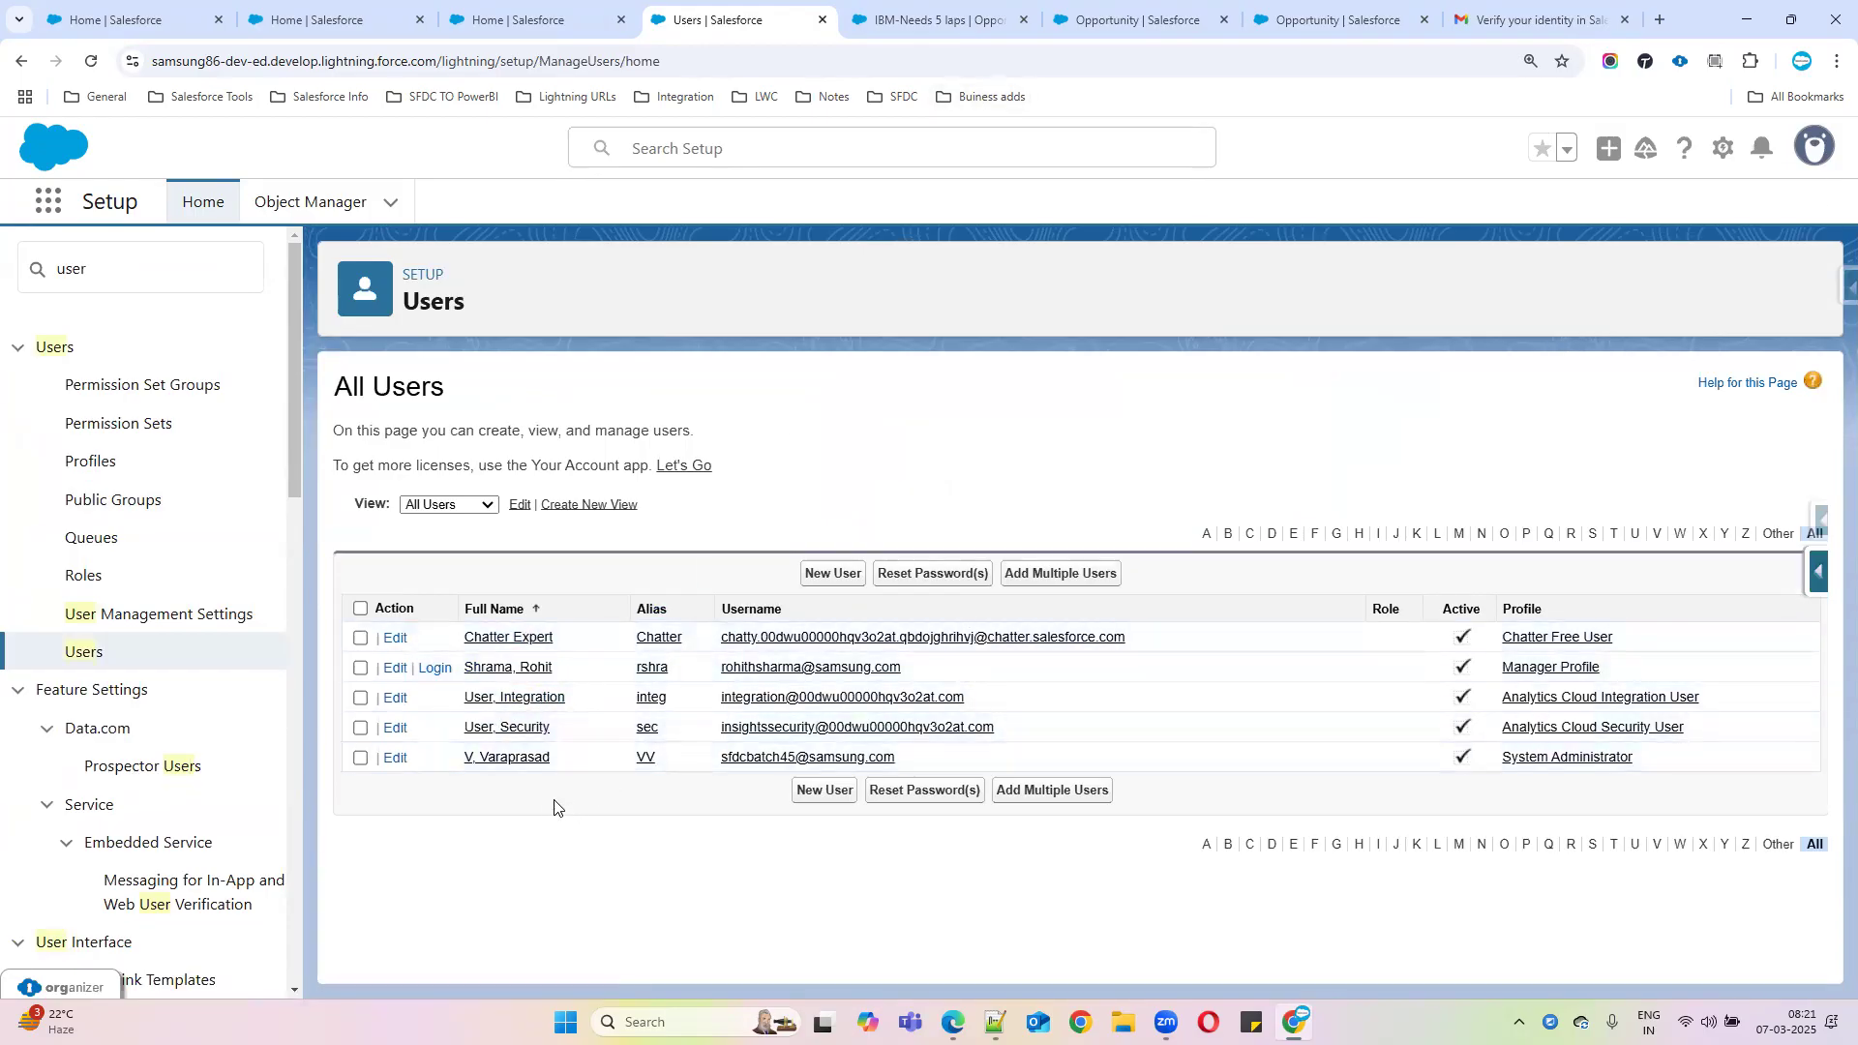
{"action": "left_click", "coordinate": [526, 760]}
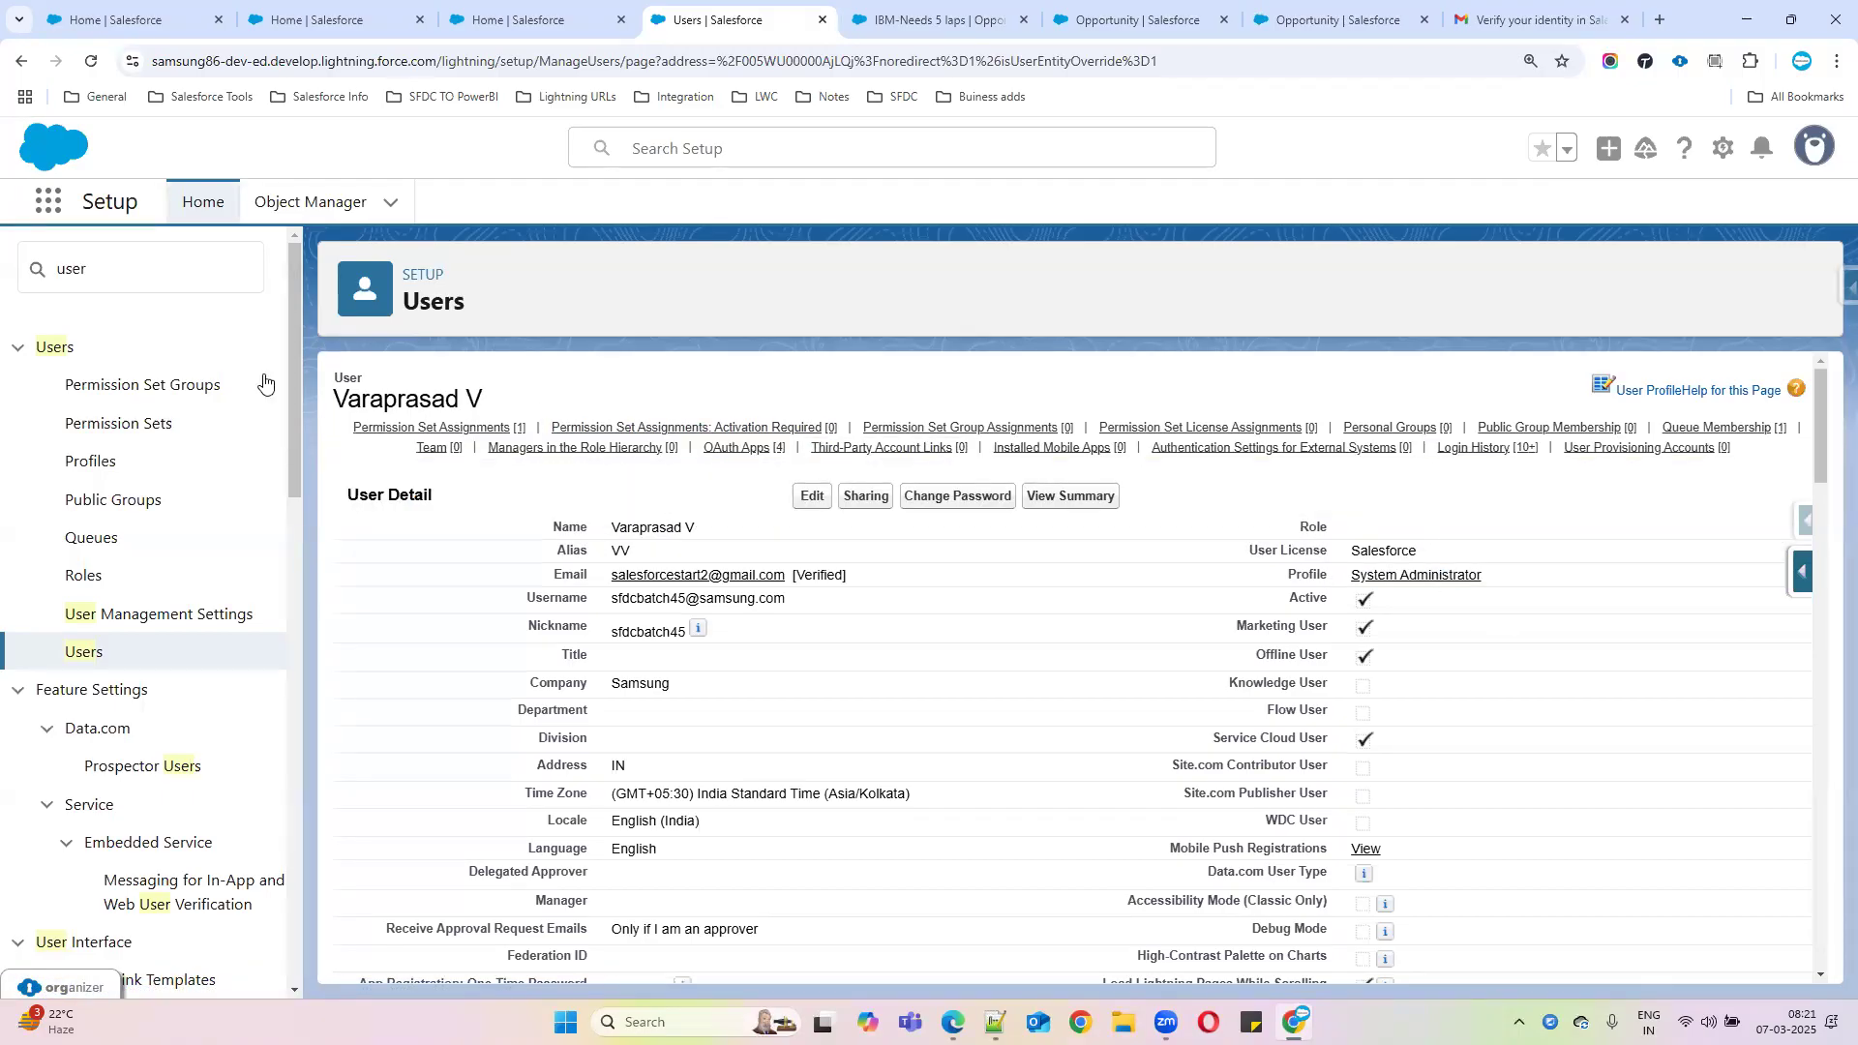
Edit the validation rule, select $Profile.Name on line 4, and bring up Insert Field
{"action": "left_click", "coordinate": [900, 8]}
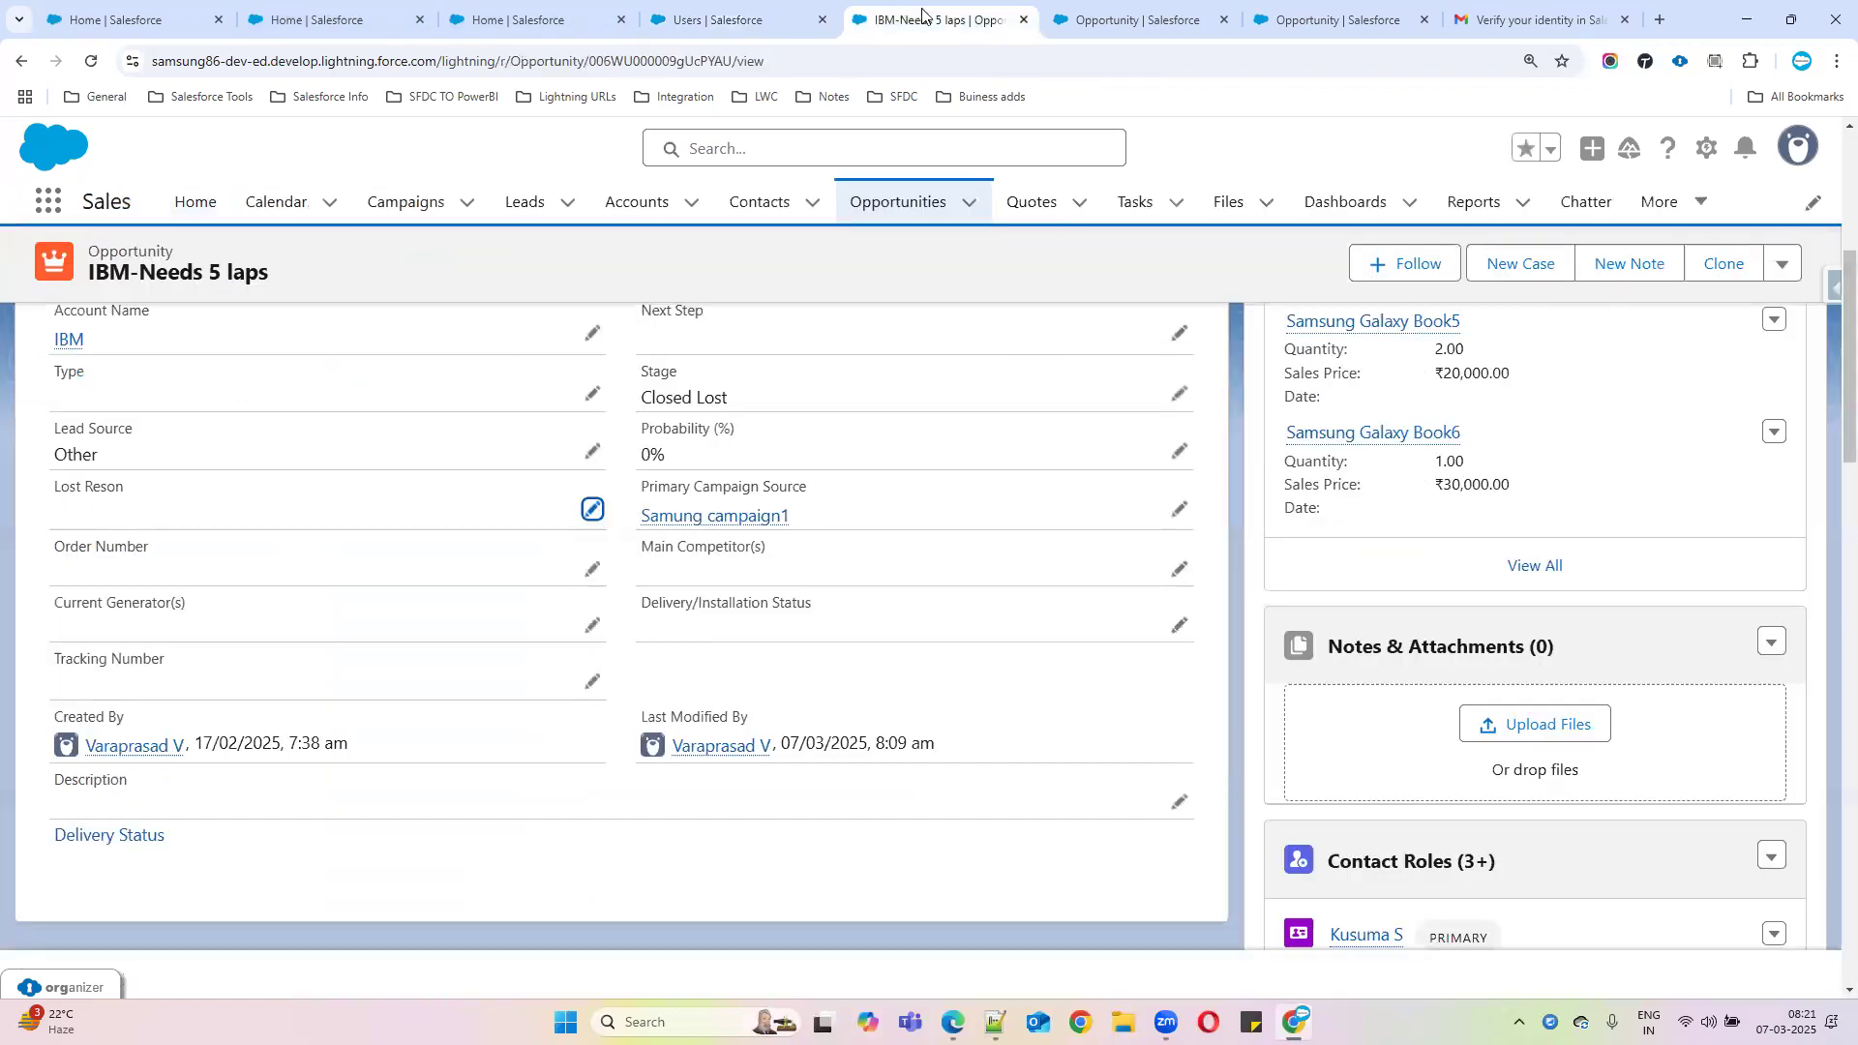
{"action": "left_click", "coordinate": [1063, 6]}
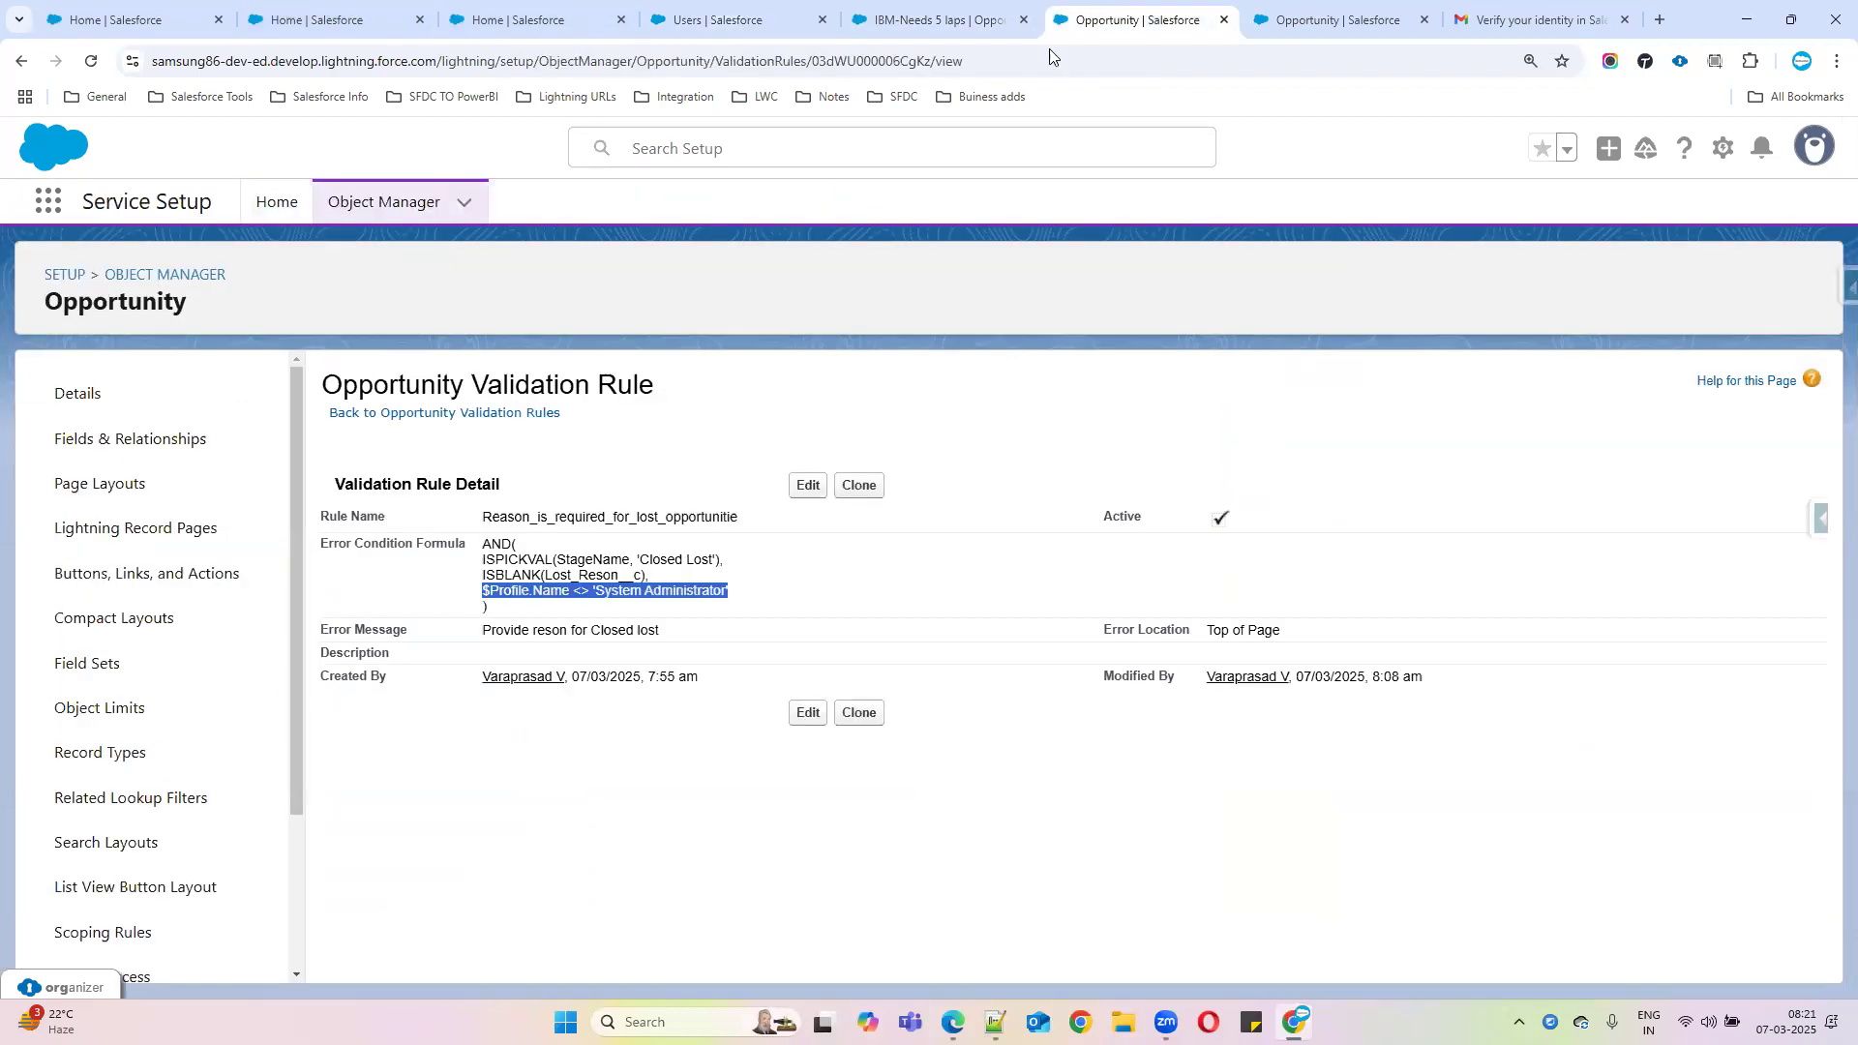
{"action": "left_click", "coordinate": [808, 487]}
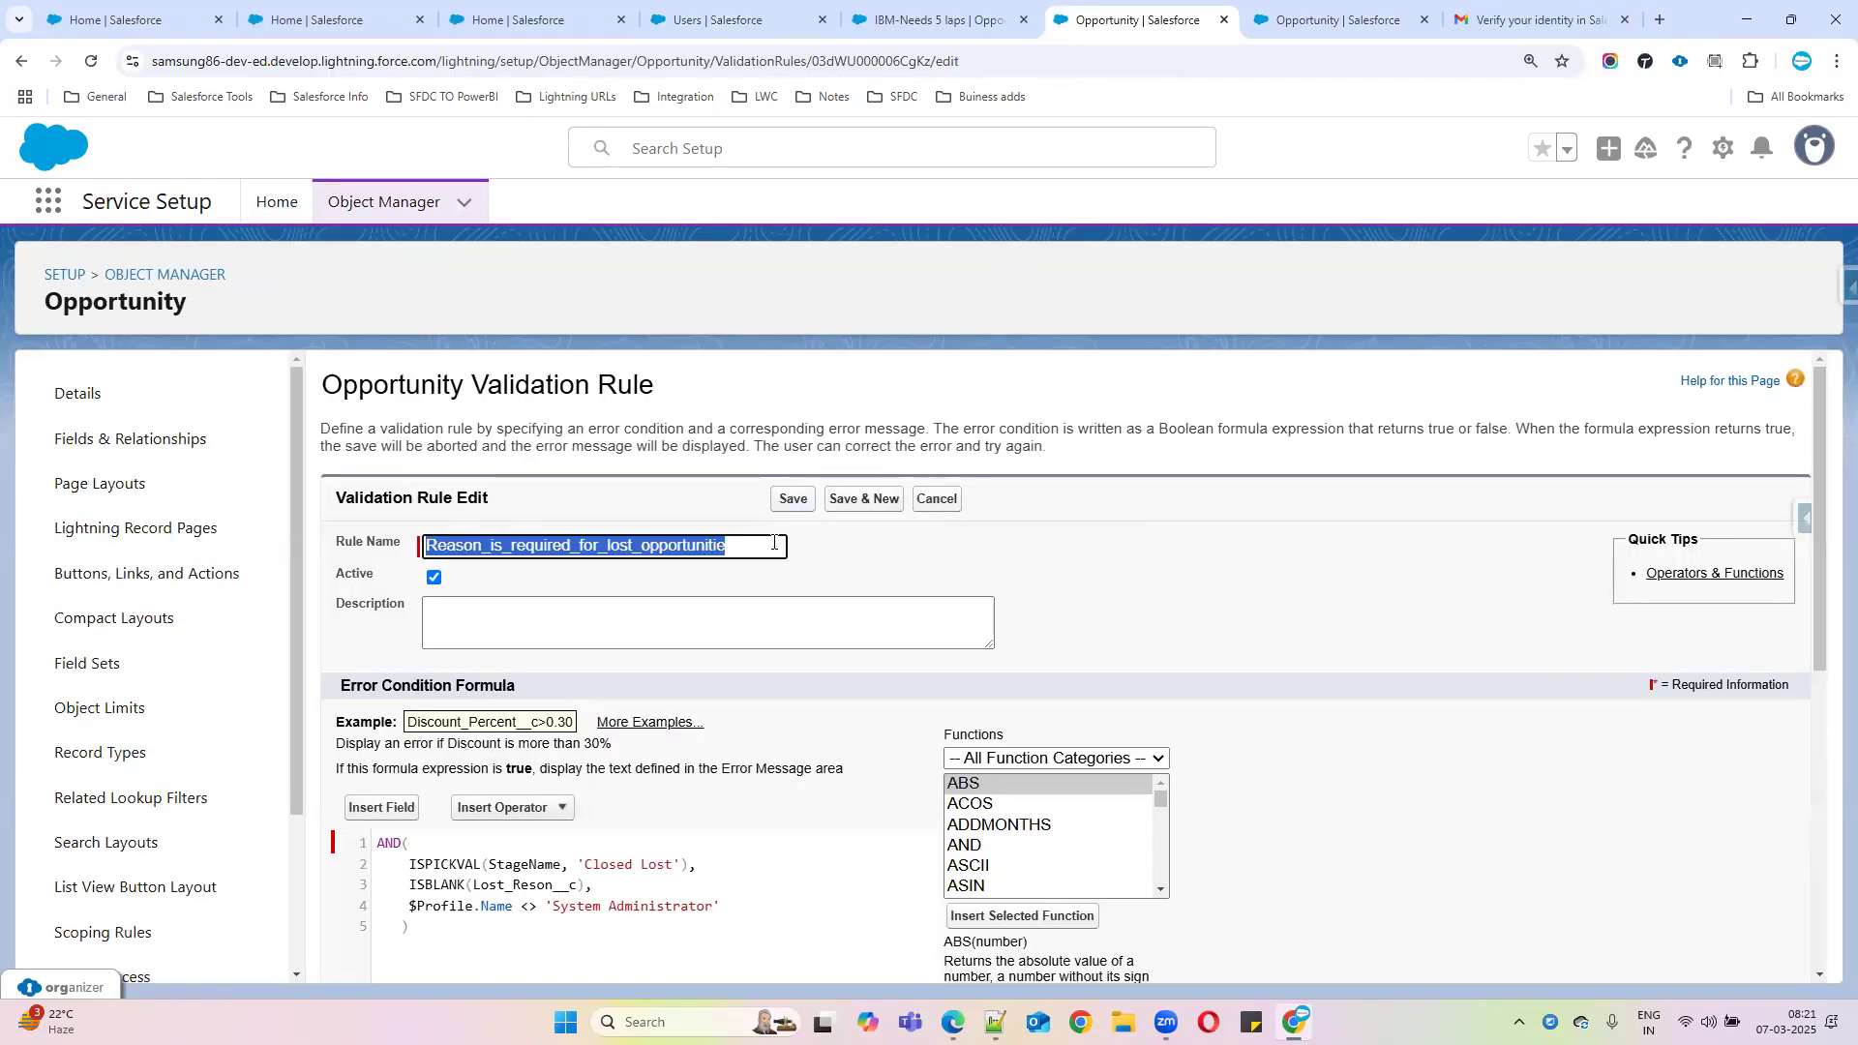
{"action": "scroll", "coordinate": [748, 544], "scroll_direction": "down", "scroll_amount": 3}
{"action": "left_click_drag", "start_coordinate": [402, 618], "coordinate": [504, 619]}
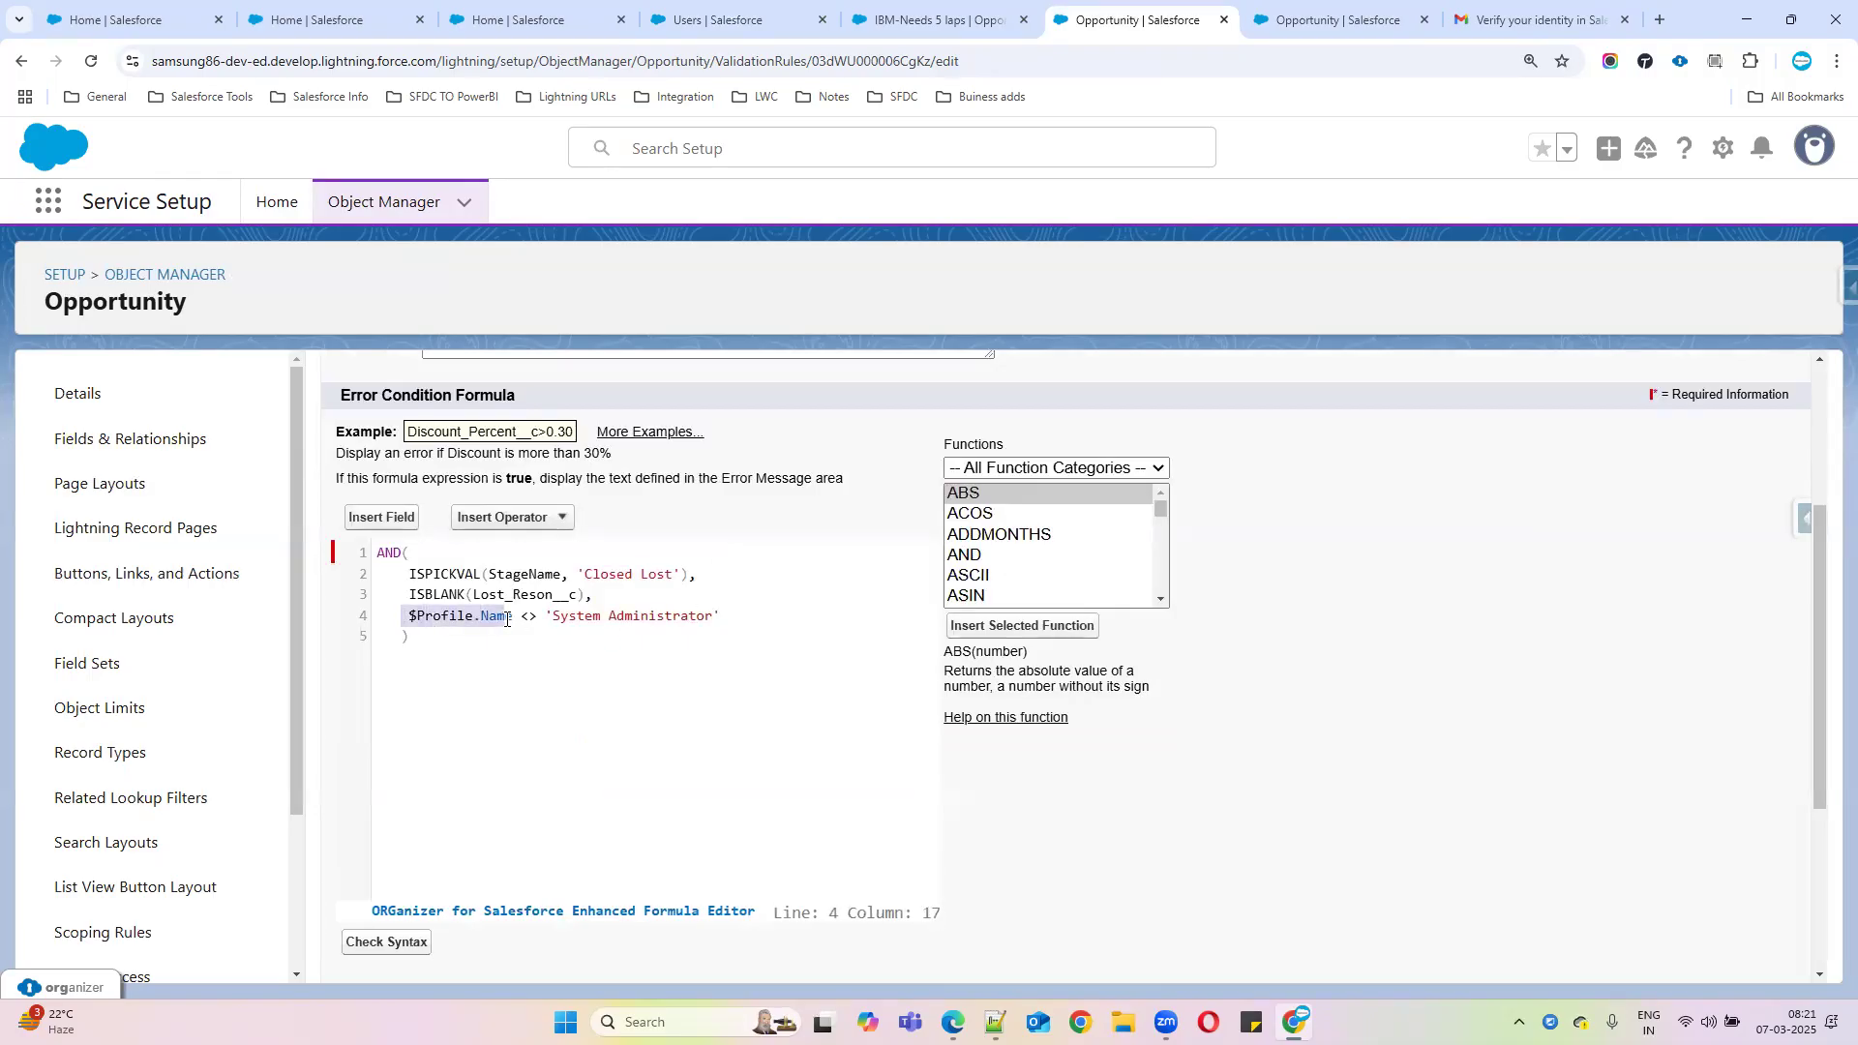
{"action": "left_click_drag", "start_coordinate": [506, 619], "coordinate": [515, 617]}
{"action": "left_click", "coordinate": [381, 517]}
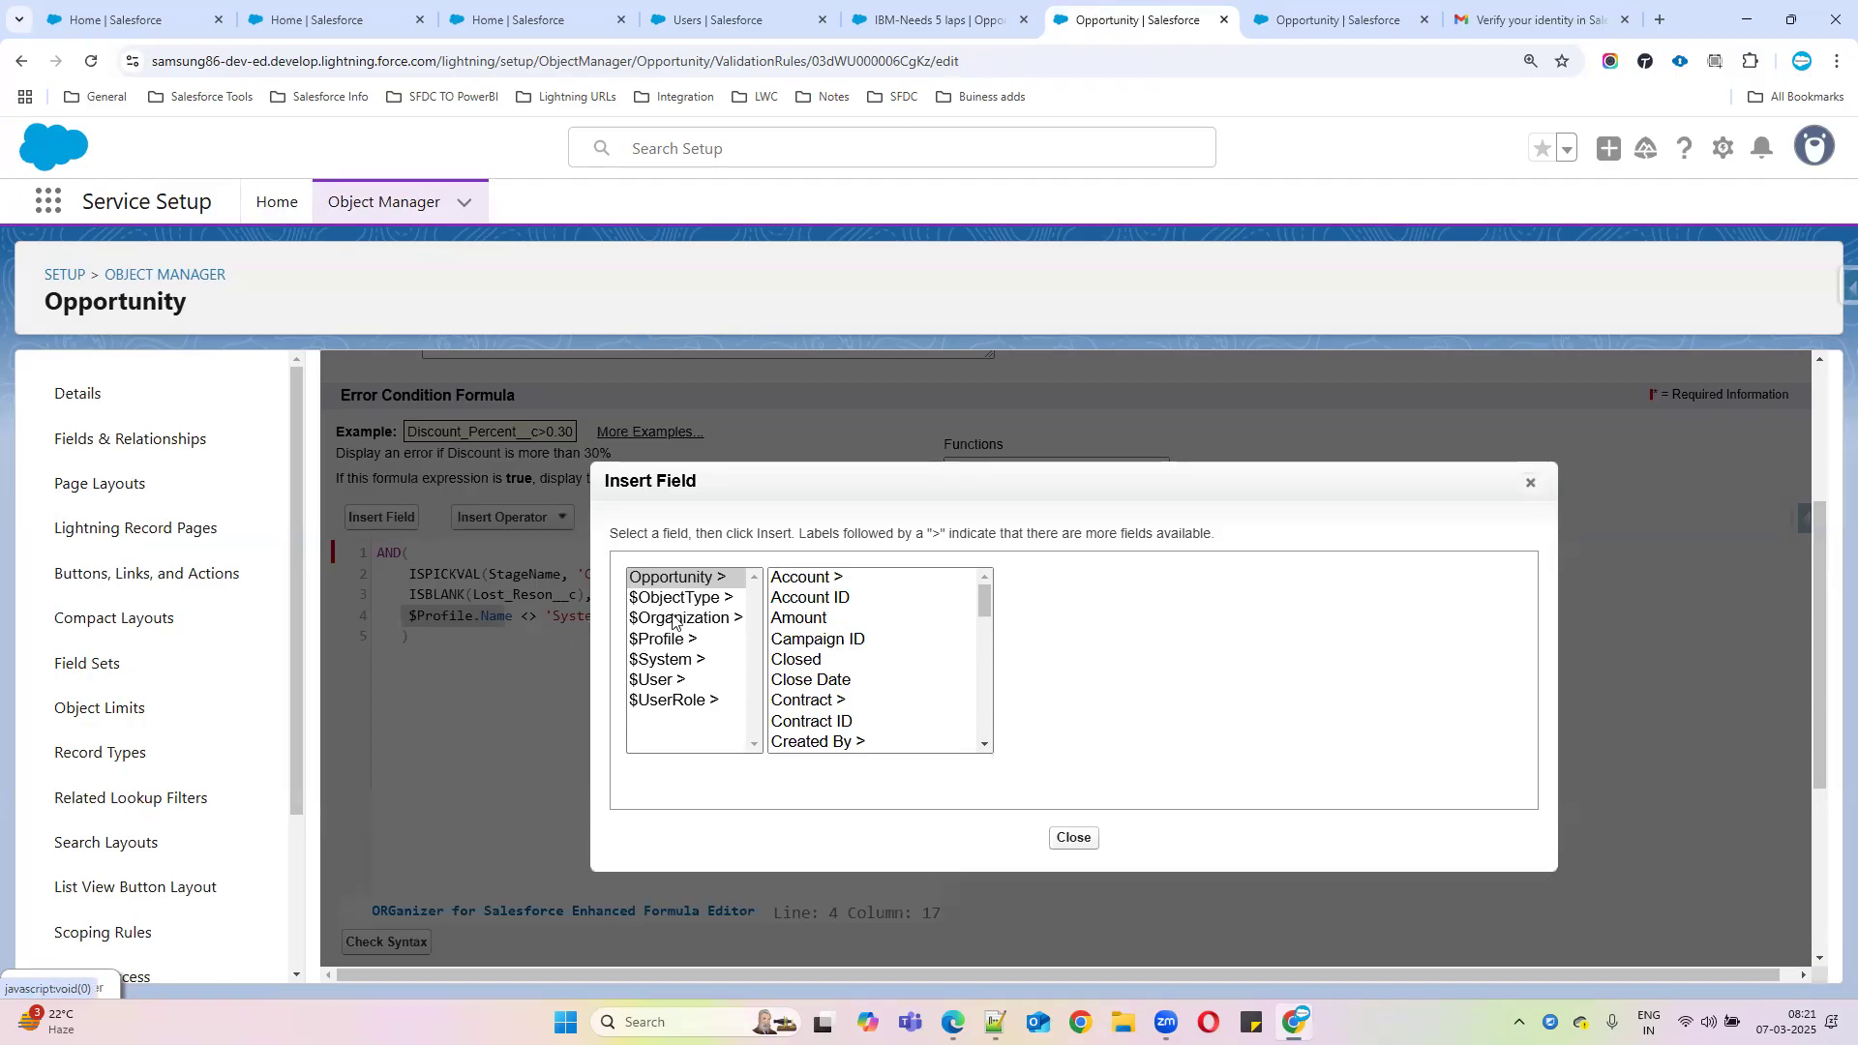
Insert the $User.Alias field into the formula's fourth line
{"action": "left_click", "coordinate": [657, 682]}
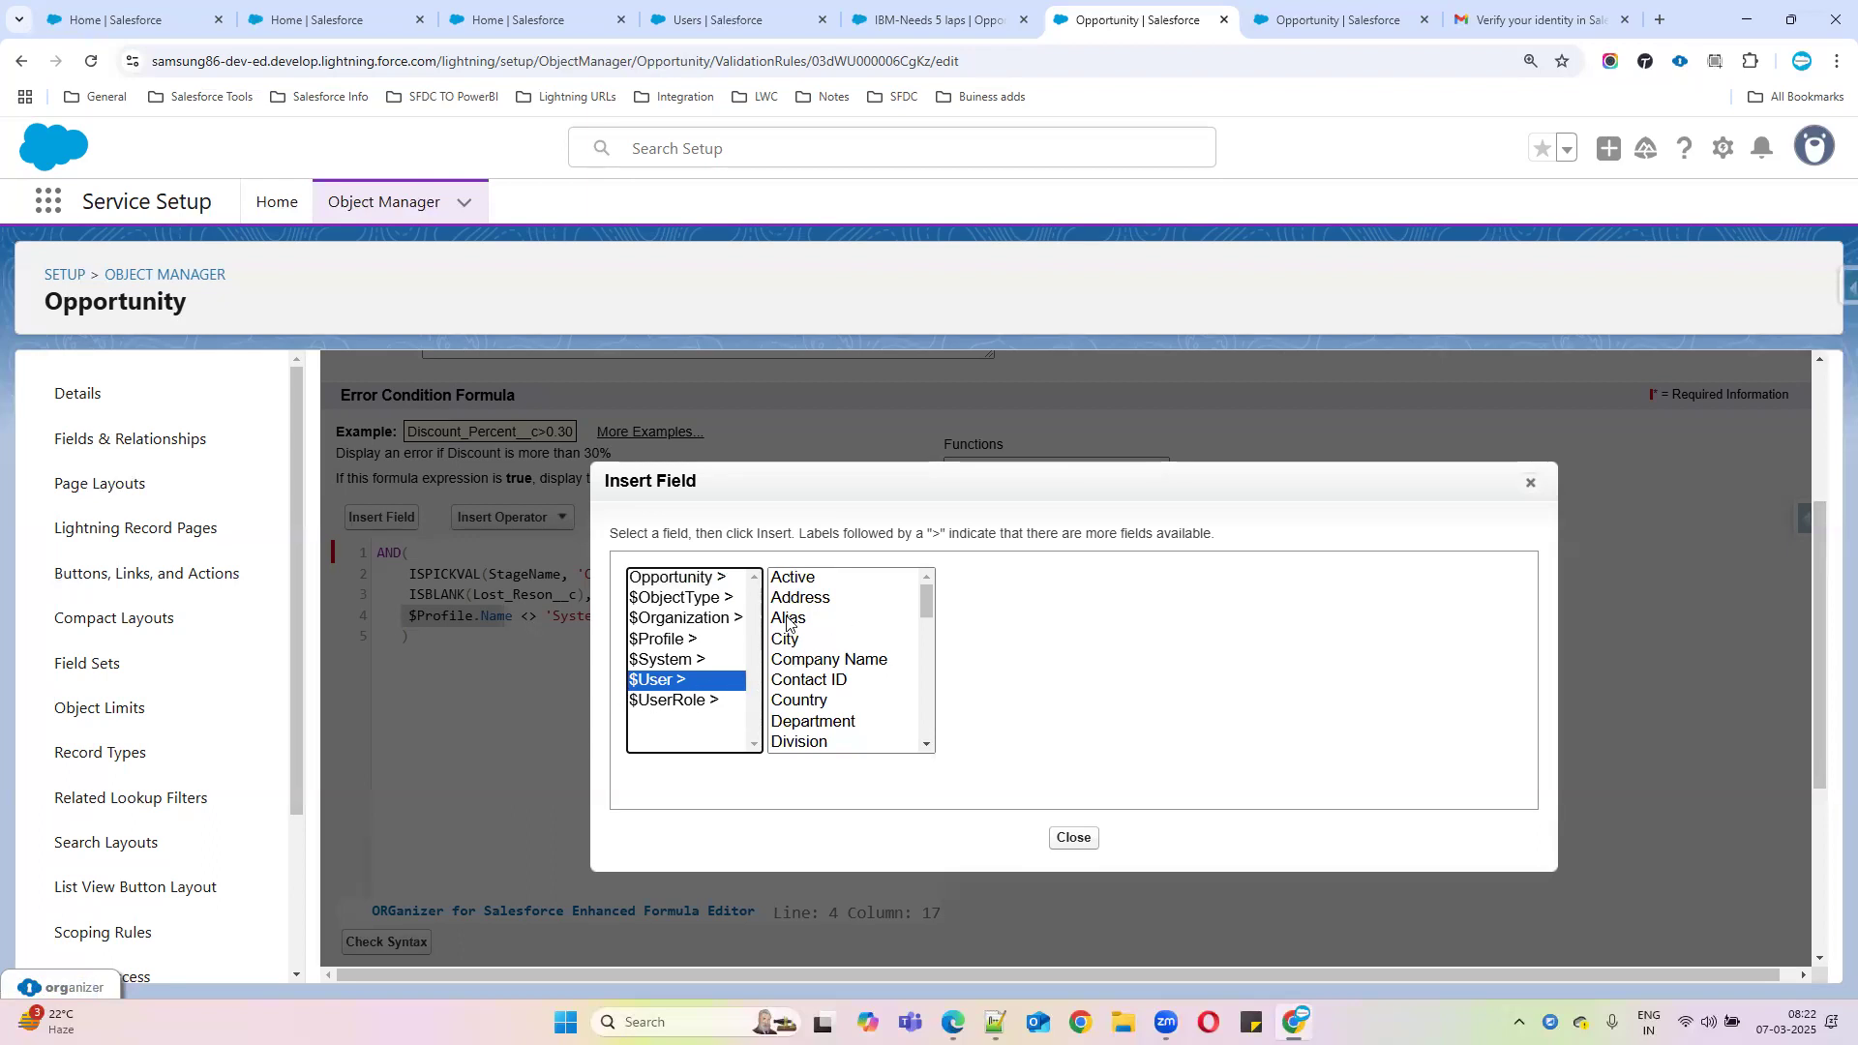
{"action": "scroll", "coordinate": [843, 682], "scroll_direction": "down", "scroll_amount": 3}
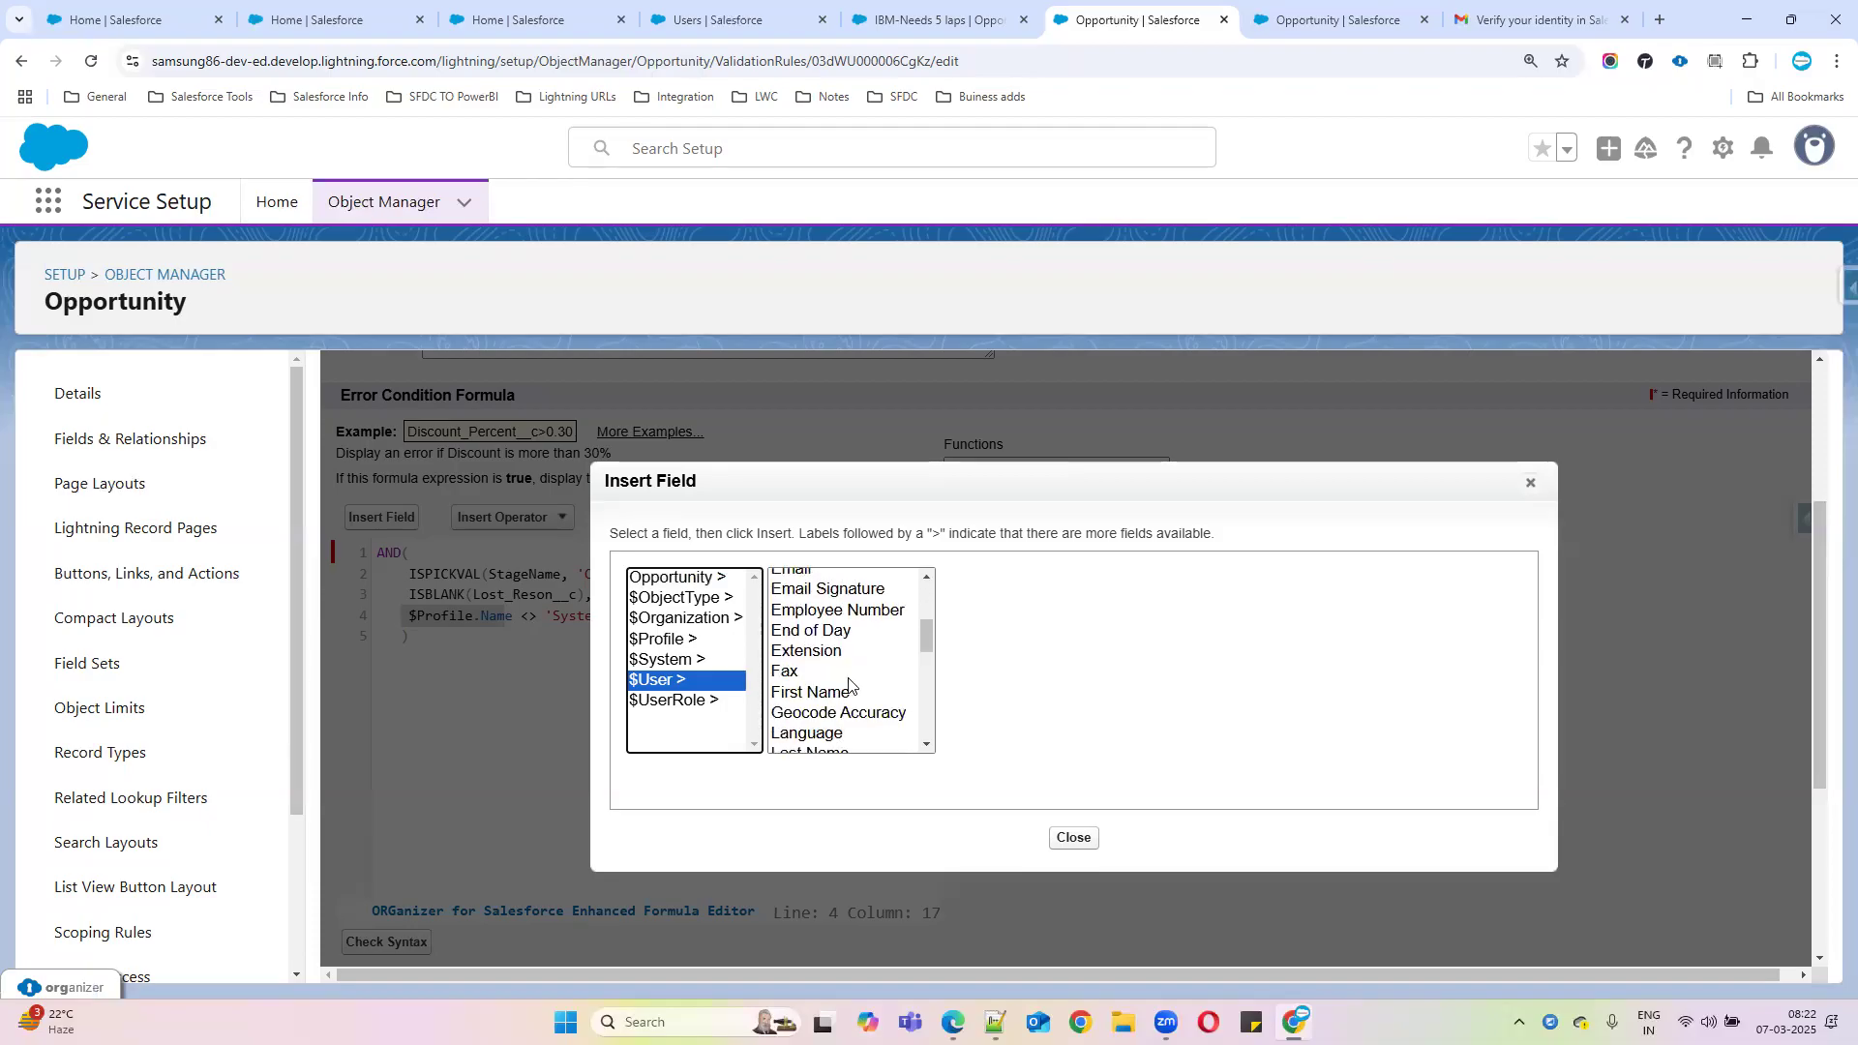
{"action": "scroll", "coordinate": [889, 714], "scroll_direction": "up", "scroll_amount": 3}
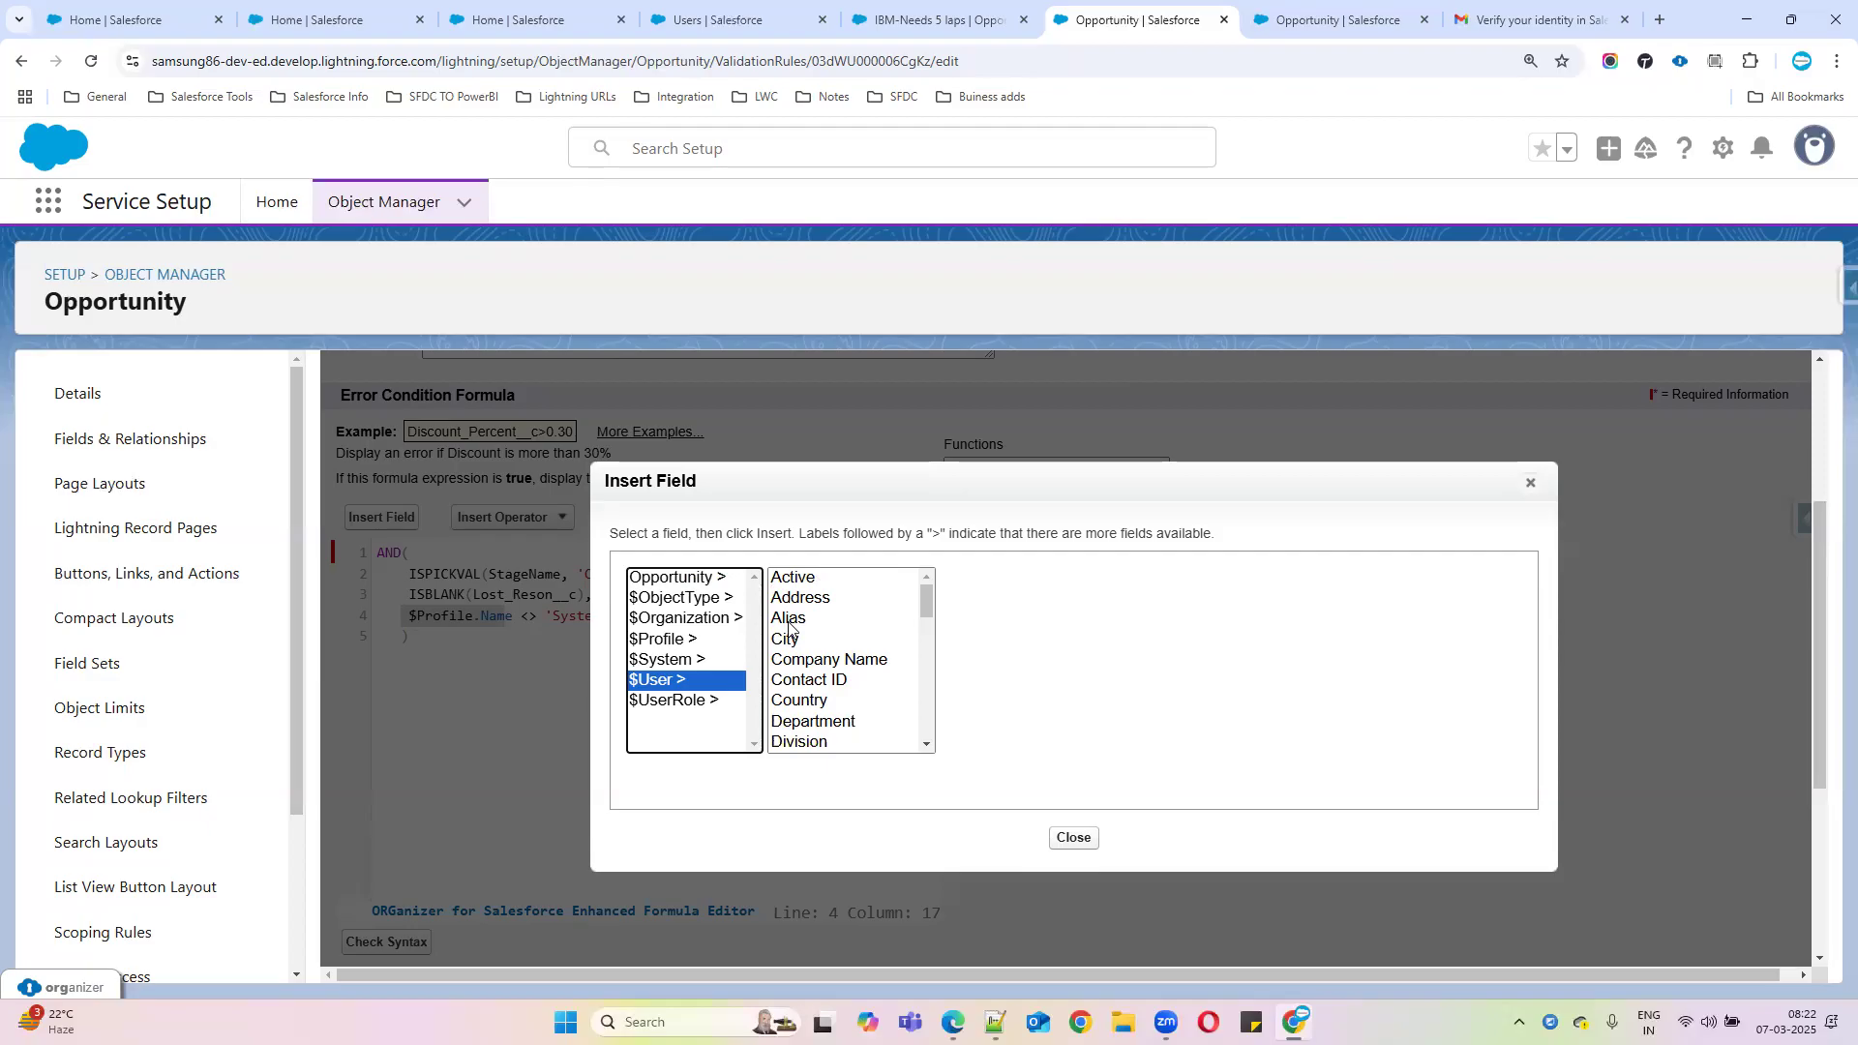
{"action": "scroll", "coordinate": [875, 678], "scroll_direction": "down", "scroll_amount": 3}
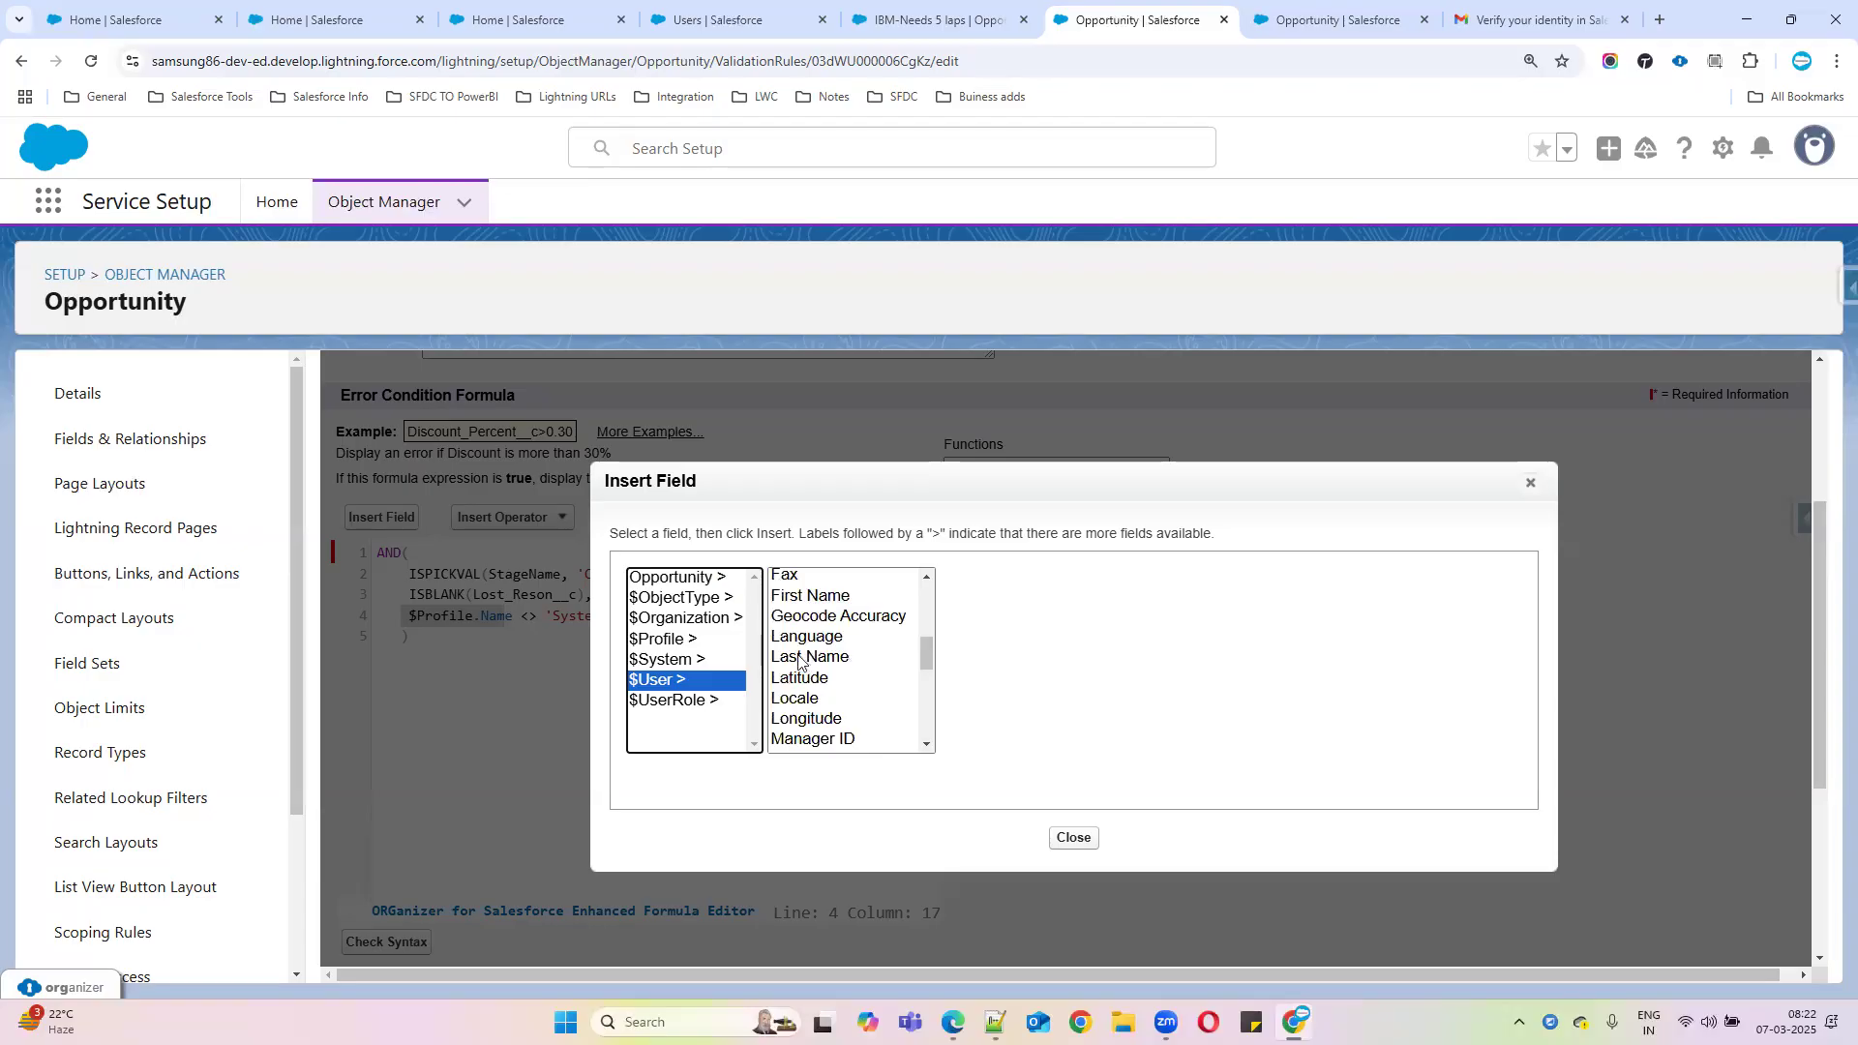
{"action": "scroll", "coordinate": [841, 685], "scroll_direction": "up", "scroll_amount": 3}
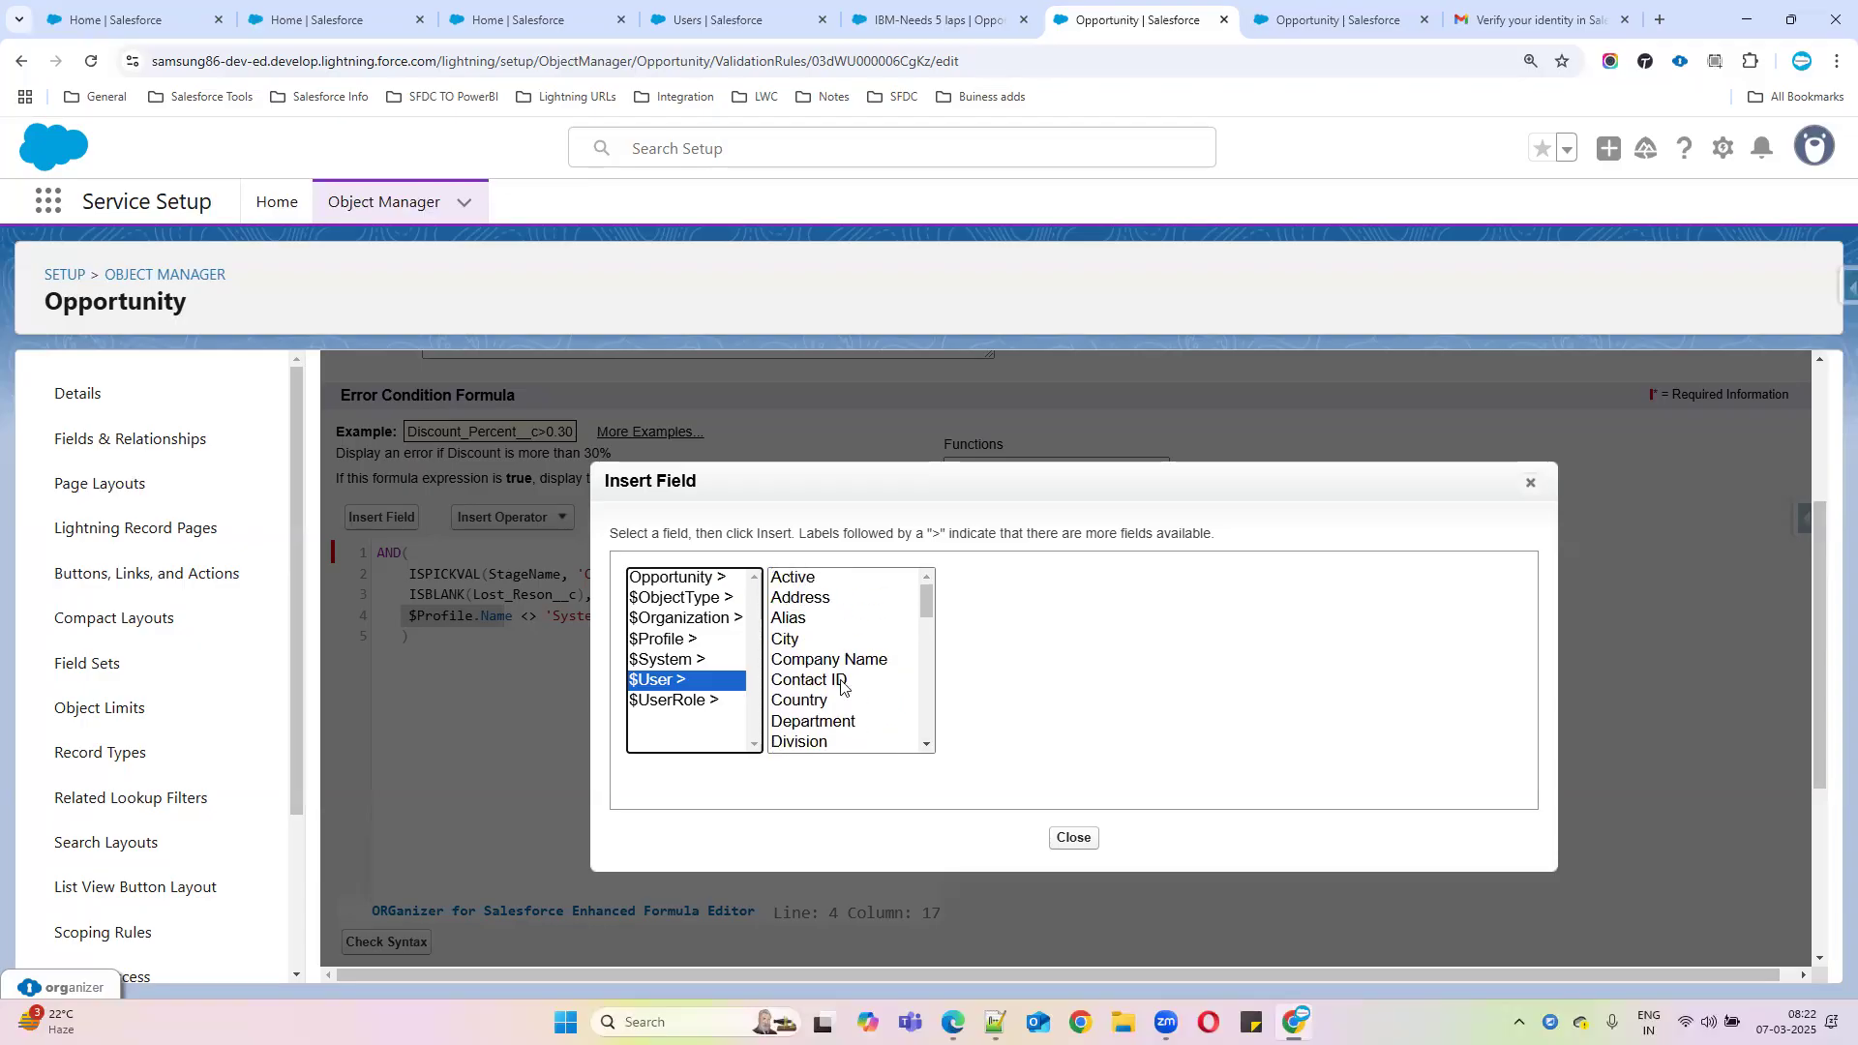
{"action": "left_click", "coordinate": [789, 618]}
{"action": "left_click", "coordinate": [1011, 711]}
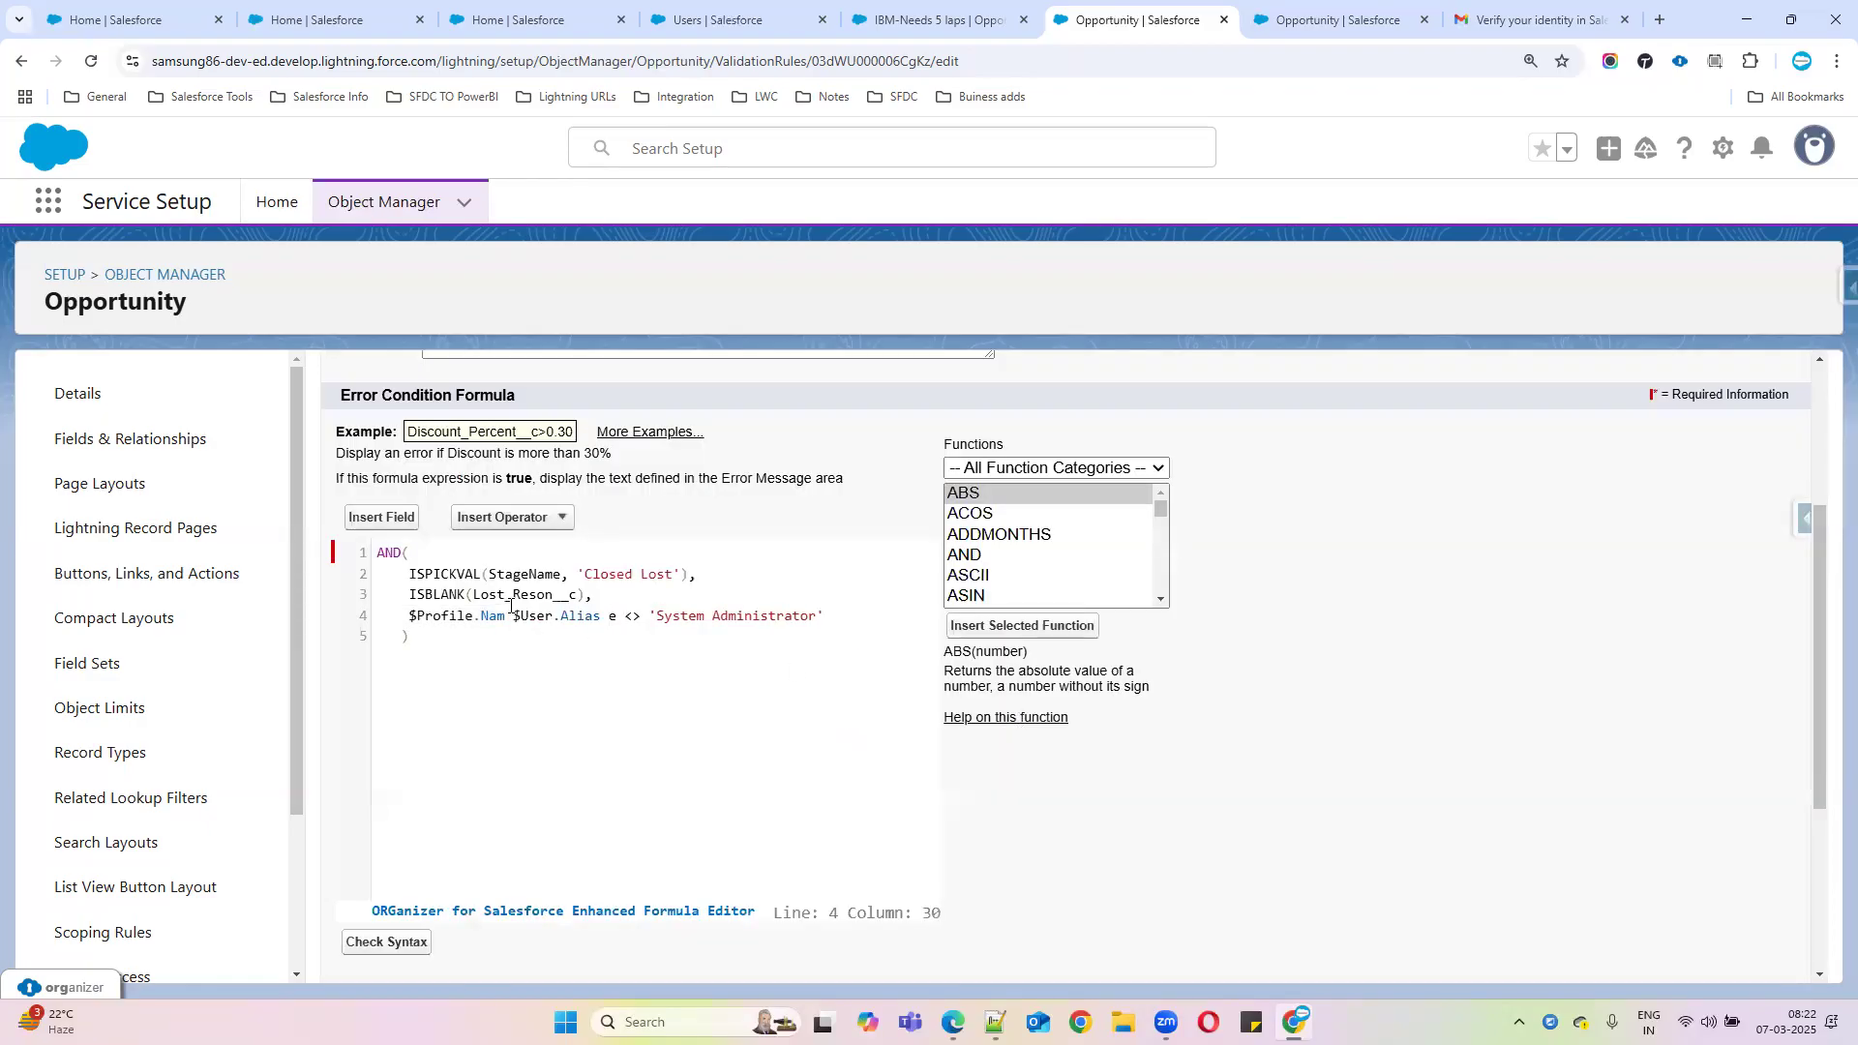
Delete the leftover $Profile.Name reference and its System Administrator comparison from line 4
{"action": "left_click_drag", "start_coordinate": [511, 609], "coordinate": [412, 613]}
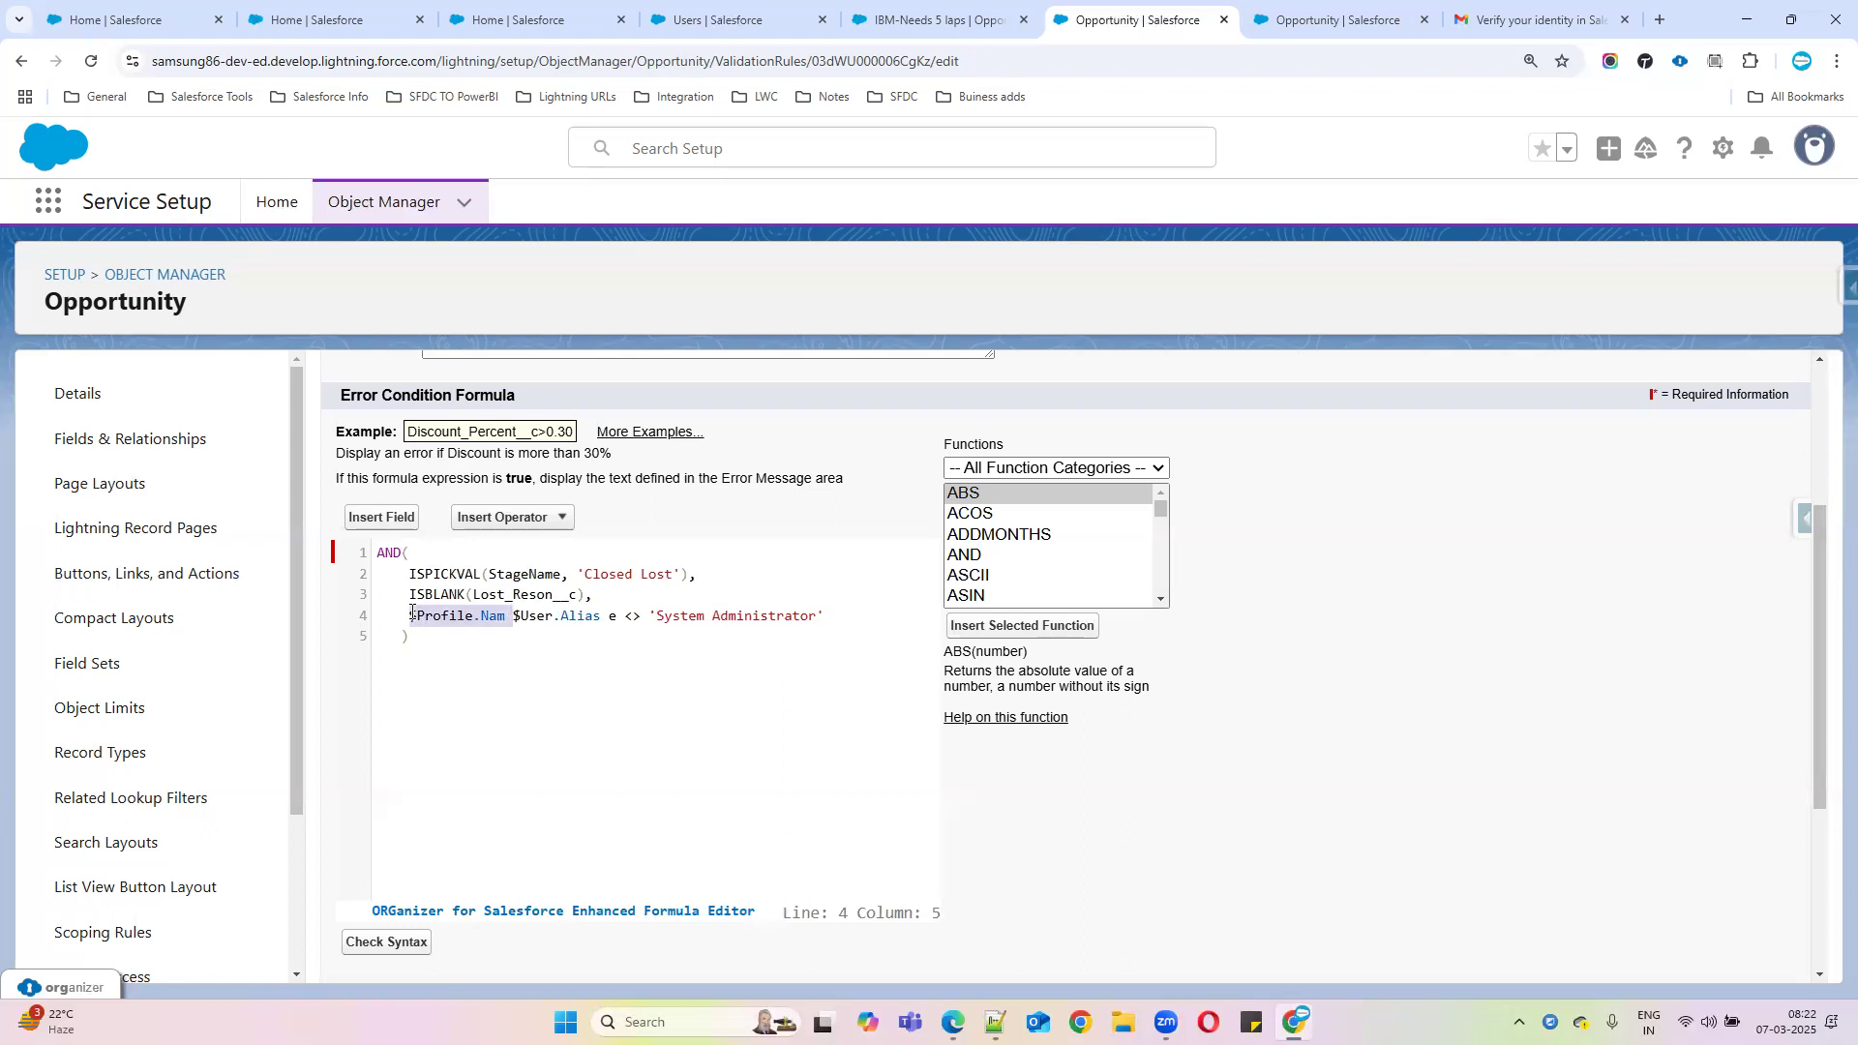
{"action": "key", "text": "BackSpace"}
{"action": "left_click_drag", "start_coordinate": [504, 616], "coordinate": [717, 616]}
{"action": "key", "text": "BackSpace"}
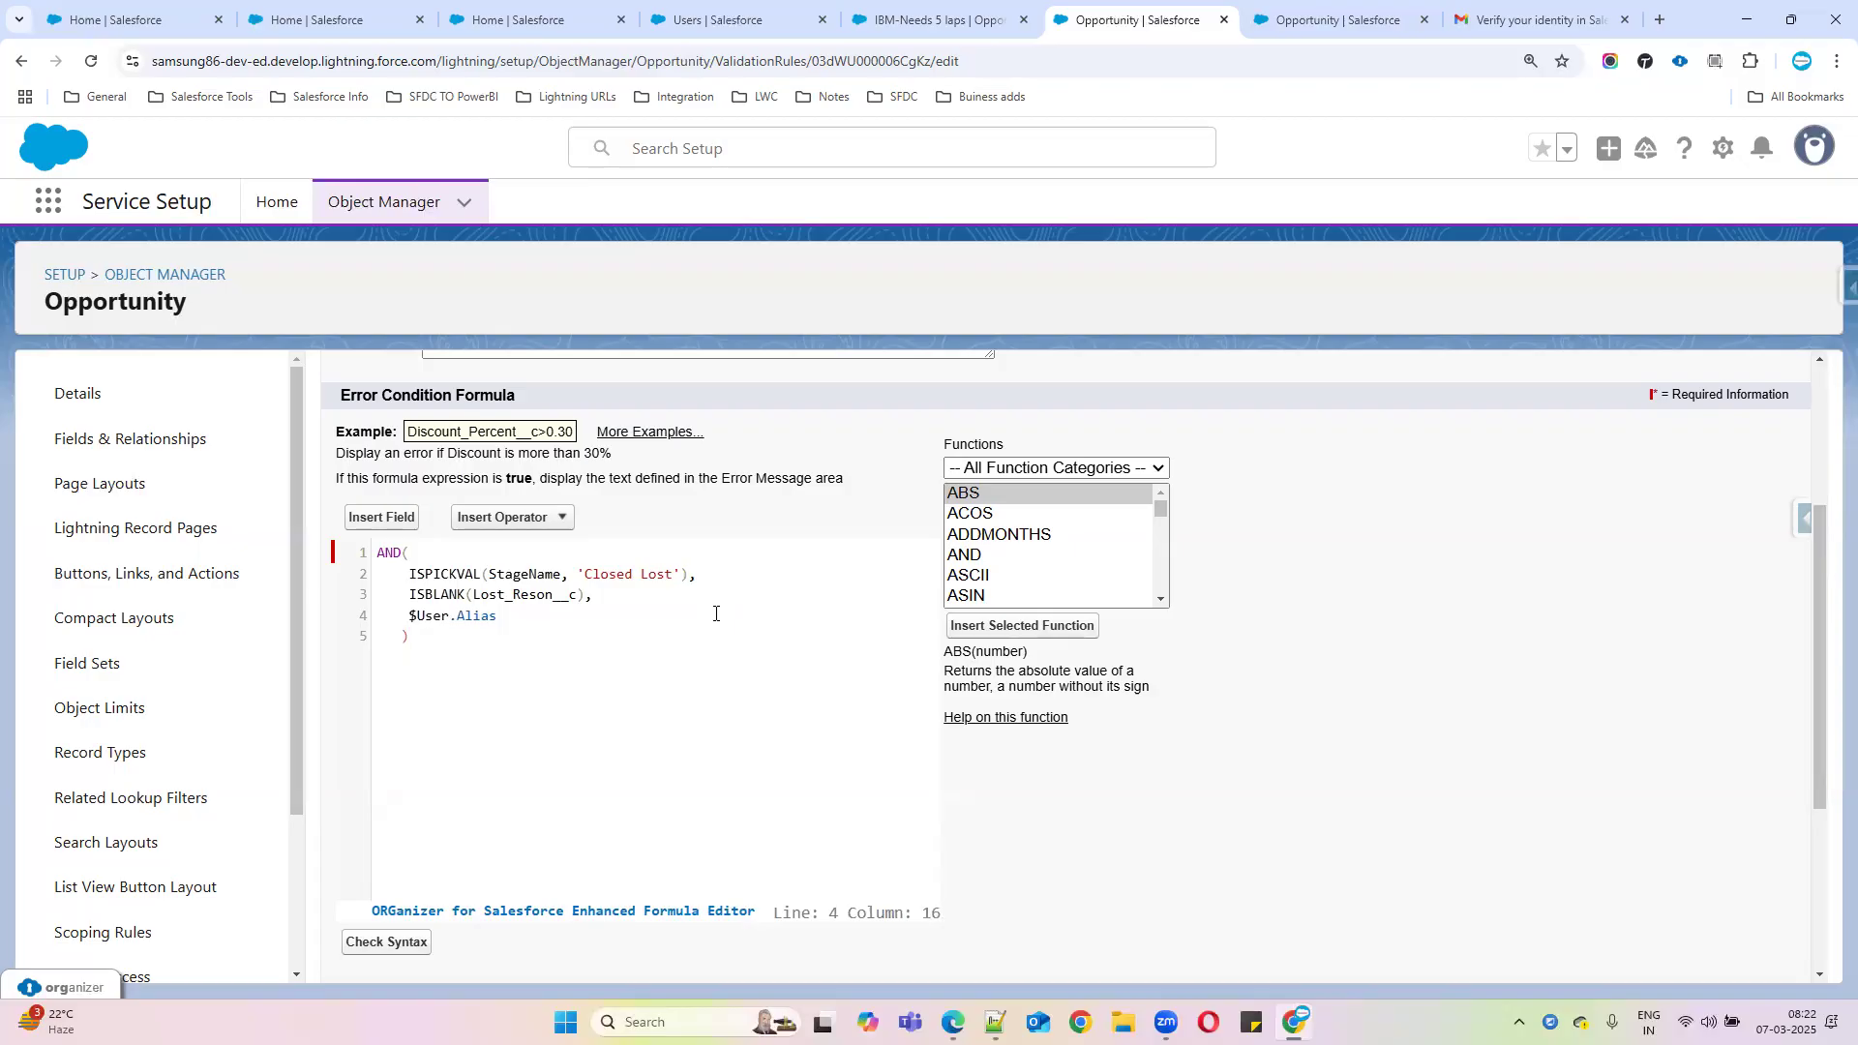
{"action": "left_click", "coordinate": [291, 13]}
{"action": "left_click", "coordinate": [449, 5]}
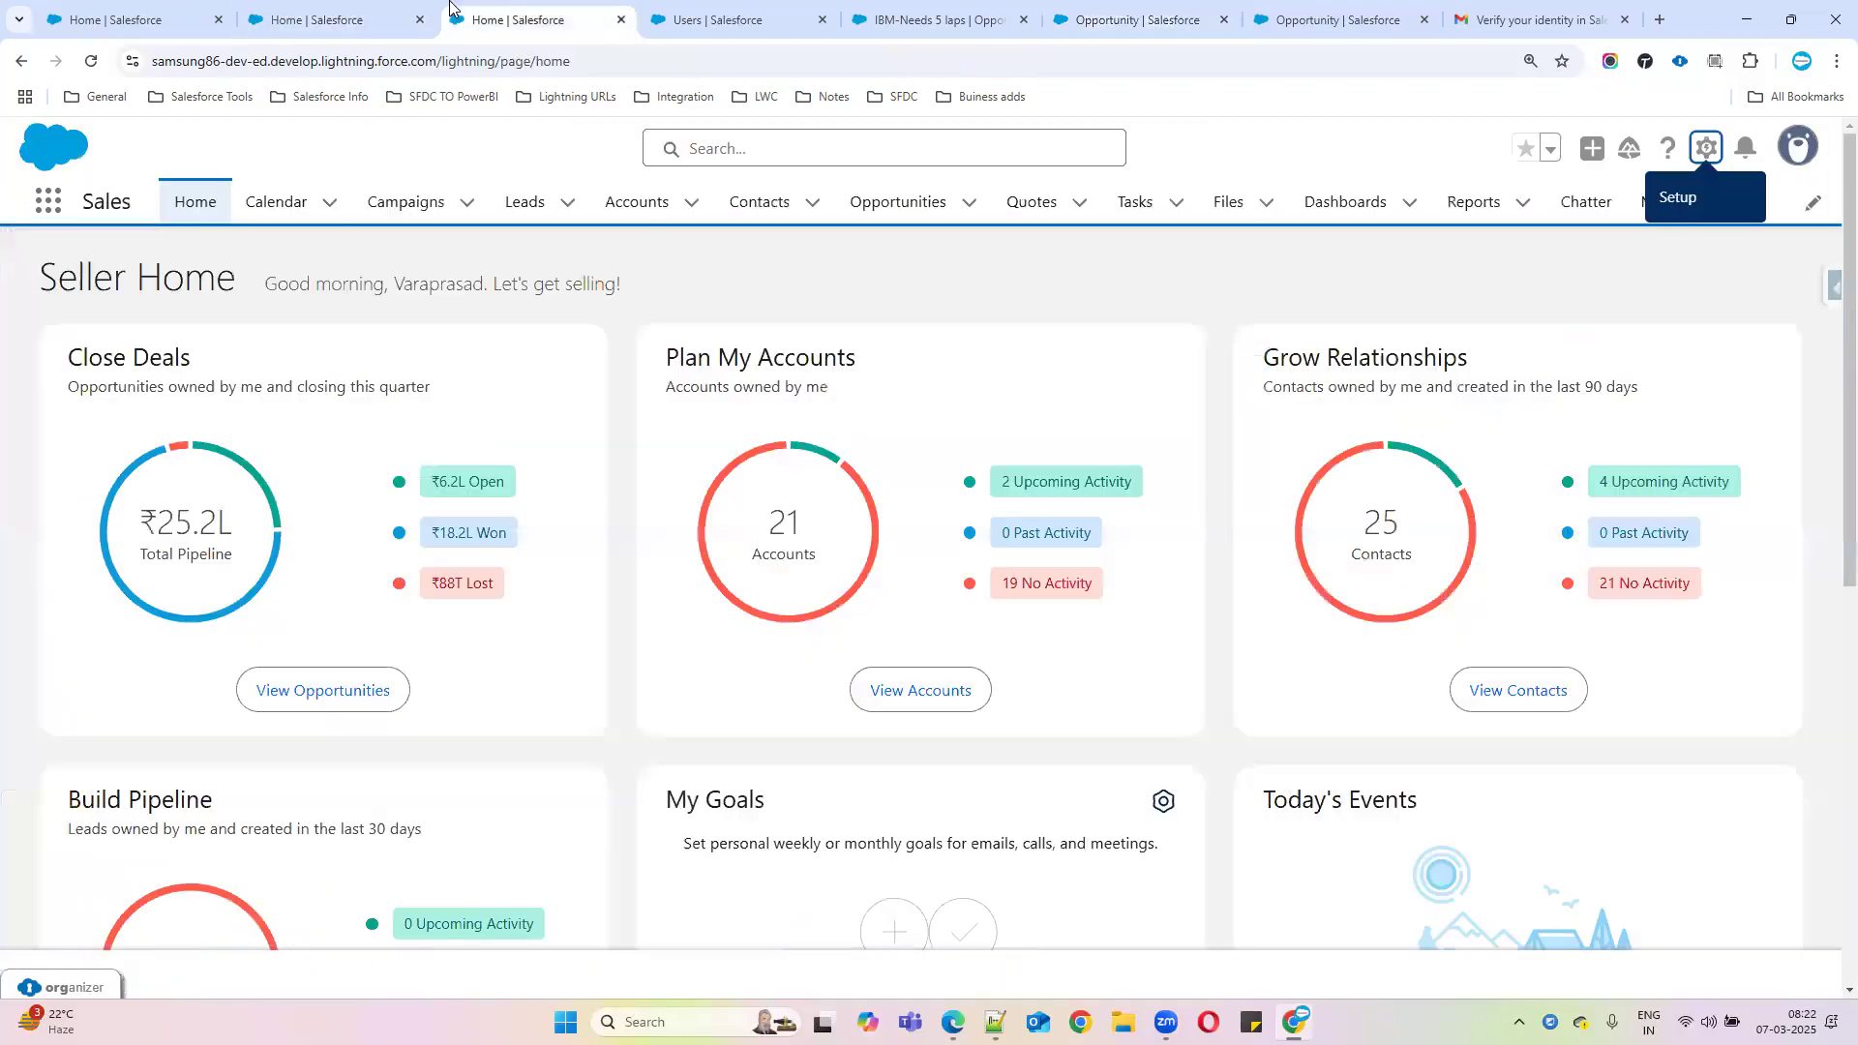
{"action": "left_click", "coordinate": [689, 12]}
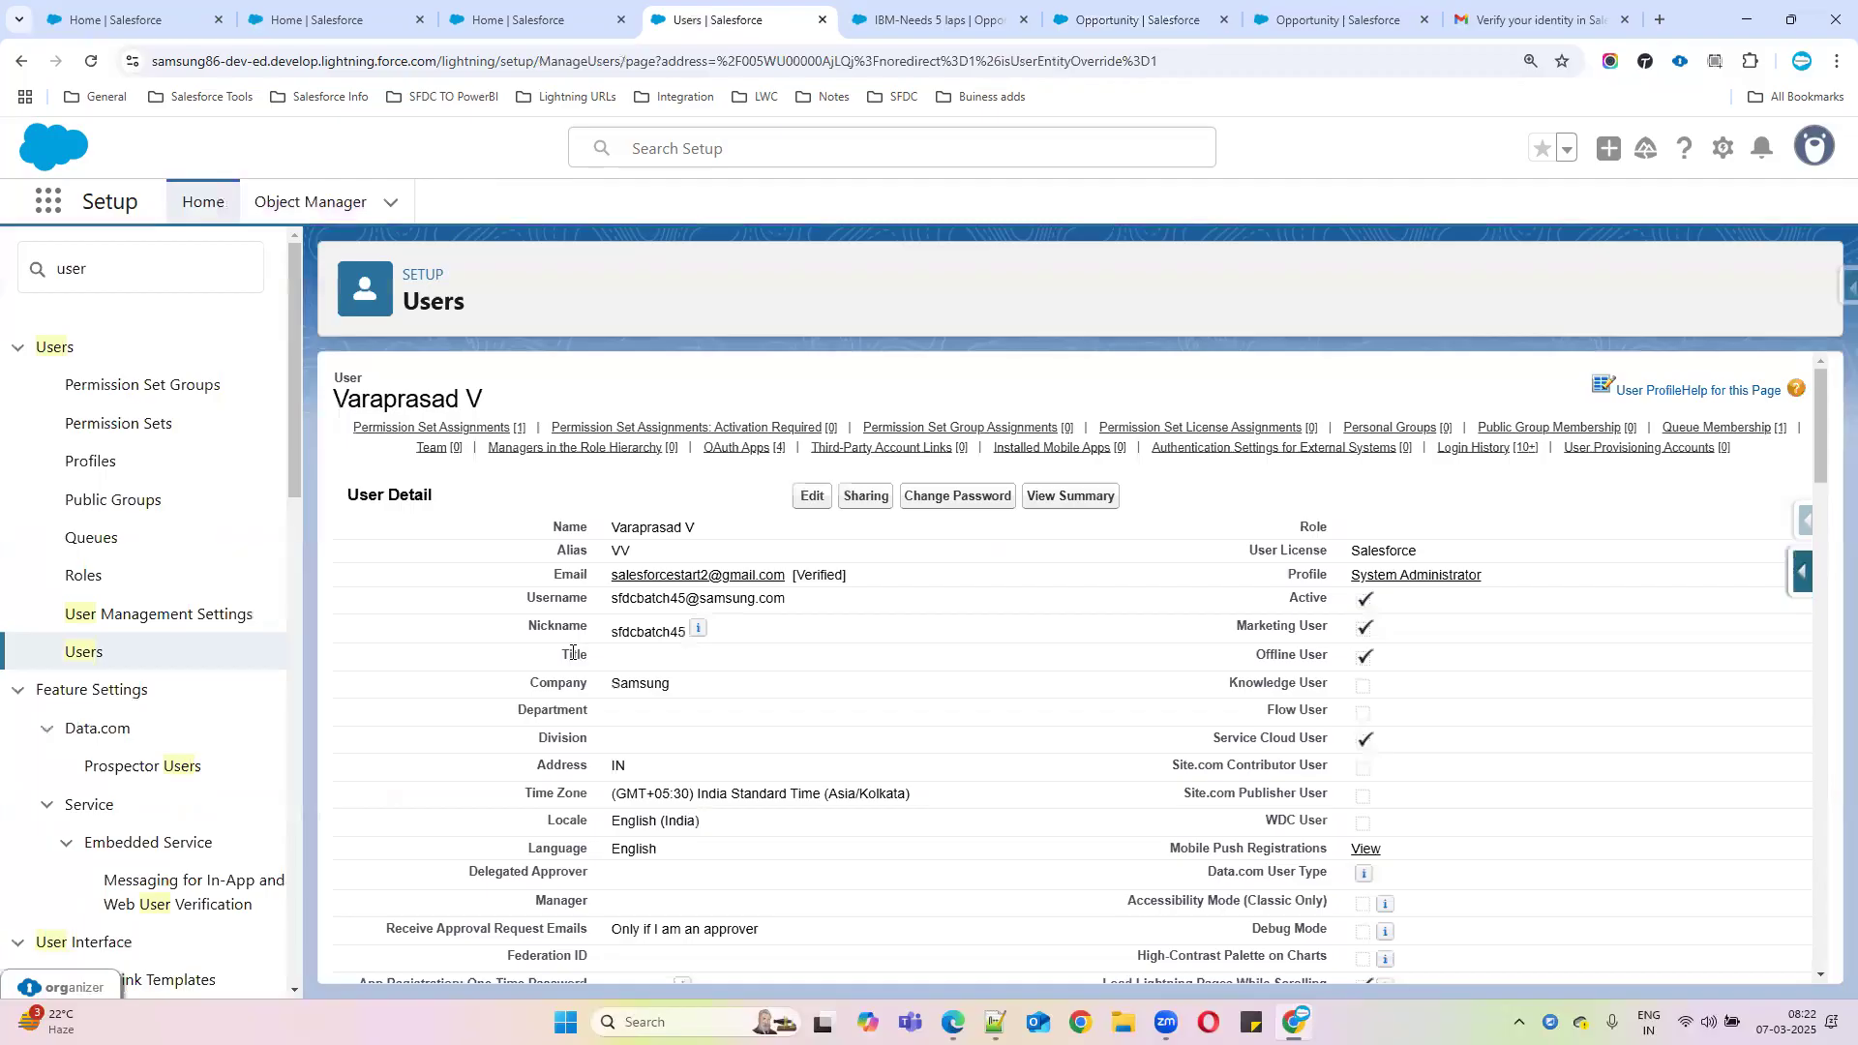
{"action": "left_click_drag", "start_coordinate": [645, 552], "coordinate": [589, 555]}
{"action": "key", "text": "ctrl+c"}
{"action": "left_click", "coordinate": [1349, 21]}
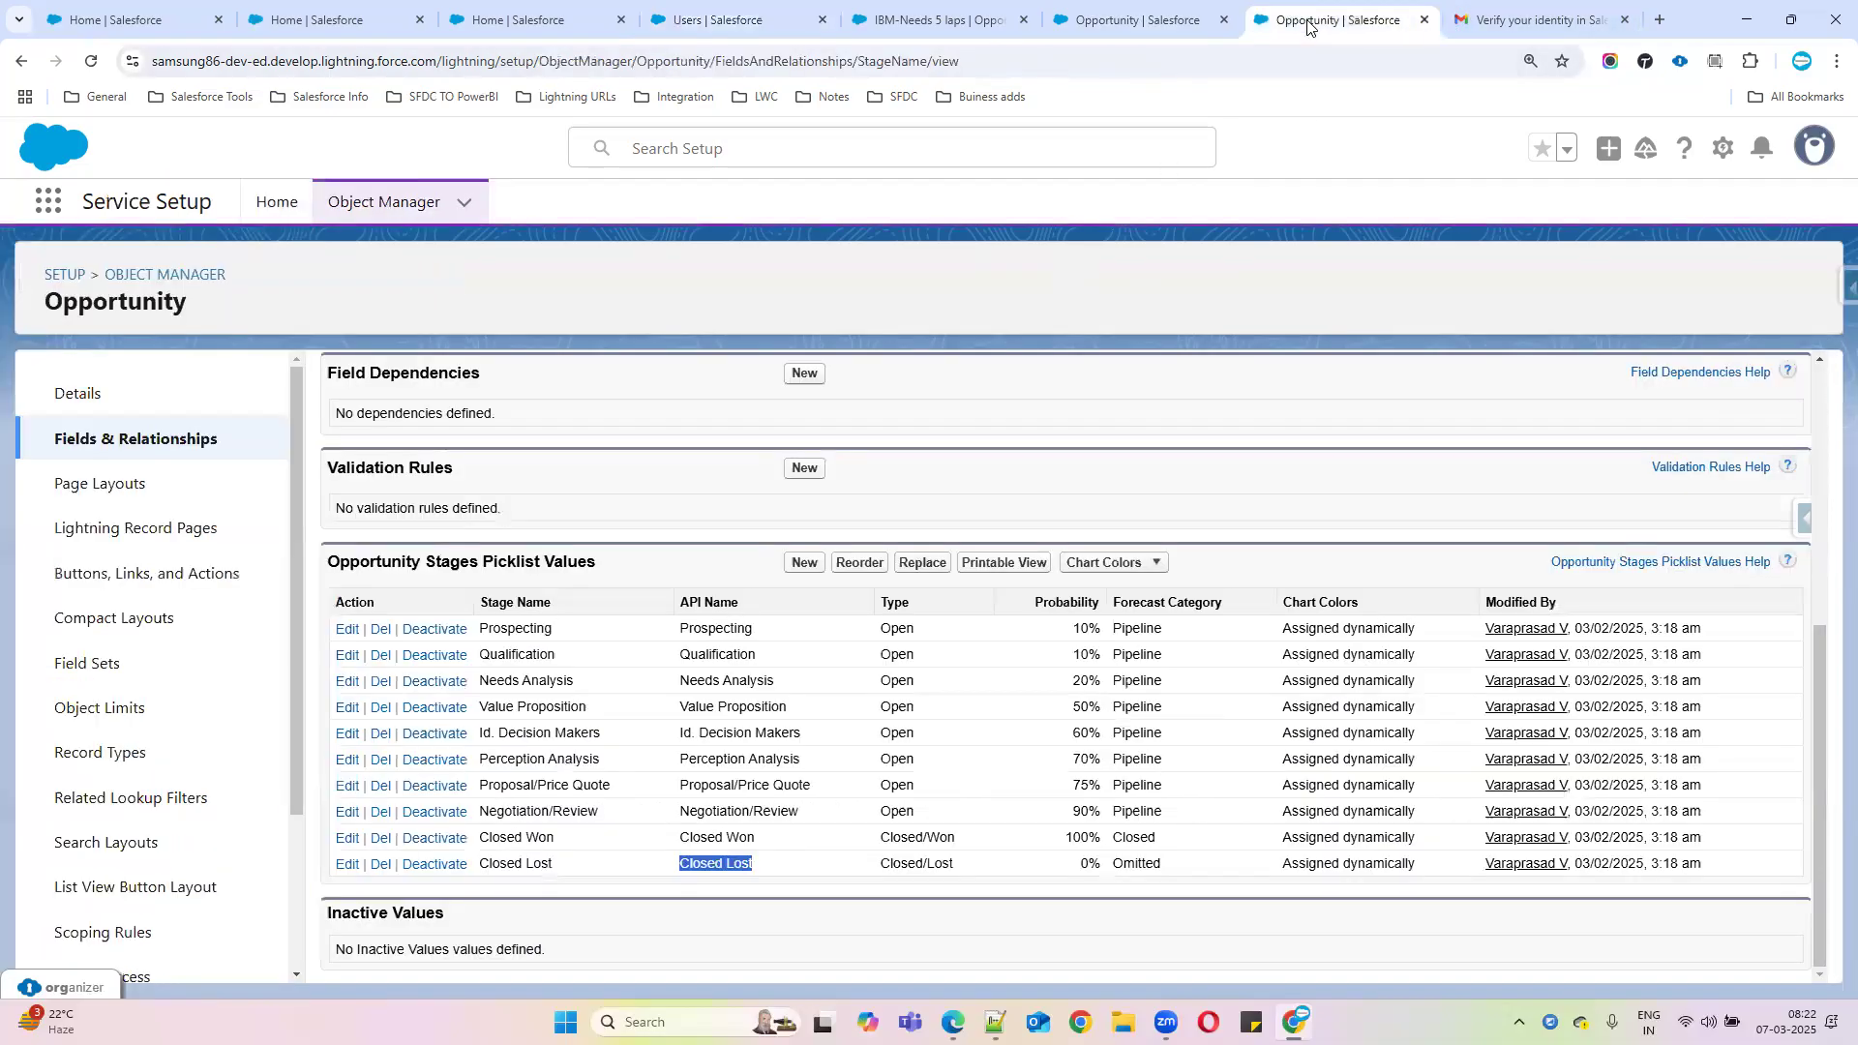
{"action": "left_click", "coordinate": [1094, 27]}
{"action": "left_click", "coordinate": [525, 615]}
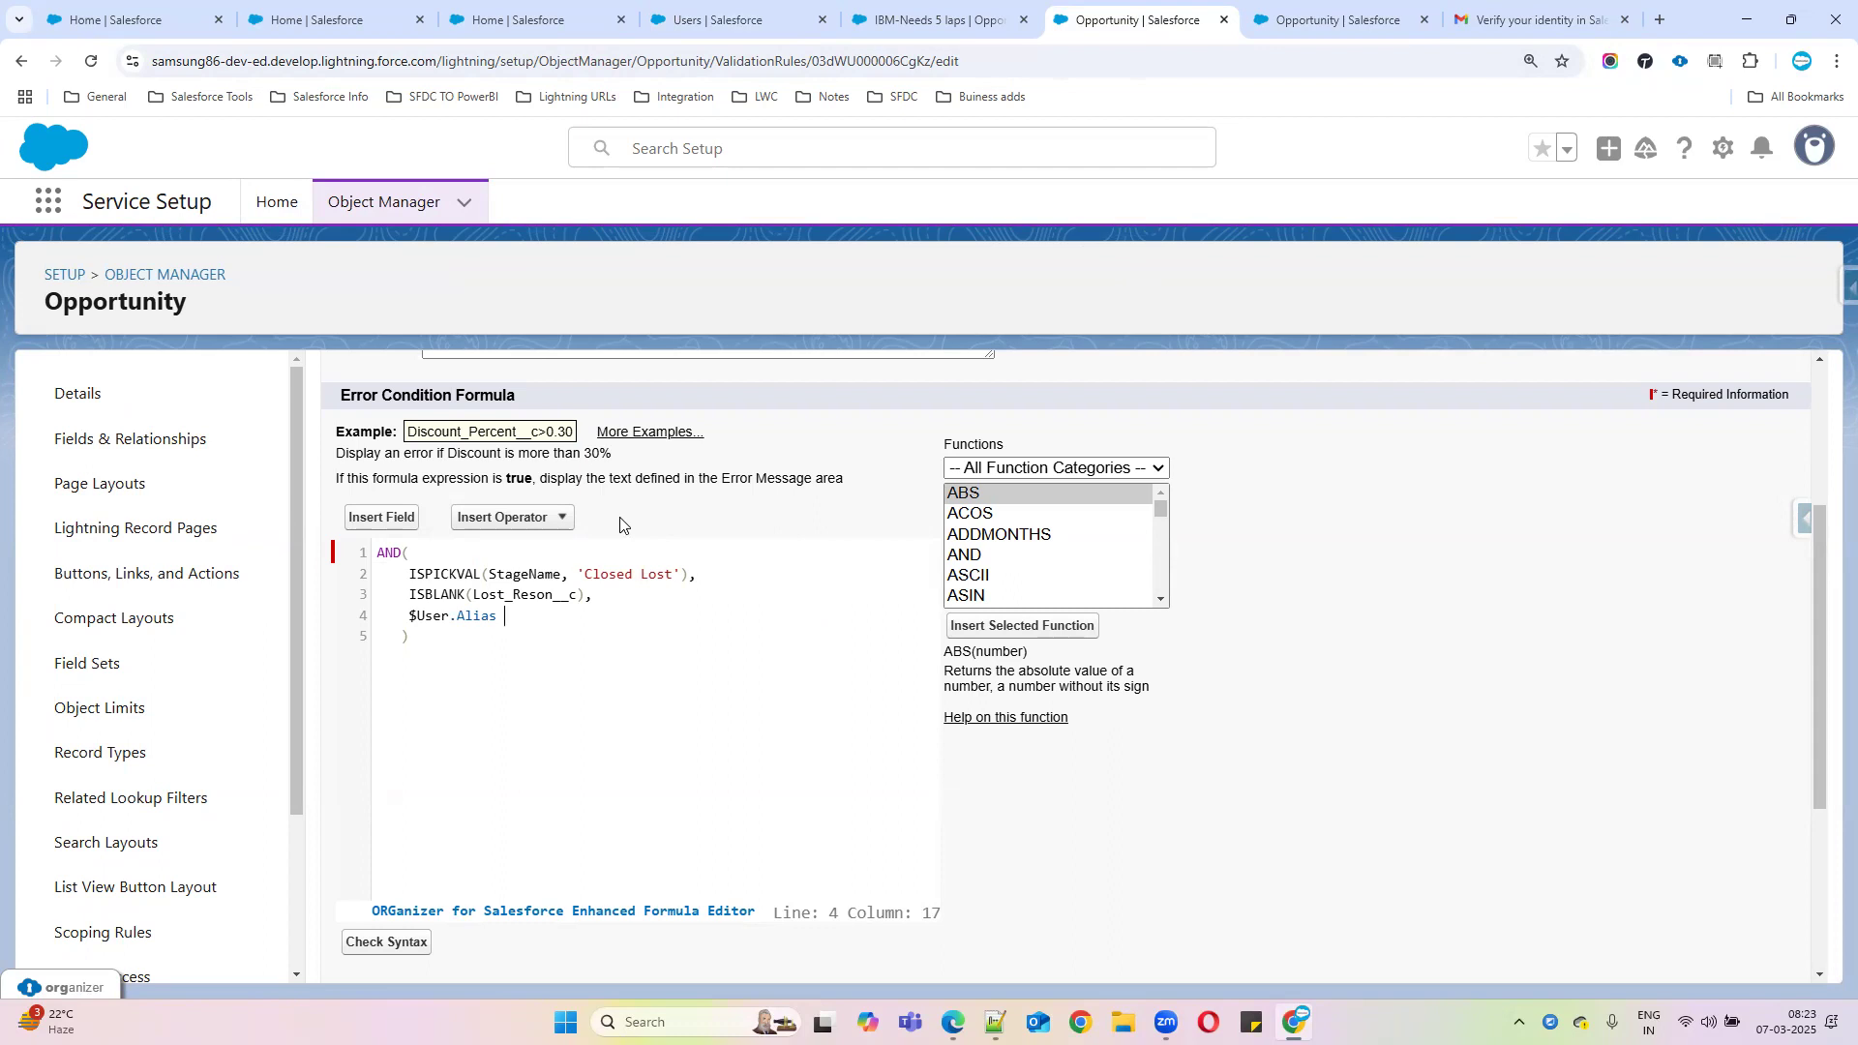
Add a <> Not Equal comparison after $User.Alias with the admin's alias pasted in quotes
{"action": "left_click", "coordinate": [569, 519]}
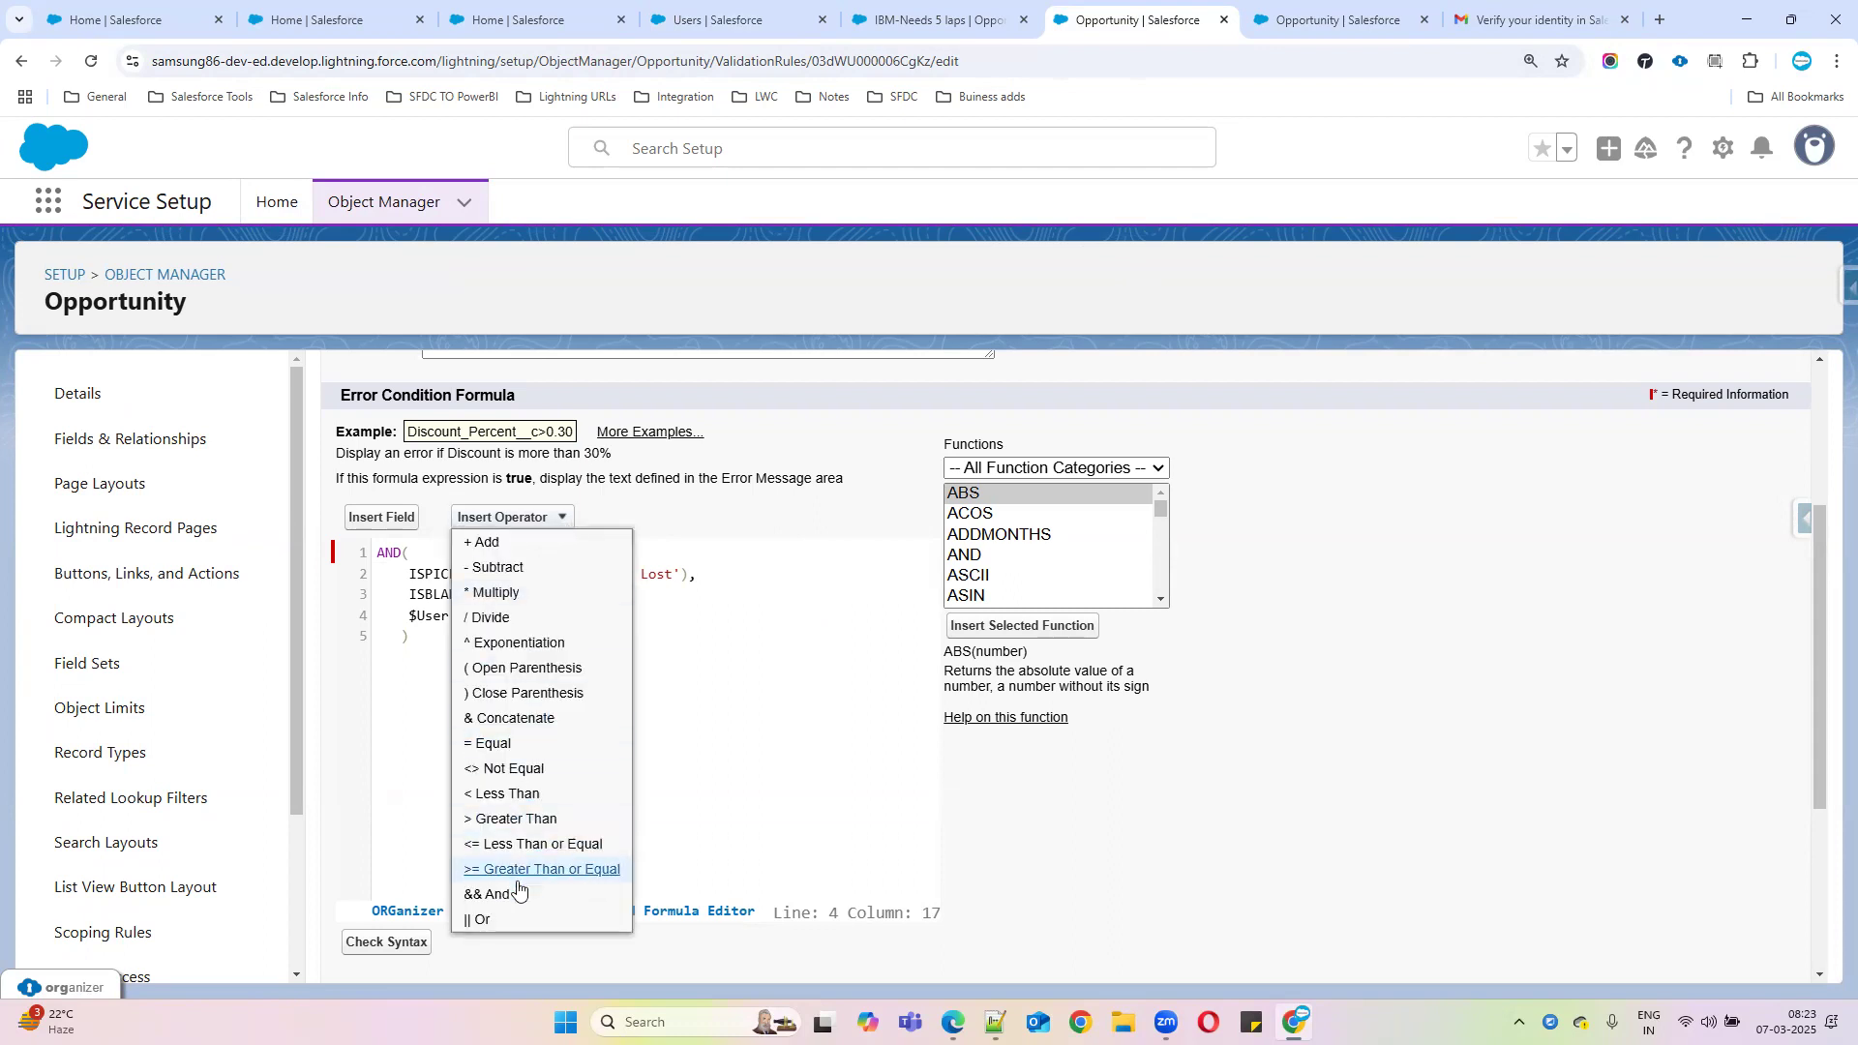
{"action": "left_click", "coordinate": [518, 772]}
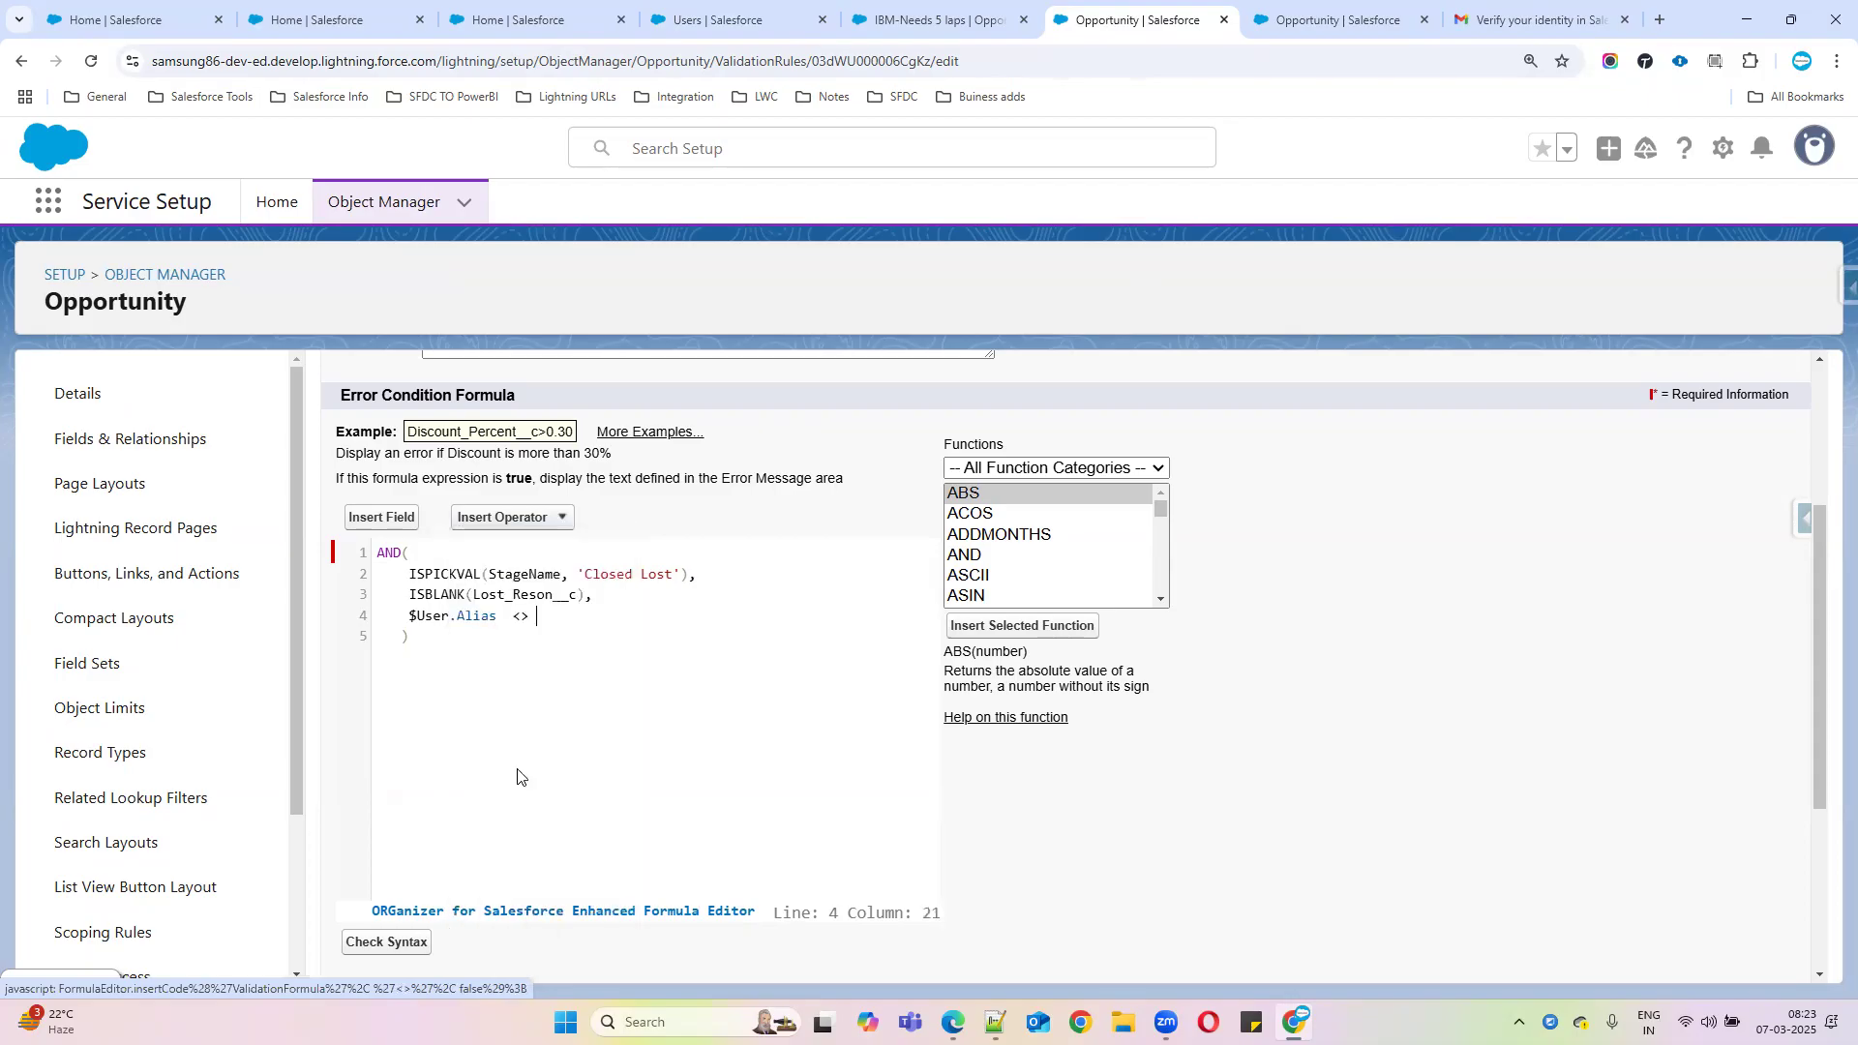
{"action": "type", "text": "''"}
{"action": "key", "text": "ctrl+v"}
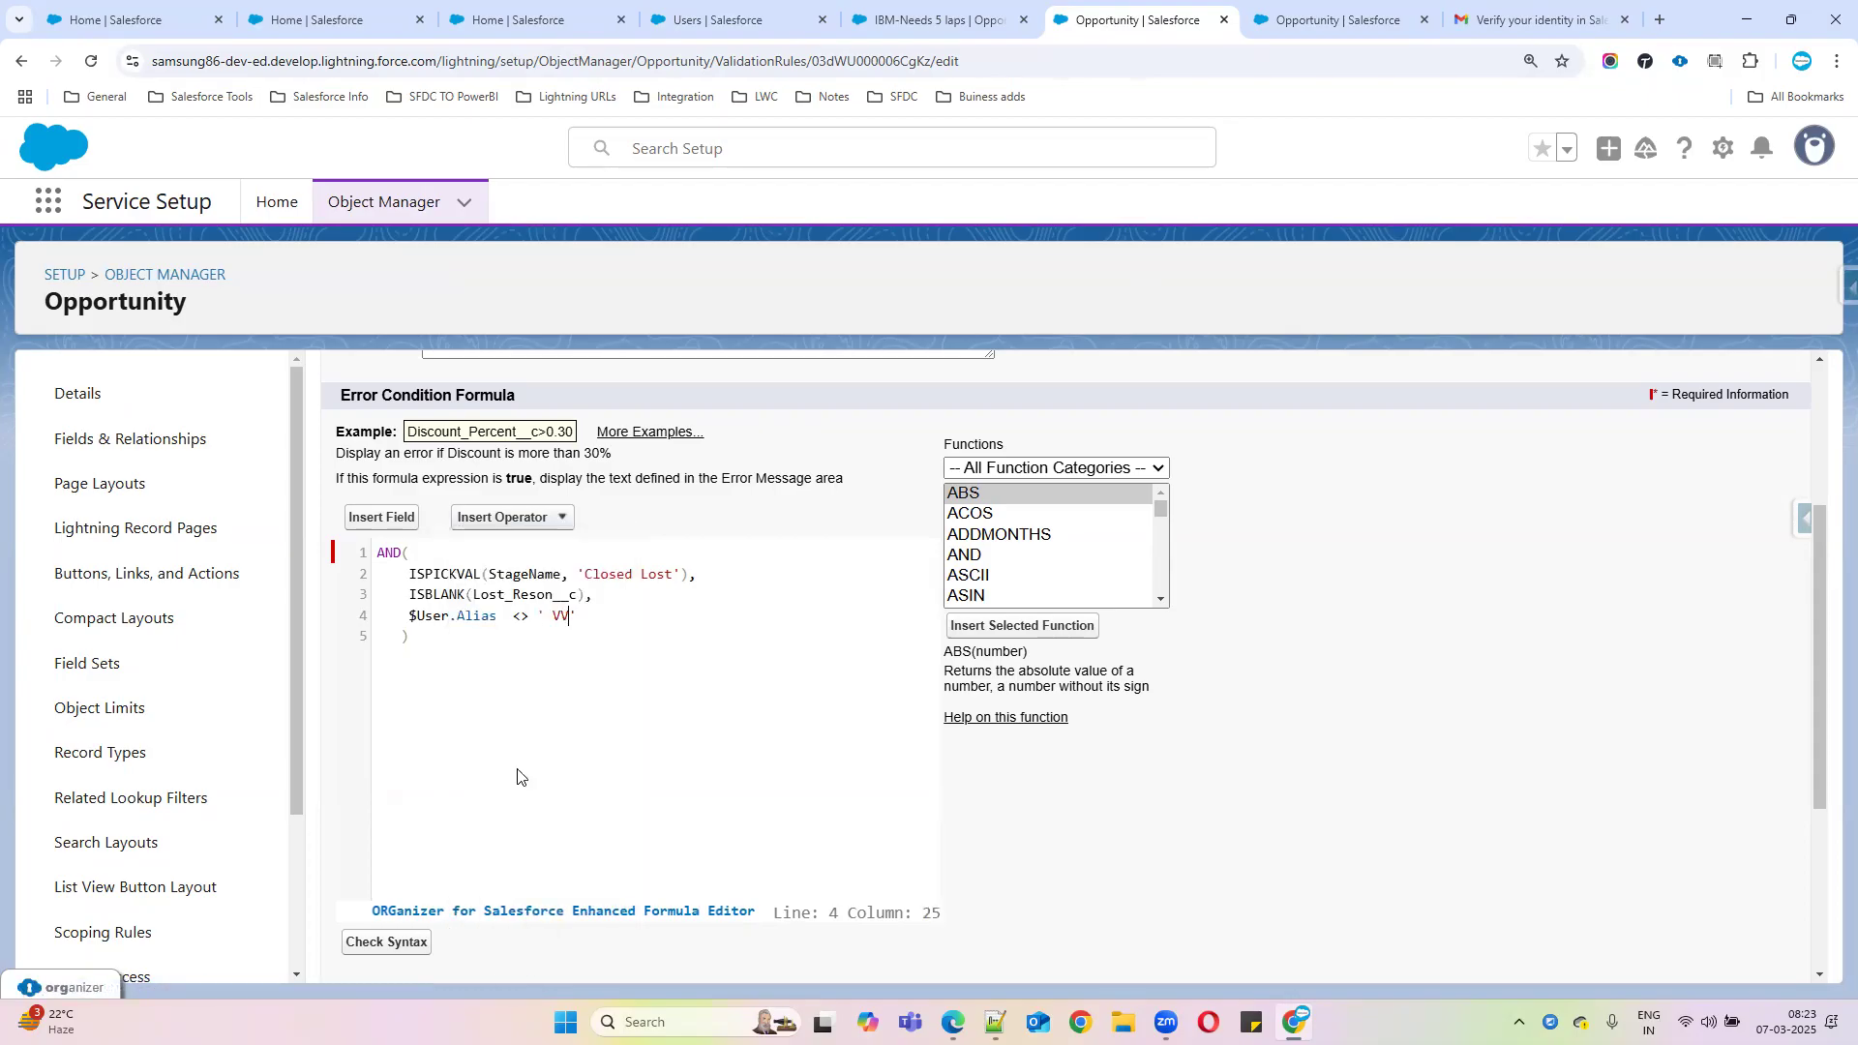
{"action": "left_click", "coordinate": [555, 616]}
{"action": "key", "text": "Left"}
{"action": "key", "text": "Left"}
{"action": "key", "text": "Left"}
{"action": "key", "text": "Left"}
{"action": "key", "text": "BackSpace"}
{"action": "key", "text": "BackSpace"}
{"action": "key", "text": "Right"}
{"action": "key", "text": "Right"}
{"action": "key", "text": "Right"}
Run Check Syntax on the formula and save the validation rule
{"action": "left_click", "coordinate": [386, 943]}
{"action": "scroll", "coordinate": [672, 685], "scroll_direction": "down", "scroll_amount": 3}
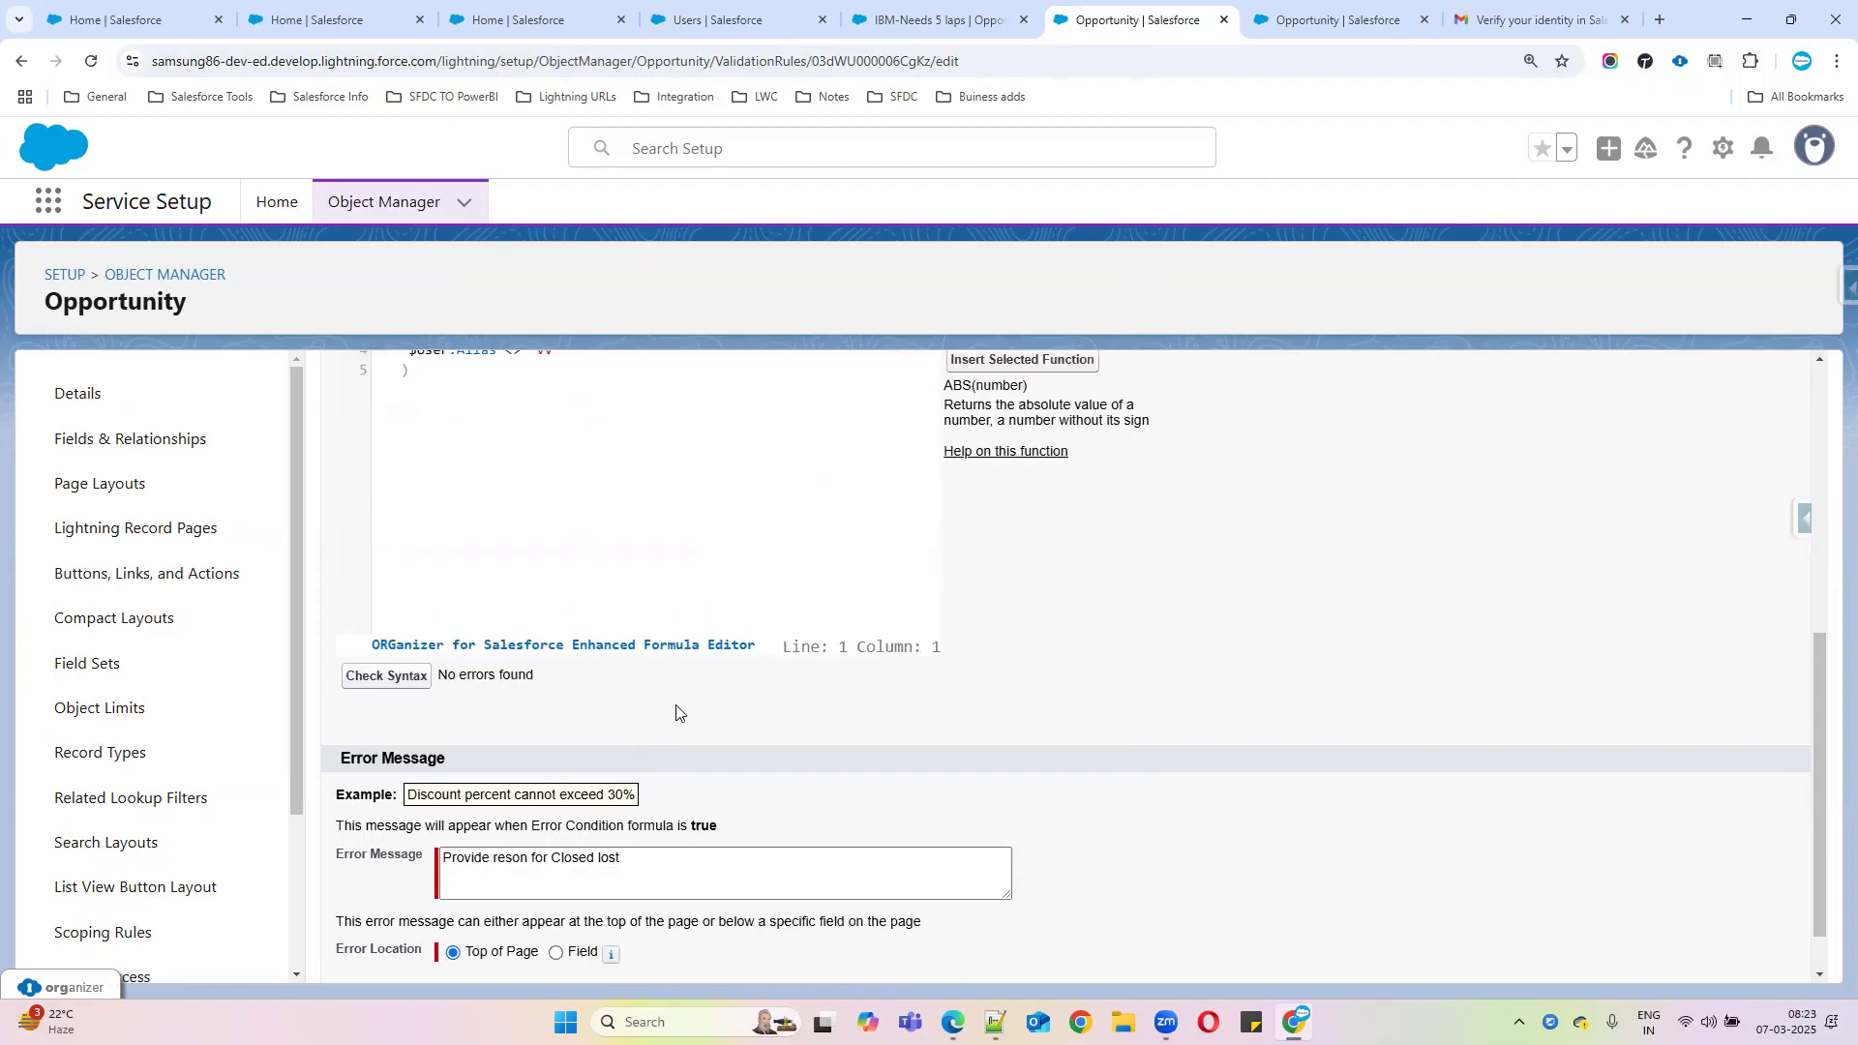
{"action": "scroll", "coordinate": [677, 713], "scroll_direction": "down", "scroll_amount": 1}
{"action": "left_click", "coordinate": [792, 956]}
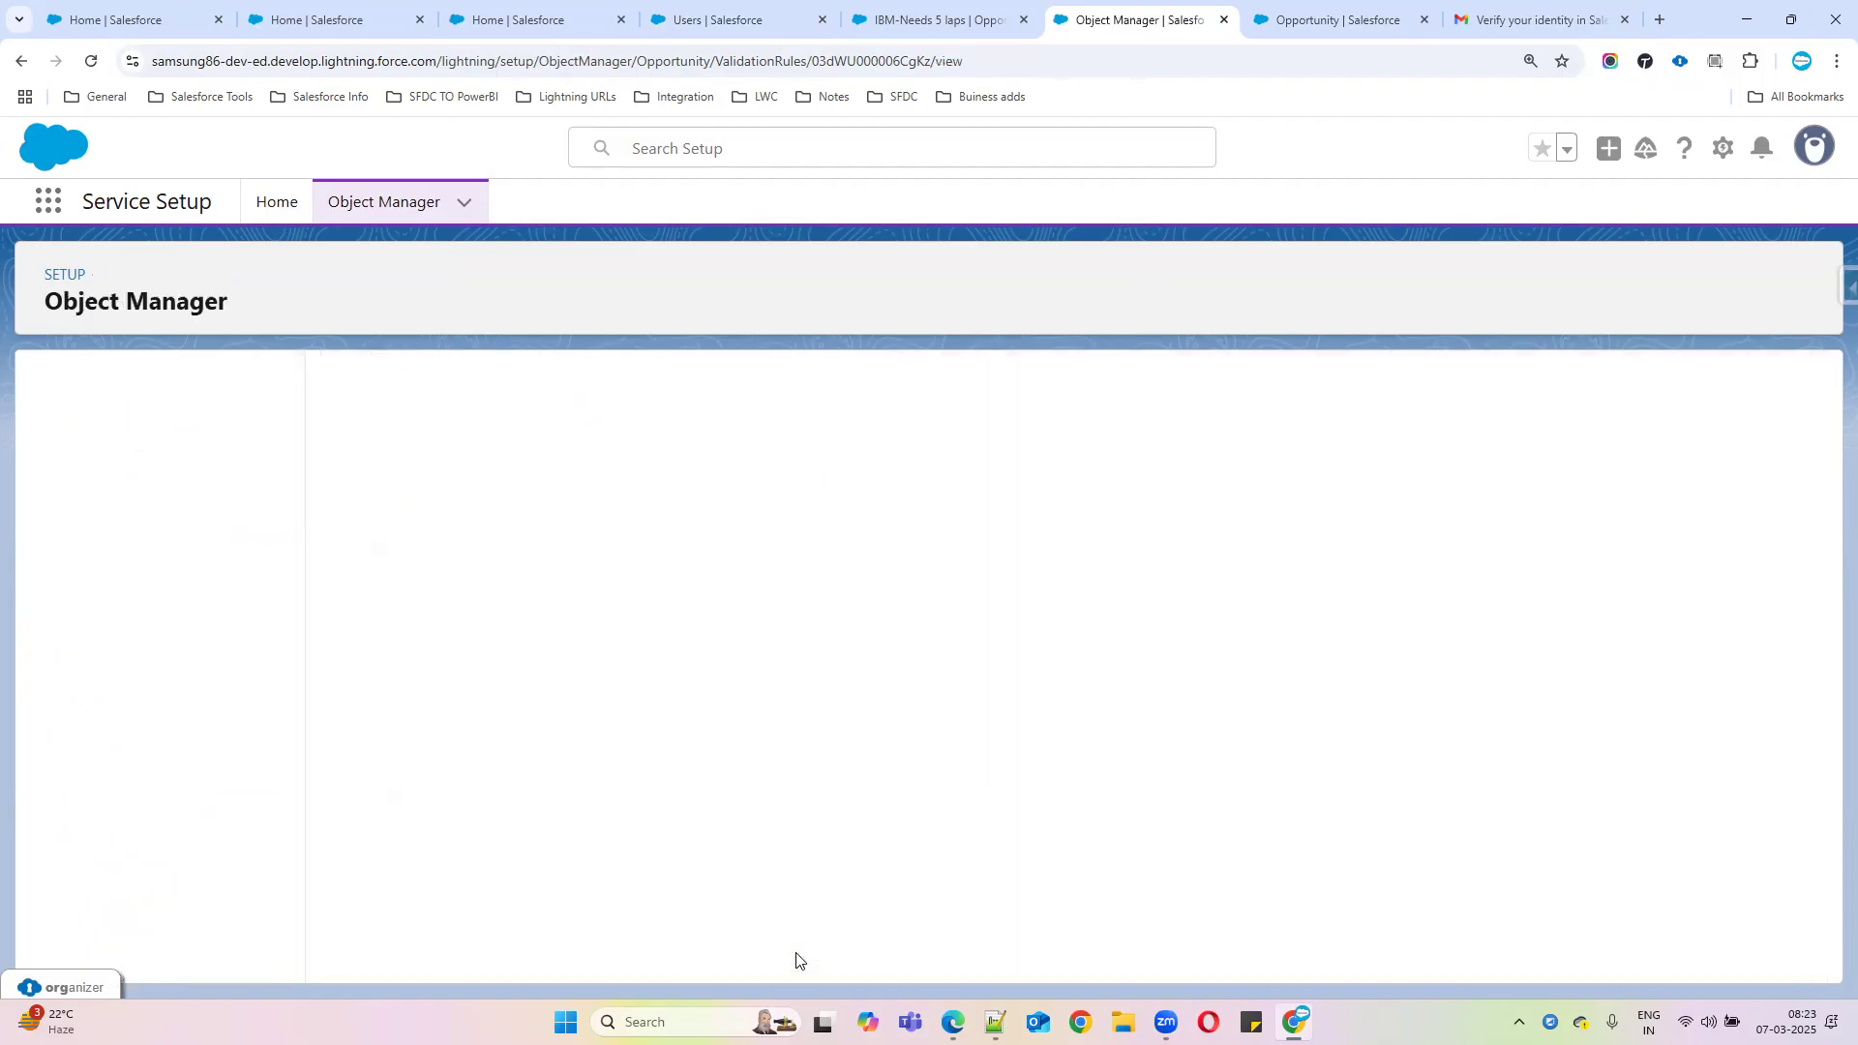
{"action": "left_click", "coordinate": [927, 19]}
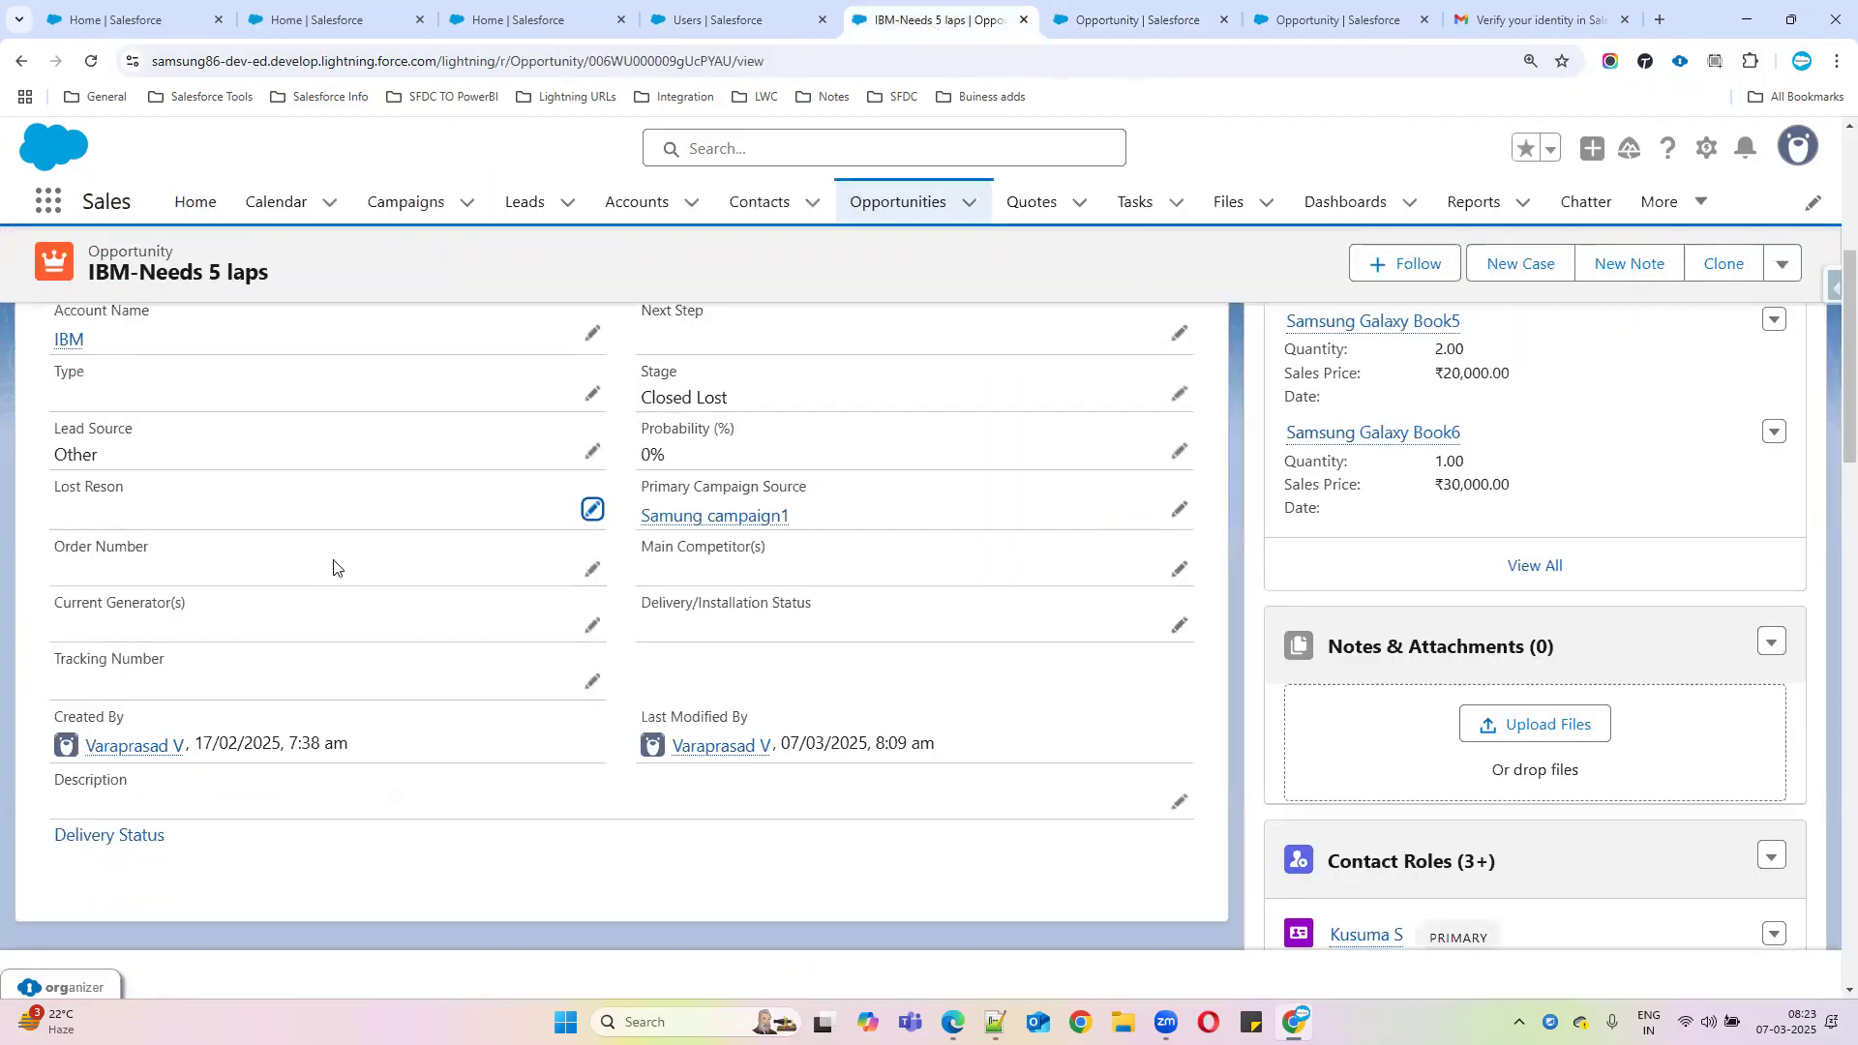
Open IBM-Needs 5 laps' Lost Reson field for editing, leave it blank, and view the rule details
{"action": "left_click", "coordinate": [591, 510]}
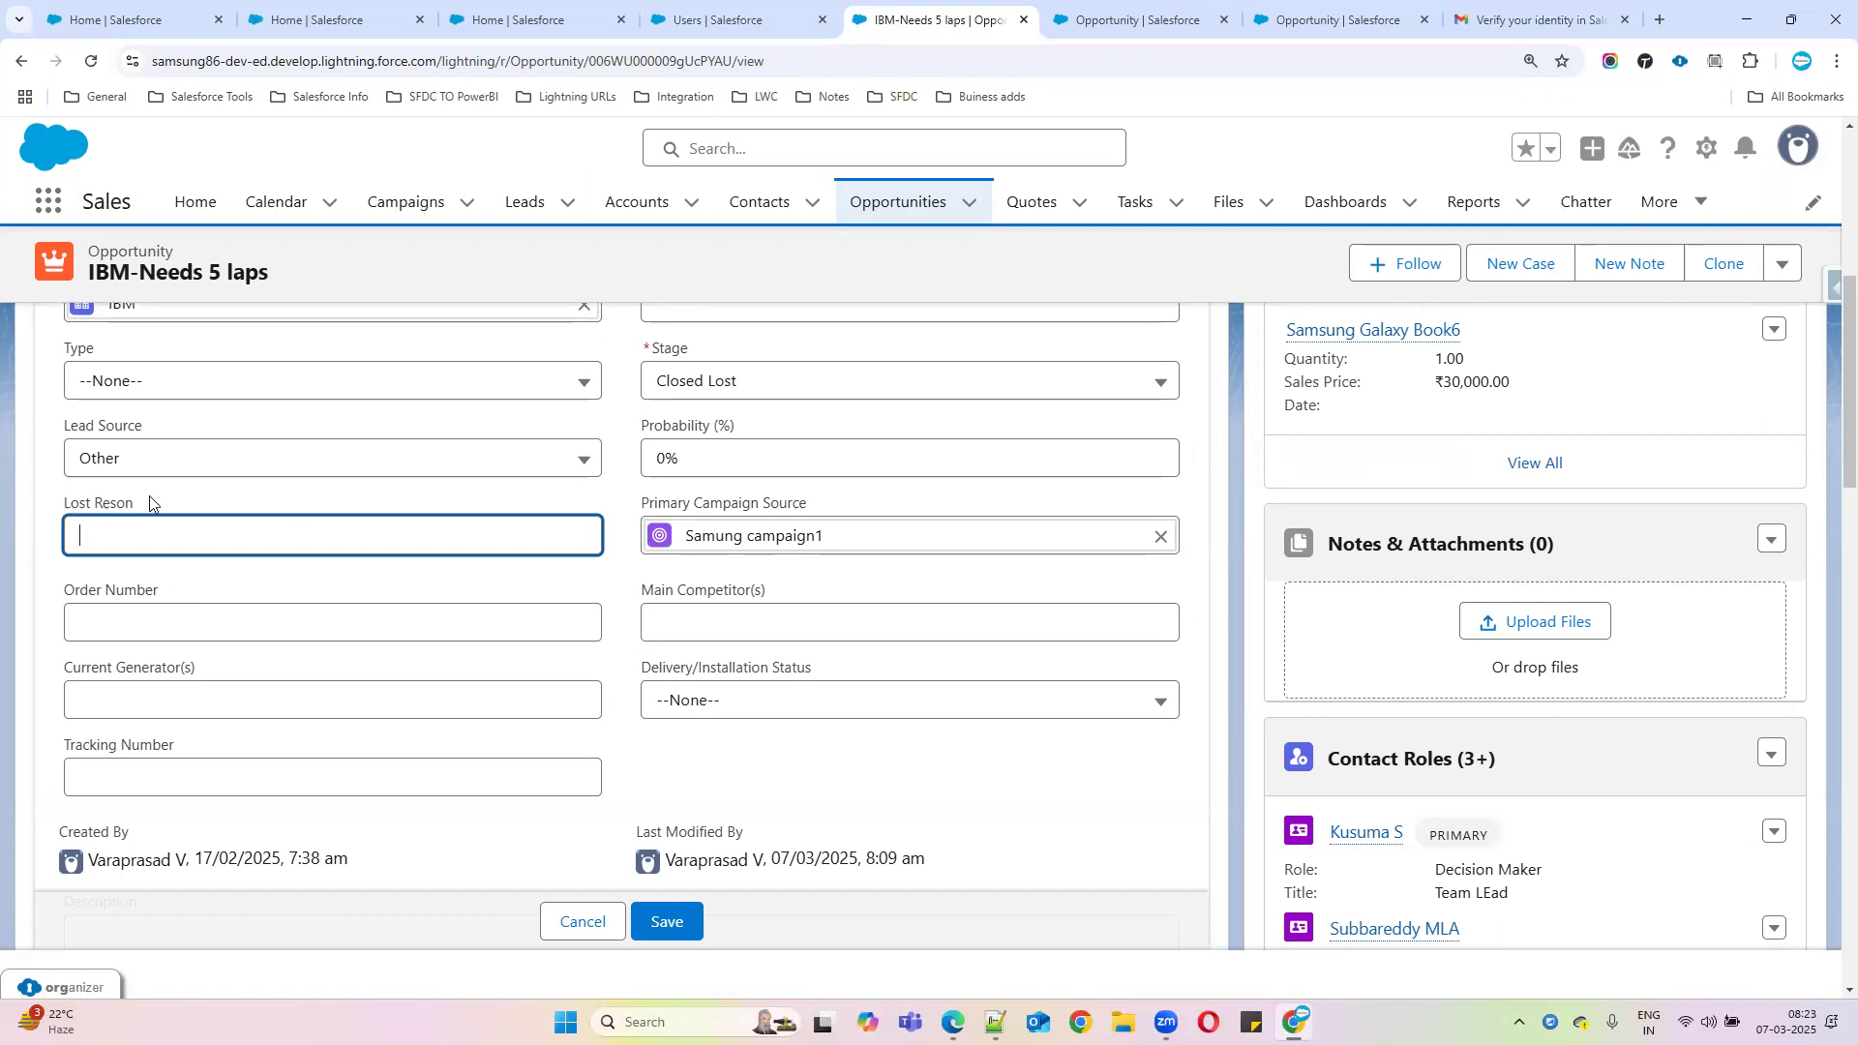
{"action": "left_click_drag", "start_coordinate": [150, 503], "coordinate": [39, 503]}
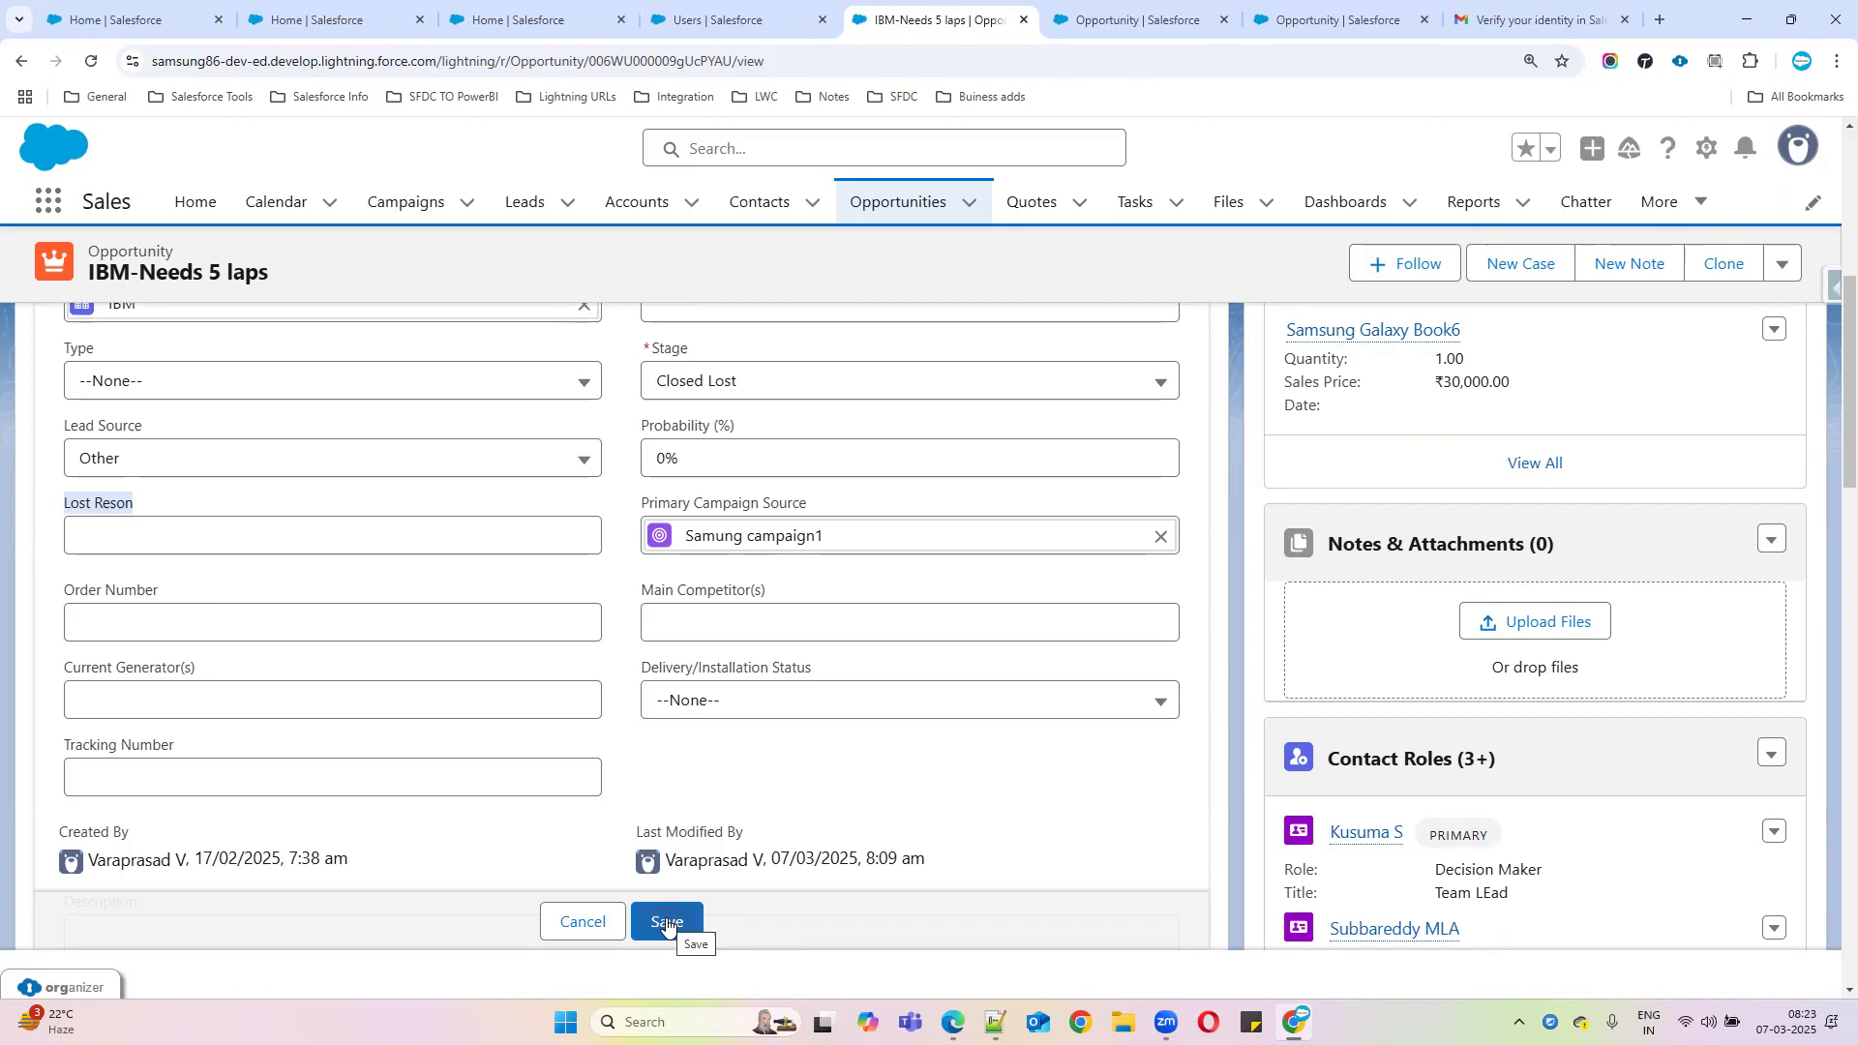
{"action": "left_click", "coordinate": [1138, 19]}
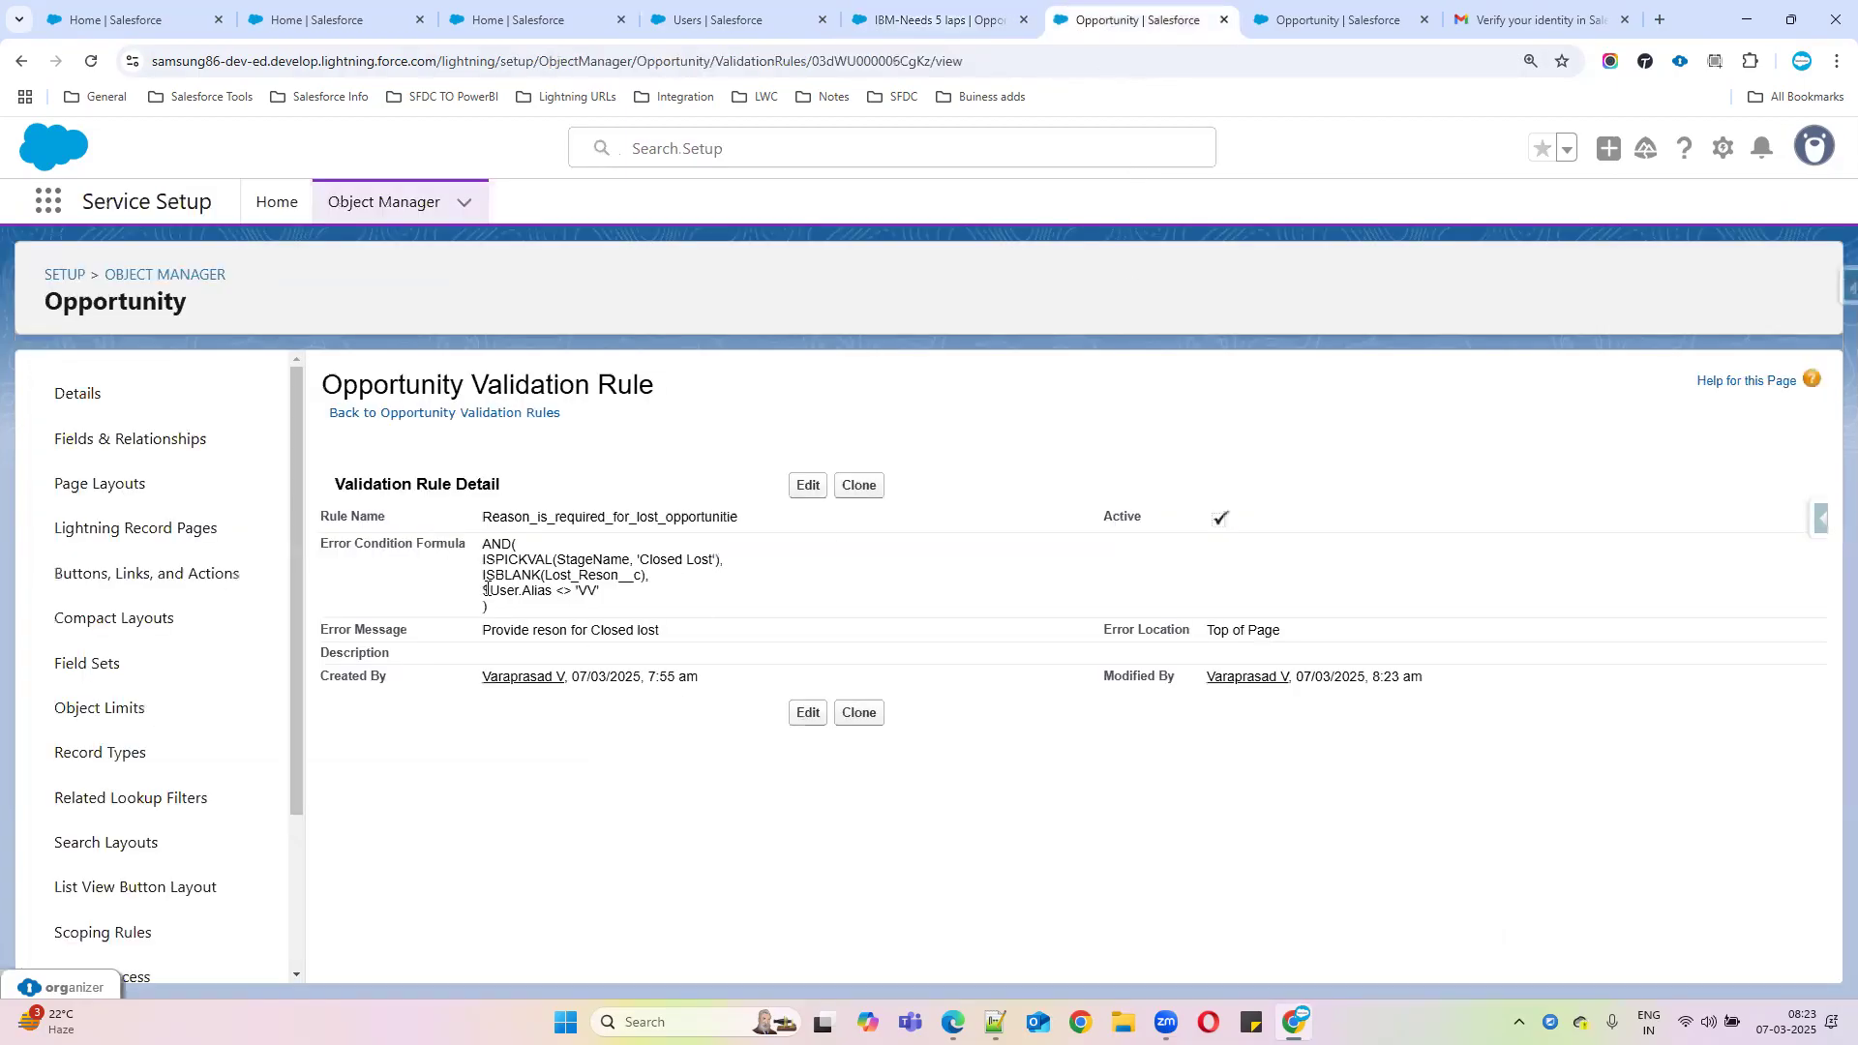
Confirm the formula's 'VV' alias matches the administrator's alias on the user detail page
{"action": "left_click_drag", "start_coordinate": [482, 543], "coordinate": [696, 594]}
{"action": "left_click_drag", "start_coordinate": [481, 592], "coordinate": [612, 597]}
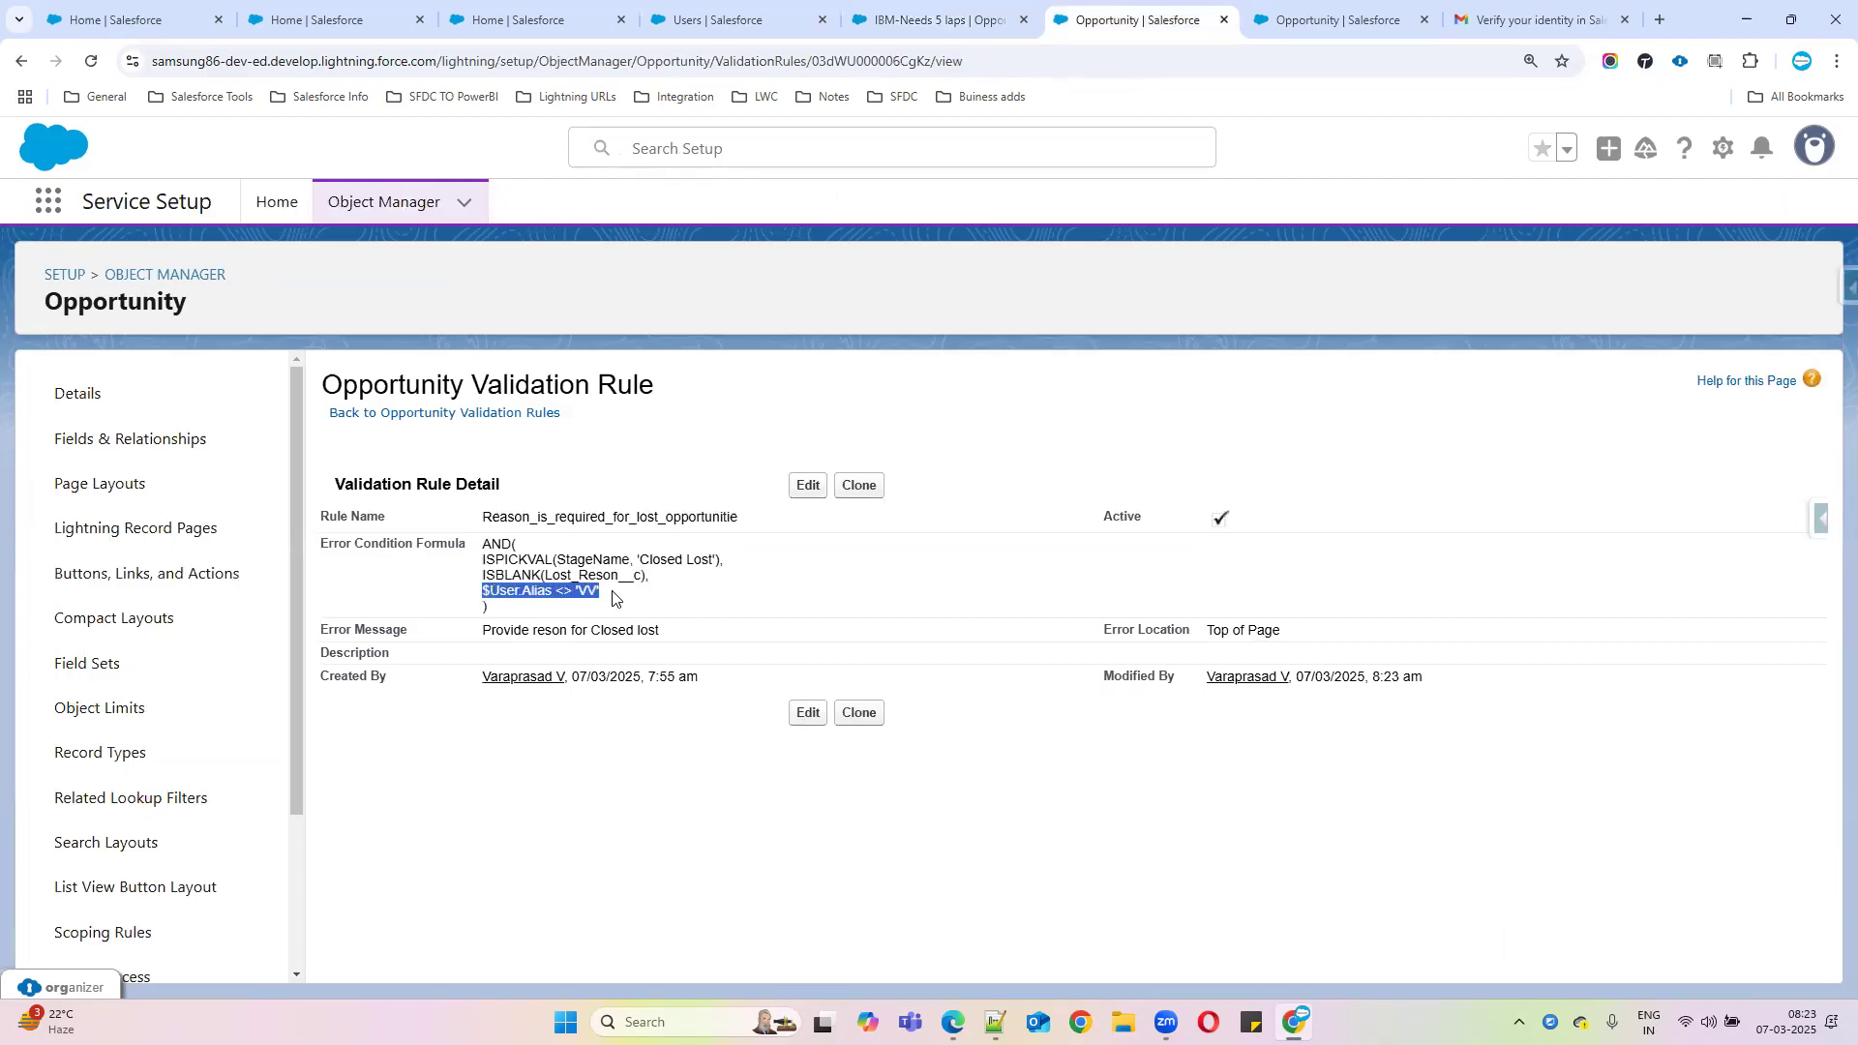
{"action": "left_click_drag", "start_coordinate": [572, 592], "coordinate": [634, 595]}
{"action": "left_click", "coordinate": [554, 18]}
{"action": "left_click", "coordinate": [677, 20]}
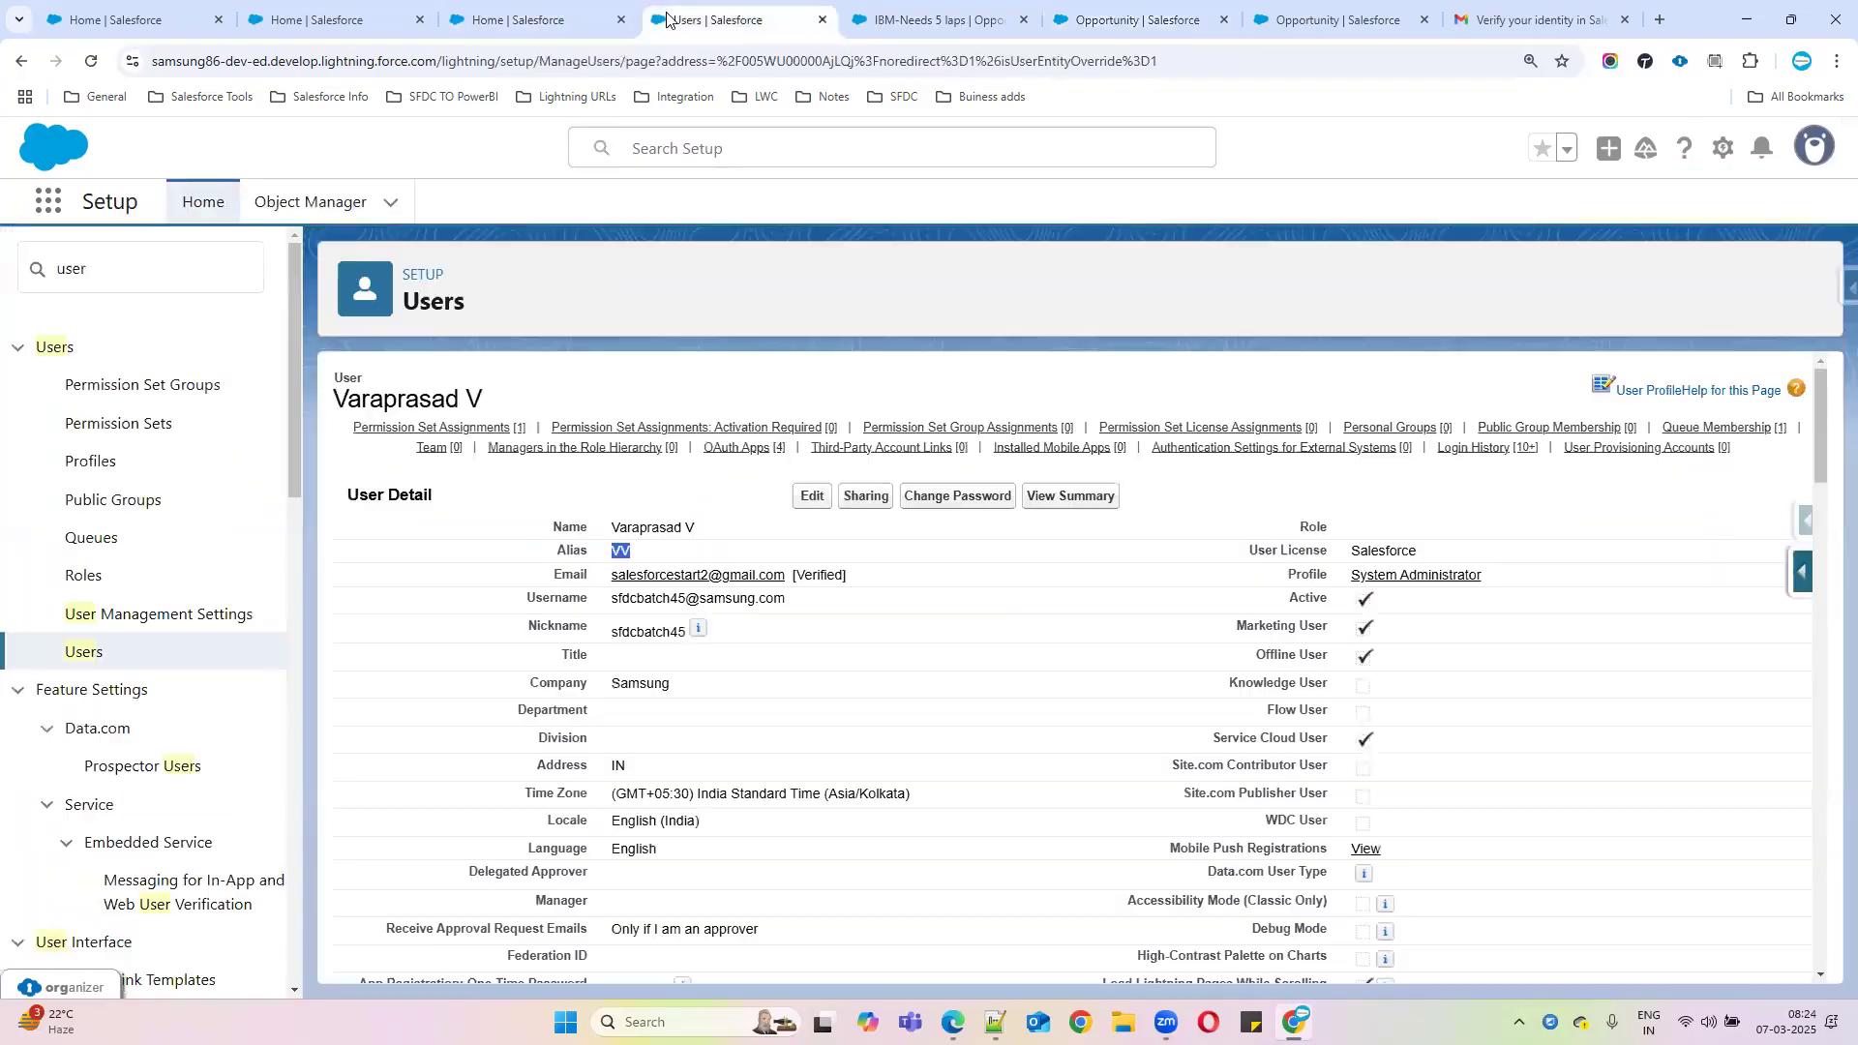
Save IBM-Needs 5 laps with Lost Reson blank, then switch to the second user's Edge session
{"action": "left_click", "coordinate": [319, 20]}
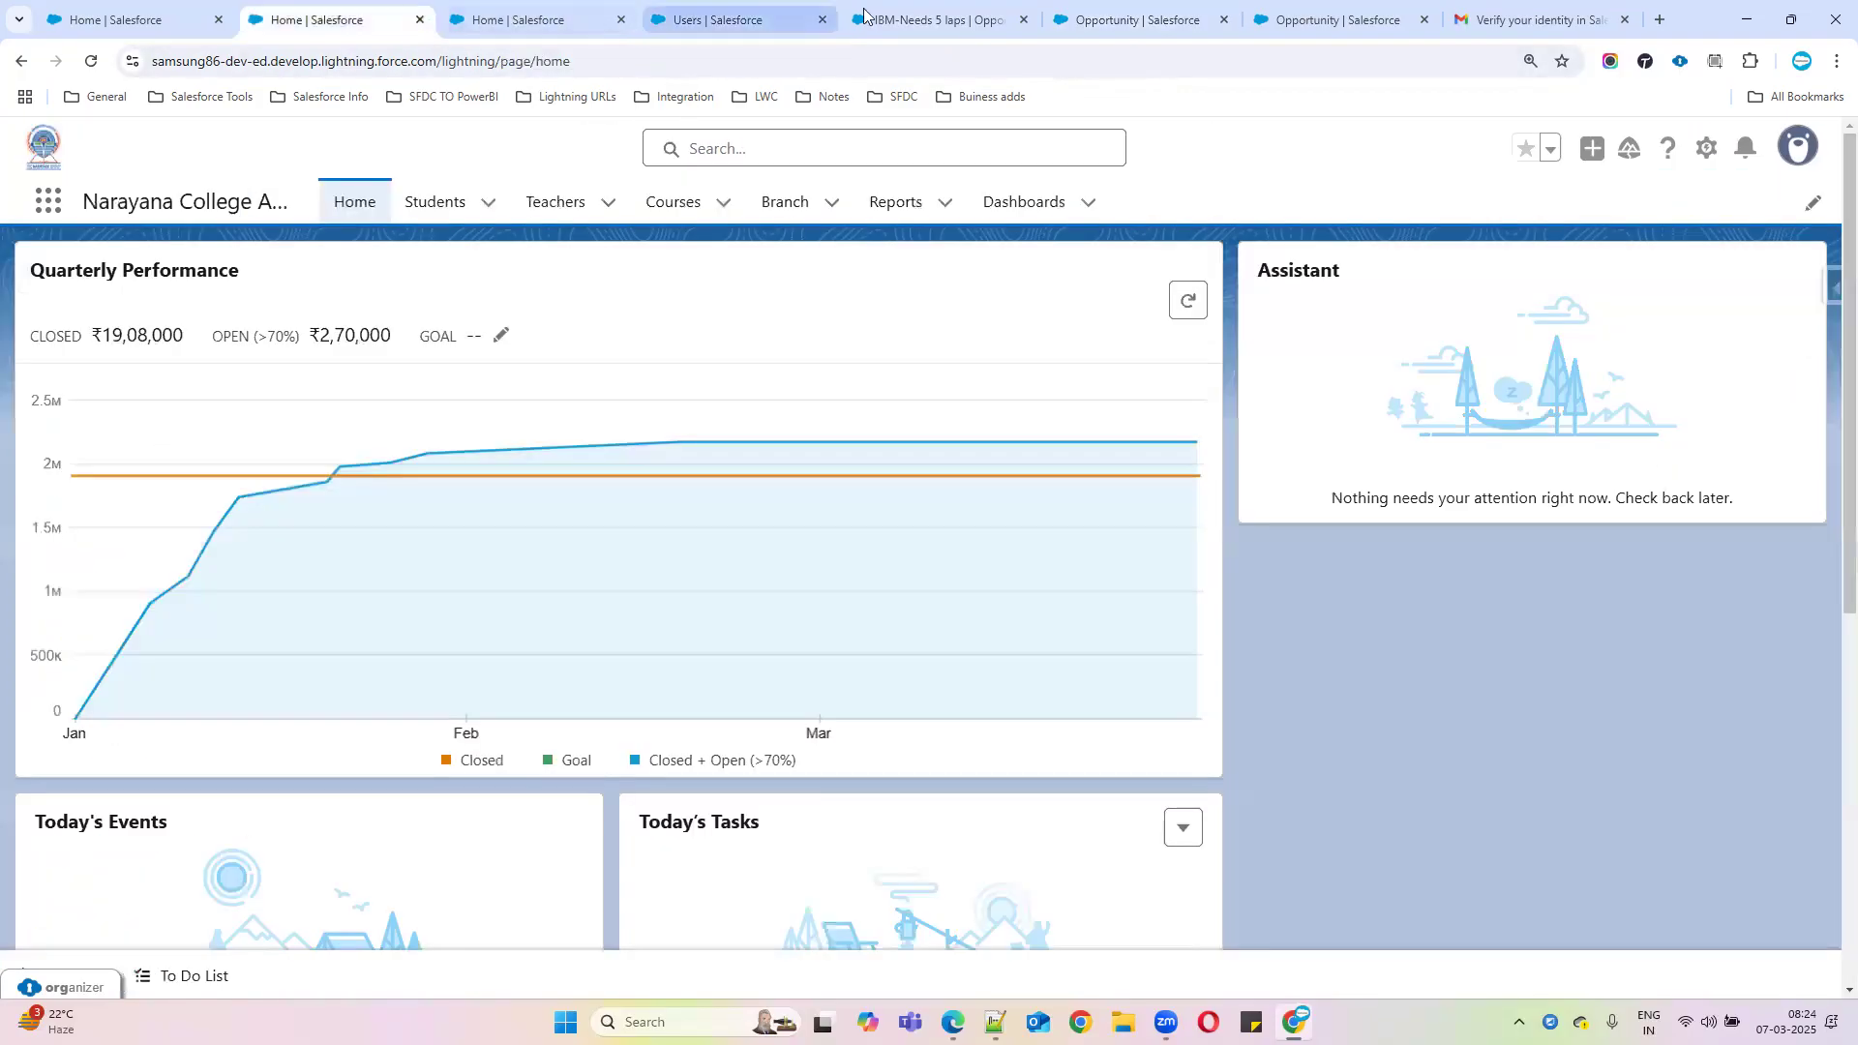
{"action": "left_click", "coordinate": [929, 19]}
{"action": "left_click", "coordinate": [685, 909]}
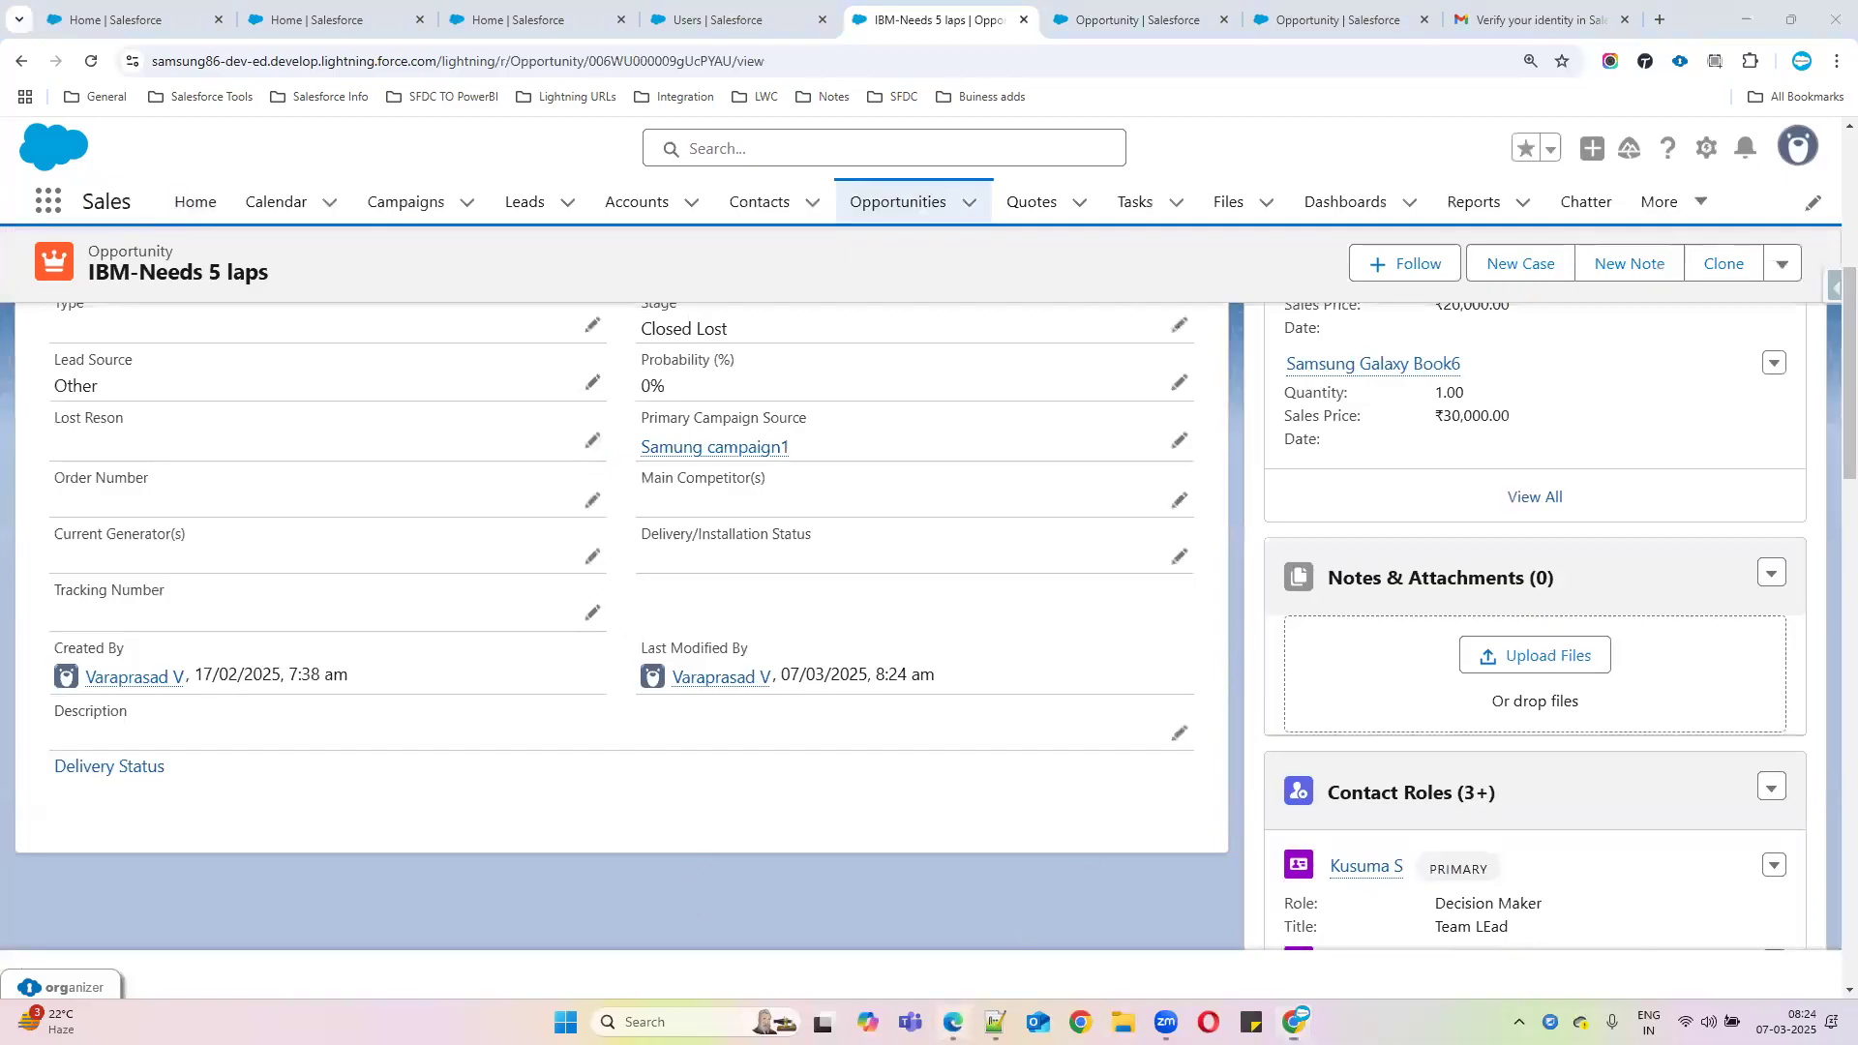
{"action": "left_click", "coordinate": [953, 1022]}
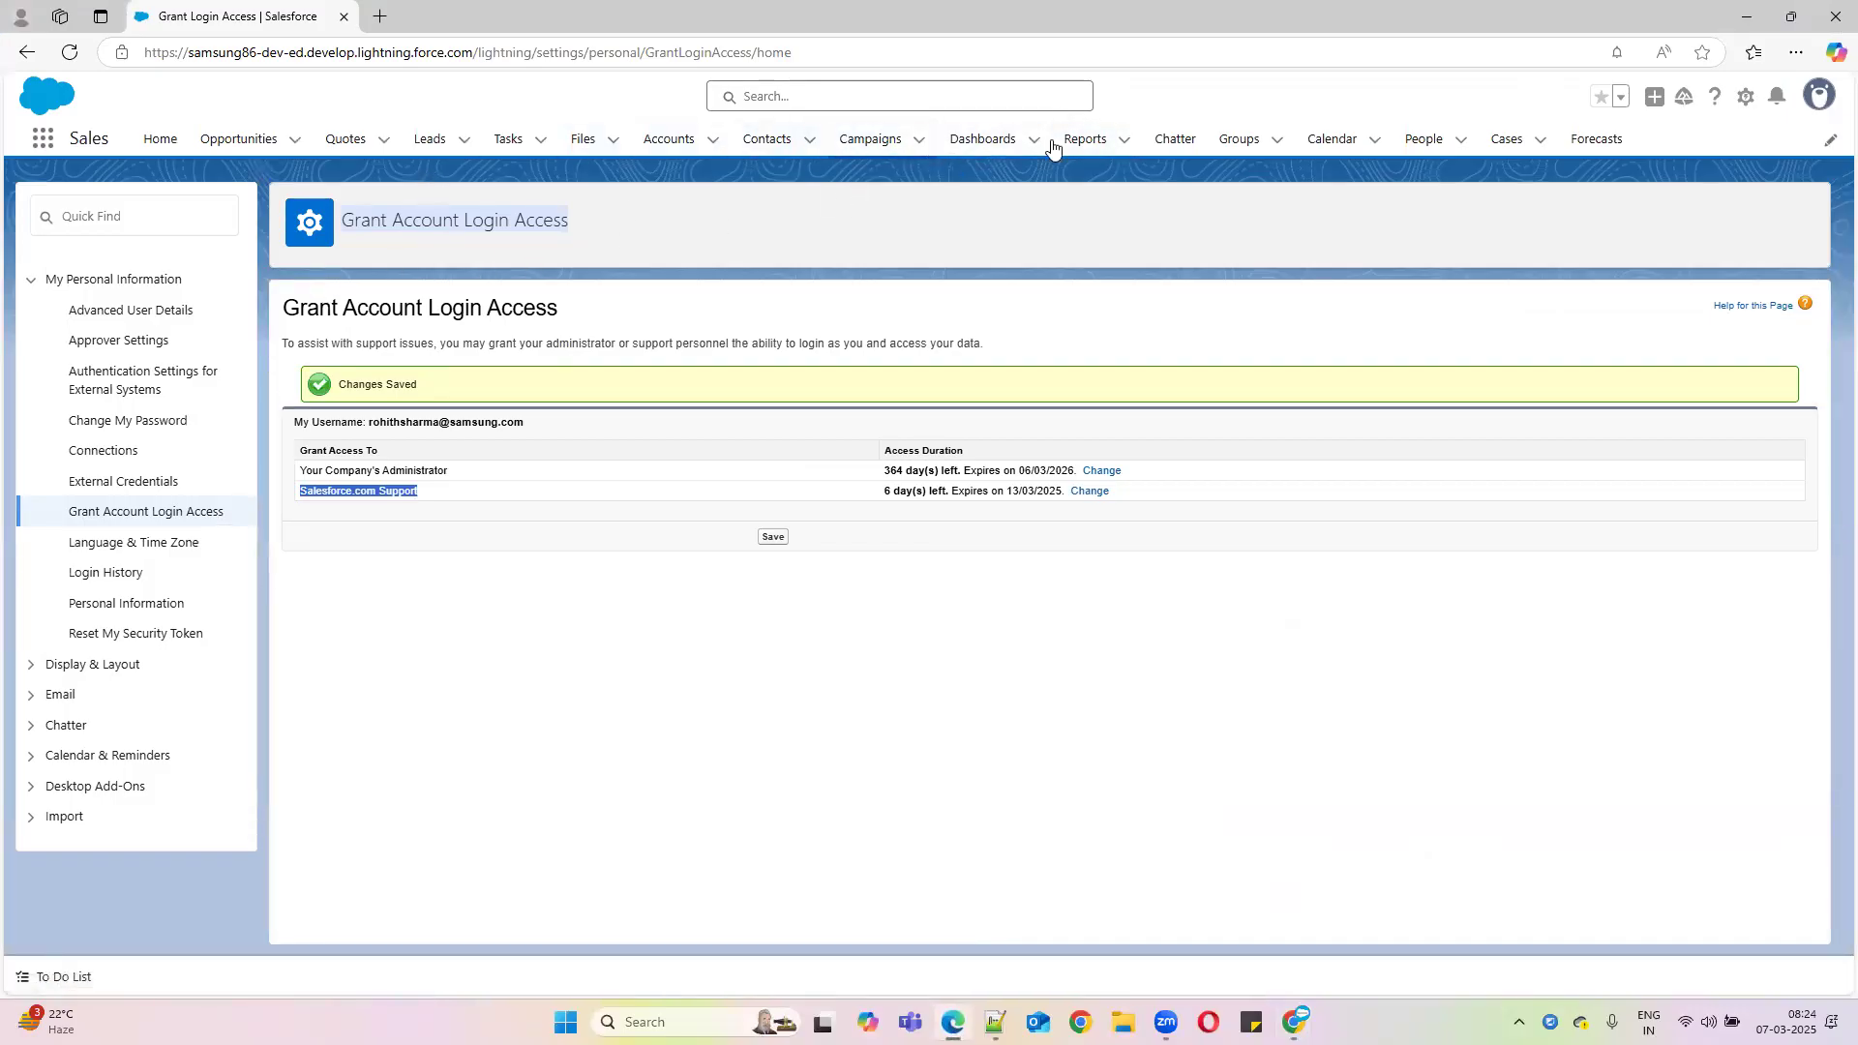
Start a new opportunity named MAX IT from the Opportunities list
{"action": "left_click", "coordinate": [263, 148]}
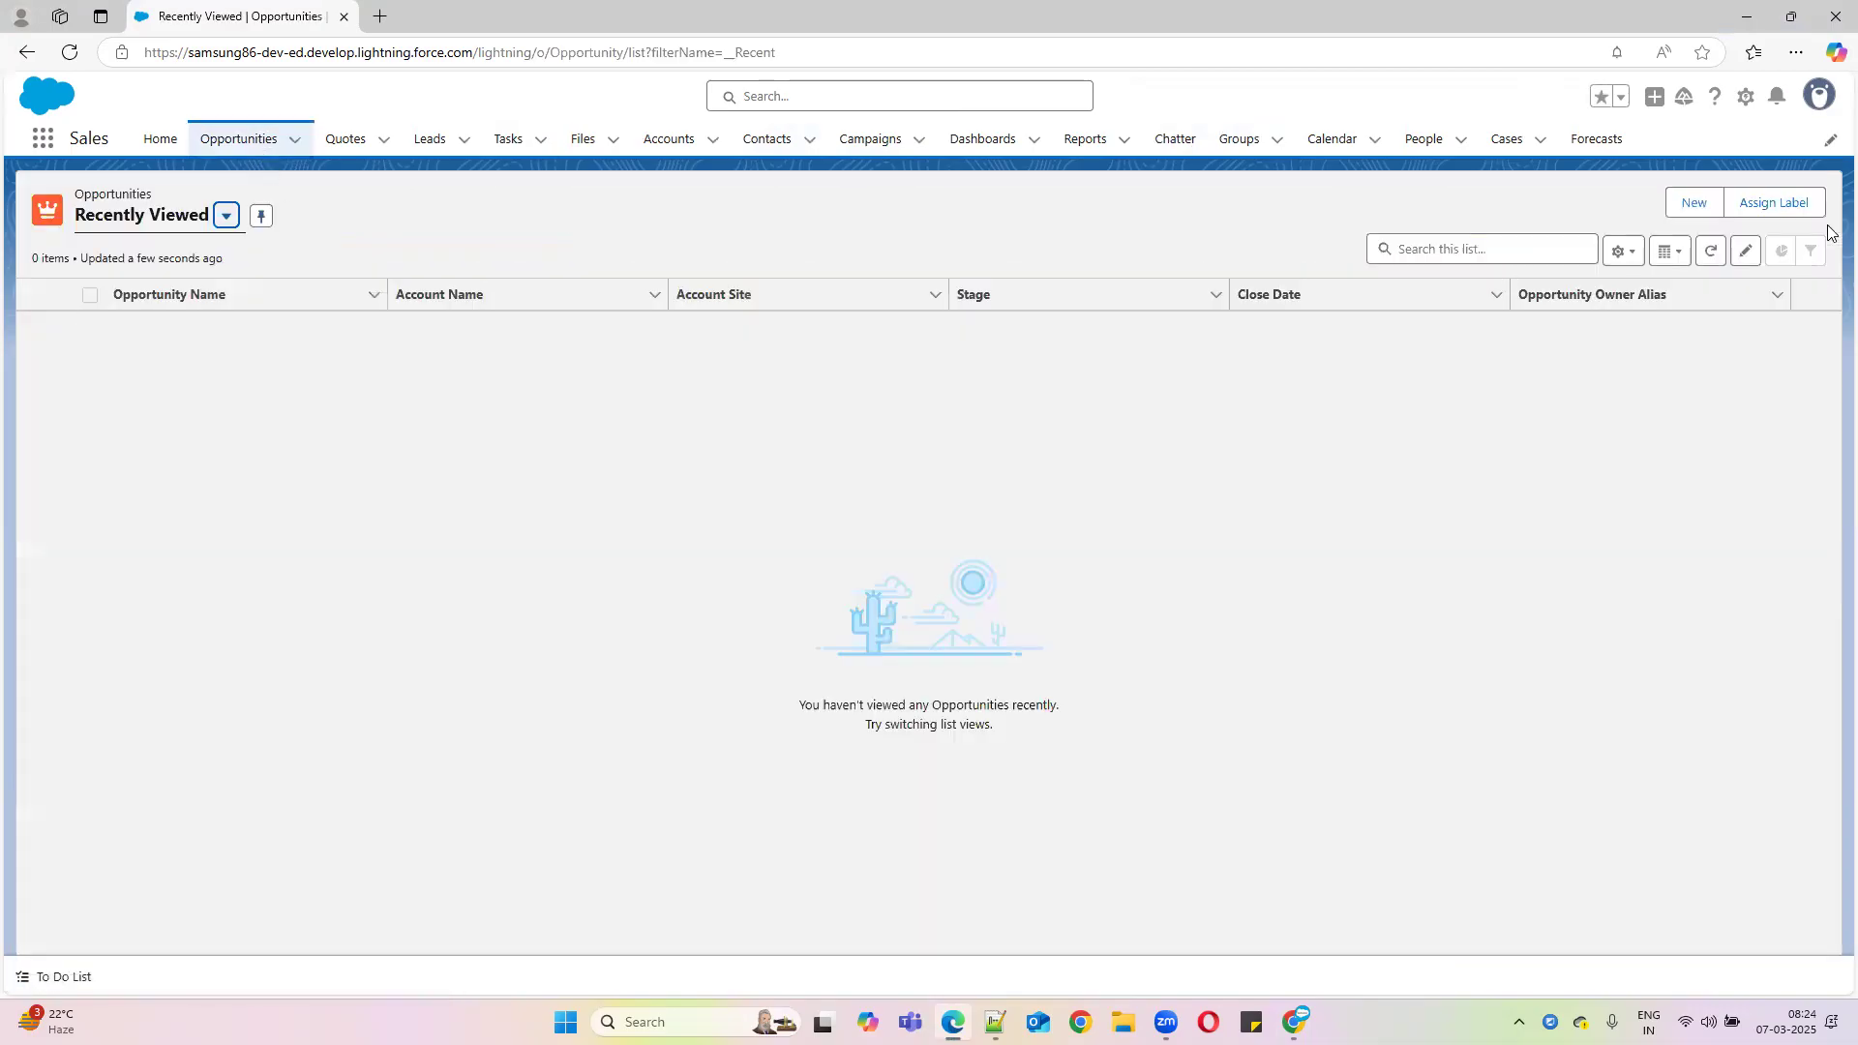
{"action": "left_click", "coordinate": [1691, 203]}
{"action": "left_click", "coordinate": [682, 432]}
{"action": "type", "text": "MAx"}
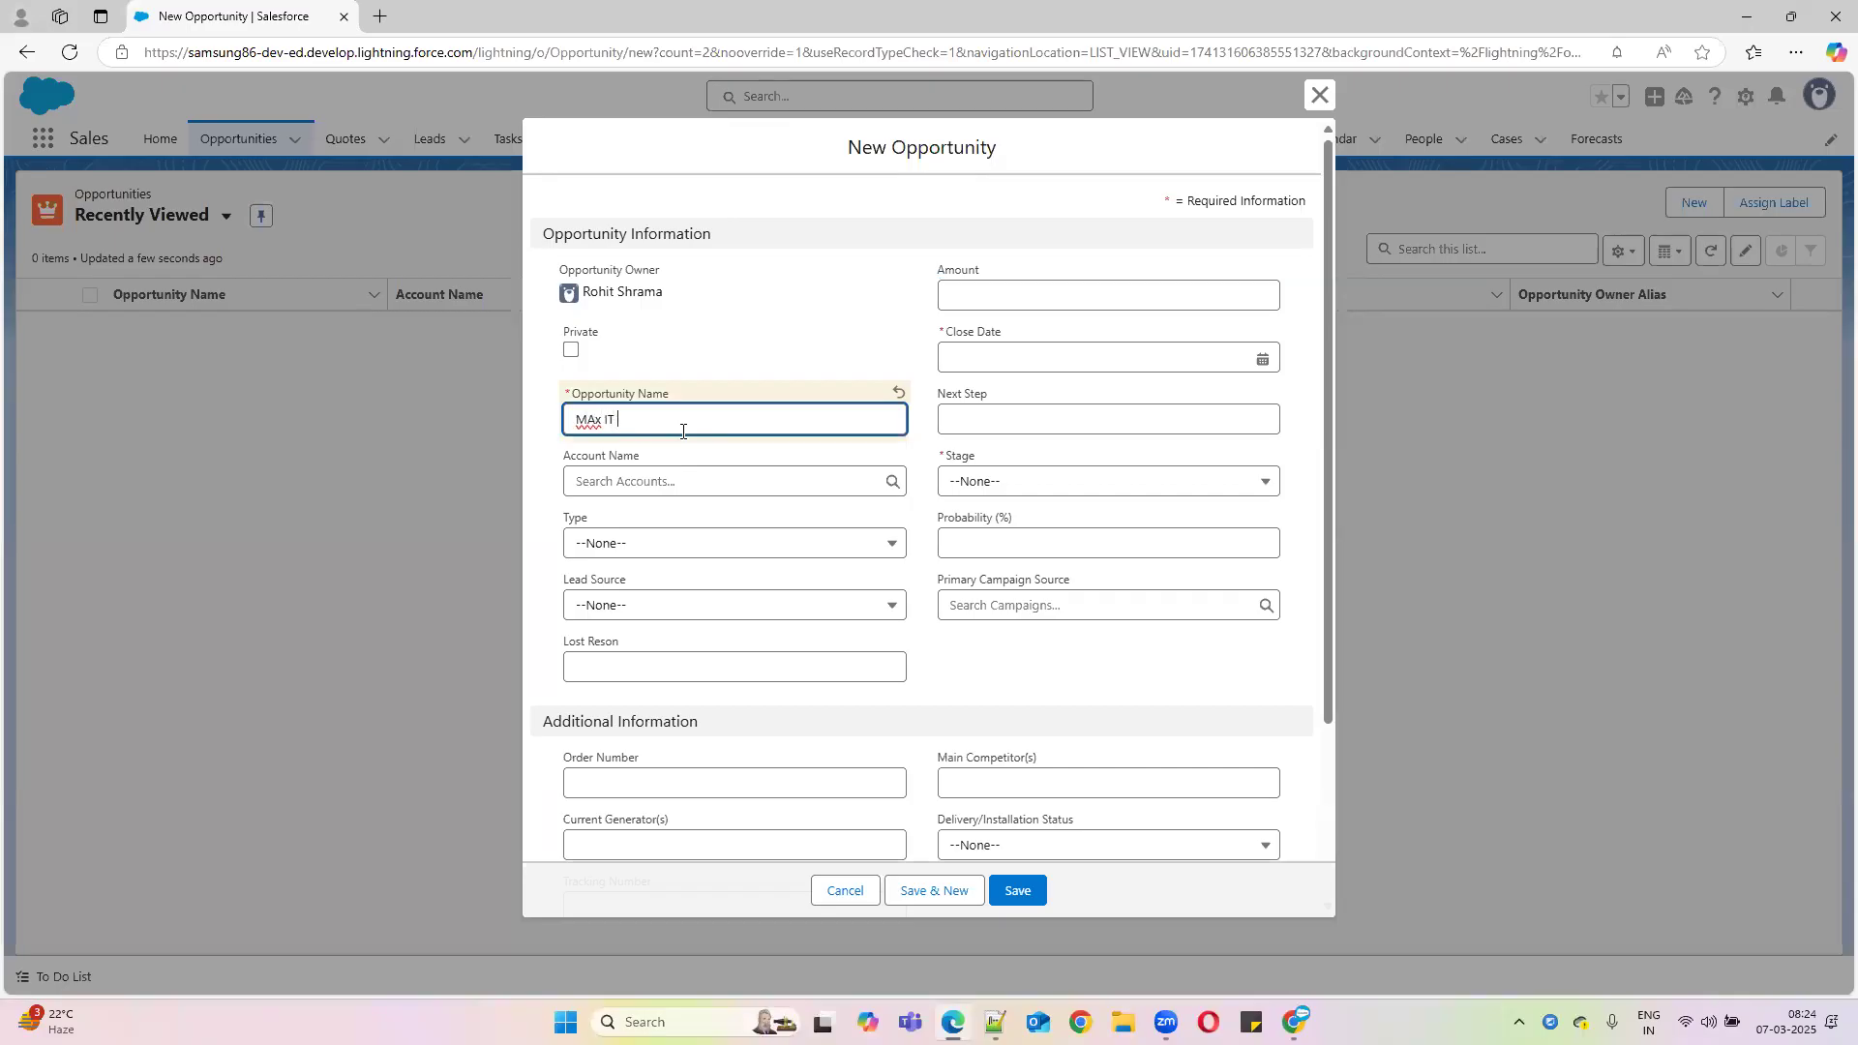
{"action": "left_click", "coordinate": [601, 420]}
{"action": "key", "text": "BackSpace"}
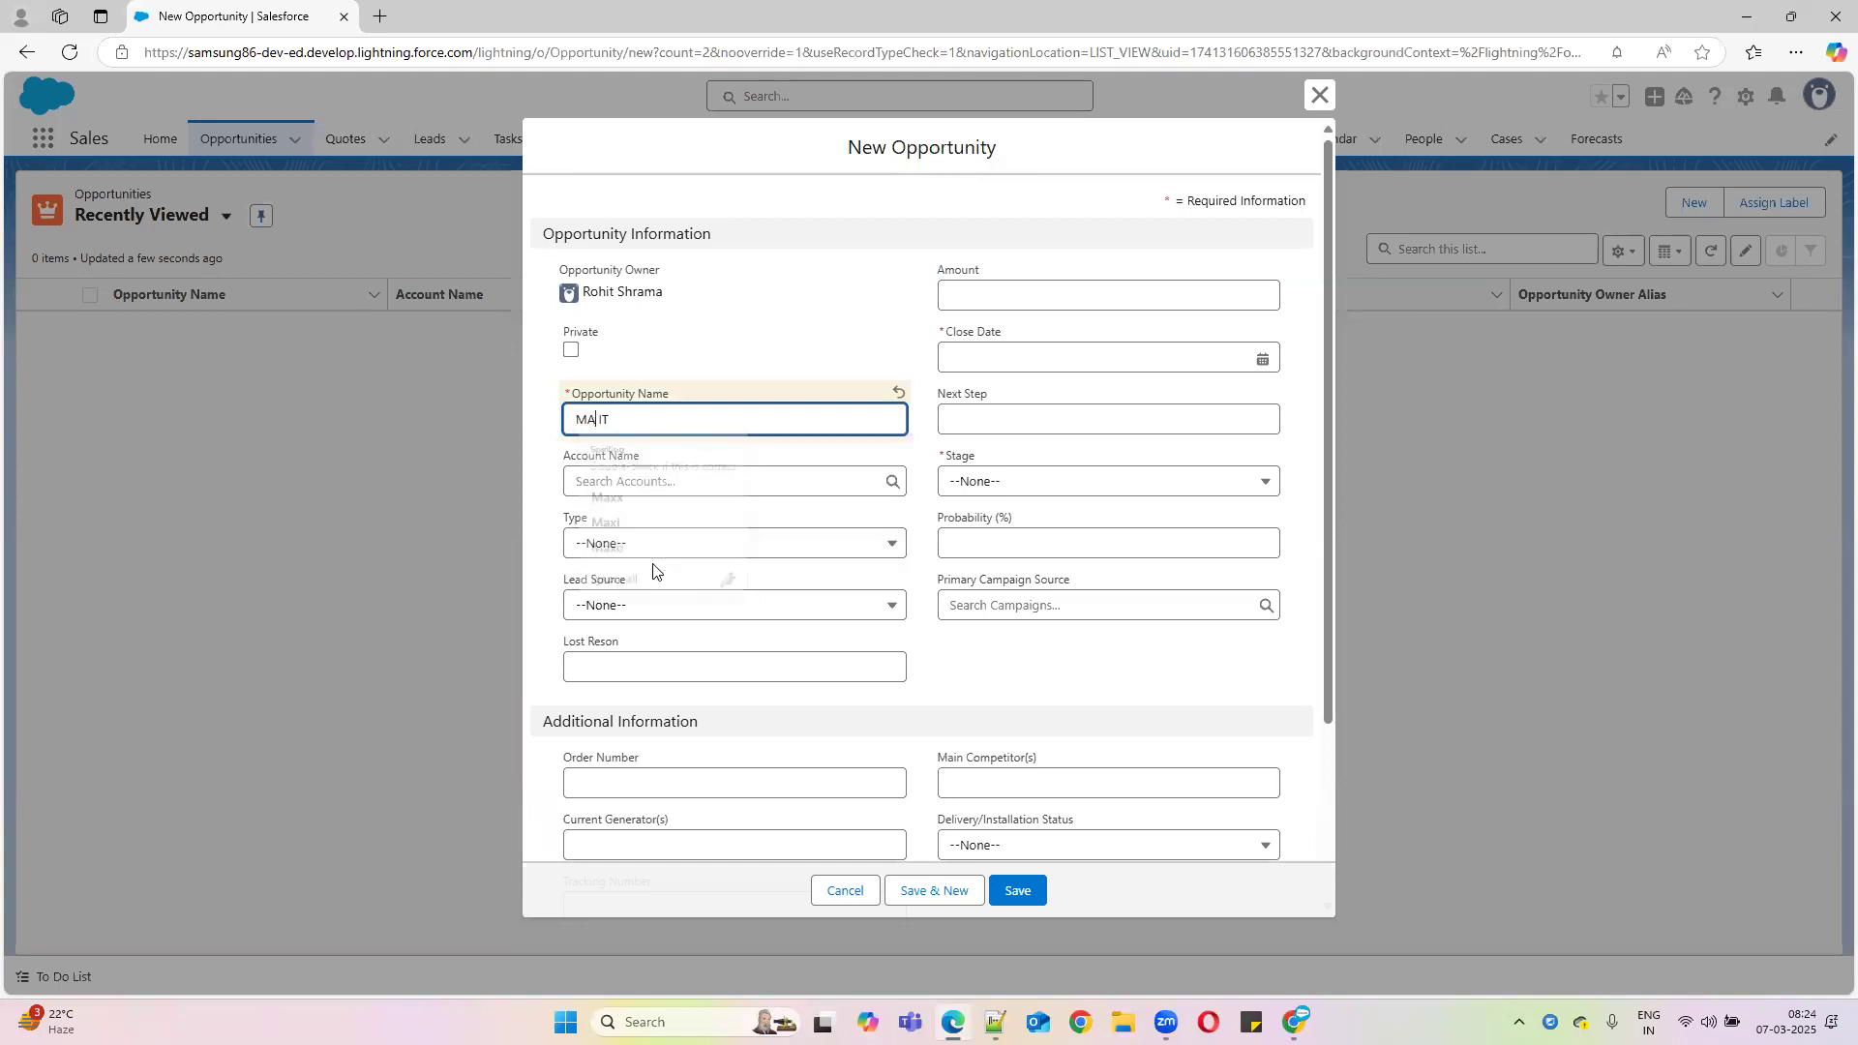
{"action": "type", "text": "X"}
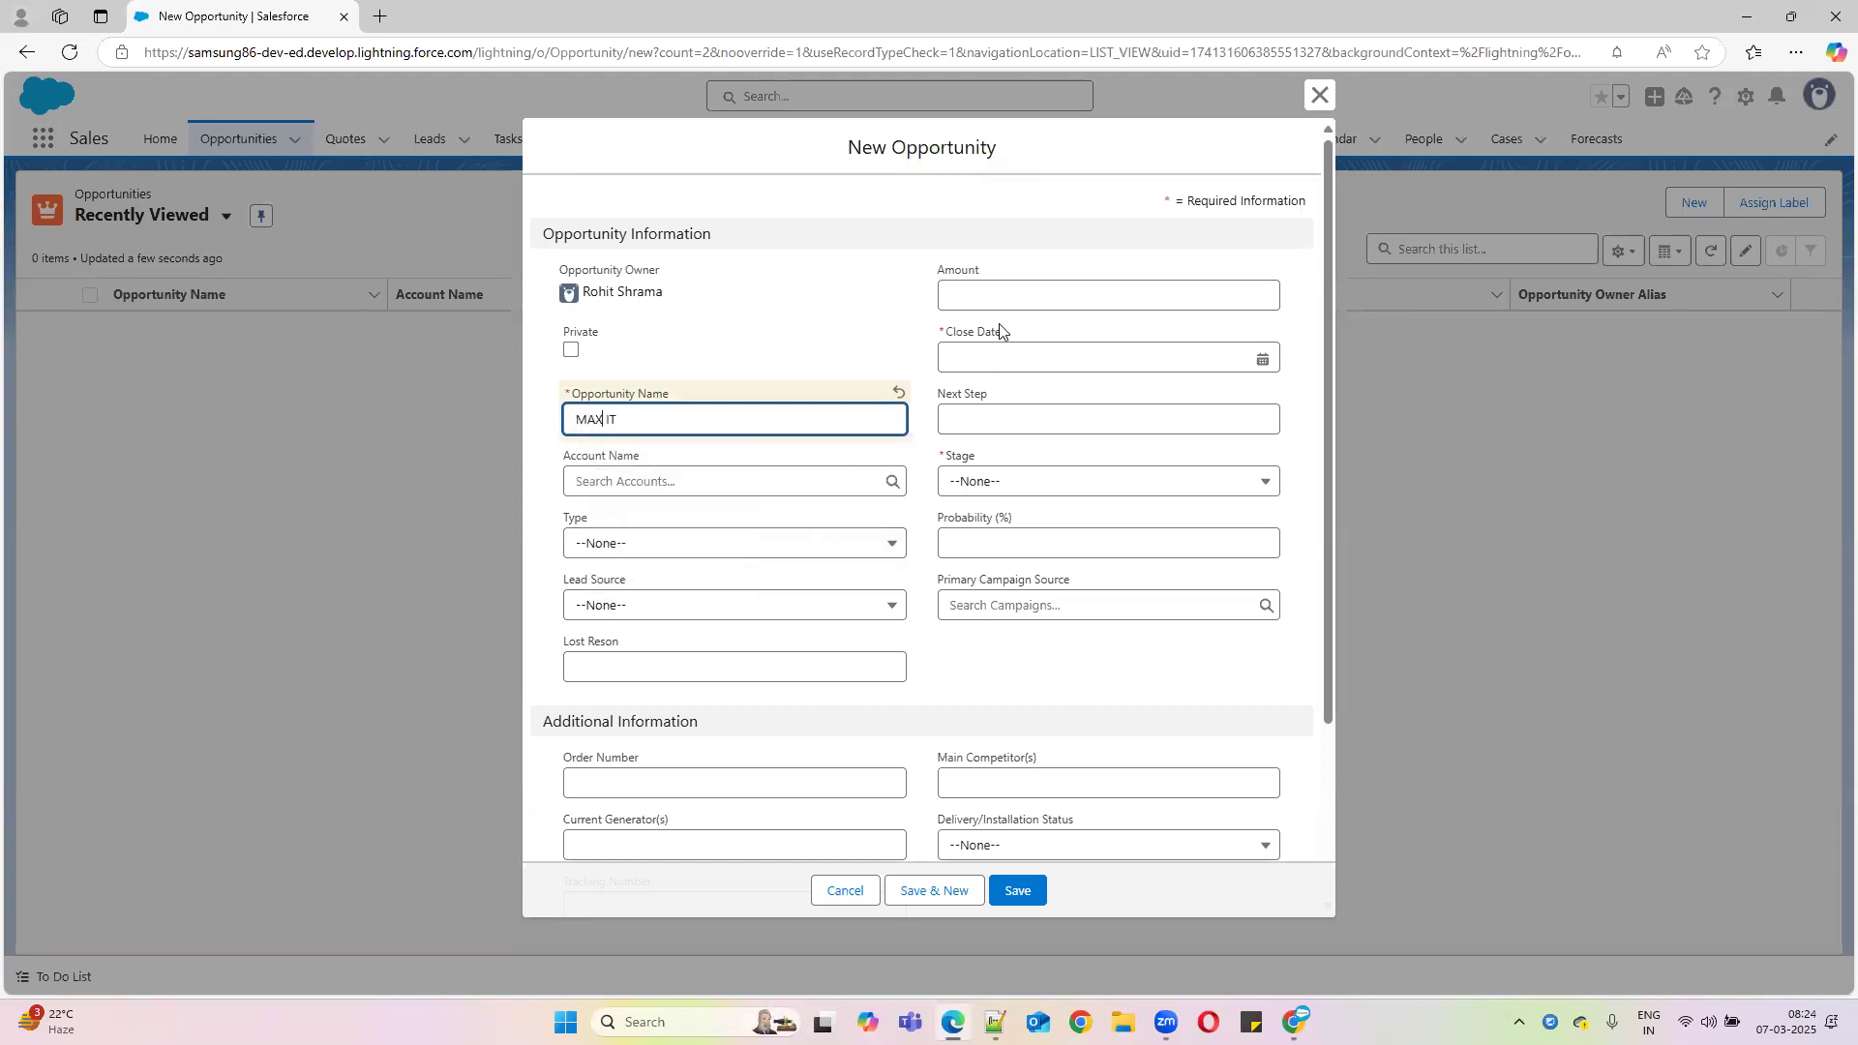
Set Close Date 13/03/2025 and Stage Closed Lost, leave Lost Reson empty, and try saving
{"action": "left_click", "coordinate": [1004, 355]}
{"action": "left_click", "coordinate": [1181, 542]}
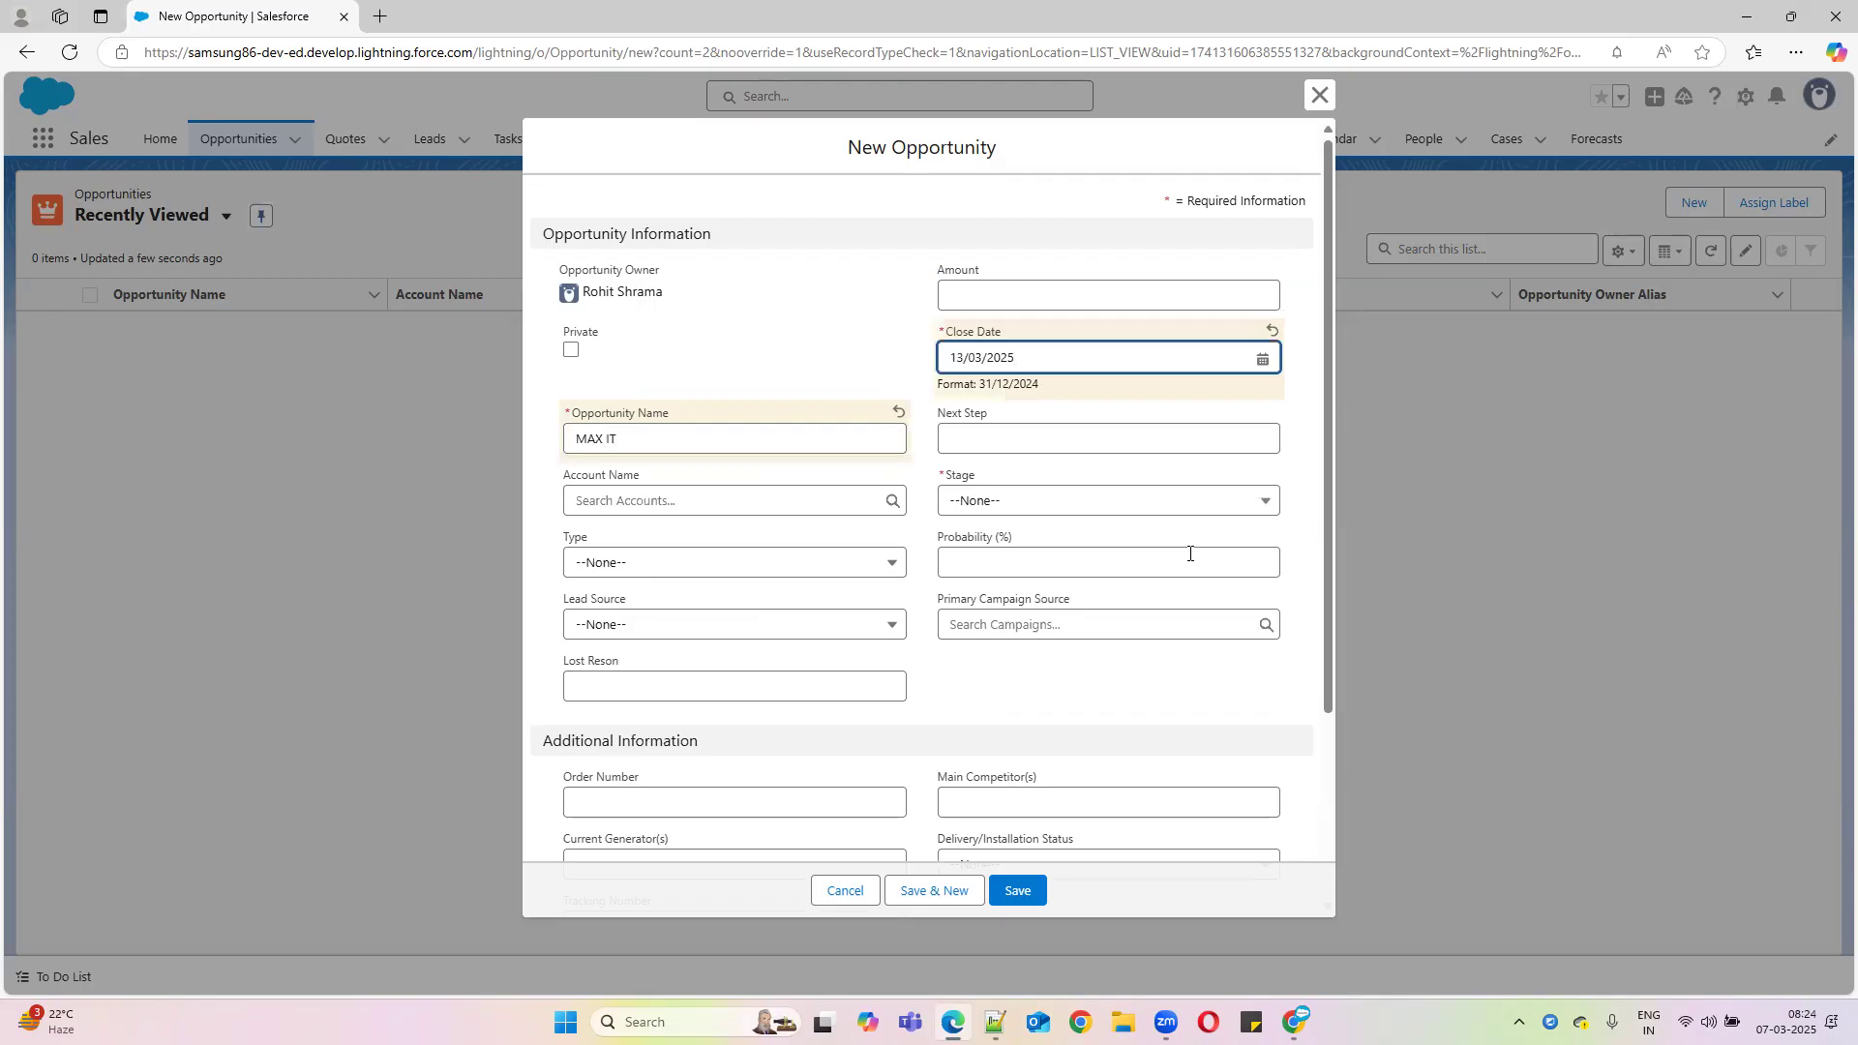
{"action": "left_click", "coordinate": [1023, 503]}
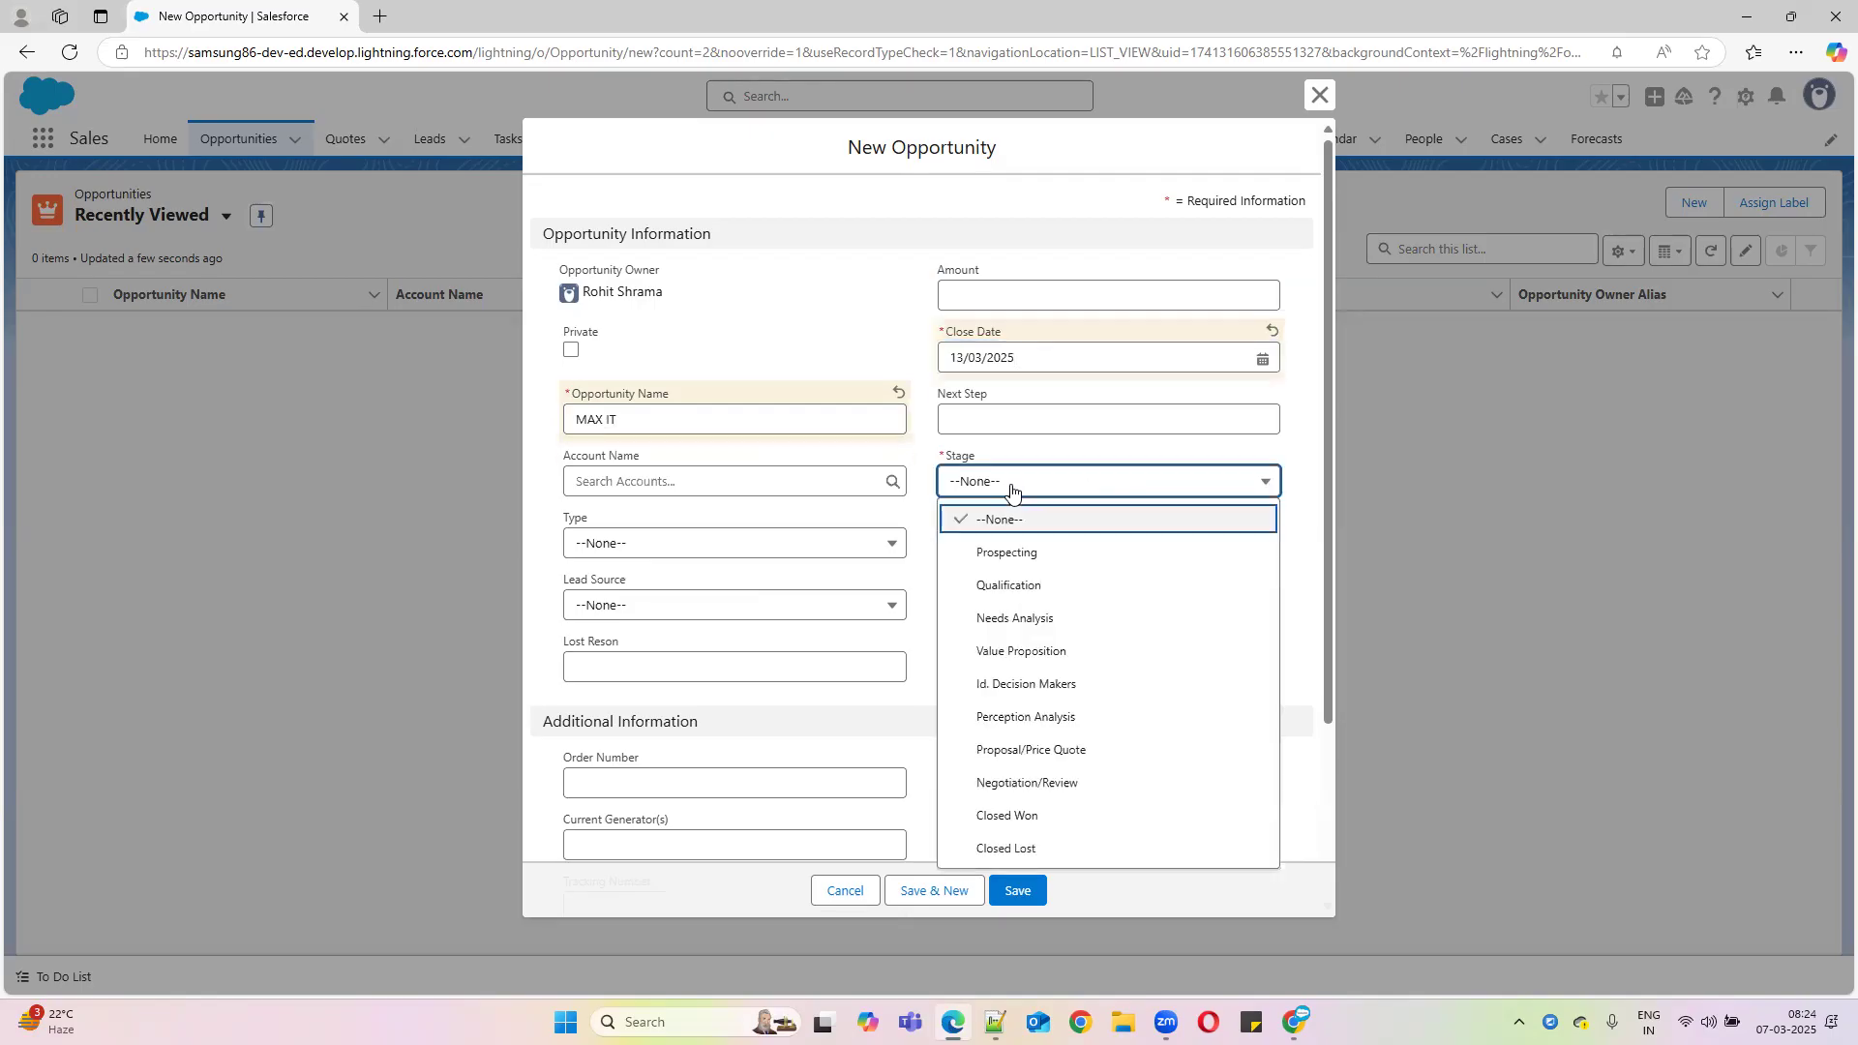
{"action": "left_click", "coordinate": [1045, 858]}
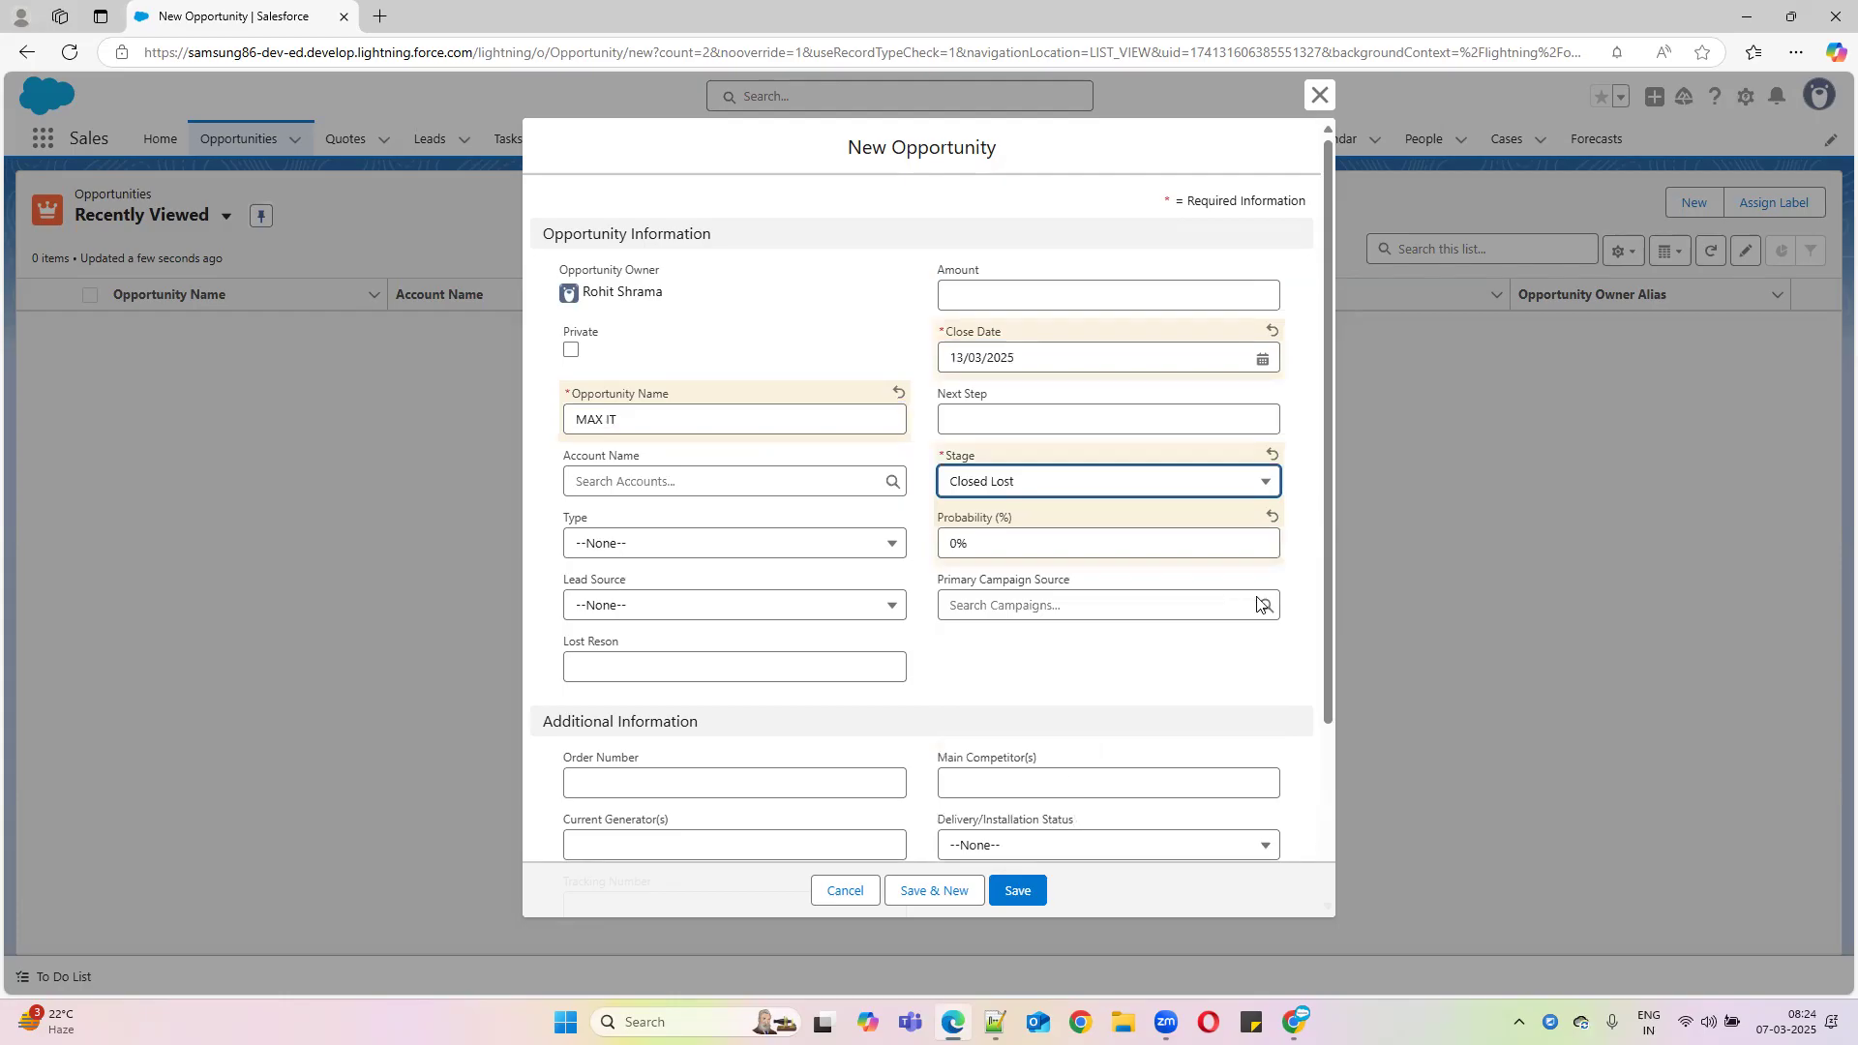
{"action": "left_click_drag", "start_coordinate": [1326, 659], "coordinate": [1345, 839]}
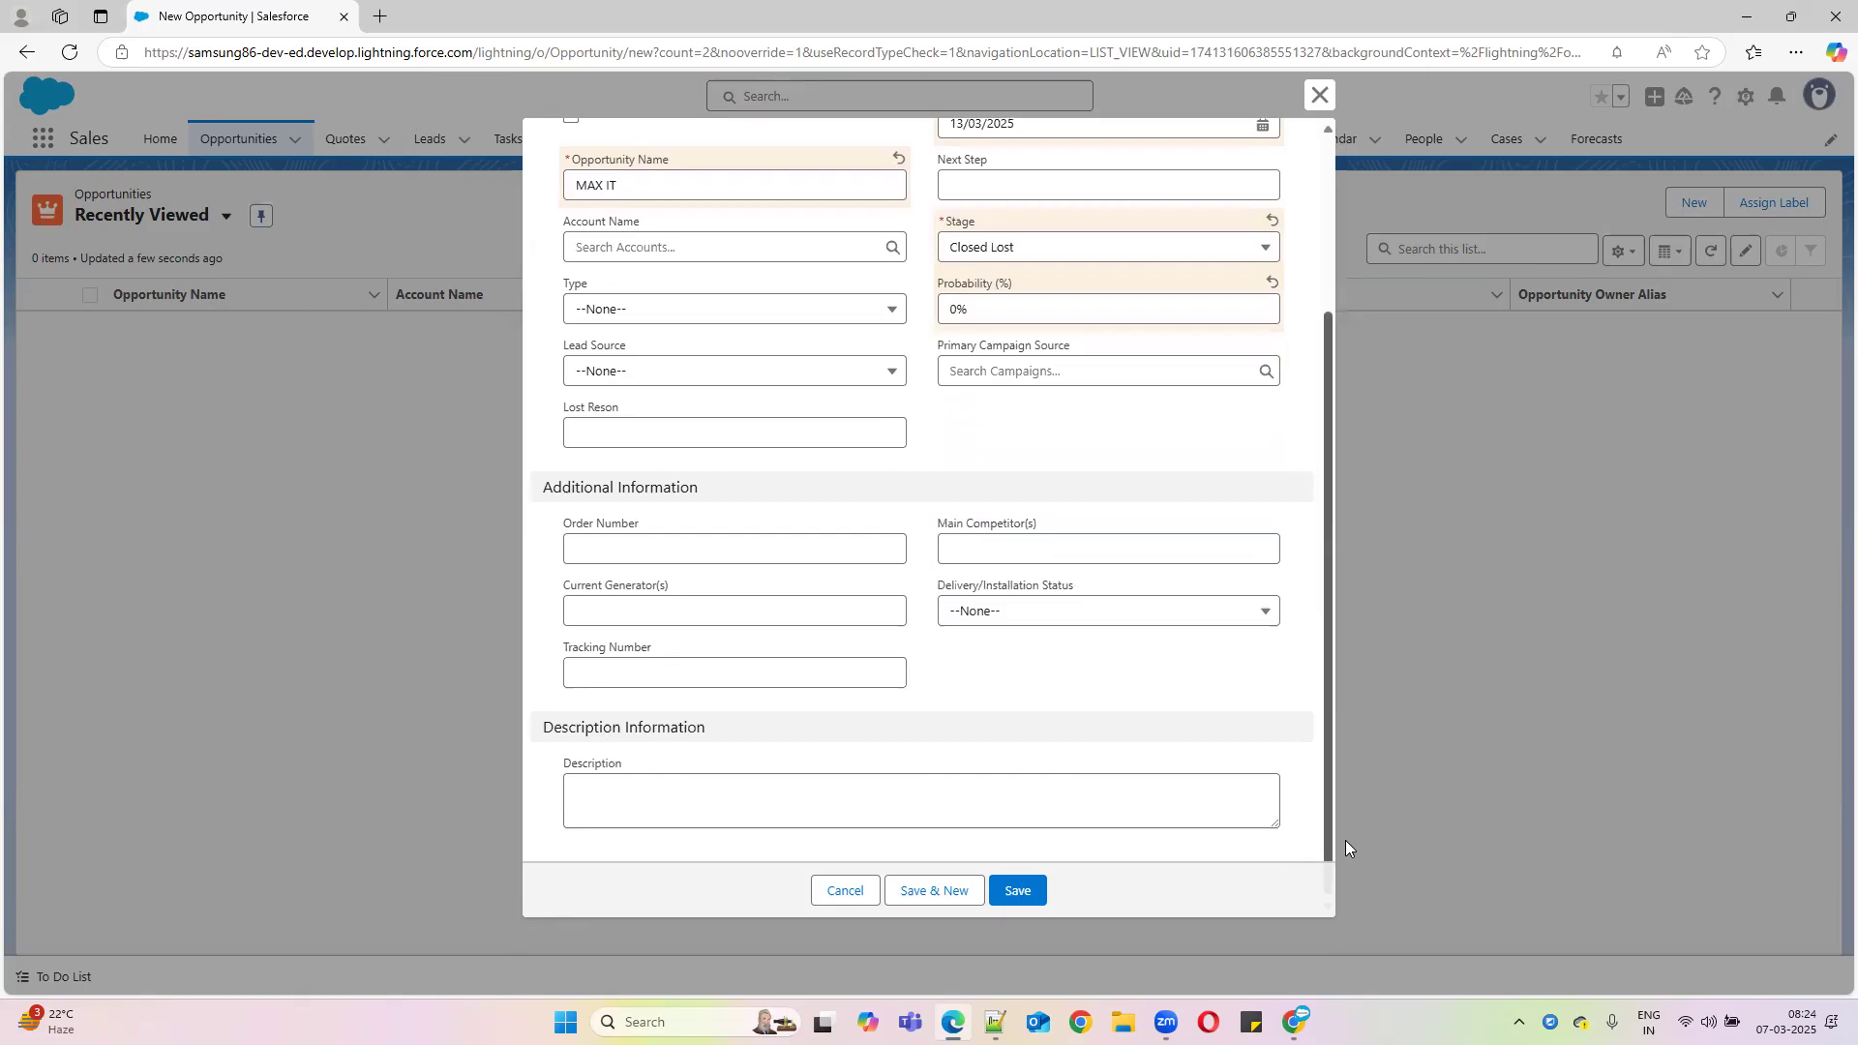
{"action": "left_click", "coordinate": [1018, 889]}
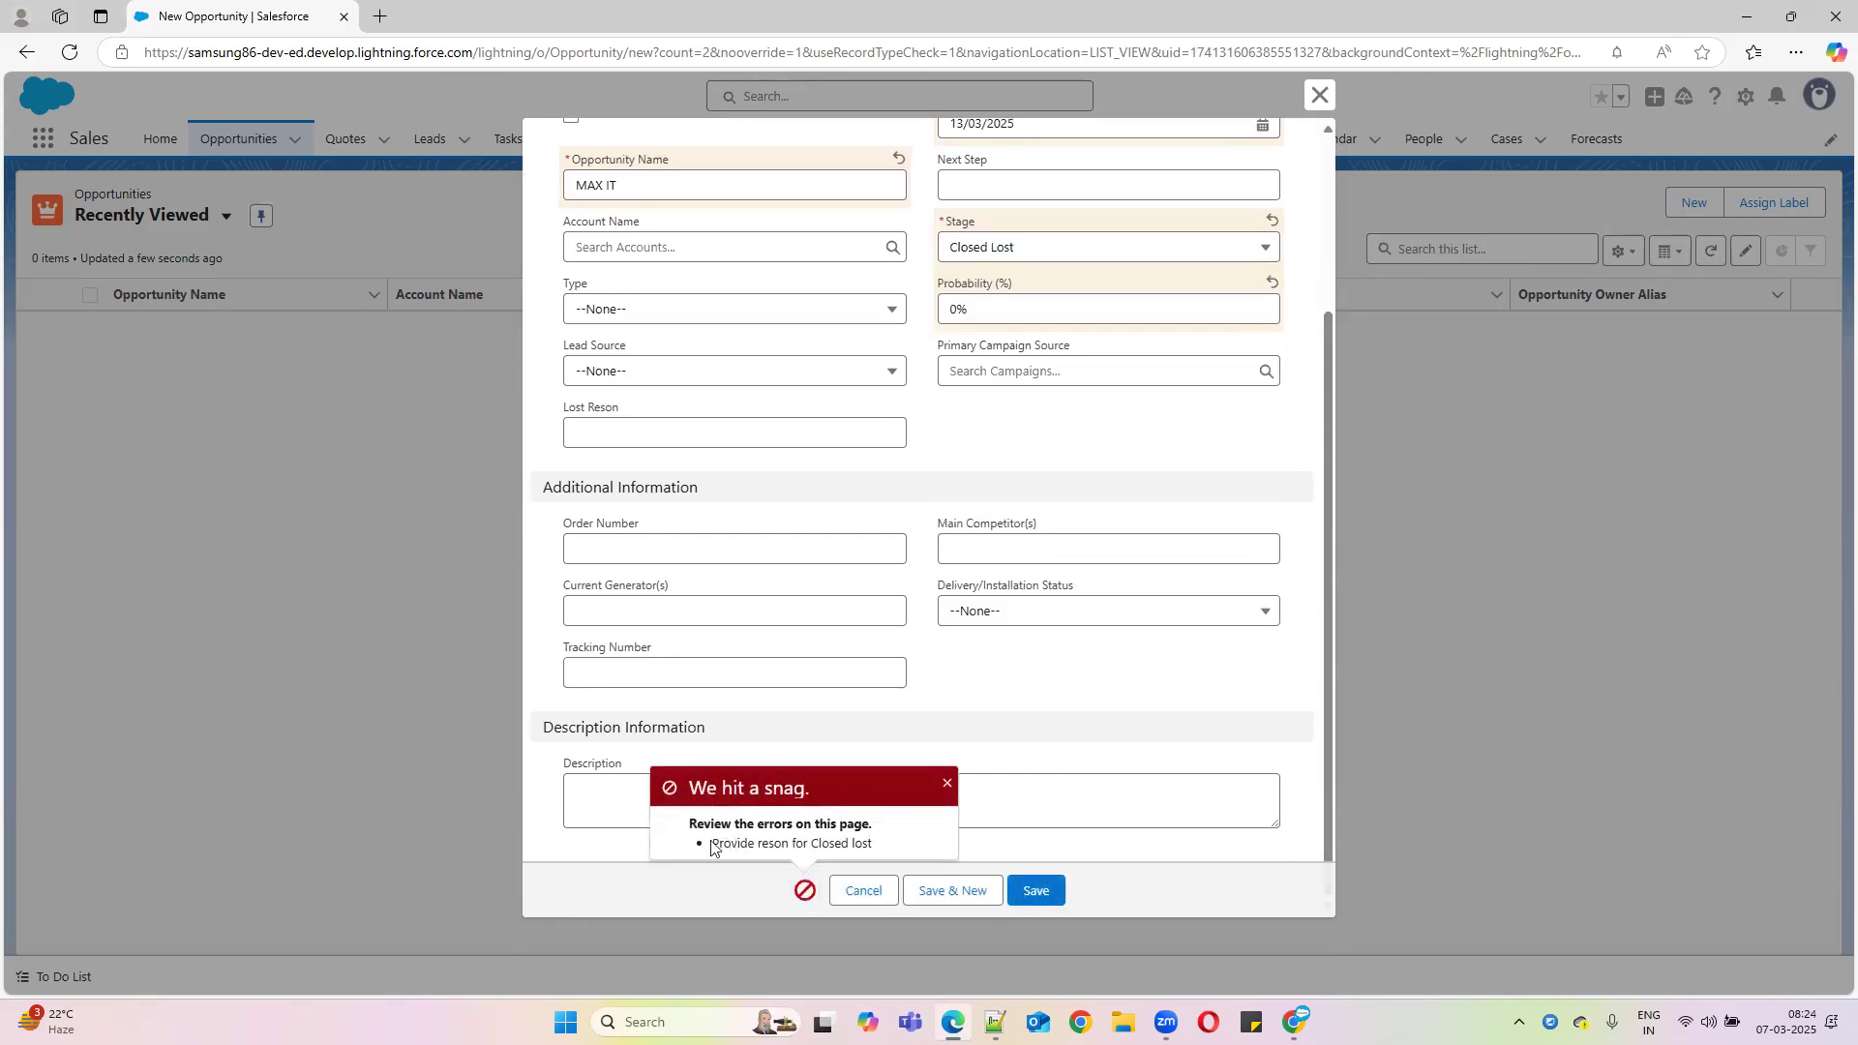
Point out the 'We hit a snag' error and the empty Lost Reson field, then close the unsaved form
{"action": "left_click_drag", "start_coordinate": [713, 845], "coordinate": [1065, 848]}
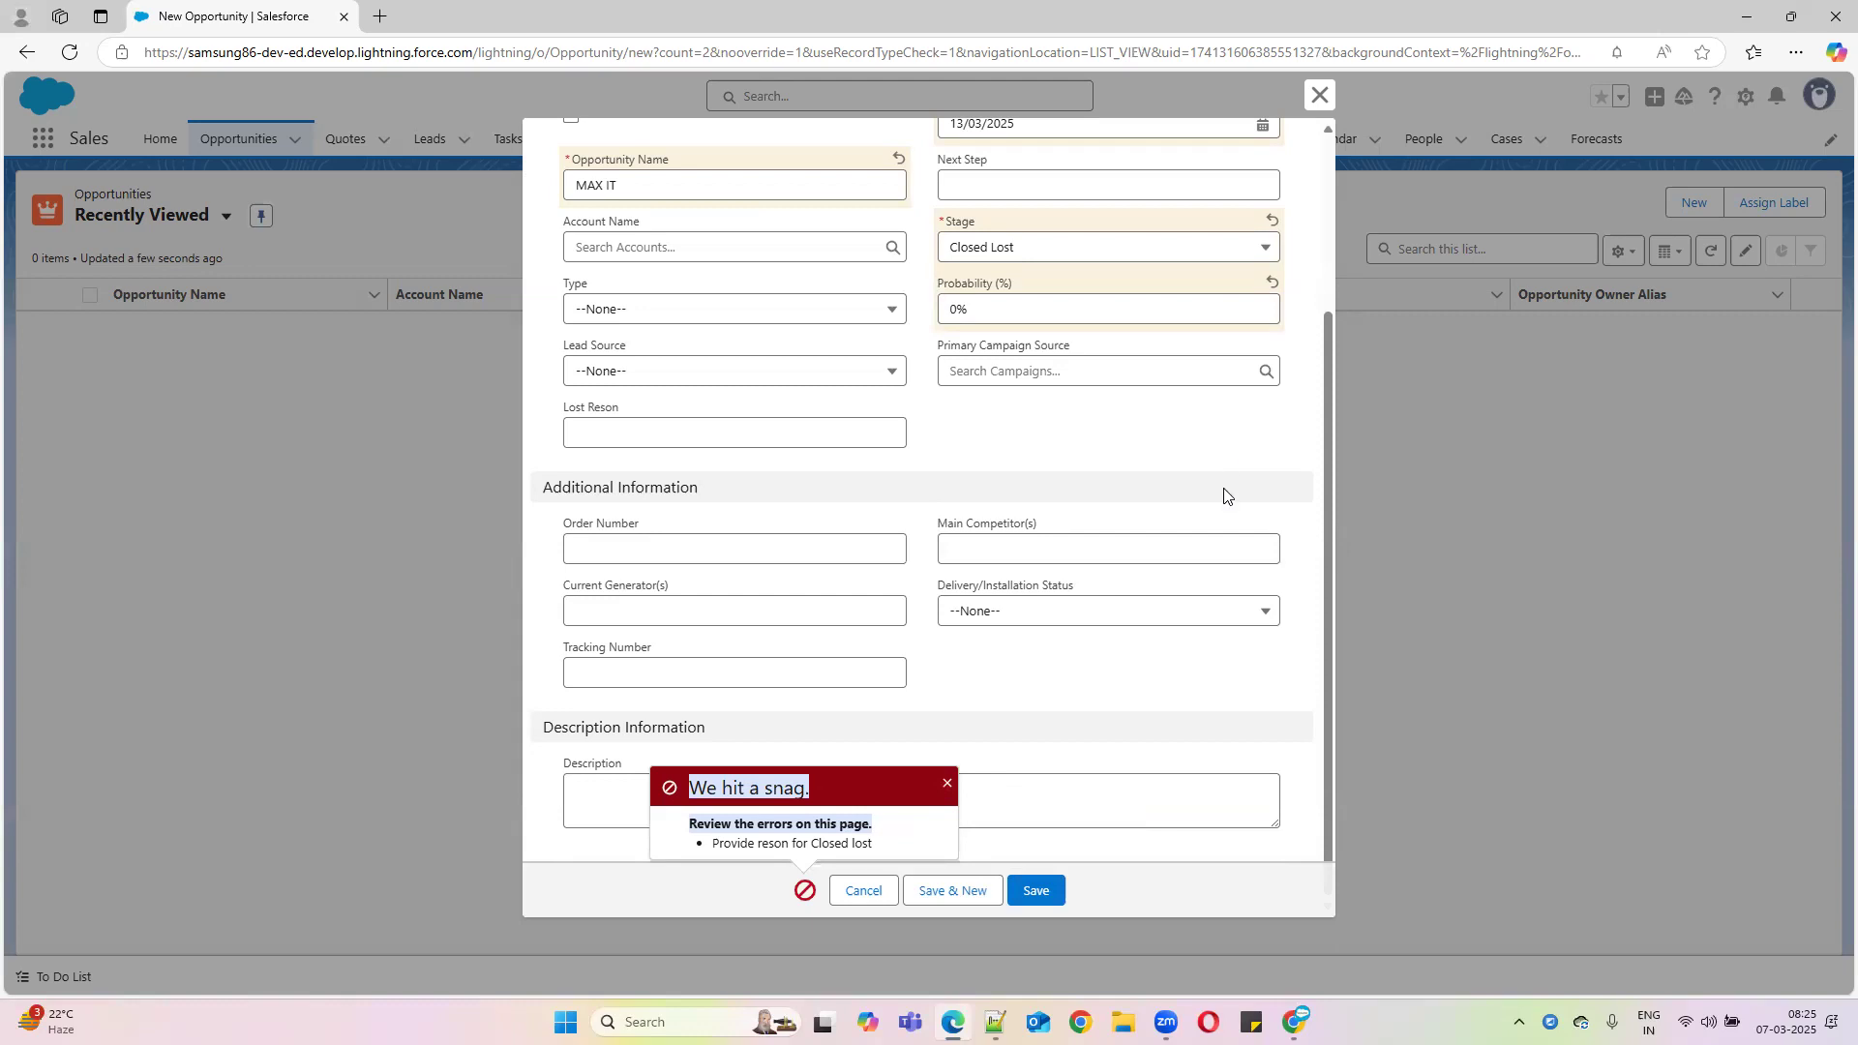
{"action": "scroll", "coordinate": [1084, 465], "scroll_direction": "up", "scroll_amount": 3}
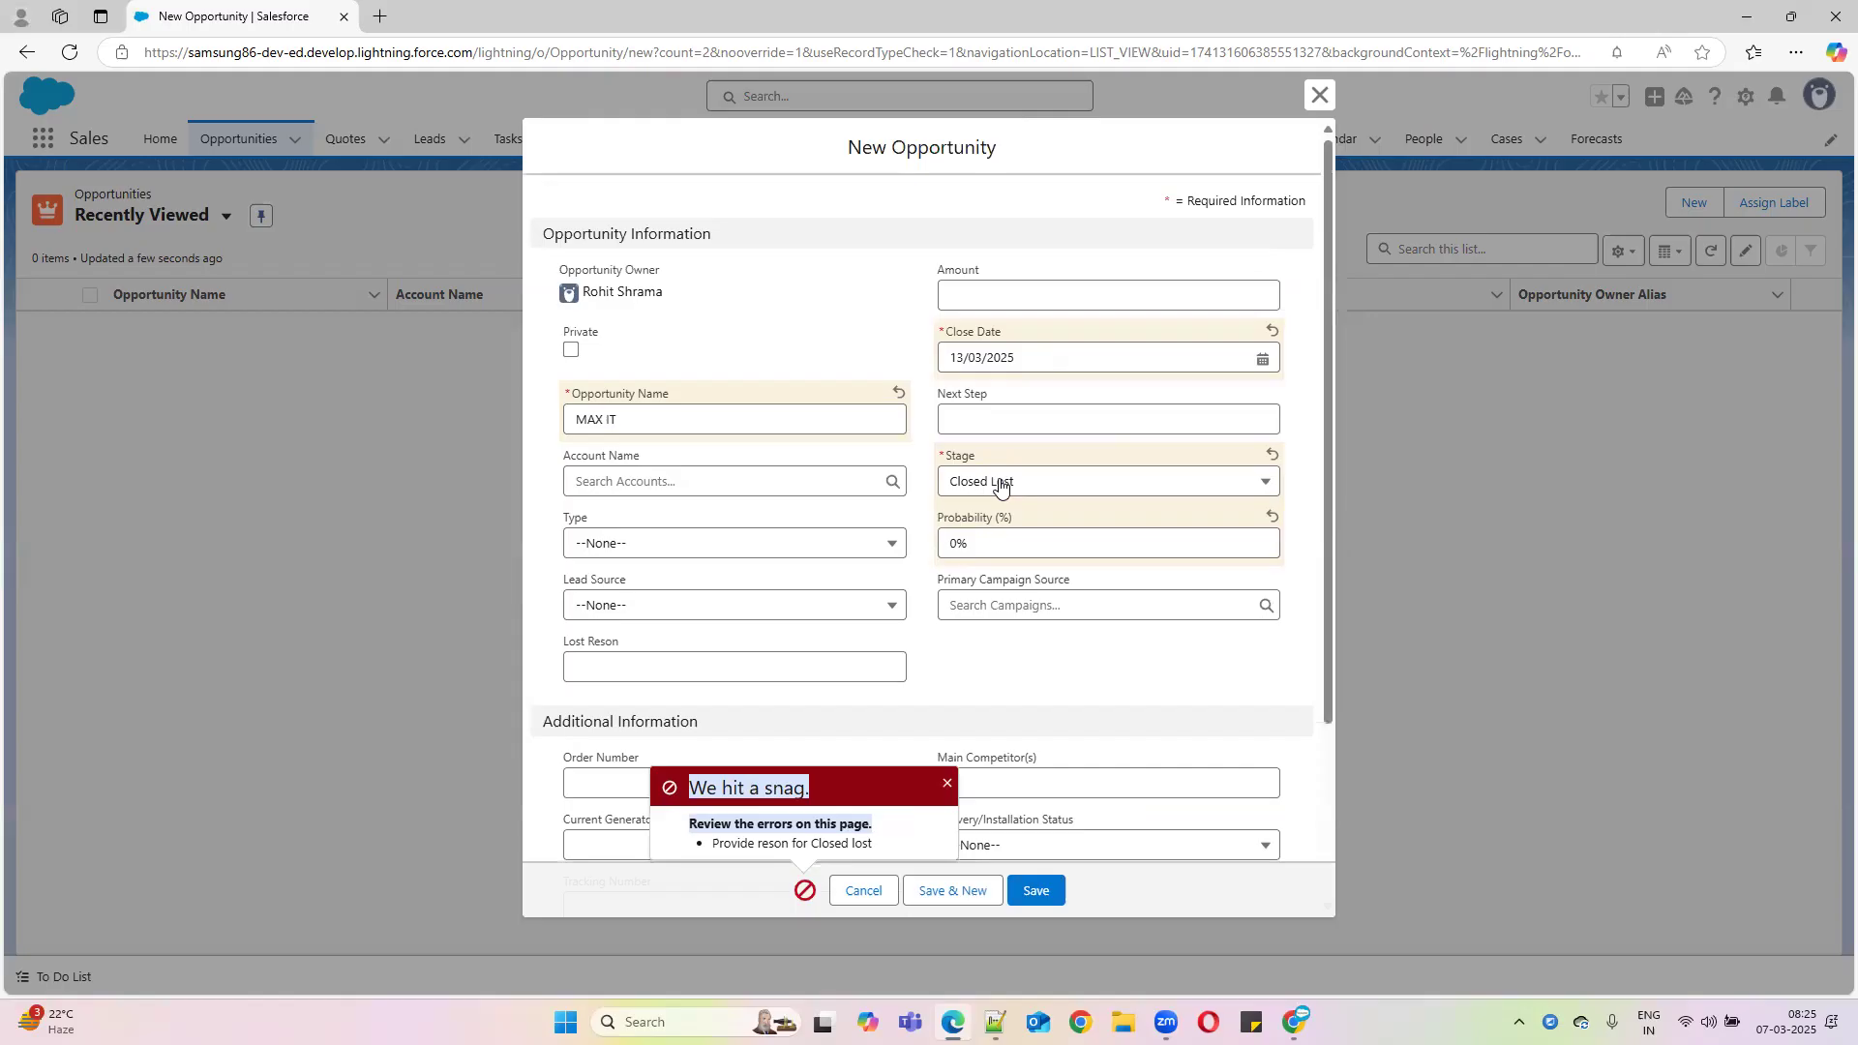
{"action": "left_click", "coordinate": [624, 656]}
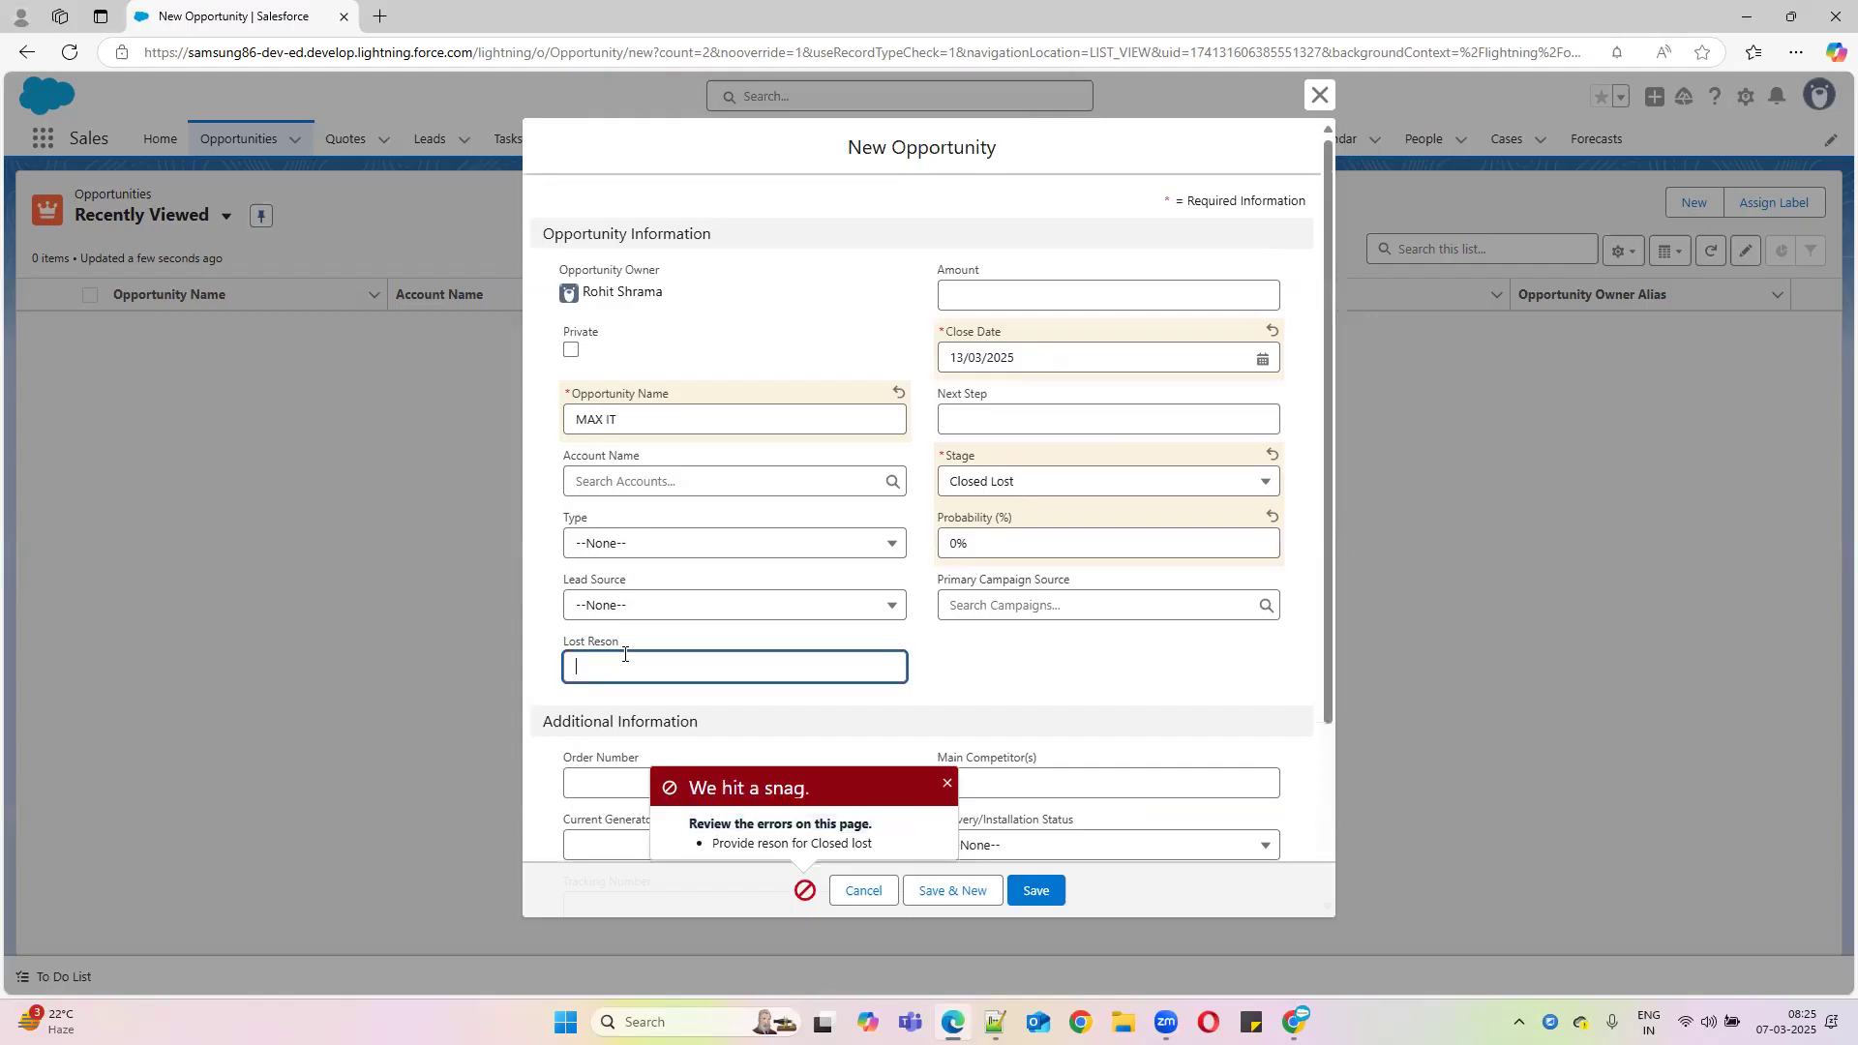
{"action": "left_click_drag", "start_coordinate": [627, 644], "coordinate": [561, 640]}
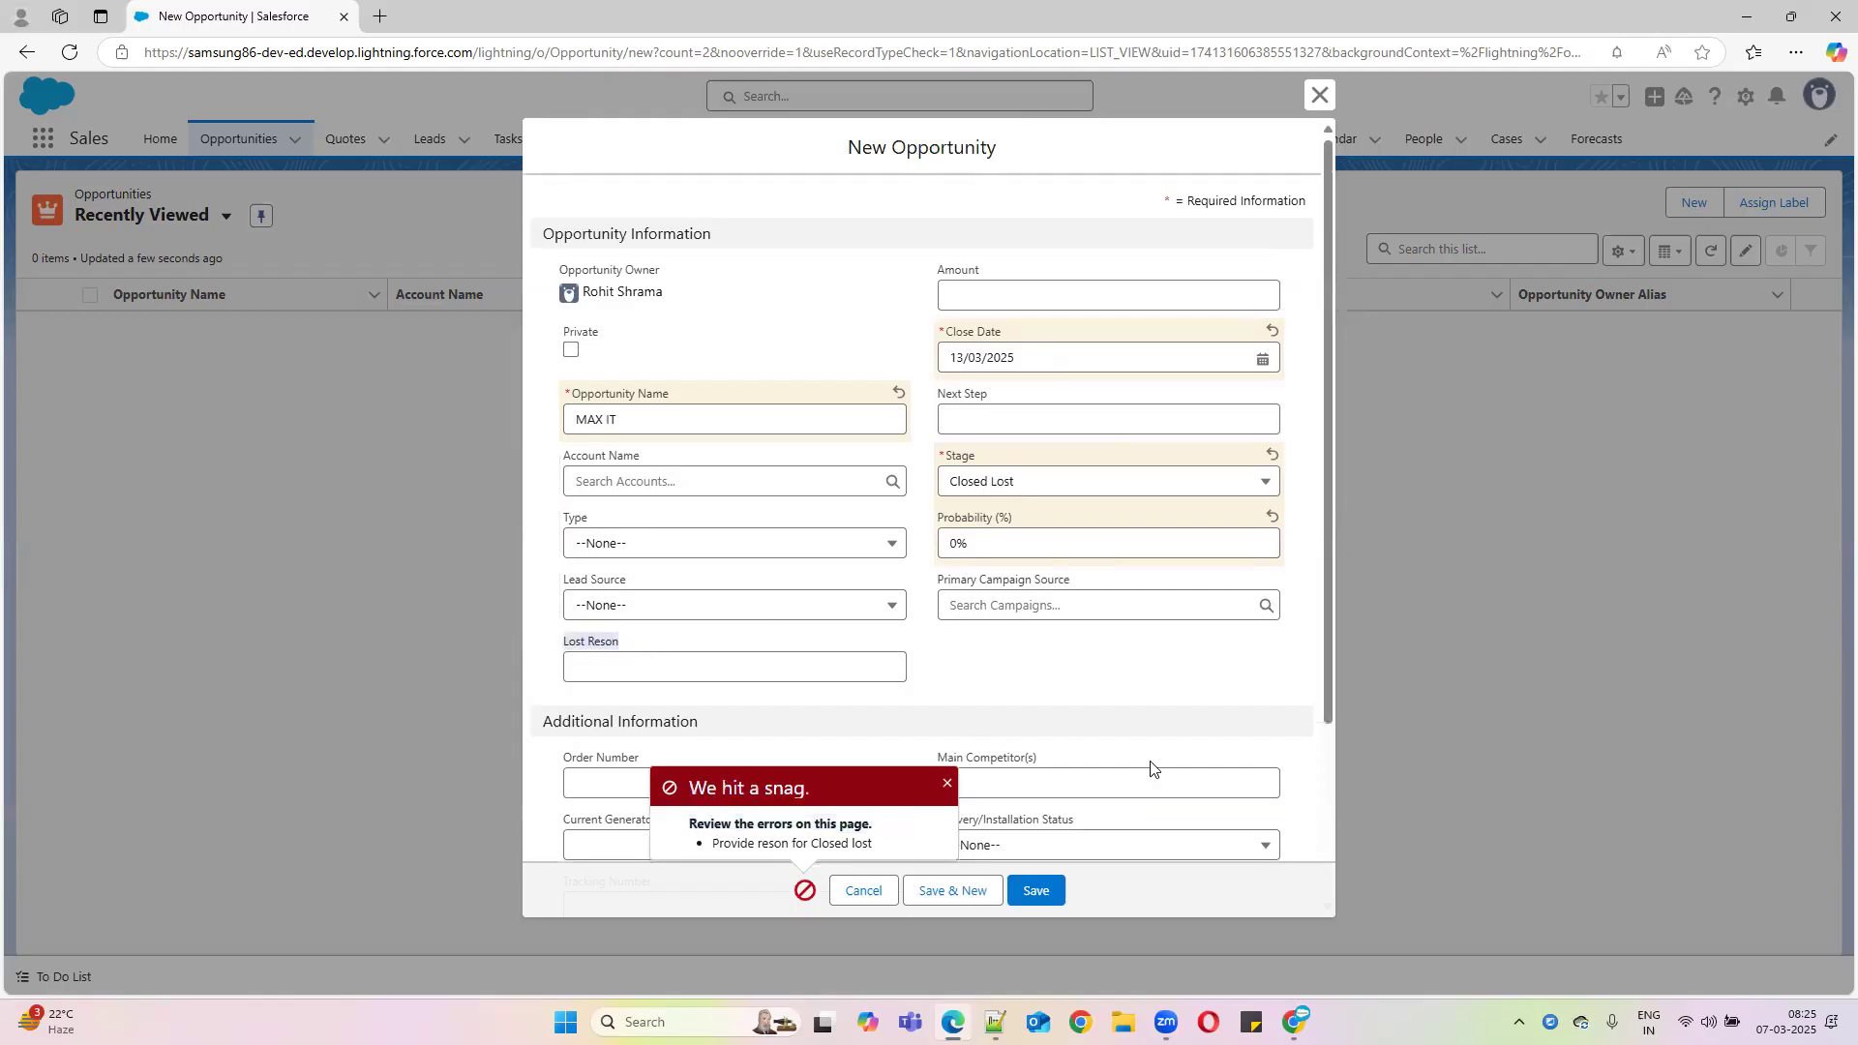
{"action": "left_click", "coordinate": [1318, 95]}
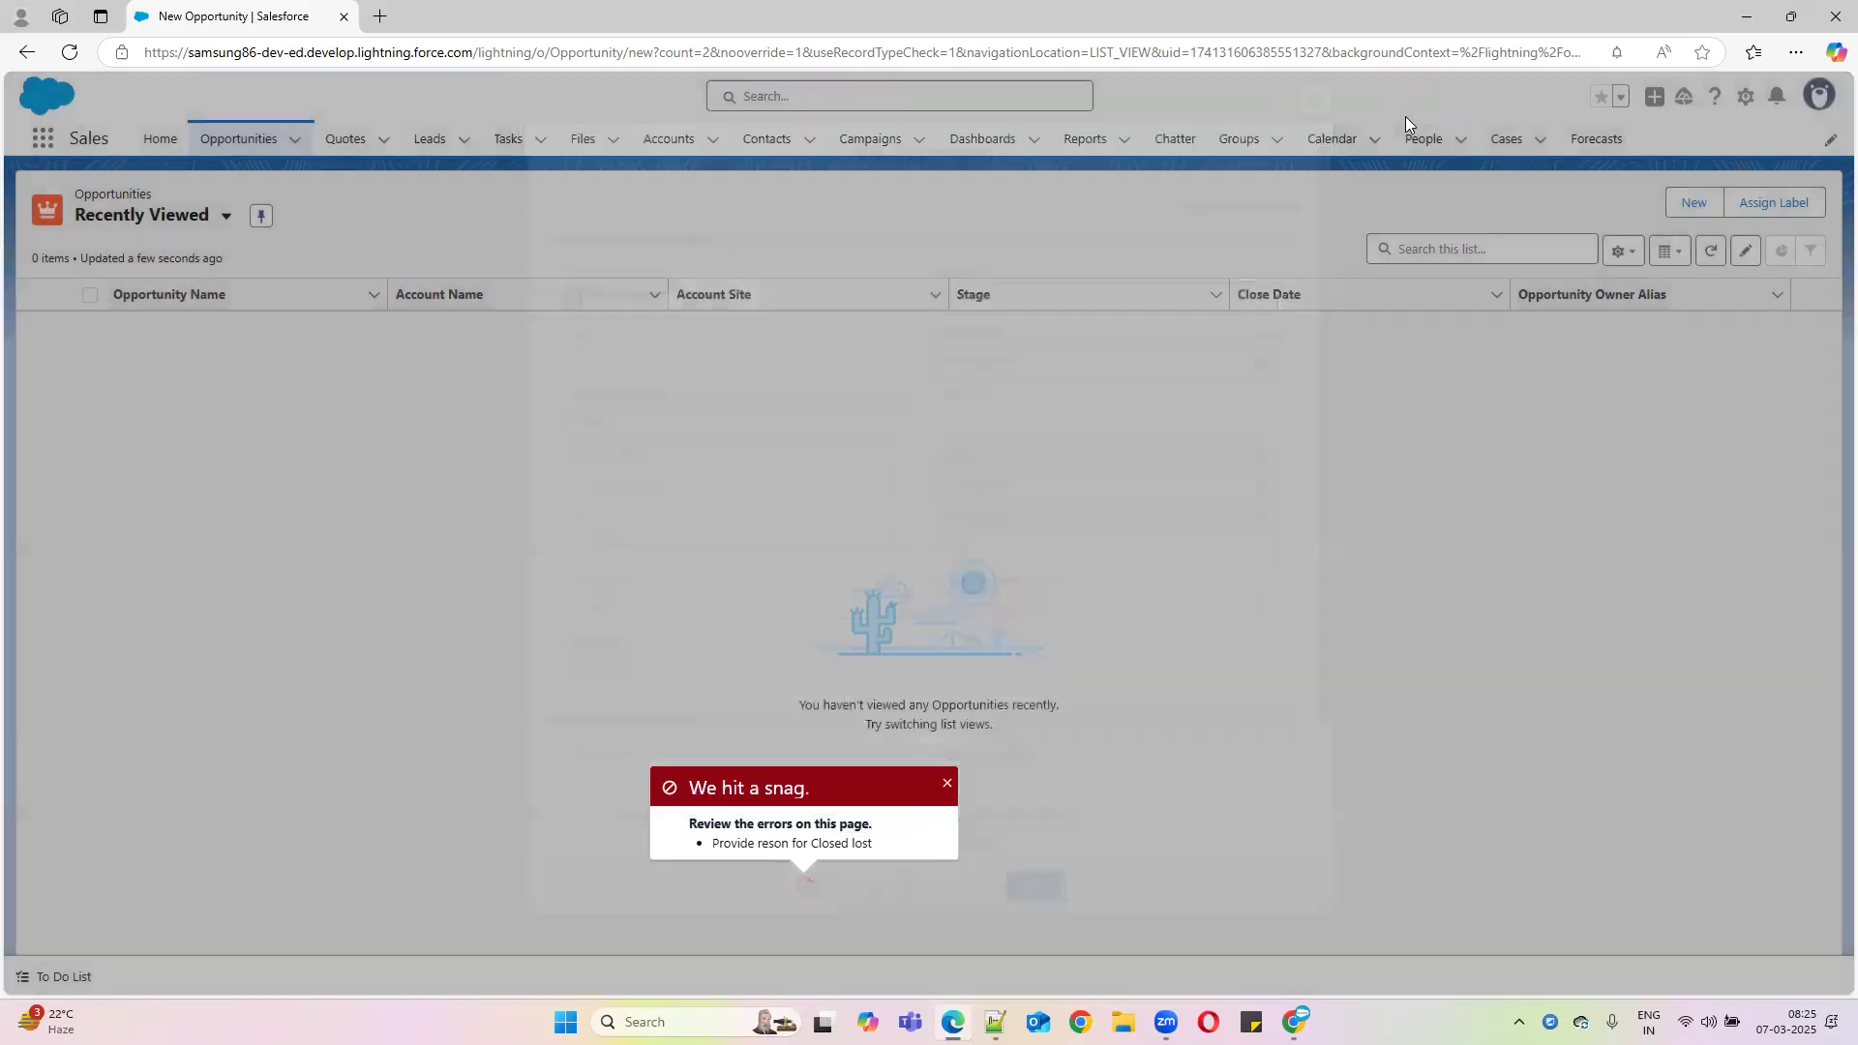
Revisit the IBM opportunity's Close Date, then return to the Opportunities list
{"action": "left_click", "coordinate": [1758, 14]}
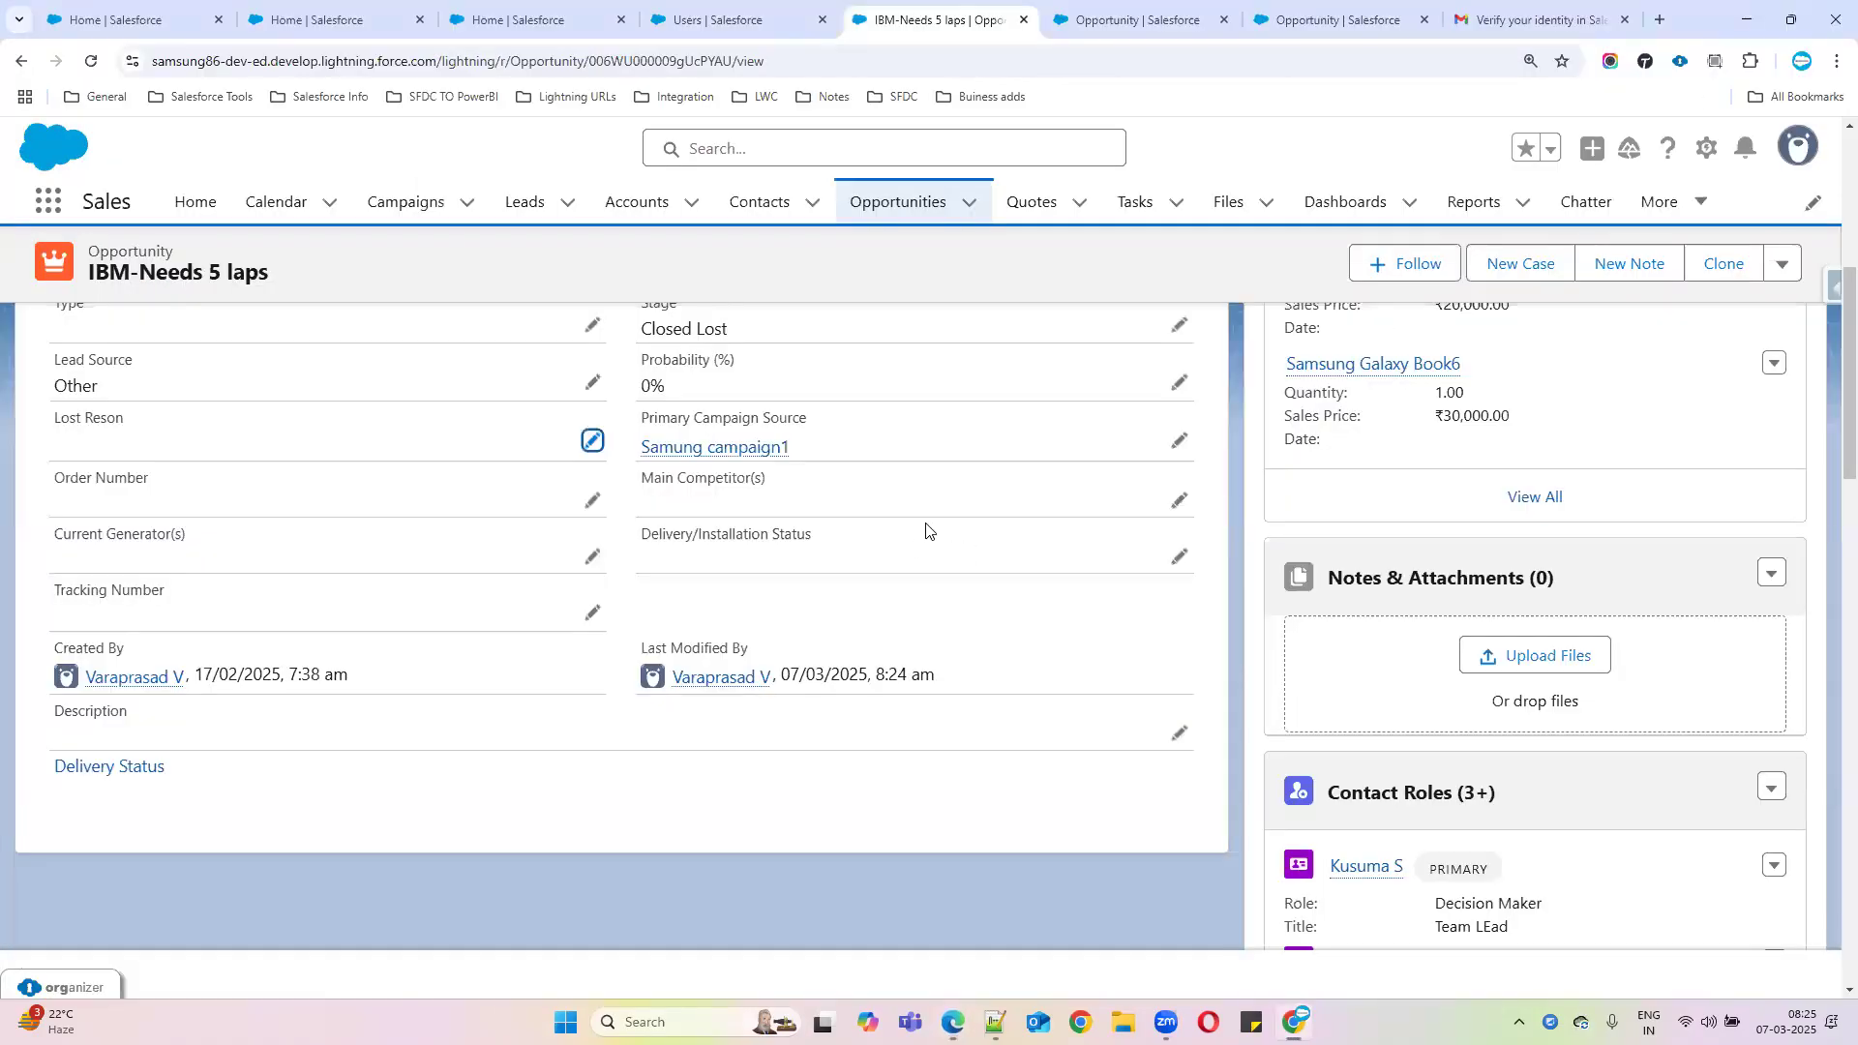
{"action": "scroll", "coordinate": [912, 607], "scroll_direction": "up", "scroll_amount": 4}
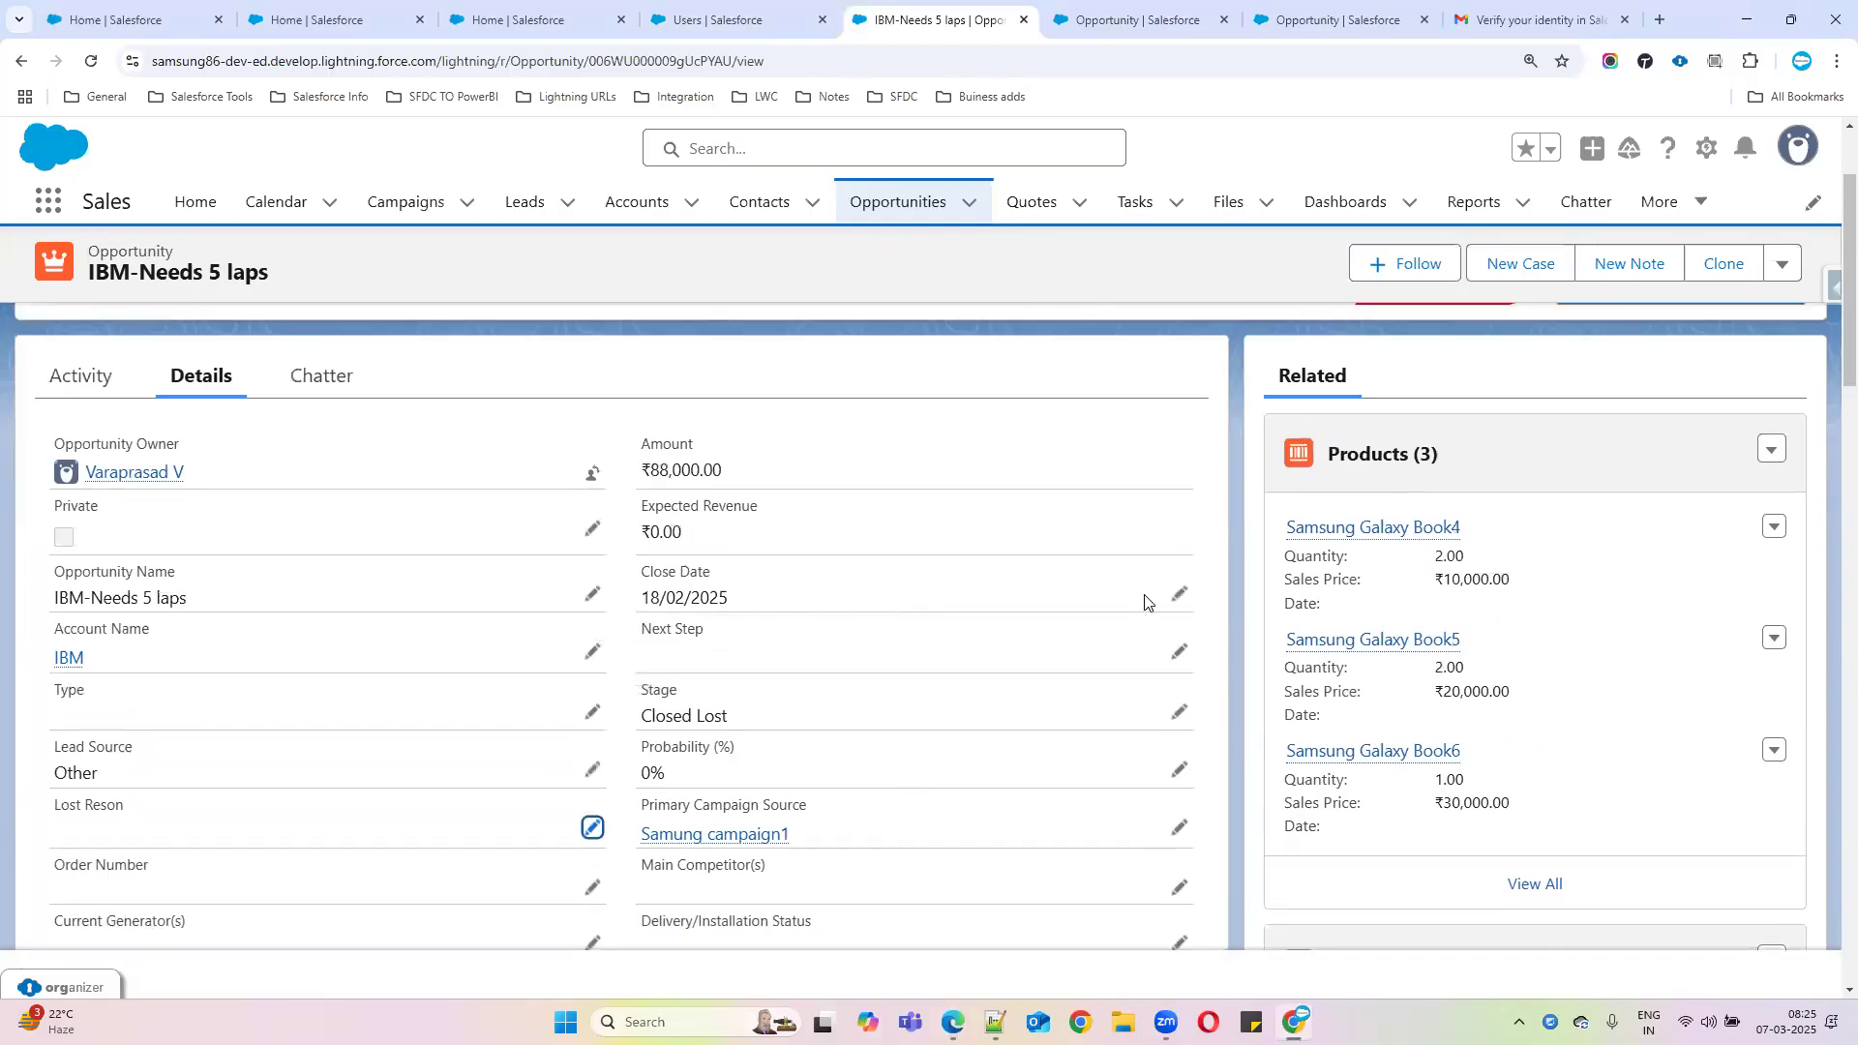
{"action": "left_click", "coordinate": [1179, 594]}
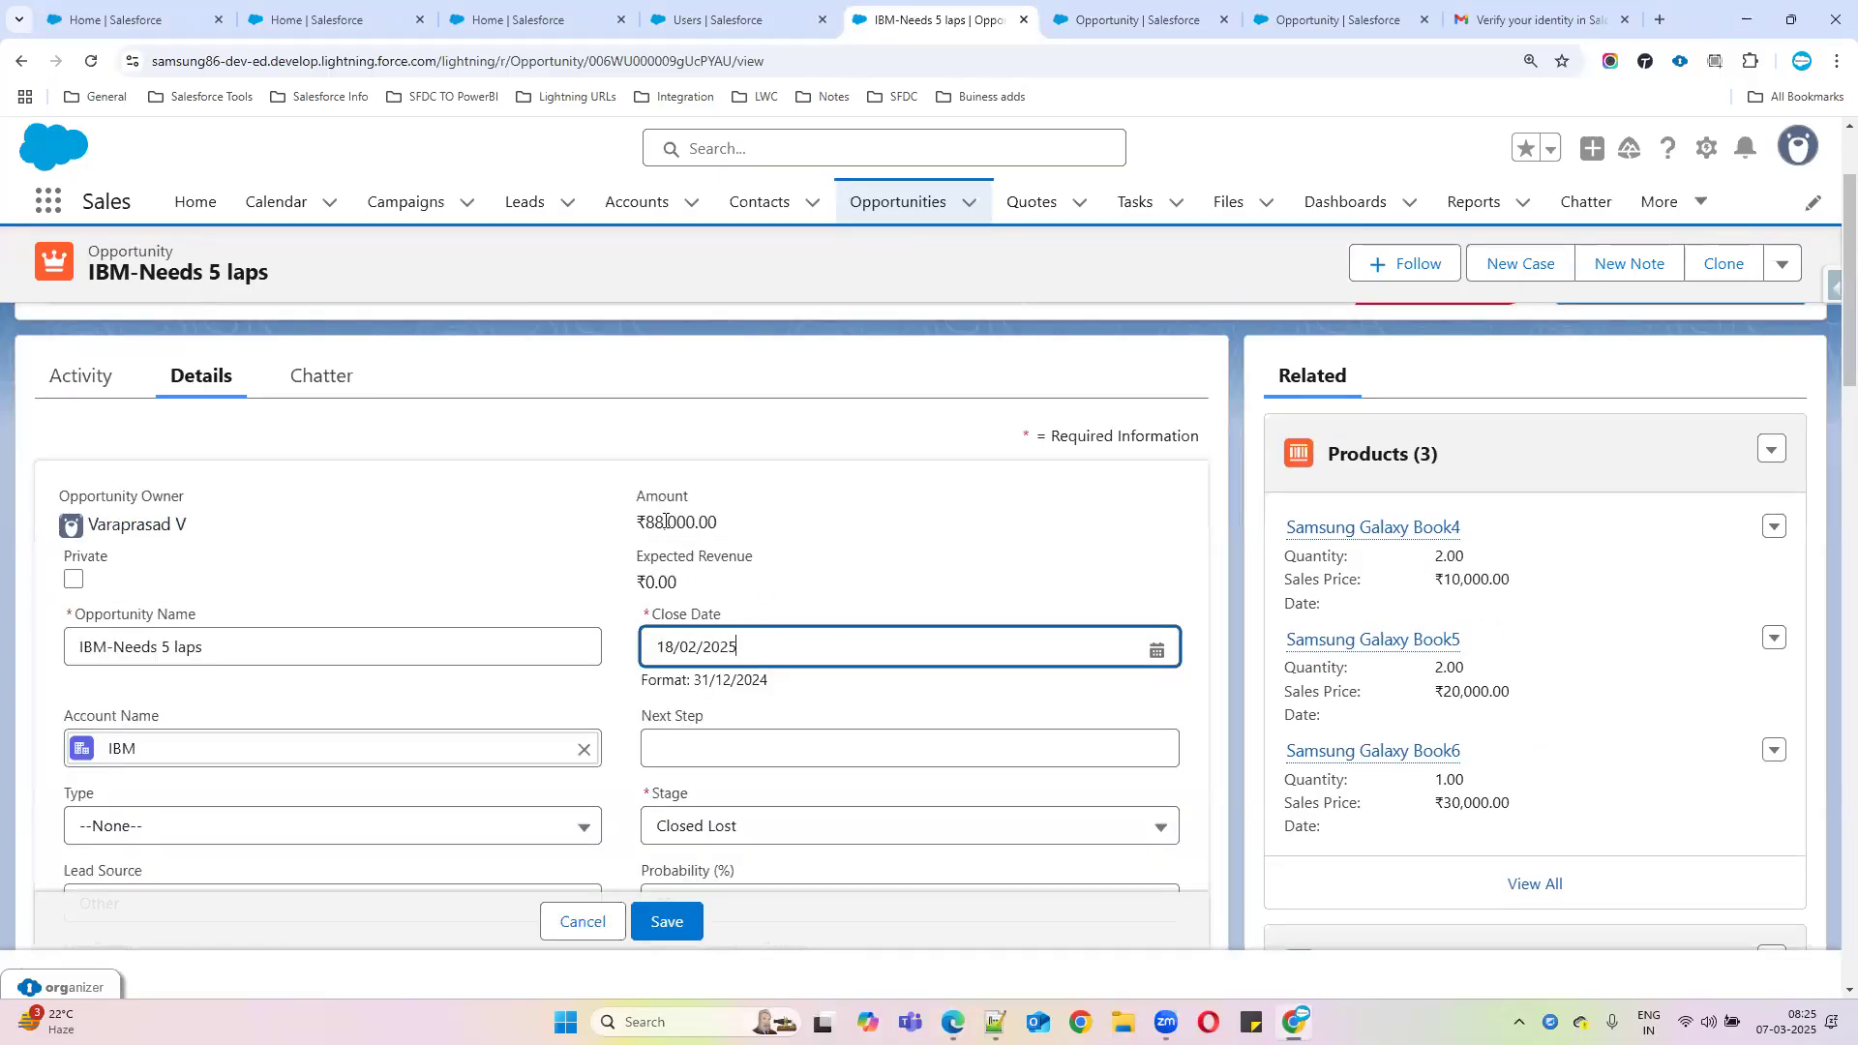
{"action": "left_click", "coordinate": [884, 203]}
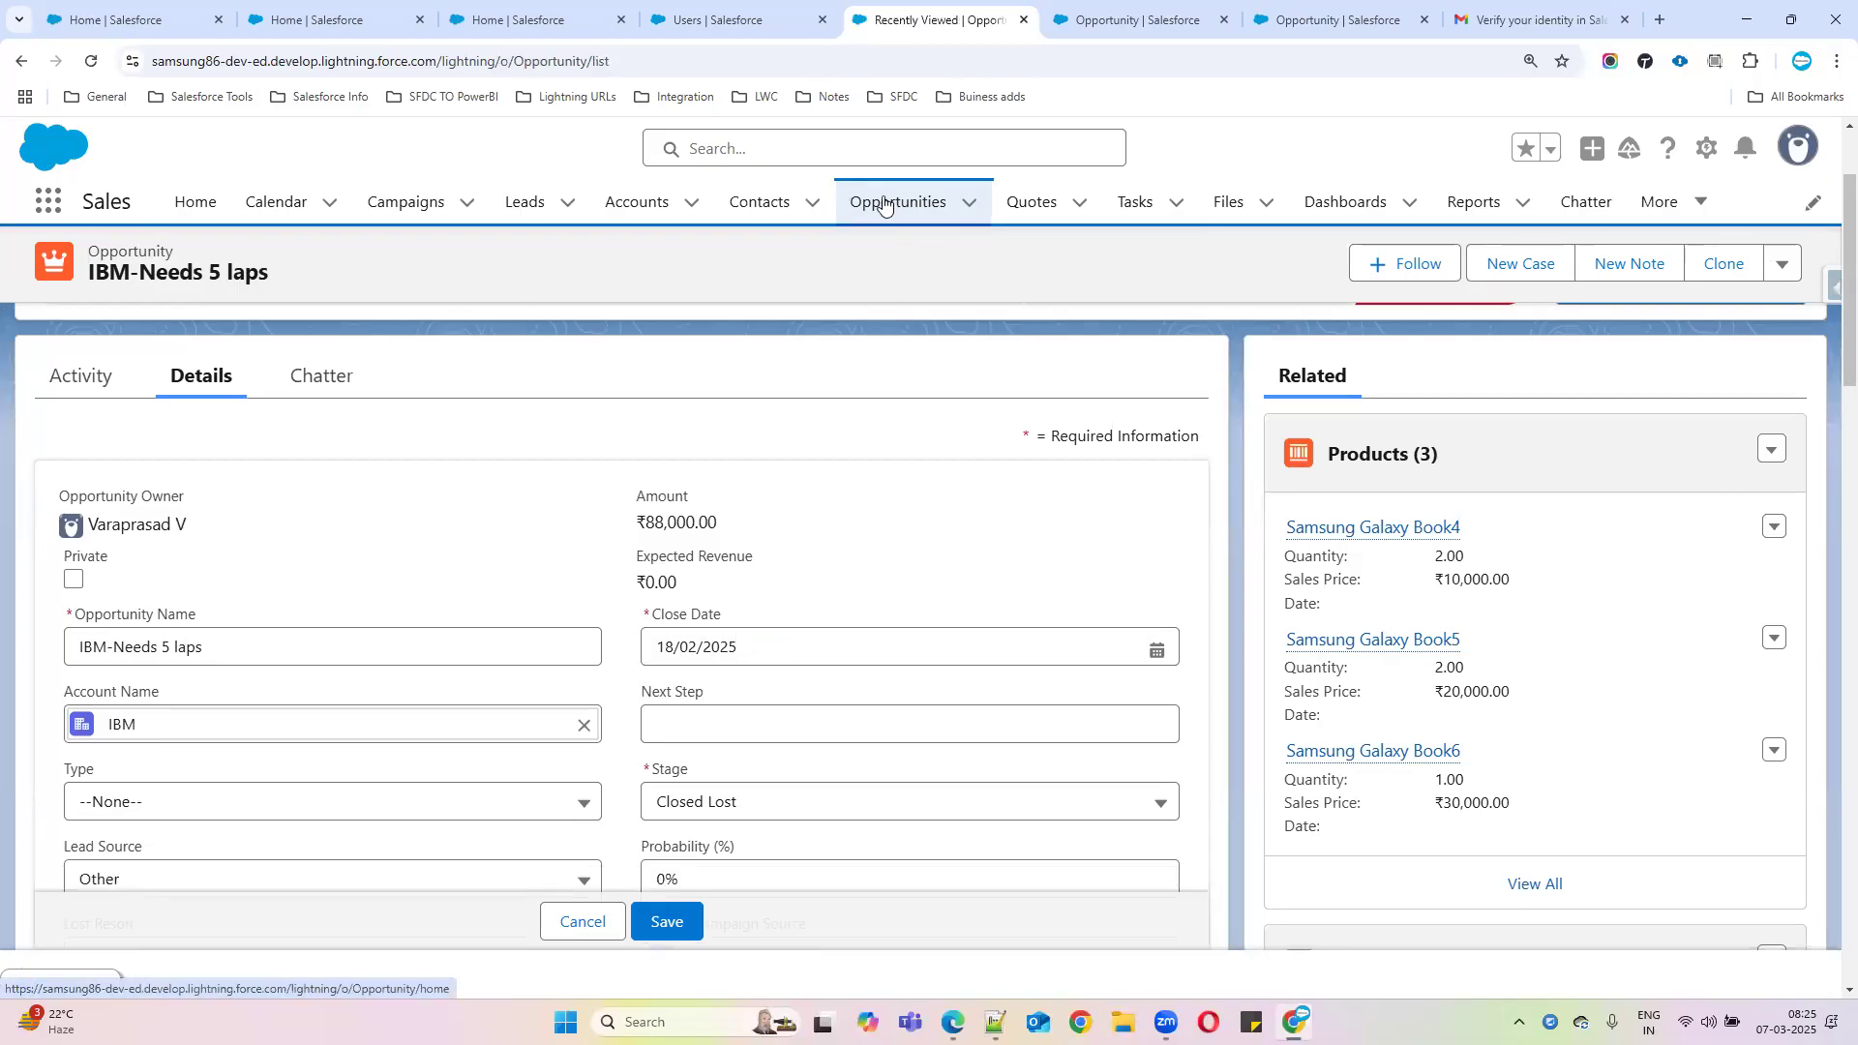
Start a new opportunity and set its Close Date to 10/12/2024 instead of 5 March 2025
{"action": "left_click", "coordinate": [1651, 282]}
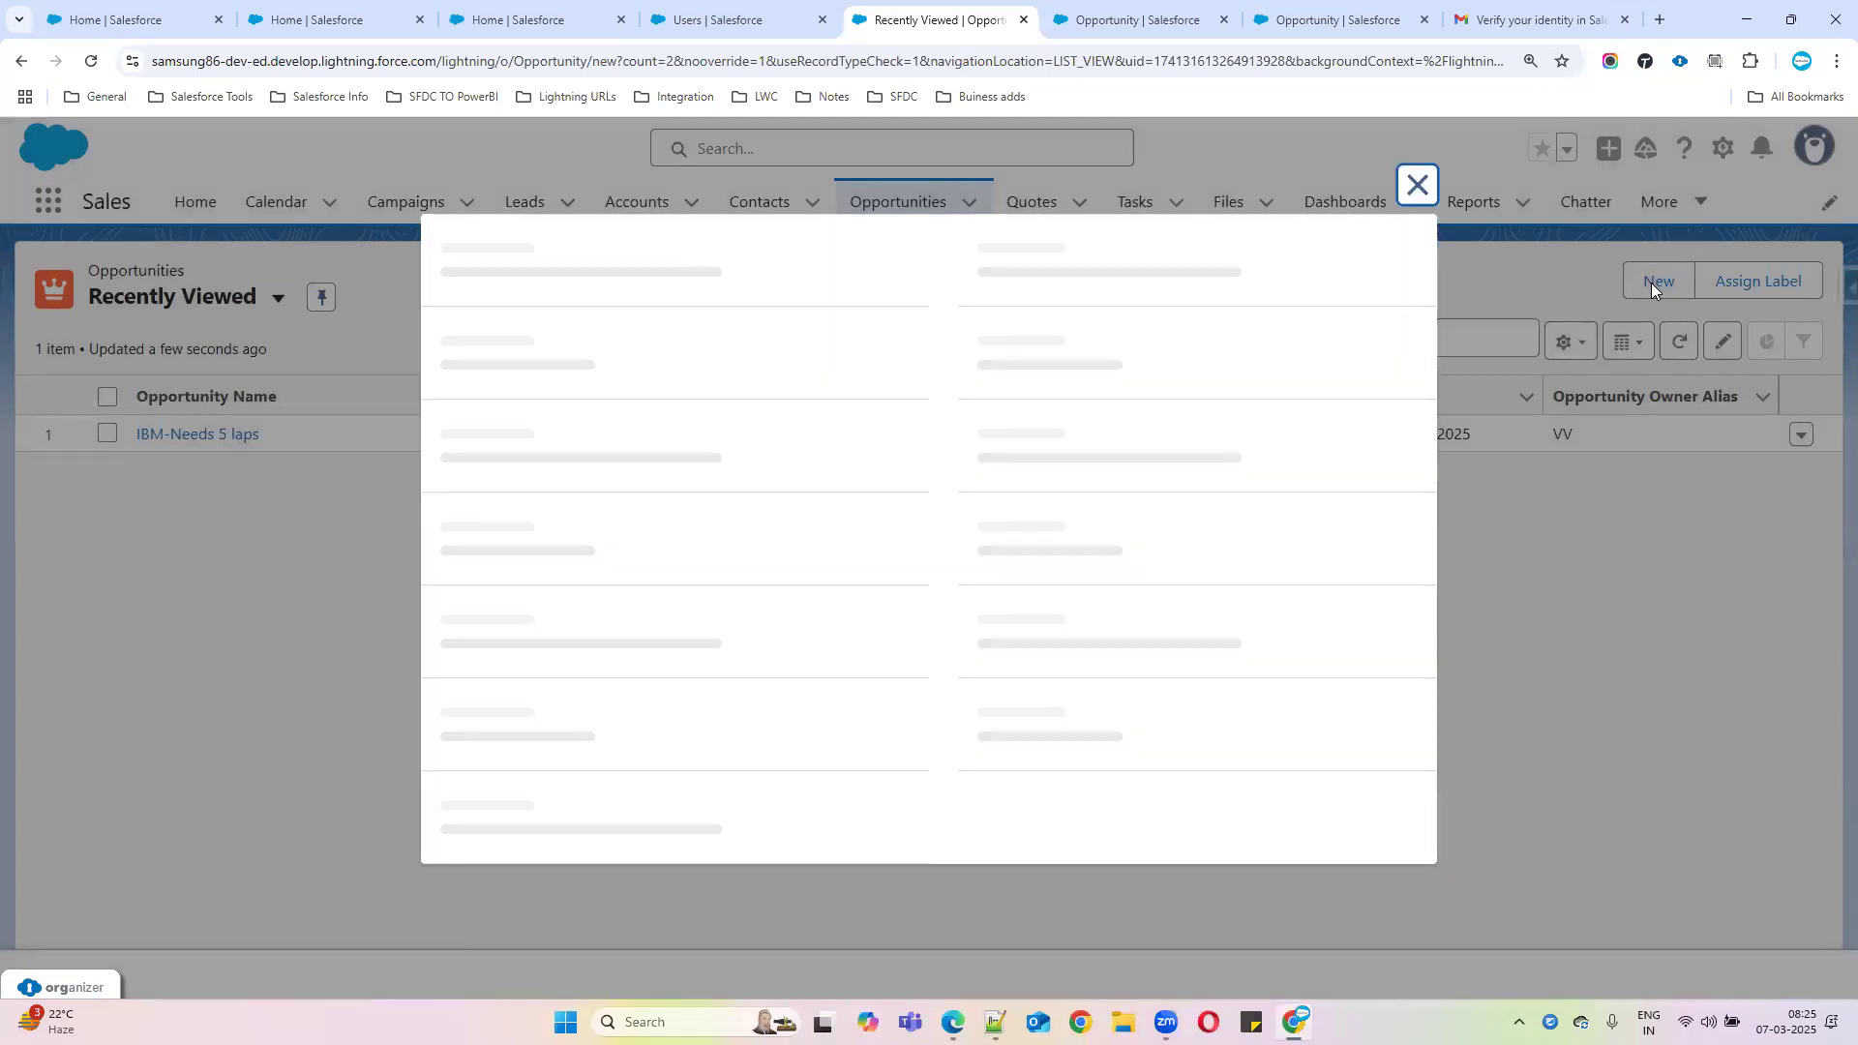
{"action": "left_click", "coordinate": [1041, 476]}
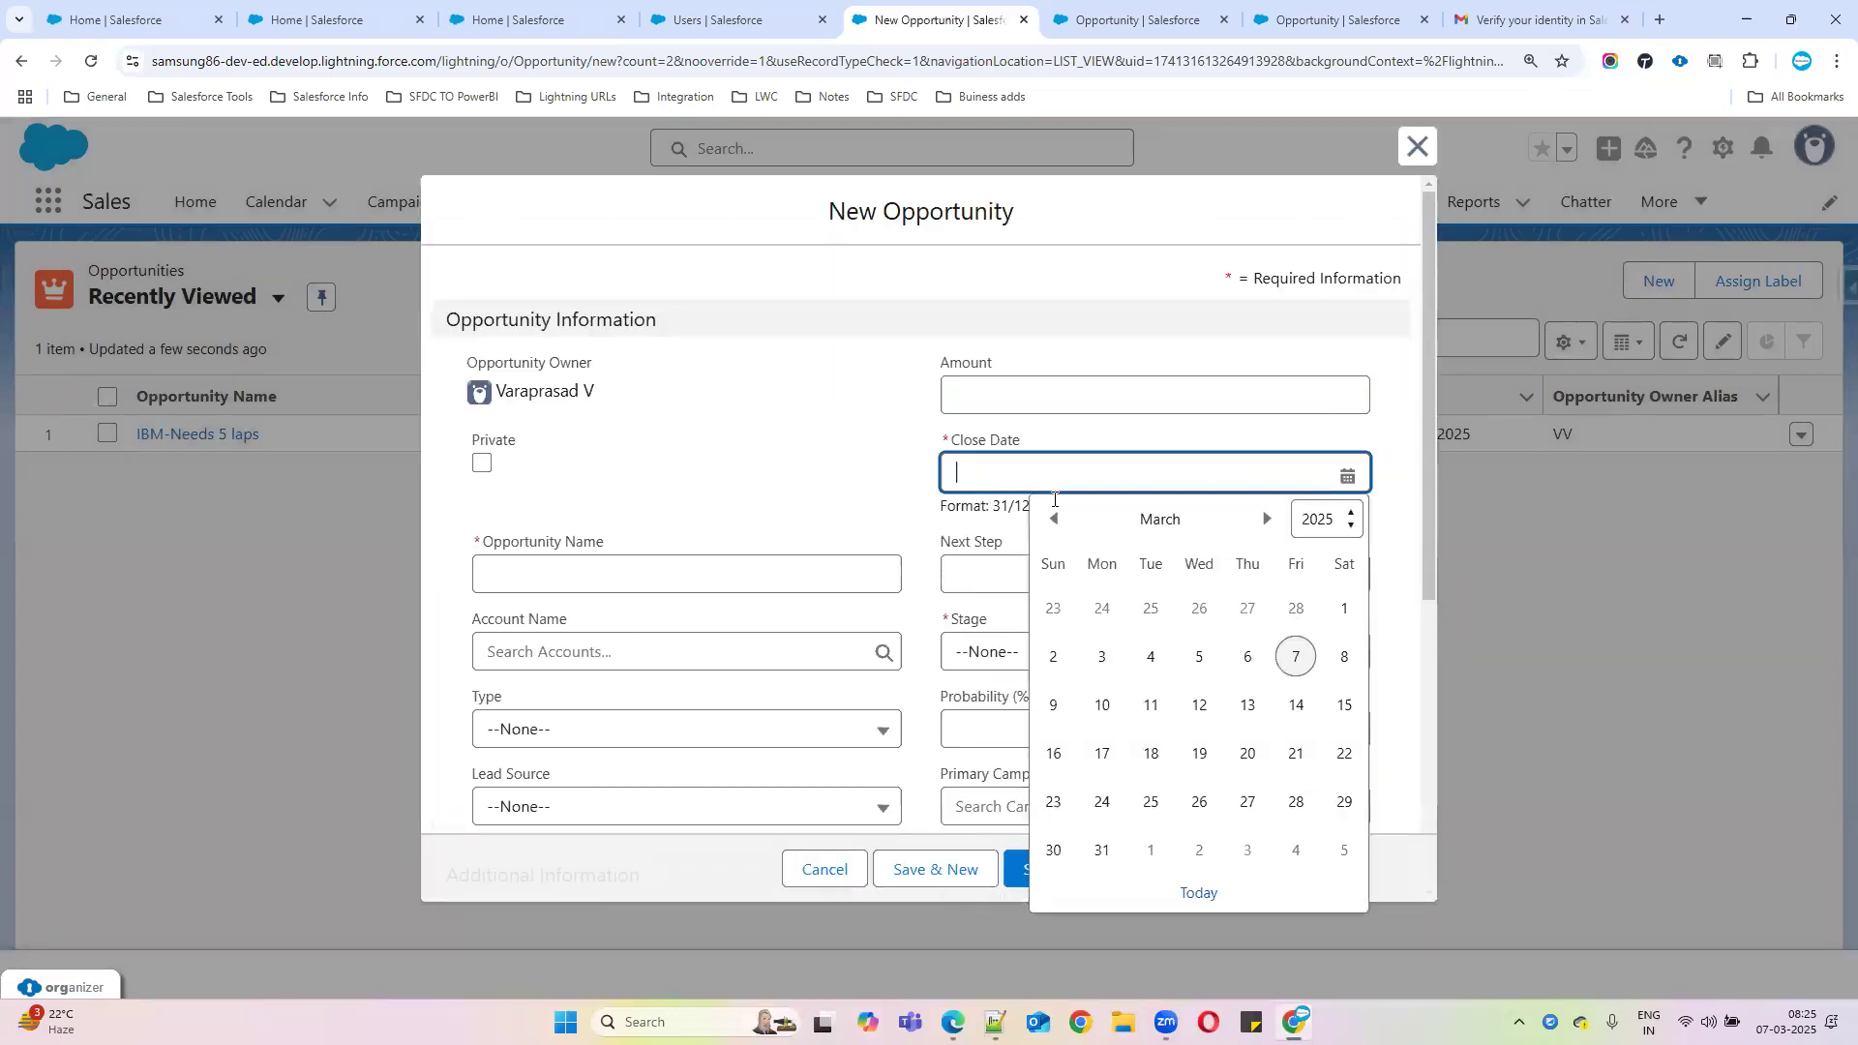
{"action": "left_click", "coordinate": [1198, 655]}
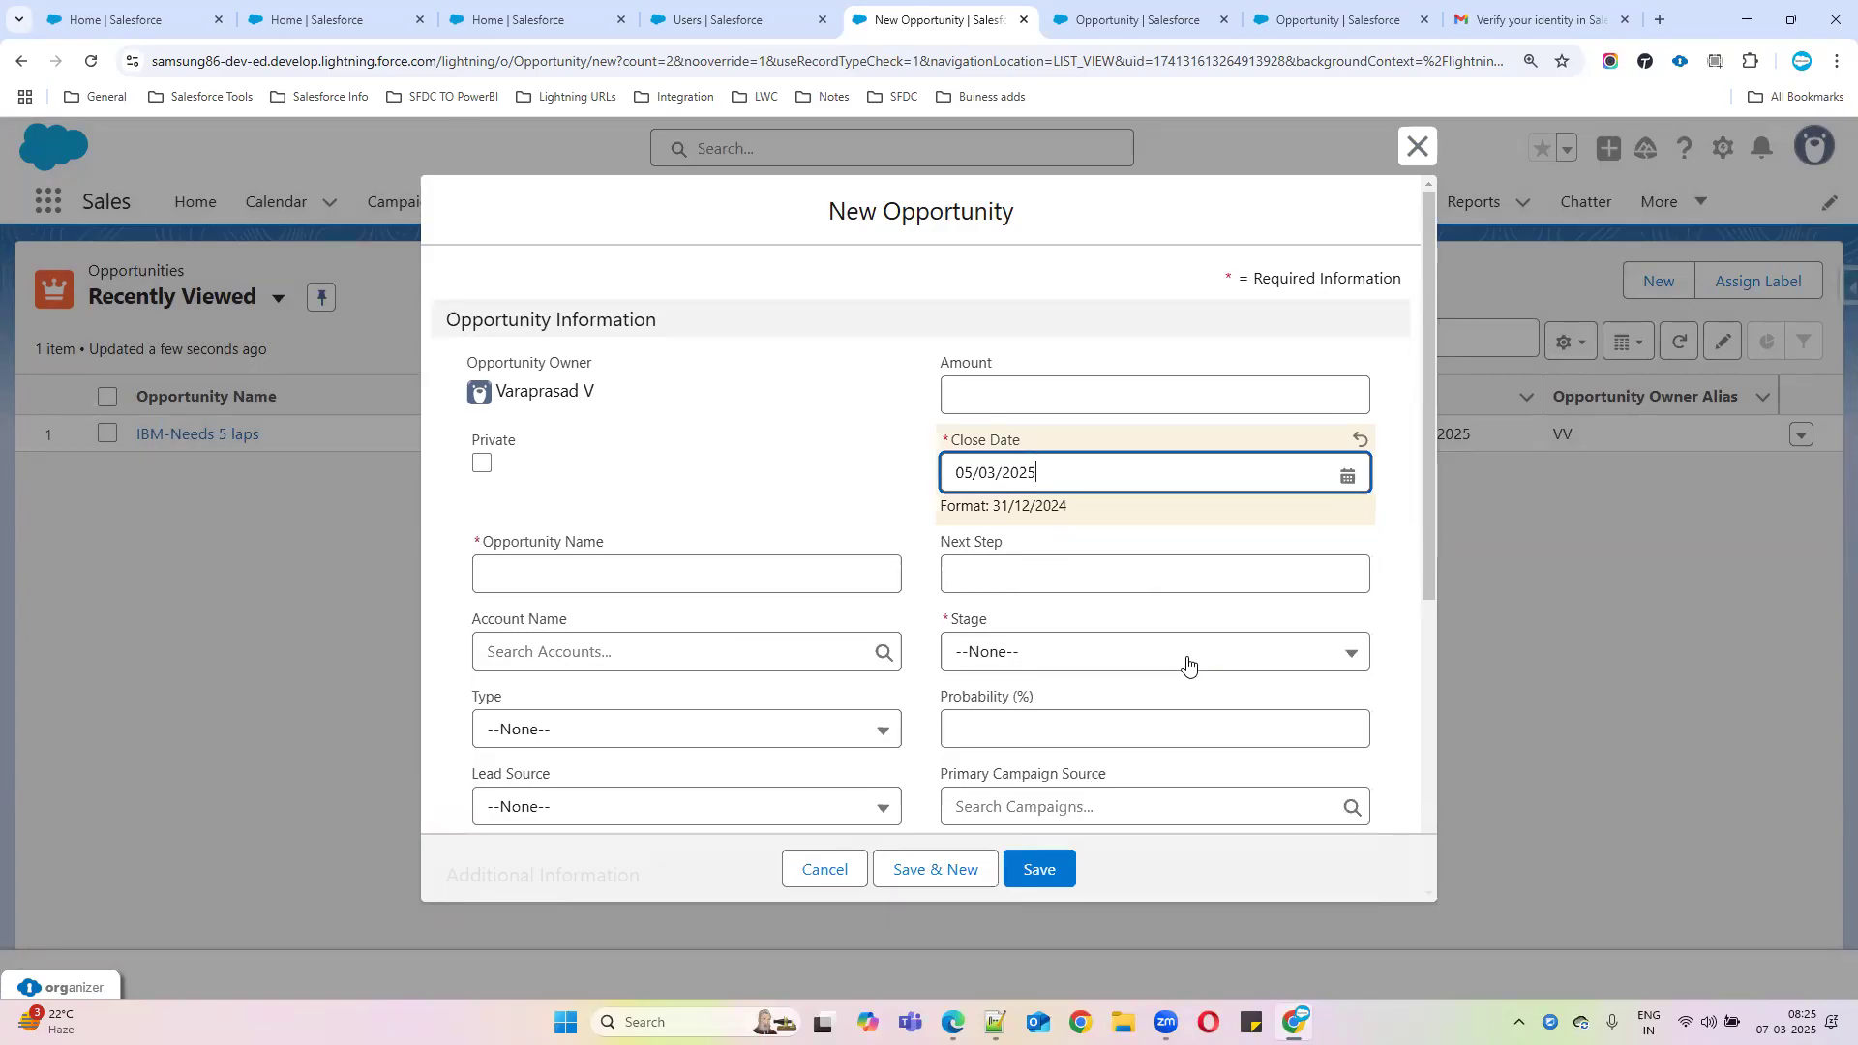
{"action": "left_click", "coordinate": [551, 569]}
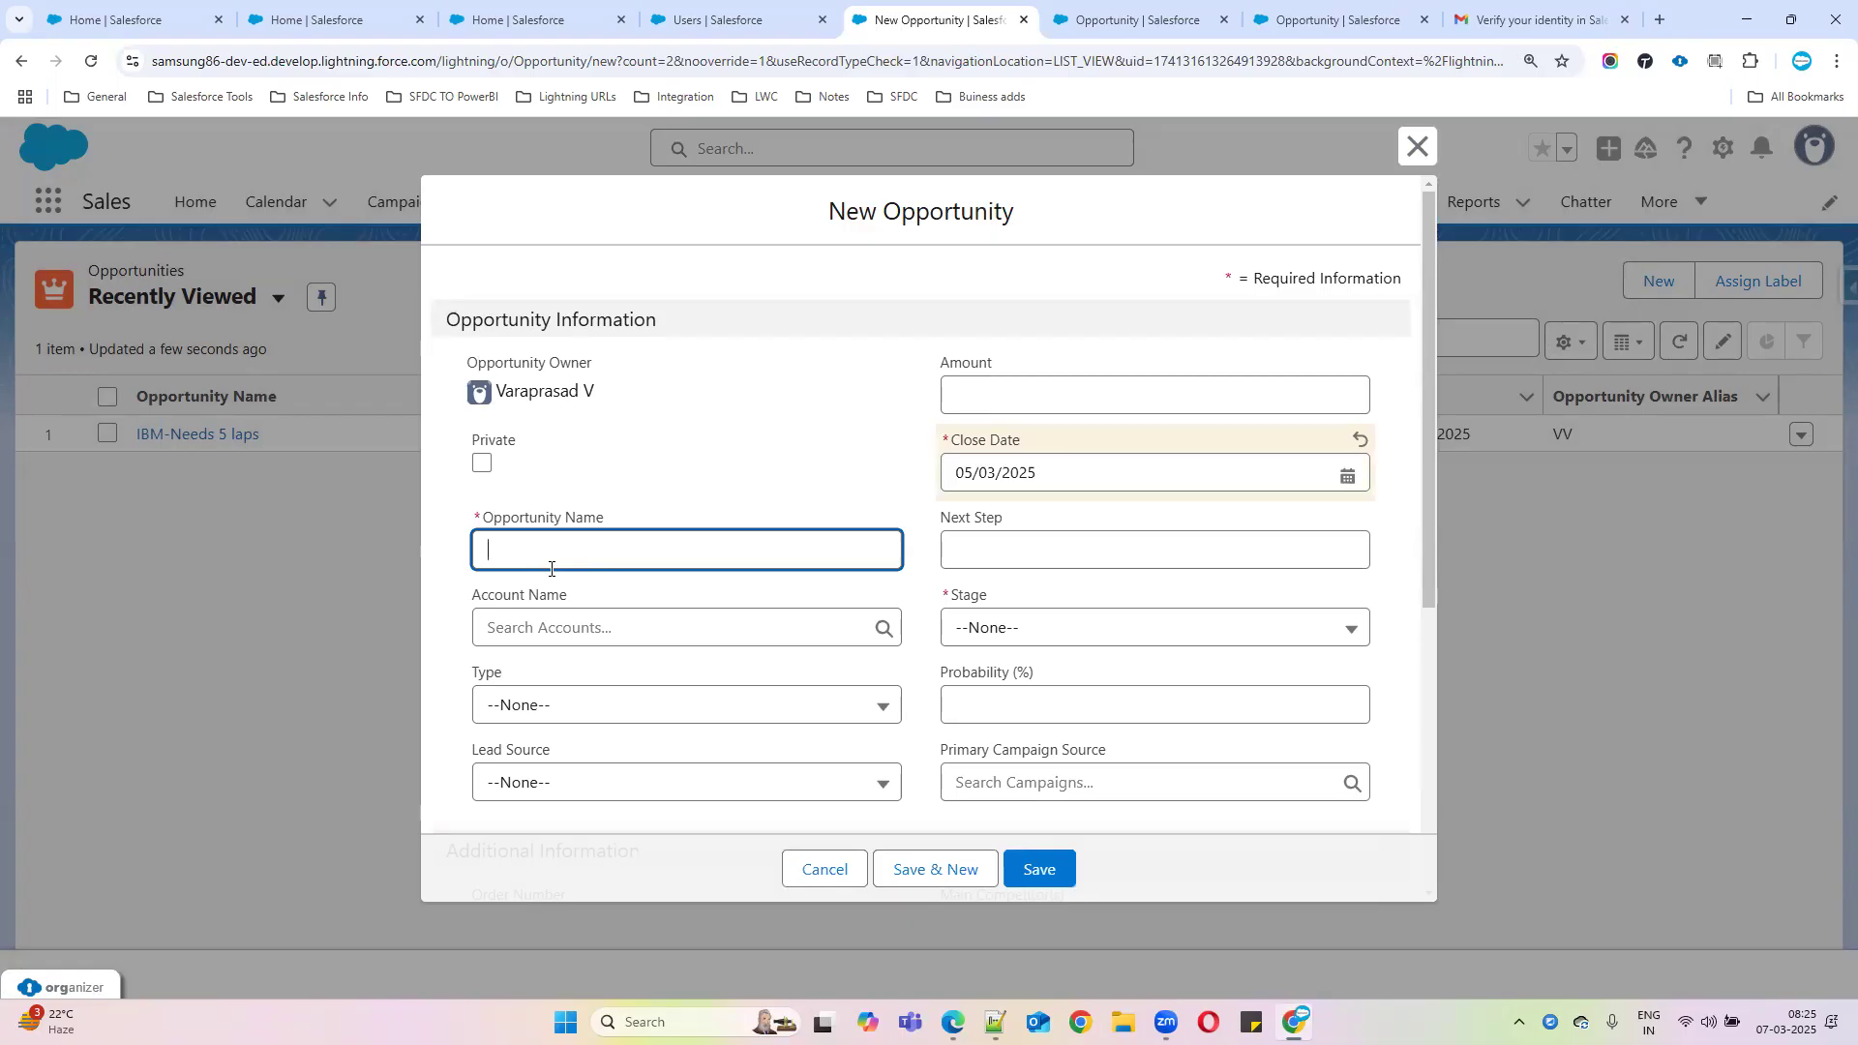
{"action": "left_click", "coordinate": [1087, 463]}
{"action": "left_click", "coordinate": [1051, 520]}
{"action": "left_click", "coordinate": [1050, 522]}
{"action": "left_click", "coordinate": [1050, 524]}
{"action": "left_click", "coordinate": [1150, 656]}
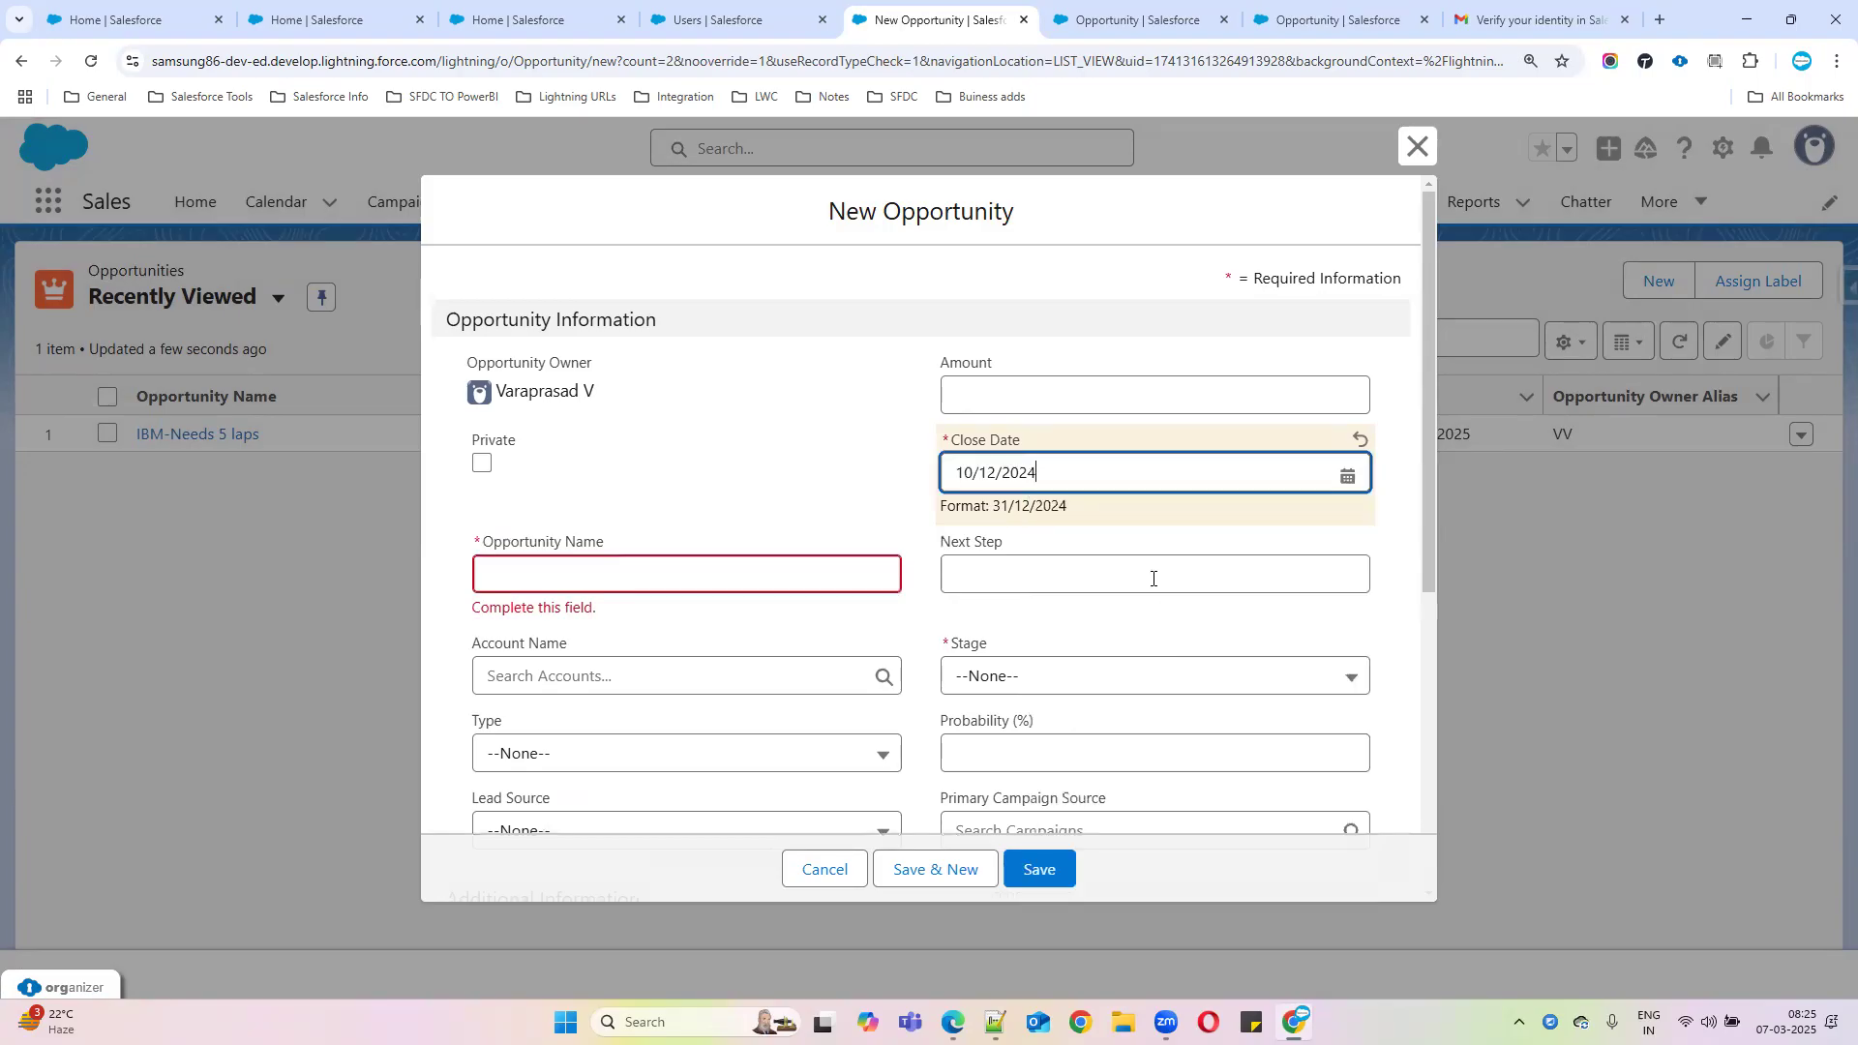
{"action": "left_click", "coordinate": [1028, 397]}
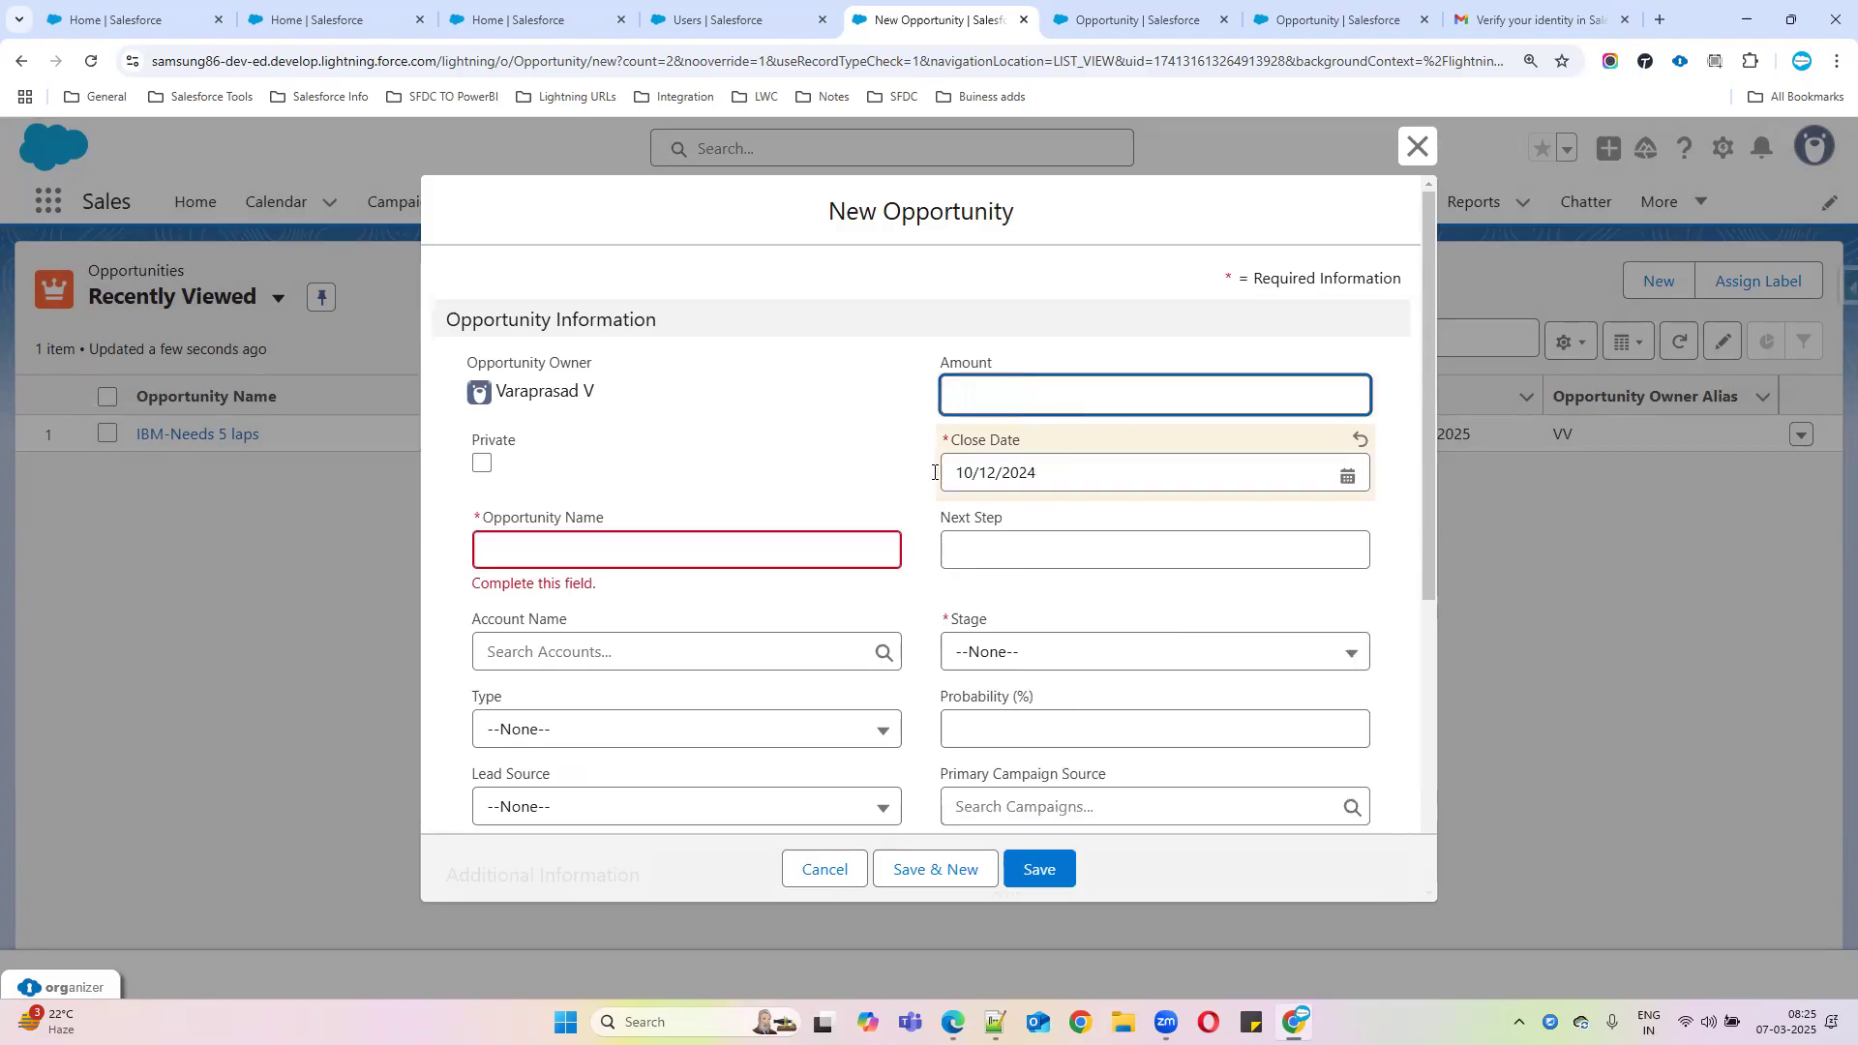
Name the opportunity 'Test Oppo', set Stage to Prospecting, and save it
{"action": "left_click", "coordinate": [633, 550]}
{"action": "type", "text": "T"}
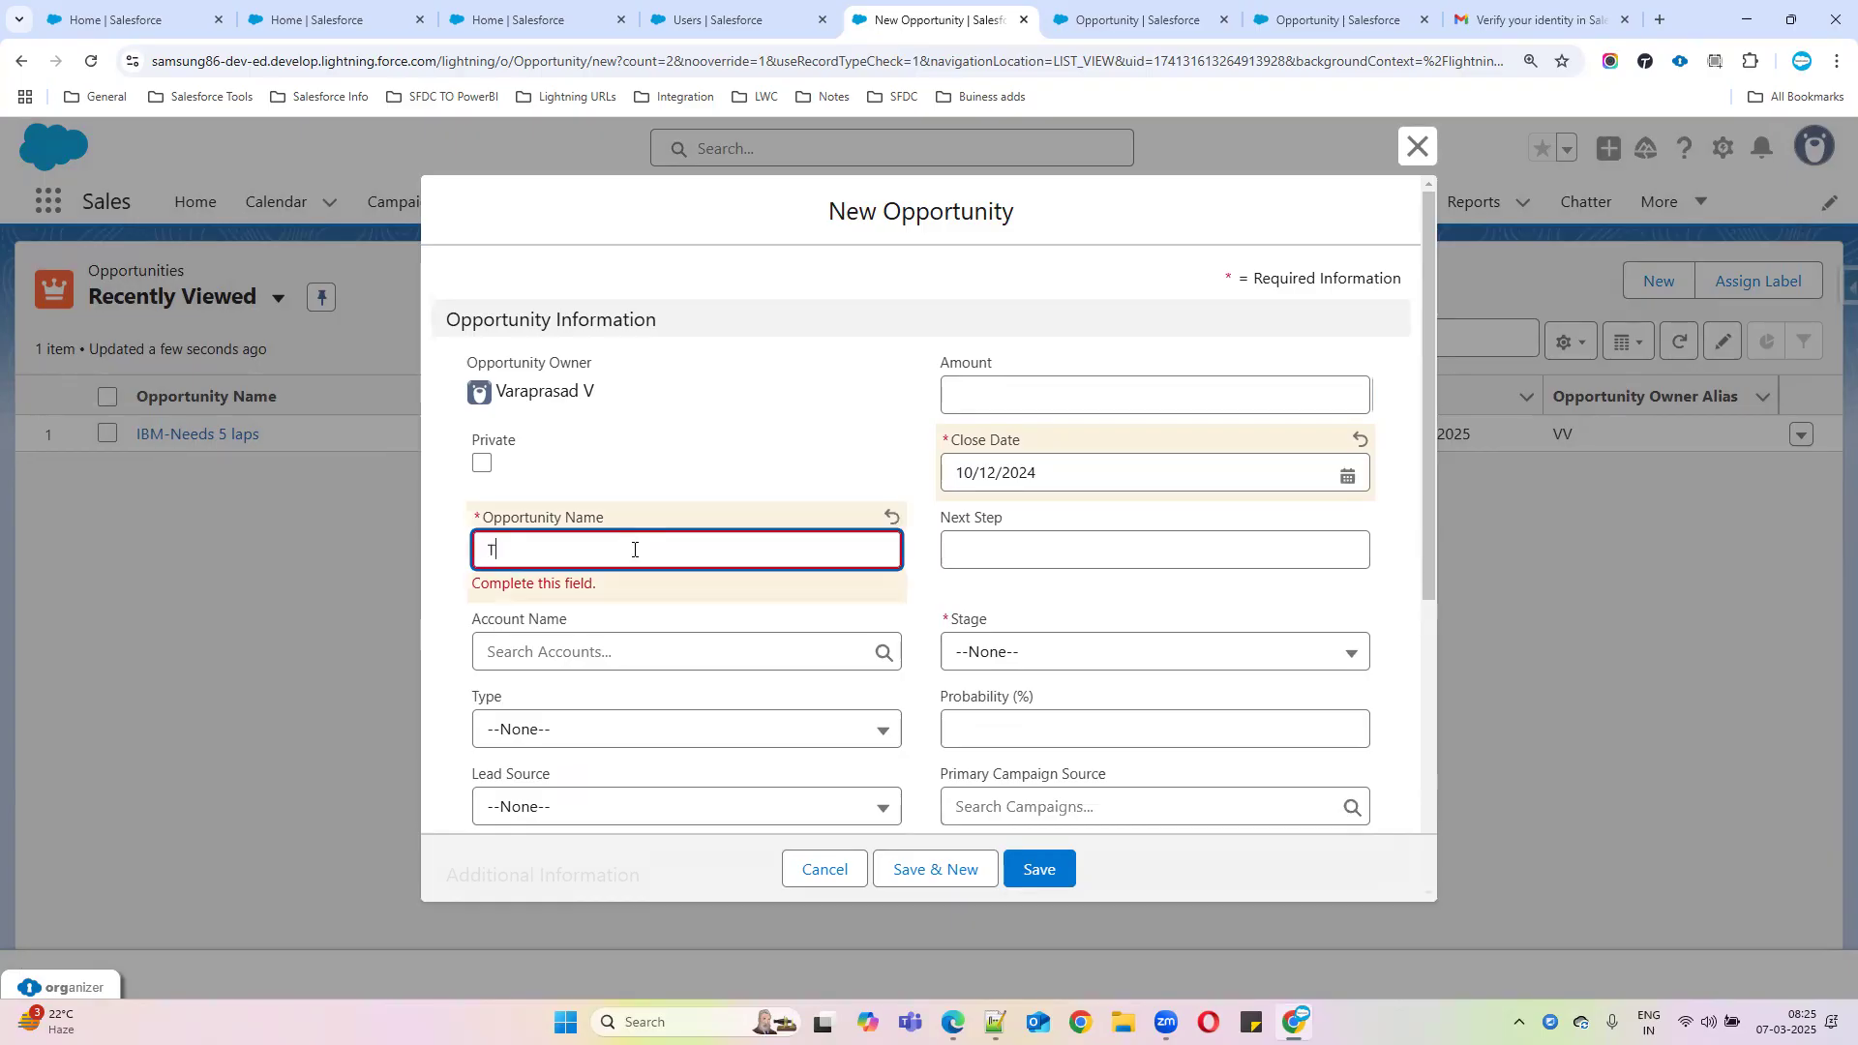
{"action": "type", "text": "est Oppo"}
{"action": "scroll", "coordinate": [926, 619], "scroll_direction": "down", "scroll_amount": 4}
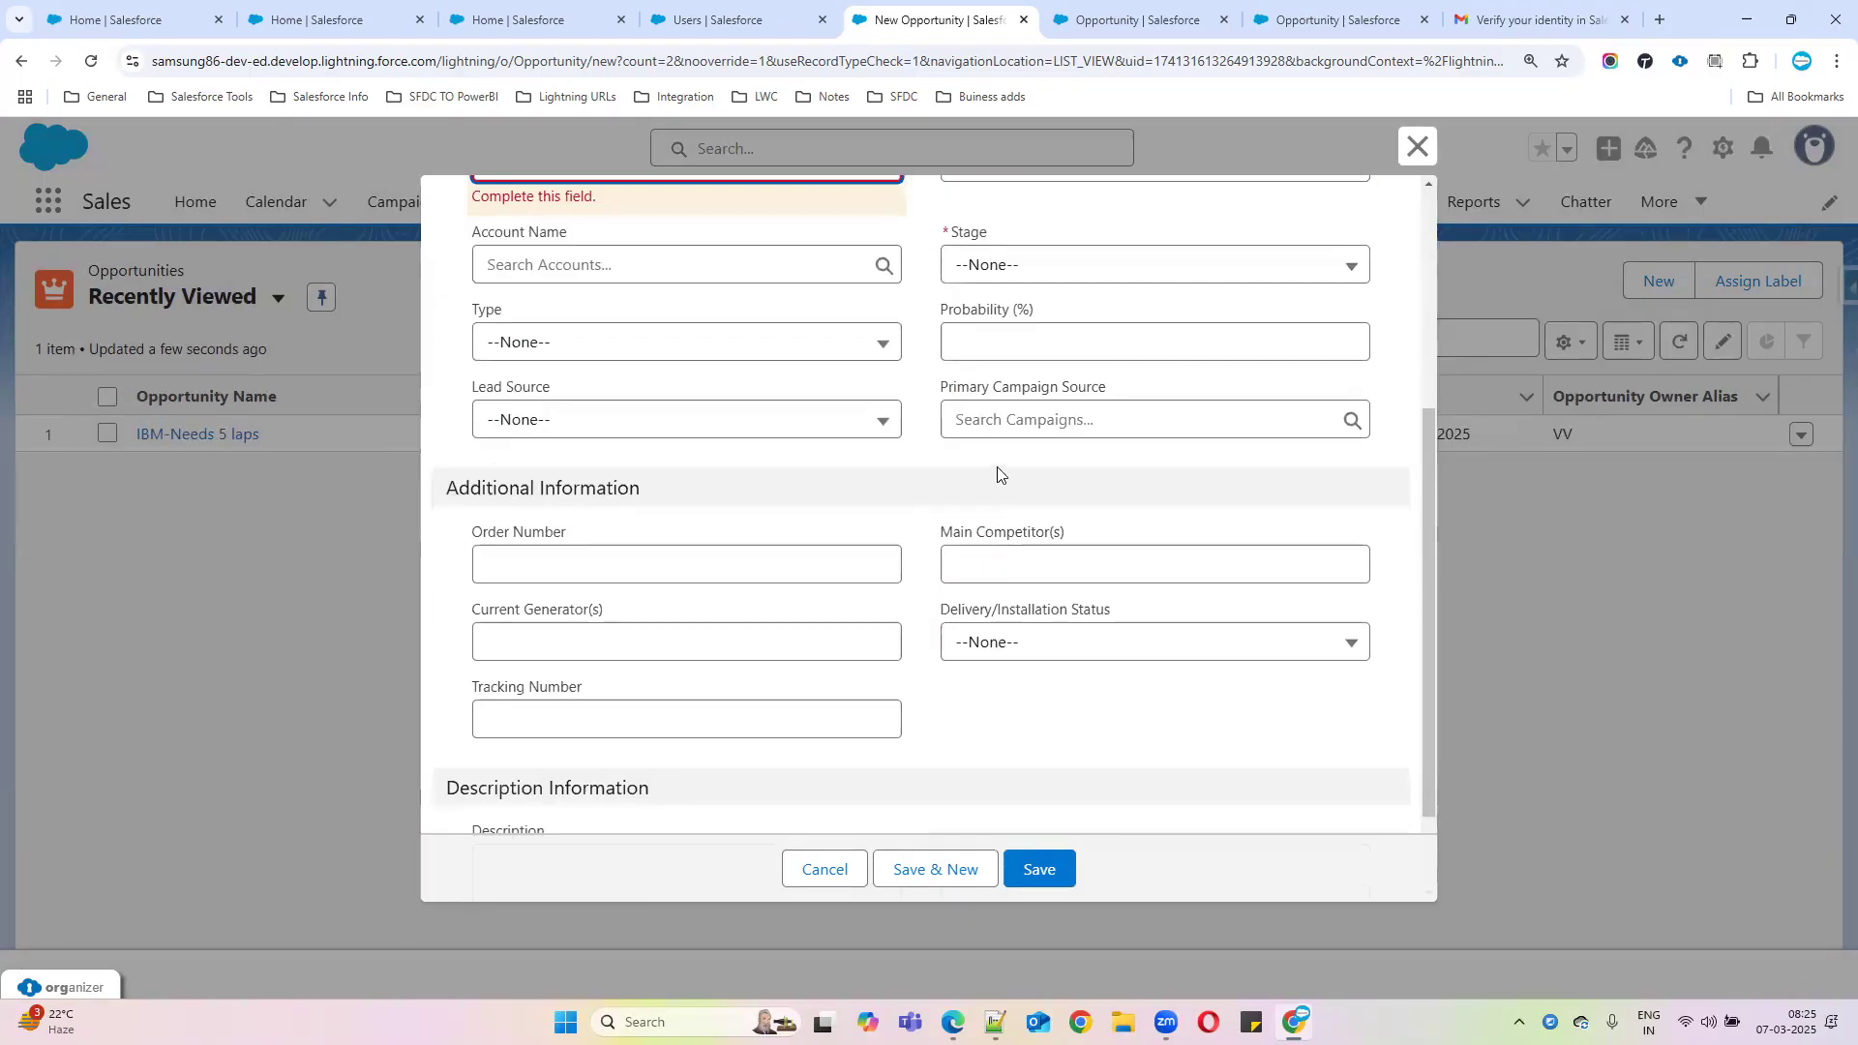
{"action": "left_click", "coordinate": [996, 269]}
{"action": "left_click", "coordinate": [1007, 254]}
{"action": "left_click", "coordinate": [1016, 323]}
{"action": "scroll", "coordinate": [1091, 655], "scroll_direction": "down", "scroll_amount": 1}
{"action": "scroll", "coordinate": [1074, 542], "scroll_direction": "up", "scroll_amount": 3}
{"action": "scroll", "coordinate": [1045, 290], "scroll_direction": "down", "scroll_amount": 1}
{"action": "scroll", "coordinate": [1045, 300], "scroll_direction": "up", "scroll_amount": 1}
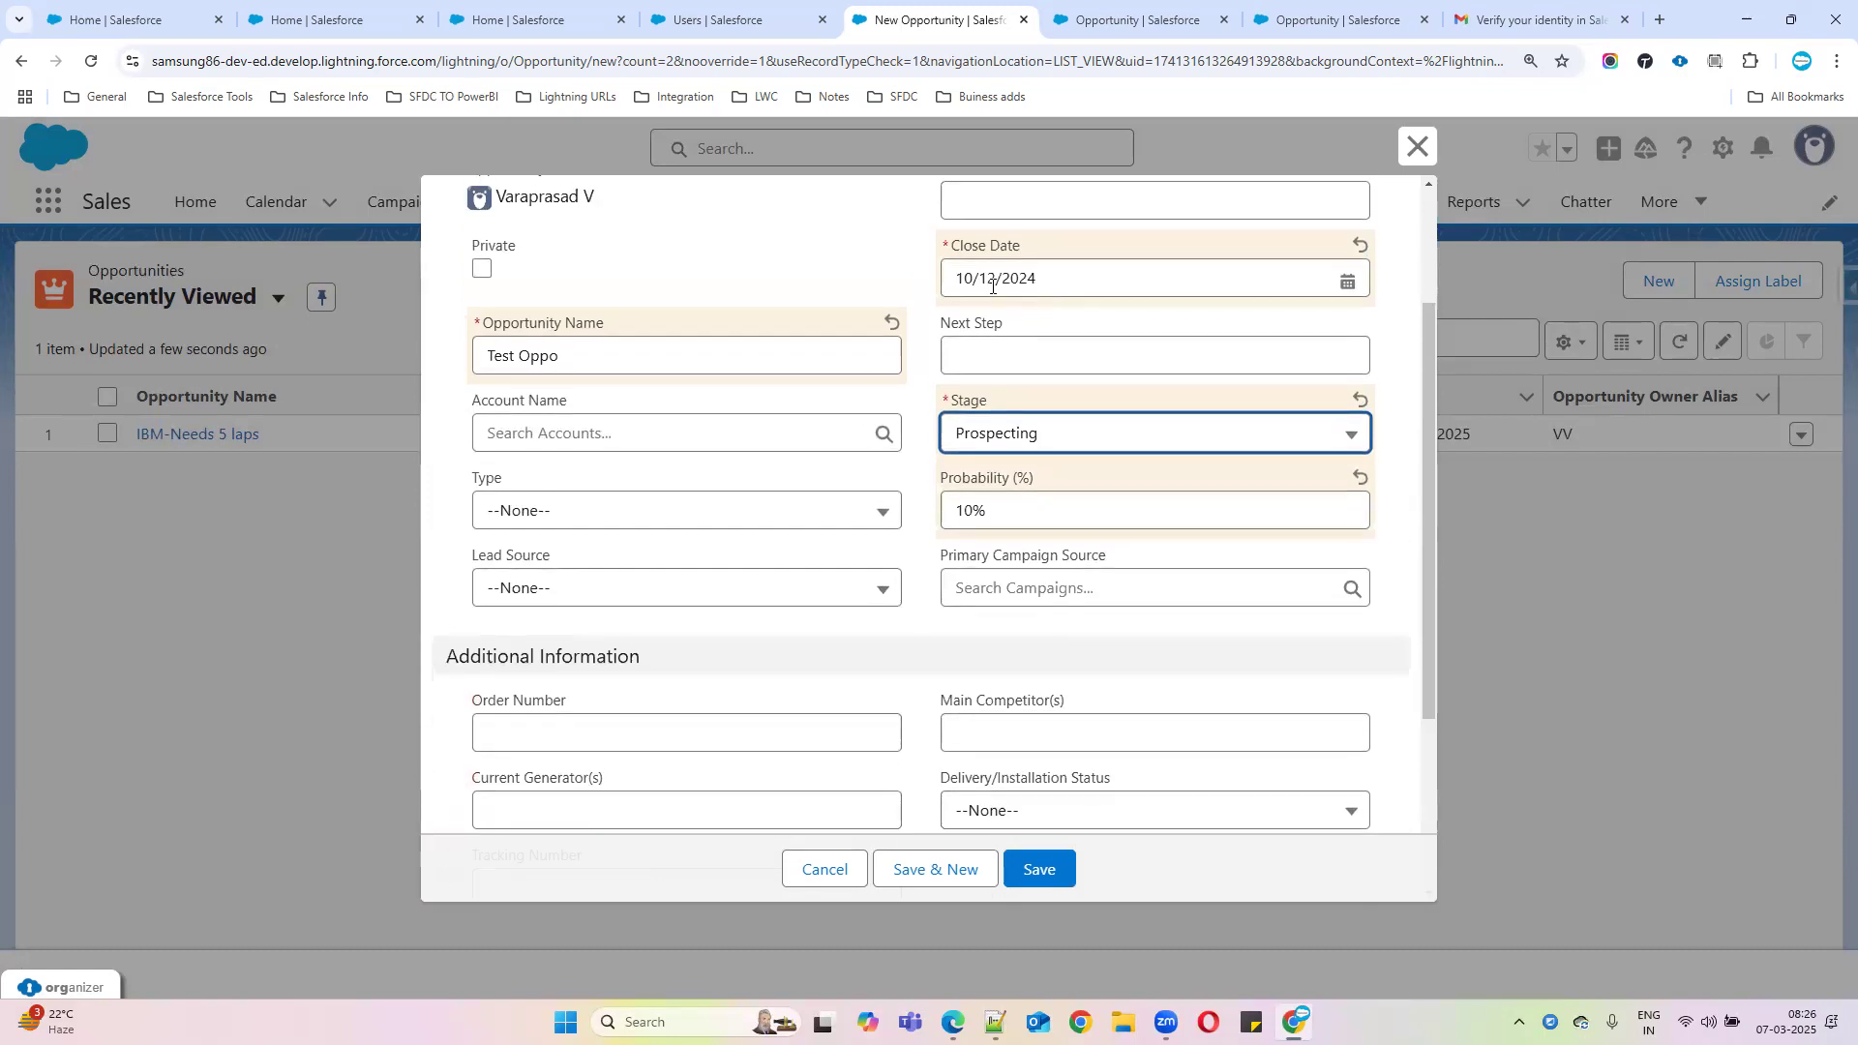
{"action": "left_click", "coordinate": [1042, 869]}
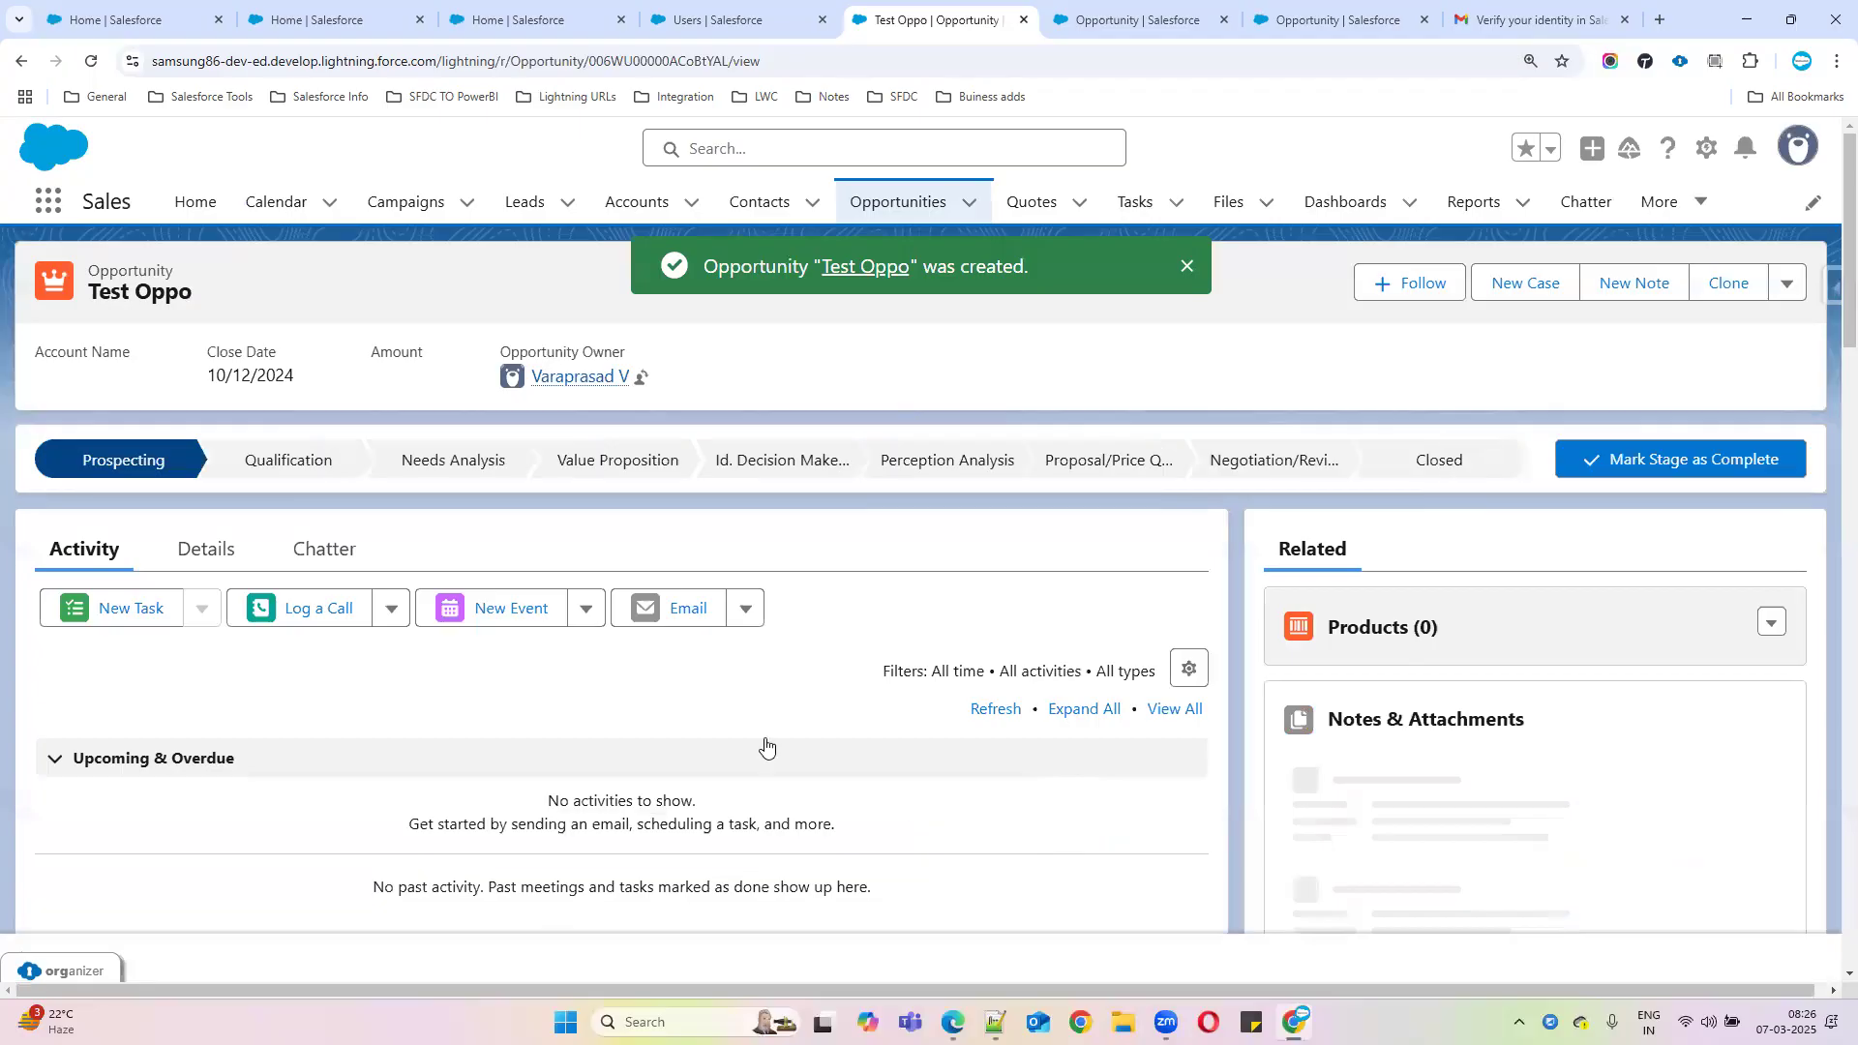
Confirm Test Oppo's Close Date of 10/12/2024, then open the Opportunity object's Validation Rules in setup
{"action": "left_click", "coordinate": [203, 550]}
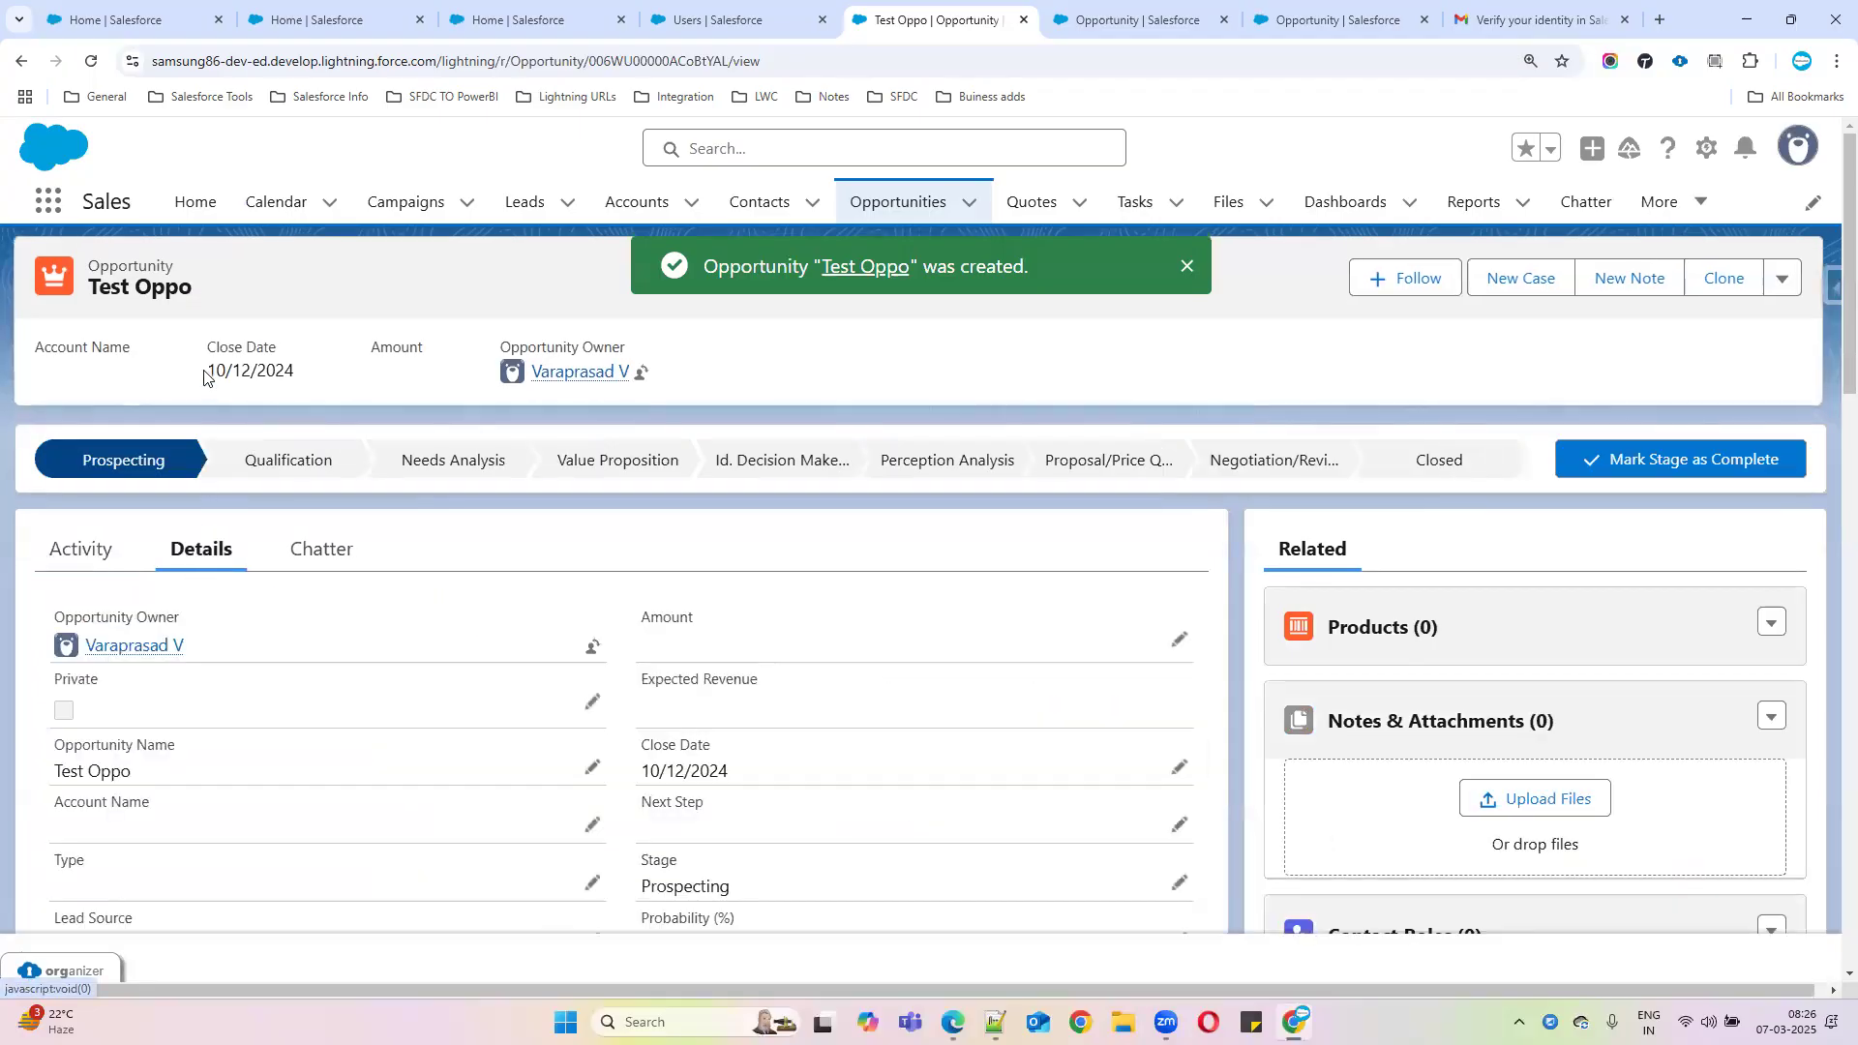
{"action": "left_click_drag", "start_coordinate": [203, 377], "coordinate": [324, 374]}
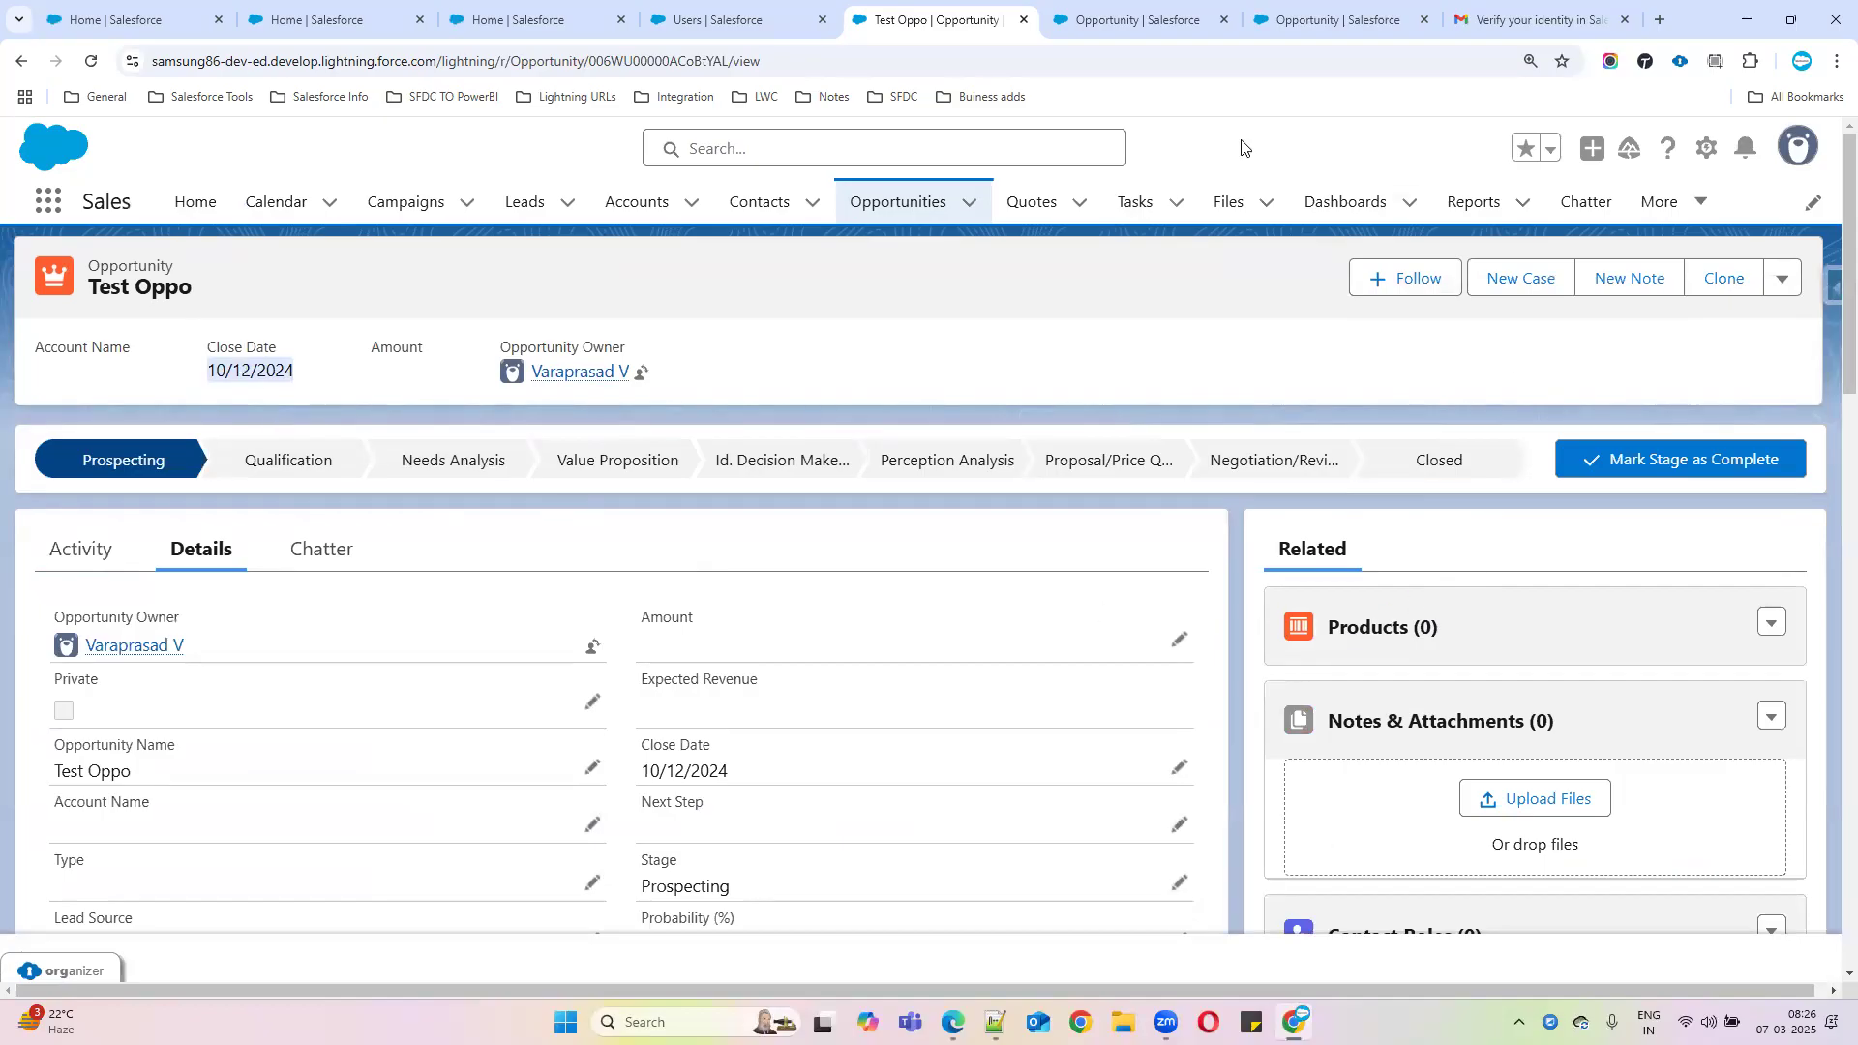
{"action": "left_click", "coordinate": [1138, 22]}
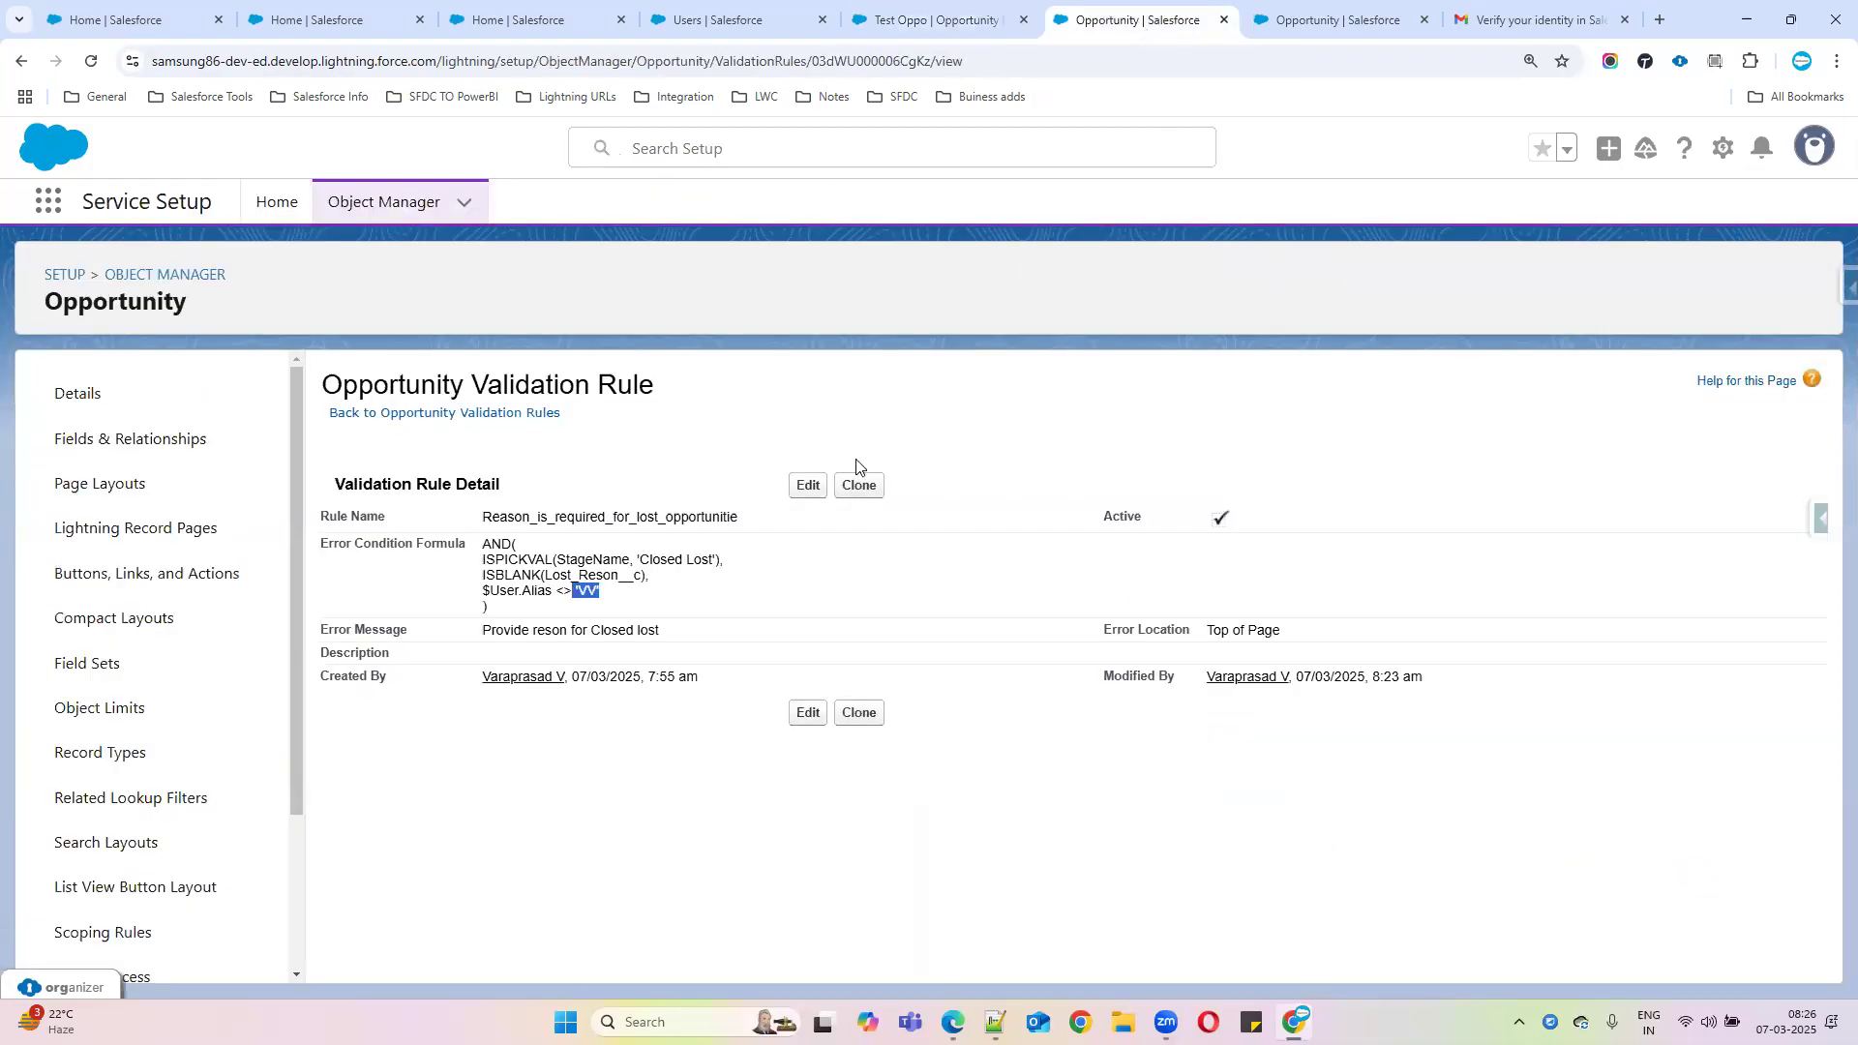
{"action": "left_click", "coordinate": [113, 454]}
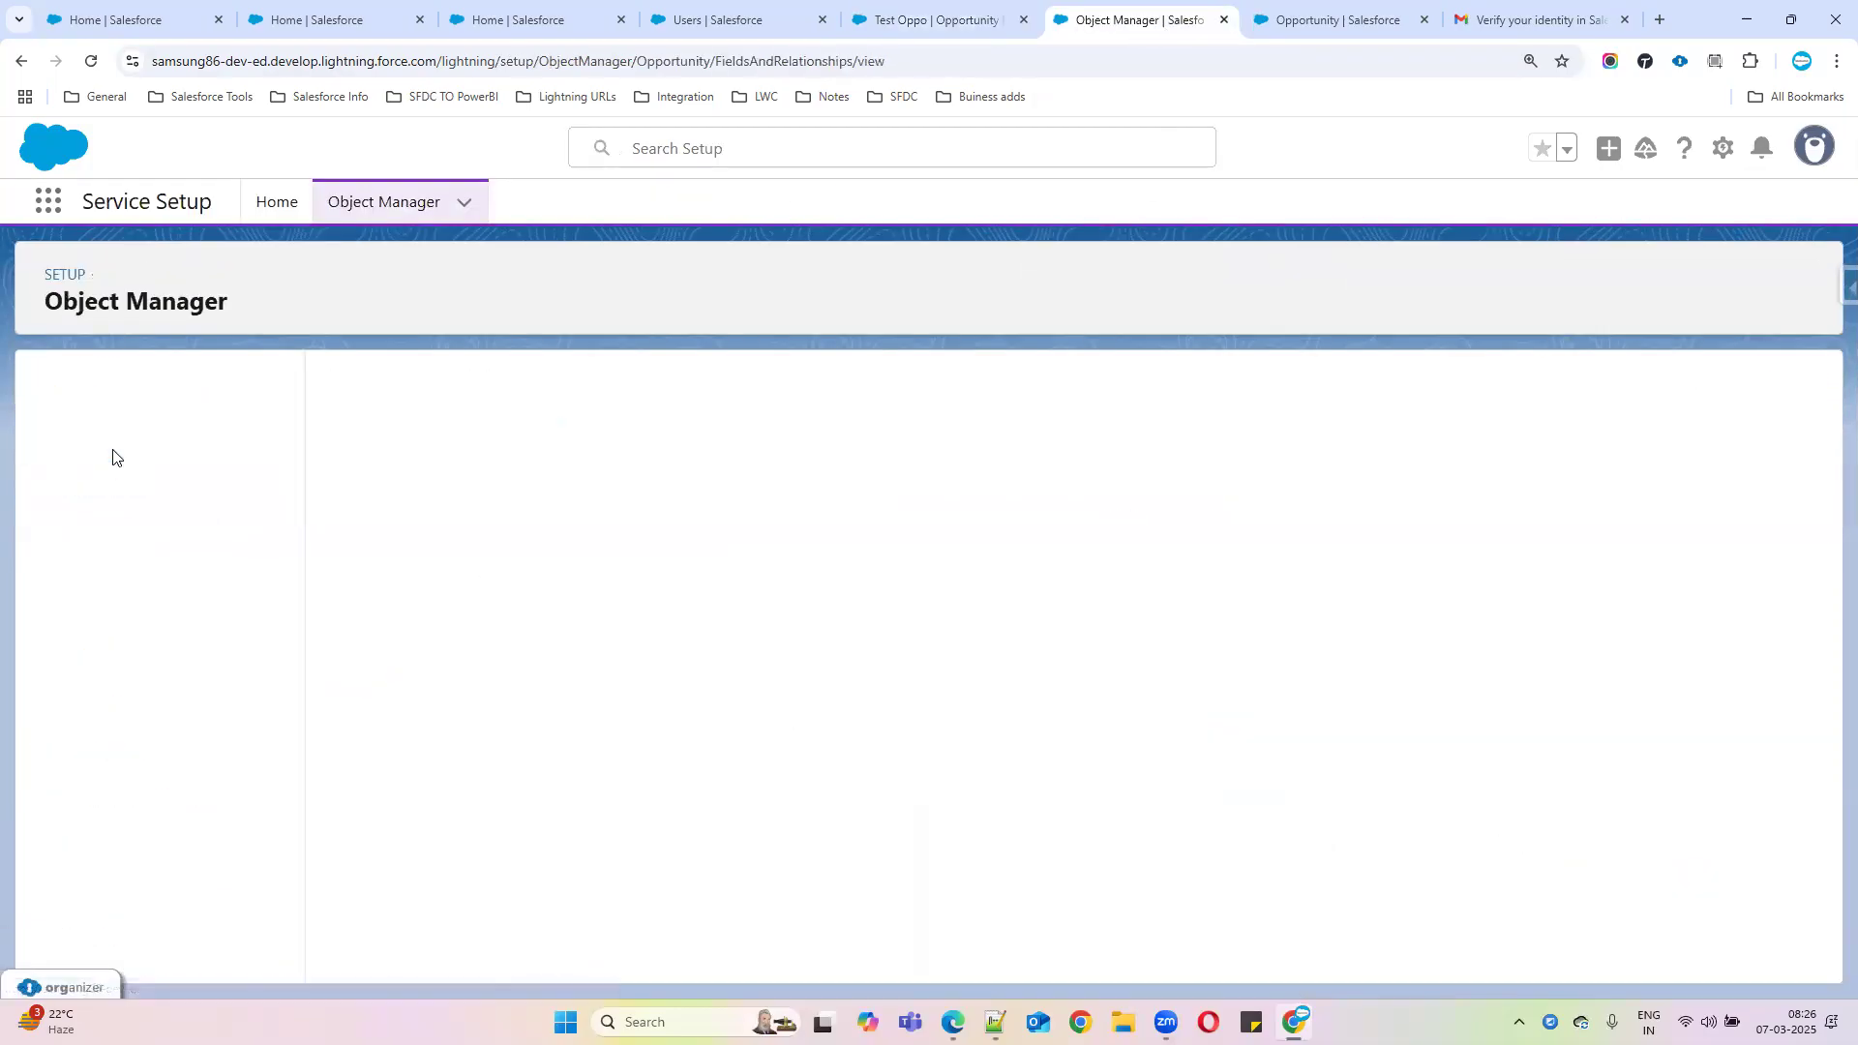
{"action": "scroll", "coordinate": [216, 713], "scroll_direction": "down", "scroll_amount": 3}
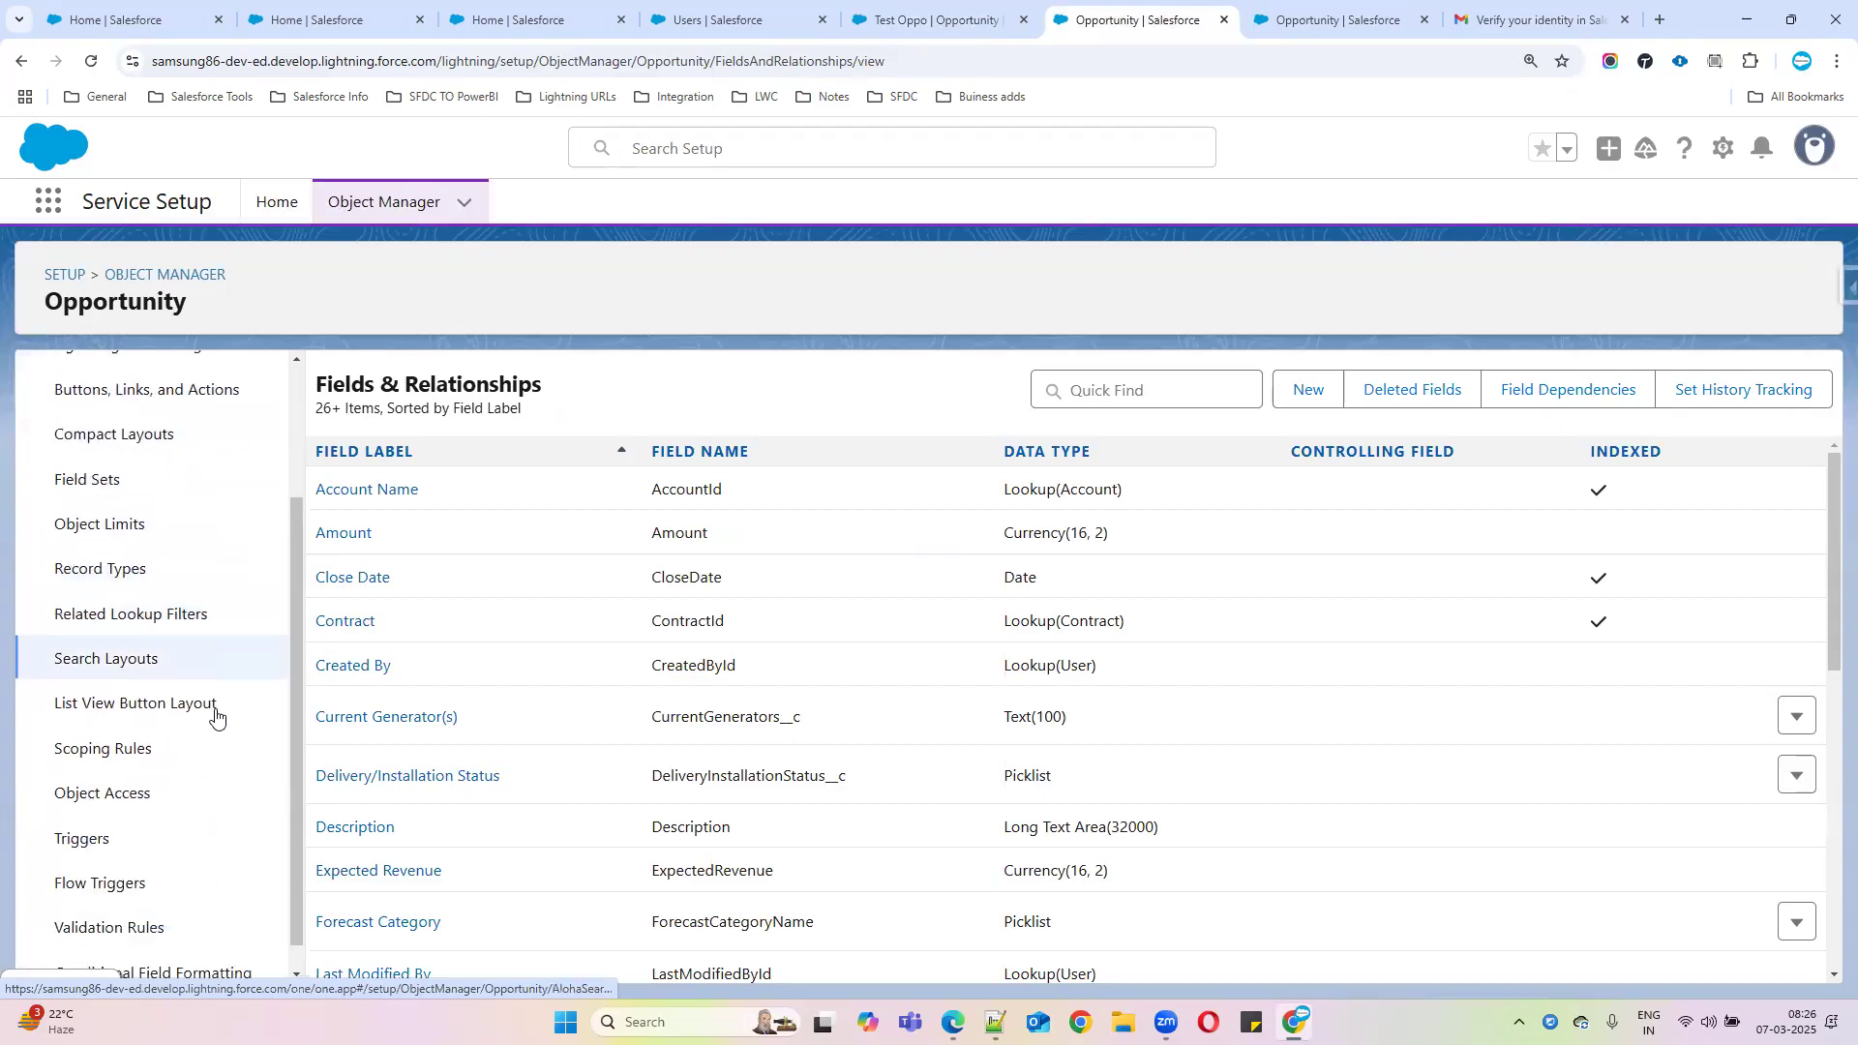
{"action": "left_click", "coordinate": [137, 896]}
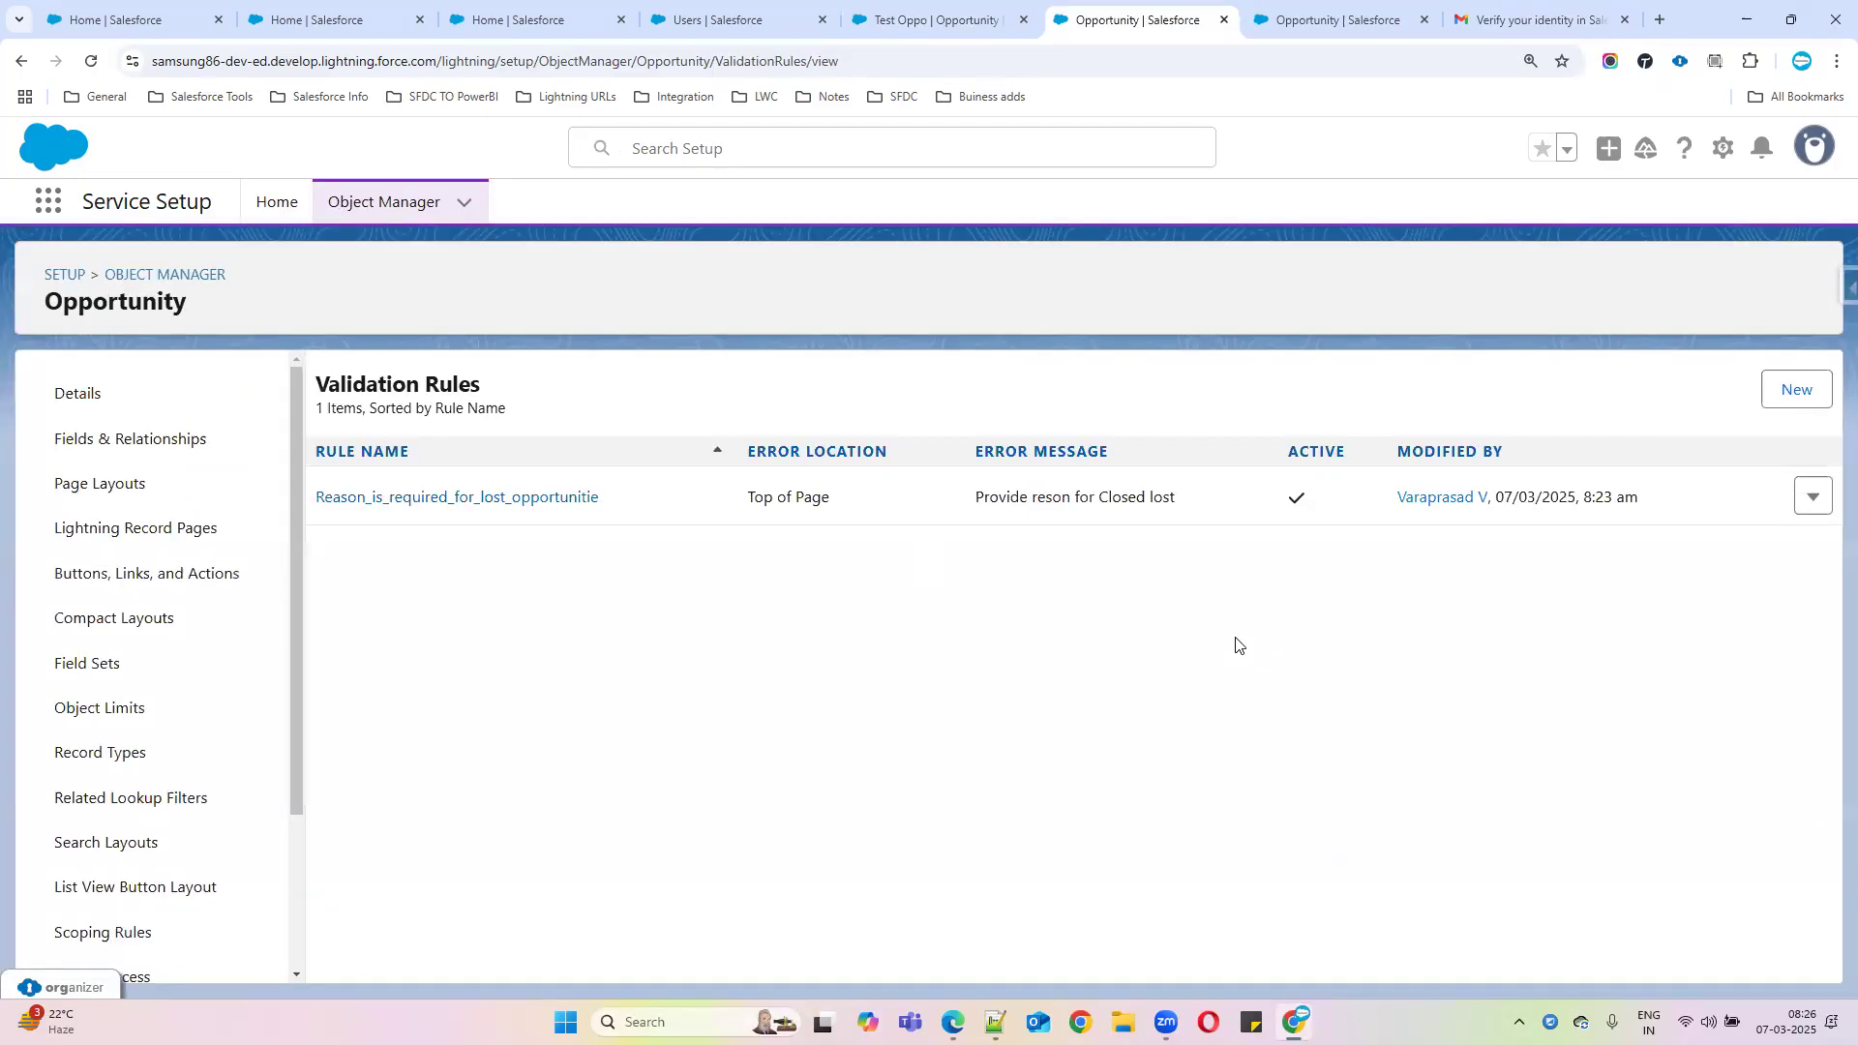
Recheck the Close Date label on Test Oppo and come back to the validation rules list
{"action": "left_click", "coordinate": [914, 33]}
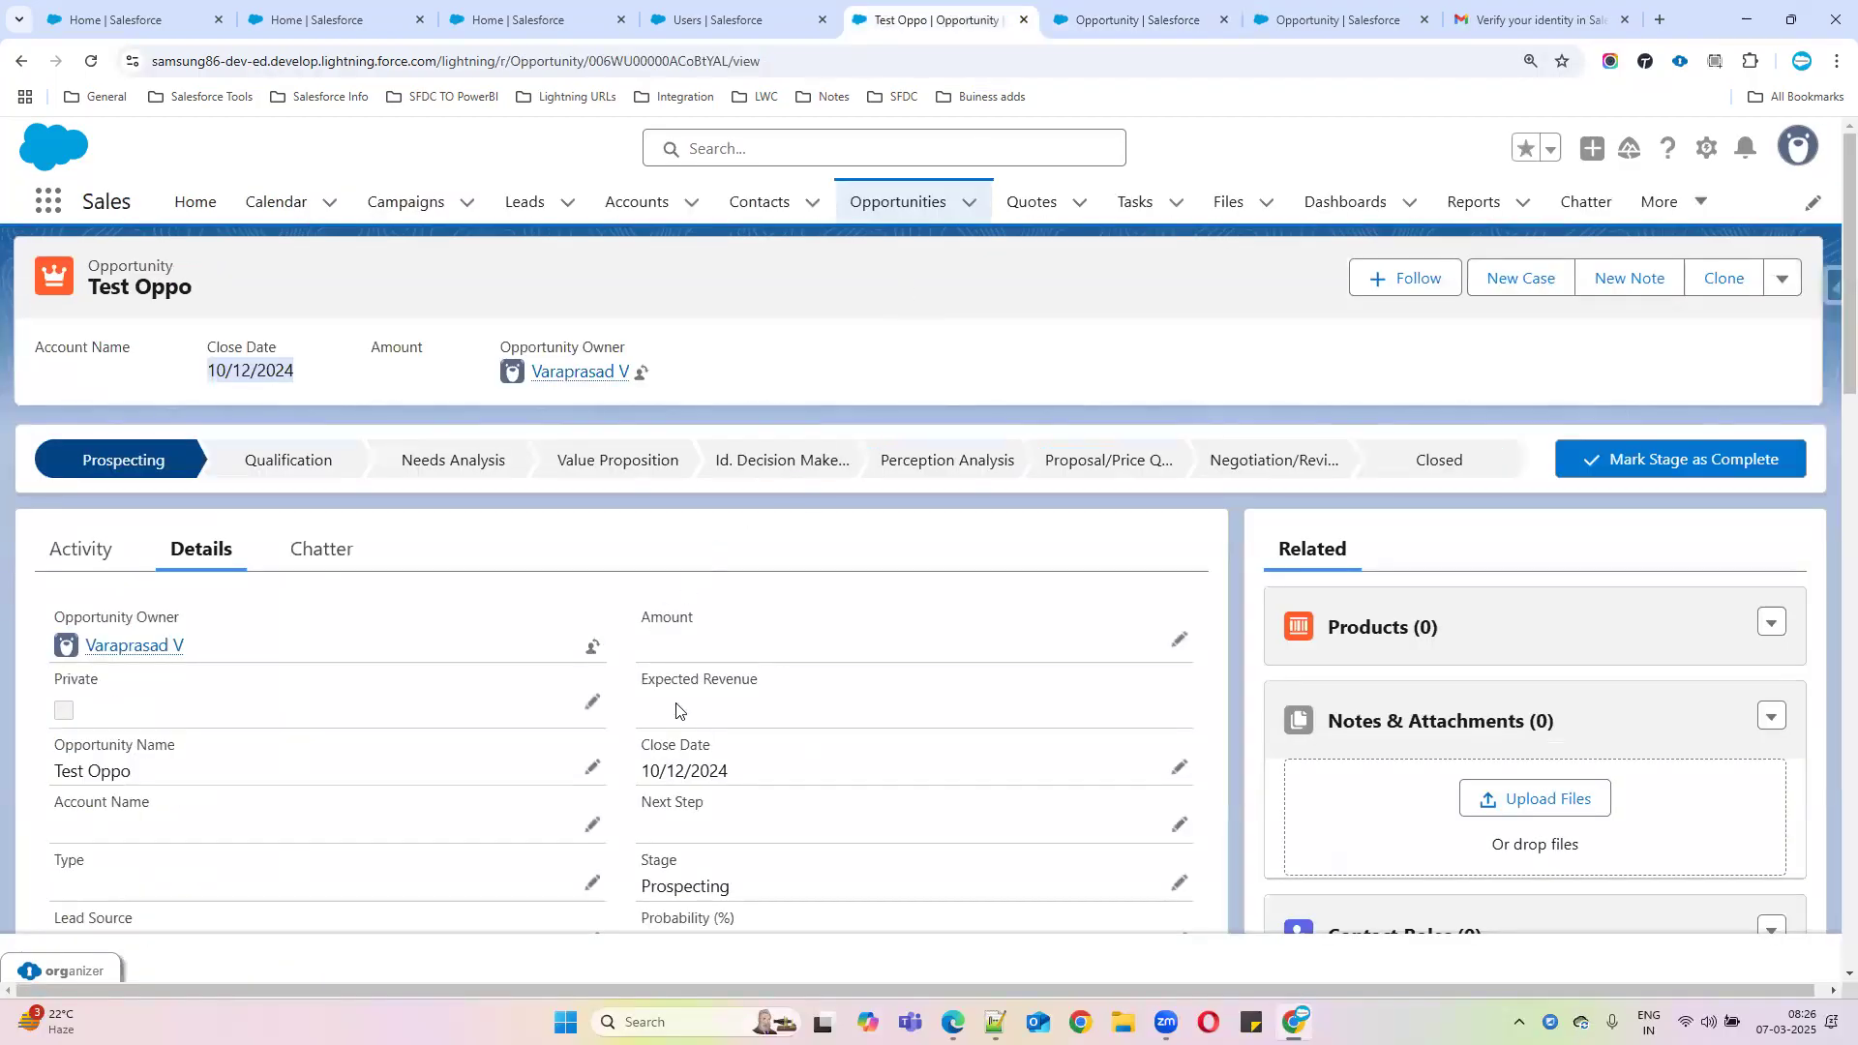
{"action": "left_click_drag", "start_coordinate": [640, 746], "coordinate": [728, 751]}
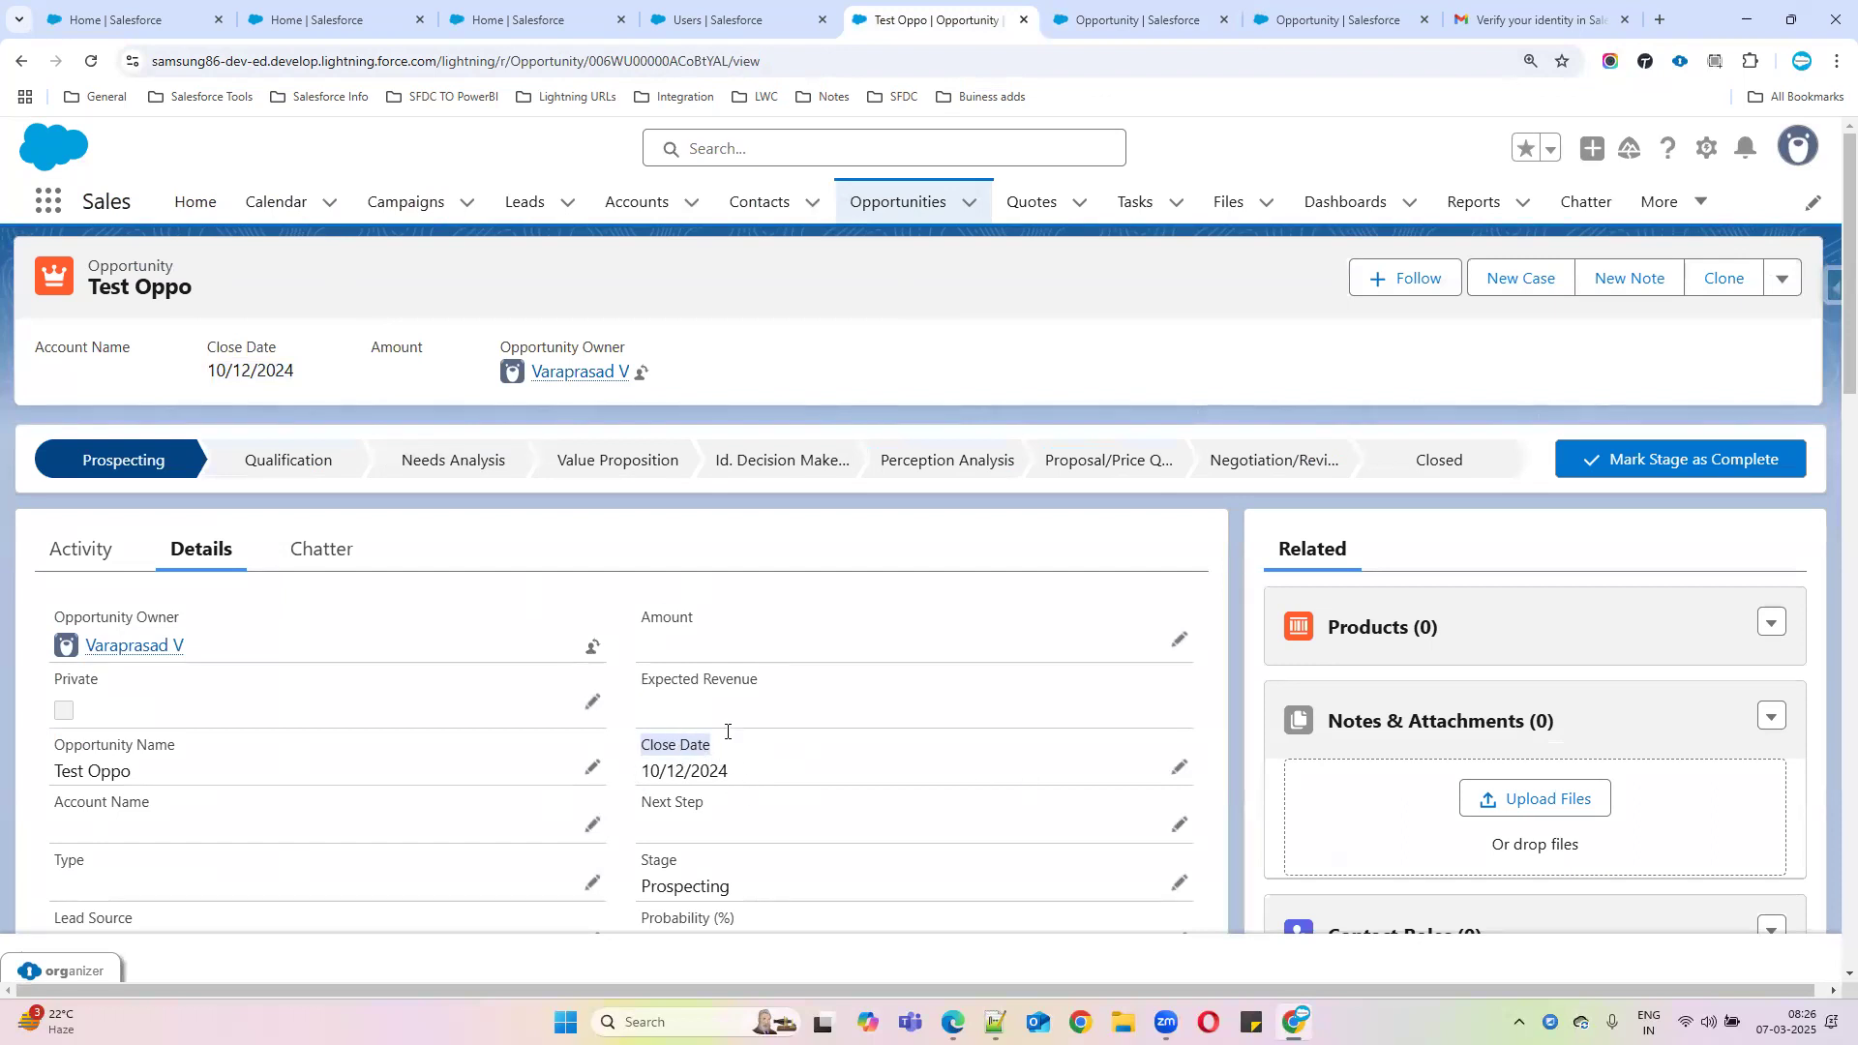
{"action": "left_click", "coordinate": [1112, 29]}
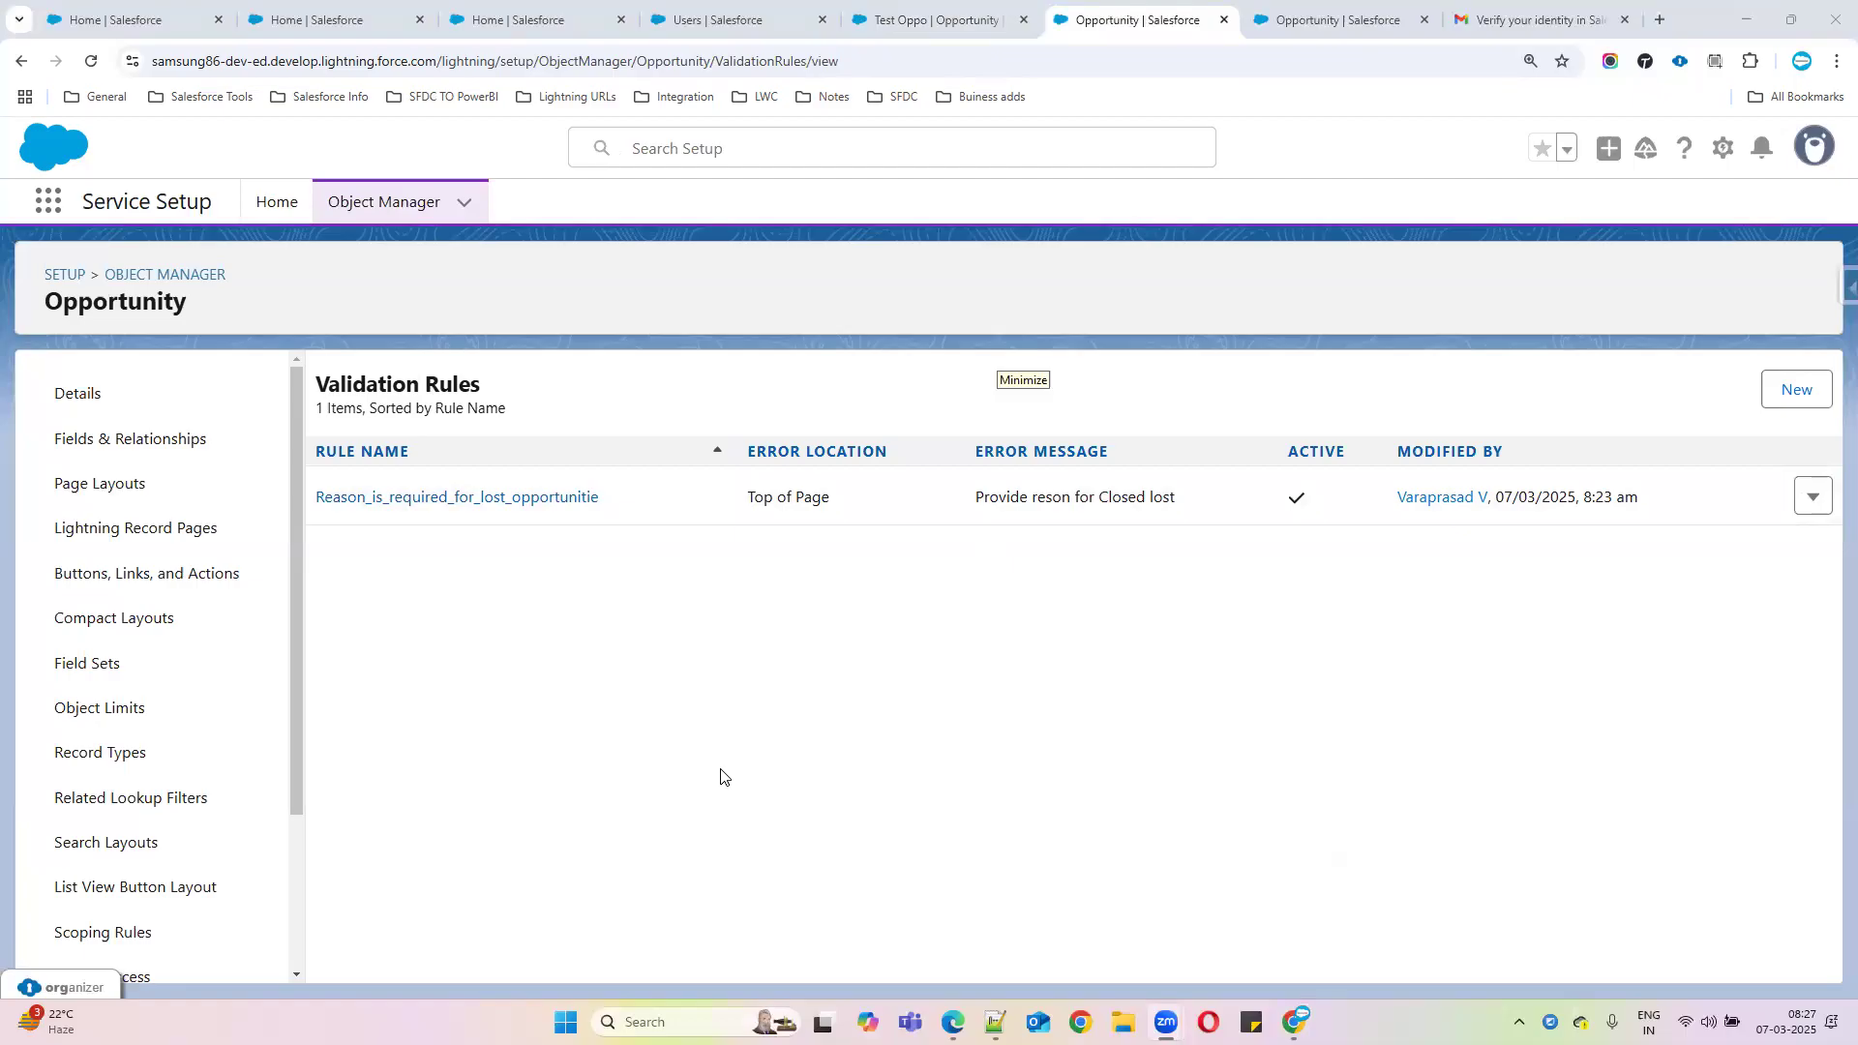
Create a new validation rule named 'Closeddate should be futuredate', correcting the typos
{"action": "left_click", "coordinate": [1790, 395]}
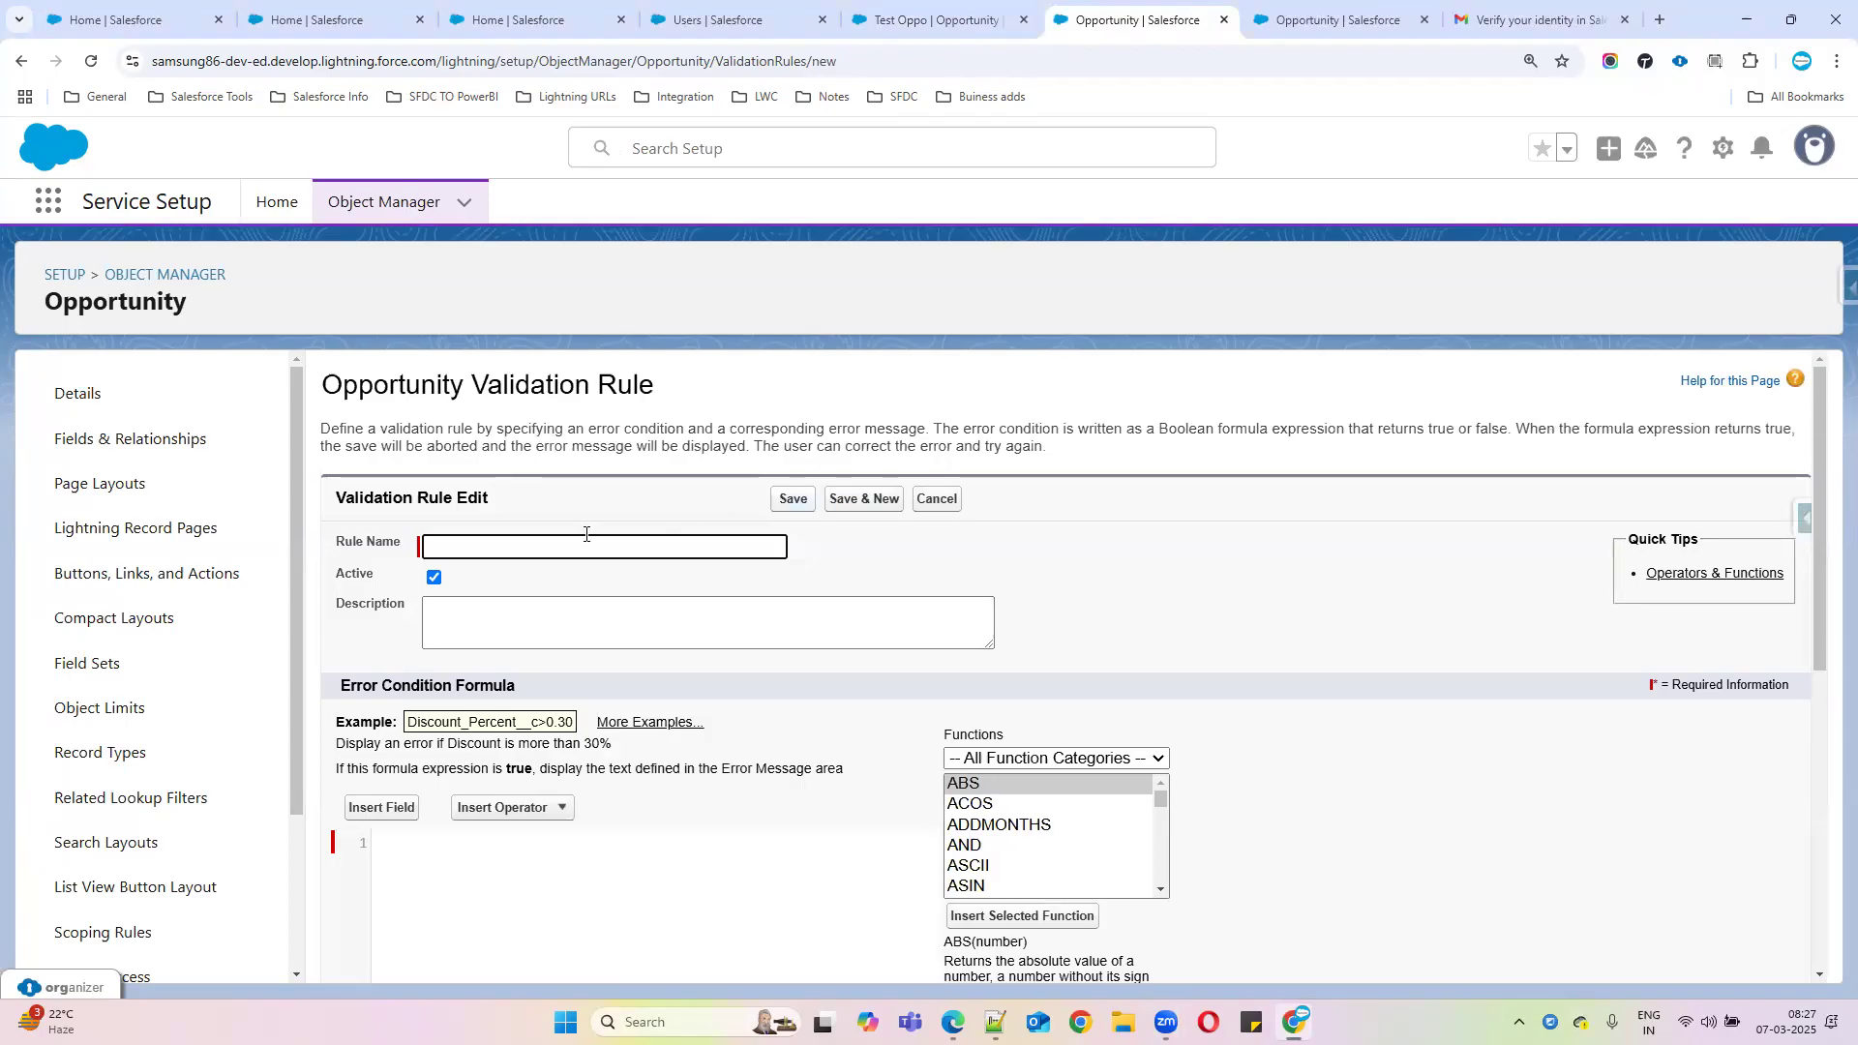
{"action": "type", "text": "Closeddate shoul be fu"}
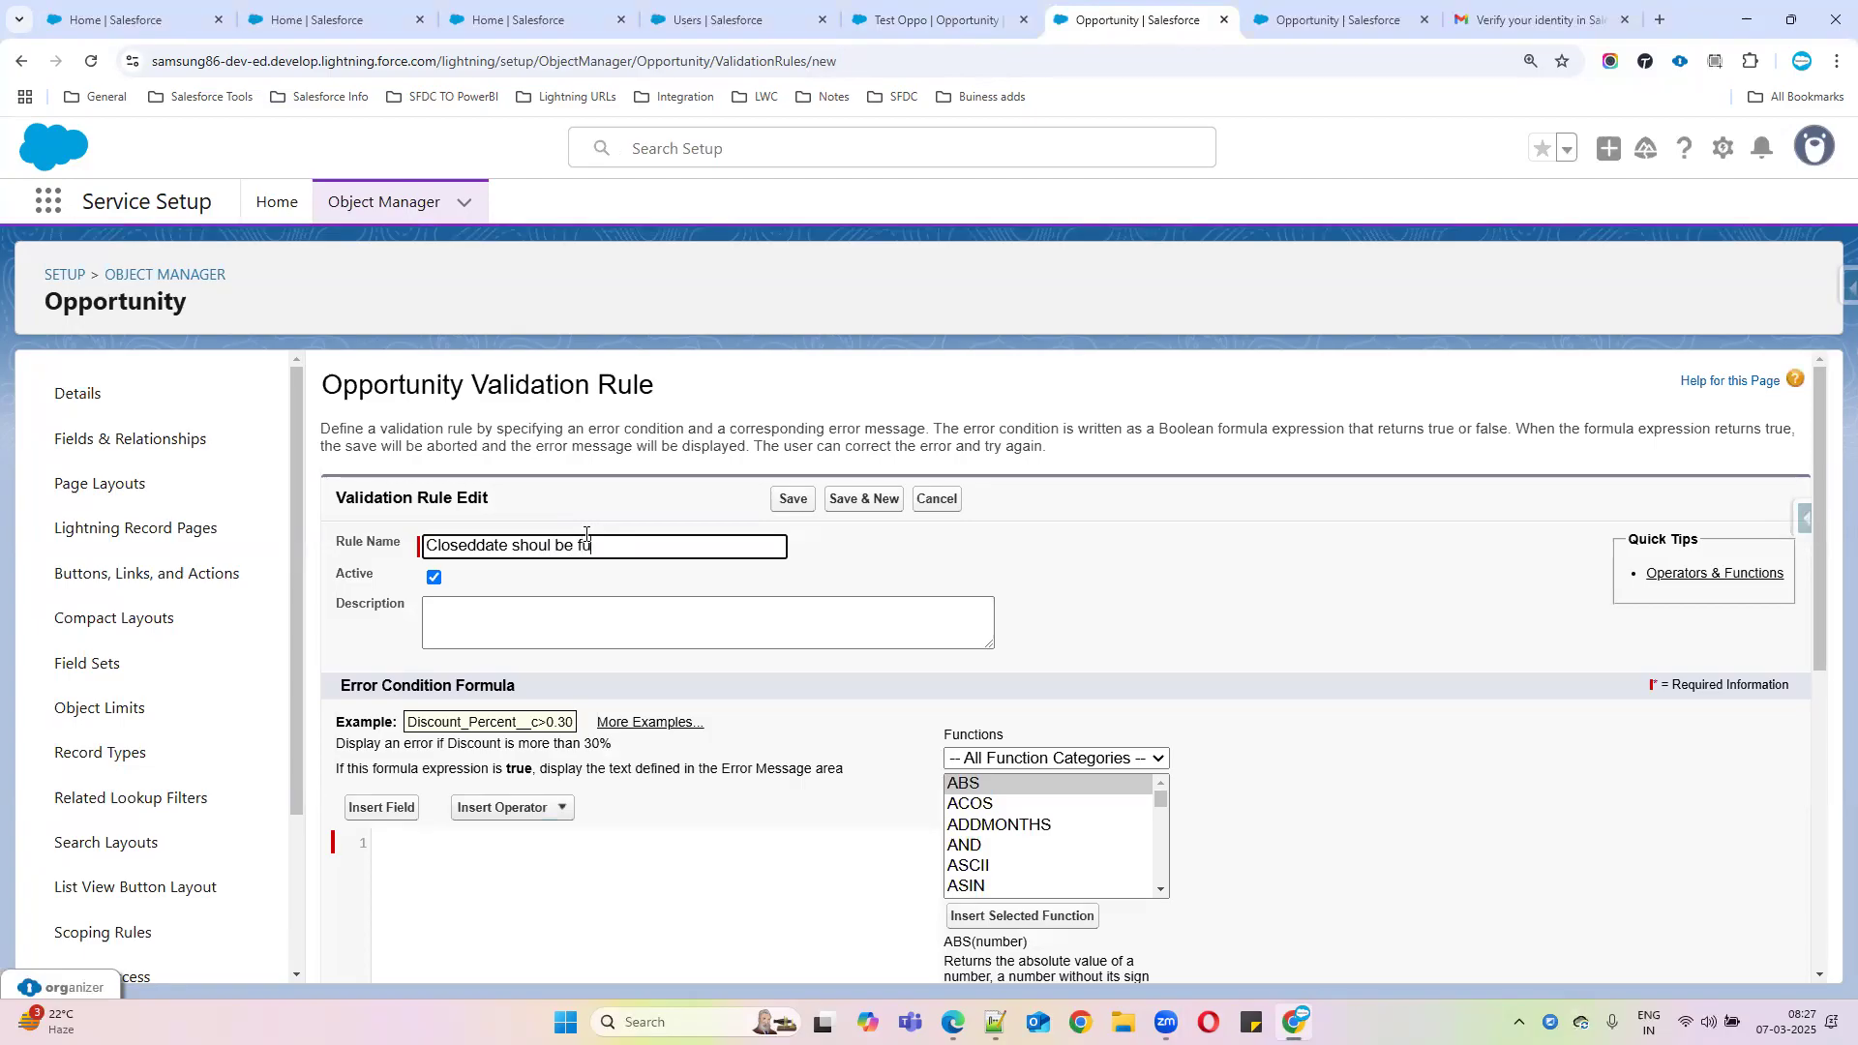
{"action": "type", "text": "ture data"}
{"action": "key", "text": "BackSpace"}
{"action": "type", "text": "e date"}
{"action": "left_click", "coordinate": [624, 546]}
{"action": "key", "text": "BackSpace"}
{"action": "left_click", "coordinate": [551, 546]}
{"action": "type", "text": "d"}
{"action": "left_click_drag", "start_coordinate": [676, 545], "coordinate": [392, 548]}
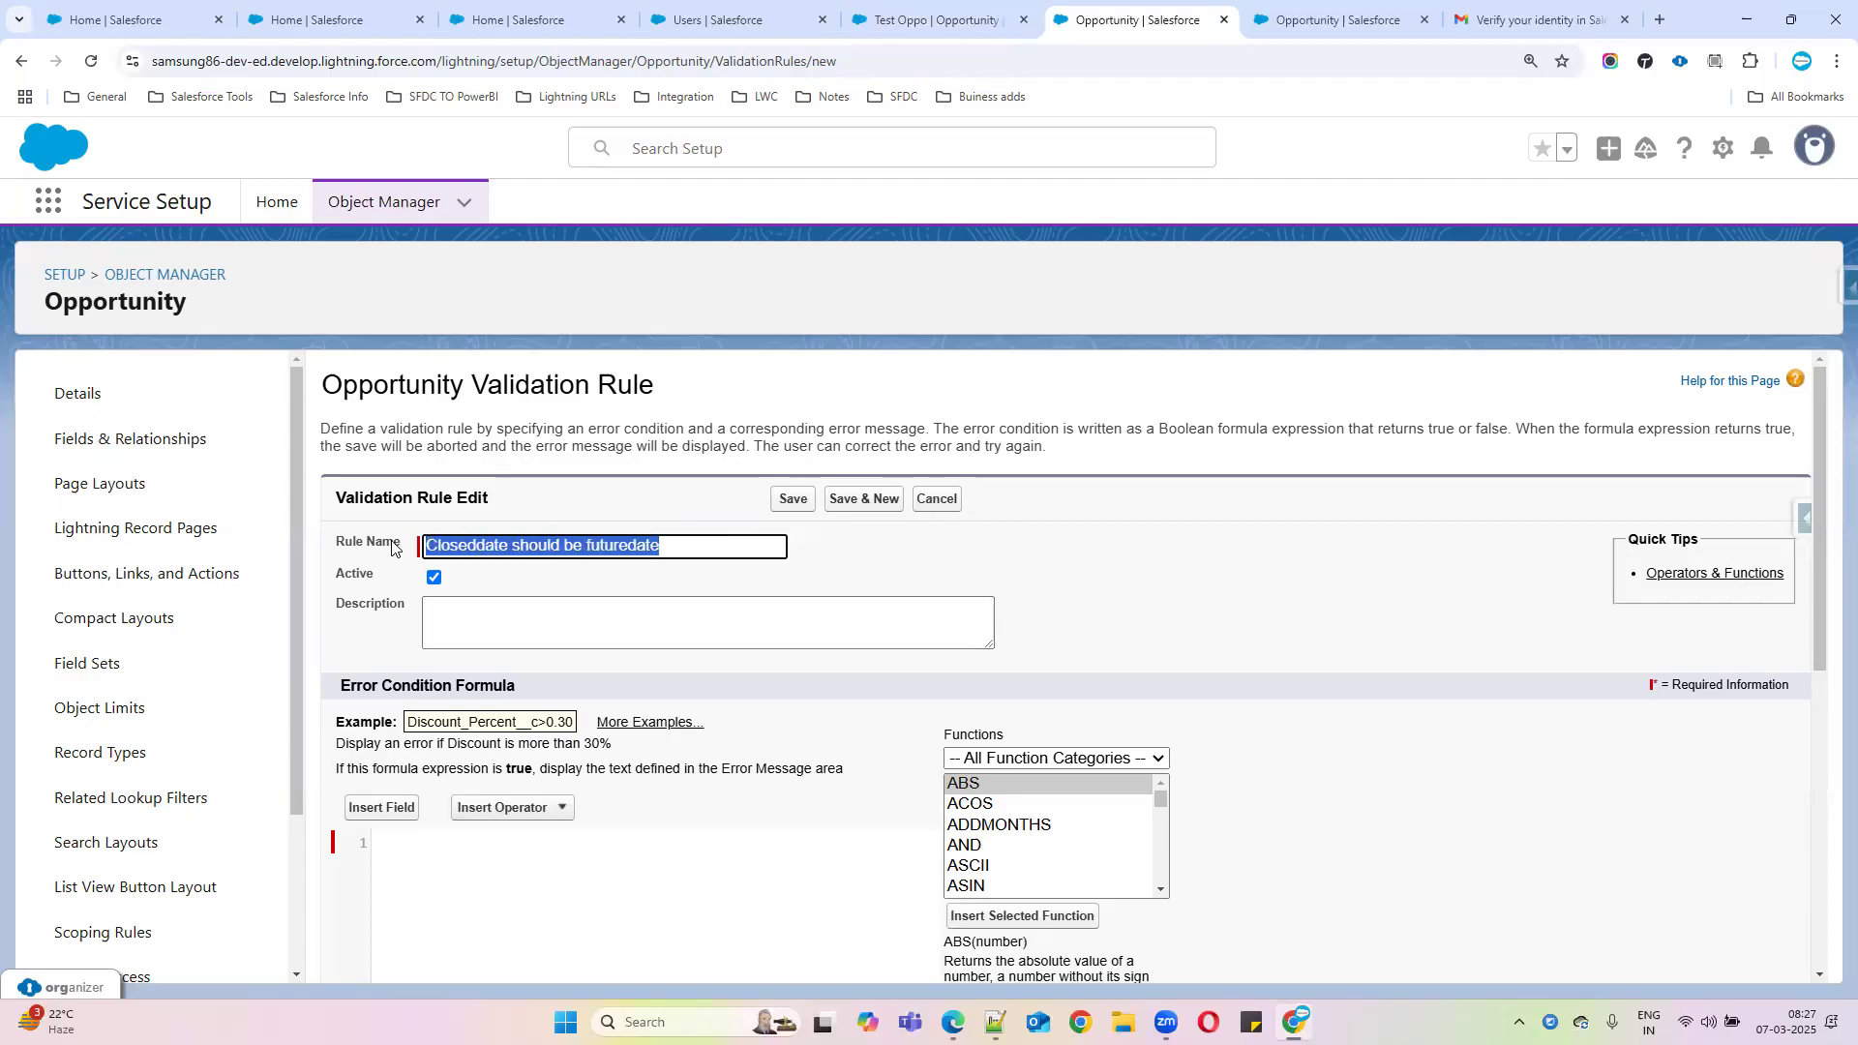
{"action": "left_click", "coordinate": [484, 547]}
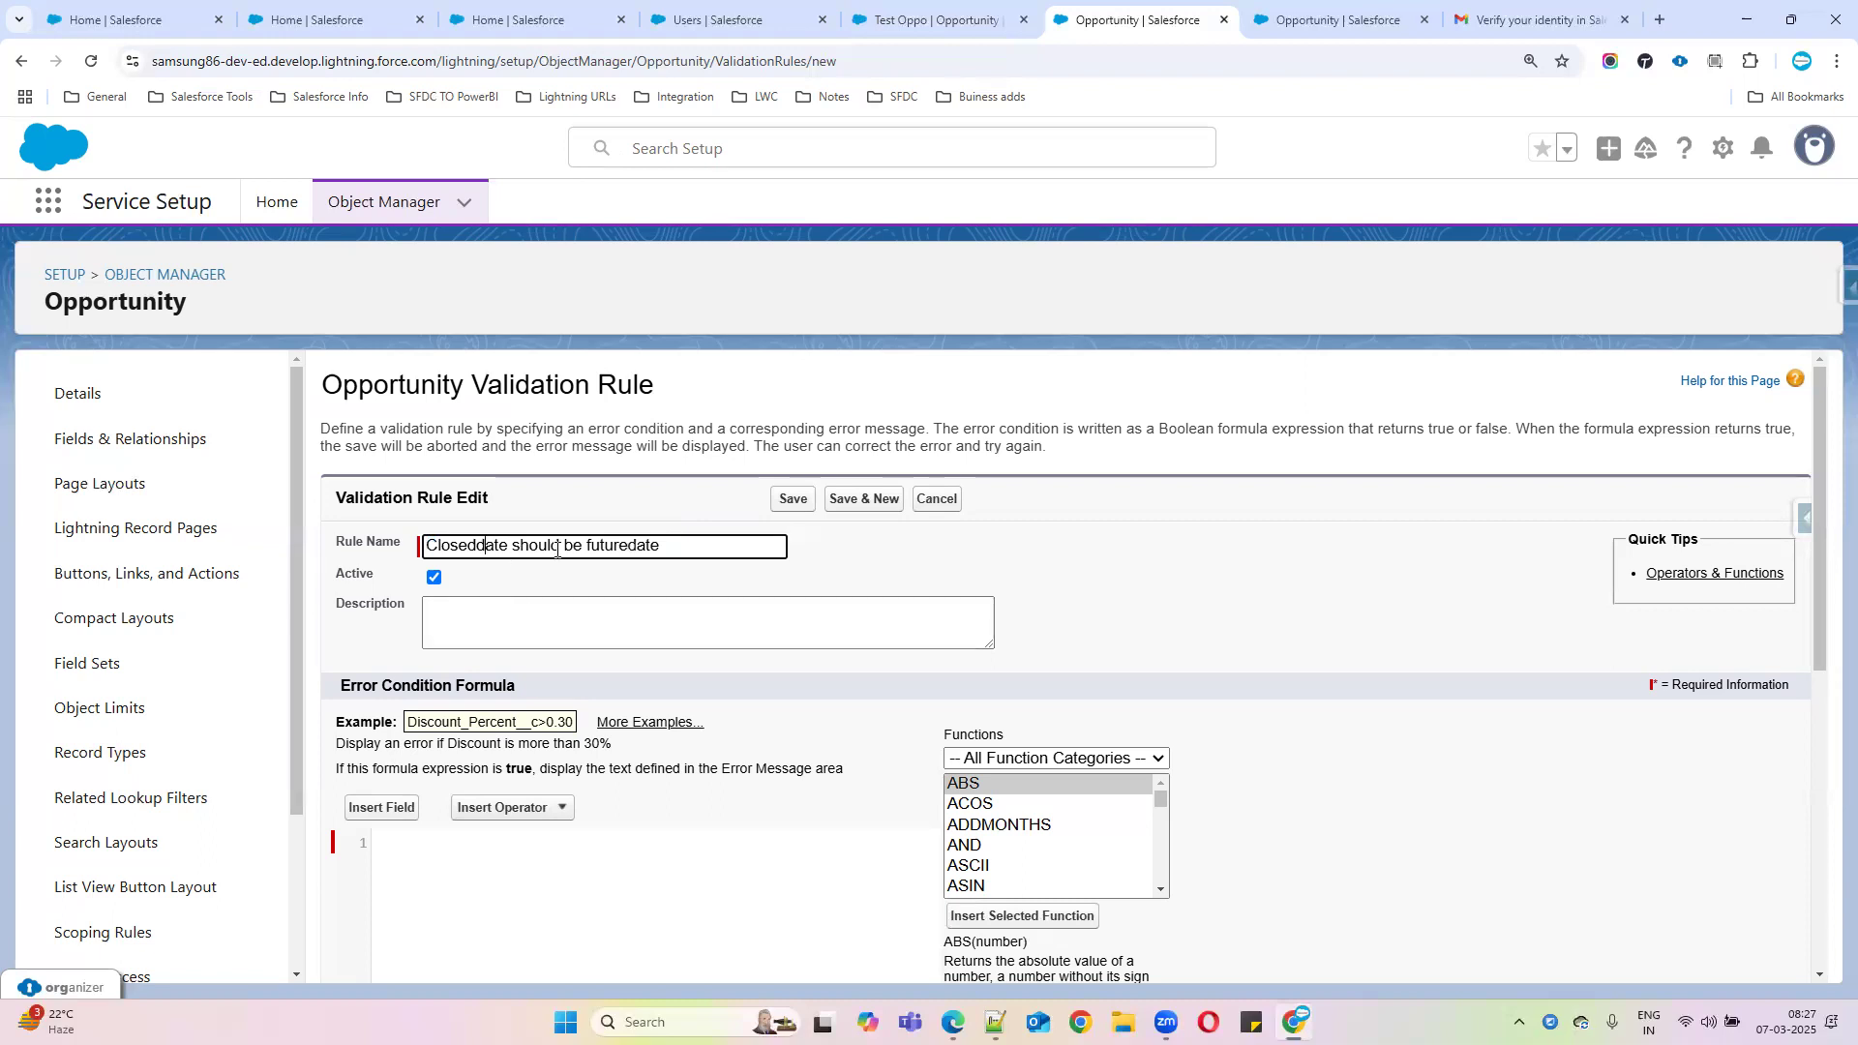
Begin the error condition formula by inserting the Opportunity CloseDate field
{"action": "scroll", "coordinate": [677, 600], "scroll_direction": "down", "scroll_amount": 3}
{"action": "left_click", "coordinate": [585, 666]}
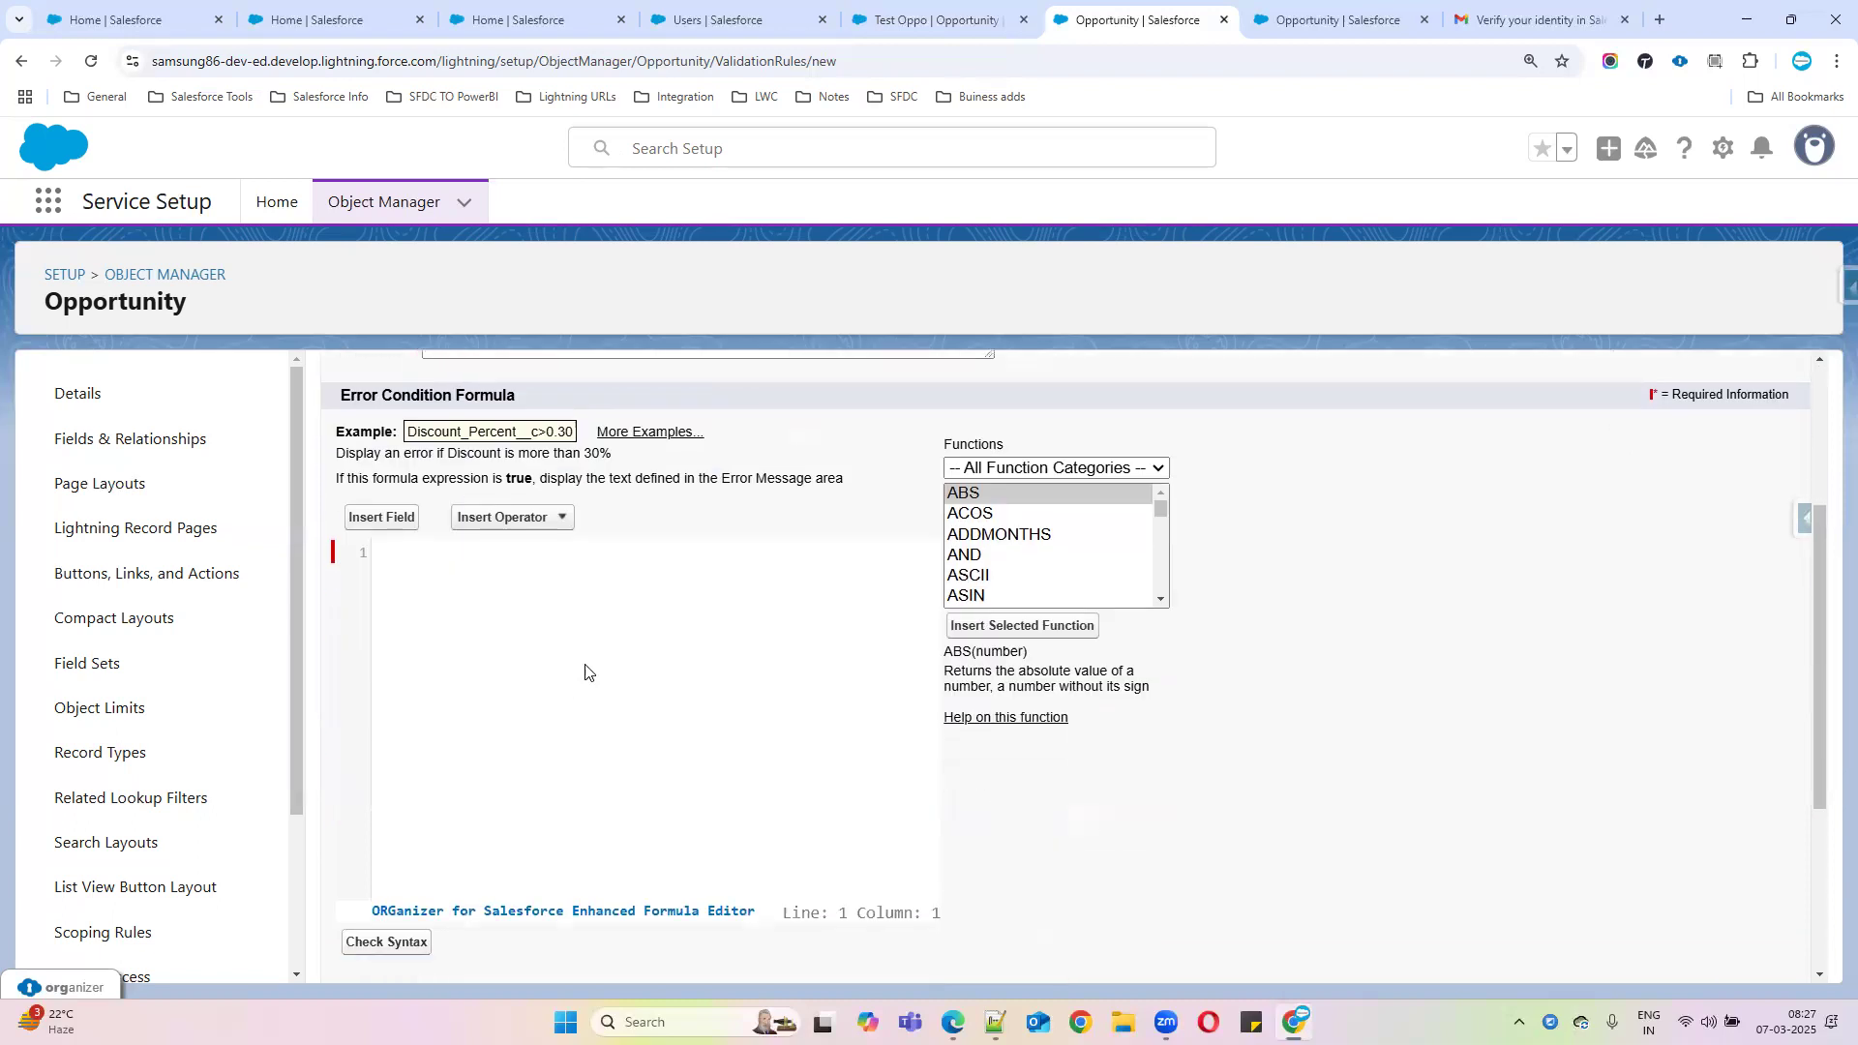
{"action": "left_click", "coordinate": [994, 555]}
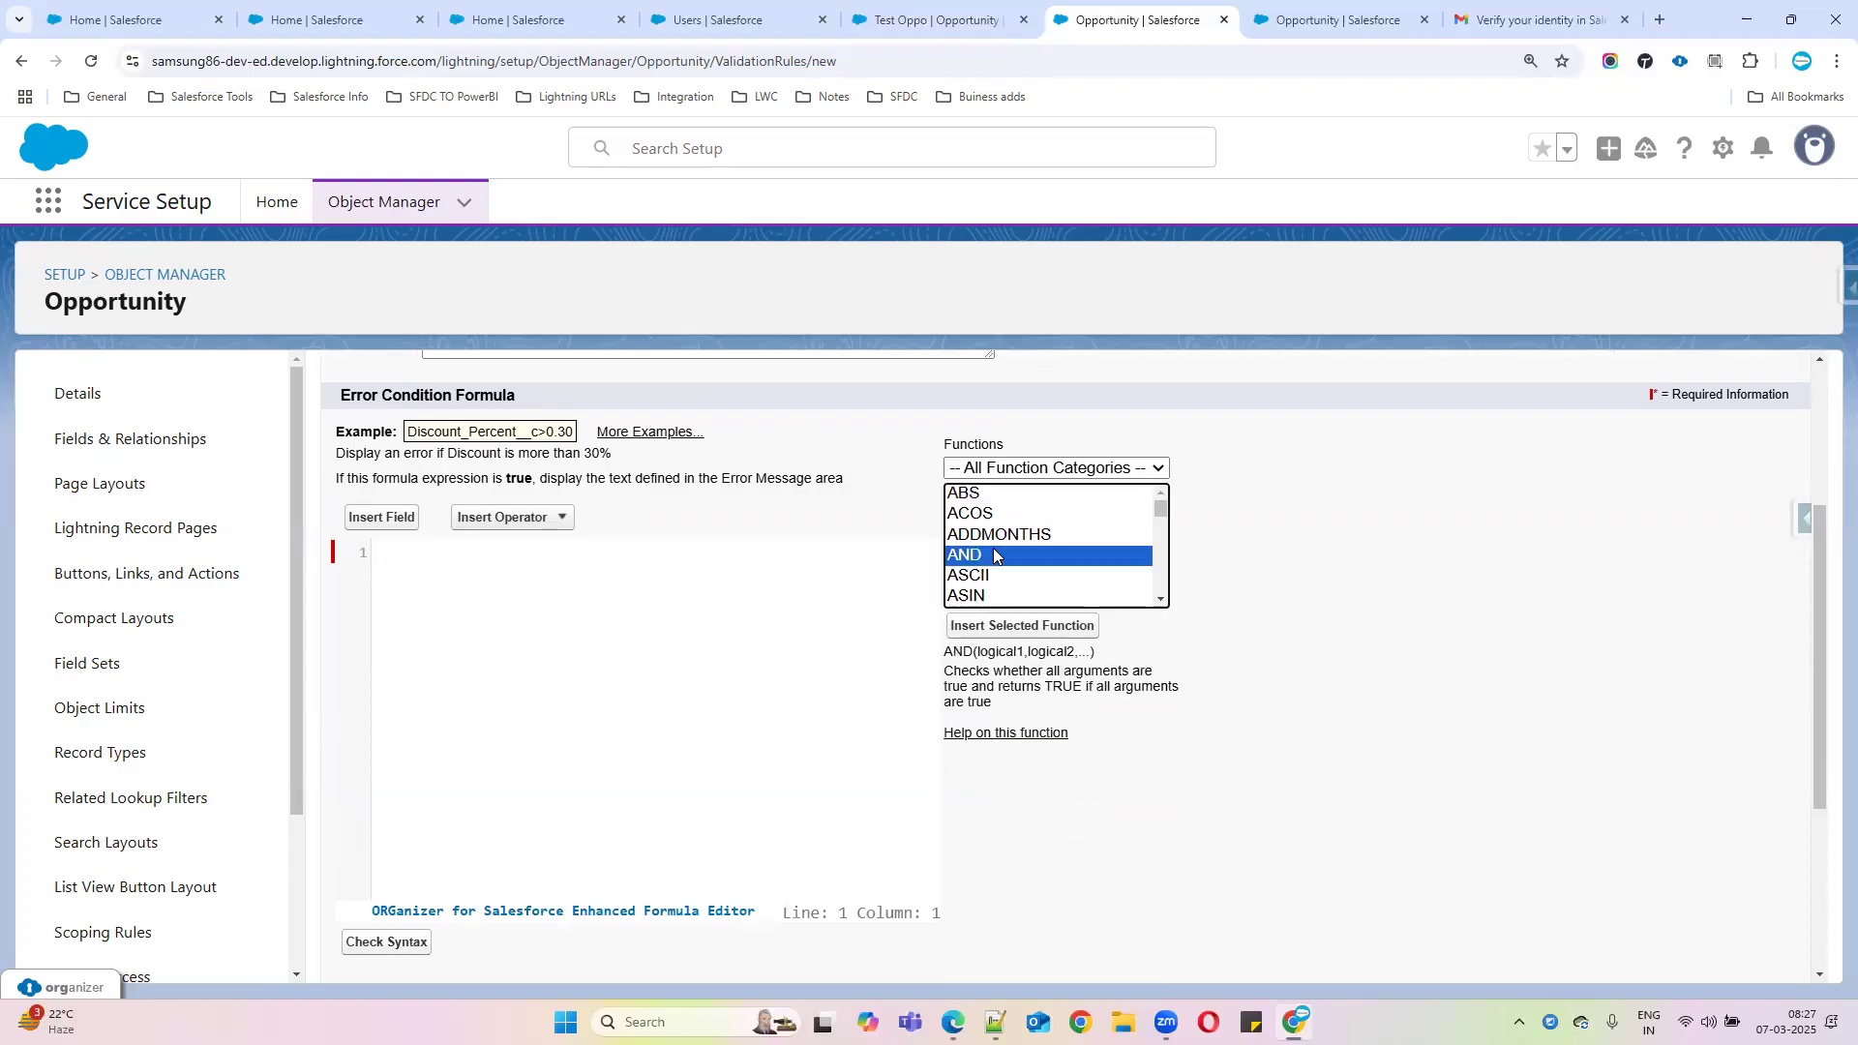
{"action": "left_click", "coordinate": [387, 516]}
{"action": "left_click", "coordinate": [795, 663]}
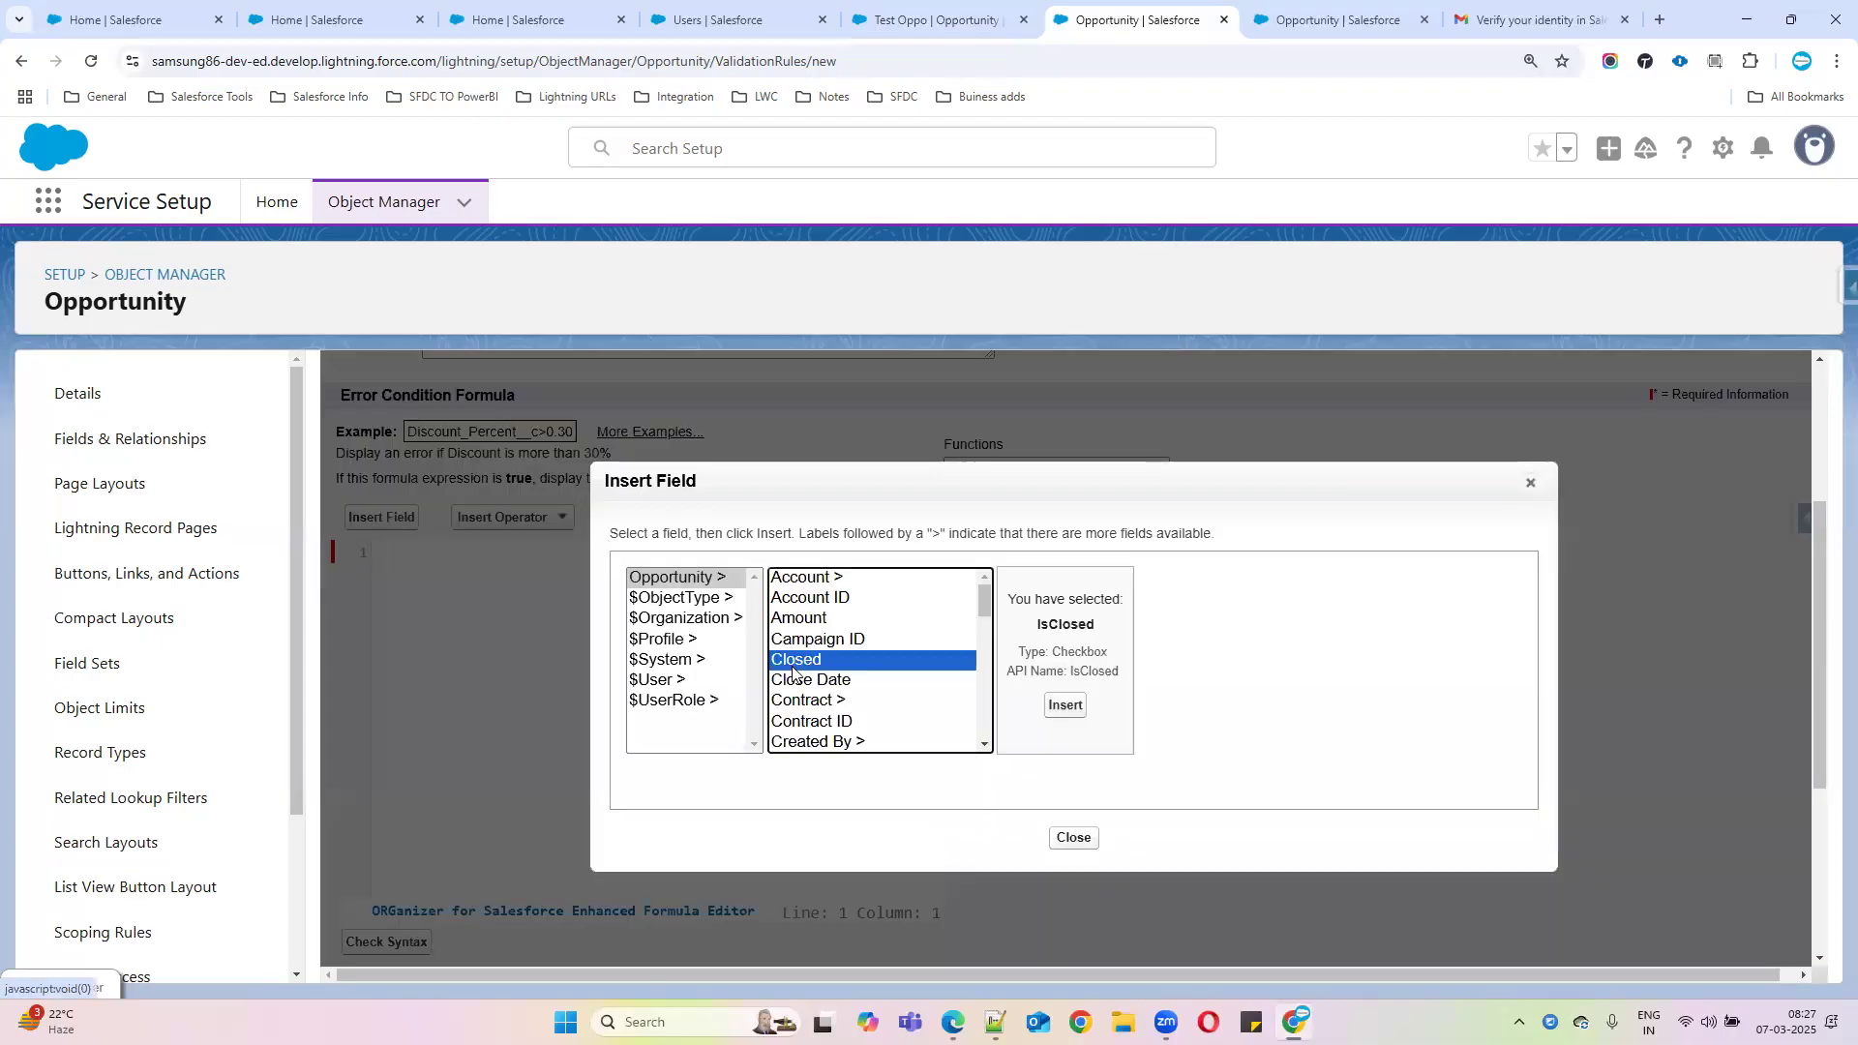
{"action": "left_click", "coordinate": [827, 681]}
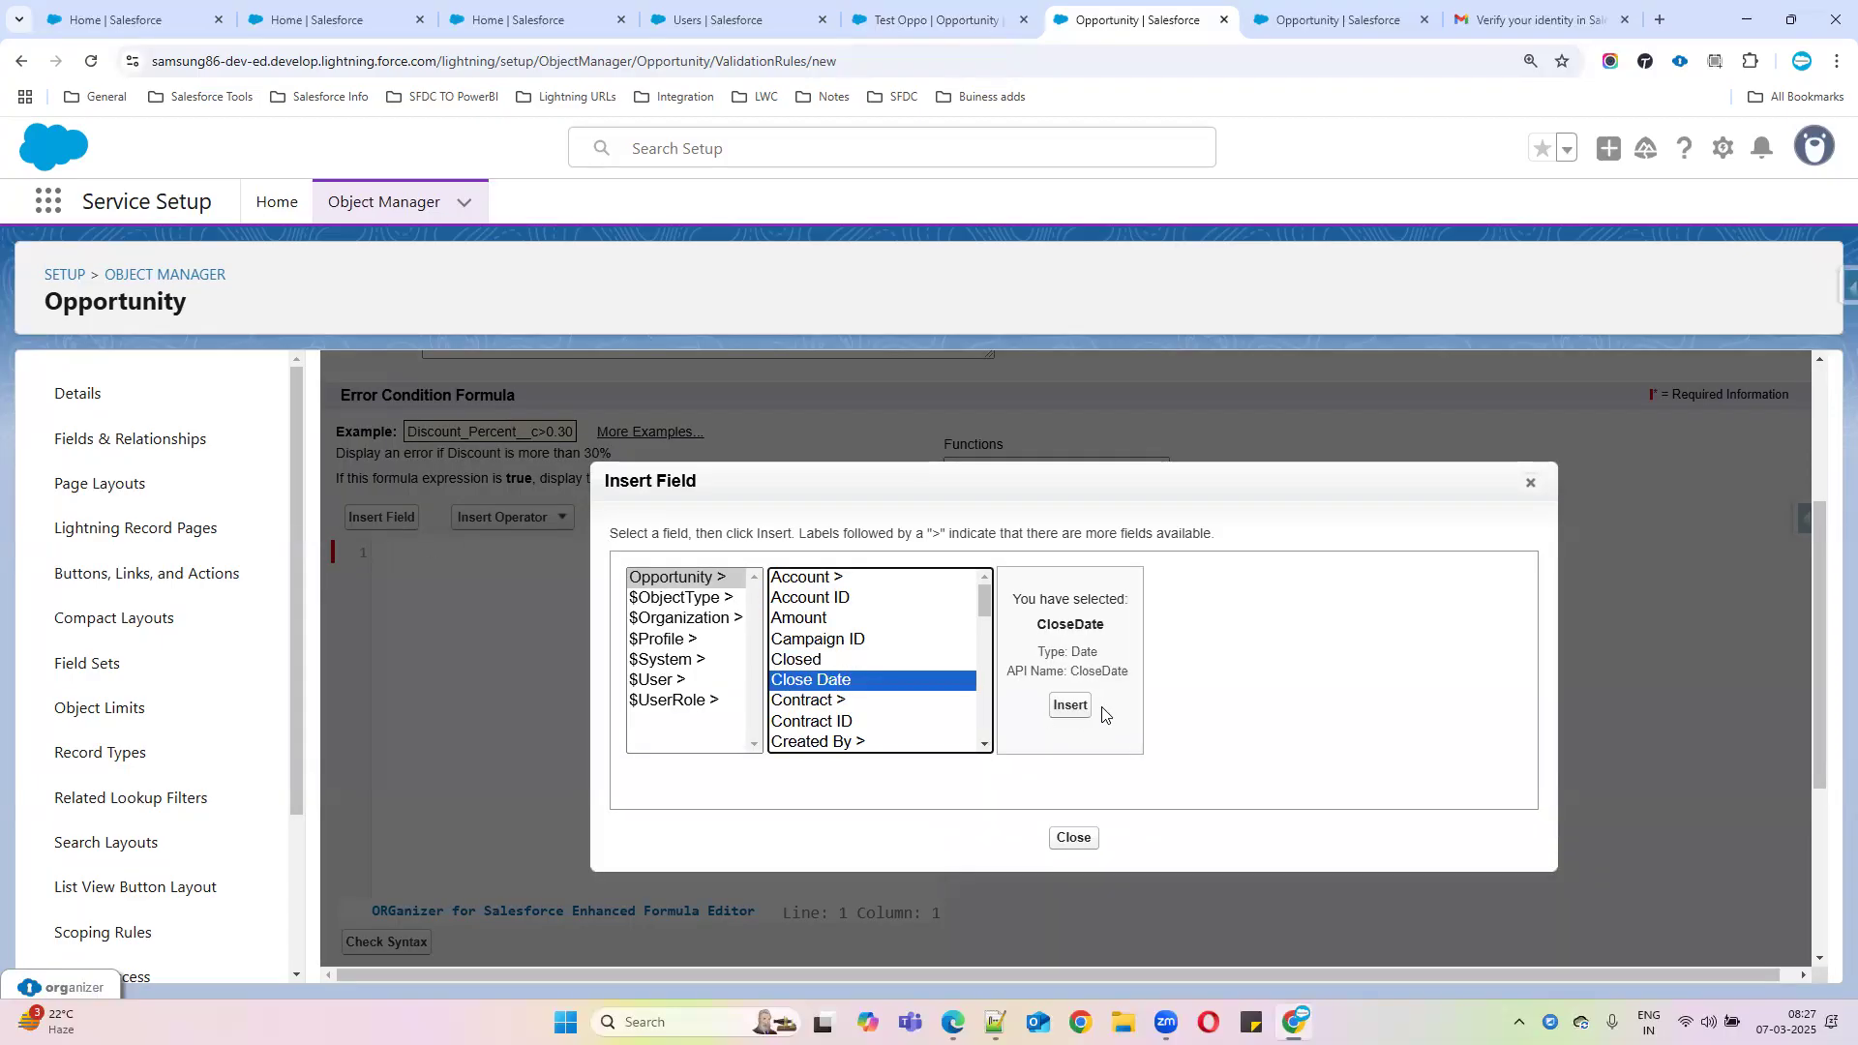
{"action": "left_click", "coordinate": [1068, 706]}
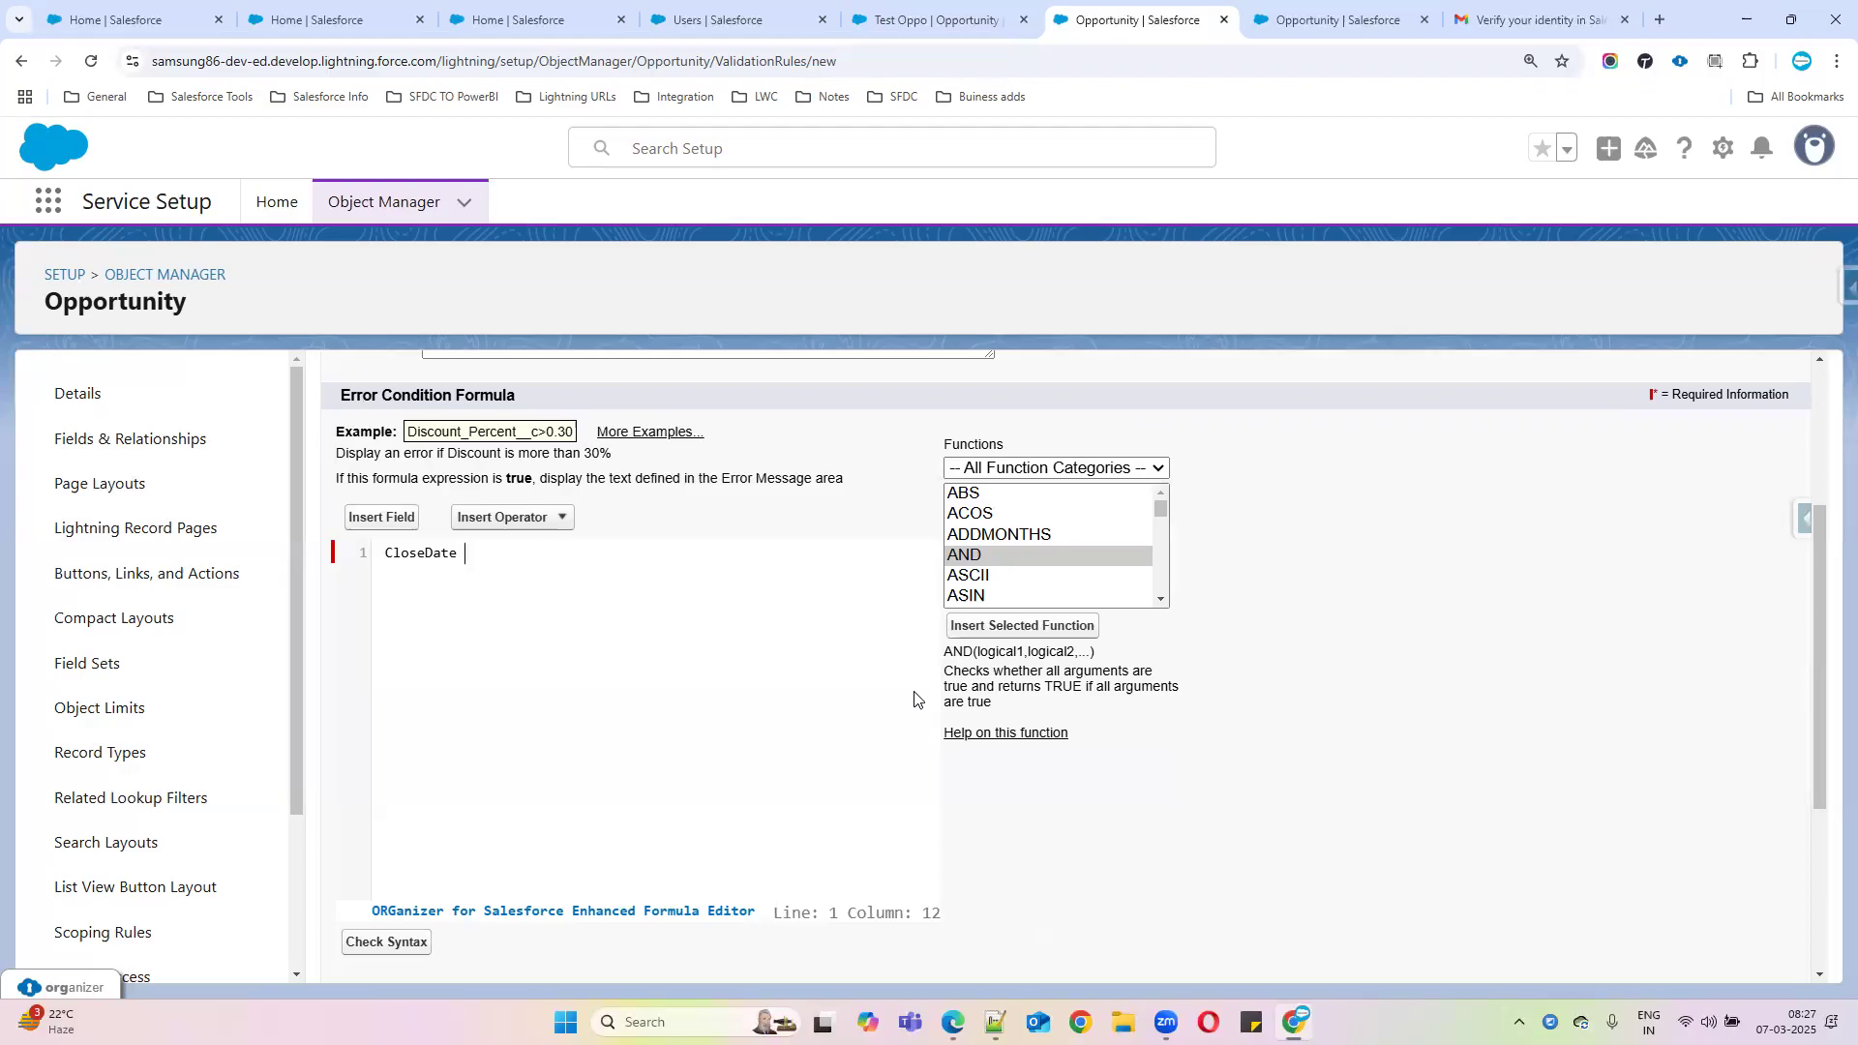
Complete the formula as CloseDate < TODAY() using the less-than operator and TODAY function
{"action": "left_click", "coordinate": [543, 521]}
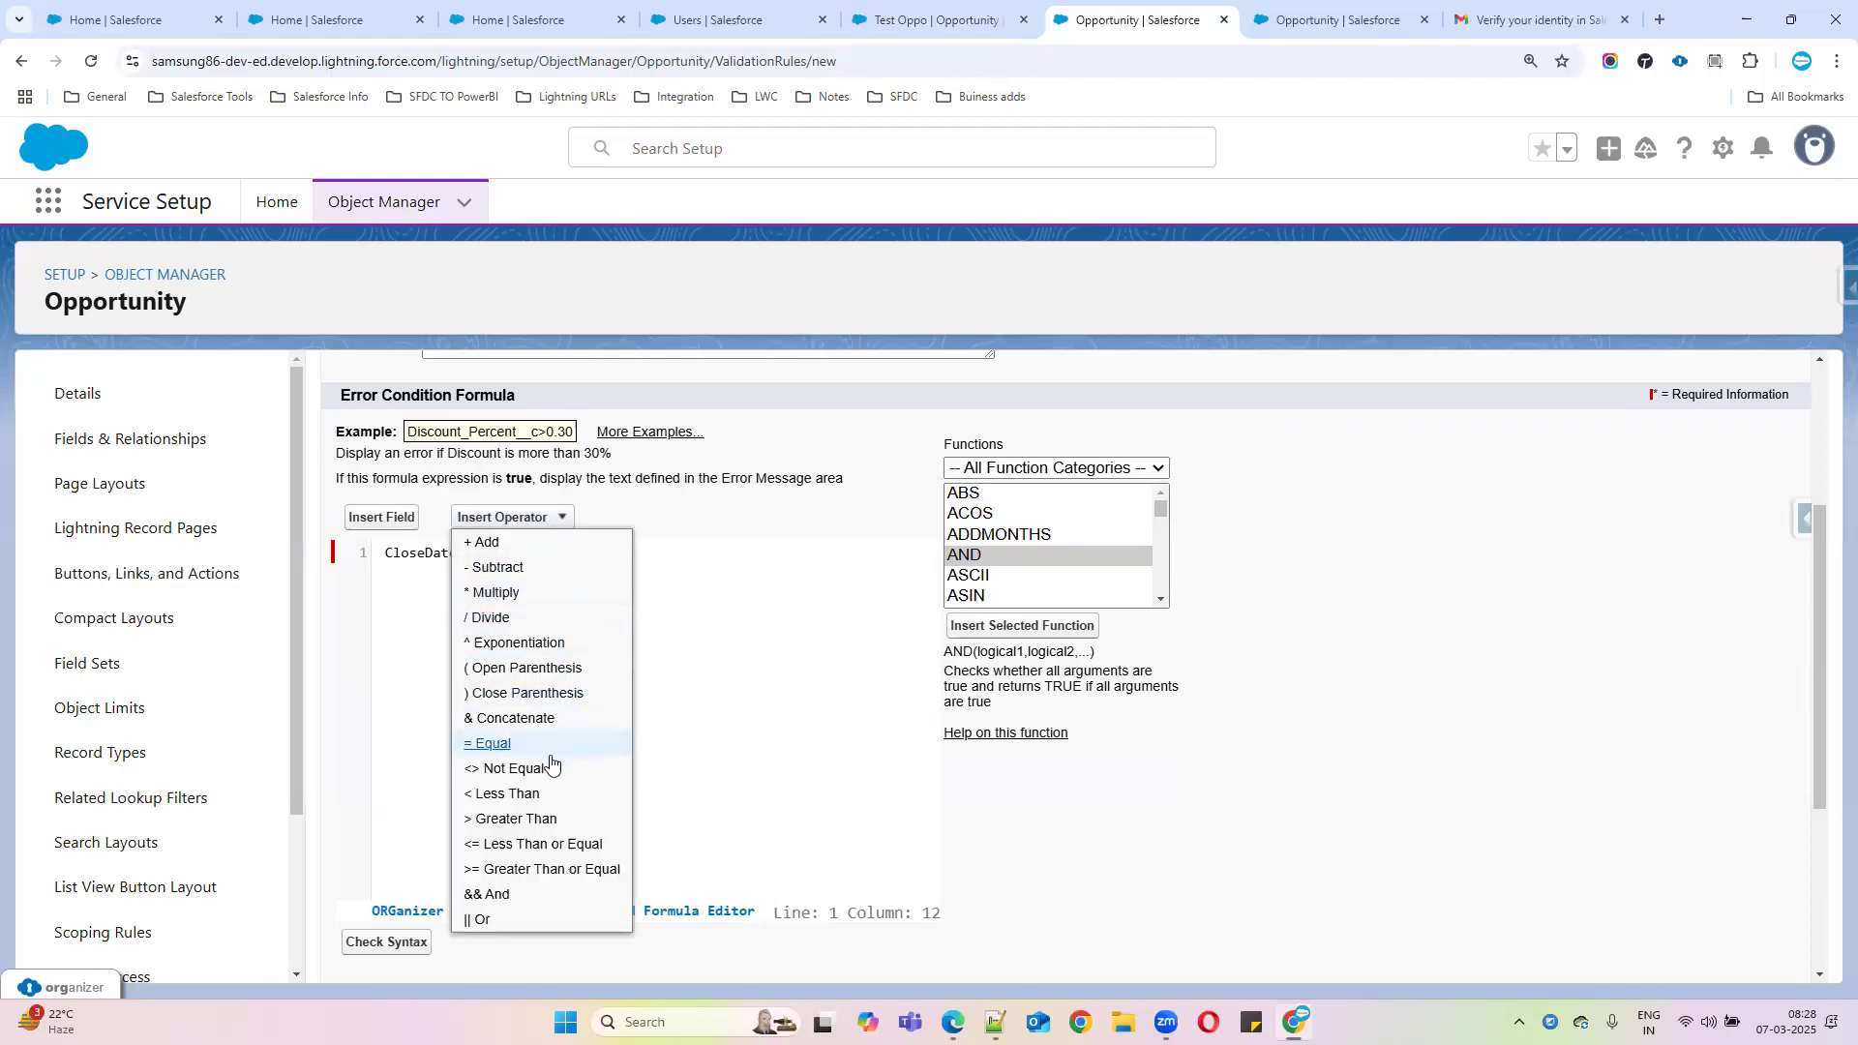
{"action": "left_click", "coordinate": [538, 793]}
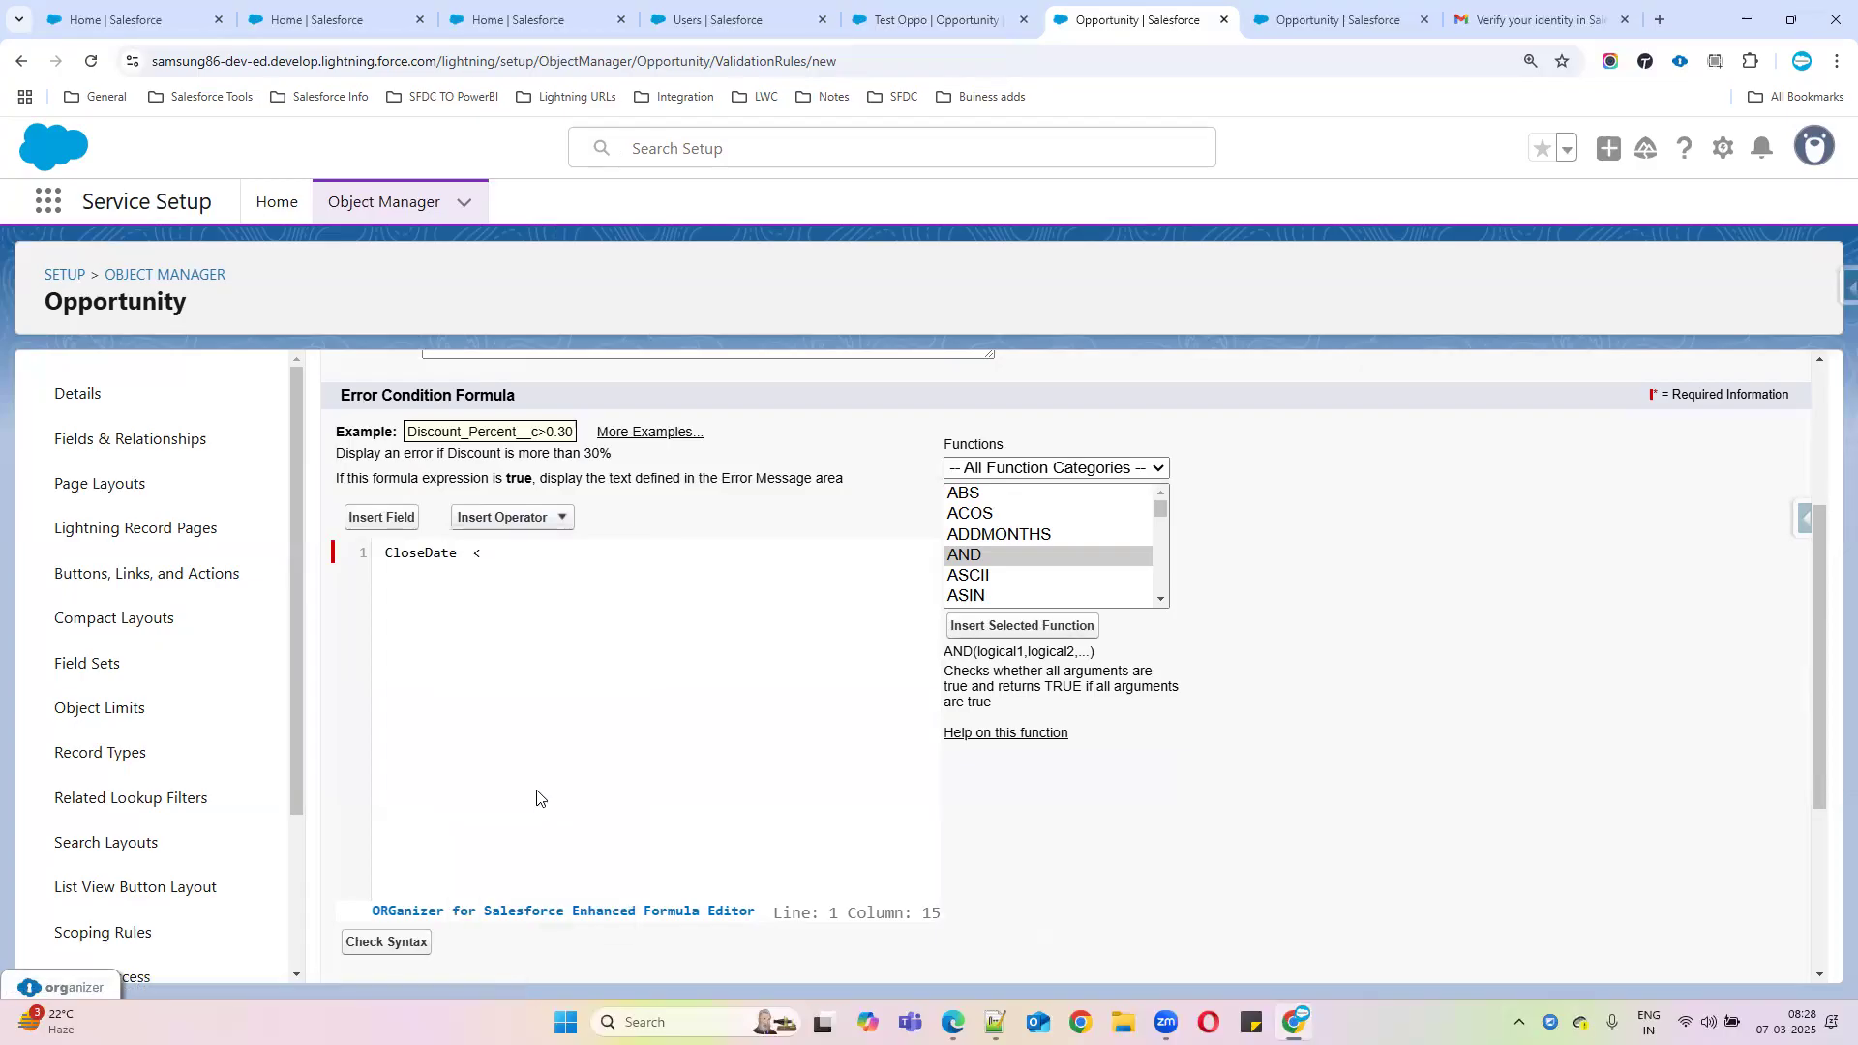
{"action": "left_click", "coordinate": [997, 539]}
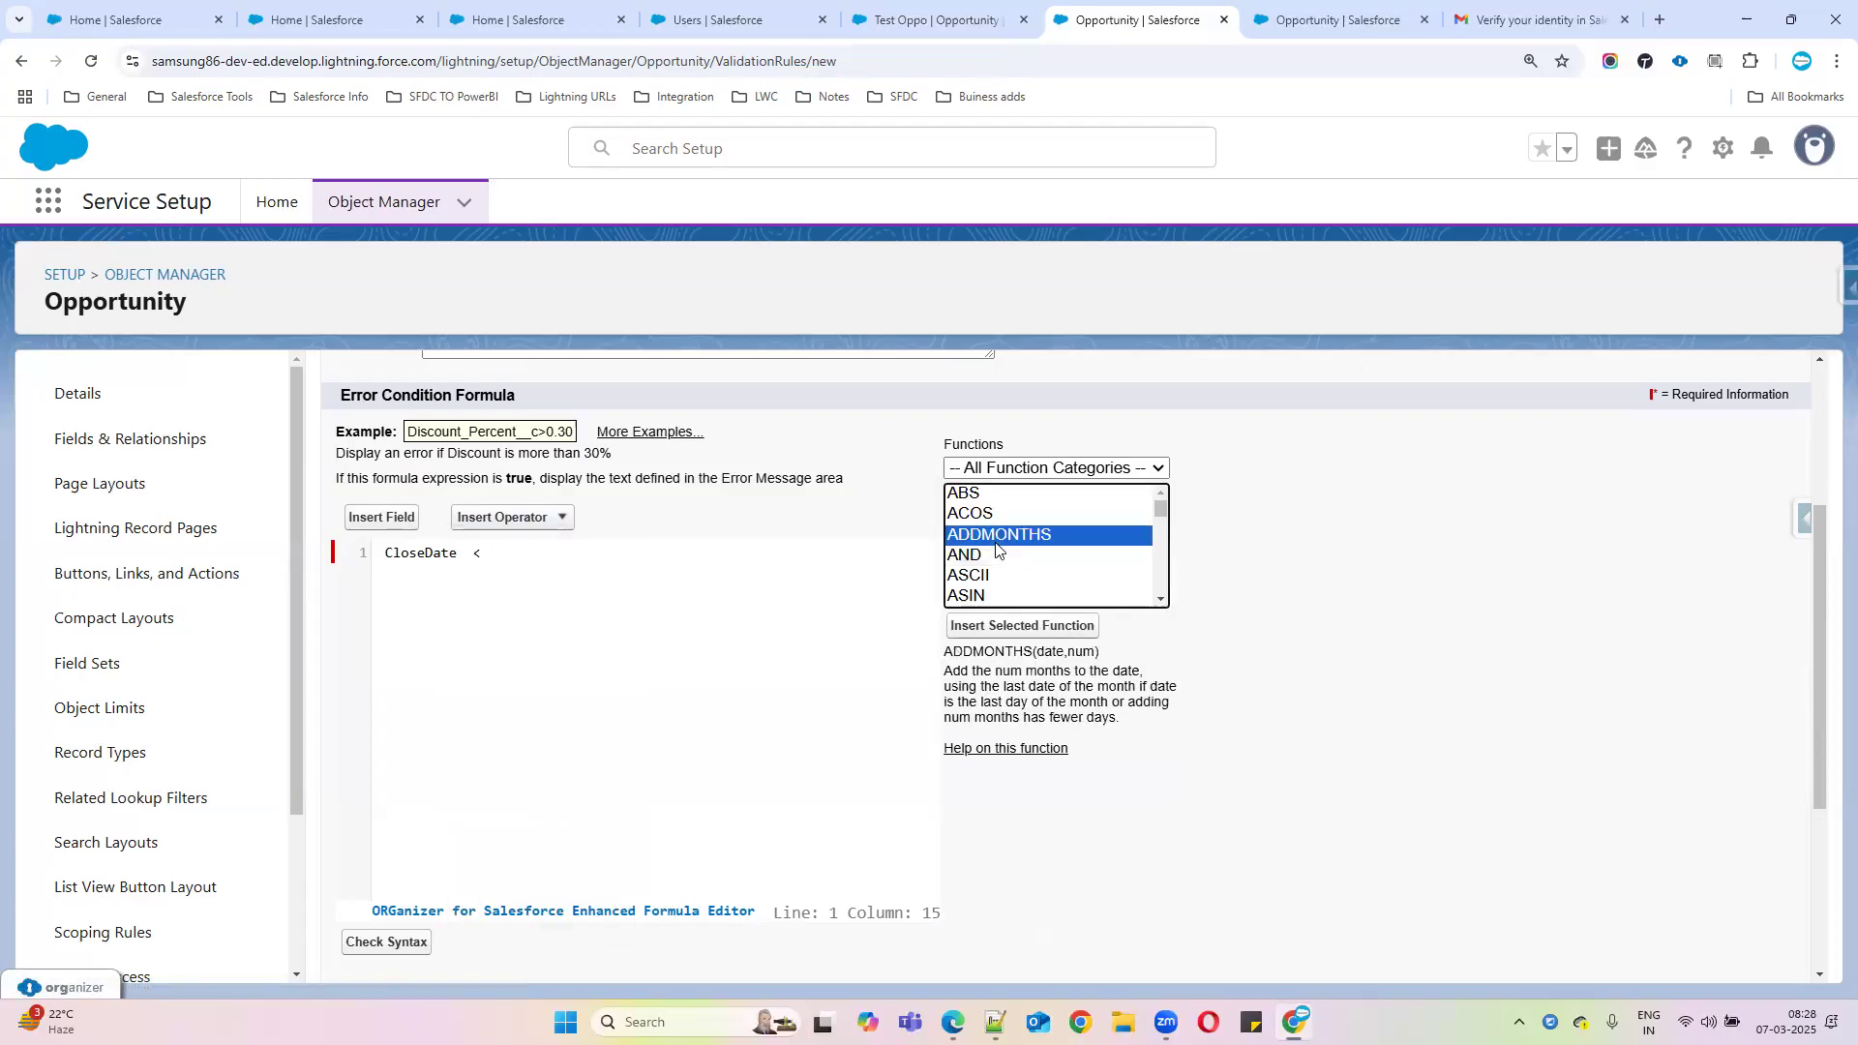
{"action": "key", "text": "t"}
{"action": "key", "text": "o"}
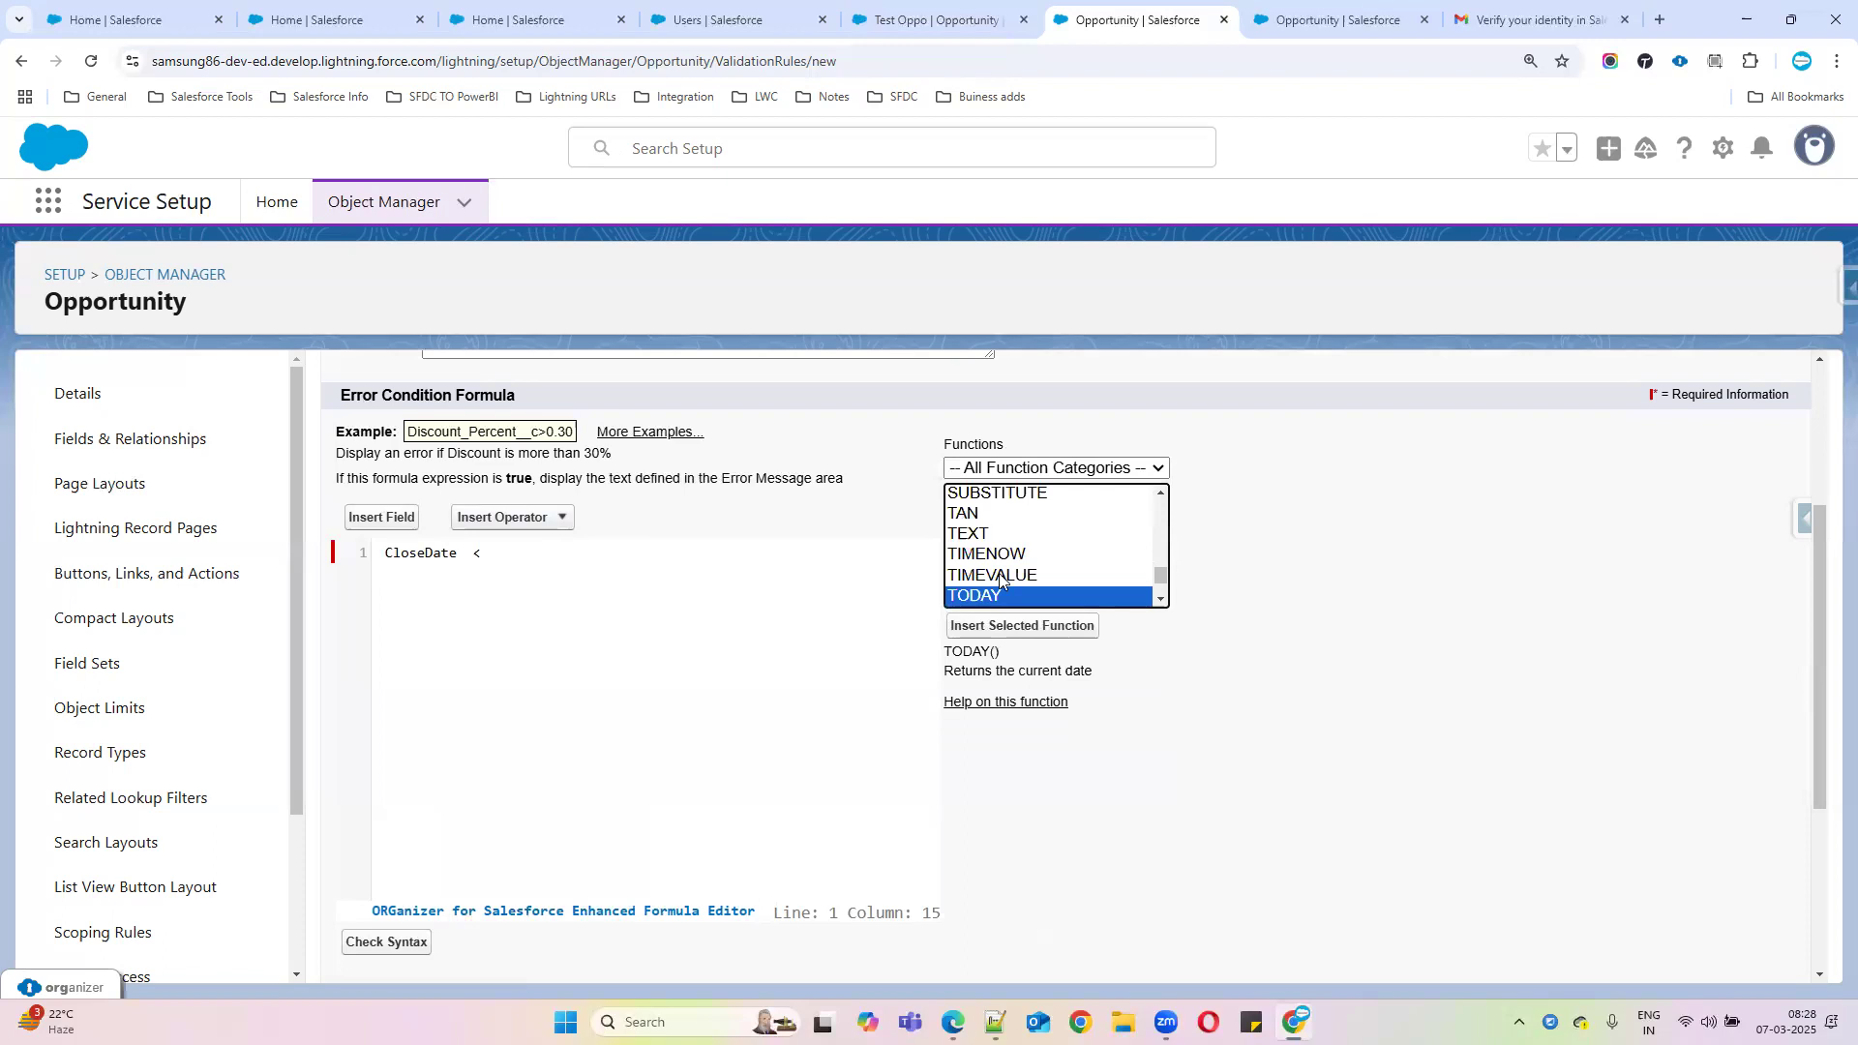
{"action": "left_click", "coordinate": [997, 627]}
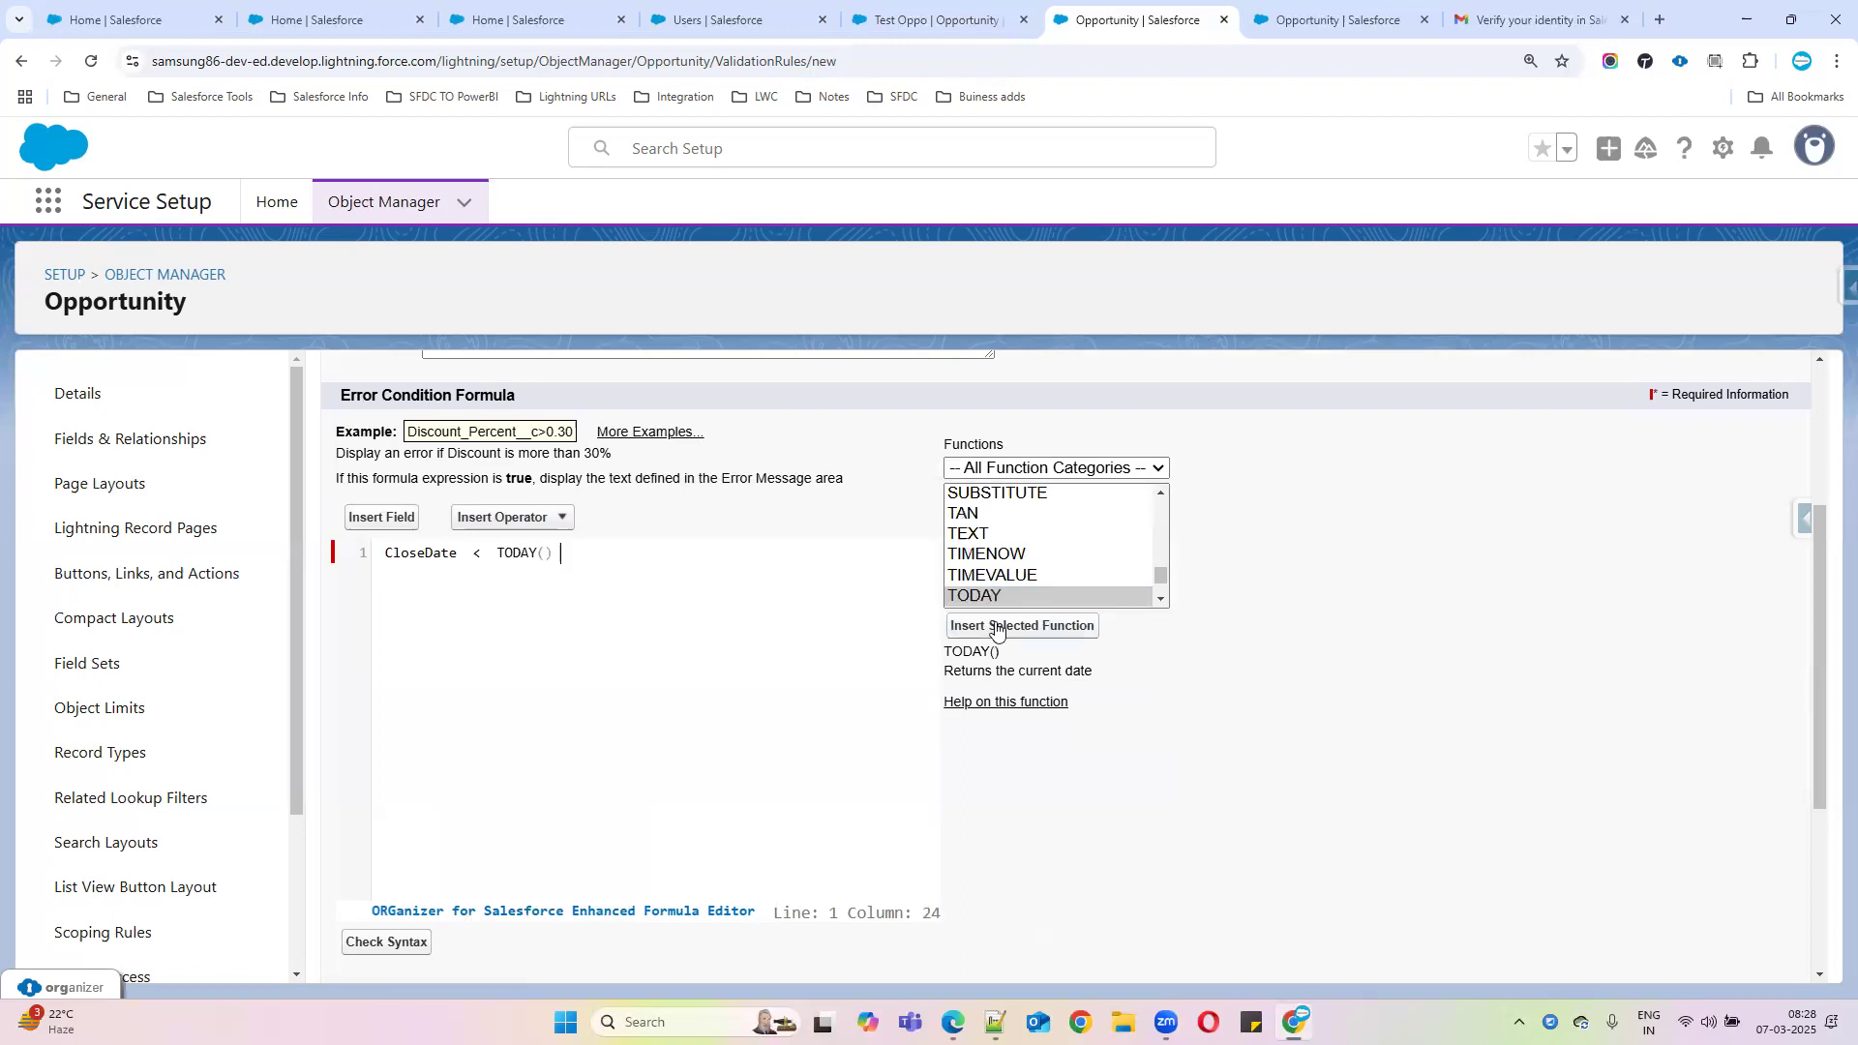
{"action": "left_click_drag", "start_coordinate": [562, 551], "coordinate": [465, 553]}
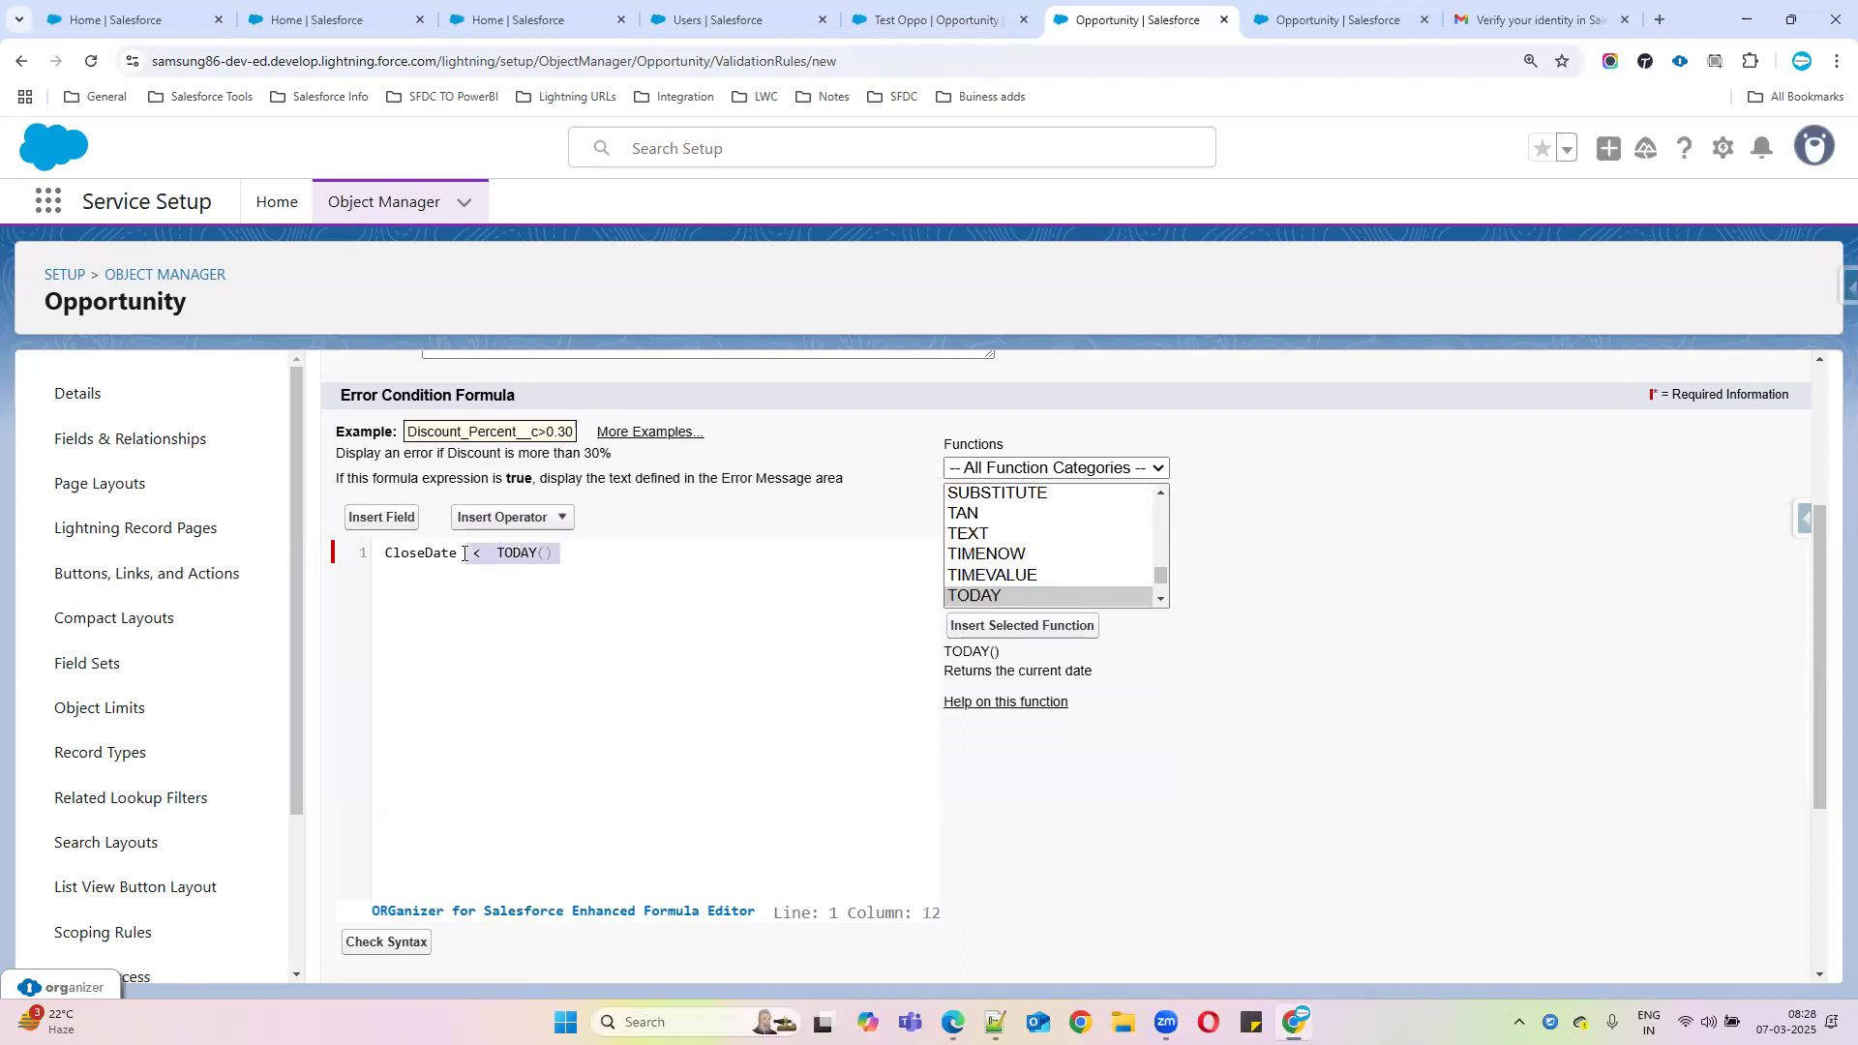
{"action": "scroll", "coordinate": [562, 748], "scroll_direction": "down", "scroll_amount": 2}
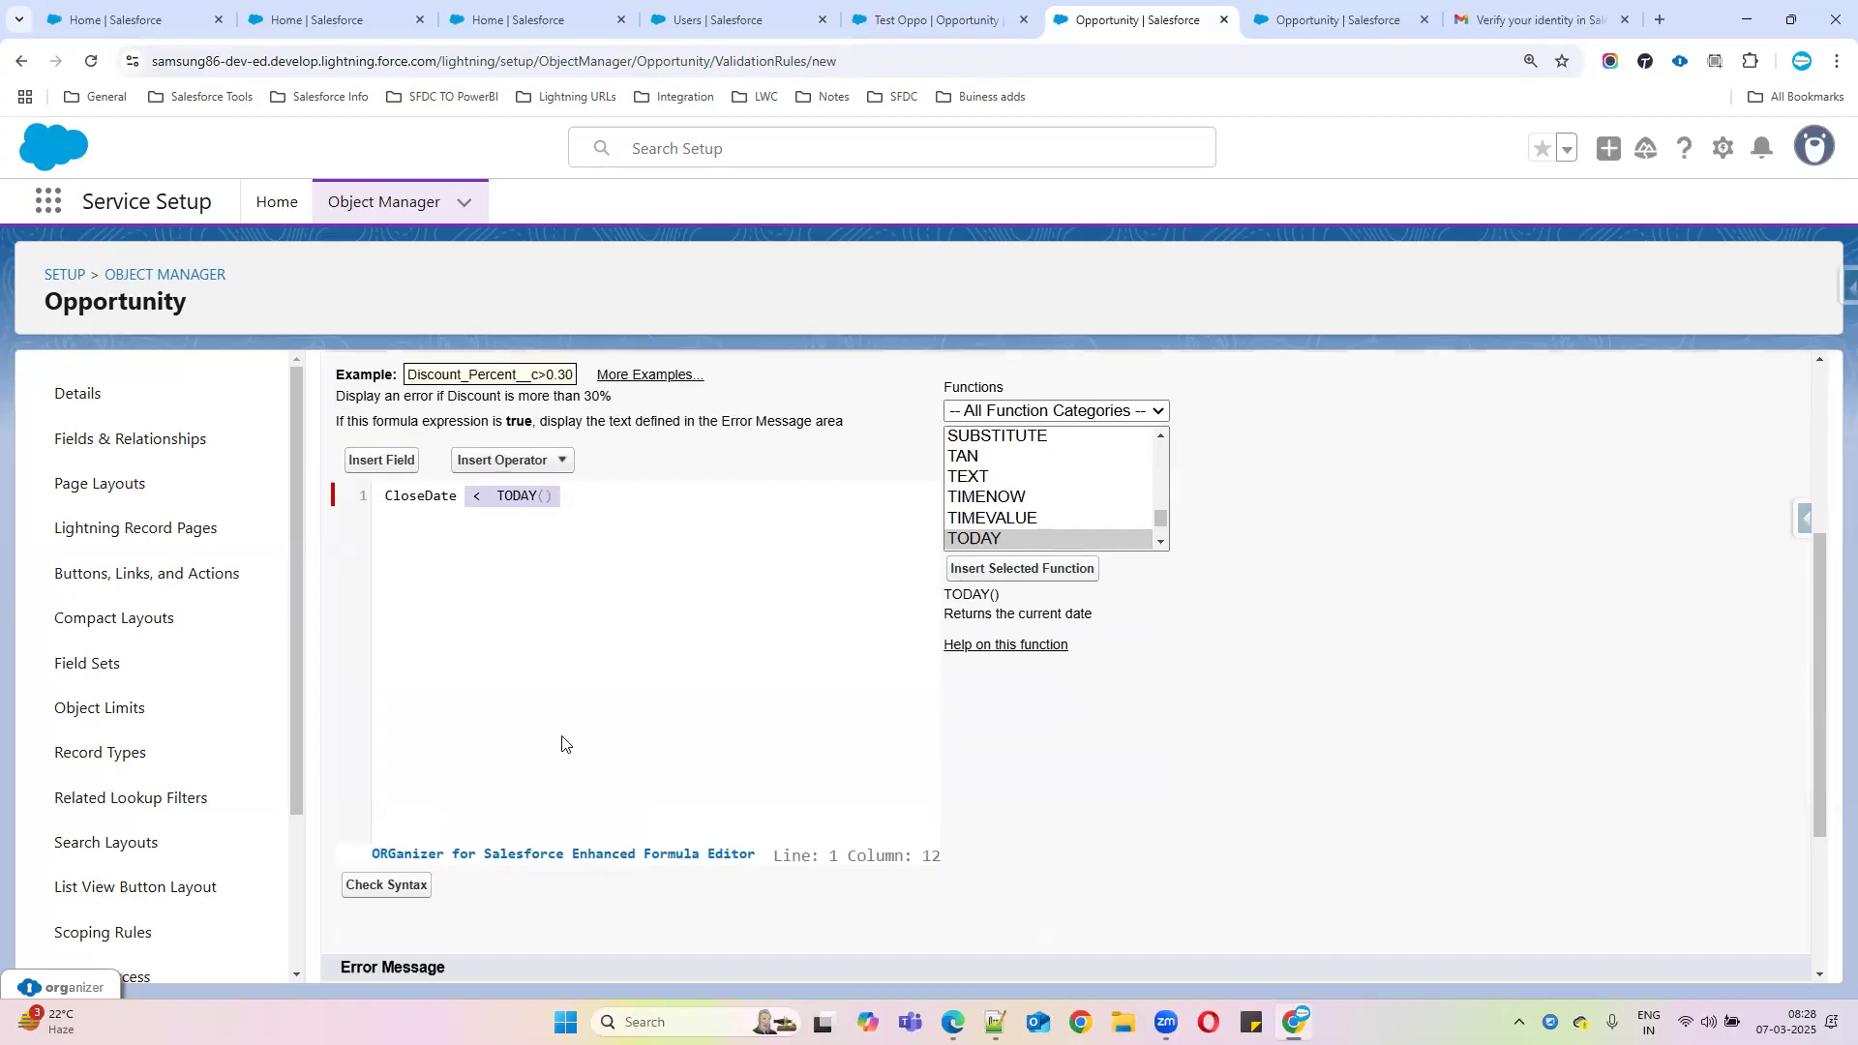
{"action": "scroll", "coordinate": [562, 748], "scroll_direction": "up", "scroll_amount": 1}
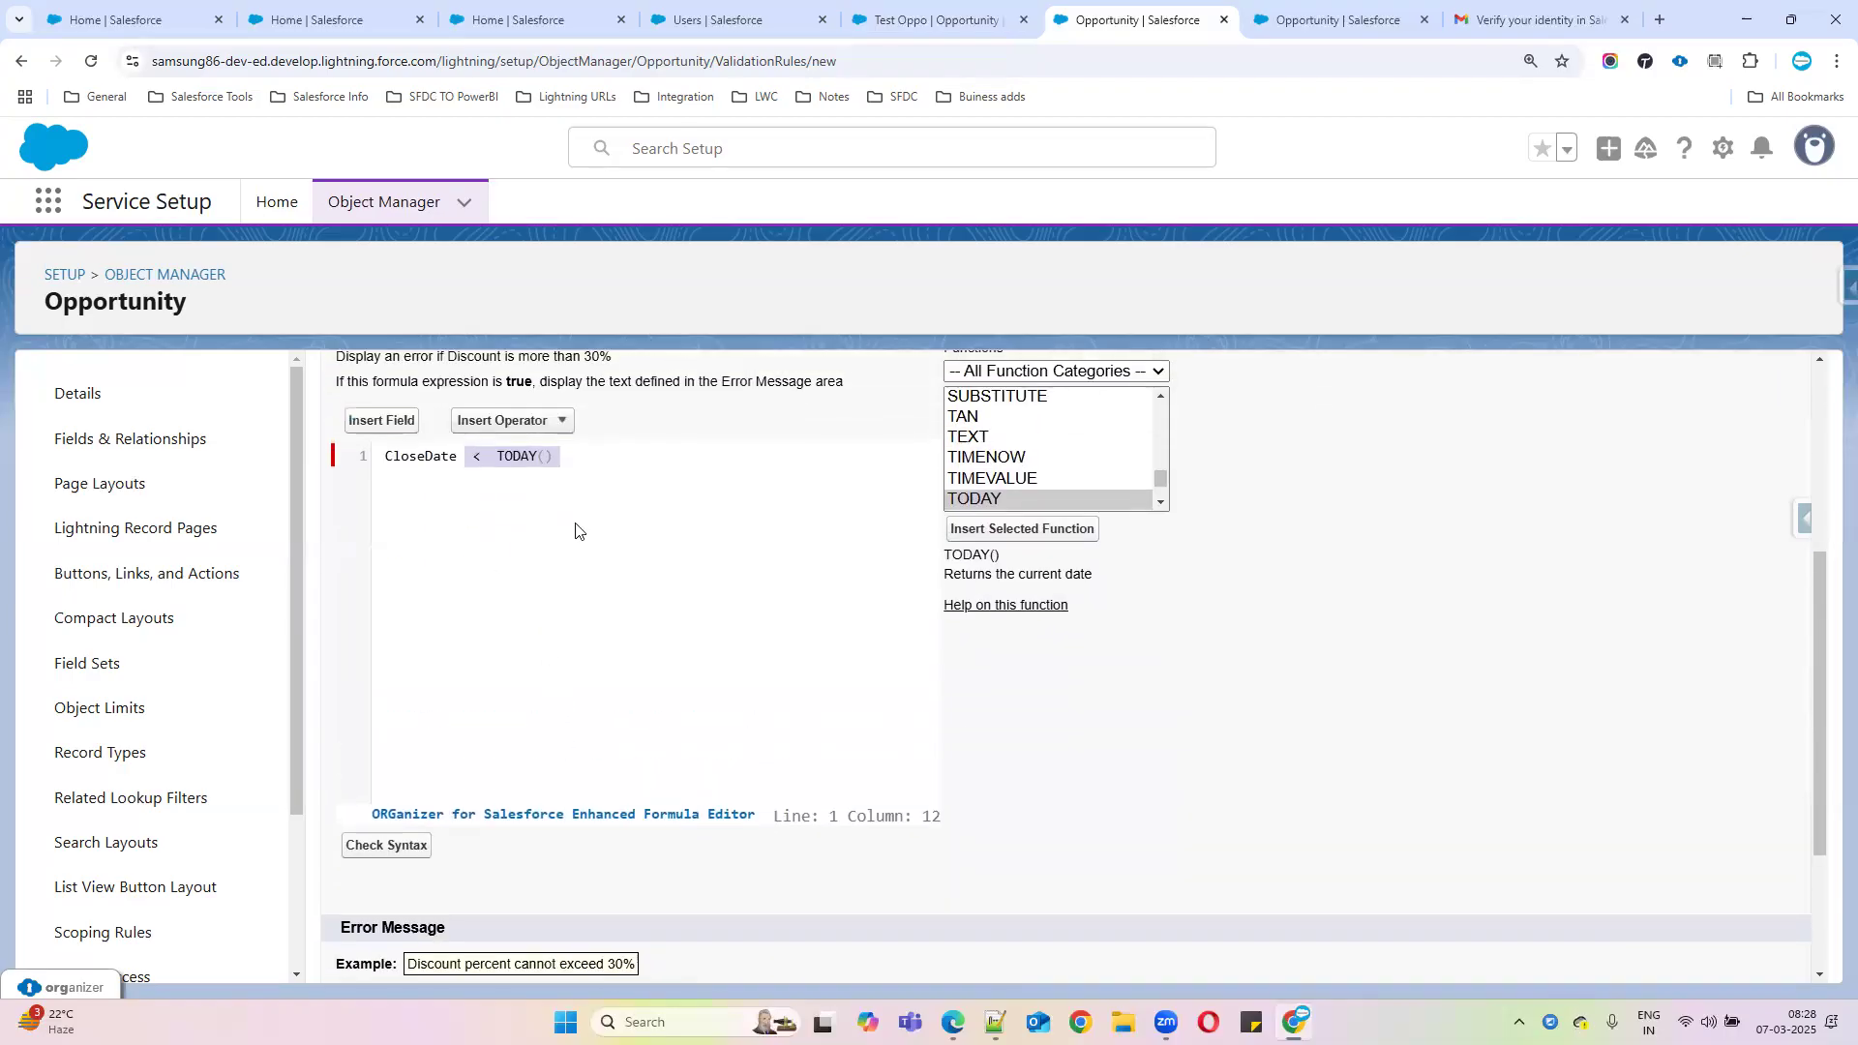
{"action": "scroll", "coordinate": [609, 637], "scroll_direction": "down", "scroll_amount": 1}
{"action": "scroll", "coordinate": [587, 685], "scroll_direction": "down", "scroll_amount": 1}
Enter the error message 'CLoseddate should be always future day' and show it at the Close Date field
{"action": "left_click", "coordinate": [506, 814]}
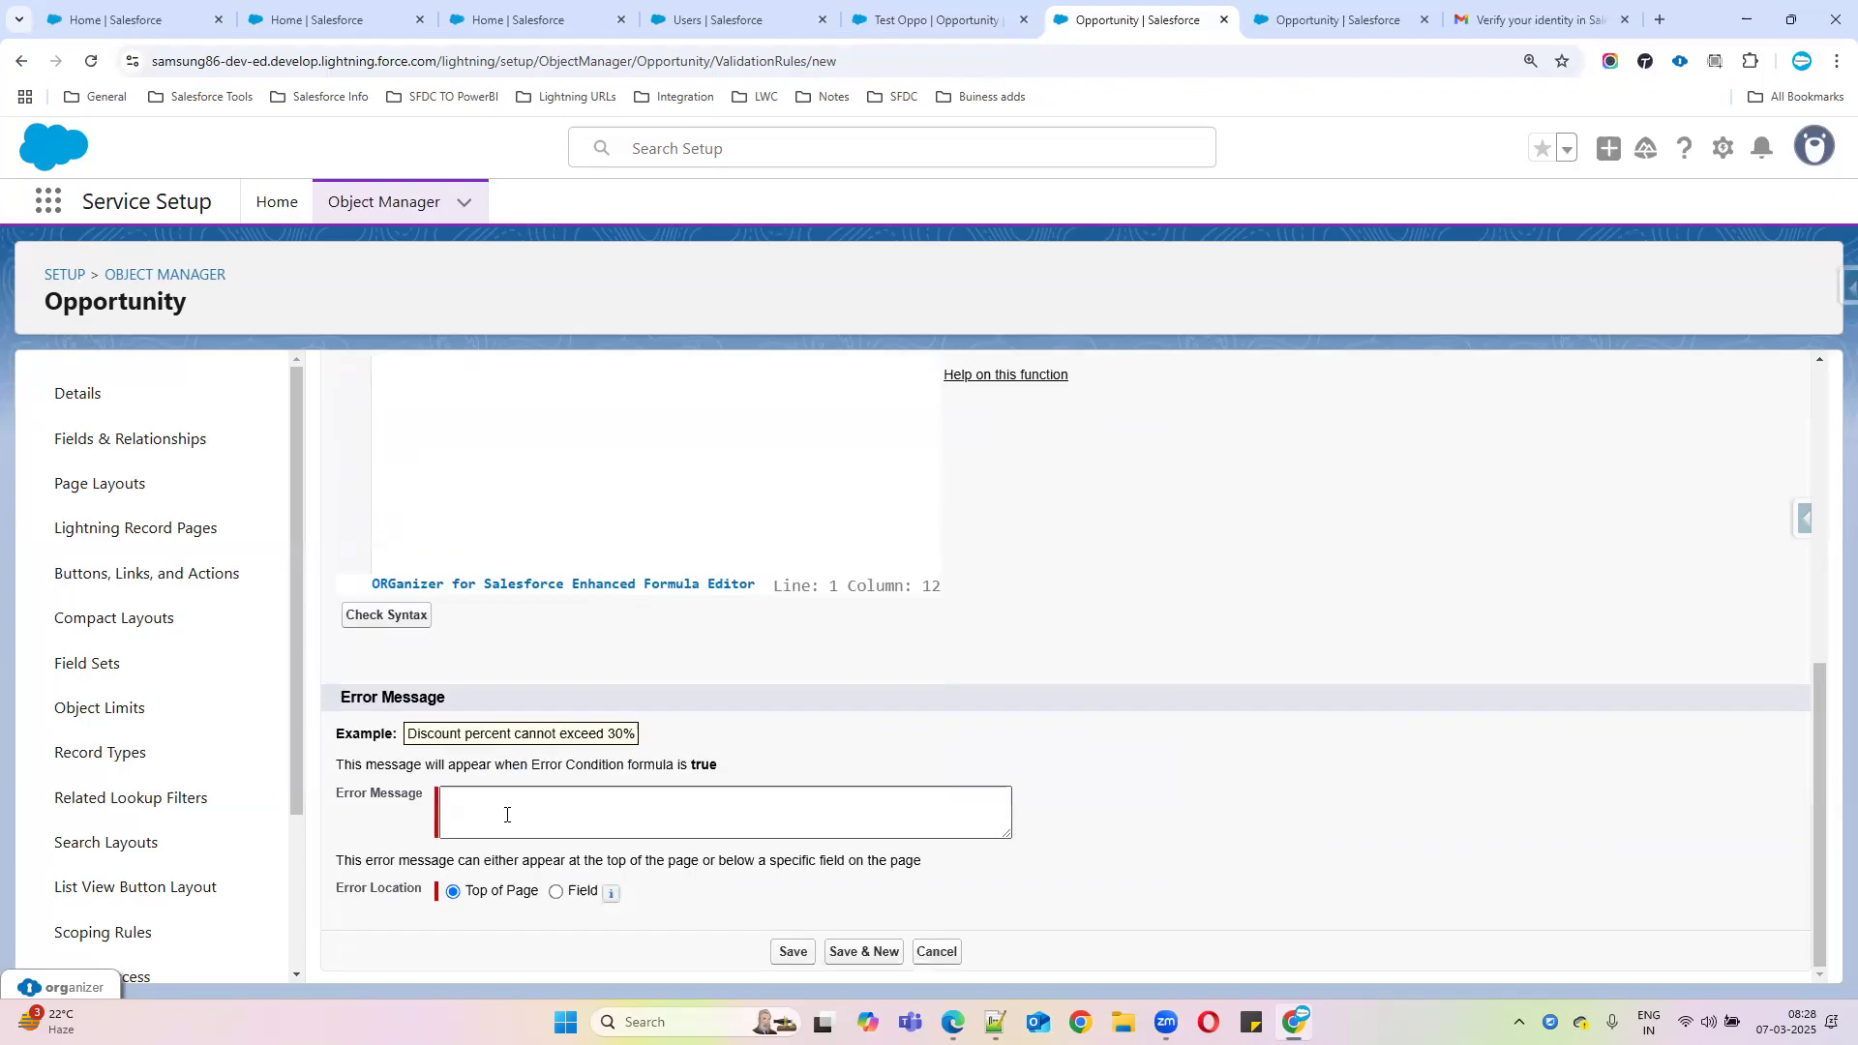
{"action": "type", "text": "CLoseddate"}
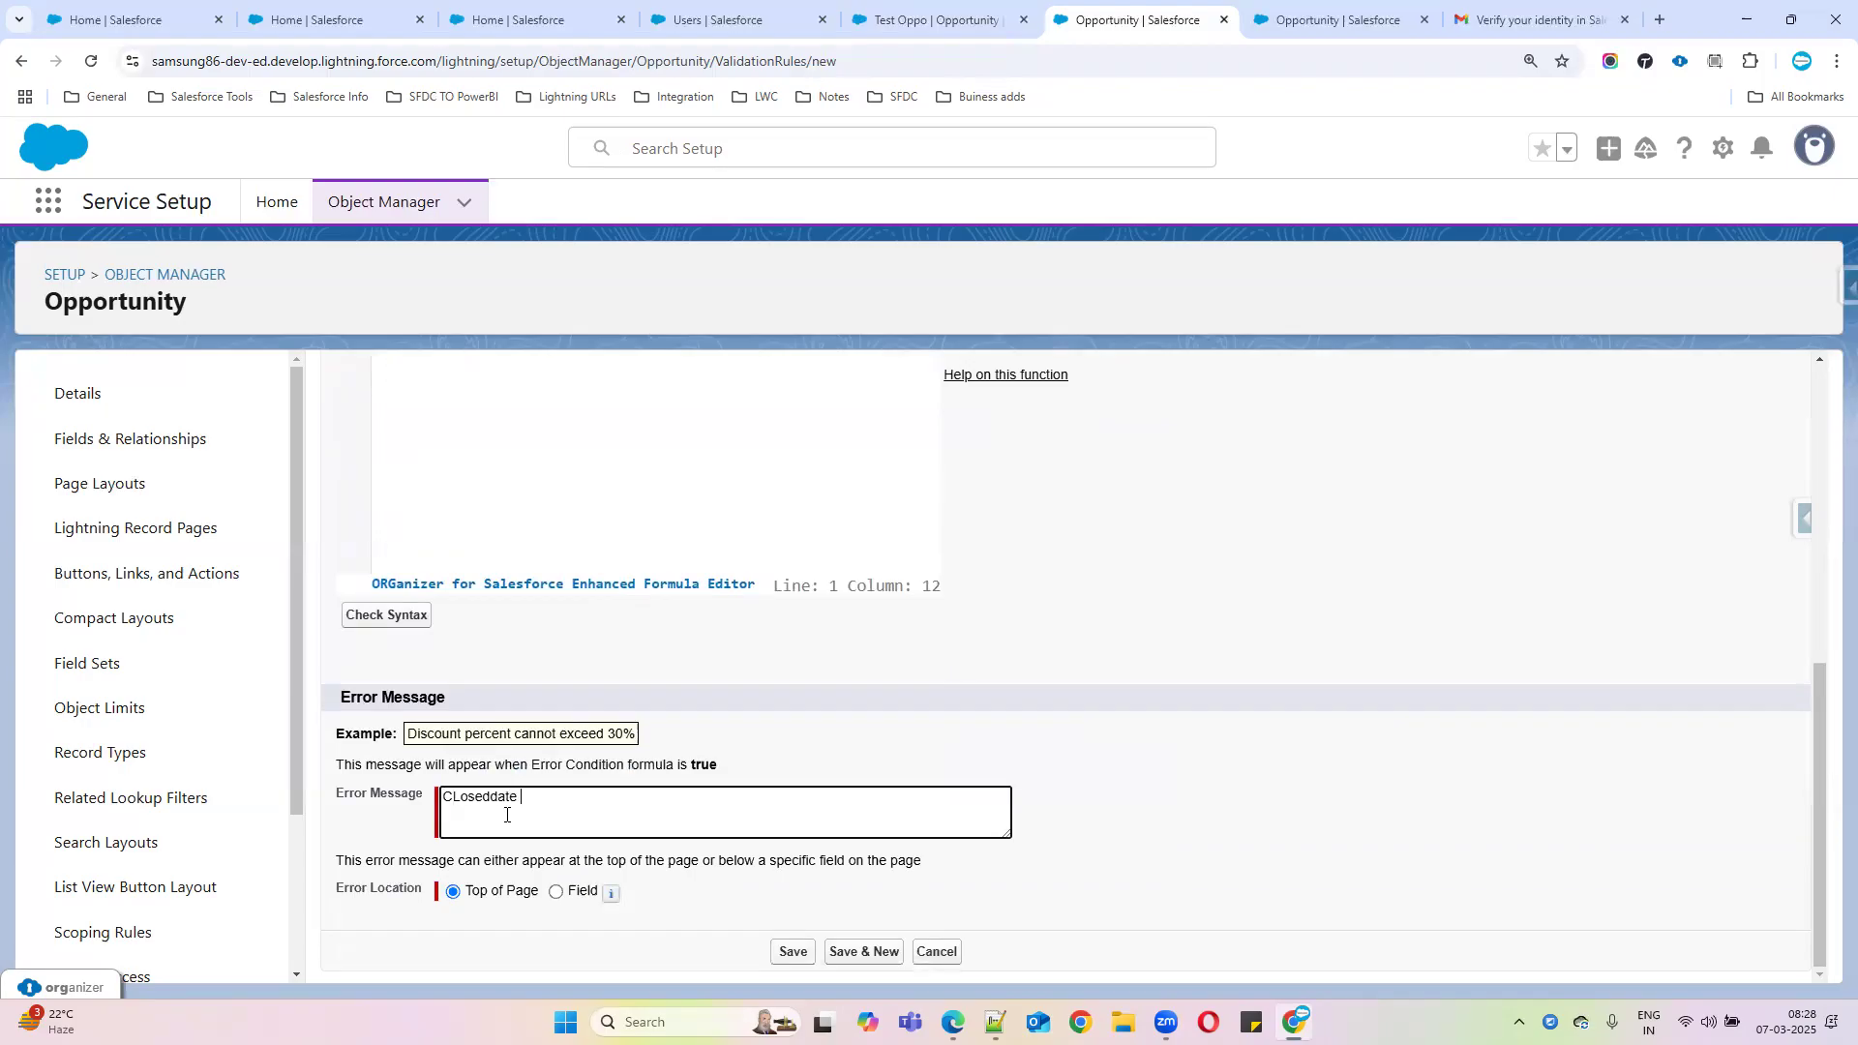
{"action": "type", "text": " should be always future day"}
{"action": "left_click", "coordinate": [555, 891]}
{"action": "left_click", "coordinate": [692, 892]}
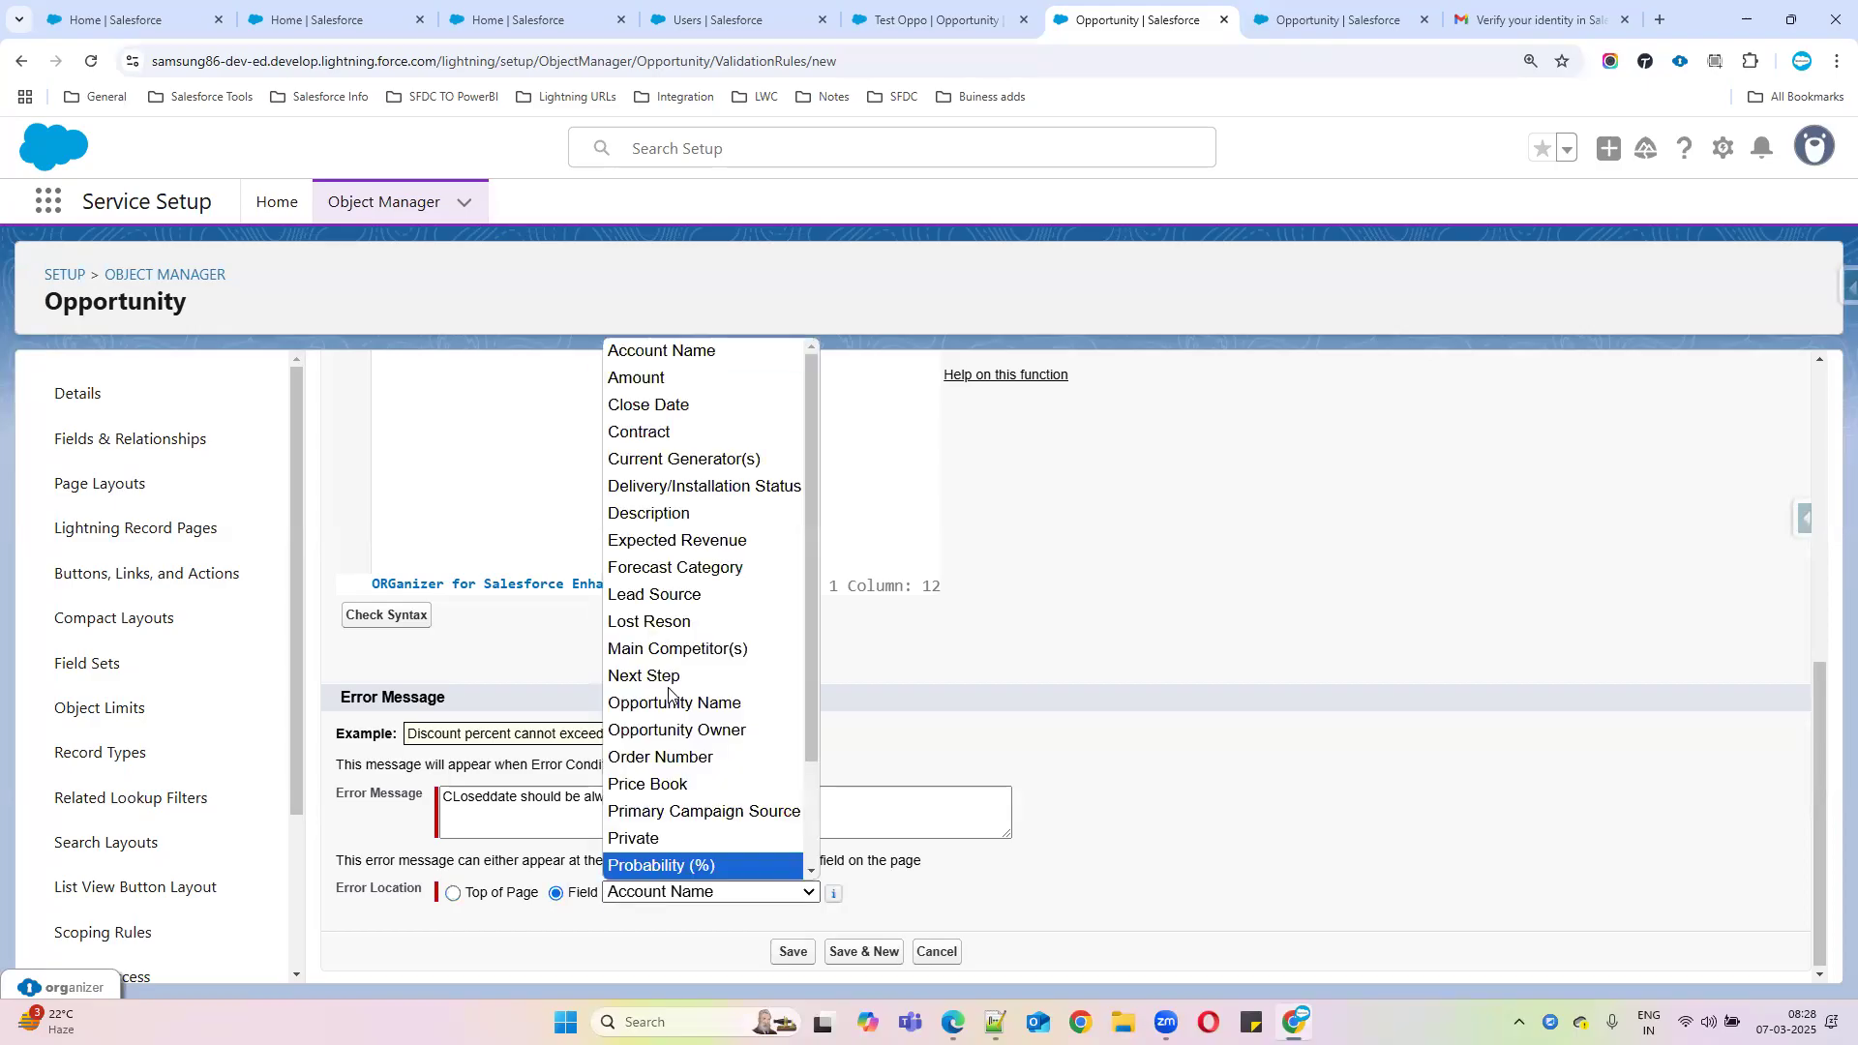
{"action": "left_click", "coordinate": [700, 406]}
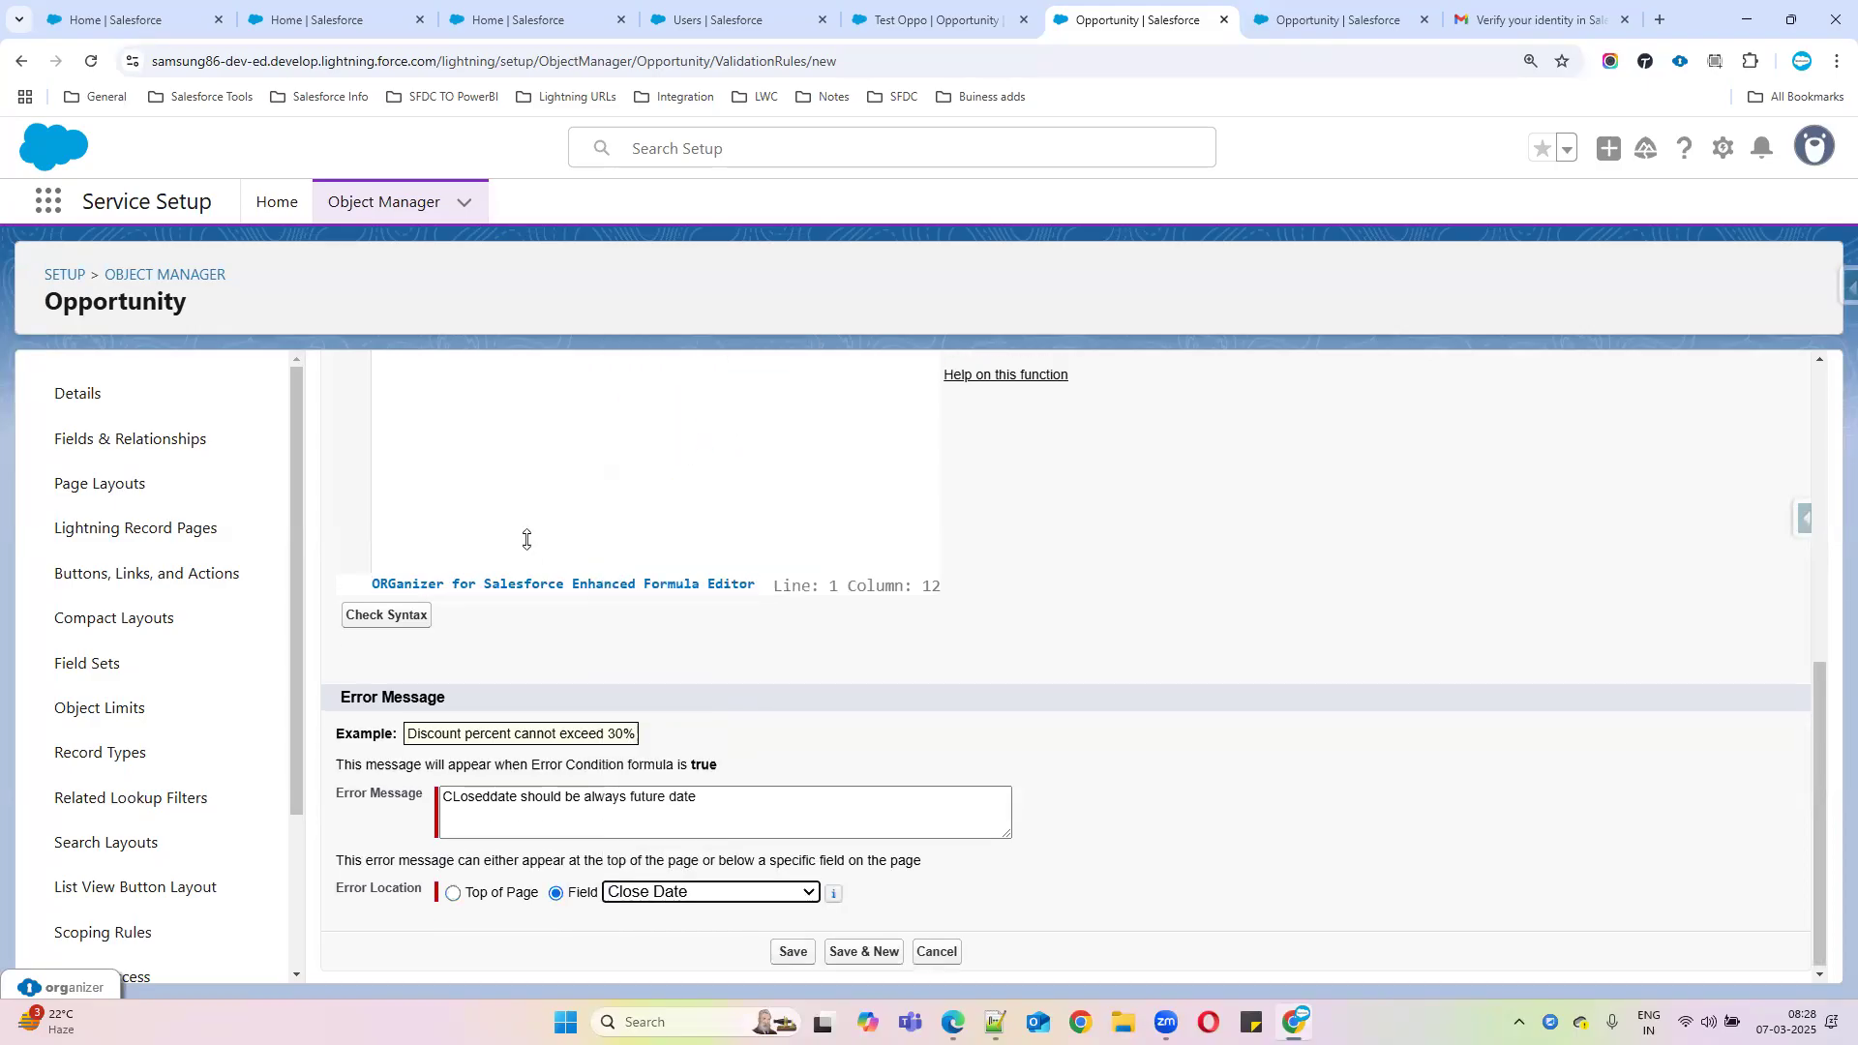
{"action": "scroll", "coordinate": [529, 562], "scroll_direction": "up", "scroll_amount": 3}
{"action": "scroll", "coordinate": [552, 622], "scroll_direction": "down", "scroll_amount": 3}
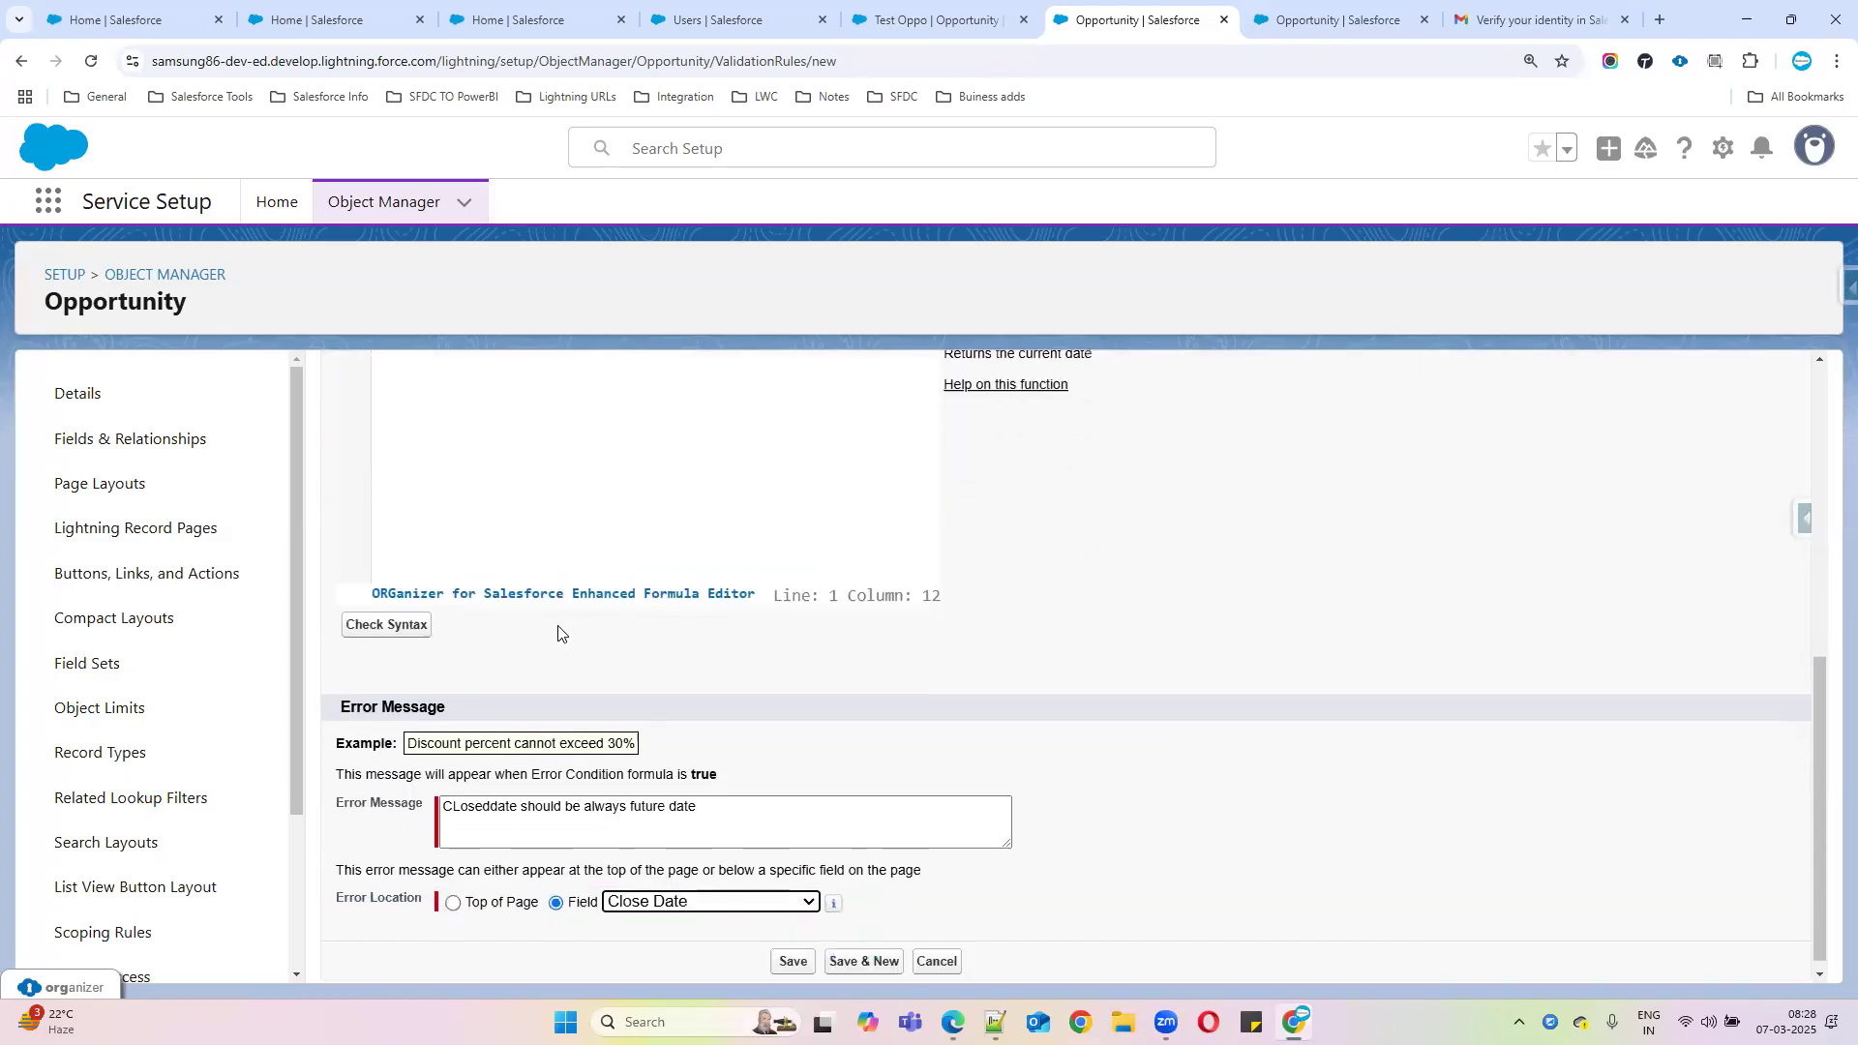
{"action": "scroll", "coordinate": [672, 736], "scroll_direction": "up", "scroll_amount": 1}
{"action": "scroll", "coordinate": [672, 735], "scroll_direction": "down", "scroll_amount": 1}
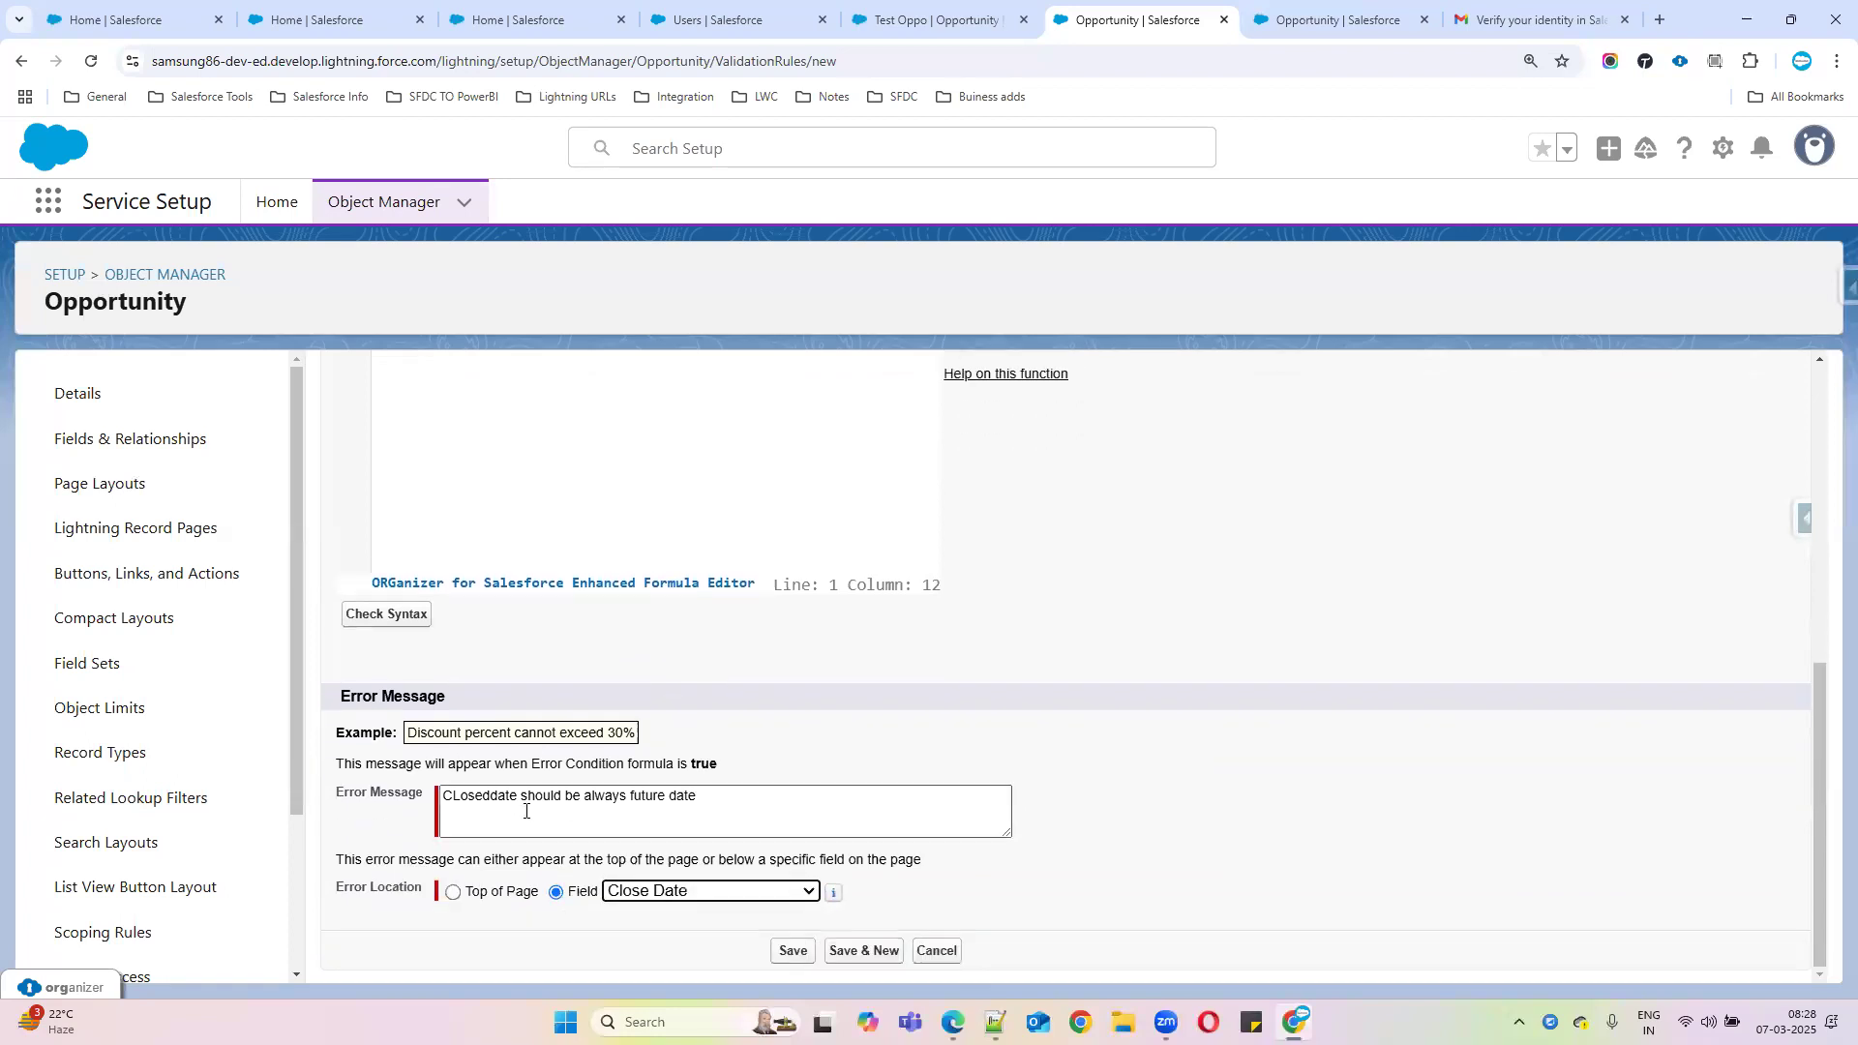
Fix the capital L so the message reads 'Closeddate…', and save the rule
{"action": "left_click", "coordinate": [463, 798]}
{"action": "key", "text": "BackSpace"}
{"action": "type", "text": "l"}
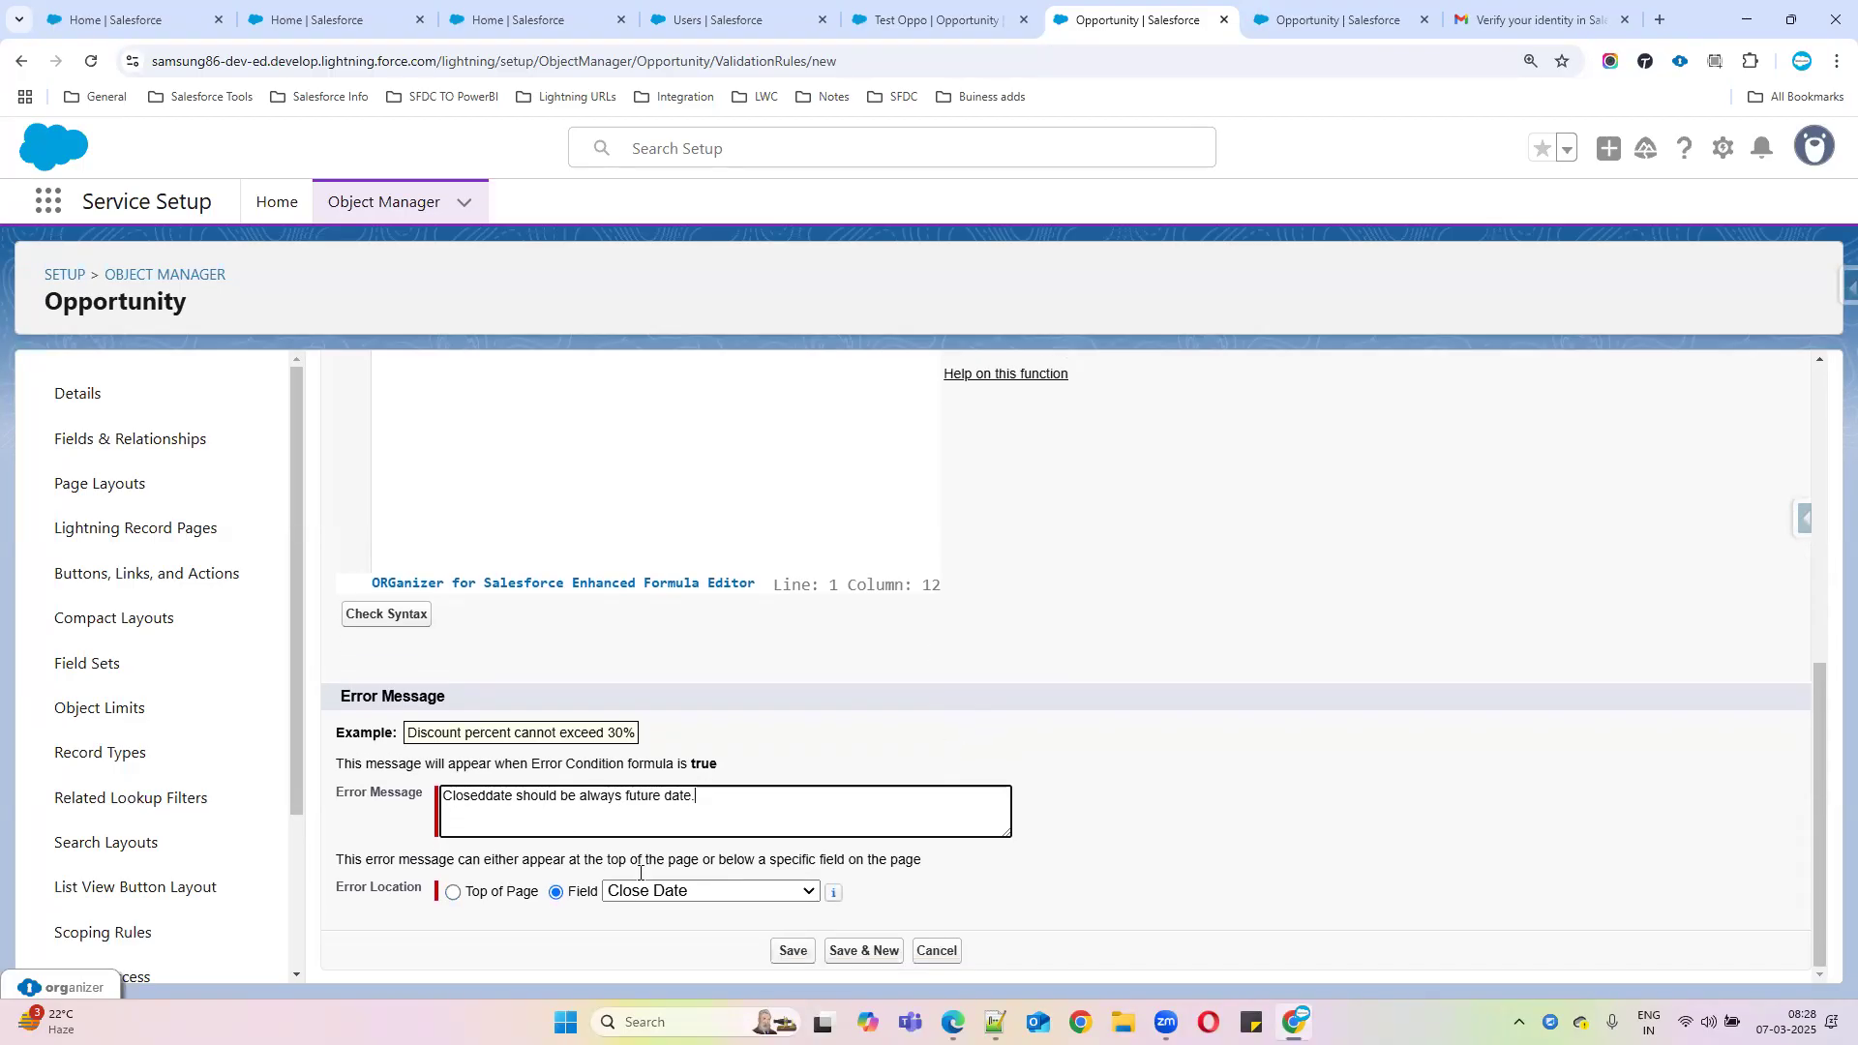
{"action": "left_click", "coordinate": [793, 952]}
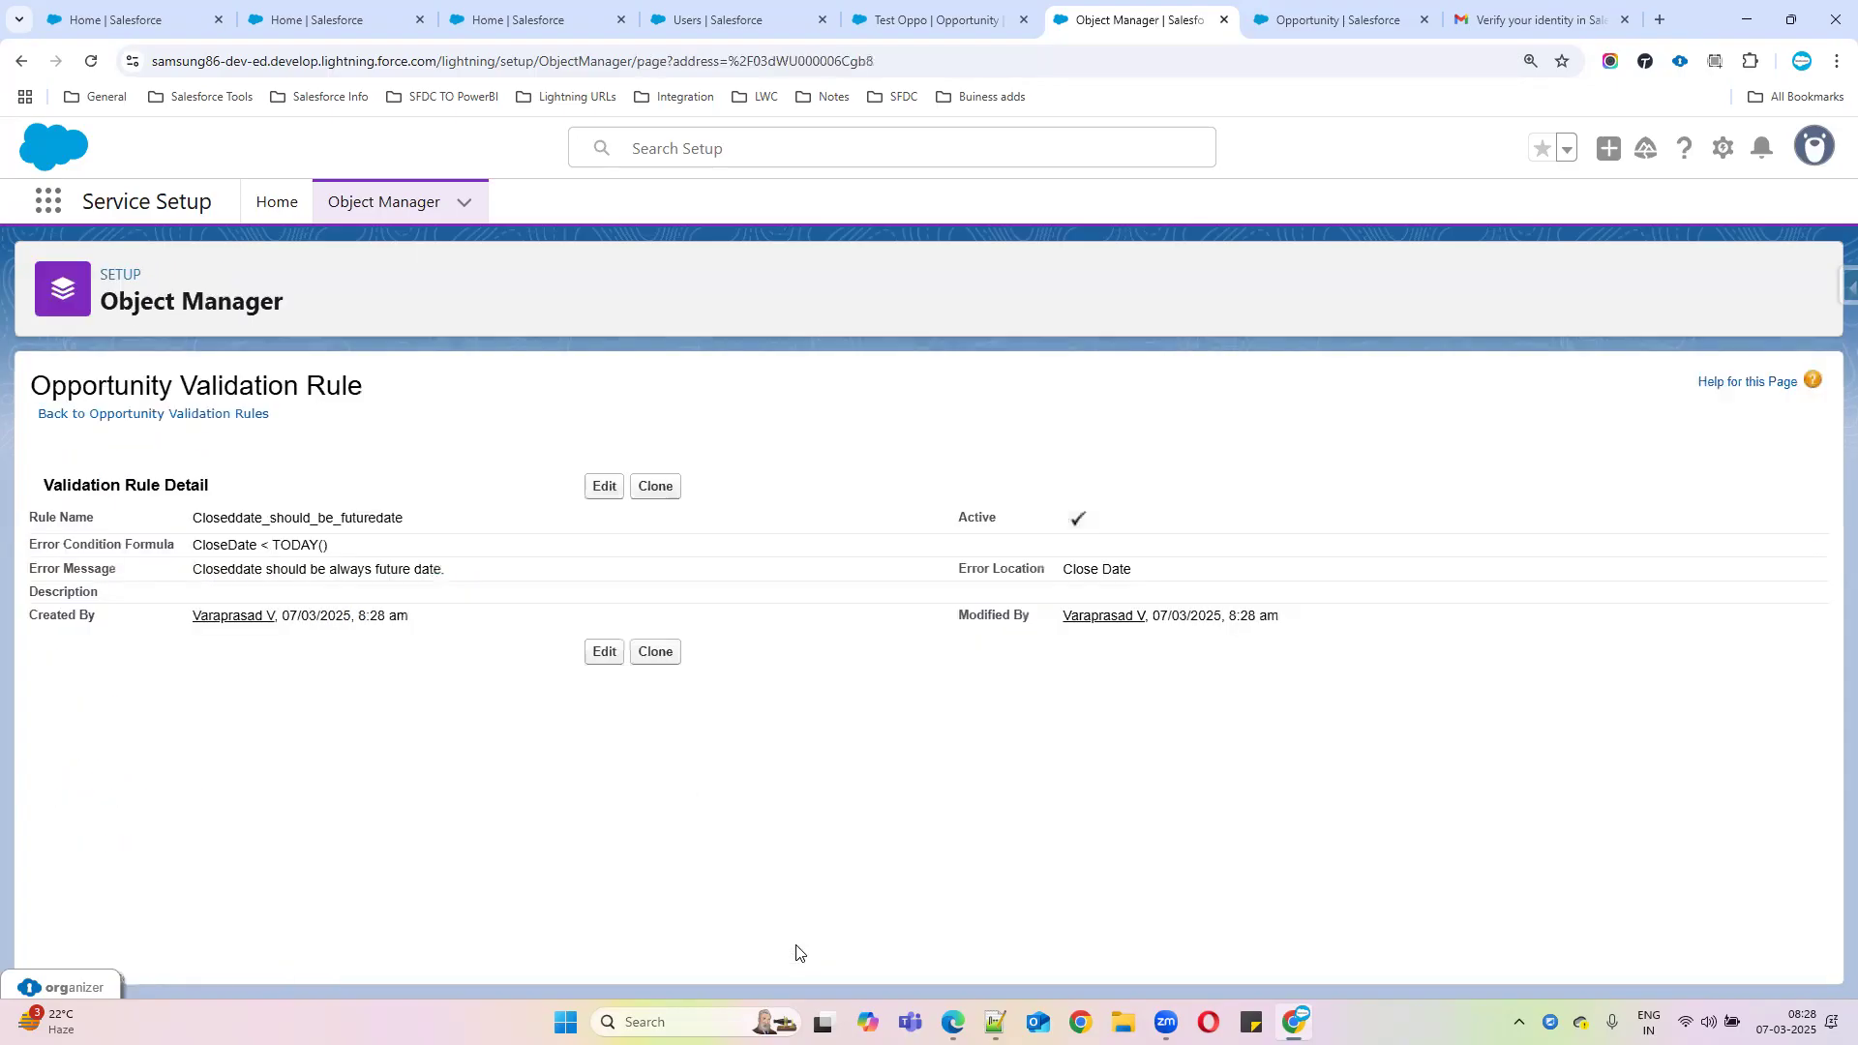
On Test Oppo, save the Close Date edit and observe the future-date validation error
{"action": "left_click", "coordinate": [1006, 24]}
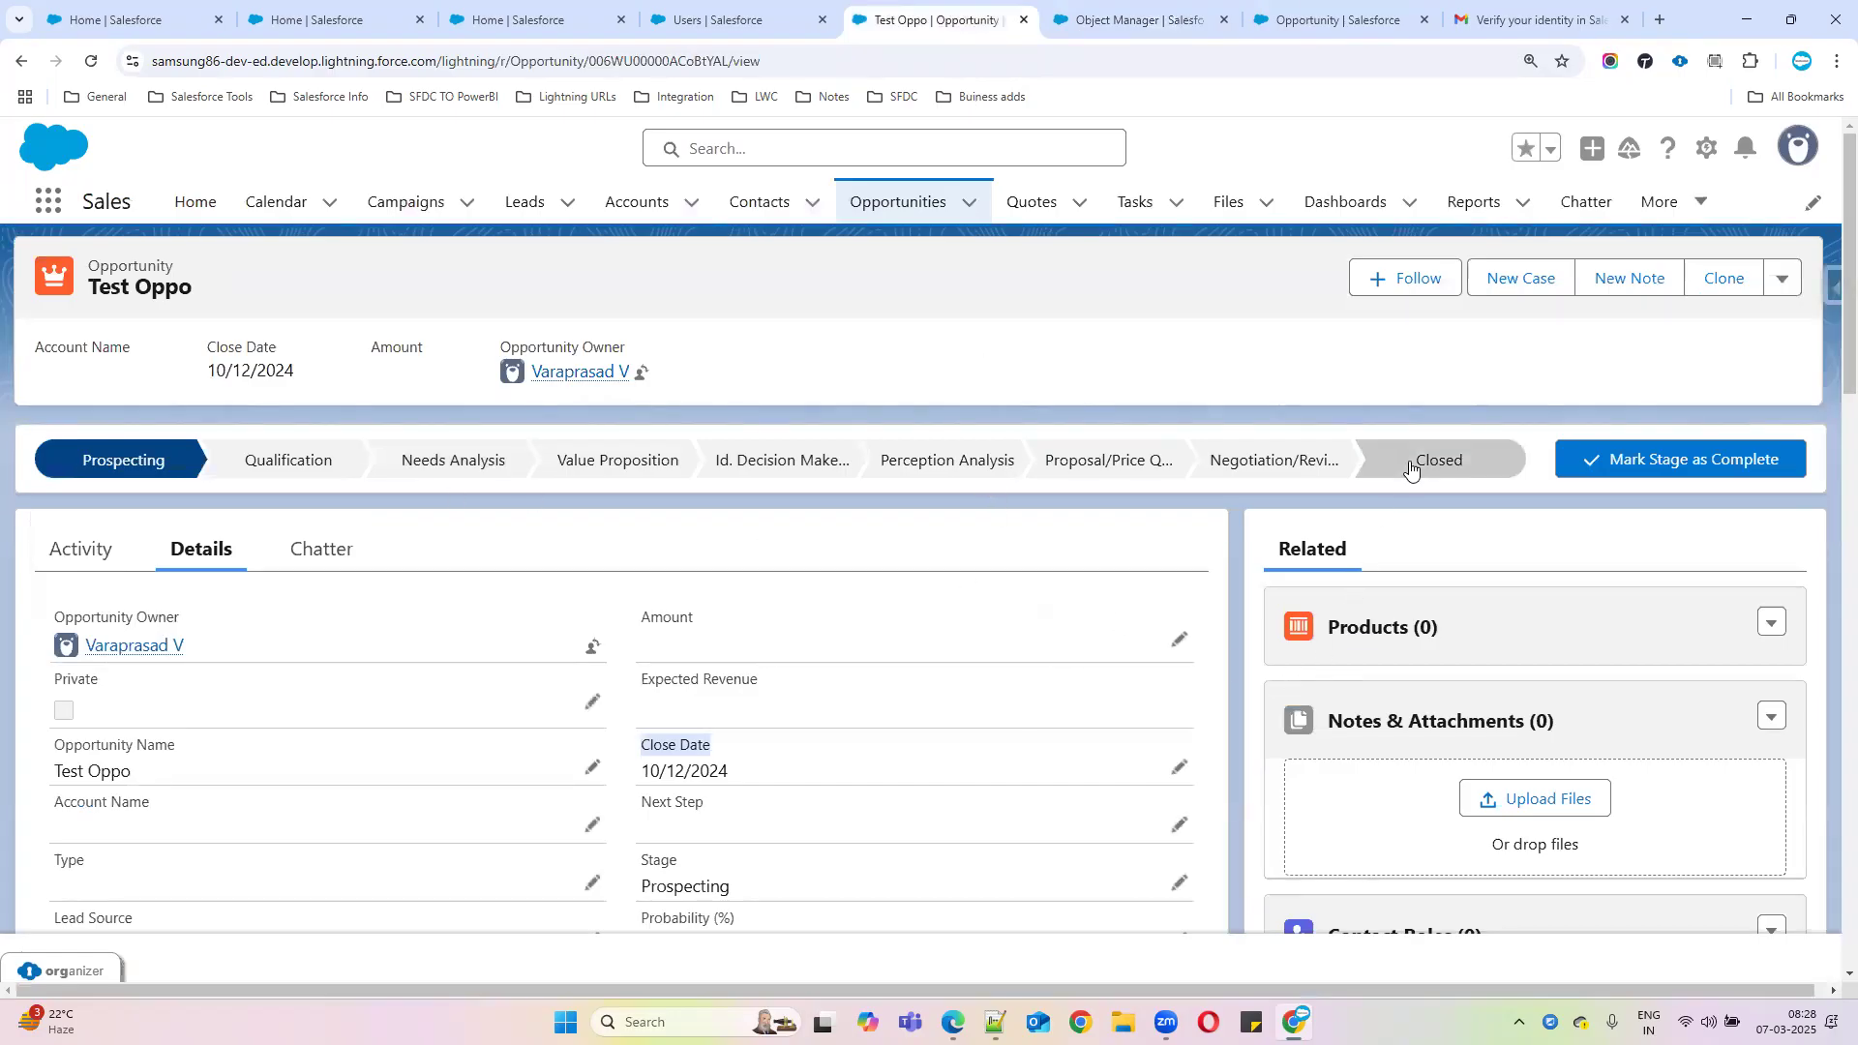
{"action": "scroll", "coordinate": [855, 642], "scroll_direction": "down", "scroll_amount": 5}
{"action": "scroll", "coordinate": [1049, 535], "scroll_direction": "up", "scroll_amount": 2}
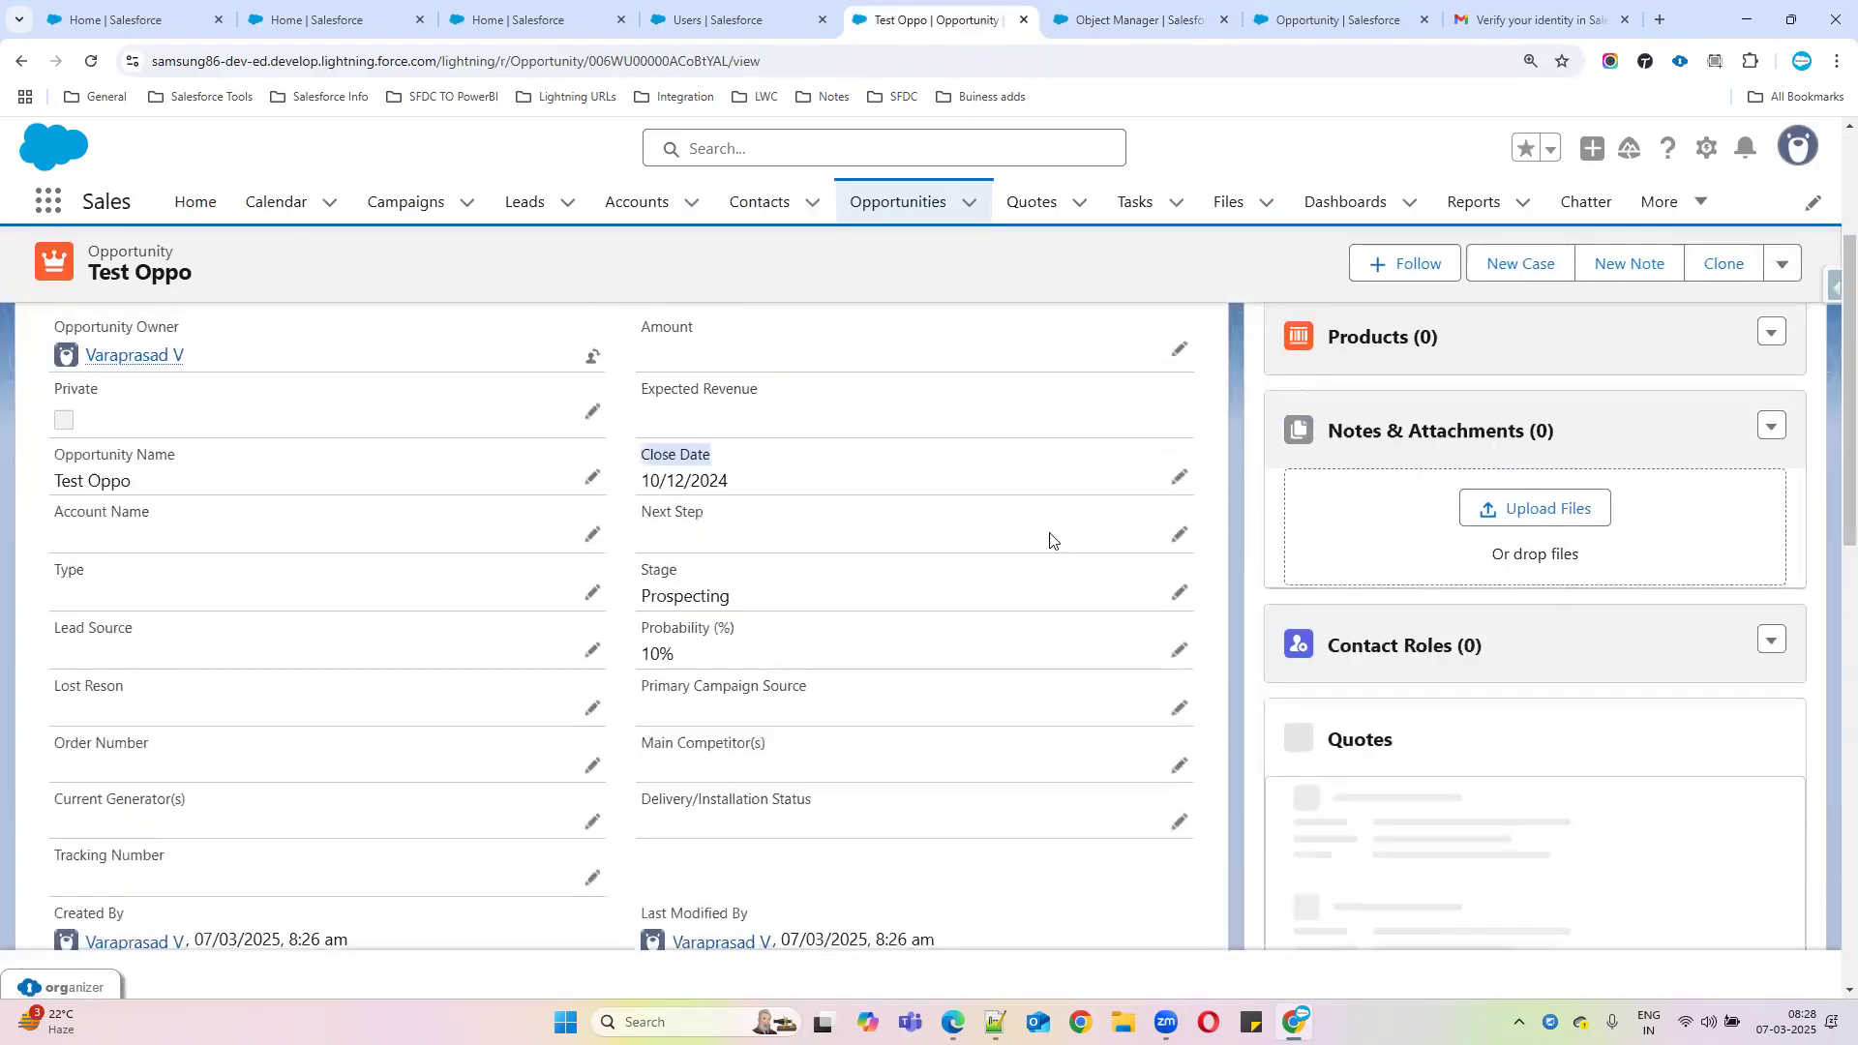
{"action": "left_click", "coordinate": [1179, 481]}
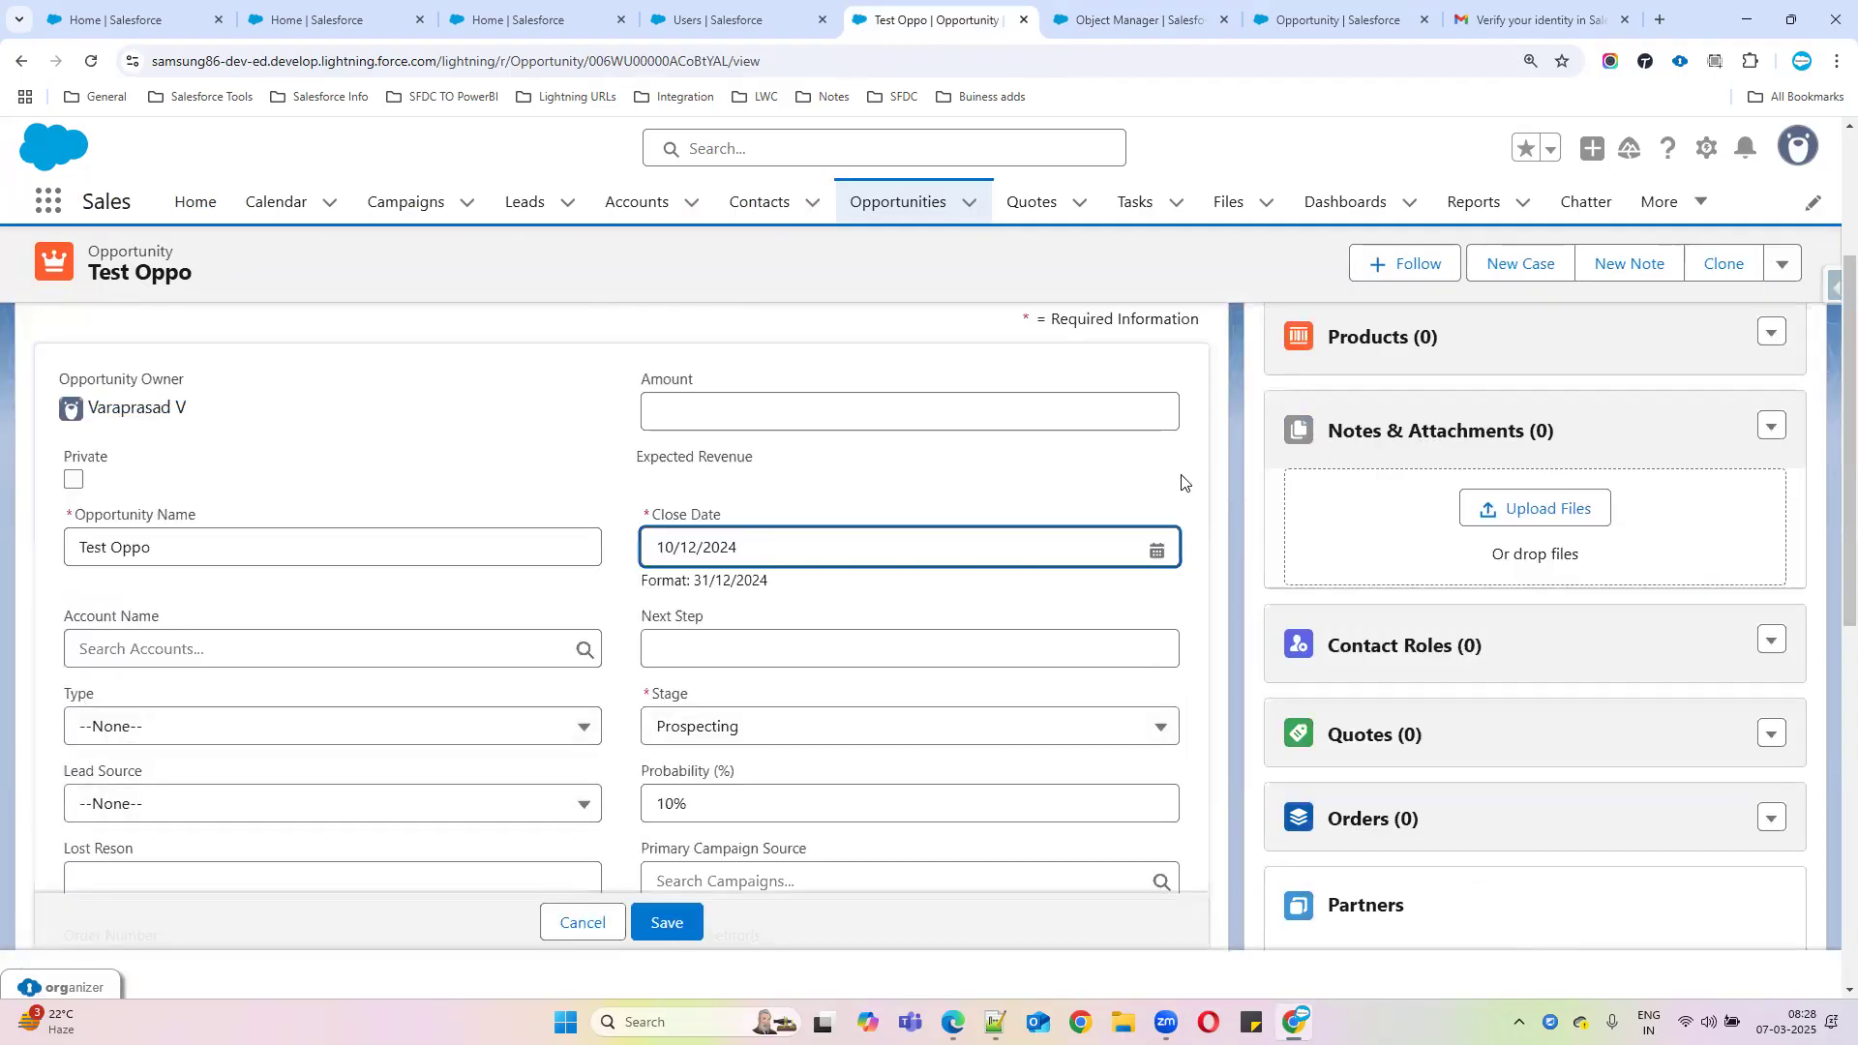
{"action": "left_click", "coordinate": [673, 925]}
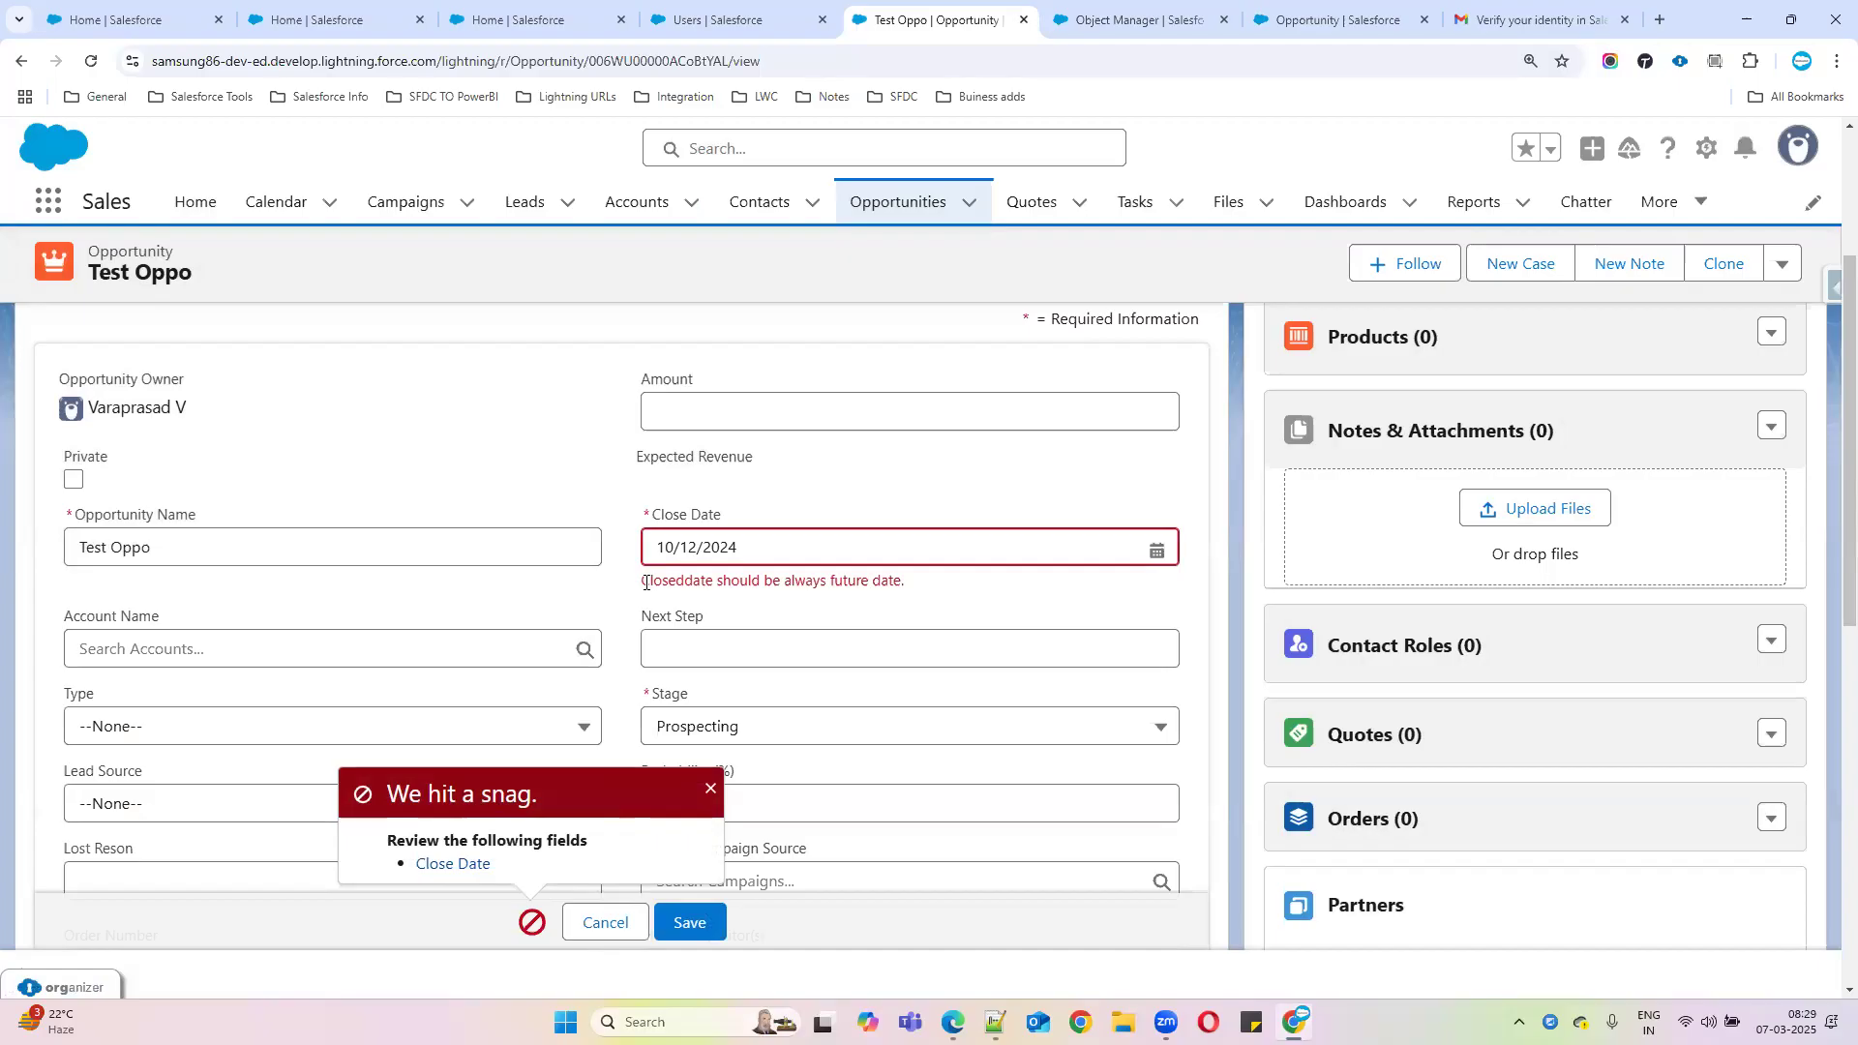
{"action": "left_click_drag", "start_coordinate": [642, 581], "coordinate": [997, 590]}
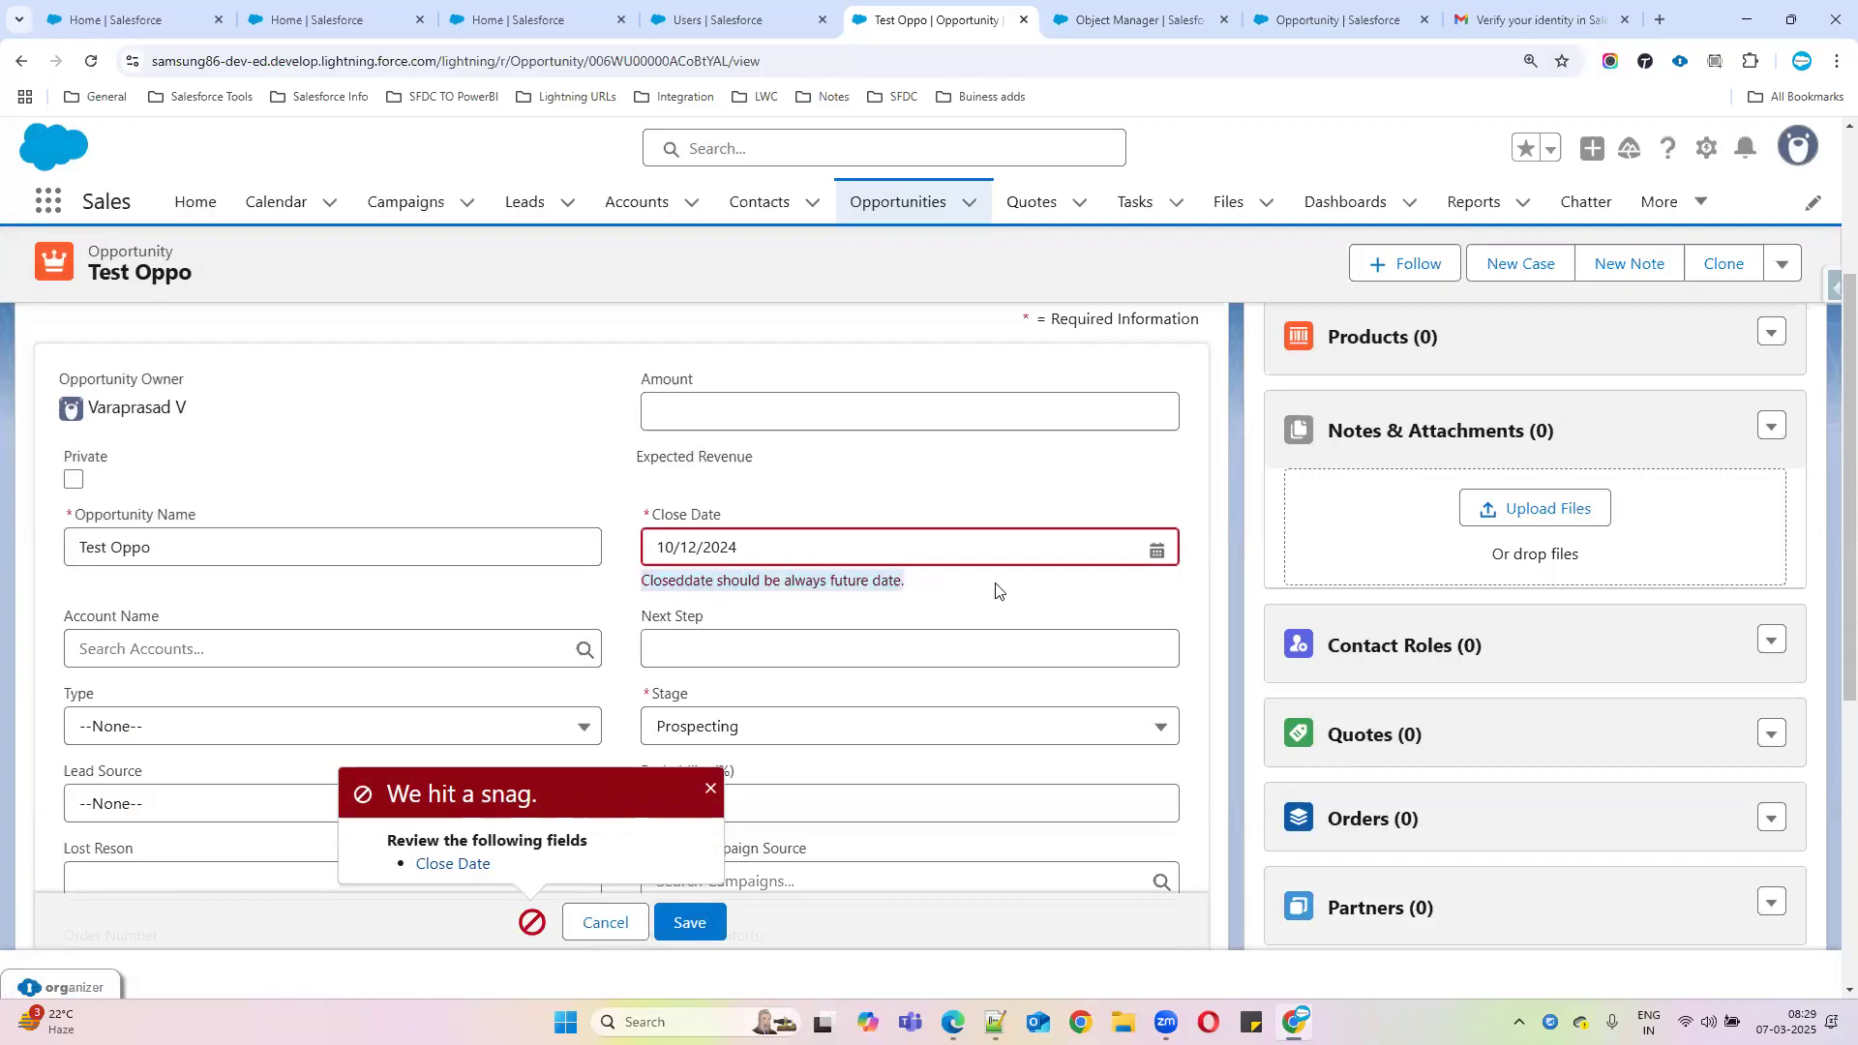
Retry the Close Date with 9 December 2024, then 6 March 2025, and save again
{"action": "left_click", "coordinate": [1156, 553]}
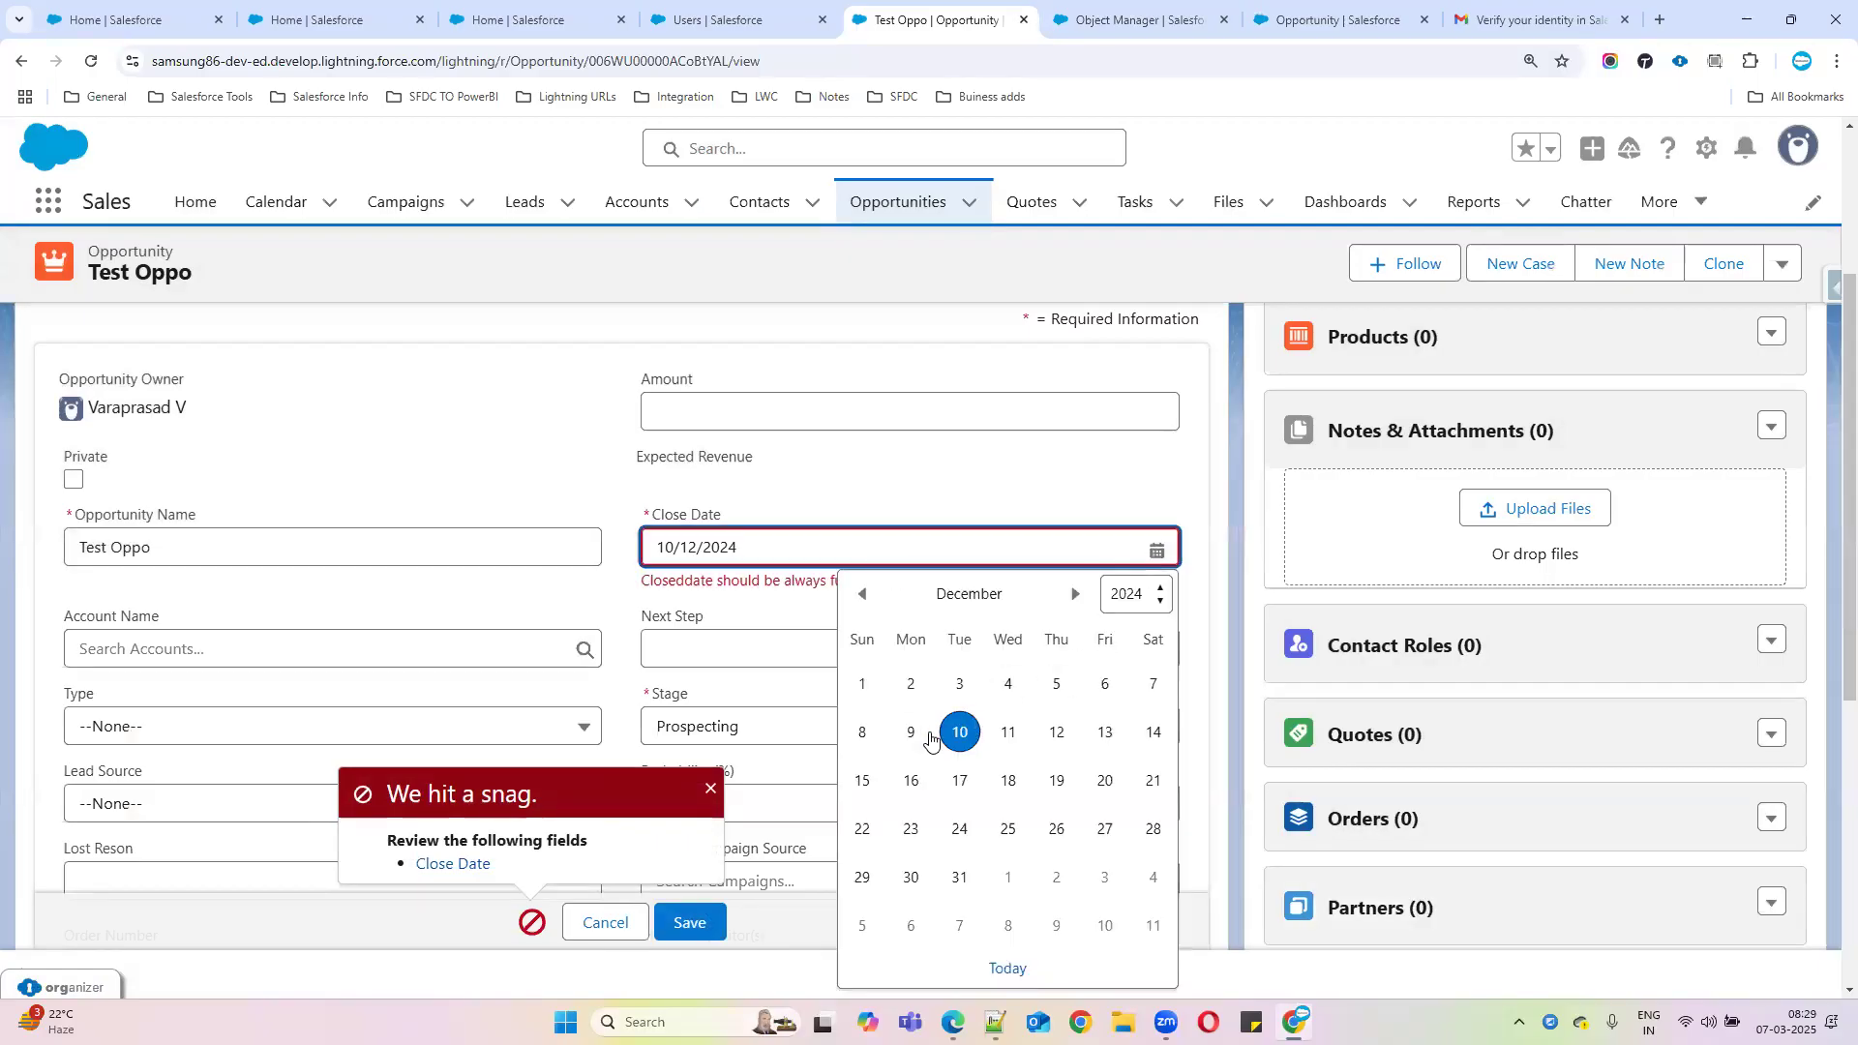
{"action": "left_click", "coordinate": [917, 735]}
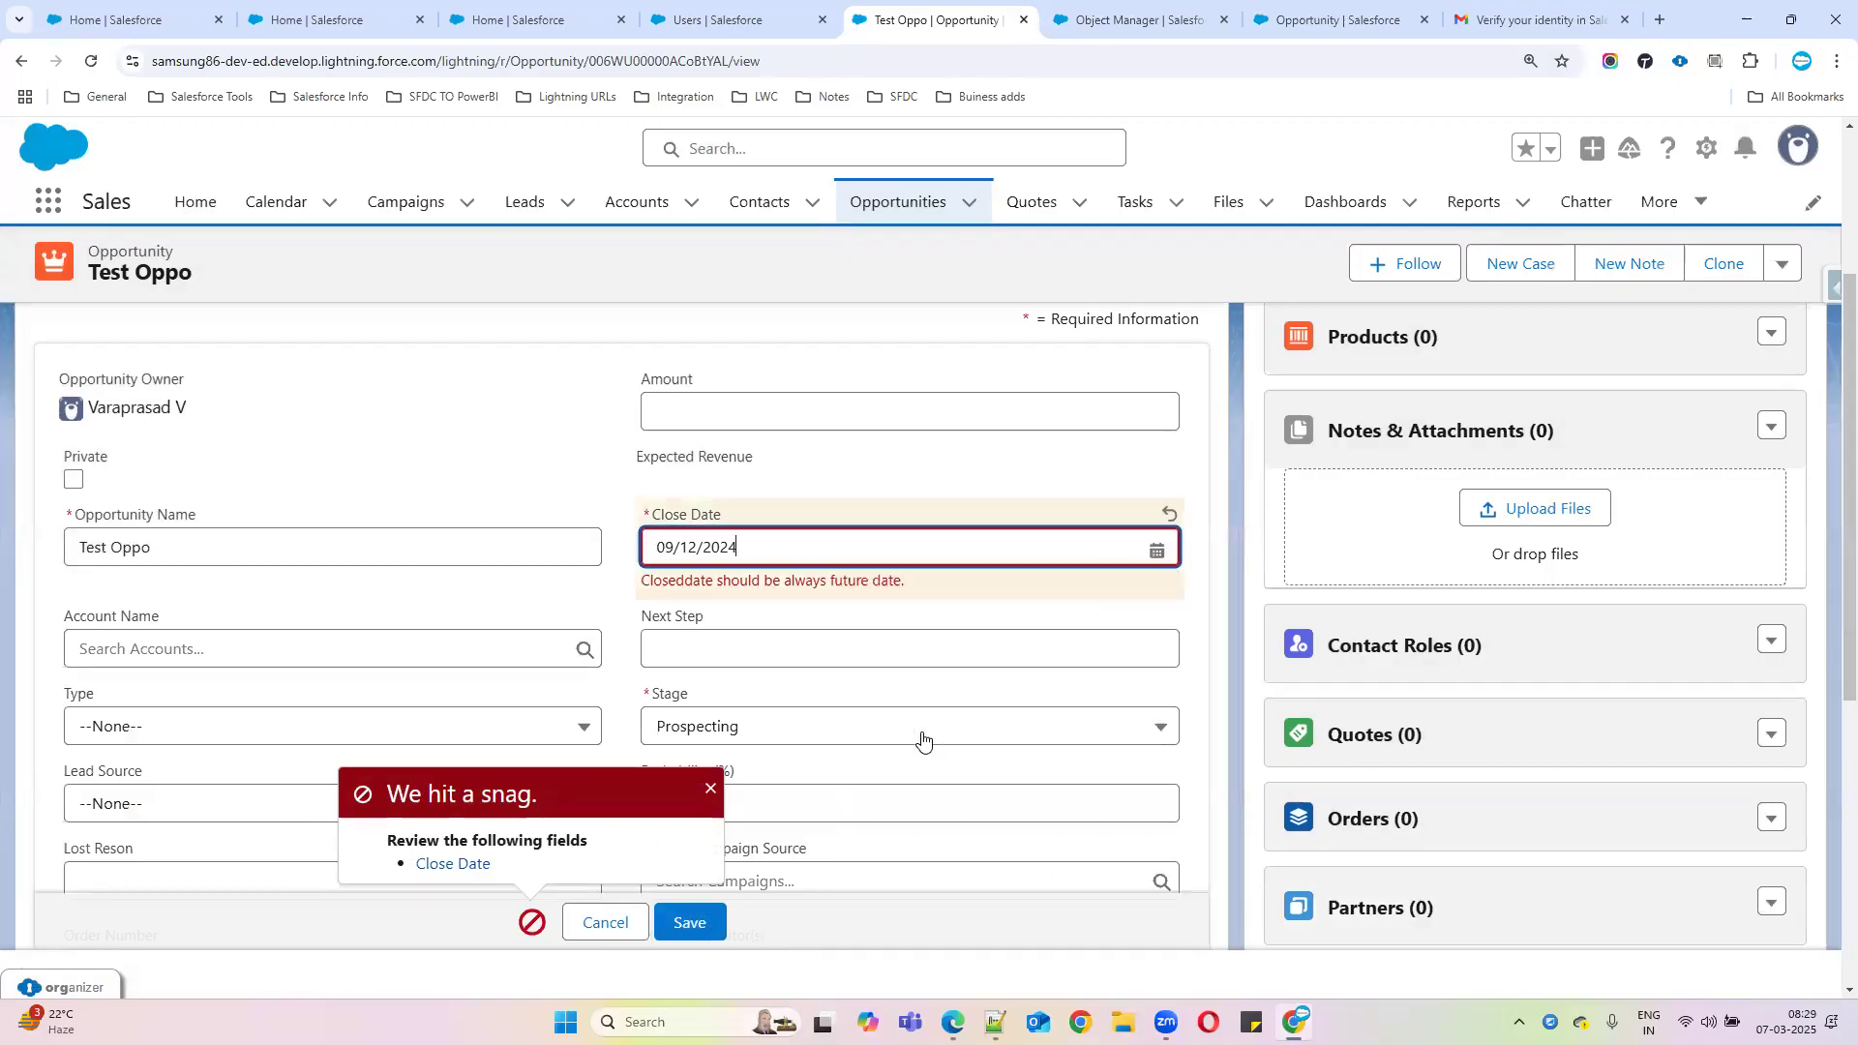
{"action": "left_click", "coordinate": [1156, 551]}
{"action": "left_click", "coordinate": [1074, 593]}
{"action": "left_click", "coordinate": [1074, 593]}
{"action": "left_click", "coordinate": [1074, 593]}
{"action": "left_click", "coordinate": [1057, 732]}
{"action": "left_click", "coordinate": [695, 931]}
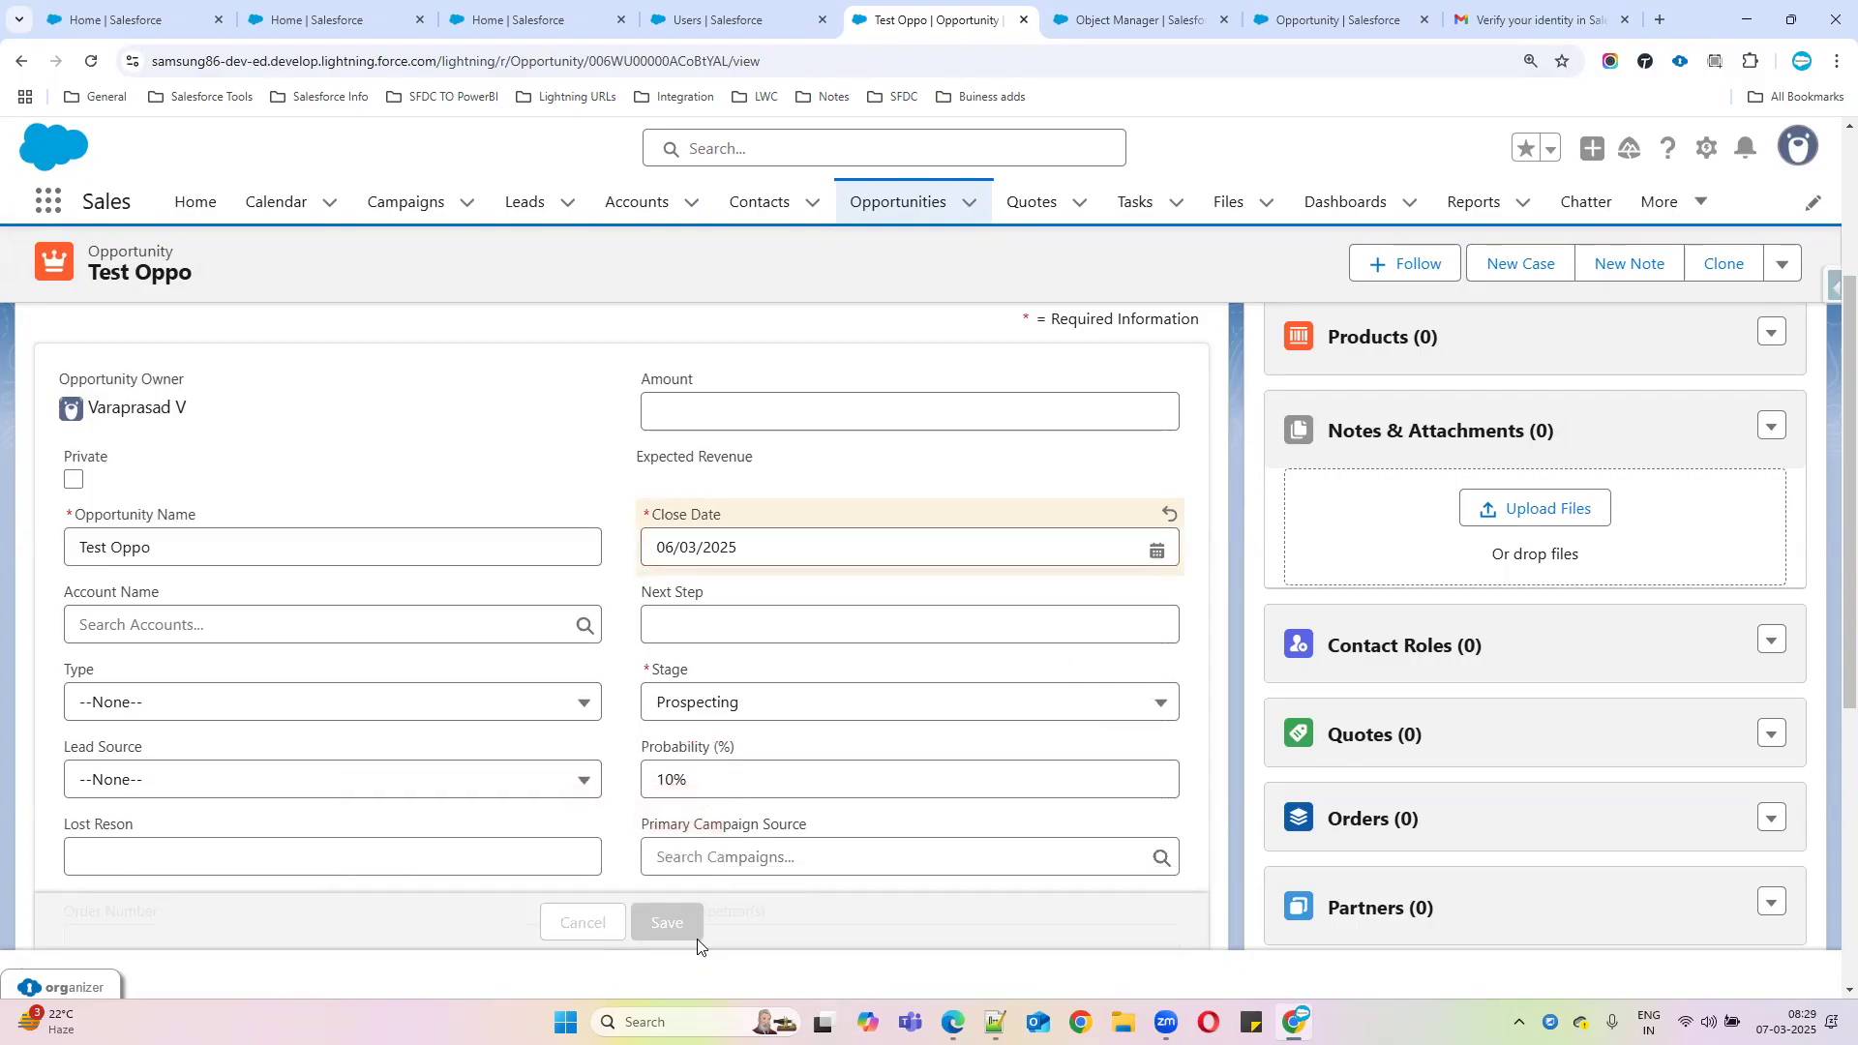
Set the Close Date to 20/03/2025 and save the record successfully
{"action": "left_click", "coordinate": [1156, 548]}
{"action": "left_click", "coordinate": [1154, 733]}
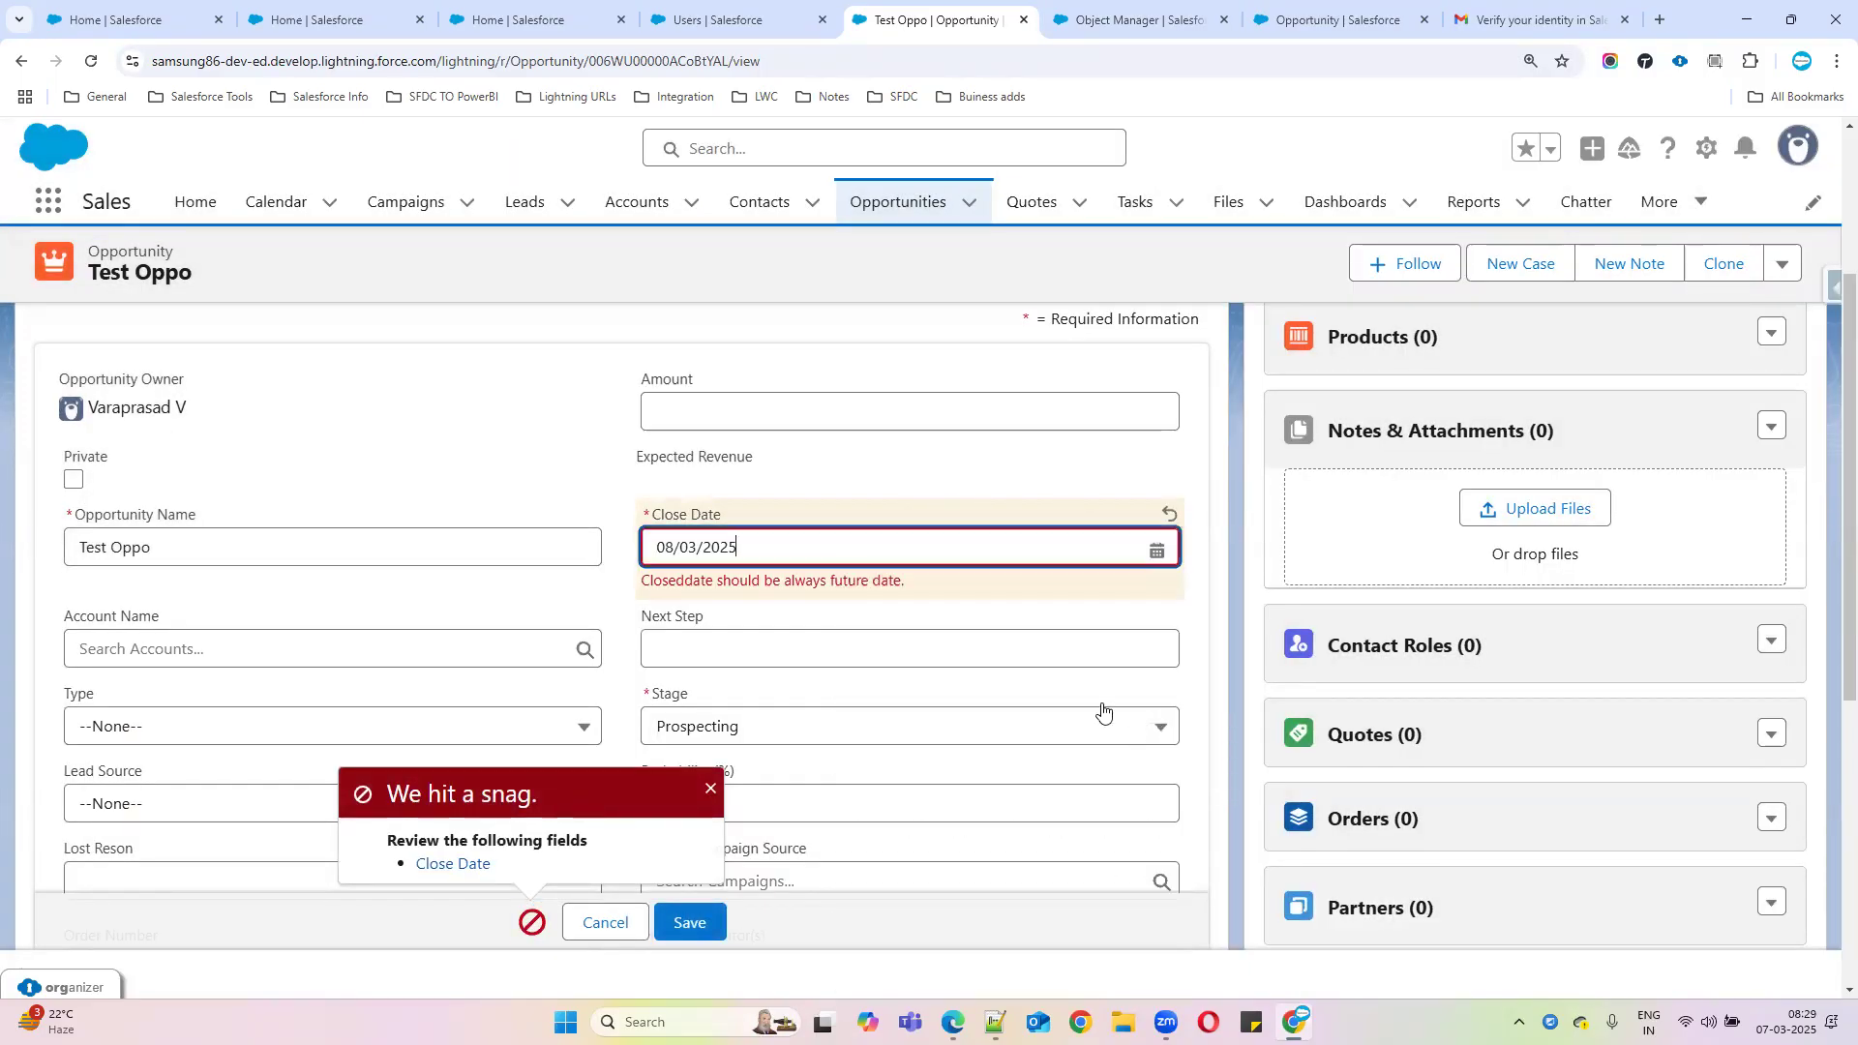
{"action": "left_click", "coordinate": [993, 553]}
{"action": "left_click", "coordinate": [1040, 829]}
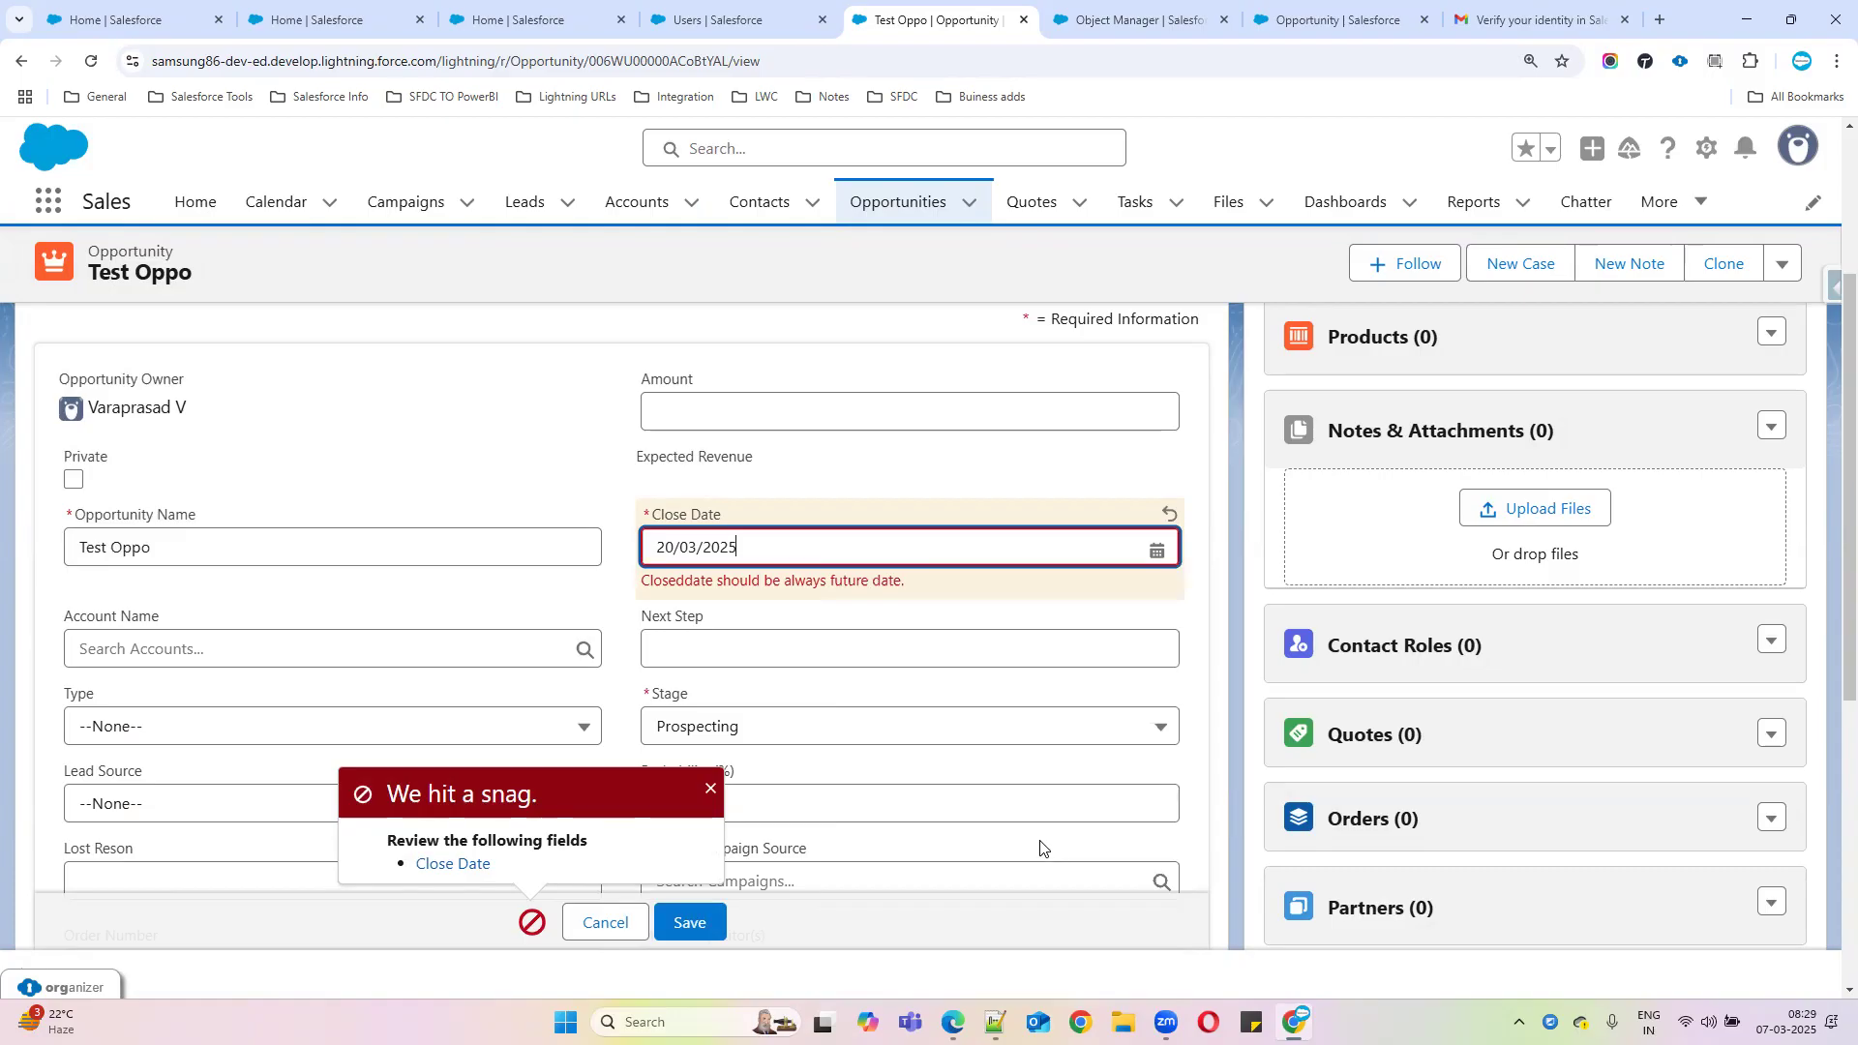
{"action": "left_click", "coordinate": [711, 915]}
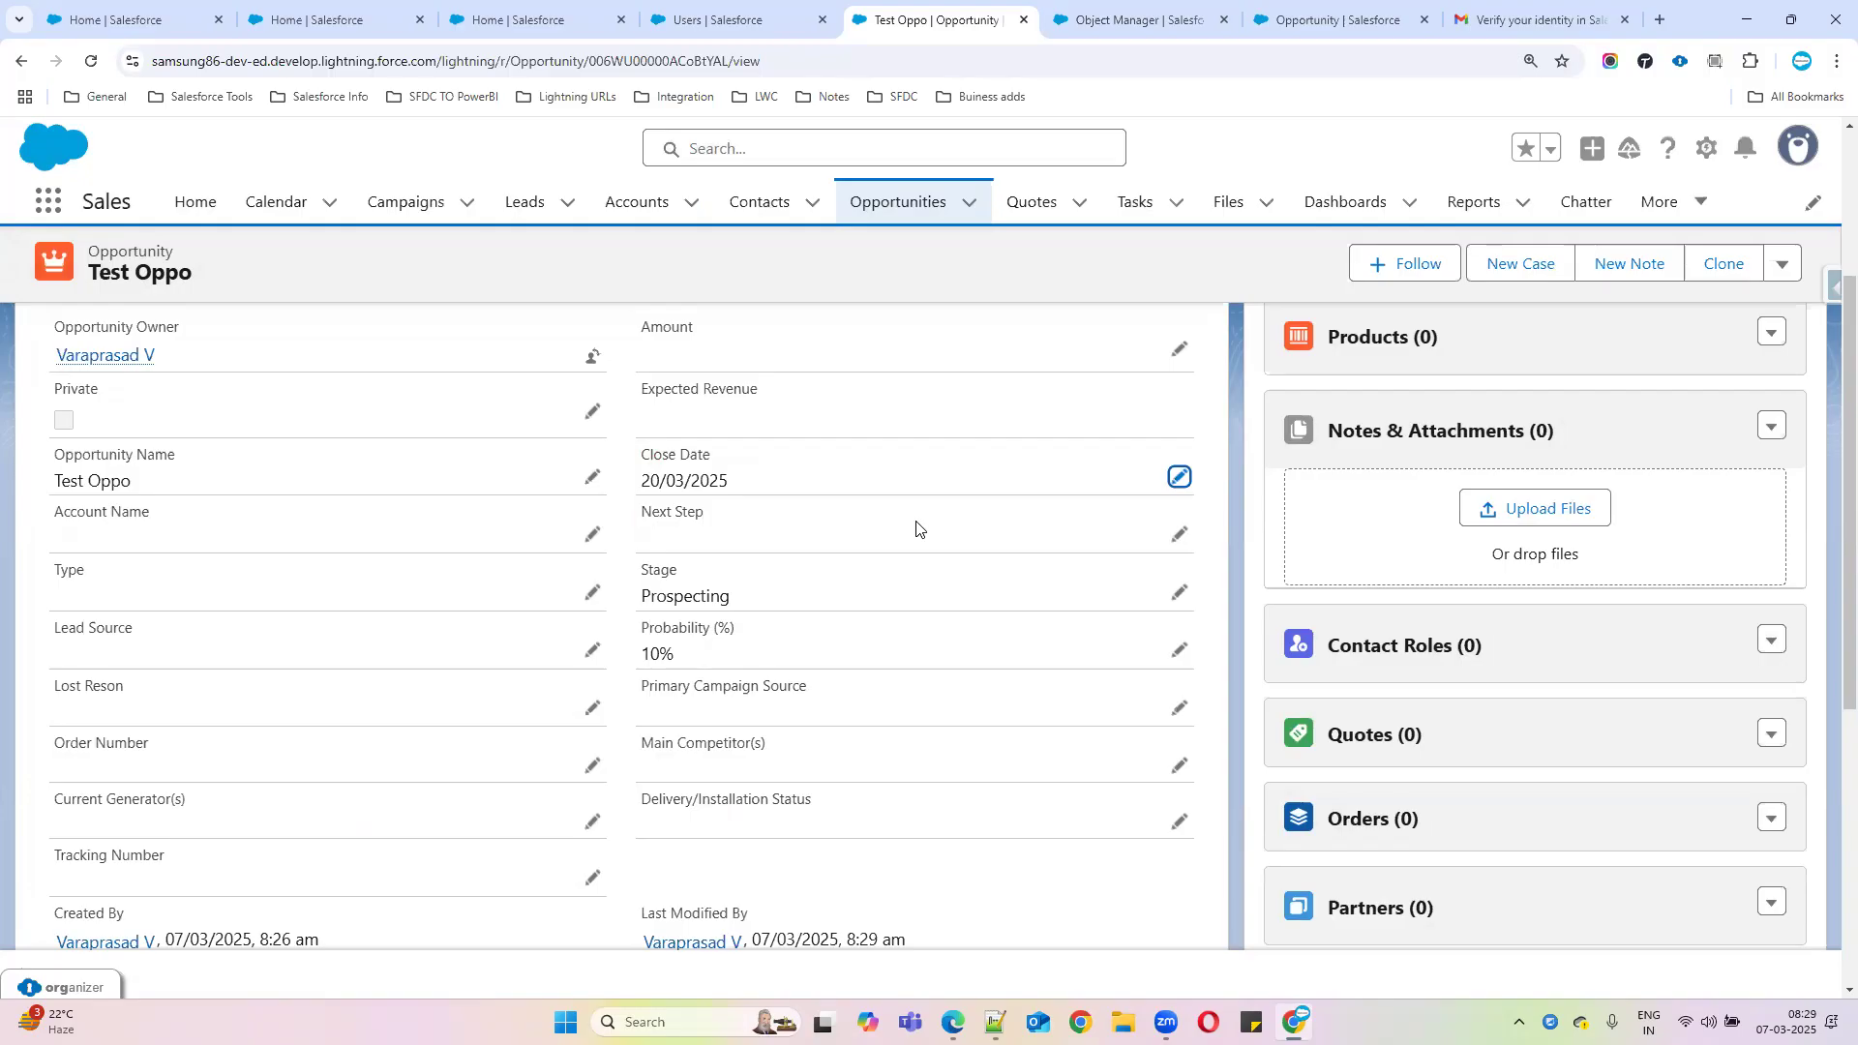
{"action": "left_click", "coordinate": [1179, 594]}
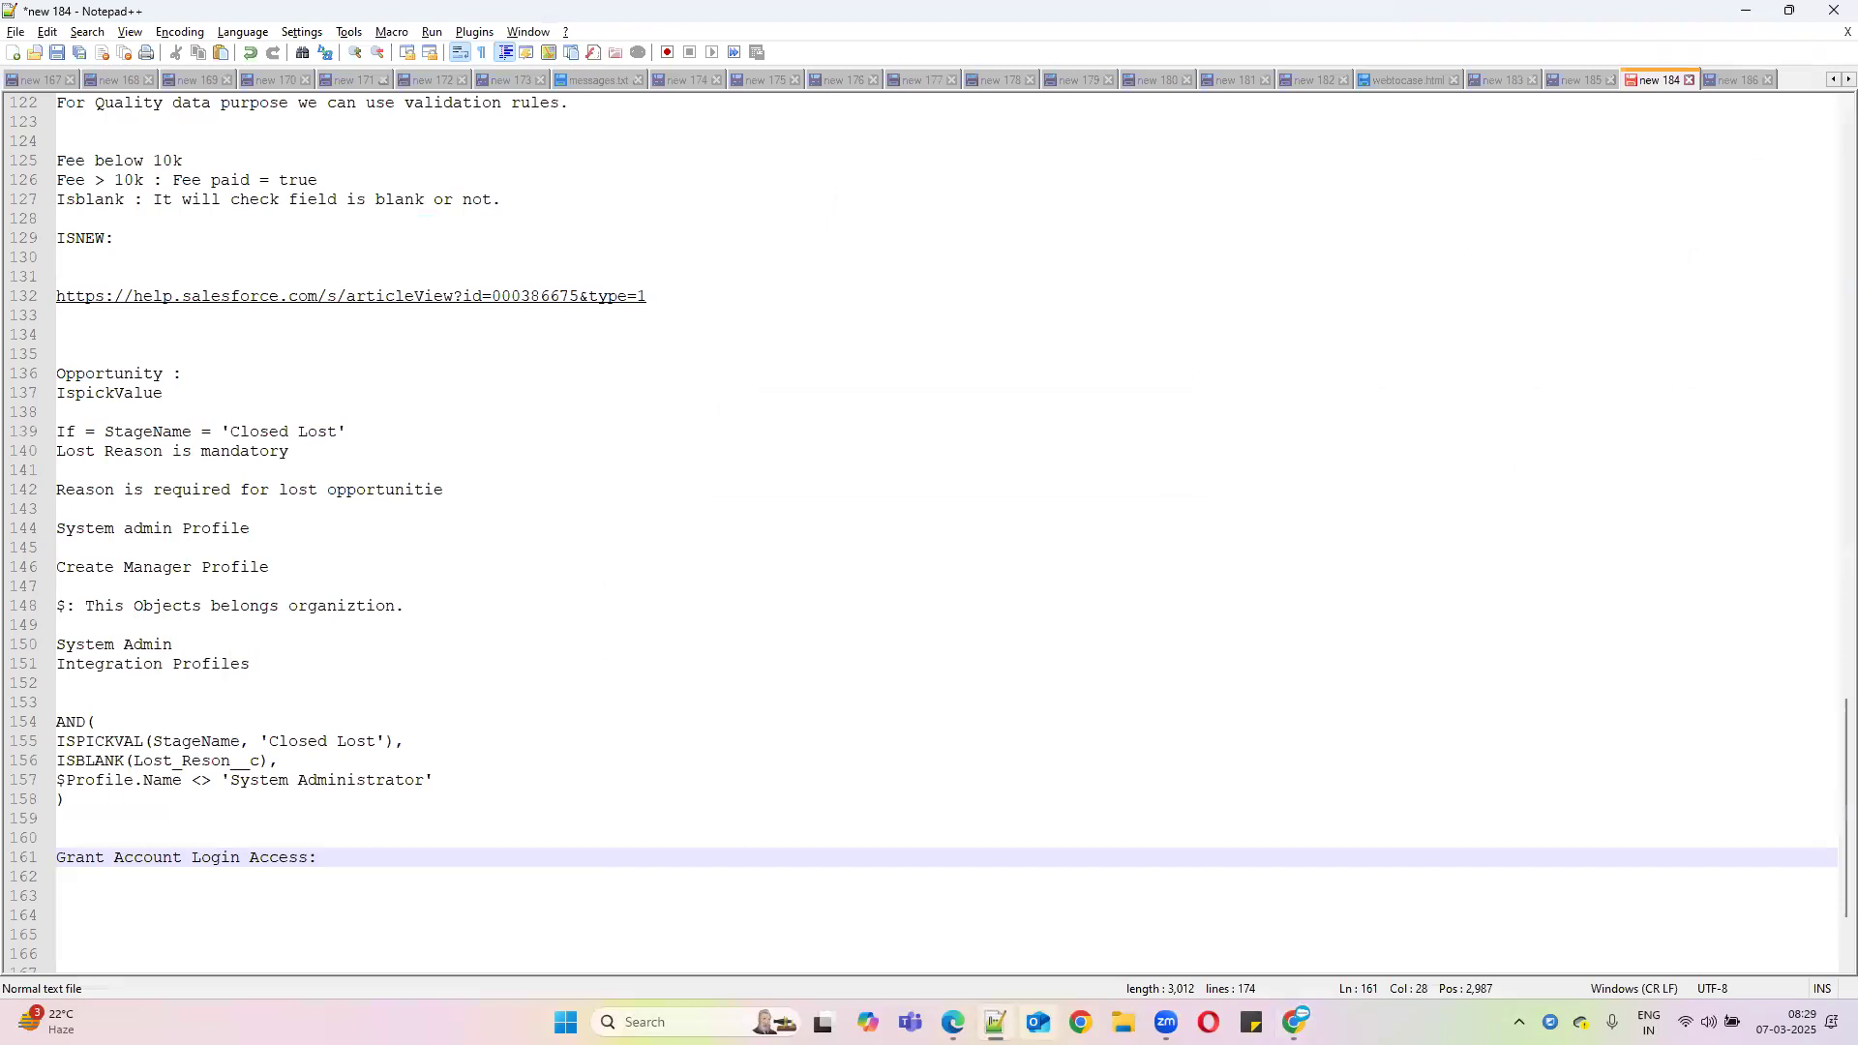
Add the note 'CLoseddate should be future date' at line 161 and minimize Notepad++
{"action": "left_click", "coordinate": [118, 821]}
{"action": "key", "text": "Return"}
{"action": "key", "text": "Return"}
{"action": "type", "text": "CLose"}
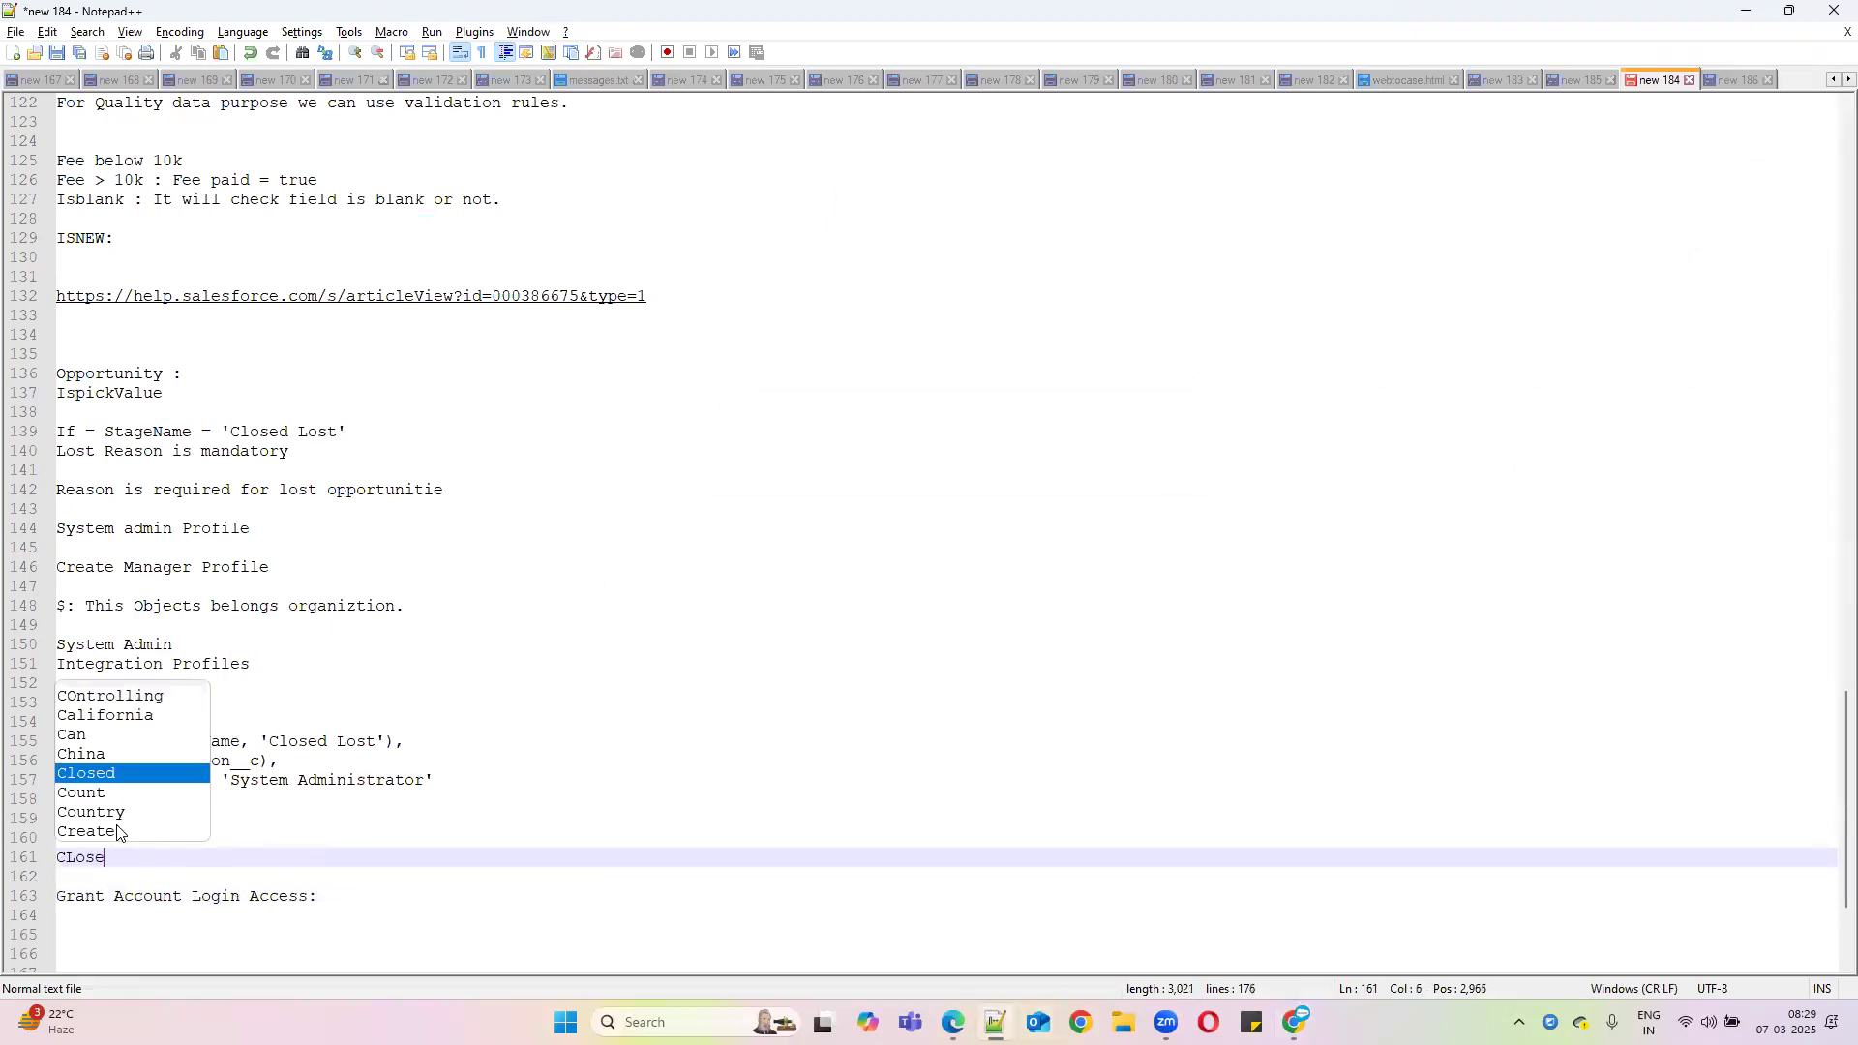
{"action": "type", "text": "ddate s"}
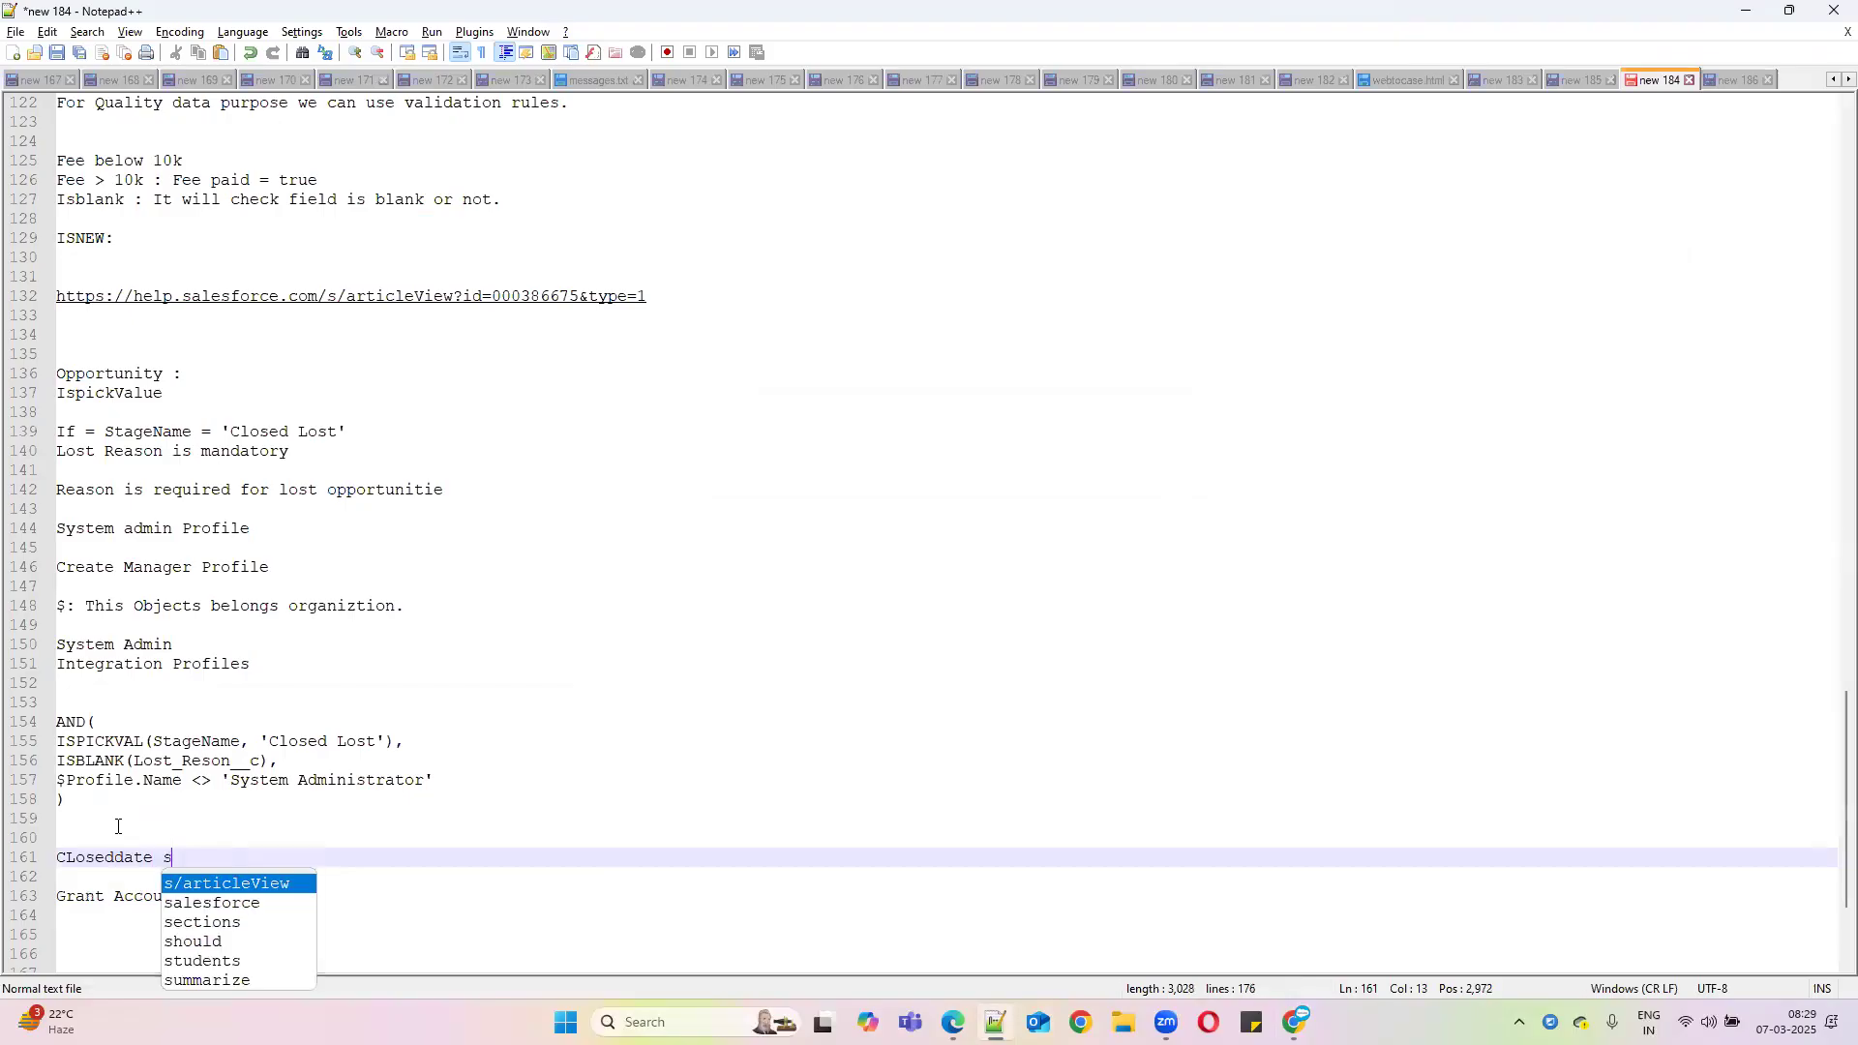
{"action": "type", "text": "hould be f"}
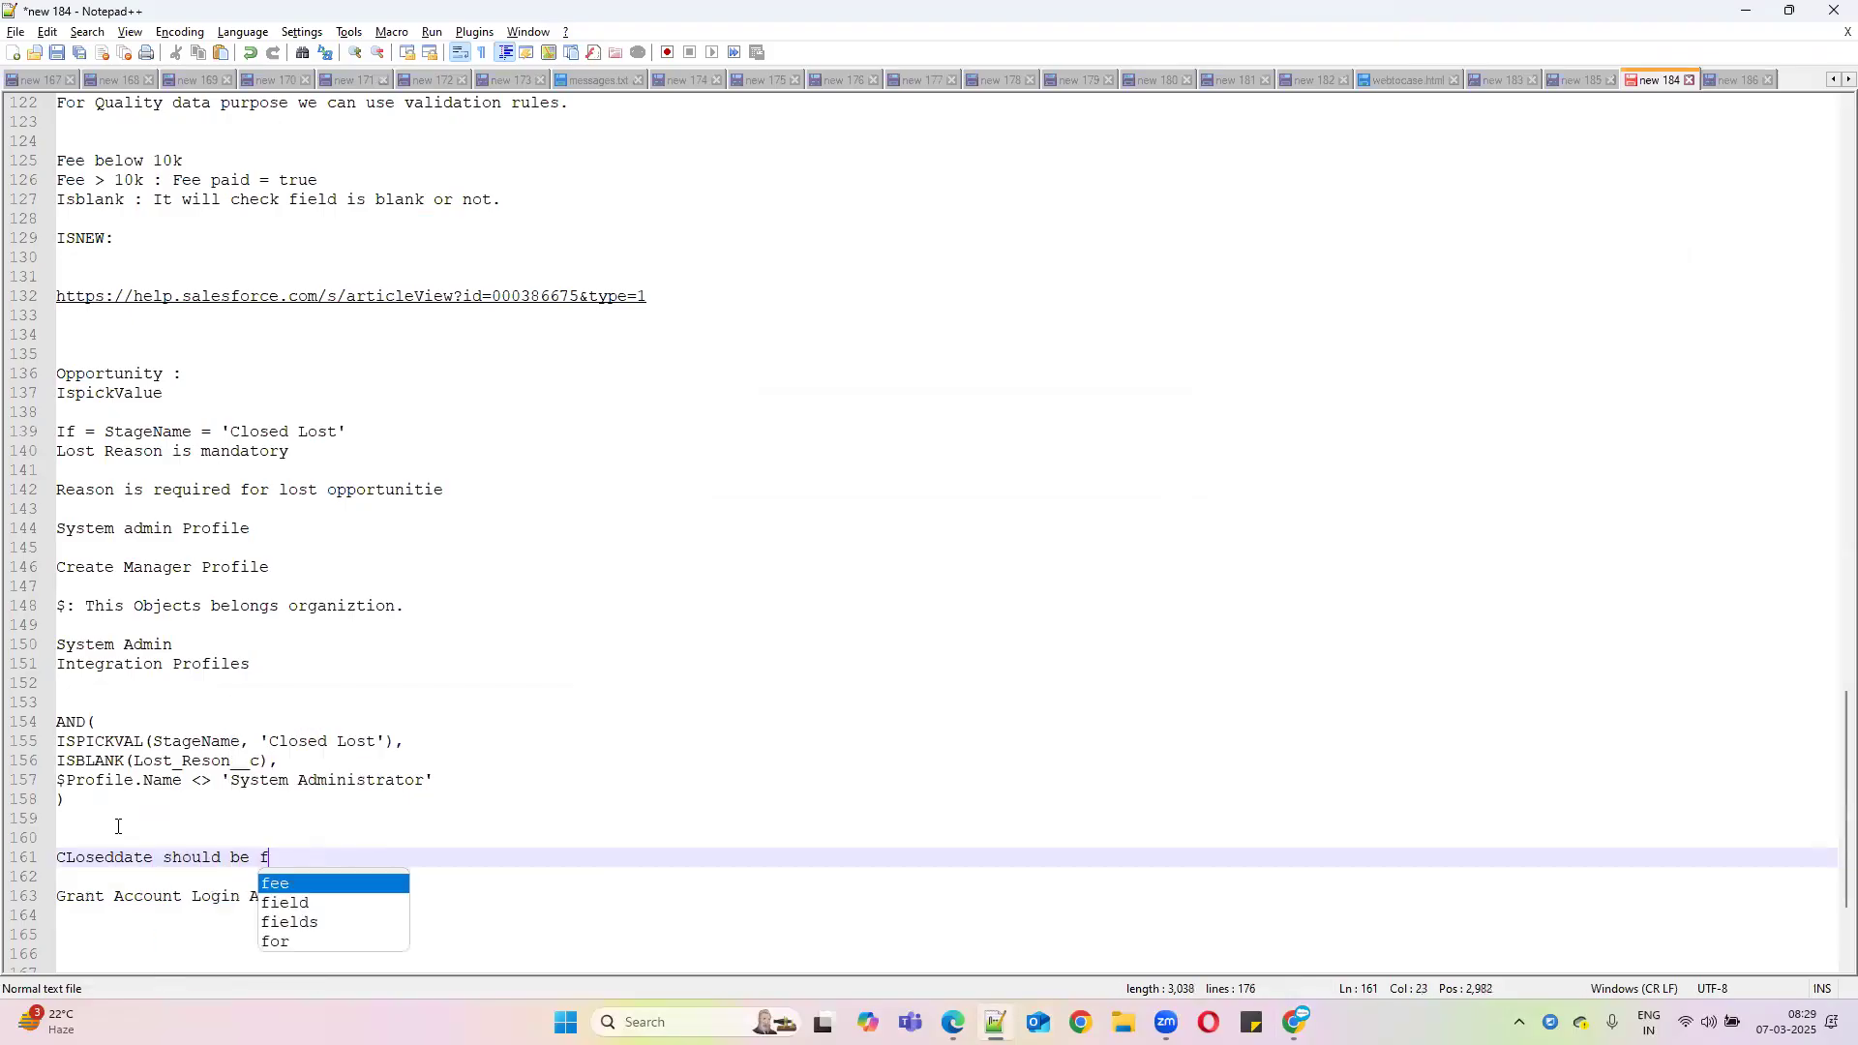
{"action": "type", "text": "uture date"}
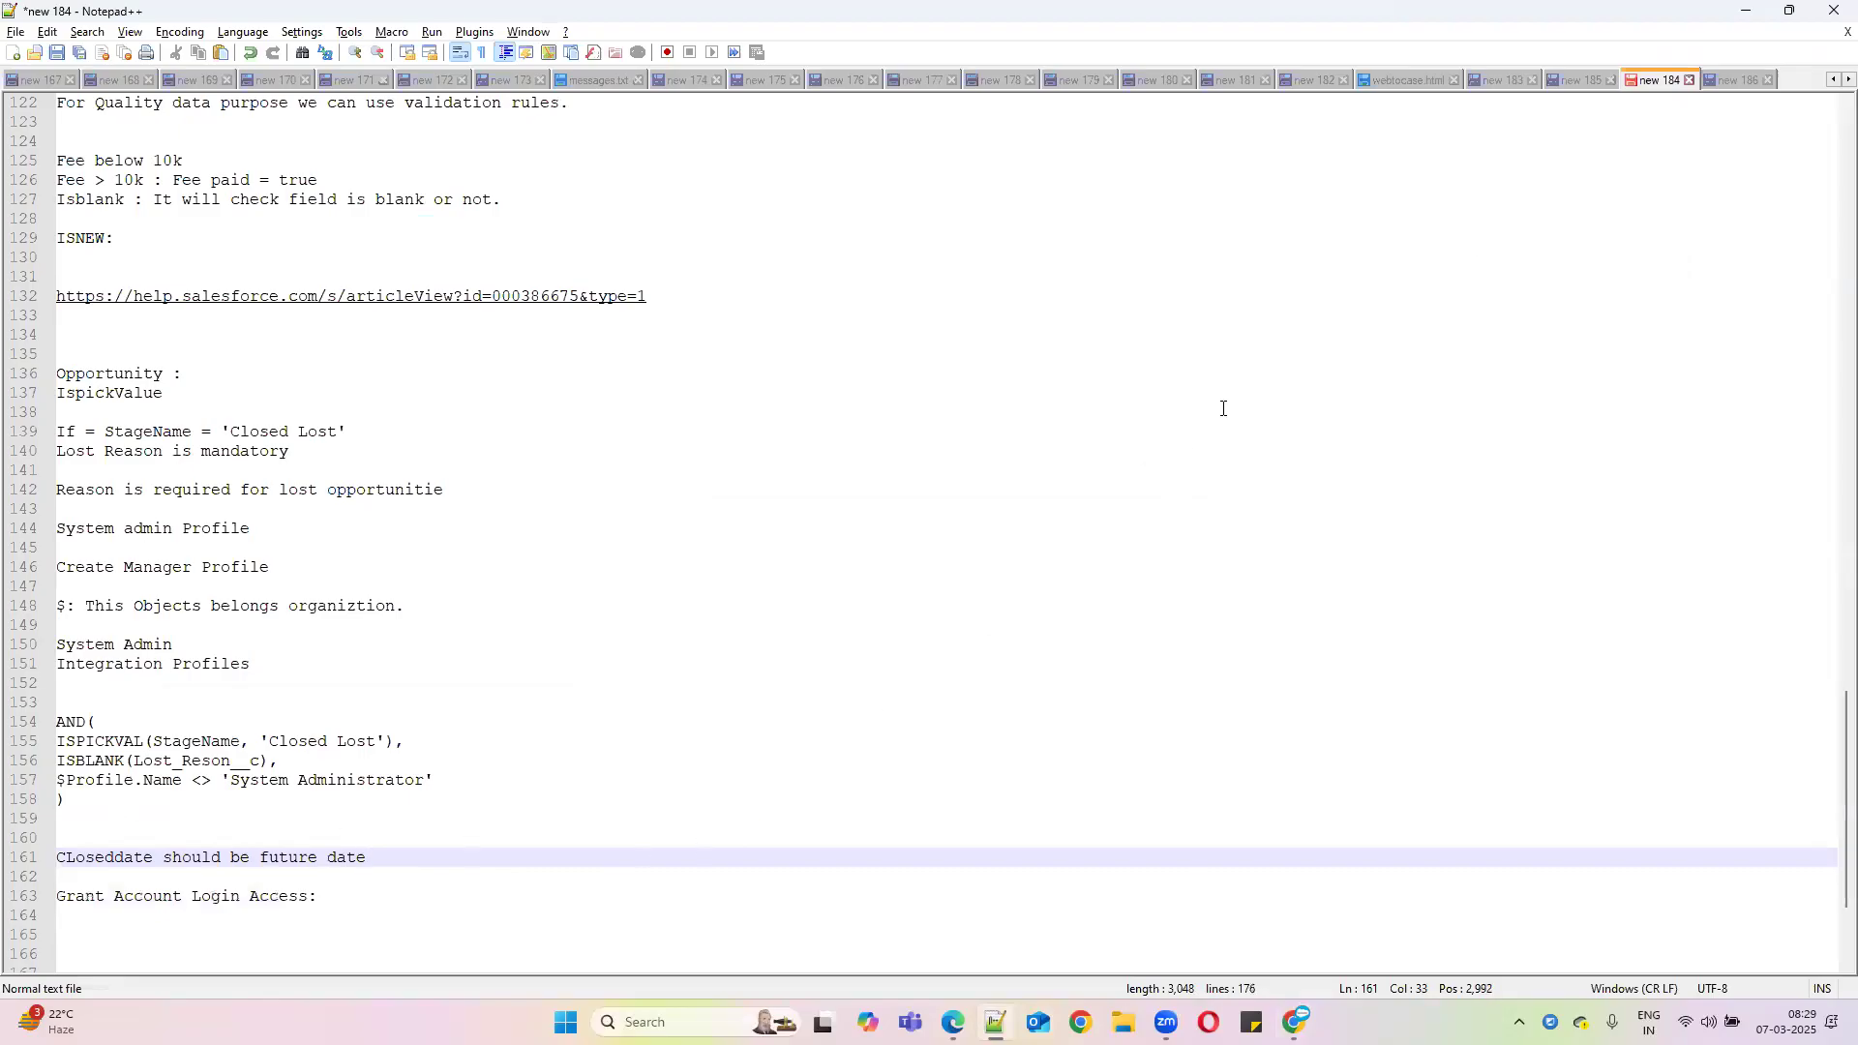
{"action": "left_click", "coordinate": [1746, 11]}
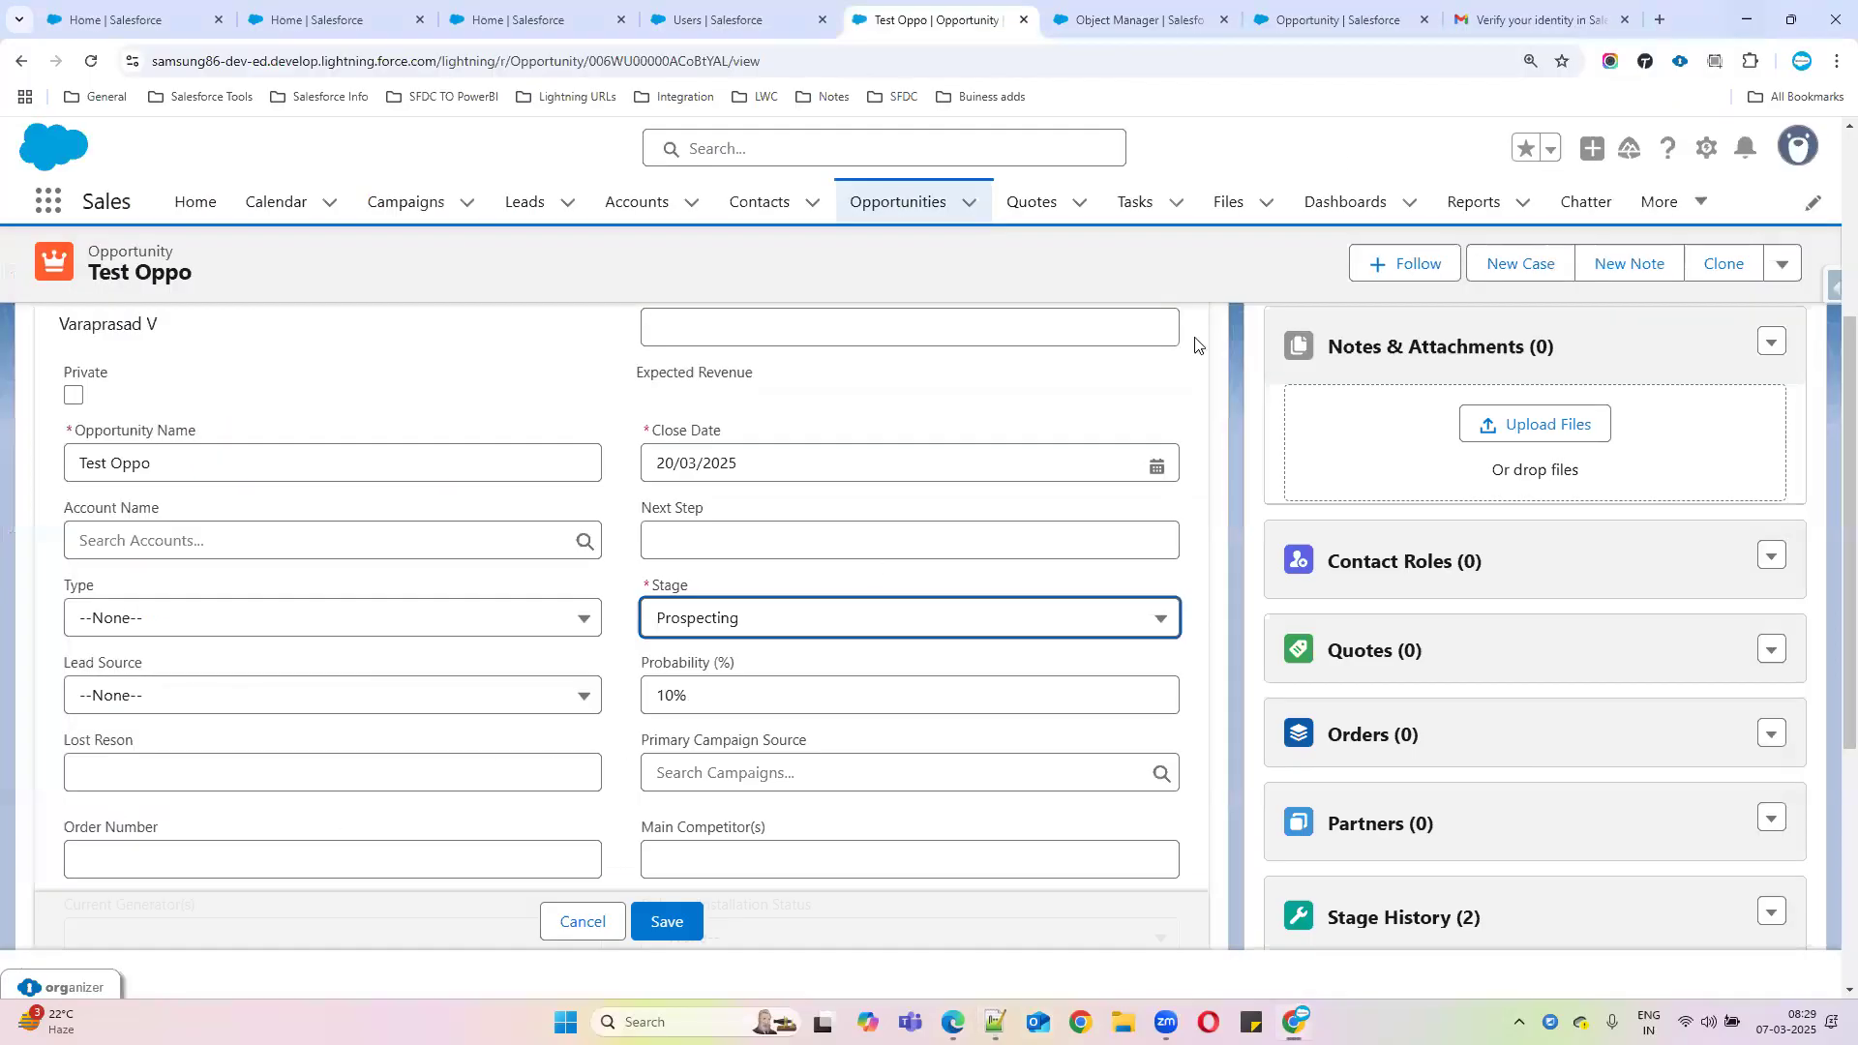
Switch Test Oppo's Stage between Closed Won and Negotiation/Review, leaving it at Negotiation/Review (90%)
{"action": "left_click", "coordinate": [808, 624]}
{"action": "scroll", "coordinate": [822, 852], "scroll_direction": "down", "scroll_amount": 3}
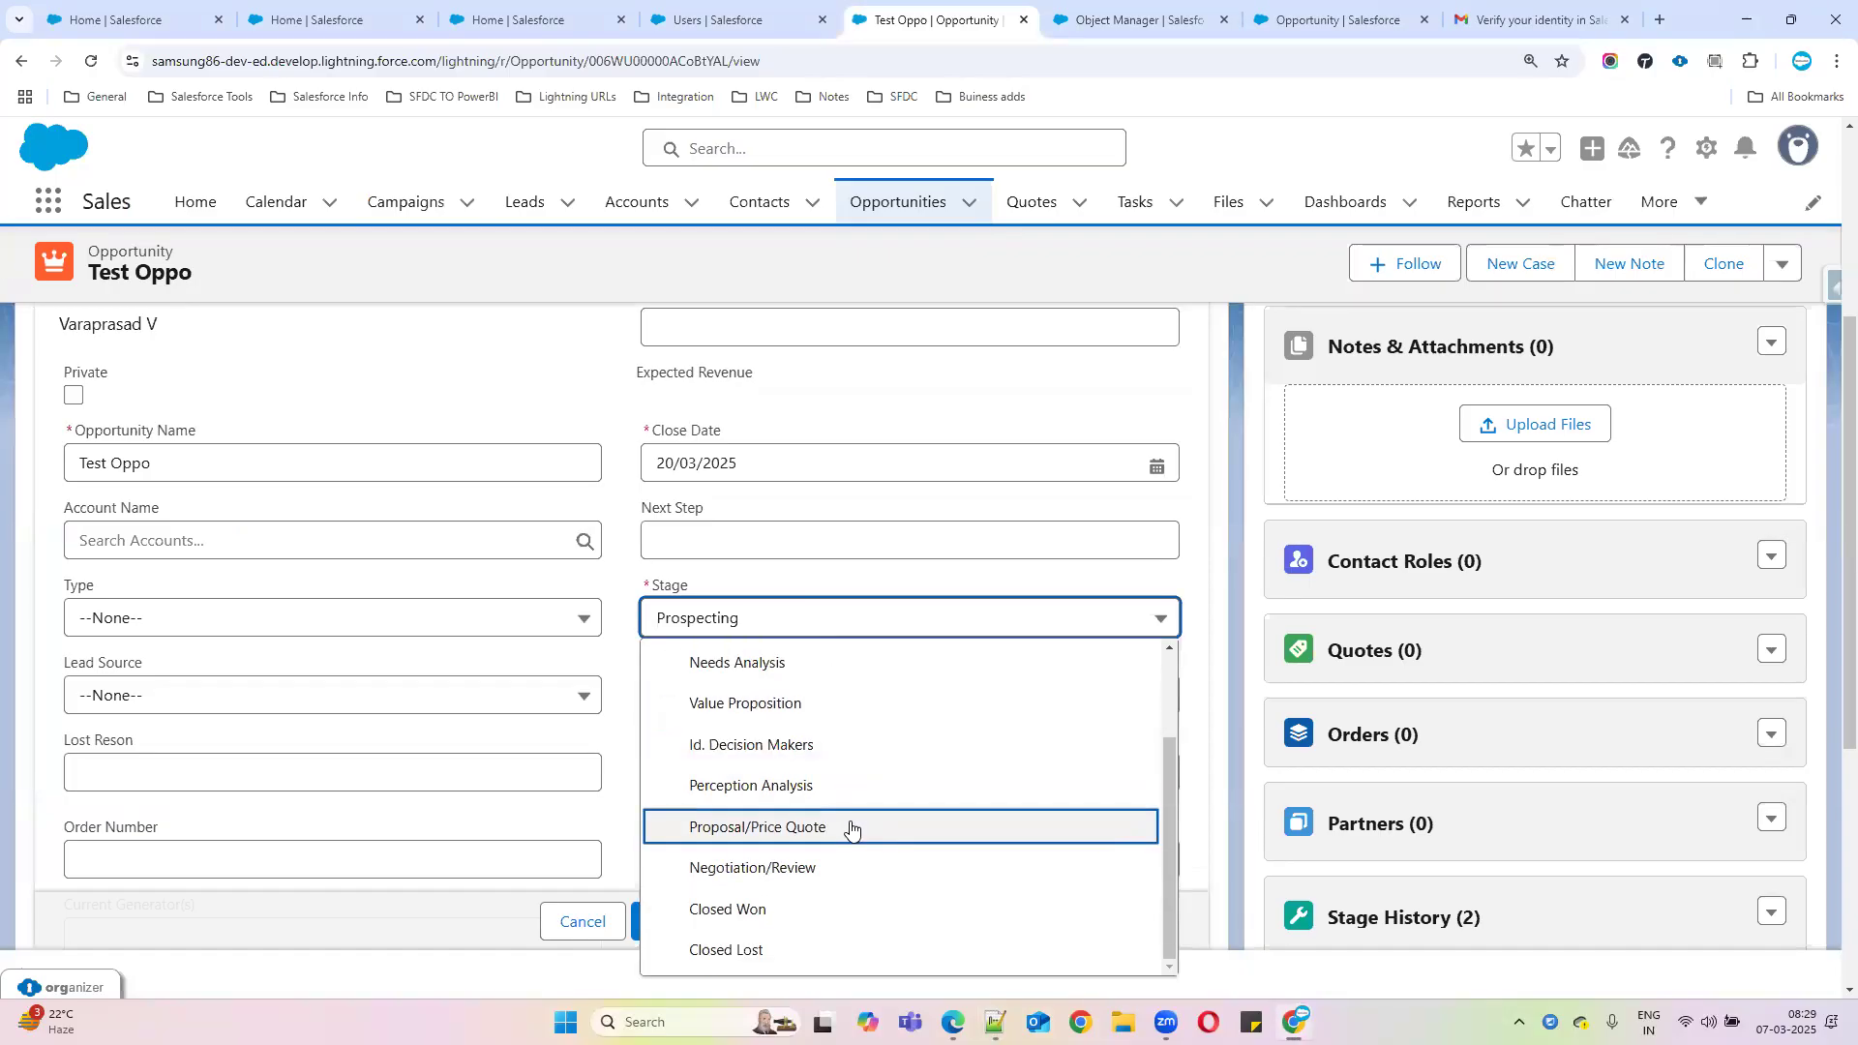
{"action": "left_click", "coordinate": [754, 908]}
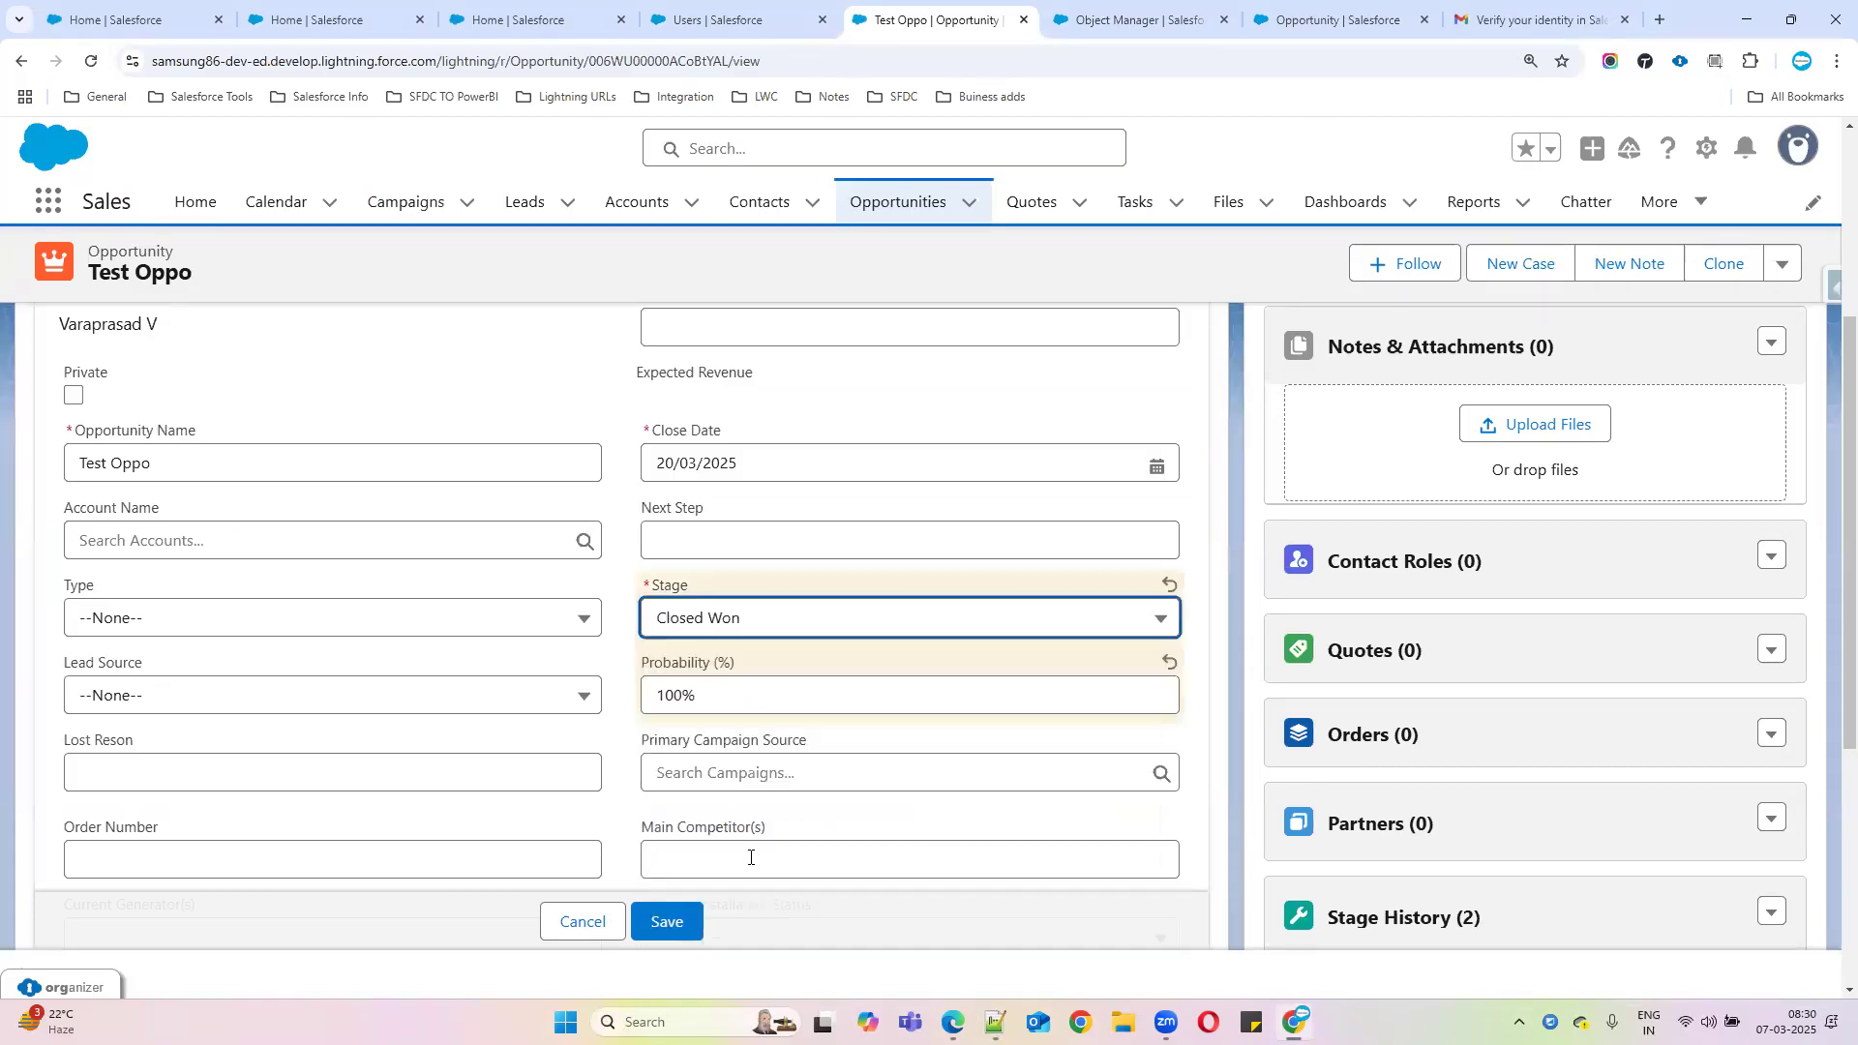
{"action": "left_click", "coordinate": [758, 631]}
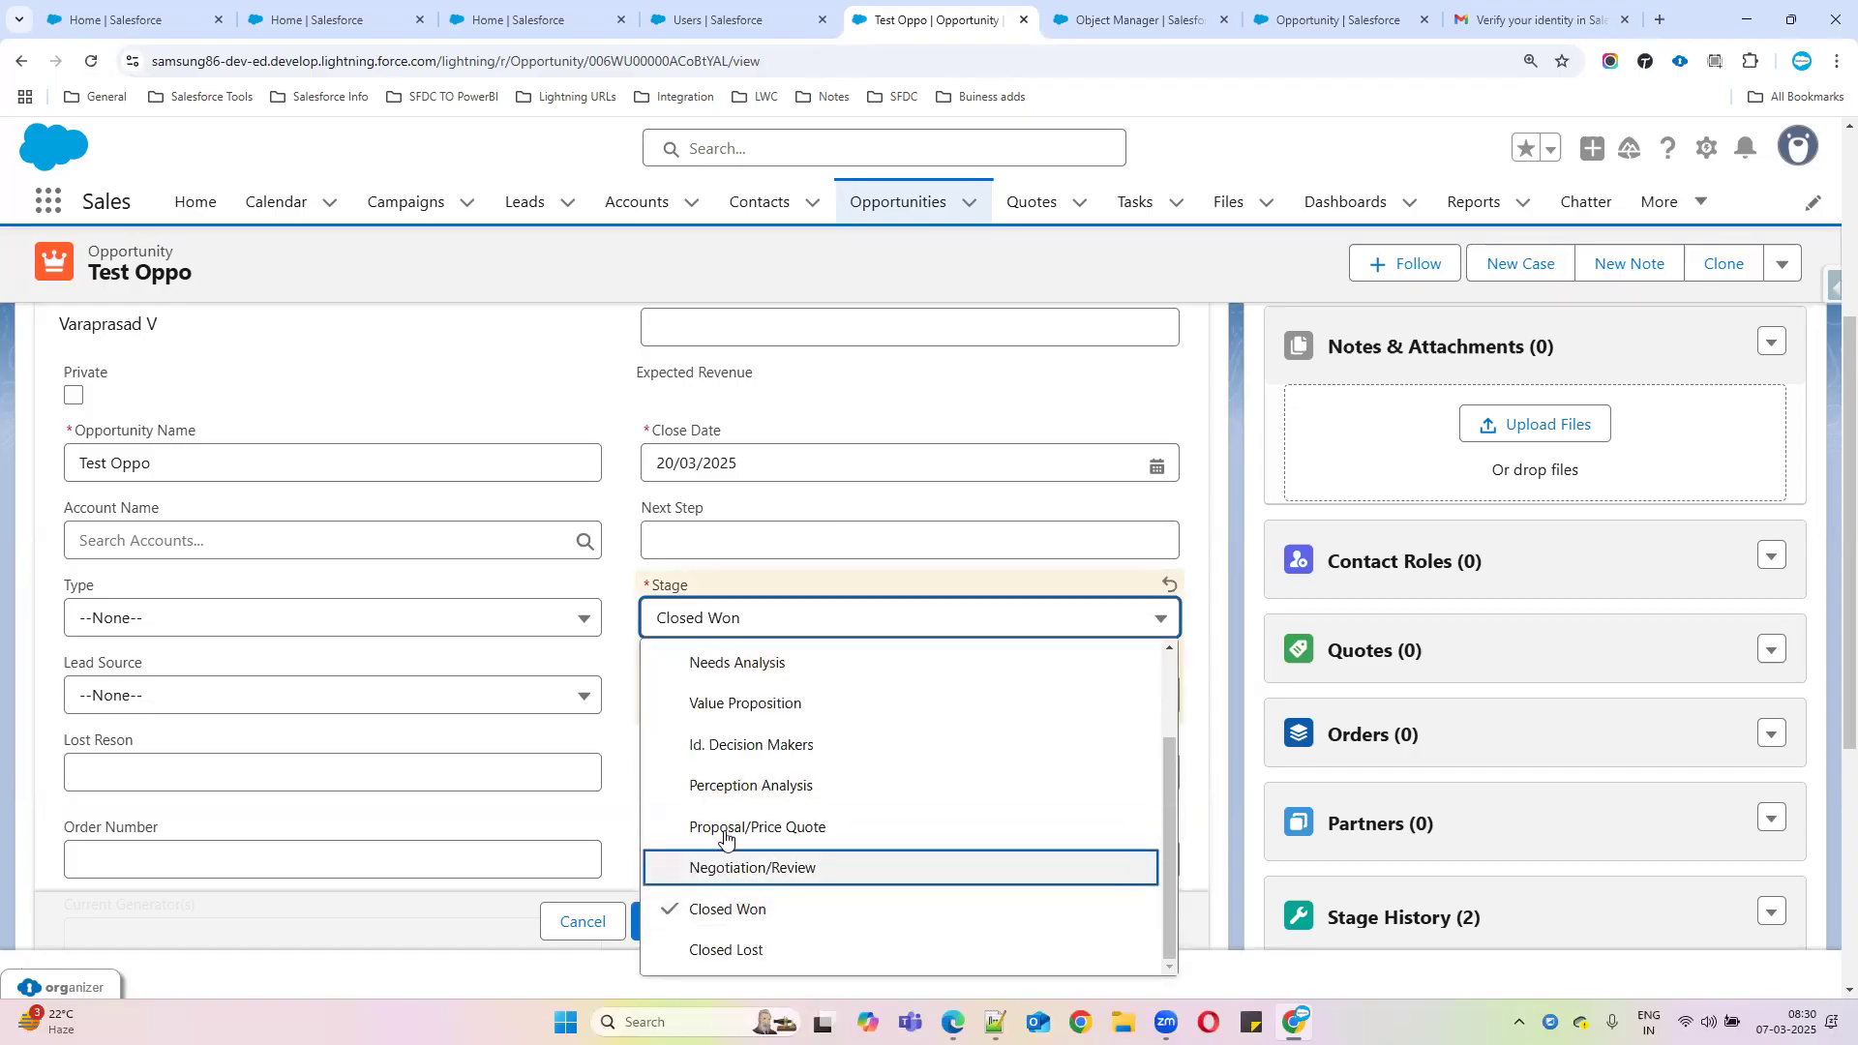
{"action": "left_click", "coordinate": [770, 869]}
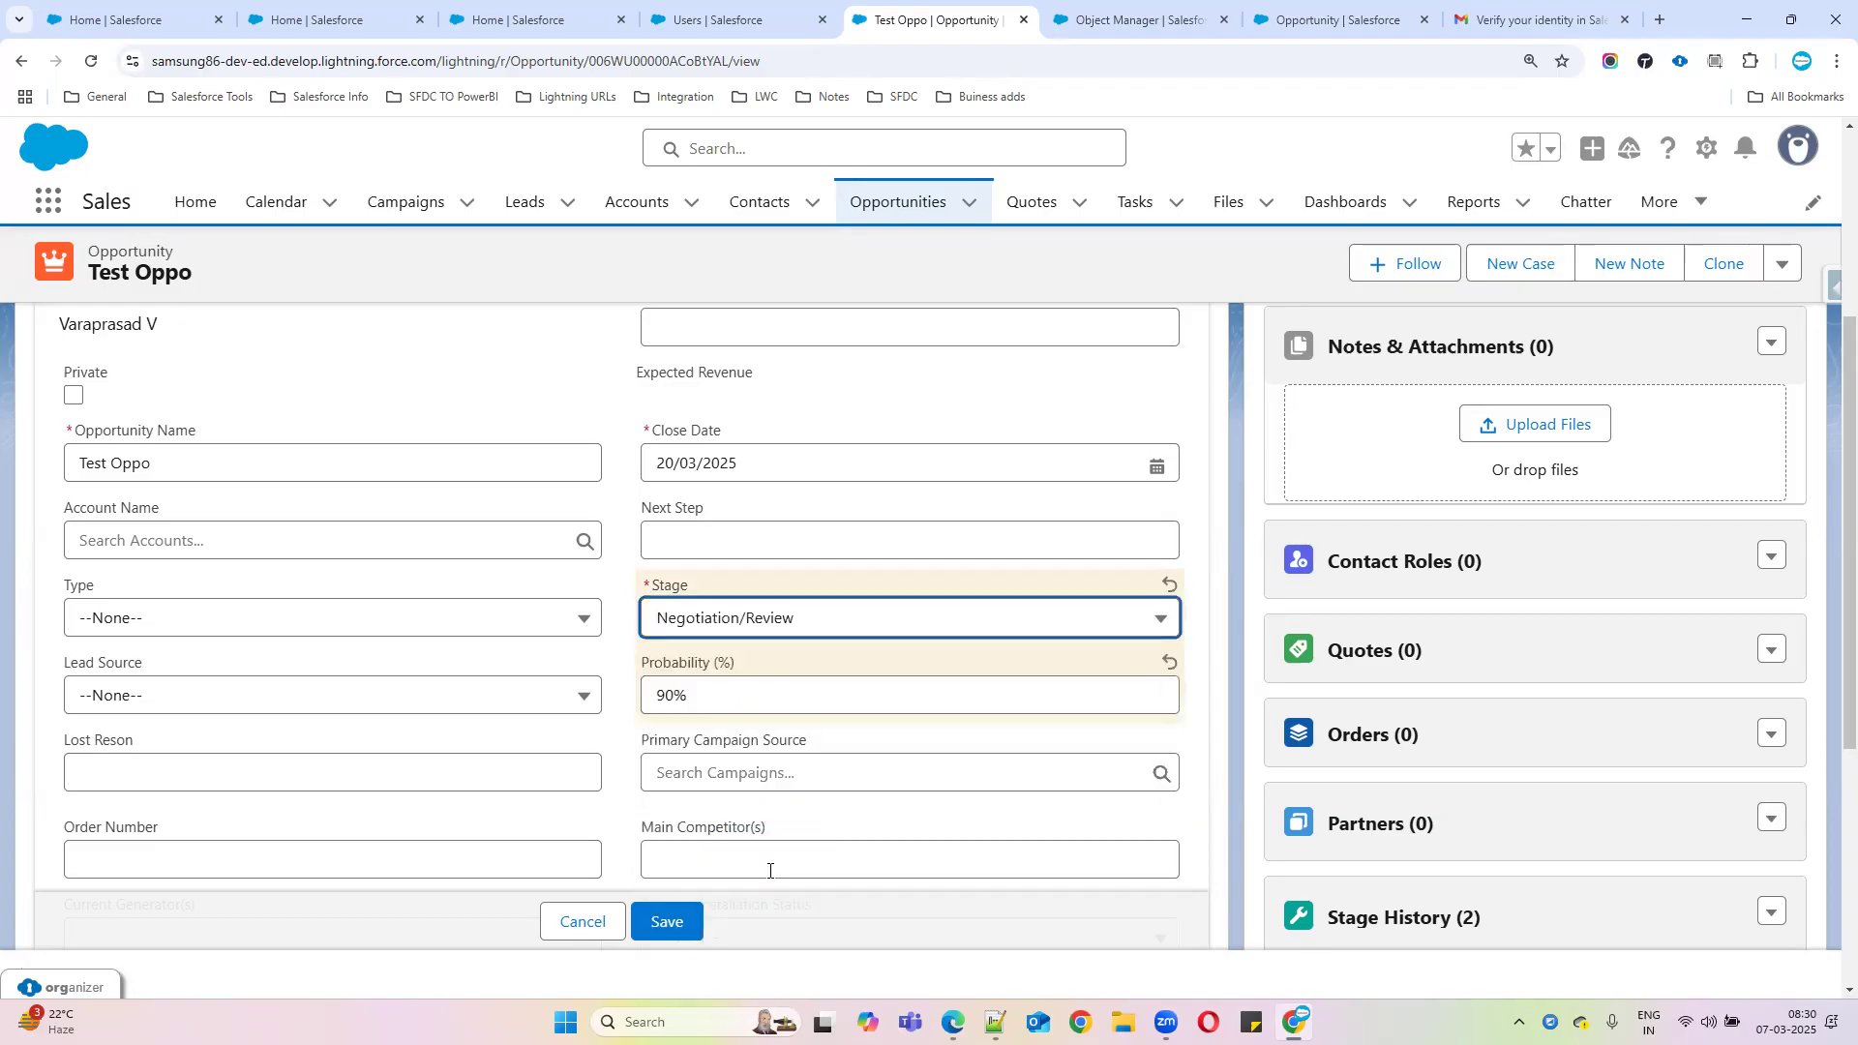
{"action": "left_click", "coordinate": [808, 636]}
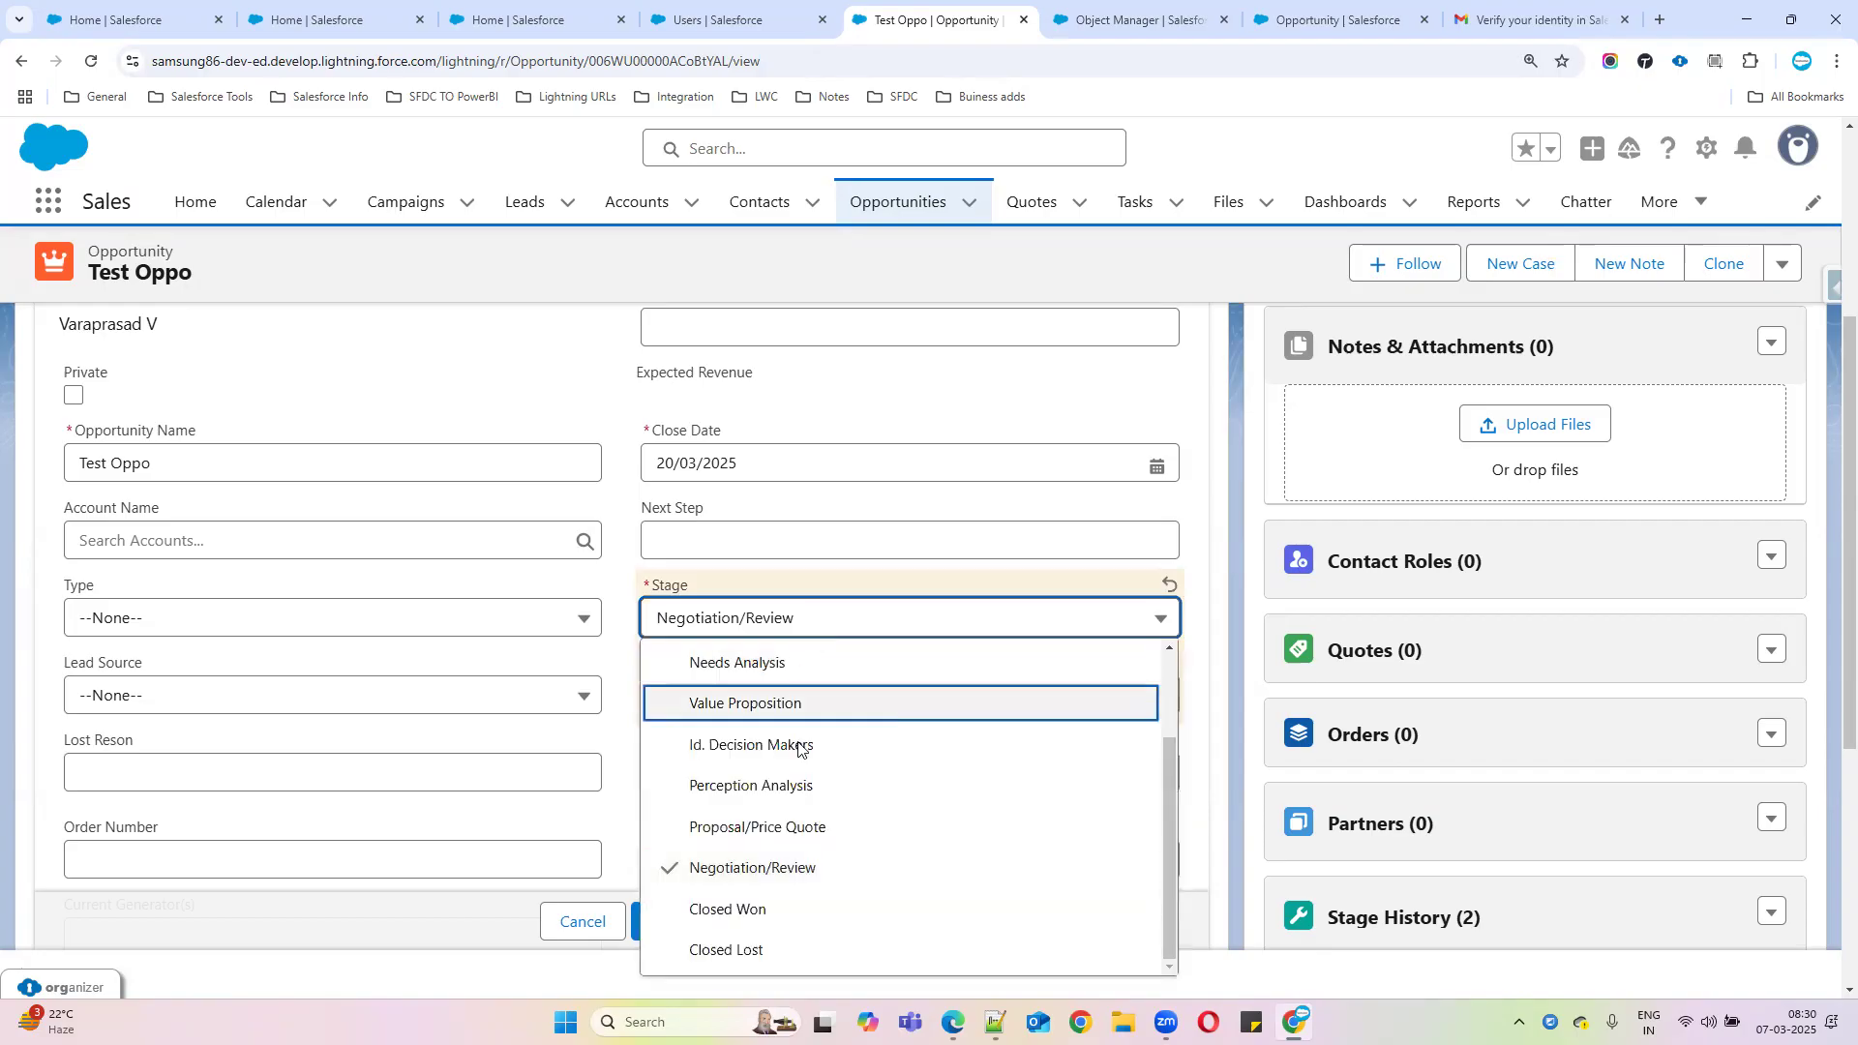
{"action": "left_click", "coordinate": [761, 909]}
{"action": "left_click", "coordinate": [758, 627]}
{"action": "left_click", "coordinate": [780, 867]}
{"action": "left_click", "coordinate": [747, 627]}
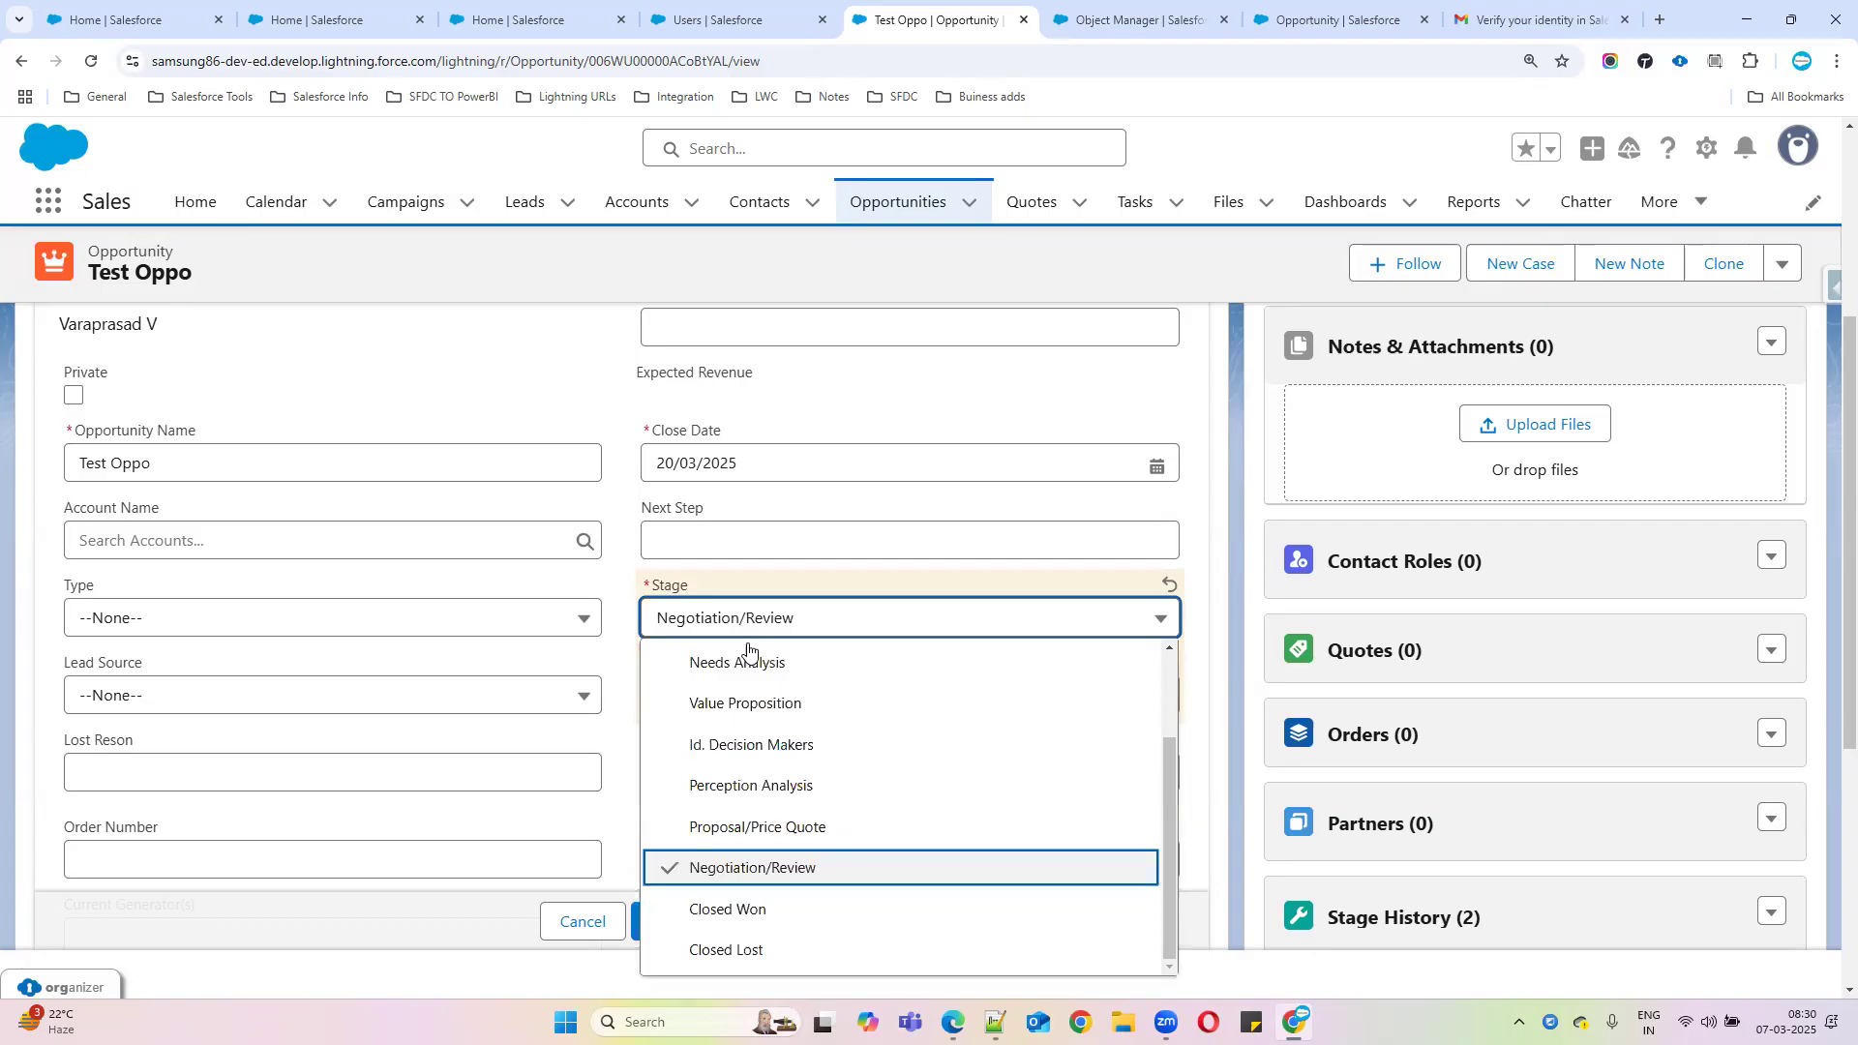
{"action": "left_click", "coordinate": [772, 914]}
{"action": "left_click", "coordinate": [760, 622]}
{"action": "left_click", "coordinate": [740, 868]}
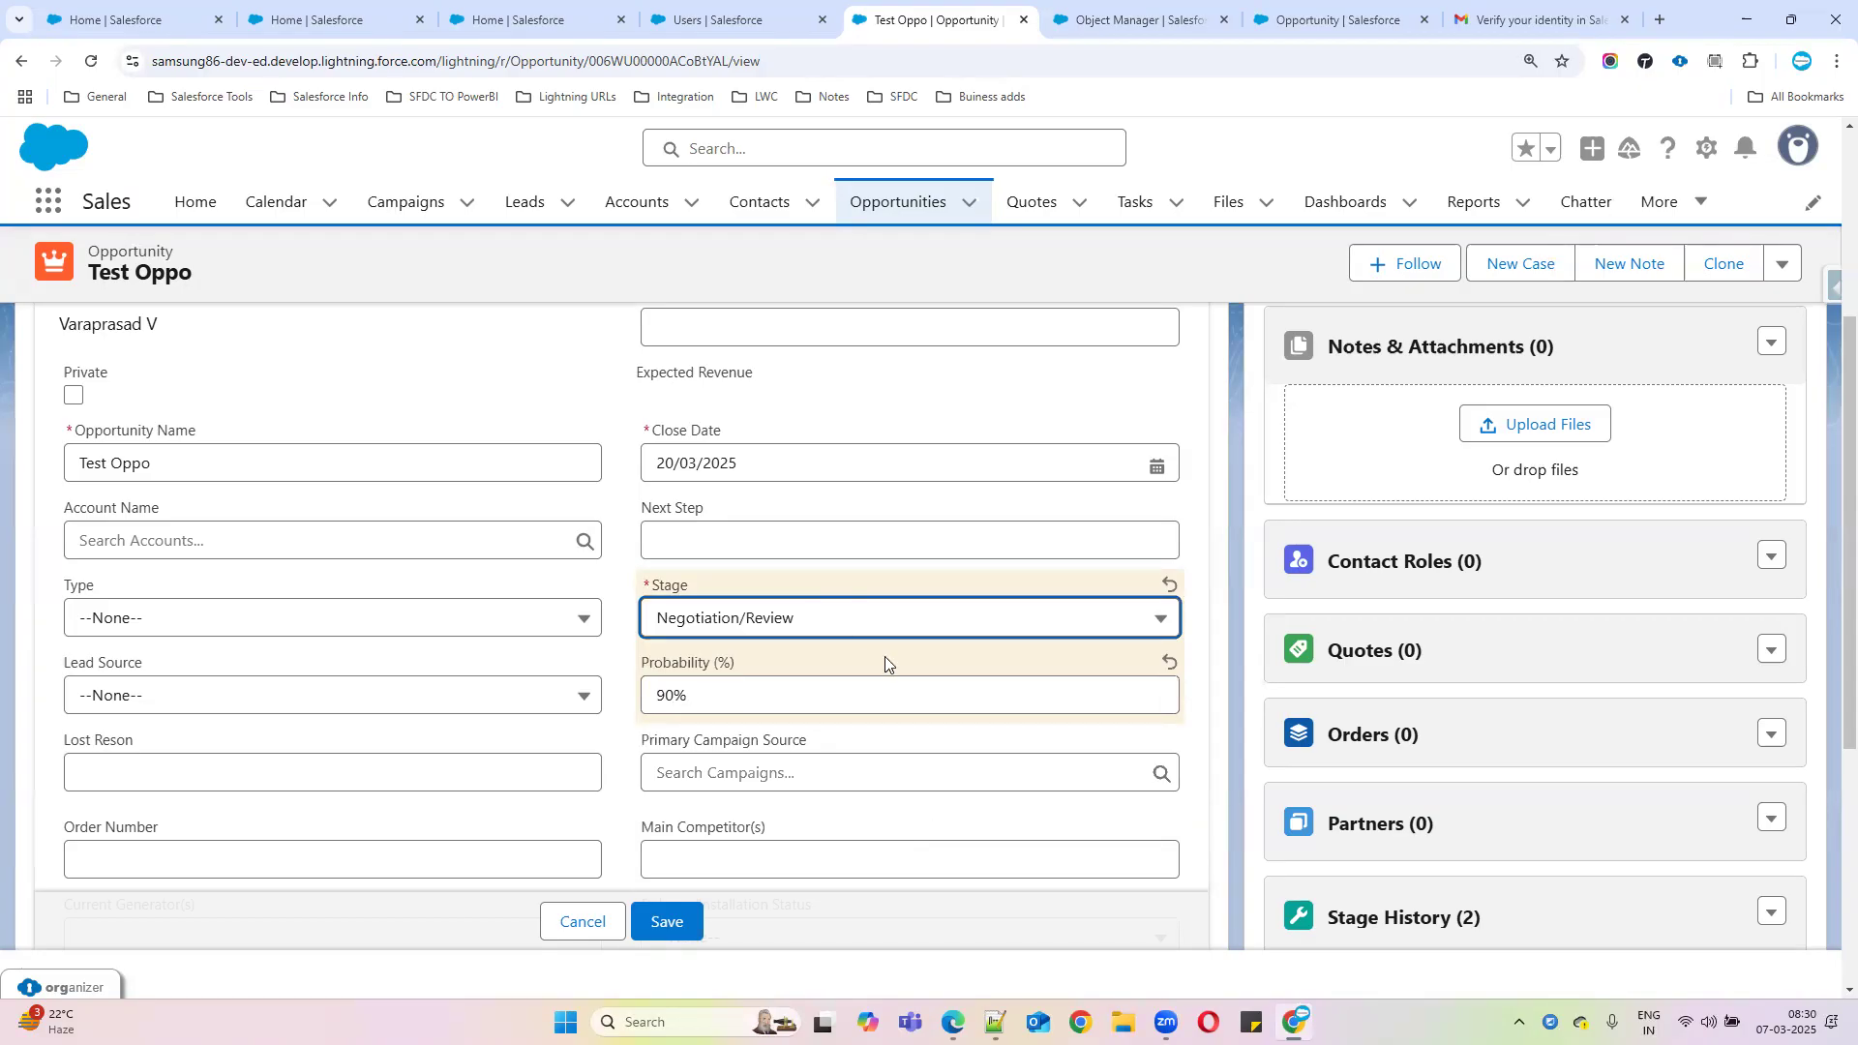
{"action": "left_click", "coordinate": [866, 621]}
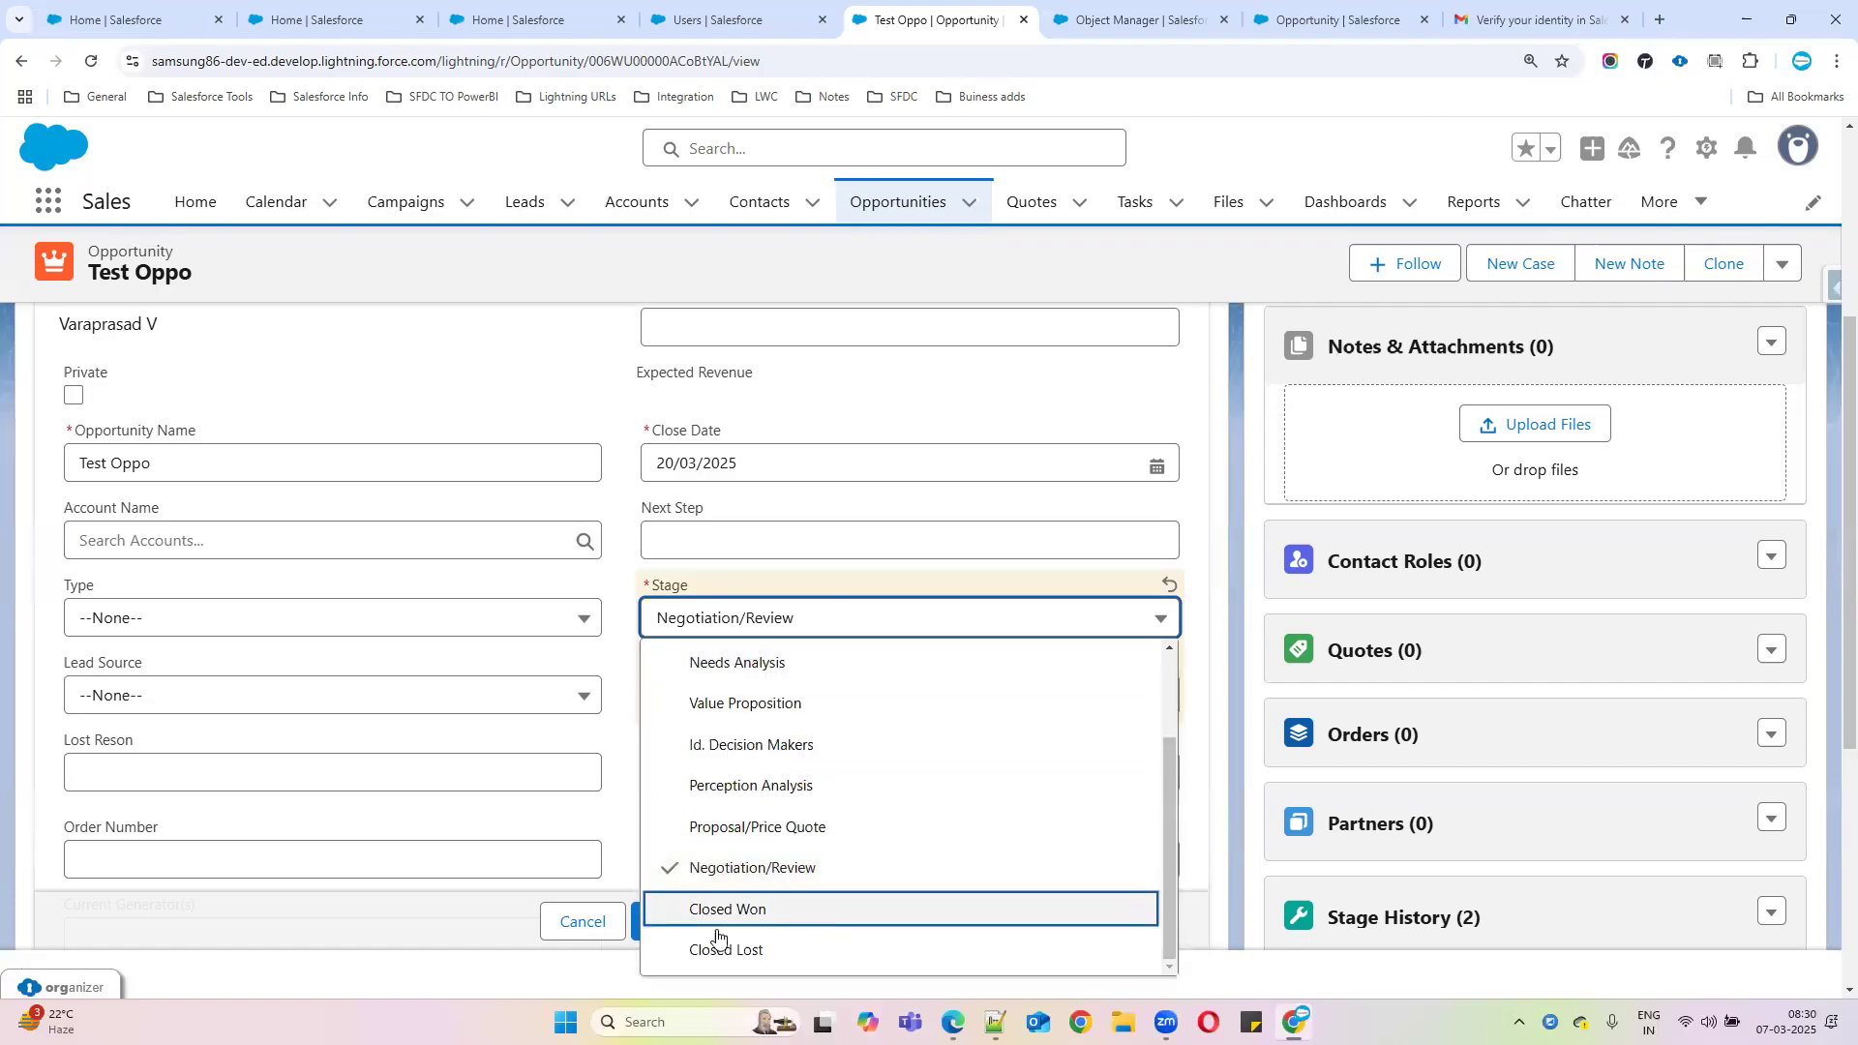
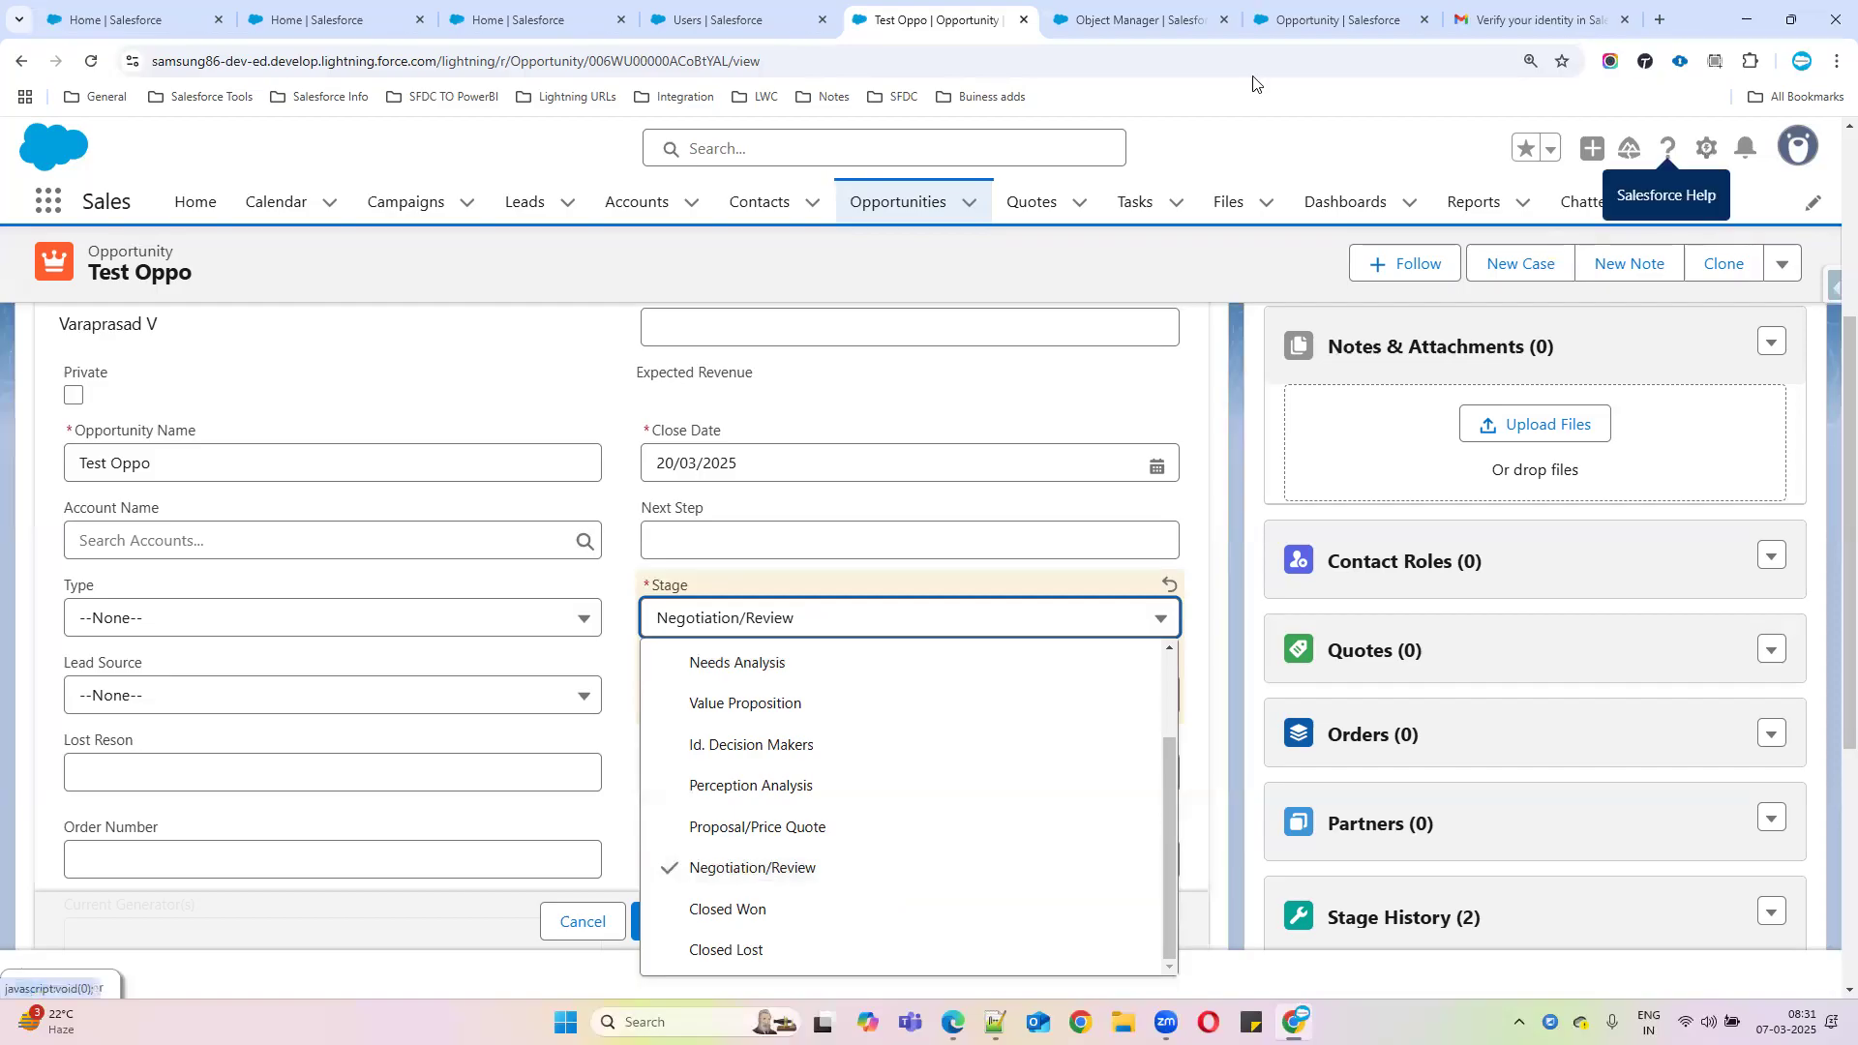
Switch to the browser tab showing the Closeddate_should_be_futuredate validation rule
{"action": "left_click", "coordinate": [1157, 35]}
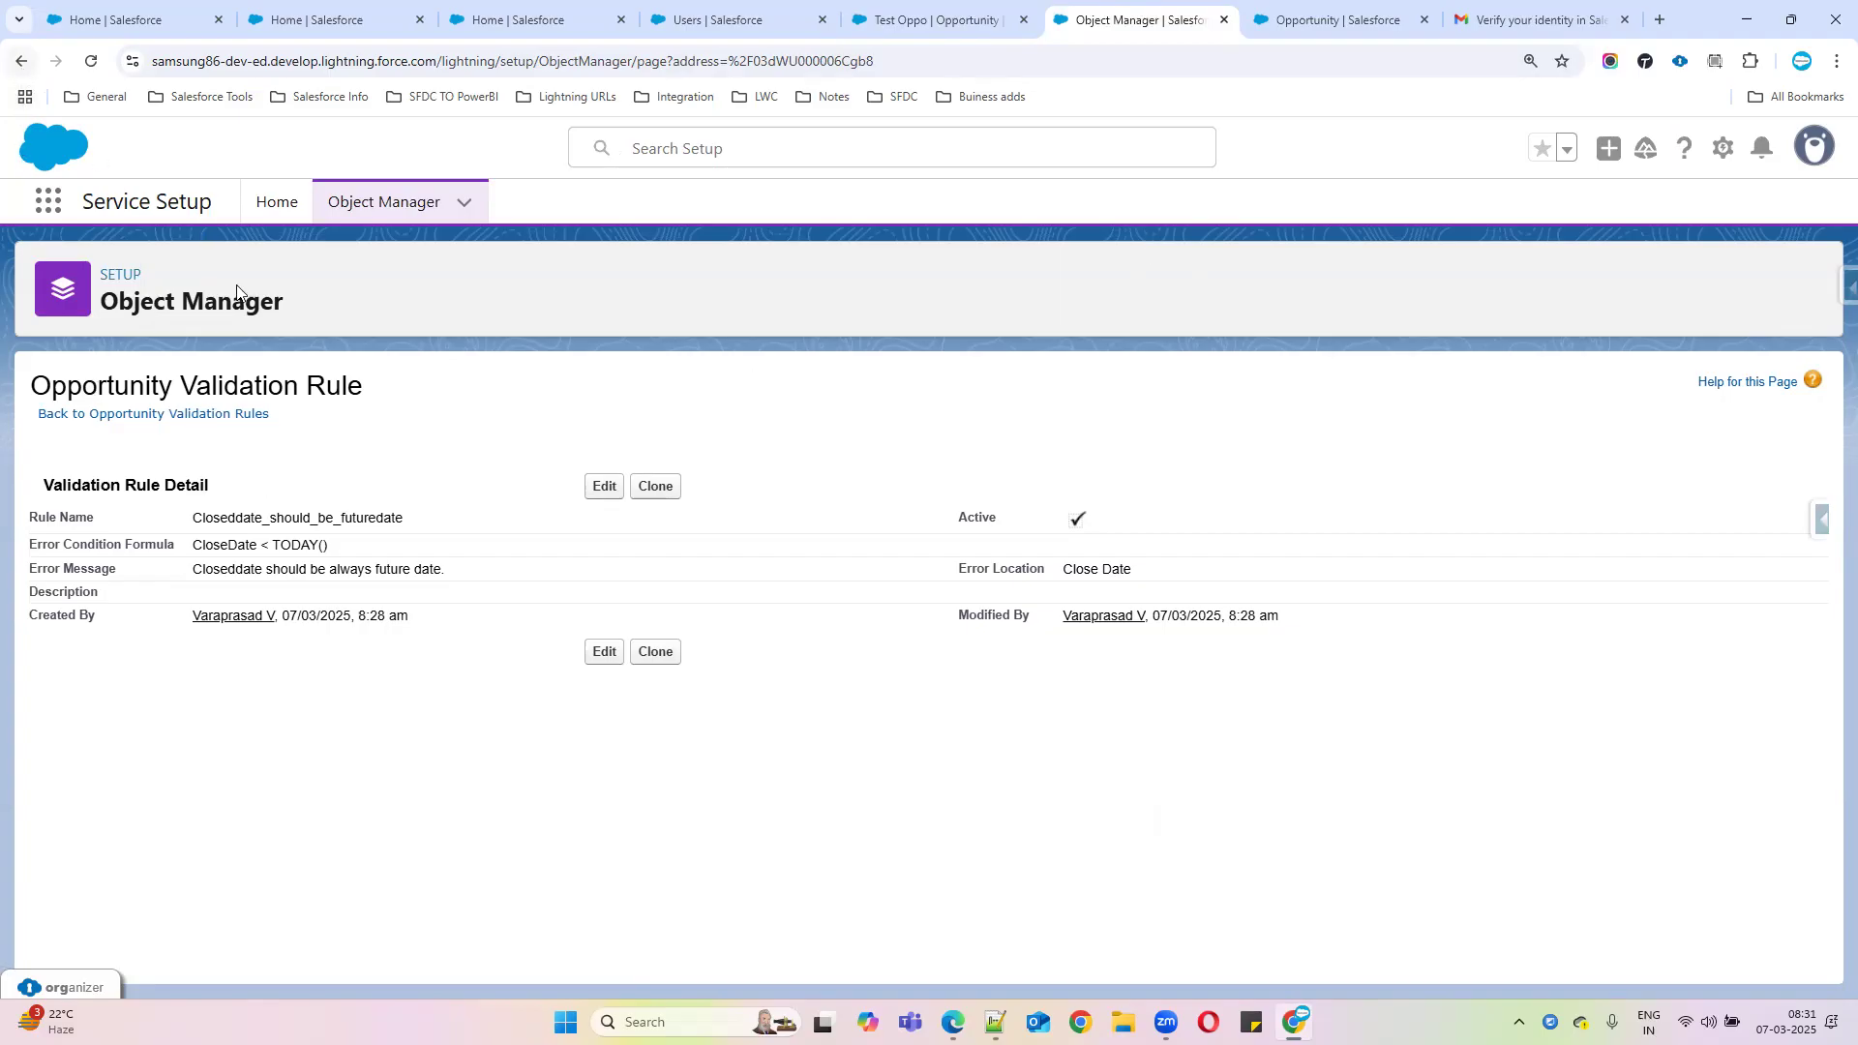
Return to the Opportunity validation rules list and start a new validation rule
{"action": "left_click", "coordinate": [150, 415]}
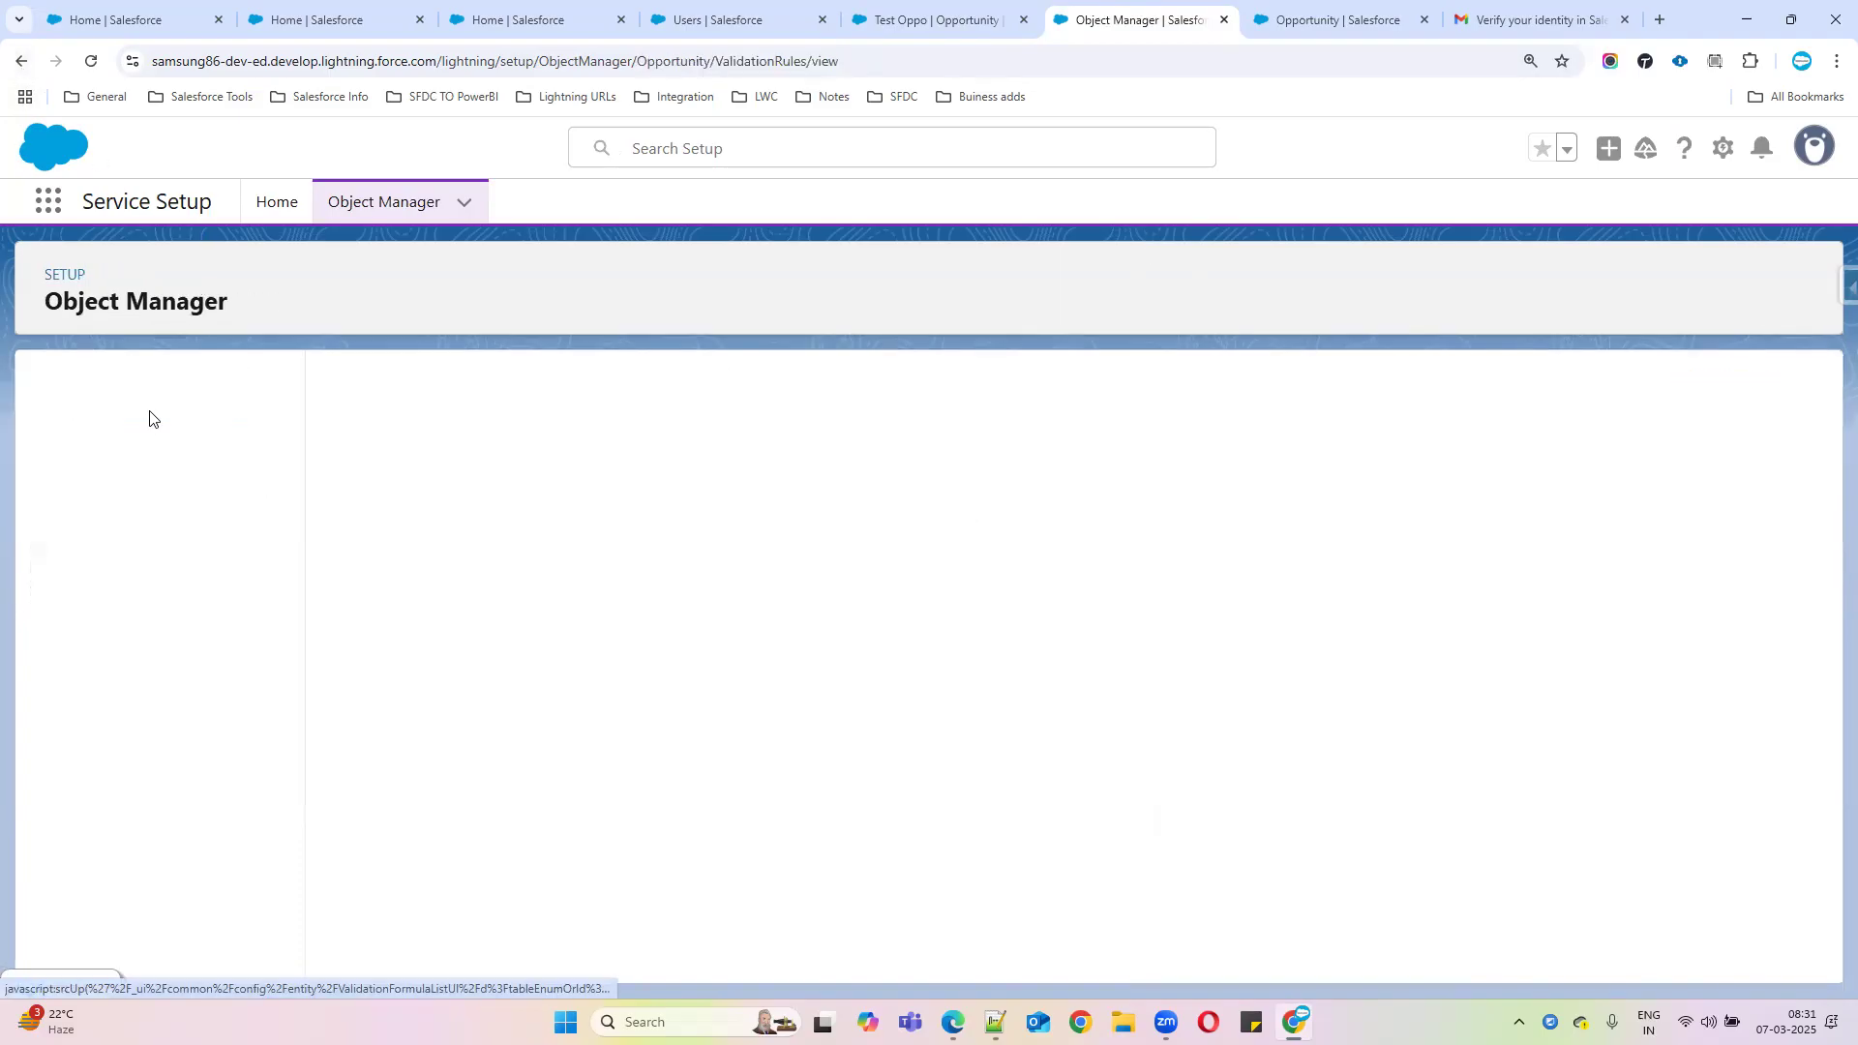
{"action": "left_click", "coordinate": [1801, 511]}
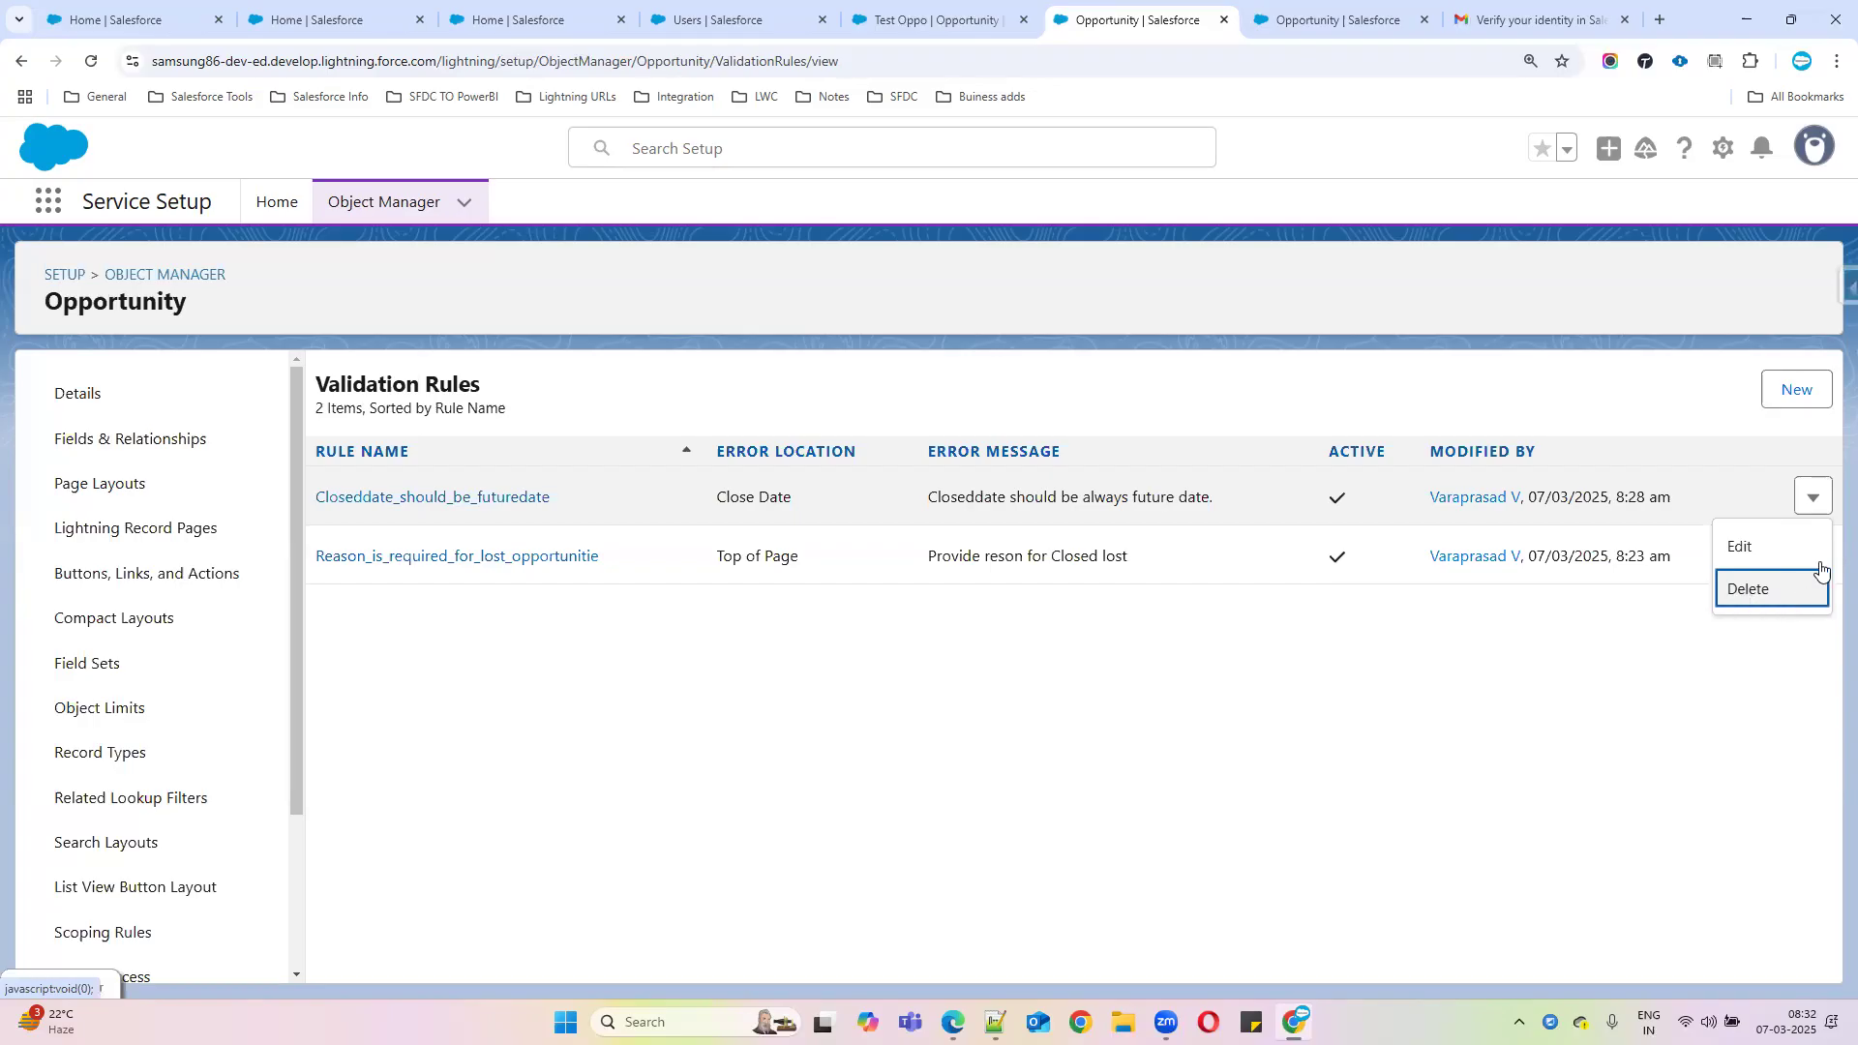
{"action": "left_click", "coordinate": [1797, 388]}
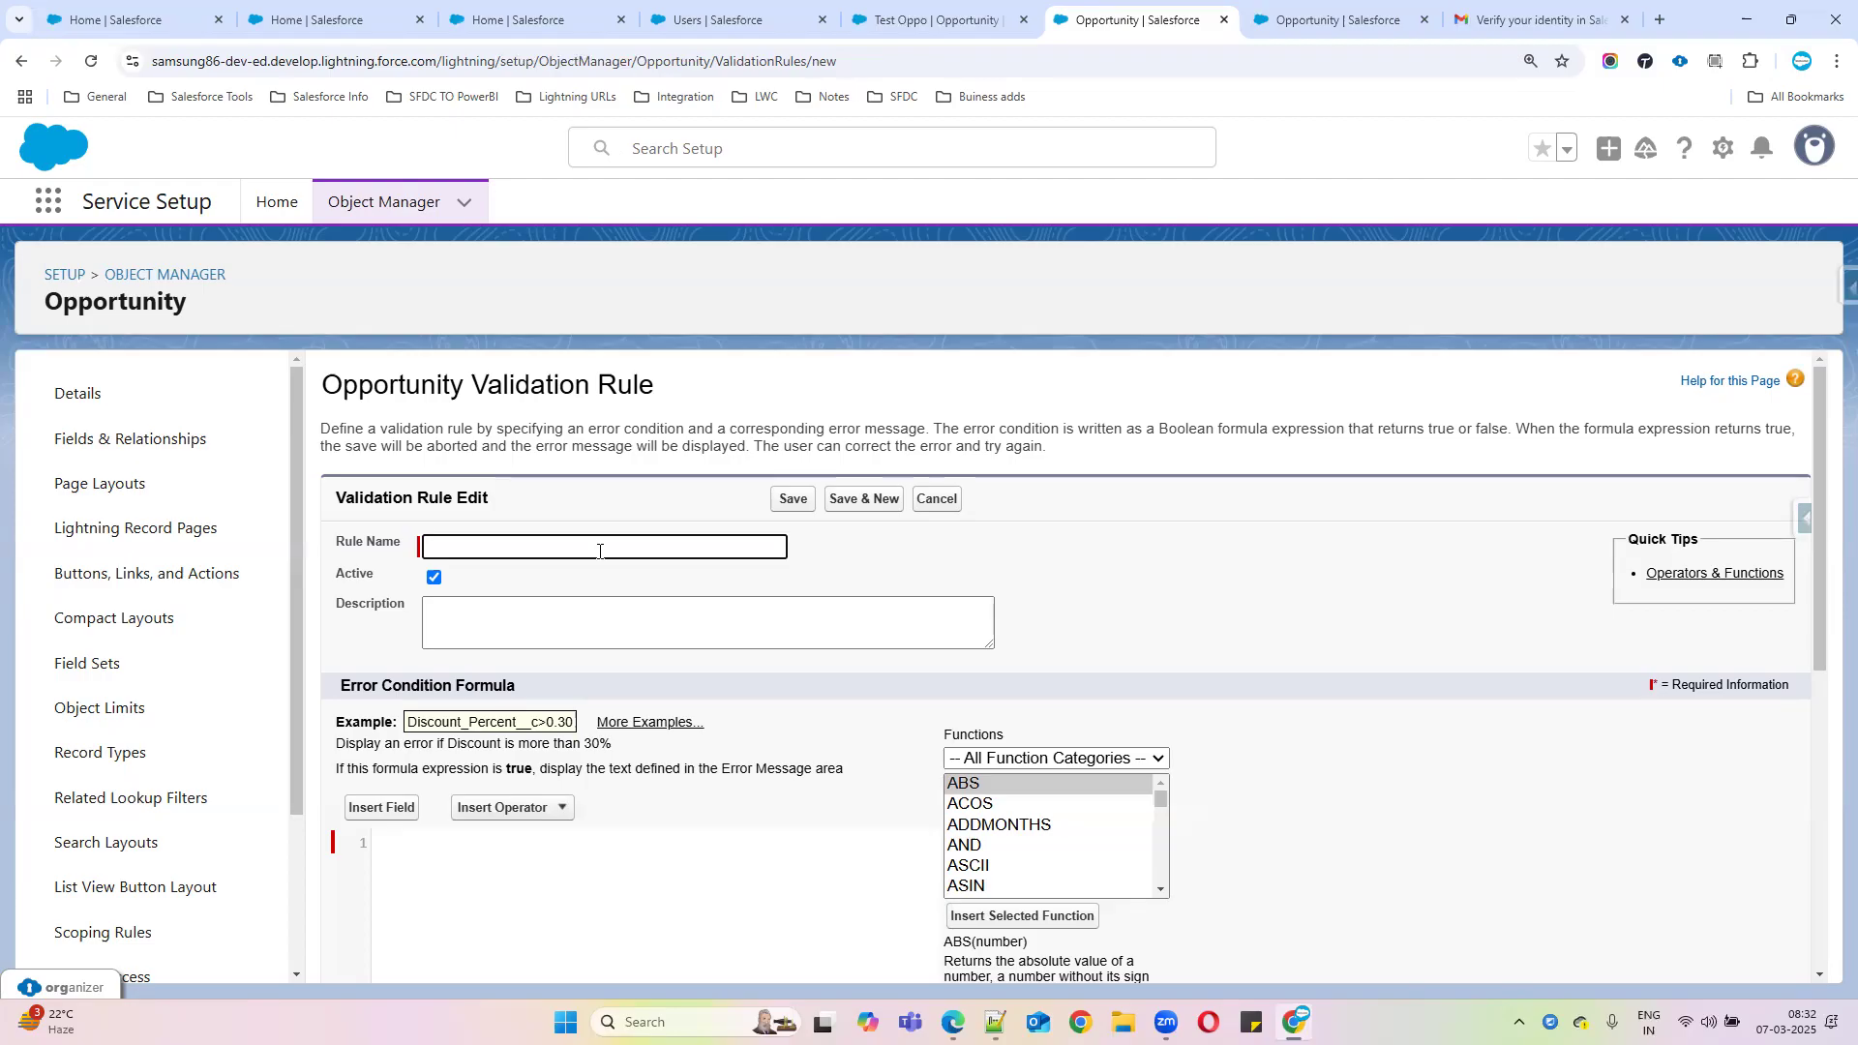
Enter 'Opportunity is closed won you cant chang' as the rule name, fixing the typo
{"action": "type", "text": "Opportunity is closed wo"}
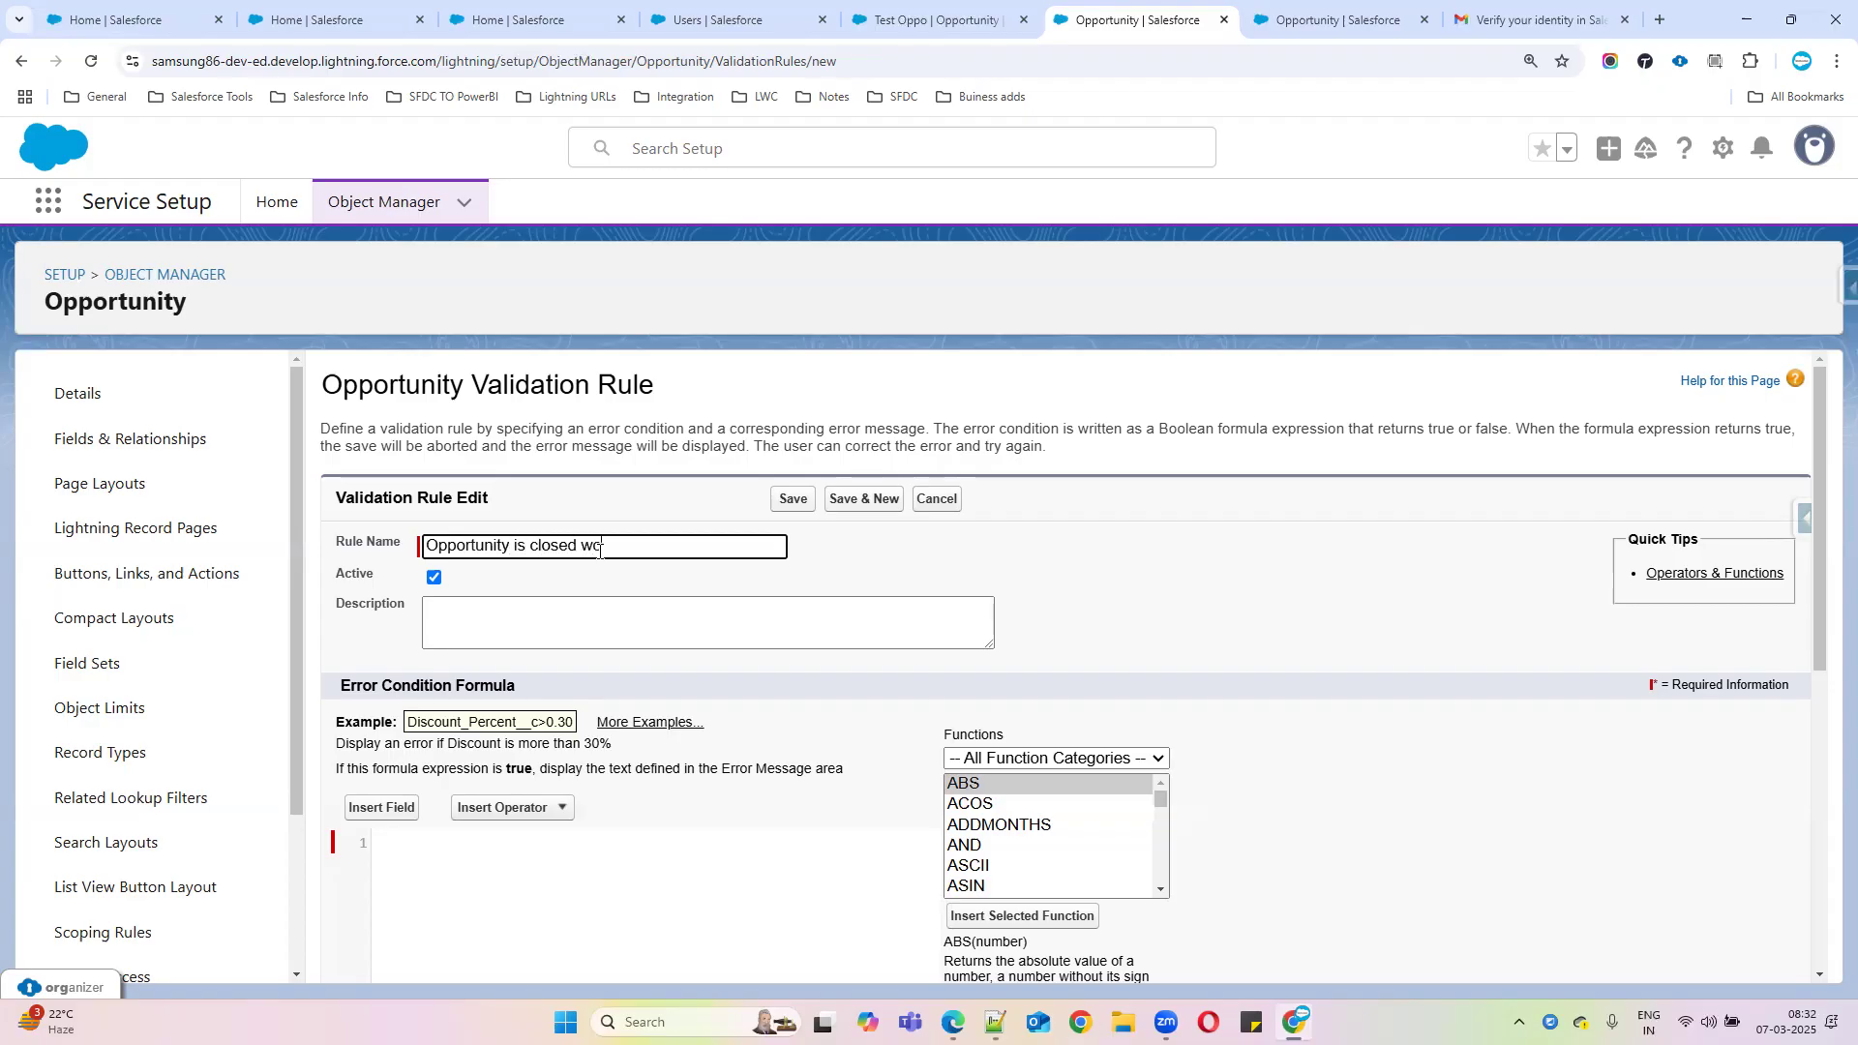
{"action": "type", "text": "n you cannot cha"}
{"action": "key", "text": "BackSpace"}
{"action": "key", "text": "BackSpace"}
{"action": "key", "text": "BackSpace"}
{"action": "key", "text": "BackSpace"}
{"action": "key", "text": "BackSpace"}
{"action": "key", "text": "BackSpace"}
{"action": "key", "text": "BackSpace"}
{"action": "type", "text": "nt chang"}
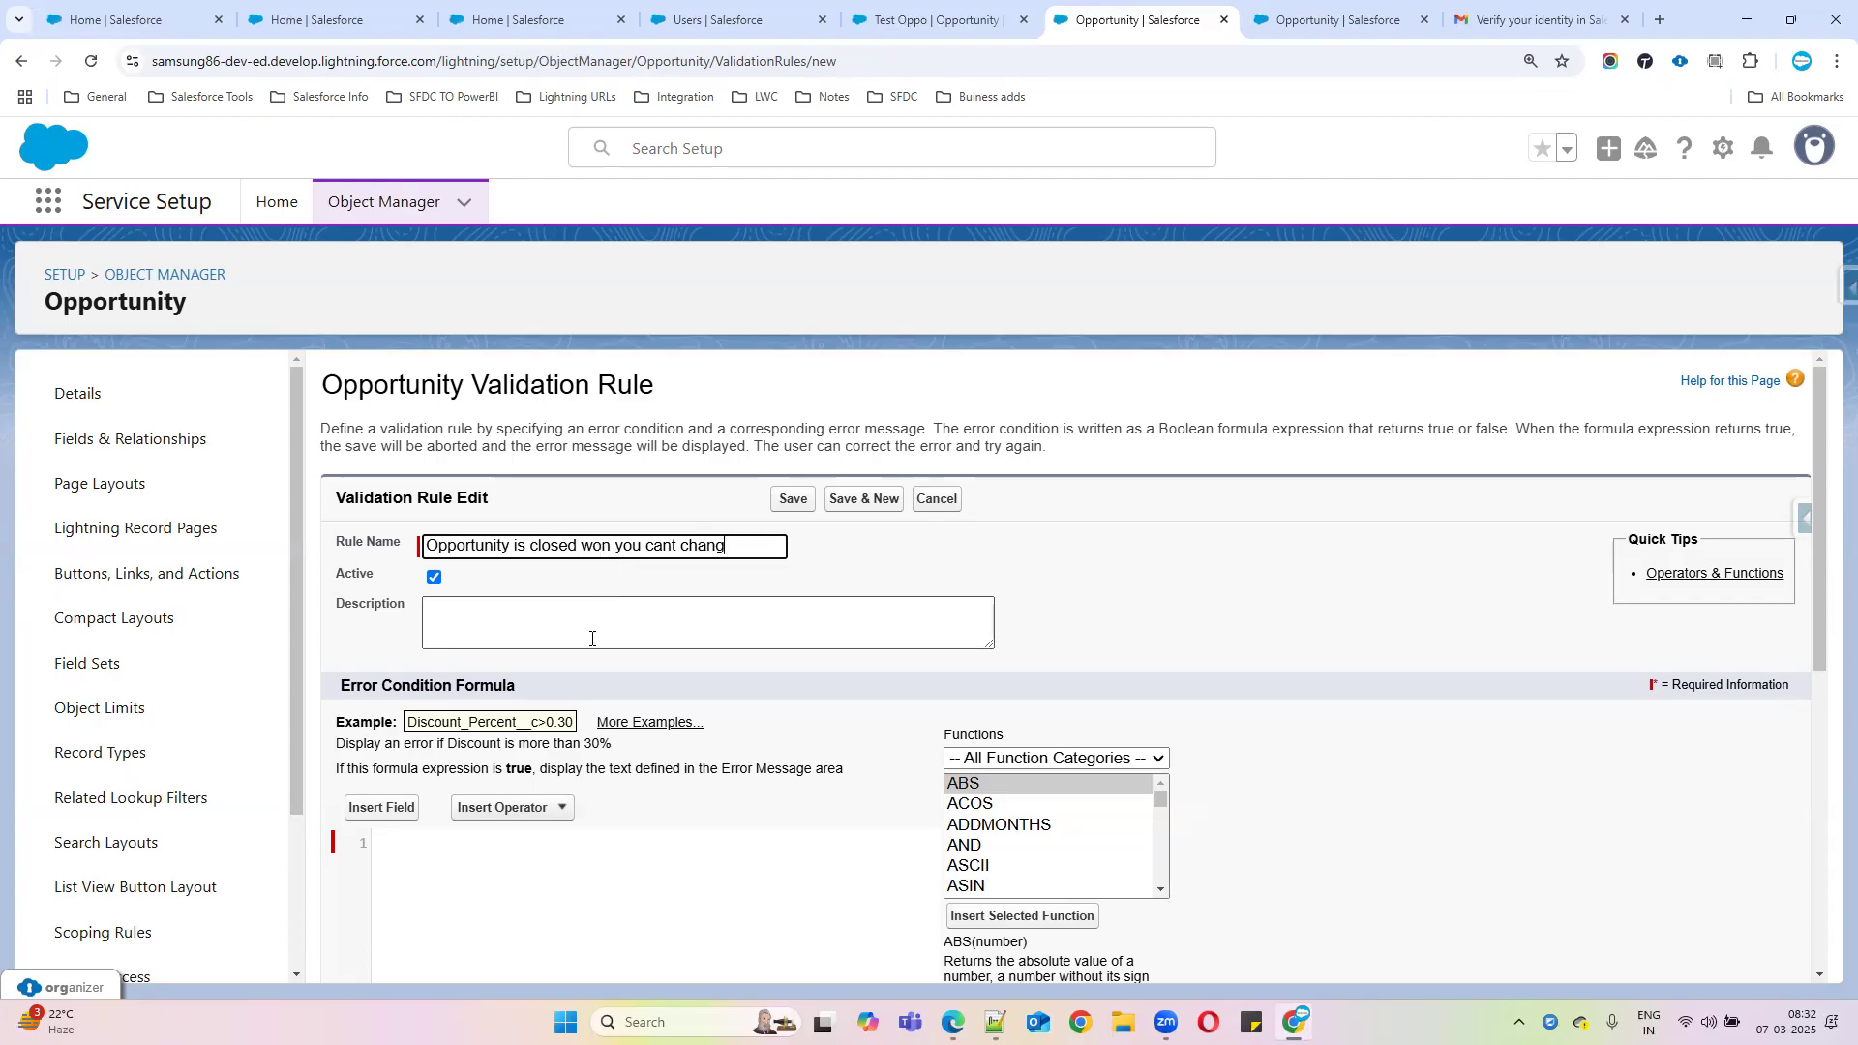
{"action": "scroll", "coordinate": [566, 706], "scroll_direction": "down", "scroll_amount": 1}
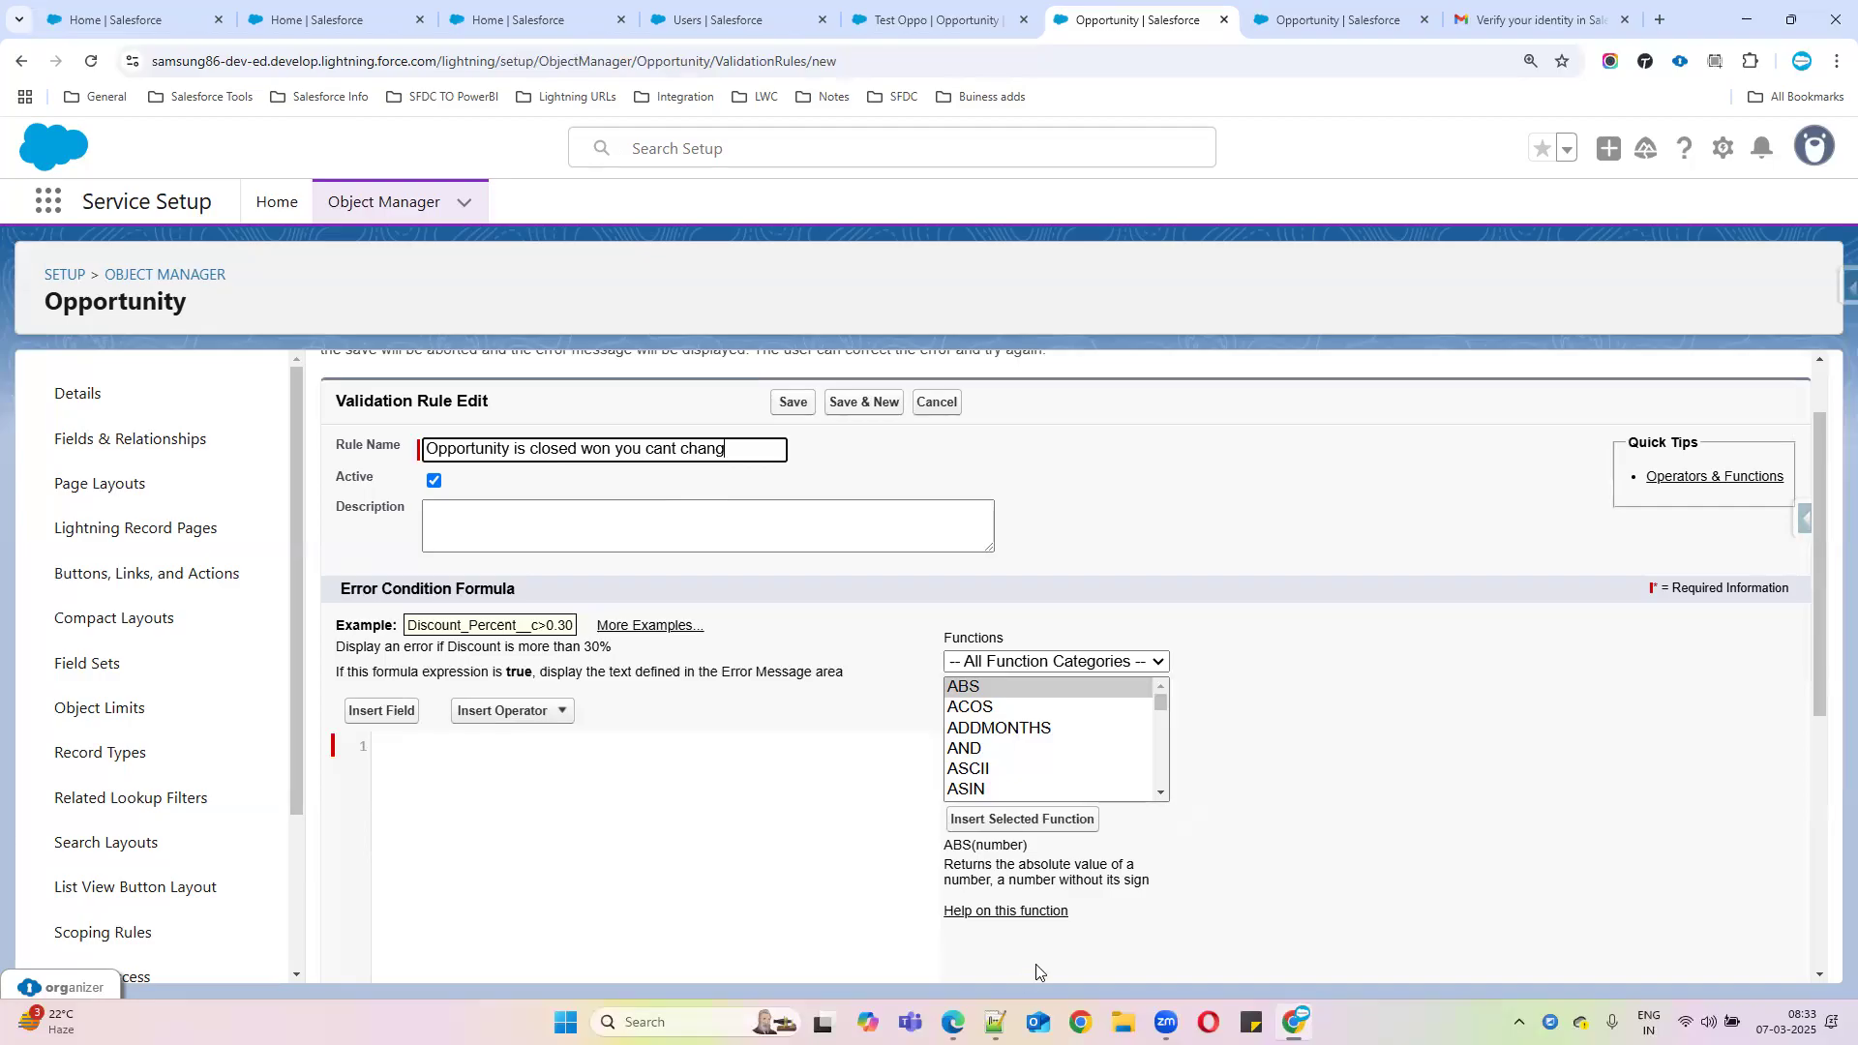
Insert the PRIORVALUE function into the formula and clear its field placeholder
{"action": "left_click", "coordinate": [984, 736]}
{"action": "key", "text": "p"}
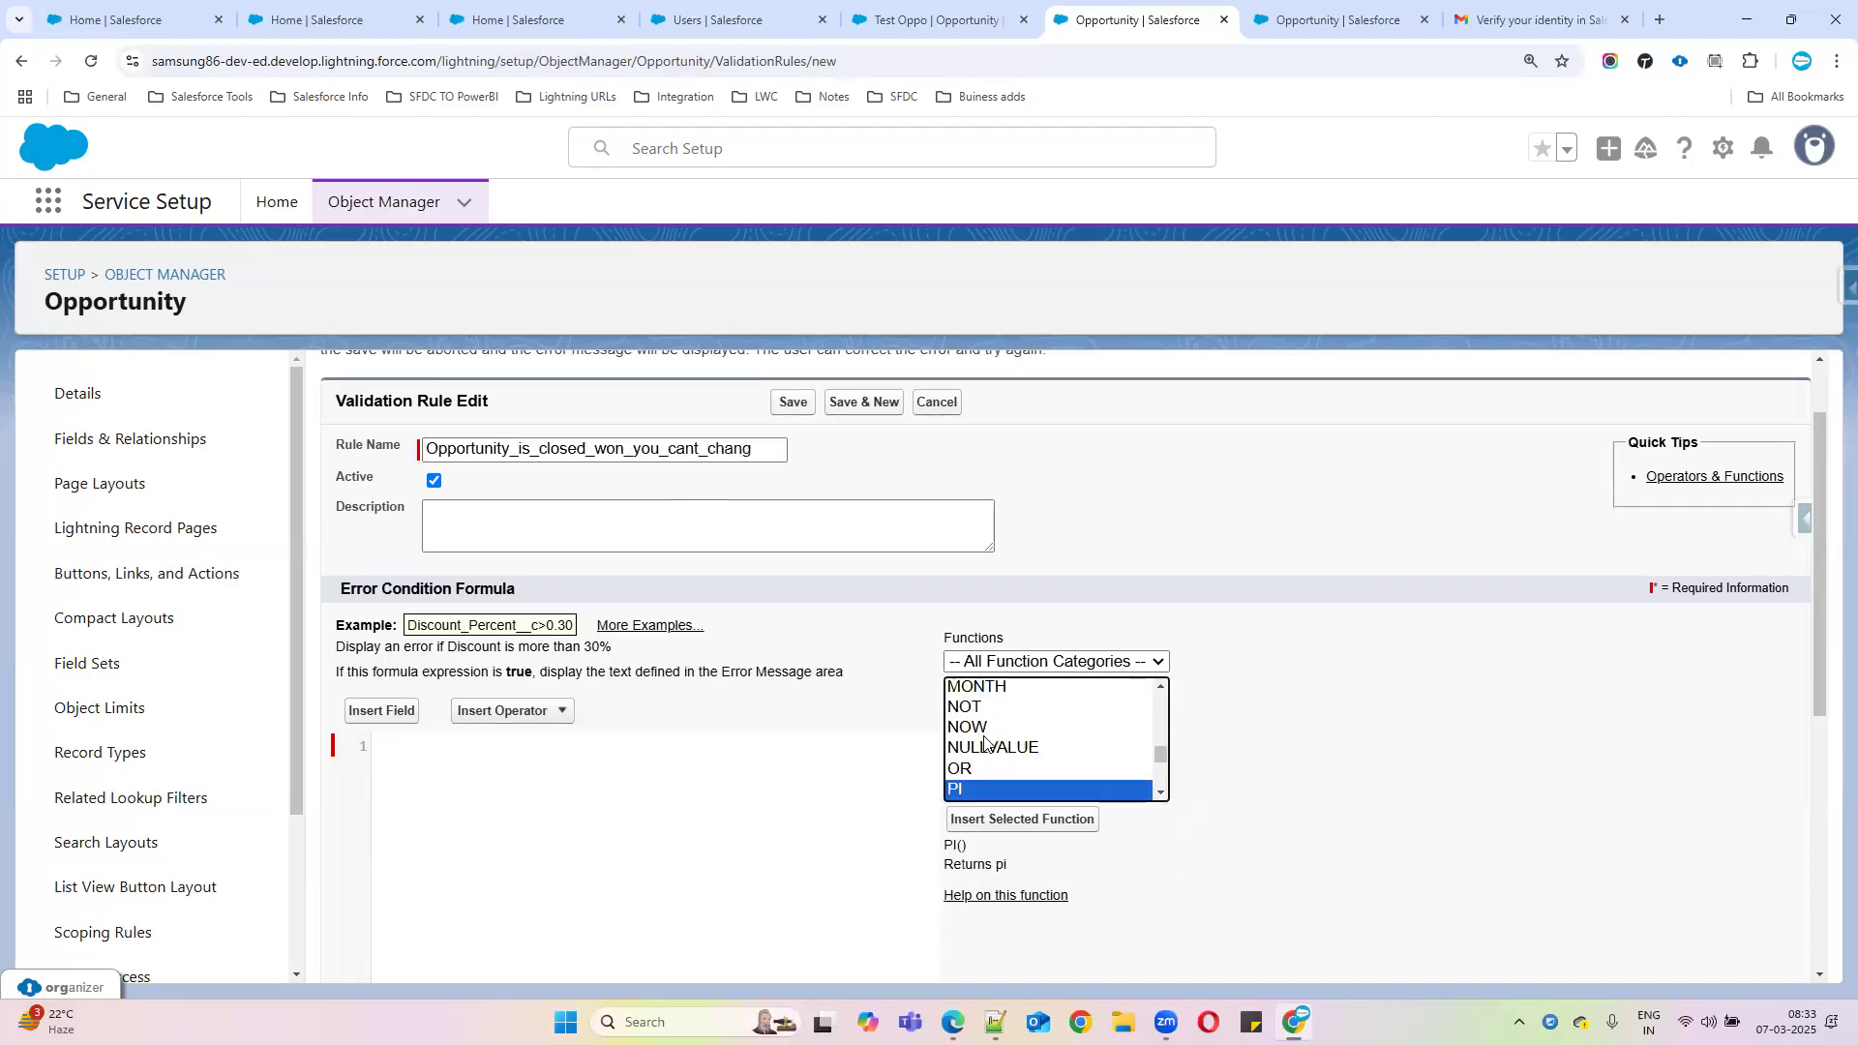
{"action": "key", "text": "r"}
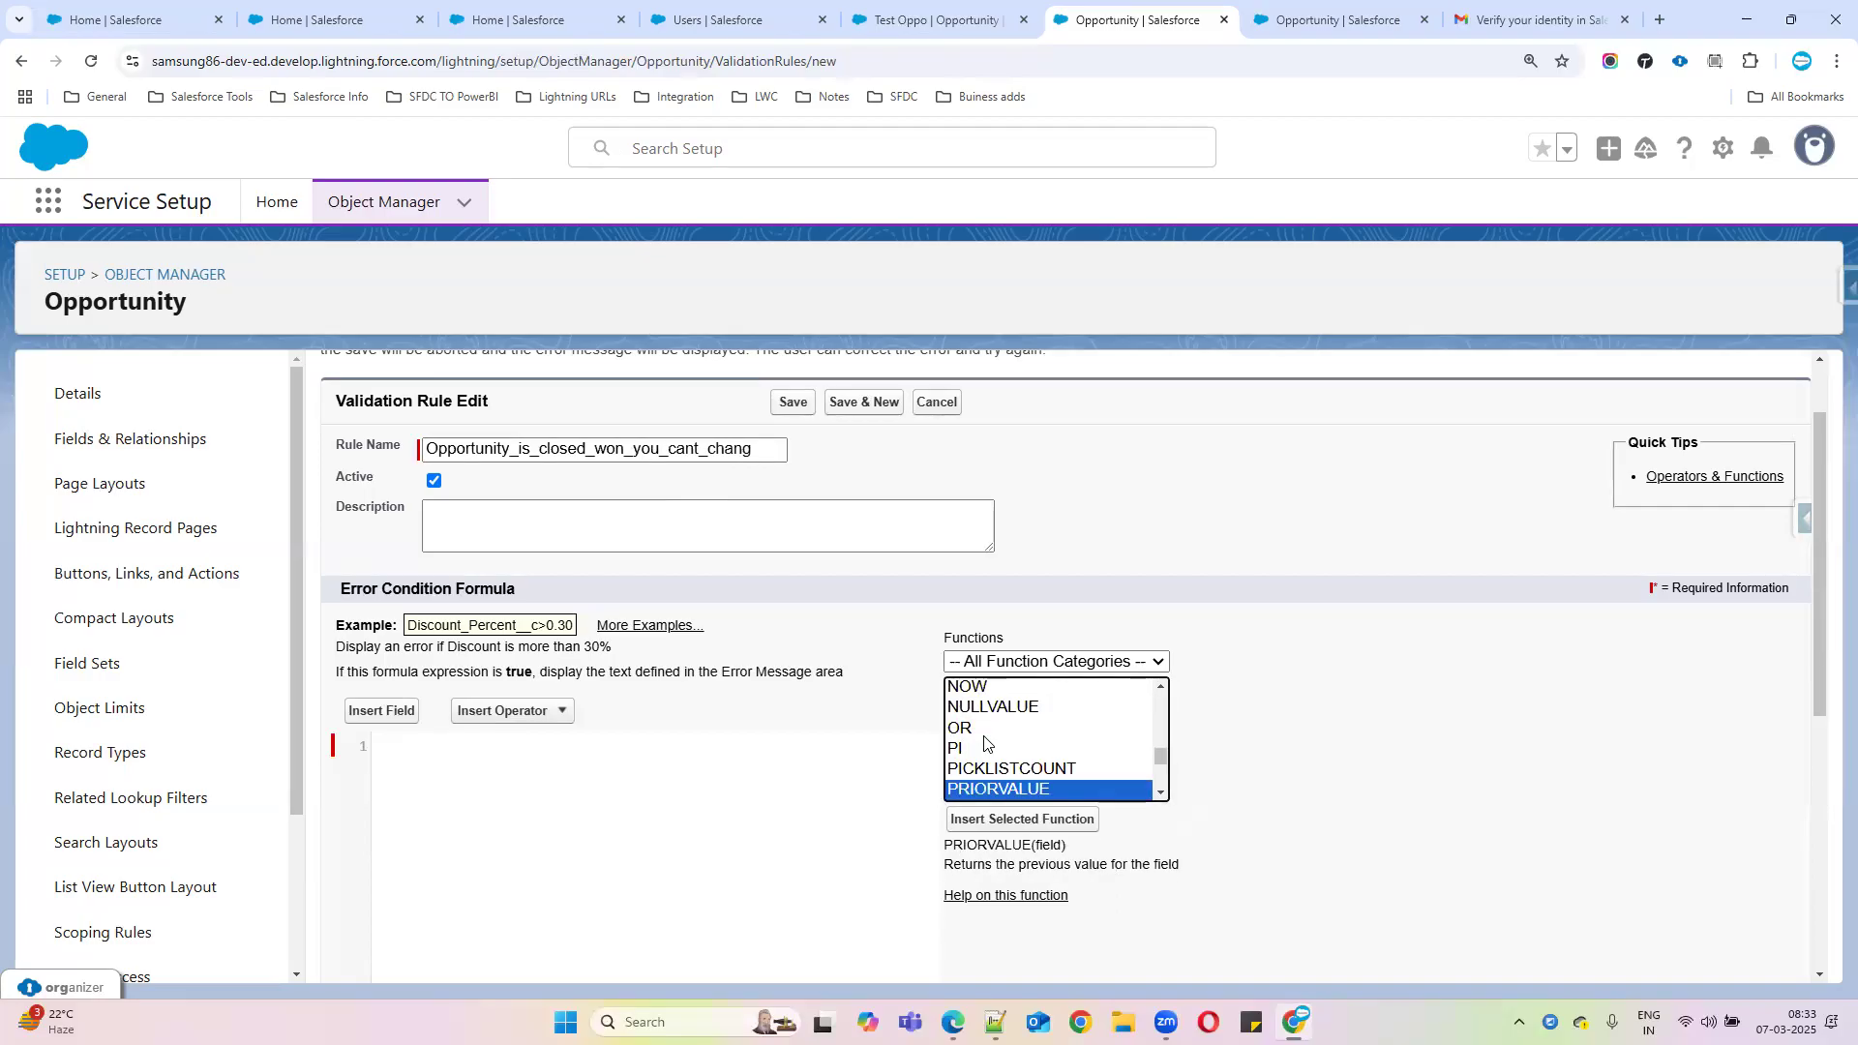
{"action": "left_click", "coordinate": [1052, 840]}
{"action": "left_click_drag", "start_coordinate": [945, 870], "coordinate": [1109, 860]}
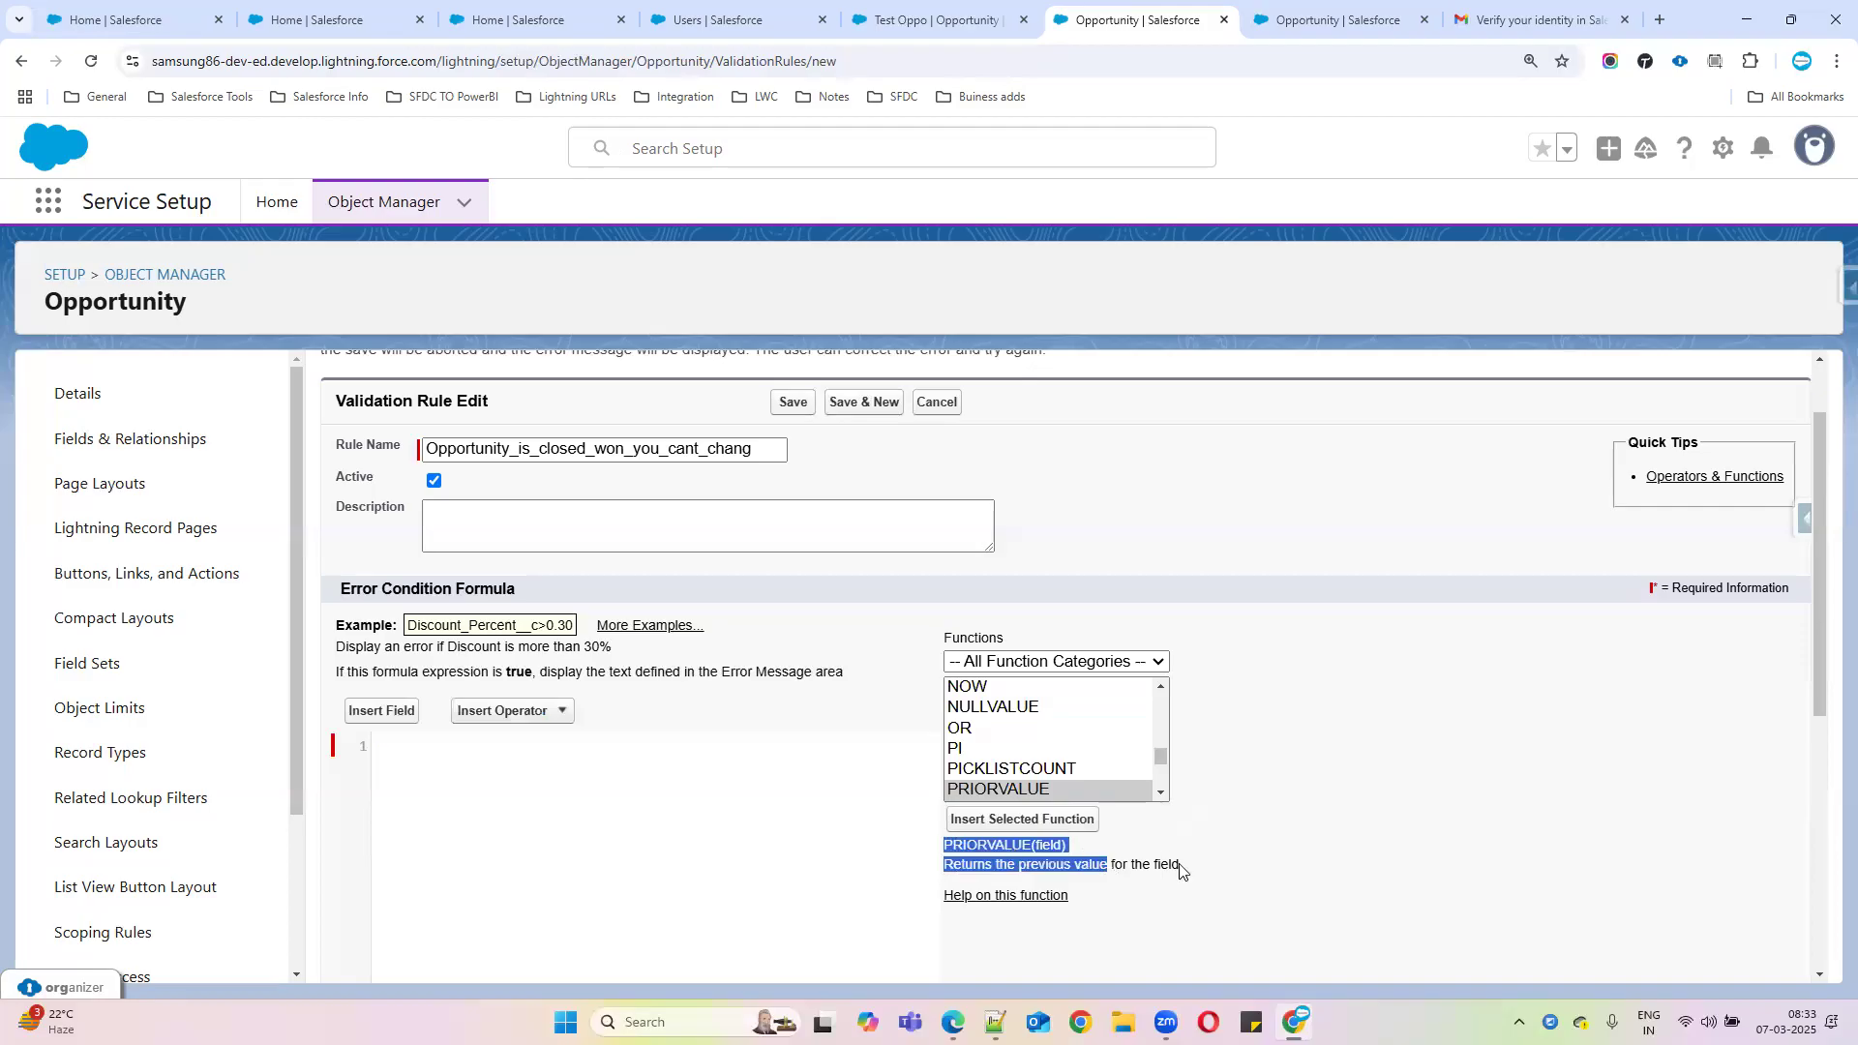
{"action": "double_click", "coordinate": [987, 789]}
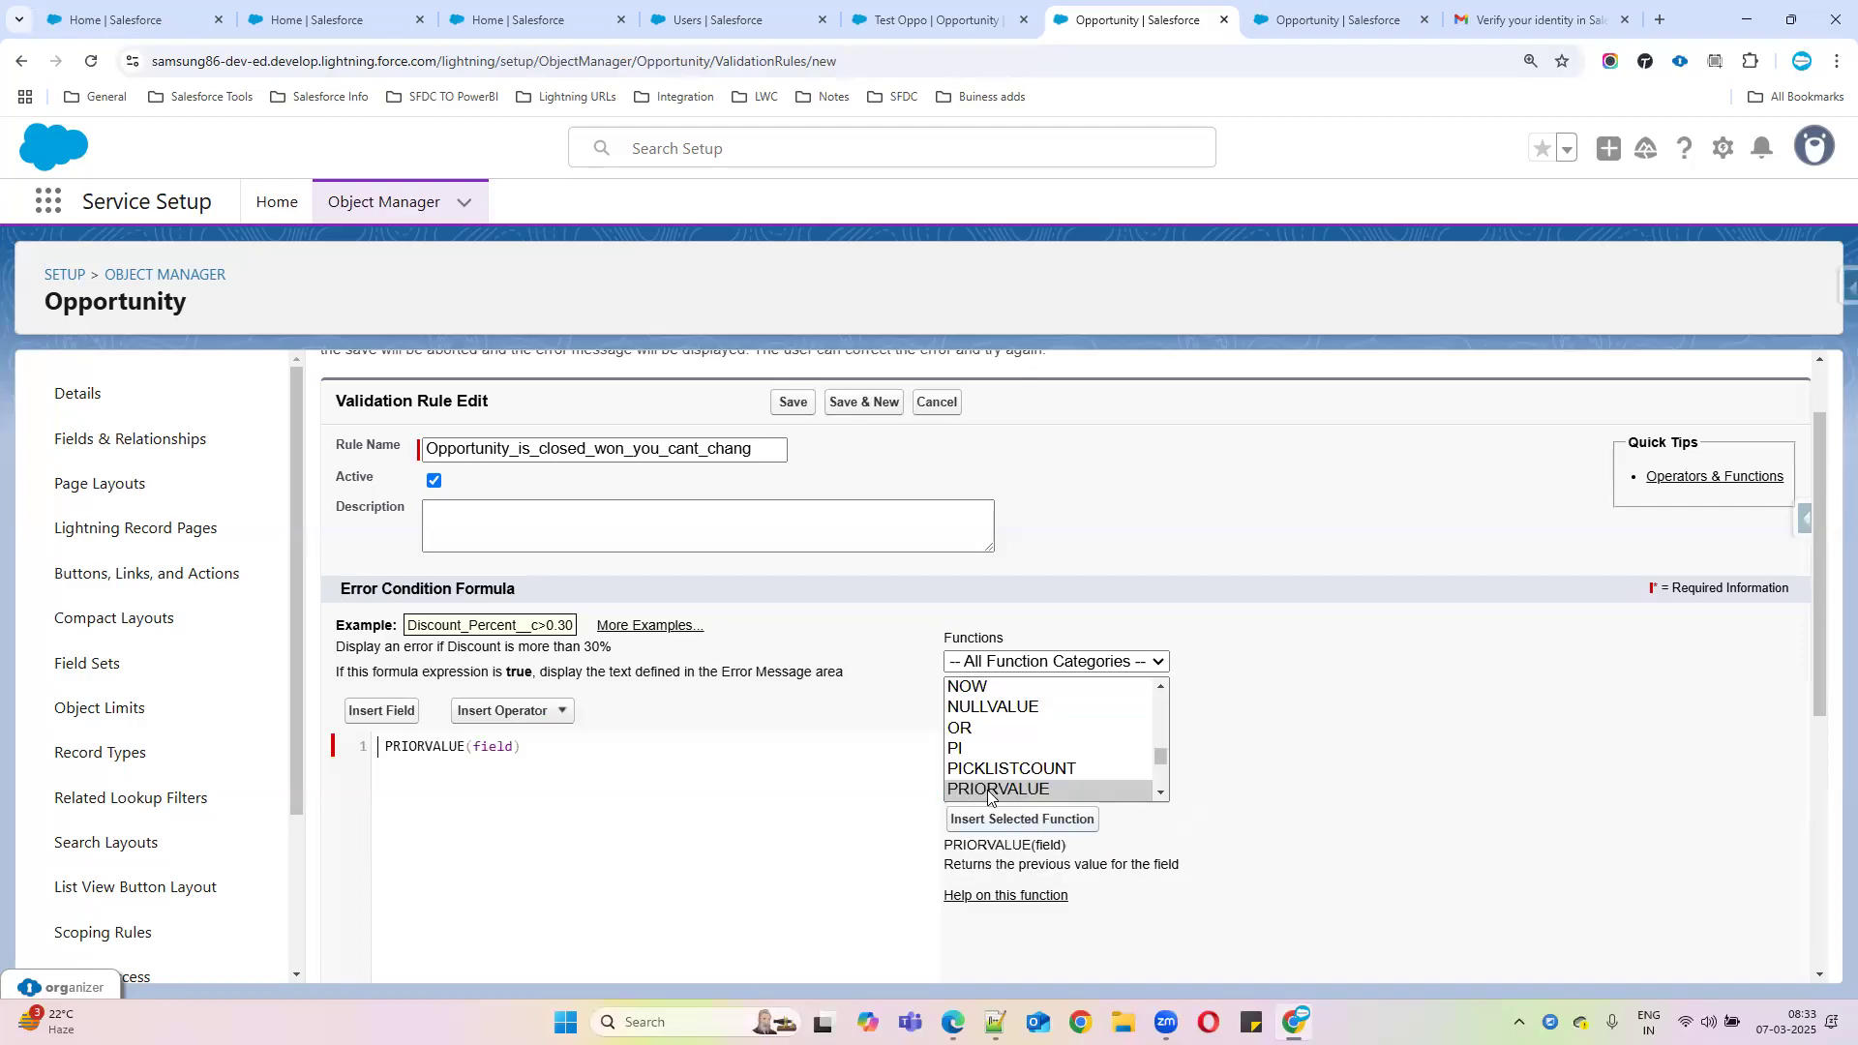
{"action": "double_click", "coordinate": [491, 747]}
{"action": "key", "text": "BackSpace"}
{"action": "left_click", "coordinate": [384, 744]}
{"action": "key", "text": "BackSpace"}
{"action": "left_click", "coordinate": [460, 747]}
Insert the Opportunity Stage field and place StageName inside PRIORVALUE's parentheses
{"action": "left_click", "coordinate": [383, 710]}
{"action": "left_click", "coordinate": [796, 661]}
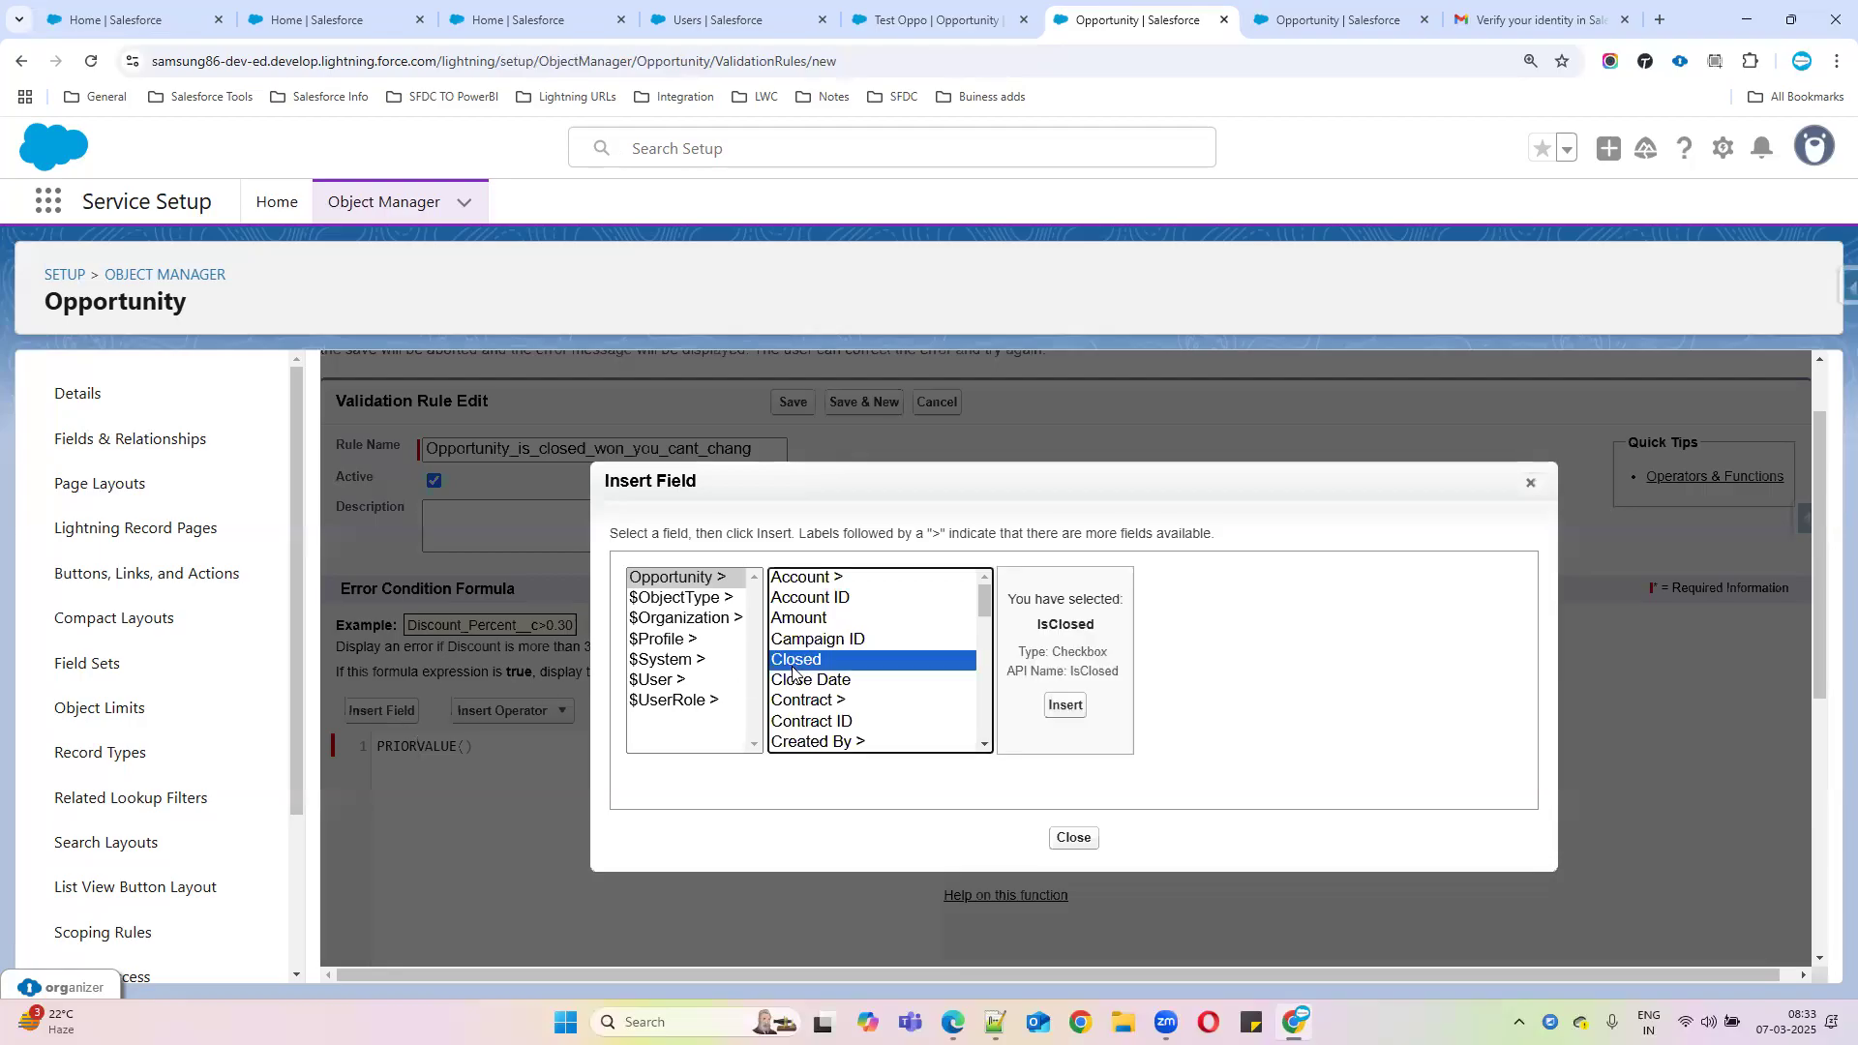
{"action": "key", "text": "s"}
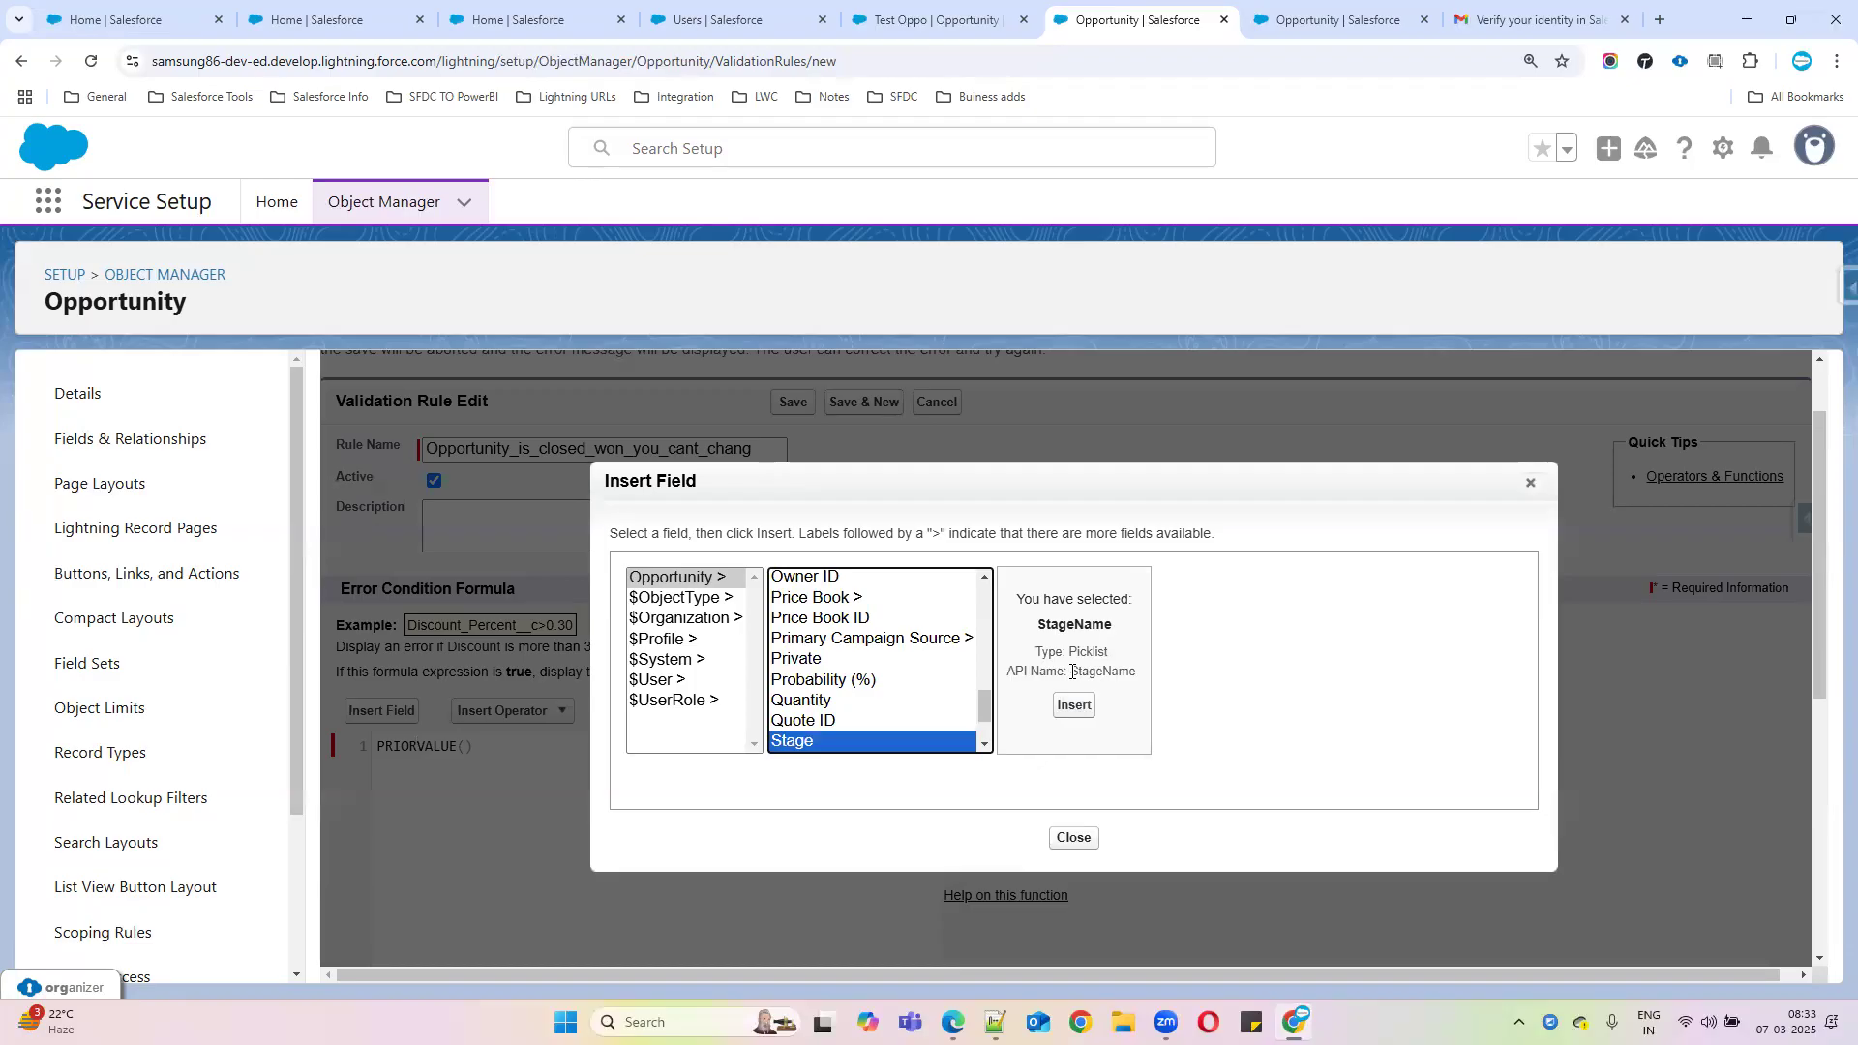
{"action": "left_click", "coordinate": [1073, 718]}
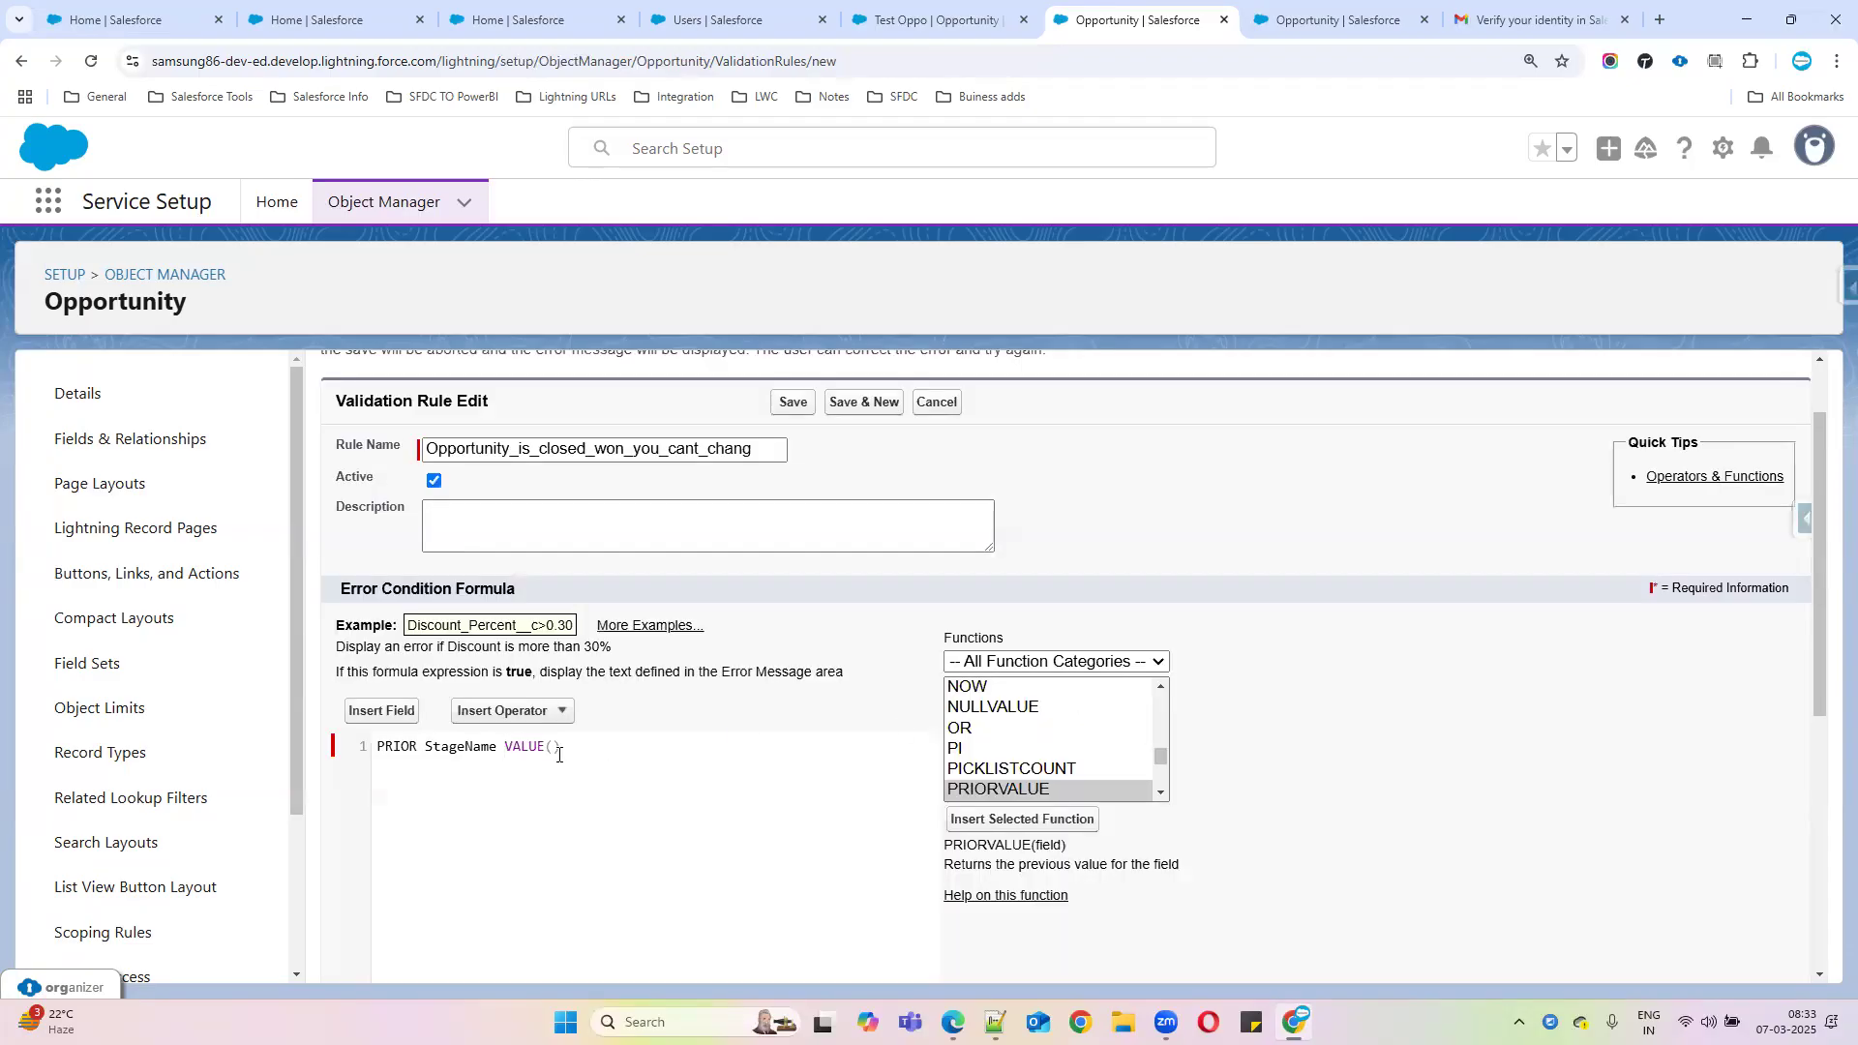
{"action": "double_click", "coordinate": [447, 745]}
{"action": "key", "text": "ctrl+c"}
{"action": "key", "text": "BackSpace"}
{"action": "key", "text": "BackSpace"}
{"action": "key", "text": "BackSpace"}
{"action": "key", "text": "ctrl+v"}
{"action": "left_click", "coordinate": [589, 789]}
{"action": "left_click", "coordinate": [465, 746]}
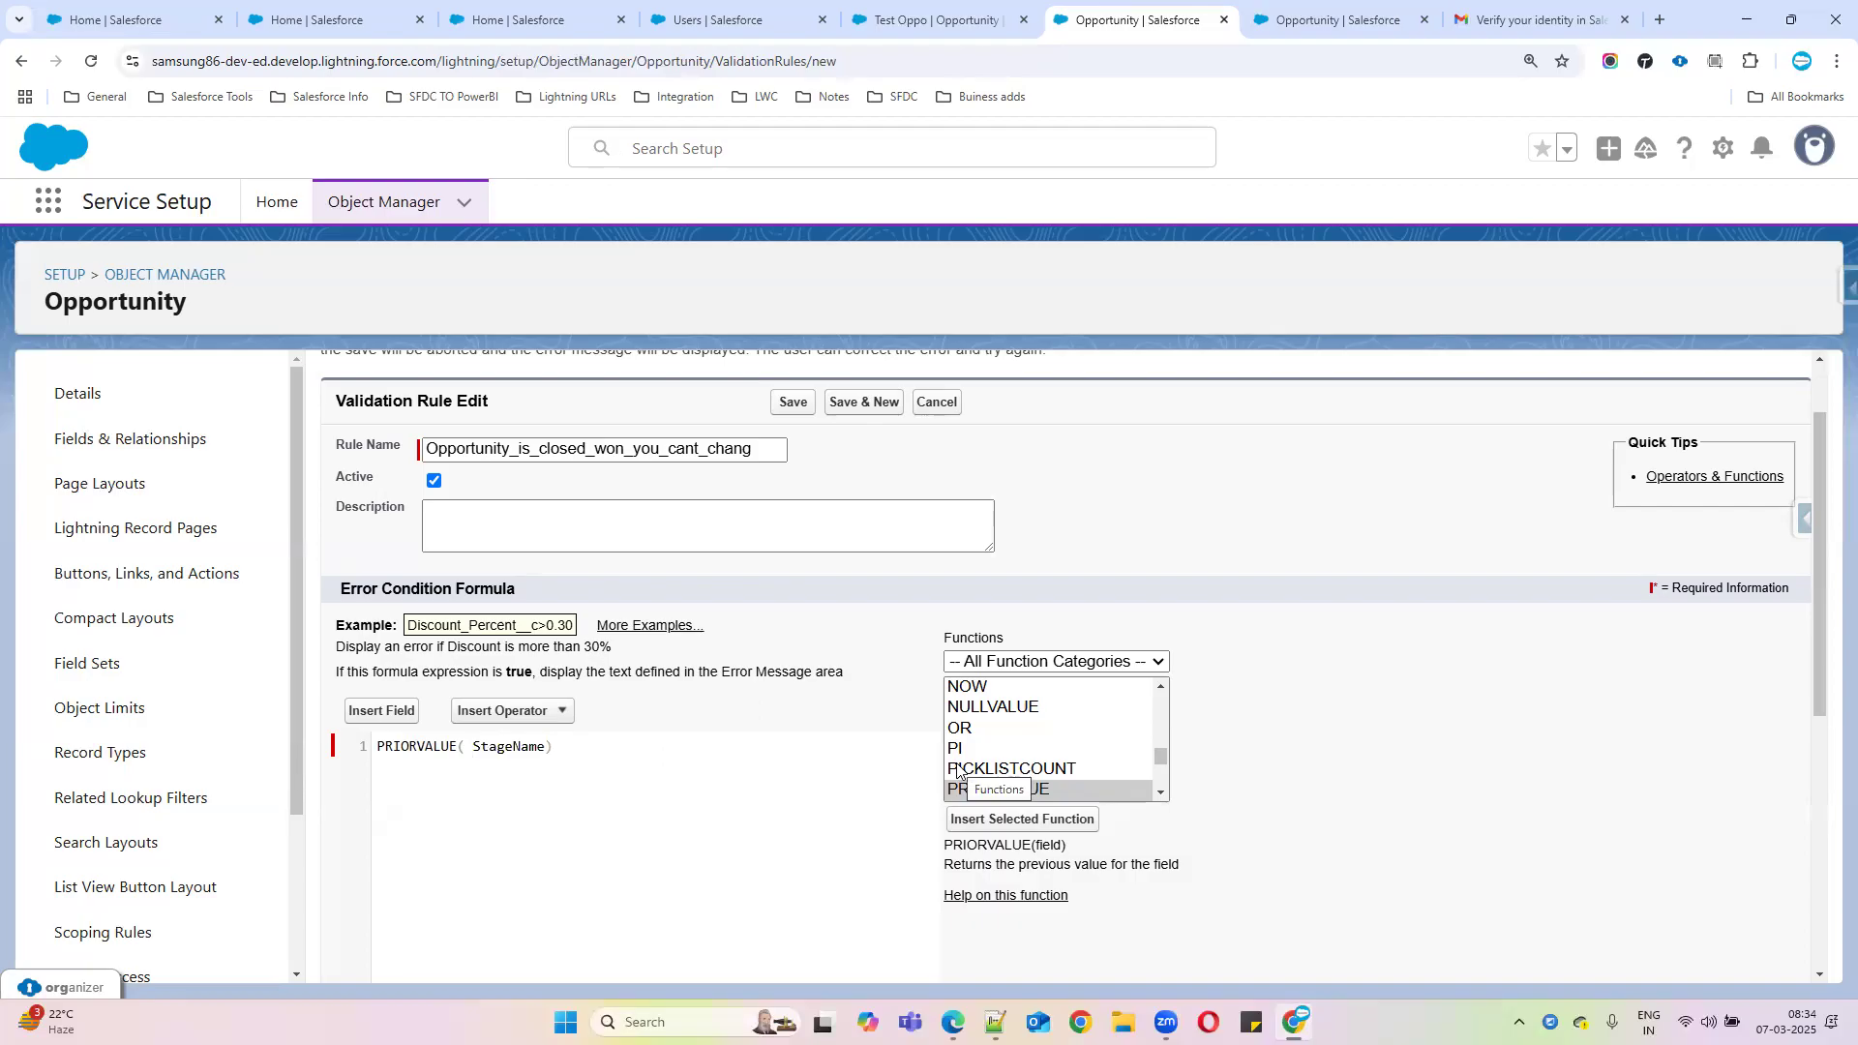
{"action": "scroll", "coordinate": [1005, 741], "scroll_direction": "up", "scroll_amount": 3}
Find the ISPICKVAL function in the Functions list and insert it into the formula
{"action": "left_click", "coordinate": [1005, 737]}
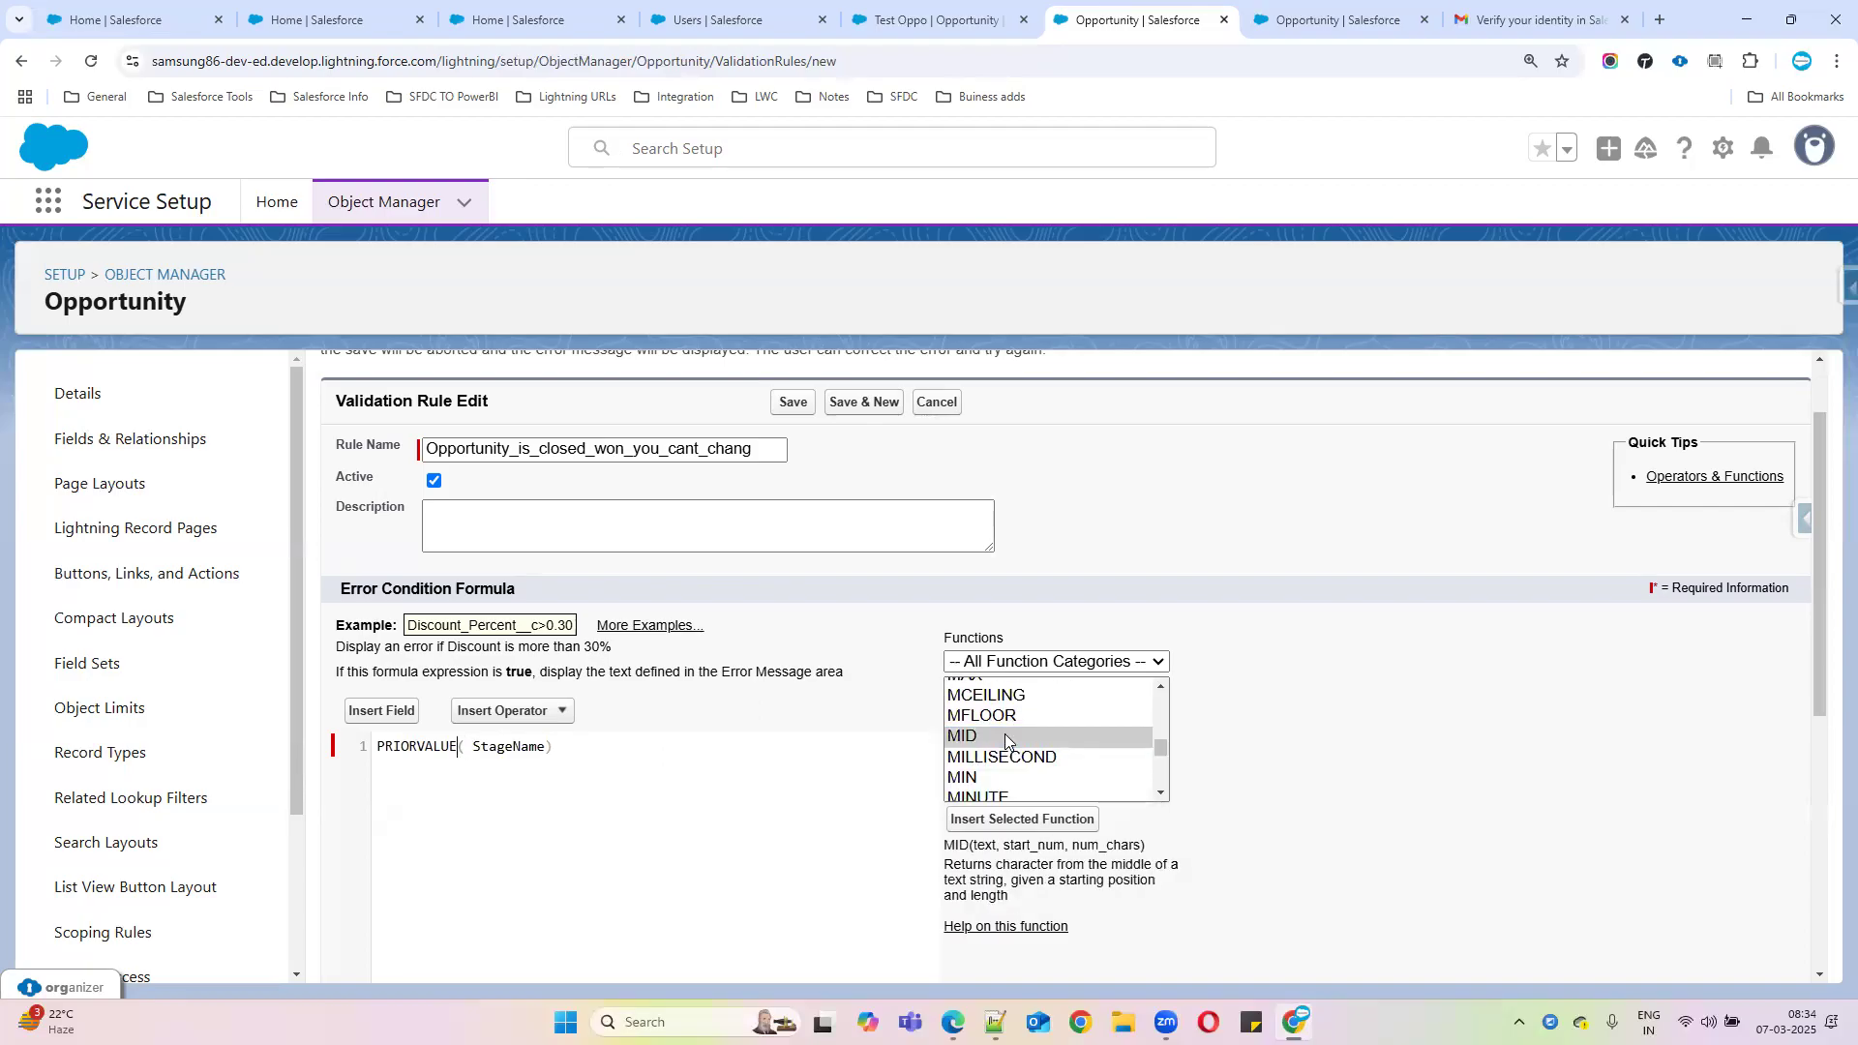
{"action": "type", "text": "is"}
{"action": "key", "text": "BackSpace"}
{"action": "key", "text": "BackSpace"}
{"action": "left_click", "coordinate": [1005, 735]}
{"action": "scroll", "coordinate": [1054, 774], "scroll_direction": "up", "scroll_amount": 5}
{"action": "scroll", "coordinate": [1040, 769], "scroll_direction": "down", "scroll_amount": 3}
{"action": "scroll", "coordinate": [1040, 770], "scroll_direction": "down", "scroll_amount": 1}
{"action": "scroll", "coordinate": [1040, 769], "scroll_direction": "down", "scroll_amount": 2}
{"action": "scroll", "coordinate": [1040, 769], "scroll_direction": "up", "scroll_amount": 2}
{"action": "scroll", "coordinate": [1040, 769], "scroll_direction": "down", "scroll_amount": 1}
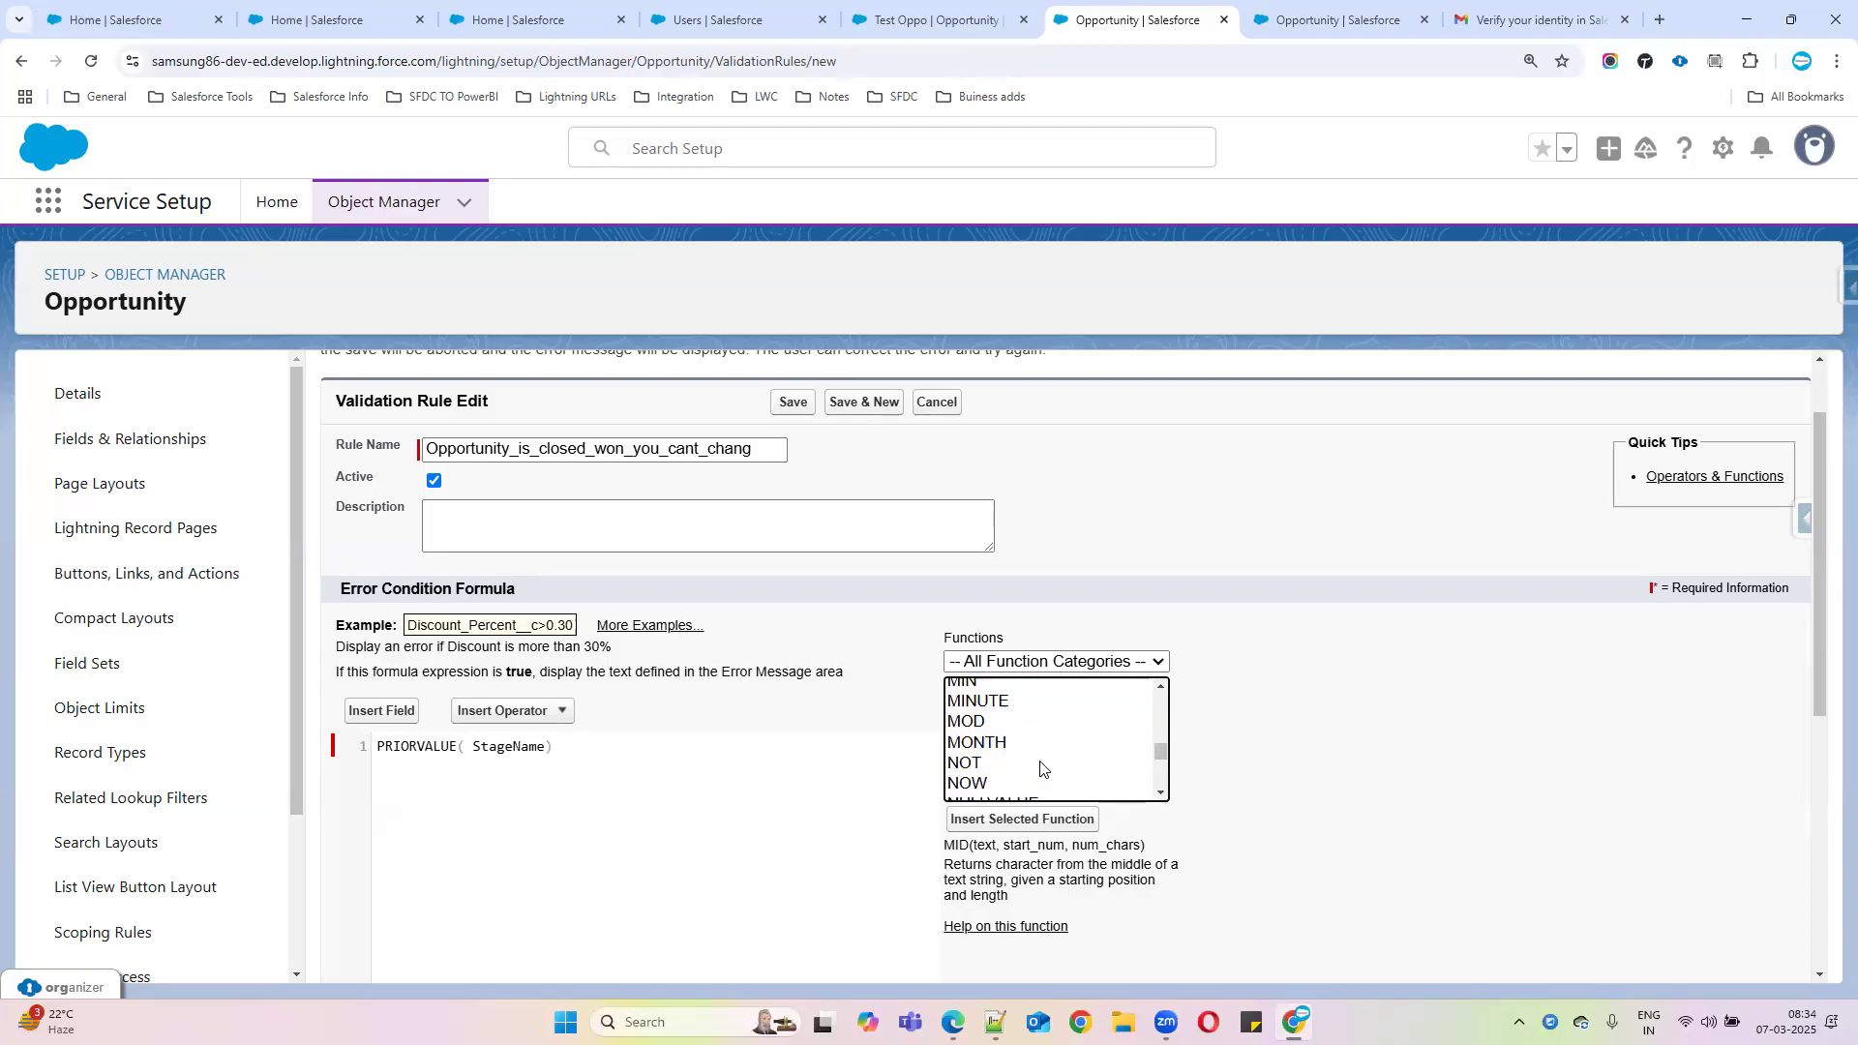
{"action": "scroll", "coordinate": [1042, 770], "scroll_direction": "up", "scroll_amount": 2}
{"action": "scroll", "coordinate": [1042, 770], "scroll_direction": "down", "scroll_amount": 5}
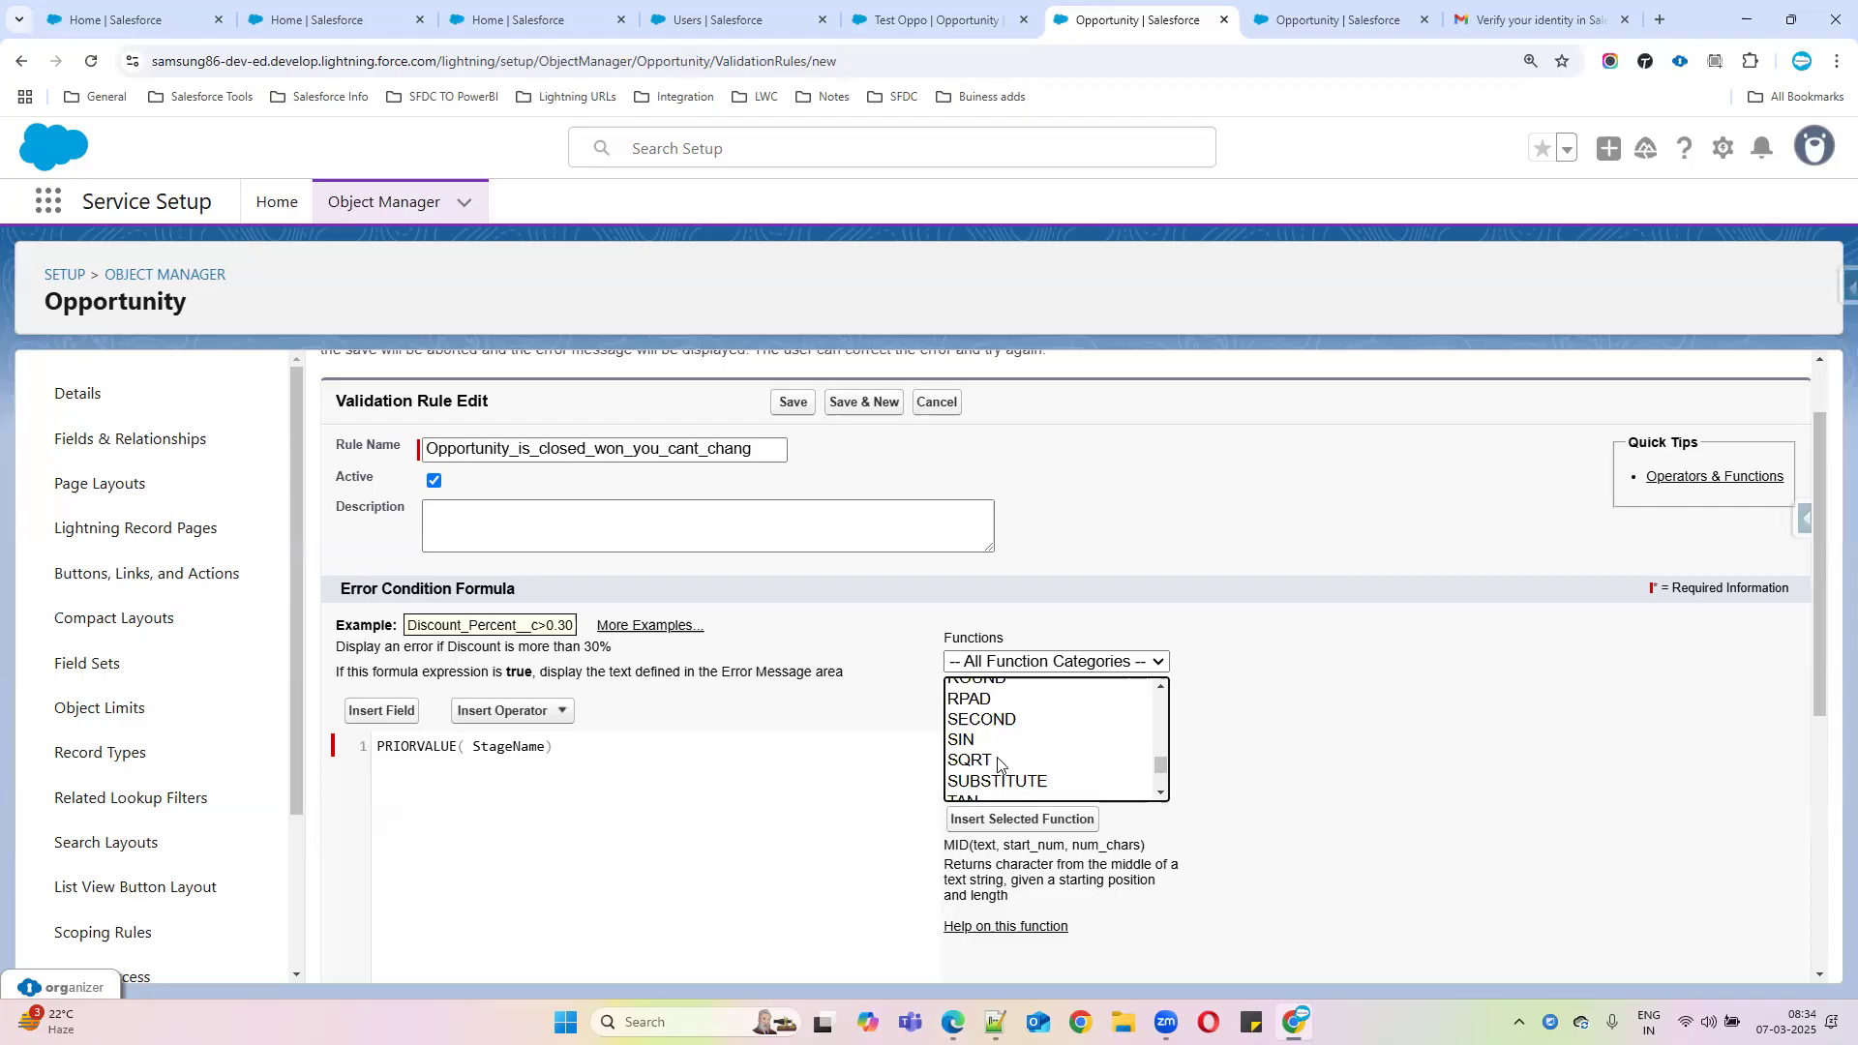
{"action": "scroll", "coordinate": [1001, 765], "scroll_direction": "down", "scroll_amount": 1}
{"action": "scroll", "coordinate": [999, 764], "scroll_direction": "up", "scroll_amount": 5}
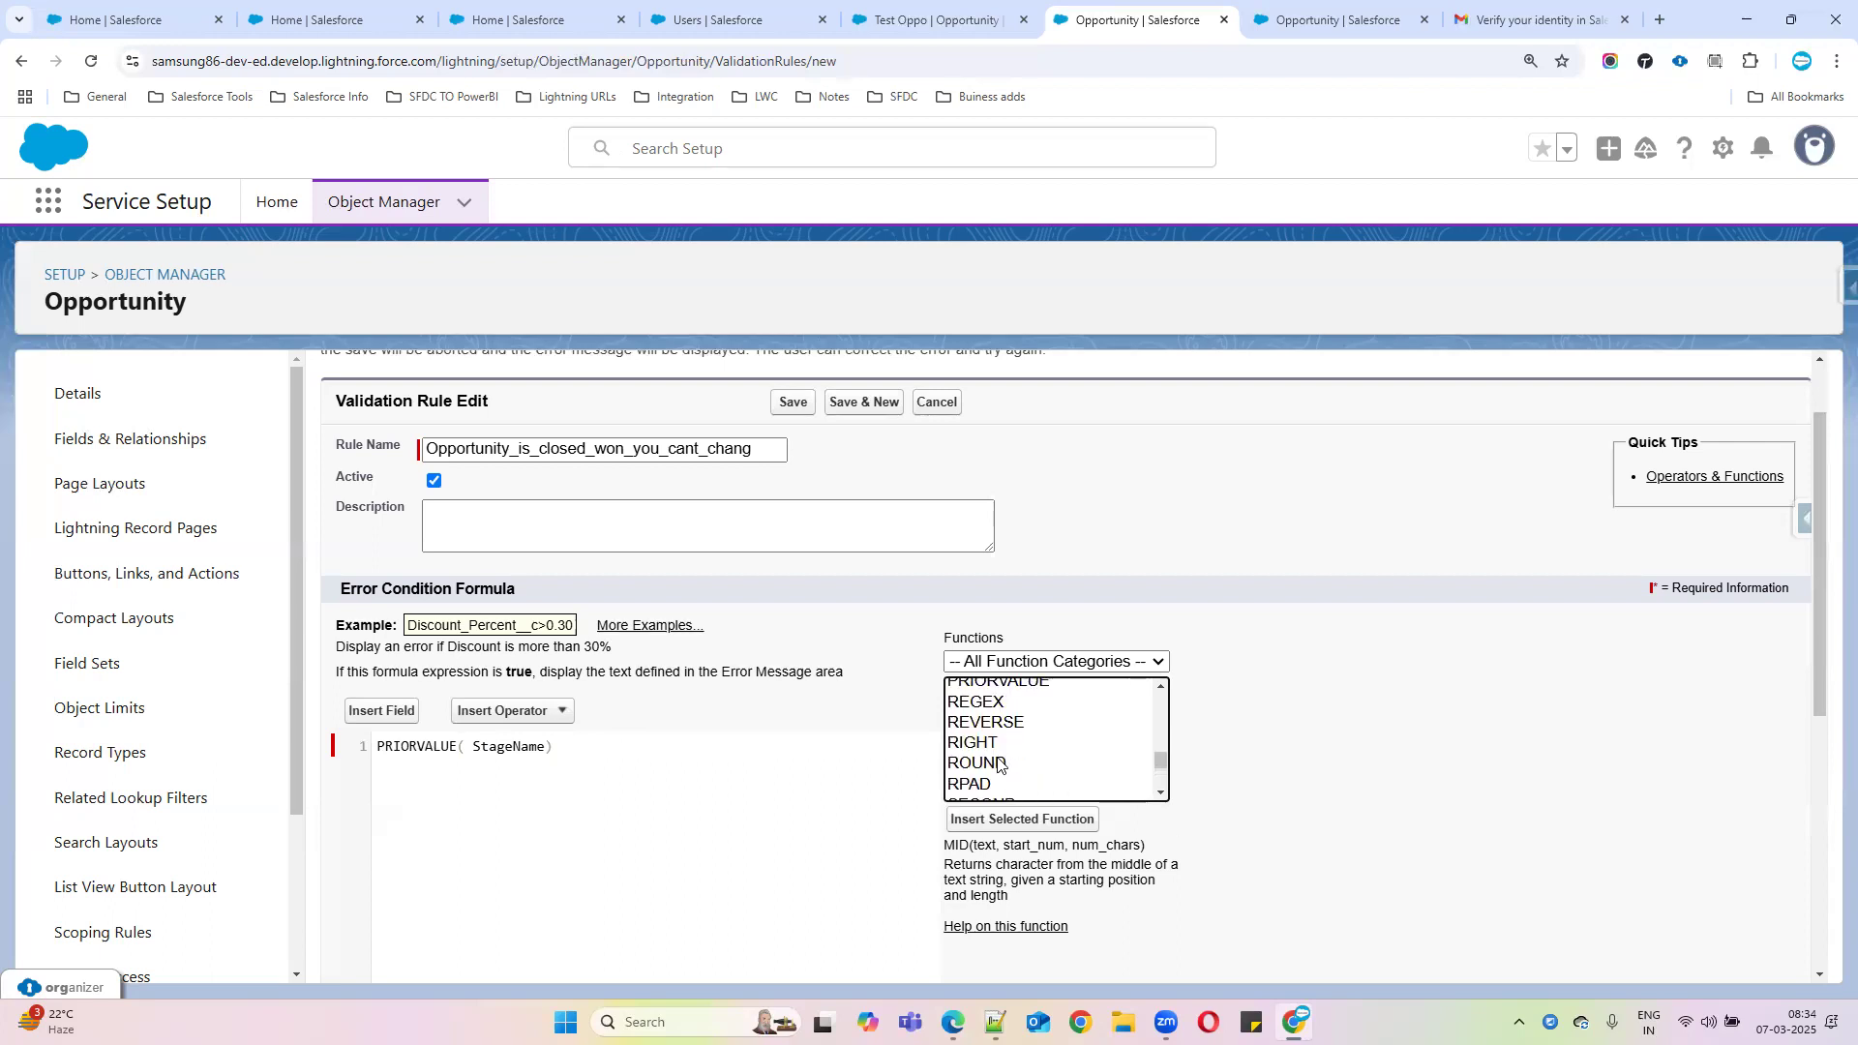
{"action": "scroll", "coordinate": [997, 764], "scroll_direction": "up", "scroll_amount": 3}
{"action": "scroll", "coordinate": [1000, 764], "scroll_direction": "down", "scroll_amount": 3}
{"action": "scroll", "coordinate": [1003, 762], "scroll_direction": "up", "scroll_amount": 6}
{"action": "left_click", "coordinate": [997, 728]}
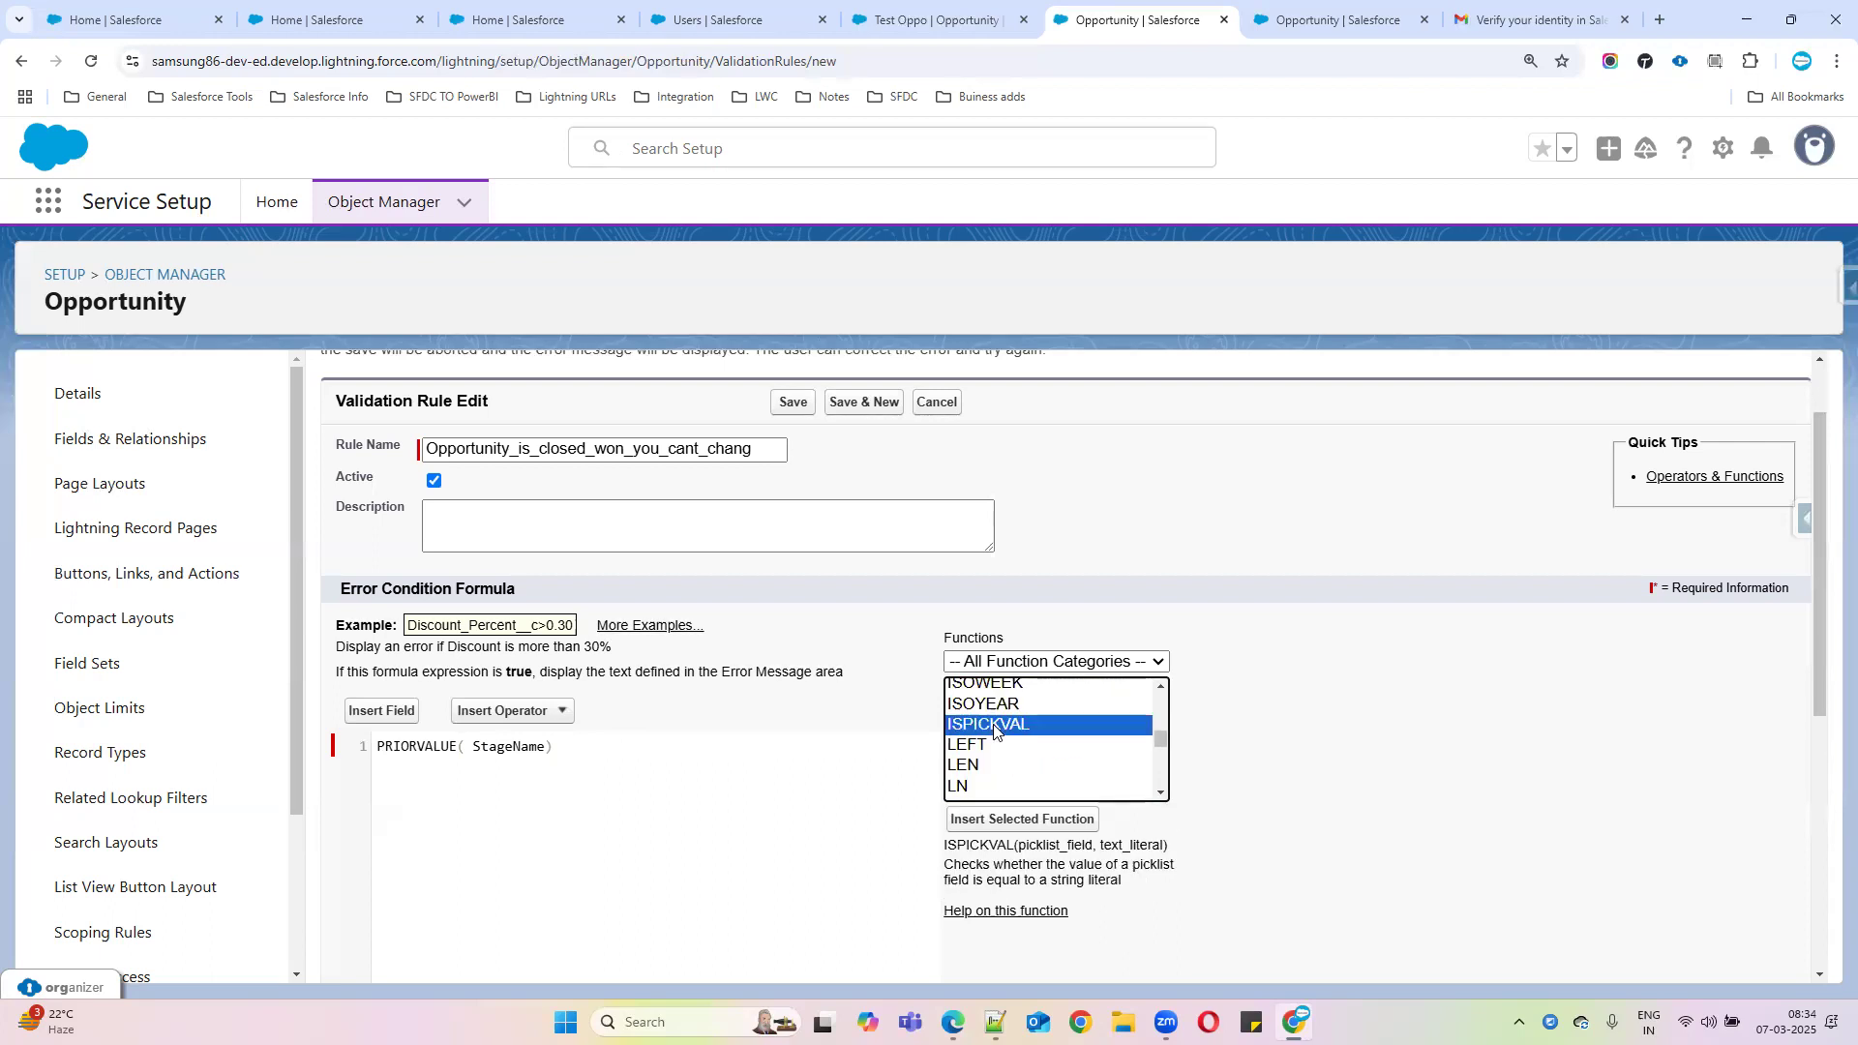
{"action": "left_click", "coordinate": [1007, 820]}
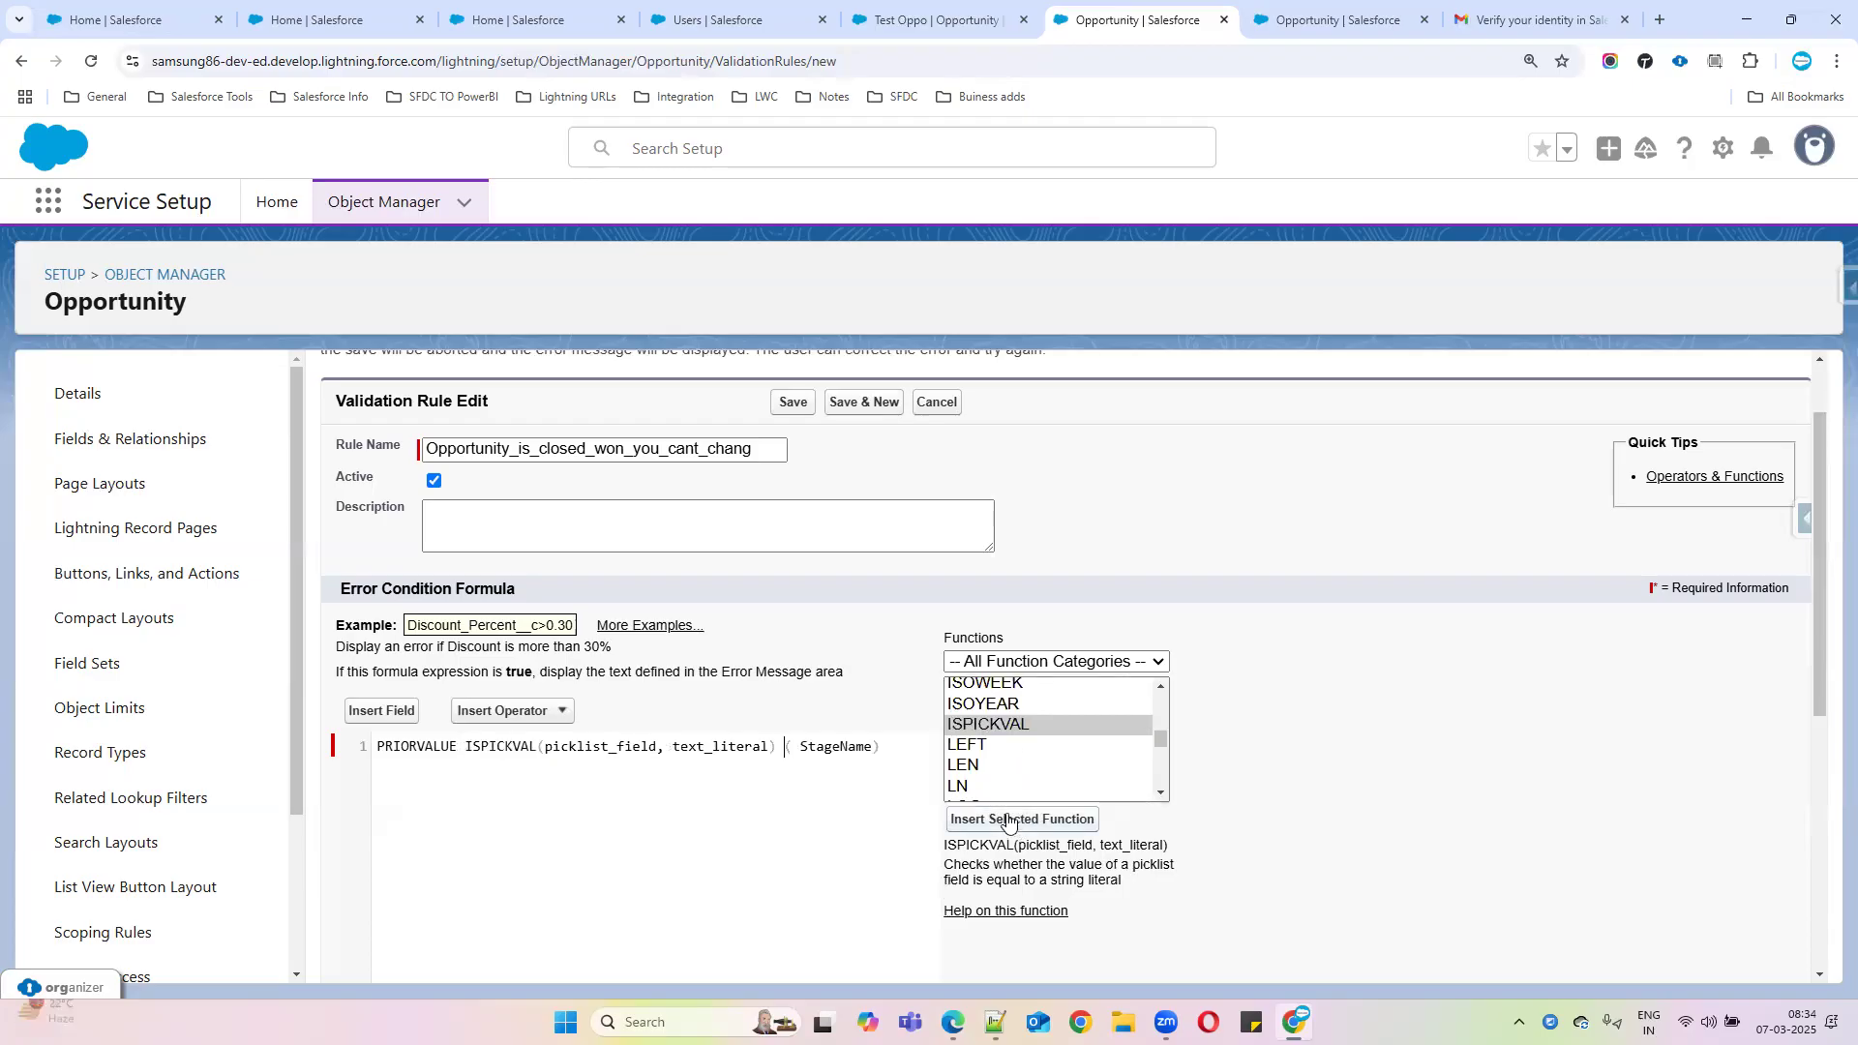
Nest ISPICKVAL(StageName, '') inside PRIORVALUE, replacing both placeholders
{"action": "double_click", "coordinate": [836, 746]}
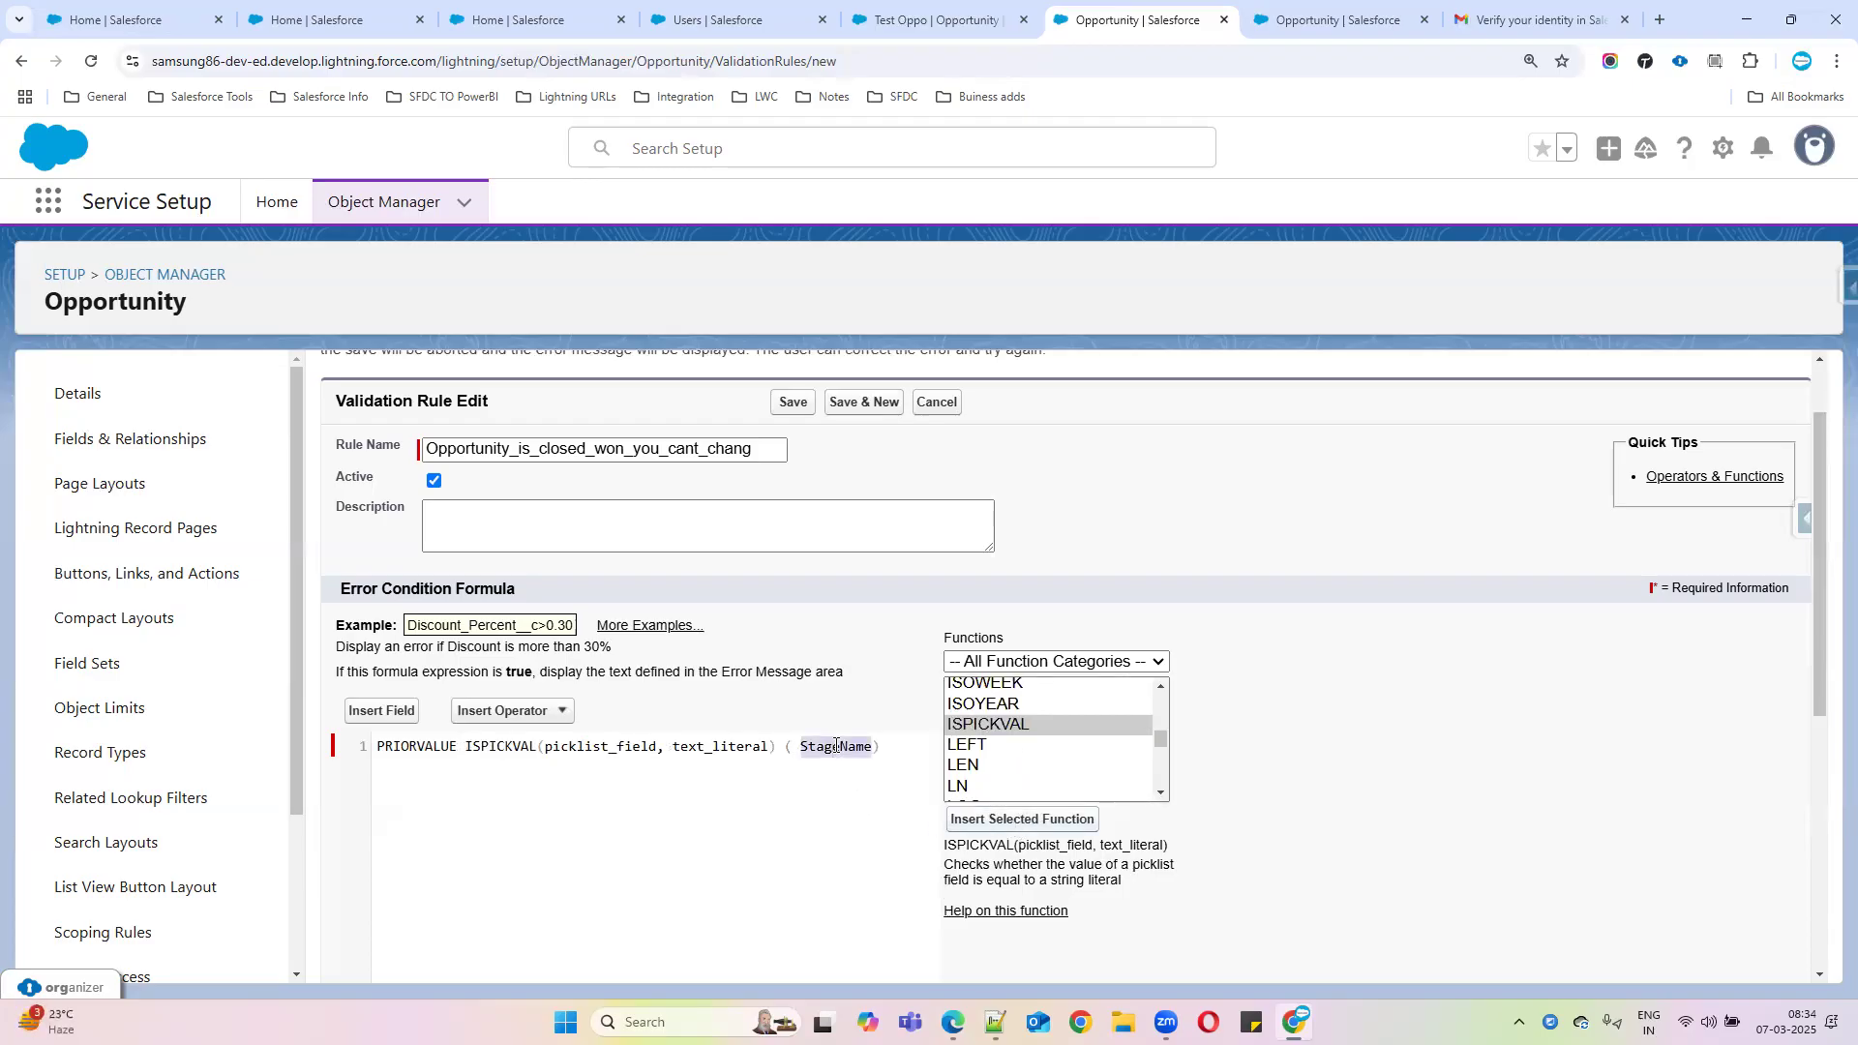
{"action": "key", "text": "ctrl+x"}
{"action": "double_click", "coordinate": [595, 746]}
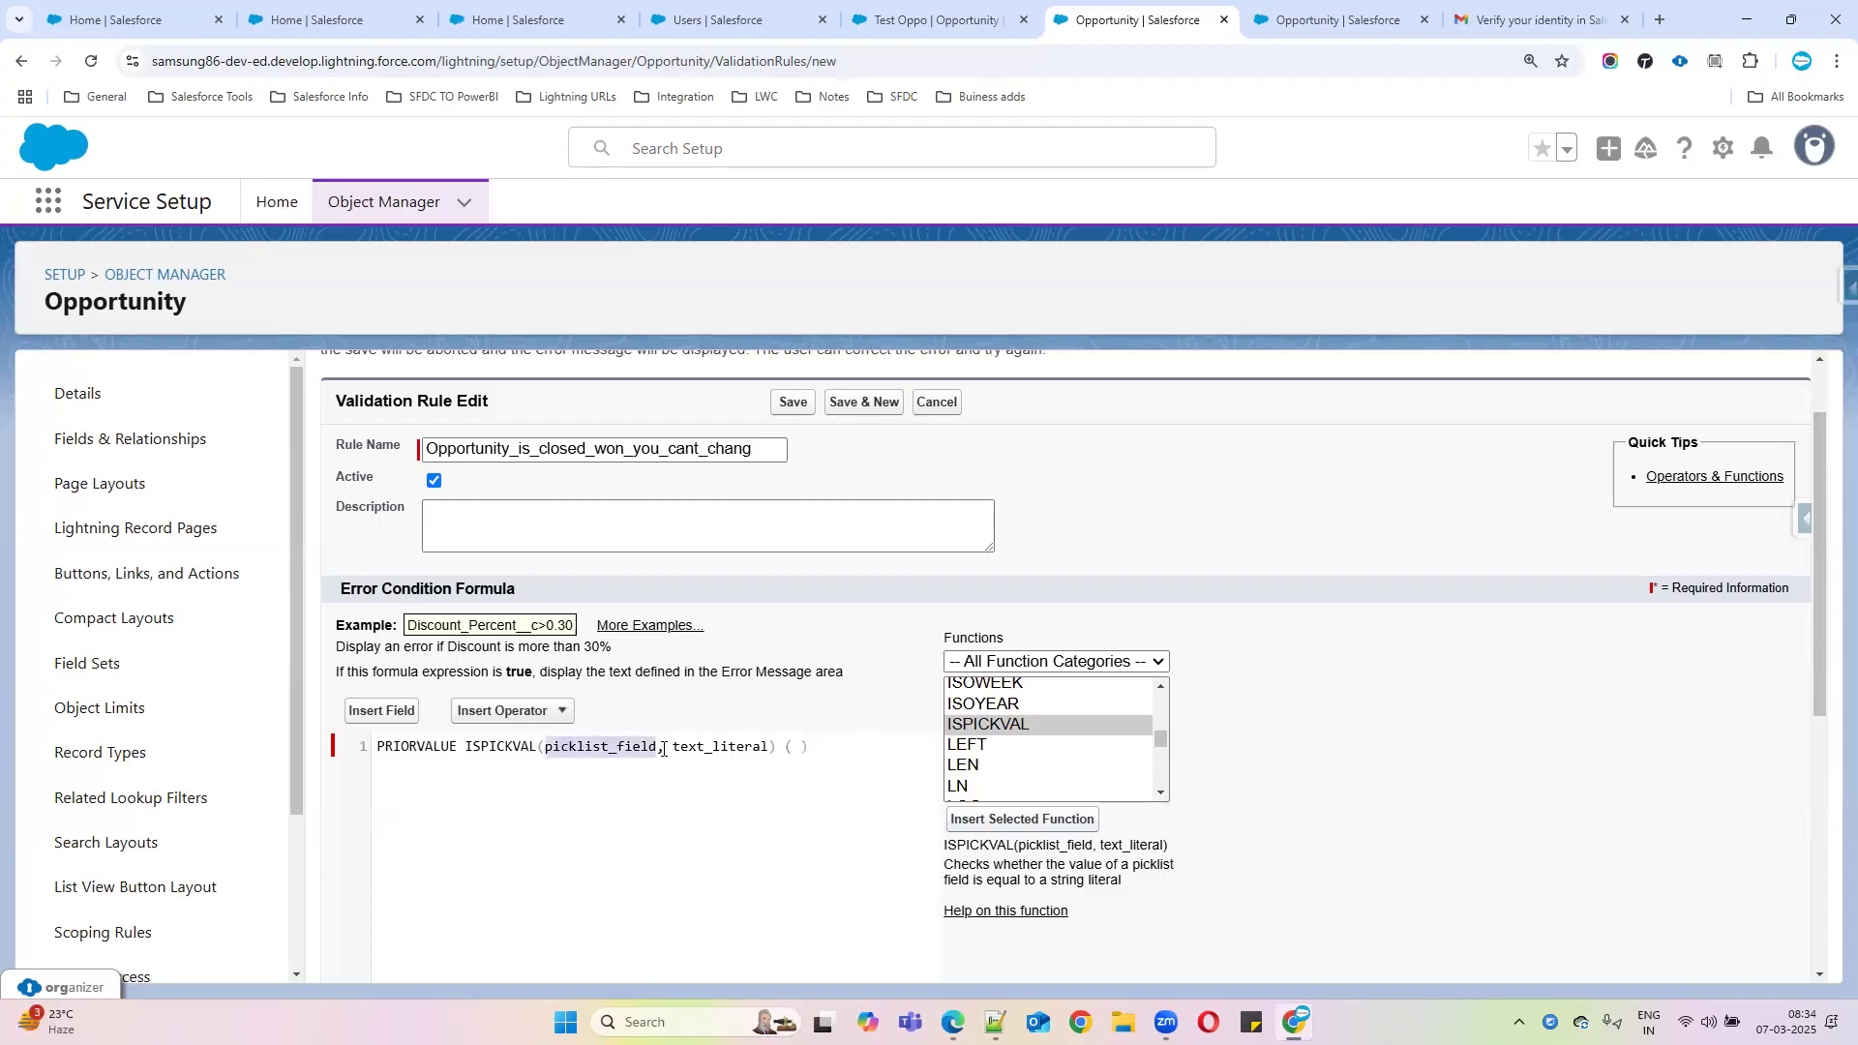
{"action": "key", "text": "ctrl+v"}
{"action": "left_click_drag", "start_coordinate": [464, 746], "coordinate": [736, 745]}
{"action": "key", "text": "ctrl+x"}
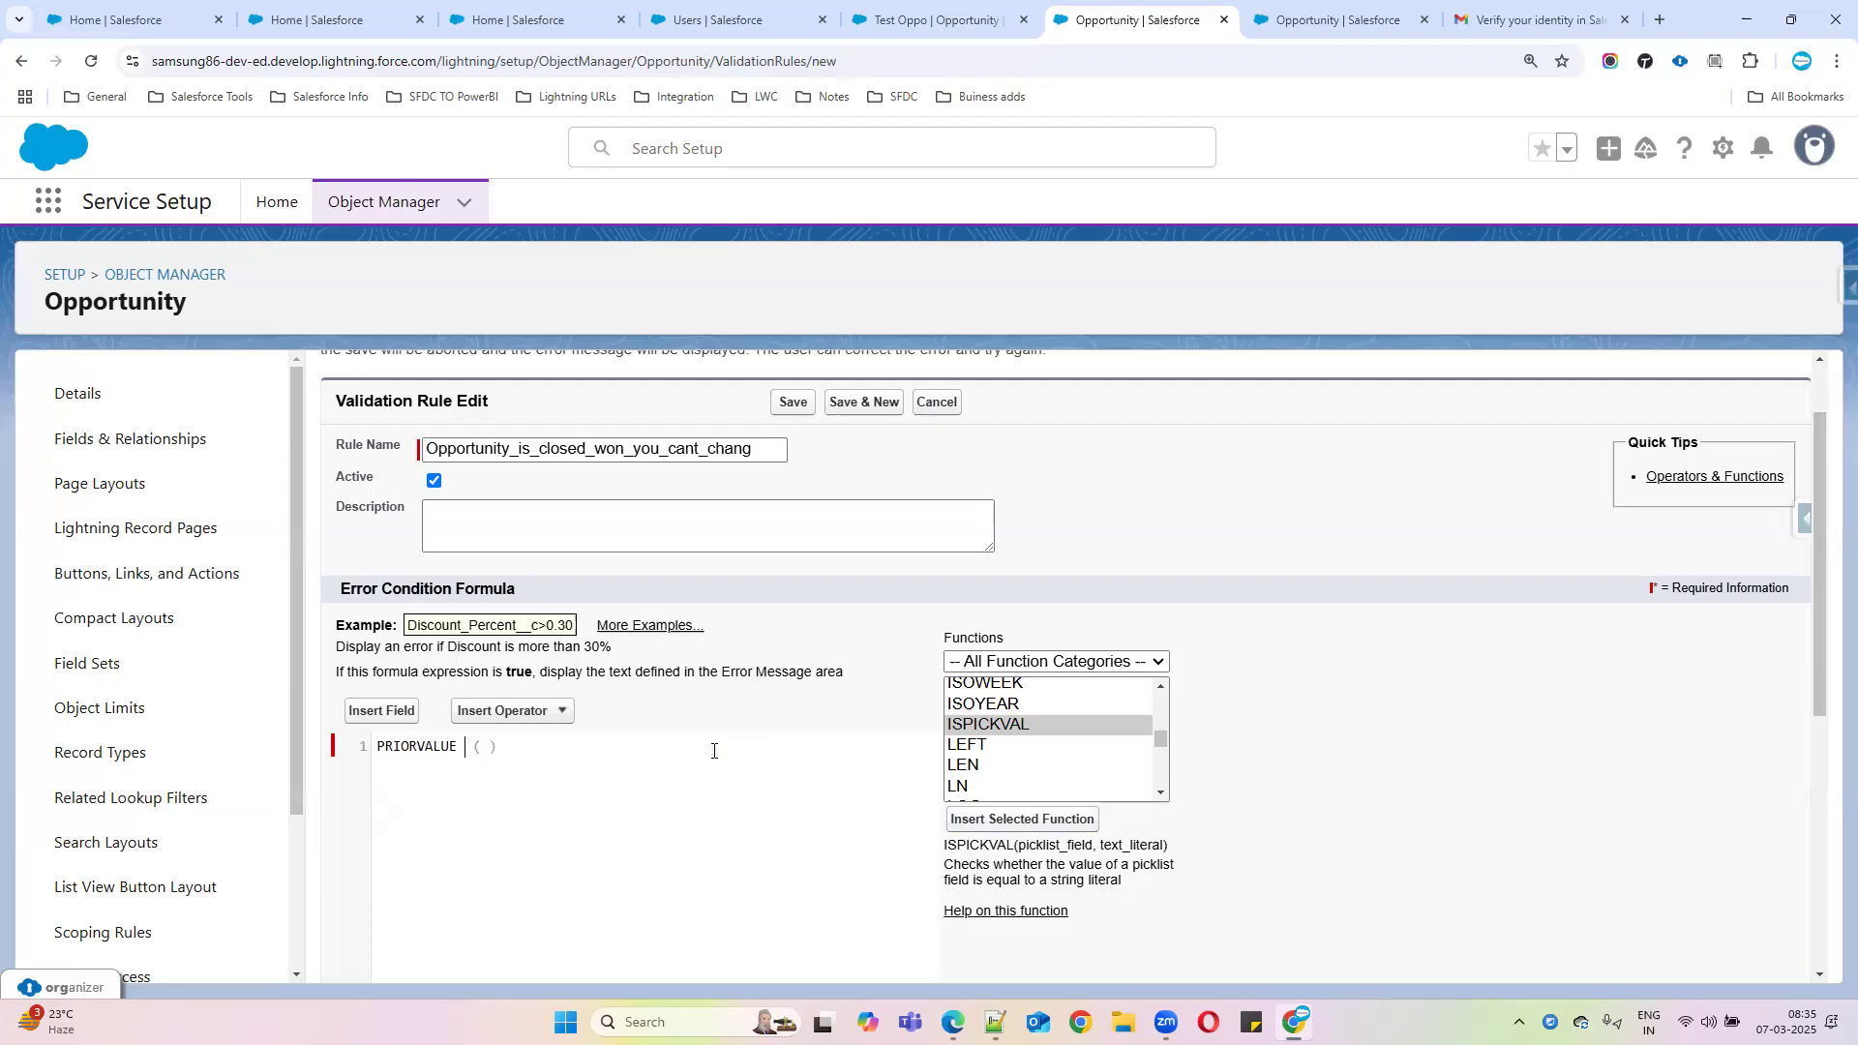
{"action": "key", "text": "ctrl+v"}
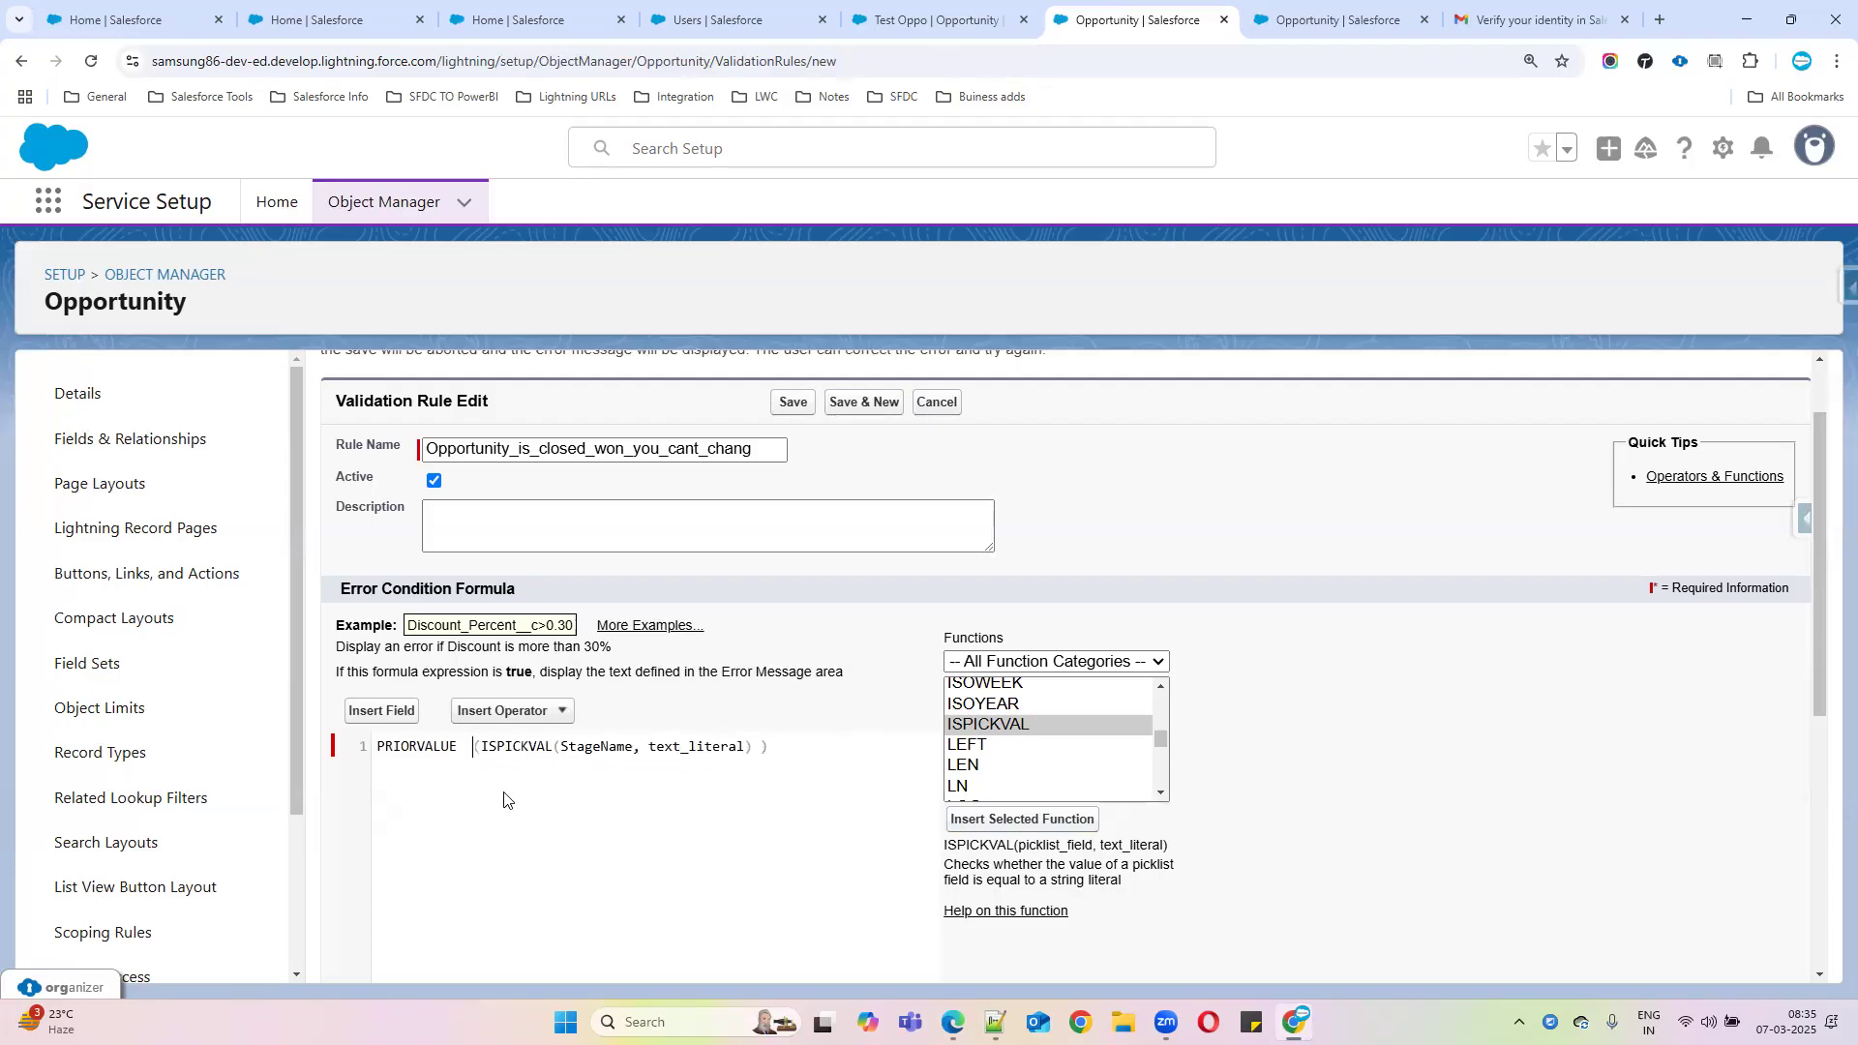
{"action": "key", "text": "BackSpace"}
{"action": "key", "text": "BackSpace"}
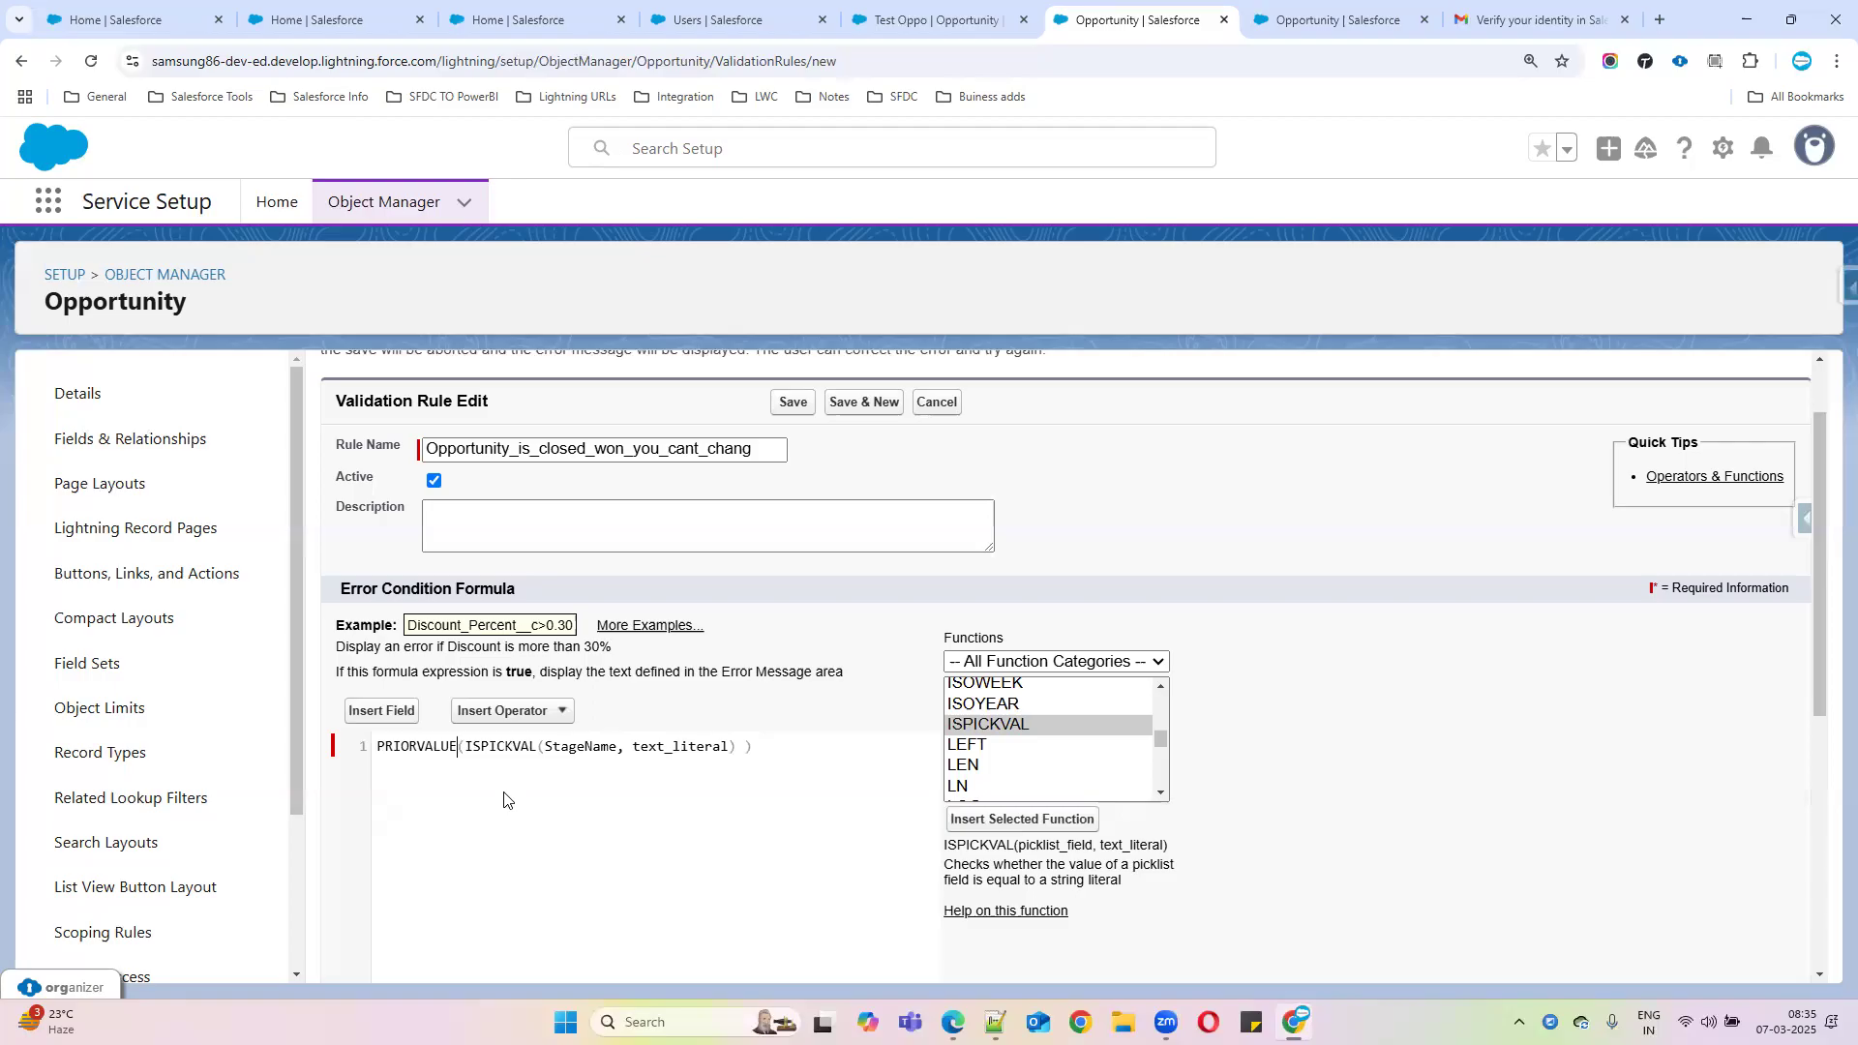
{"action": "double_click", "coordinate": [661, 747]}
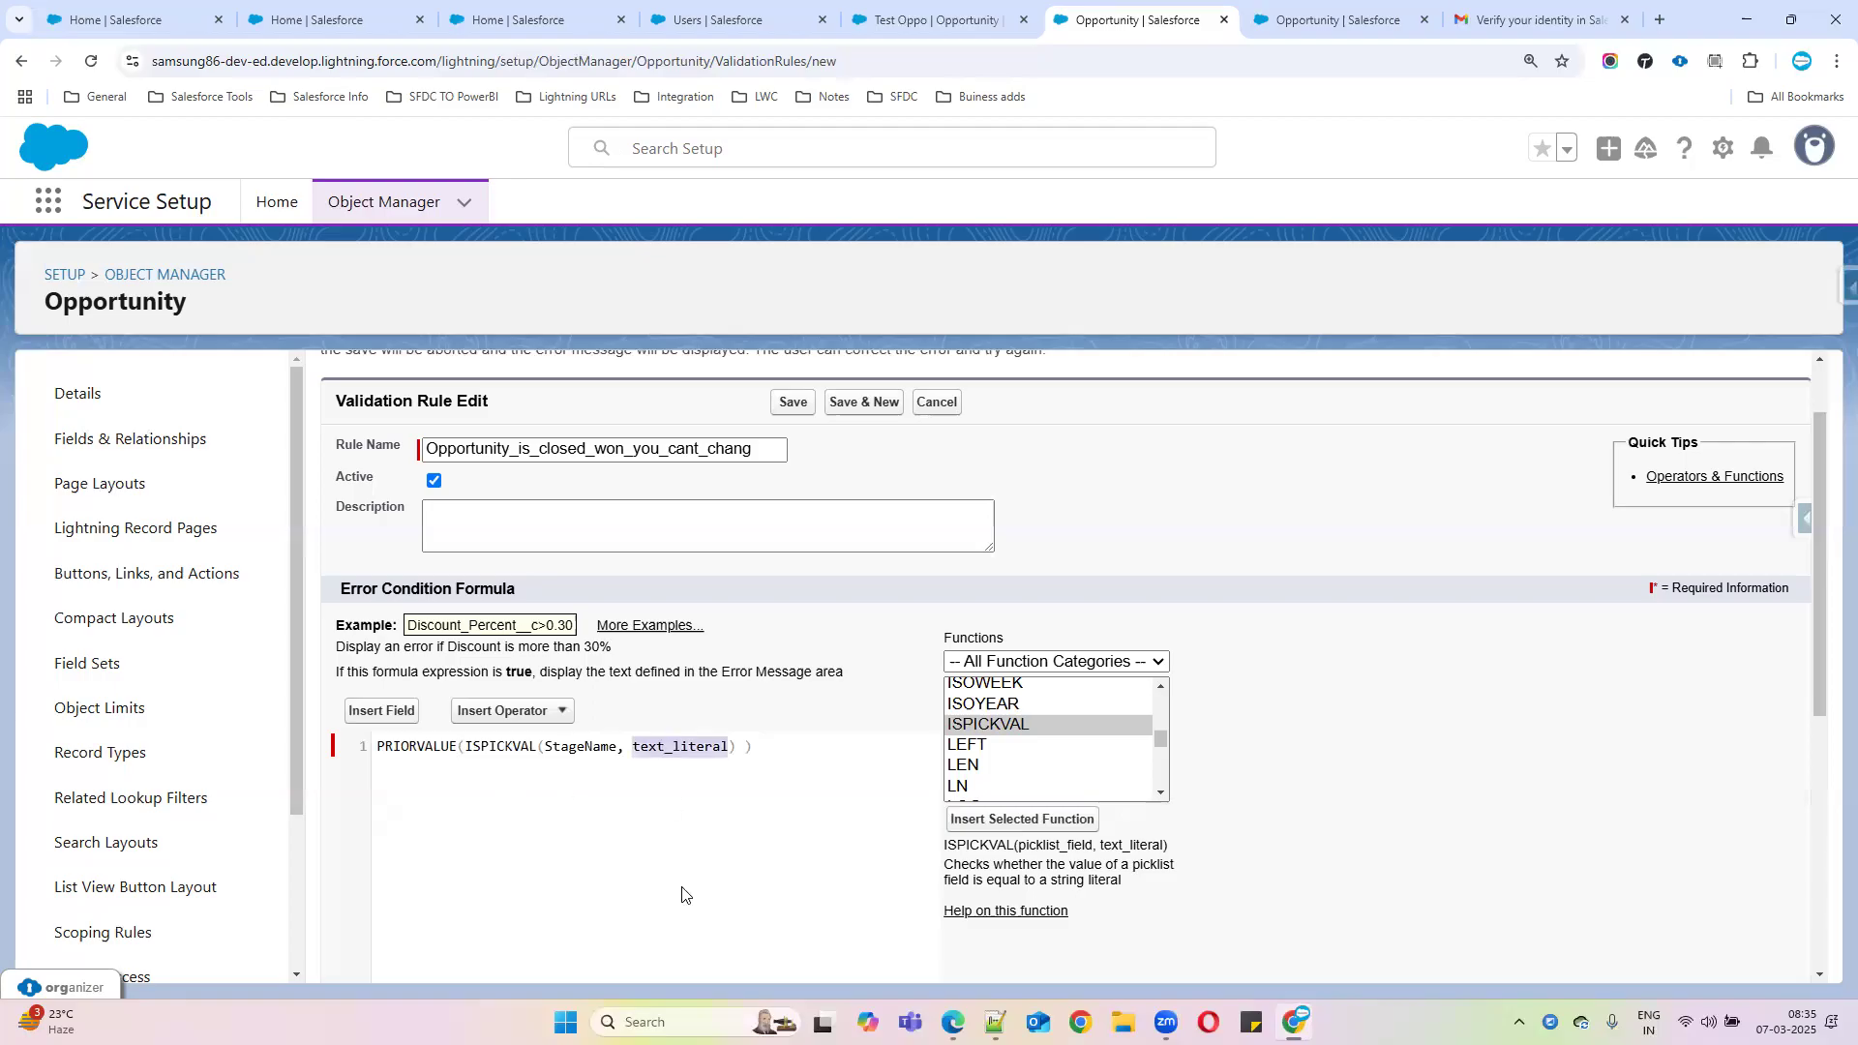
{"action": "key", "text": "BackSpace"}
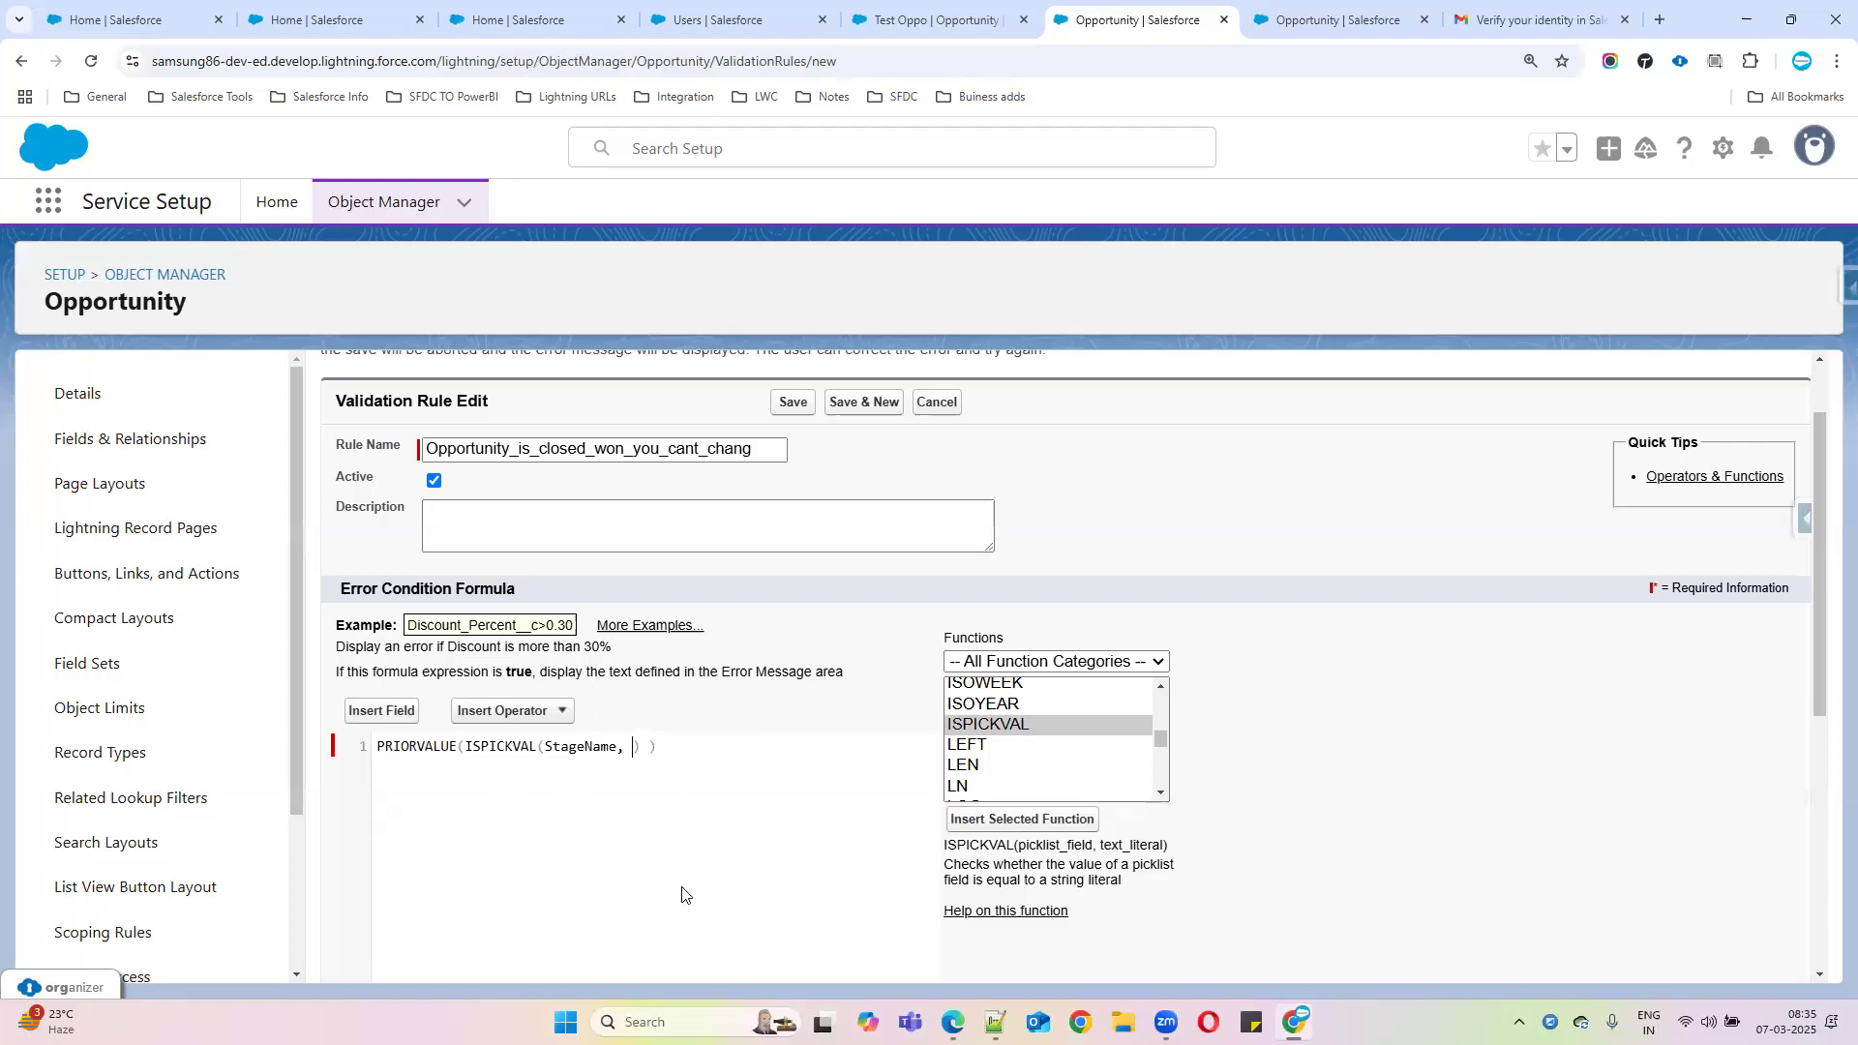
{"action": "type", "text": "''"}
Copy the Closed Won stage value into the ISPICKVAL comparison and check the syntax
{"action": "left_click", "coordinate": [1335, 19]}
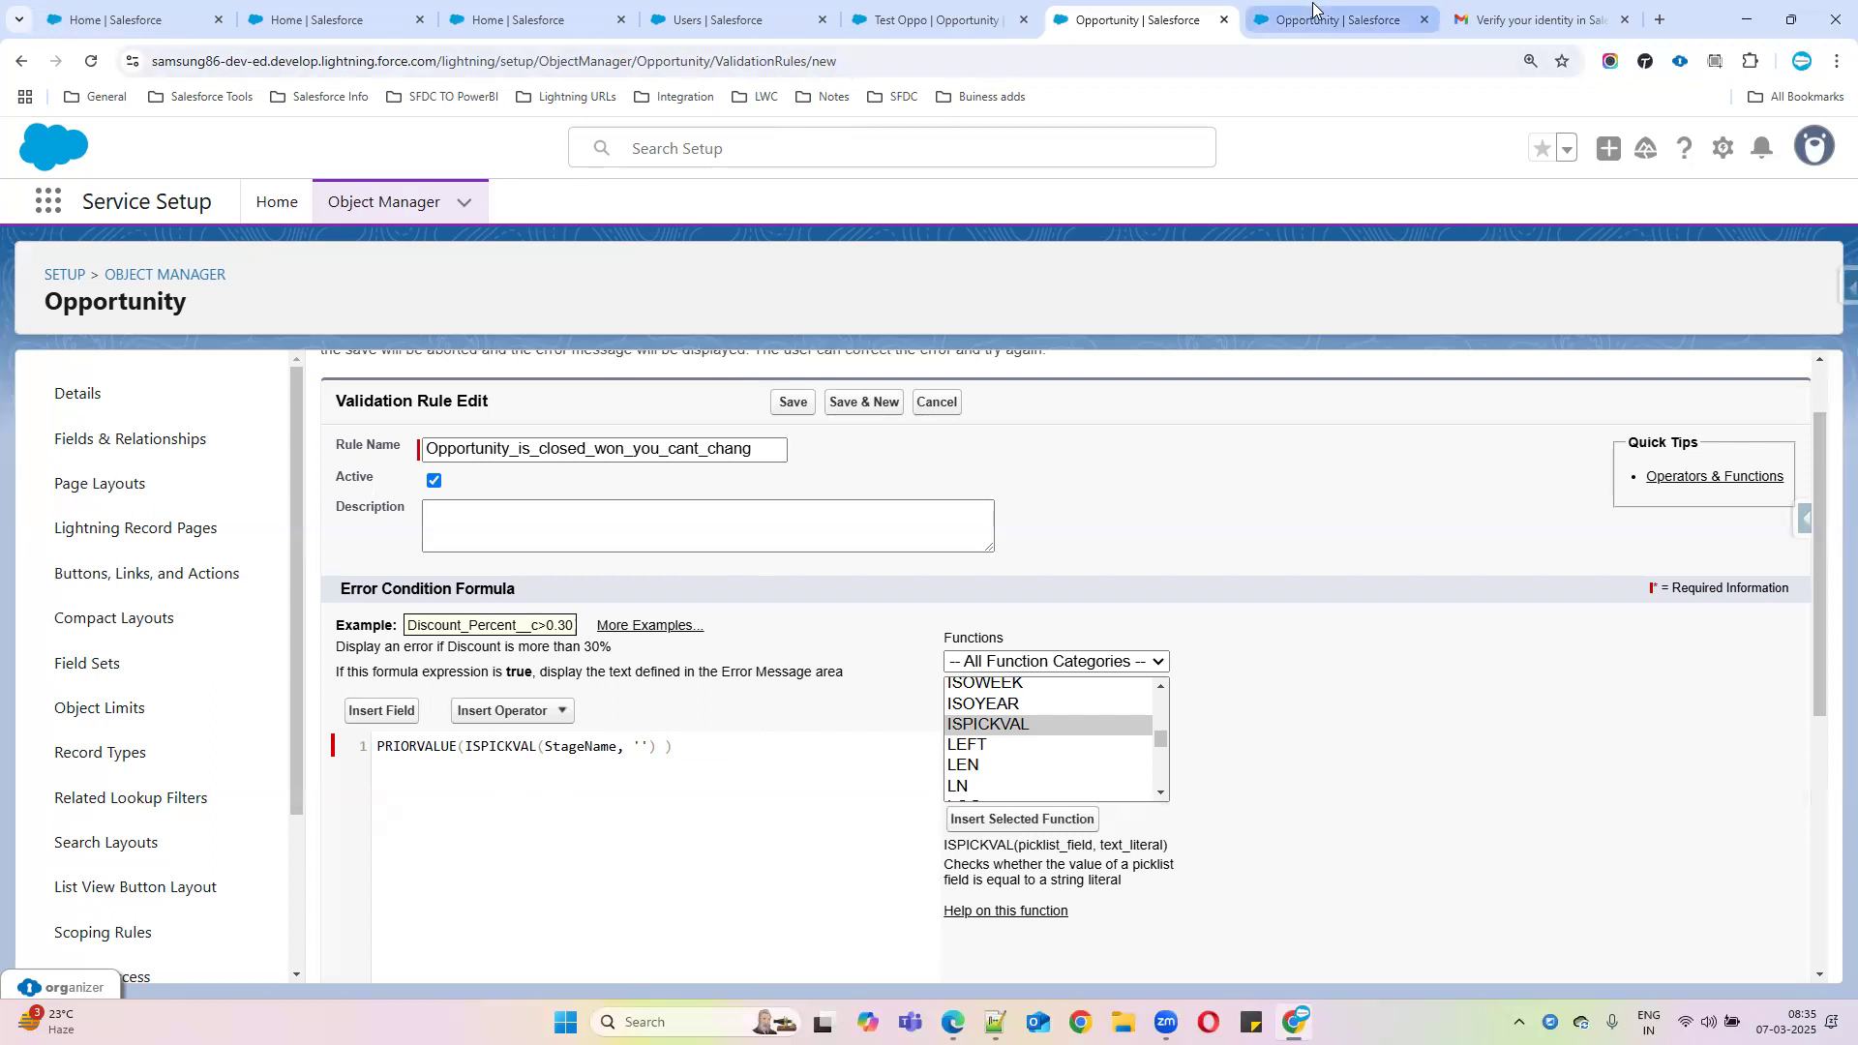
{"action": "left_click", "coordinate": [739, 839]}
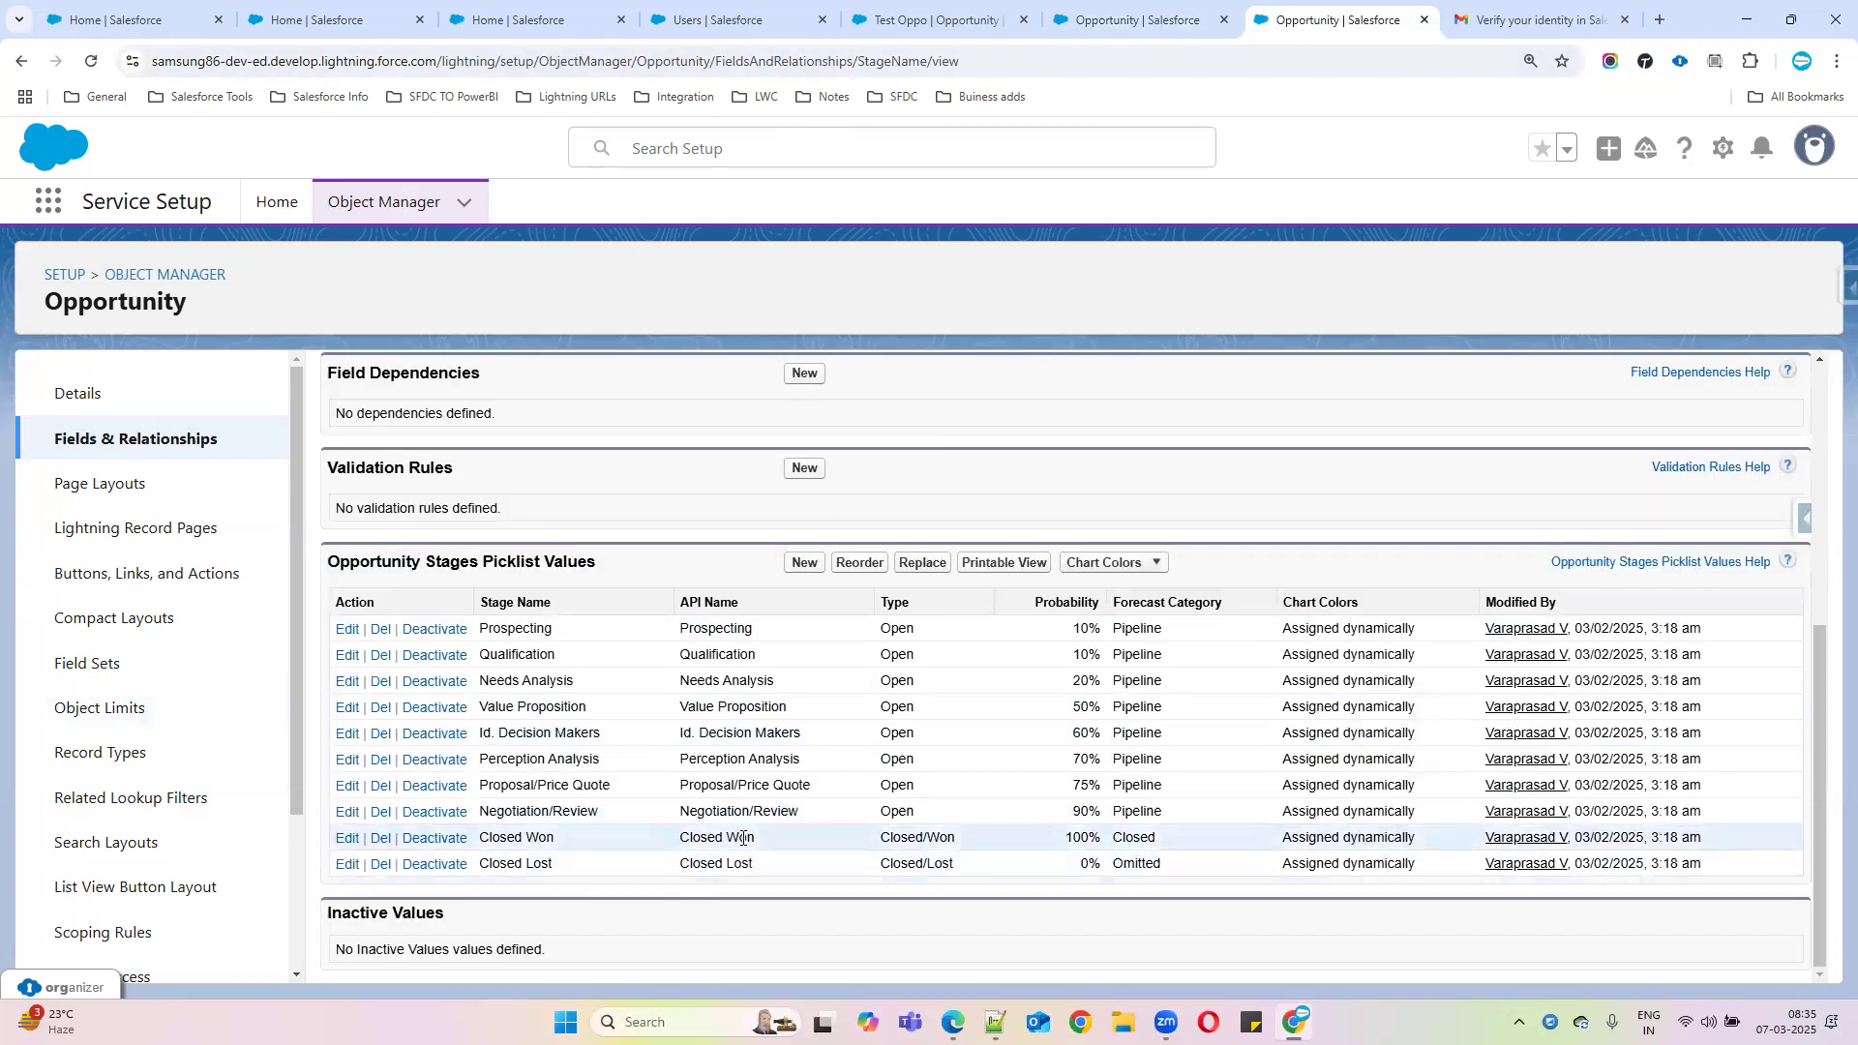
{"action": "left_click_drag", "start_coordinate": [759, 848], "coordinate": [681, 840]}
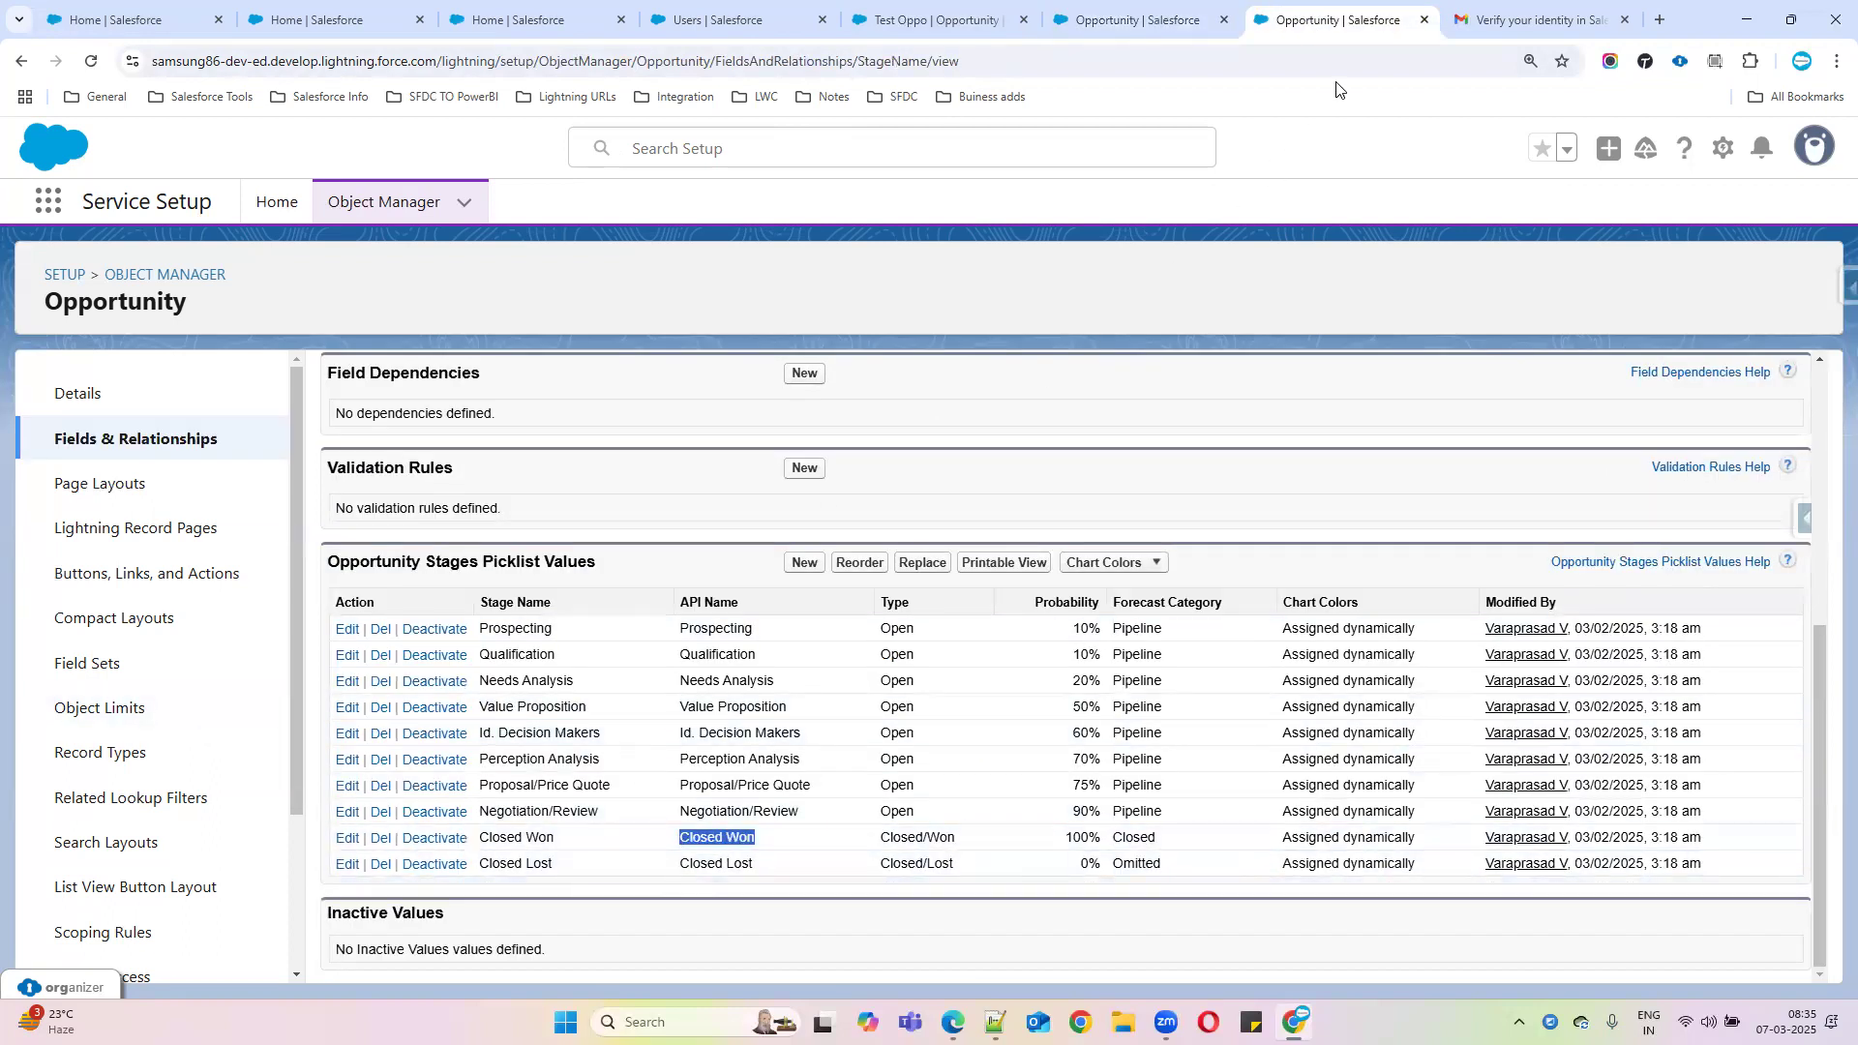
{"action": "left_click", "coordinate": [1147, 12]}
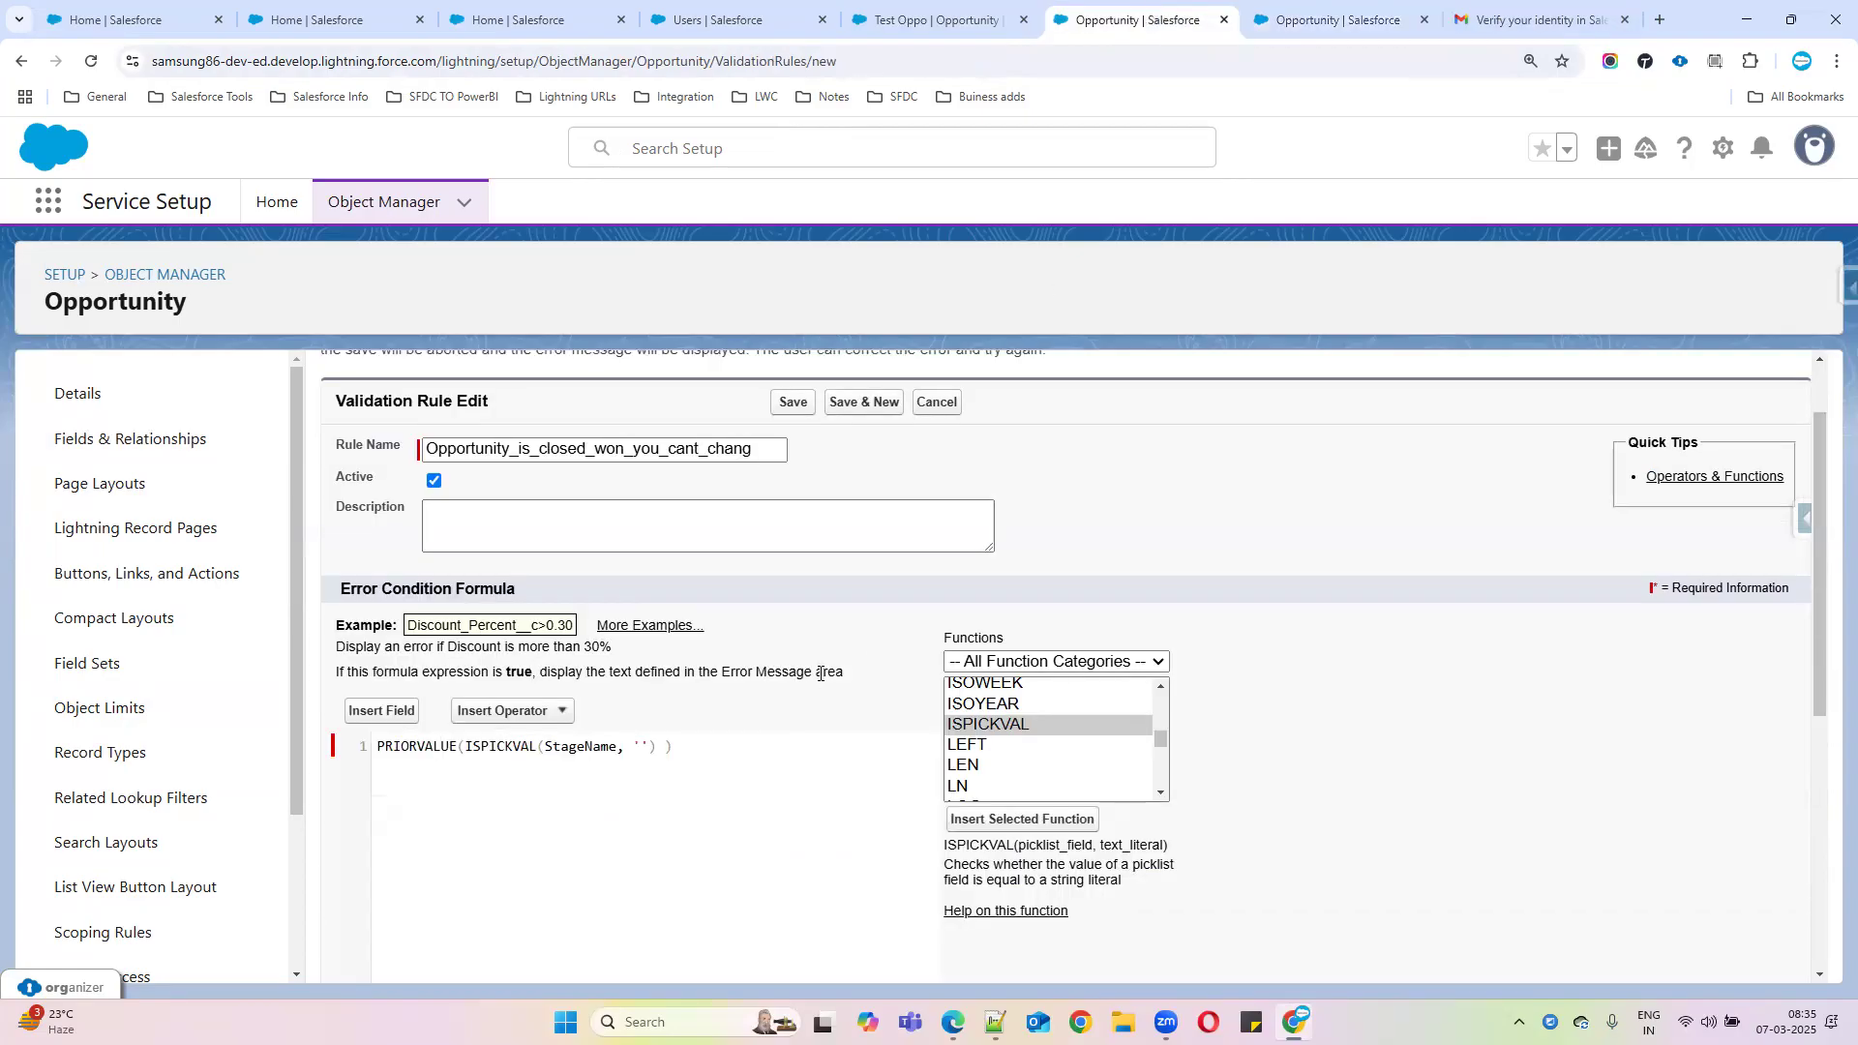
{"action": "left_click", "coordinate": [642, 746]}
{"action": "key", "text": "ctrl+v"}
{"action": "key", "text": "Delete"}
{"action": "scroll", "coordinate": [593, 876], "scroll_direction": "down", "scroll_amount": 2}
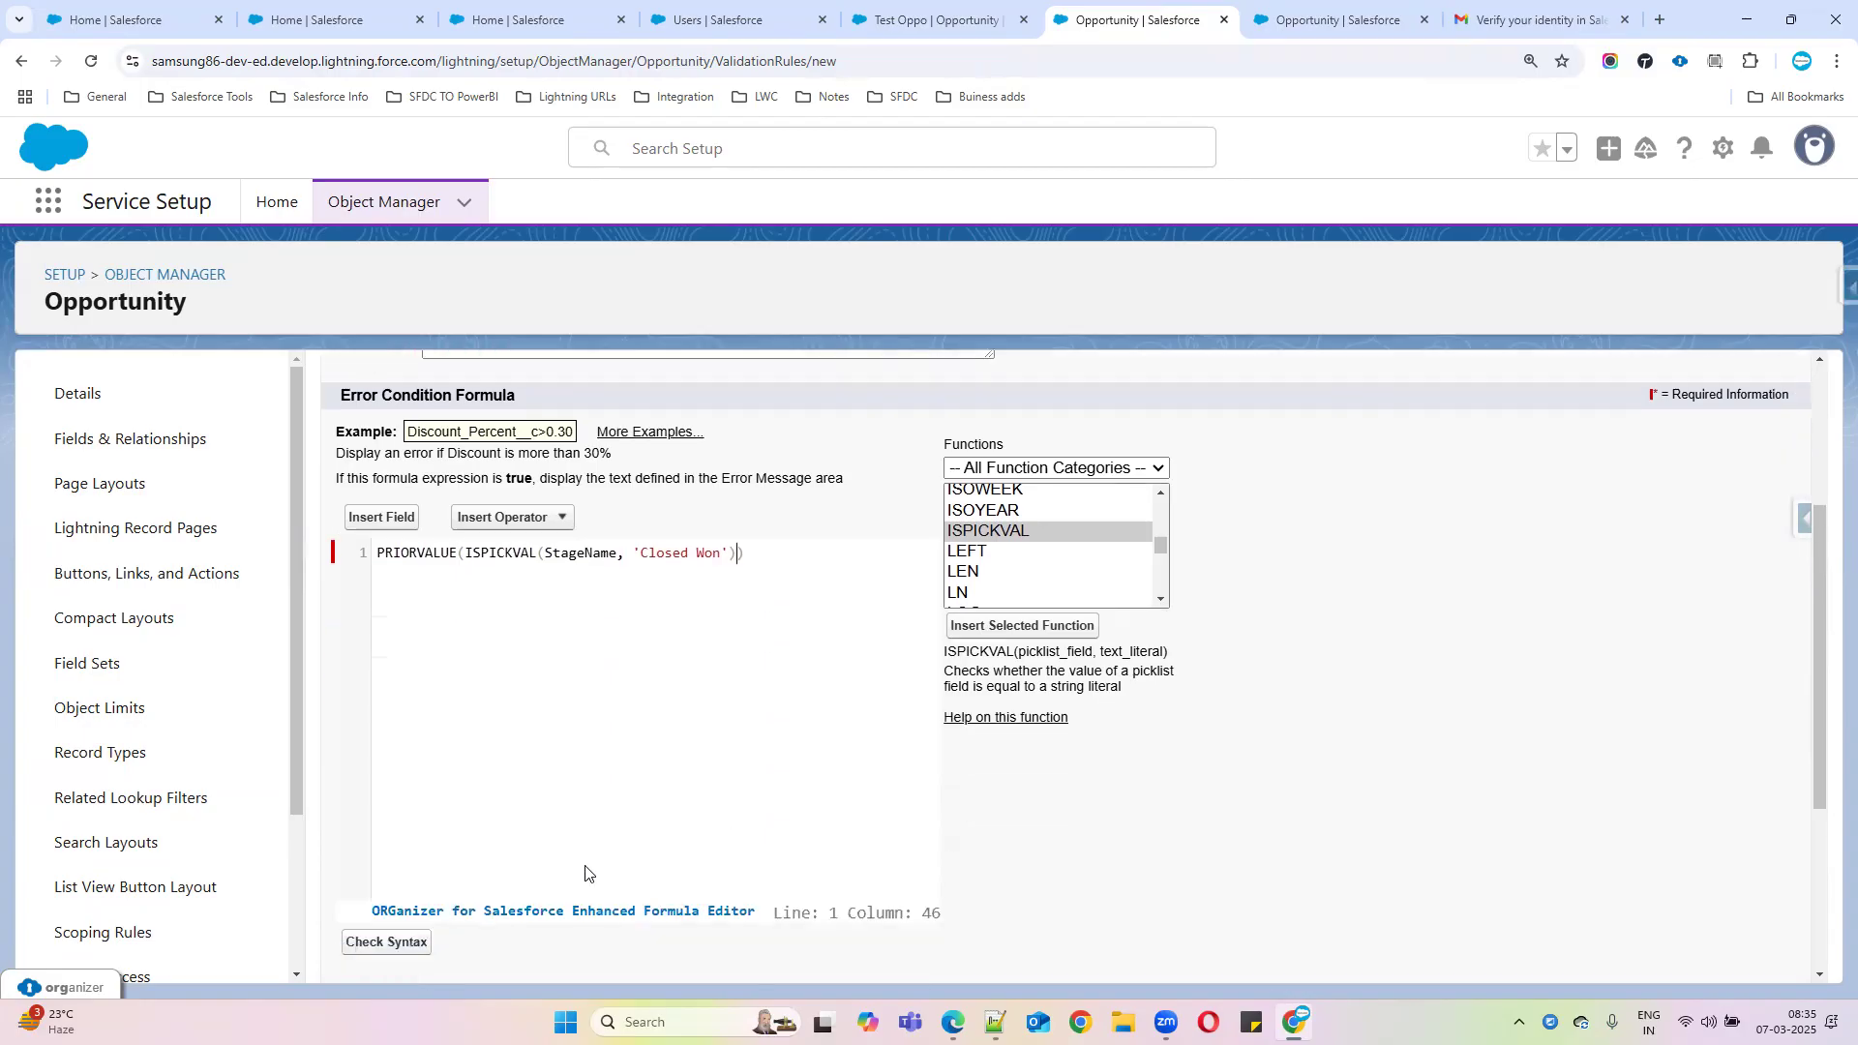
{"action": "left_click", "coordinate": [414, 943]}
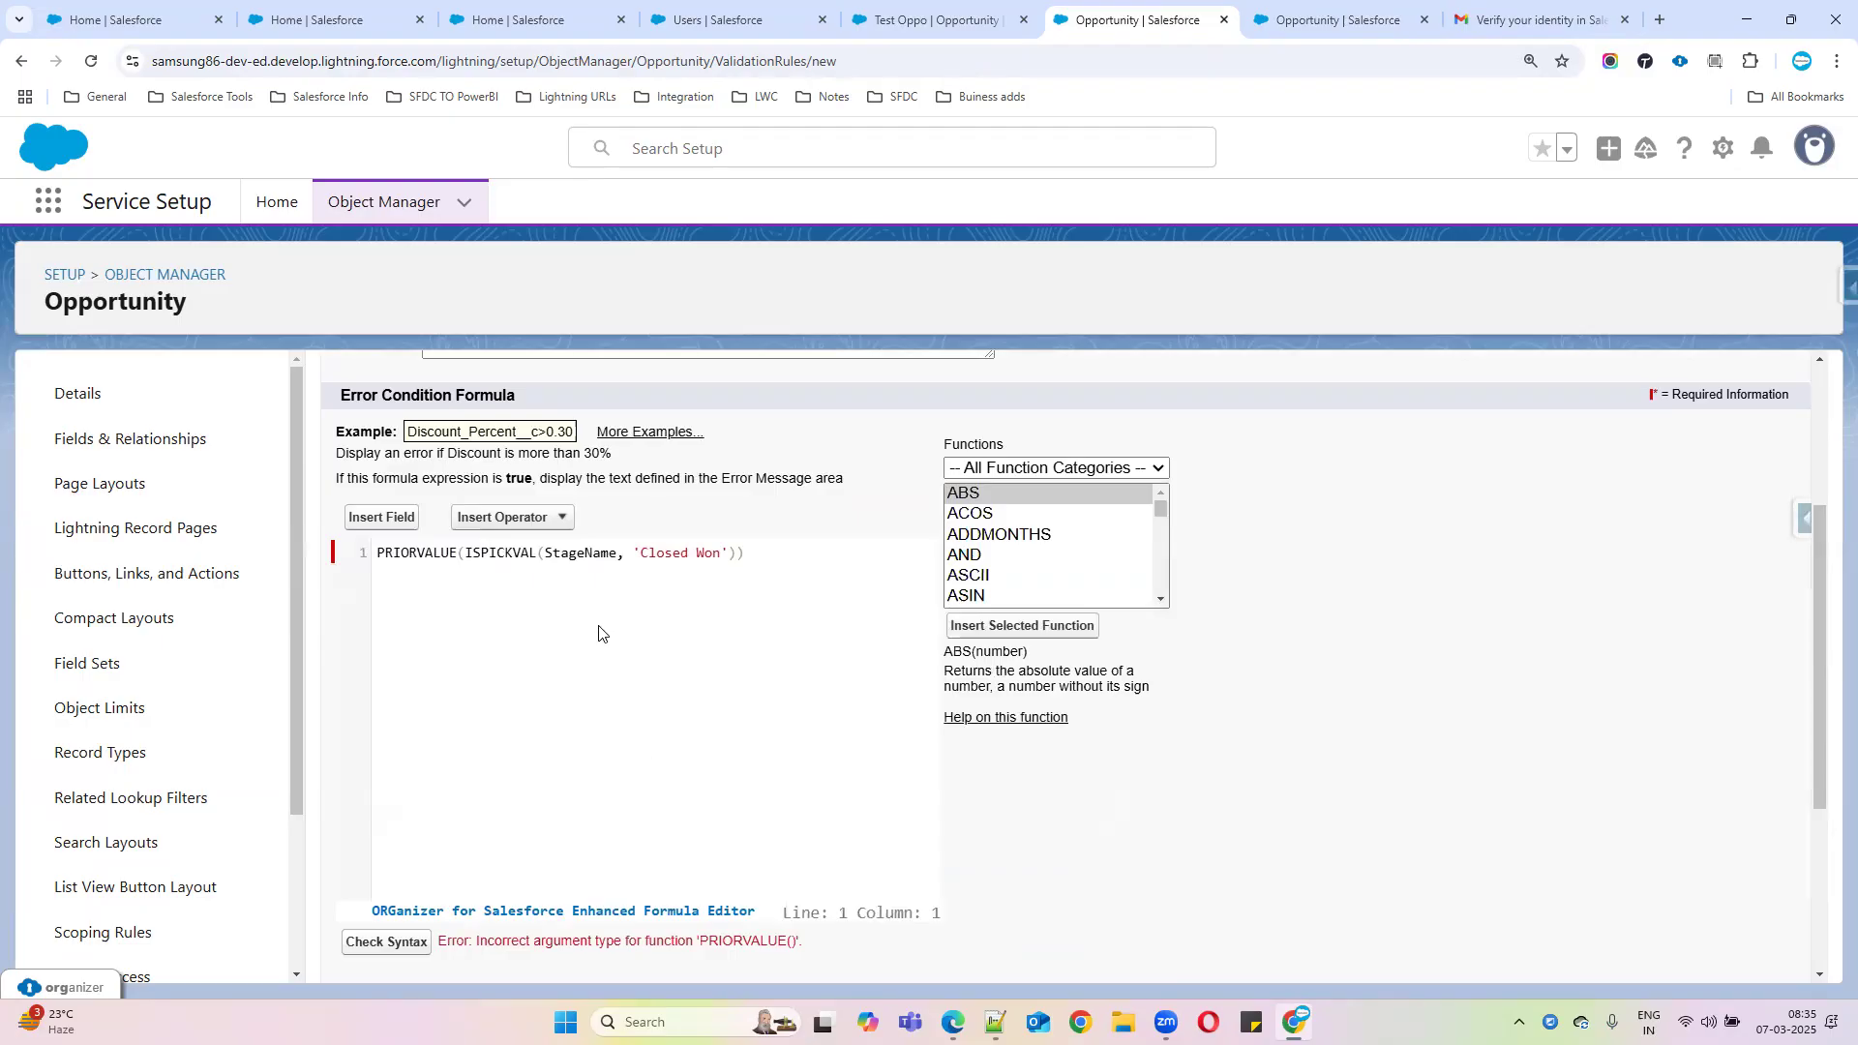
Rewrite the formula as PRIORVALUE(StageName) = 'Closed Won' and recheck the syntax
{"action": "left_click_drag", "start_coordinate": [543, 551], "coordinate": [467, 550]}
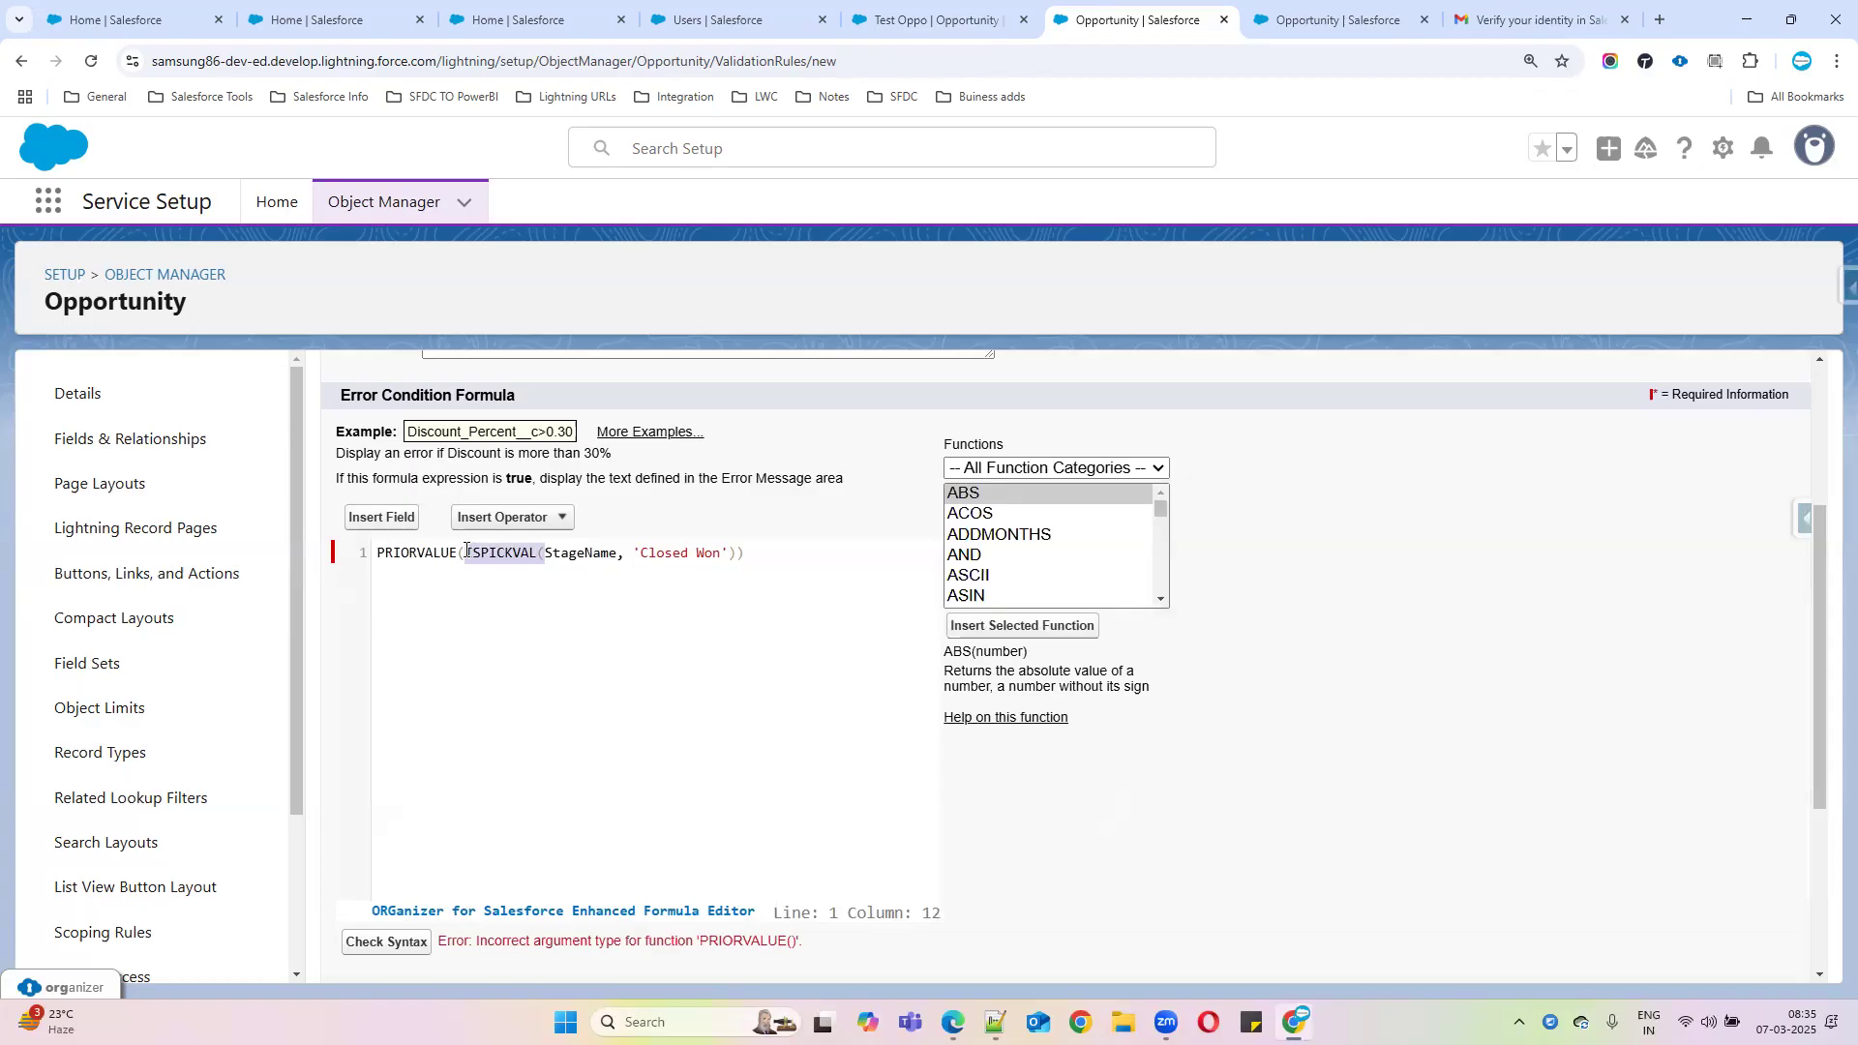
{"action": "key", "text": "BackSpace"}
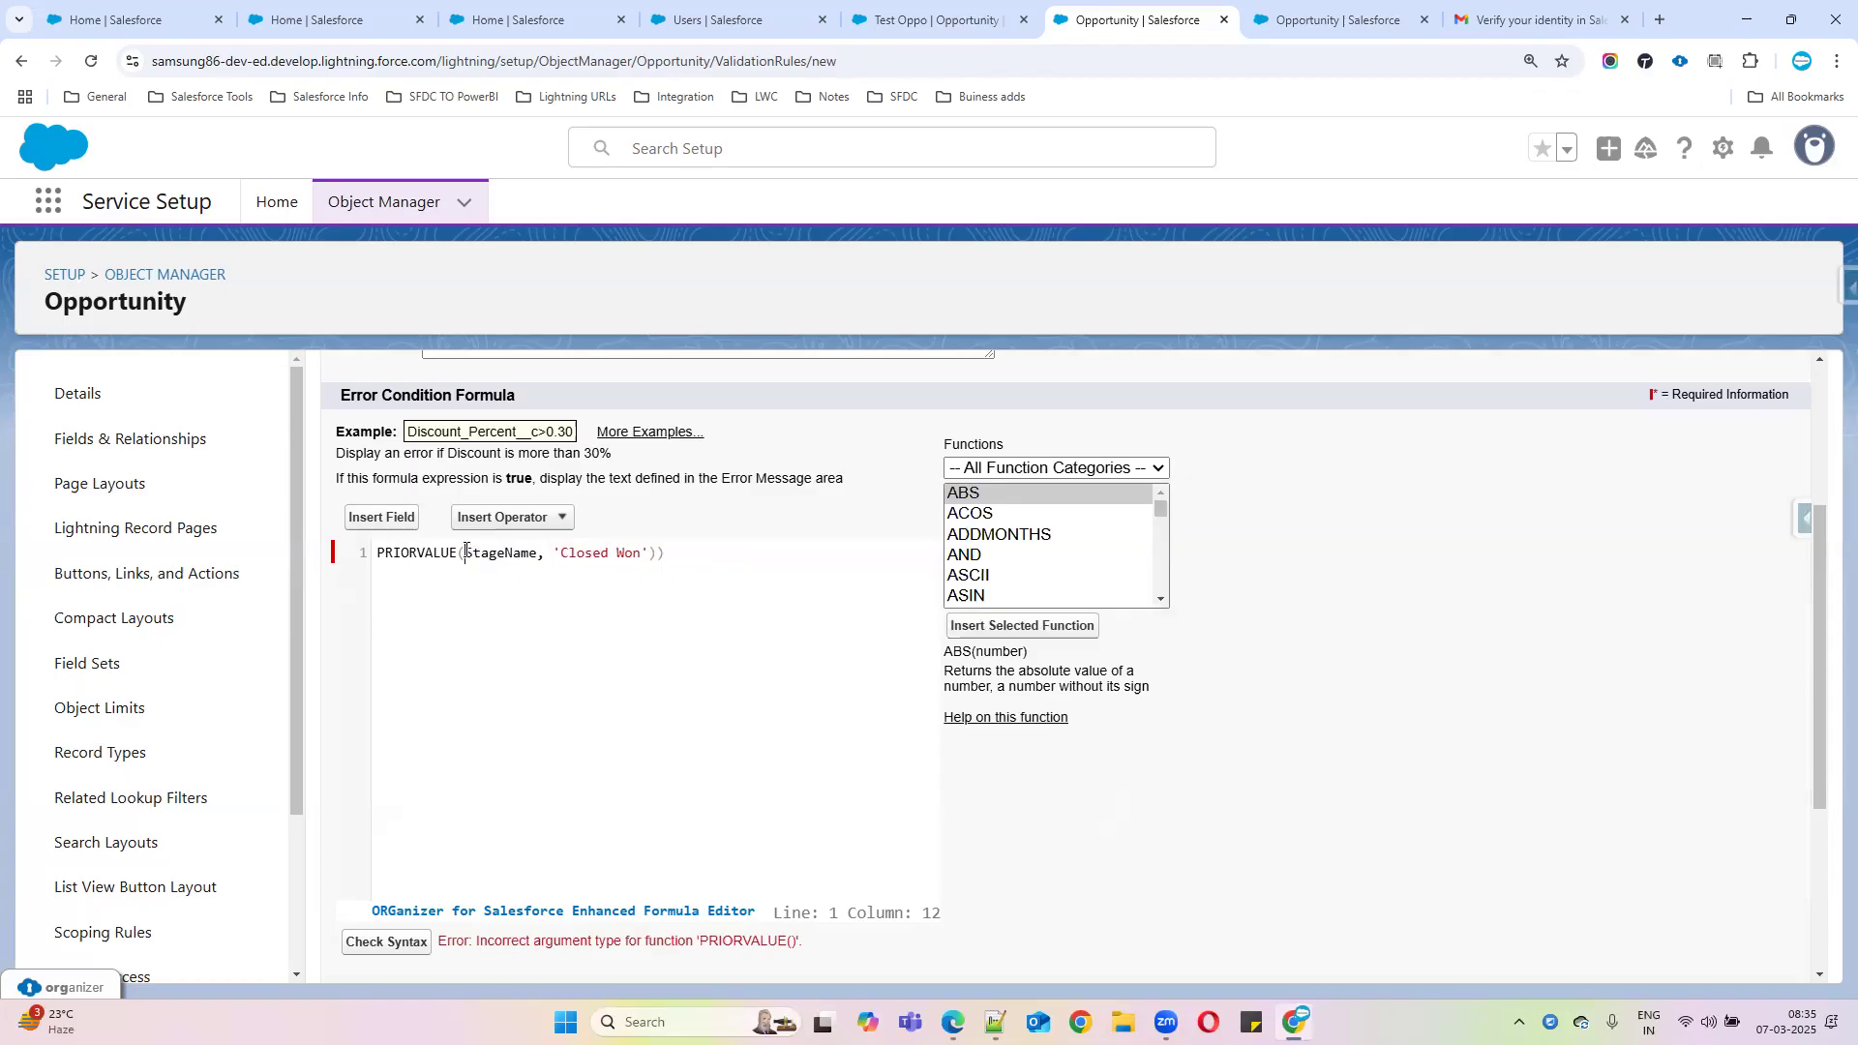
{"action": "mouse_move", "coordinate": [552, 550]}
{"action": "left_mouse_down"}
{"action": "mouse_move", "coordinate": [652, 549]}
{"action": "mouse_move", "coordinate": [539, 555]}
{"action": "left_mouse_up"}
{"action": "key", "text": "BackSpace"}
{"action": "key", "text": "BackSpace"}
{"action": "left_click", "coordinate": [577, 590]}
{"action": "type", "text": "= 'Closed Won'"}
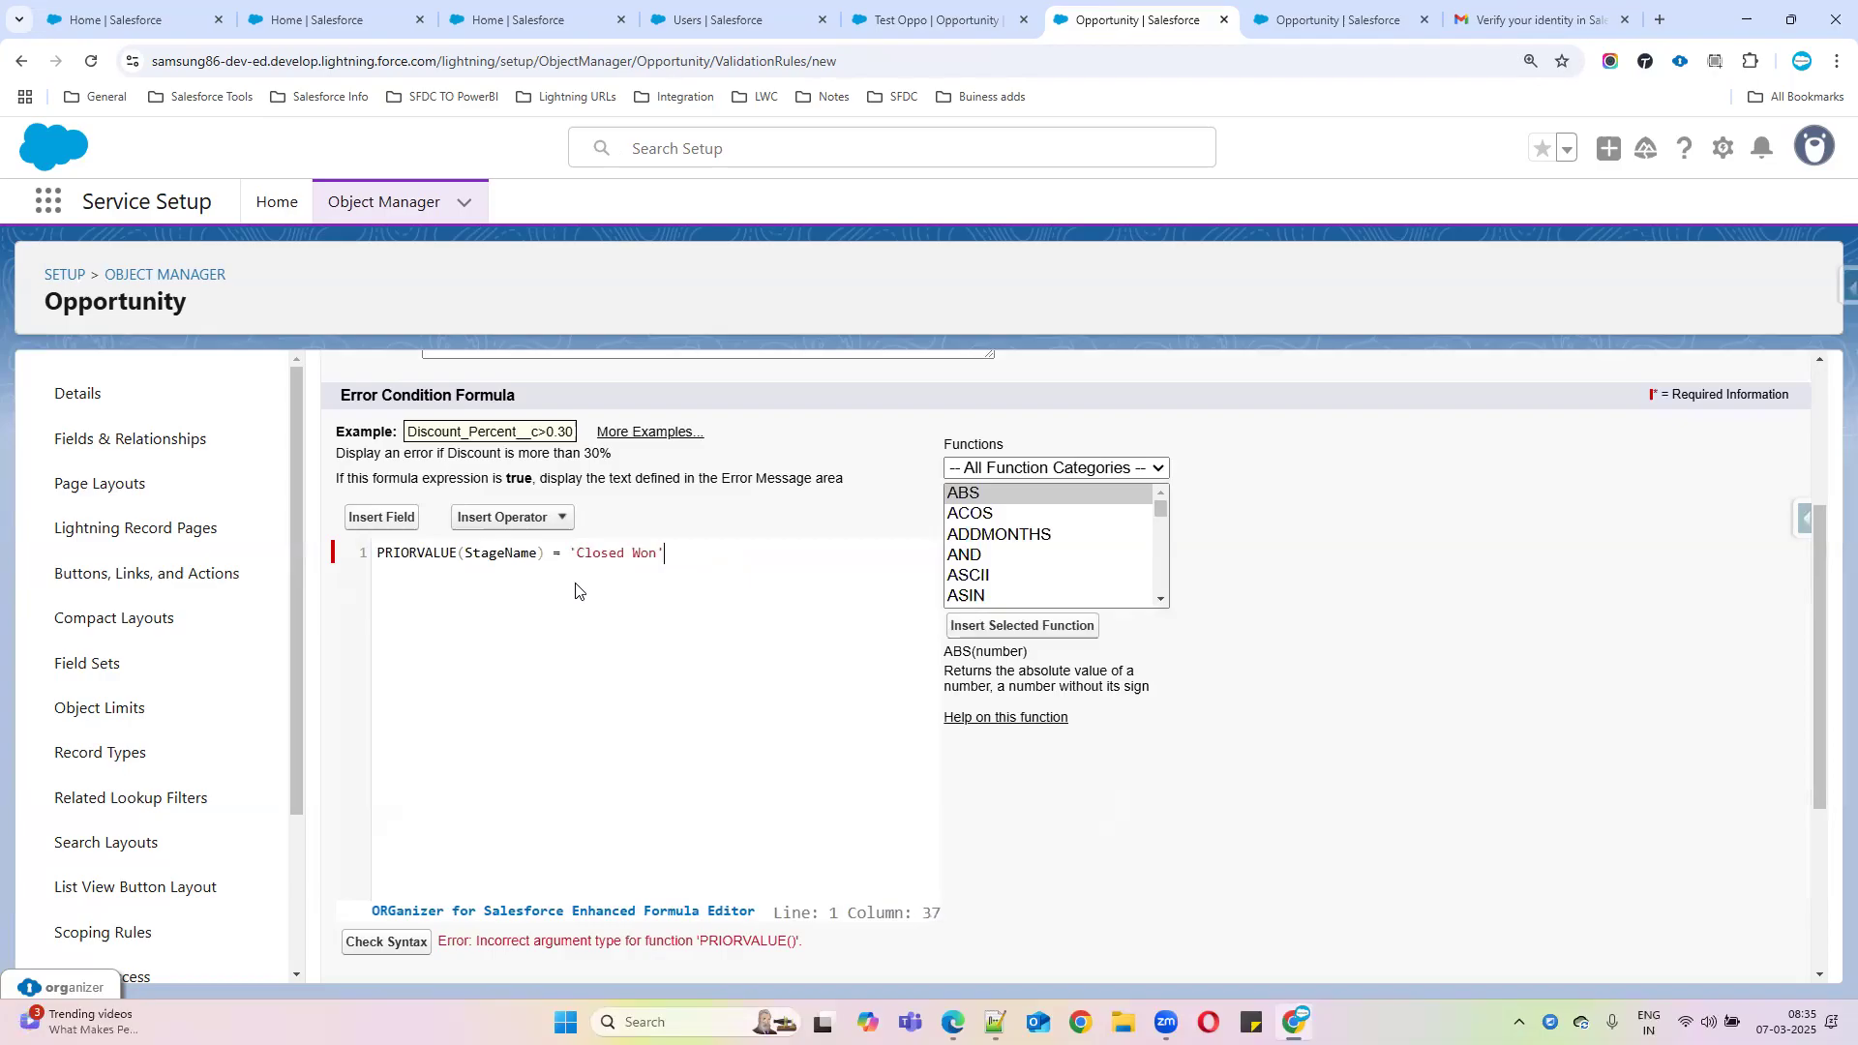
{"action": "left_click", "coordinate": [395, 942]}
{"action": "scroll", "coordinate": [806, 727], "scroll_direction": "down", "scroll_amount": 3}
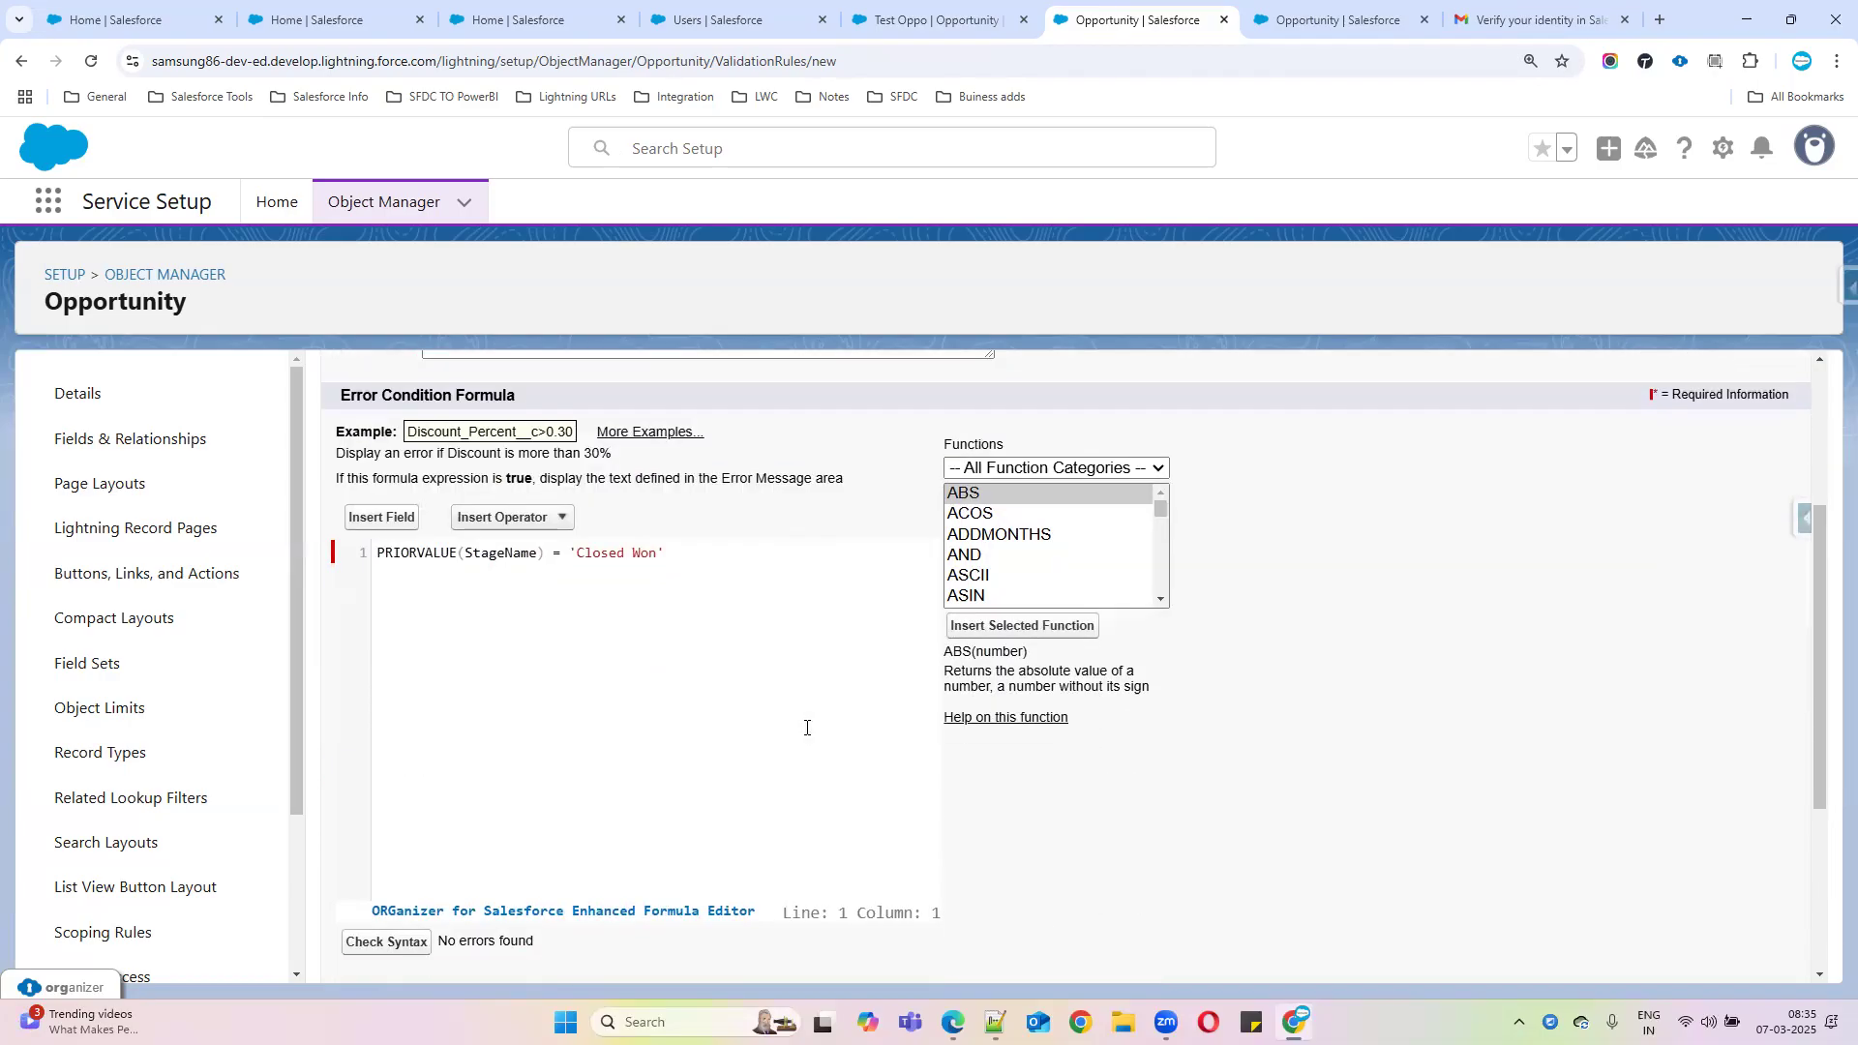
Append an && AND operator after the 'Closed Won' comparison
{"action": "double_click", "coordinate": [481, 556]}
{"action": "left_click", "coordinate": [682, 554]}
{"action": "left_click", "coordinate": [561, 516]}
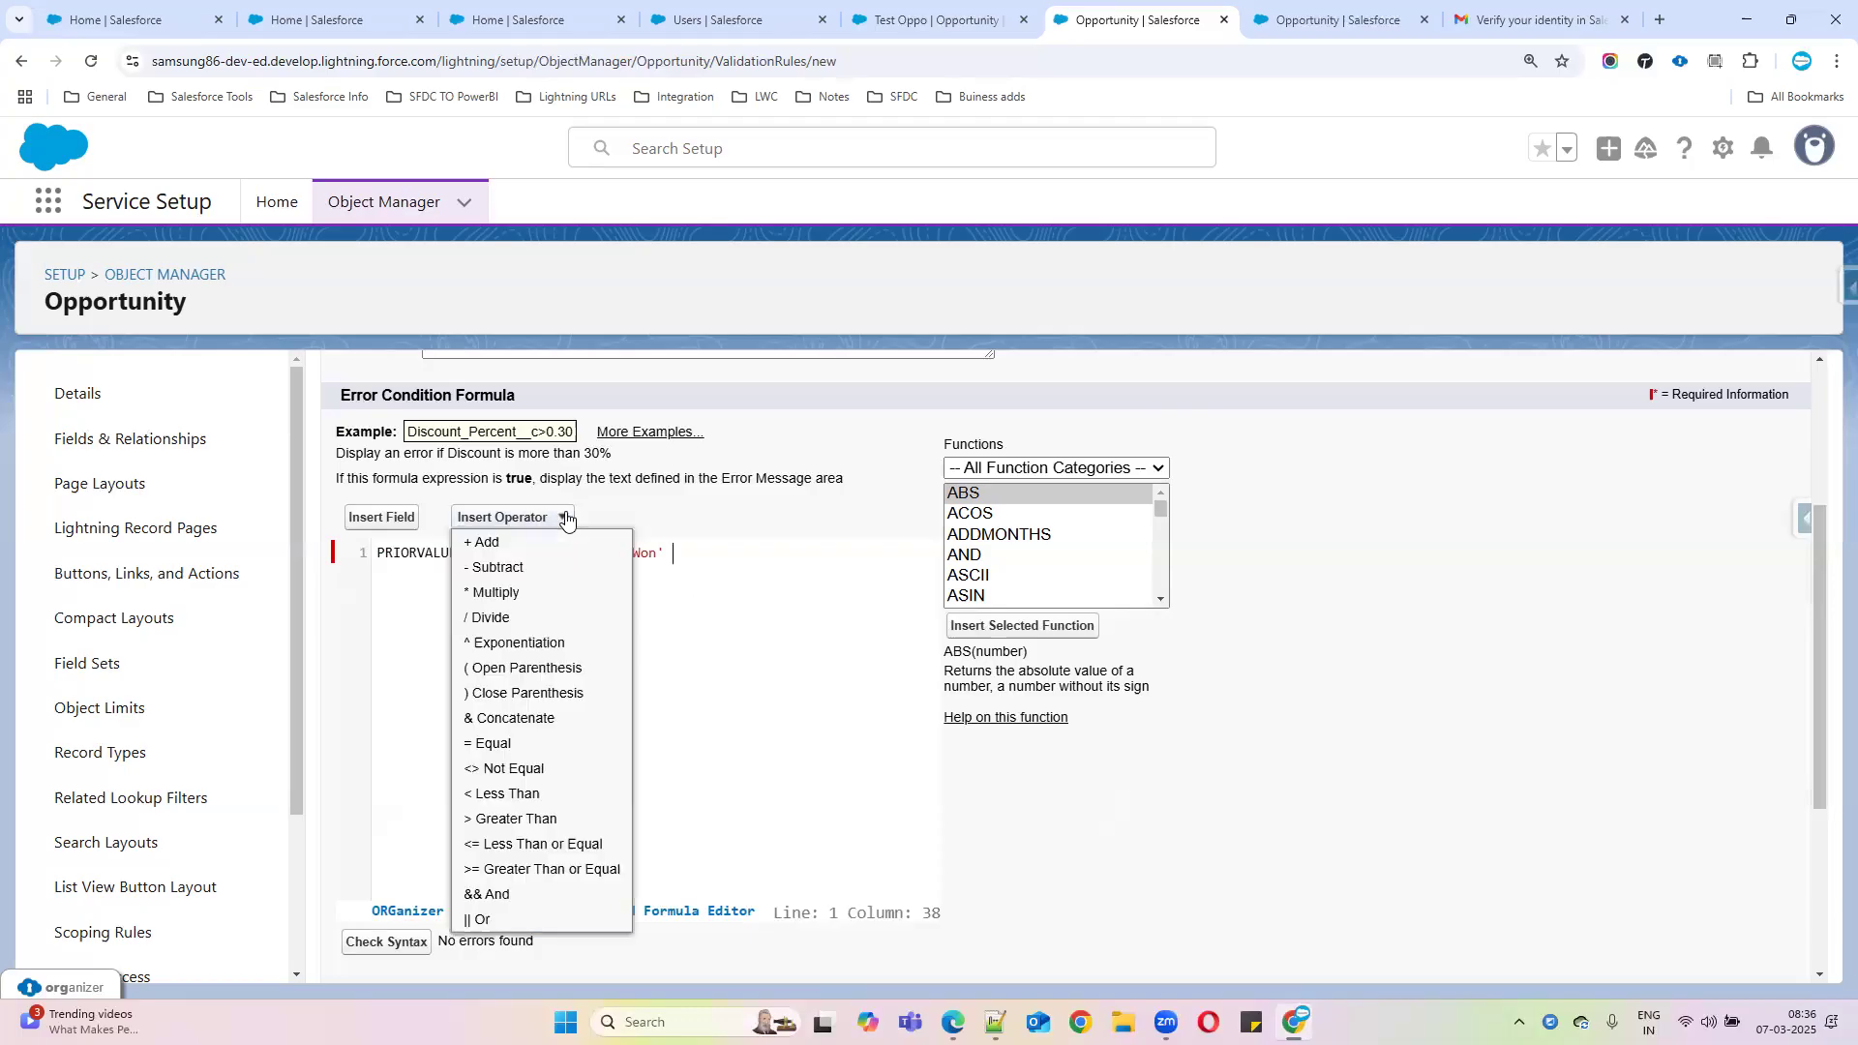
{"action": "left_click", "coordinate": [485, 894]}
Add ISCHANGED(StageName) to the formula and check the syntax
{"action": "left_click", "coordinate": [1003, 583]}
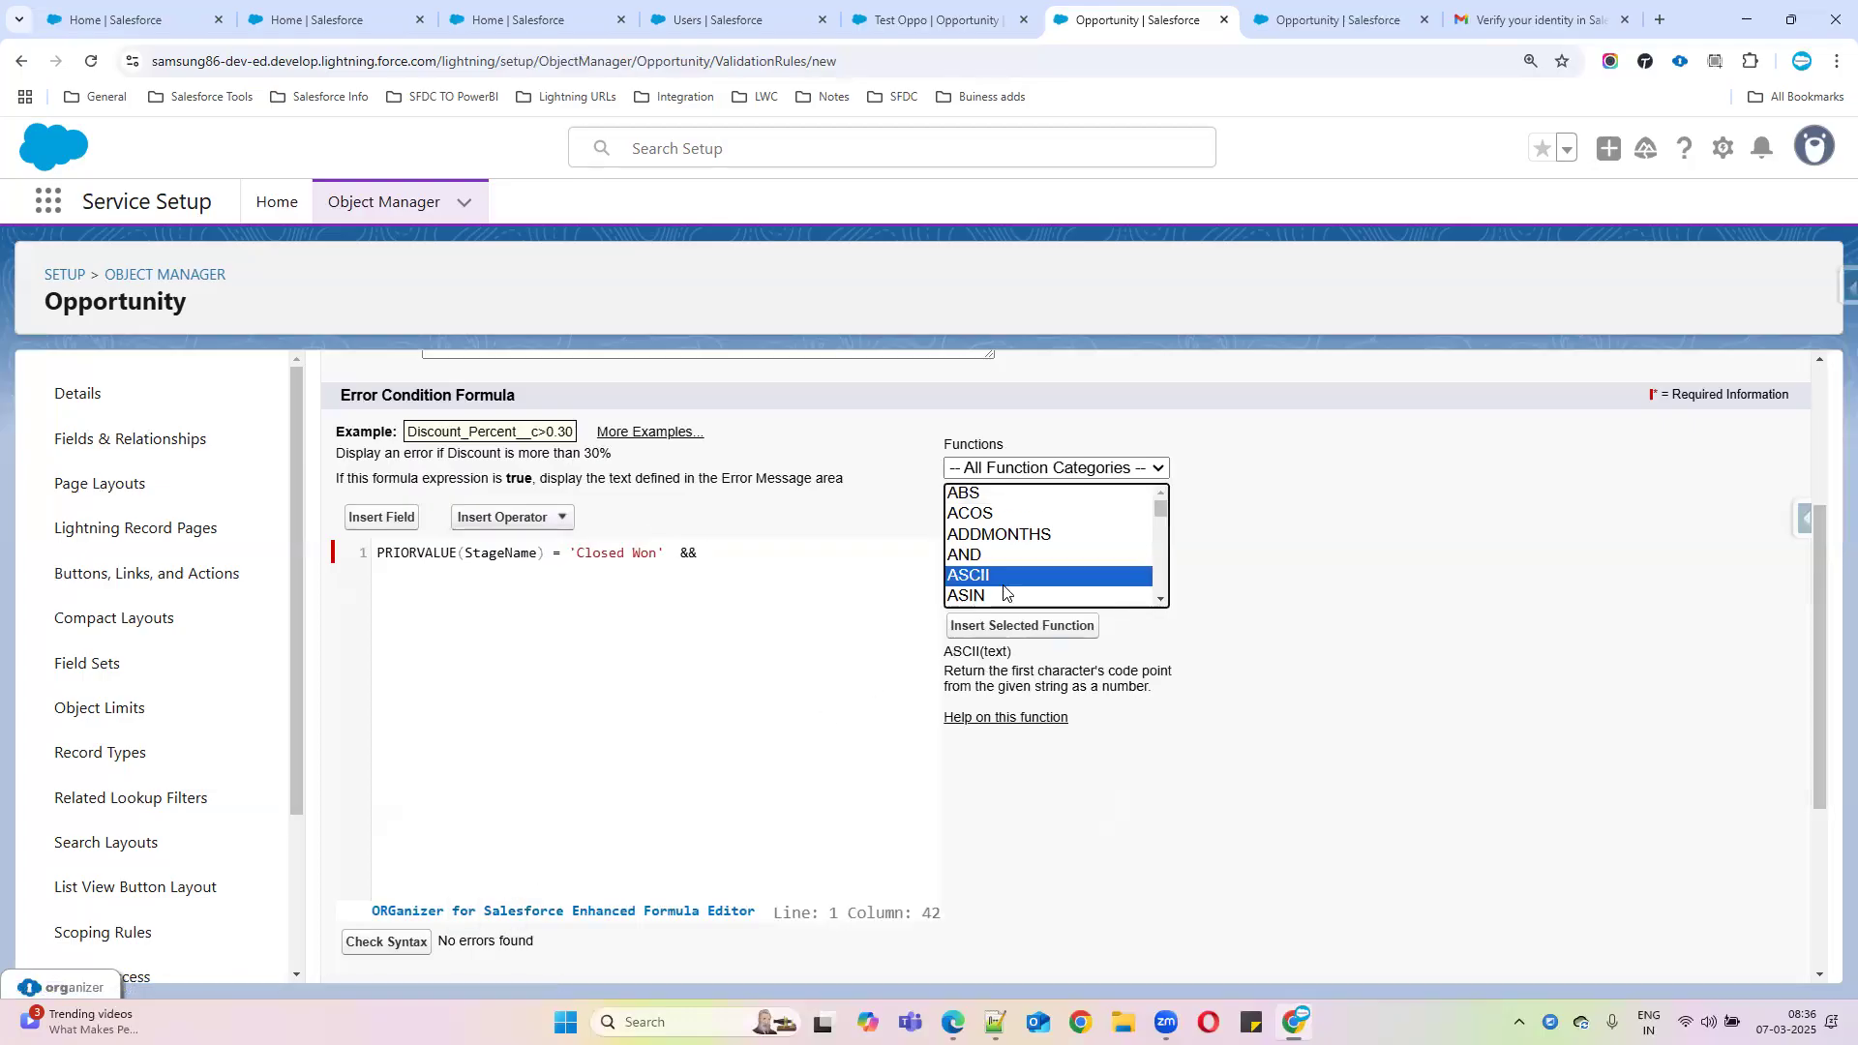
{"action": "type", "text": "is"}
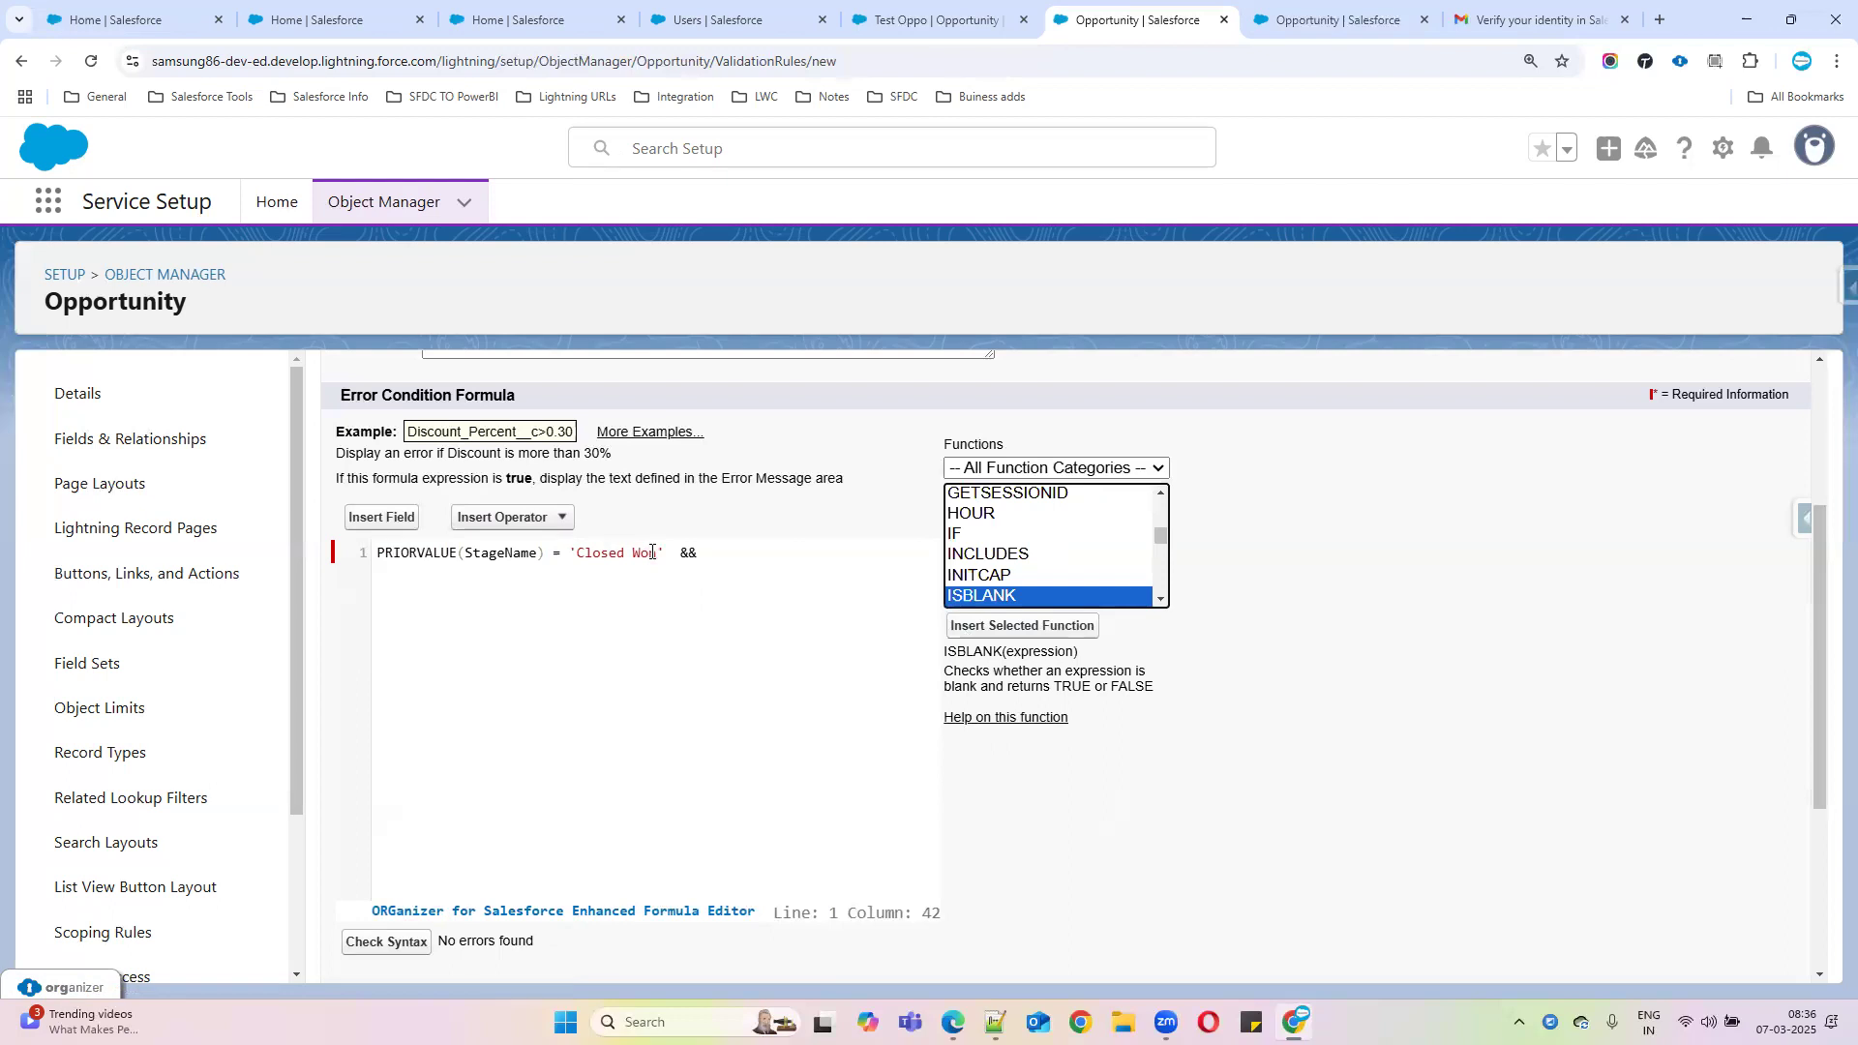
{"action": "scroll", "coordinate": [1057, 561], "scroll_direction": "down", "scroll_amount": 2}
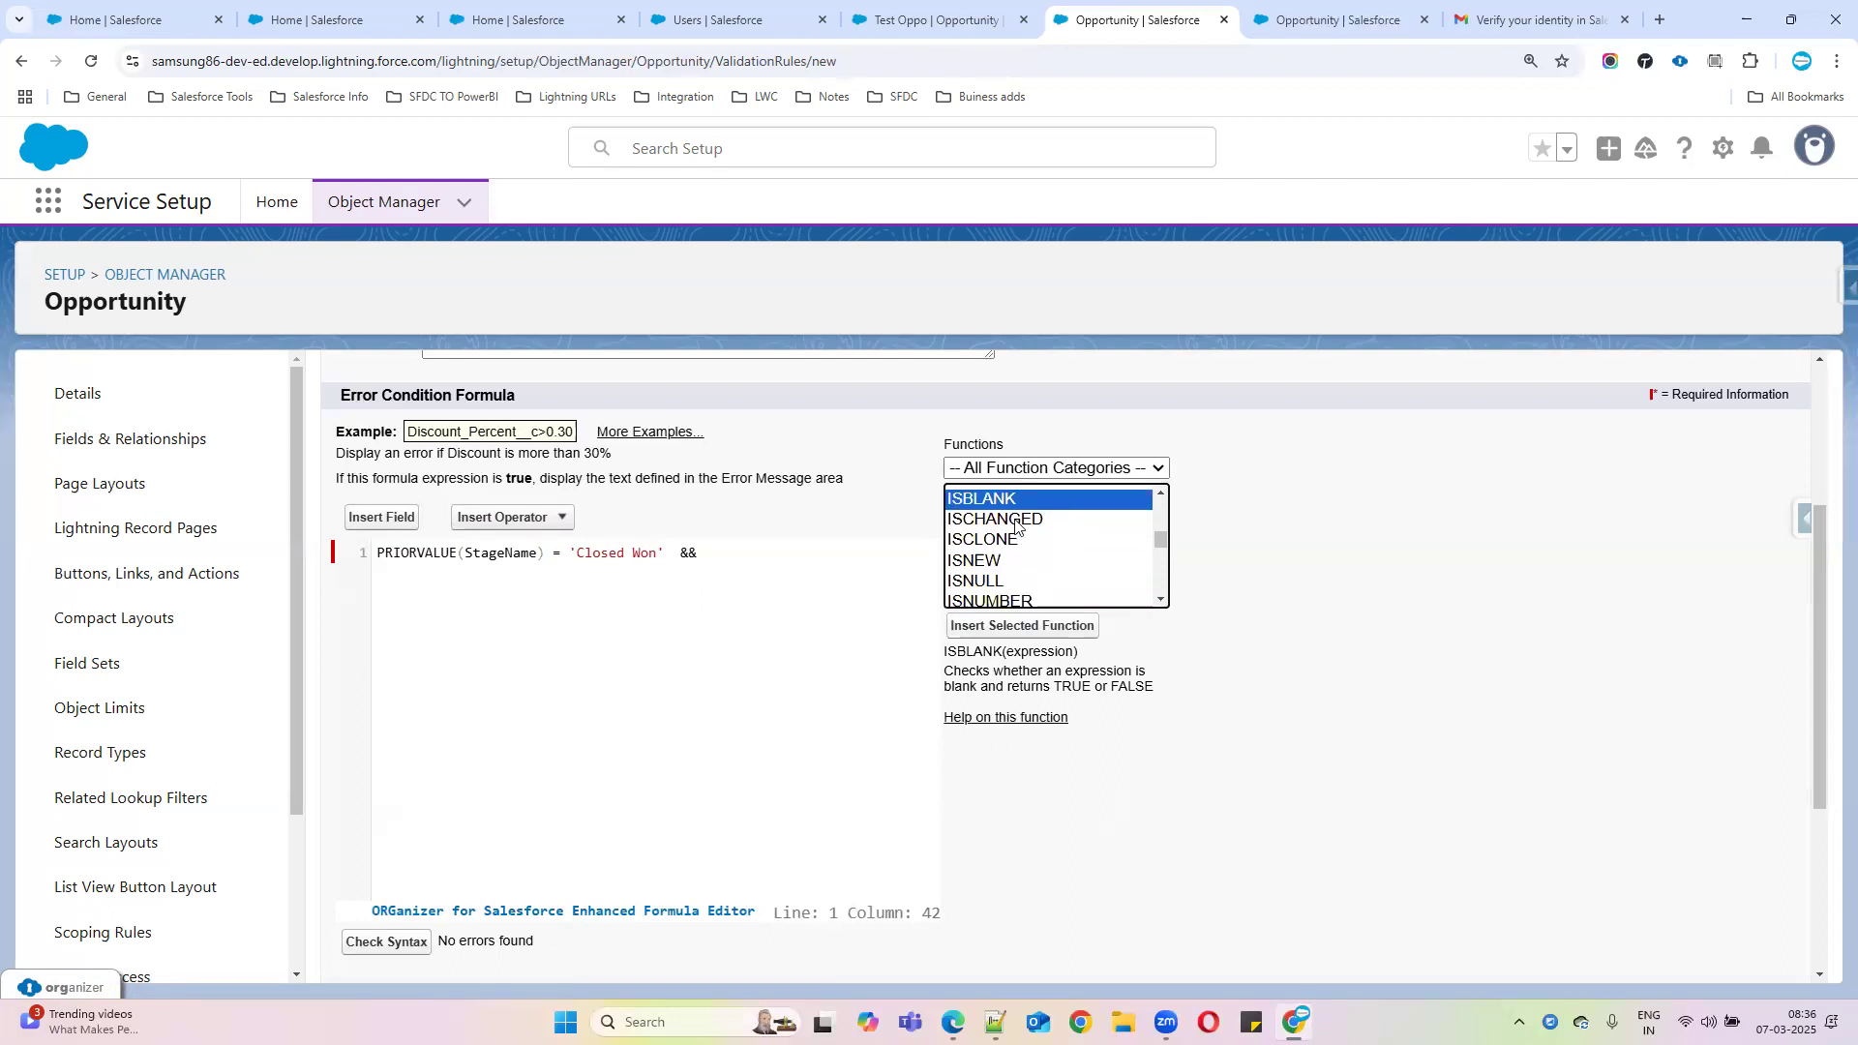
{"action": "left_click", "coordinate": [1015, 523]}
{"action": "left_click", "coordinate": [1020, 625]}
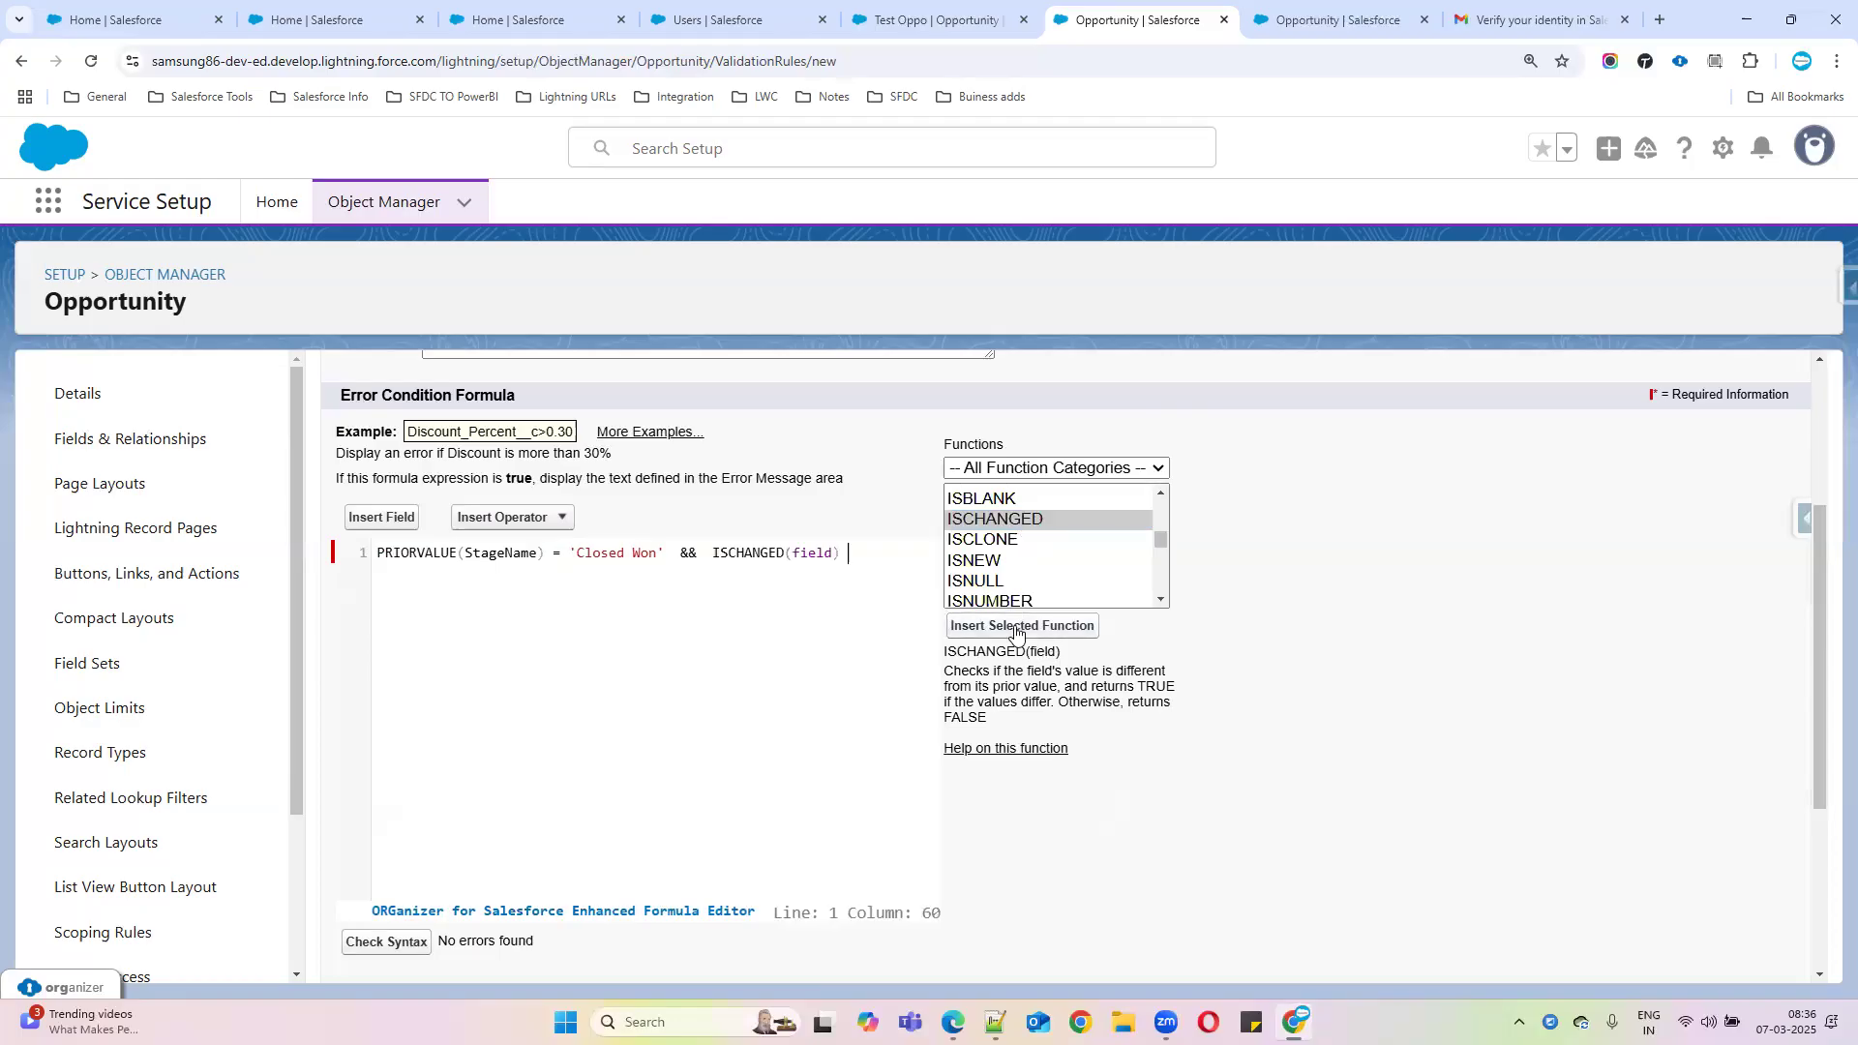
{"action": "double_click", "coordinate": [497, 556]}
{"action": "key", "text": "ctrl+c"}
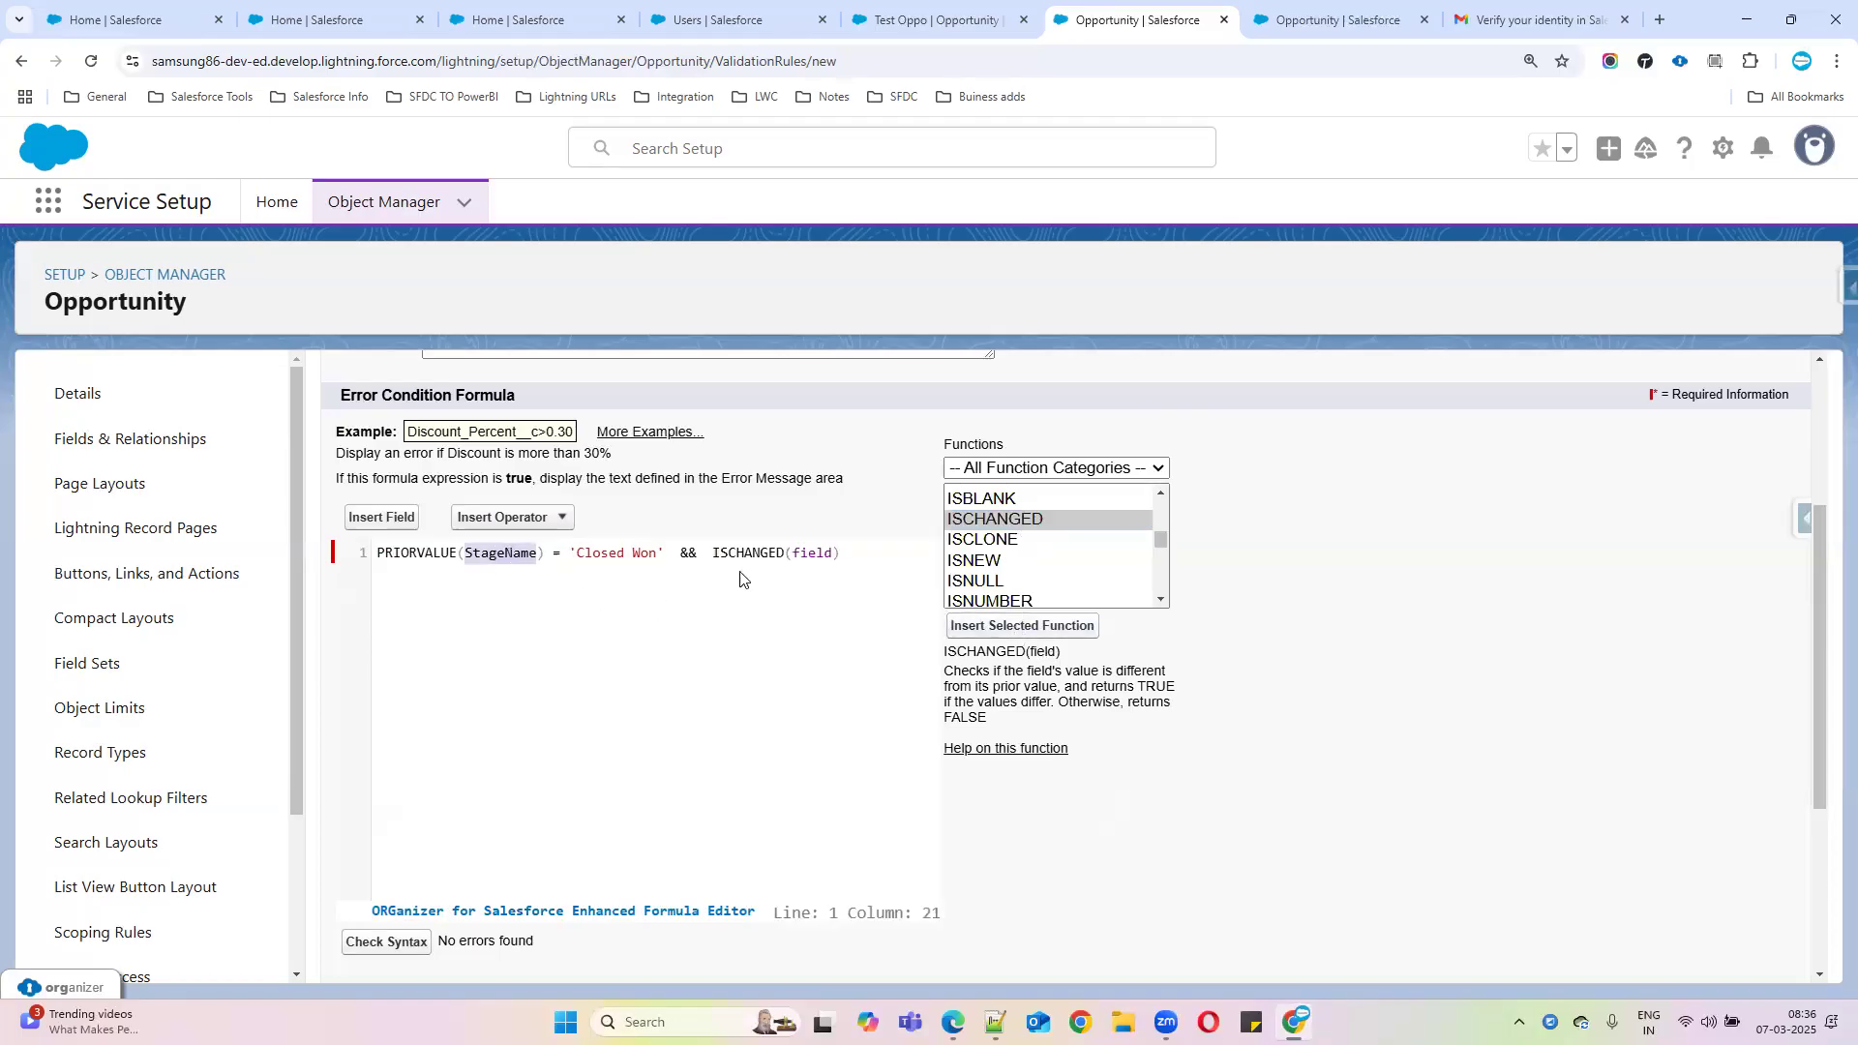
{"action": "double_click", "coordinate": [813, 552]}
{"action": "key", "text": "ctrl+v"}
{"action": "left_click", "coordinate": [392, 943]}
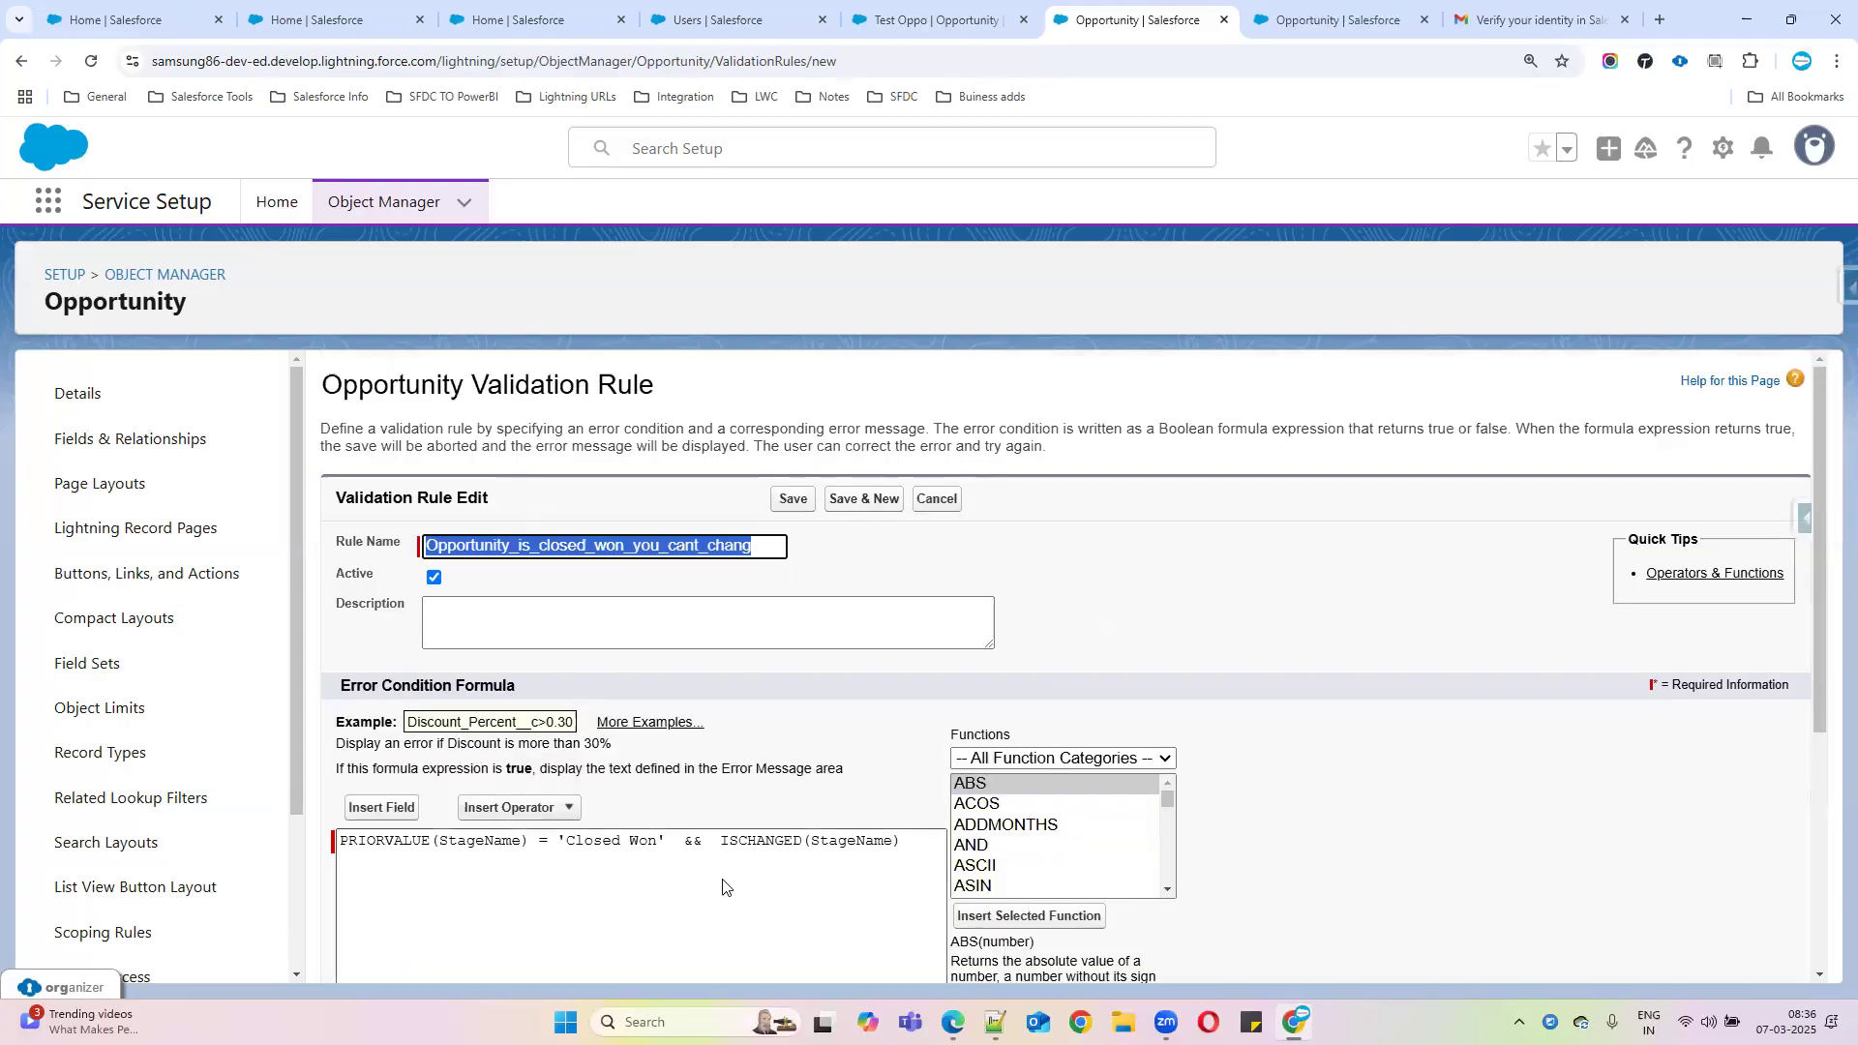
{"action": "scroll", "coordinate": [884, 789], "scroll_direction": "down", "scroll_amount": 4}
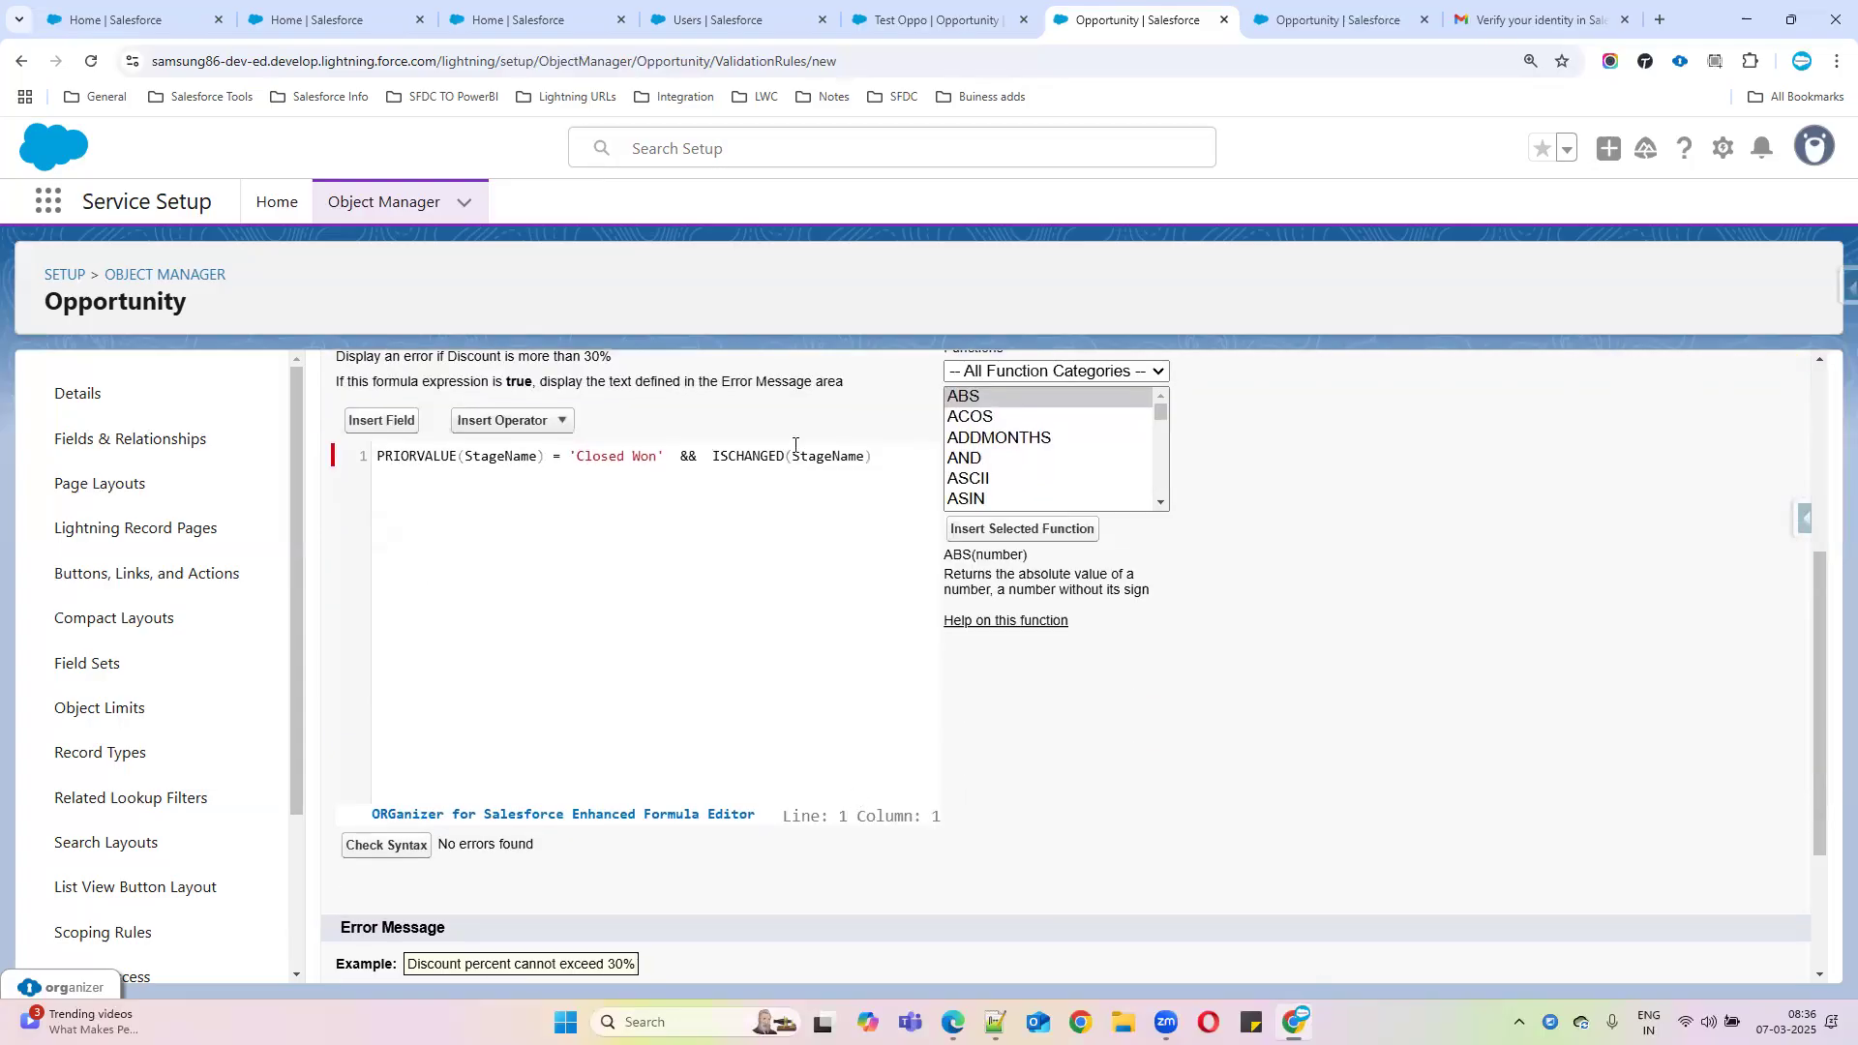
Set the error message 'Once Opportunity is closed won you cant change Stage' and save the rule
{"action": "left_click", "coordinate": [659, 456]}
{"action": "left_click_drag", "start_coordinate": [663, 455], "coordinate": [376, 456]}
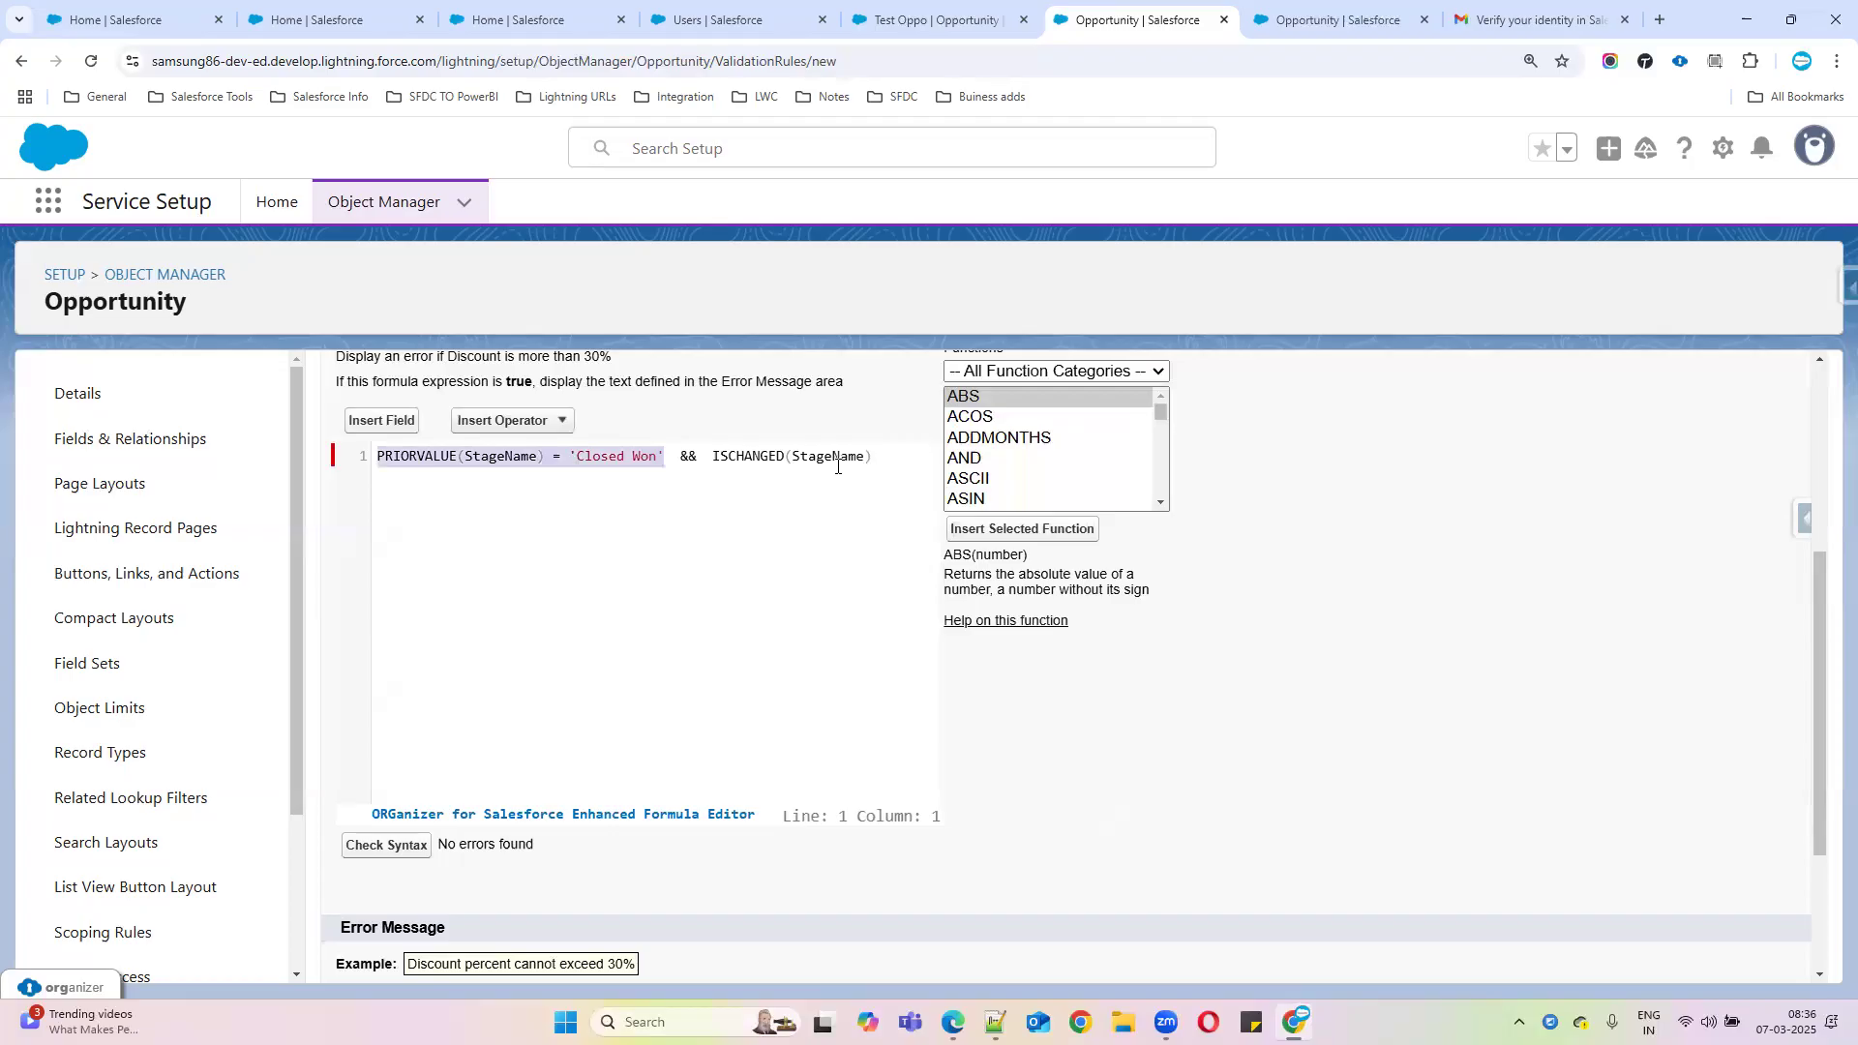
{"action": "scroll", "coordinate": [538, 793], "scroll_direction": "down", "scroll_amount": 2}
{"action": "left_click", "coordinate": [506, 842]}
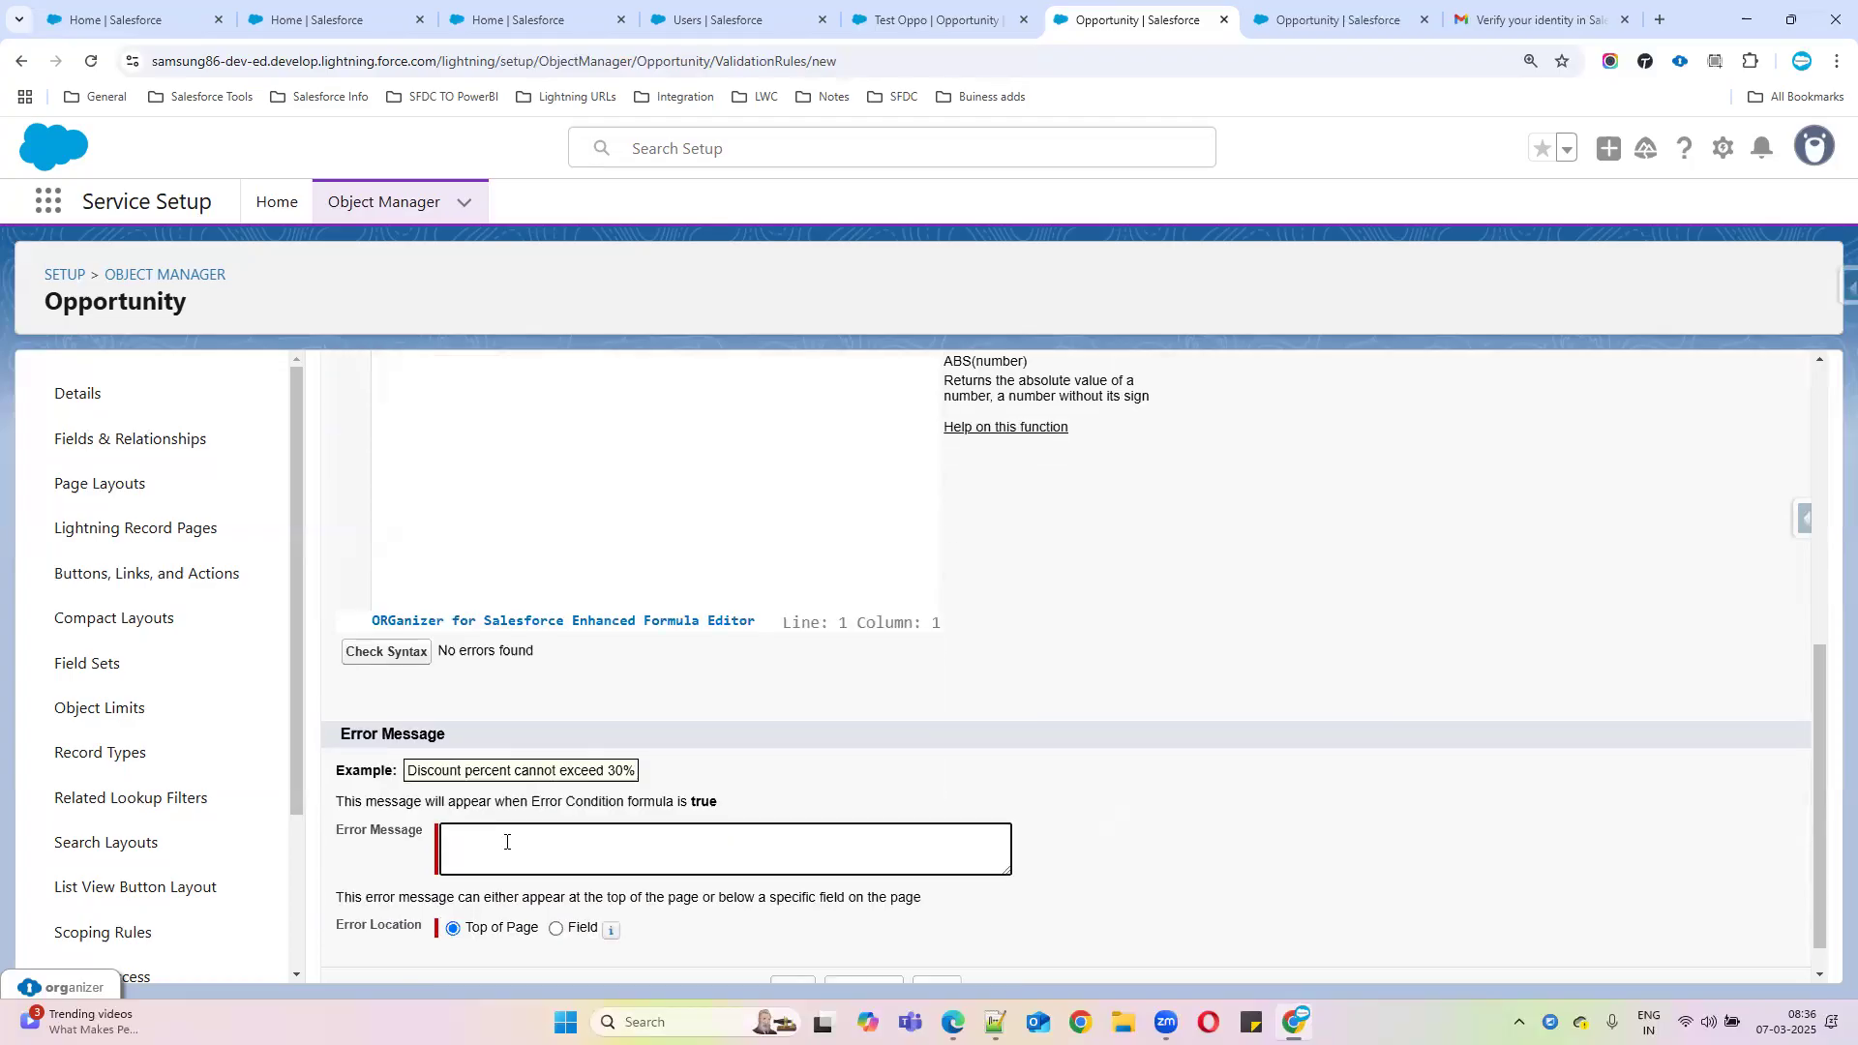
{"action": "type", "text": "Once Opportunity is closed won you"}
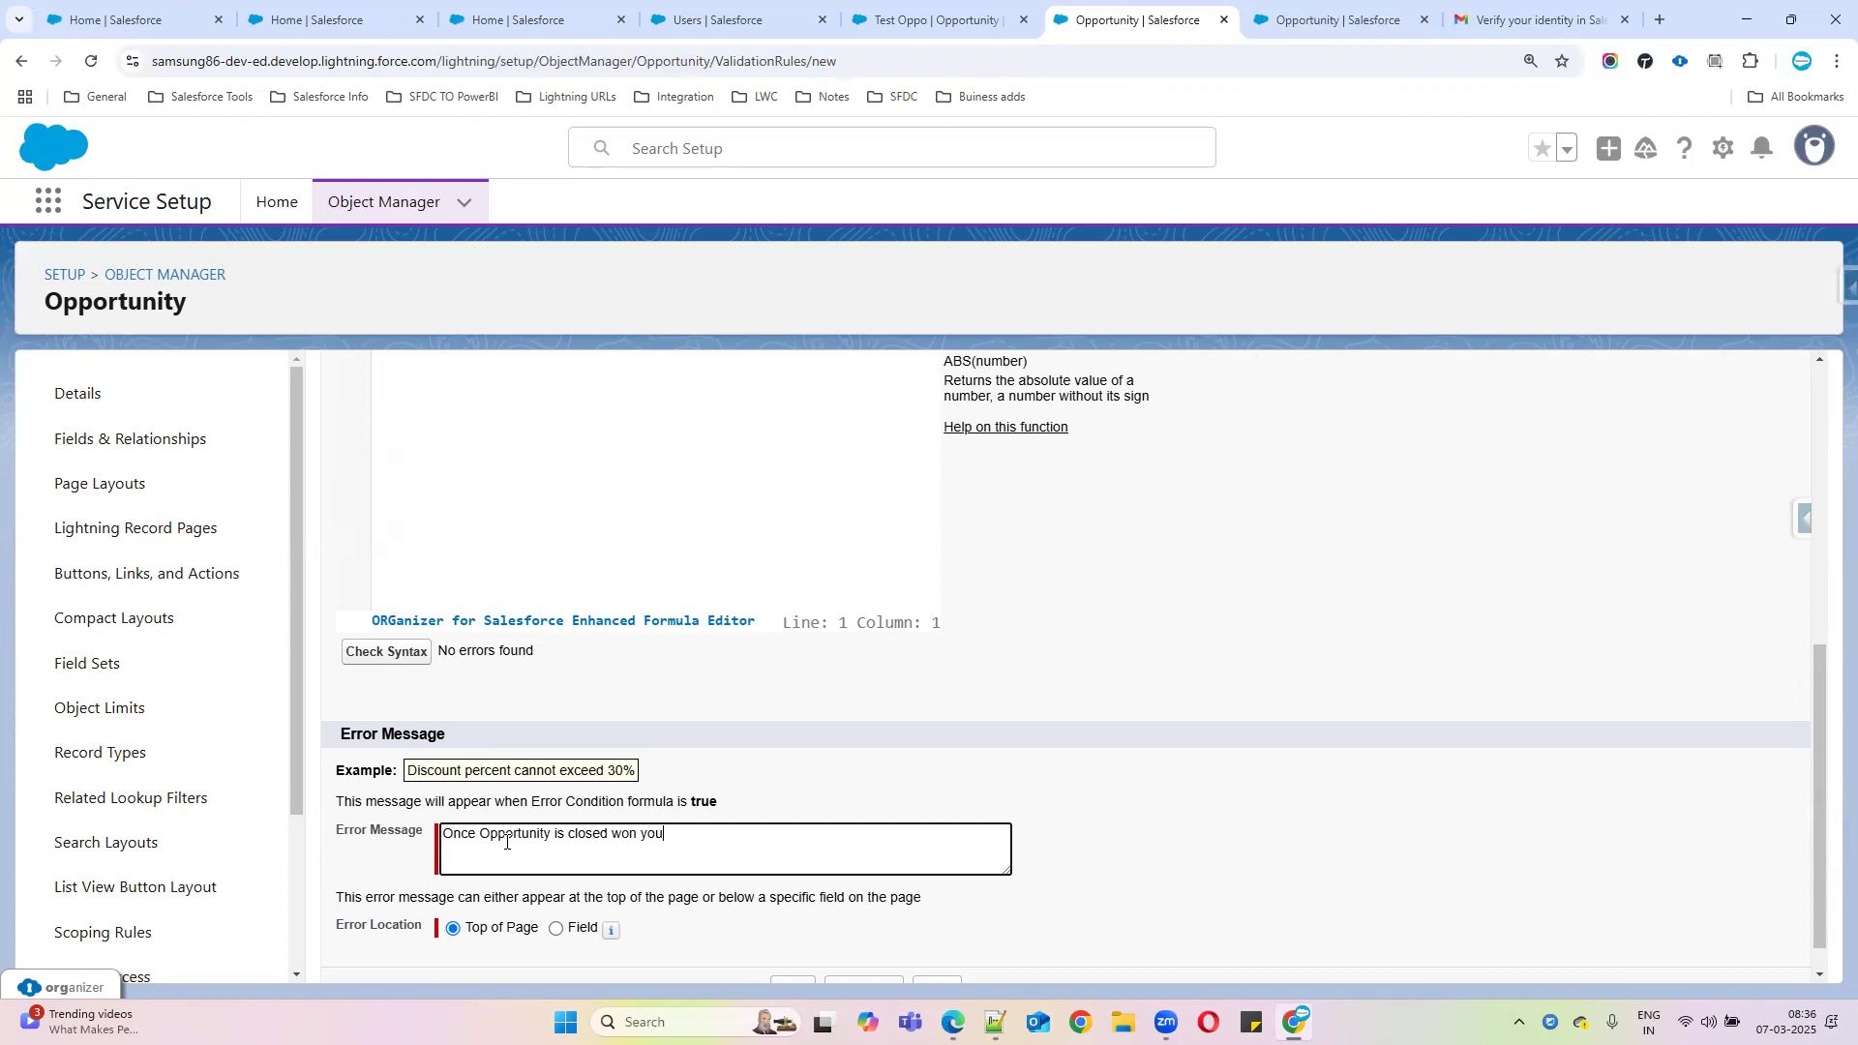
{"action": "type", "text": " cant change Stage"}
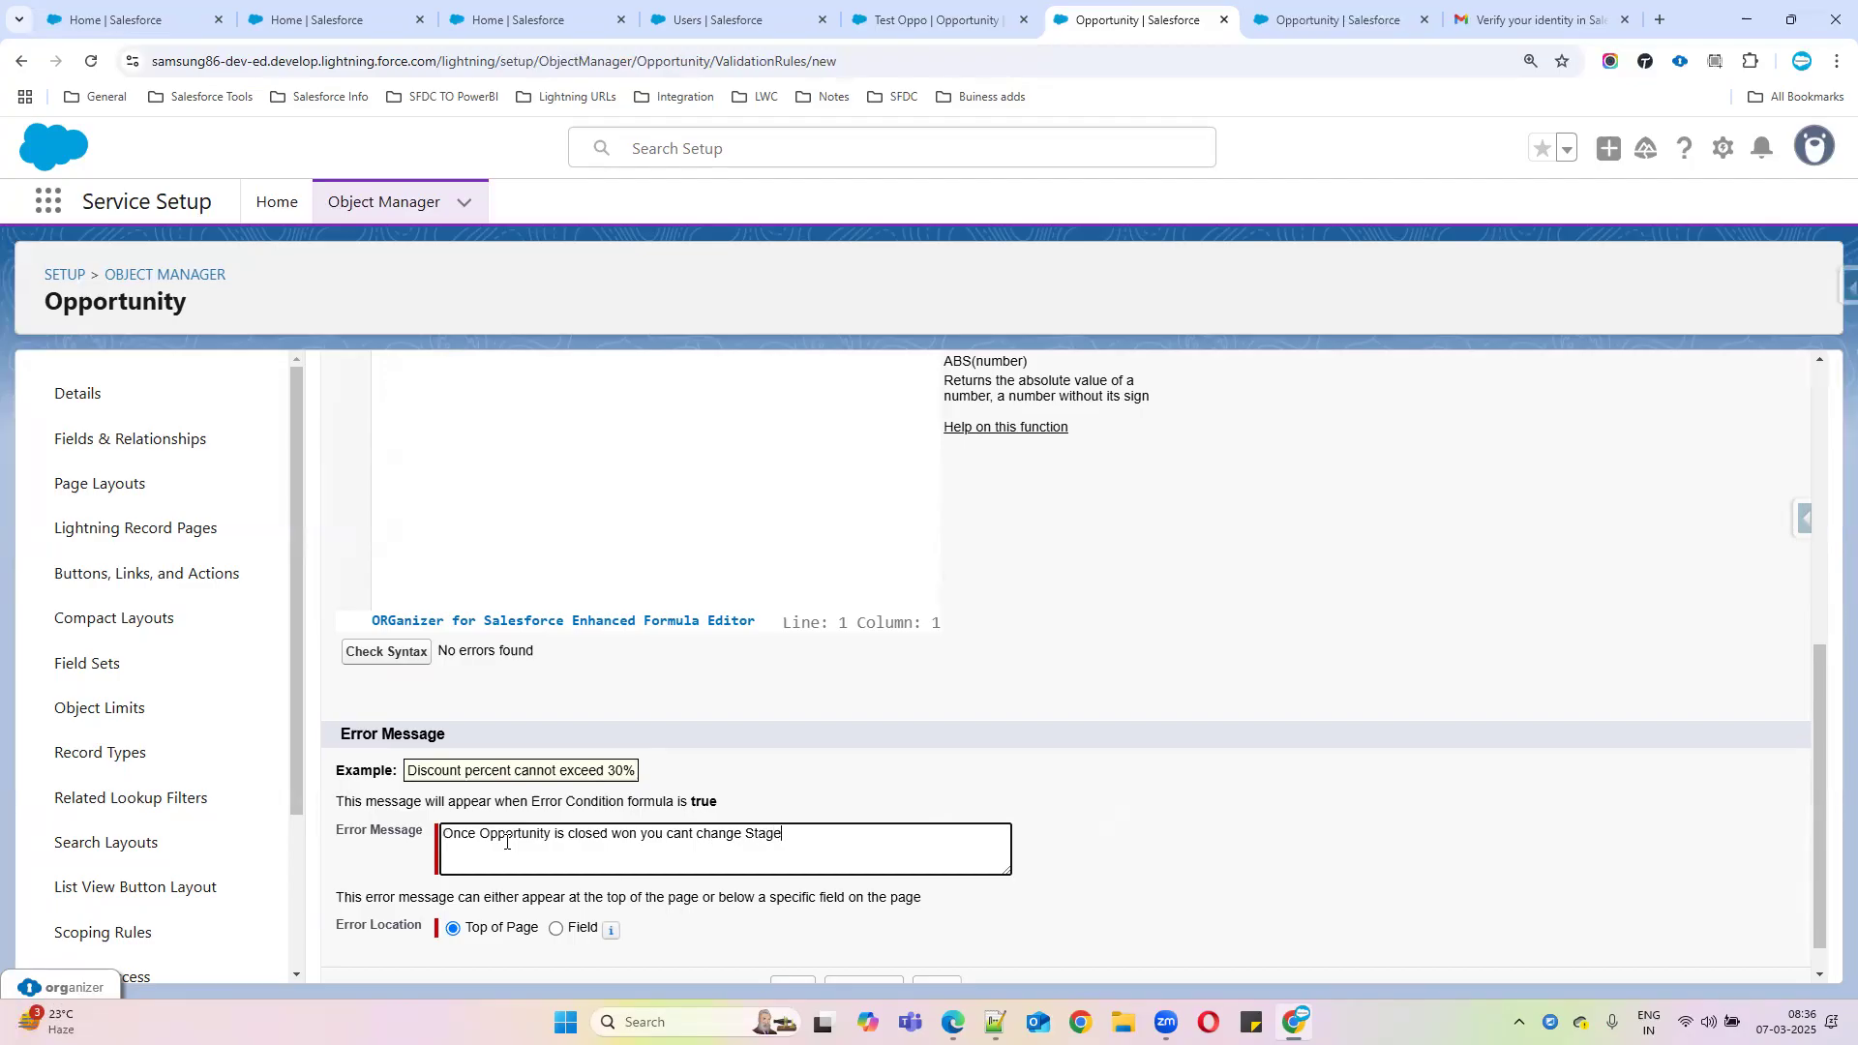
{"action": "scroll", "coordinate": [823, 909], "scroll_direction": "down", "scroll_amount": 1}
{"action": "left_click", "coordinate": [794, 950]}
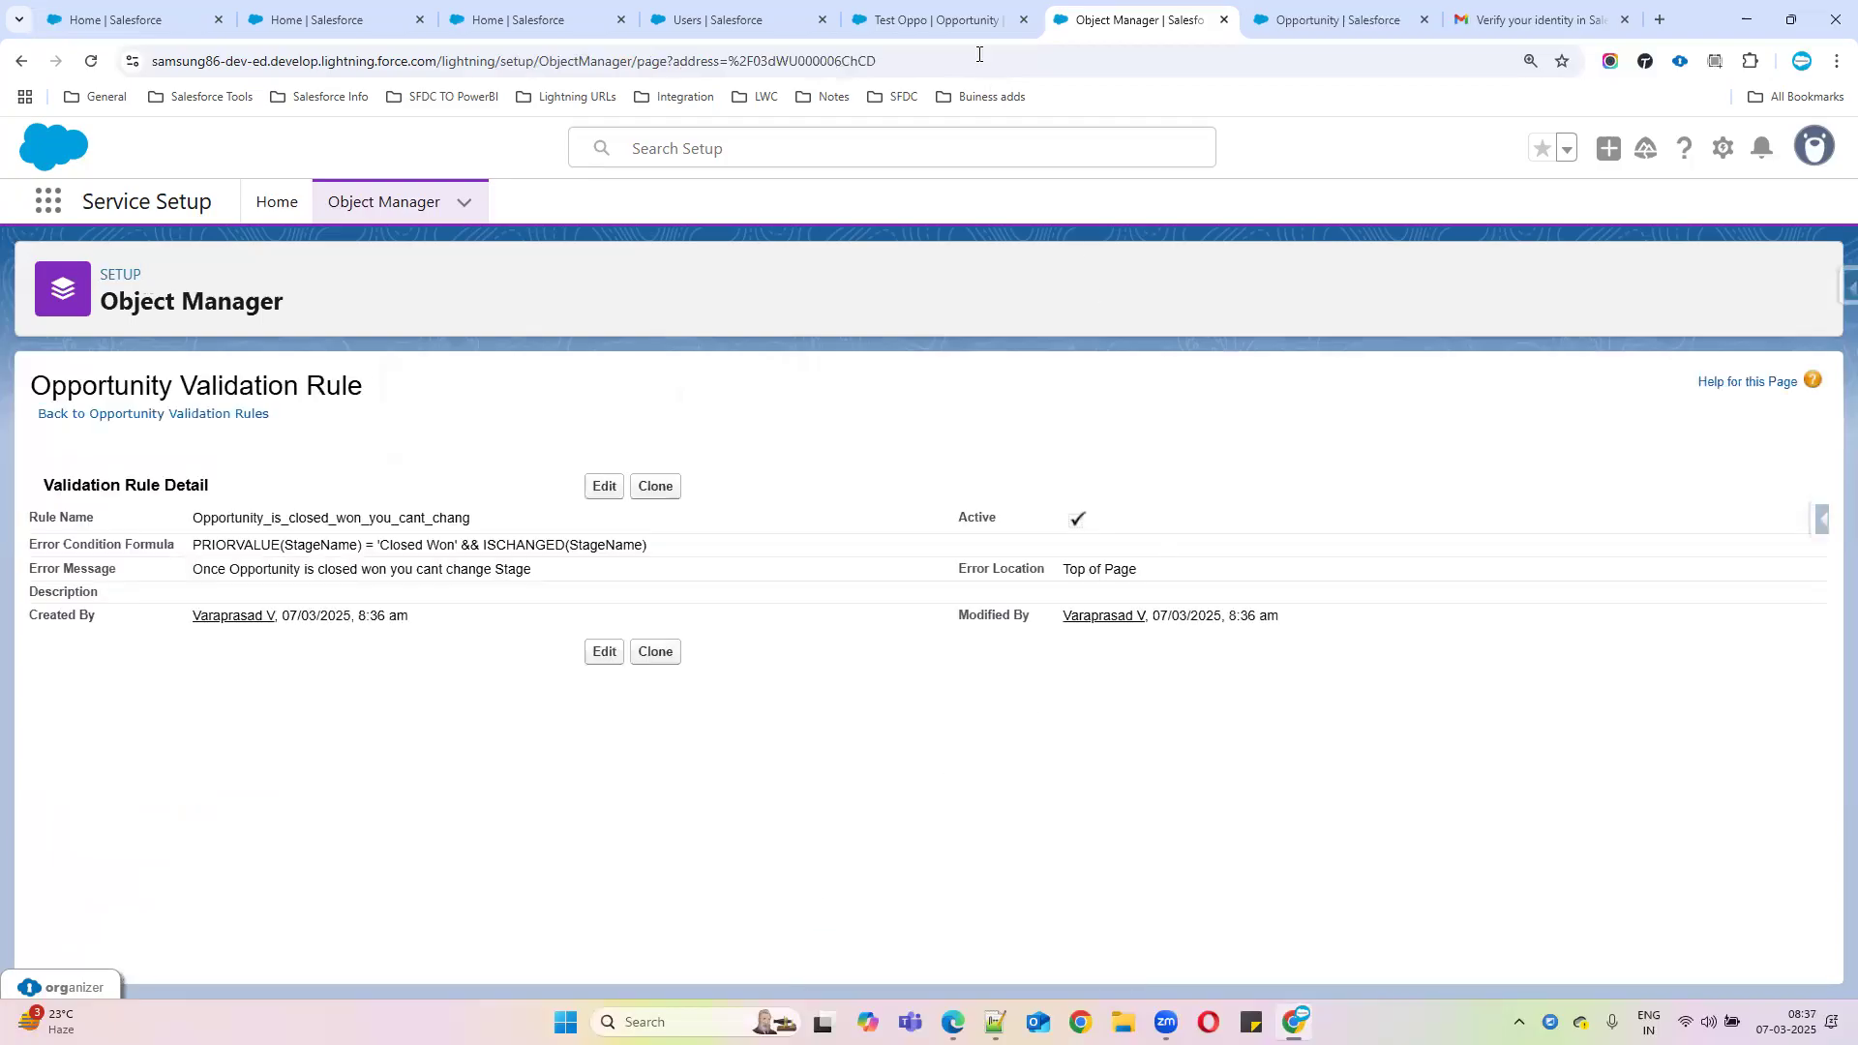
Set Test Oppo's Stage to Closed Won and save it
{"action": "left_click", "coordinate": [954, 27]}
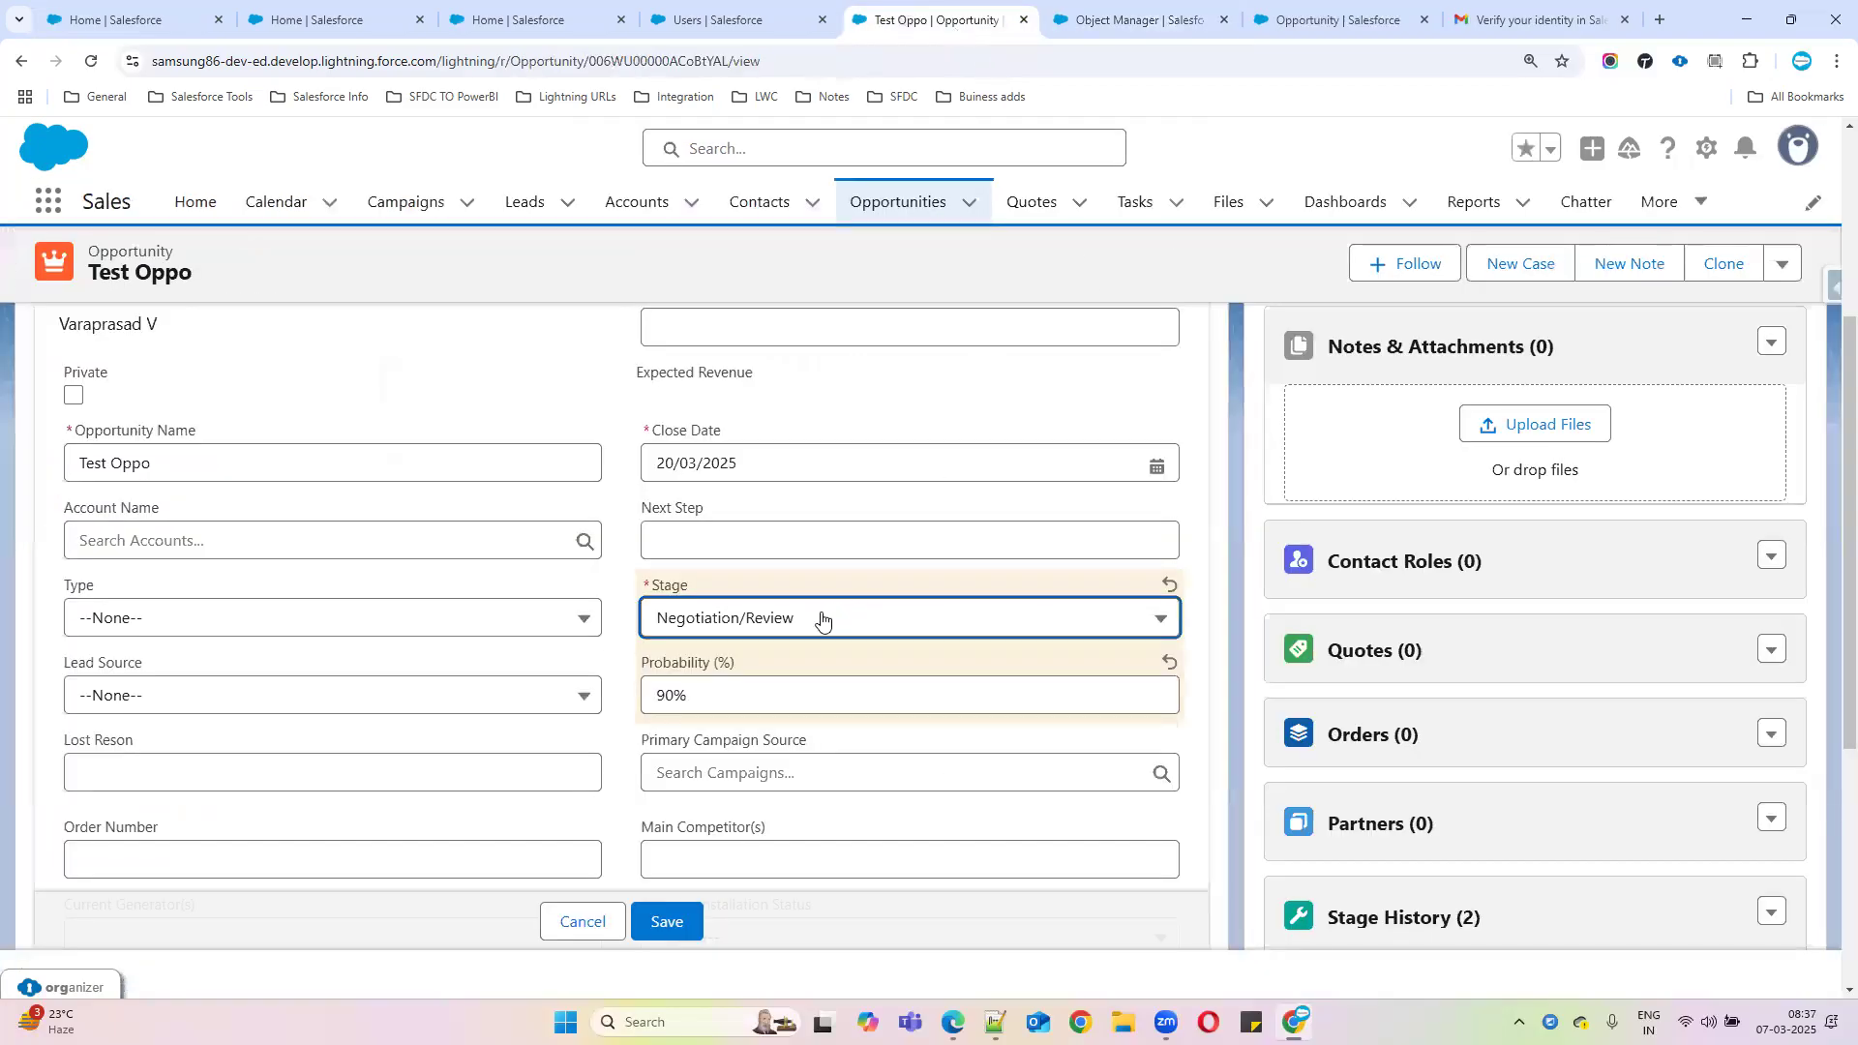
{"action": "left_click", "coordinate": [822, 620]}
{"action": "left_click", "coordinate": [774, 909]}
{"action": "left_click", "coordinate": [681, 923]}
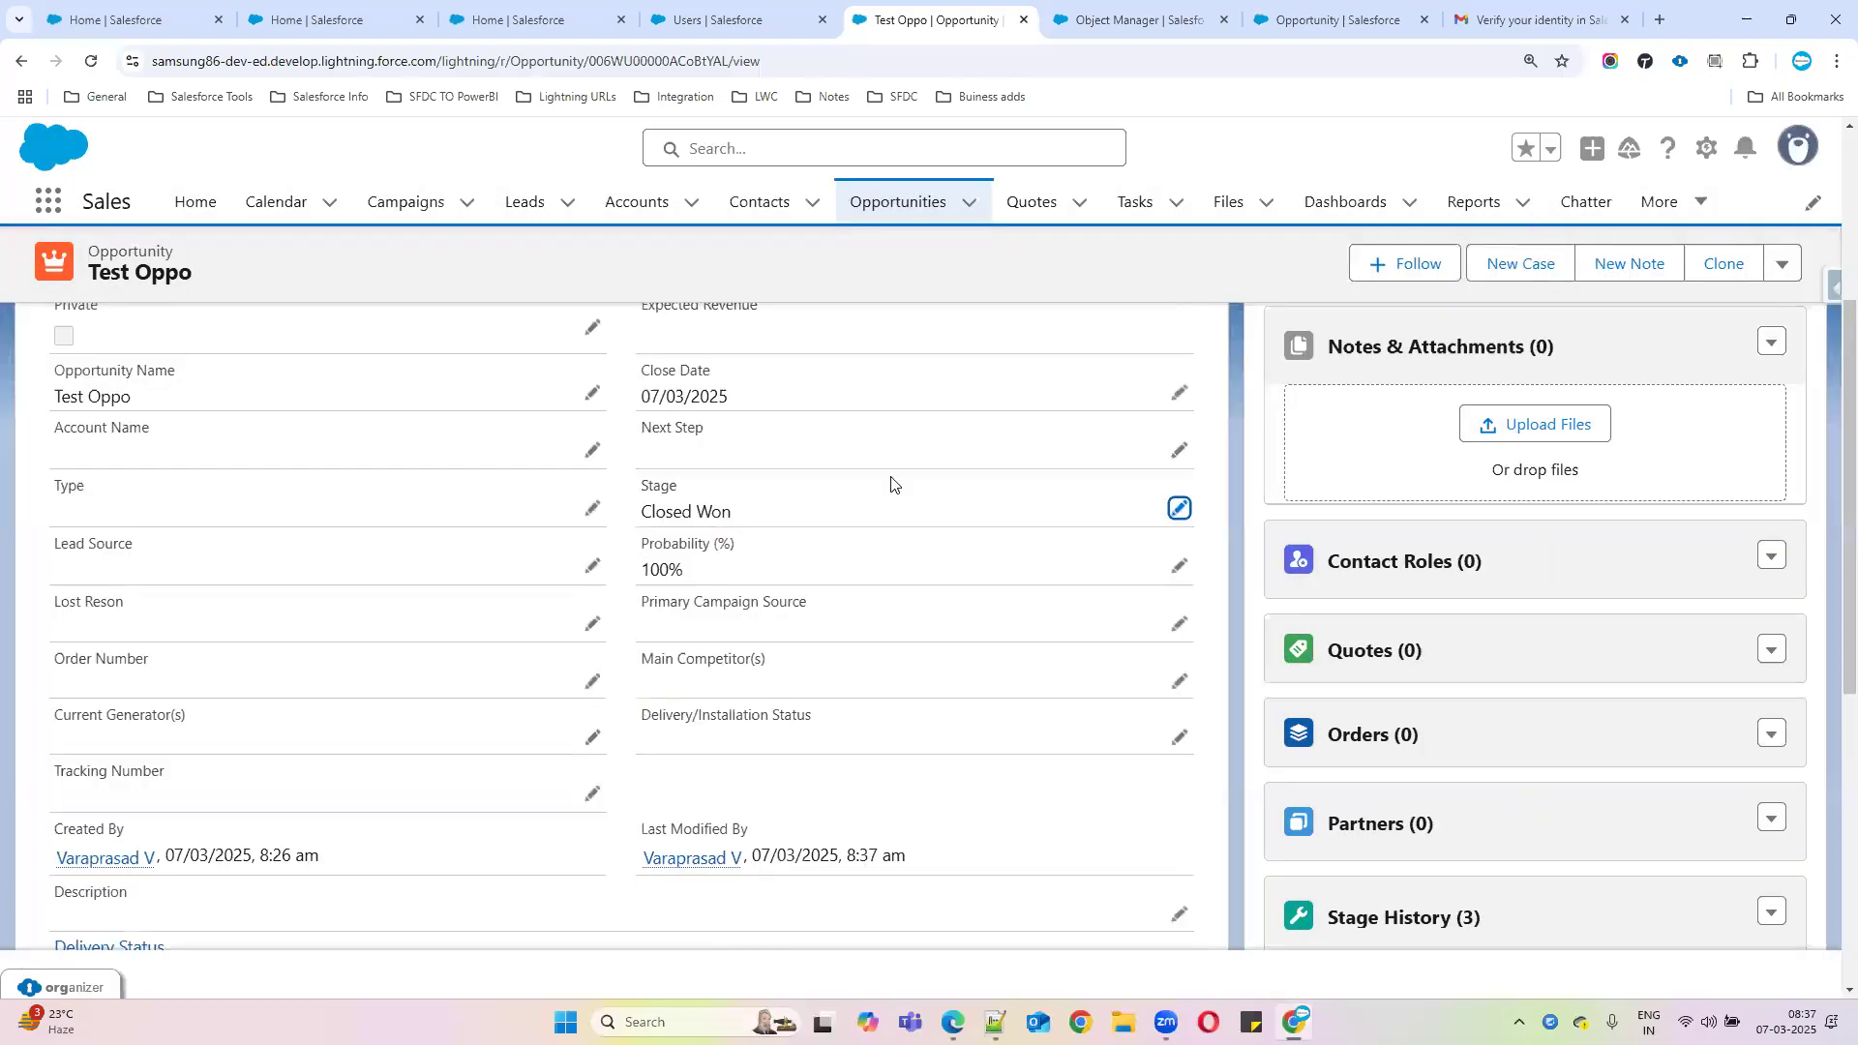
Change Test Oppo's Stage to Id. Decision Makers and save, then return to the rule details
{"action": "left_click", "coordinate": [1178, 508]}
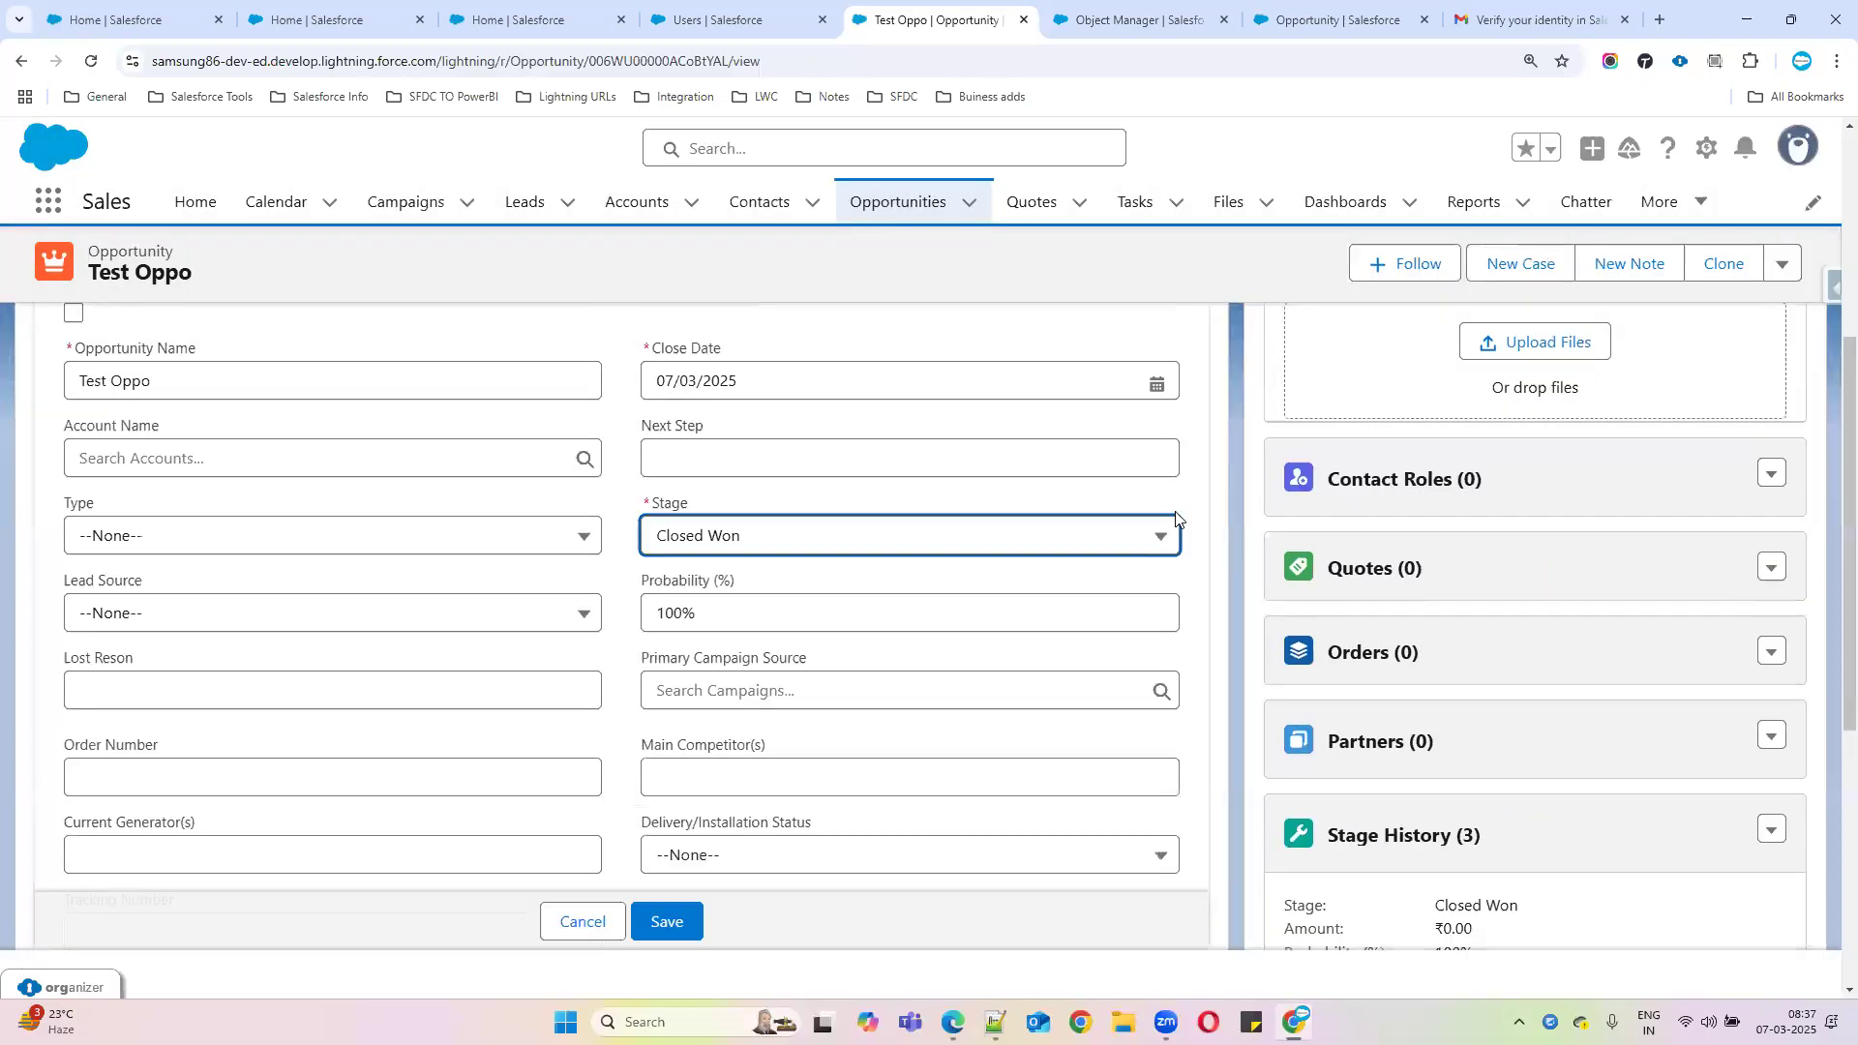
{"action": "left_click", "coordinate": [787, 548]}
{"action": "left_click", "coordinate": [735, 710]}
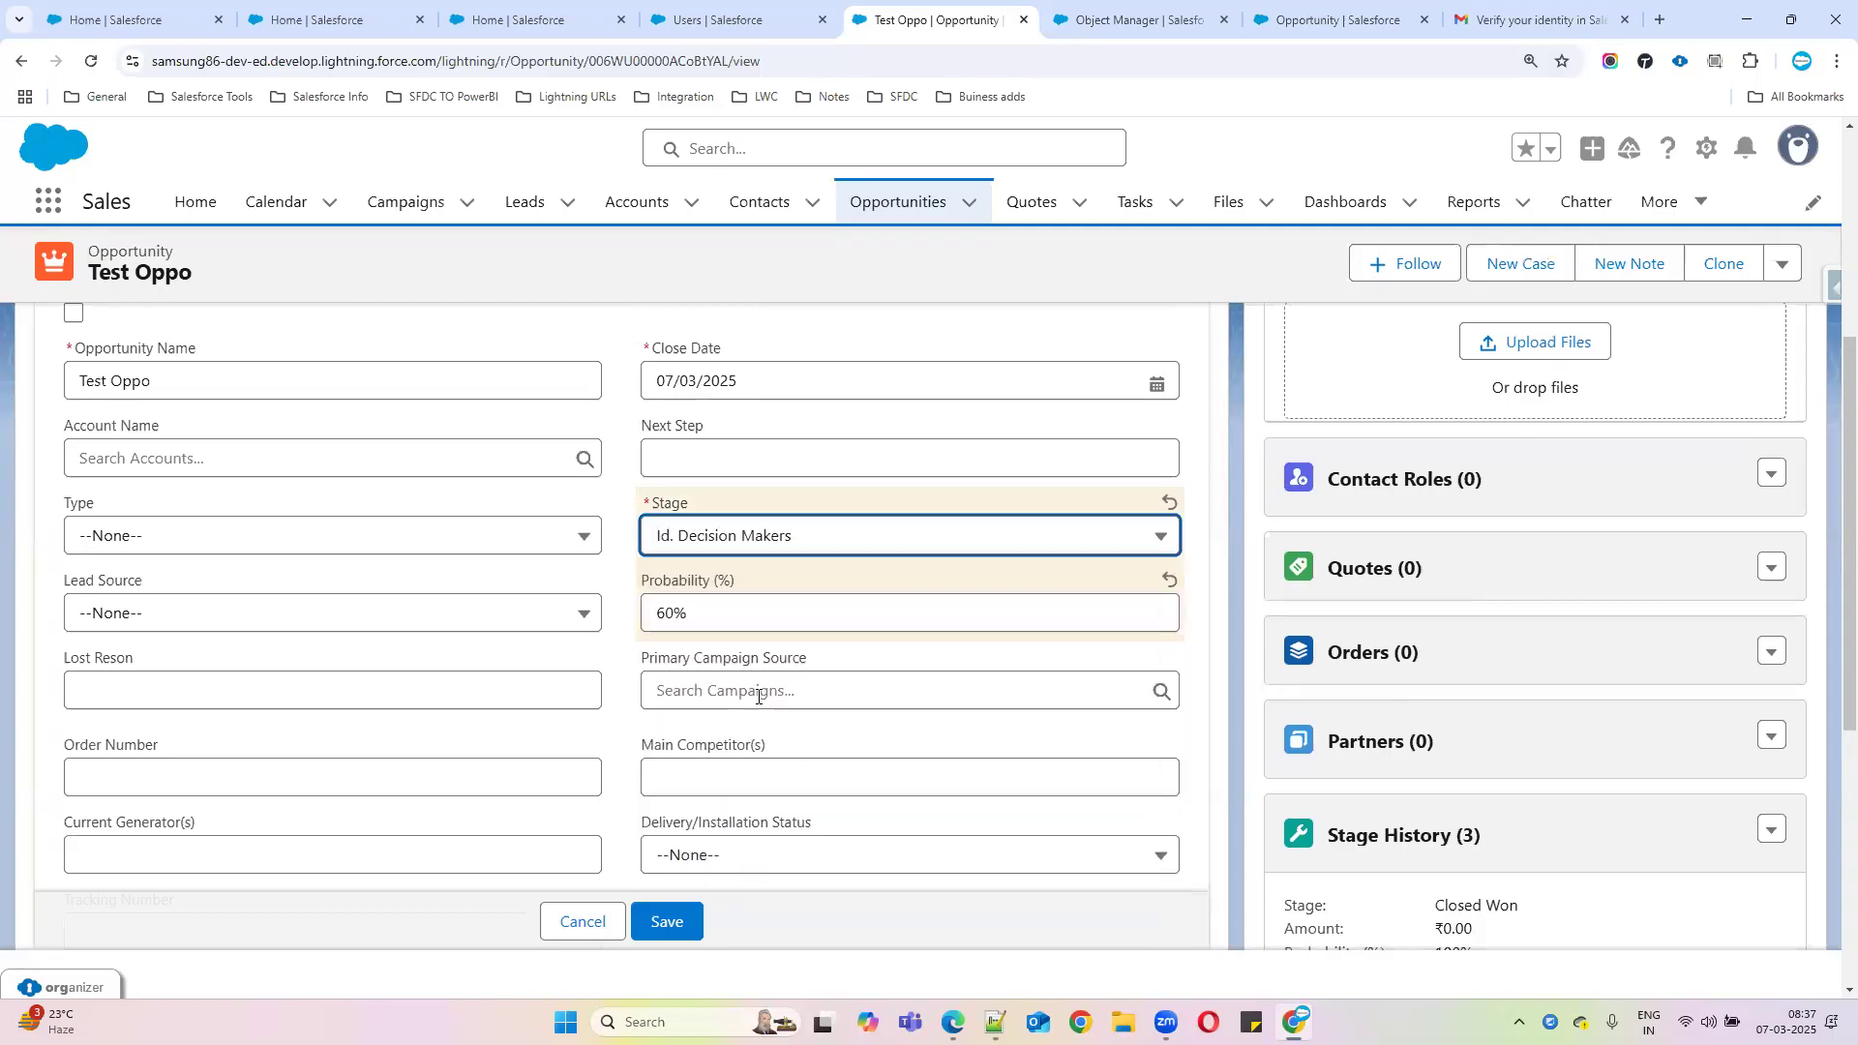
{"action": "left_click", "coordinate": [668, 921]}
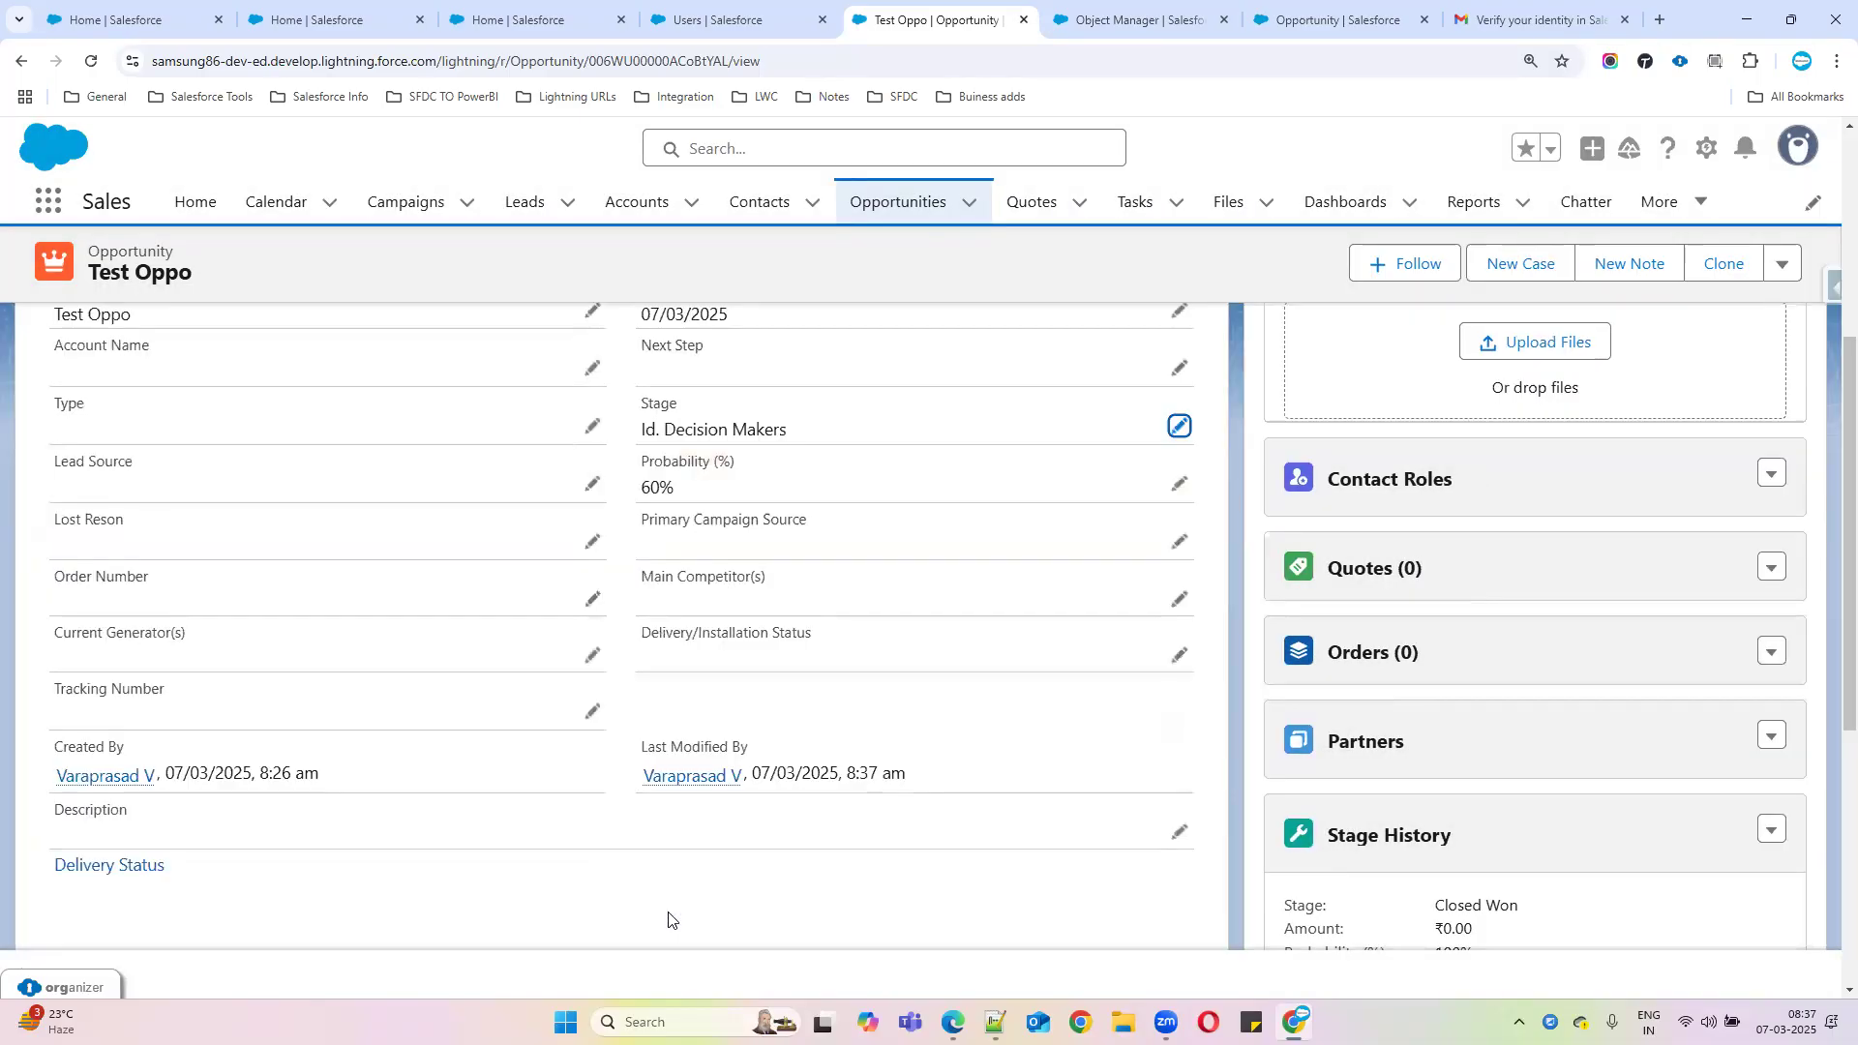
{"action": "scroll", "coordinate": [892, 627], "scroll_direction": "up", "scroll_amount": 3}
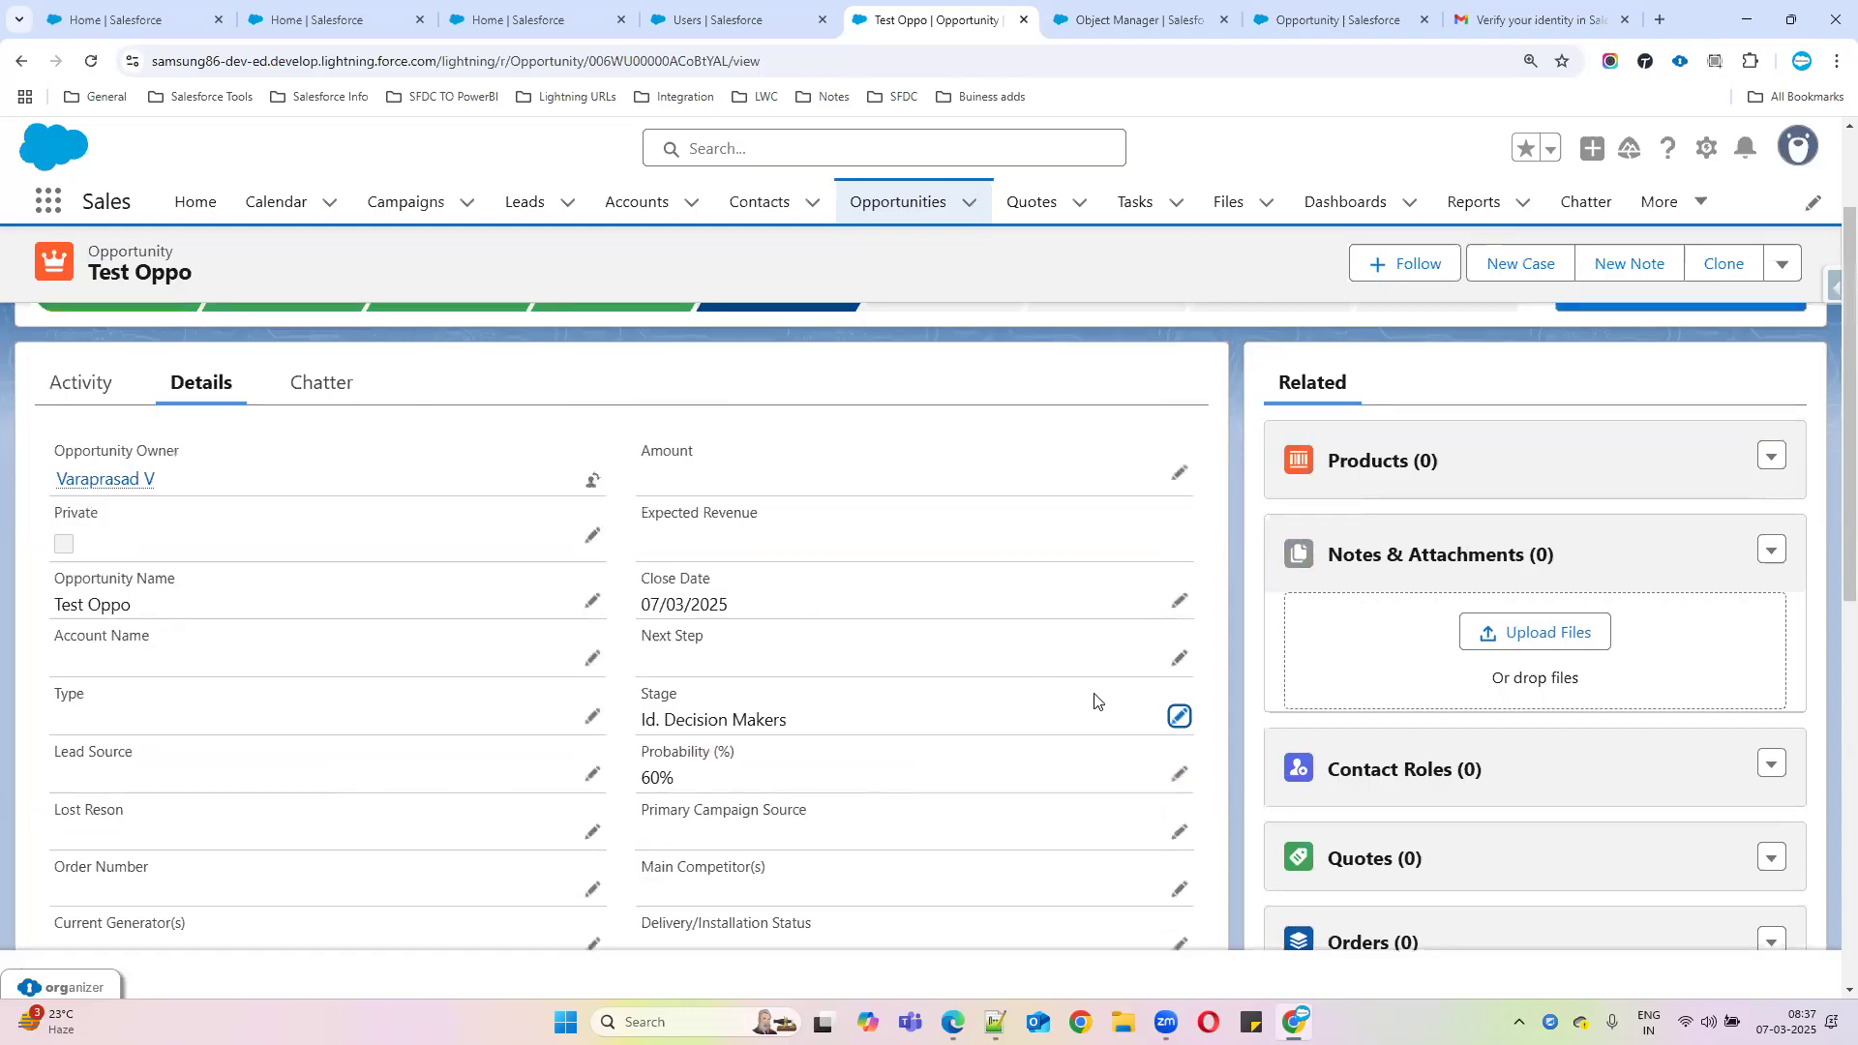
{"action": "left_click", "coordinate": [1132, 19]}
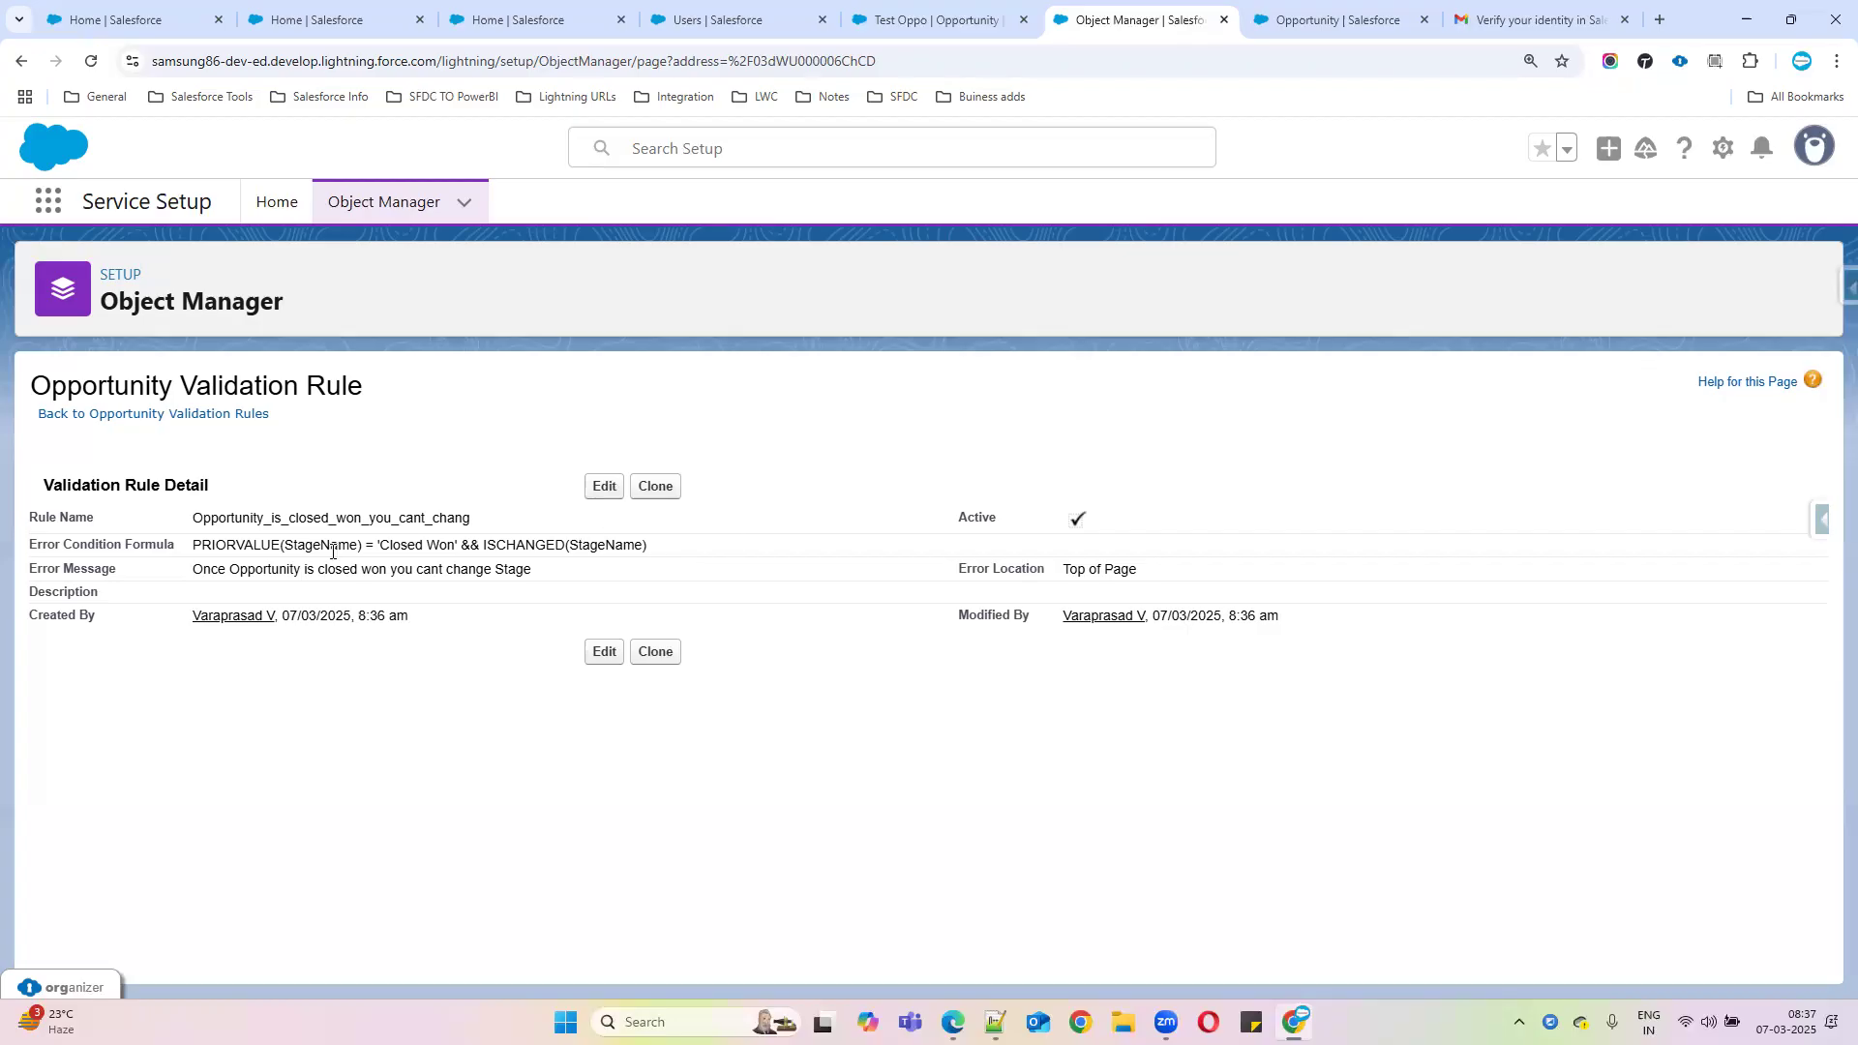
Edit the rule and delete the PRIORVALUE(StageName) = 'Closed Won' condition, leaving && ISCHANGED(StageName)
{"action": "left_click", "coordinate": [604, 486]}
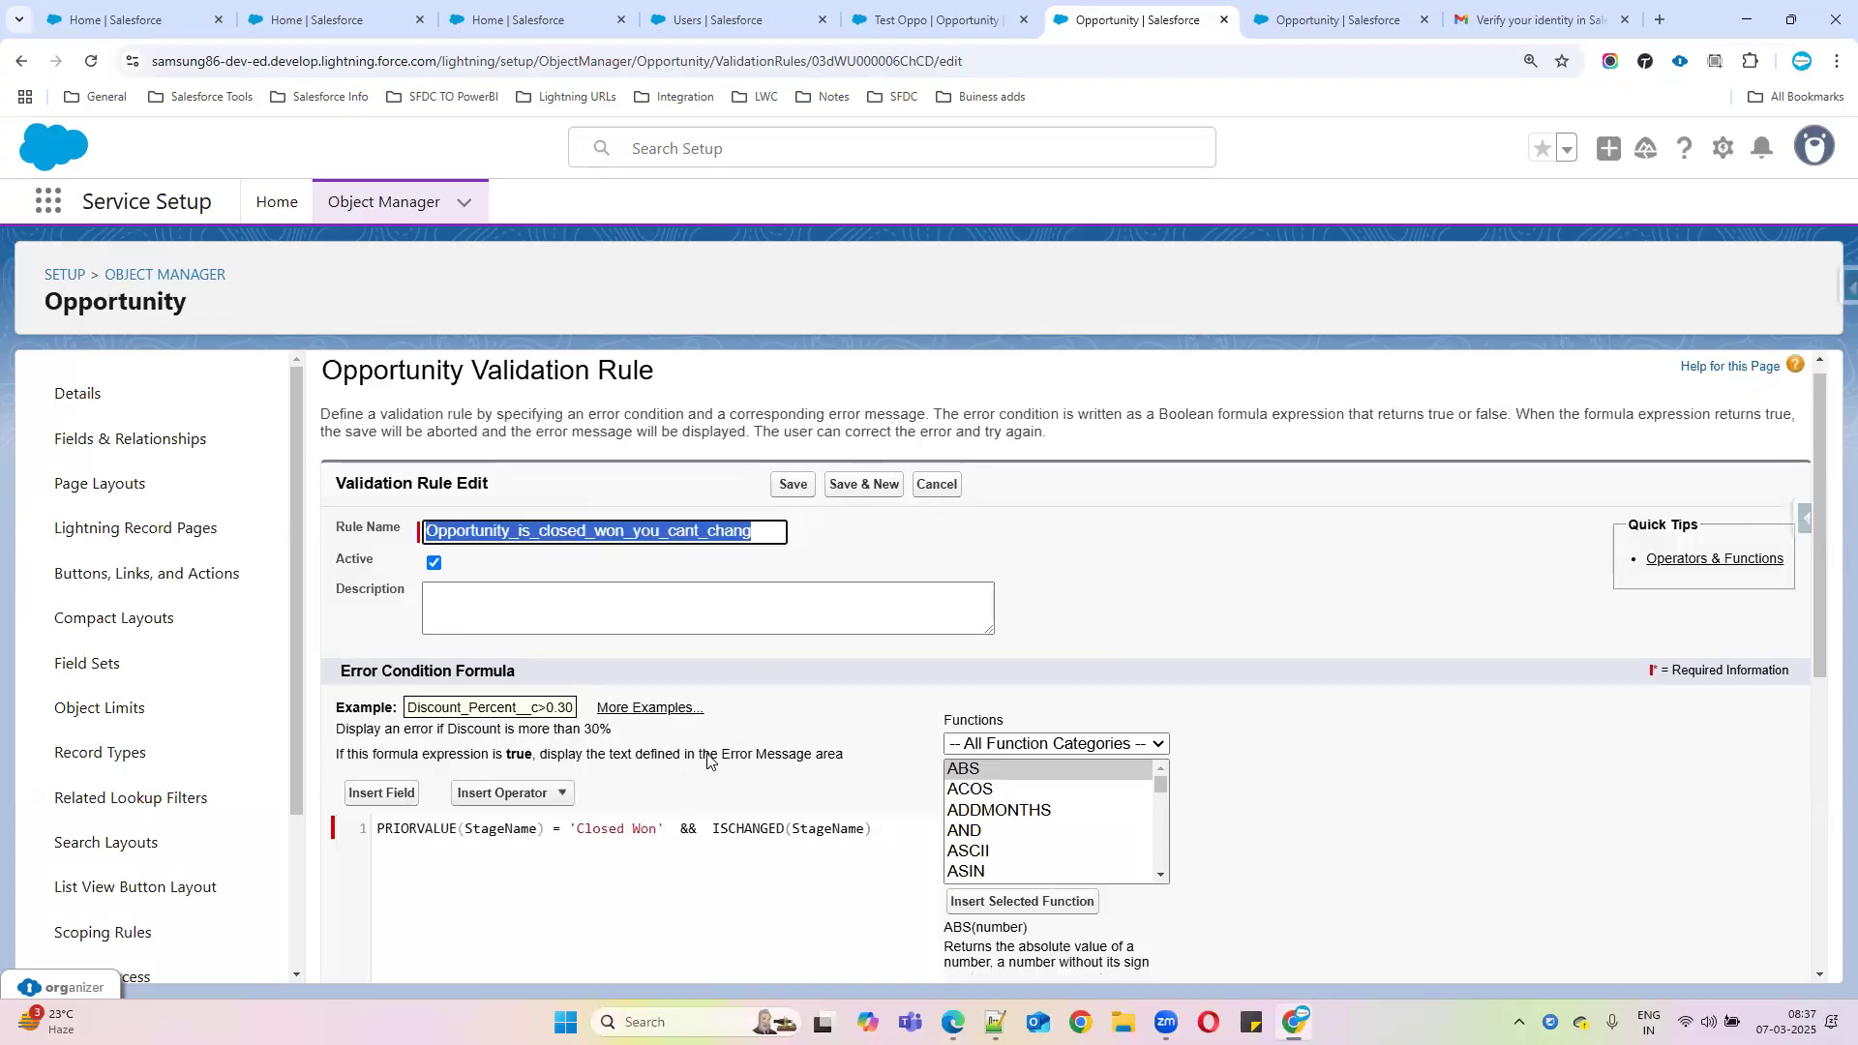
{"action": "scroll", "coordinate": [651, 726], "scroll_direction": "down", "scroll_amount": 3}
{"action": "double_click", "coordinate": [436, 553]}
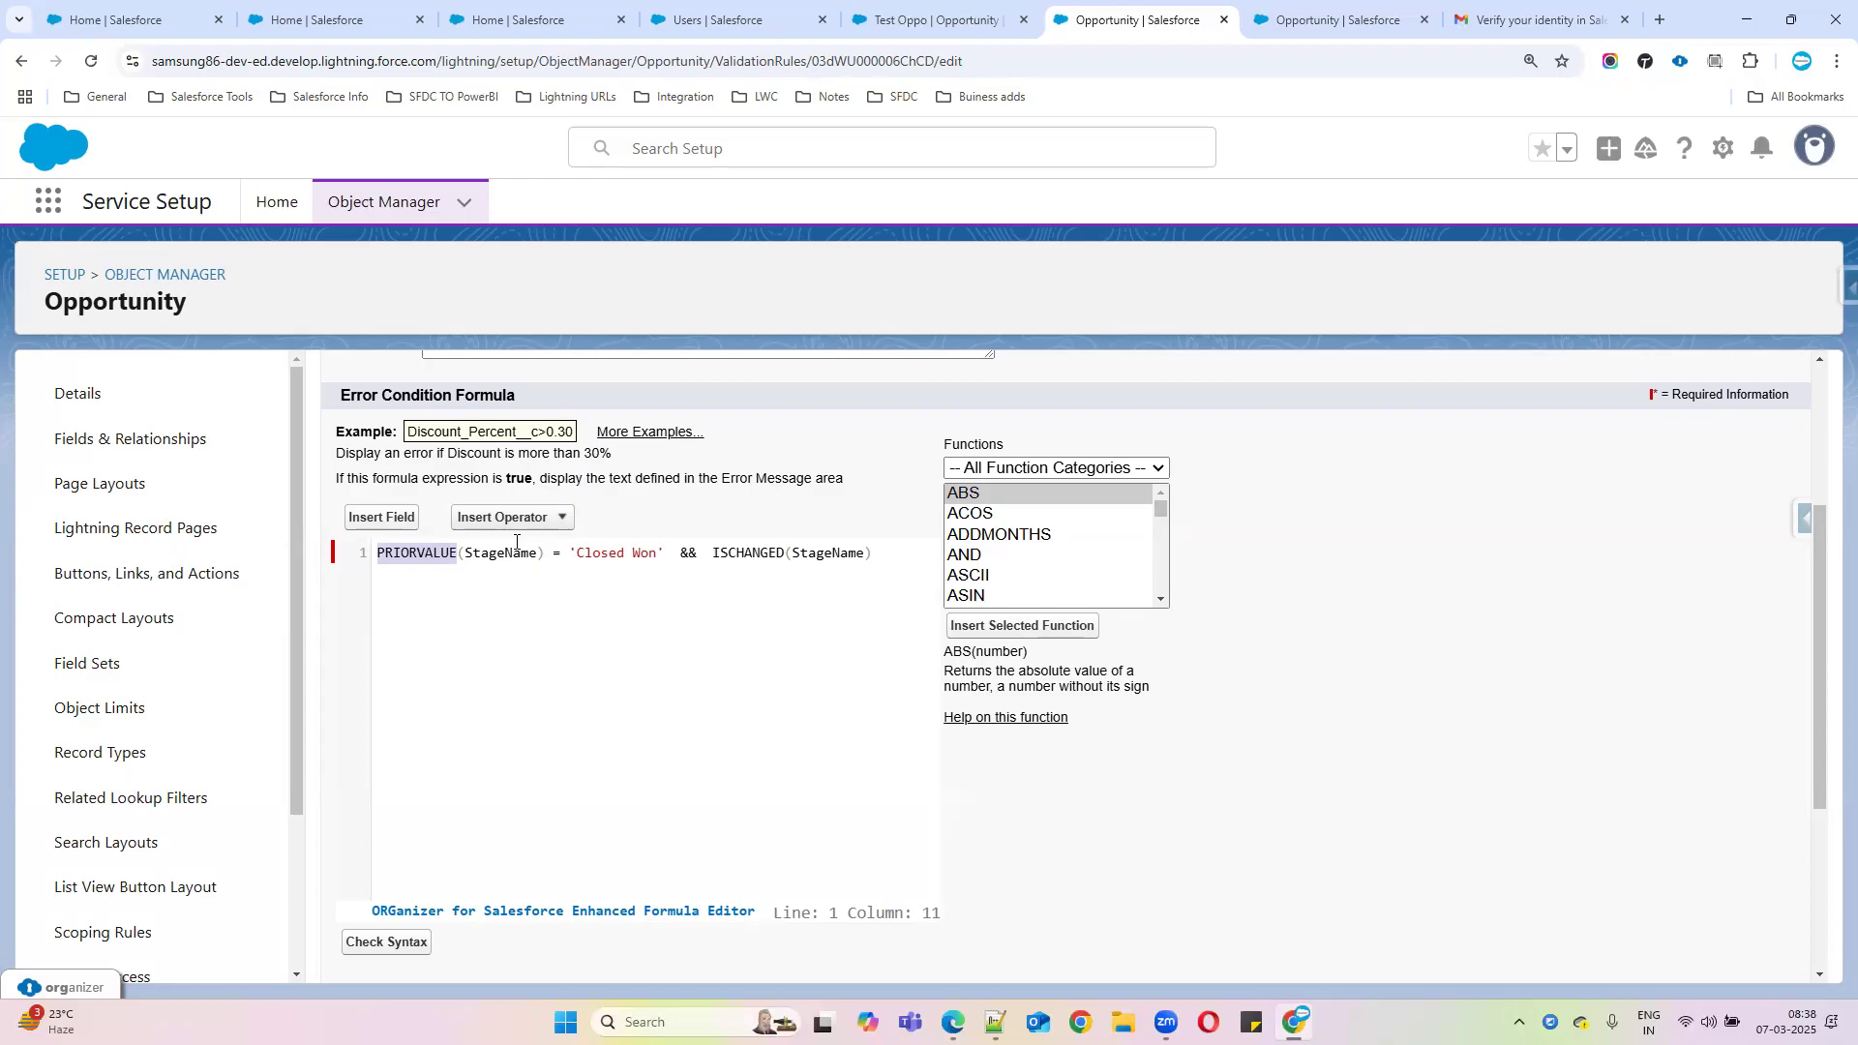
{"action": "left_click_drag", "start_coordinate": [675, 551], "coordinate": [380, 542]}
{"action": "key", "text": "ctrl+c"}
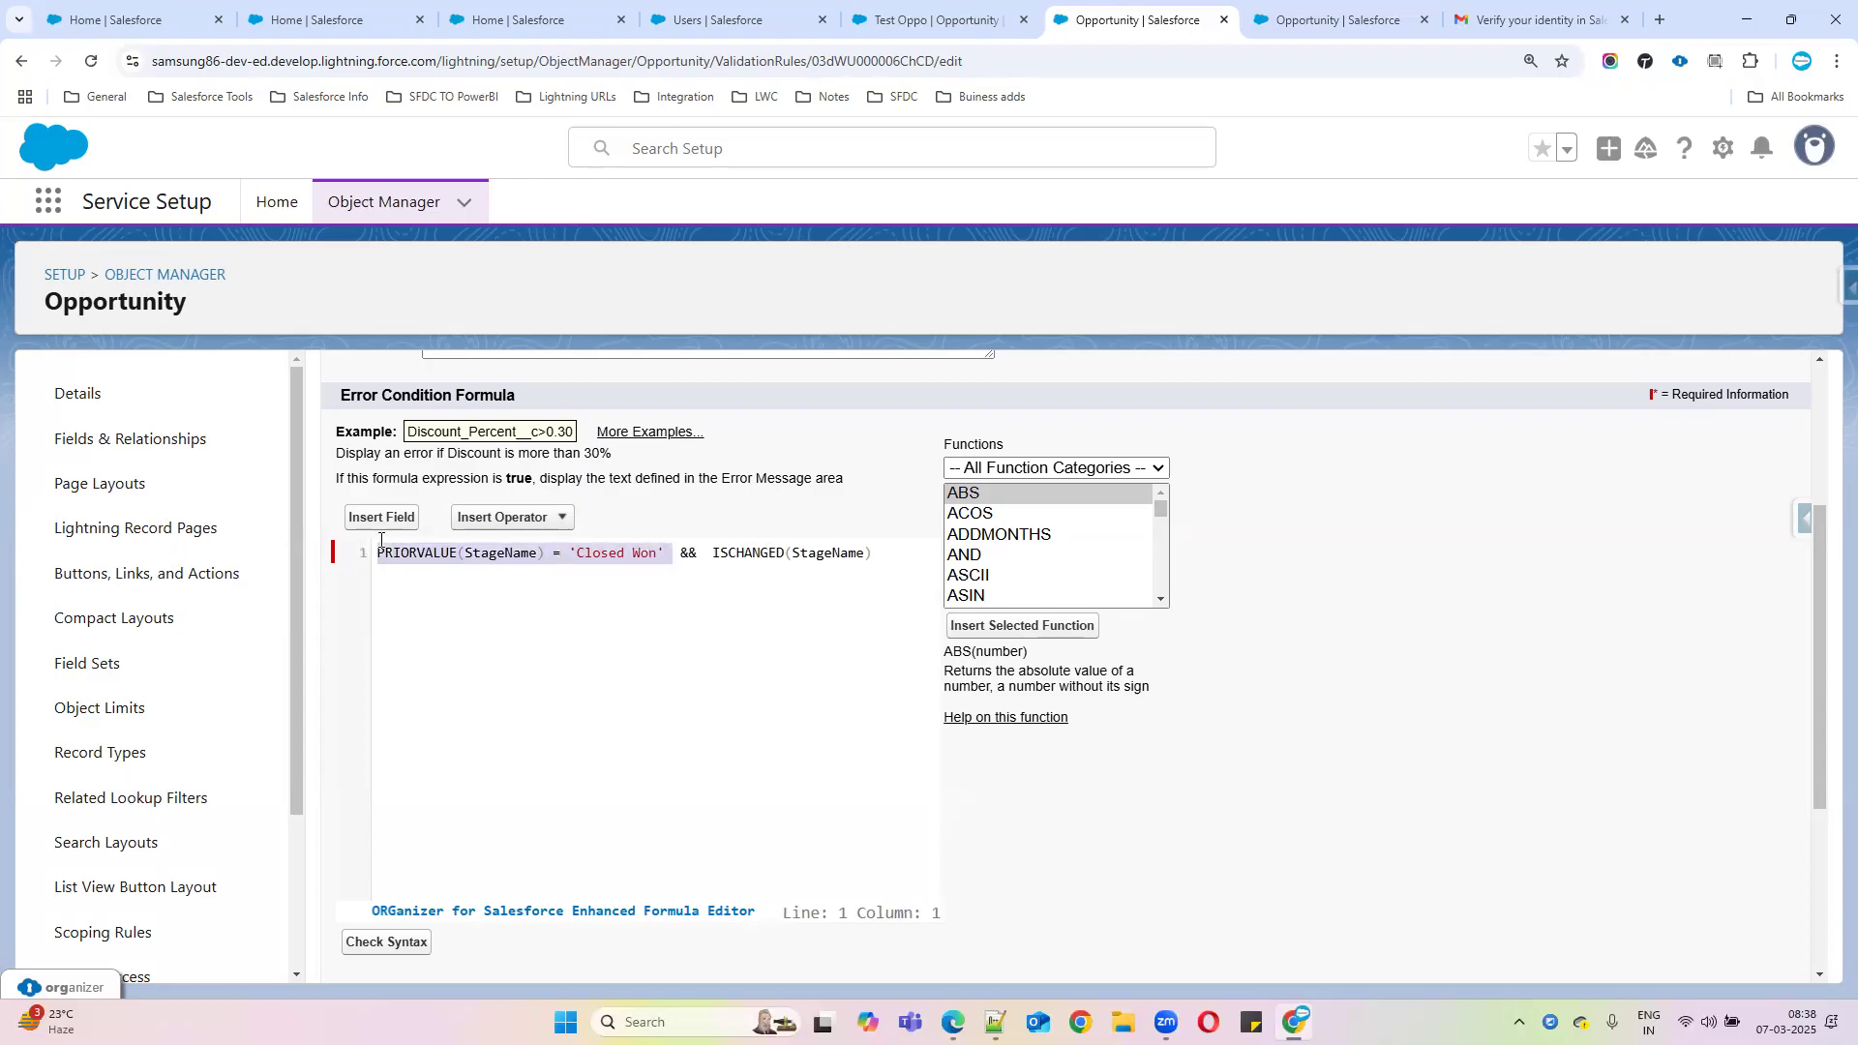
{"action": "key", "text": "BackSpace"}
{"action": "left_click", "coordinate": [578, 551]}
{"action": "key", "text": "Return"}
{"action": "key", "text": "Return"}
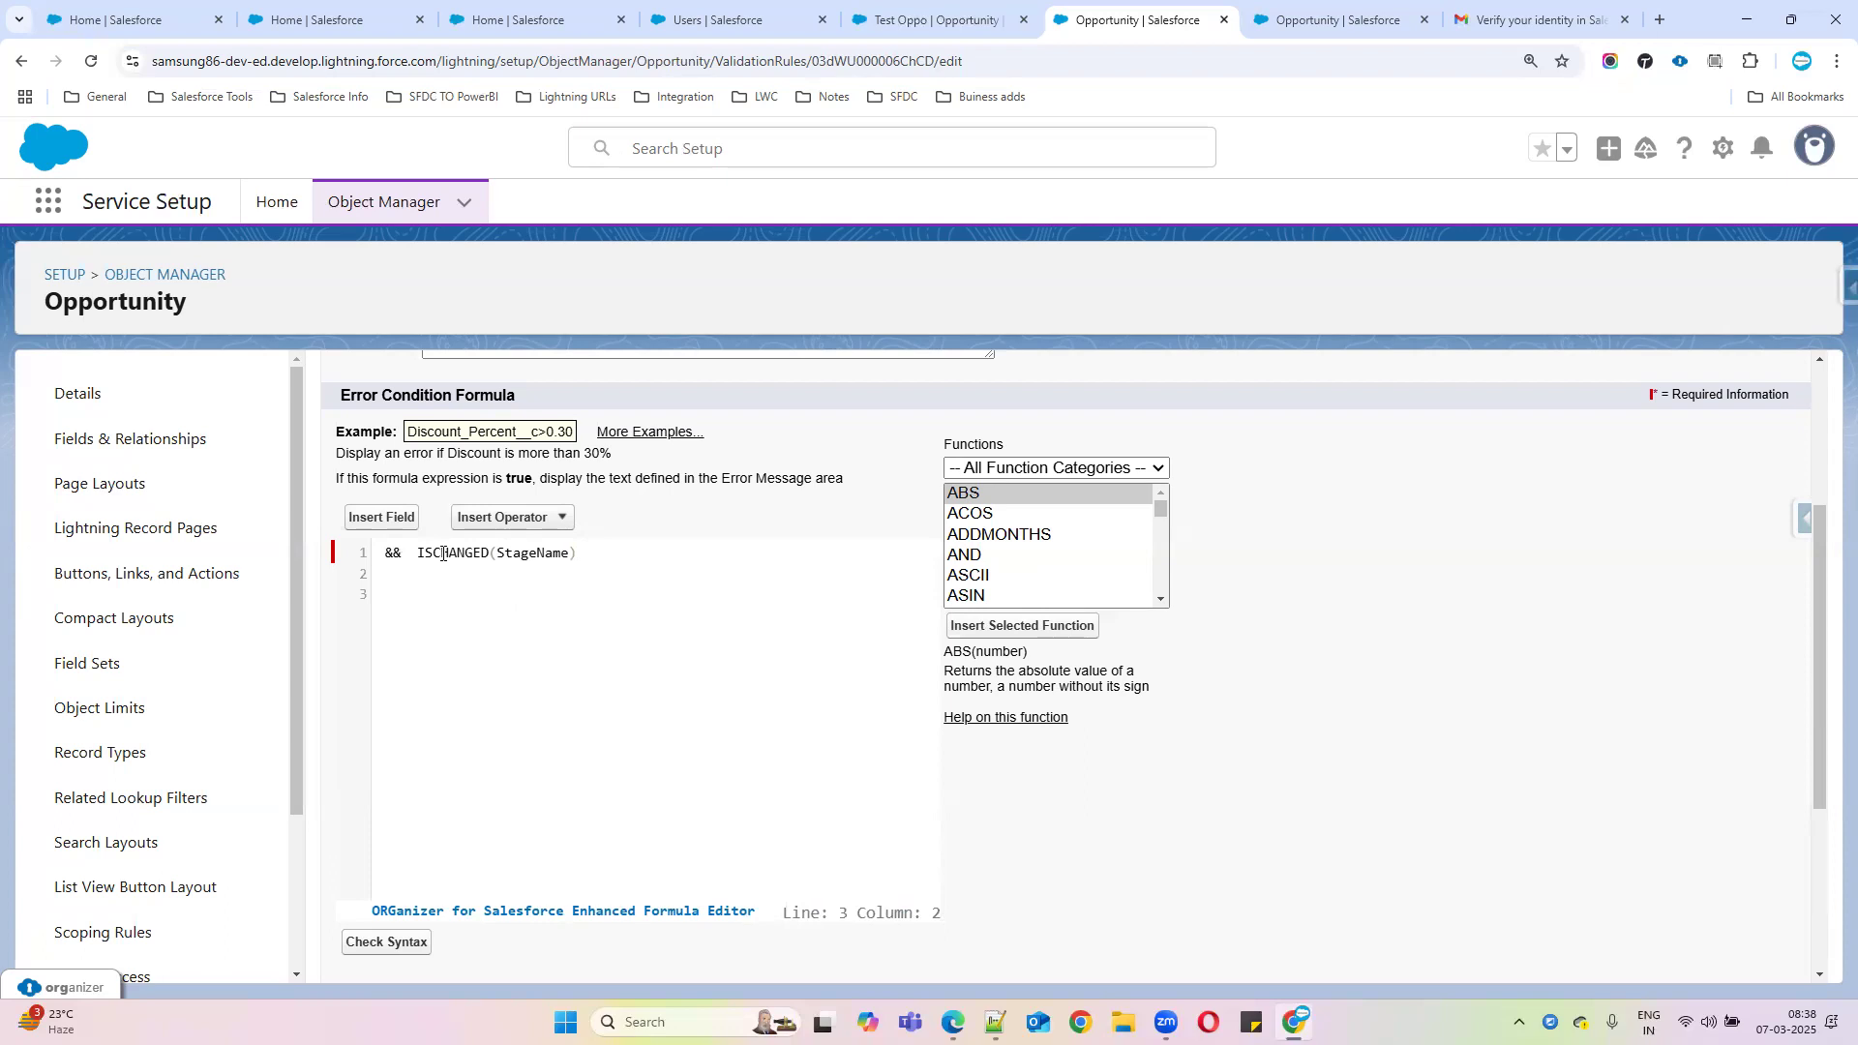
Insert the ISPICKVAL function from the Functions list into the formula
{"action": "key", "text": "BackSpace"}
{"action": "left_click", "coordinate": [1004, 575]}
{"action": "type", "text": "is"}
{"action": "scroll", "coordinate": [1004, 575], "scroll_direction": "down", "scroll_amount": 3}
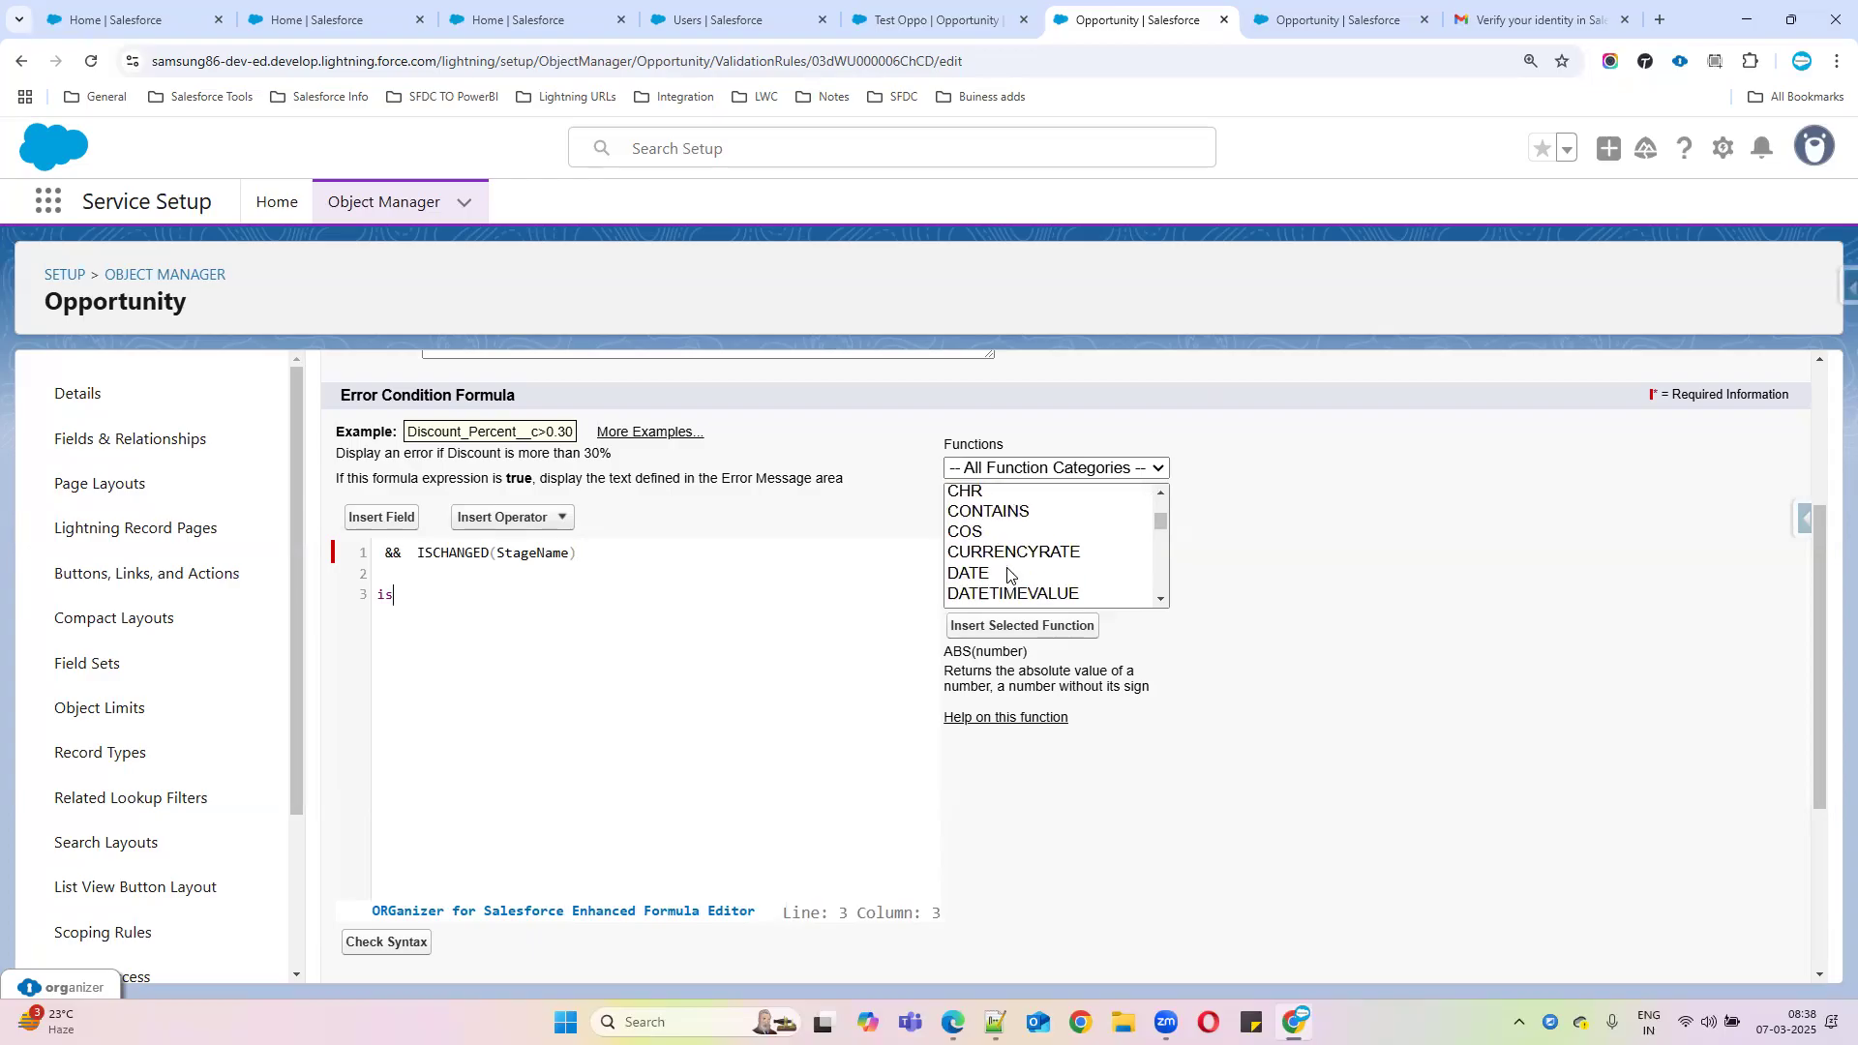
{"action": "scroll", "coordinate": [1006, 574], "scroll_direction": "down", "scroll_amount": 1}
{"action": "scroll", "coordinate": [1006, 575], "scroll_direction": "up", "scroll_amount": 1}
{"action": "scroll", "coordinate": [1004, 561], "scroll_direction": "down", "scroll_amount": 7}
{"action": "scroll", "coordinate": [1006, 561], "scroll_direction": "down", "scroll_amount": 3}
{"action": "left_click", "coordinate": [997, 510]}
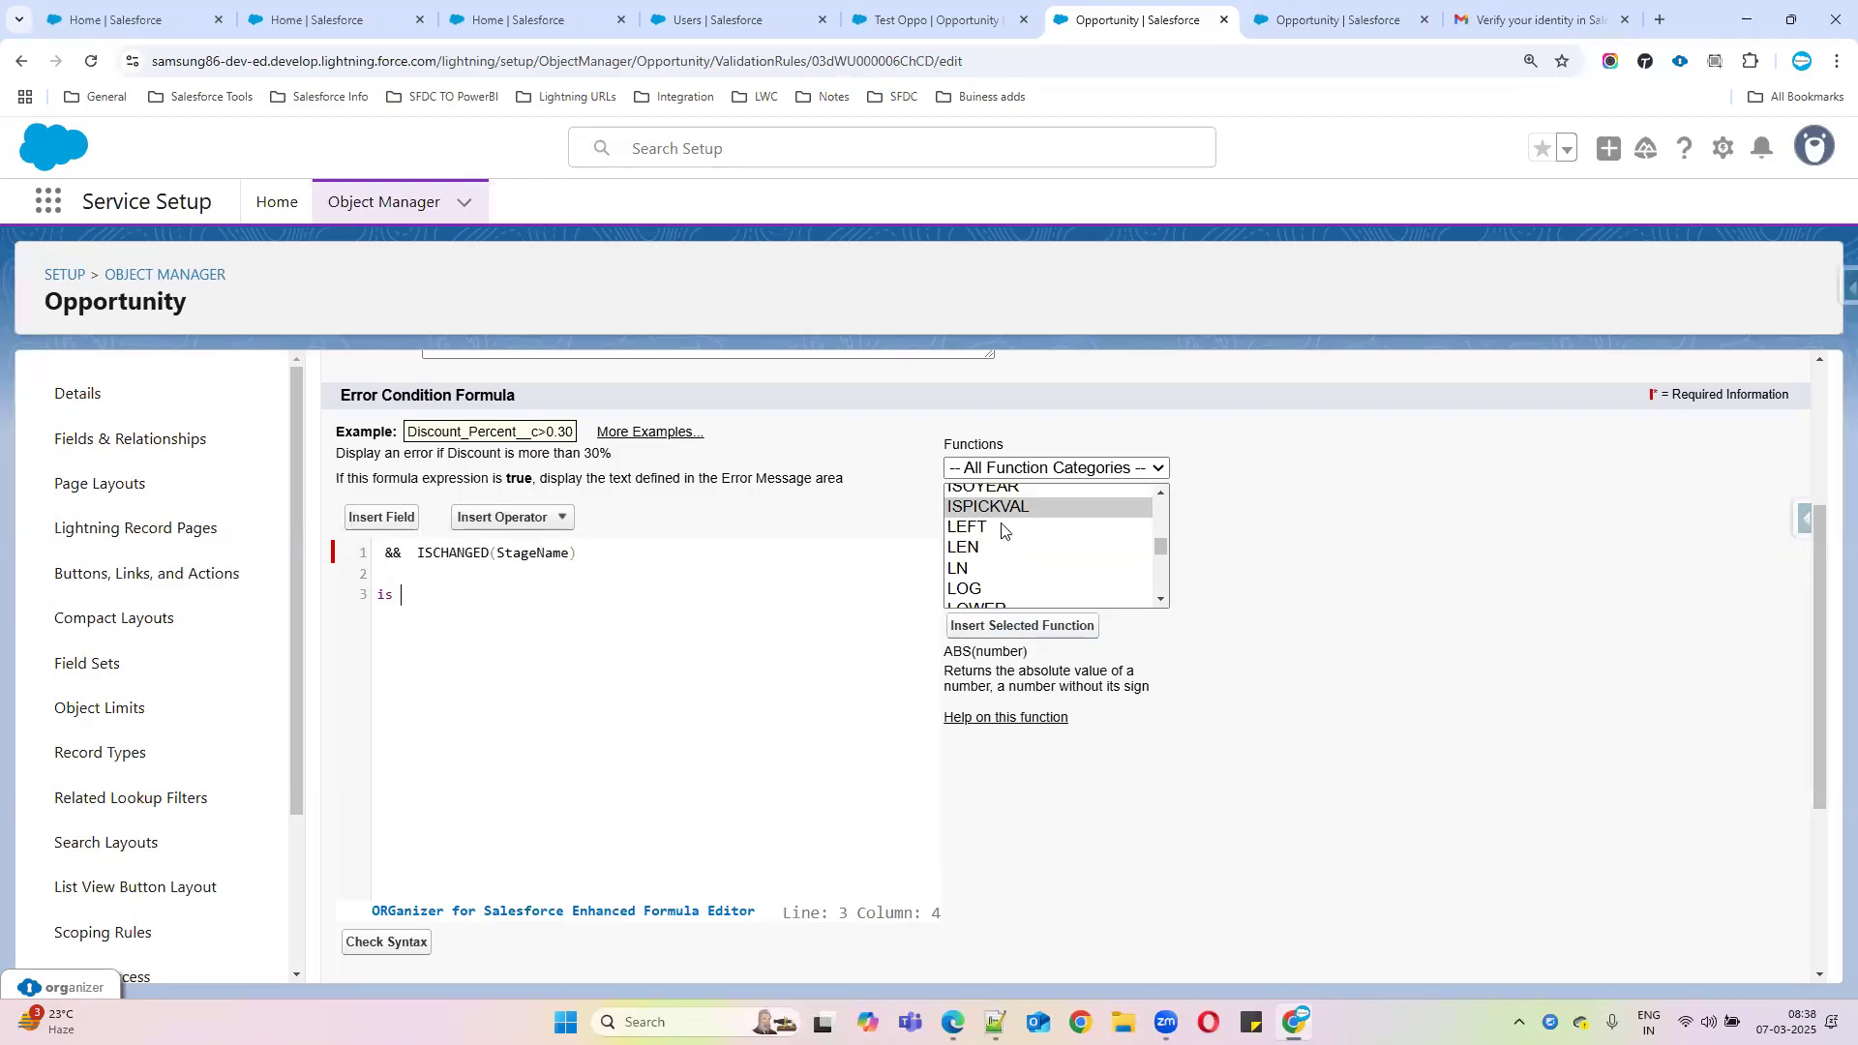
{"action": "left_click", "coordinate": [1011, 629]}
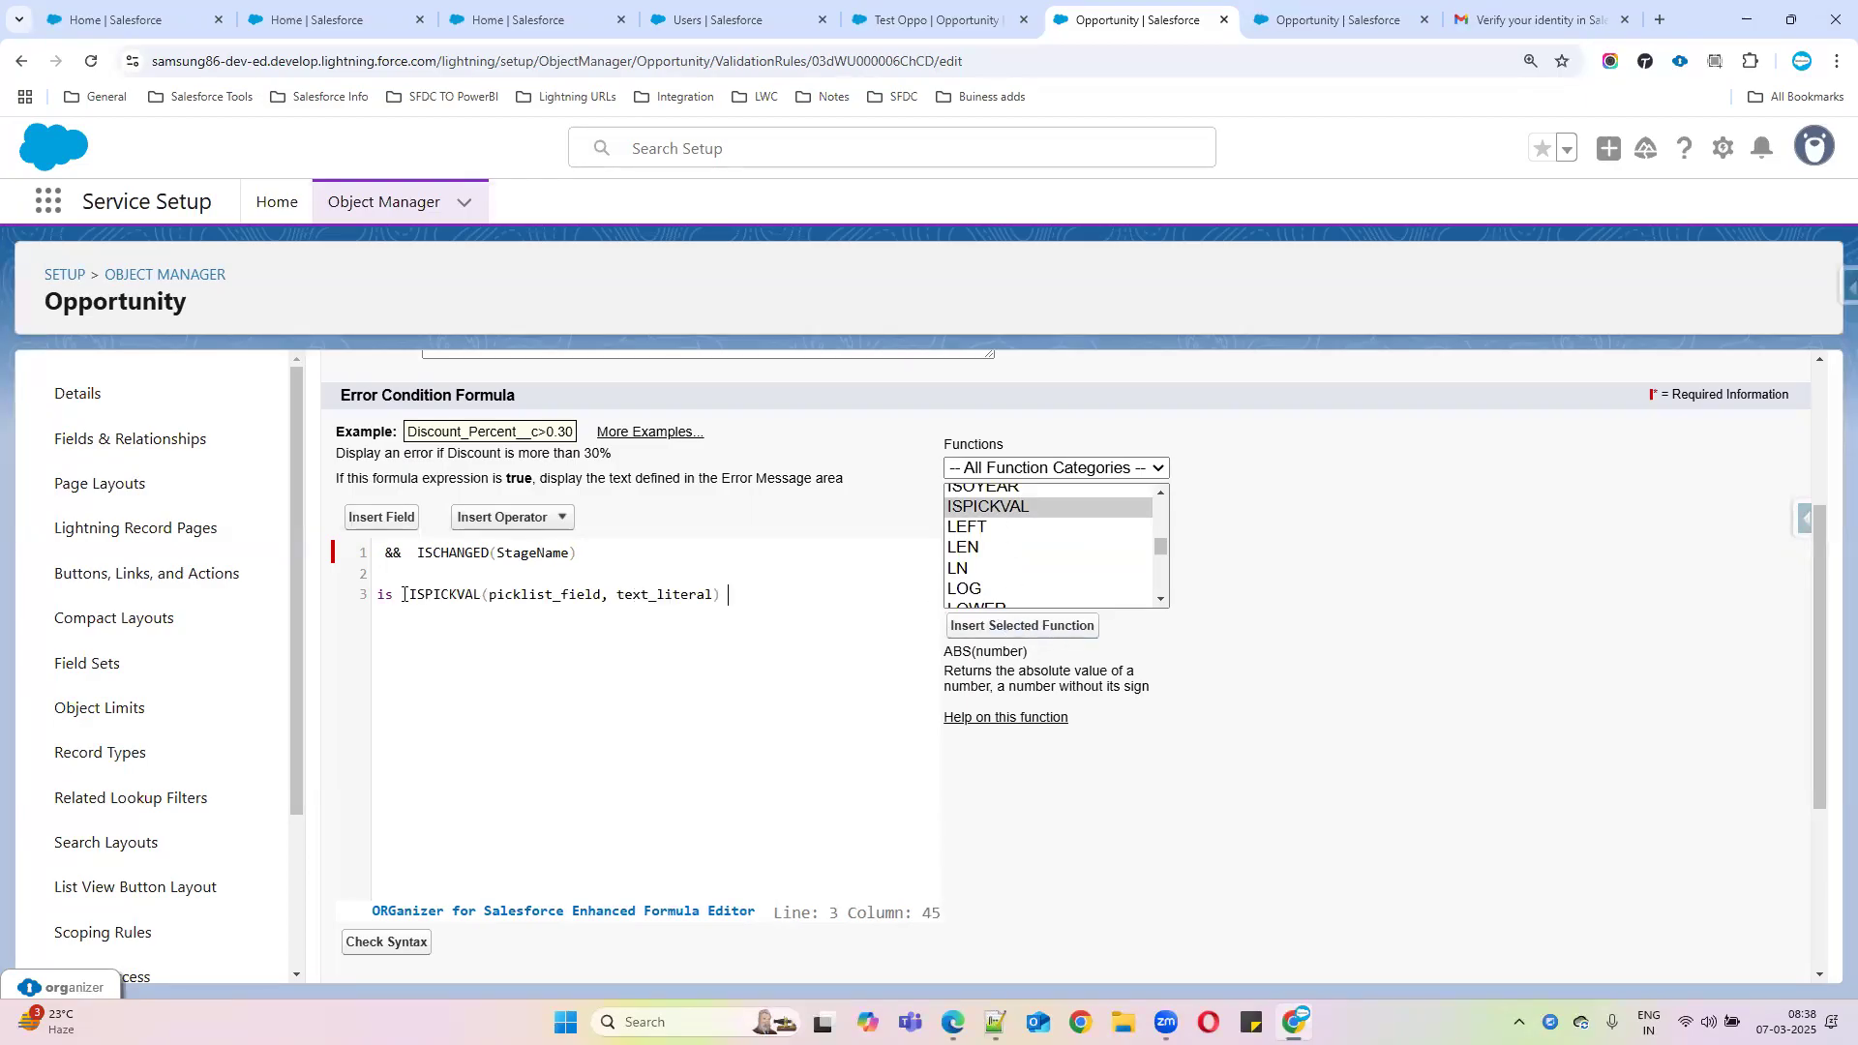
Fill ISPICKVAL's placeholders with StageName and 'Closed Won', removing the stray 'is'
{"action": "left_click_drag", "start_coordinate": [410, 594], "coordinate": [346, 594]}
{"action": "key", "text": "BackSpace"}
{"action": "left_click", "coordinate": [707, 599]}
{"action": "key", "text": "Return"}
{"action": "key", "text": "Return"}
{"action": "key", "text": "ctrl+v"}
{"action": "double_click", "coordinate": [495, 630]}
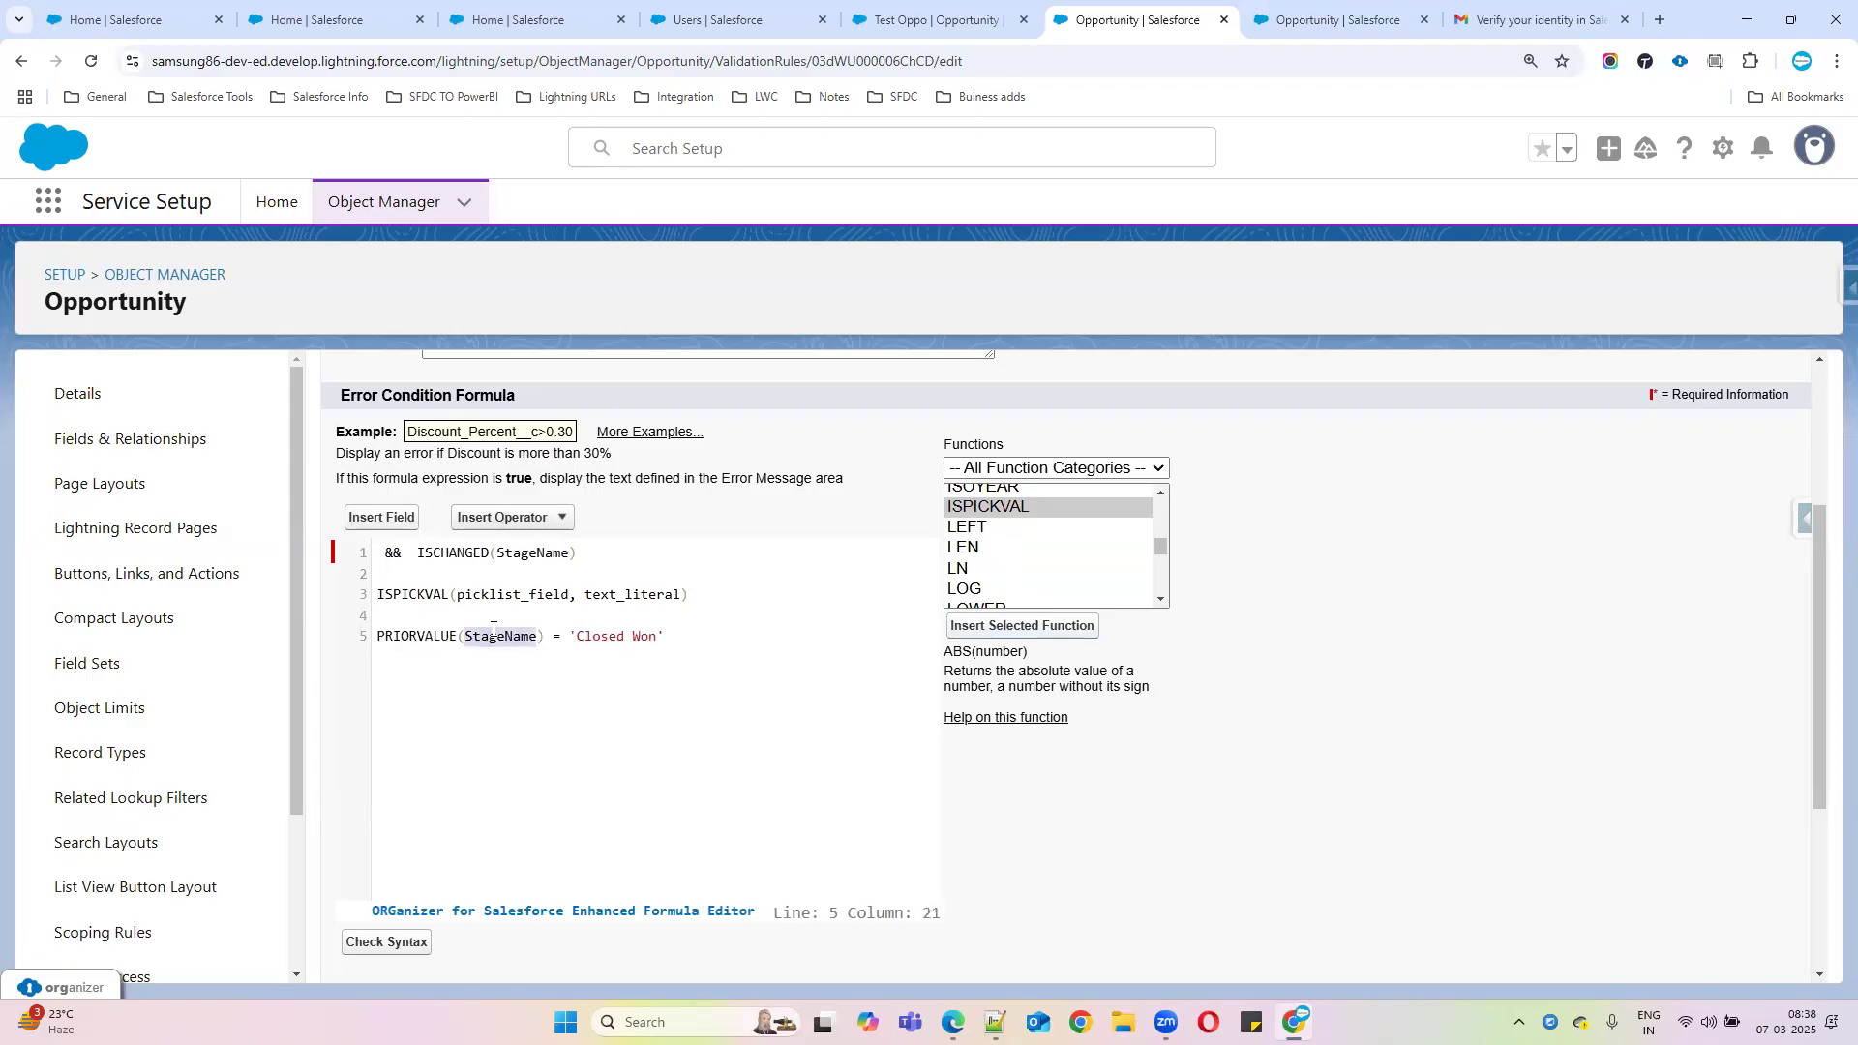
{"action": "key", "text": "ctrl+c"}
{"action": "double_click", "coordinate": [513, 594]}
{"action": "key", "text": "ctrl+v"}
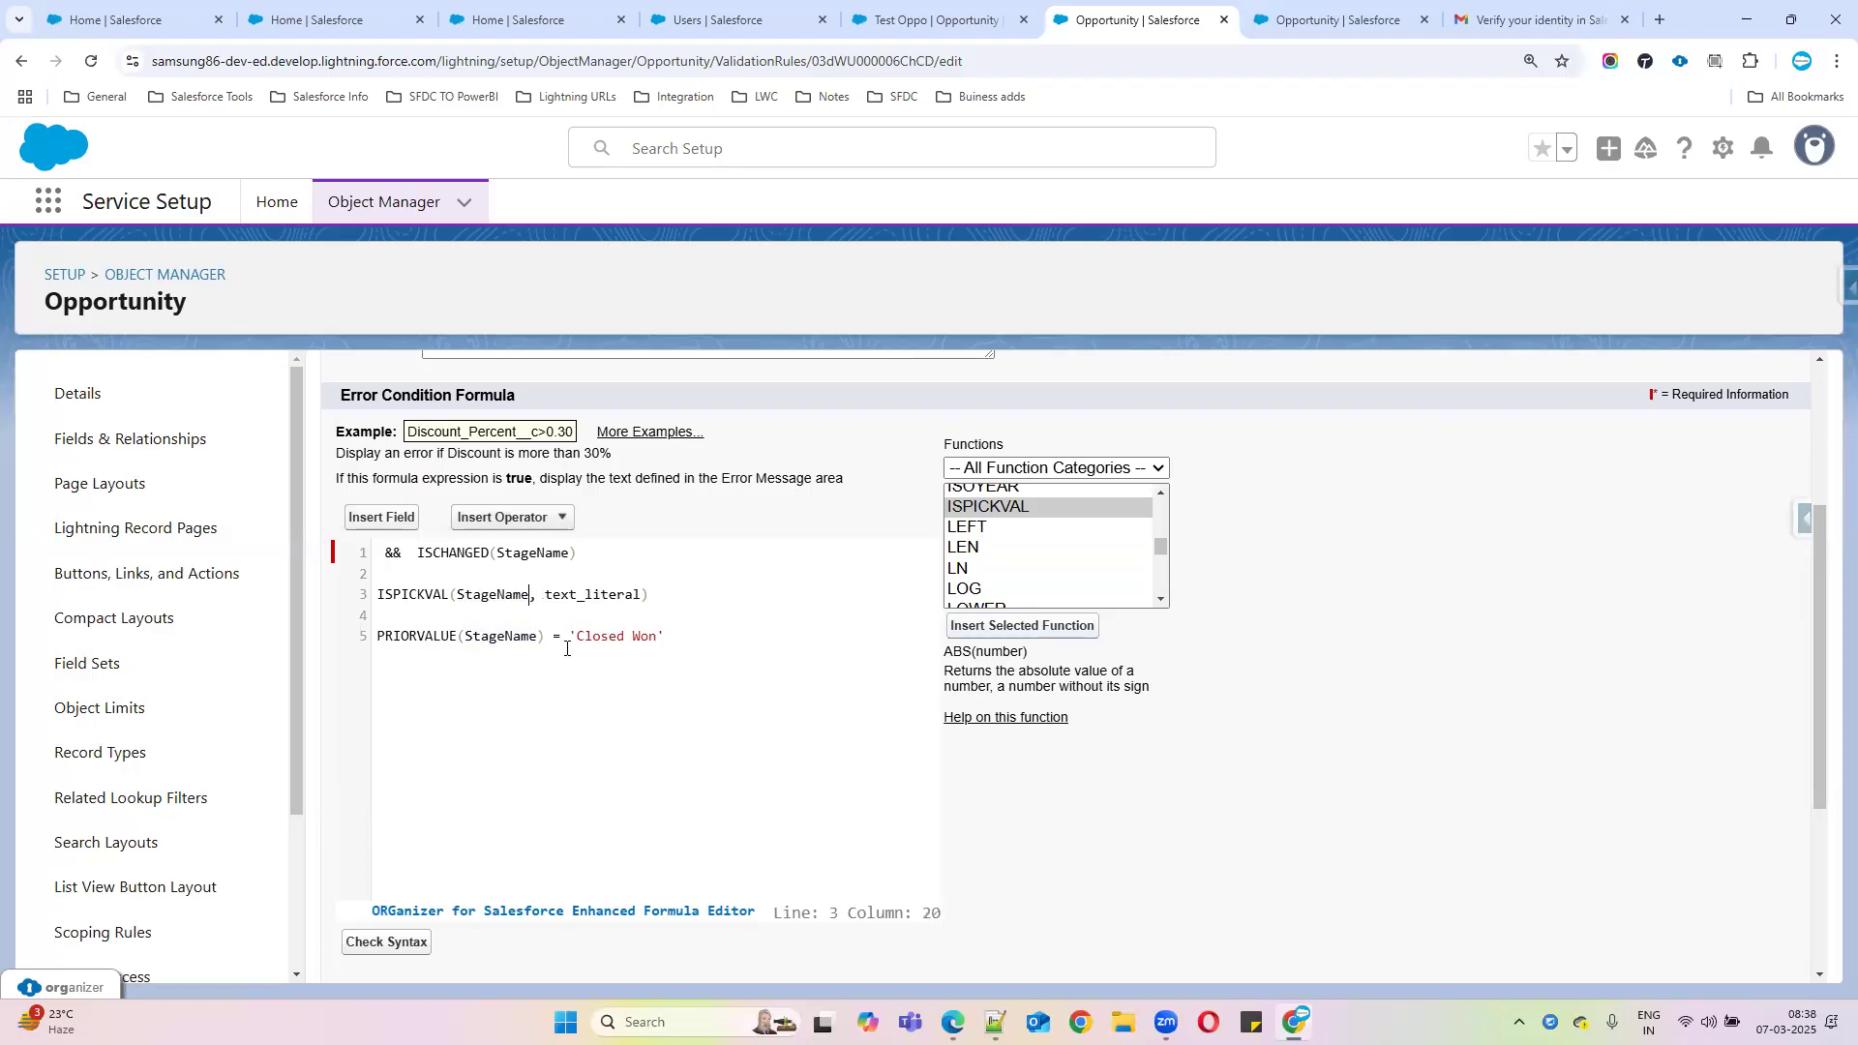
{"action": "left_click_drag", "start_coordinate": [568, 636], "coordinate": [663, 635]}
{"action": "key", "text": "ctrl+x"}
{"action": "double_click", "coordinate": [576, 596]}
{"action": "key", "text": "ctrl+v"}
Move the ISPICKVAL expression ahead of && ISCHANGED(StageName) and delete the leftover lines
{"action": "left_click_drag", "start_coordinate": [660, 594], "coordinate": [298, 597]}
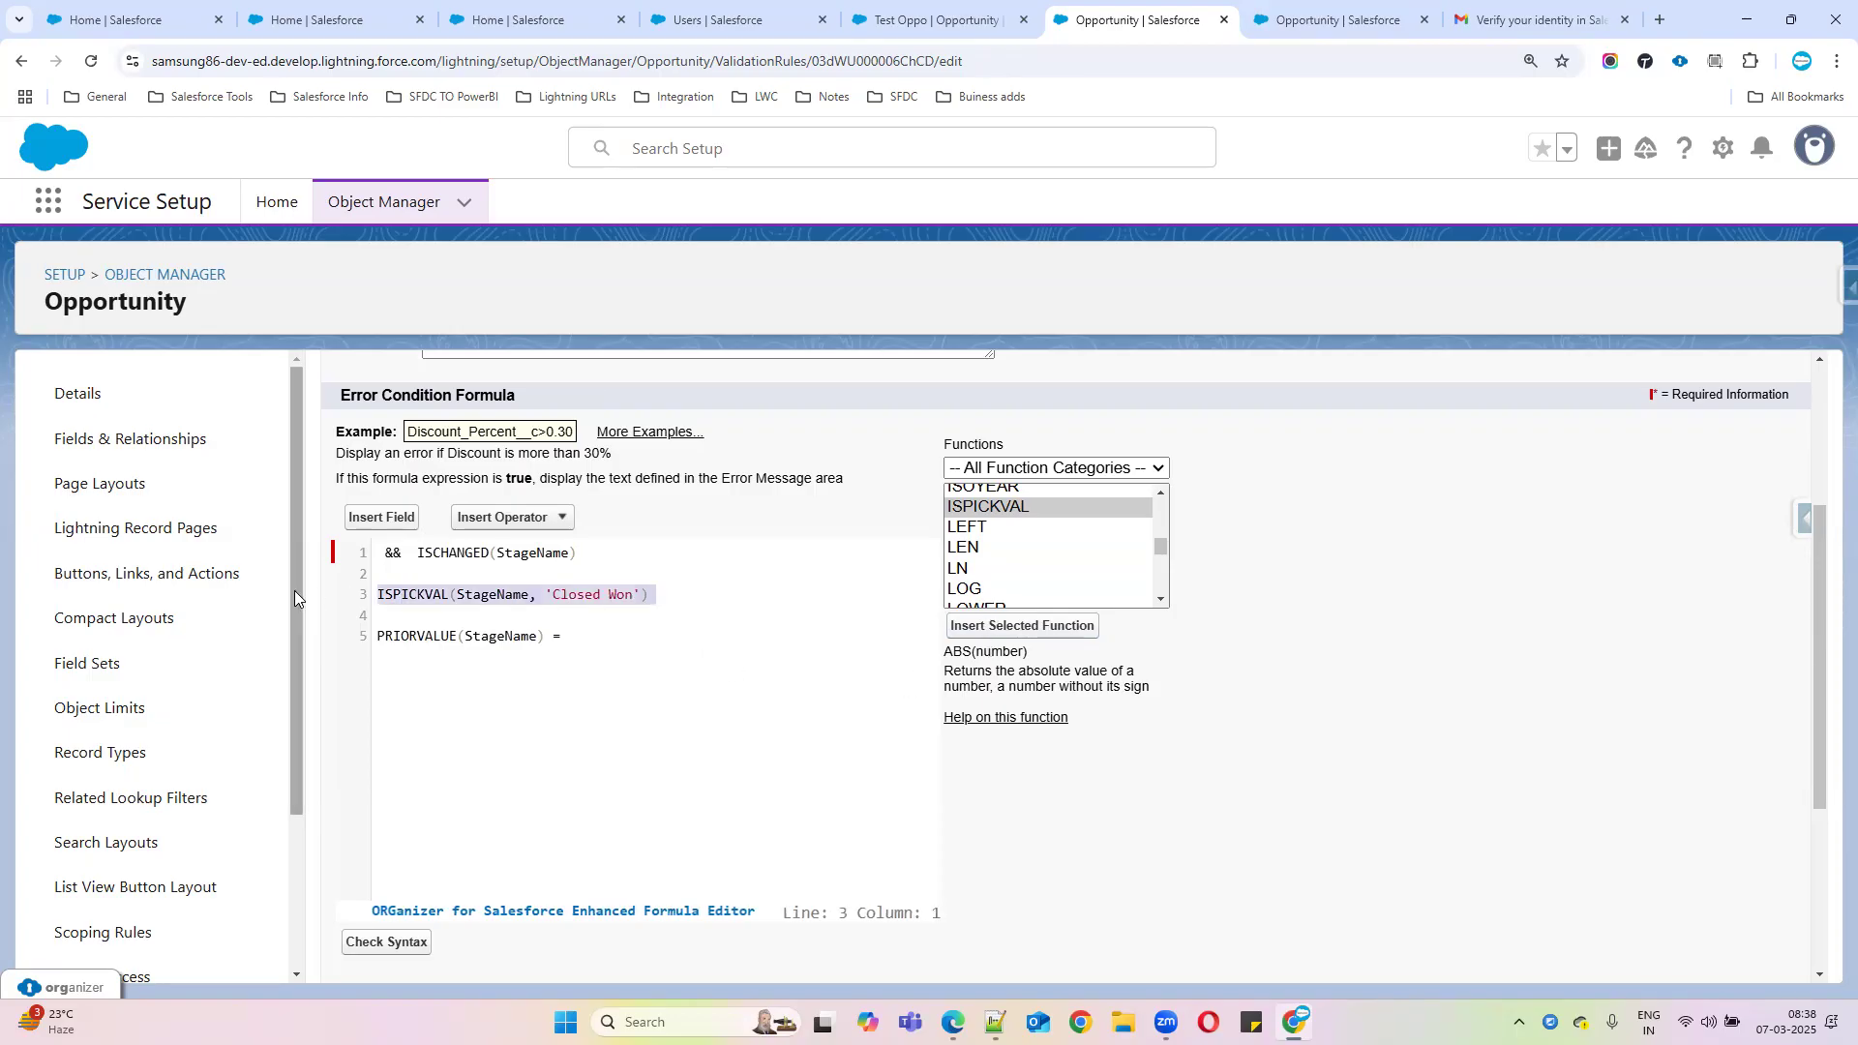
{"action": "key", "text": "ctrl+x"}
{"action": "key", "text": "ctrl+v"}
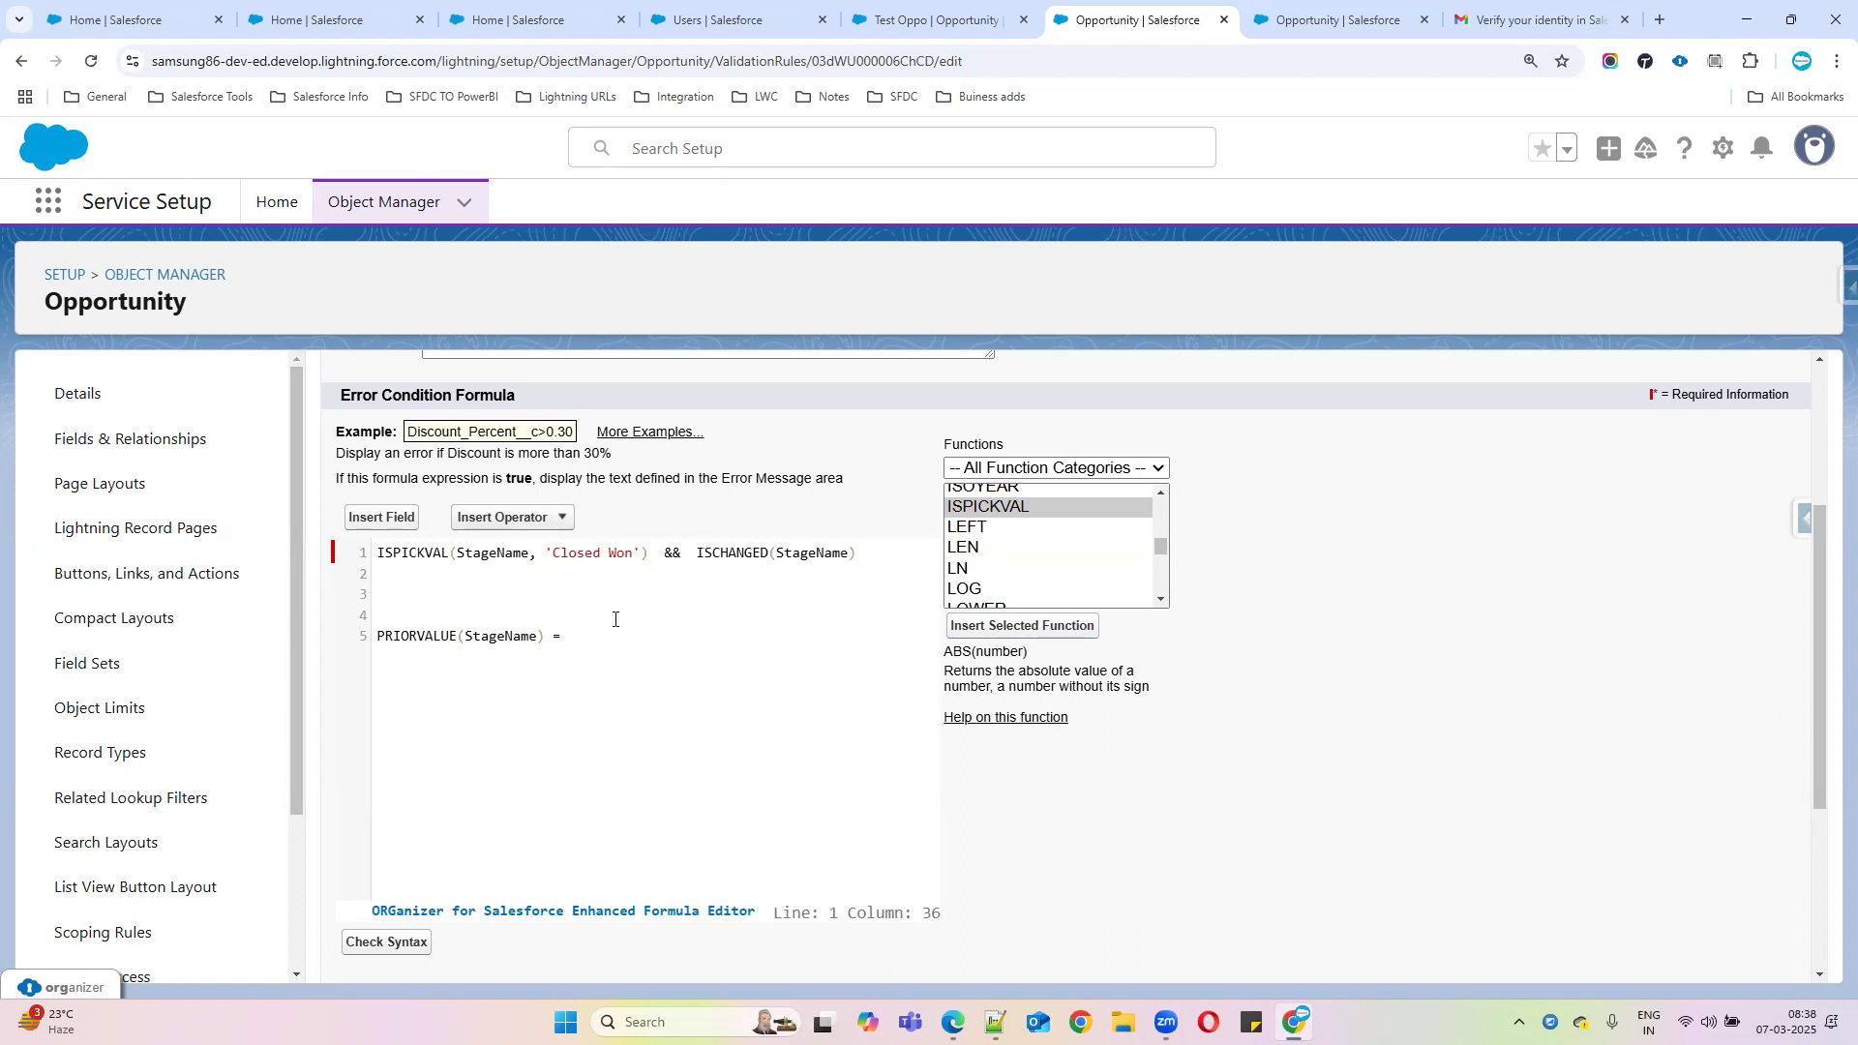
{"action": "left_click_drag", "start_coordinate": [580, 639], "coordinate": [332, 577]}
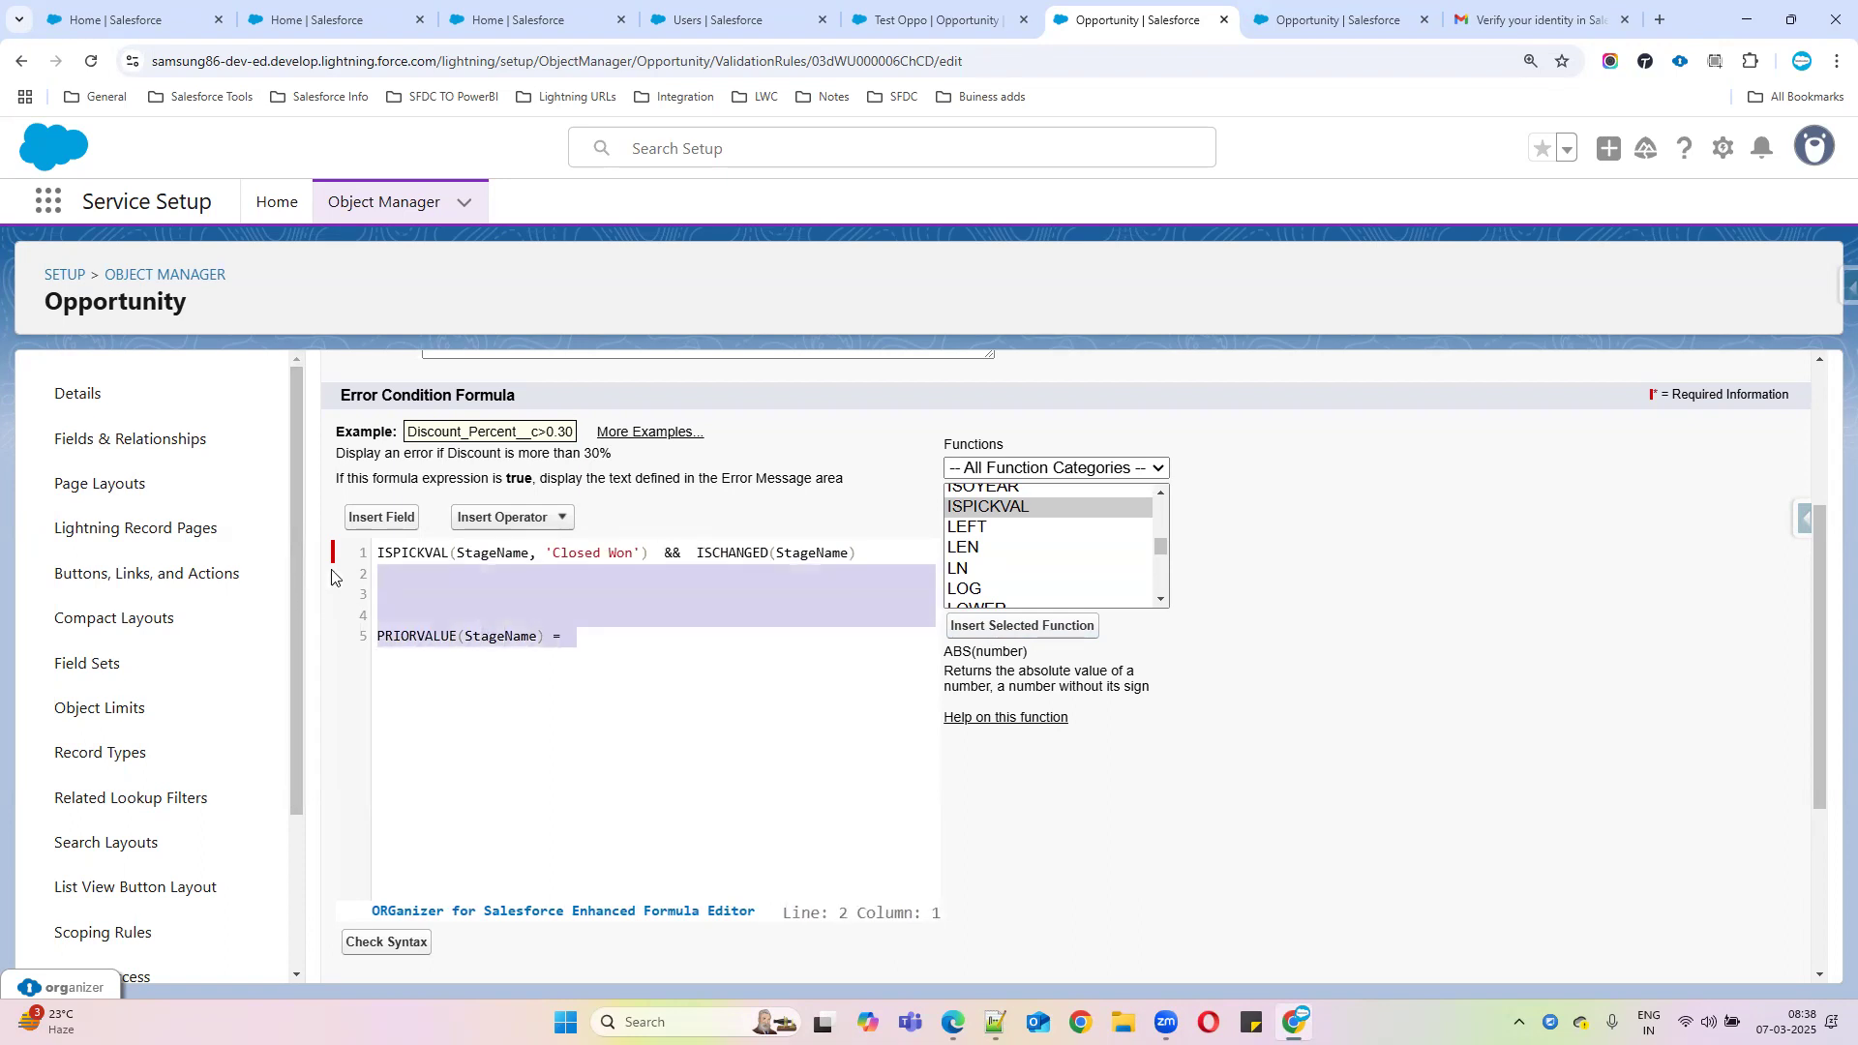
{"action": "key", "text": "BackSpace"}
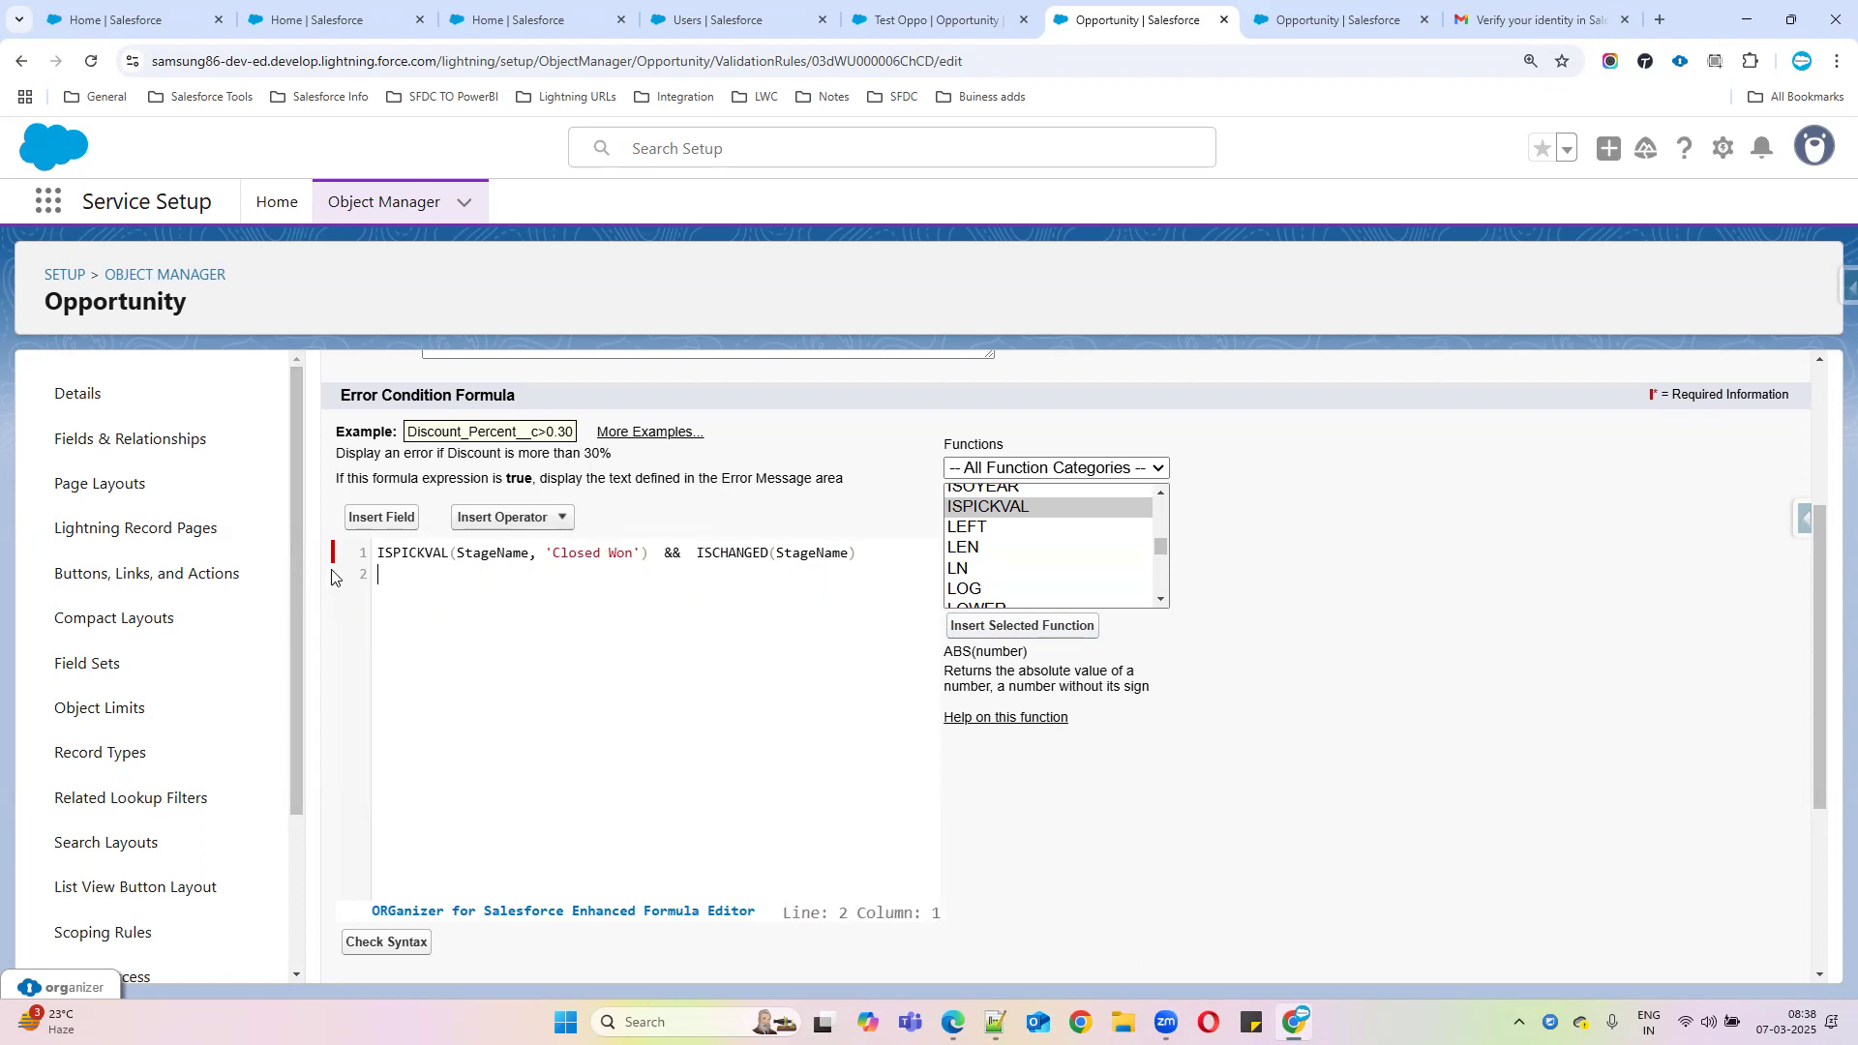
Run Check Syntax and confirm the formula has no errors
{"action": "left_click", "coordinate": [385, 942]}
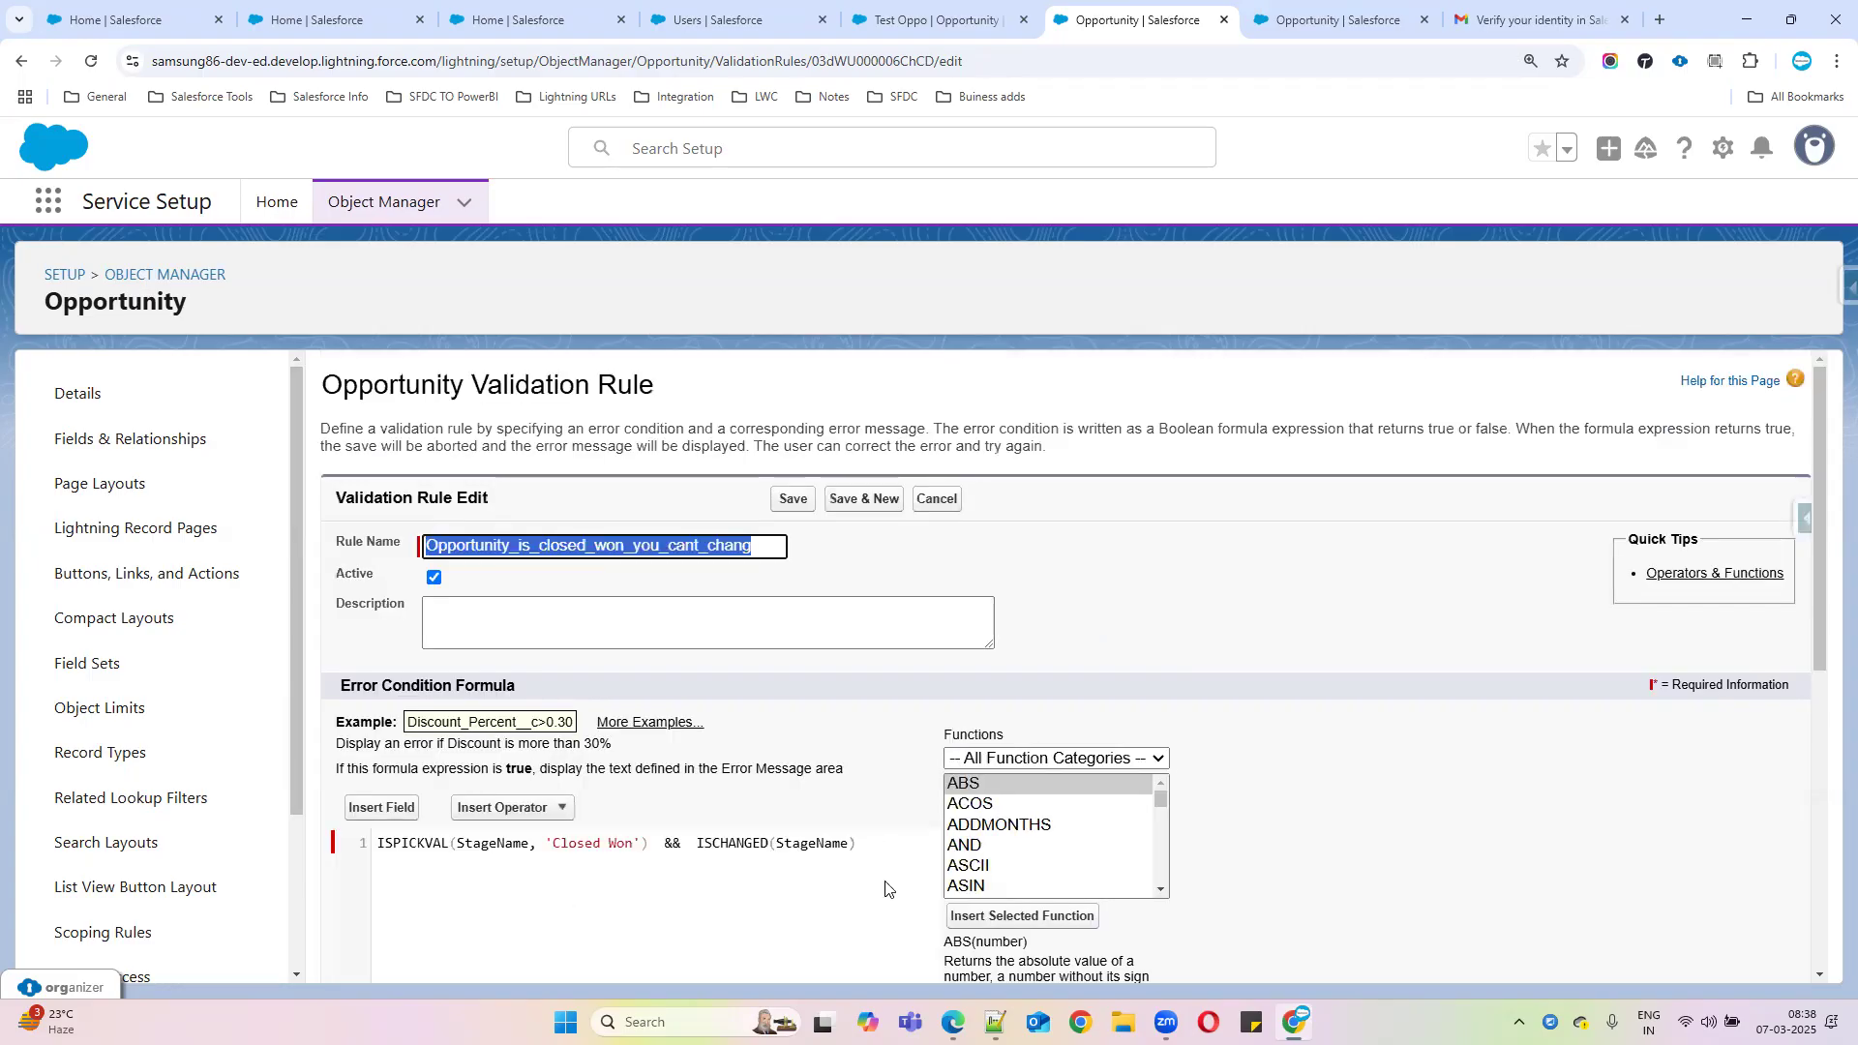
{"action": "scroll", "coordinate": [883, 883], "scroll_direction": "down", "scroll_amount": 2}
{"action": "scroll", "coordinate": [656, 800], "scroll_direction": "down", "scroll_amount": 4}
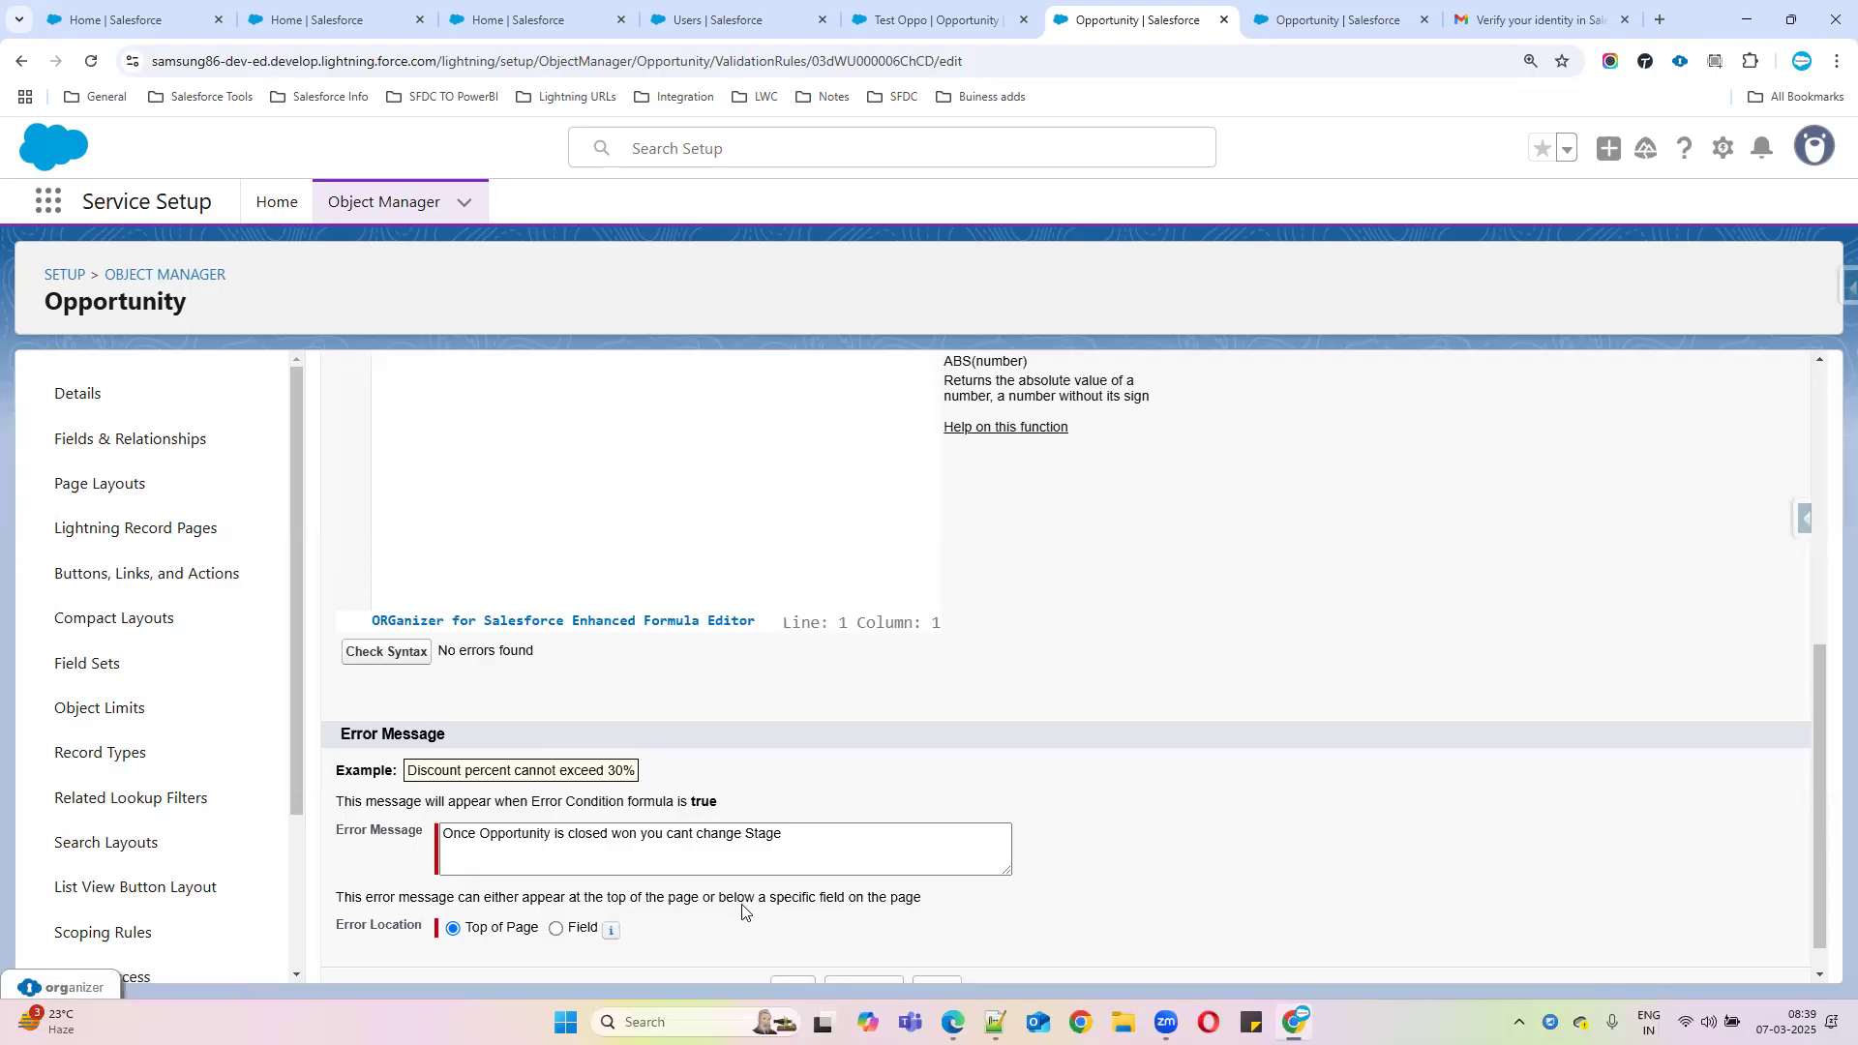
{"action": "scroll", "coordinate": [750, 909], "scroll_direction": "down", "scroll_amount": 1}
Save the validation rule and set Test Oppo's Stage to Closed Won
{"action": "left_click", "coordinate": [799, 948]}
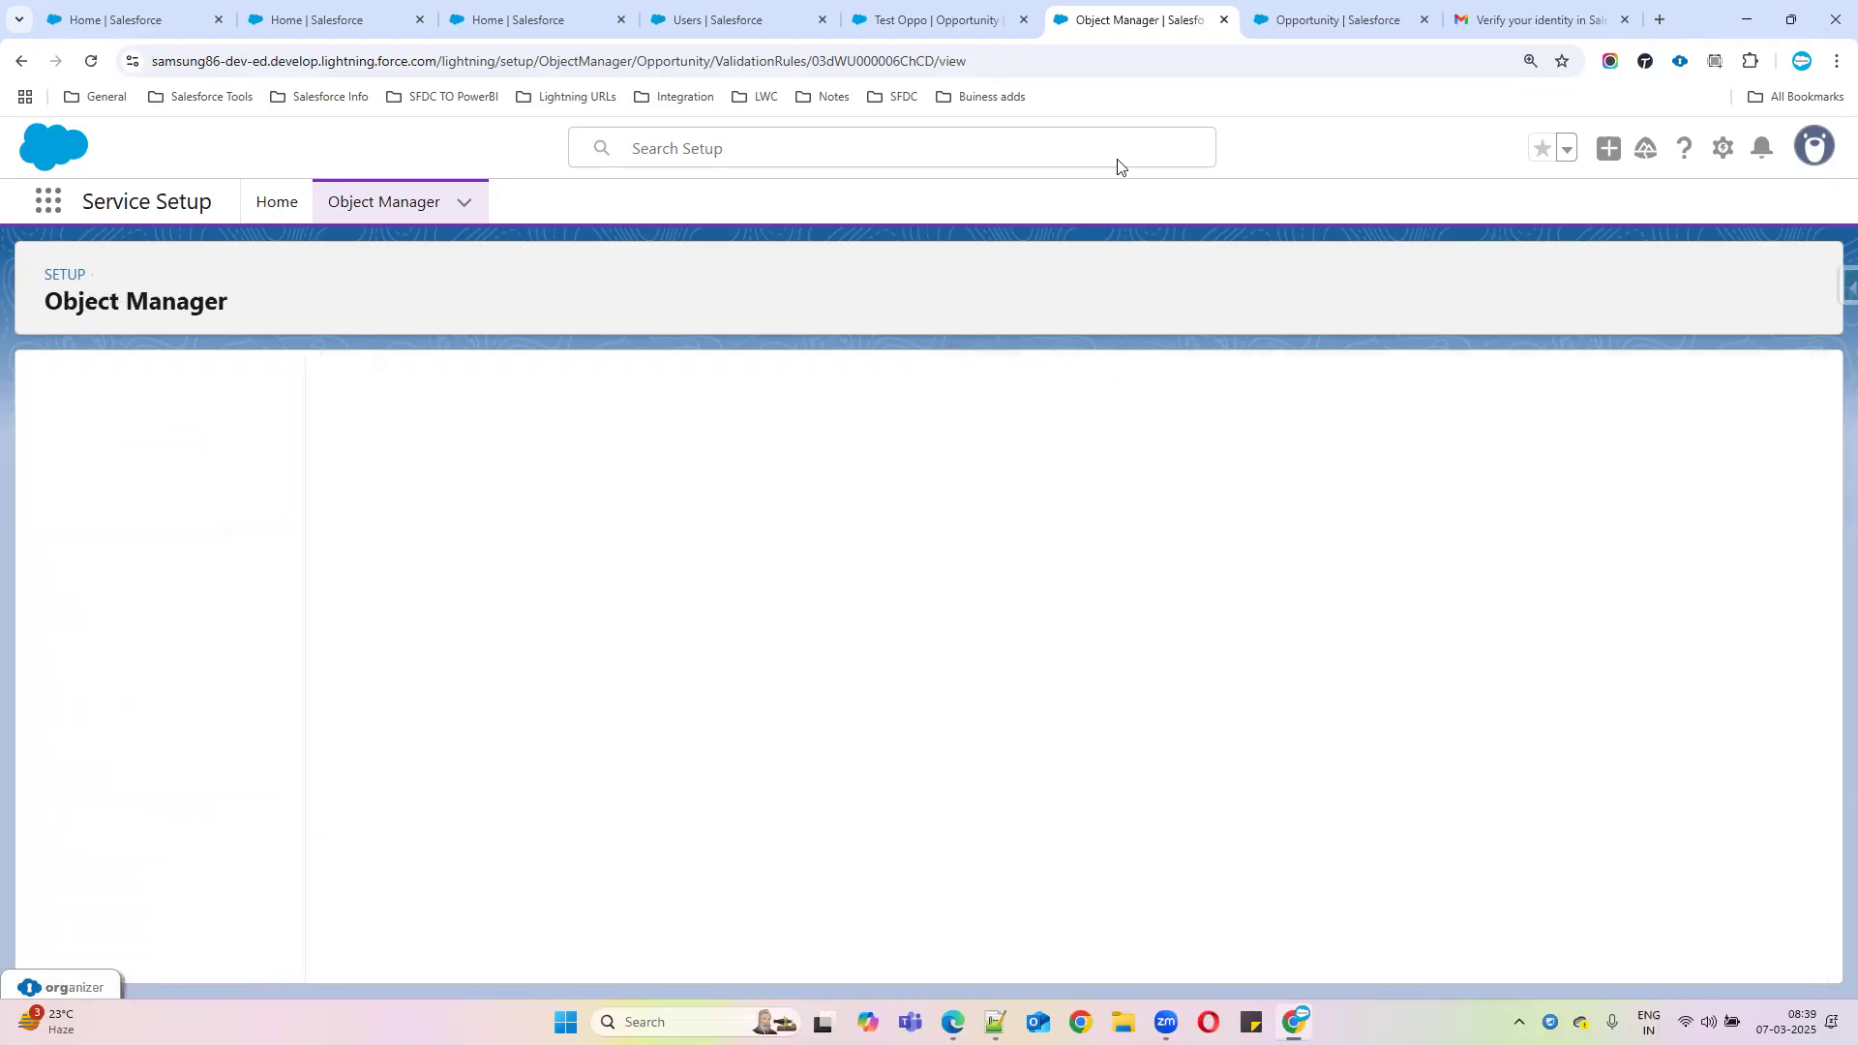
{"action": "left_click", "coordinate": [981, 27]}
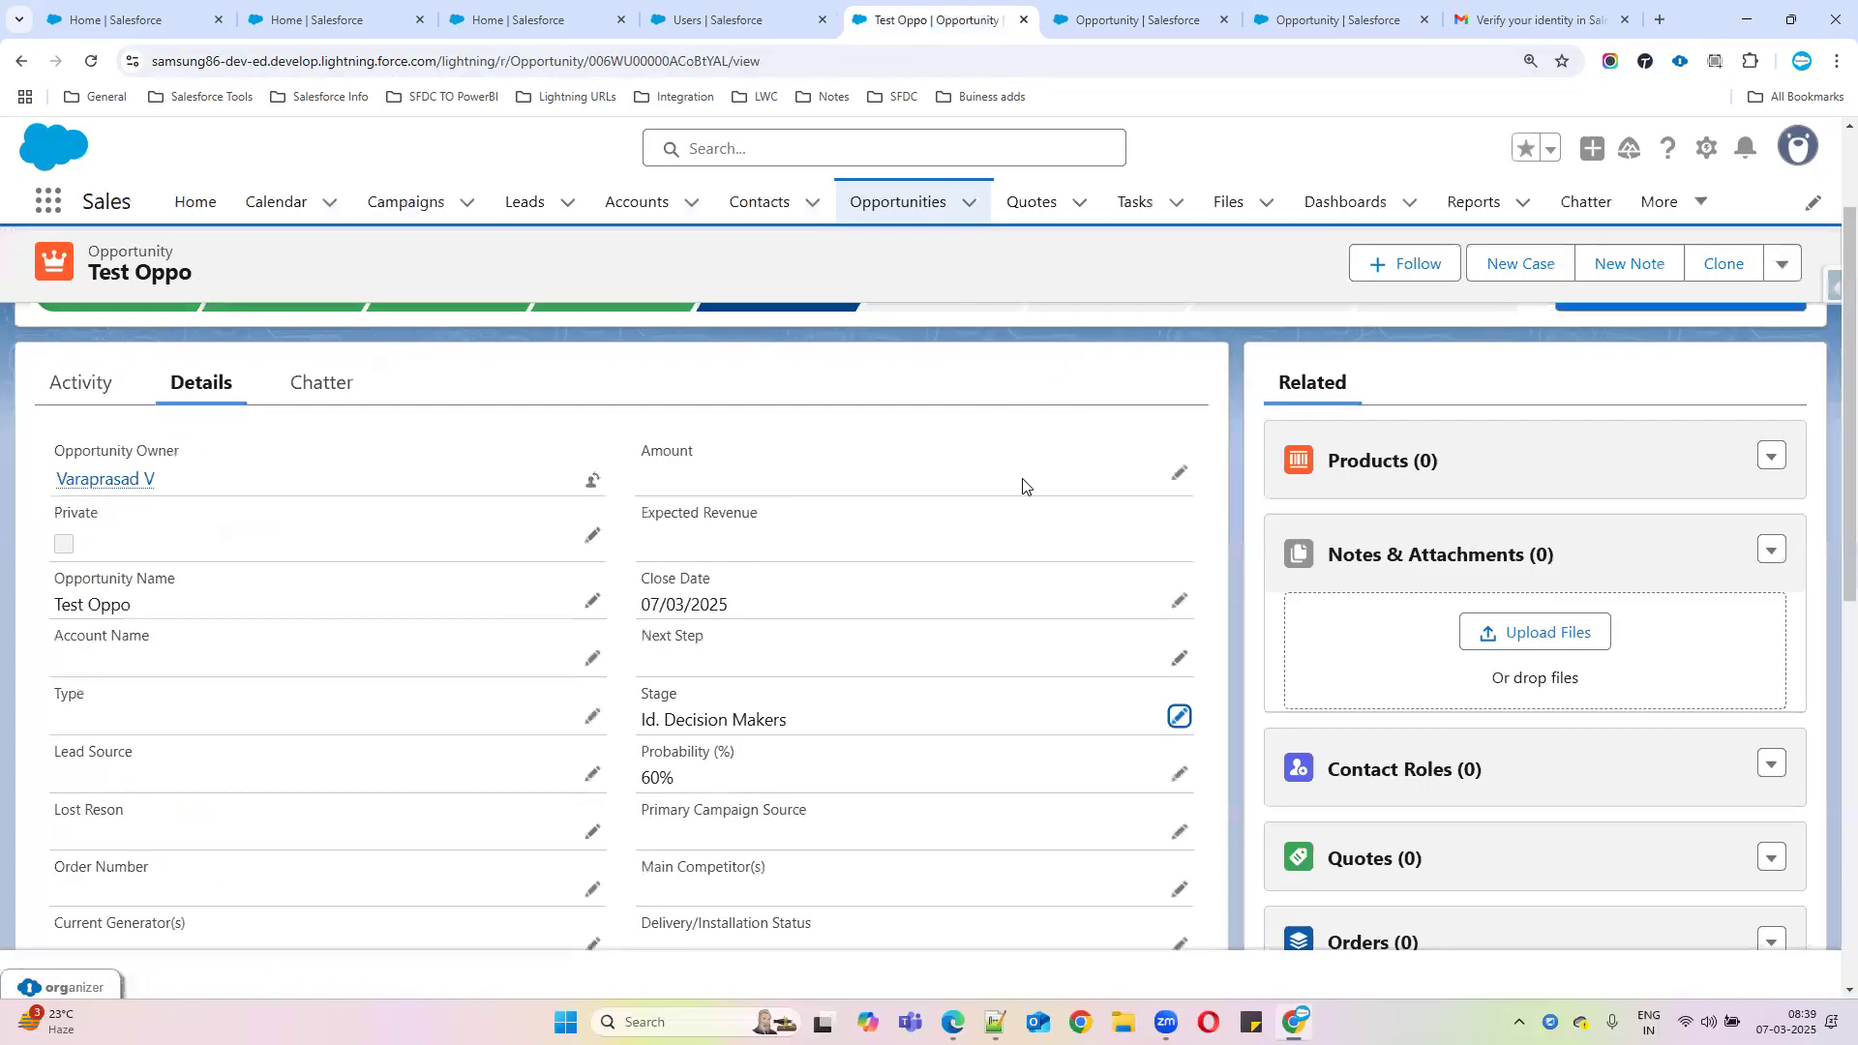
{"action": "left_click", "coordinate": [1178, 716]}
{"action": "left_click", "coordinate": [1015, 747]}
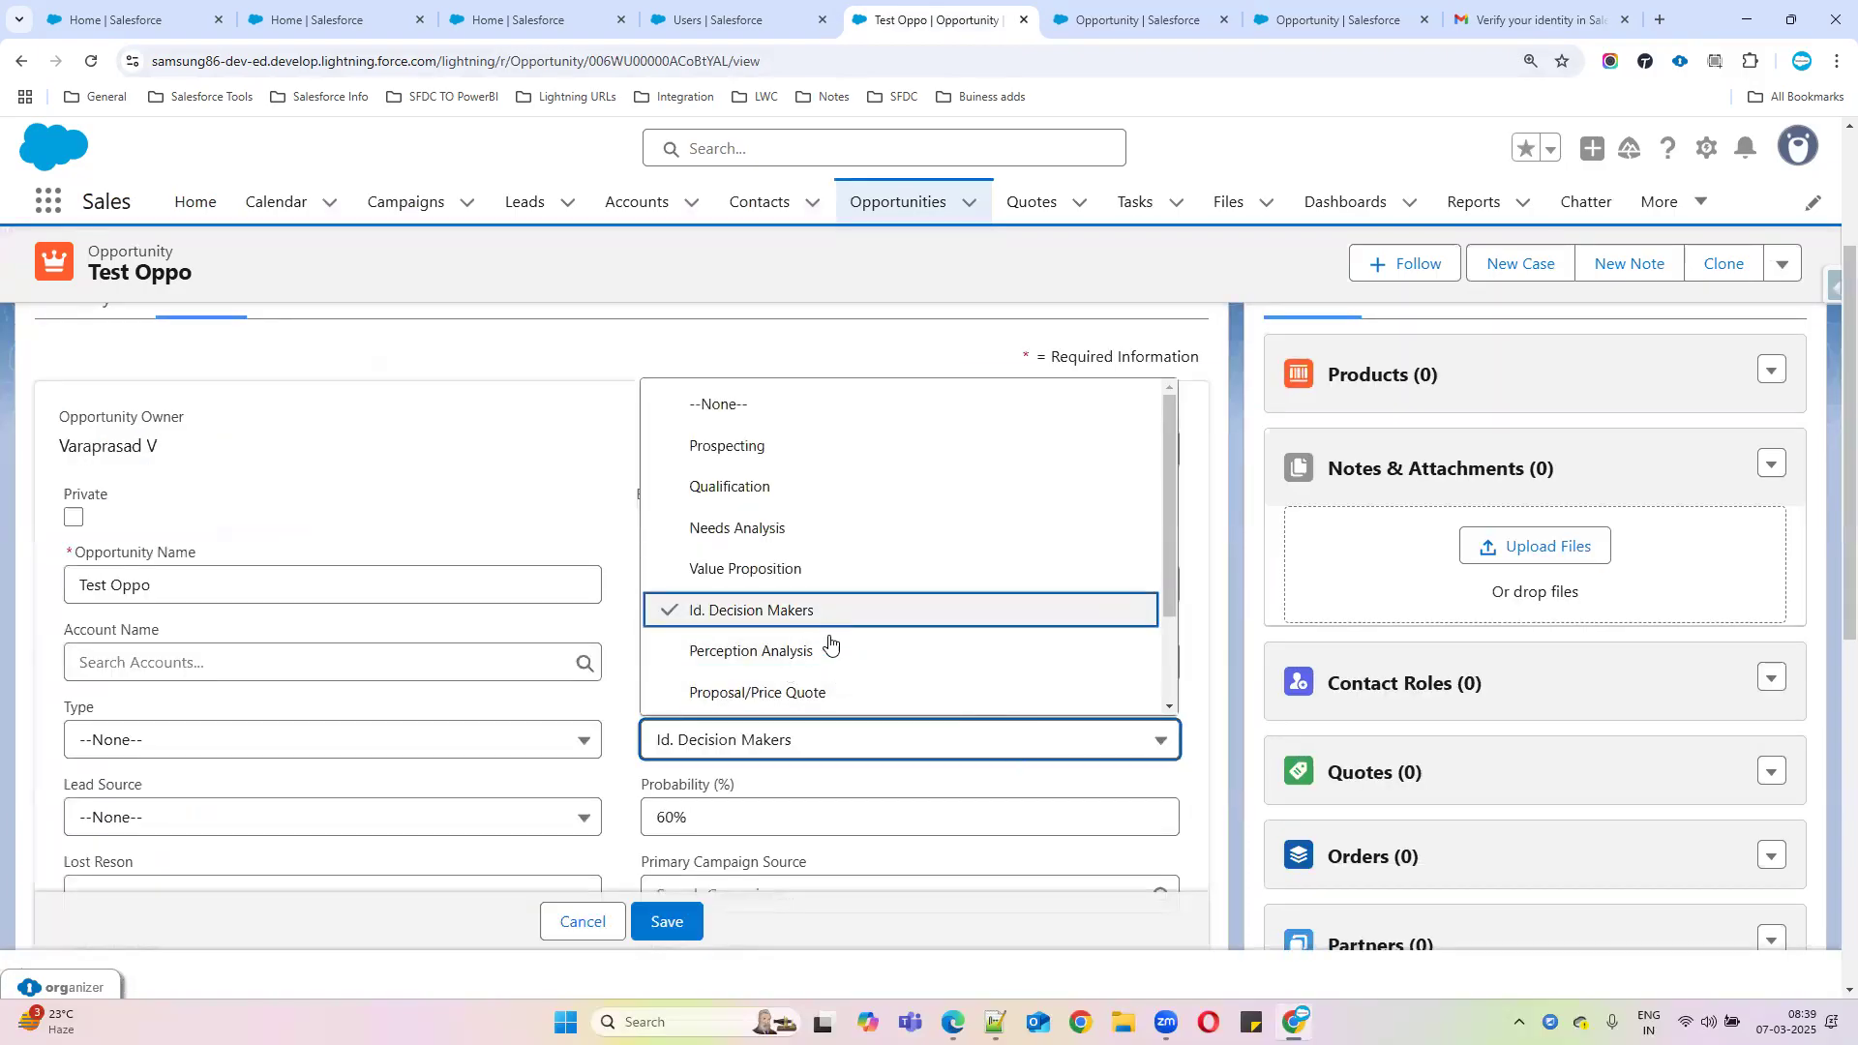
{"action": "scroll", "coordinate": [822, 668], "scroll_direction": "down", "scroll_amount": 1}
{"action": "left_click", "coordinate": [783, 679]}
Save Test Oppo, cancel the rejected Closed Won change, and return to the validation rule
{"action": "left_click", "coordinate": [664, 922]}
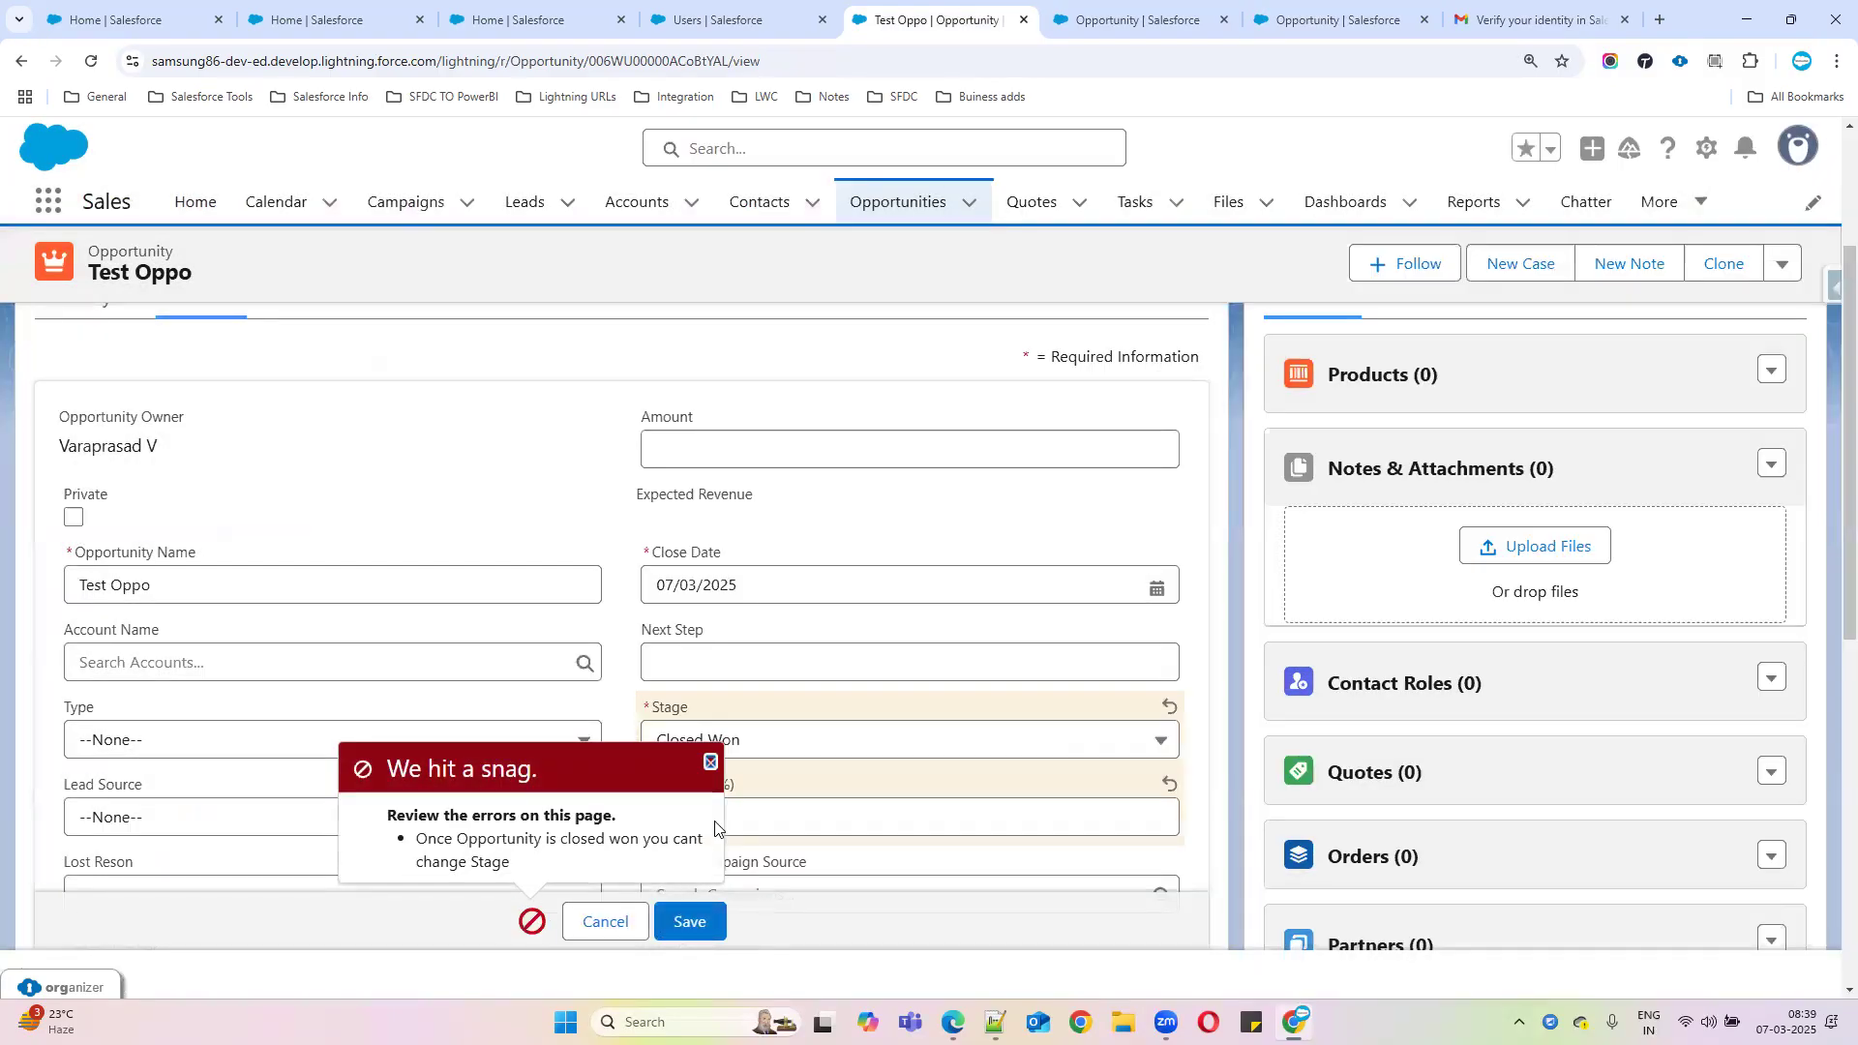
{"action": "left_click", "coordinate": [609, 922]}
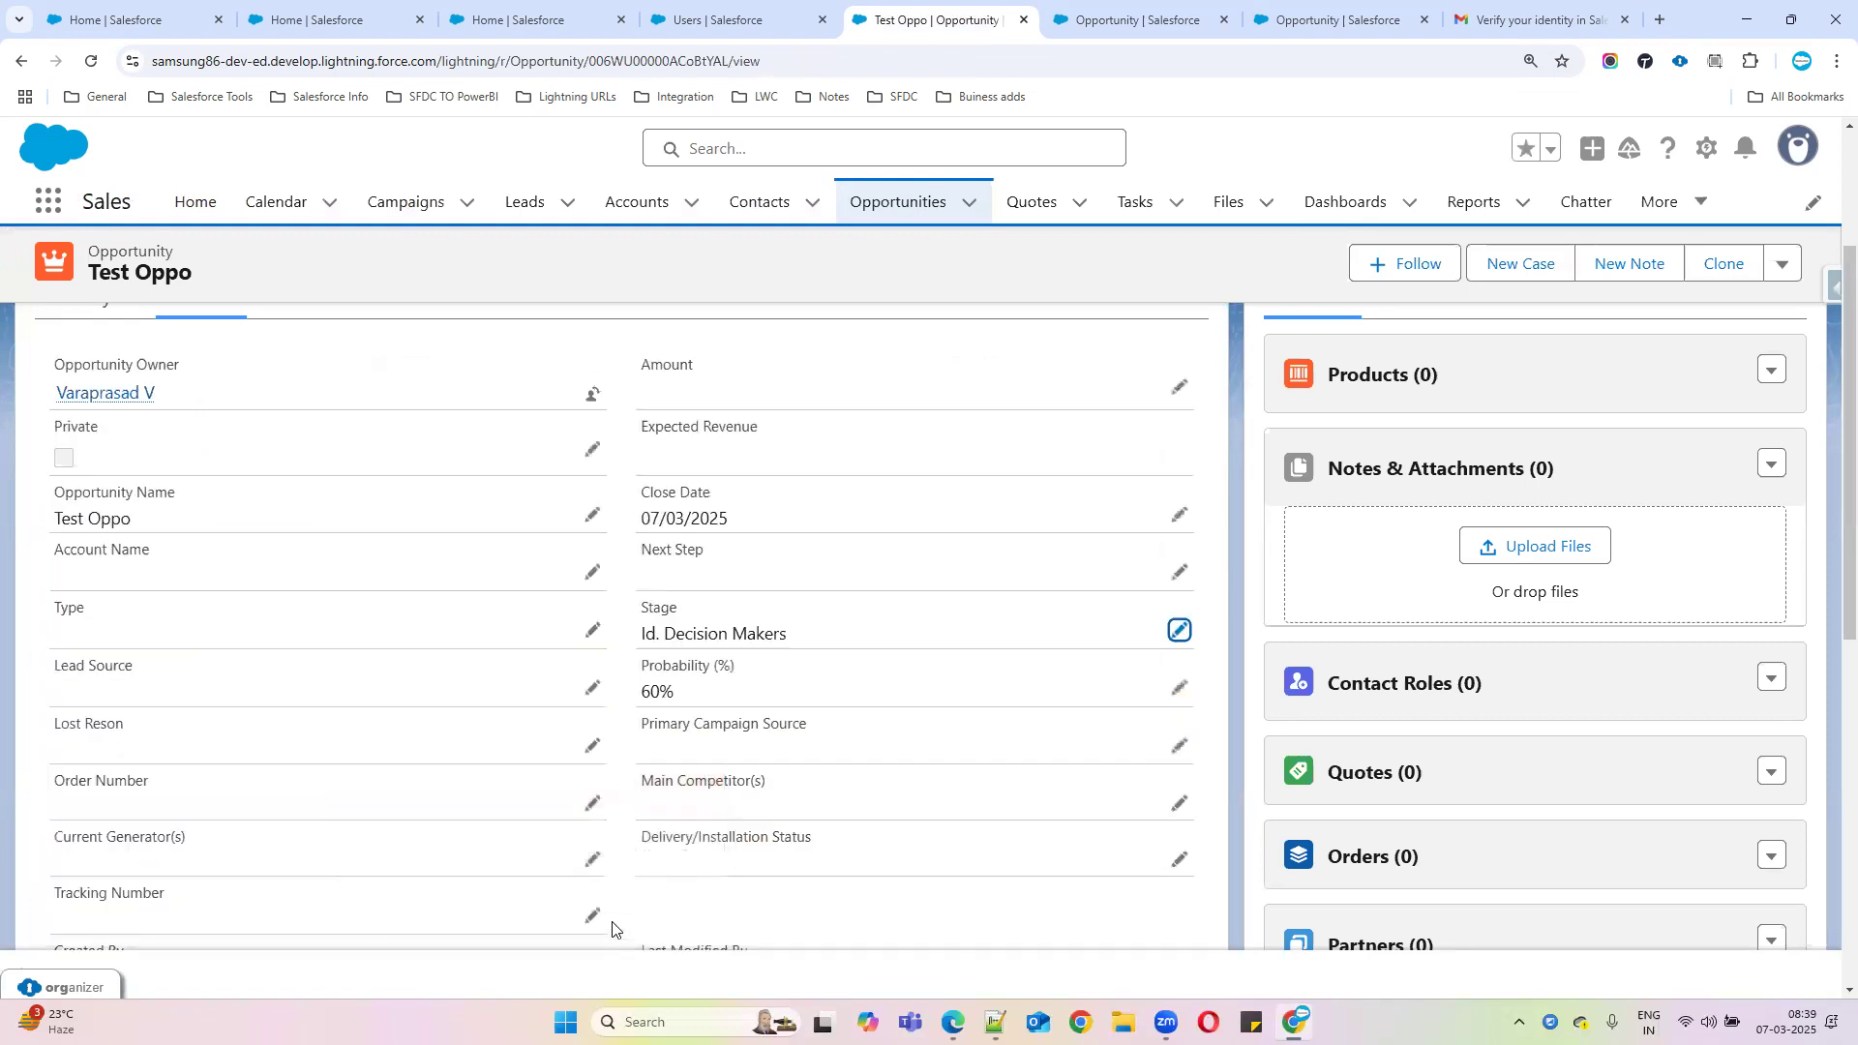
{"action": "left_click", "coordinate": [1123, 30]}
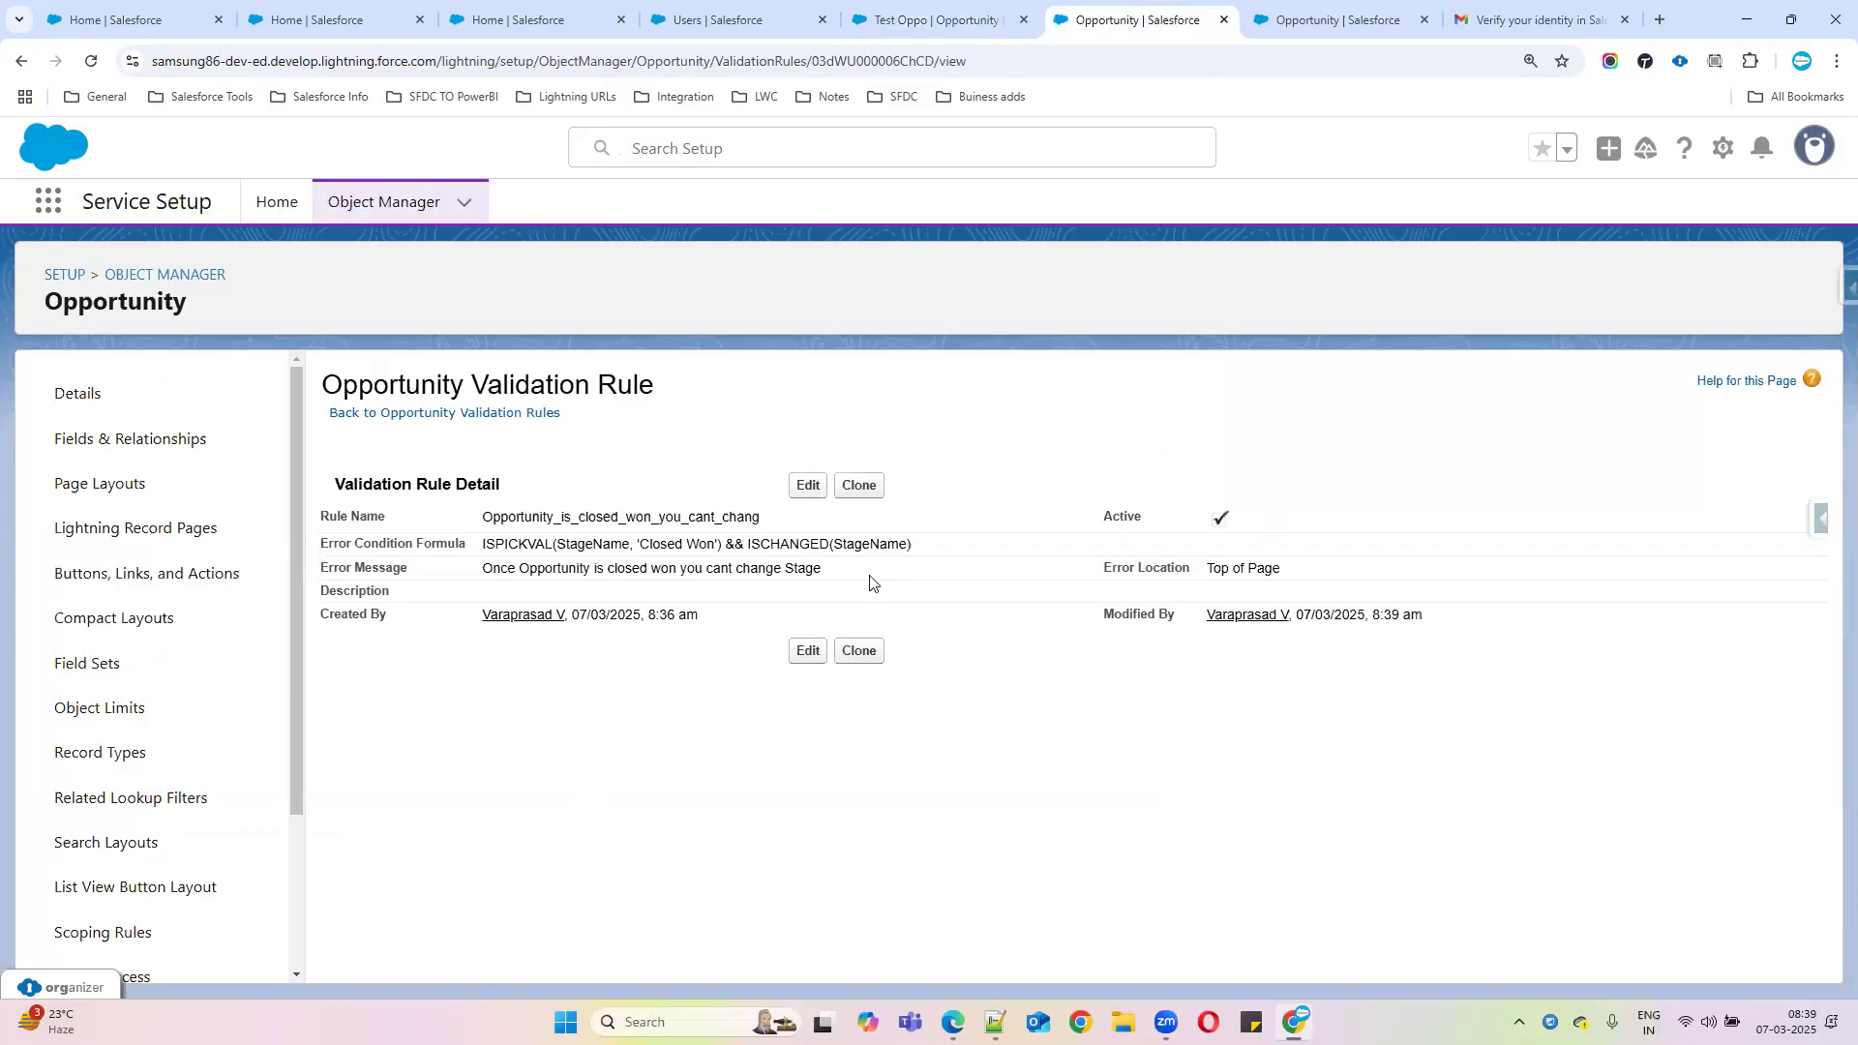
{"action": "double_click", "coordinate": [700, 544]}
Google 'Priorvalue function for stagname in Opportunity' and open the Trailhead and Stack Exchange results in background tabs
{"action": "left_click", "coordinate": [1336, 19]}
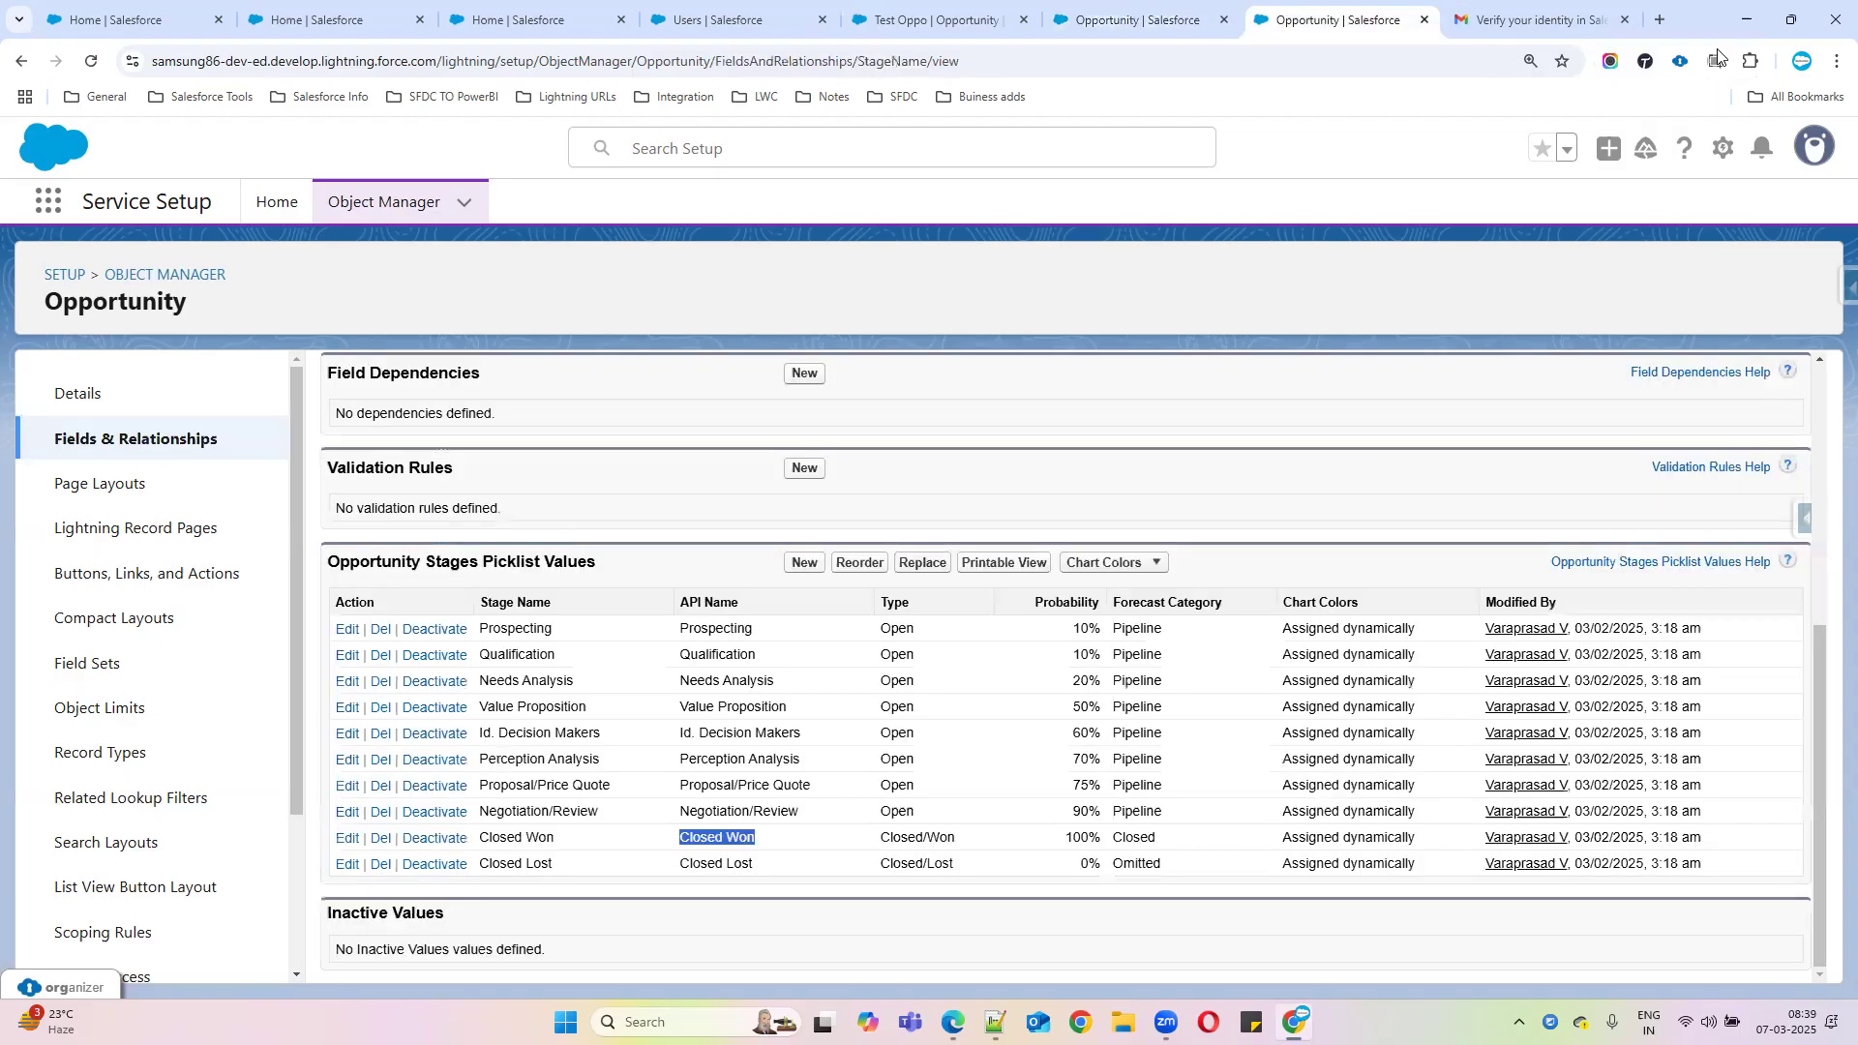
{"action": "left_click", "coordinate": [1660, 21]}
{"action": "type", "text": "Priorvalue function for stagname in Oppor"}
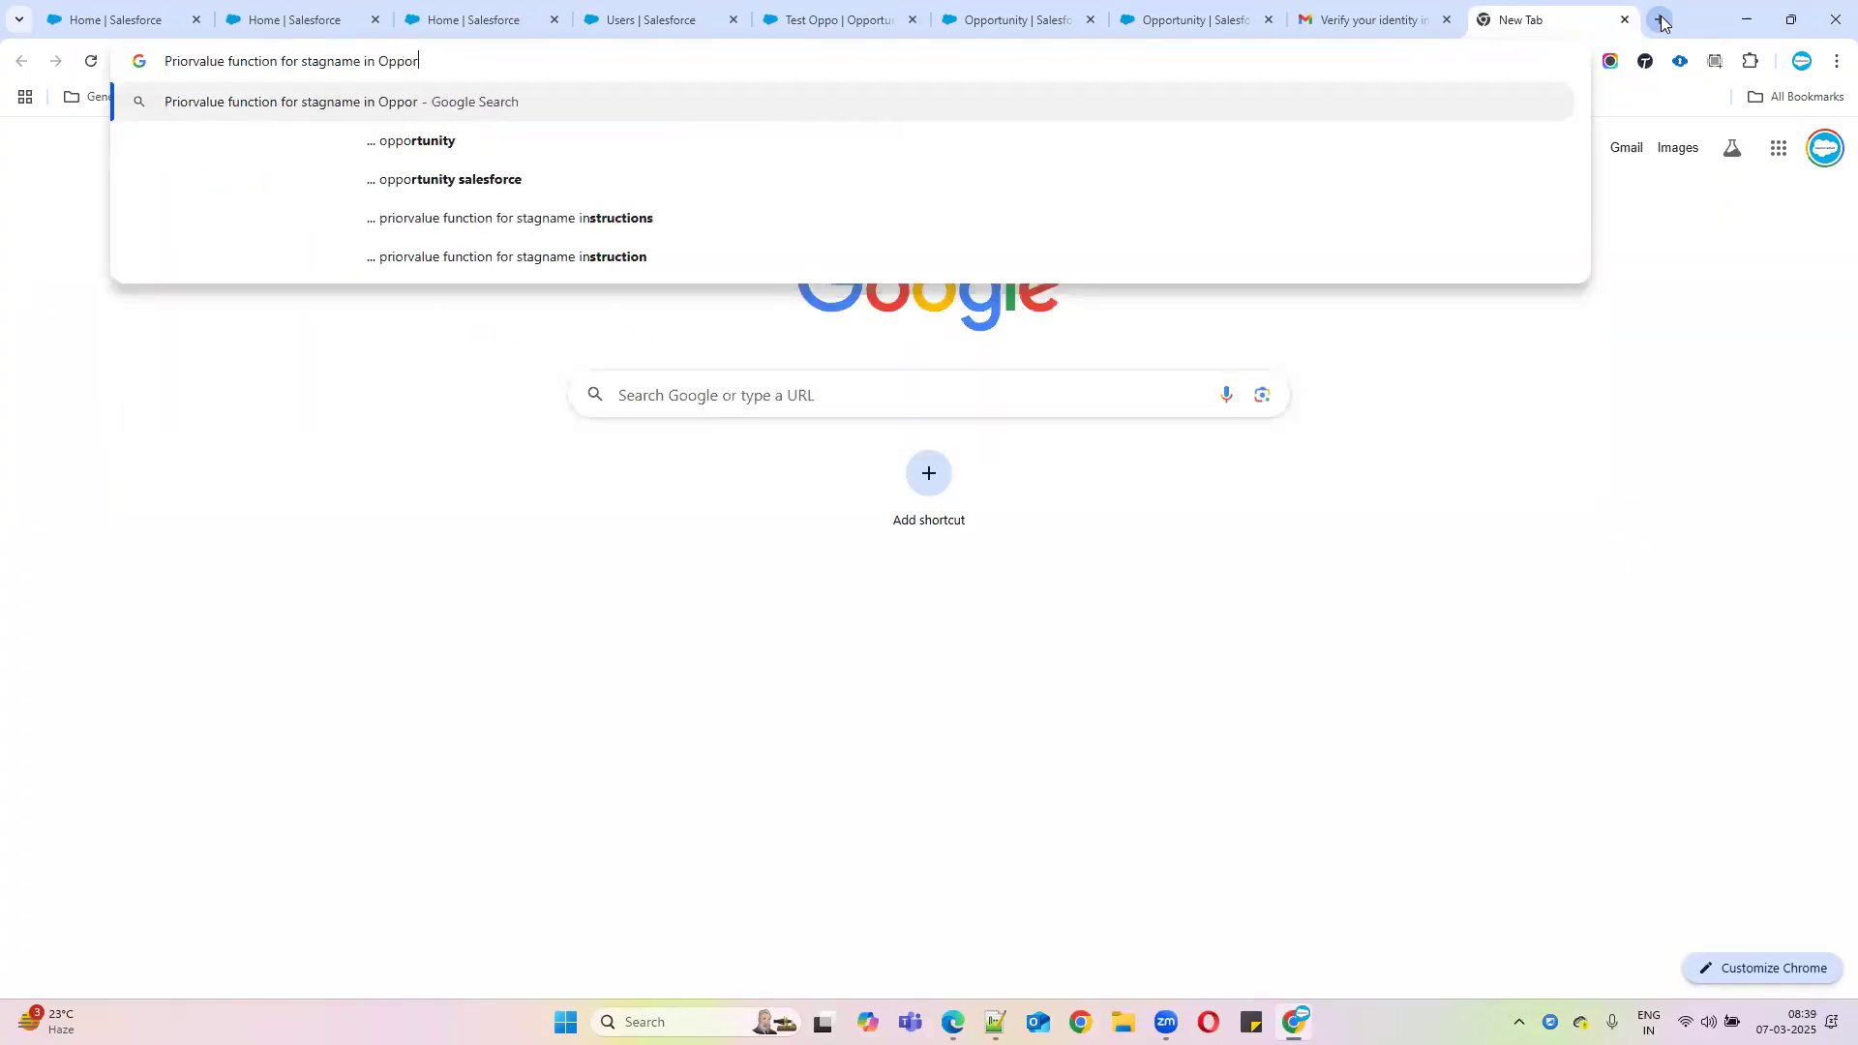
{"action": "type", "text": "tunity"}
{"action": "key", "text": "Return"}
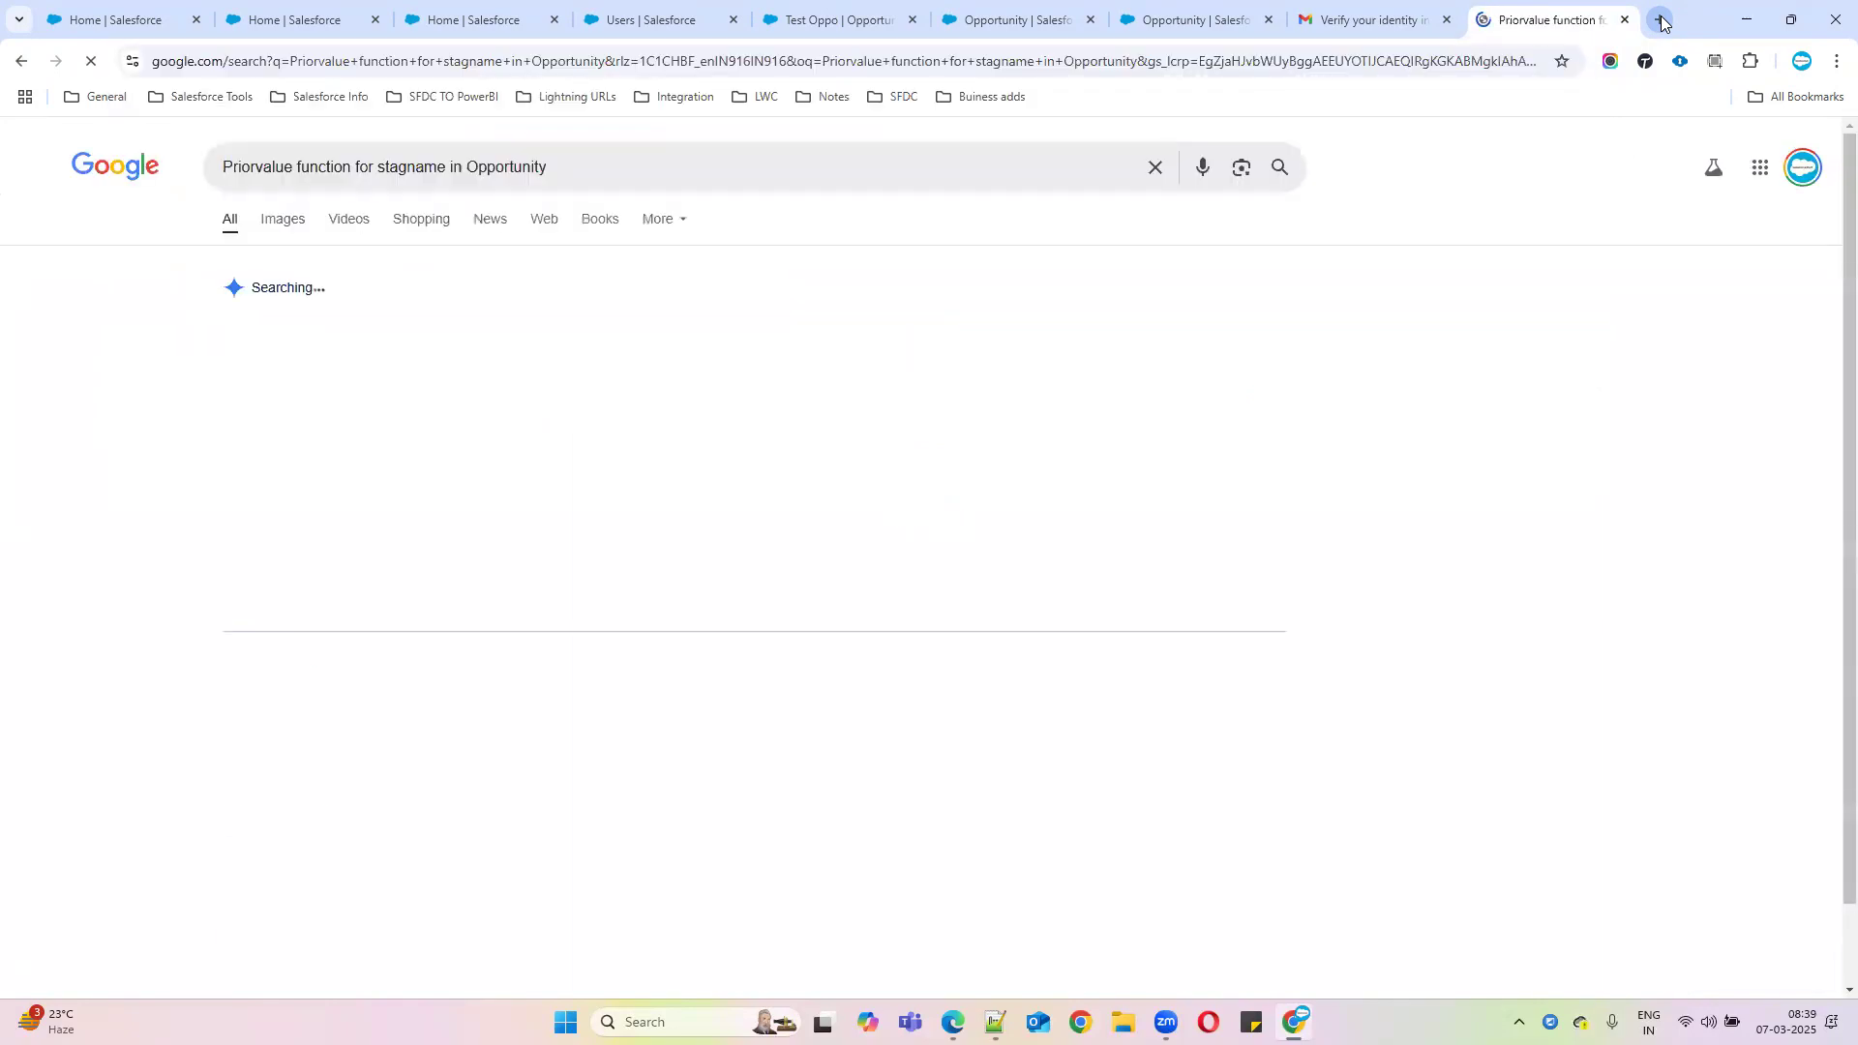
{"action": "middle_click", "coordinate": [436, 724]}
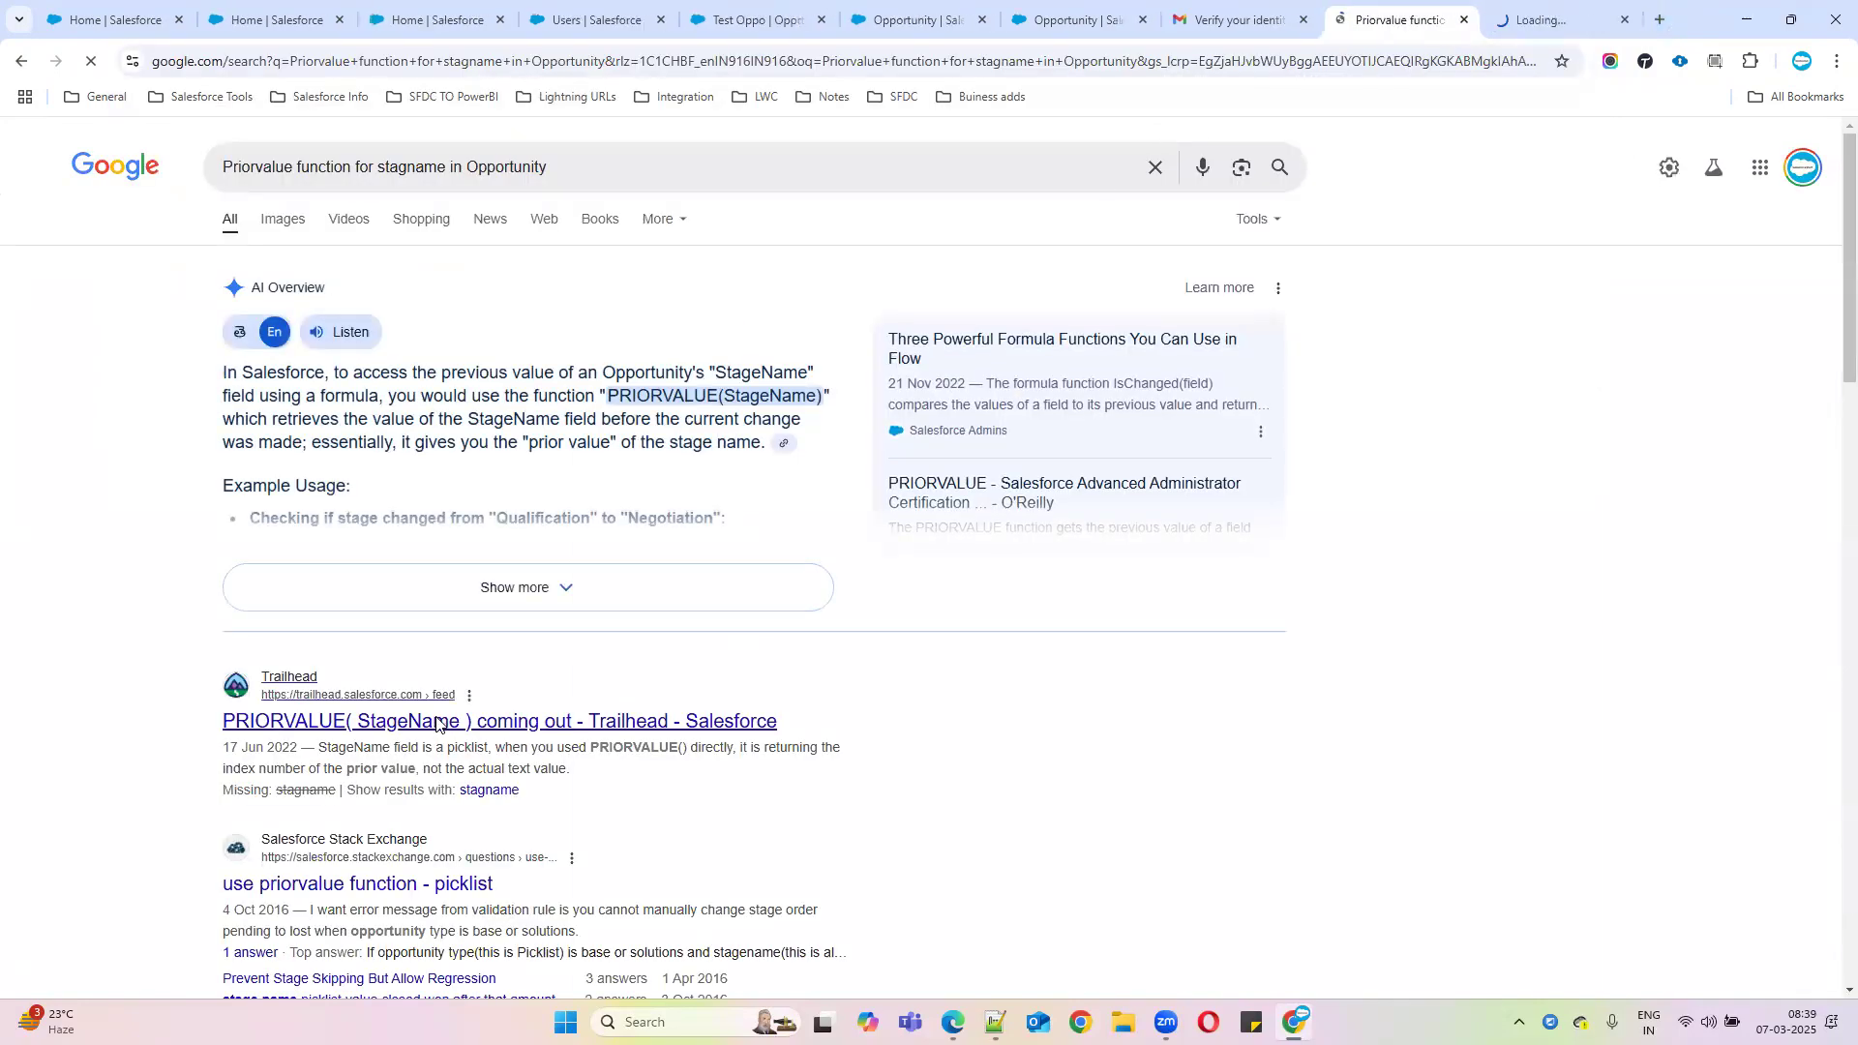
{"action": "scroll", "coordinate": [542, 764], "scroll_direction": "down", "scroll_amount": 1}
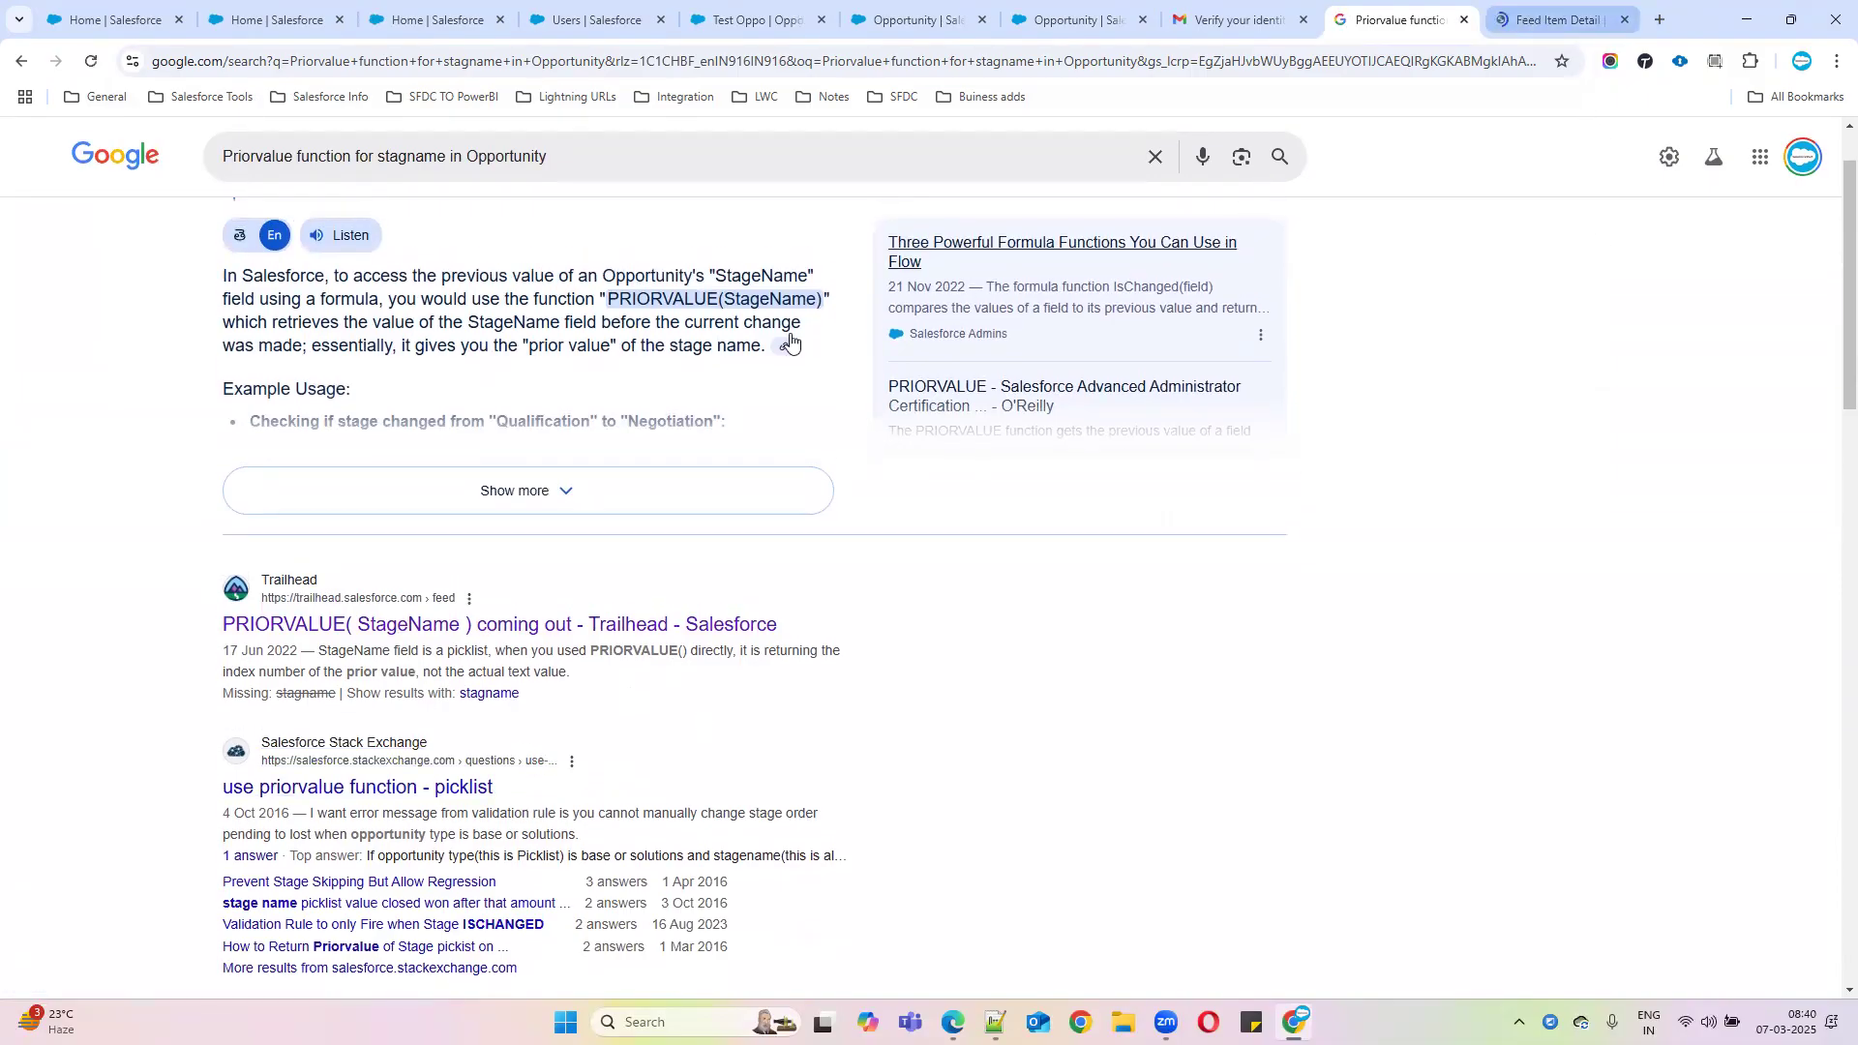
{"action": "scroll", "coordinate": [478, 811], "scroll_direction": "down", "scroll_amount": 4}
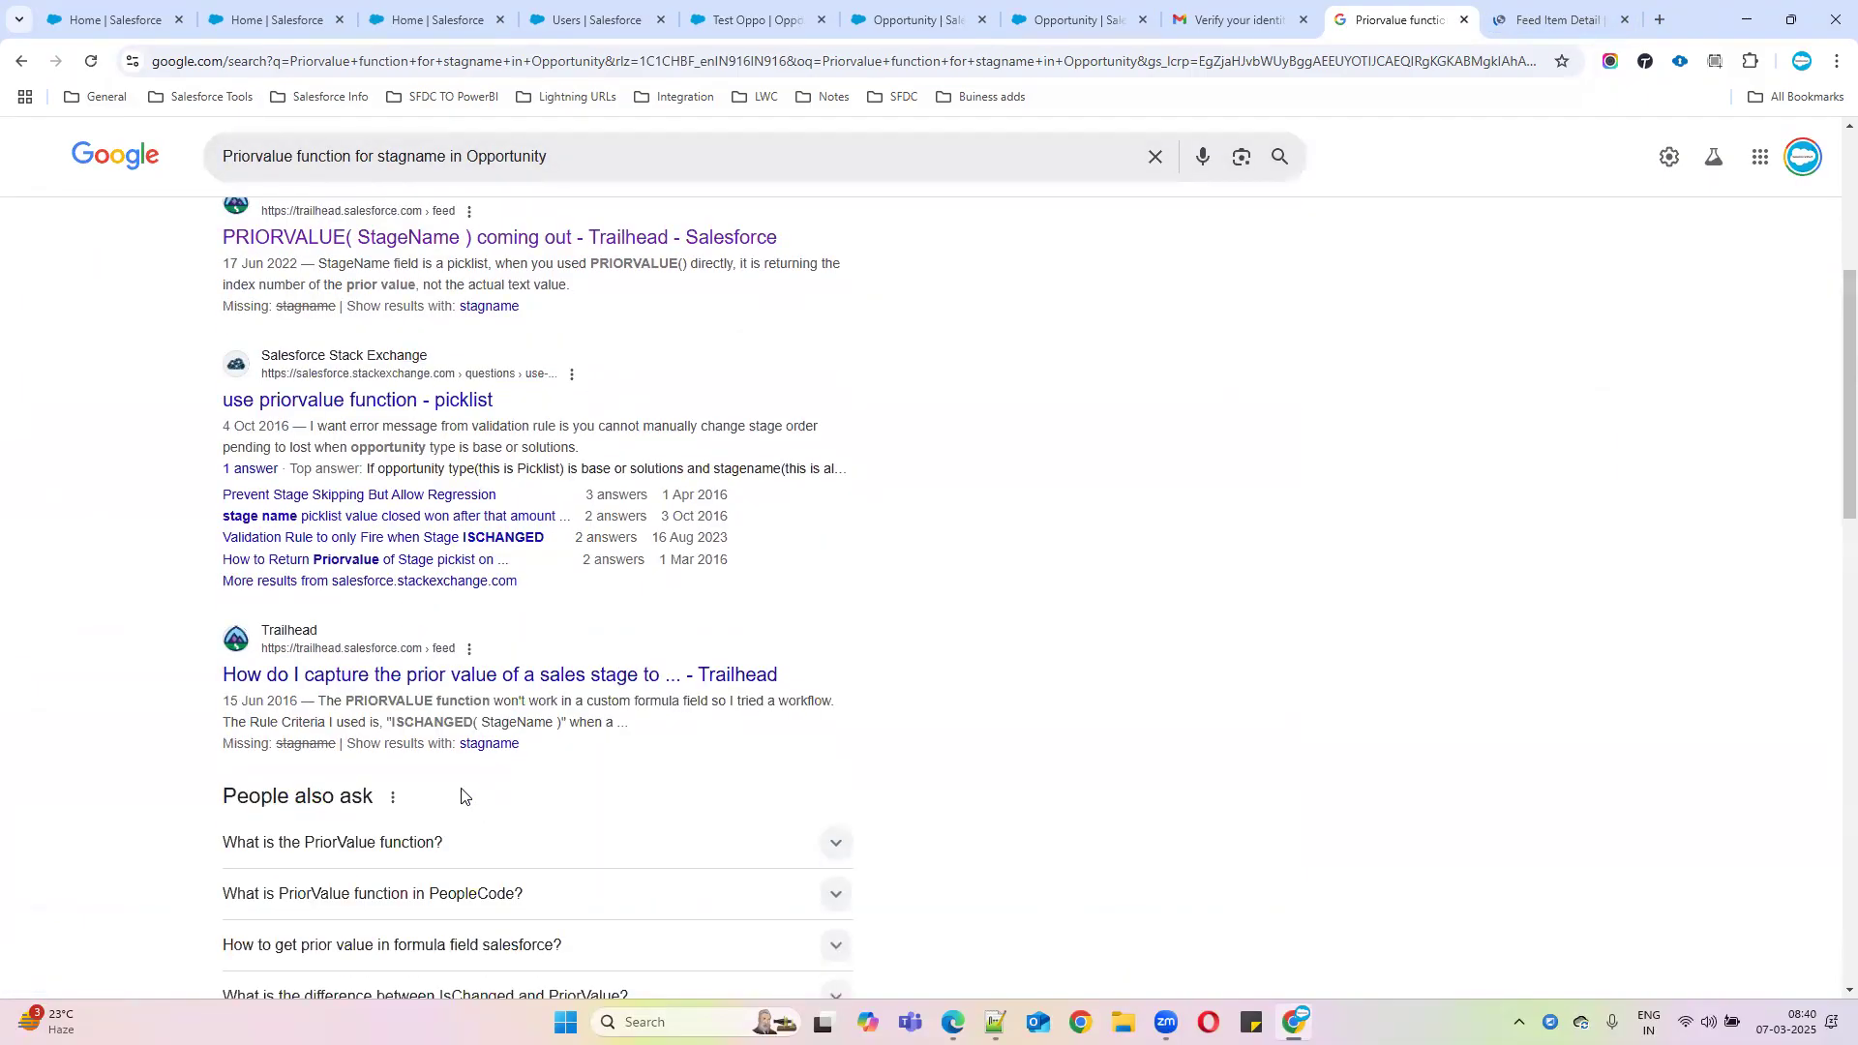
{"action": "middle_click", "coordinate": [383, 407]}
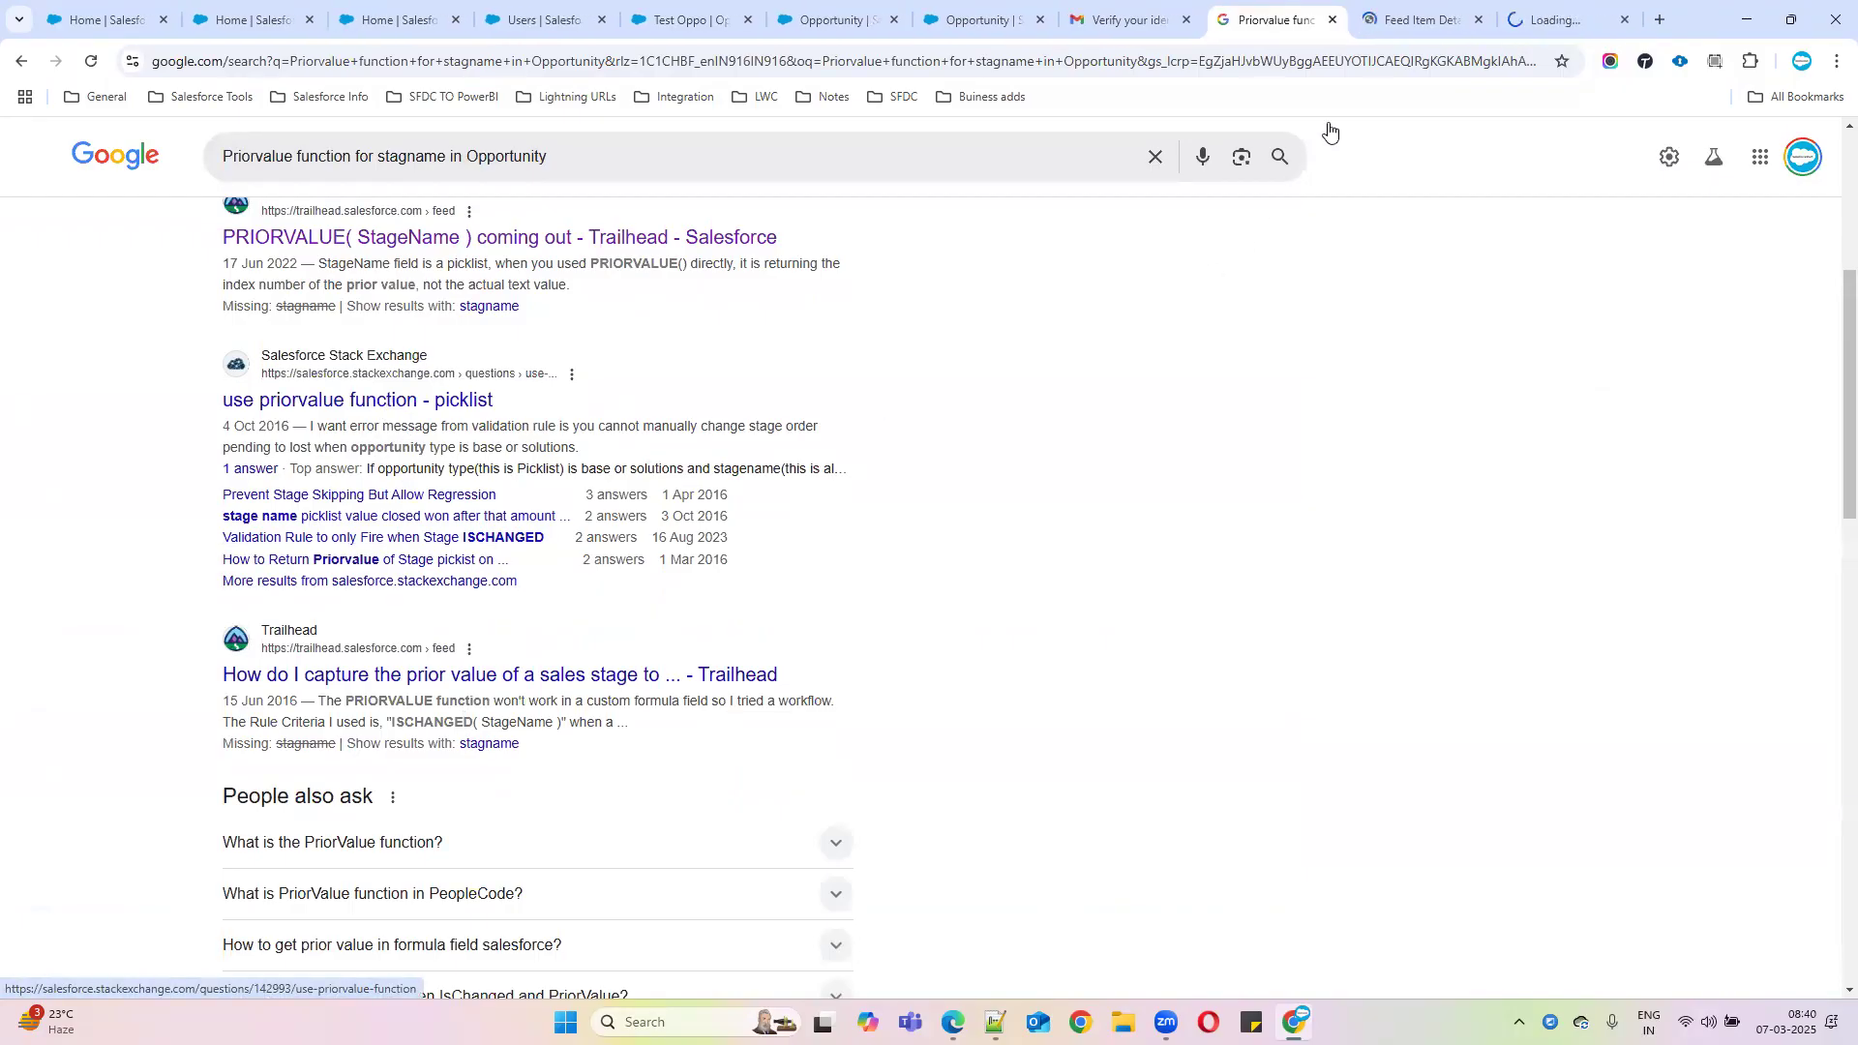
Review the Trailhead and Stack Exchange answers and copy the accepted ISPICKVAL(PRIORVALUE(StageName) ,"Order Pending") line
{"action": "left_click", "coordinate": [1414, 19]}
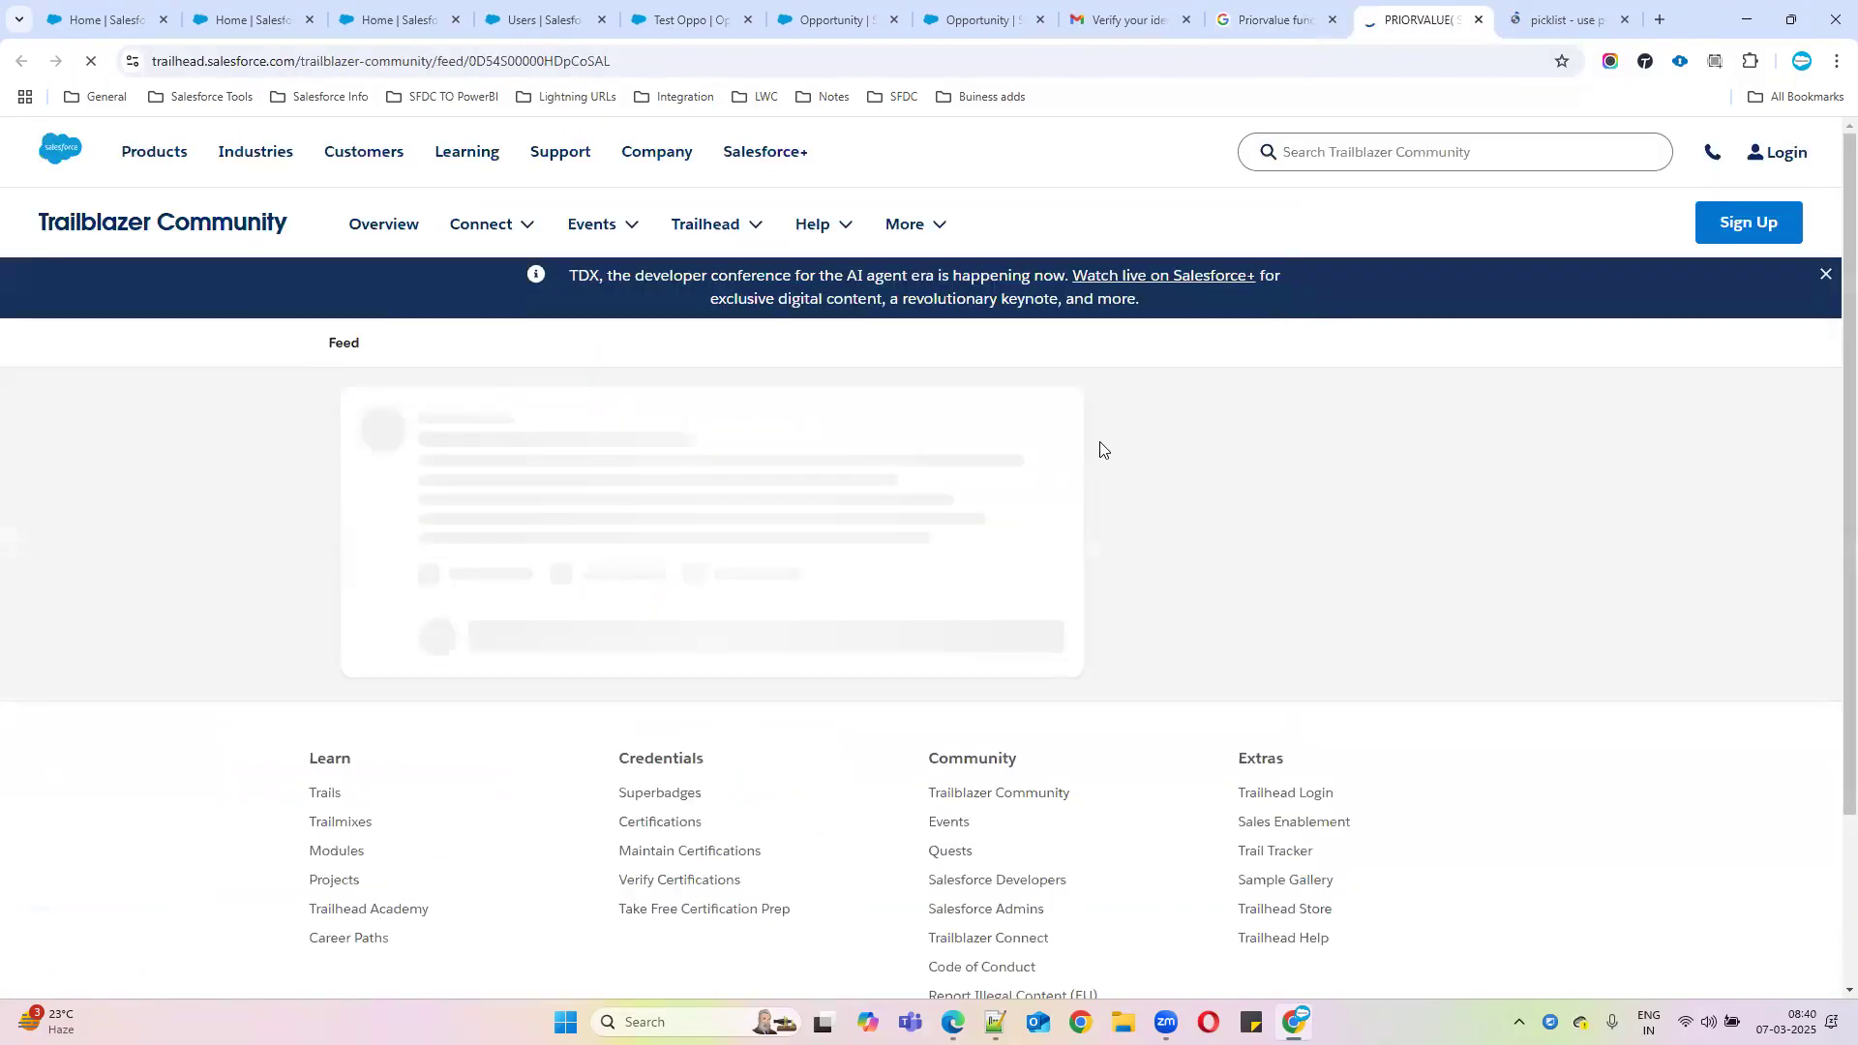
{"action": "scroll", "coordinate": [538, 716], "scroll_direction": "down", "scroll_amount": 3}
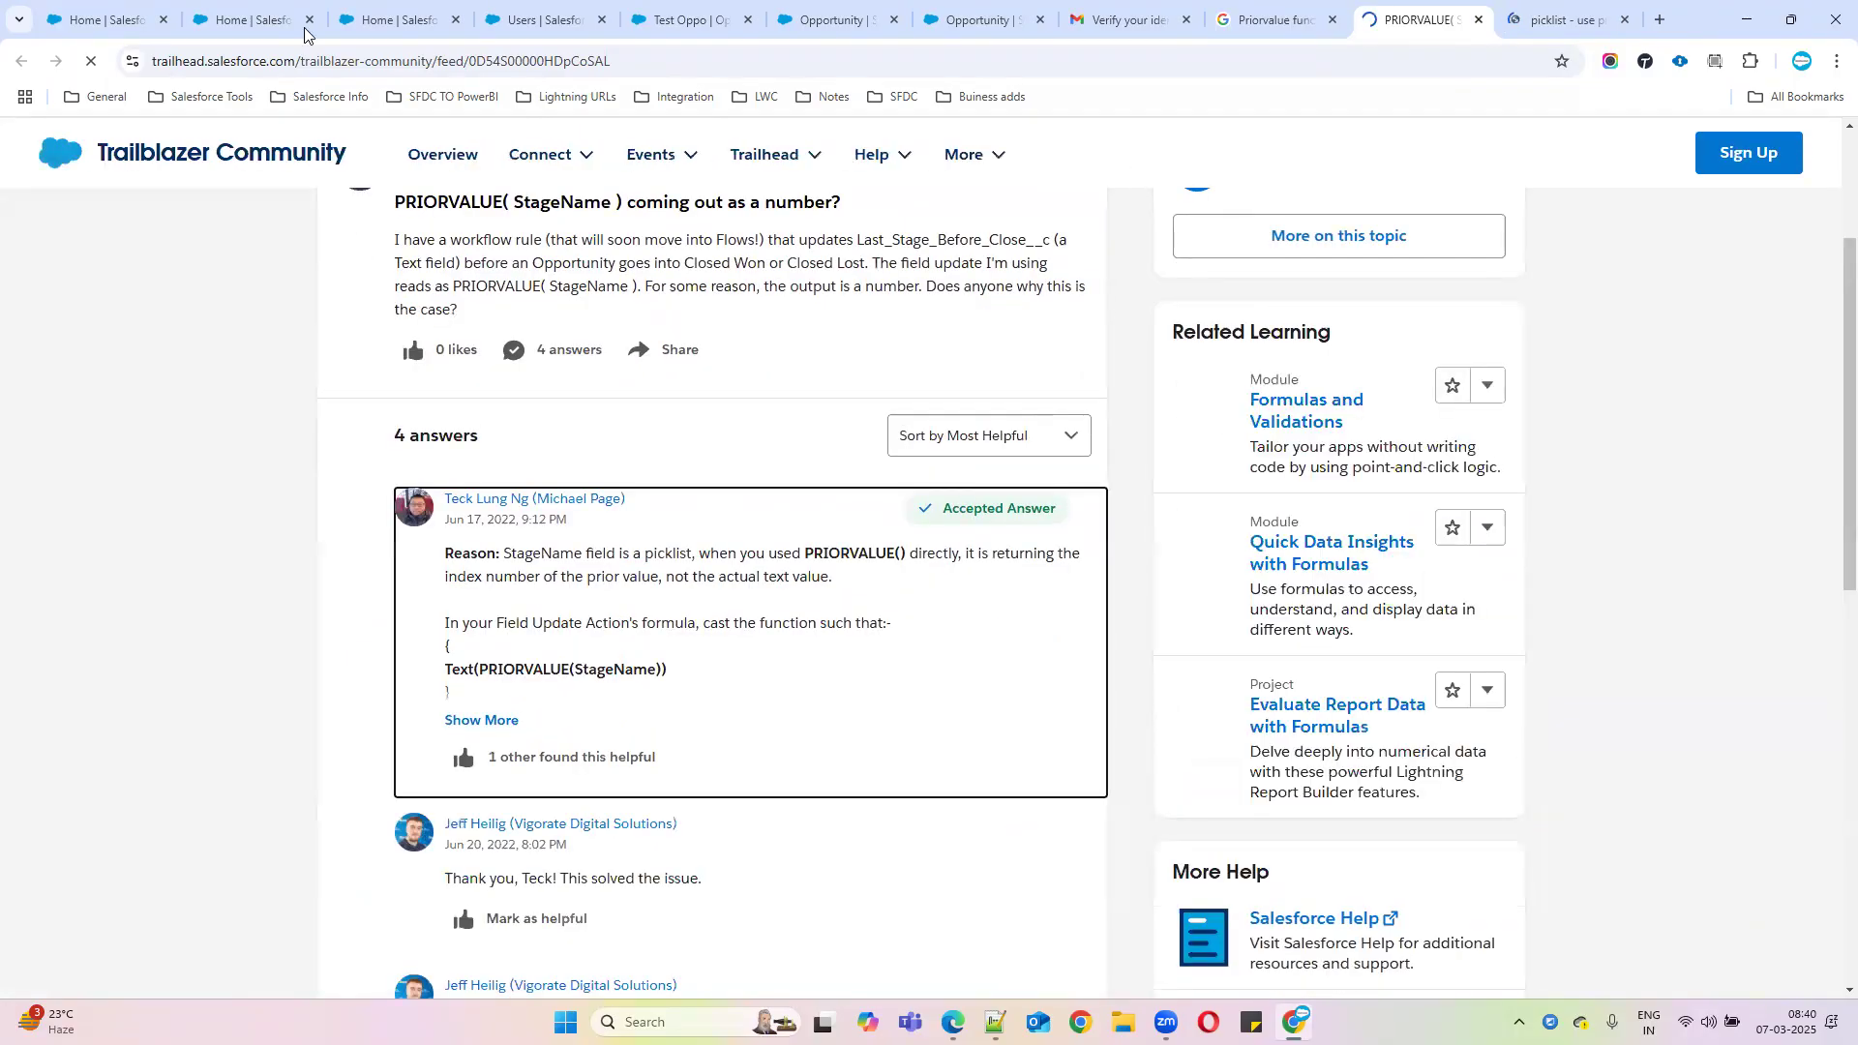
{"action": "scroll", "coordinate": [23, 533], "scroll_direction": "down", "scroll_amount": 3}
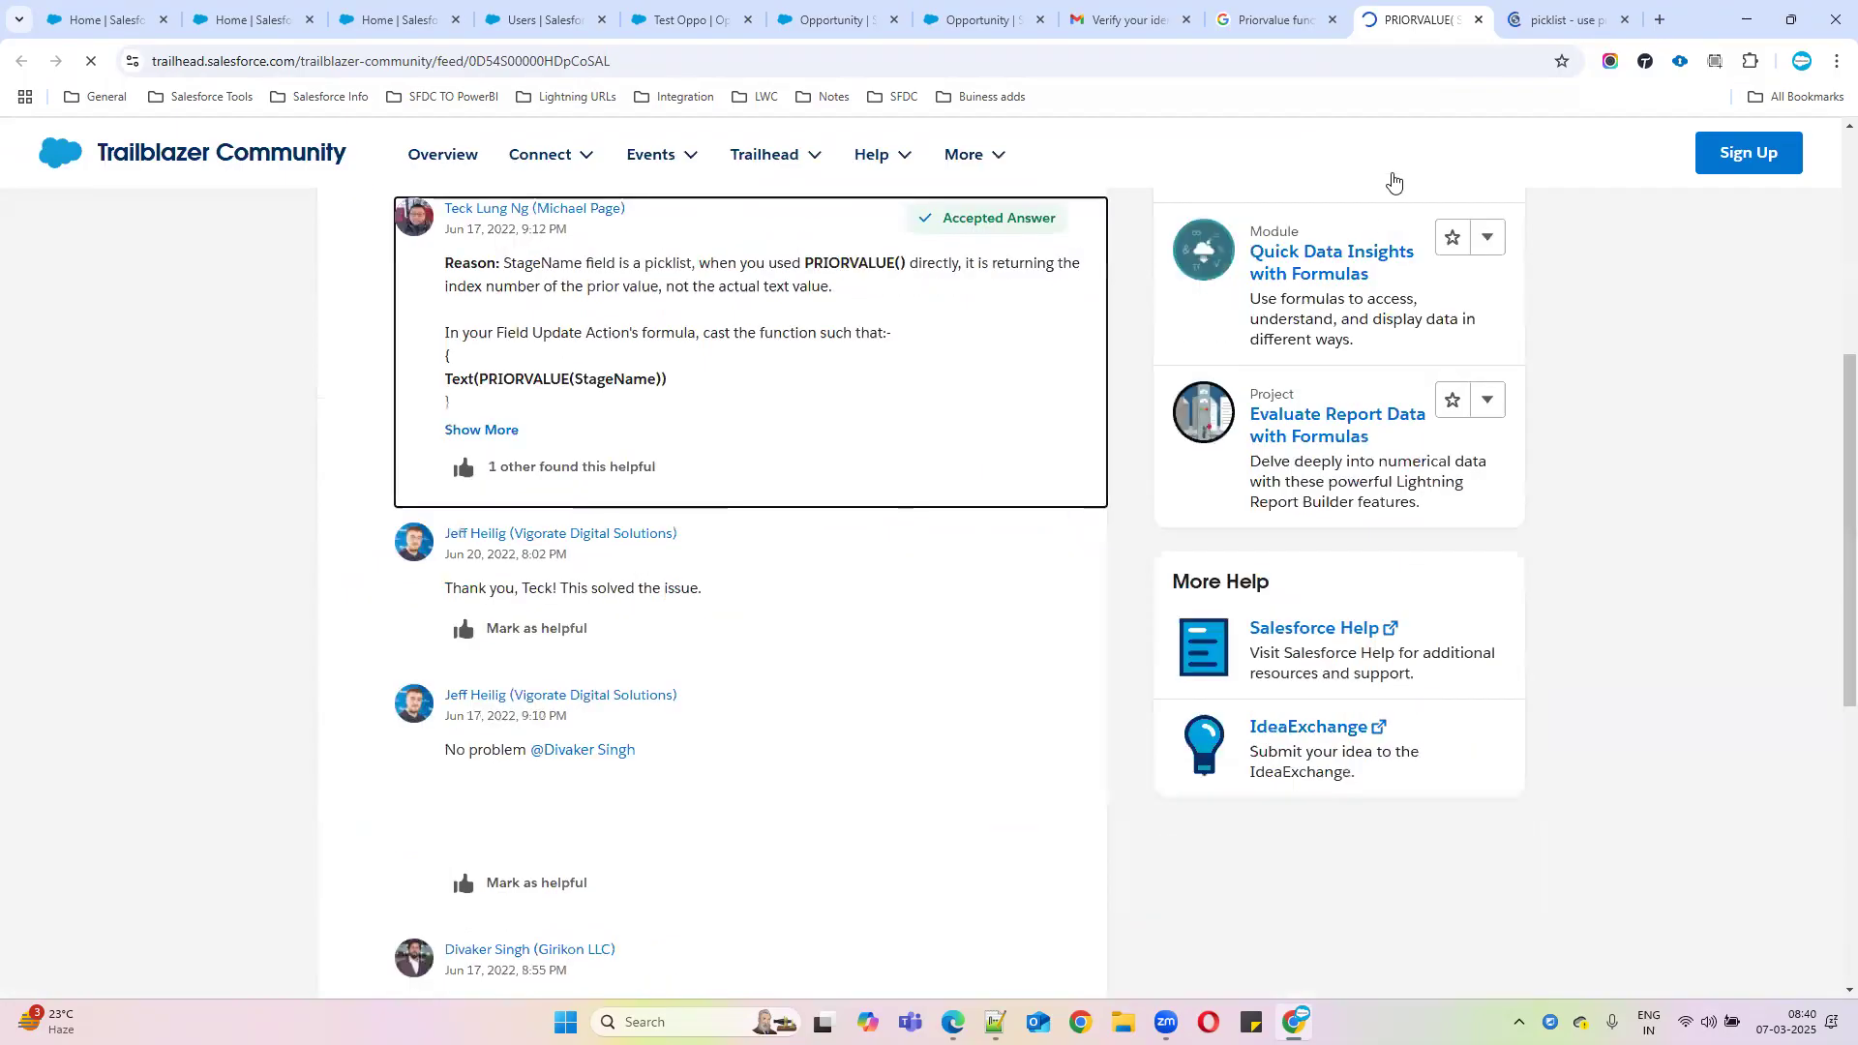
{"action": "left_click", "coordinate": [1559, 21]}
{"action": "double_click", "coordinate": [657, 643]}
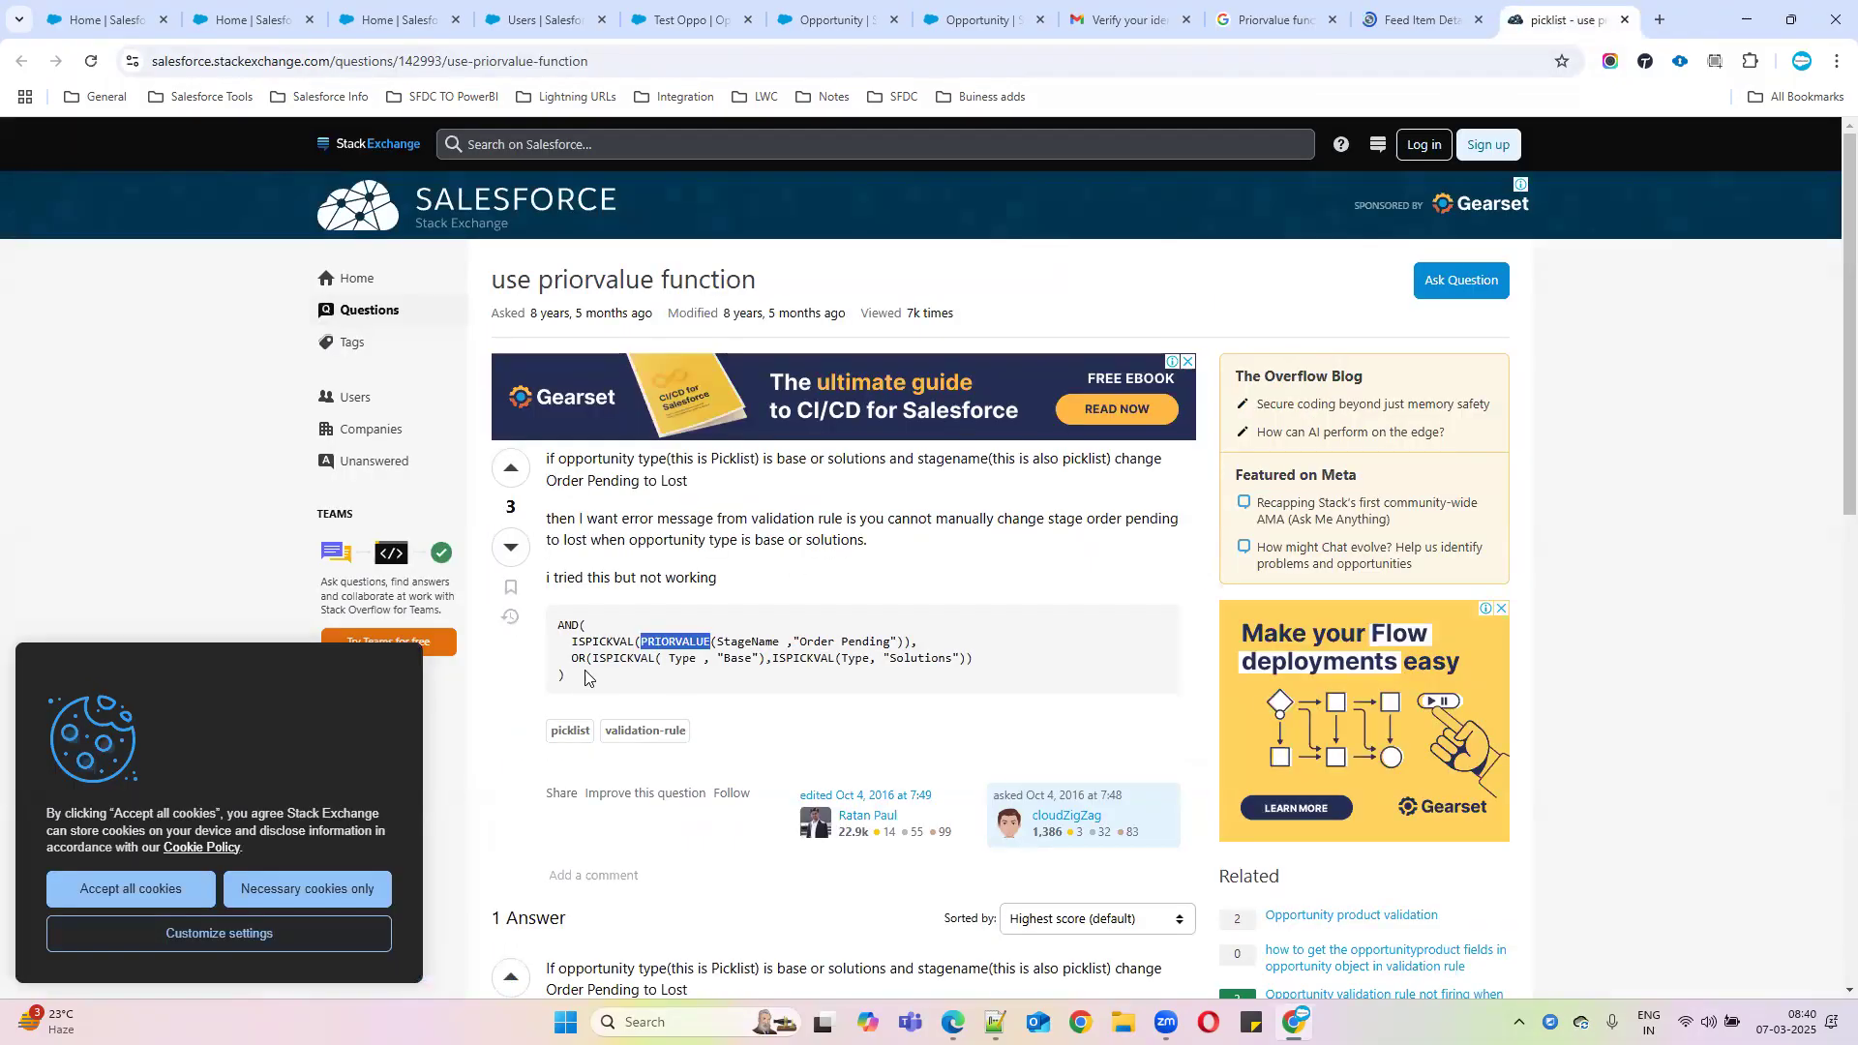
{"action": "scroll", "coordinate": [901, 677], "scroll_direction": "down", "scroll_amount": 2}
{"action": "scroll", "coordinate": [898, 672], "scroll_direction": "down", "scroll_amount": 1}
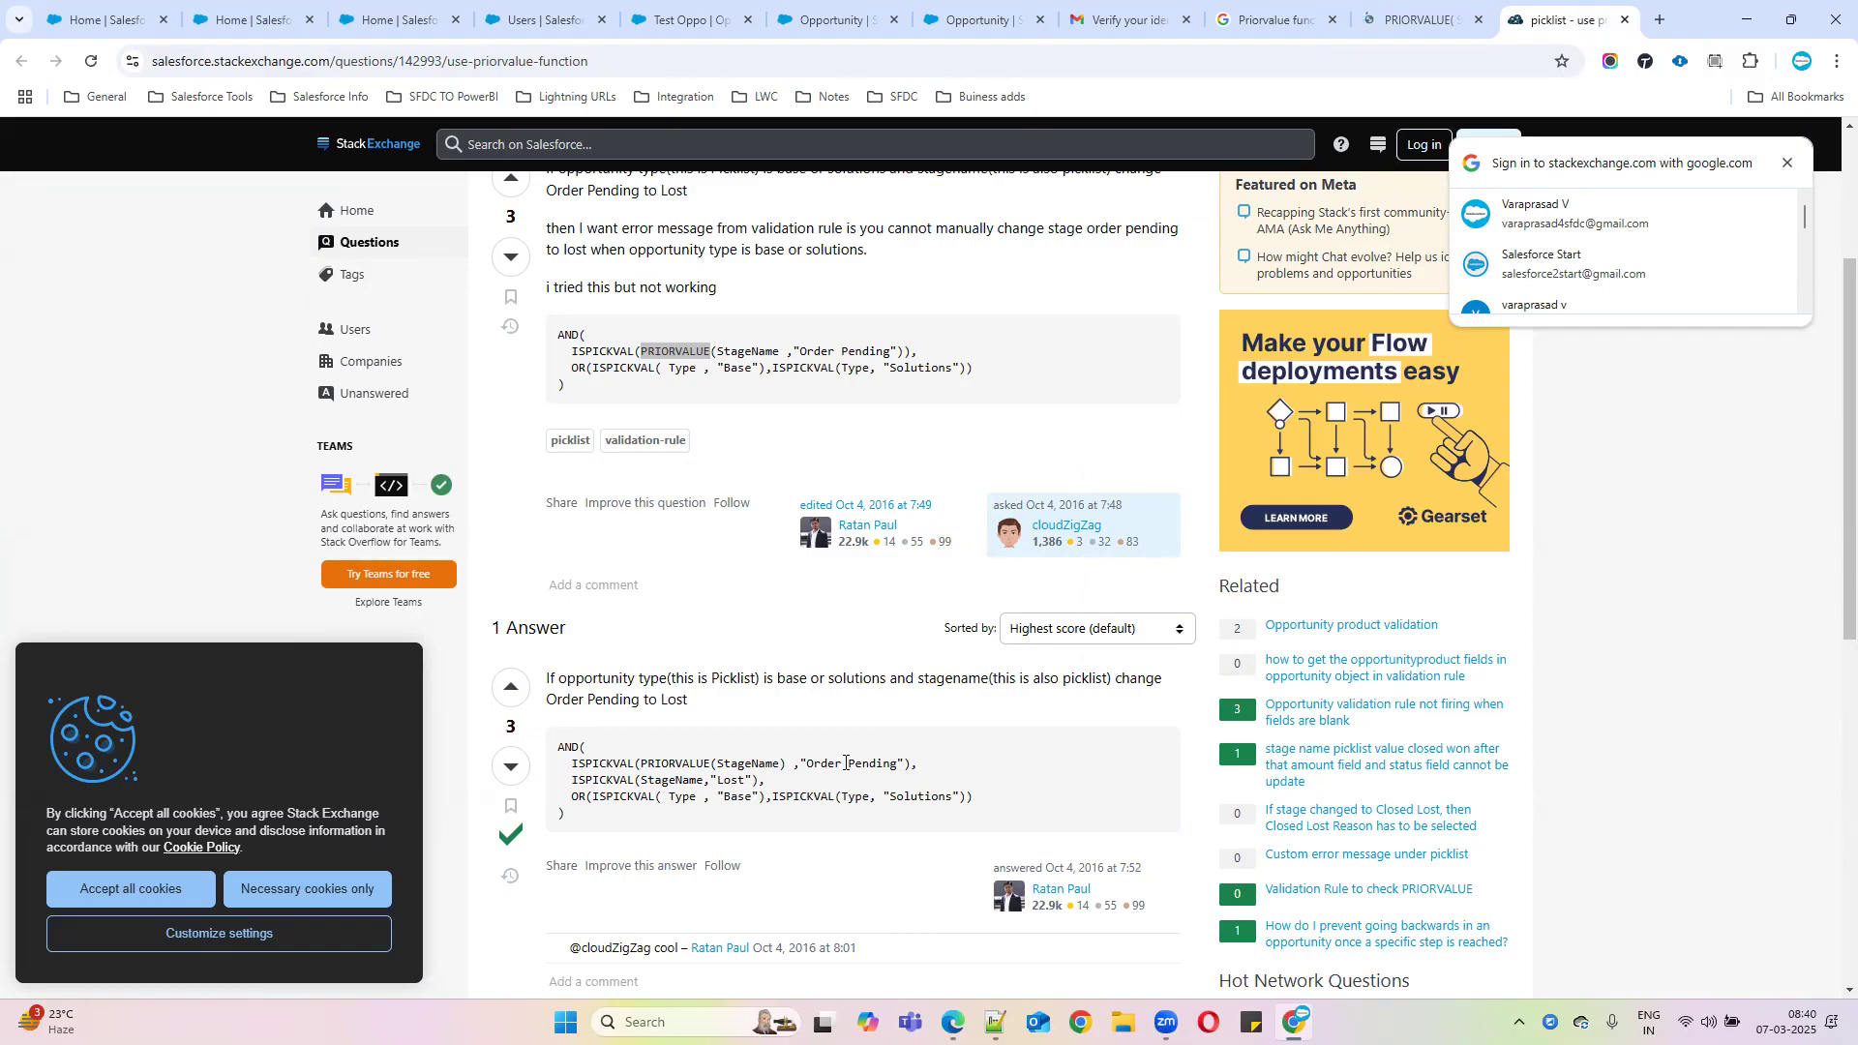
{"action": "left_click_drag", "start_coordinate": [926, 769], "coordinate": [573, 764]}
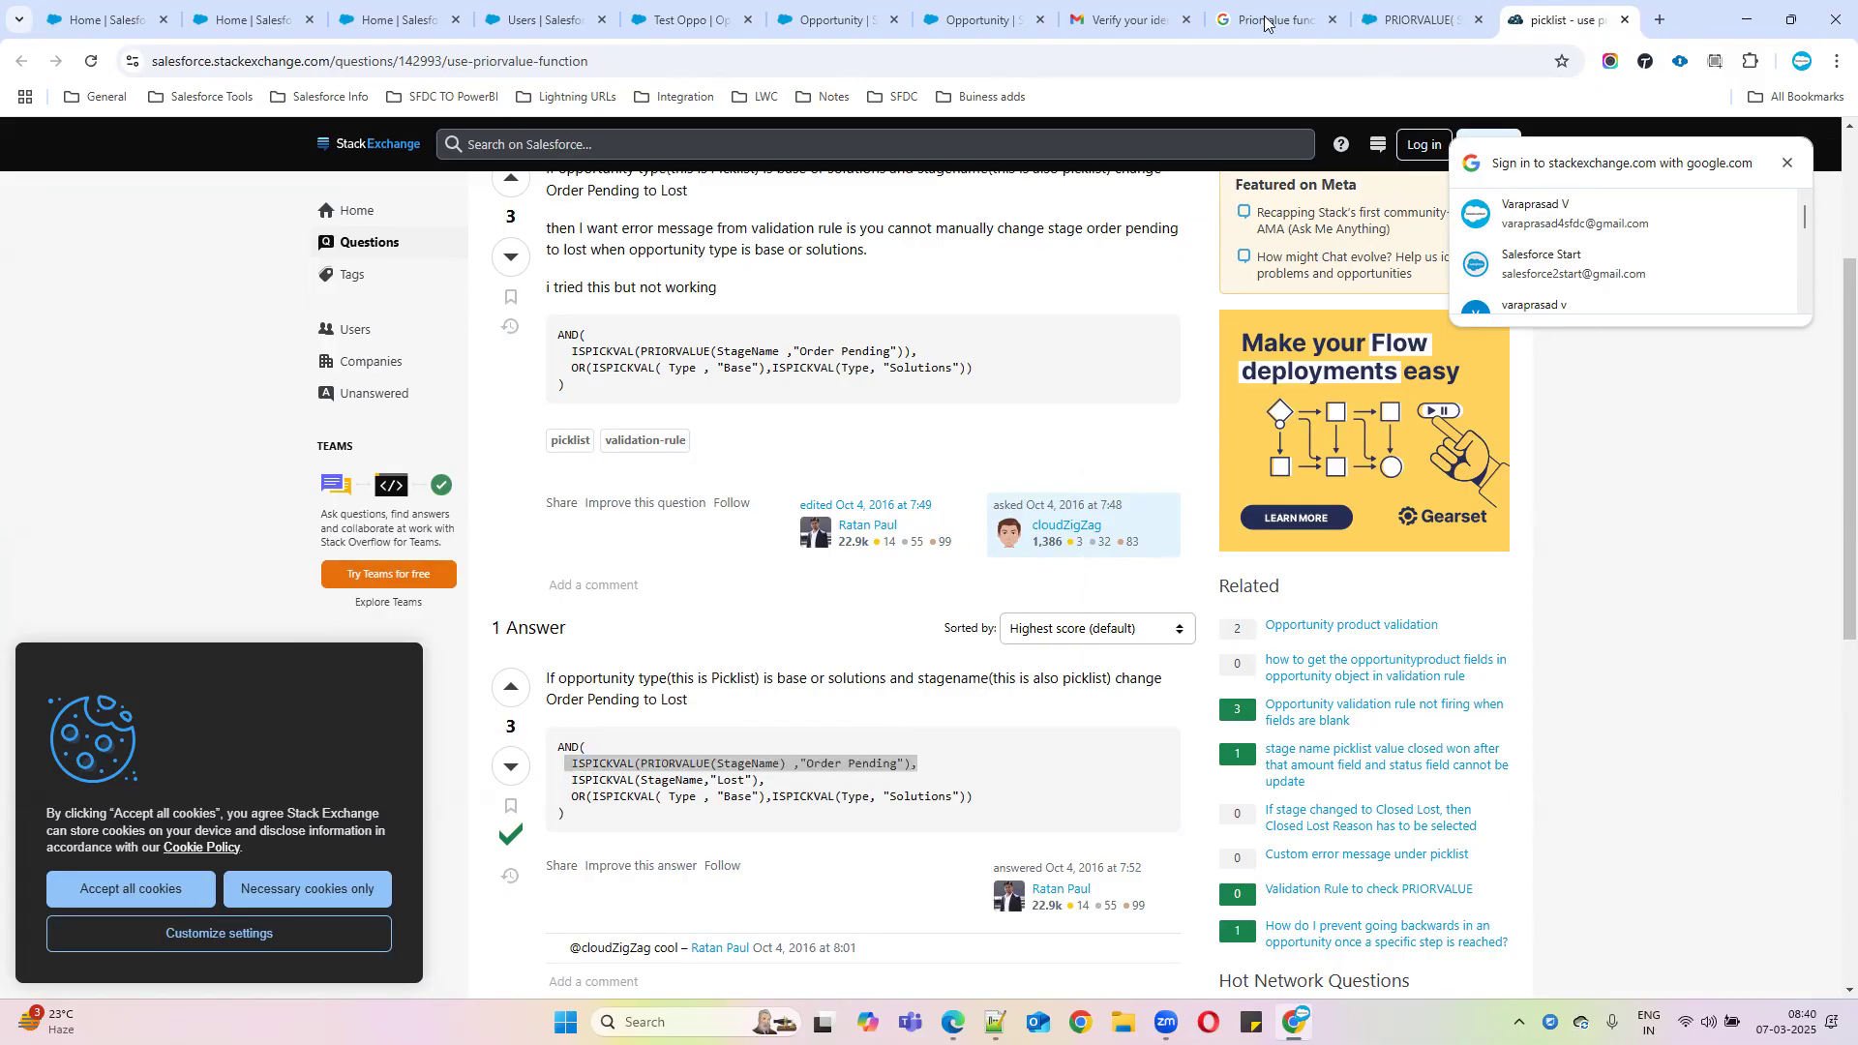
Edit the validation rule and paste the copied PRIORVALUE line into the formula
{"action": "left_click", "coordinate": [963, 36]}
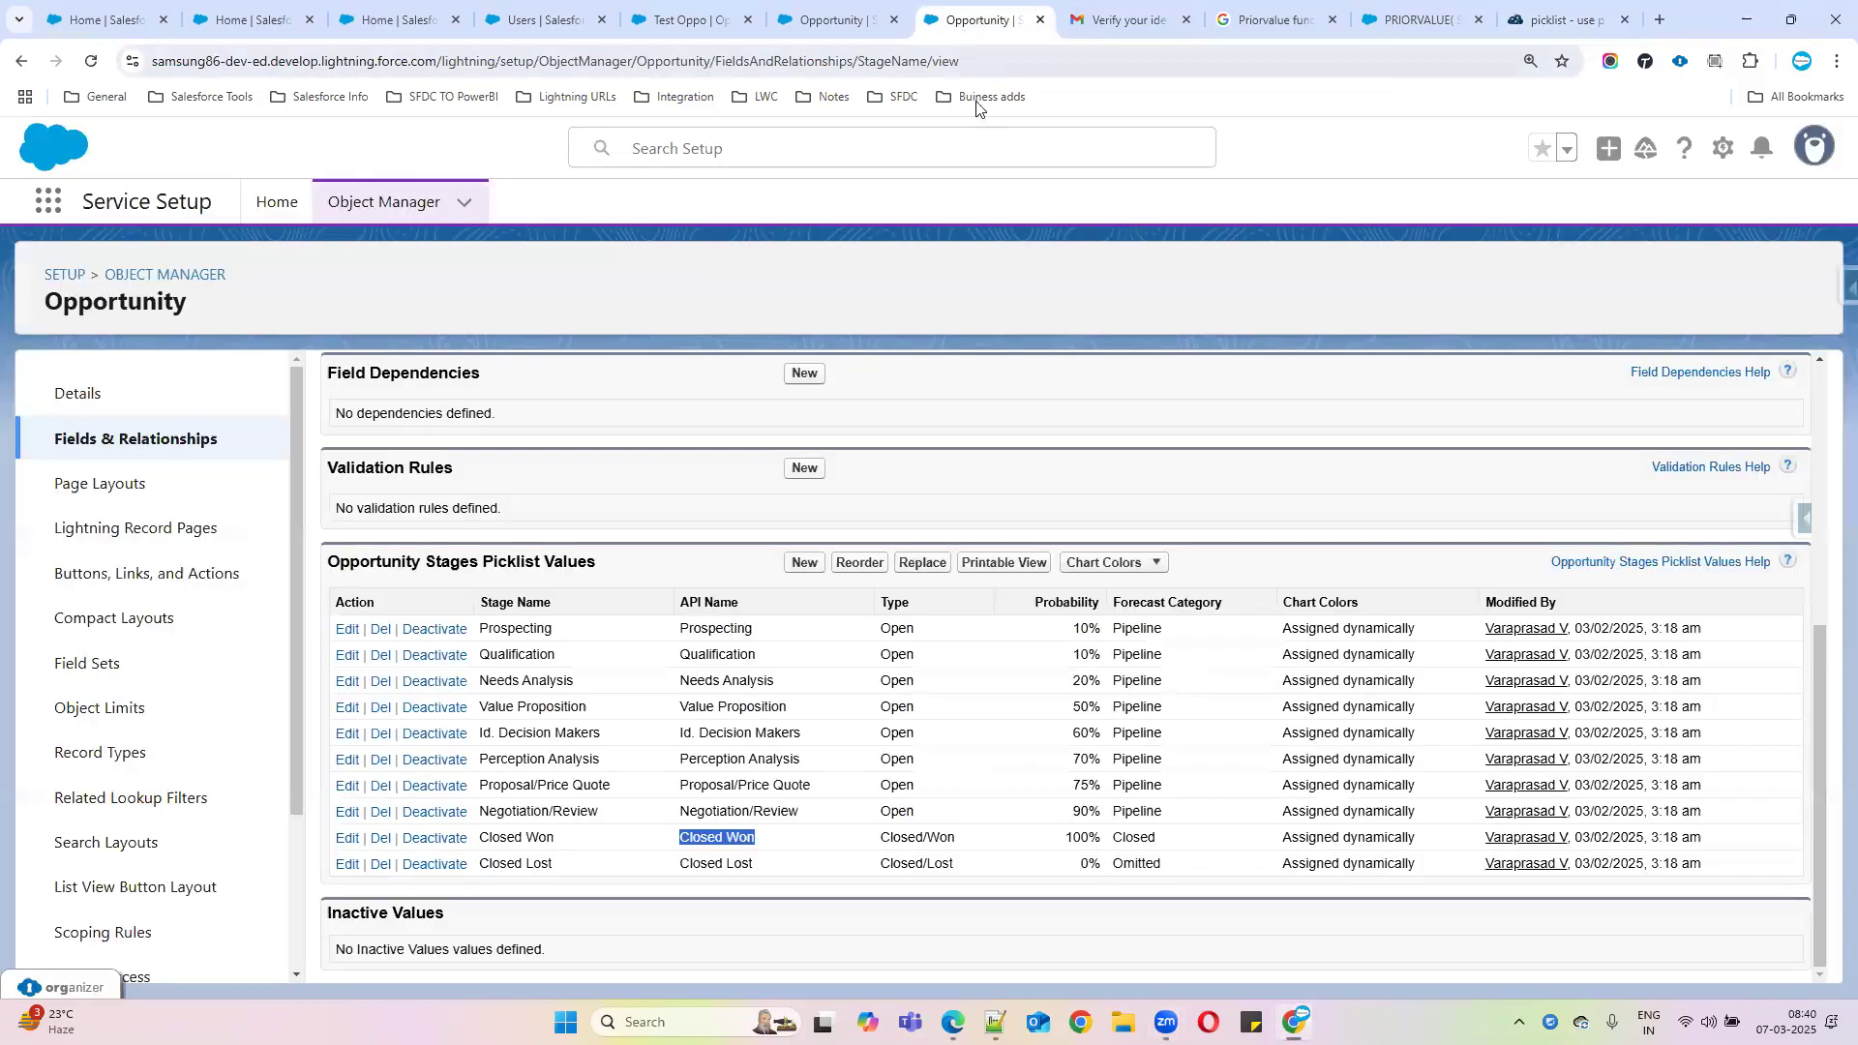
{"action": "left_click", "coordinate": [867, 27]}
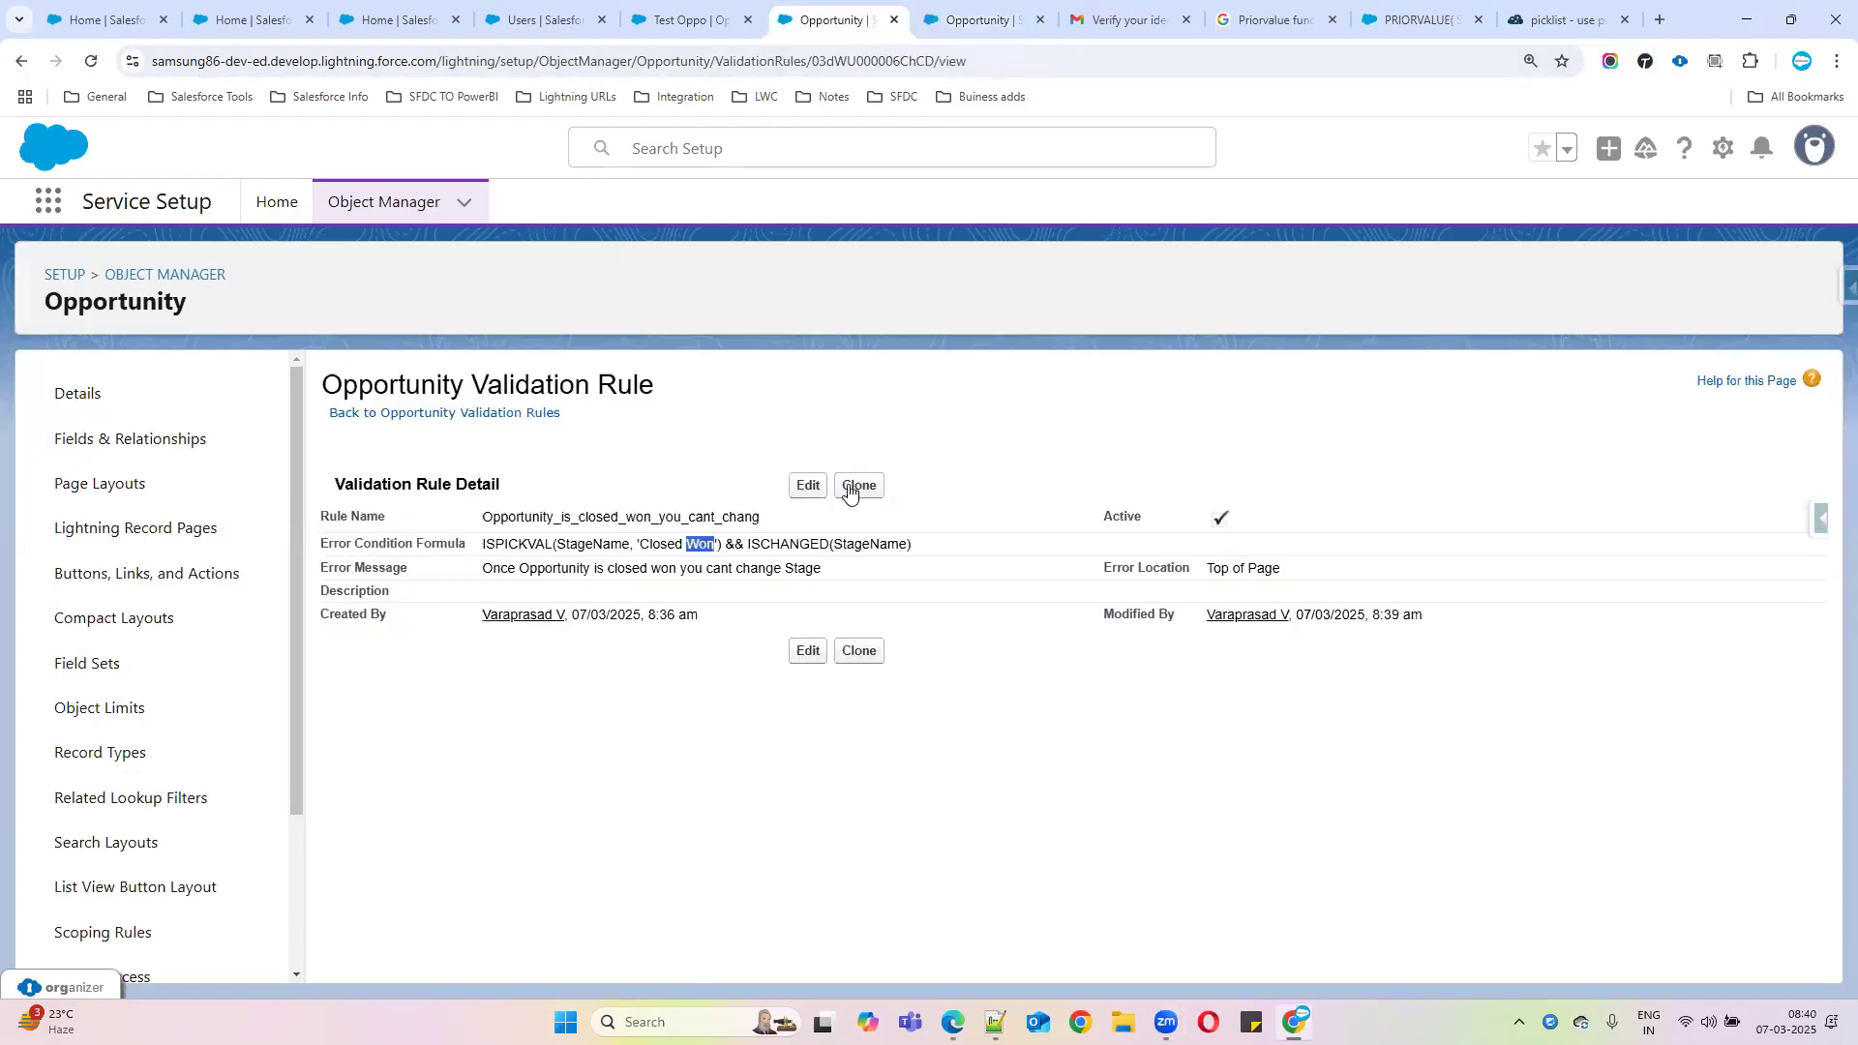
{"action": "left_click", "coordinate": [809, 486]}
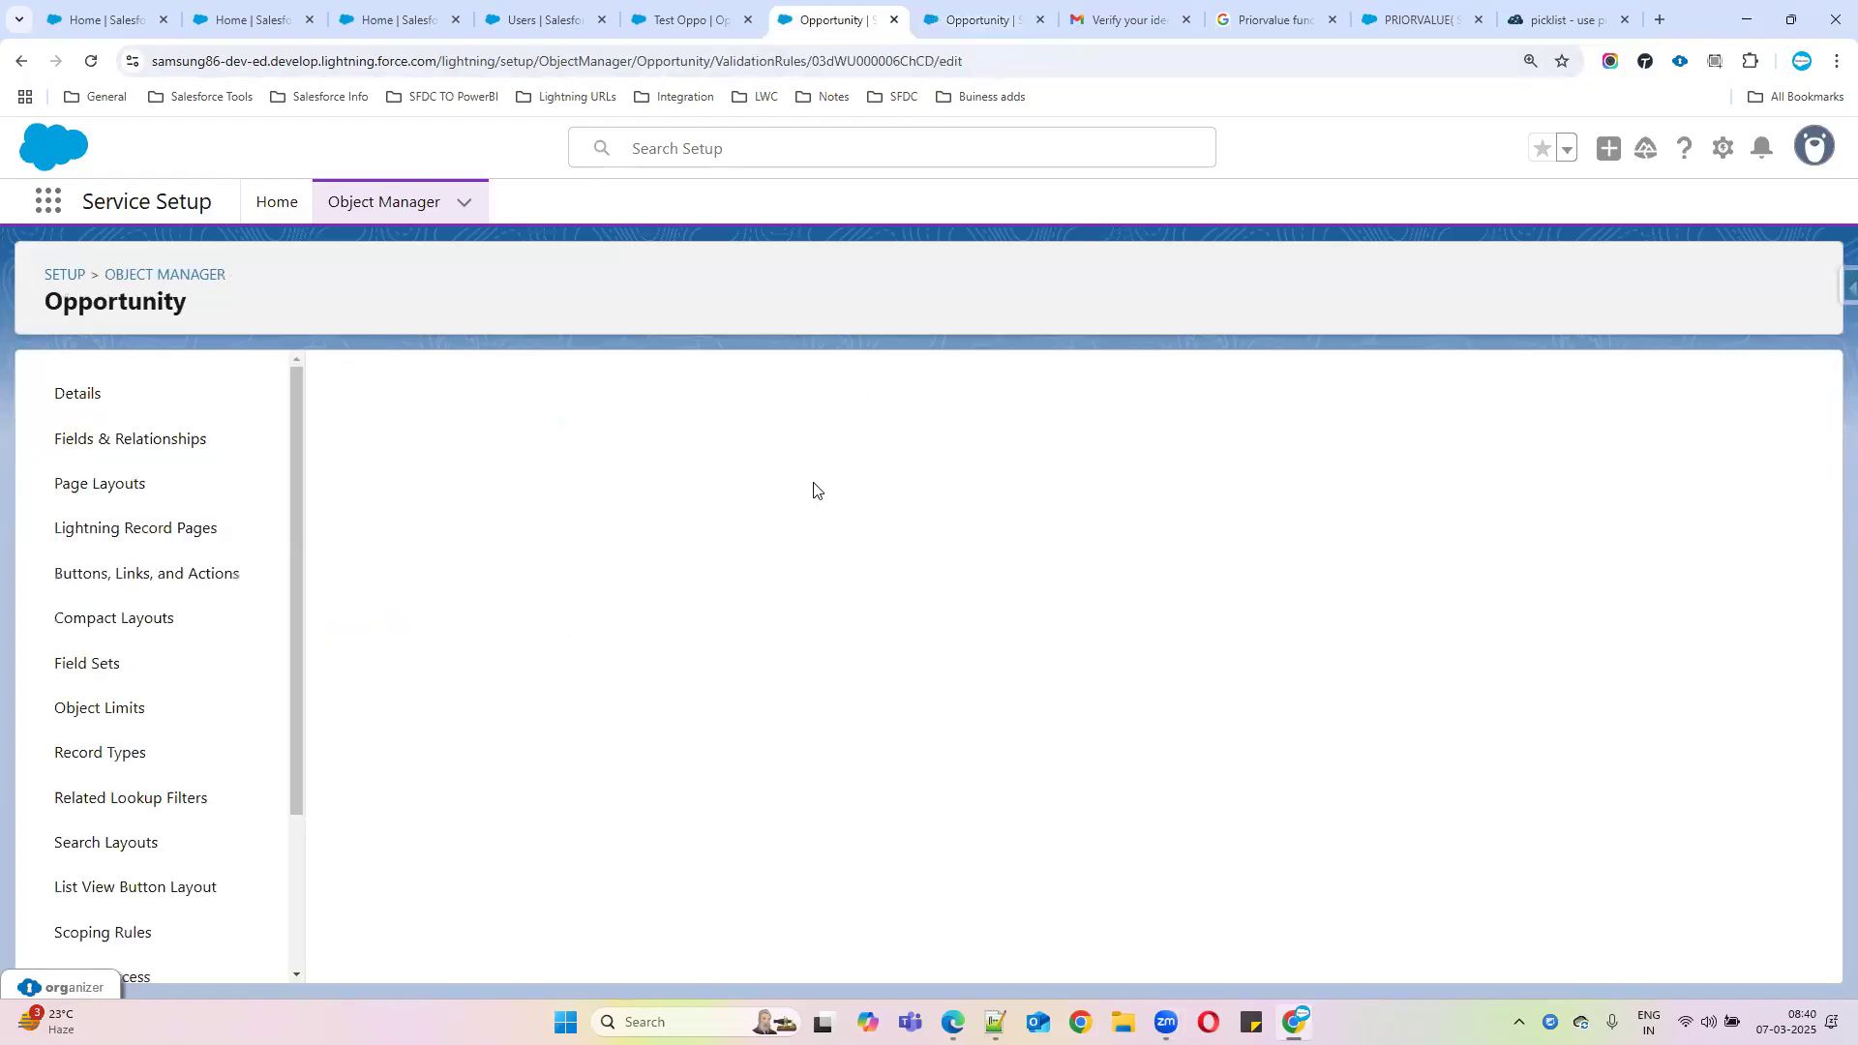
{"action": "left_click", "coordinate": [883, 851]}
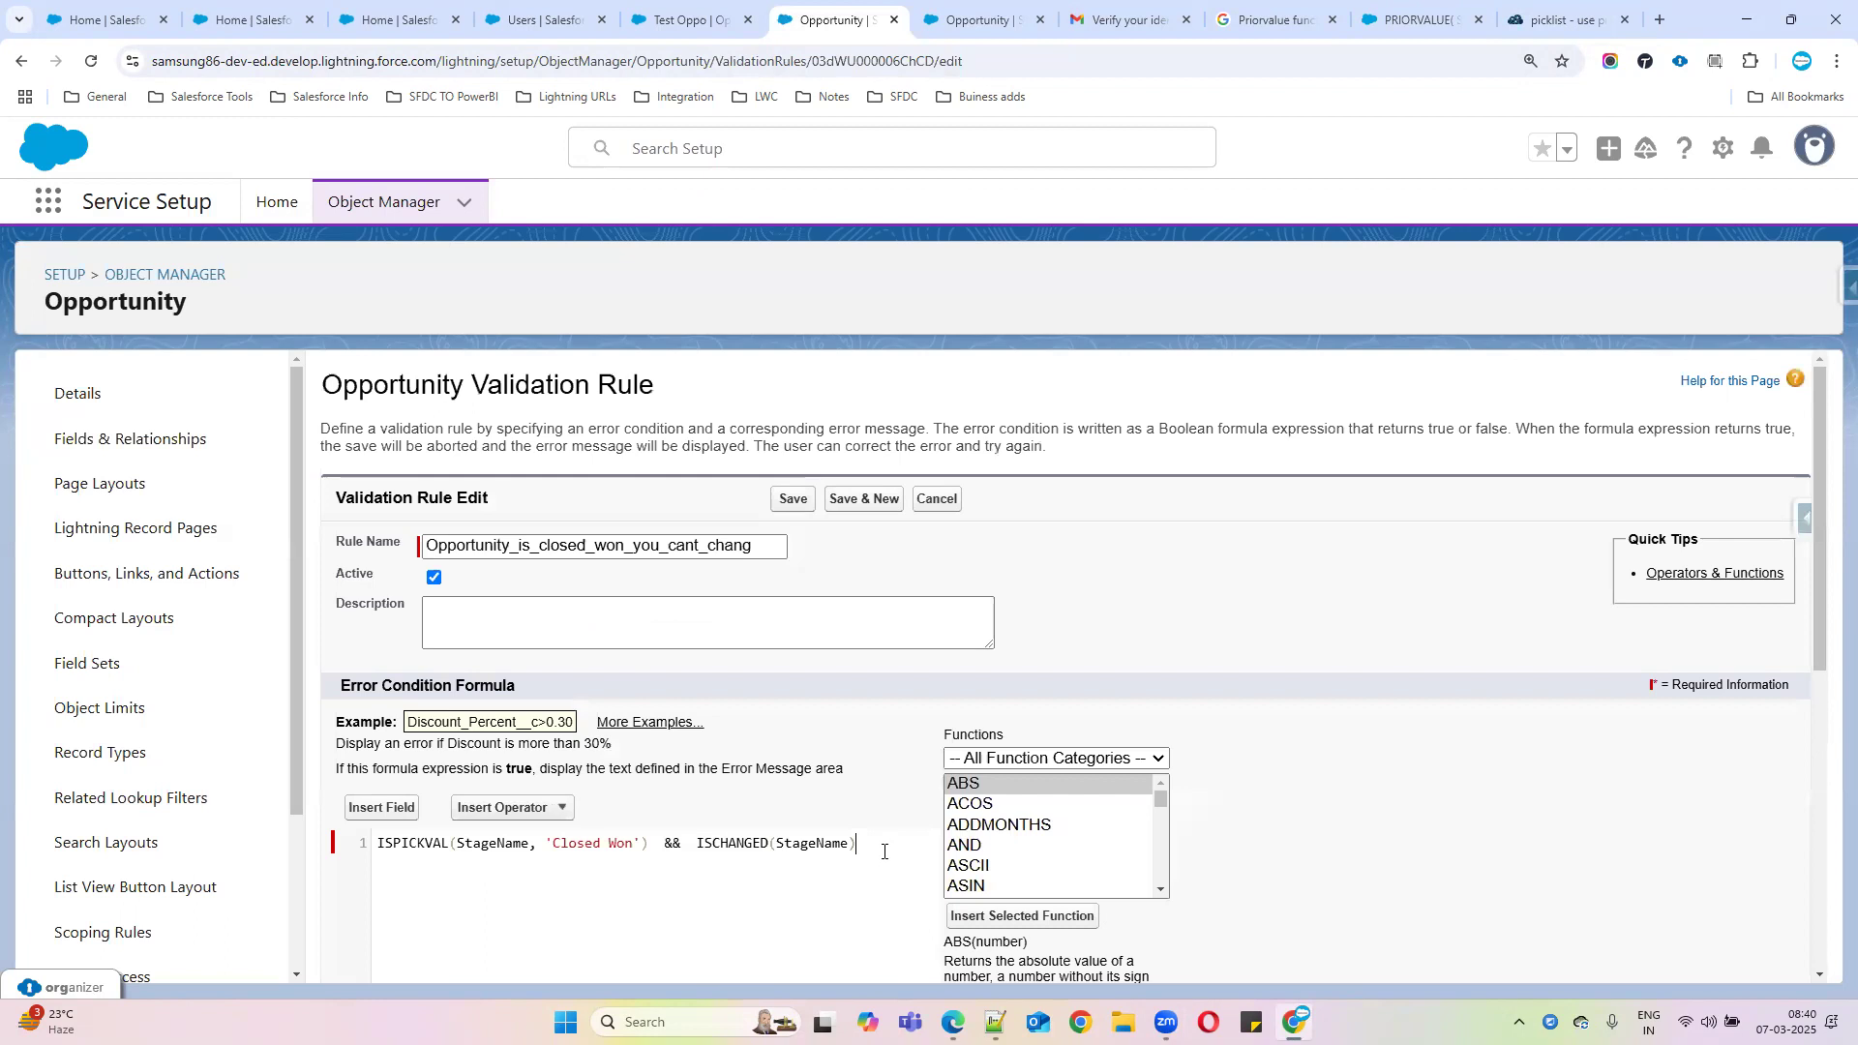
{"action": "type", "text": "ISPICKVAL(PRIORVALUE(StageName) ,\"Order Pending\");"}
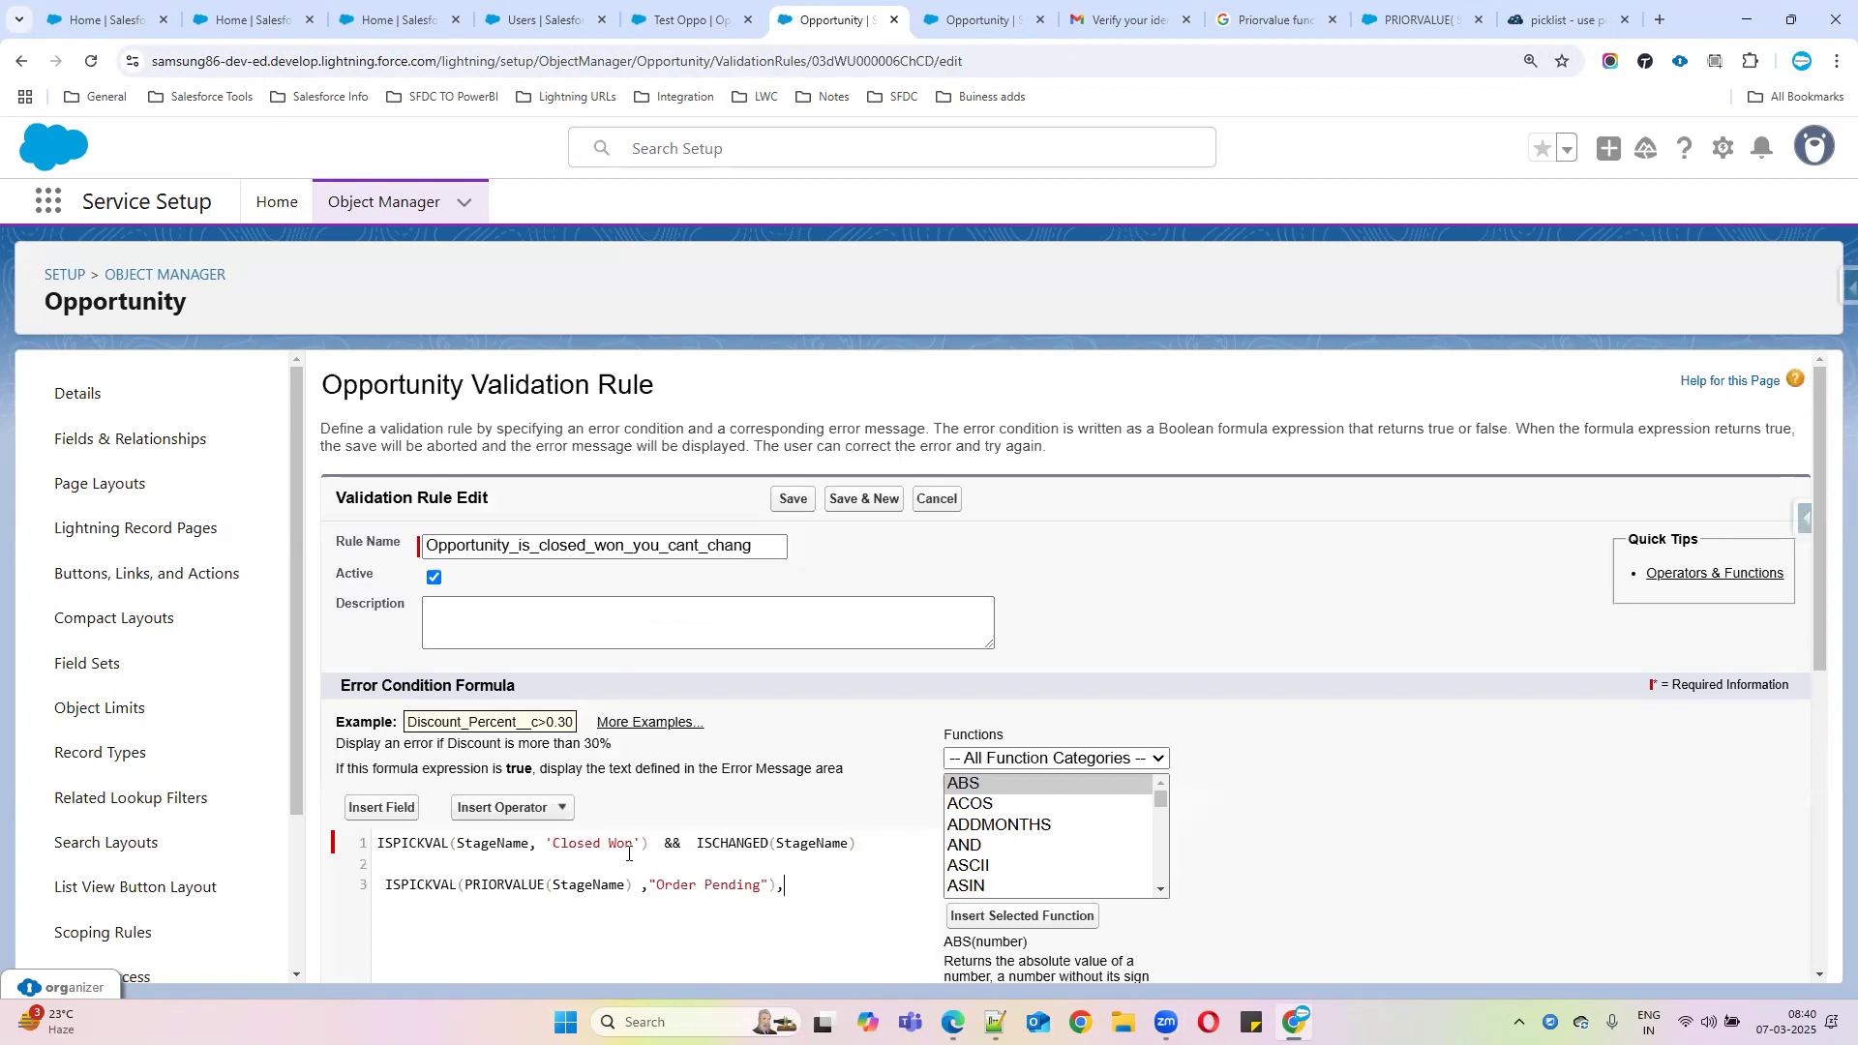
Swap "Order Pending" for 'Closed Won' and make the PRIORVALUE version replace line 1's condition
{"action": "left_click_drag", "start_coordinate": [545, 843], "coordinate": [640, 843]}
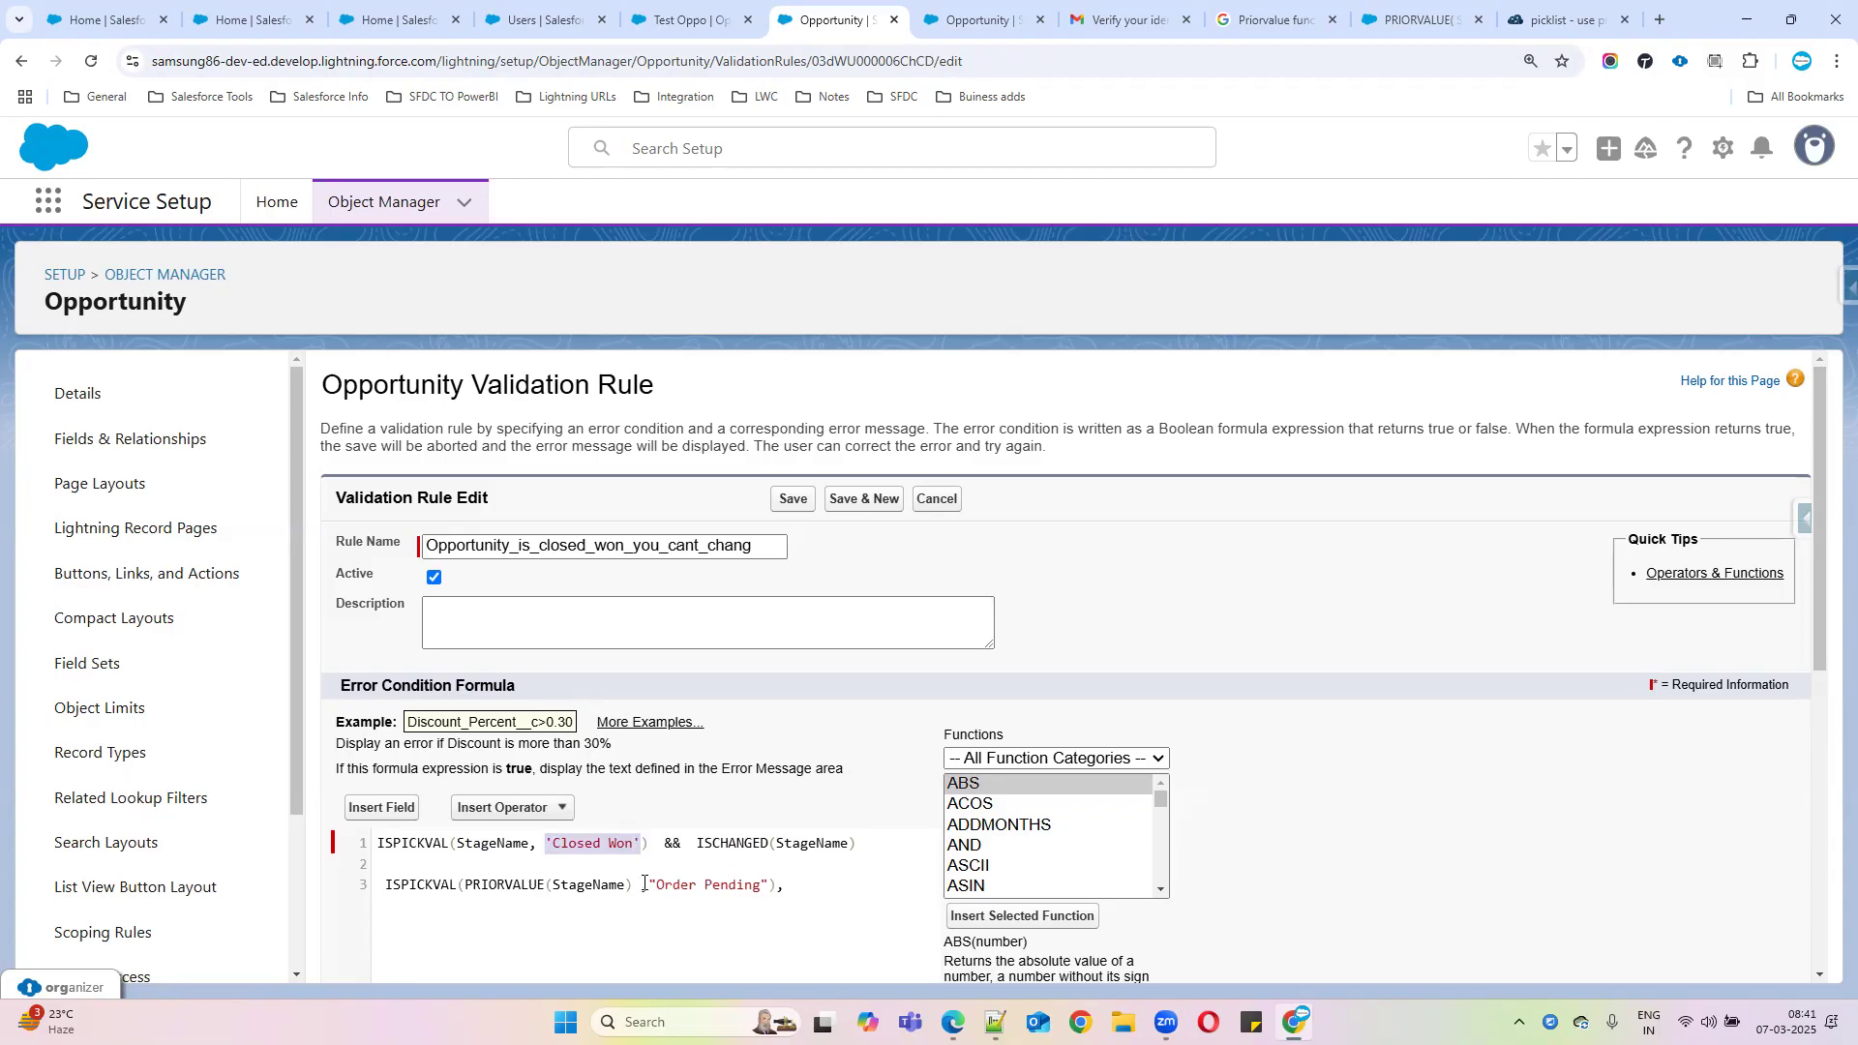
{"action": "left_click_drag", "start_coordinate": [651, 884], "coordinate": [759, 884]}
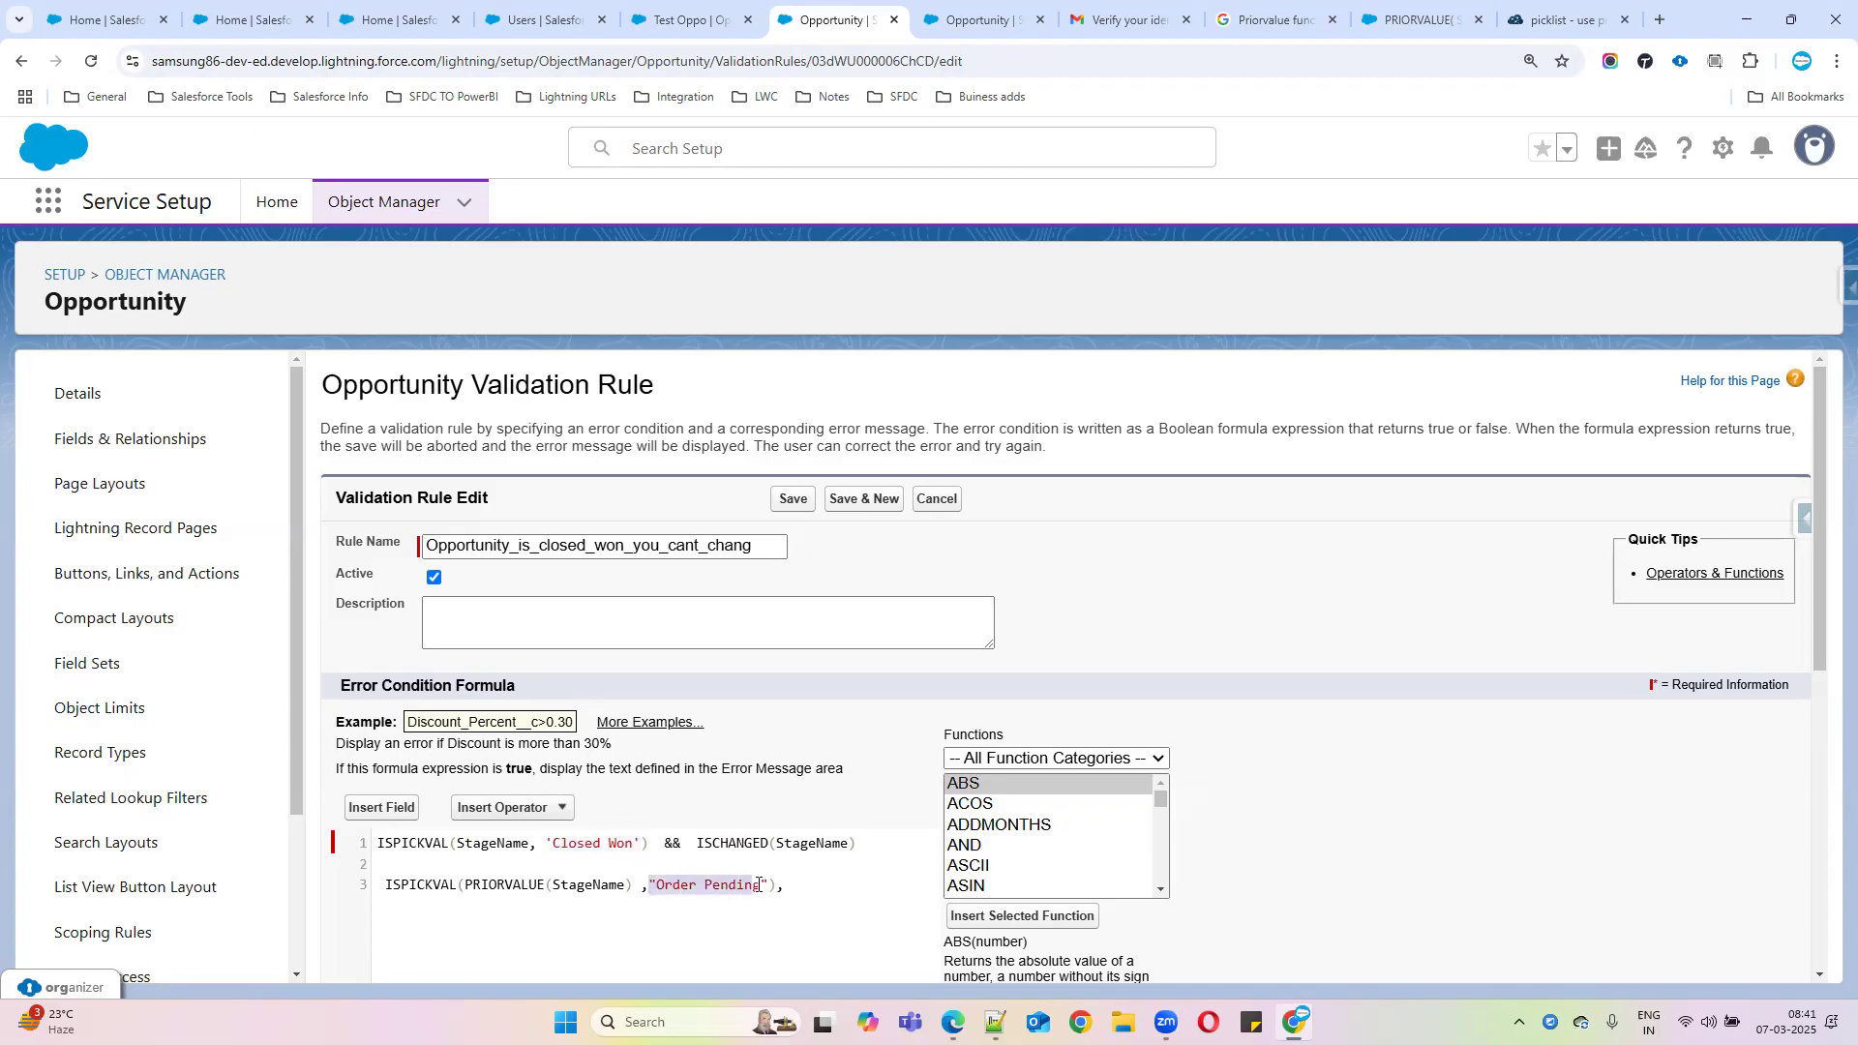
{"action": "type", "text": "'Closed Won'"}
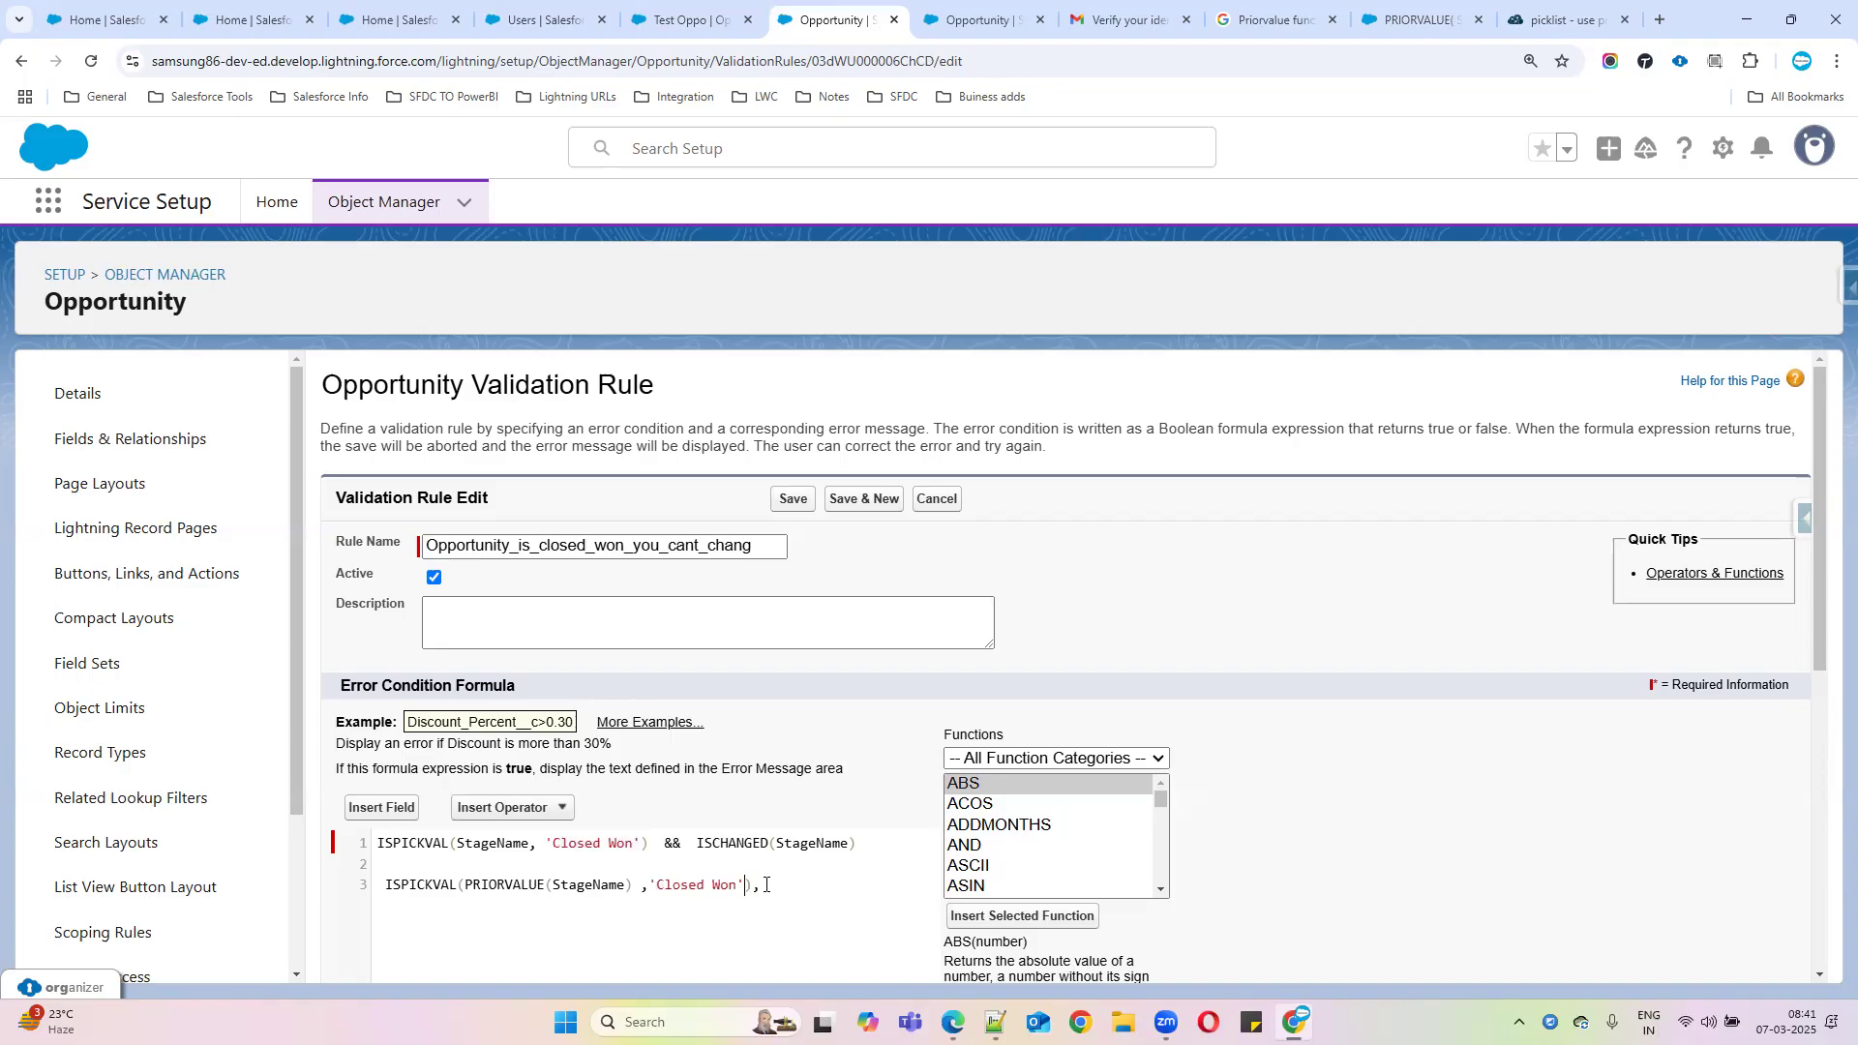
{"action": "left_click_drag", "start_coordinate": [777, 884], "coordinate": [373, 886]}
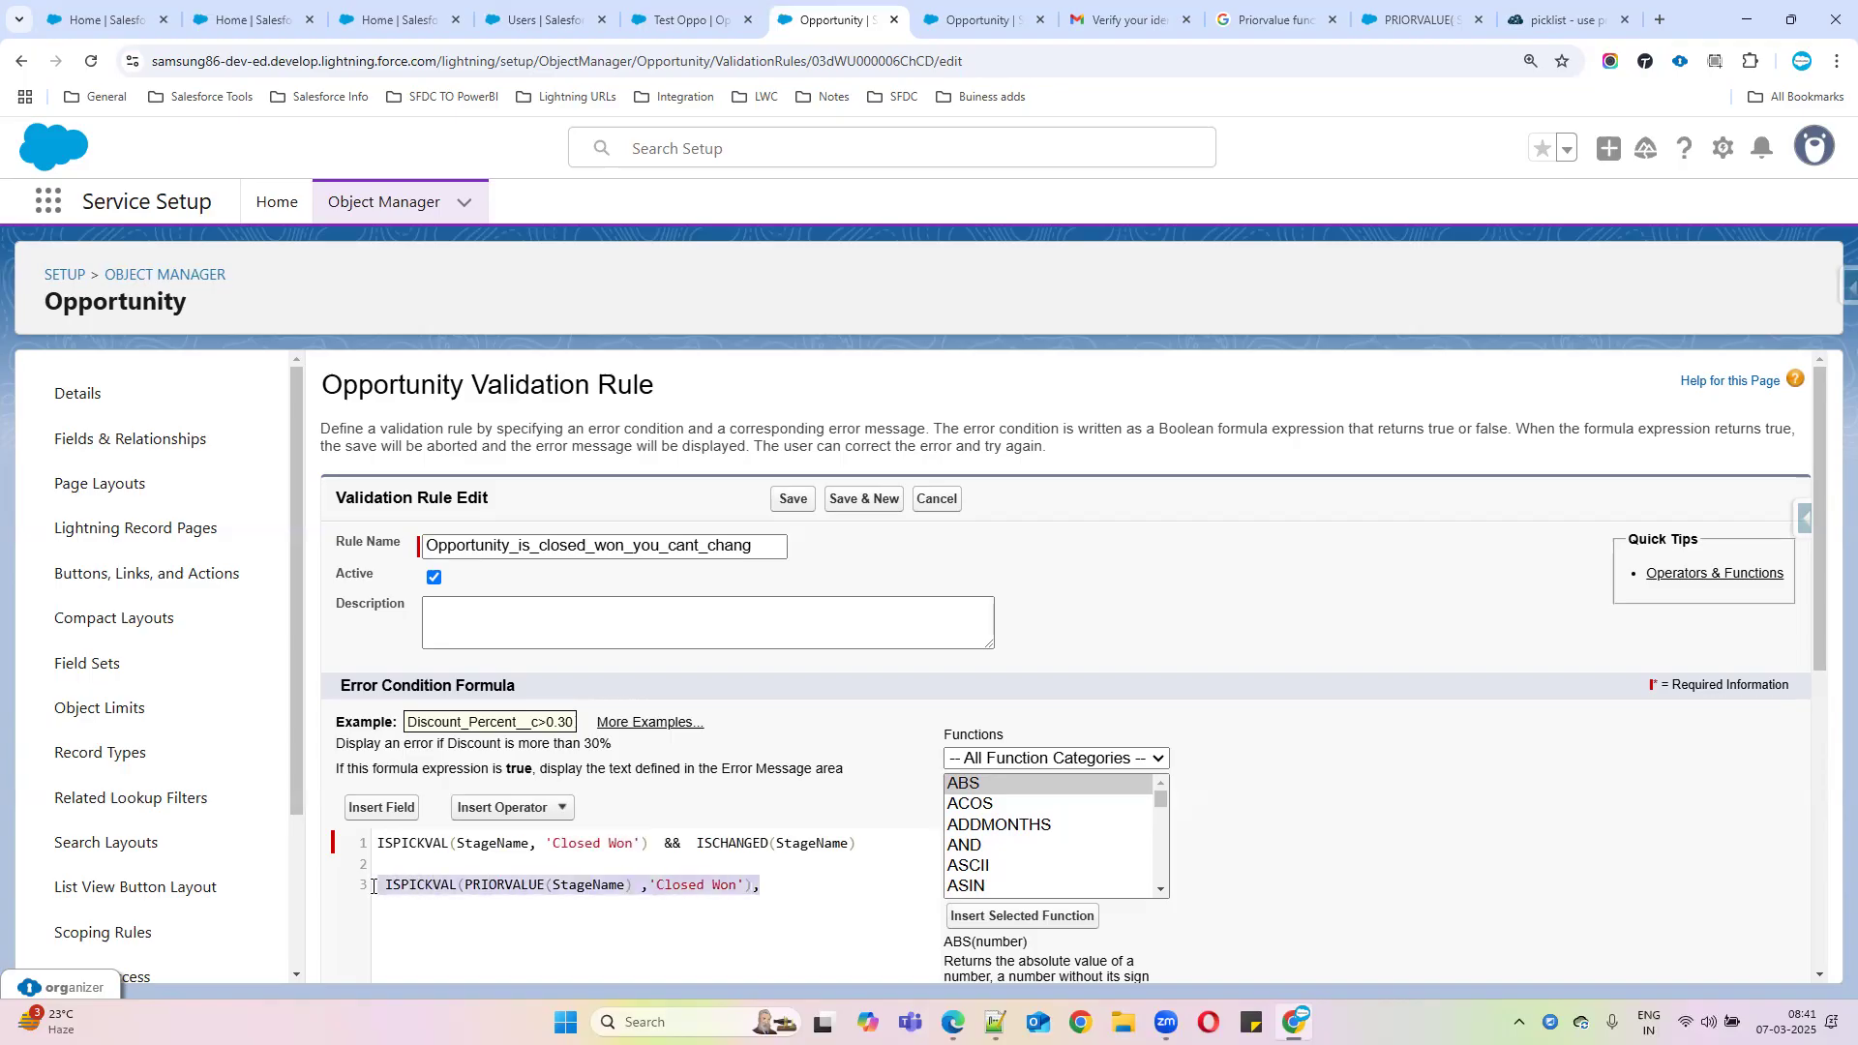
{"action": "key", "text": "ctrl+x"}
{"action": "left_click_drag", "start_coordinate": [653, 844], "coordinate": [377, 844]}
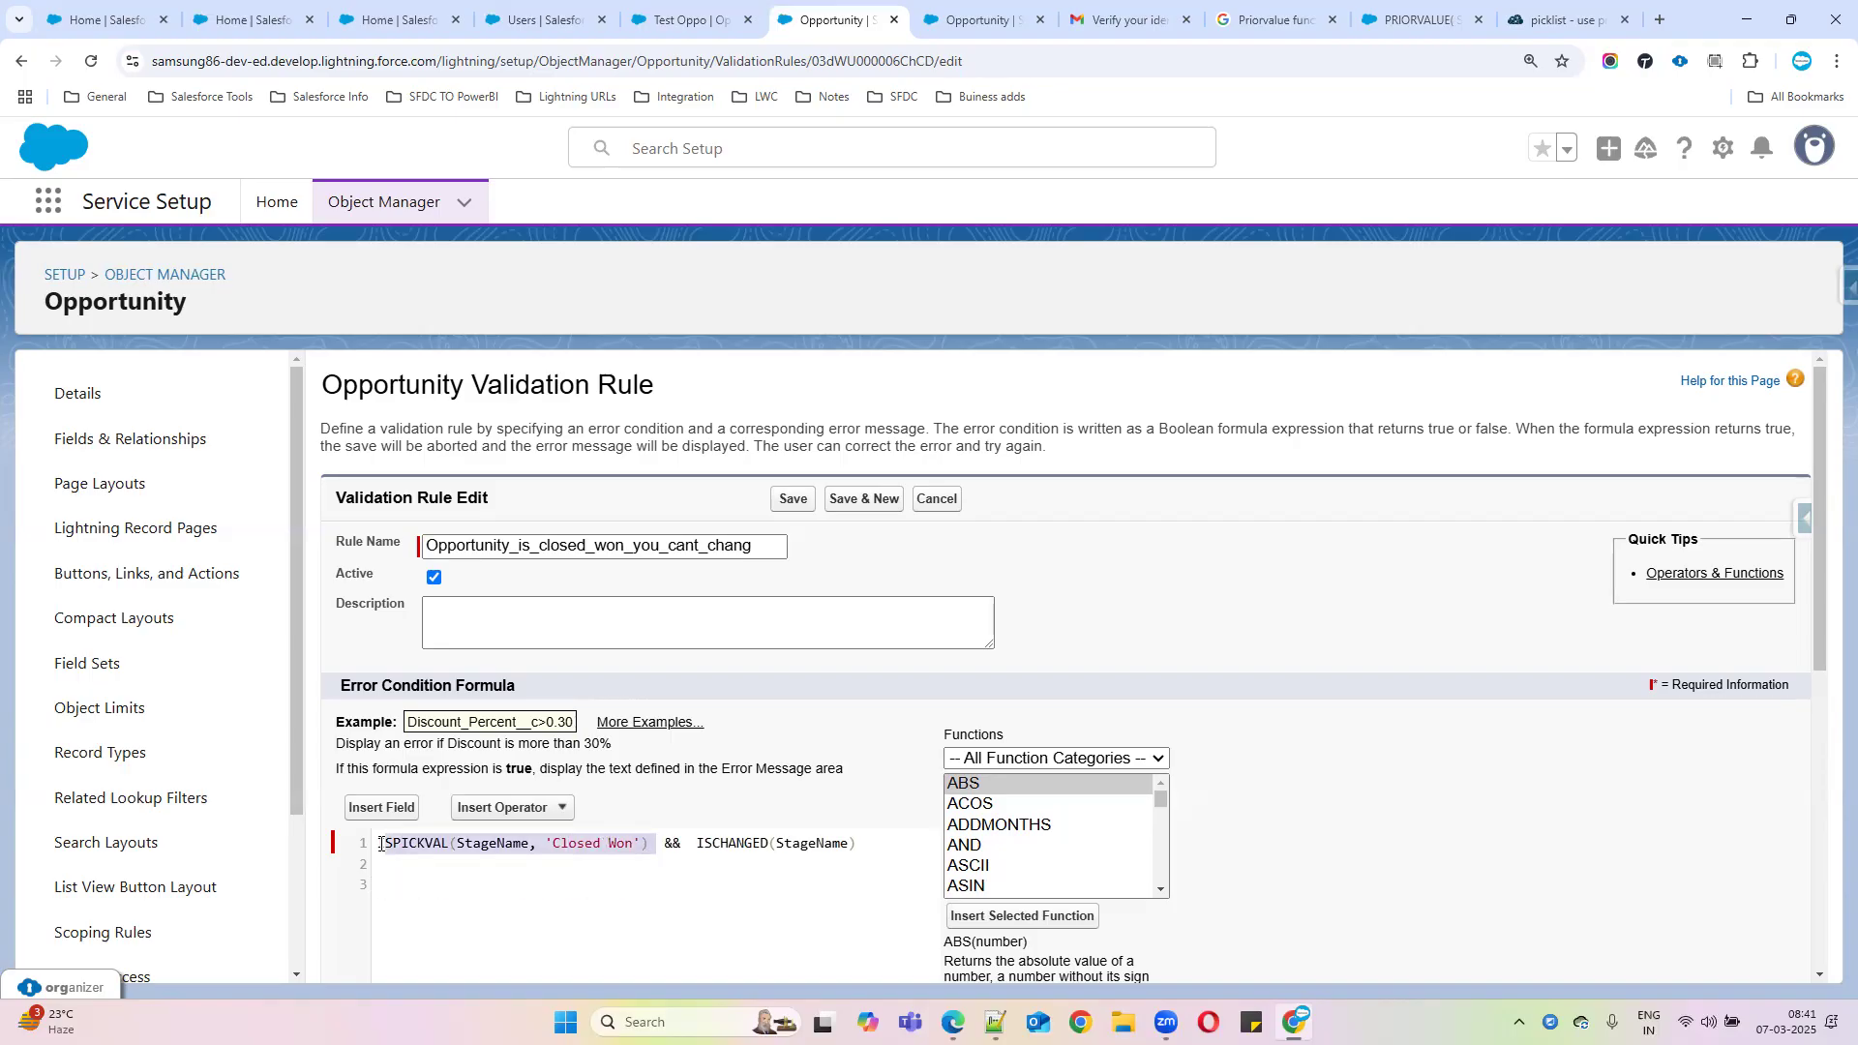
{"action": "key", "text": "ctrl+v"}
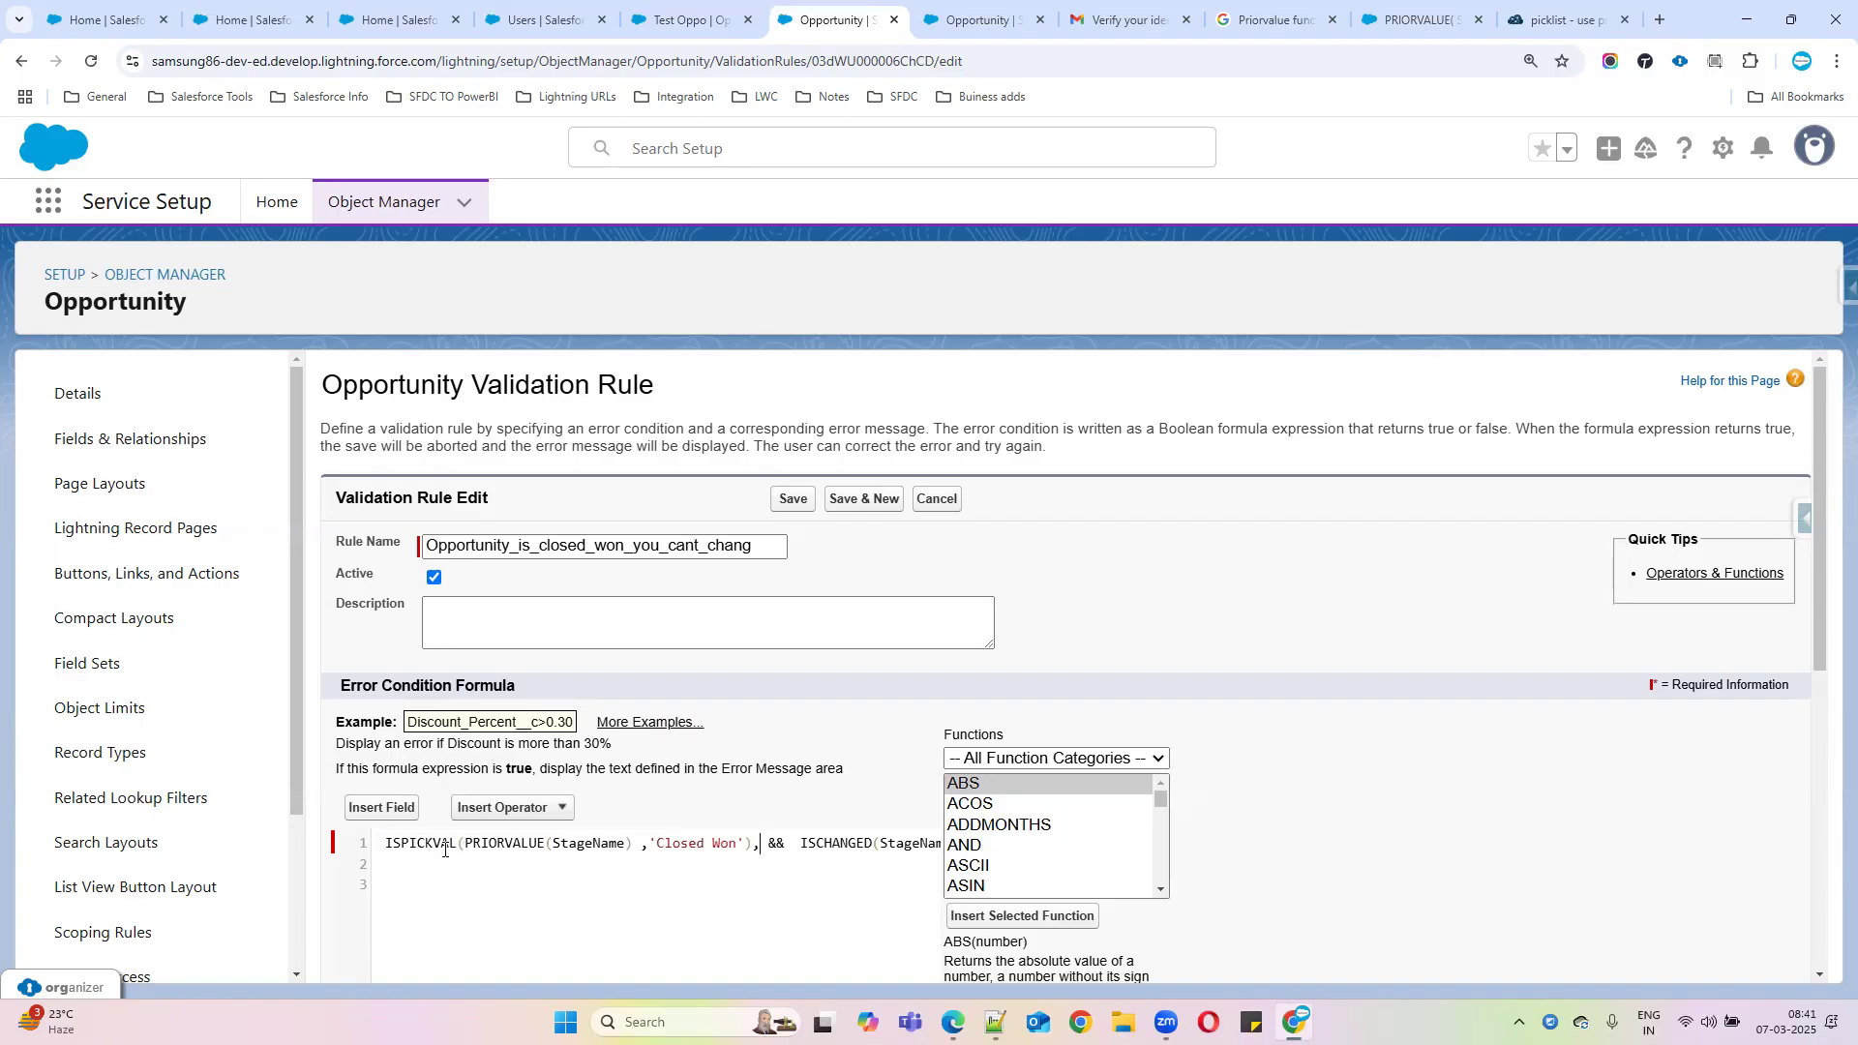
Delete the stray comma after 'Closed Won') in the formula
{"action": "double_click", "coordinate": [512, 849]}
{"action": "scroll", "coordinate": [725, 869], "scroll_direction": "down", "scroll_amount": 1}
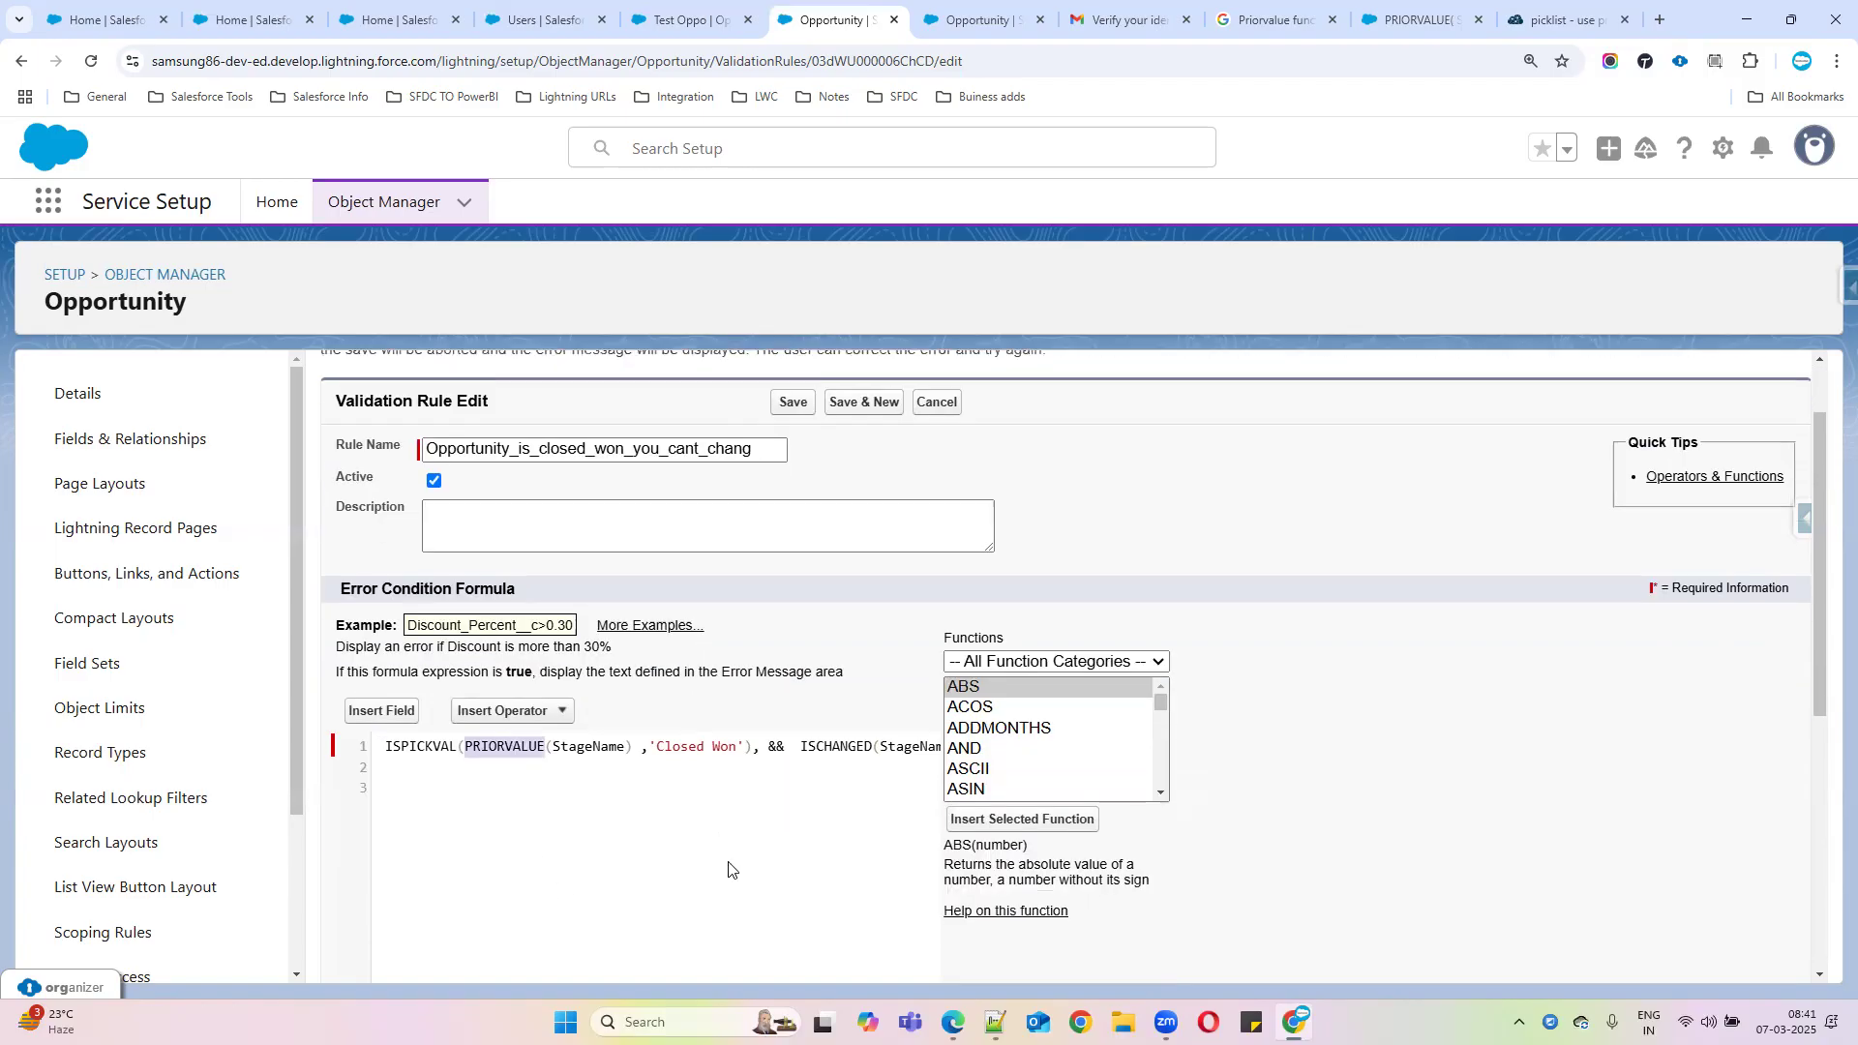
{"action": "left_click", "coordinate": [762, 749]}
{"action": "key", "text": "BackSpace"}
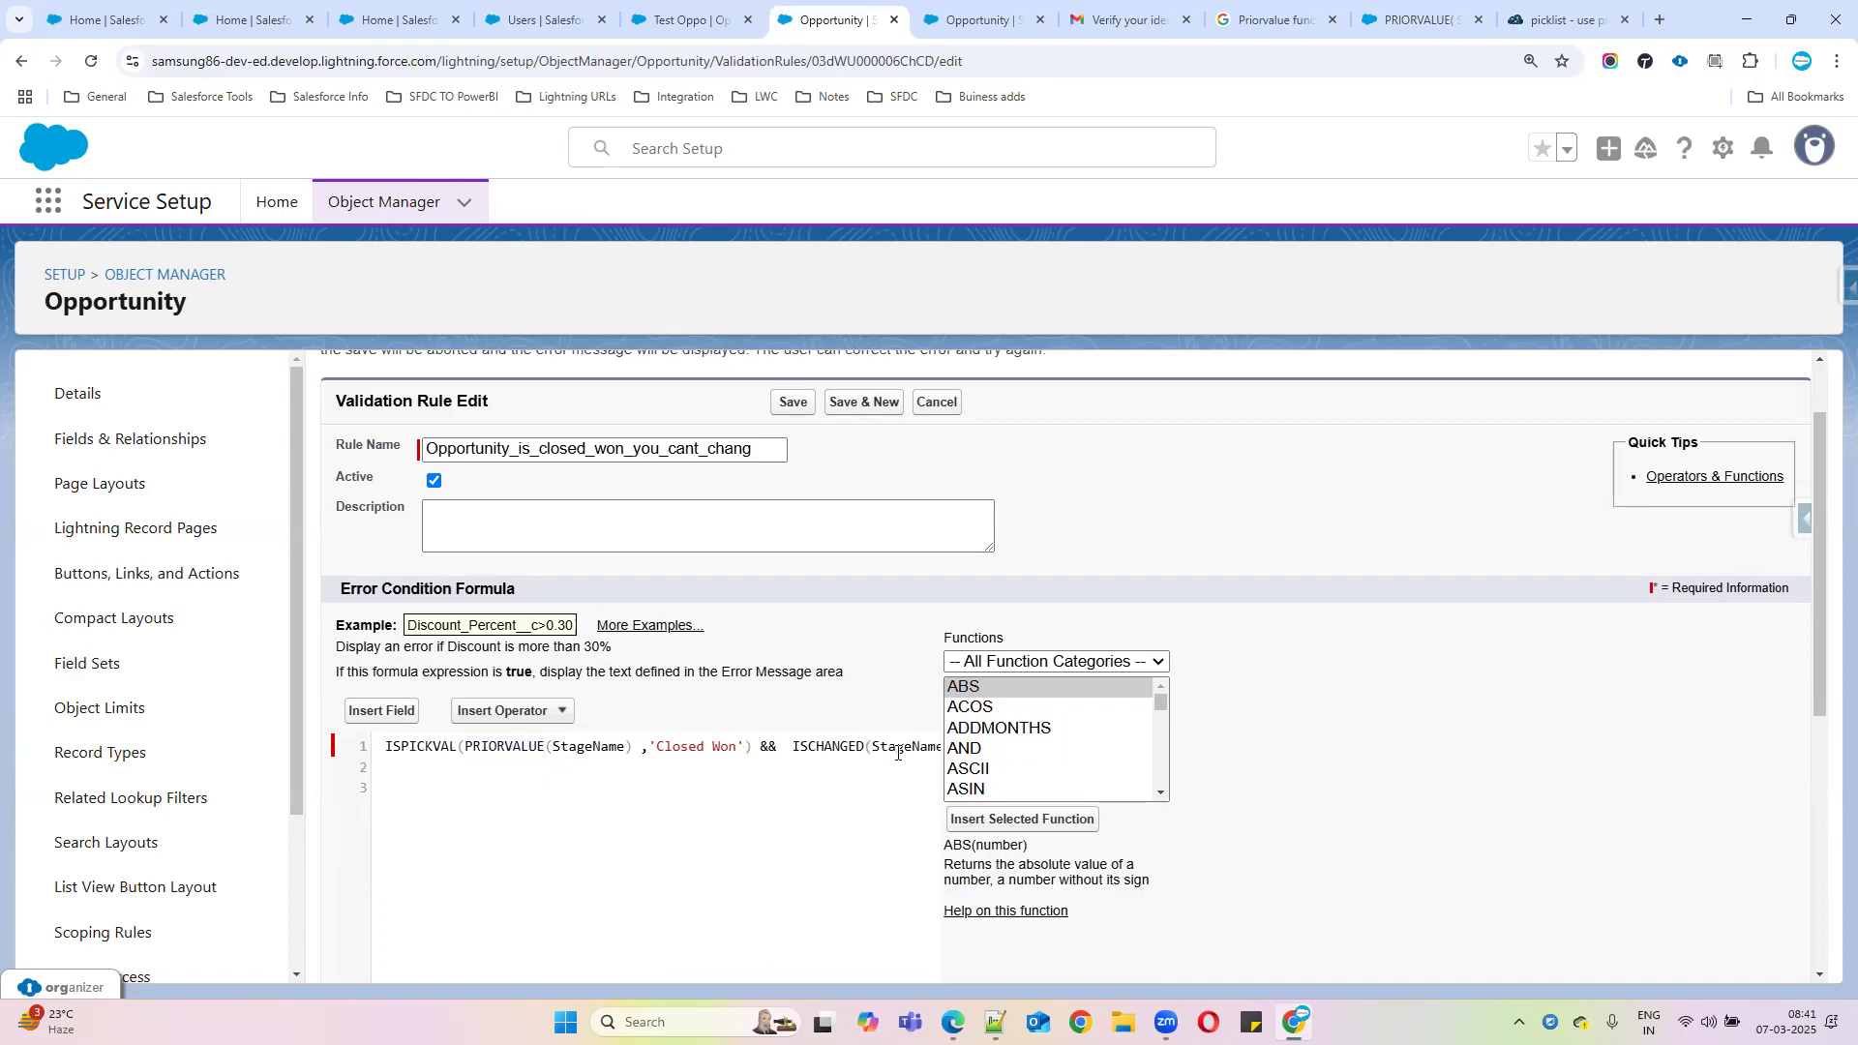
Check the formula's syntax and save the updated validation rule
{"action": "scroll", "coordinate": [774, 818], "scroll_direction": "down", "scroll_amount": 2}
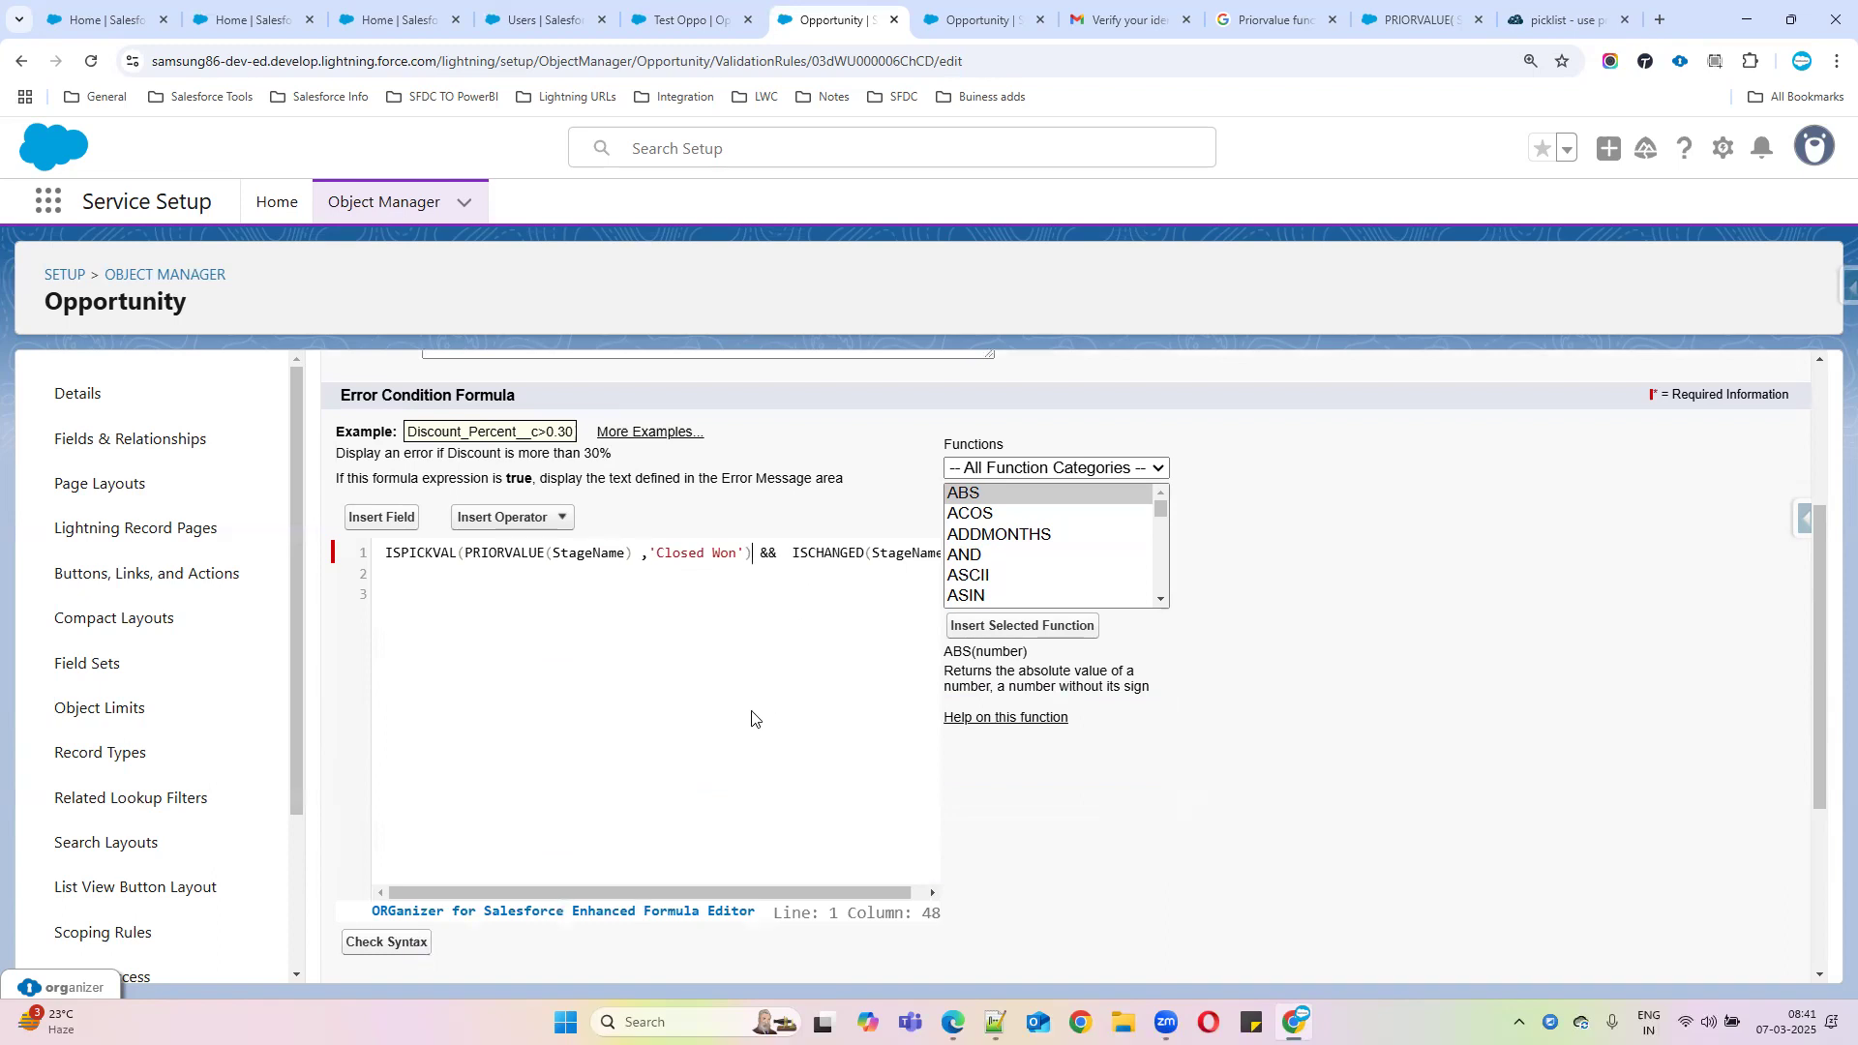
{"action": "left_click", "coordinate": [387, 941]}
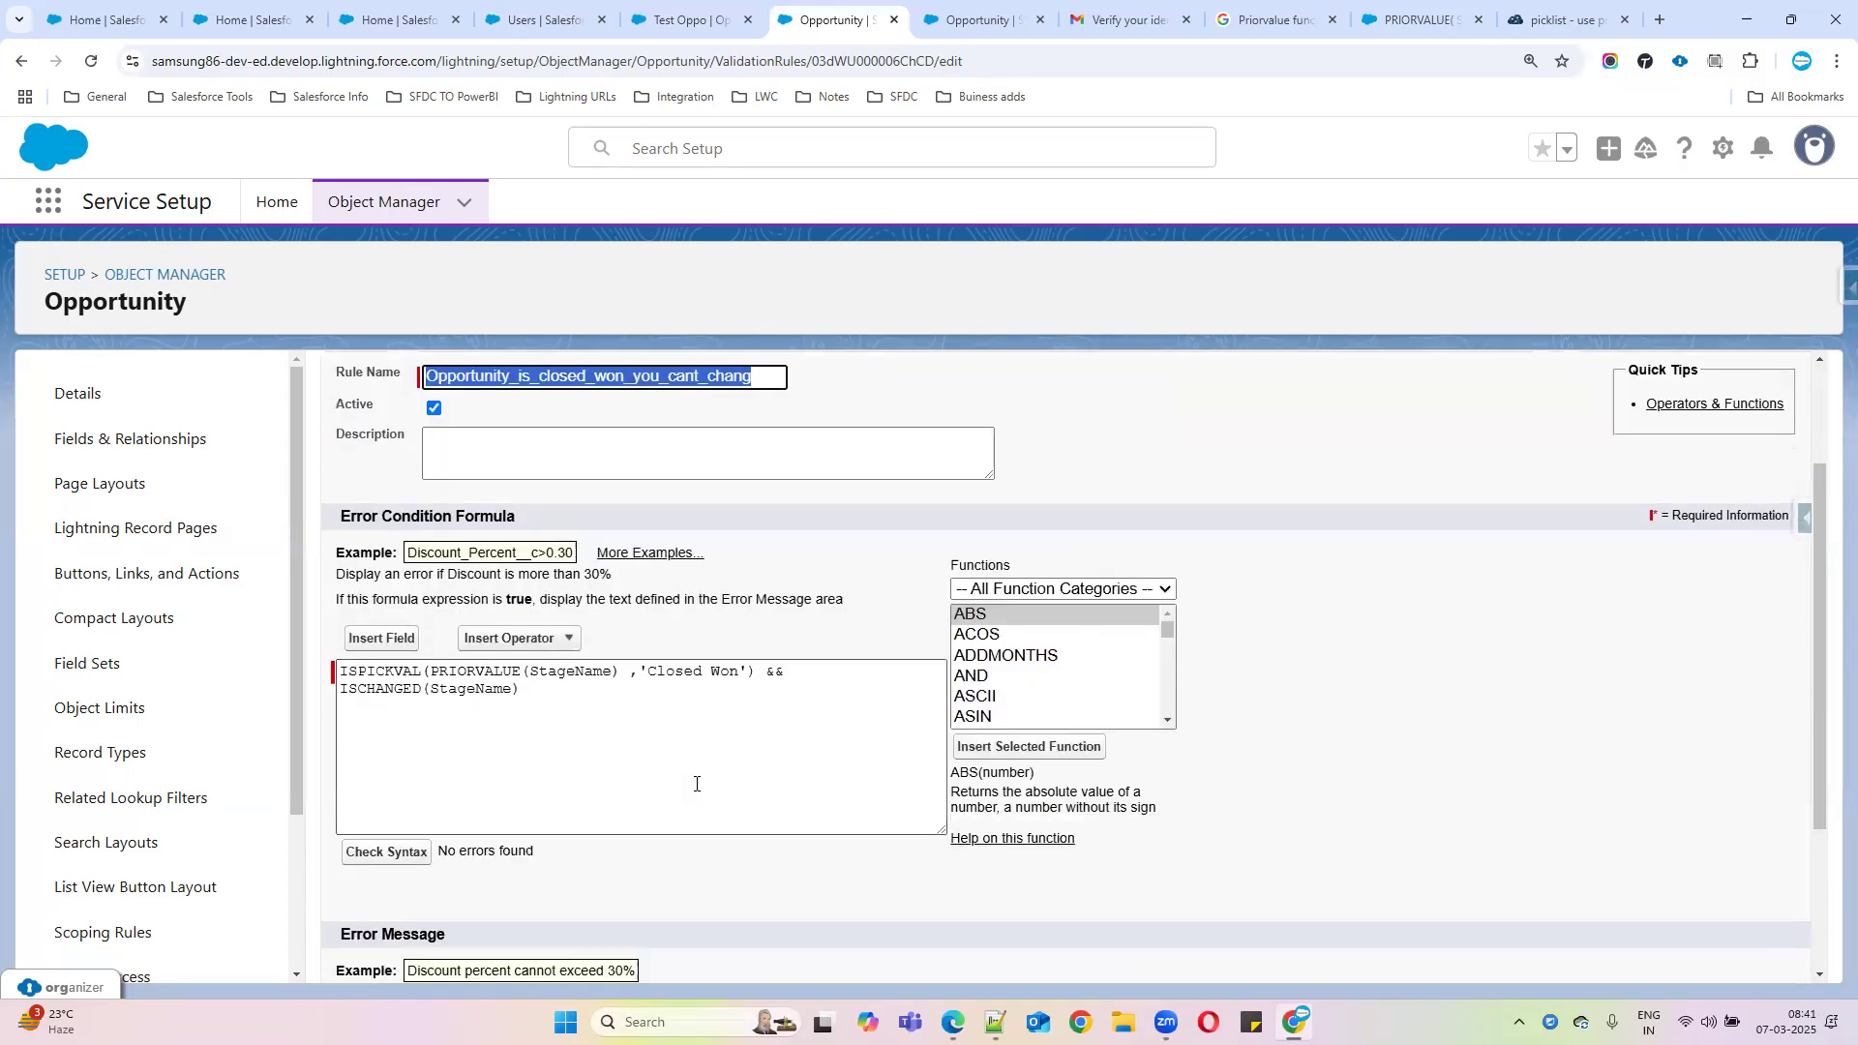
{"action": "scroll", "coordinate": [1318, 763], "scroll_direction": "down", "scroll_amount": 2}
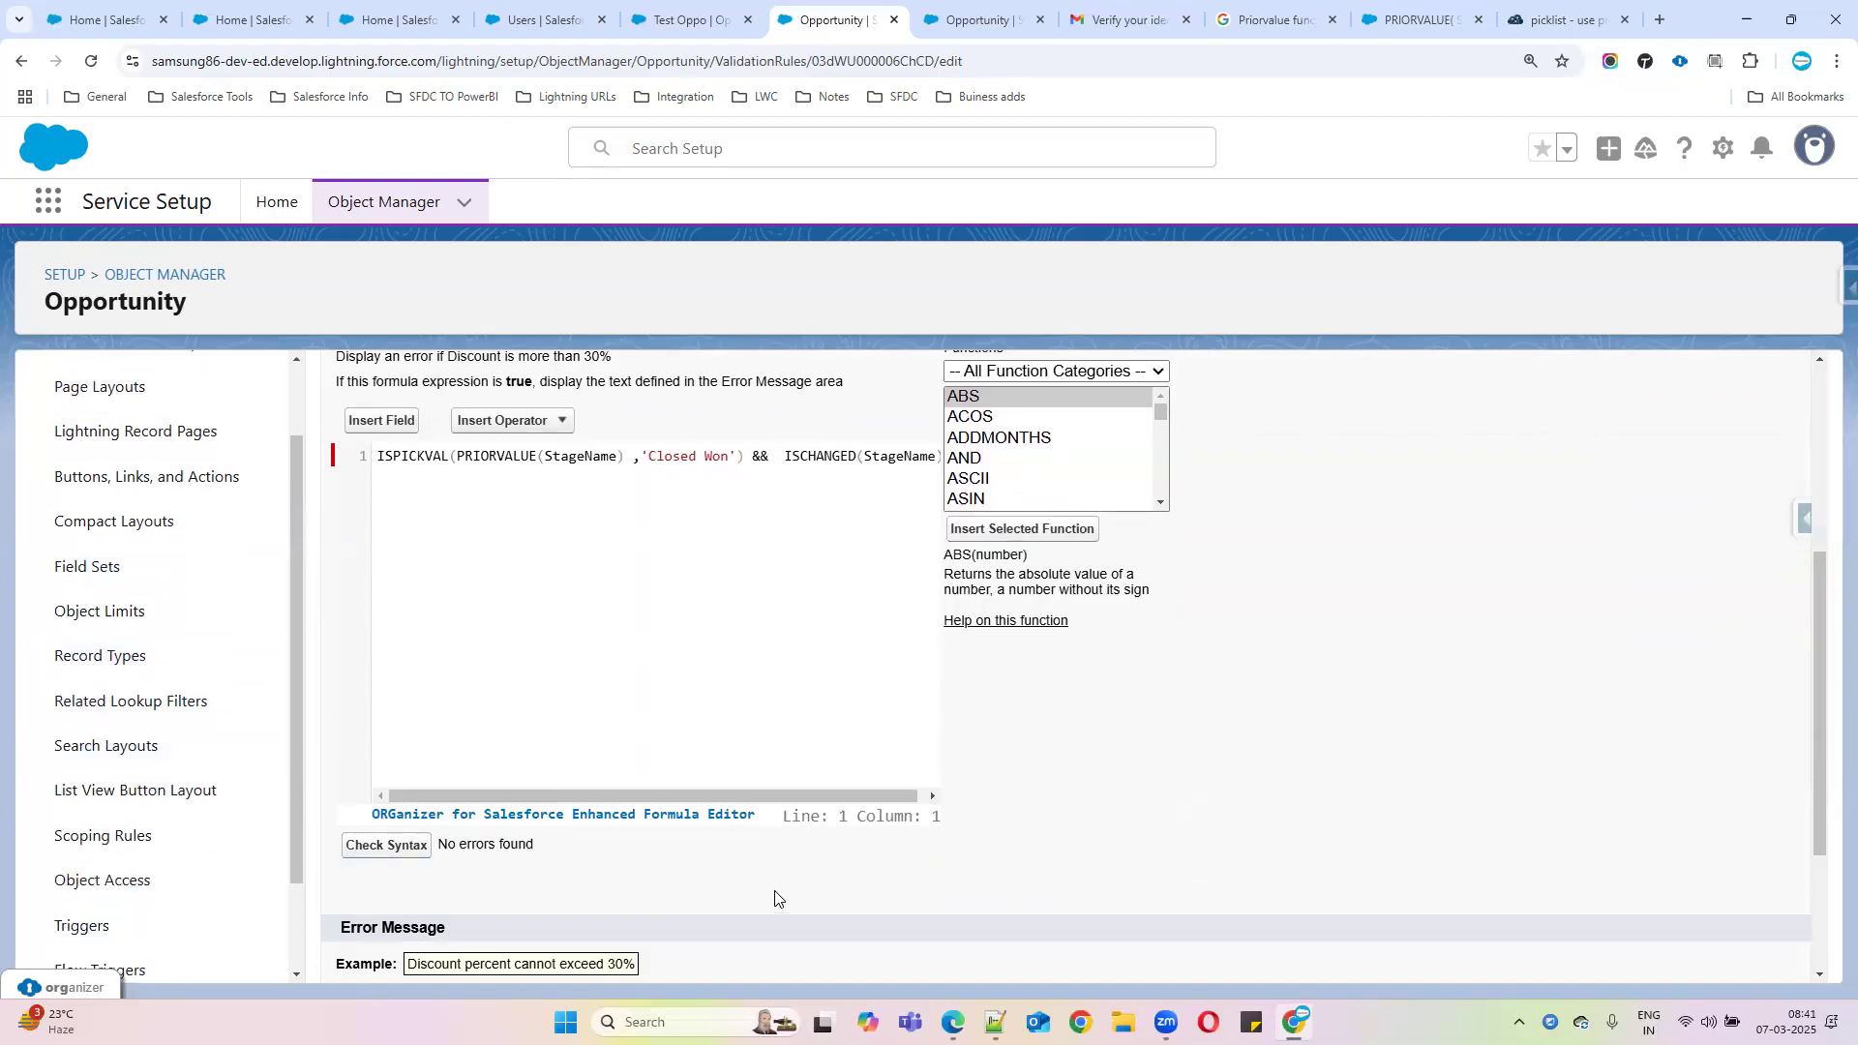
{"action": "scroll", "coordinate": [729, 815], "scroll_direction": "down", "scroll_amount": 3}
{"action": "left_click", "coordinate": [792, 952]}
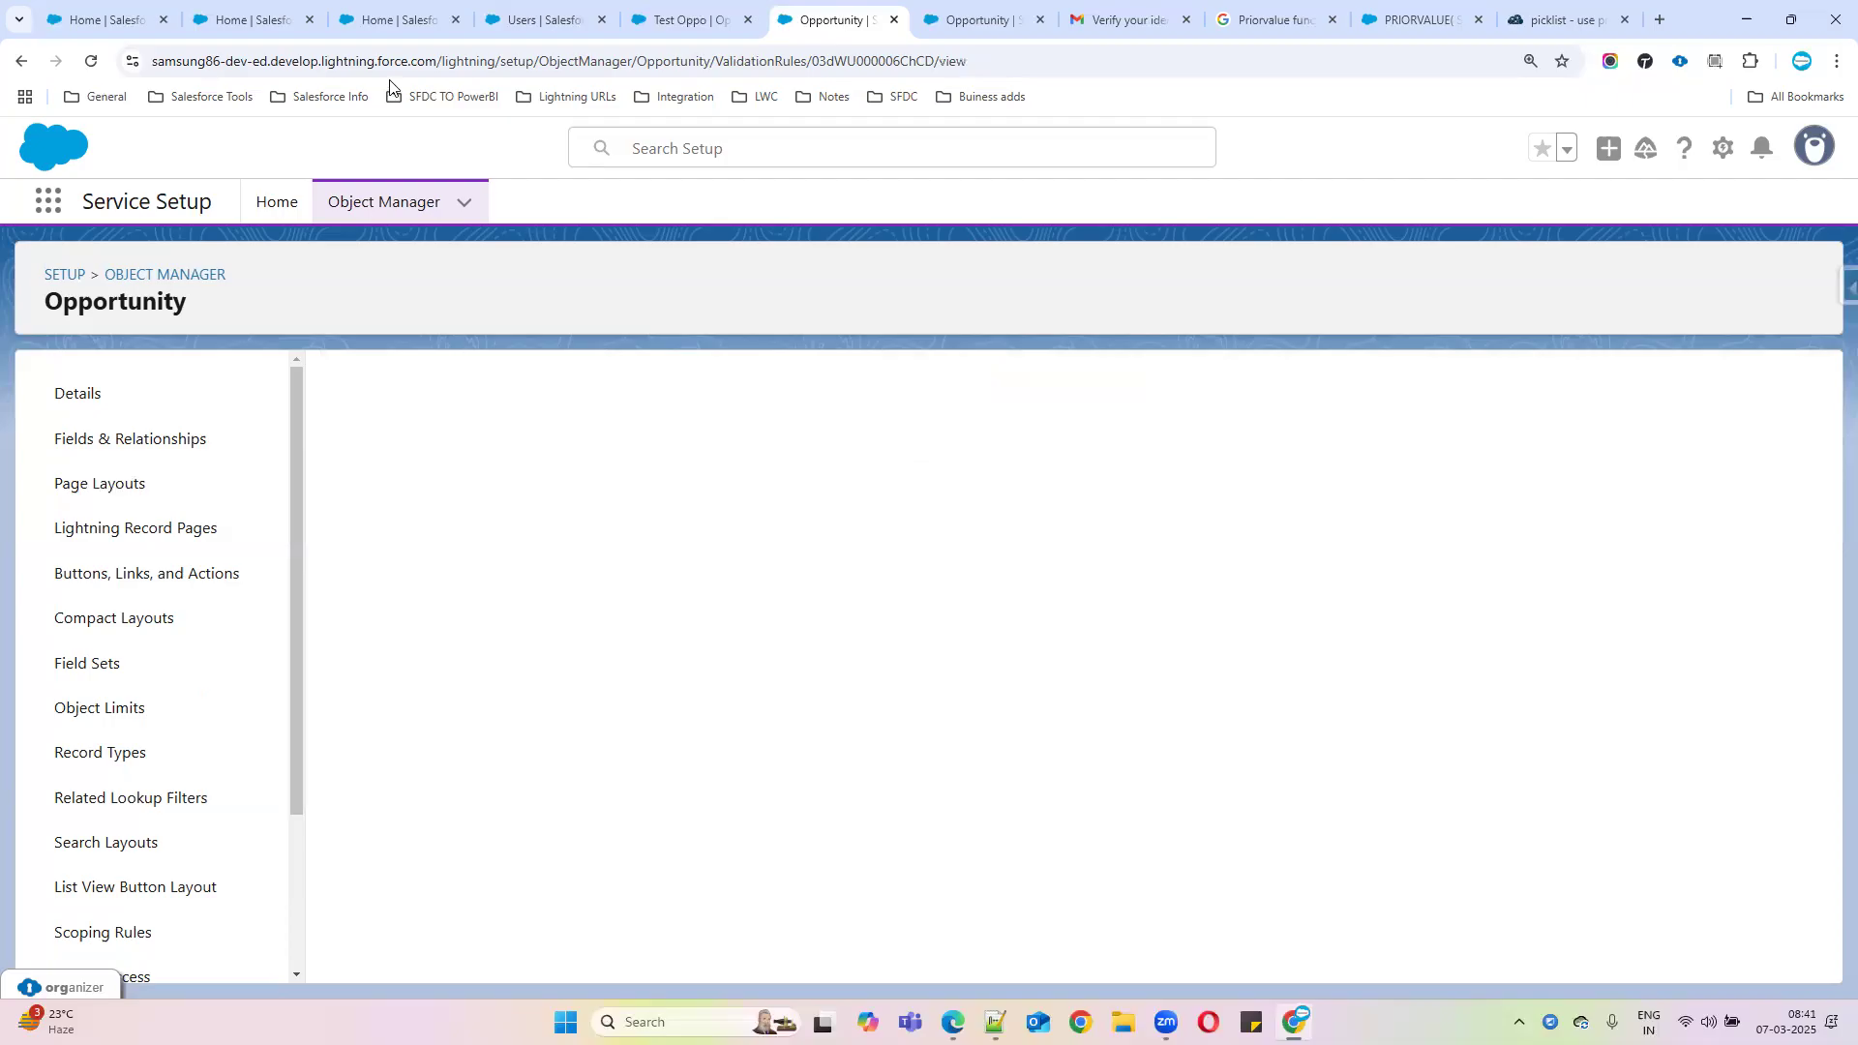
Open the Test Oppo opportunity and save an edit of its Stage field
{"action": "left_click", "coordinate": [414, 23]}
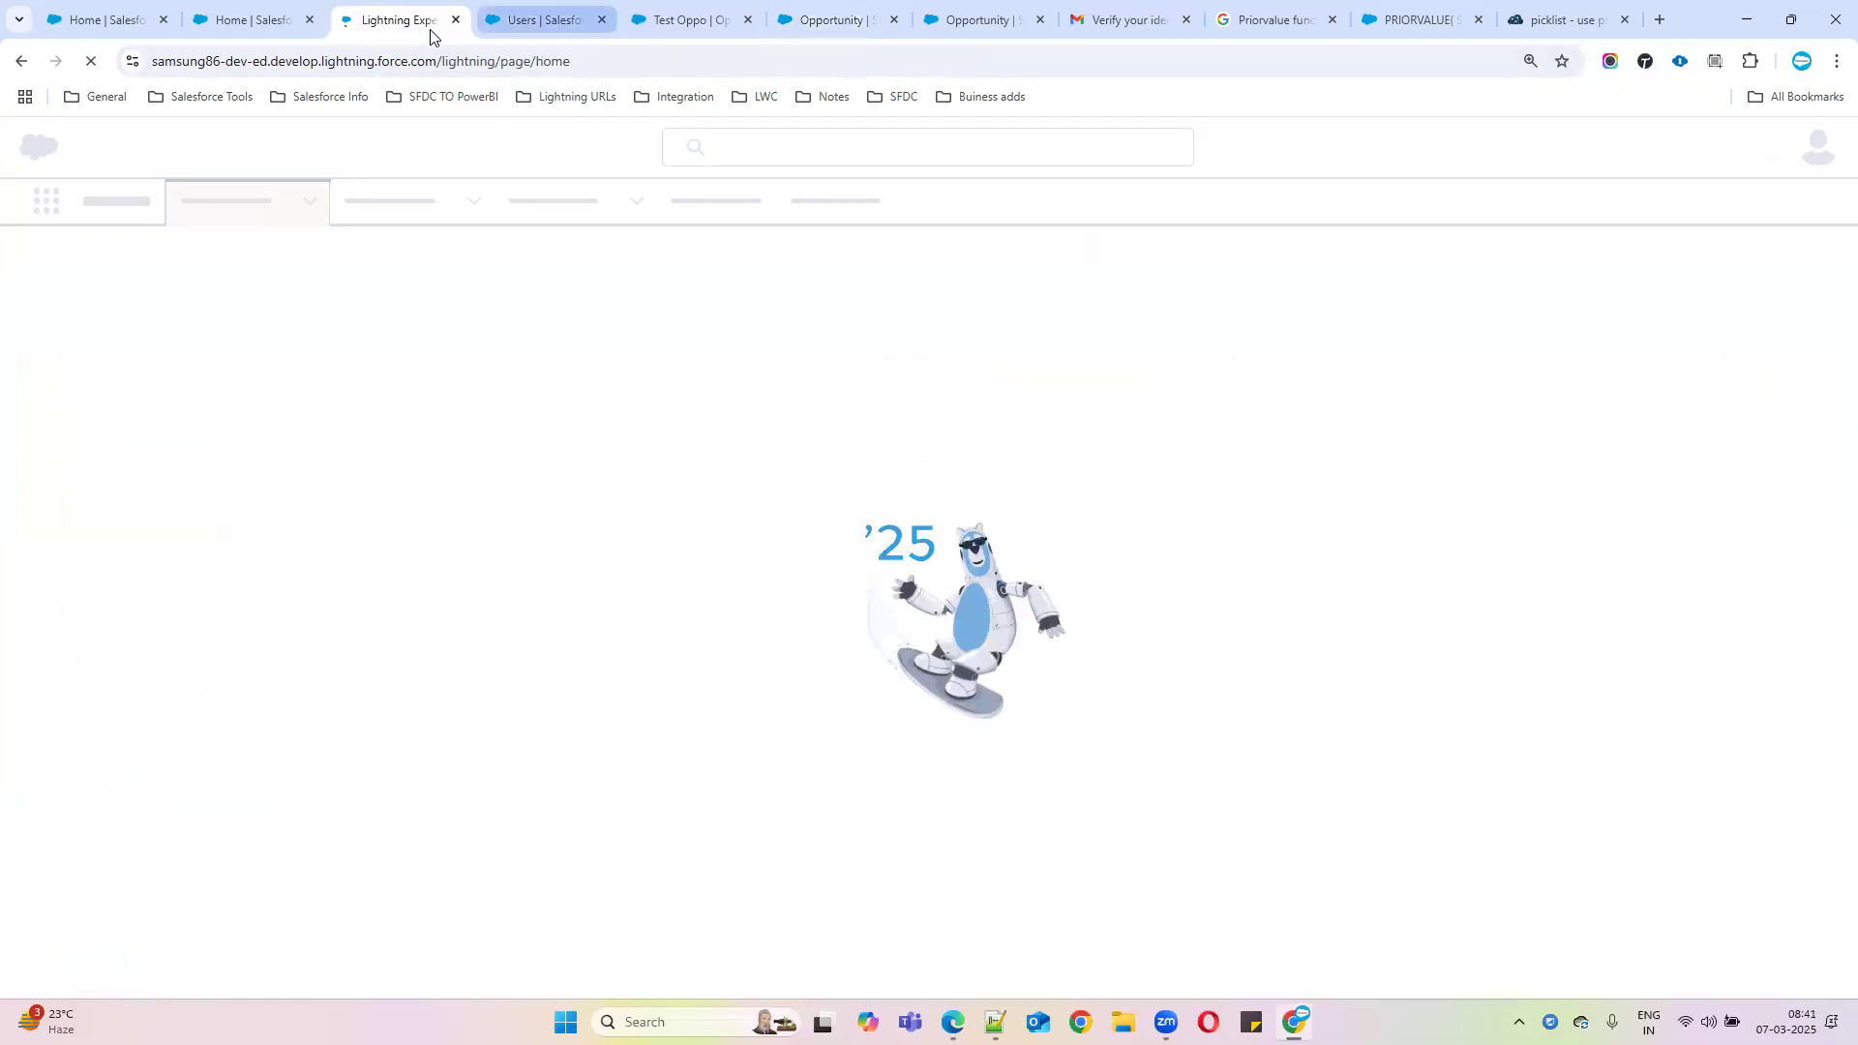
{"action": "key", "text": "ctrl+Tab"}
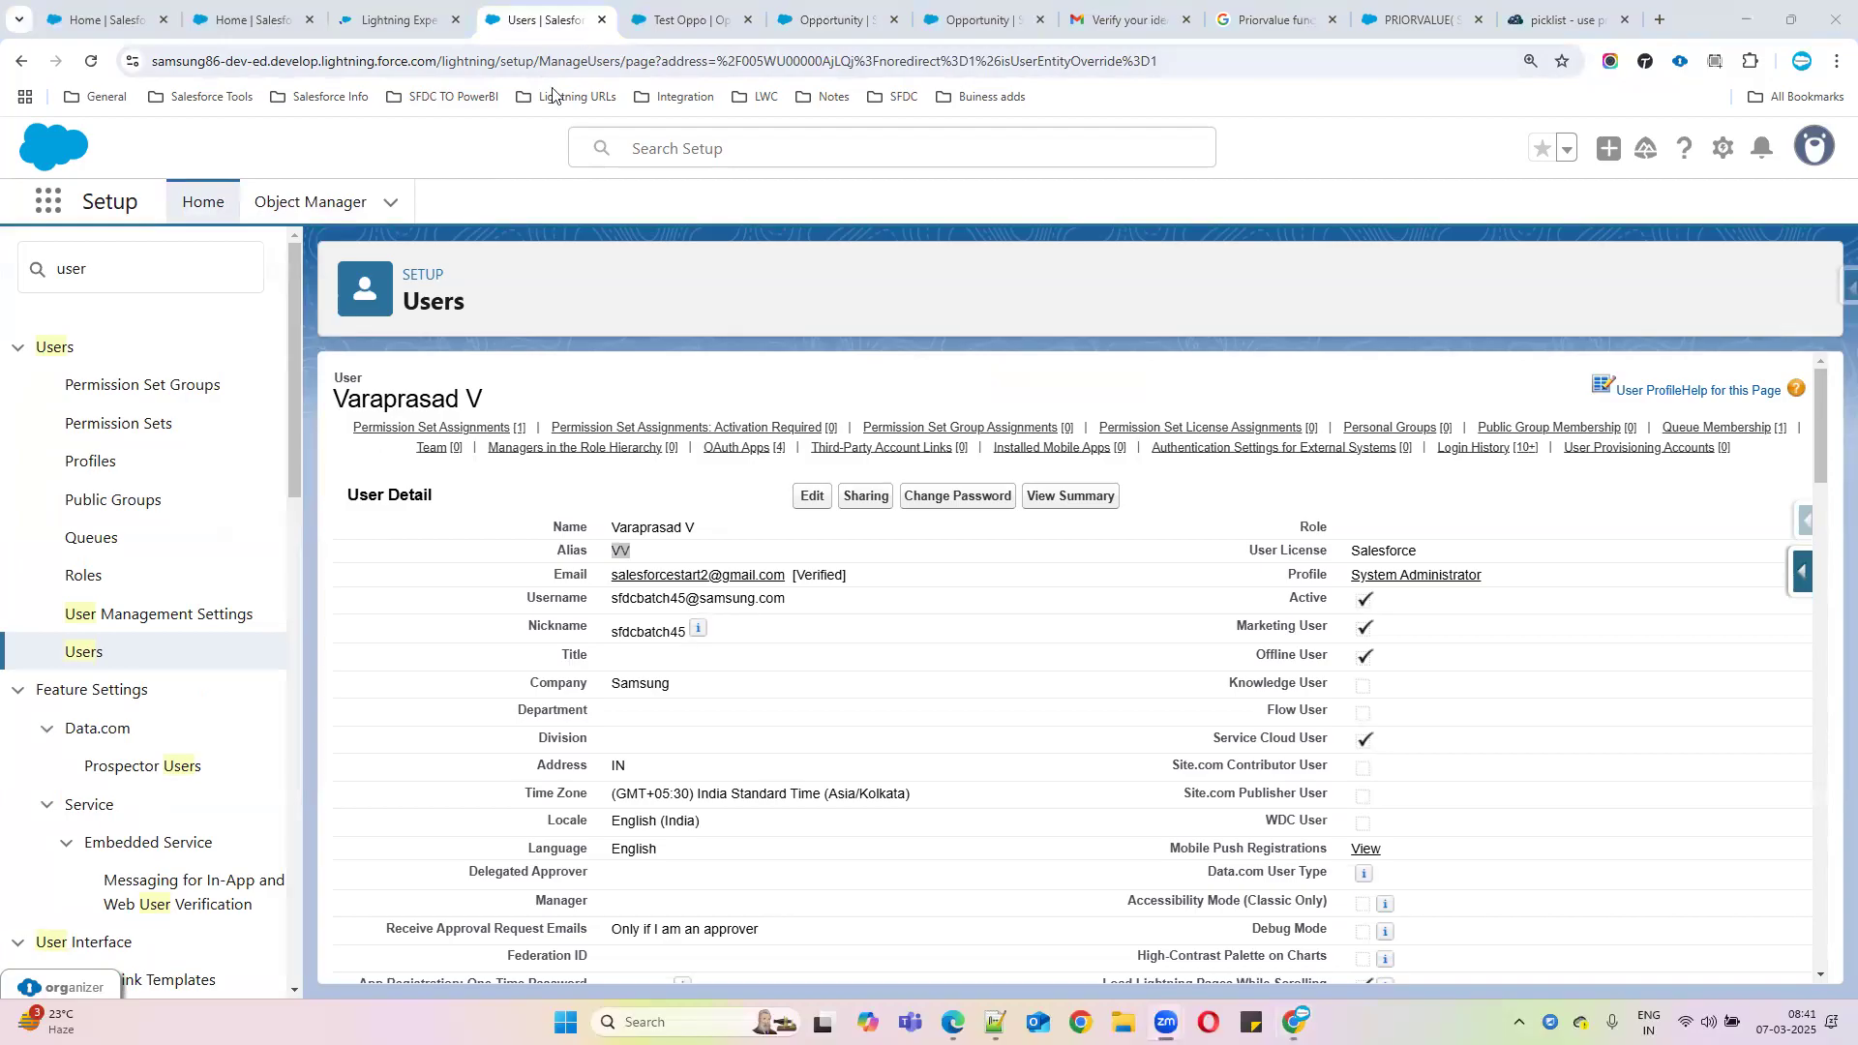
{"action": "left_click", "coordinate": [663, 29]}
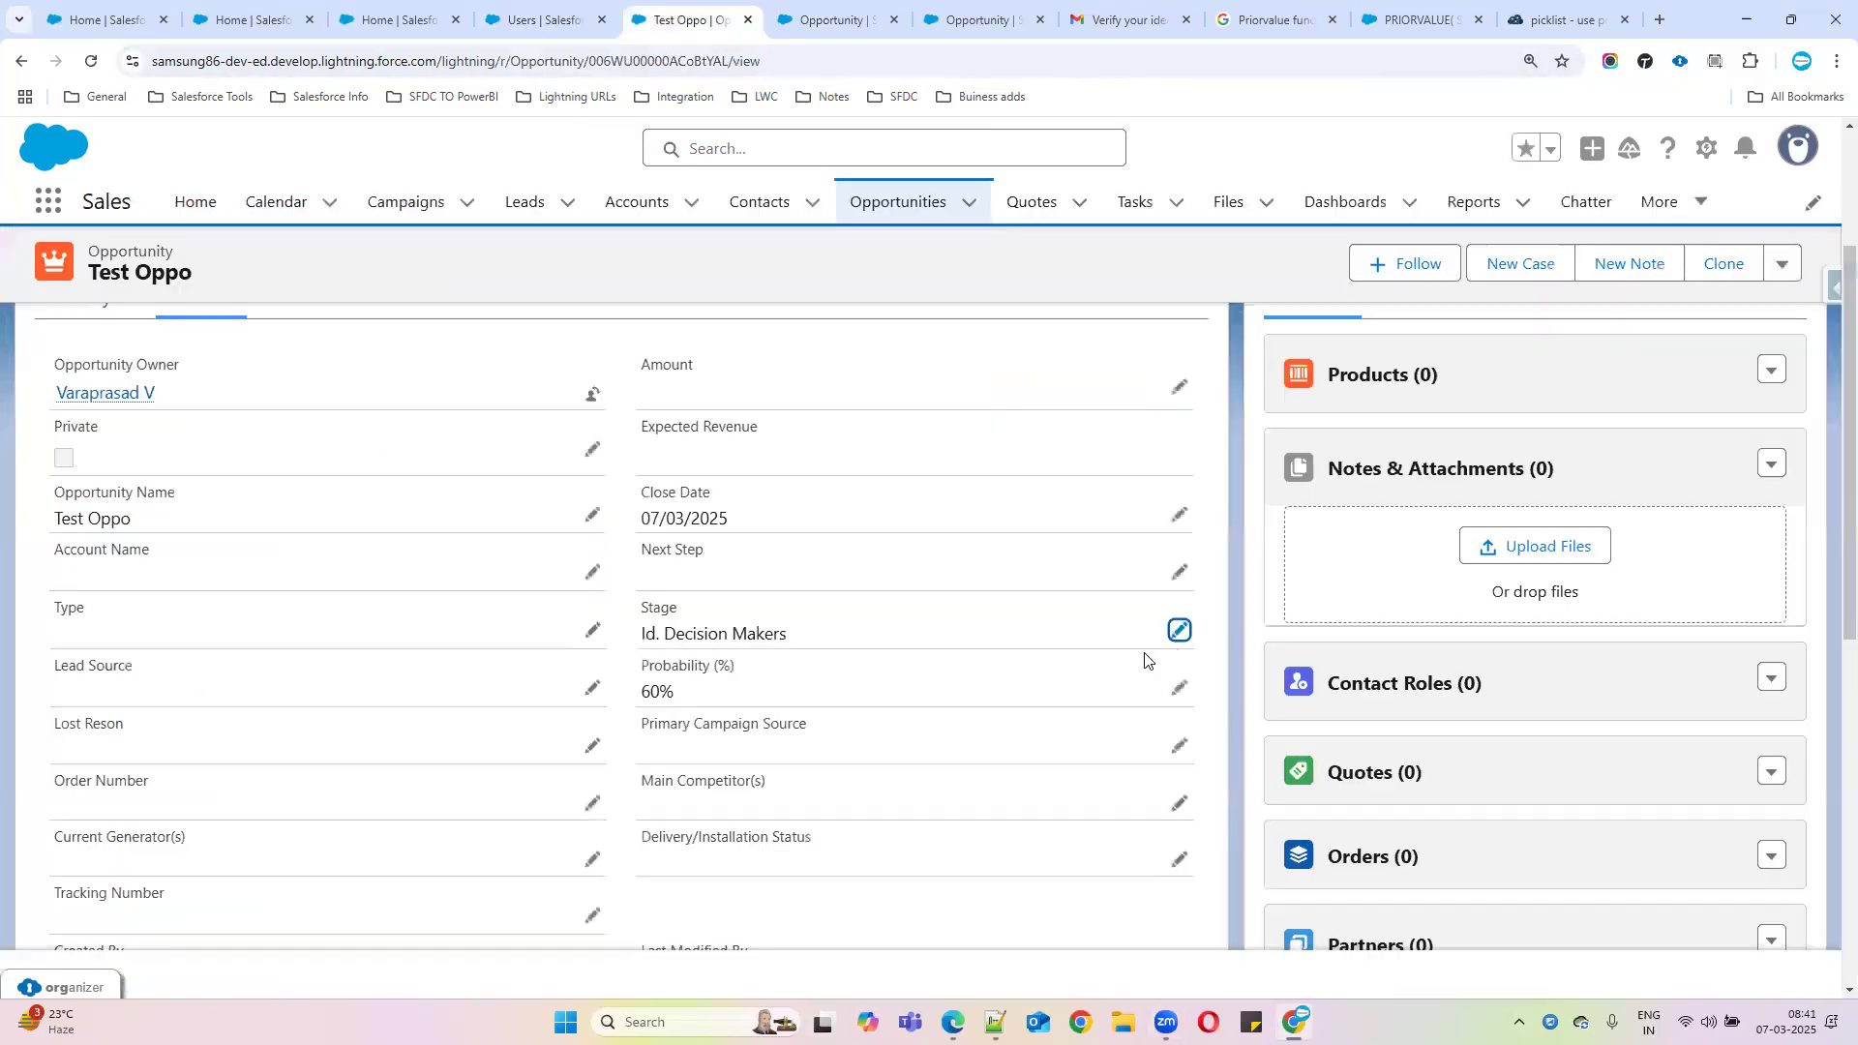
{"action": "left_click", "coordinate": [1173, 630]}
{"action": "scroll", "coordinate": [684, 770], "scroll_direction": "down", "scroll_amount": 1}
{"action": "left_click", "coordinate": [677, 921]}
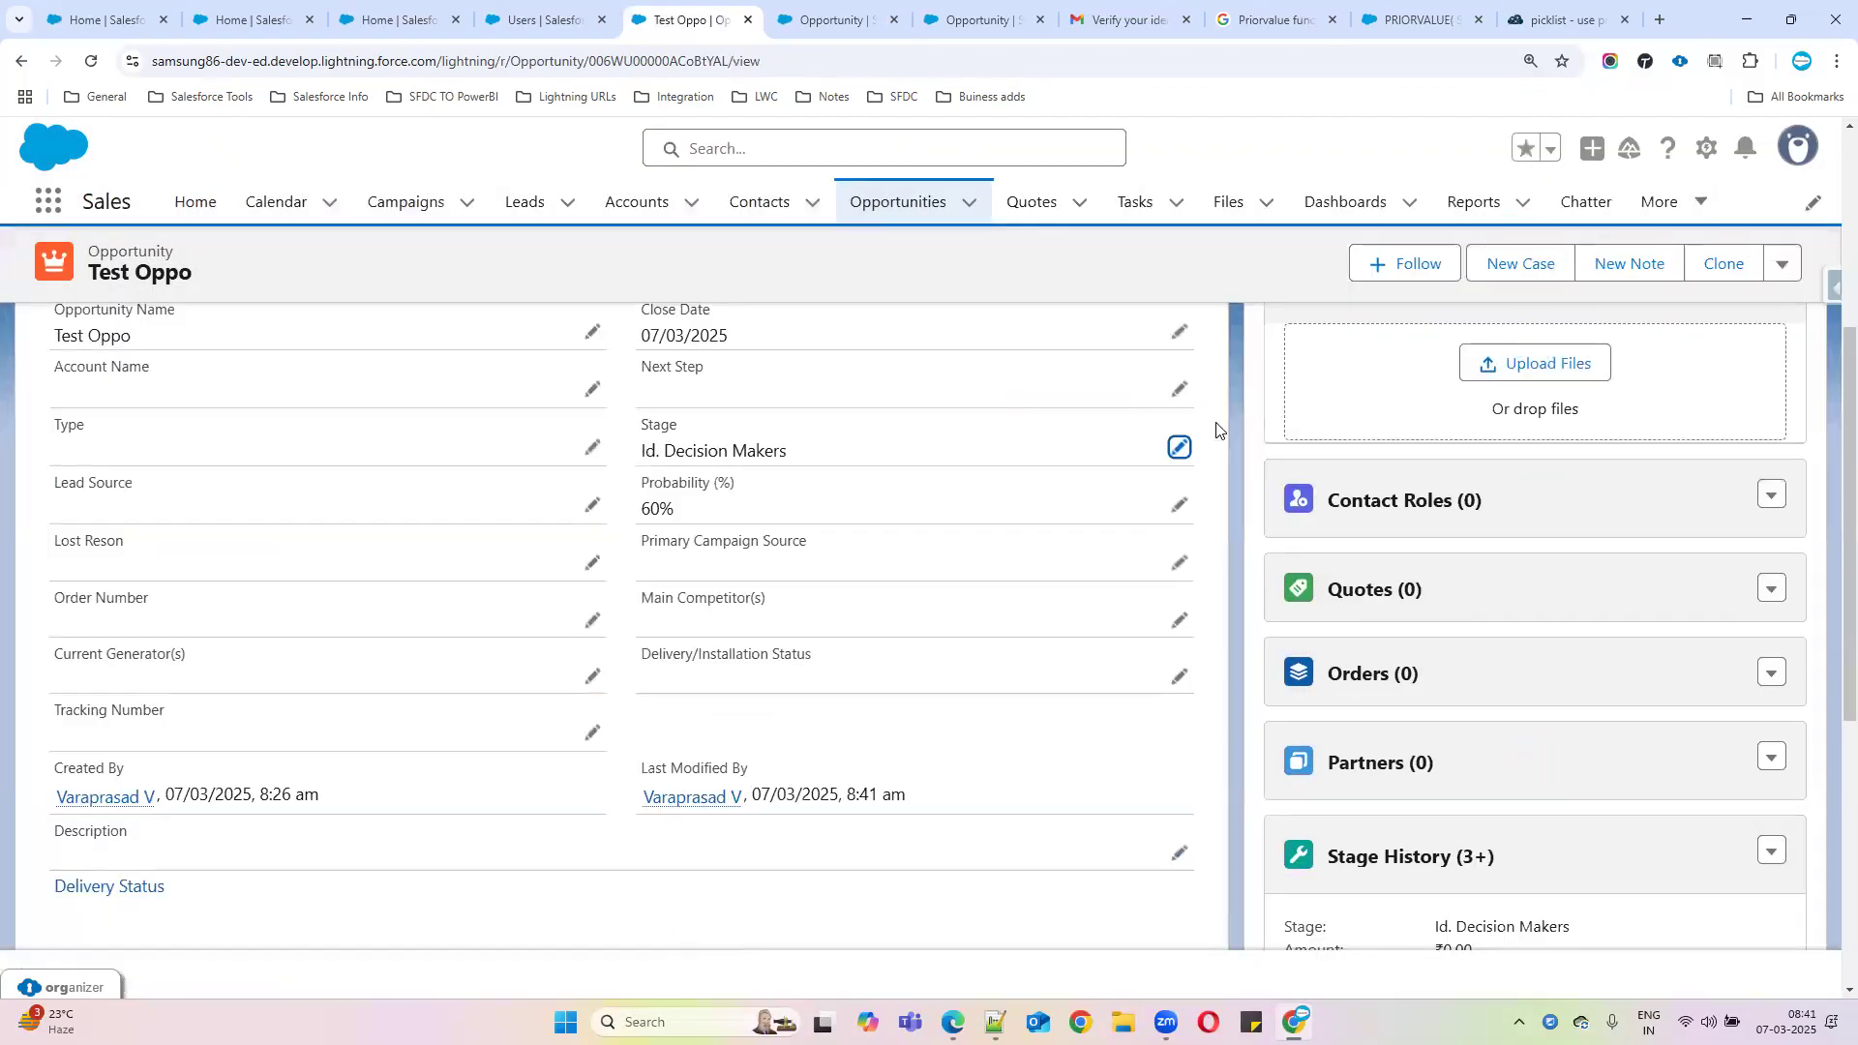
Set Test Oppo's Stage to Closed Won and save it
{"action": "left_click", "coordinate": [1181, 447]}
{"action": "left_click", "coordinate": [795, 470]}
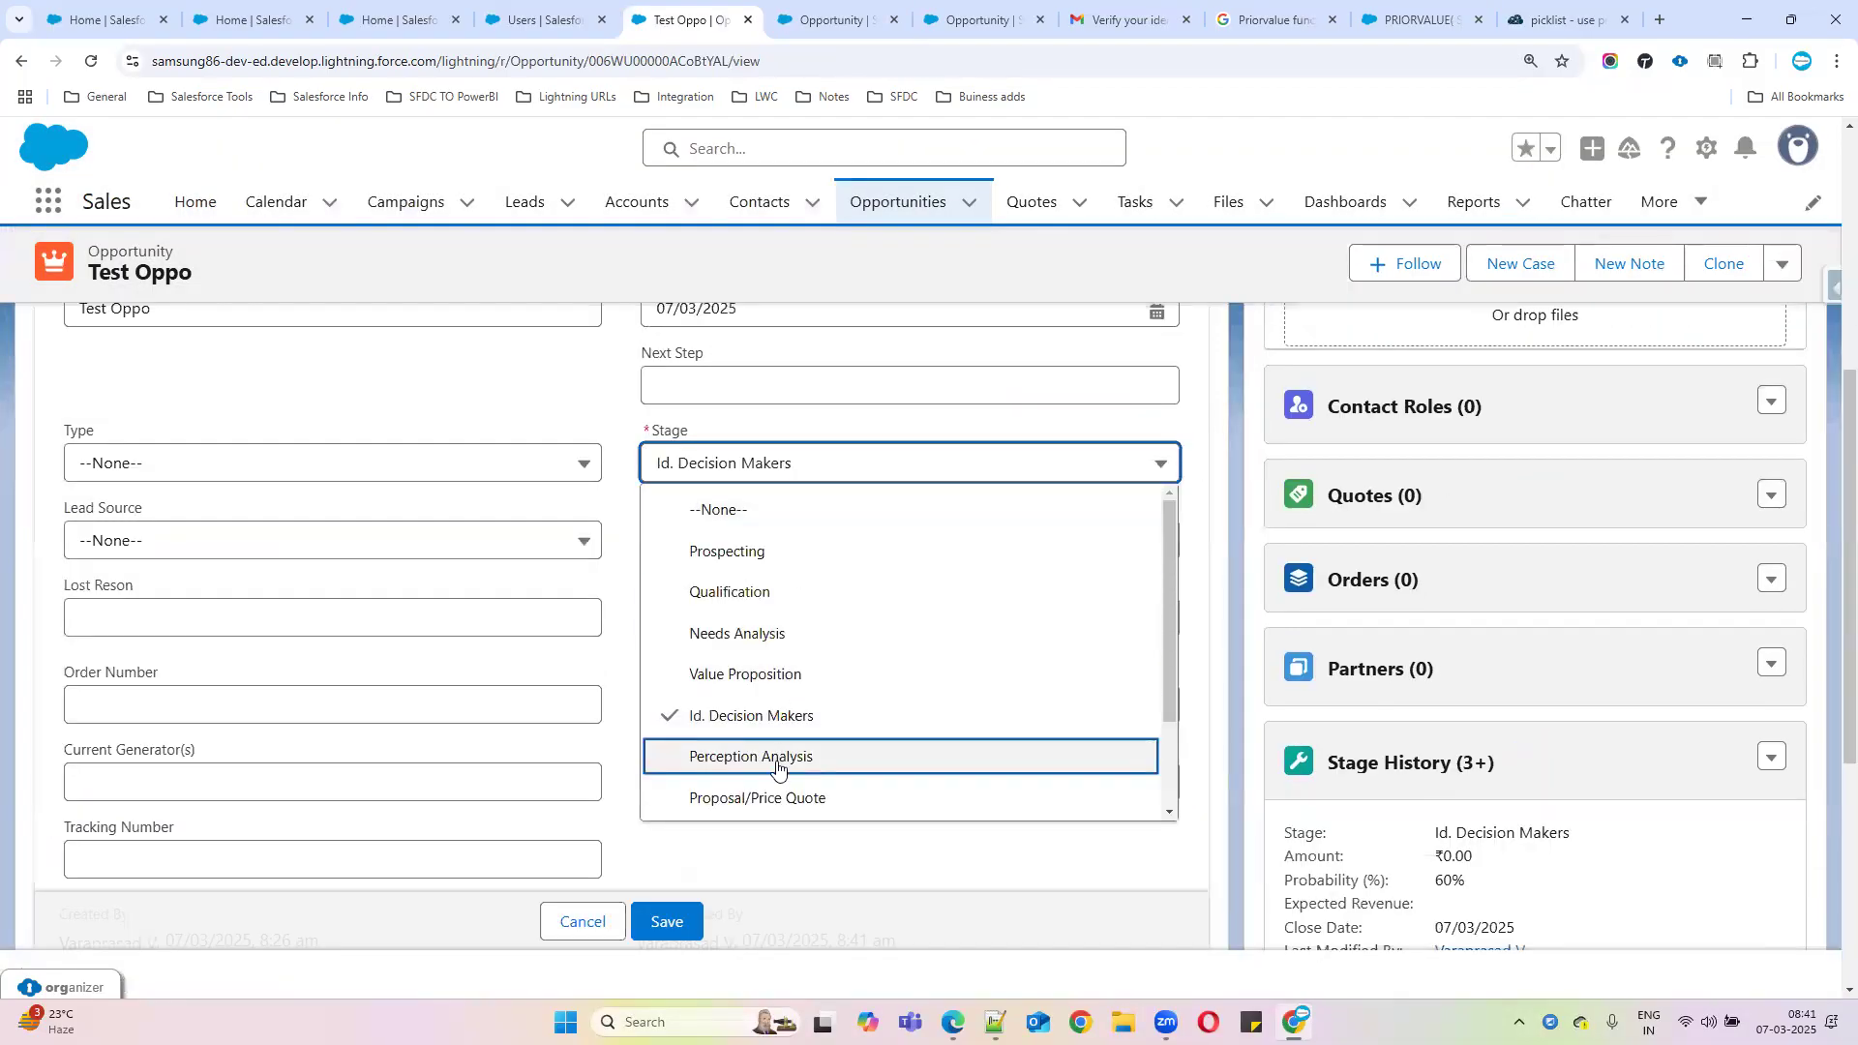
{"action": "scroll", "coordinate": [780, 765], "scroll_direction": "up", "scroll_amount": 1}
{"action": "scroll", "coordinate": [748, 636], "scroll_direction": "down", "scroll_amount": 2}
{"action": "scroll", "coordinate": [748, 635], "scroll_direction": "down", "scroll_amount": 2}
{"action": "scroll", "coordinate": [767, 464], "scroll_direction": "down", "scroll_amount": 1}
{"action": "left_click", "coordinate": [765, 463]}
{"action": "left_click", "coordinate": [670, 902]}
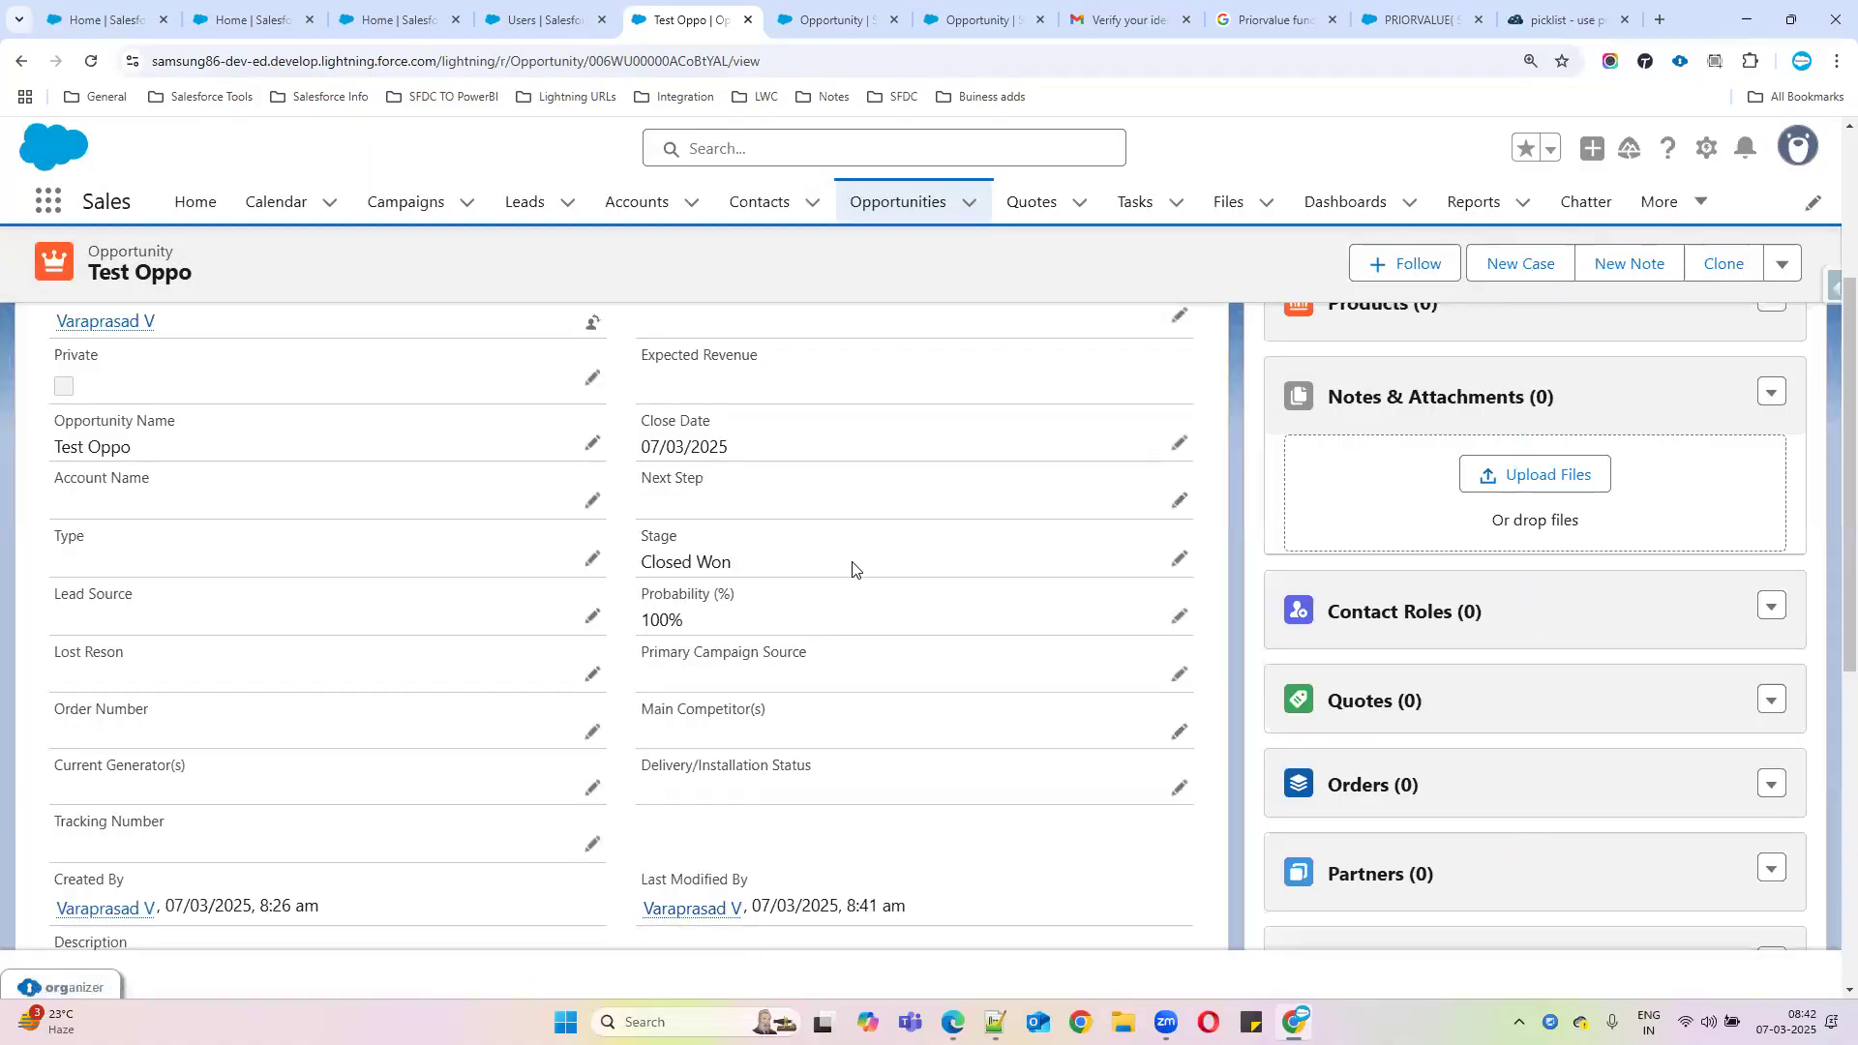
{"action": "left_click_drag", "start_coordinate": [644, 564], "coordinate": [818, 568]}
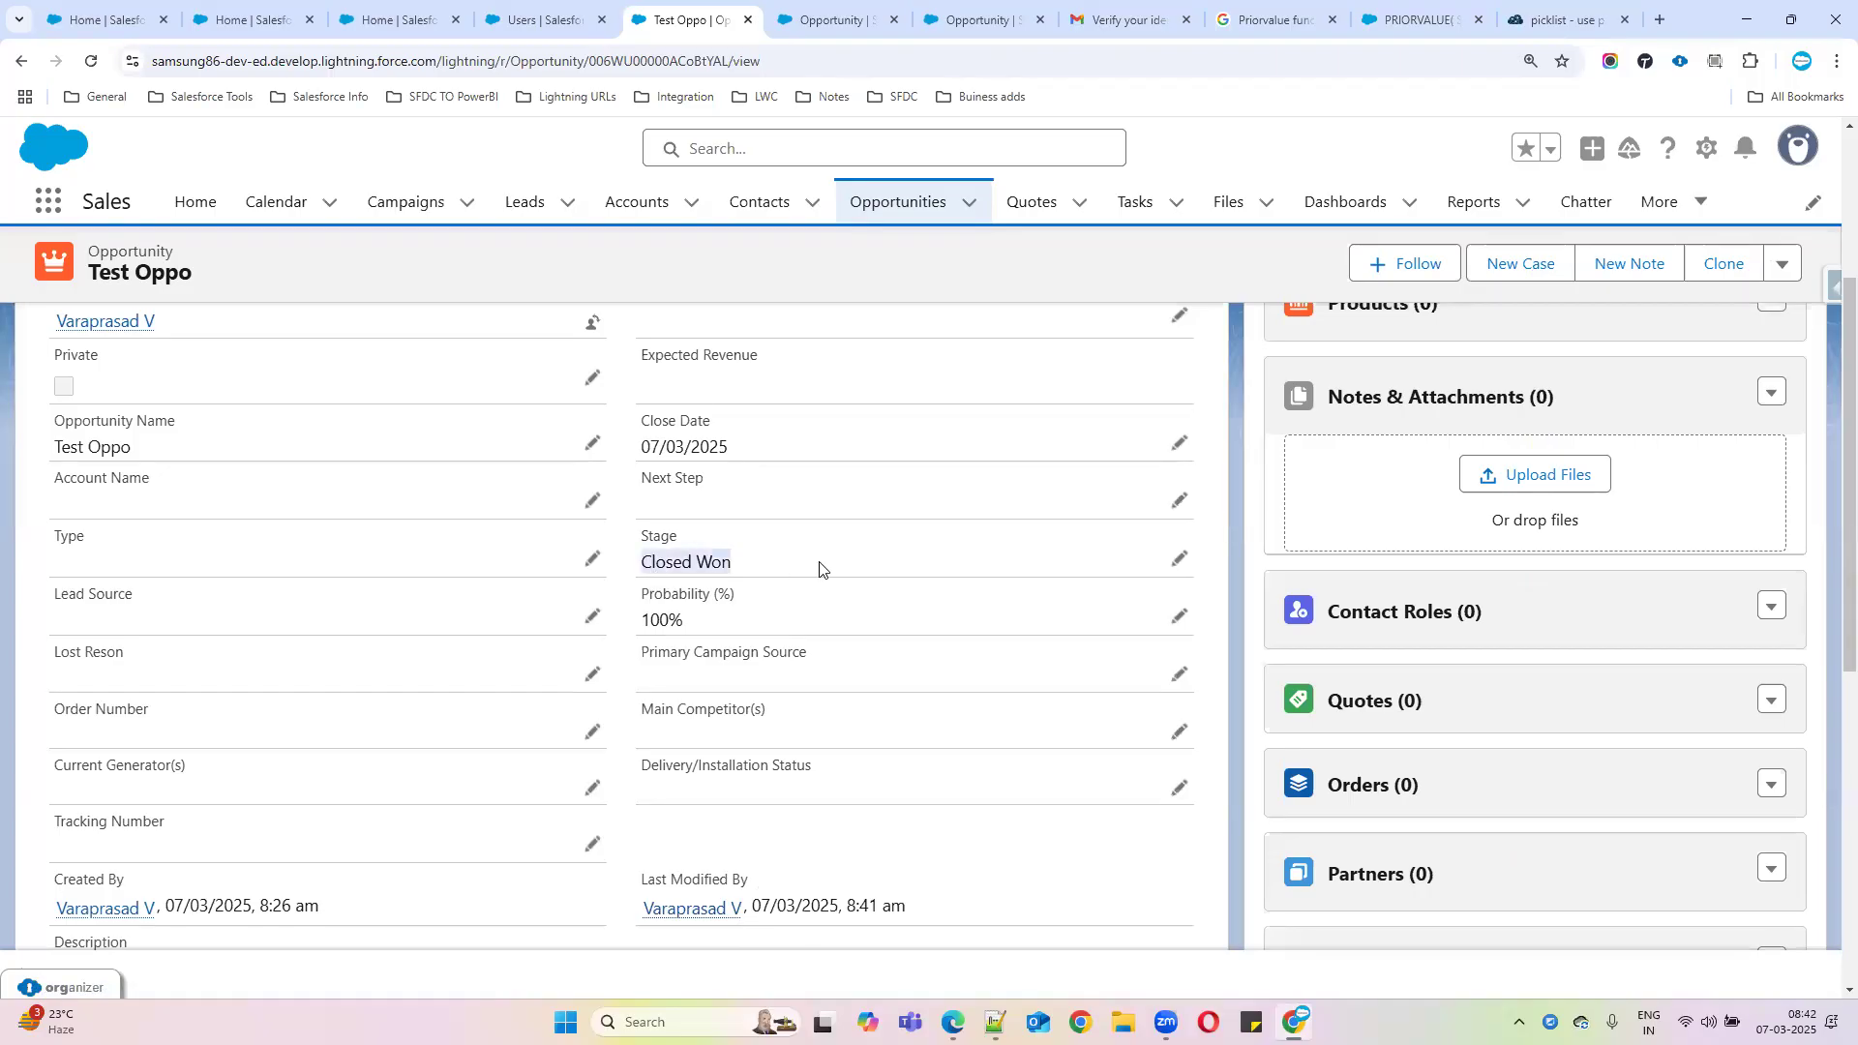
Try changing the Stage from Closed Won to Qualification, which the validation error blocks
{"action": "left_click", "coordinate": [1176, 559]}
{"action": "left_click", "coordinate": [910, 583]}
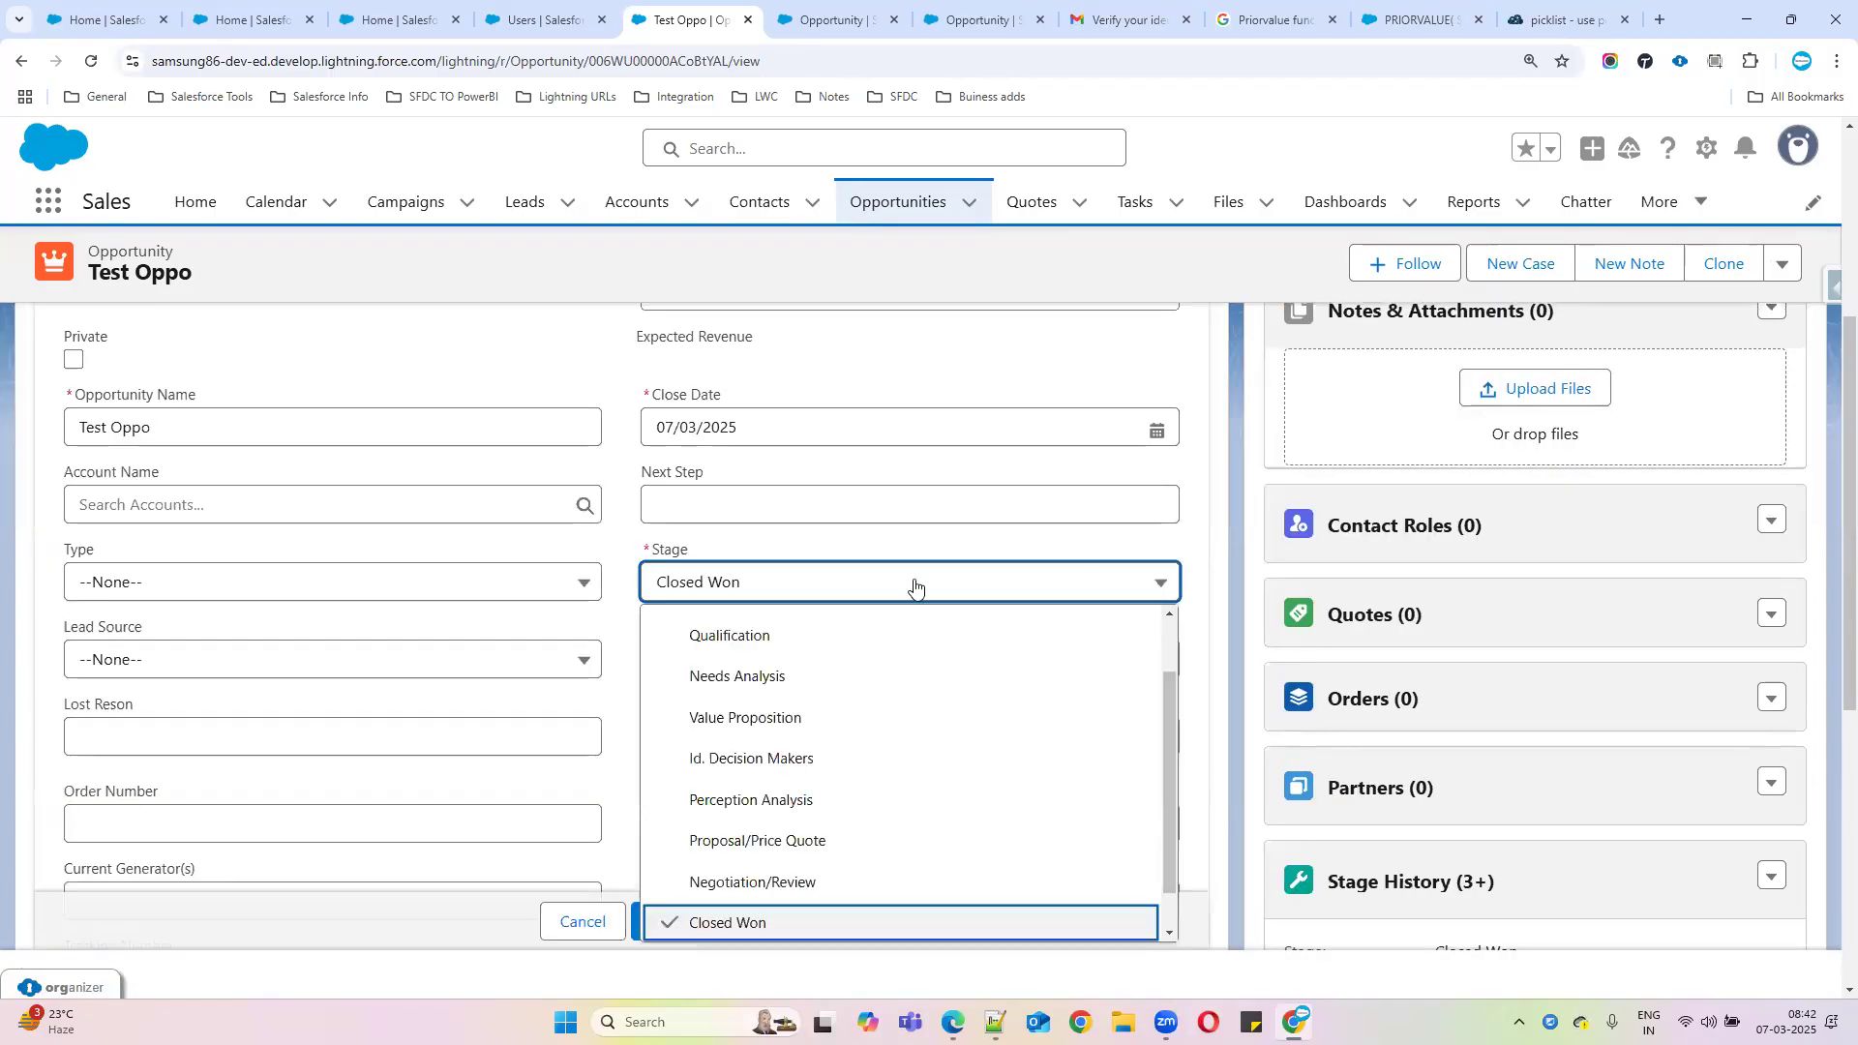
{"action": "left_click", "coordinate": [808, 636]}
{"action": "scroll", "coordinate": [808, 654], "scroll_direction": "down", "scroll_amount": 2}
{"action": "left_click", "coordinate": [676, 922]}
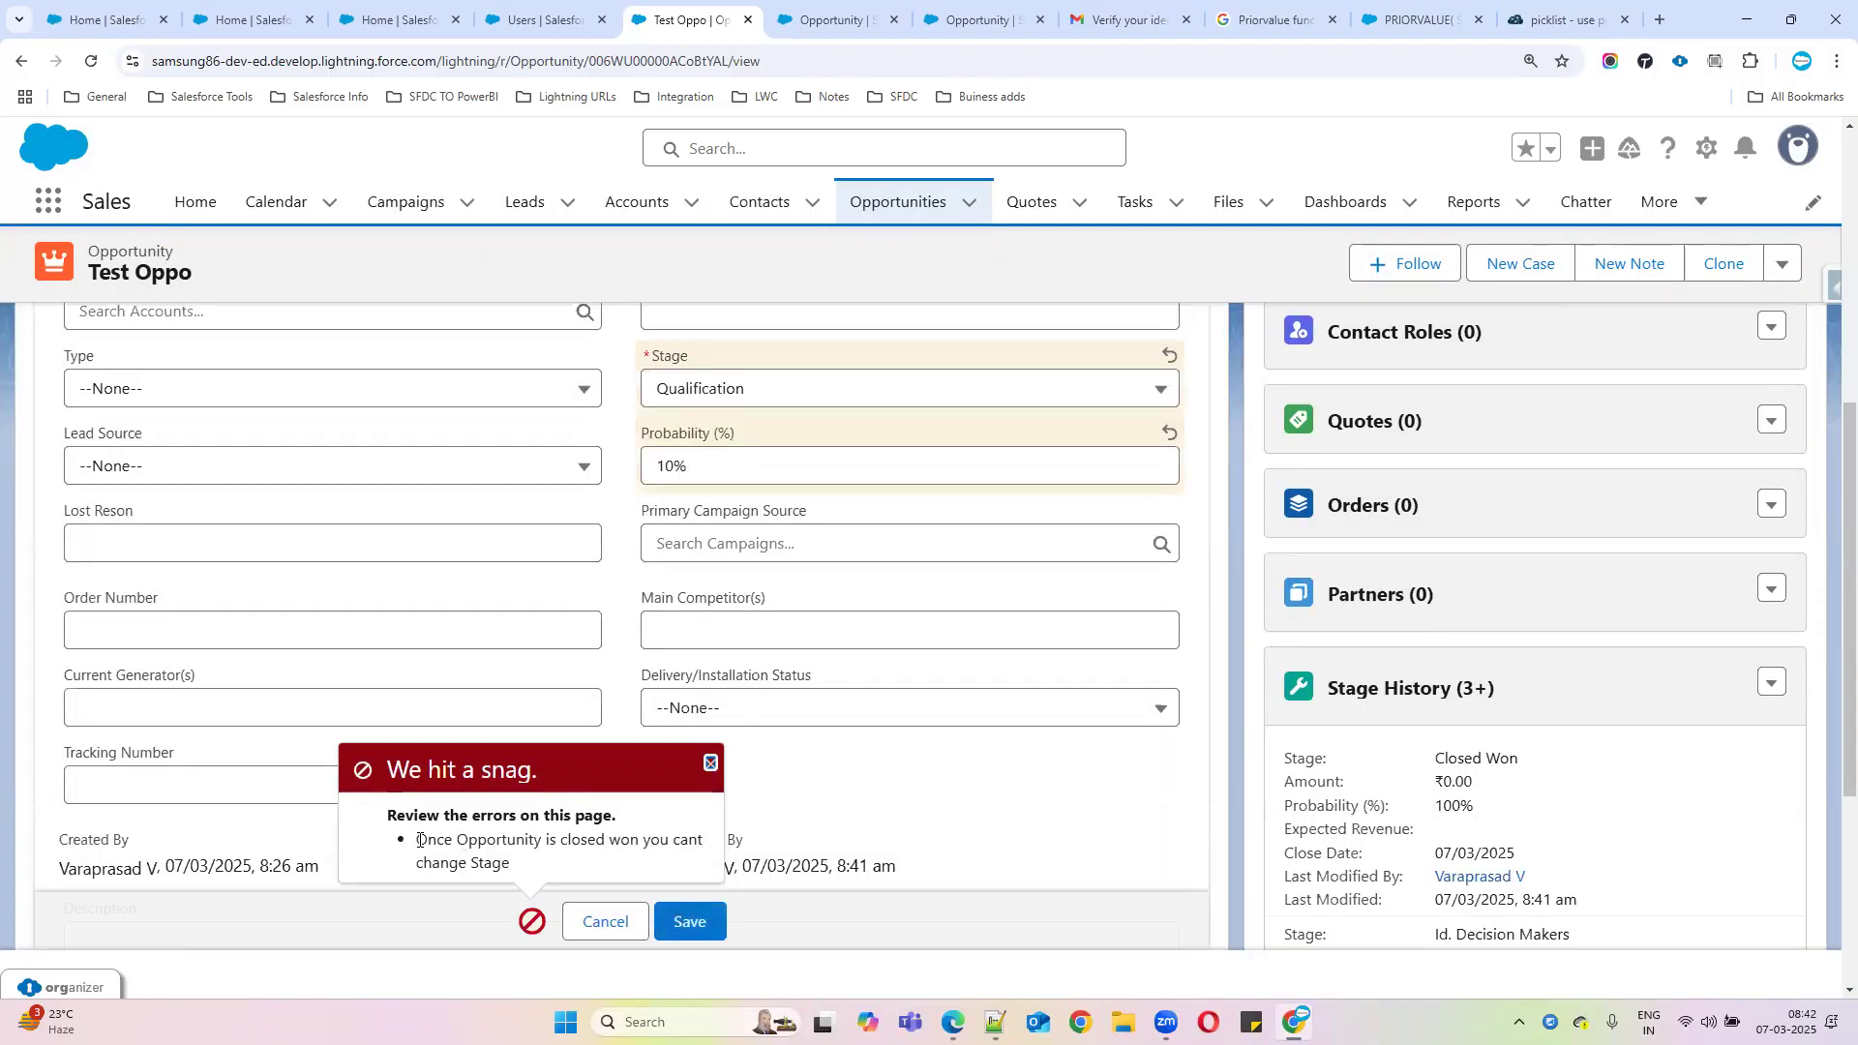
{"action": "left_click_drag", "start_coordinate": [417, 838], "coordinate": [587, 886]}
Try Perception Analysis as the Stage, also rejected, then view the validation rule behind the error
{"action": "left_click", "coordinate": [824, 381]}
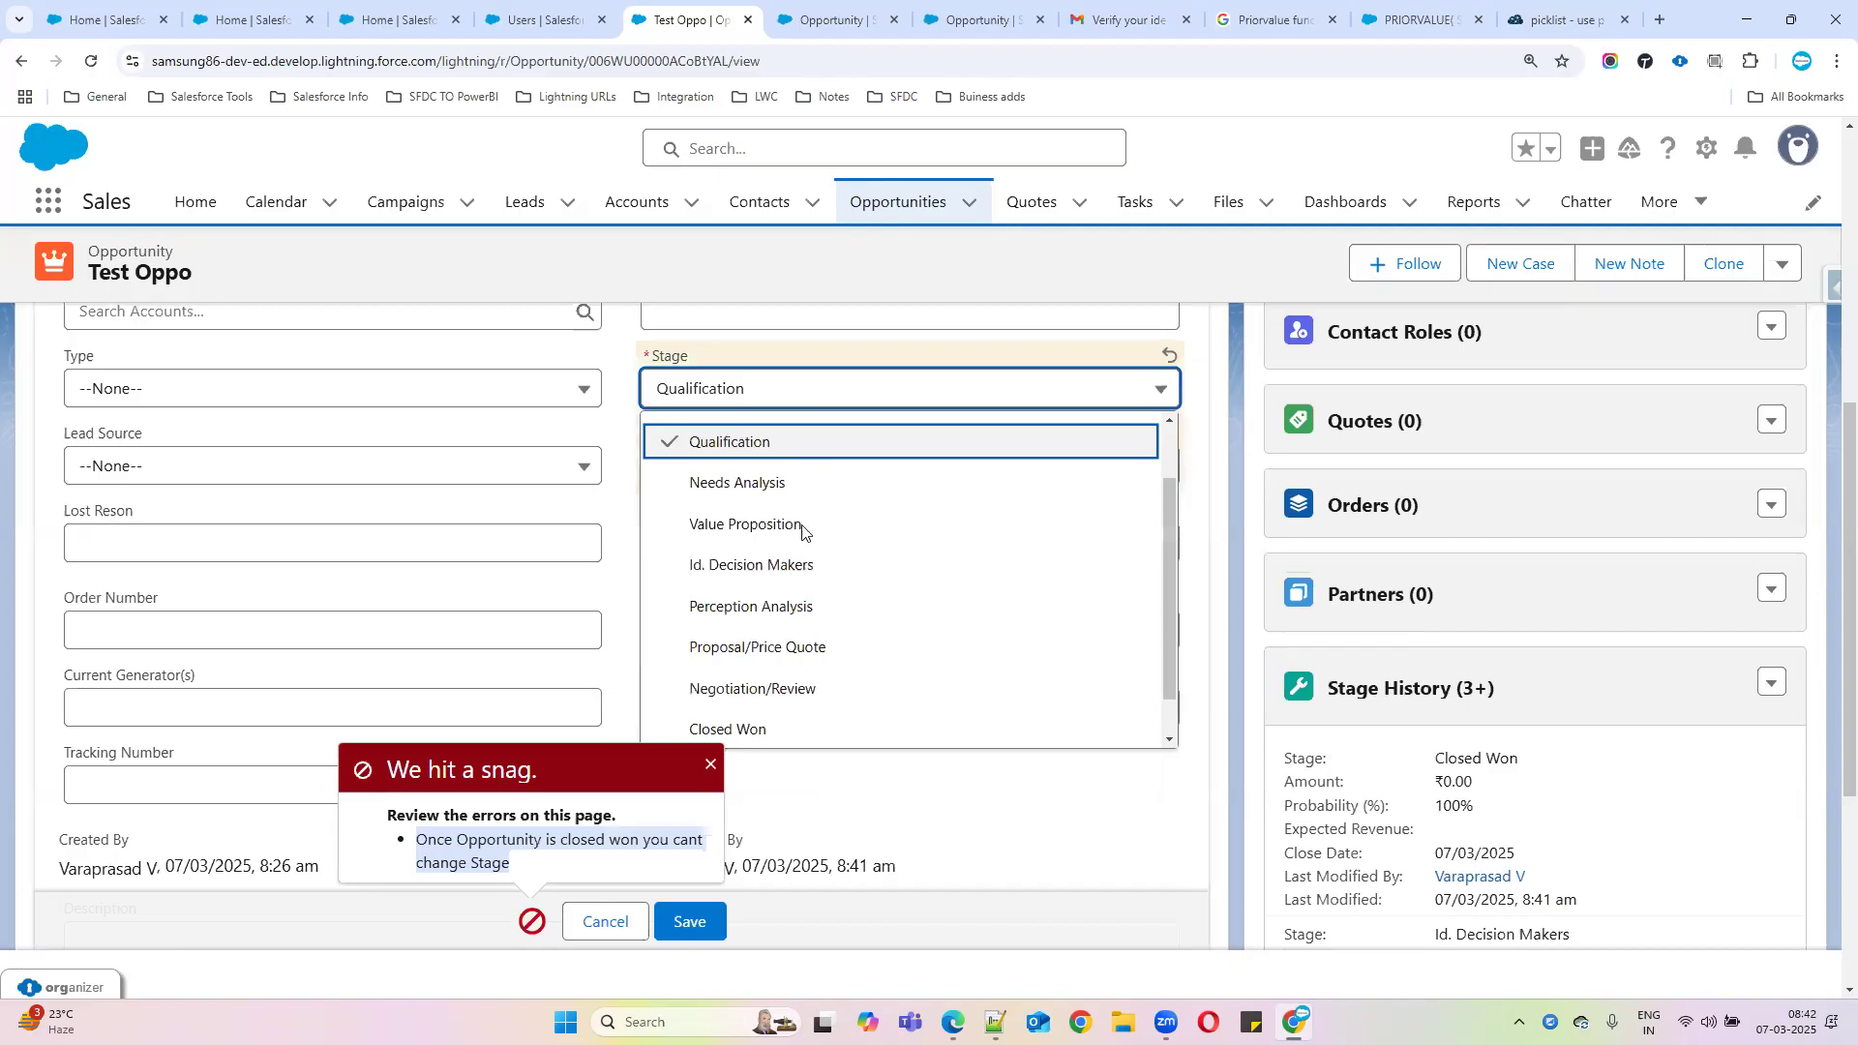
{"action": "left_click", "coordinate": [803, 605]}
{"action": "left_click", "coordinate": [714, 919]}
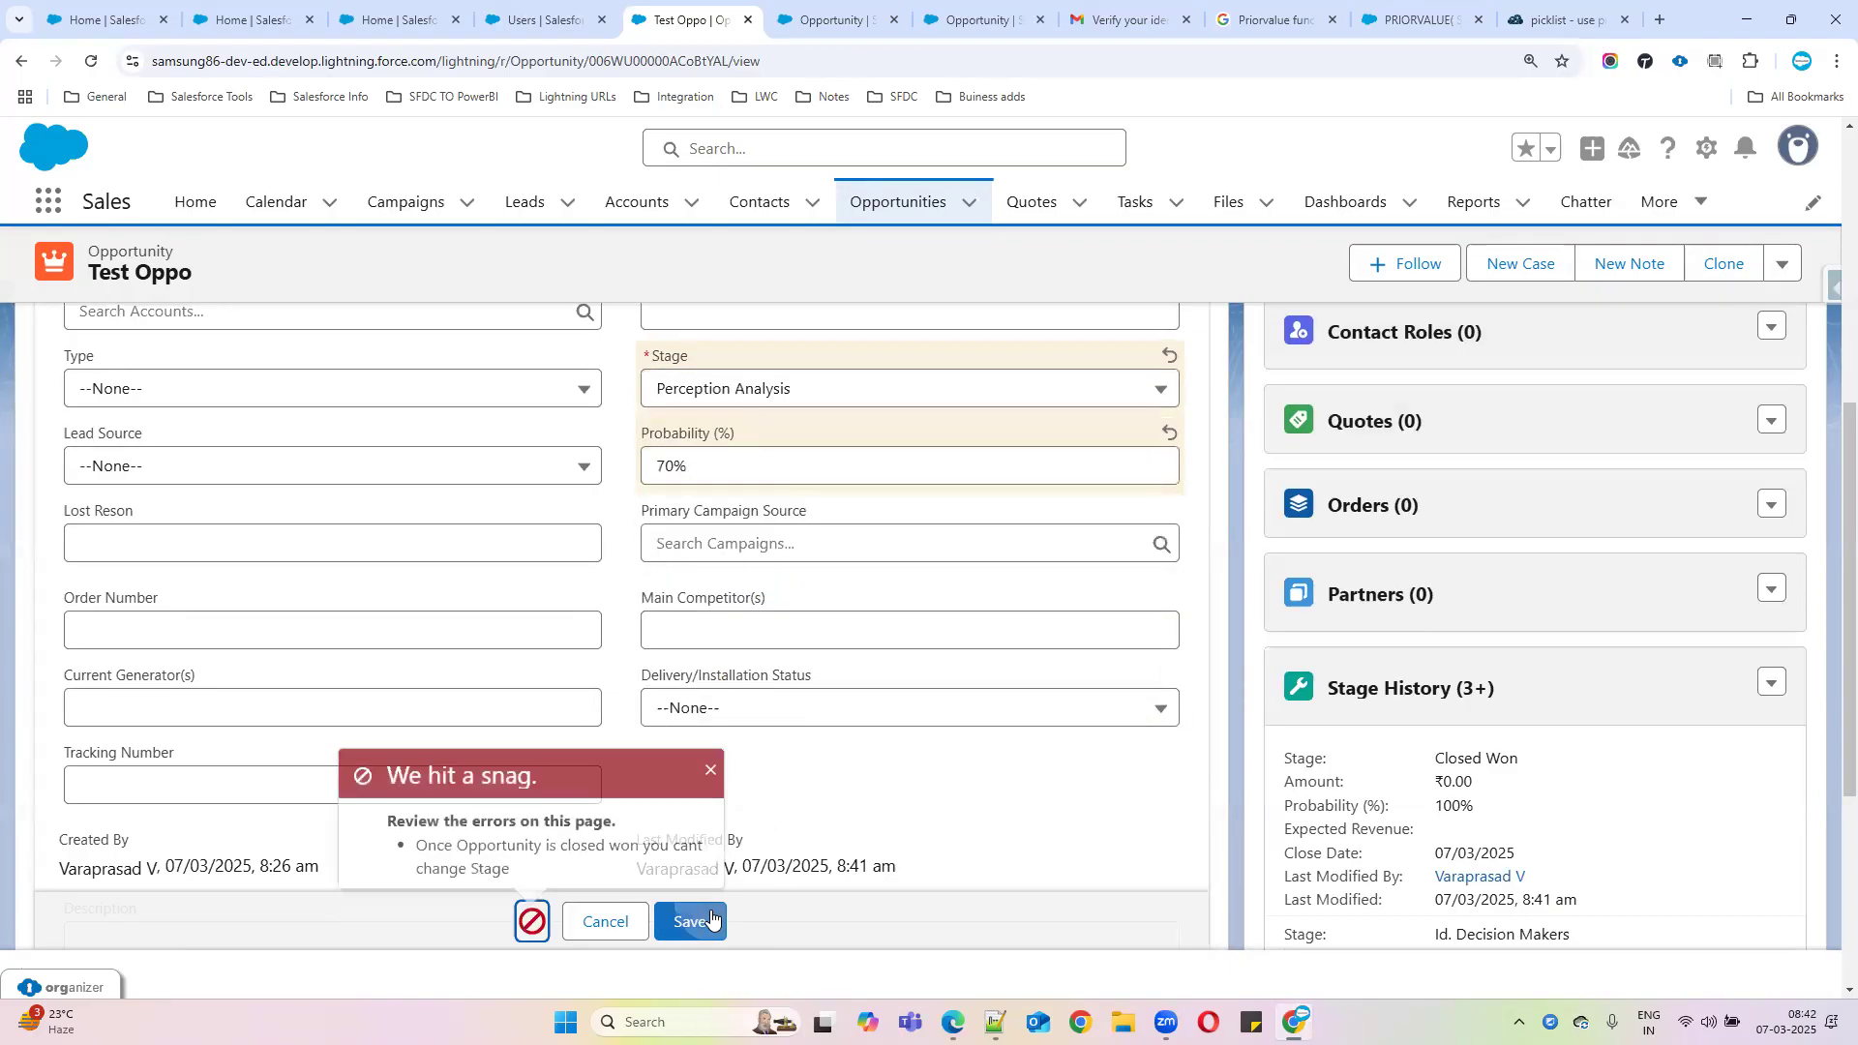
{"action": "left_click_drag", "start_coordinate": [414, 842], "coordinate": [616, 882]}
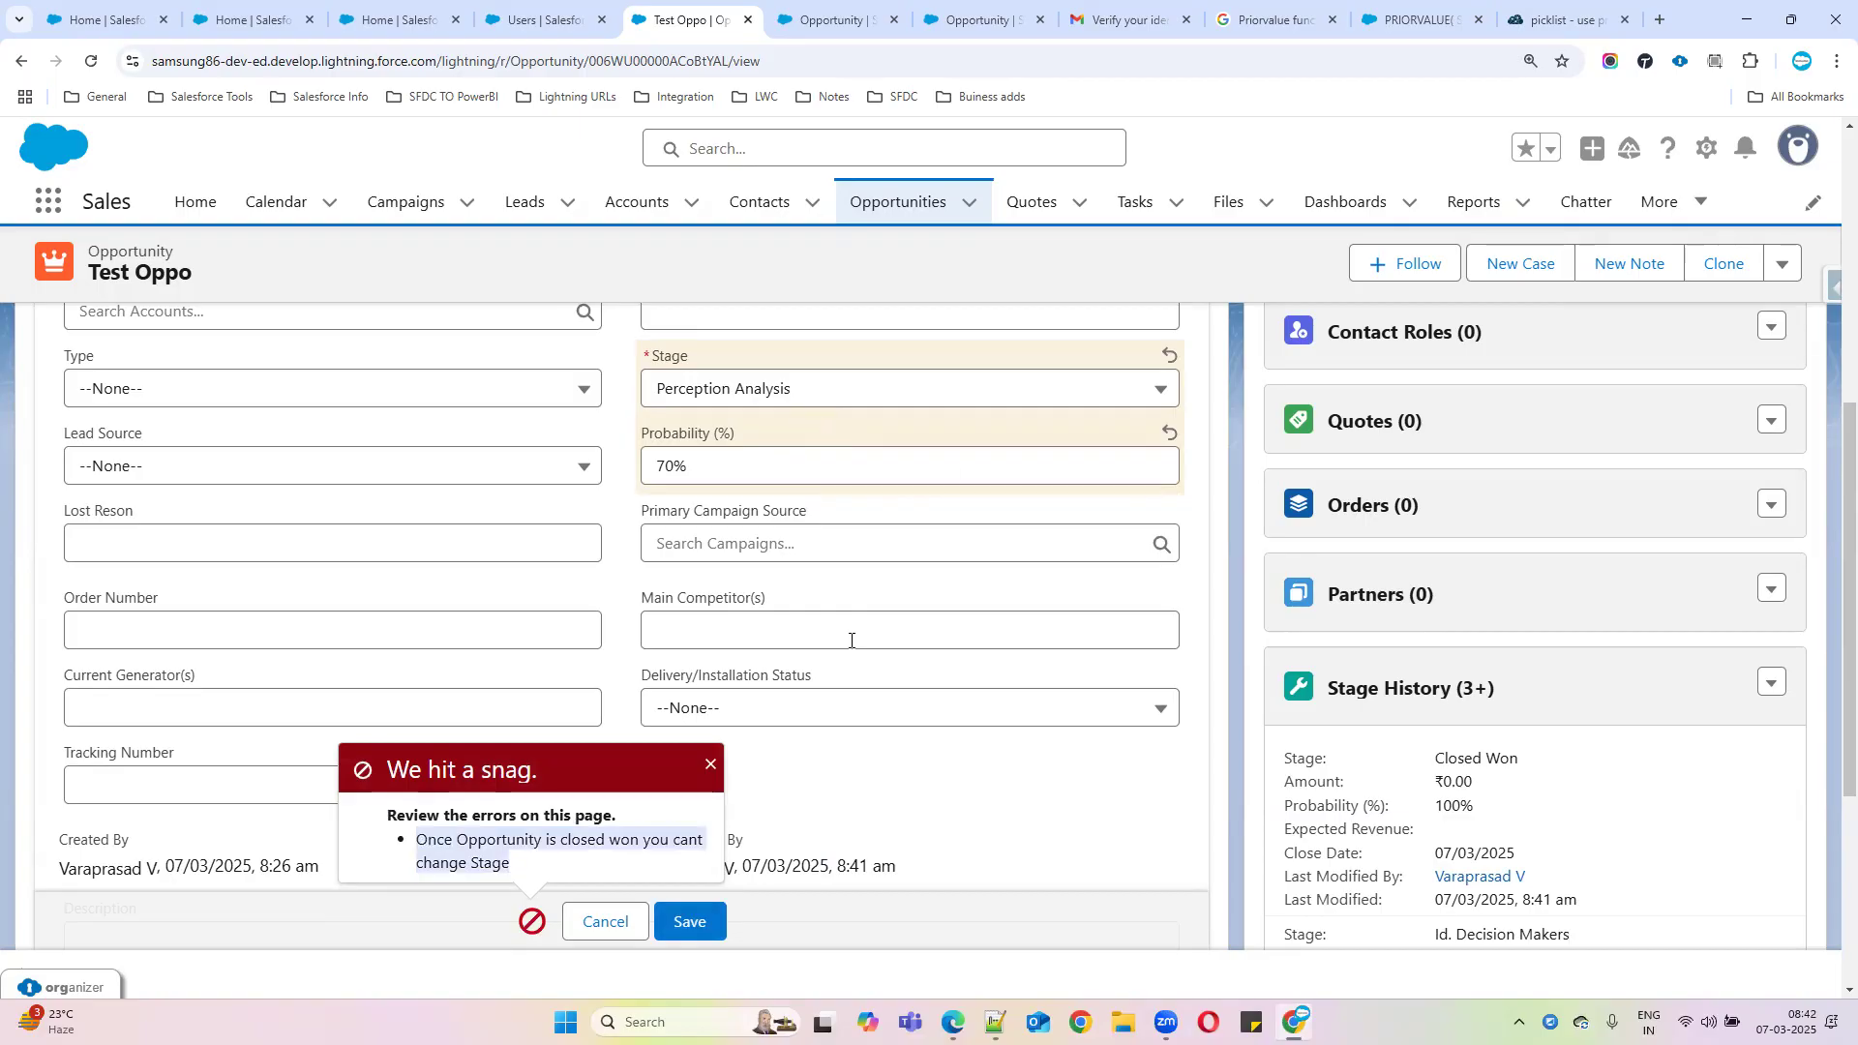
{"action": "left_click", "coordinate": [840, 20]}
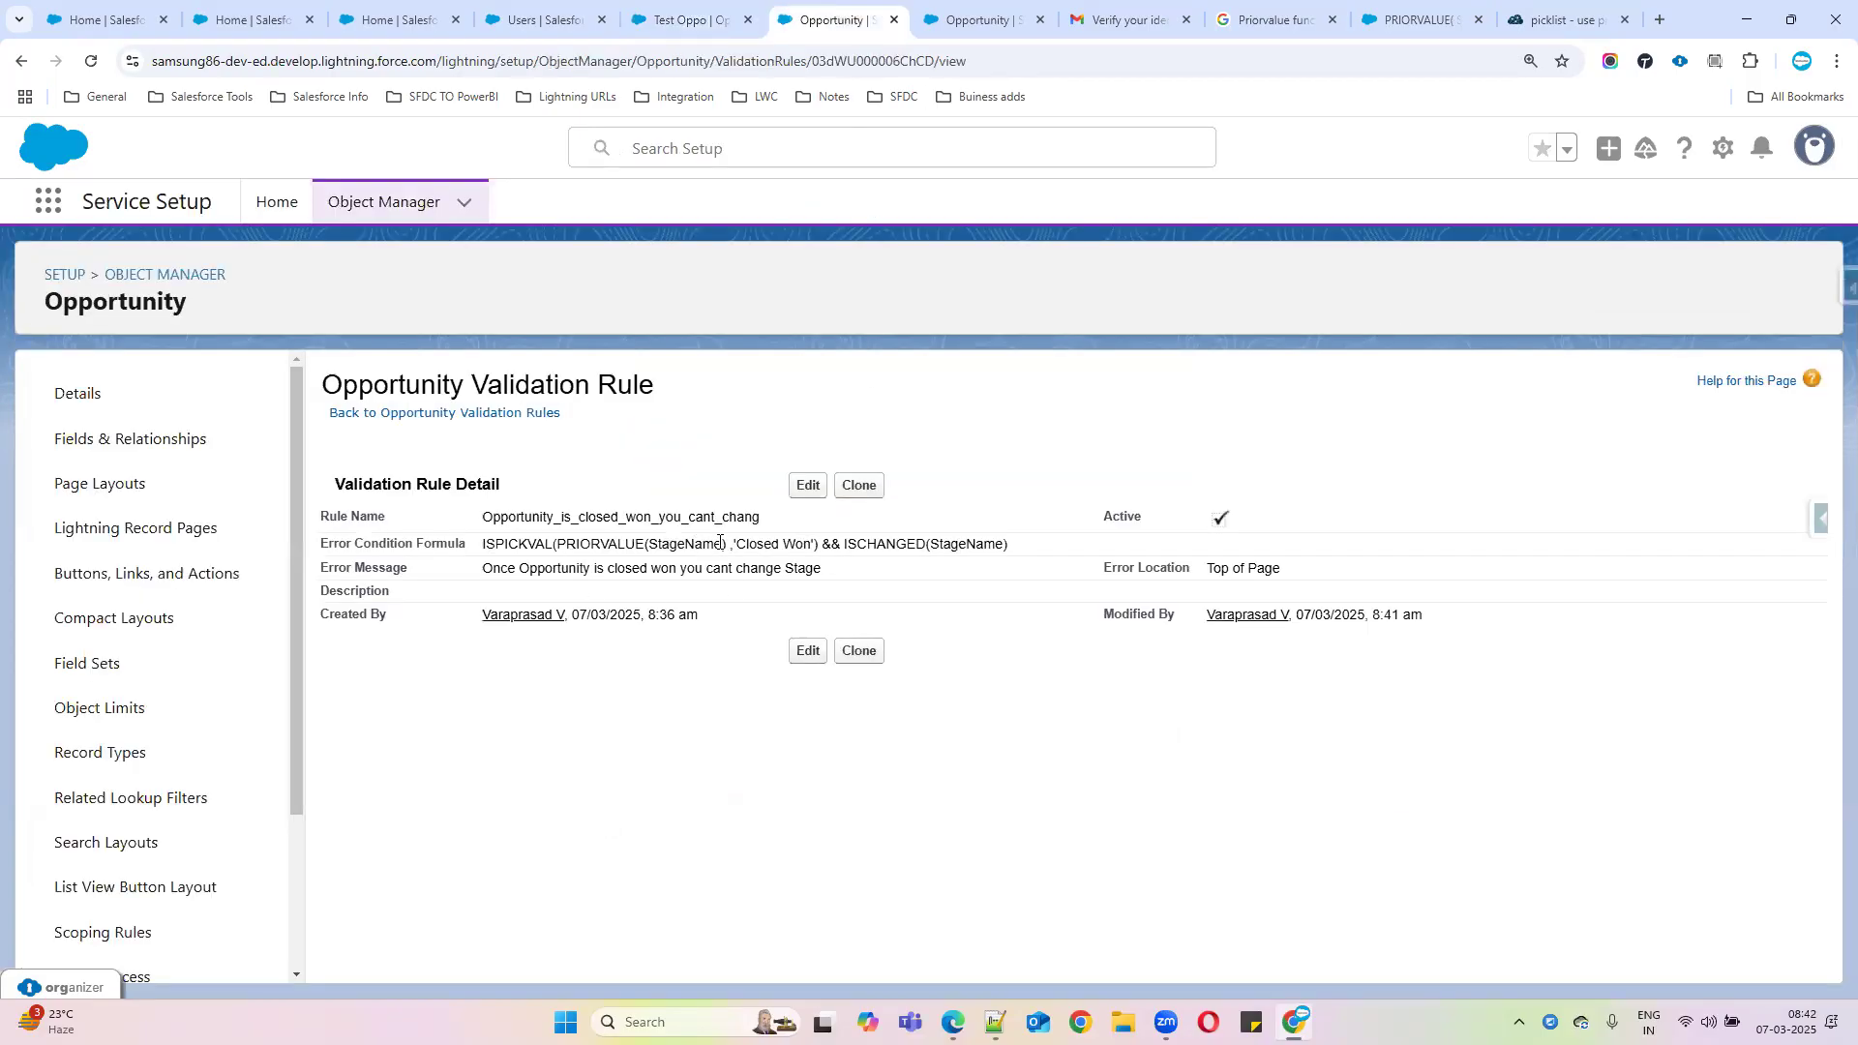
{"action": "left_click_drag", "start_coordinate": [823, 543], "coordinate": [480, 543]}
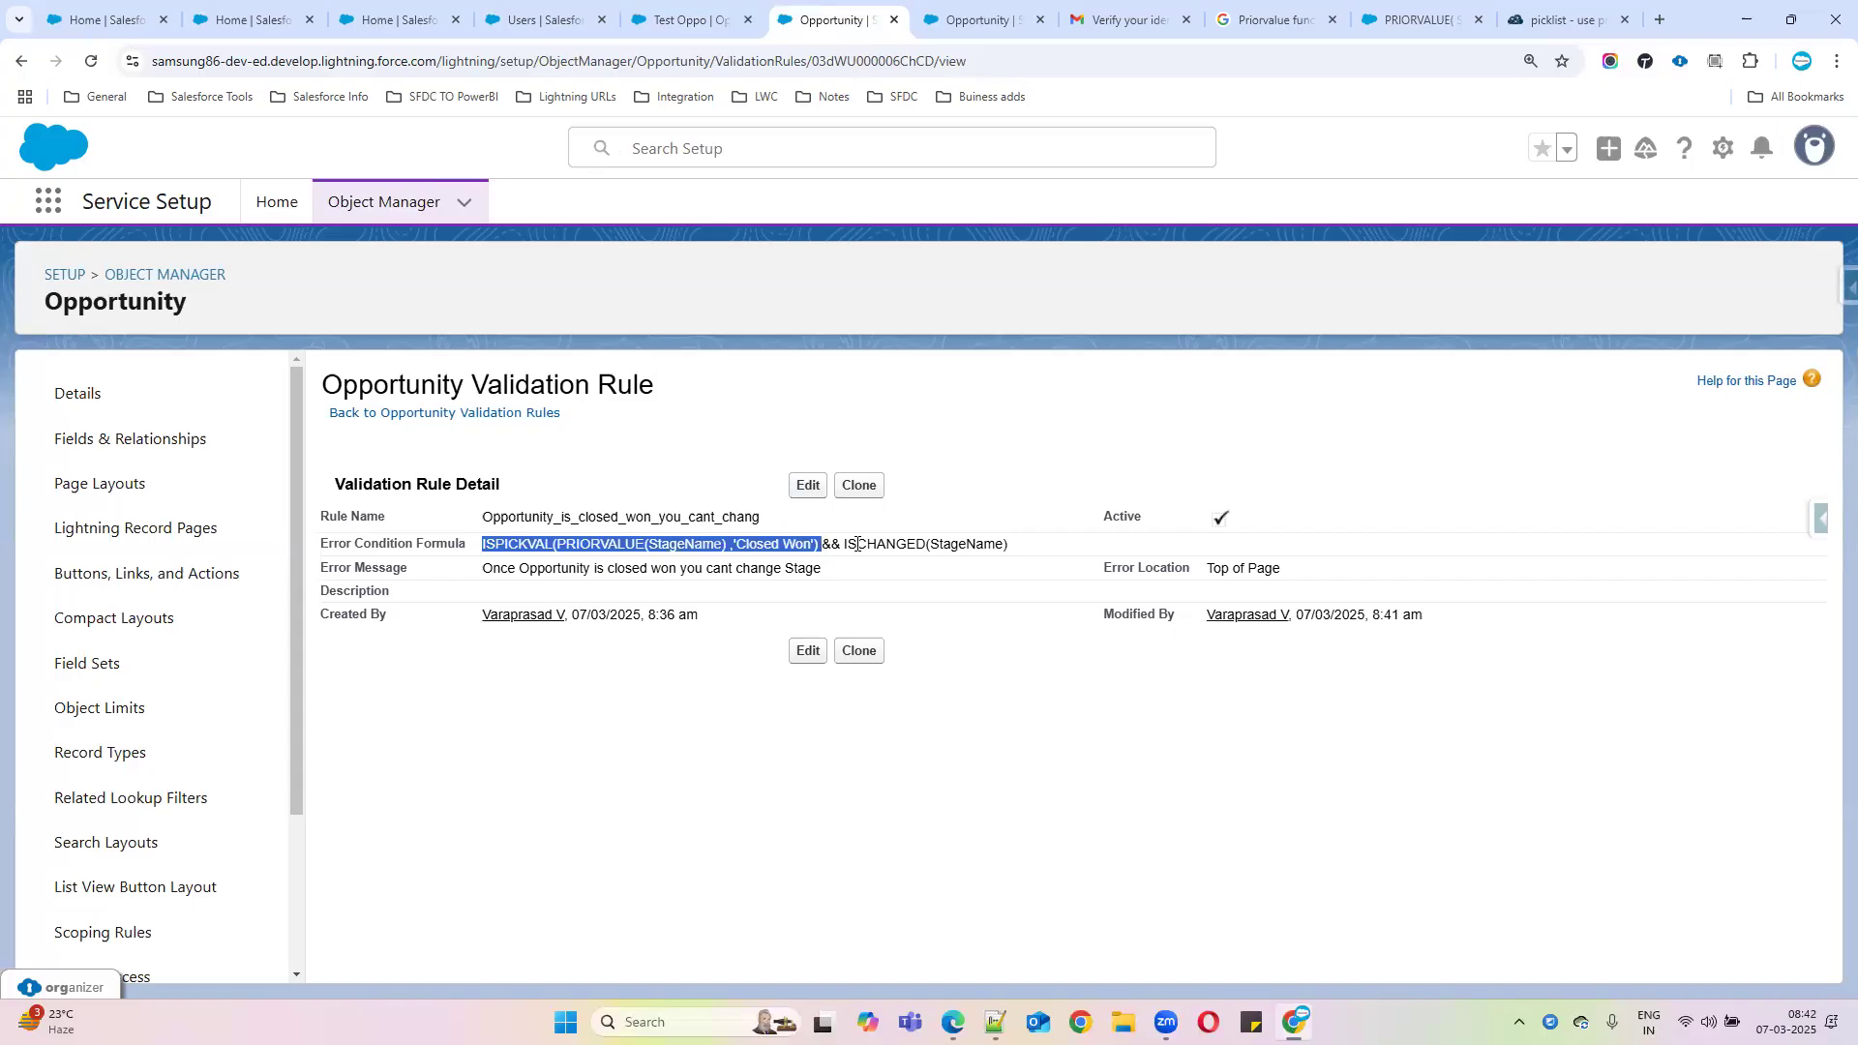
{"action": "left_click", "coordinate": [656, 29]}
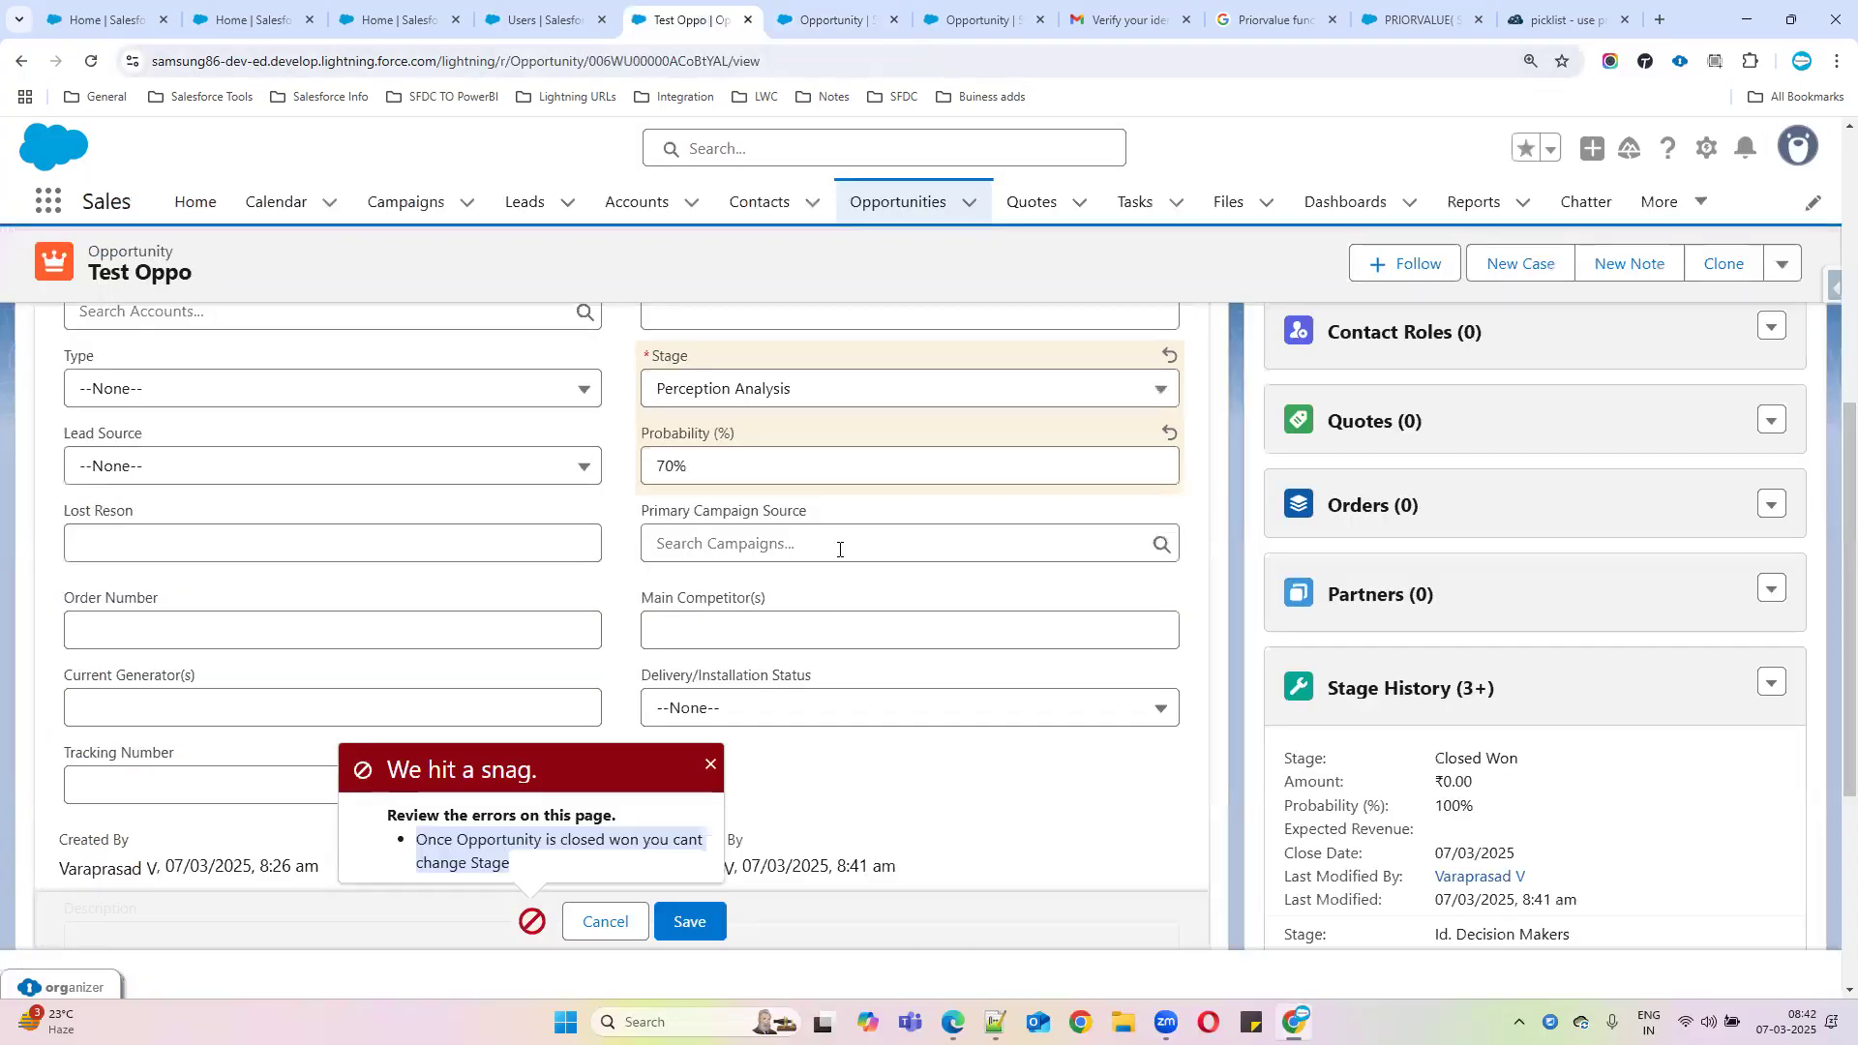
{"action": "left_click", "coordinate": [774, 395]}
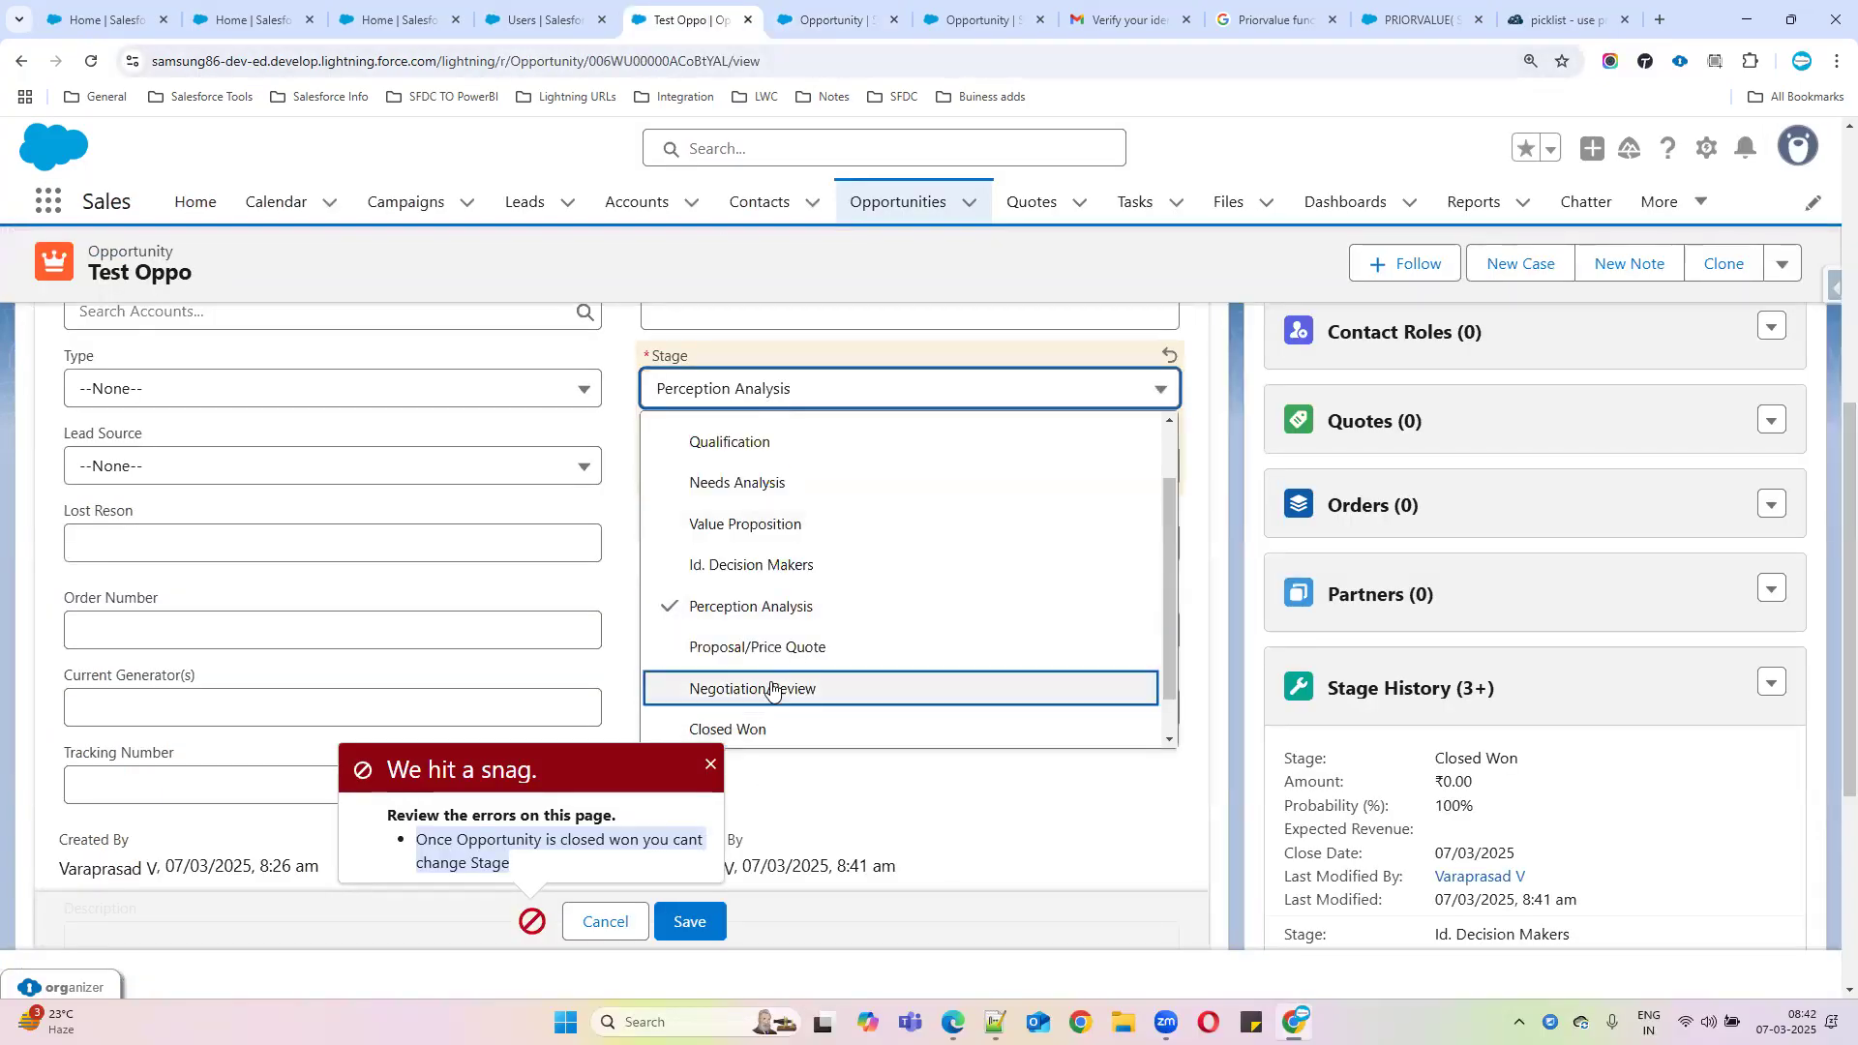
{"action": "left_click", "coordinate": [823, 20]}
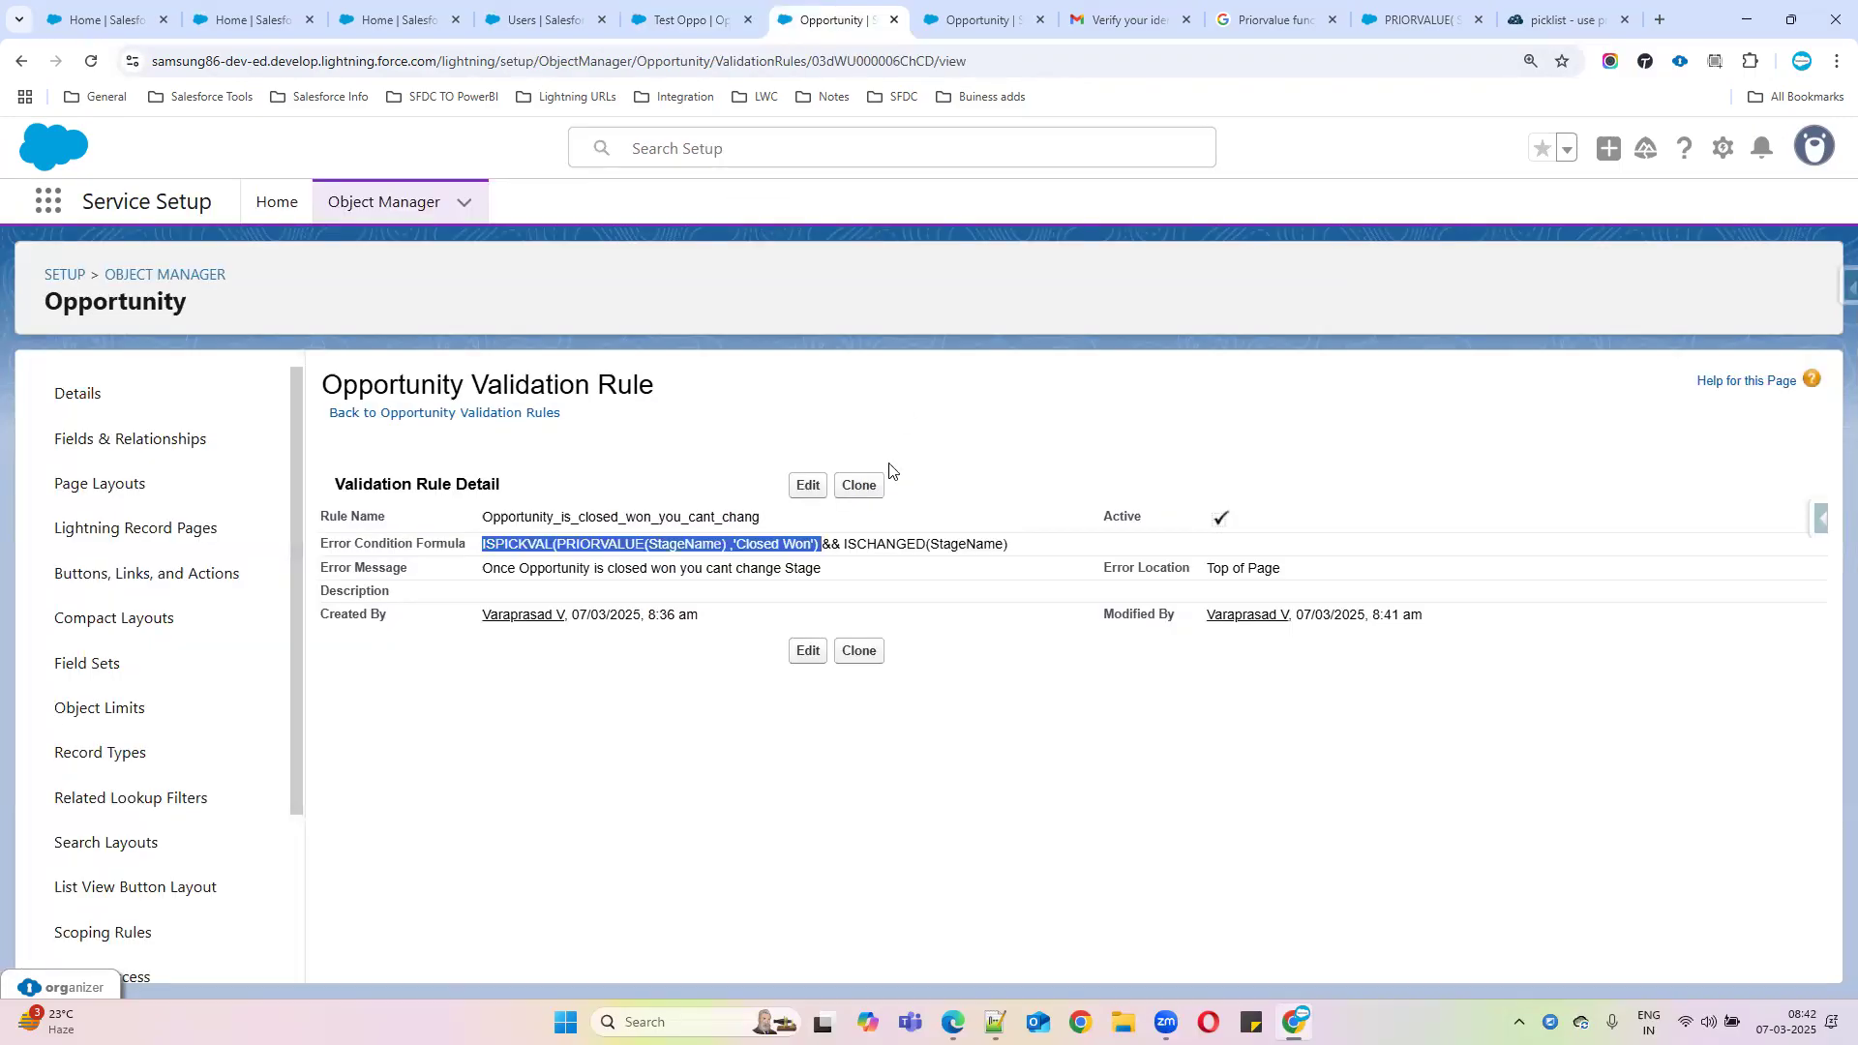
{"action": "left_click_drag", "start_coordinate": [844, 541], "coordinate": [1033, 548]}
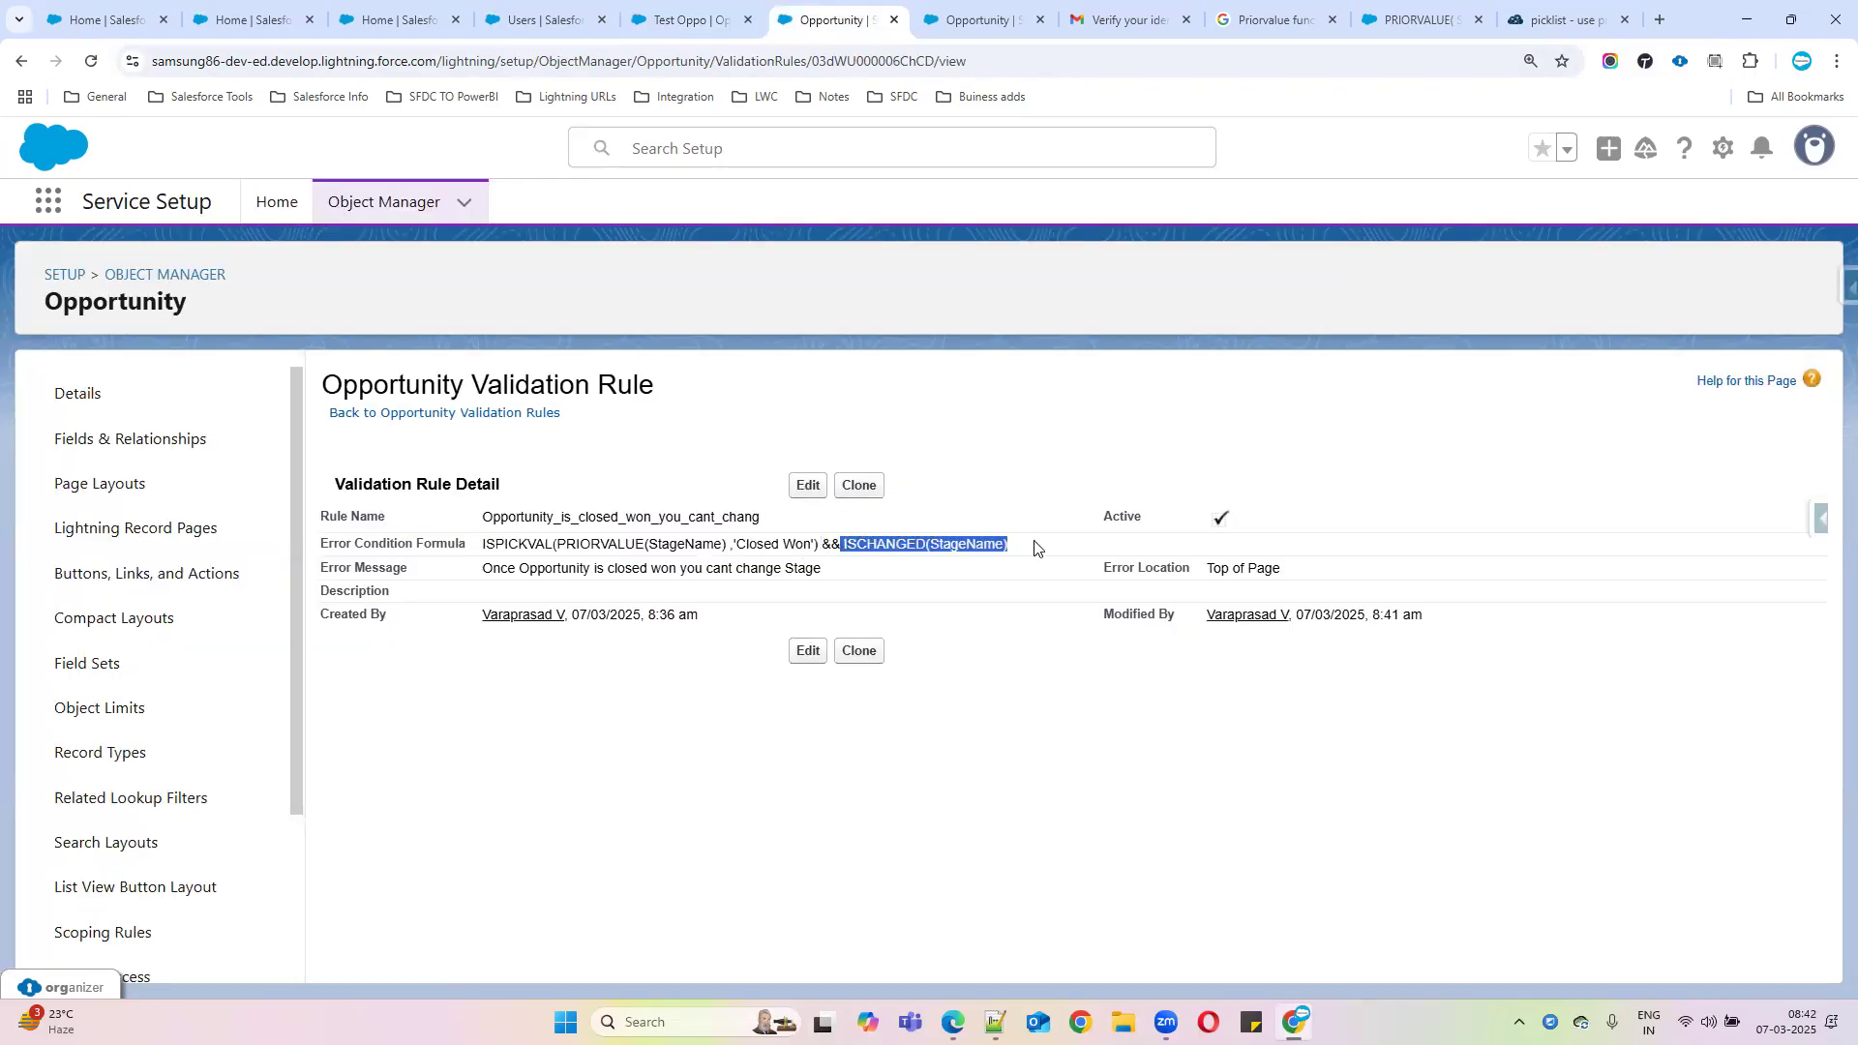
{"action": "left_click", "coordinate": [689, 20]}
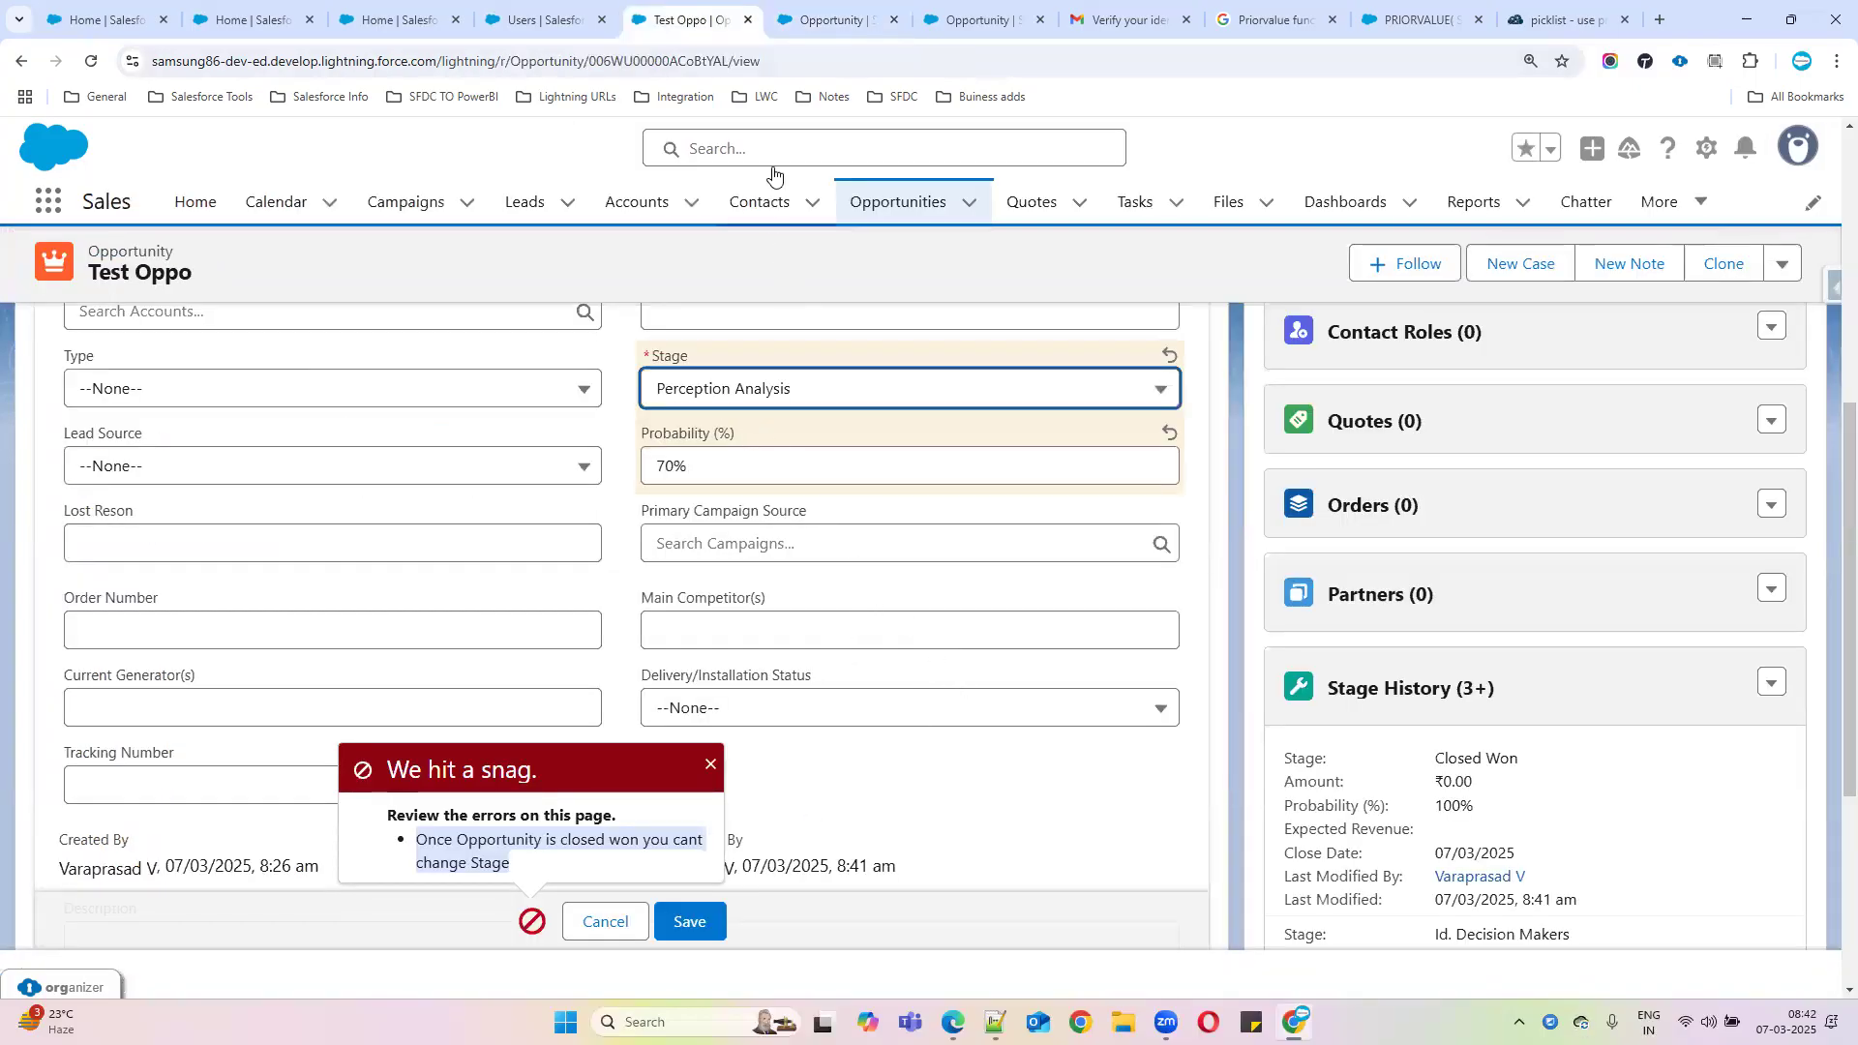
{"action": "left_click", "coordinate": [832, 20]}
{"action": "left_click", "coordinate": [490, 538]}
{"action": "left_click_drag", "start_coordinate": [478, 518], "coordinate": [1351, 608]}
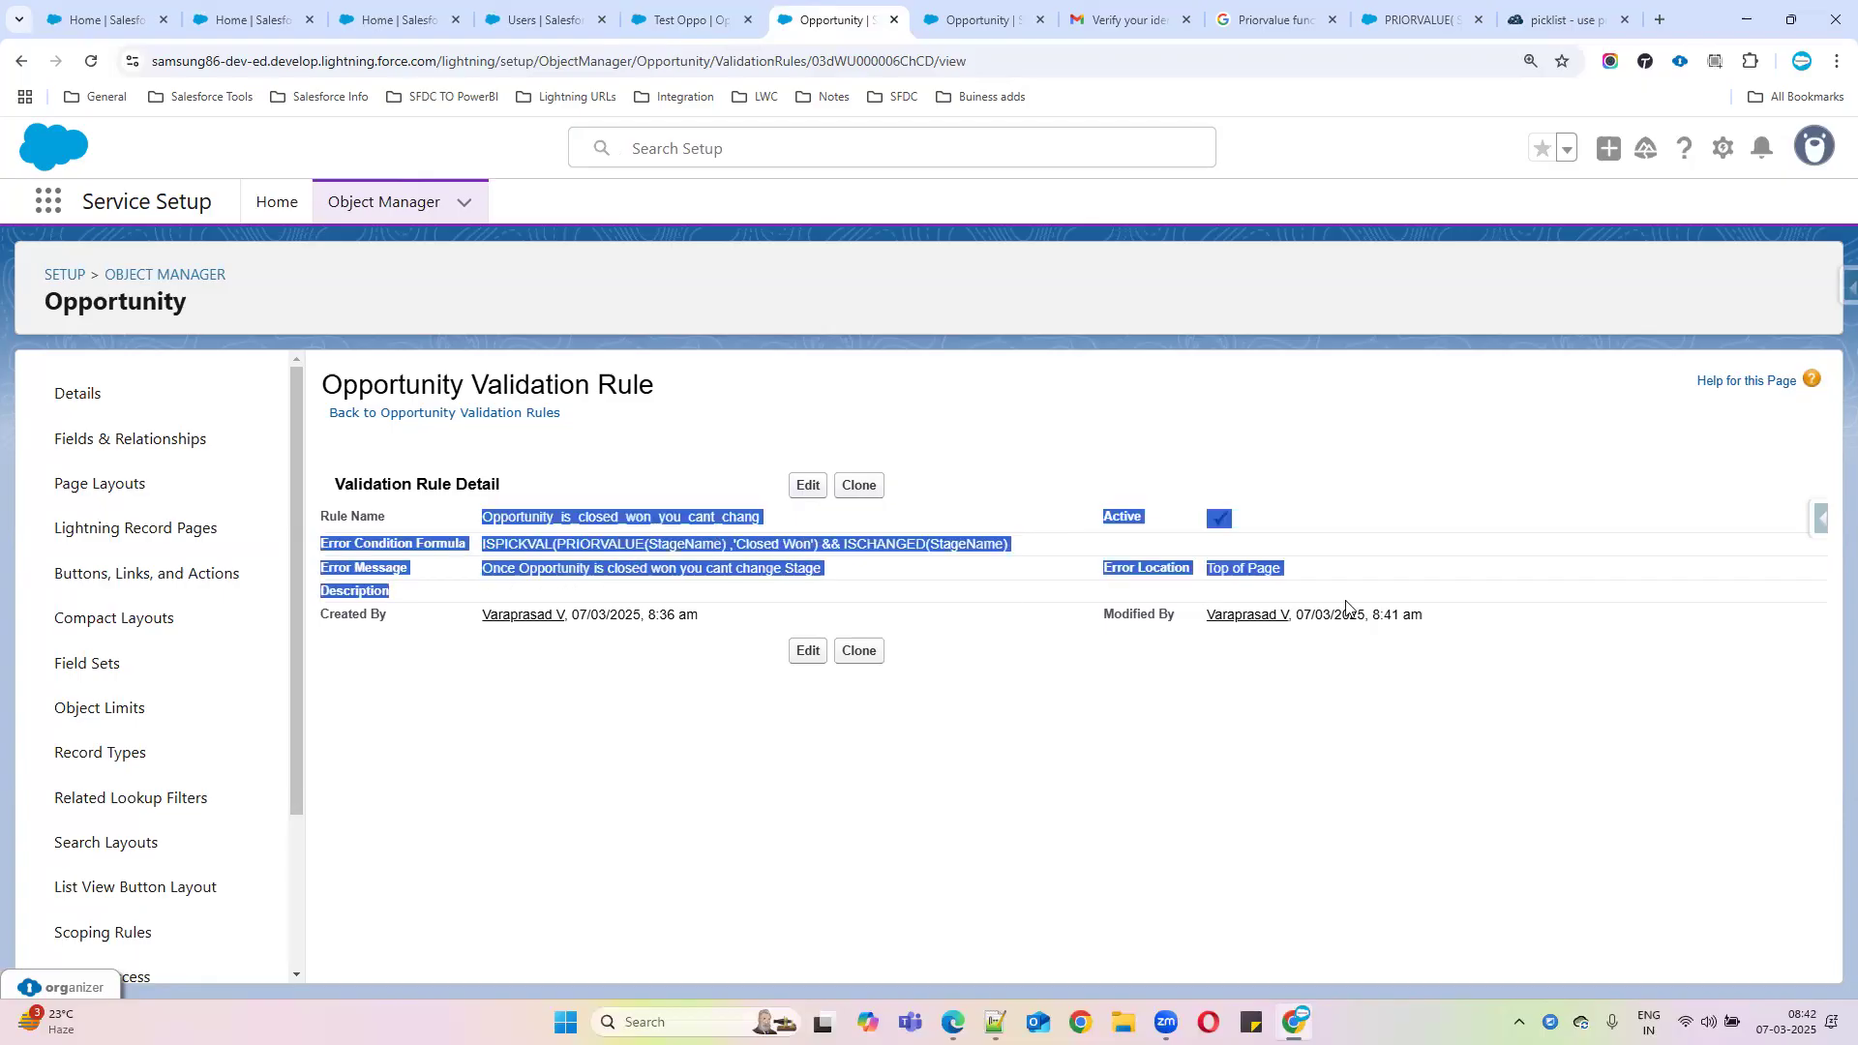
{"action": "double_click", "coordinate": [600, 546]}
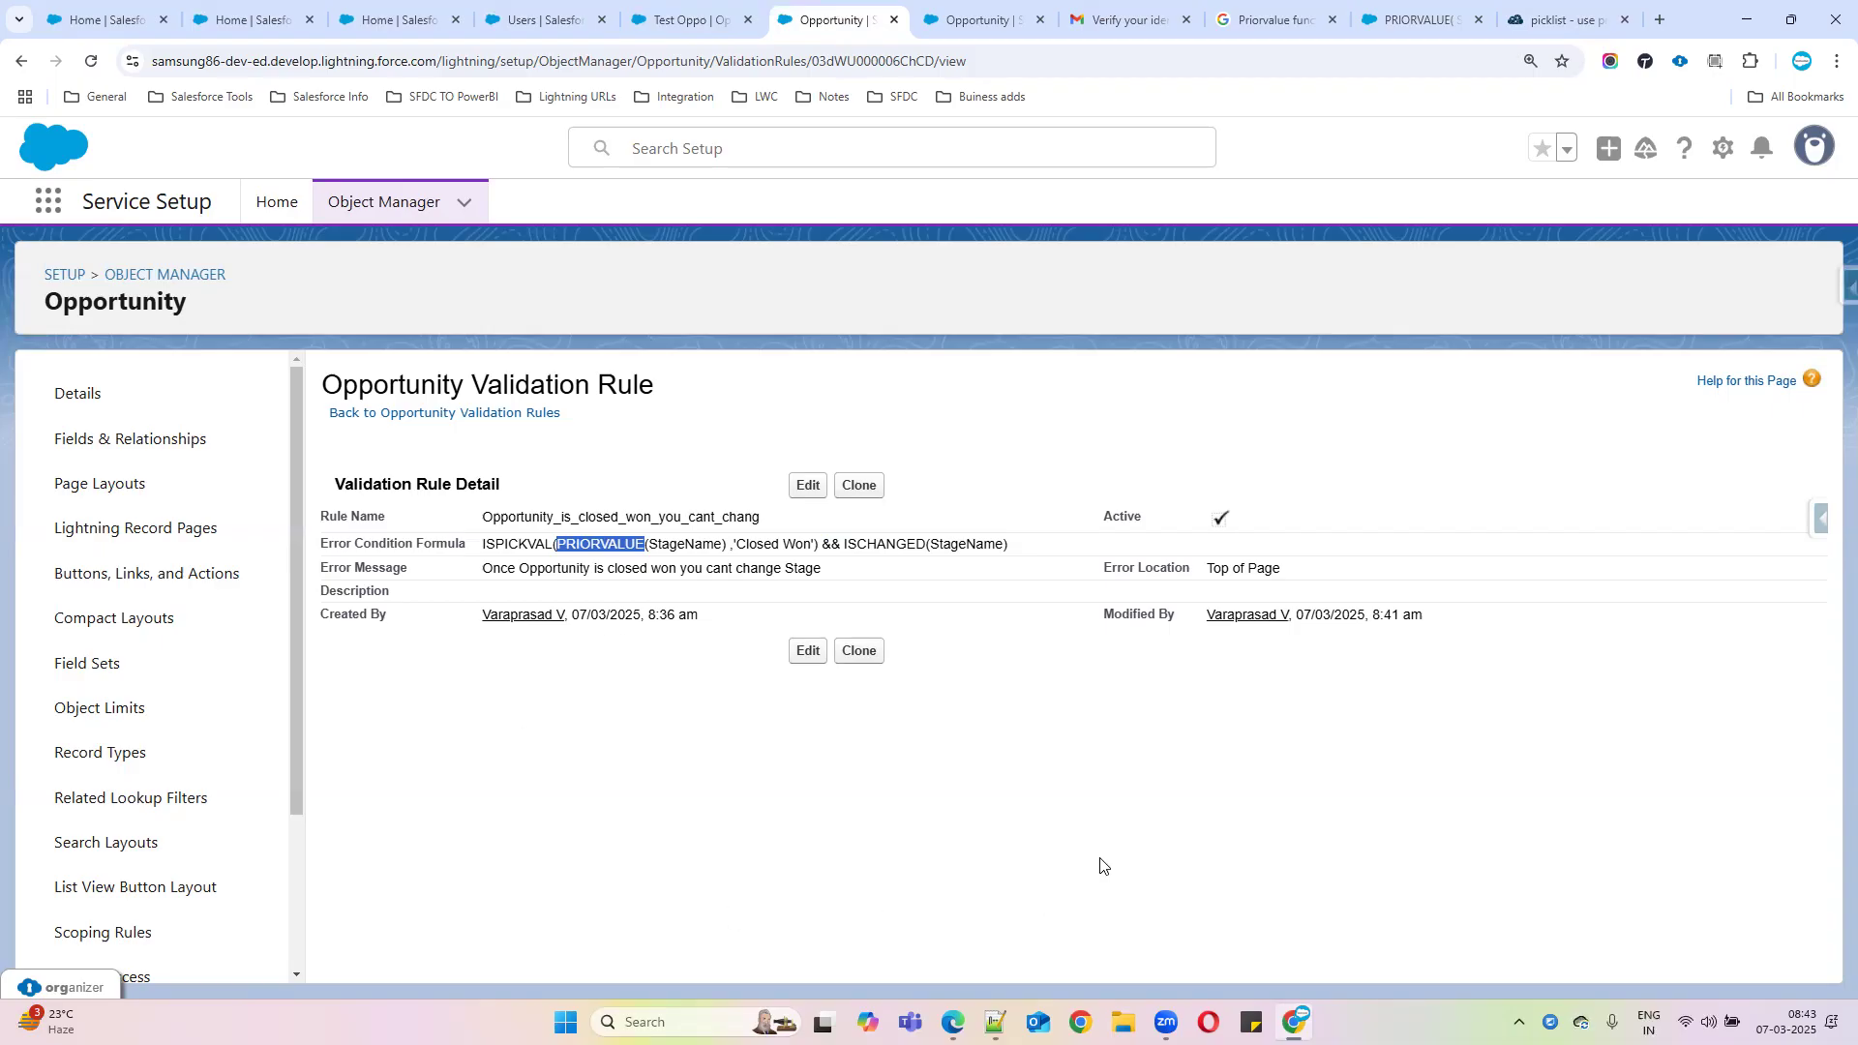
Search 'salesforce trailhead validation rules' and open the Get Started and Validation Rules Trailhead results in new tabs
{"action": "left_click", "coordinate": [1548, 19]}
{"action": "left_click", "coordinate": [678, 61]}
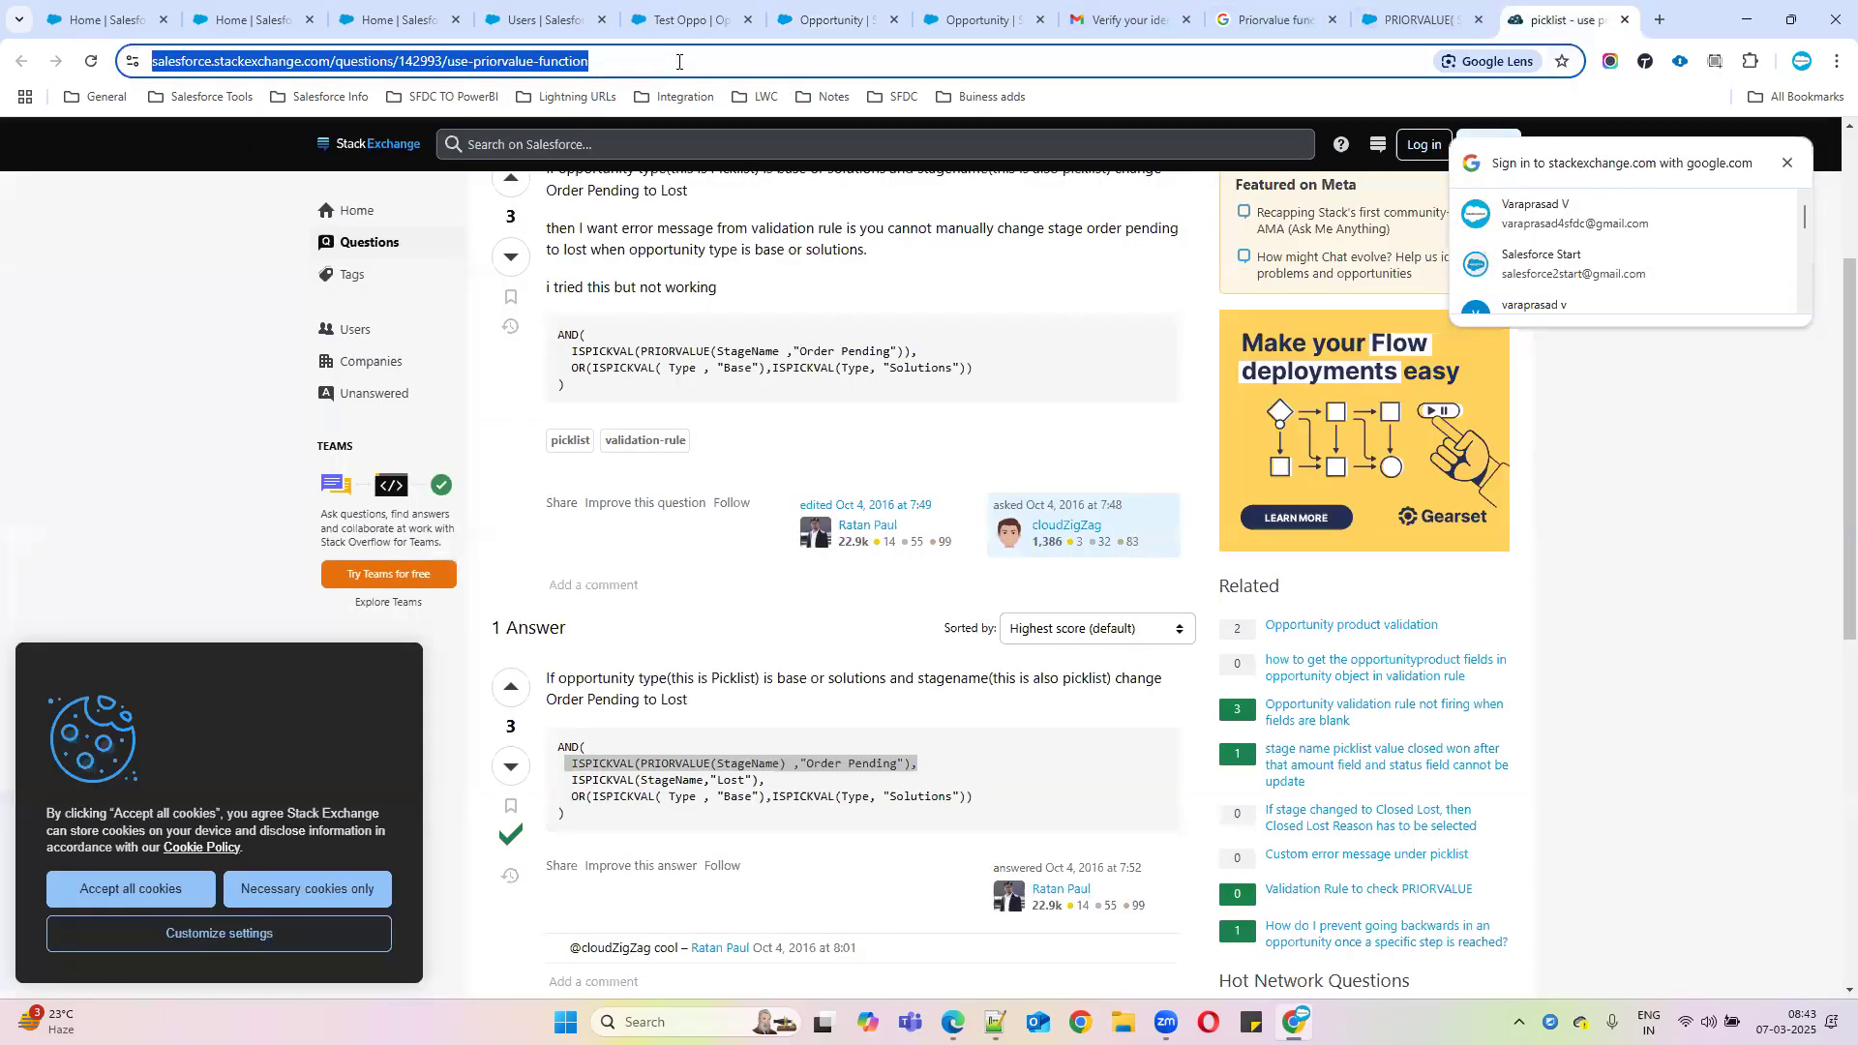
{"action": "type", "text": "sa"}
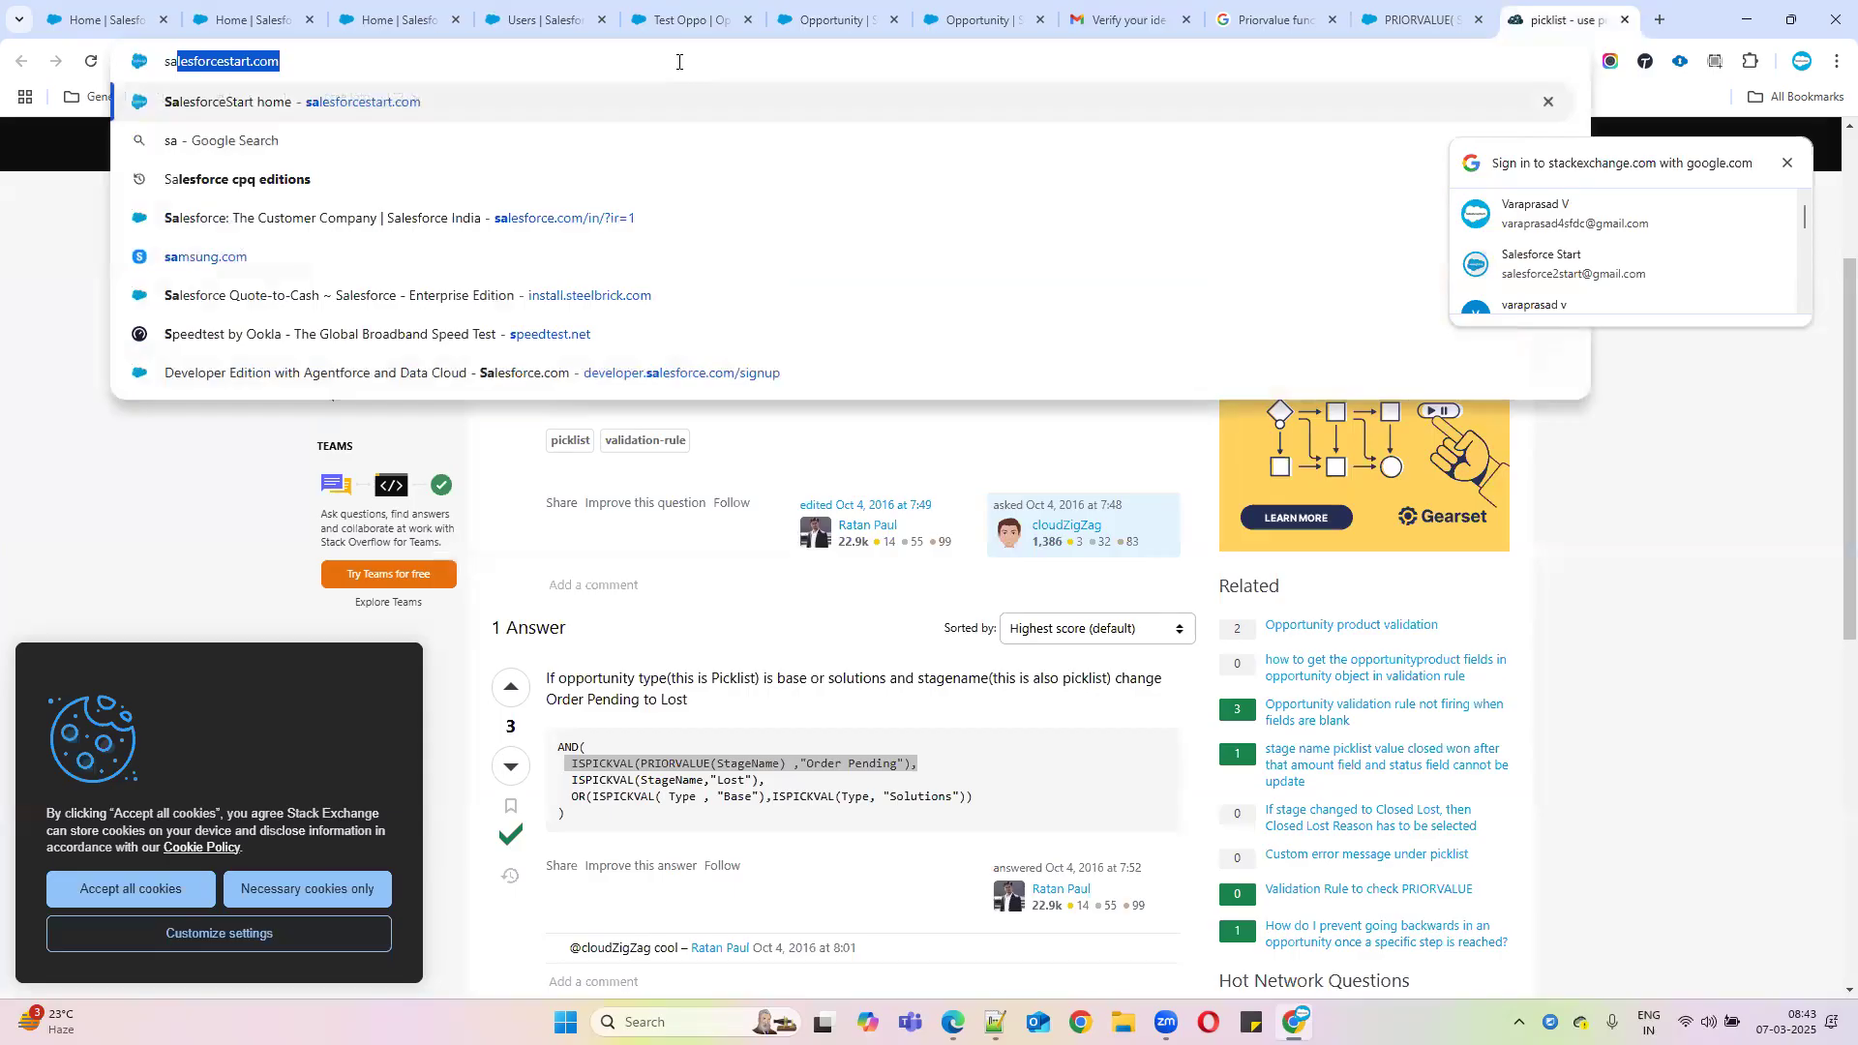
{"action": "type", "text": "lesforce trailhead validation rules"}
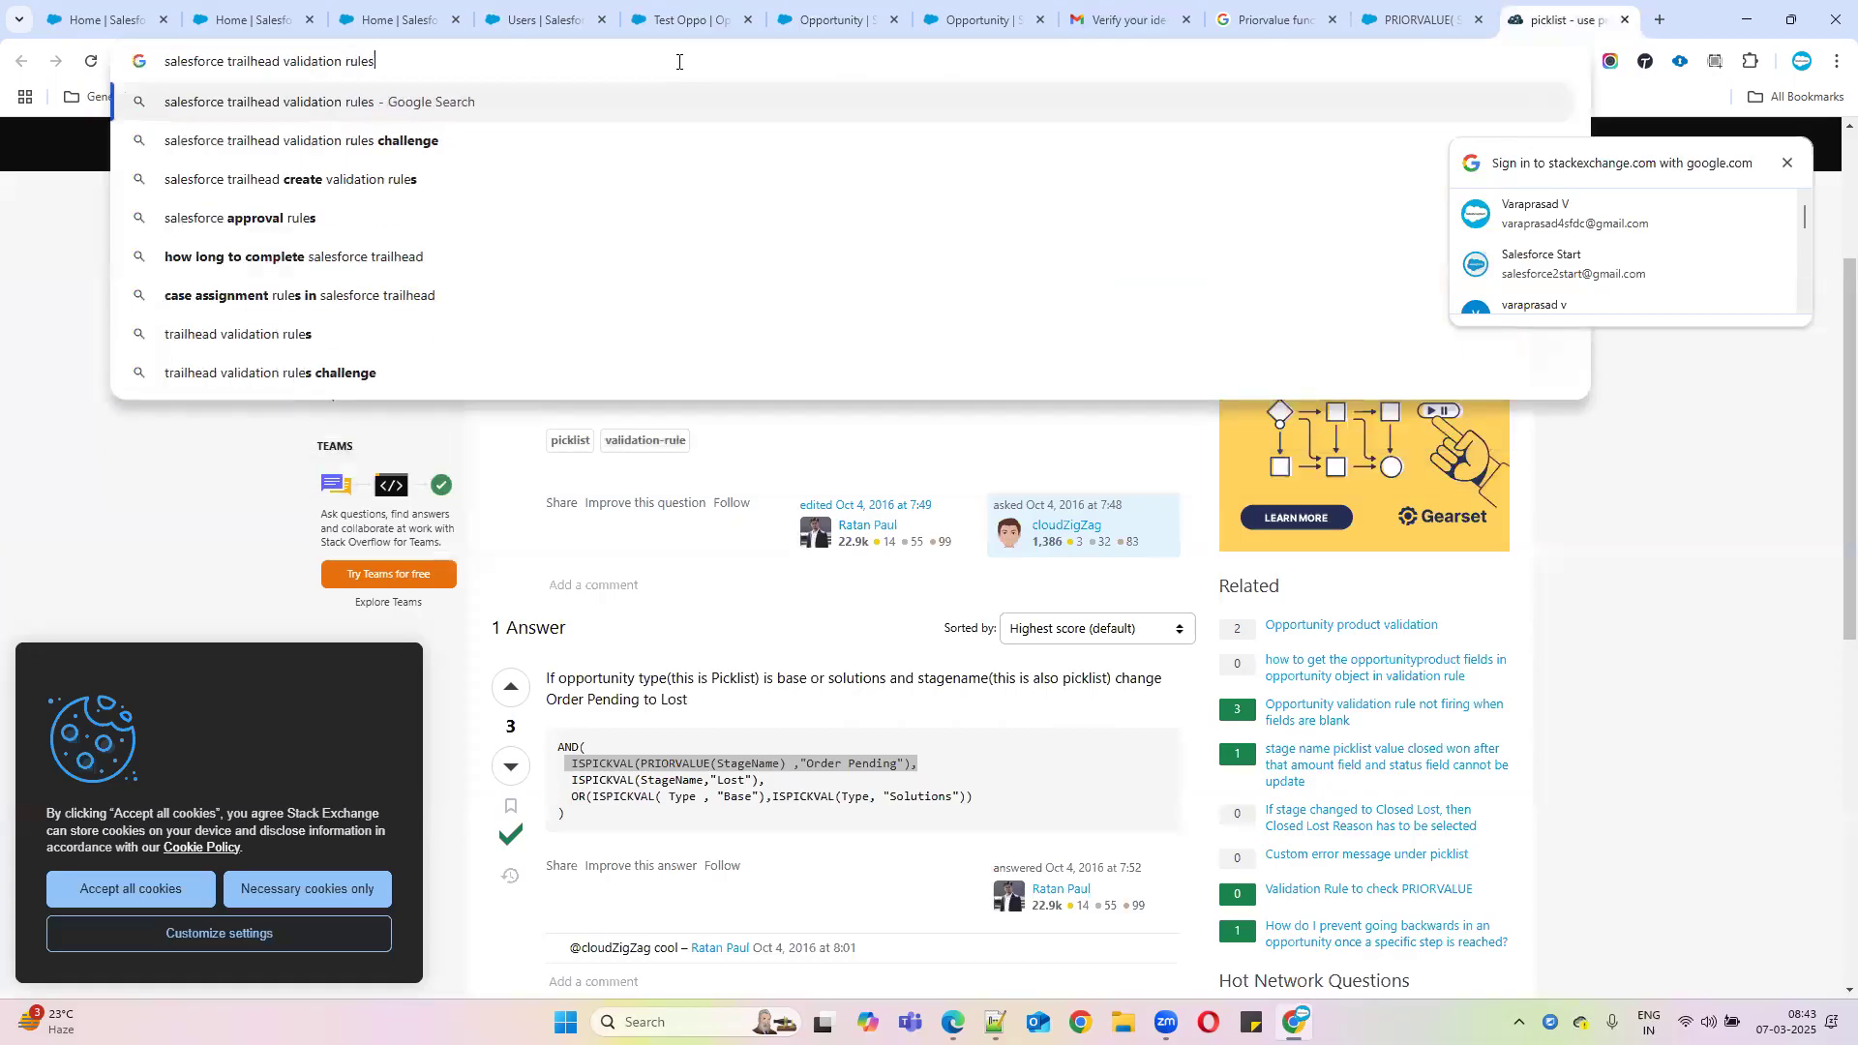
{"action": "key", "text": "Return"}
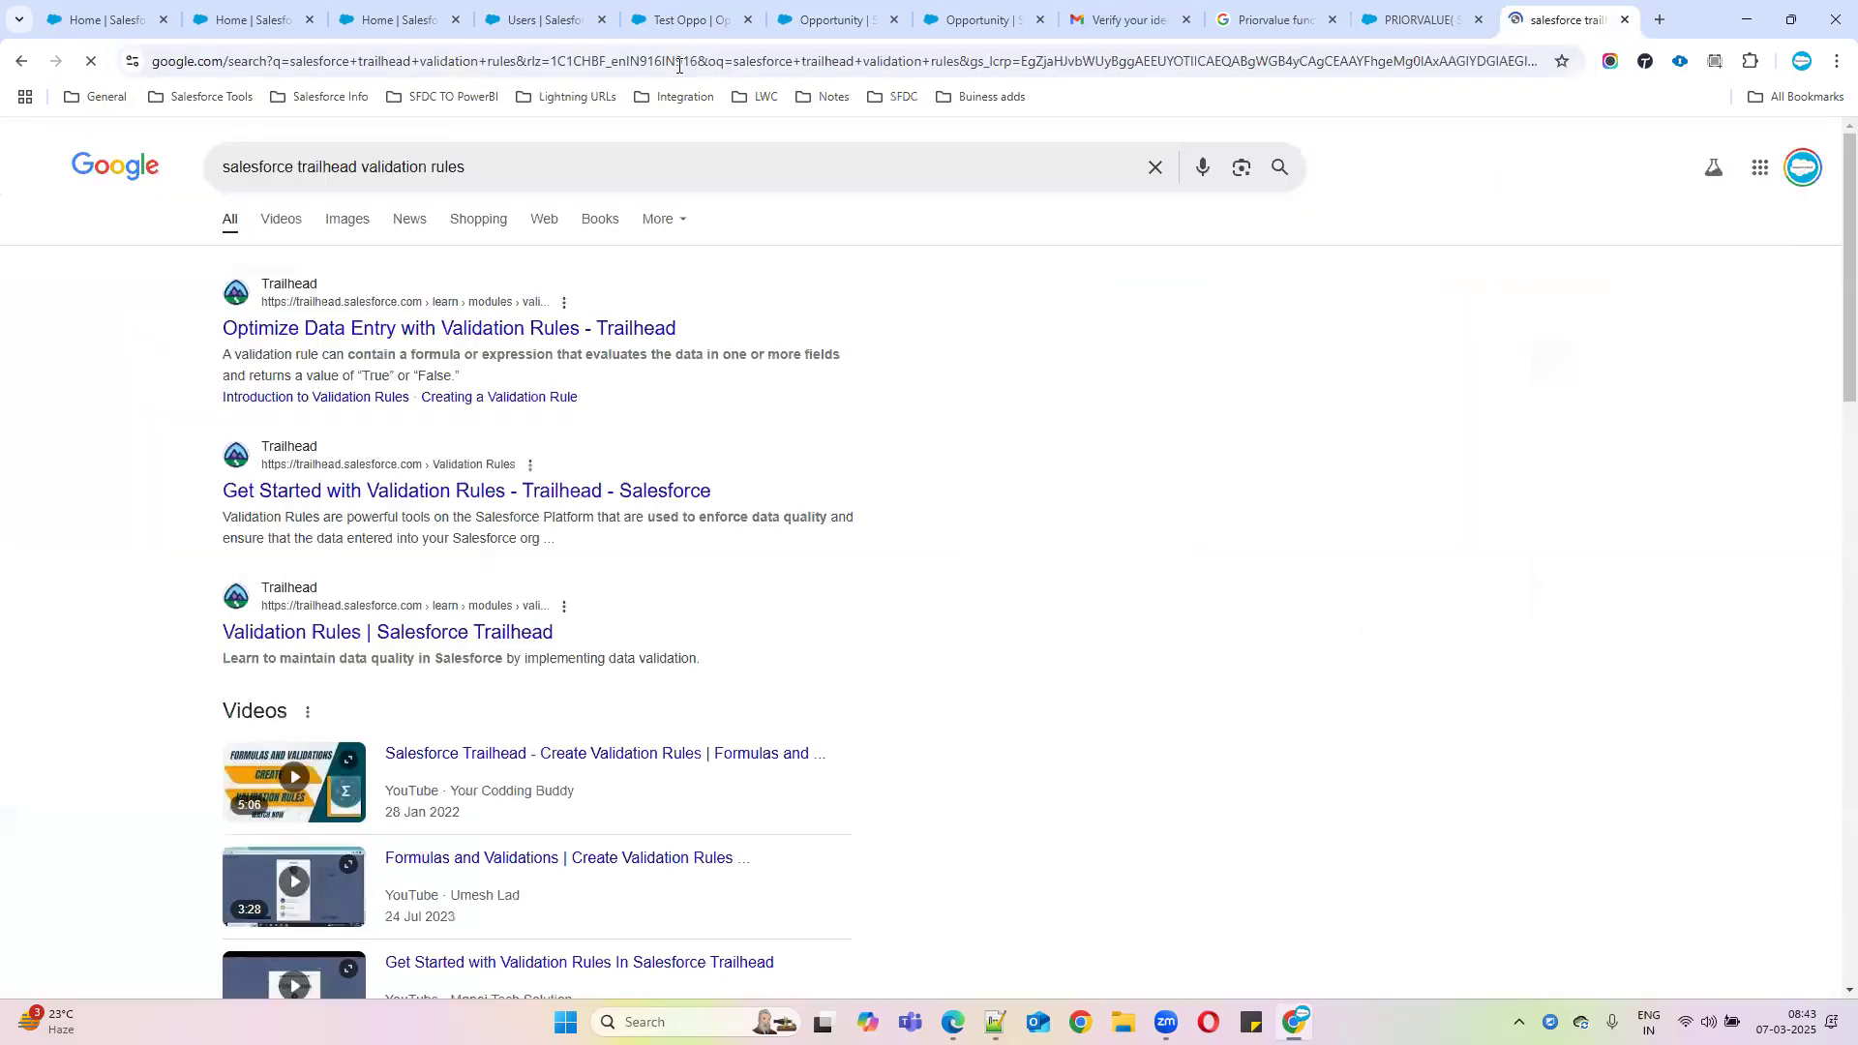
{"action": "middle_click", "coordinate": [392, 491]}
{"action": "middle_click", "coordinate": [358, 610]}
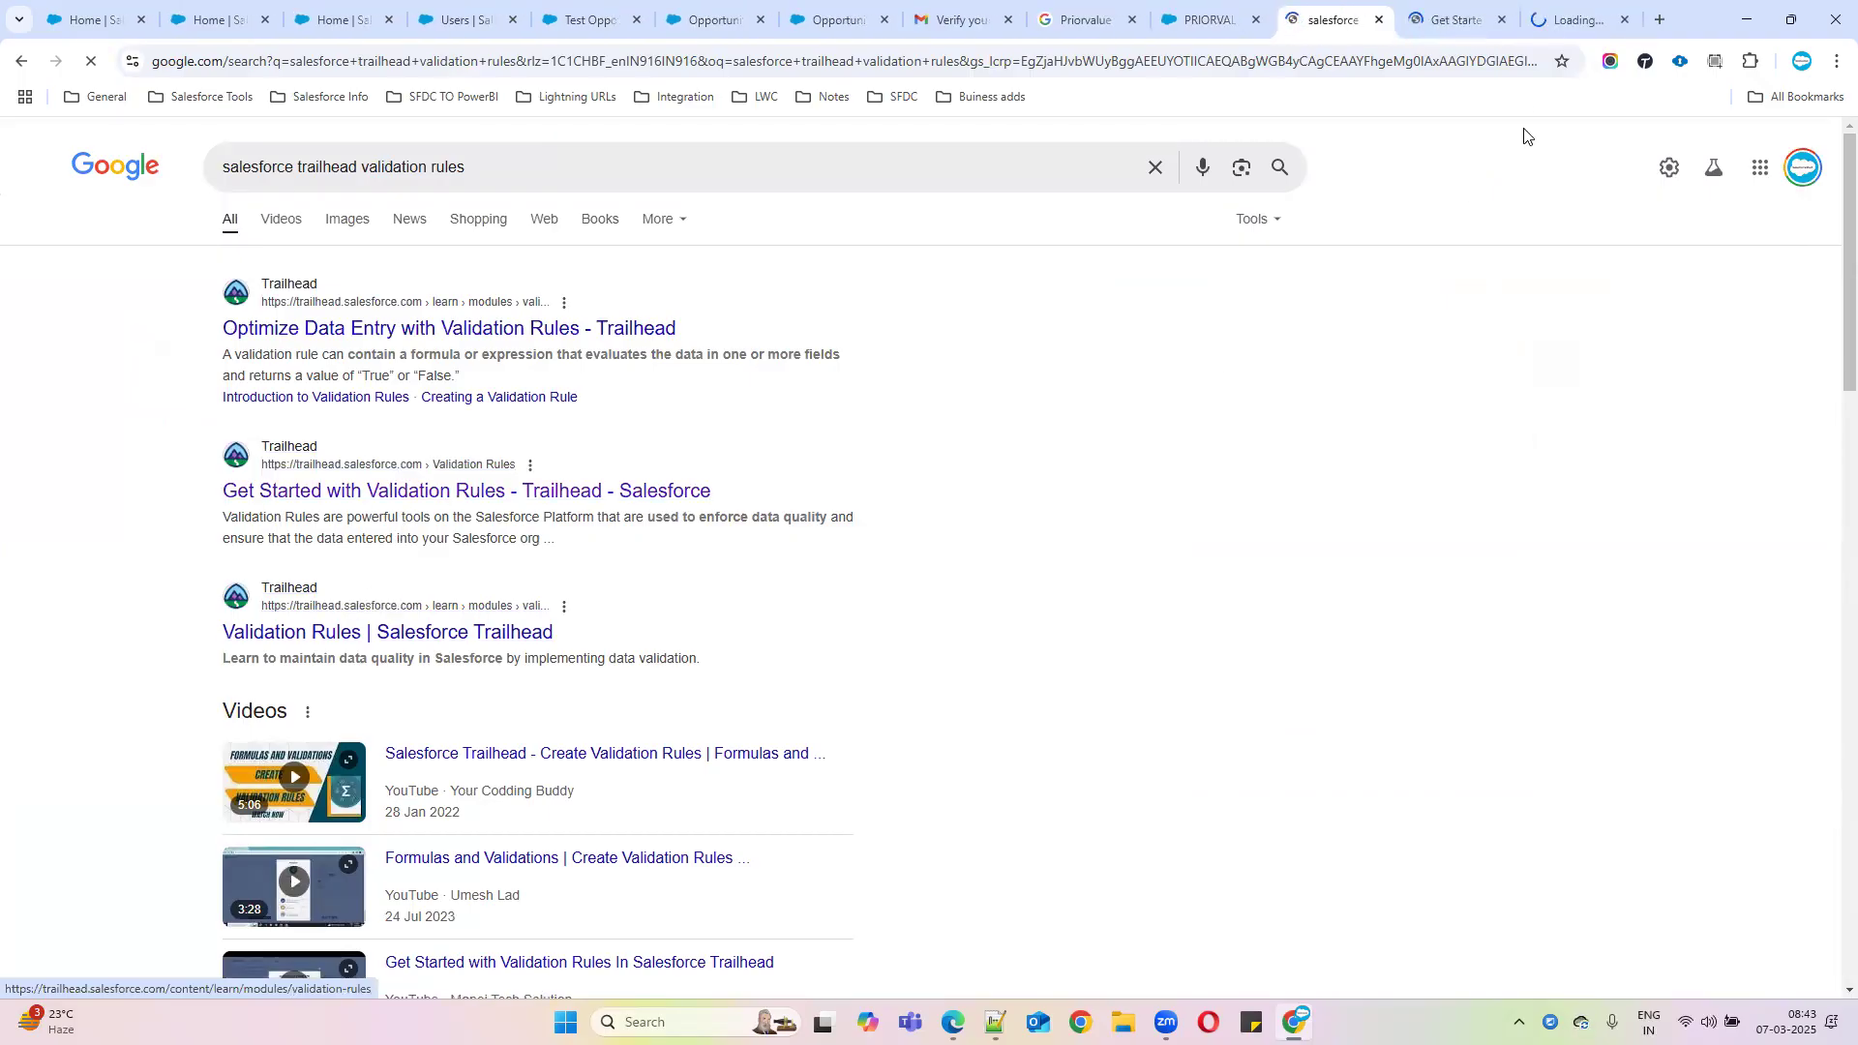
Browse the Get Started with Validation Rules and Bypass Your Validation Rules units in Trailhead
{"action": "left_click", "coordinate": [1450, 27]}
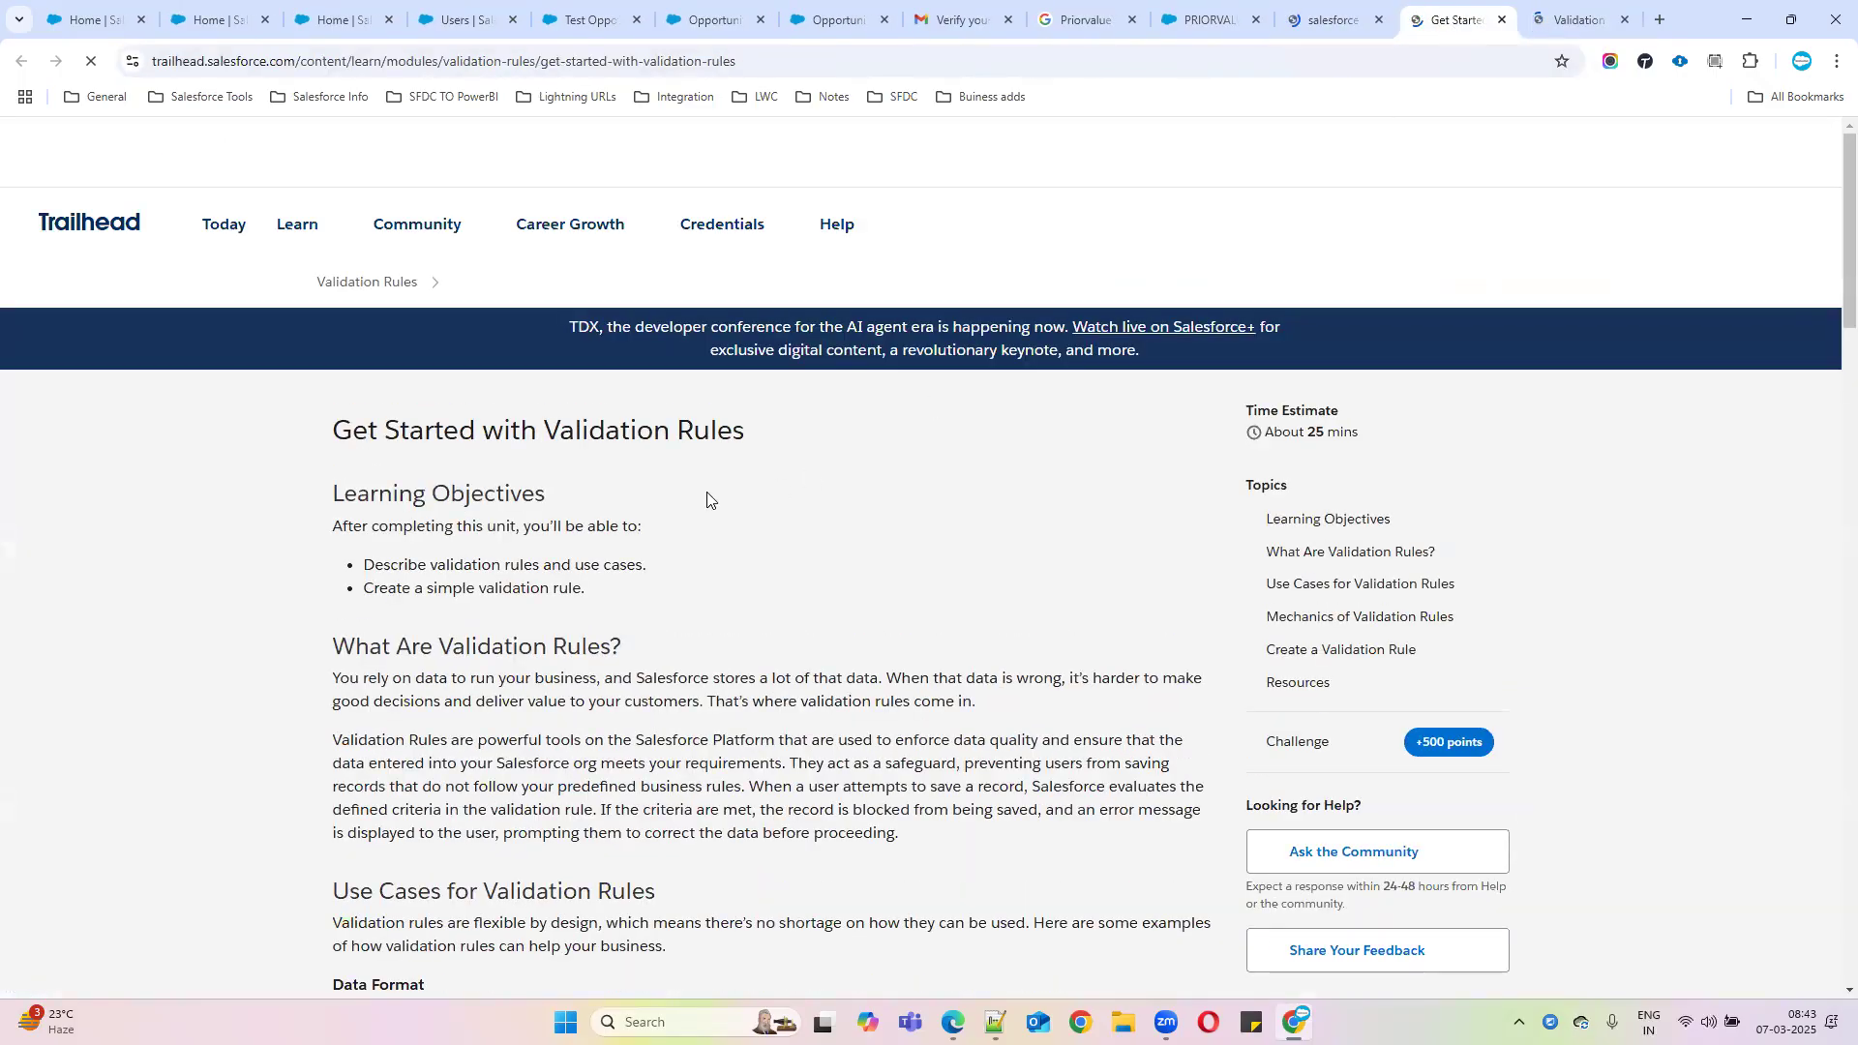
{"action": "scroll", "coordinate": [678, 552], "scroll_direction": "down", "scroll_amount": 4}
{"action": "scroll", "coordinate": [692, 575], "scroll_direction": "down", "scroll_amount": 10}
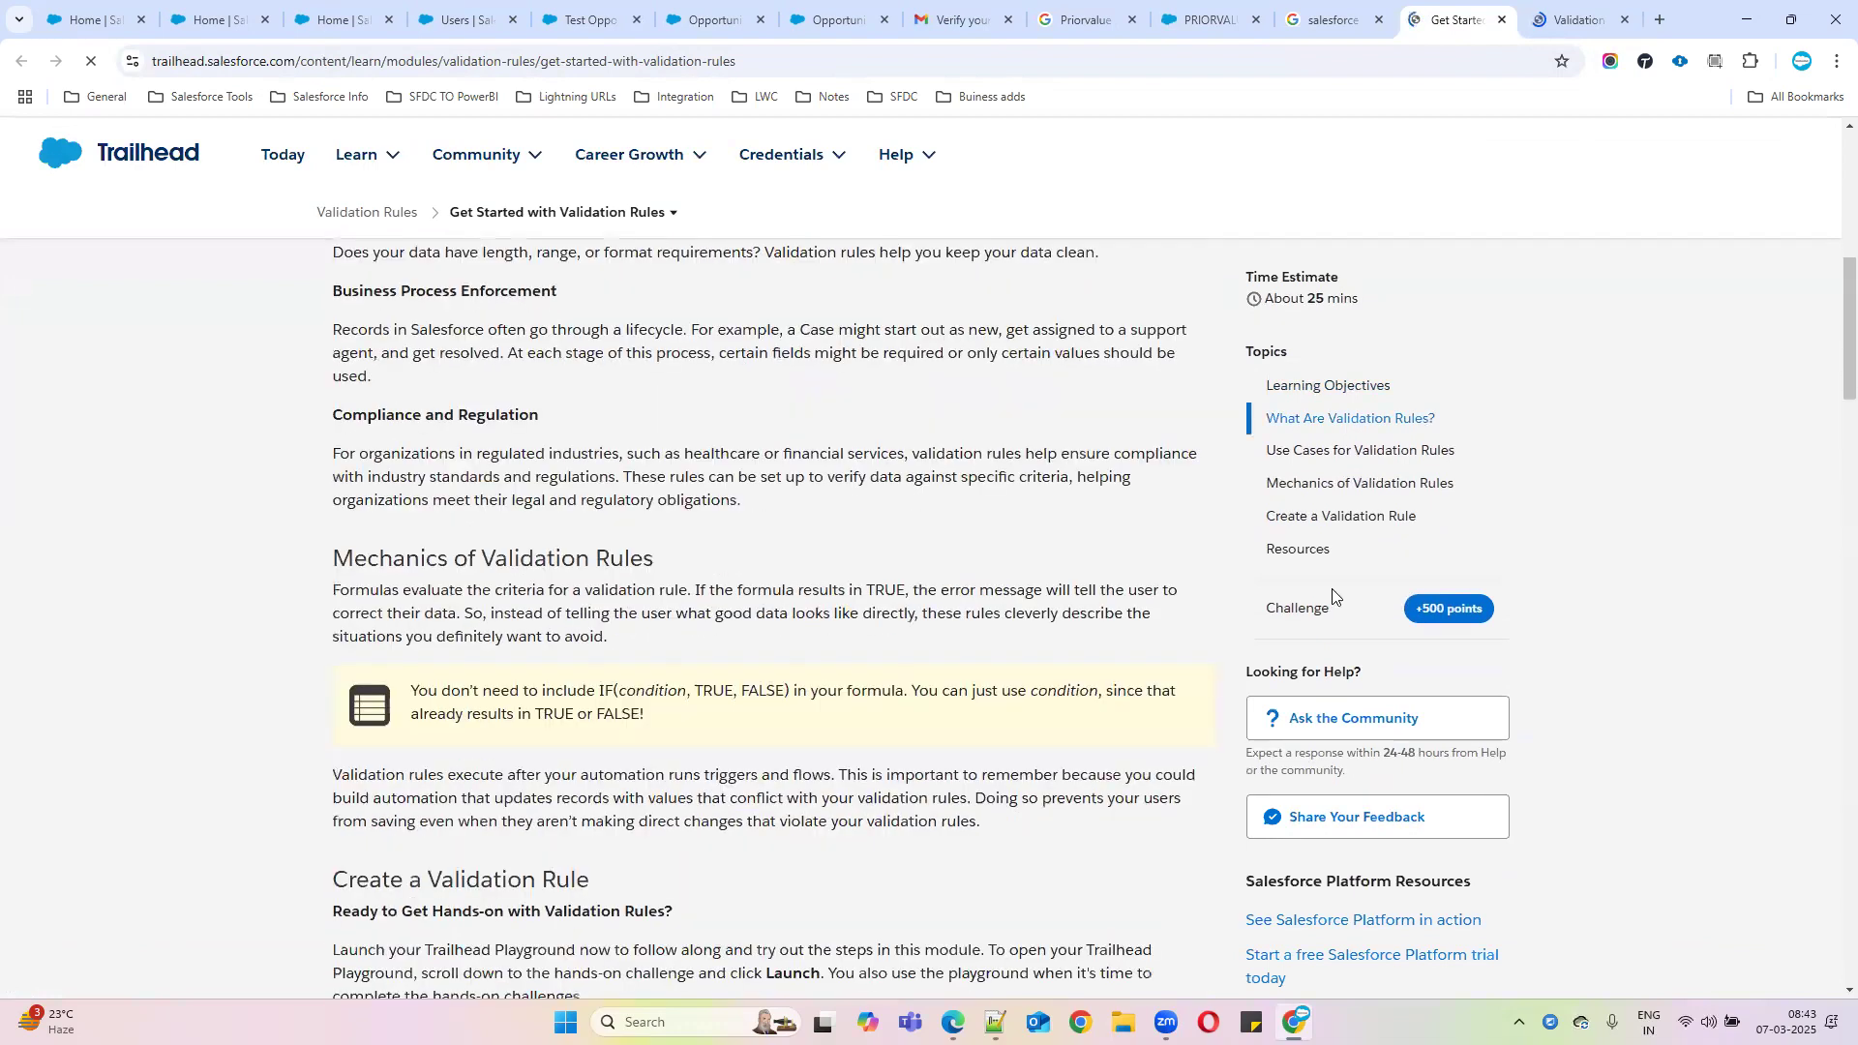
{"action": "left_click", "coordinate": [386, 213]}
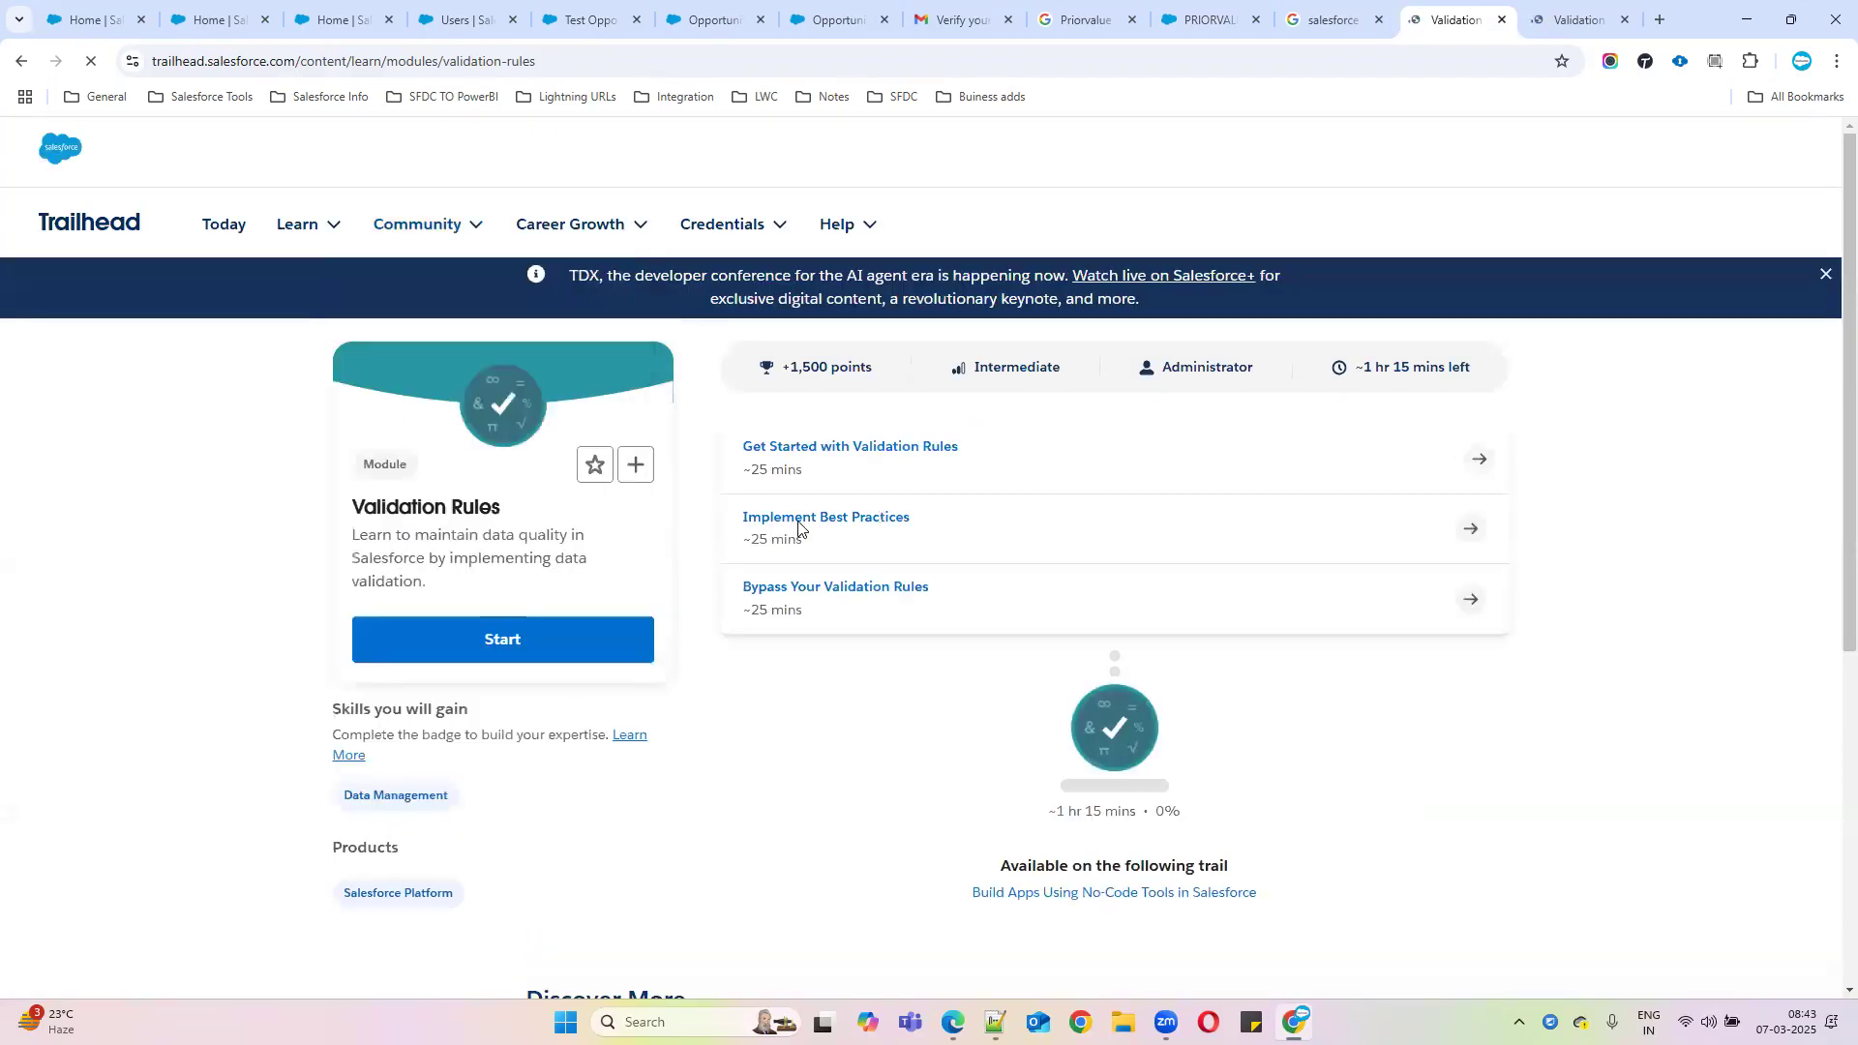
{"action": "left_click", "coordinate": [875, 598]}
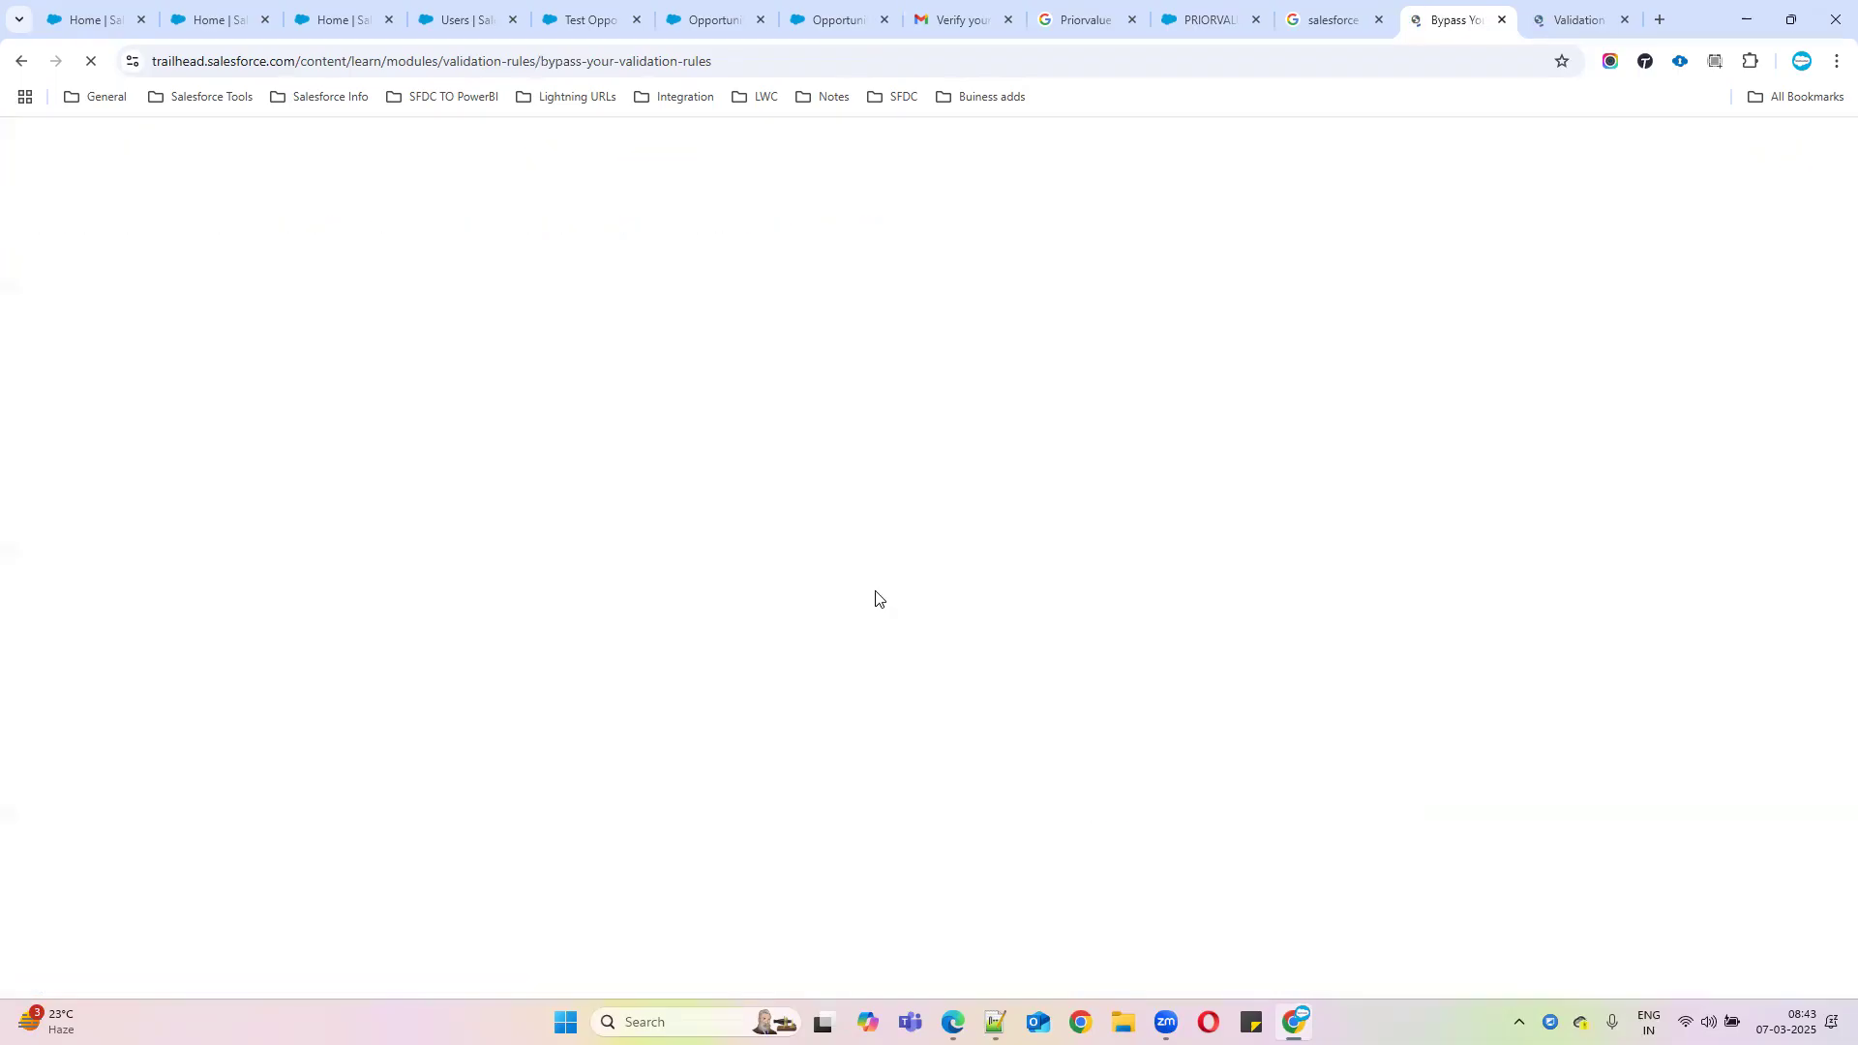
{"action": "scroll", "coordinate": [752, 629], "scroll_direction": "down", "scroll_amount": 2}
{"action": "scroll", "coordinate": [752, 628], "scroll_direction": "down", "scroll_amount": 3}
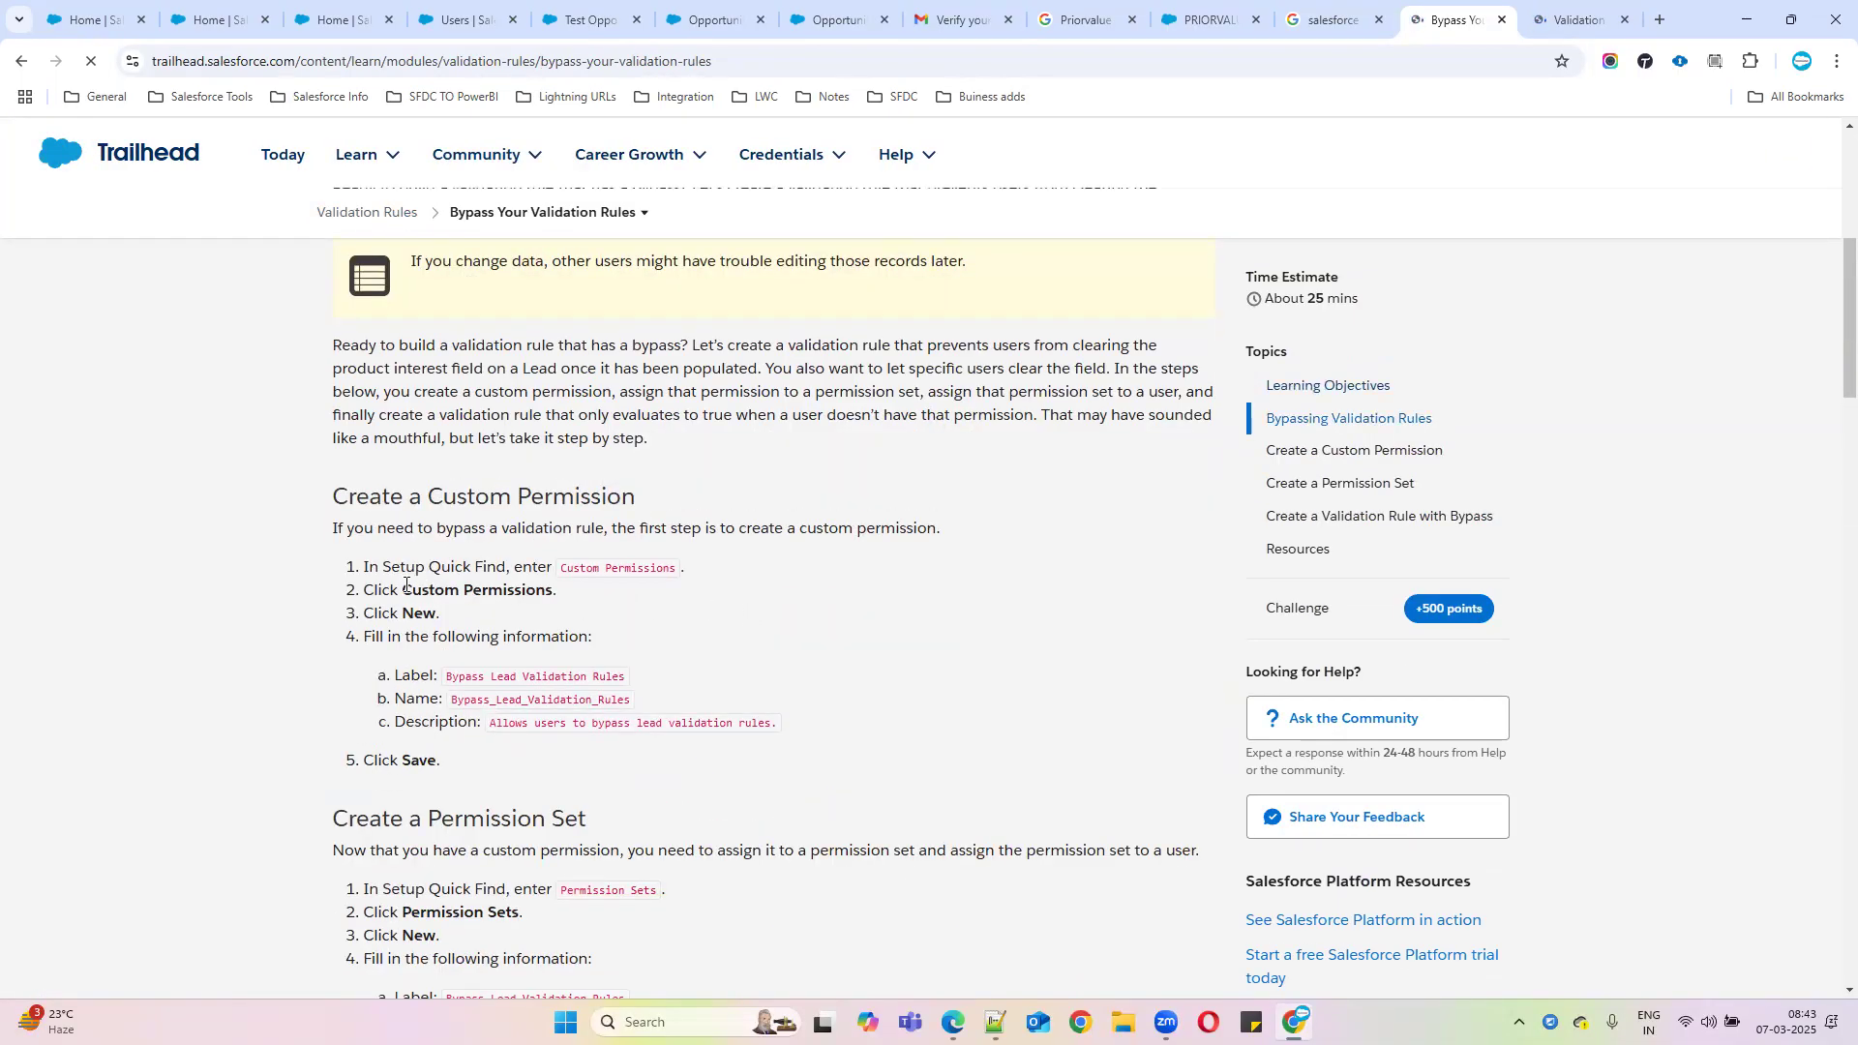
{"action": "scroll", "coordinate": [796, 651], "scroll_direction": "down", "scroll_amount": 9}
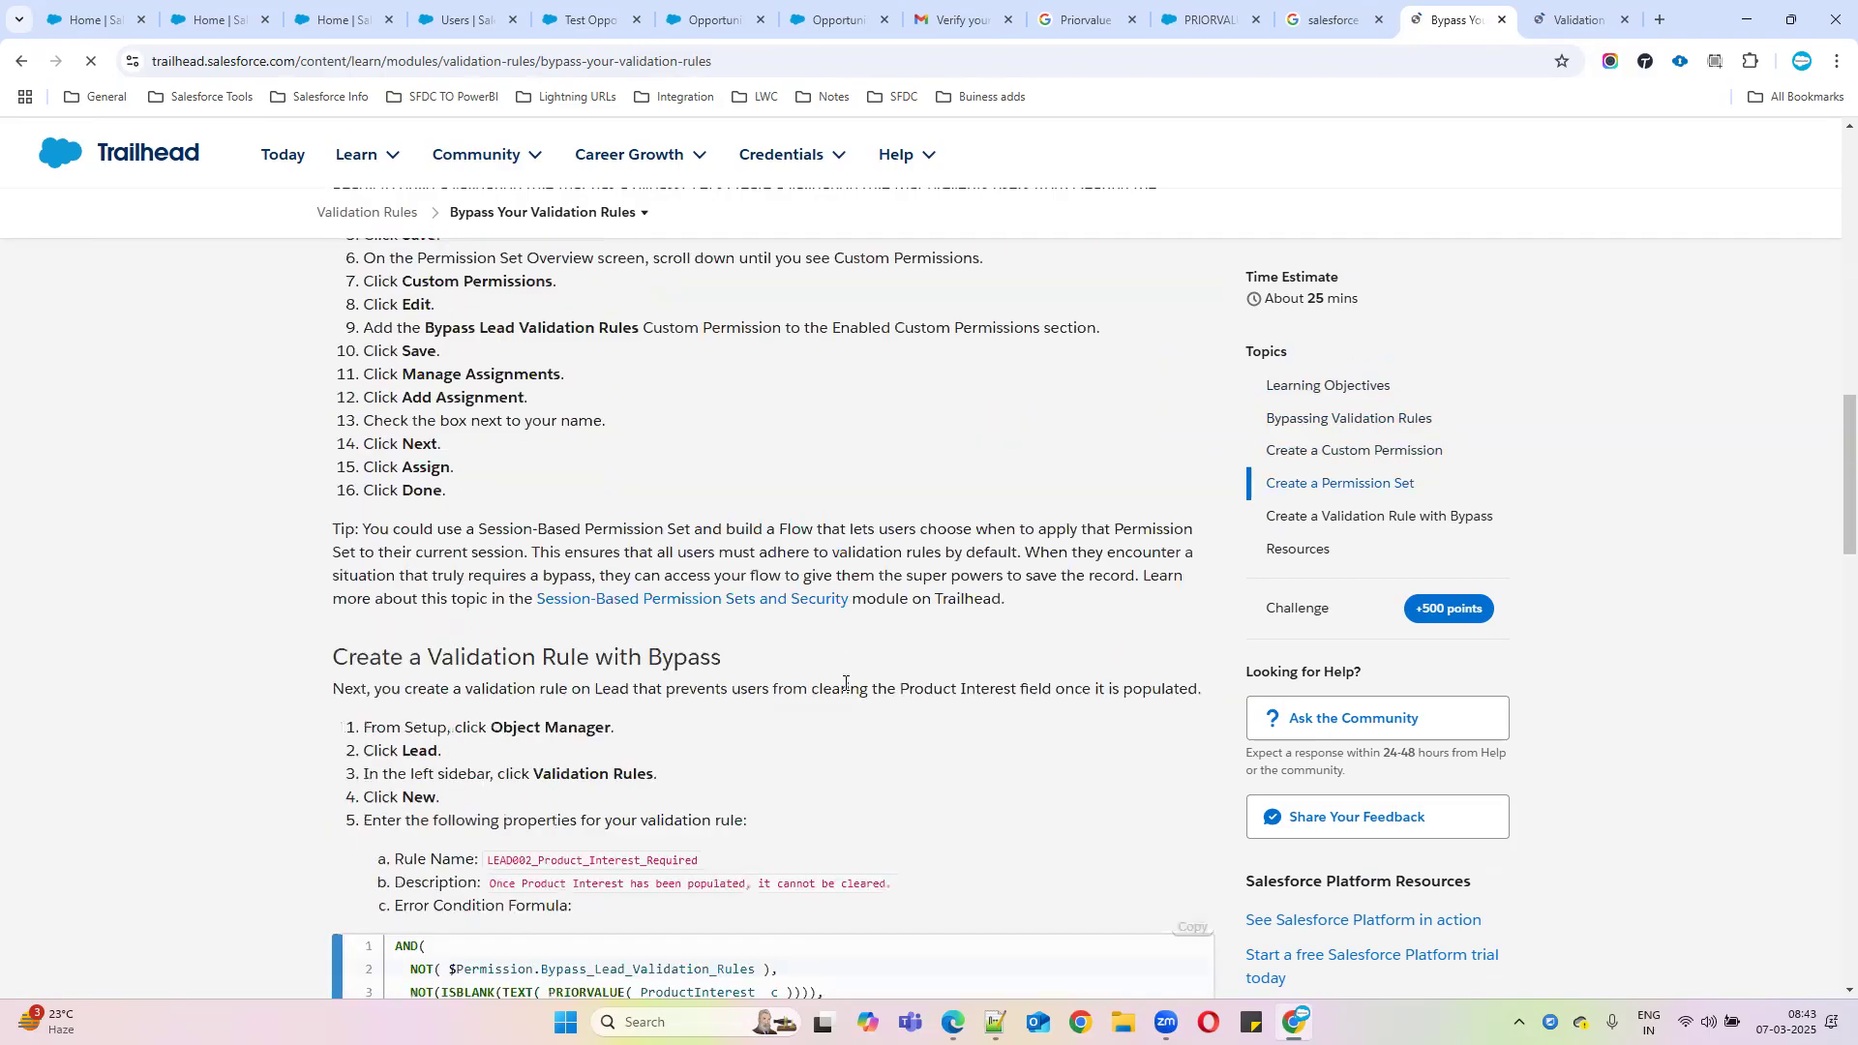
{"action": "scroll", "coordinate": [844, 683], "scroll_direction": "down", "scroll_amount": 15}
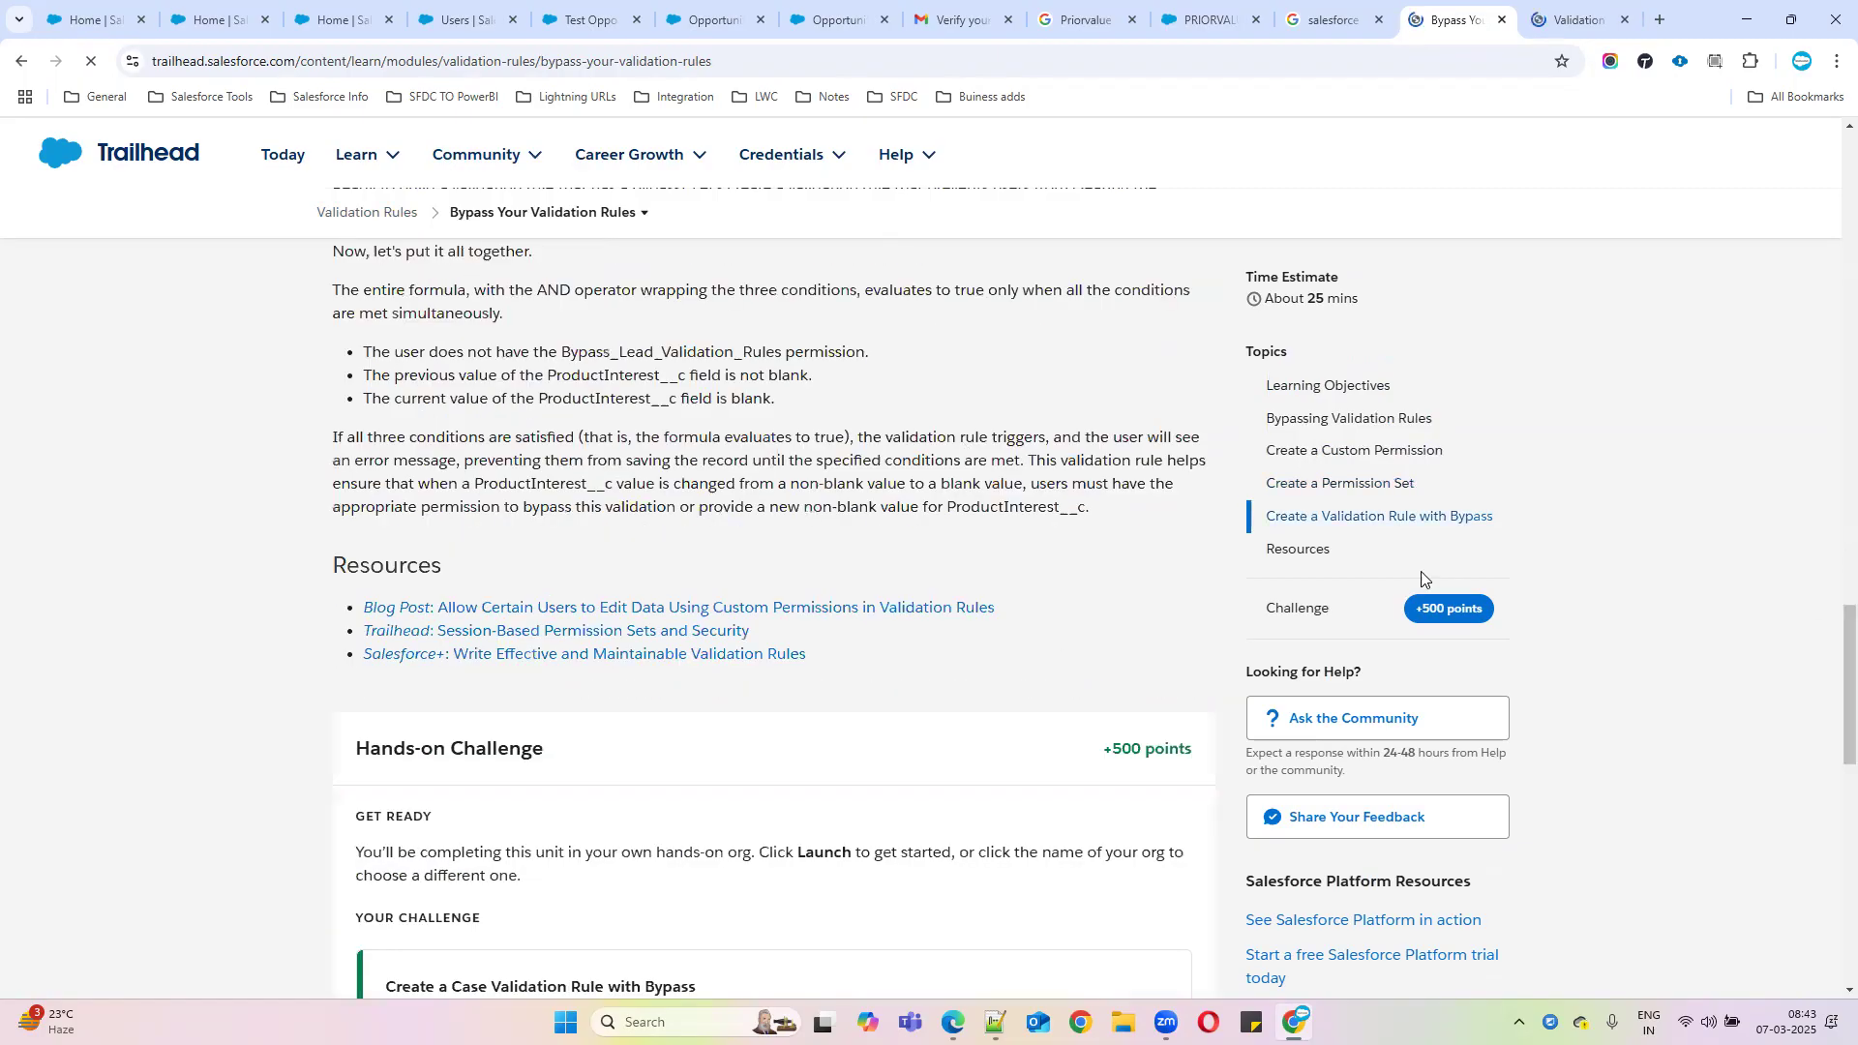
{"action": "scroll", "coordinate": [838, 692], "scroll_direction": "up", "scroll_amount": 5}
{"action": "scroll", "coordinate": [683, 599], "scroll_direction": "up", "scroll_amount": 3}
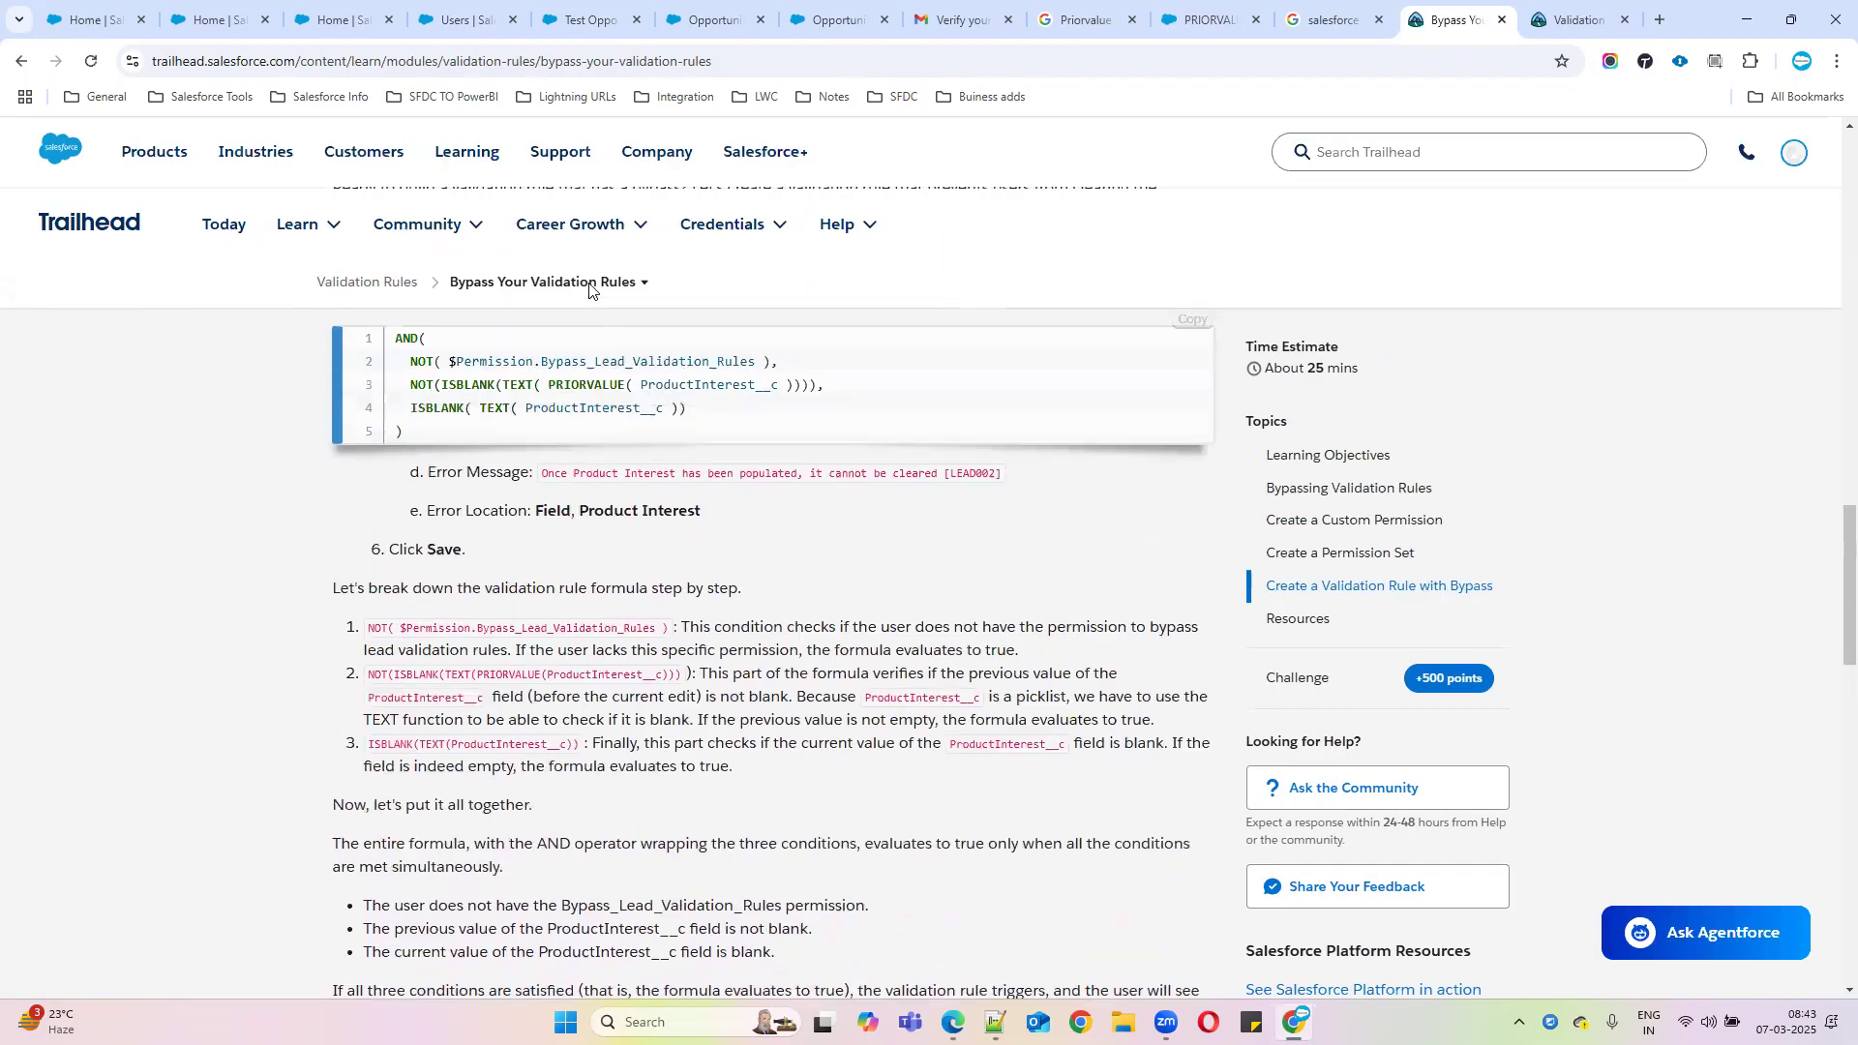
Return to the Validation Rules module overview and copy its web address
{"action": "left_click", "coordinate": [643, 282]}
{"action": "left_click", "coordinate": [430, 389]}
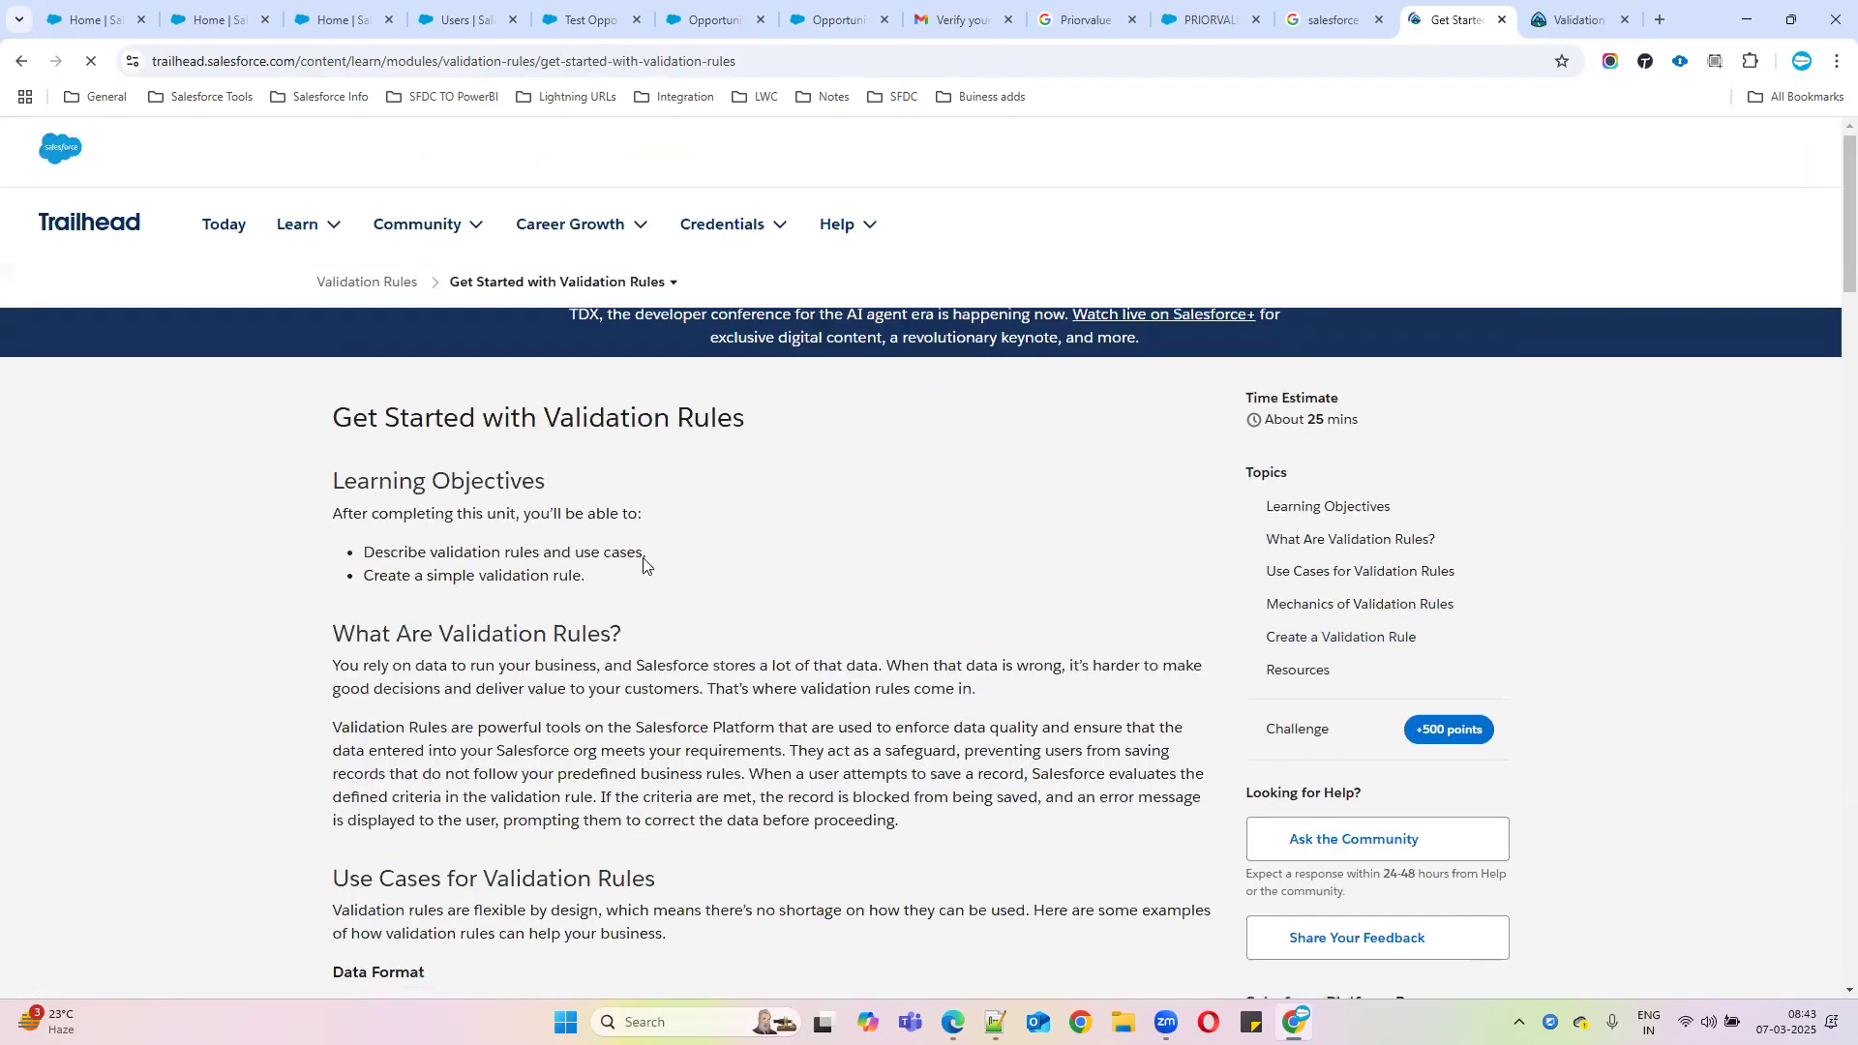
{"action": "scroll", "coordinate": [644, 564], "scroll_direction": "down", "scroll_amount": 6}
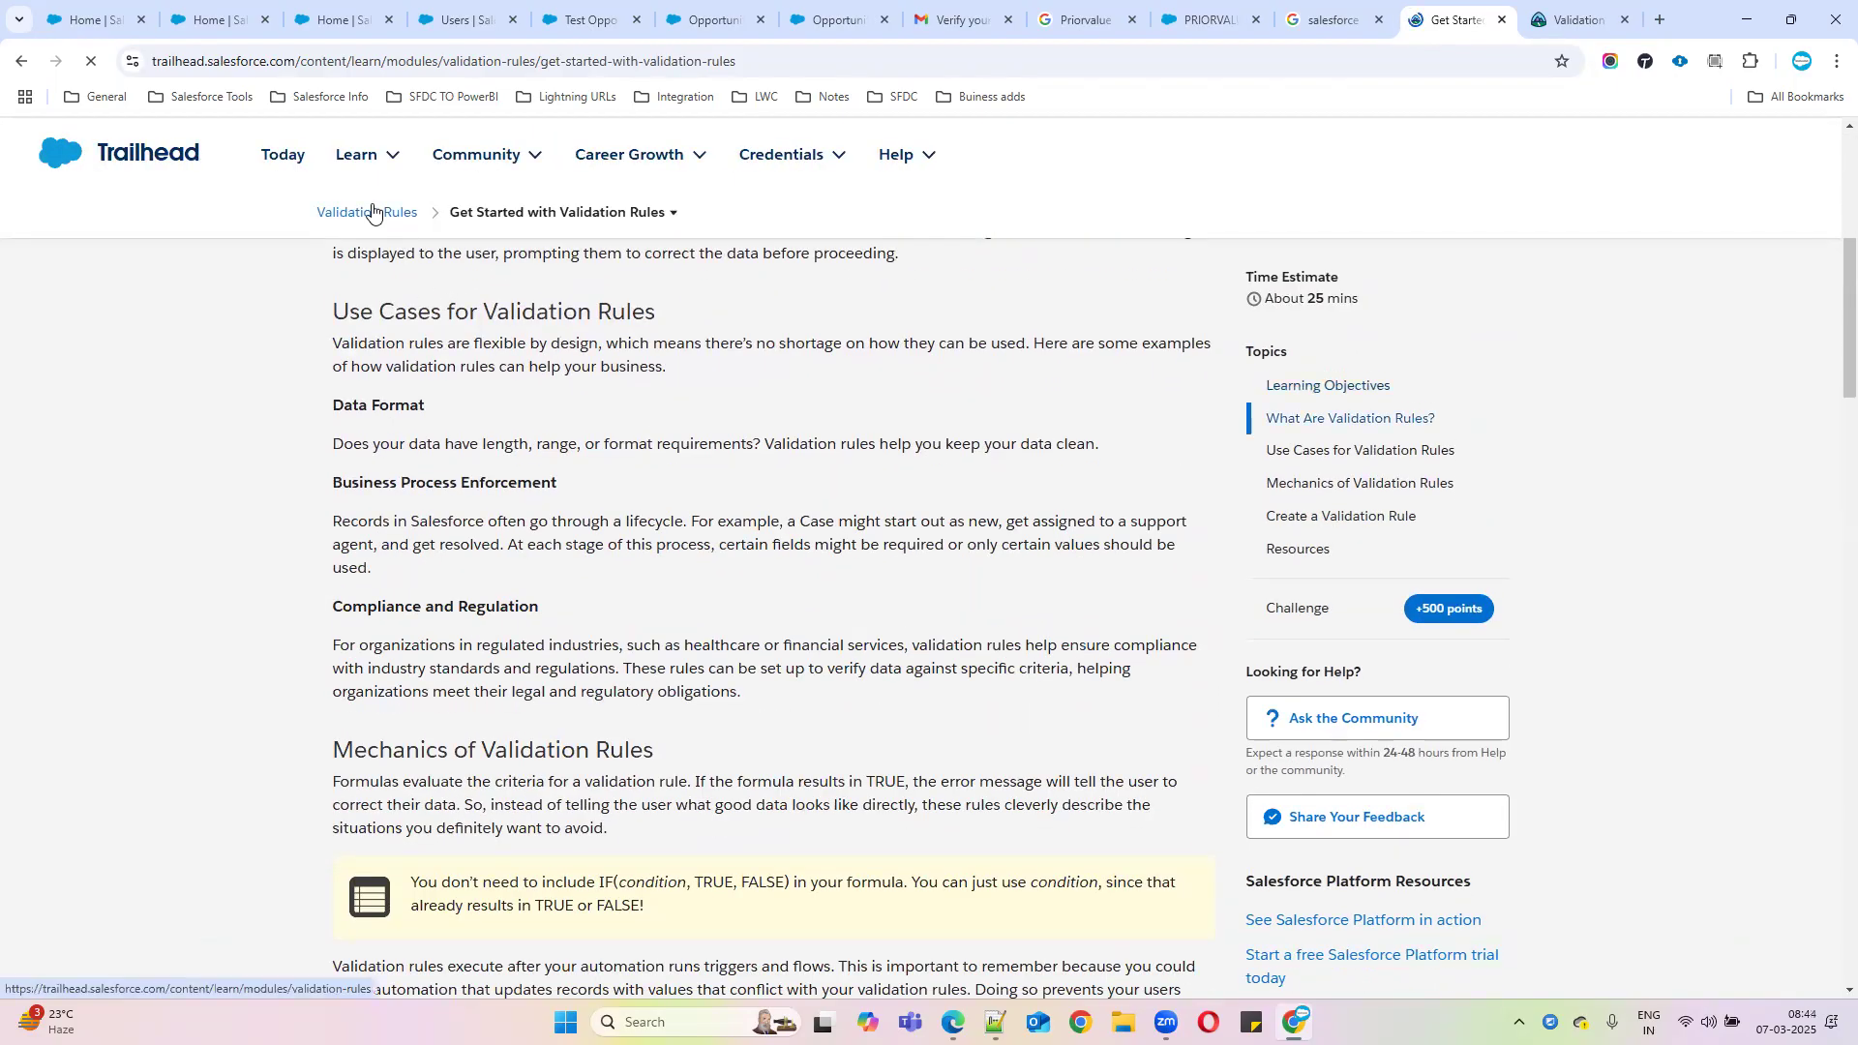
{"action": "left_click", "coordinate": [372, 212]}
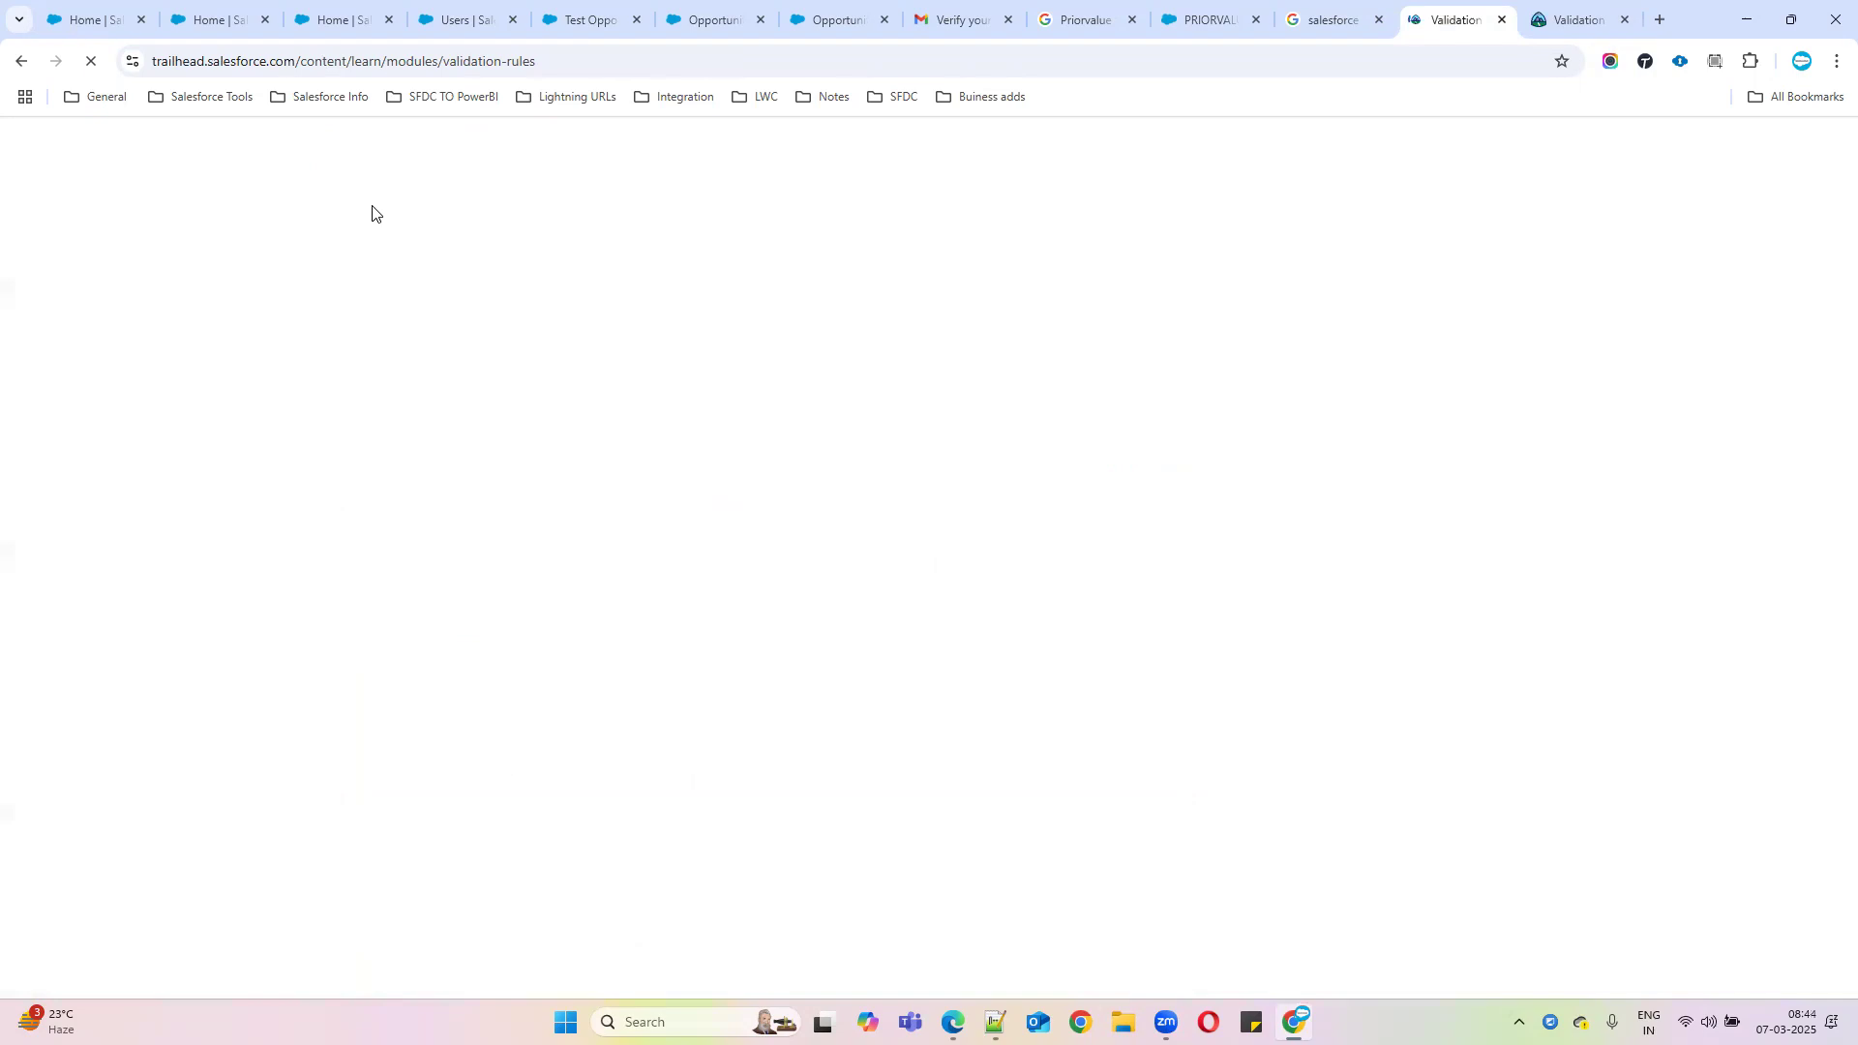
{"action": "left_click", "coordinate": [645, 70]}
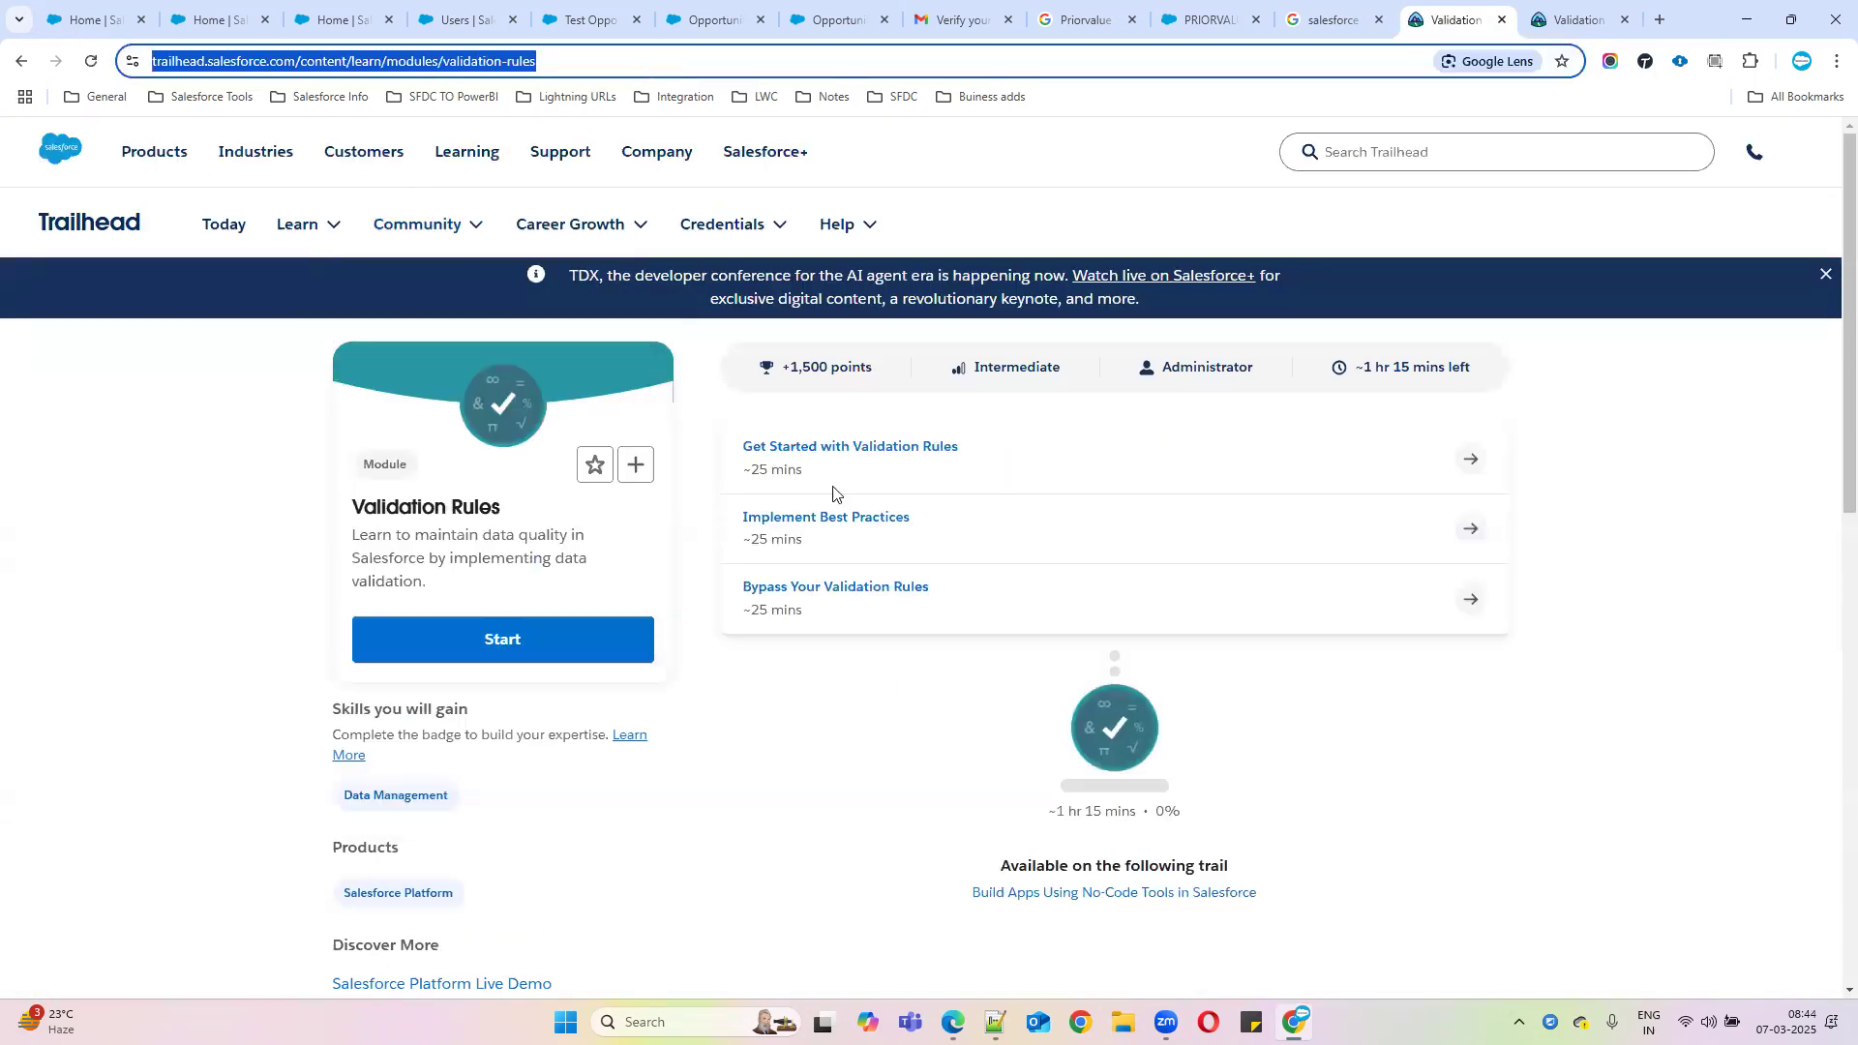
{"action": "key", "text": "alt+Tab"}
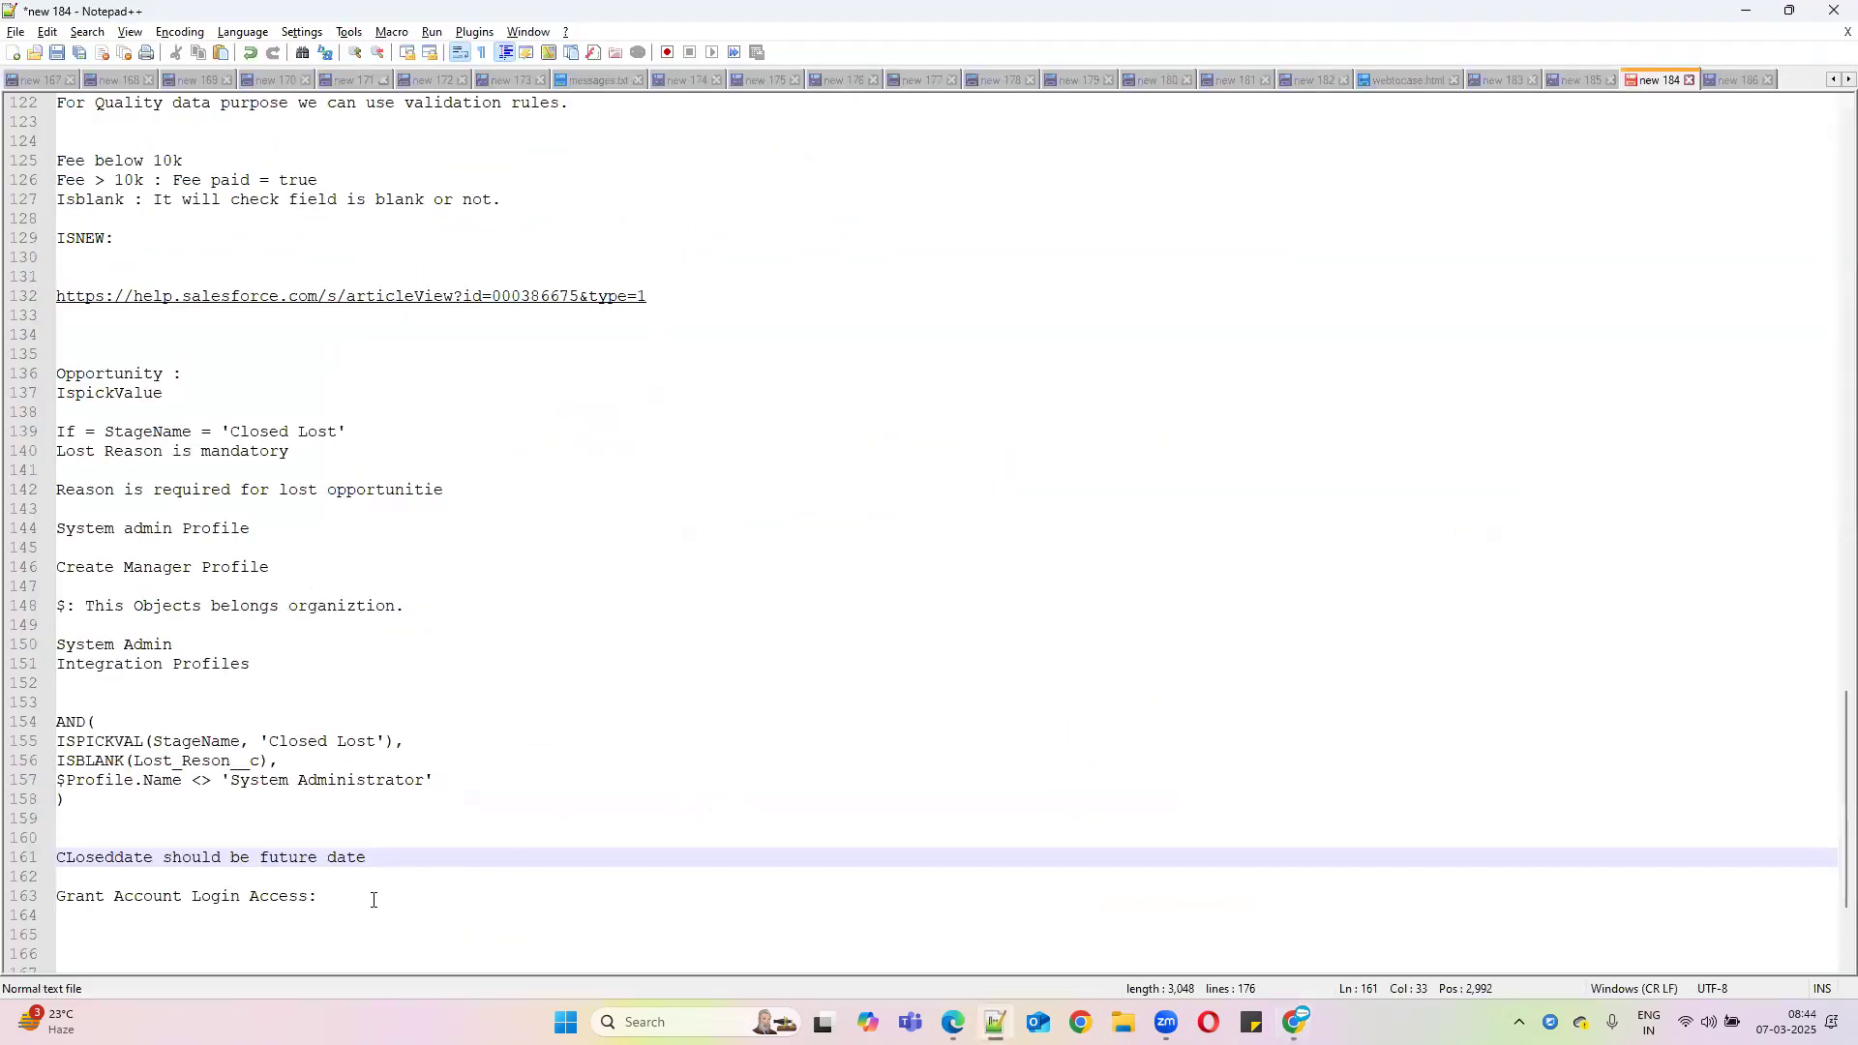
Paste the Trailhead validation rules link into the notes under the label 'Asisgnments:' with 'Class Assignments'
{"action": "left_click", "coordinate": [373, 898]}
{"action": "key", "text": "Return"}
{"action": "key", "text": "Return"}
{"action": "key", "text": "Return"}
{"action": "type", "text": "https://trailhead.salesforce.com/content/learn/modules/validation-rules"}
{"action": "scroll", "coordinate": [173, 749], "scroll_direction": "down", "scroll_amount": 3}
{"action": "left_click", "coordinate": [85, 761]}
{"action": "type", "text": "Asisgnment"}
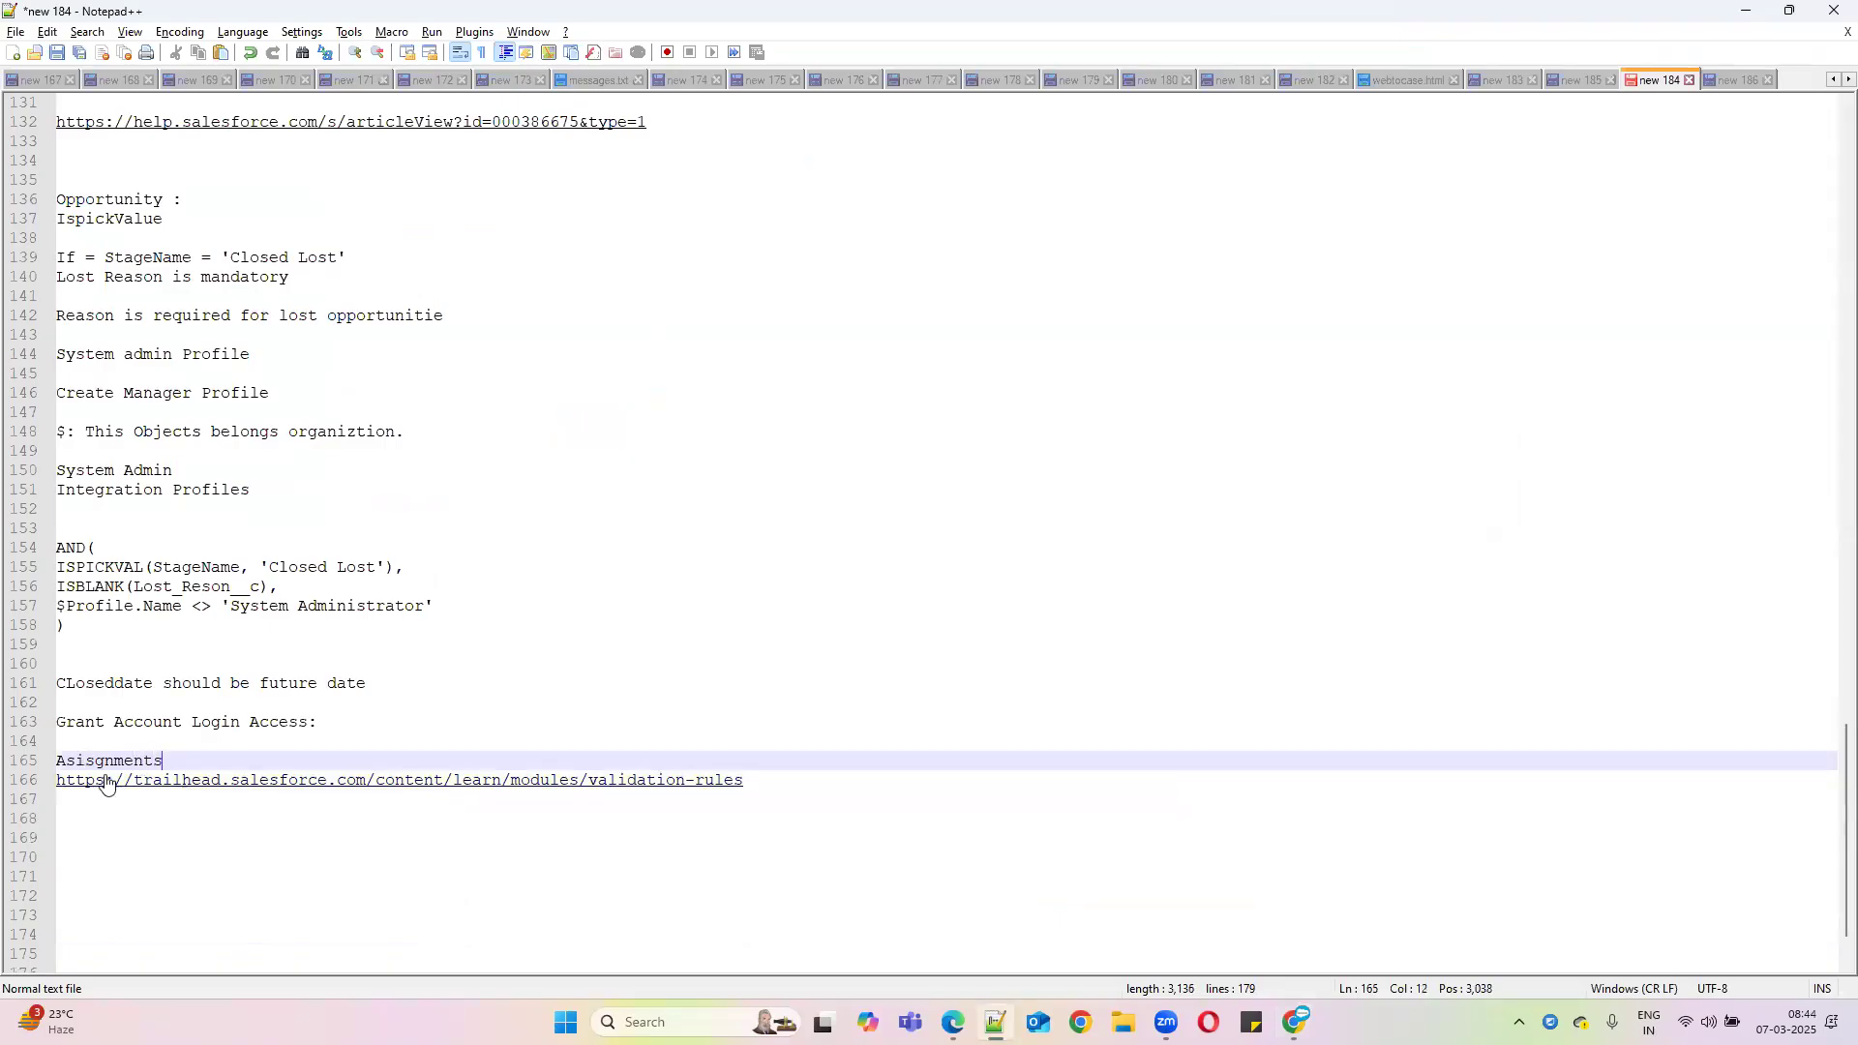
{"action": "type", "text": "s:"}
{"action": "key", "text": "Return"}
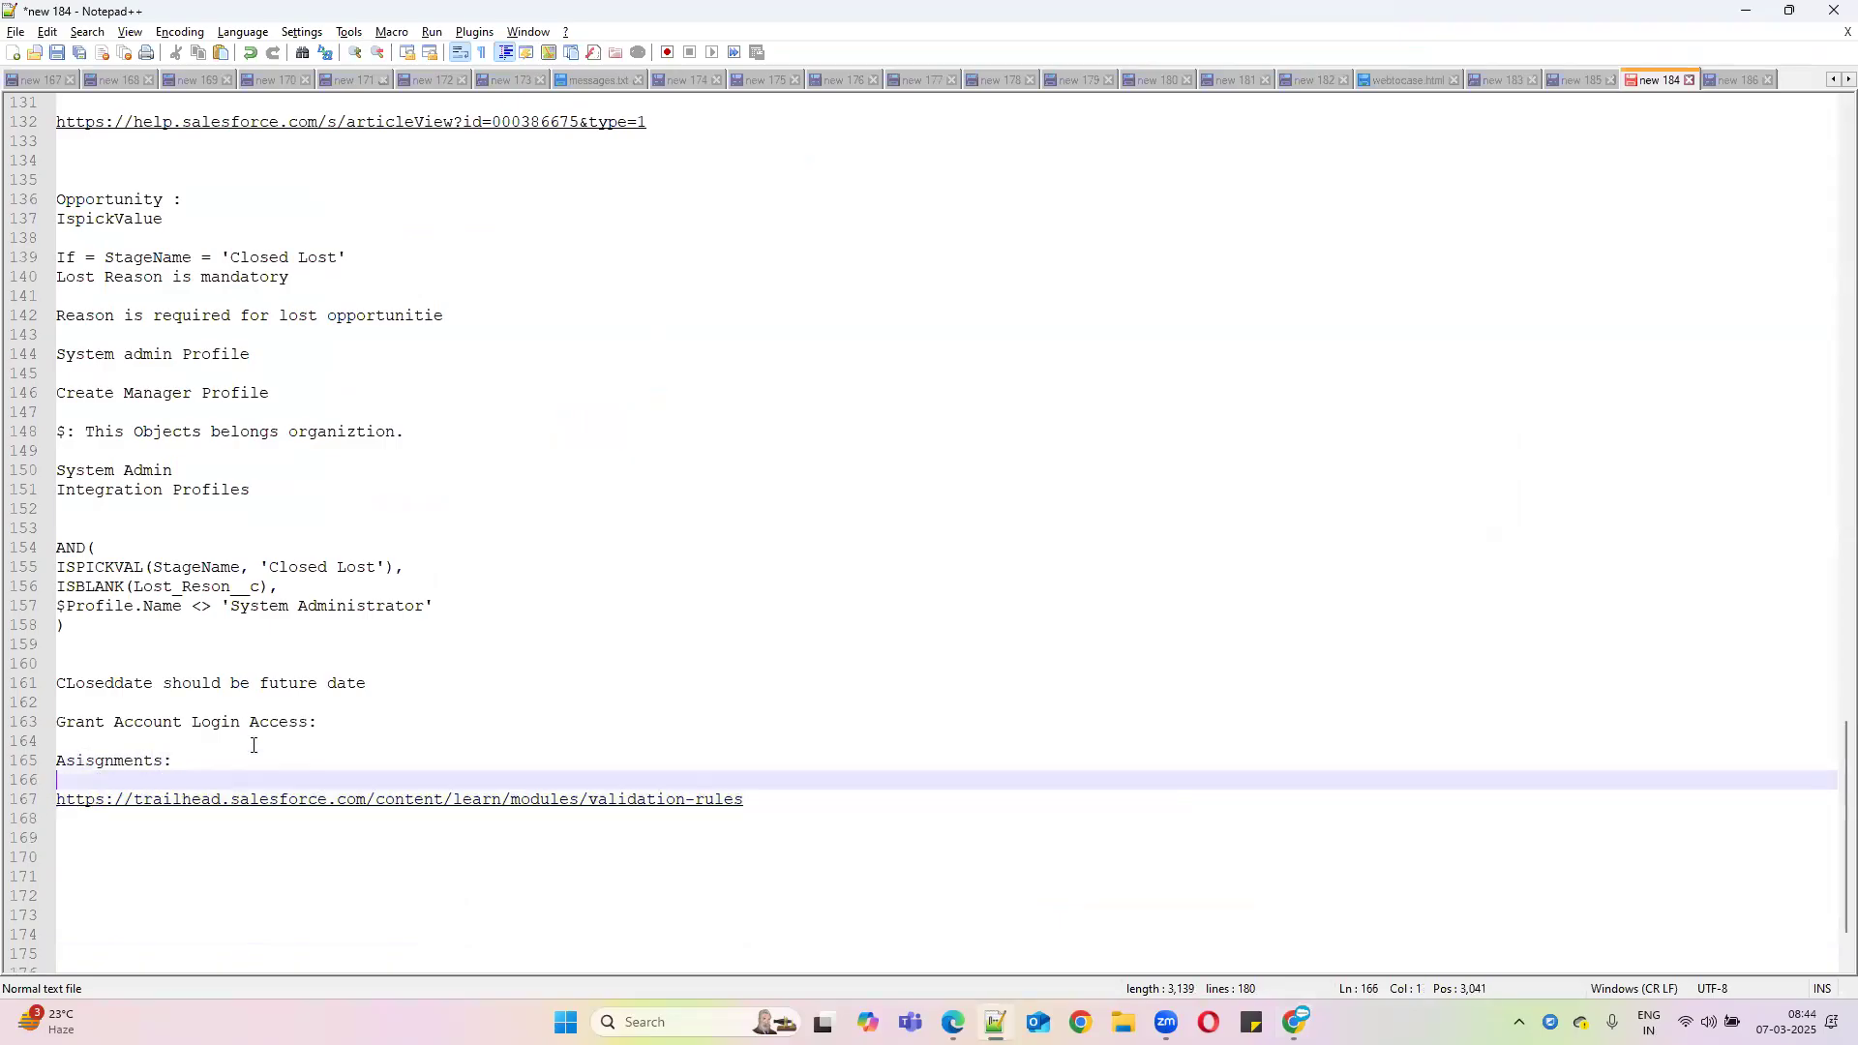
{"action": "type", "text": "Class As"}
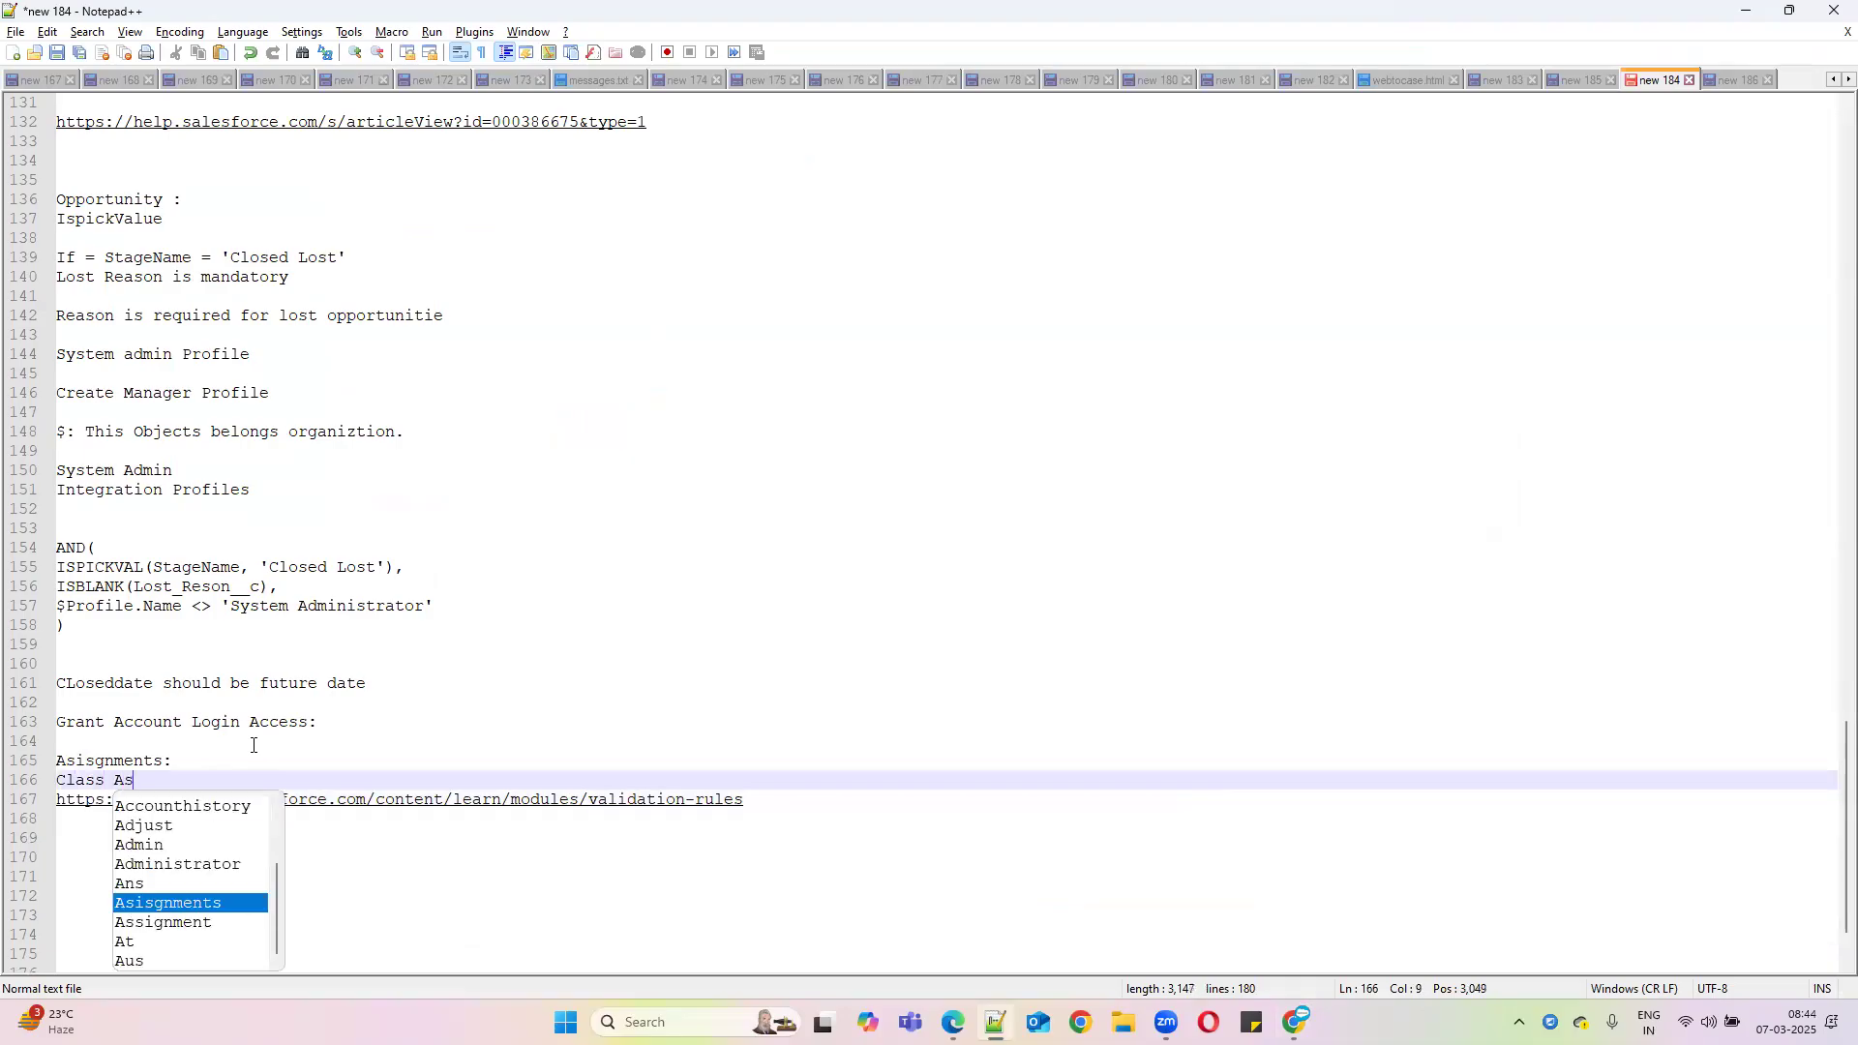
{"action": "type", "text": "signments"}
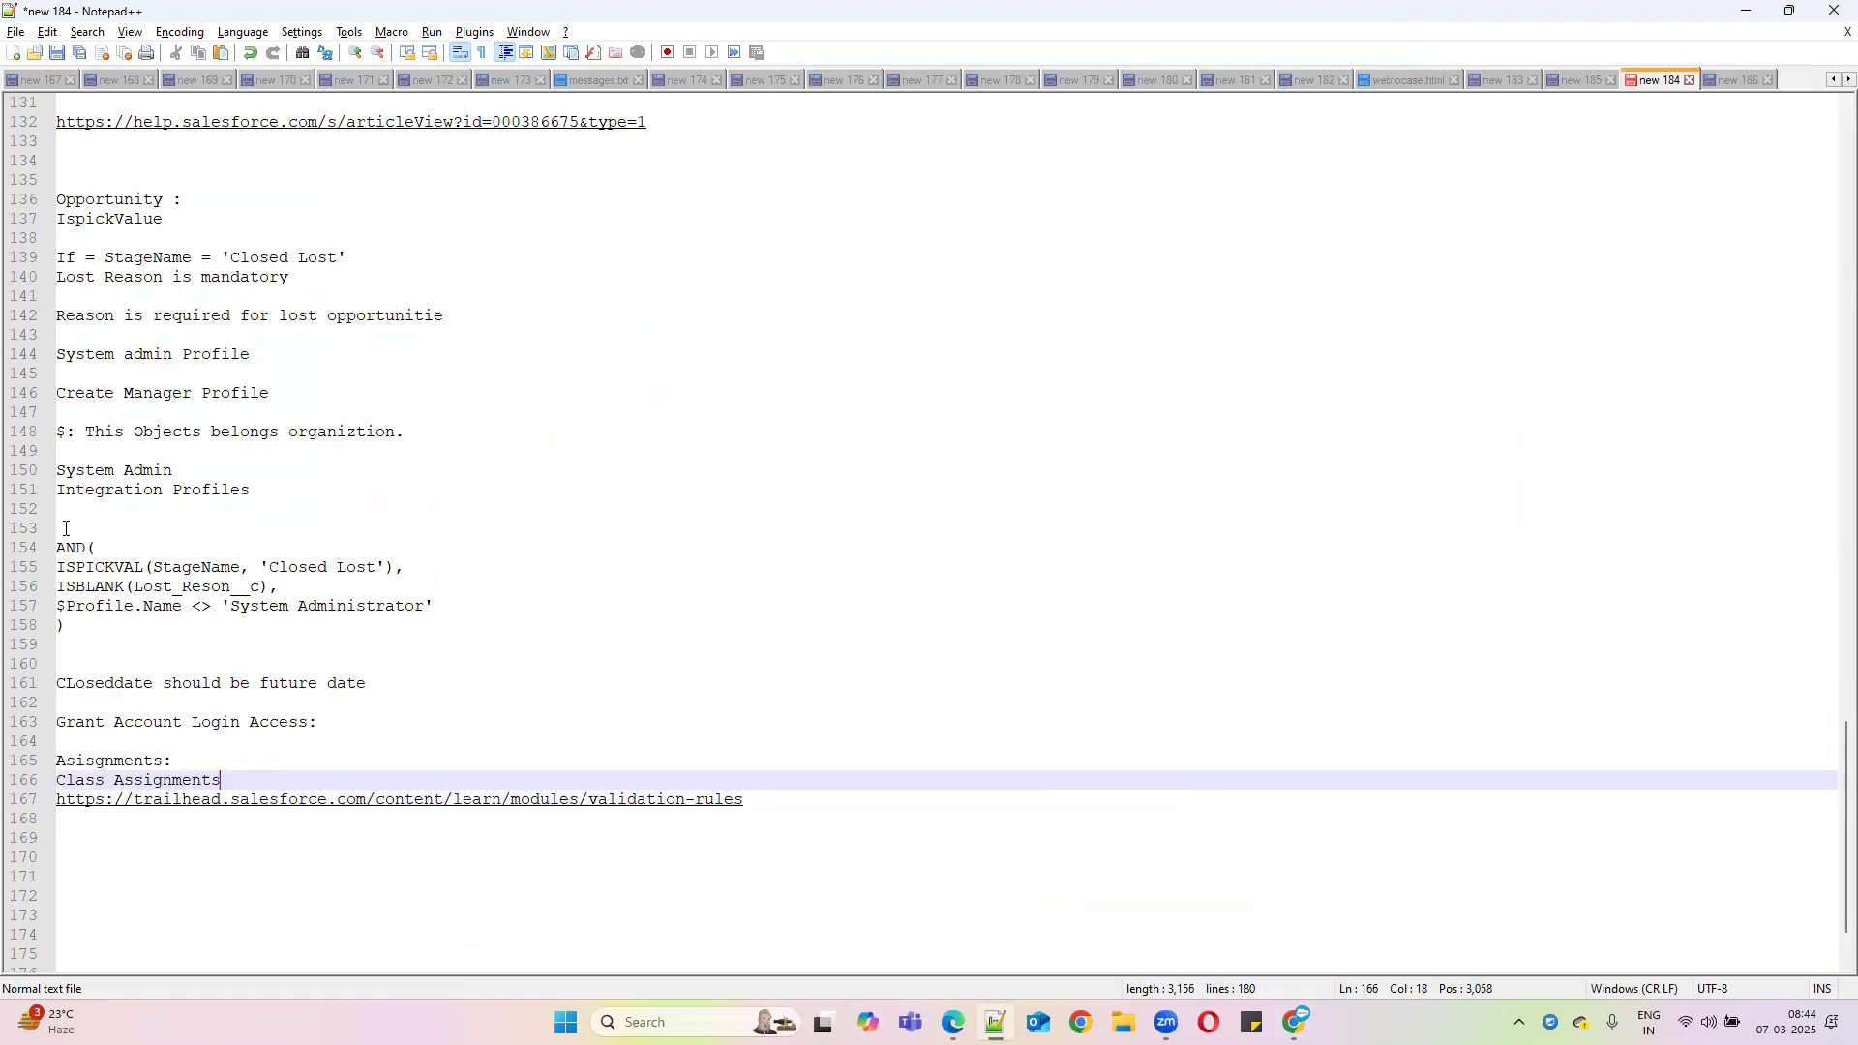
Repeat the validation formula block from lines 153-163 below the Trailhead link, then minimize Notepad++
{"action": "left_click_drag", "start_coordinate": [65, 528], "coordinate": [437, 723]}
{"action": "key", "text": "ctrl+c"}
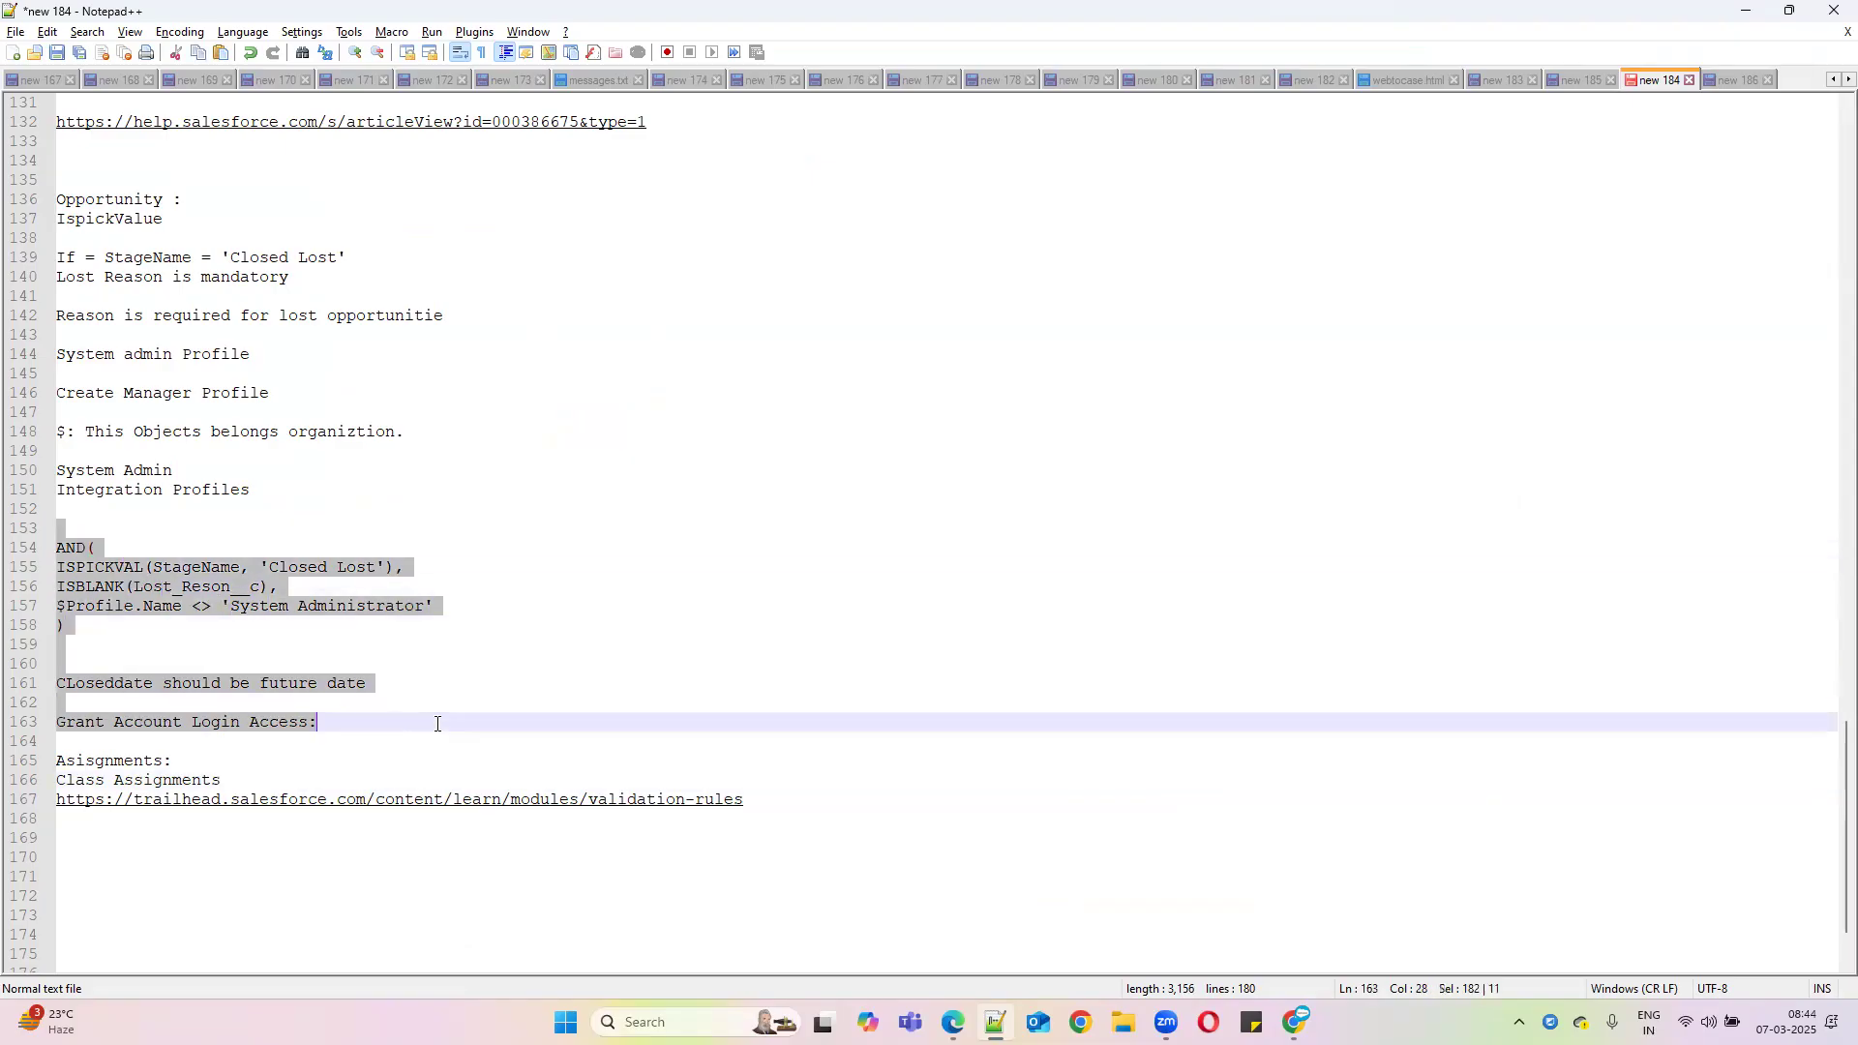
{"action": "left_click", "coordinate": [844, 803]}
{"action": "key", "text": "Return"}
{"action": "key", "text": "Return"}
{"action": "key", "text": "ctrl+v"}
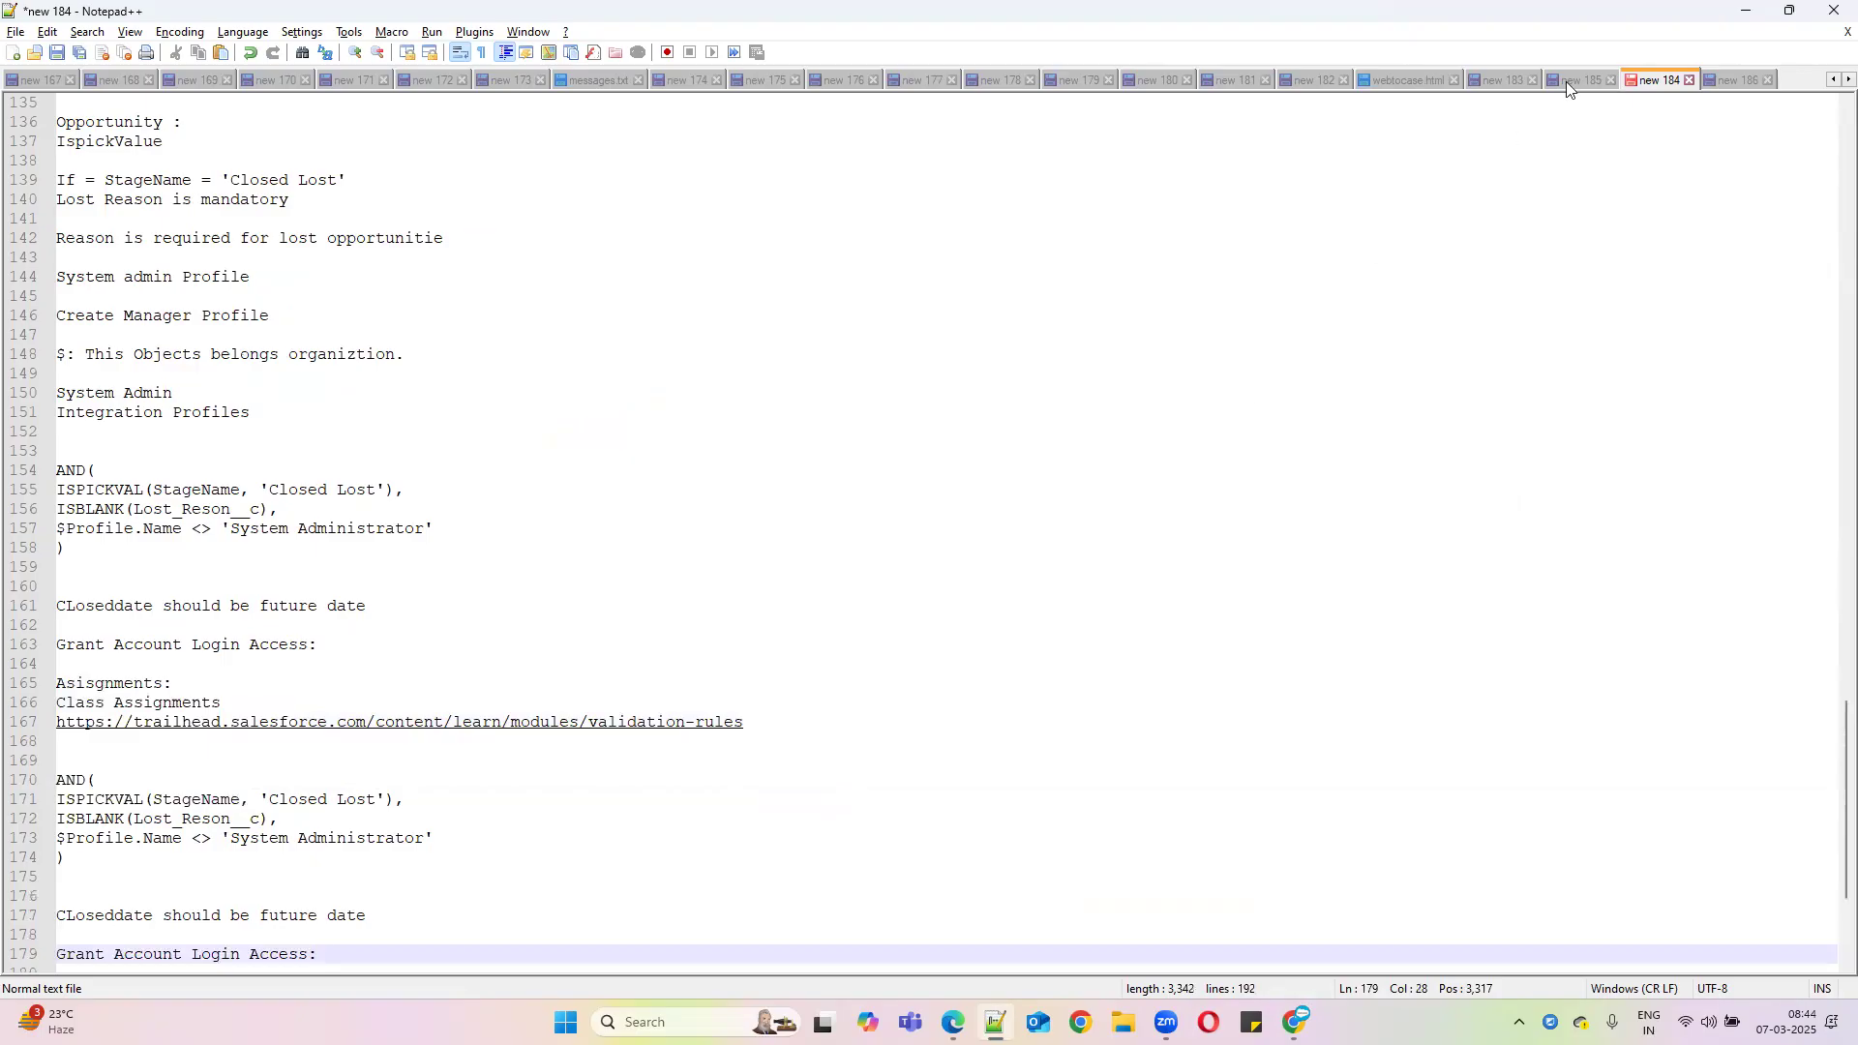
{"action": "left_click", "coordinate": [1747, 11]}
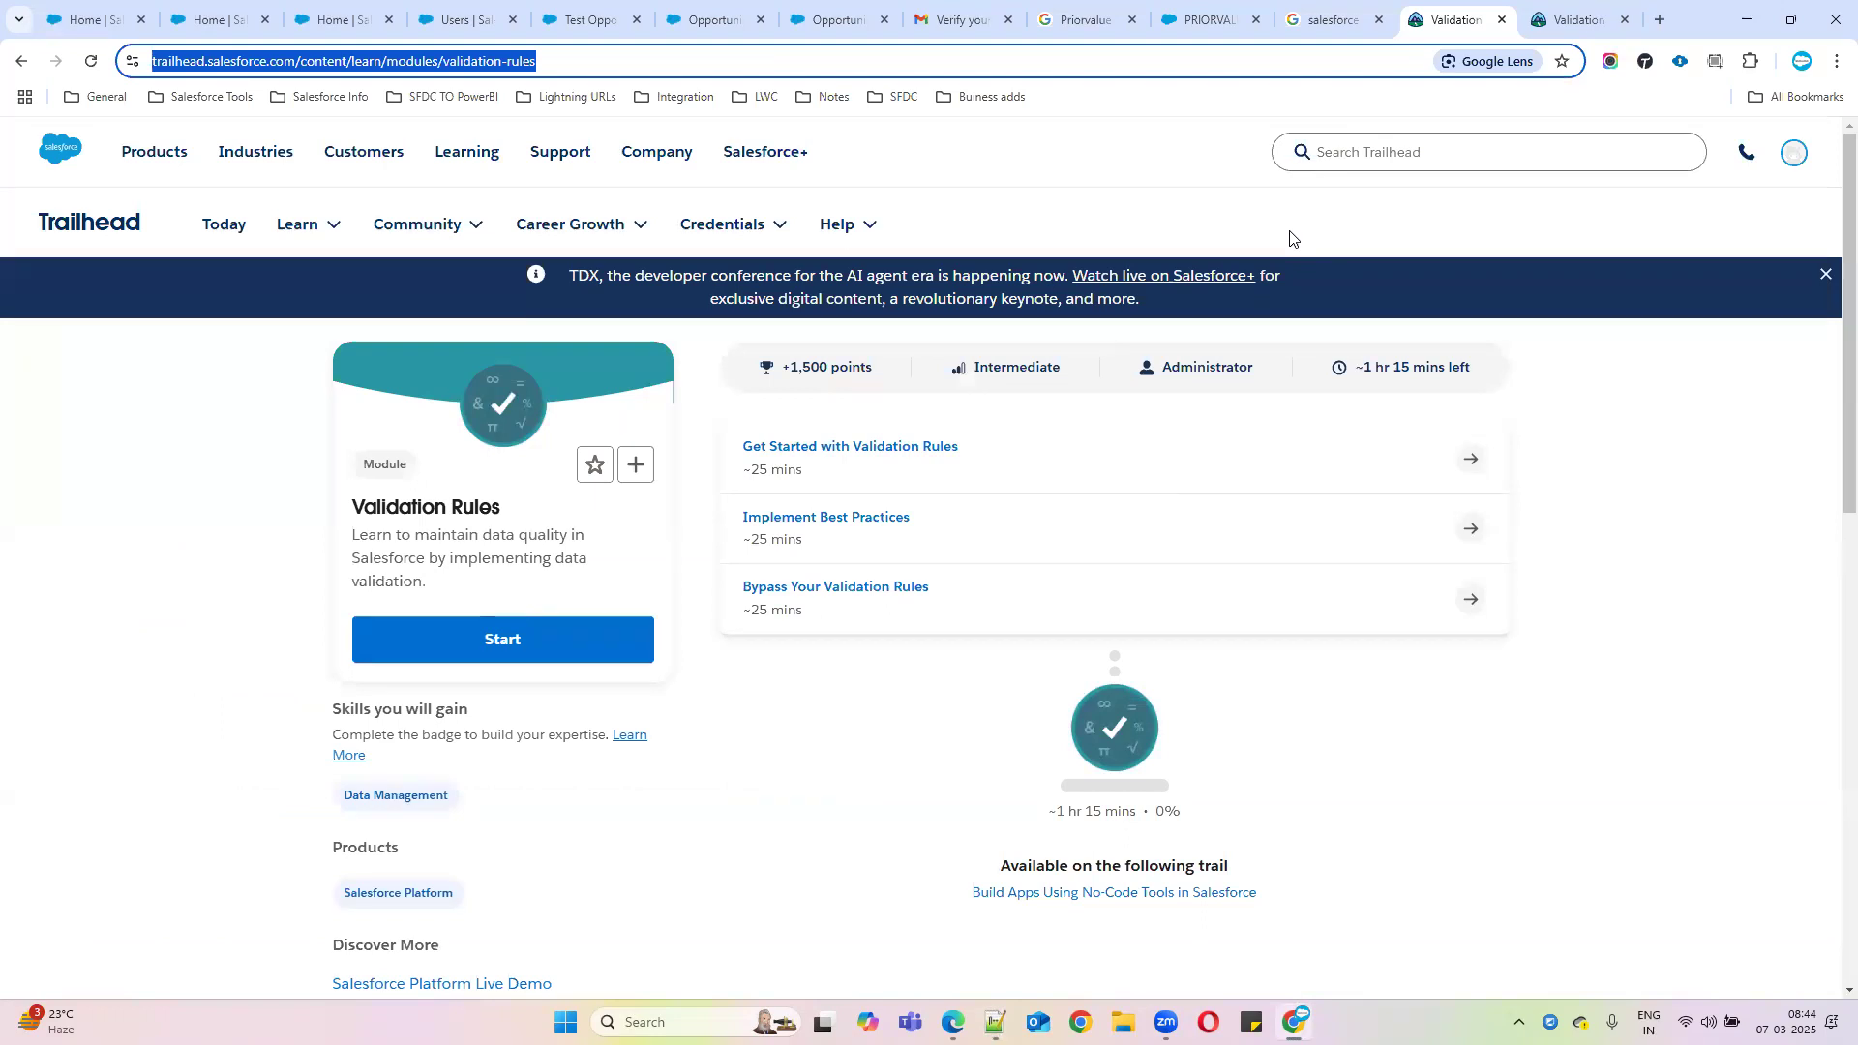
Search Trailhead for 'assignment rules' and open Set Up Case Escalation and Entitlements in a background tab
{"action": "left_click", "coordinate": [1413, 153]}
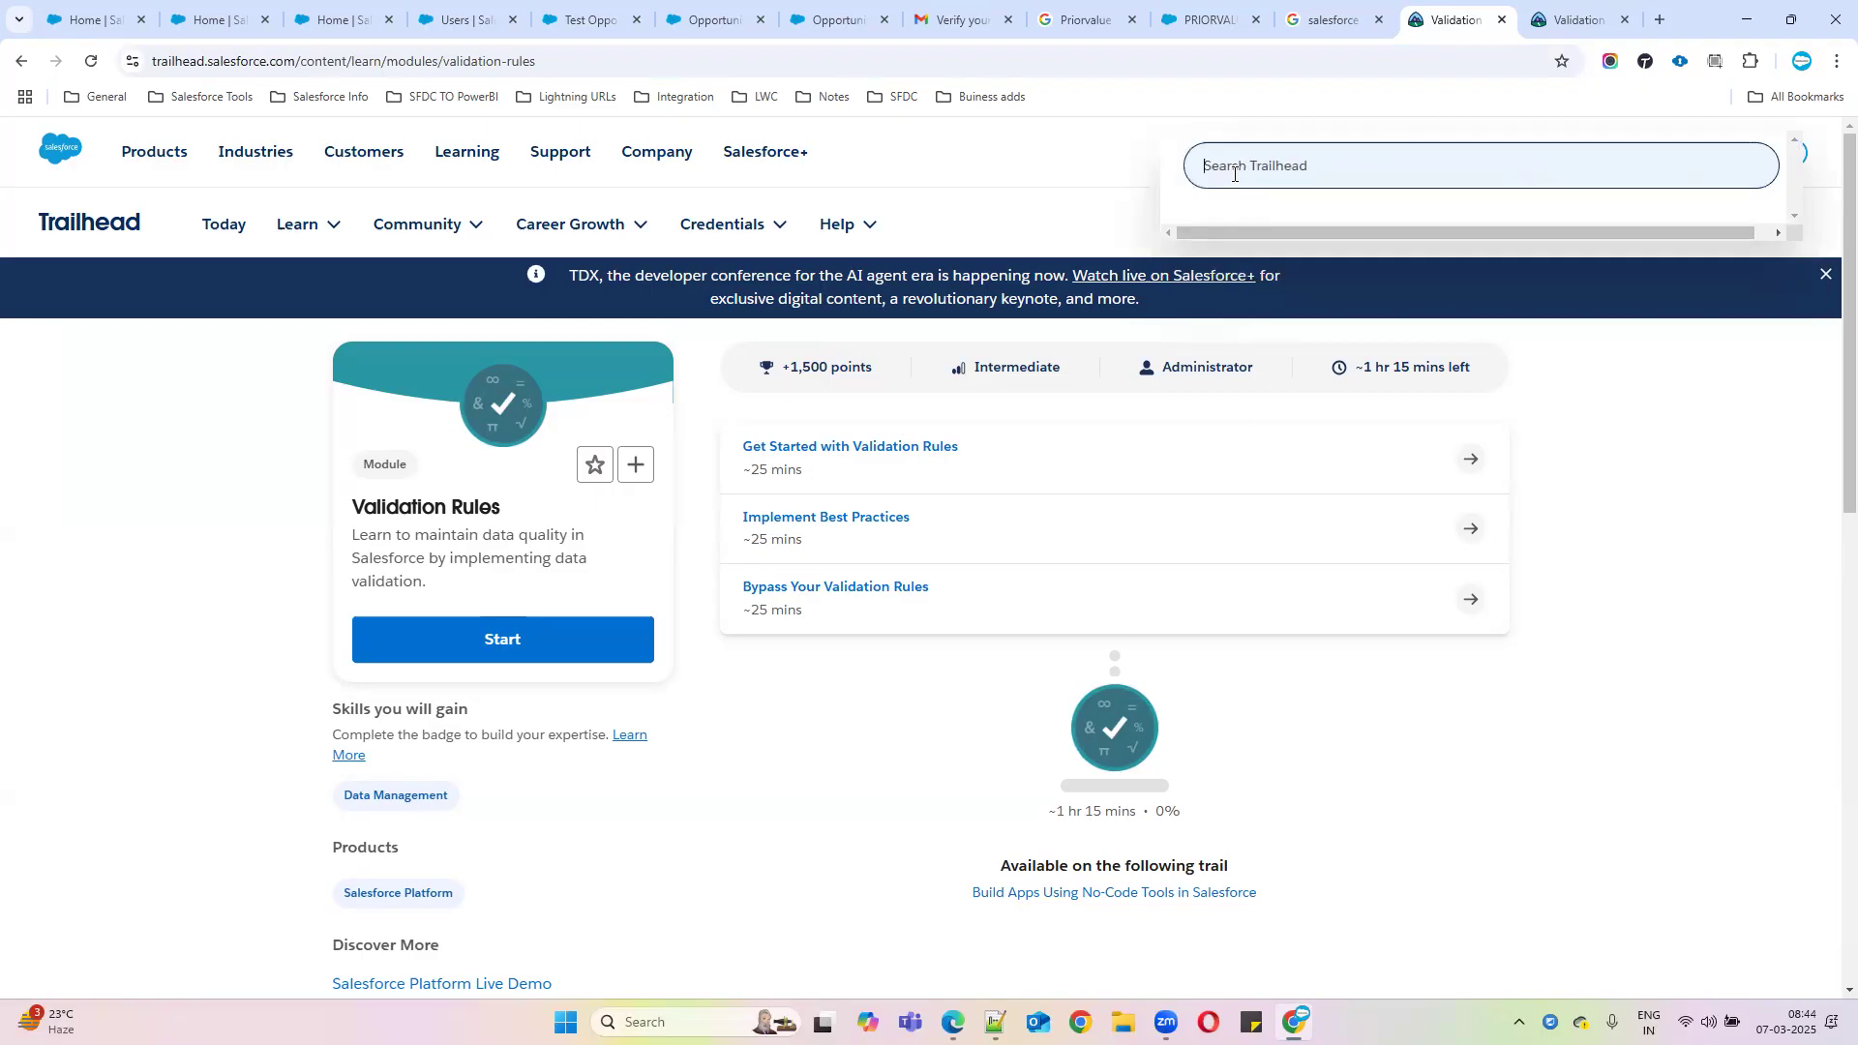
{"action": "type", "text": "assignment rules"}
{"action": "key", "text": "Return"}
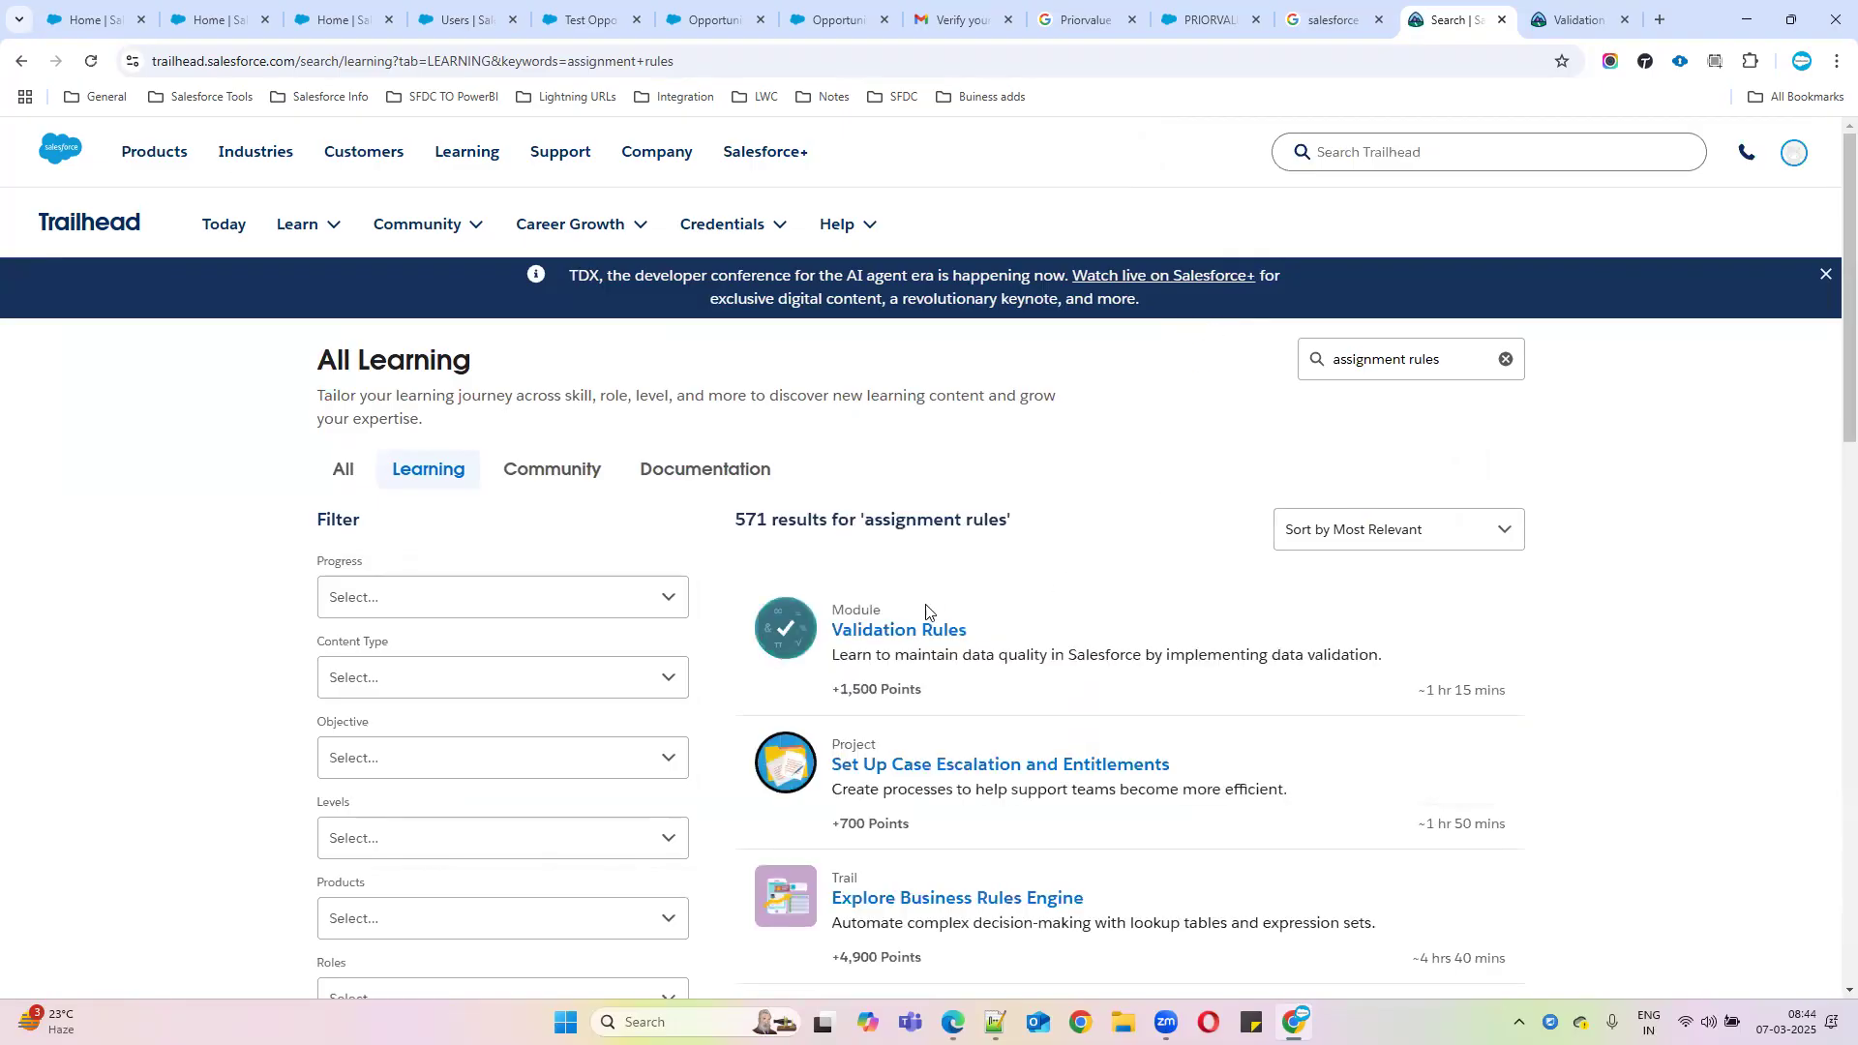
{"action": "middle_click", "coordinate": [897, 635]}
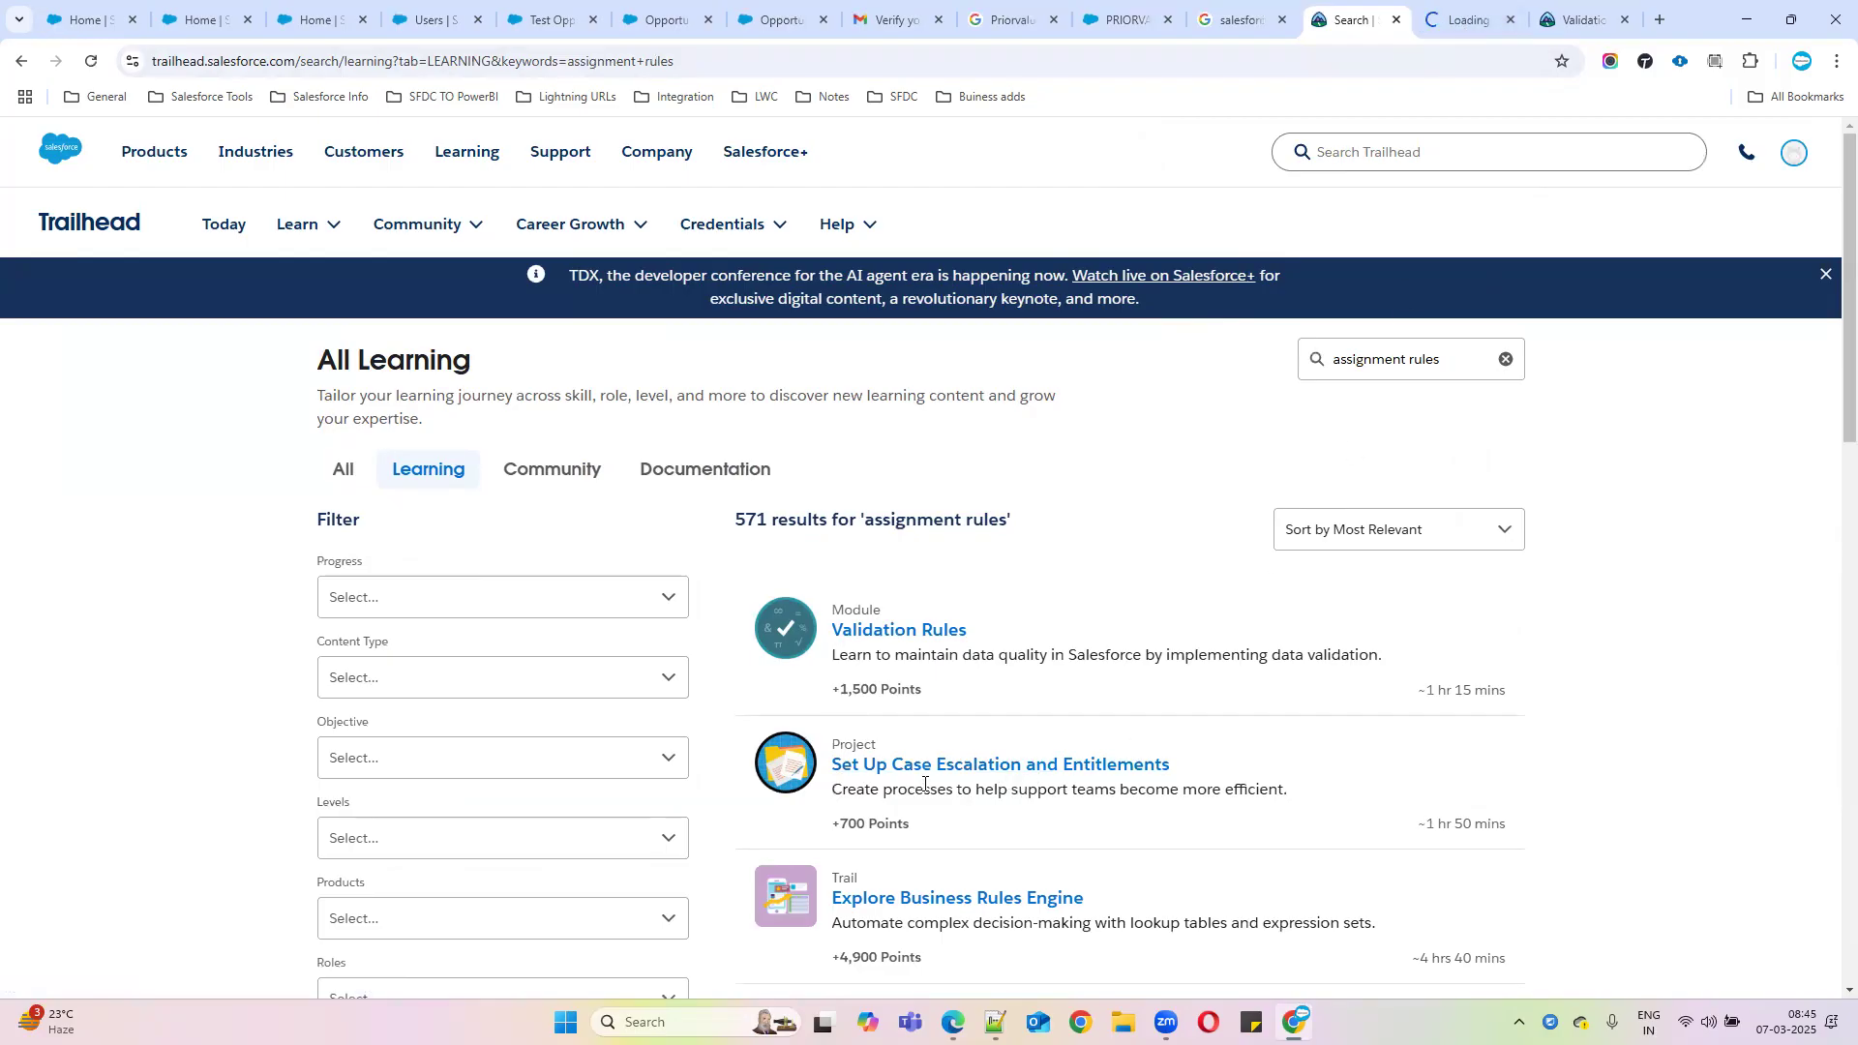
{"action": "scroll", "coordinate": [1132, 779], "scroll_direction": "down", "scroll_amount": 1}
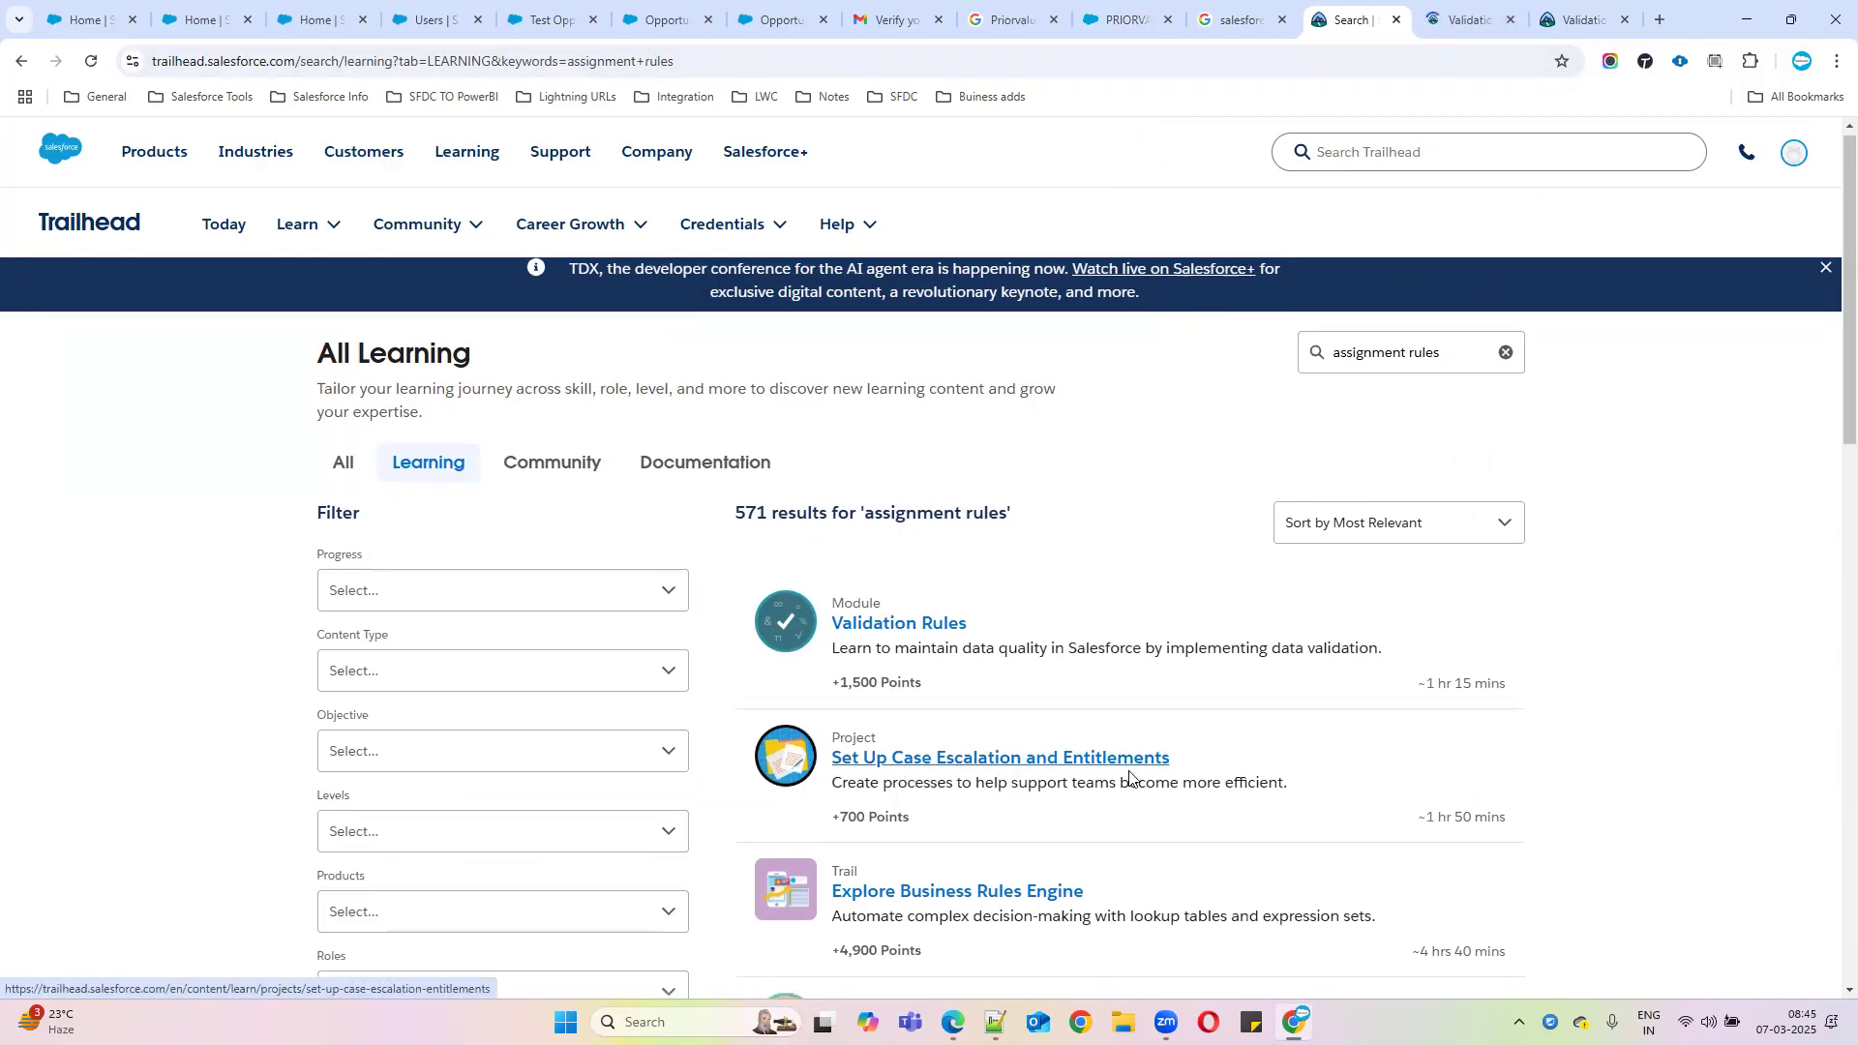
{"action": "scroll", "coordinate": [1130, 774], "scroll_direction": "down", "scroll_amount": 3}
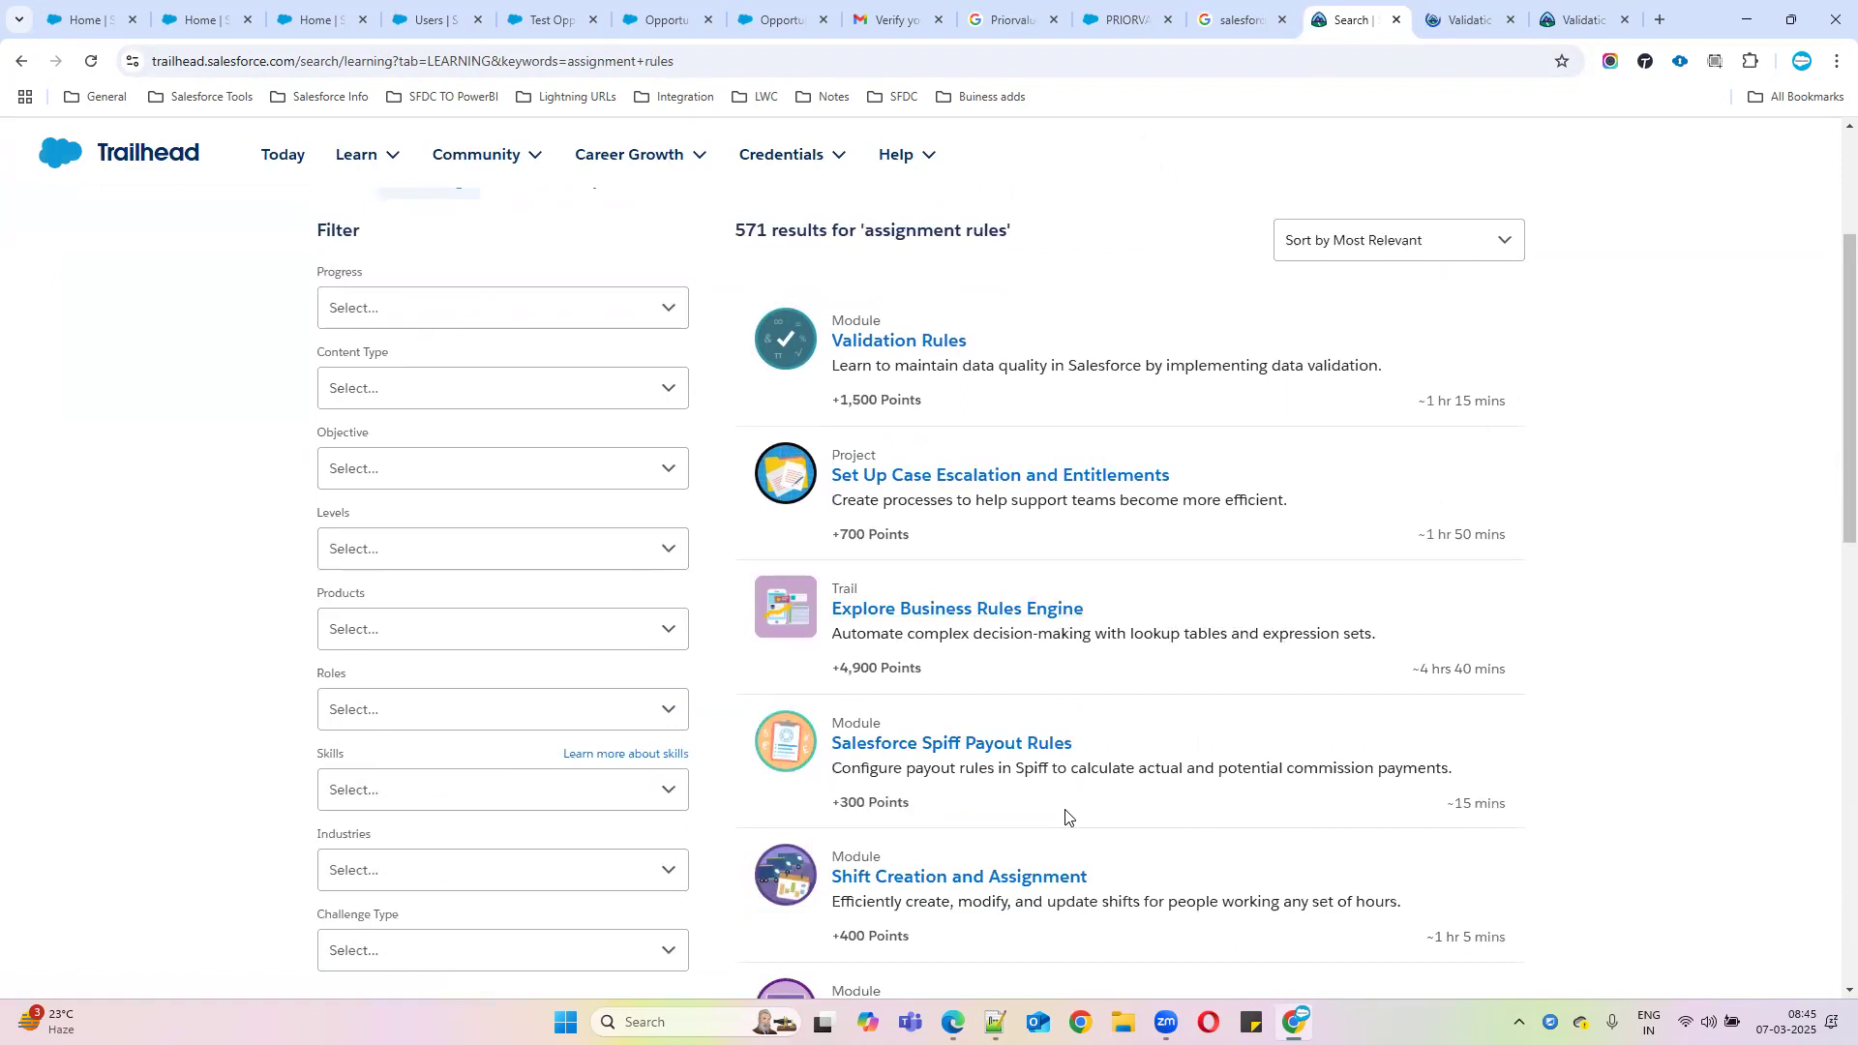
{"action": "scroll", "coordinate": [1065, 817], "scroll_direction": "down", "scroll_amount": 3}
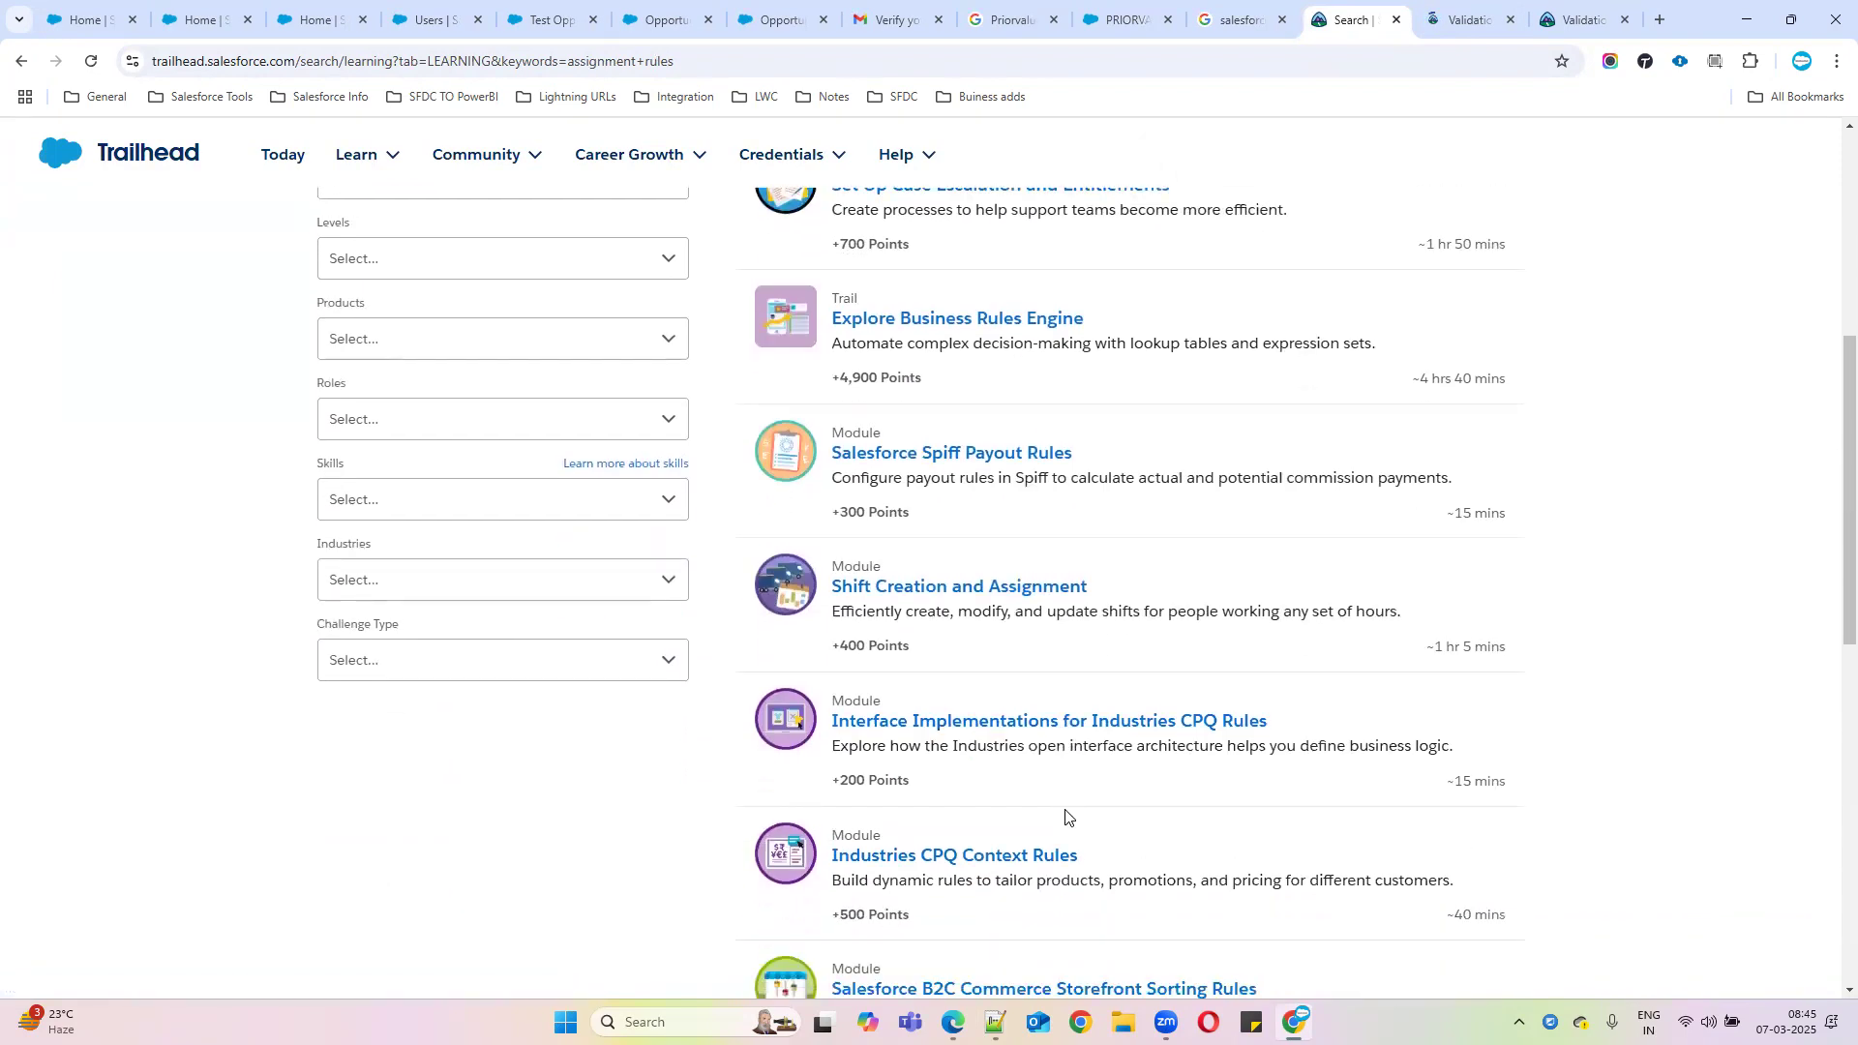
{"action": "scroll", "coordinate": [1066, 817], "scroll_direction": "down", "scroll_amount": 5}
{"action": "scroll", "coordinate": [1057, 793], "scroll_direction": "up", "scroll_amount": 2}
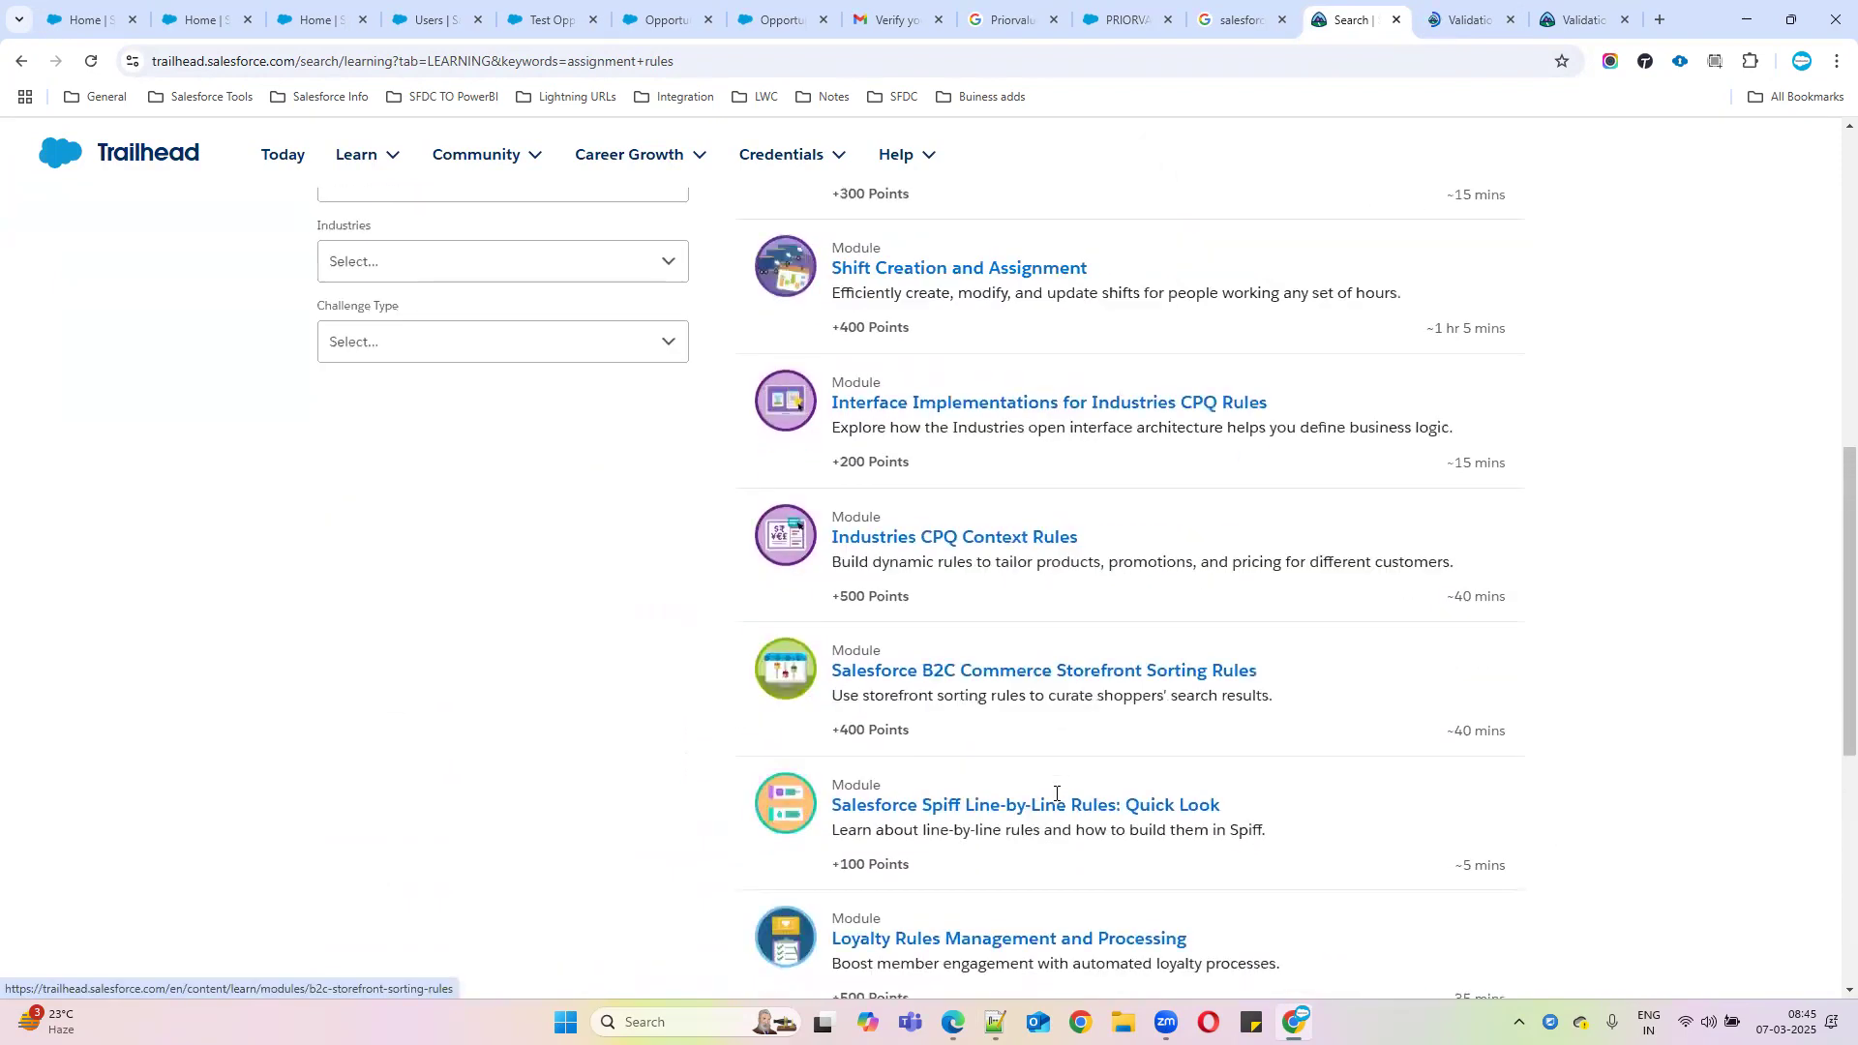
{"action": "scroll", "coordinate": [1057, 793], "scroll_direction": "up", "scroll_amount": 7}
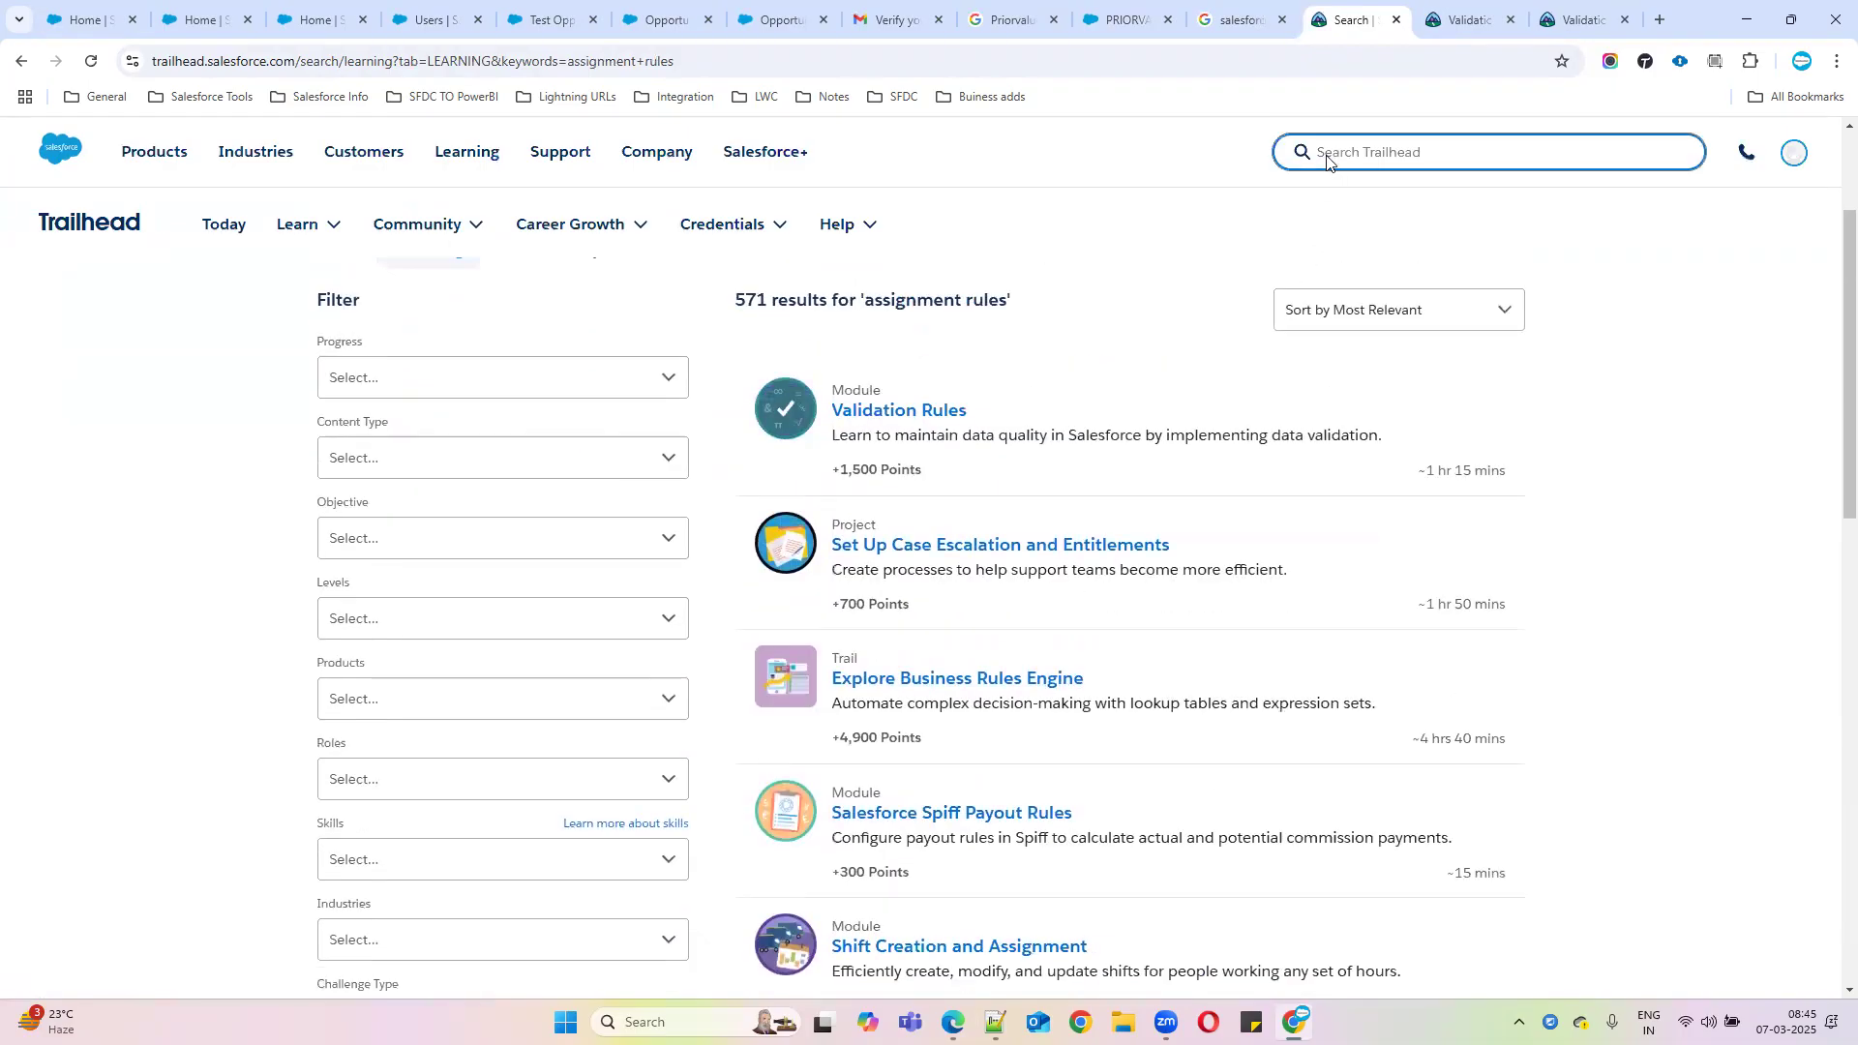
{"action": "left_click", "coordinate": [1326, 161]}
Search Trailhead for 'Field History tracking', open the Customize a Salesforce Object project, and show the desktop
{"action": "type", "text": "Field History tracking"}
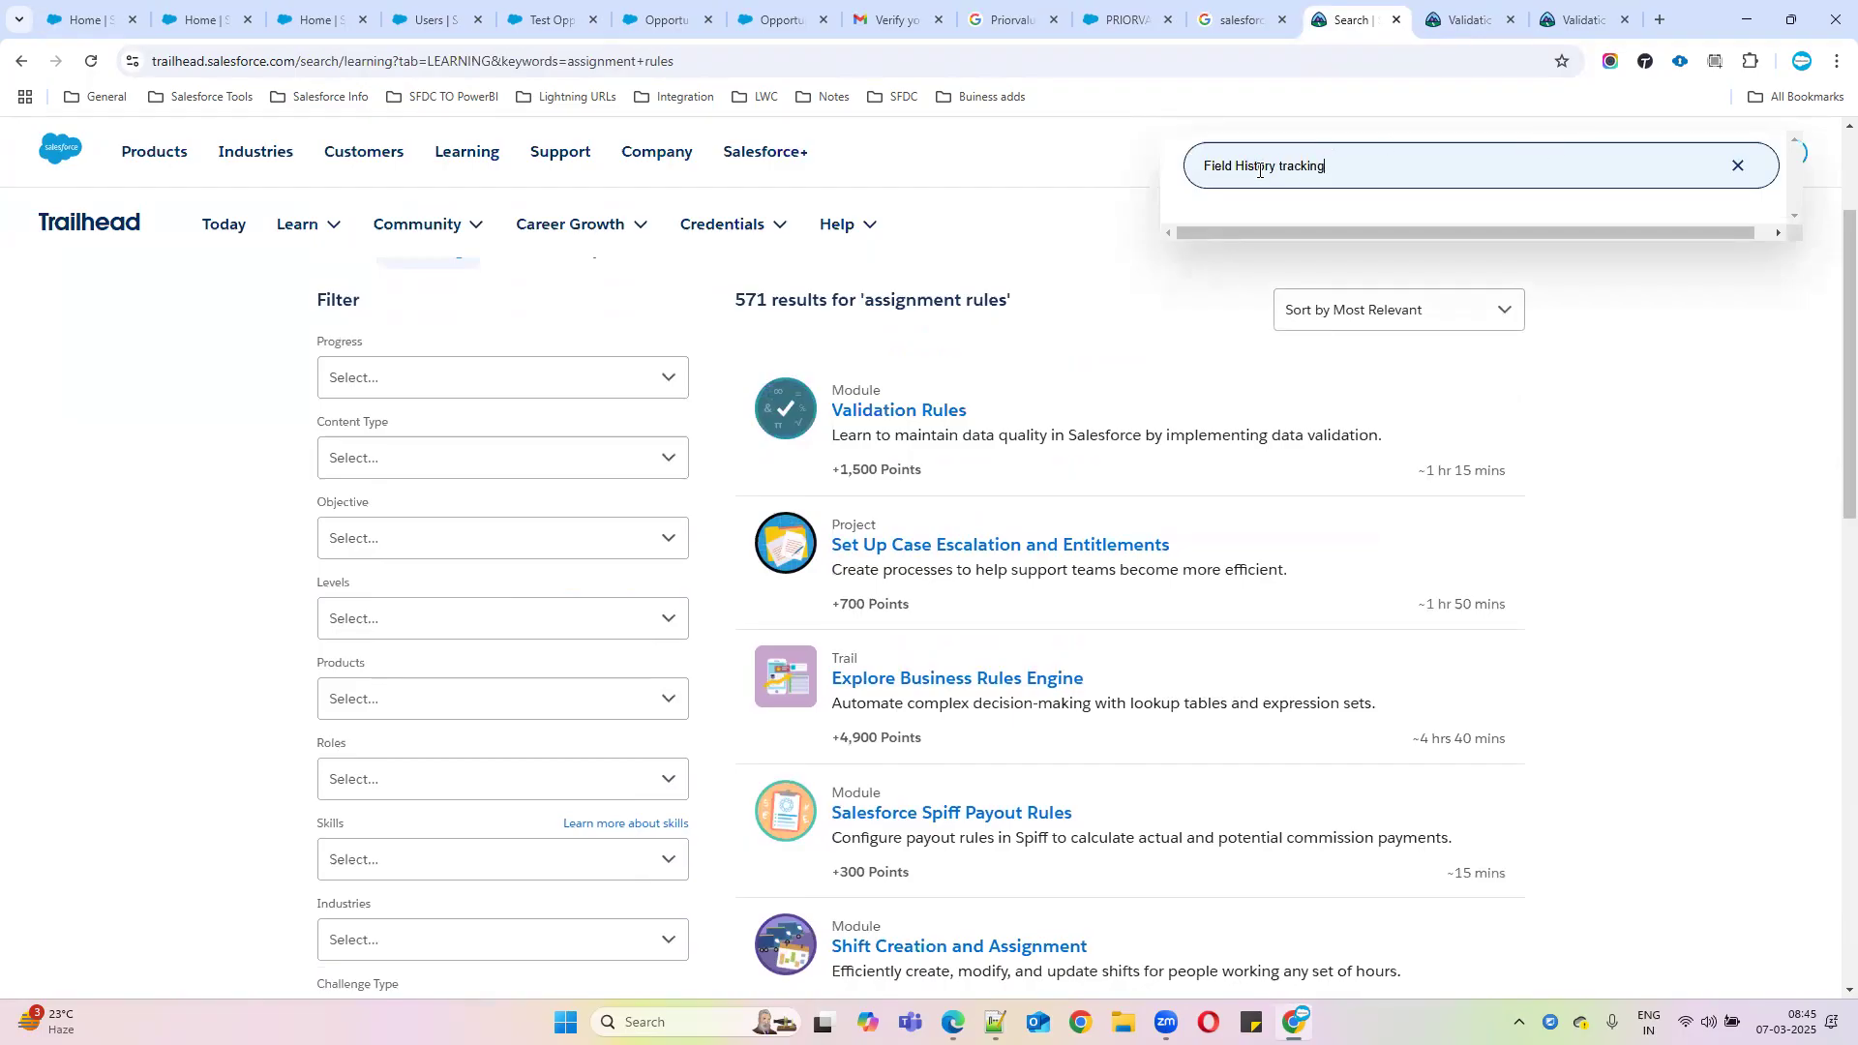
{"action": "key", "text": "Return"}
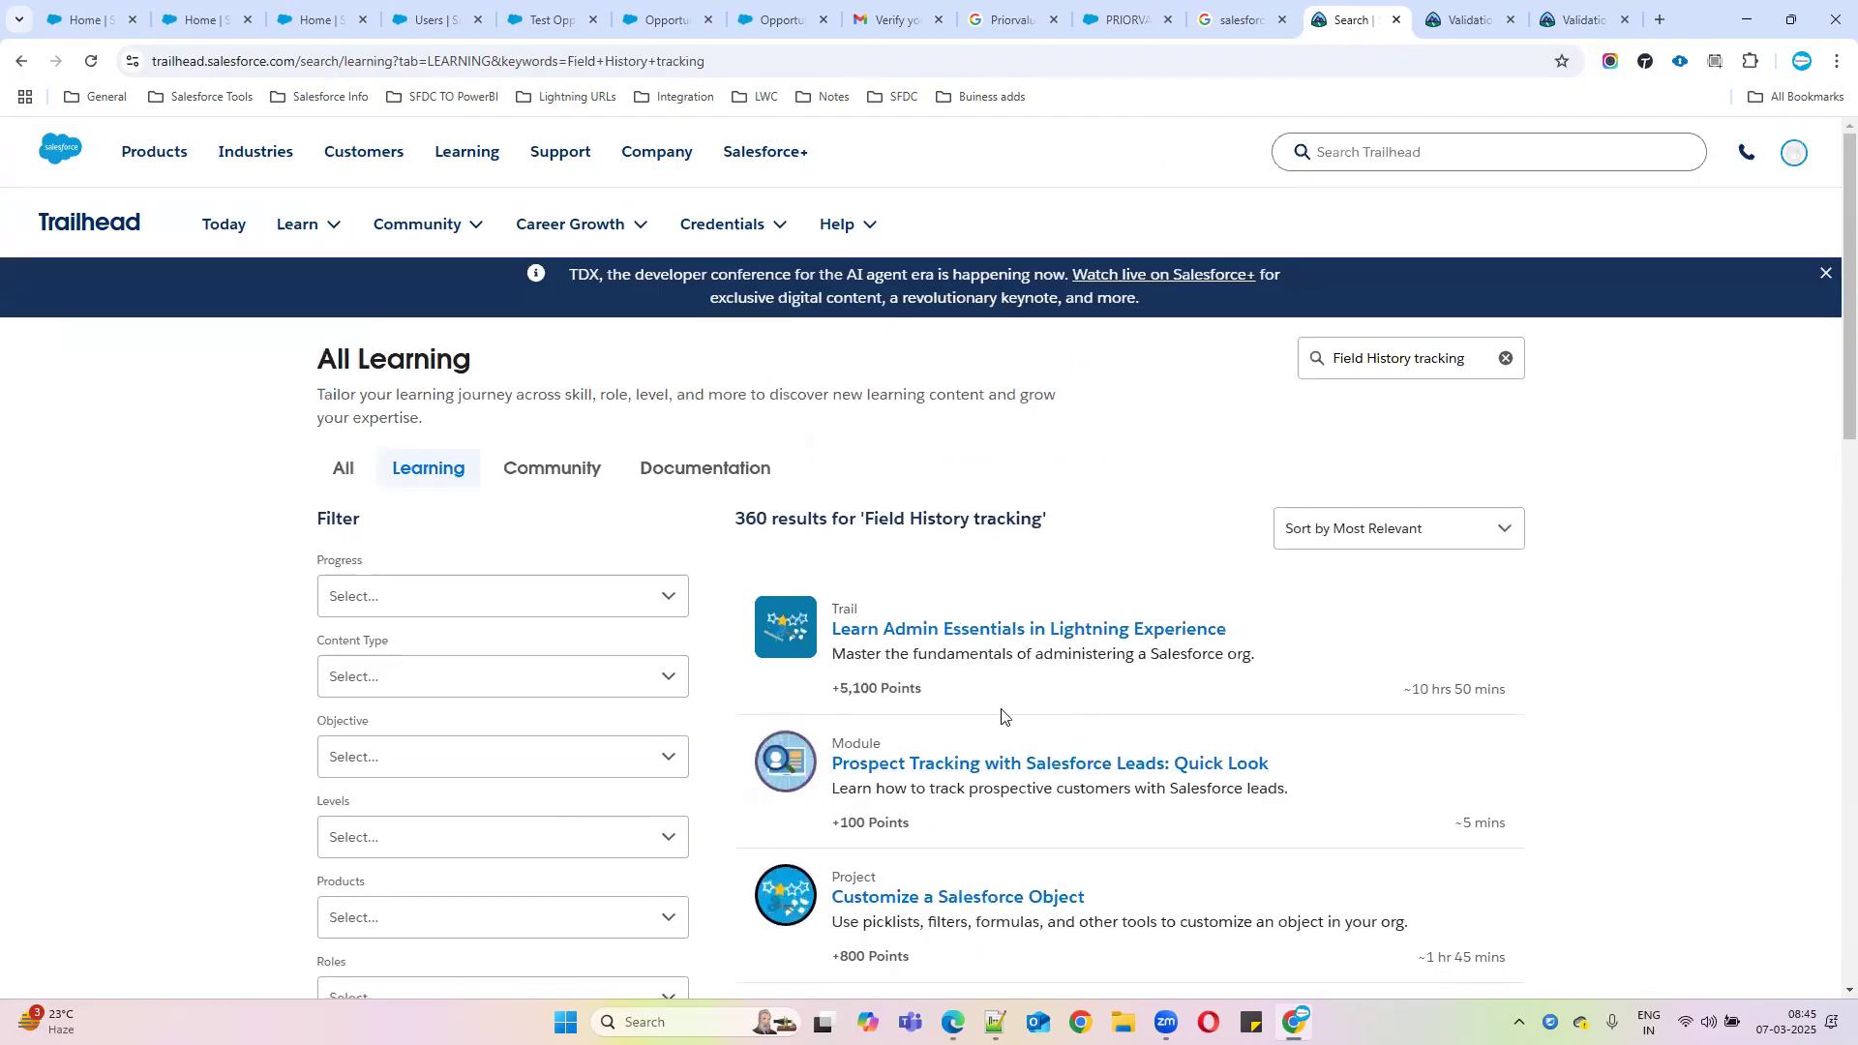
{"action": "scroll", "coordinate": [956, 888], "scroll_direction": "down", "scroll_amount": 5}
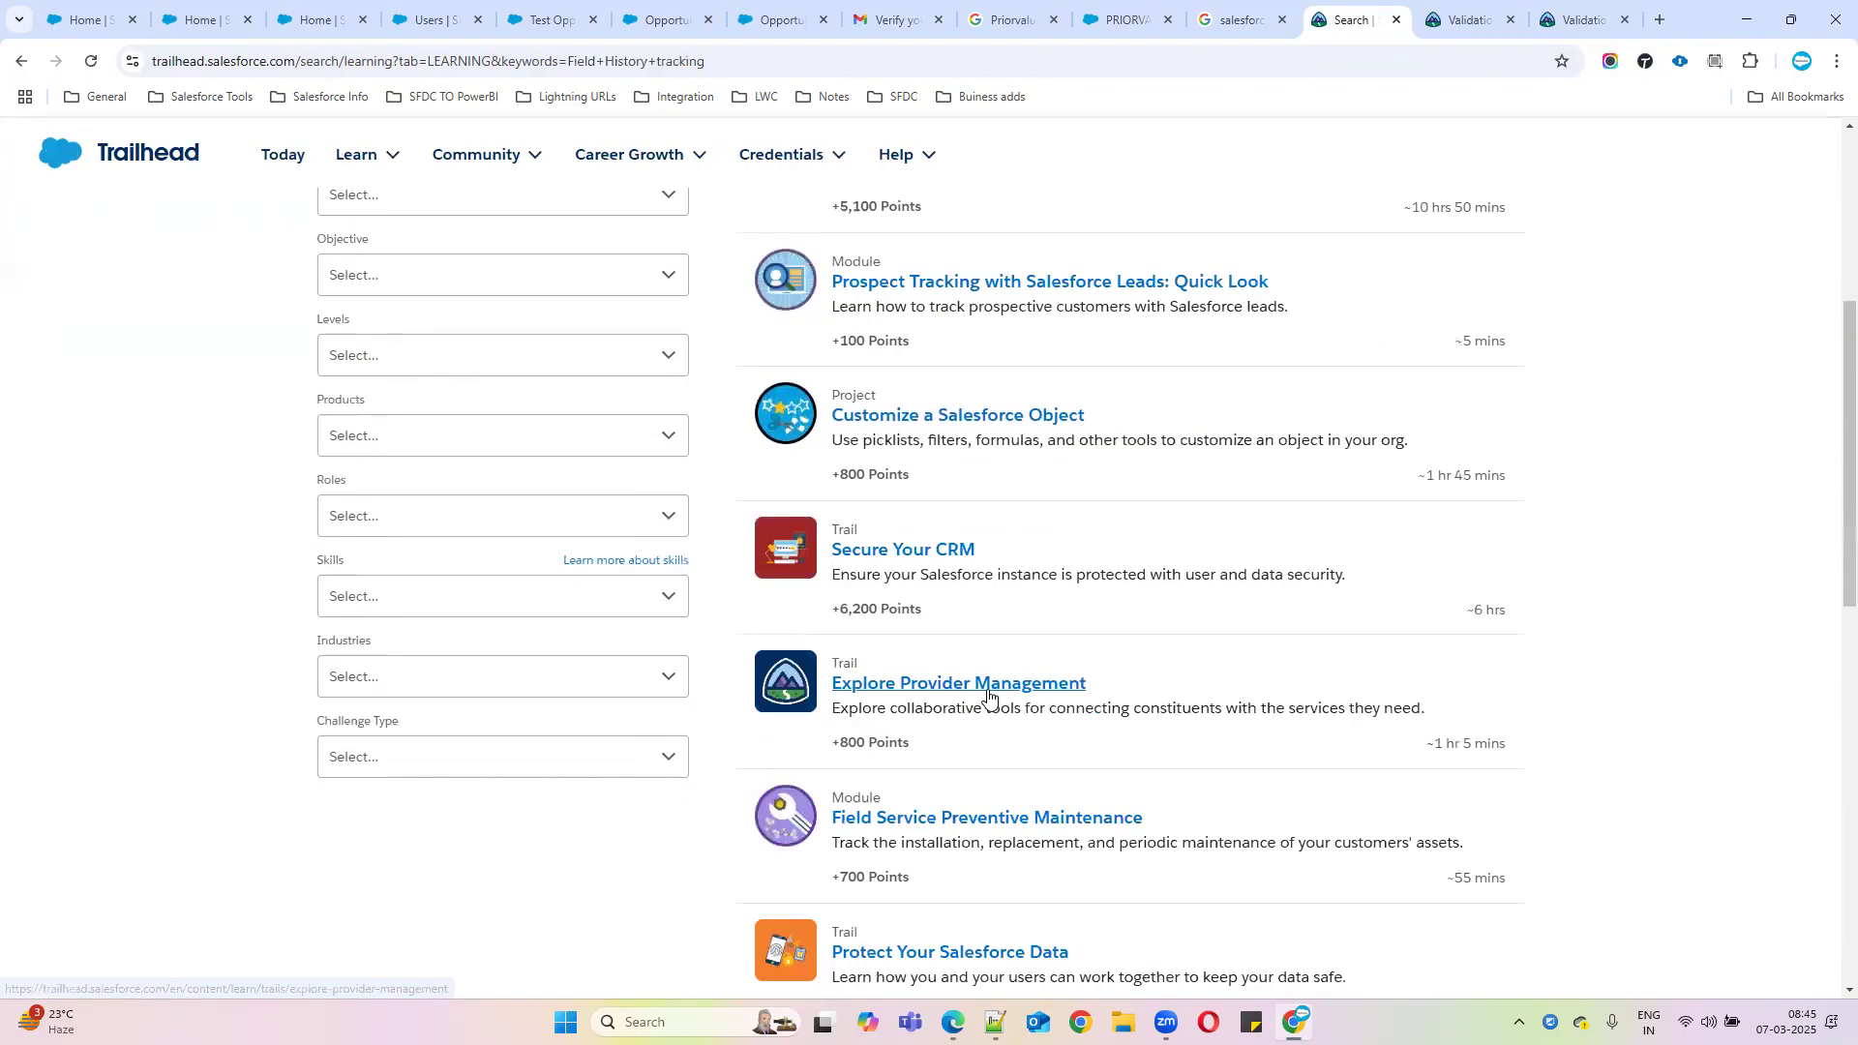
{"action": "left_click", "coordinate": [898, 419]}
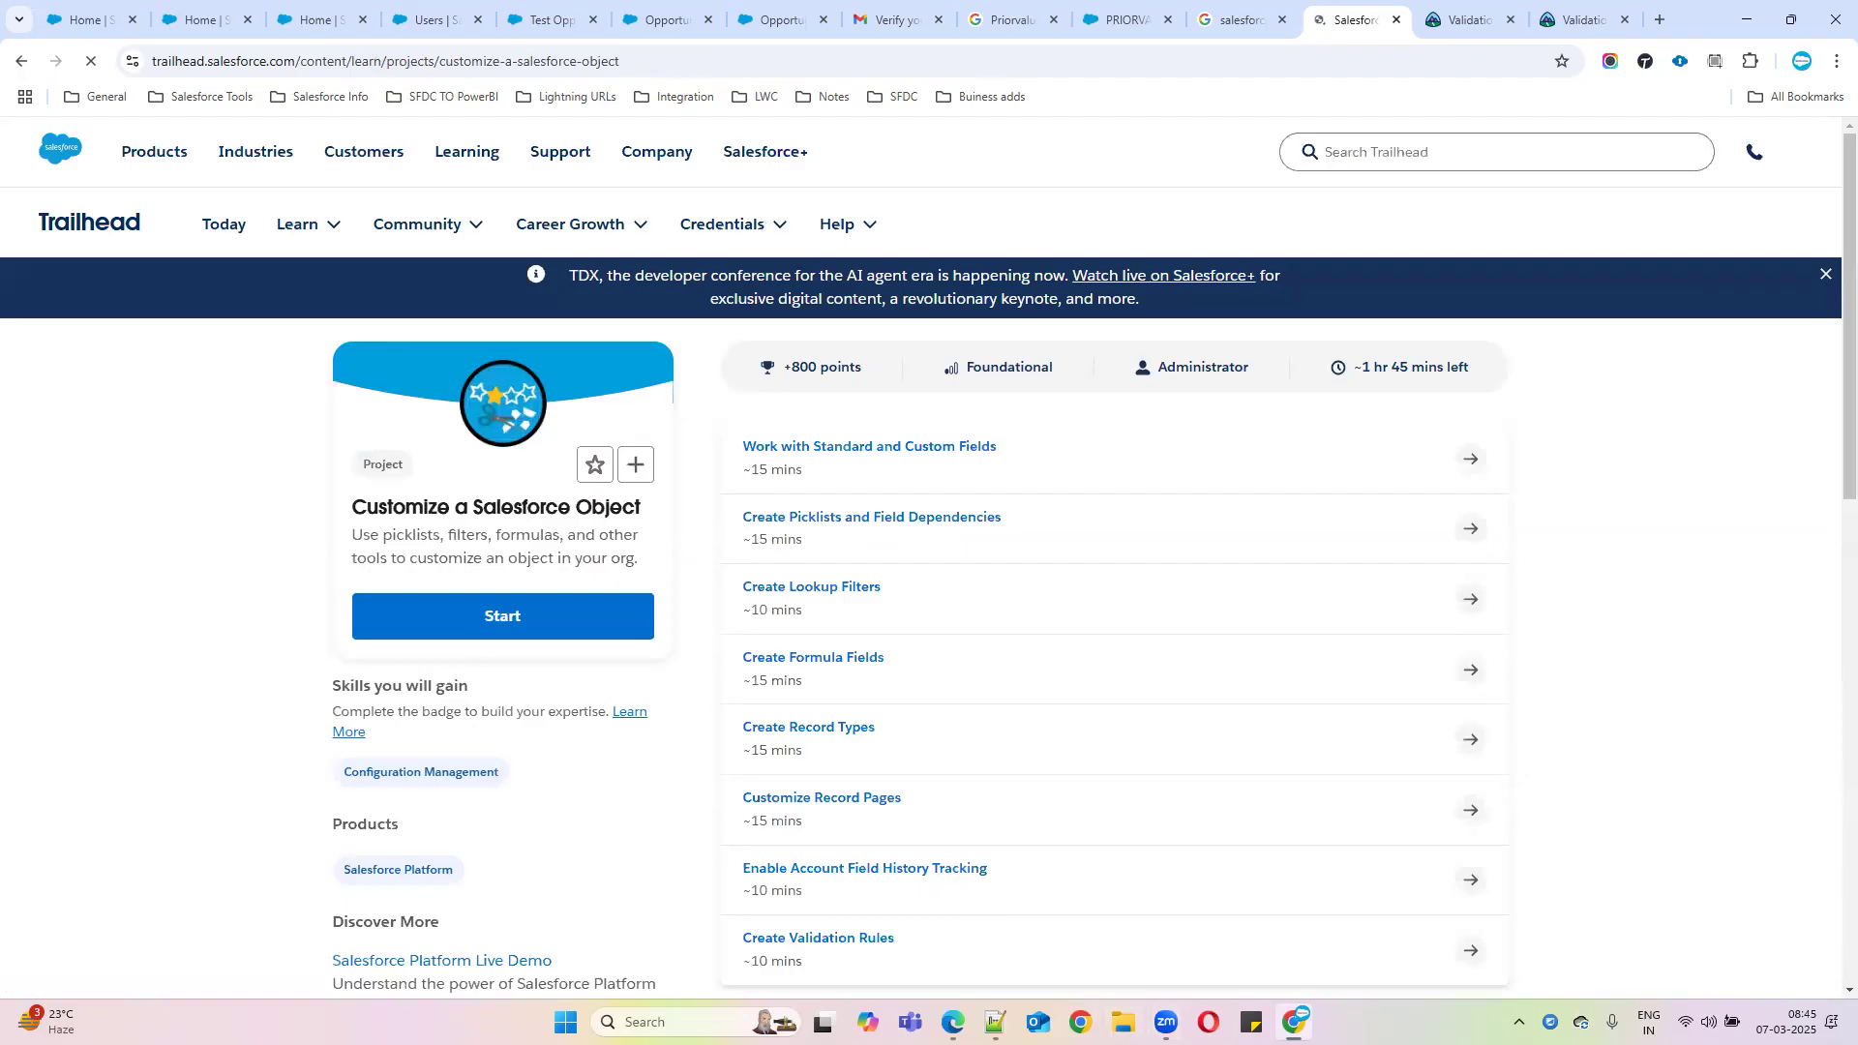
{"action": "key", "text": "super+d"}
{"action": "key", "text": "alt+Tab"}
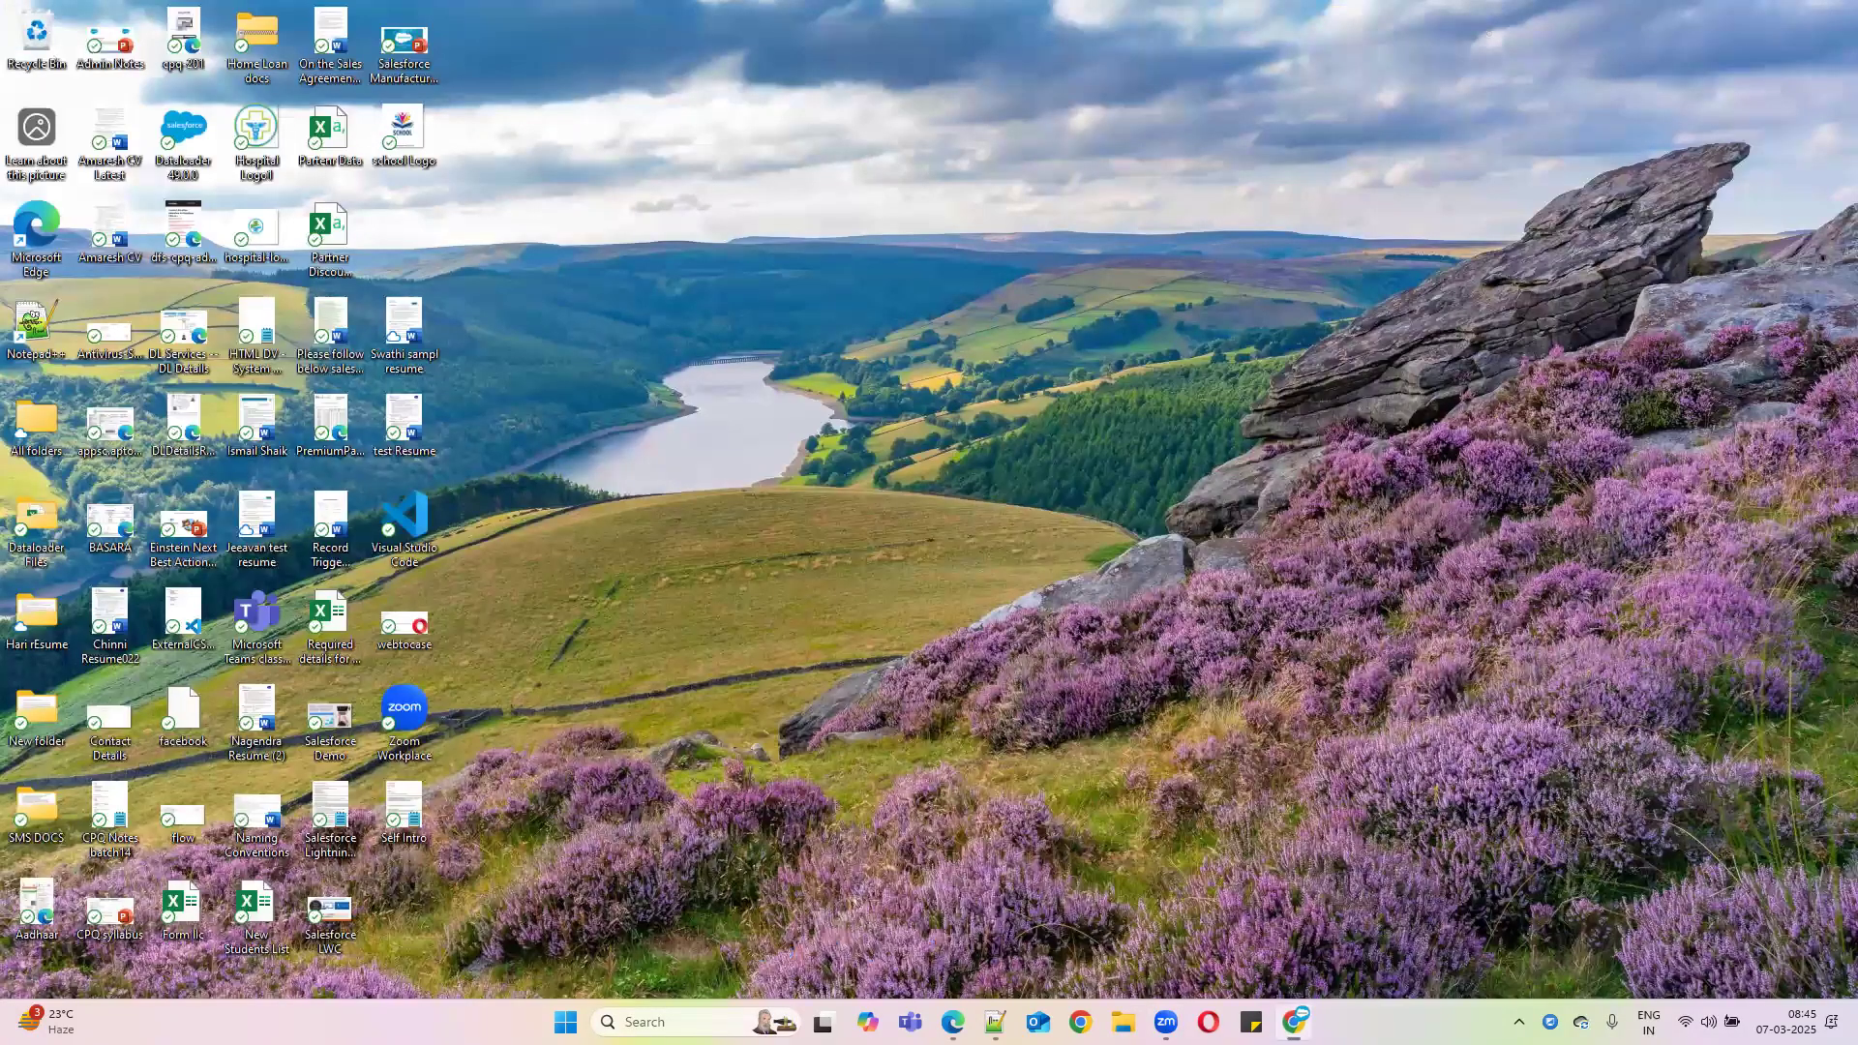
Open a new maximized Chrome window and log in to the second saved org through ORGanizer
{"action": "right_click", "coordinate": [1288, 1021]}
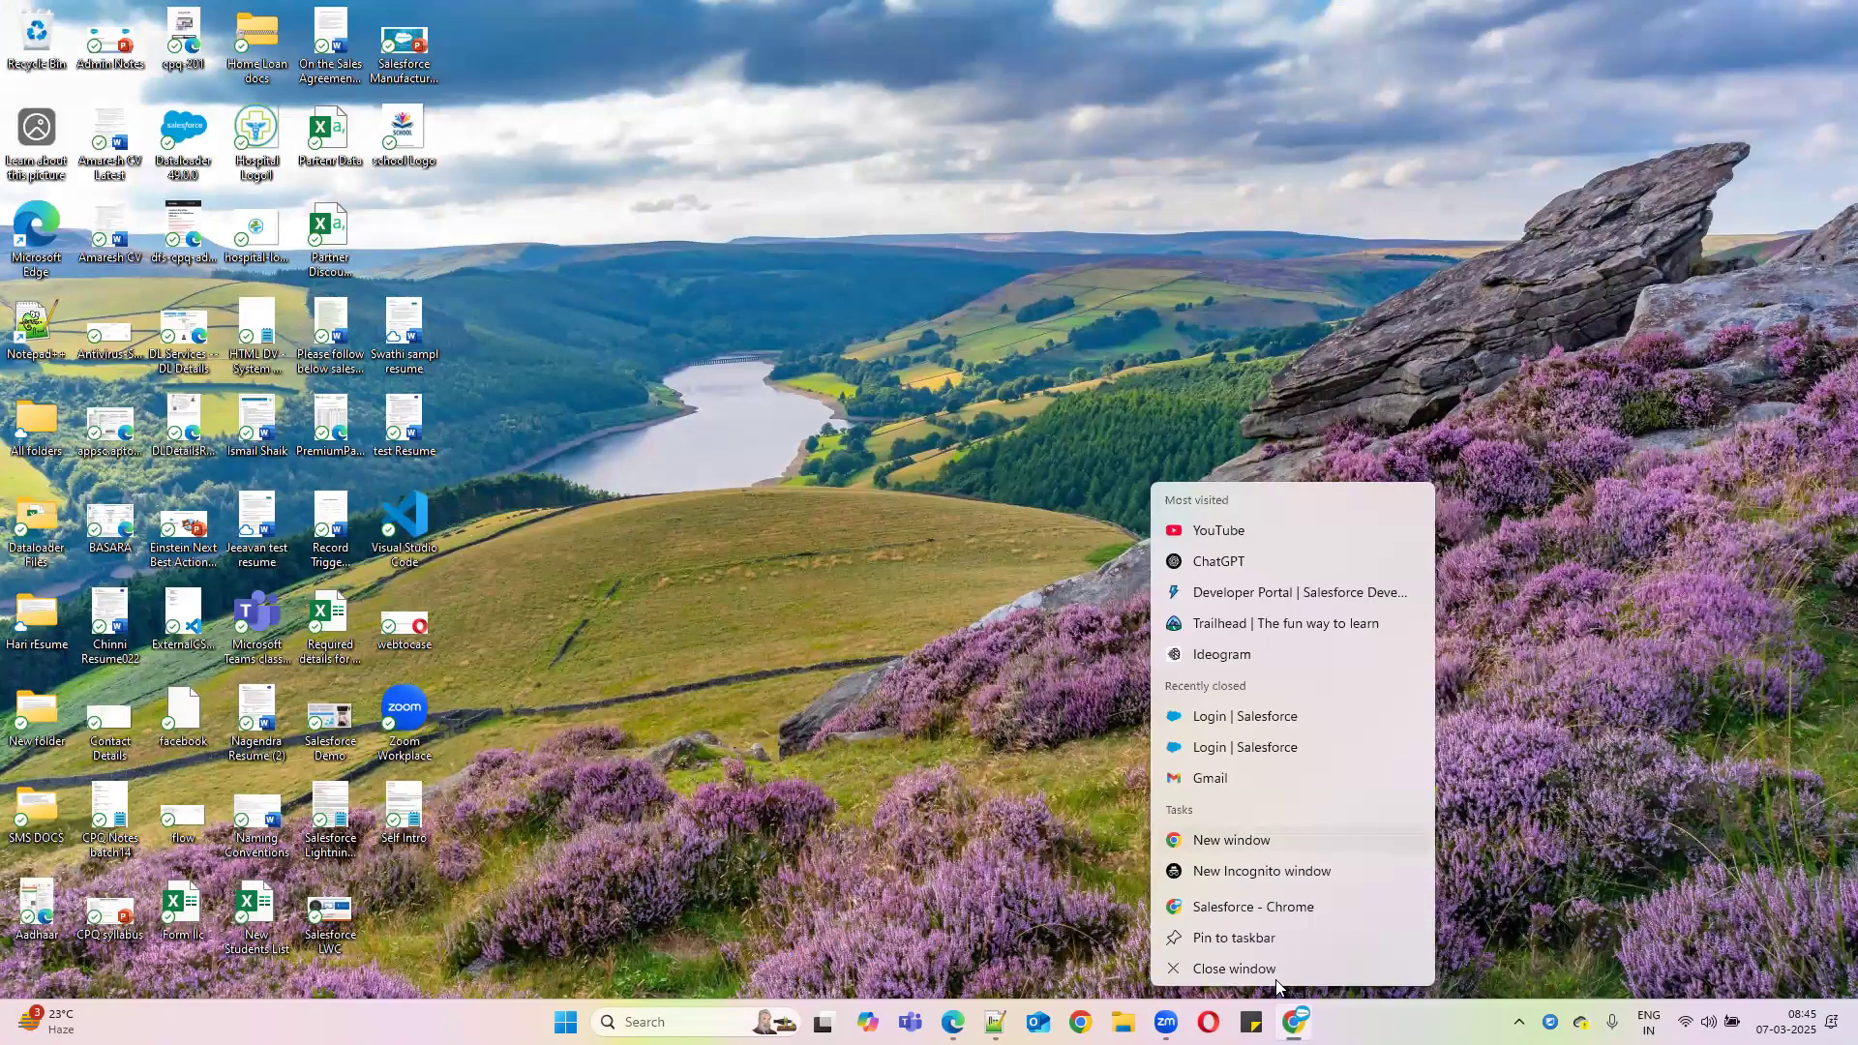
{"action": "left_click", "coordinate": [1275, 979]}
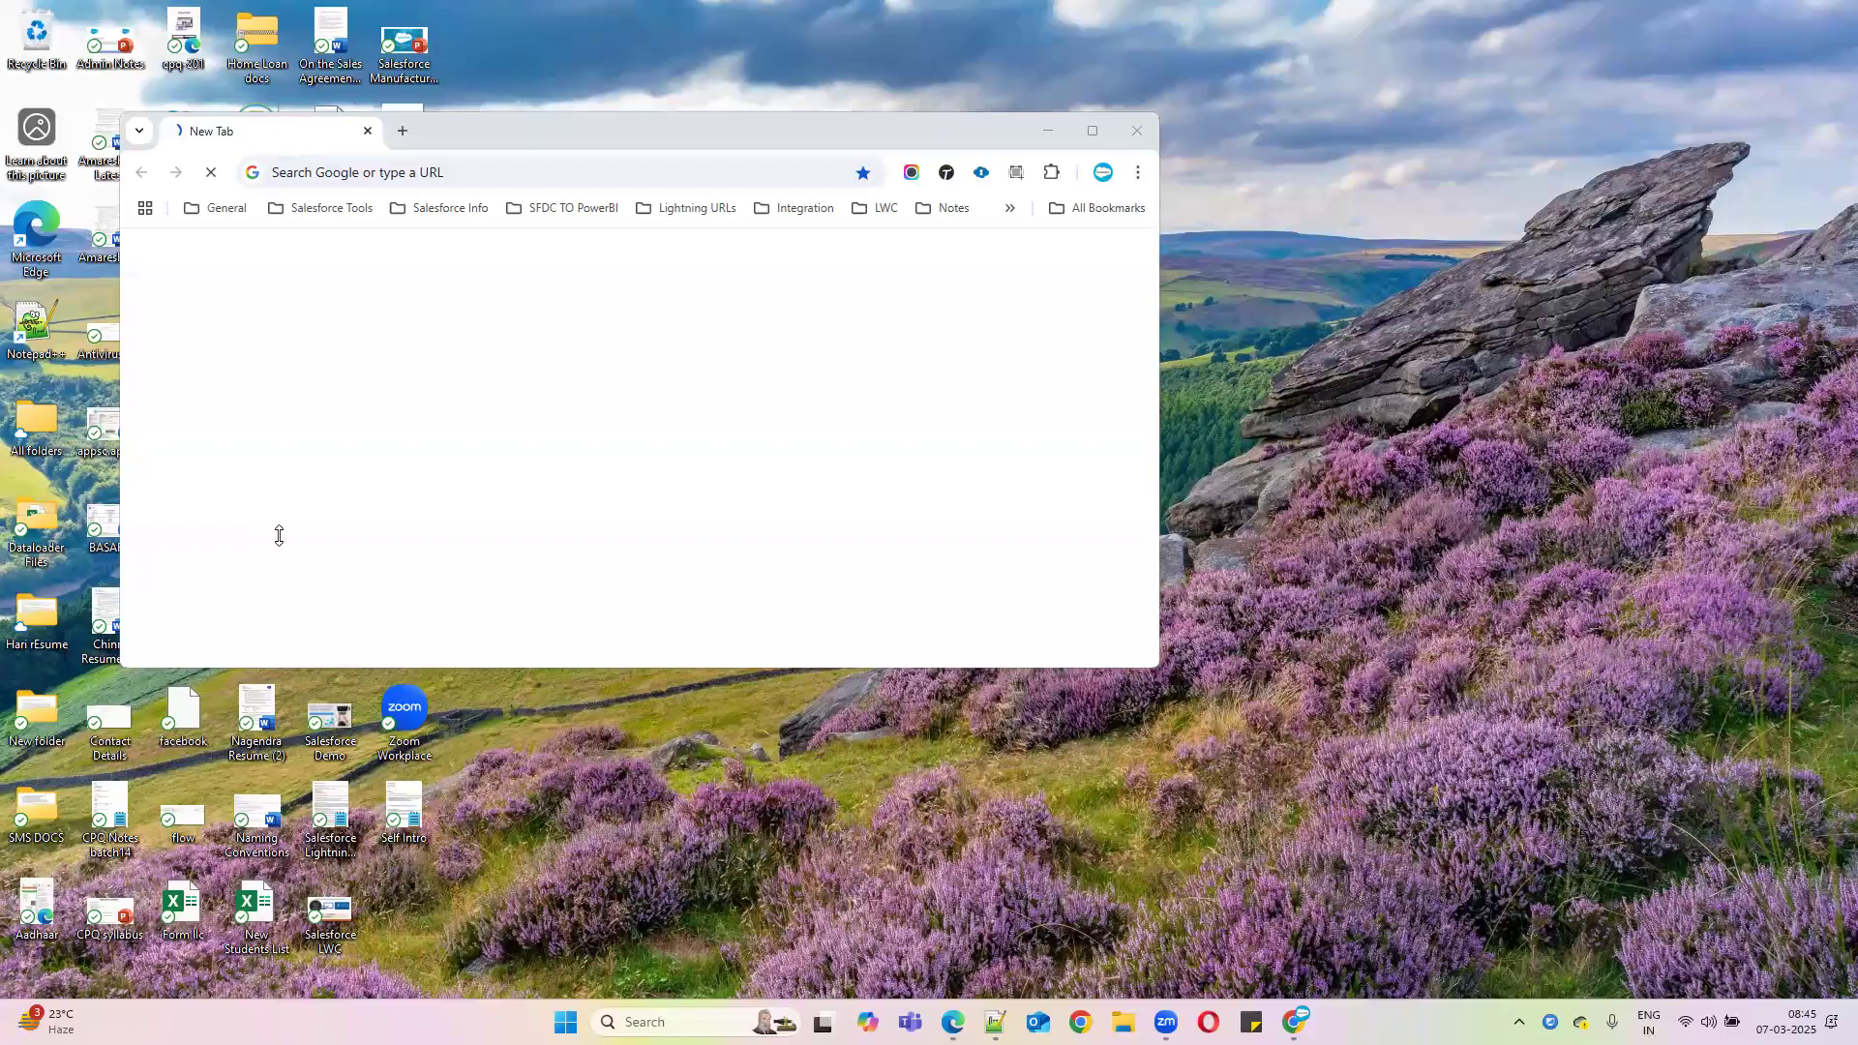
{"action": "left_click", "coordinate": [1091, 130]}
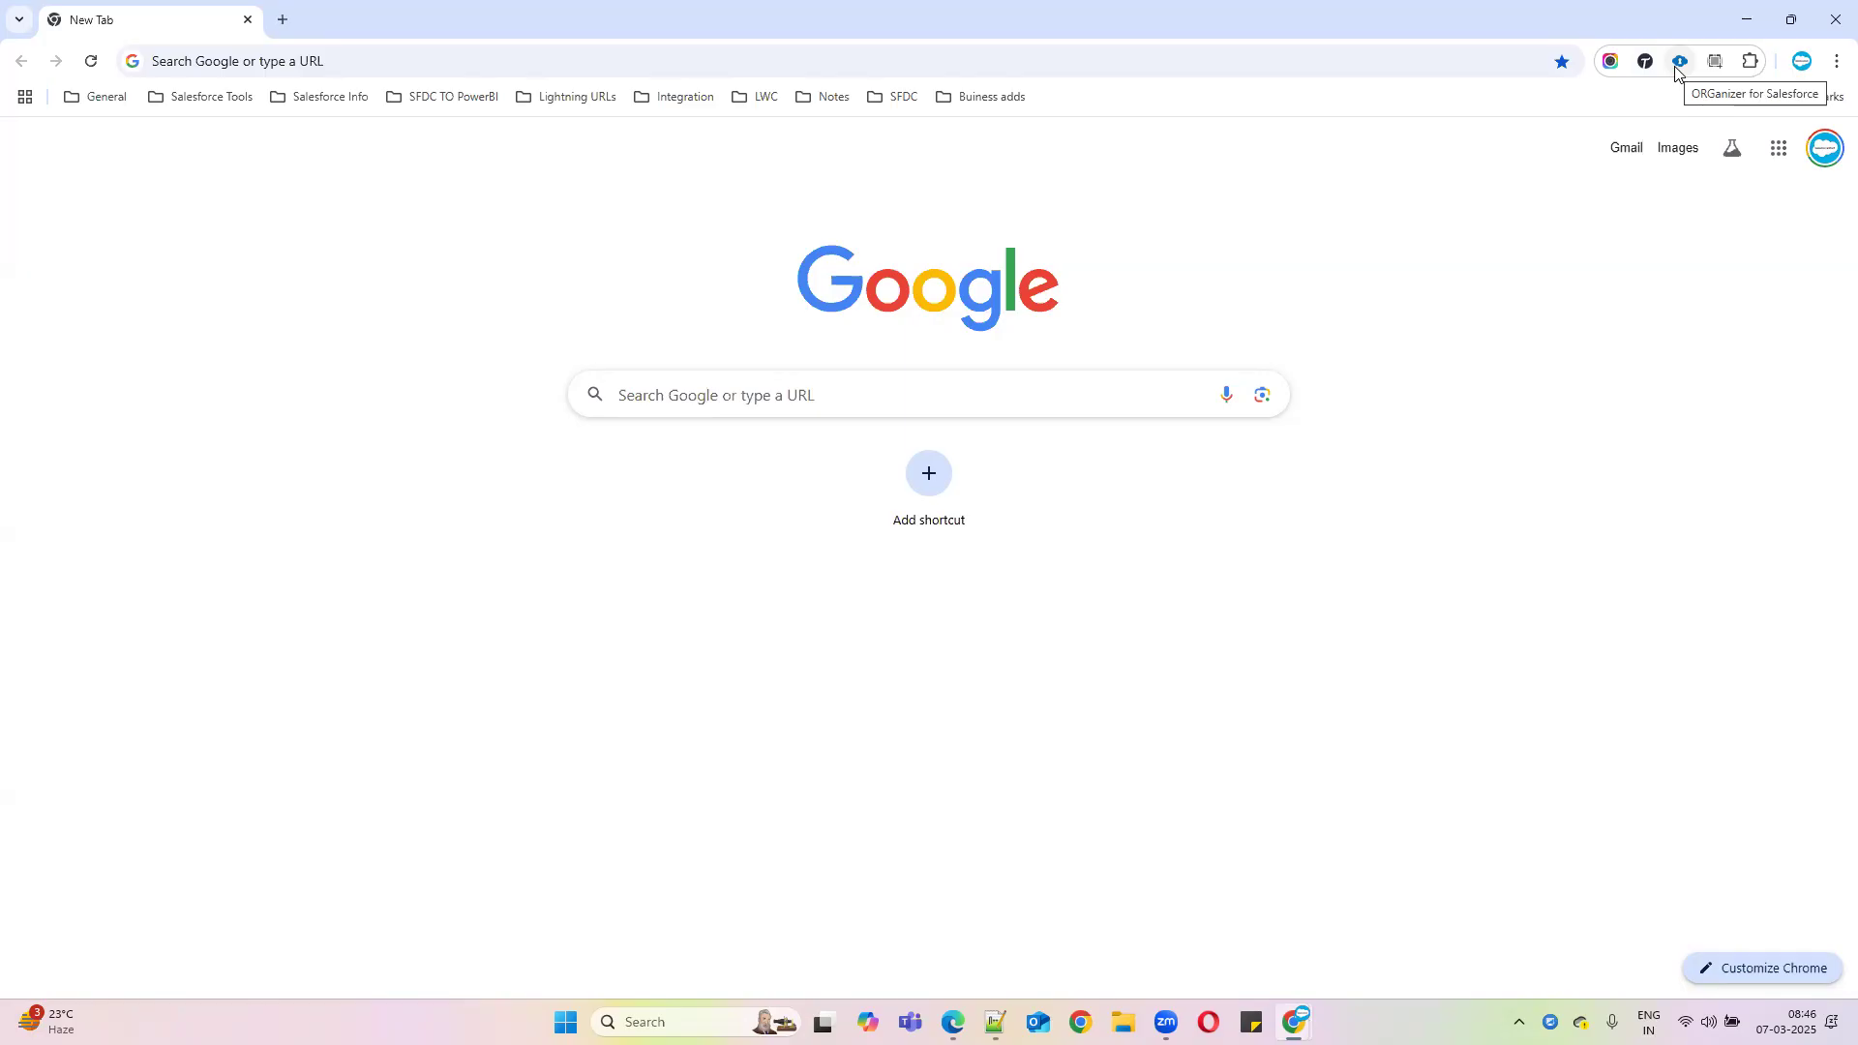
{"action": "left_click", "coordinate": [1679, 64]}
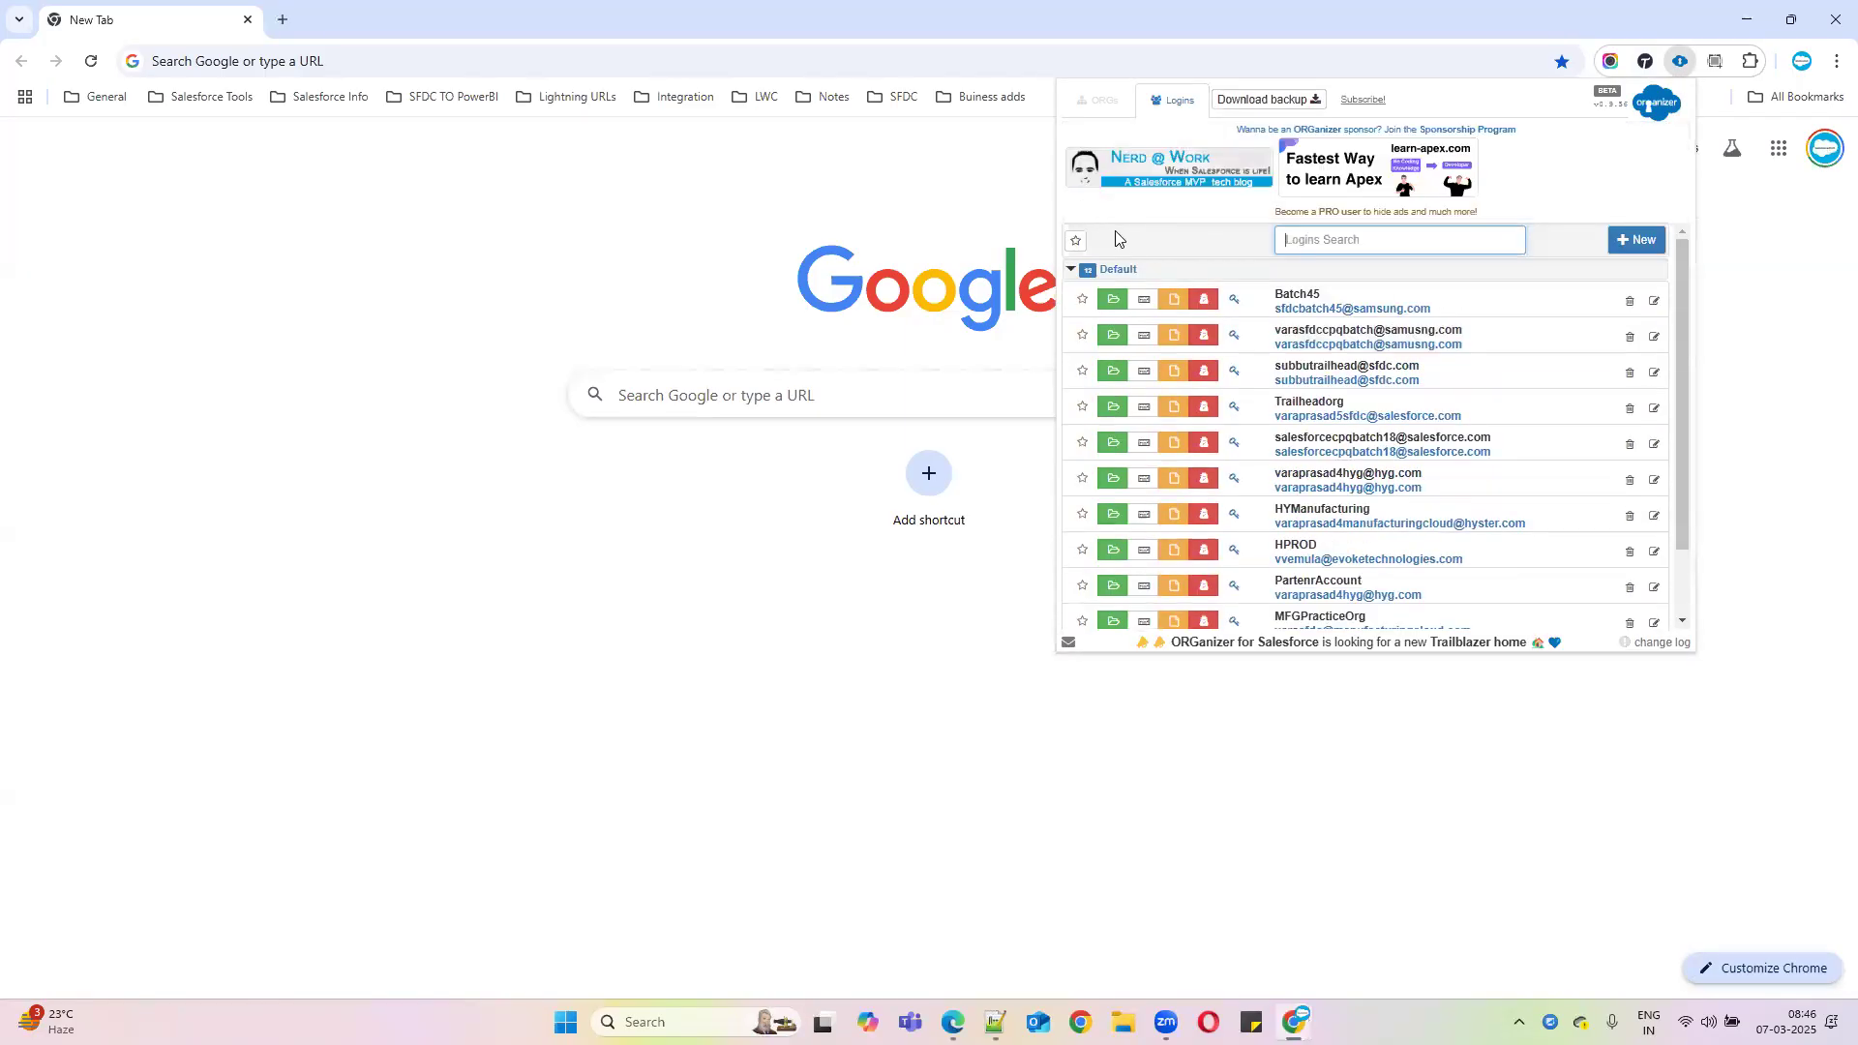
{"action": "left_click", "coordinate": [1113, 335]}
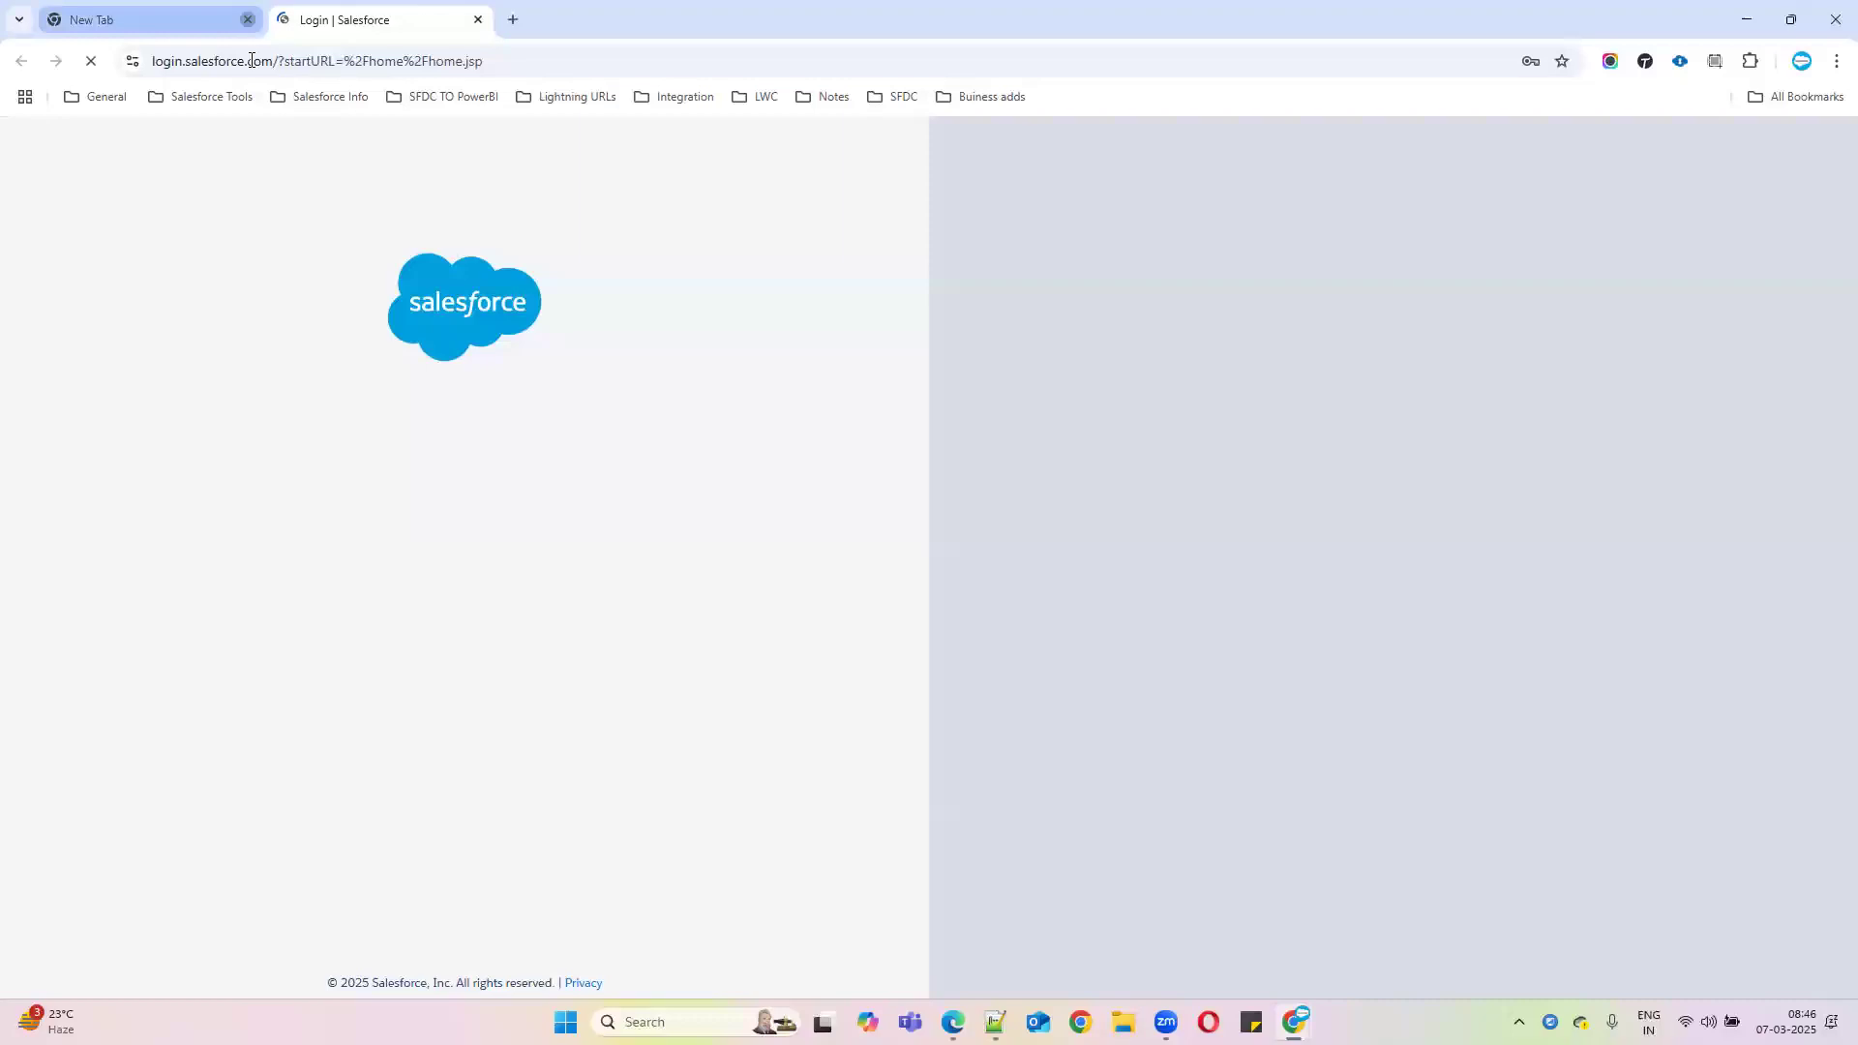
Open Setup in a new tab, dismiss the Guidance Center, and search Quick Find for 'users'
{"action": "left_click", "coordinate": [247, 19]}
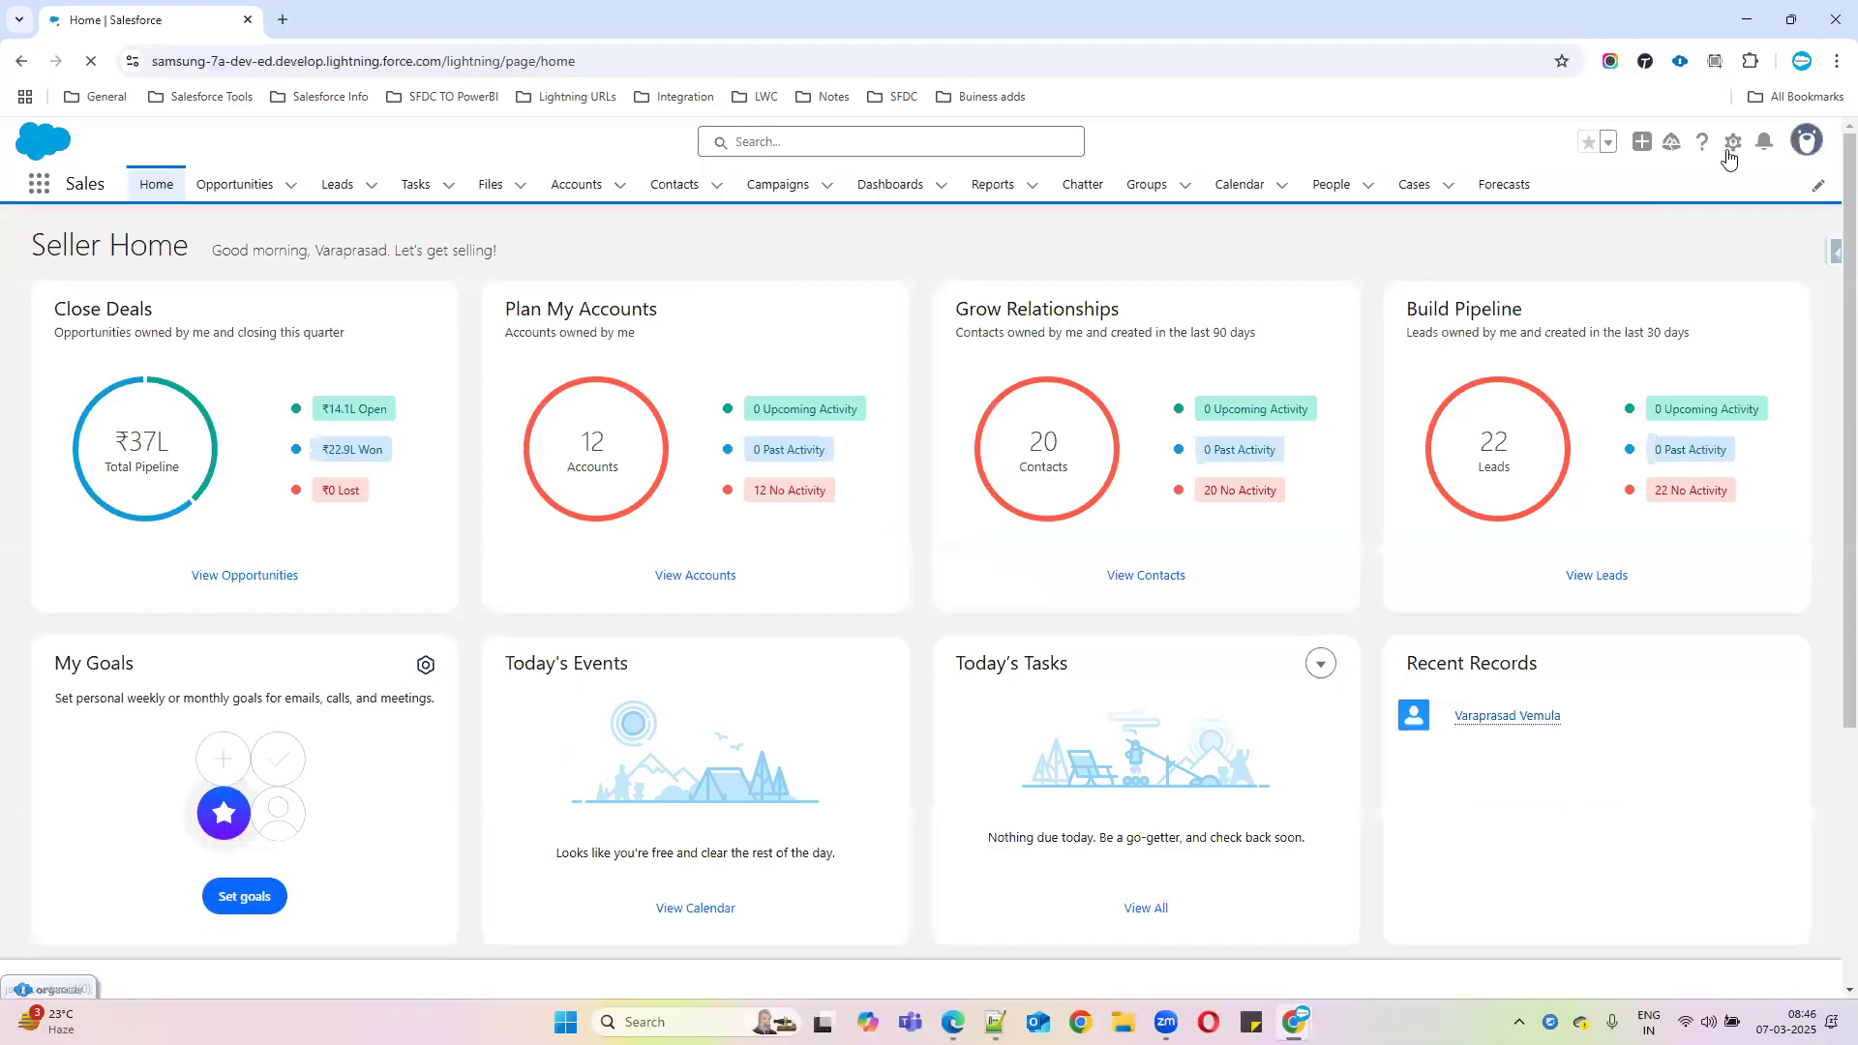
{"action": "left_click", "coordinate": [1730, 155]}
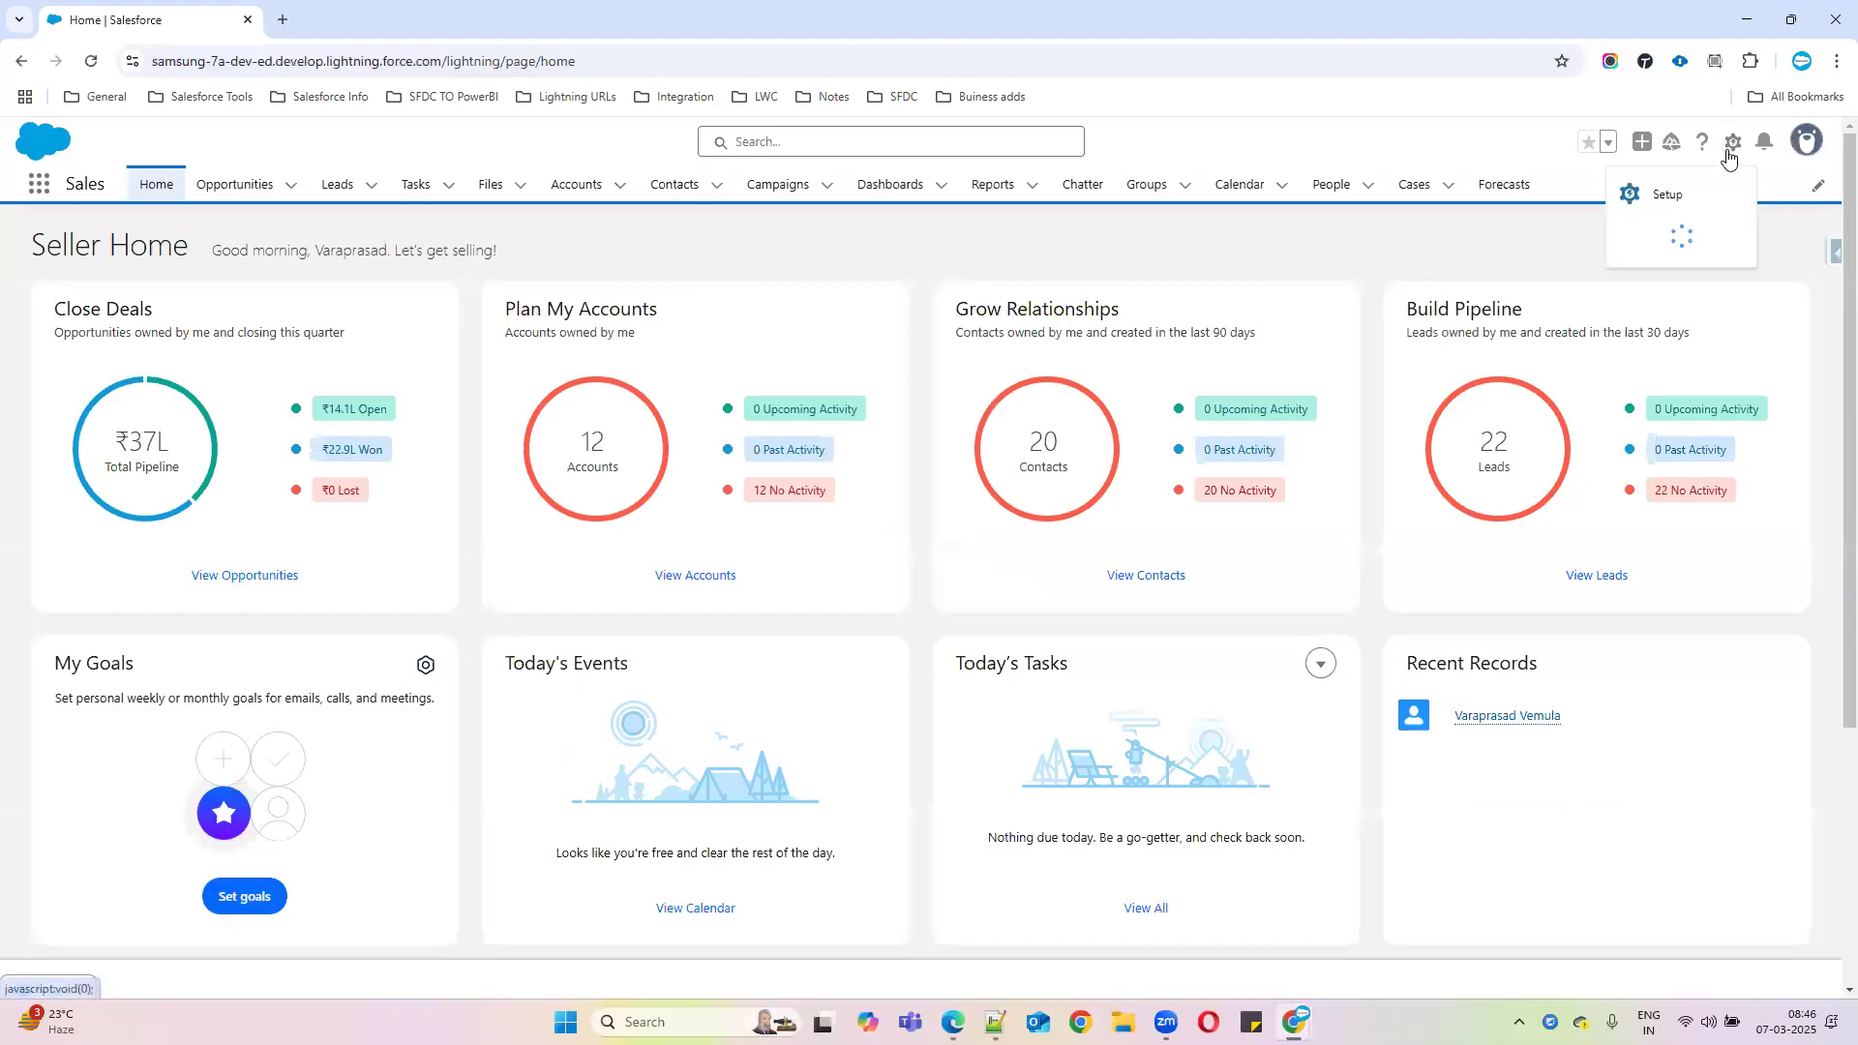
{"action": "left_click", "coordinate": [1639, 220]}
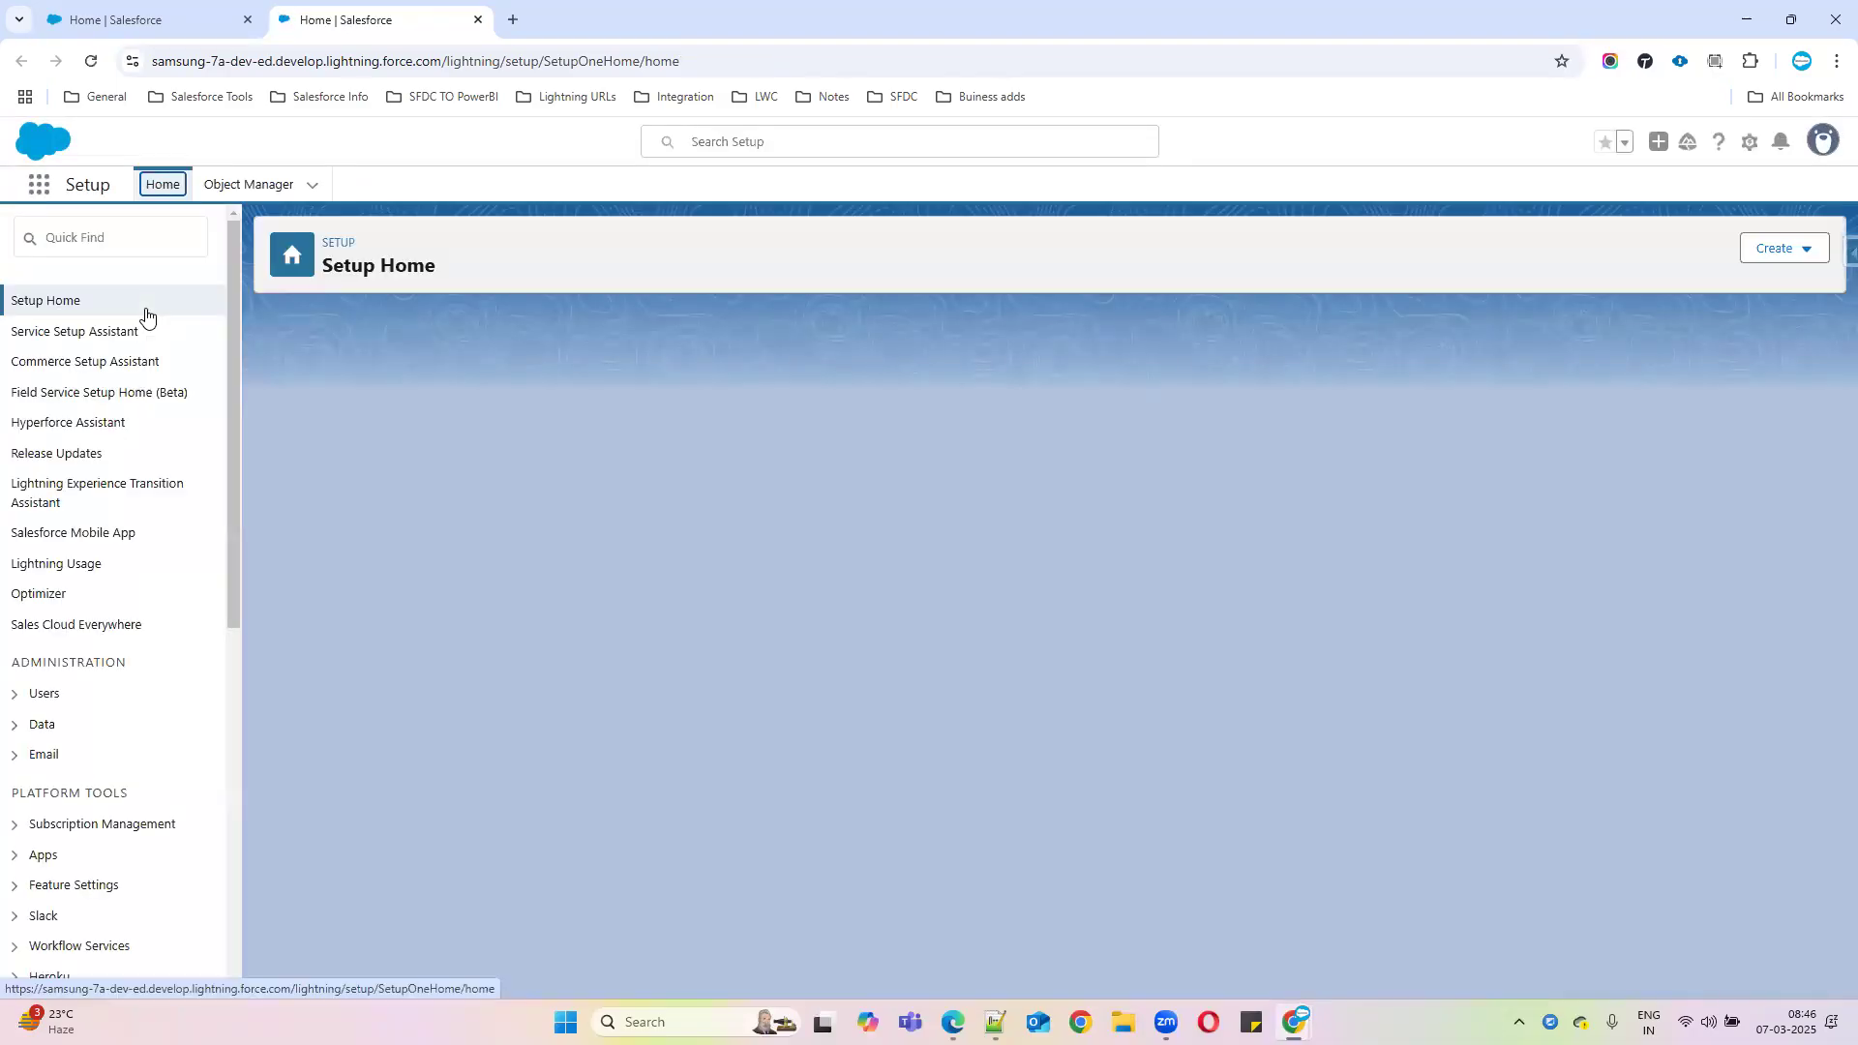
{"action": "left_click", "coordinate": [102, 235]}
{"action": "type", "text": "u"}
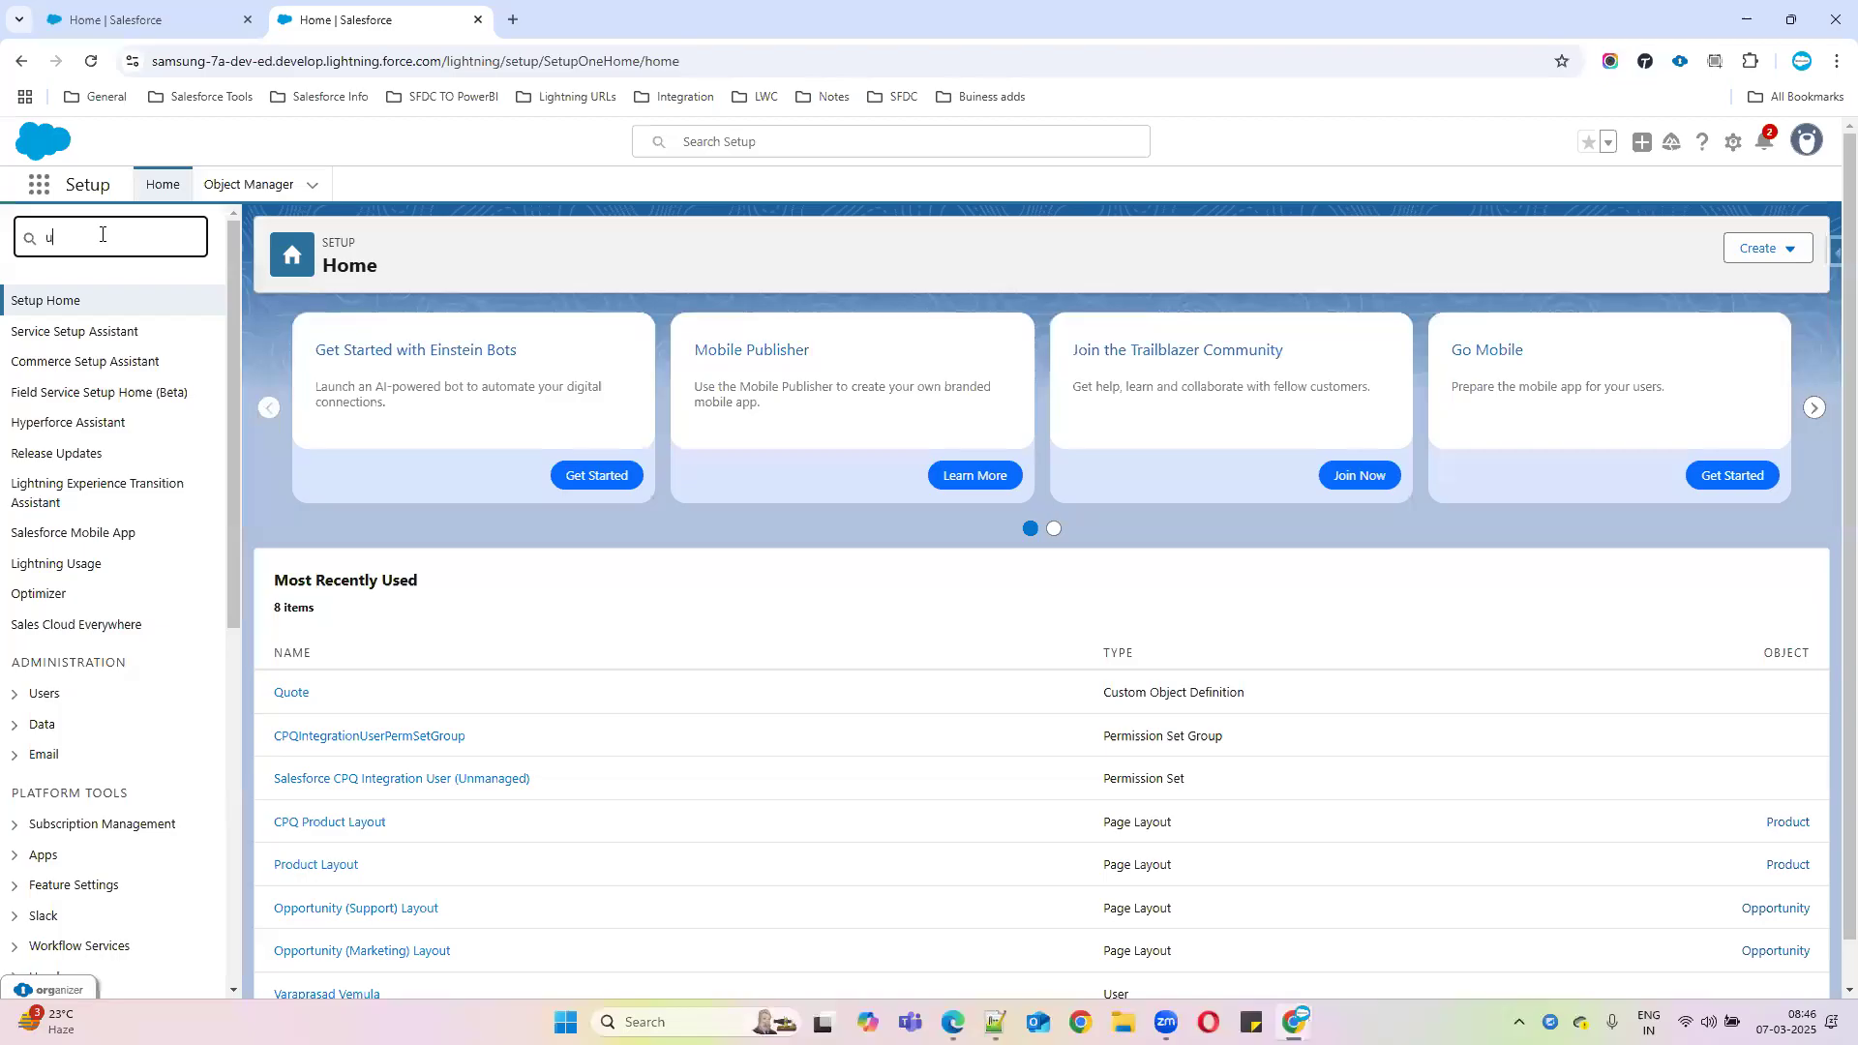
{"action": "type", "text": "s"}
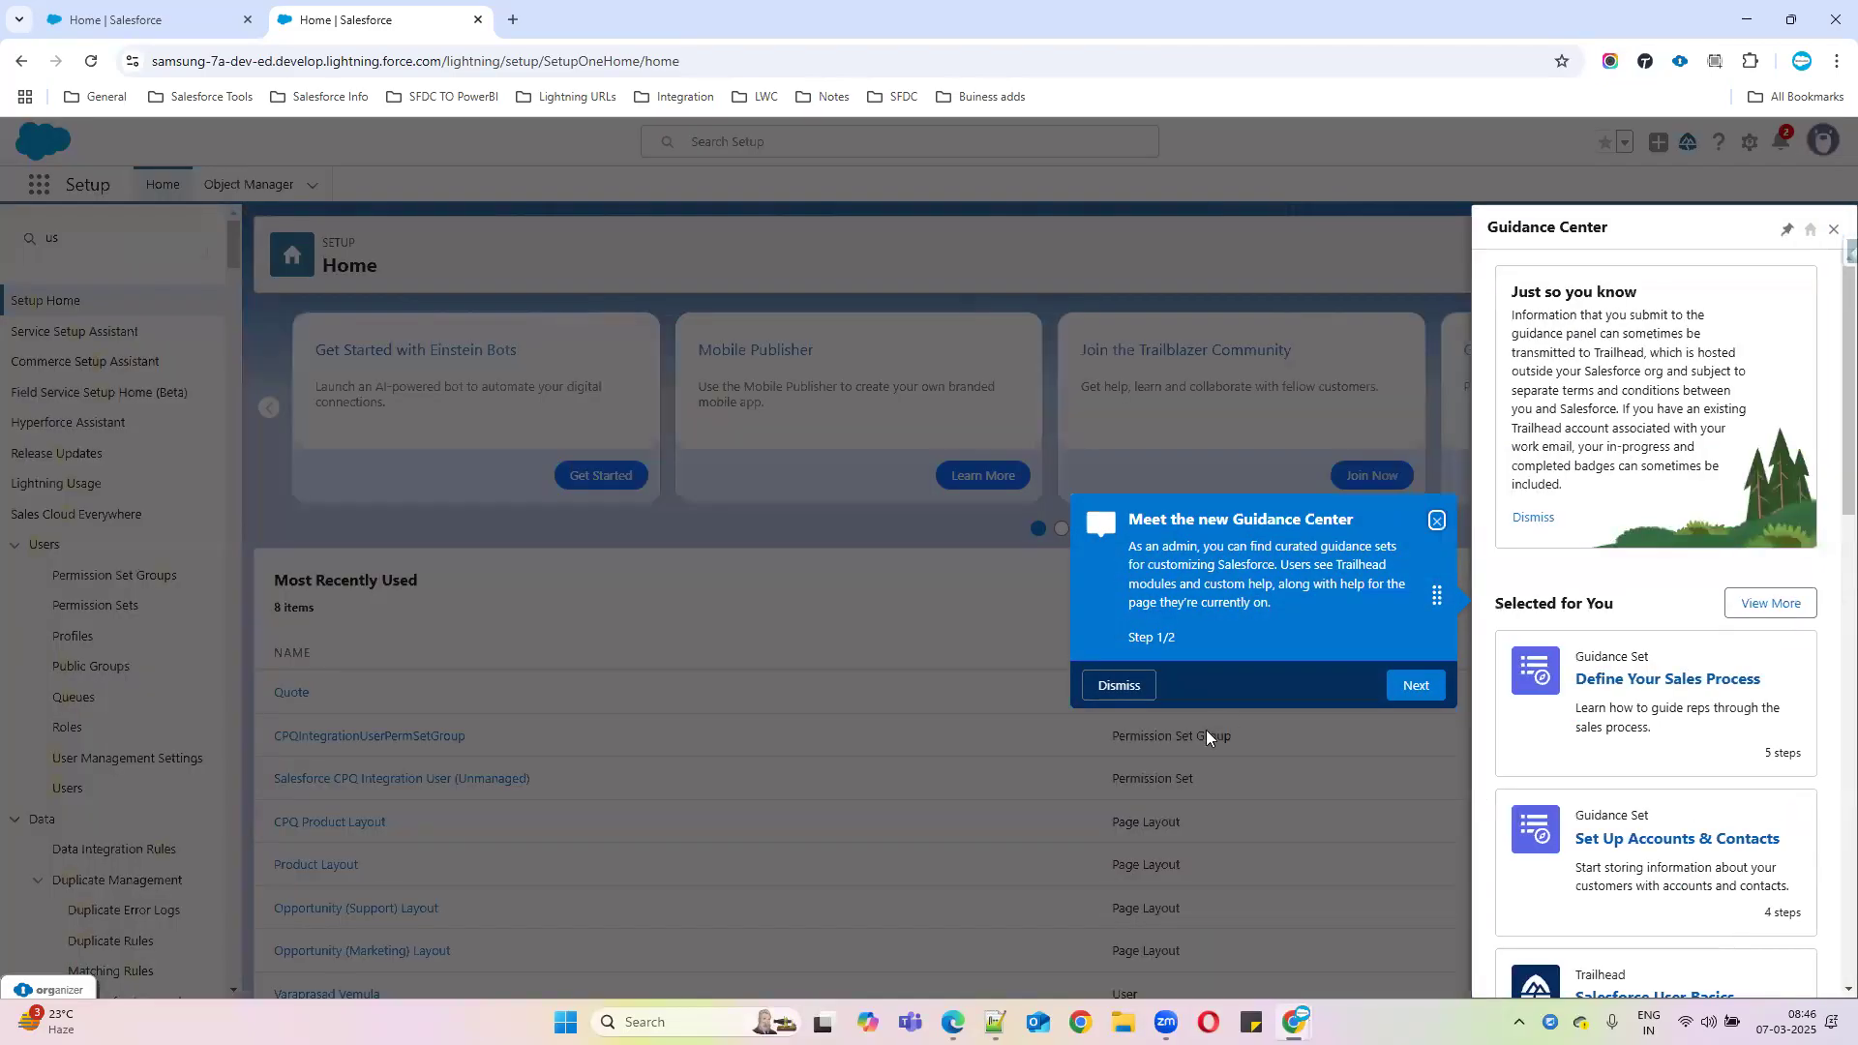
{"action": "left_click", "coordinate": [1116, 685]}
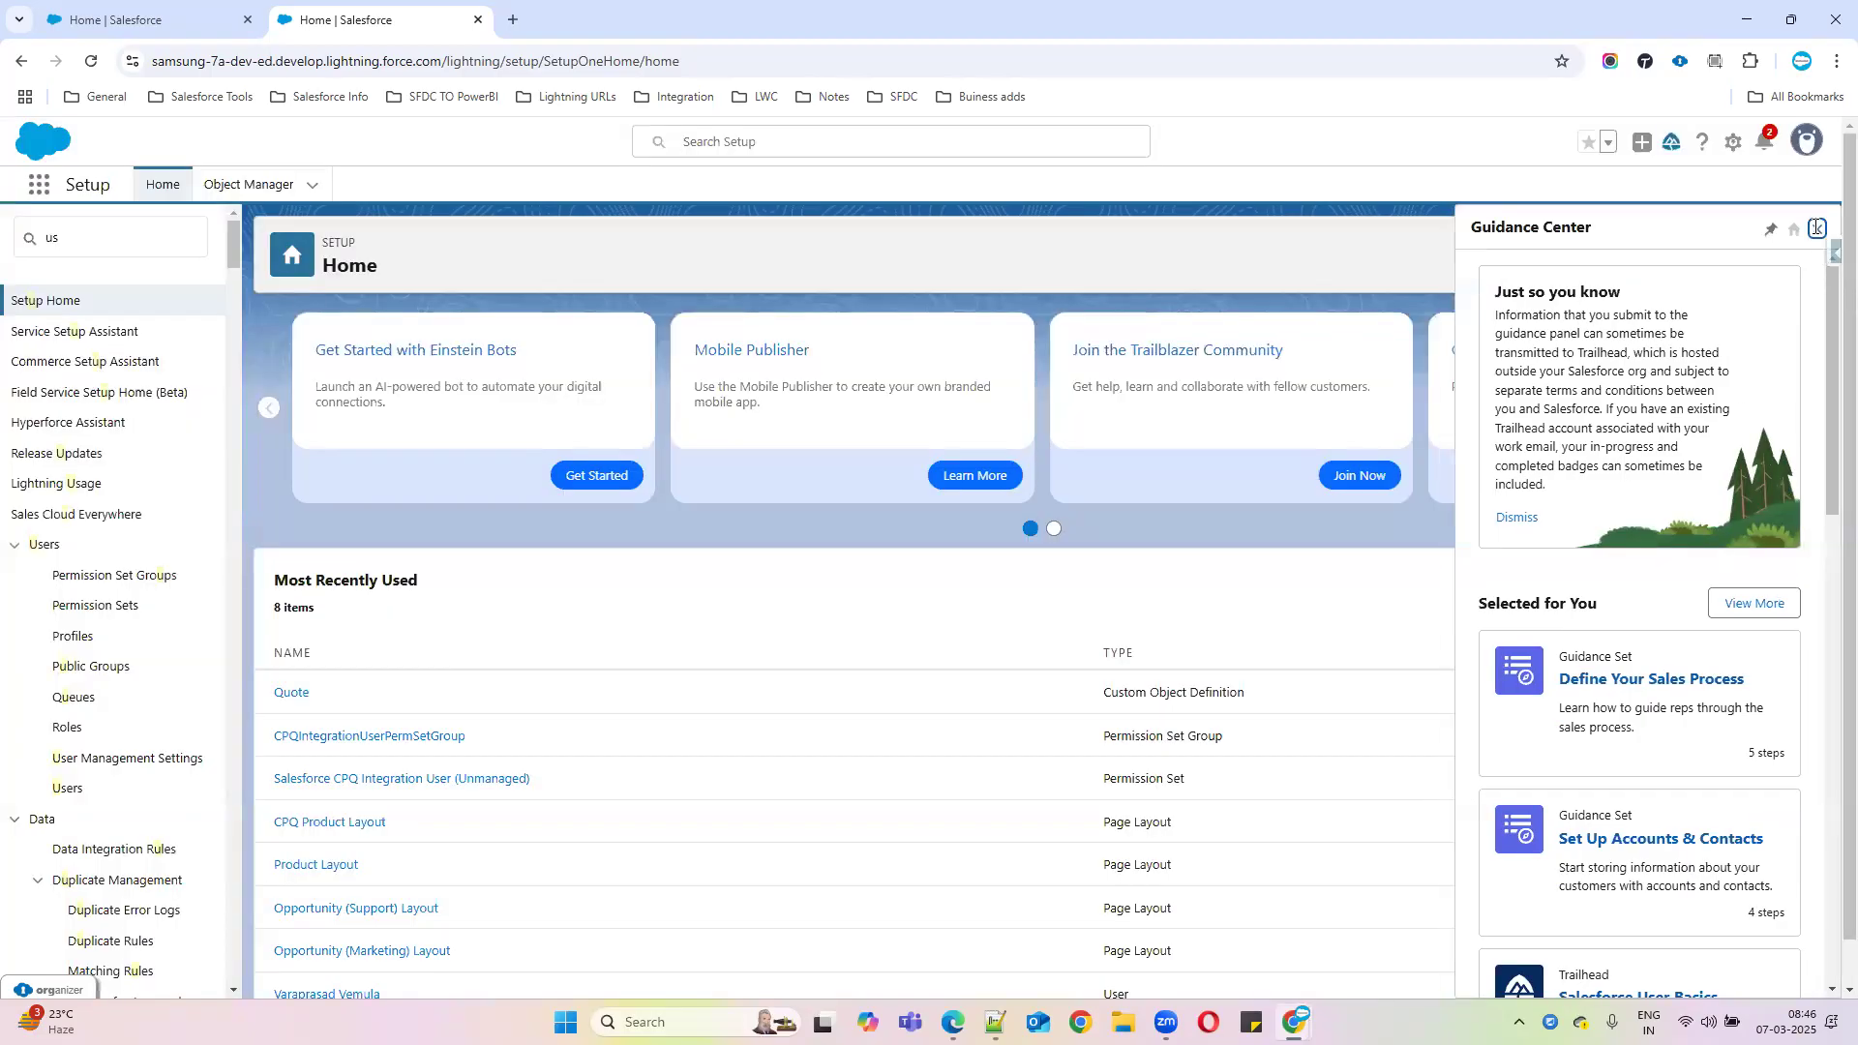
{"action": "left_click", "coordinate": [1816, 229]}
{"action": "left_click", "coordinate": [121, 245]}
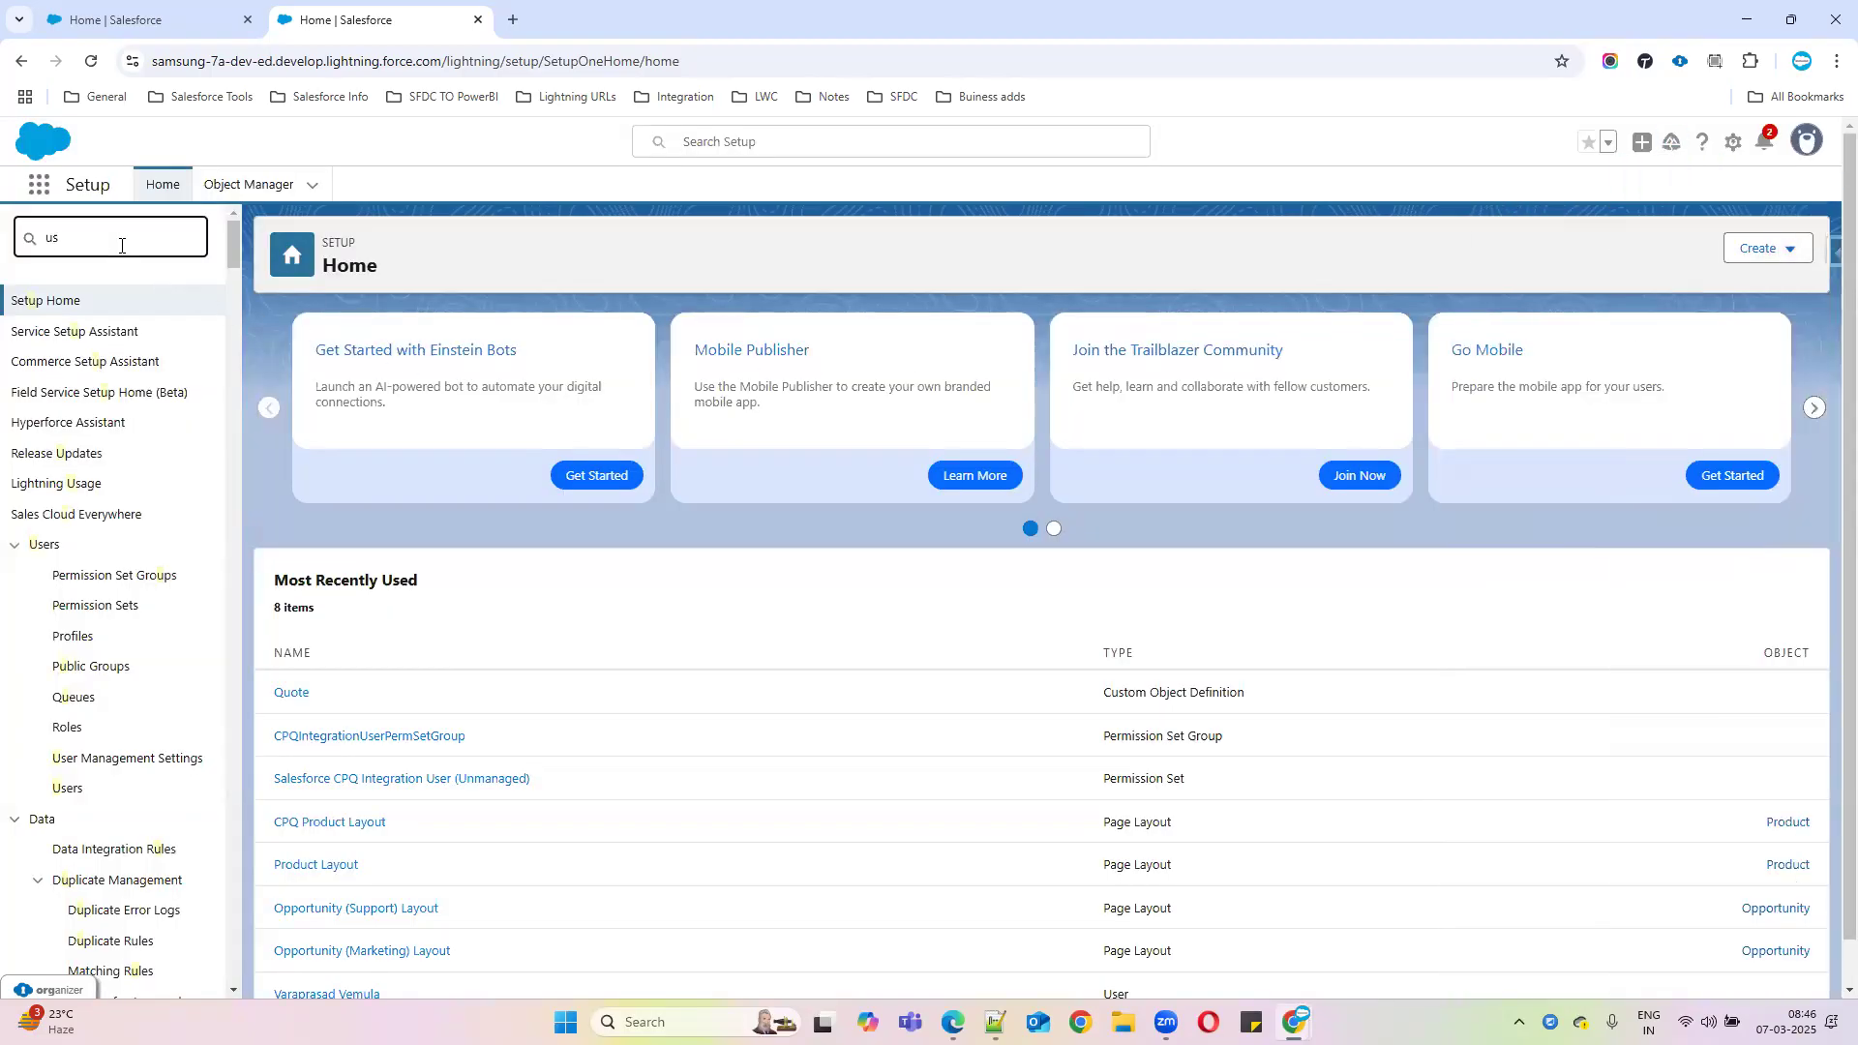
{"action": "type", "text": "ers"}
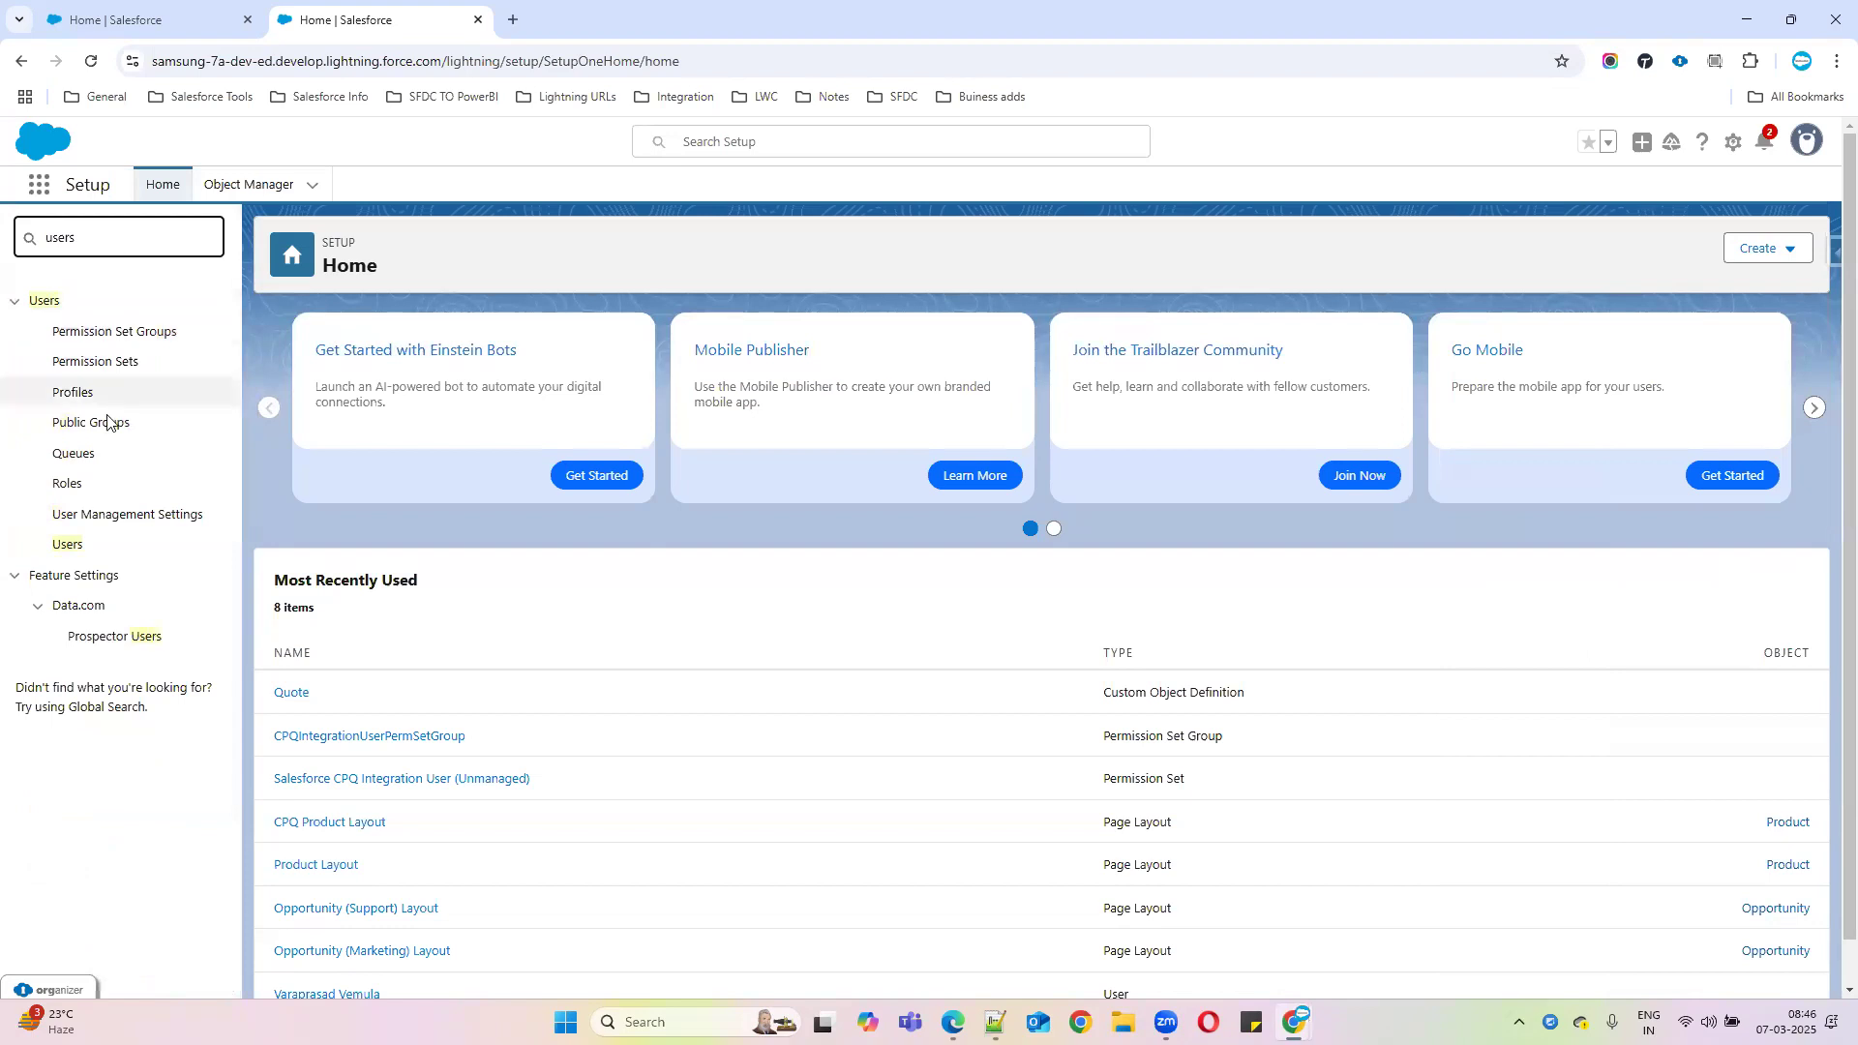
Open the administrator's User Edit form from the Users list and select the end of the username
{"action": "left_click", "coordinate": [55, 548]}
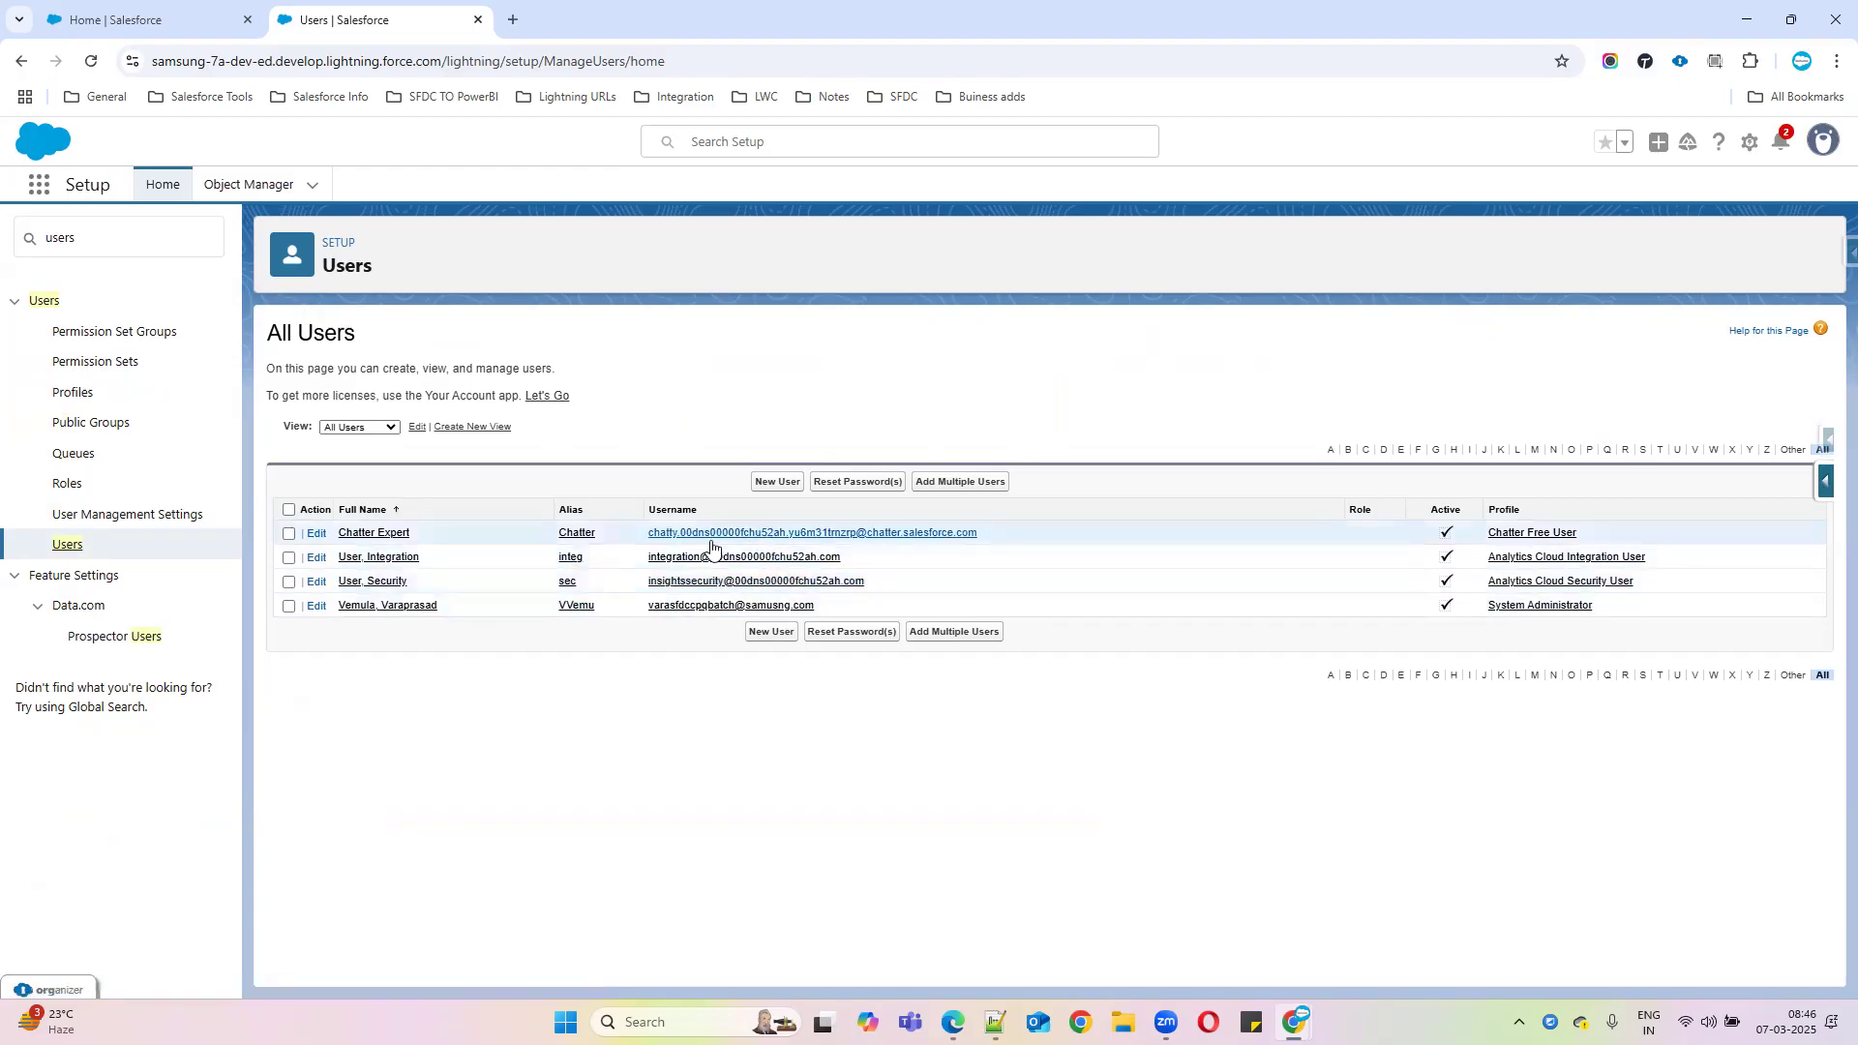
{"action": "left_click", "coordinate": [316, 607]}
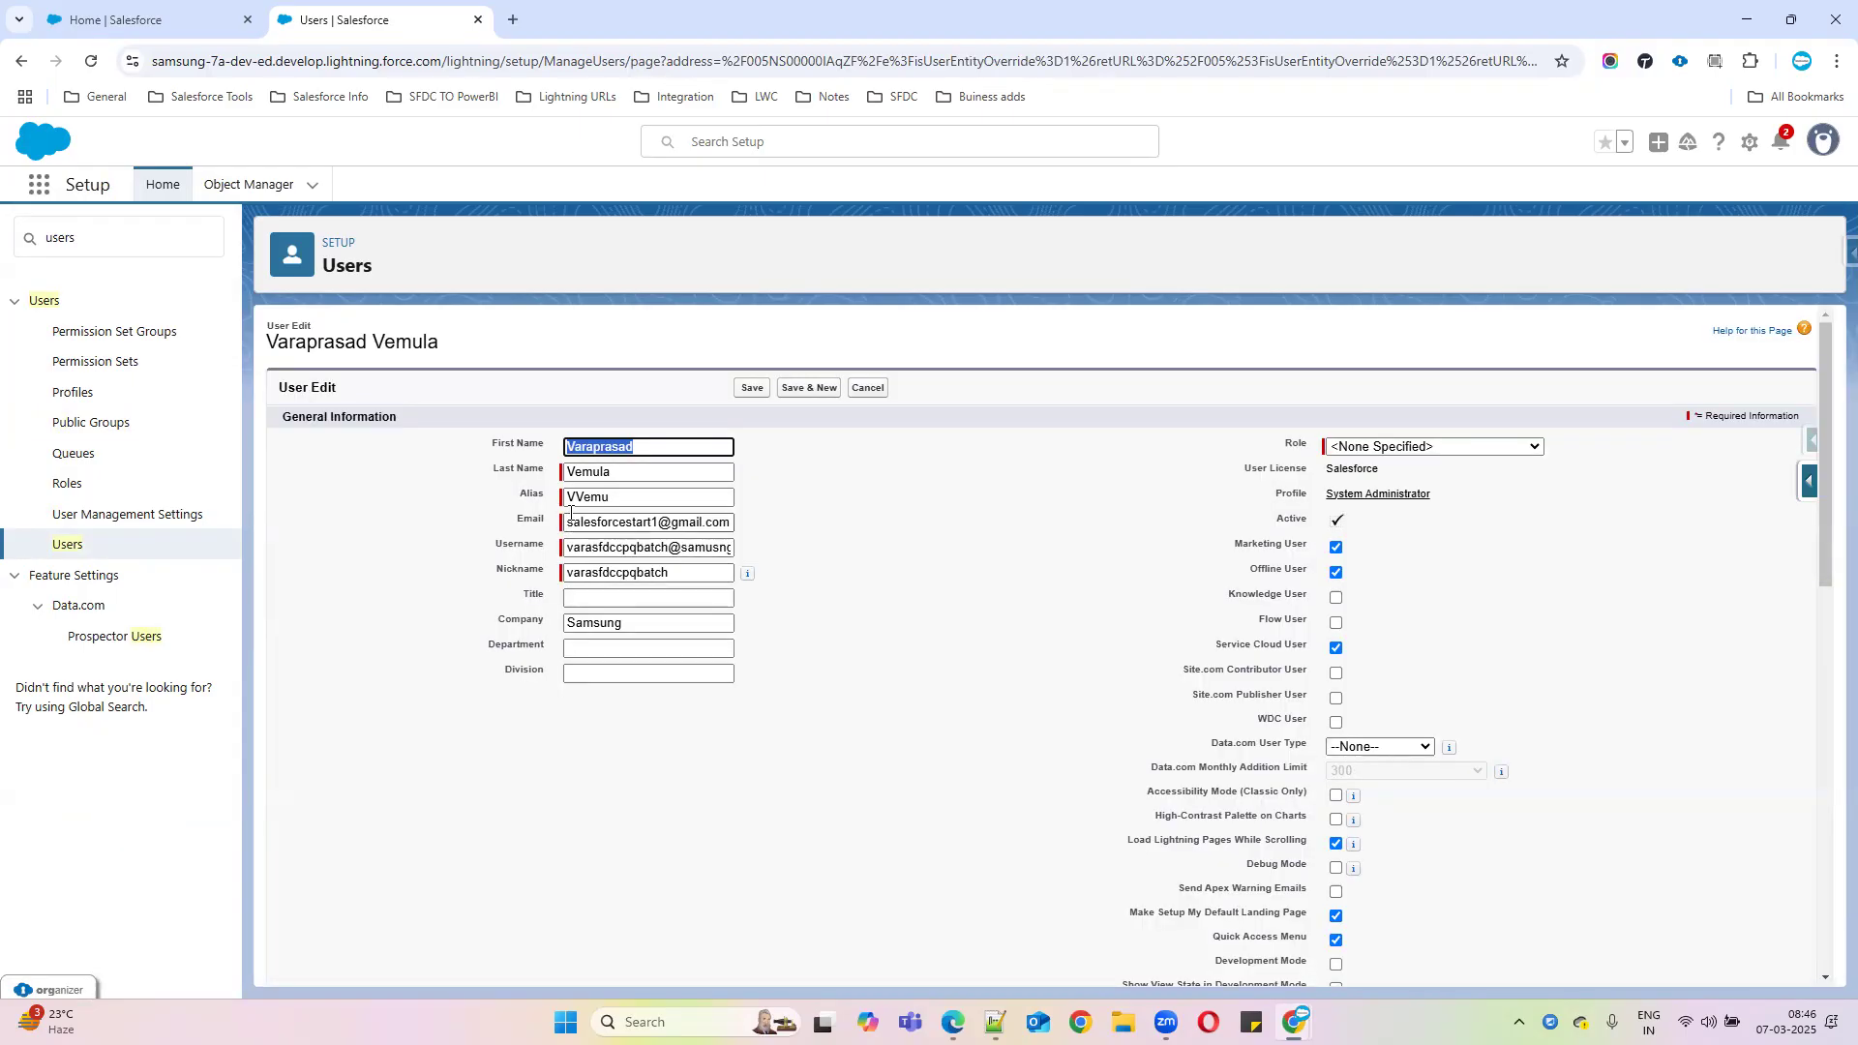
{"action": "left_click_drag", "start_coordinate": [628, 547], "coordinate": [769, 555]}
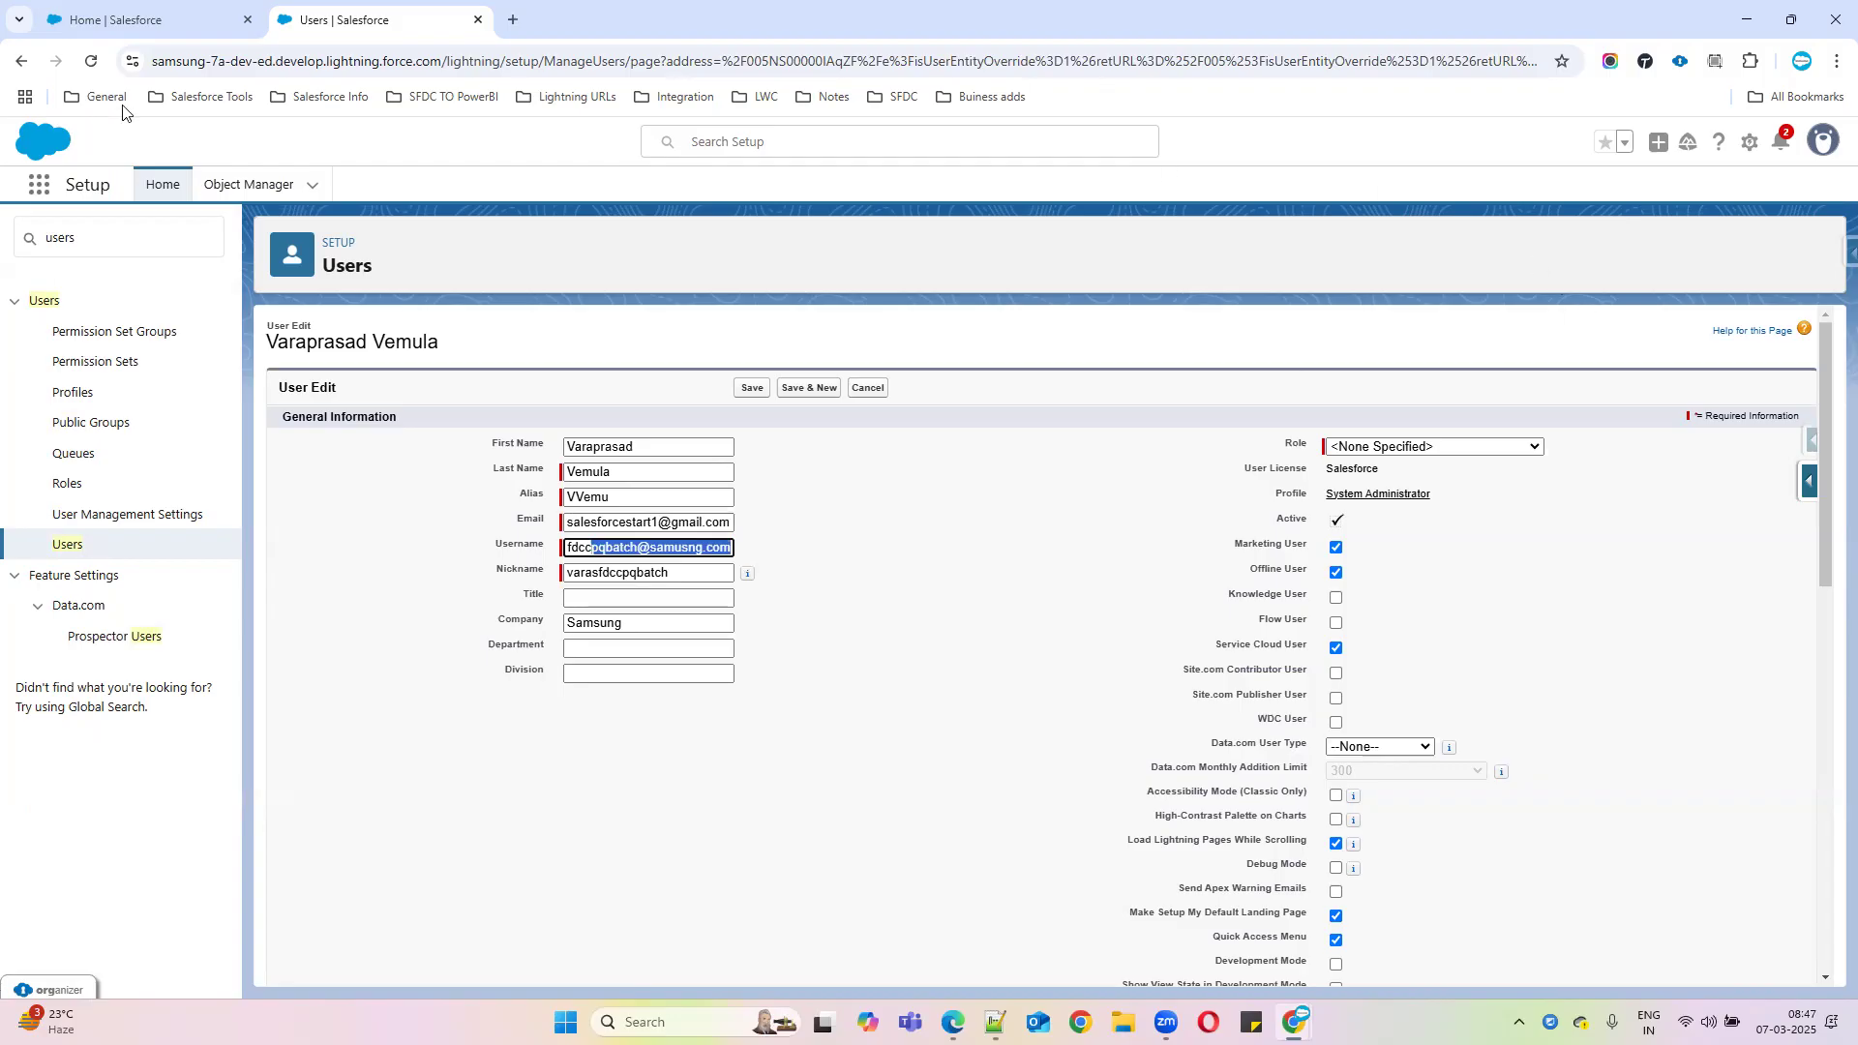
{"action": "key", "text": "ctrl+t"}
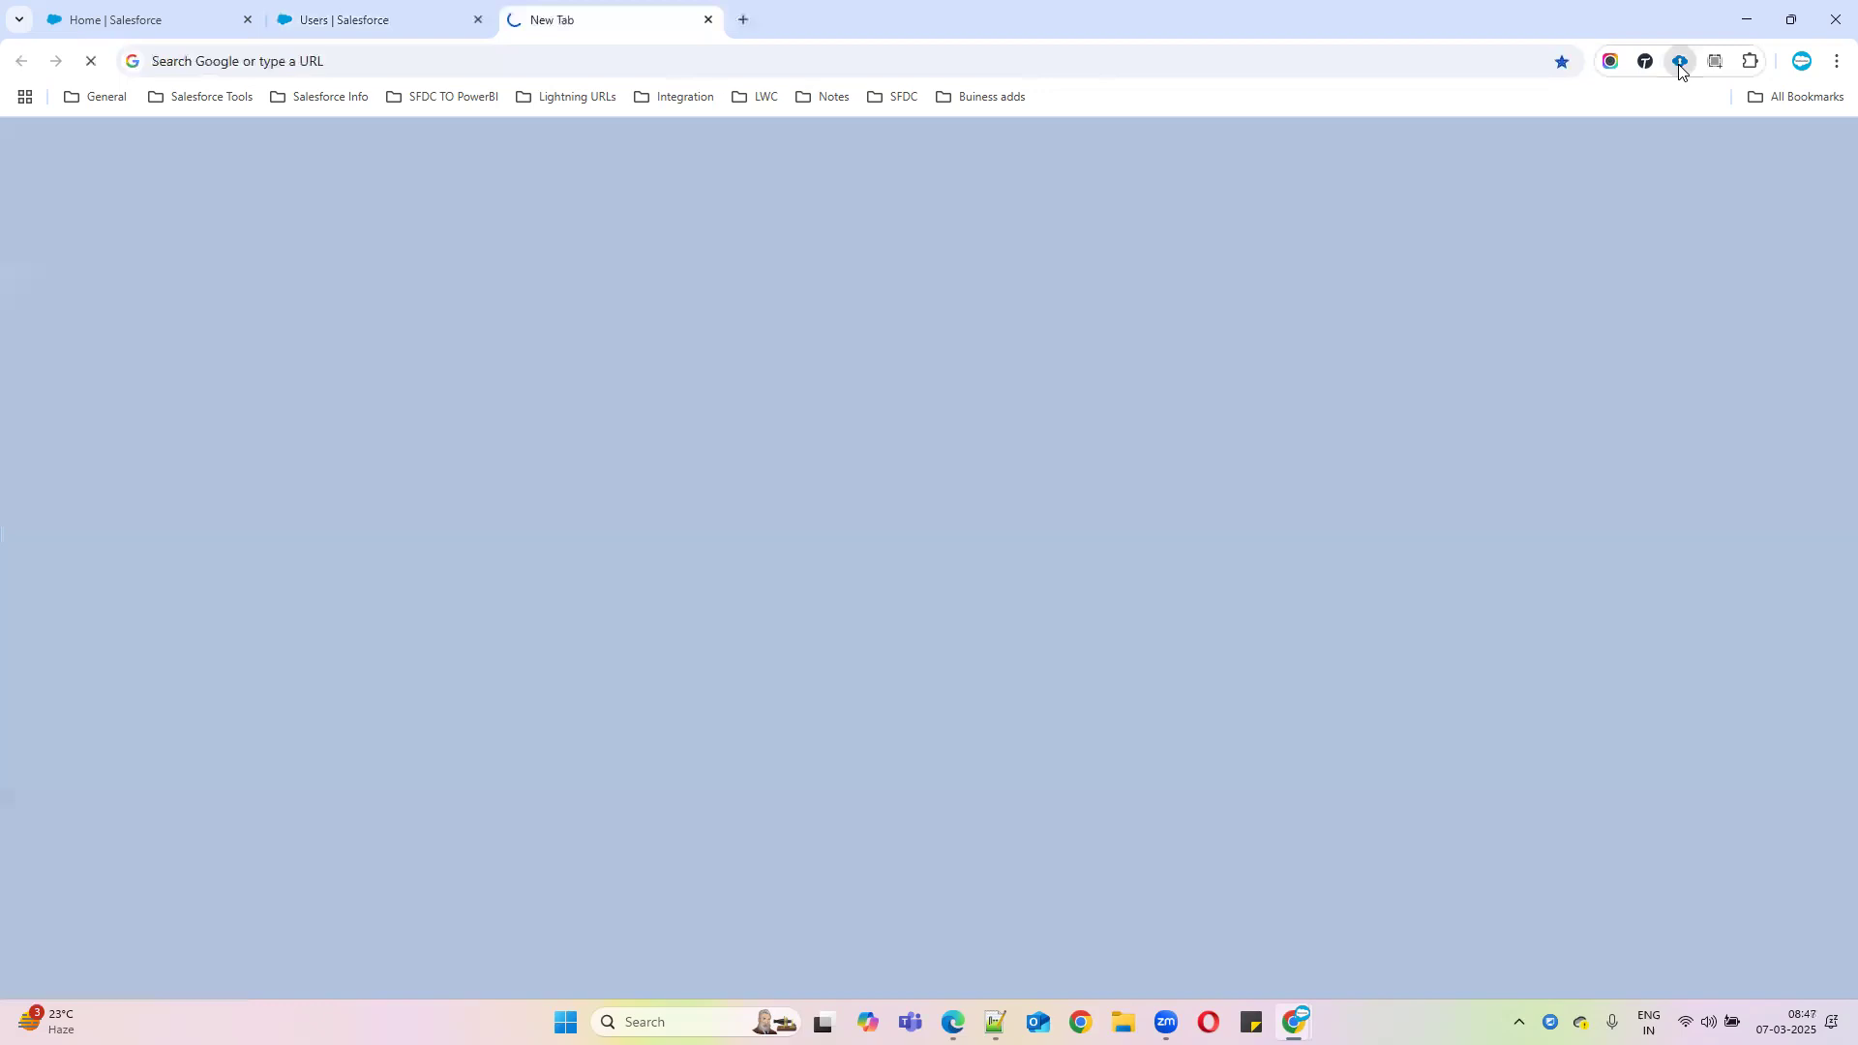
Log into another saved Developer Edition org through ORGanizer, skipping phone registration
{"action": "left_click", "coordinate": [1679, 66]}
{"action": "scroll", "coordinate": [1447, 448], "scroll_direction": "down", "scroll_amount": 3}
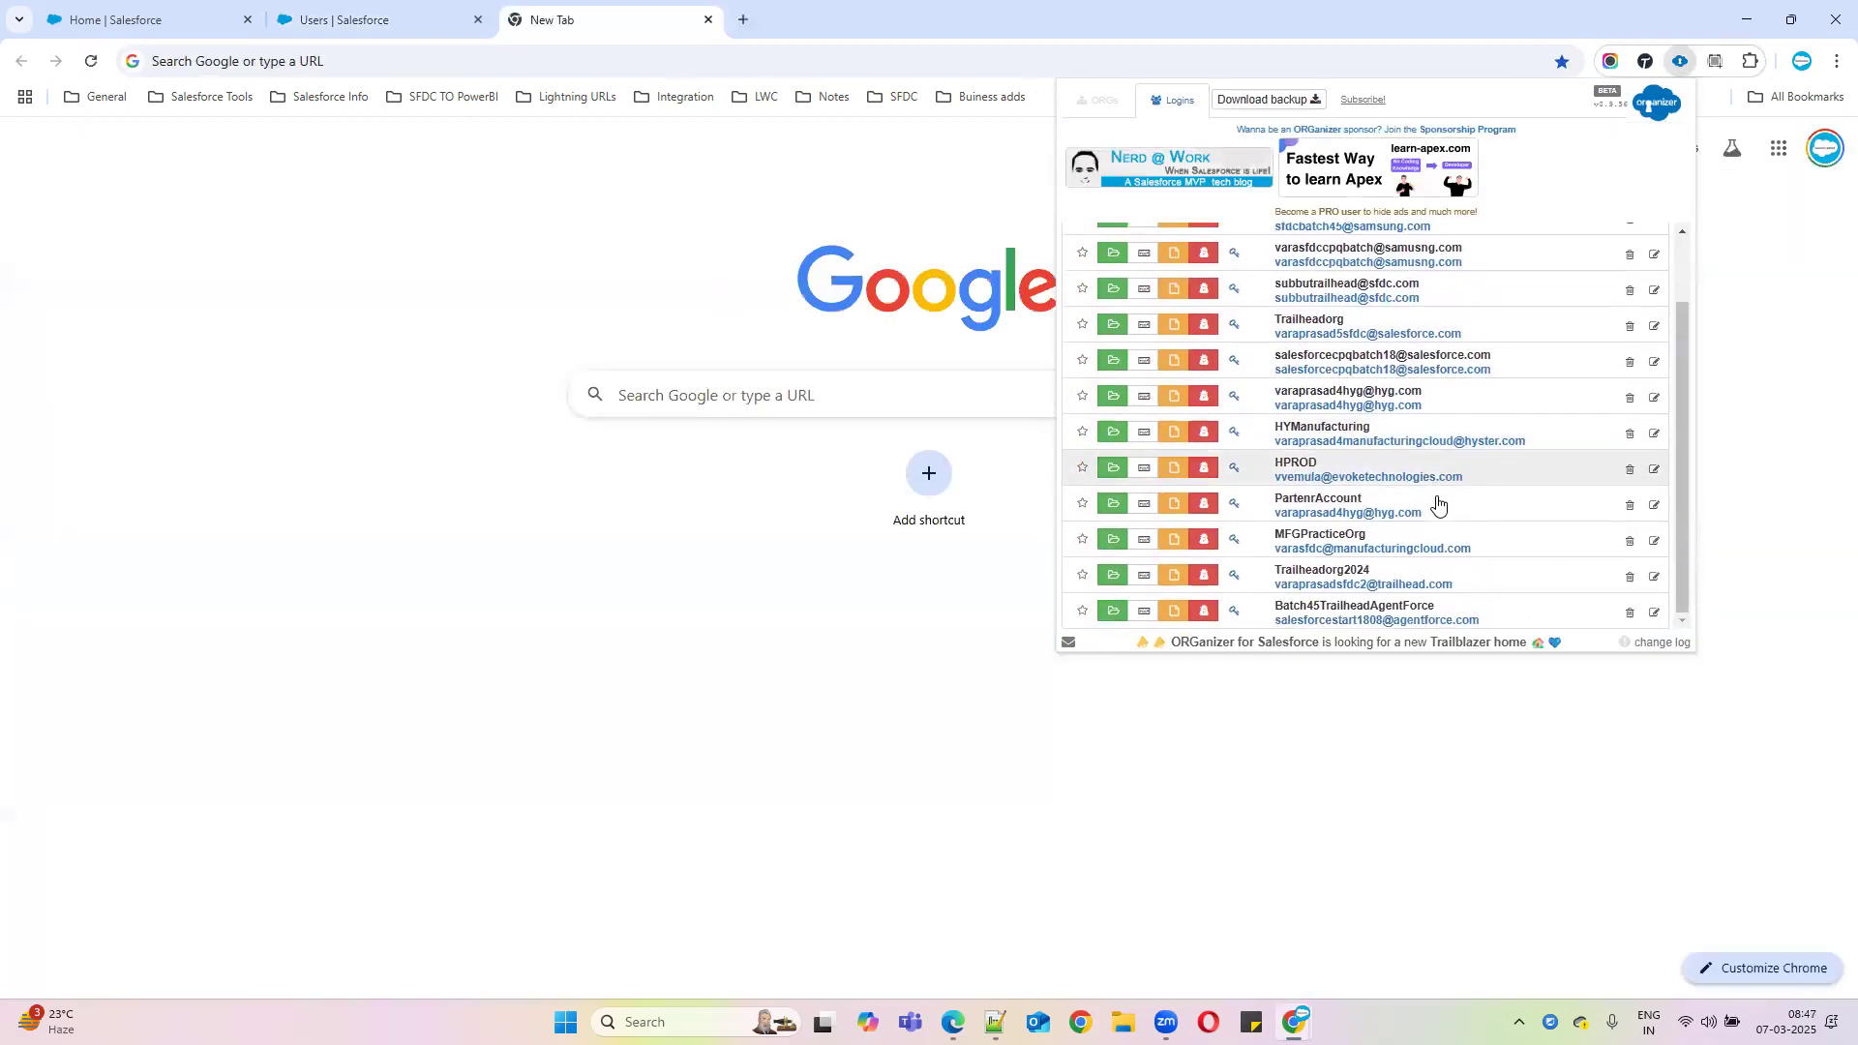
{"action": "left_click", "coordinate": [1114, 612]}
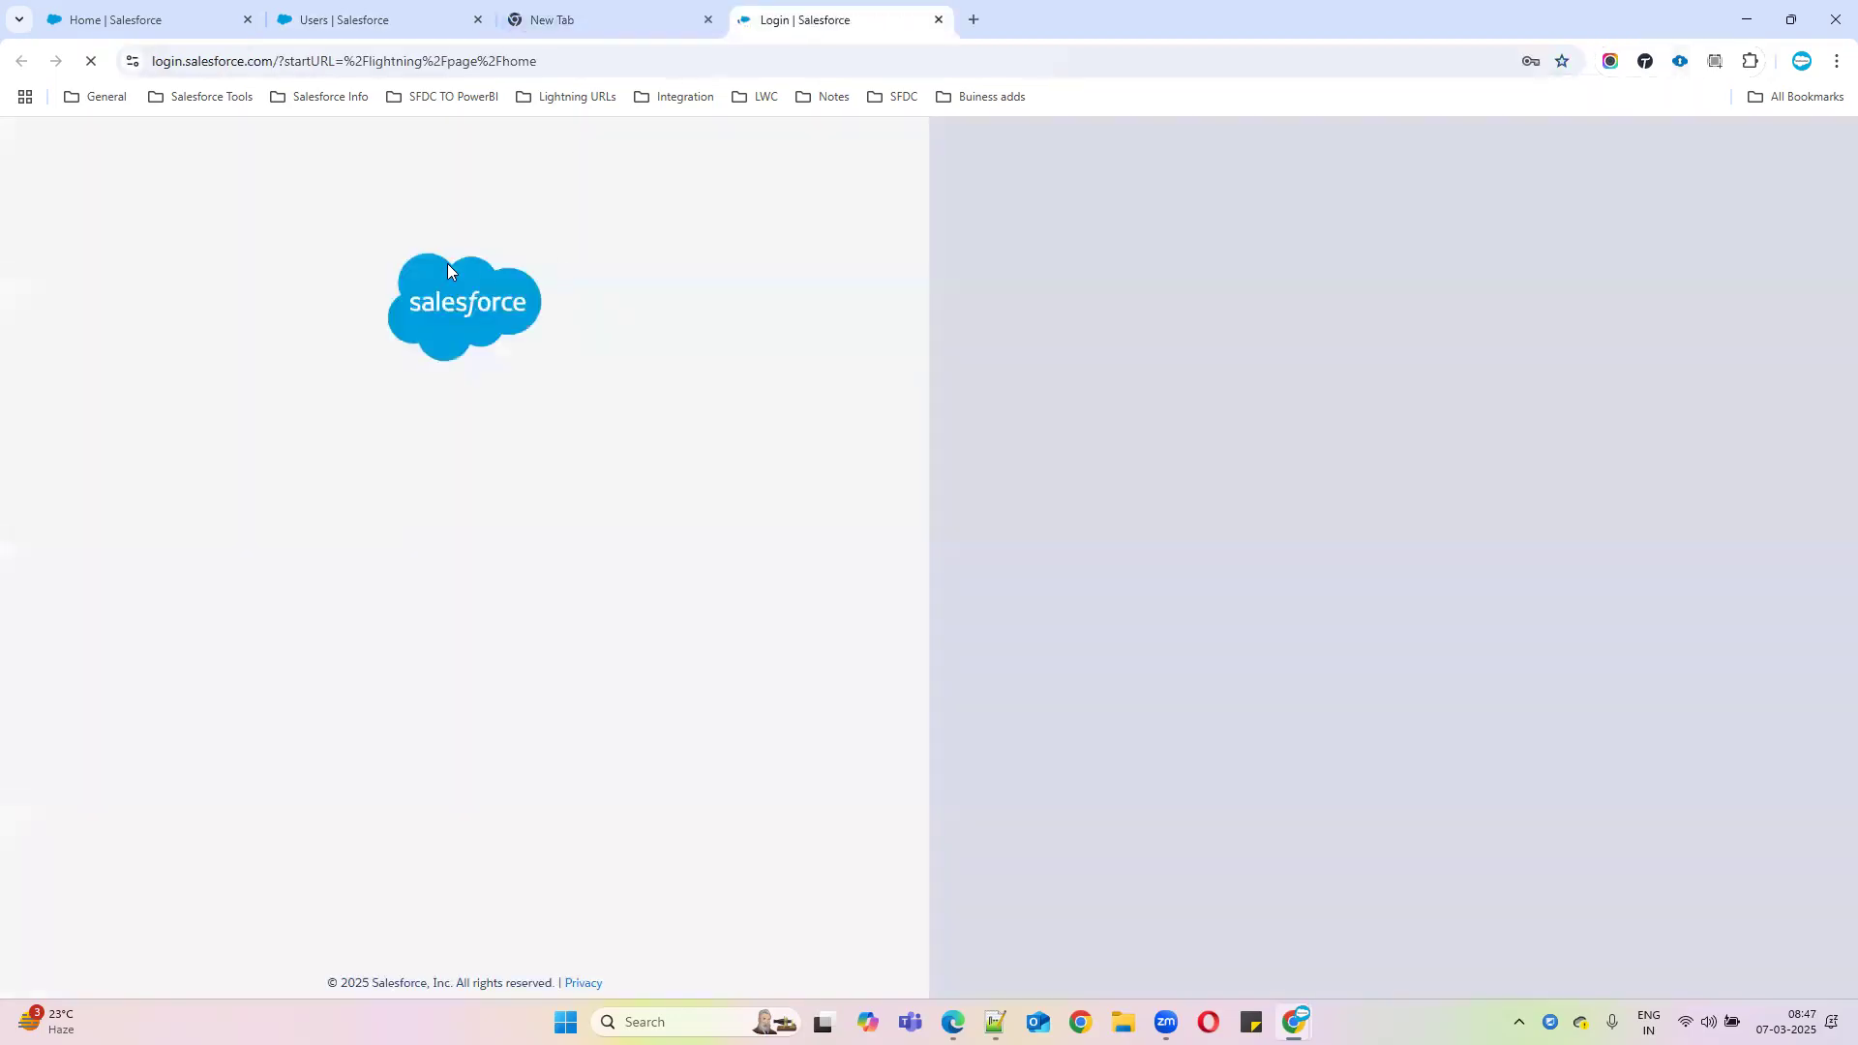
{"action": "left_click", "coordinate": [708, 19]}
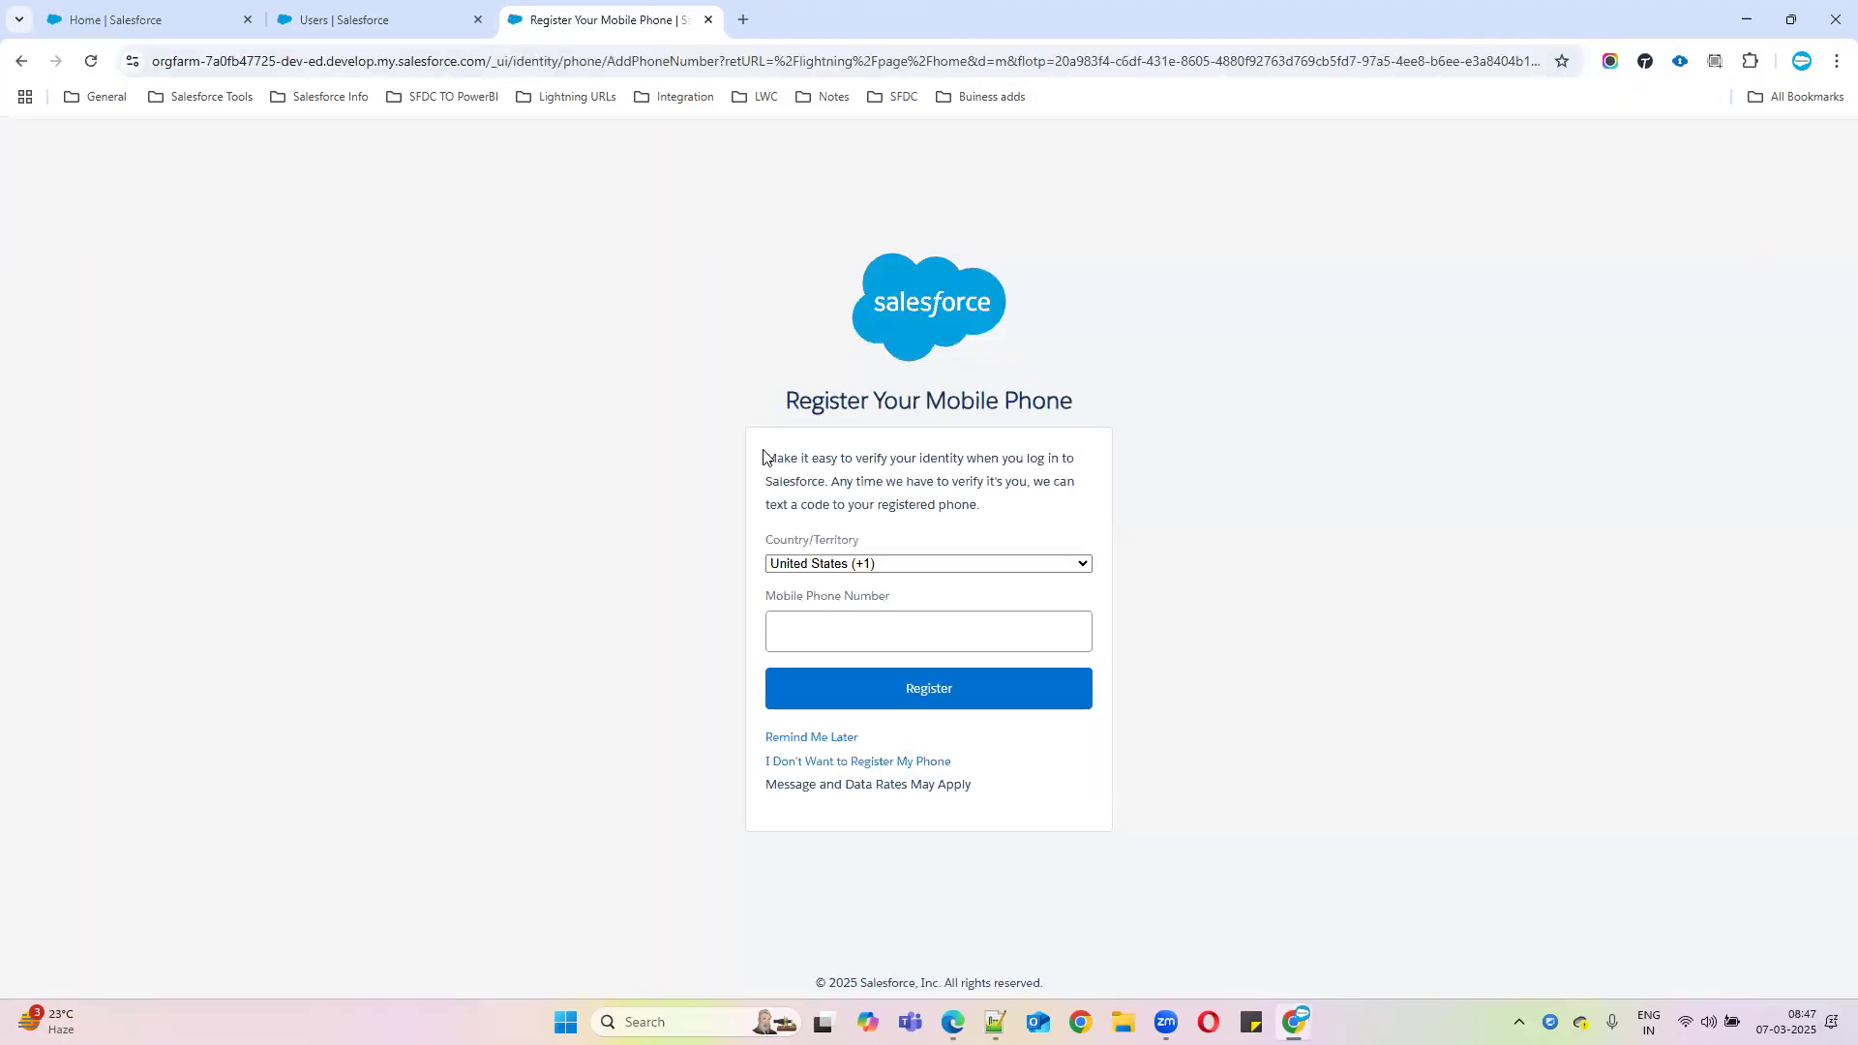
{"action": "left_click", "coordinate": [812, 739]}
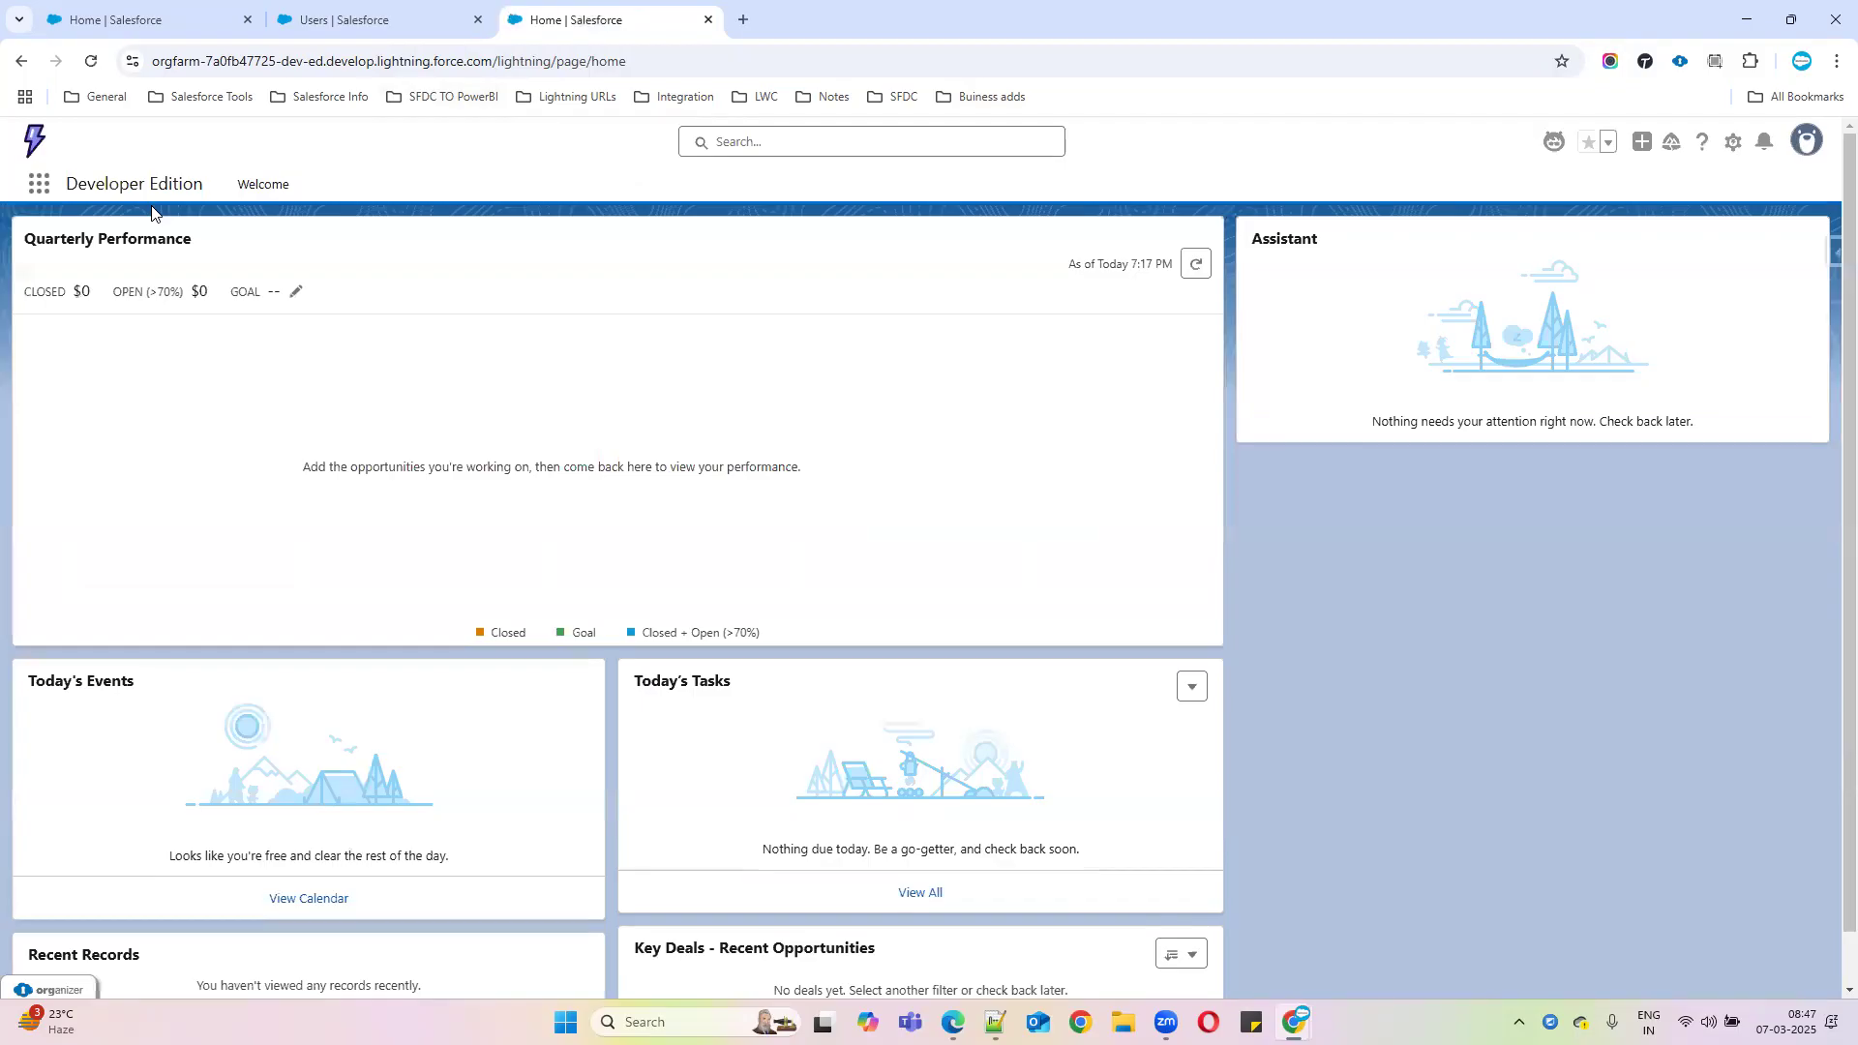
{"action": "left_click", "coordinate": [257, 188]}
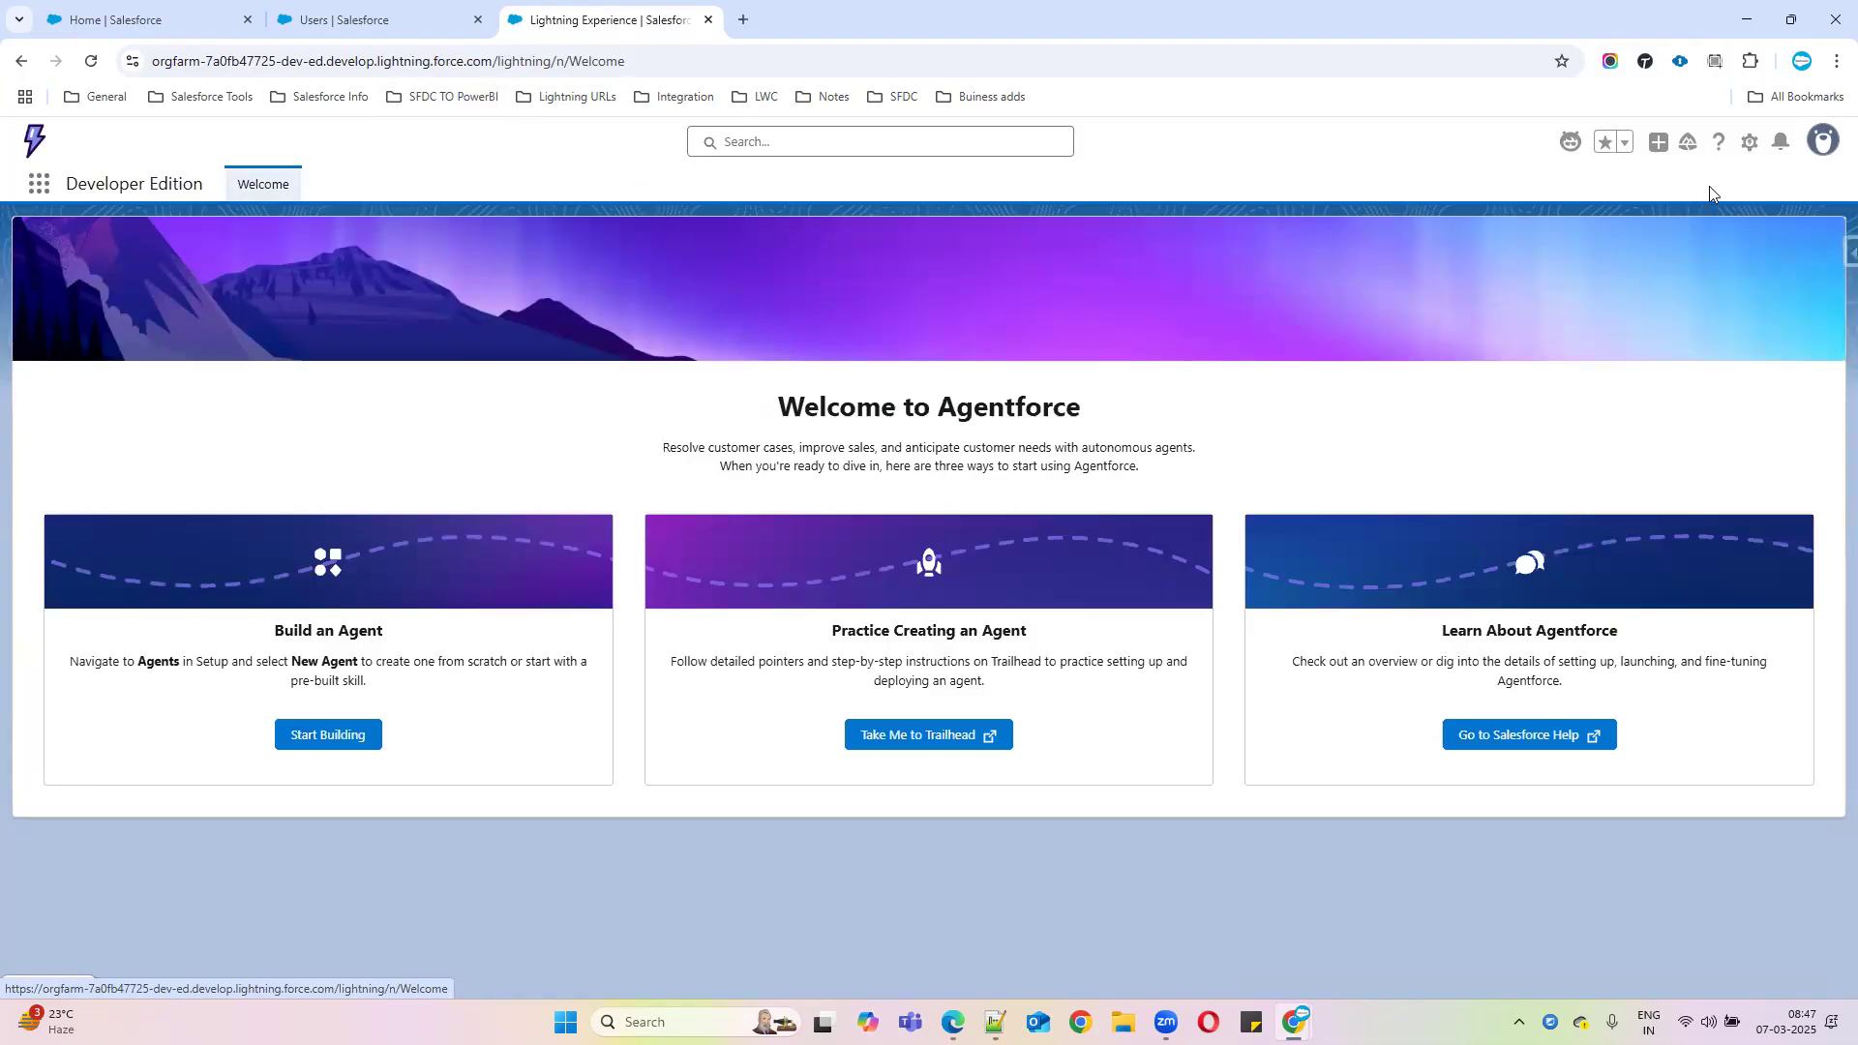
Open this org's Setup and filter Quick Find to 'users'
{"action": "left_click", "coordinate": [1749, 142]}
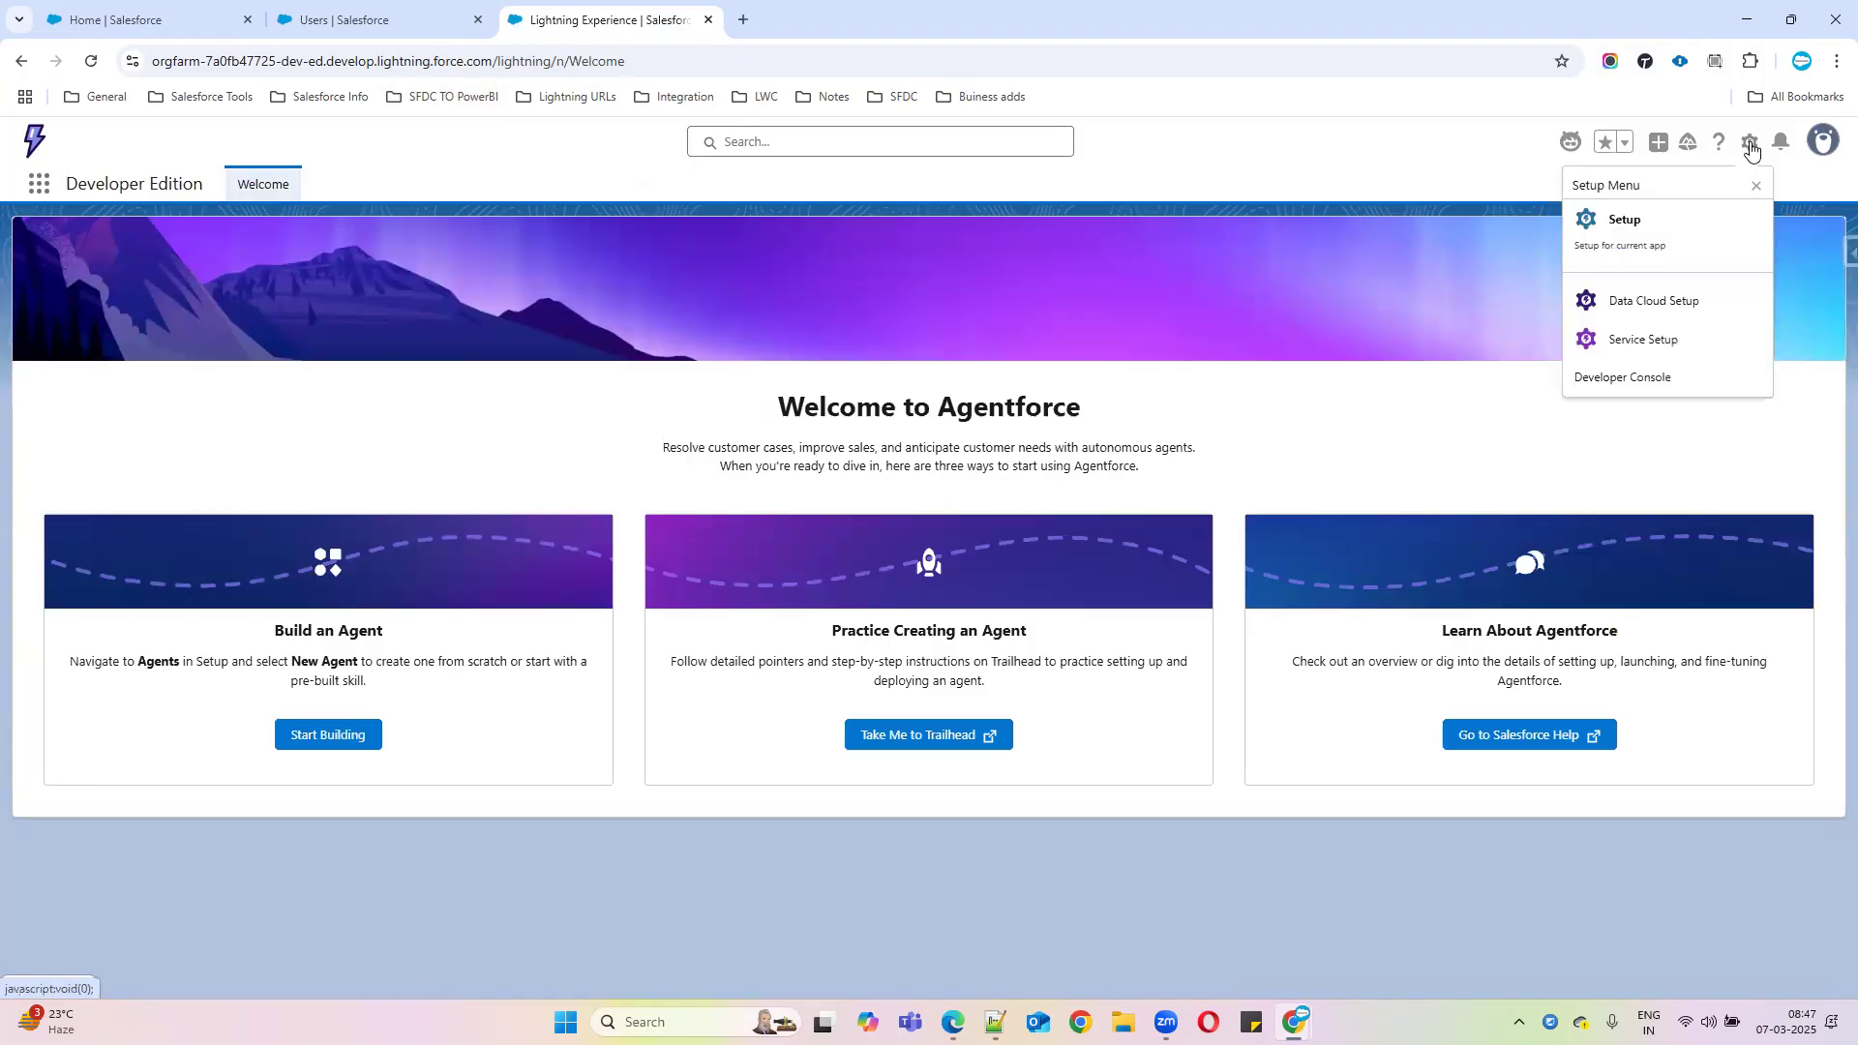
{"action": "left_click", "coordinate": [1632, 238]}
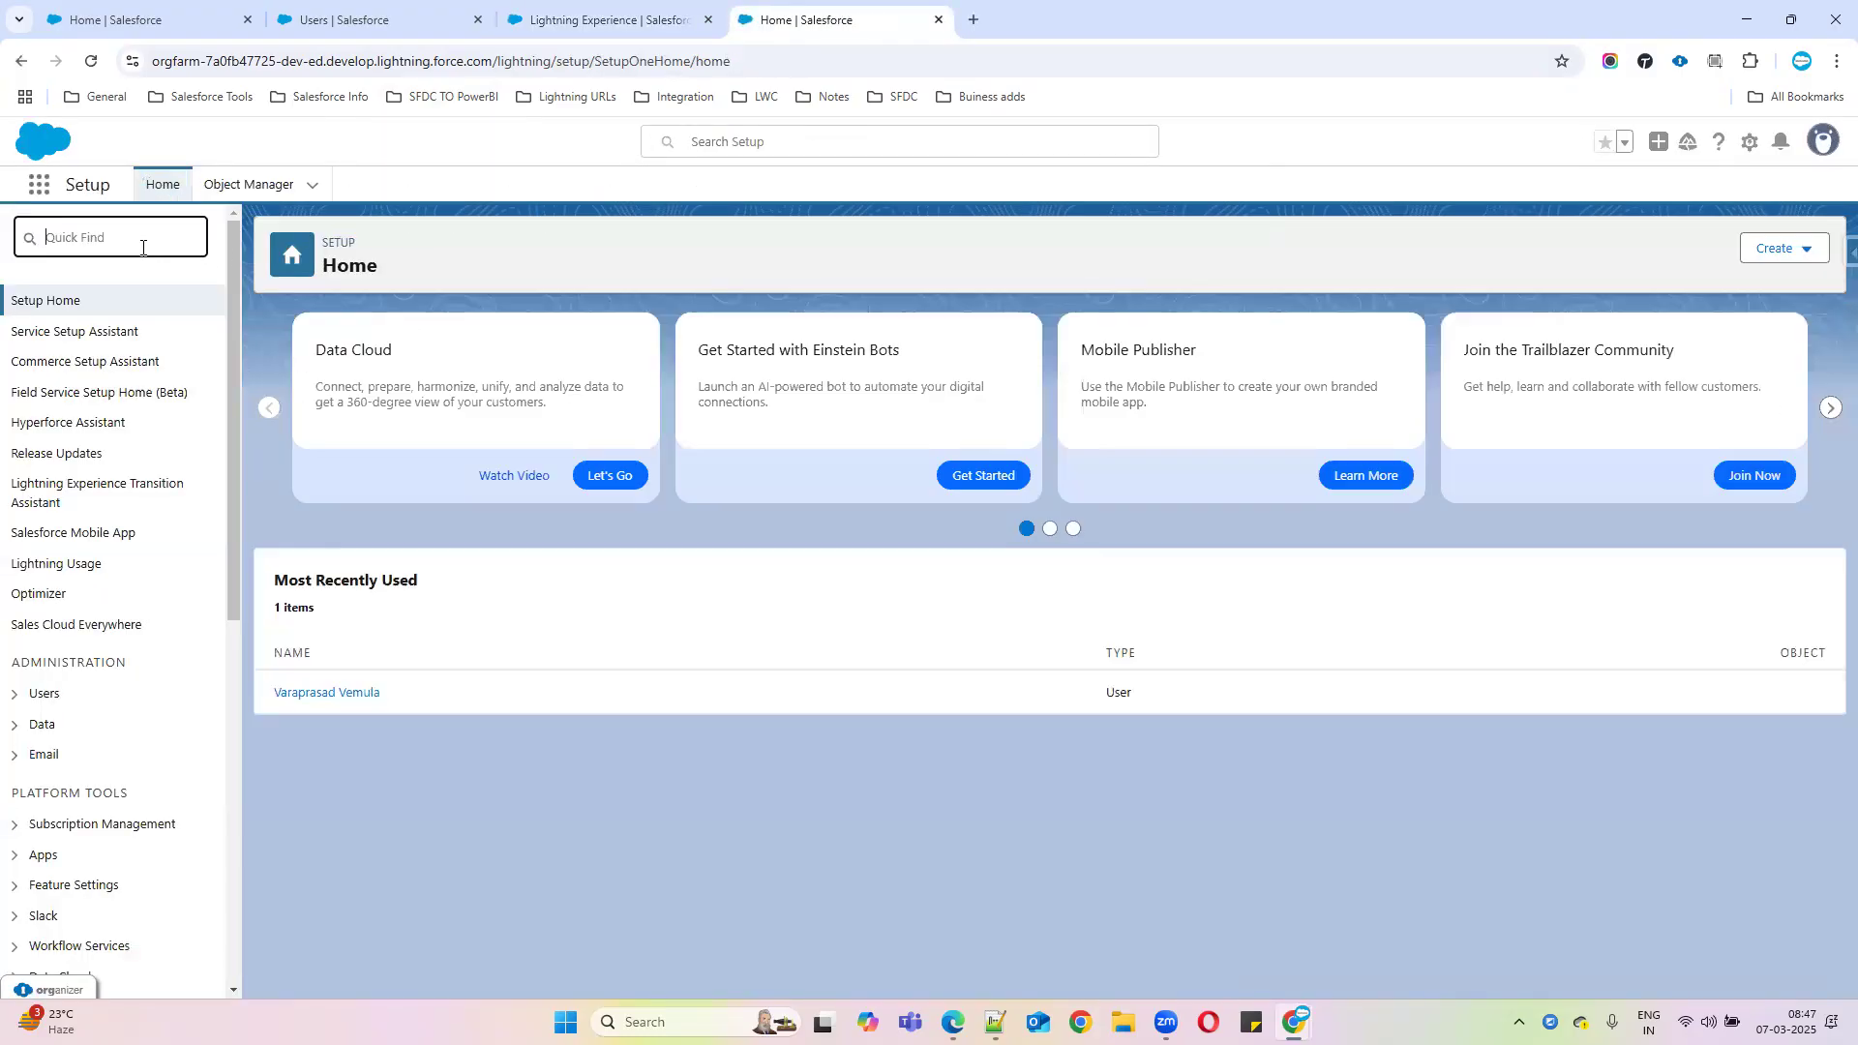
{"action": "type", "text": "users"}
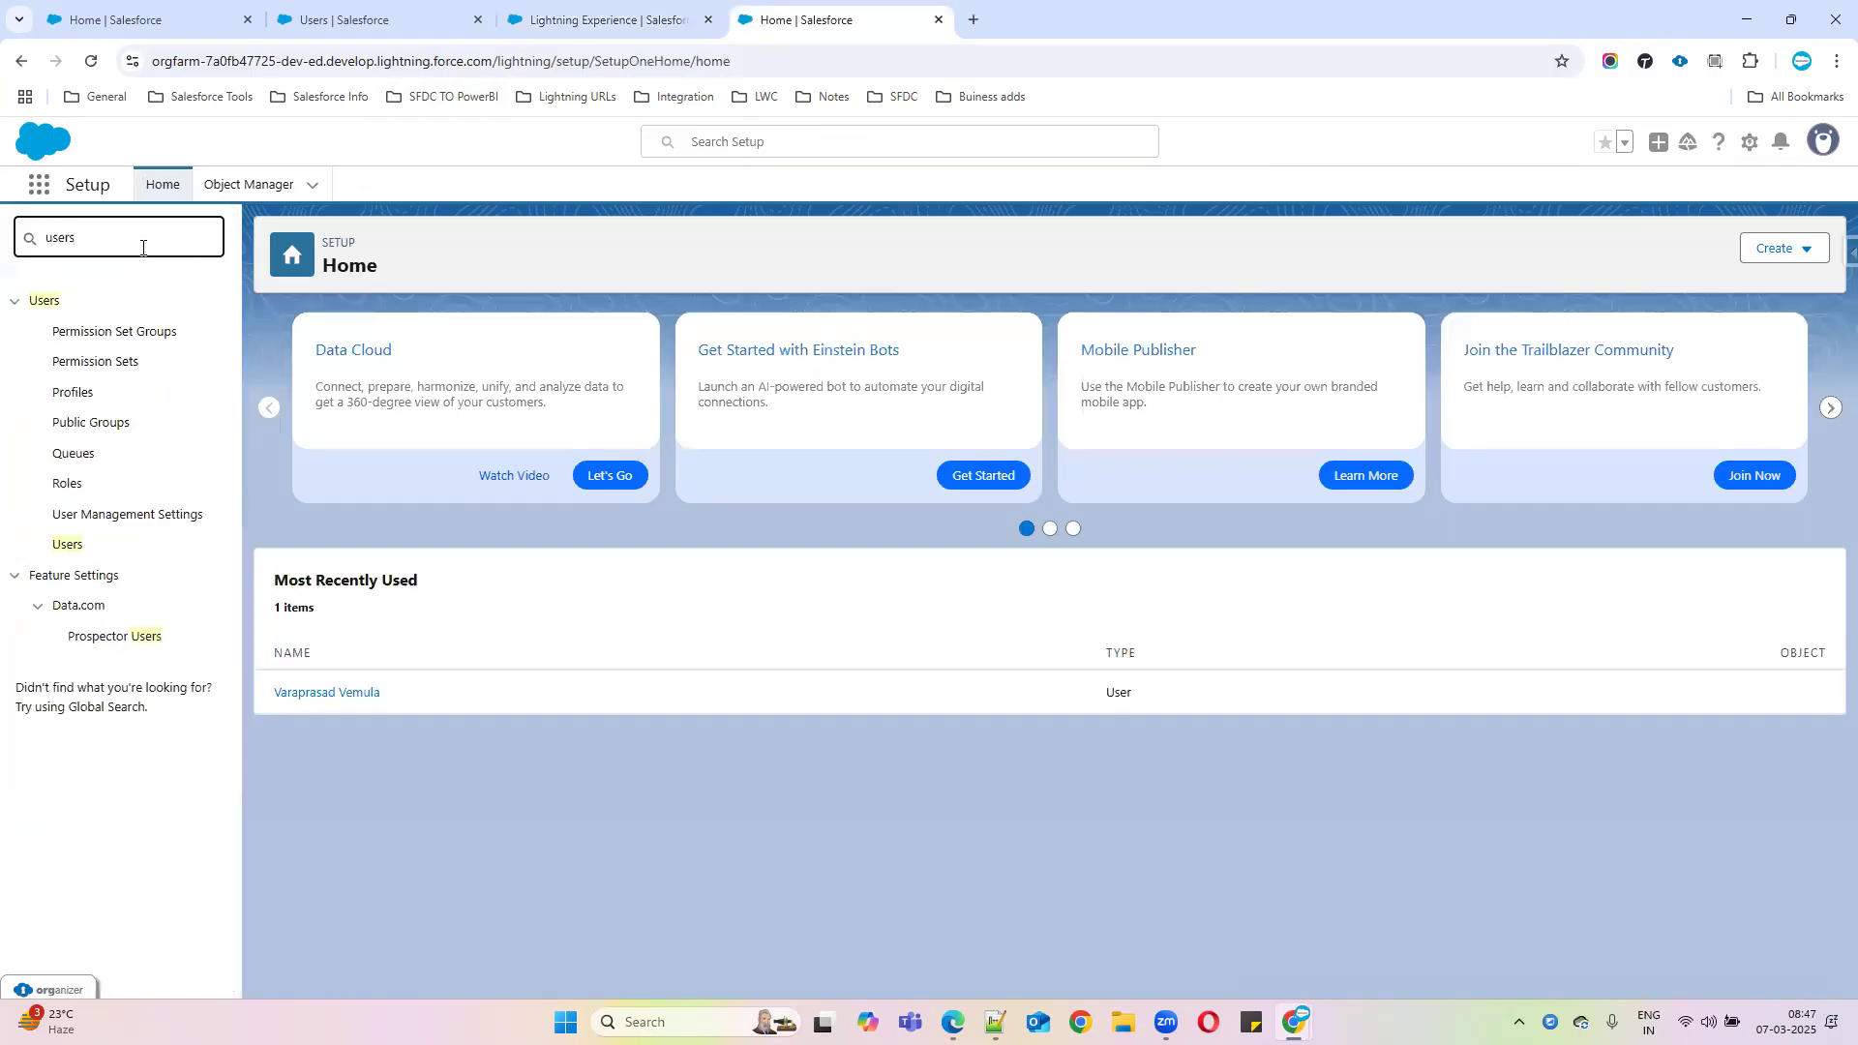
Open All Users, close the My Service Journey panel, and edit the Samsung org's administrator
{"action": "left_click", "coordinate": [67, 546]}
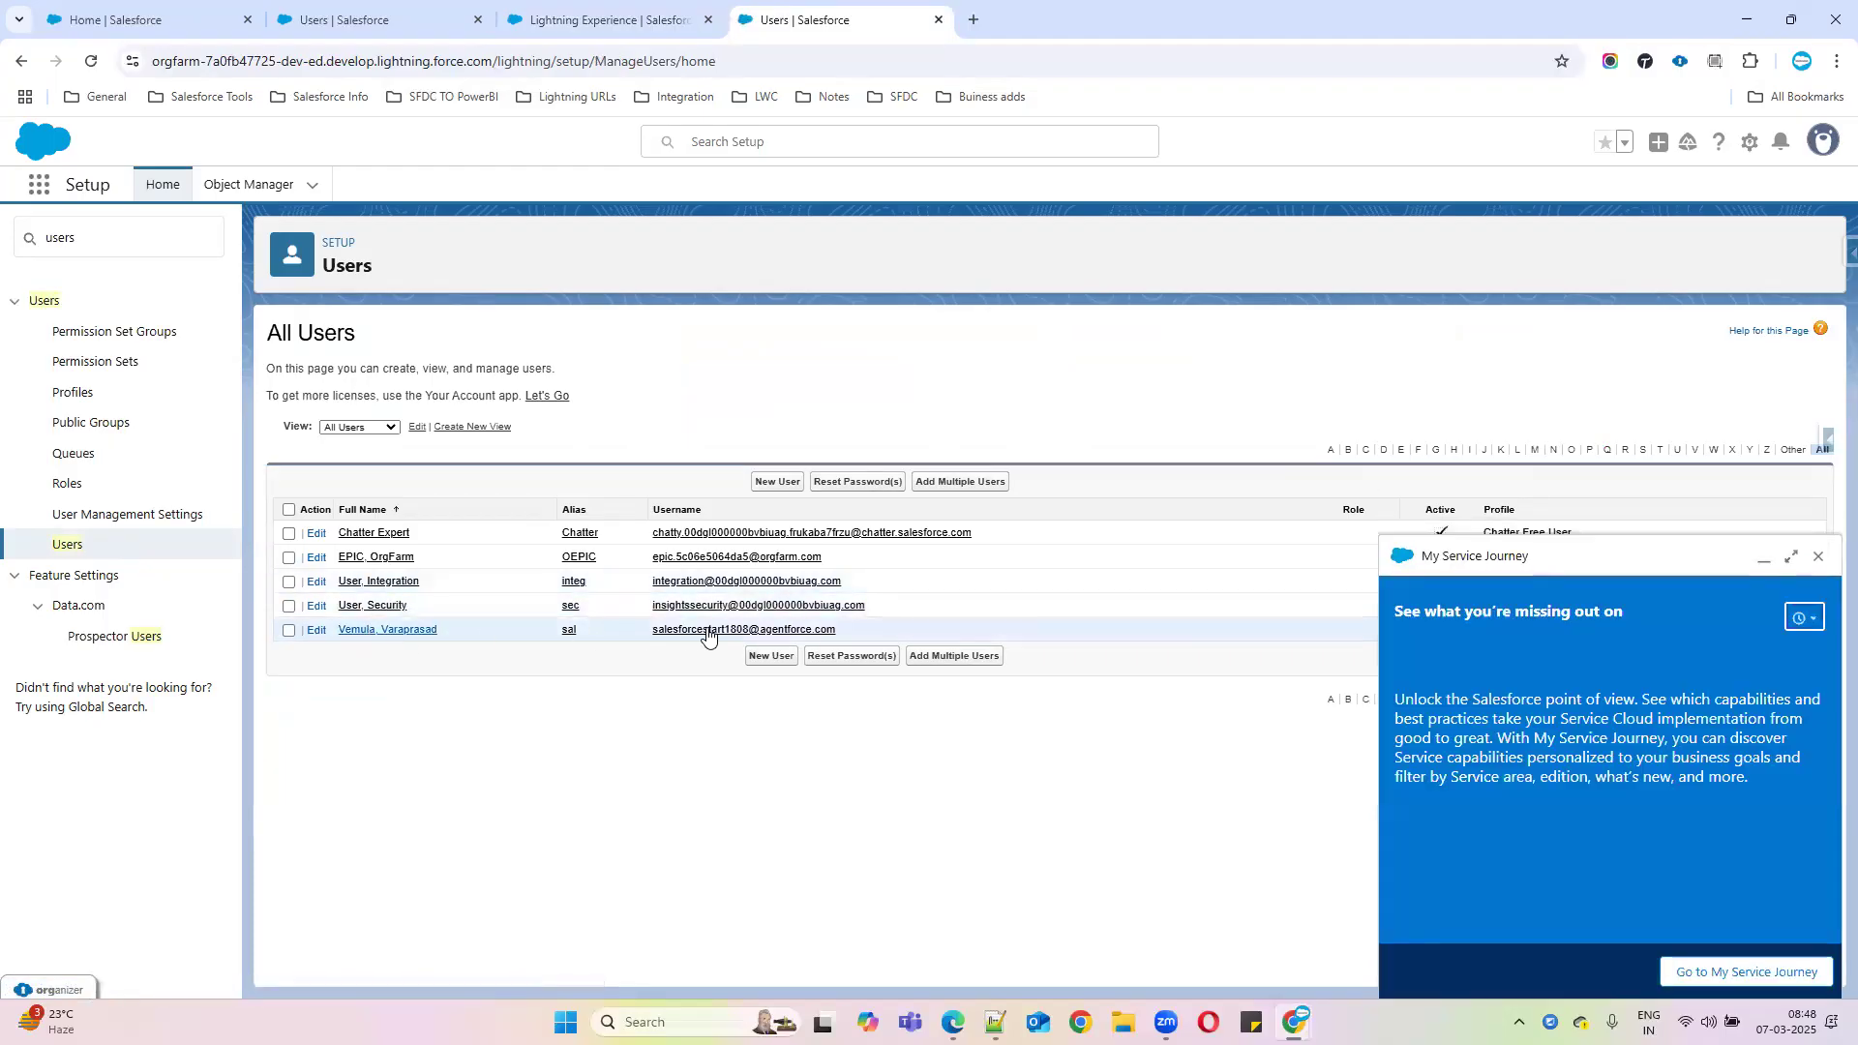
{"action": "left_click", "coordinate": [1818, 558]}
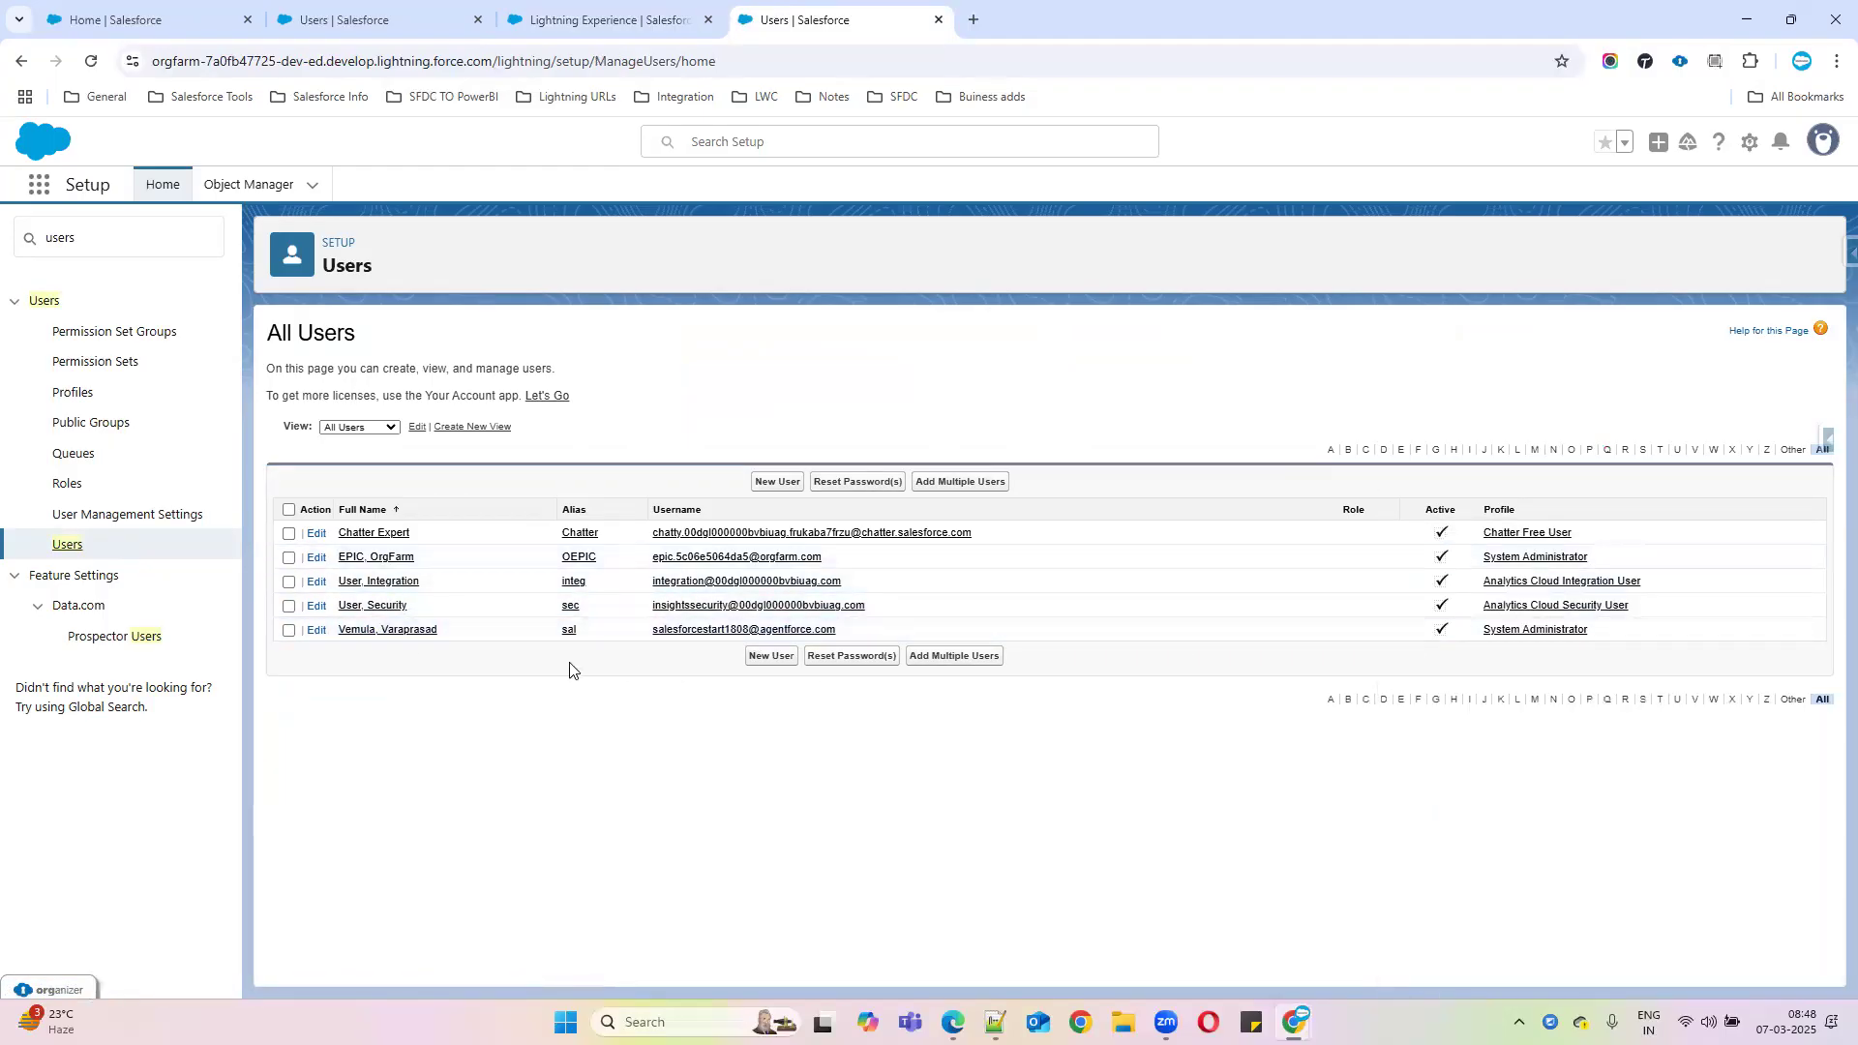
{"action": "left_click", "coordinate": [317, 631]}
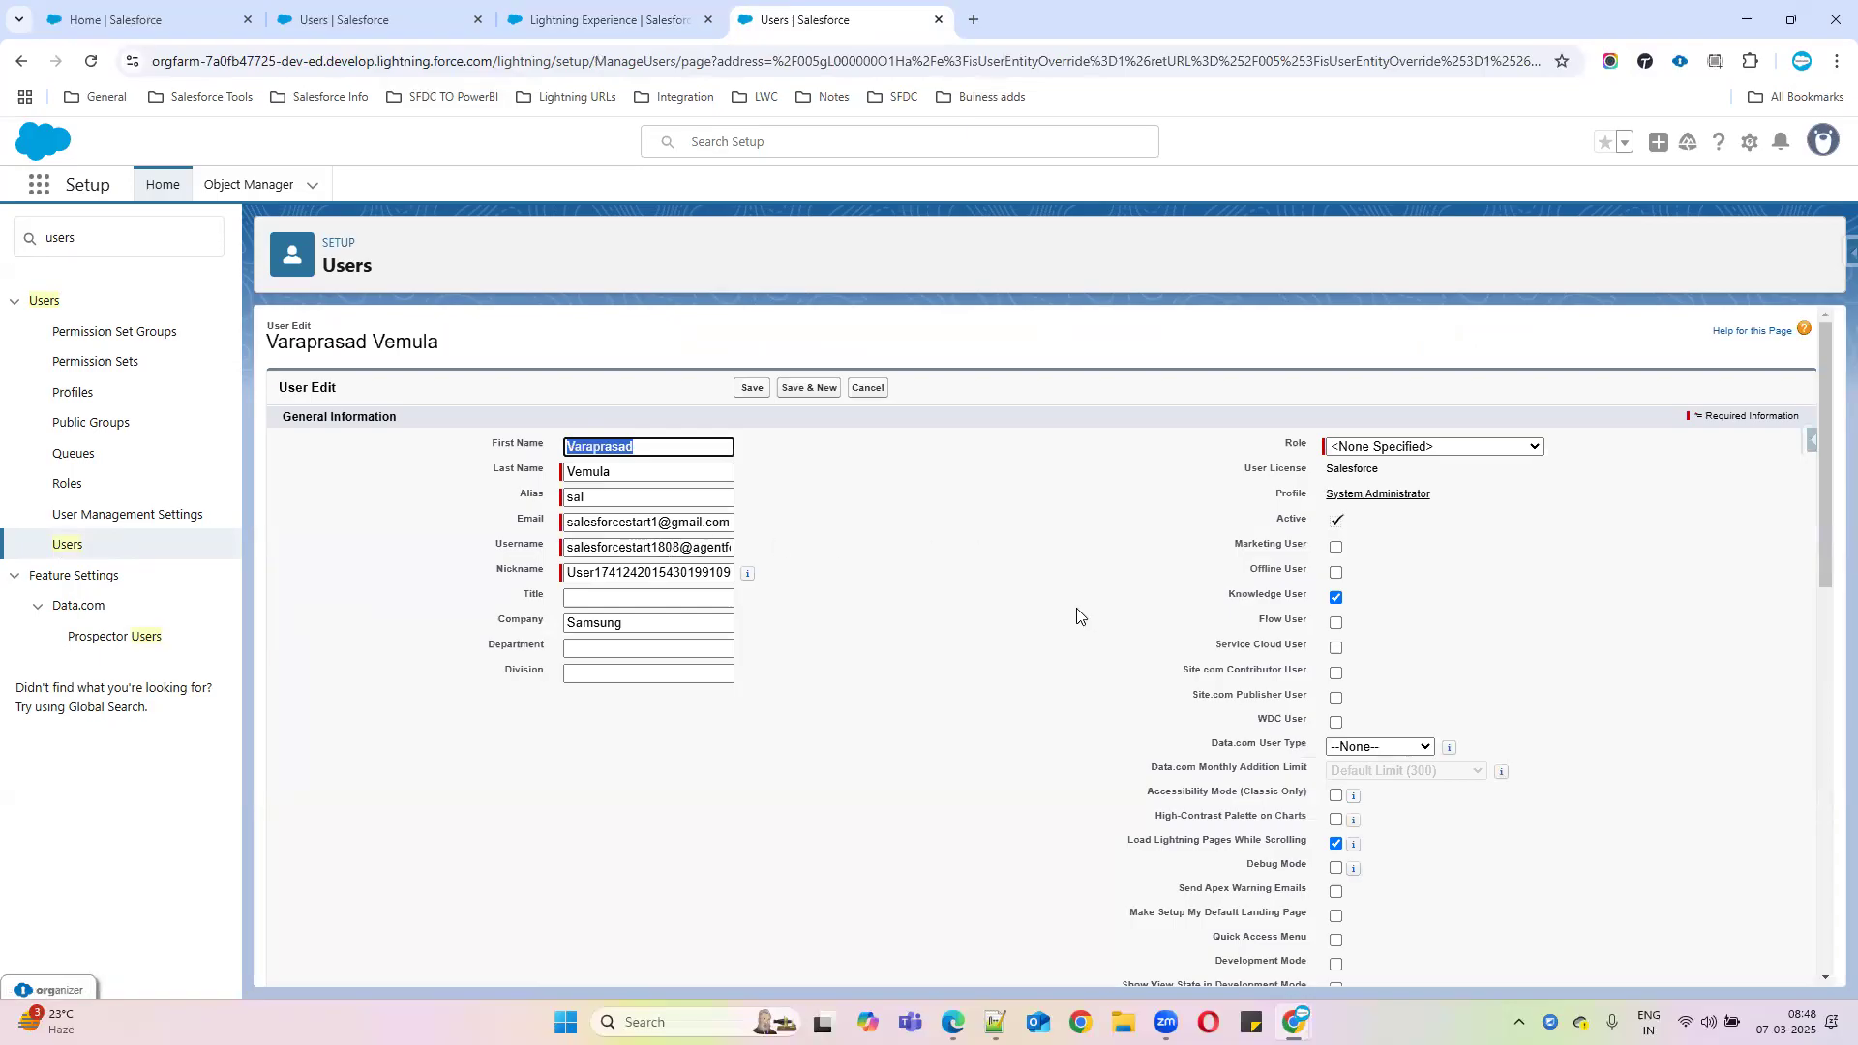
Replace the username's prefix before the @ with 'sfdcbatch46' and save the user
{"action": "left_click_drag", "start_coordinate": [581, 549], "coordinate": [871, 550]}
{"action": "left_click", "coordinate": [635, 548]}
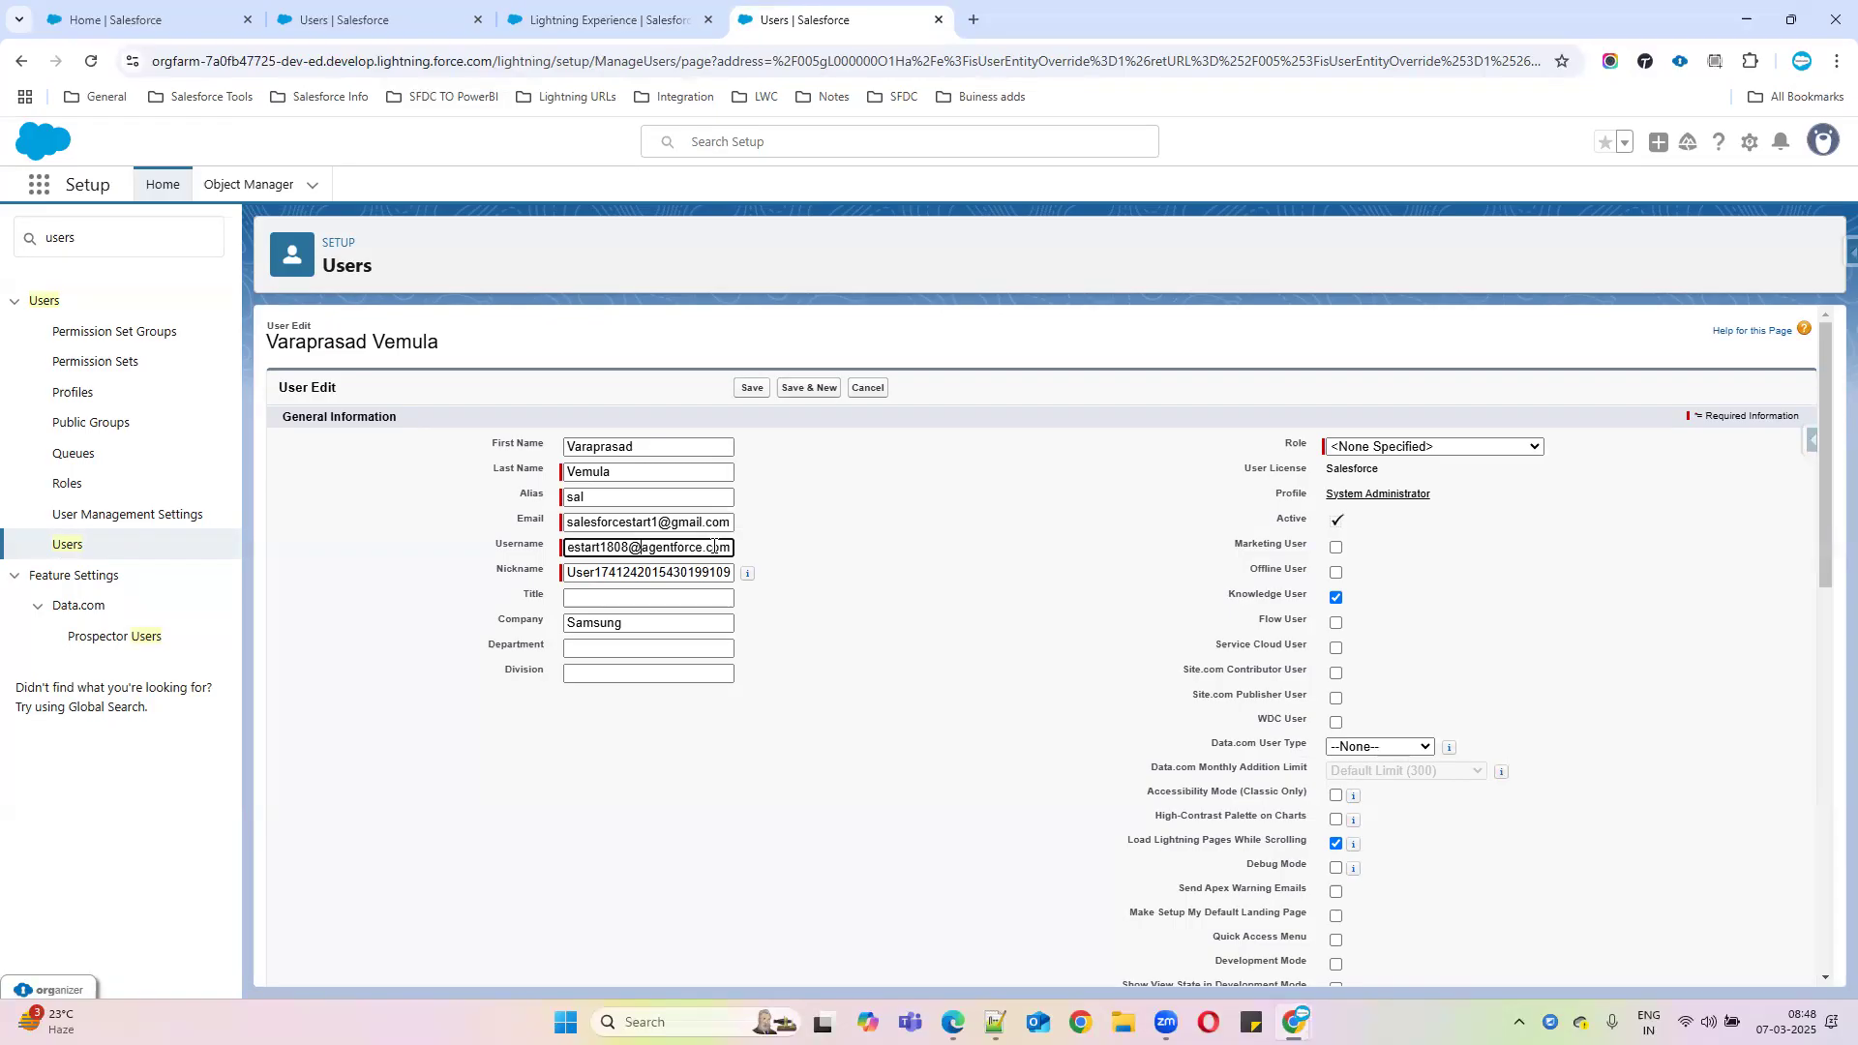
{"action": "left_click_drag", "start_coordinate": [615, 542], "coordinate": [535, 547]}
{"action": "left_click", "coordinate": [633, 546]}
{"action": "left_click_drag", "start_coordinate": [674, 548], "coordinate": [496, 553]}
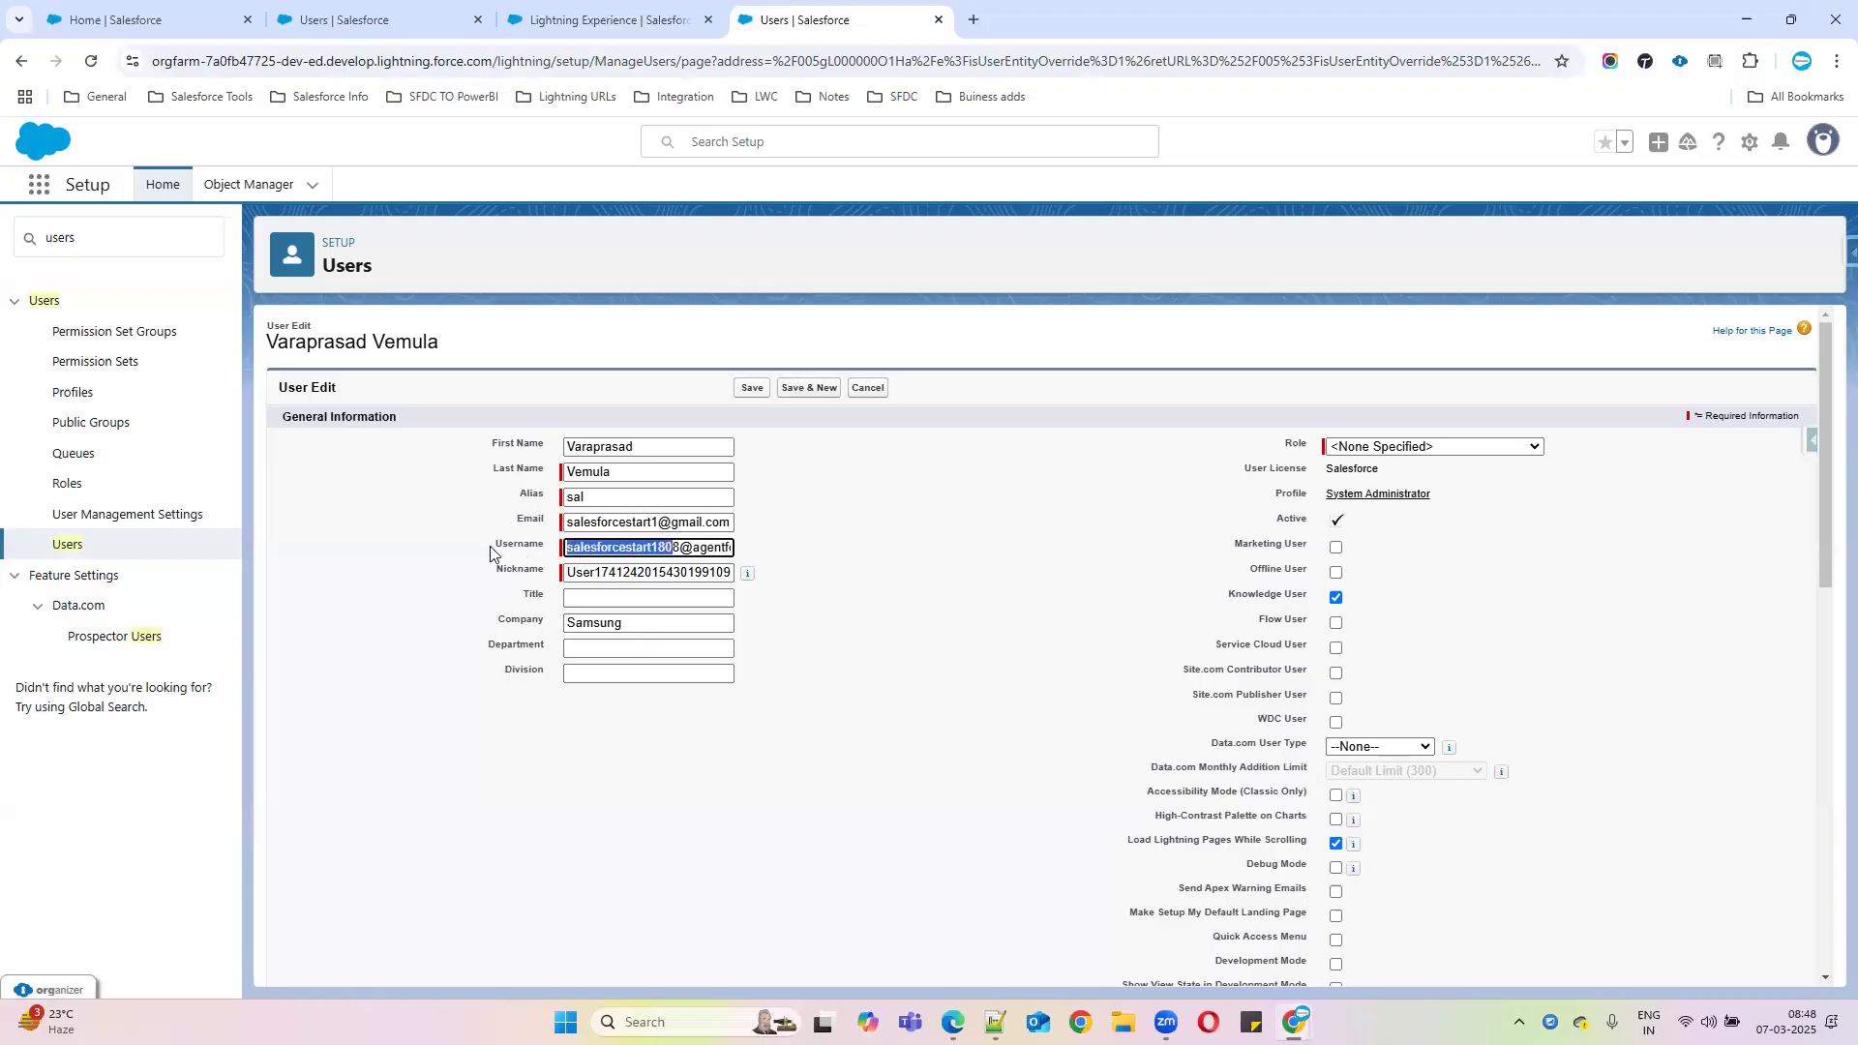
{"action": "left_click_drag", "start_coordinate": [681, 547], "coordinate": [547, 552]}
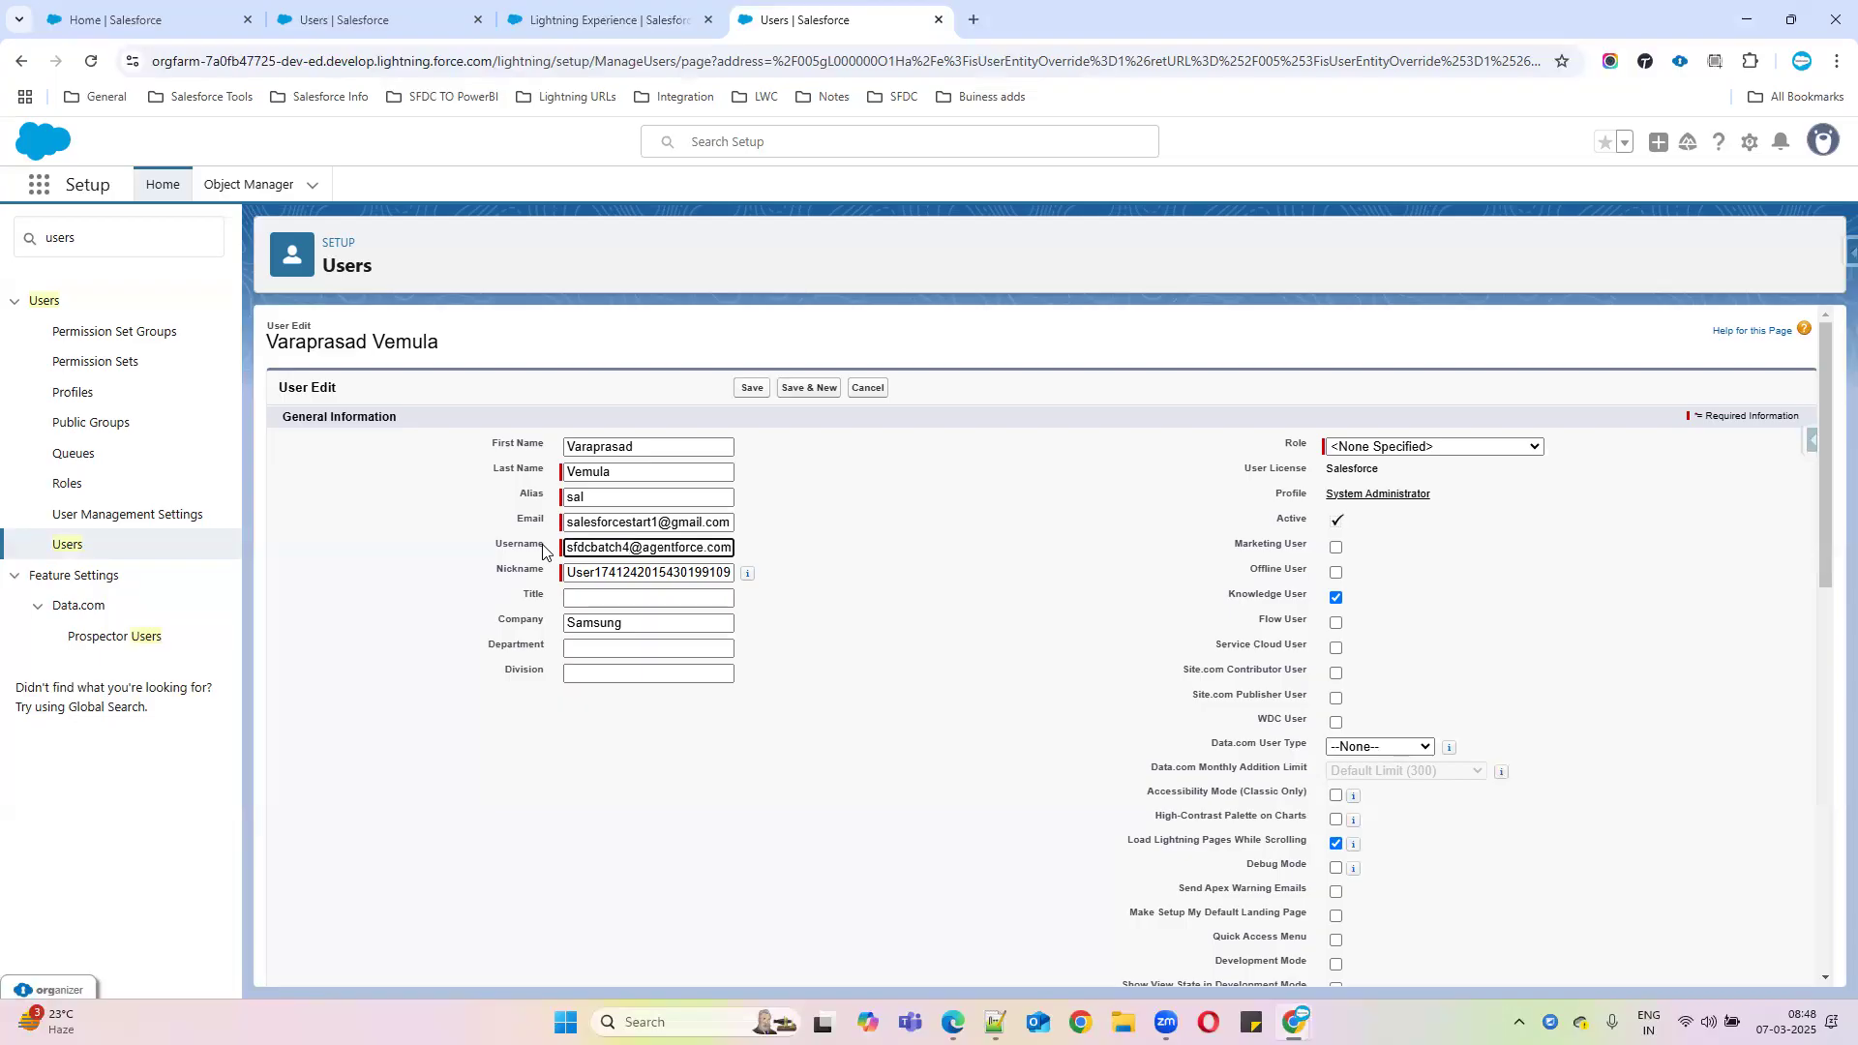
{"action": "double_click", "coordinate": [663, 547]}
{"action": "left_click_drag", "start_coordinate": [692, 548], "coordinate": [802, 551]}
{"action": "left_click", "coordinate": [752, 390]}
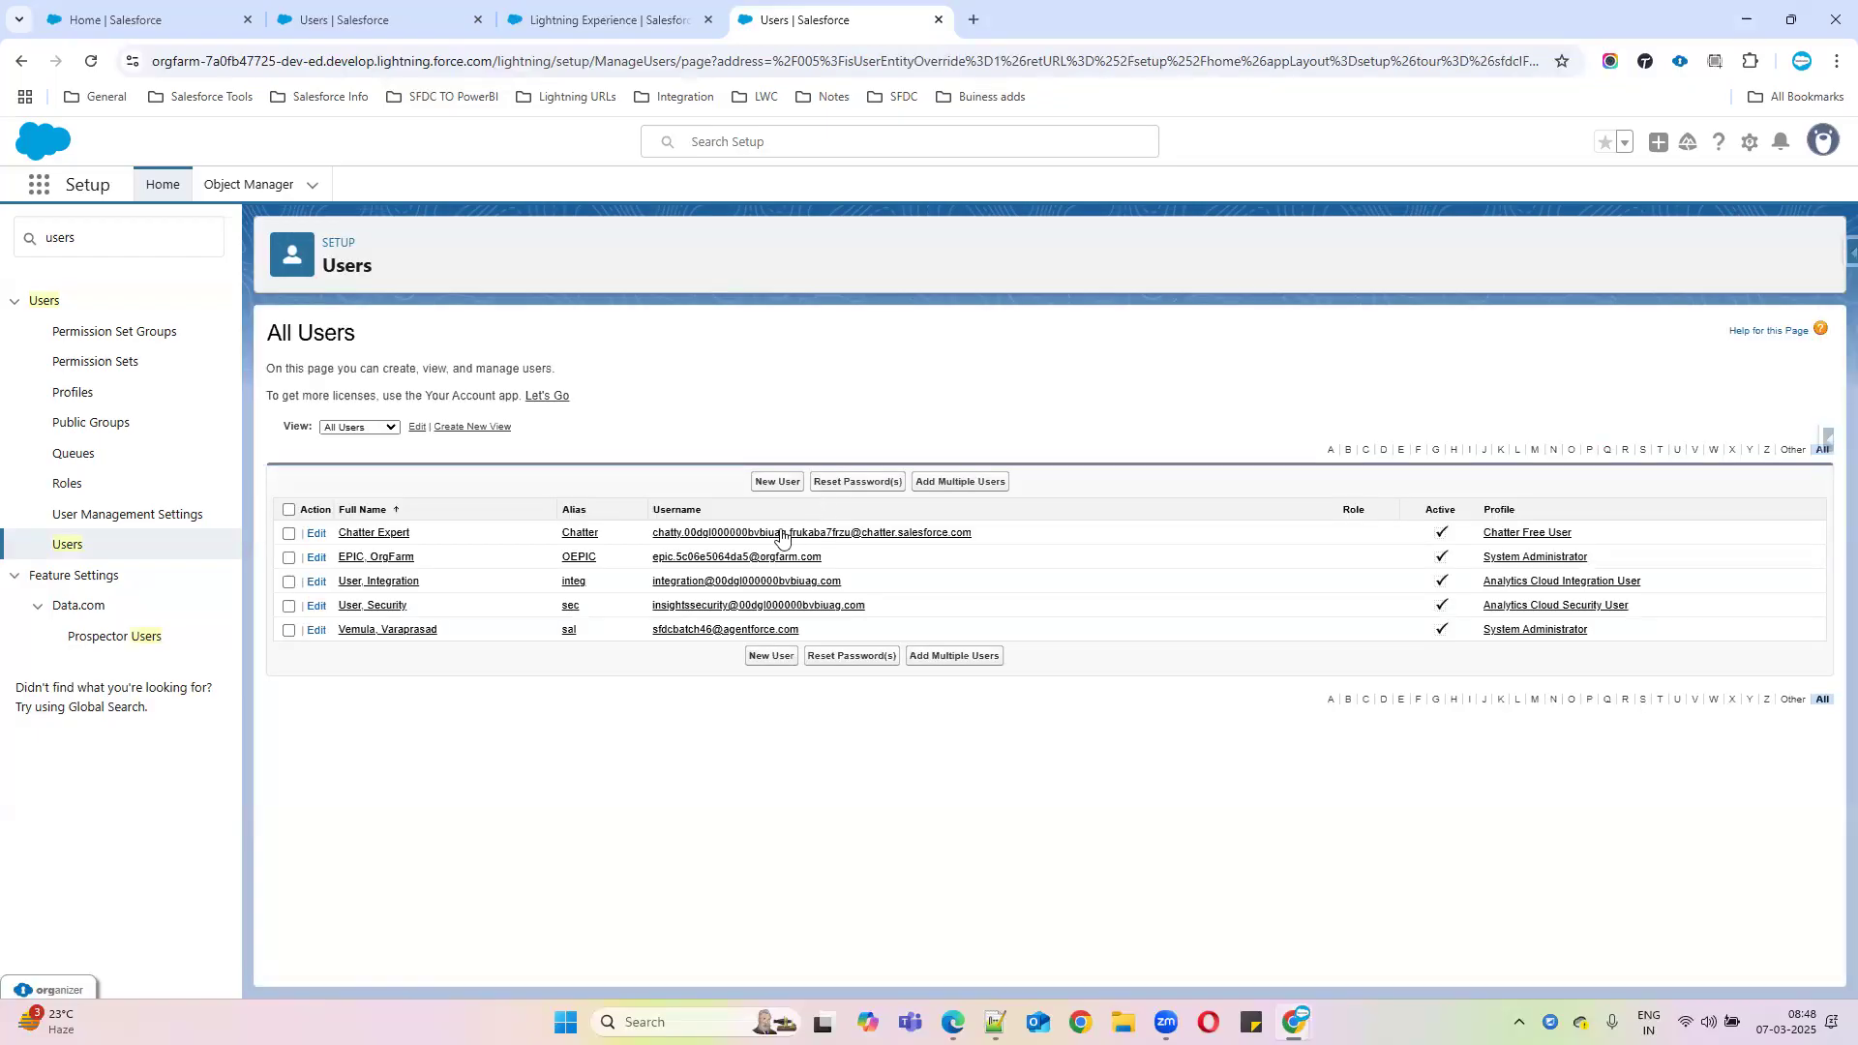
Select the new username on the administrator's detail page, then open a new tab
{"action": "left_click", "coordinate": [414, 629]}
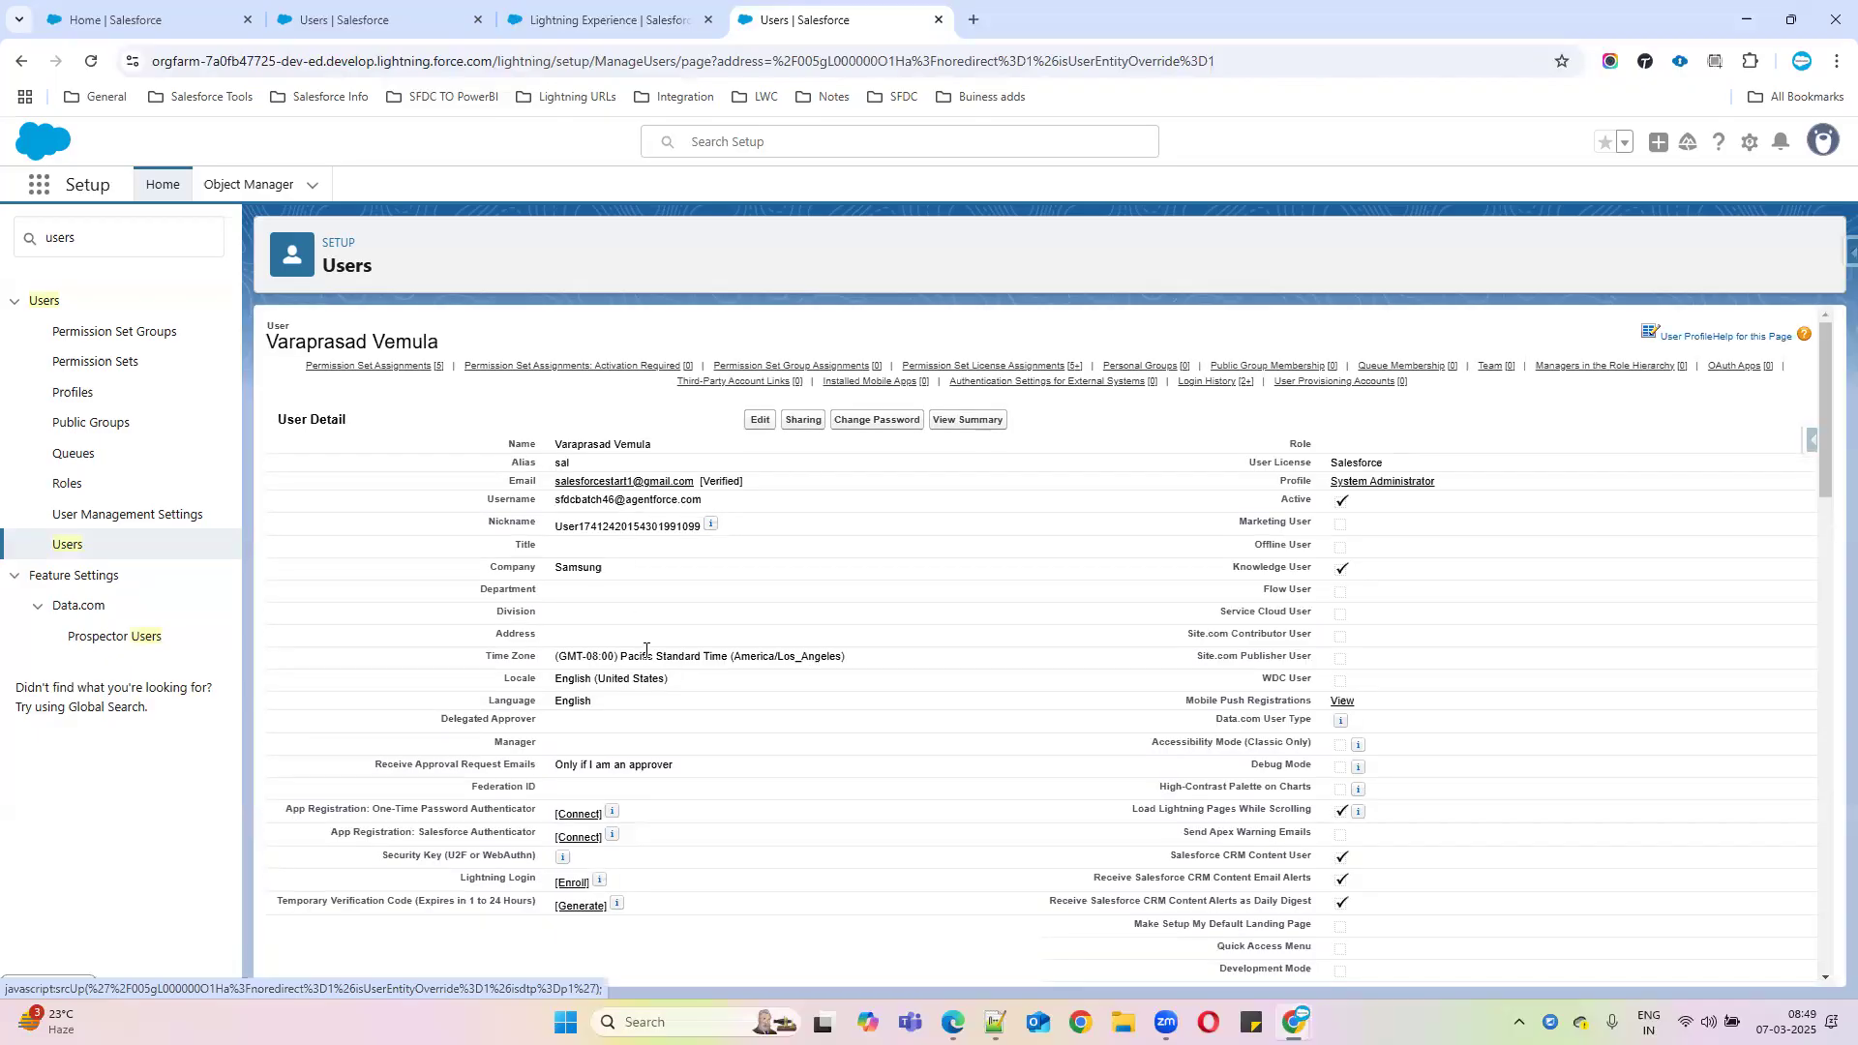
{"action": "left_click_drag", "start_coordinate": [552, 500], "coordinate": [964, 503]}
{"action": "left_click", "coordinate": [978, 22]}
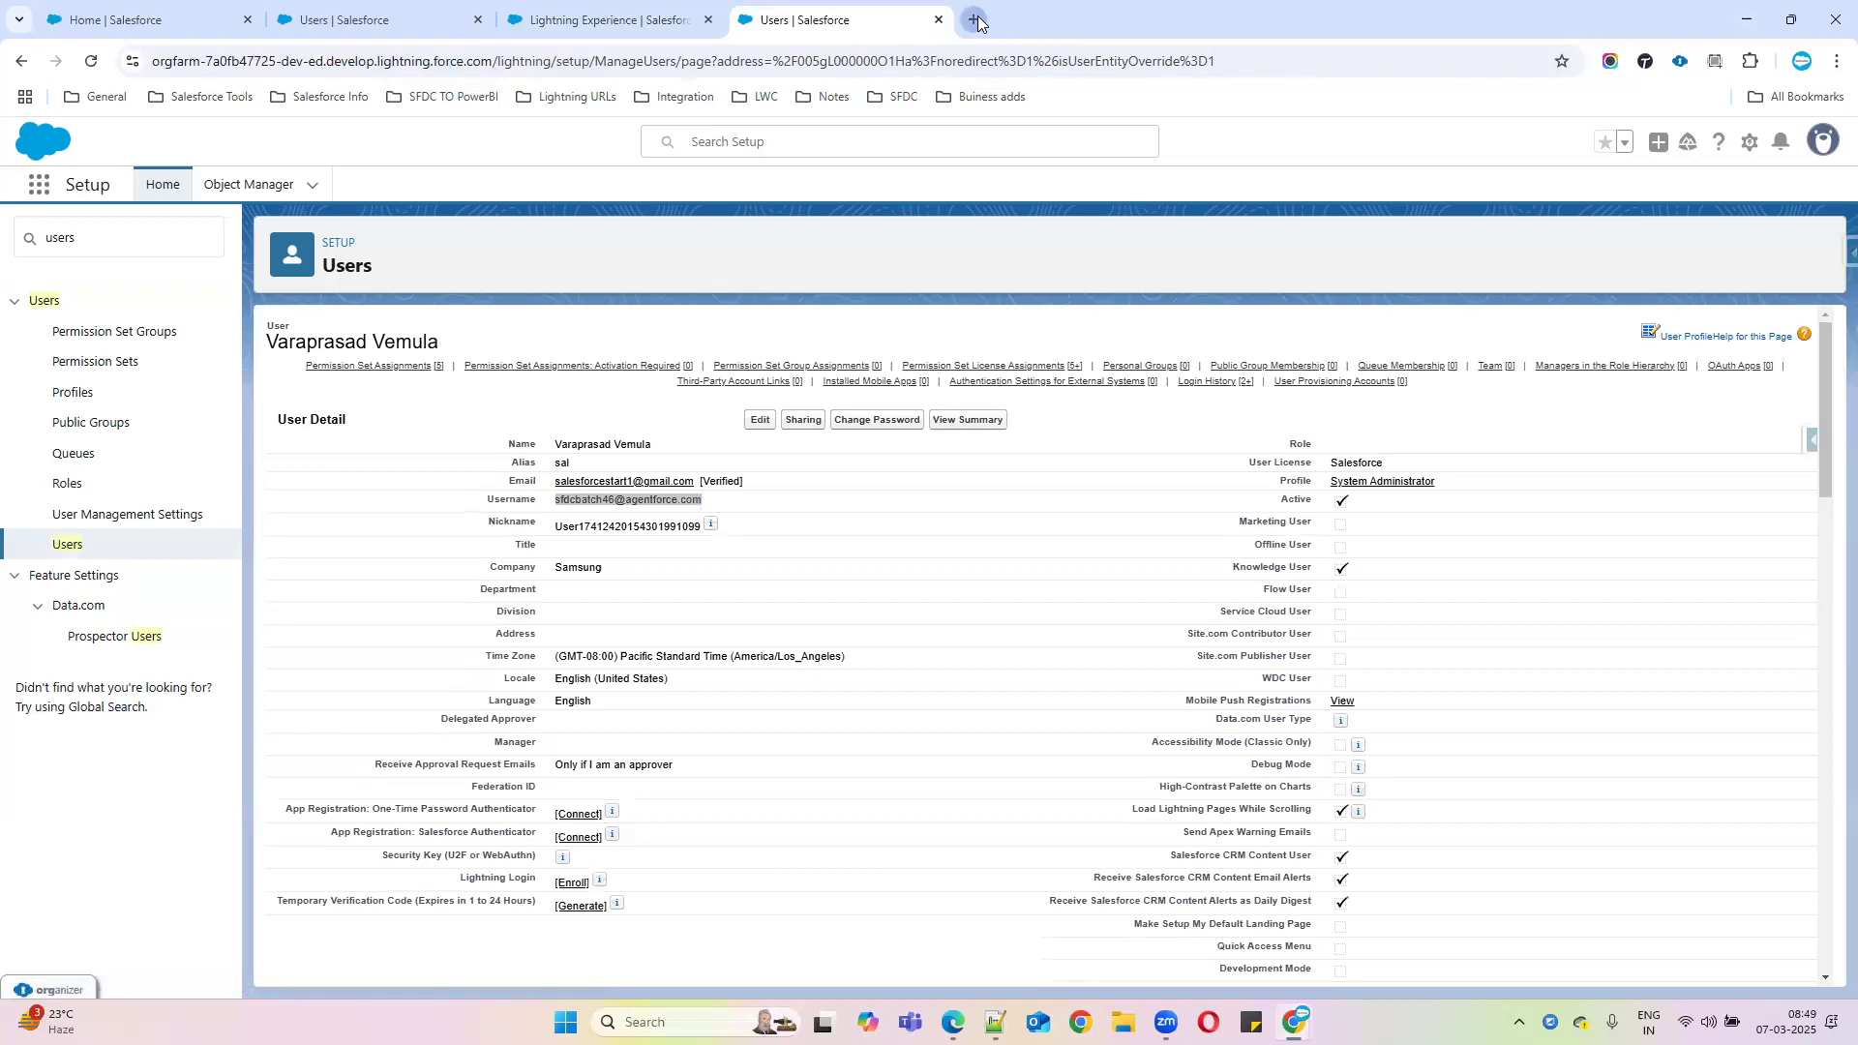
{"action": "left_click", "coordinate": [977, 21]}
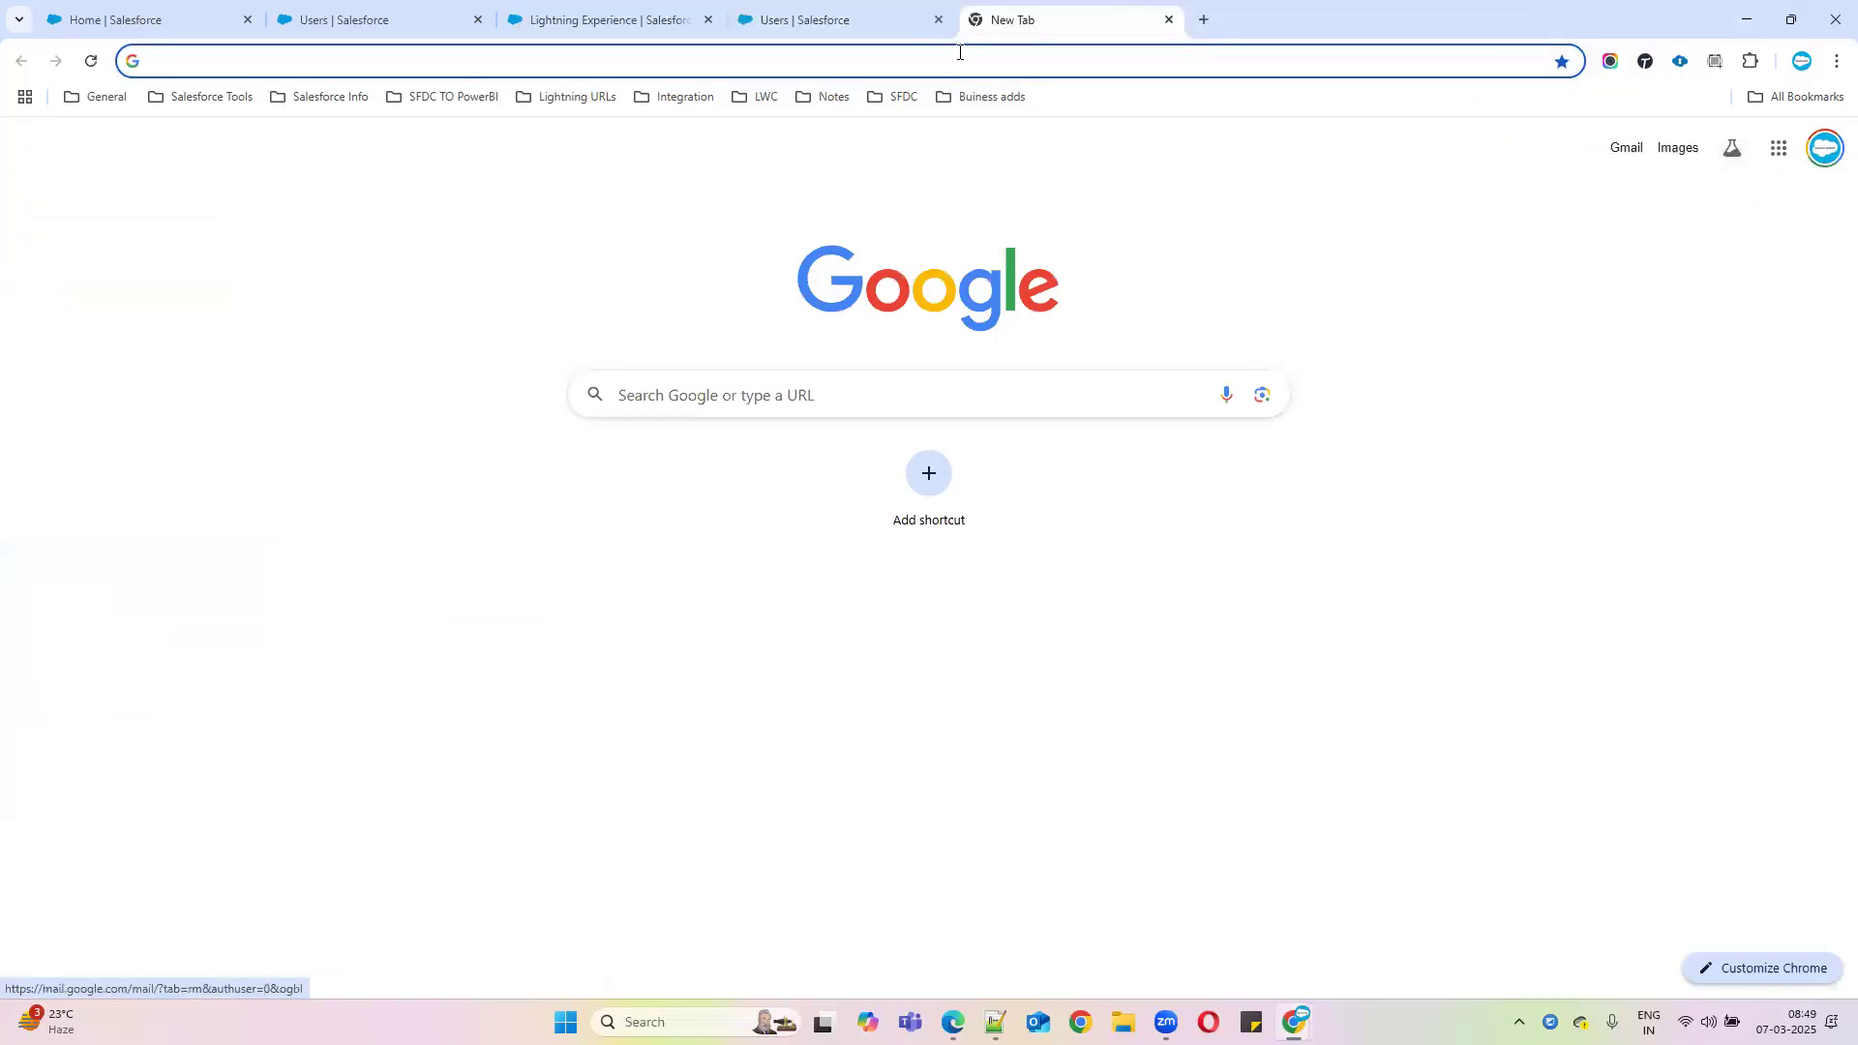
Copy the new username from the detail page and open Gmail for the account receiving Salesforce mail
{"action": "left_click", "coordinate": [803, 20]}
{"action": "left_click_drag", "start_coordinate": [716, 503], "coordinate": [549, 507]}
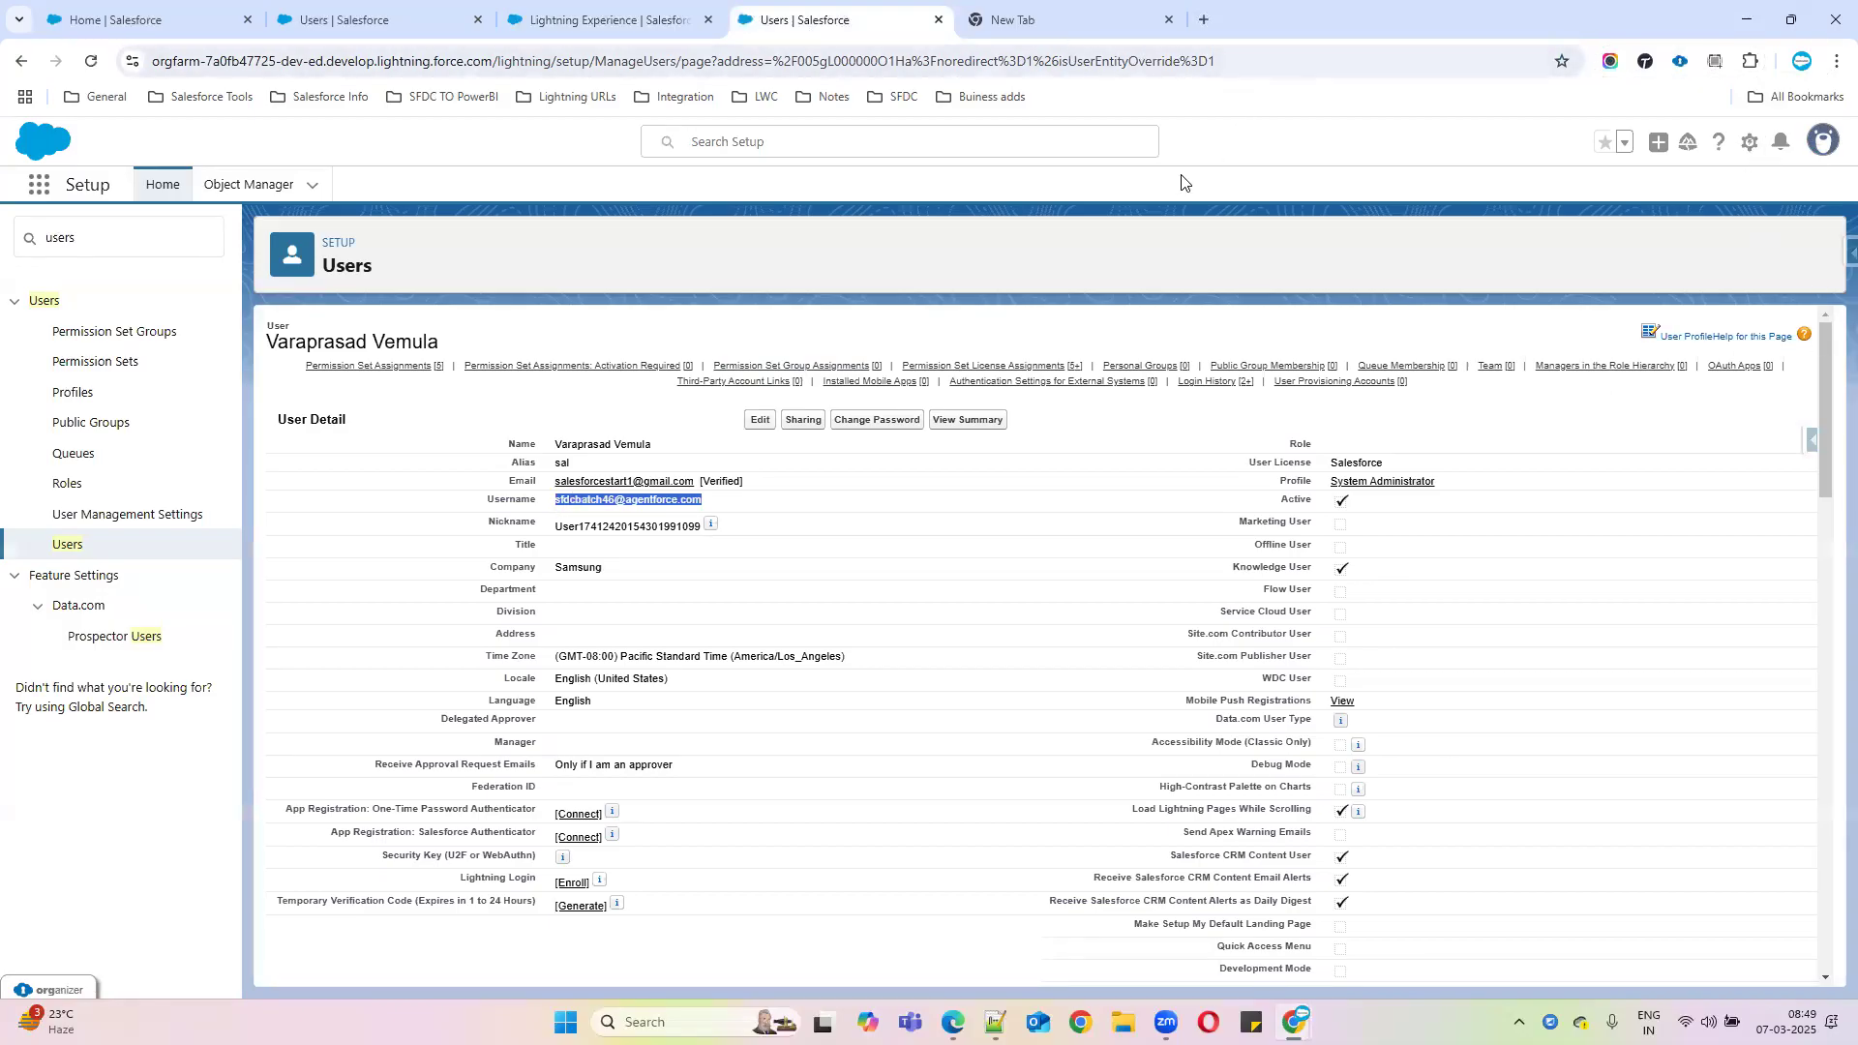
{"action": "left_click", "coordinate": [1043, 21]}
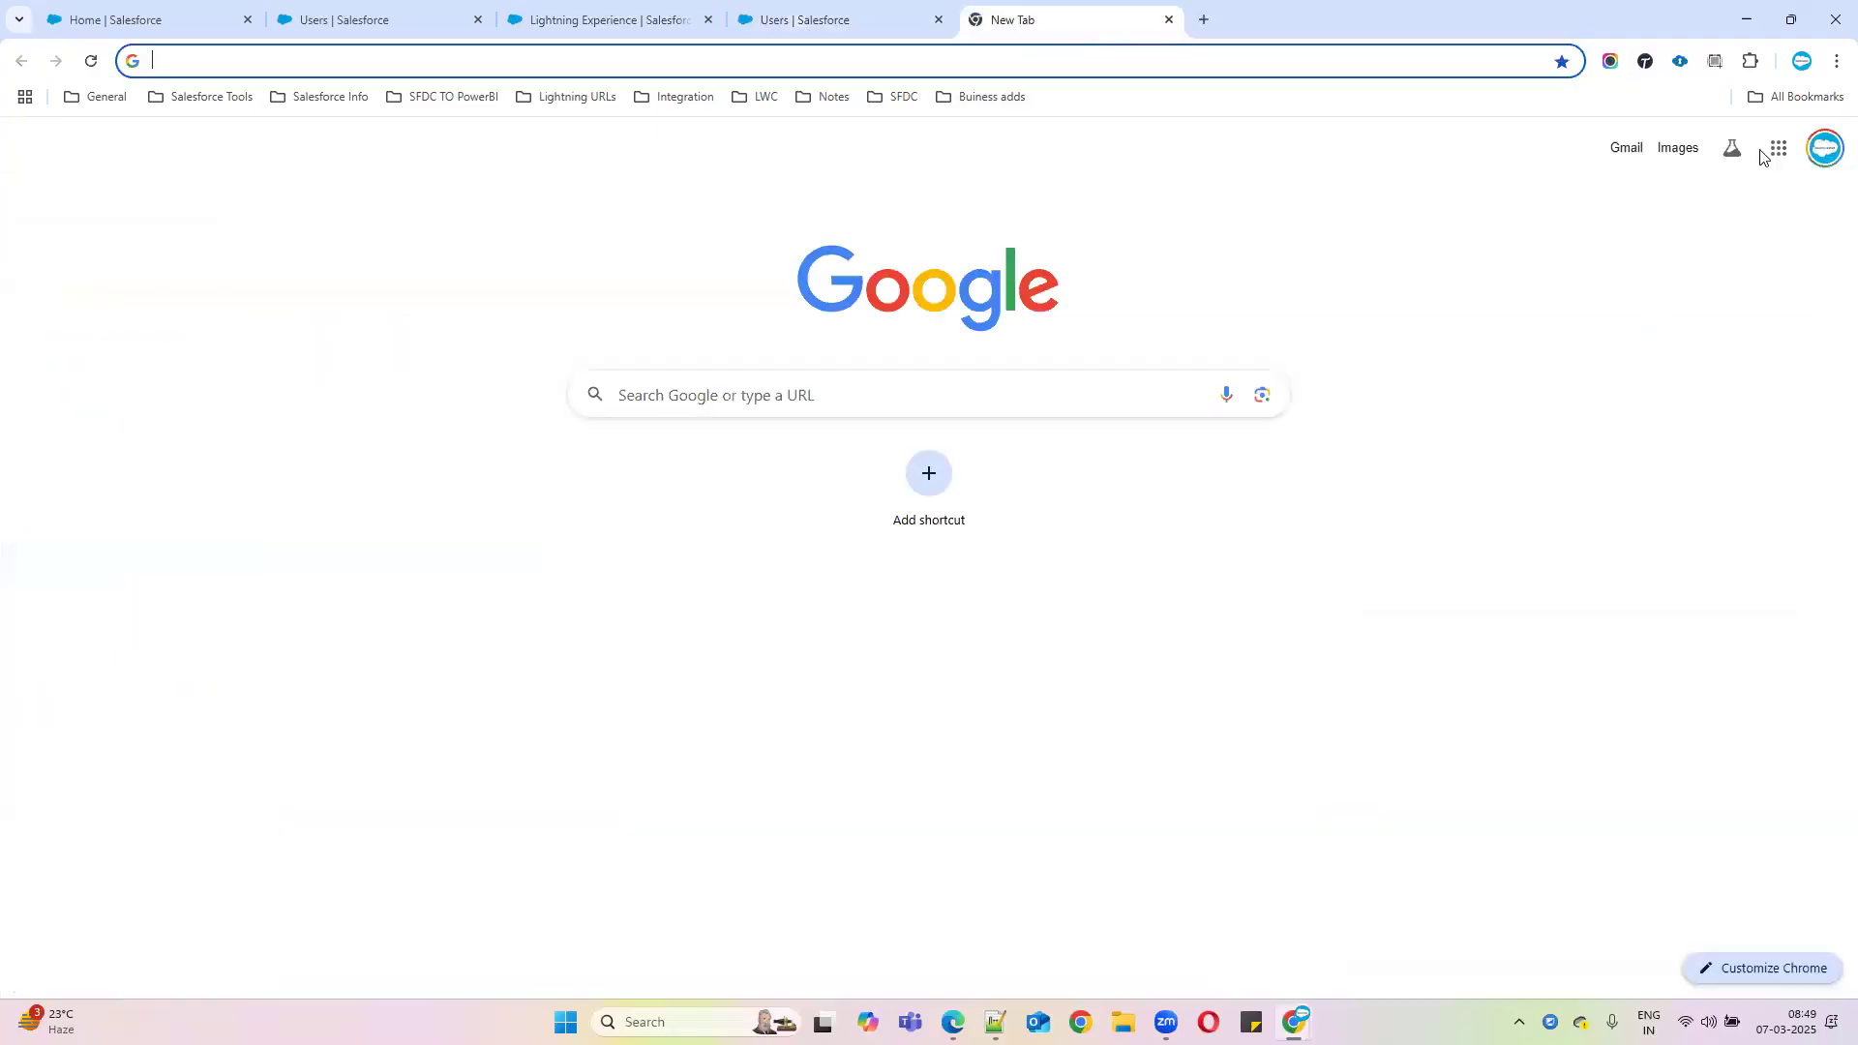
{"action": "left_click", "coordinate": [1825, 148]}
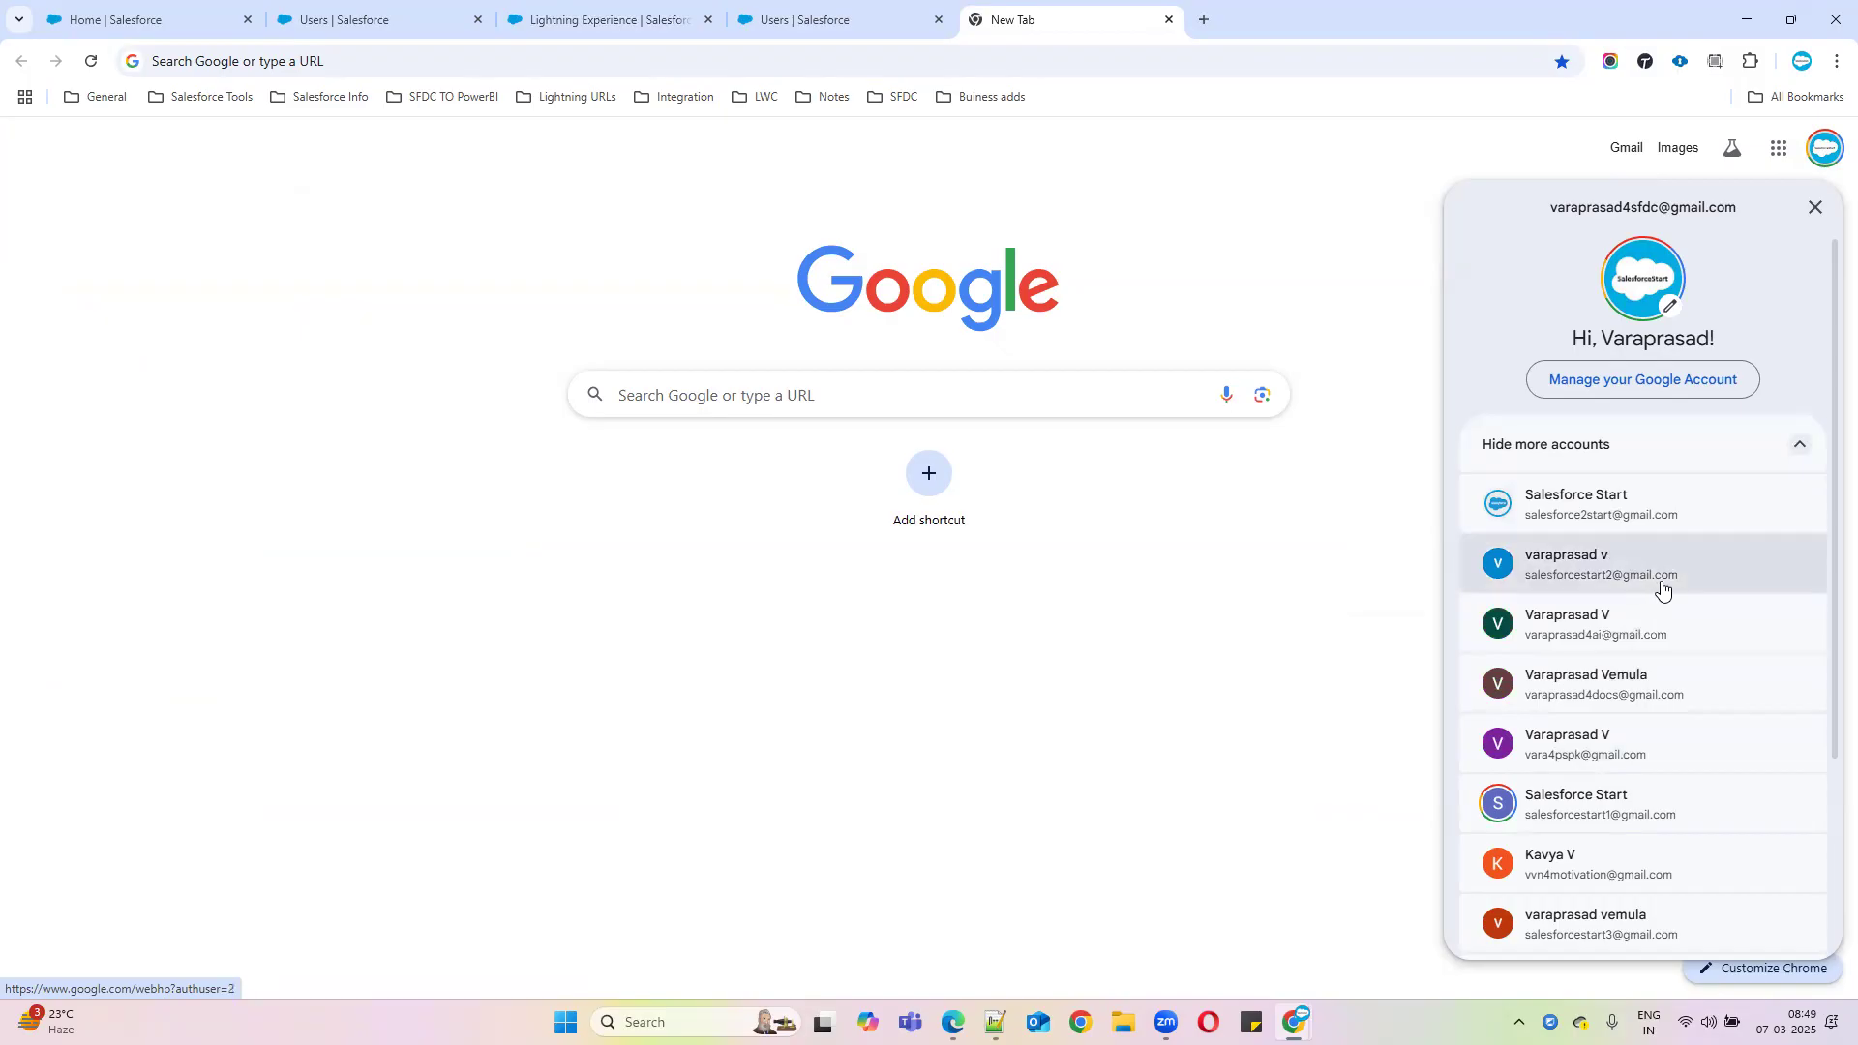
{"action": "left_click", "coordinate": [1651, 810]}
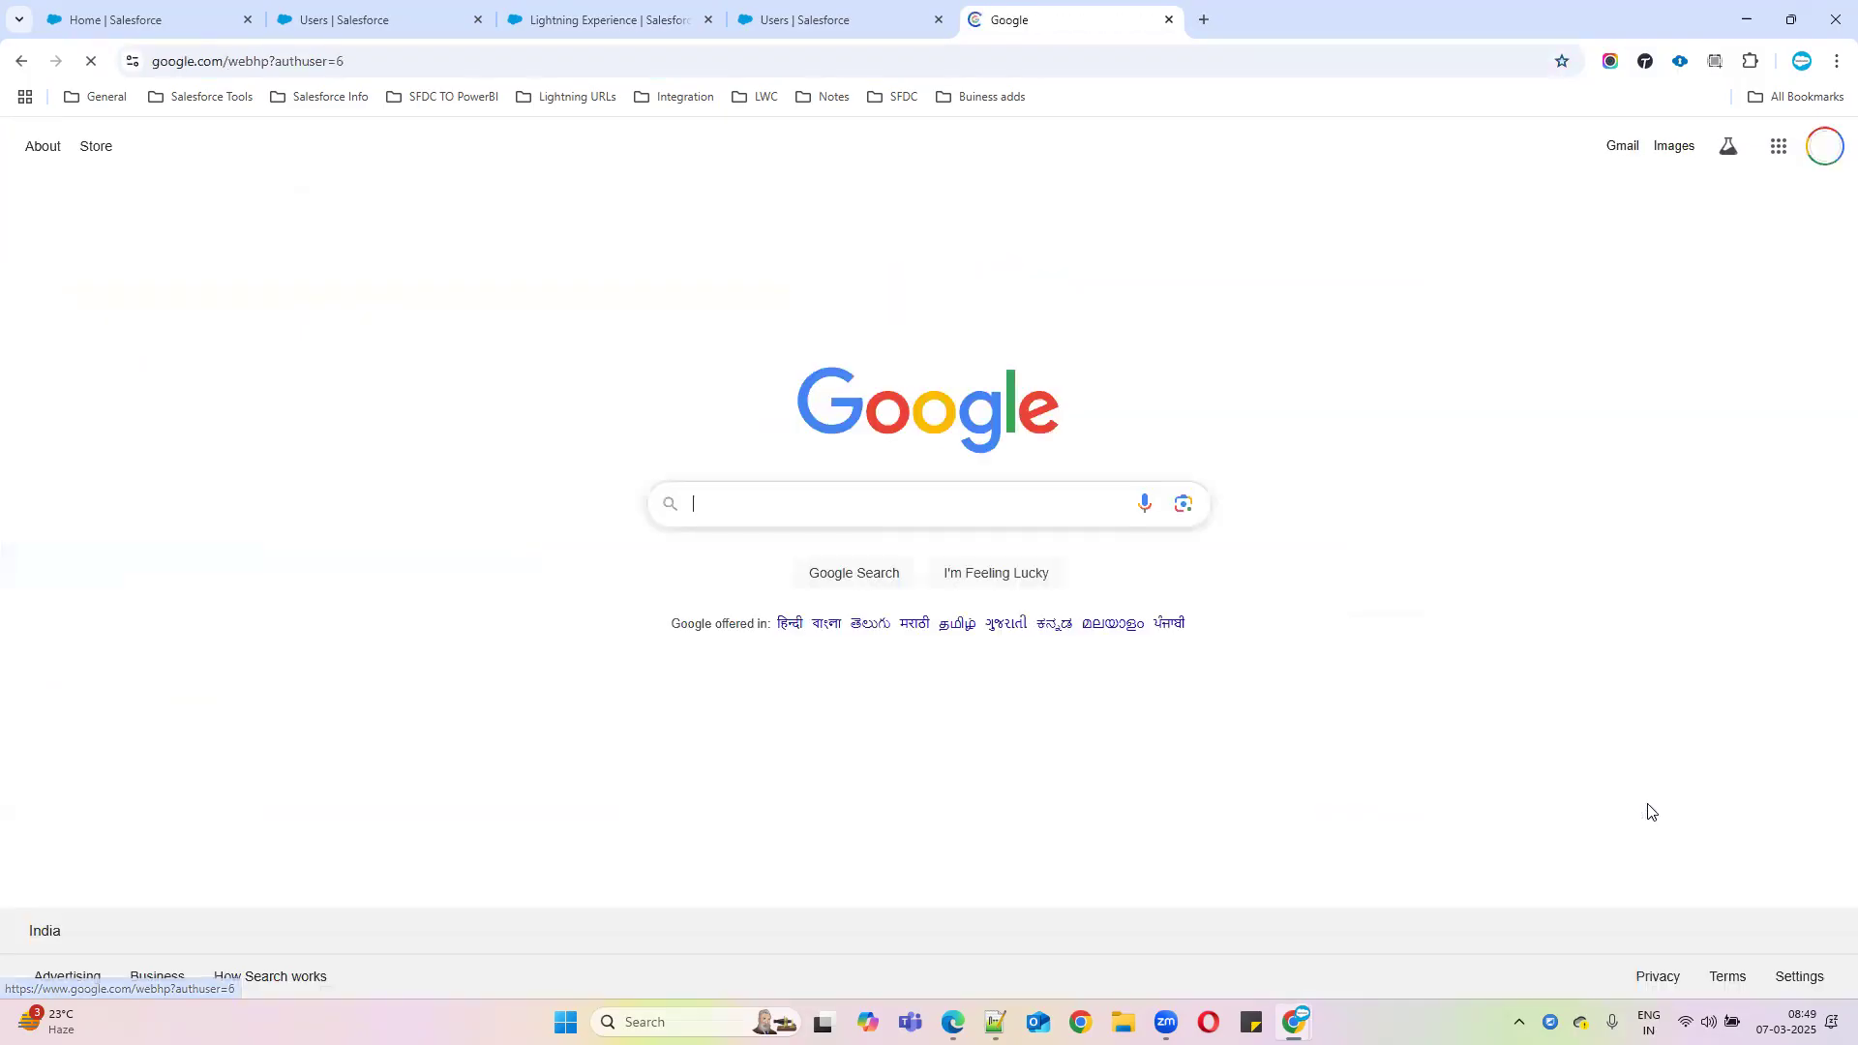
{"action": "left_click", "coordinate": [1622, 147]}
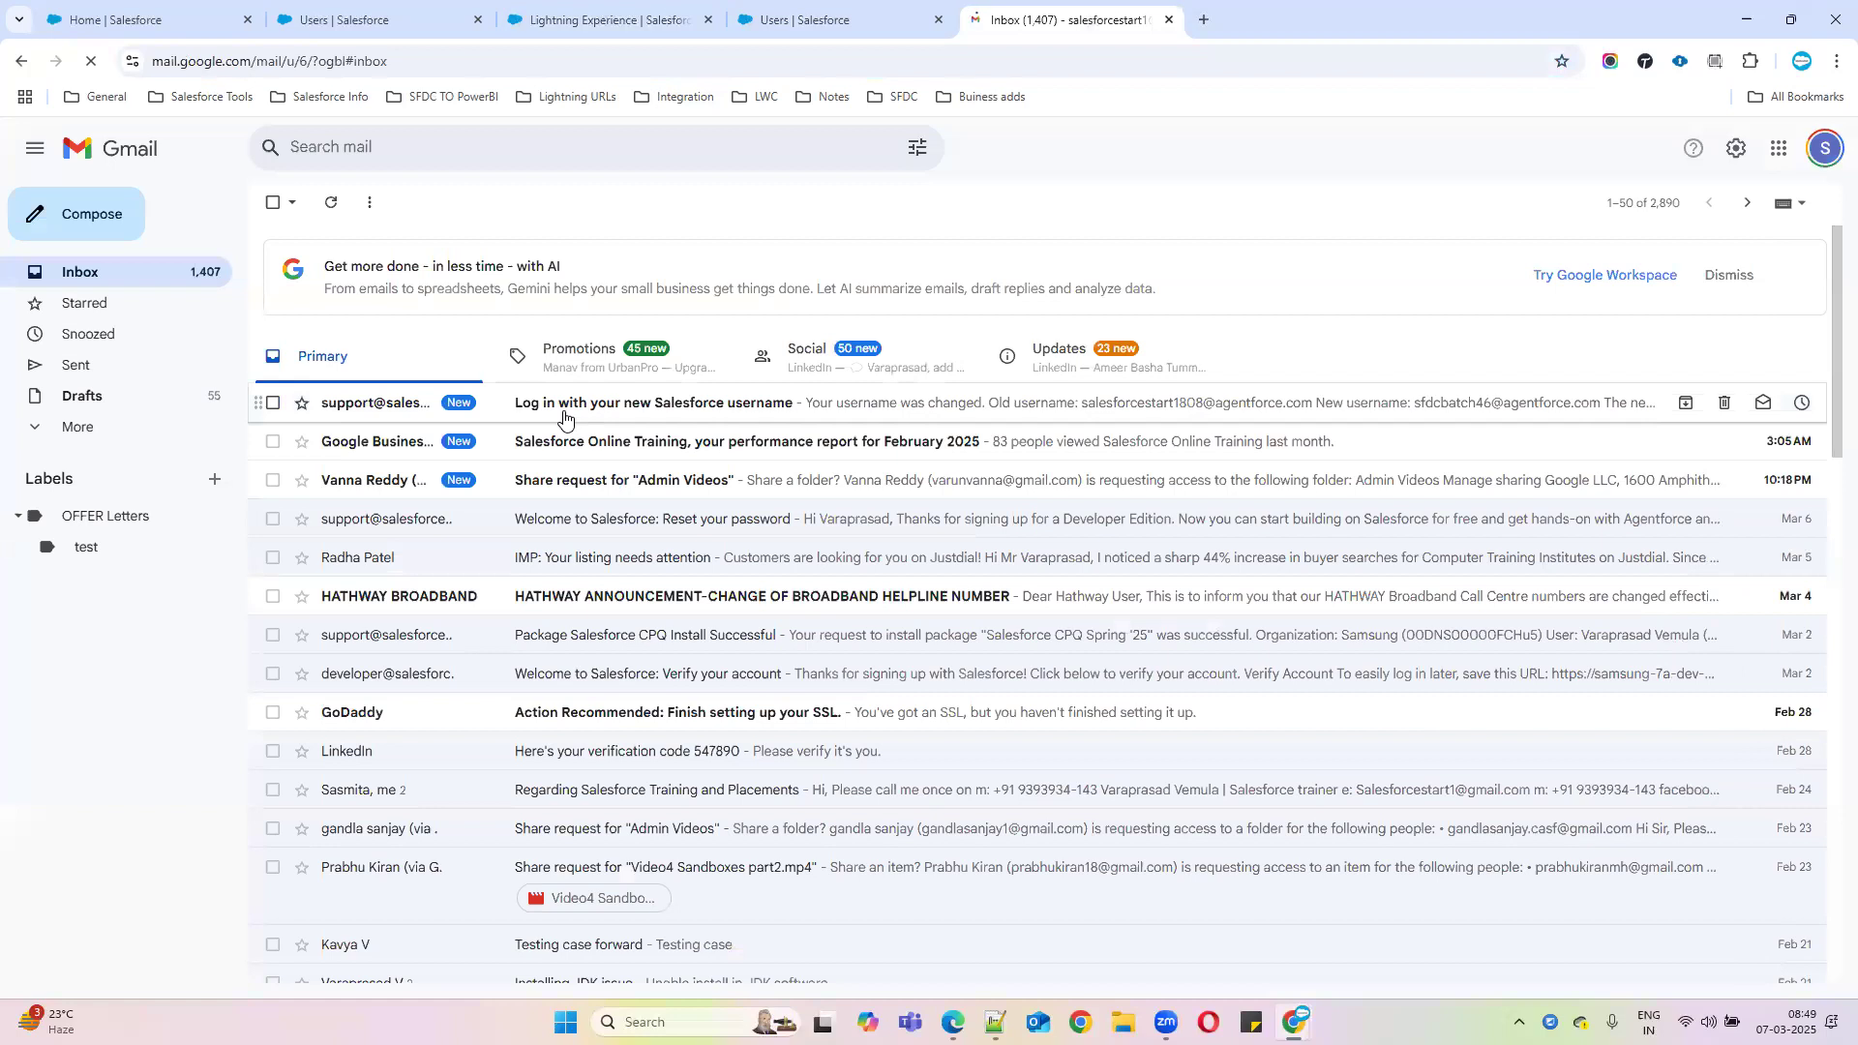
Open Salesforce's new-username email, select the new username, and bring up ORGanizer's saved logins
{"action": "left_click", "coordinate": [627, 419]}
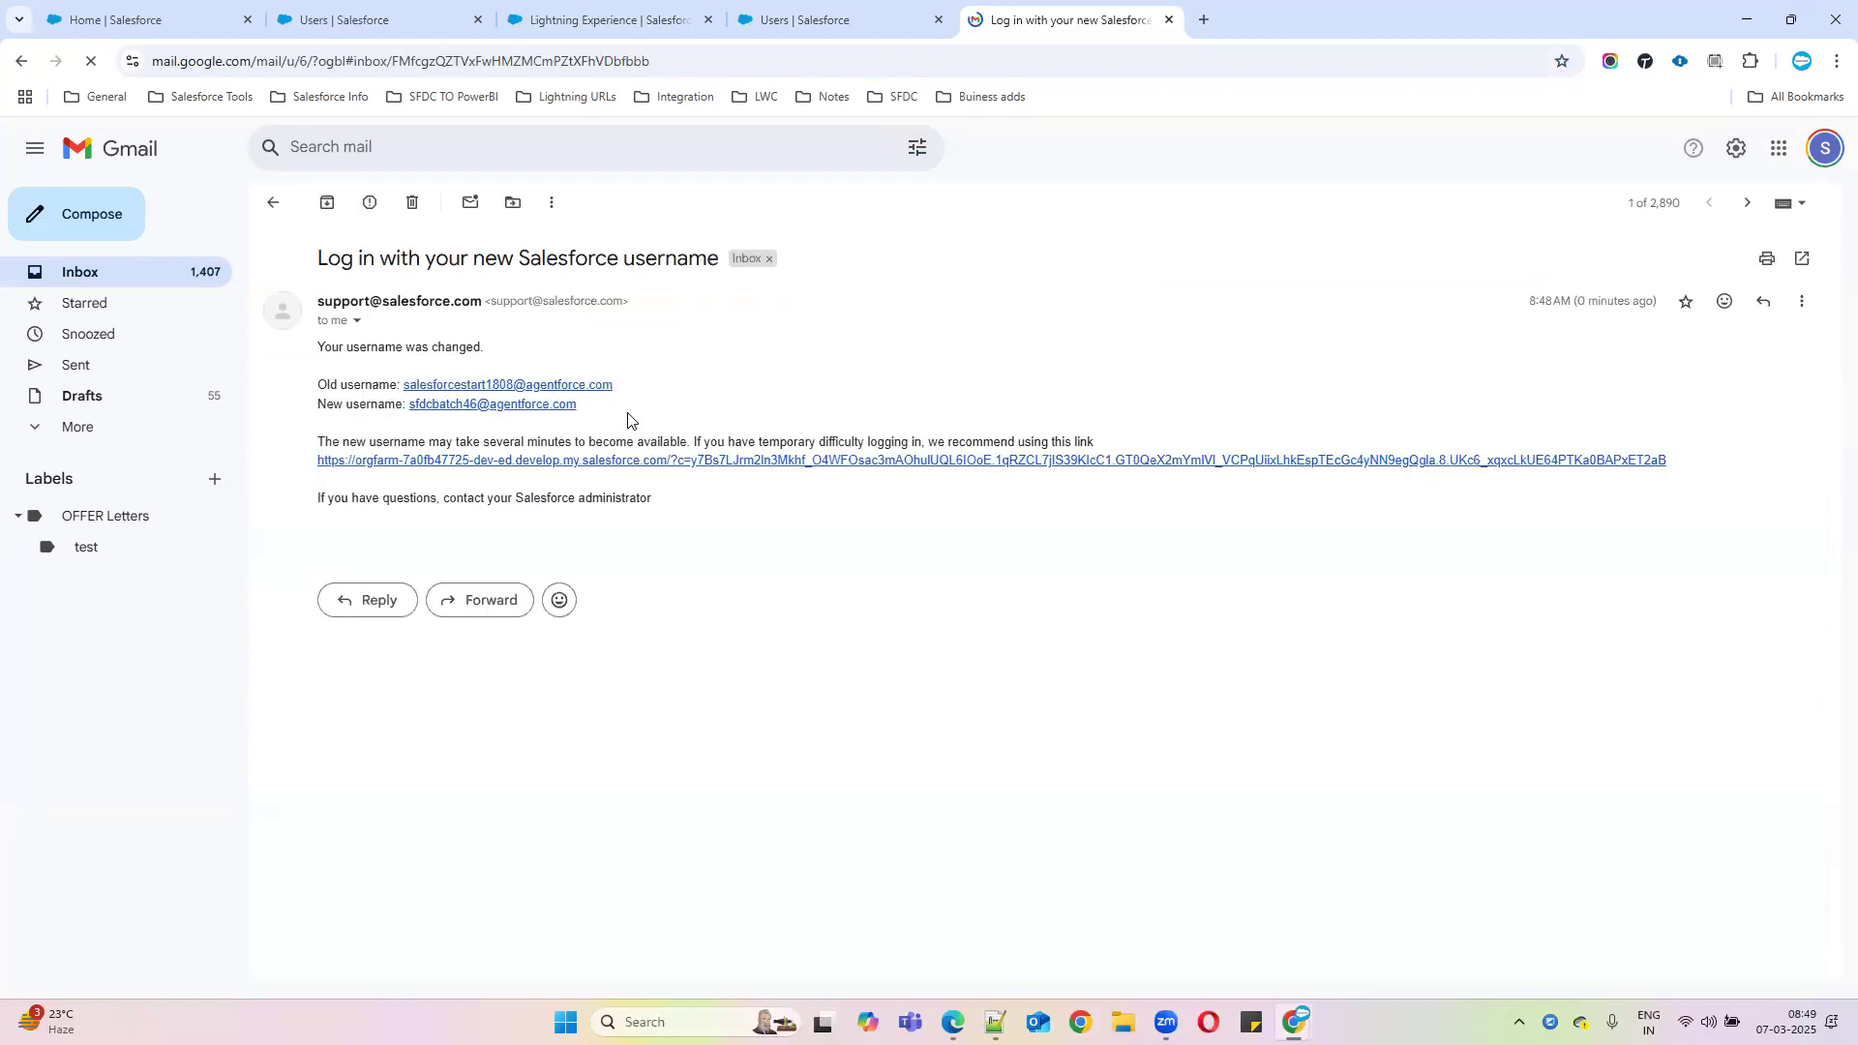
{"action": "left_click_drag", "start_coordinate": [306, 390], "coordinate": [564, 434]}
{"action": "left_click", "coordinate": [626, 406]}
{"action": "left_click", "coordinate": [336, 442]}
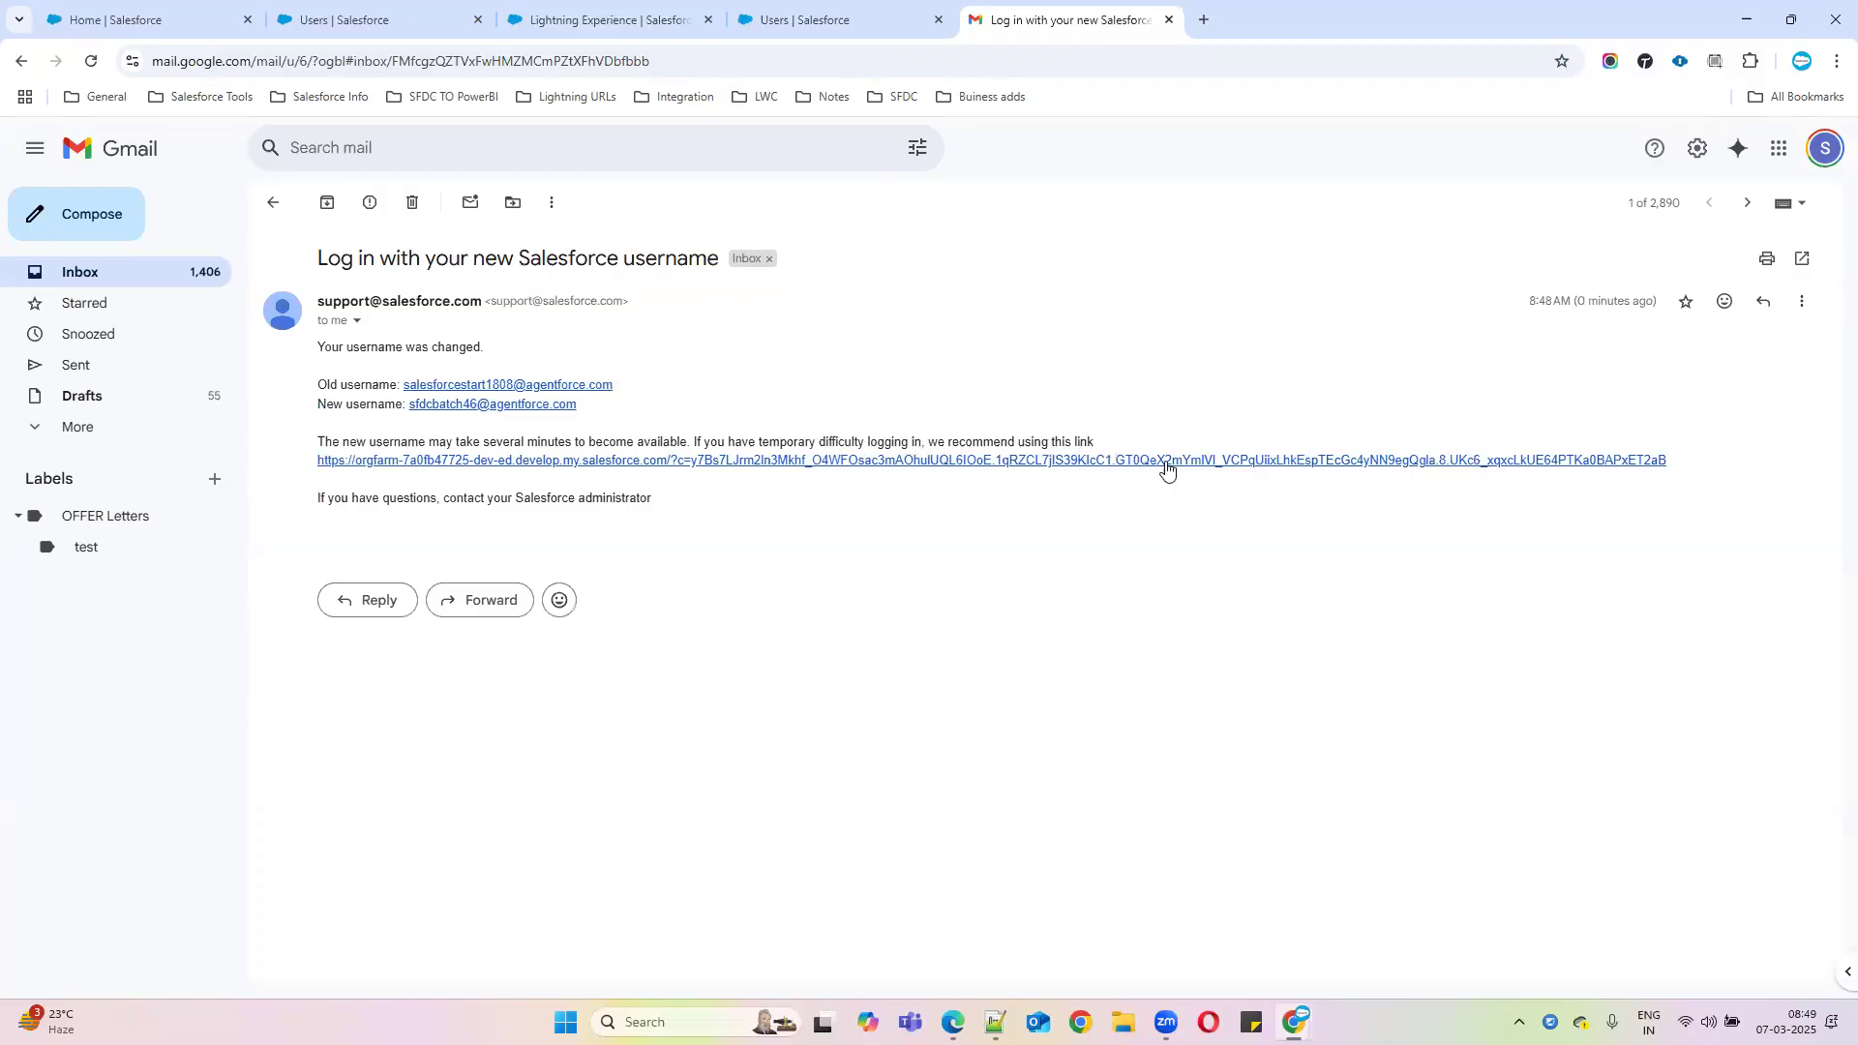
{"action": "left_click_drag", "start_coordinate": [592, 407], "coordinate": [411, 405]}
{"action": "key", "text": "ctrl+c"}
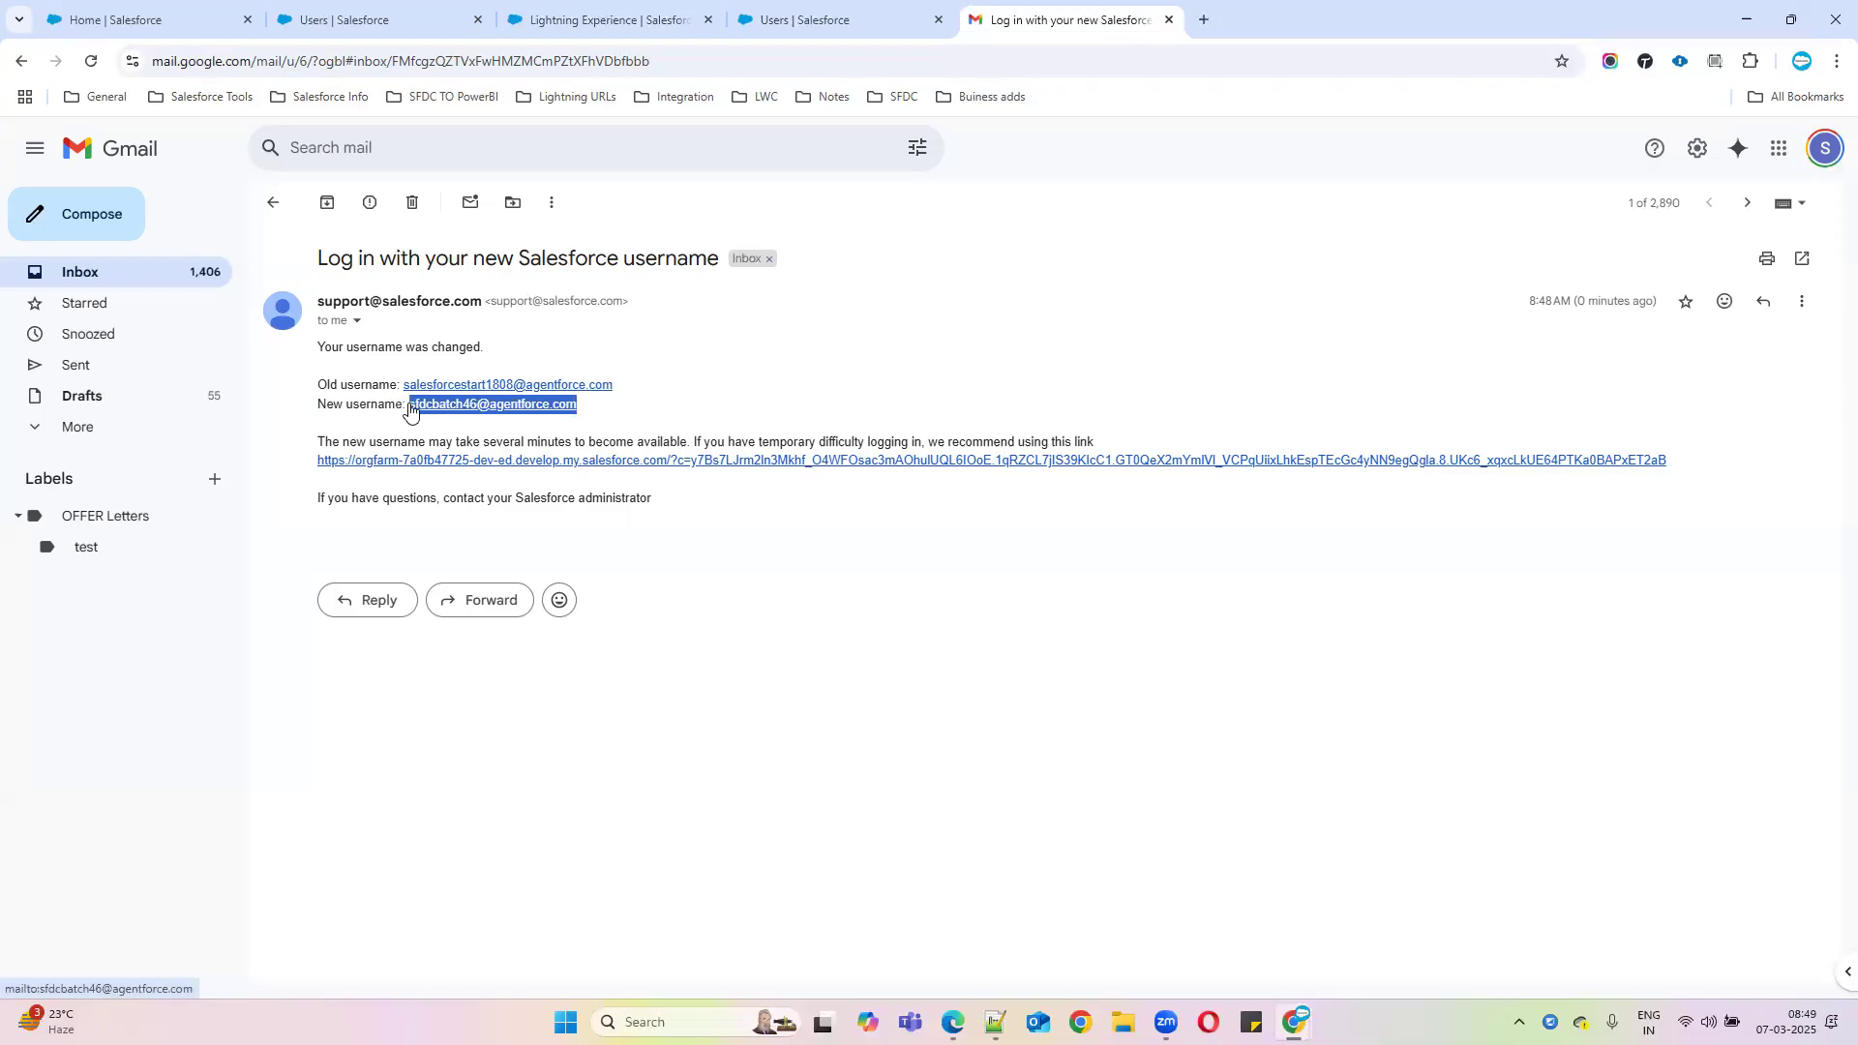
{"action": "left_click", "coordinate": [1676, 62]}
{"action": "scroll", "coordinate": [1419, 499], "scroll_direction": "down", "scroll_amount": 5}
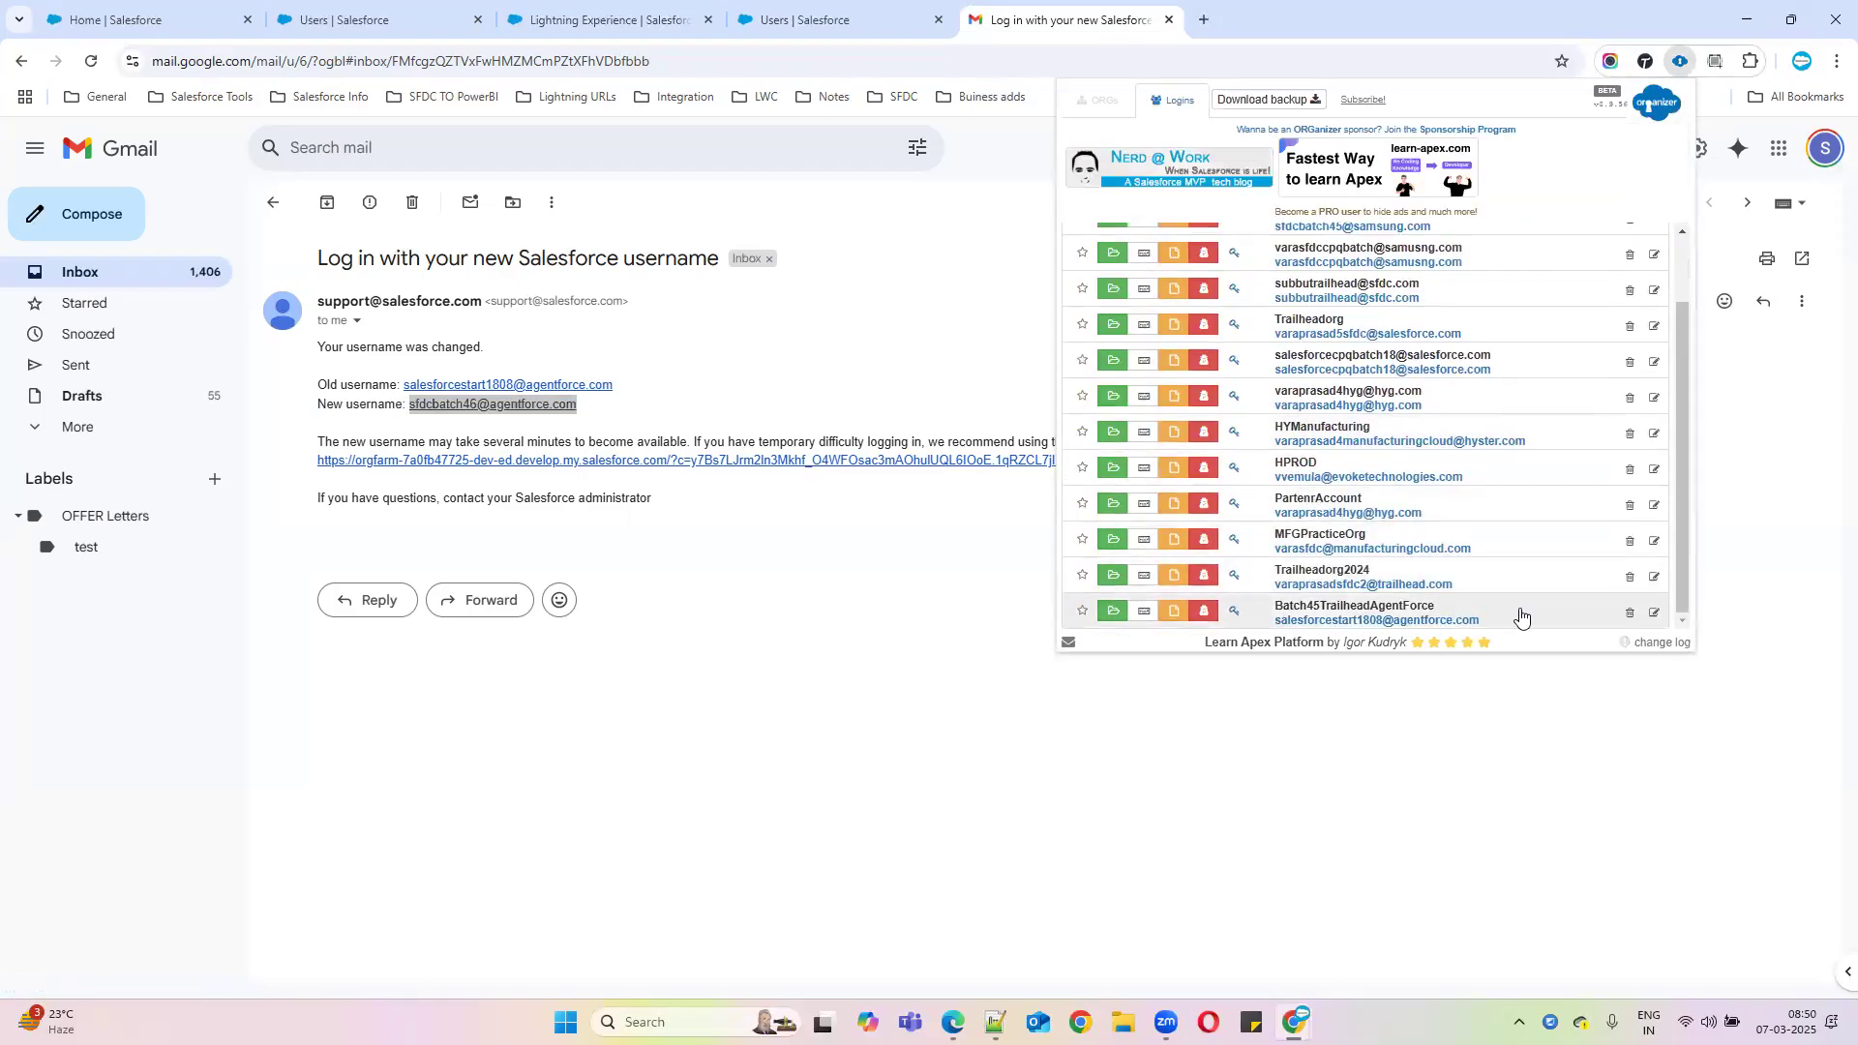
Update the Batch45TrailheadAgentForce login with the new username and rename it SFDCBatch46
{"action": "left_click", "coordinate": [1650, 619]}
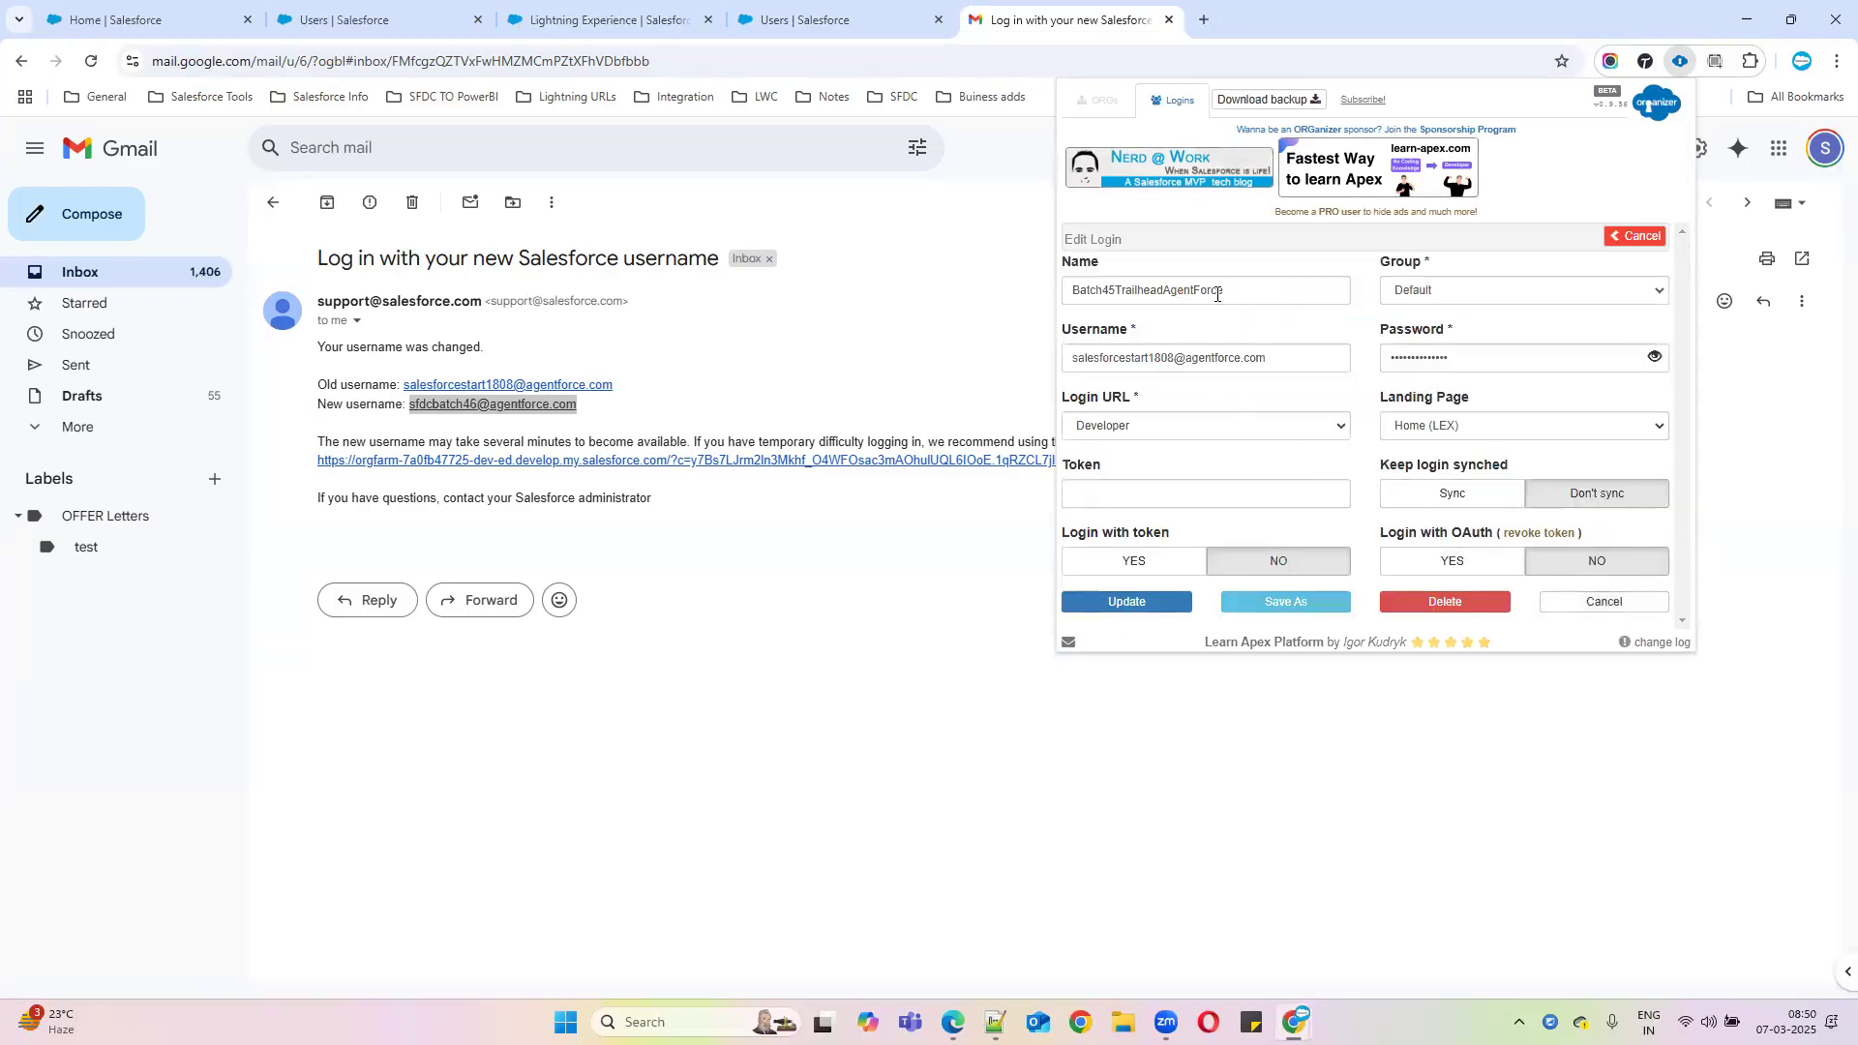
{"action": "triple_click", "coordinate": [1282, 355]}
{"action": "key", "text": "ctrl+v"}
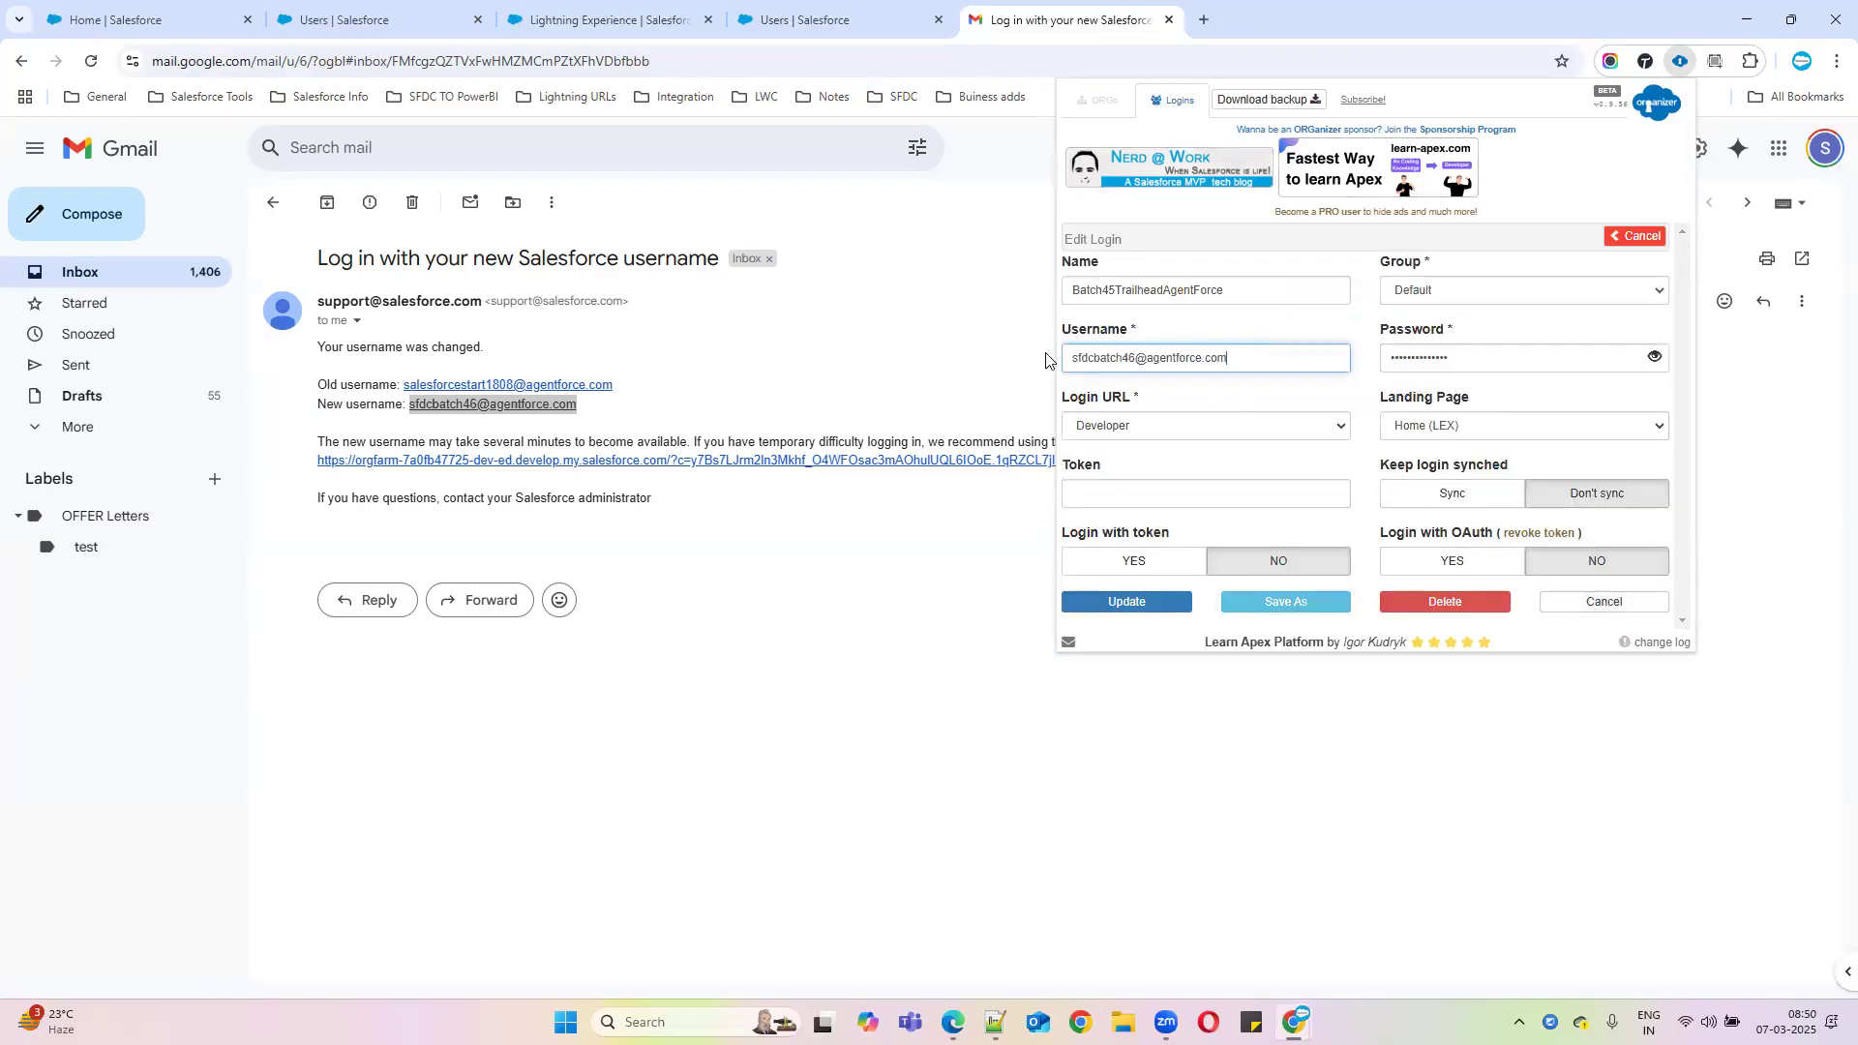
{"action": "triple_click", "coordinate": [1217, 291]}
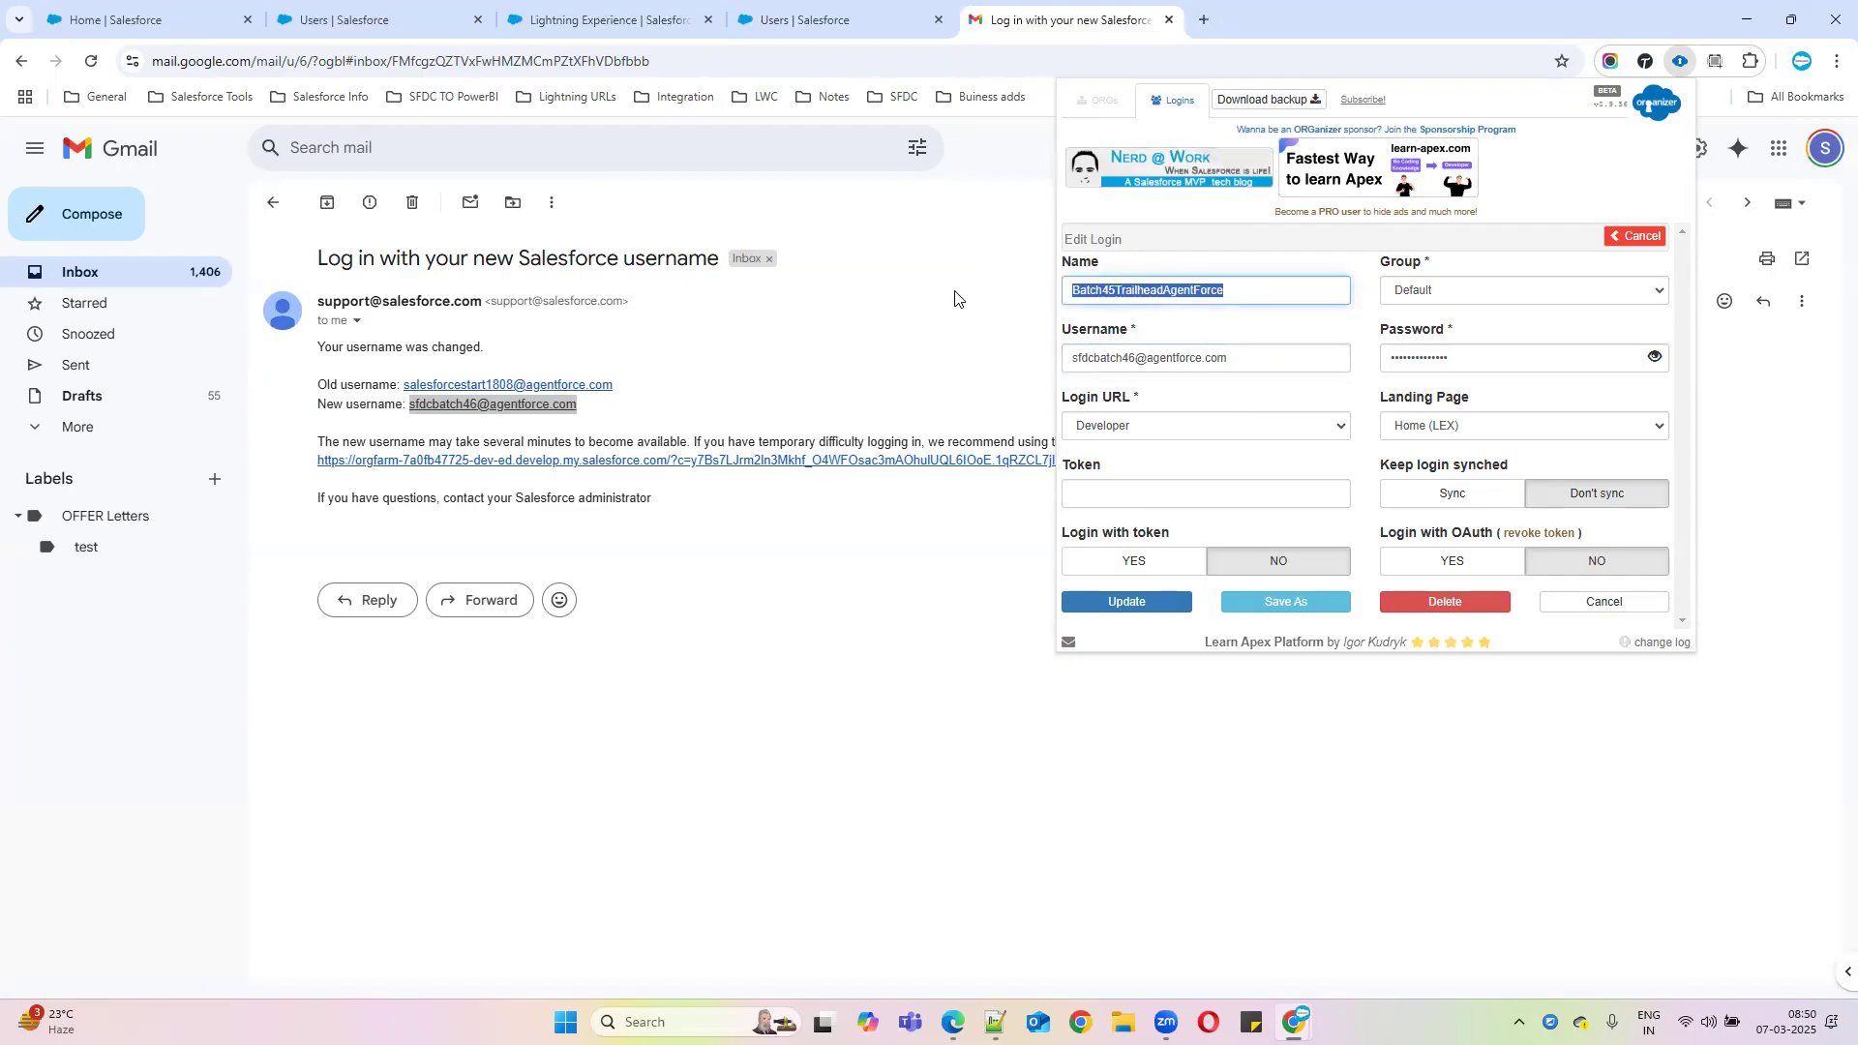
{"action": "type", "text": "Batch46"}
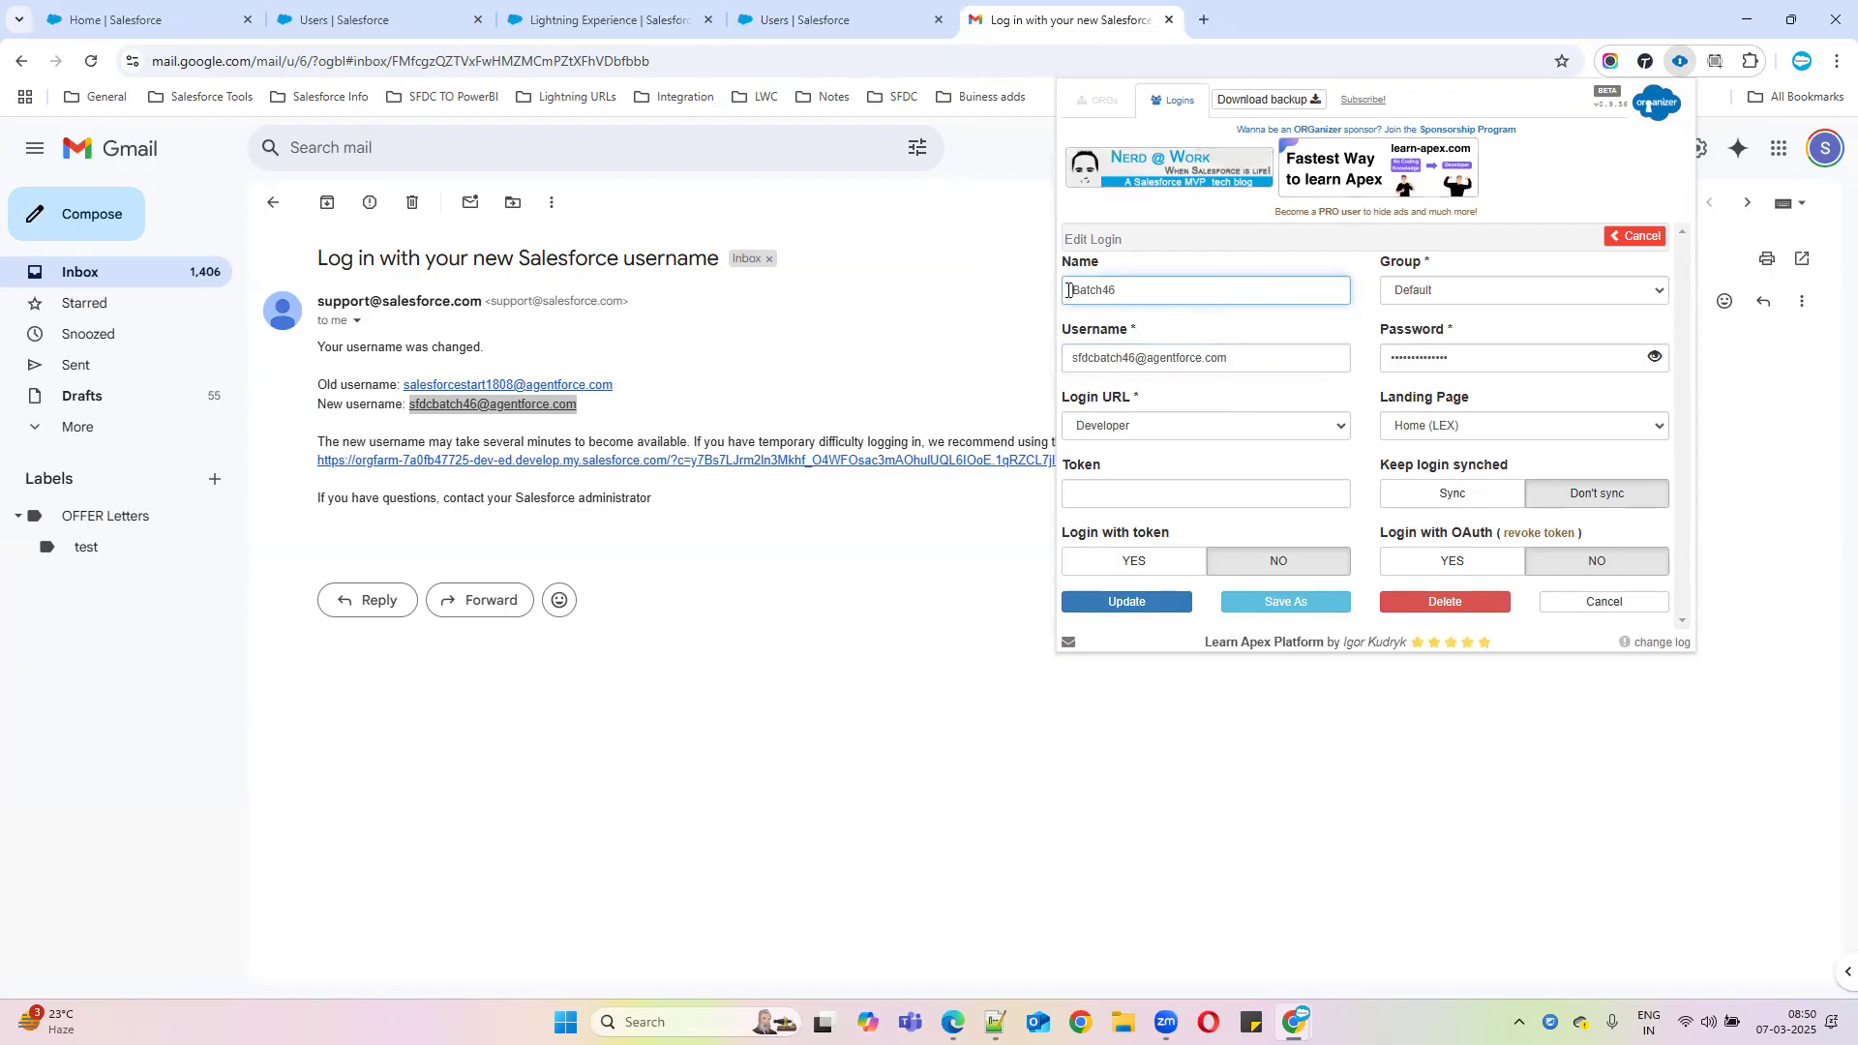
{"action": "left_click", "coordinate": [1067, 291]}
{"action": "type", "text": "AFDC"}
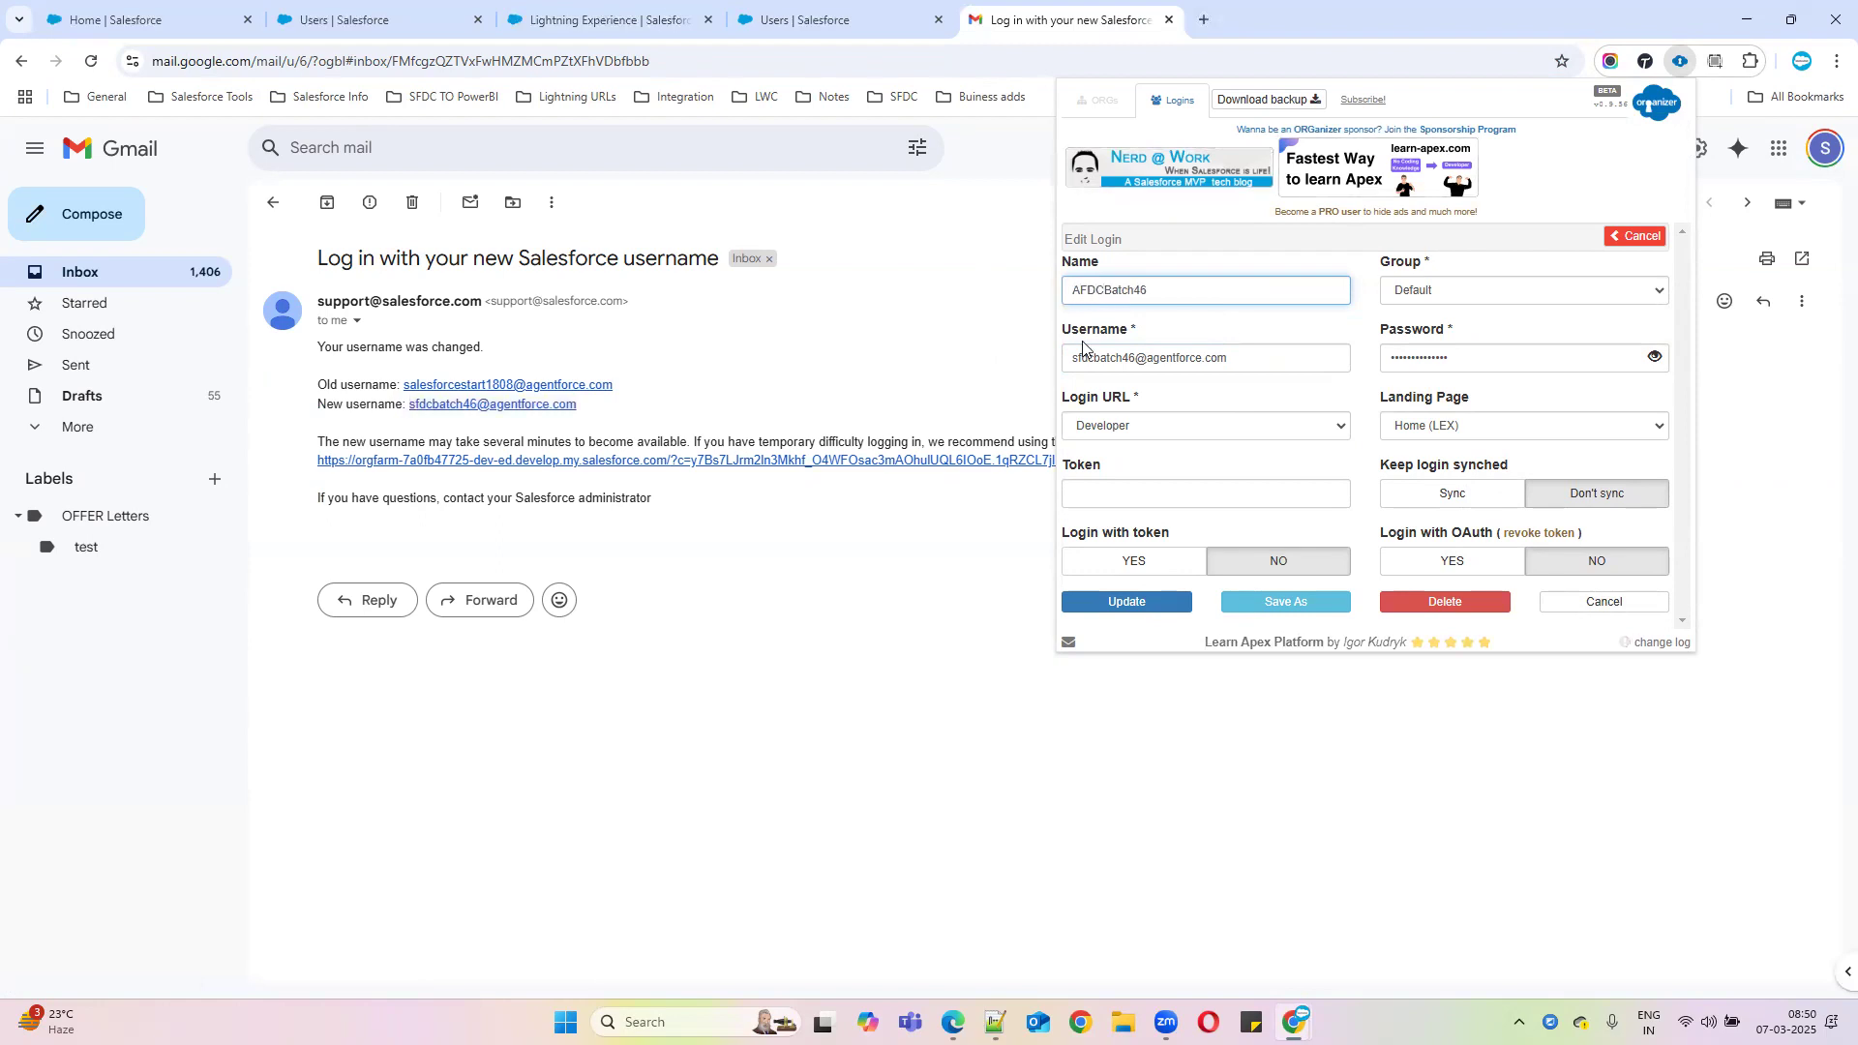
{"action": "left_click_drag", "start_coordinate": [1105, 290], "coordinate": [1042, 294]}
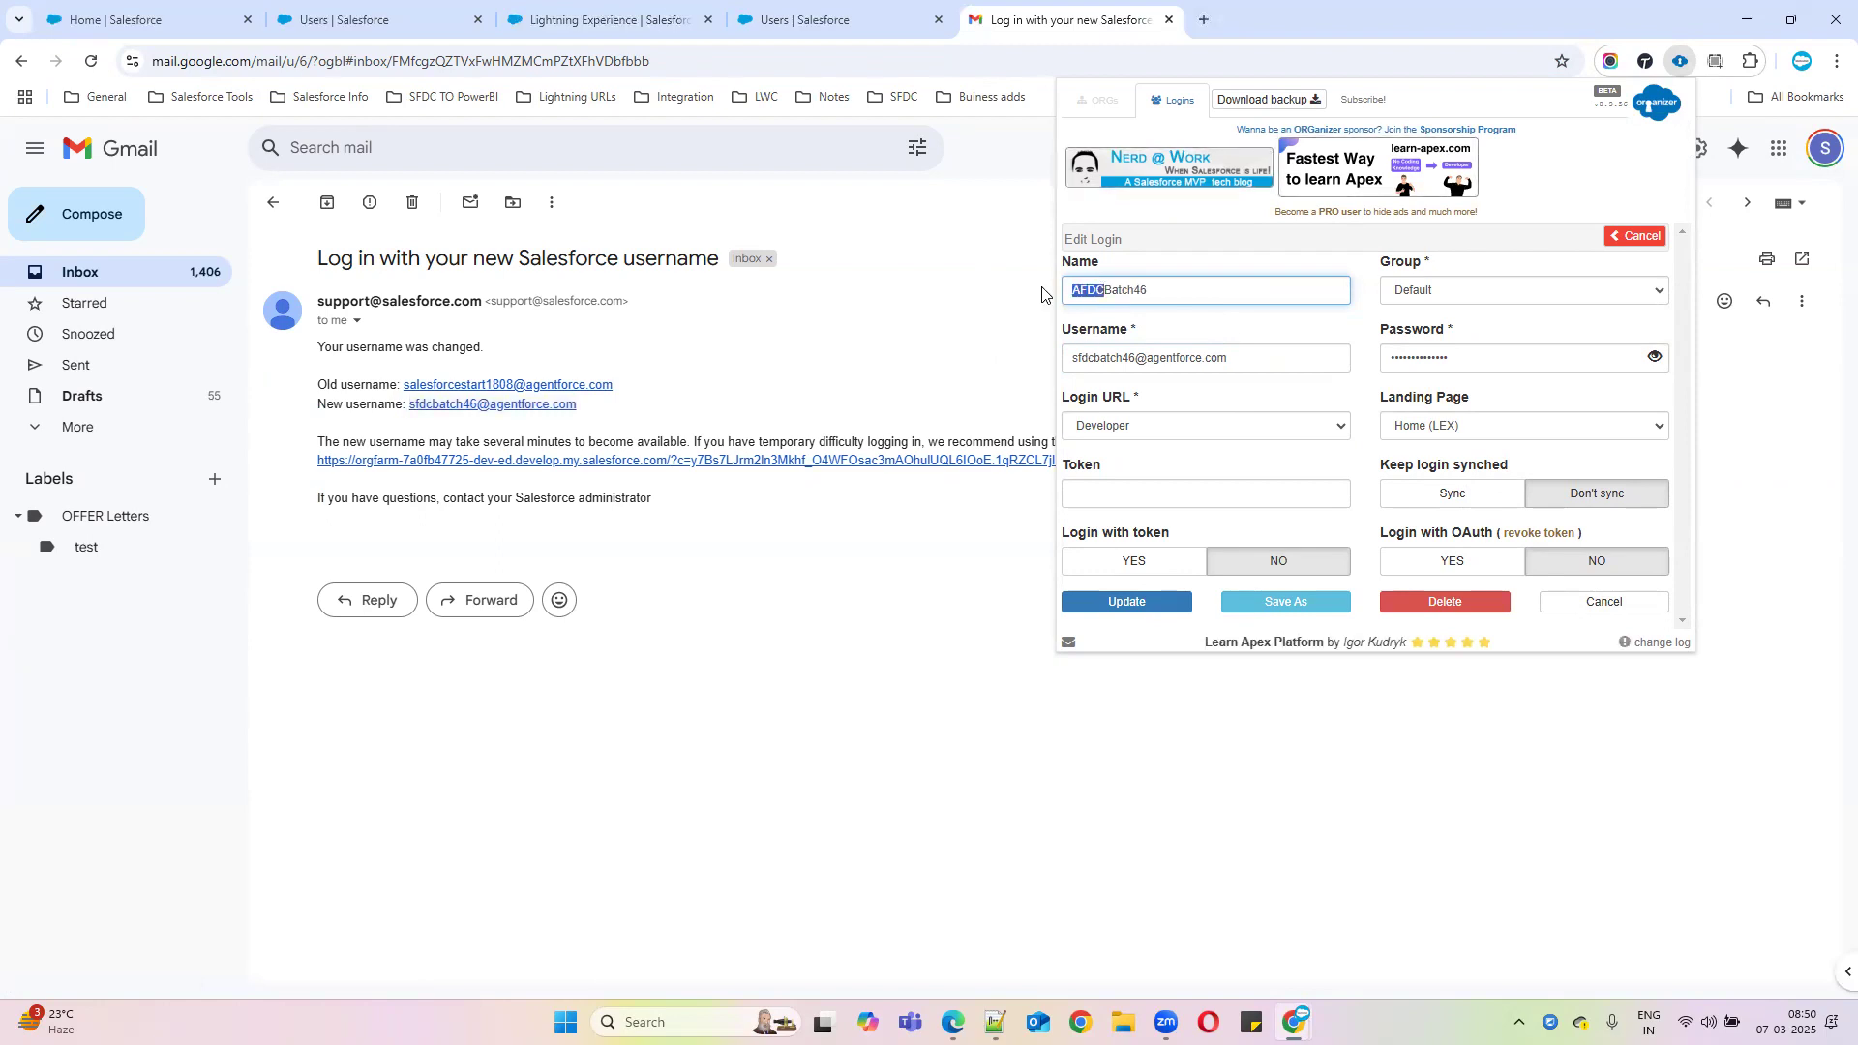
{"action": "type", "text": "SFDC"}
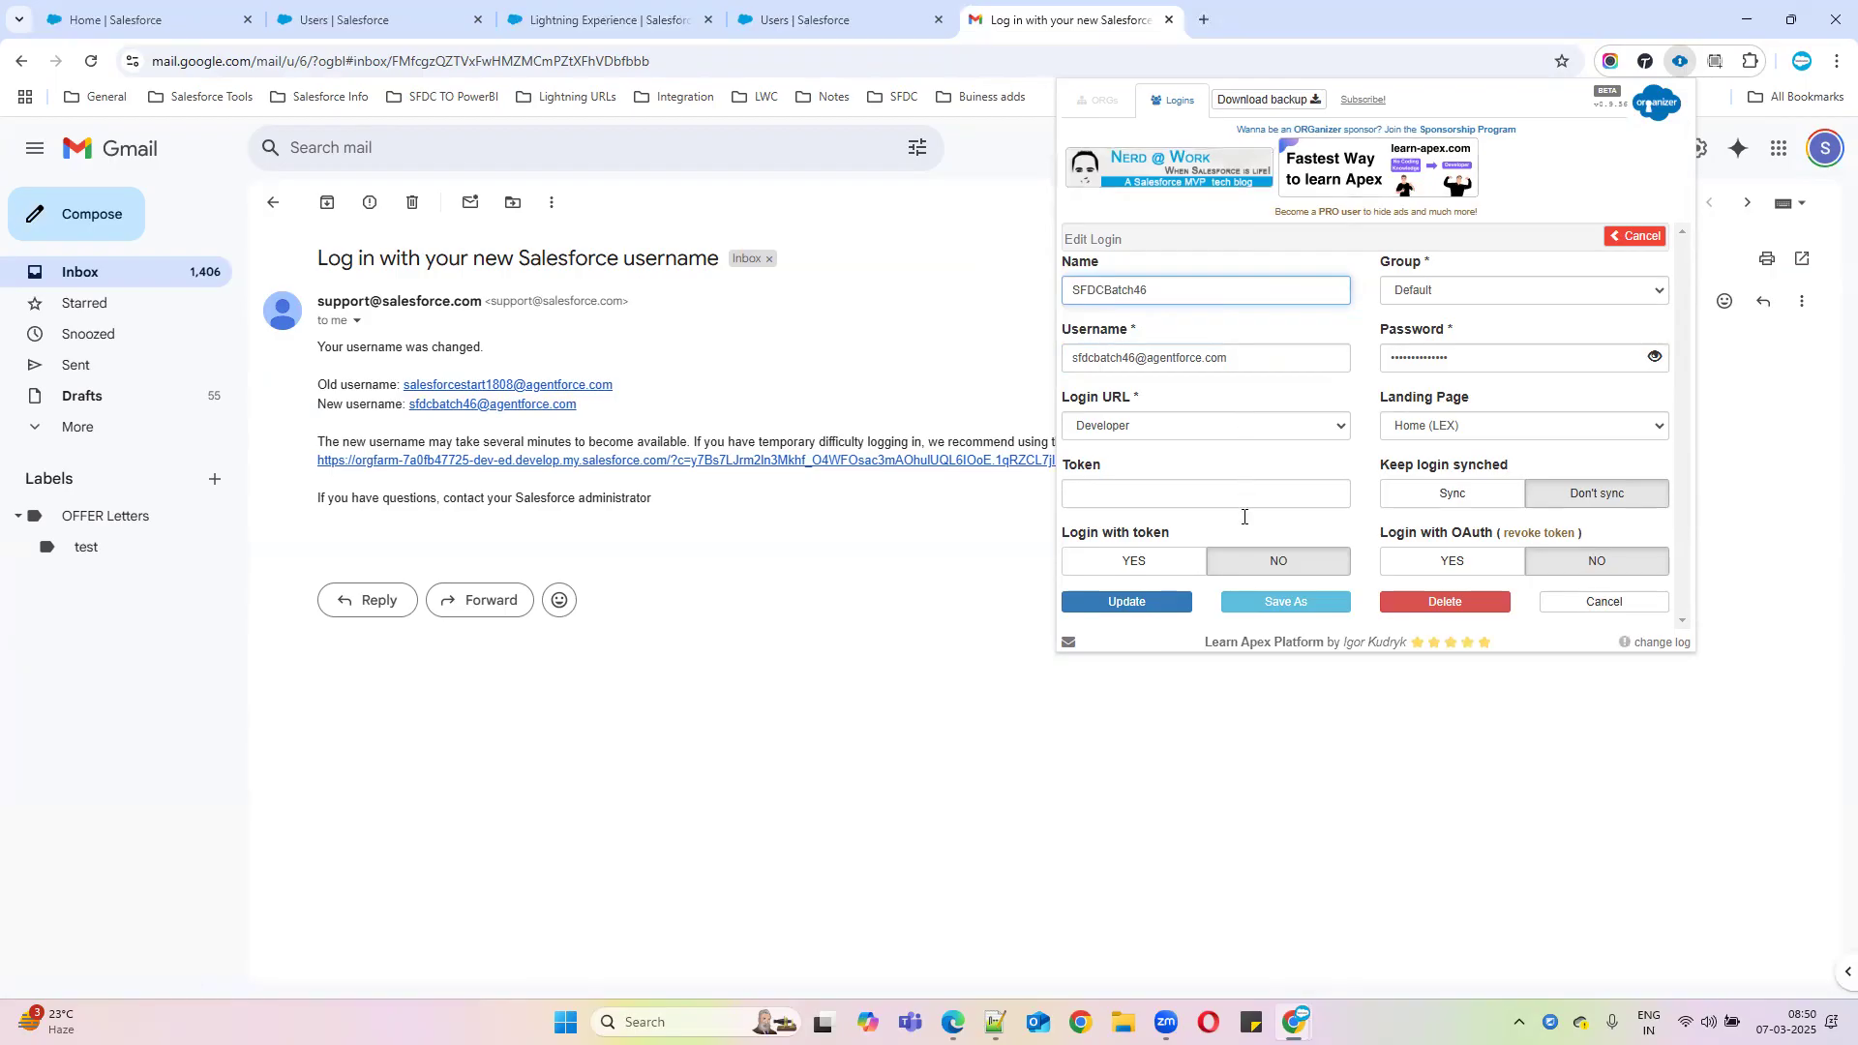
{"action": "left_click", "coordinate": [1152, 601]}
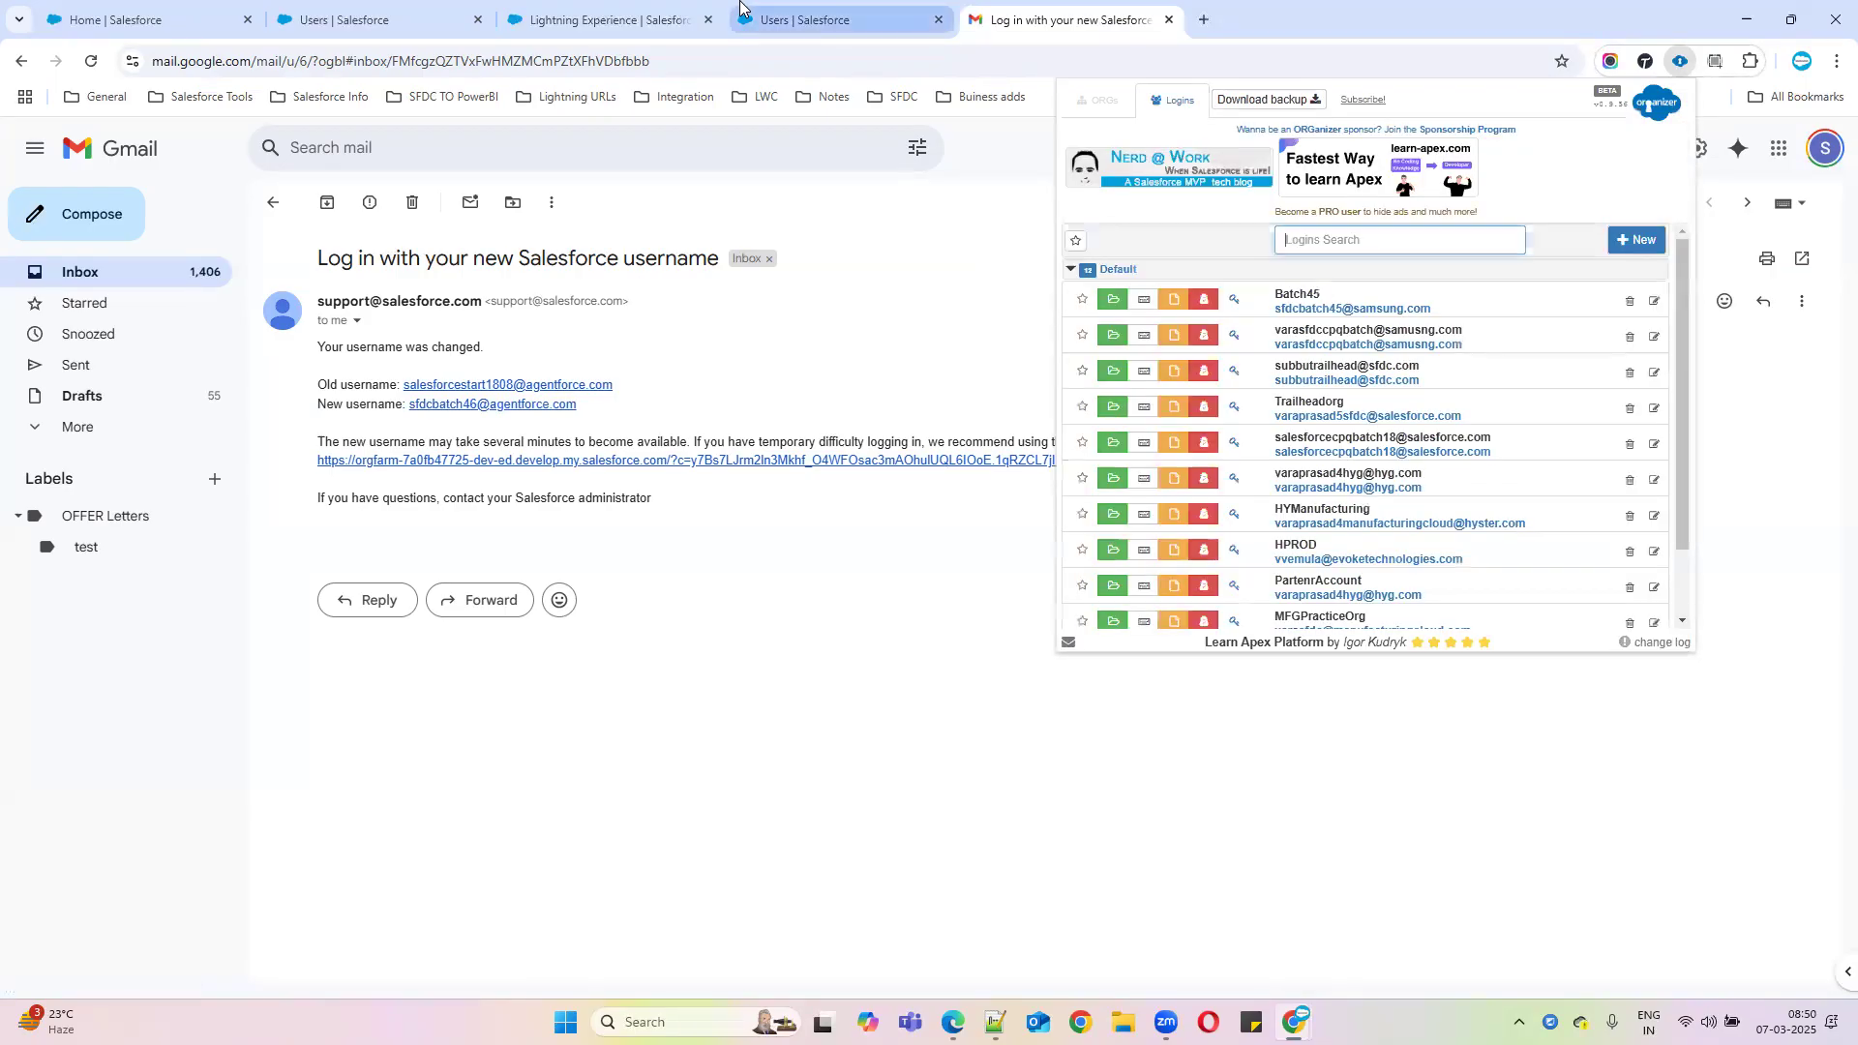
{"action": "left_click", "coordinate": [823, 19]}
{"action": "left_click", "coordinate": [696, 4]}
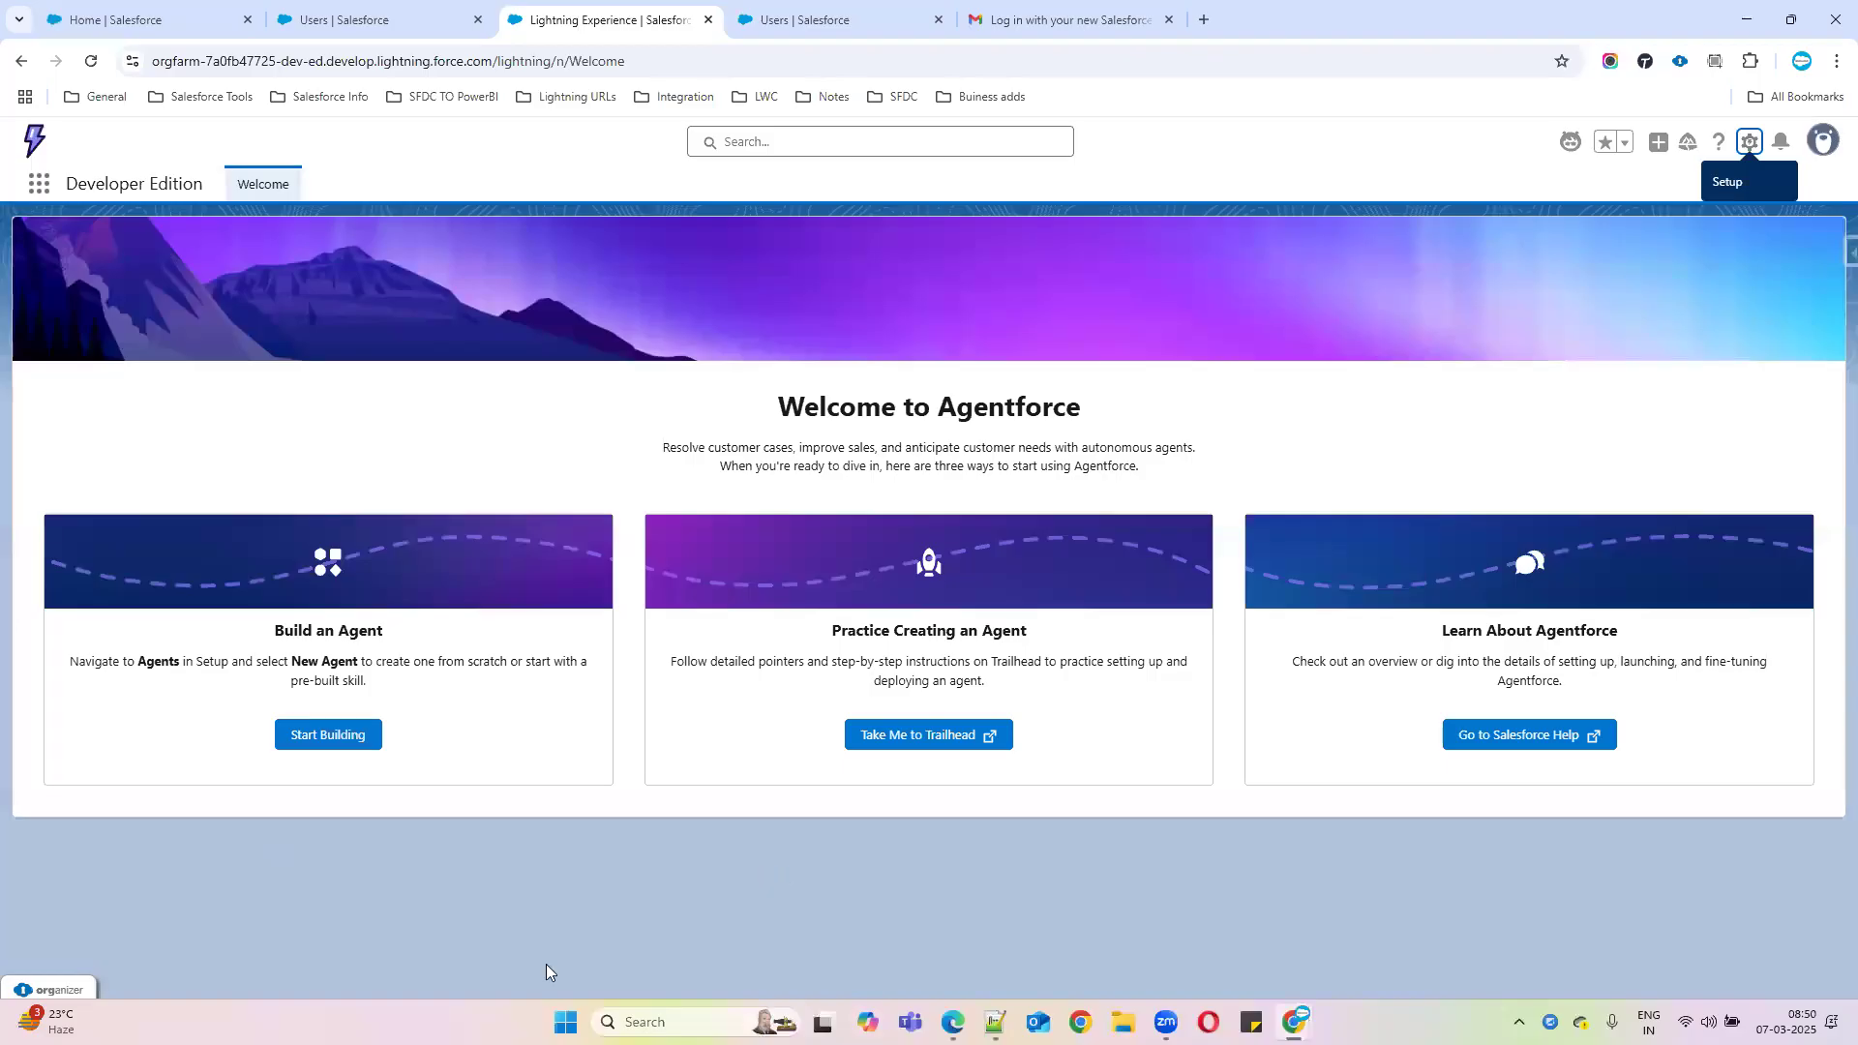
Review the end of the Notepad++ notes, then minimize Notepad++ and Chrome to show the desktop
{"action": "left_click", "coordinate": [994, 1022]}
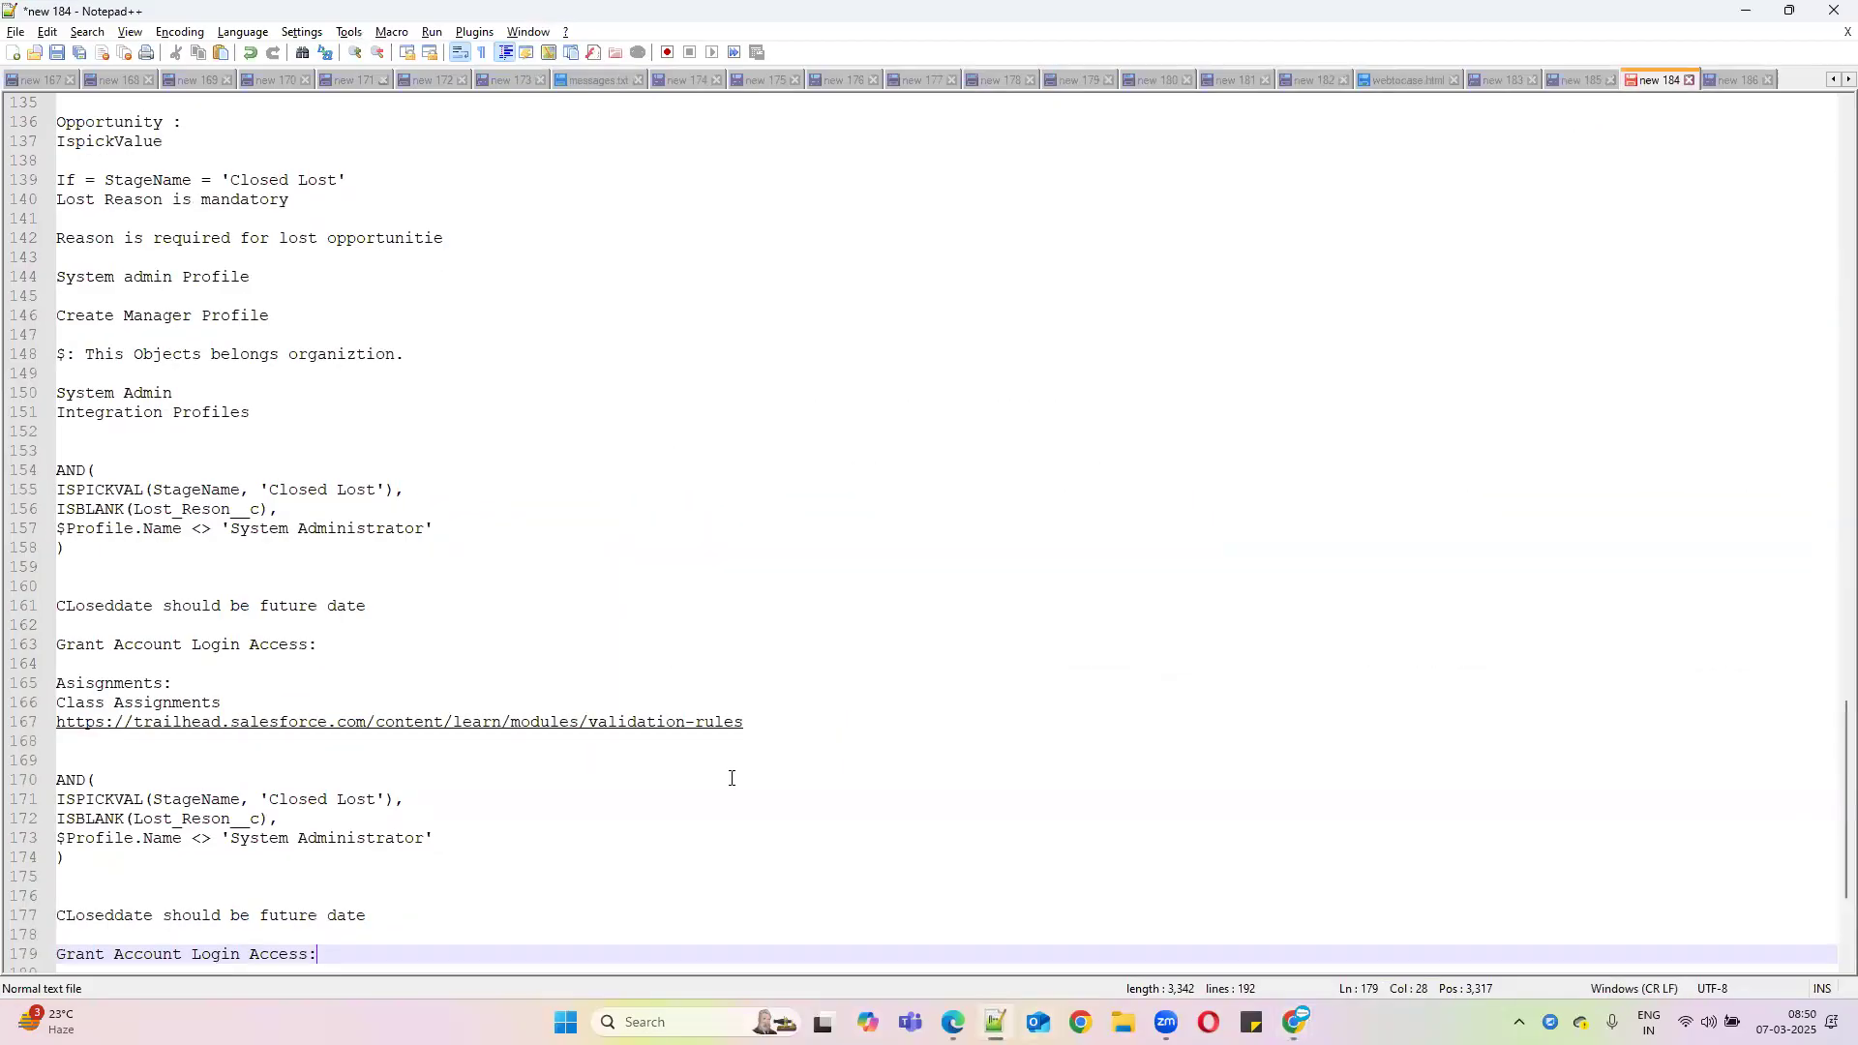
{"action": "scroll", "coordinate": [302, 778], "scroll_direction": "down", "scroll_amount": 4}
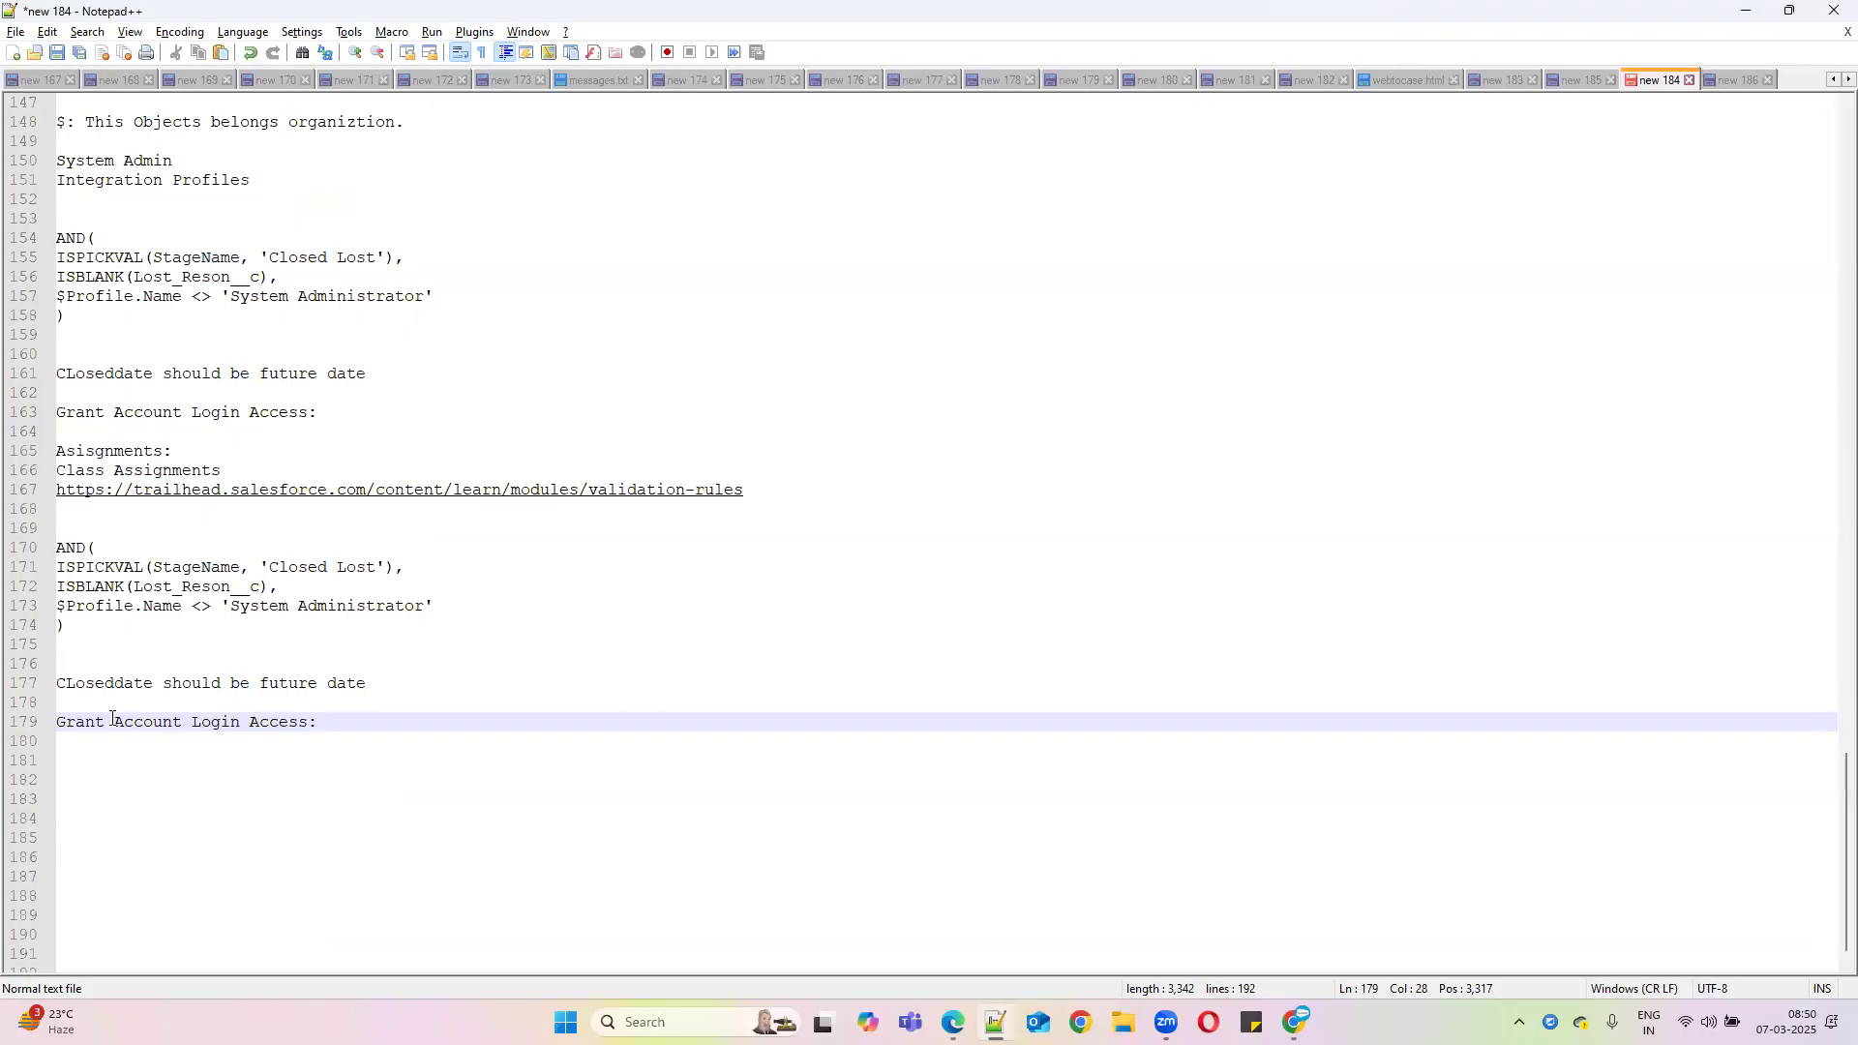
{"action": "scroll", "coordinate": [110, 718], "scroll_direction": "down", "scroll_amount": 1}
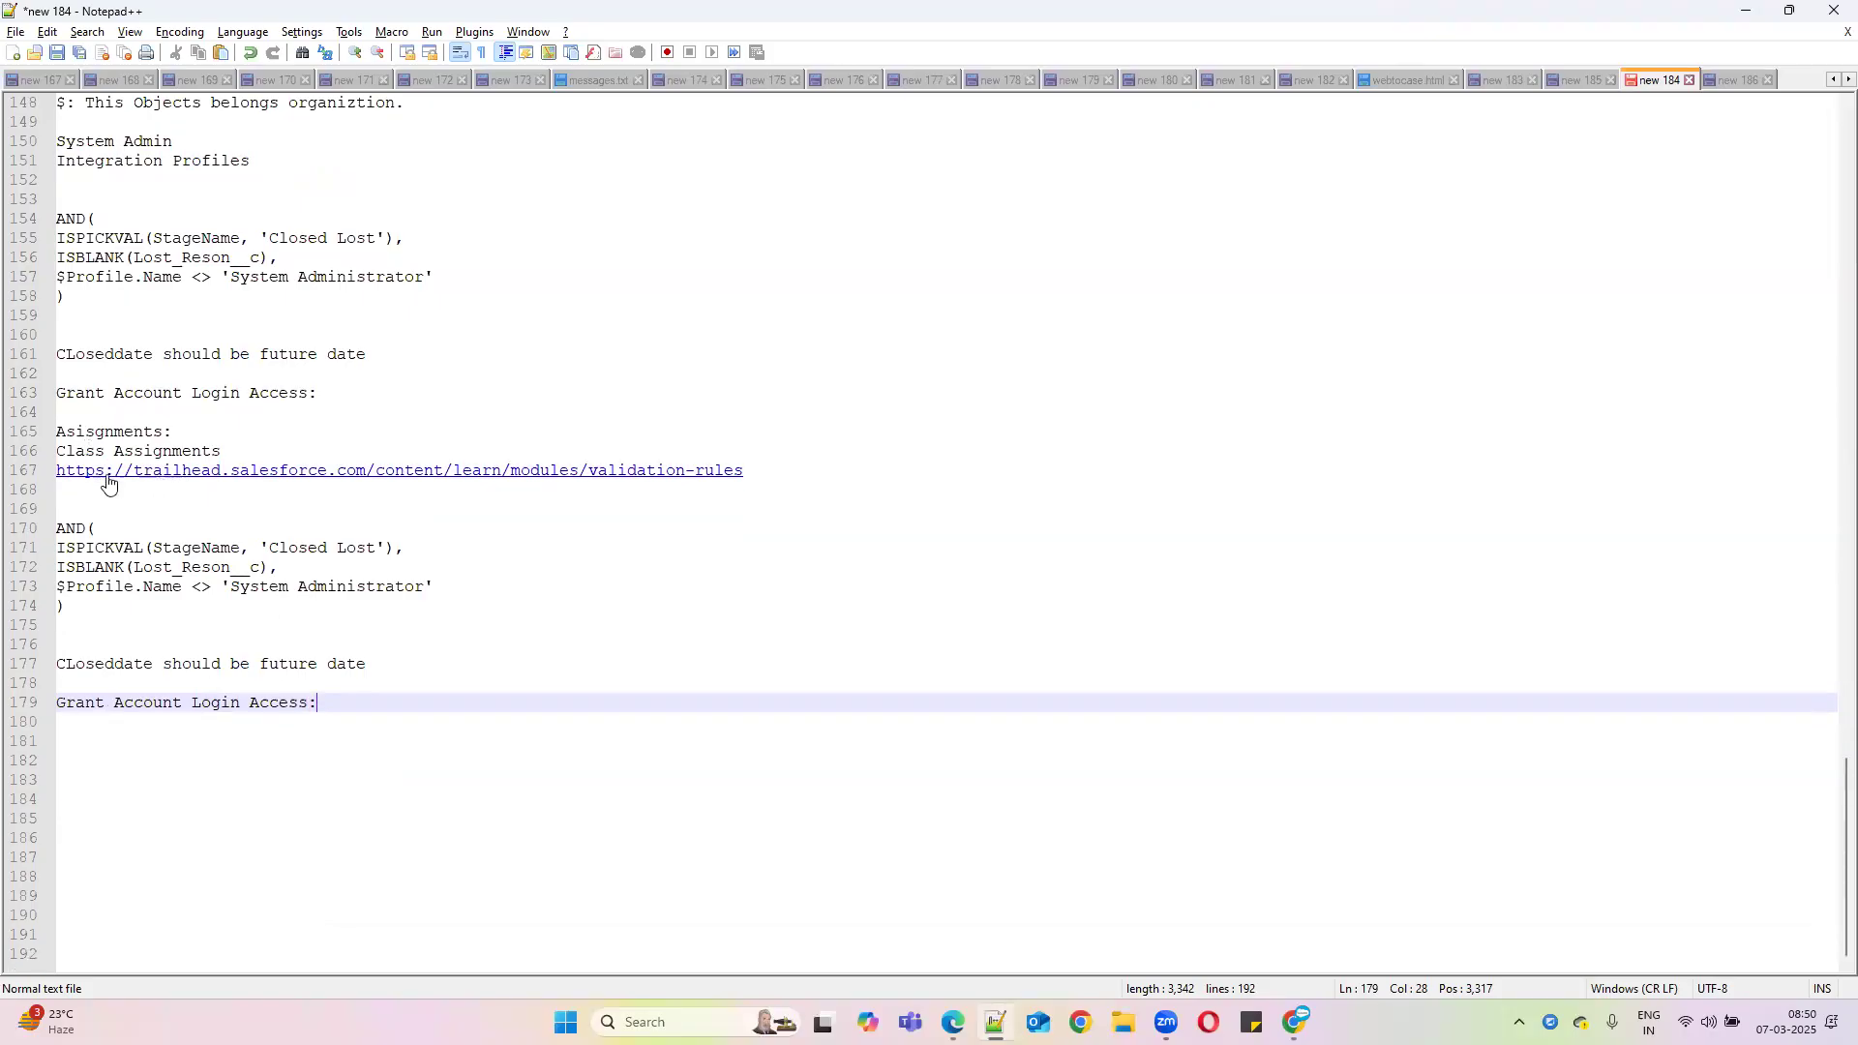
{"action": "left_click", "coordinate": [1742, 12]}
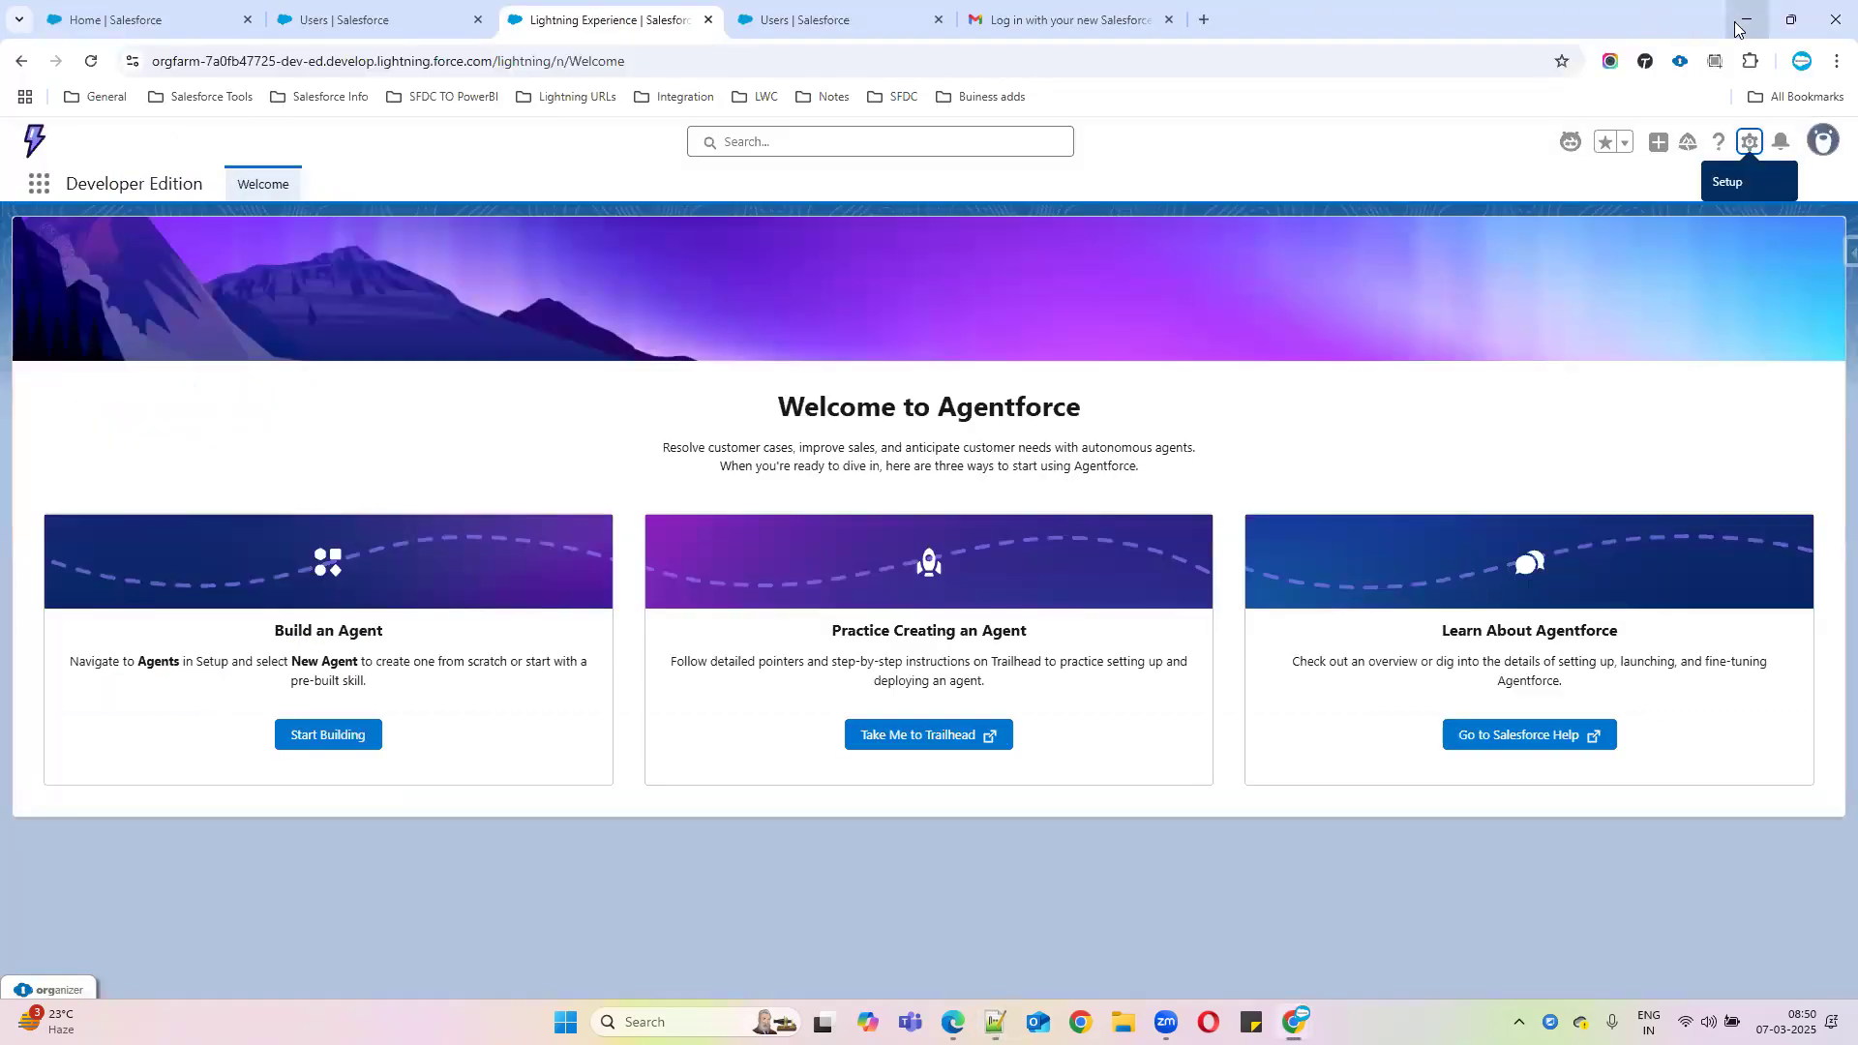
{"action": "left_click", "coordinate": [1737, 21]}
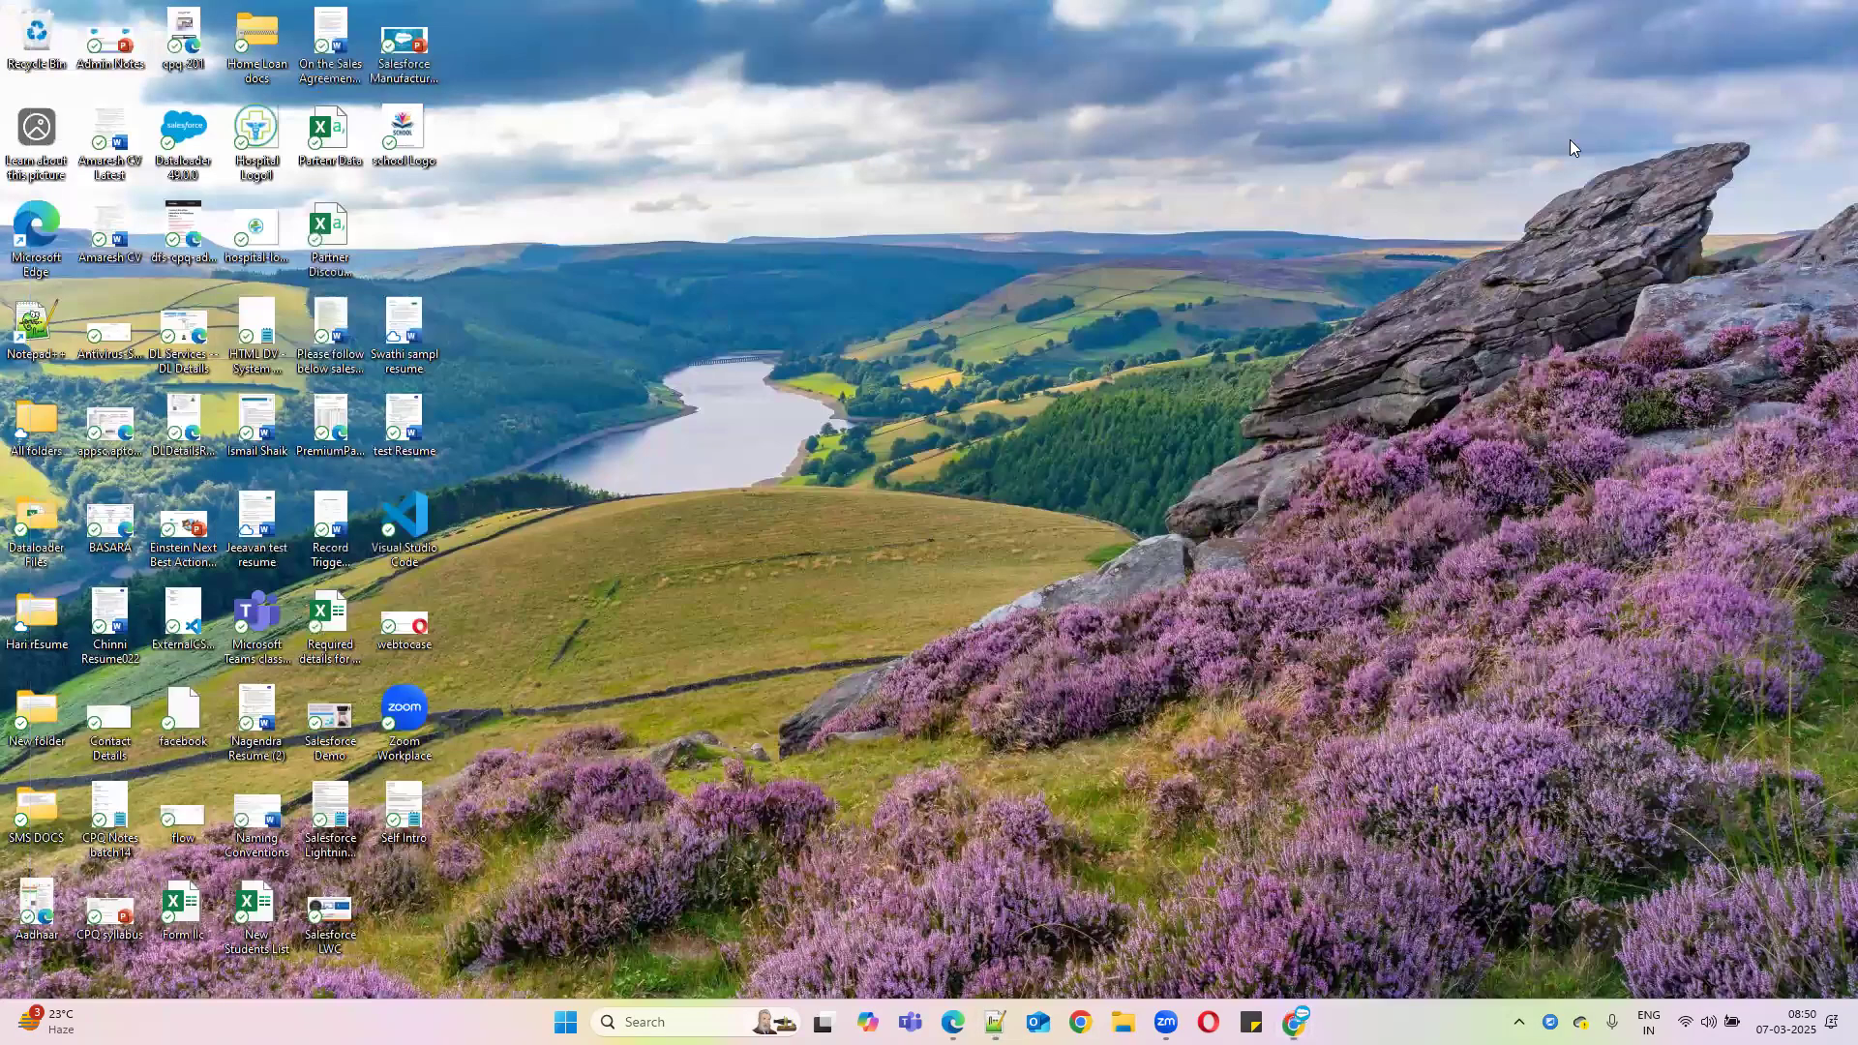
Copy the web address of Trailhead's Customize a Salesforce Object project page
{"action": "mouse_move", "coordinate": [1301, 997]}
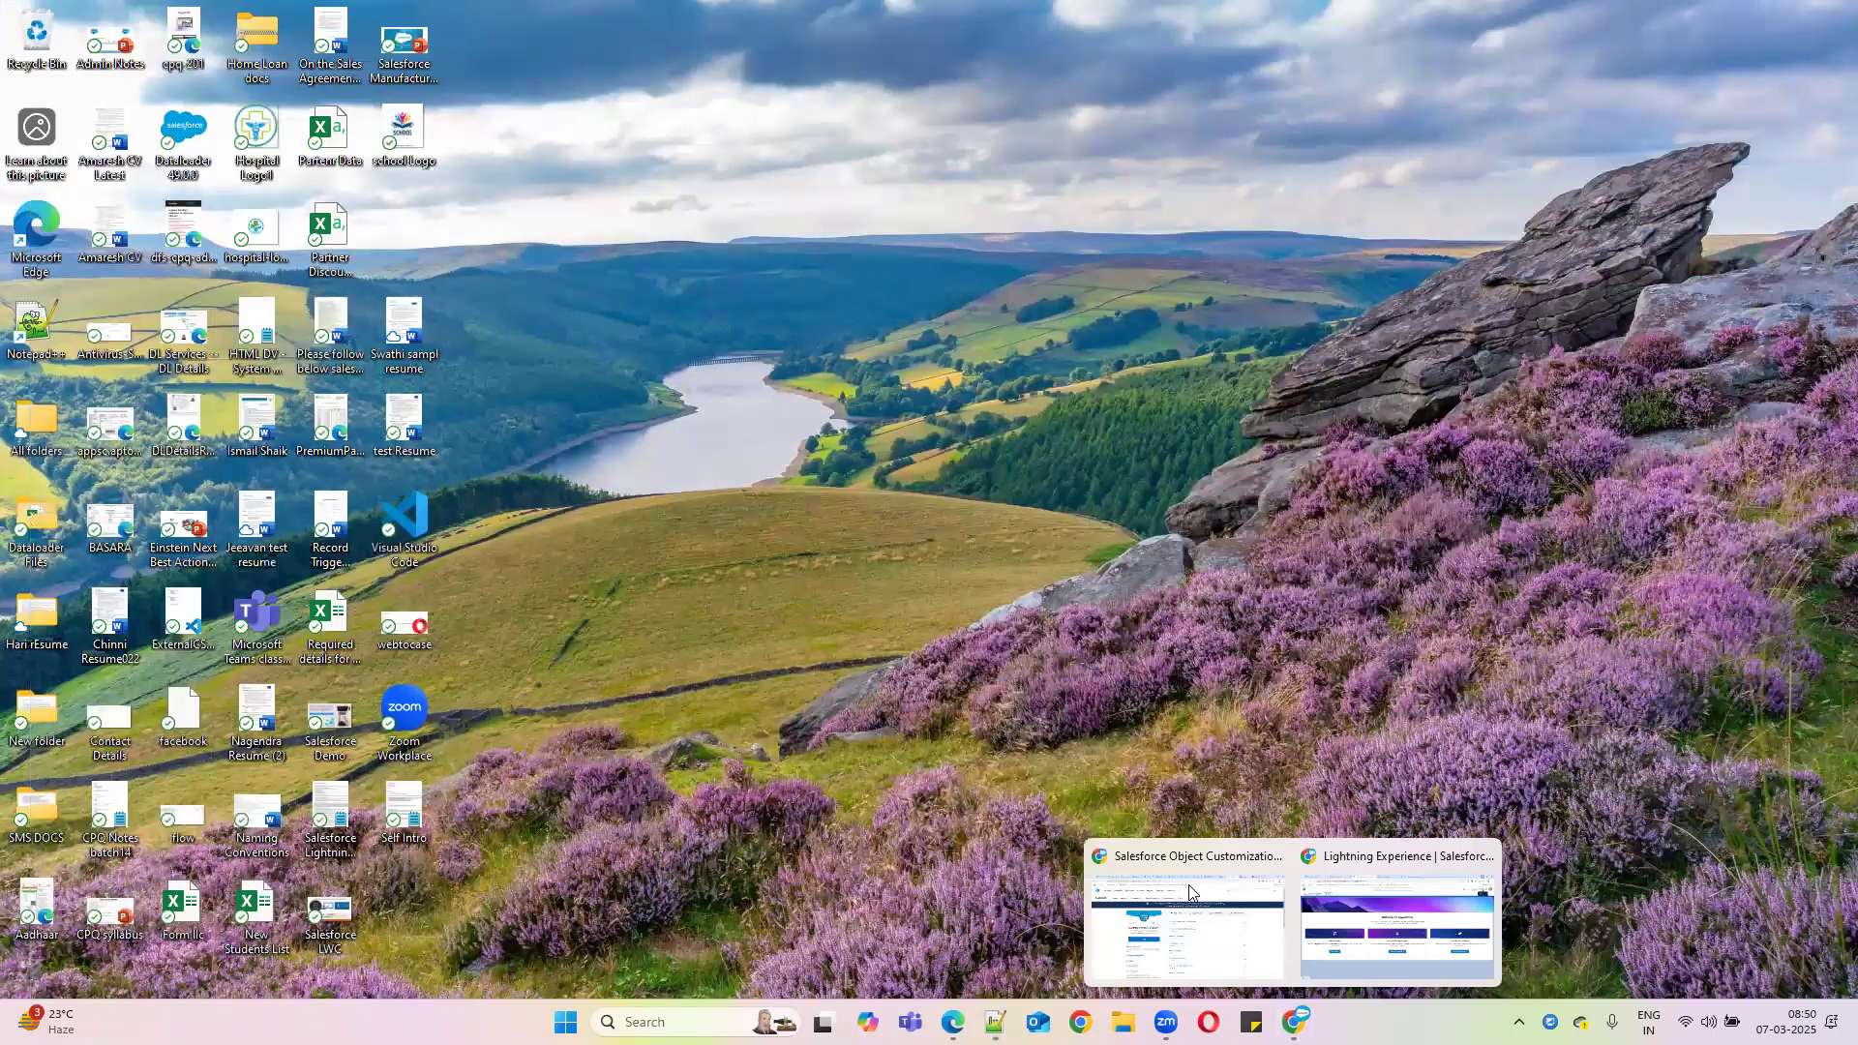
{"action": "left_click", "coordinate": [1199, 895]}
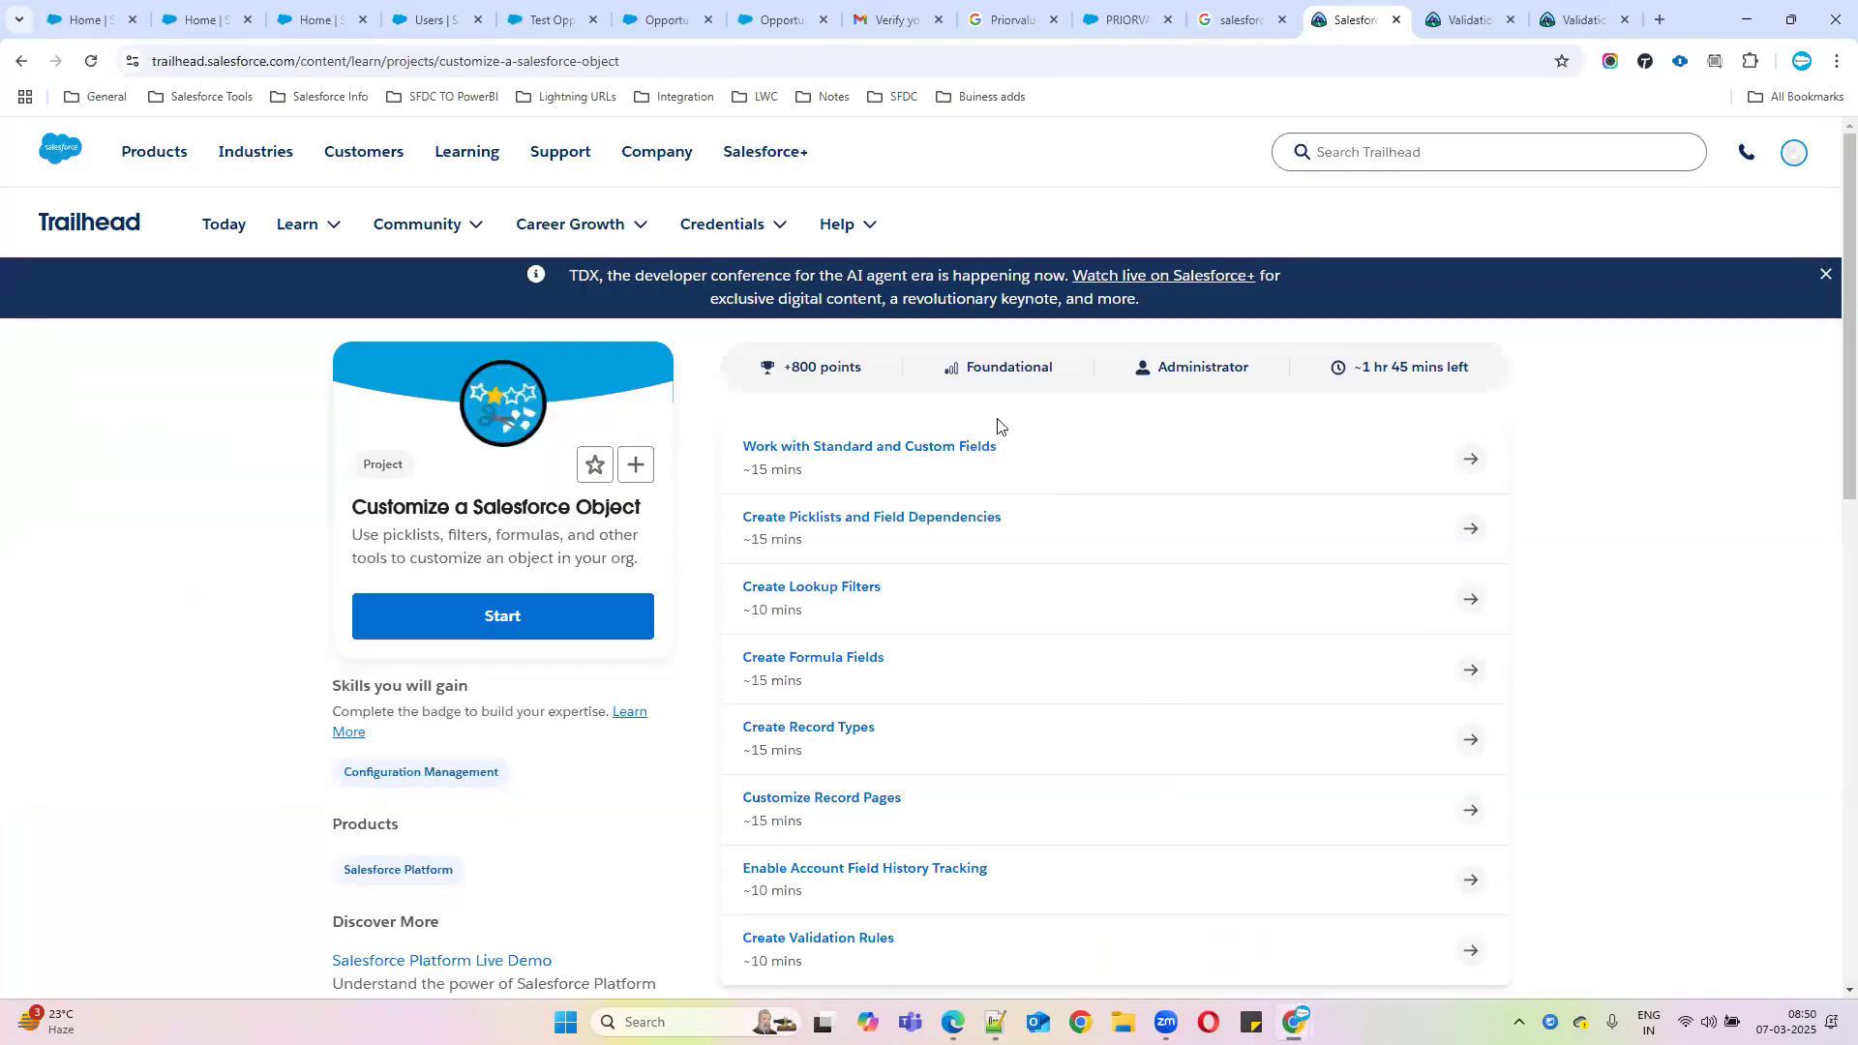
{"action": "scroll", "coordinate": [994, 537], "scroll_direction": "down", "scroll_amount": 2}
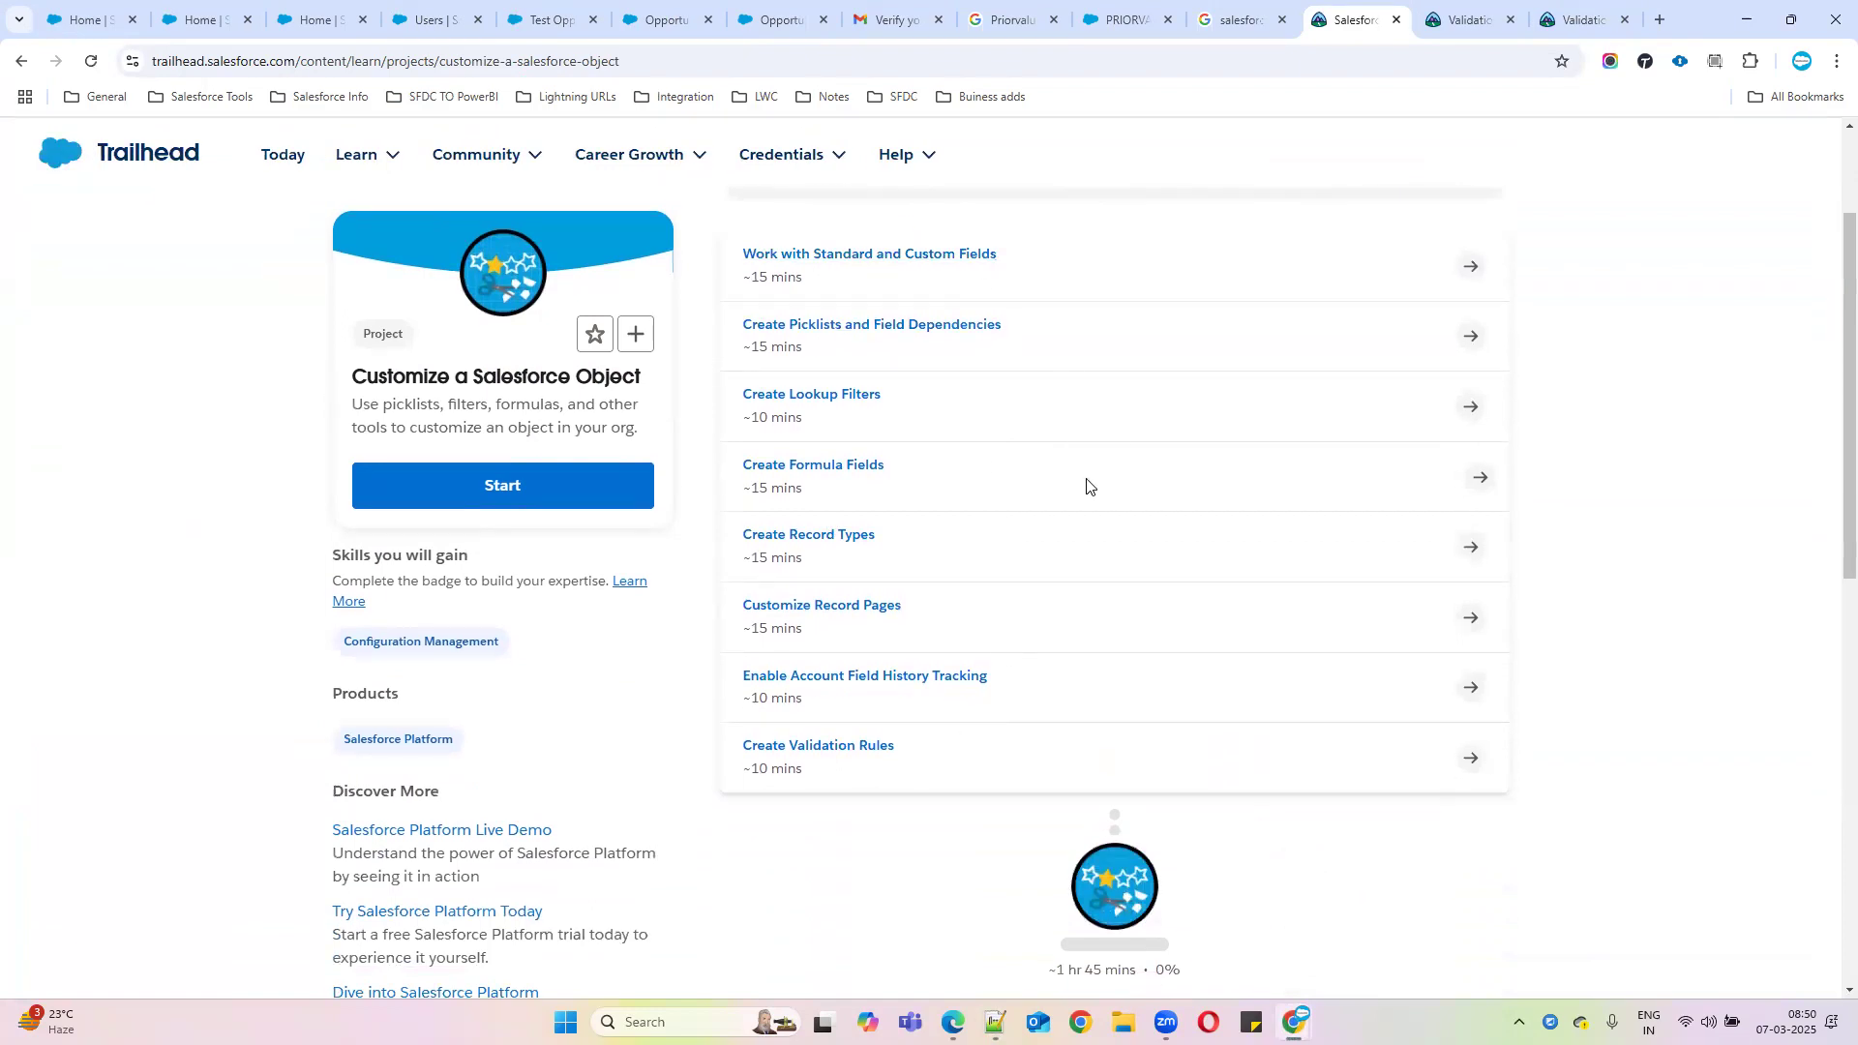
{"action": "scroll", "coordinate": [1064, 489], "scroll_direction": "up", "scroll_amount": 1}
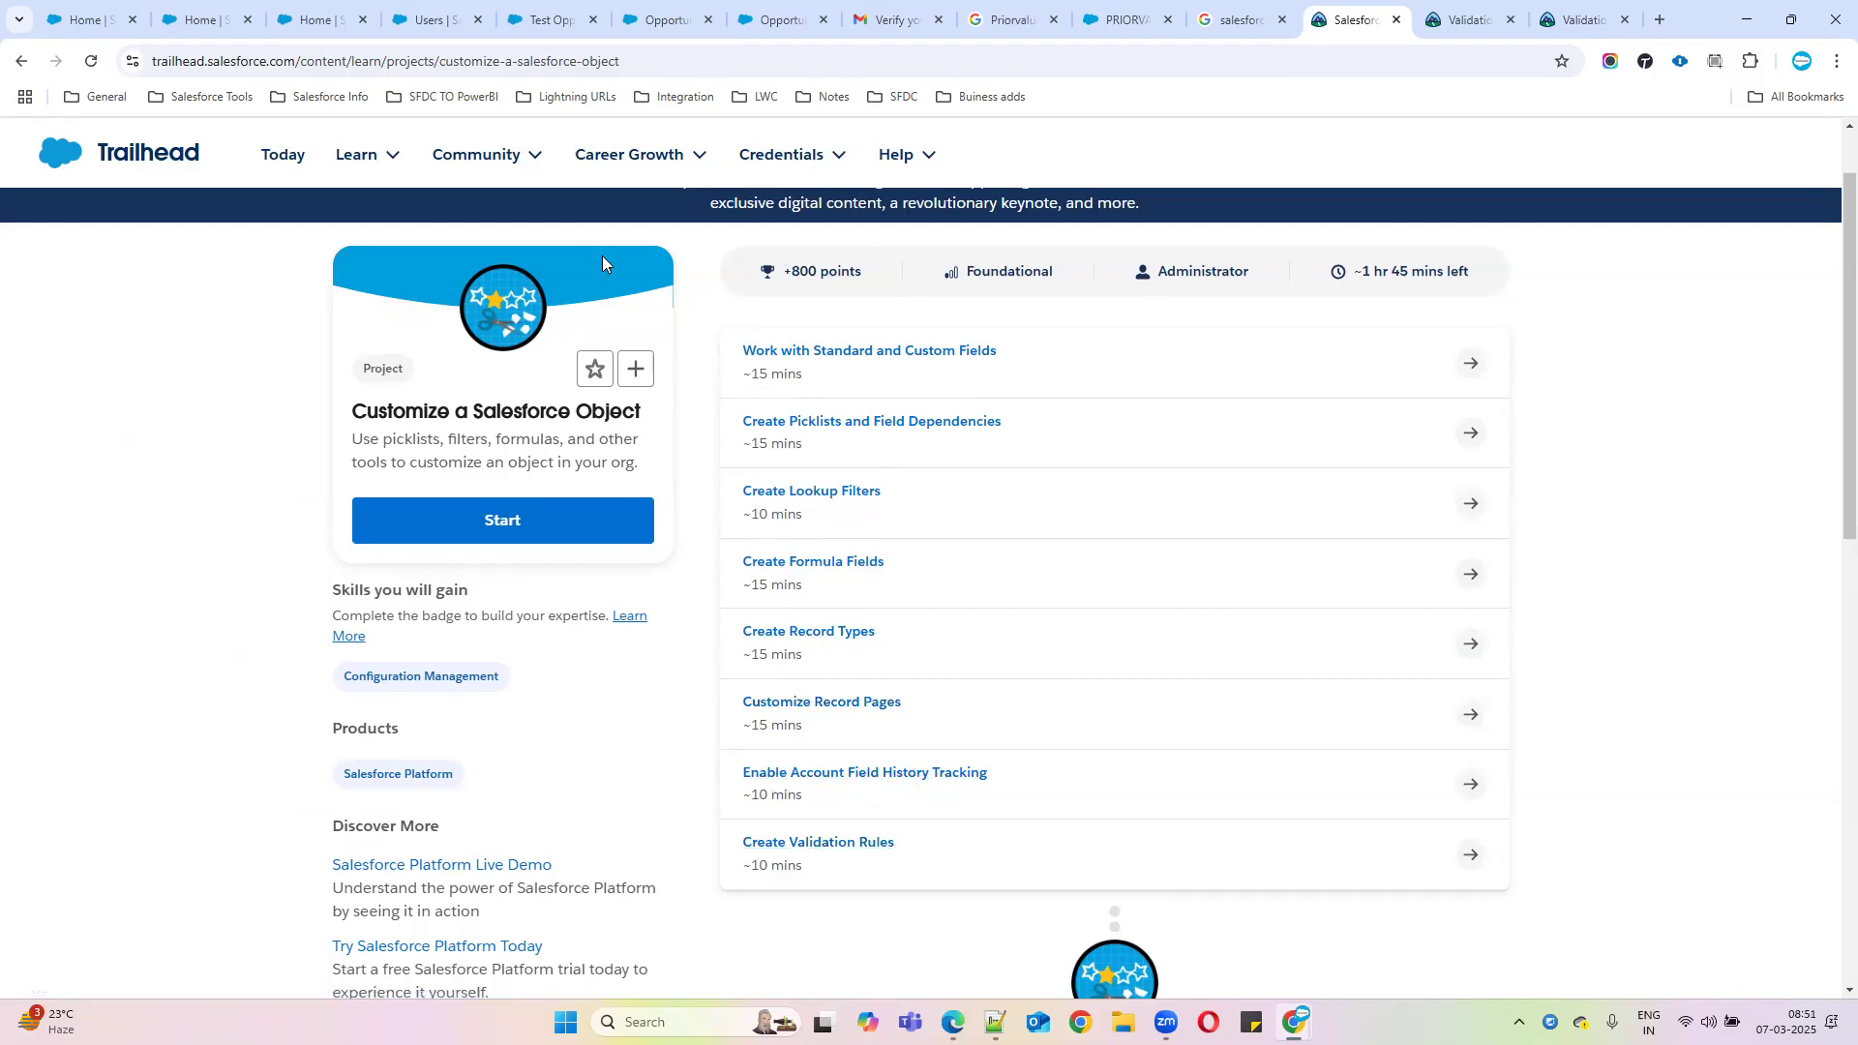
{"action": "left_click", "coordinate": [672, 54]}
{"action": "key", "text": "ctrl+c"}
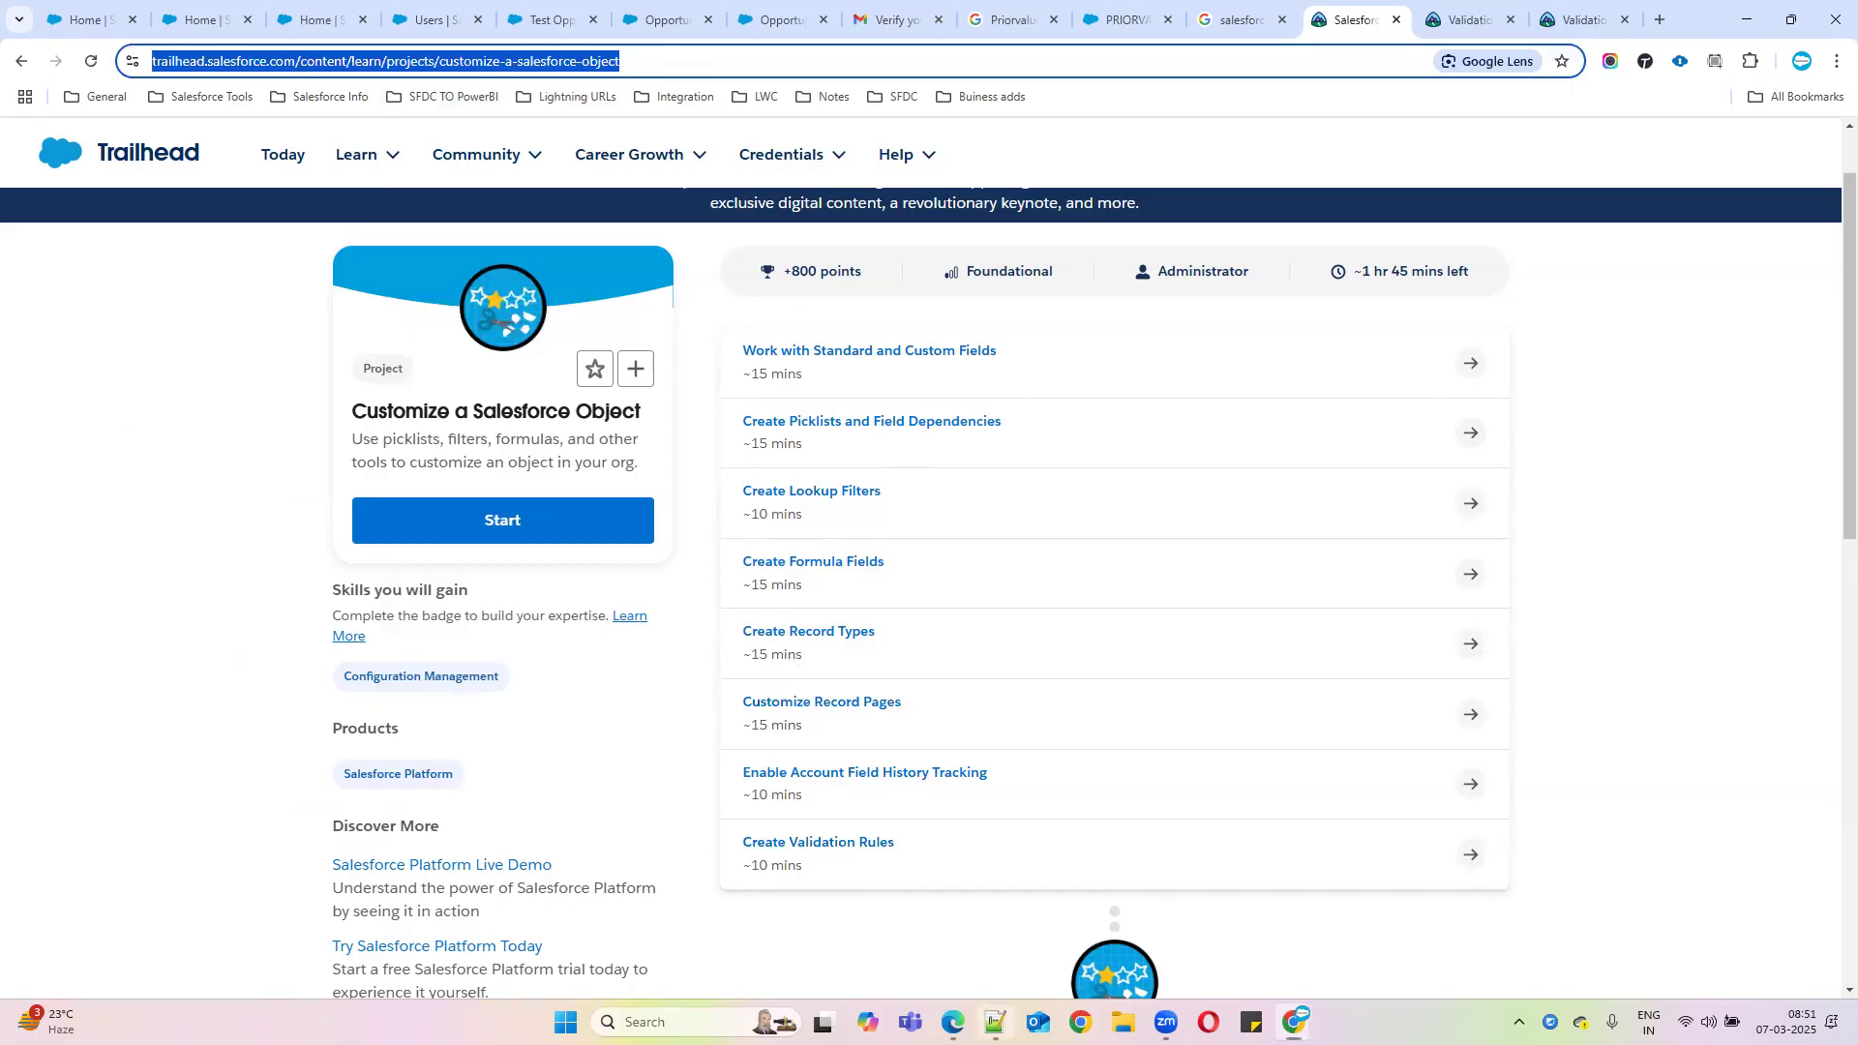
{"action": "left_click", "coordinate": [995, 1022]}
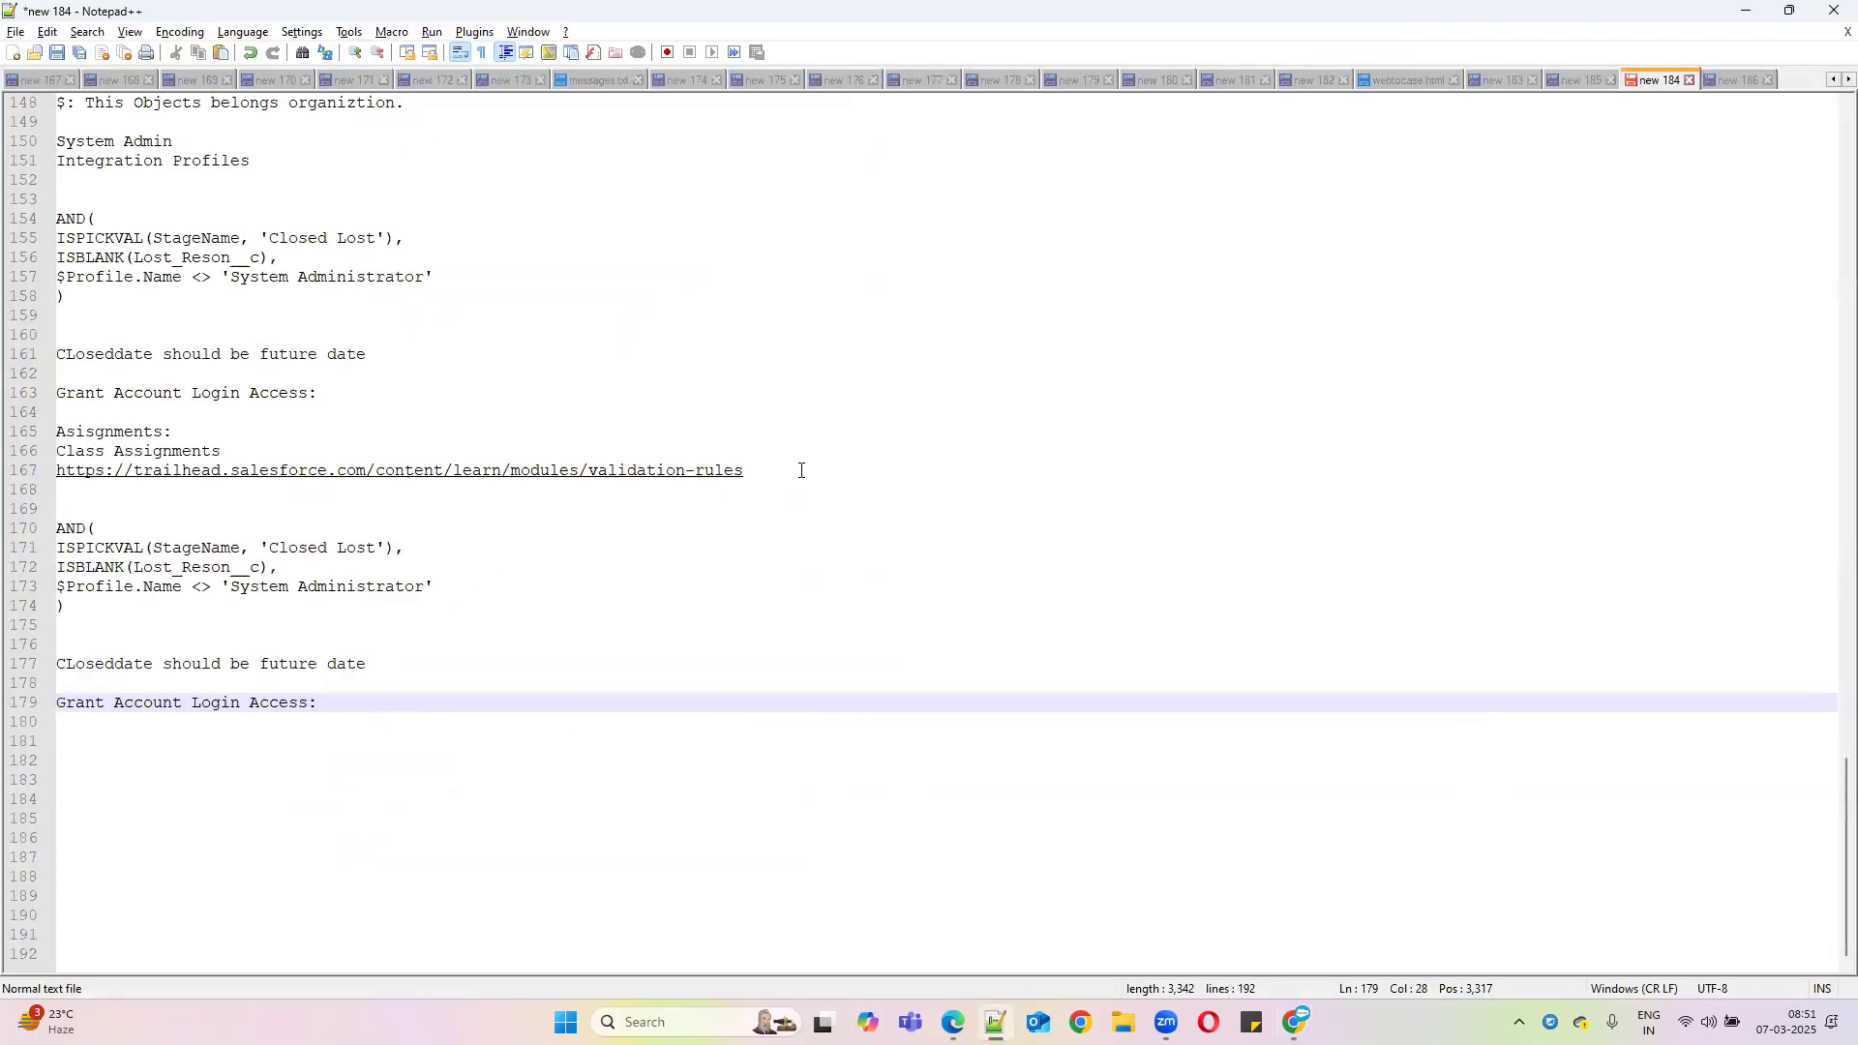
Paste the Customize a Salesforce Object project link on a new line below the validation-rules link
{"action": "left_click", "coordinate": [801, 470]}
{"action": "key", "text": "Return"}
{"action": "key", "text": "ctrl+v"}
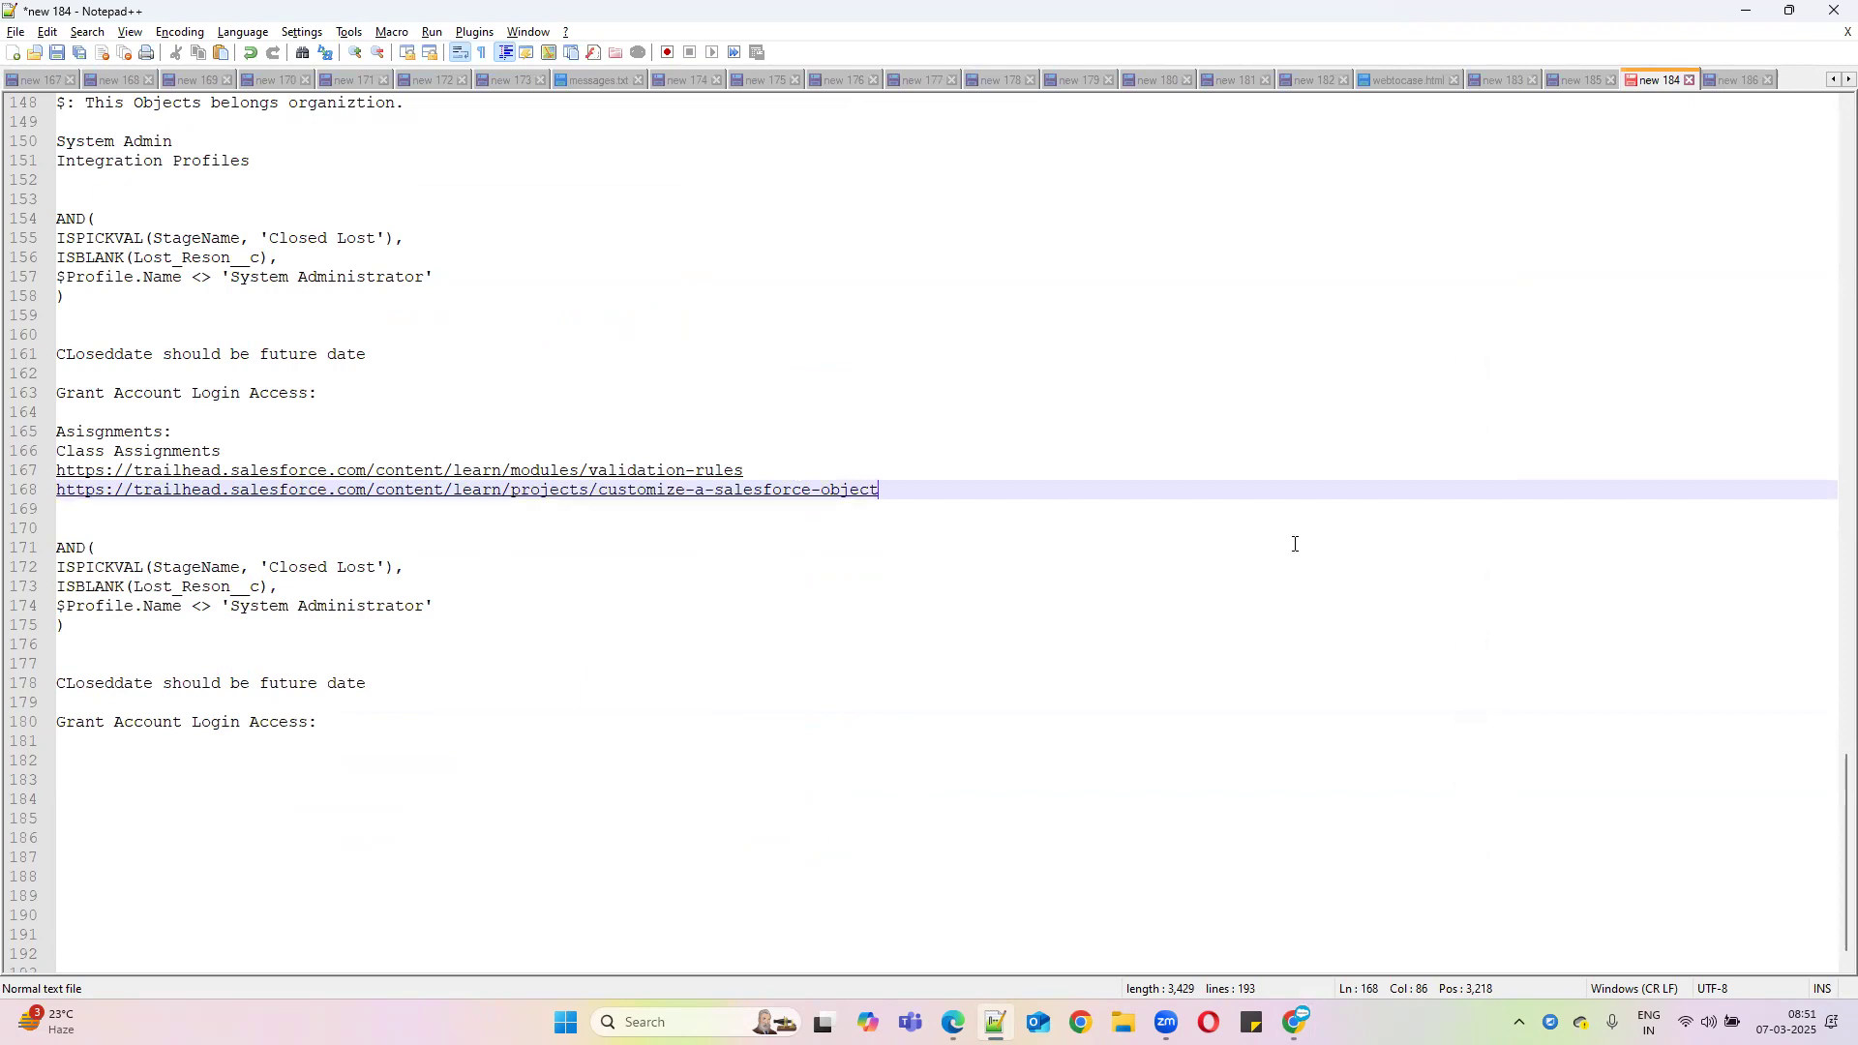
Add a 'Presentaion' heading on a new line after Grant Account Login Access
{"action": "left_click", "coordinate": [387, 724]}
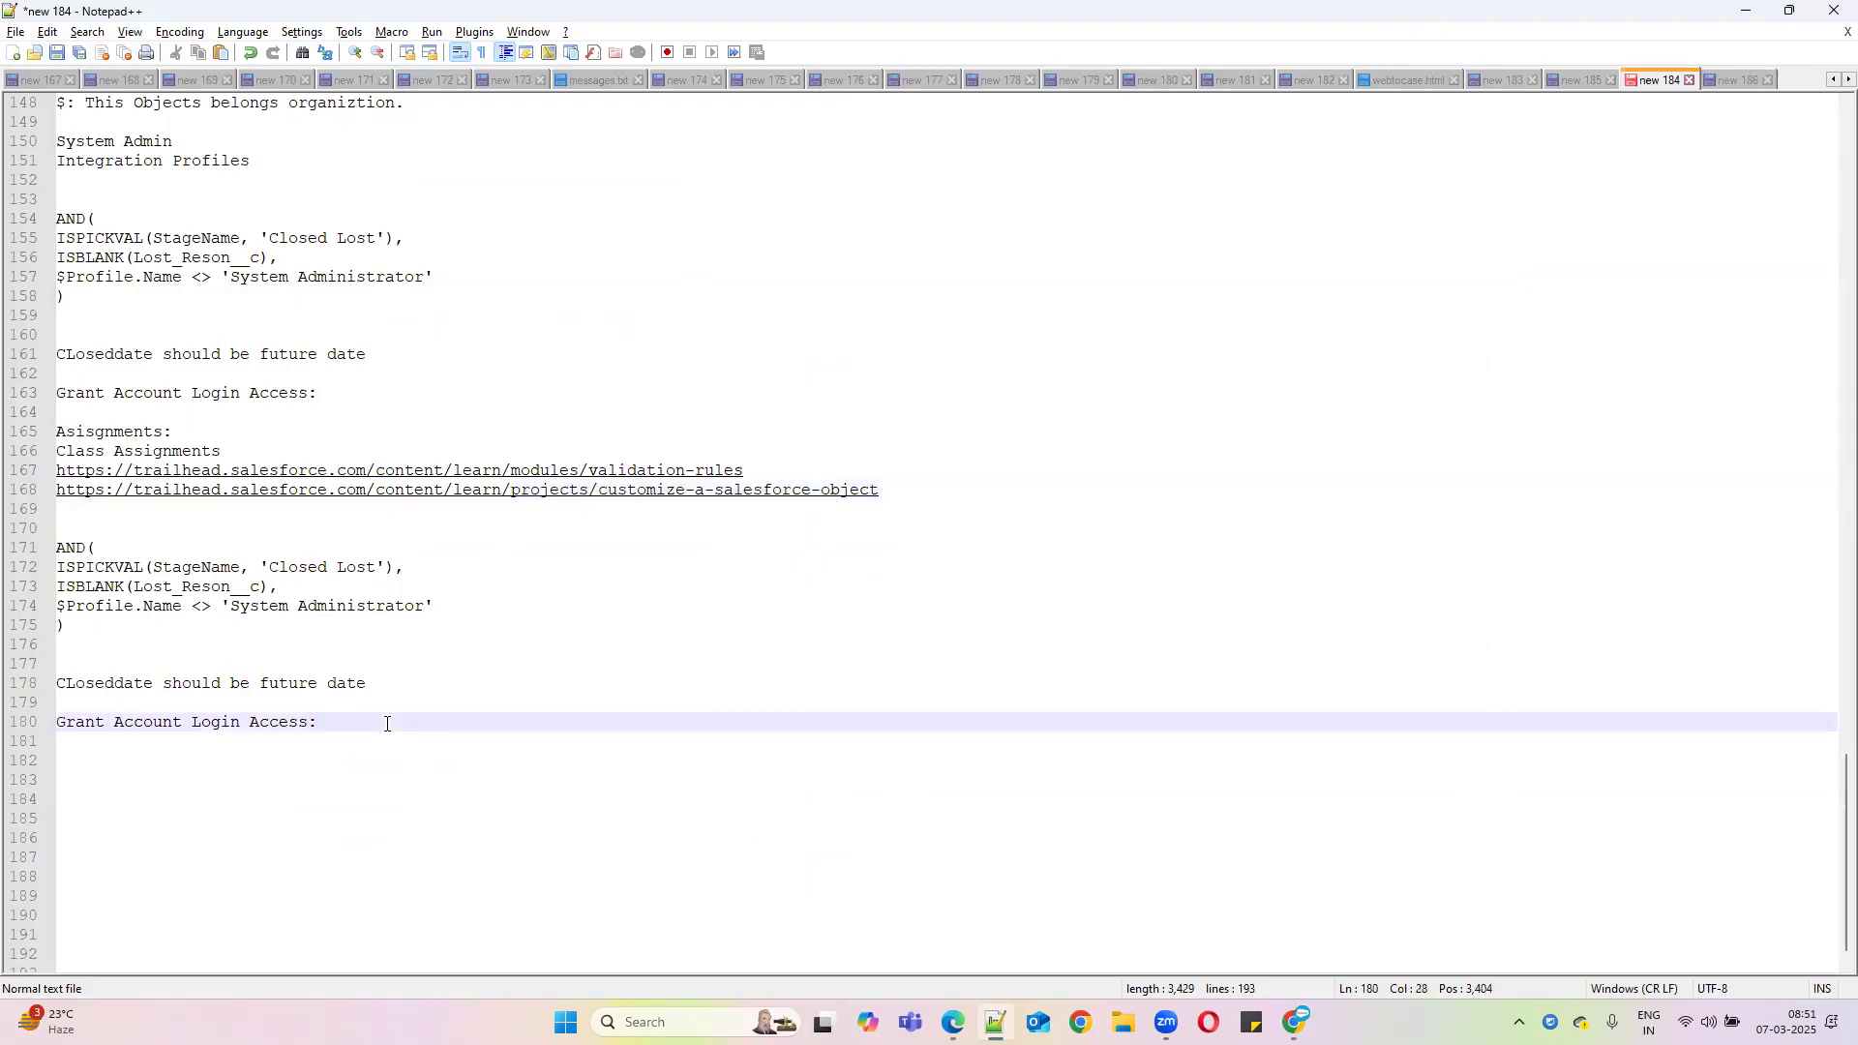
{"action": "key", "text": "Return"}
{"action": "key", "text": "Return"}
{"action": "key", "text": "Return"}
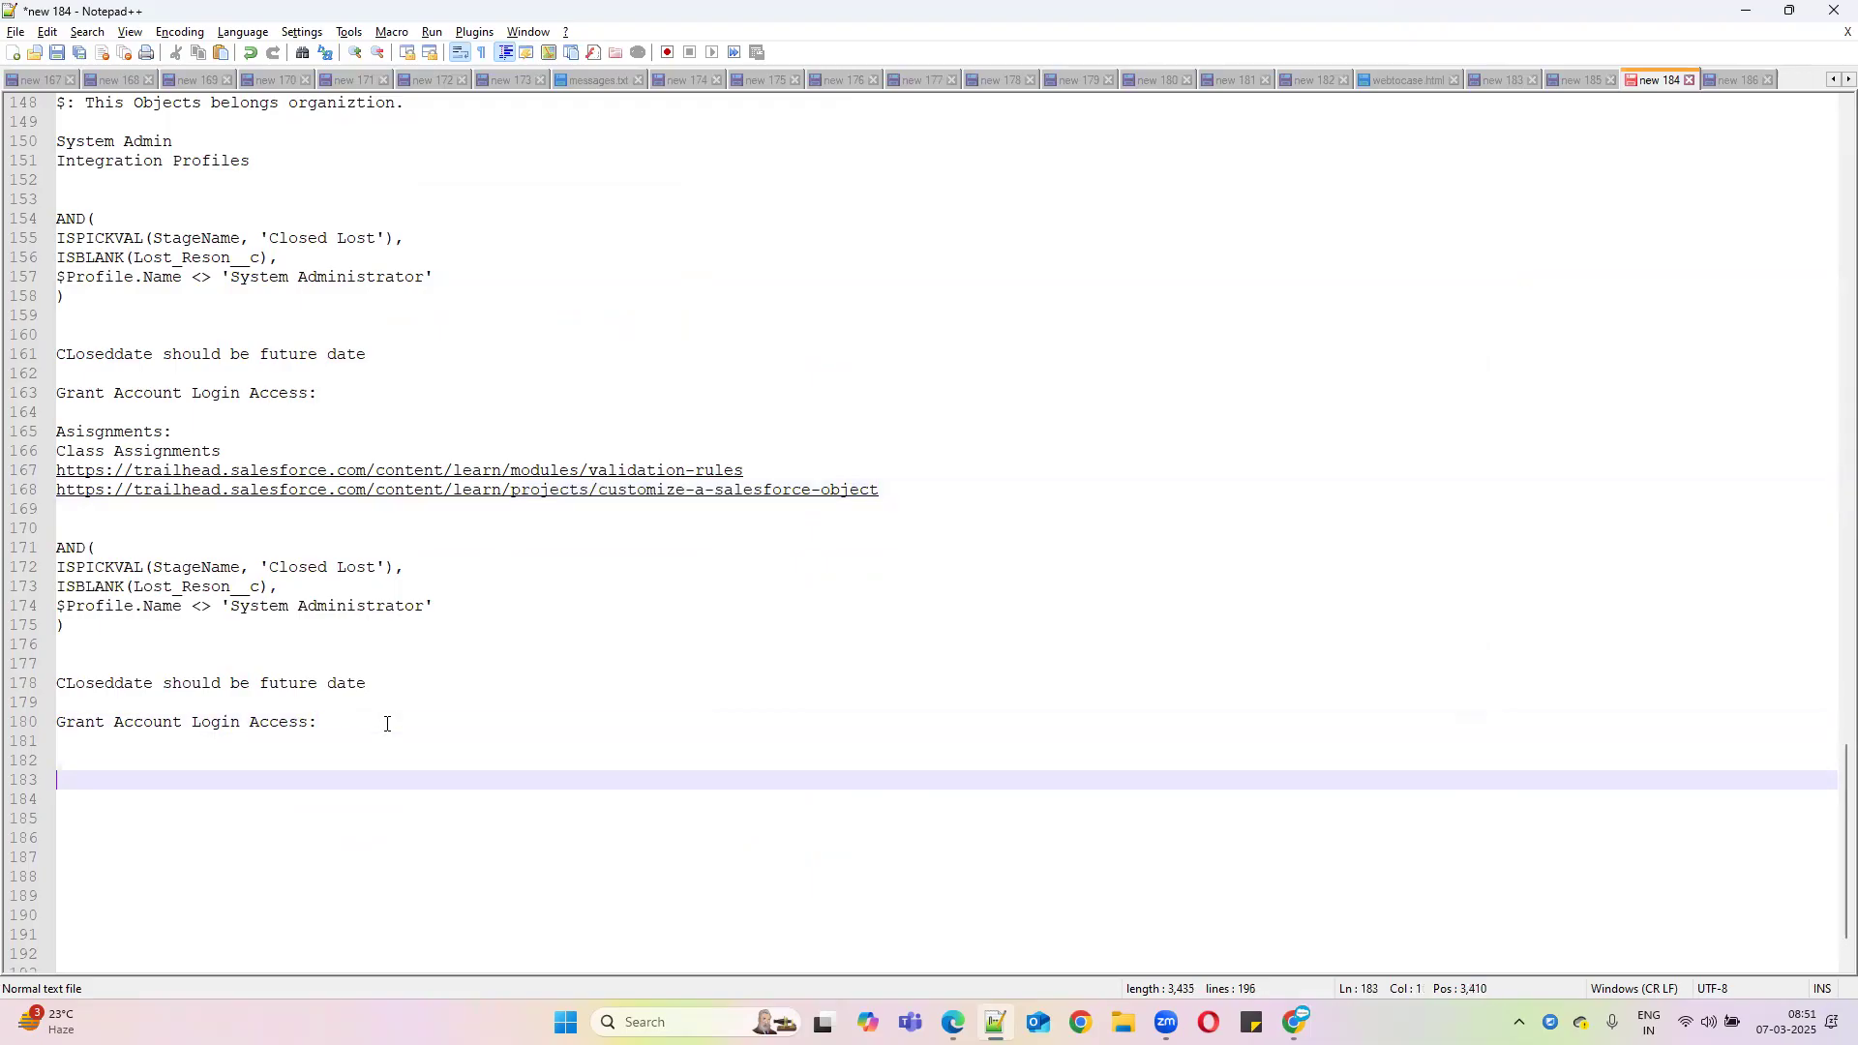
{"action": "type", "text": "Presentaion:"}
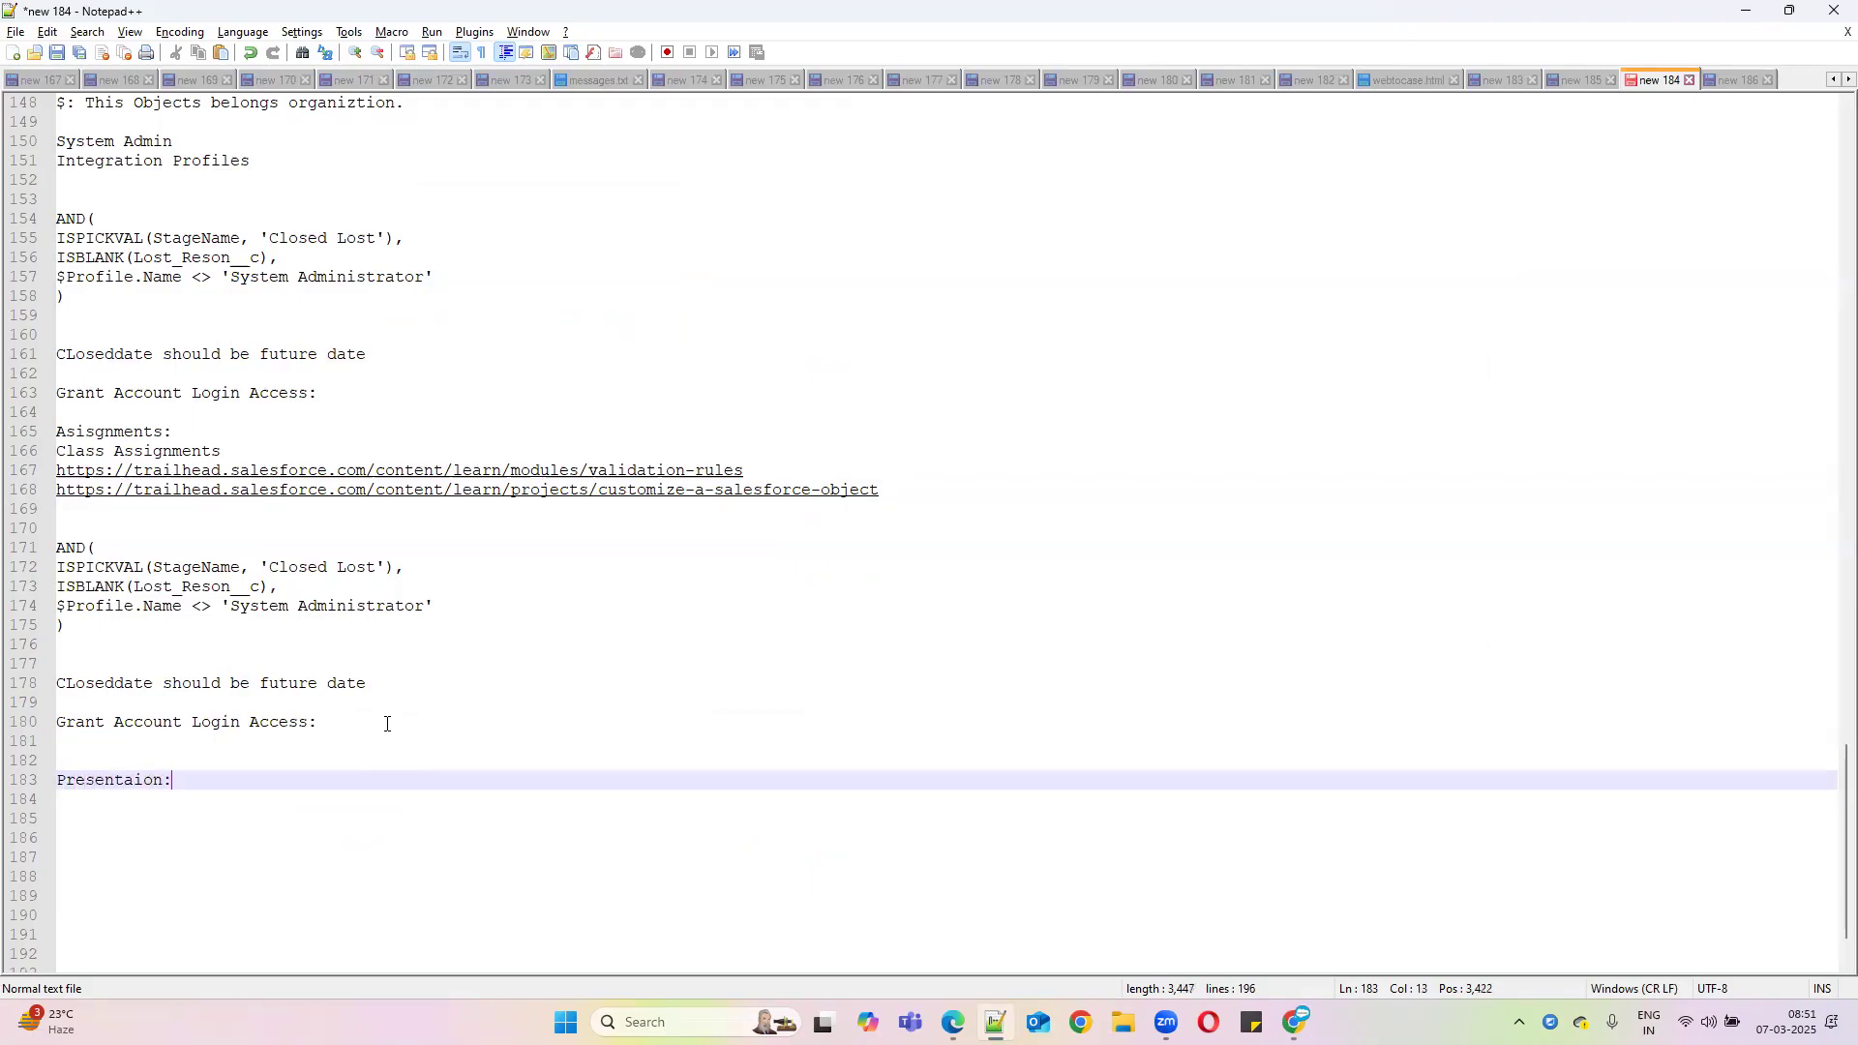
{"action": "key", "text": "Return"}
{"action": "key", "text": "Return"}
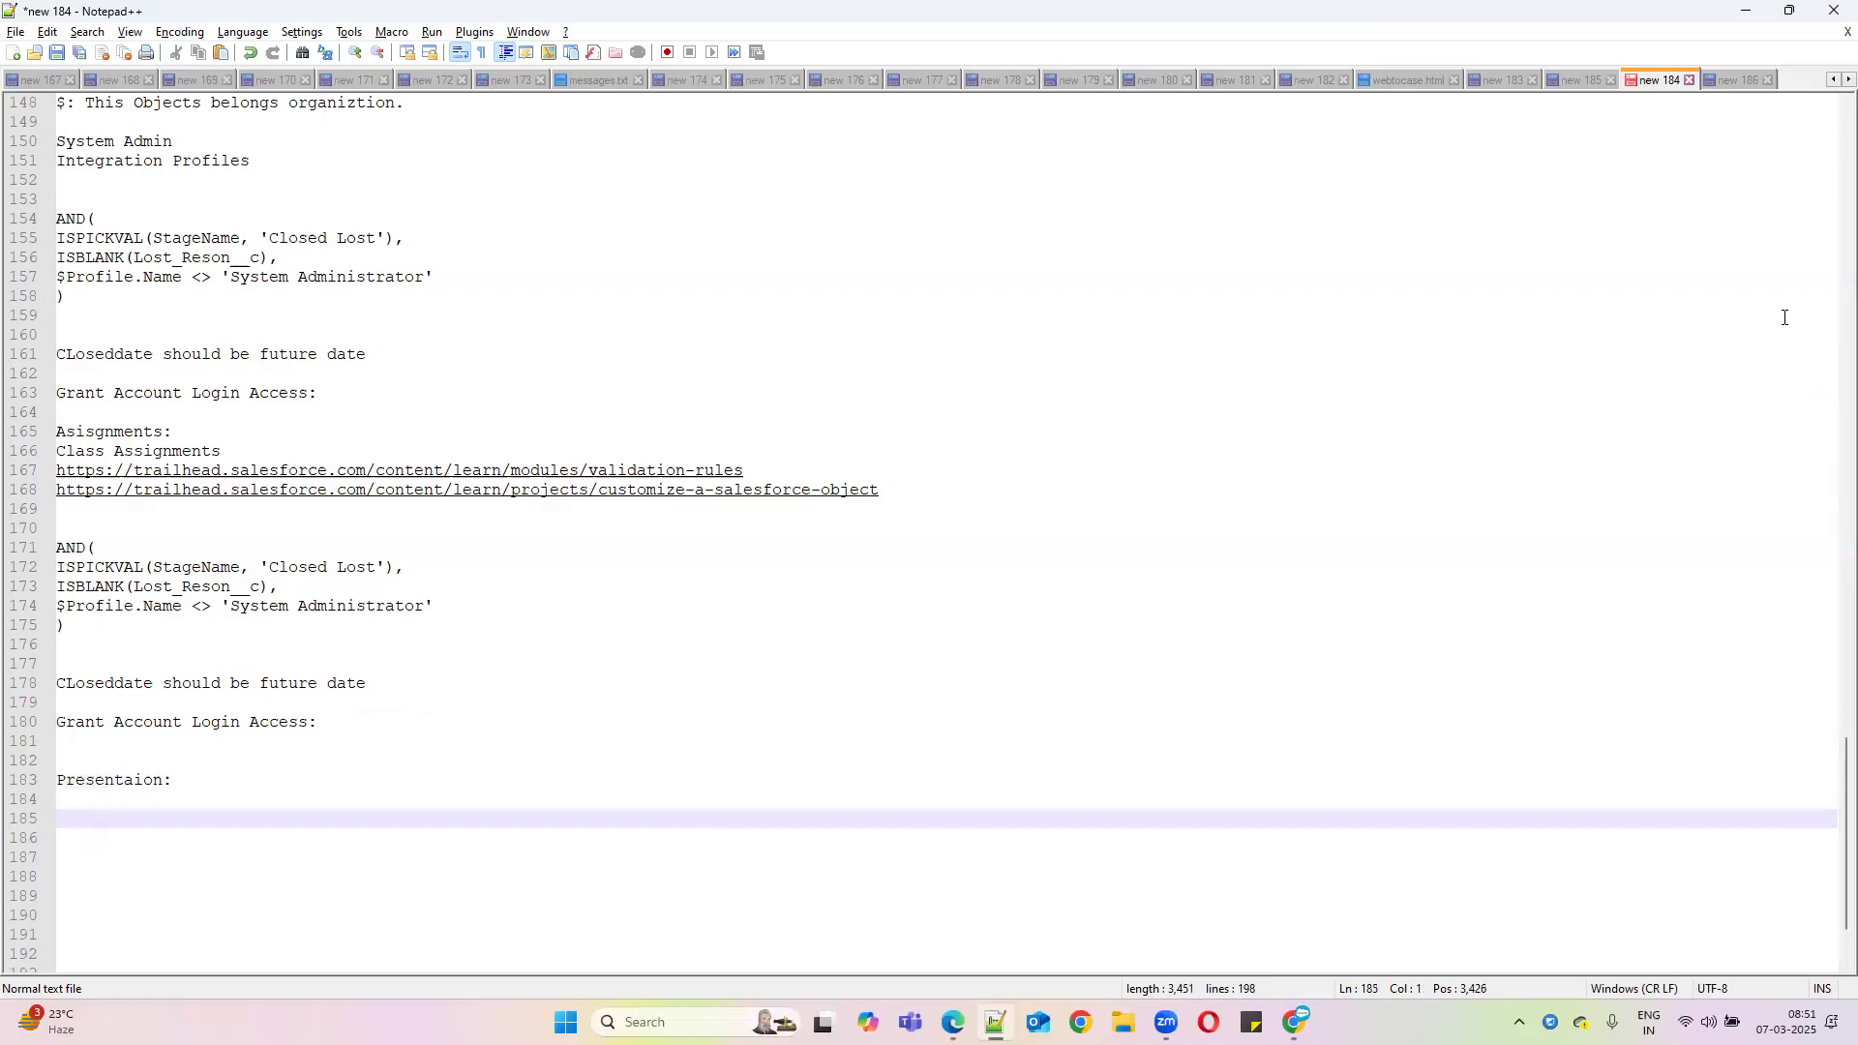
{"action": "left_click", "coordinate": [1747, 12]}
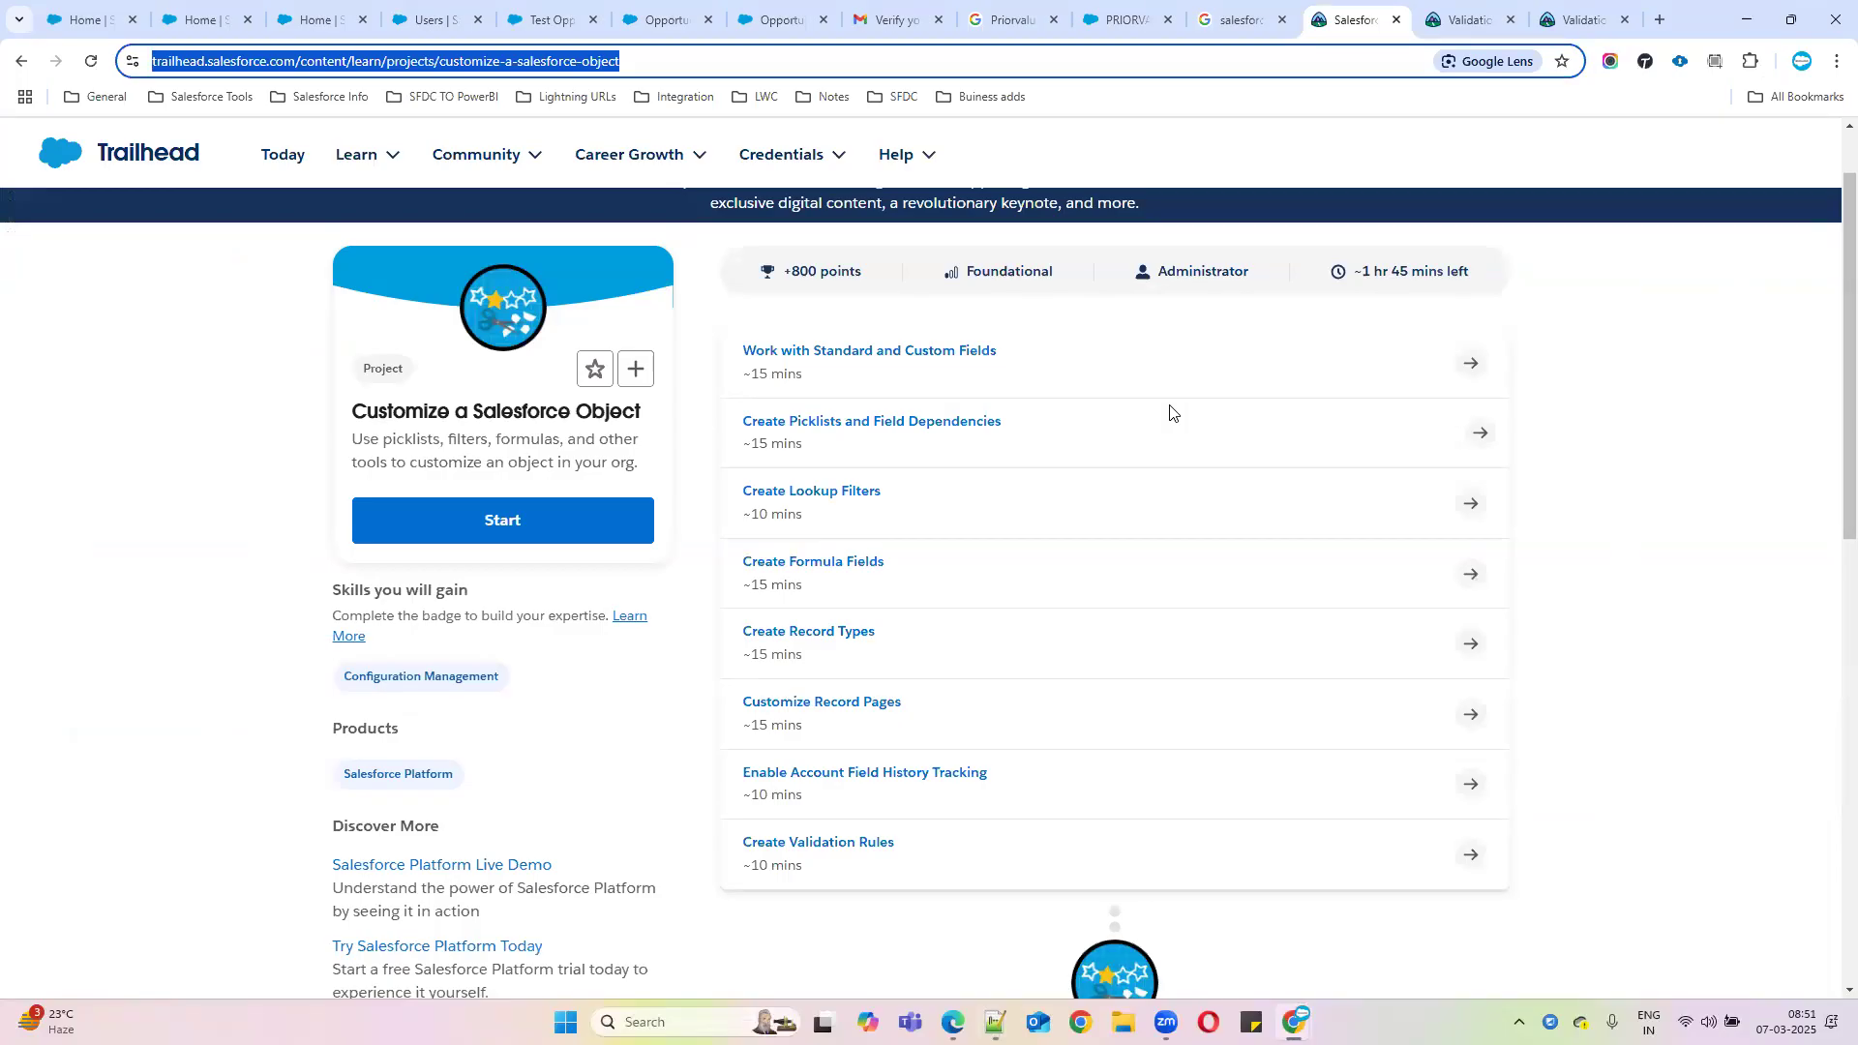
{"action": "scroll", "coordinate": [1089, 542], "scroll_direction": "down", "scroll_amount": 1}
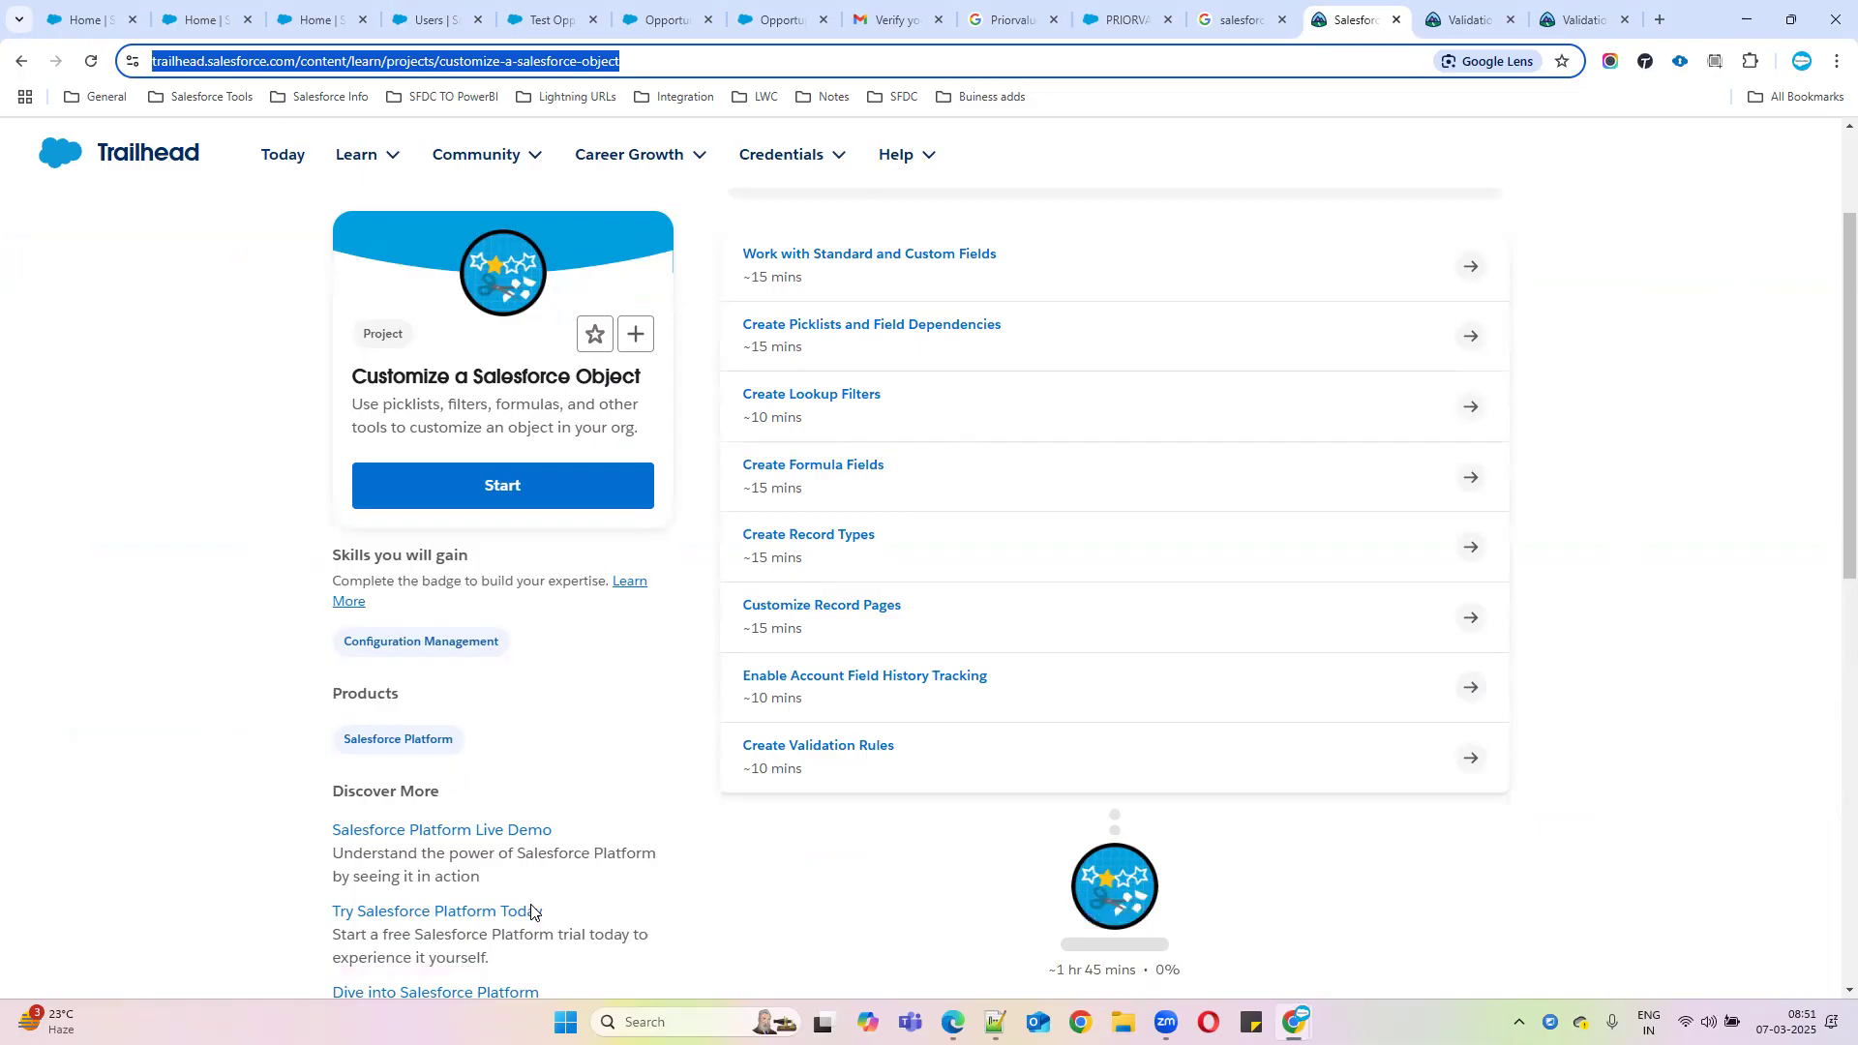
{"action": "left_click", "coordinate": [1555, 481]}
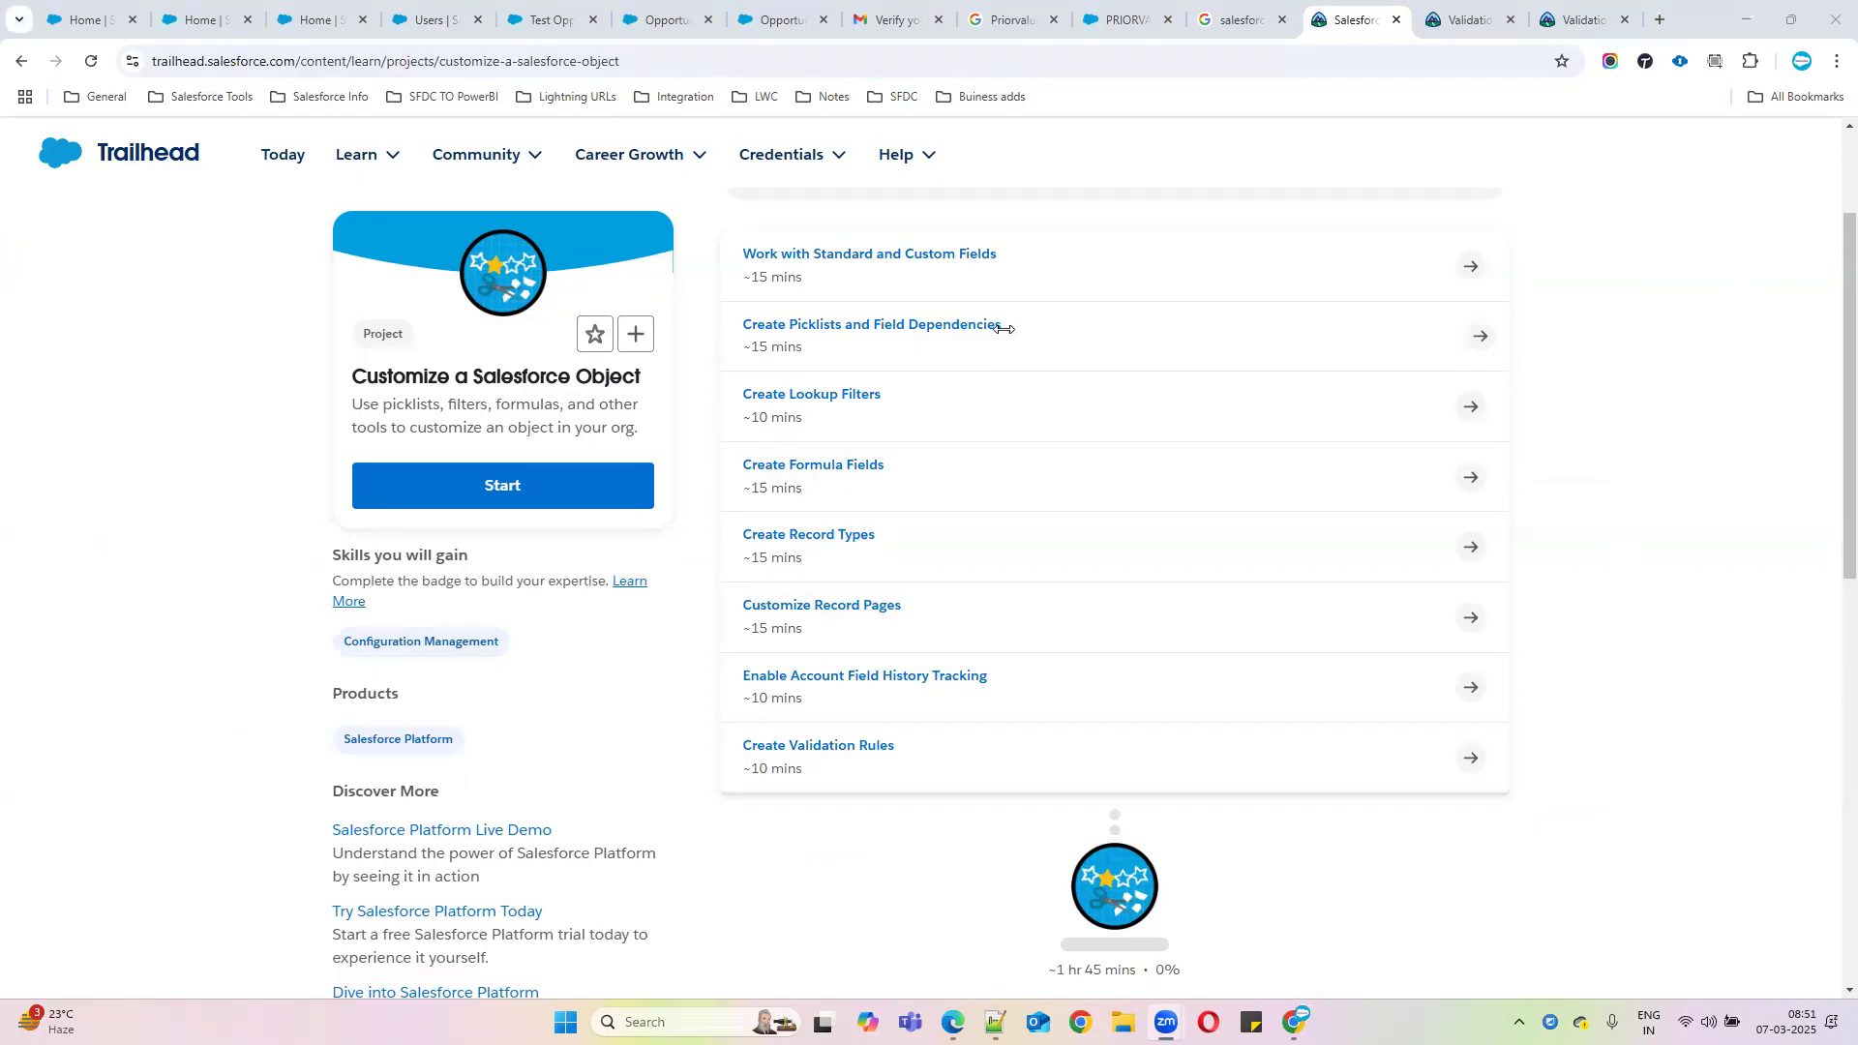
On the Welcome to Agentforce page, open the Salesforce Help documentation for Agentforce
{"action": "mouse_move", "coordinate": [1295, 1021]}
{"action": "left_click", "coordinate": [1326, 883]}
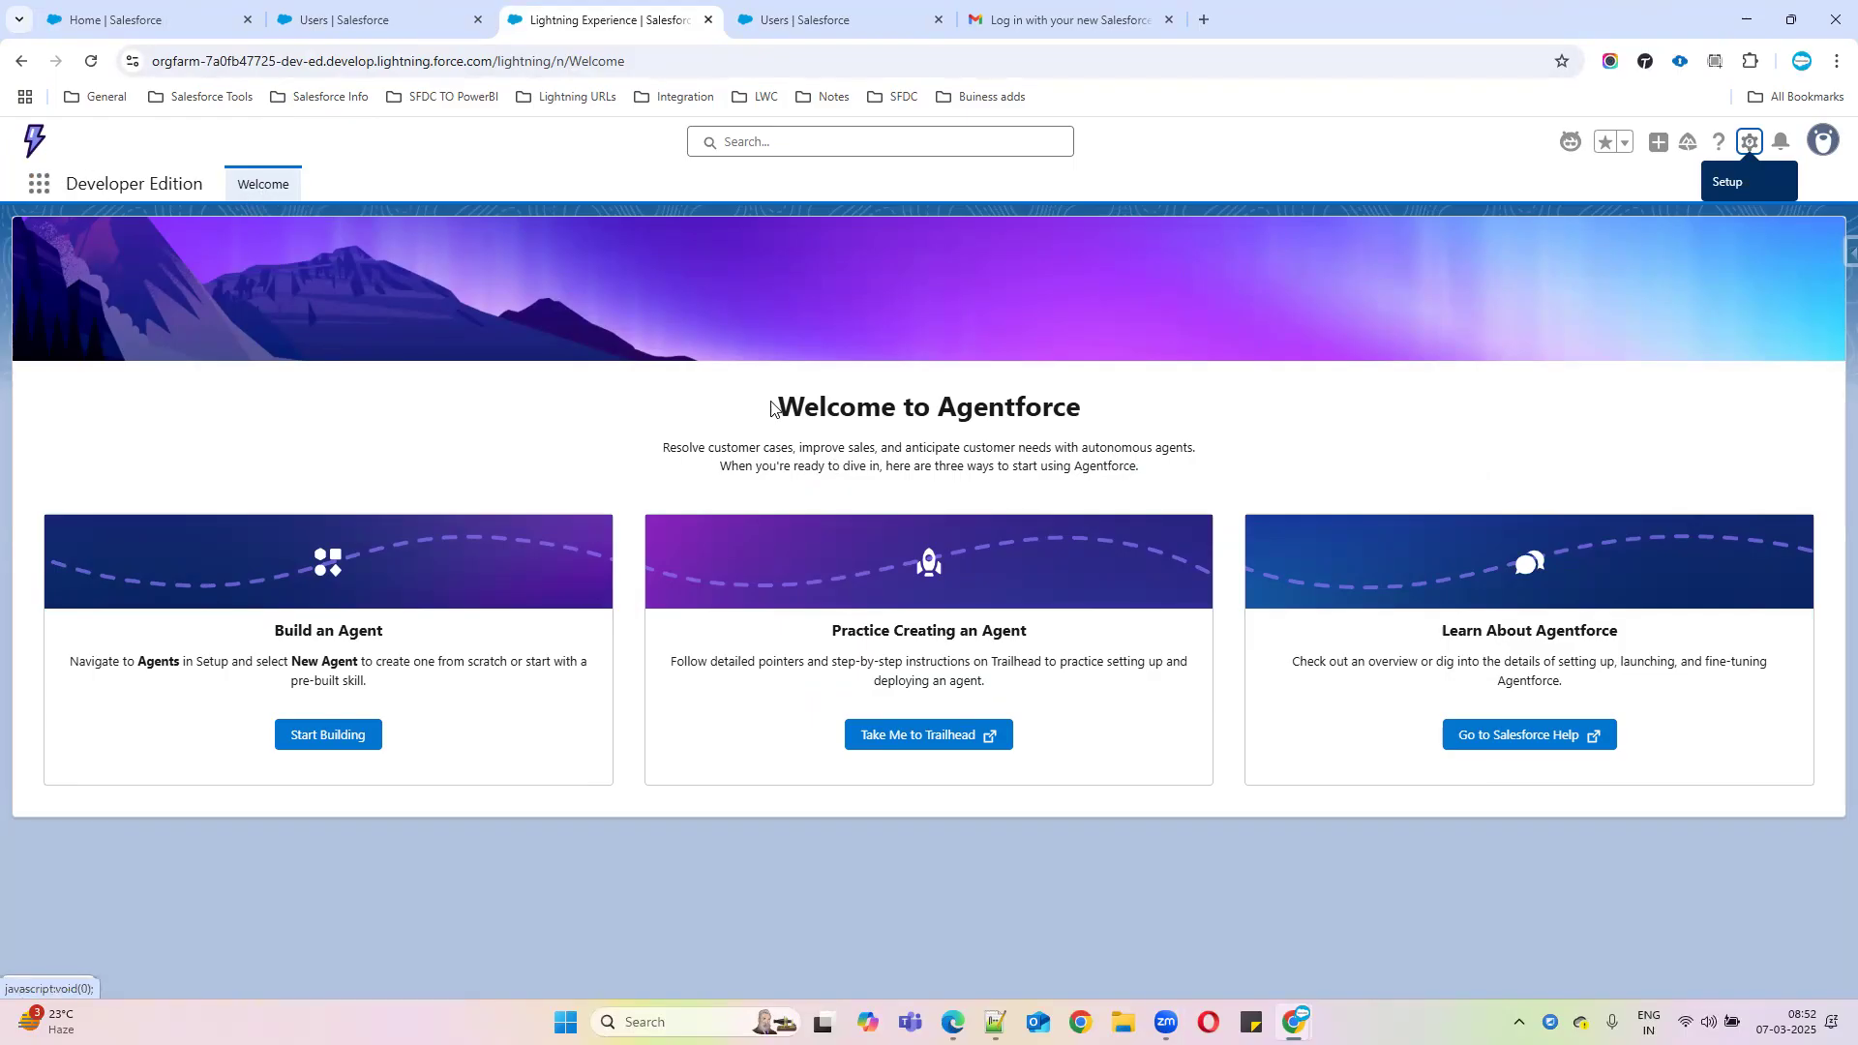
{"action": "left_click_drag", "start_coordinate": [774, 404], "coordinate": [1170, 410]}
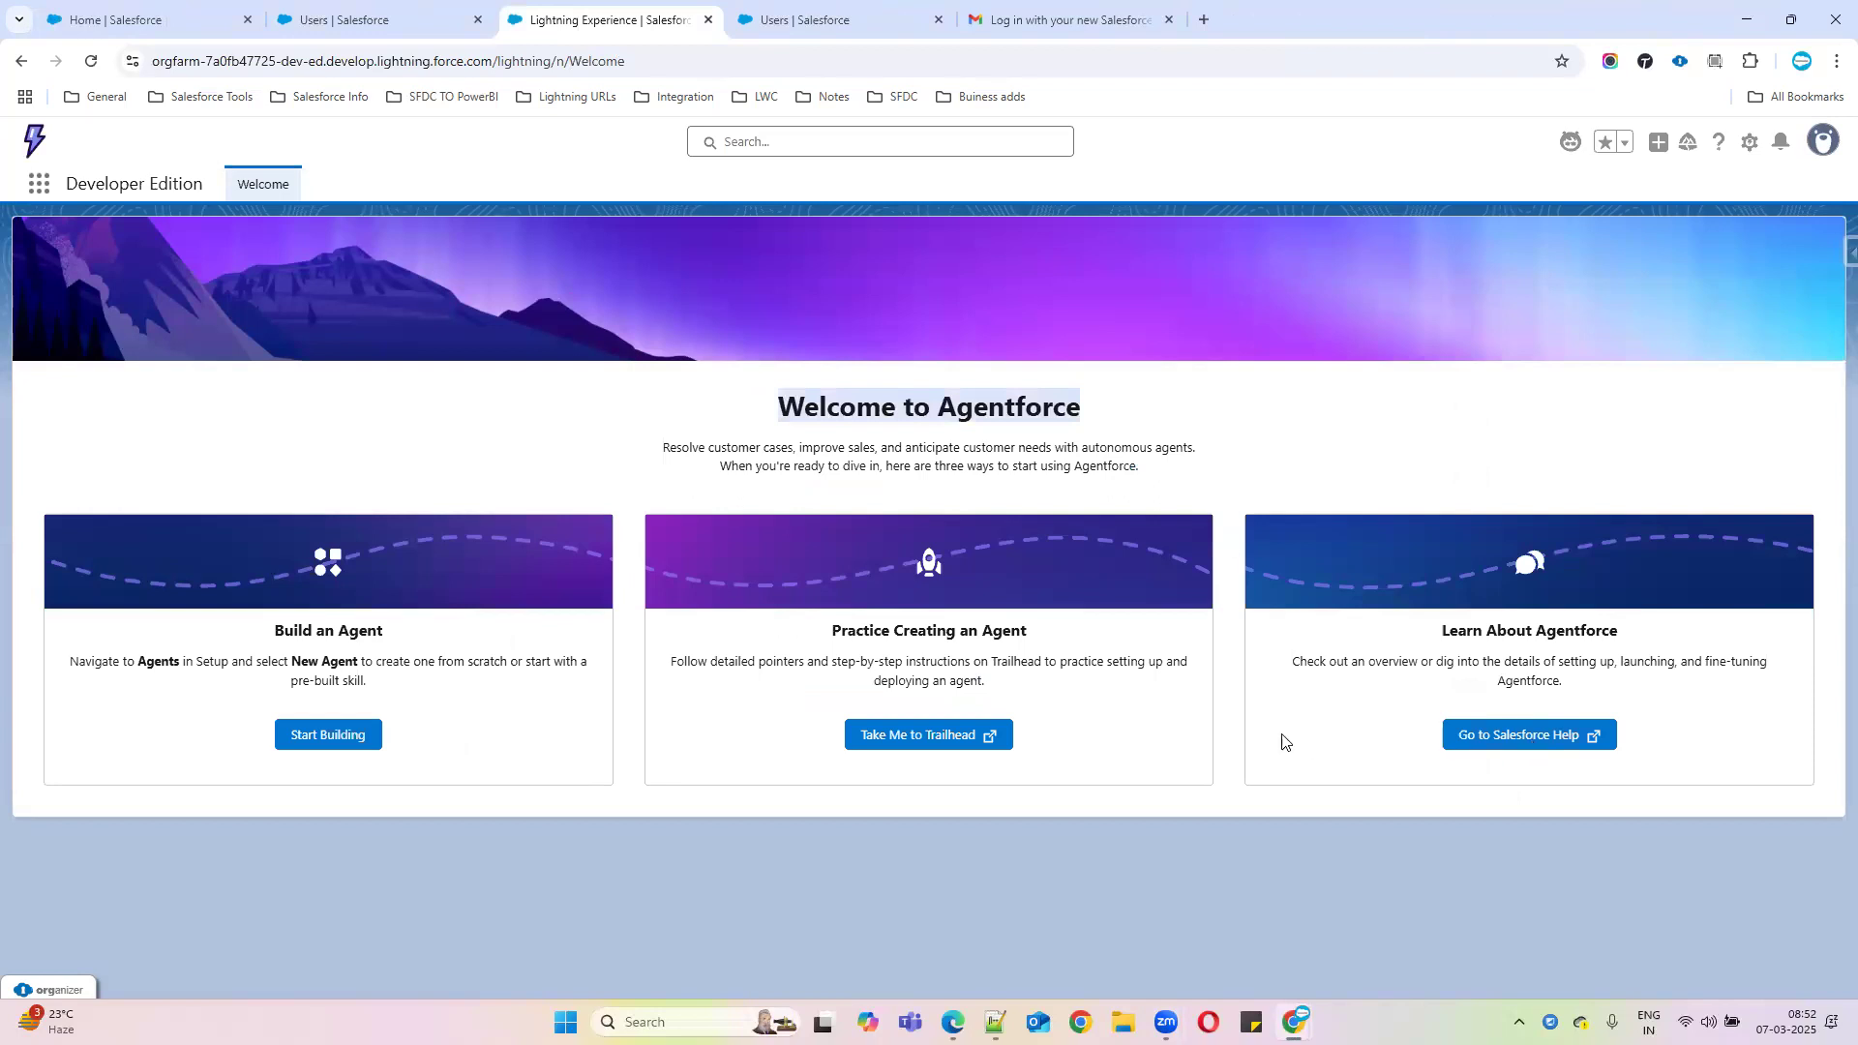
{"action": "left_click", "coordinate": [1521, 739]}
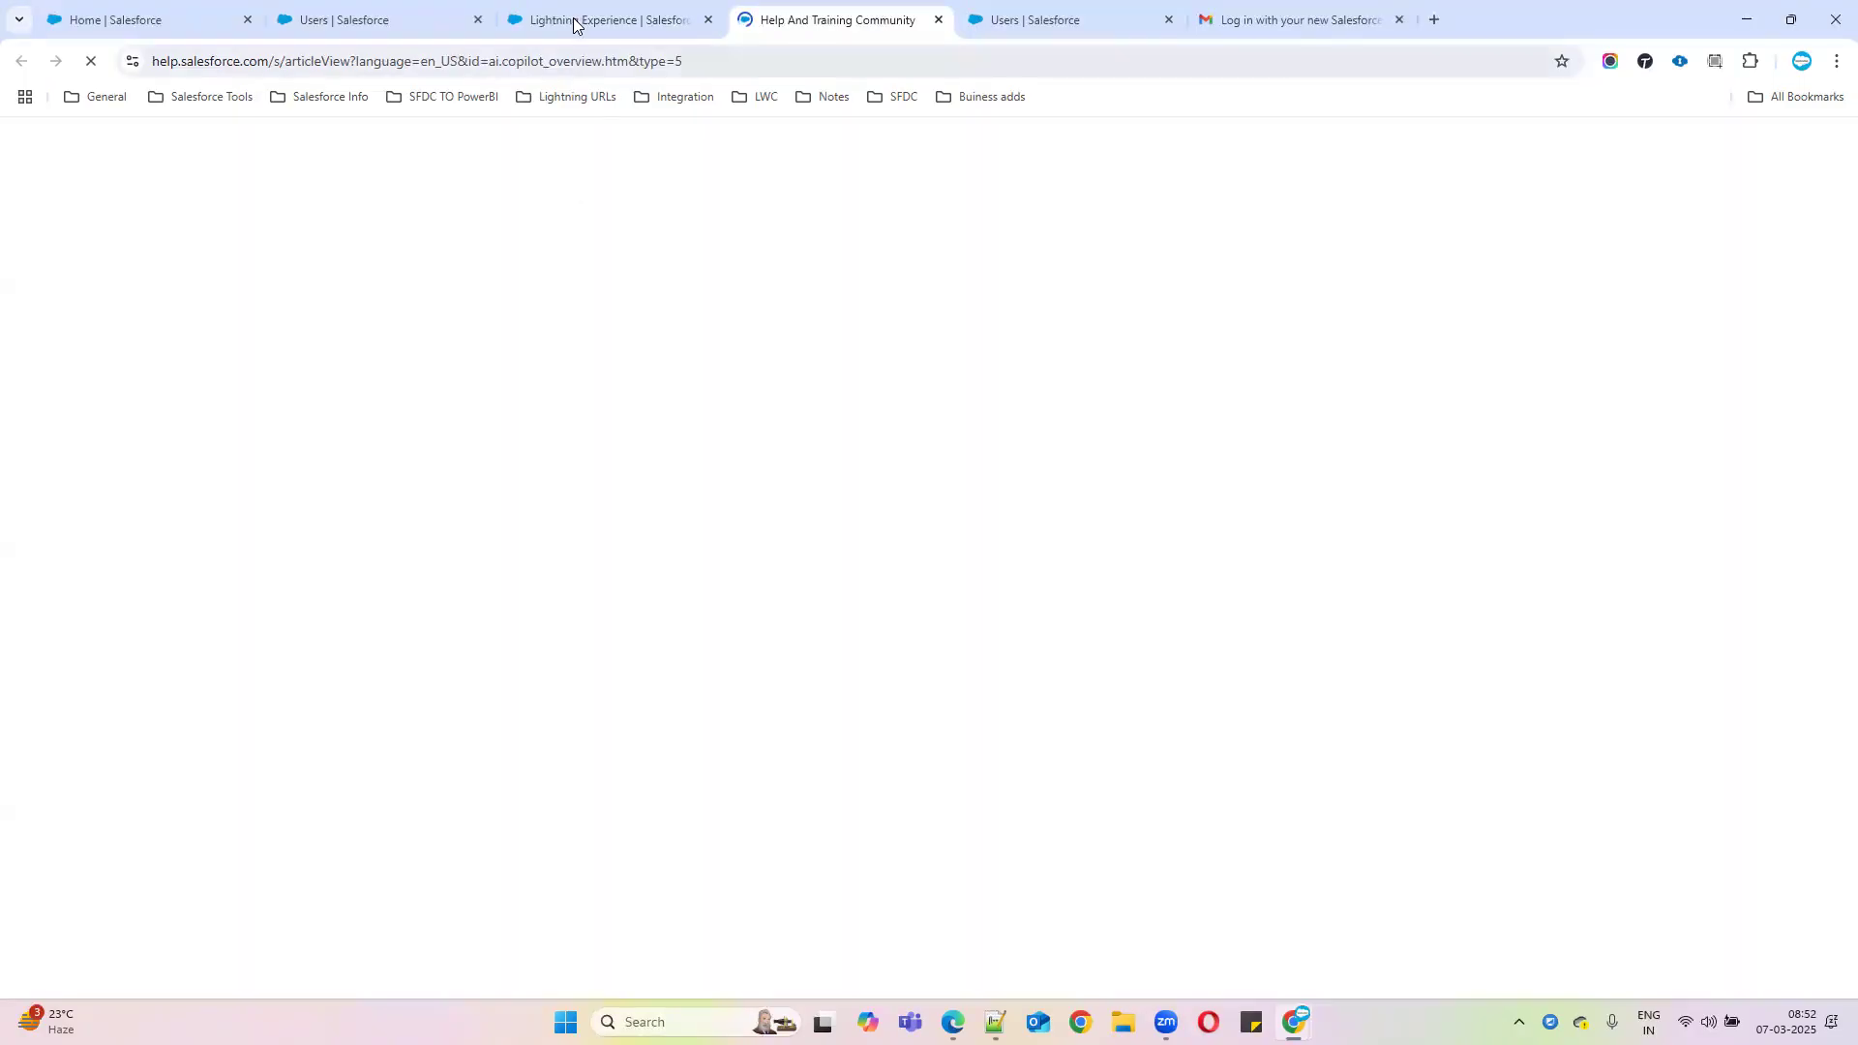
Back on the welcome page, start building a new agent under Build an Agent
{"action": "left_click", "coordinate": [575, 20]}
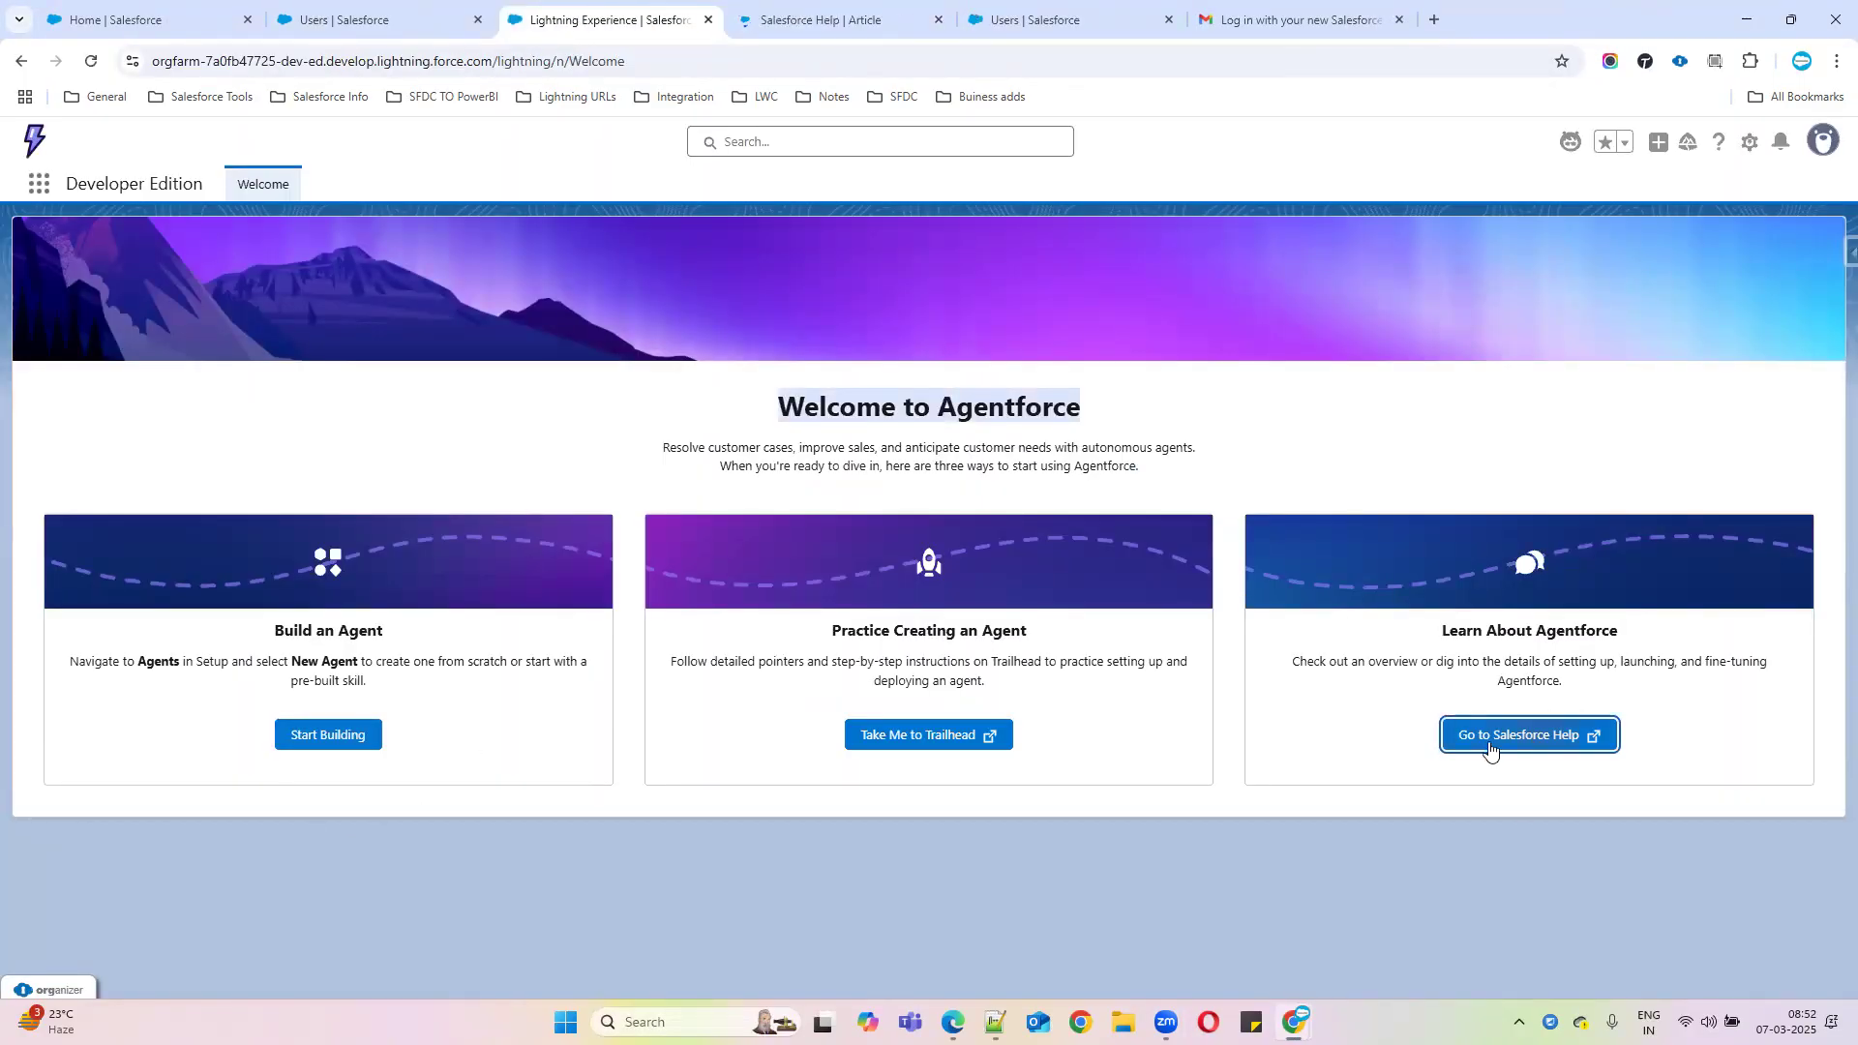
{"action": "left_click_drag", "start_coordinate": [275, 630], "coordinate": [384, 632]}
{"action": "left_click", "coordinate": [336, 737]}
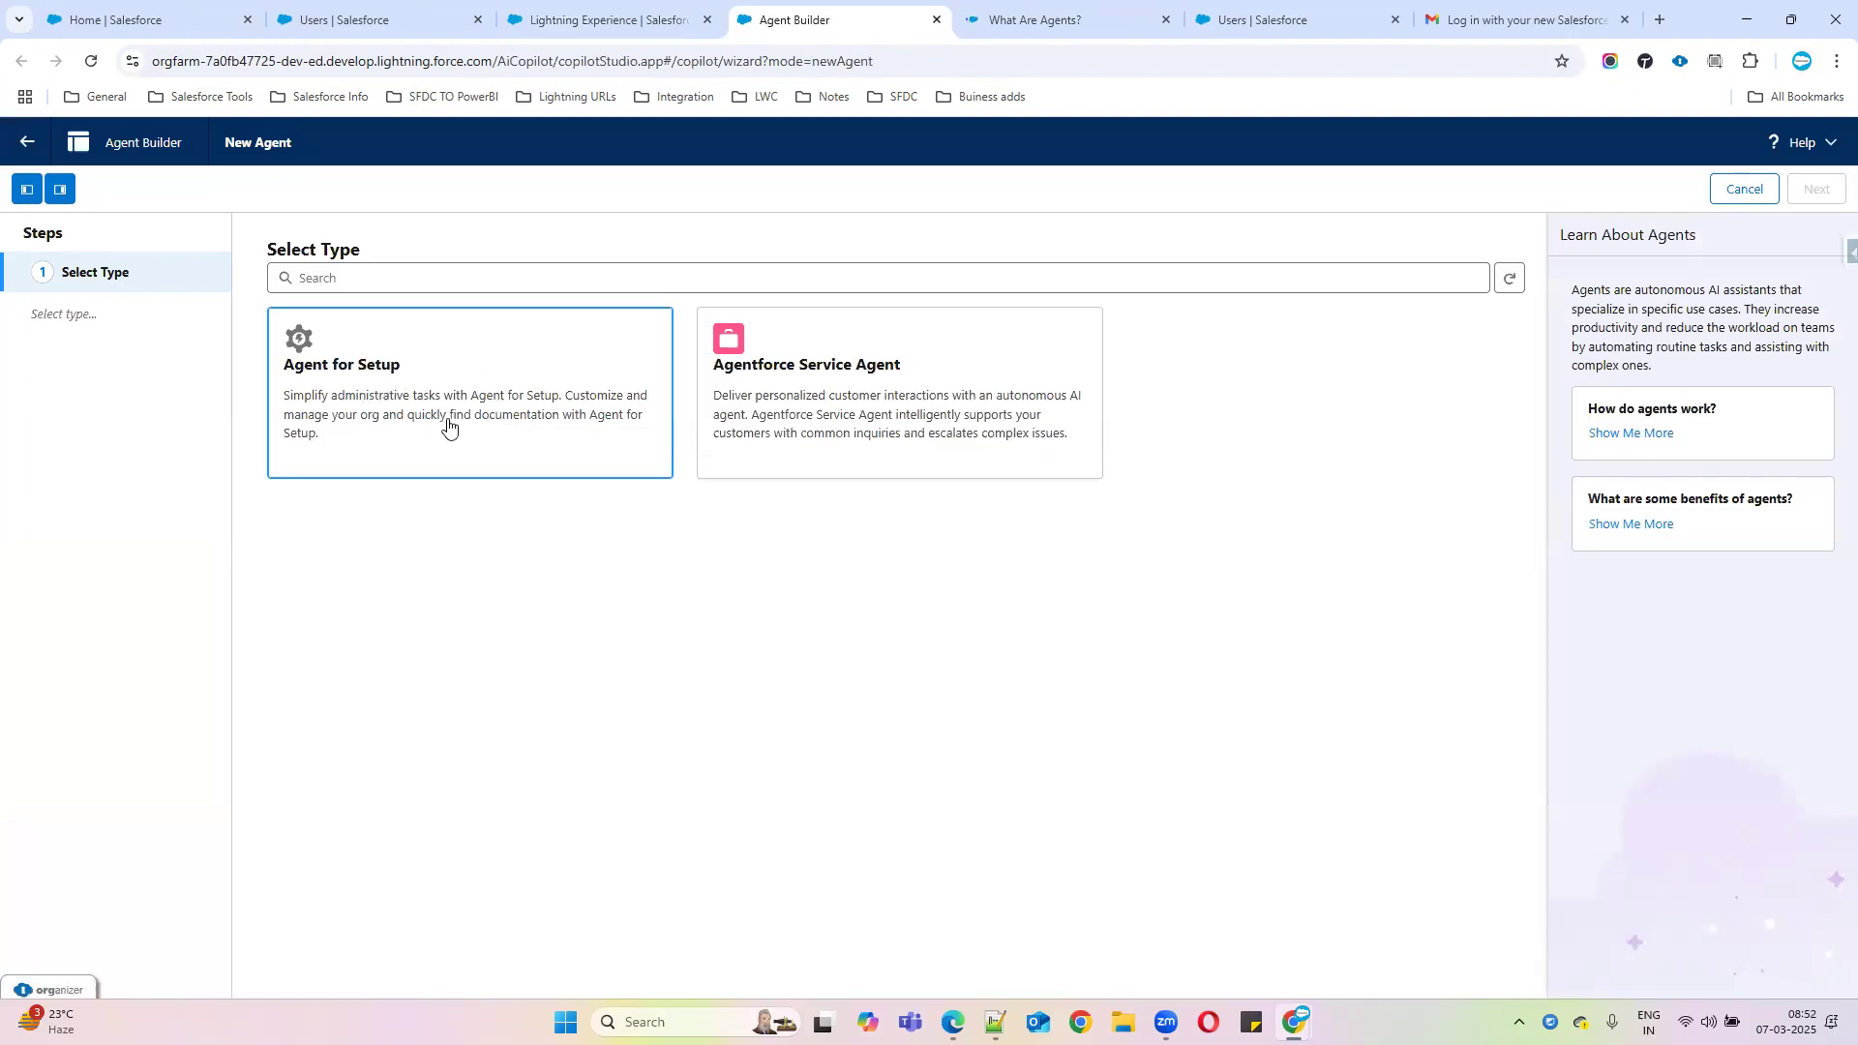
Choose Agentforce Service Agent as the agent type, review the What Are Agents? article, then exit Agent Builder
{"action": "left_click", "coordinate": [359, 385]}
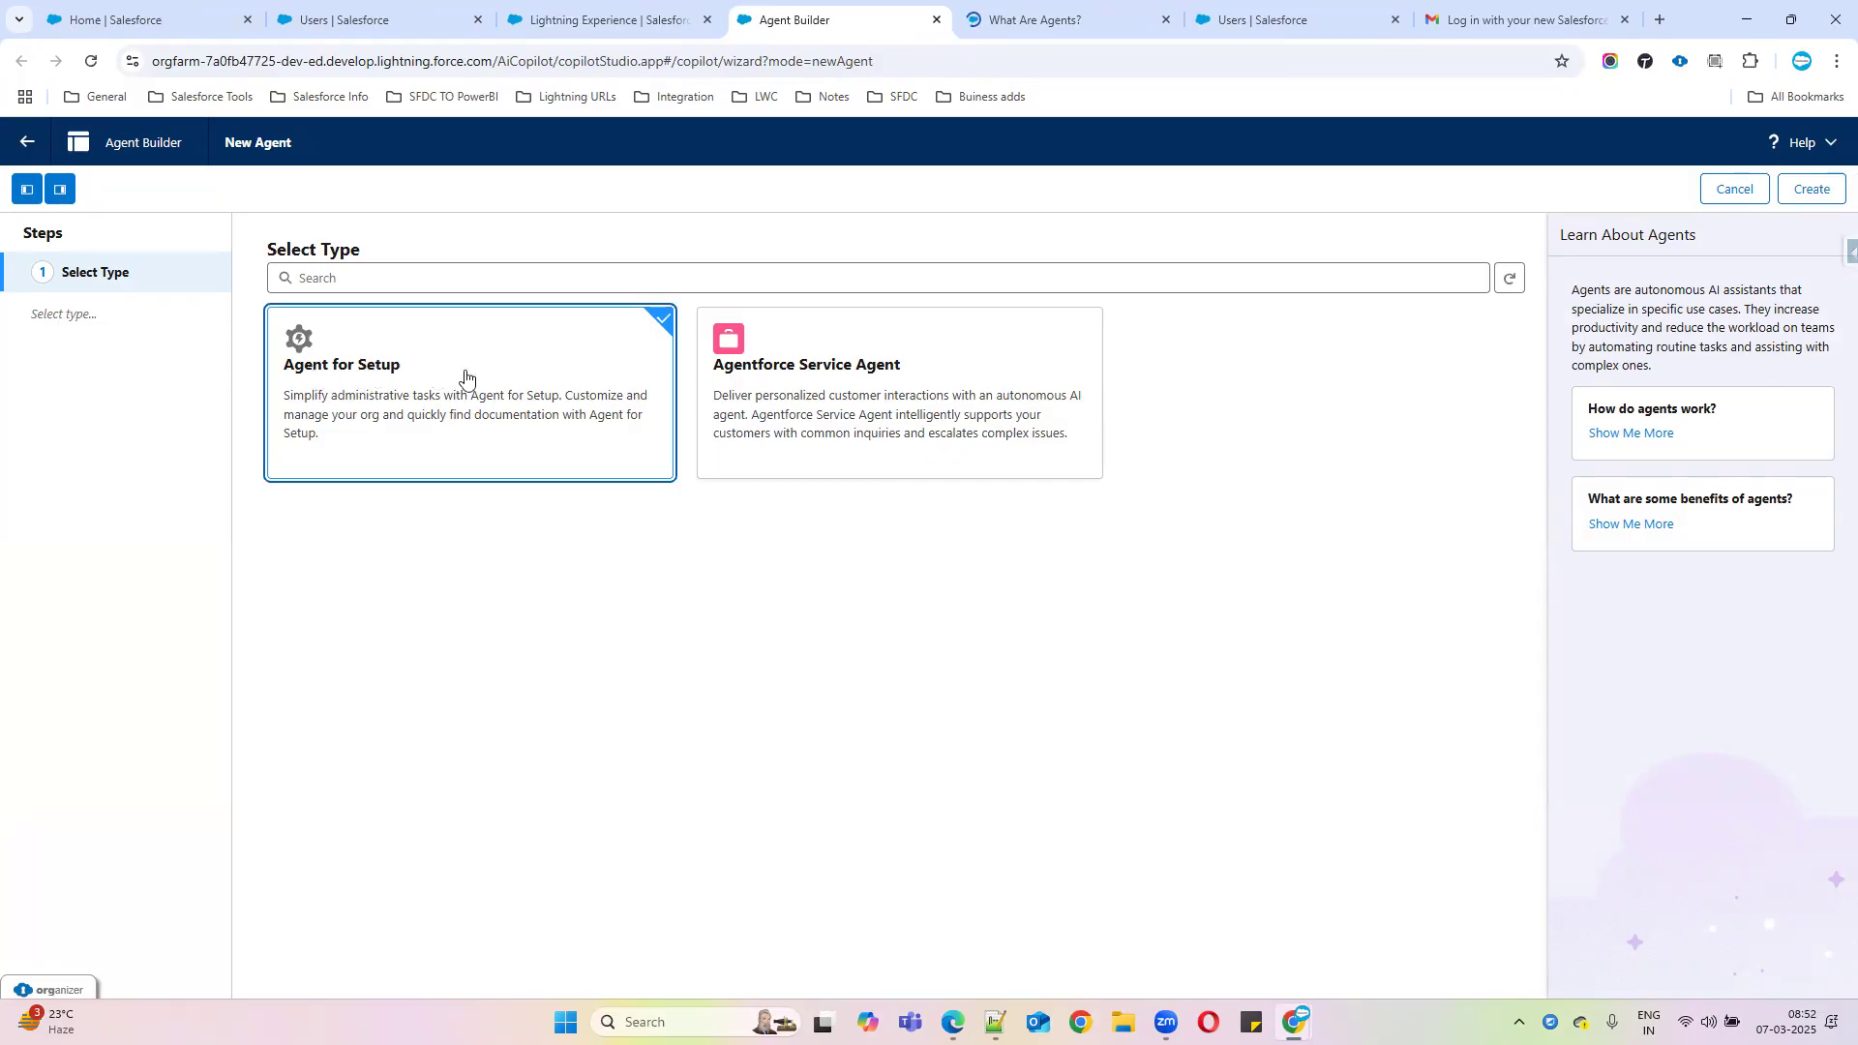
{"action": "left_click", "coordinate": [815, 388]}
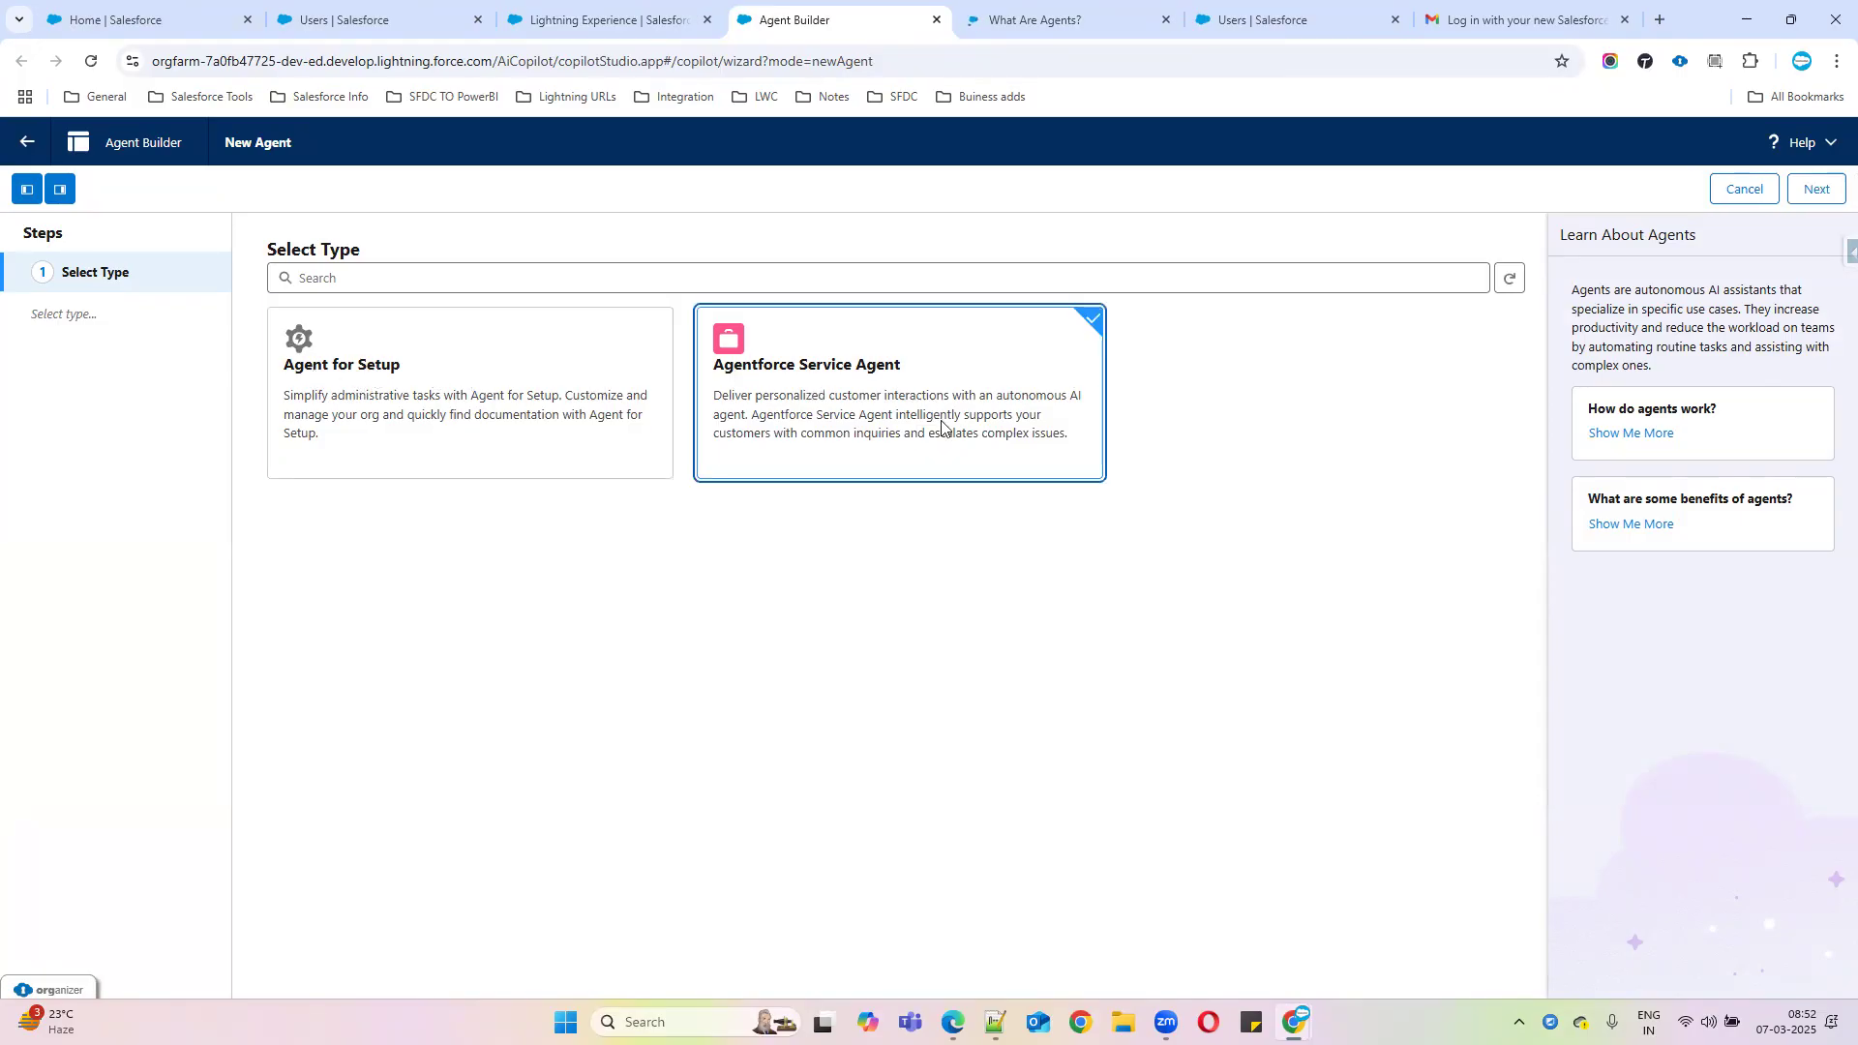
{"action": "left_click", "coordinate": [1033, 22]}
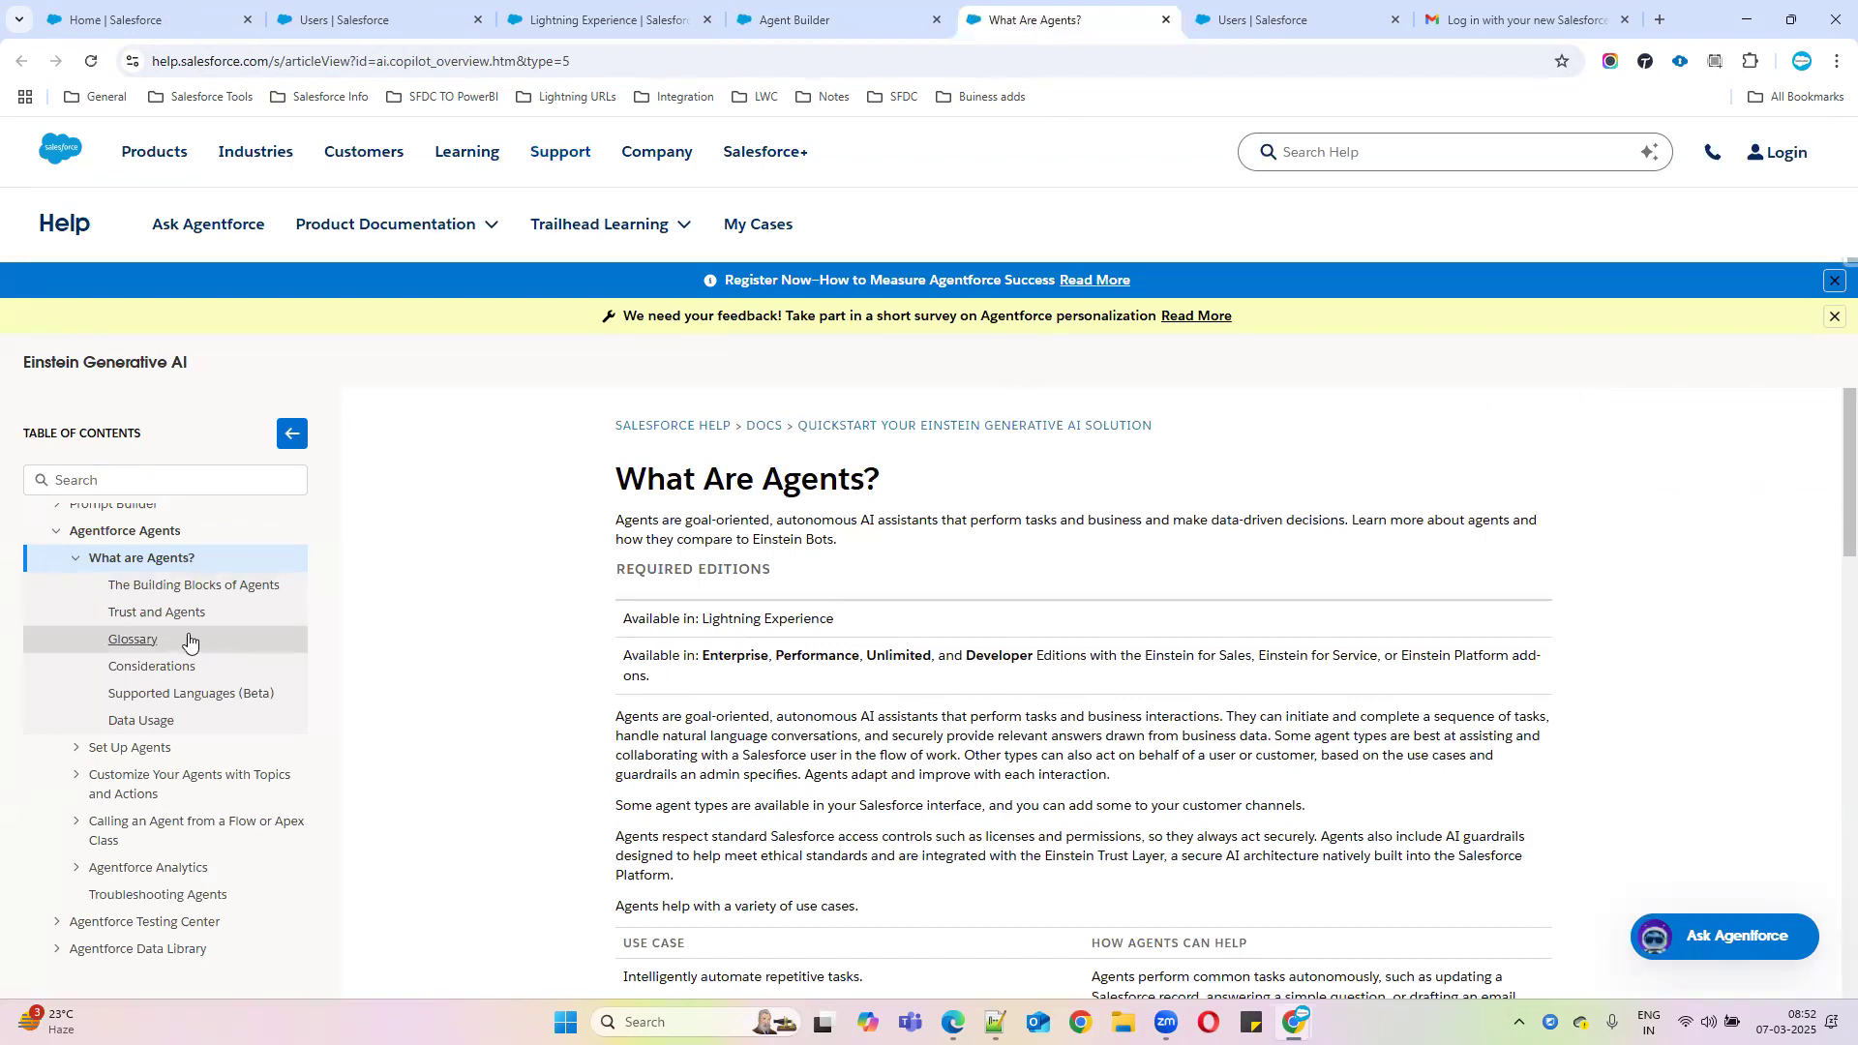
{"action": "scroll", "coordinate": [166, 648], "scroll_direction": "up", "scroll_amount": 1}
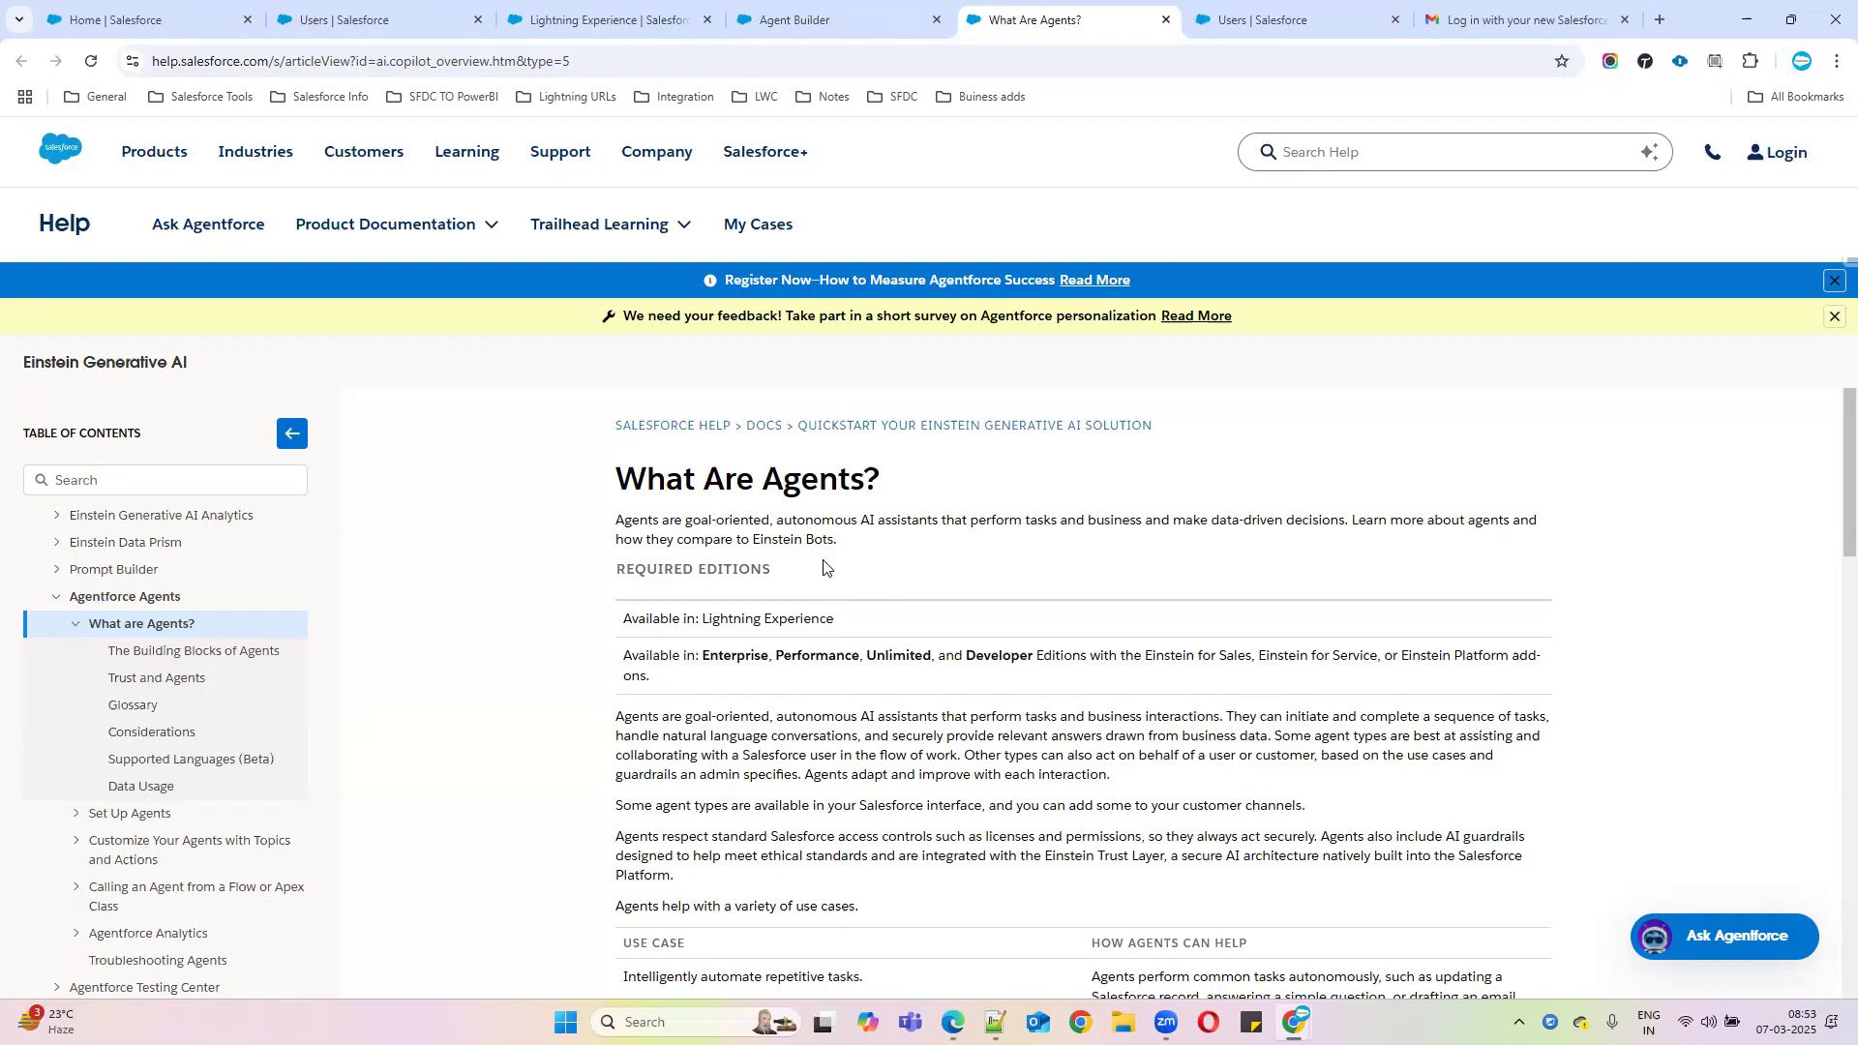
{"action": "left_click", "coordinate": [55, 573]}
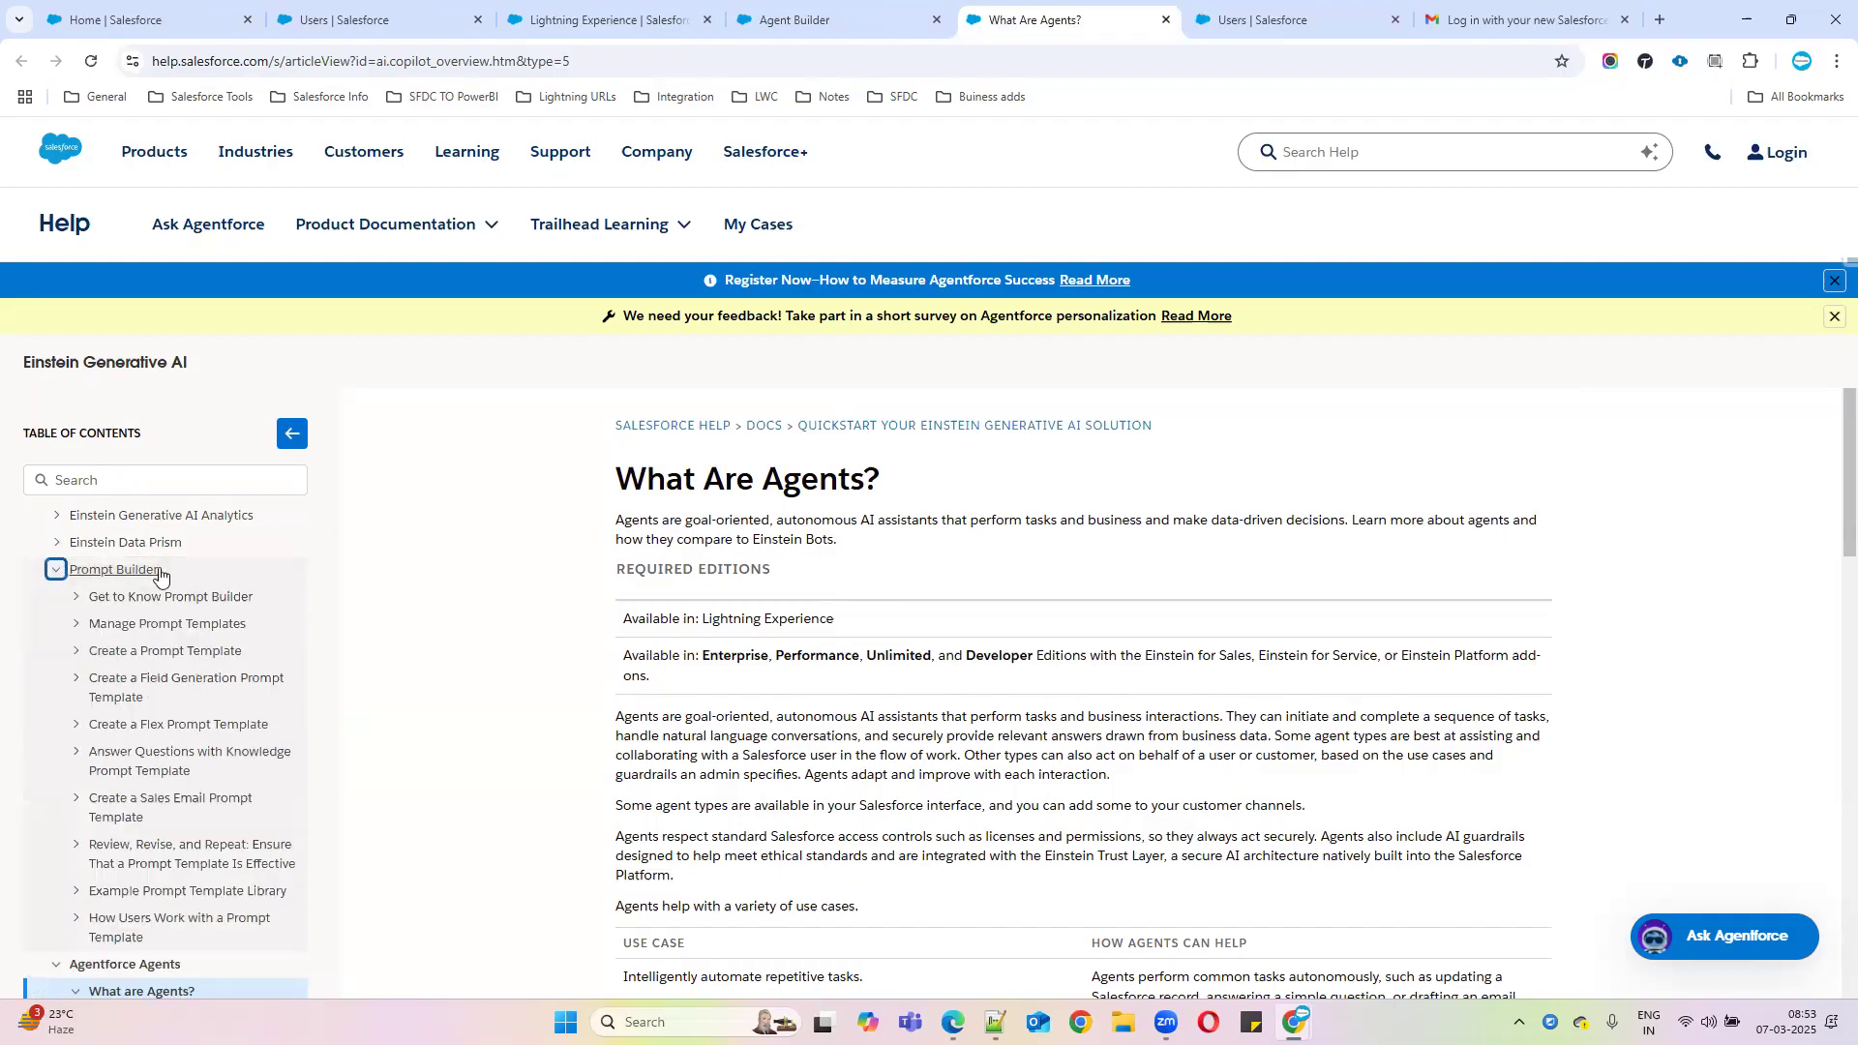
{"action": "left_click", "coordinate": [56, 570]}
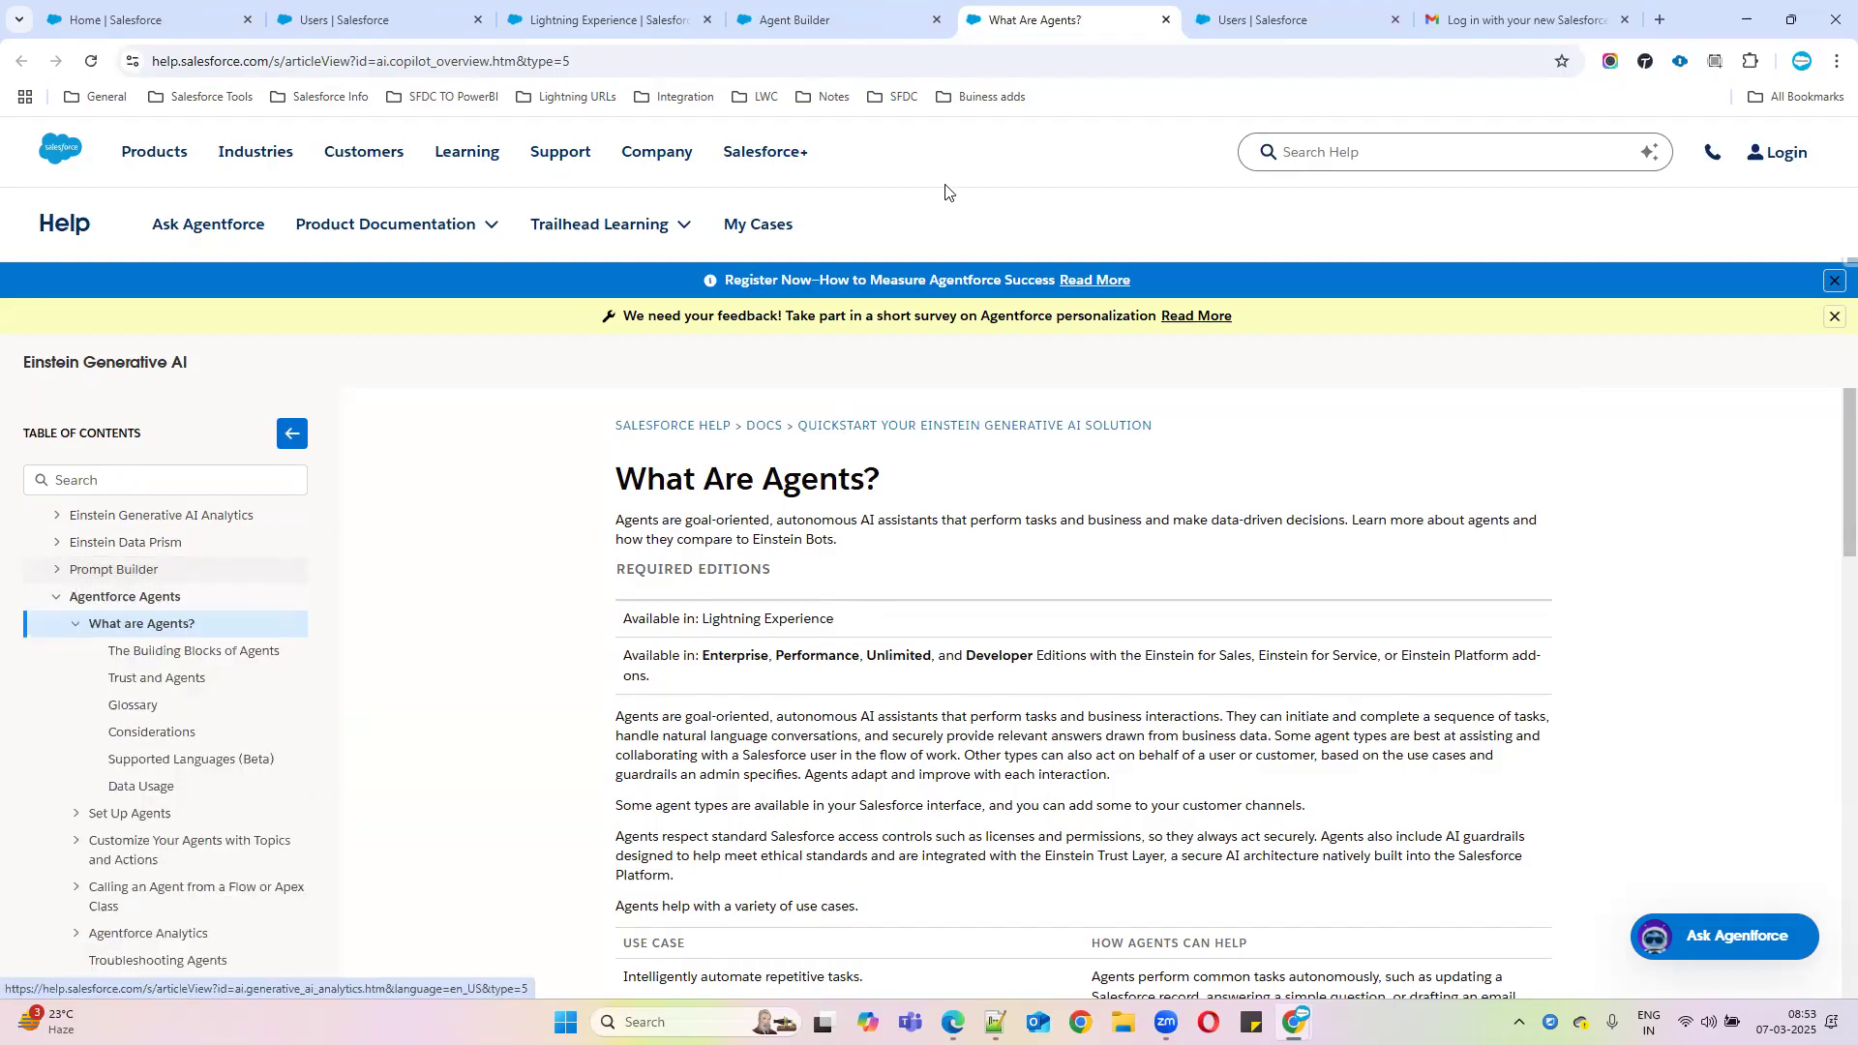
{"action": "left_click", "coordinate": [803, 19]}
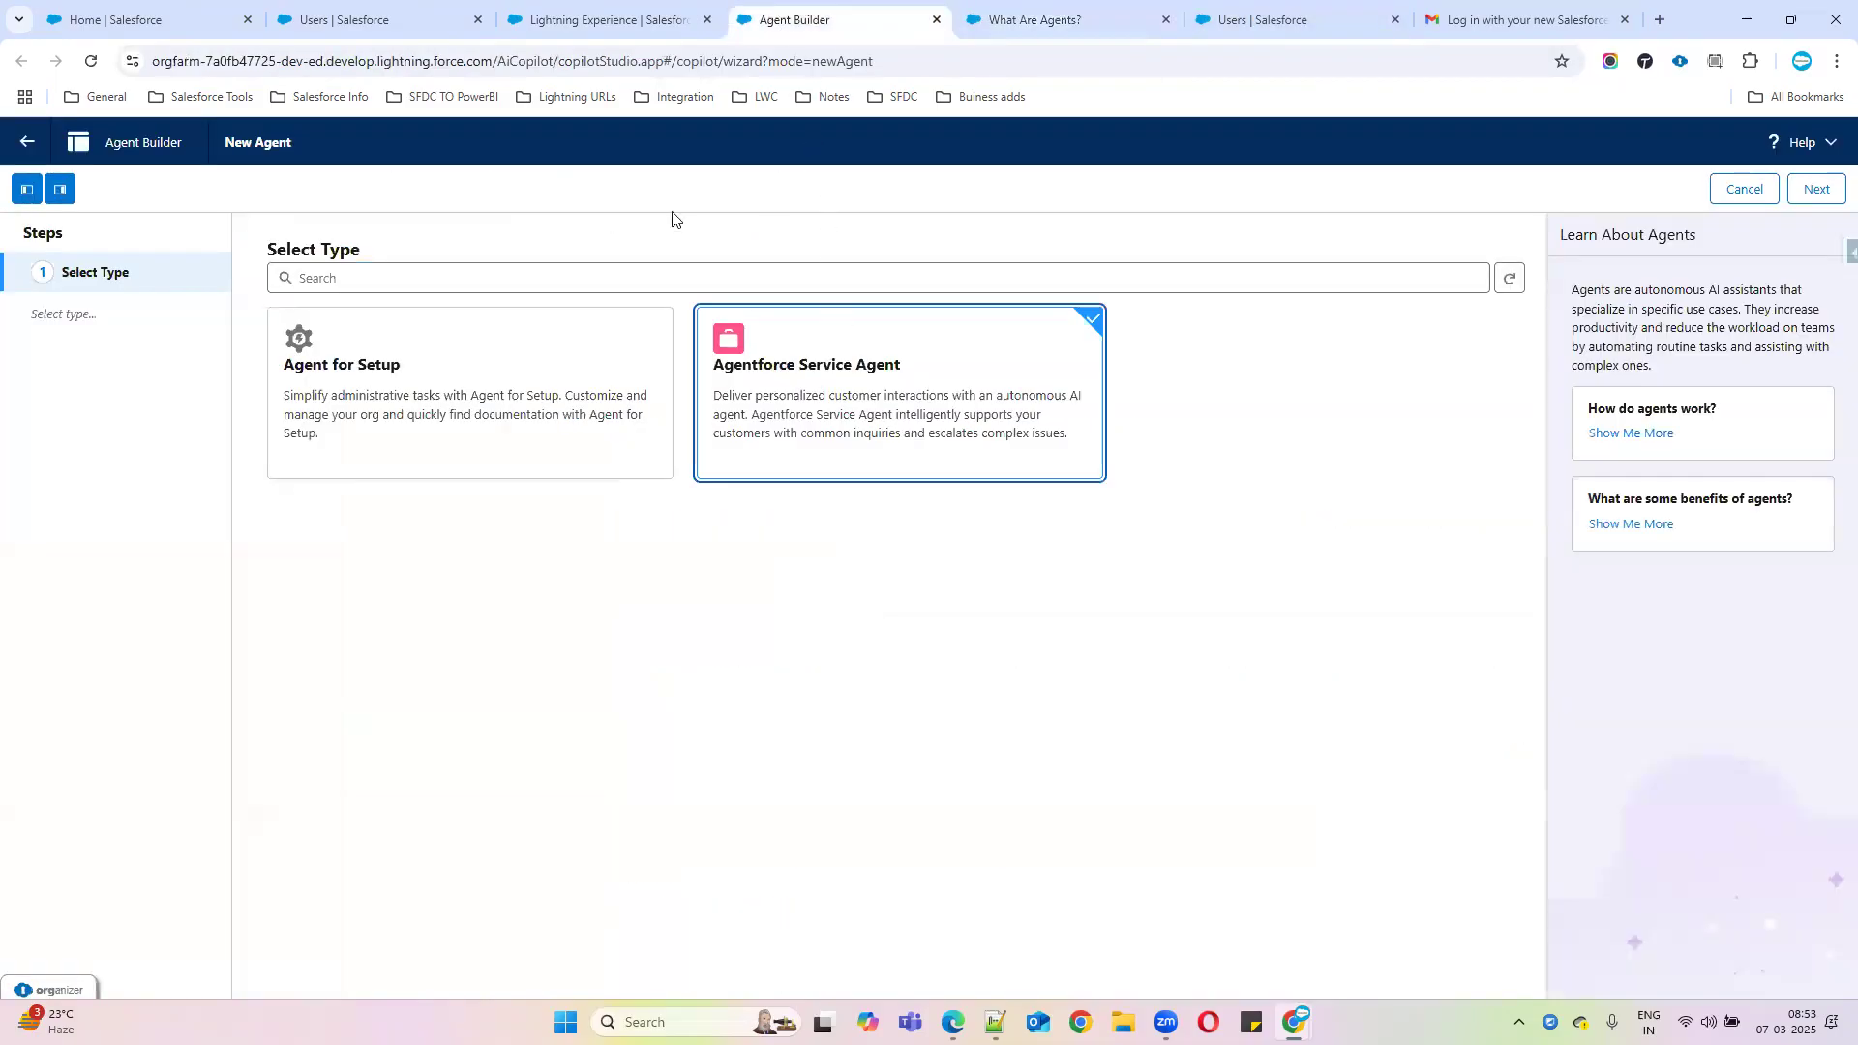
{"action": "left_click", "coordinate": [27, 143]}
Confirm leaving, open the Developer Edition app, and launch the Agentforce Quick Start project on Trailhead
{"action": "left_click", "coordinate": [967, 604]}
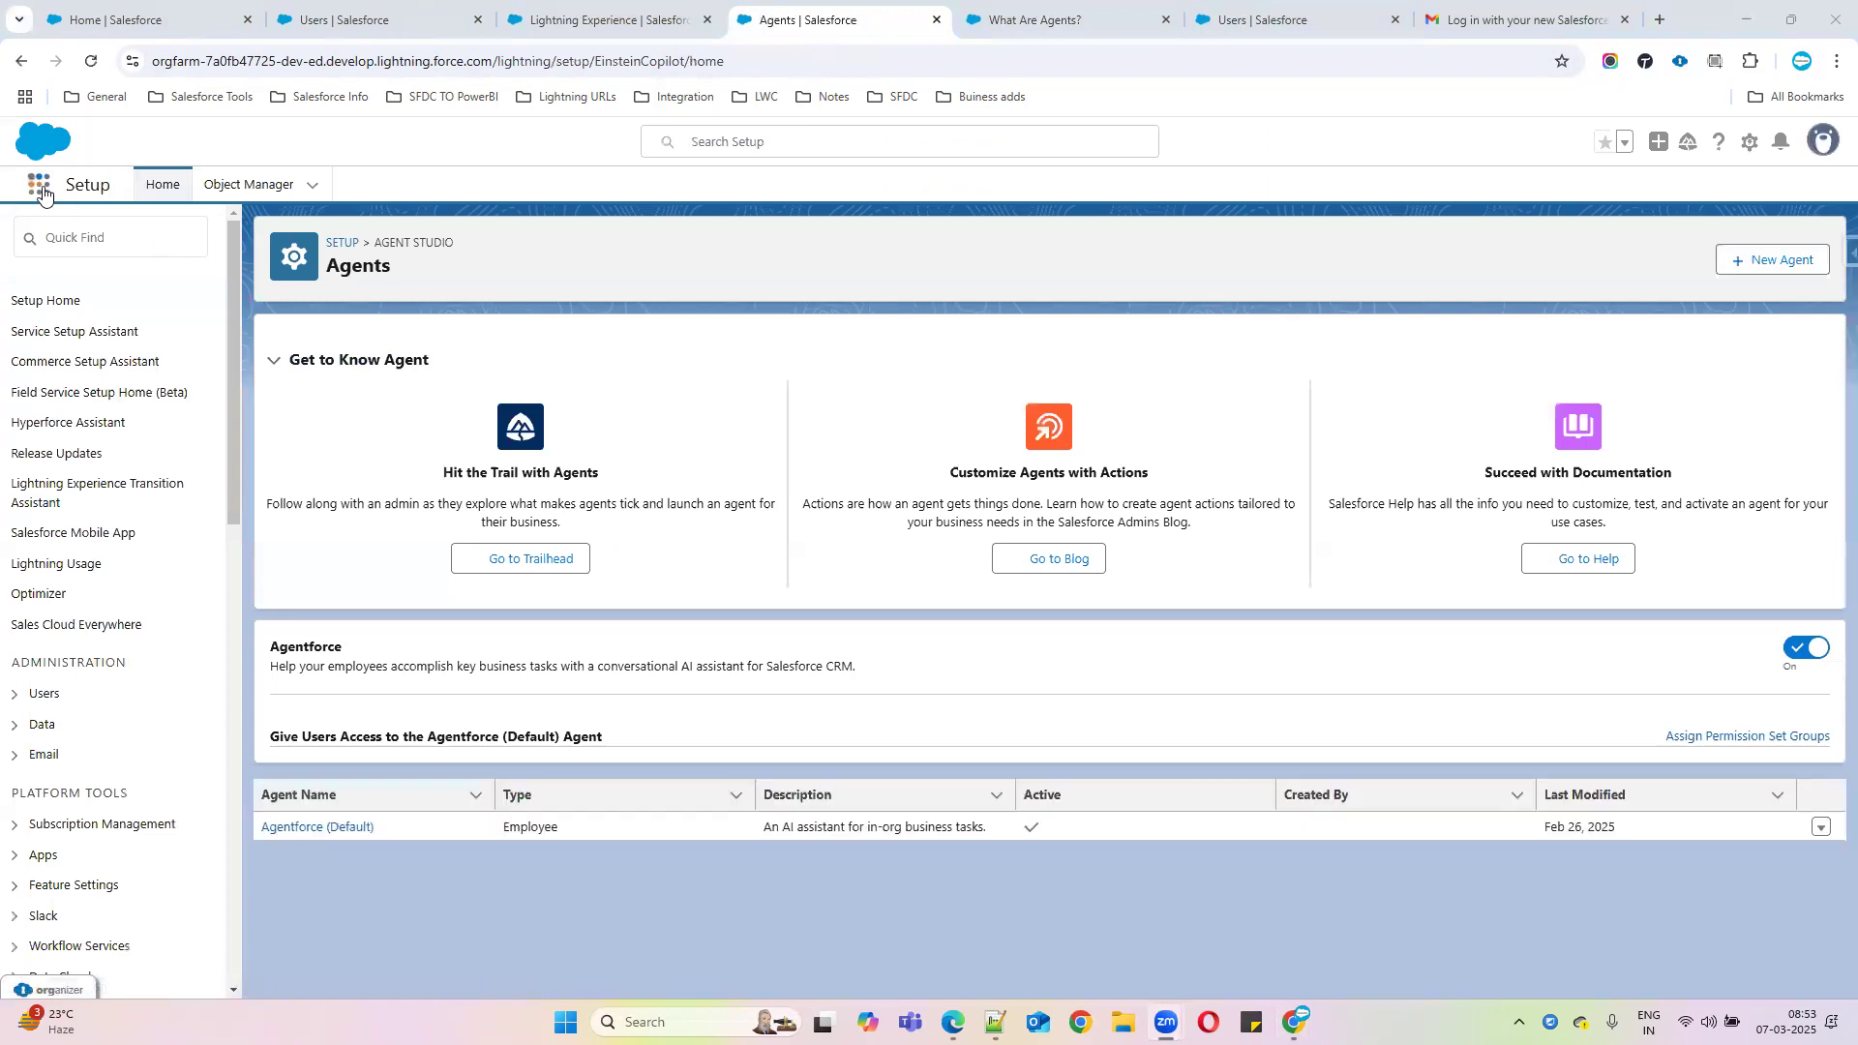
{"action": "left_click", "coordinate": [39, 183]}
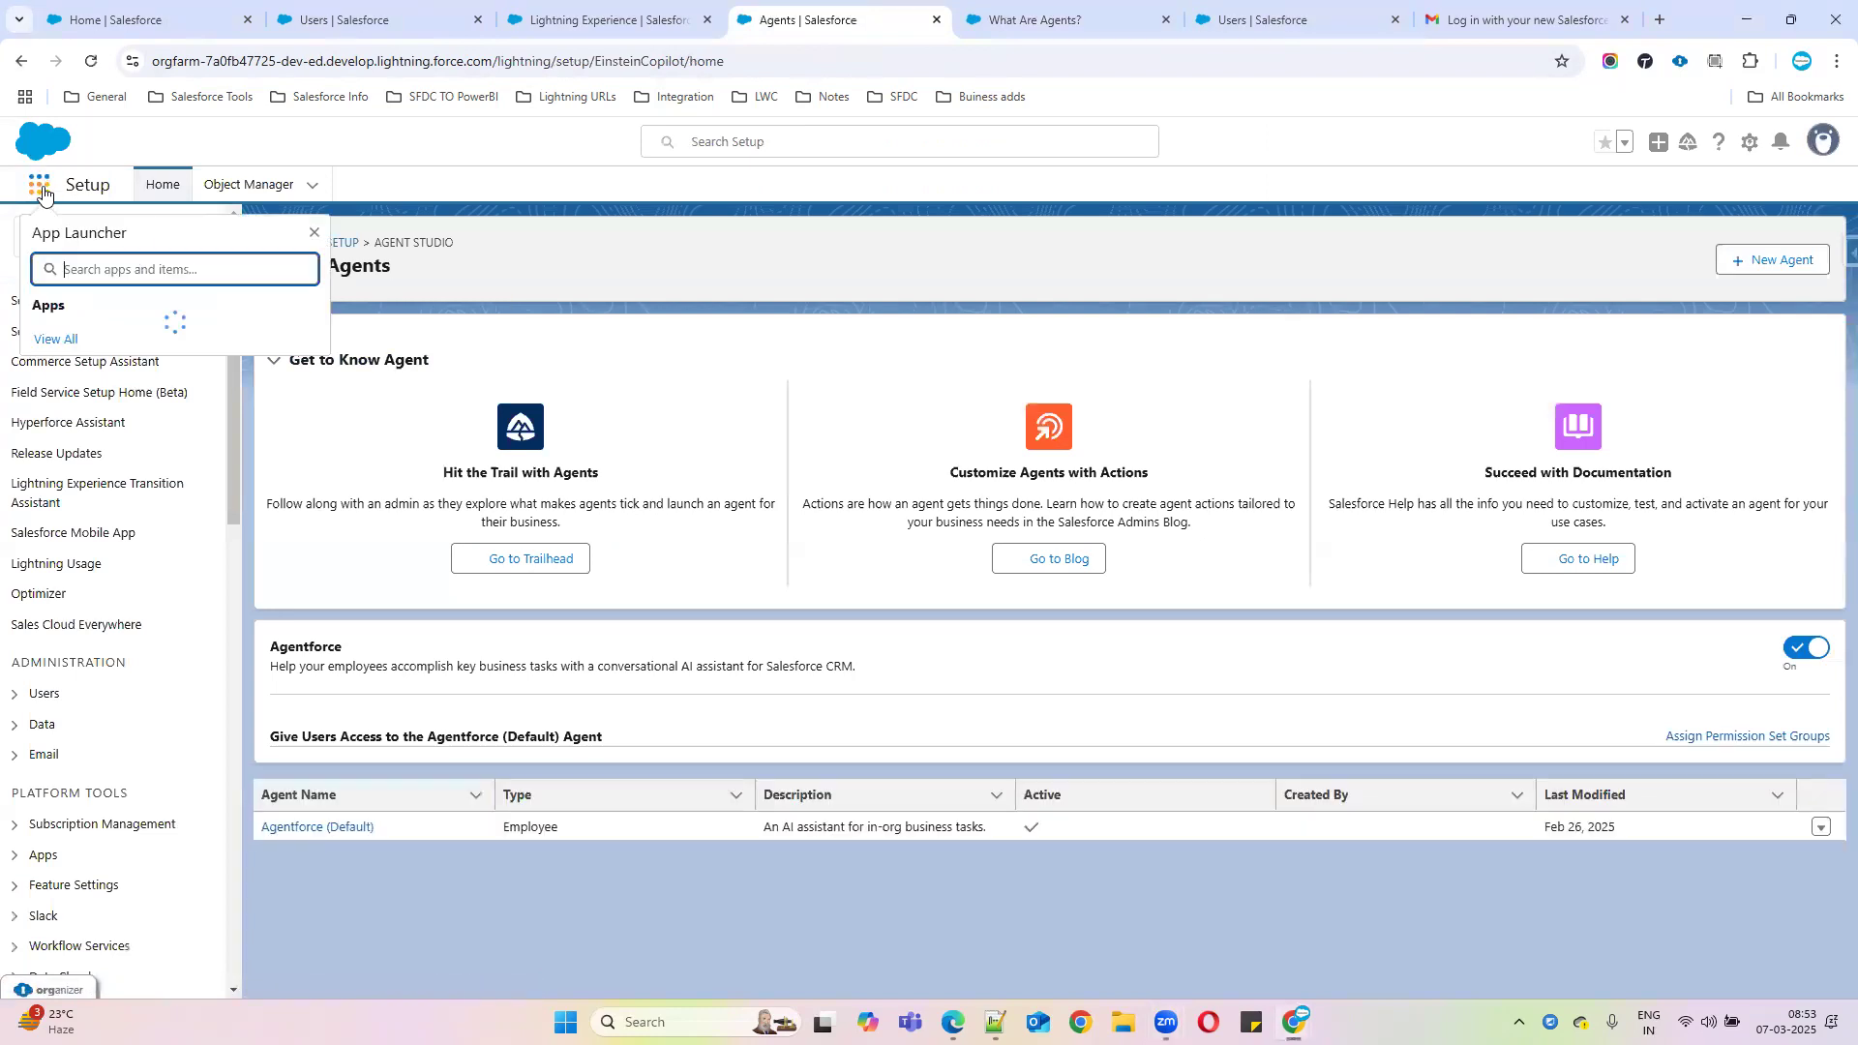
{"action": "type", "text": "dev"}
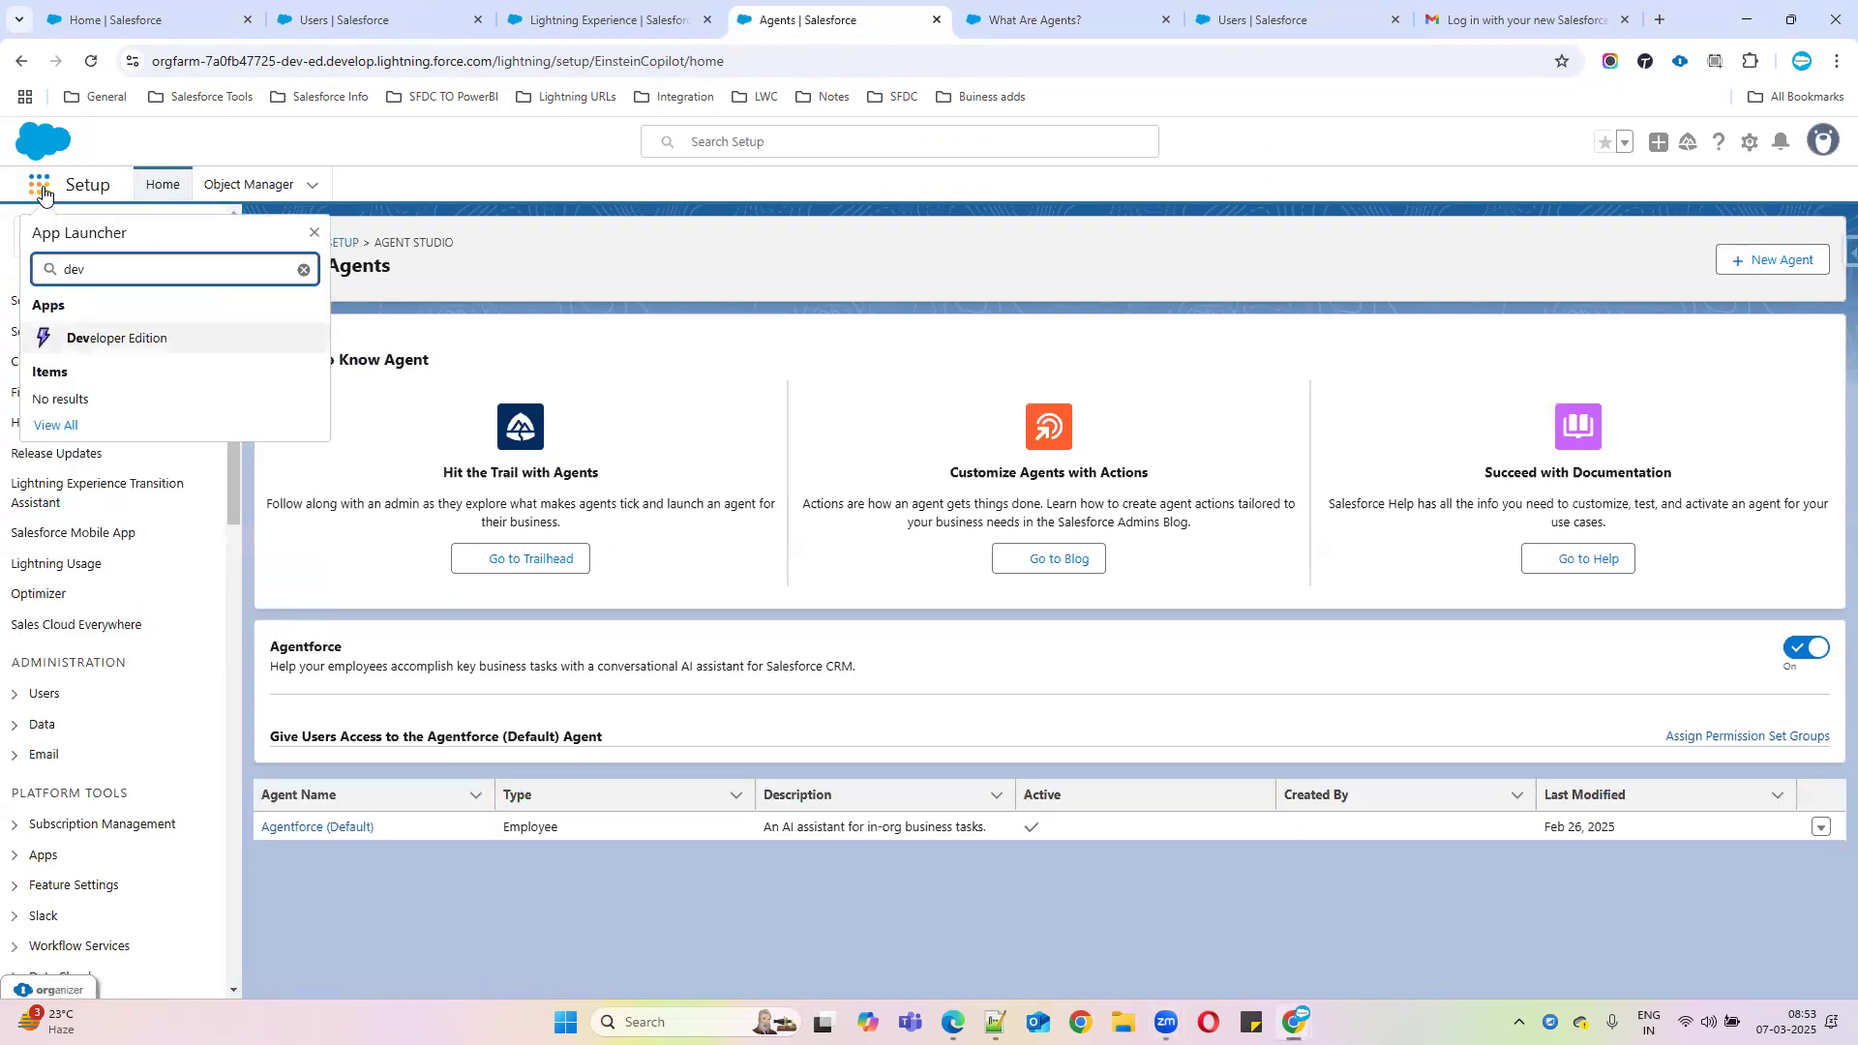
{"action": "left_click", "coordinate": [136, 337]}
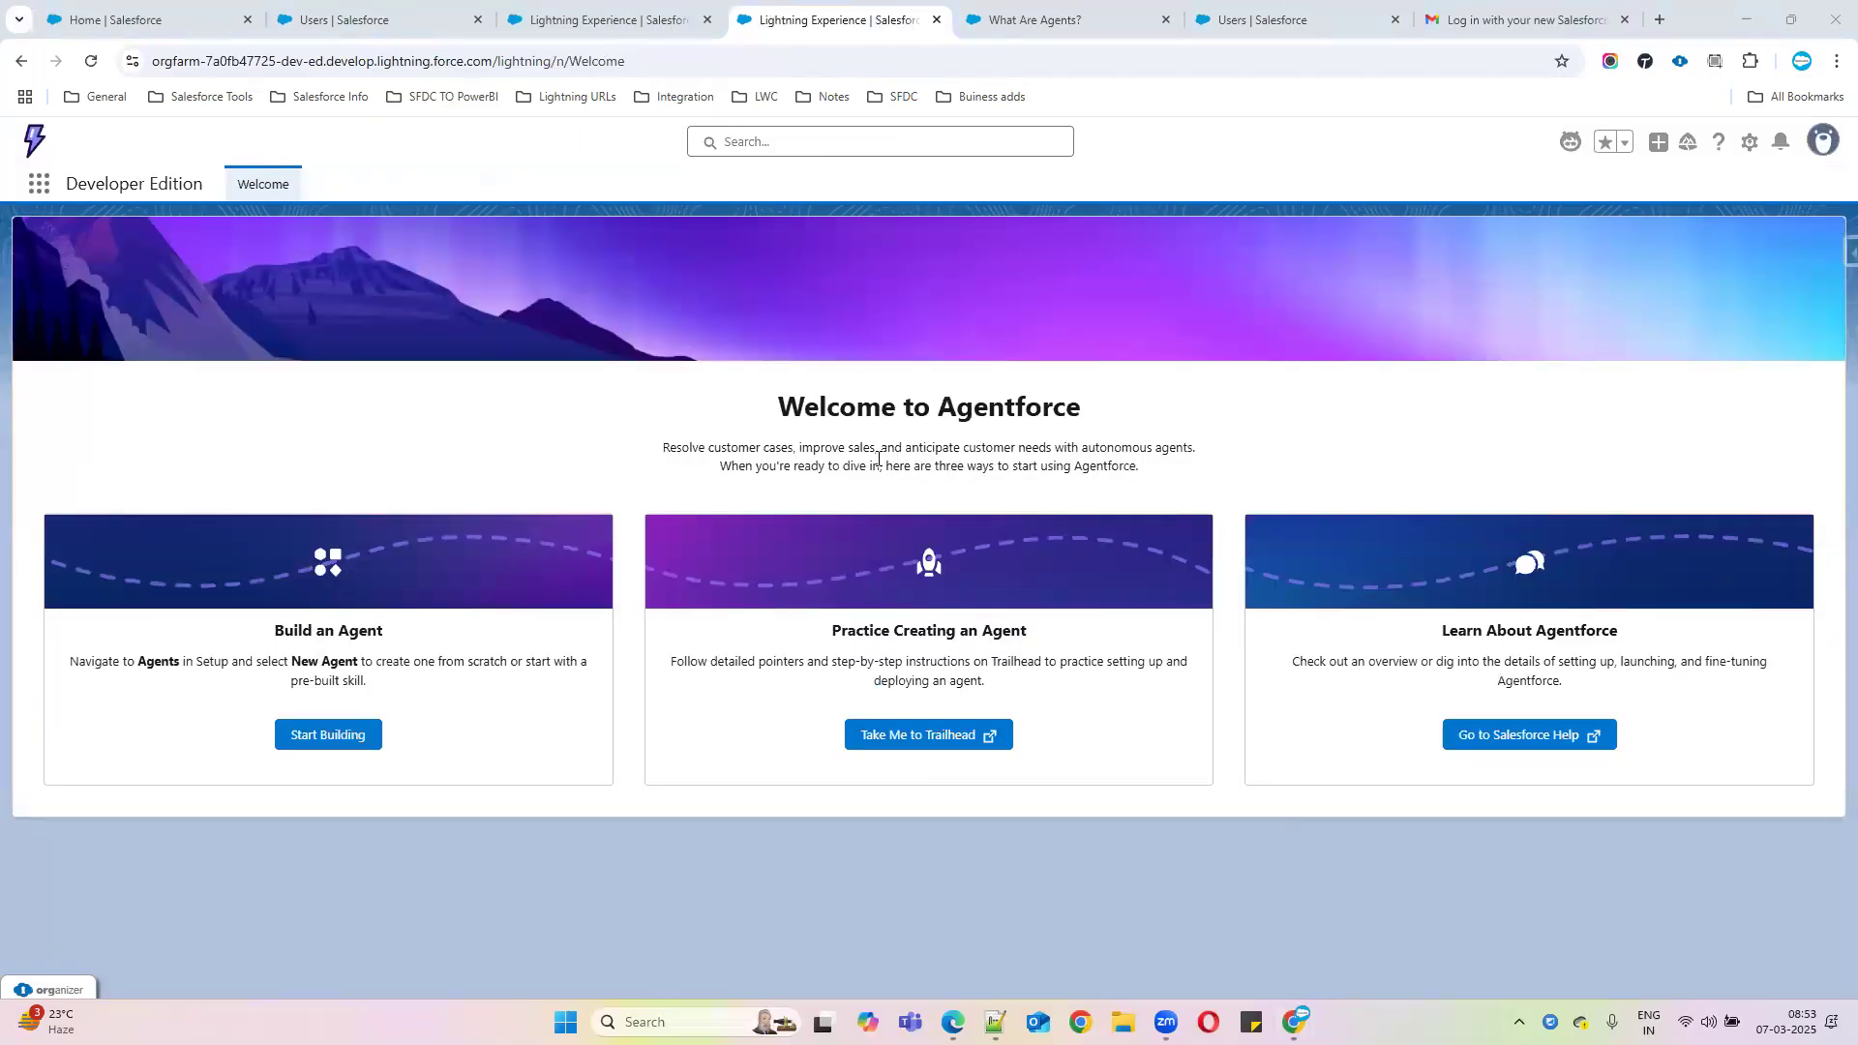
{"action": "left_click", "coordinate": [942, 735]}
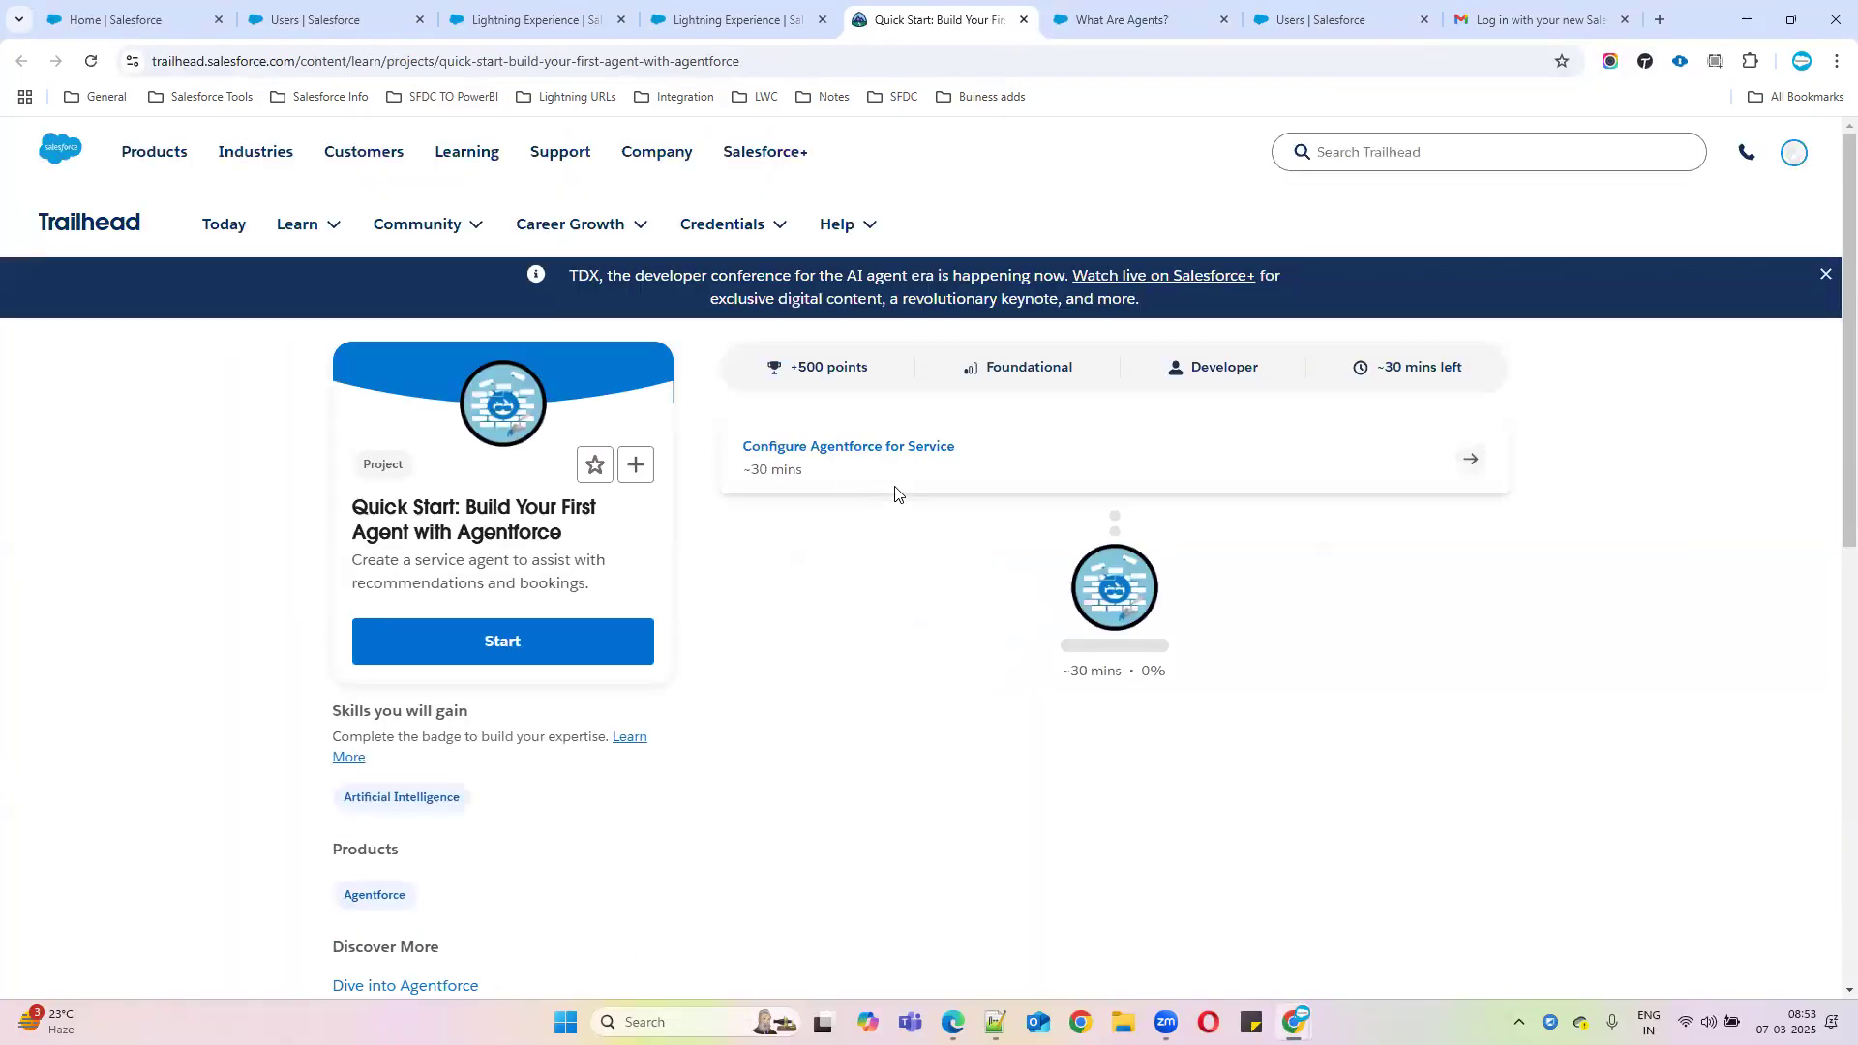
Open and scroll through the Configure Agentforce for Service unit
{"action": "left_click", "coordinate": [832, 450]}
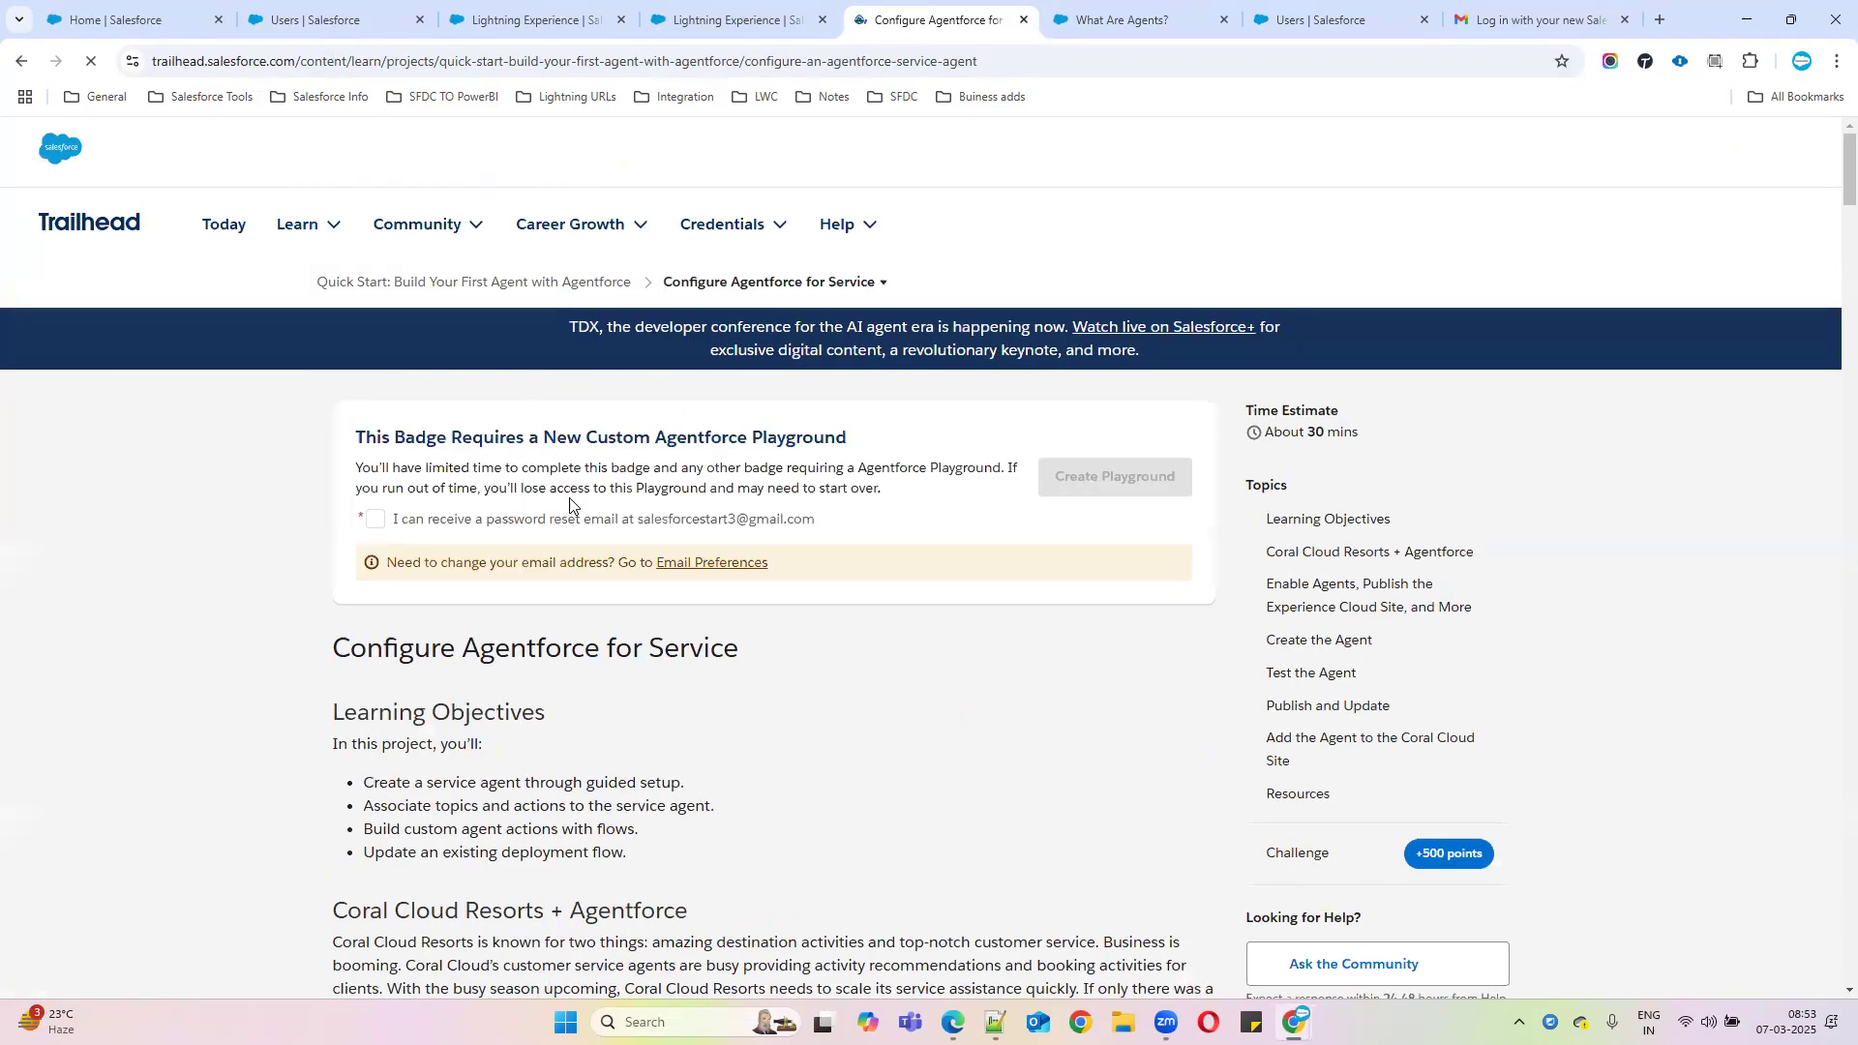
{"action": "scroll", "coordinate": [602, 532], "scroll_direction": "down", "scroll_amount": 4}
{"action": "scroll", "coordinate": [600, 532], "scroll_direction": "down", "scroll_amount": 4}
{"action": "scroll", "coordinate": [935, 605], "scroll_direction": "down", "scroll_amount": 3}
Copy the word 'Agentforce' from the welcome page heading for the notes
{"action": "left_click", "coordinate": [743, 33]}
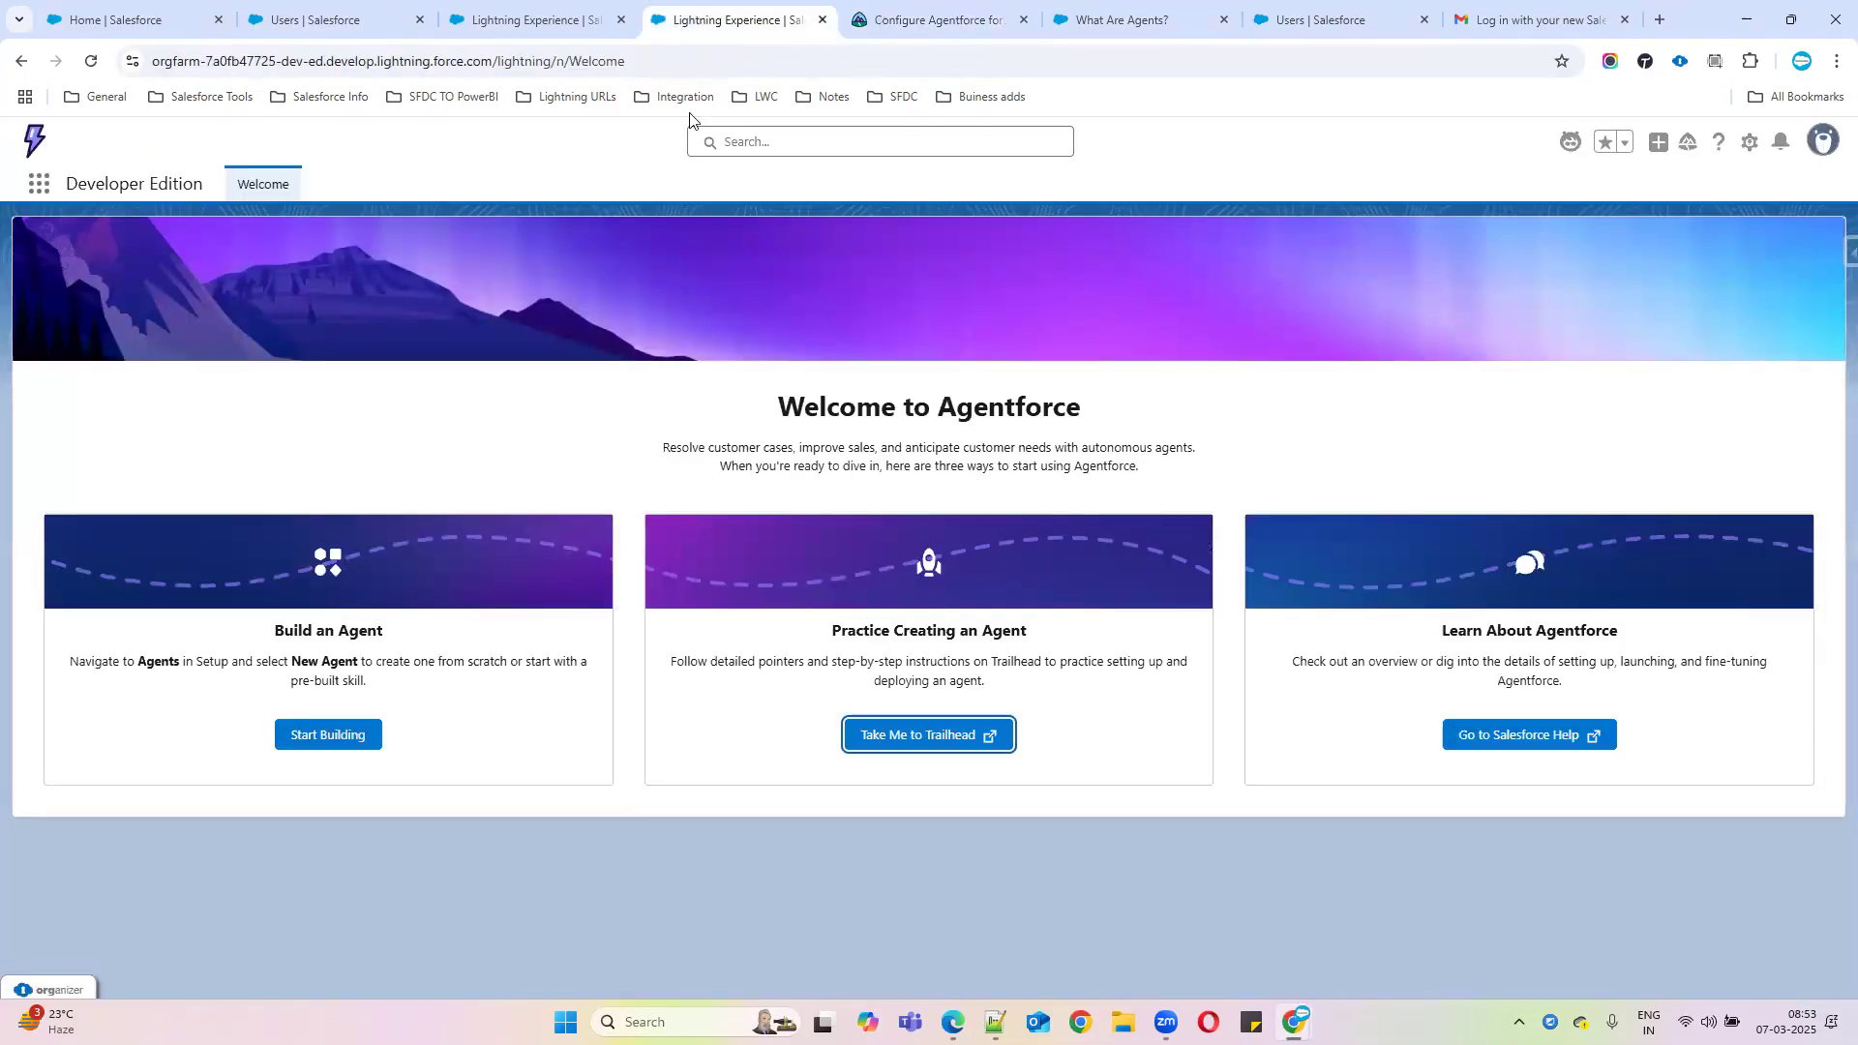
{"action": "left_click_drag", "start_coordinate": [940, 407], "coordinate": [1128, 411]}
{"action": "key", "text": "ctrl+c"}
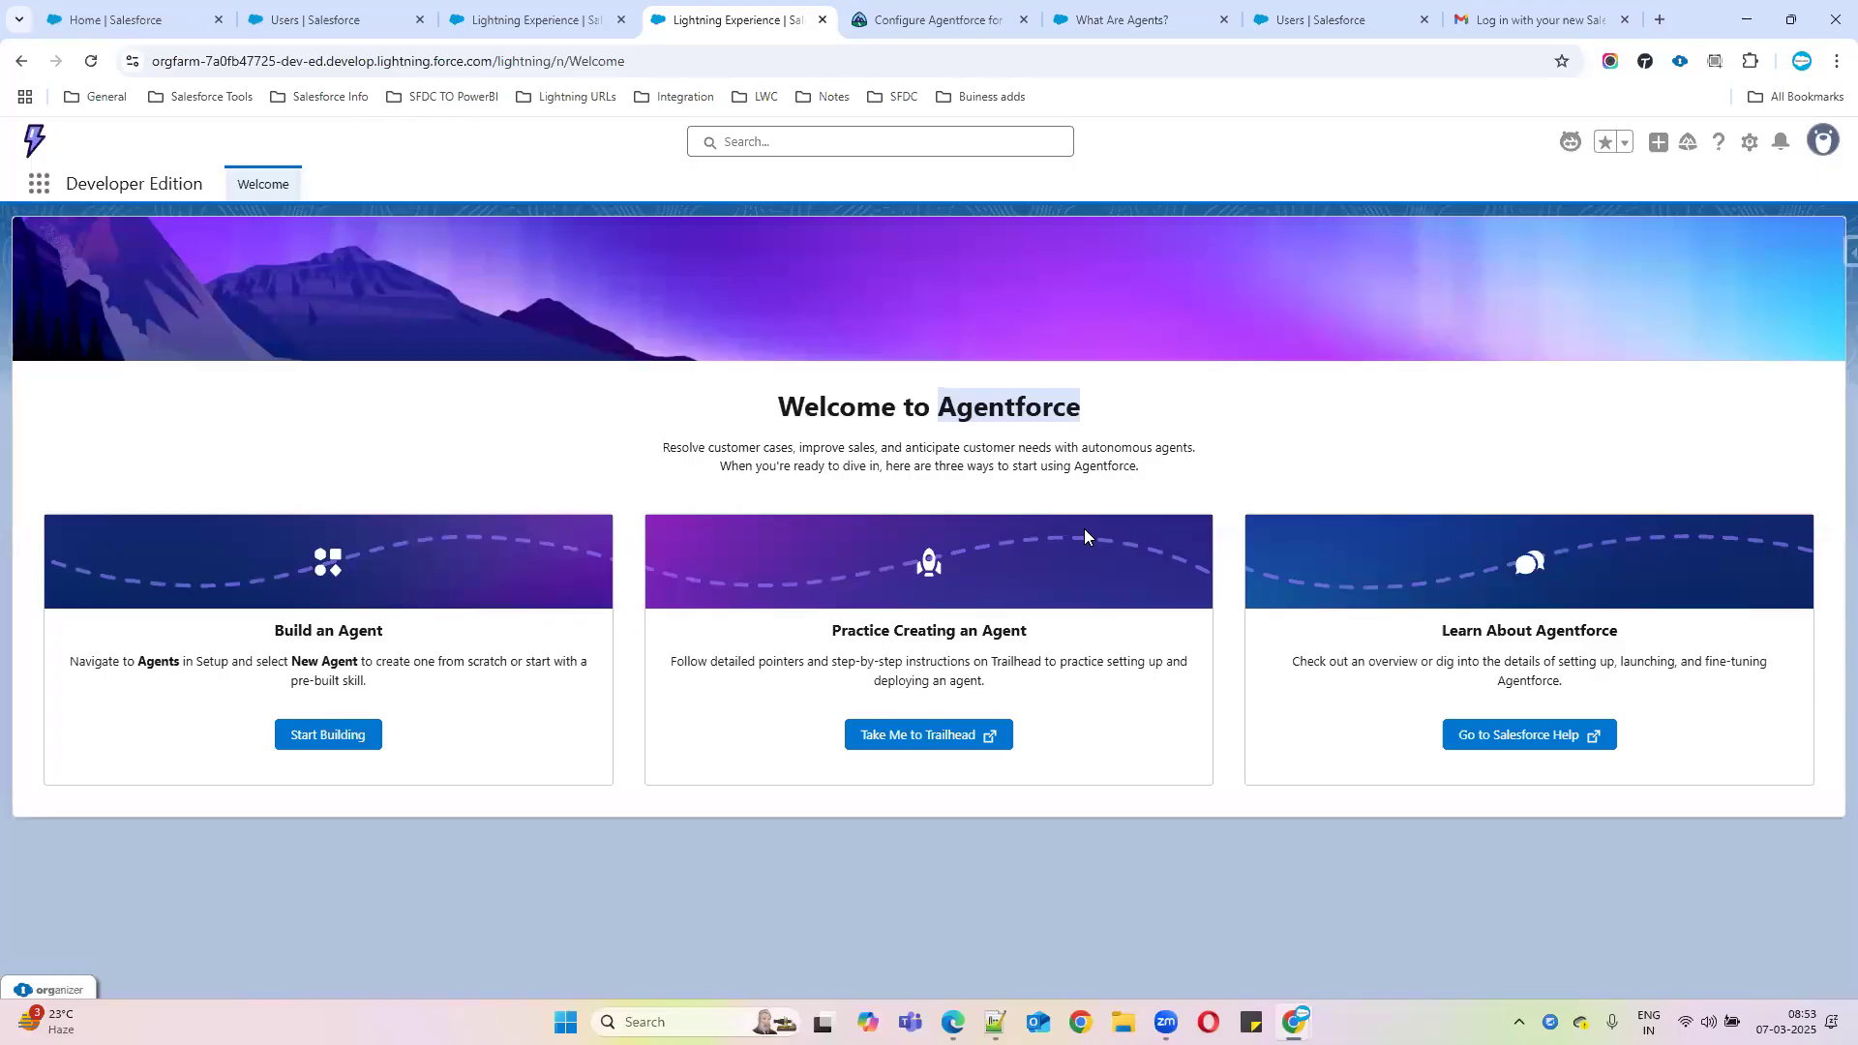
{"action": "left_click", "coordinate": [995, 1022]}
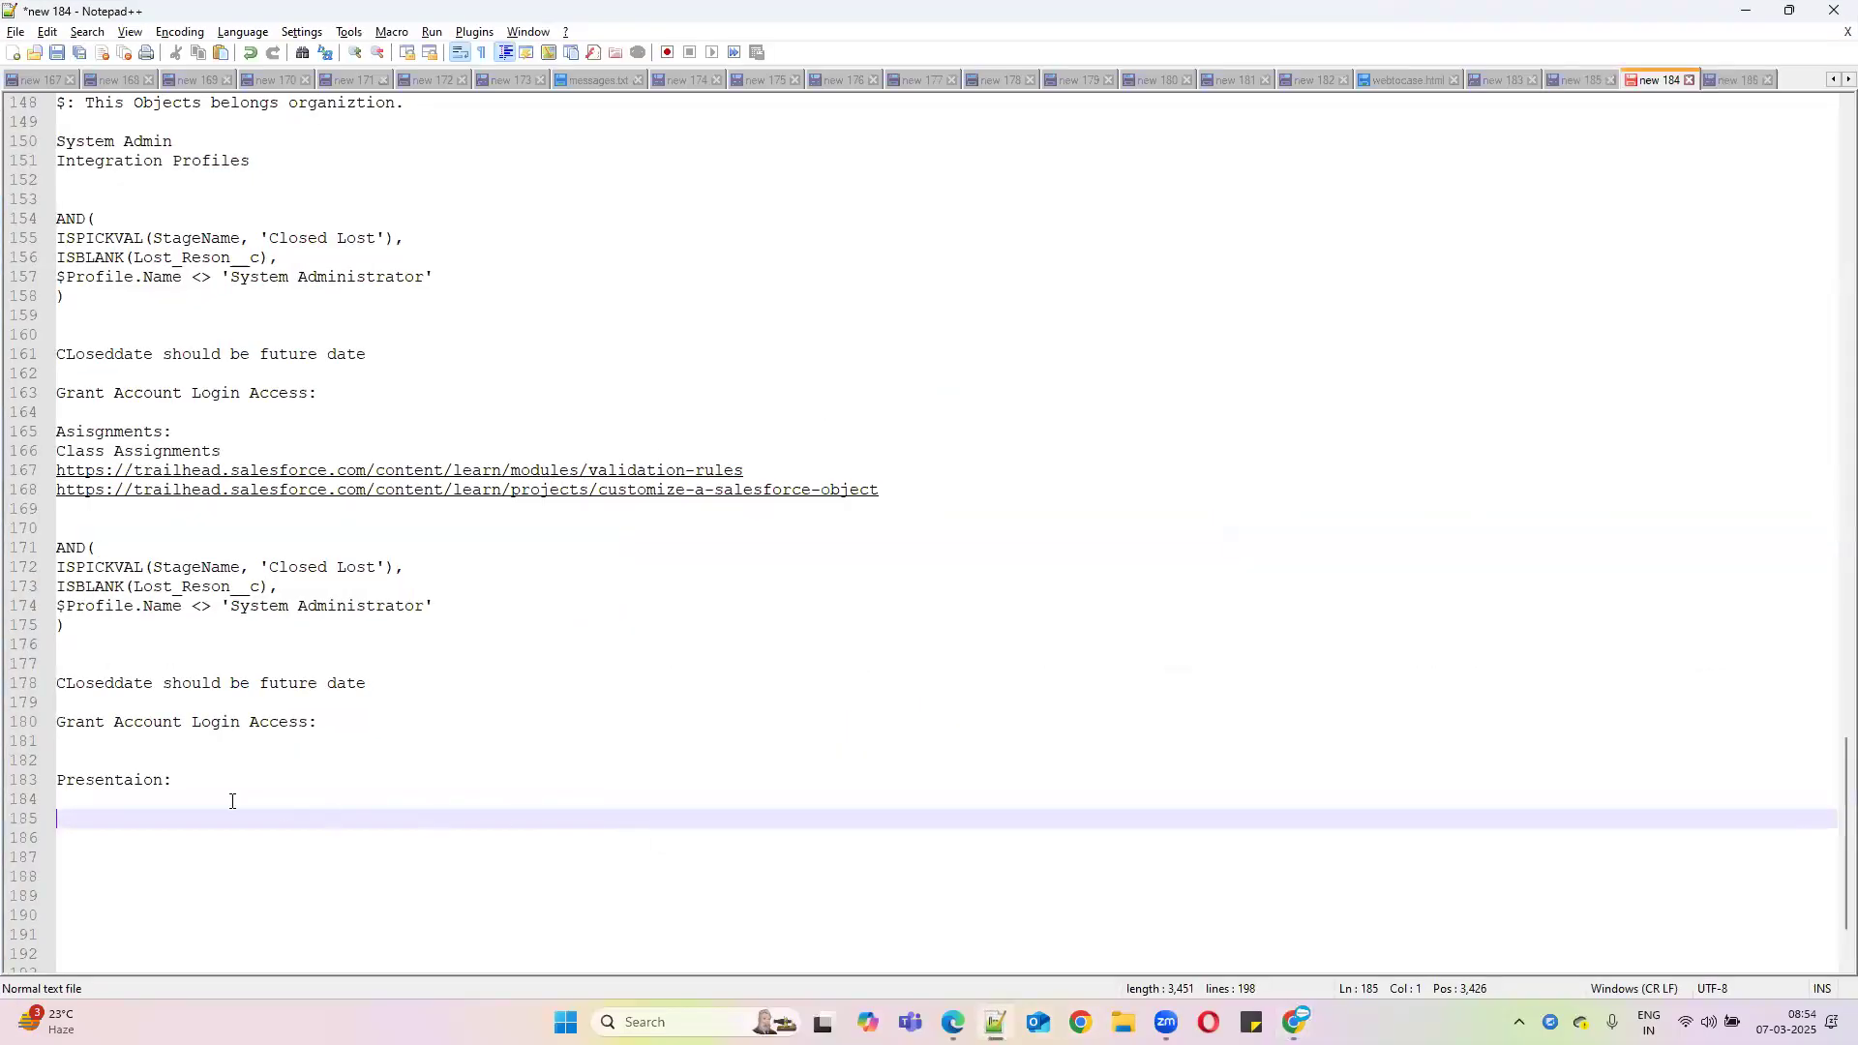
Paste 'Agentforce' under Presentaion and add the first presenter's name dated March 14th above it
{"action": "key", "text": "ctrl+v"}
{"action": "left_click", "coordinate": [184, 798]}
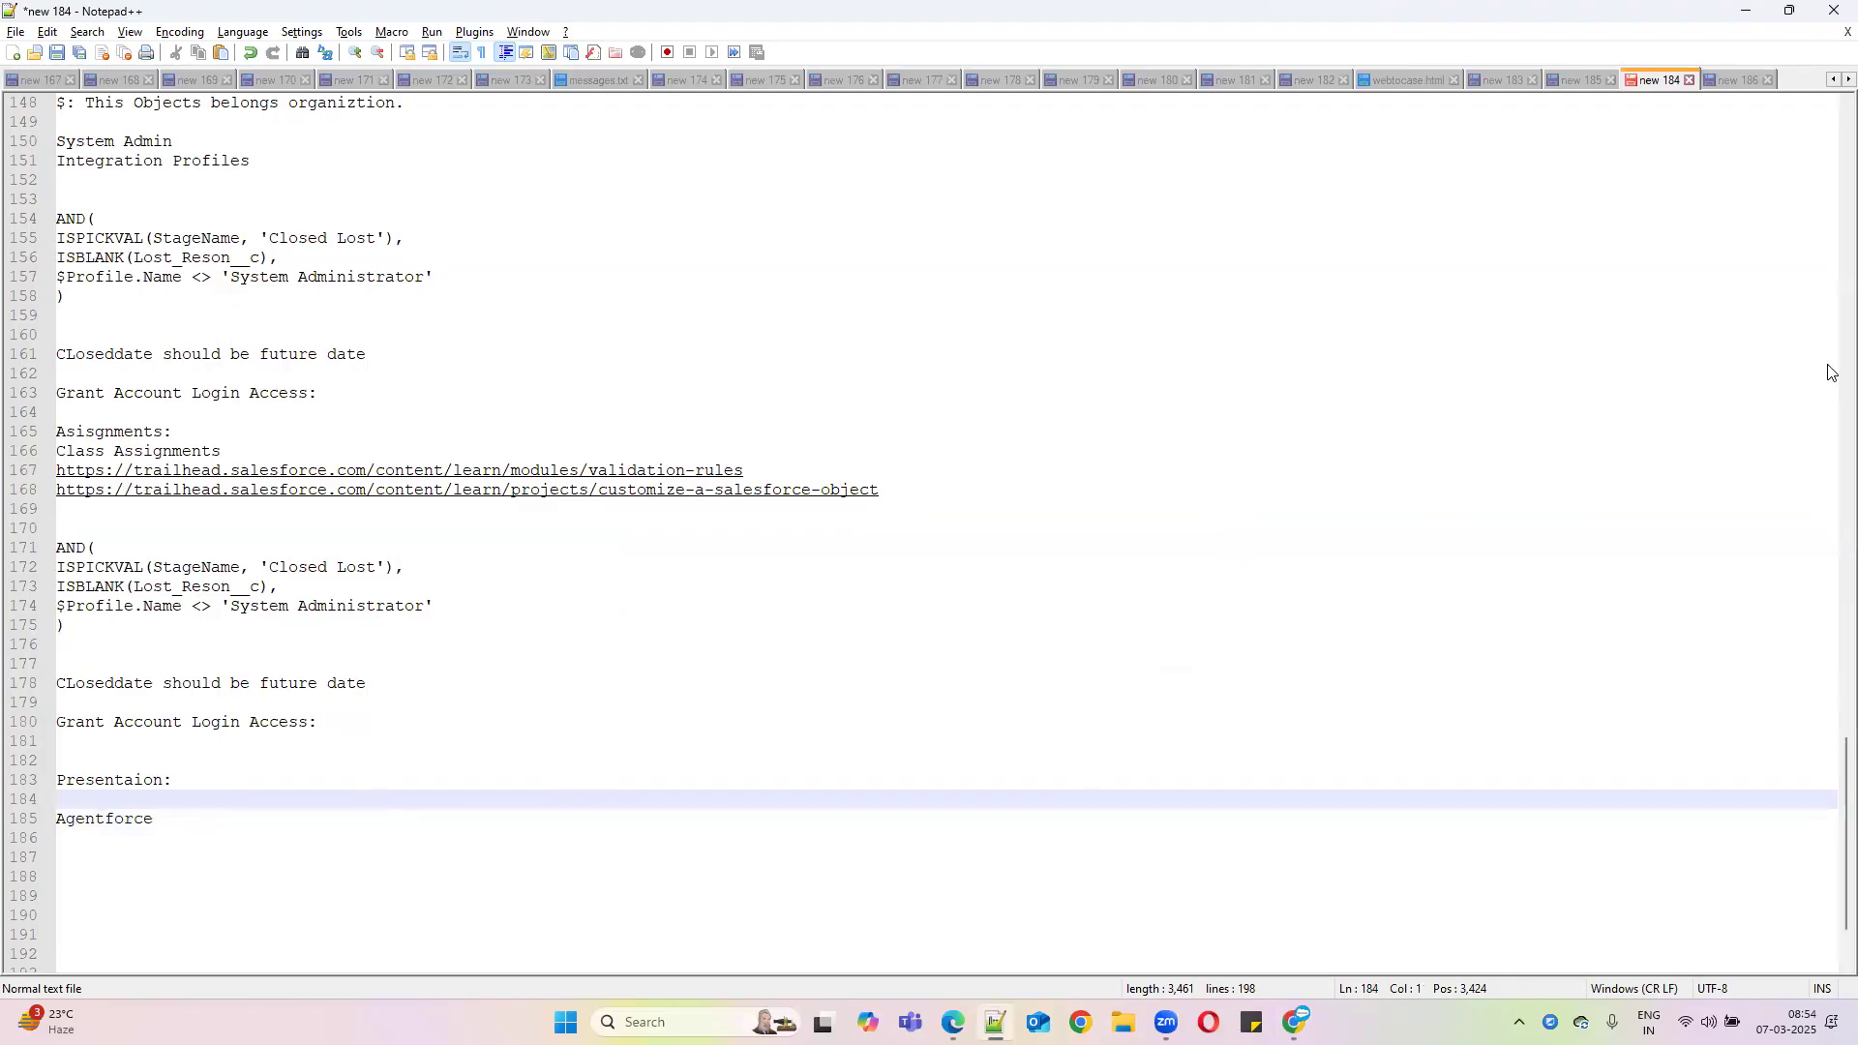
{"action": "key", "text": "Return"}
{"action": "key", "text": "Return"}
{"action": "type", "text": "Manasa:"}
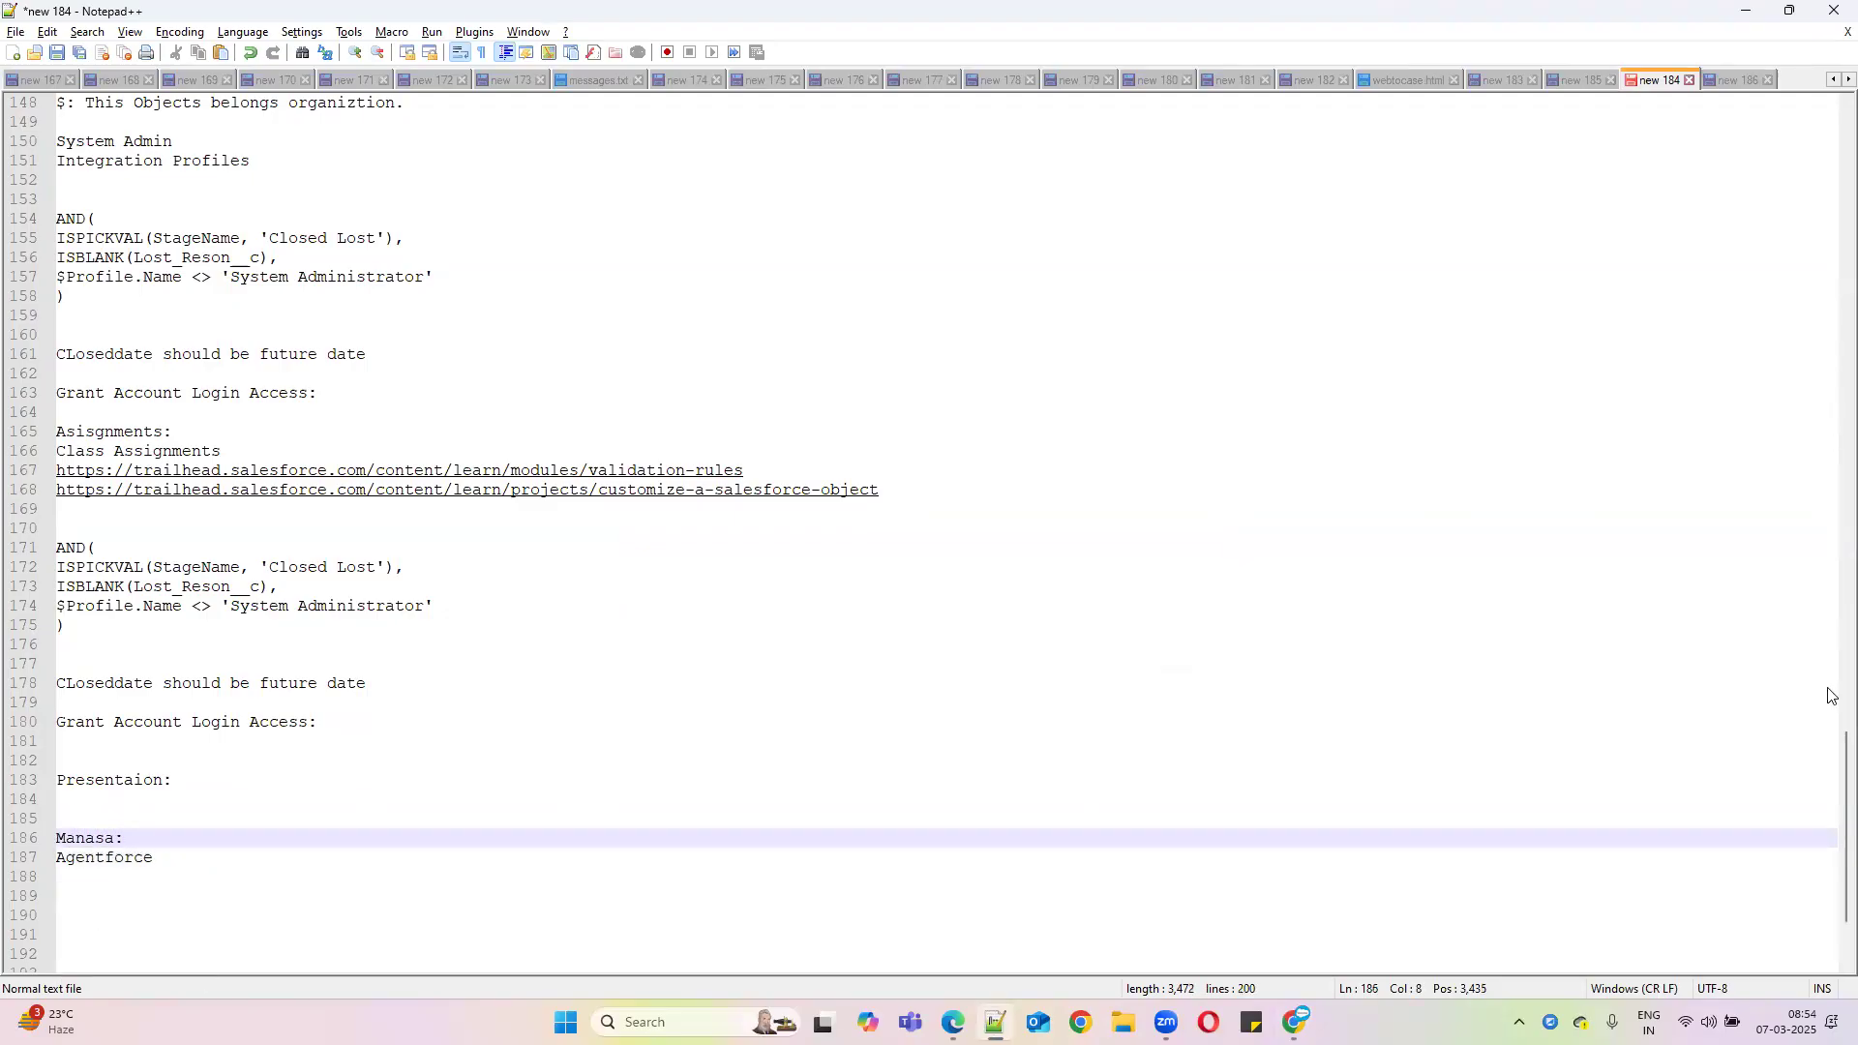
{"action": "left_click", "coordinate": [1790, 1022]}
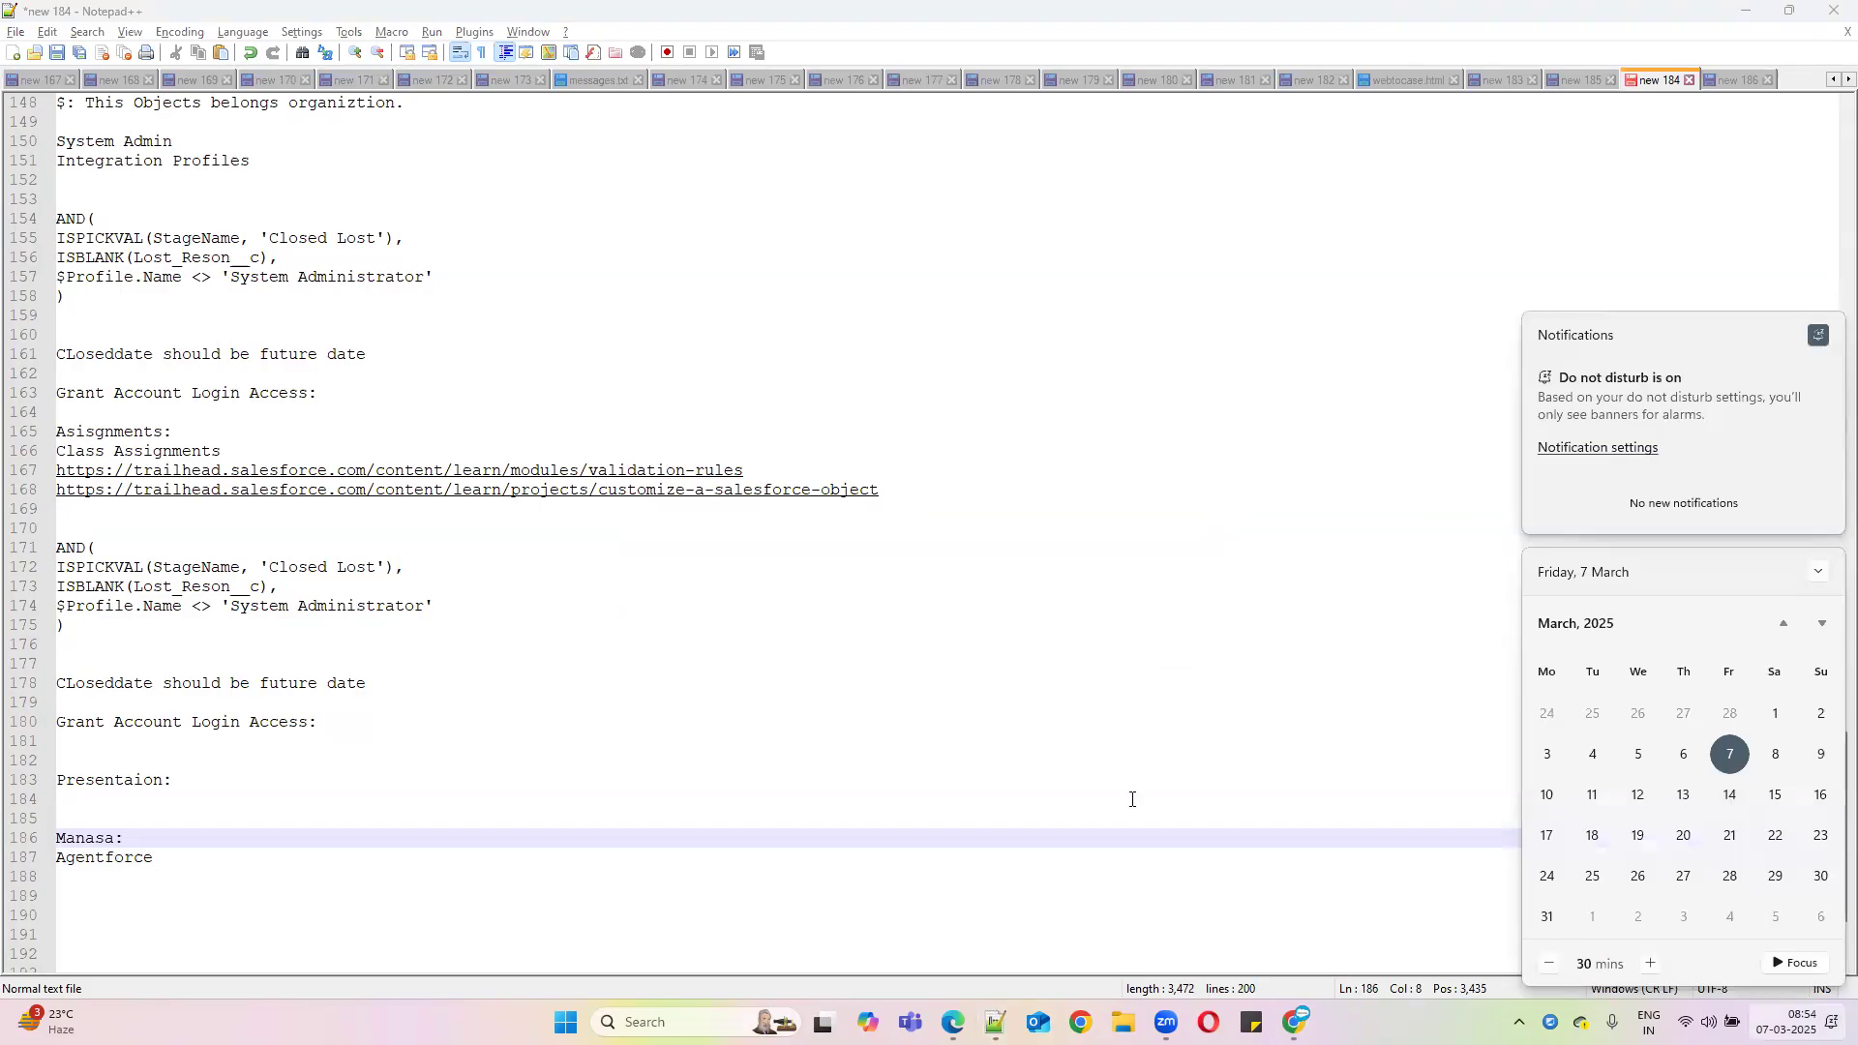
{"action": "left_click", "coordinate": [163, 834]}
{"action": "type", "text": "March 14th"}
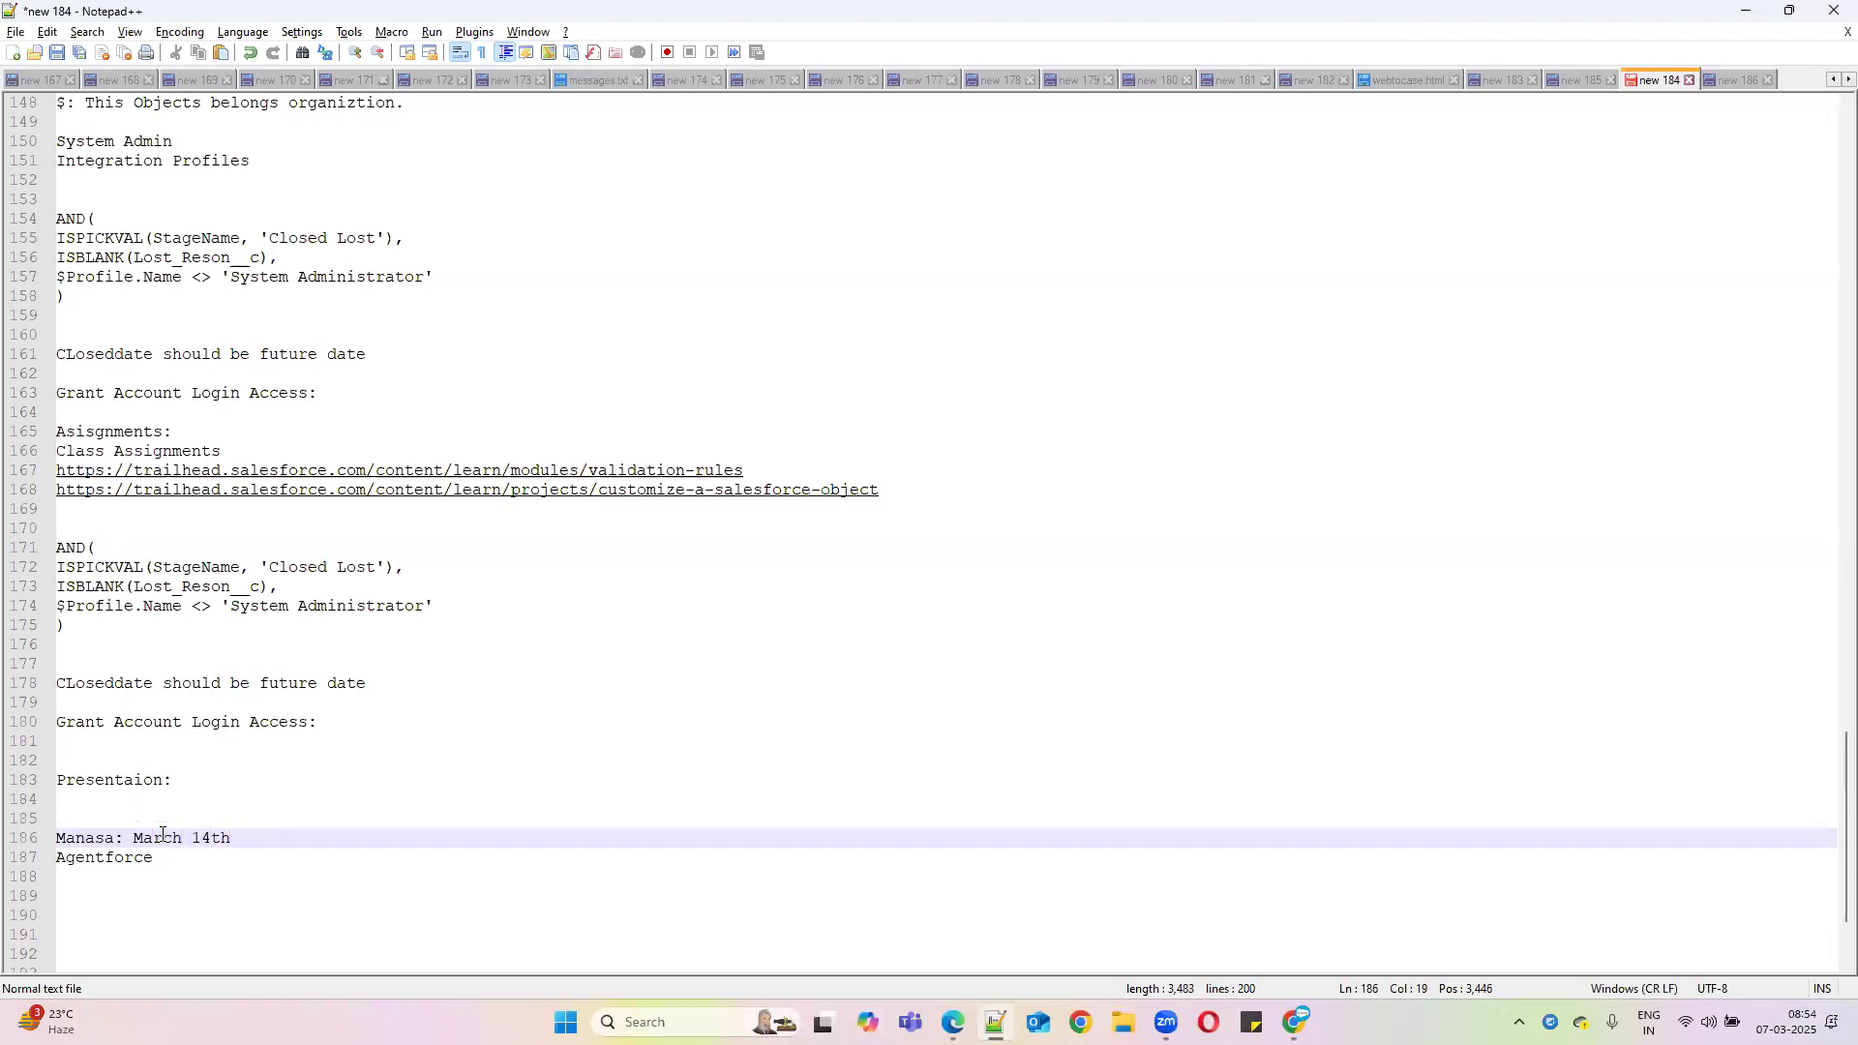
Open the Account object's Conditional Field Formatting page in Object Manager
{"action": "left_click", "coordinate": [1738, 12]}
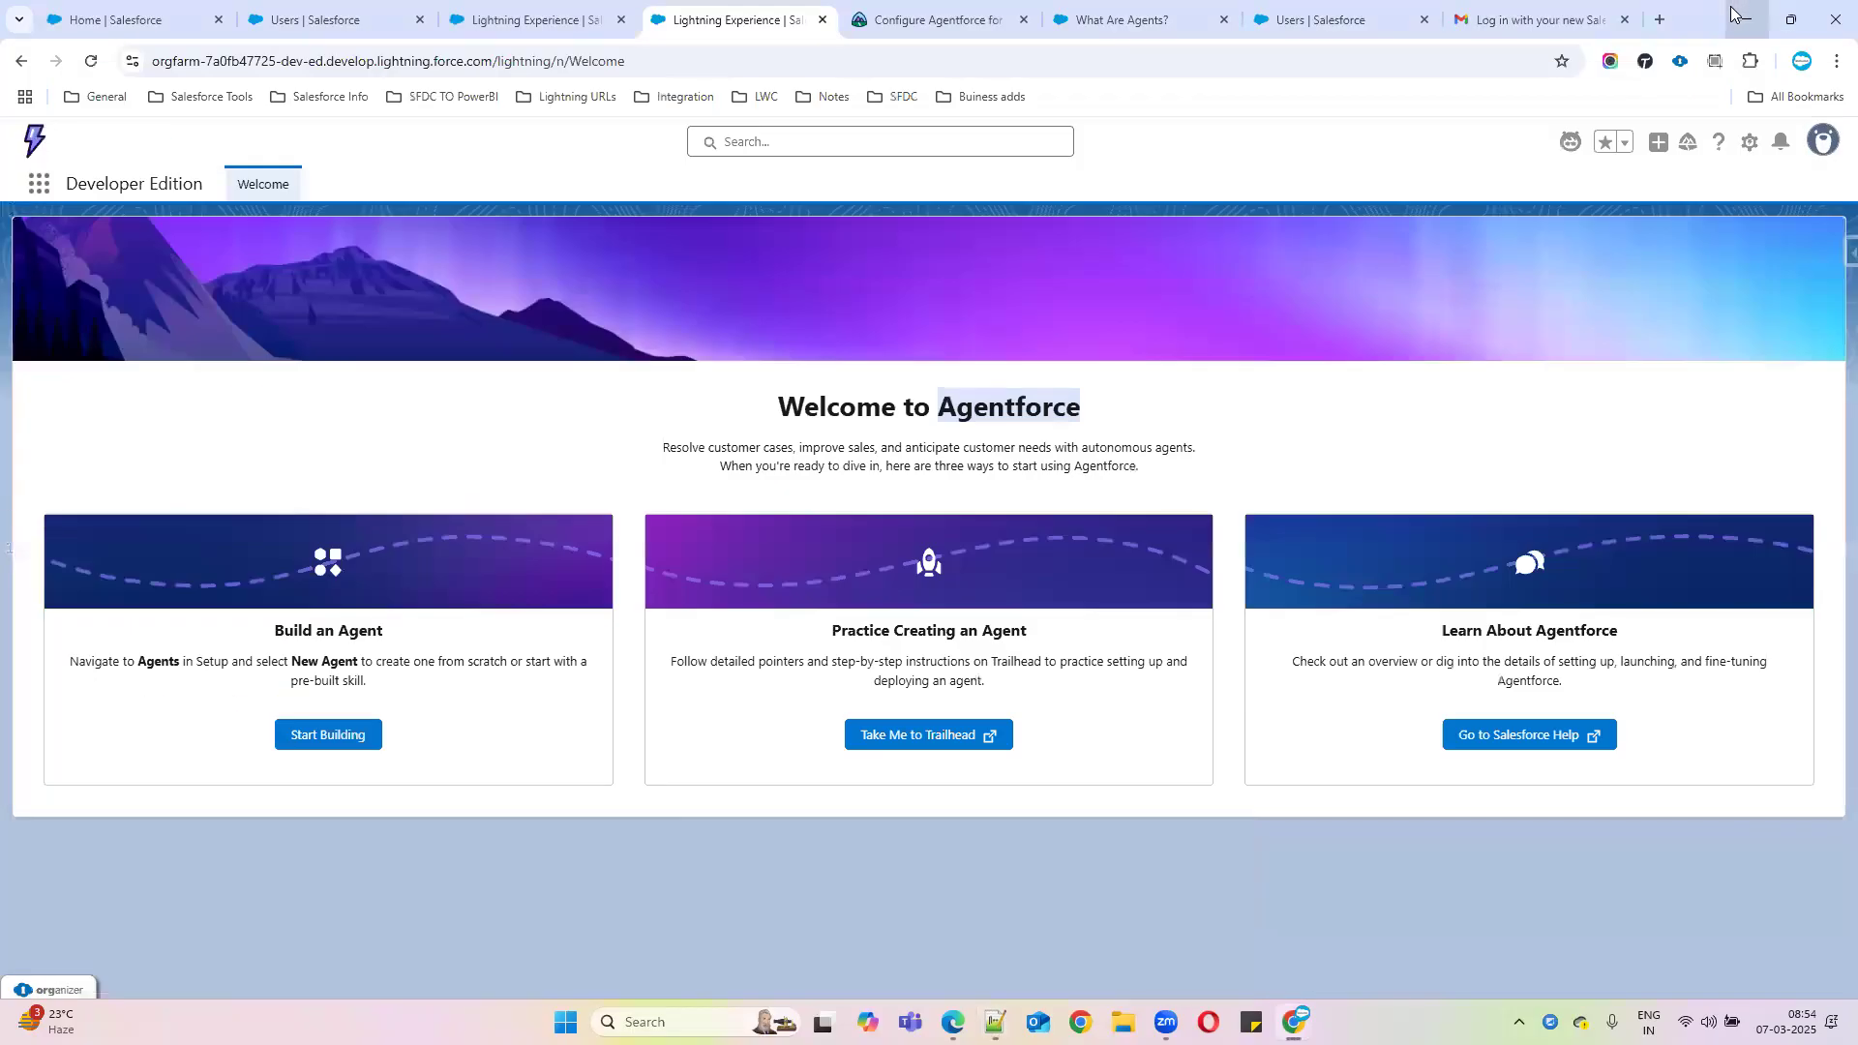
{"action": "left_click", "coordinate": [530, 16]}
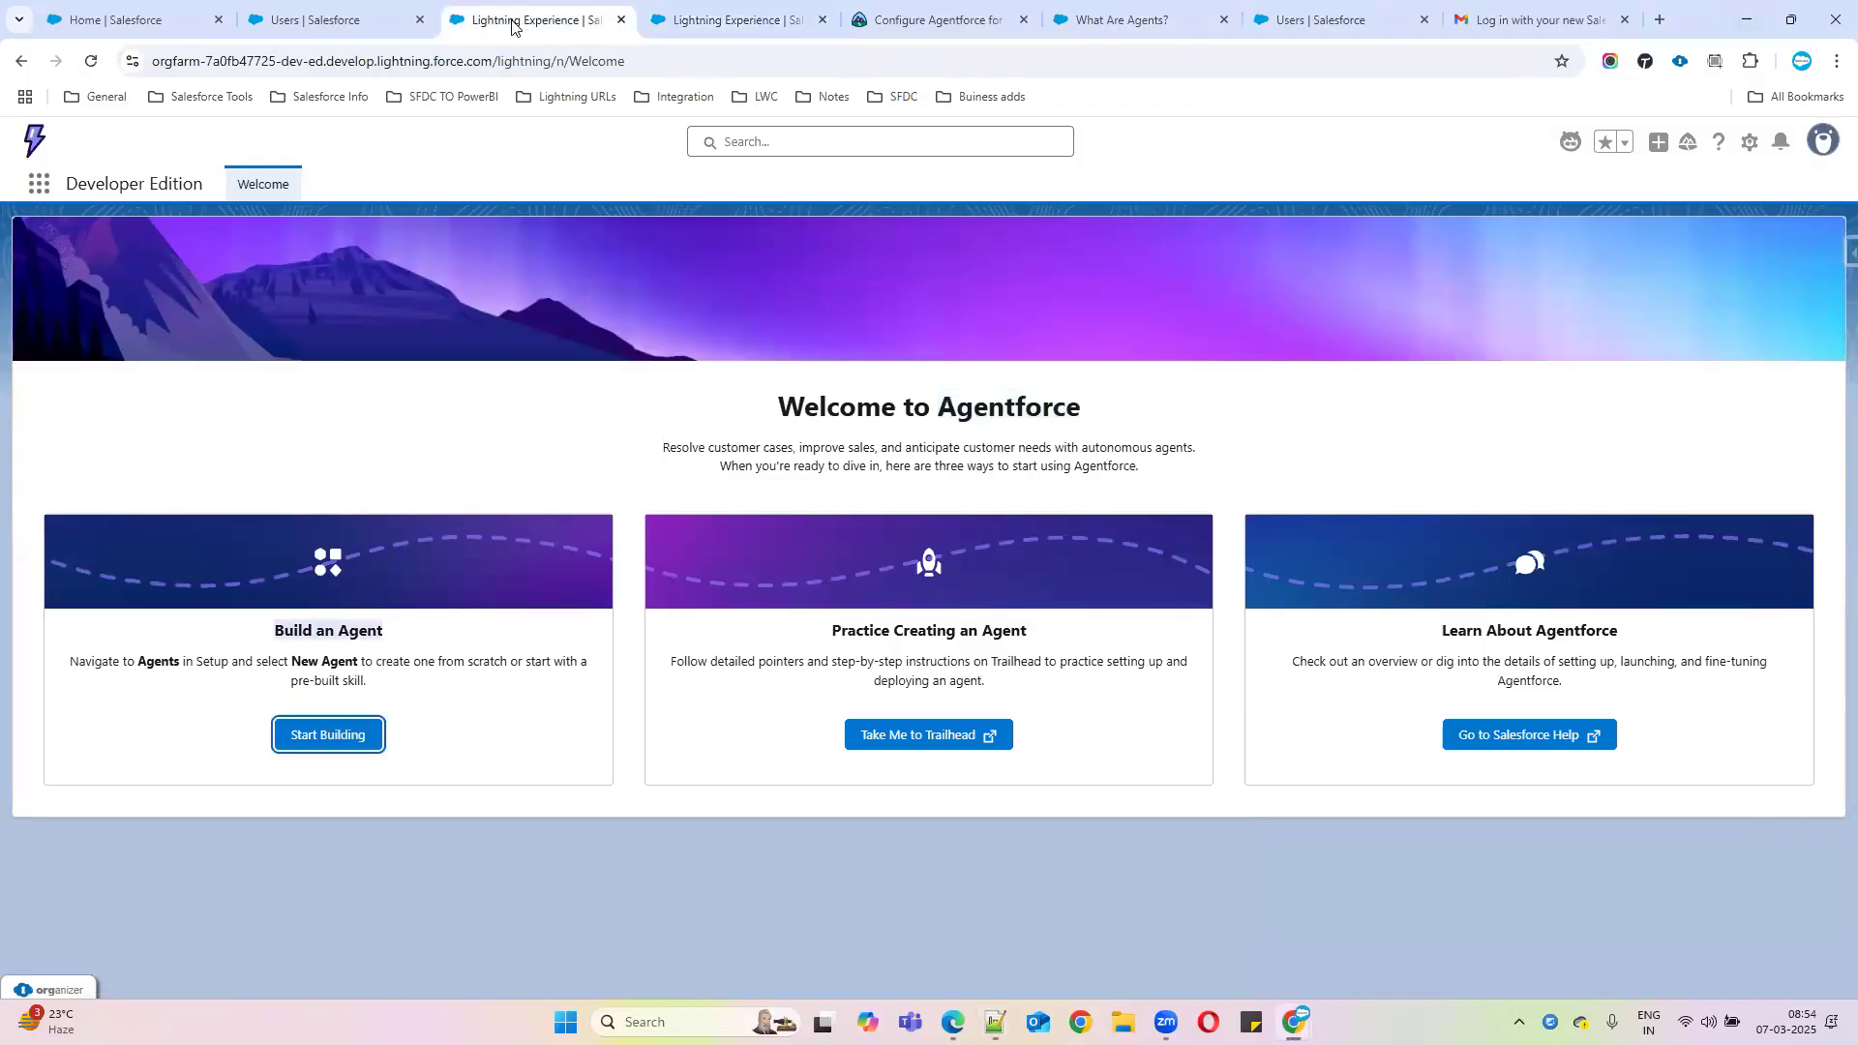
{"action": "left_click", "coordinate": [329, 13]}
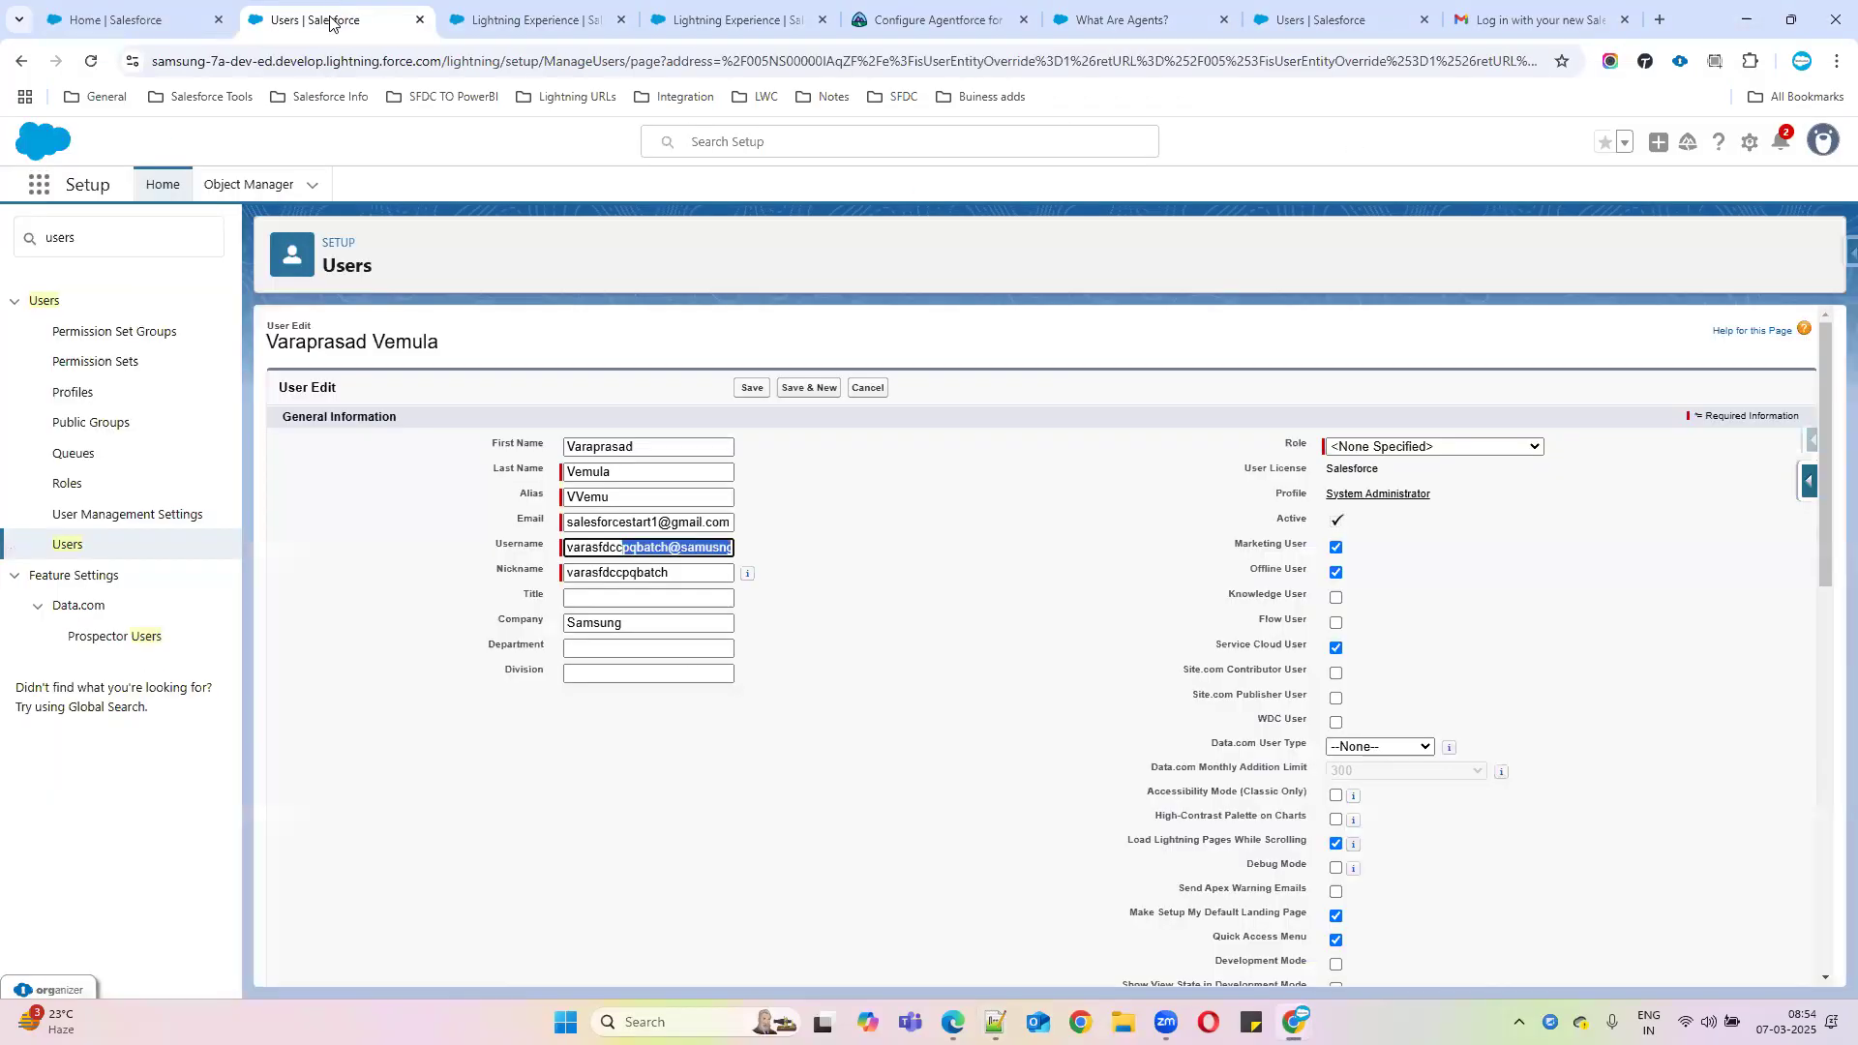
{"action": "left_click", "coordinate": [229, 193]}
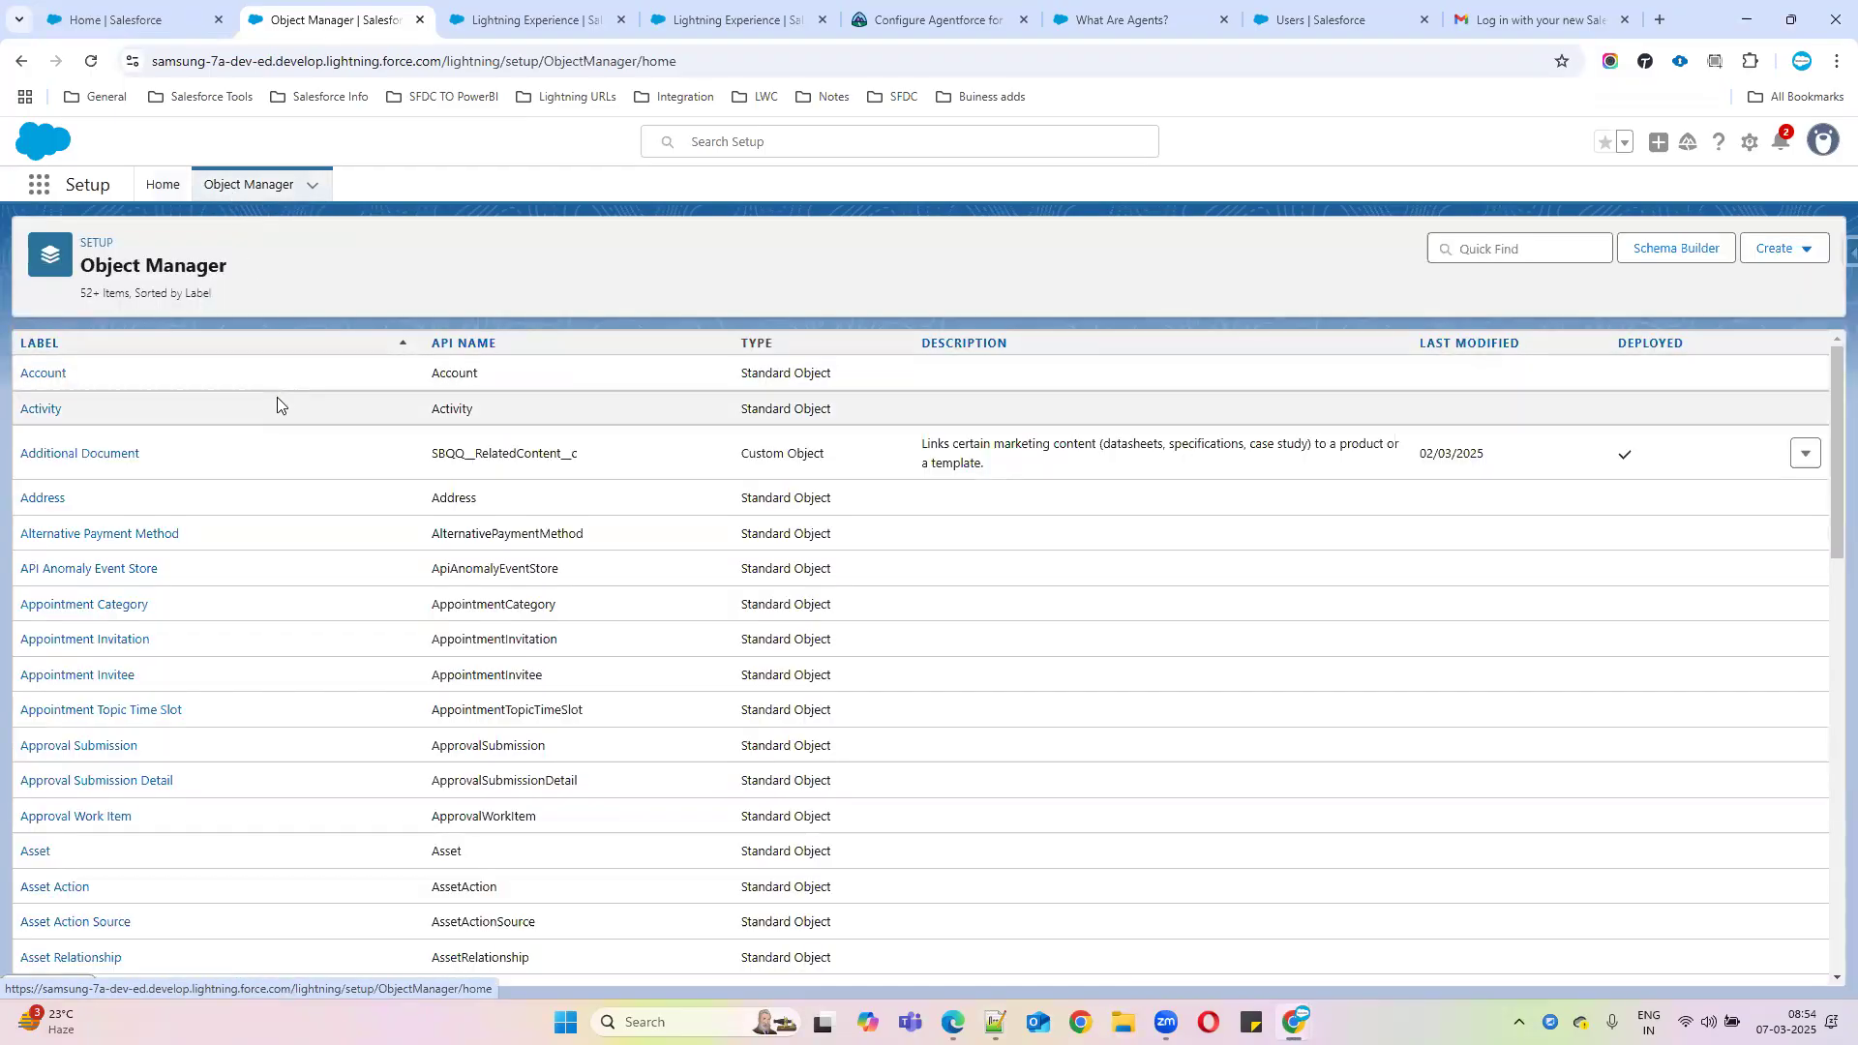
{"action": "left_click", "coordinate": [49, 375]}
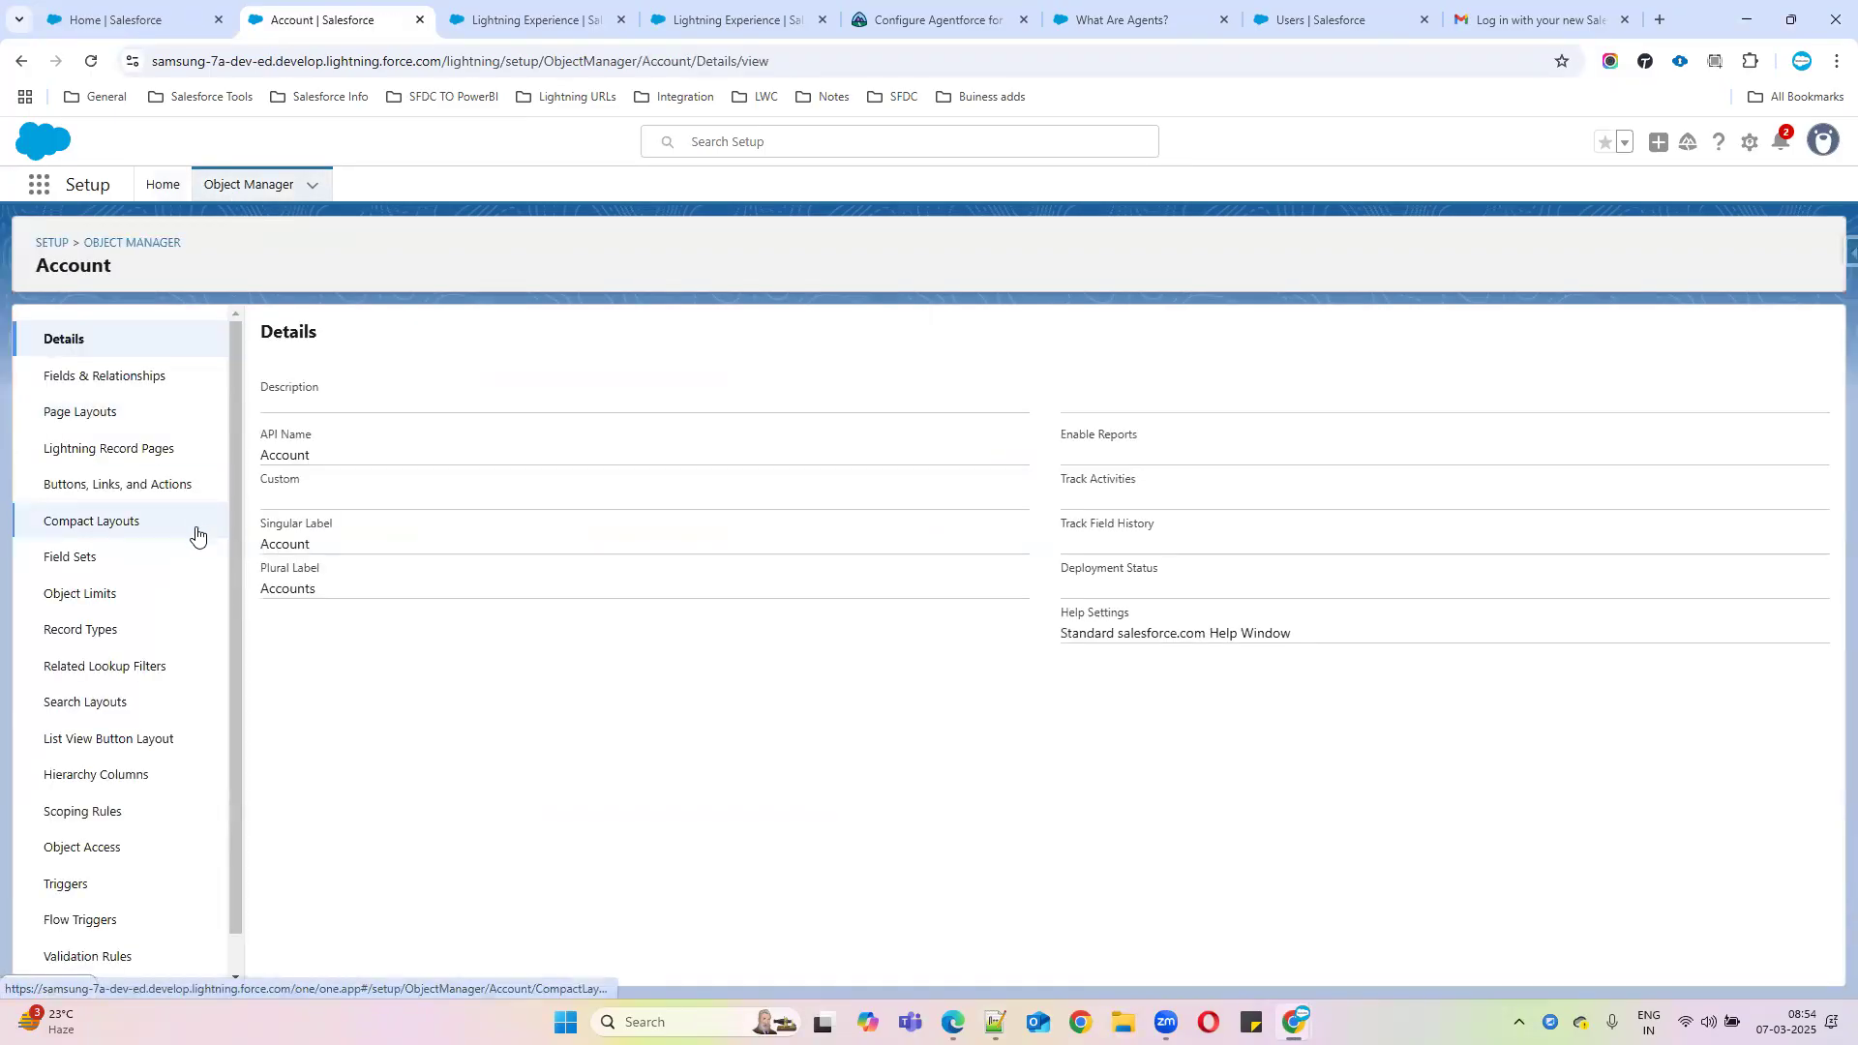
{"action": "scroll", "coordinate": [174, 599], "scroll_direction": "down", "scroll_amount": 1}
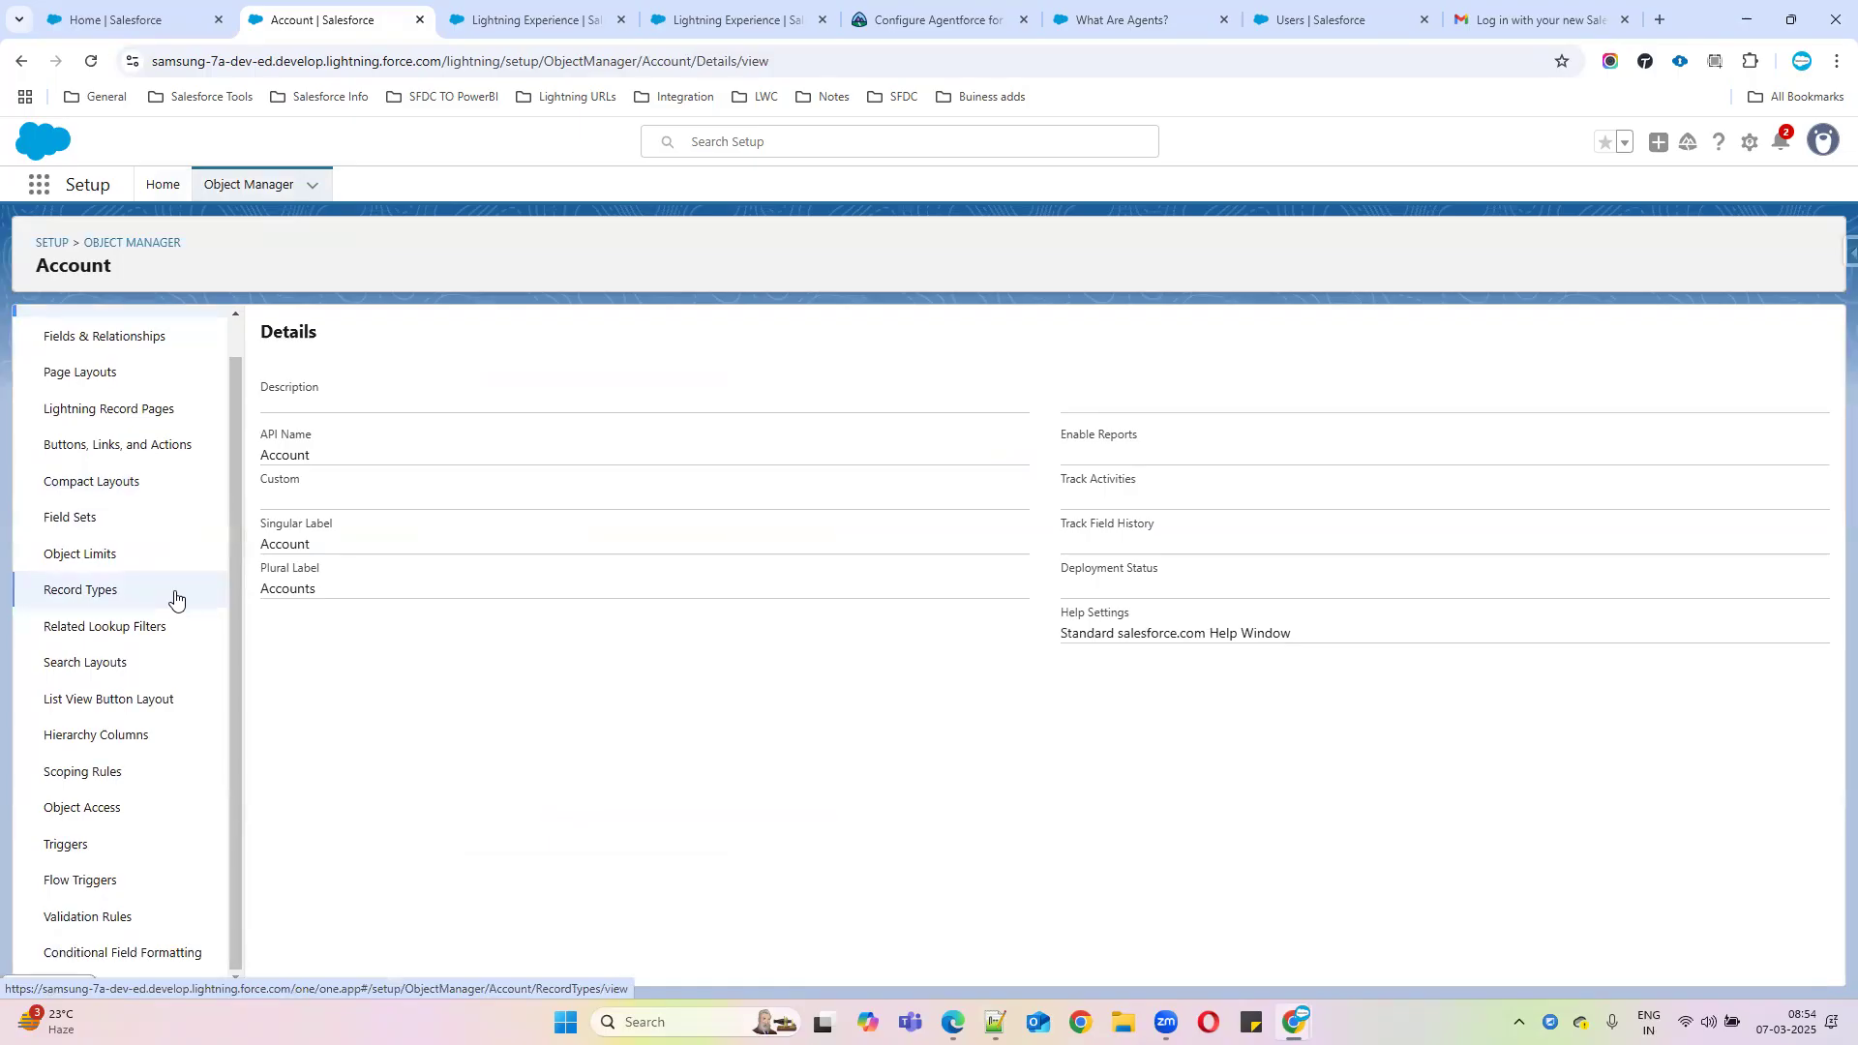
{"action": "left_click", "coordinate": [104, 954]}
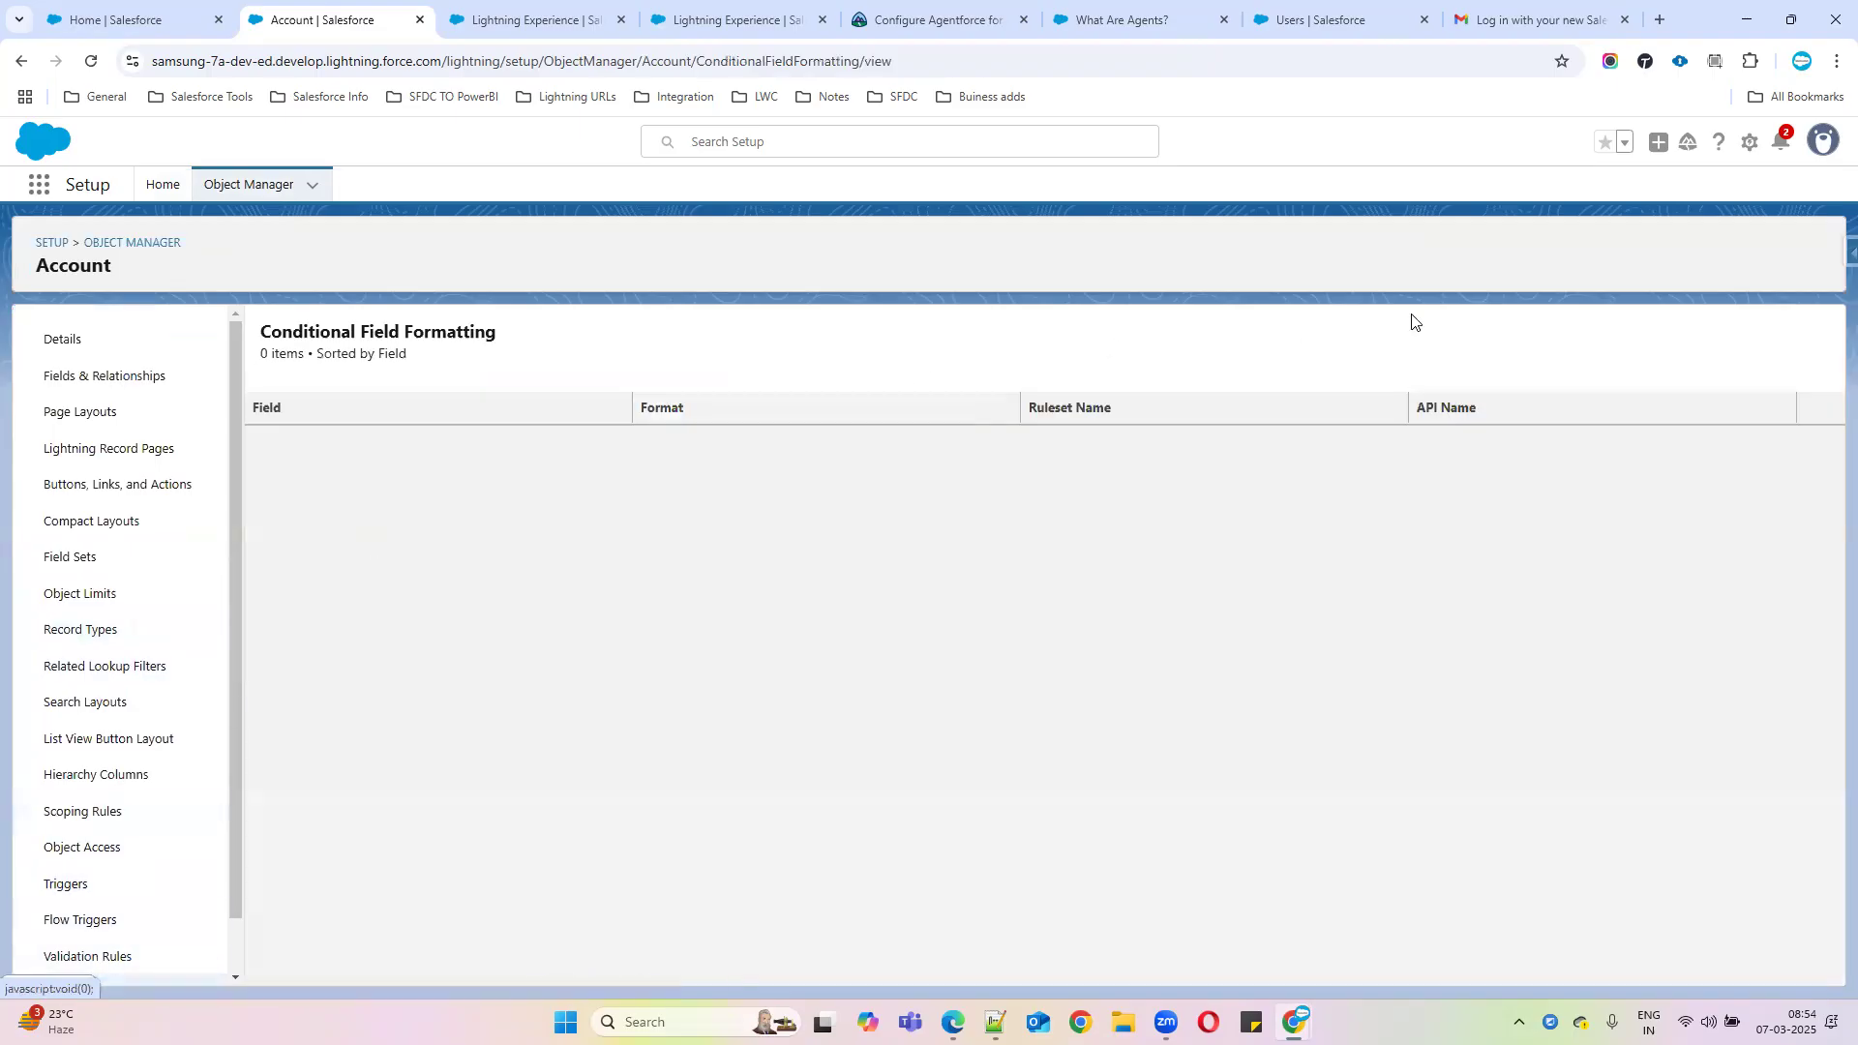
Copy the Conditional Field Formatting page title
{"action": "left_click_drag", "start_coordinate": [265, 341], "coordinate": [692, 339]}
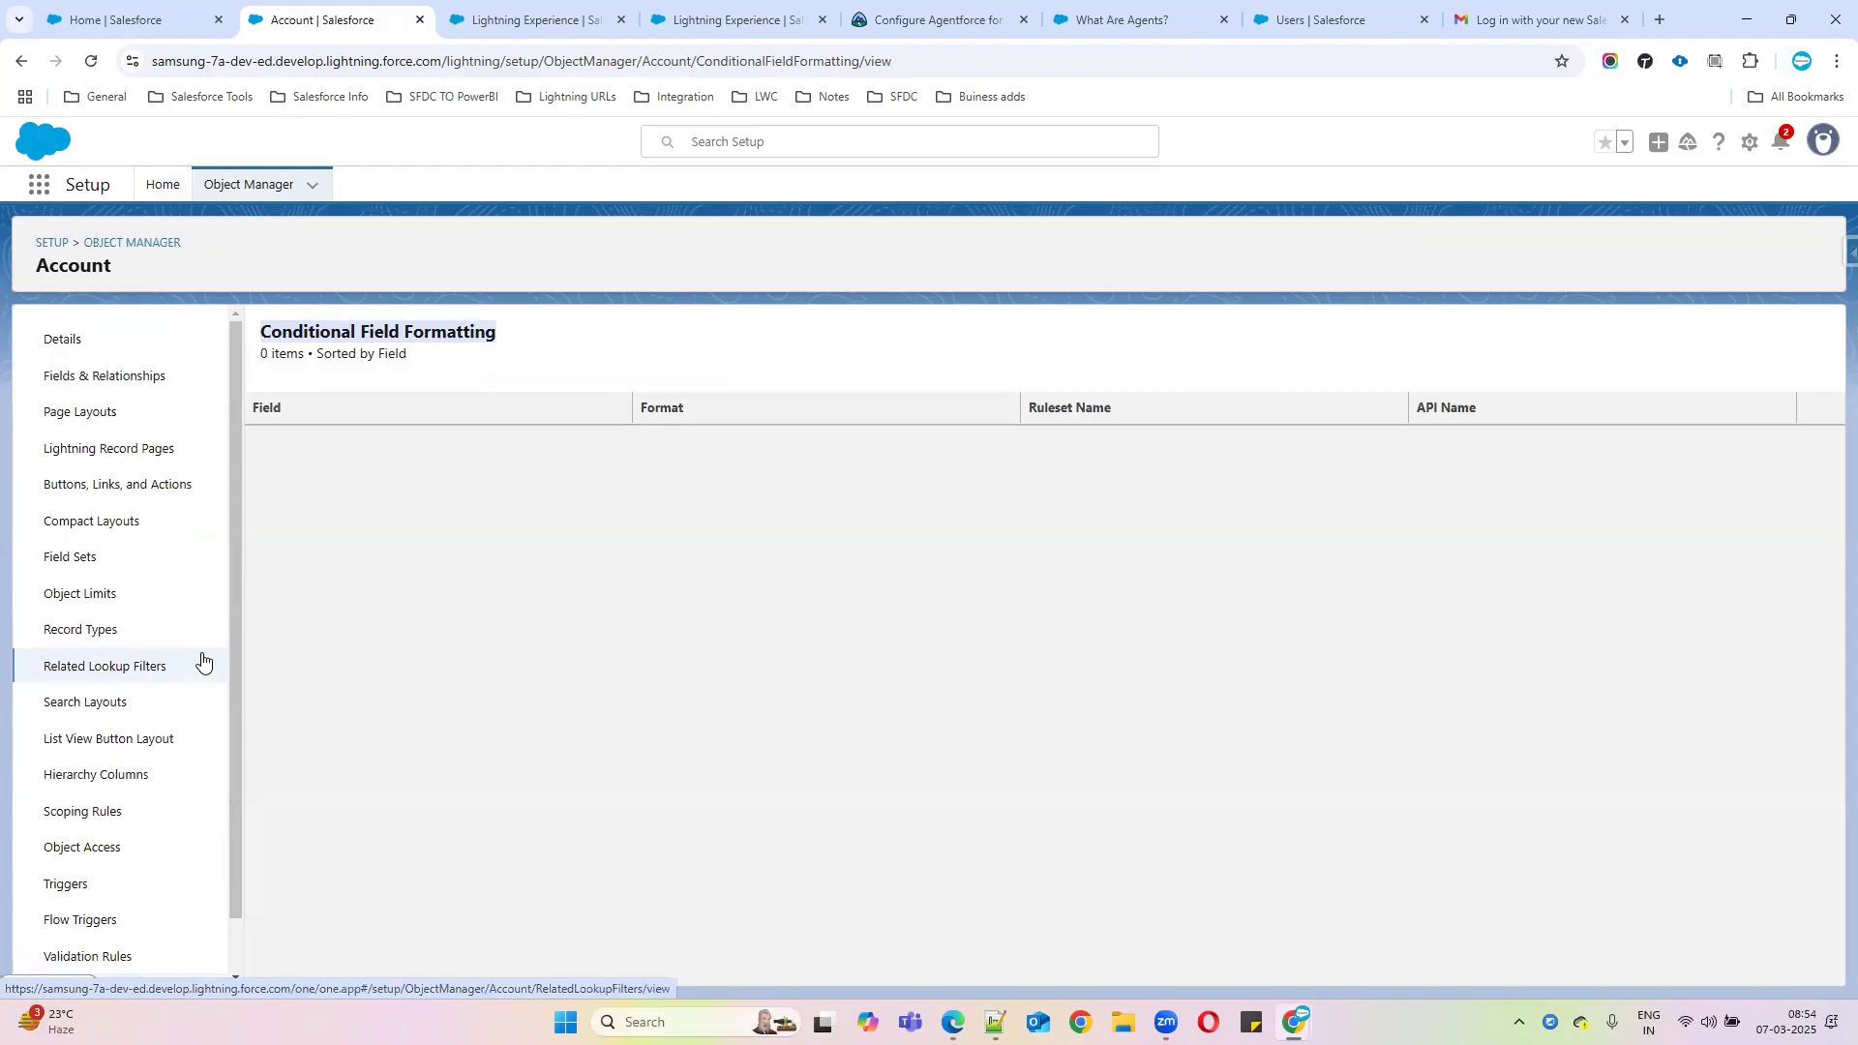
{"action": "left_click", "coordinate": [490, 346]}
{"action": "left_click_drag", "start_coordinate": [510, 338], "coordinate": [260, 328]}
{"action": "key", "text": "ctrl+c"}
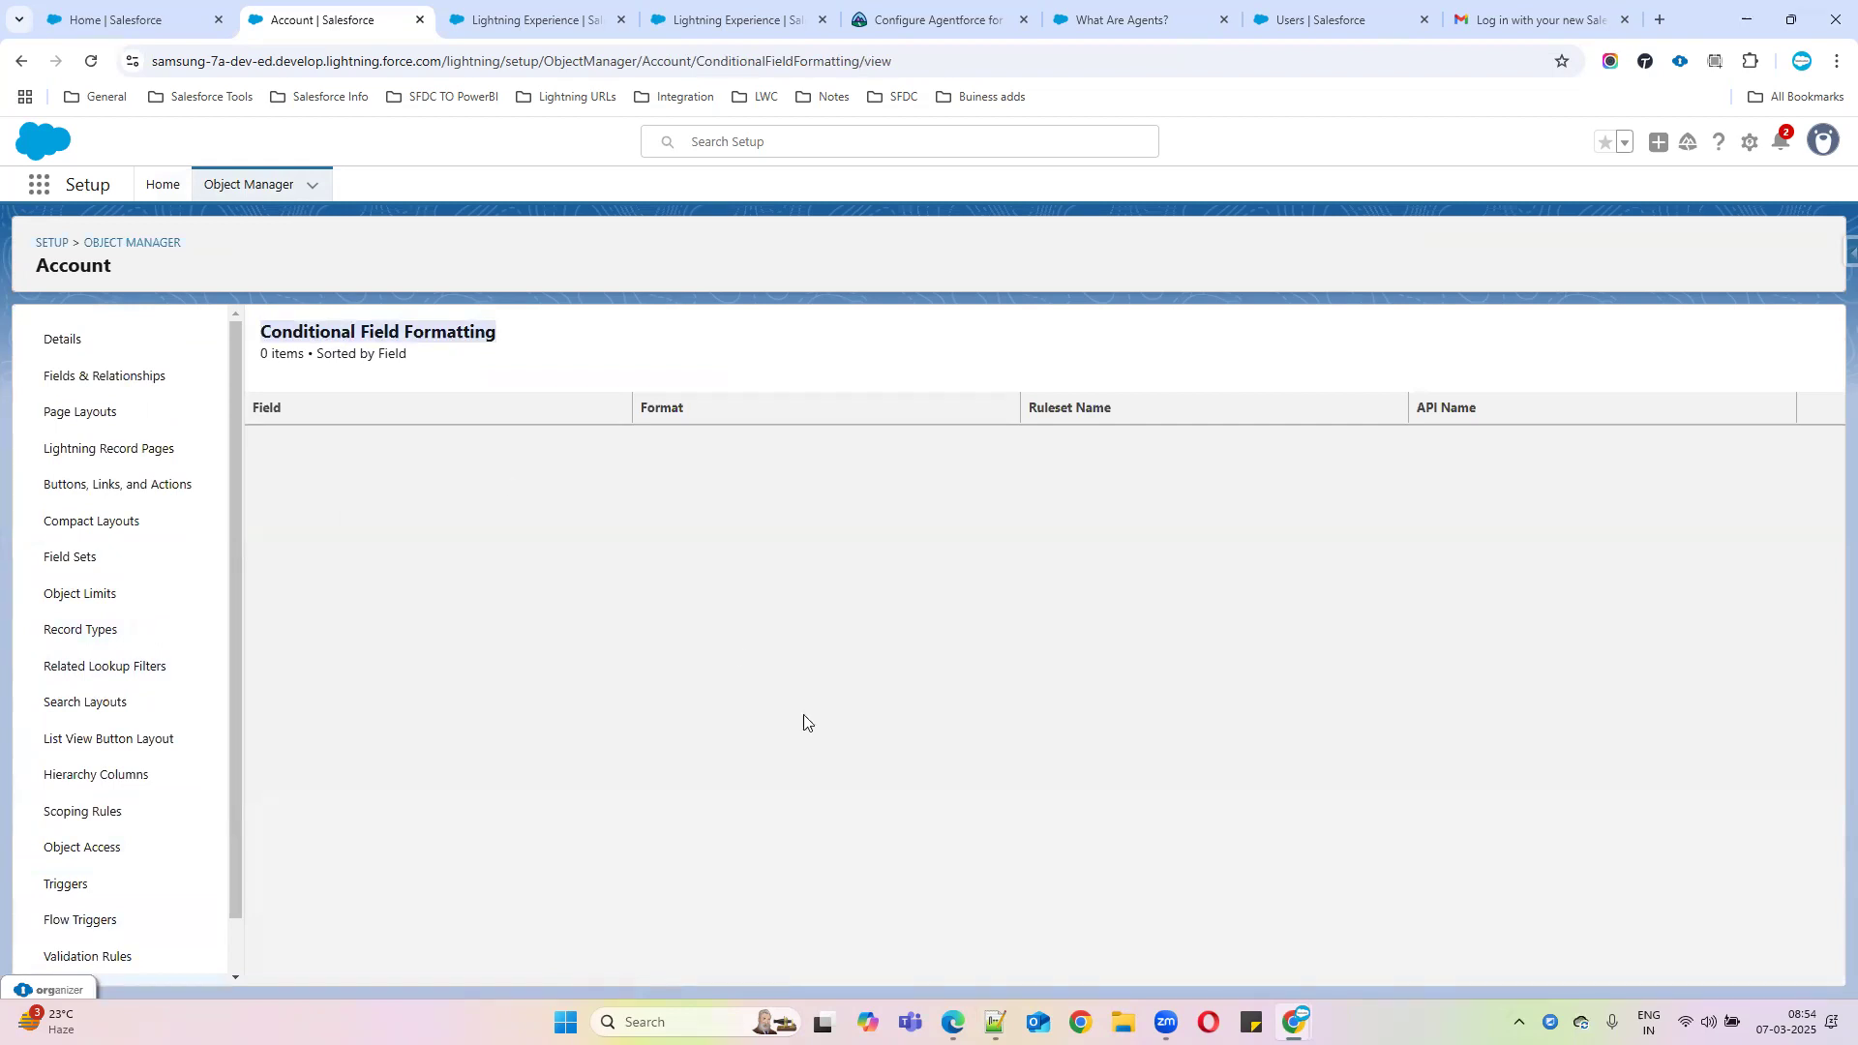
{"action": "left_click", "coordinate": [995, 1022]}
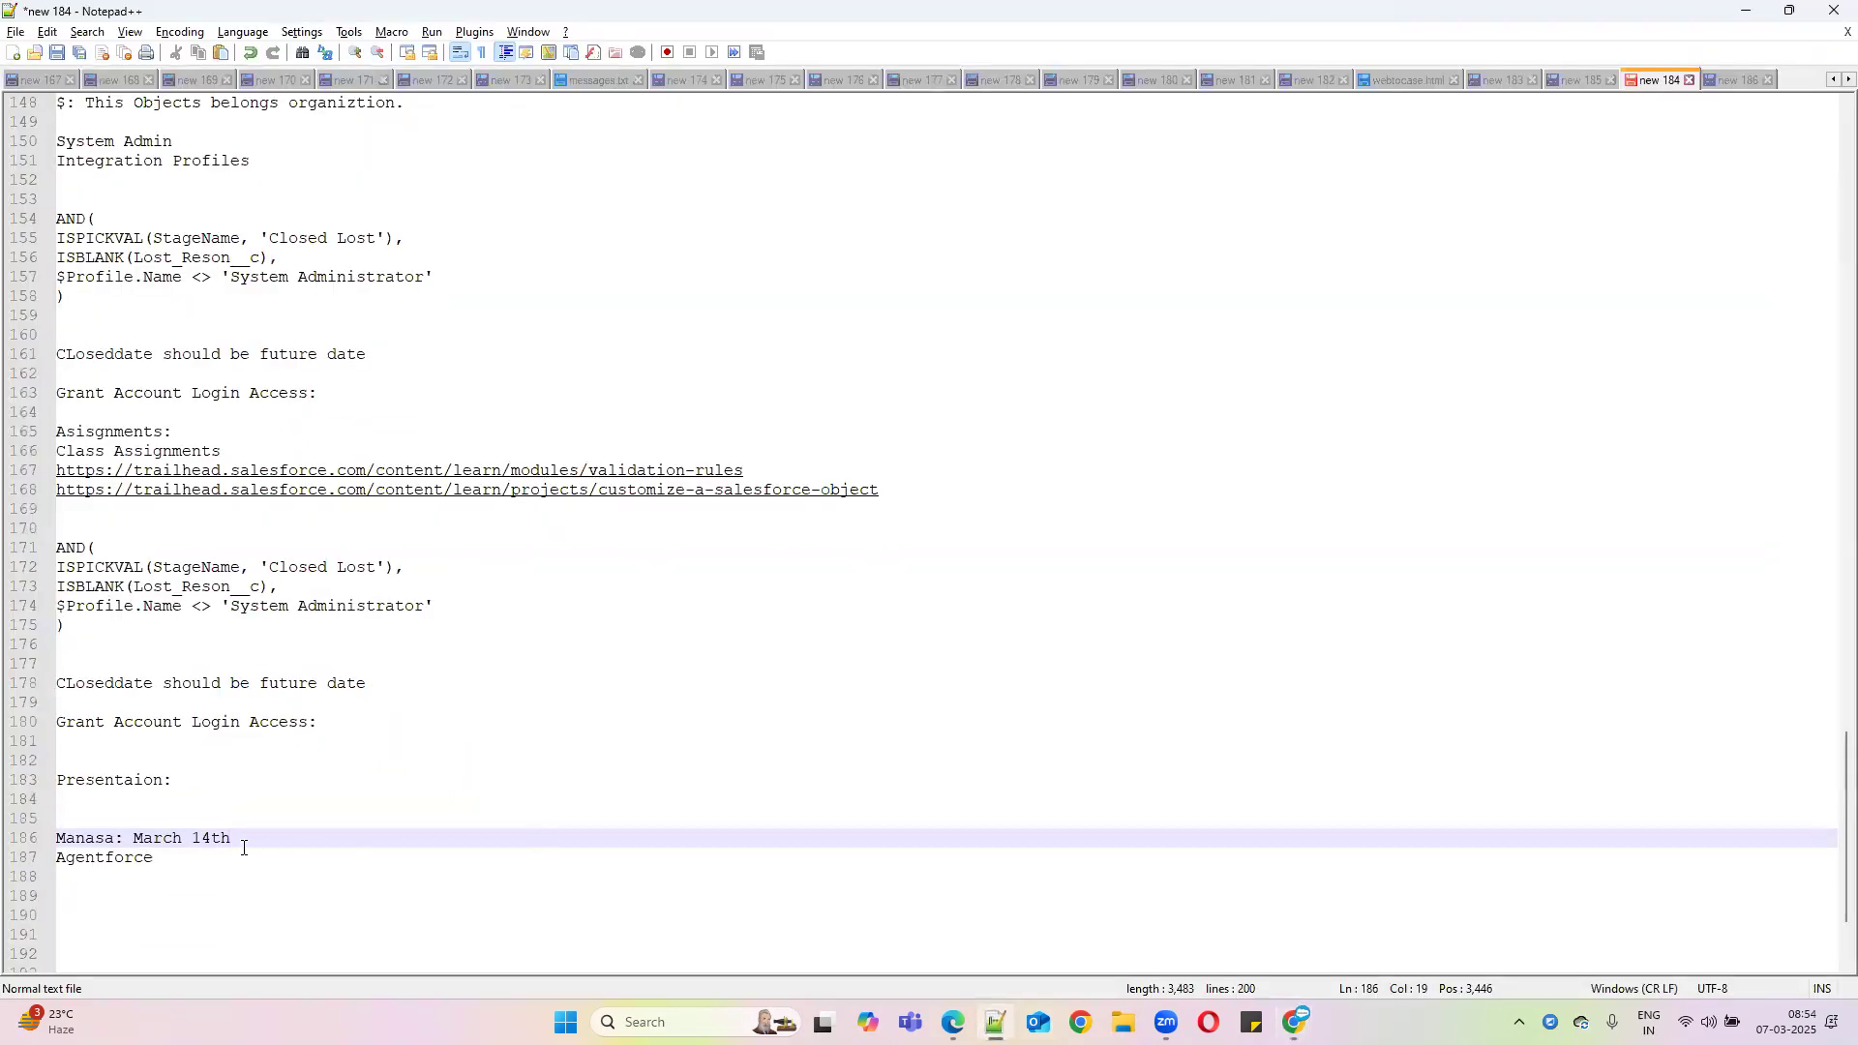
Paste 'Conditional Field Formatting' below Agentforce, headed by the second presenters' names dated 12th March
{"action": "left_click", "coordinate": [181, 851]}
{"action": "key", "text": "Return"}
{"action": "key", "text": "Return"}
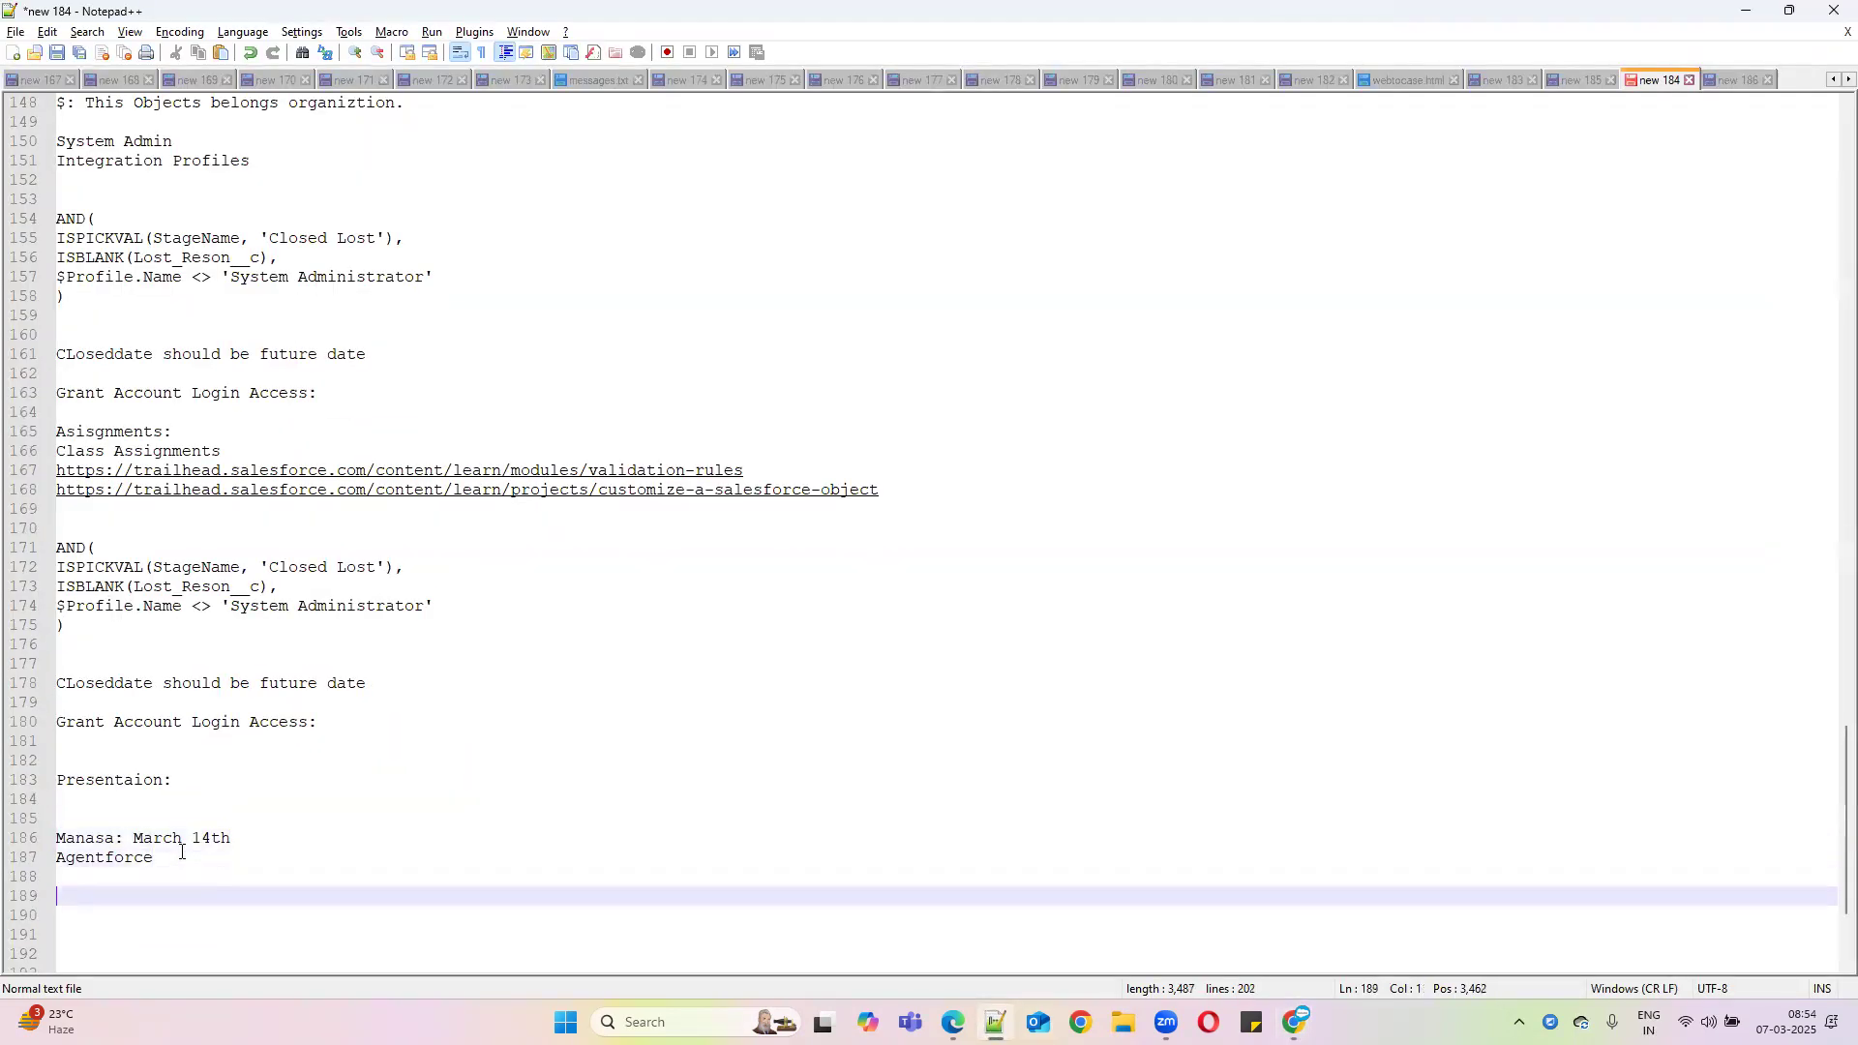
{"action": "key", "text": "ctrl+v"}
{"action": "key", "text": "Home"}
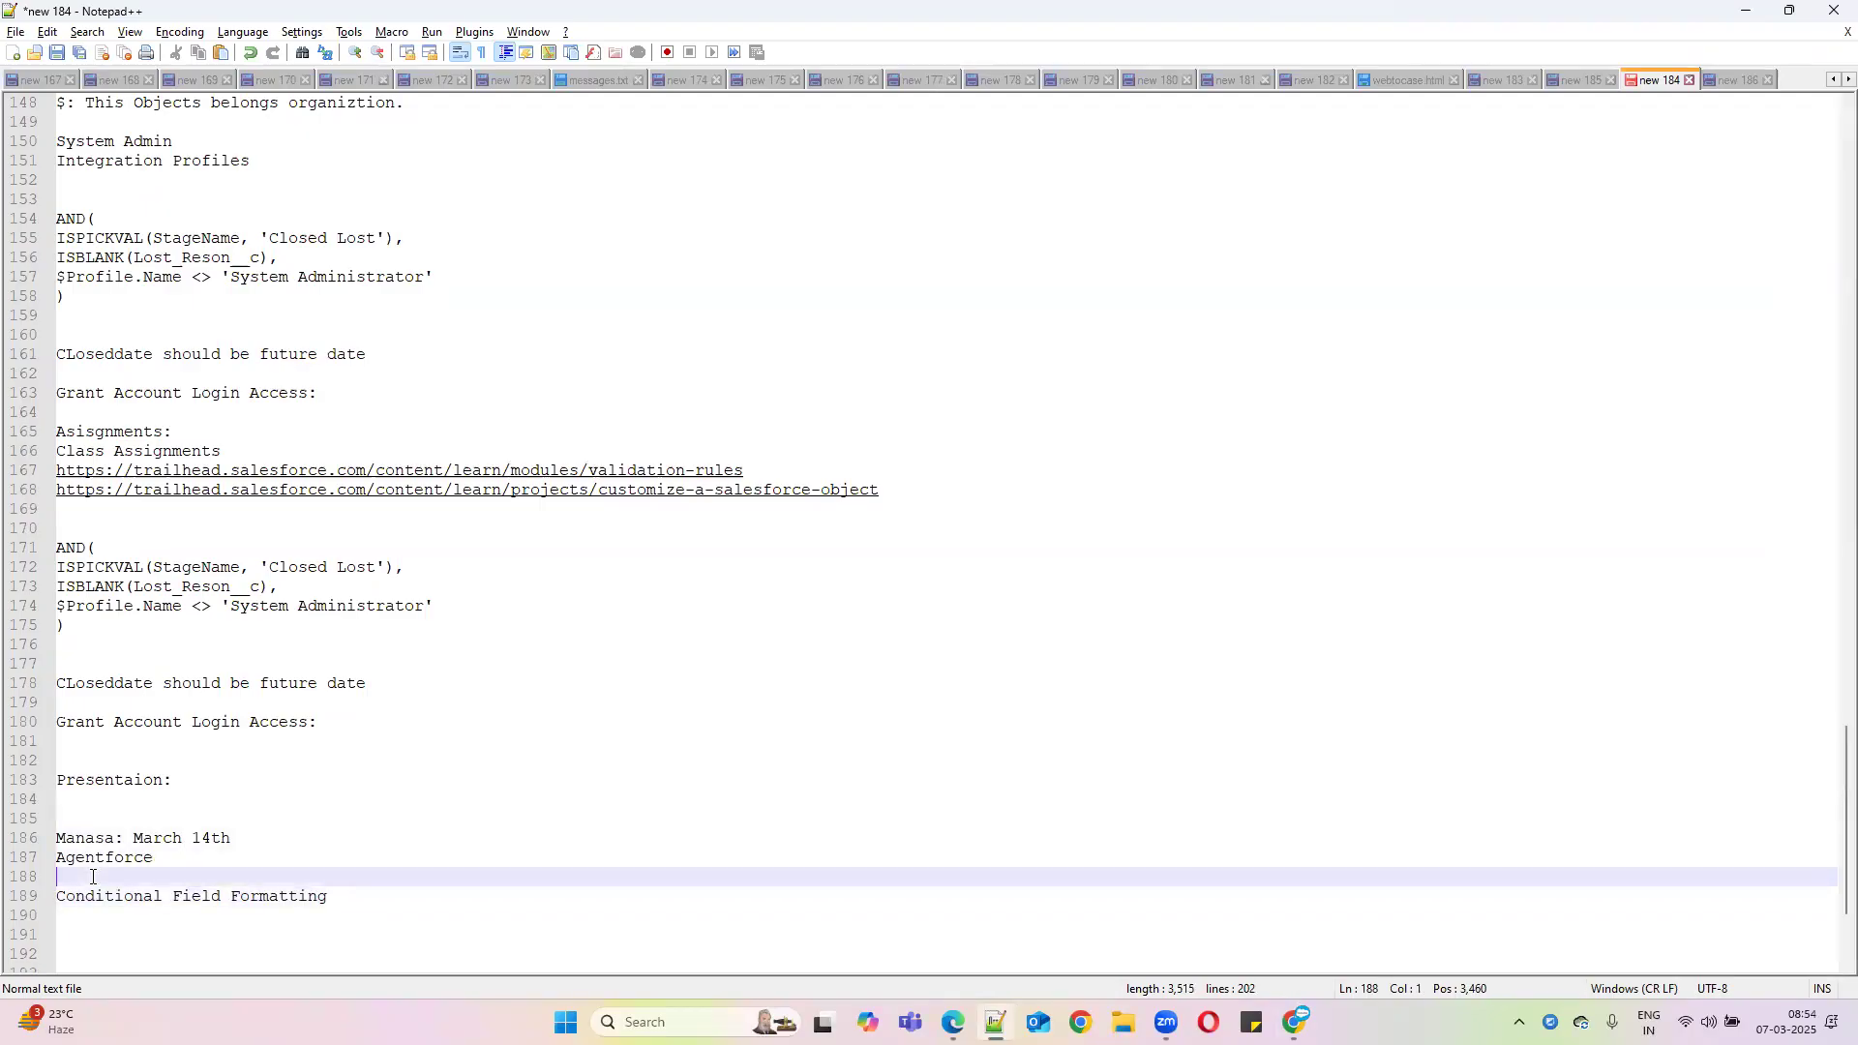
{"action": "key", "text": "Return"}
{"action": "key", "text": "Up"}
{"action": "type", "text": "M"}
{"action": "key", "text": "BackSpace"}
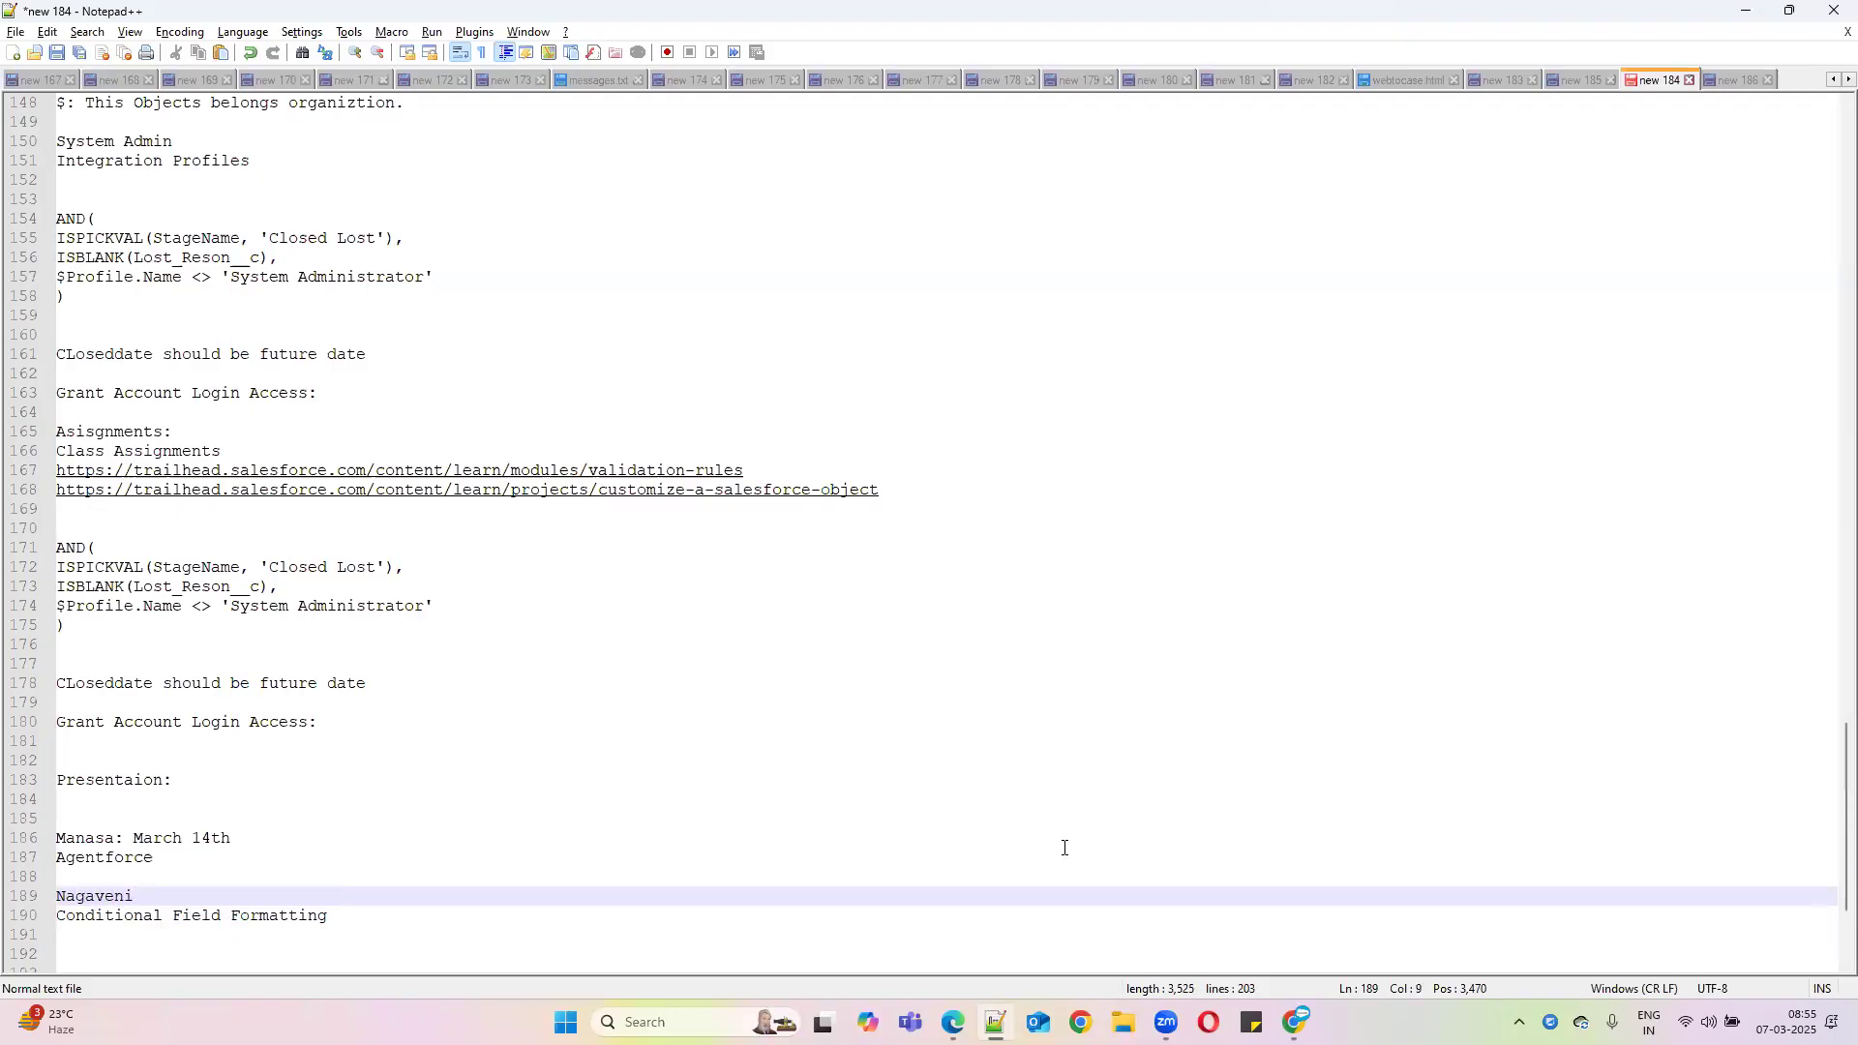
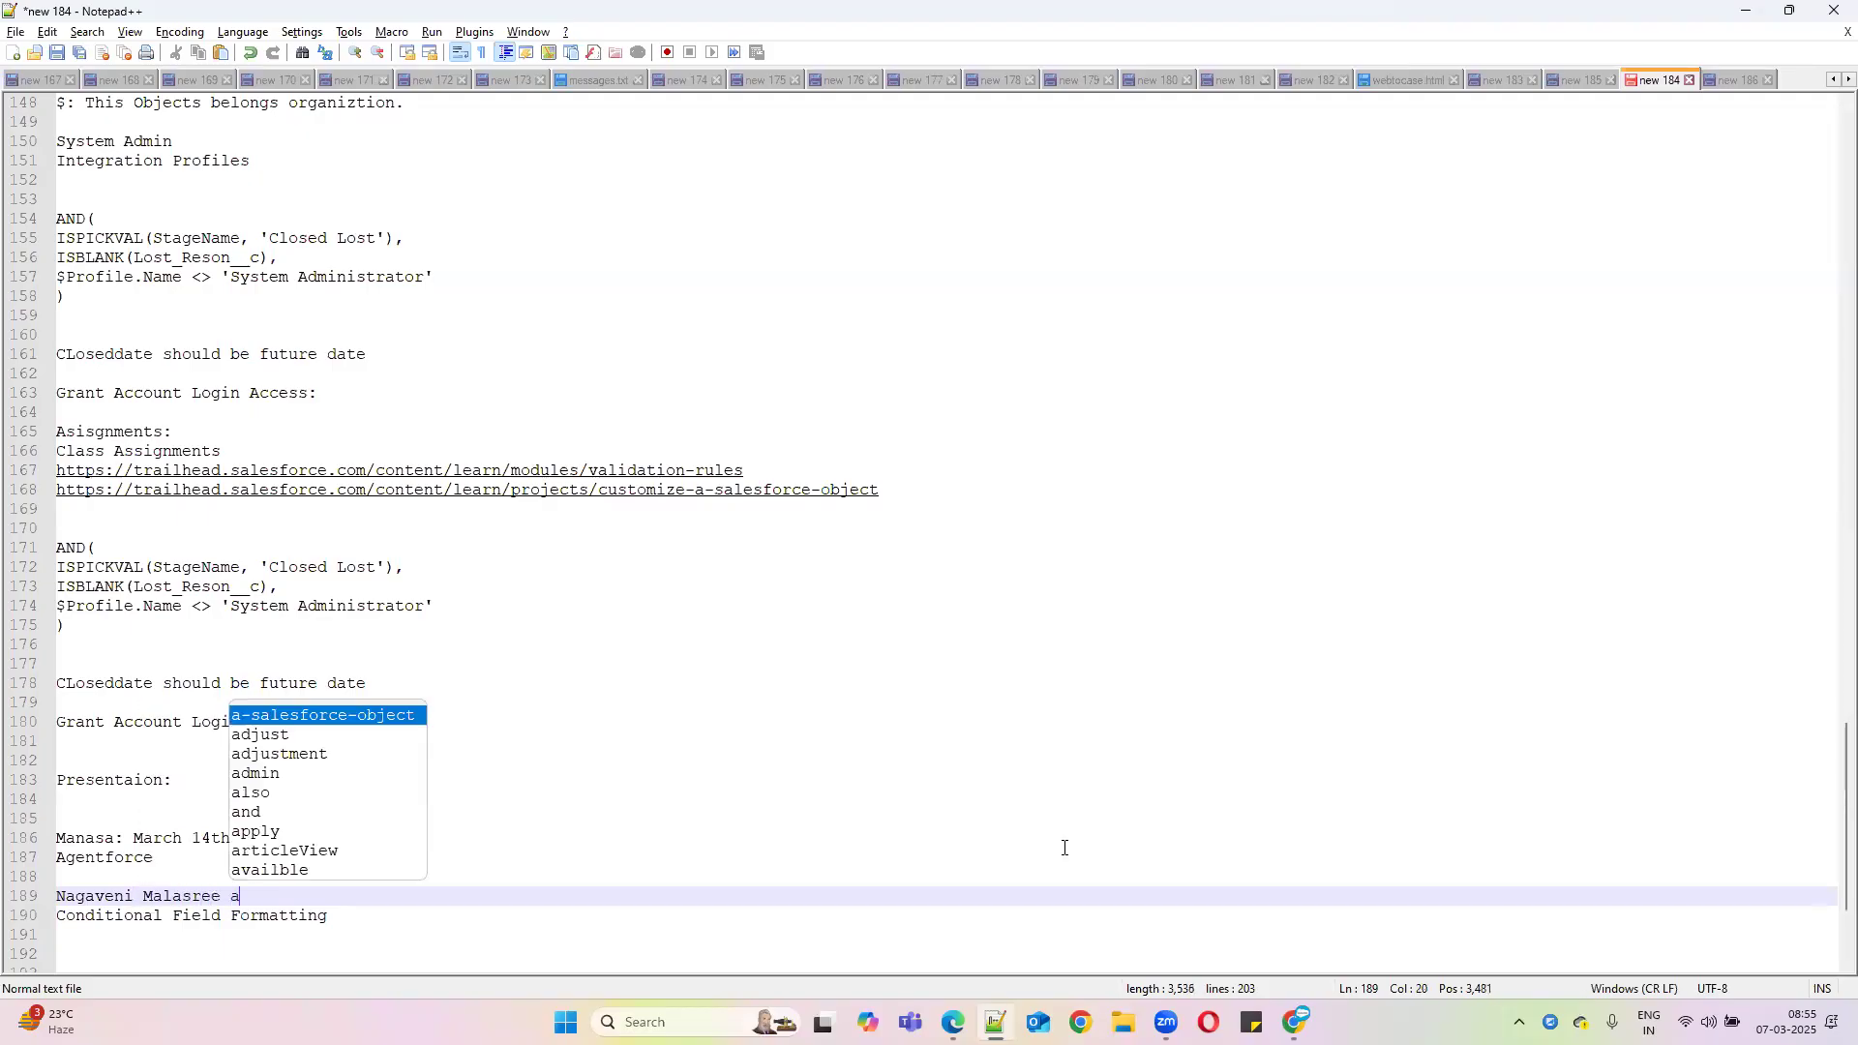
{"action": "type", "text": "nd Hemalatha:"}
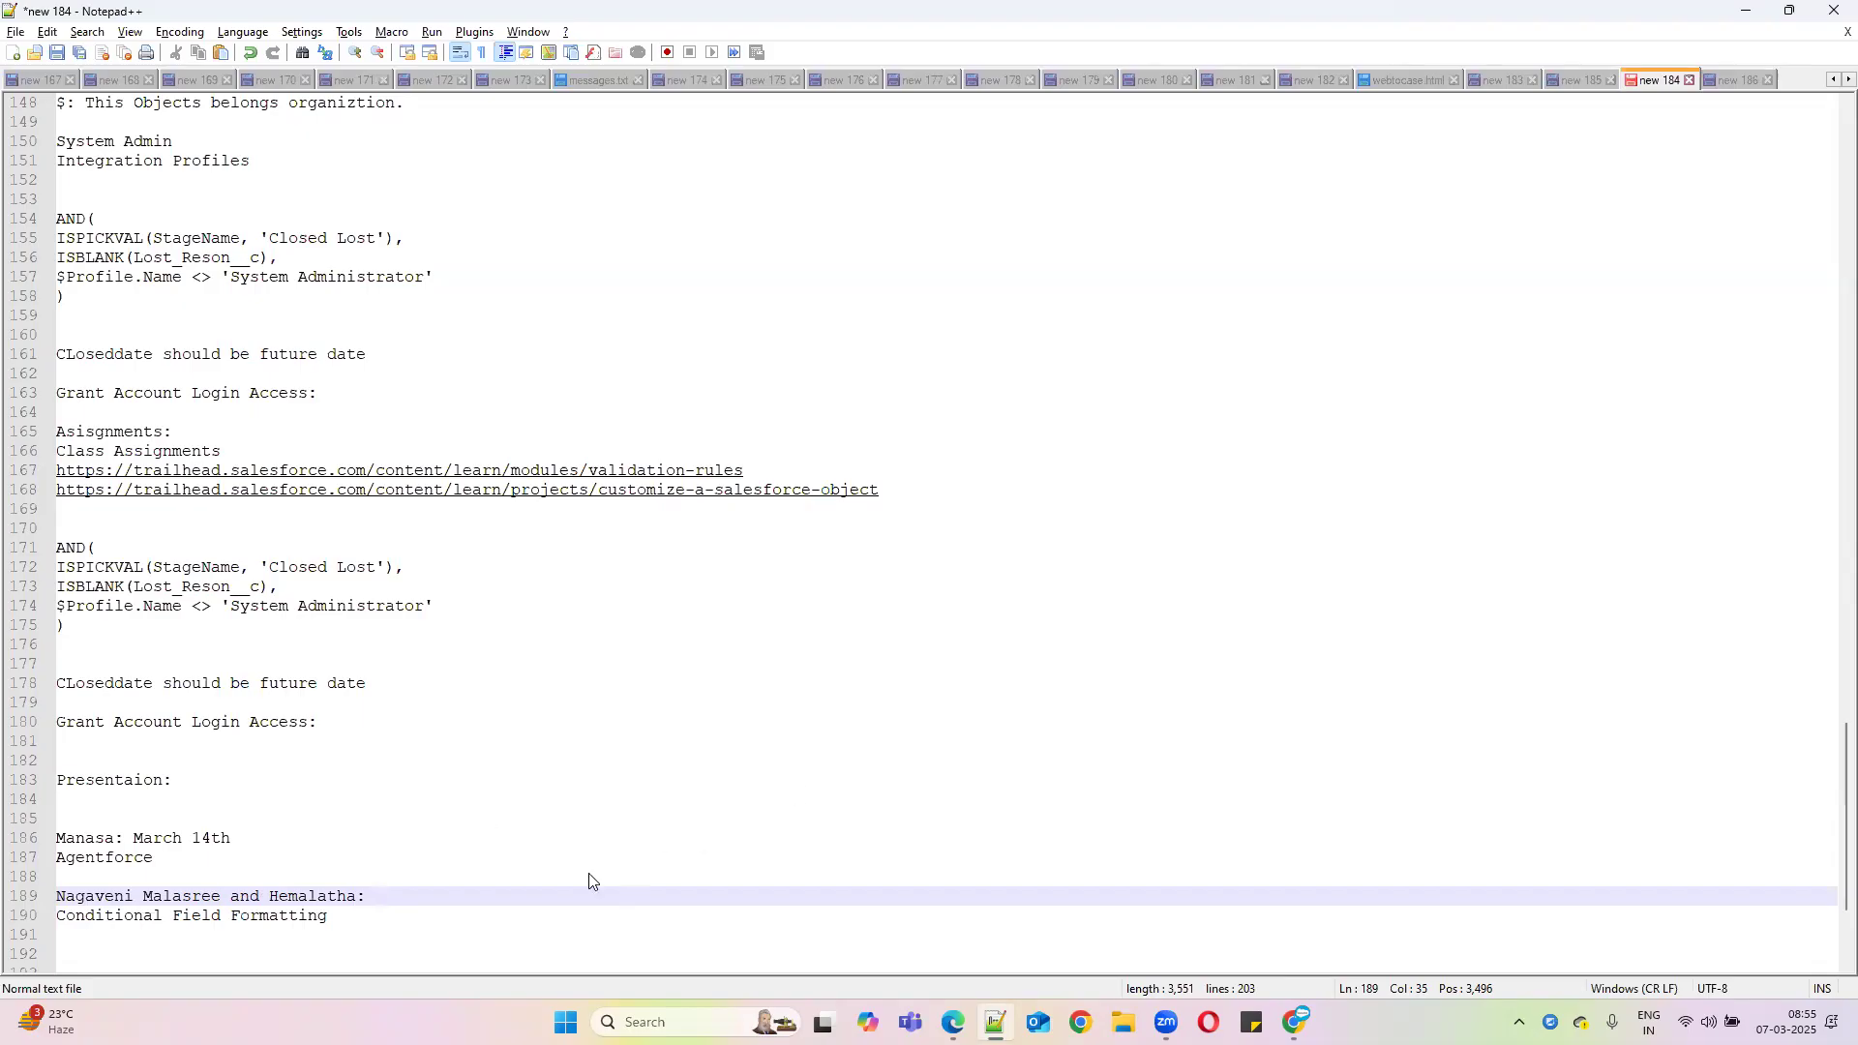
{"action": "left_click", "coordinate": [1804, 1021]}
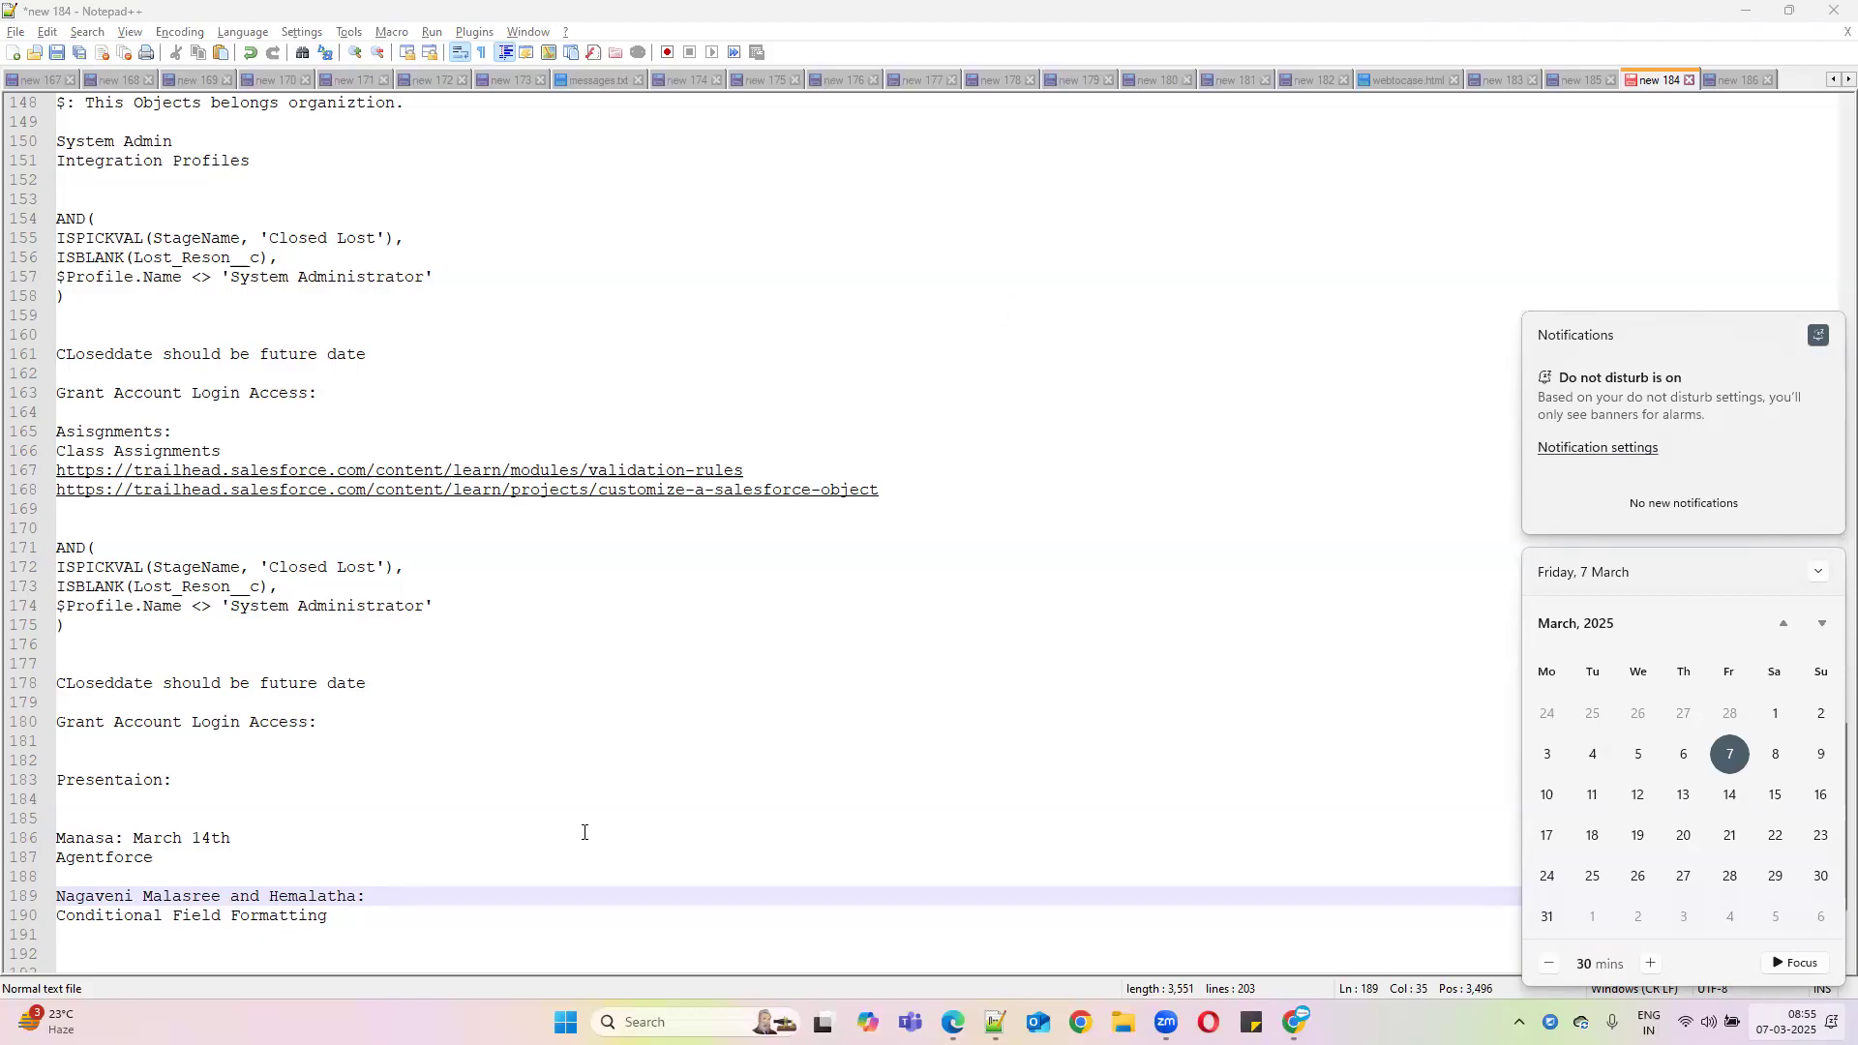
{"action": "left_click", "coordinate": [441, 896]}
{"action": "type", "text": "12th"}
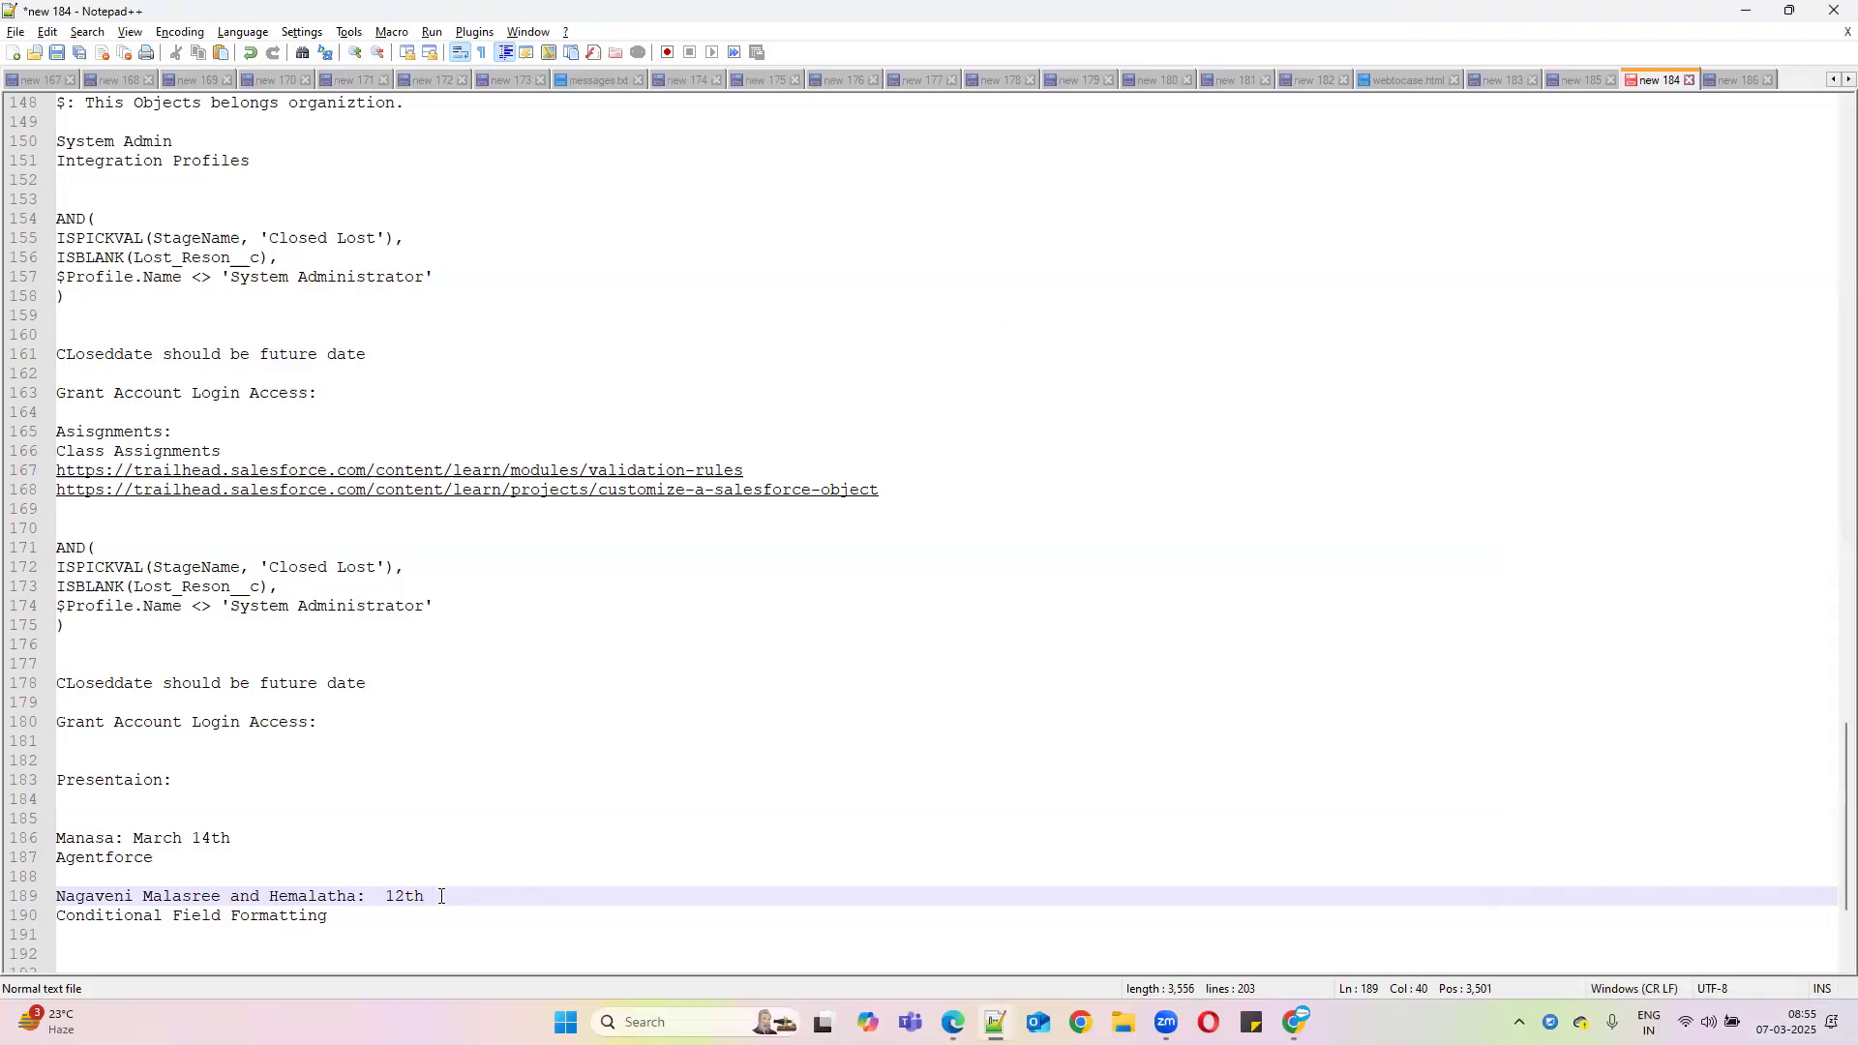
{"action": "type", "text": " March"}
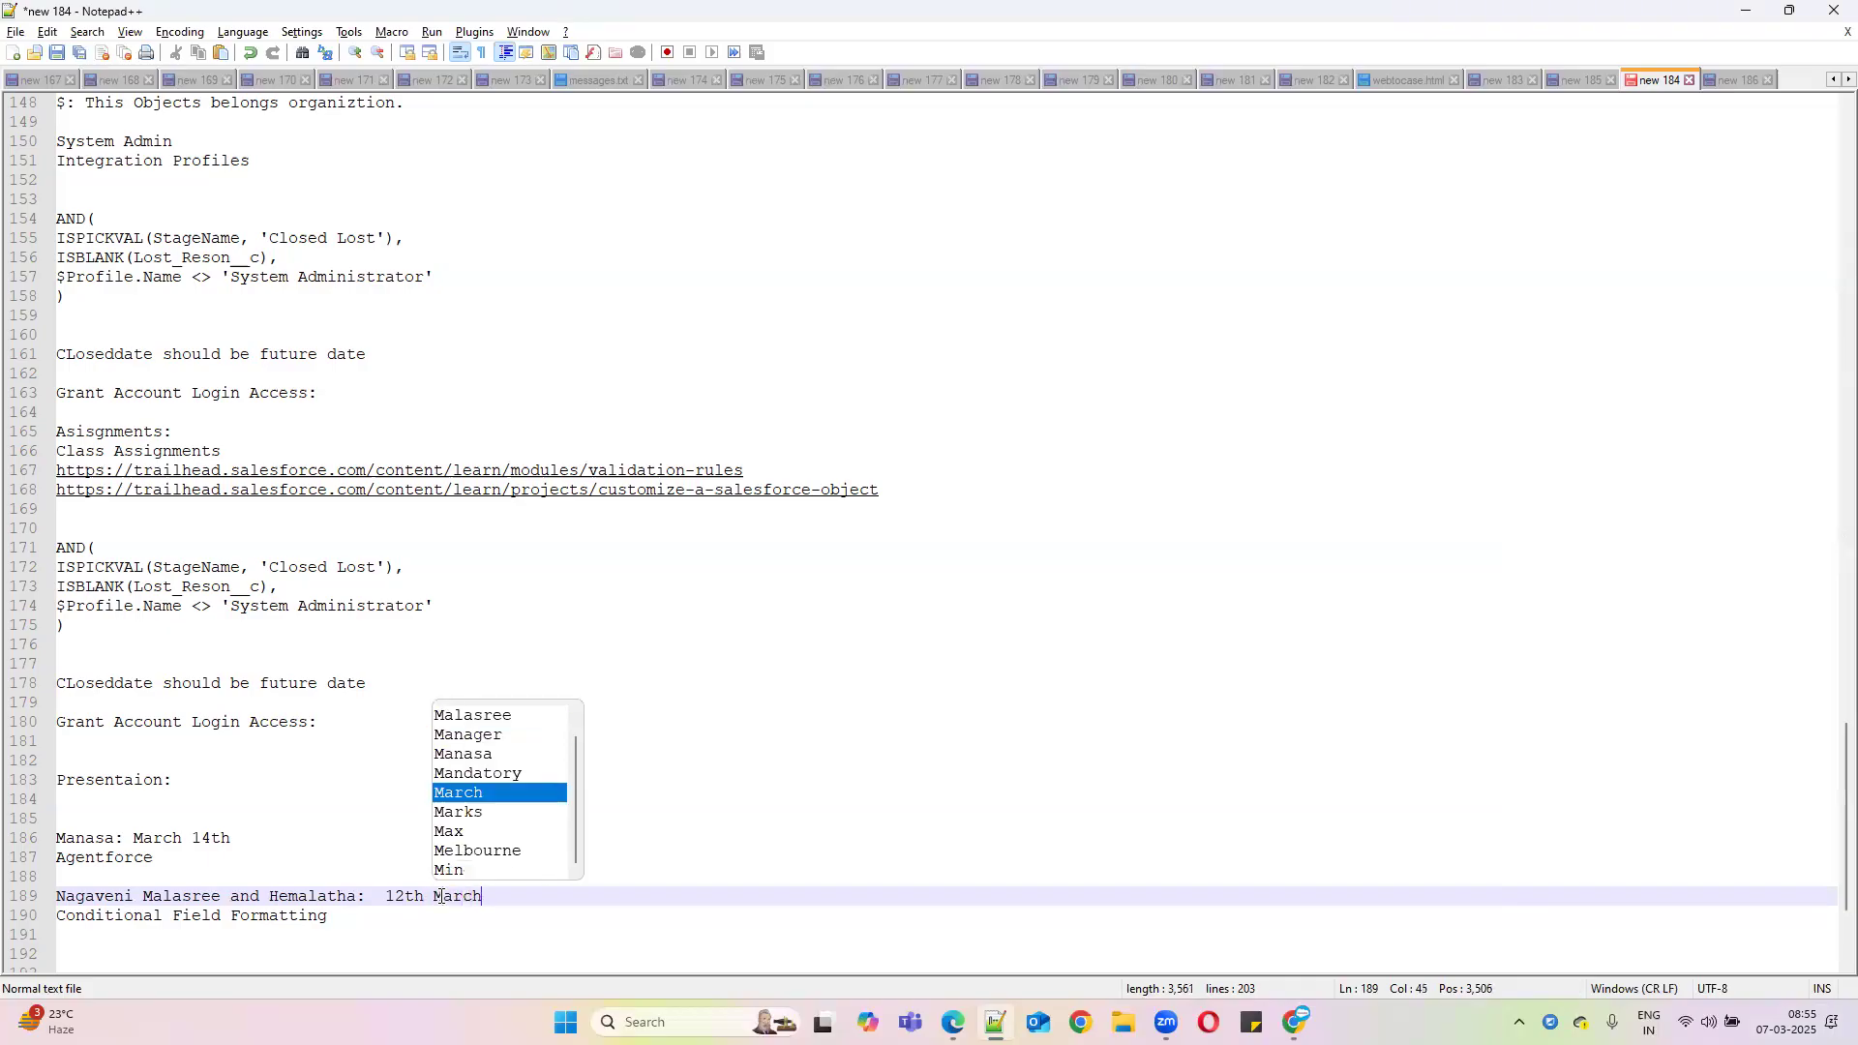
{"action": "left_click", "coordinate": [924, 702]}
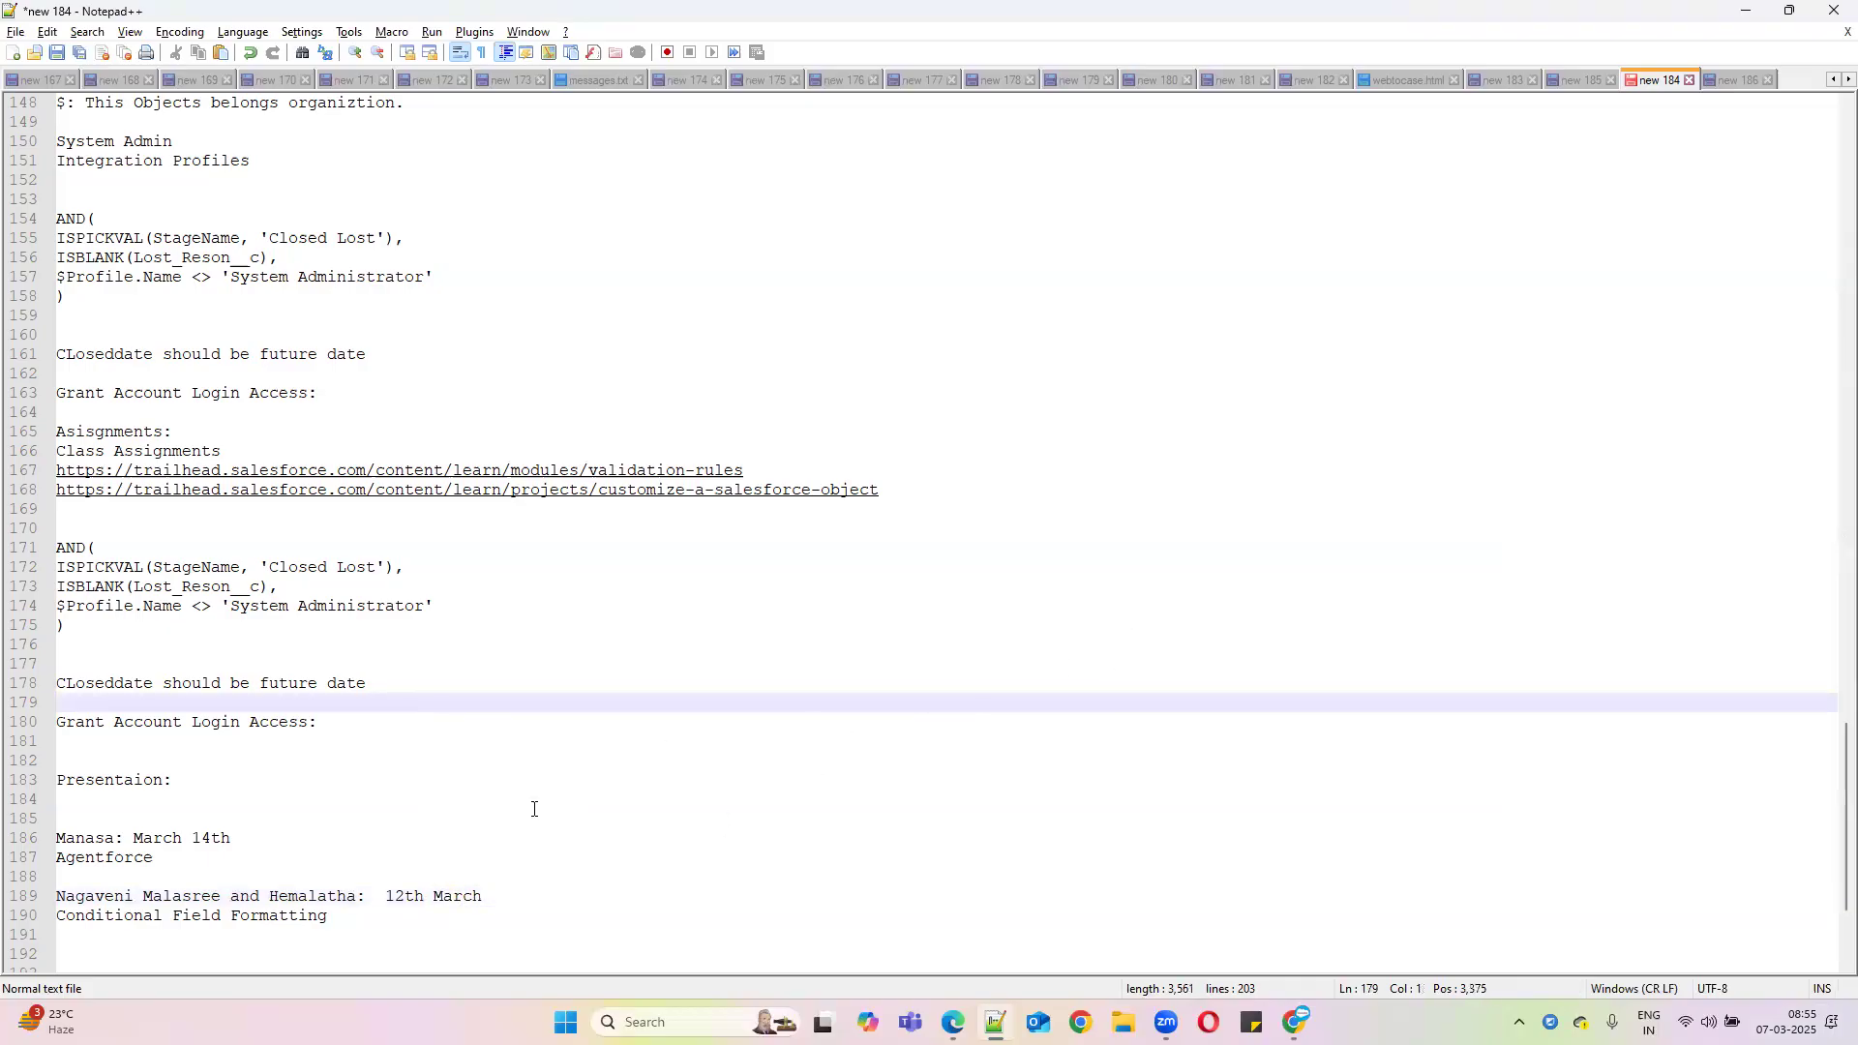
Add a third presenter's name heading with the topic 'Lookup FIlter' beneath it
{"action": "left_click", "coordinate": [386, 912]}
{"action": "key", "text": "Return"}
{"action": "key", "text": "Return"}
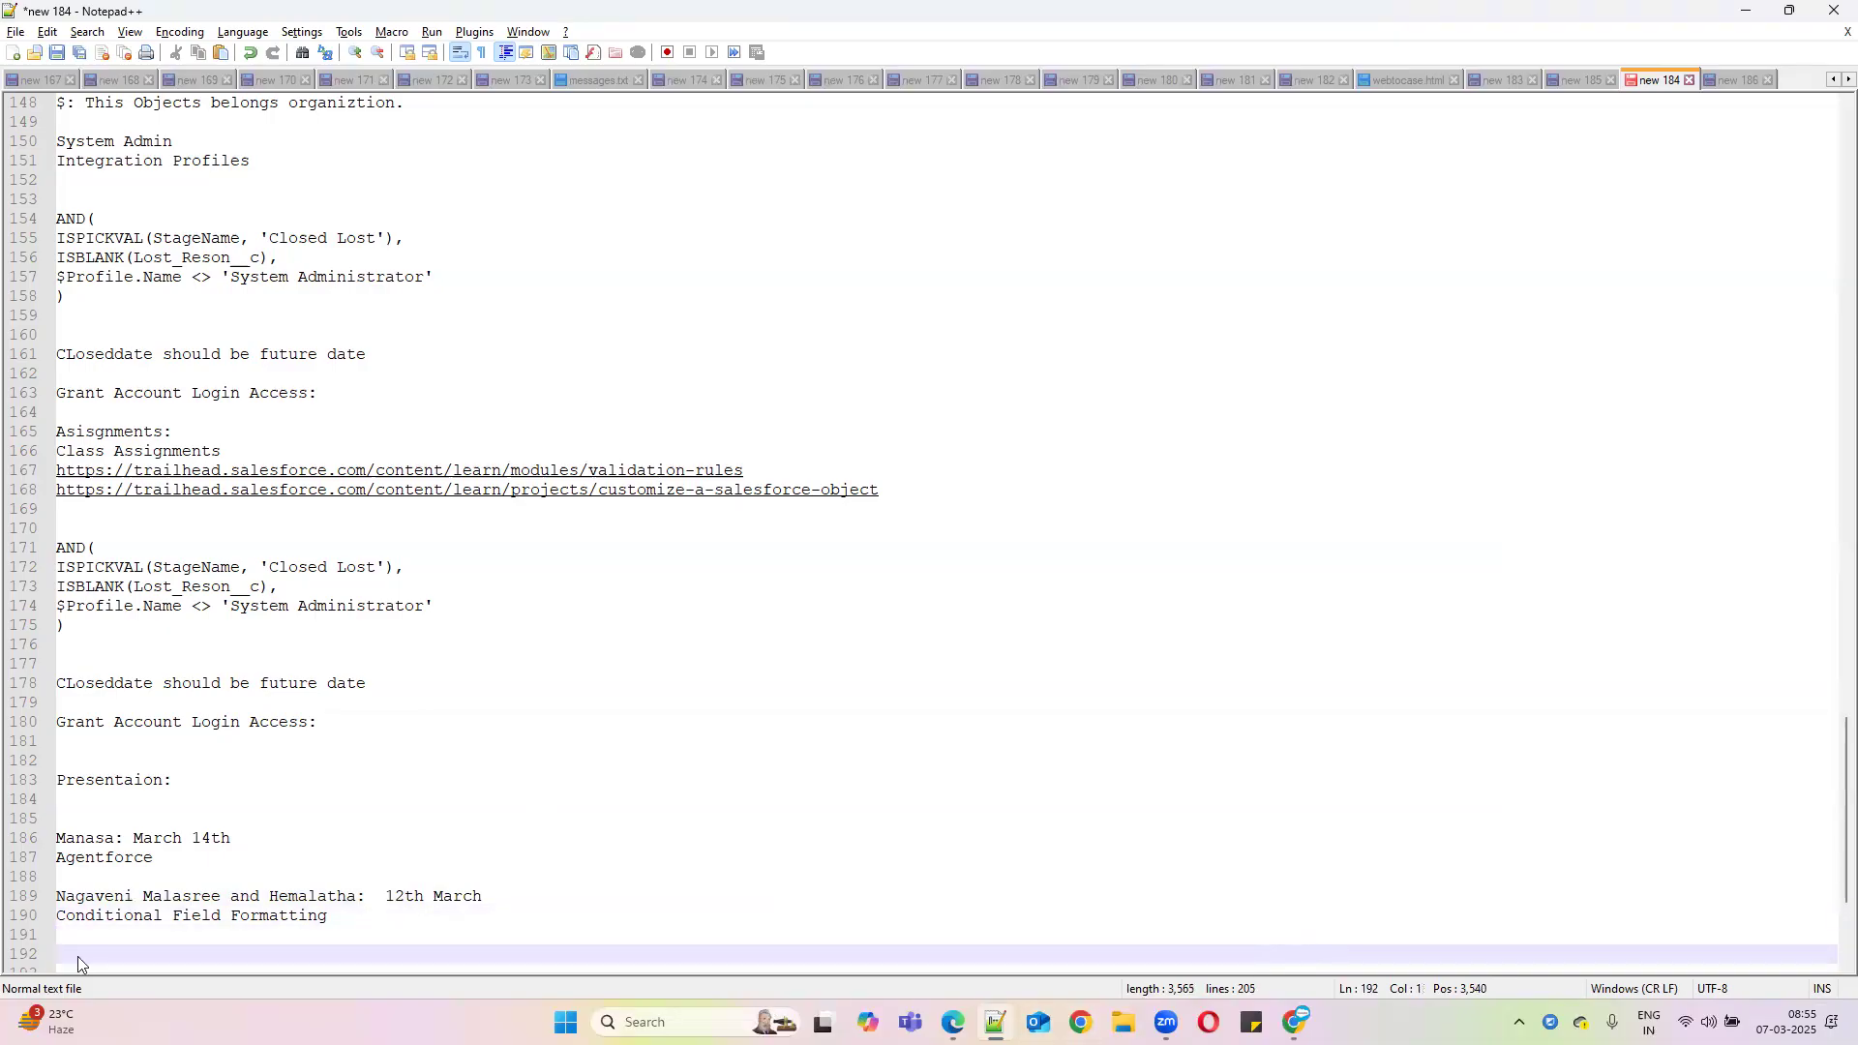
{"action": "type", "text": "Supbareddy:"}
{"action": "key", "text": "Return"}
{"action": "key", "text": "Return"}
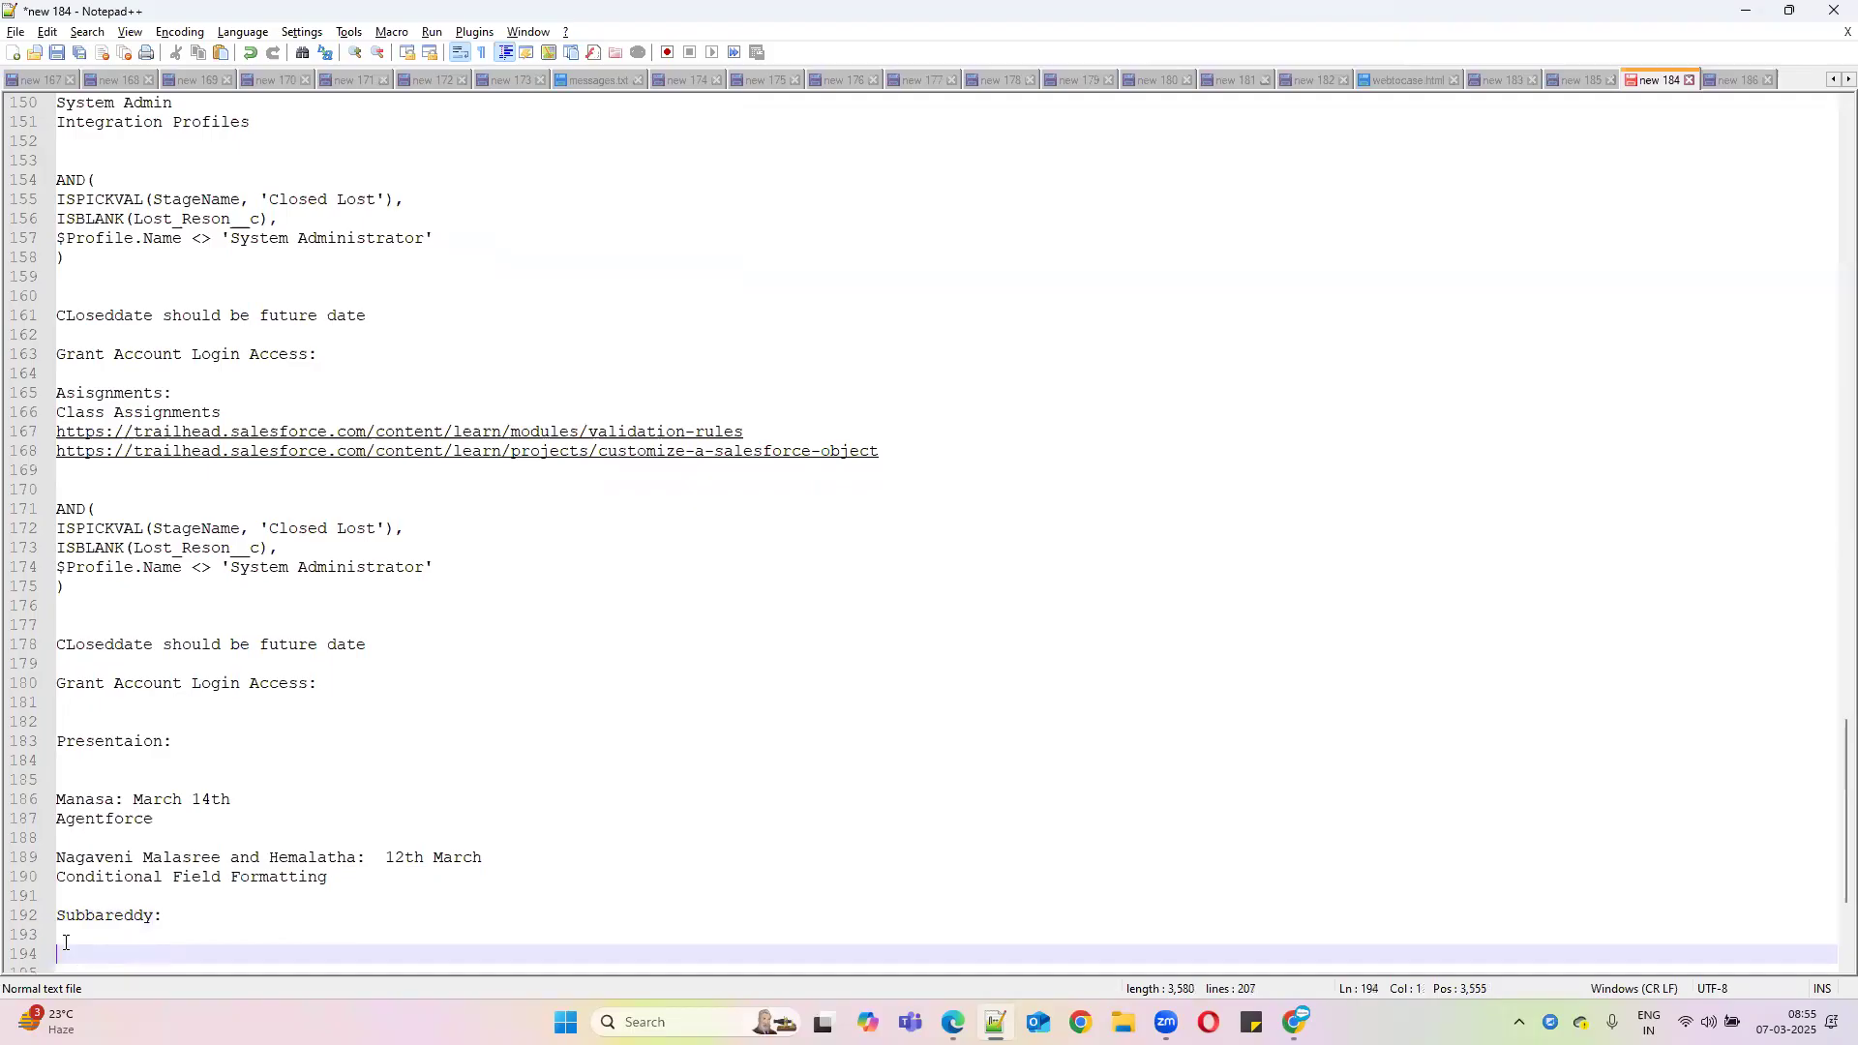
{"action": "left_click", "coordinate": [65, 935]}
{"action": "type", "text": "Loo"}
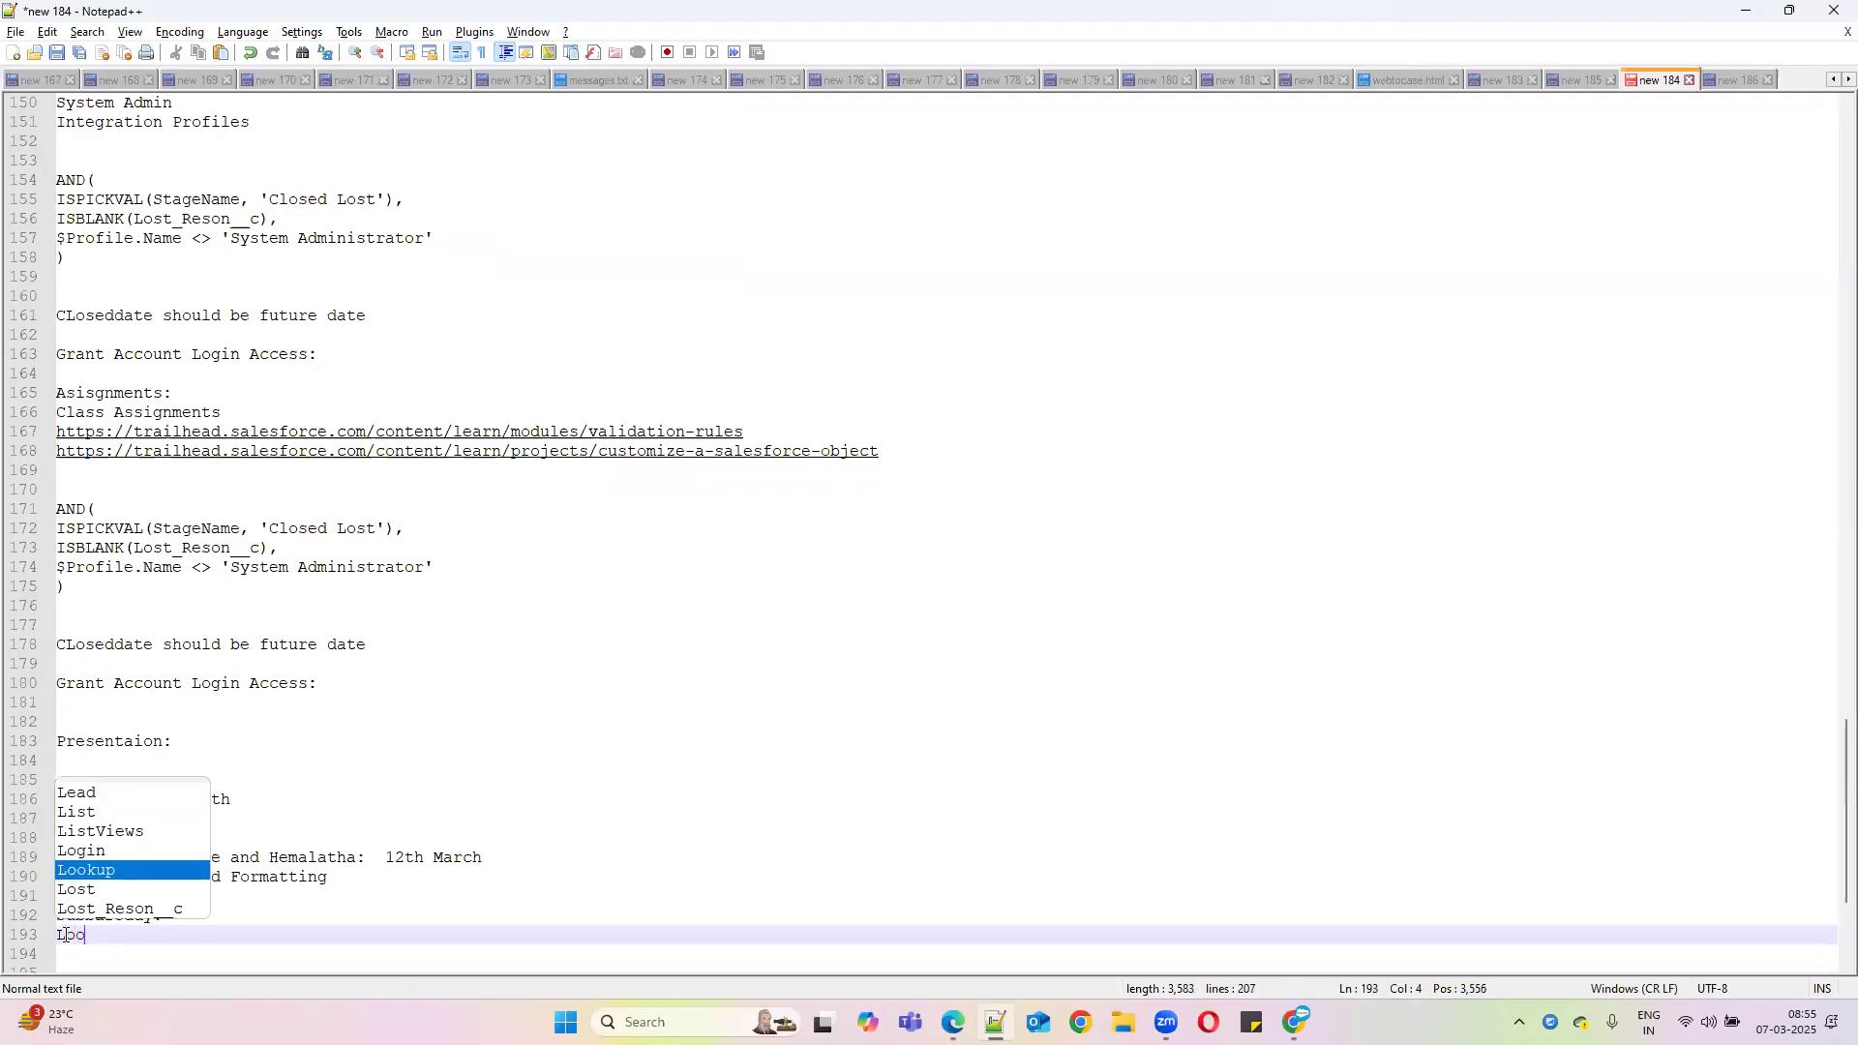
{"action": "type", "text": "kup FIlter"}
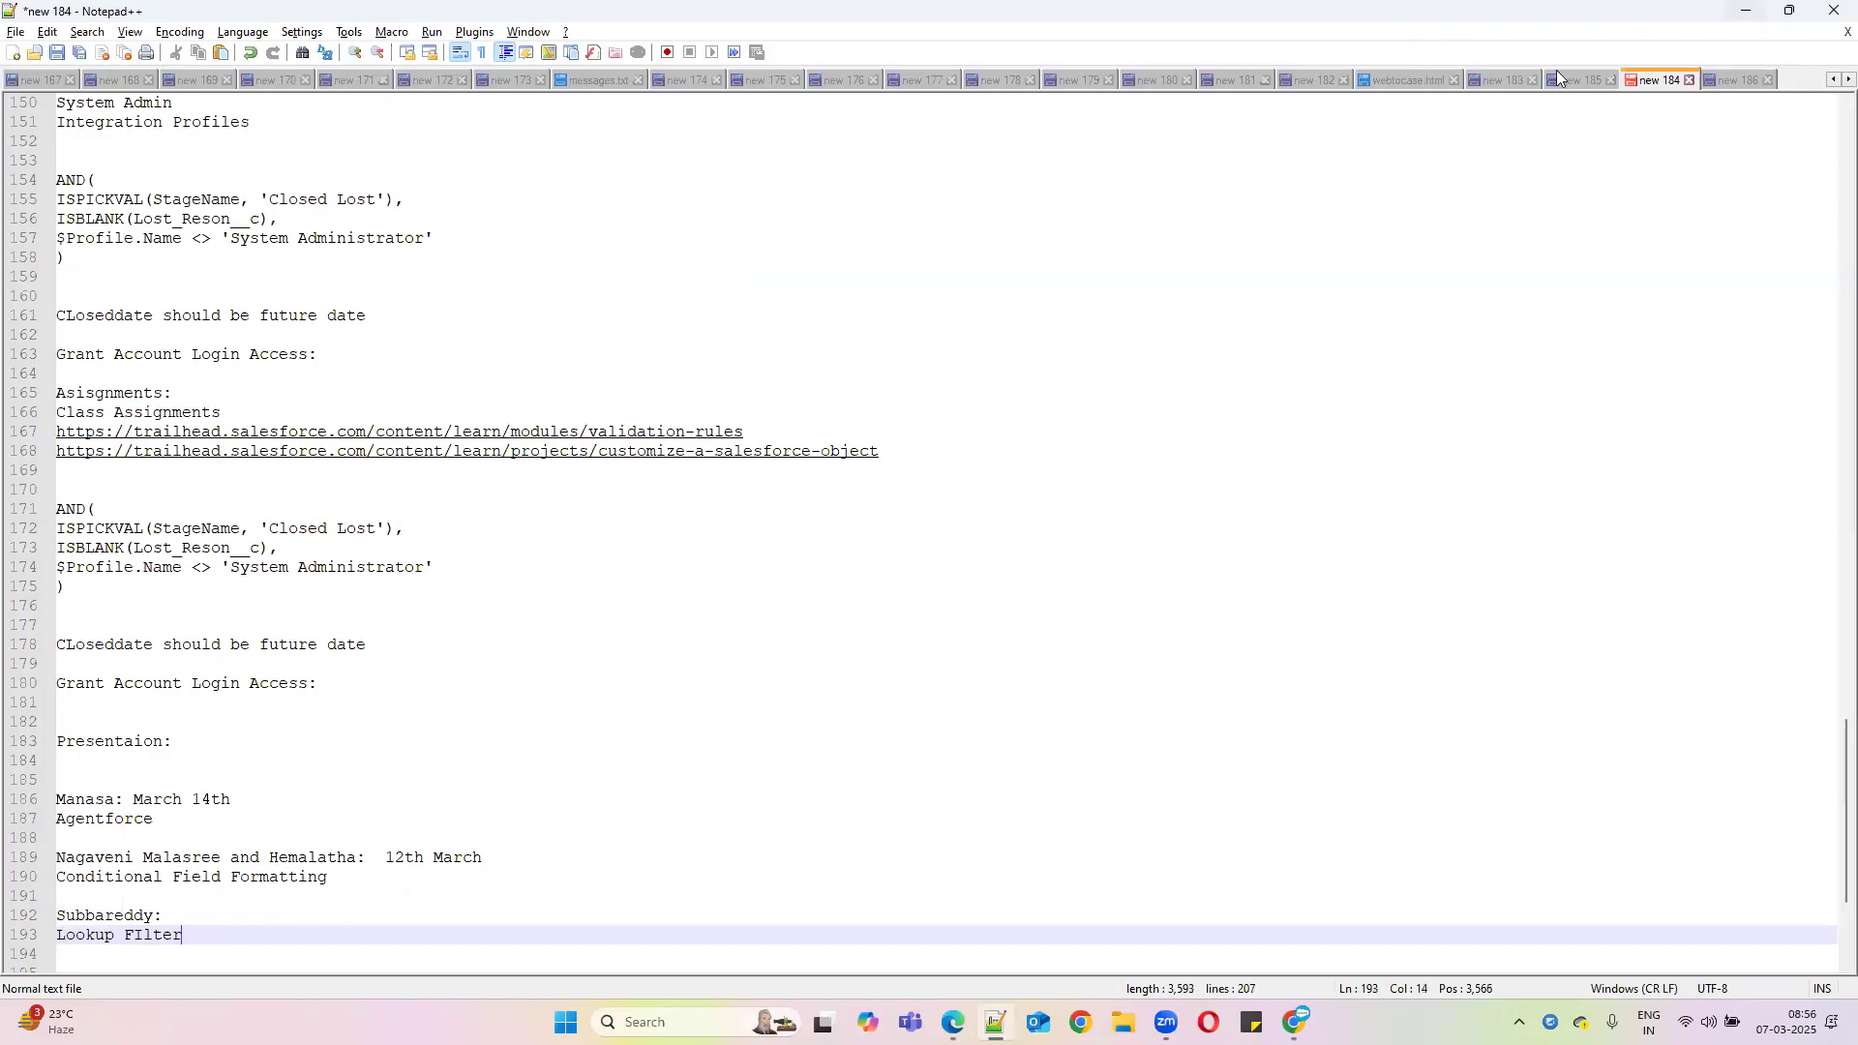
Open the Create Lookup Filters unit of the Customize a Salesforce Object project and copy its URL
{"action": "left_click", "coordinate": [1748, 11]}
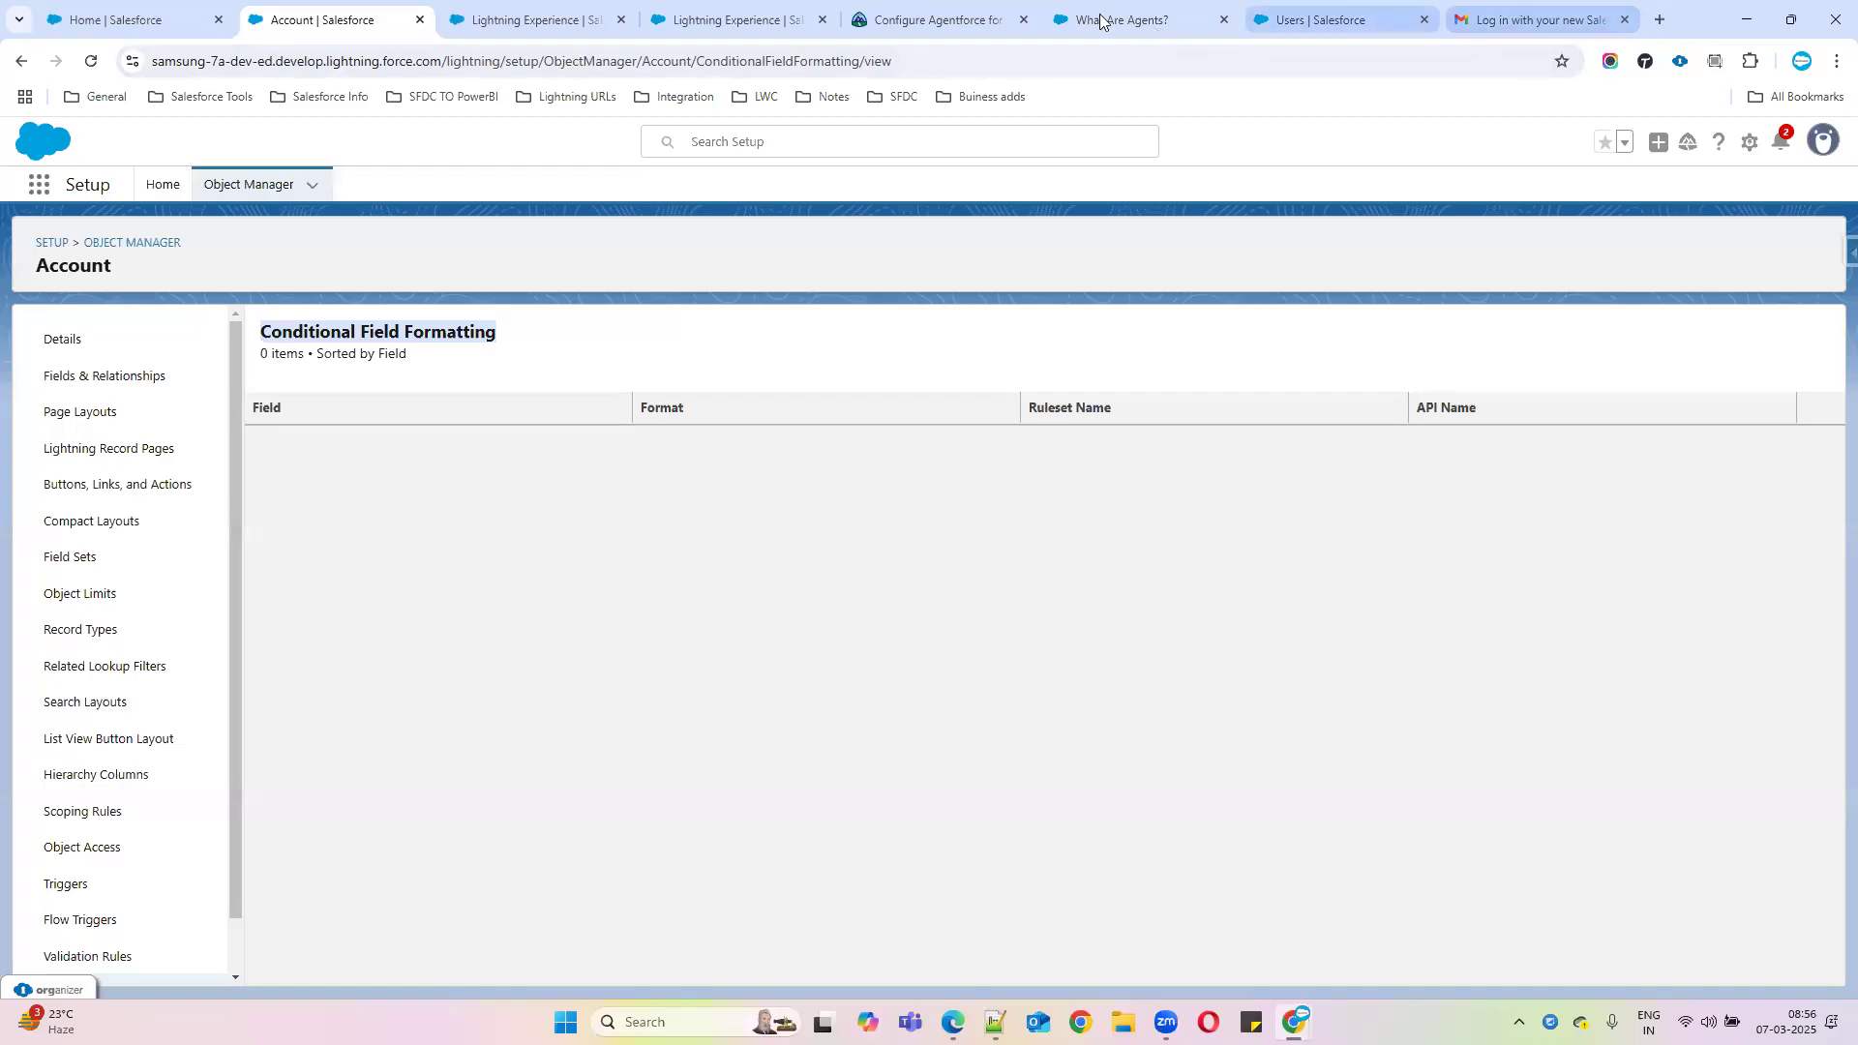
{"action": "left_click", "coordinate": [957, 20]}
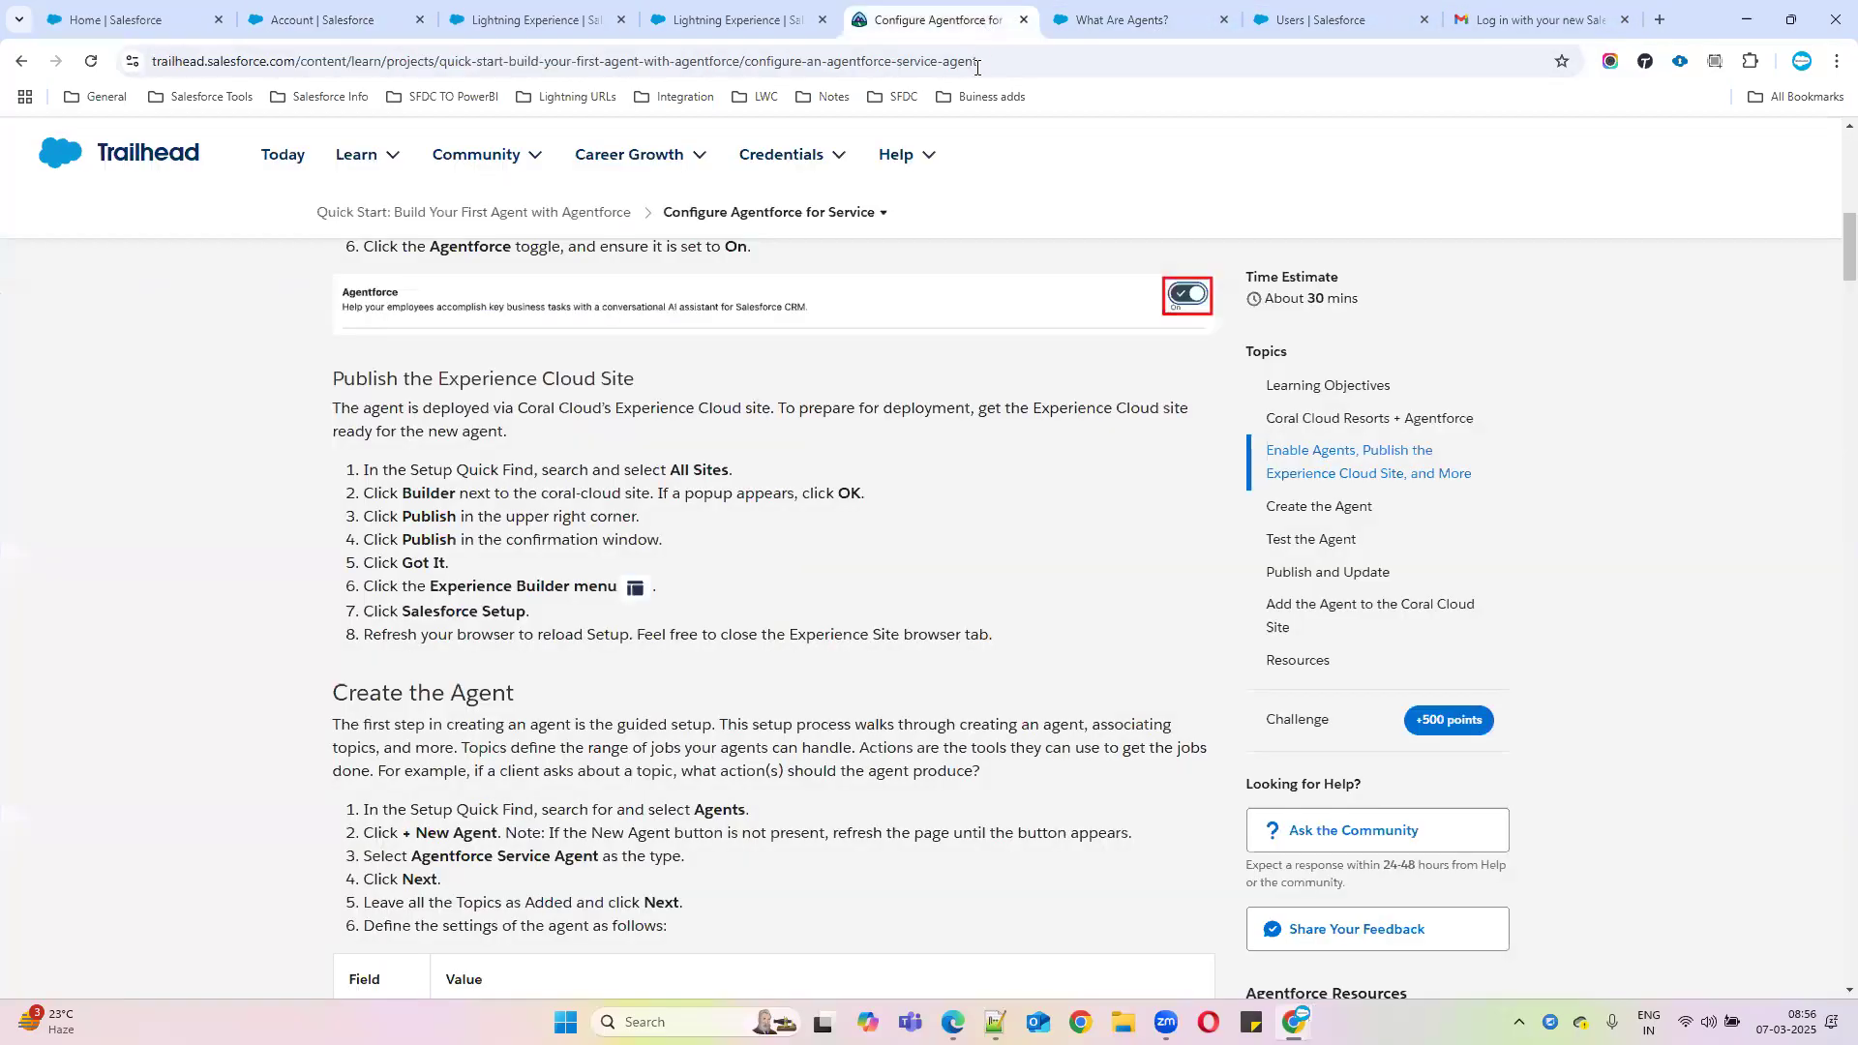
{"action": "left_click", "coordinate": [1112, 21]}
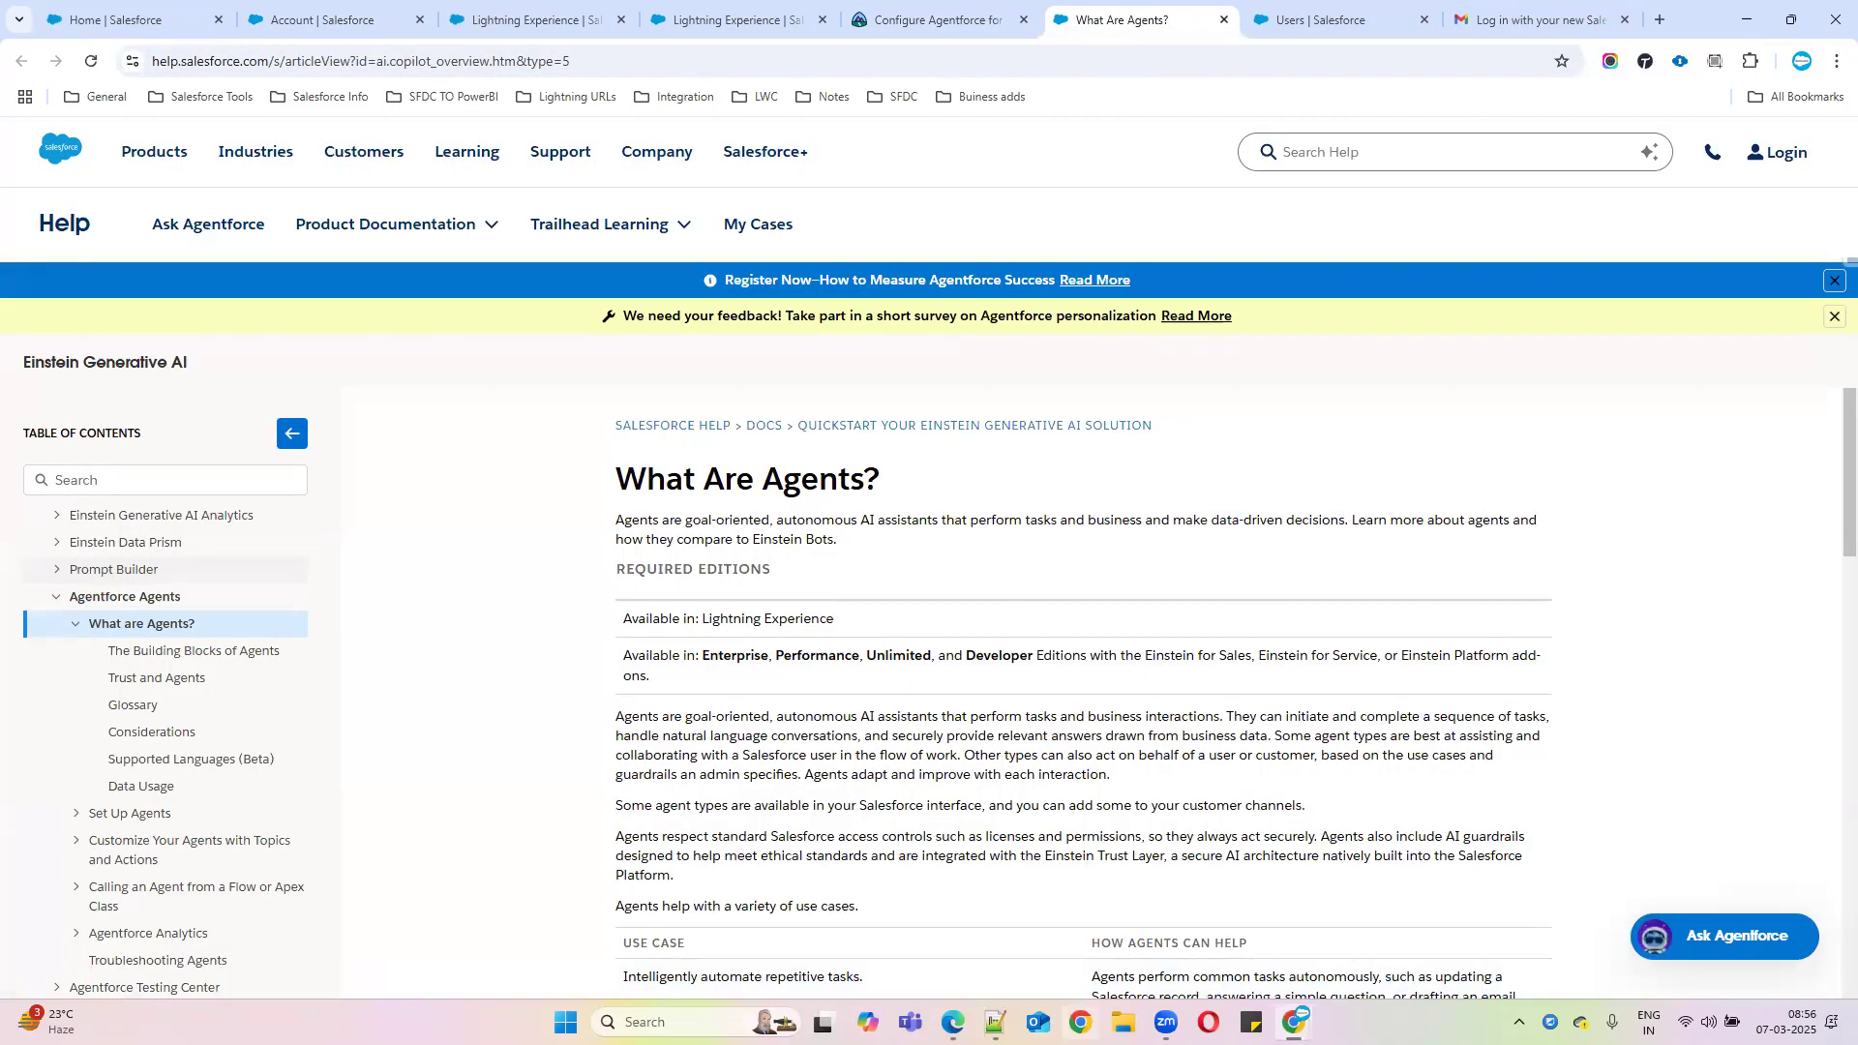
{"action": "mouse_move", "coordinate": [1294, 1023]}
{"action": "left_click", "coordinate": [1215, 924]}
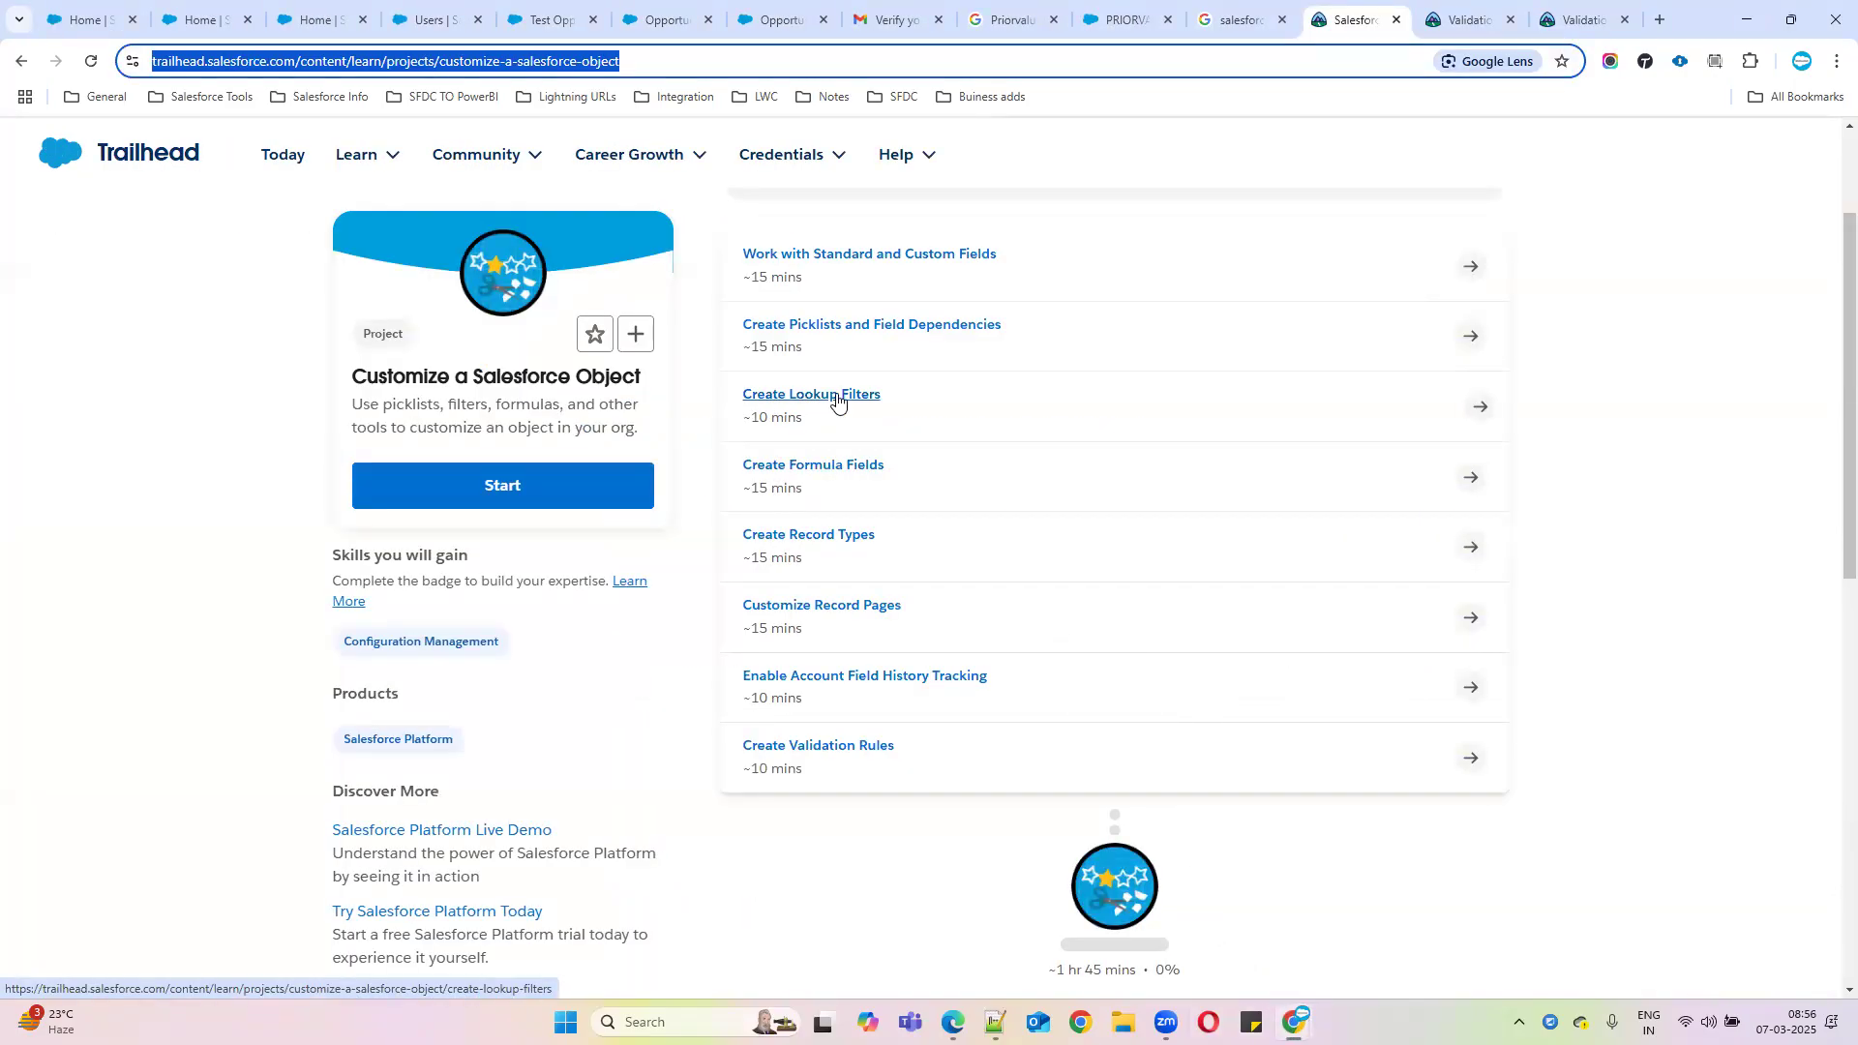
{"action": "left_click", "coordinate": [837, 401]}
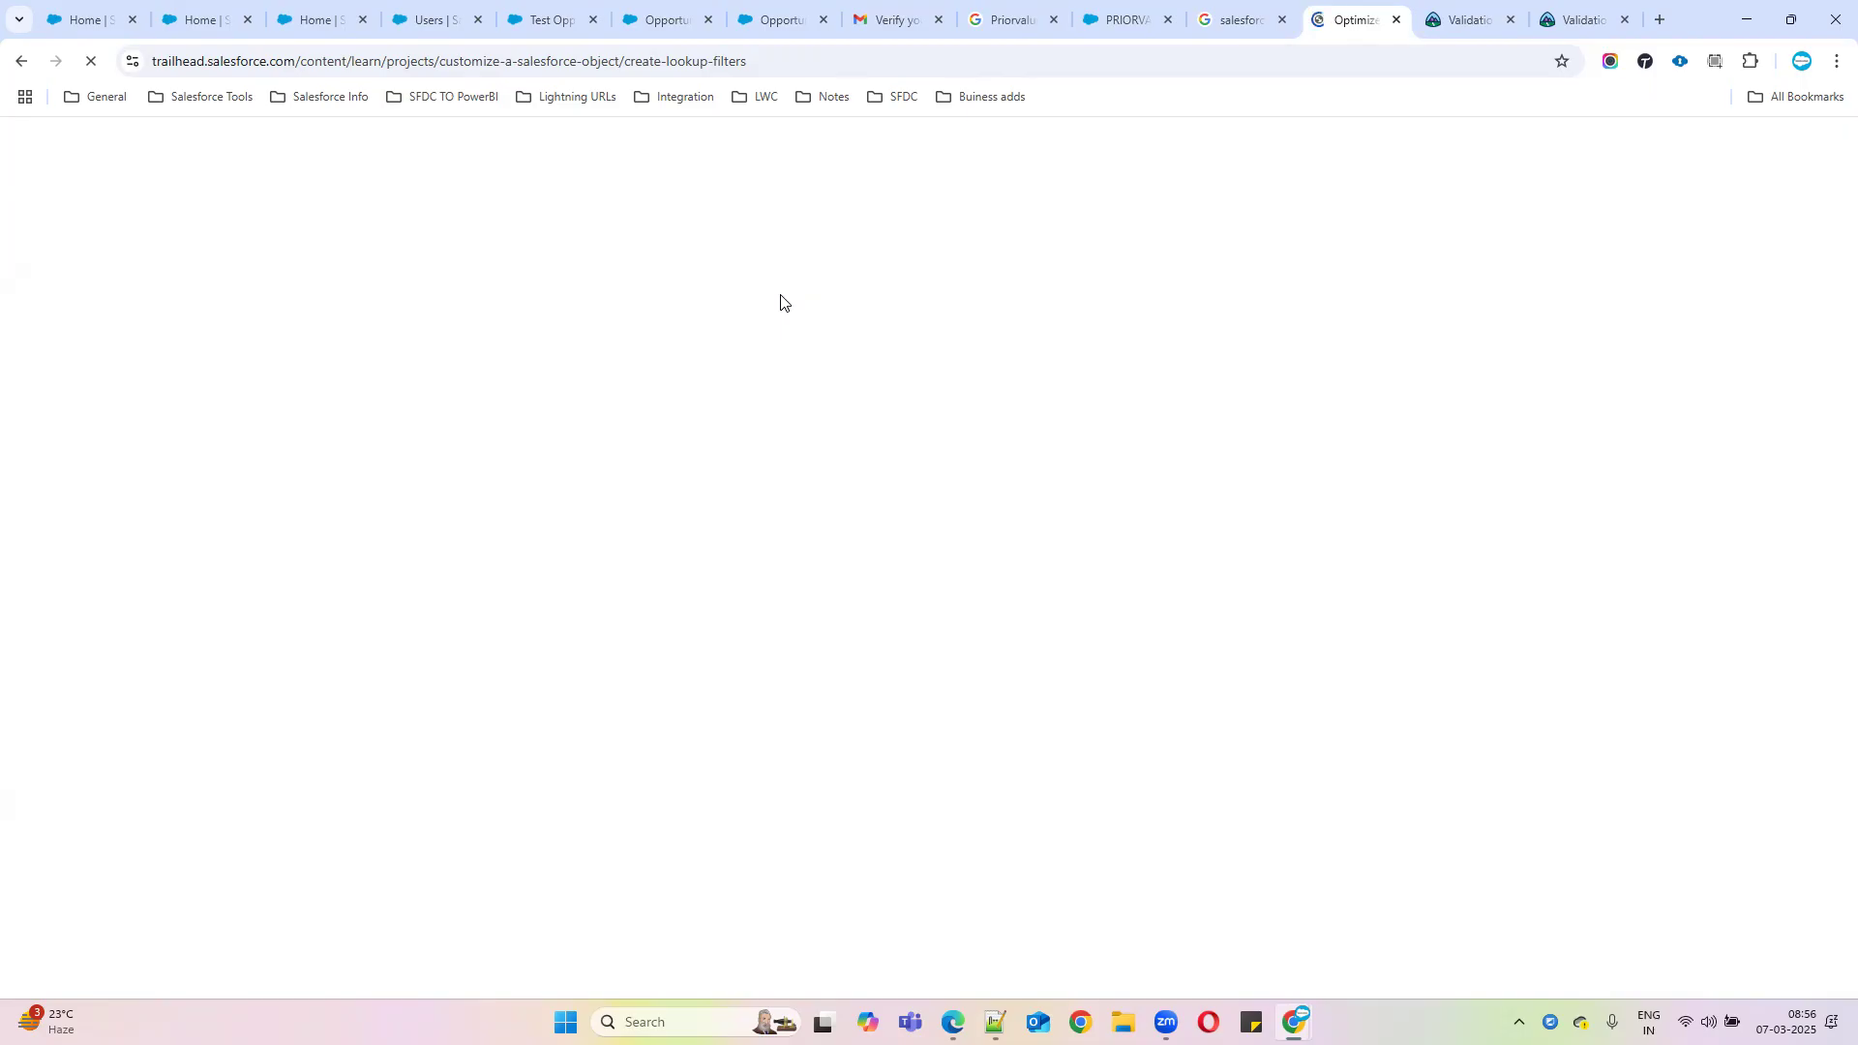
{"action": "left_click", "coordinate": [783, 64]}
{"action": "key", "text": "ctrl+c"}
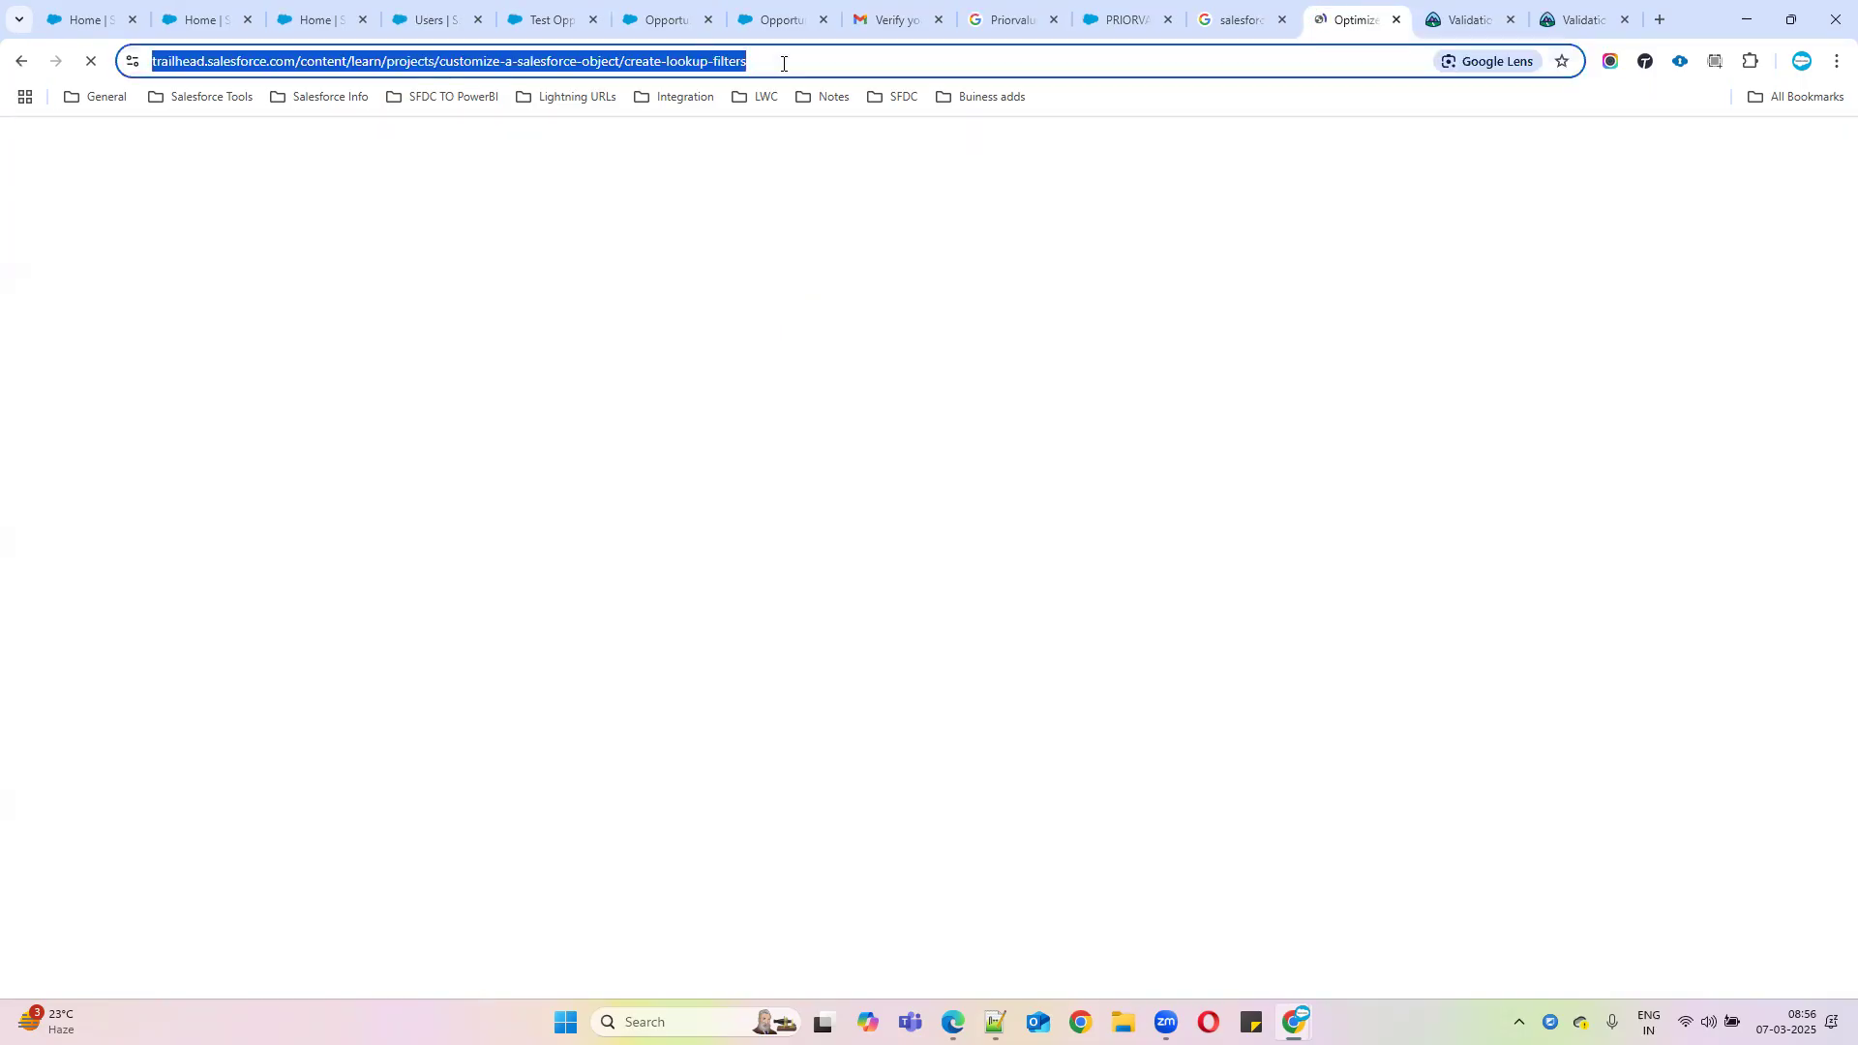
{"action": "left_click", "coordinate": [995, 1021]}
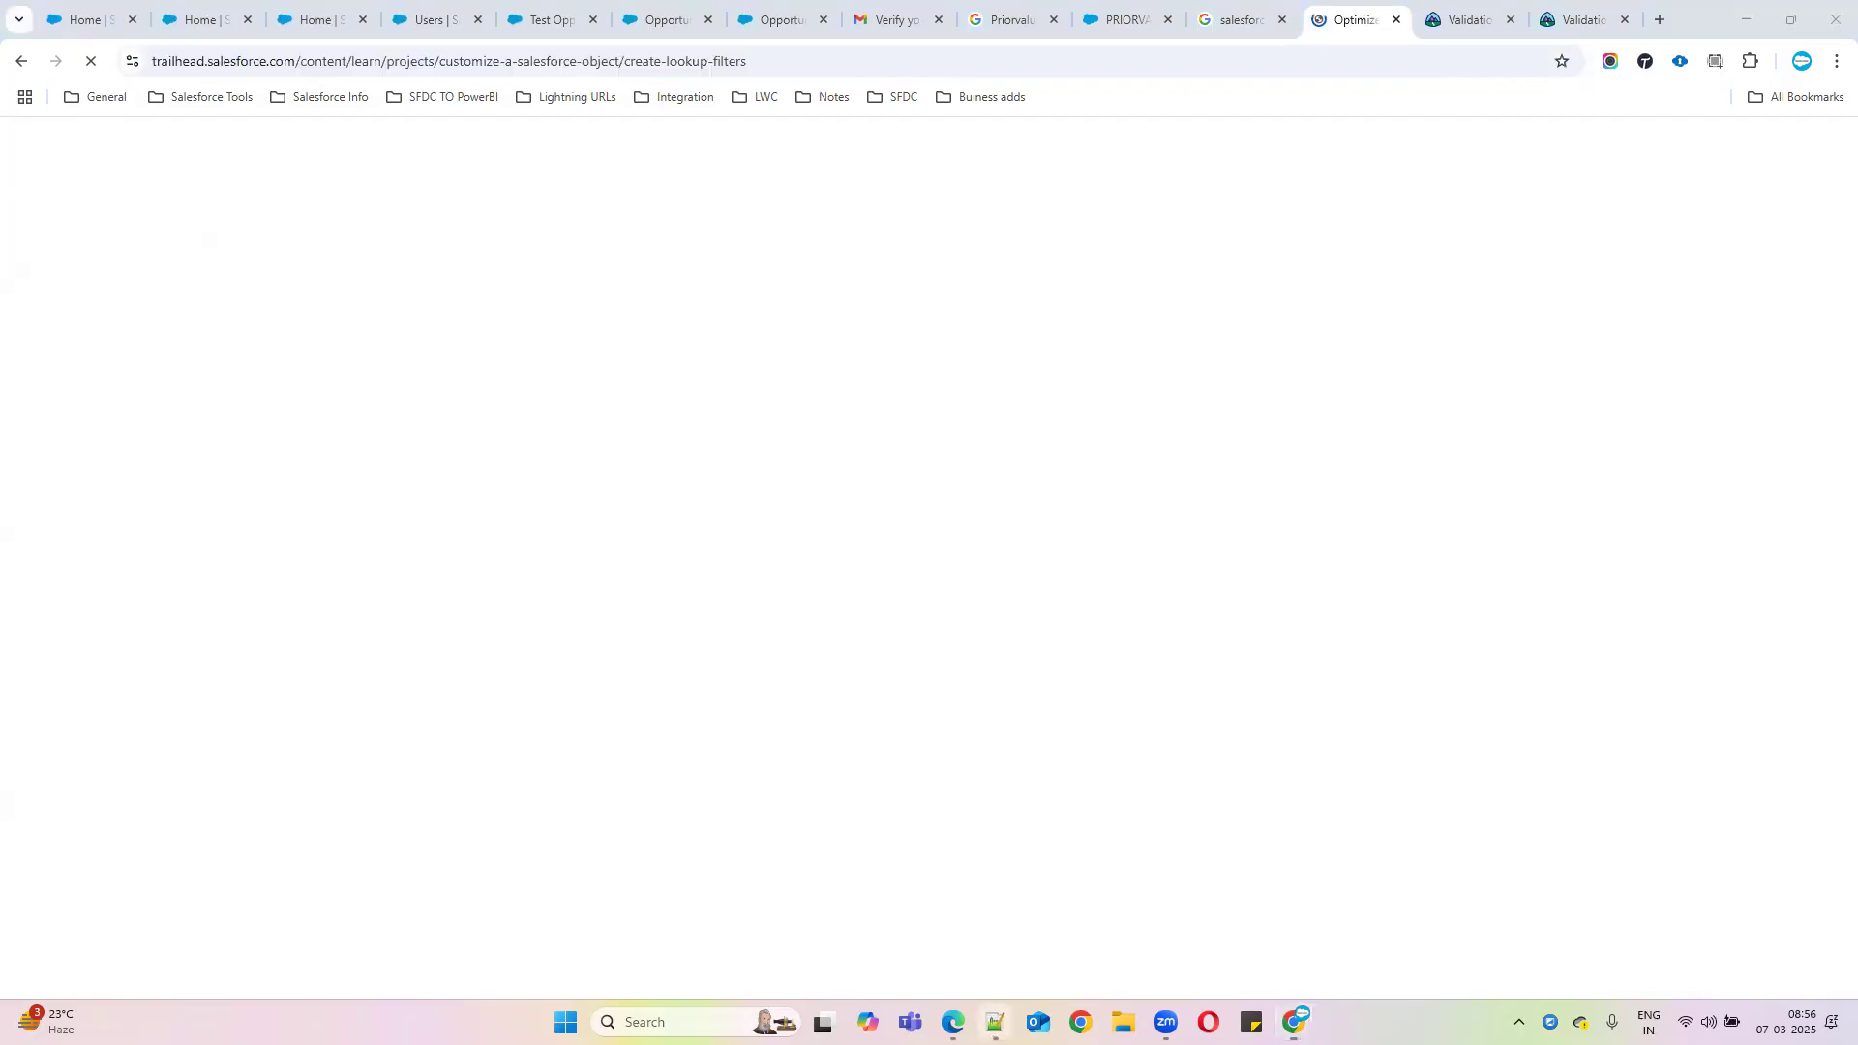
Paste the Create Lookup Filters link under Lookup FIlter and date the third presenter 11th March
{"action": "key", "text": "Return"}
{"action": "key", "text": "ctrl+v"}
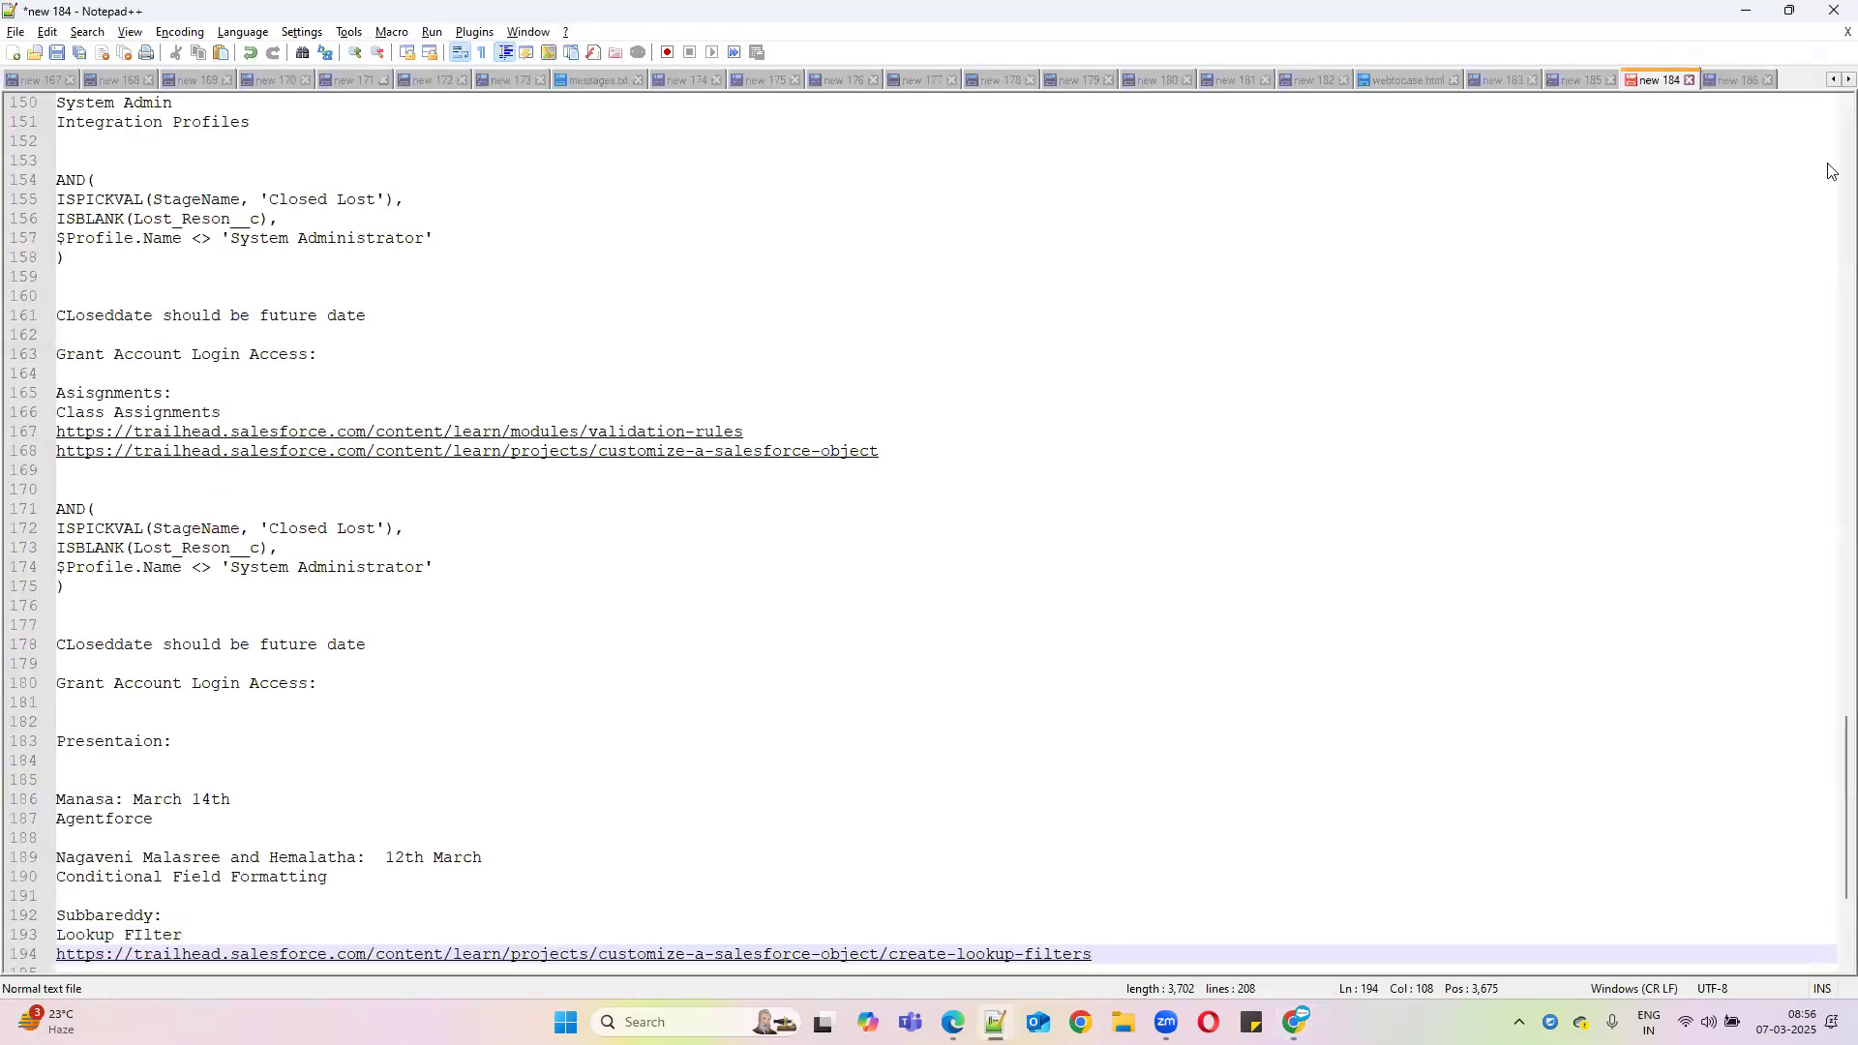
{"action": "key", "text": "Return"}
{"action": "key", "text": "Return"}
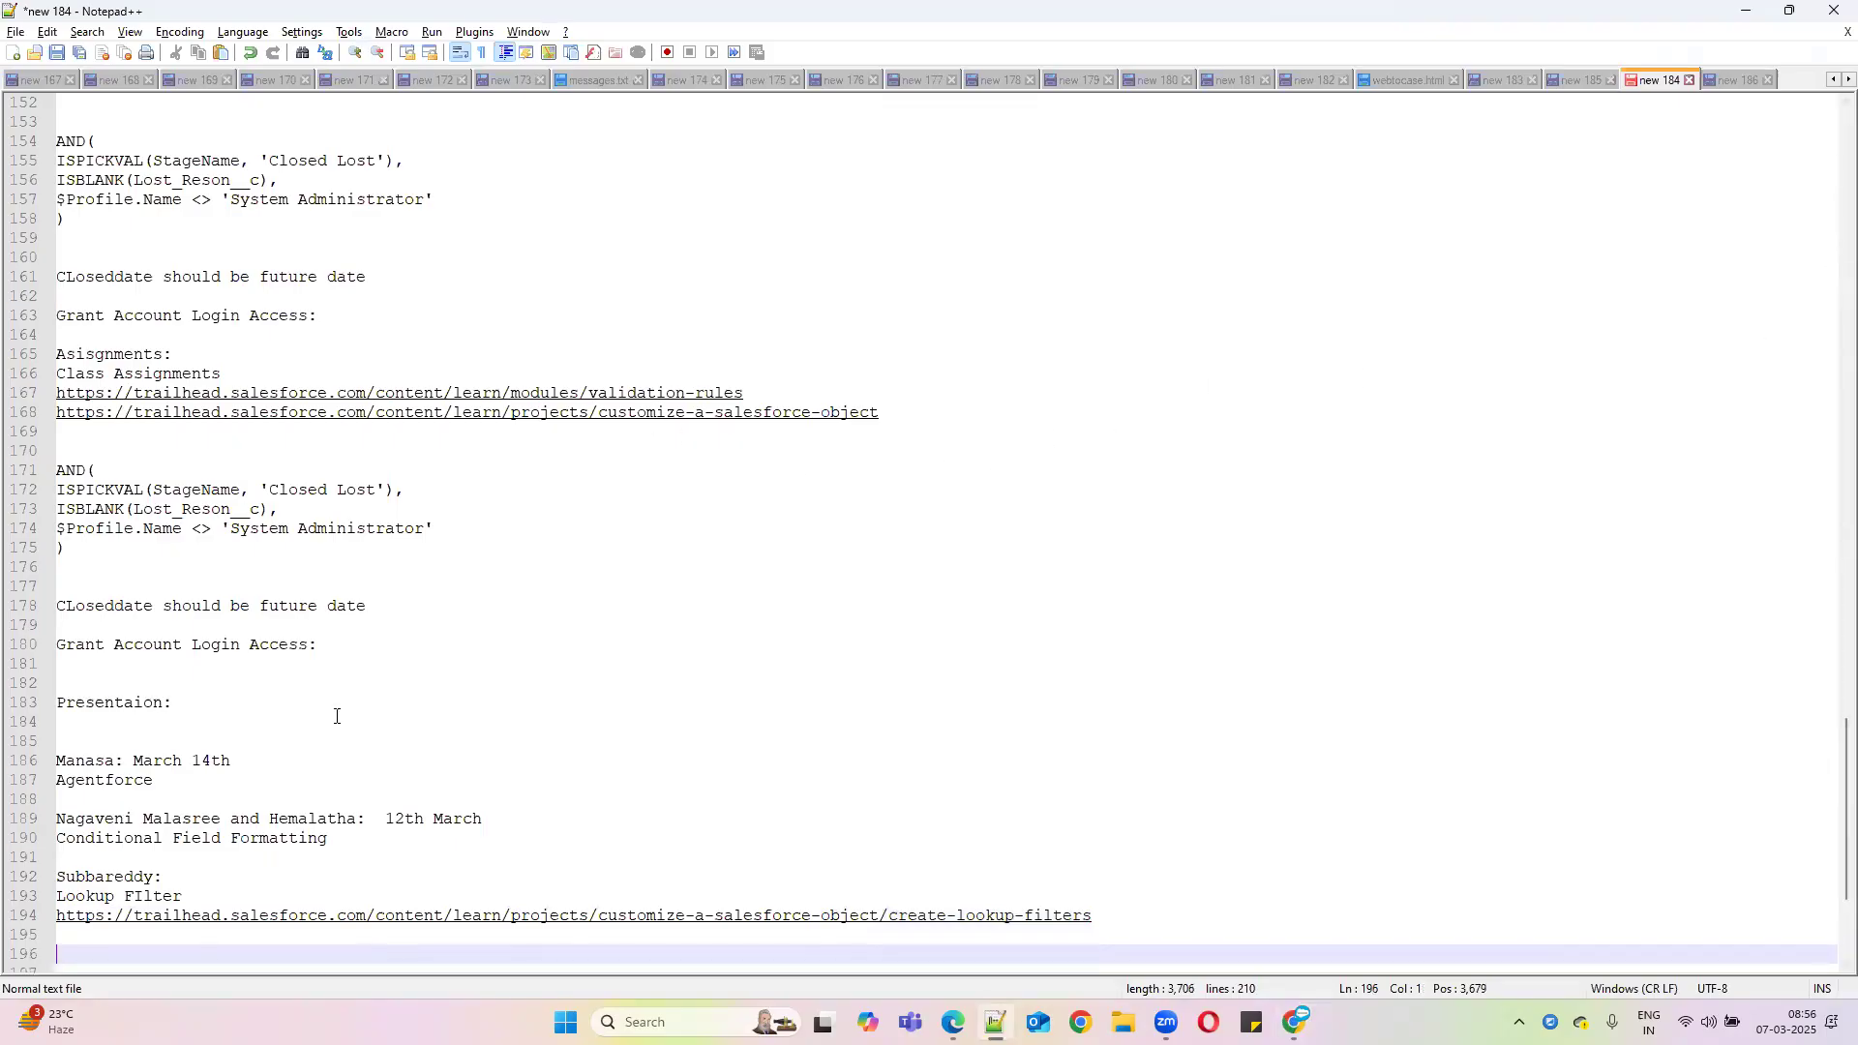
{"action": "left_click", "coordinate": [221, 873]}
{"action": "type", "text": "11th Ma"}
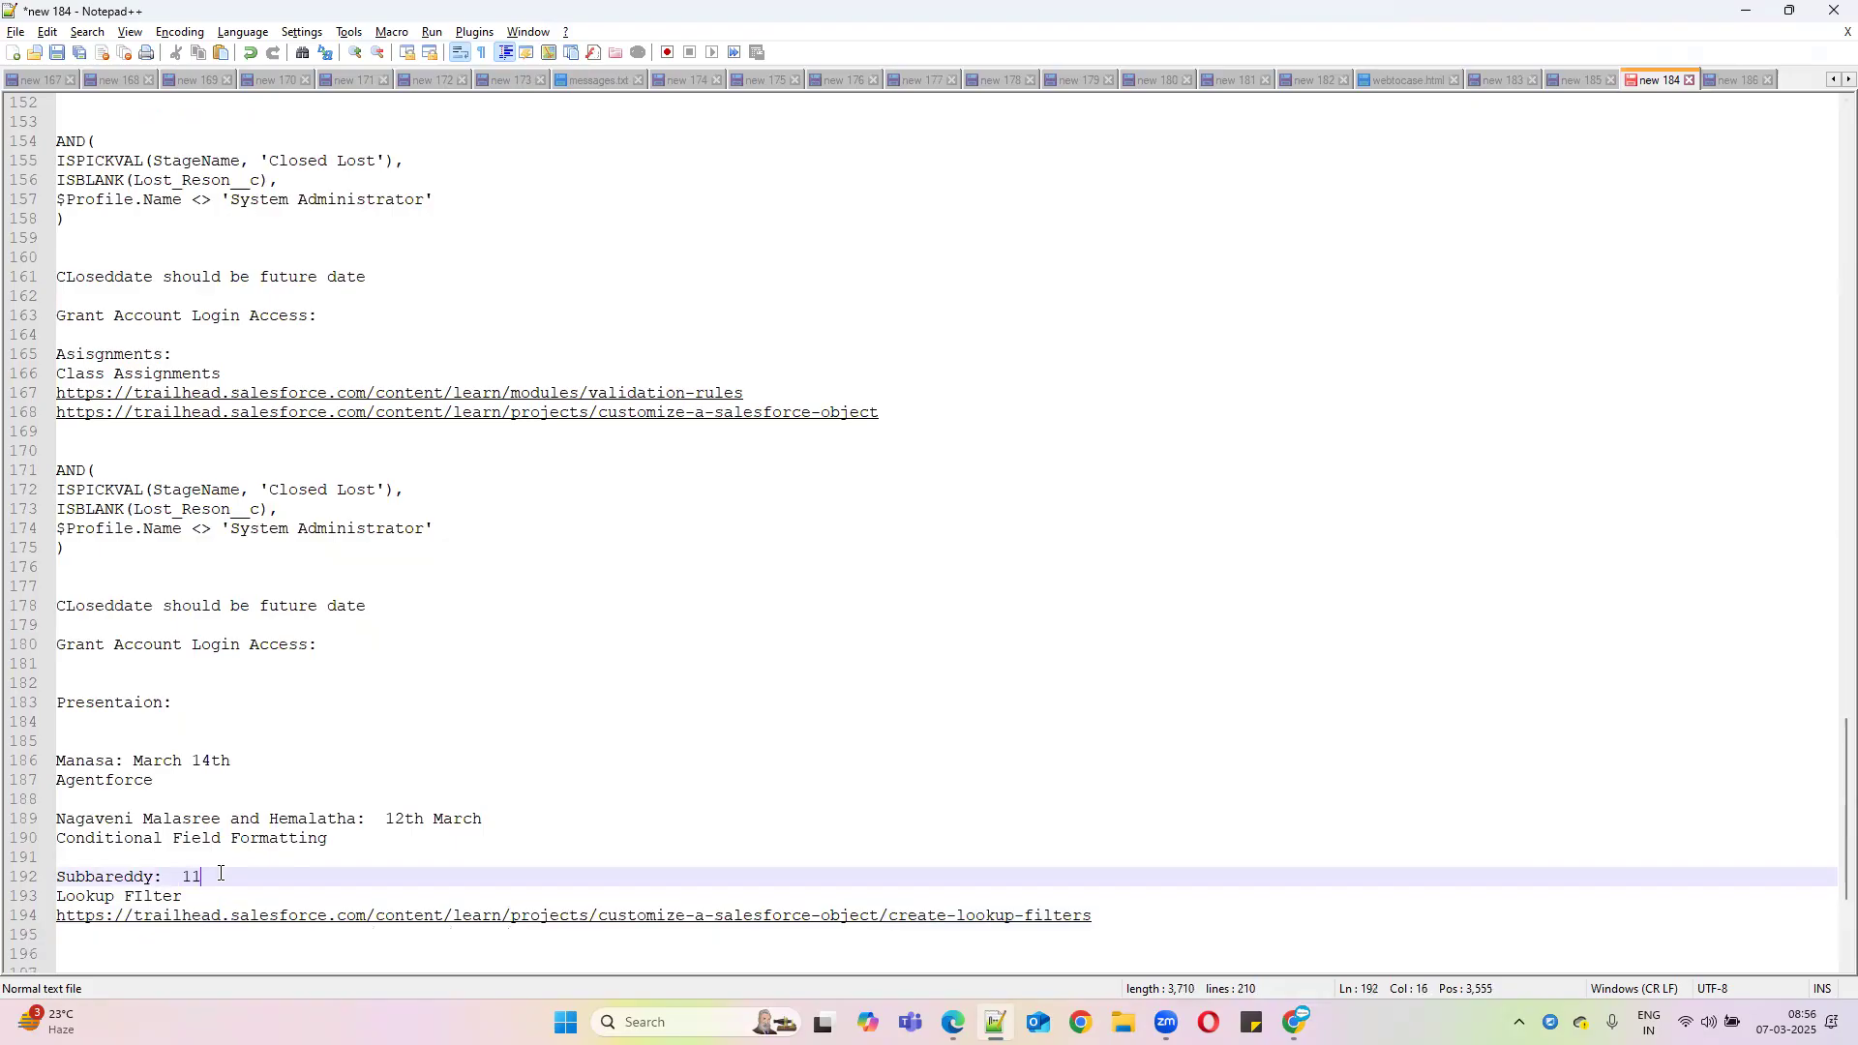
{"action": "type", "text": "rch"}
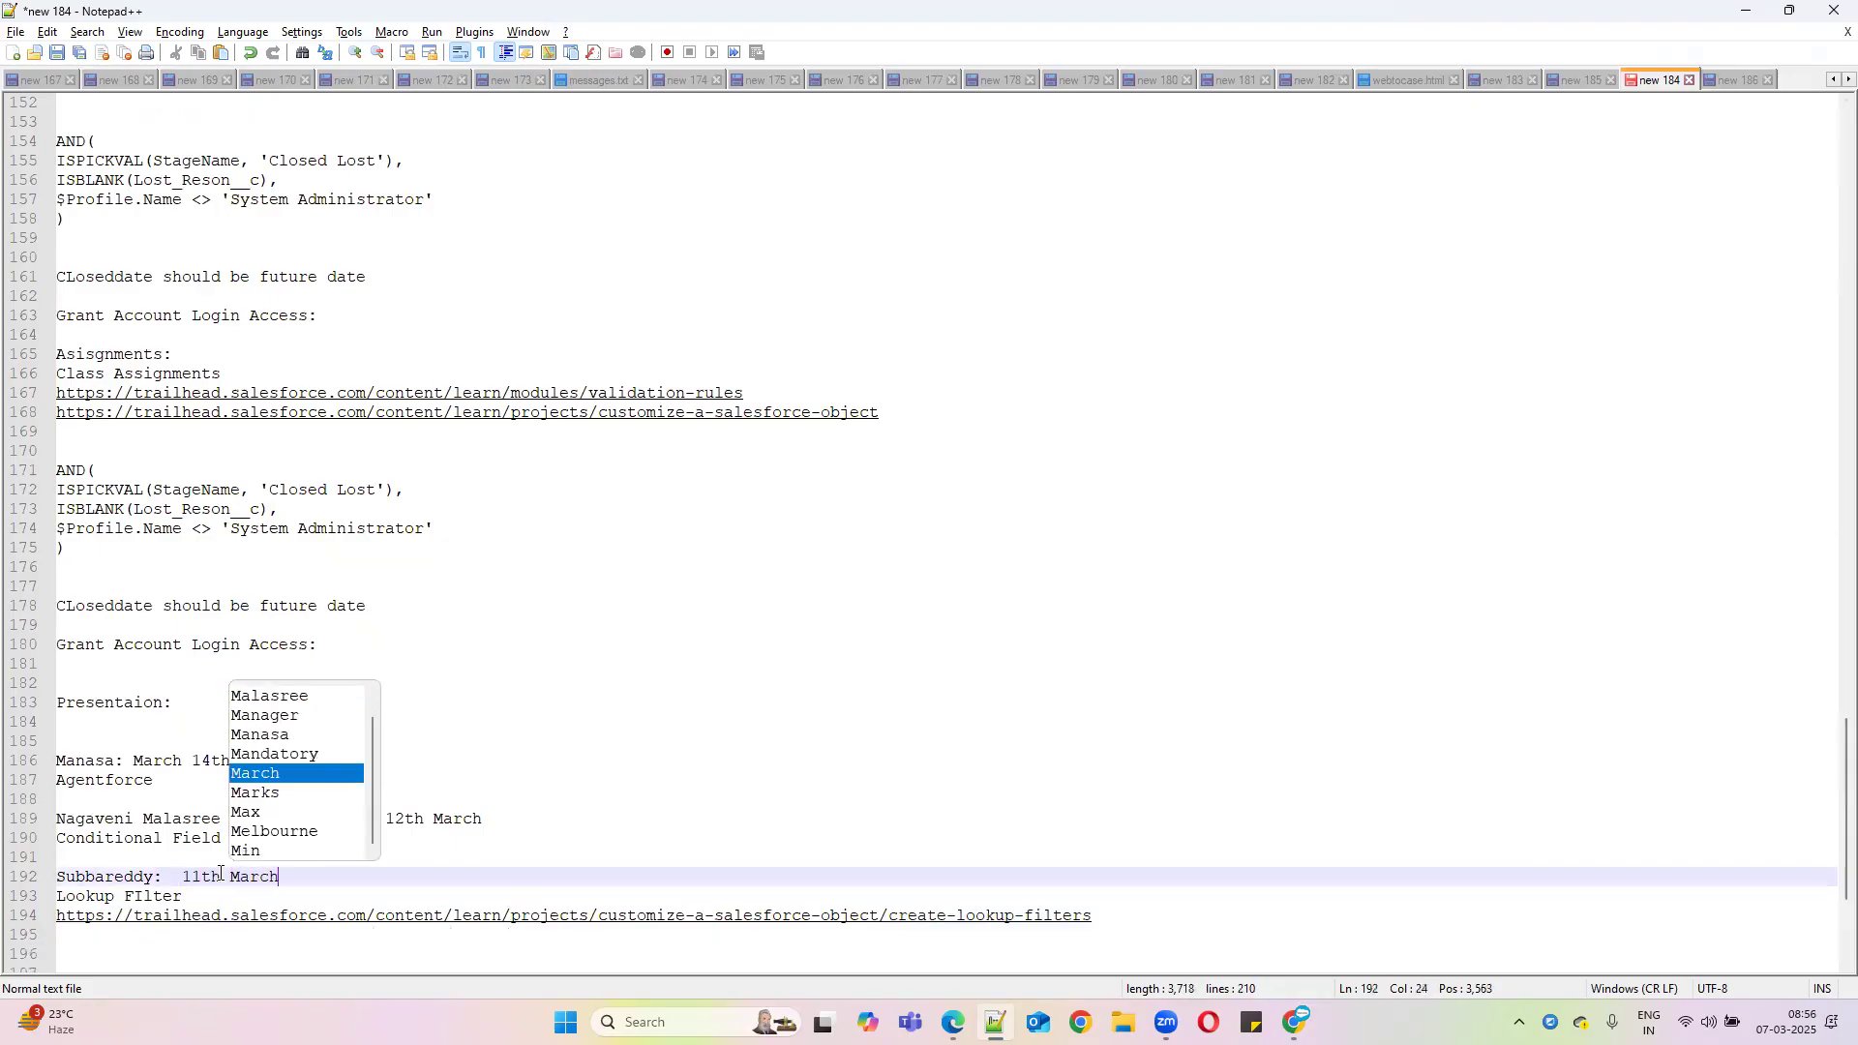
{"action": "left_click", "coordinate": [1122, 915]}
{"action": "key", "text": "Return"}
{"action": "key", "text": "Return"}
{"action": "key", "text": "Return"}
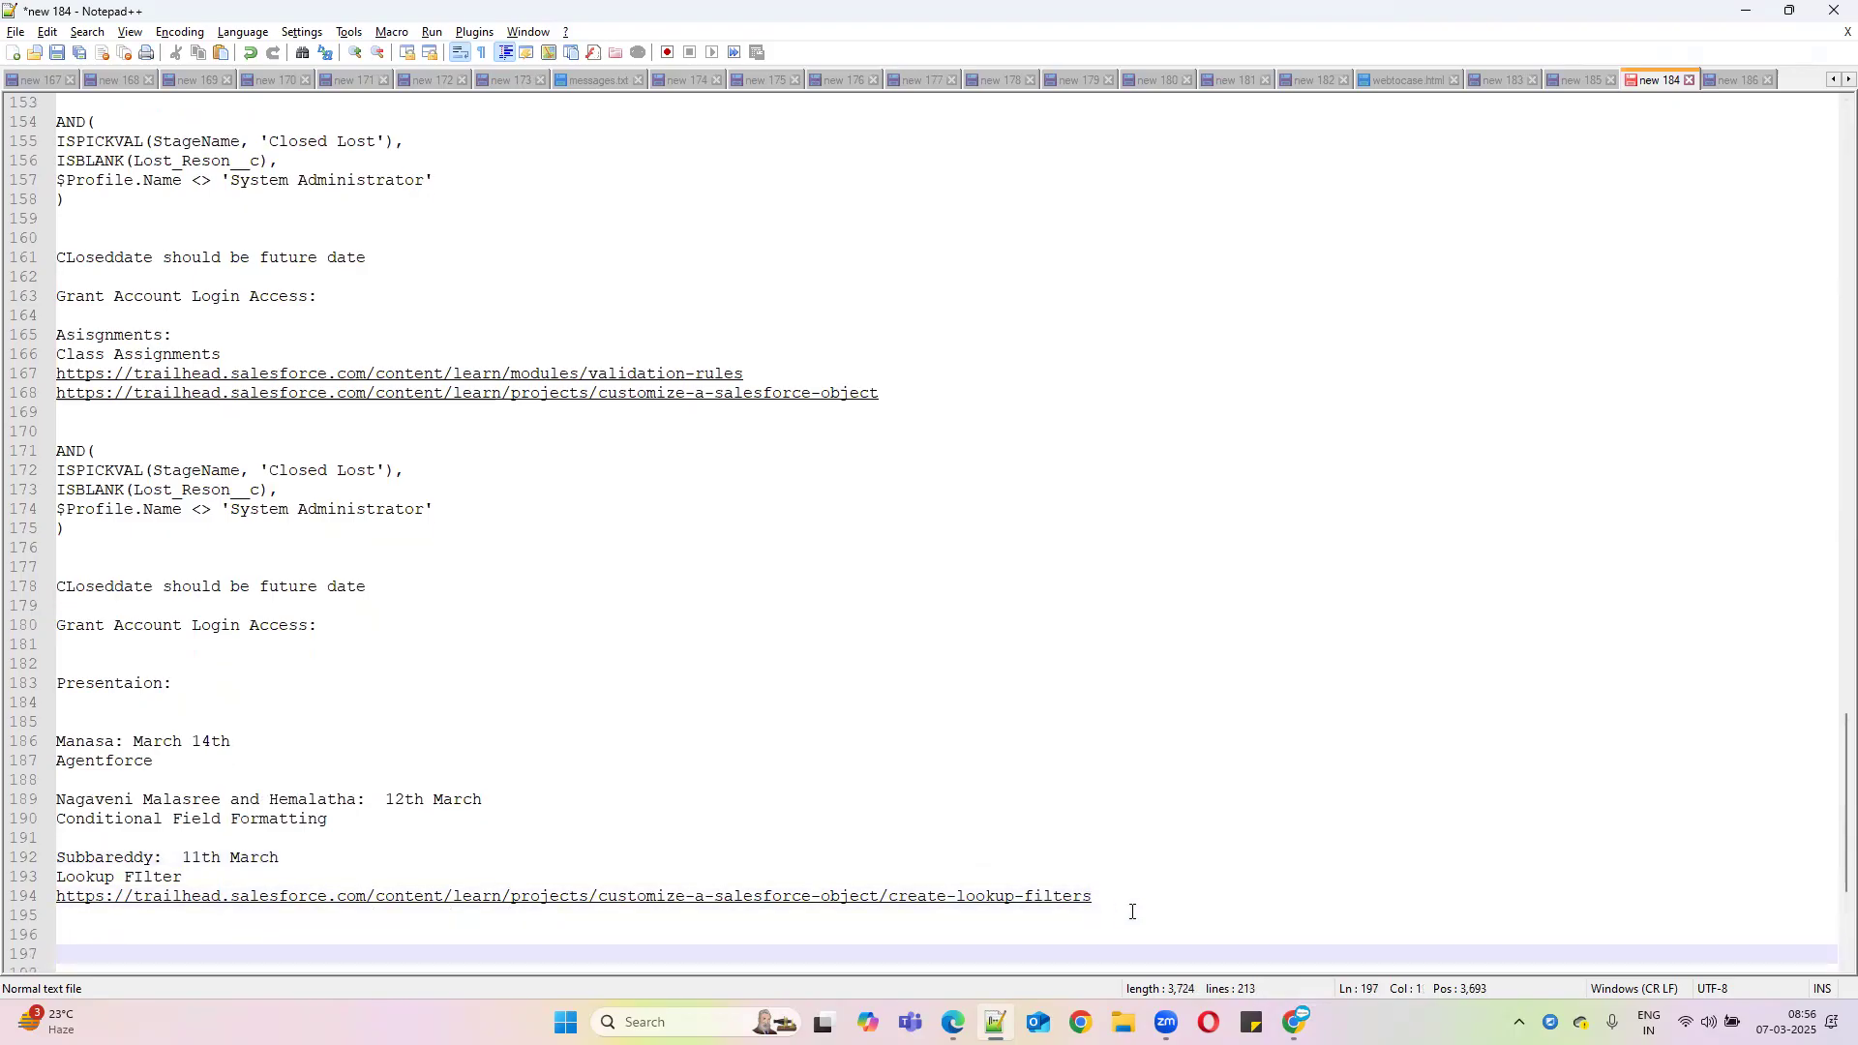
{"action": "left_click", "coordinate": [1746, 10]}
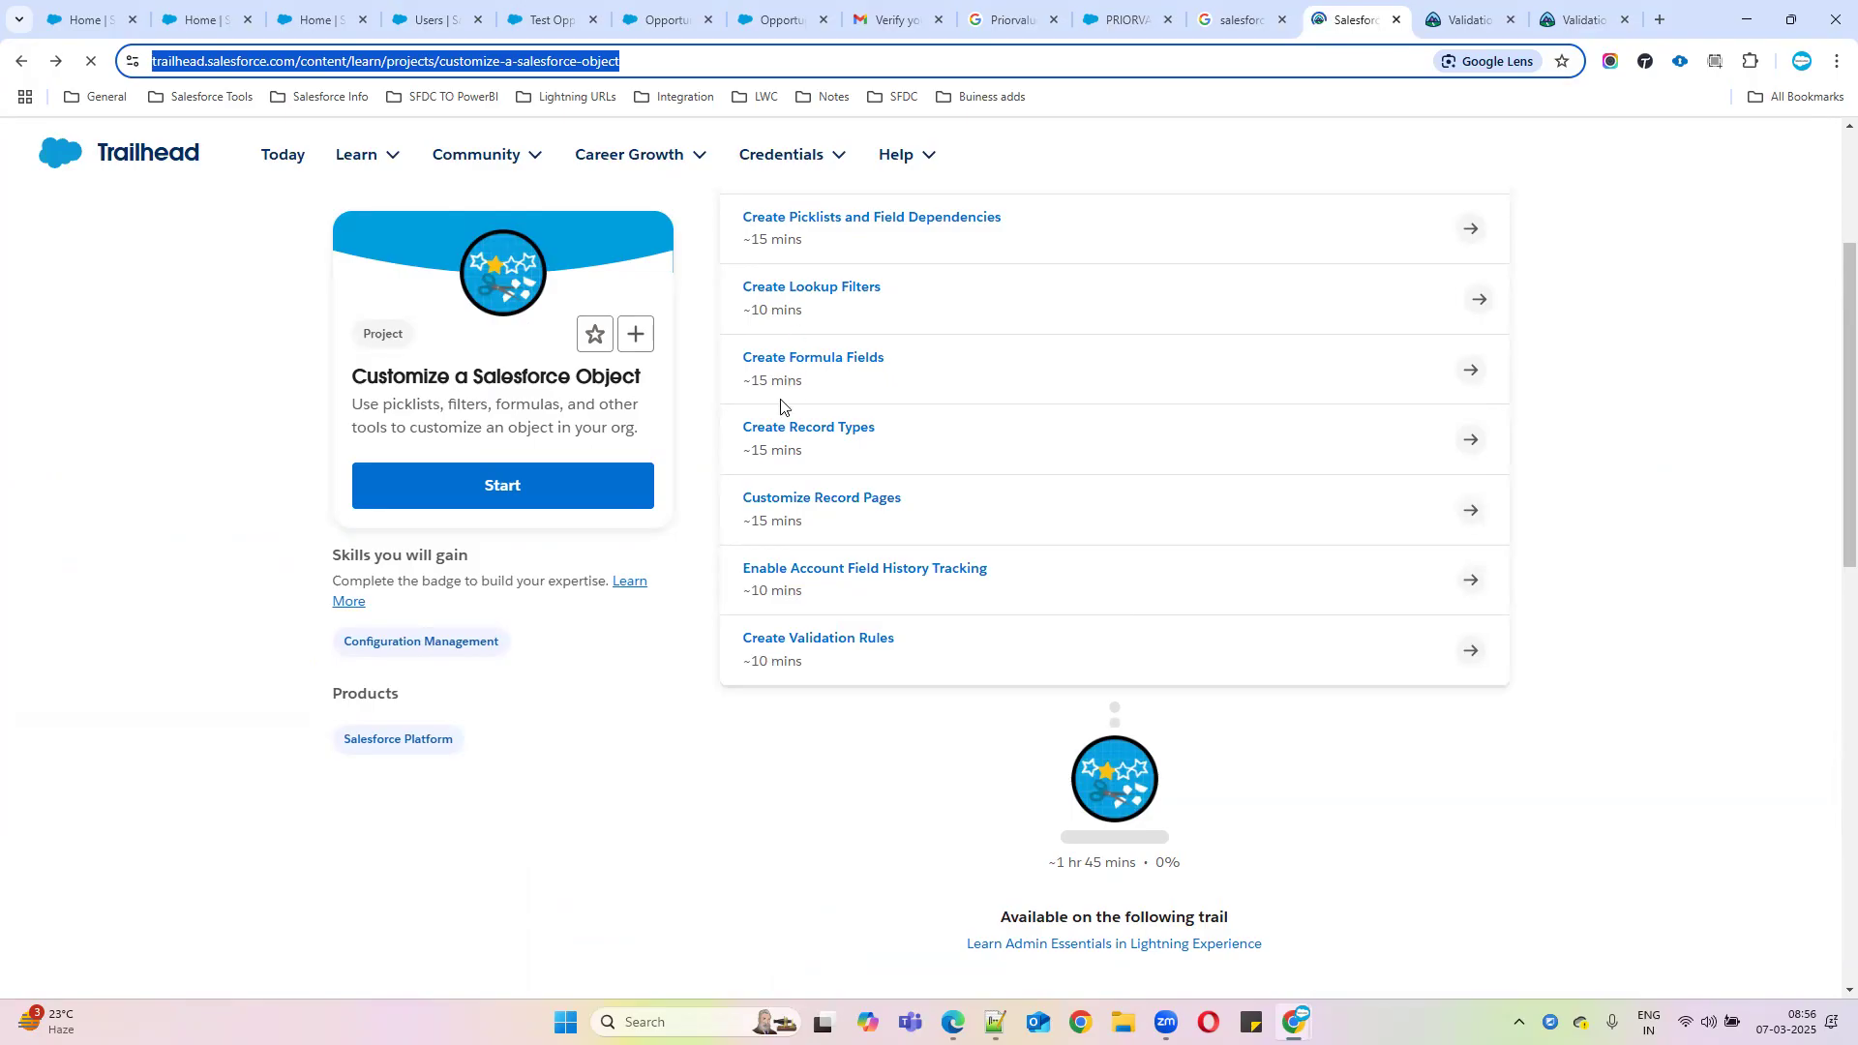
Select the Create Record Types and Customize Record Pages unit titles, then return to Notepad++
{"action": "left_click_drag", "start_coordinate": [738, 426], "coordinate": [934, 522]}
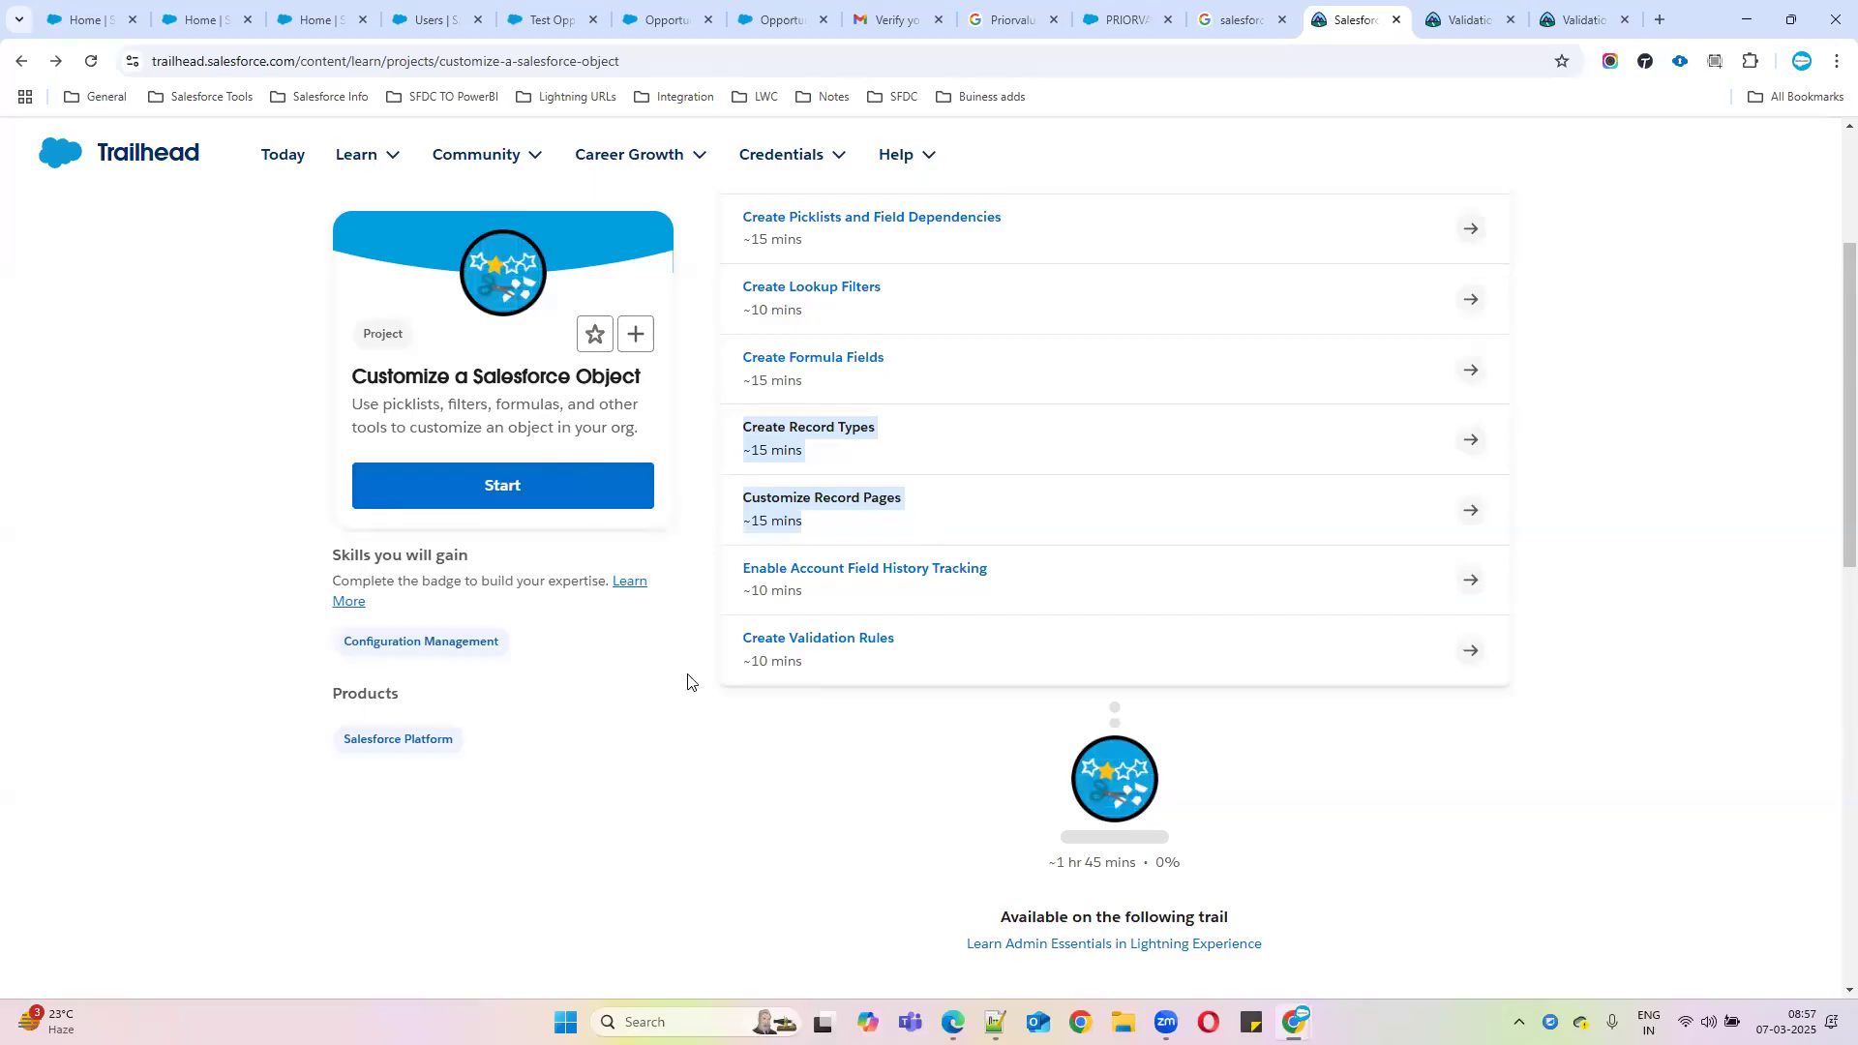
{"action": "left_click", "coordinate": [995, 1021]}
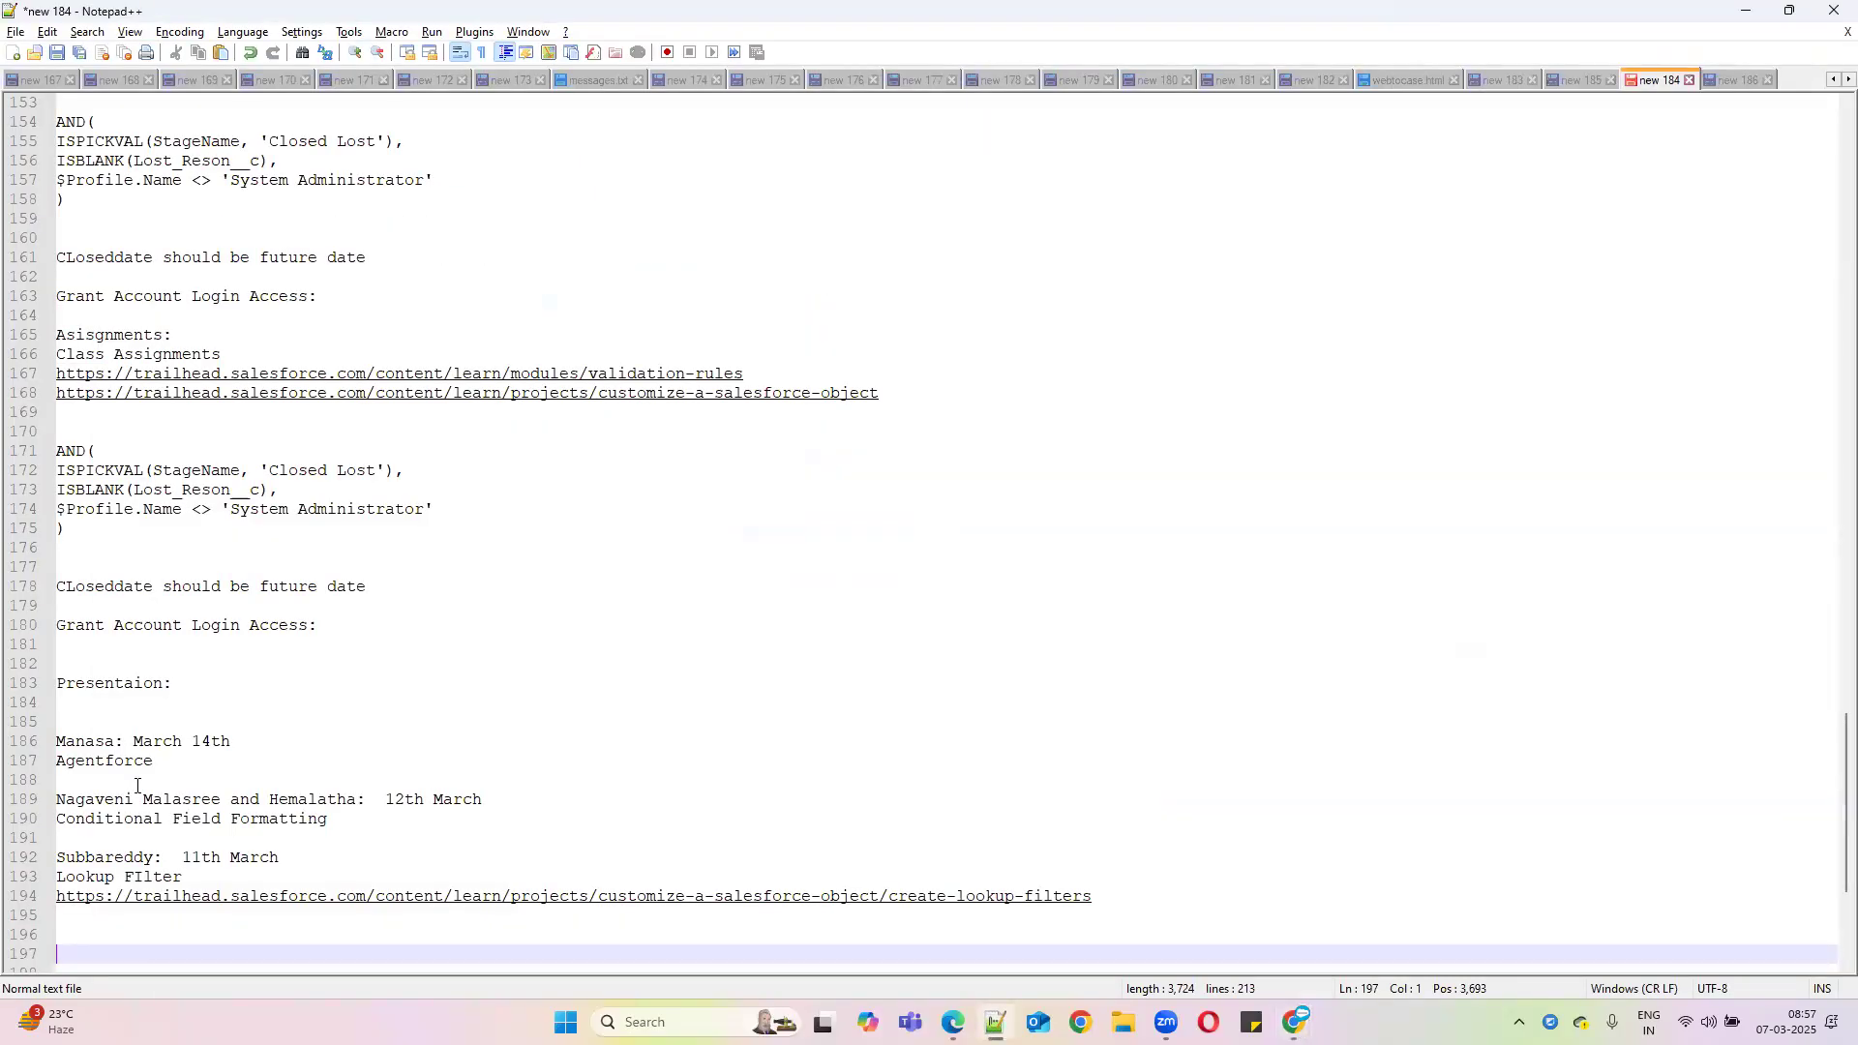